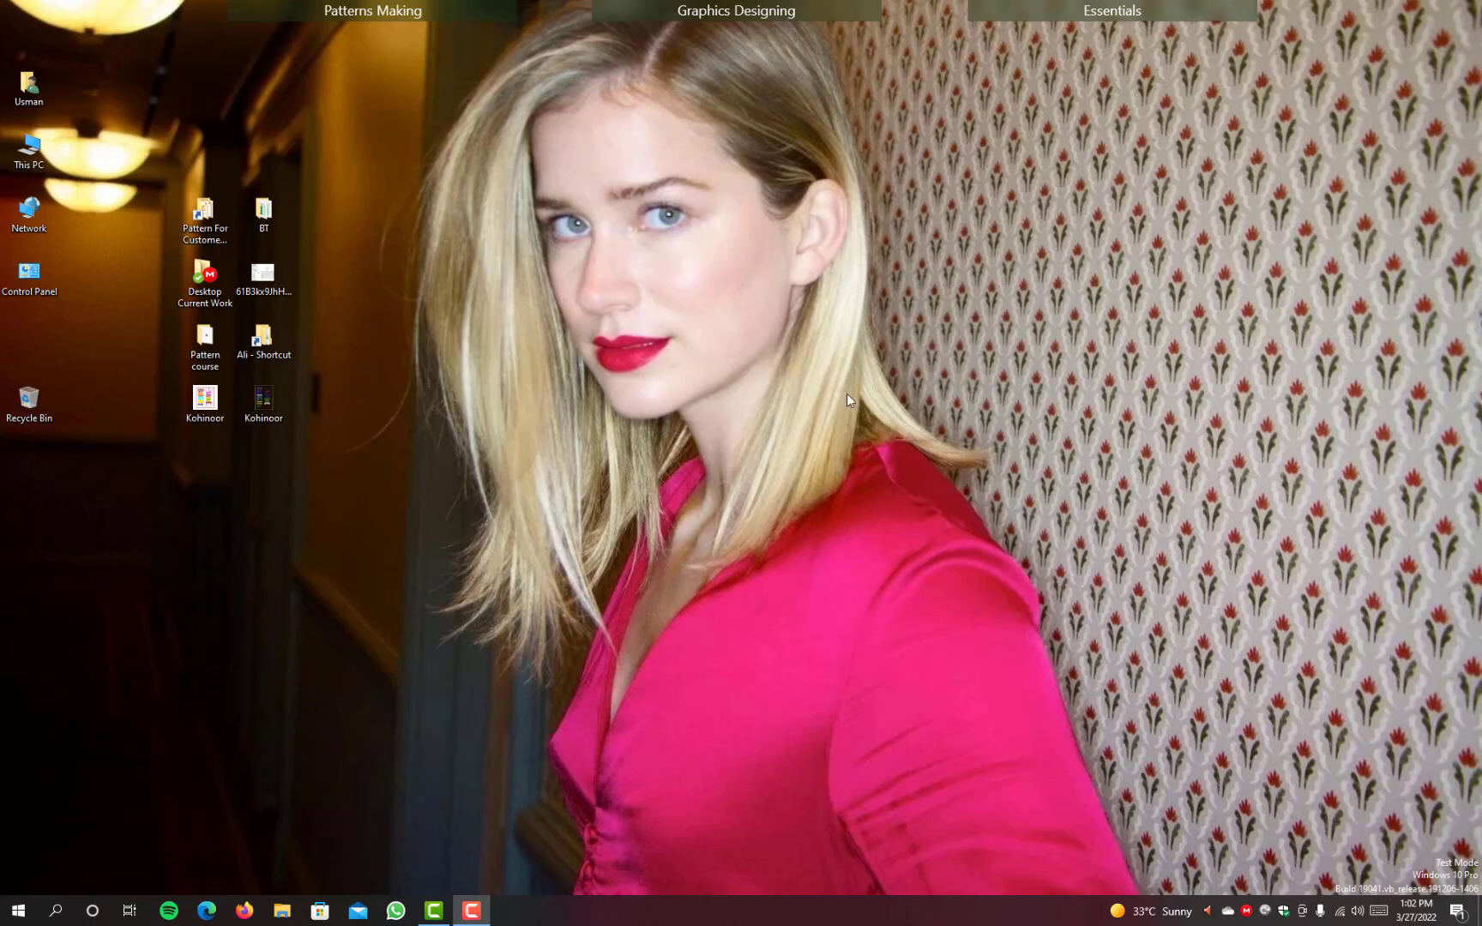
Step: Open Firefox in a wider window and search Google for "t-shirt panel"
left_click(243, 912)
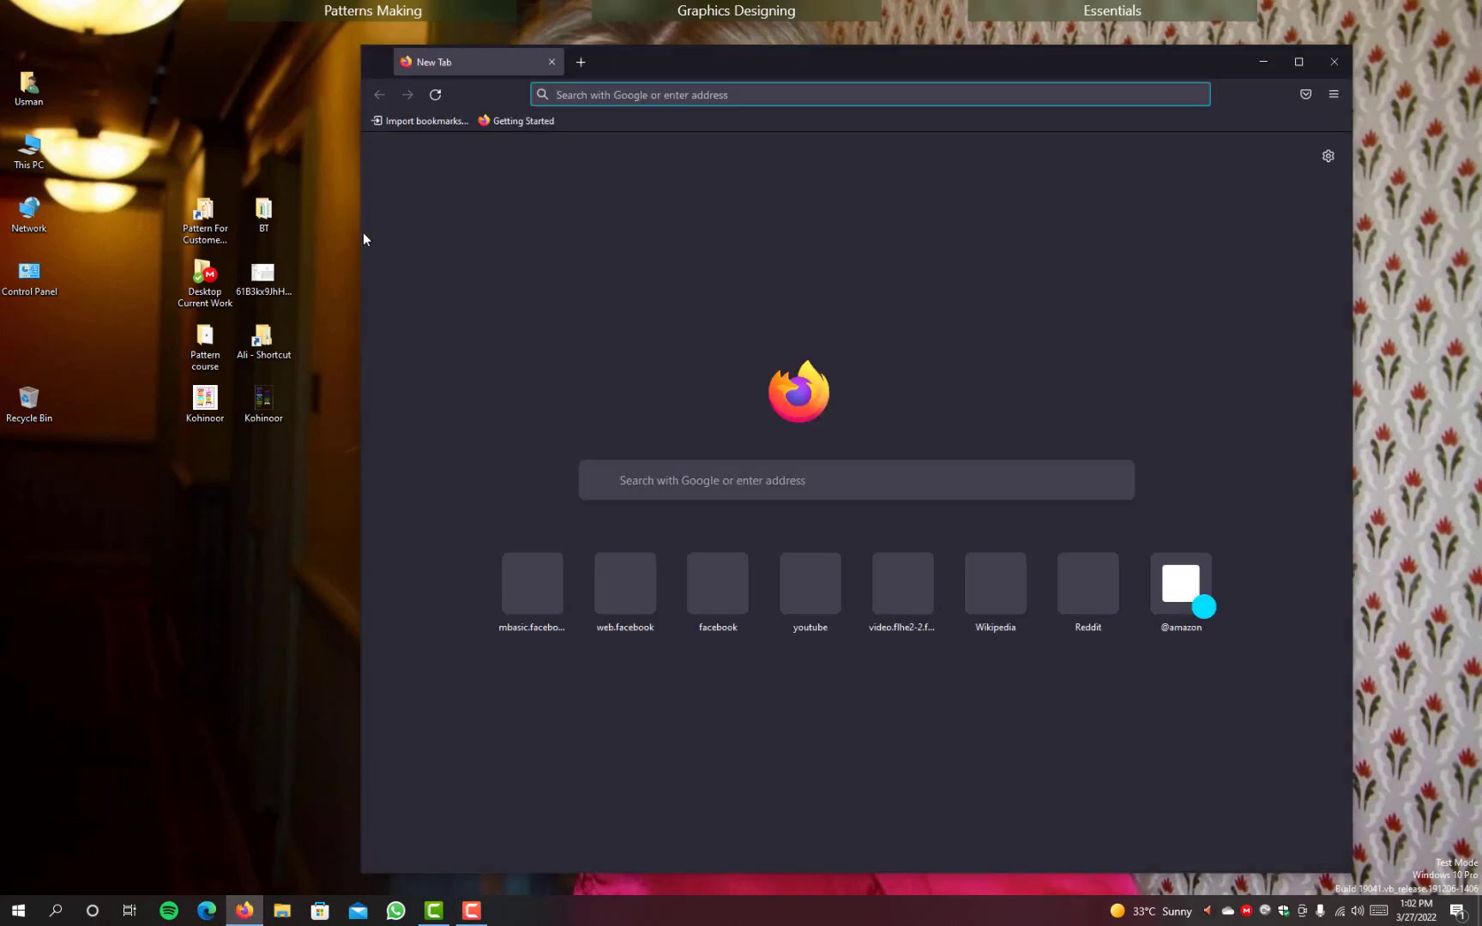
left_click_drag(360, 232, 18, 231)
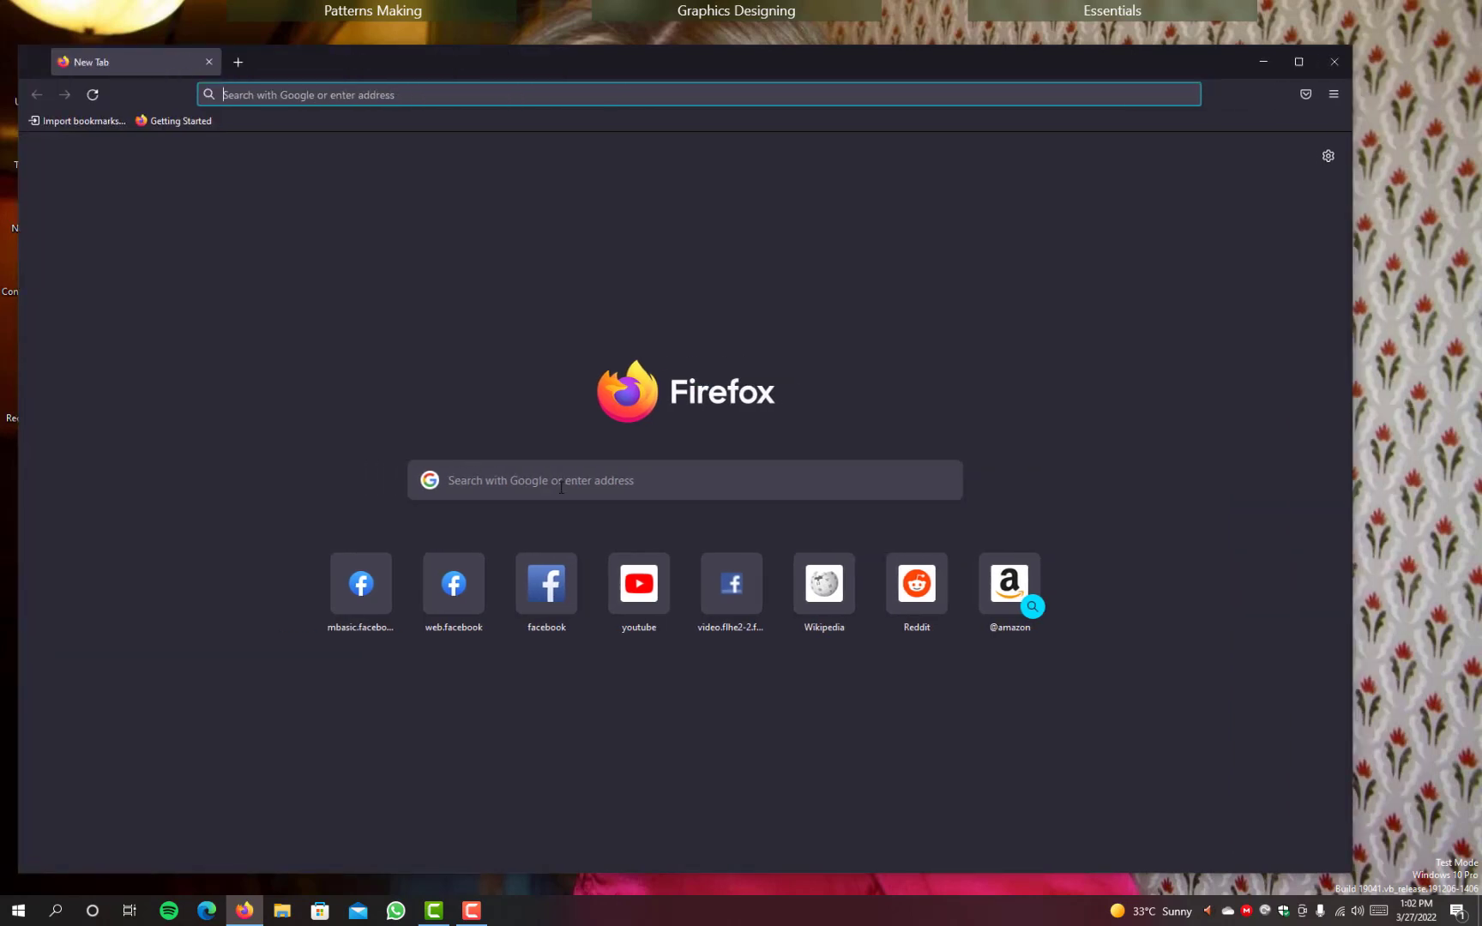
left_click(561, 487)
type("t-shirtys")
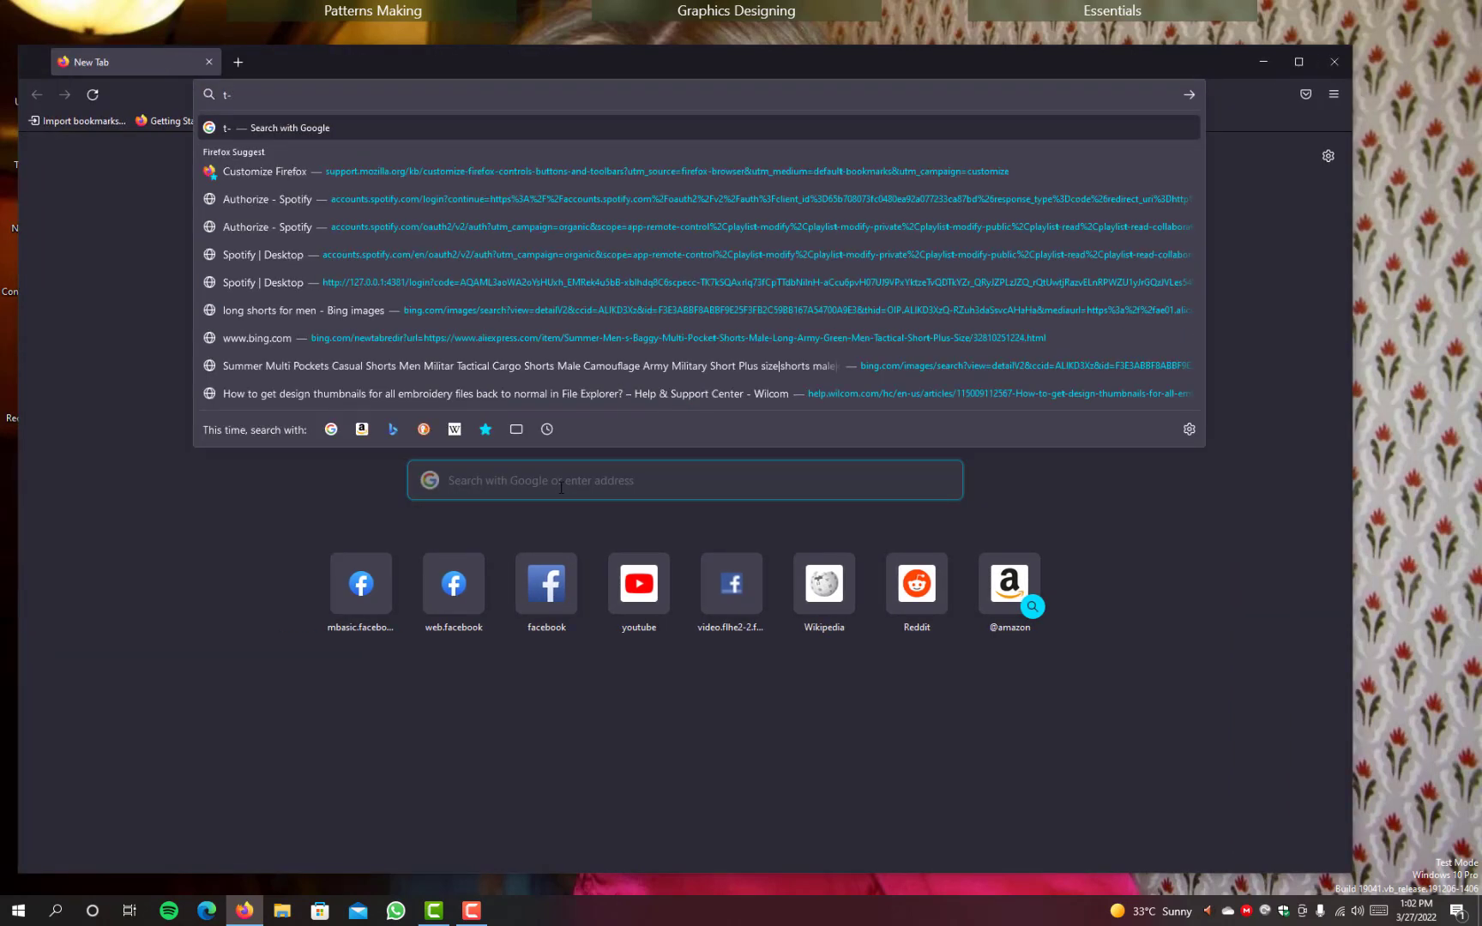
key("BackSpace")
key("BackSpace")
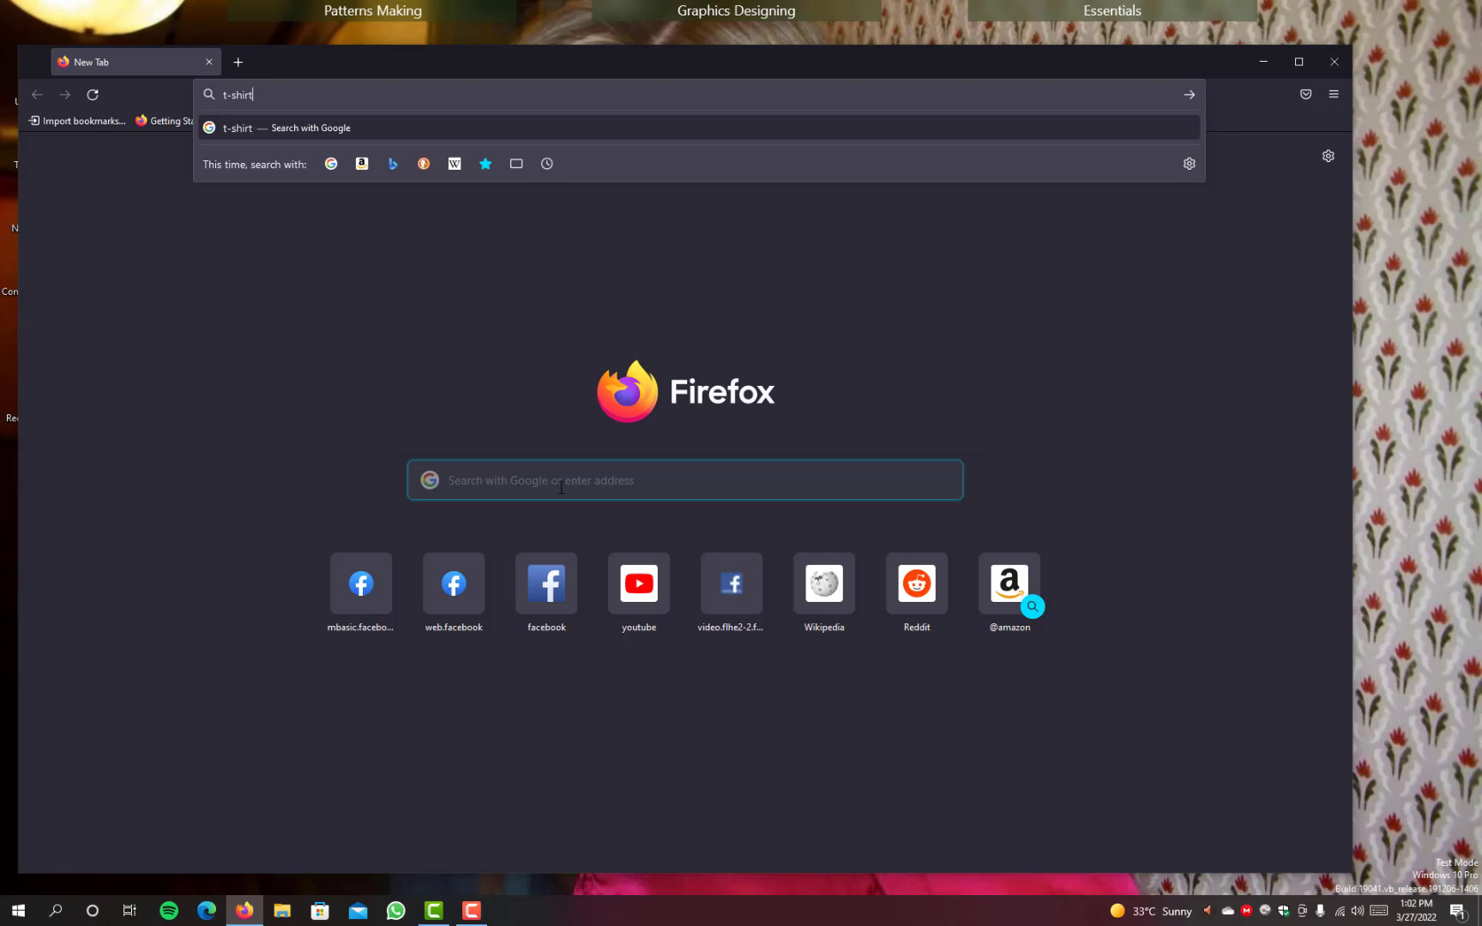
type("panels work")
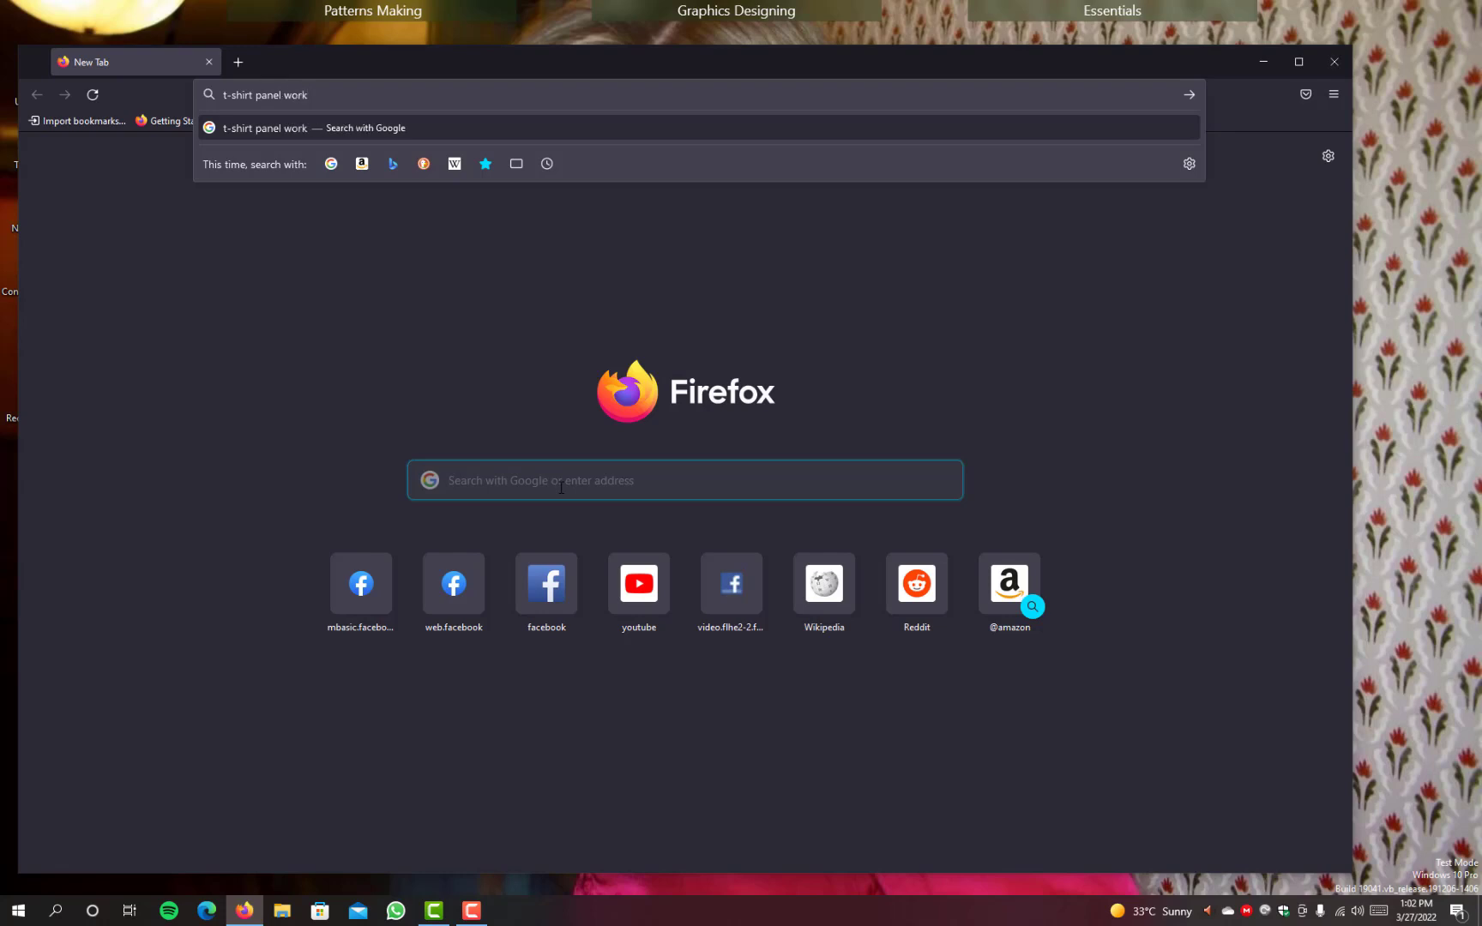
key("BackSpace")
key("BackSpace")
key("BackSpace")
key("BackSpace")
key("Return")
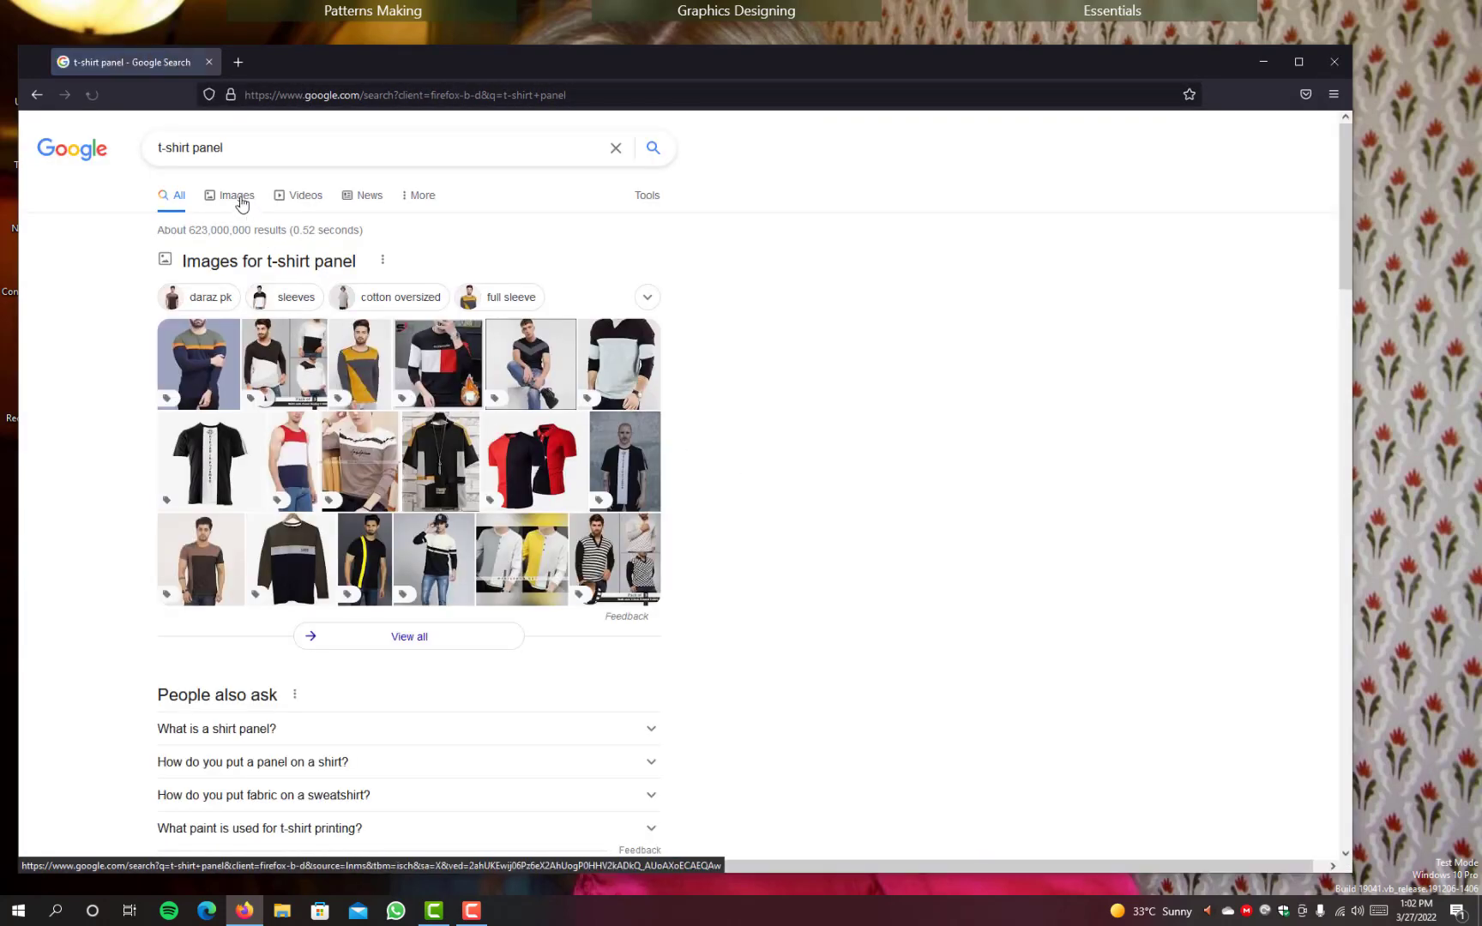
Step: Show the image results and preview the maroon half-sleeve T-shirt with the navy chest panel
left_click(239, 198)
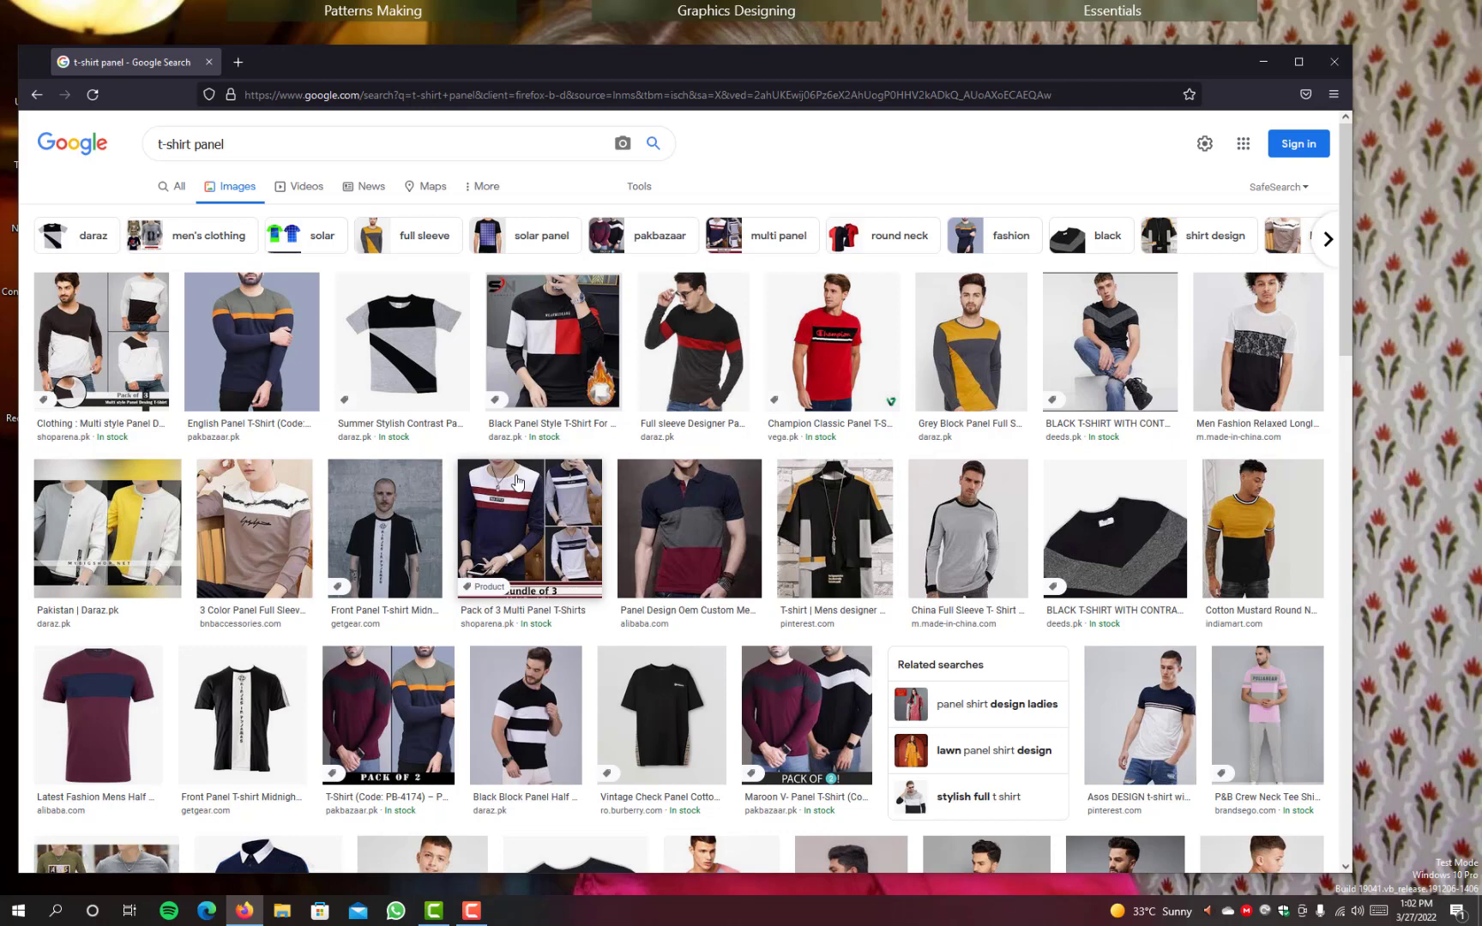
scroll(517, 482, "down", 3)
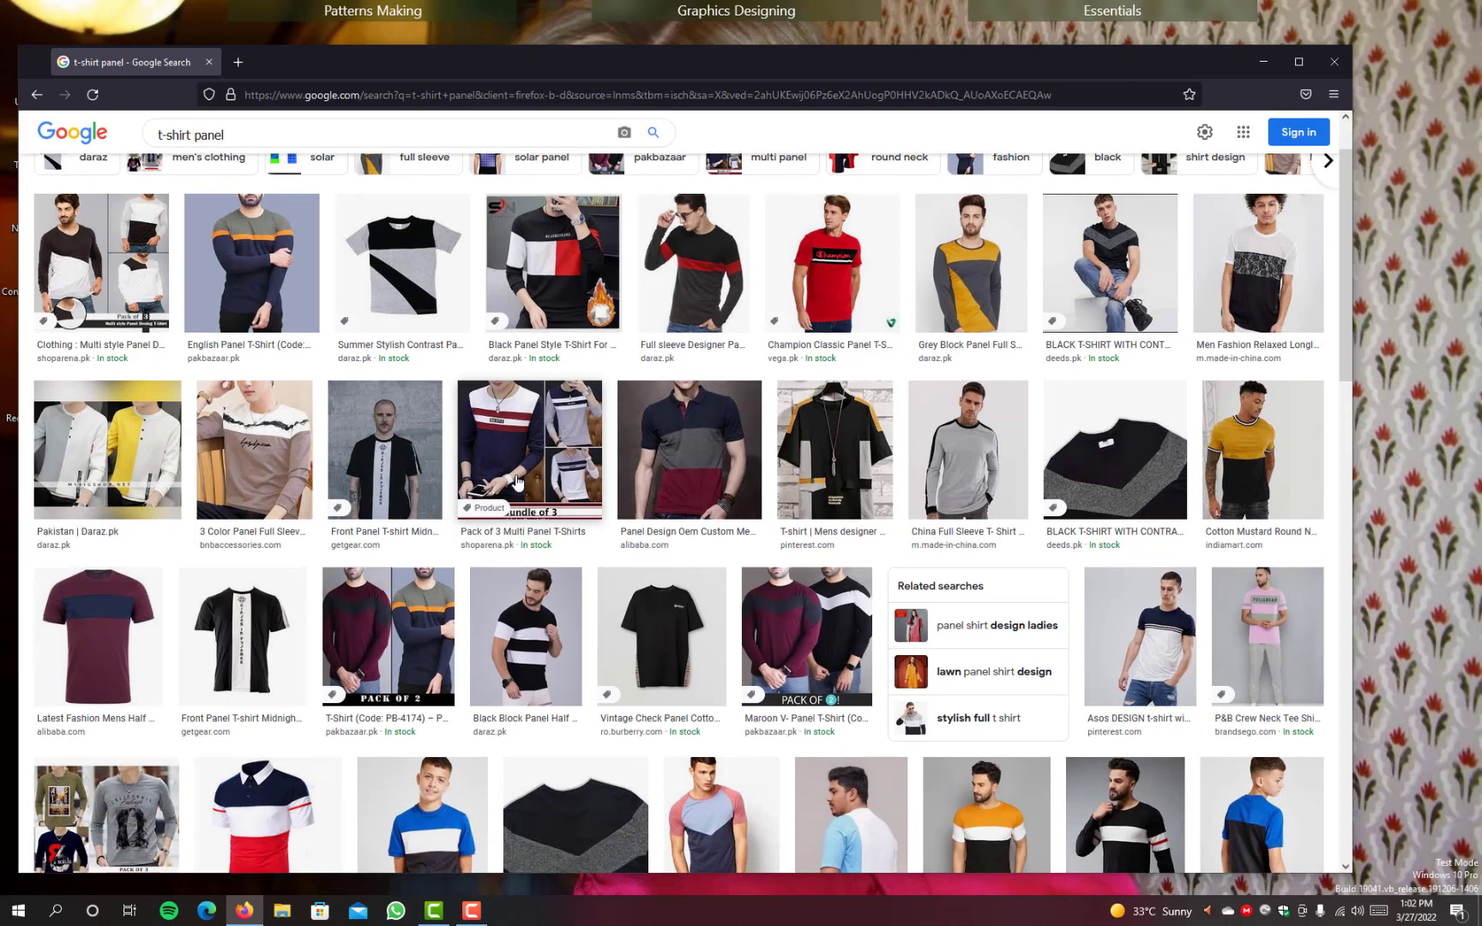
scroll(517, 482, "down", 1)
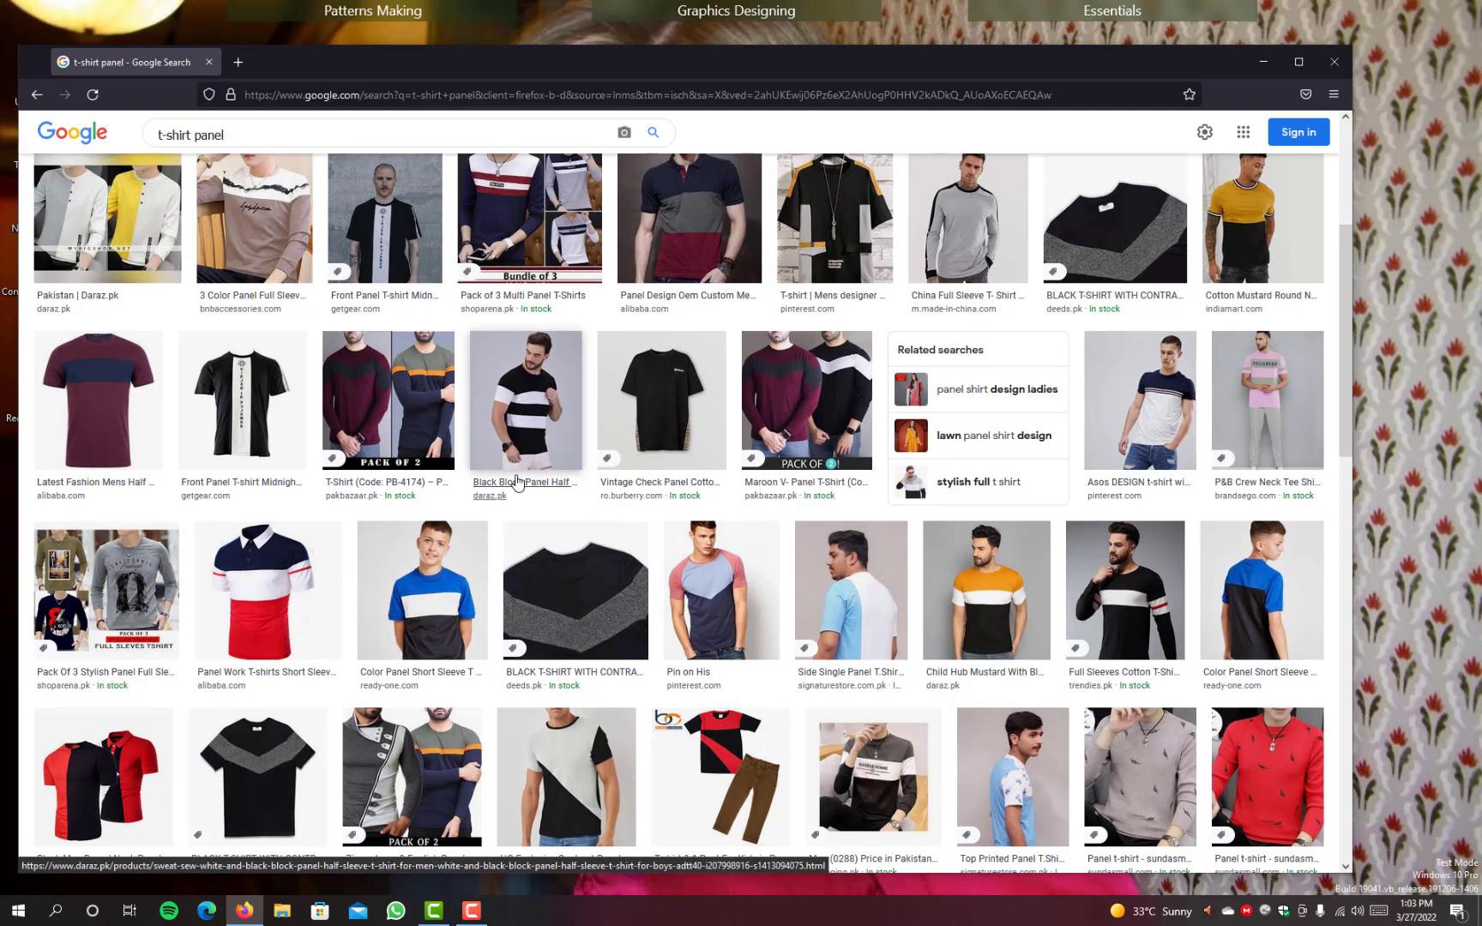
left_click(100, 401)
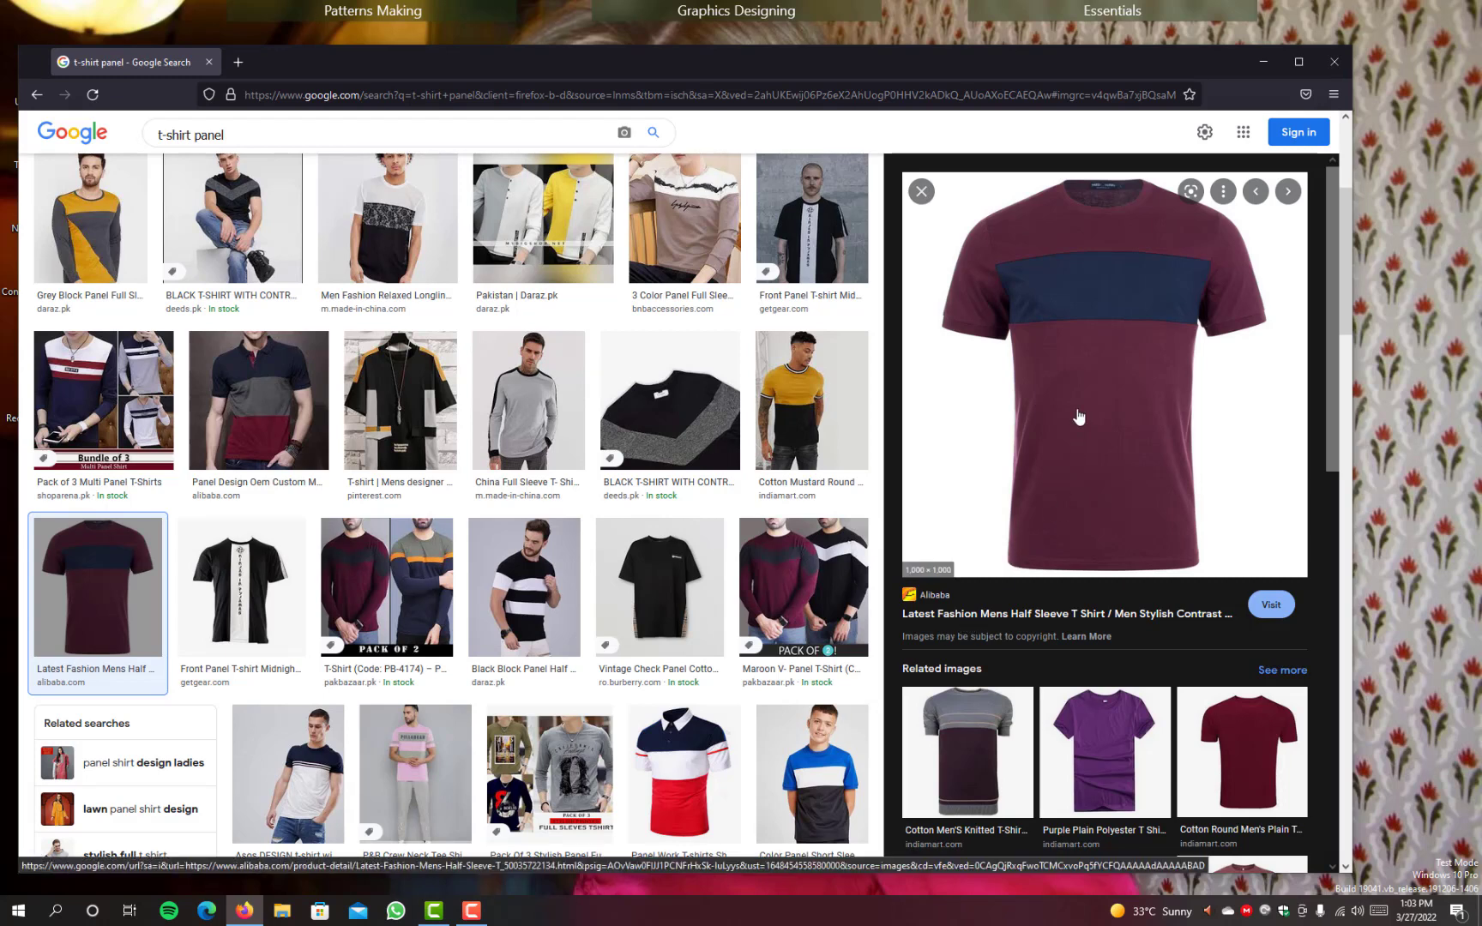
Step: Open the maroon T-shirt's Alibaba product page in a new tab, review its photos and product details, and close that tab
right_click(998, 622)
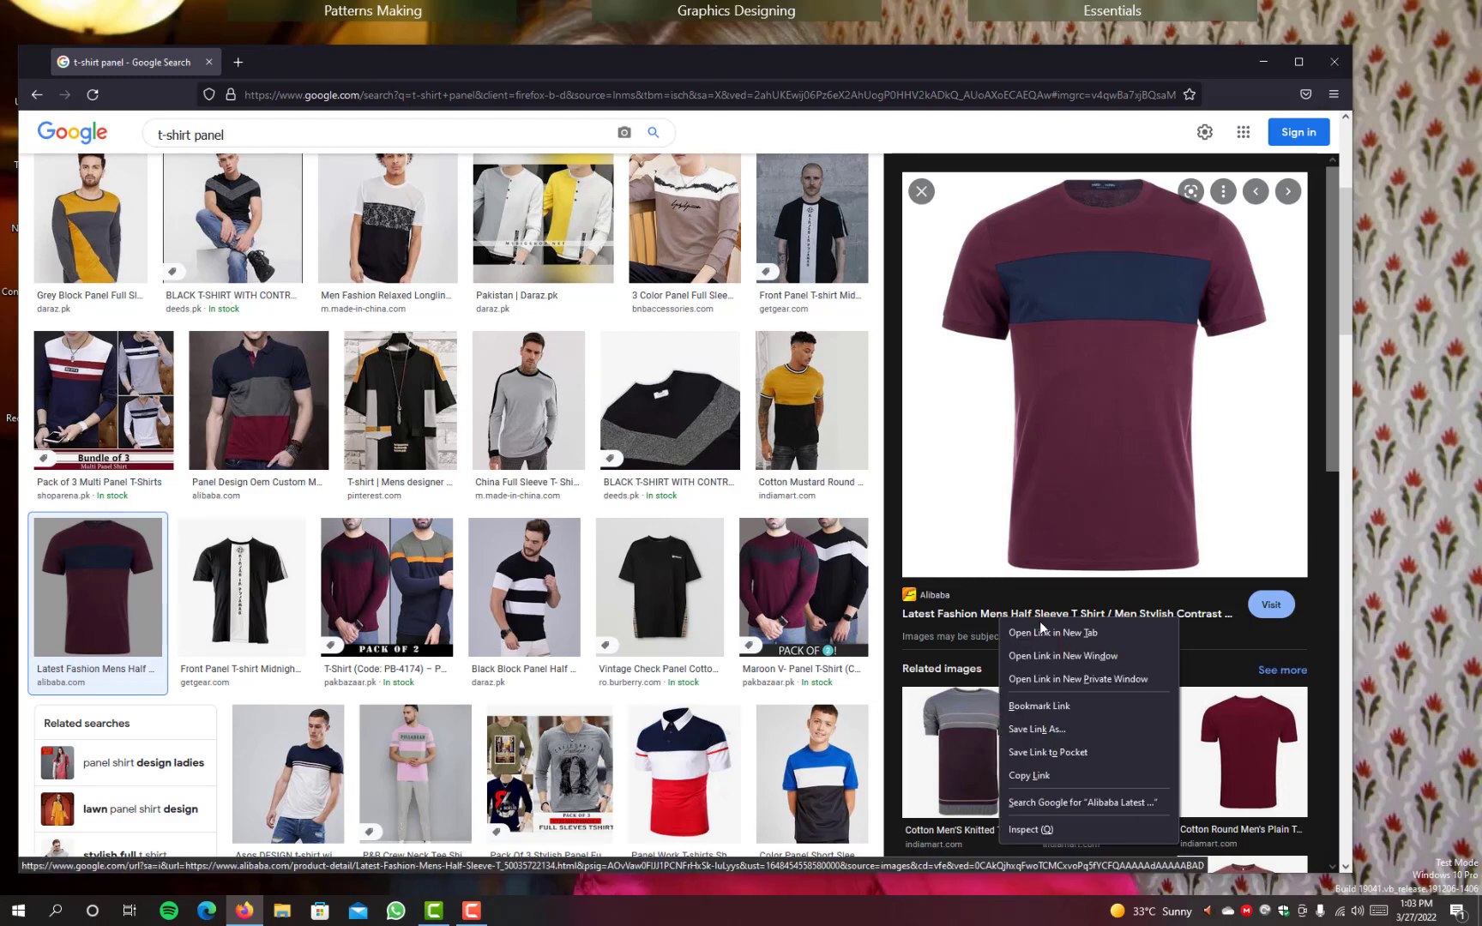
left_click(1052, 635)
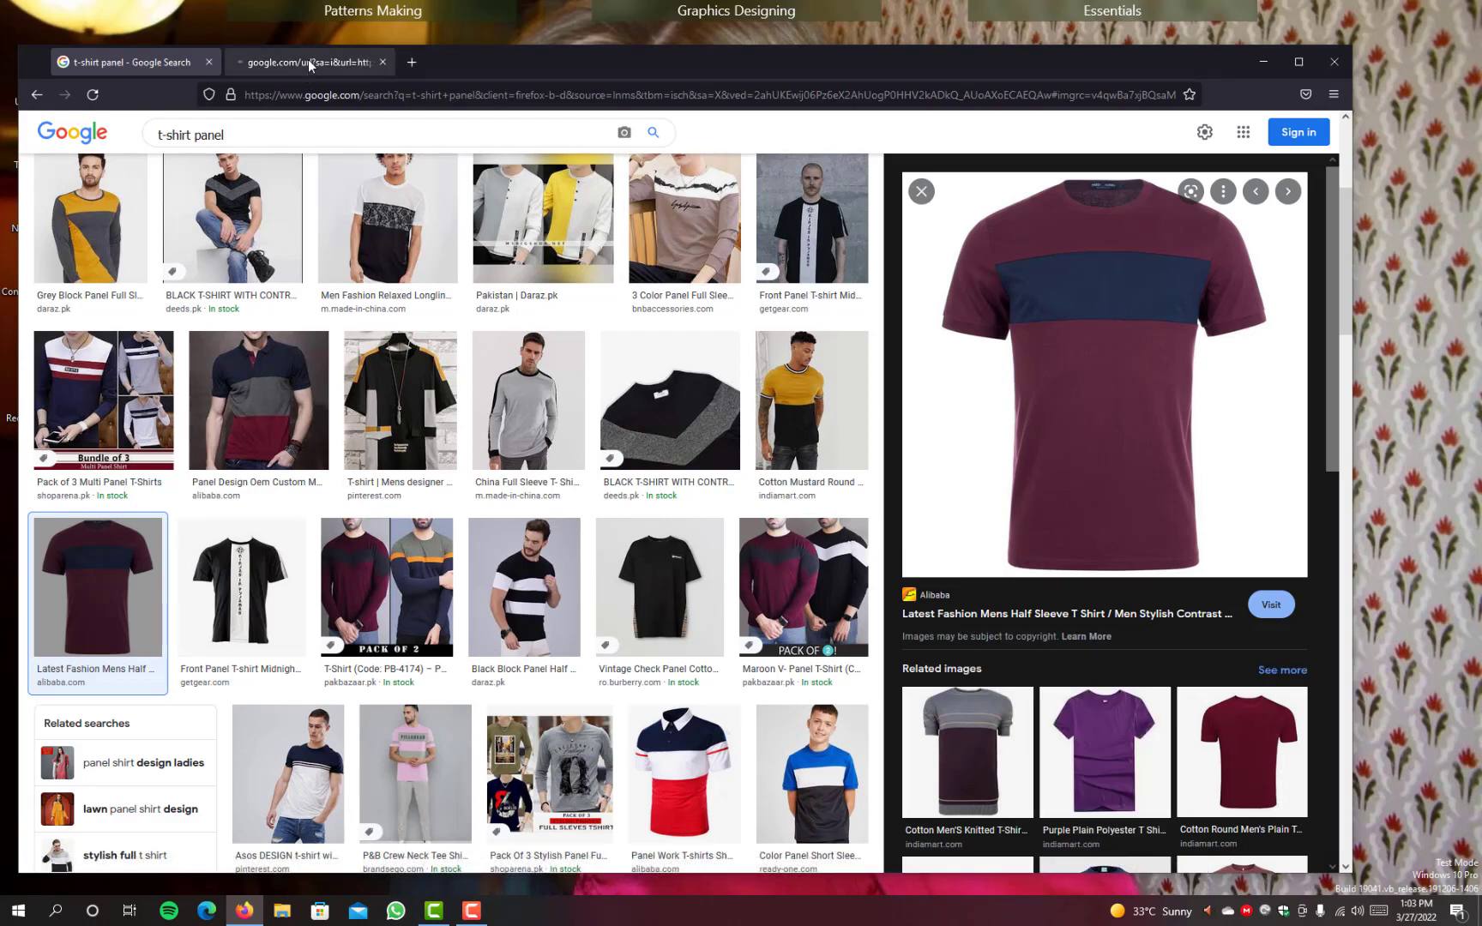
left_click(308, 59)
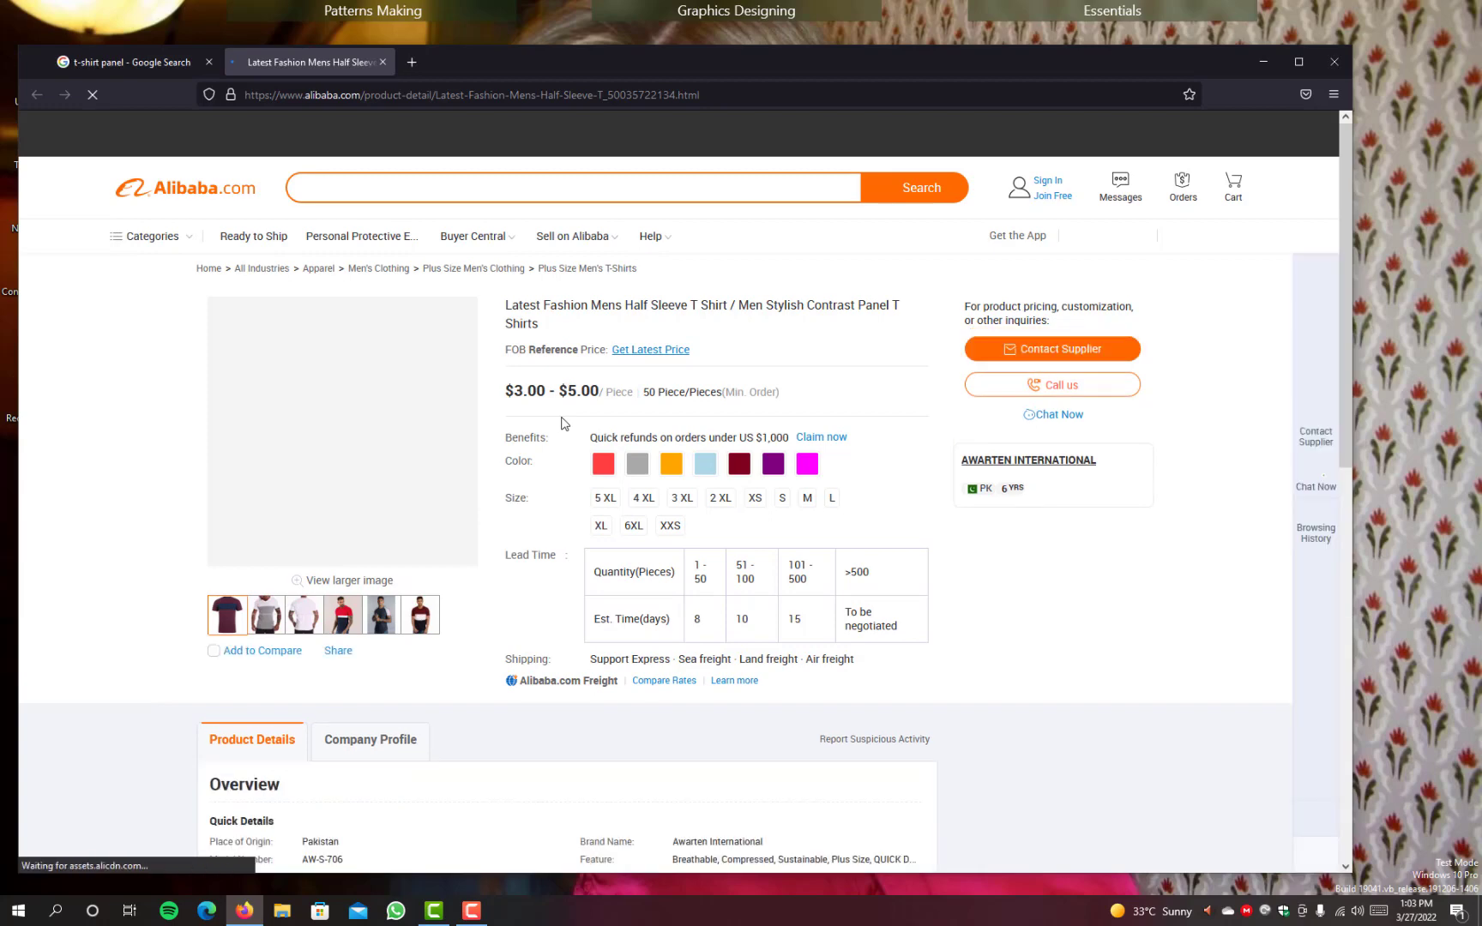
scroll(562, 425, "down", 2)
scroll(562, 423, "down", 3)
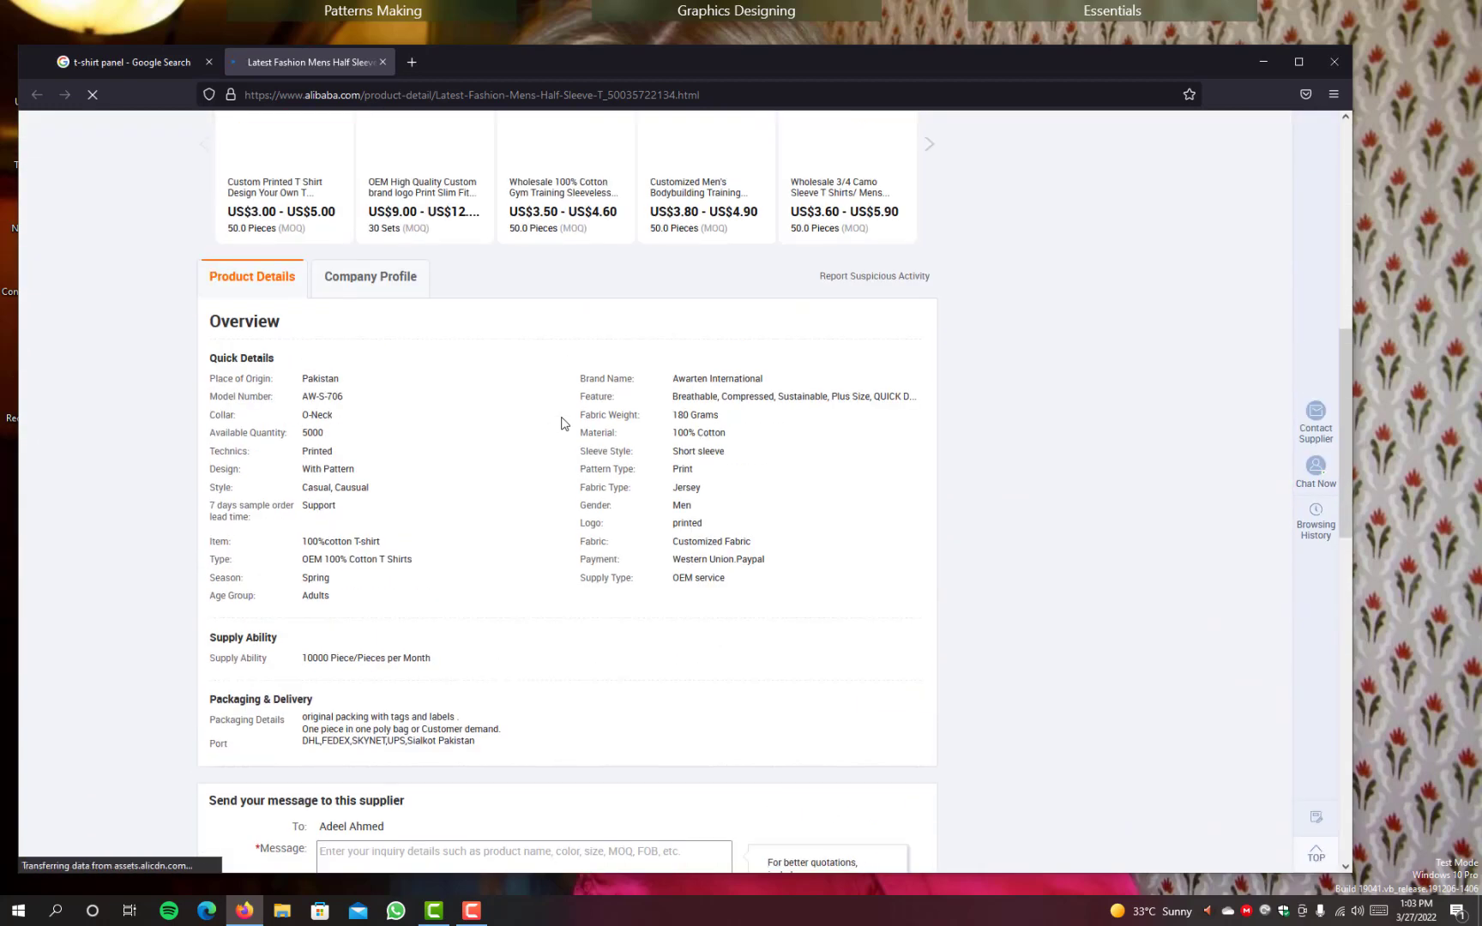
scroll(562, 423, "up", 7)
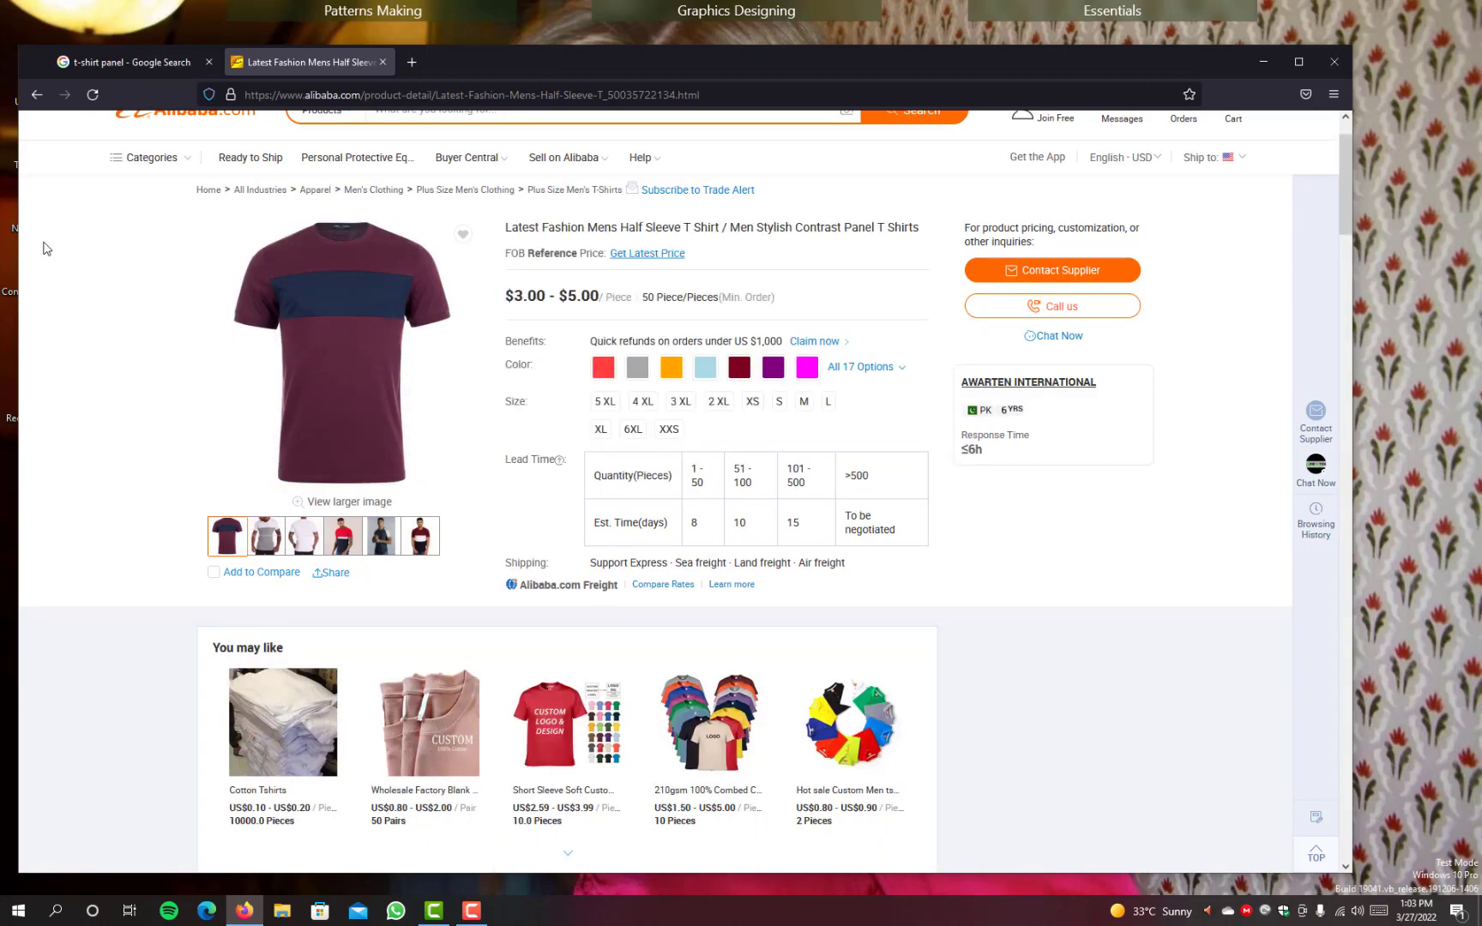
left_click(383, 61)
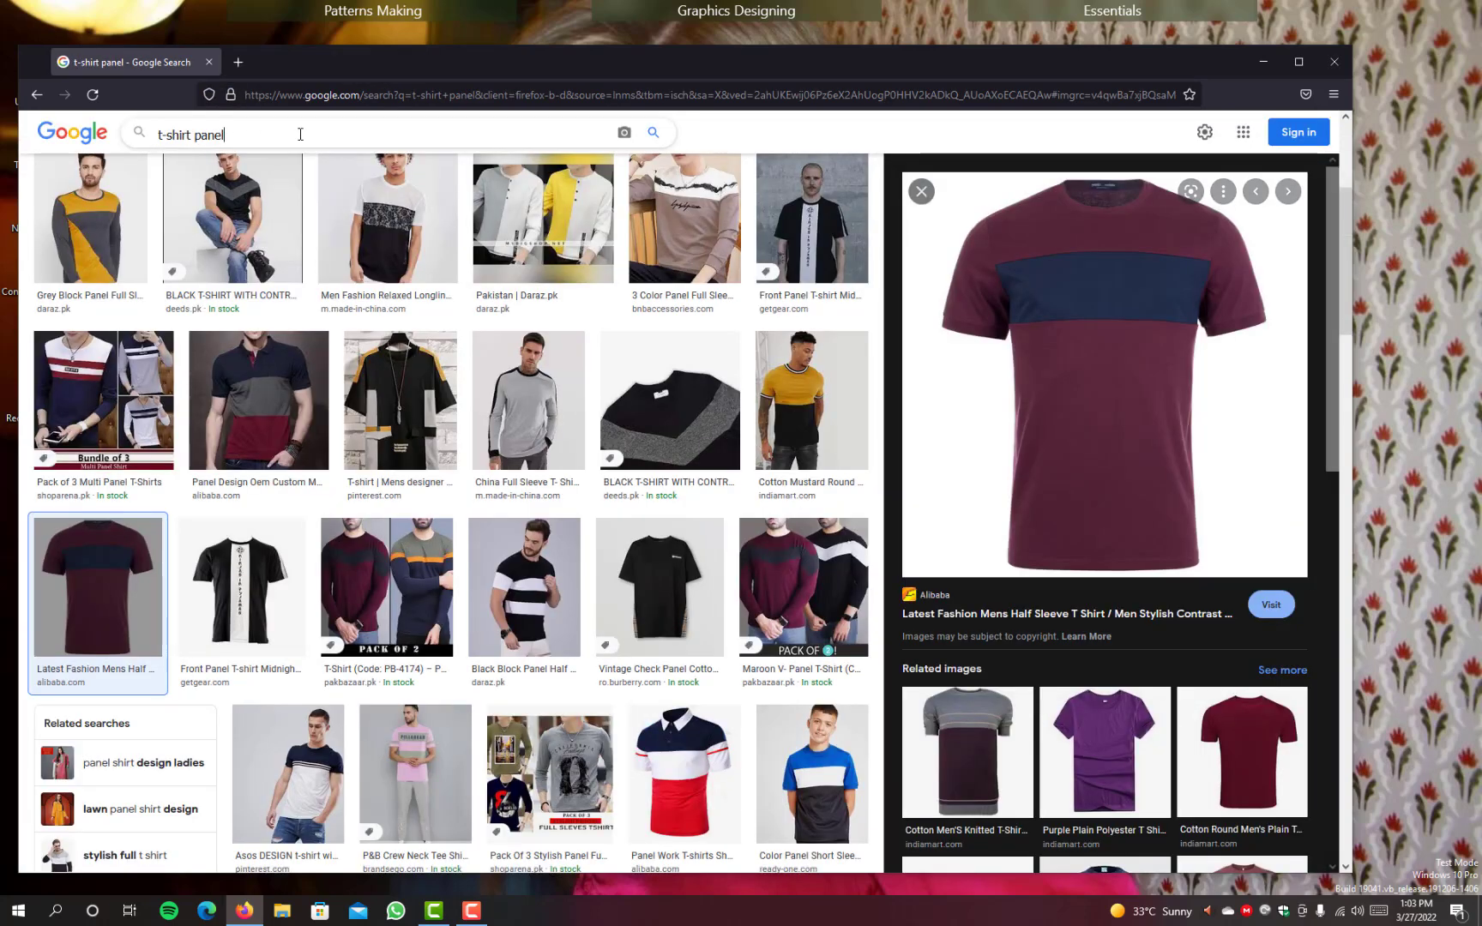
Step: Extend the image search to "t-shirt panel ali express"
type("i exp")
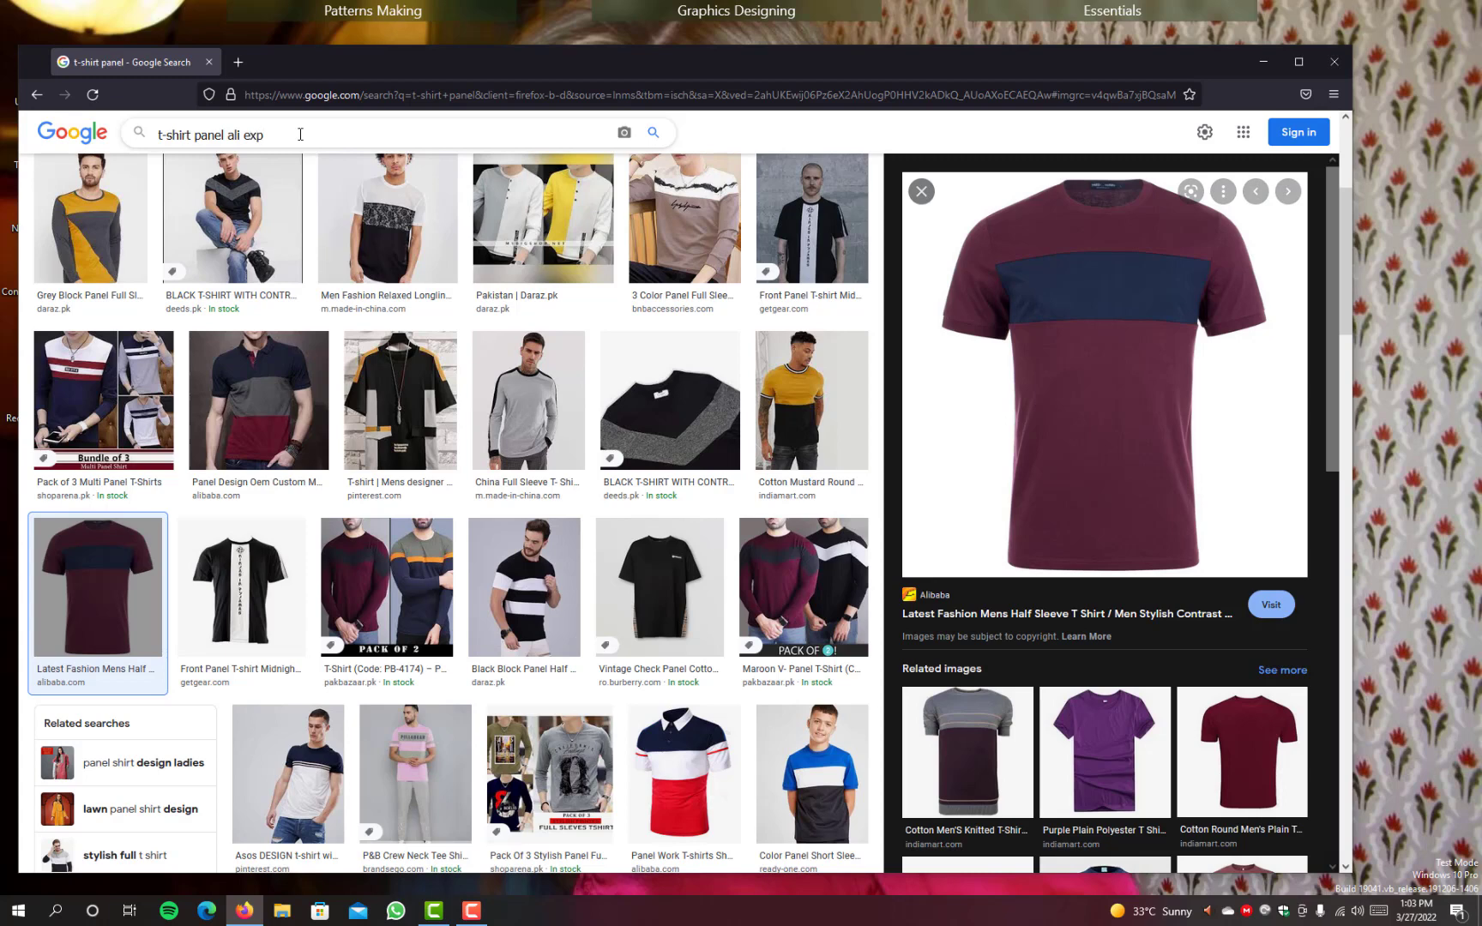
type("ress")
key("Return")
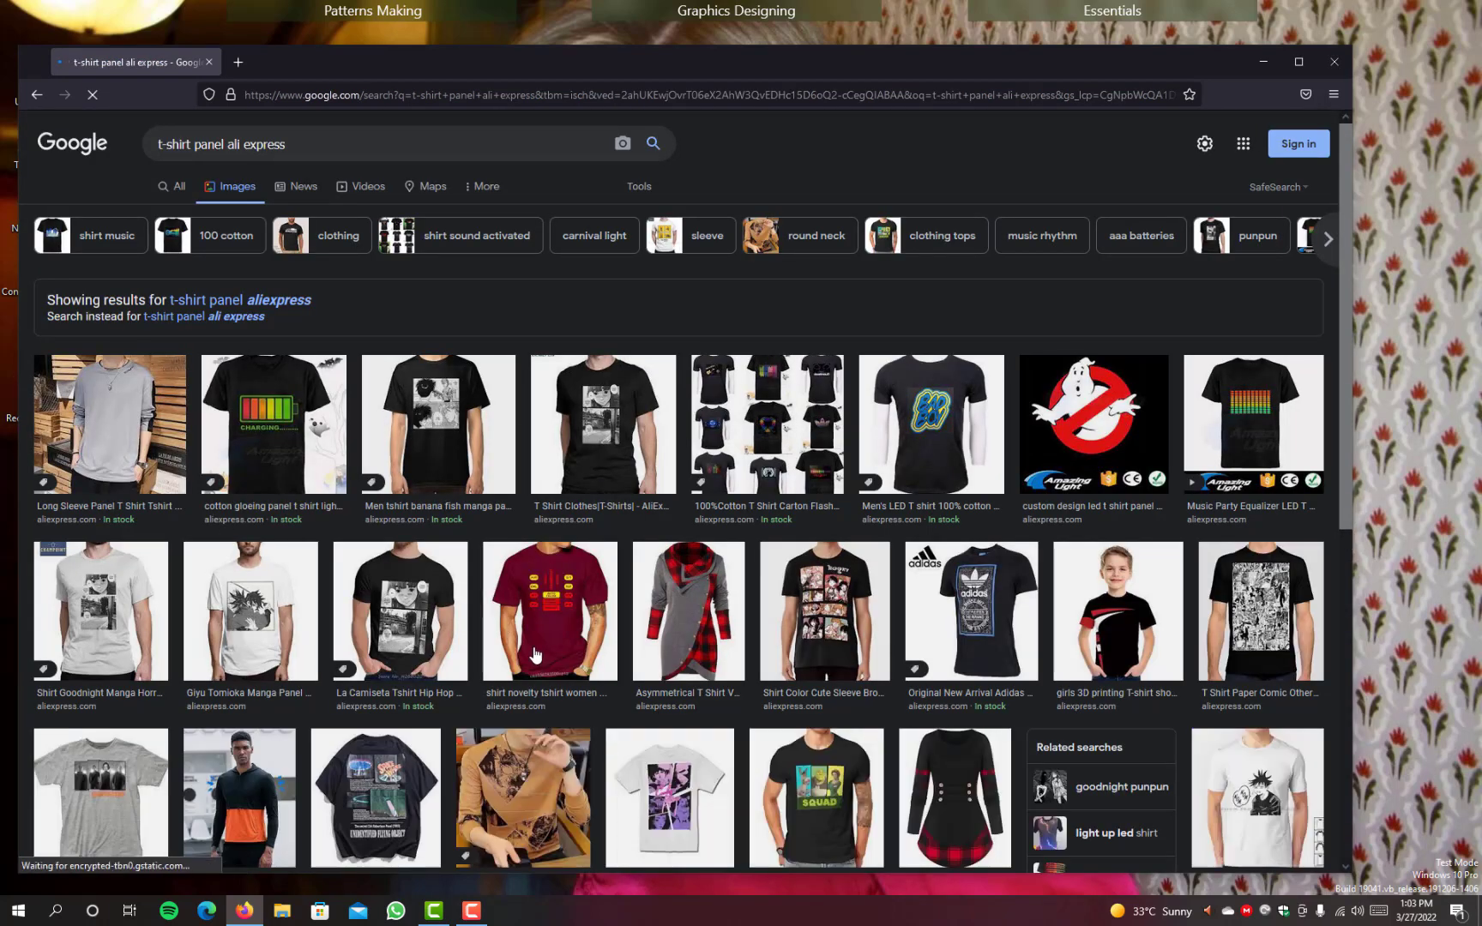
Step: Browse the AliExpress panel T-shirt images for a suitable paneled design
scroll(534, 654, "down", 3)
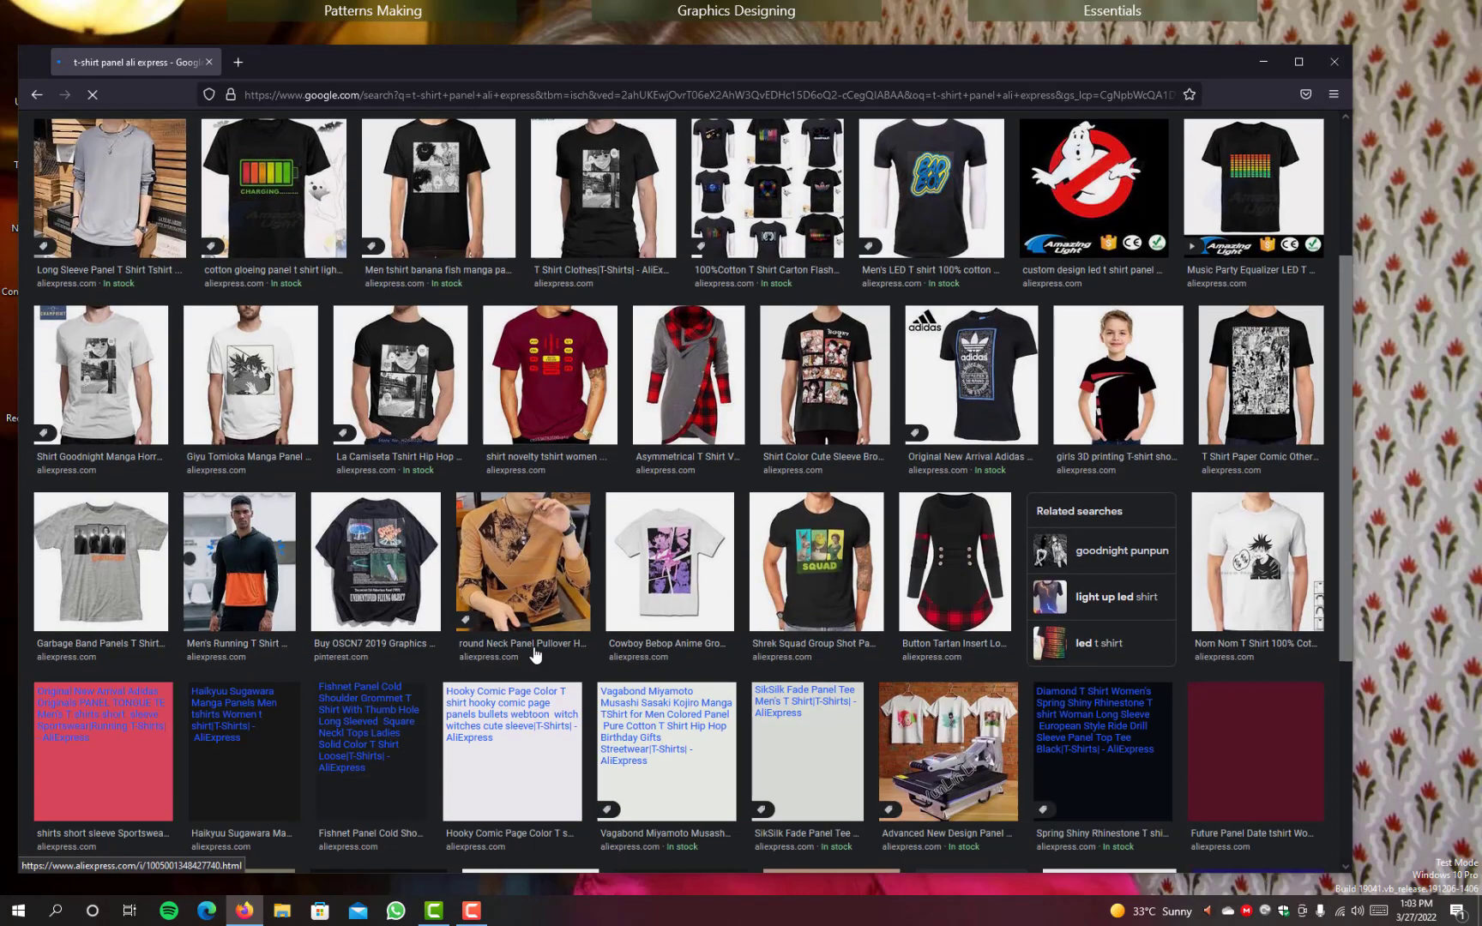
scroll(534, 654, "down", 1)
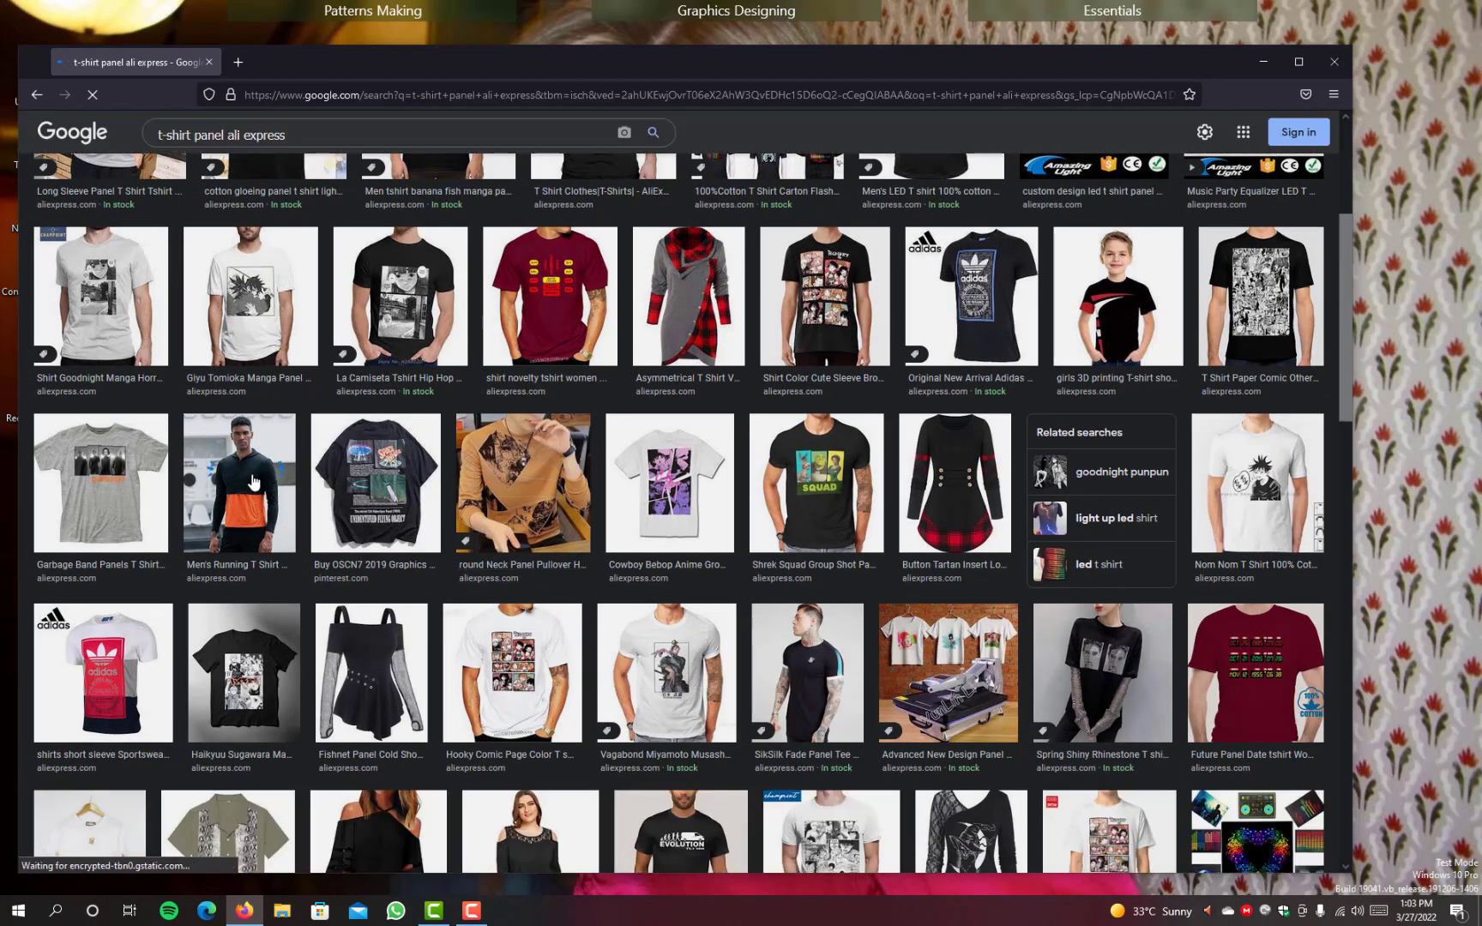
scroll(1188, 657, "down", 3)
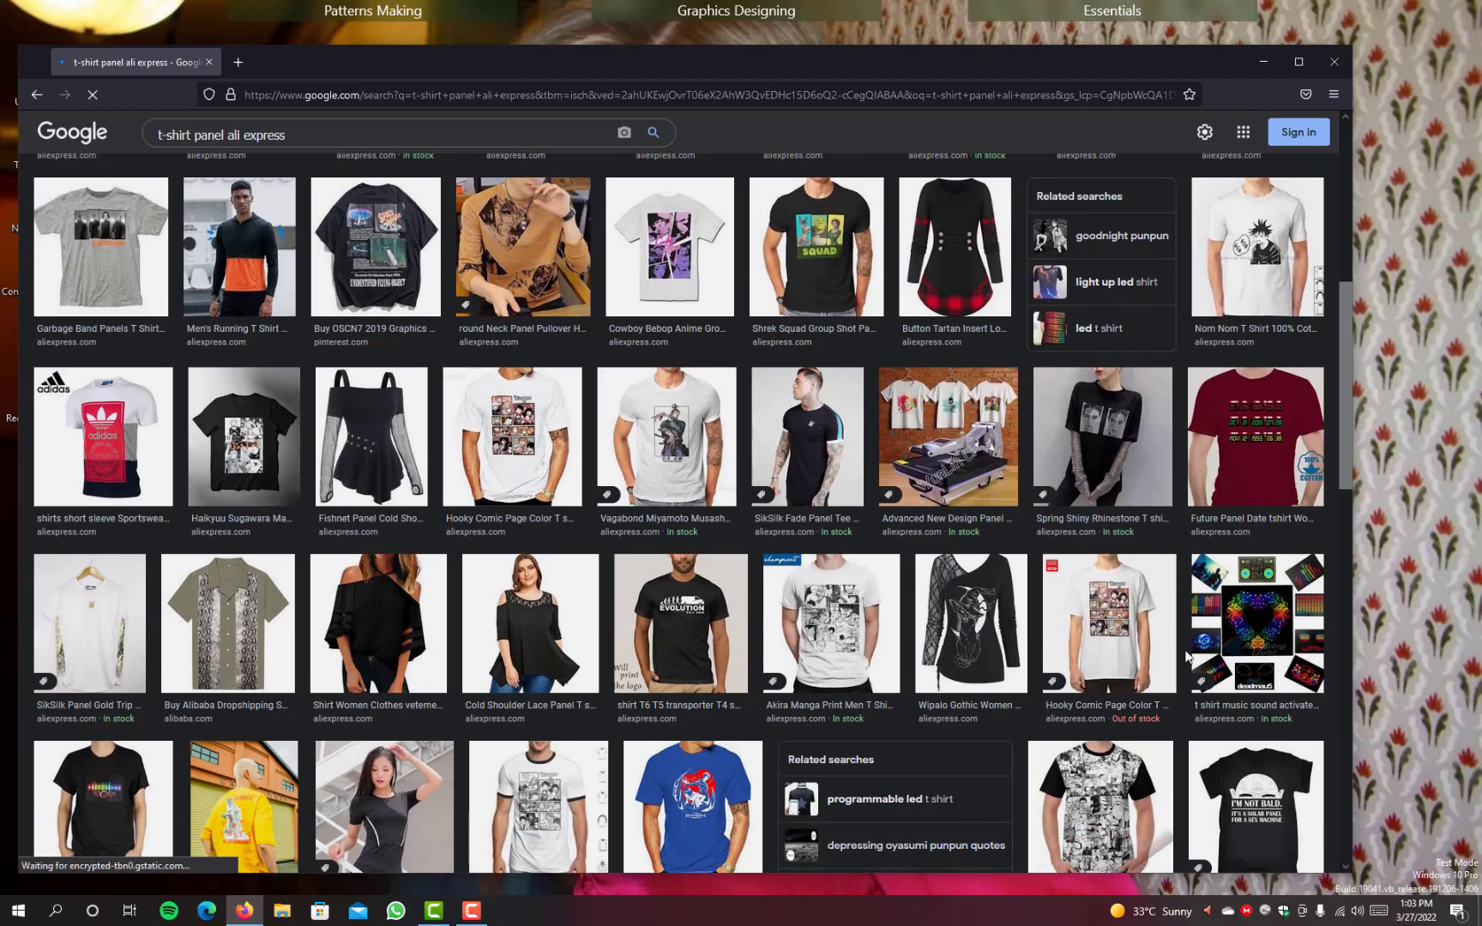
scroll(1189, 657, "down", 2)
scroll(1187, 657, "down", 3)
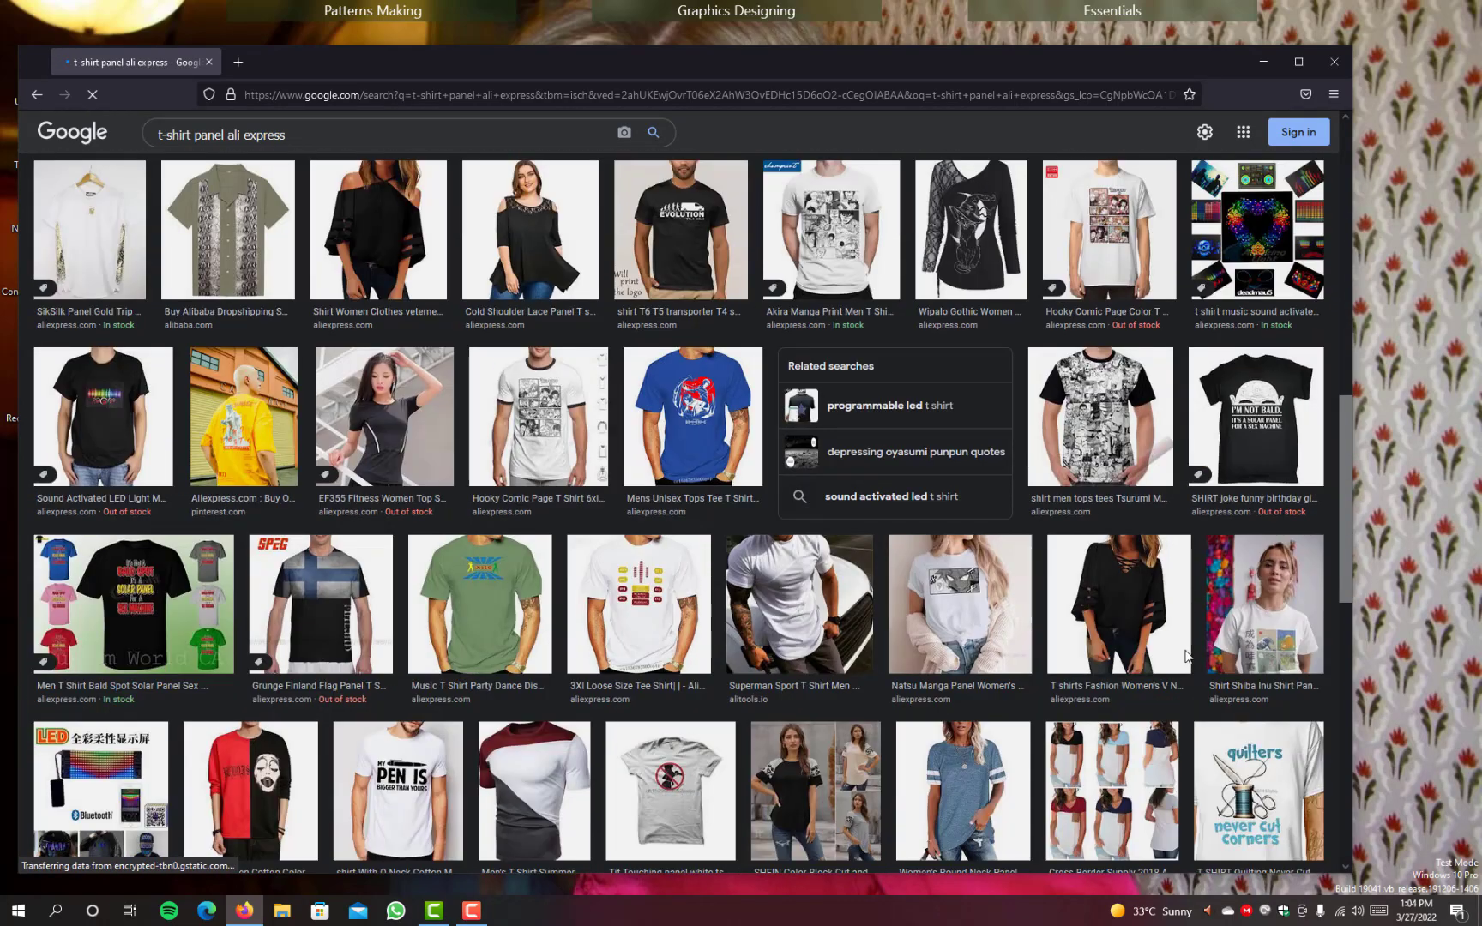
scroll(1186, 657, "down", 3)
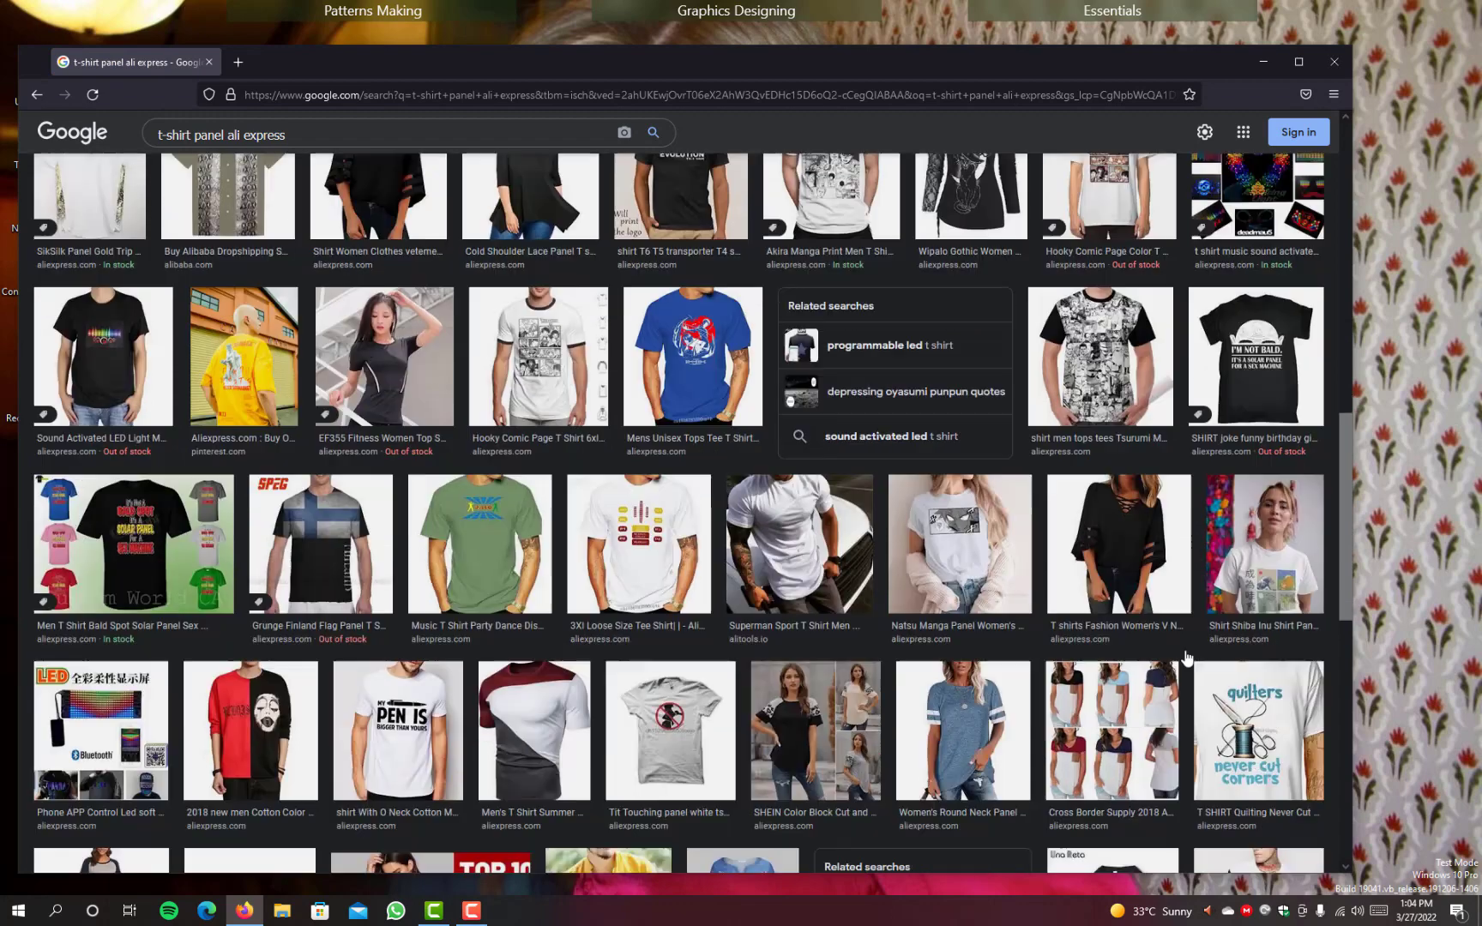
scroll(1186, 654, "down", 2)
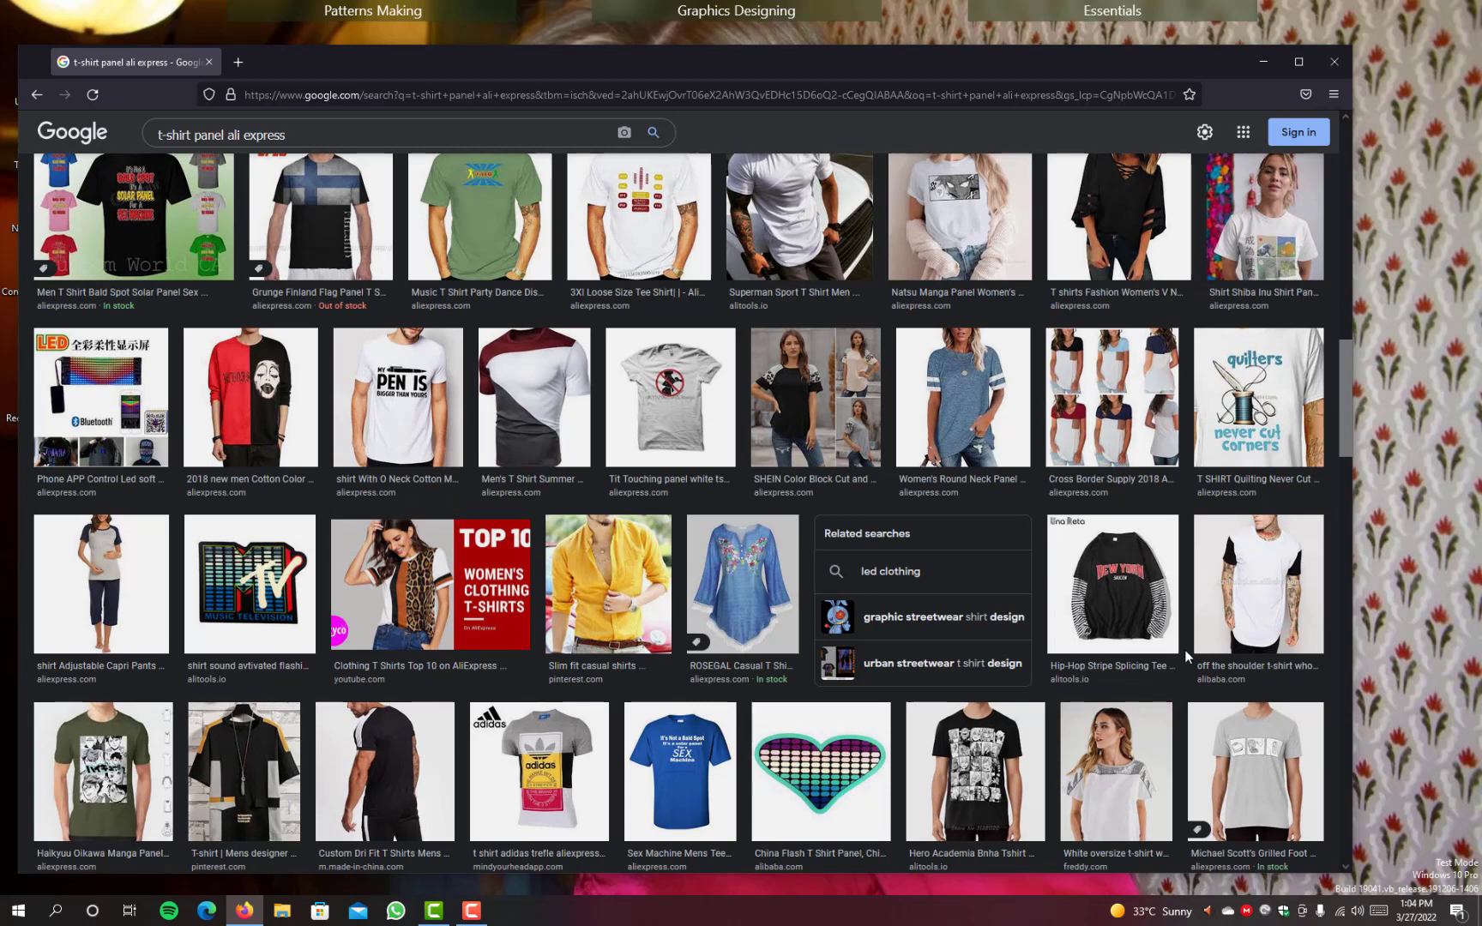
scroll(1185, 649, "down", 3)
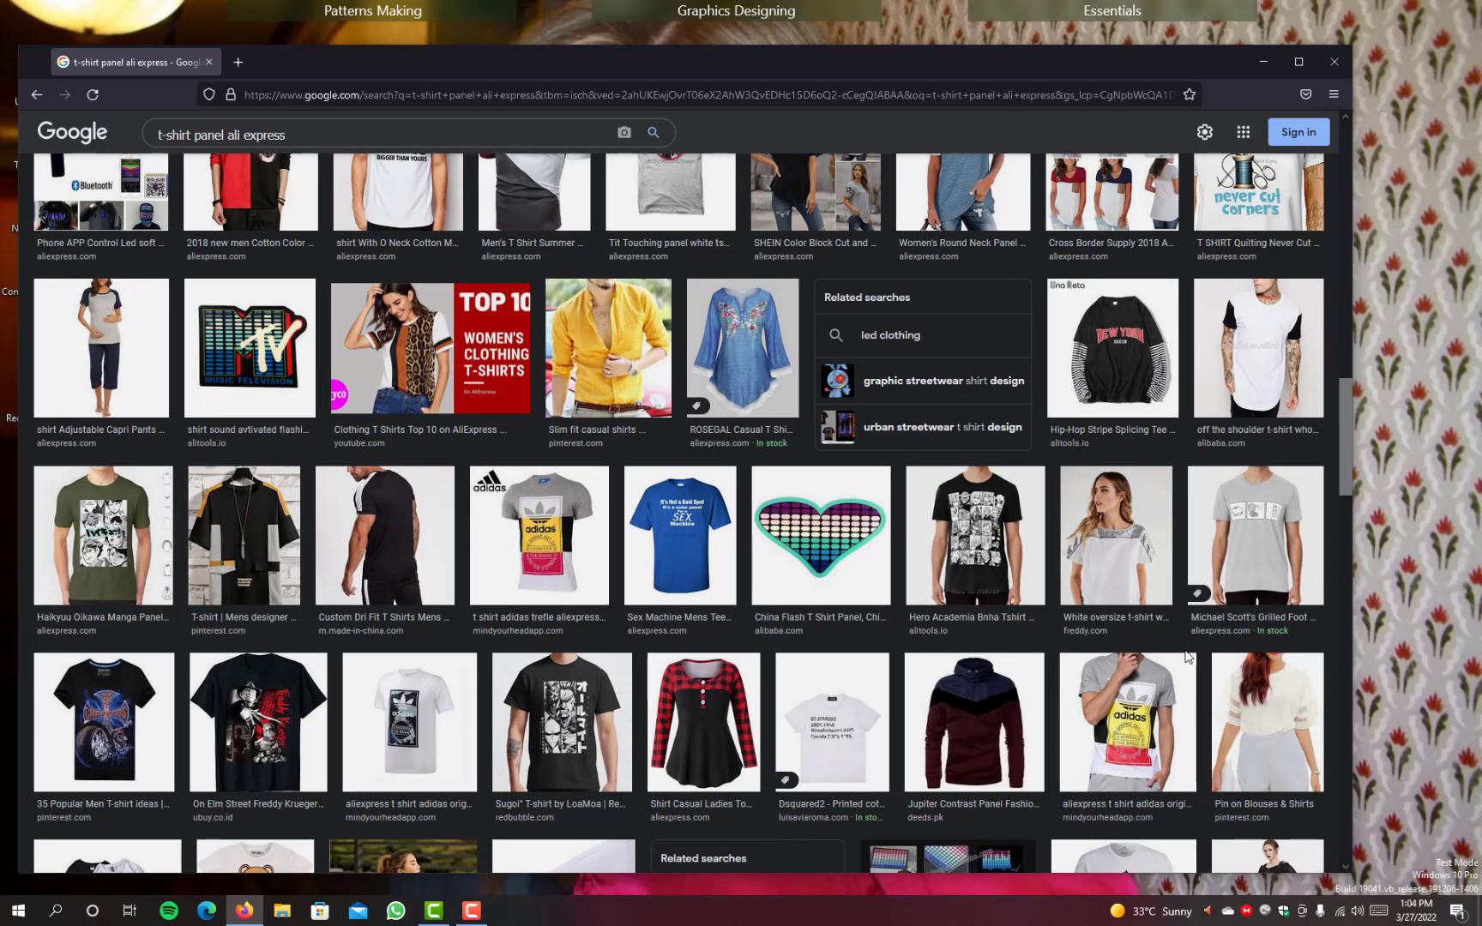
scroll(1186, 657, "down", 6)
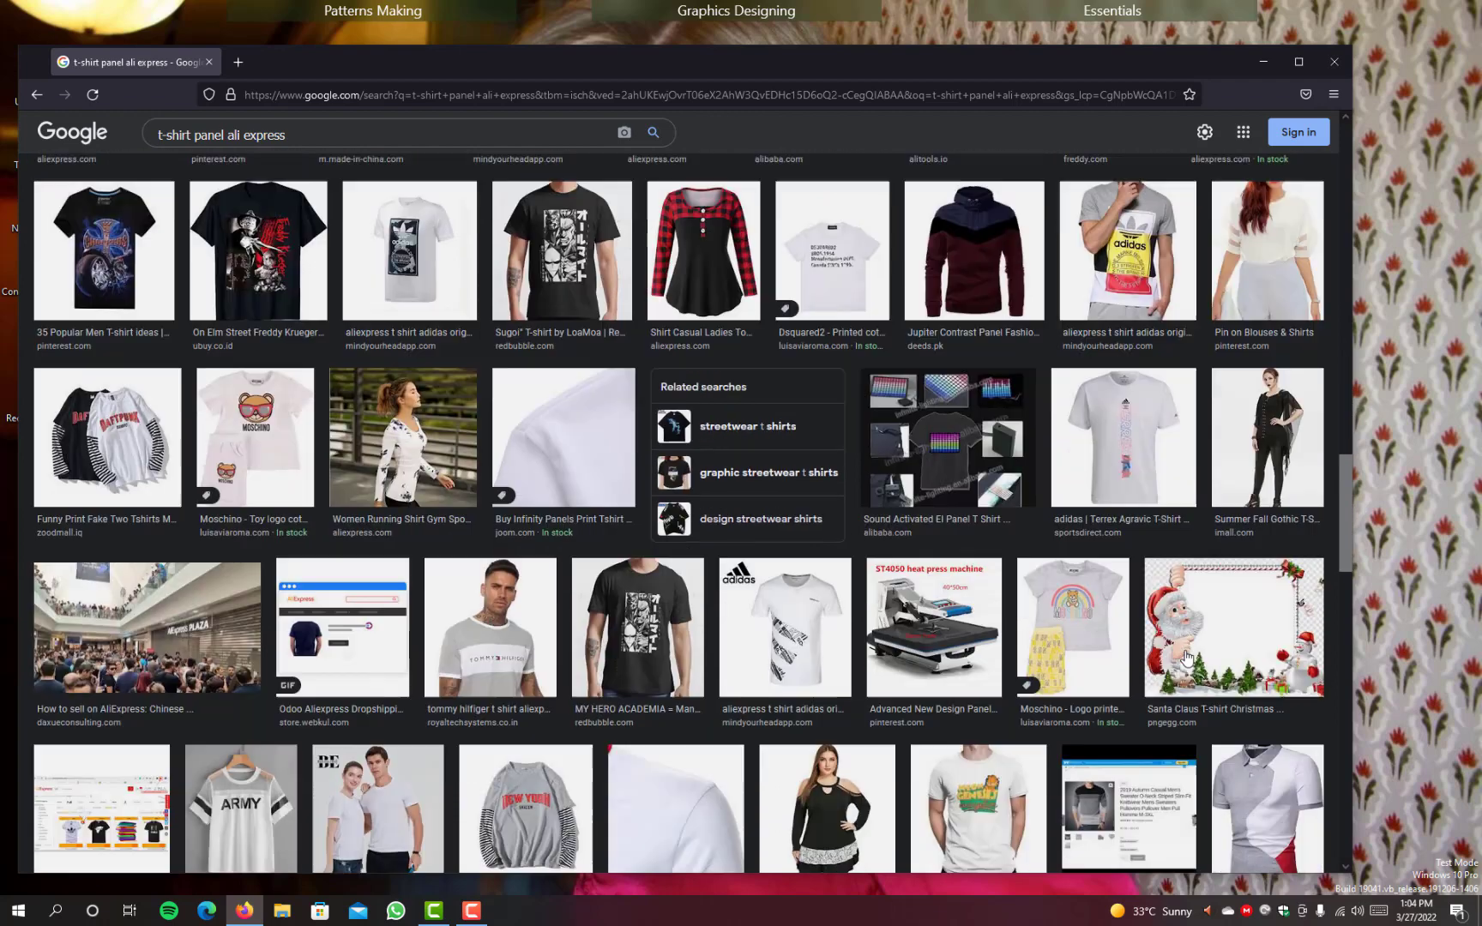
scroll(1186, 658, "down", 1)
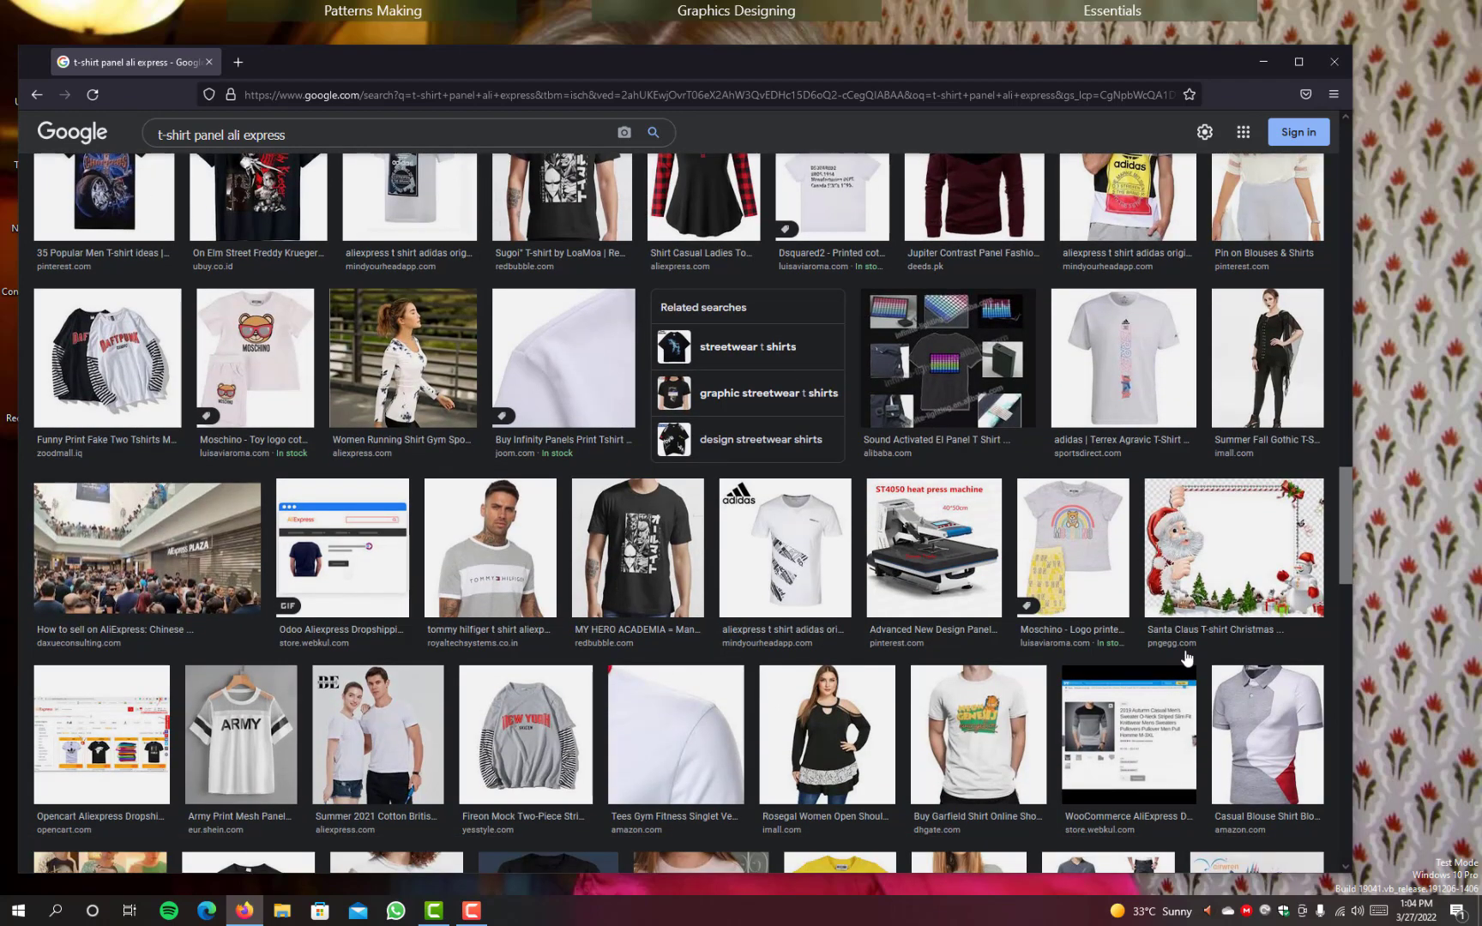
scroll(1186, 657, "down", 4)
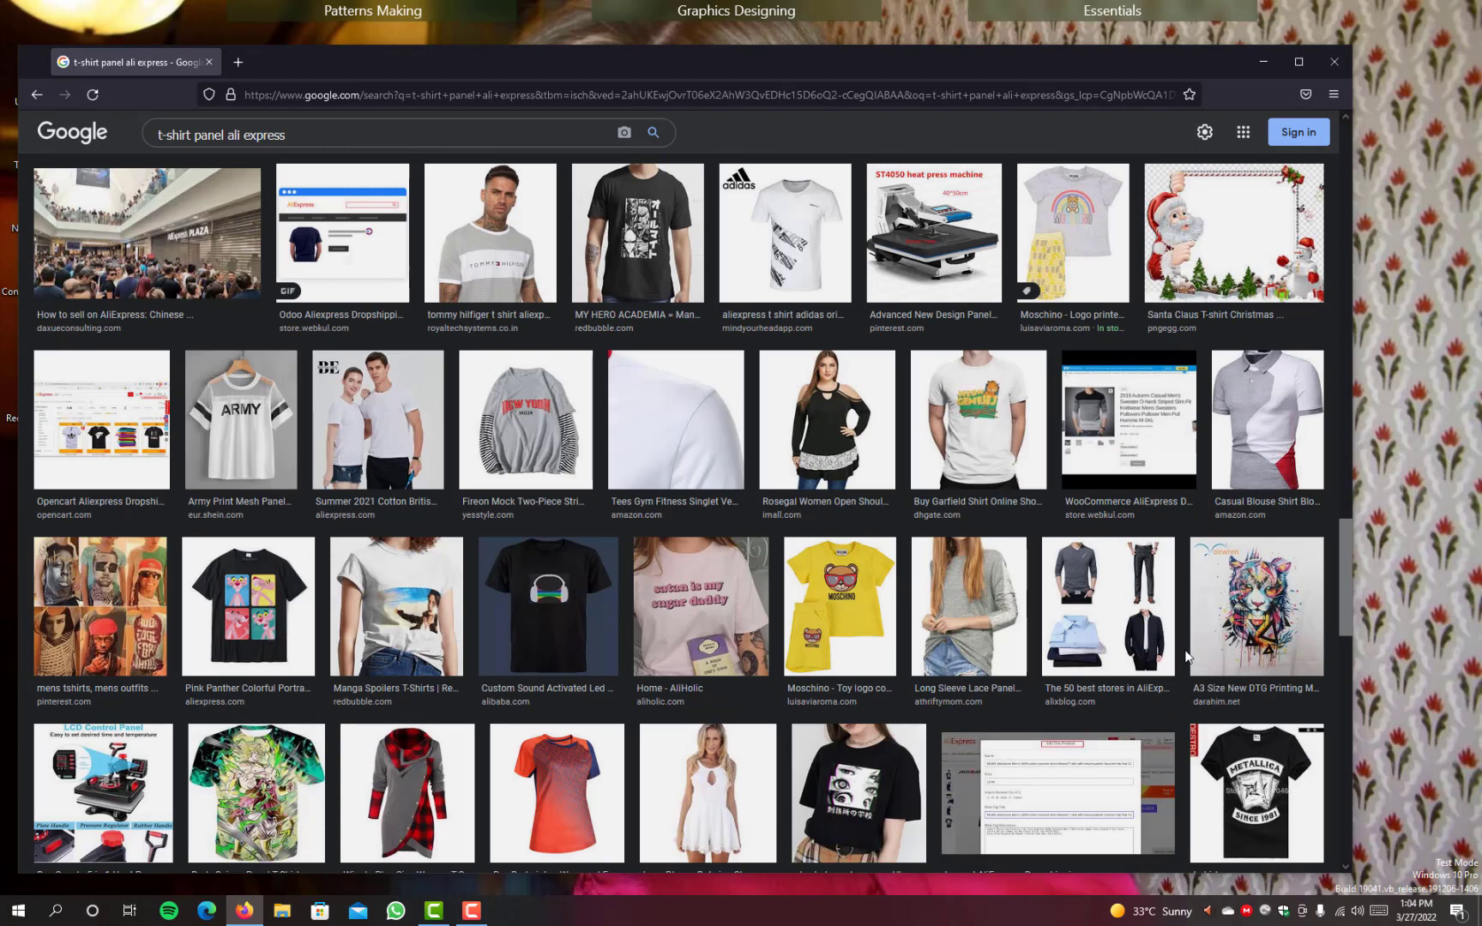
scroll(1187, 657, "down", 5)
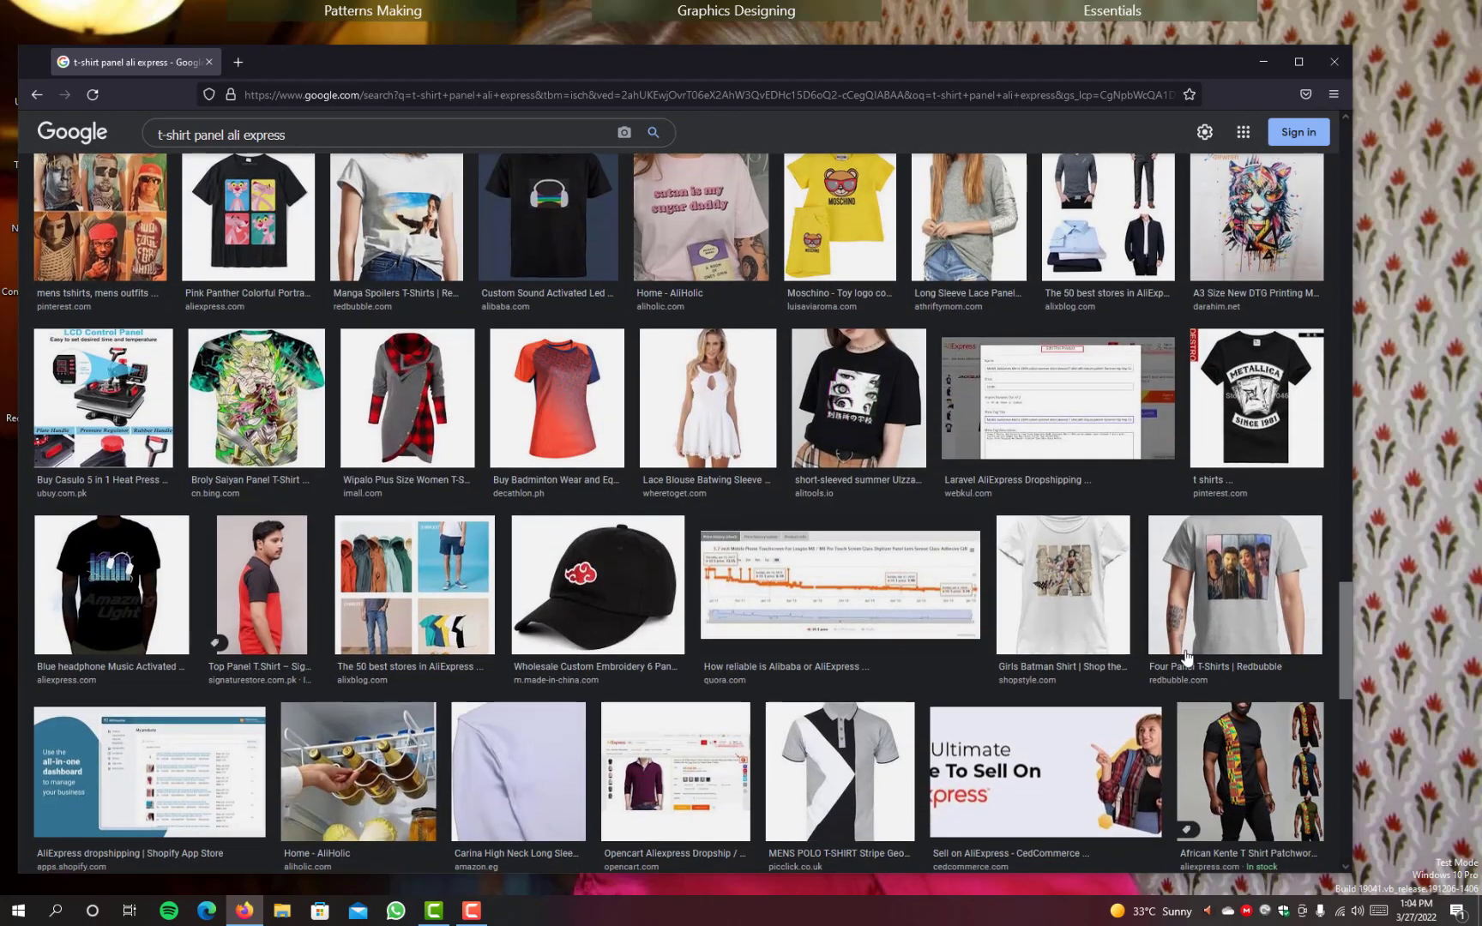
scroll(1187, 657, "down", 5)
scroll(1094, 569, "up", 12)
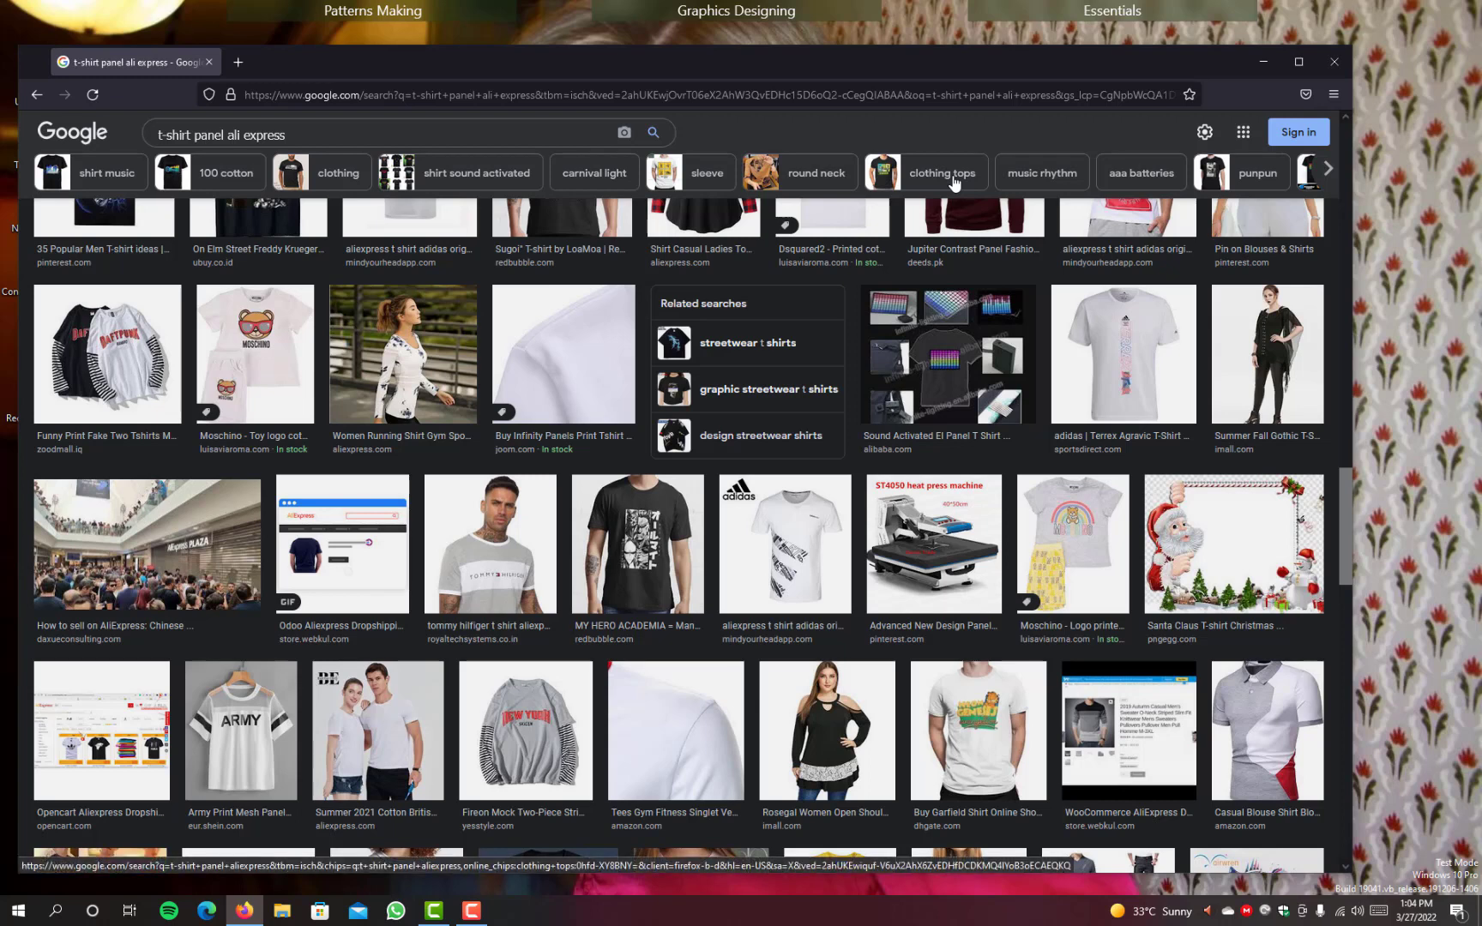
Step: Change the image search to "t-shirt ali express" and browse the T-shirt pictures it returns
left_click(308, 134)
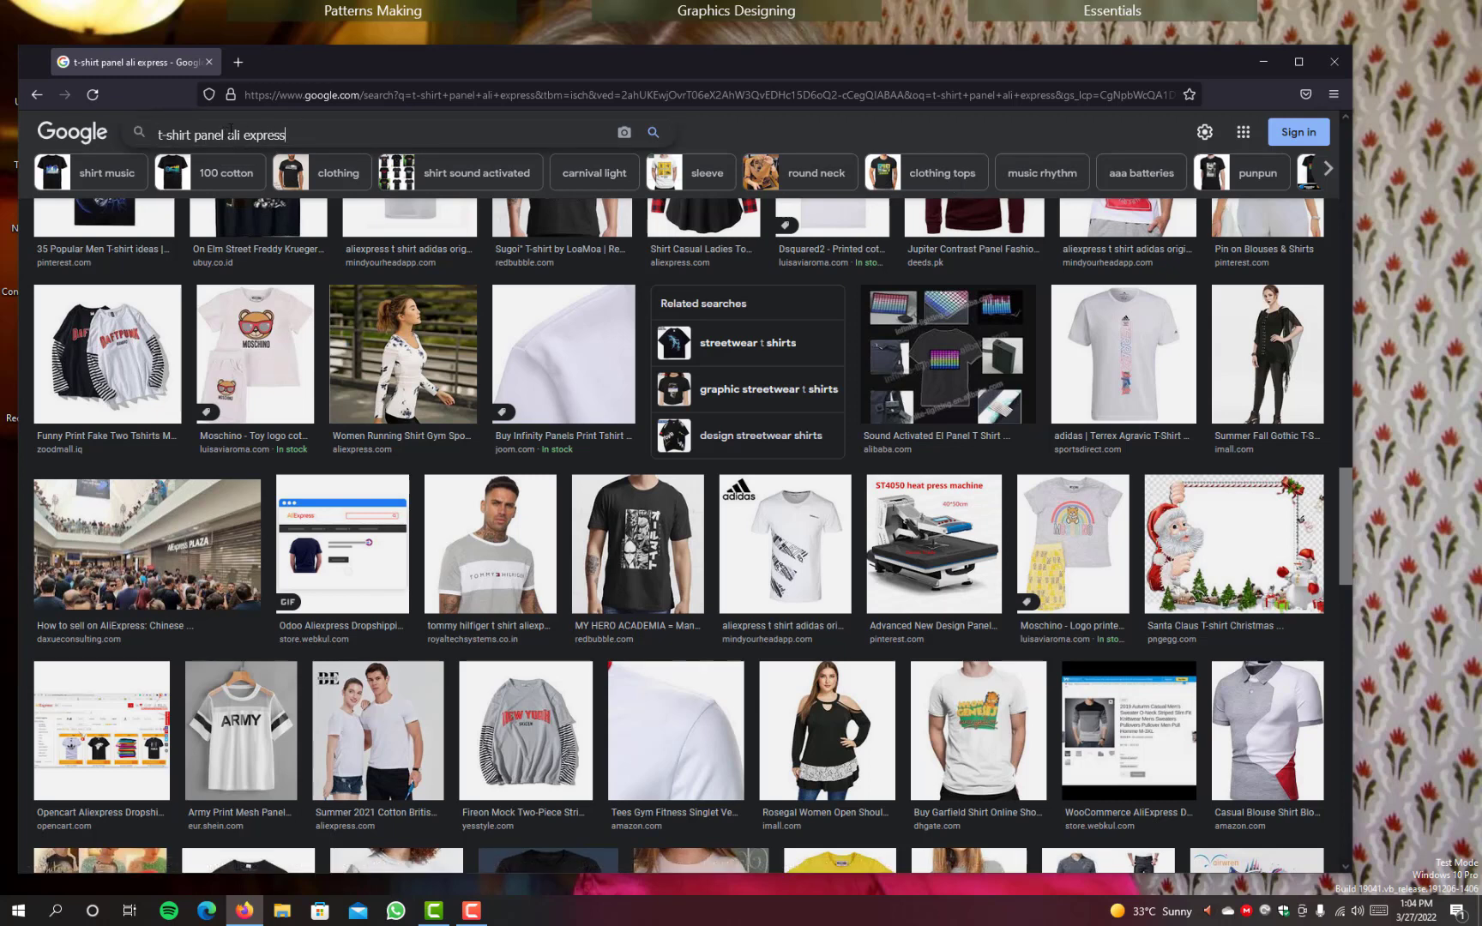
key("BackSpace")
key("BackSpace")
key("BackSpace")
key("BackSpace")
key("BackSpace")
key("BackSpace")
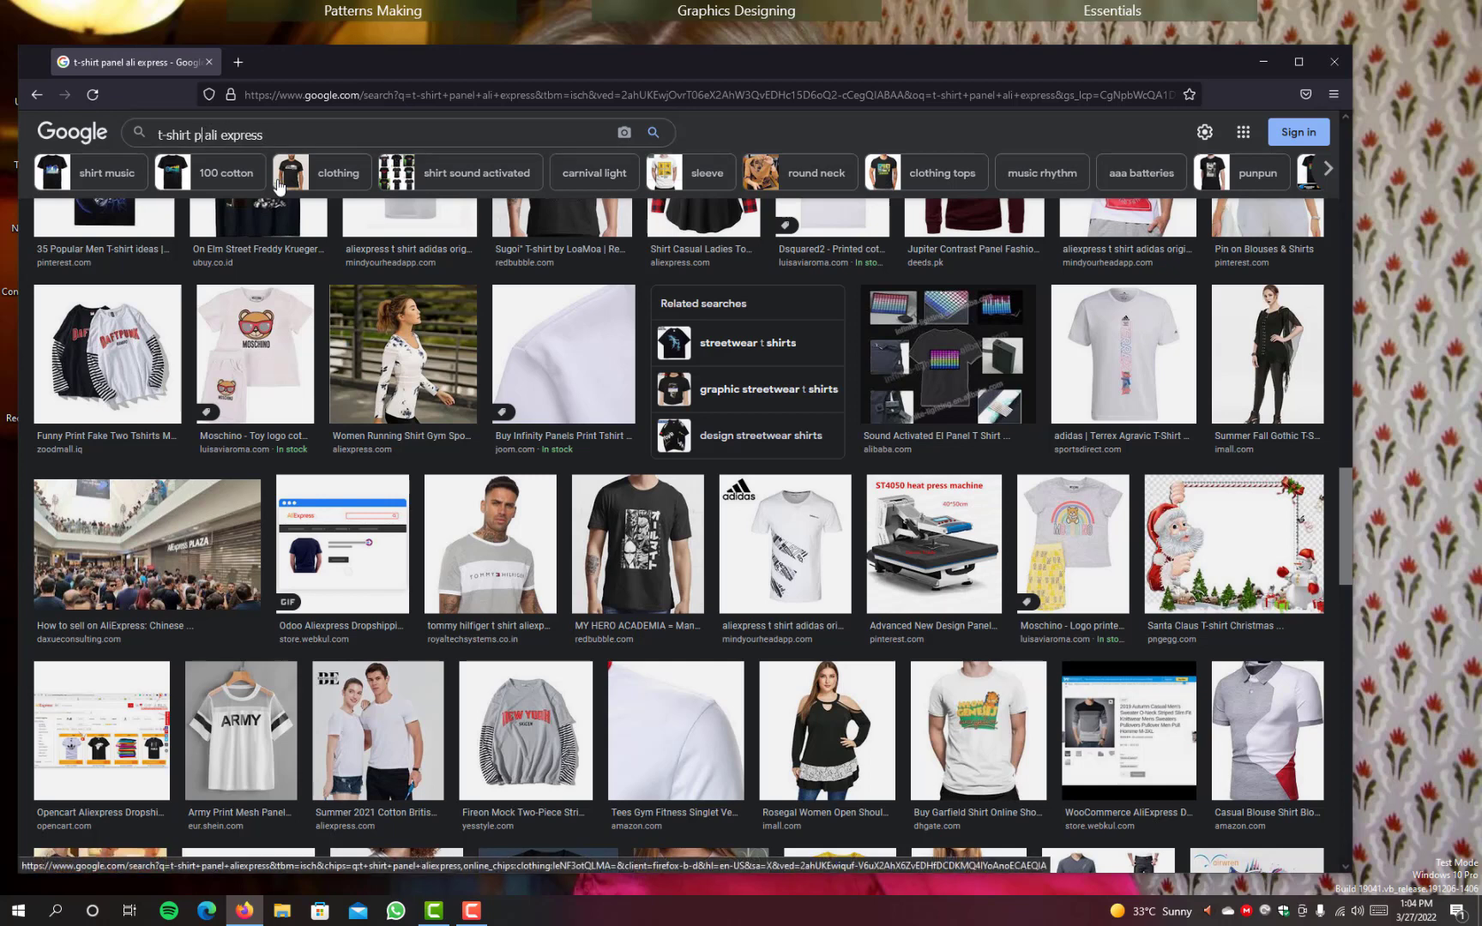
key("Return")
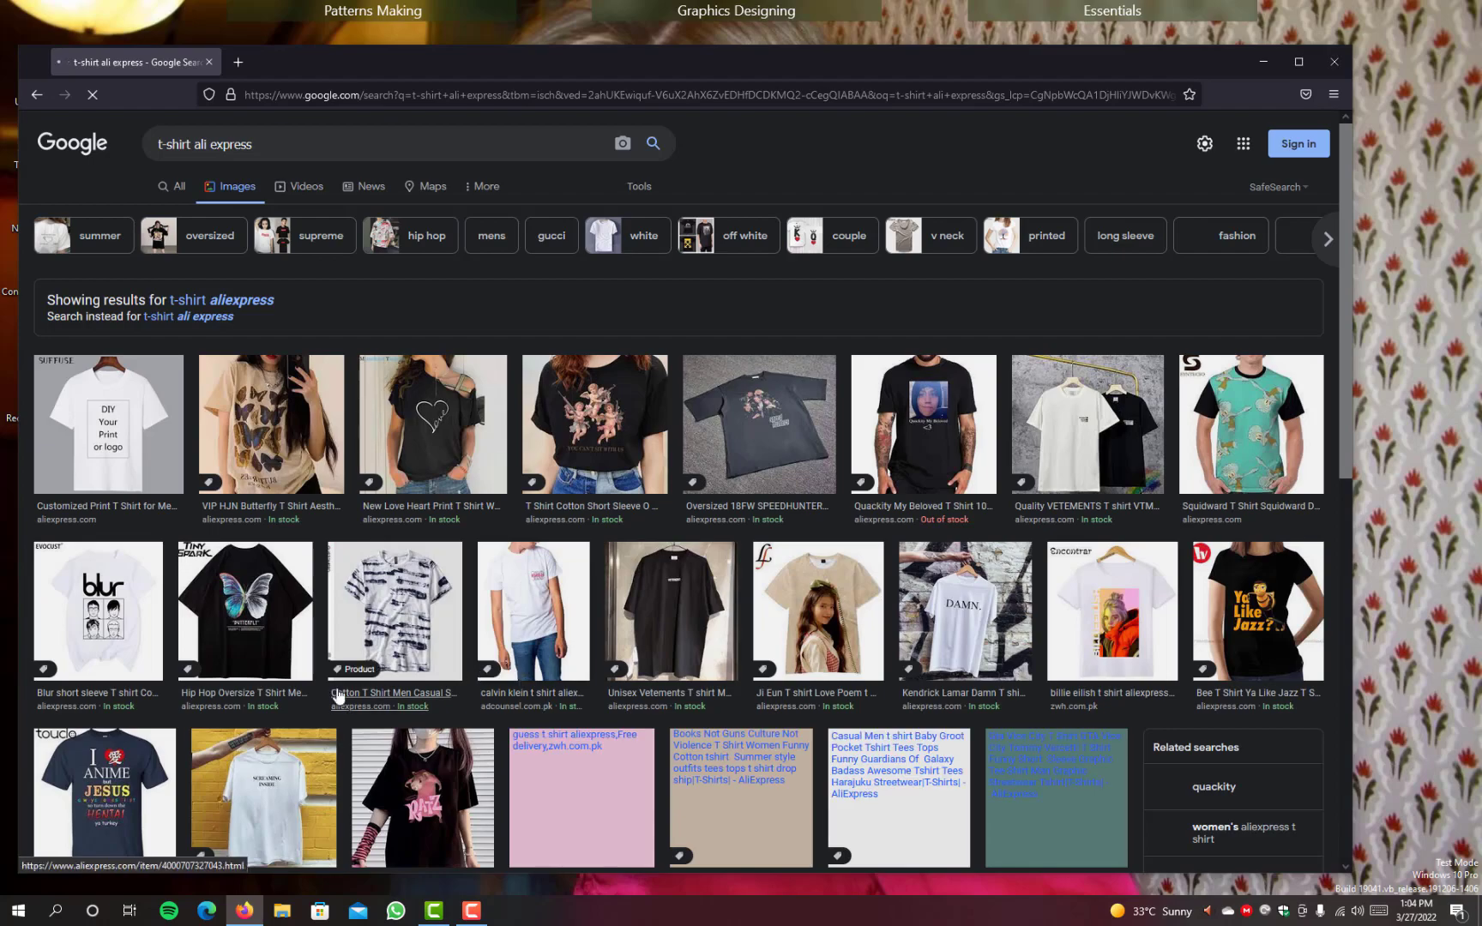
scroll(719, 603, "down", 5)
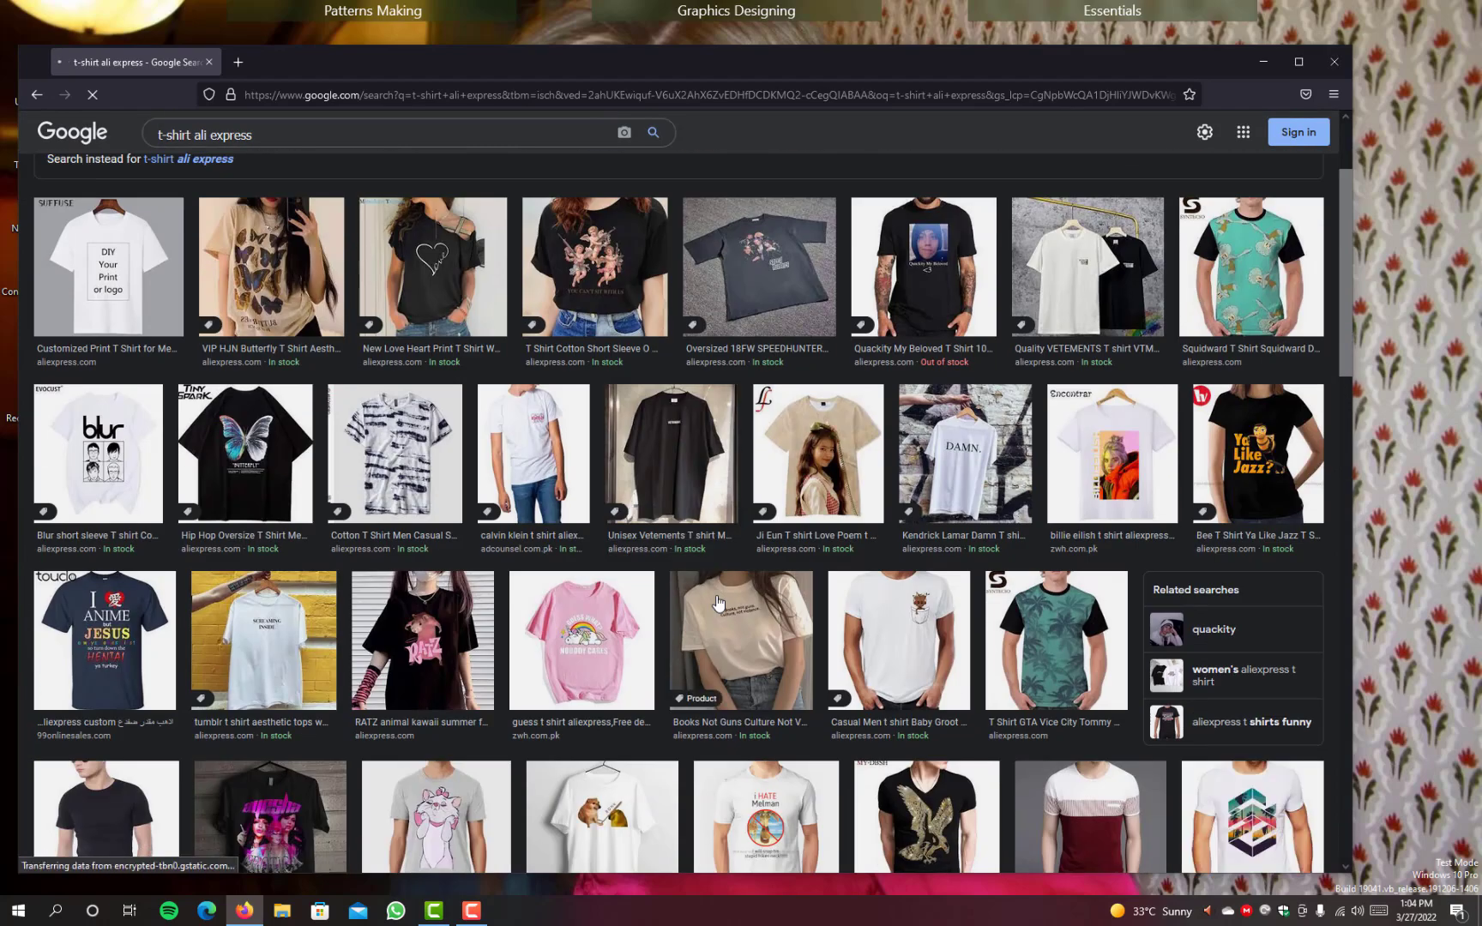
scroll(719, 603, "down", 5)
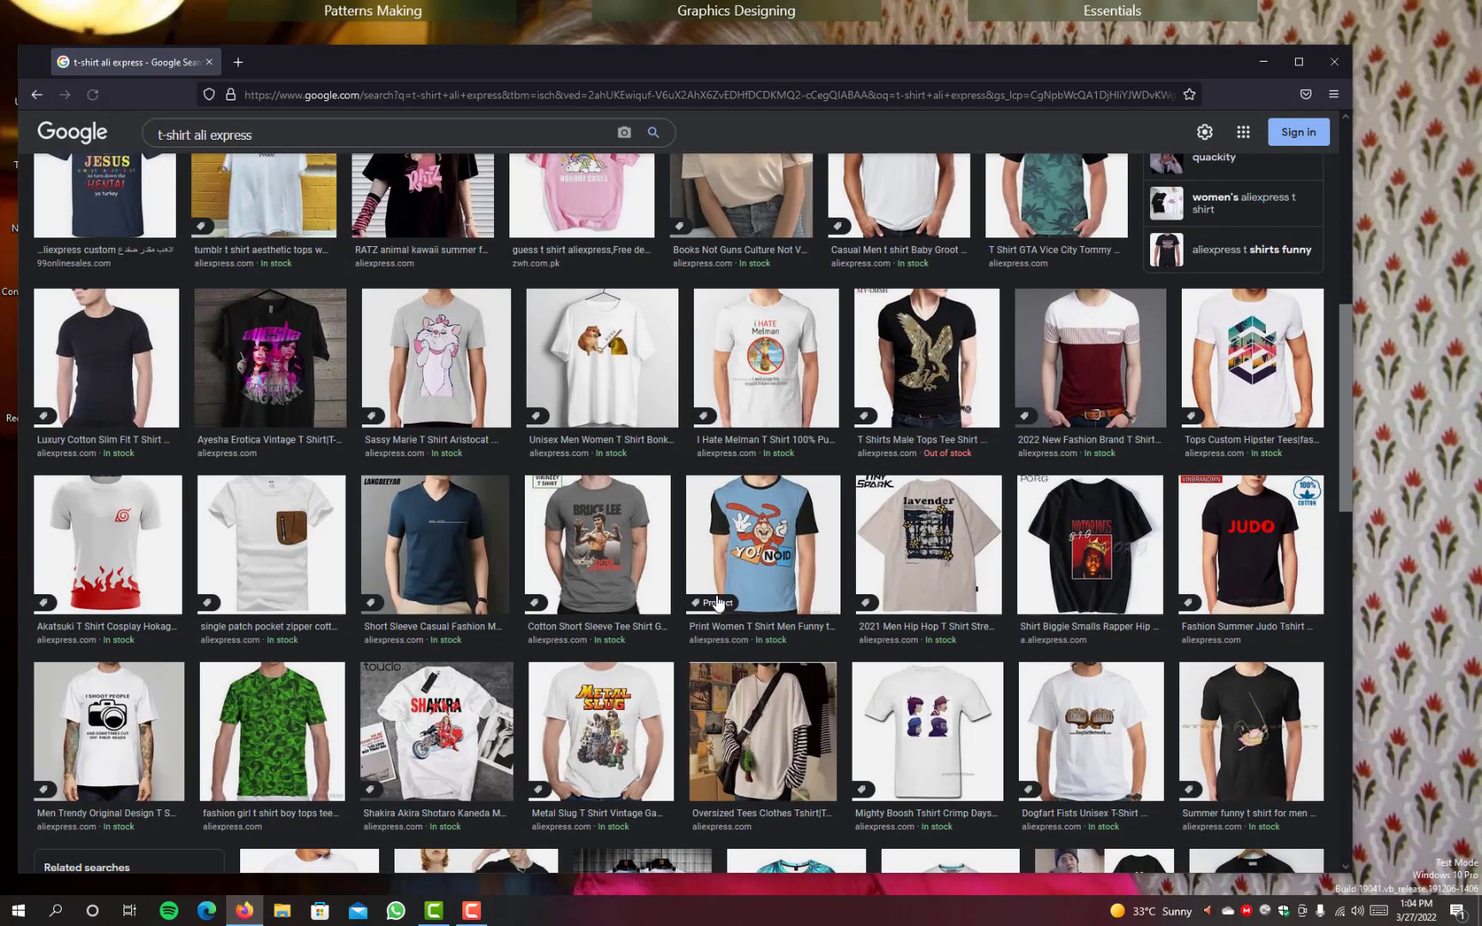
Step: Browse further through the "t-shirt ali express" image results for a suitable paneled T-shirt
scroll(718, 603, "down", 3)
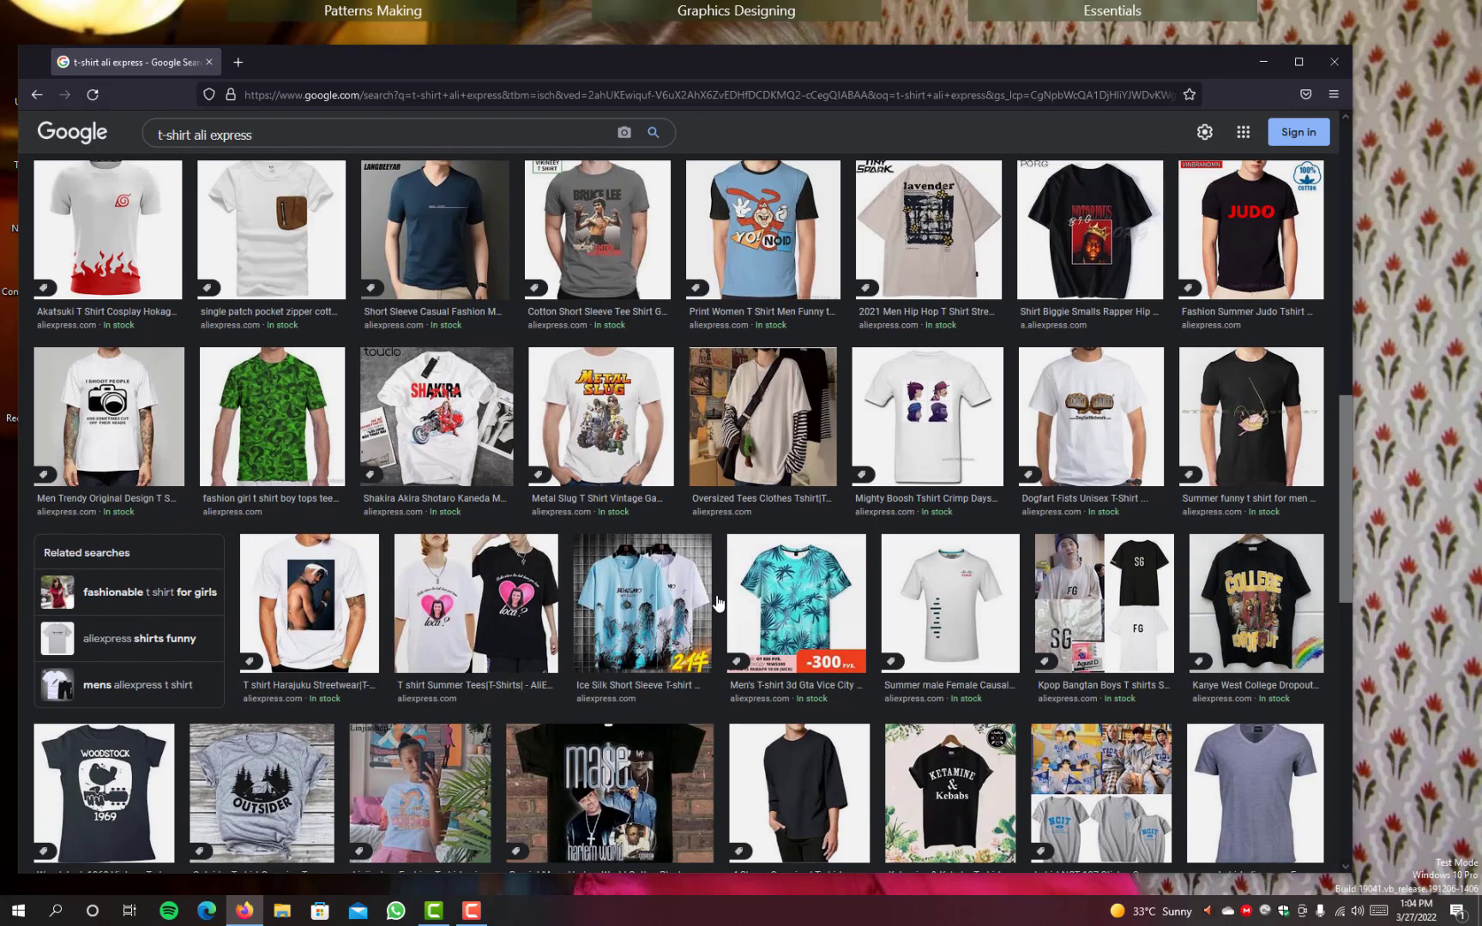
scroll(717, 600, "down", 5)
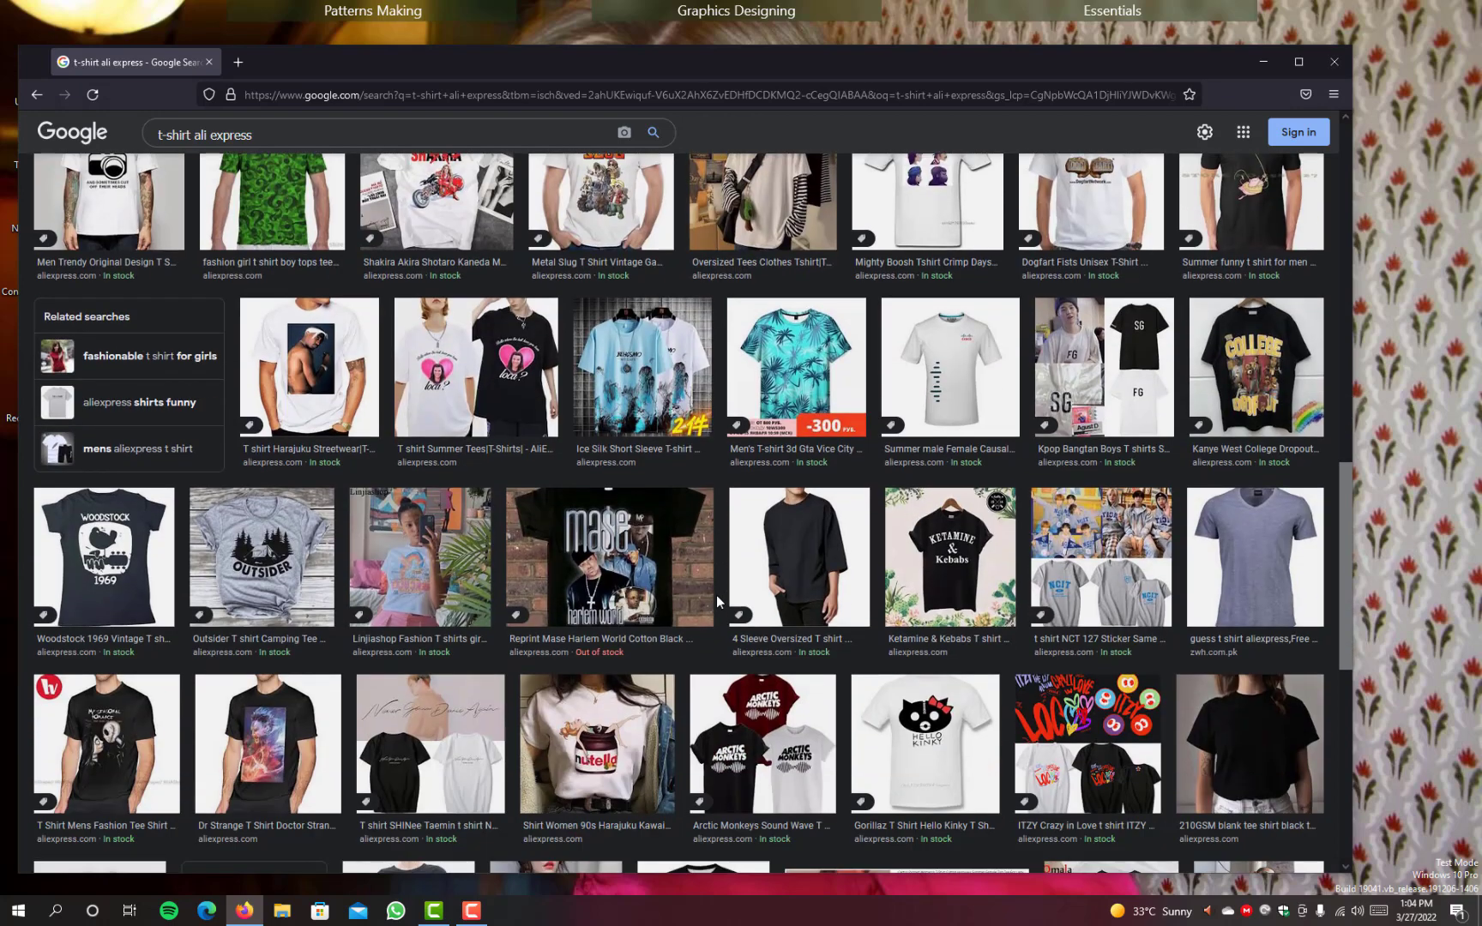
scroll(717, 602, "down", 3)
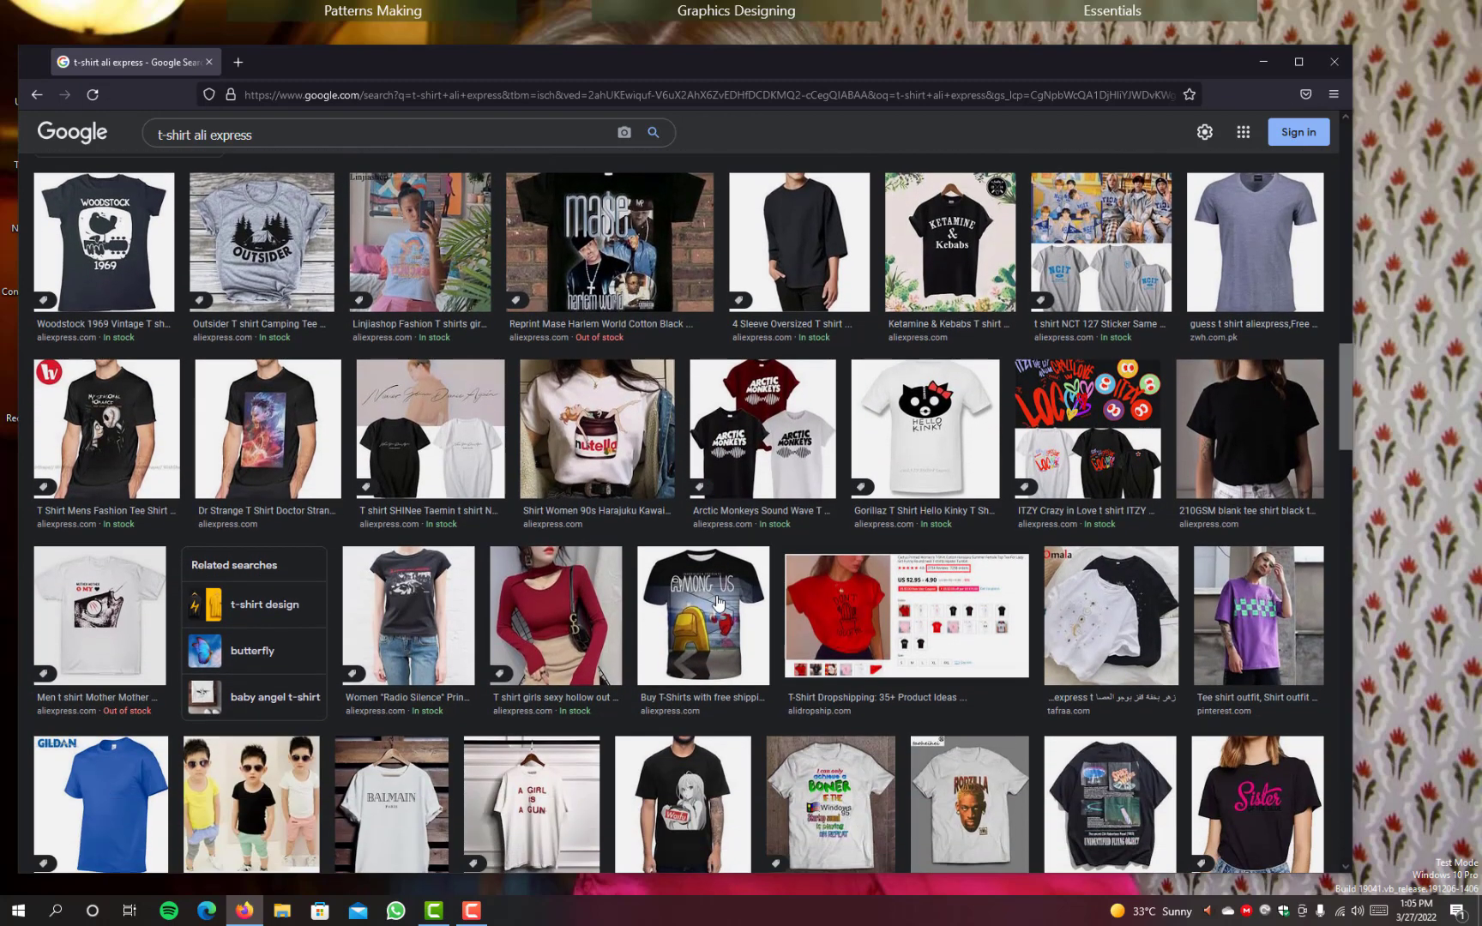
scroll(717, 602, "down", 4)
scroll(717, 602, "down", 5)
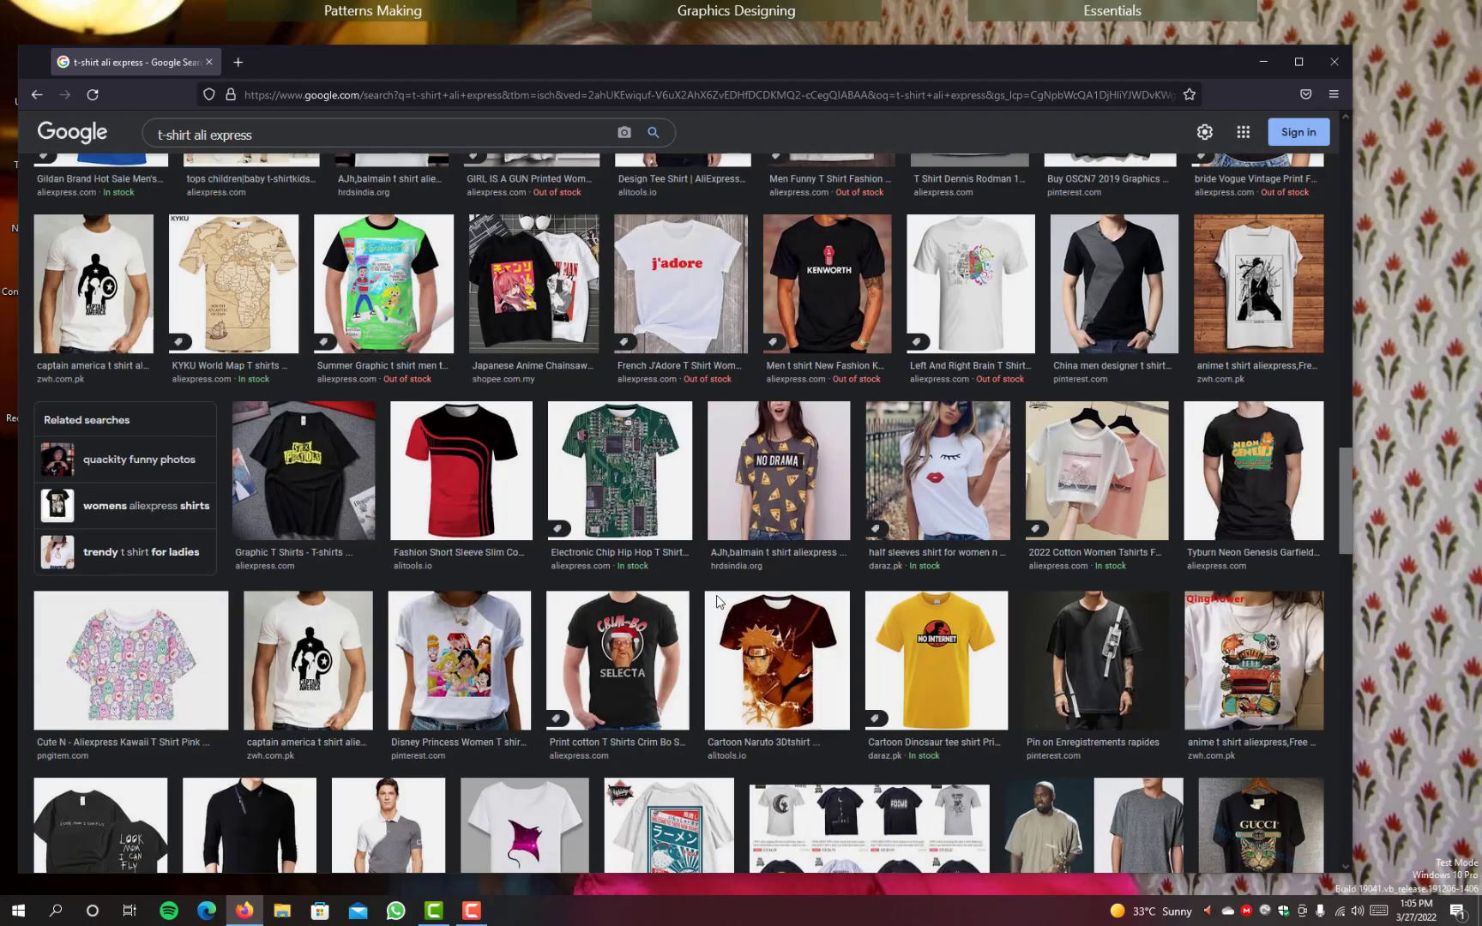
scroll(717, 603, "down", 2)
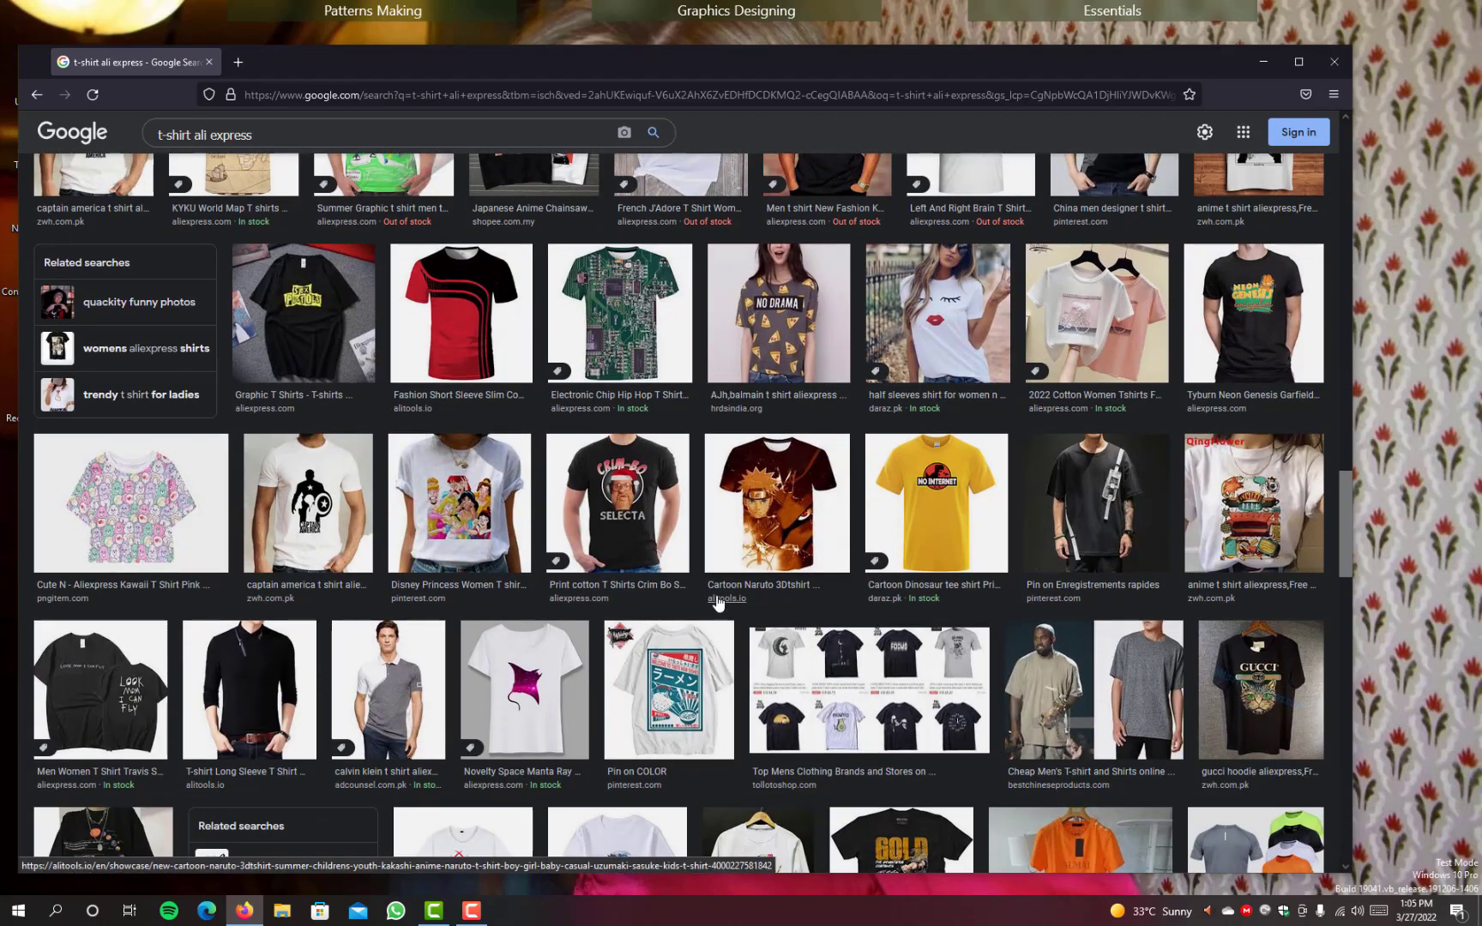
scroll(717, 602, "down", 1)
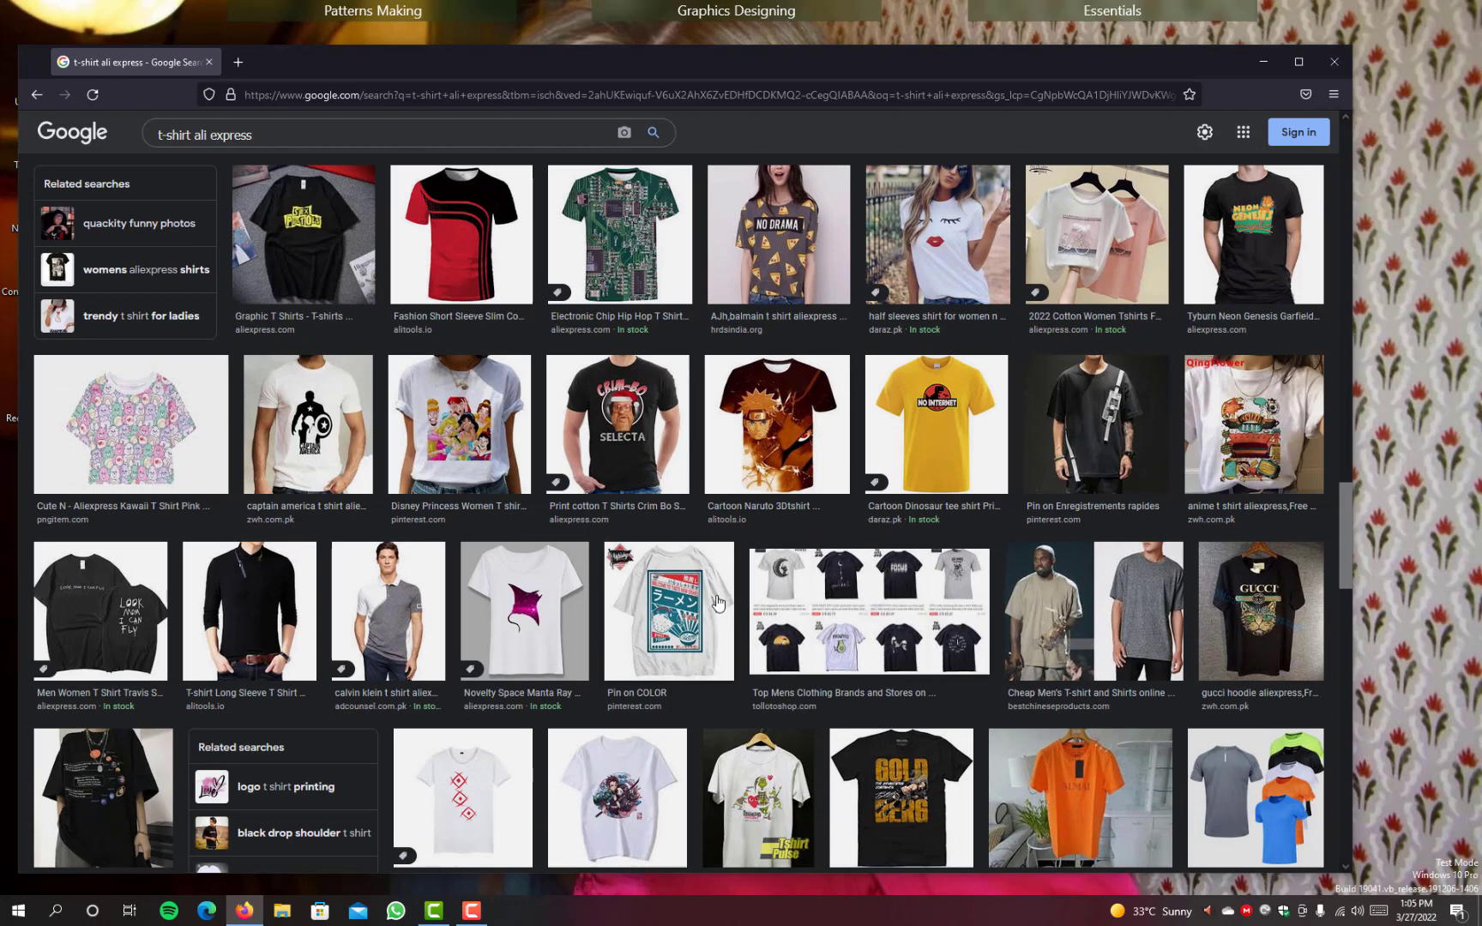
scroll(717, 602, "down", 2)
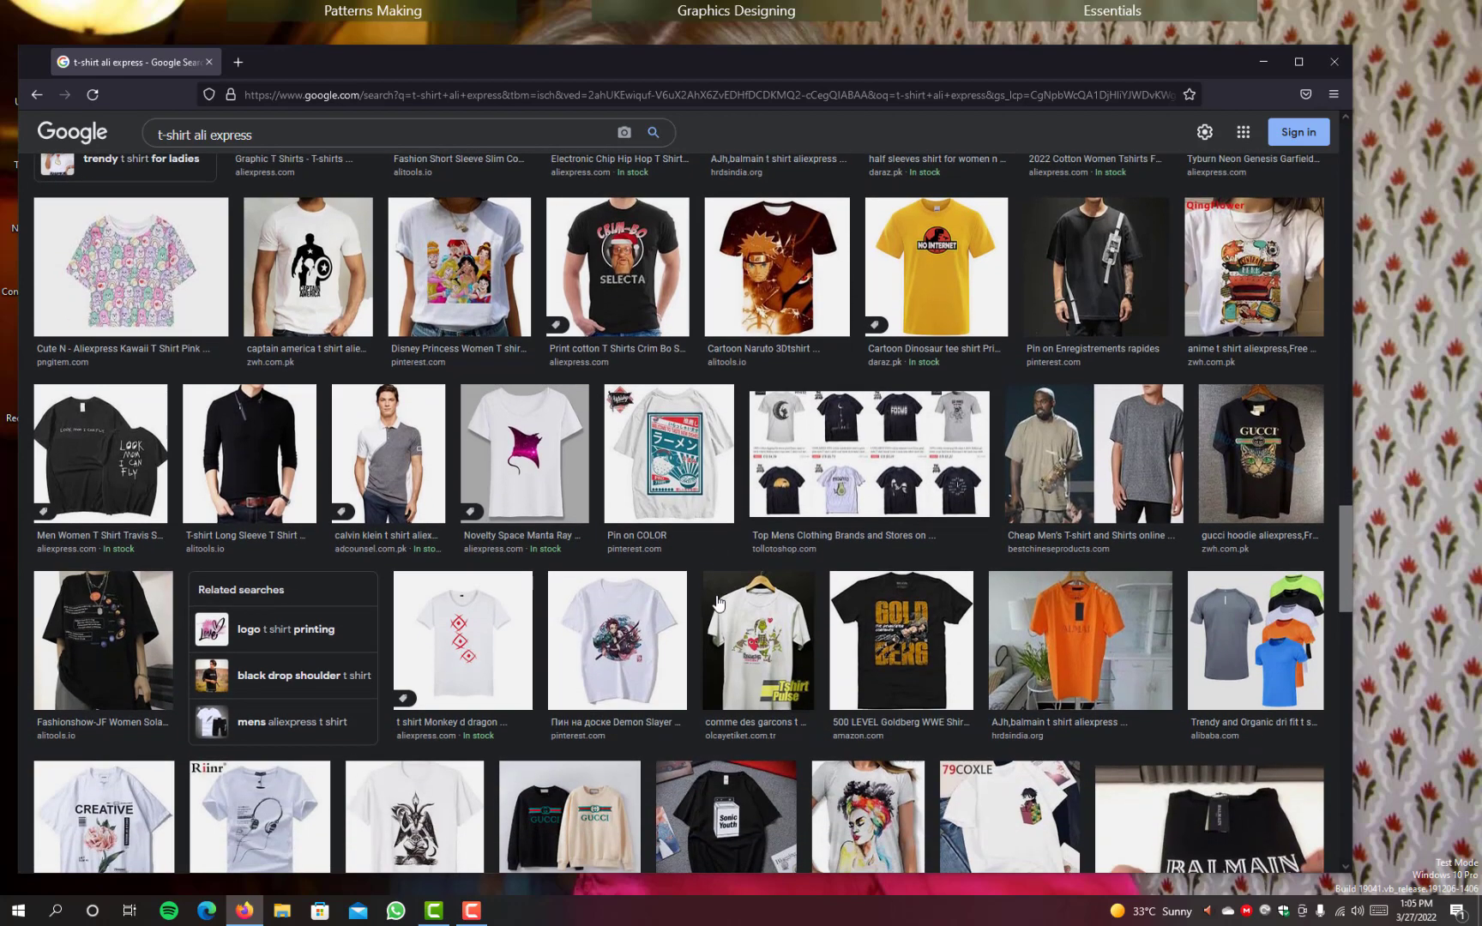
scroll(717, 602, "down", 1)
scroll(717, 602, "down", 1)
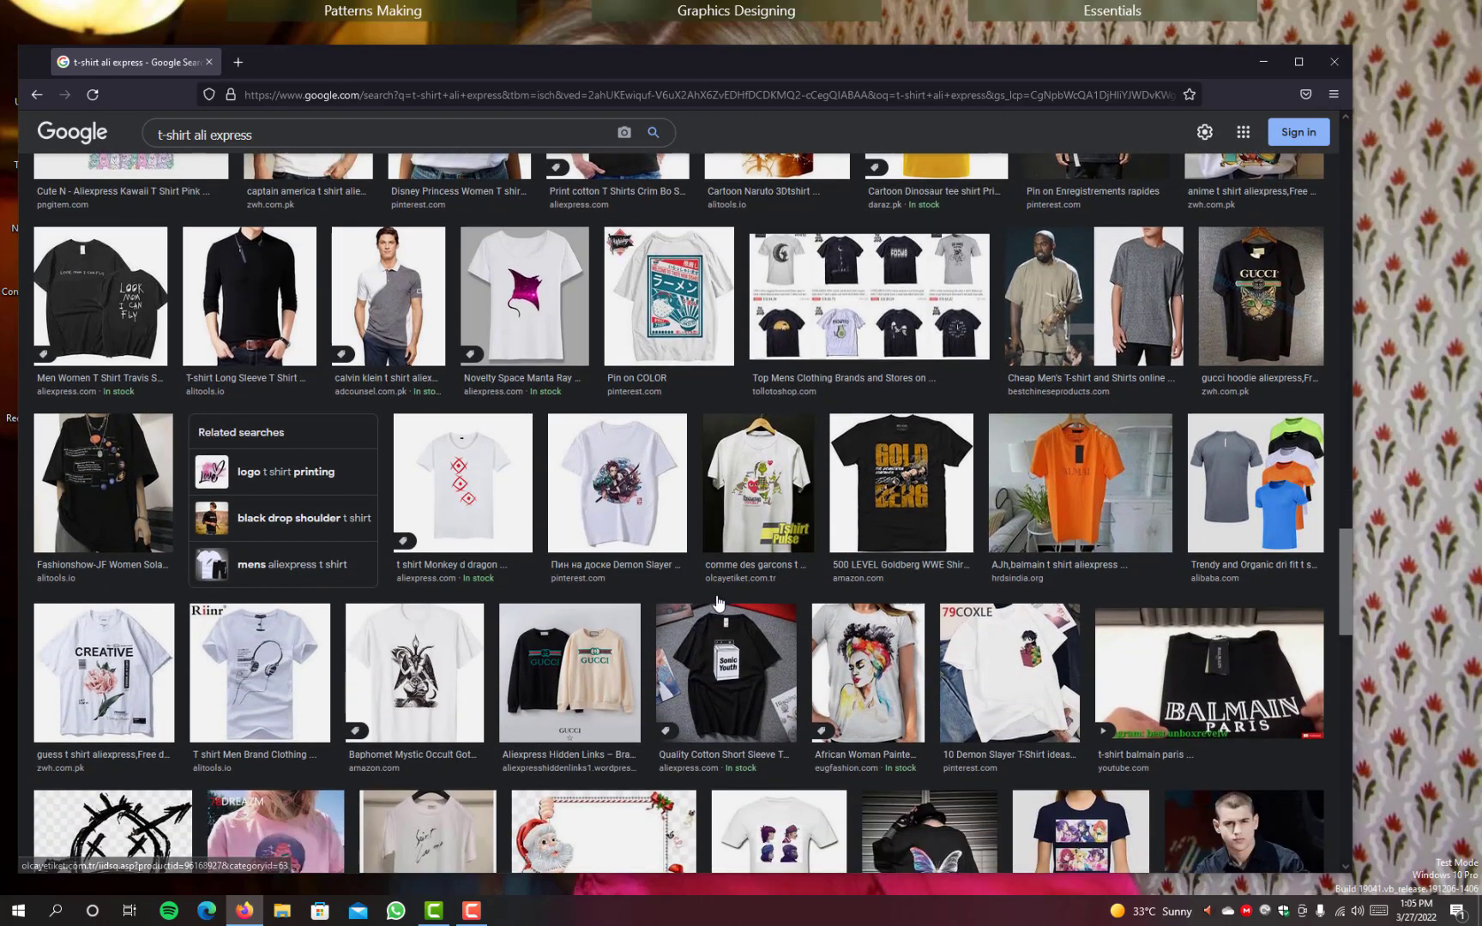
scroll(717, 602, "up", 12)
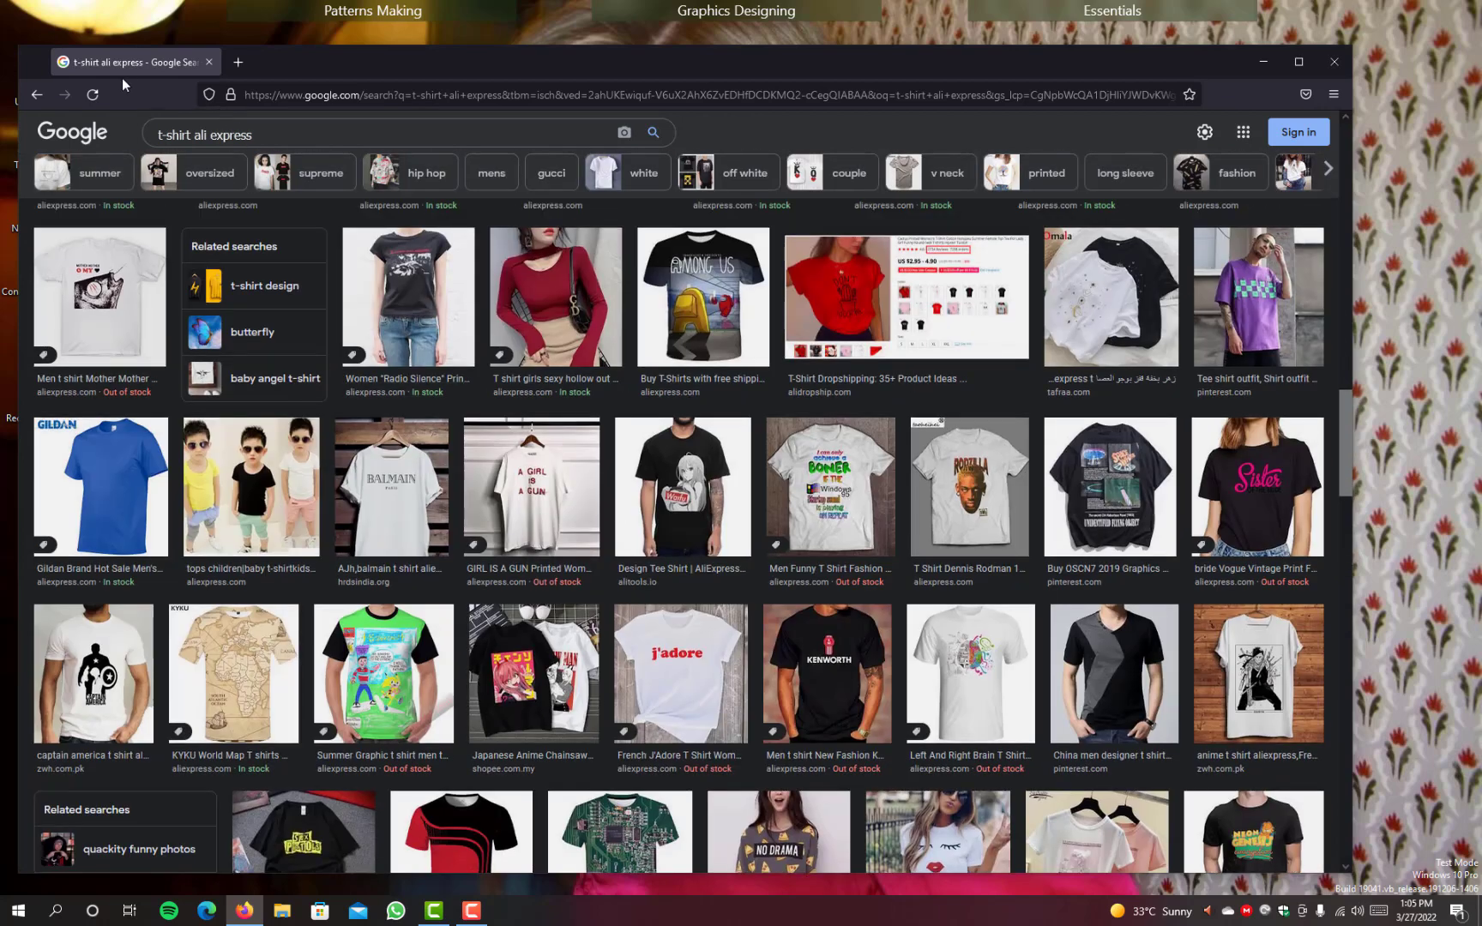
Step: Return to the "t-shirt panel" image results and save the maroon T-shirt with the navy chest panel to the Desktop as a JPEG
left_click(33, 98)
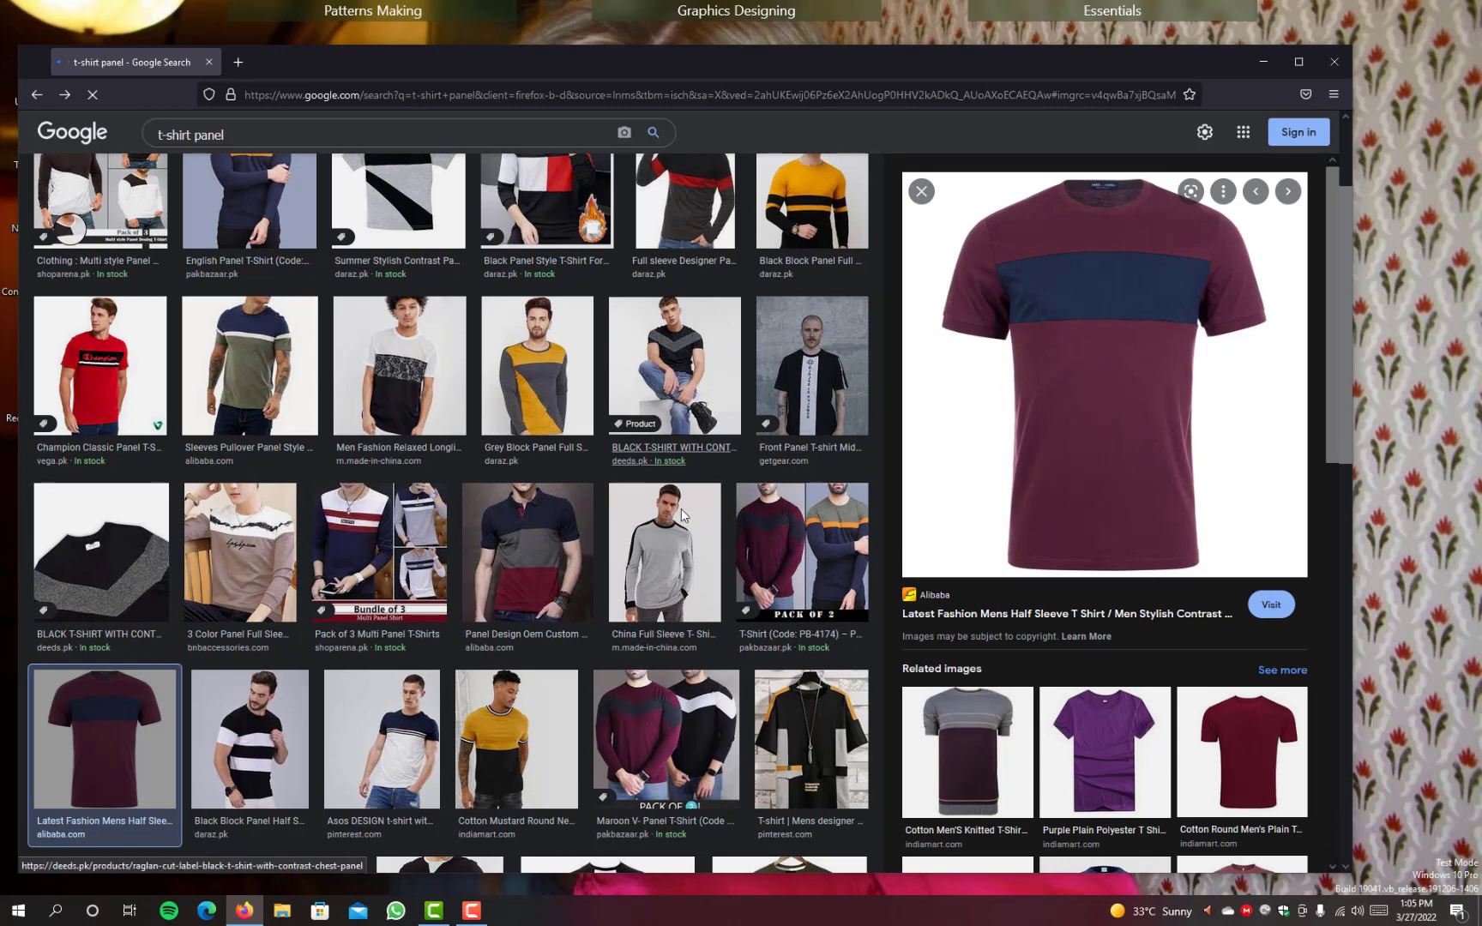
right_click(1110, 328)
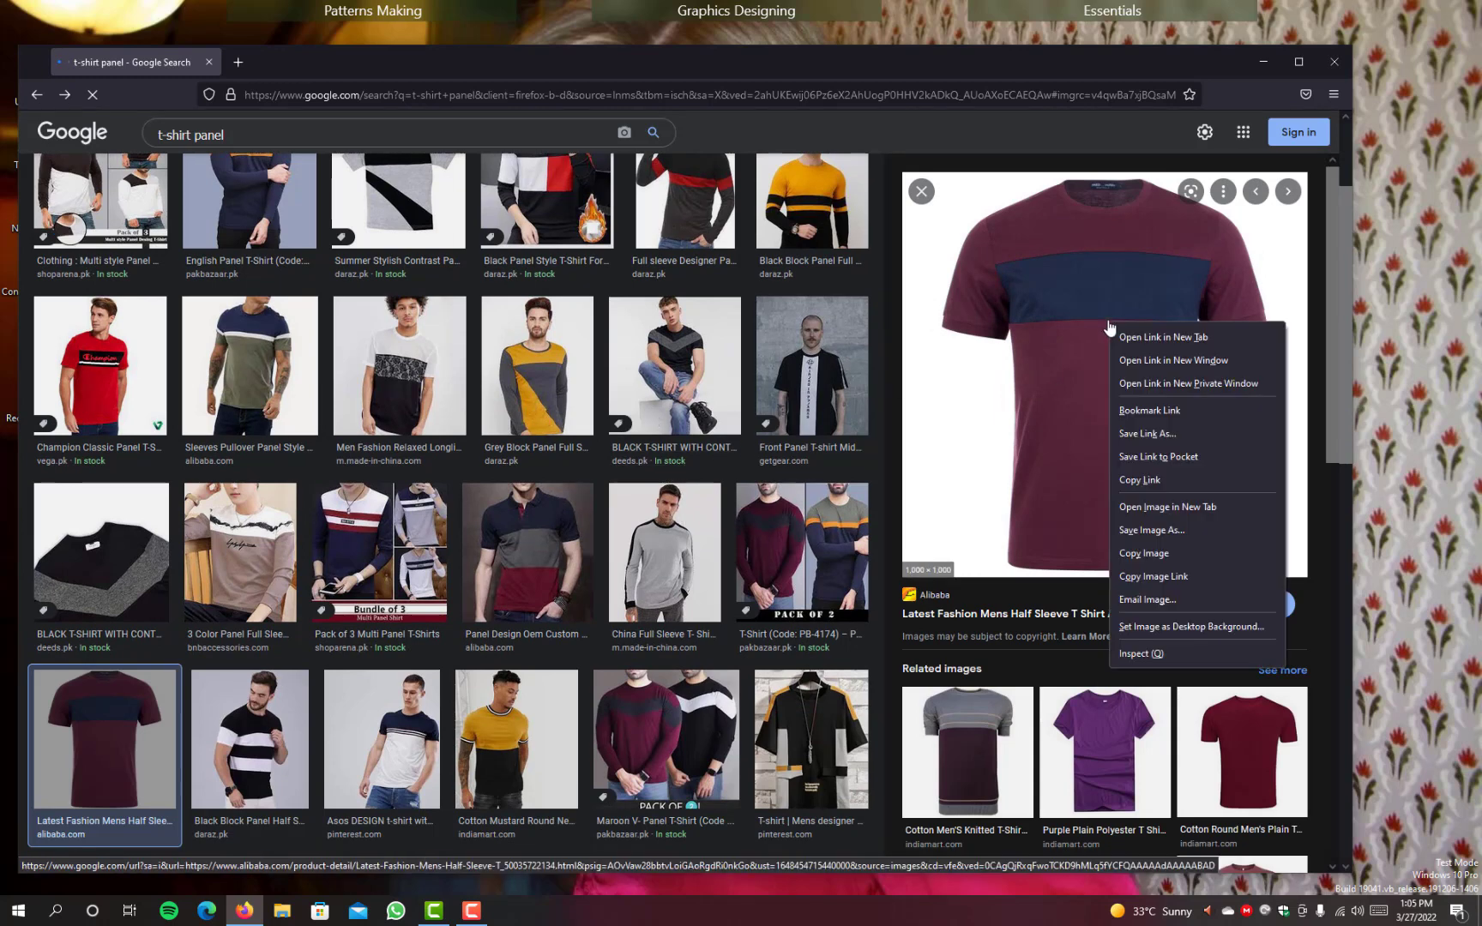
left_click(1152, 530)
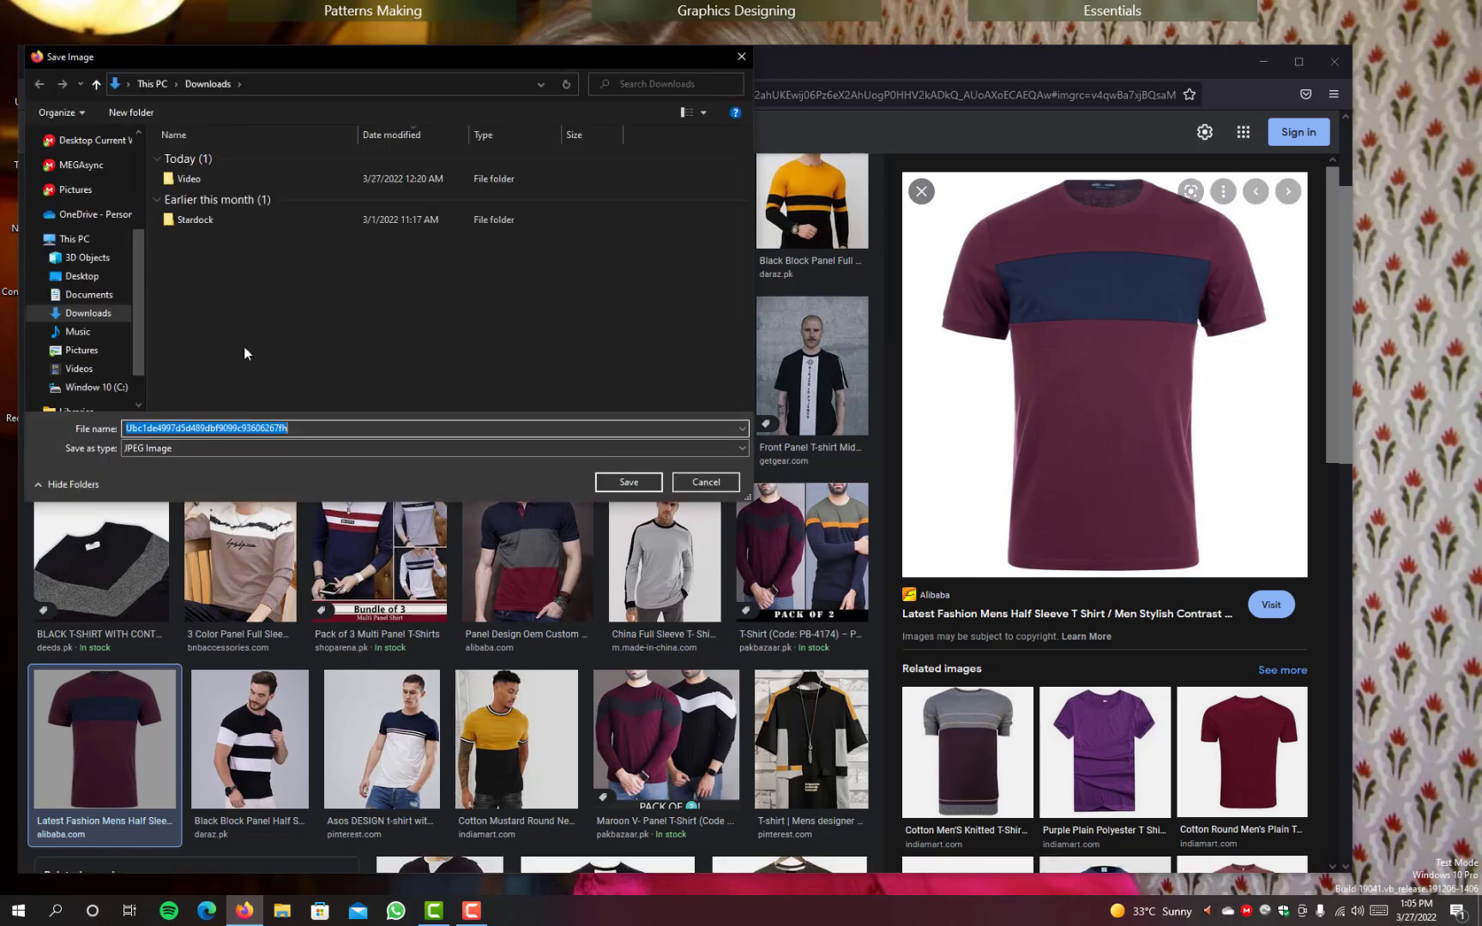
left_click(82, 276)
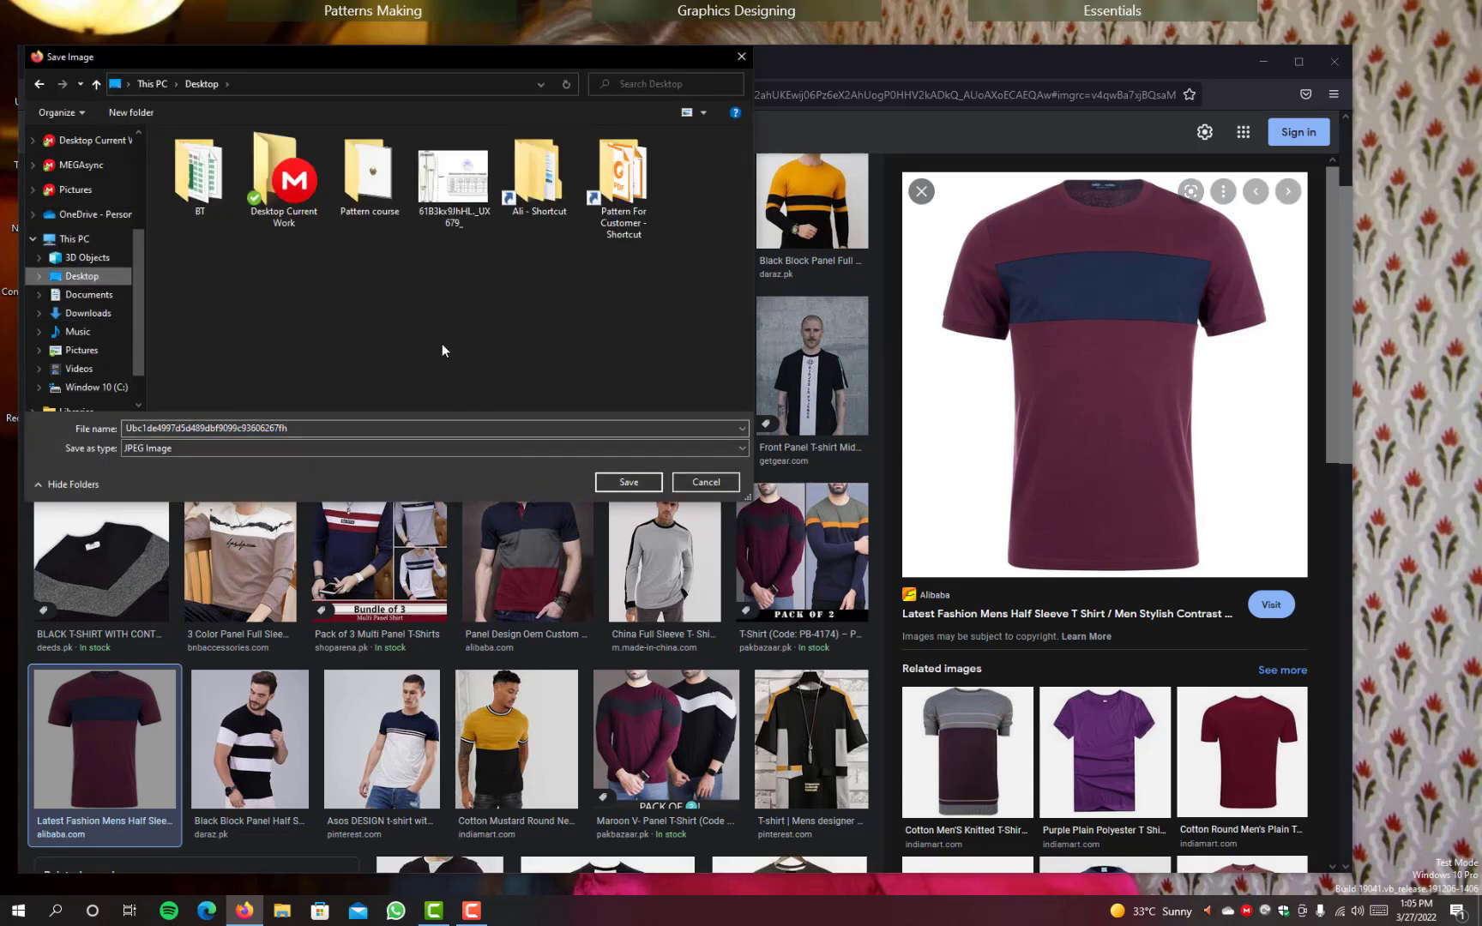
left_click(629, 482)
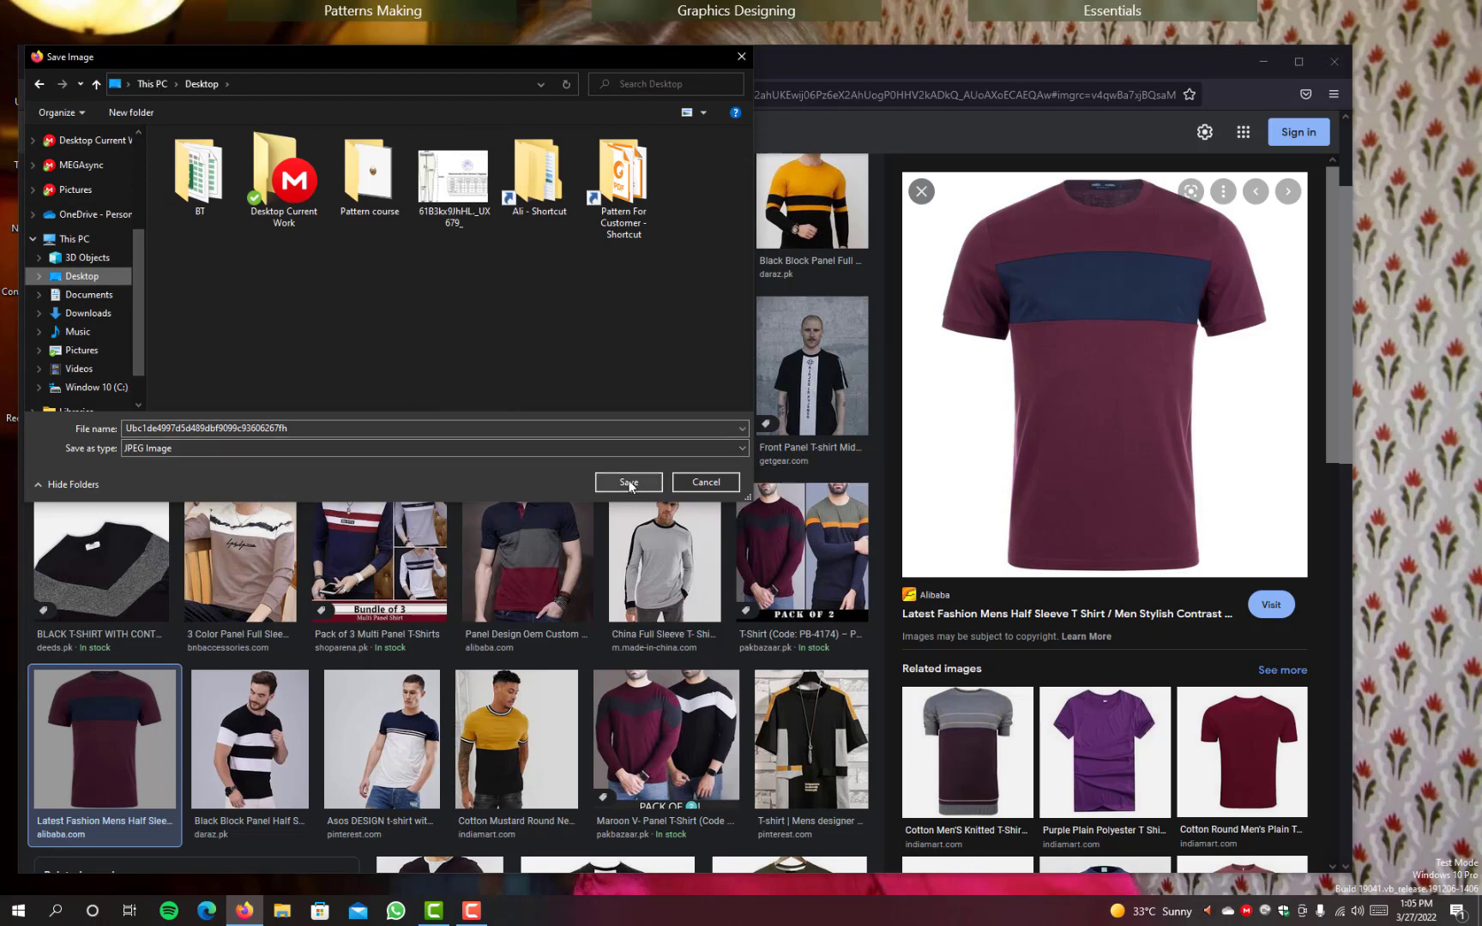
Step: Change the image search to "t-shirt size charts"
left_click(300, 140)
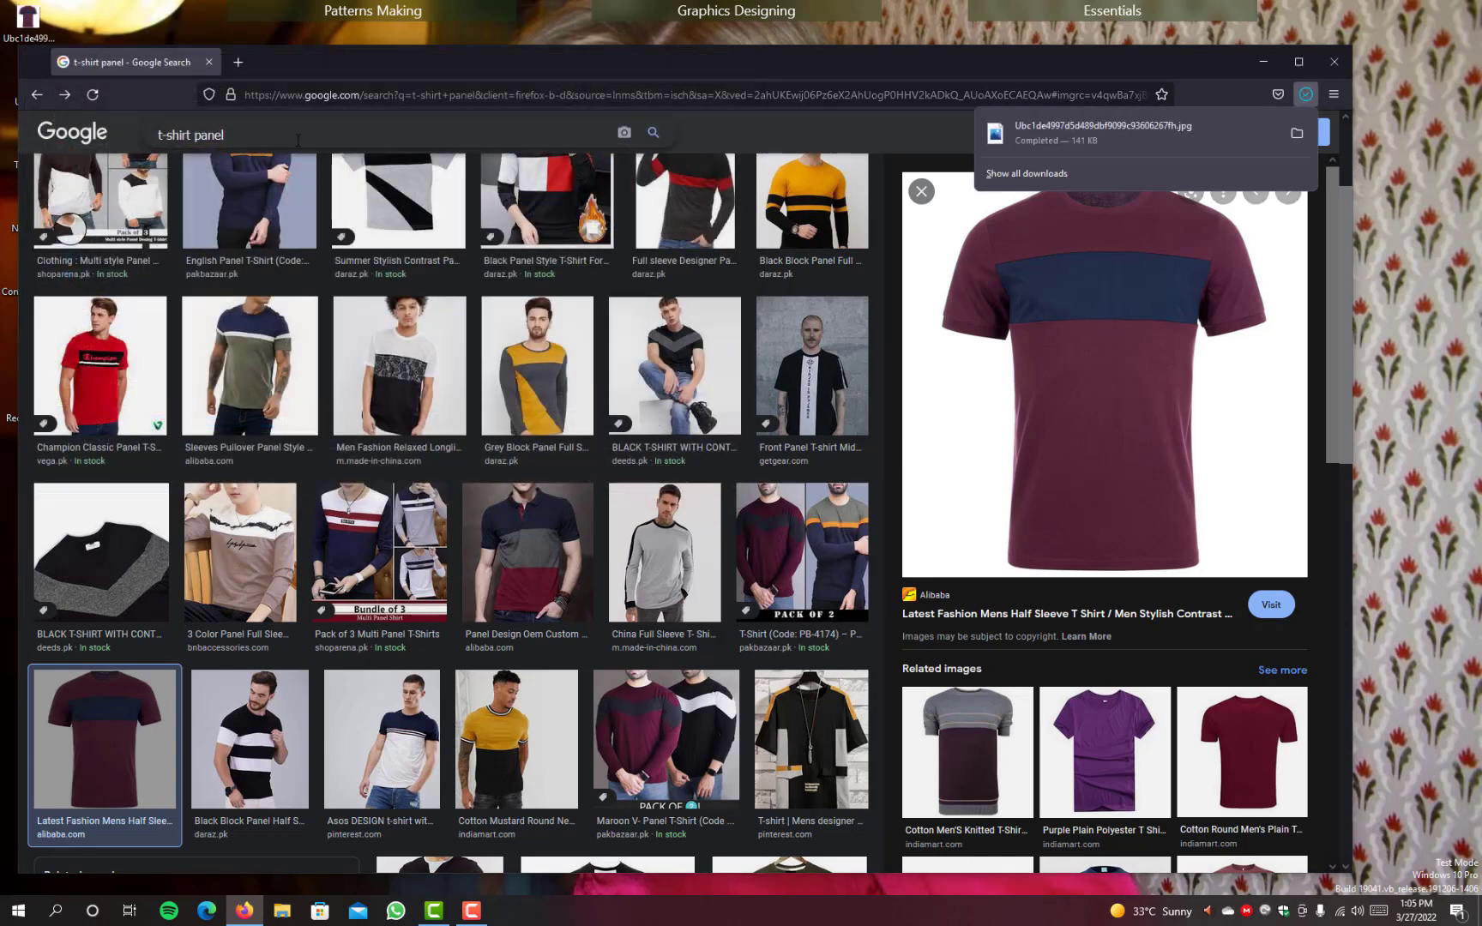
key("BackSpace")
key("BackSpace")
key("BackSpace")
key("BackSpace")
key("BackSpace")
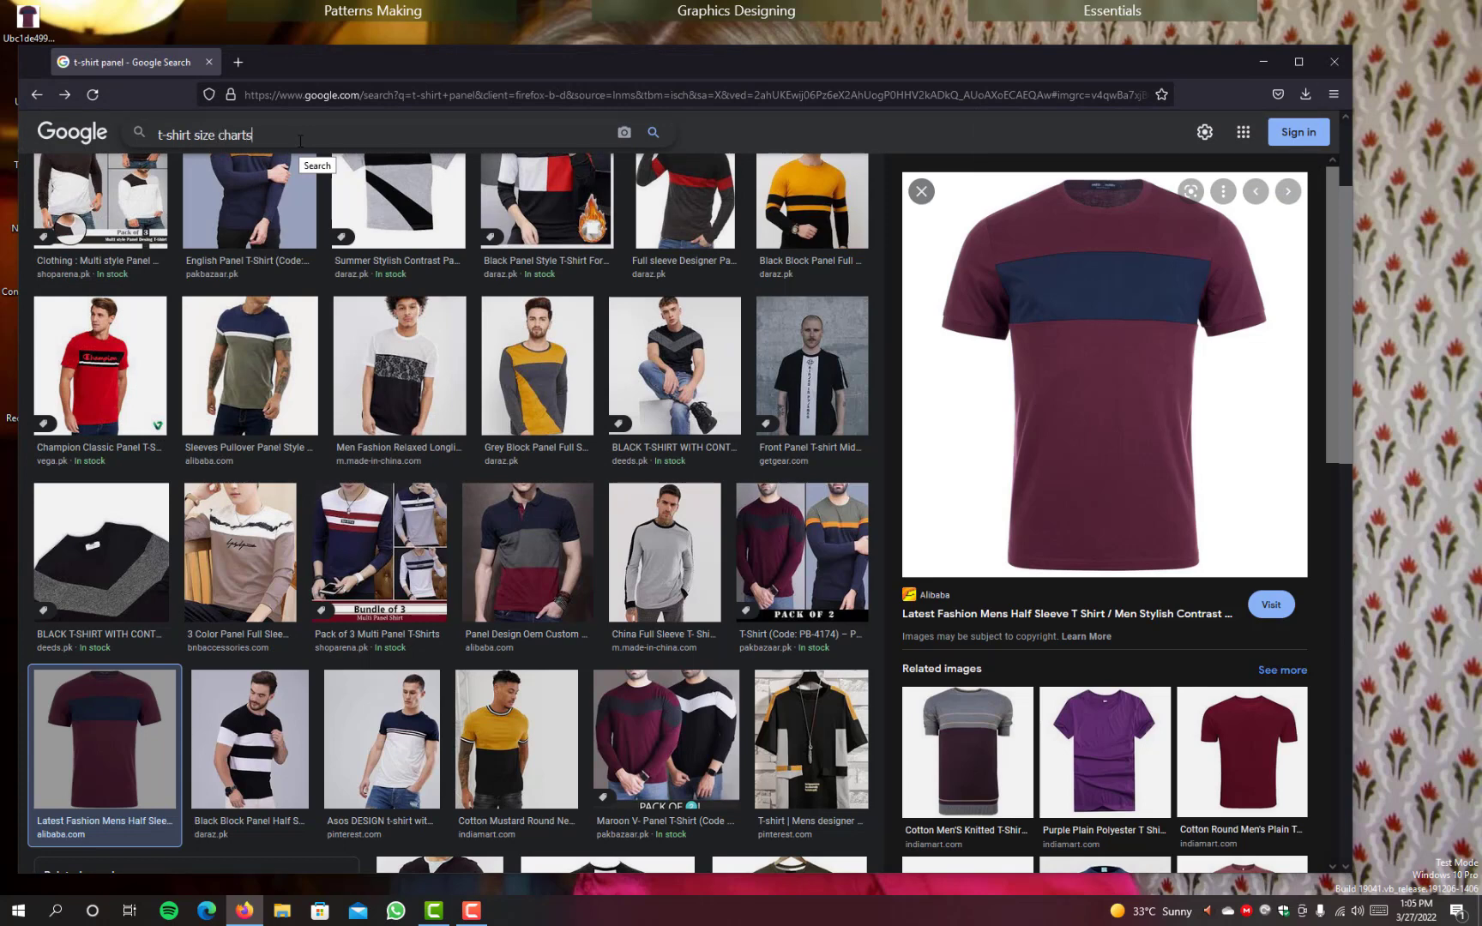
key("Return")
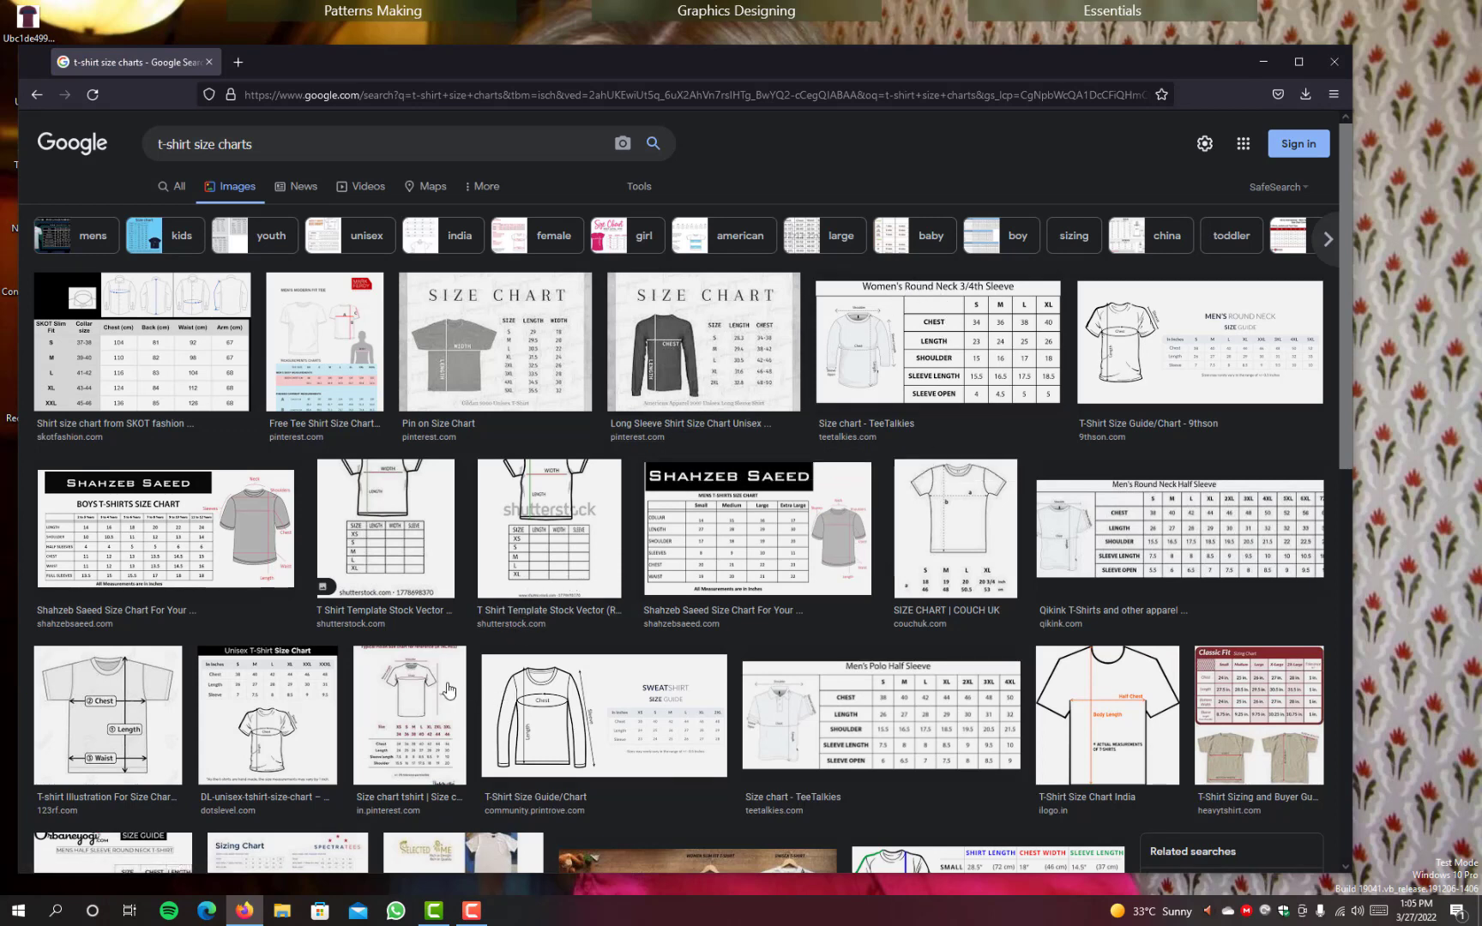
Step: Open Pinterest's "Size chart tshirt" result and the kissrecords.com medium T-shirt size chart in separate new tabs
scroll(420, 652, "down", 2)
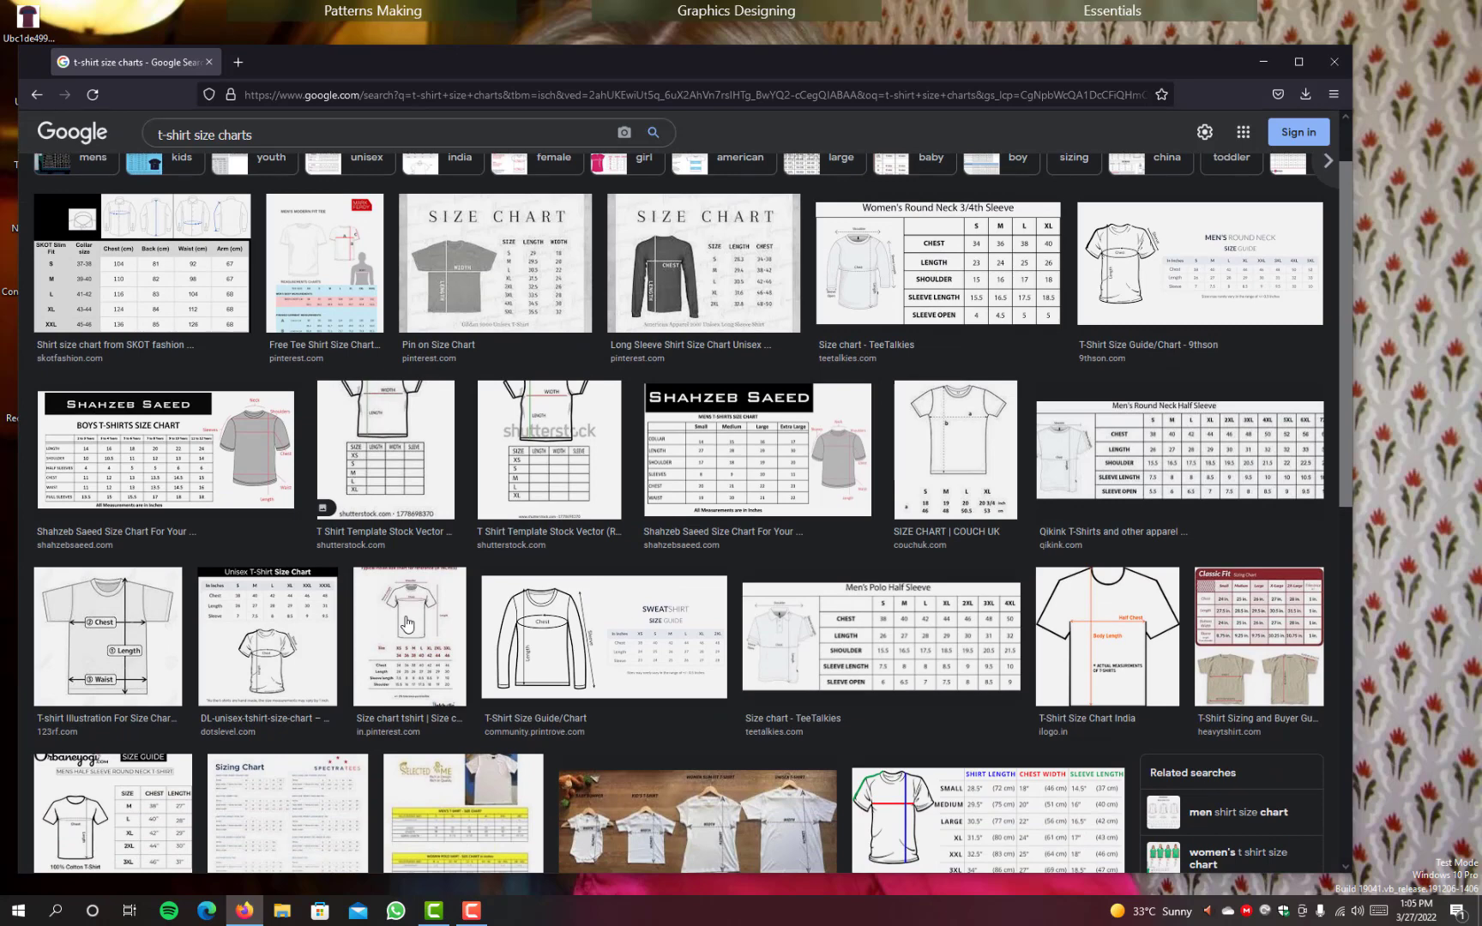
right_click(406, 624)
left_click(473, 284)
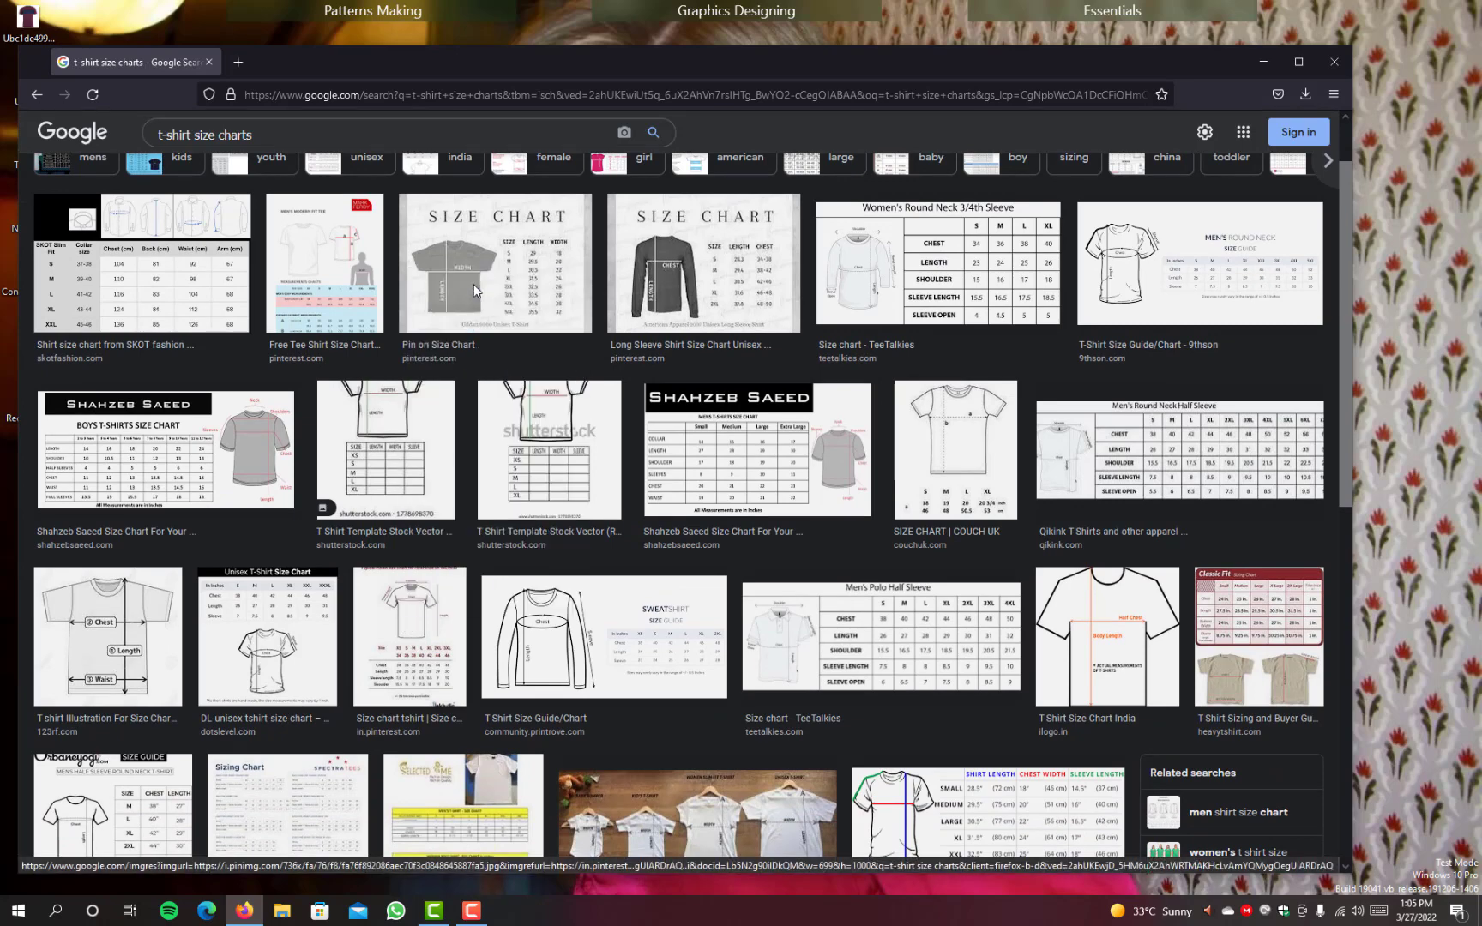
scroll(518, 558, "down", 4)
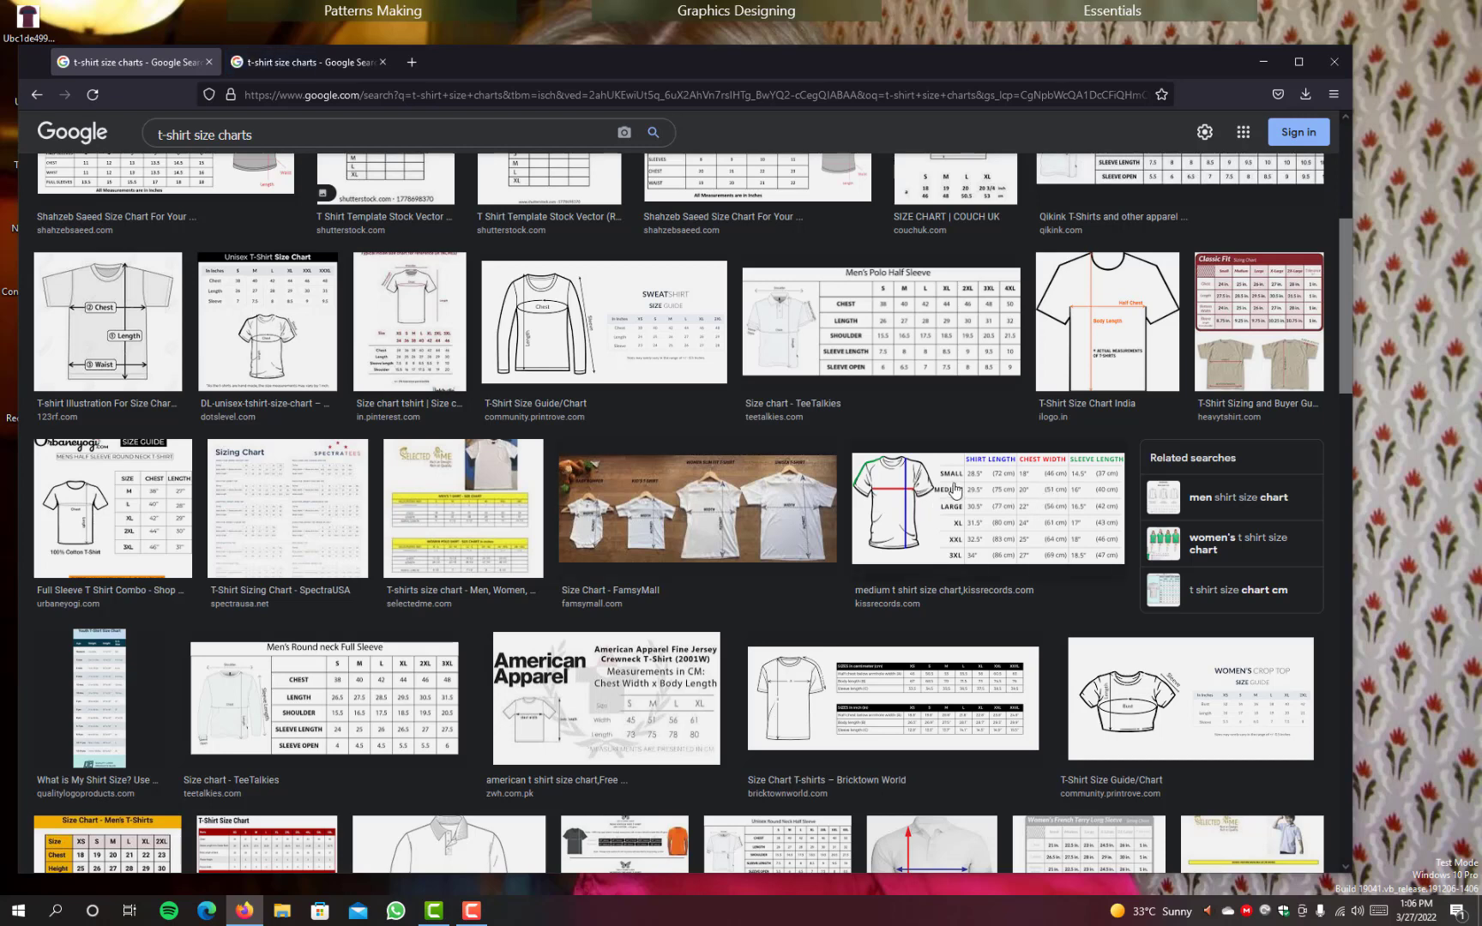
right_click(954, 490)
left_click(995, 498)
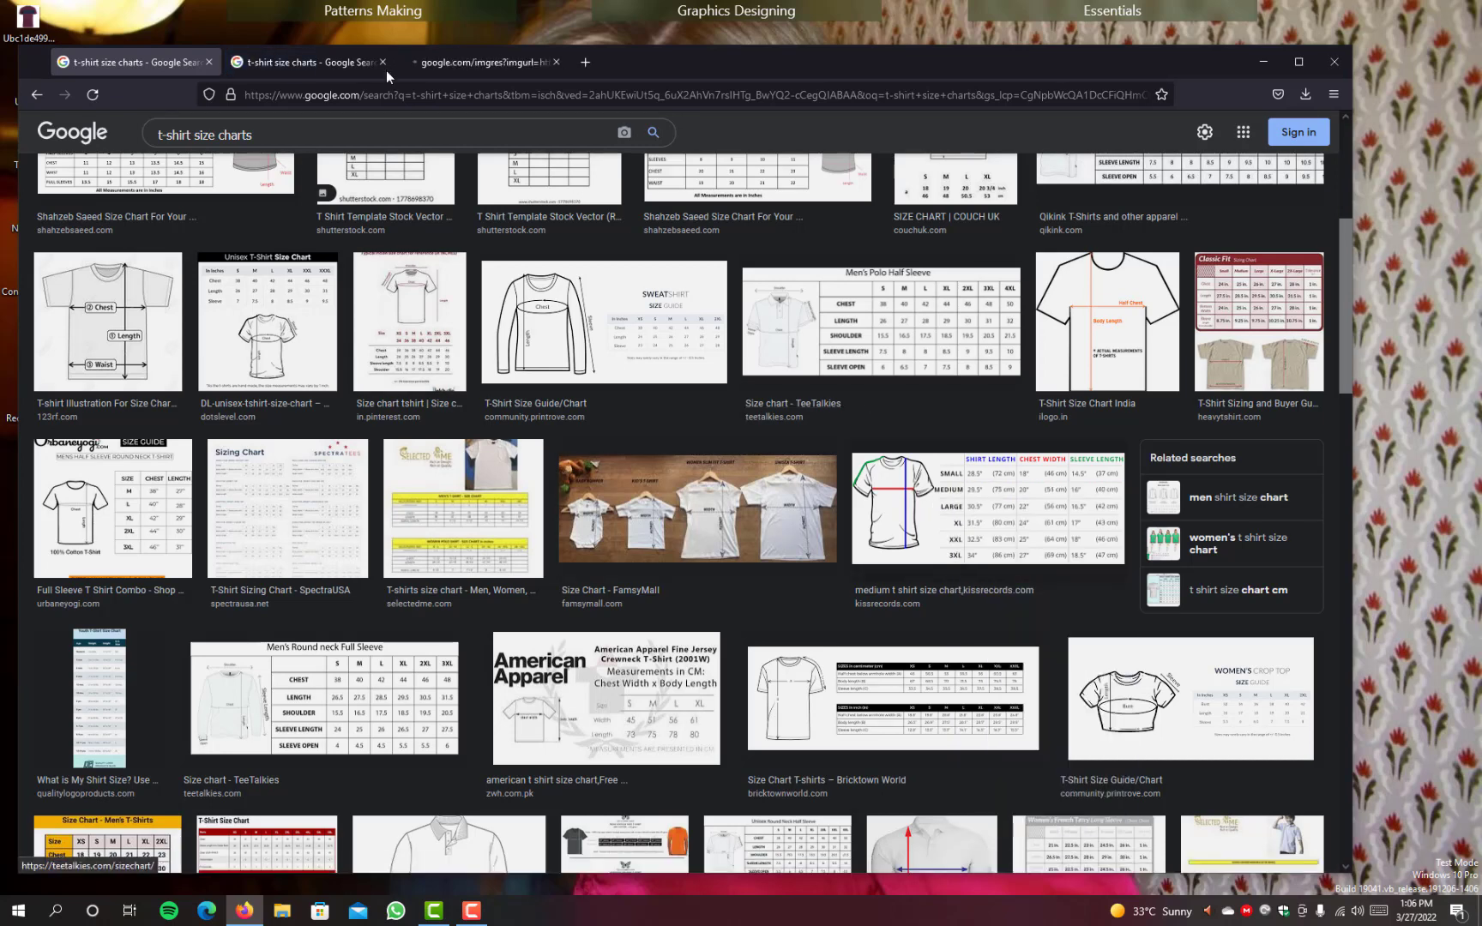
Step: Examine the kissrecords.com size chart and the Indian size chart in inches, reloading the Indian chart's page
left_click(481, 62)
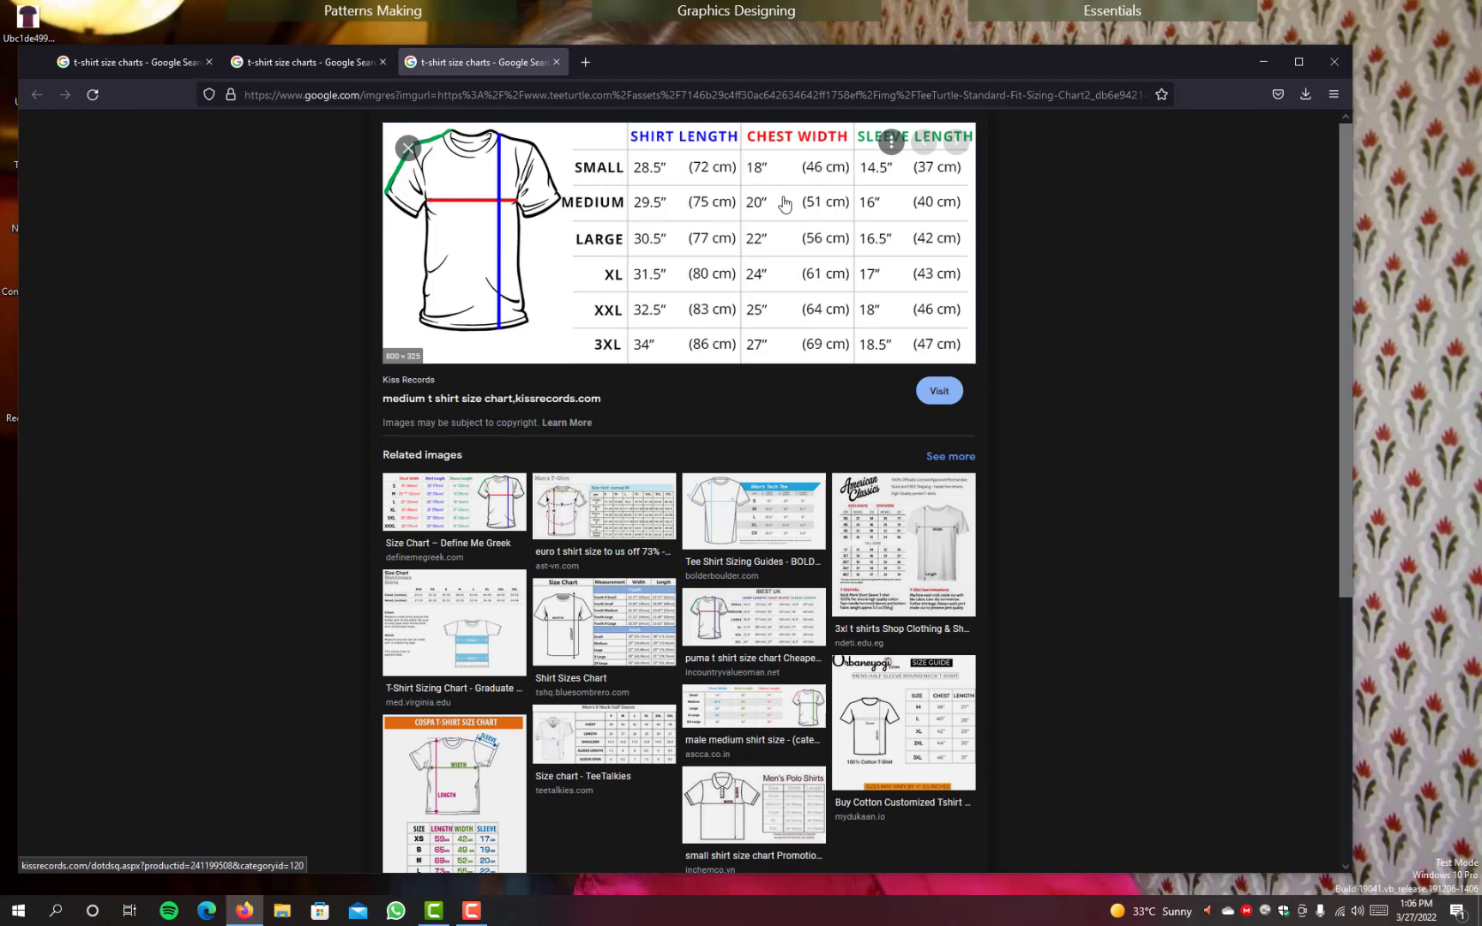
left_click(316, 62)
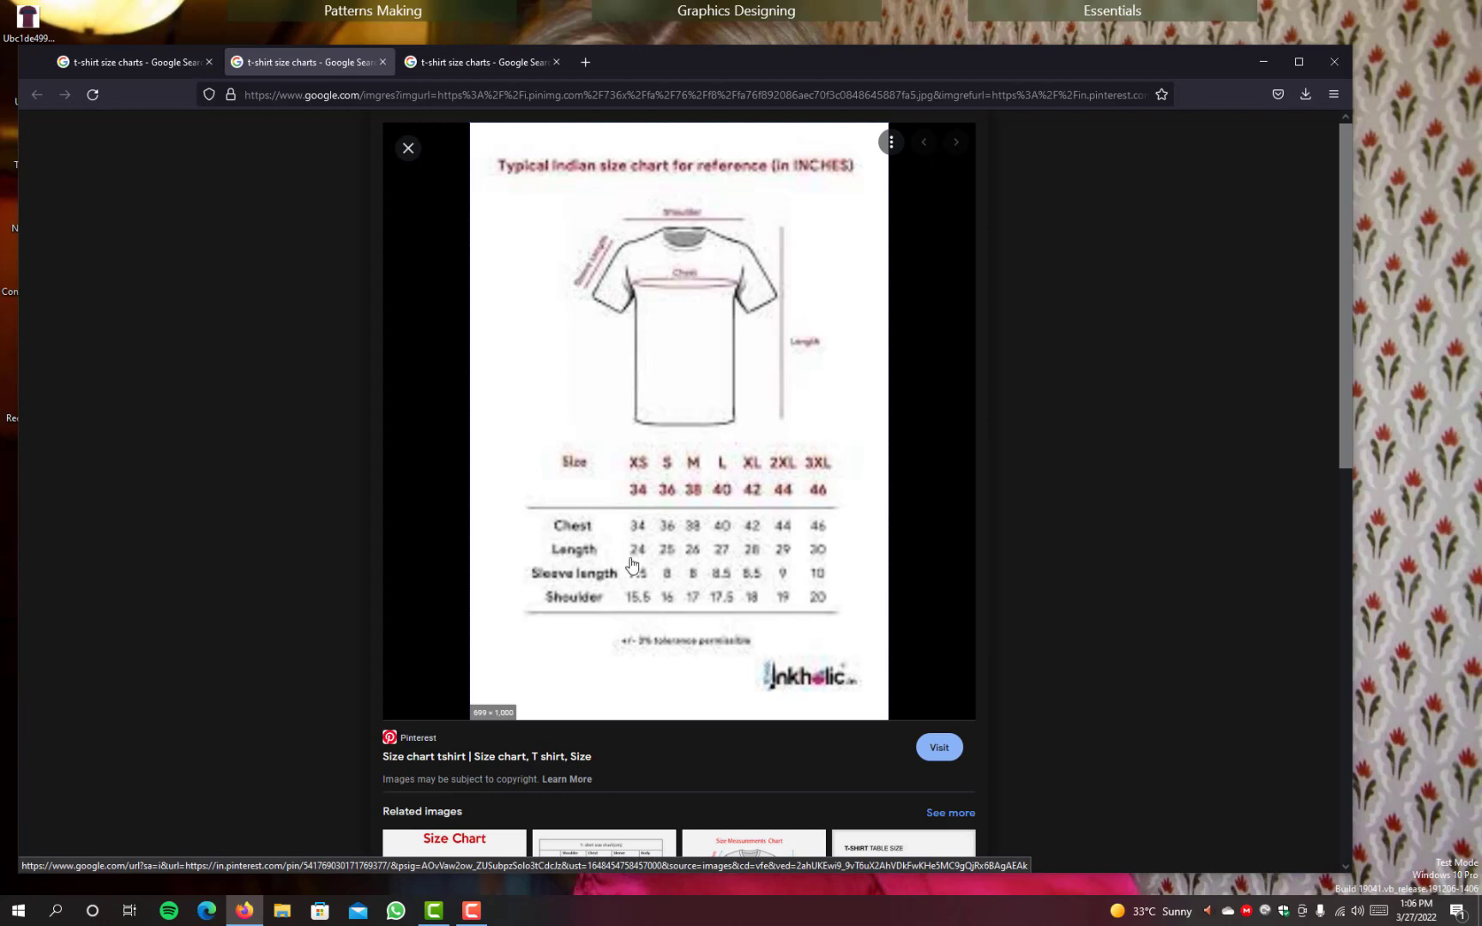
left_click(93, 95)
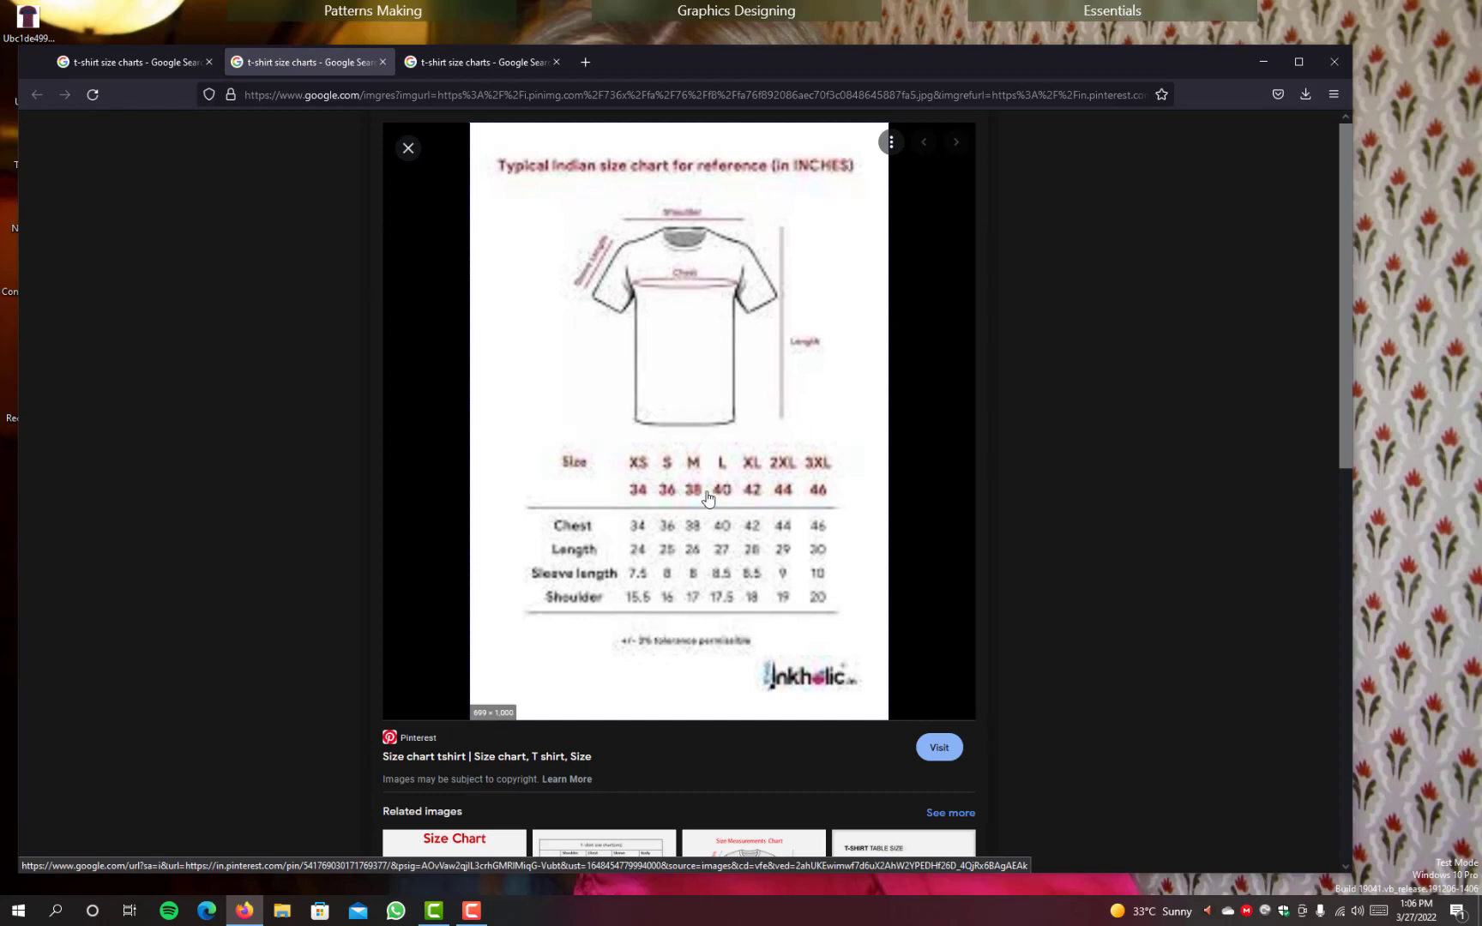
scroll(717, 465, "down", 2)
scroll(718, 464, "up", 2)
scroll(717, 464, "down", 3)
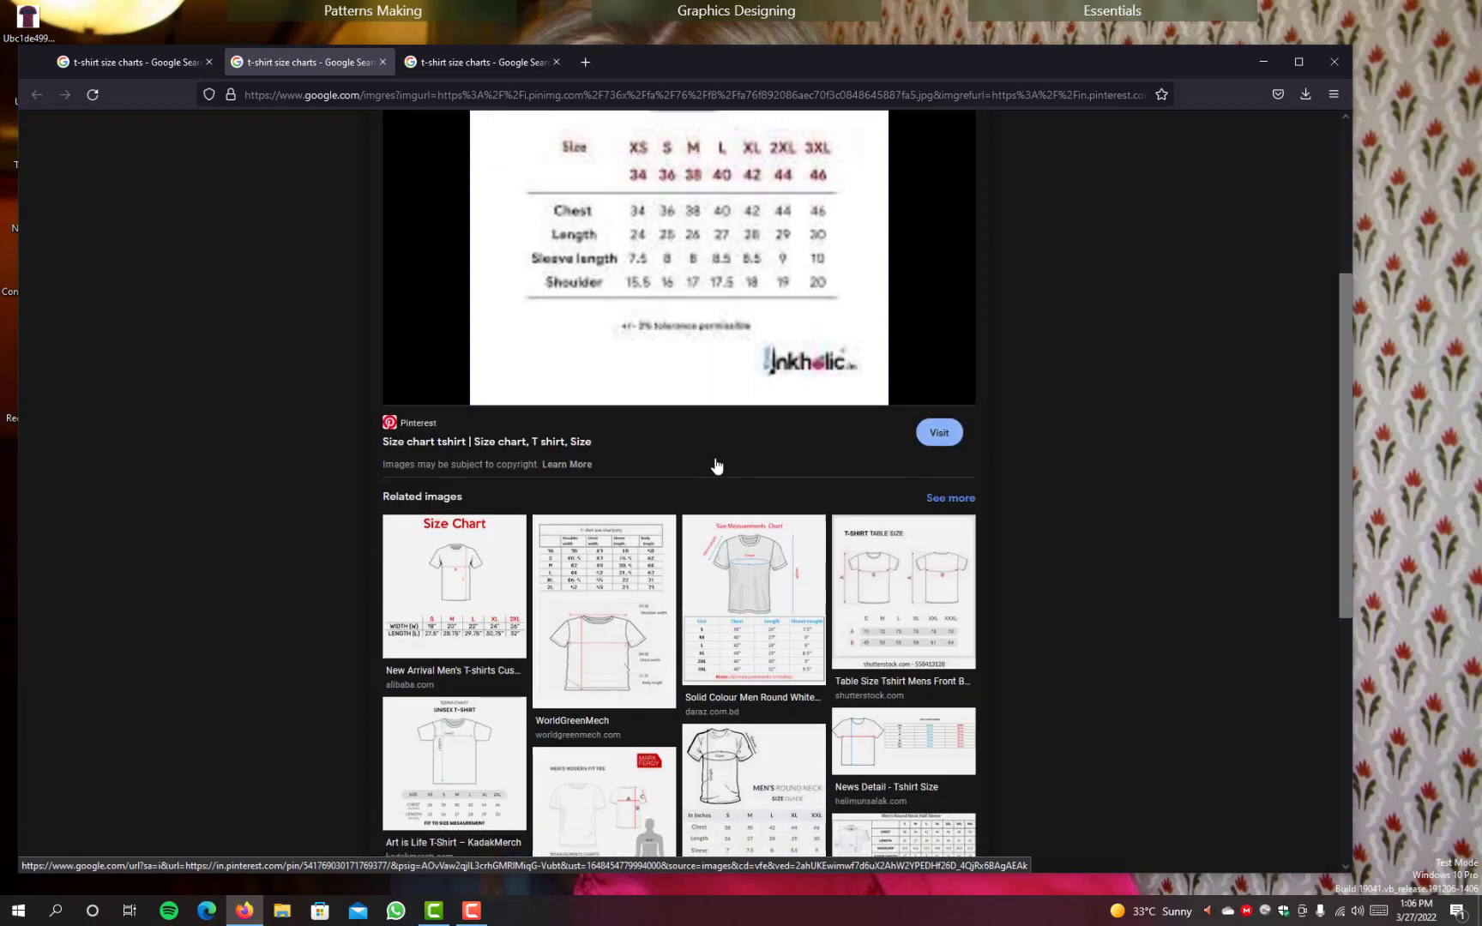
scroll(717, 464, "up", 3)
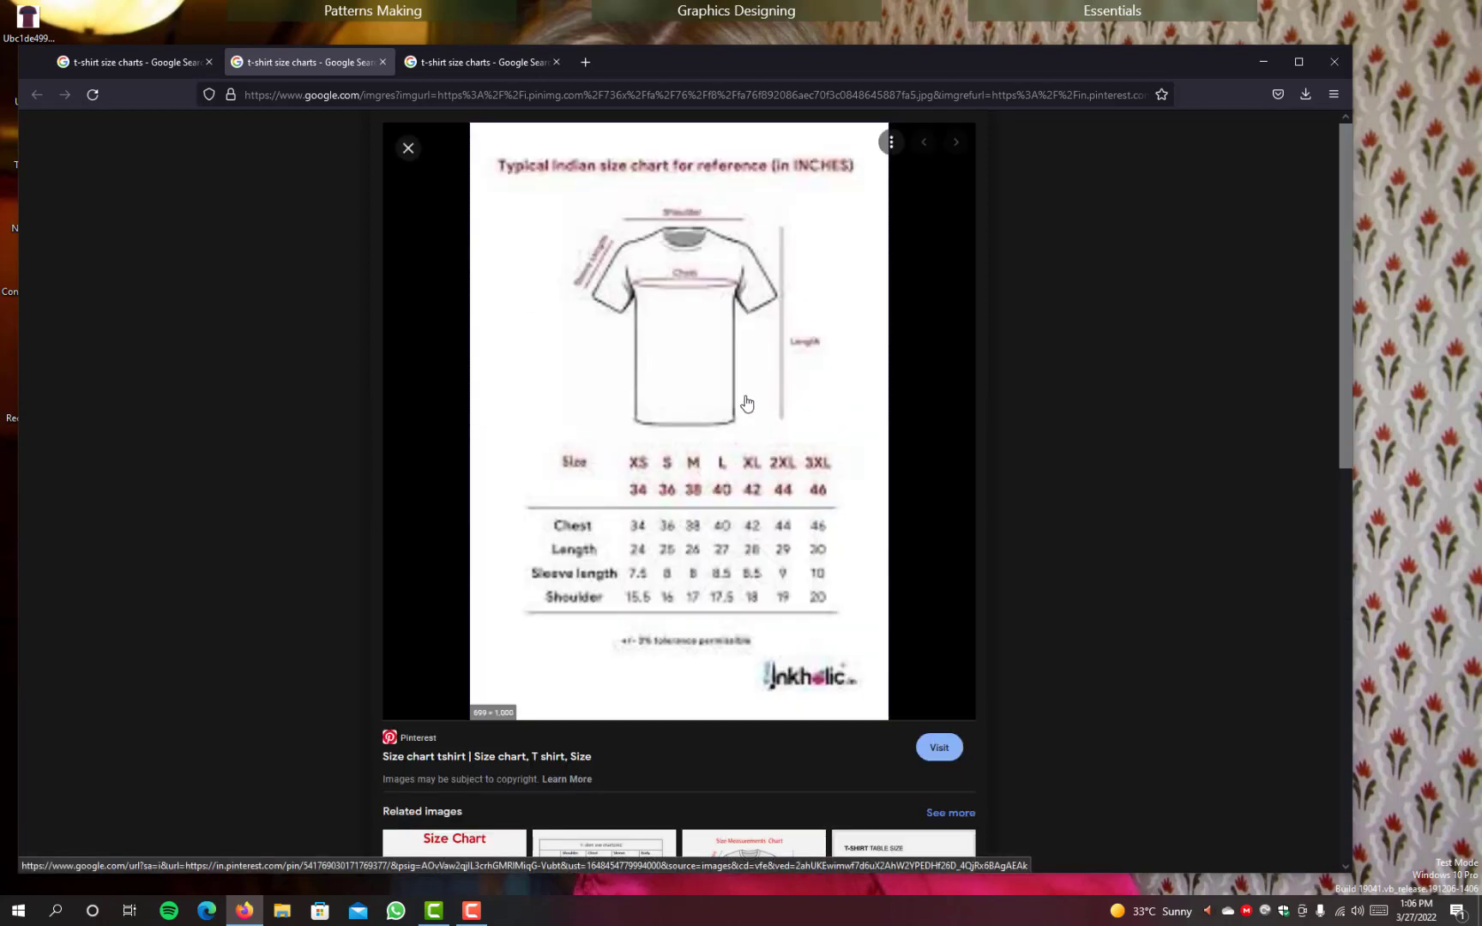
Step: Open the Shutterstock men's round-neck size chart from the related images in a new tab, inspect it, and close that tab
scroll(746, 403, "down", 5)
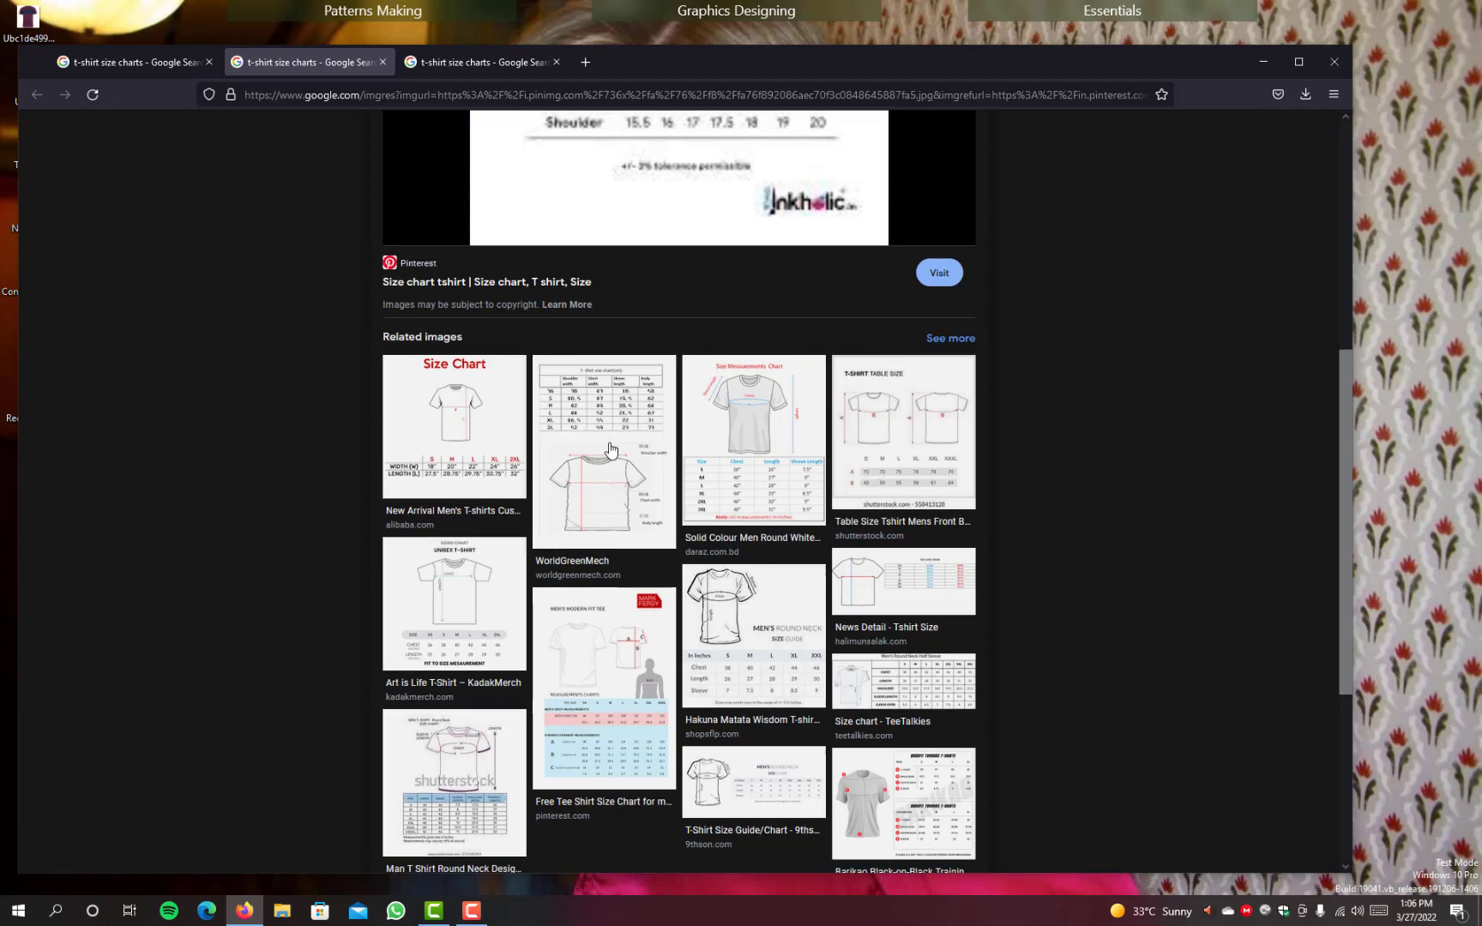
scroll(610, 449, "down", 2)
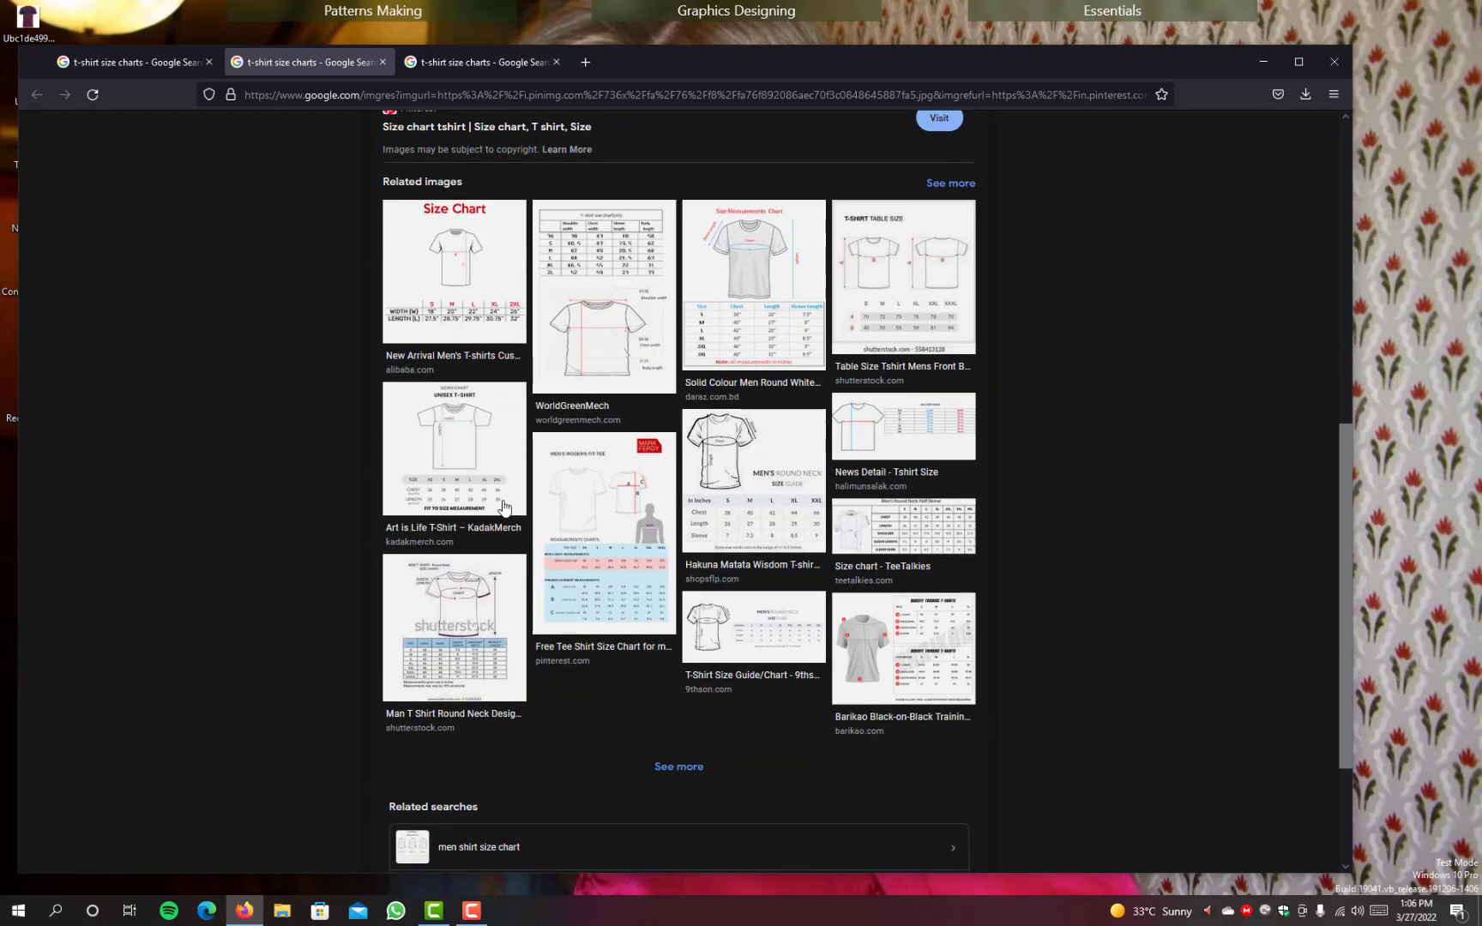
scroll(450, 439, "down", 2)
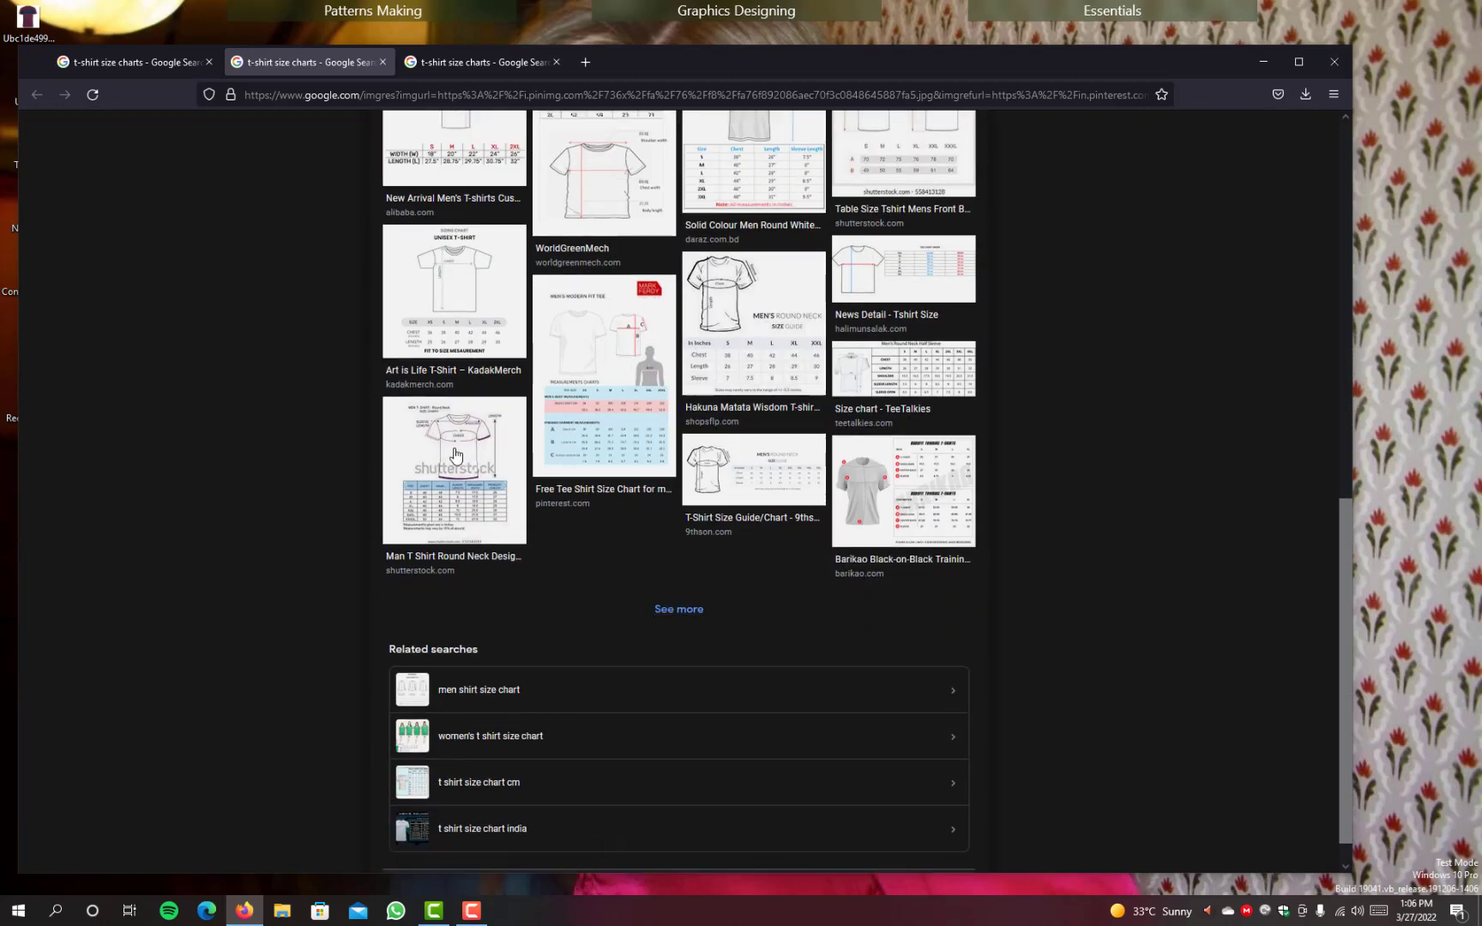
right_click(455, 455)
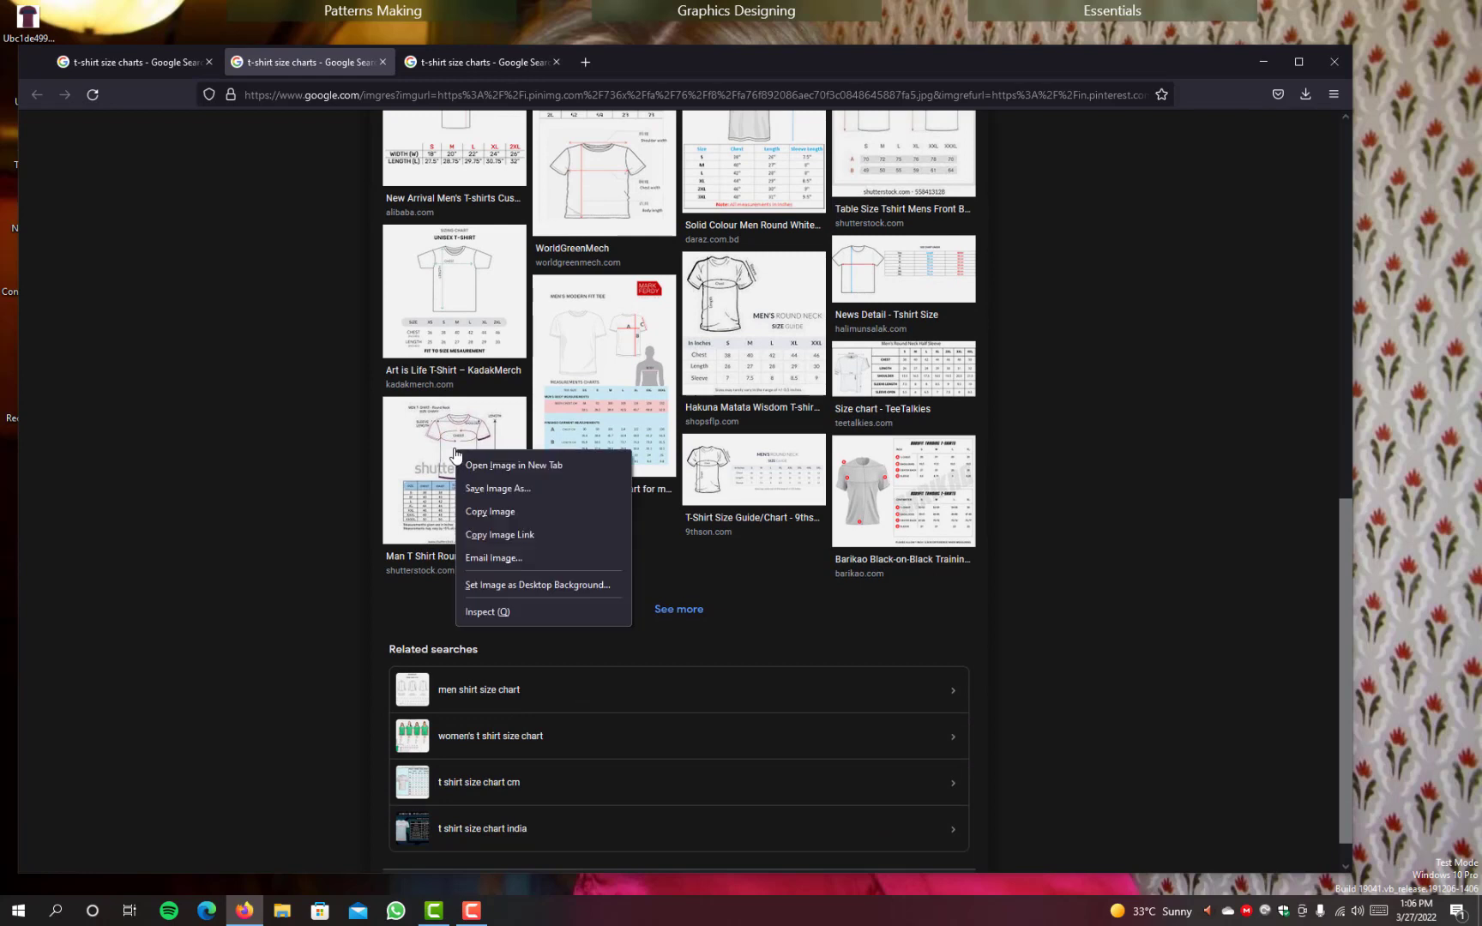
left_click(501, 466)
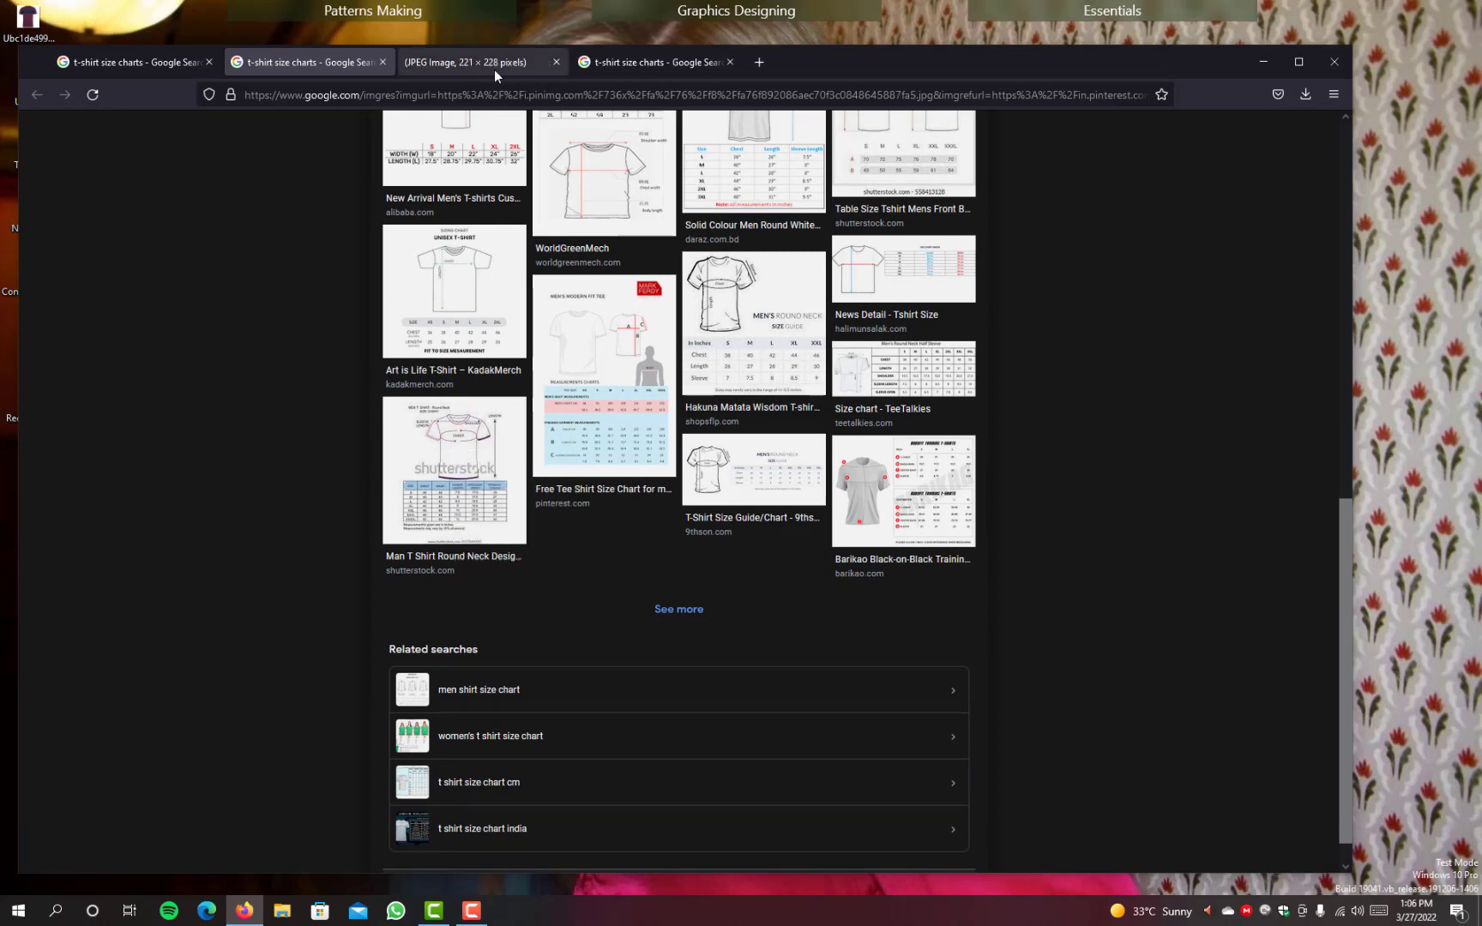
left_click(497, 62)
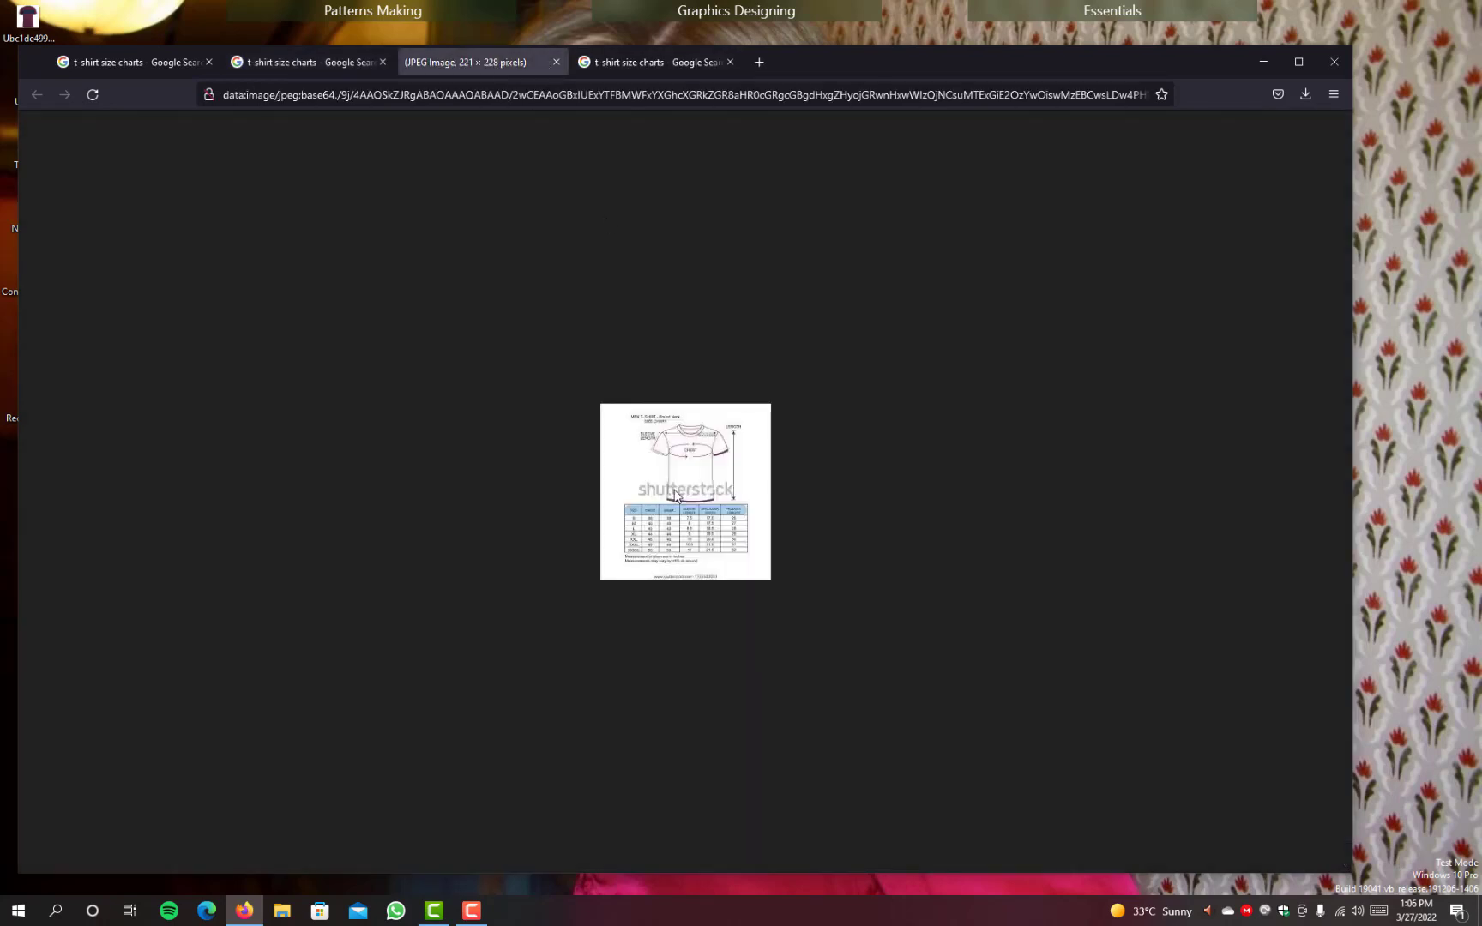
left_click(556, 62)
Step: Look over the related size charts and the Indian chart again, and switch back to the kissrecords.com chart
scroll(935, 438, "down", 1)
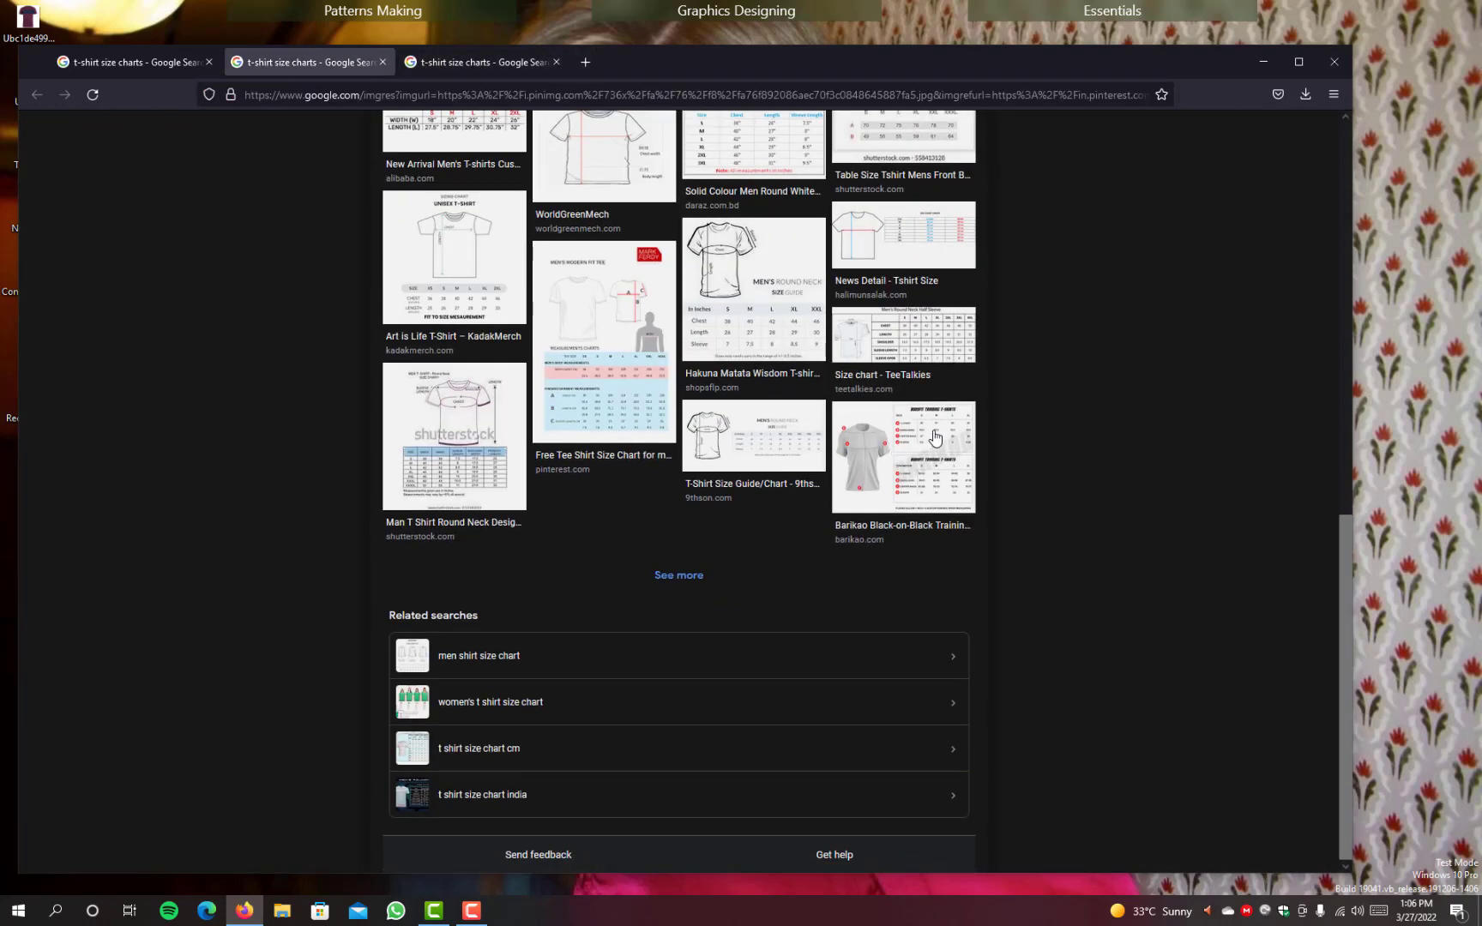
scroll(742, 426, "up", 10)
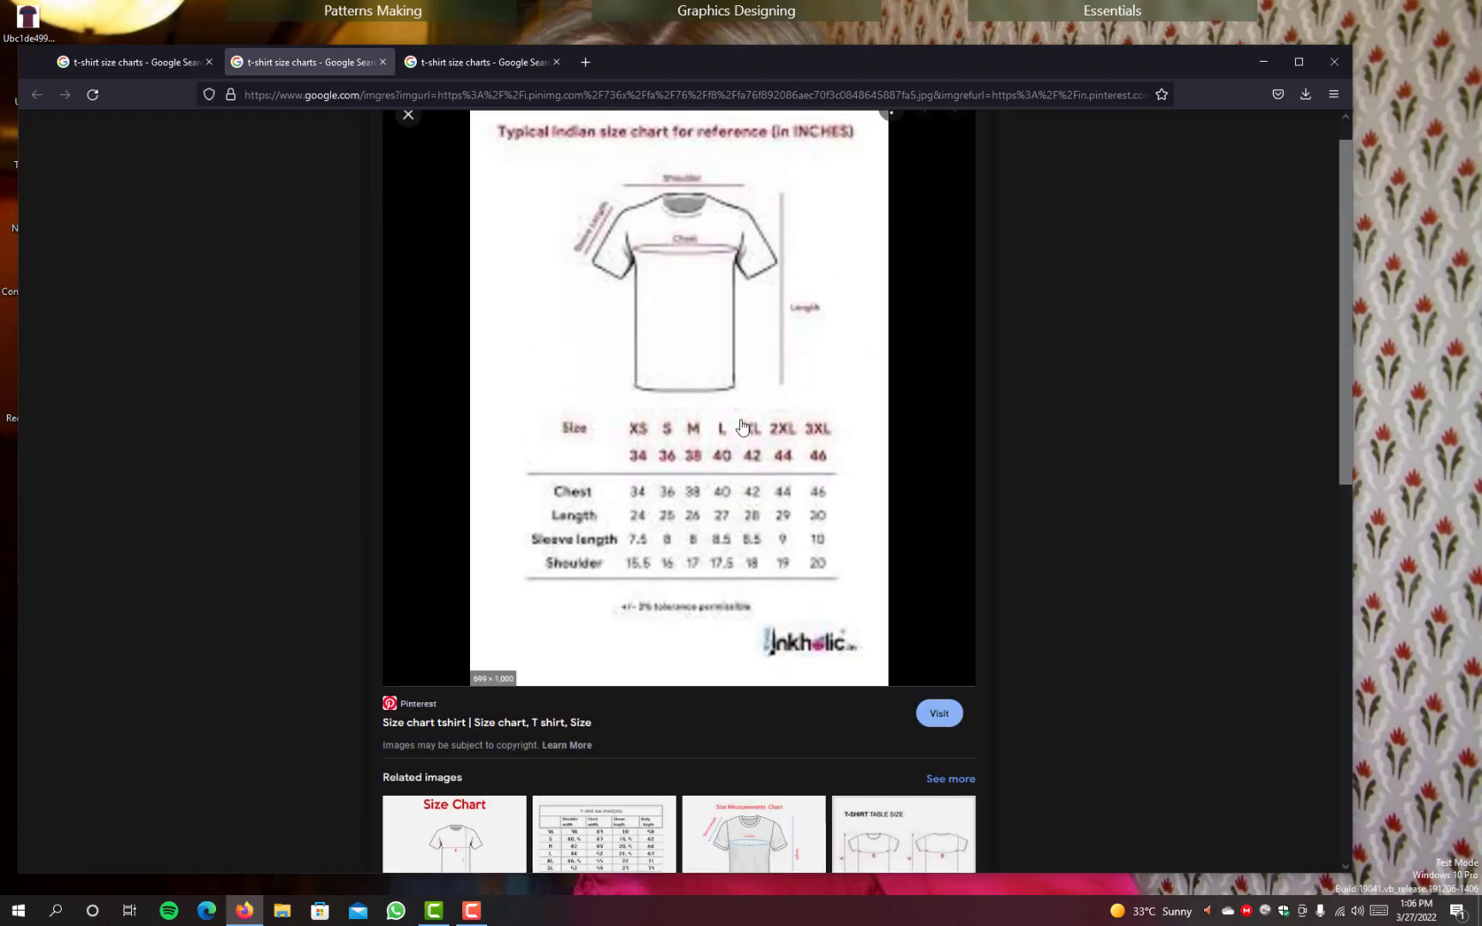
left_click(468, 61)
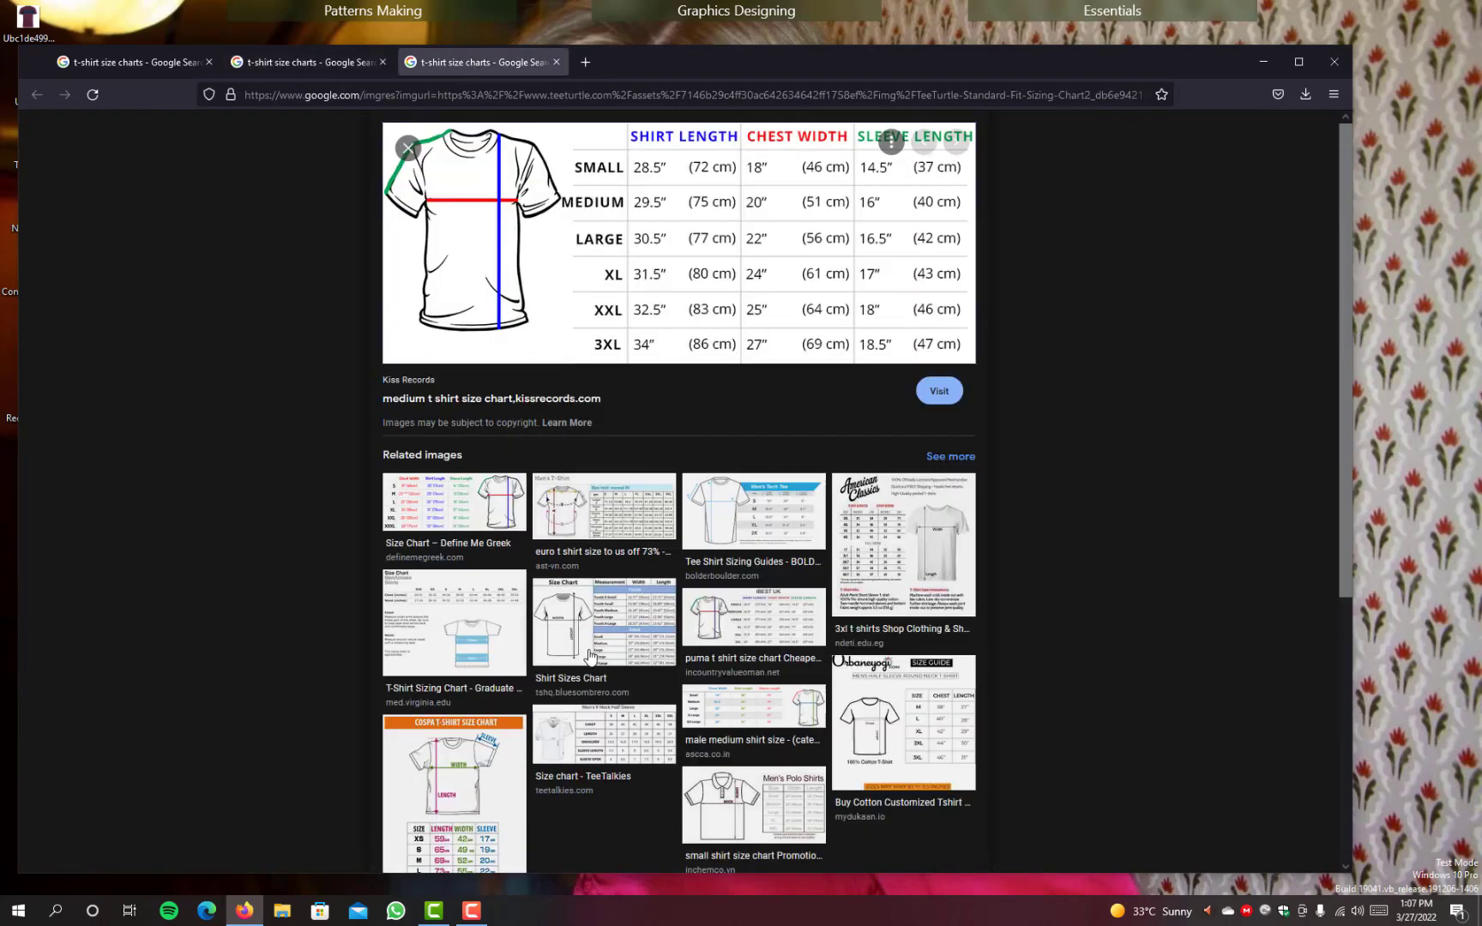
Step: Open the COSPA T-shirt size chart from the kissrecords.com chart's related images in a new tab and view it
scroll(589, 656, "down", 2)
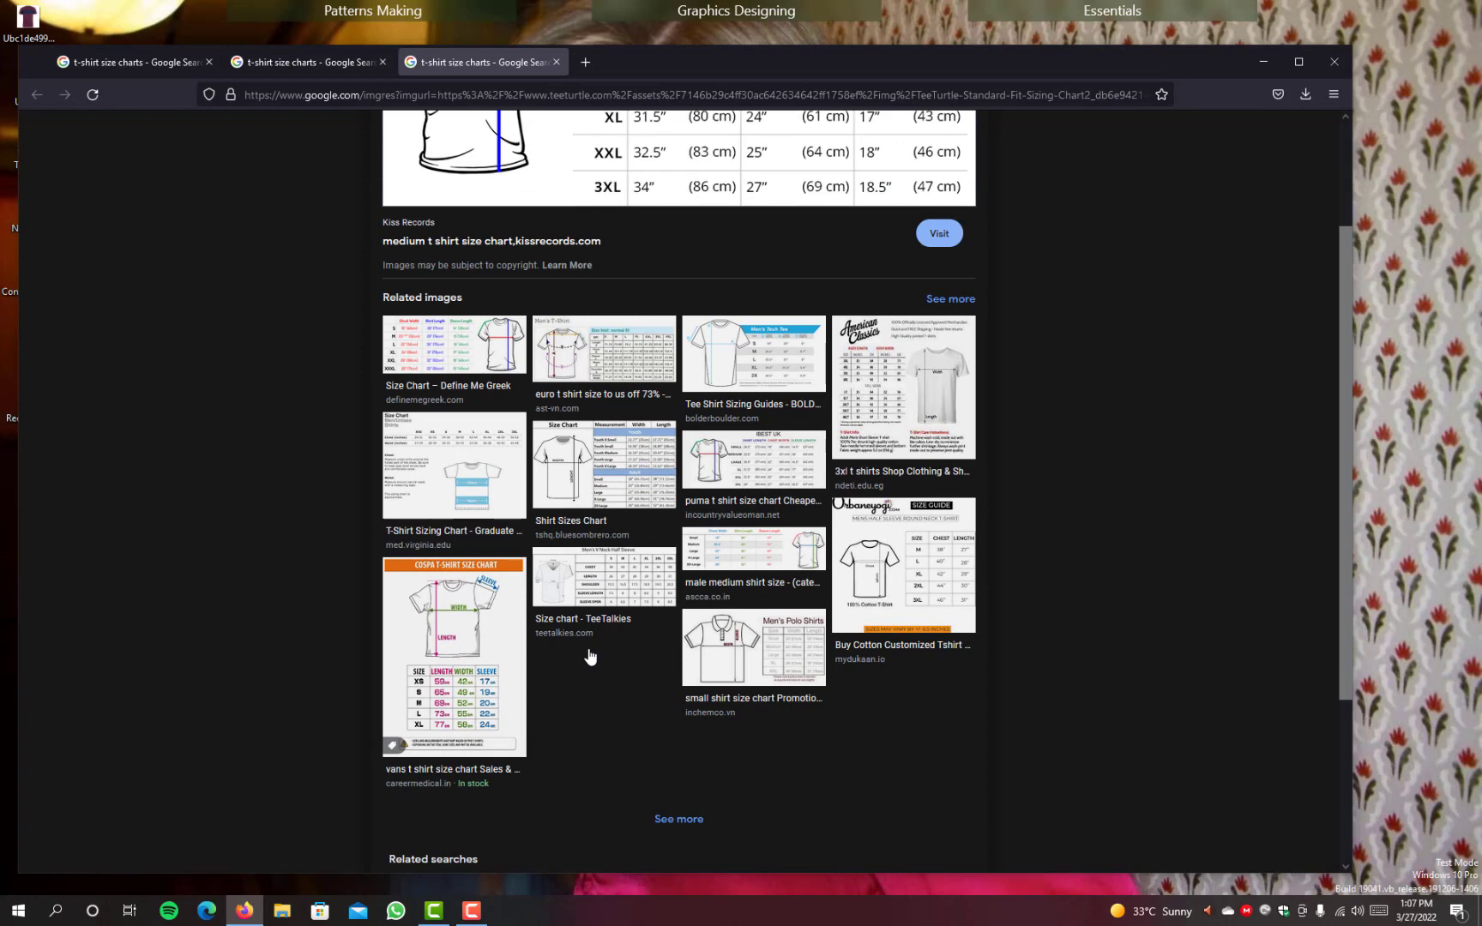
scroll(588, 654, "down", 1)
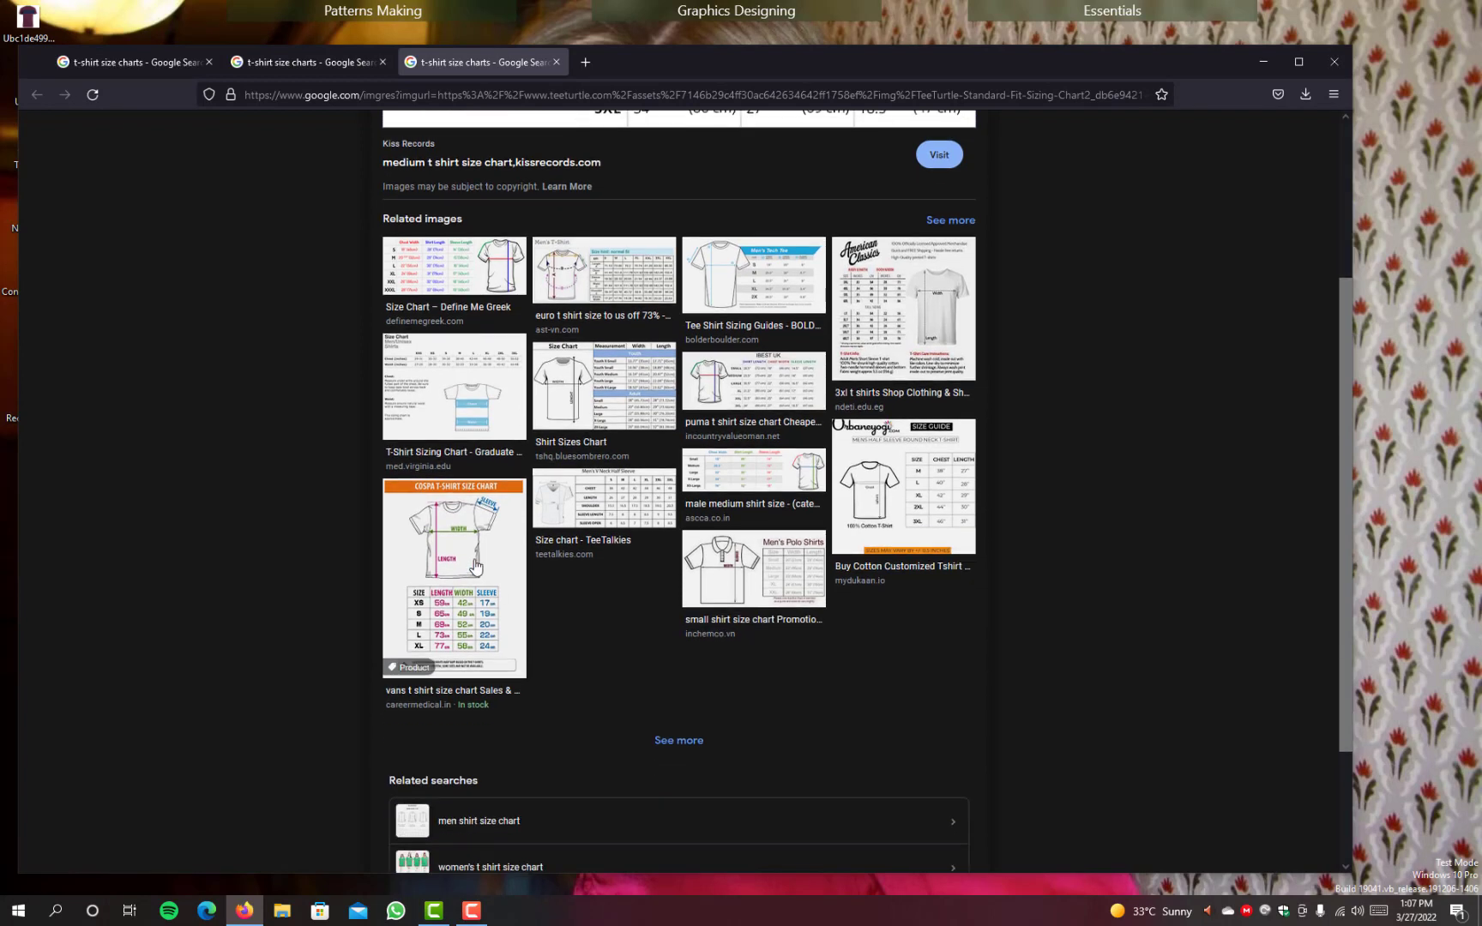
right_click(474, 566)
left_click(557, 576)
left_click(619, 66)
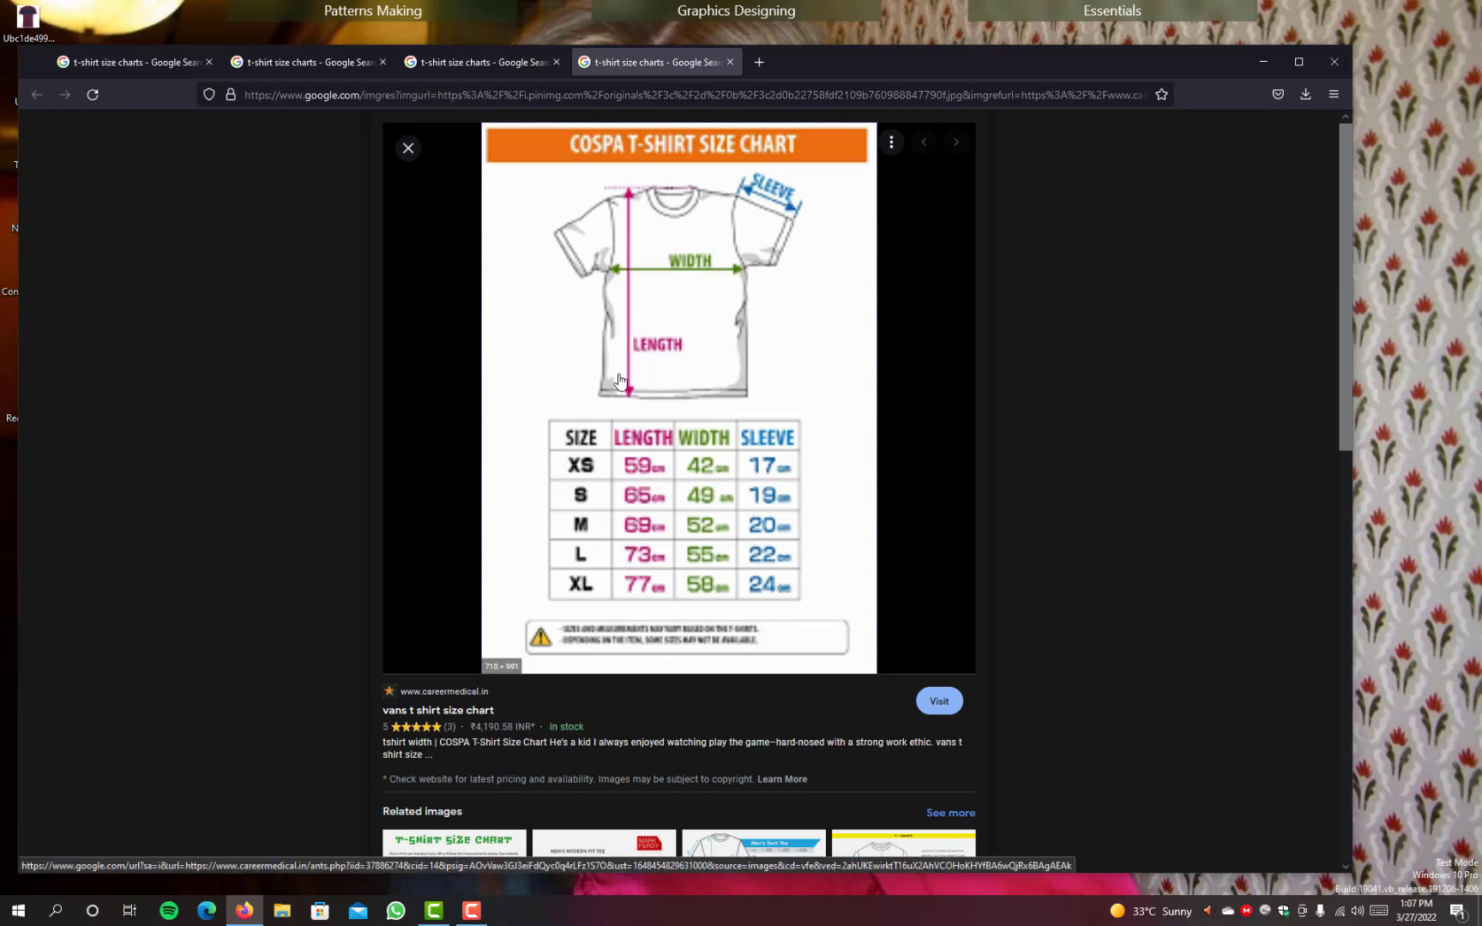
Step: Open the COSPA chart's source page in a new tab, close the chart's own tab, and return to the kissrecords.com chart
right_click(526, 248)
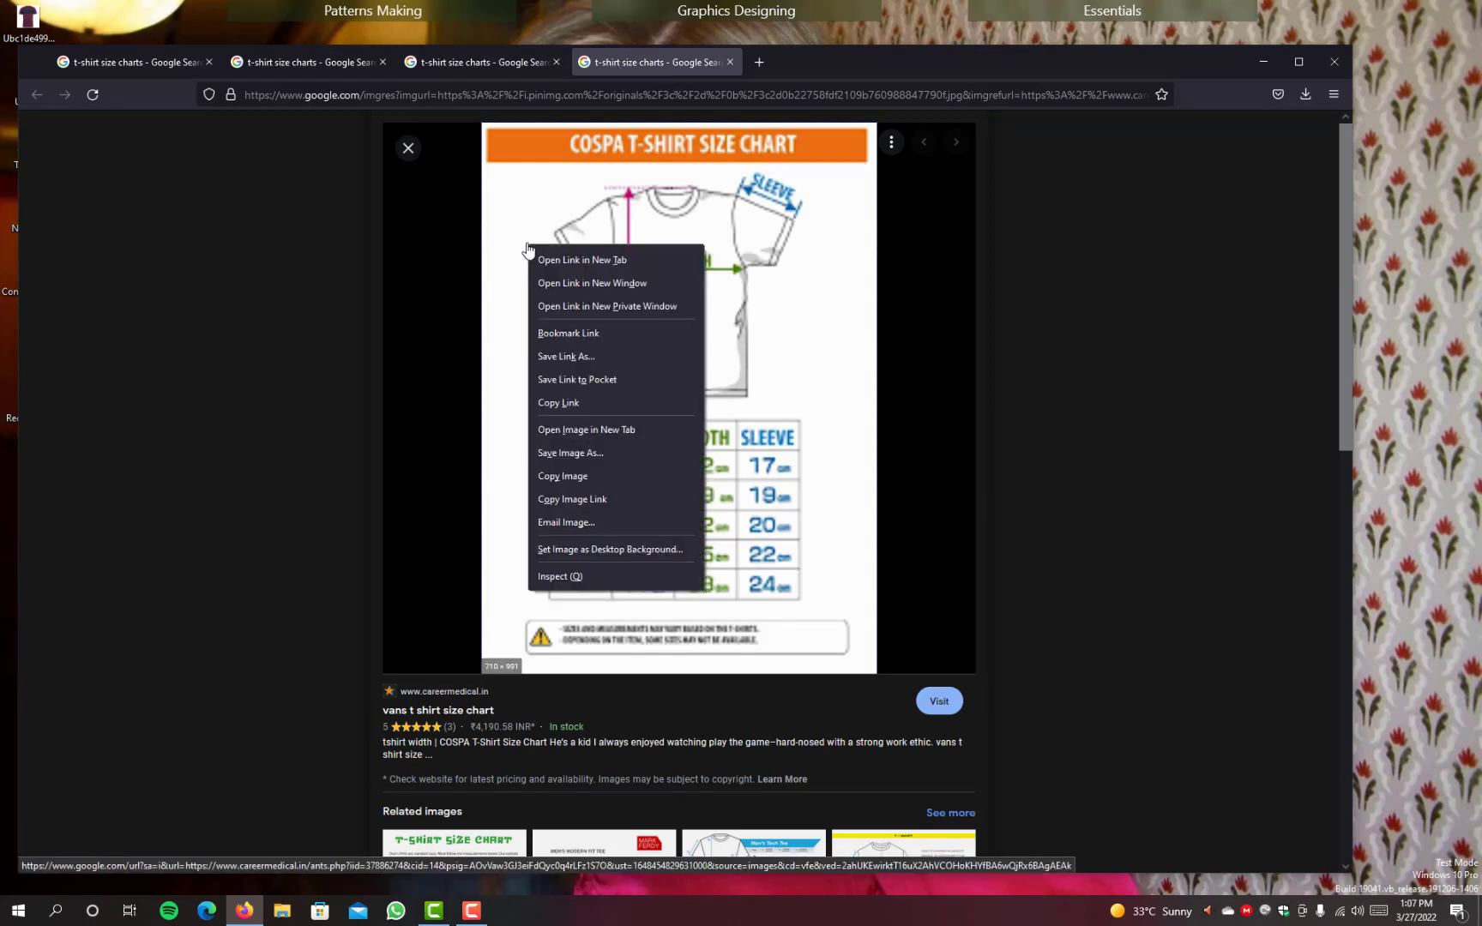
left_click(814, 447)
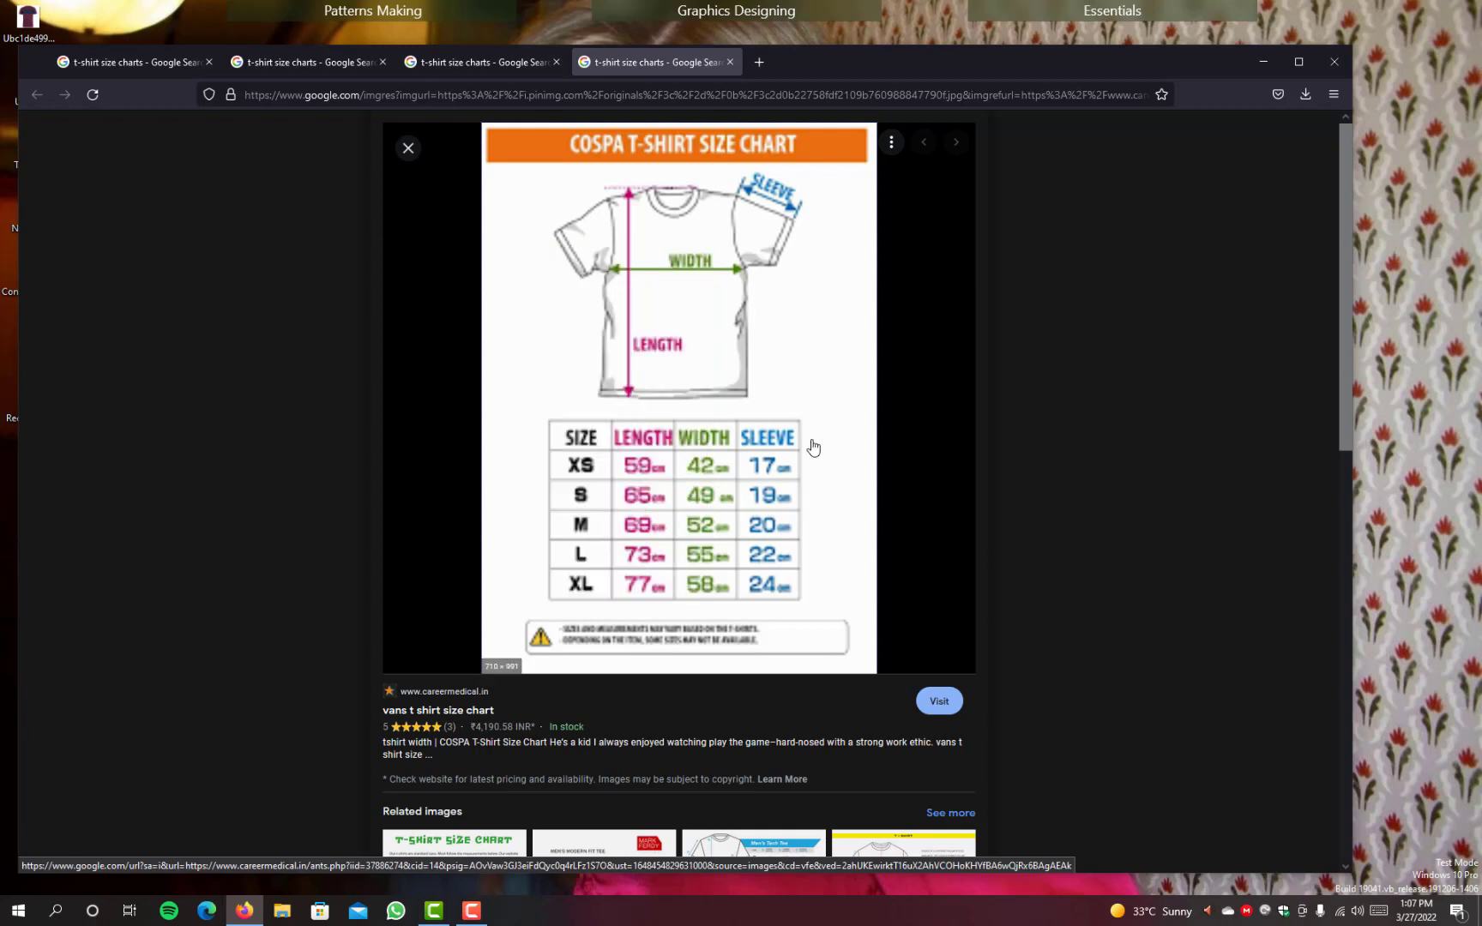
left_click(813, 447)
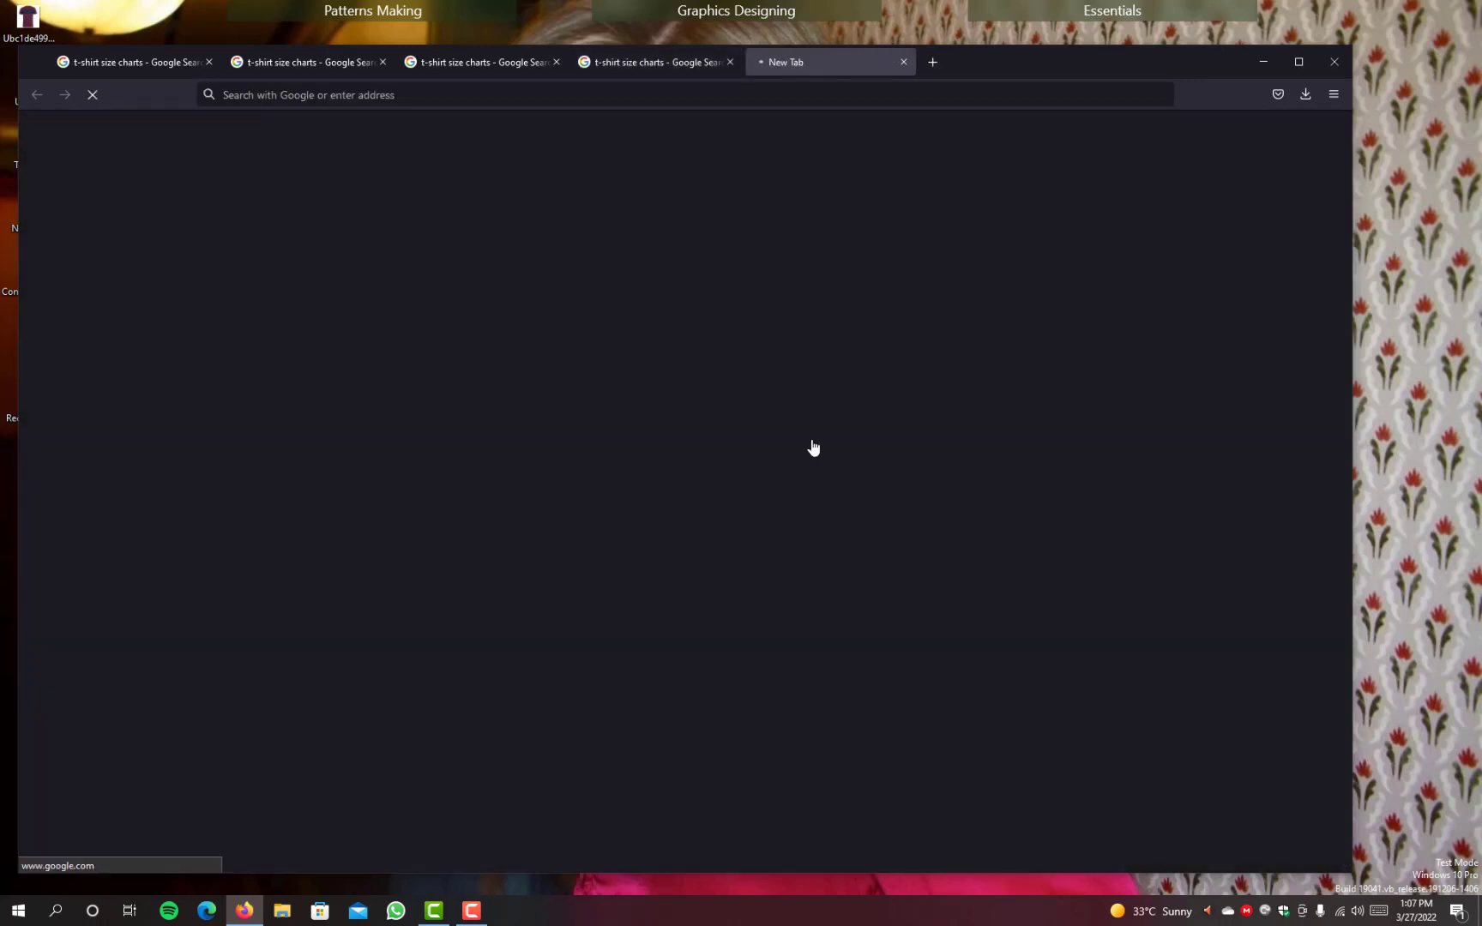
left_click(731, 62)
left_click(478, 67)
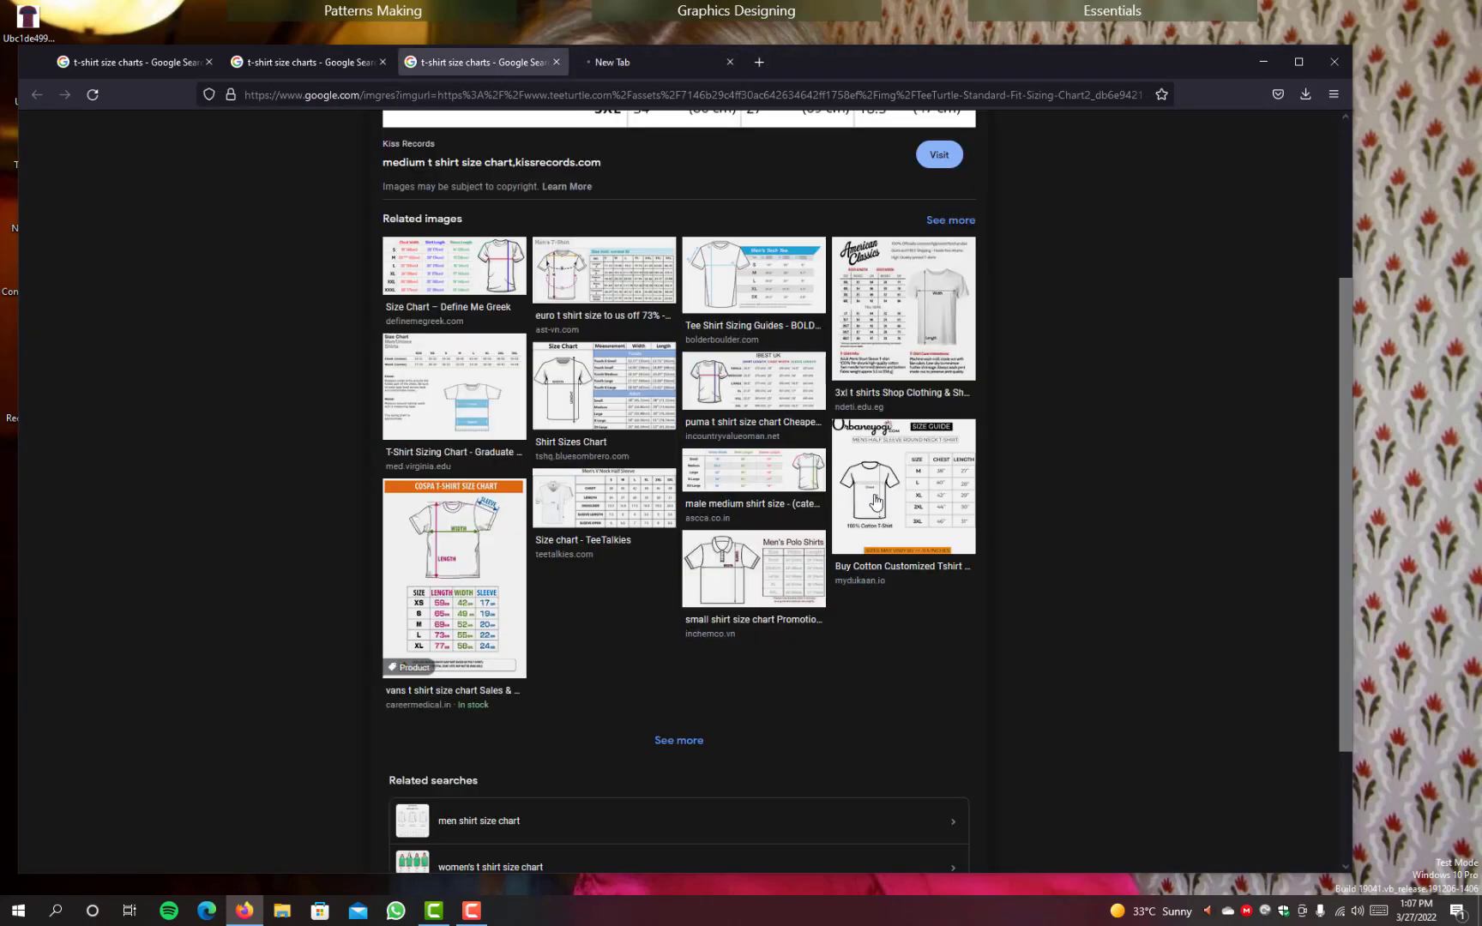
Step: Expand the related images of the kissrecords.com chart and look through them for a suitable T-shirt size chart, checking the vans page in between
left_click(682, 741)
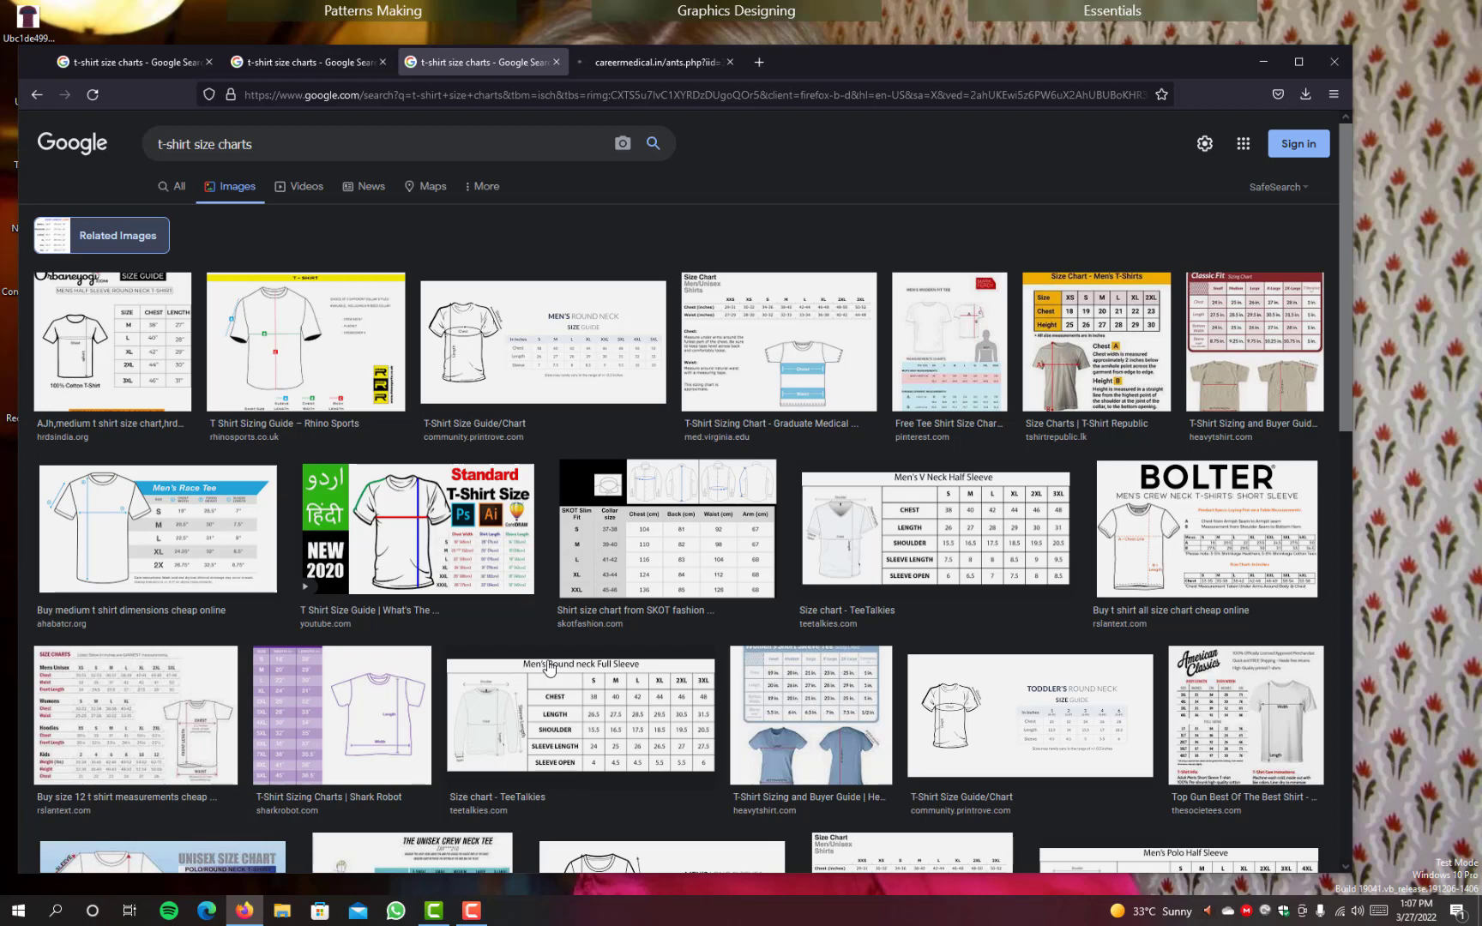
scroll(549, 668, "down", 1)
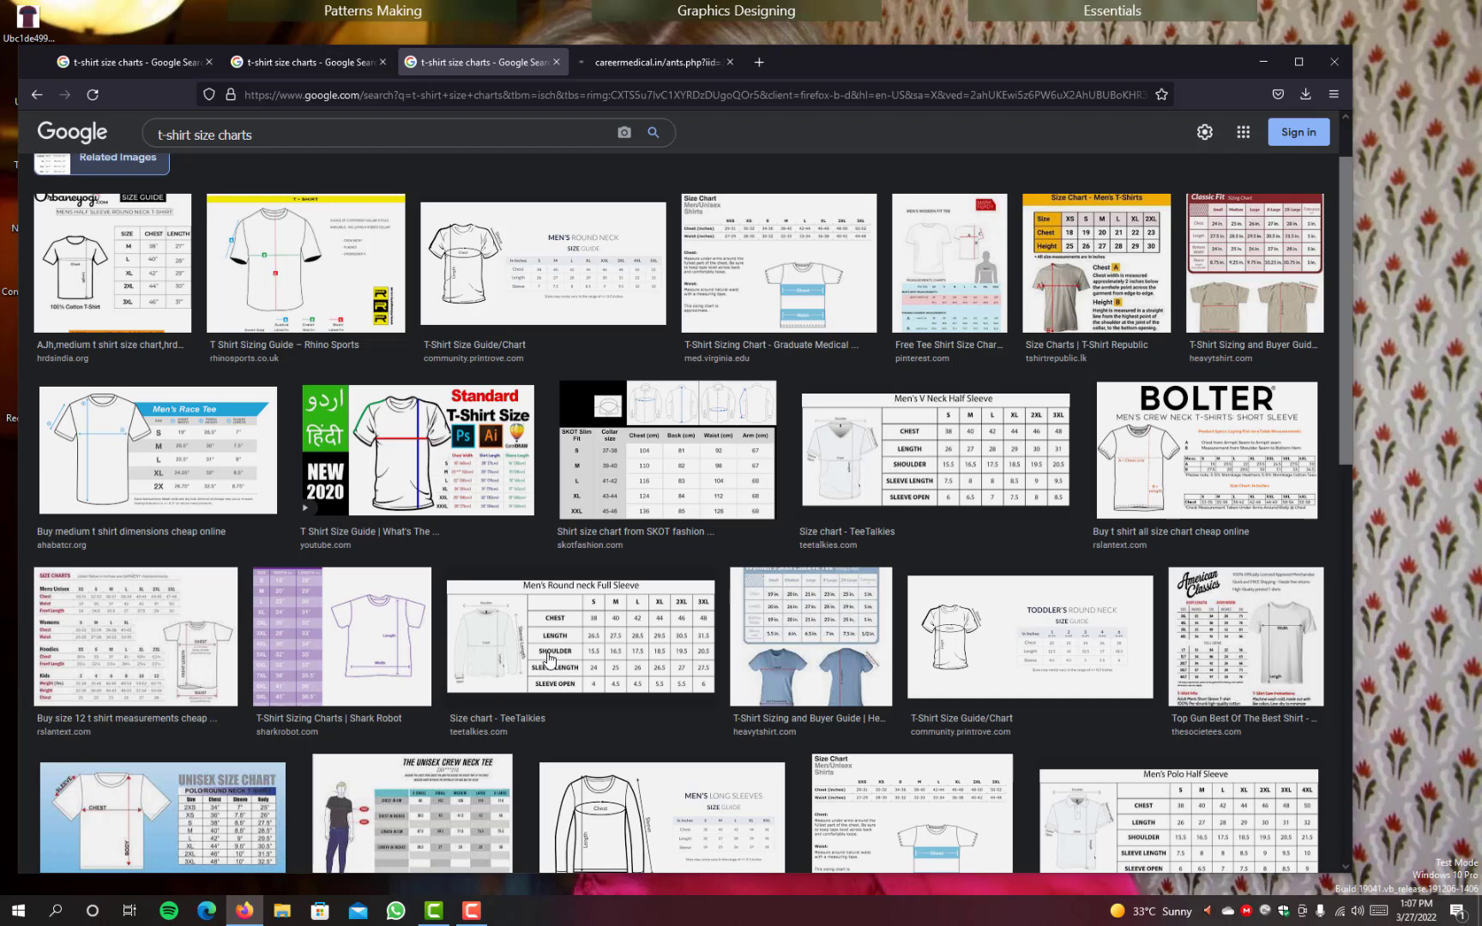
left_click(651, 63)
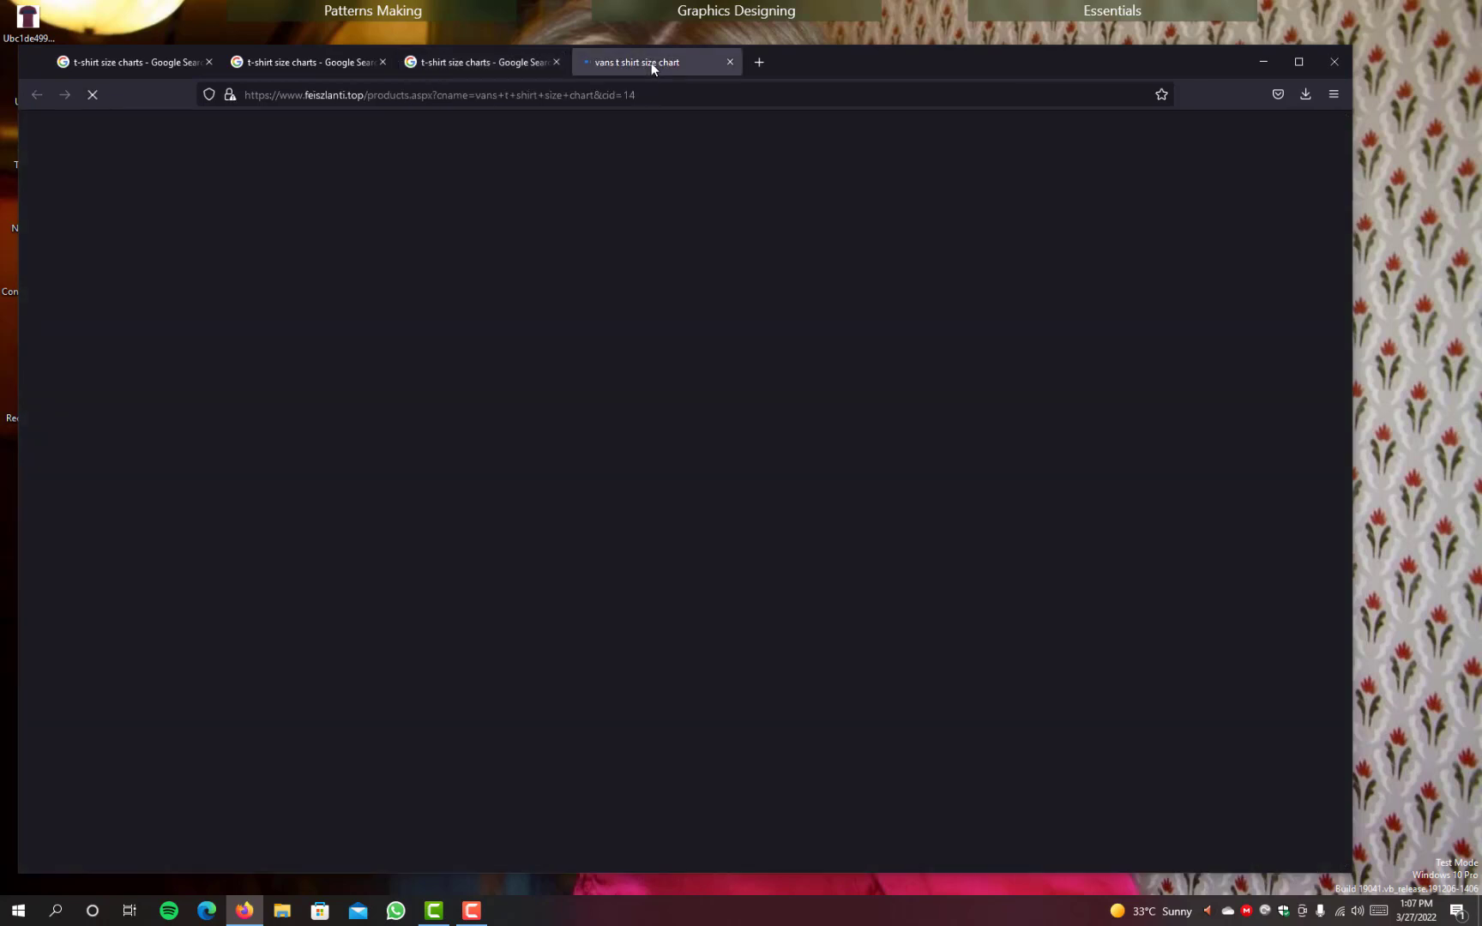
left_click(489, 63)
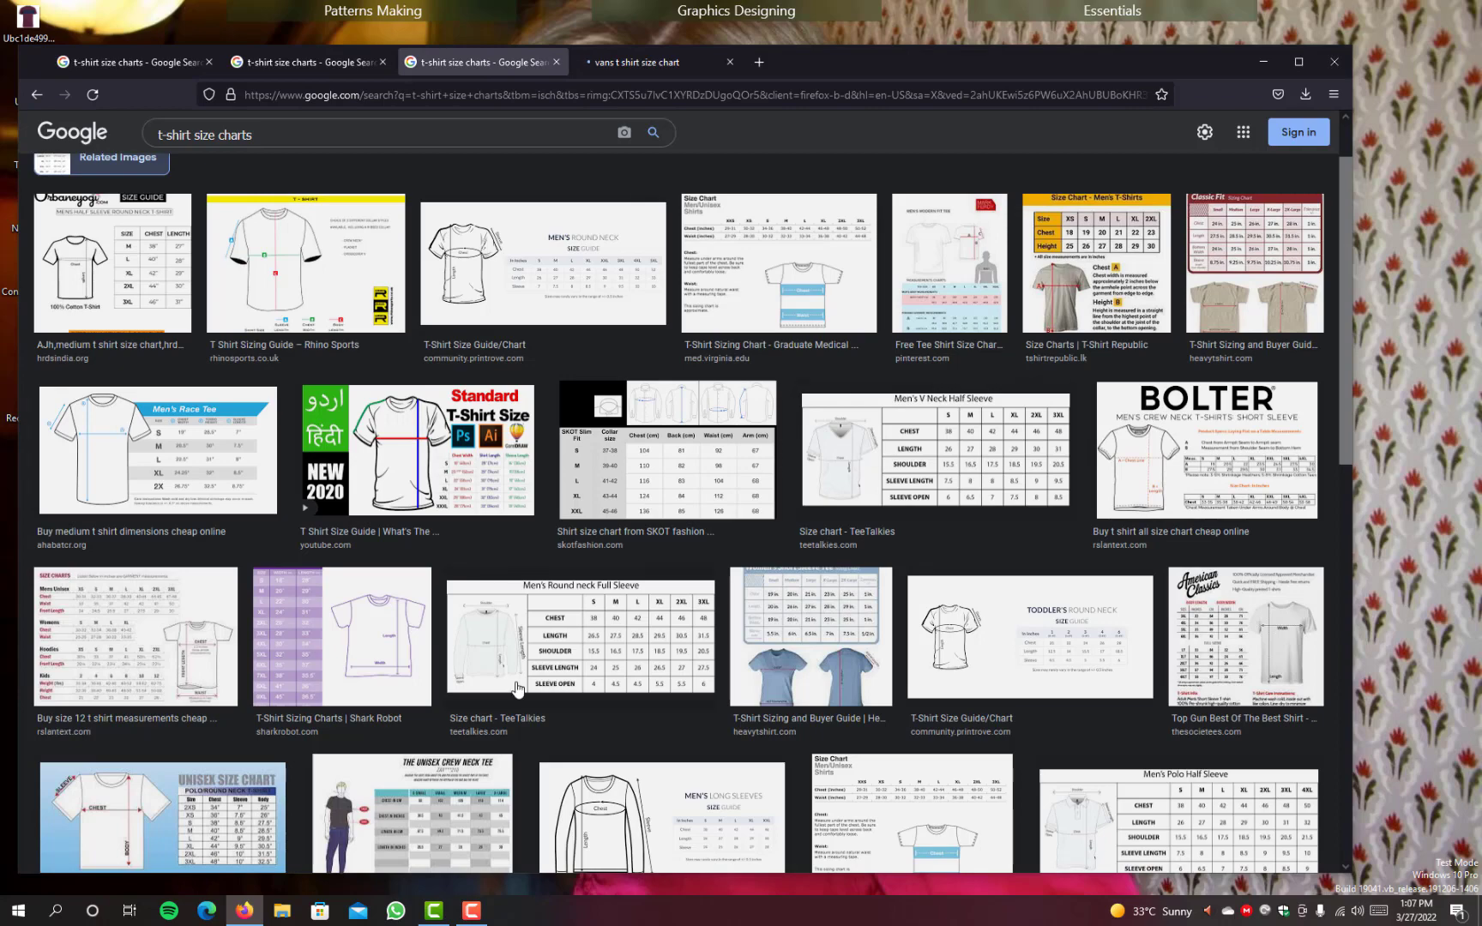
scroll(516, 689, "down", 2)
scroll(515, 689, "down", 3)
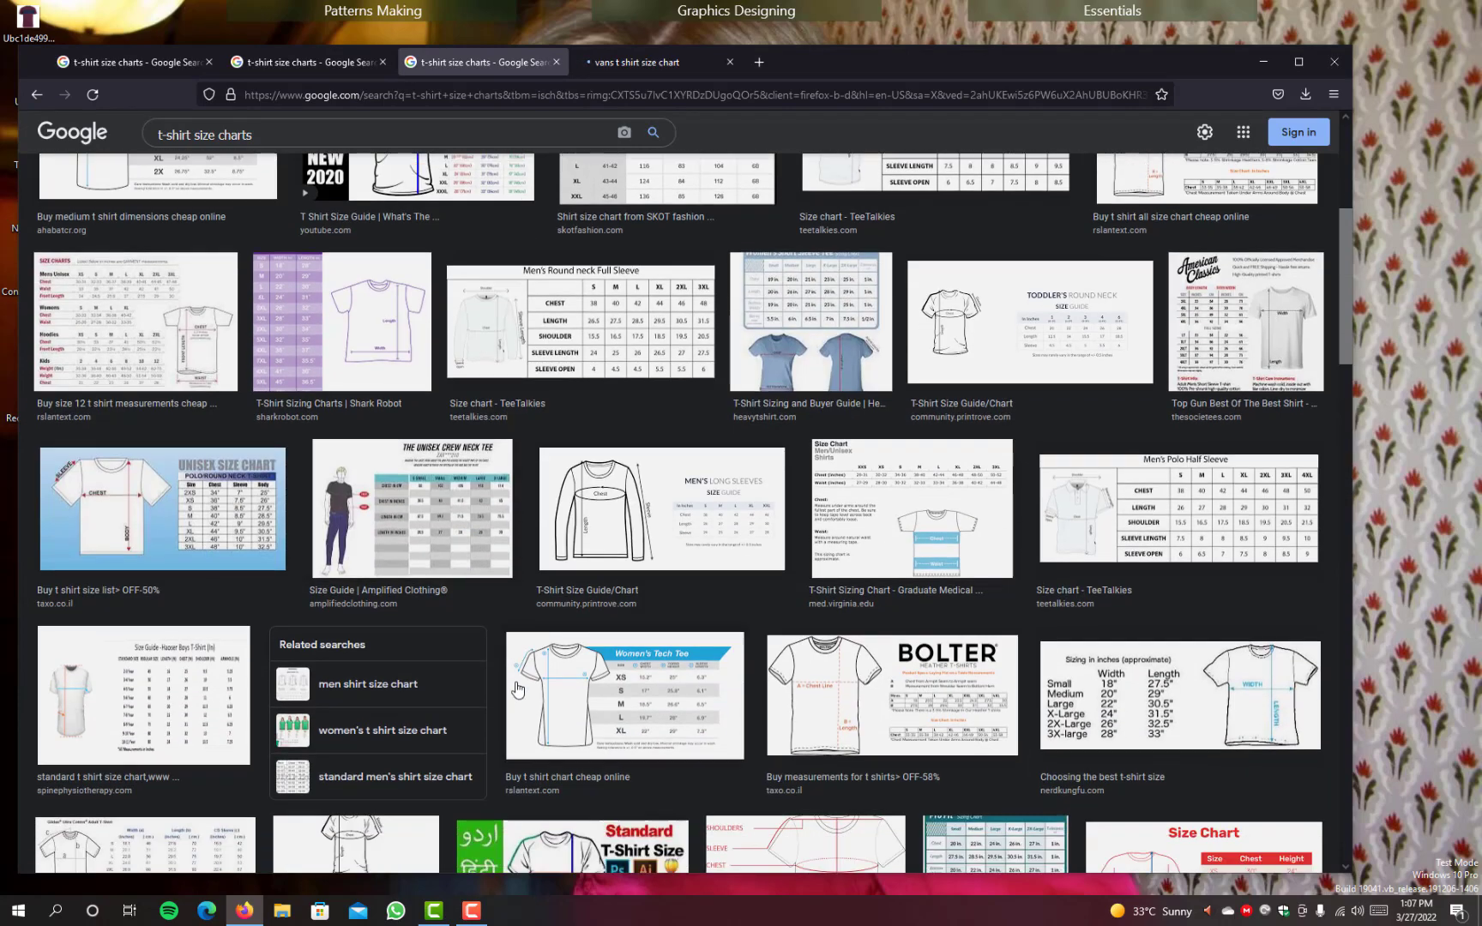
scroll(515, 689, "down", 3)
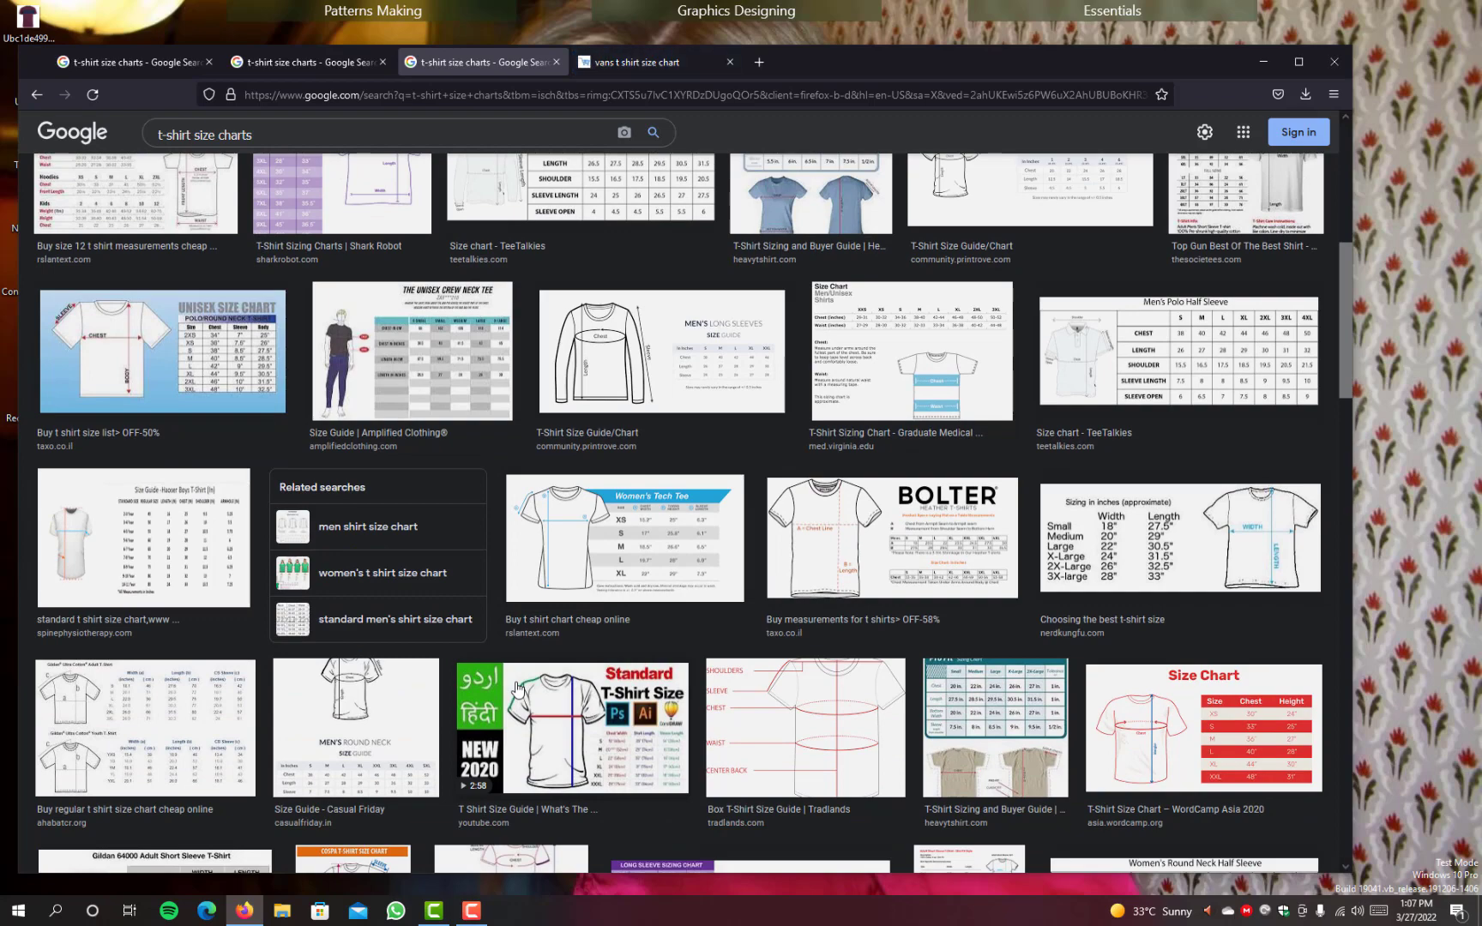
scroll(515, 687, "down", 5)
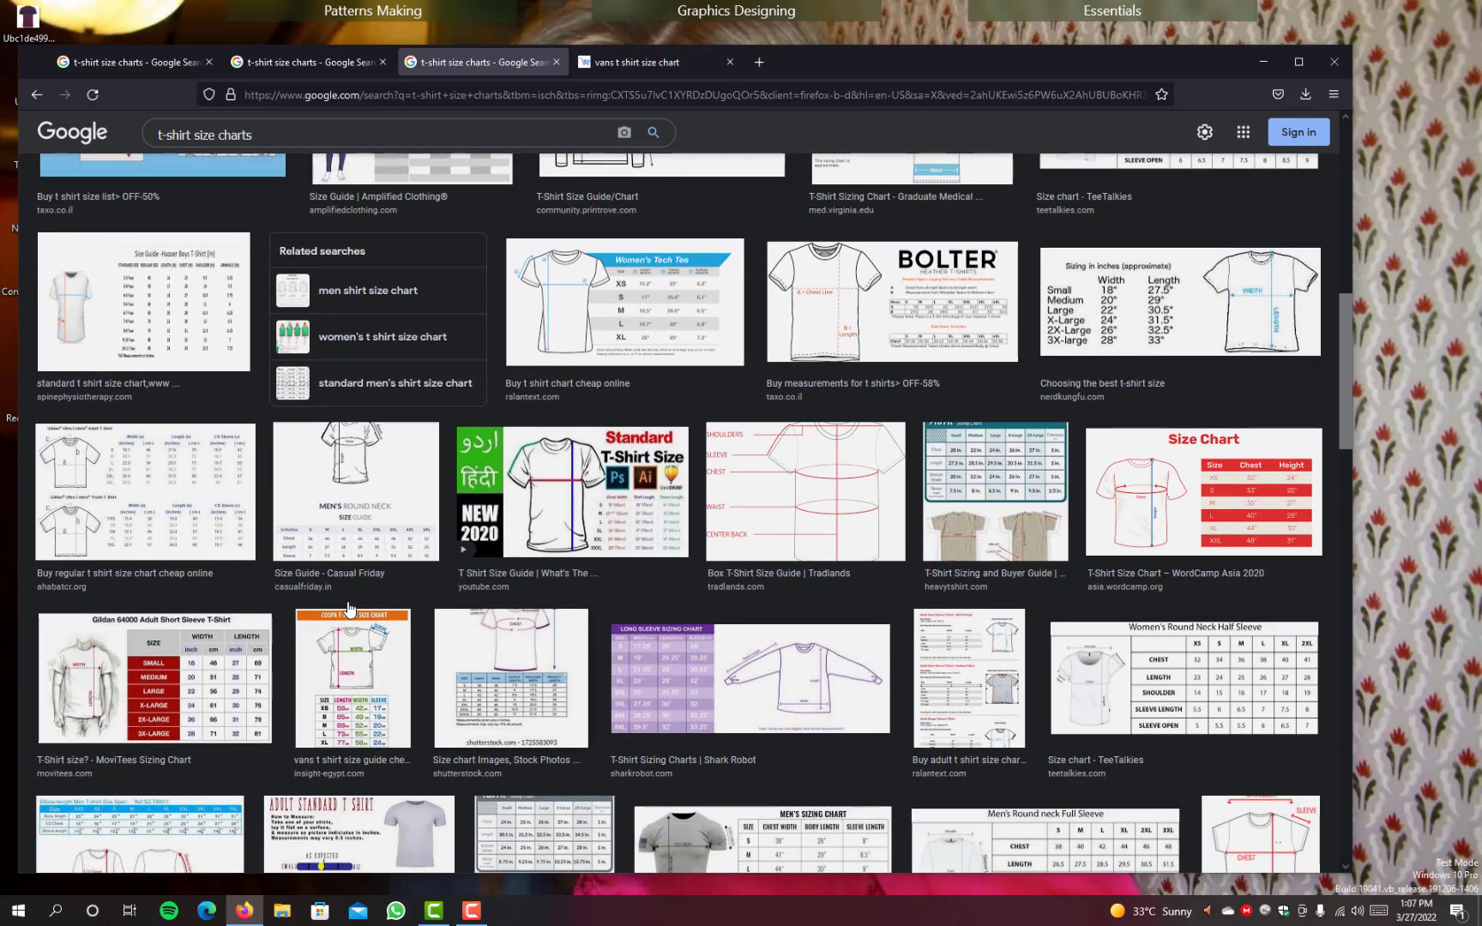
Step: Open the ahabatcr.org "Buy regular t shirt size chart cheap online" result in a new tab and switch to it
right_click(144, 486)
left_click(184, 491)
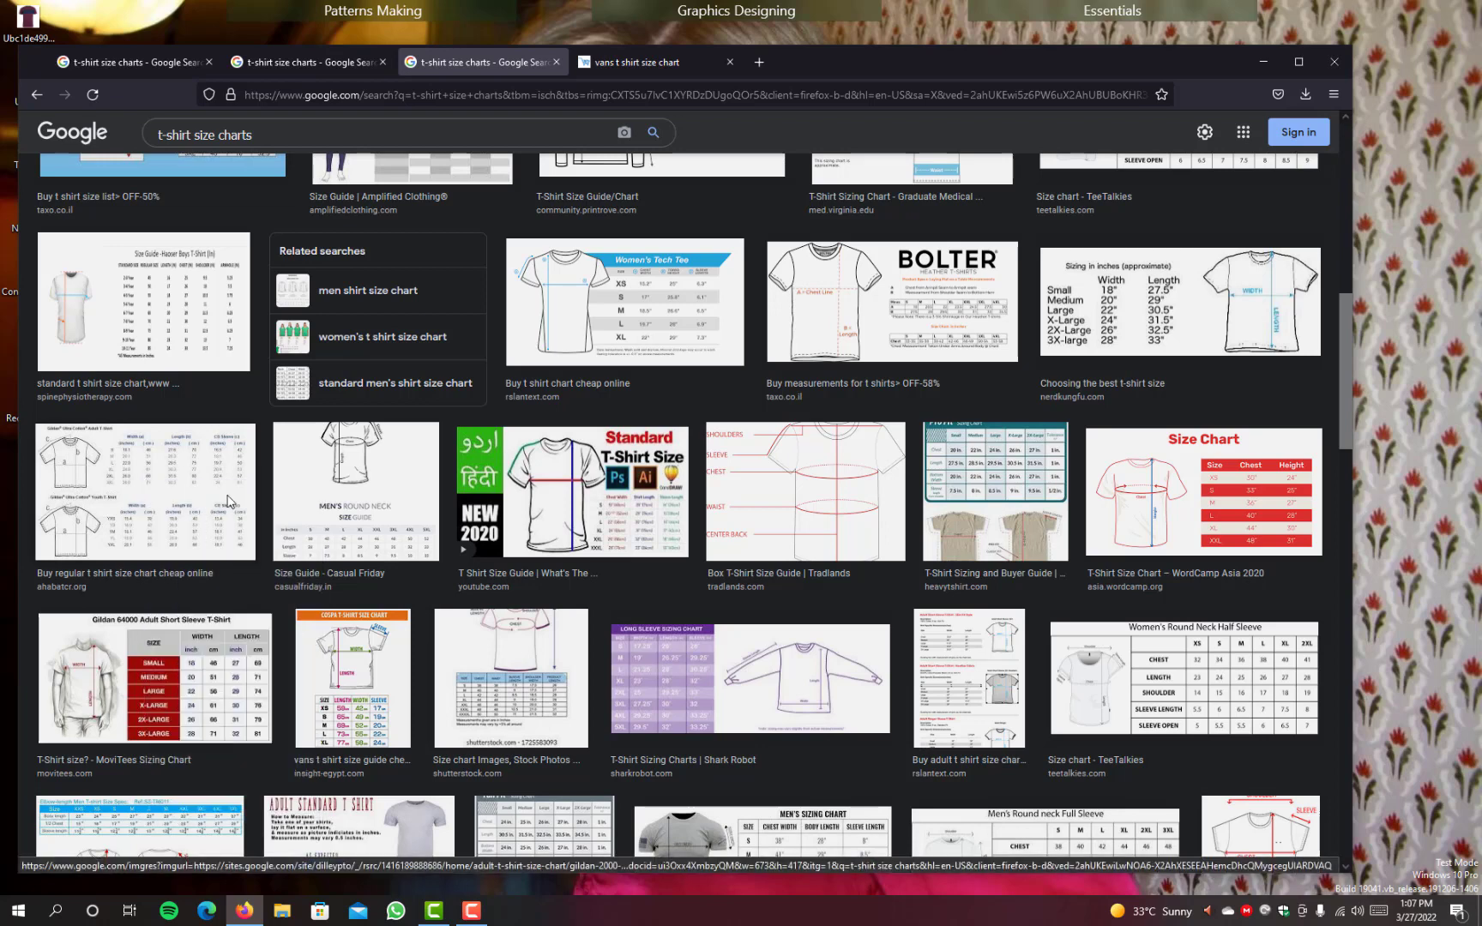
left_click(677, 62)
Step: Look over the product listings on the "vans t shirt size chart" shop page and close its tab
left_click(806, 62)
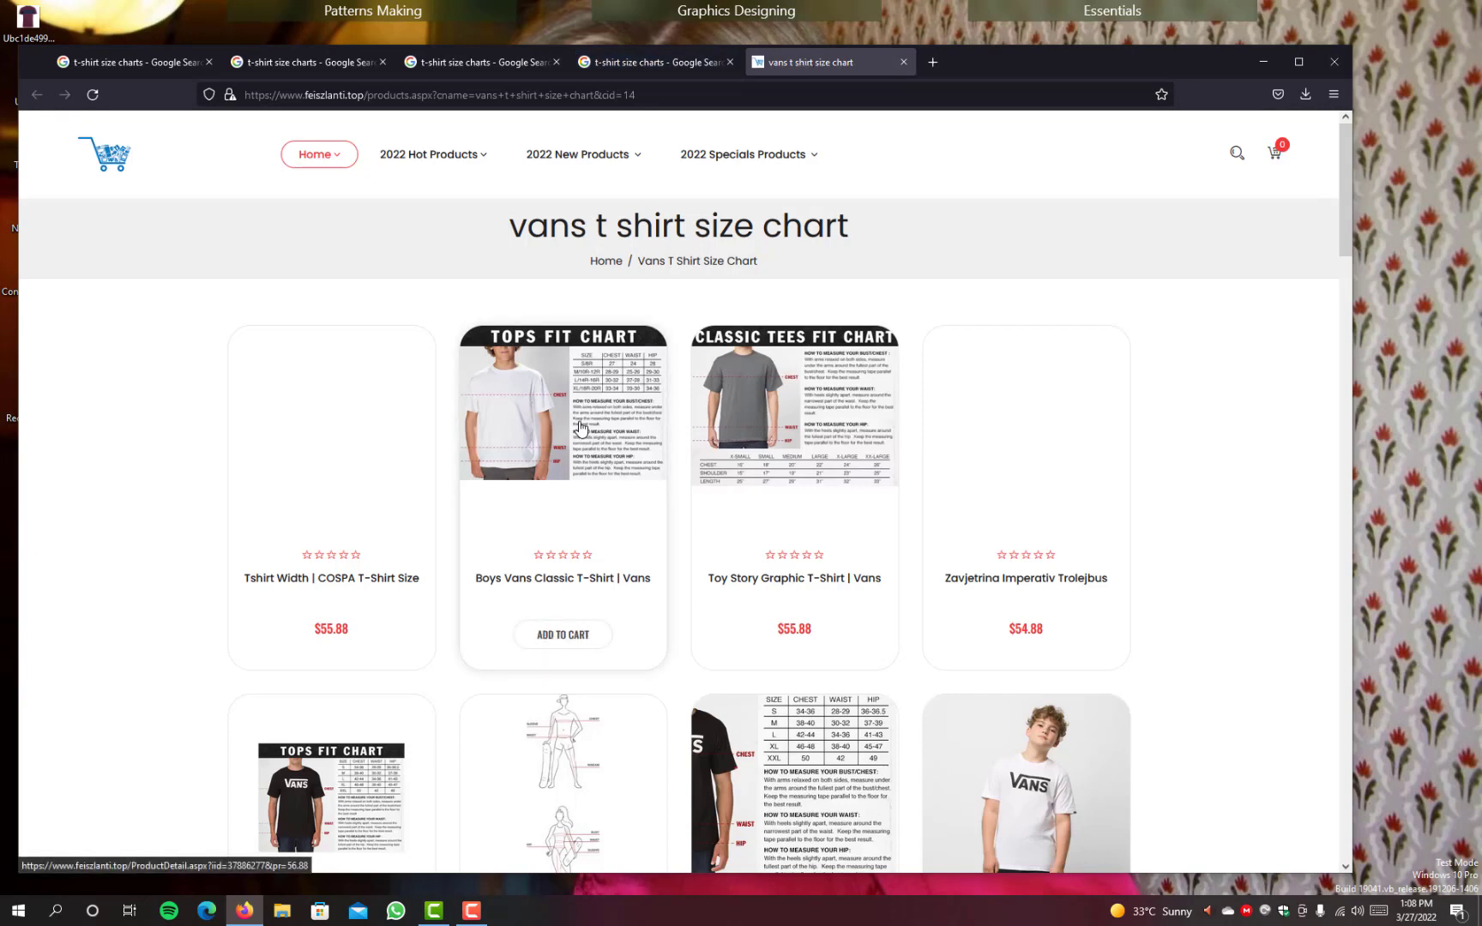
scroll(580, 427, "down", 3)
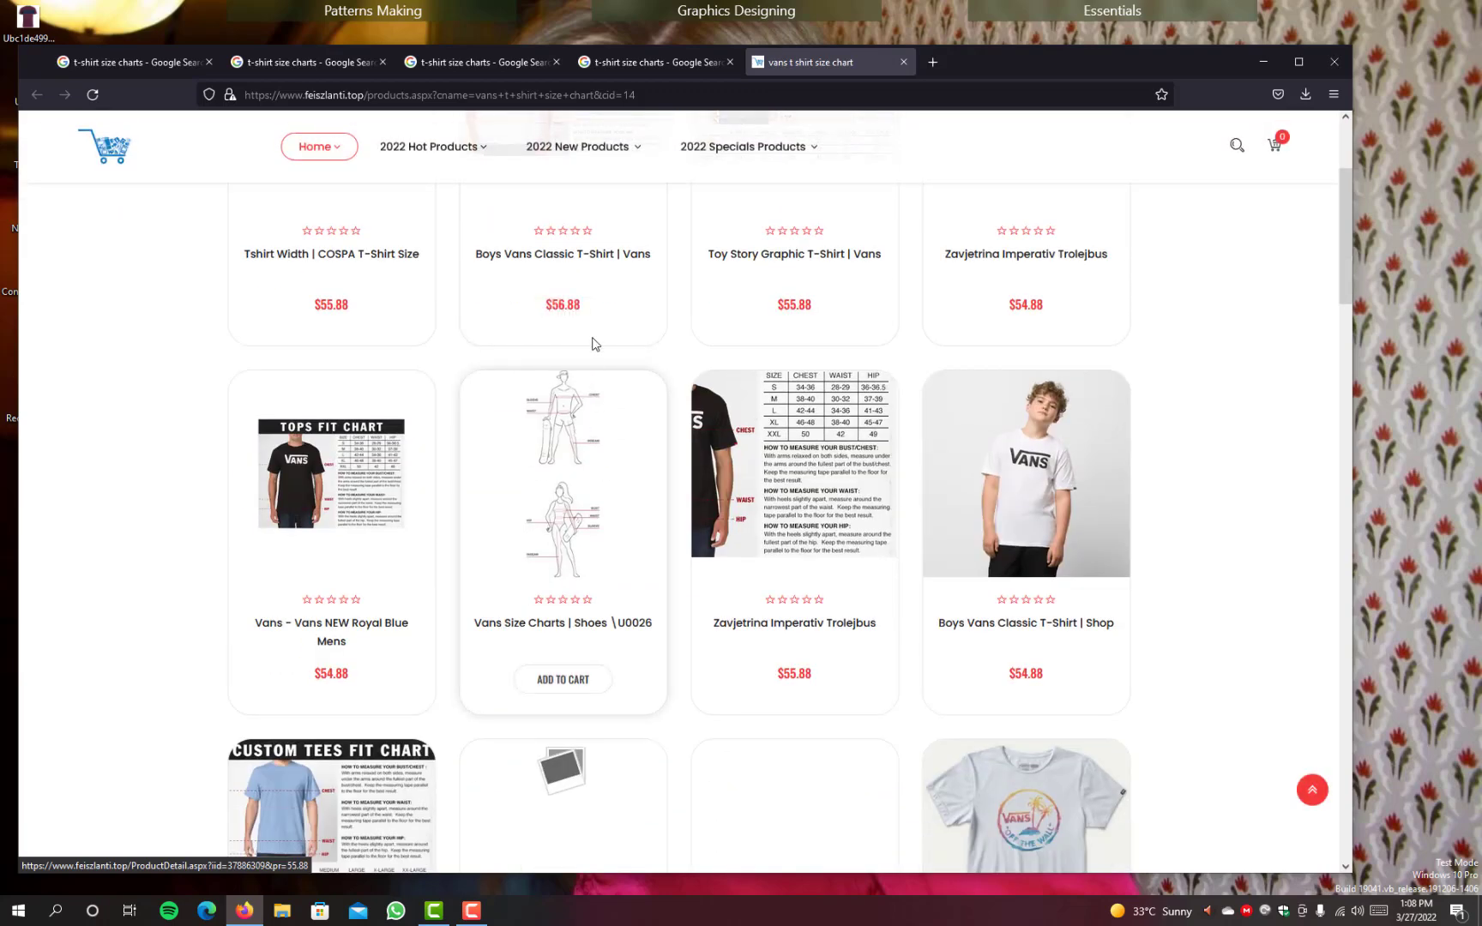
left_click(905, 62)
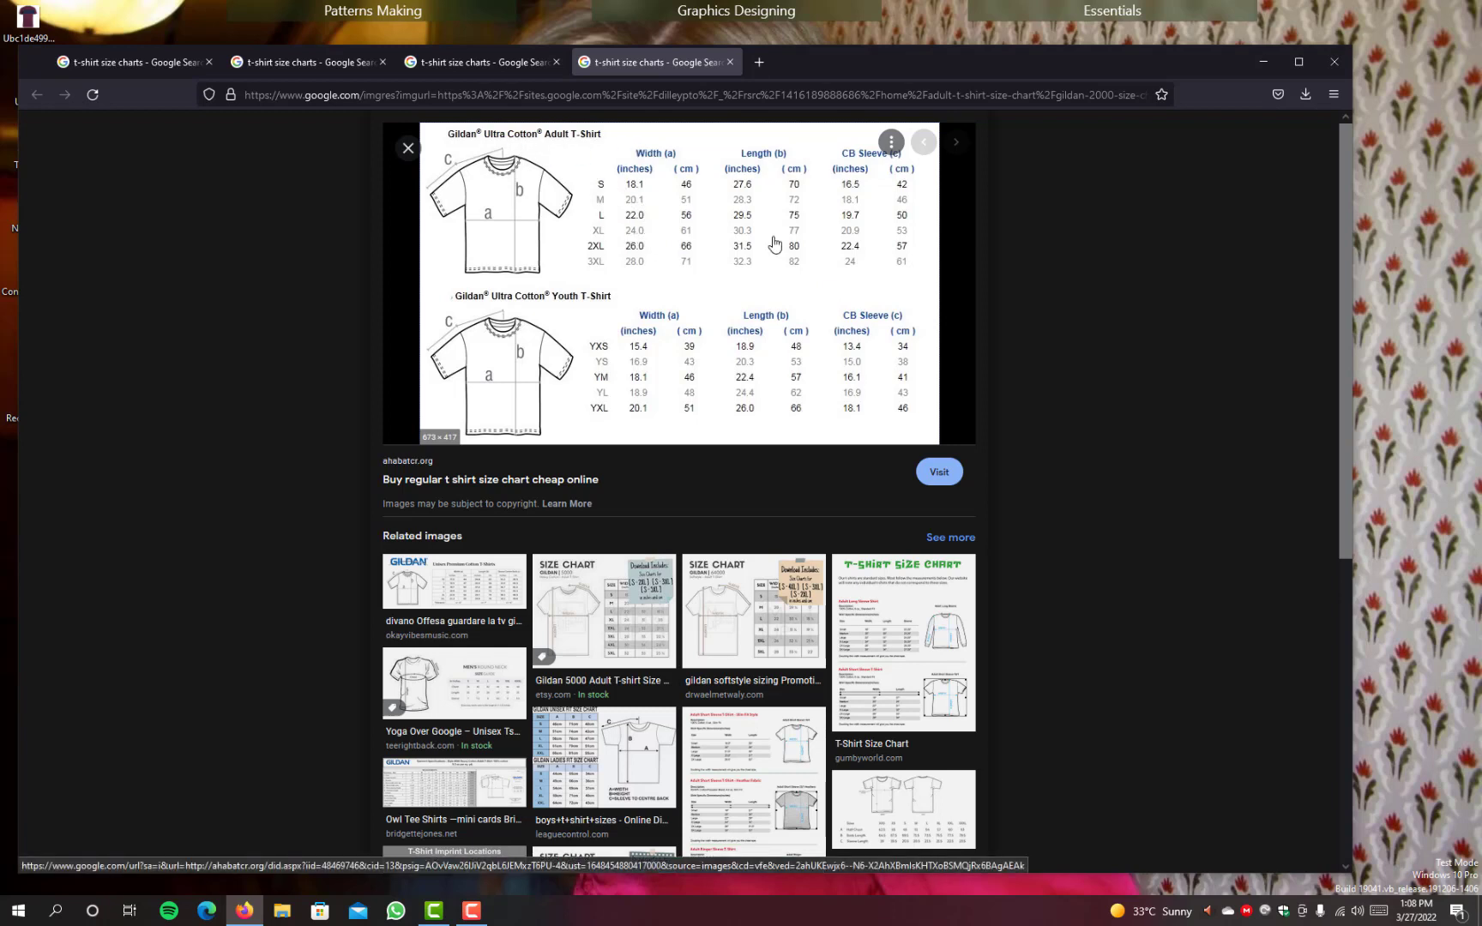
Step: Save the Gildan Ultra Cotton size chart image to the Desktop as gildan-2000-size-chart in JPEG format
right_click(684, 241)
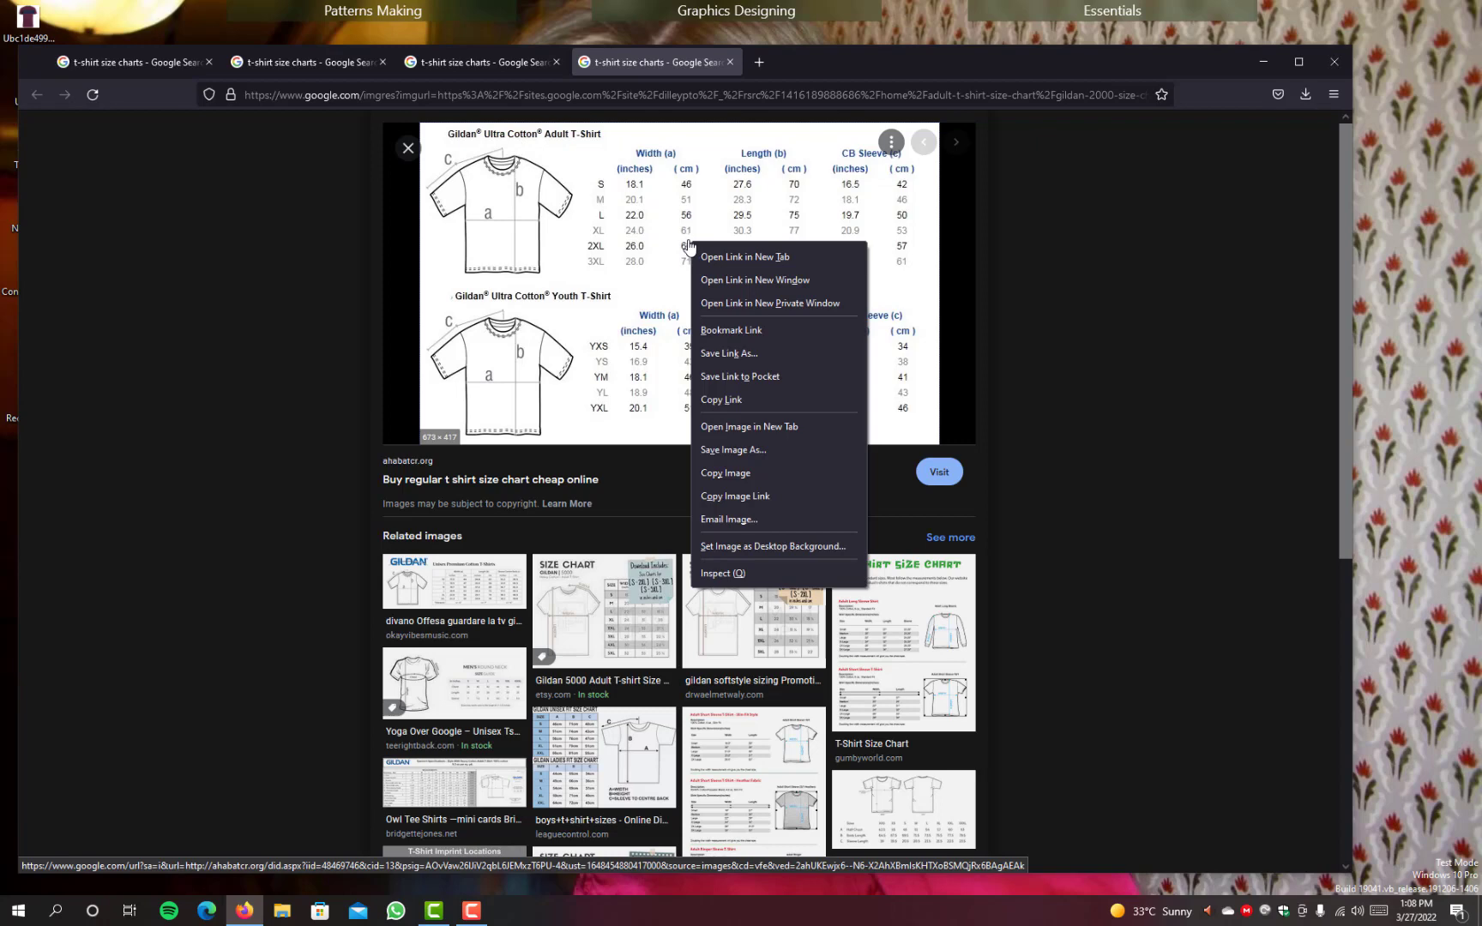
left_click(745, 449)
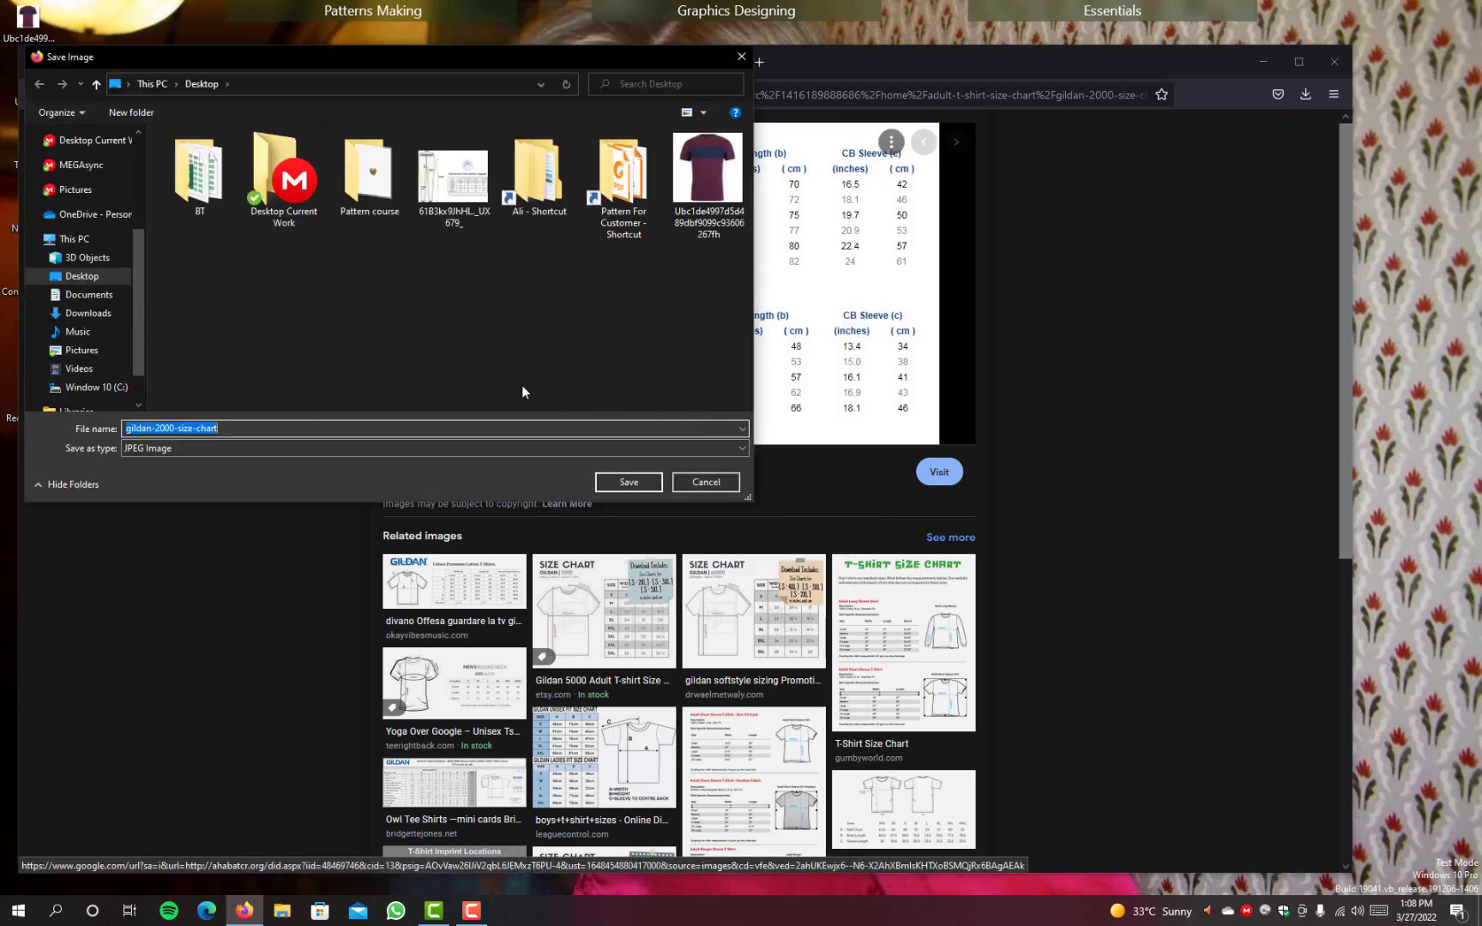
left_click(623, 486)
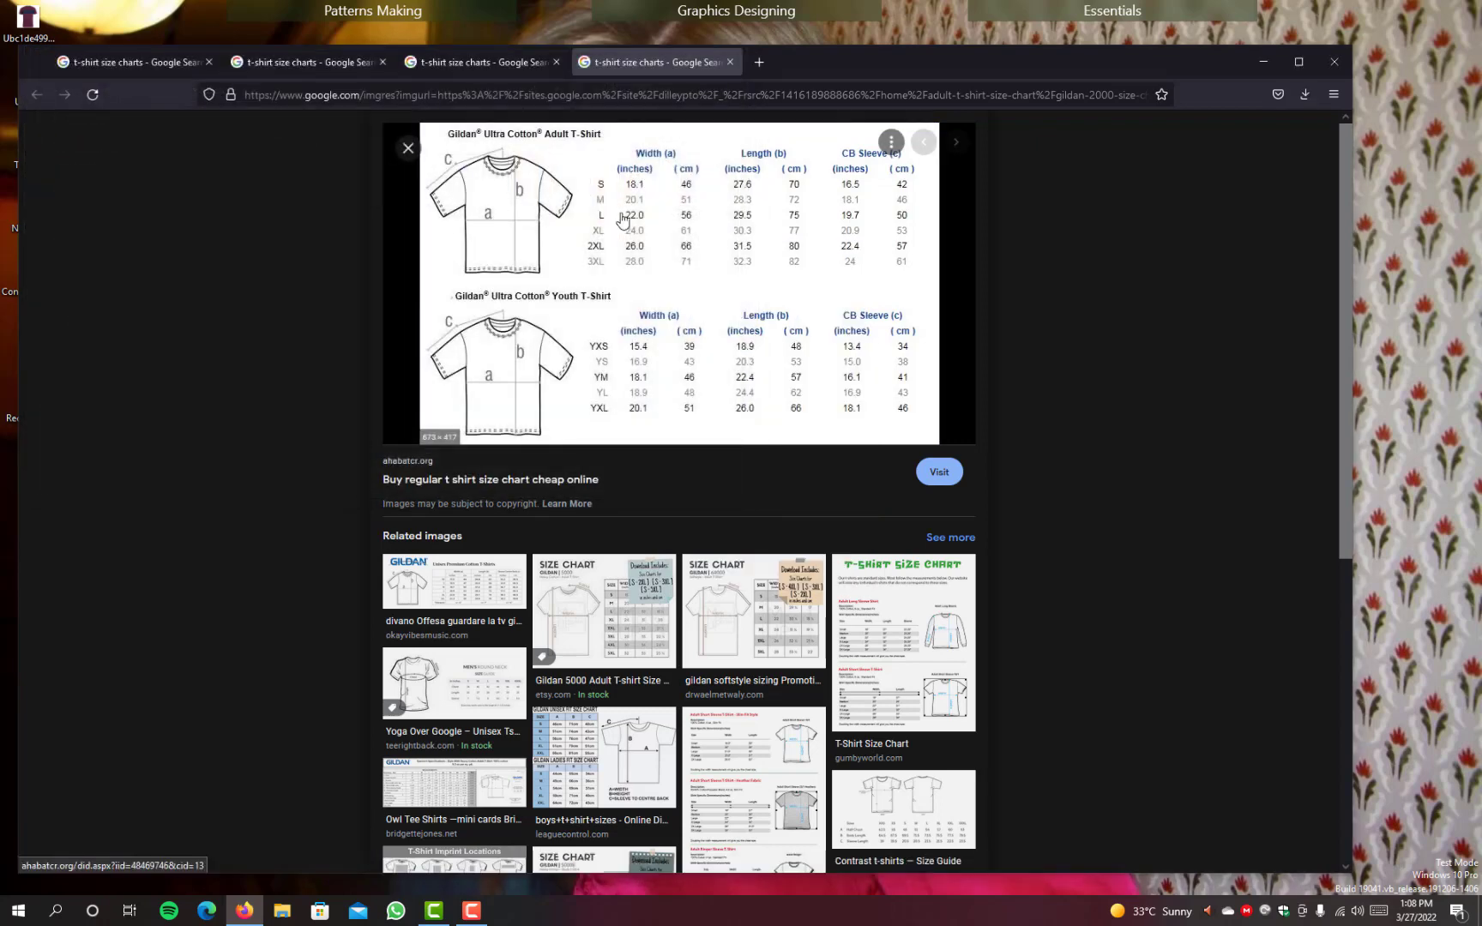
Step: Close the Gildan chart tab and all remaining T-shirt size chart tabs to exit the browser
left_click(726, 64)
left_click(557, 62)
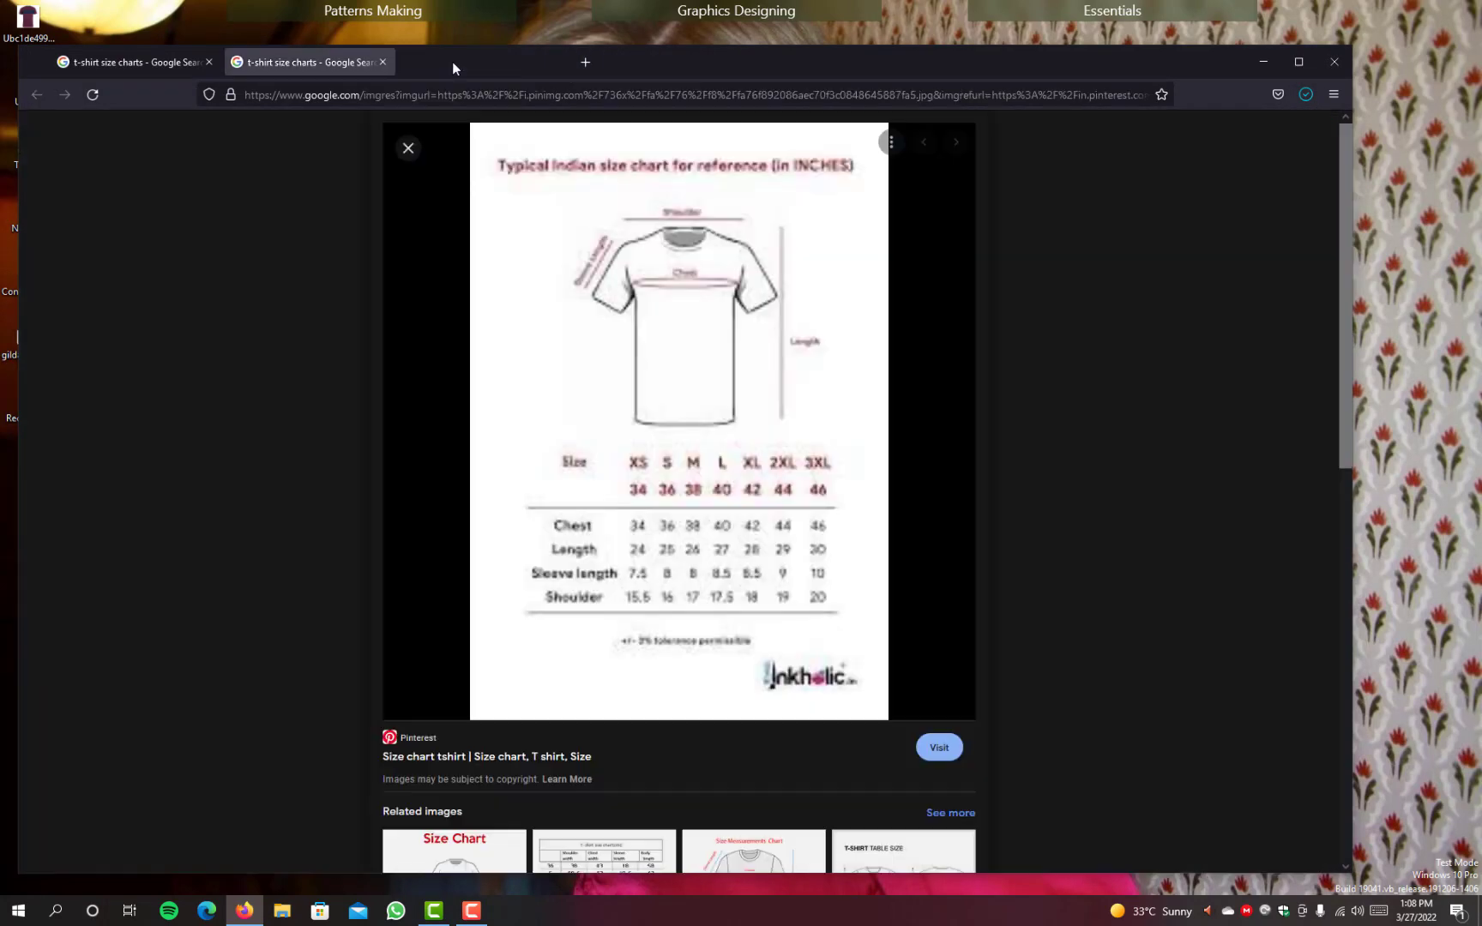
left_click(384, 62)
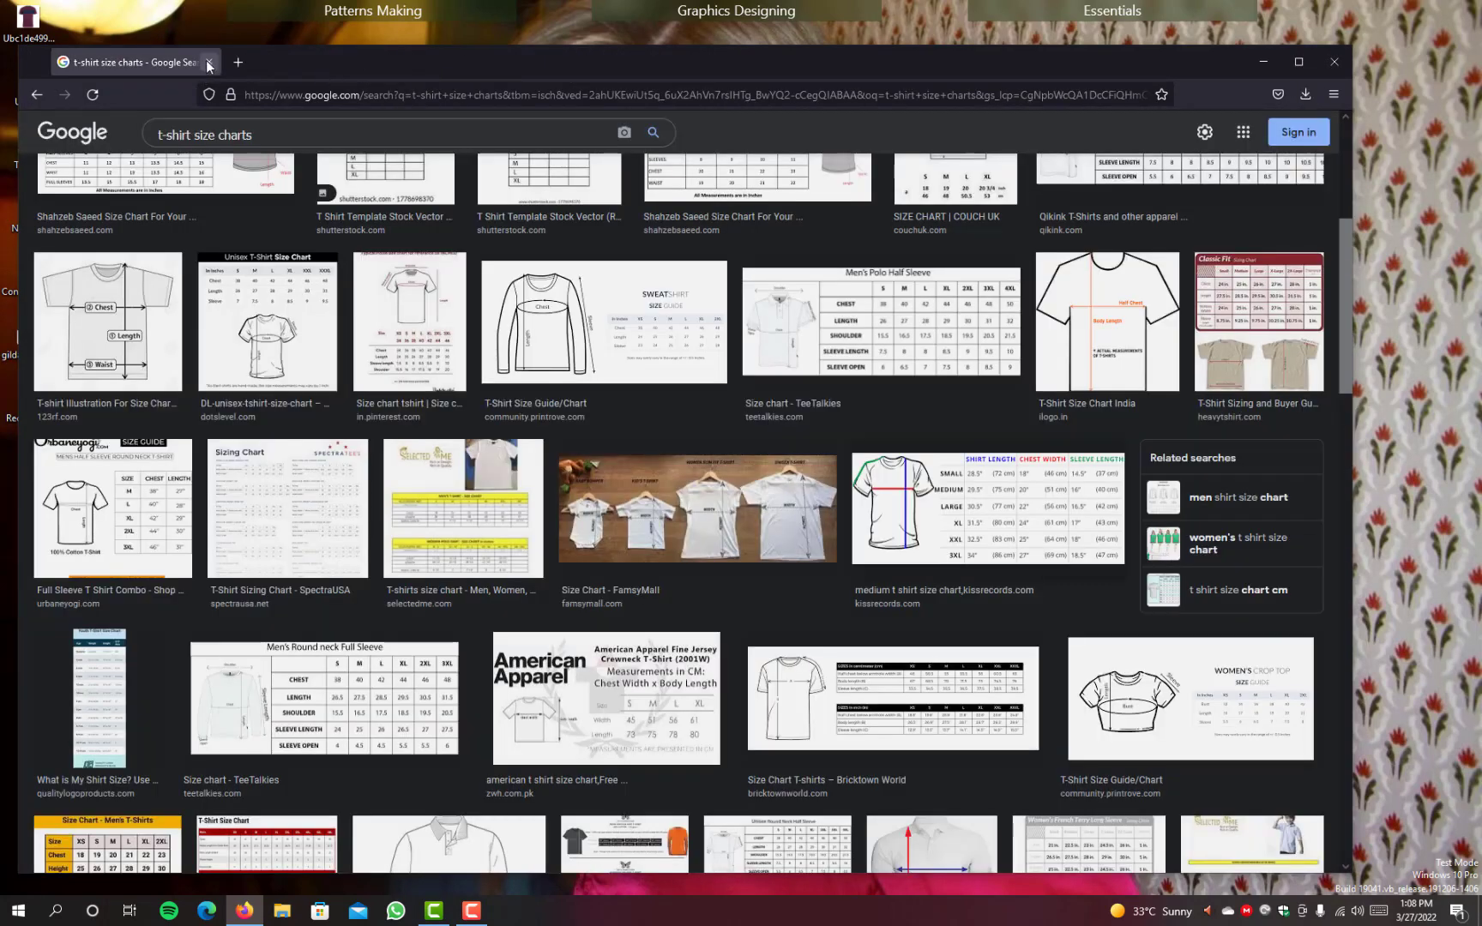
left_click(209, 63)
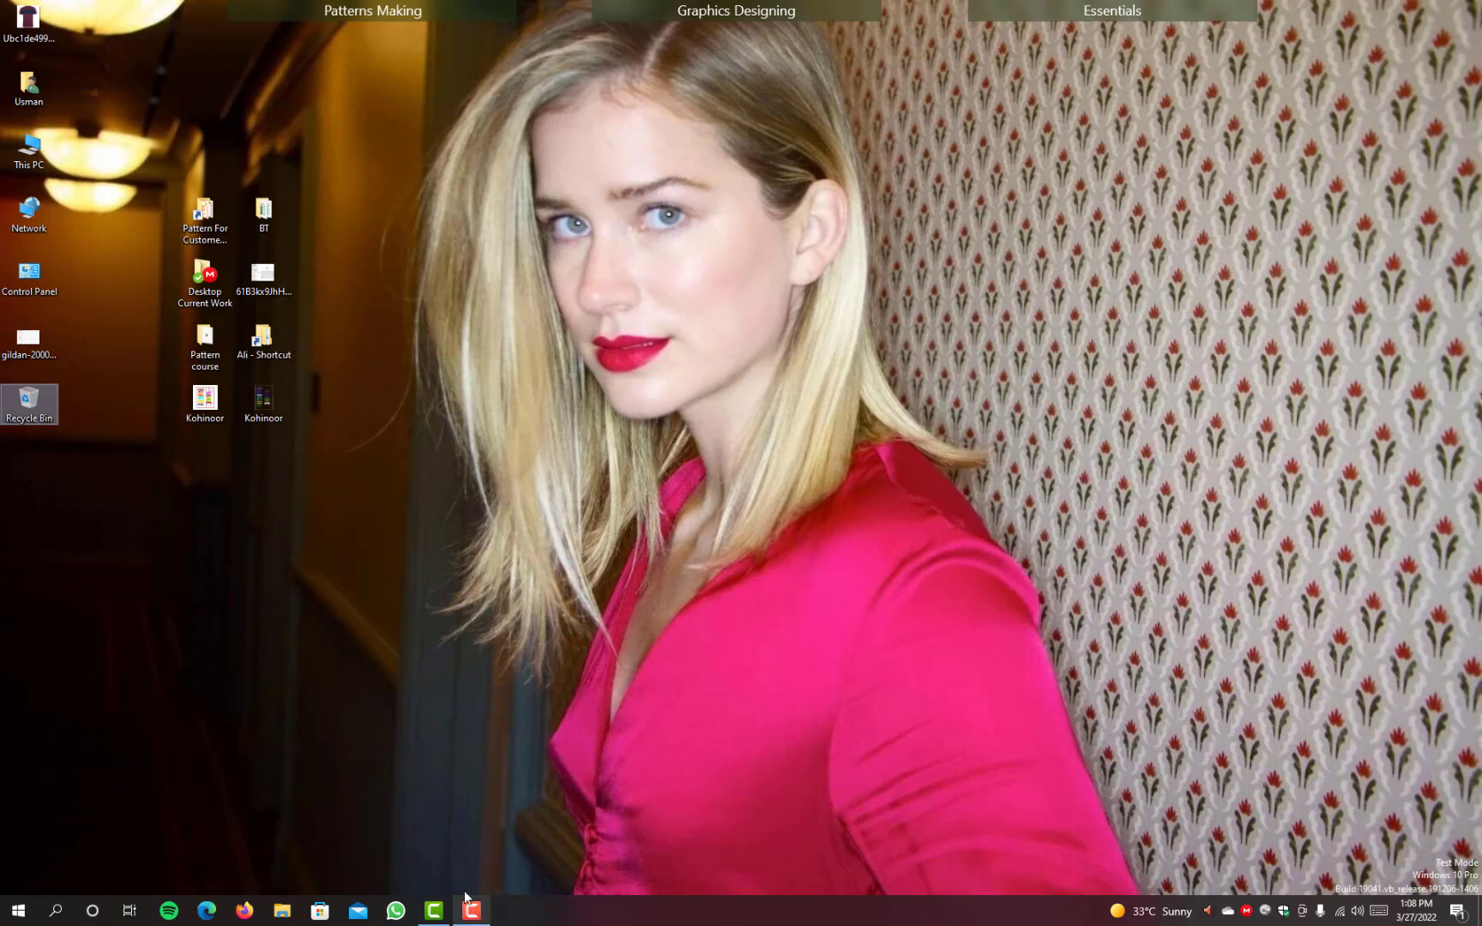
Step: Launch PDS 21 and place the saved T-shirt image and gildan-2000-size-chart side by side in a clear area of the desktop
mouse_move(343, 11)
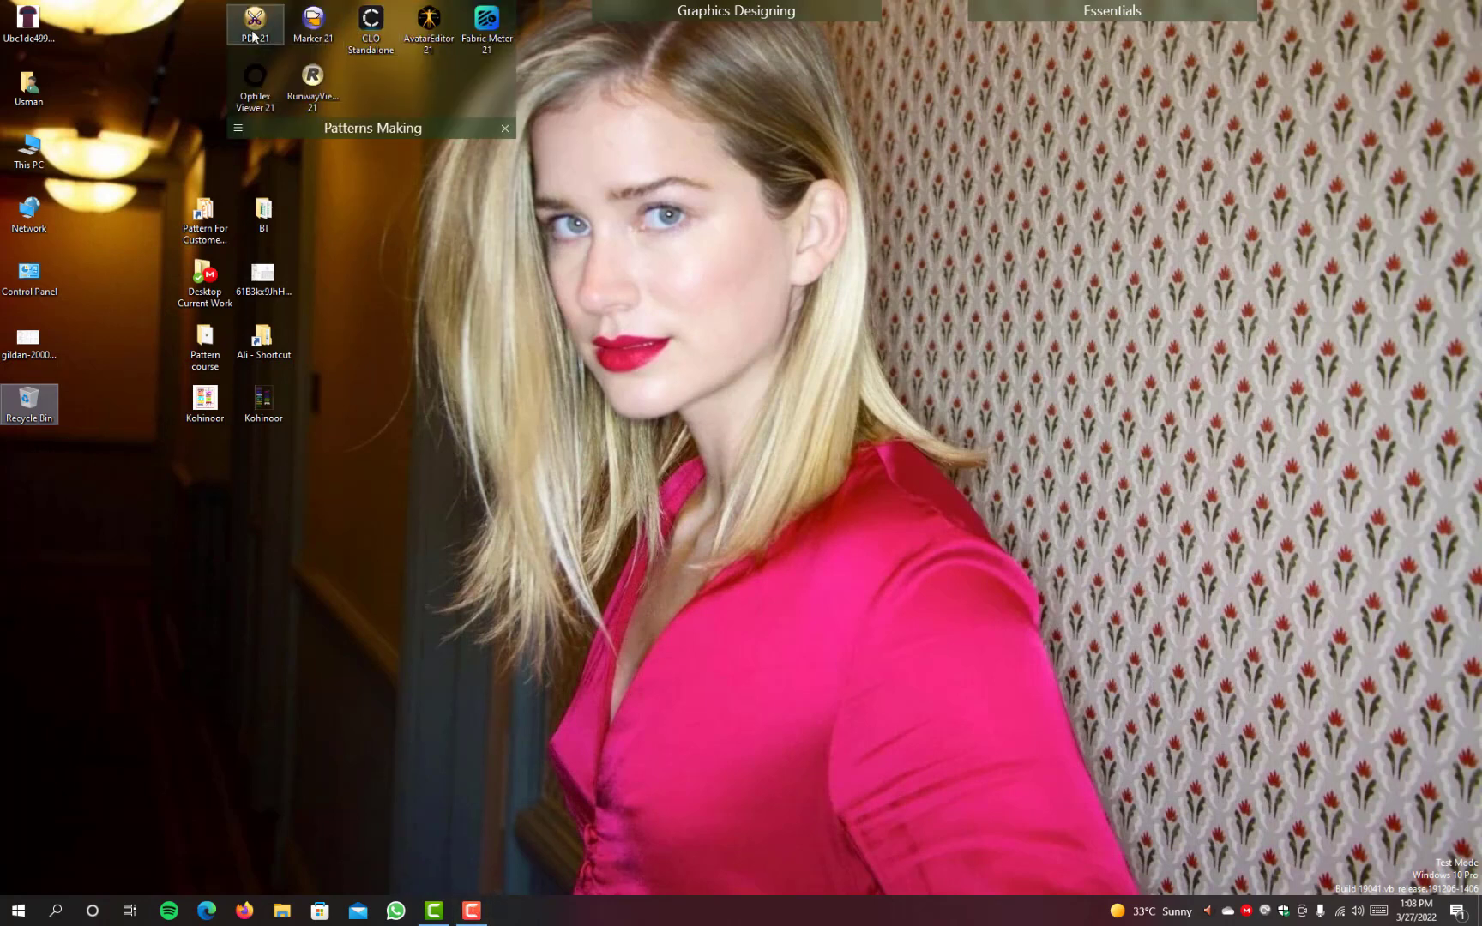
left_click(254, 34)
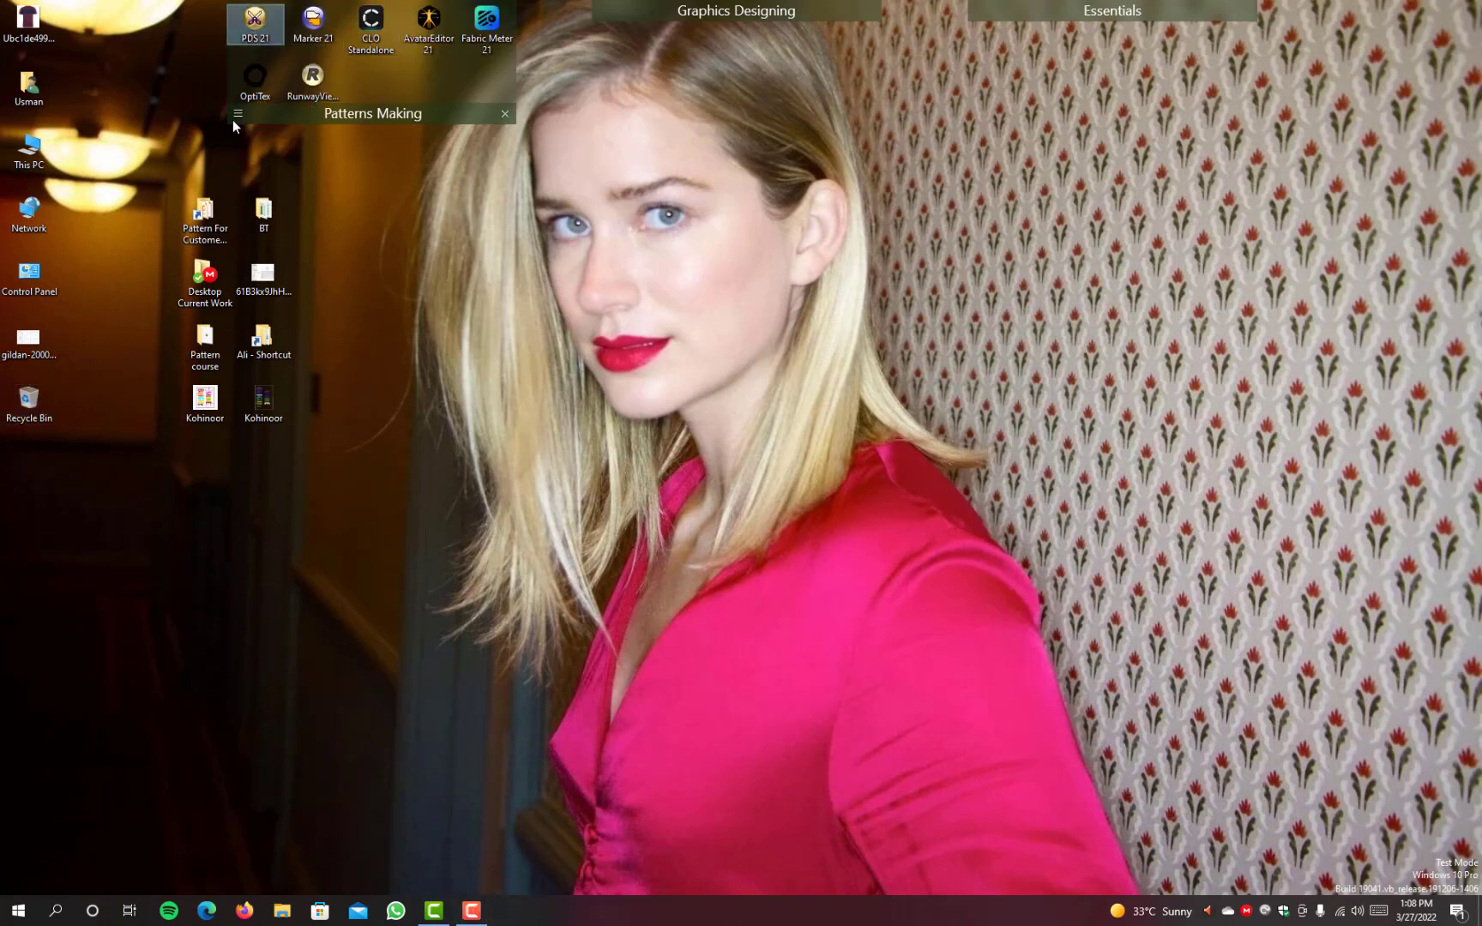
left_click_drag(28, 22, 607, 347)
left_click_drag(28, 342, 429, 465)
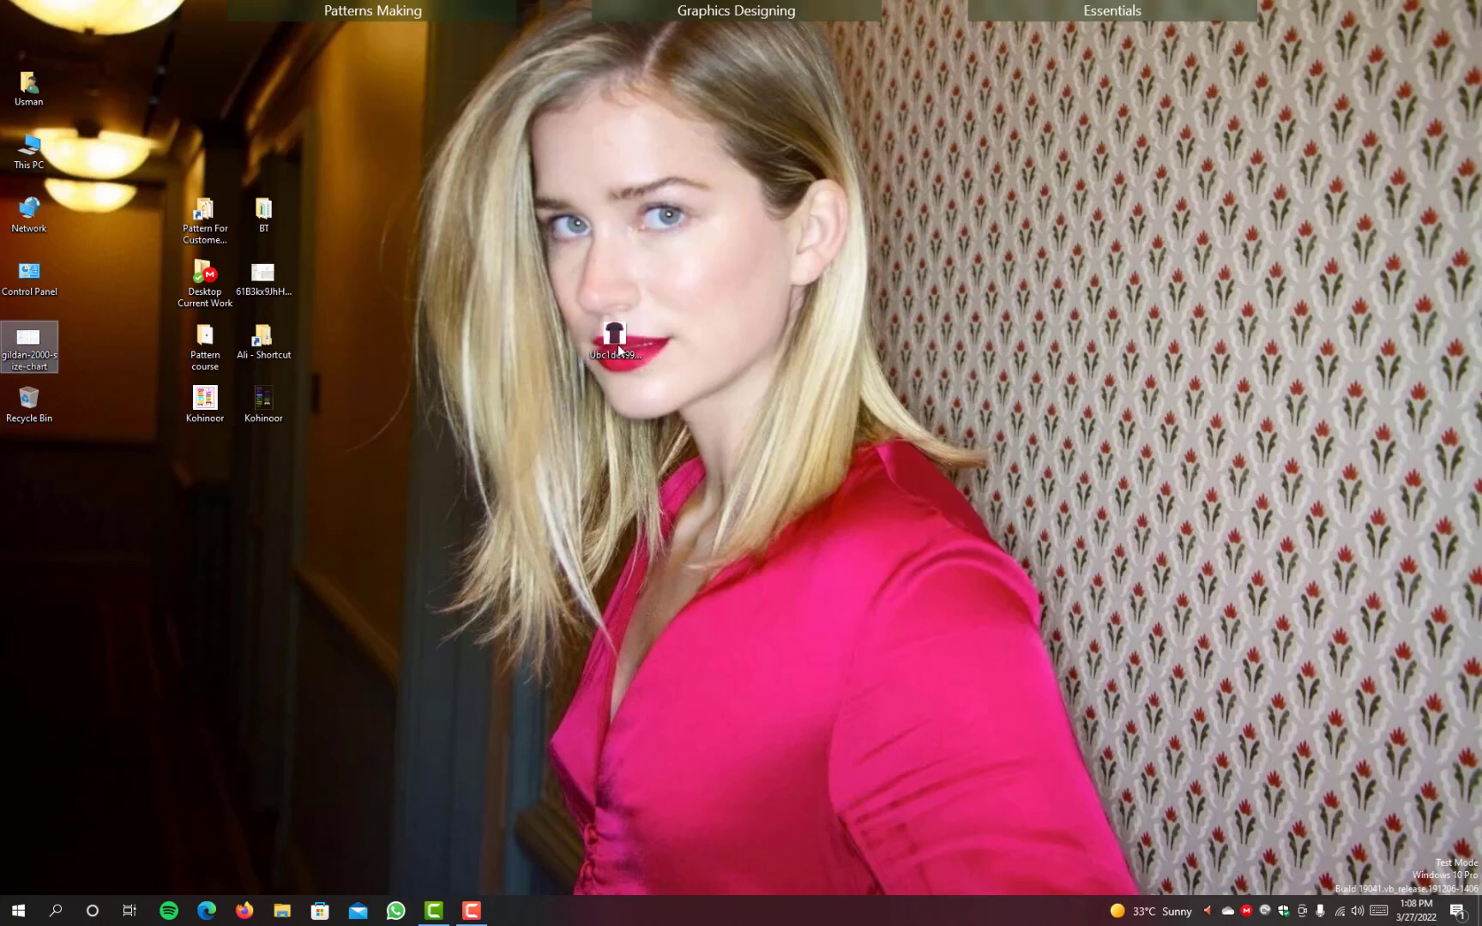
left_click_drag(617, 339, 379, 475)
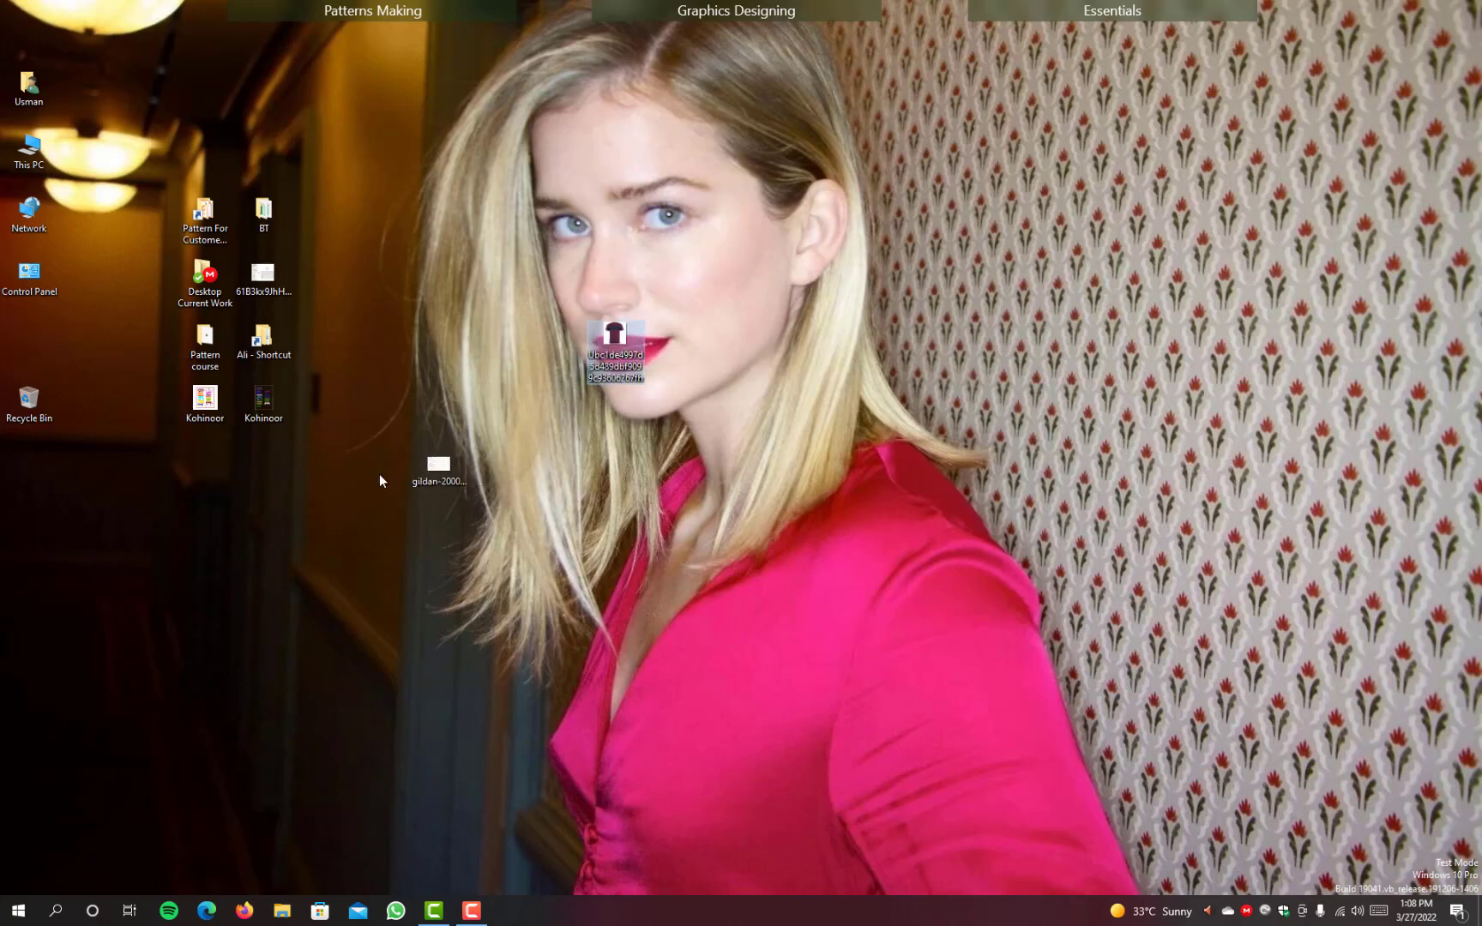
left_click(469, 353)
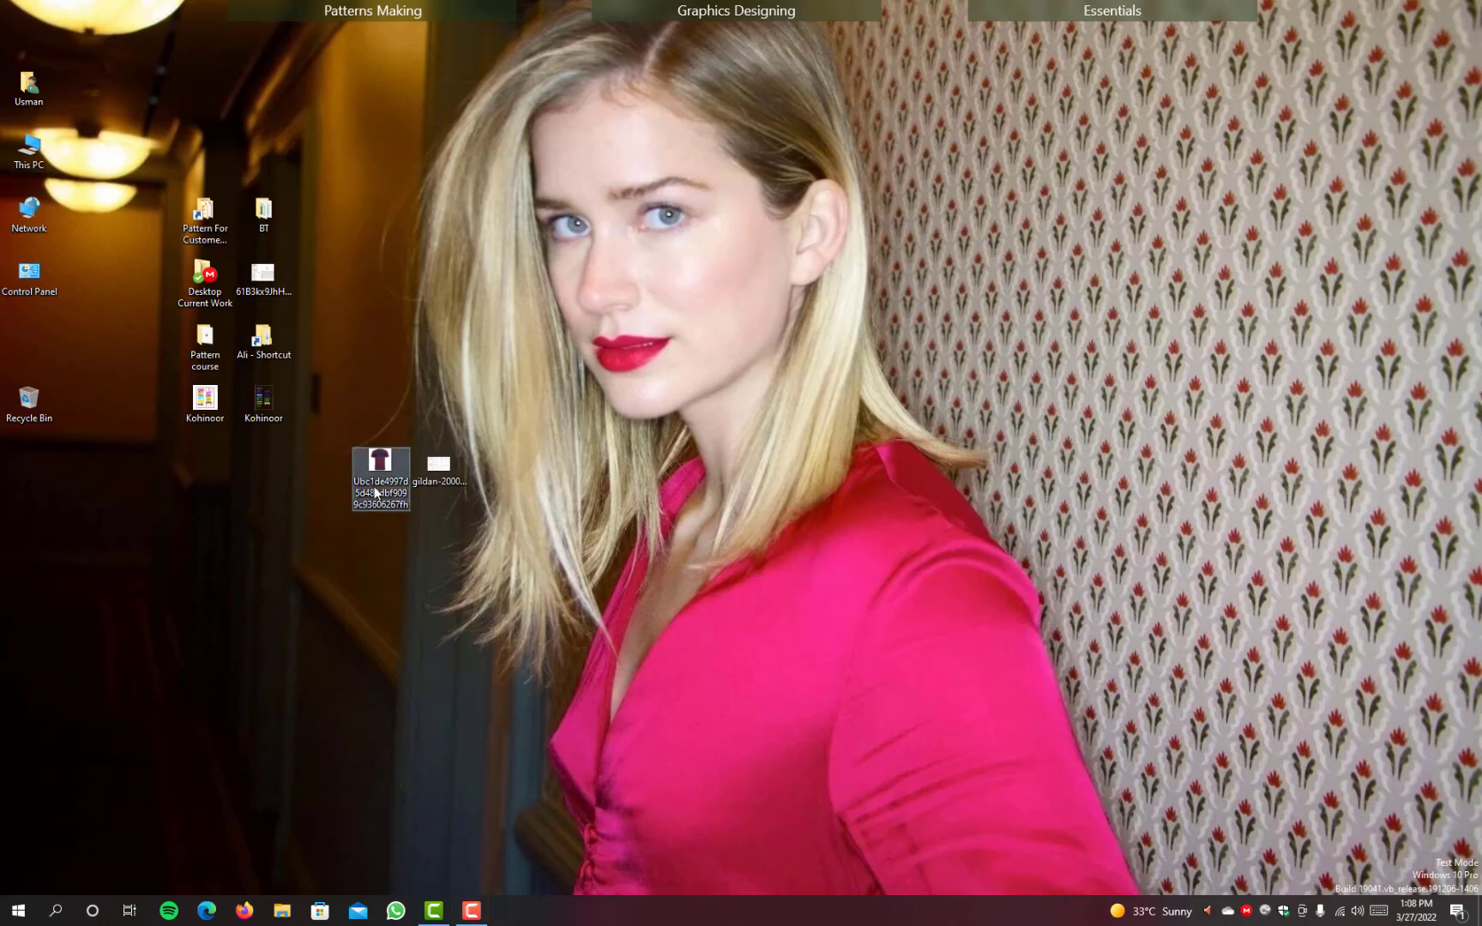
Step: View the saved paneled T-shirt image, minimize it, and open gildan-2000-size-chart.jpg enlarged to 214%
double_click(375, 493)
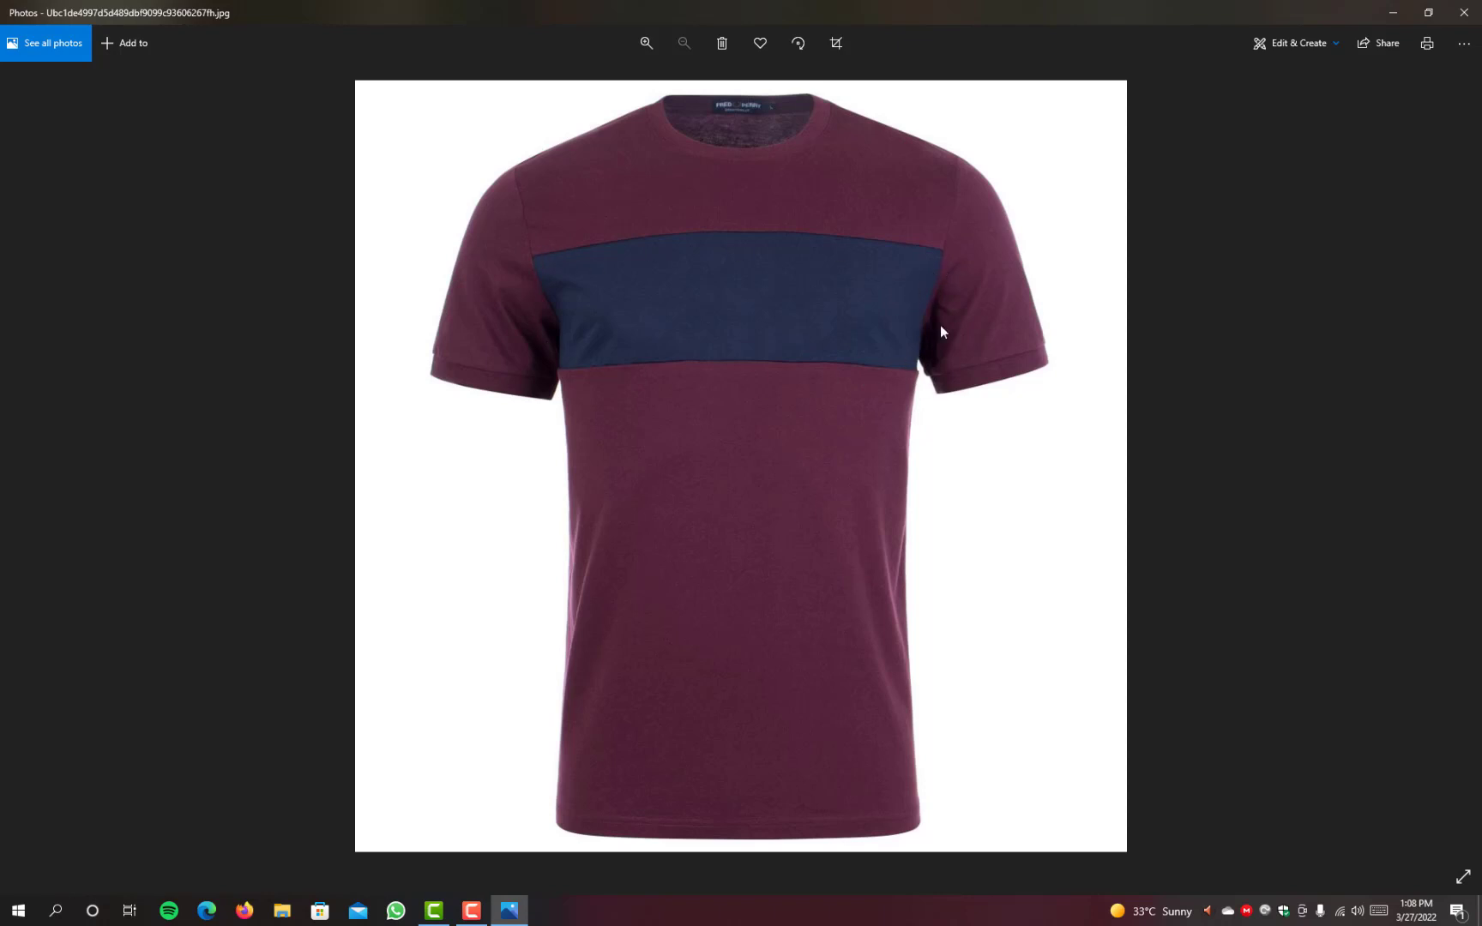
left_click(1394, 12)
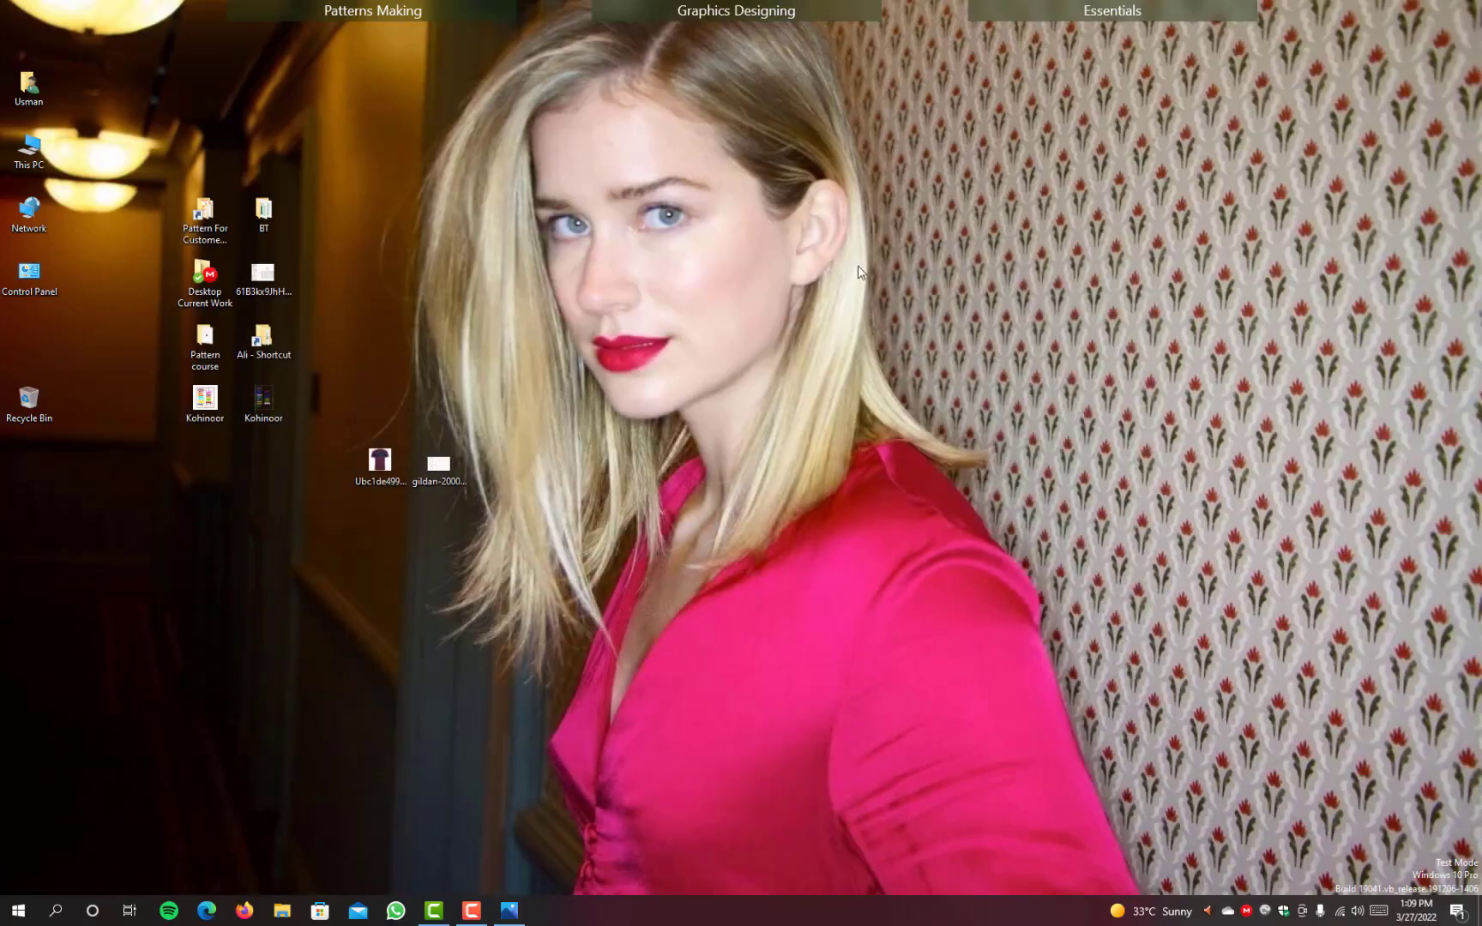
double_click(429, 467)
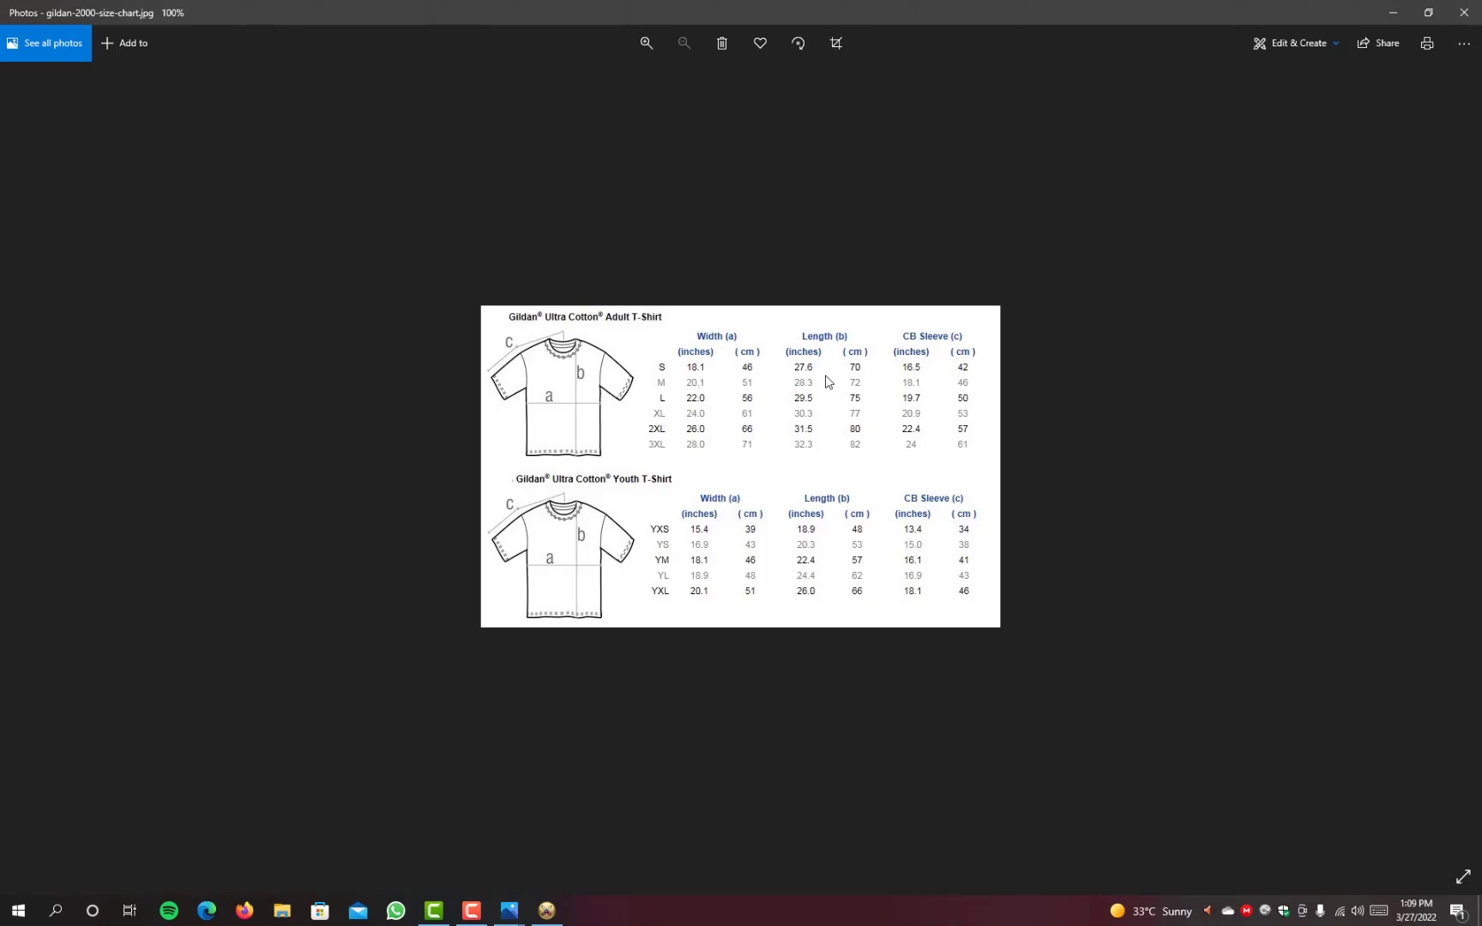
scroll(799, 398, "up", 1)
scroll(799, 398, "up", 2)
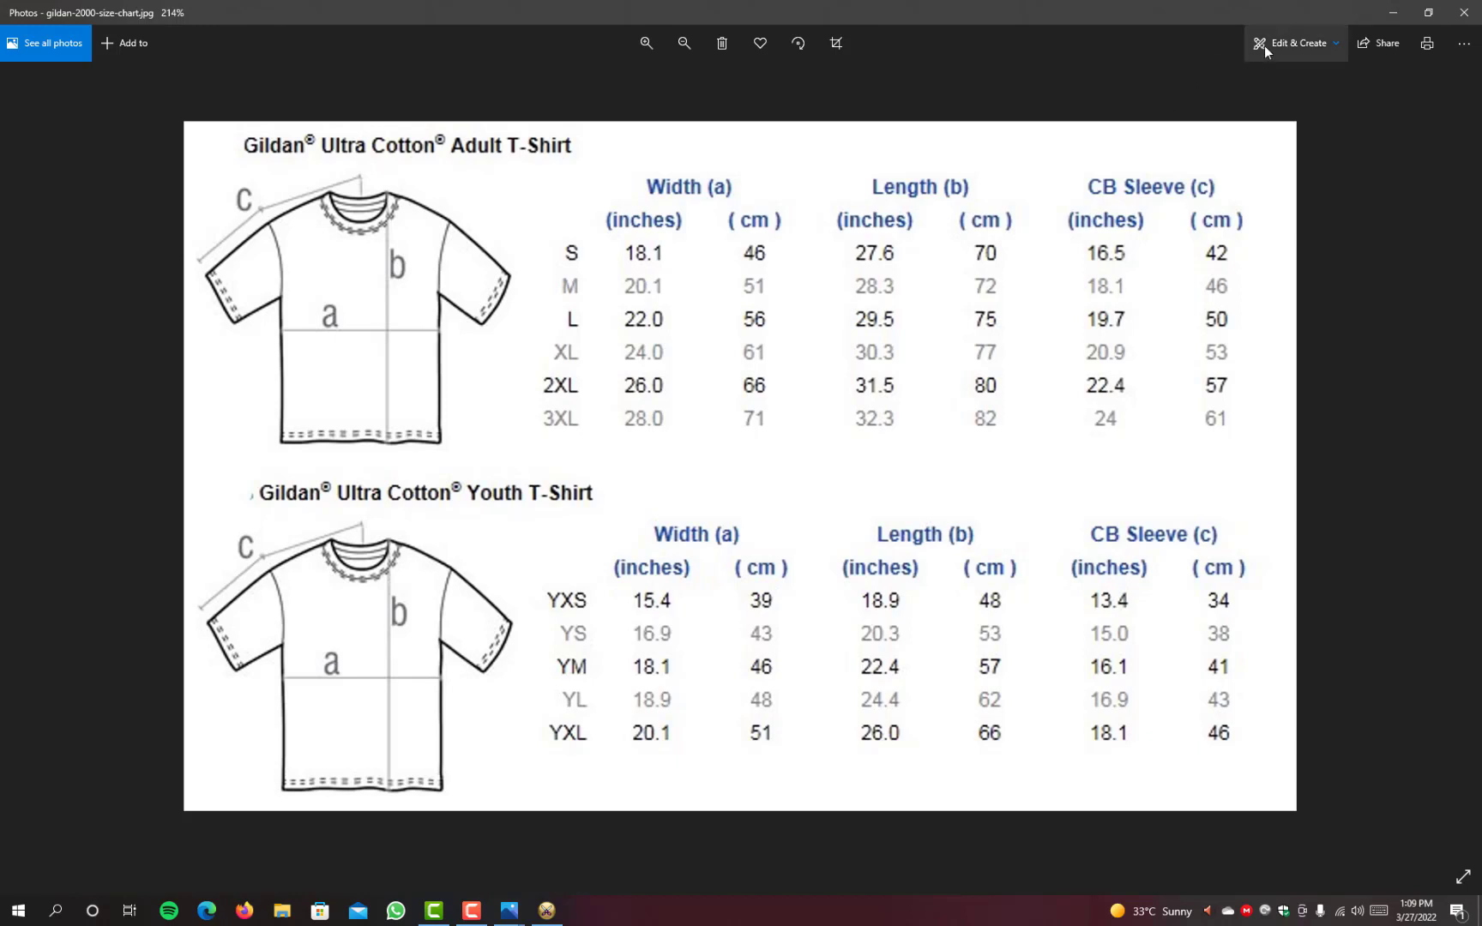
Step: Draw pen marks on the size chart around the CB Sleeve heading, along the adult shirt's sleeve line and around the size M 18.1-inch sleeve value
left_click(1339, 47)
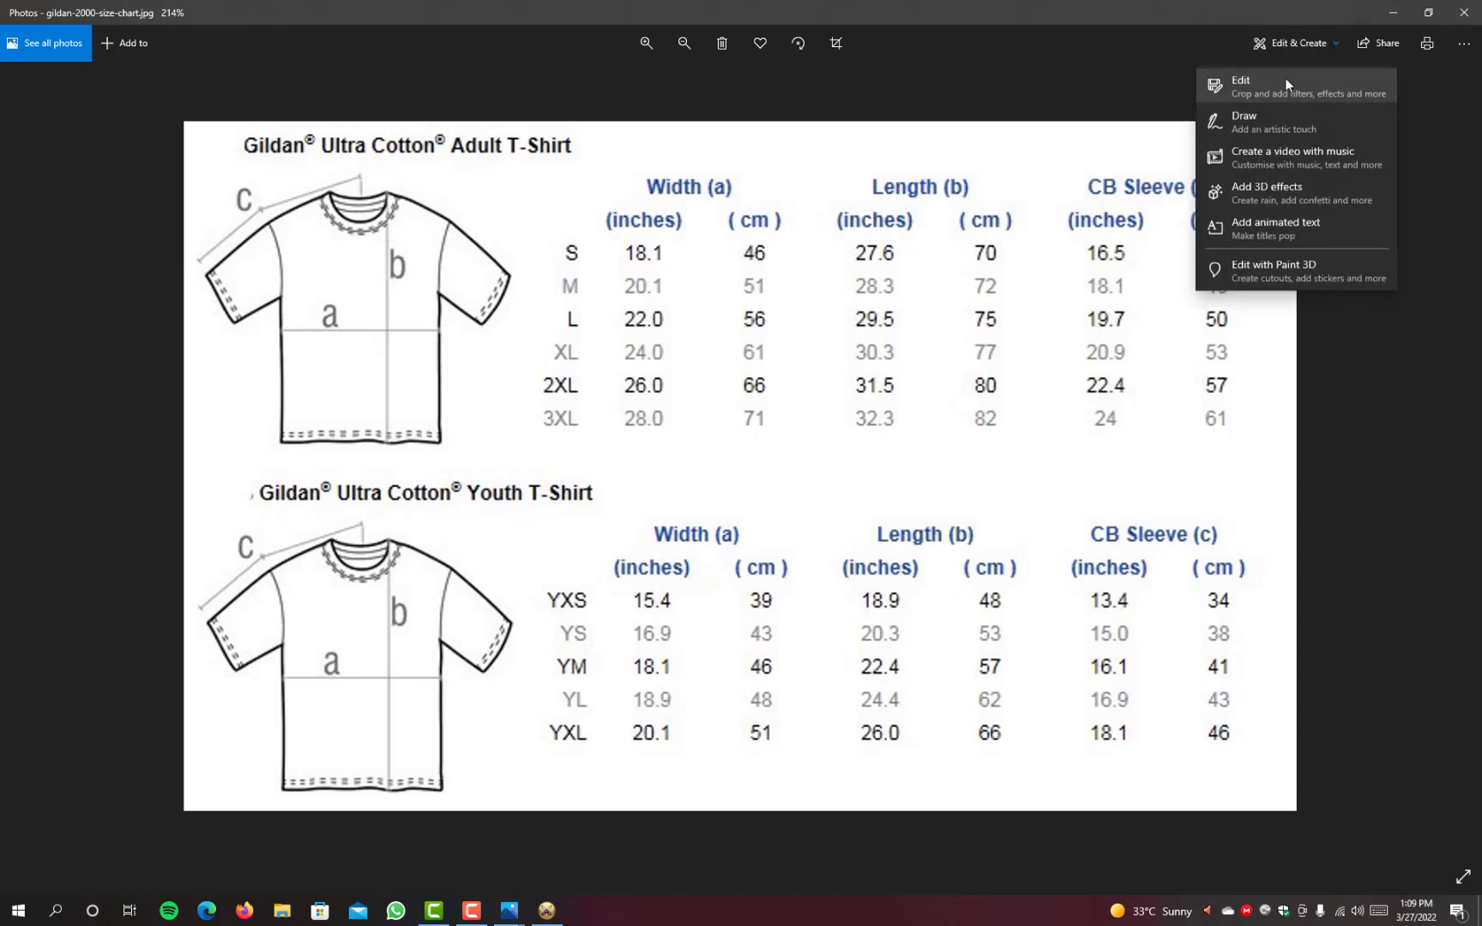
key("Return")
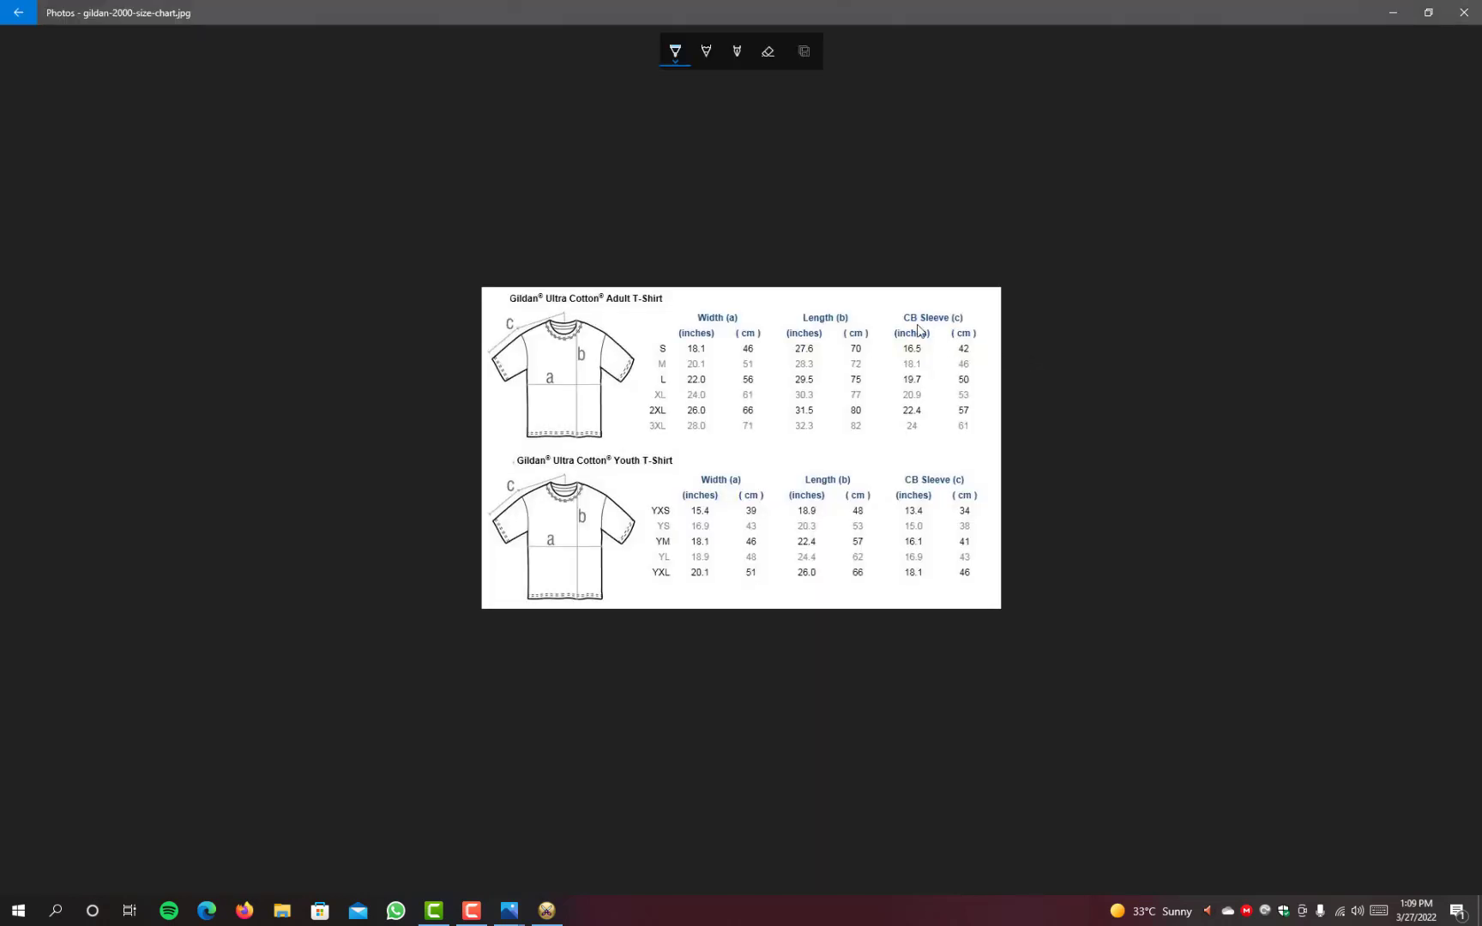
mouse_move(907, 304)
left_mouse_down()
mouse_move(899, 333)
mouse_move(928, 330)
mouse_move(901, 302)
left_mouse_up()
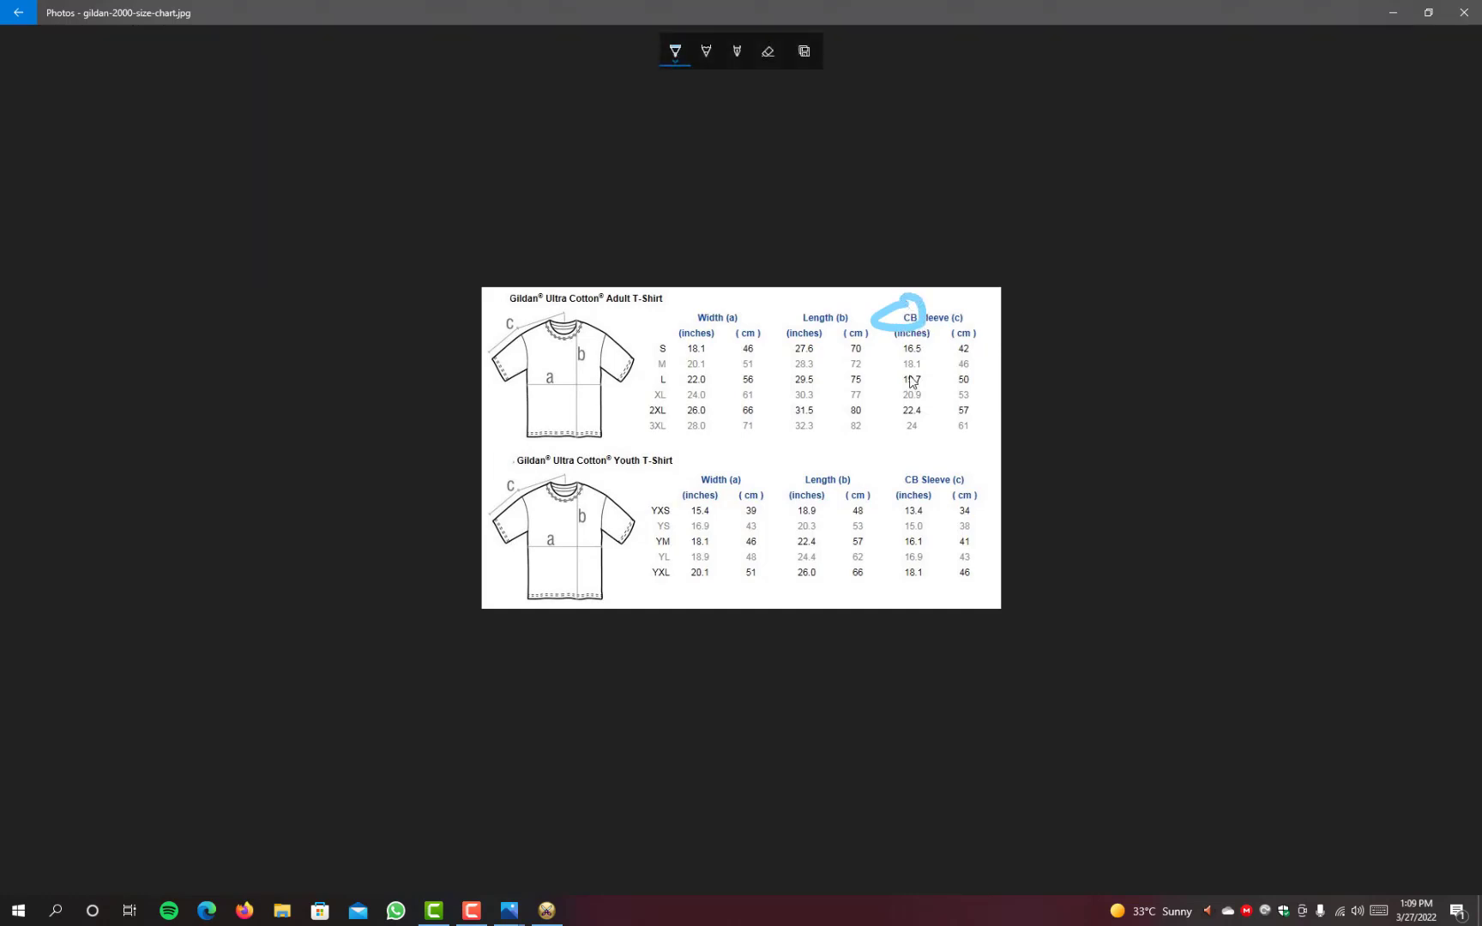
left_click(683, 60)
left_click_drag(649, 390, 572, 391)
left_click_drag(566, 333, 499, 369)
mouse_move(926, 360)
left_mouse_down()
mouse_move(892, 369)
mouse_move(910, 380)
mouse_move(928, 366)
mouse_move(914, 357)
left_mouse_up()
left_click_drag(937, 364, 933, 385)
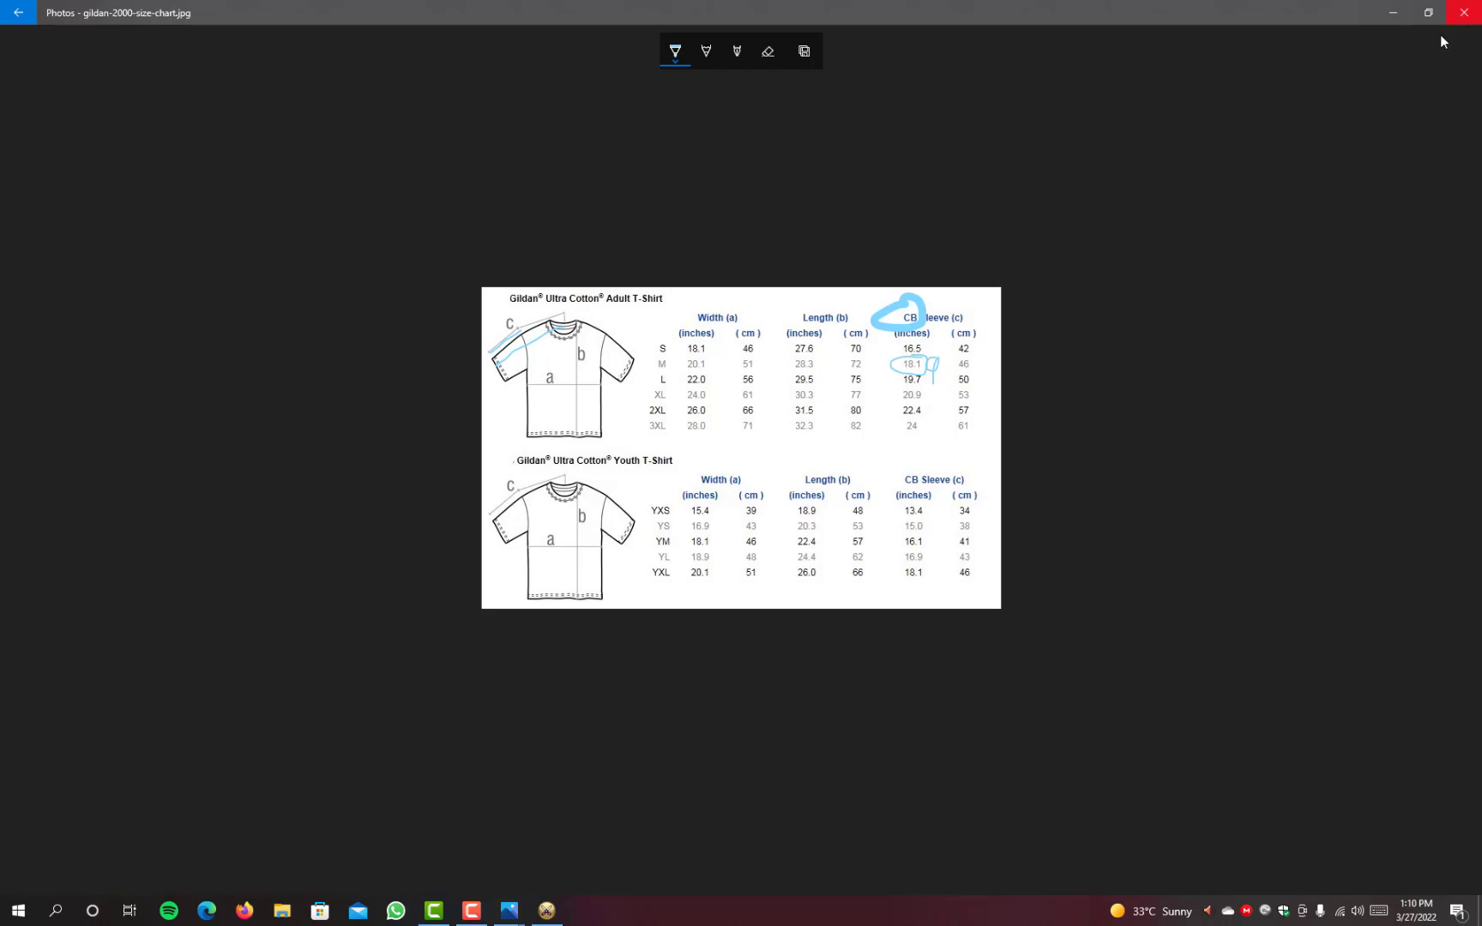
Step: Discard the pen marks without saving and minimize the size chart to return to Optitex PDS 21
left_click(18, 13)
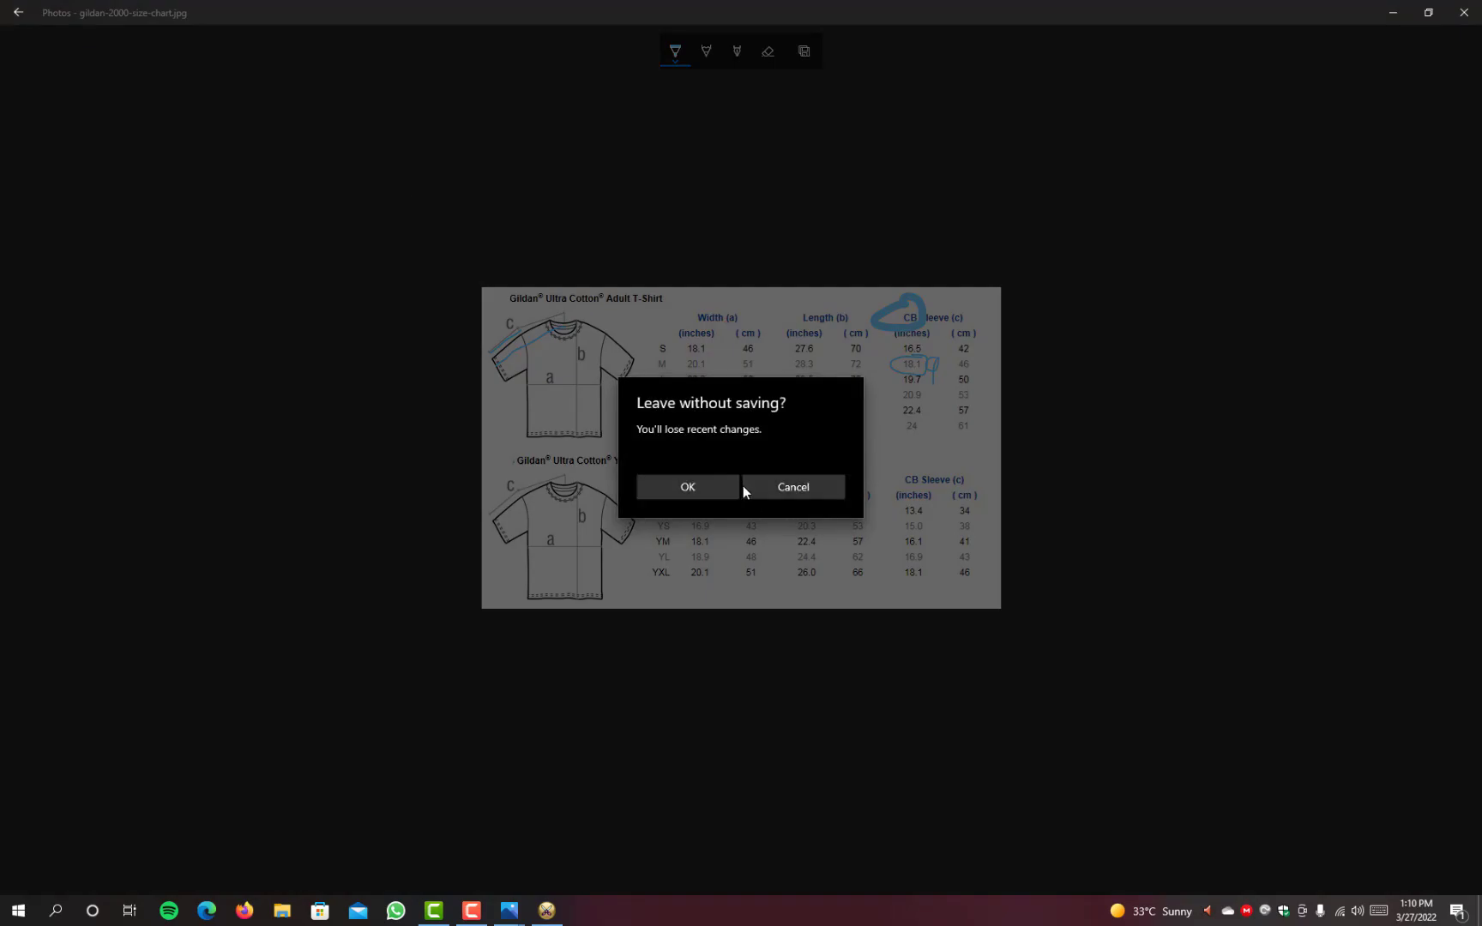
left_click(678, 491)
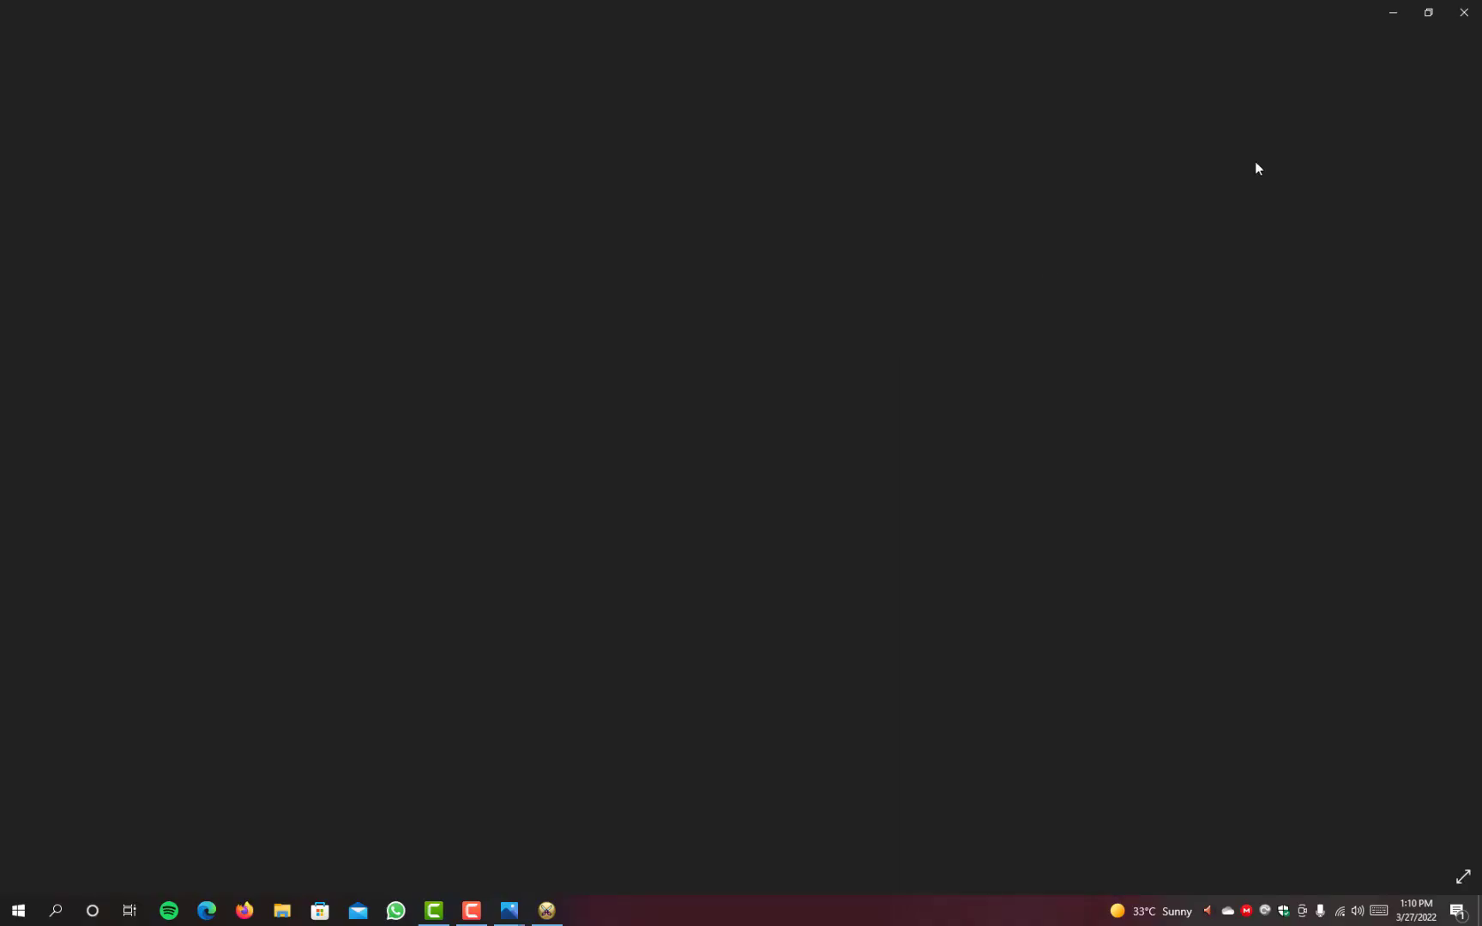
scroll(759, 492, "up", 4)
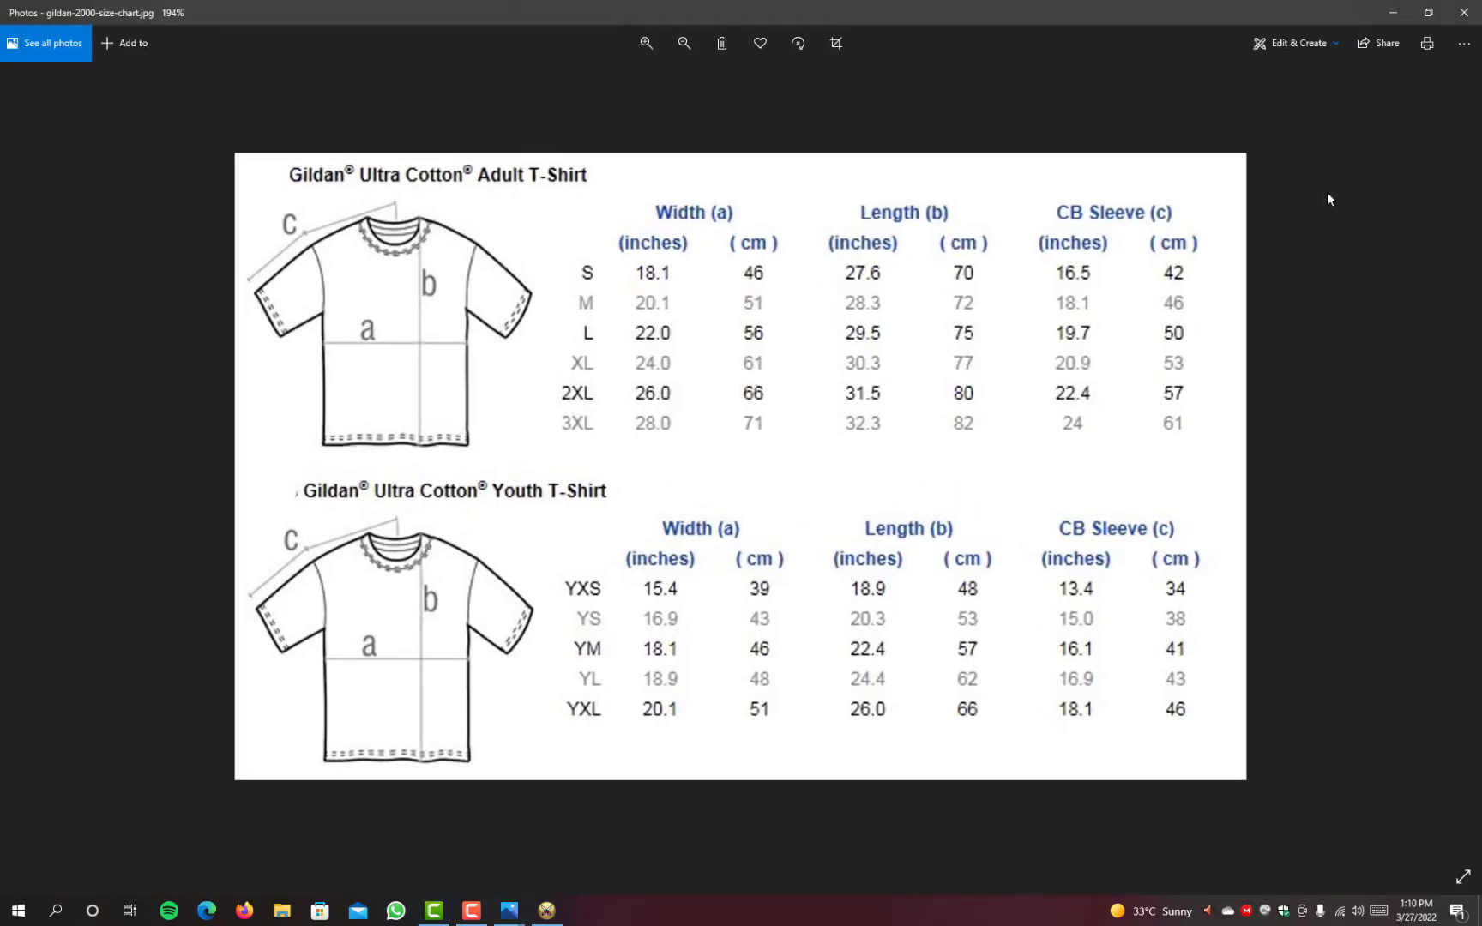
left_click(1402, 15)
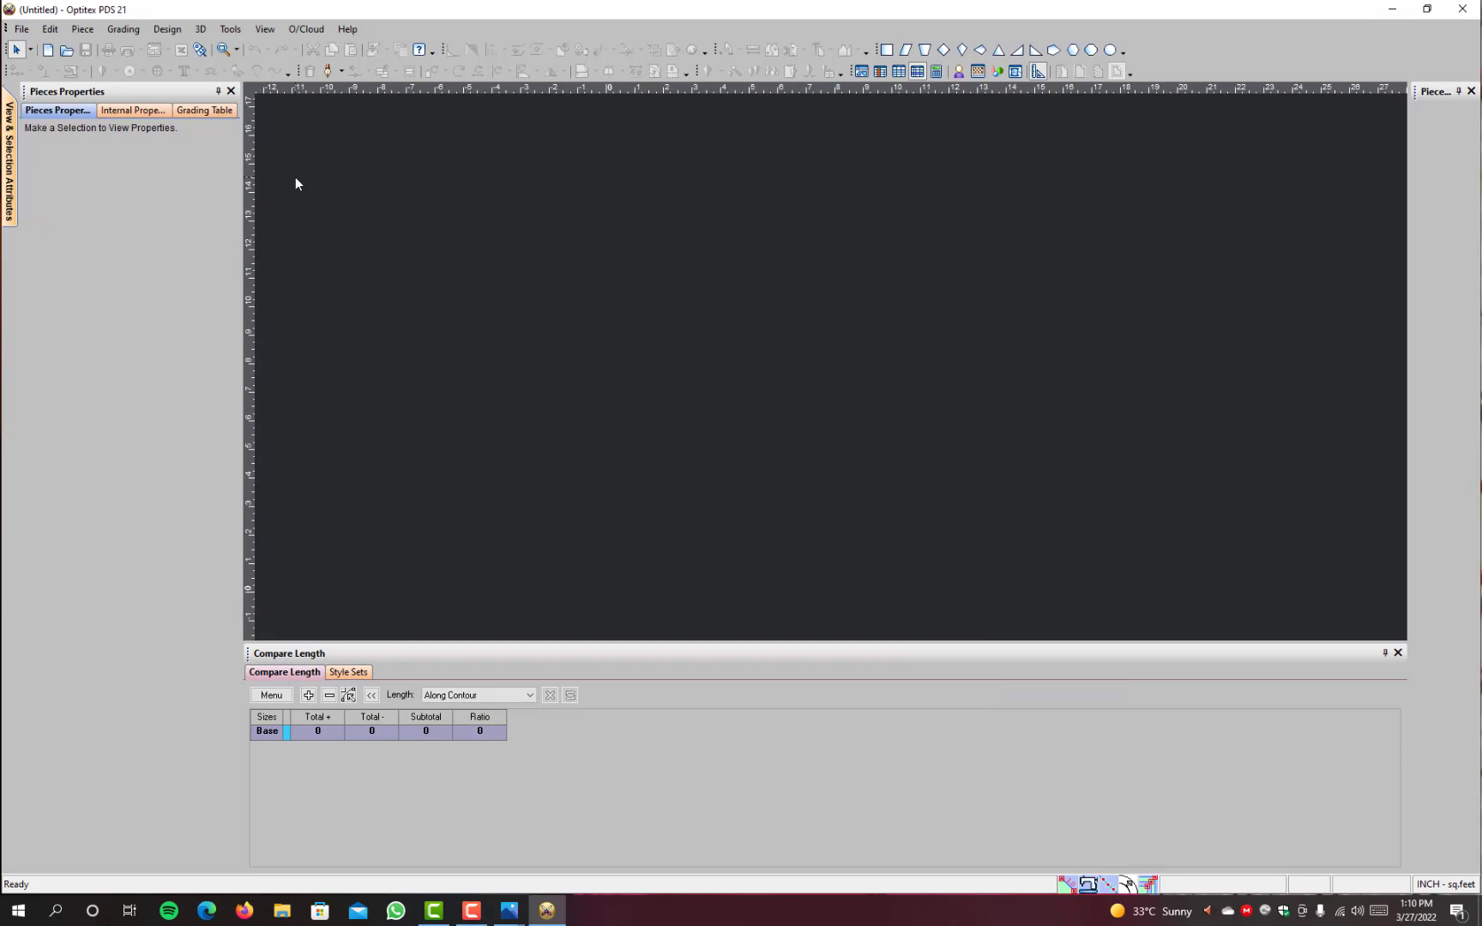
left_click(20, 31)
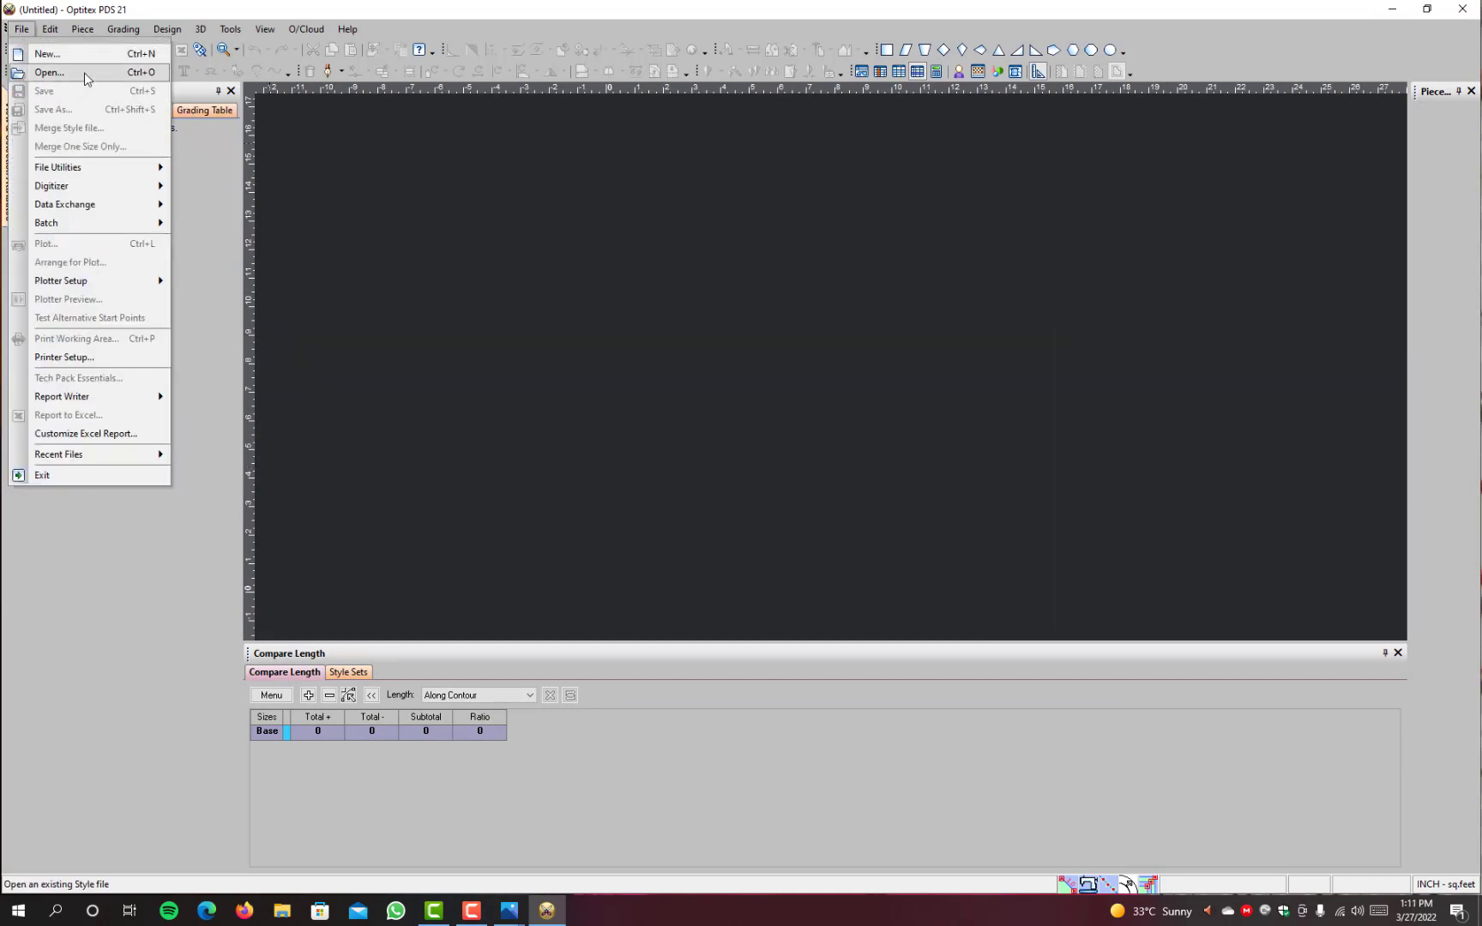
left_click(83, 79)
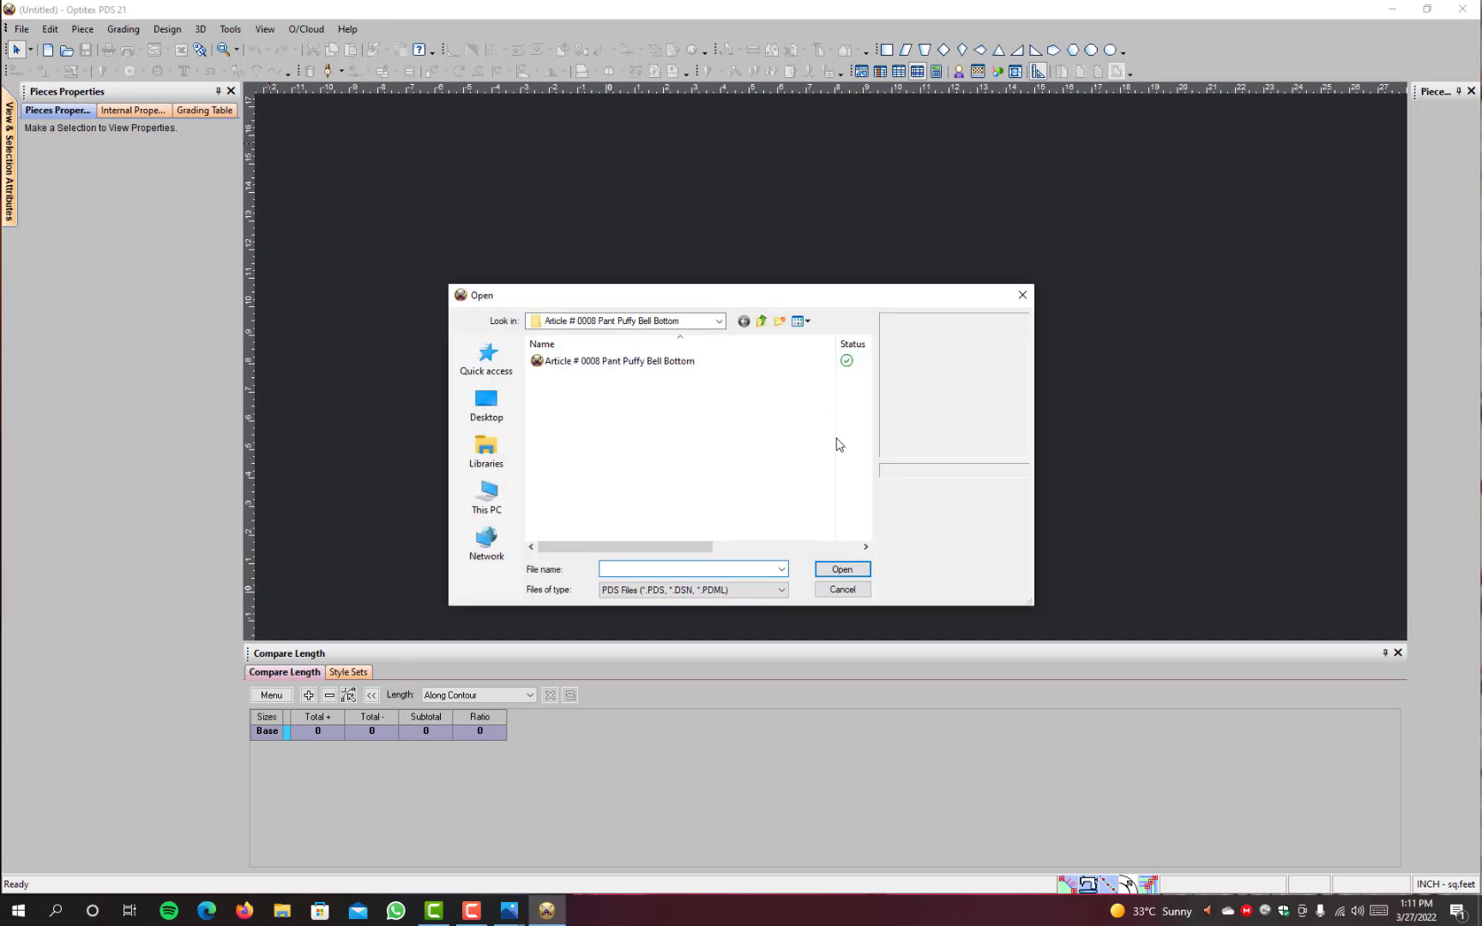
left_click(848, 593)
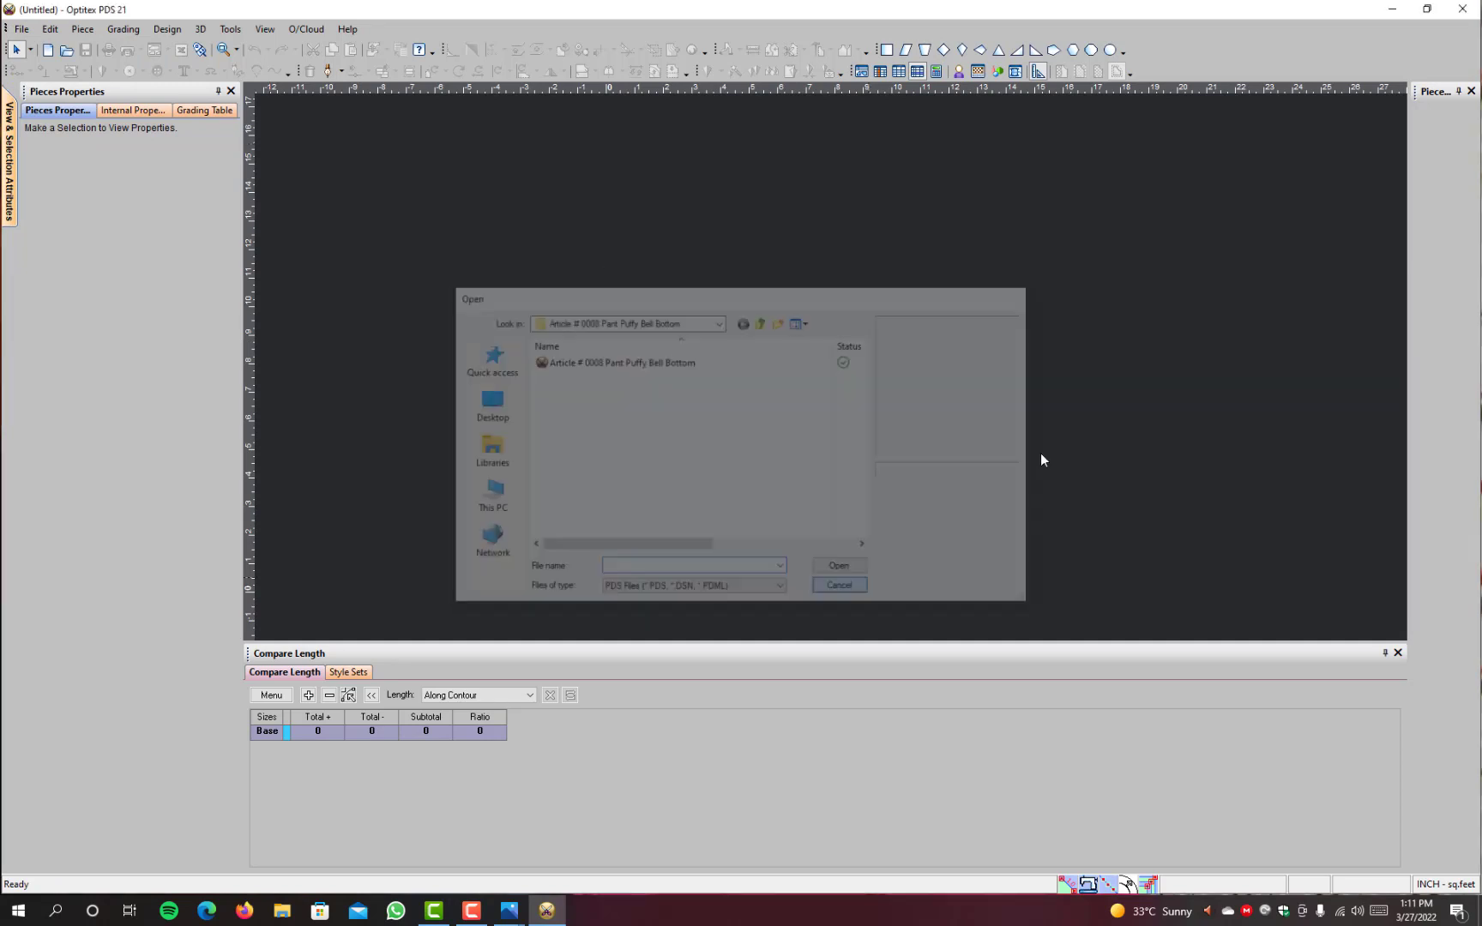
Step: Open Training Shirts # 001 from the Pattern course folder on the desktop in PDS, and minimize the folder window
left_click(1392, 8)
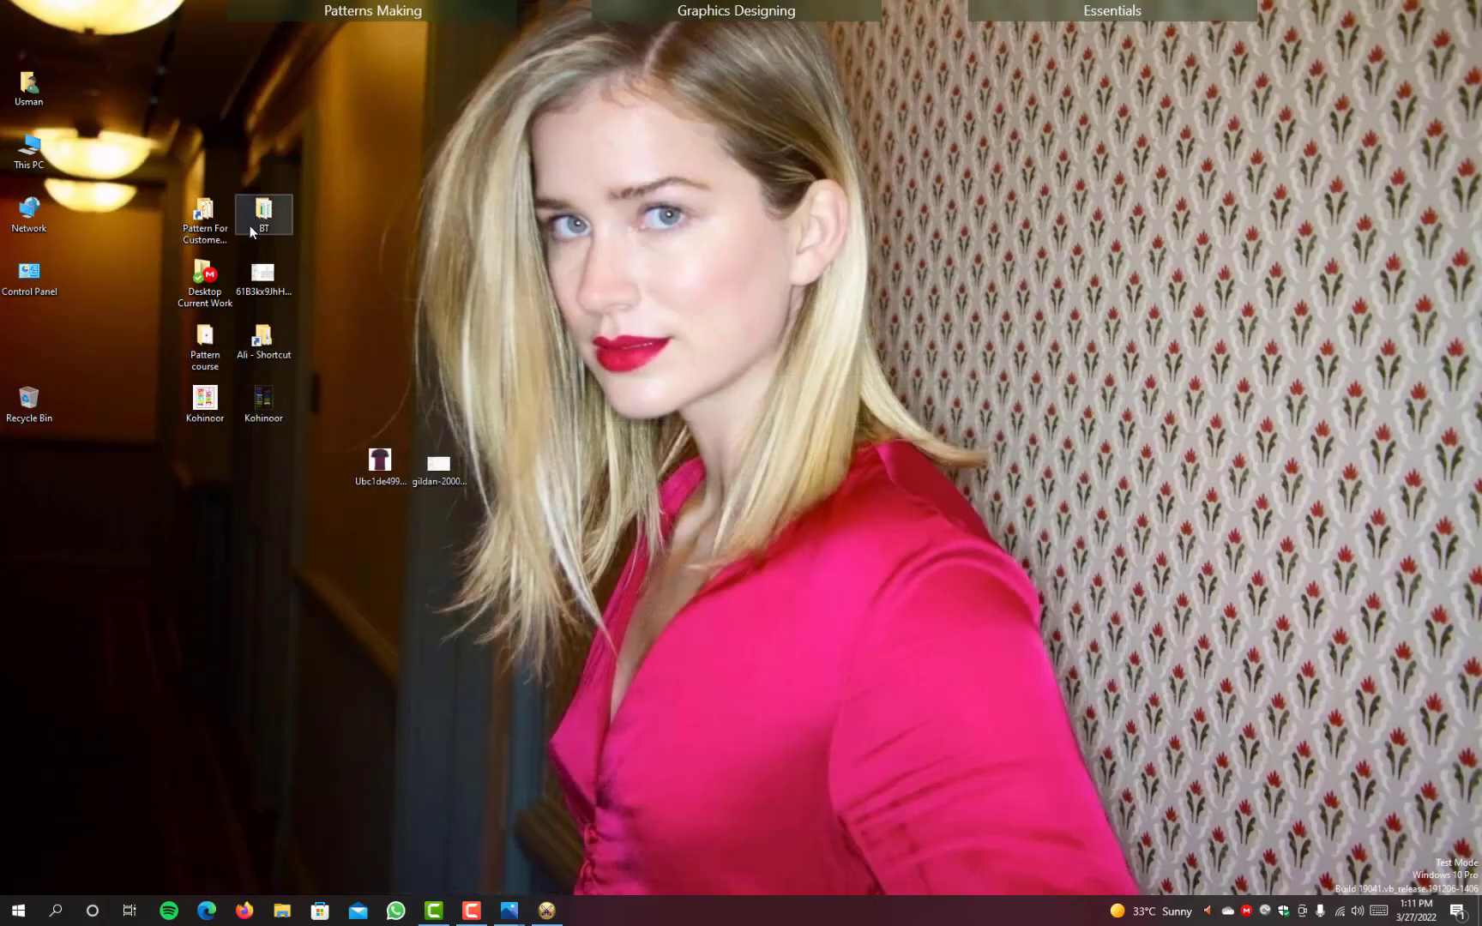
double_click(218, 355)
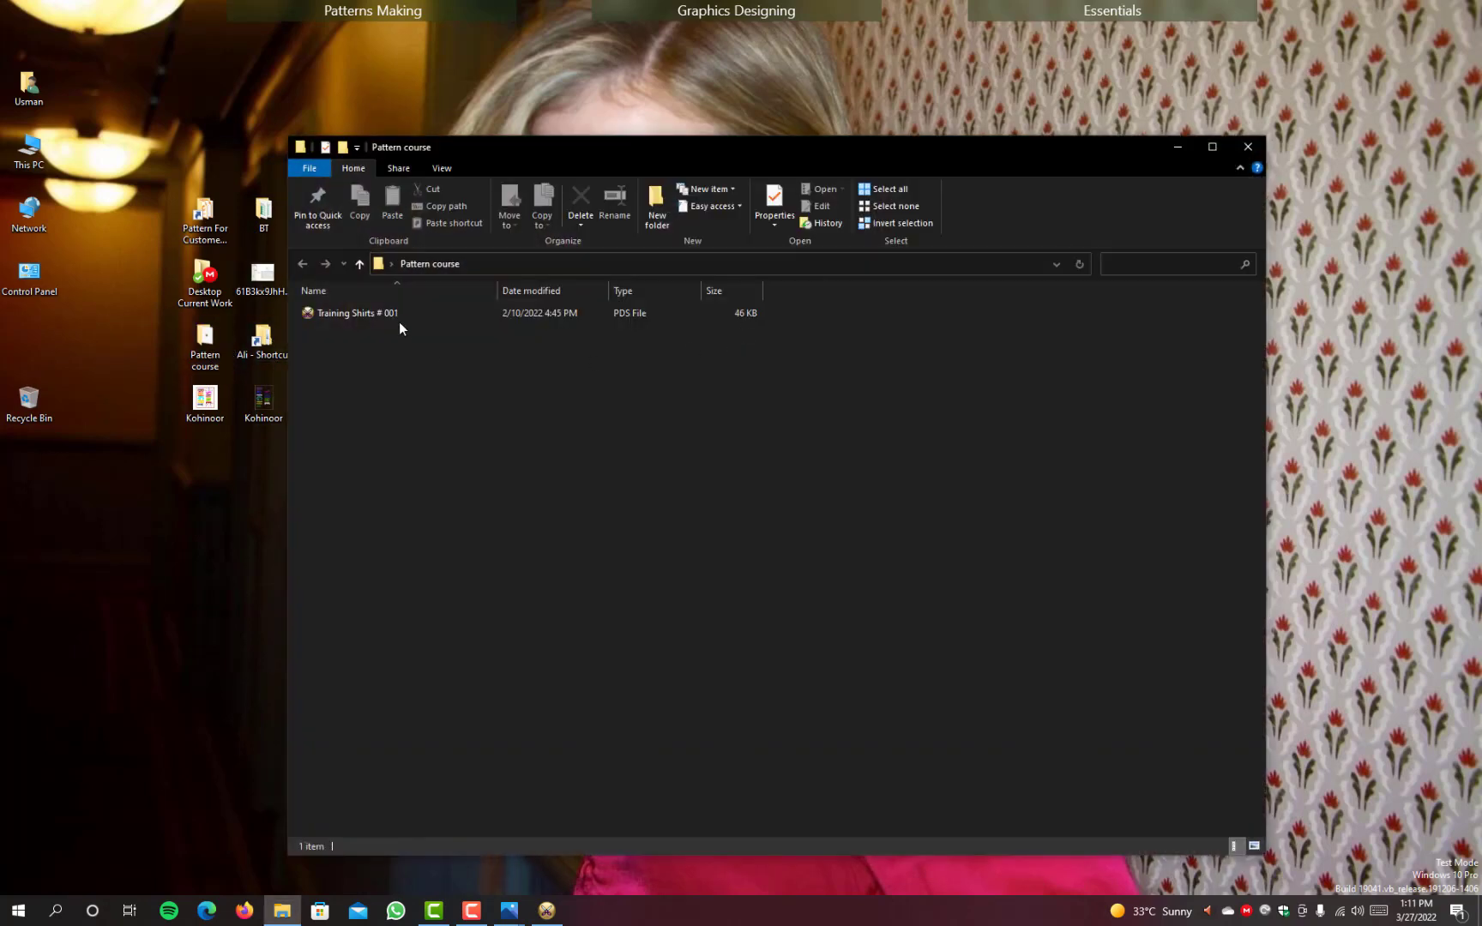
left_click(374, 315)
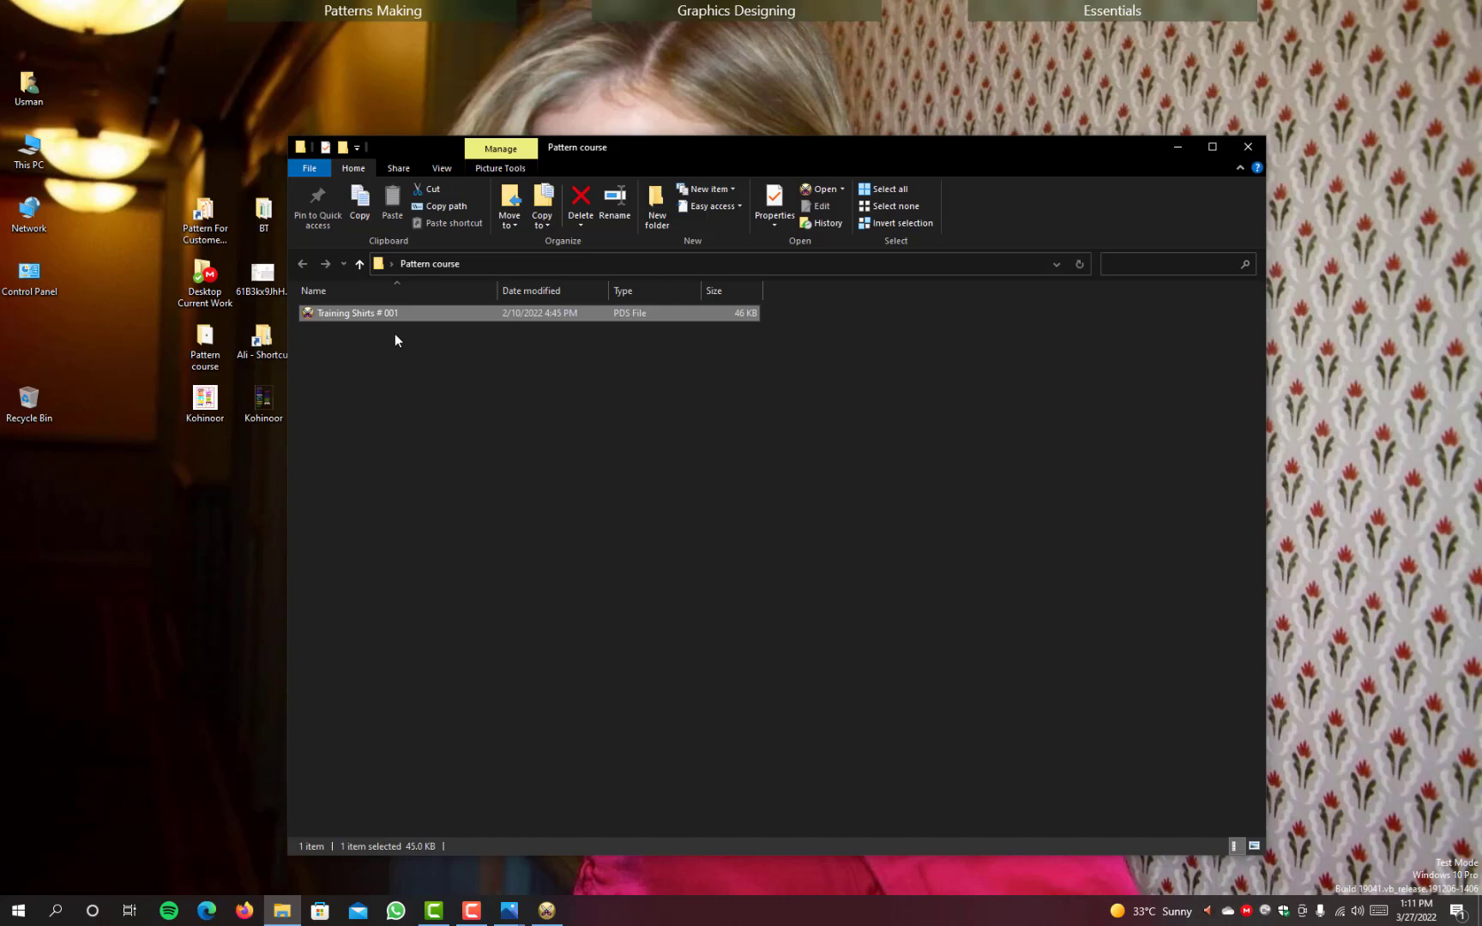
left_click(1175, 150)
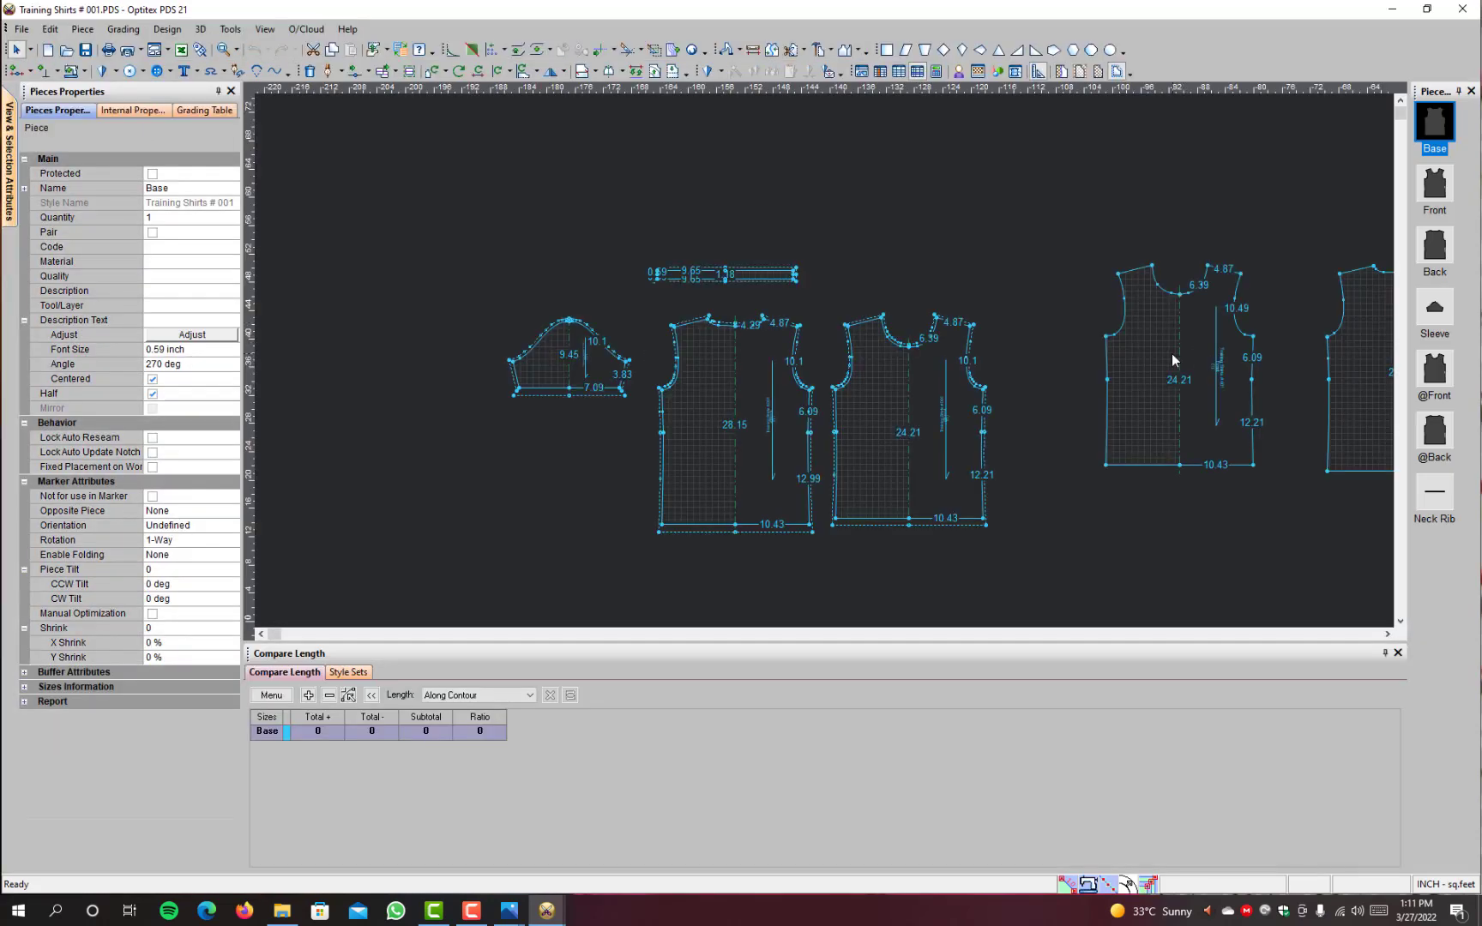
Step: Examine the seamed front, back, sleeve and neck rib pieces of the Training Shirts # 001 pattern
scroll(1172, 360, "up", 1)
scroll(523, 407, "down", 1)
scroll(917, 355, "up", 1)
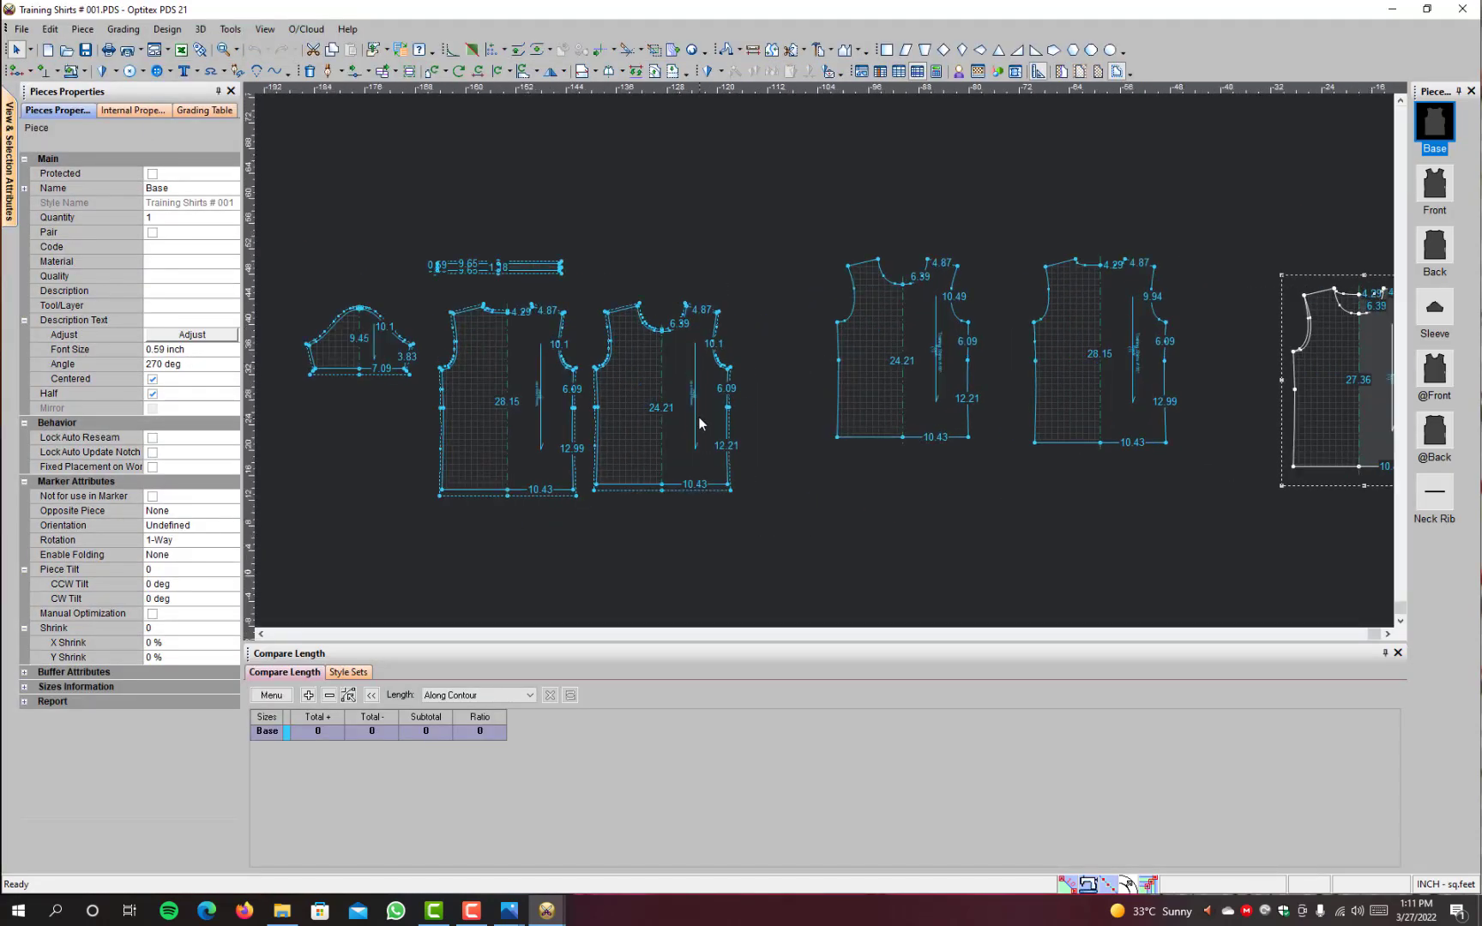
scroll(797, 360, "up", 1)
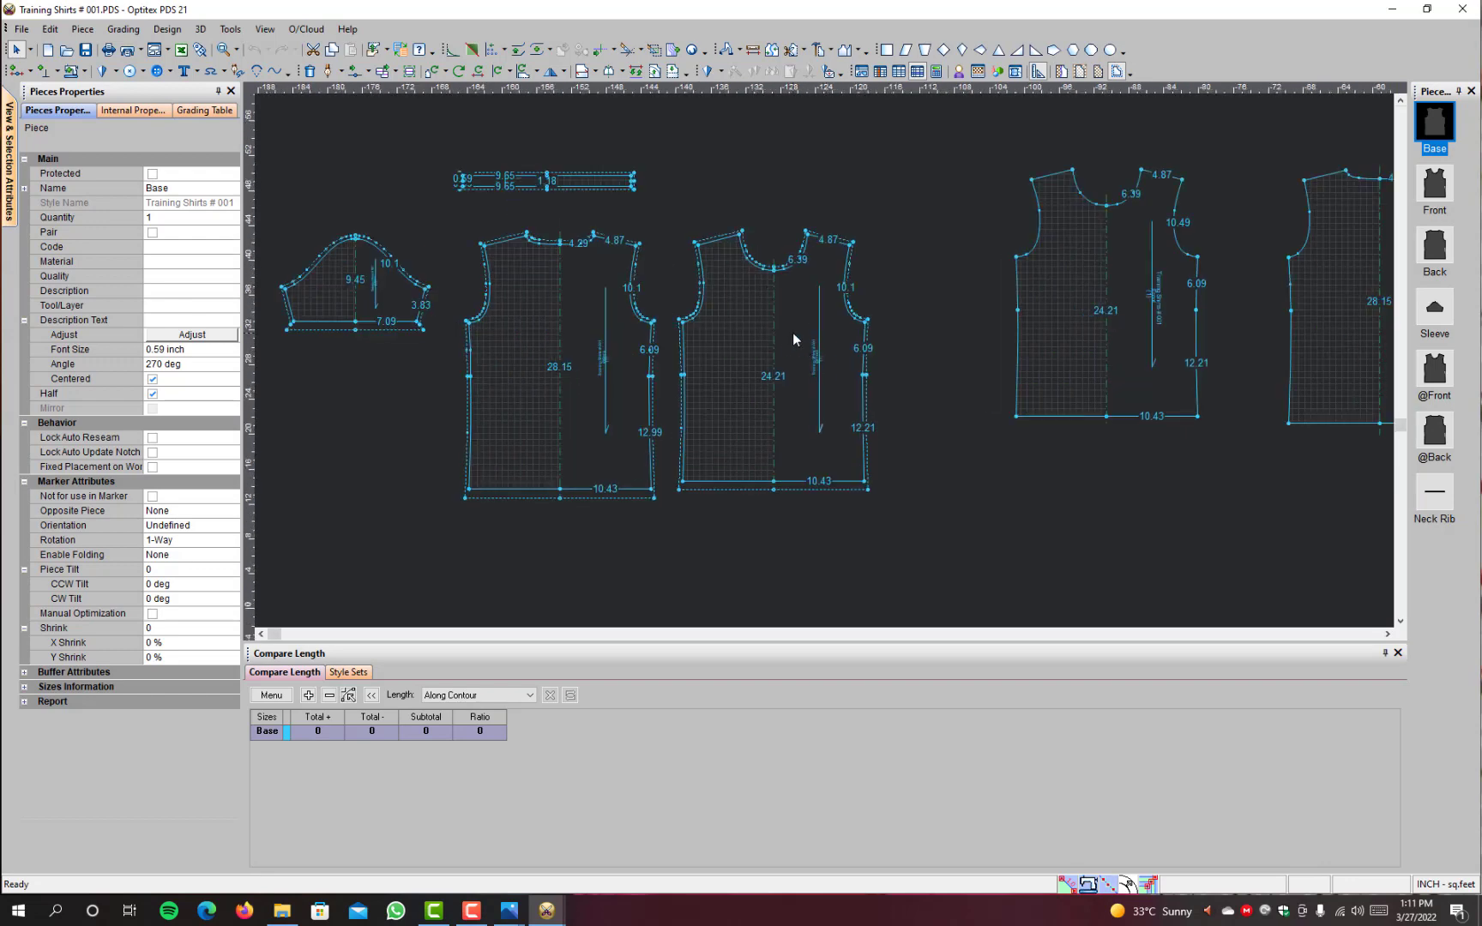
left_click(792, 335)
scroll(792, 334, "down", 2)
scroll(824, 360, "up", 1)
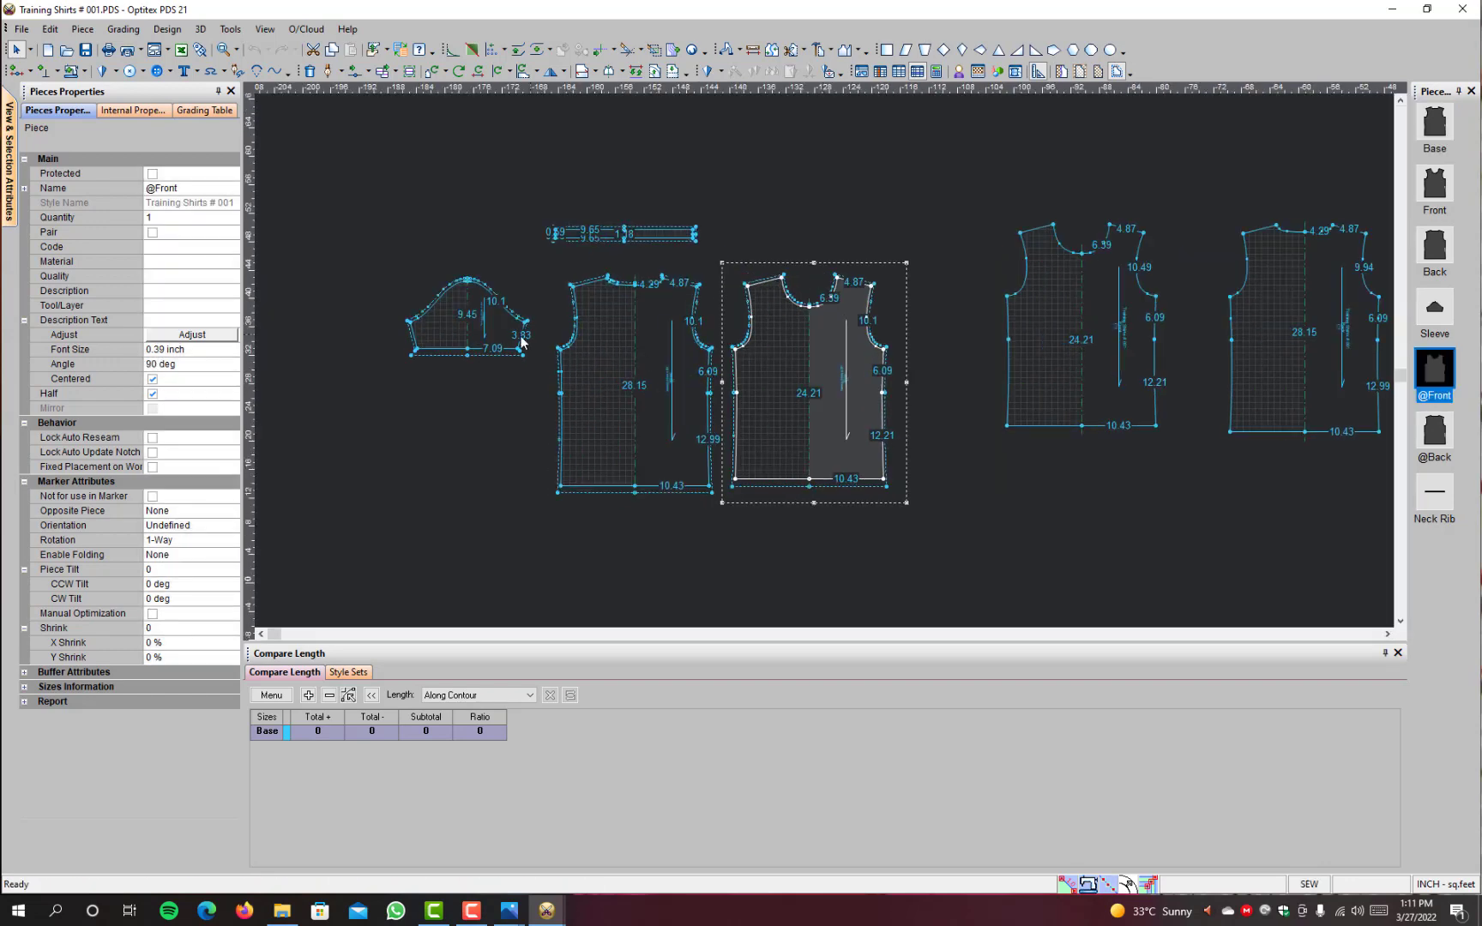
scroll(868, 418, "up", 1)
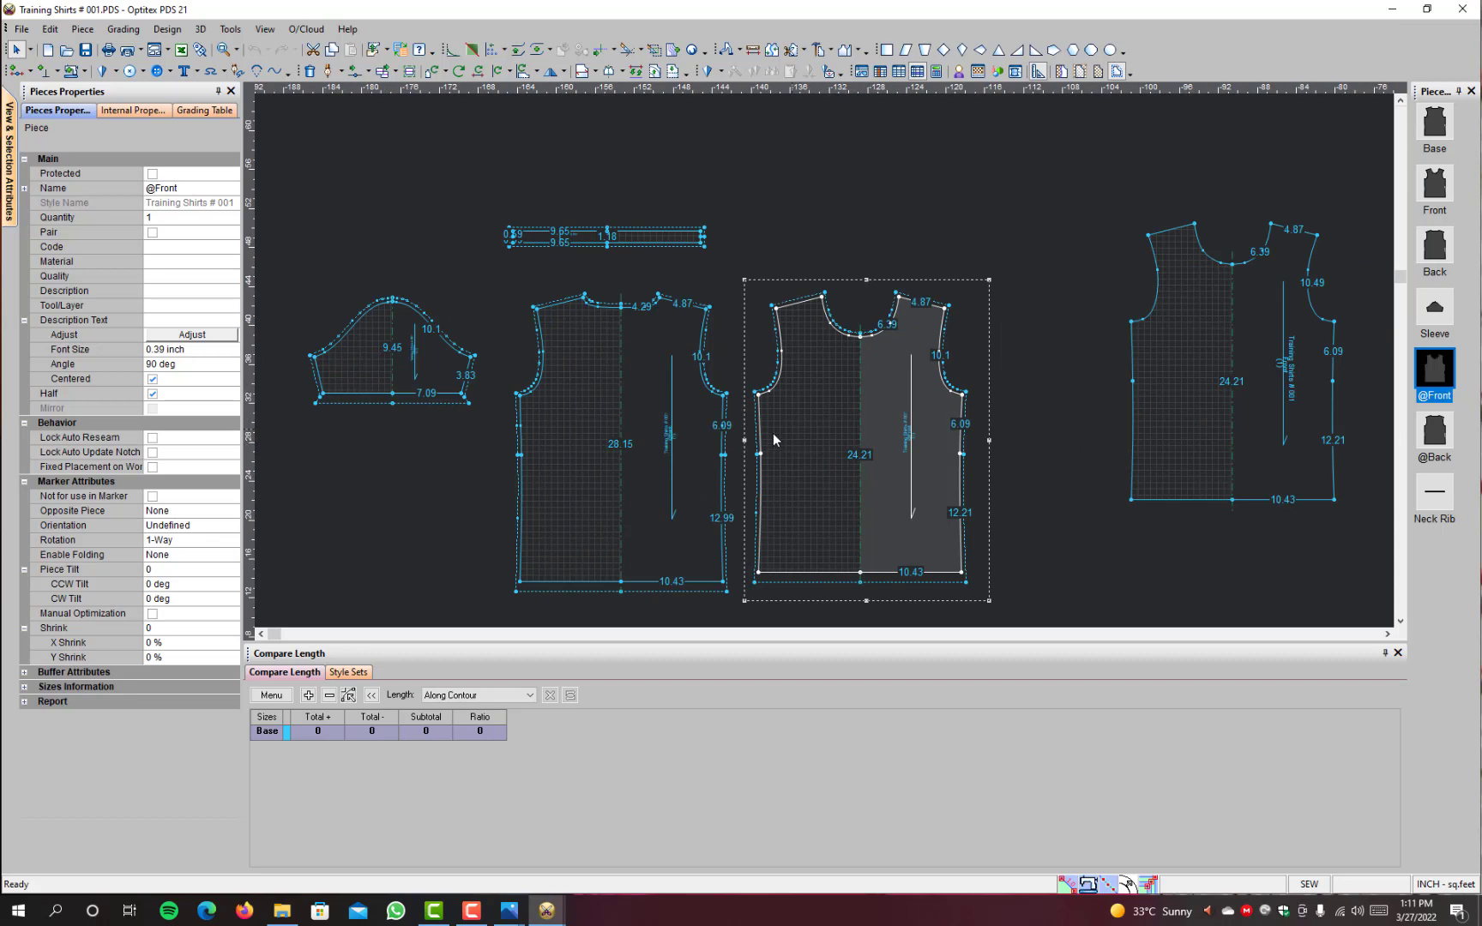
left_click(696, 430)
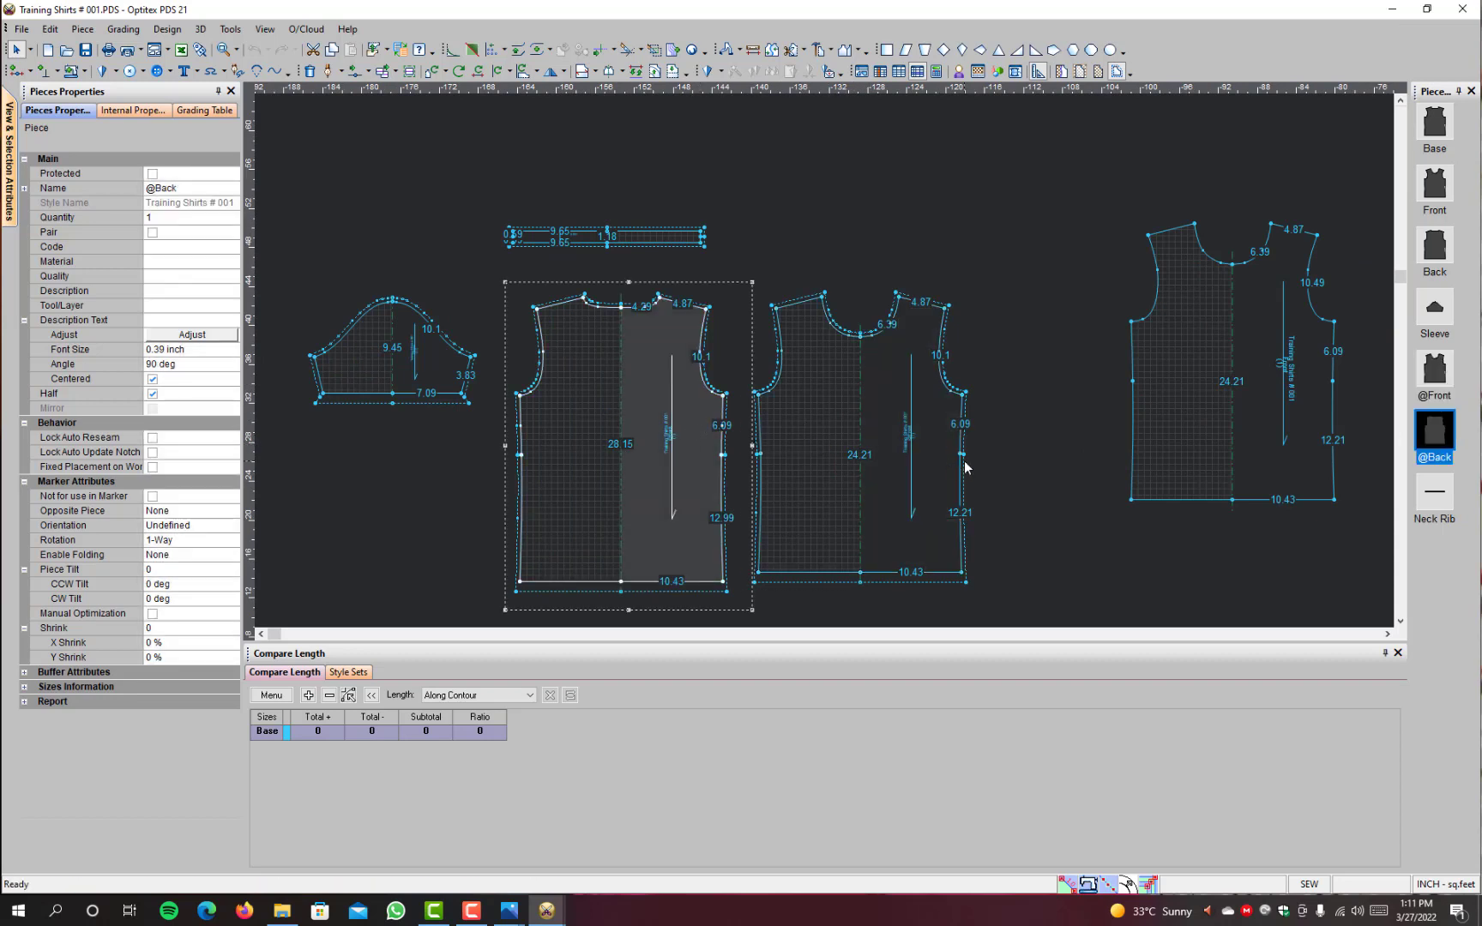
left_click(961, 454)
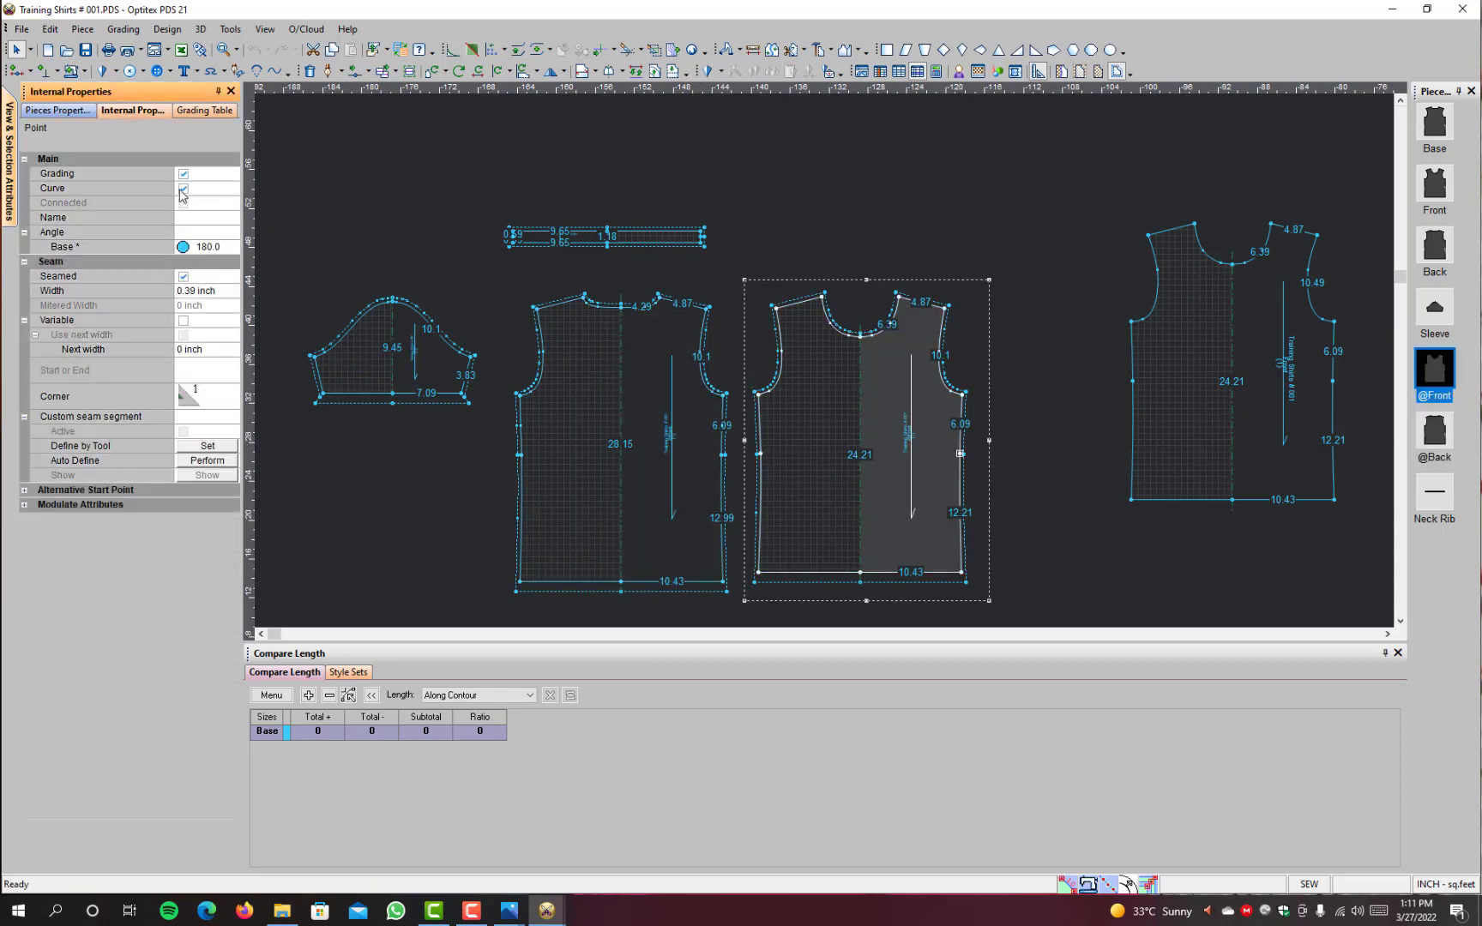
left_click(182, 175)
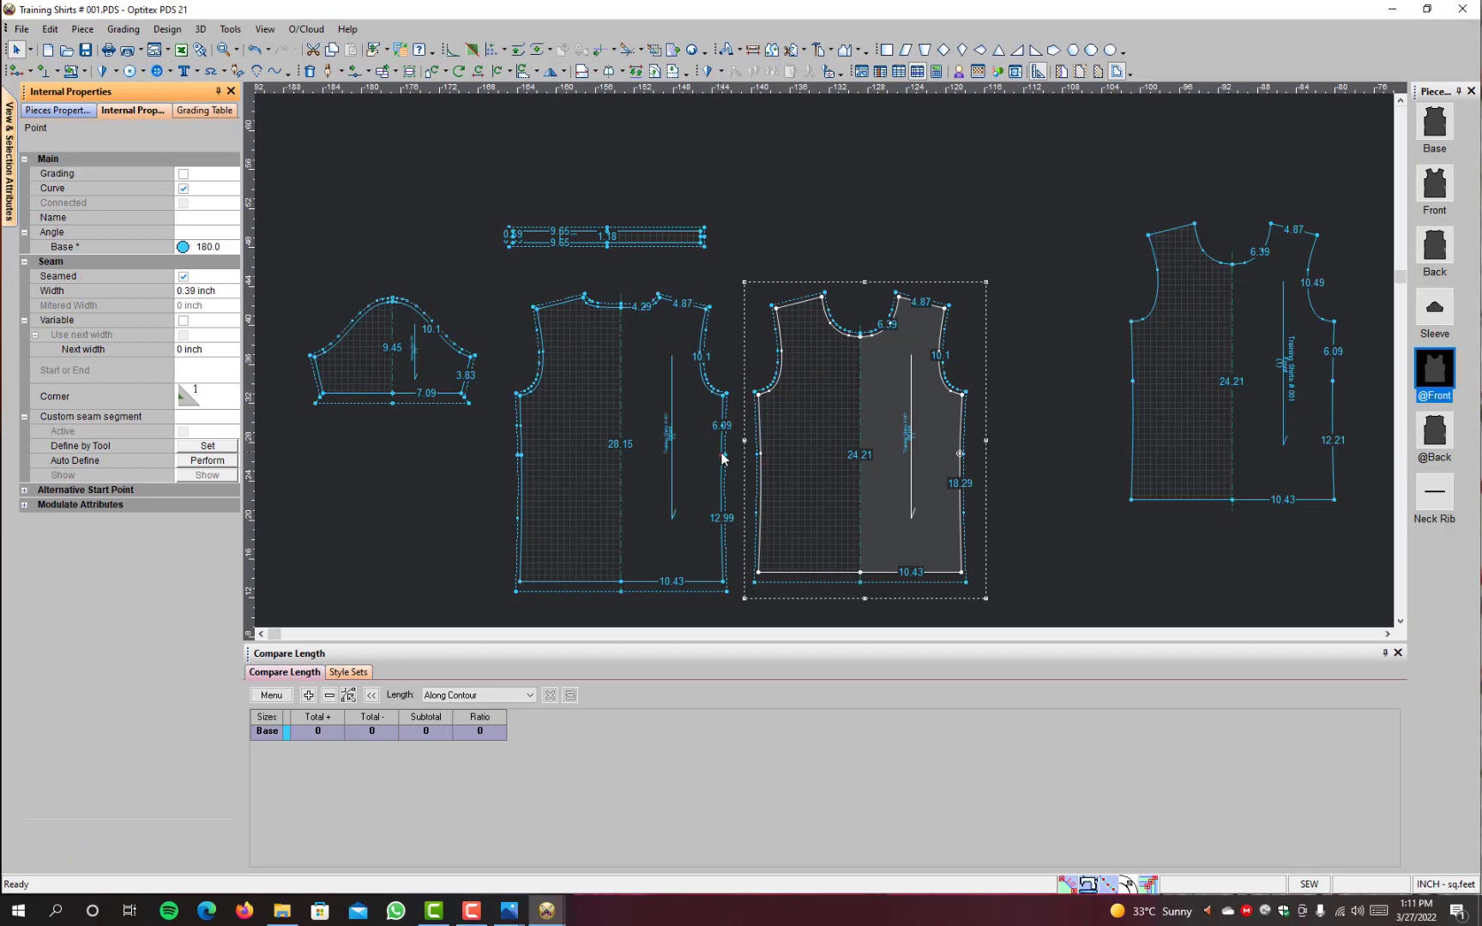
left_click(722, 454)
left_click(183, 175)
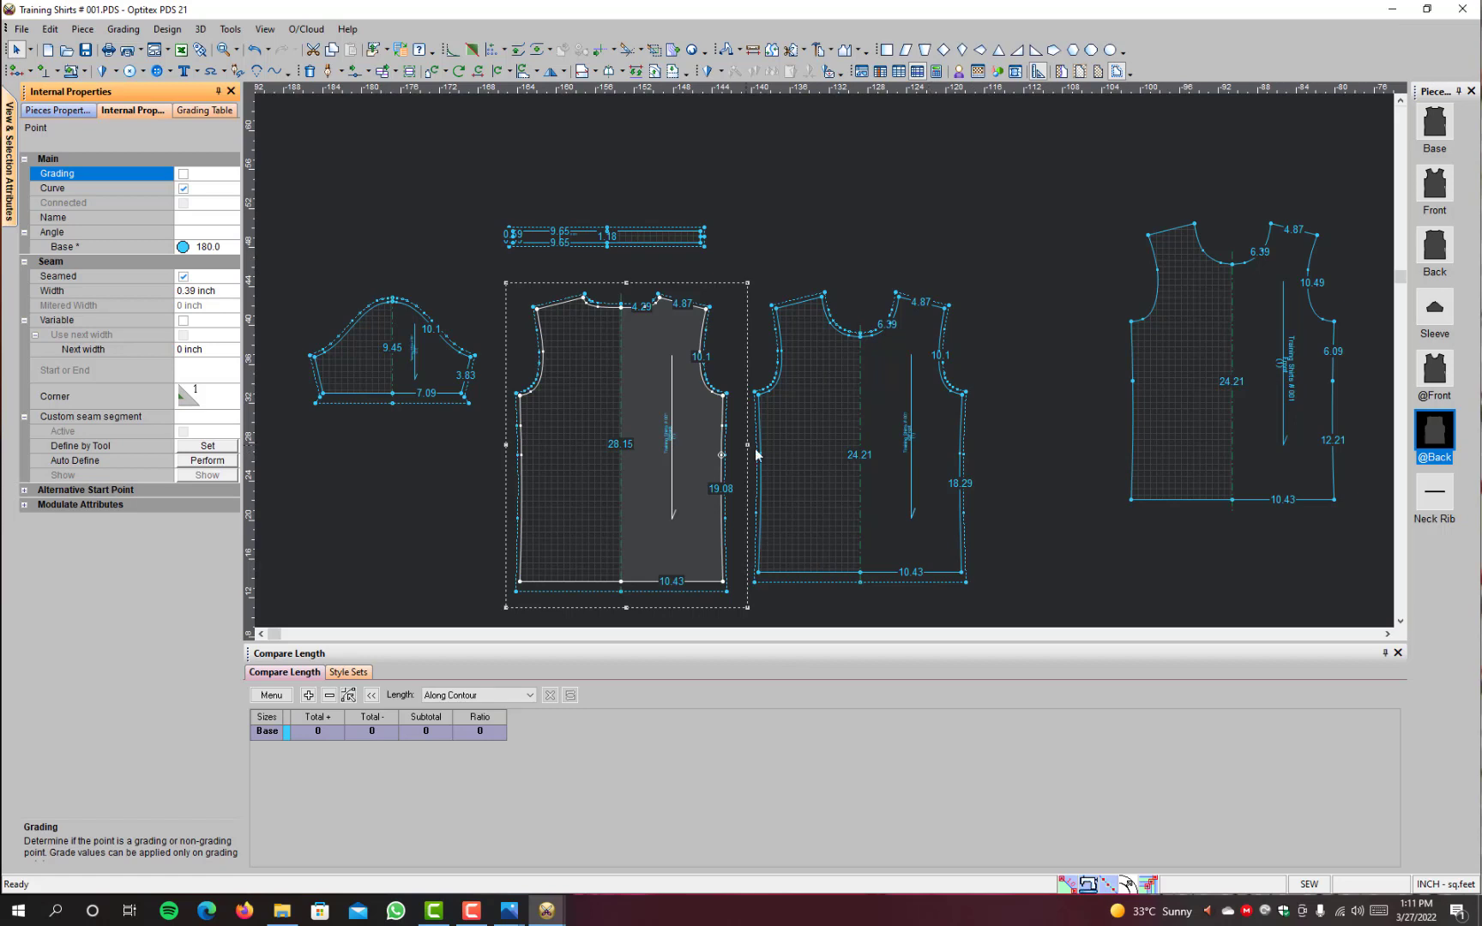
left_click(725, 51)
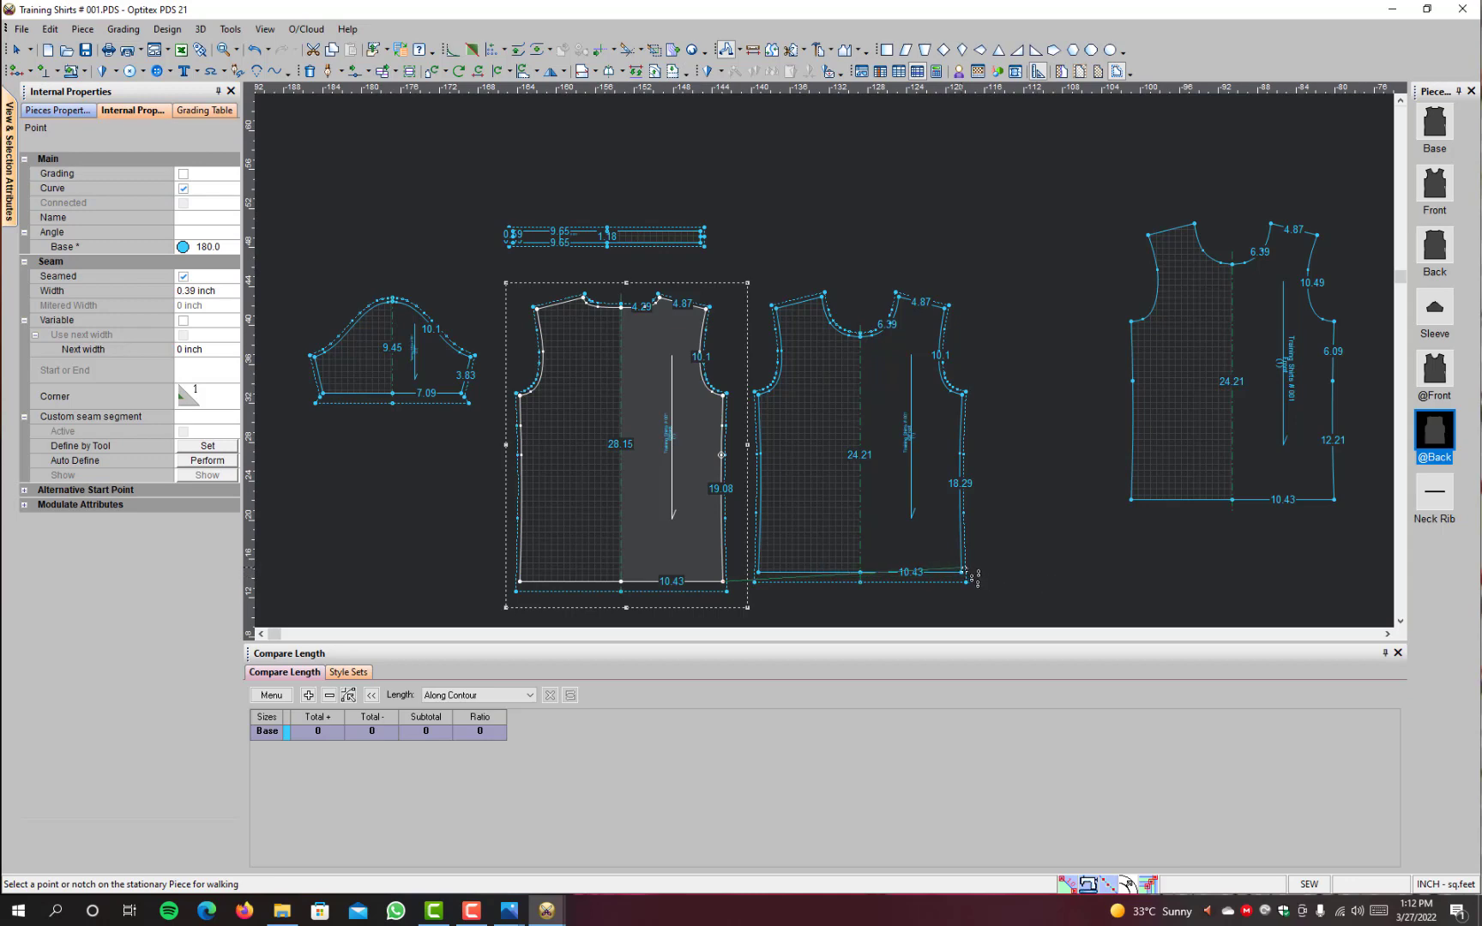
left_click(966, 582)
scroll(995, 371, "up", 1)
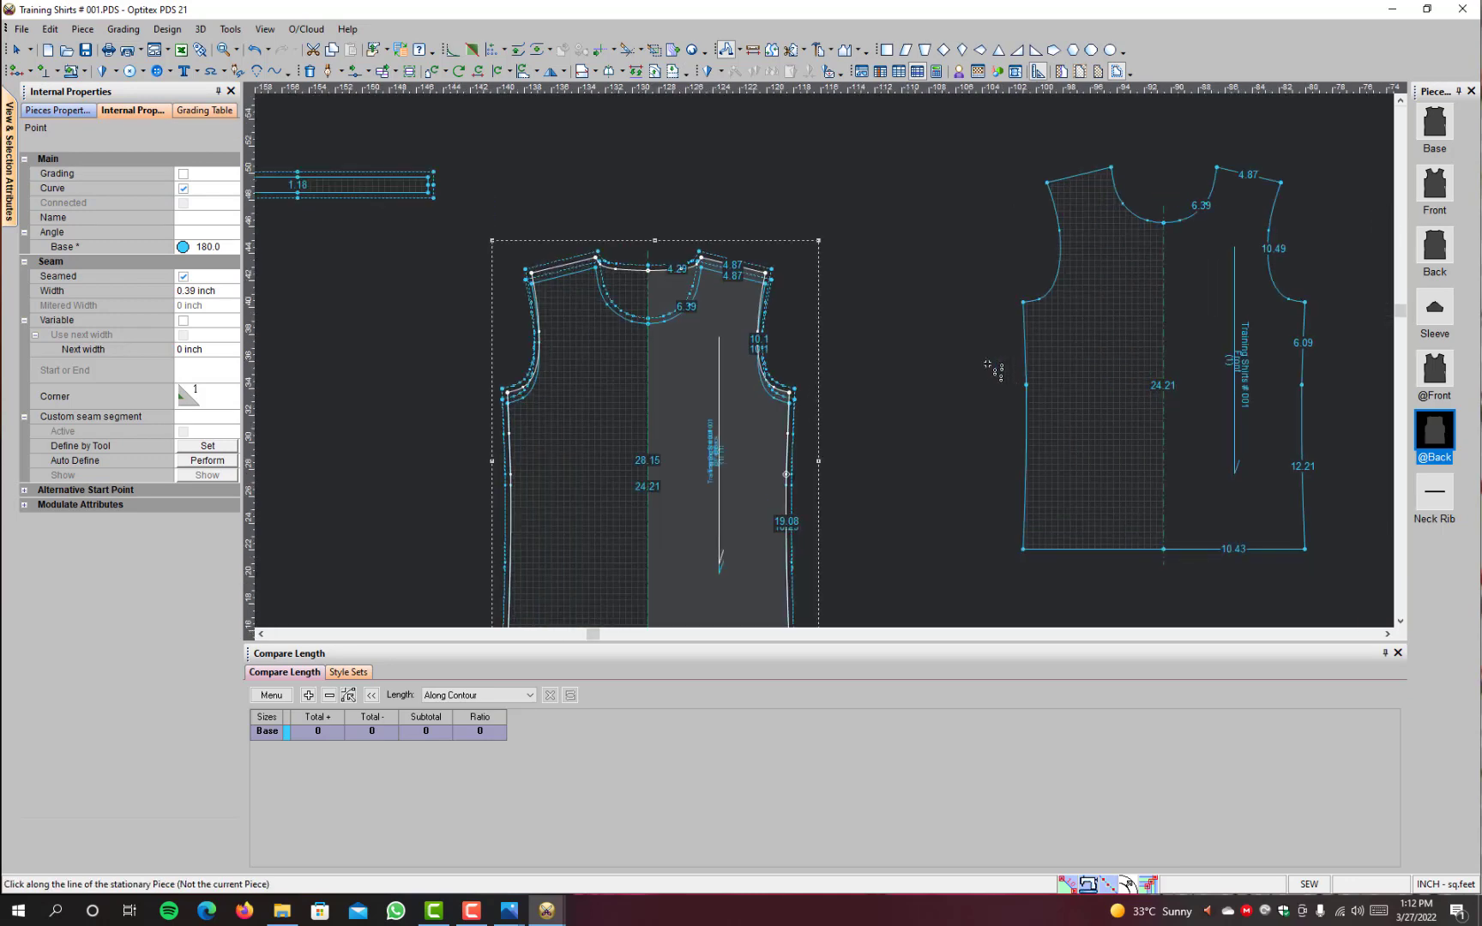
scroll(989, 365, "down", 2)
scroll(806, 478, "up", 2)
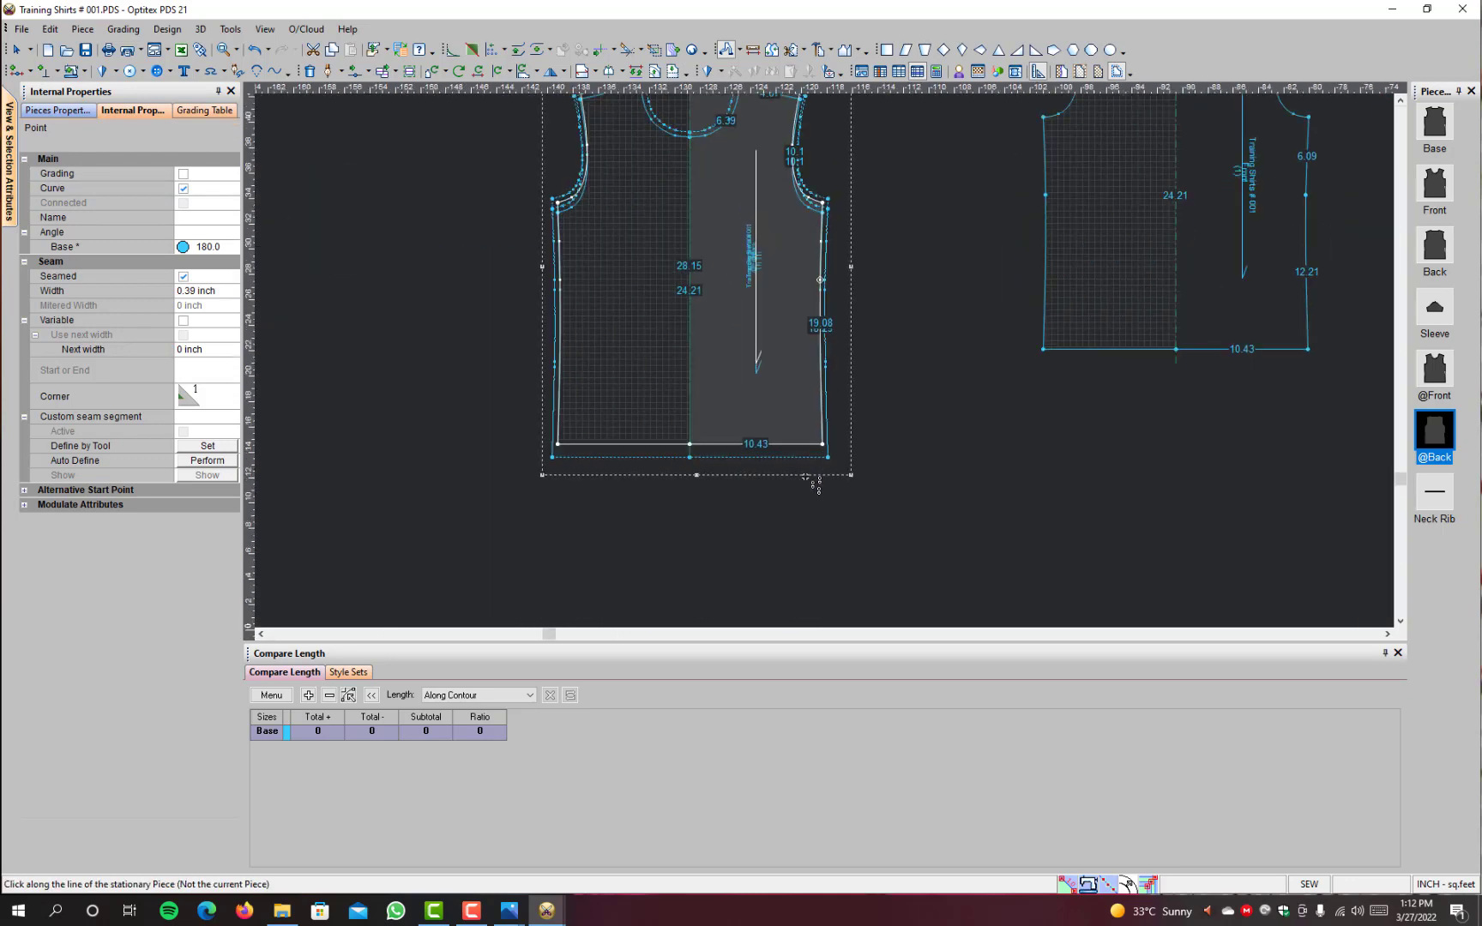
scroll(826, 352, "up", 1)
scroll(823, 258, "down", 2)
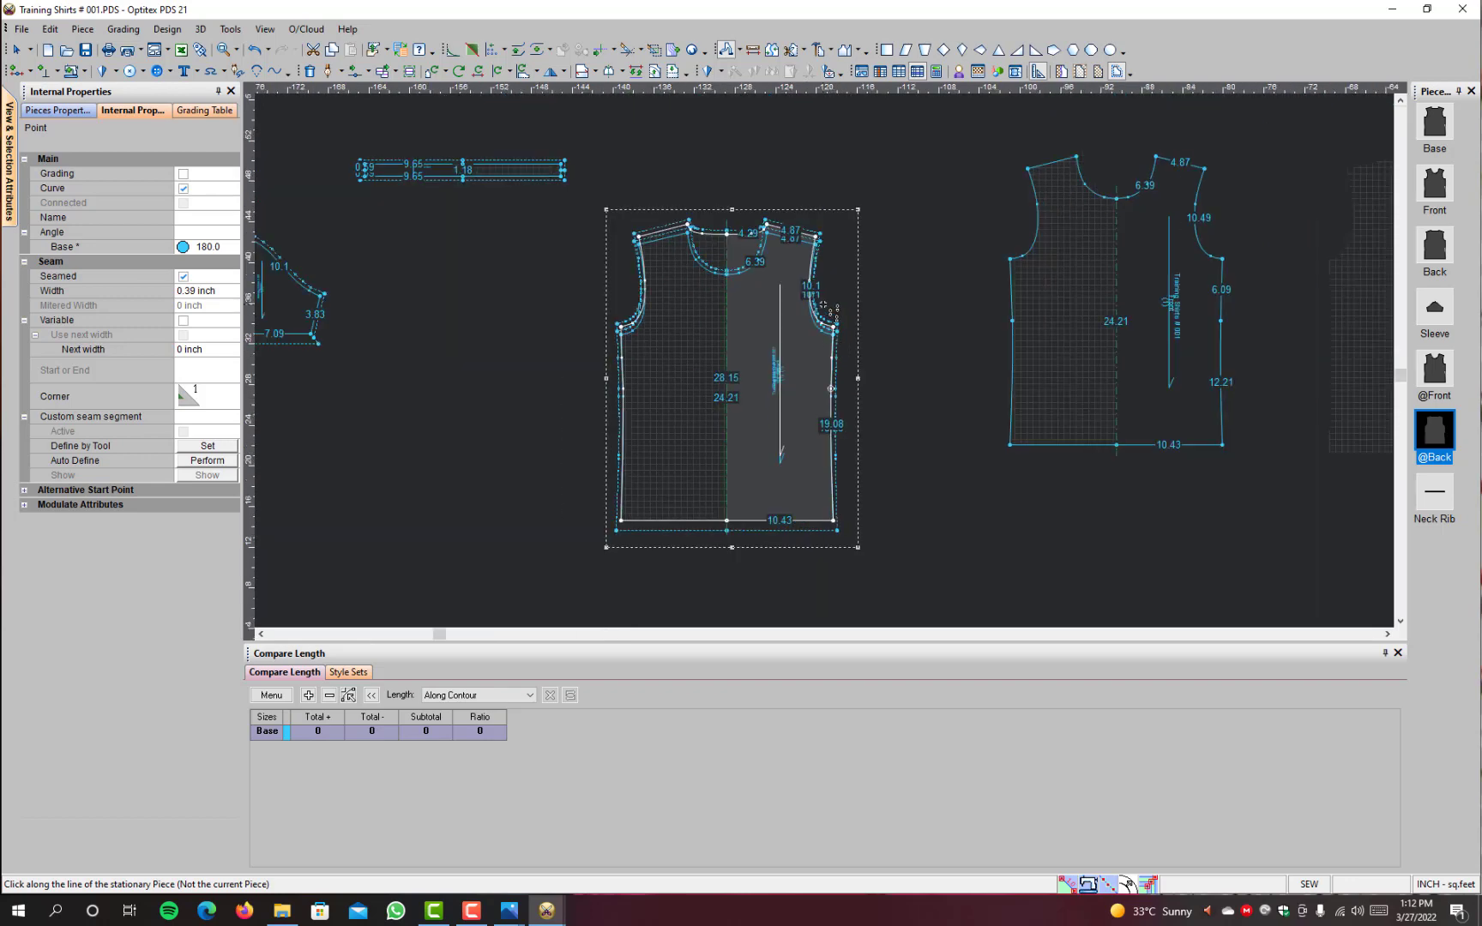
scroll(825, 305, "up", 1)
left_click(983, 232)
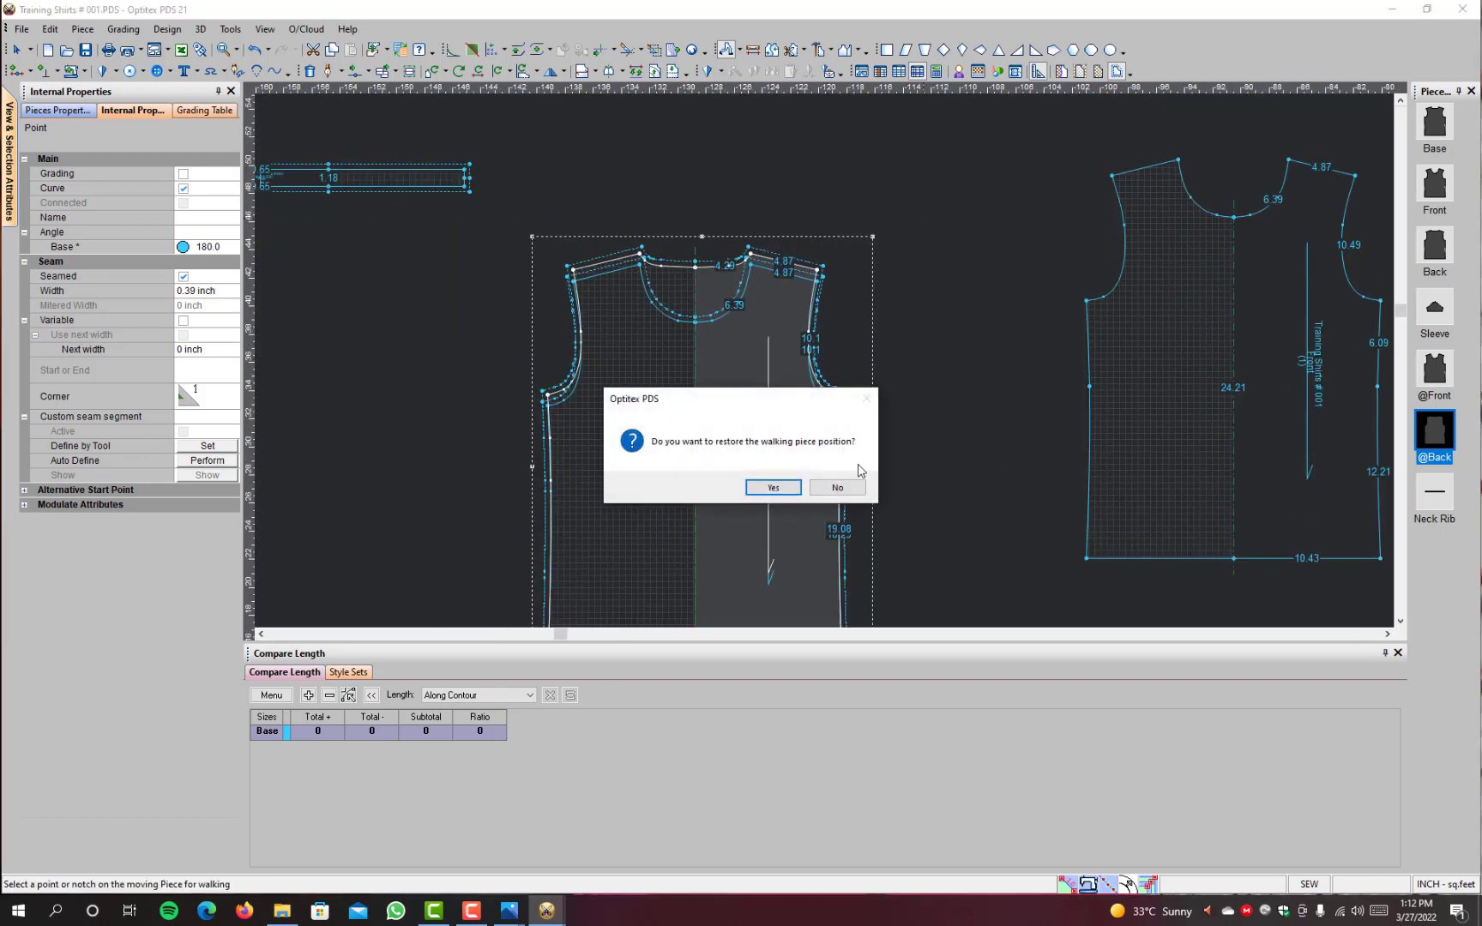
left_click(837, 487)
scroll(774, 366, "down", 2)
scroll(834, 440, "up", 4)
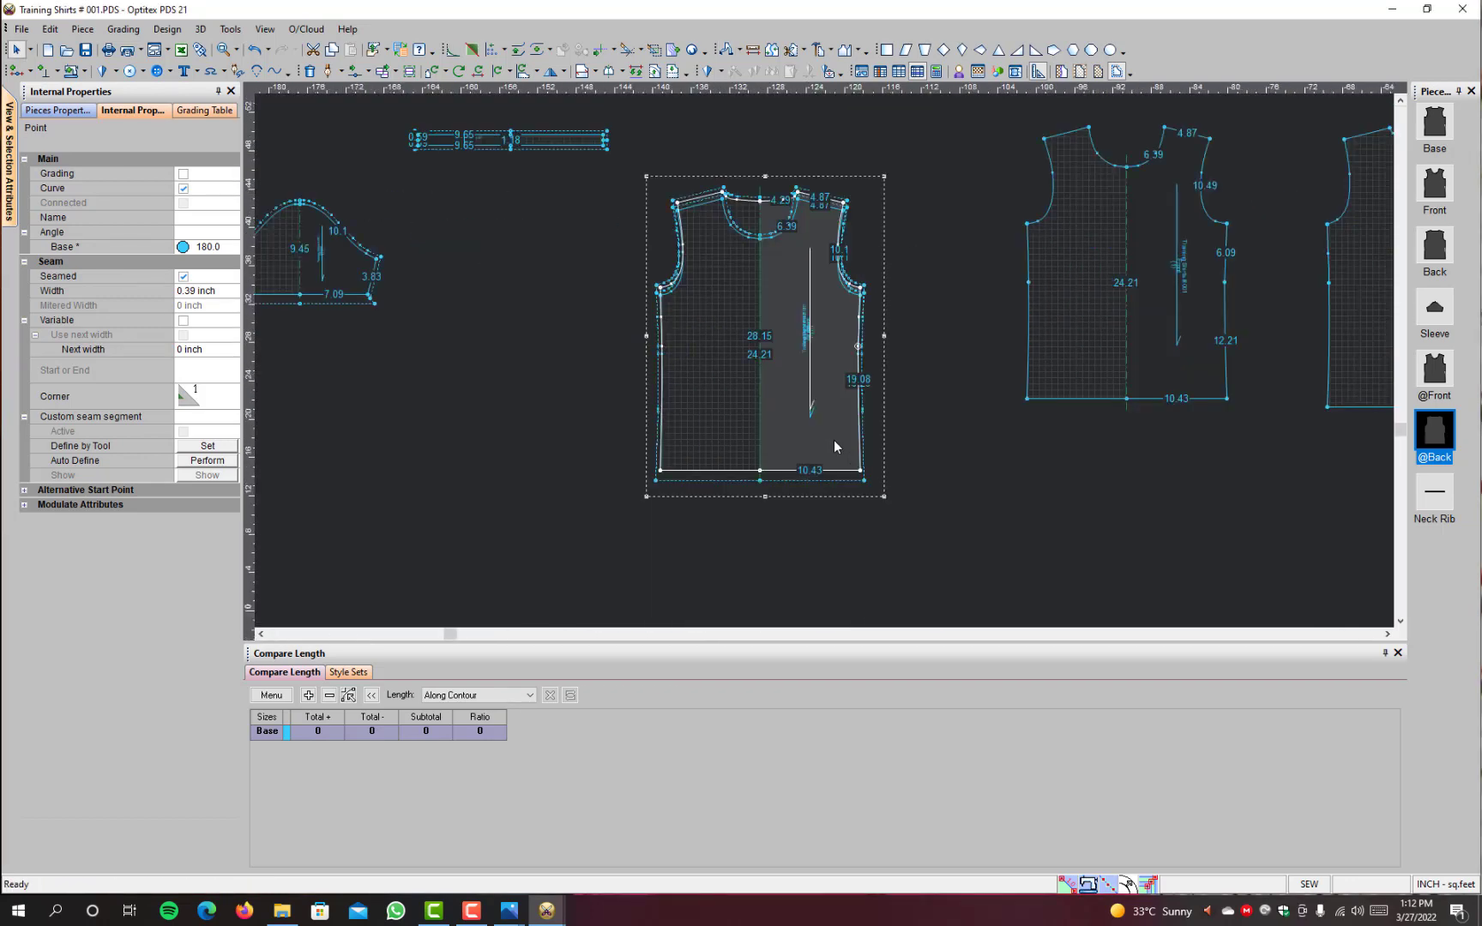
scroll(844, 437, "down", 3)
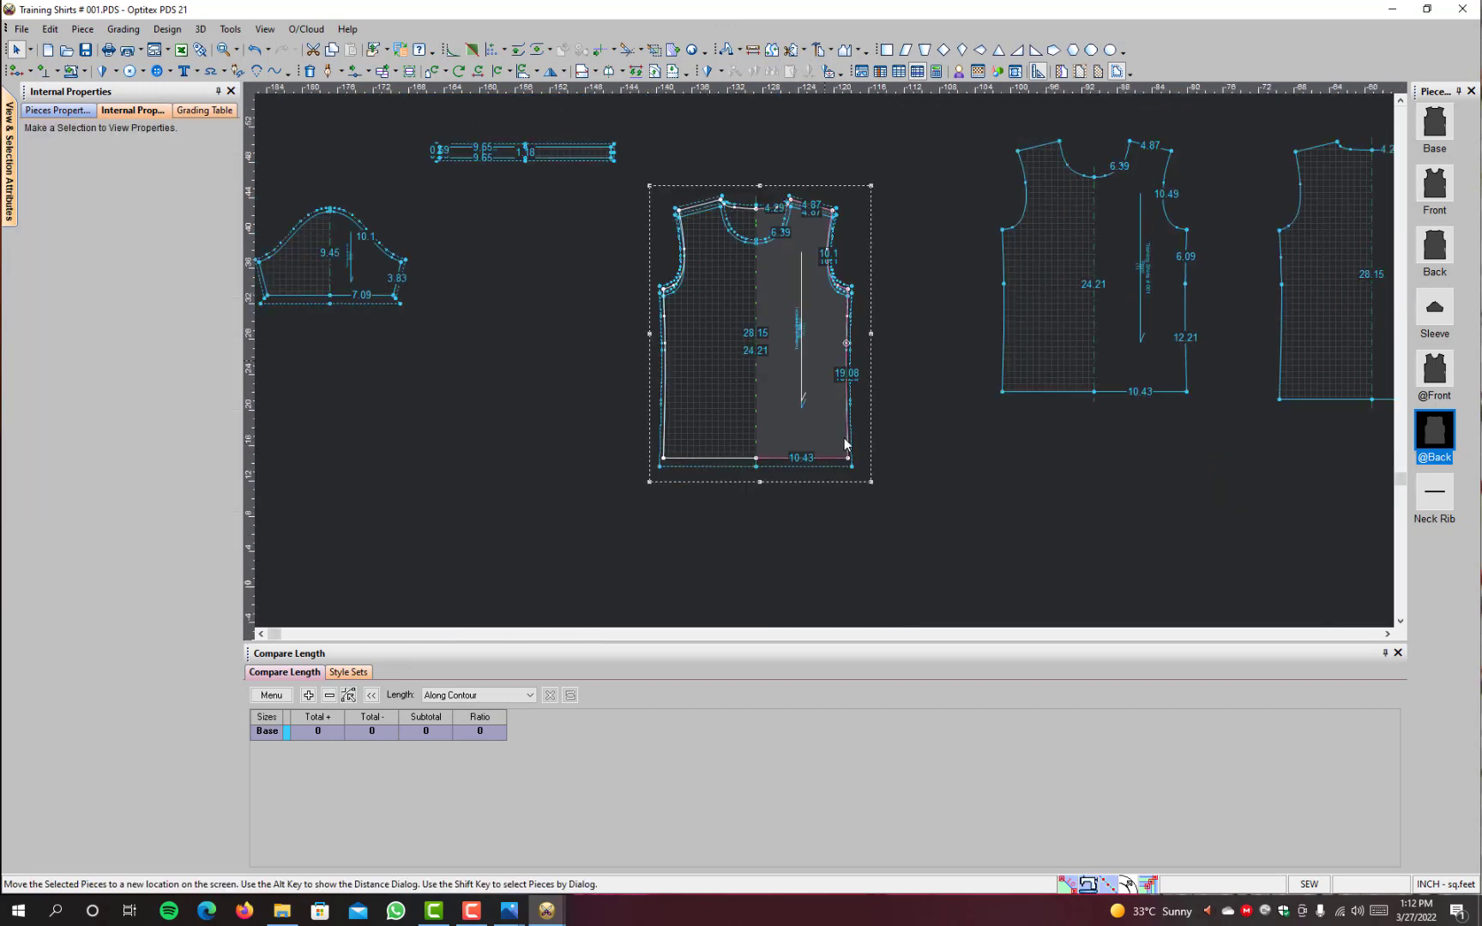
left_click_drag(569, 349, 609, 361)
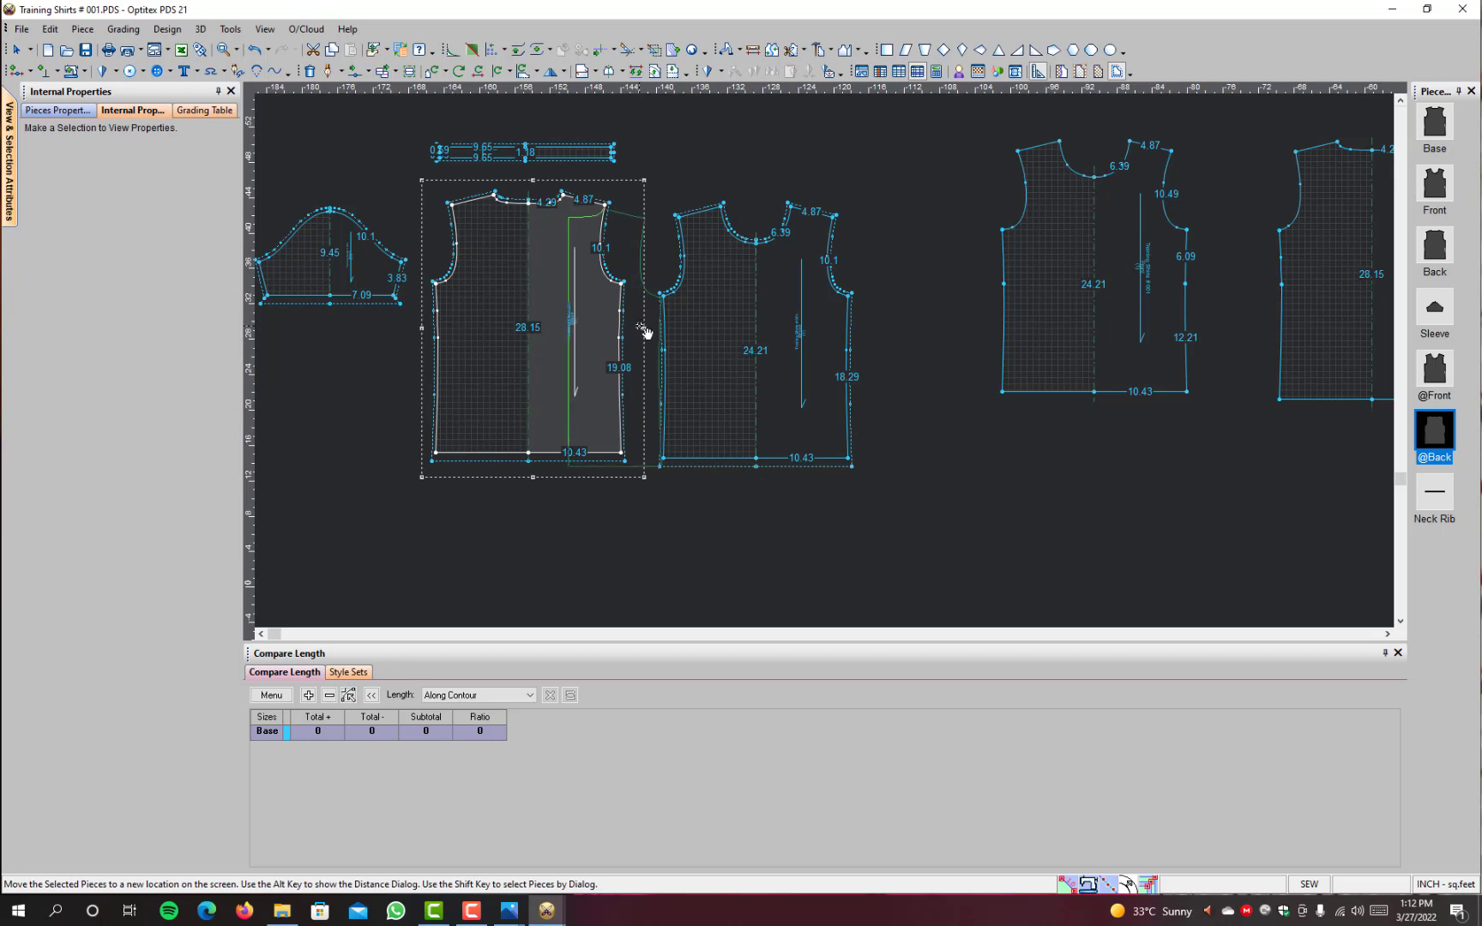
left_click(580, 343)
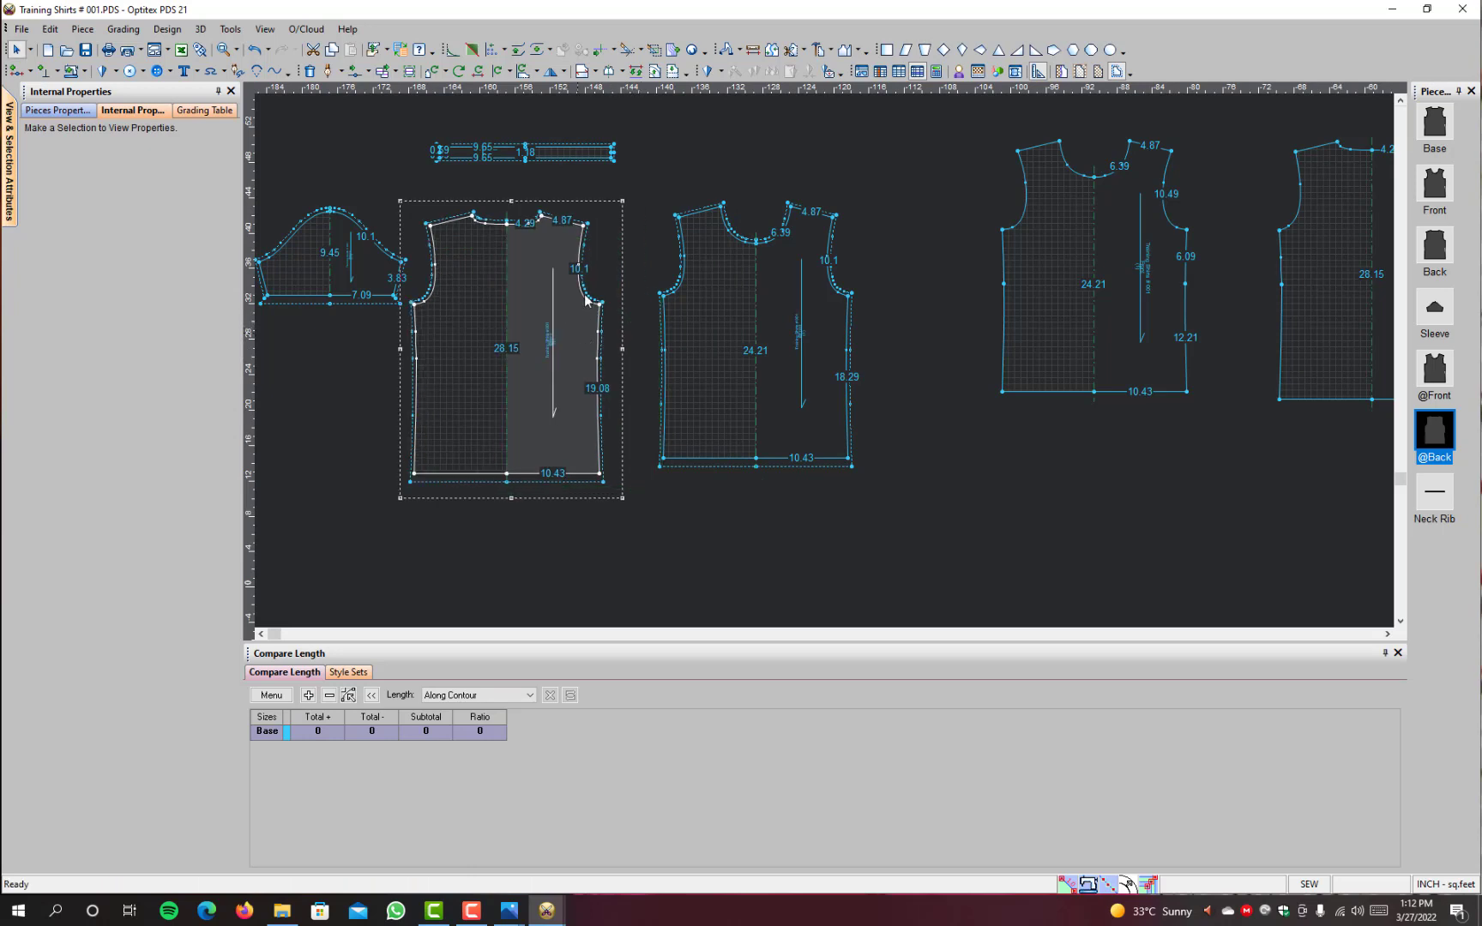
left_click(725, 49)
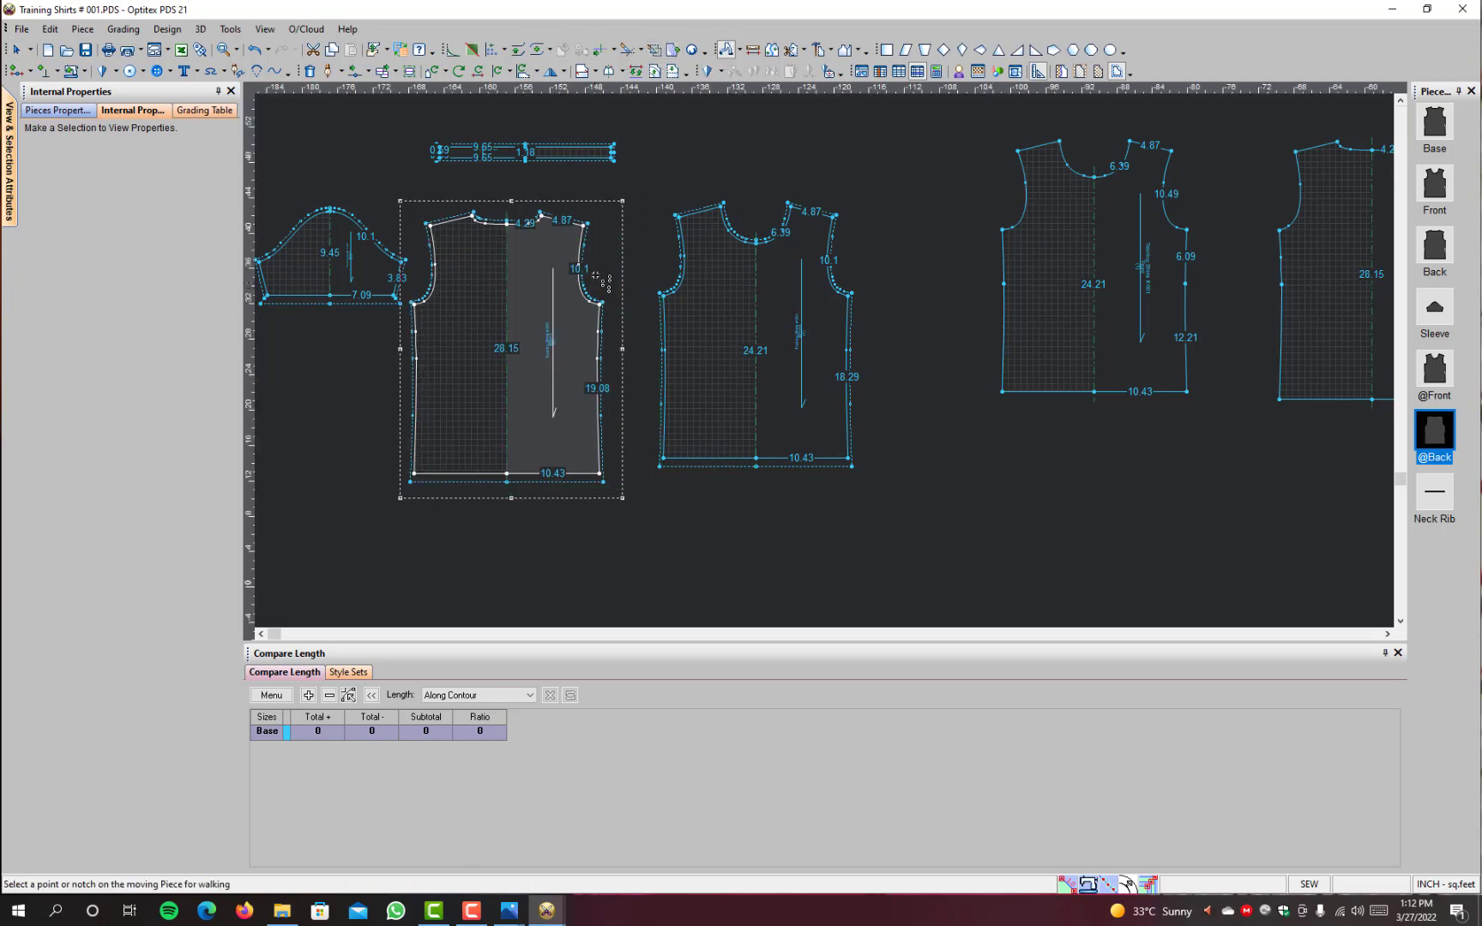
scroll(1228, 271, "down", 2)
scroll(838, 344, "up", 2)
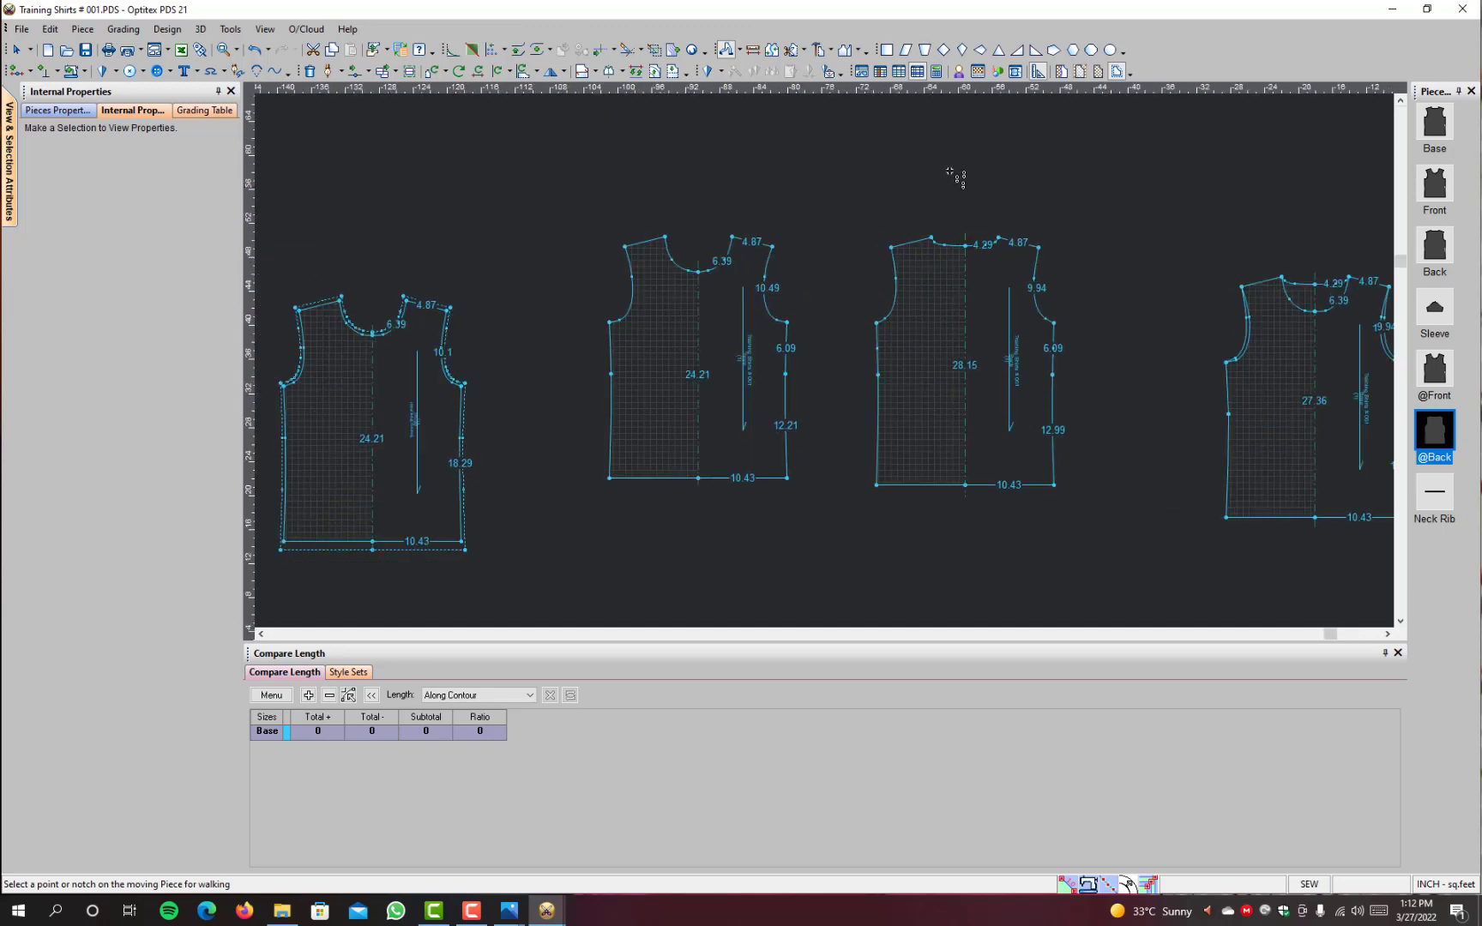
scroll(1087, 354, "down", 1)
scroll(828, 360, "up", 1)
right_click(845, 280)
left_click(883, 292)
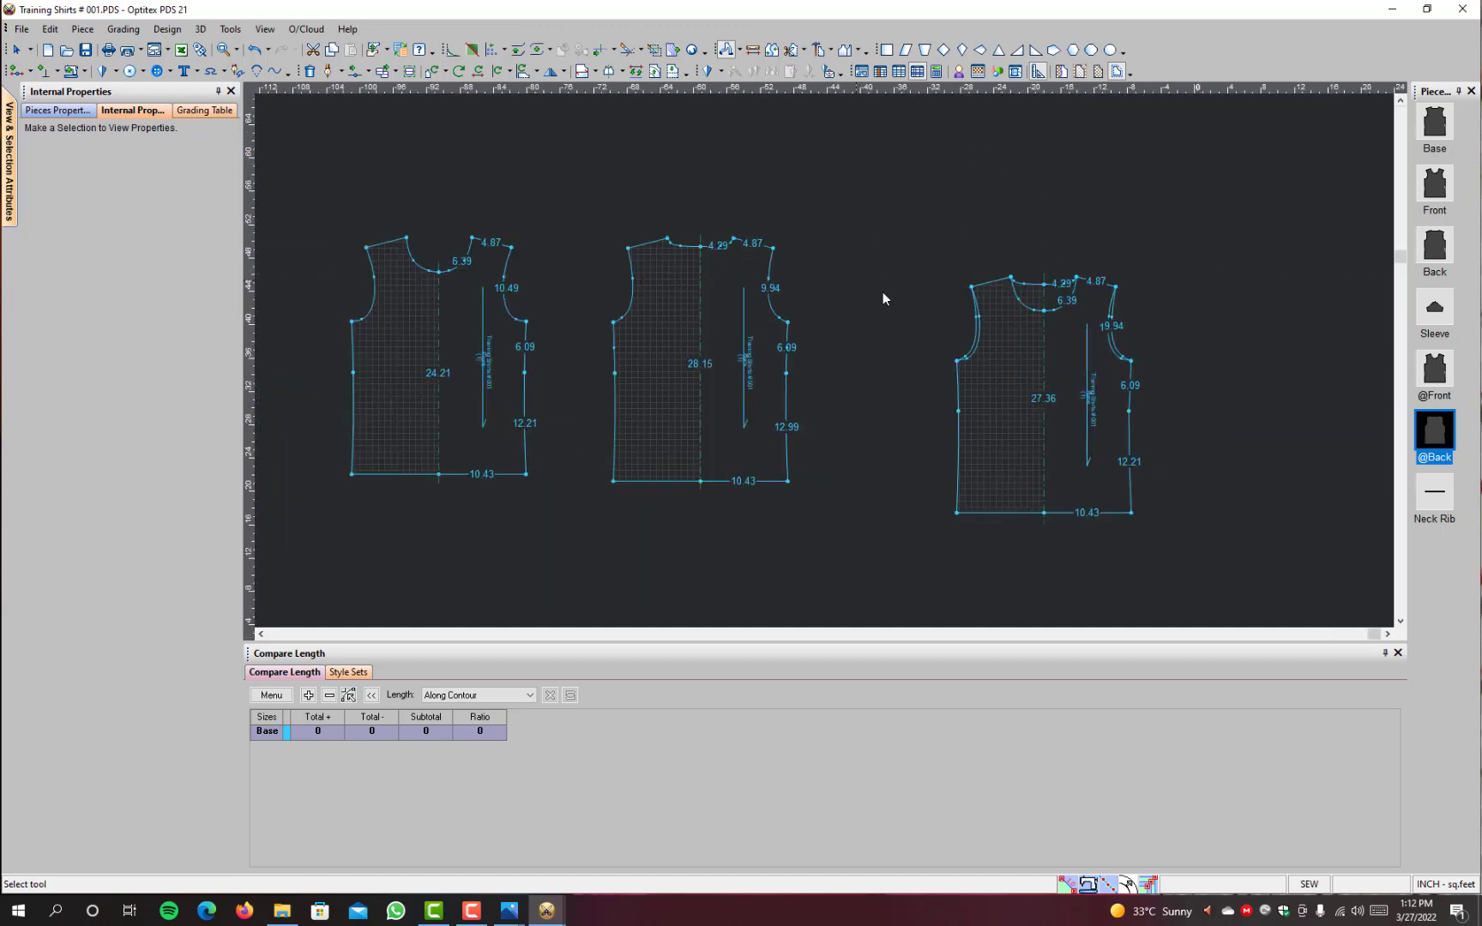
Step: Overlay the Front piece on the Back piece to compare their outlines, and move it clear beside the Back again
left_click(520, 413)
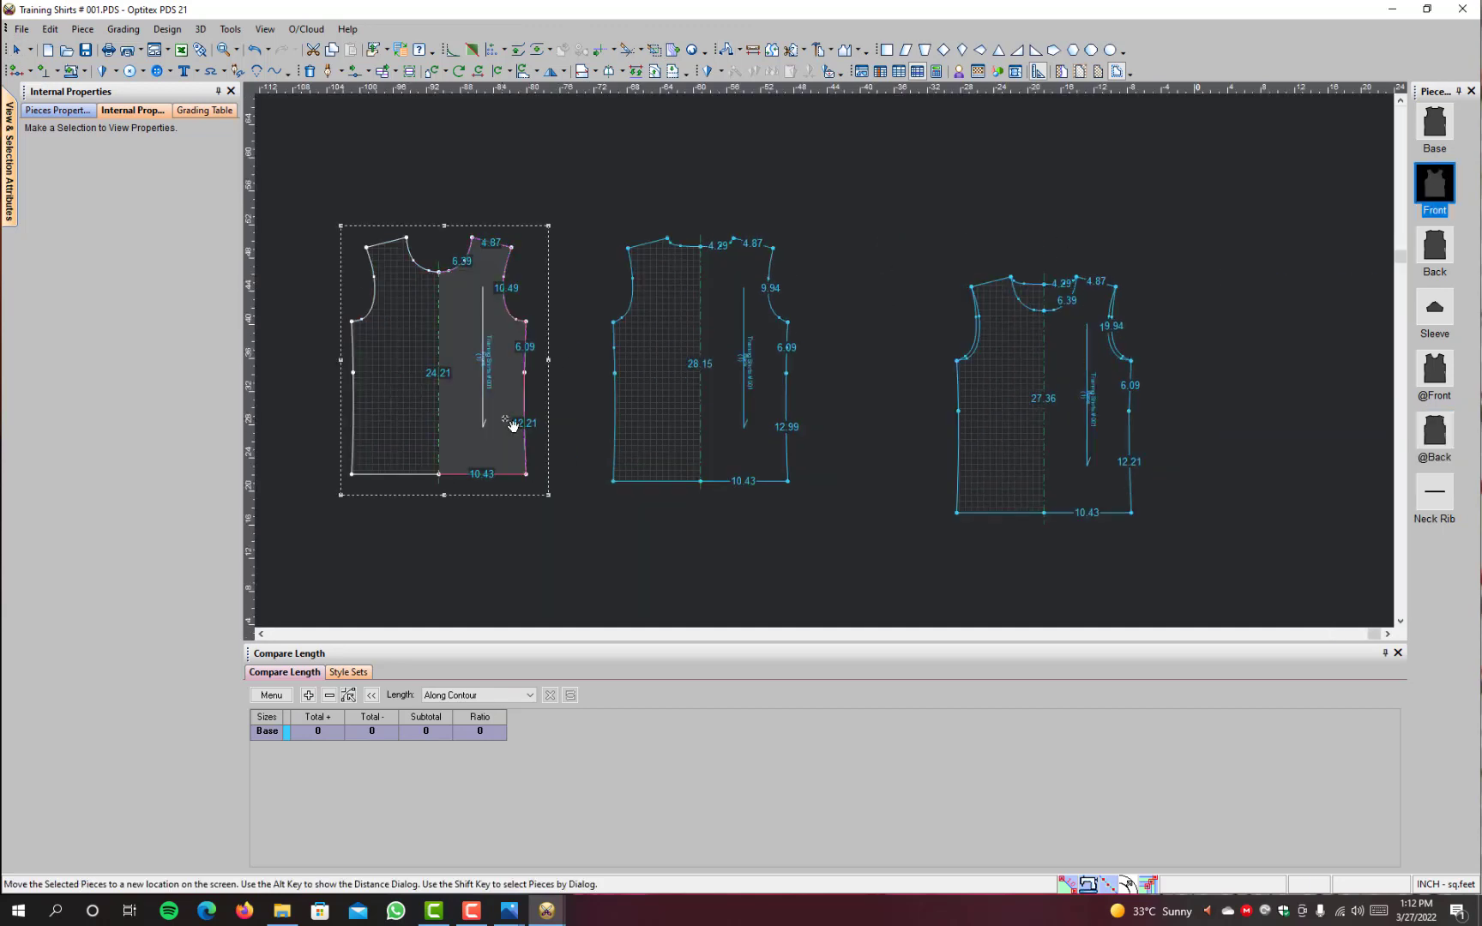
left_click(769, 423)
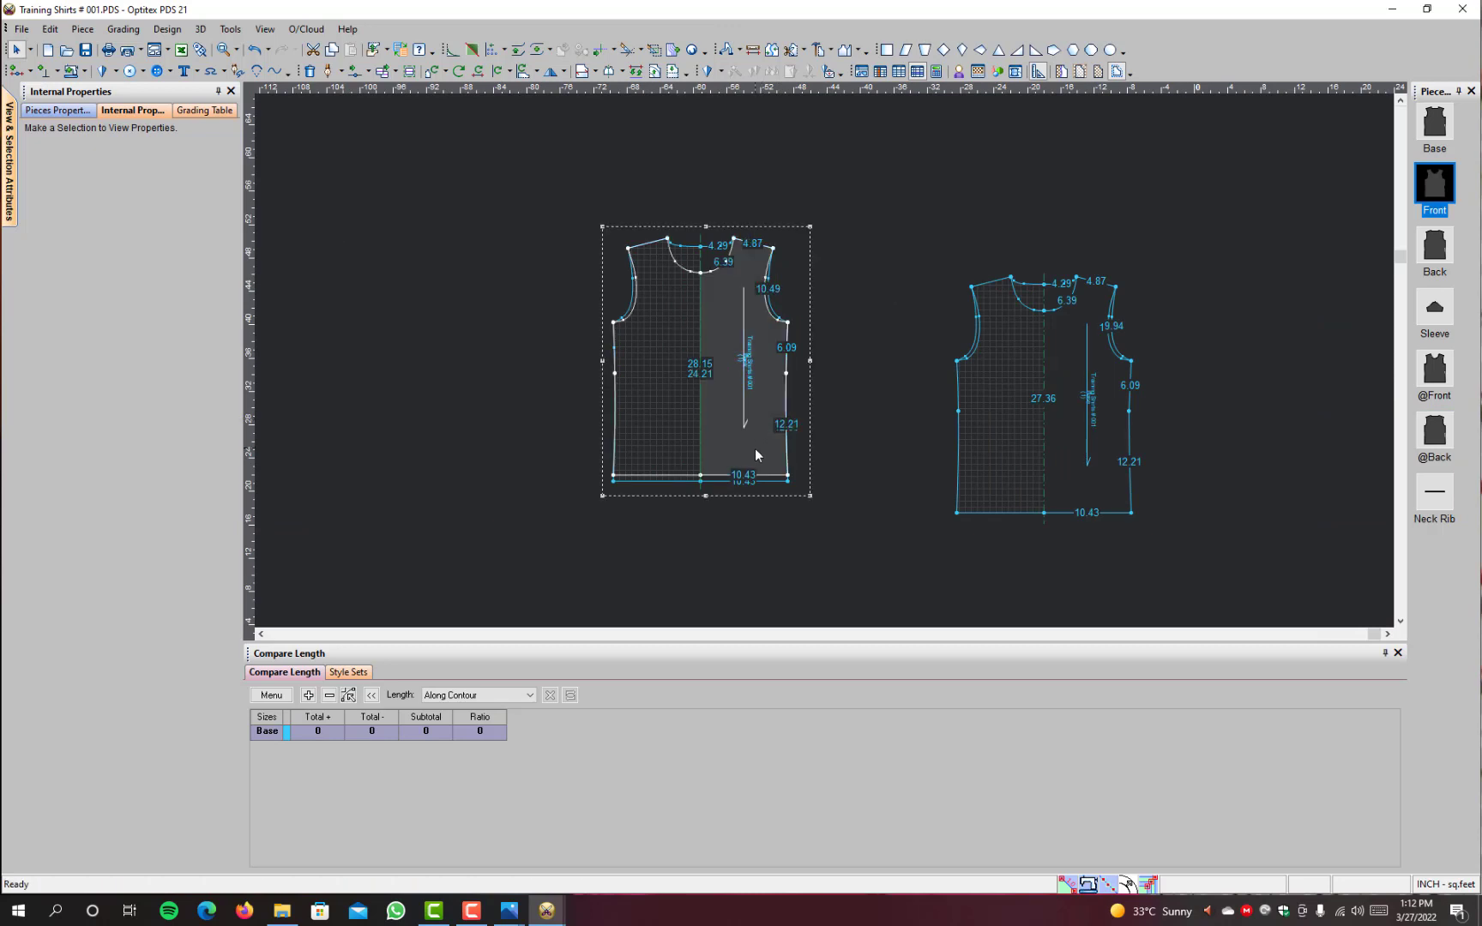
left_click(754, 396)
left_click(531, 414)
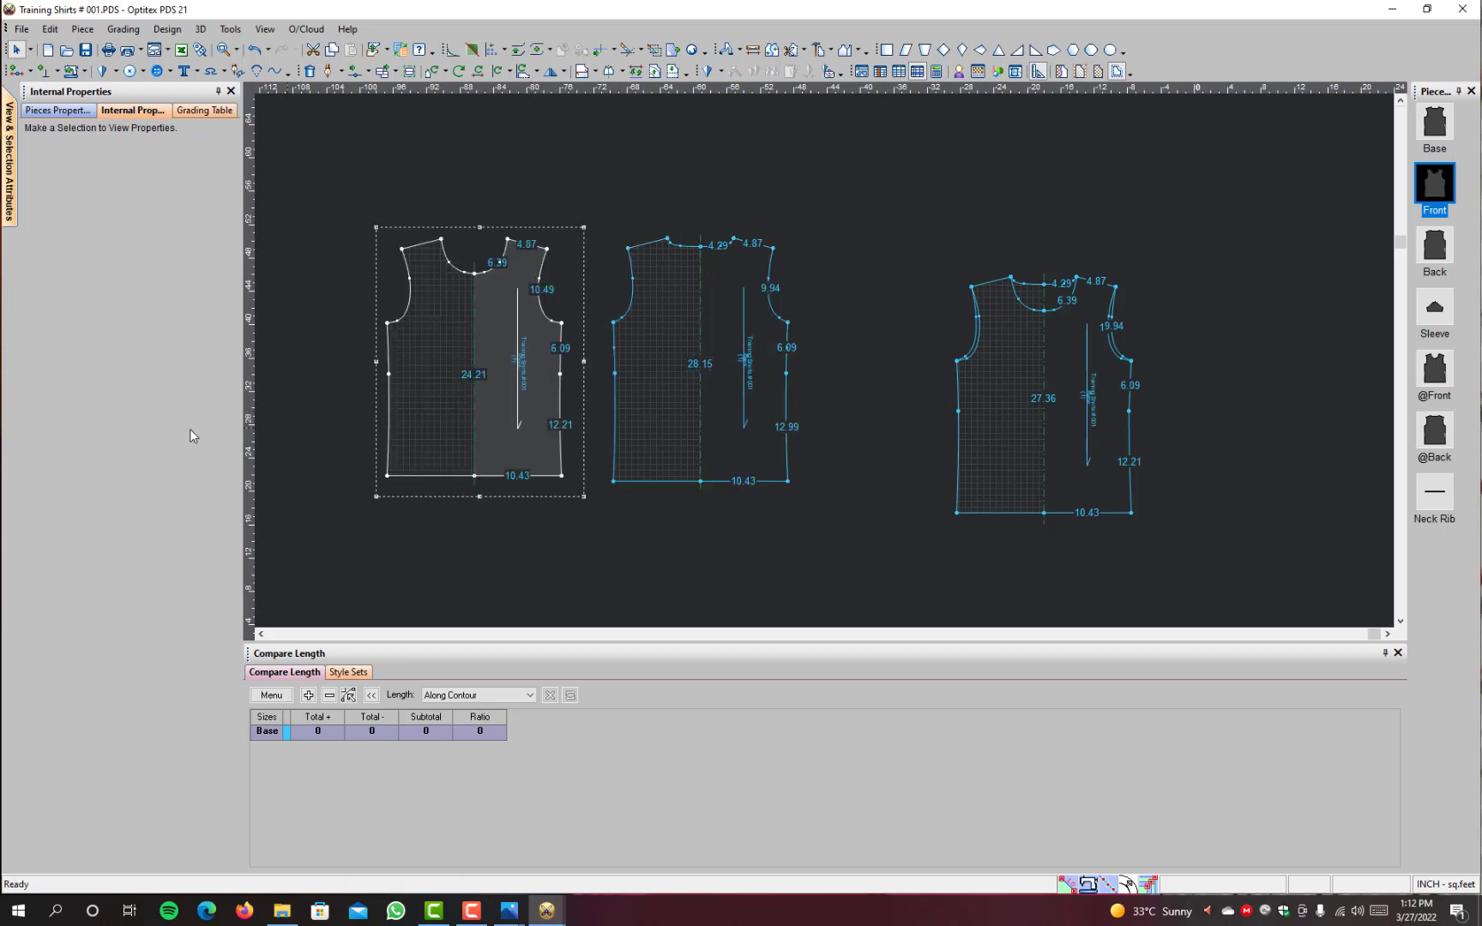
scroll(758, 350, "down", 2)
scroll(829, 353, "up", 4)
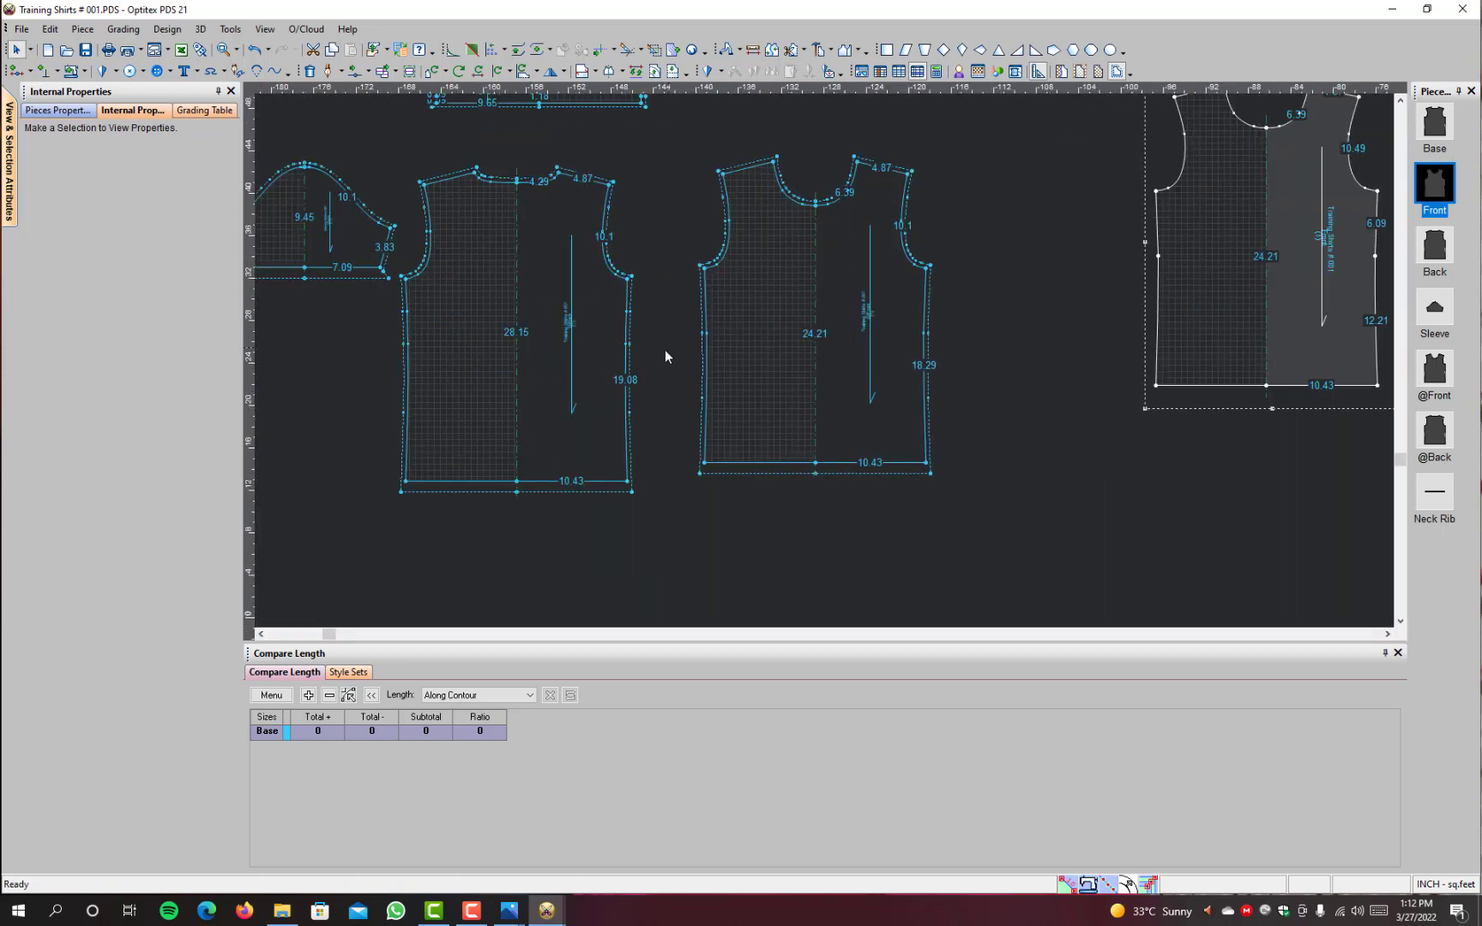
left_click(616, 343)
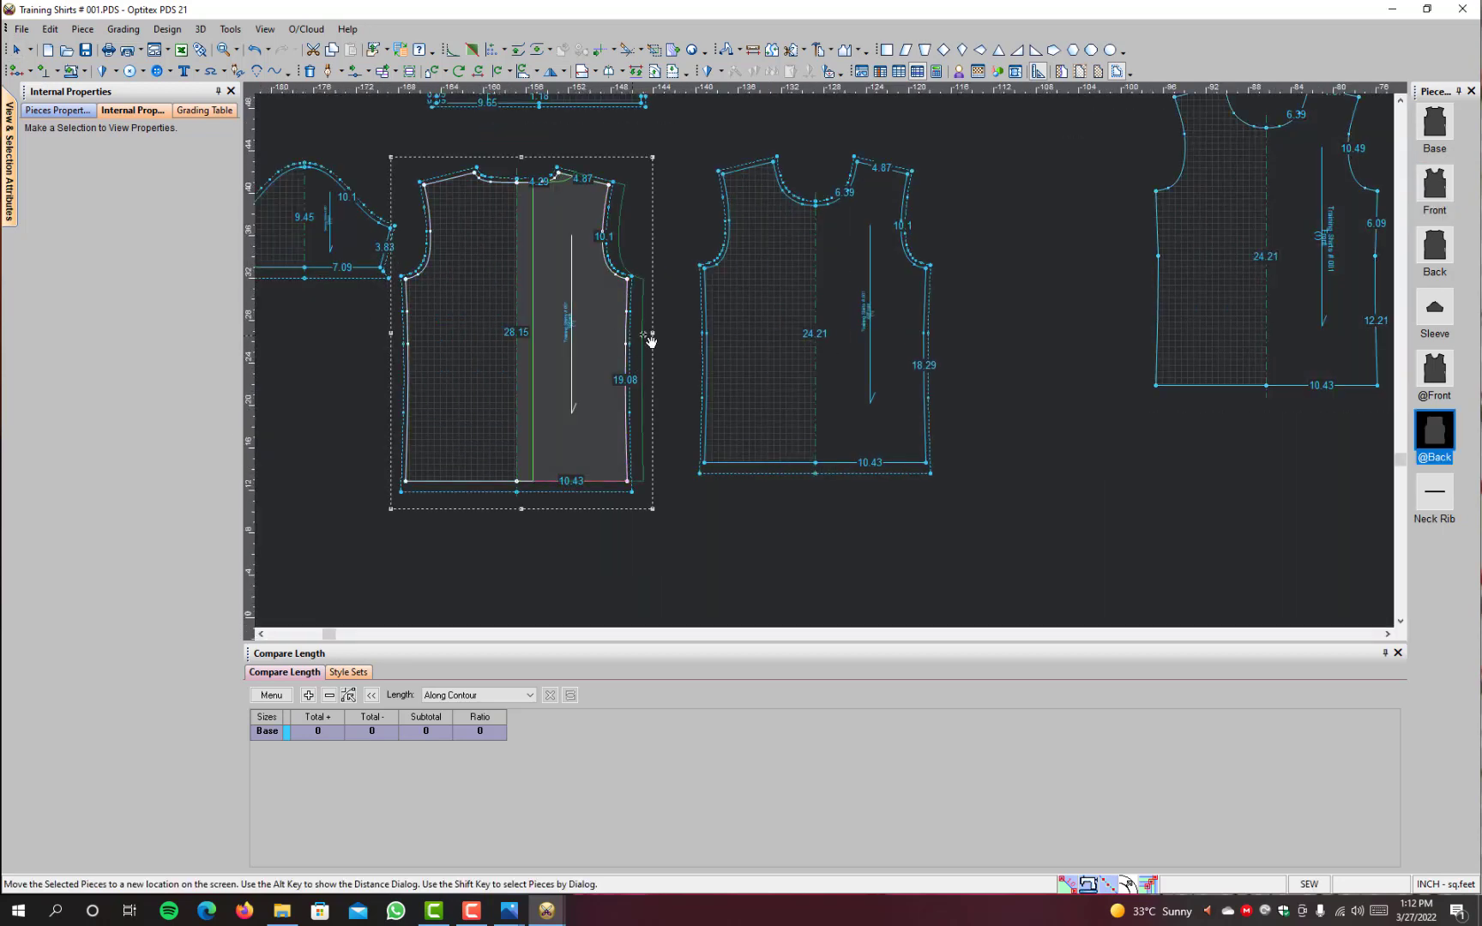
left_click(915, 332)
scroll(824, 370, "up", 3)
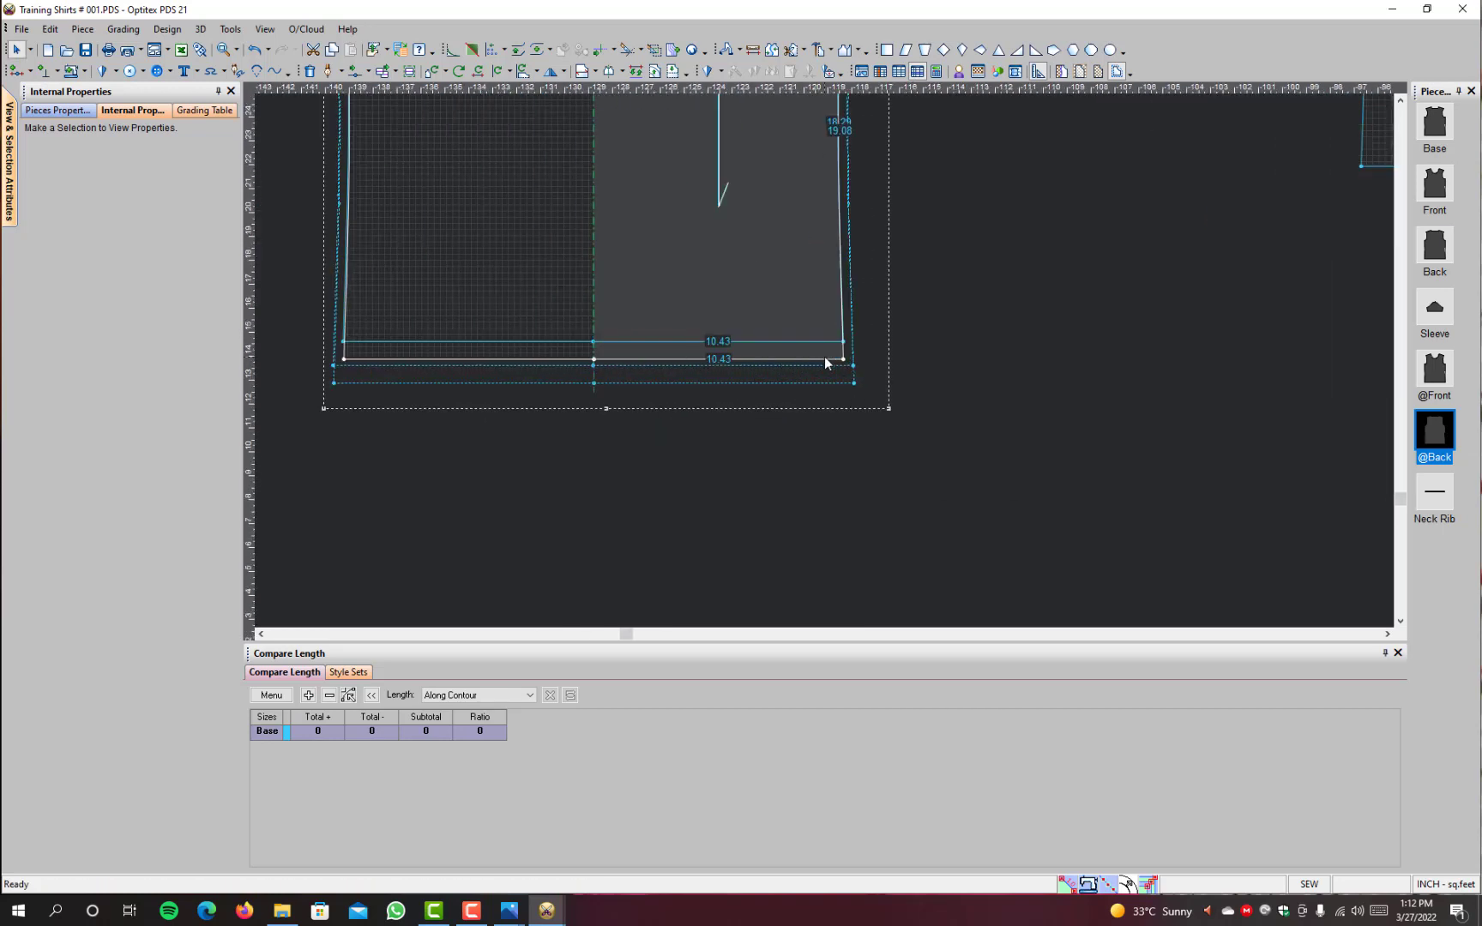
left_click_drag(872, 357, 332, 378)
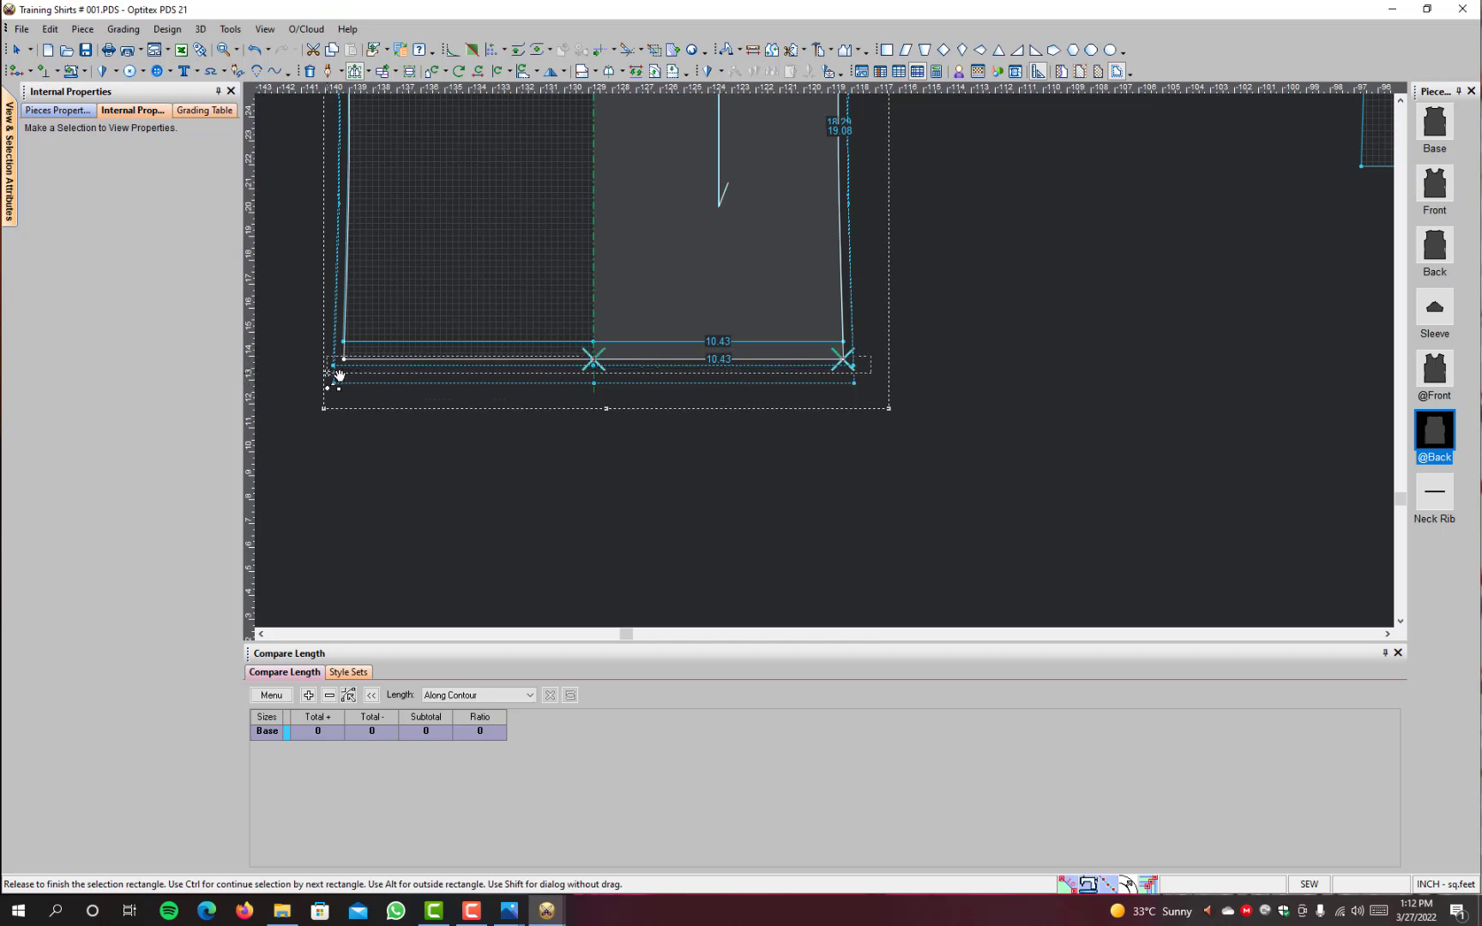
left_click(596, 362)
left_click(594, 342)
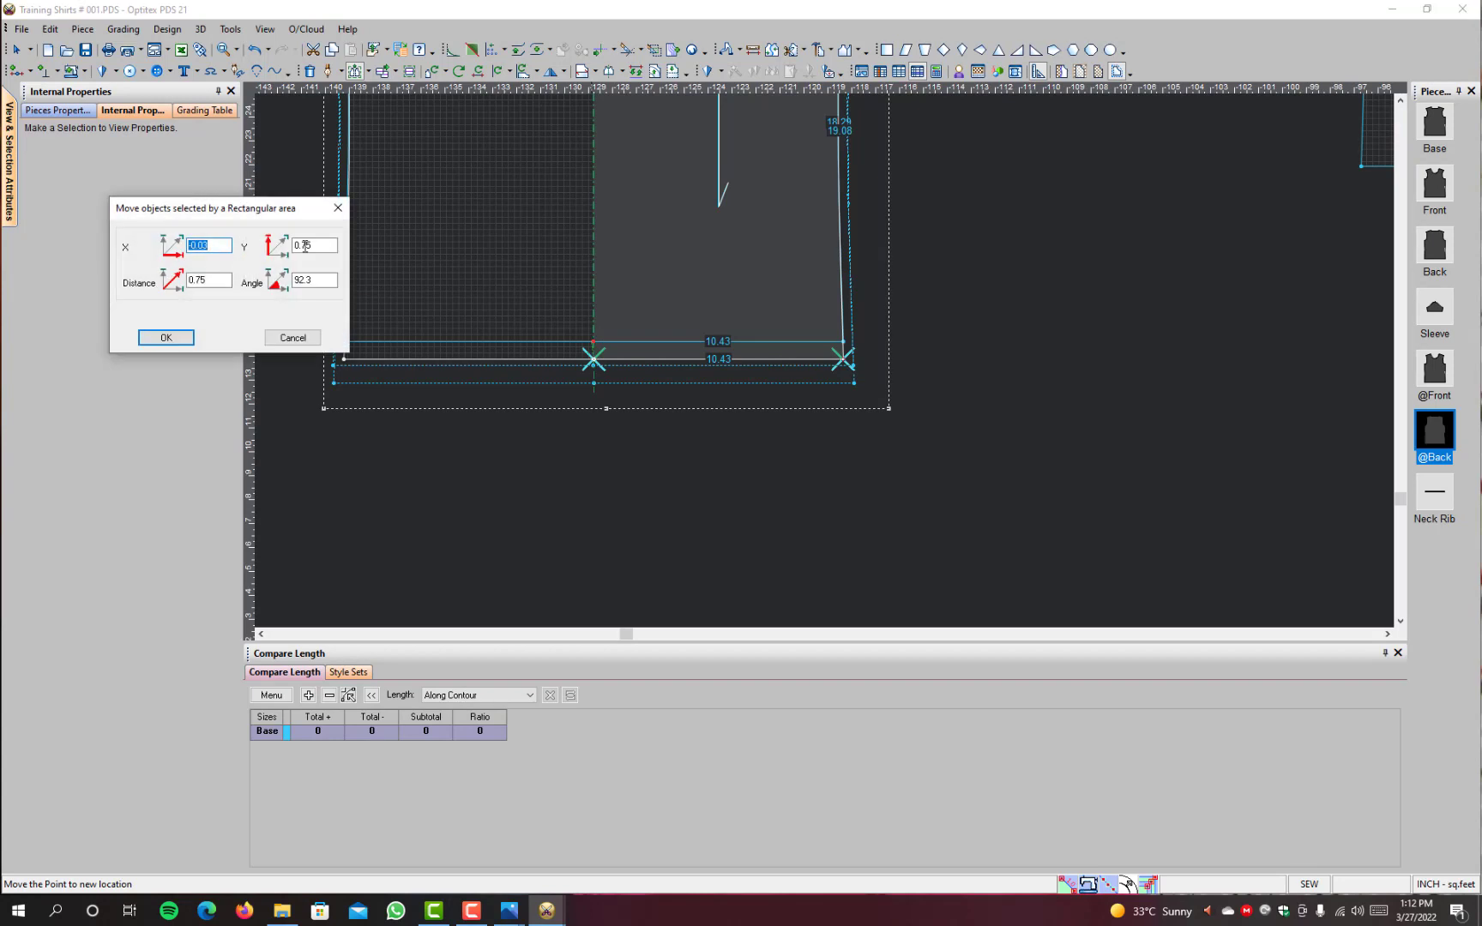
left_click_drag(316, 246, 187, 246)
left_click(172, 339)
scroll(610, 152, "down", 4)
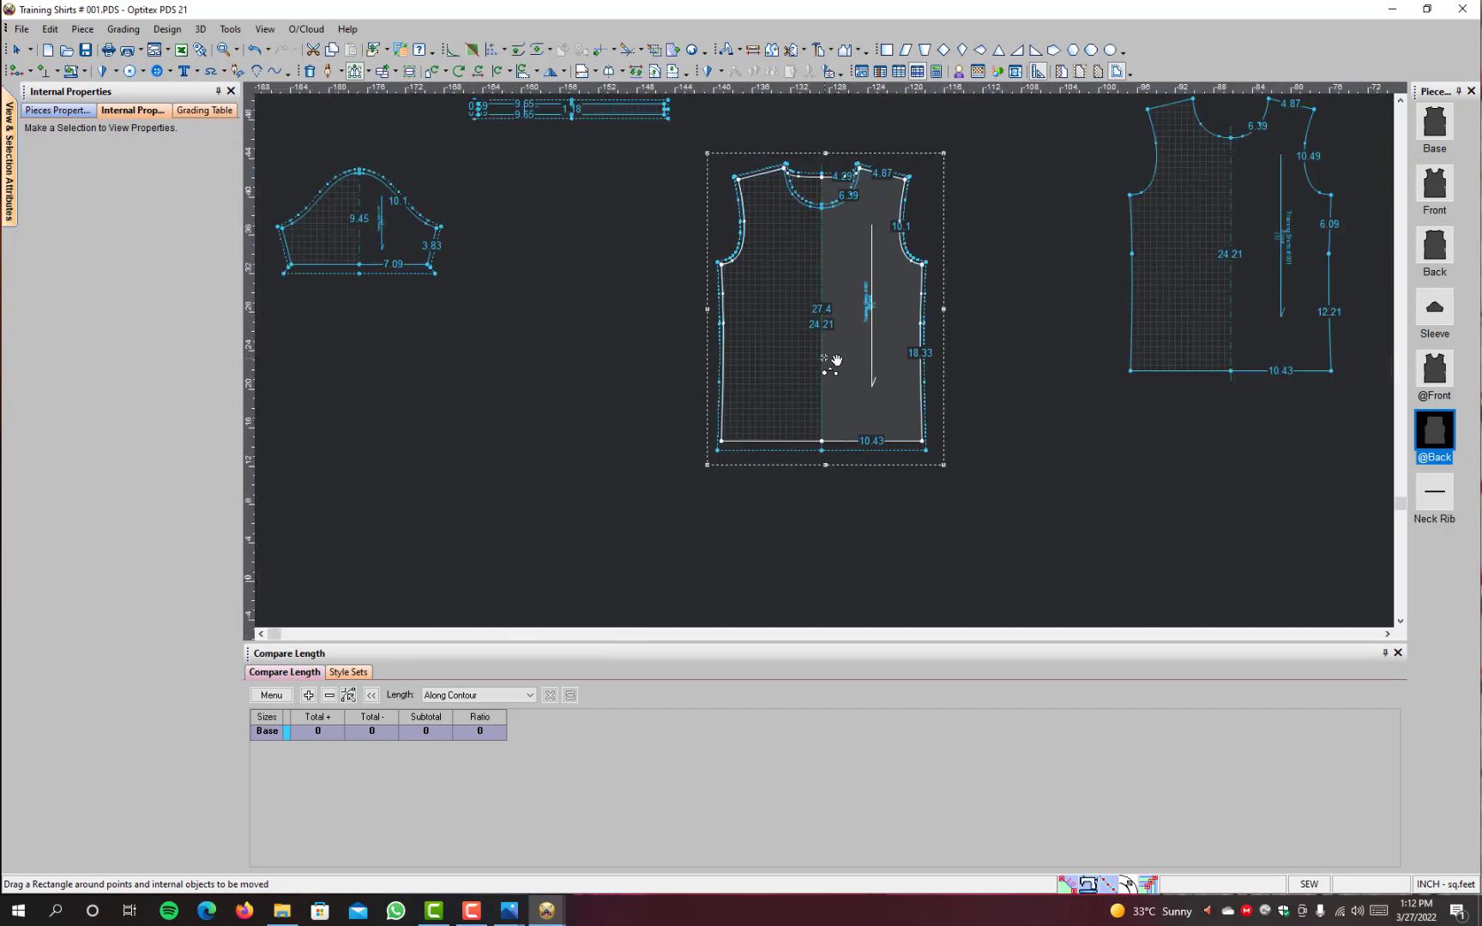
right_click(1002, 148)
left_click(1029, 159)
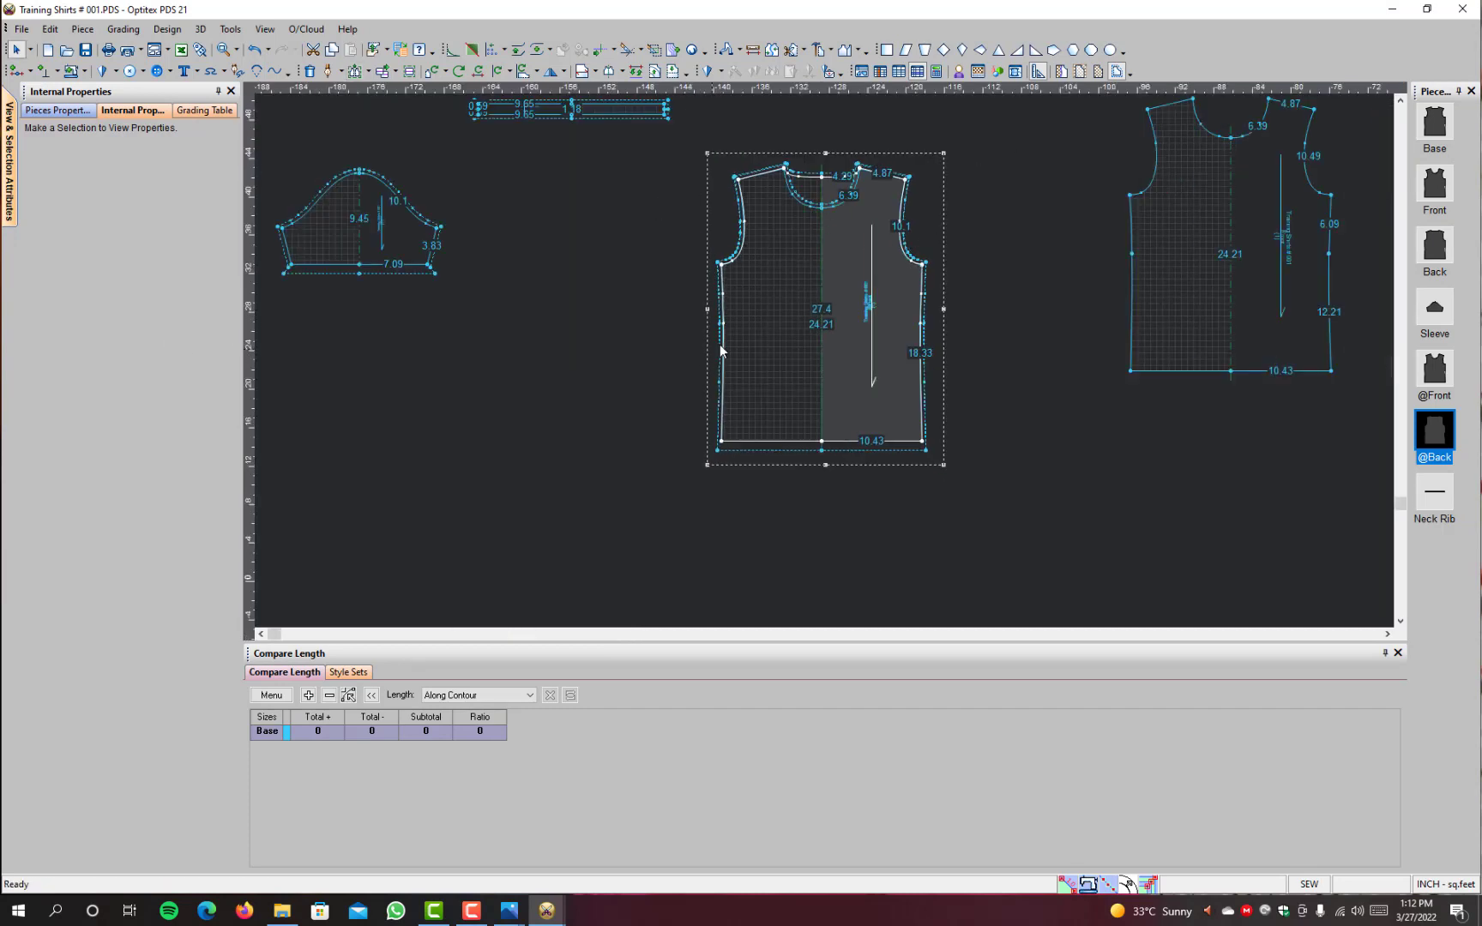
left_click_drag(838, 287, 593, 296)
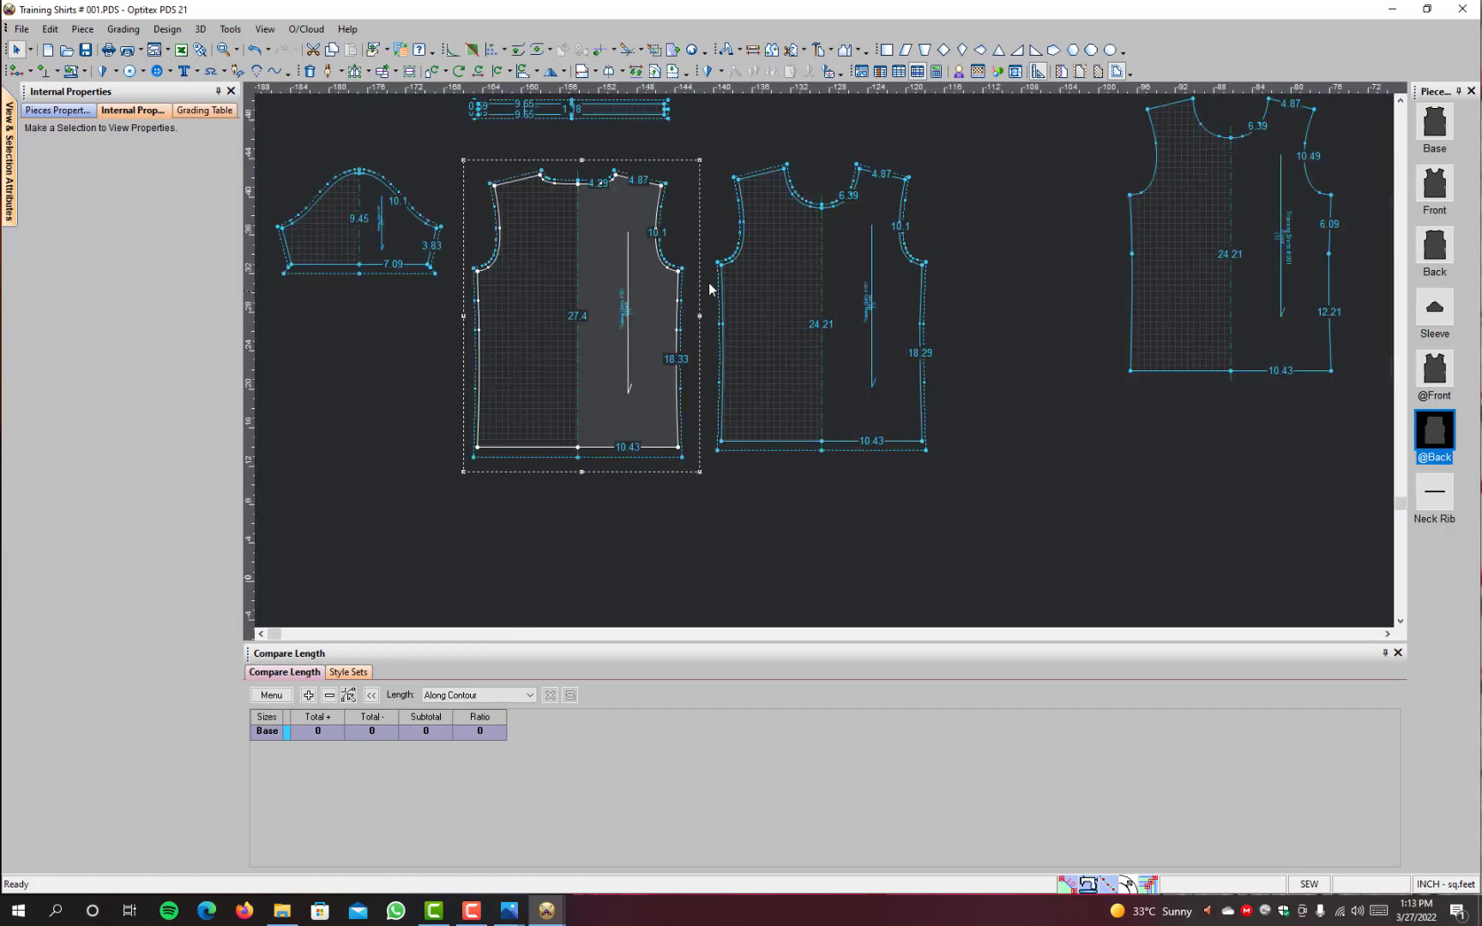
scroll(699, 265, "down", 1)
scroll(699, 265, "up", 1)
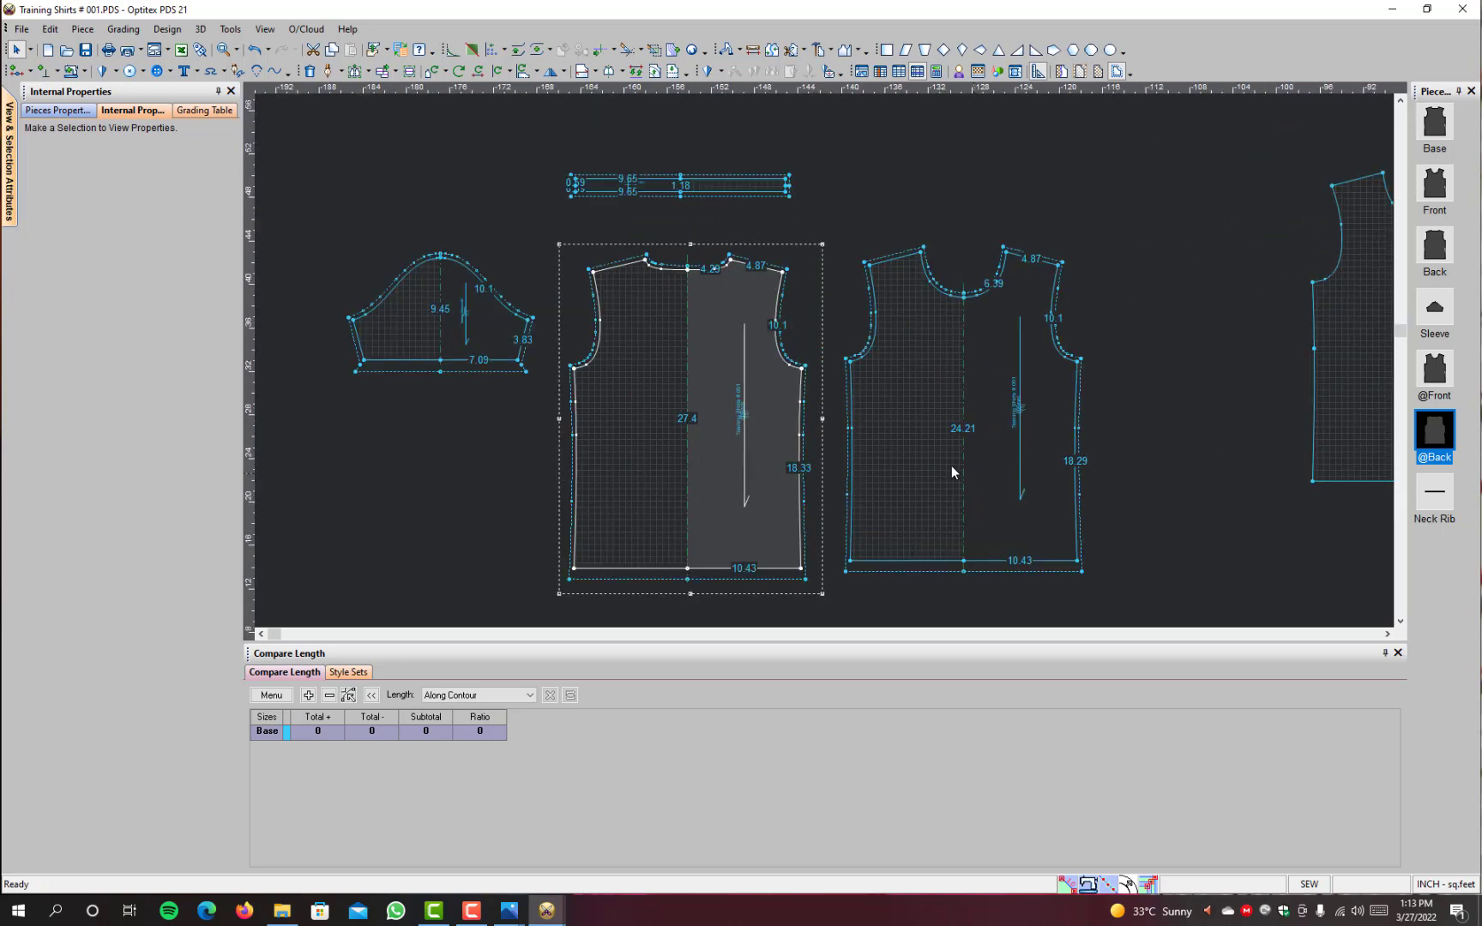
left_click(753, 49)
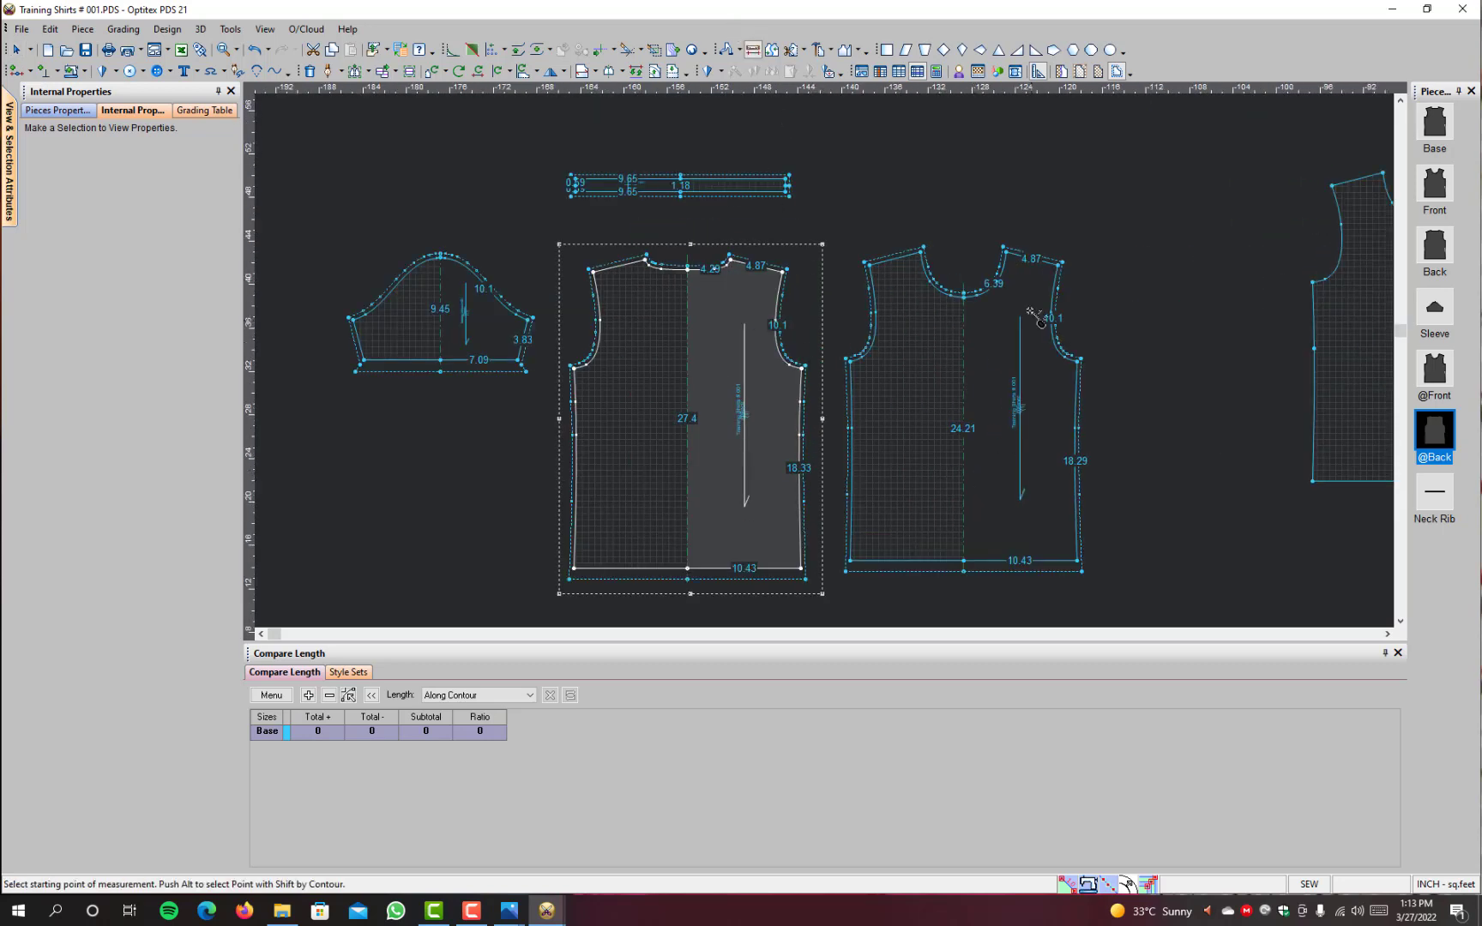
left_click(1005, 253)
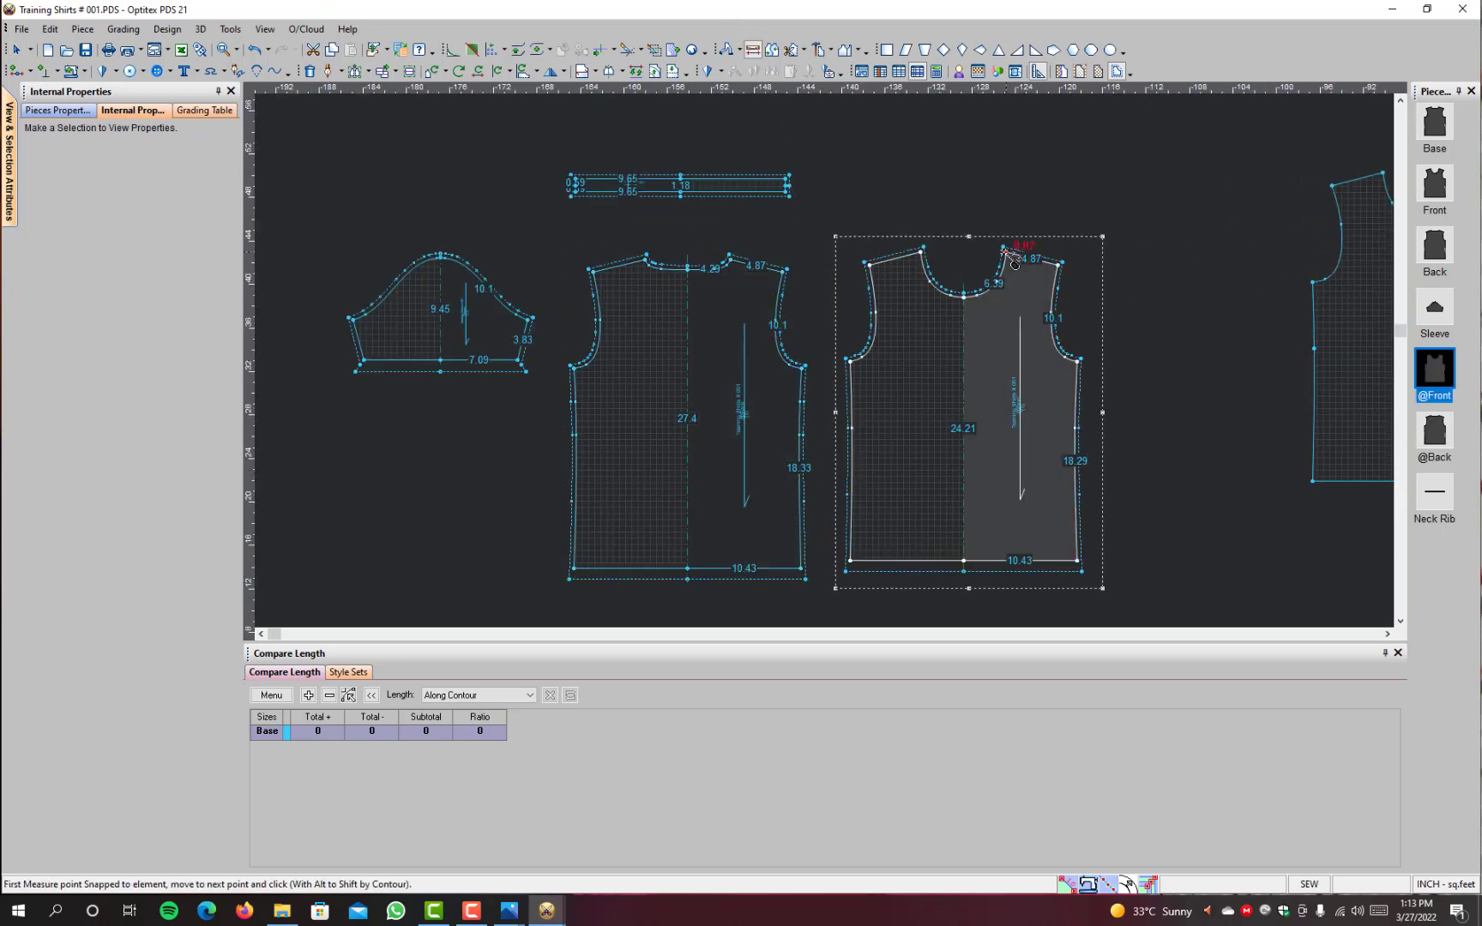
left_click(1009, 562)
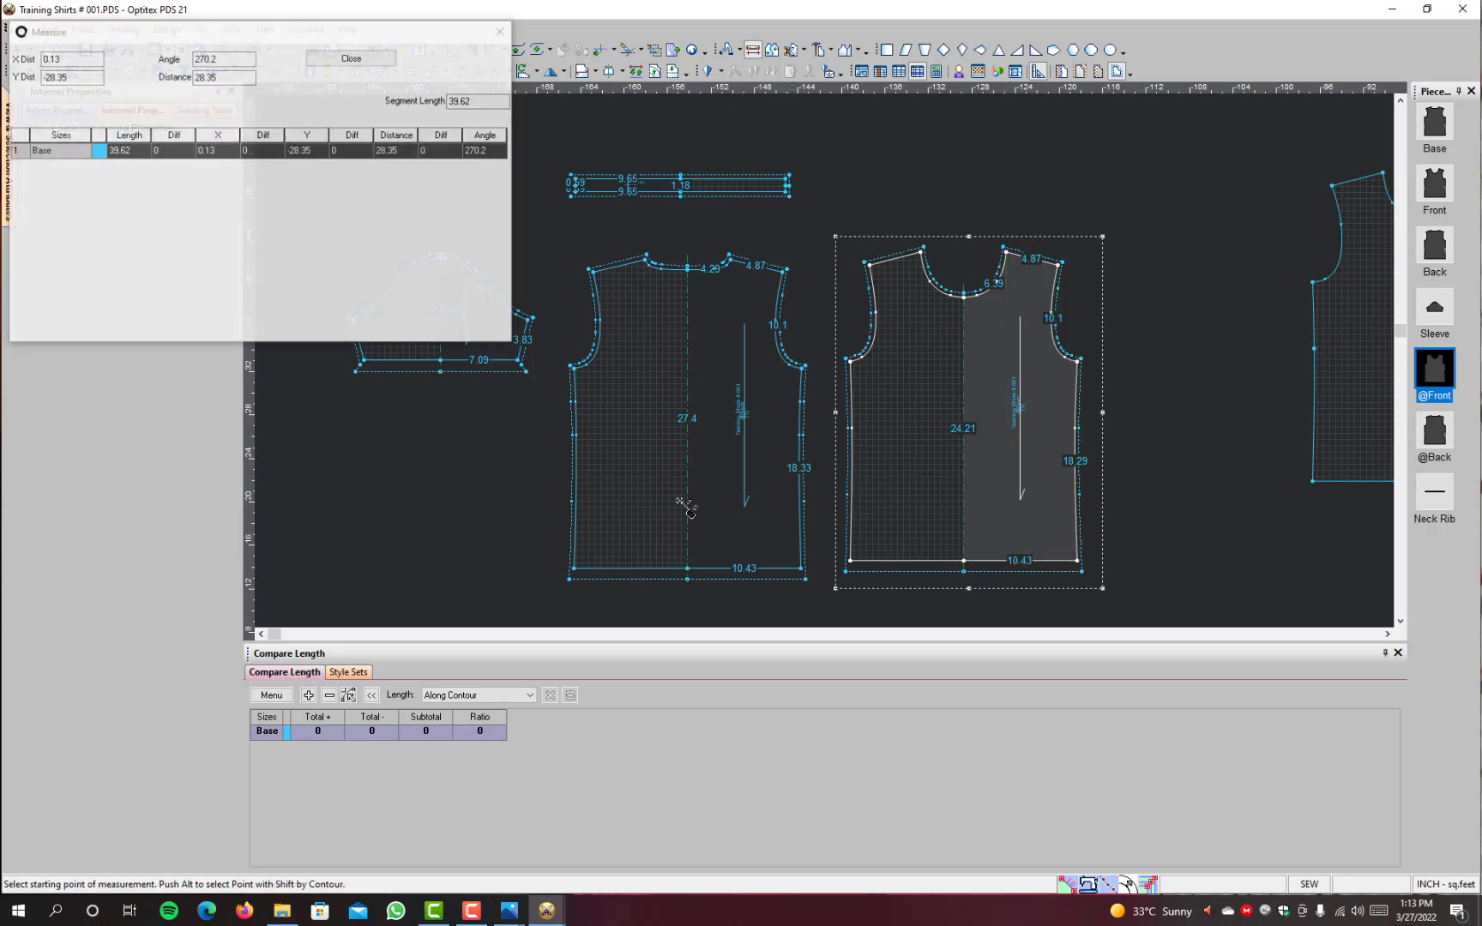
left_click(380, 58)
mouse_move(519, 916)
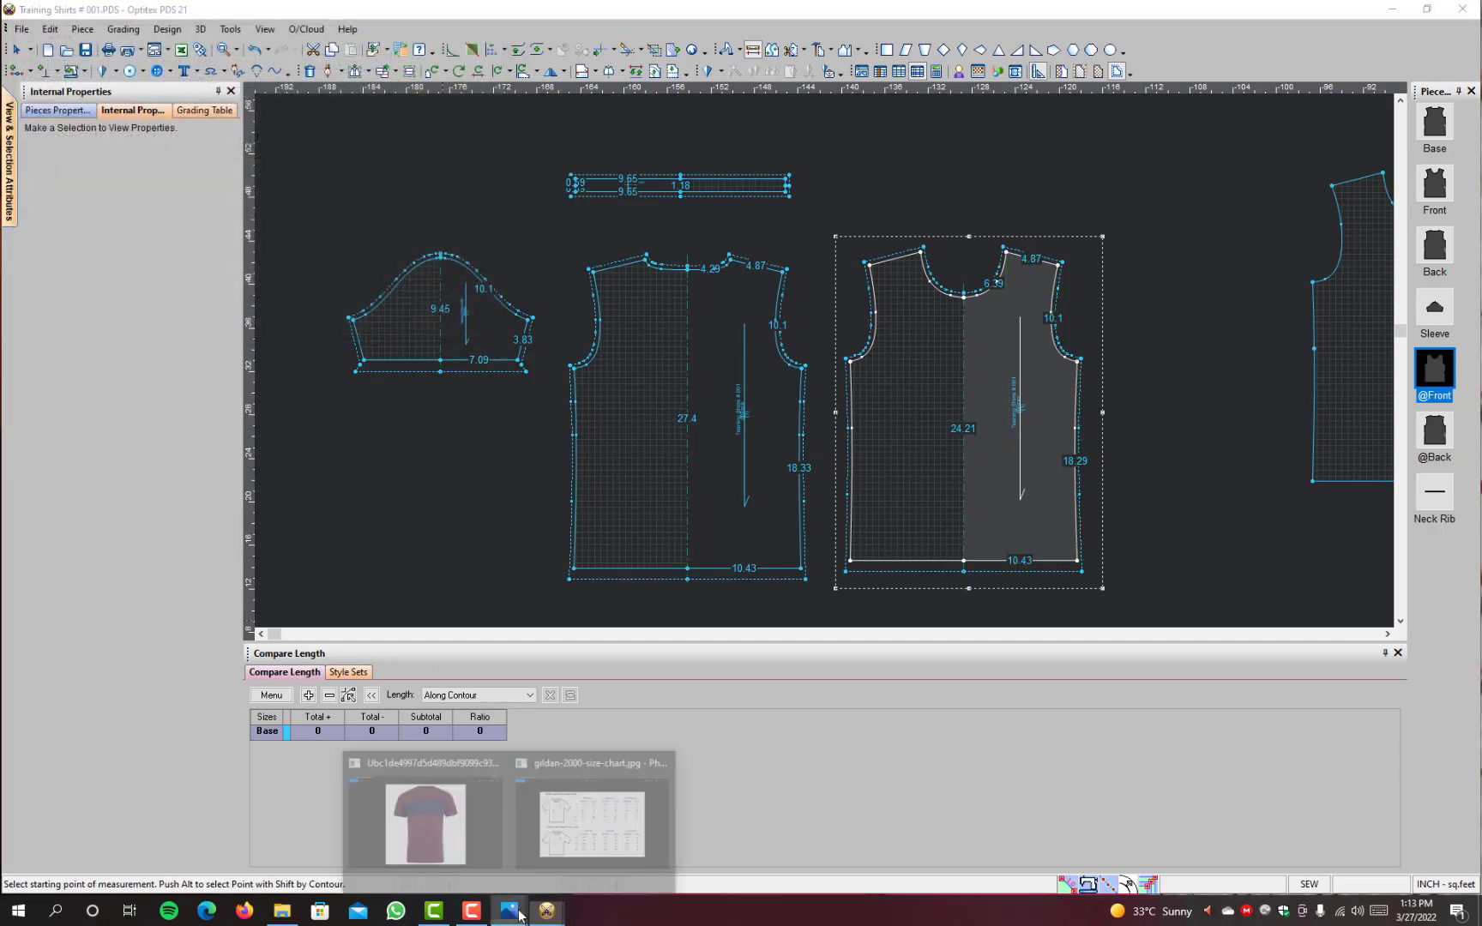
left_click(592, 819)
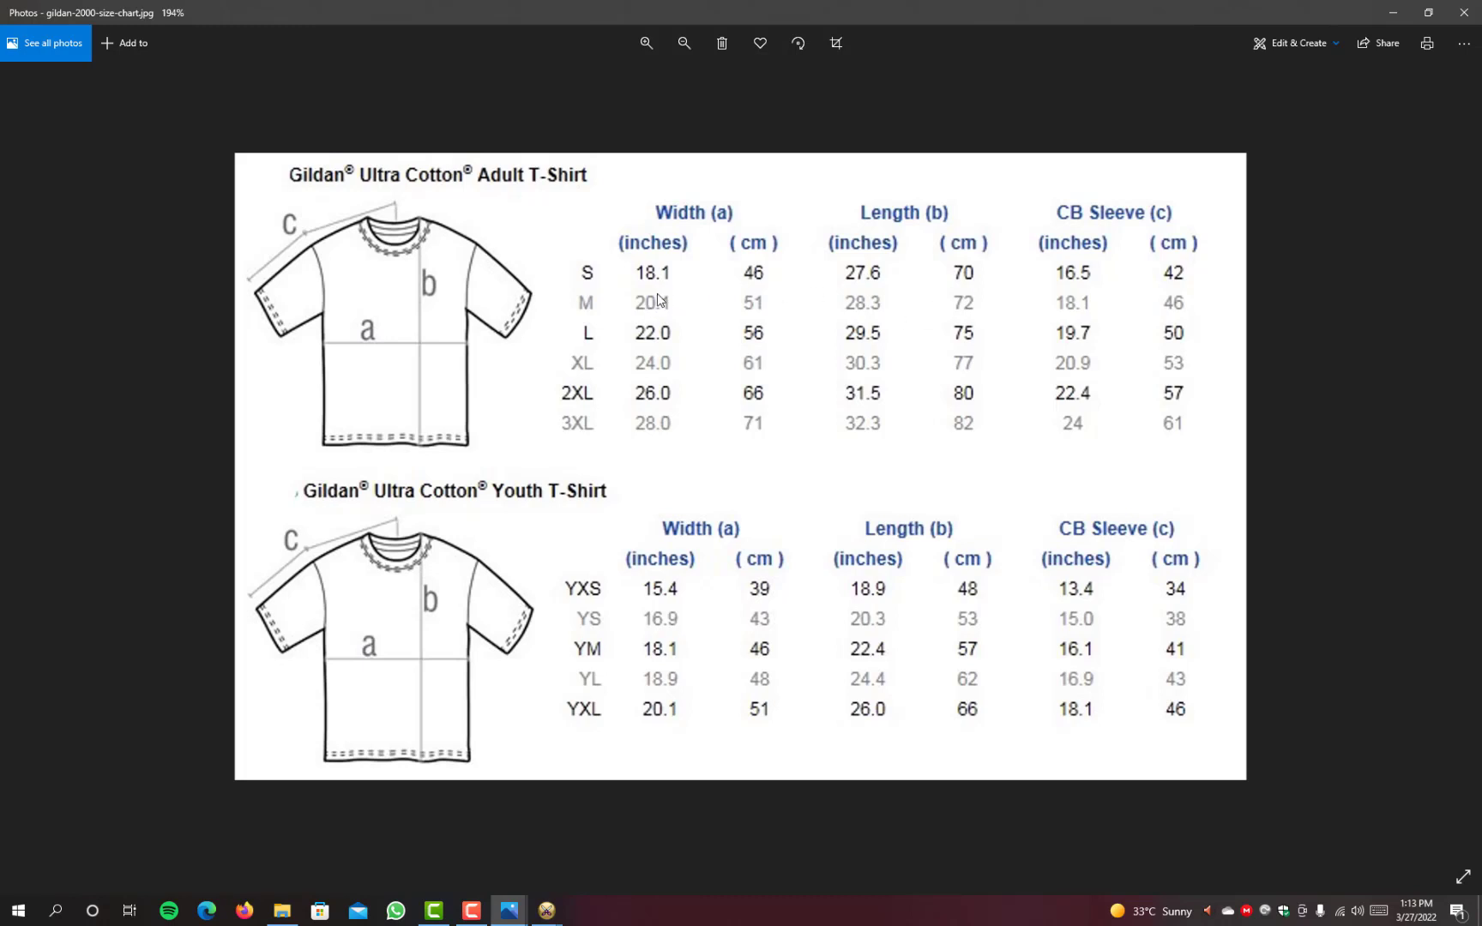
left_click(1396, 19)
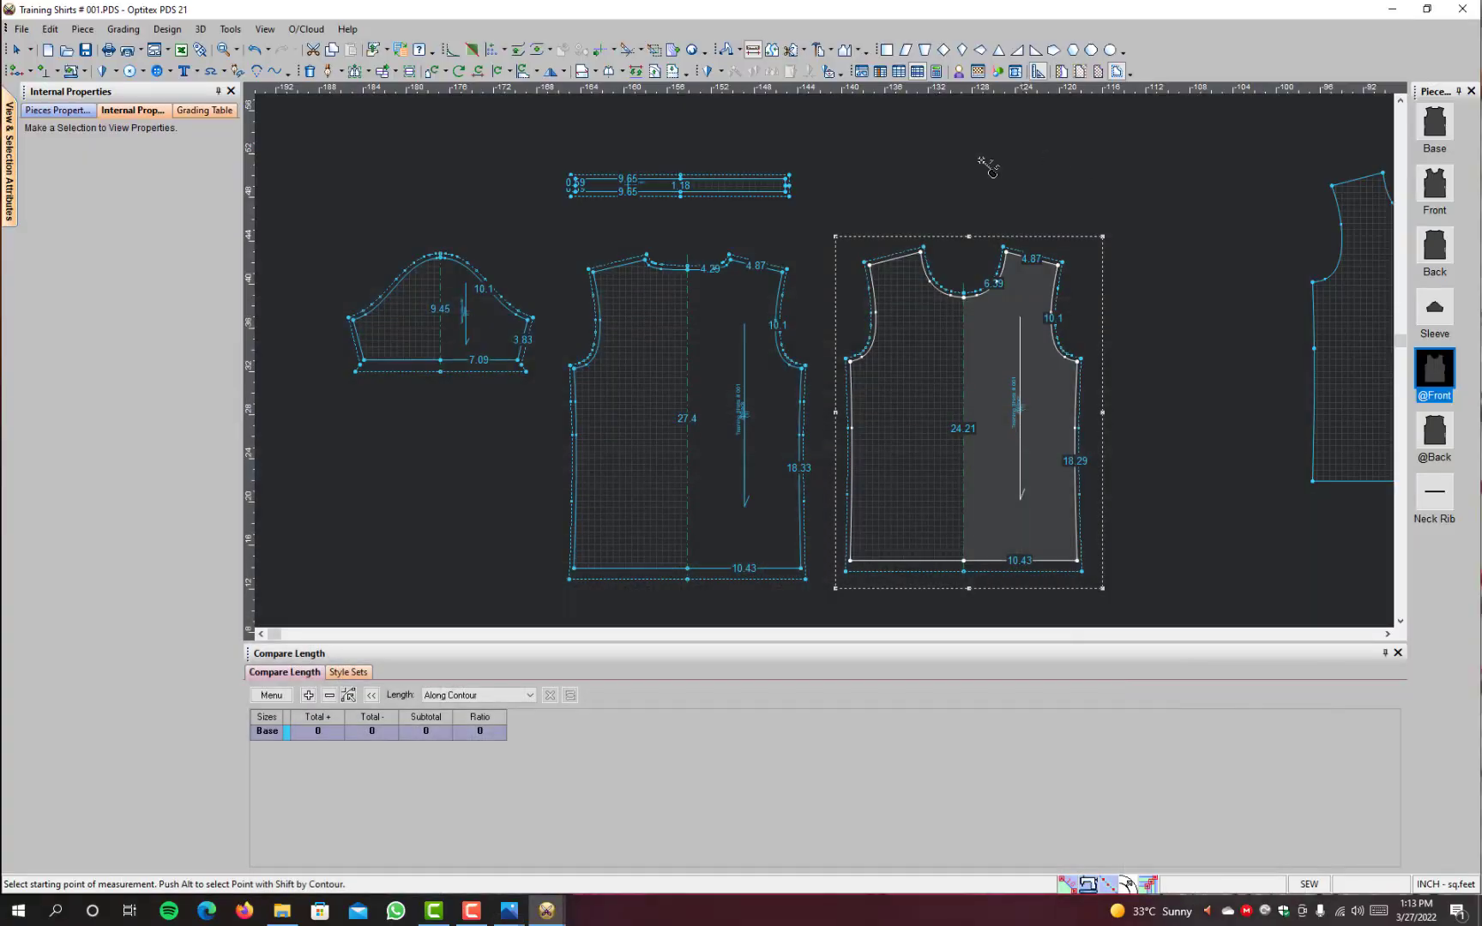
left_click(804, 369)
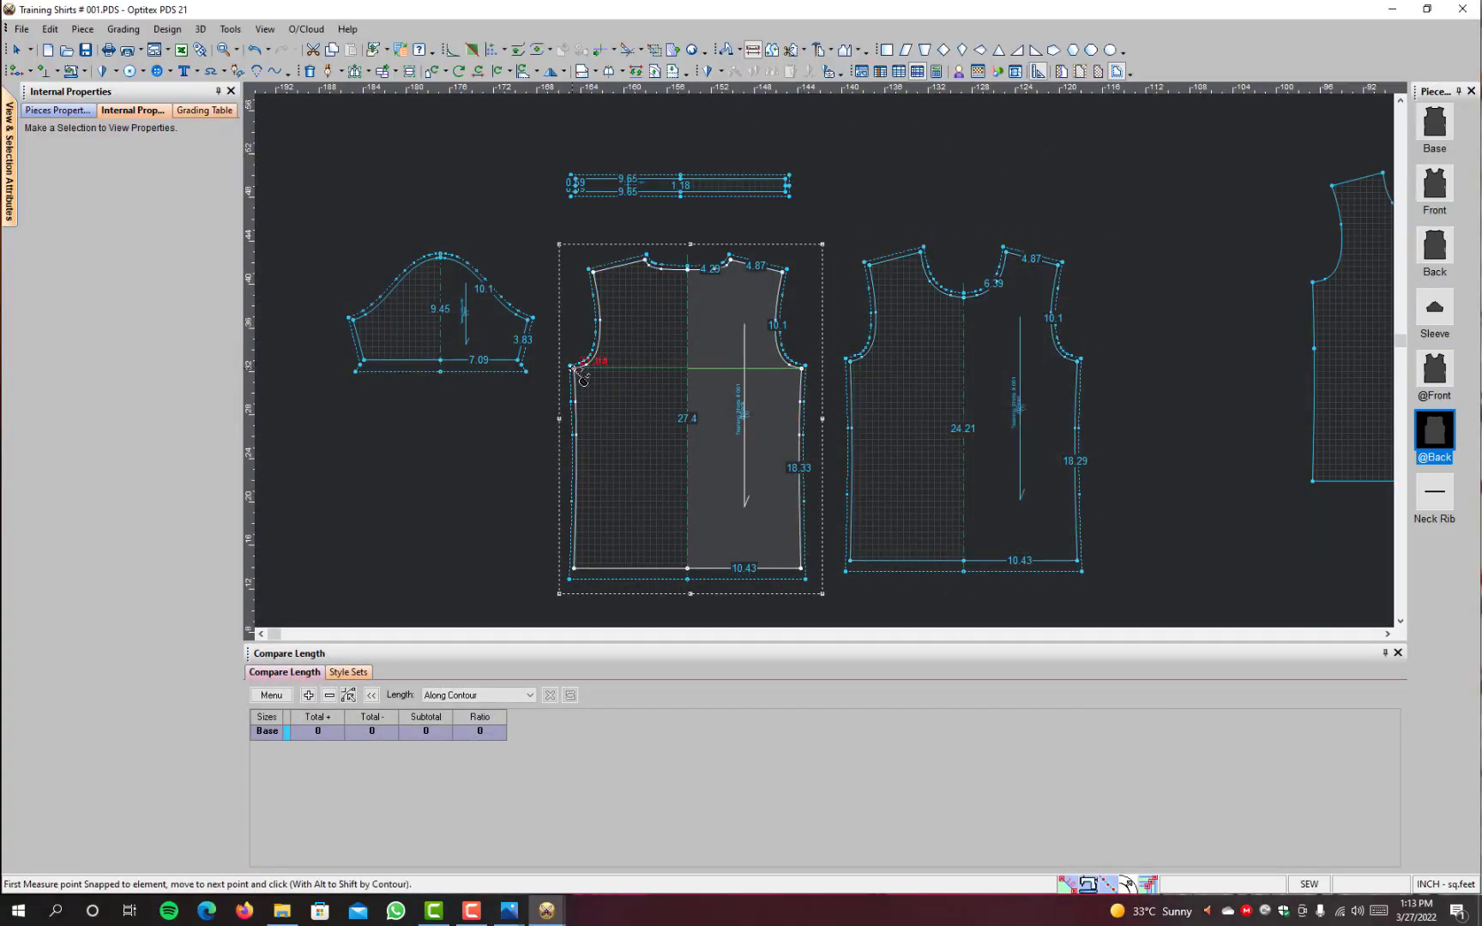
left_click(573, 370)
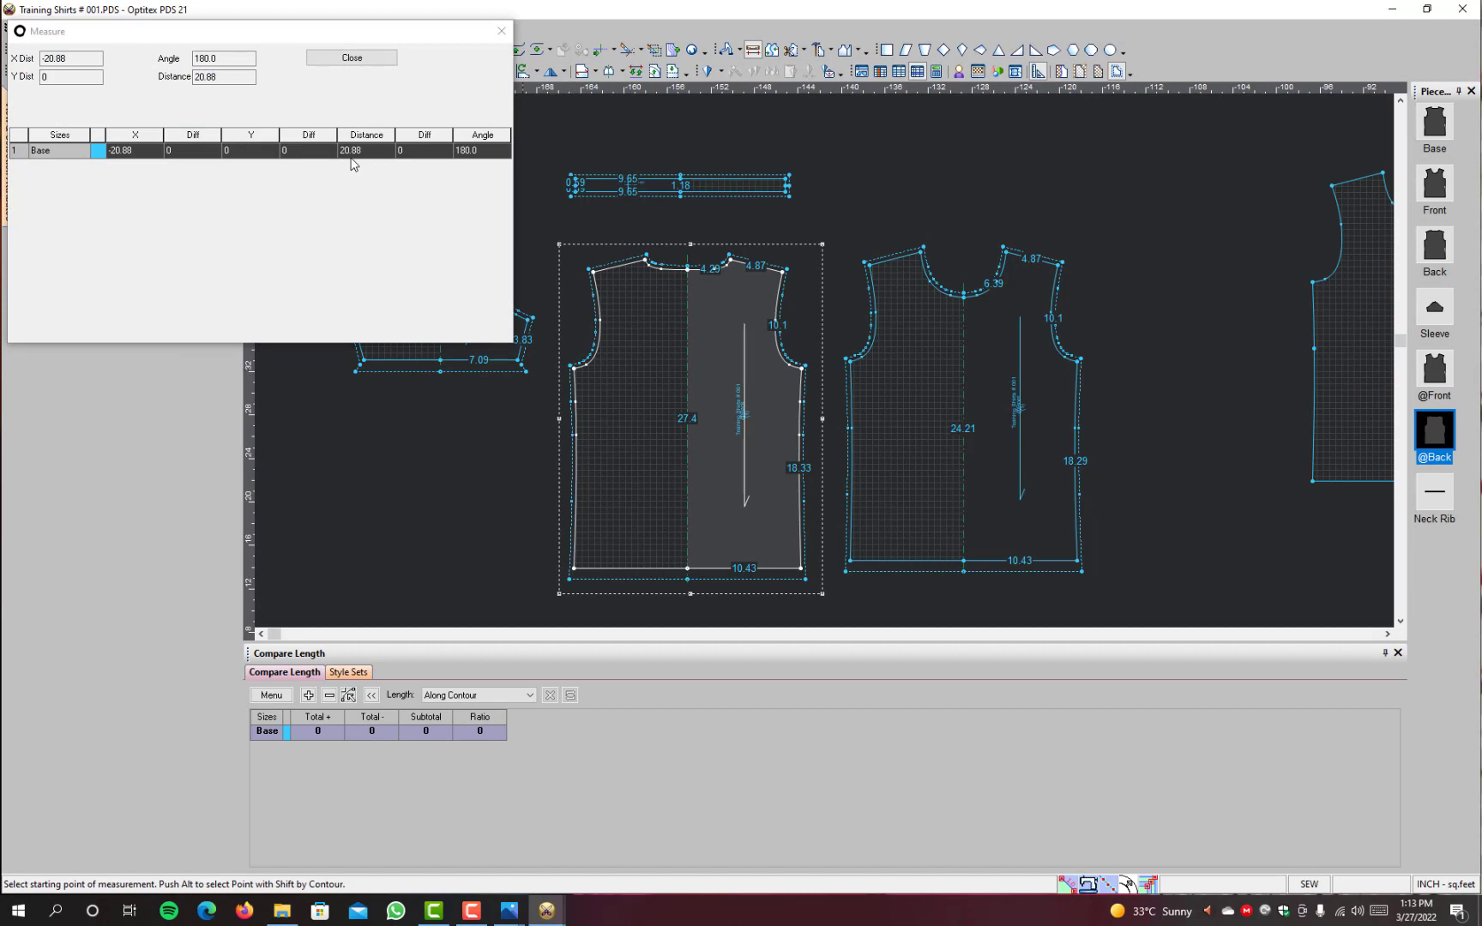
left_click(351, 58)
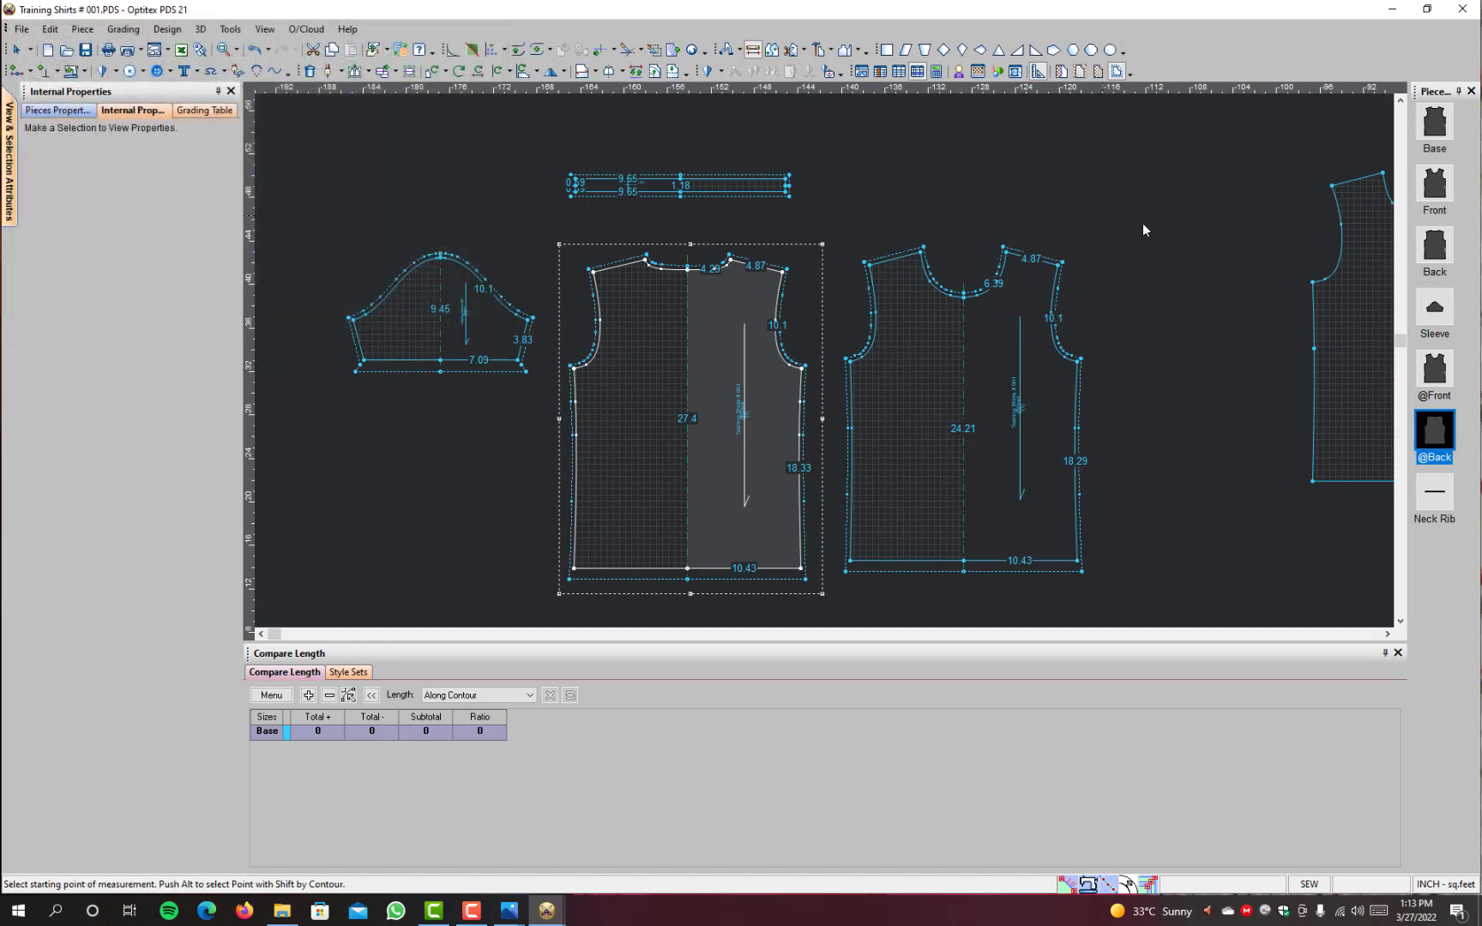
left_click(725, 49)
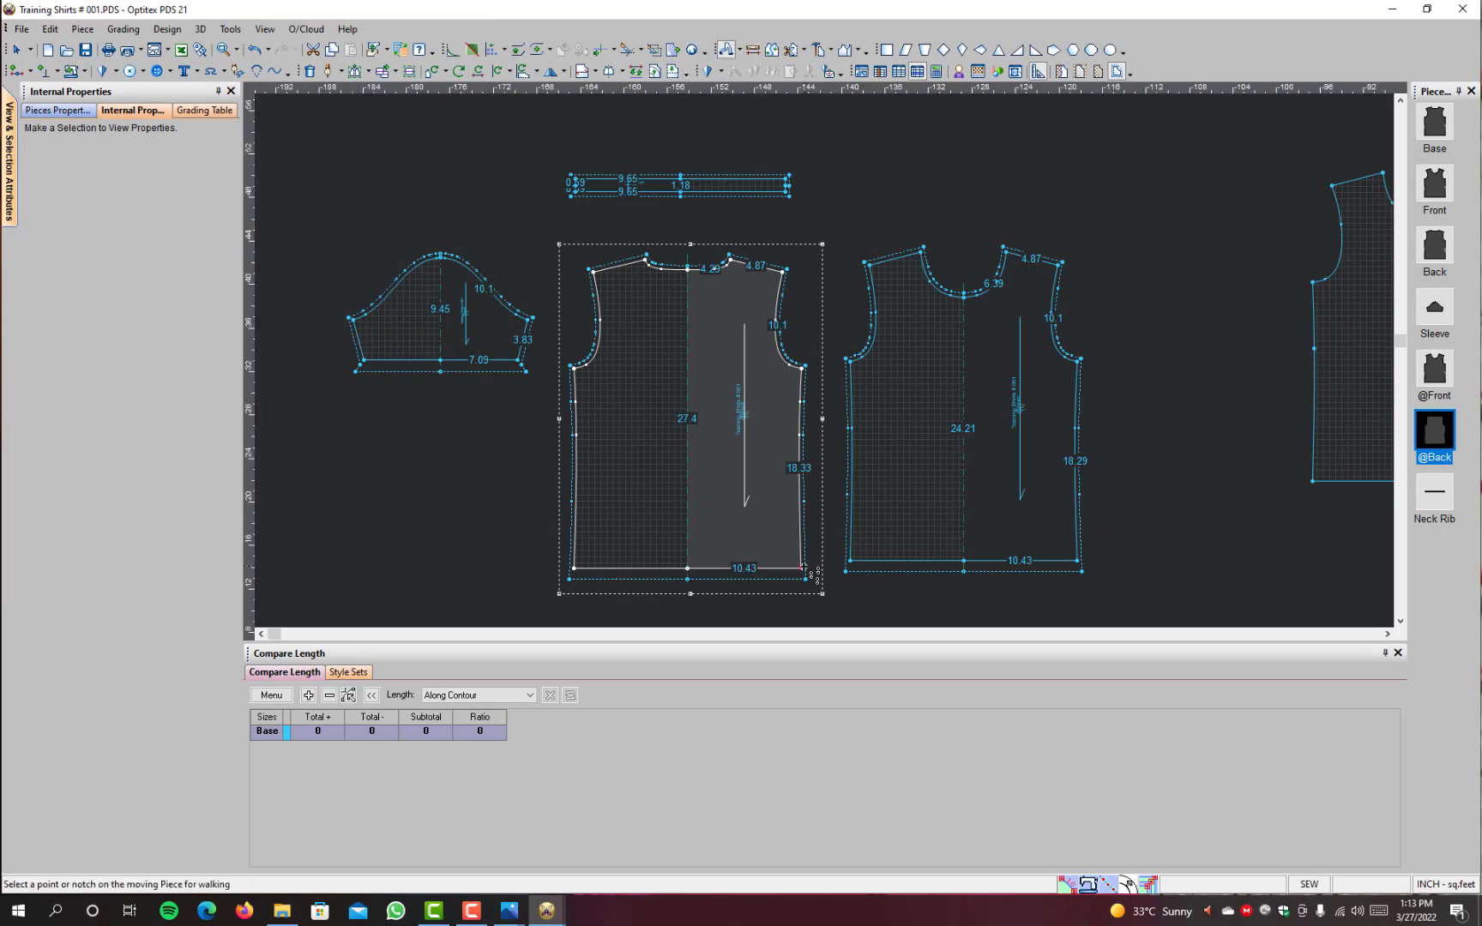
scroll(933, 428, "down", 2)
right_click(962, 146)
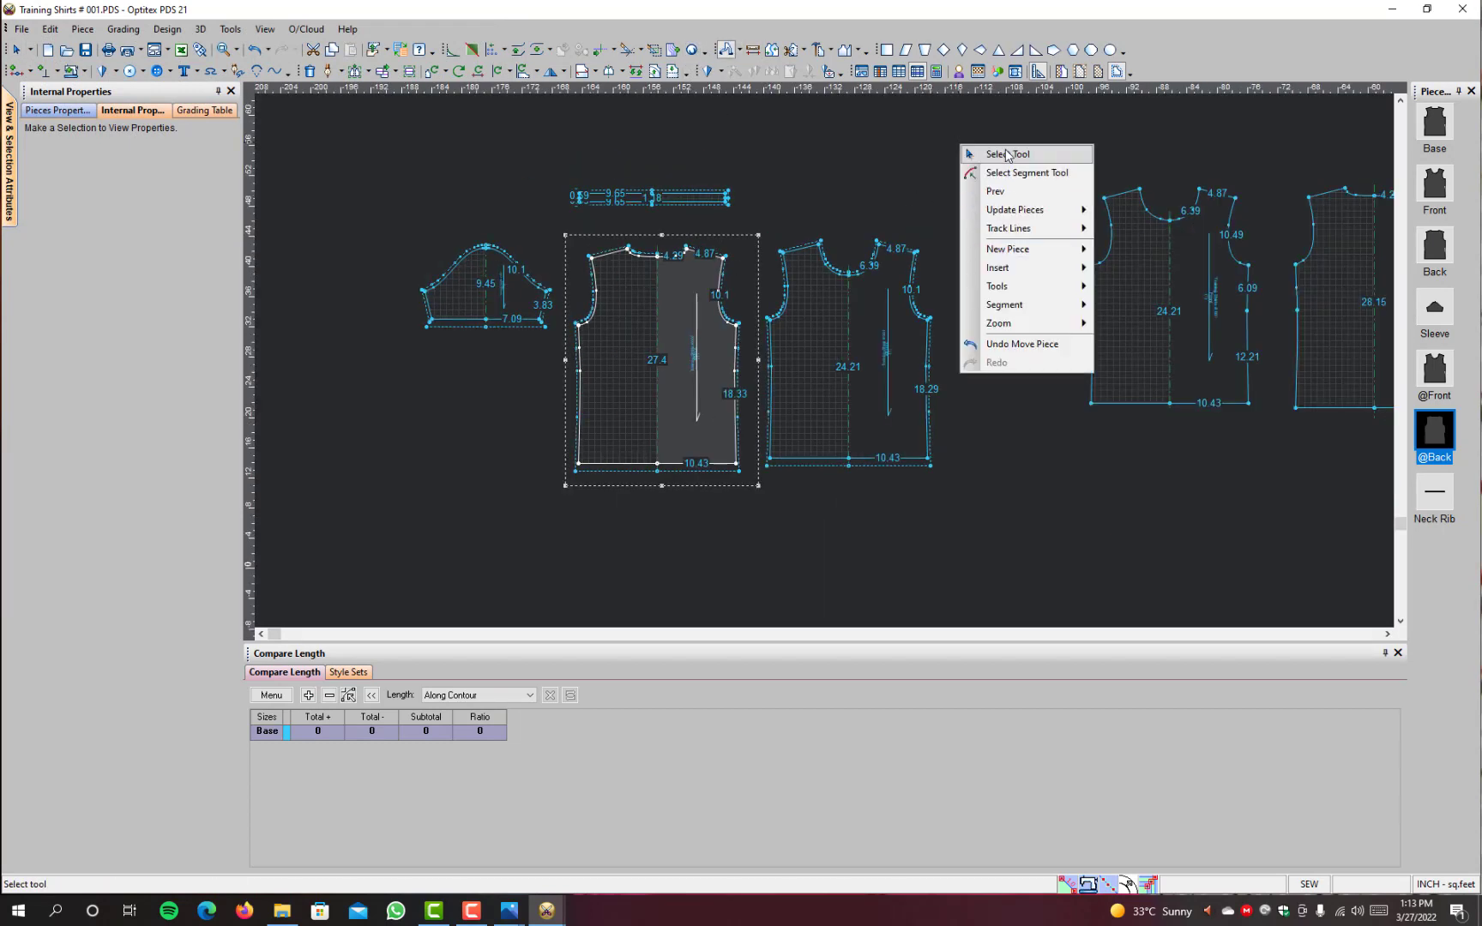
left_click(1007, 154)
left_click_drag(971, 144, 377, 556)
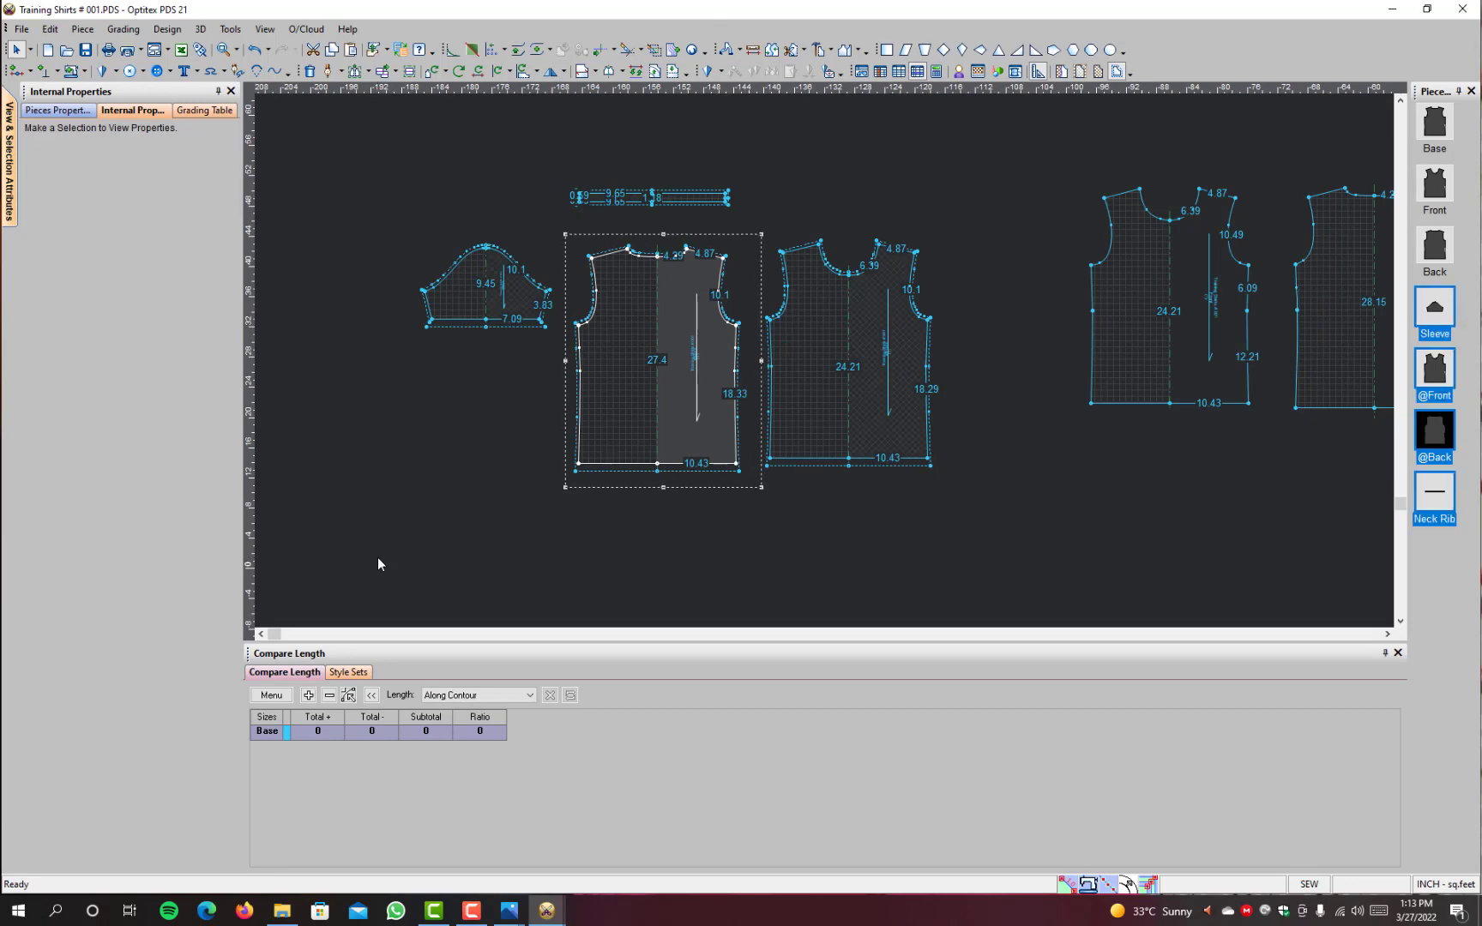
mouse_move(546, 909)
left_click(506, 837)
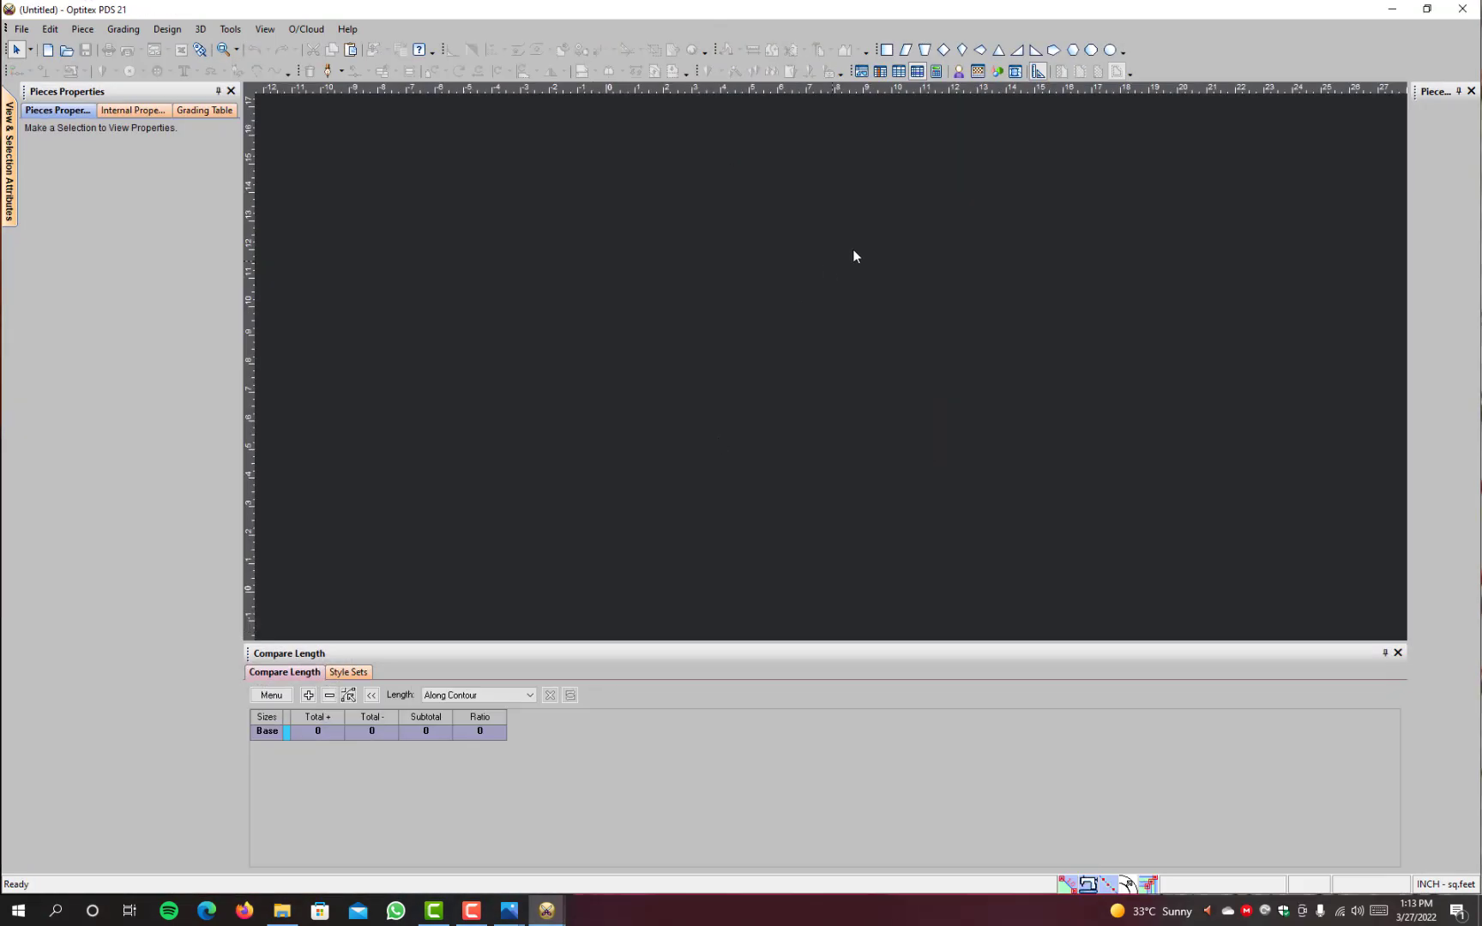
right_click(673, 199)
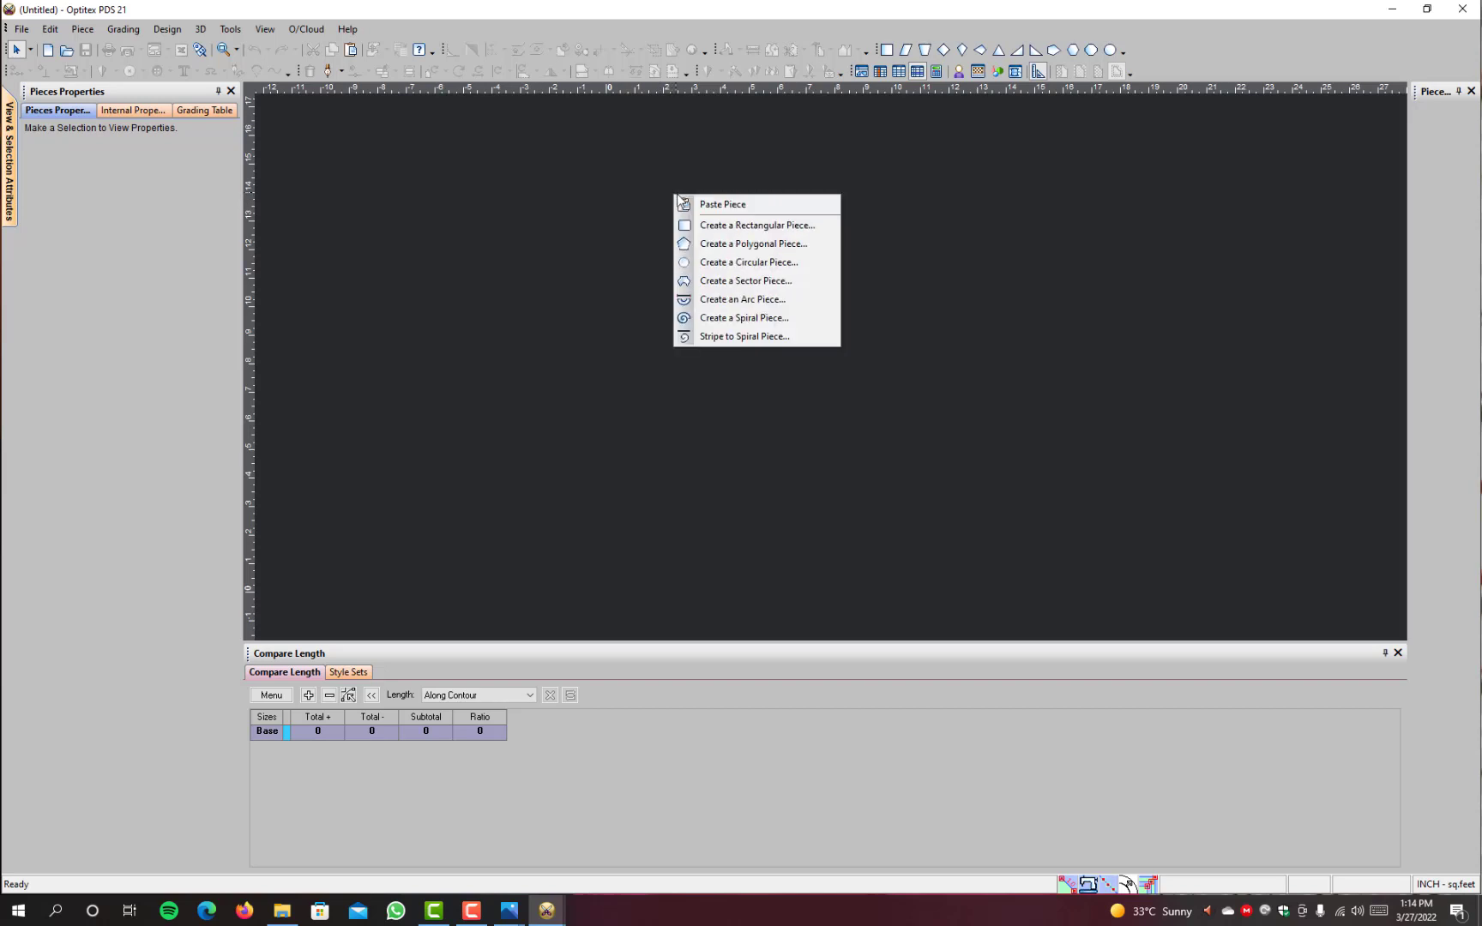
left_click(726, 206)
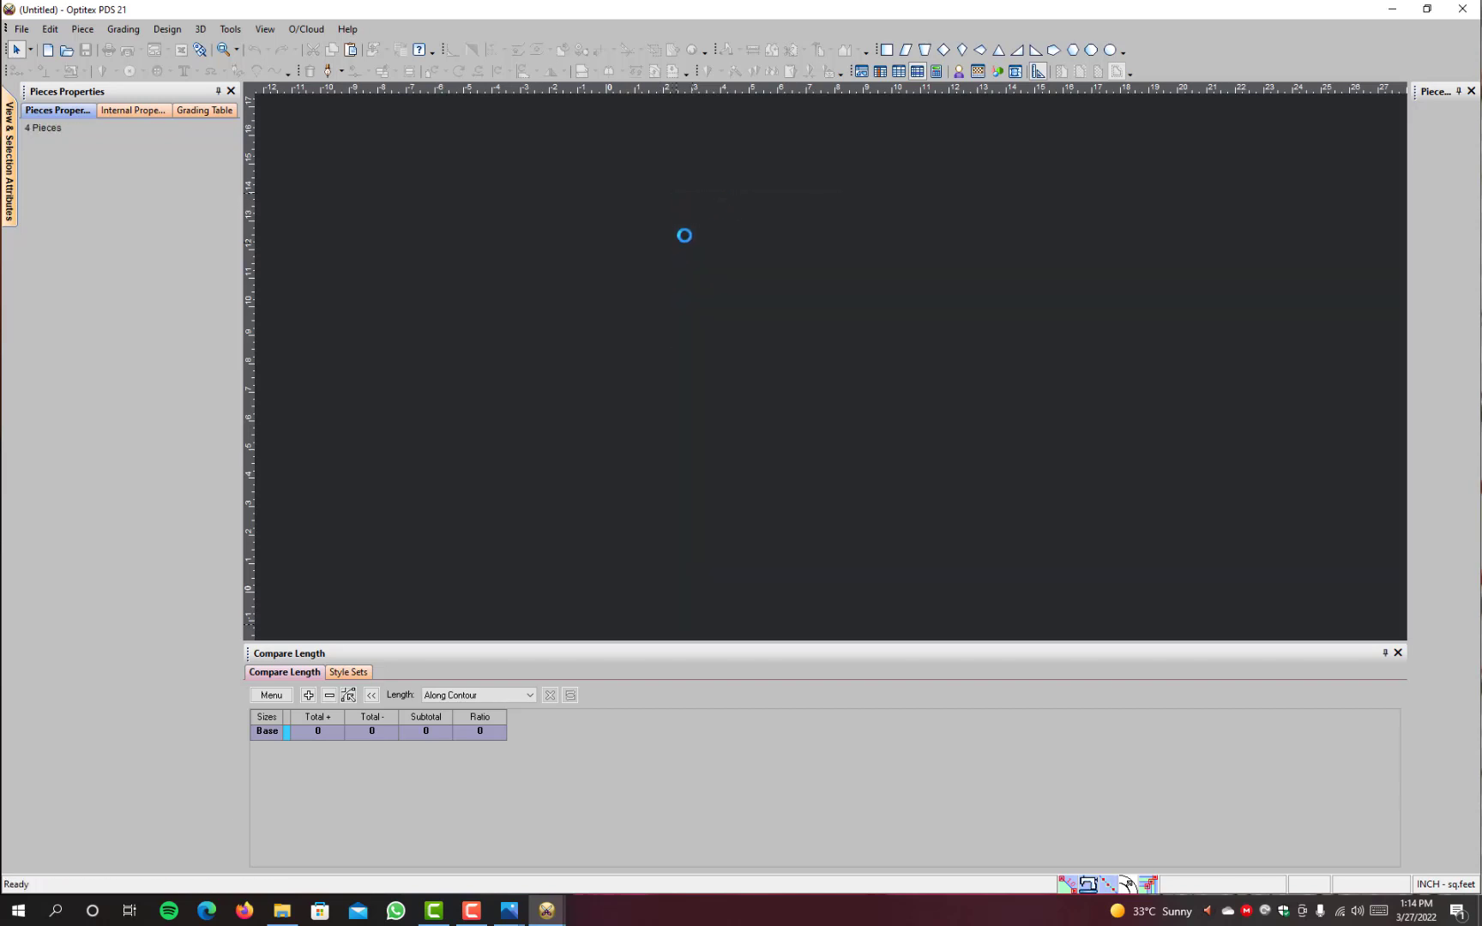
scroll(722, 437, "down", 2)
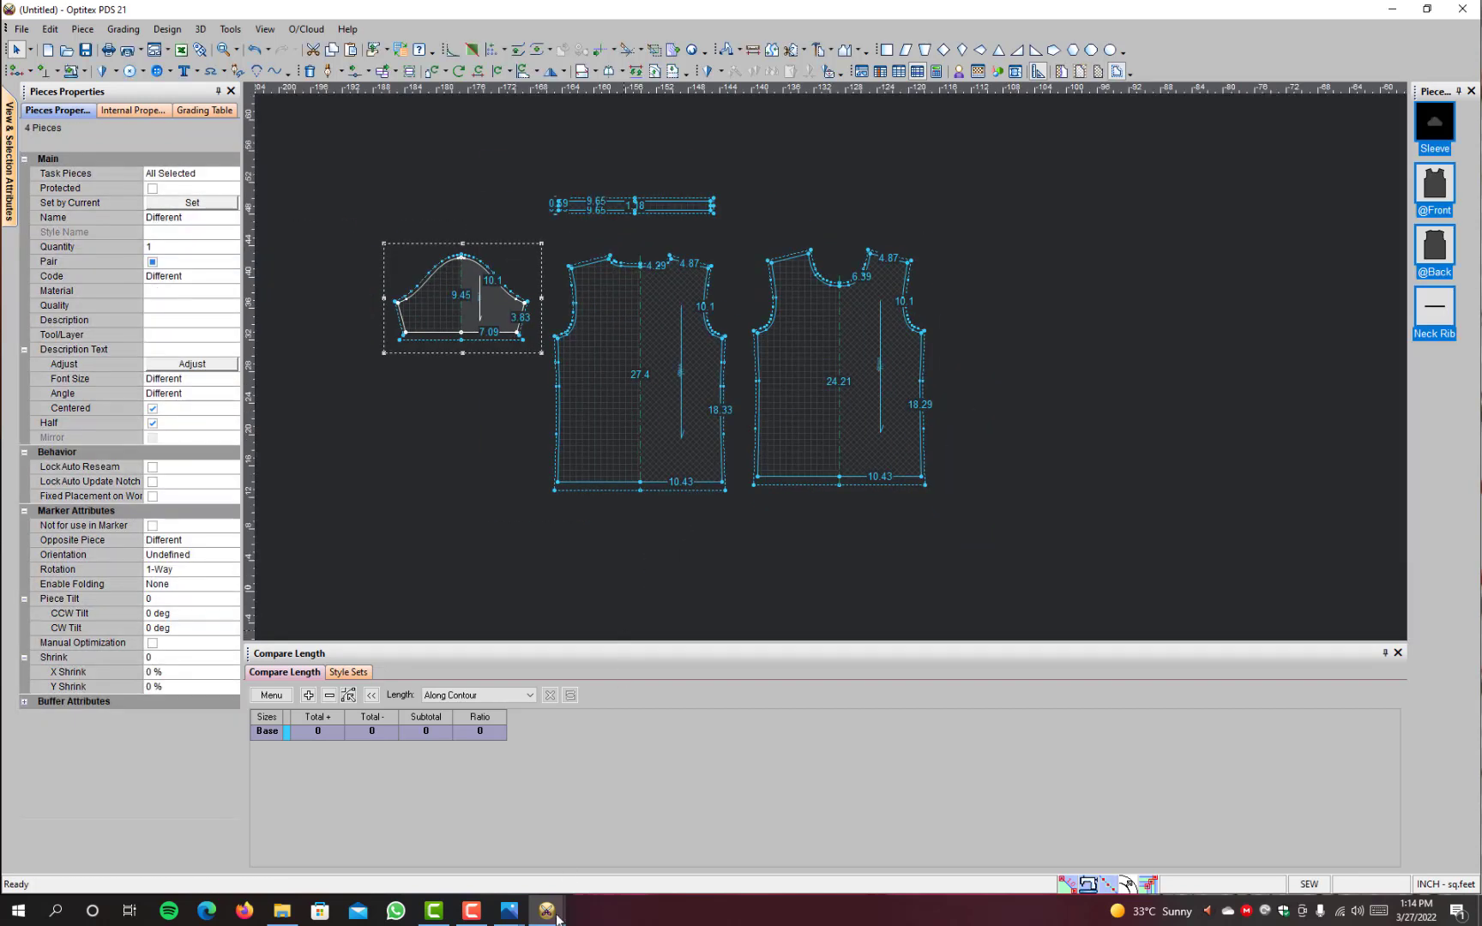
Step: Switch back to Training Shirts # 001.PDS and close it without saving the changes
mouse_move(556, 919)
left_click(638, 843)
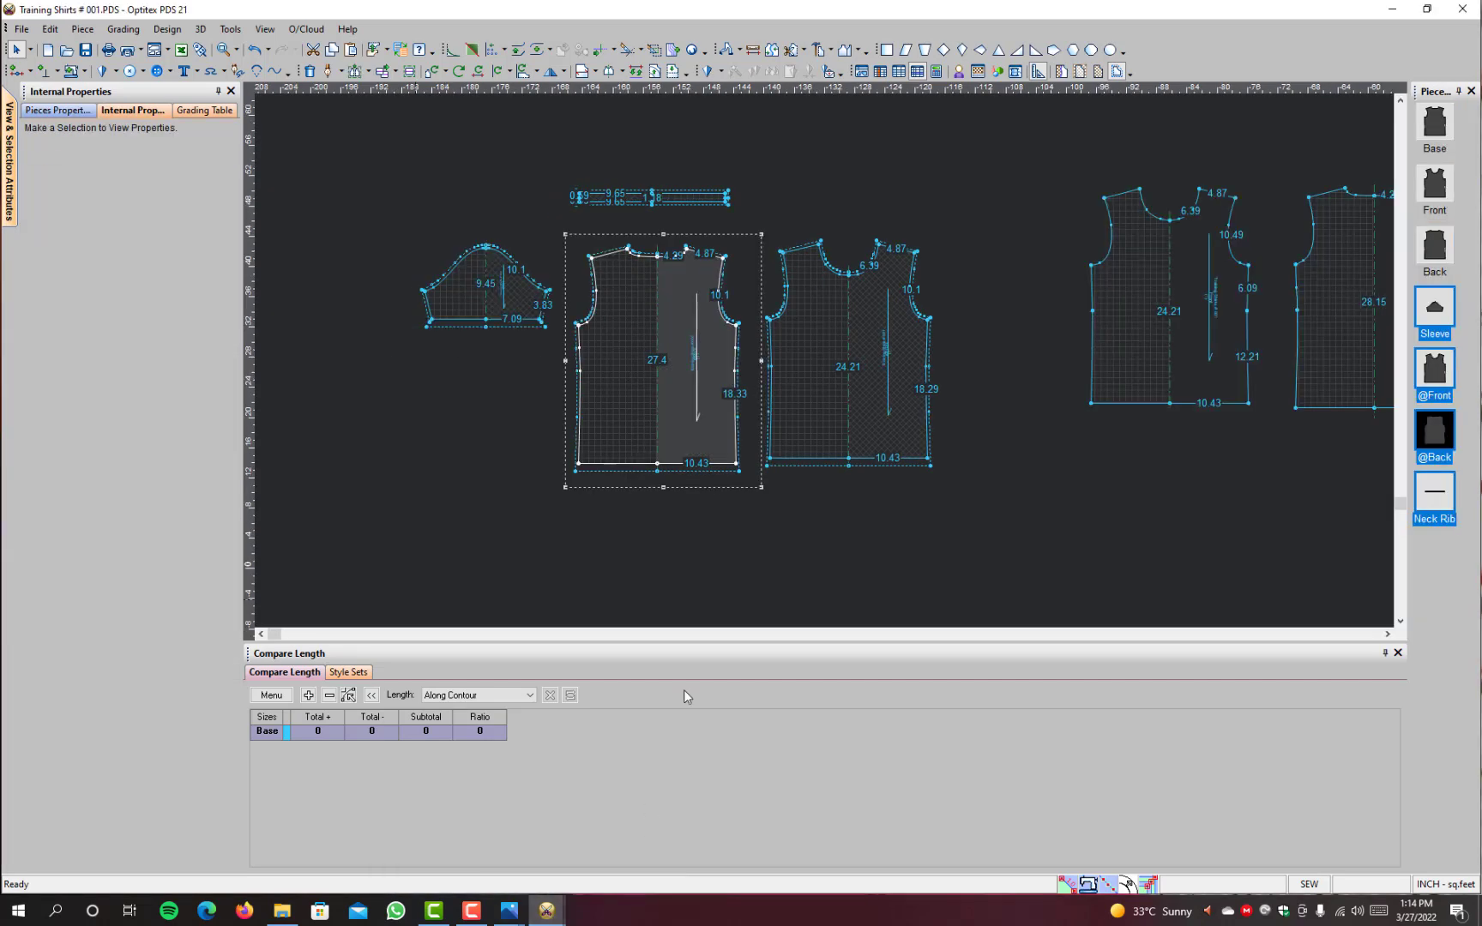
left_click(1463, 9)
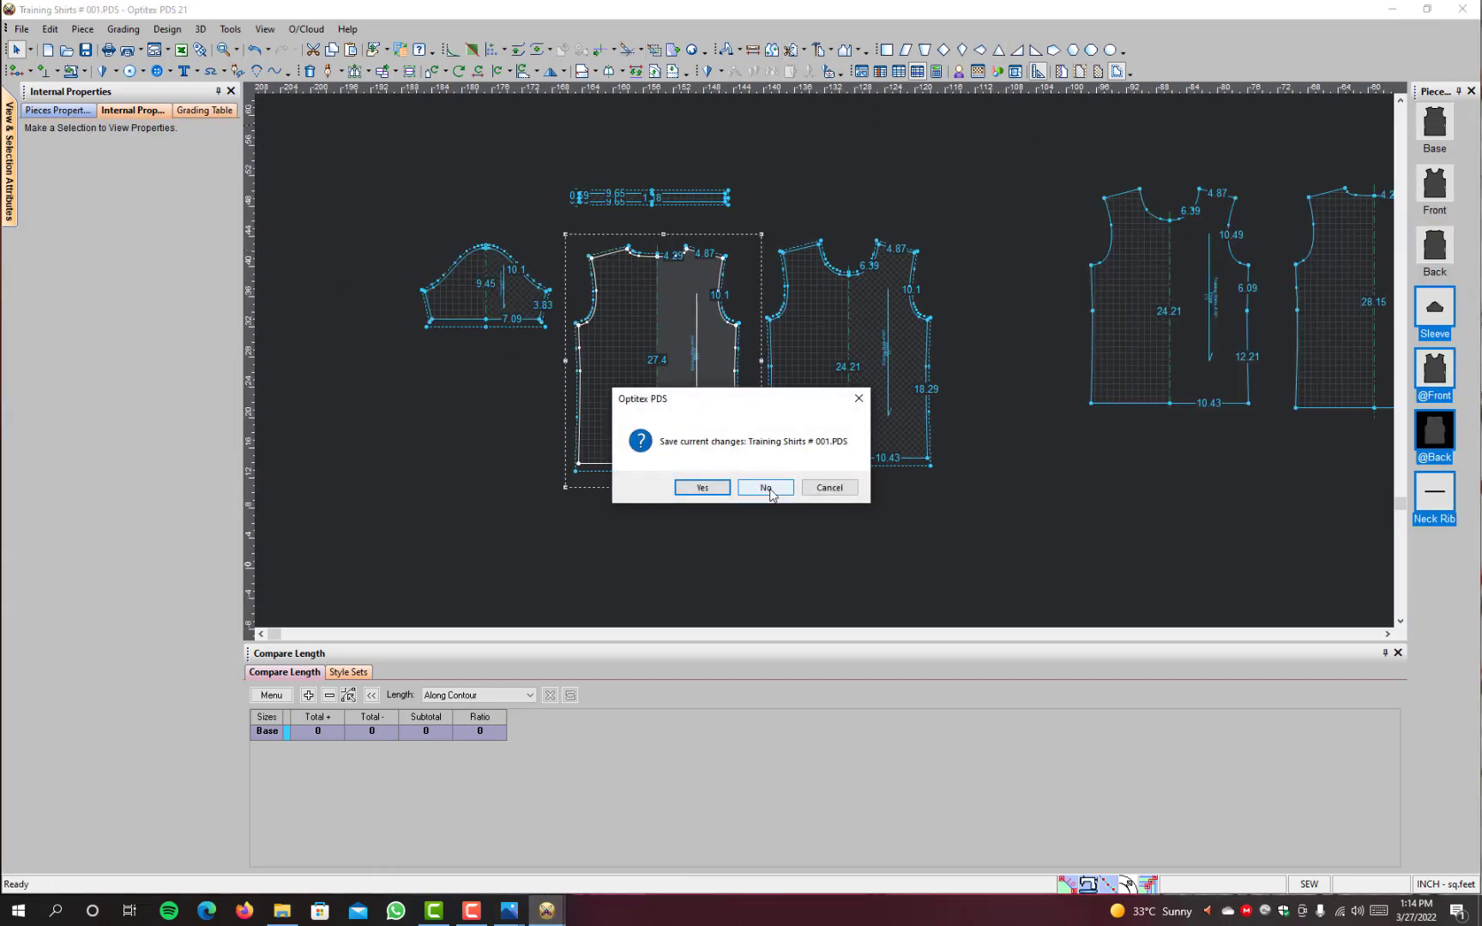
left_click(766, 488)
scroll(1026, 369, "down", 3)
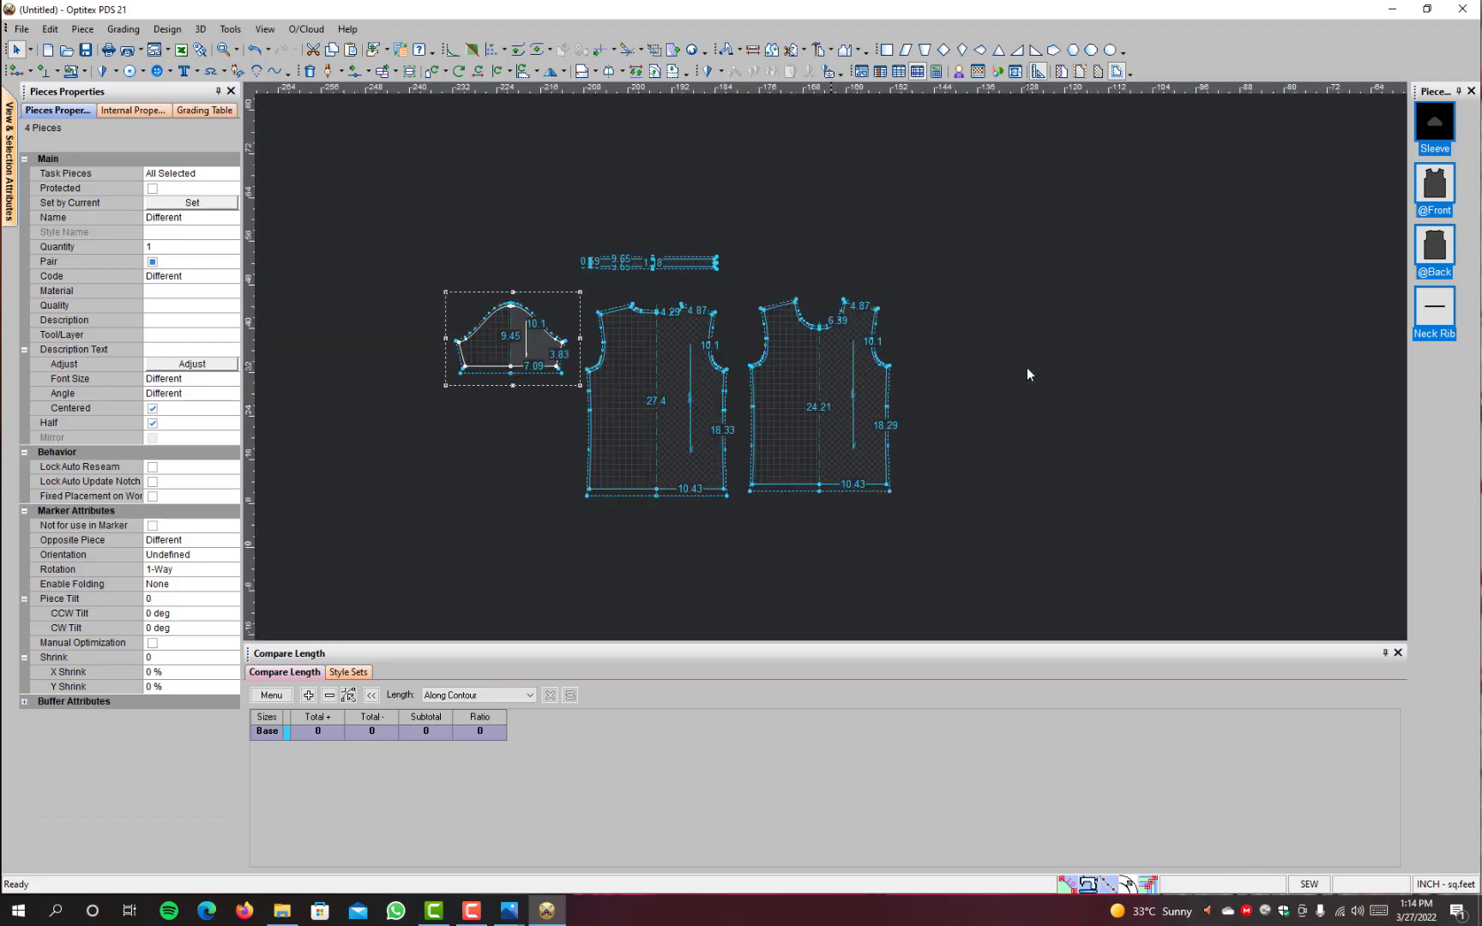
scroll(1020, 369, "up", 2)
scroll(752, 380, "up", 2)
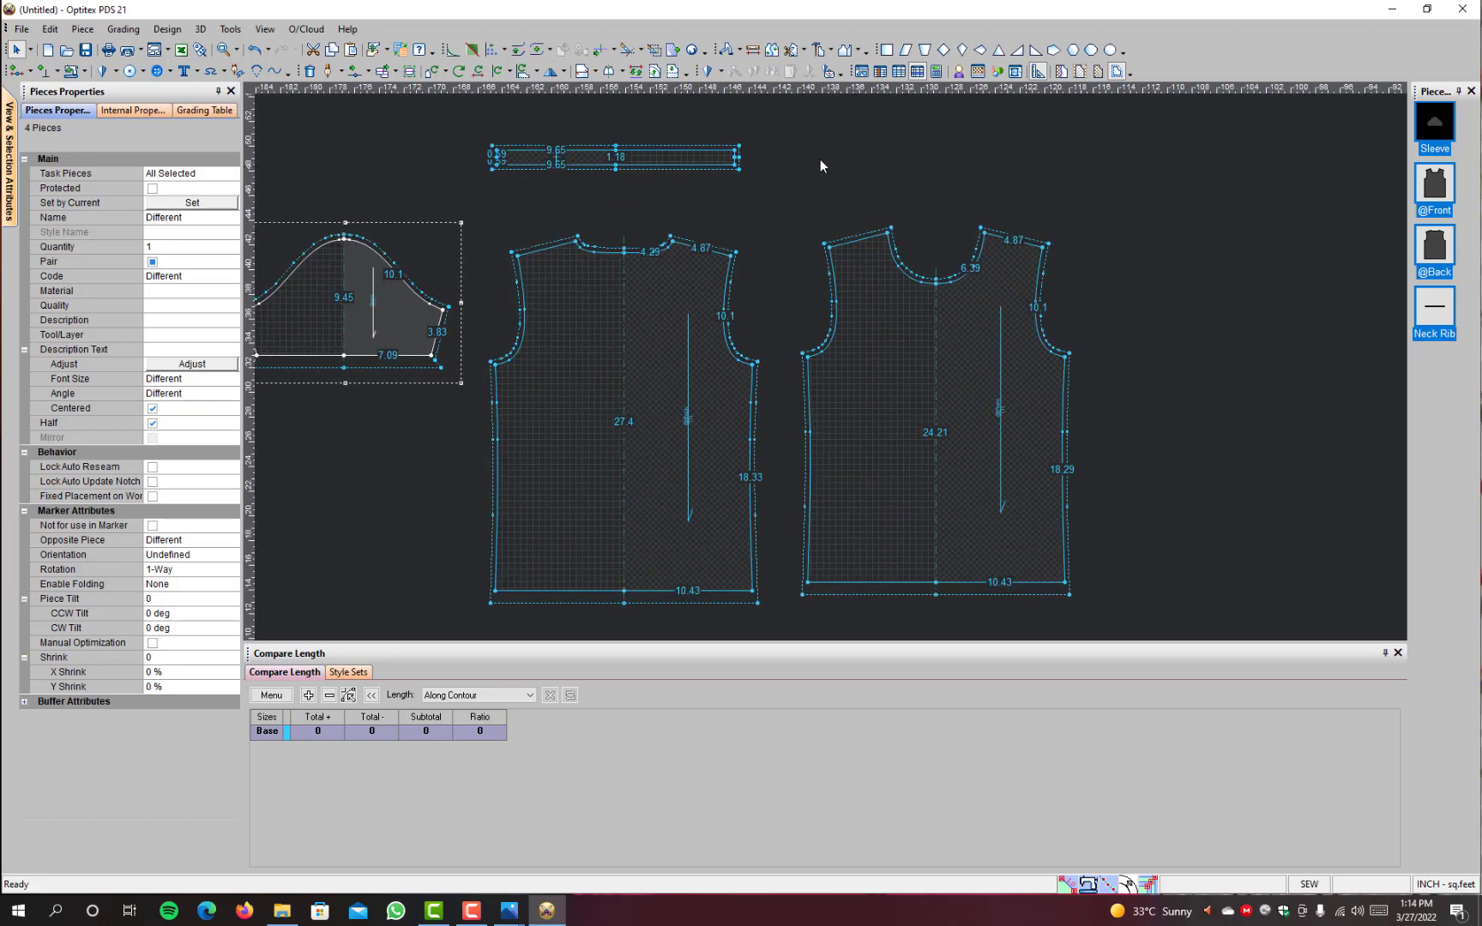
left_click(728, 52)
left_click(757, 366)
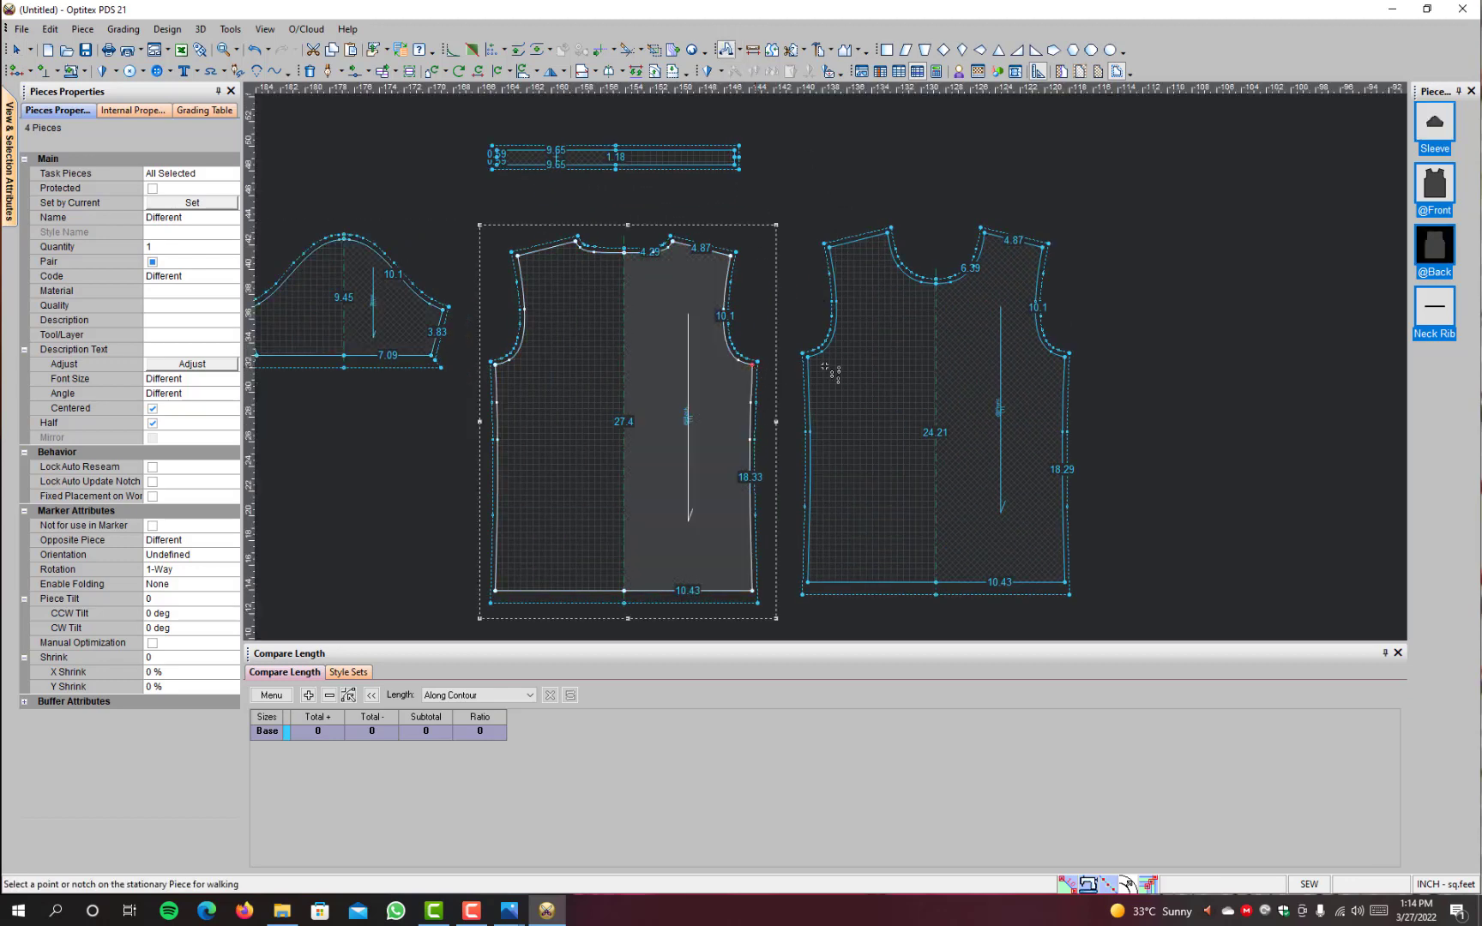
left_click(1066, 355)
scroll(858, 326, "down", 3)
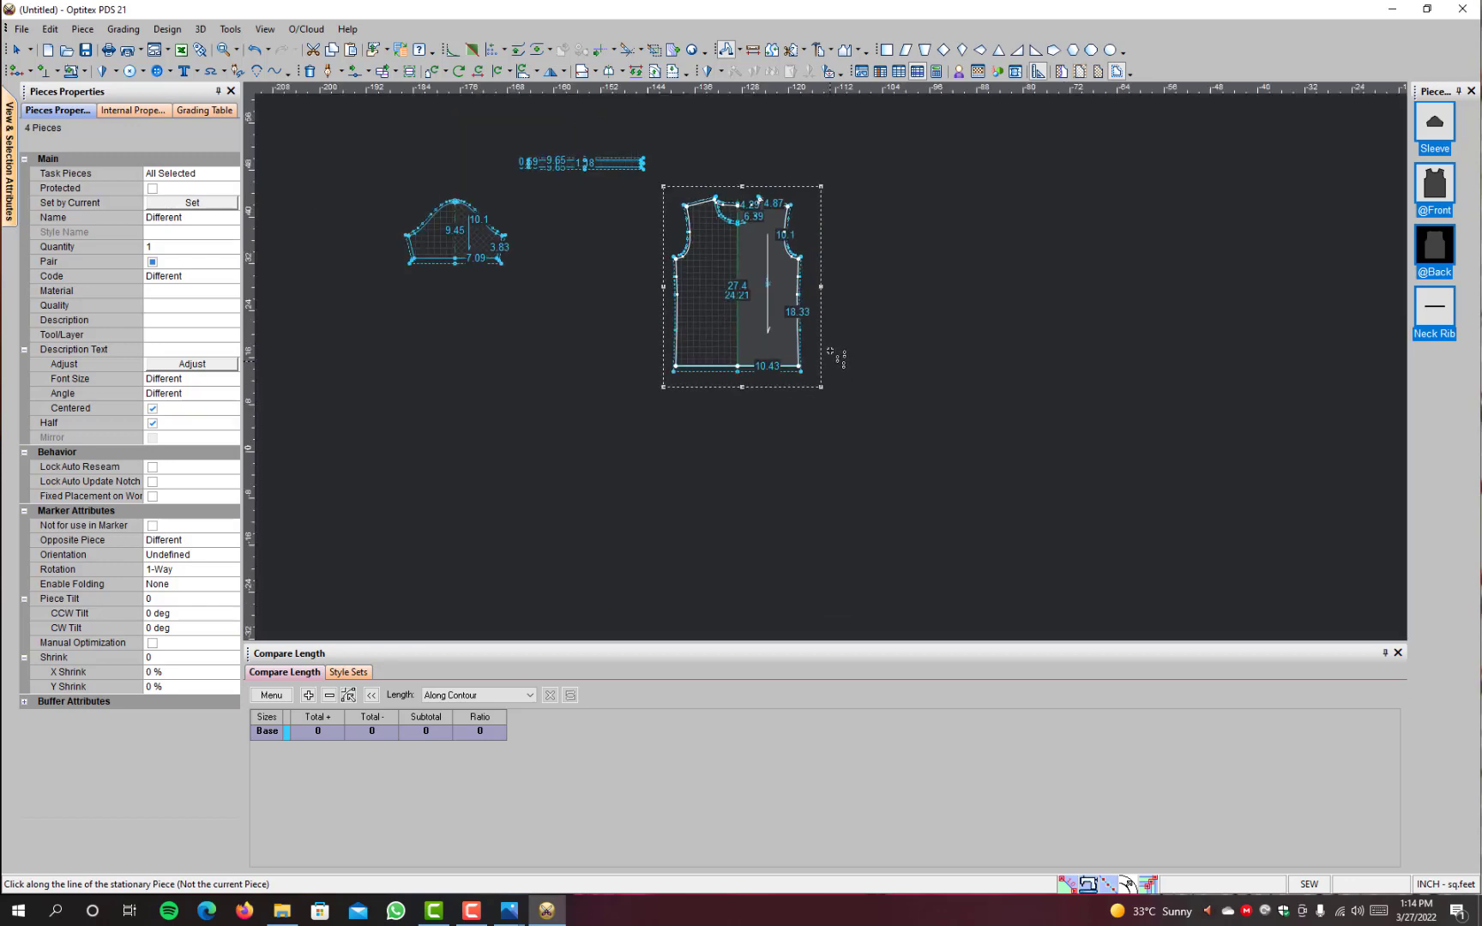
scroll(831, 300, "up", 2)
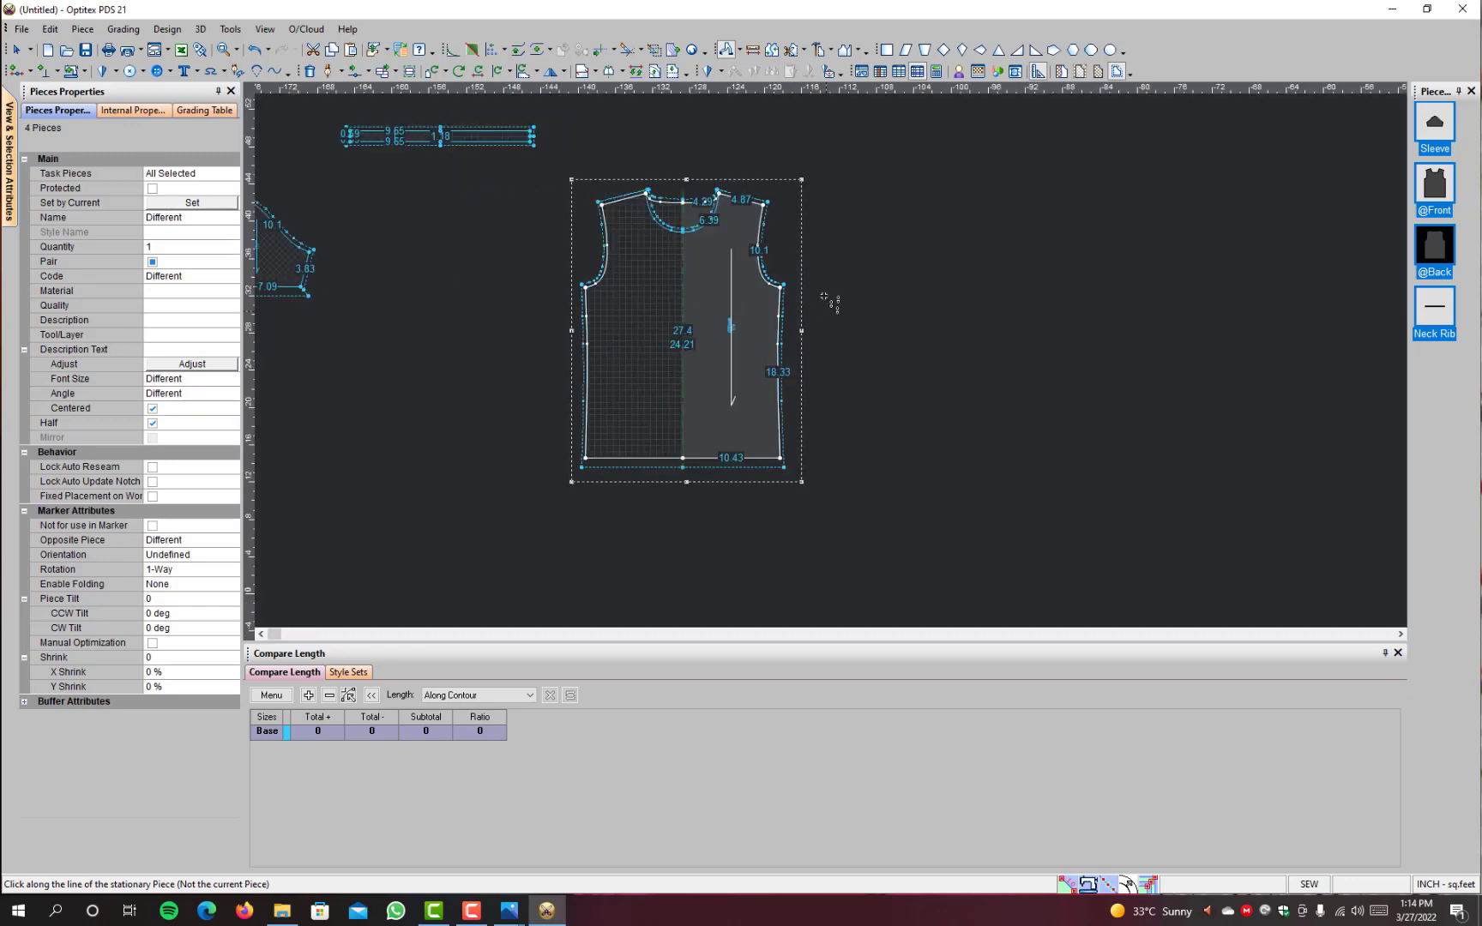
left_click(729, 53)
right_click(909, 238)
left_click(954, 248)
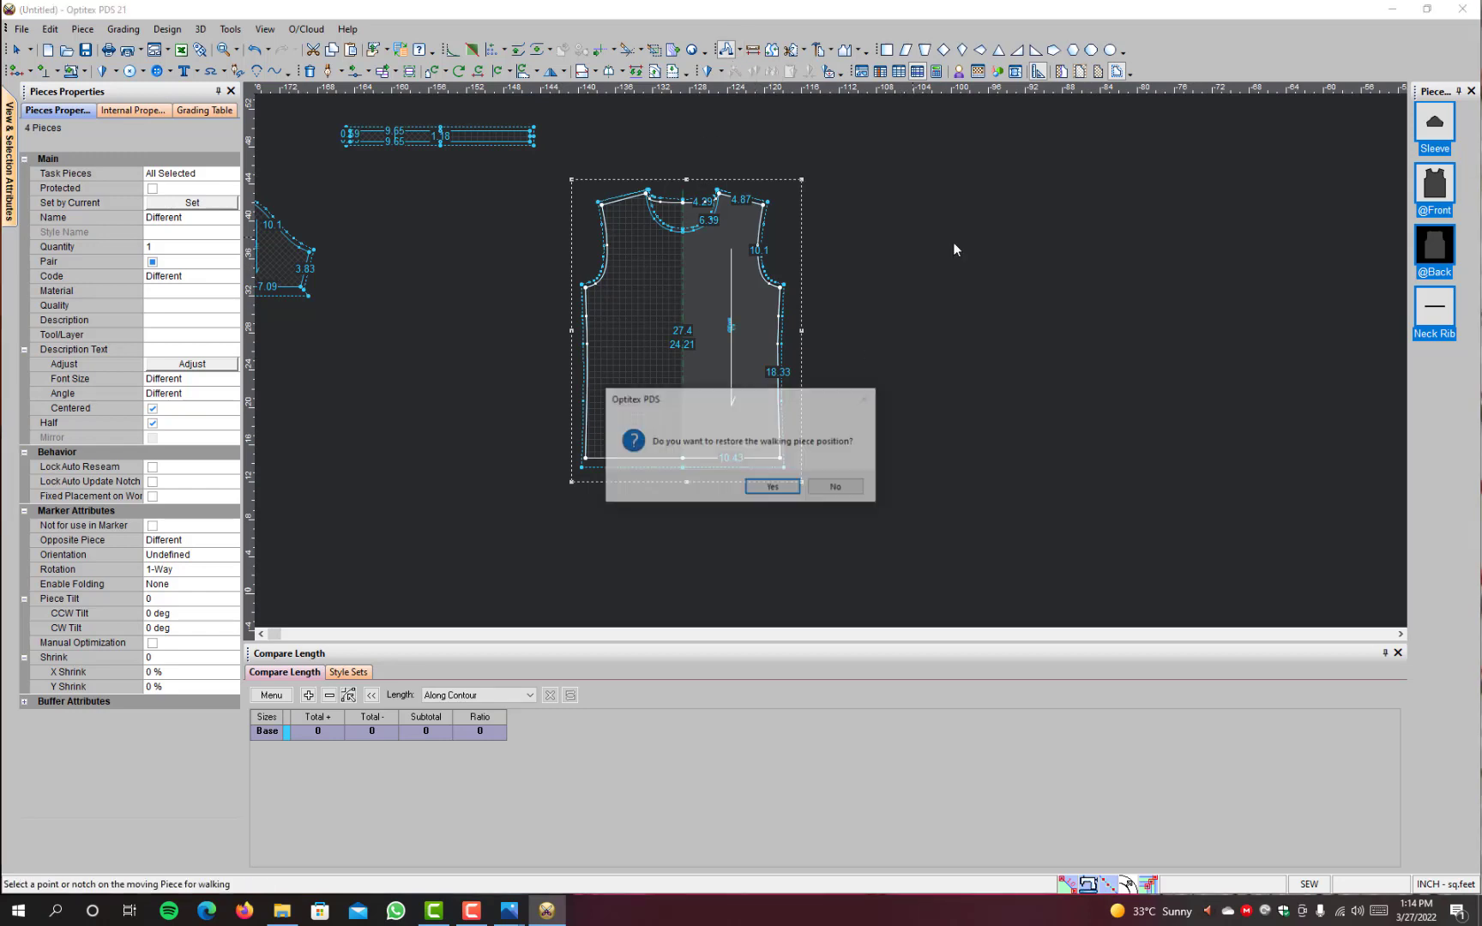
left_click(829, 491)
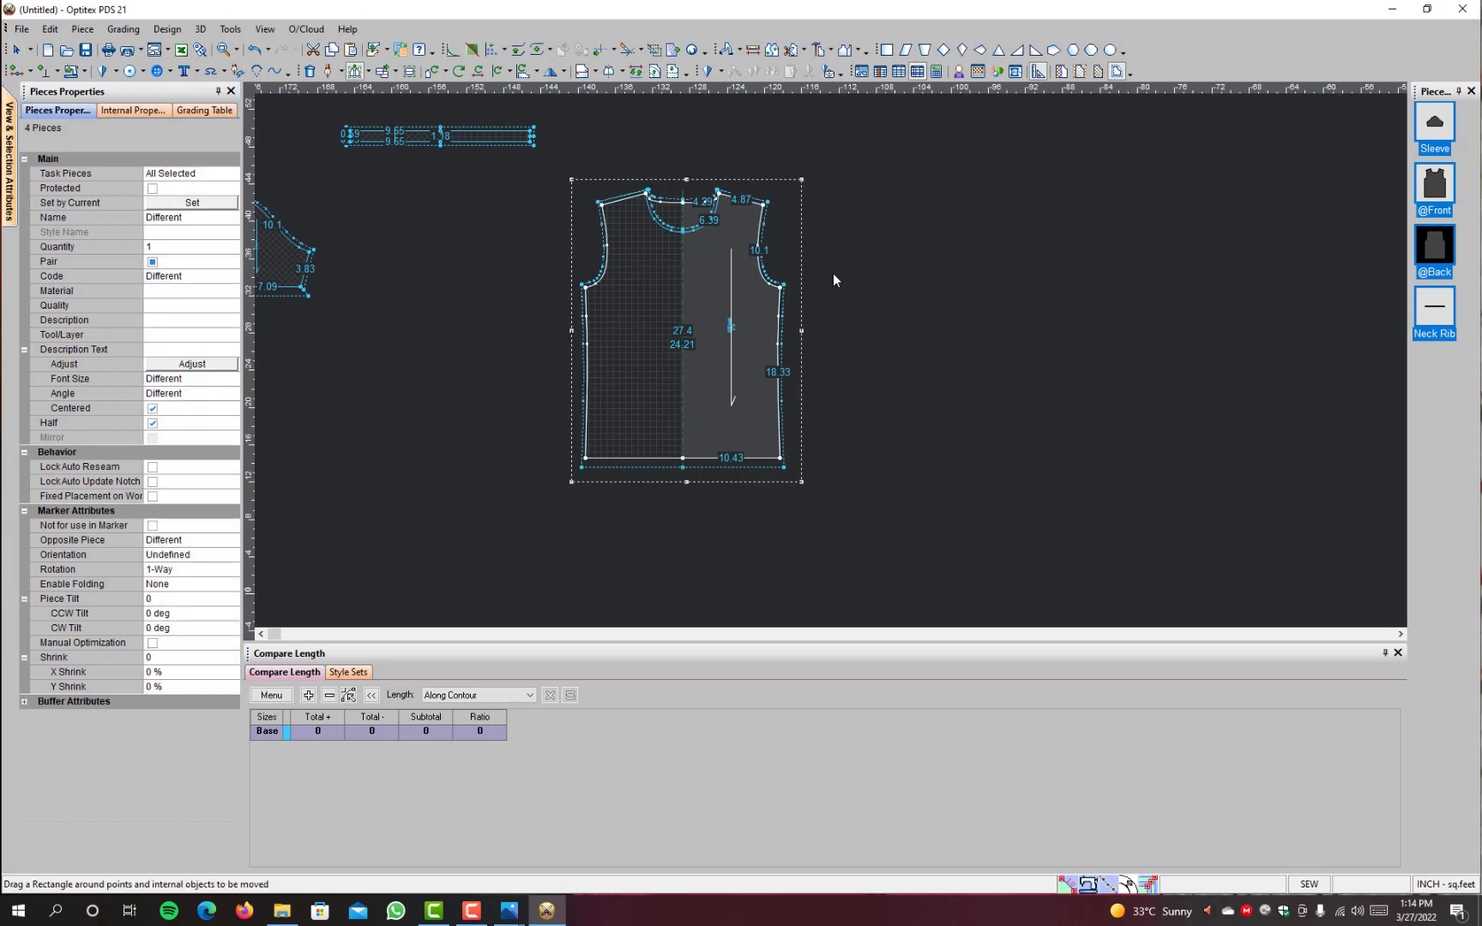
left_click_drag(857, 156, 743, 492)
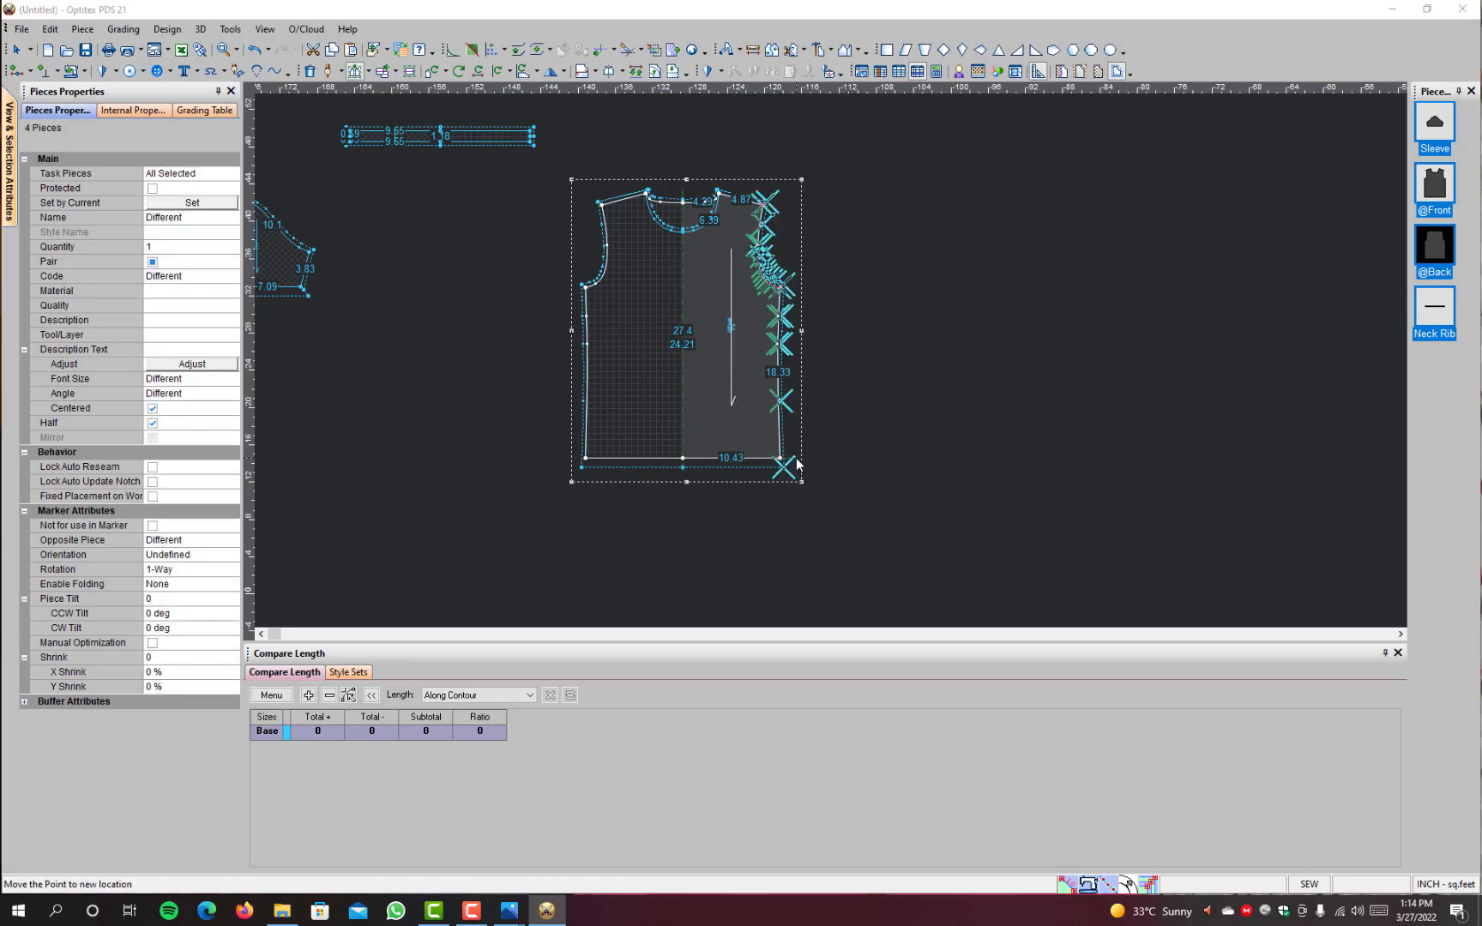
left_click(786, 466)
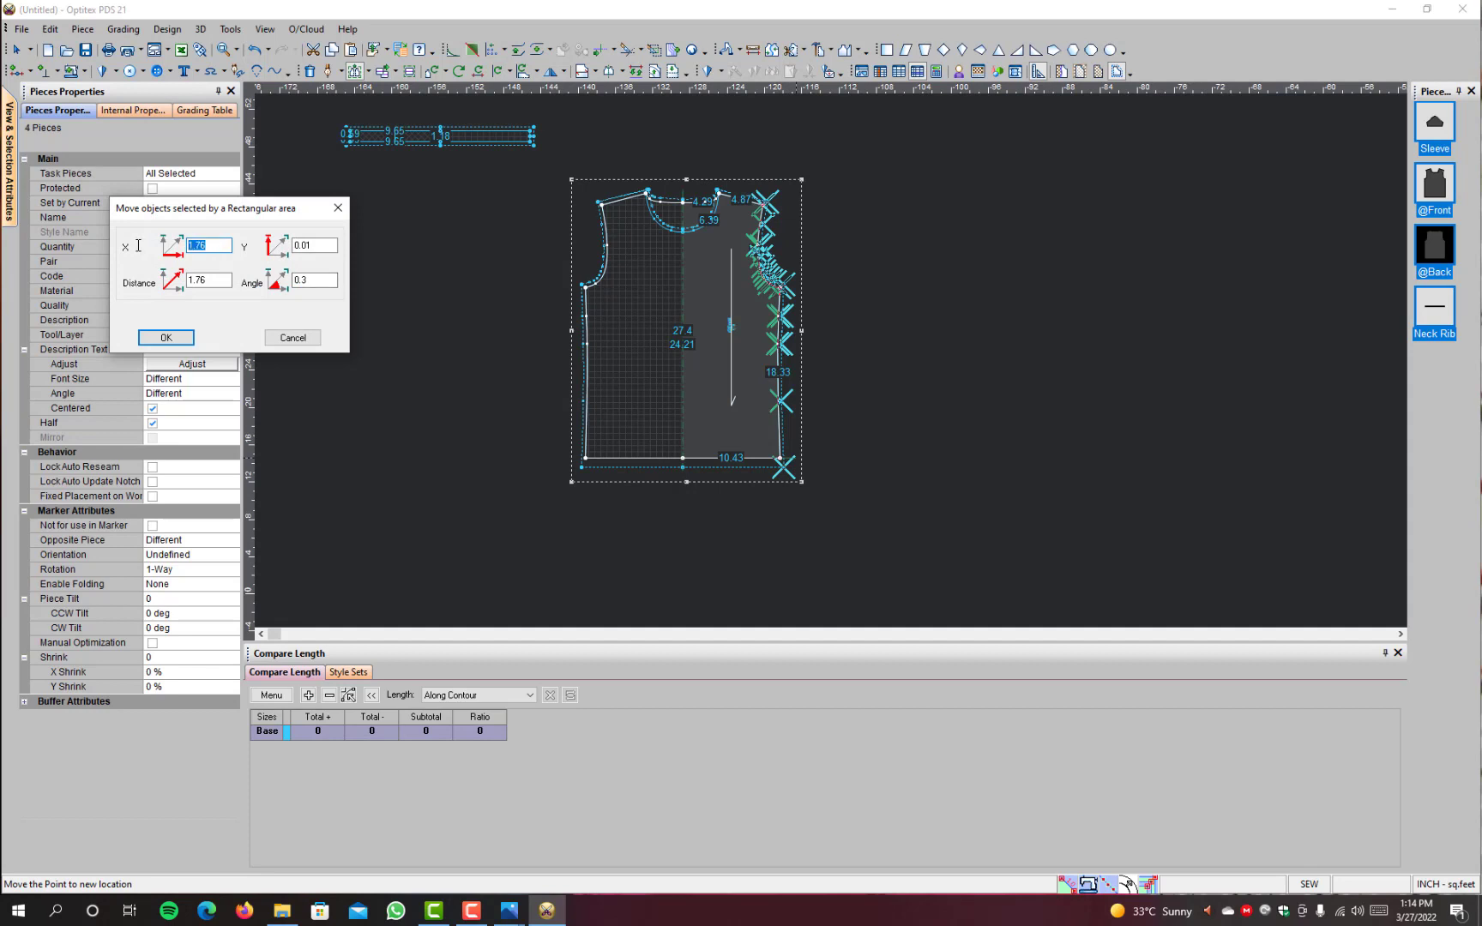
key("BackSpace")
key("Tab")
type("0")
left_click(178, 344)
Step: Measure the body's chest width between the underarm points and compare it with the widths in the Gildan size chart
left_click(754, 50)
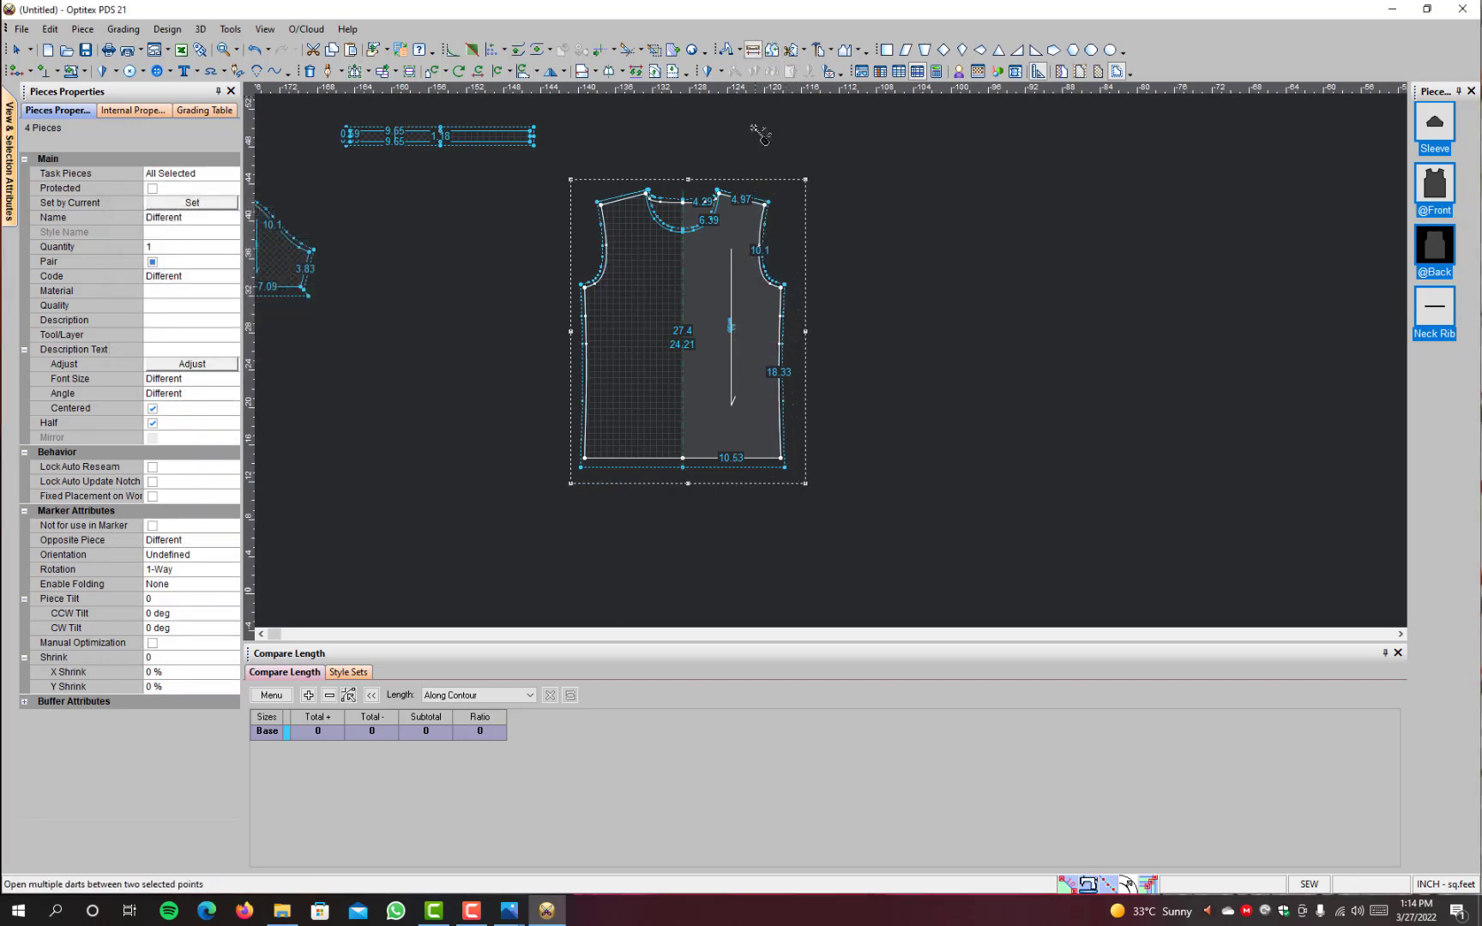
left_click(783, 285)
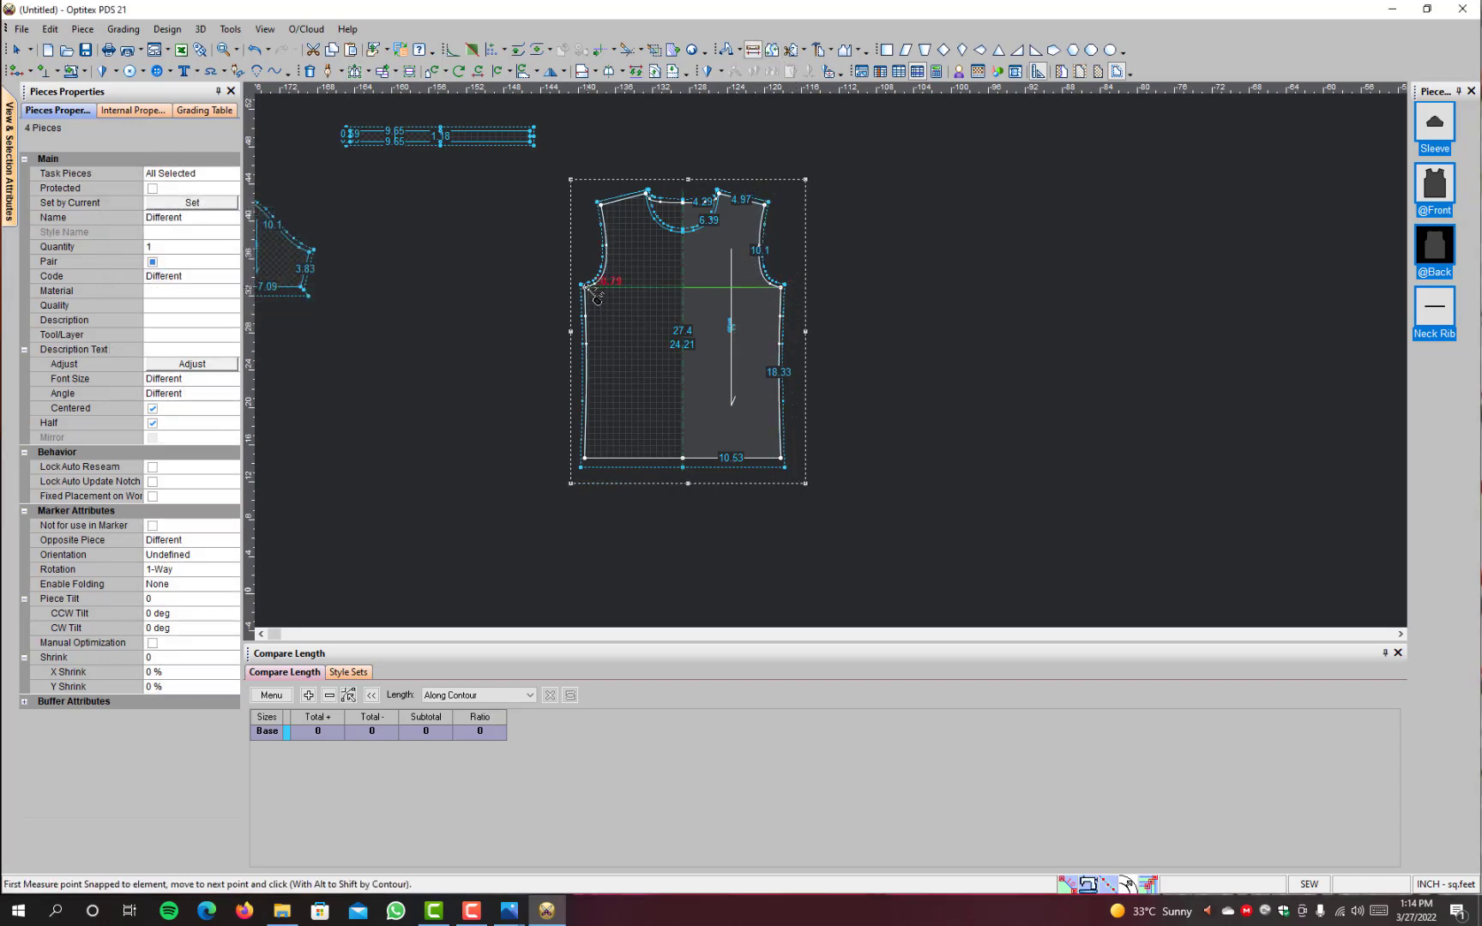
left_click(586, 285)
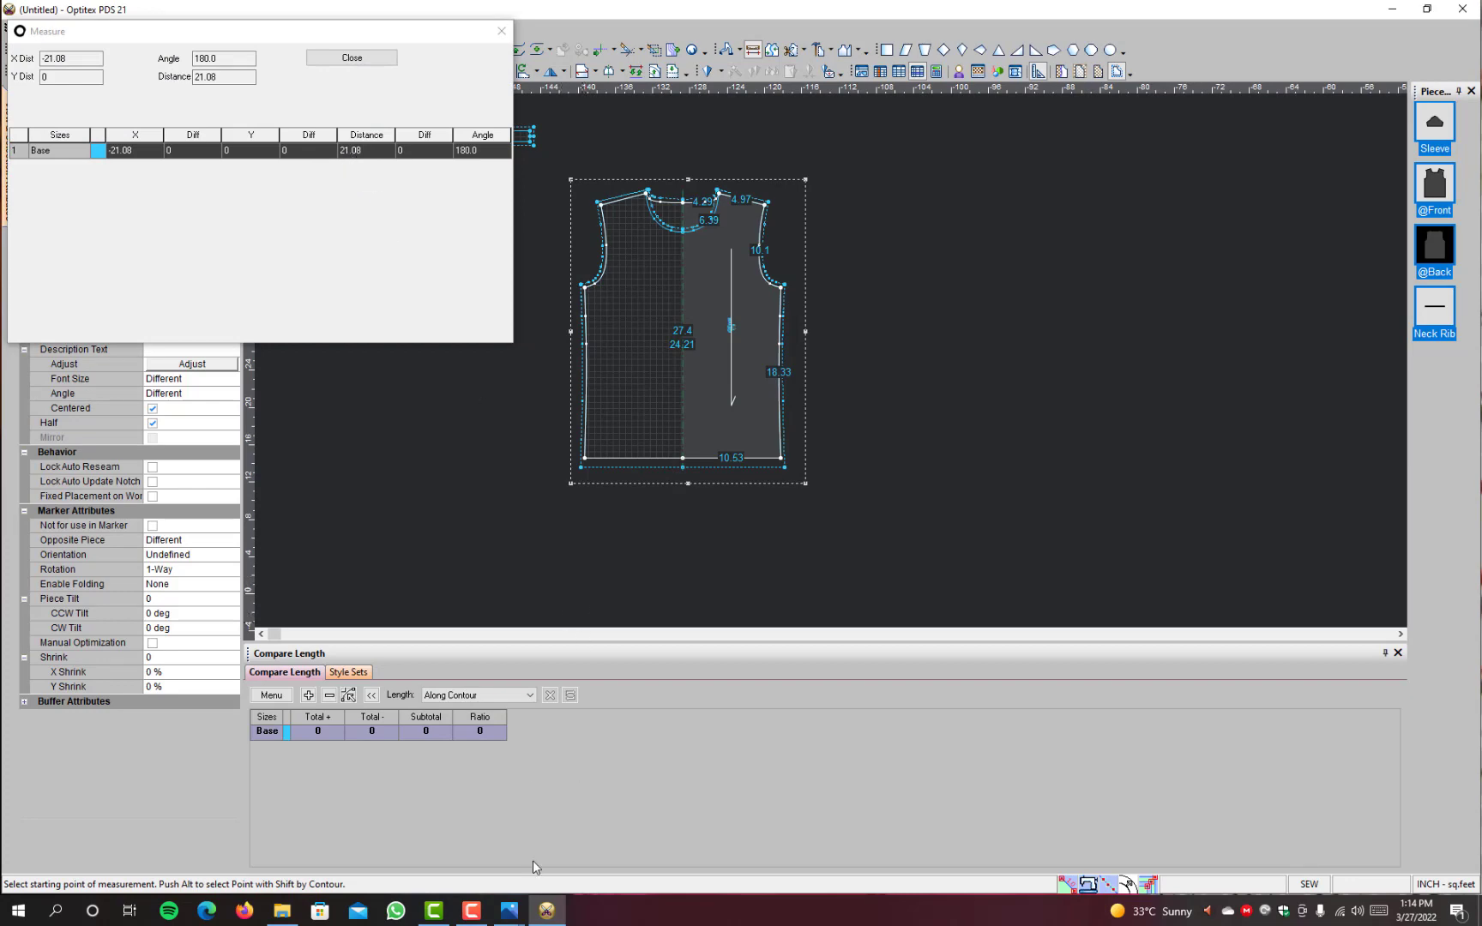
left_click(509, 911)
left_click(586, 836)
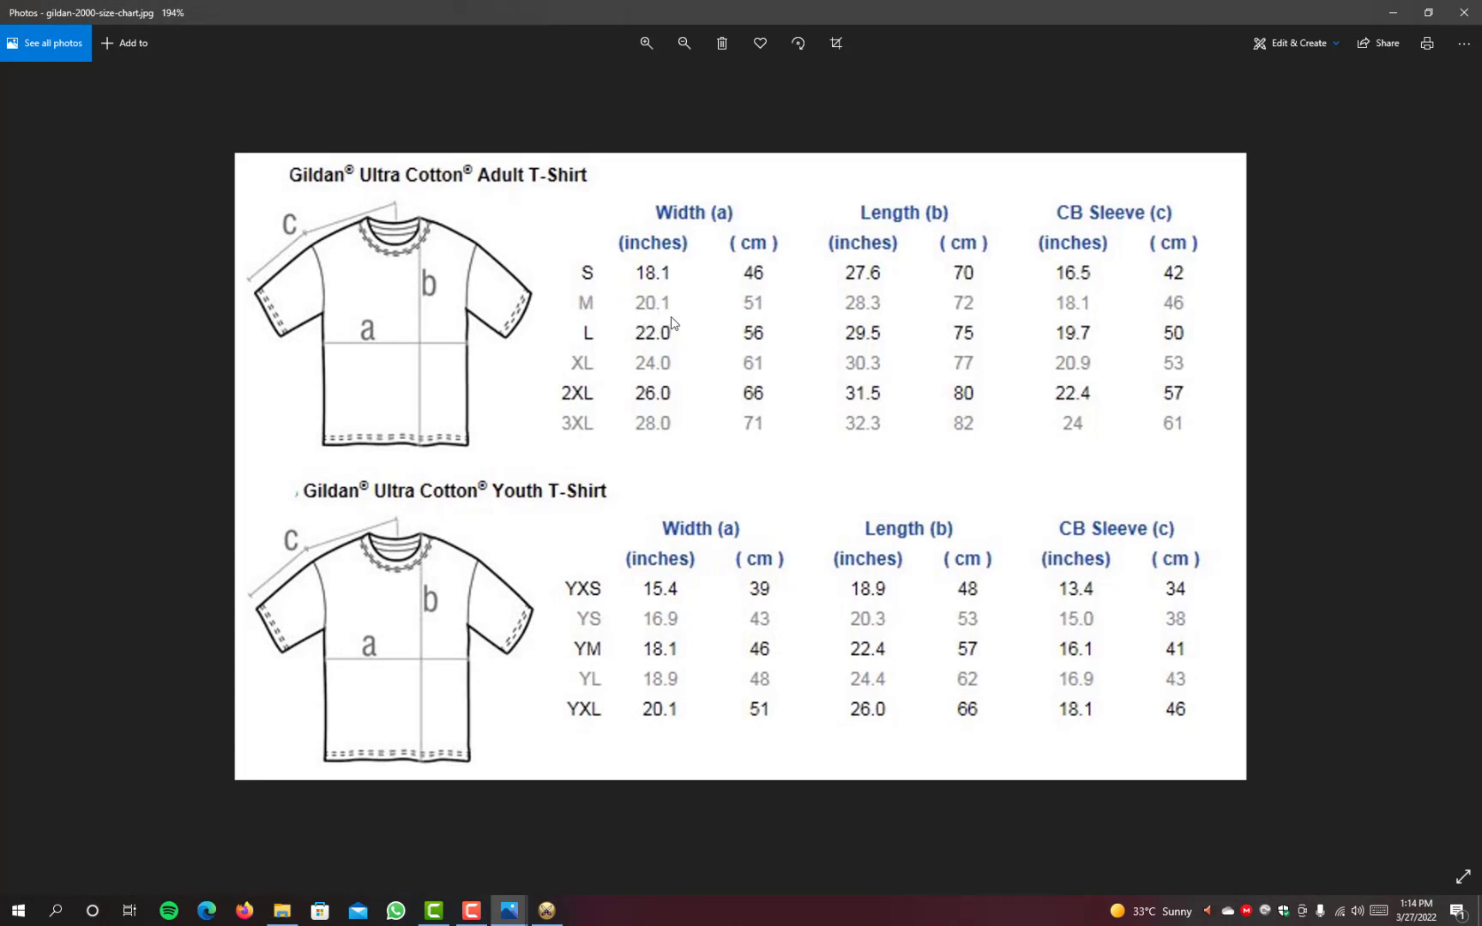
left_click(1393, 14)
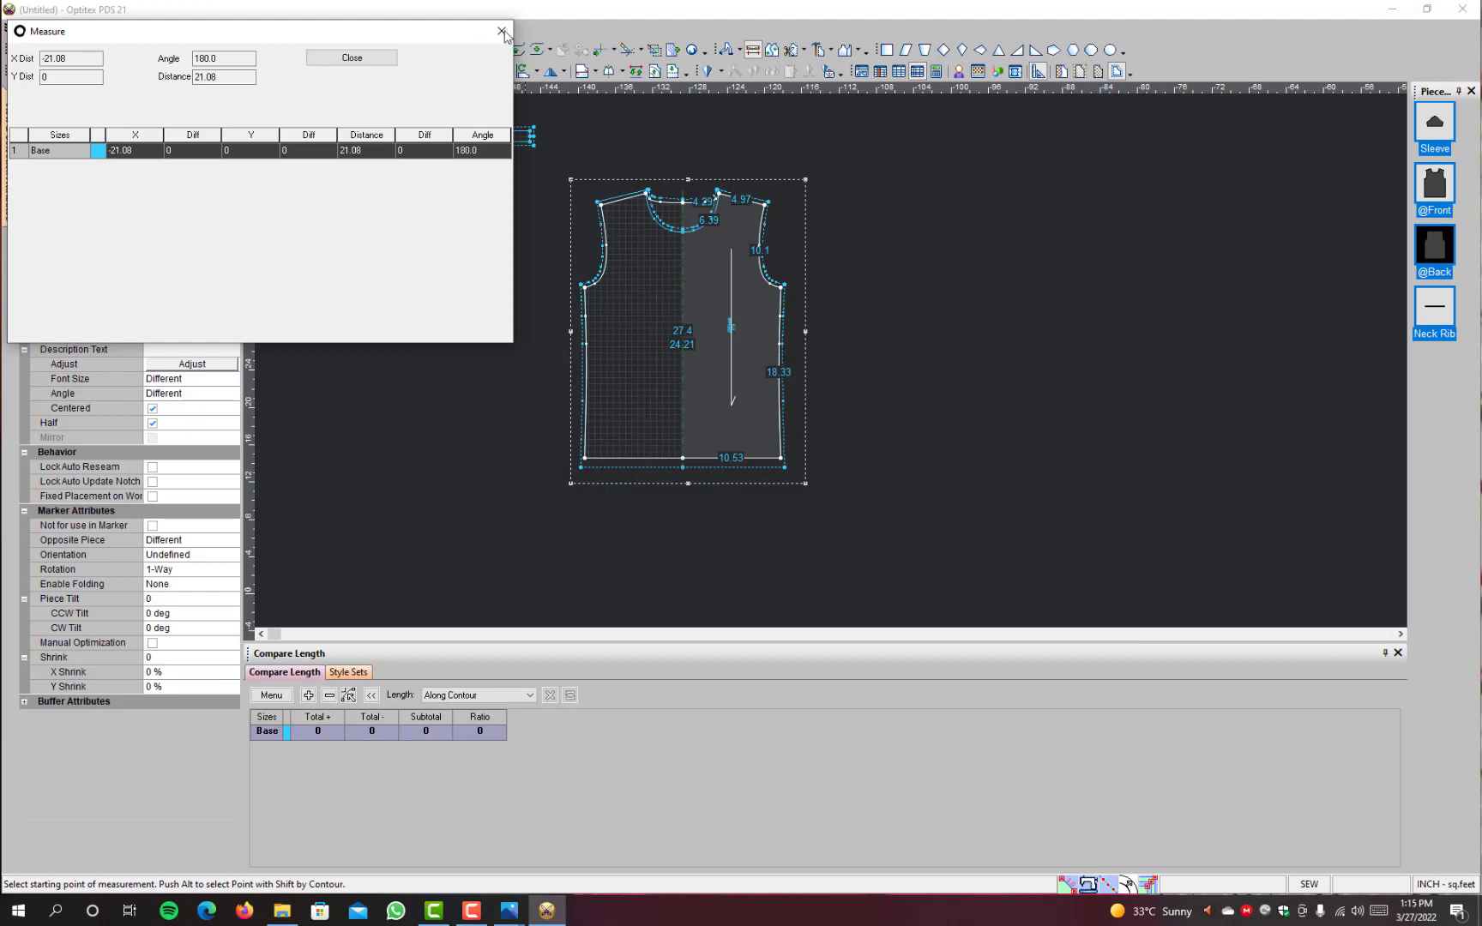
left_click(388, 60)
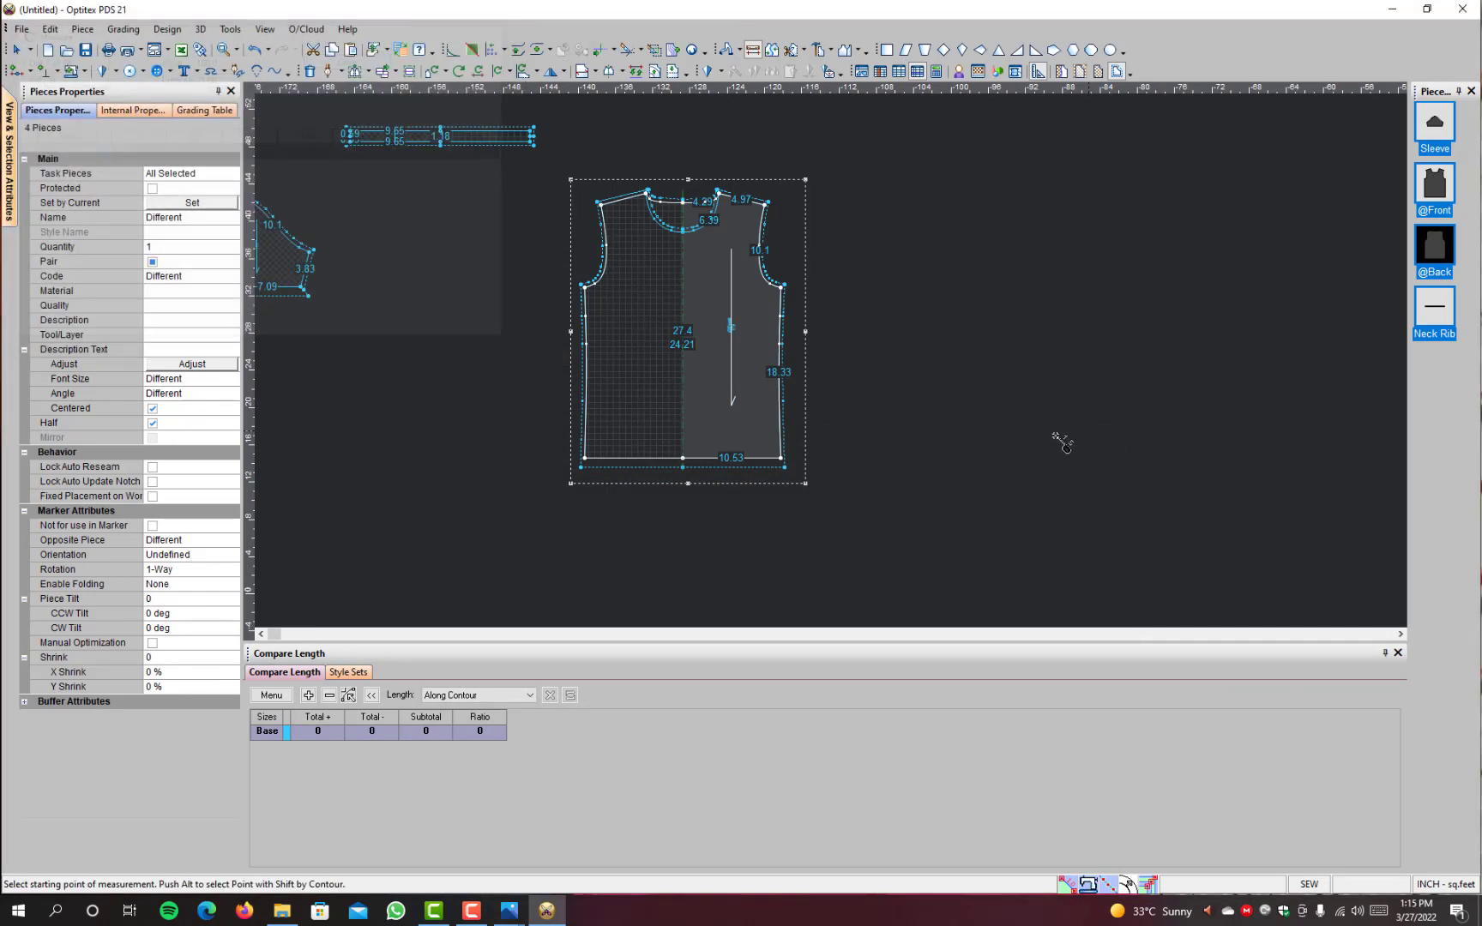
key("Escape")
left_click_drag(867, 149, 772, 462)
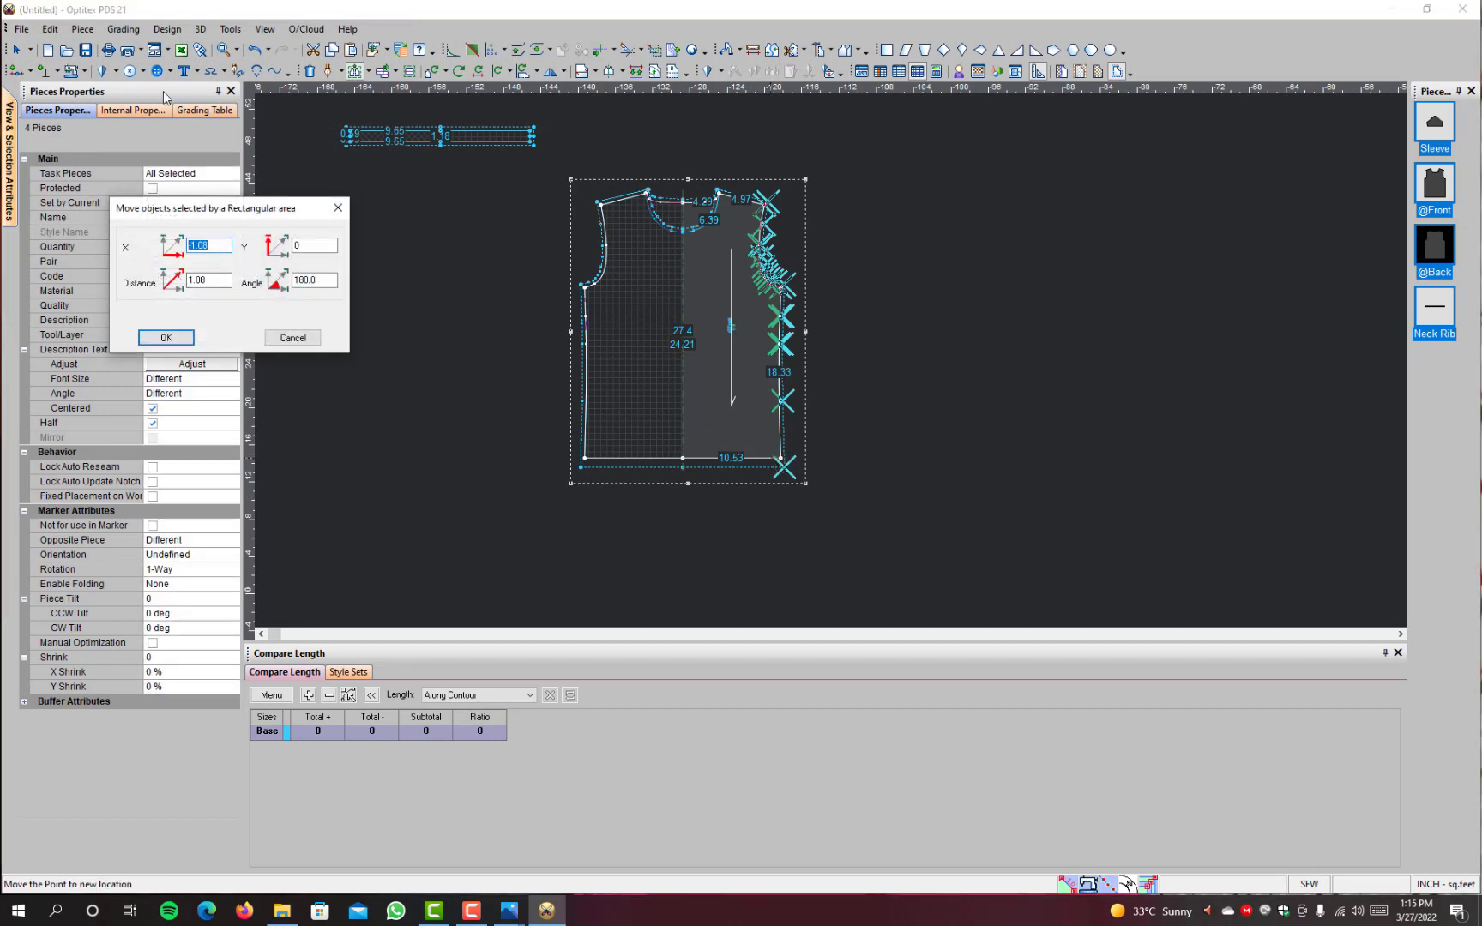
type("-.5")
left_click(166, 338)
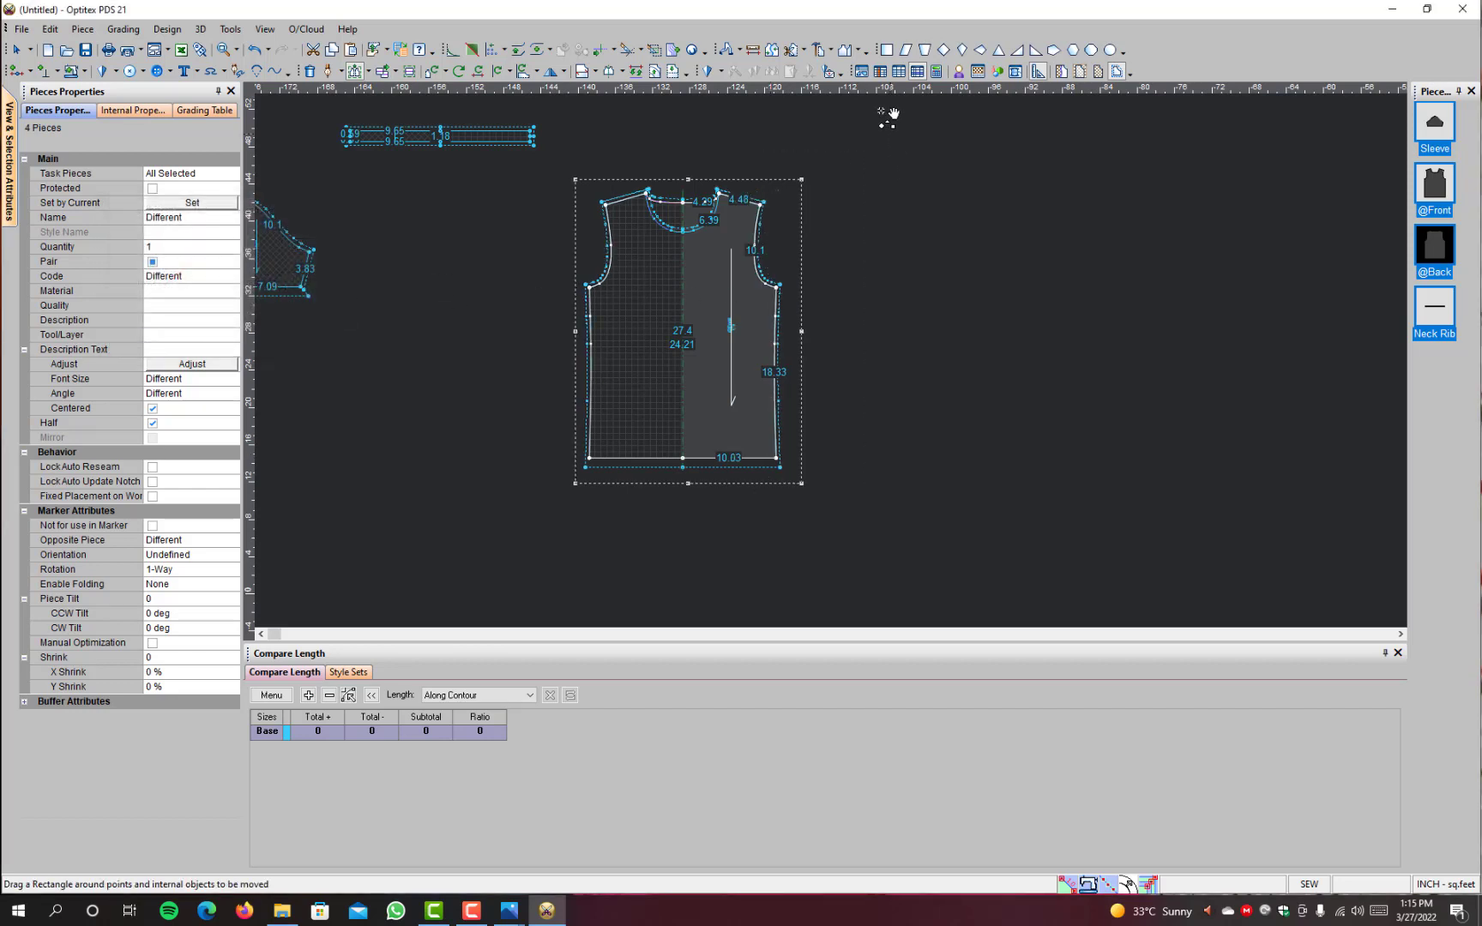
Step: Measure the narrowed body's chest width between the two underarm points and close the measurement
left_click(753, 50)
left_click(779, 288)
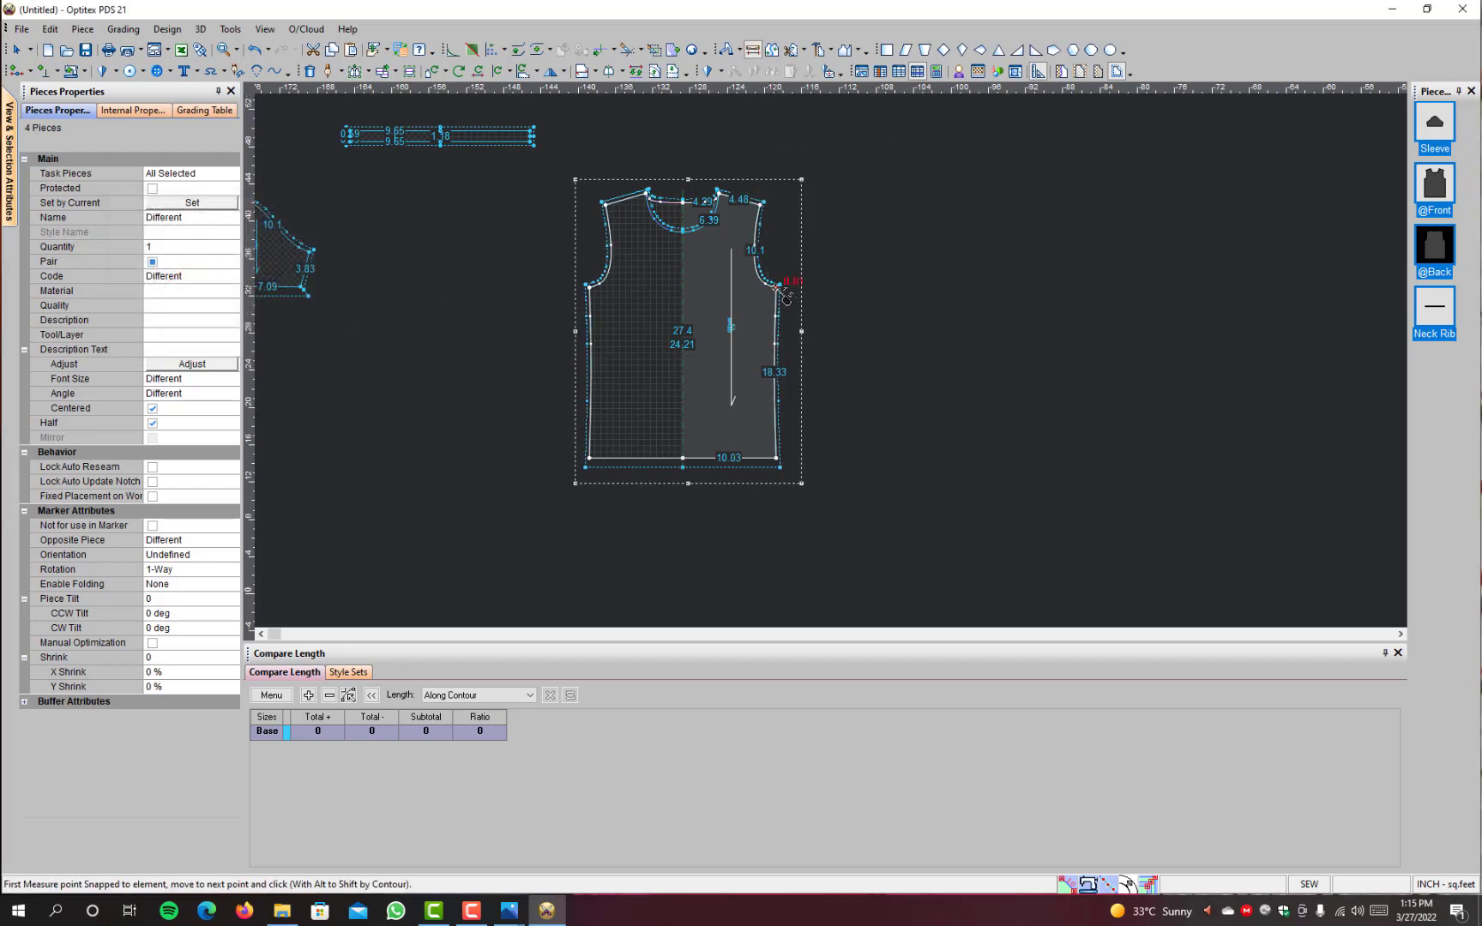
left_click(597, 292)
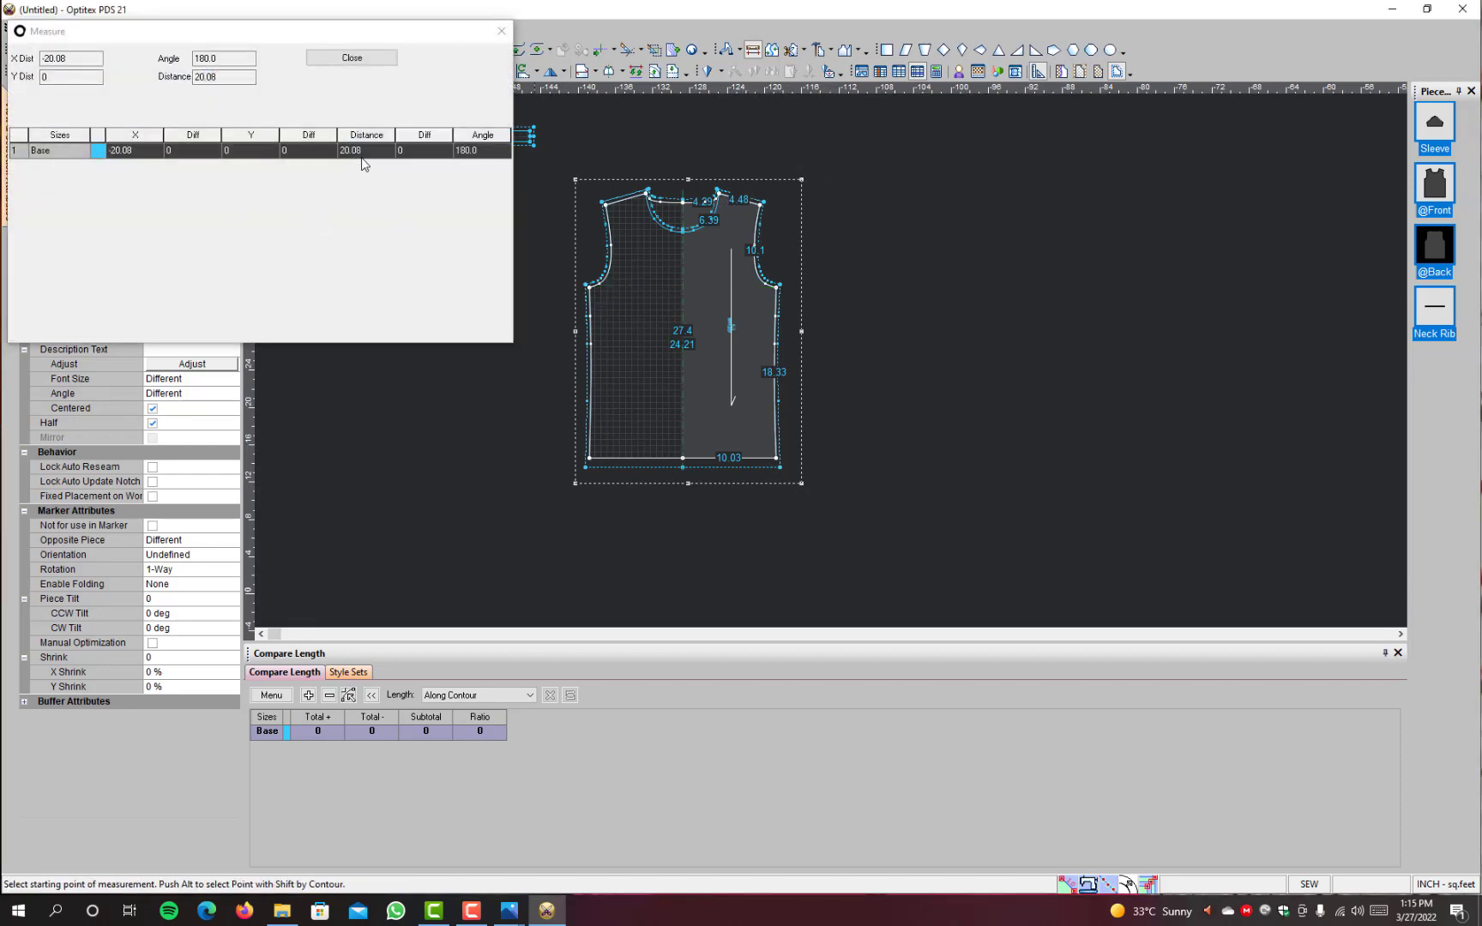
left_click(364, 57)
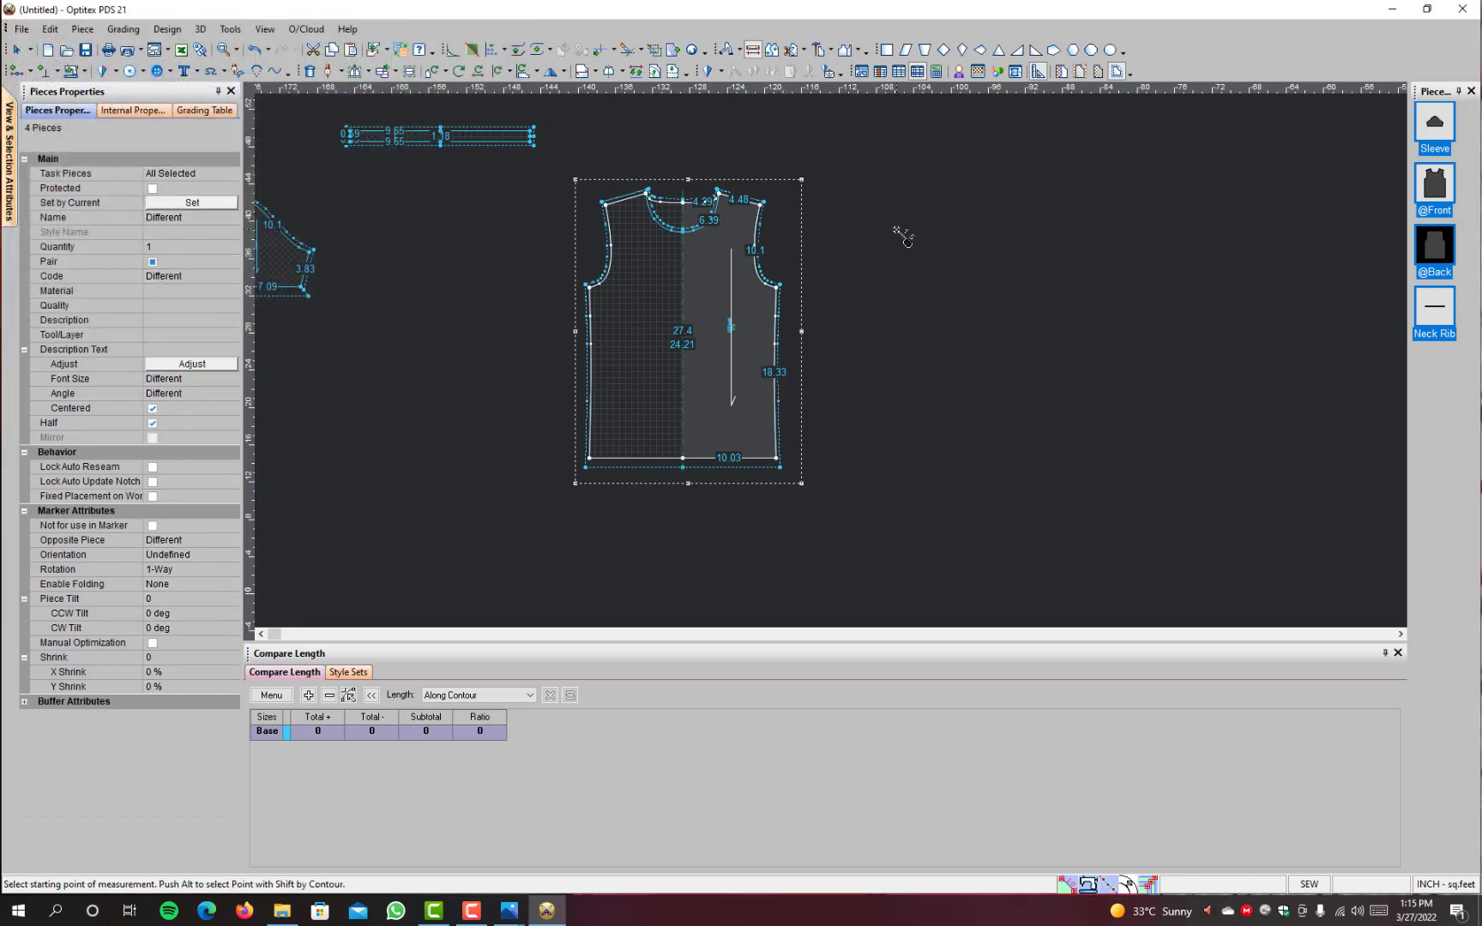
key("m")
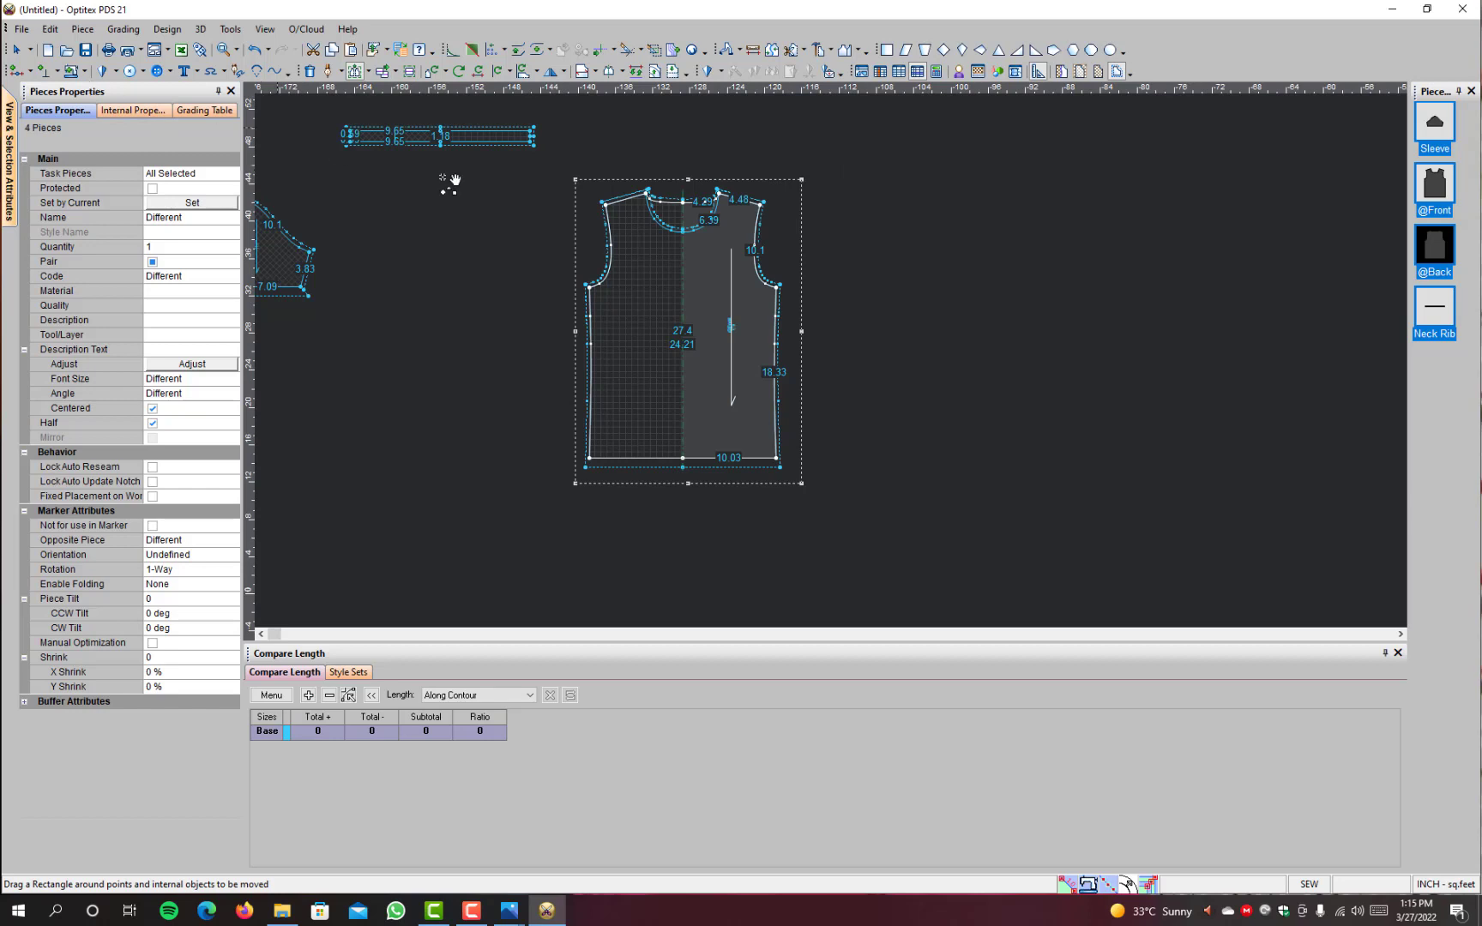
left_click_drag(847, 163, 727, 524)
left_click(368, 74)
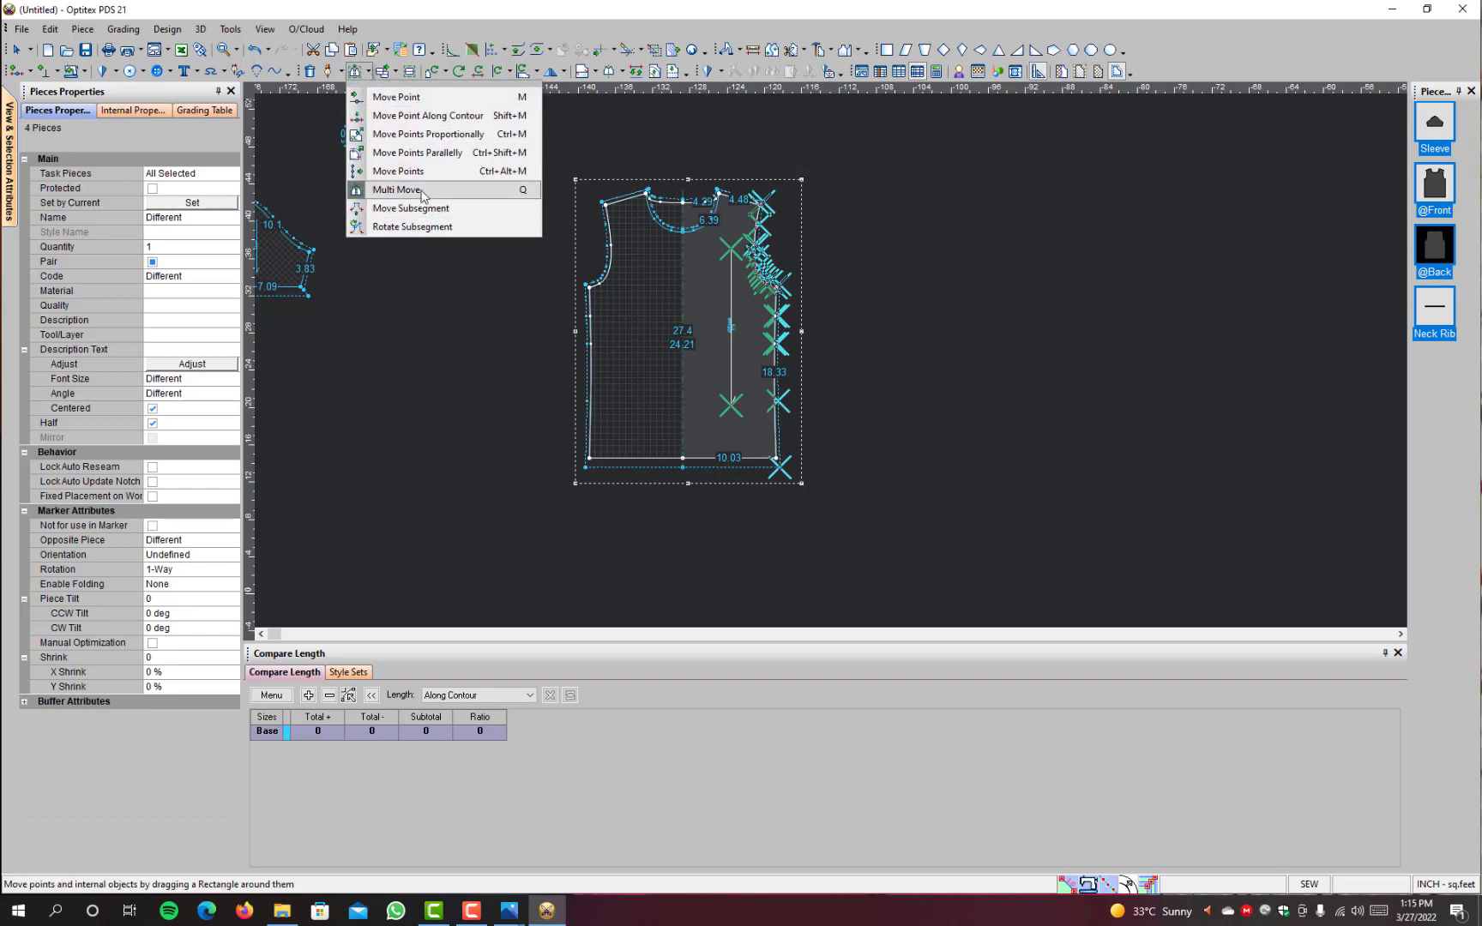
left_click(538, 192)
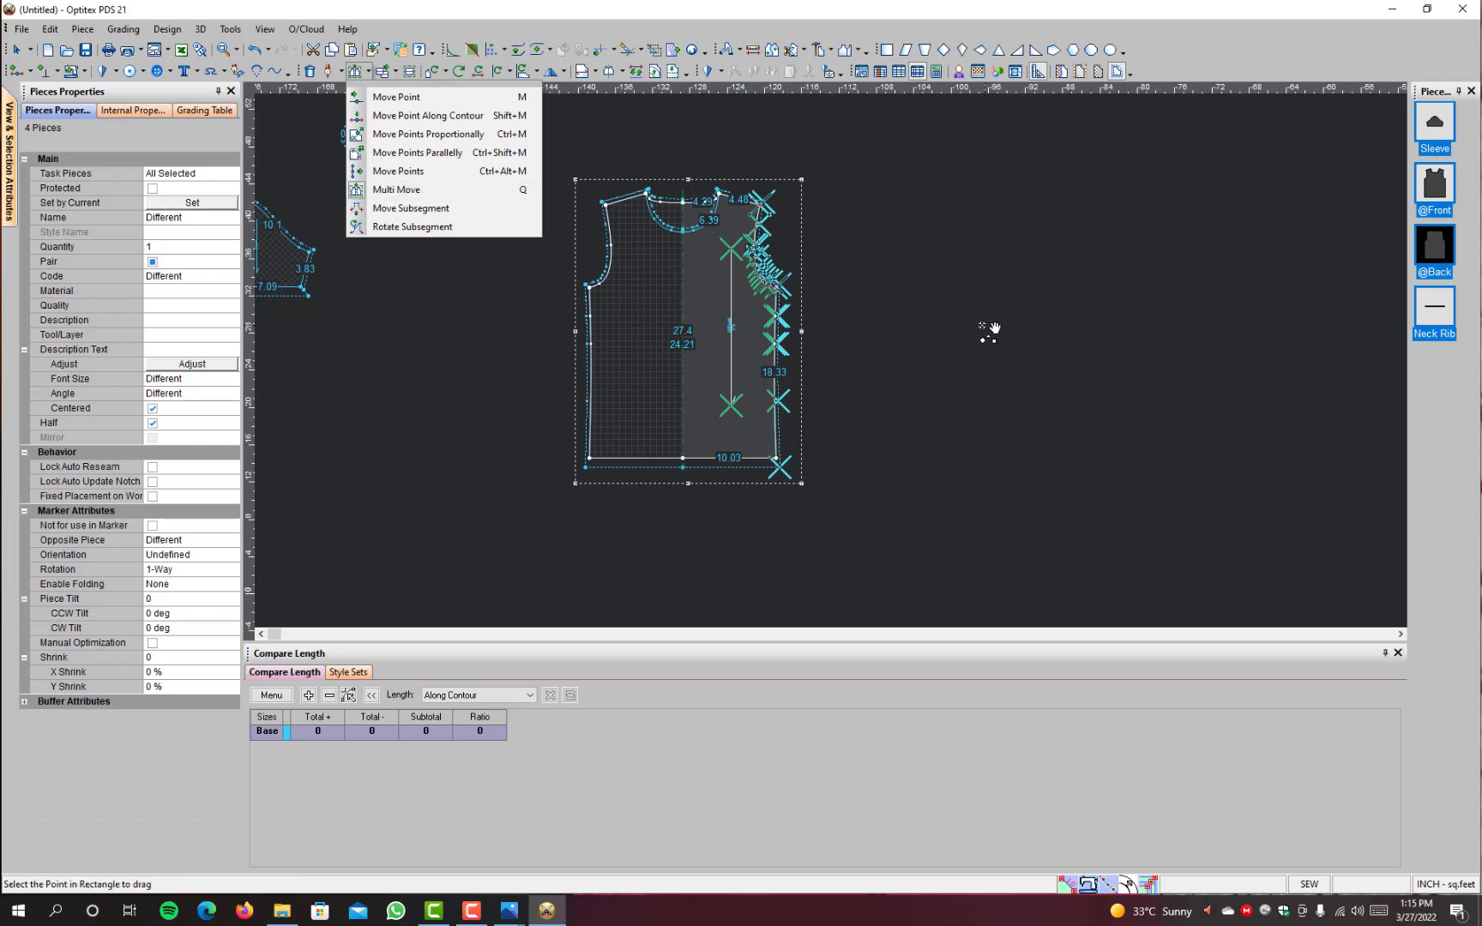
left_click(776, 458)
left_click(742, 458)
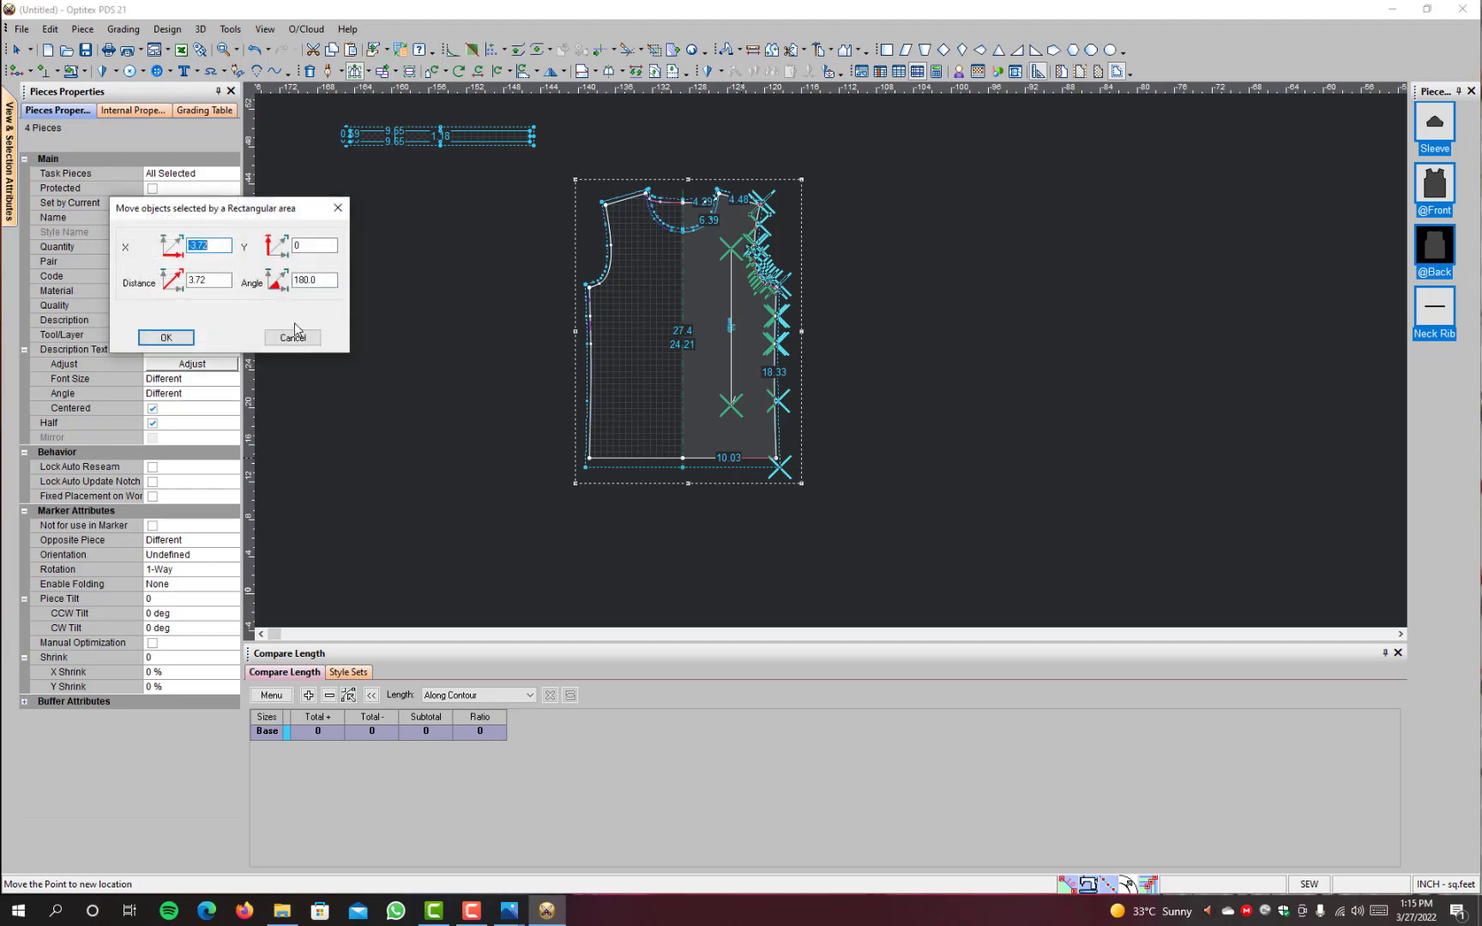
left_click_drag(329, 246, 115, 251)
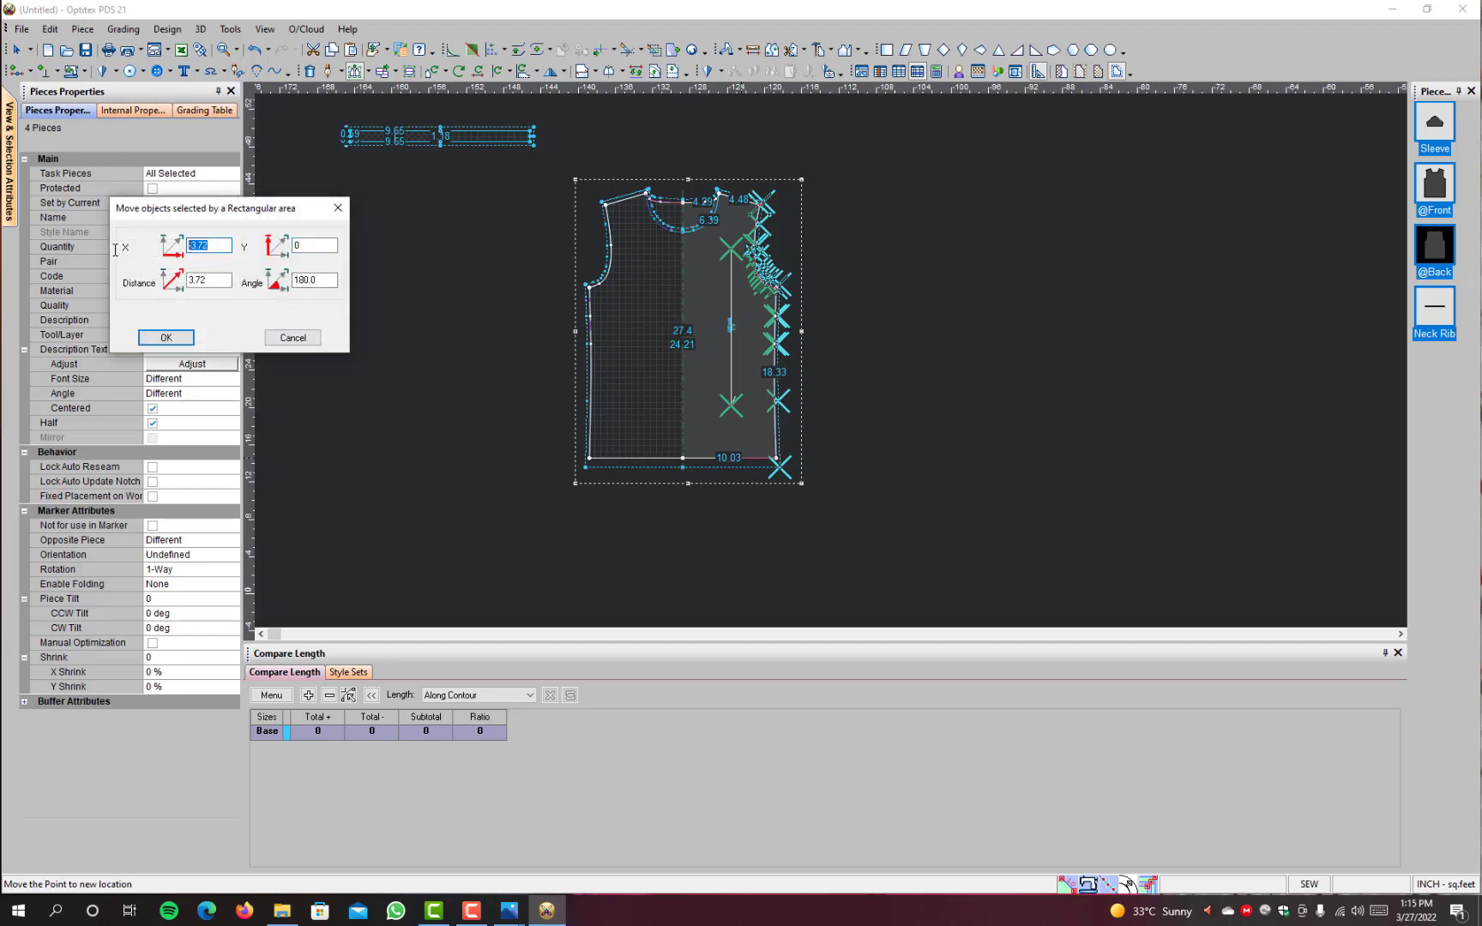
left_click(287, 338)
right_click(888, 209)
left_click(901, 221)
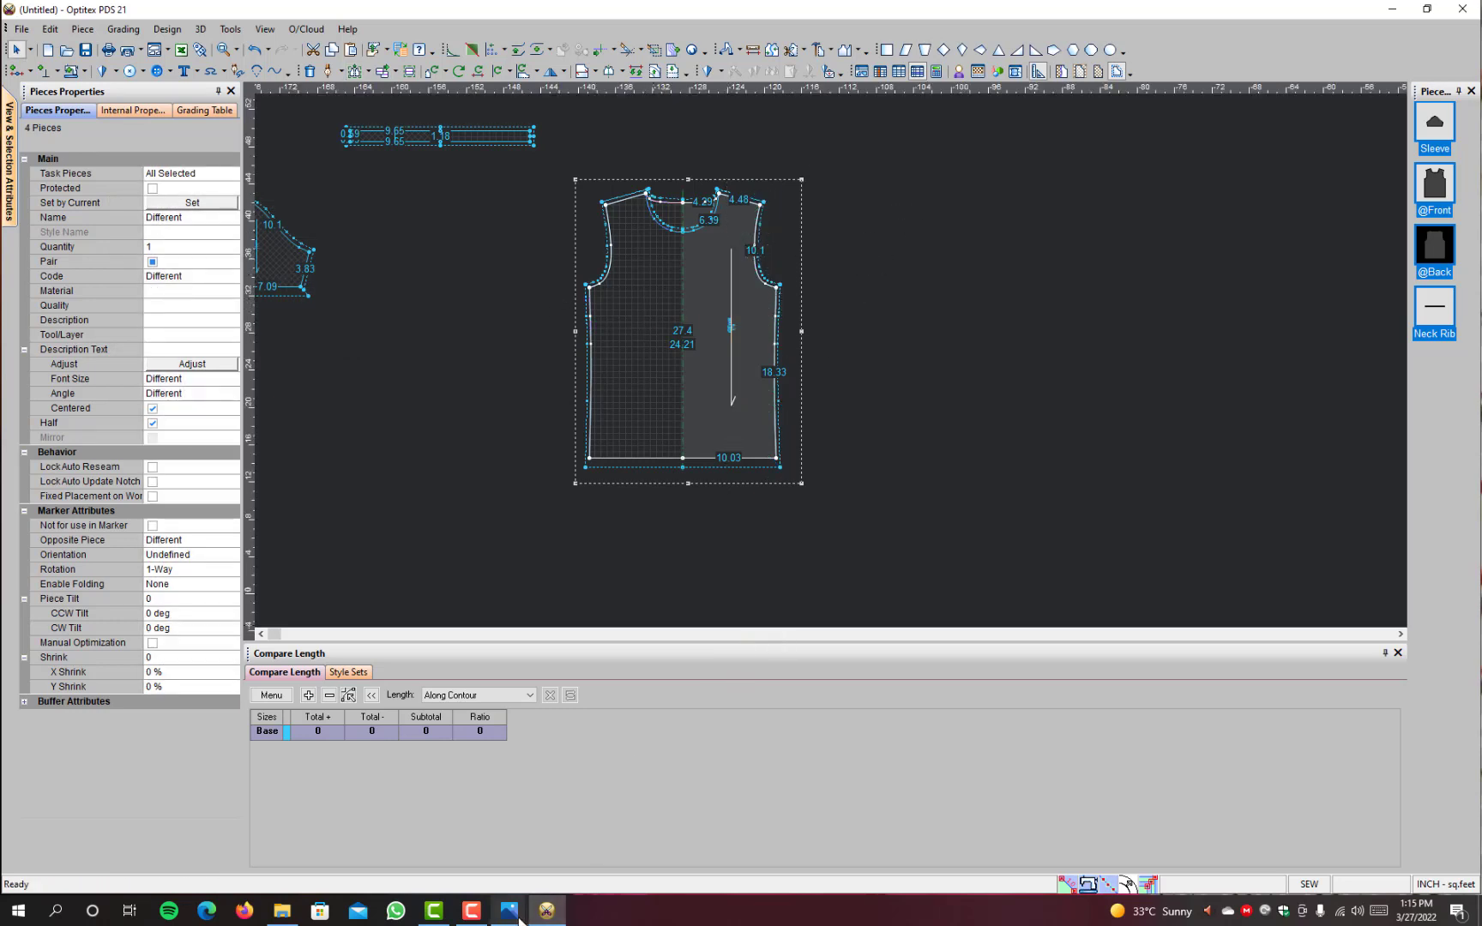
Step: Select only the Sleeve piece and move it to the empty area beside the body's armhole
right_click(430, 260)
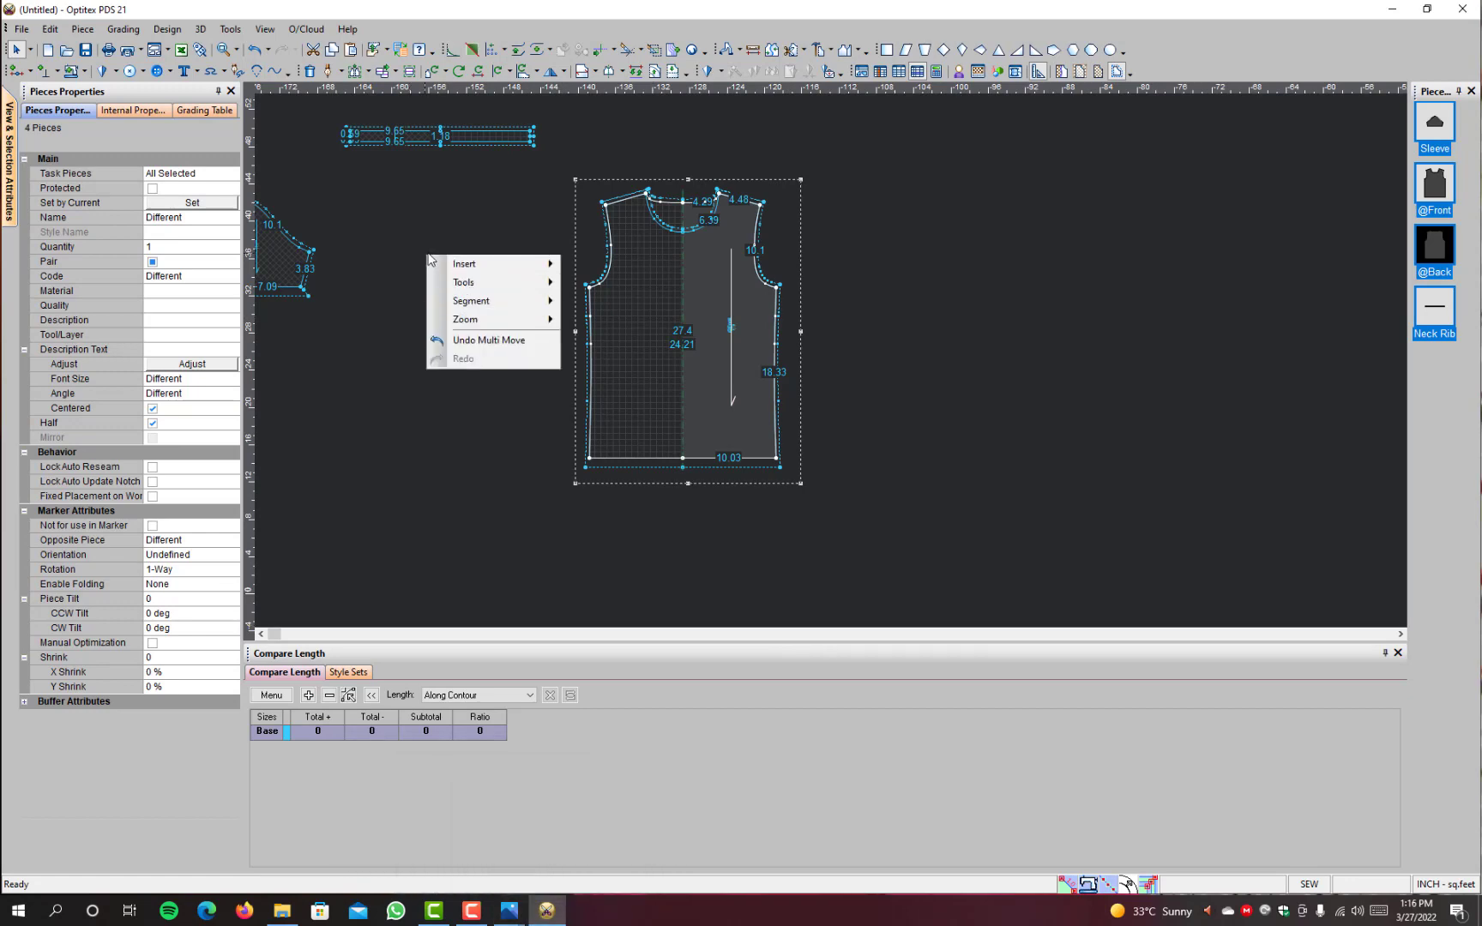
left_click(343, 284)
scroll(332, 285, "down", 3)
scroll(744, 375, "up", 2)
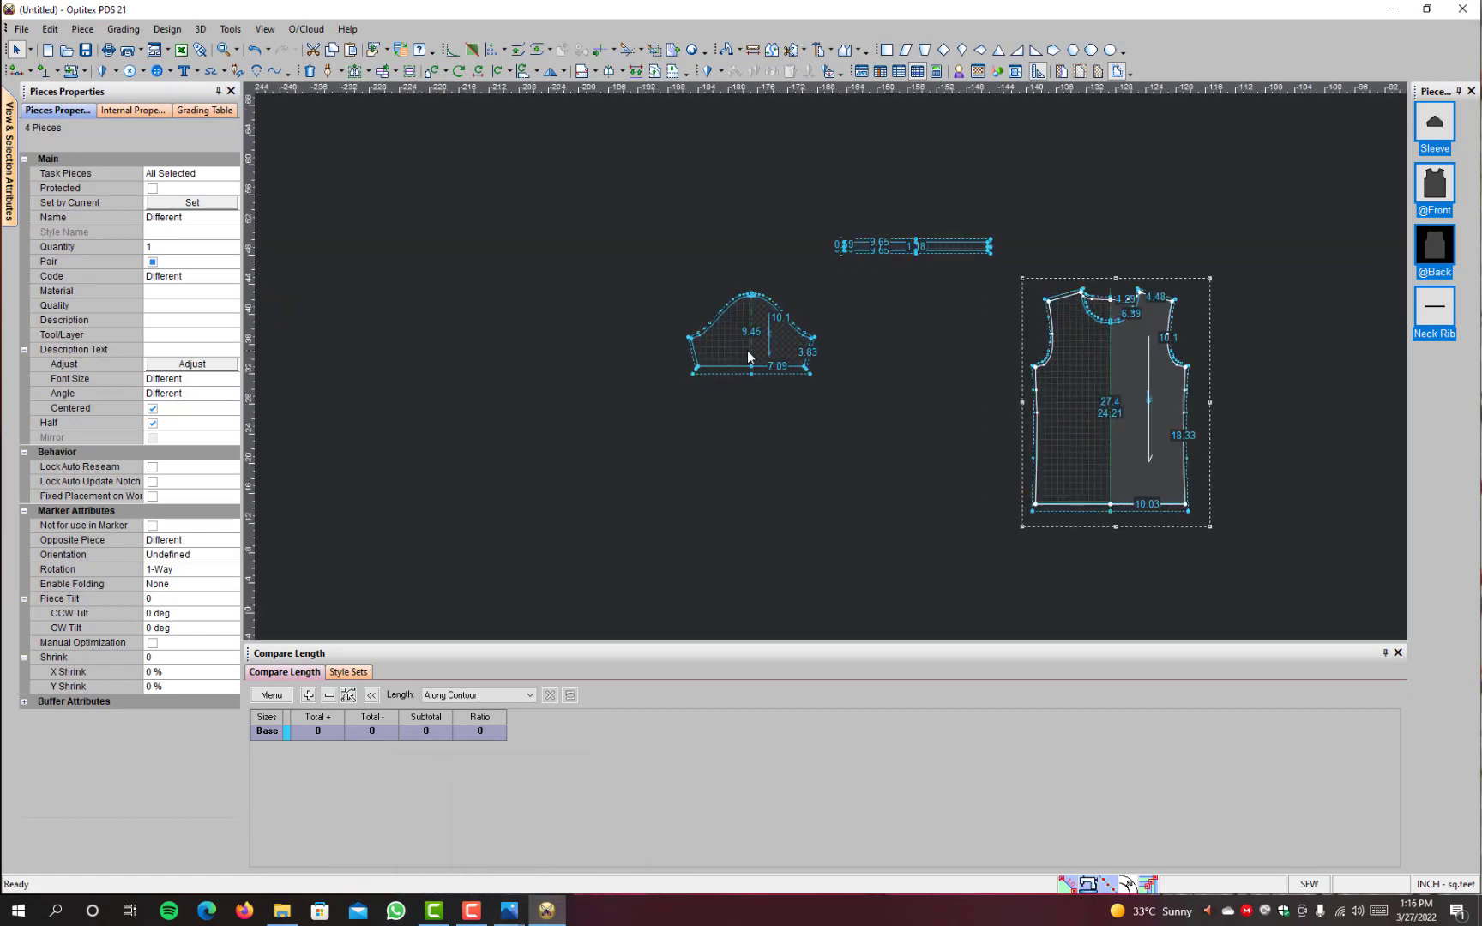
left_click(747, 350)
scroll(705, 369, "down", 3)
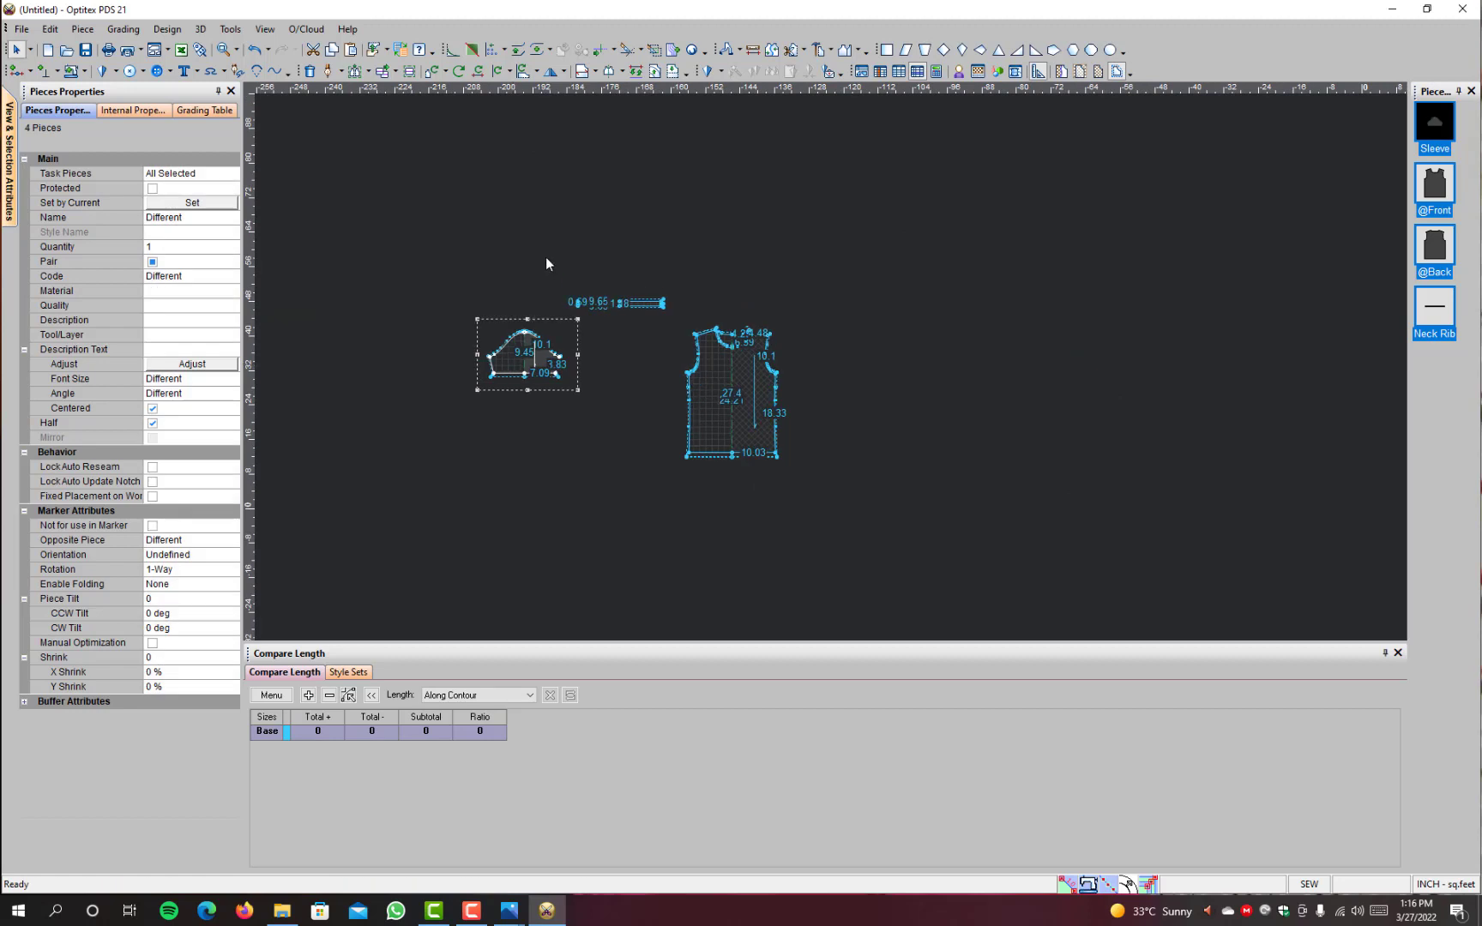
left_click(516, 362)
key("space")
scroll(796, 351, "up", 1)
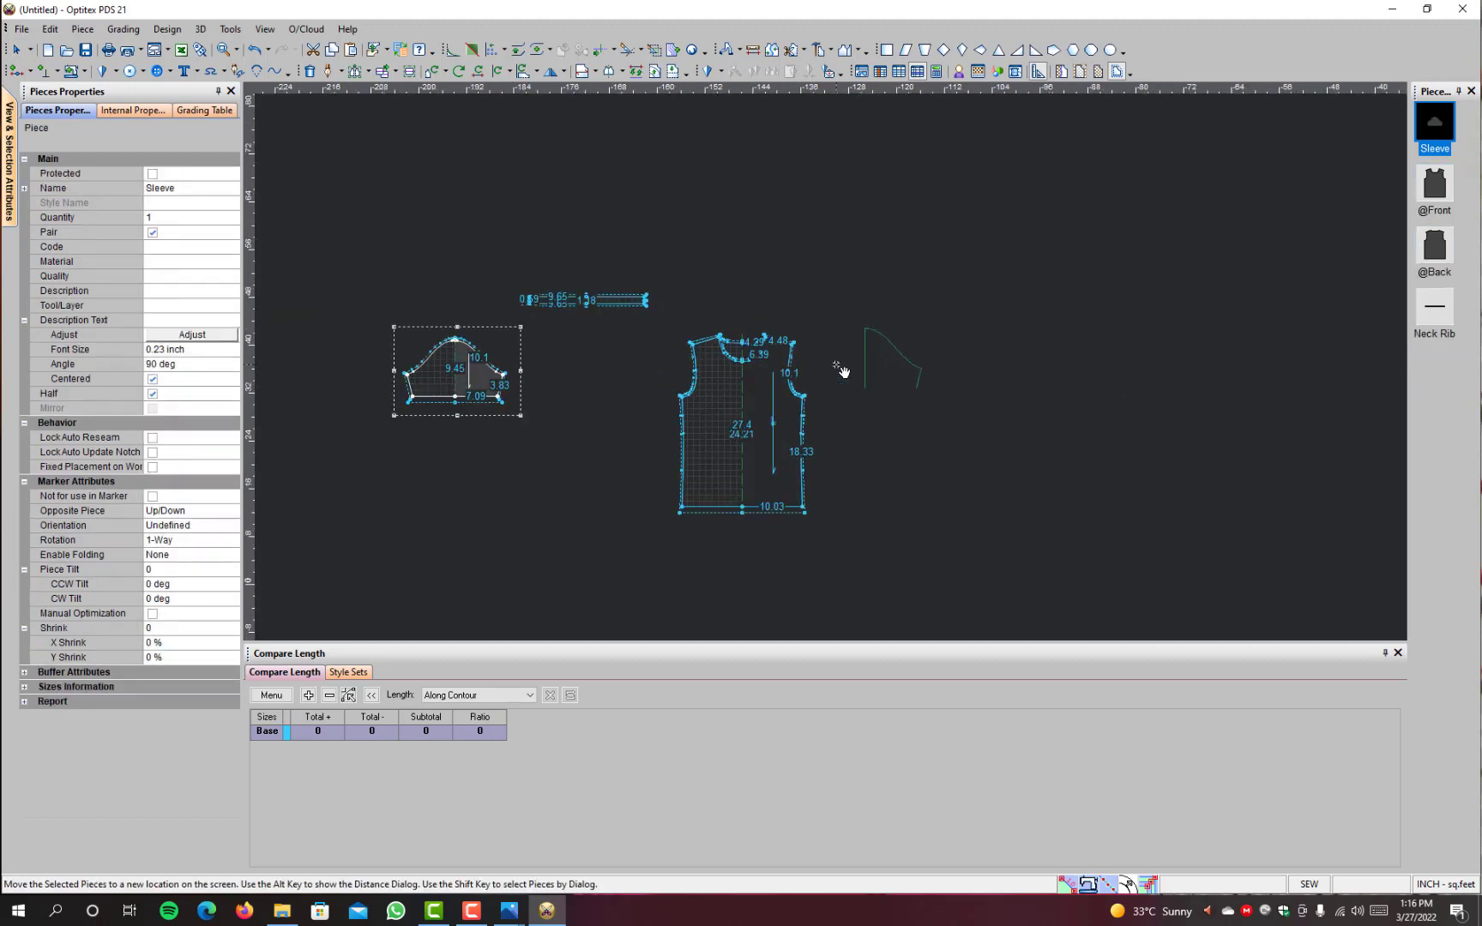
scroll(841, 370, "up", 2)
left_click(842, 382)
key("space")
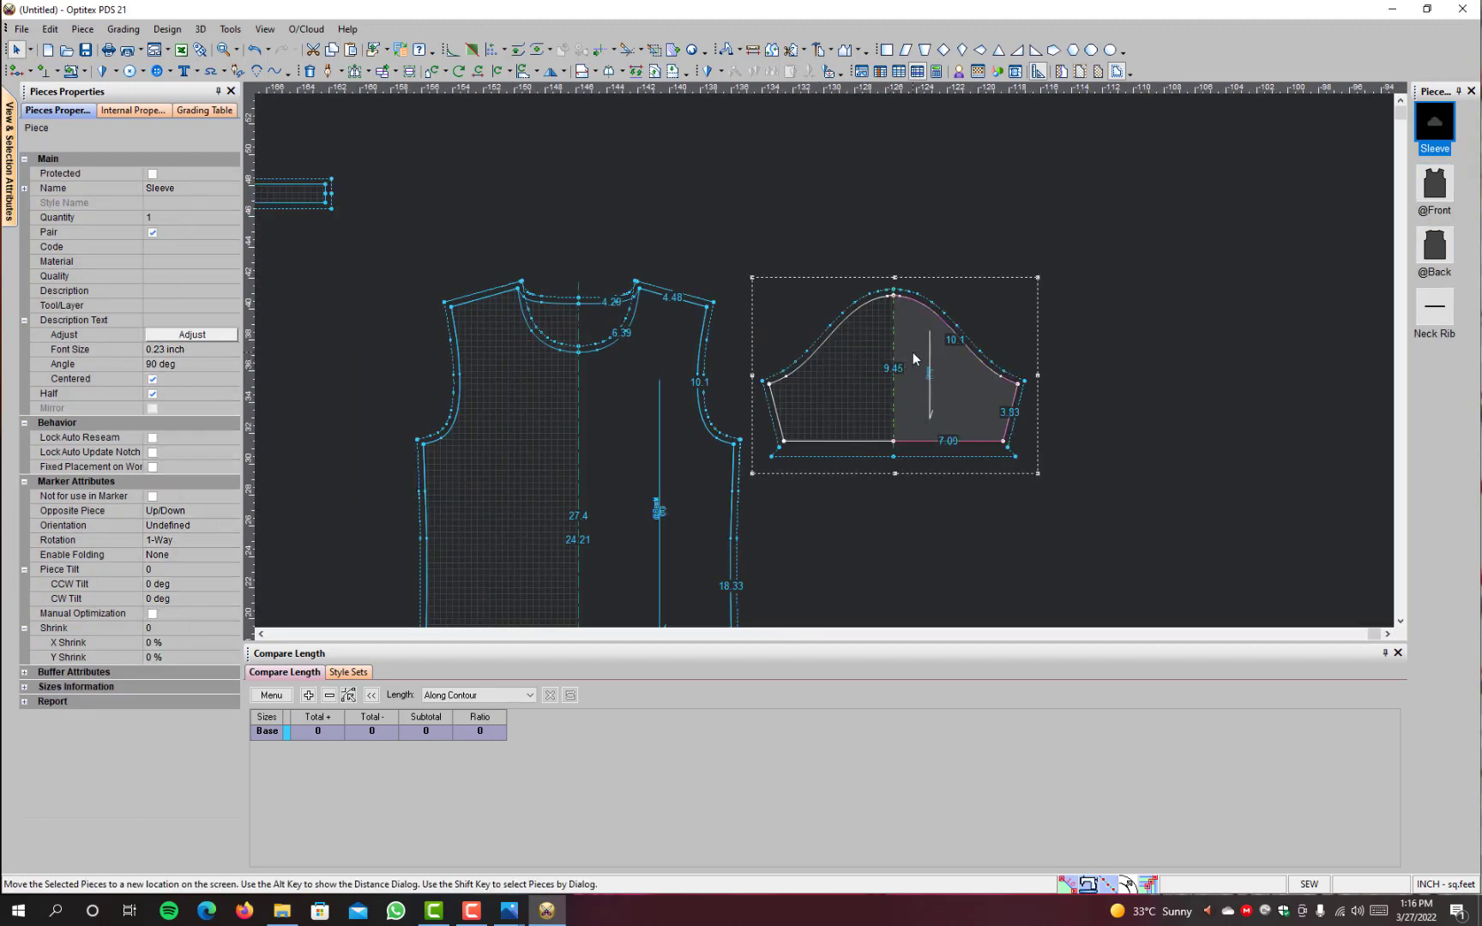
Step: Flip the Sleeve horizontally, rotate it 90 degrees so its cap faces the armhole, and place it beside the shoulder
left_click(911, 352)
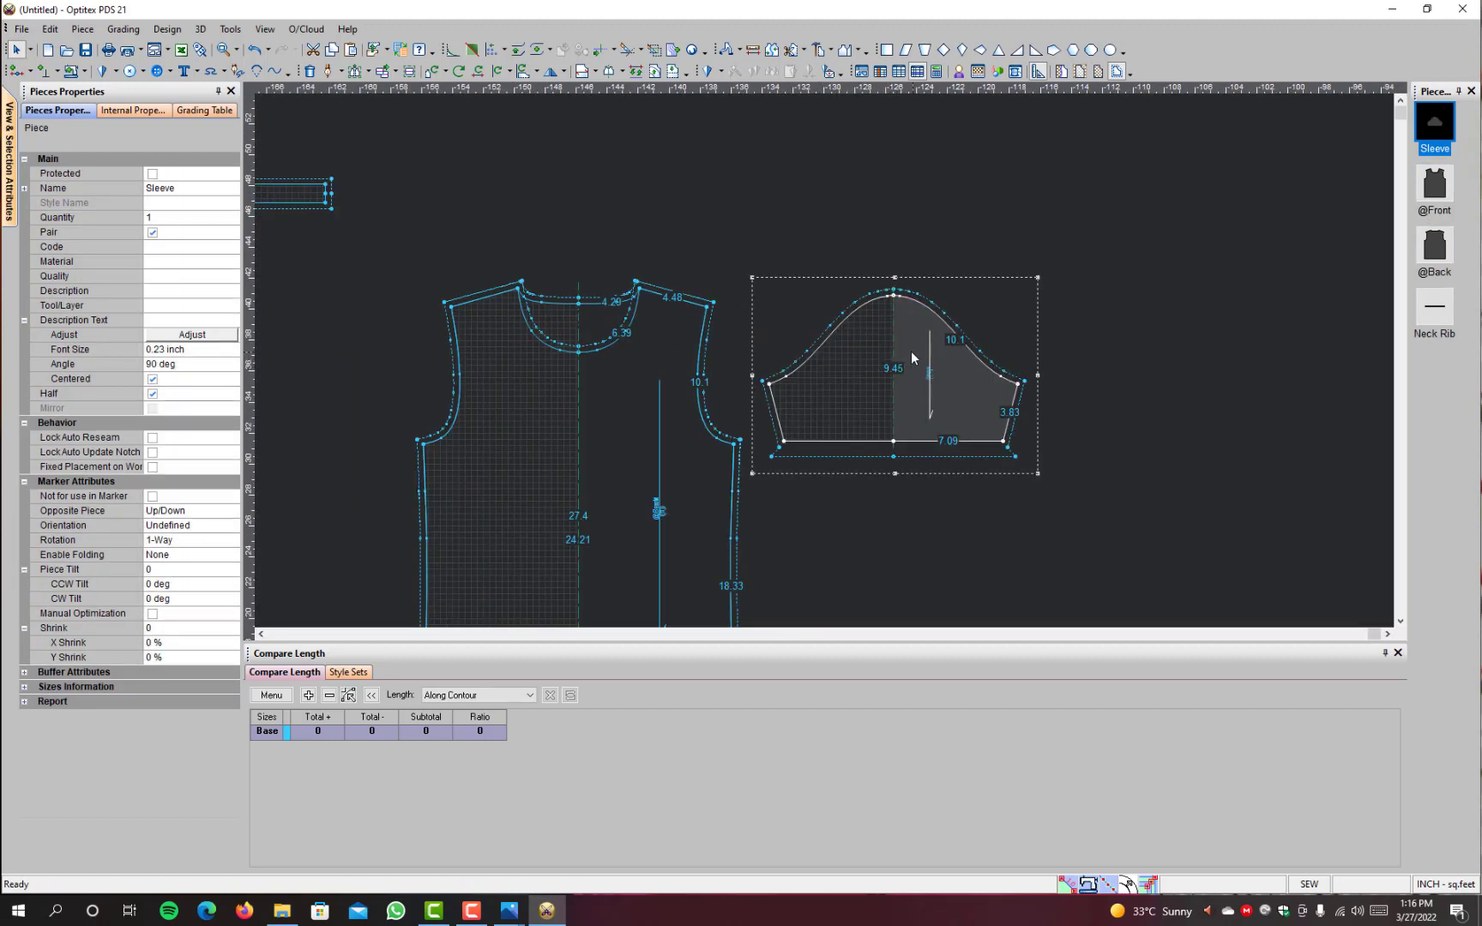
left_click(551, 72)
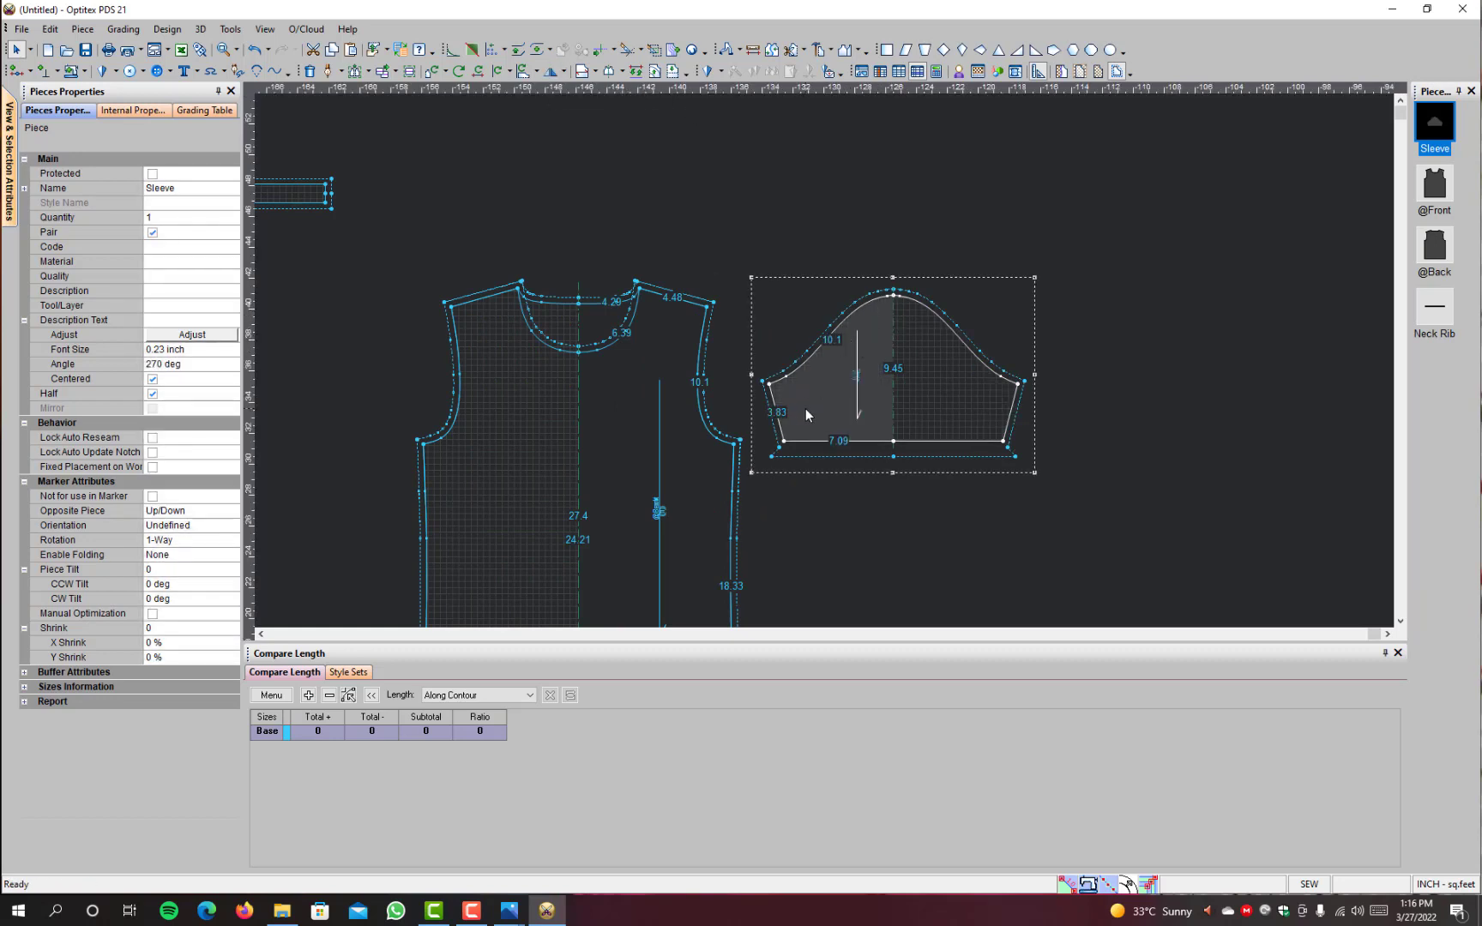
key("space")
left_click(853, 400)
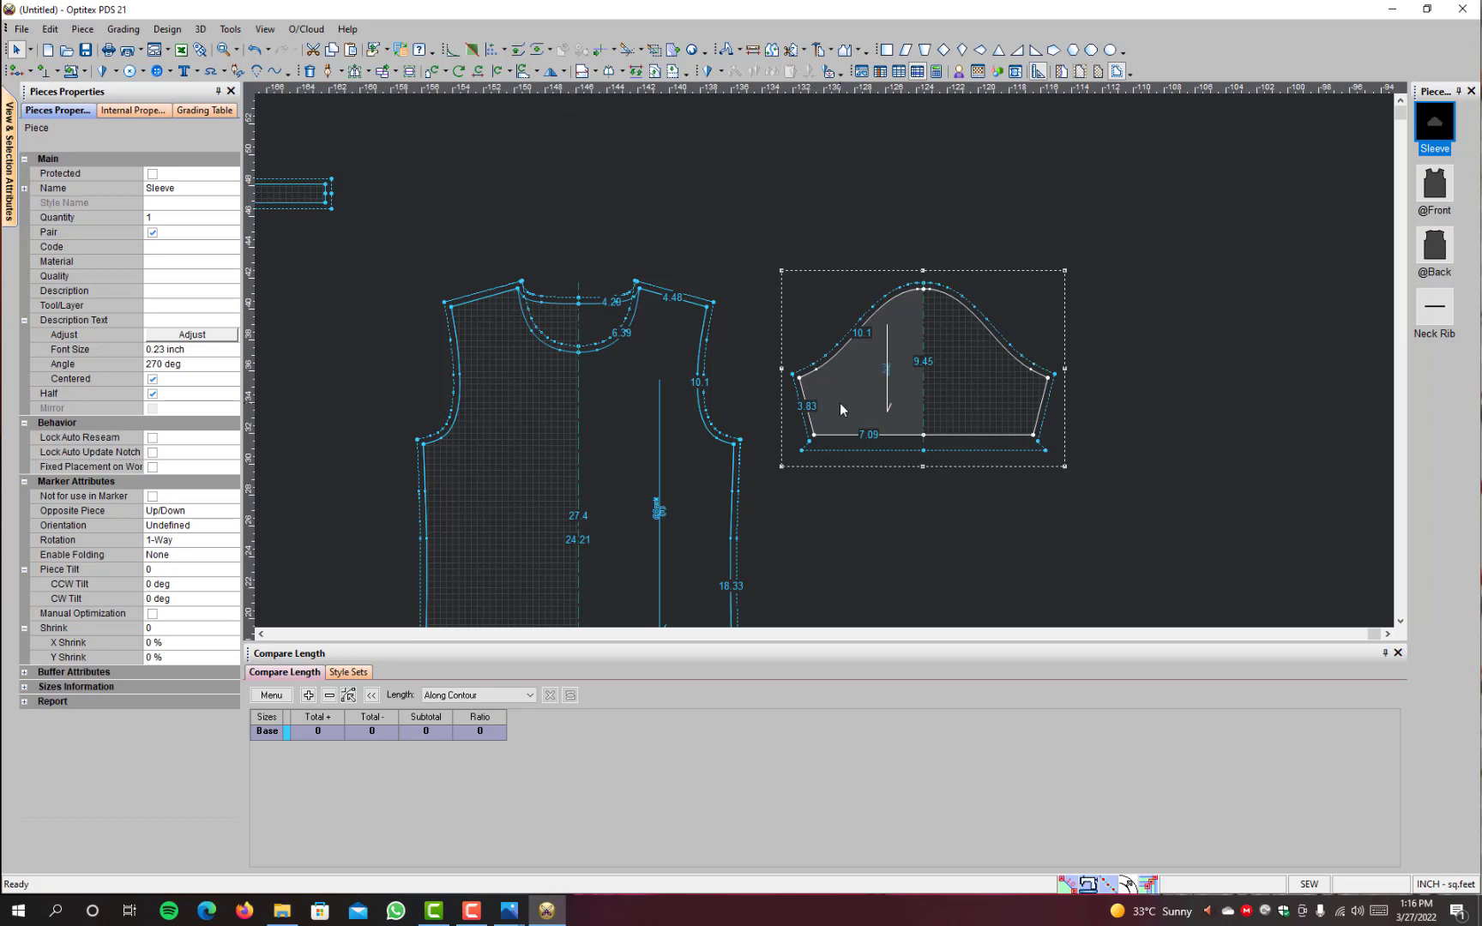
key("r")
key("space")
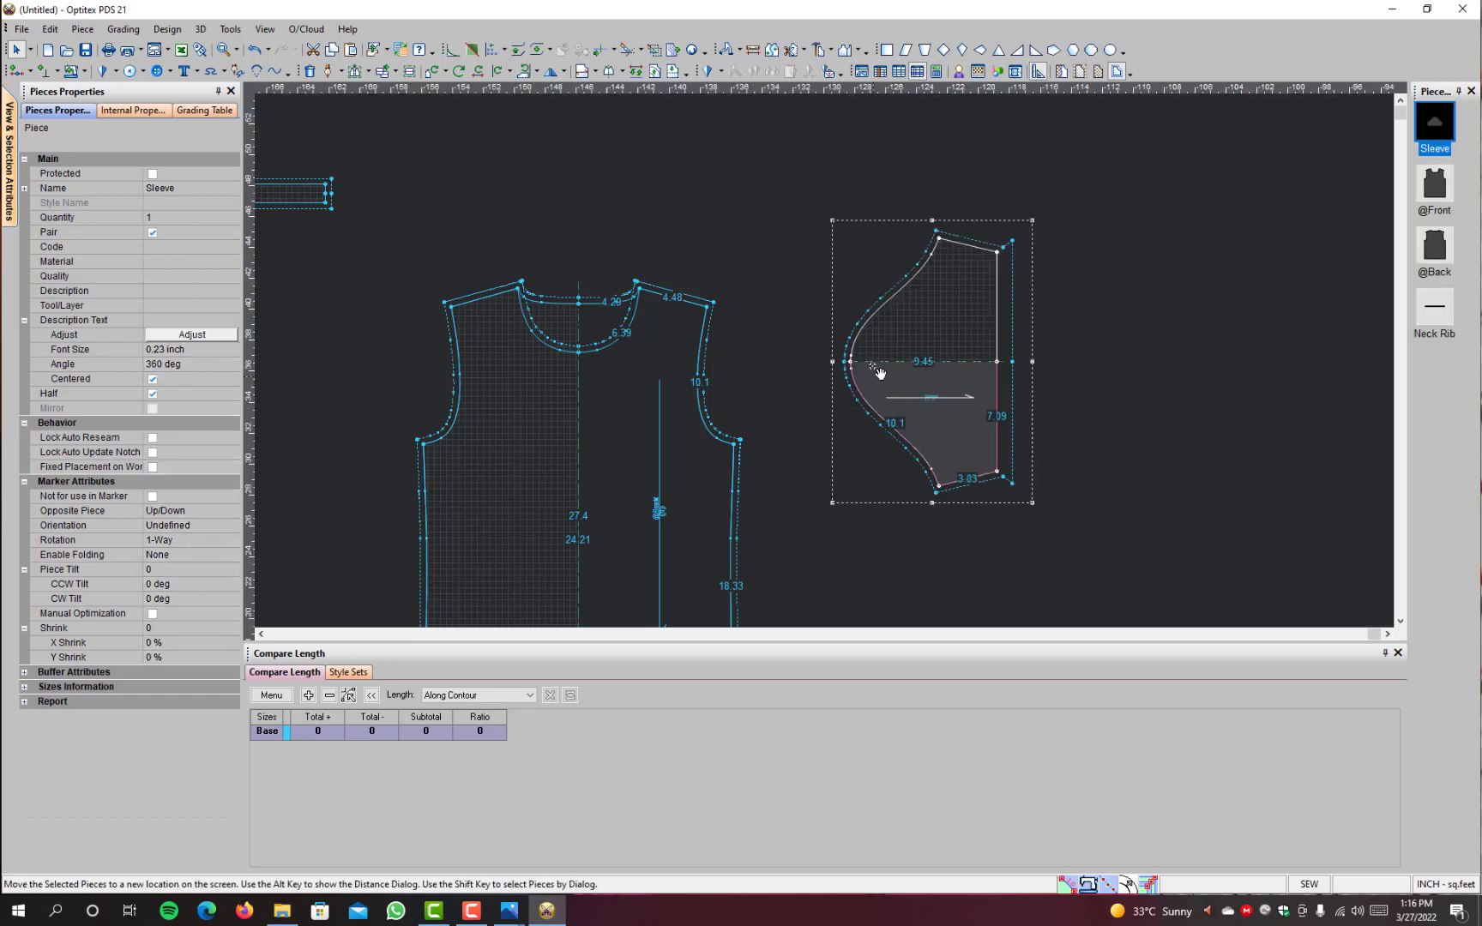
left_click(846, 349)
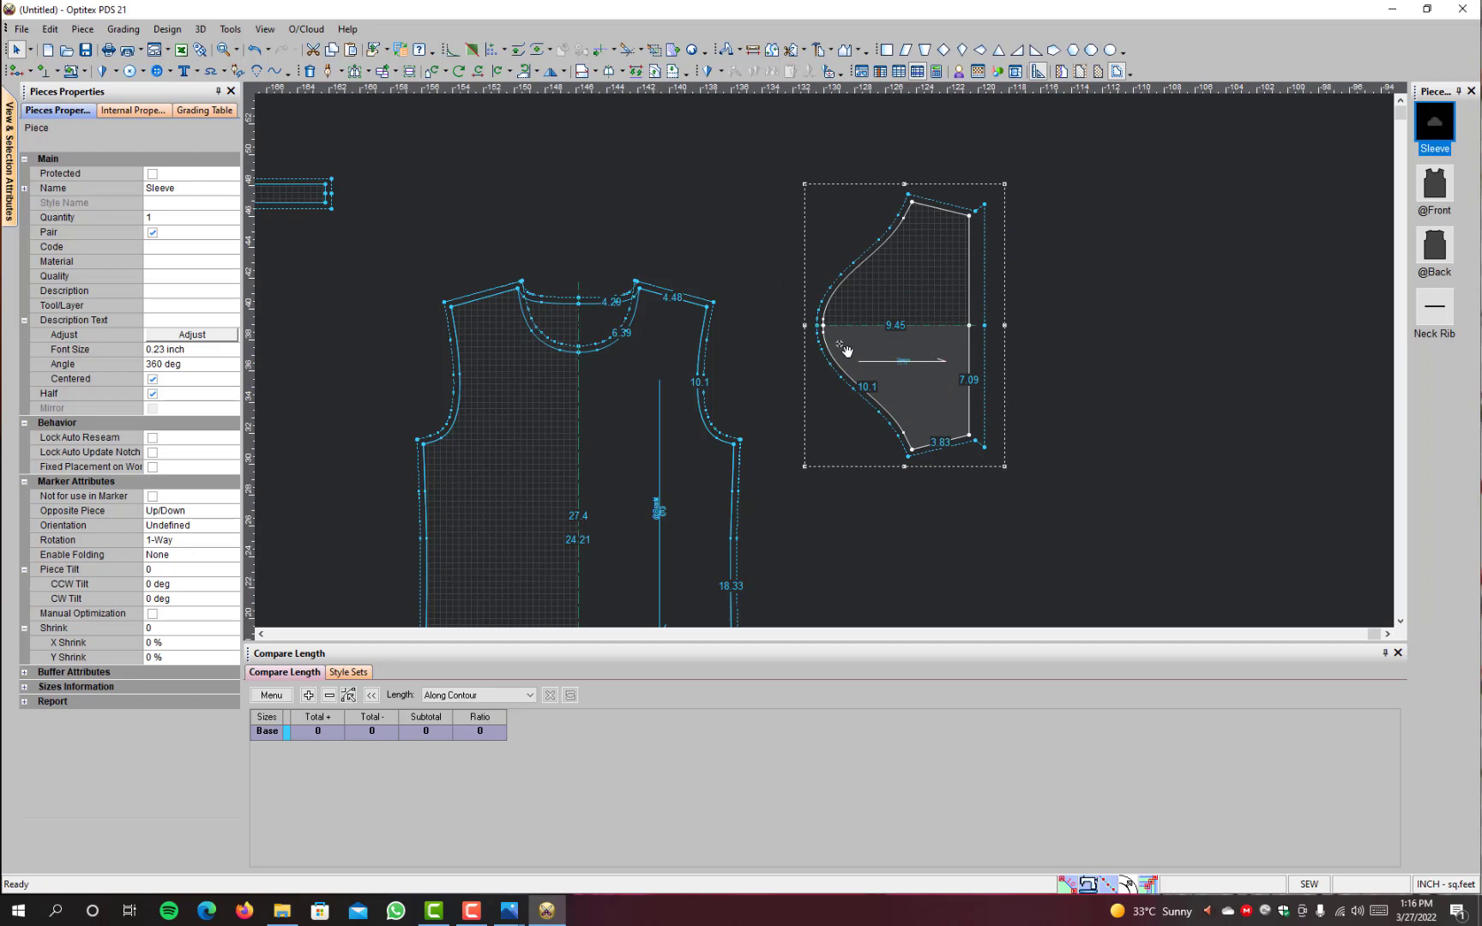
Step: Walk the Sleeve cap down the body's armhole, matching the cap's centre point to the shoulder tip and continuing to the underarm
key("w")
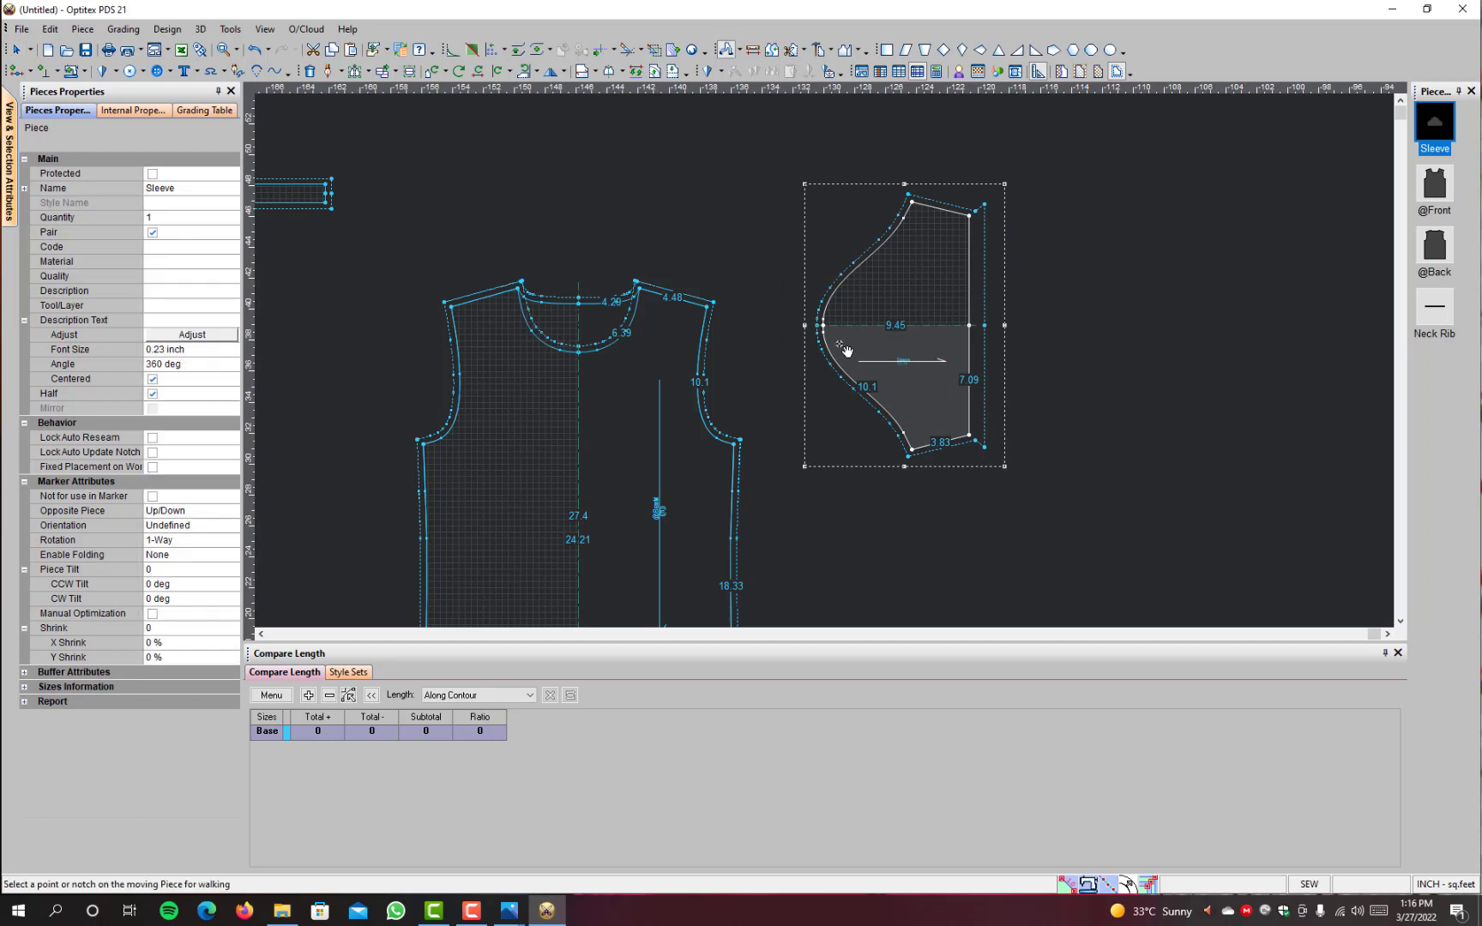
left_click(739, 52)
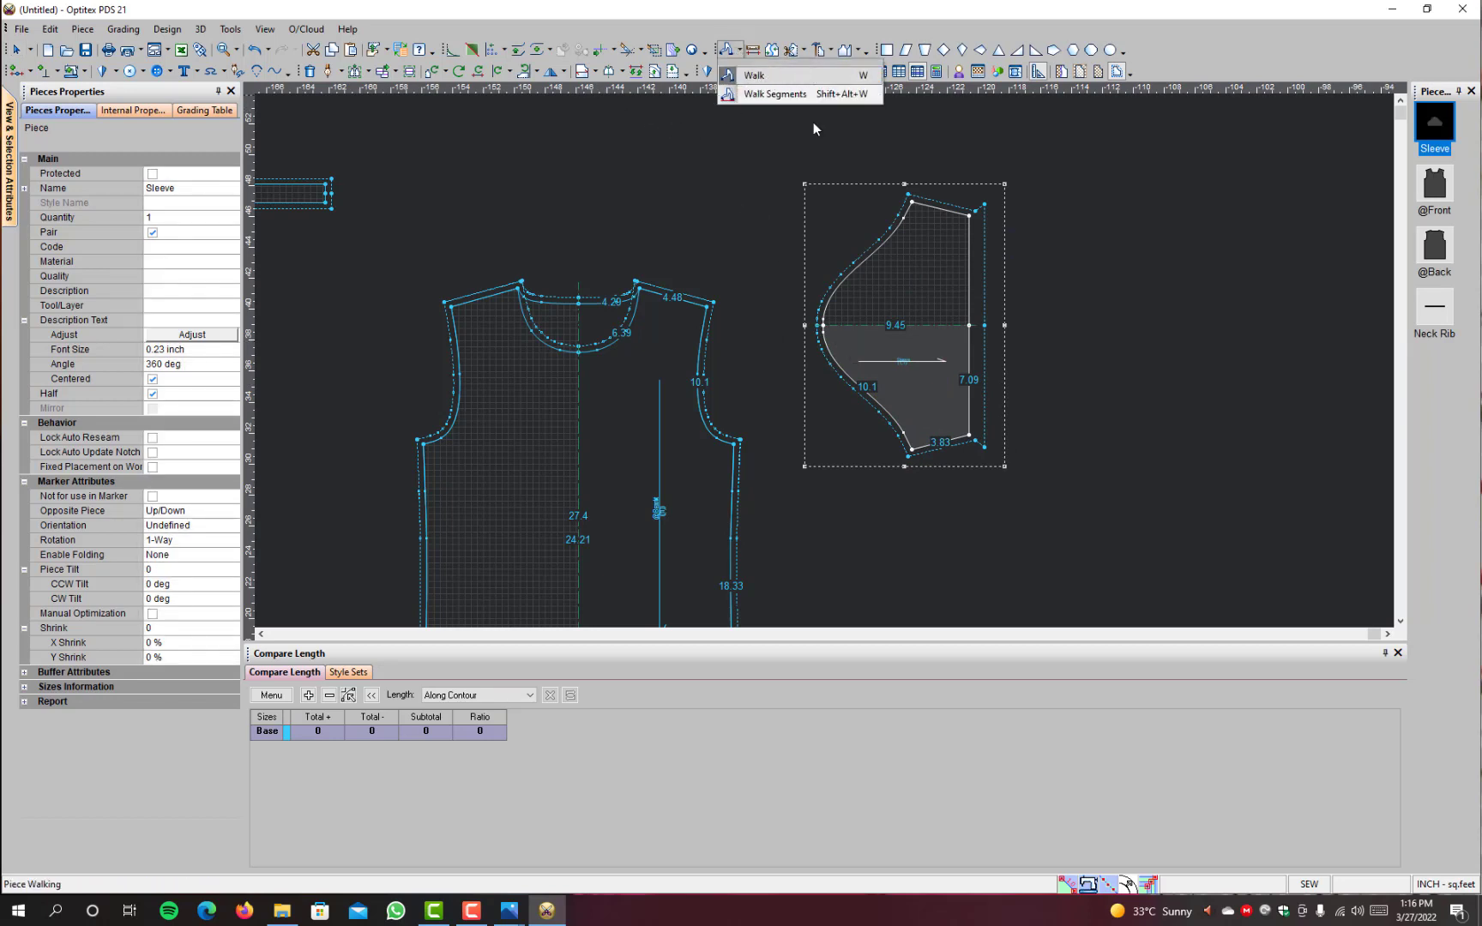
left_click(825, 325)
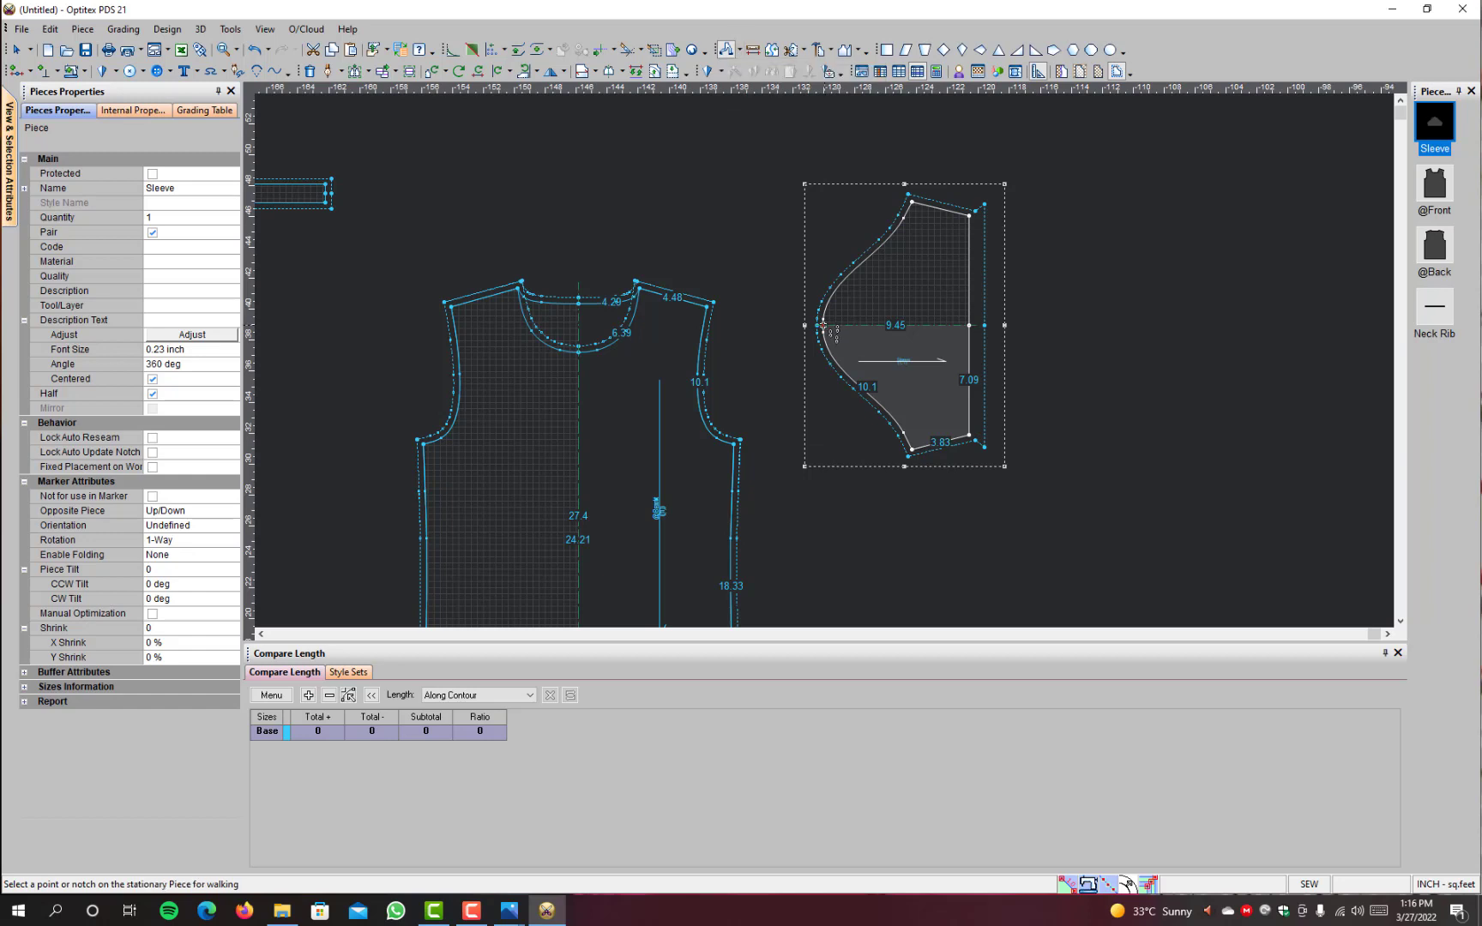
left_click(708, 306)
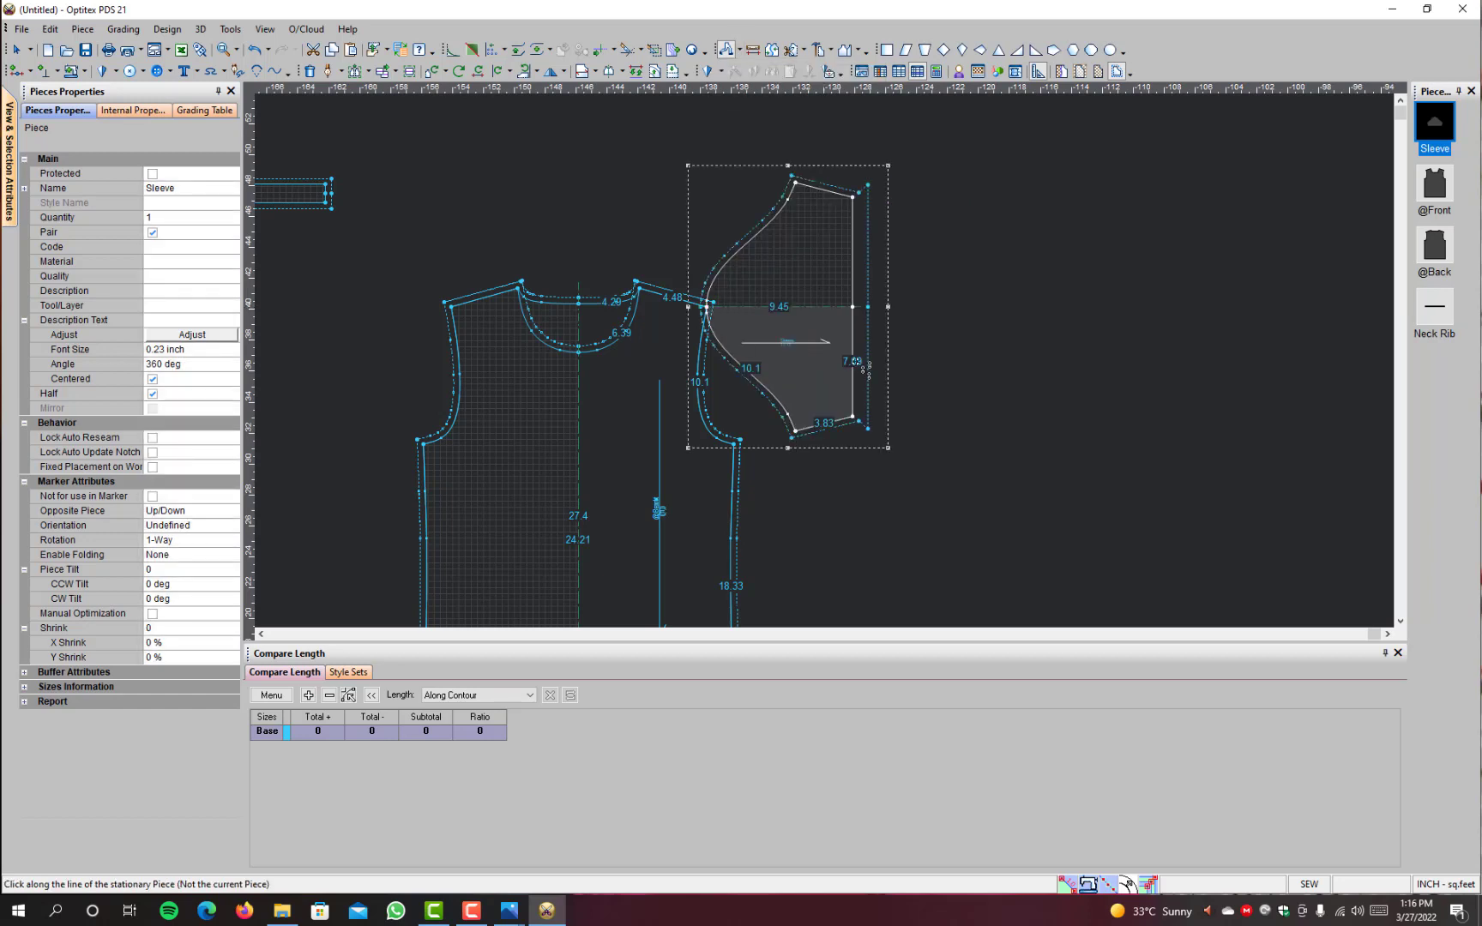
left_click(855, 361)
left_click(855, 361)
left_click(856, 362)
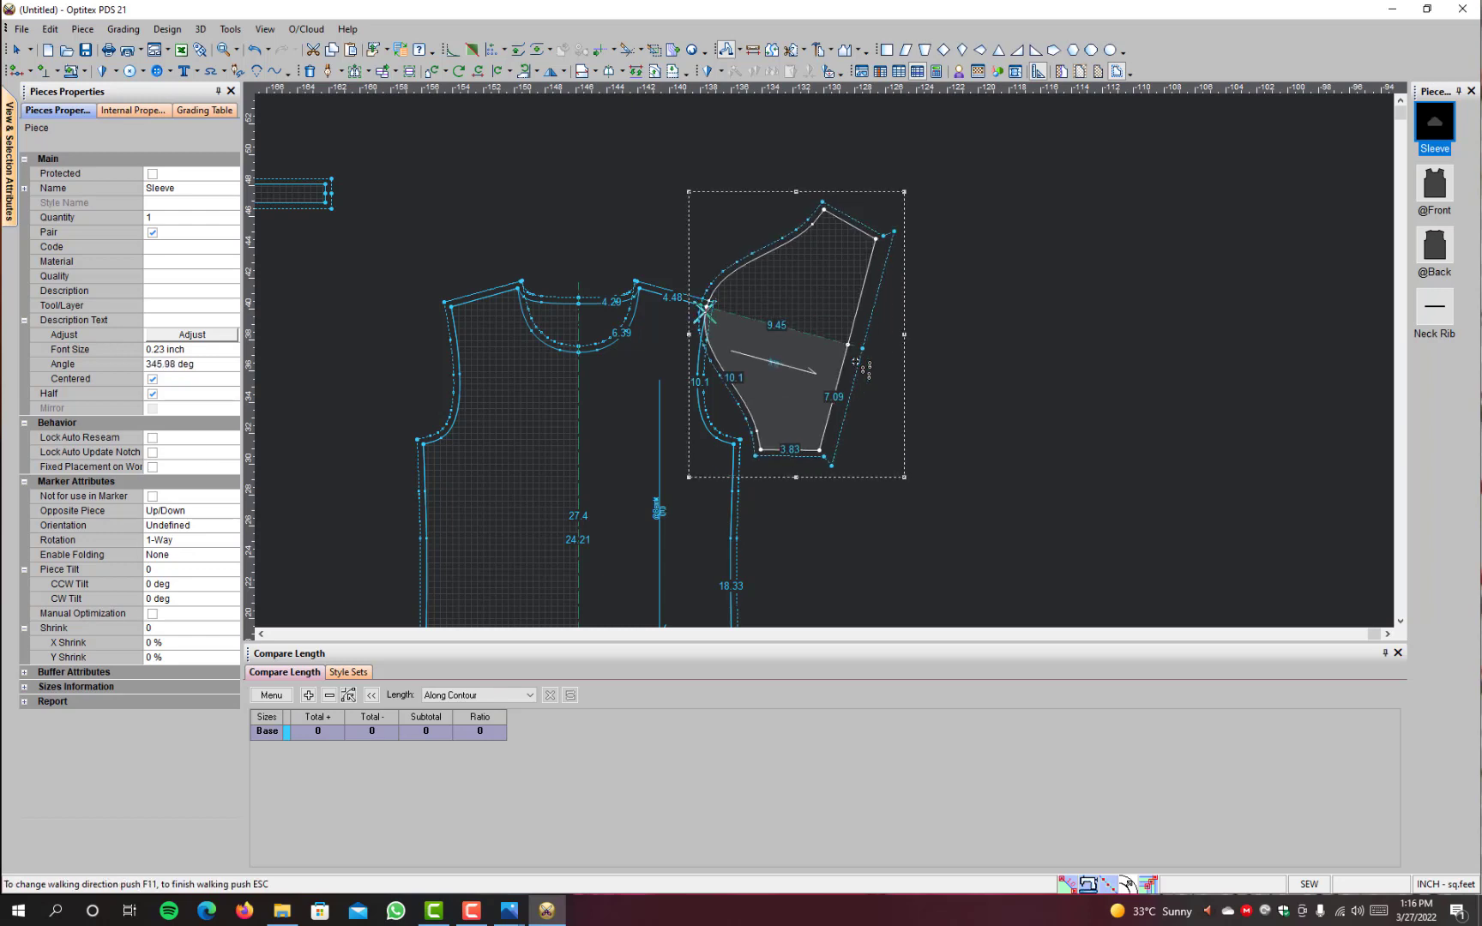
left_click(855, 361)
left_click(856, 362)
left_click(855, 361)
left_click(855, 361)
left_click(855, 362)
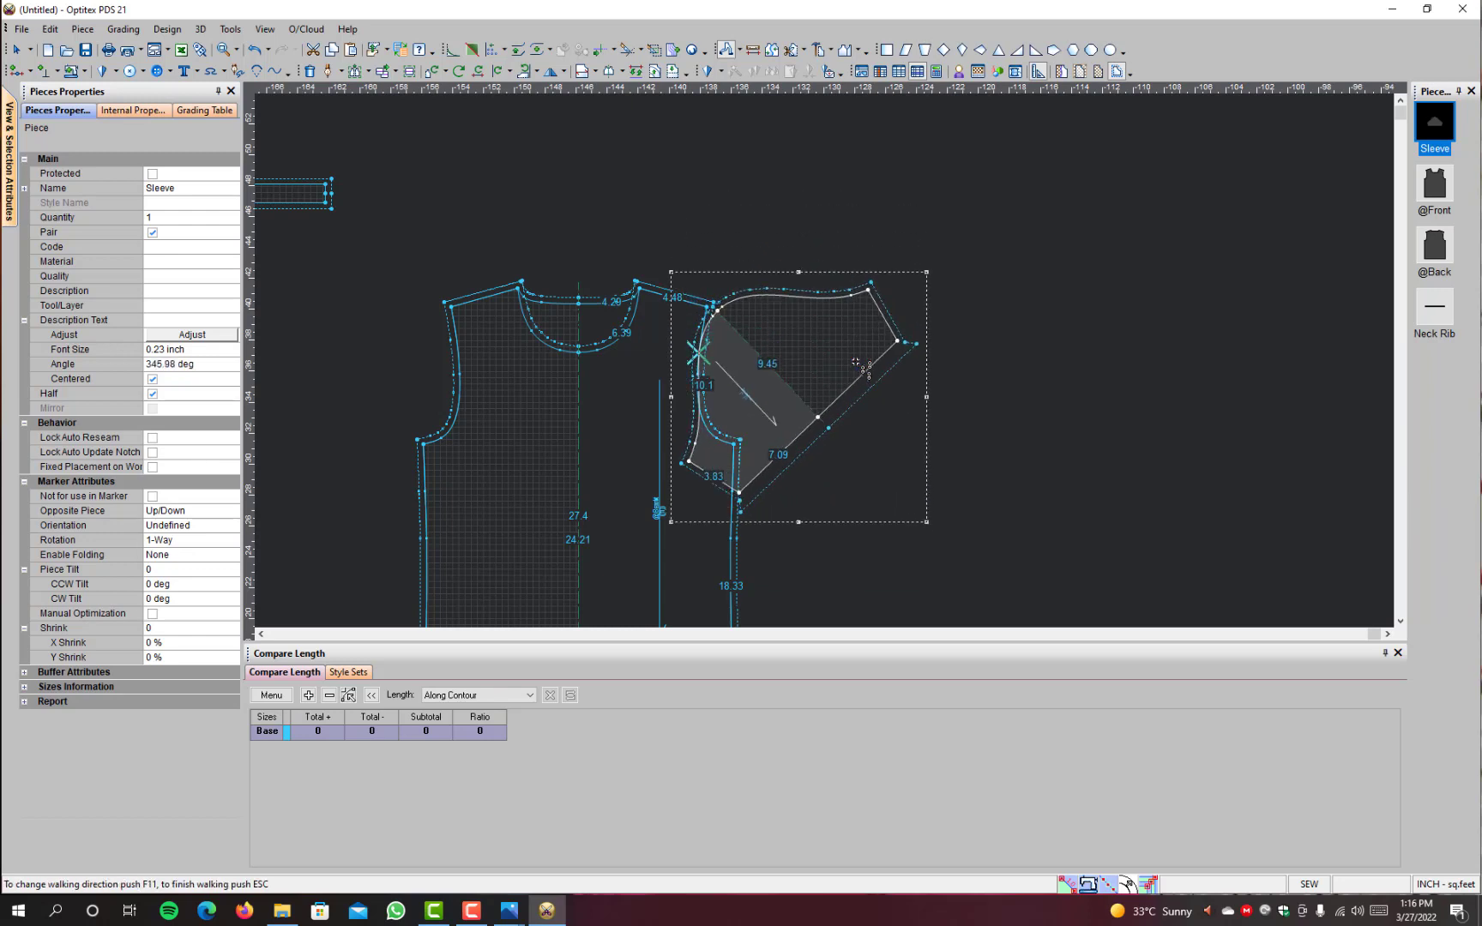
left_click(855, 361)
left_click(855, 361)
left_click(856, 361)
Step: Walk the Sleeve back up the armhole until its cap centre meets the shoulder tip again
left_click(855, 362)
left_click(855, 361)
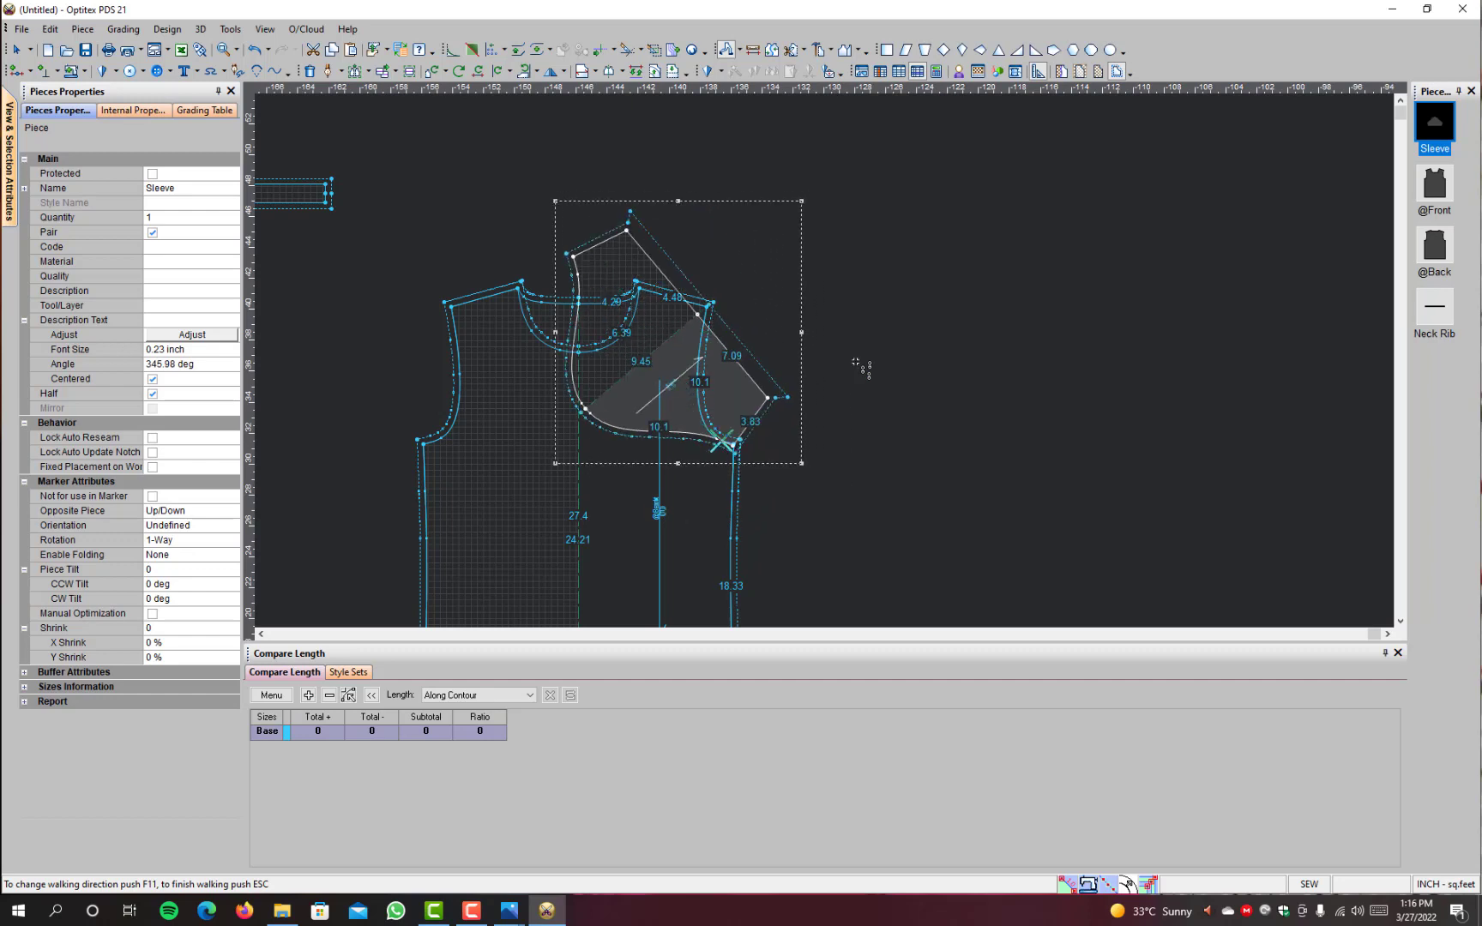
left_click(856, 361)
left_click(856, 361)
left_click(855, 362)
left_click(855, 361)
left_click(855, 362)
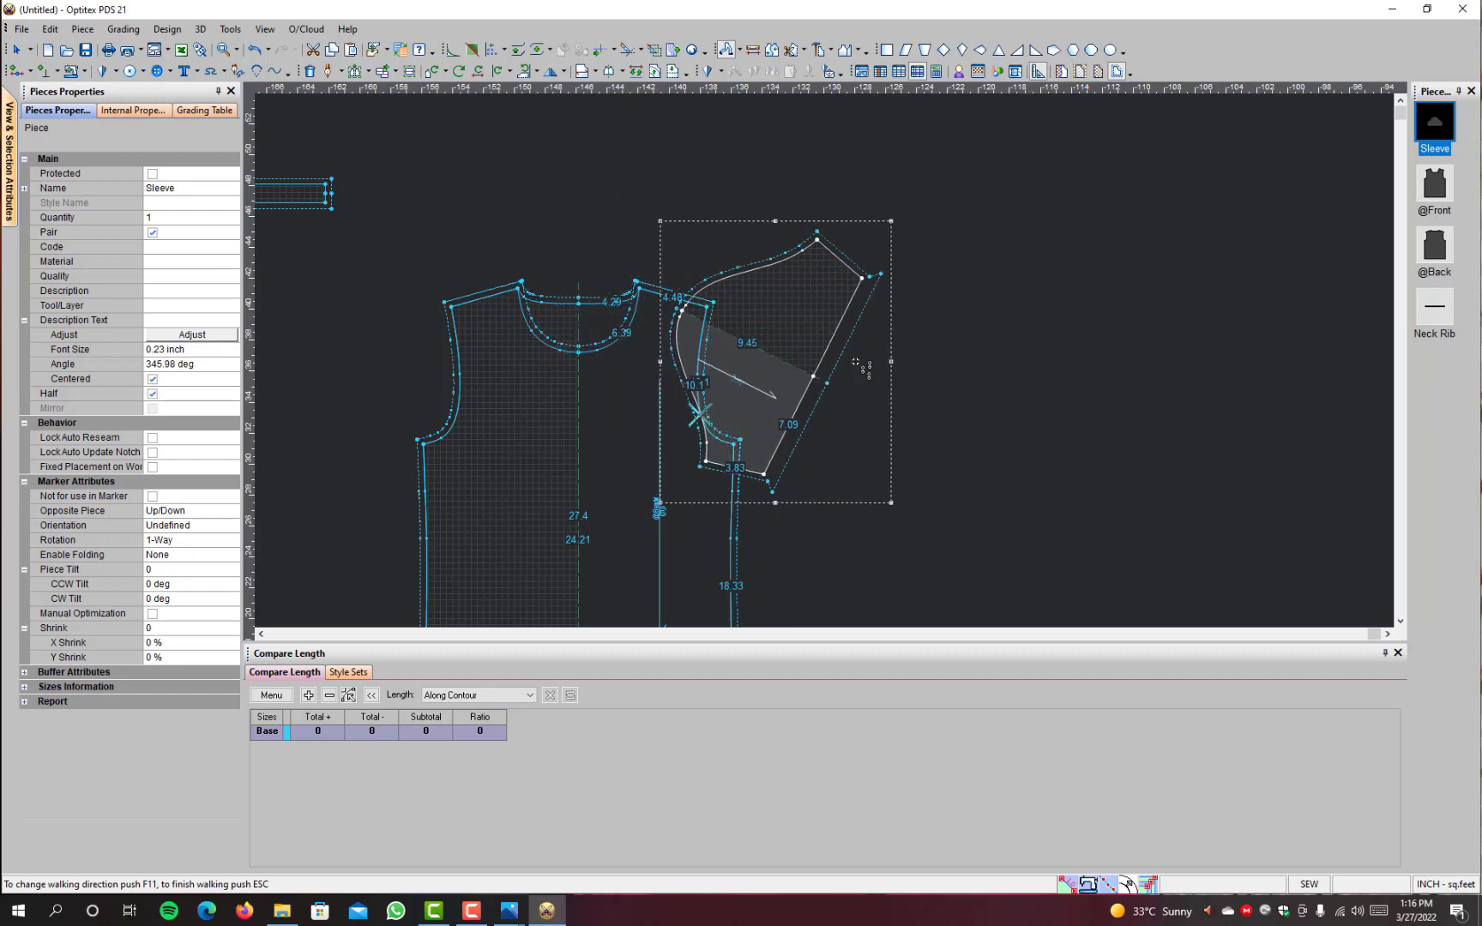
left_click(856, 362)
left_click(856, 361)
left_click(855, 361)
left_click(855, 361)
left_click(856, 361)
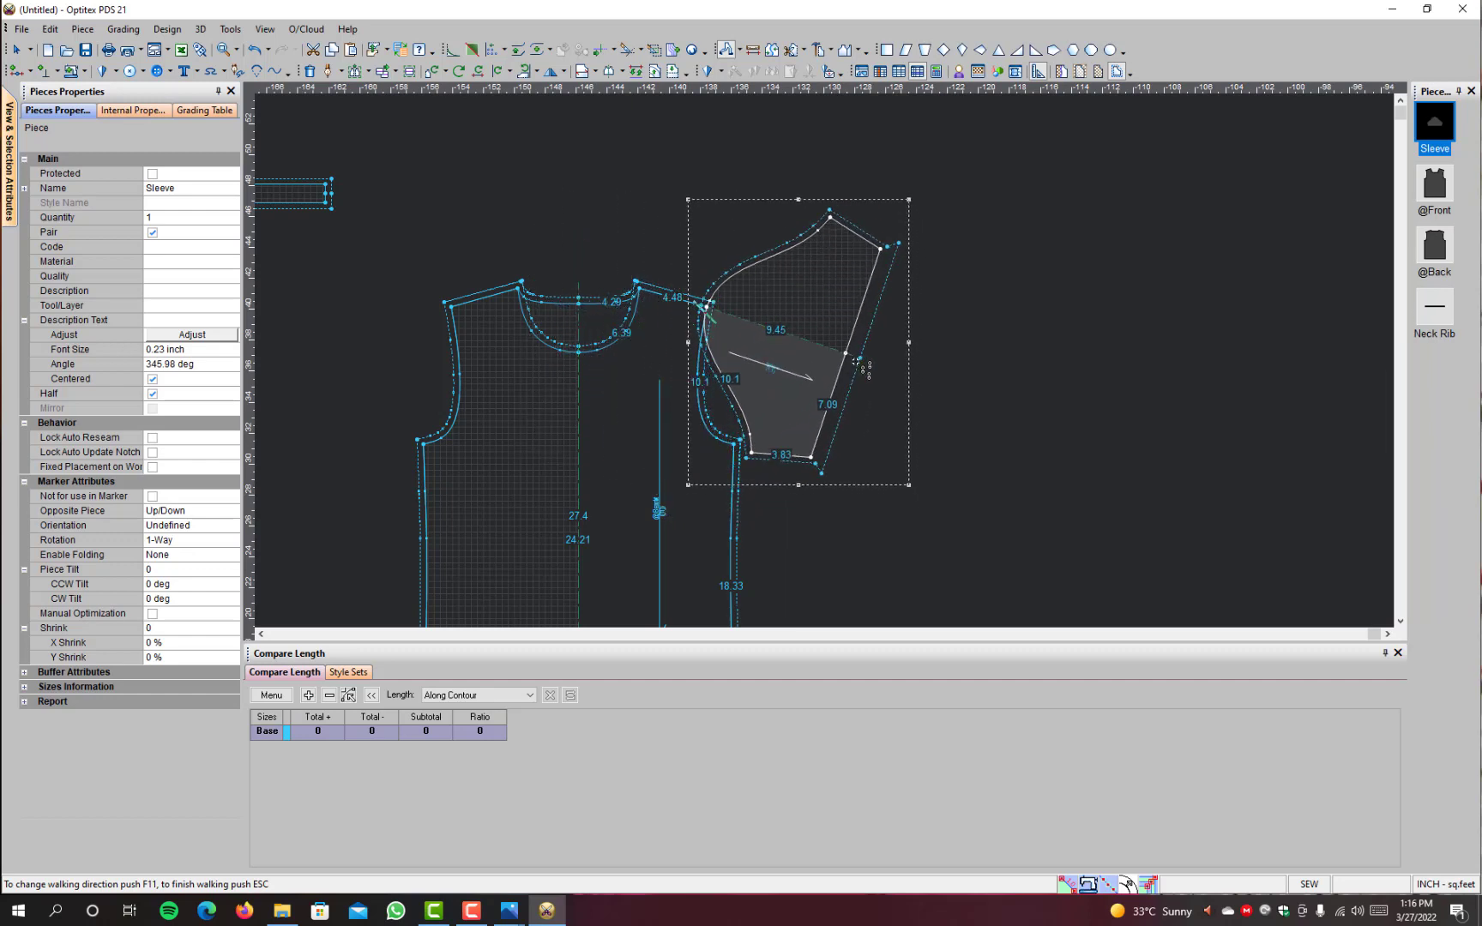
left_click(855, 362)
left_click(855, 361)
left_click(855, 361)
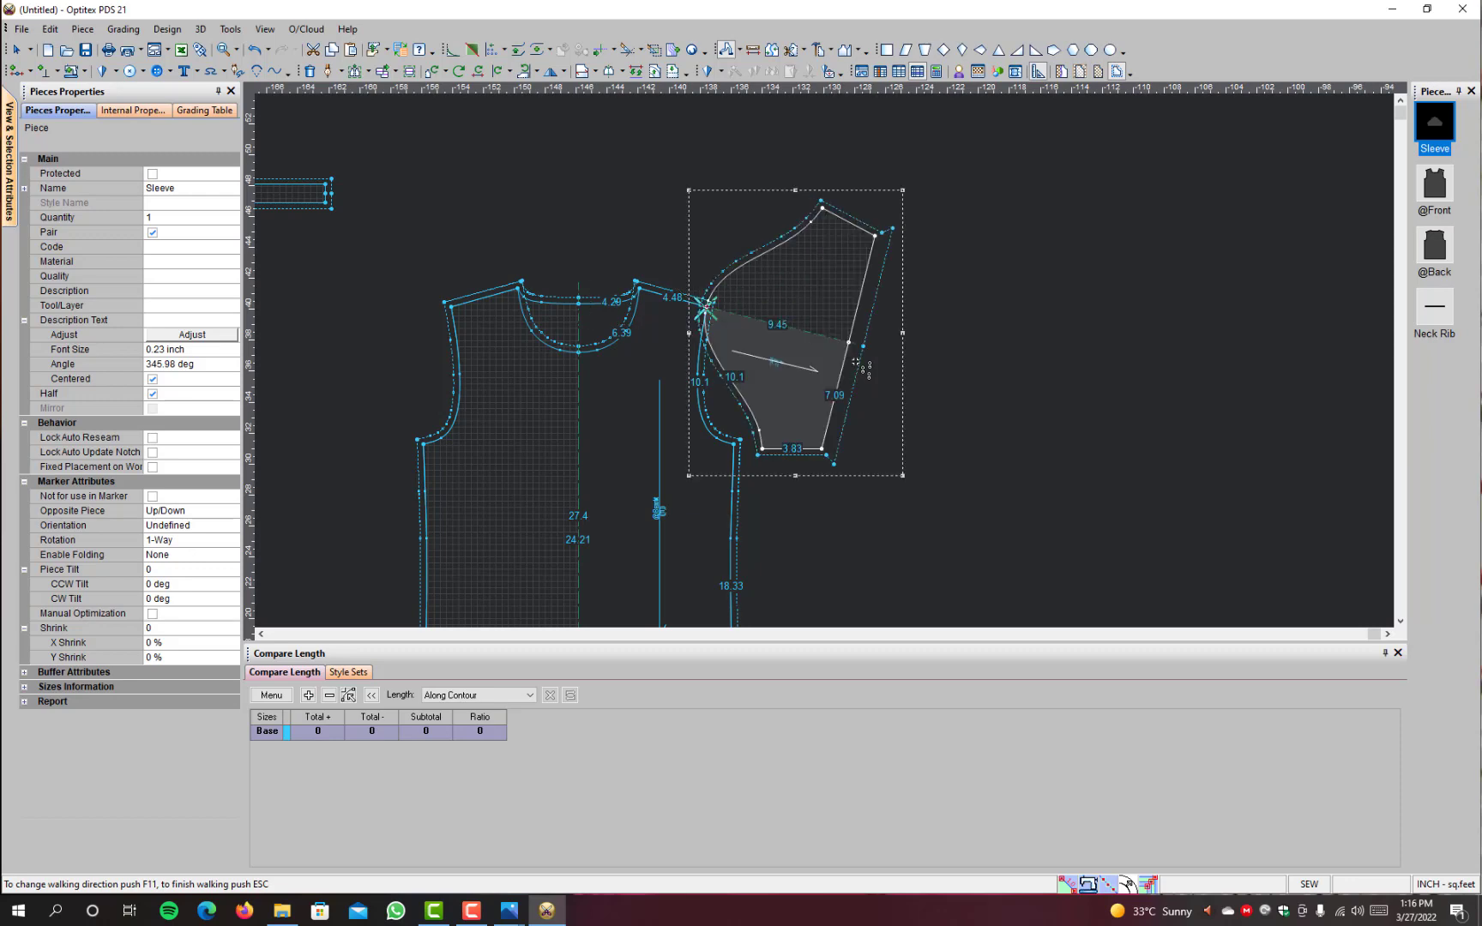
Step: Measure from the centre back neck point to the Sleeve's hem line and close the measurement
left_click(752, 49)
scroll(837, 371, "up", 3)
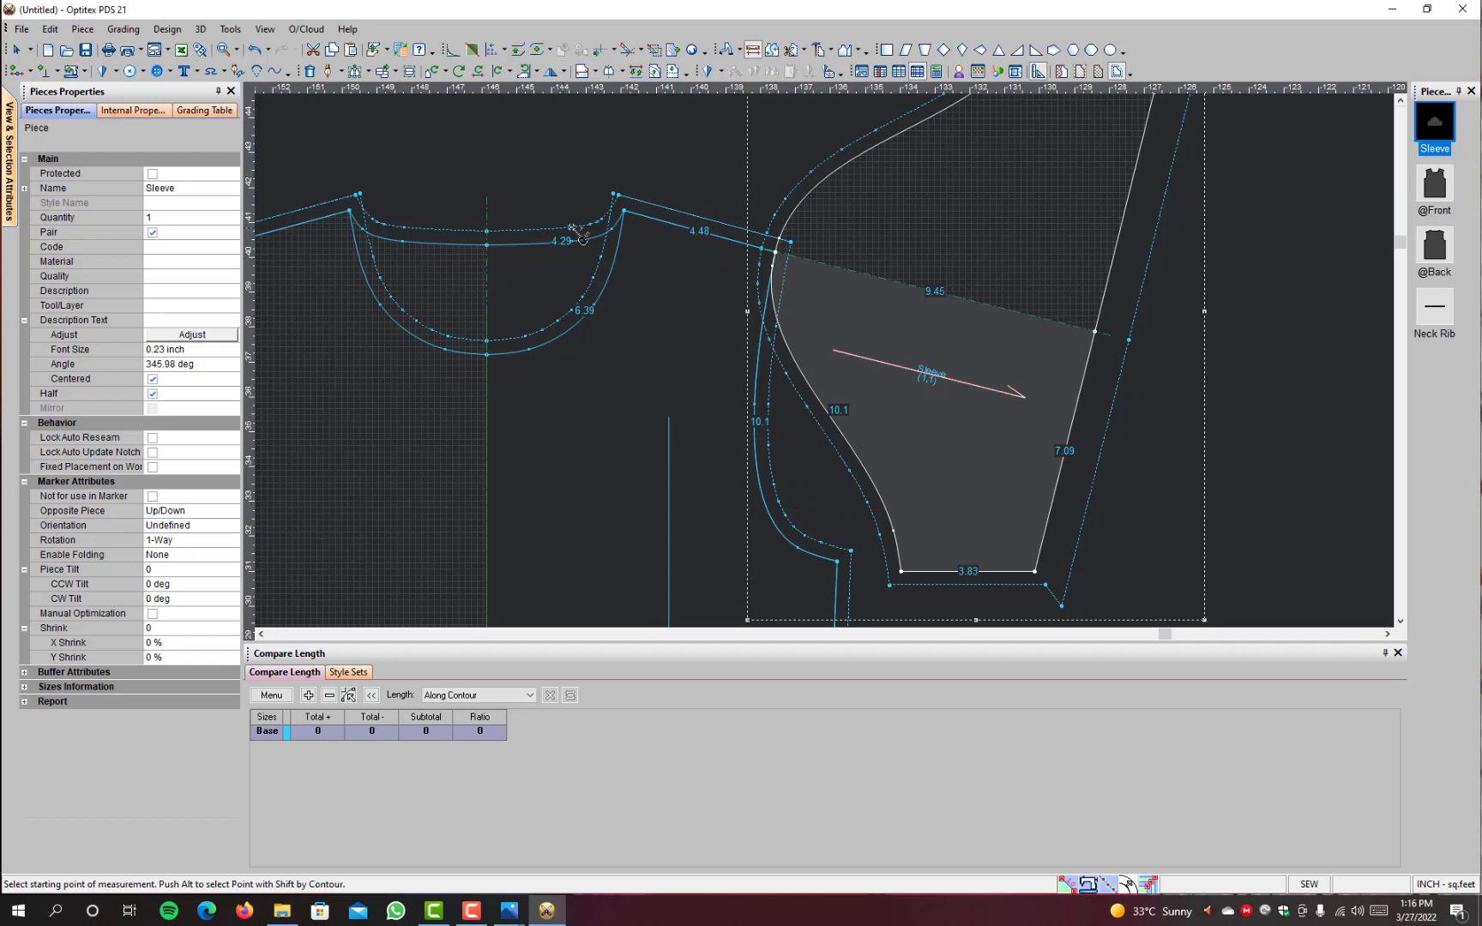
left_click(487, 245)
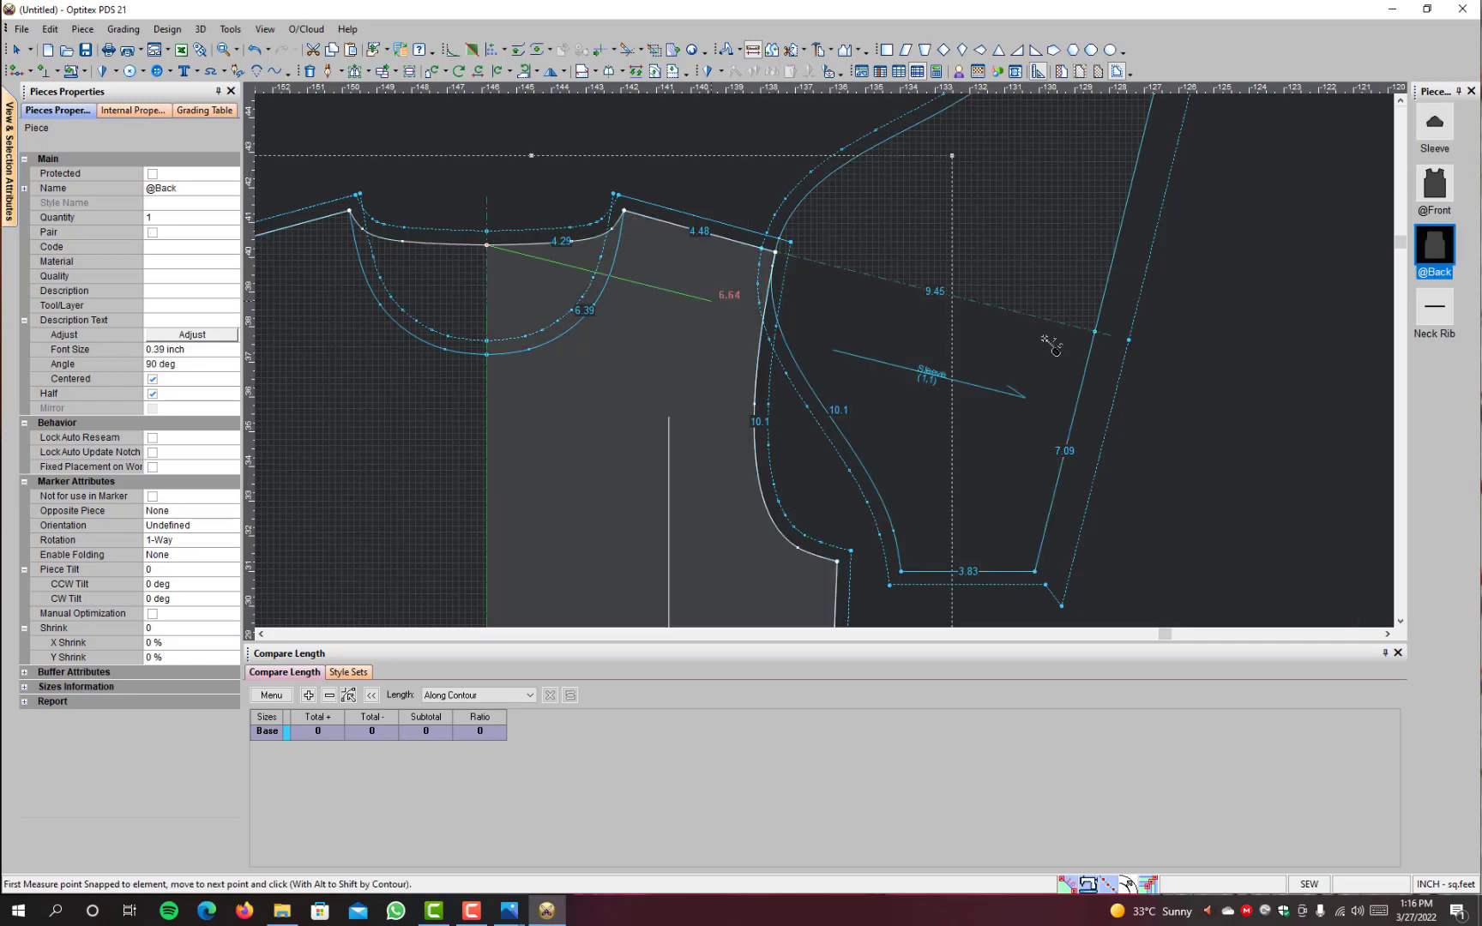
left_click(1079, 398)
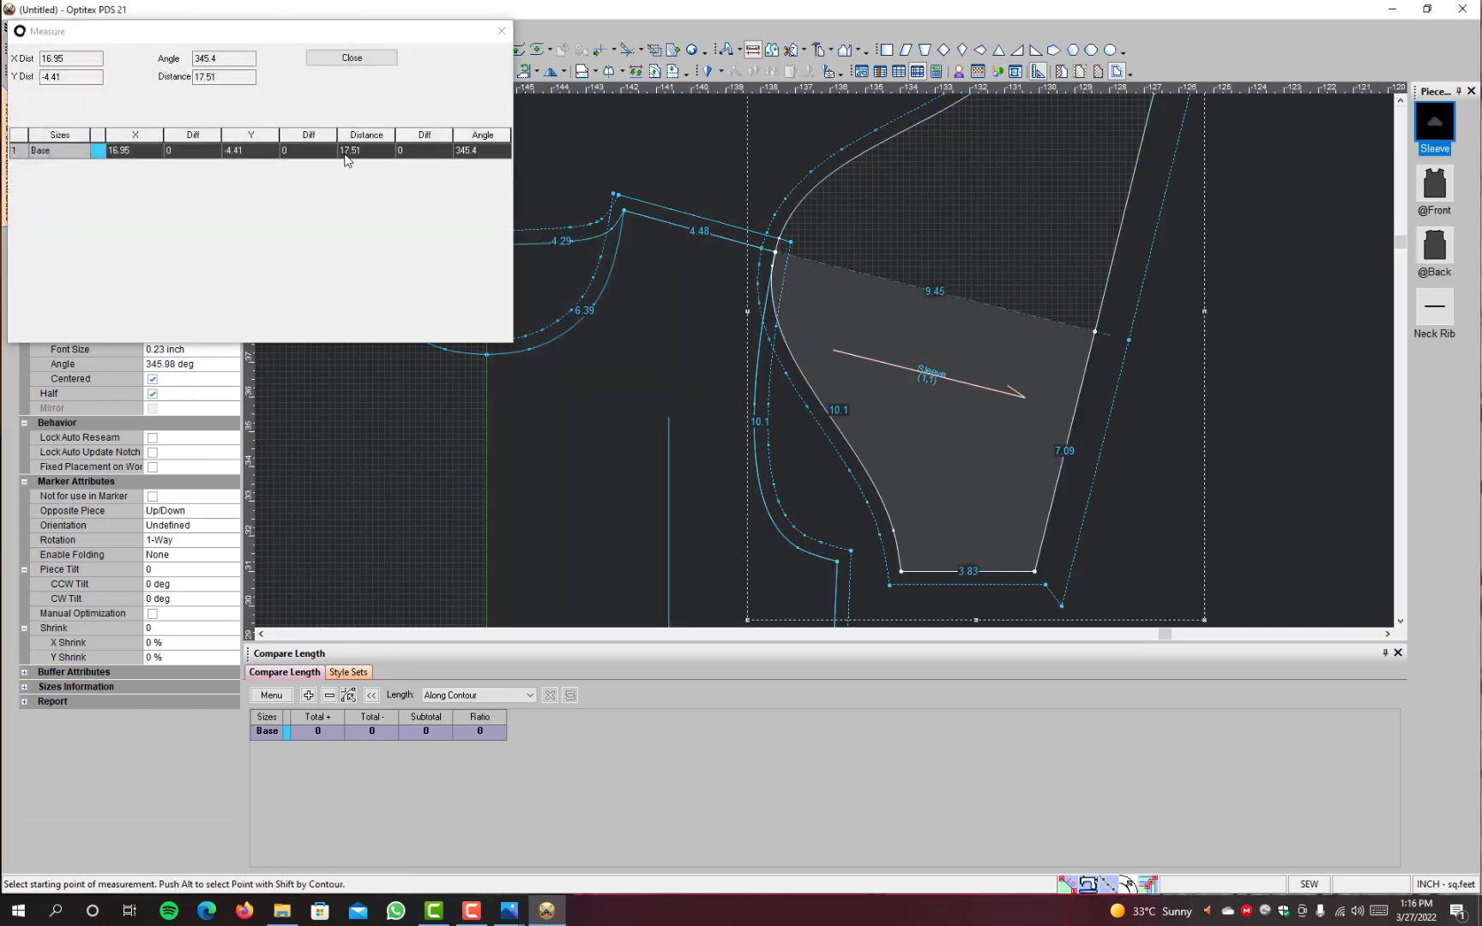
left_click(358, 60)
Step: Switch to the gildan-2000-size-chart.jpg image, check the adult CB Sleeve lengths, and return to the pattern
mouse_move(509, 909)
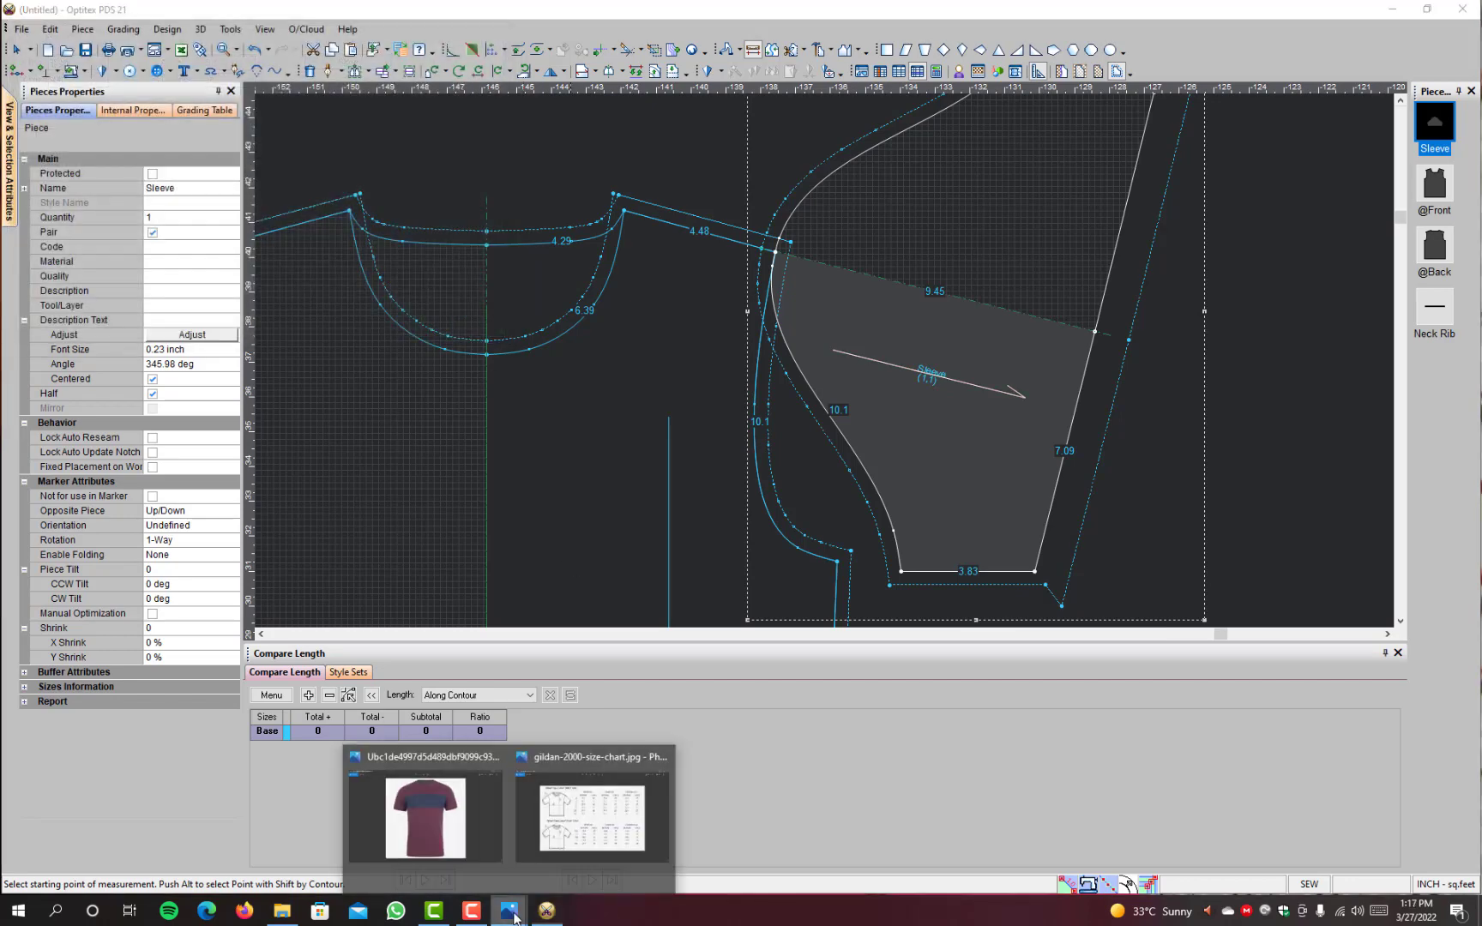
left_click(562, 836)
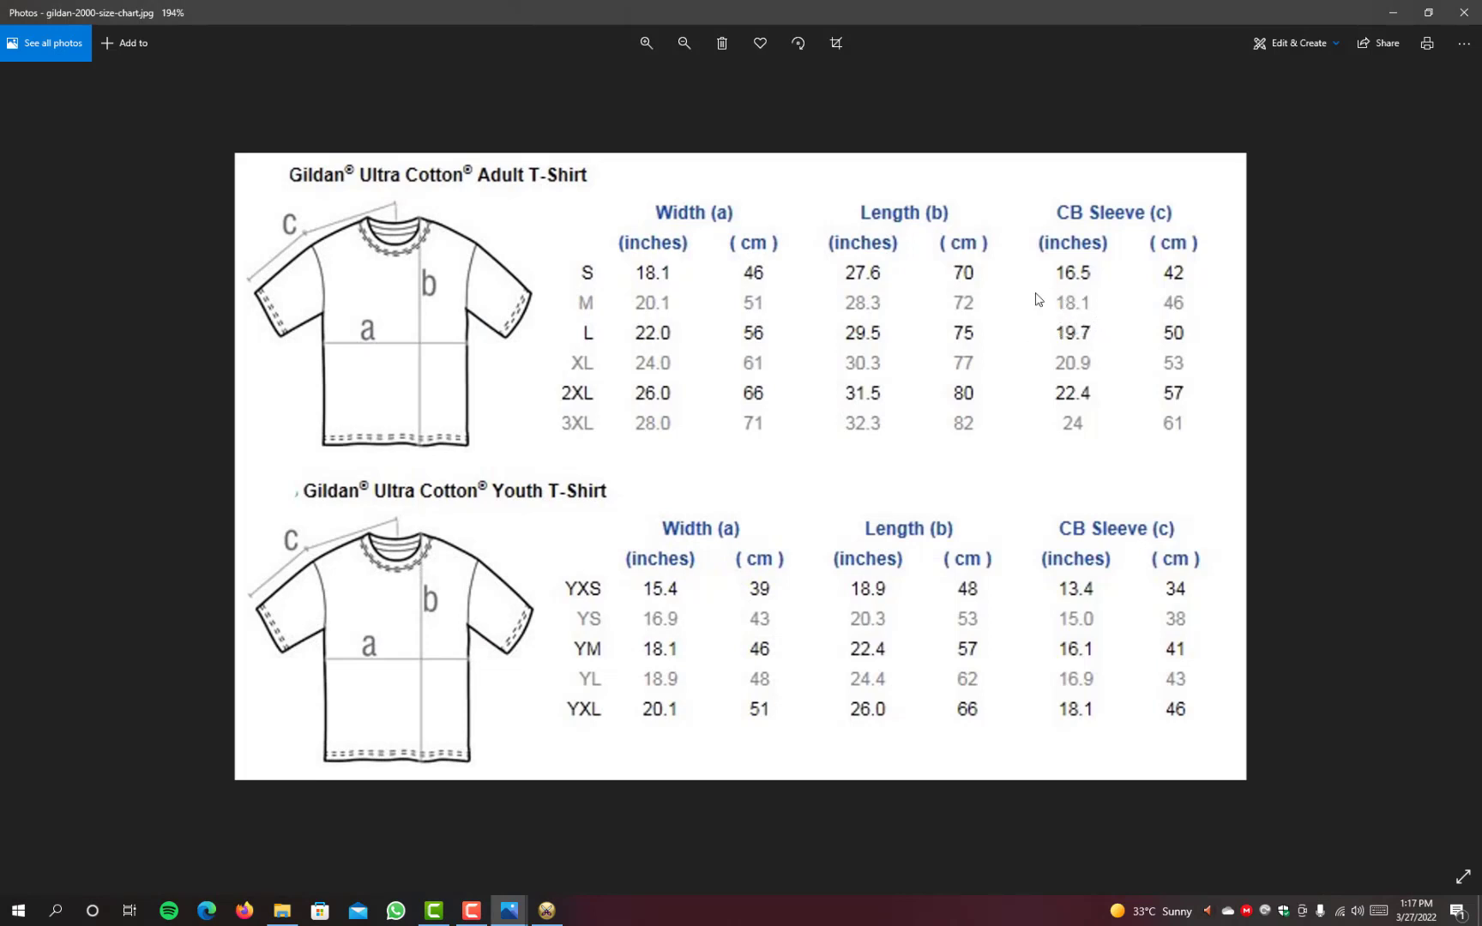
left_click(1393, 12)
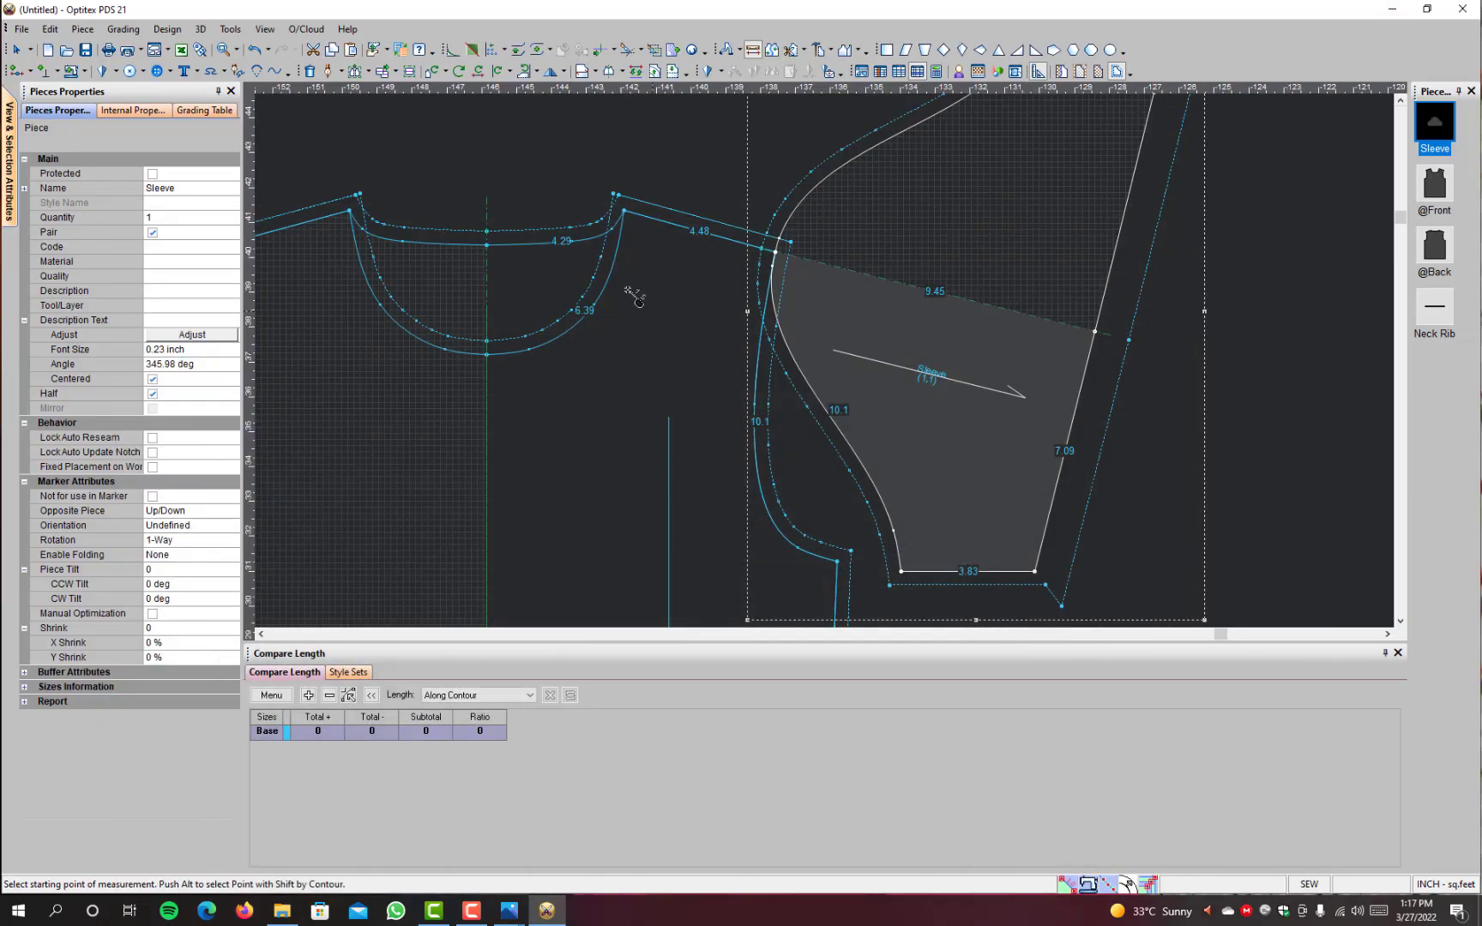
Step: Remeasure from the centre back neck to the Sleeve hem and compare it with the CB Sleeve column of the Gildan chart
left_click(487, 245)
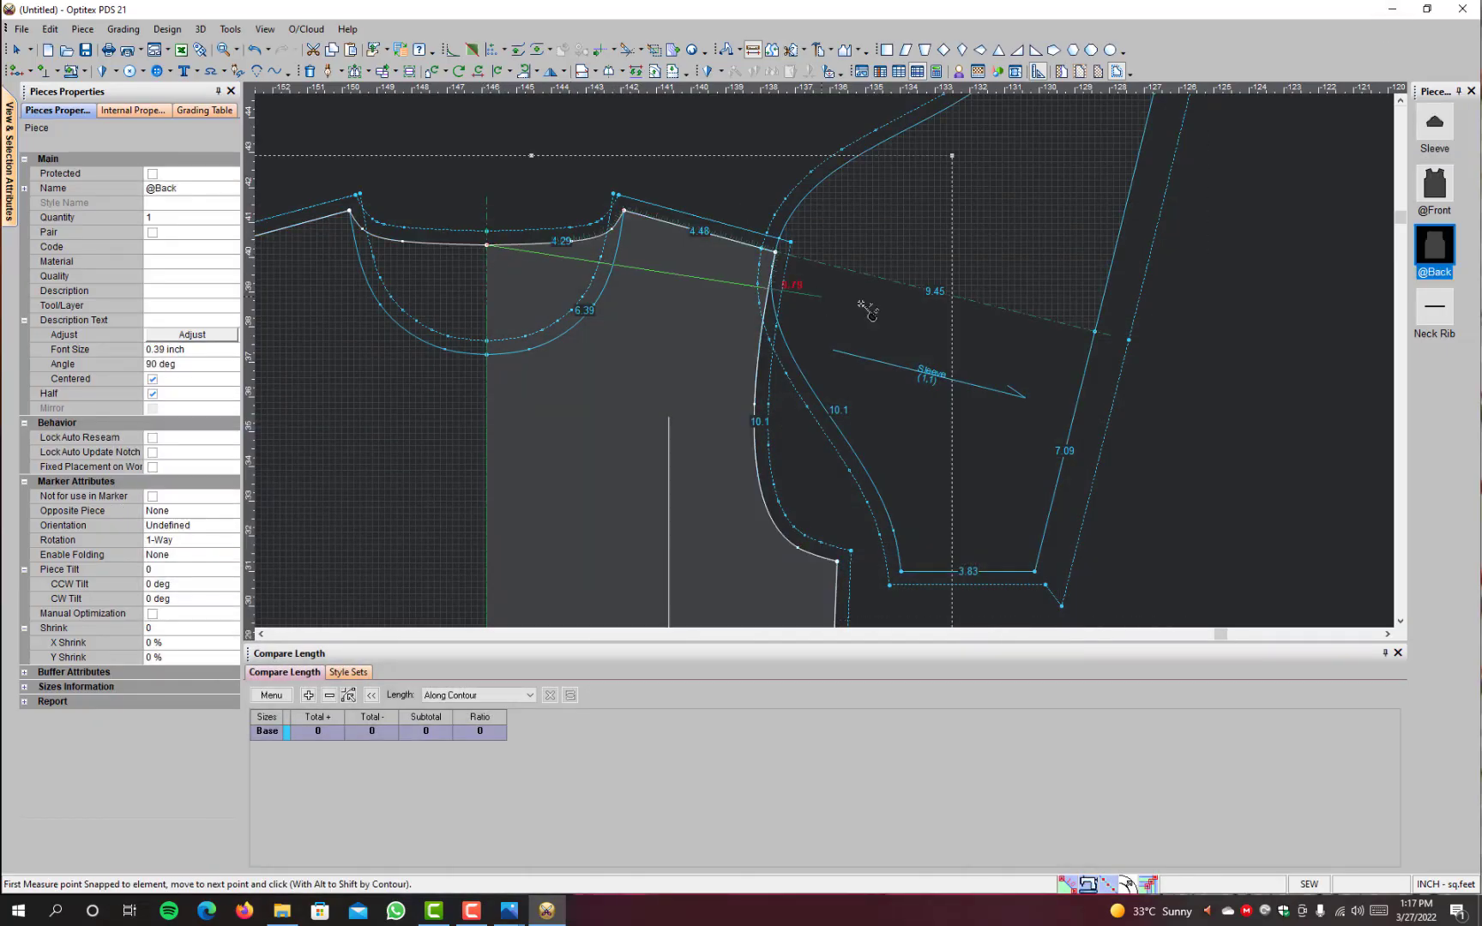
left_click(1082, 383)
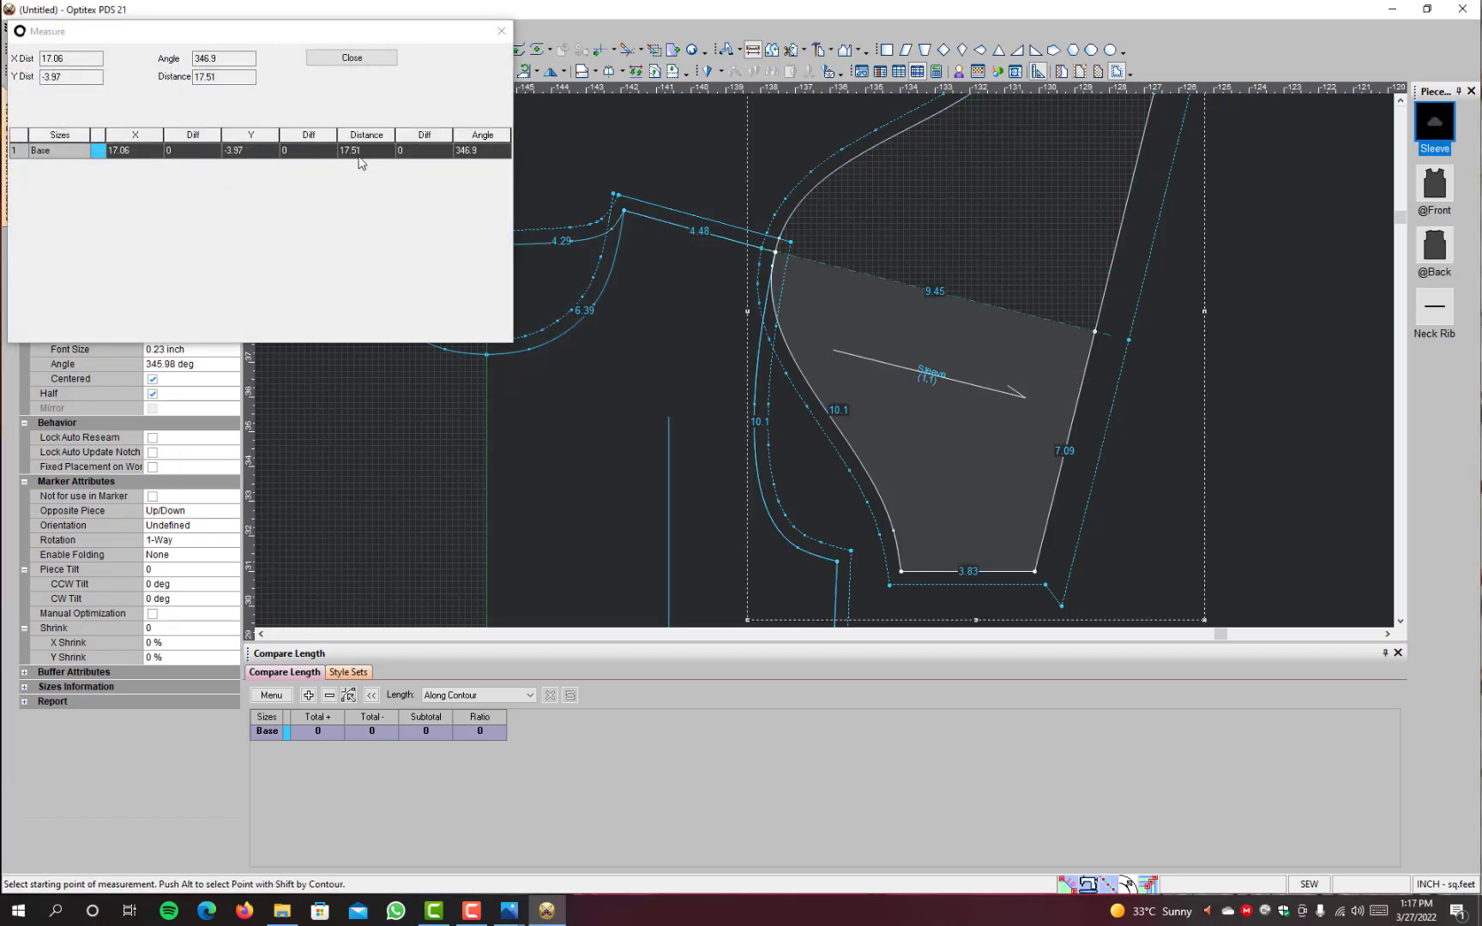
left_click(352, 57)
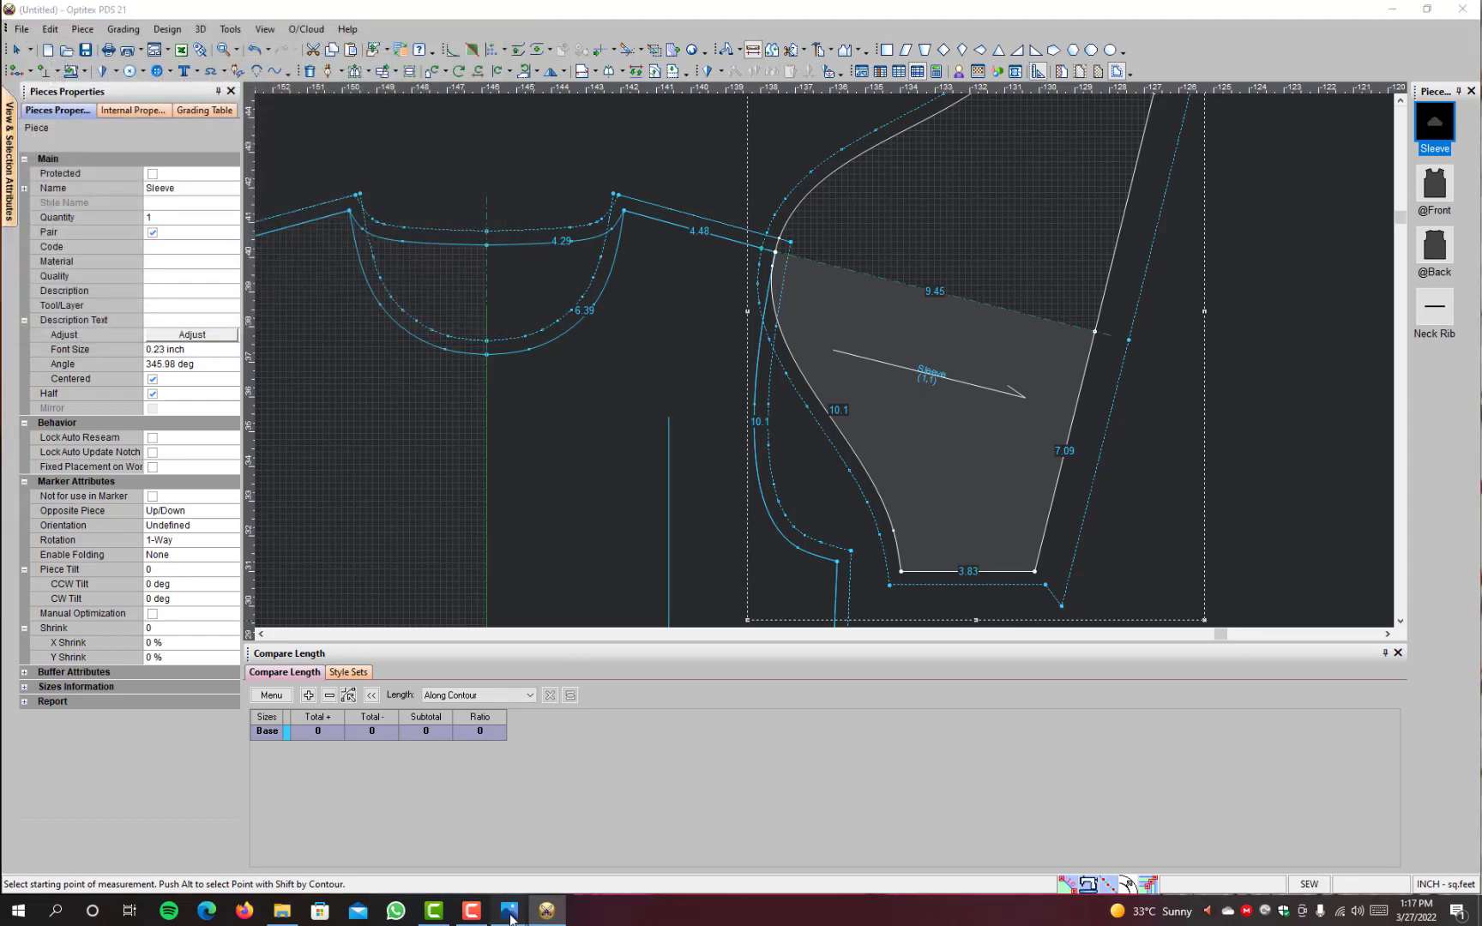
mouse_move(509, 911)
left_click(583, 801)
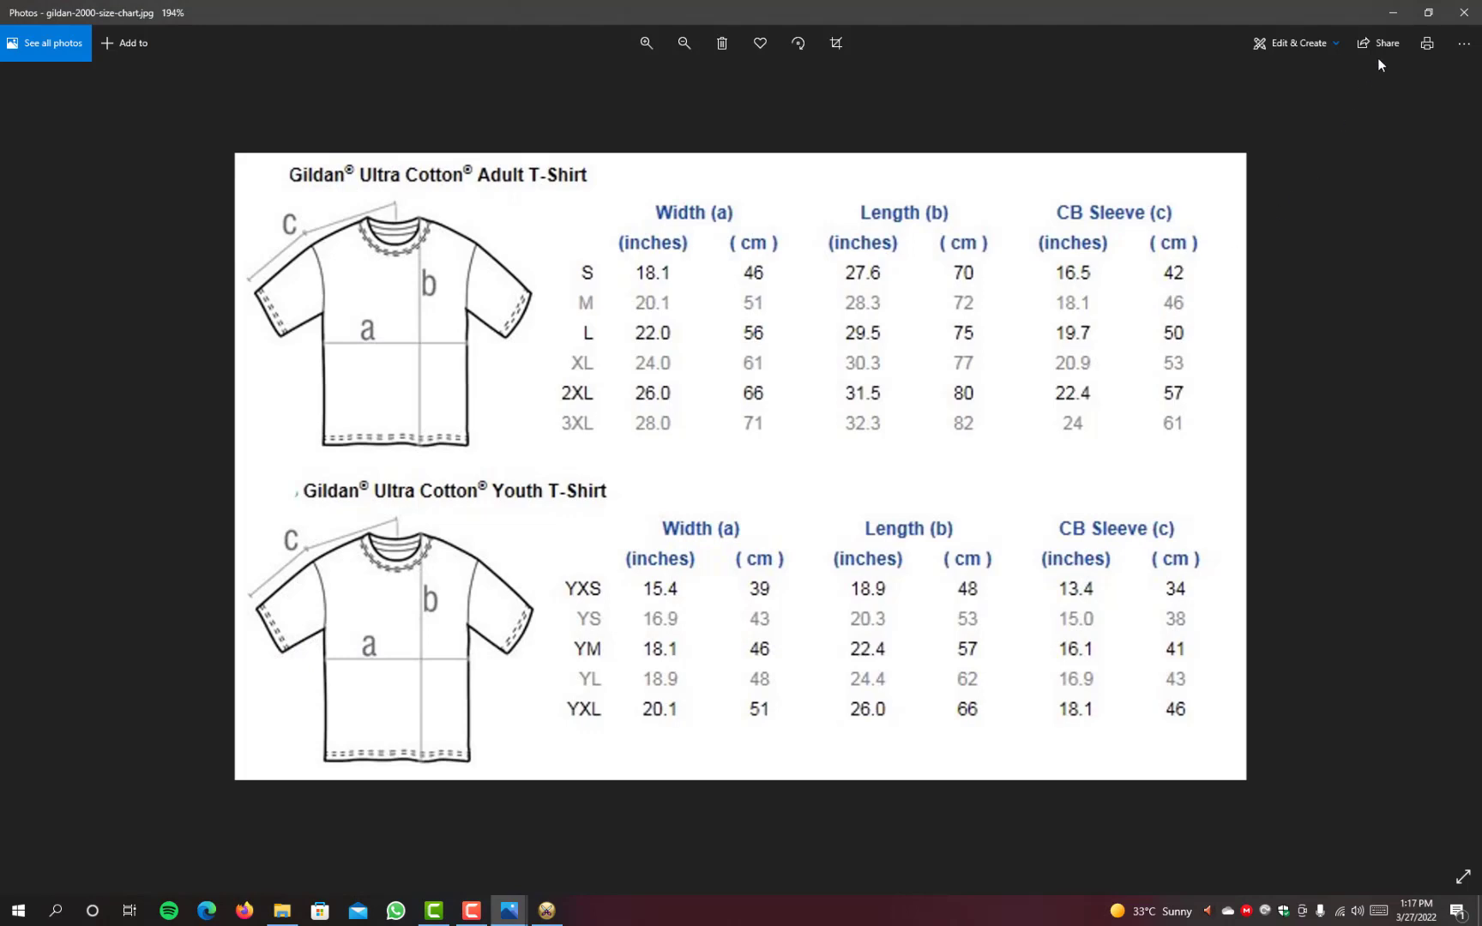
left_click(1393, 12)
Step: Leave the measuring tool and move the Sleeve clear of the body's armhole
scroll(914, 418, "down", 5)
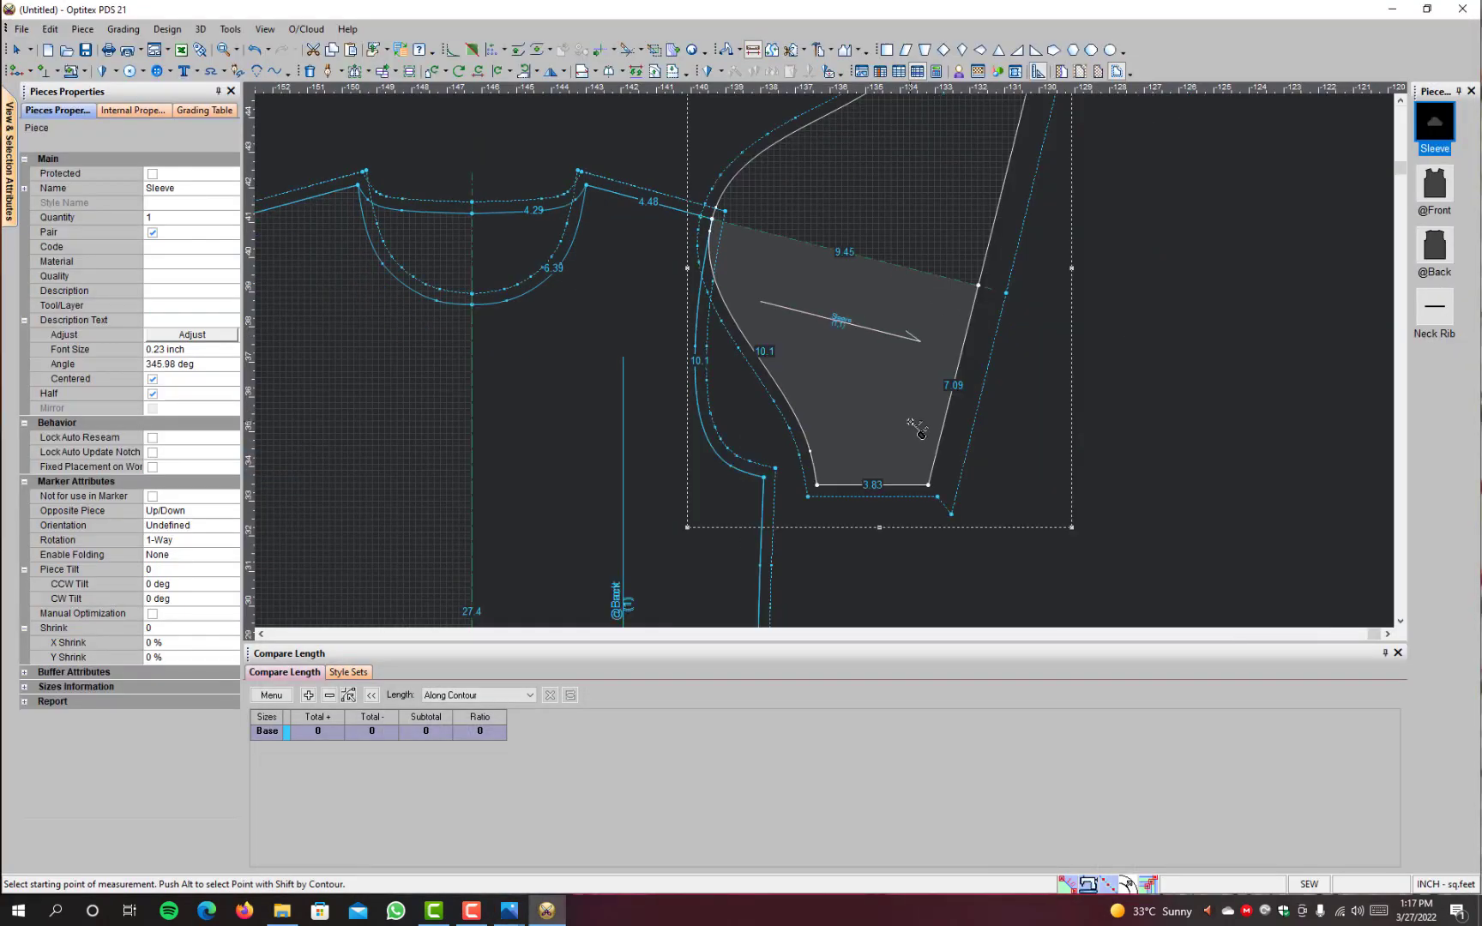
right_click(965, 282)
left_click(1002, 287)
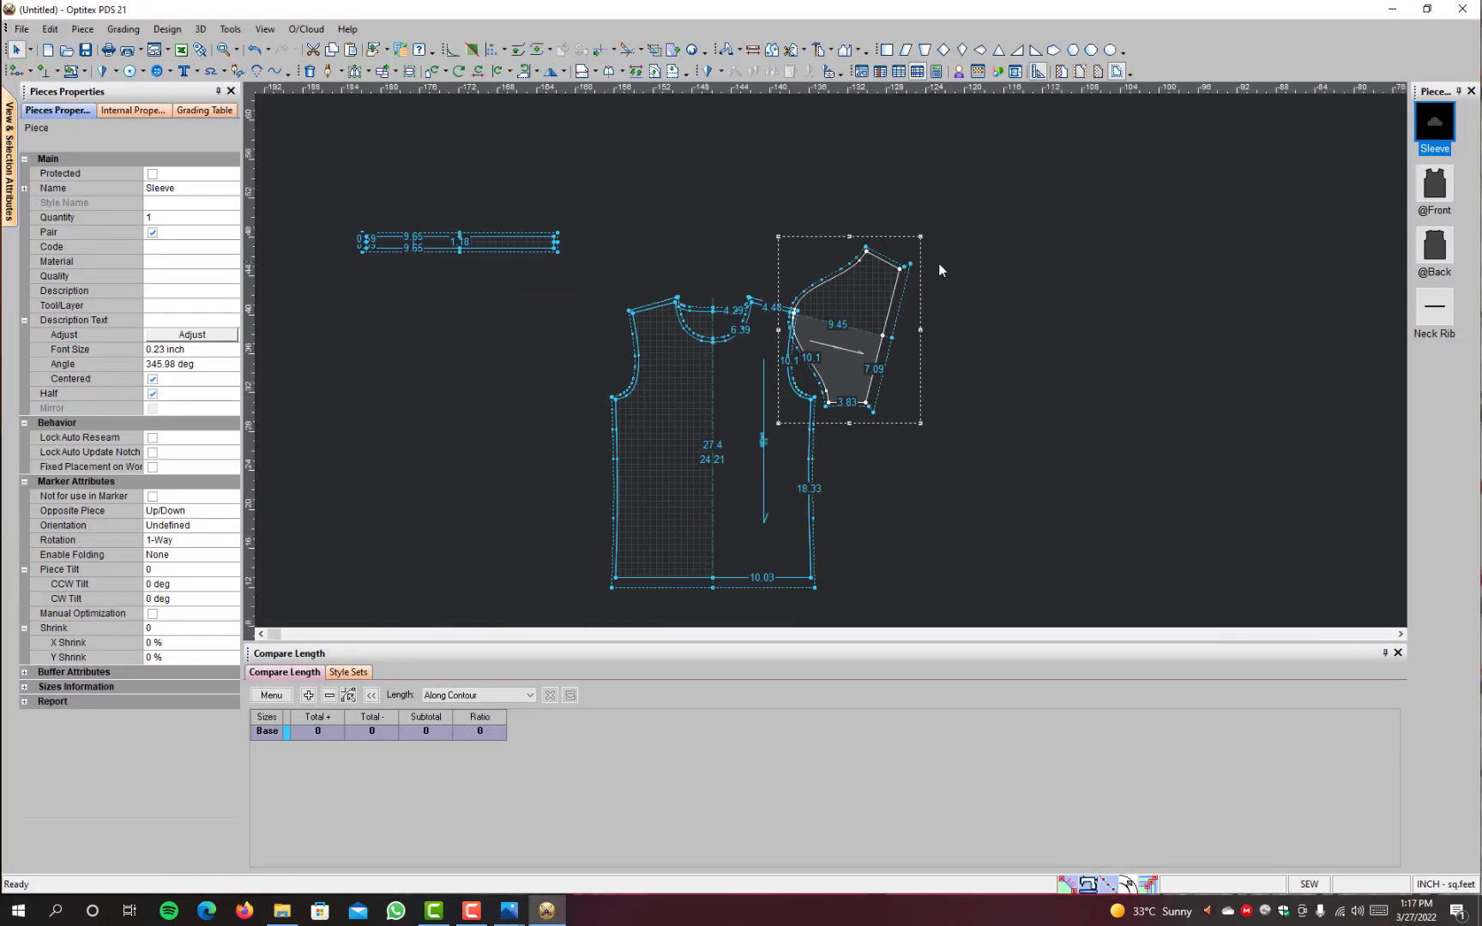
left_click_drag(851, 384, 946, 375)
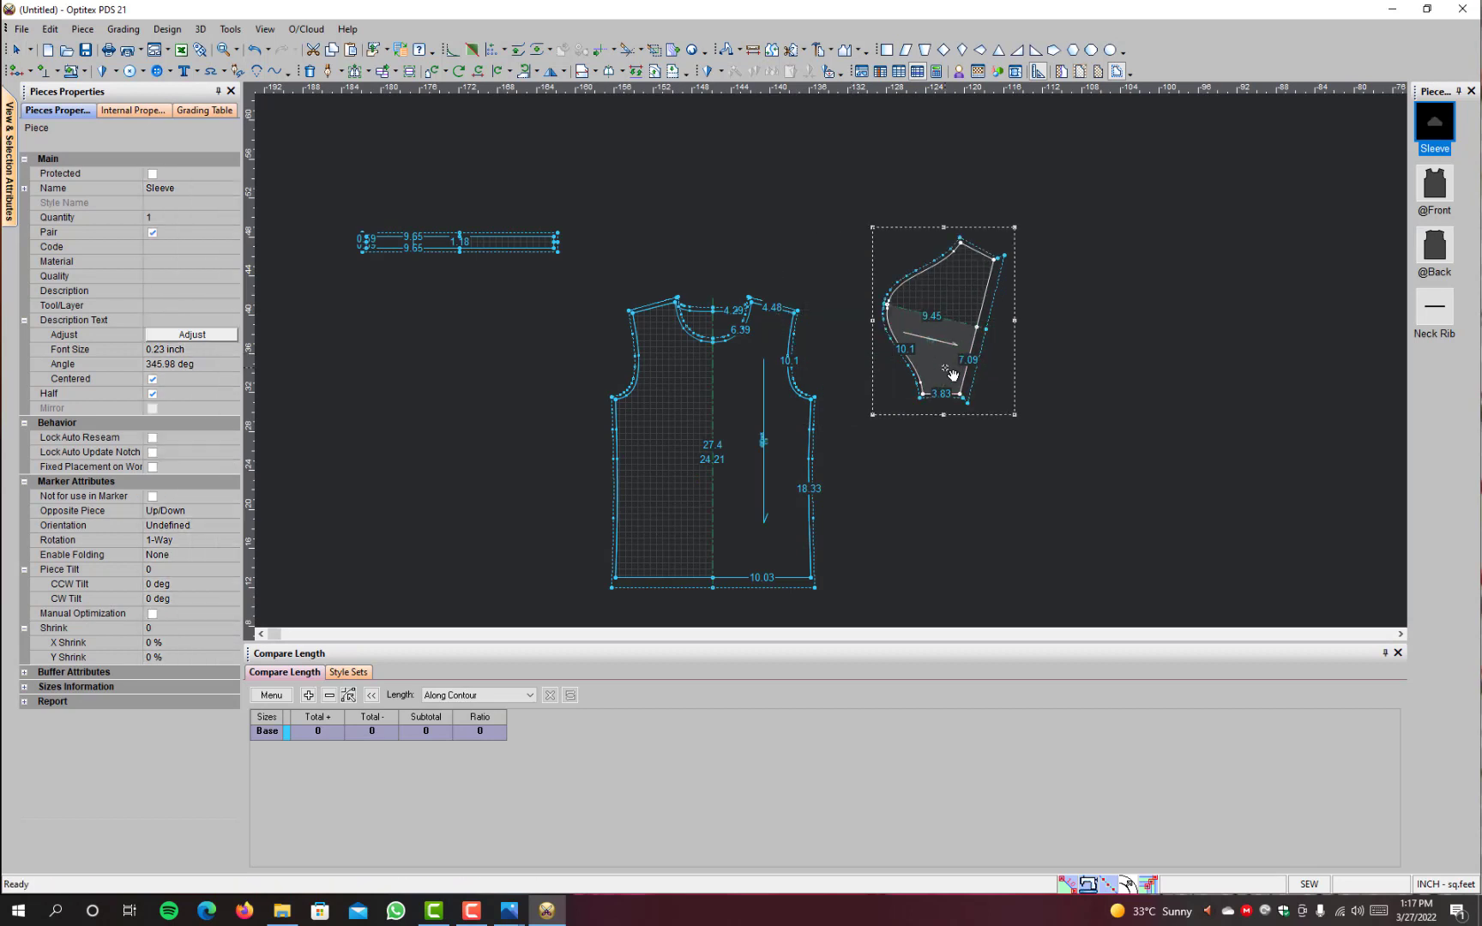
Step: Rotate the Sleeve so the line from its cap centre to the hem midpoint is vertical
left_click(509, 72)
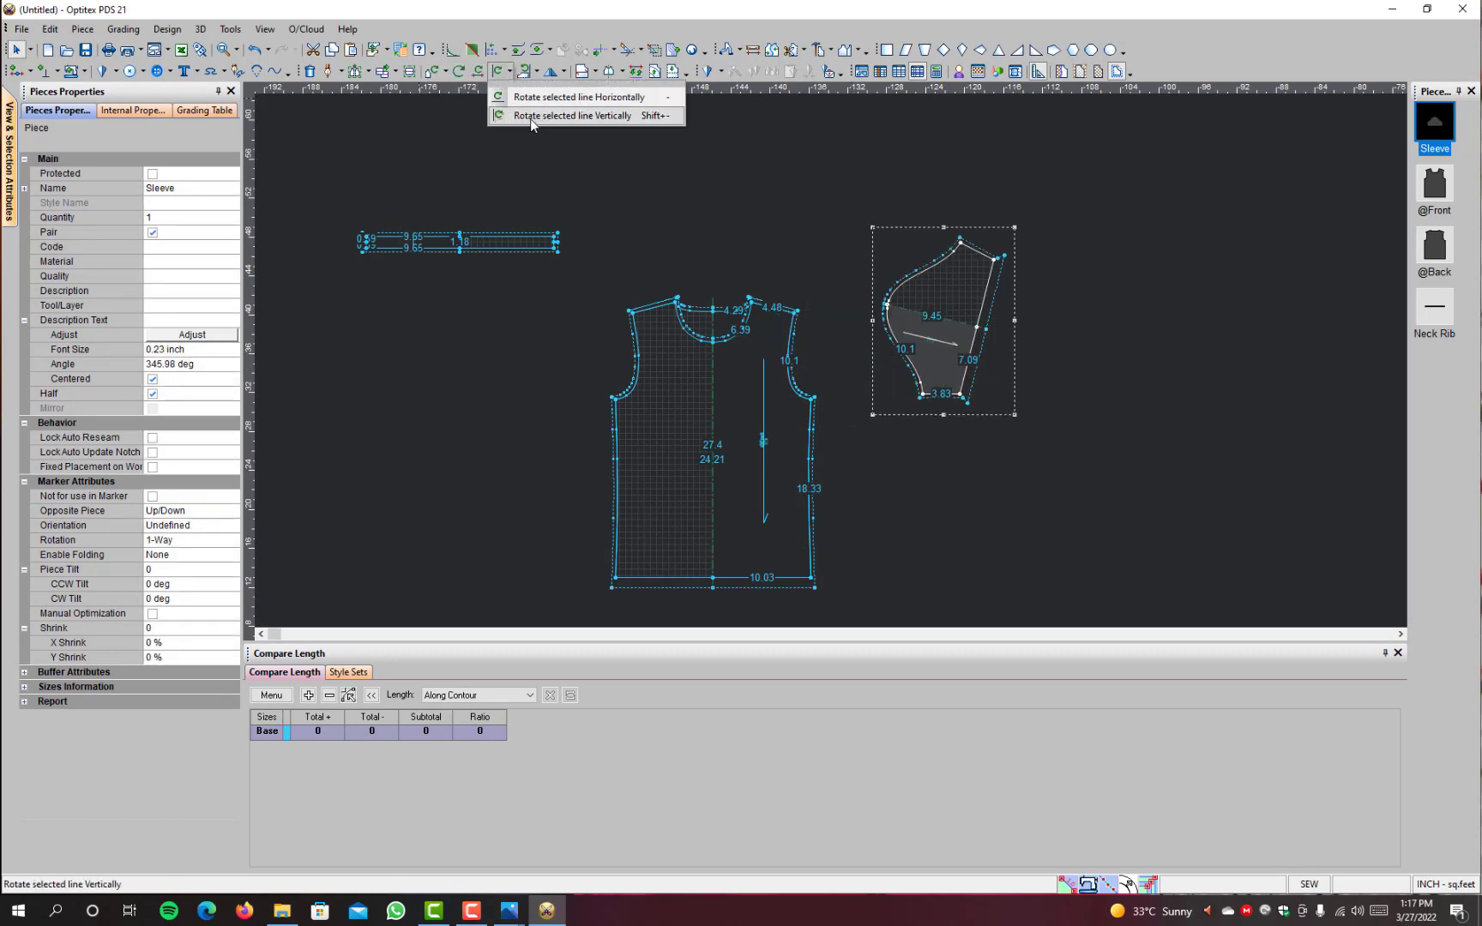
left_click(531, 118)
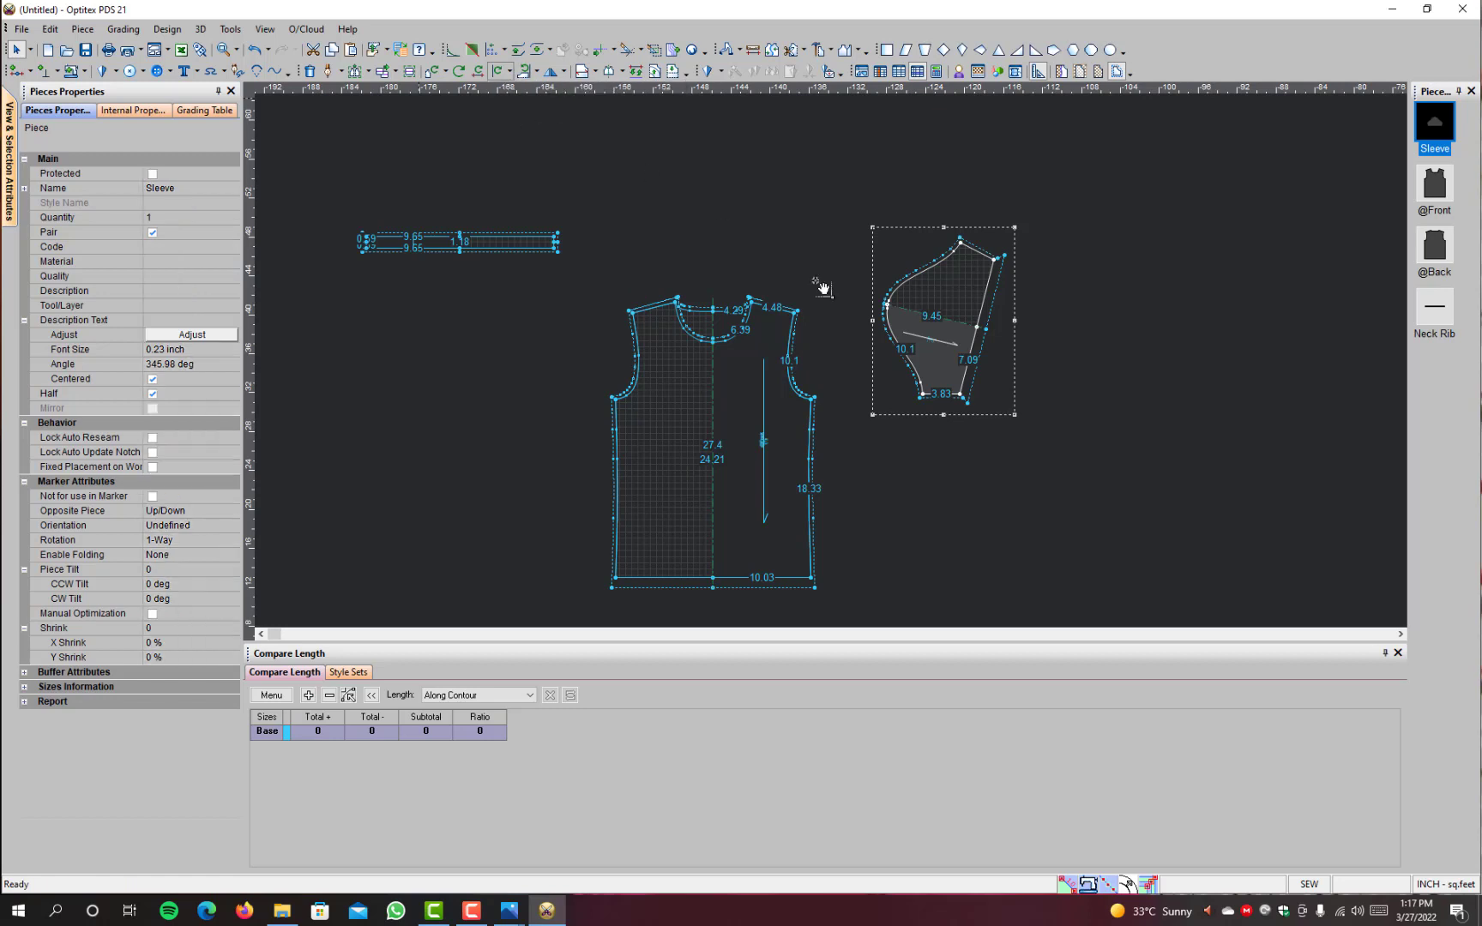
left_click(886, 304)
left_click(977, 327)
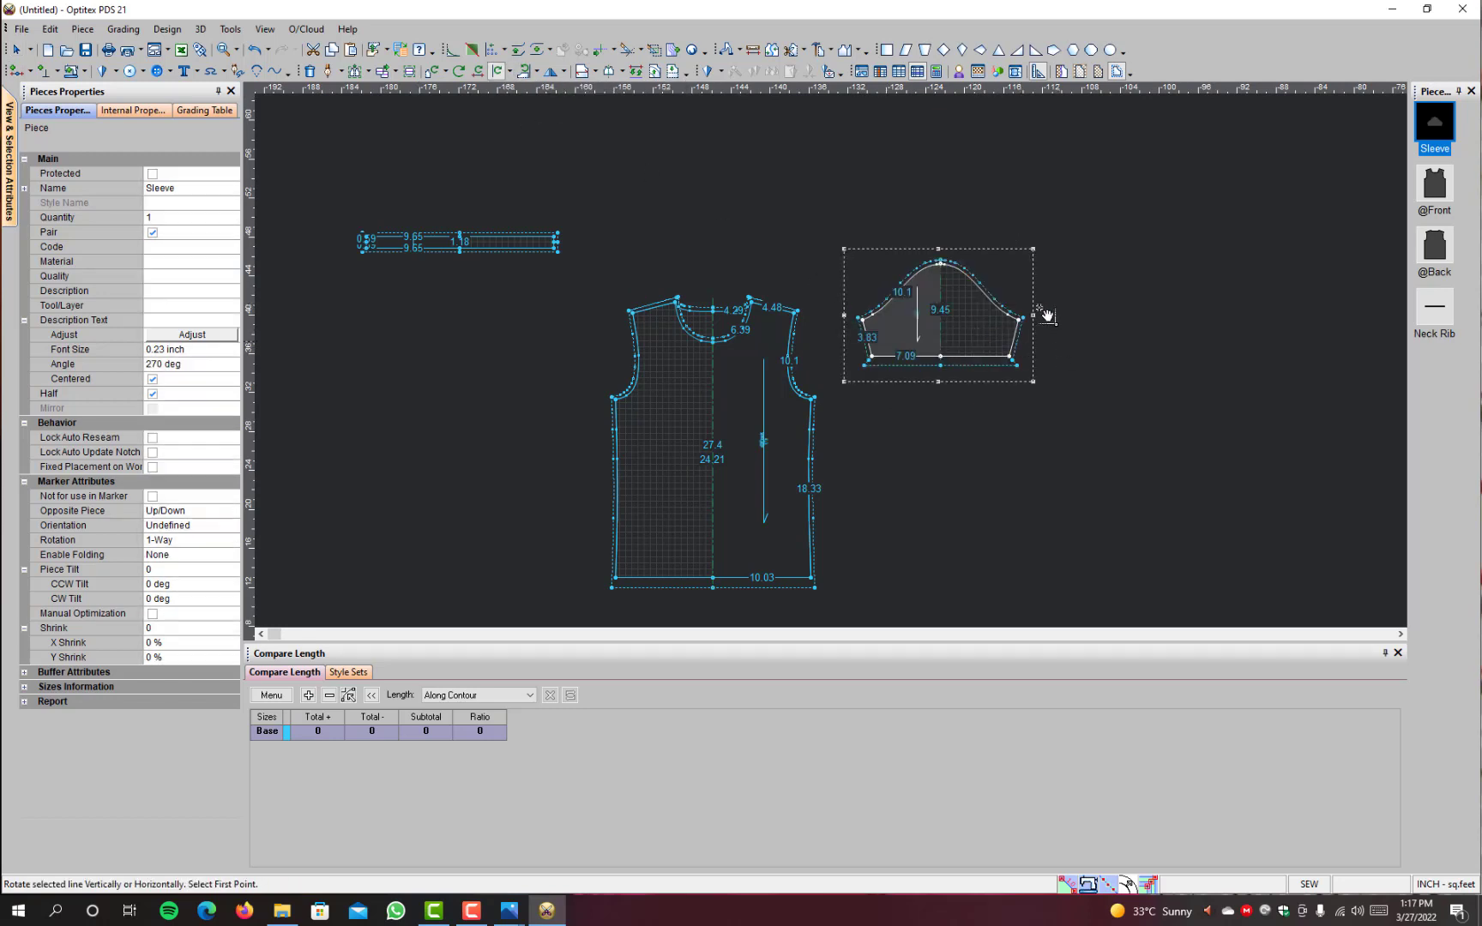
right_click(996, 185)
left_click(1000, 189)
Step: Move all of the Sleeve's hem points by 0 in X and -0.6 inch in Y to lengthen it
scroll(823, 359, "up", 3)
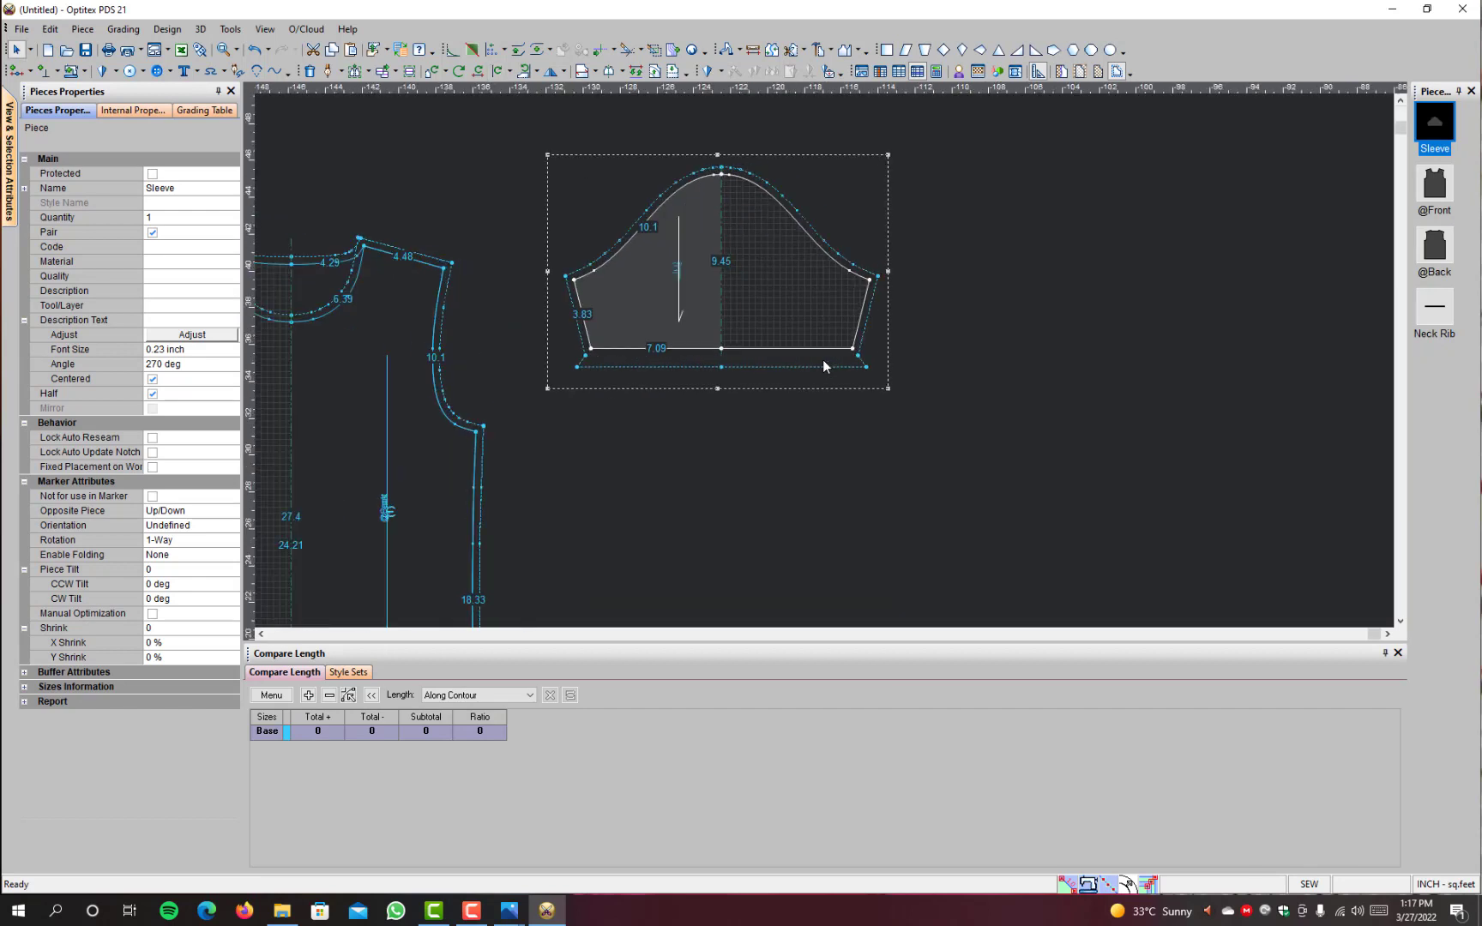
key("m")
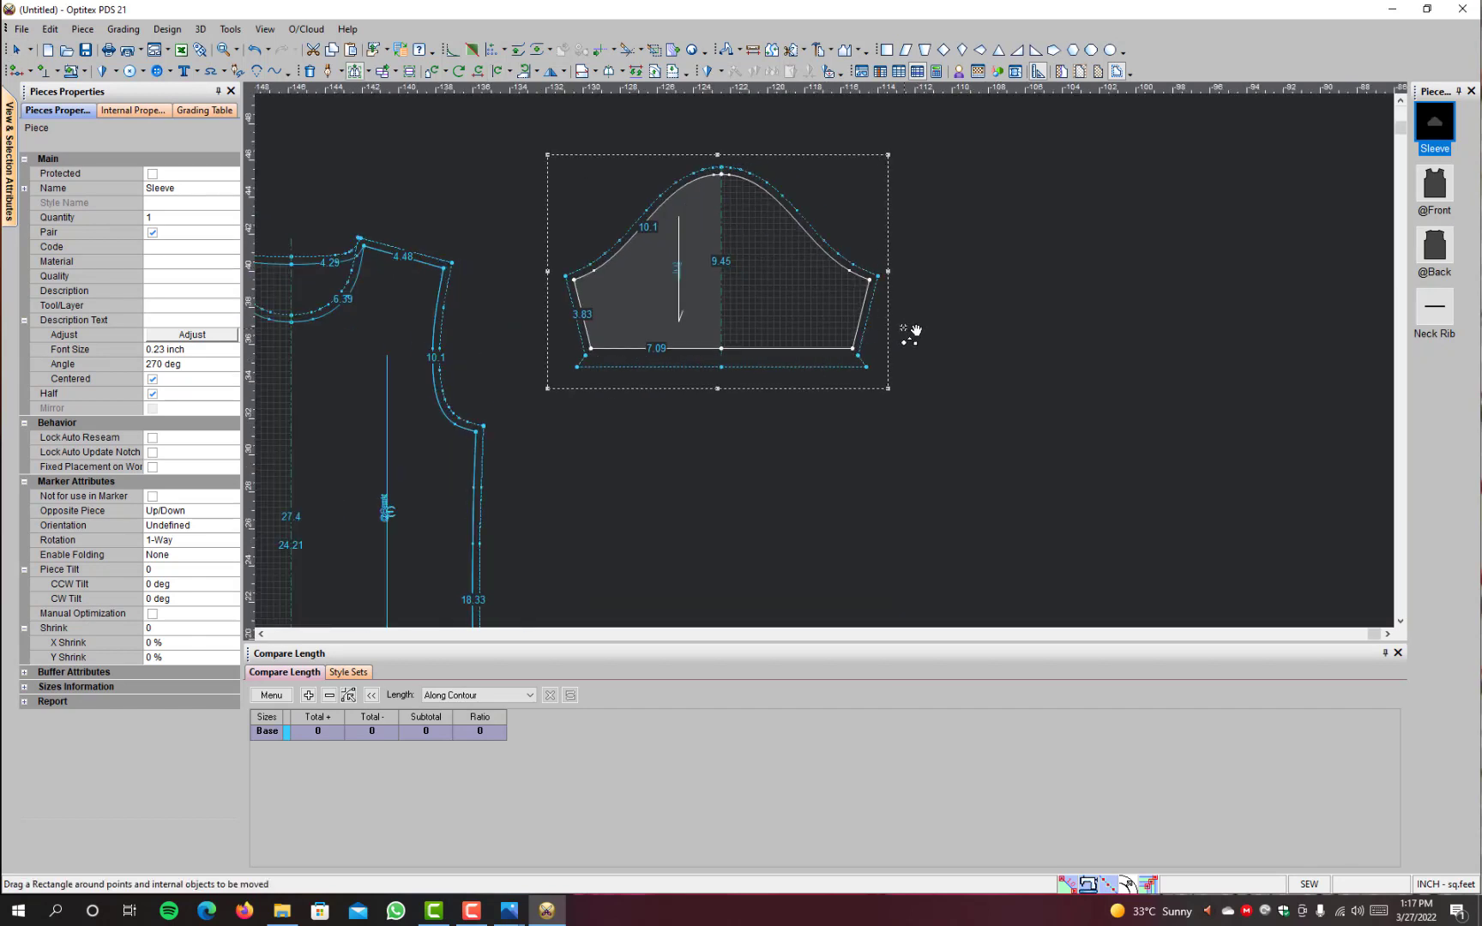
left_click_drag(905, 331, 559, 391)
left_click(727, 350)
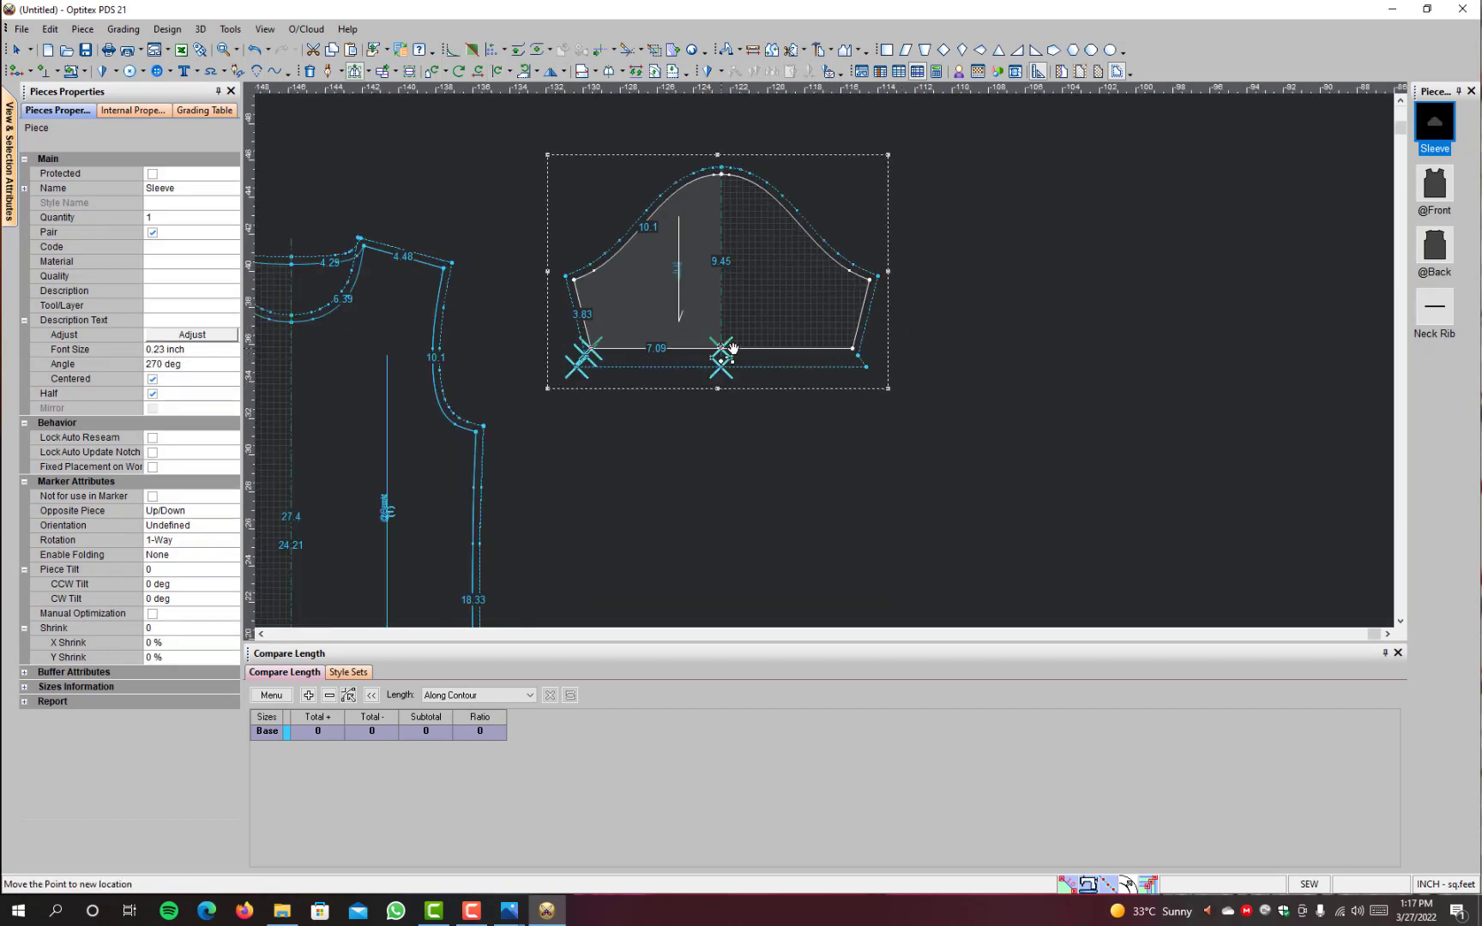
left_click(727, 364)
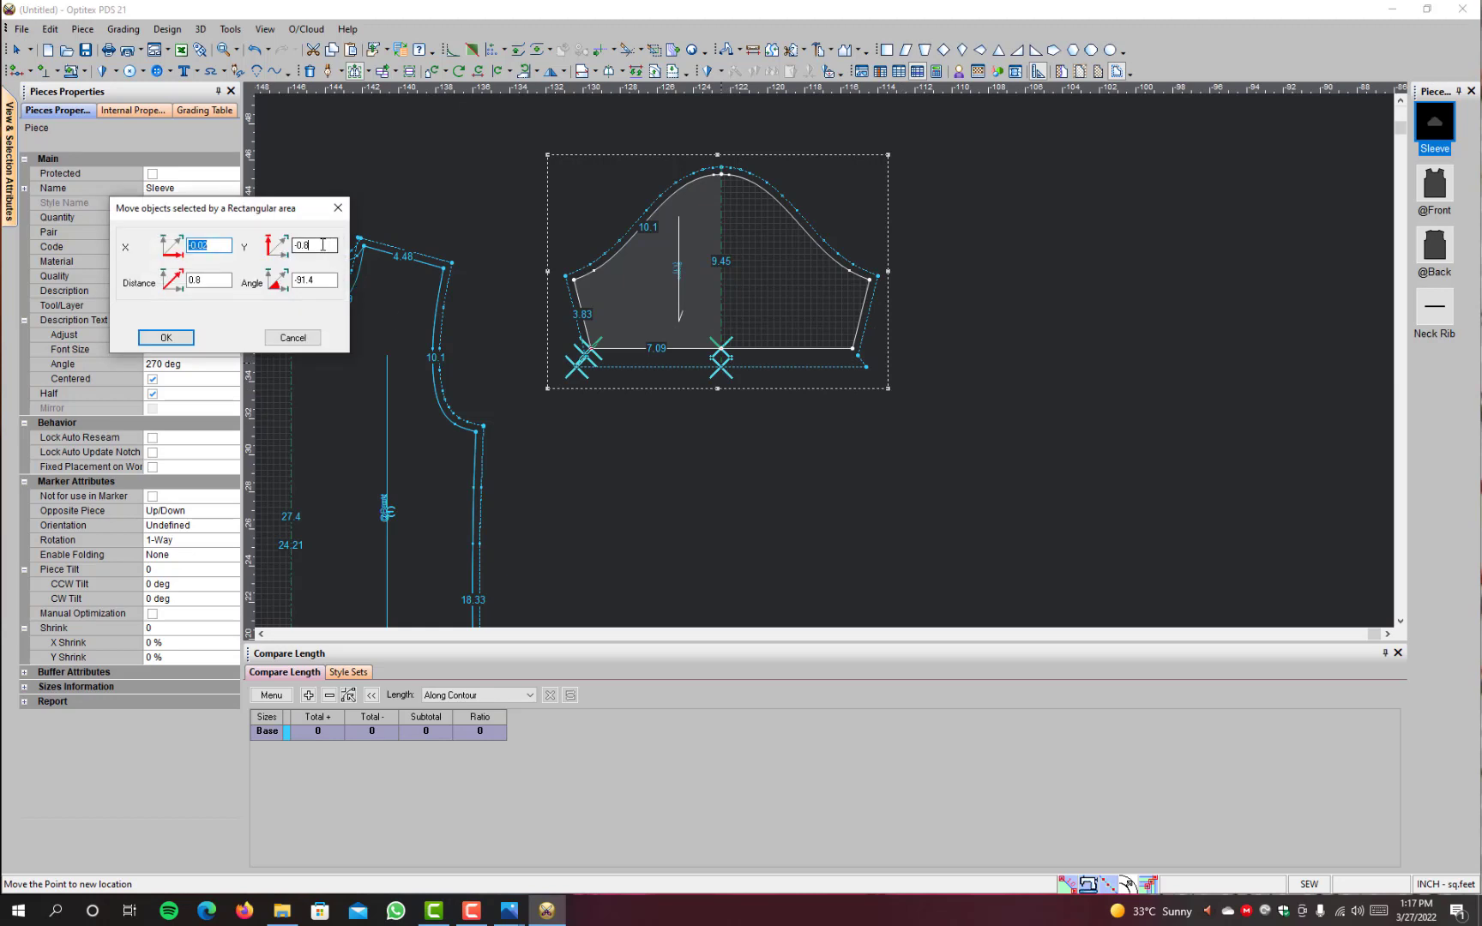
key("Tab")
type("-.61")
key("shift+Tab")
type("0")
left_click(189, 339)
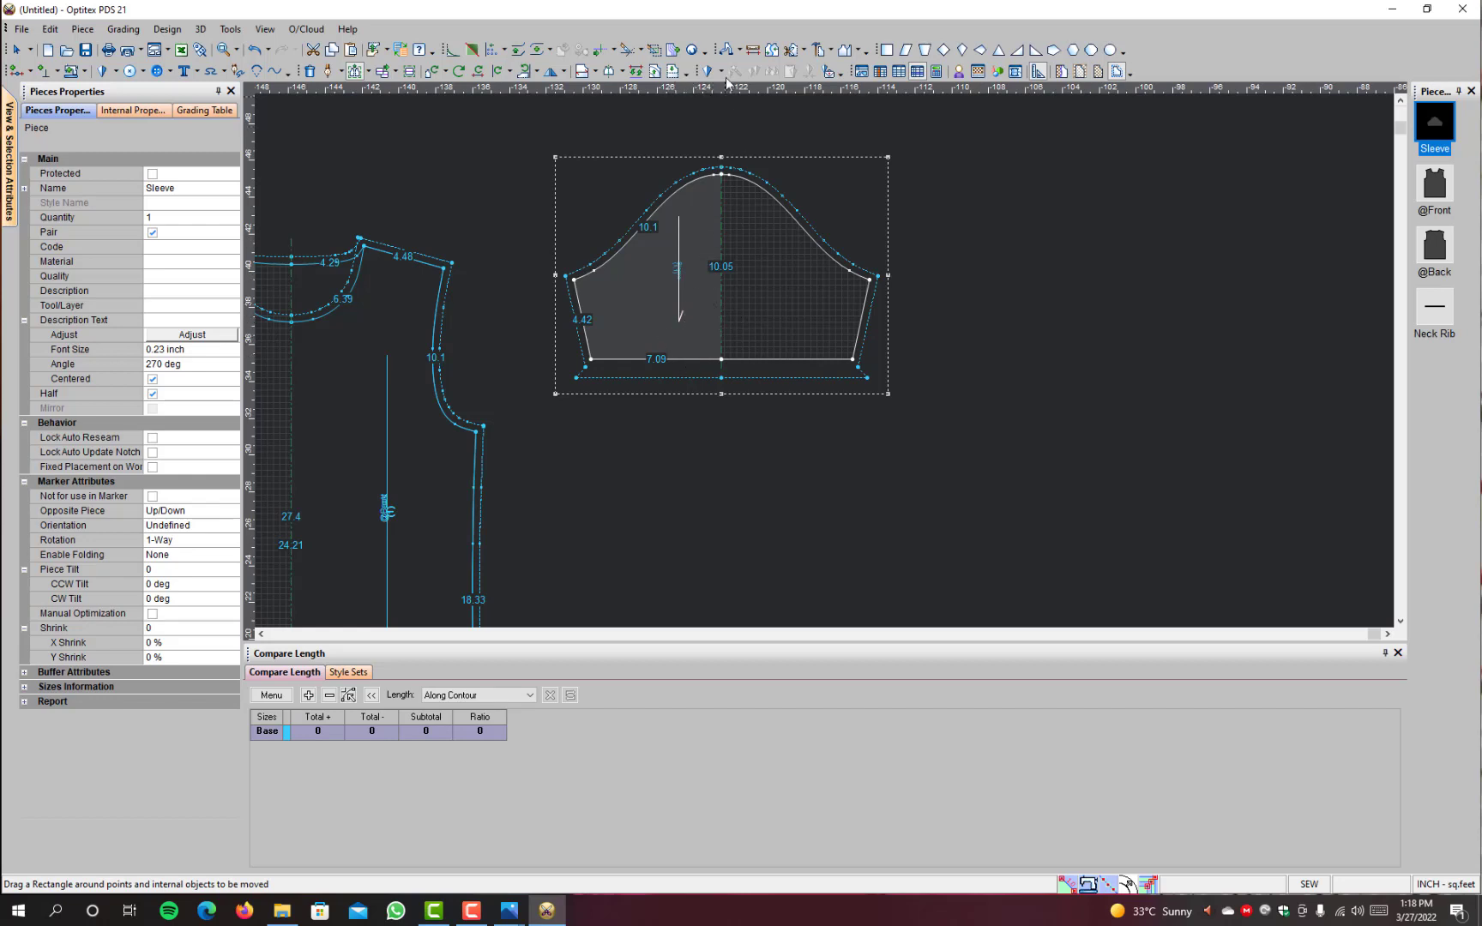
Step: Measure the lengthened Sleeve along its centre line from cap to hem and close the measurement
left_click(753, 49)
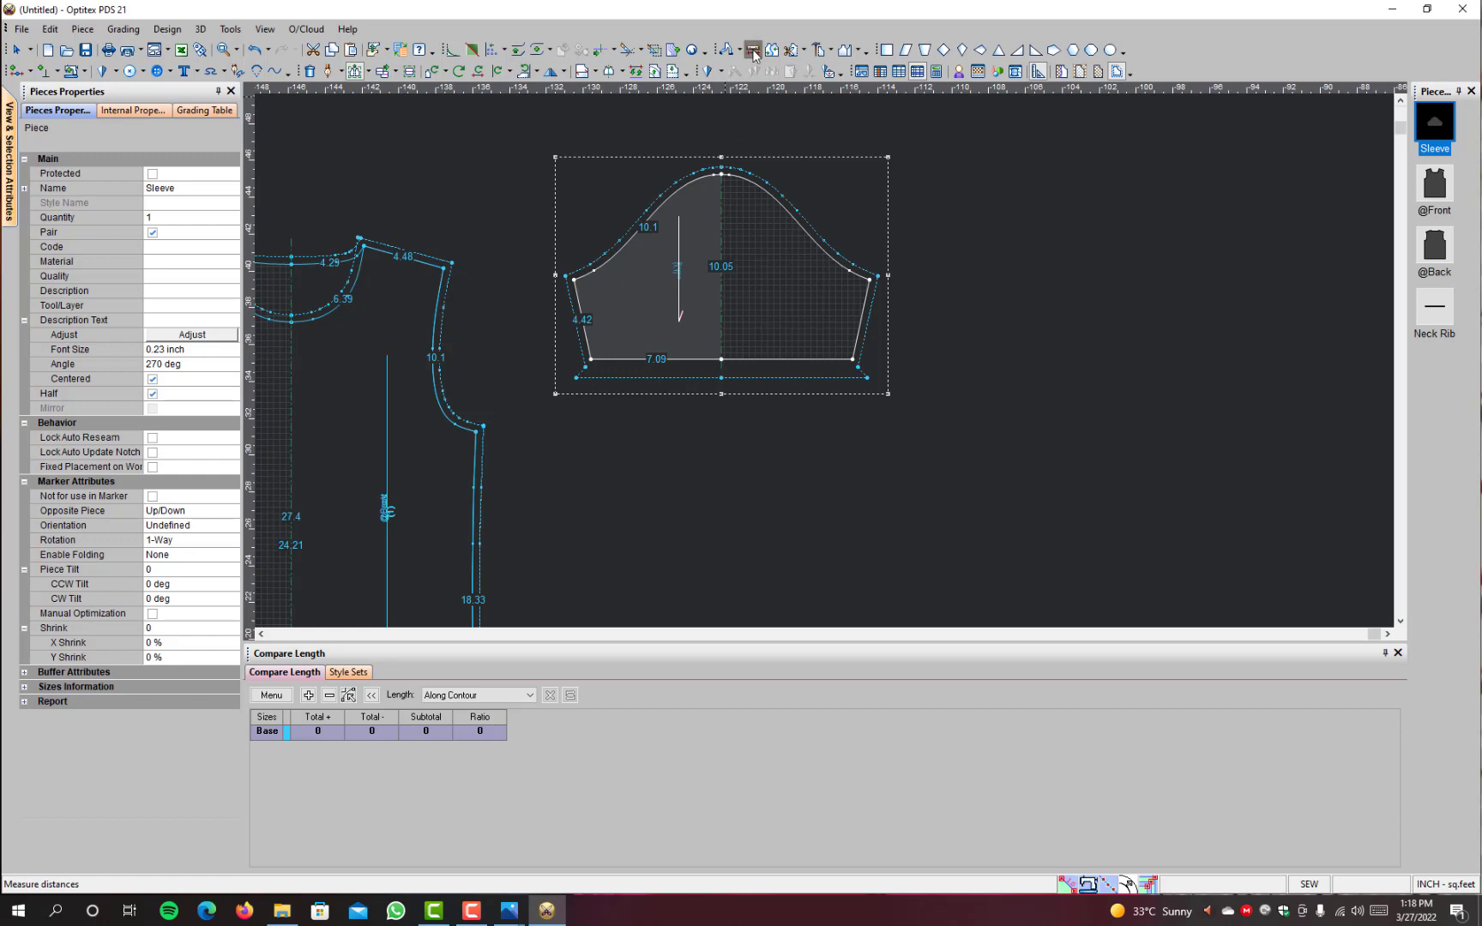
left_click(740, 353)
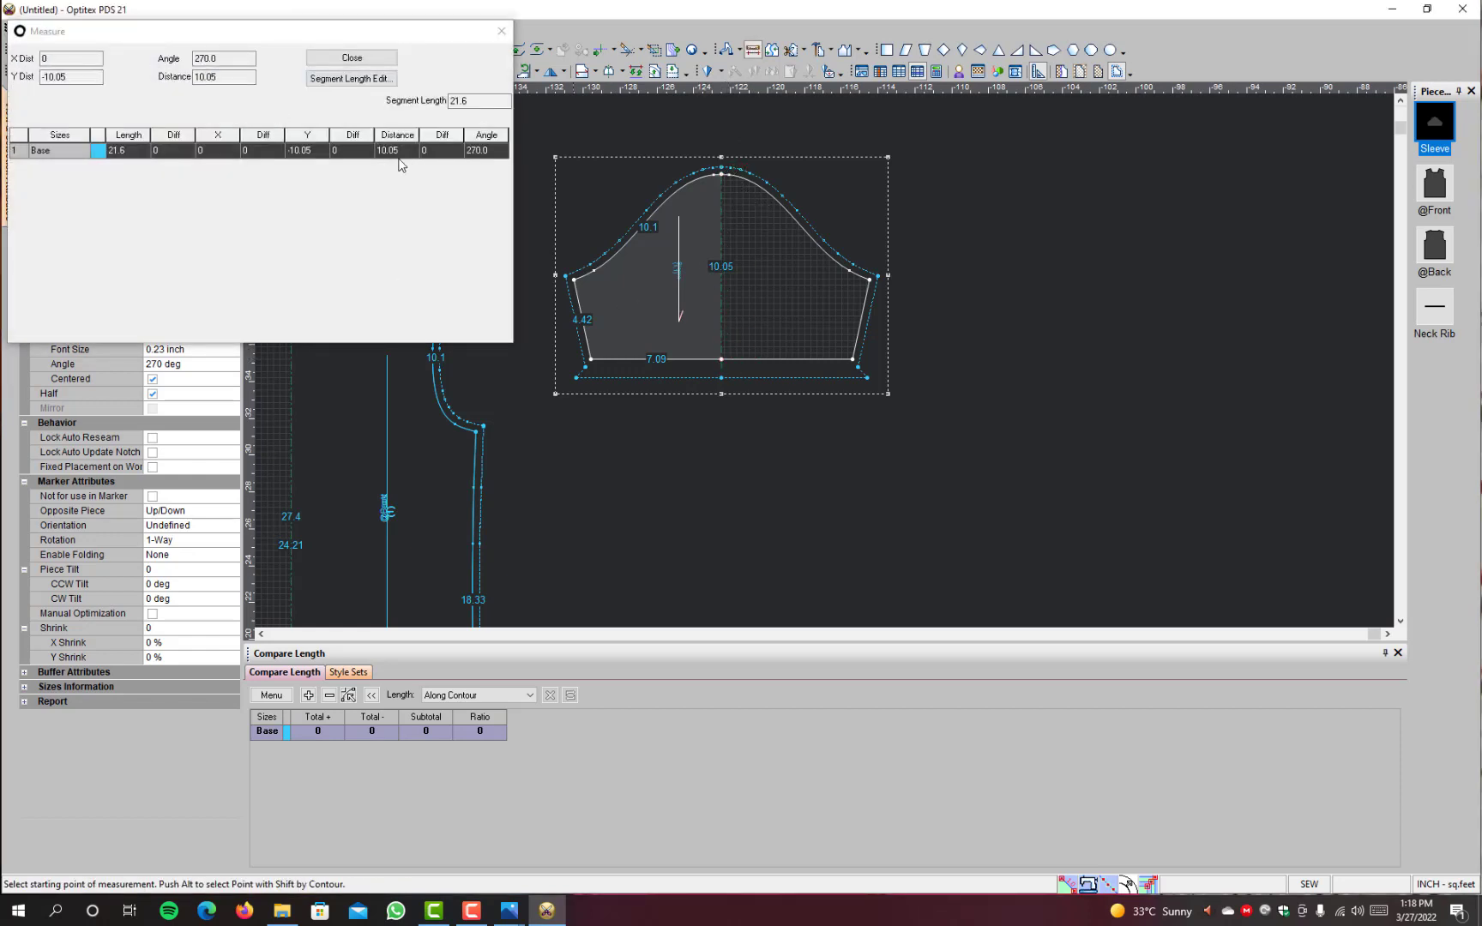
left_click(368, 60)
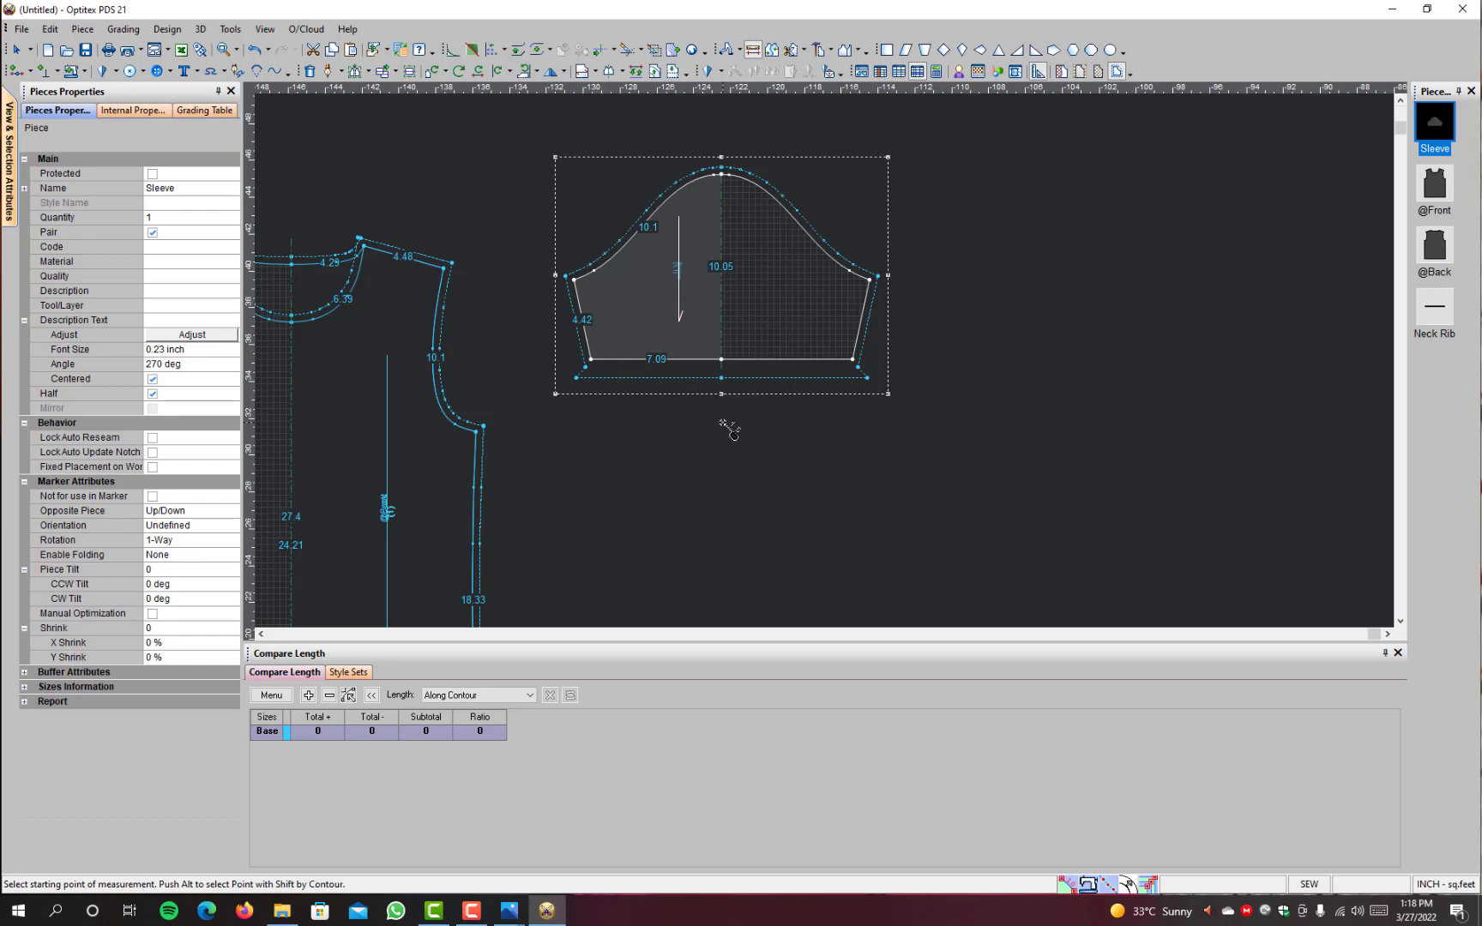
Step: Set the seam along the Sleeve's hem, from its midpoint to the side corner, to start seam type 1 and end seam type 6
key("s")
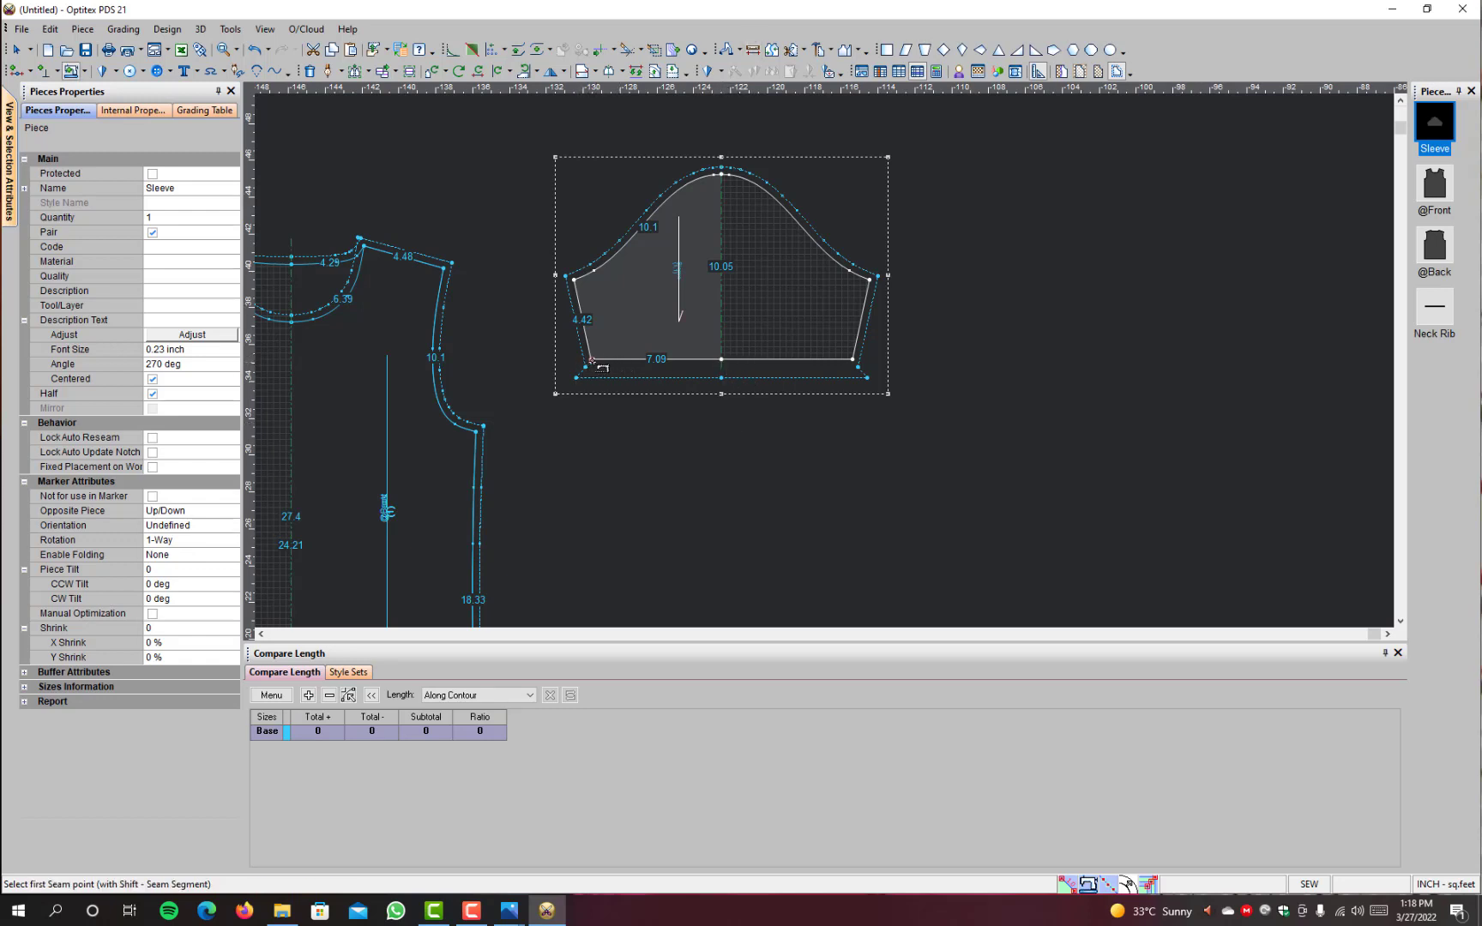
scroll(586, 374, "down", 2)
scroll(586, 373, "up", 5)
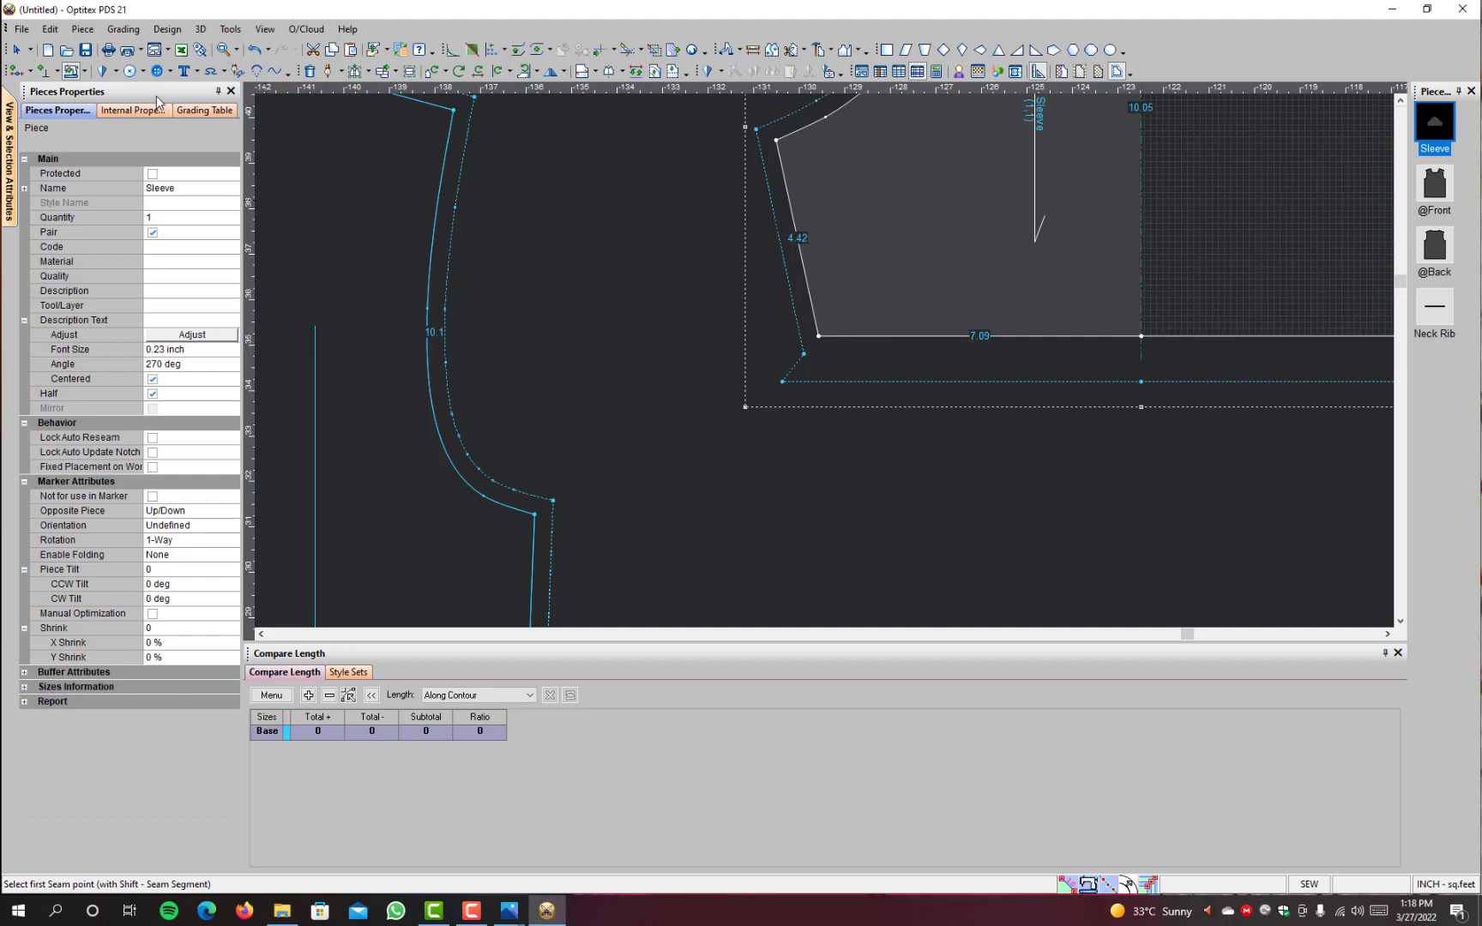
left_click(76, 71)
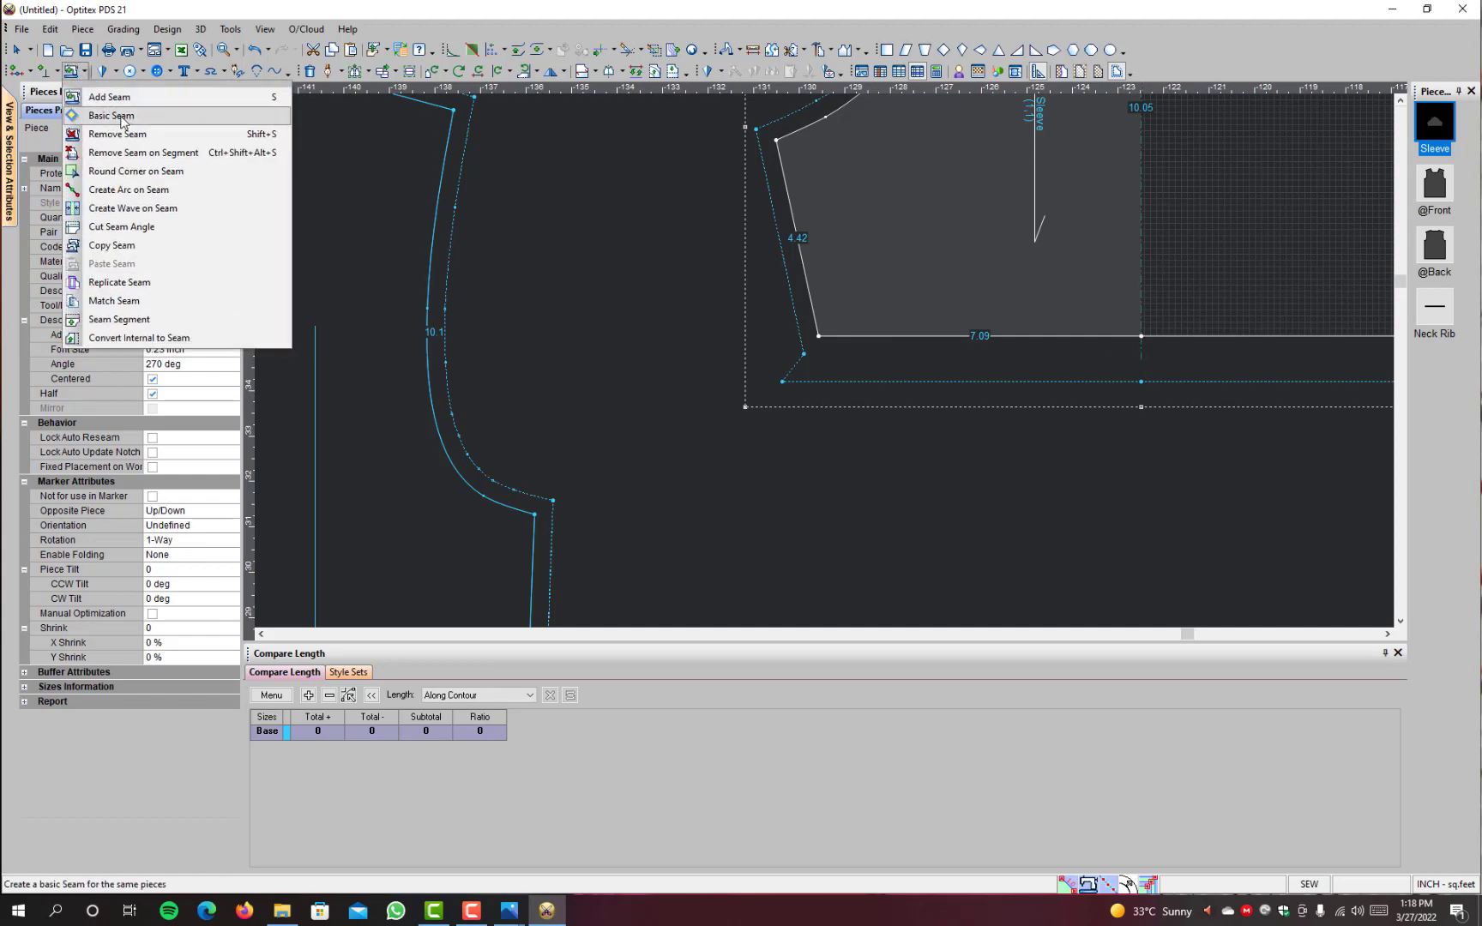
left_click(118, 114)
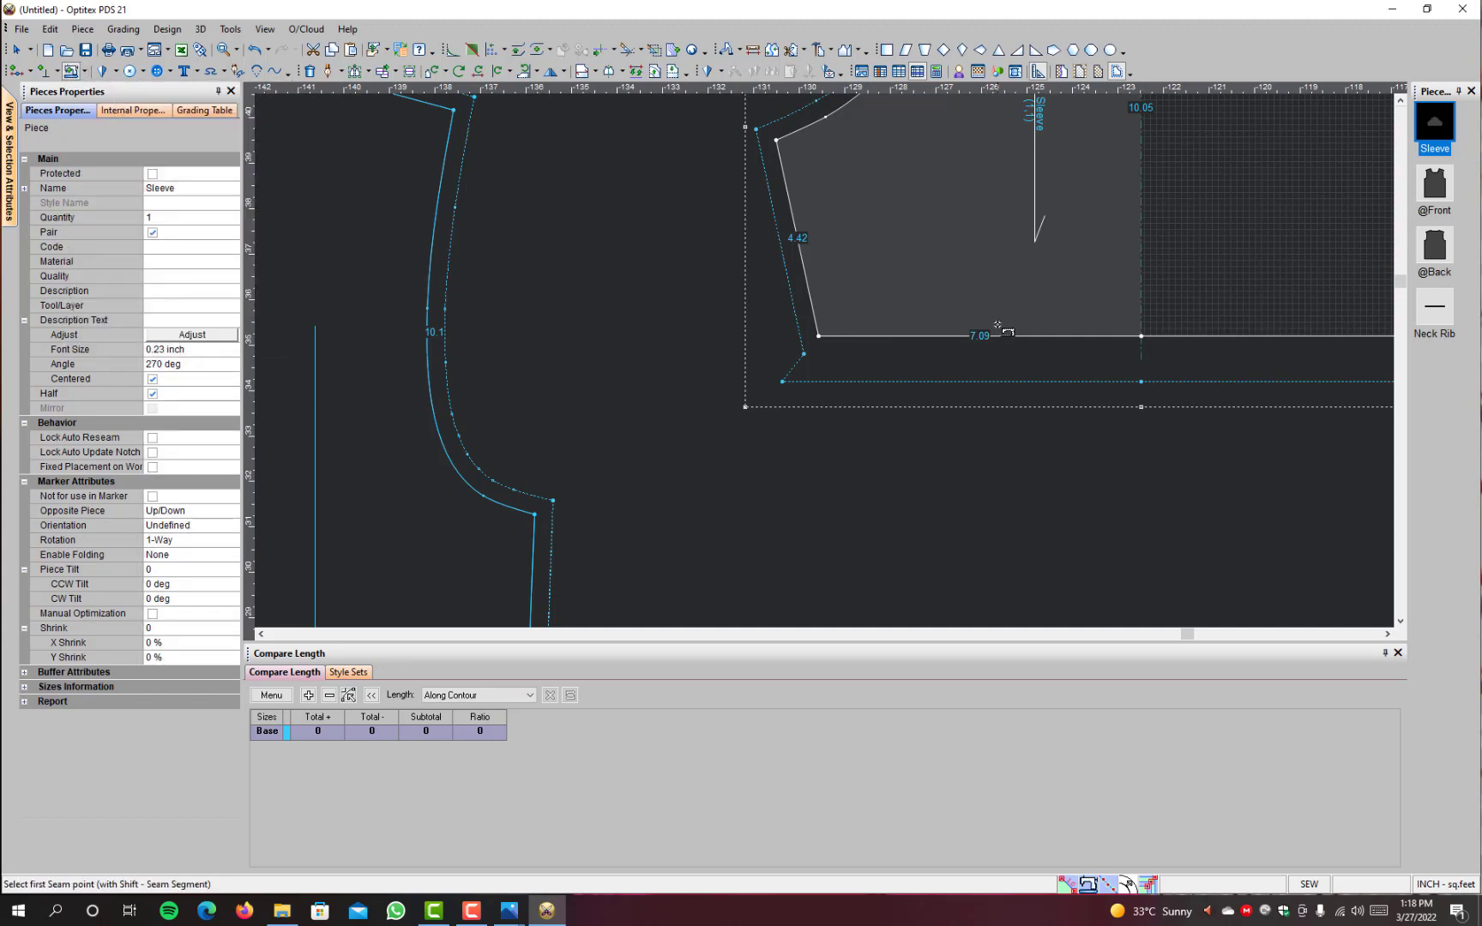
left_click(1141, 336)
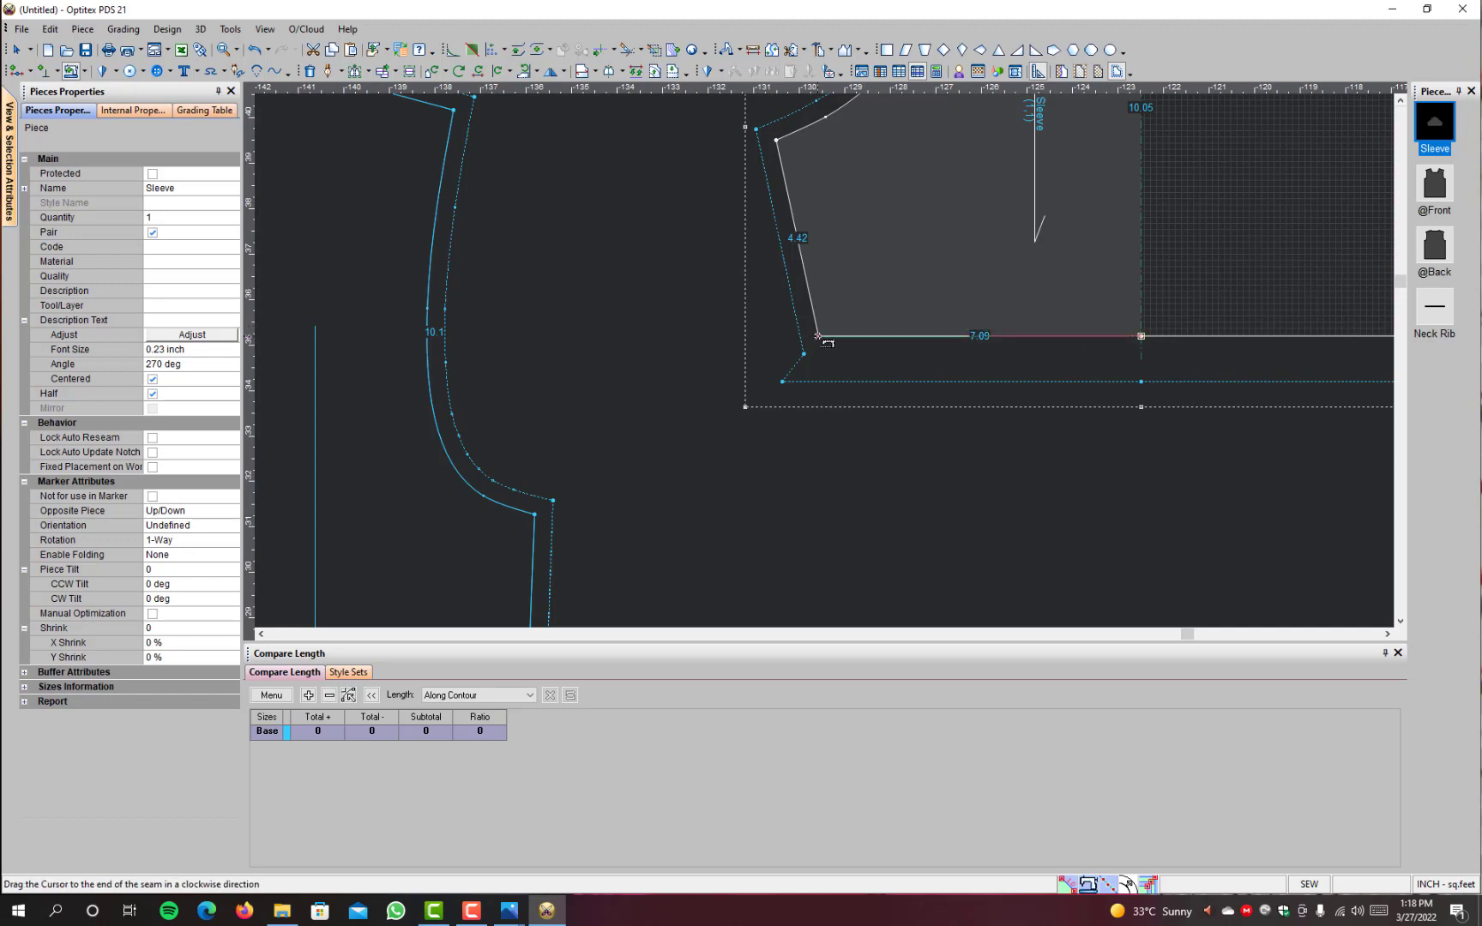
left_click(818, 337)
left_click(312, 232)
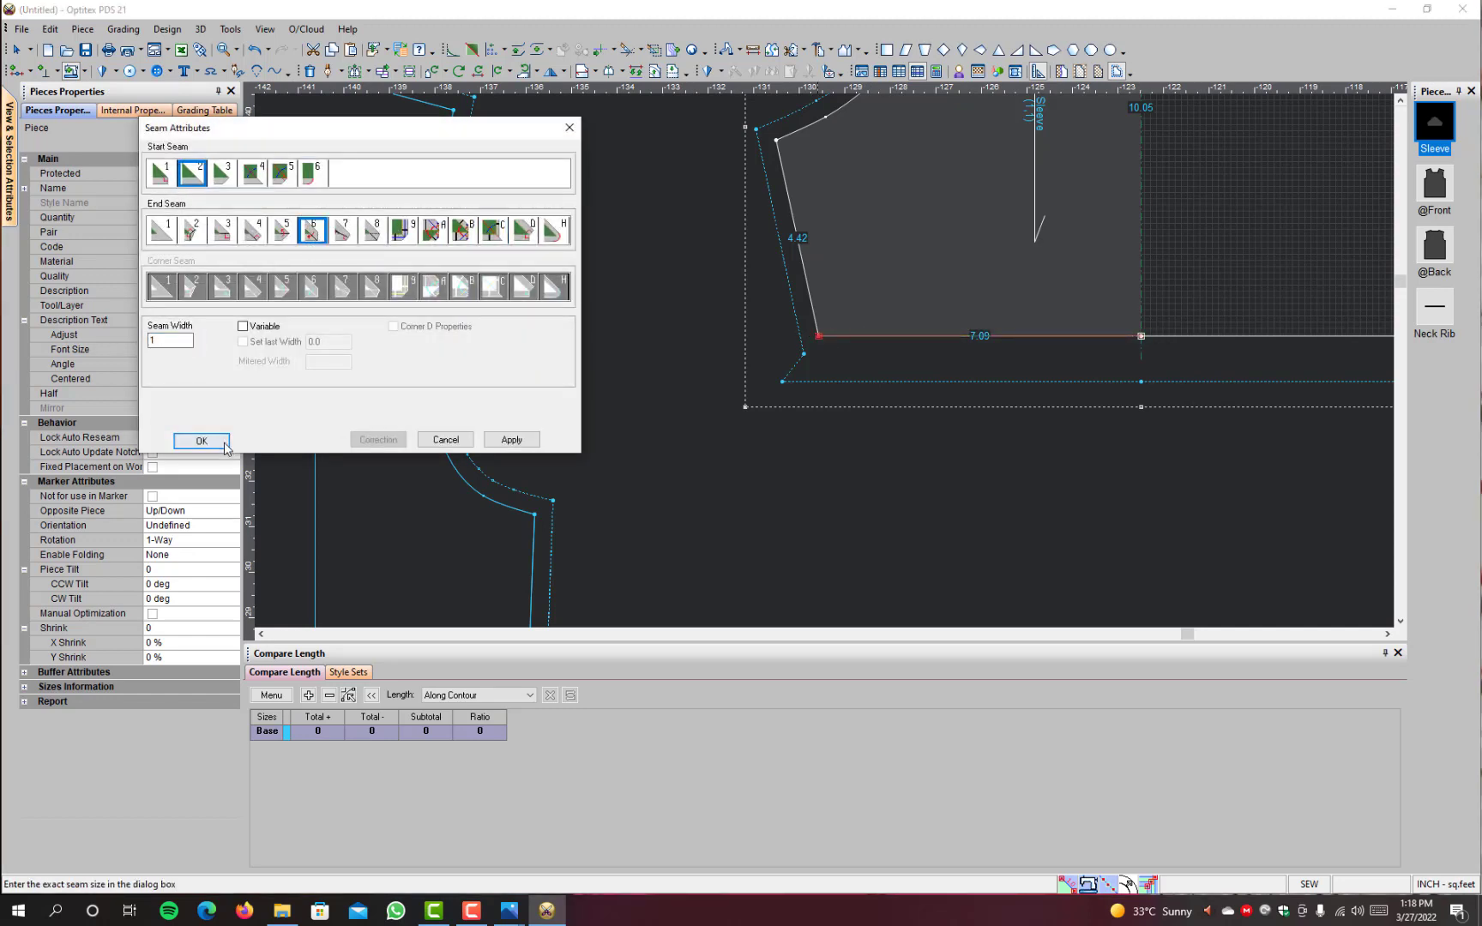
left_click(160, 176)
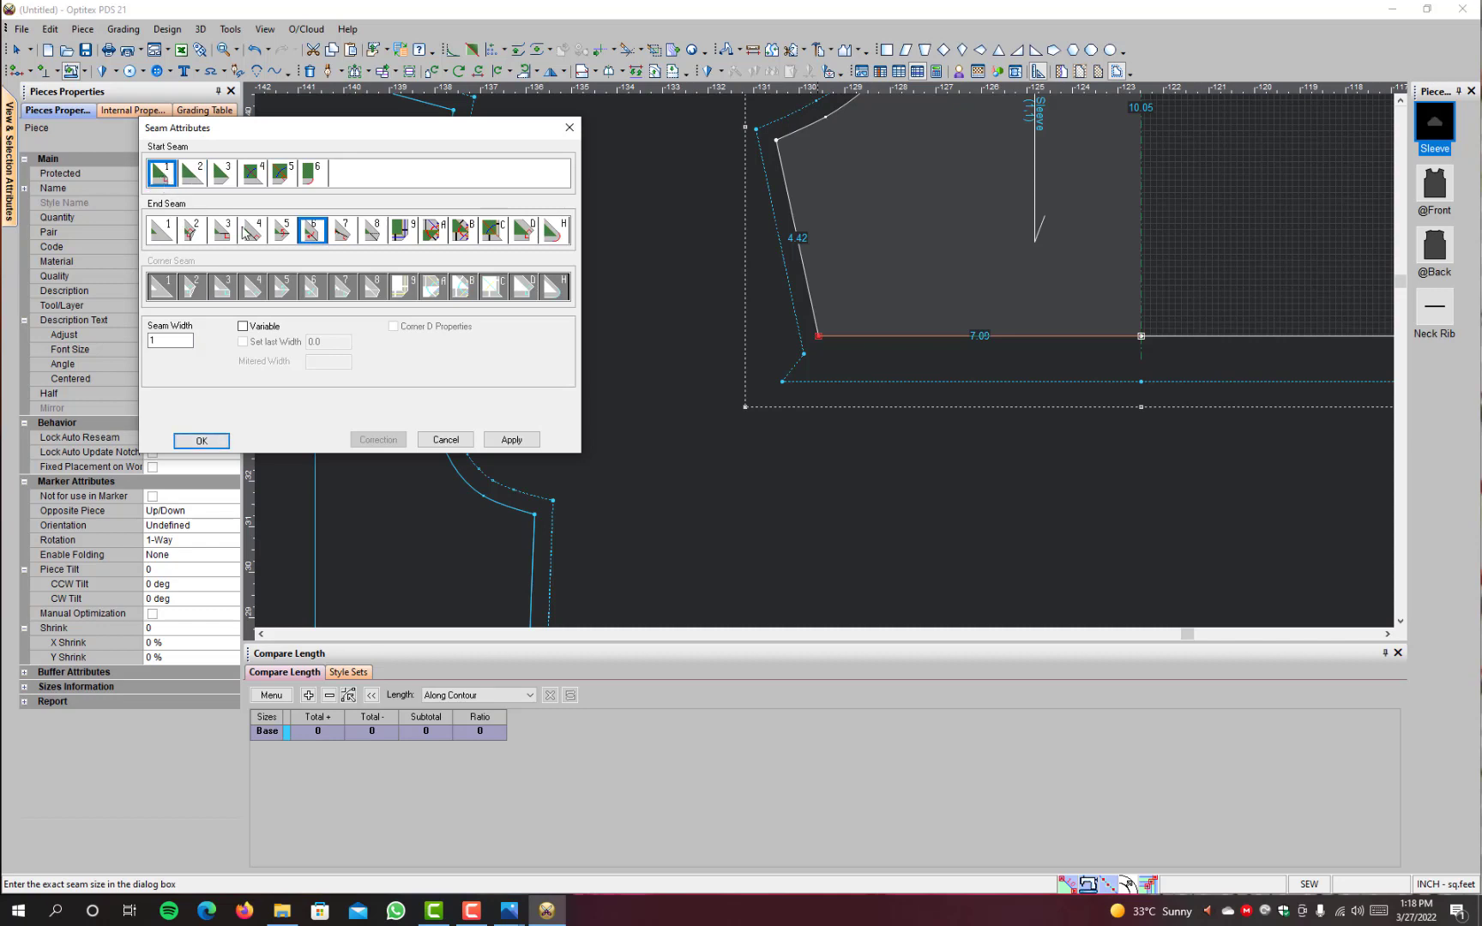
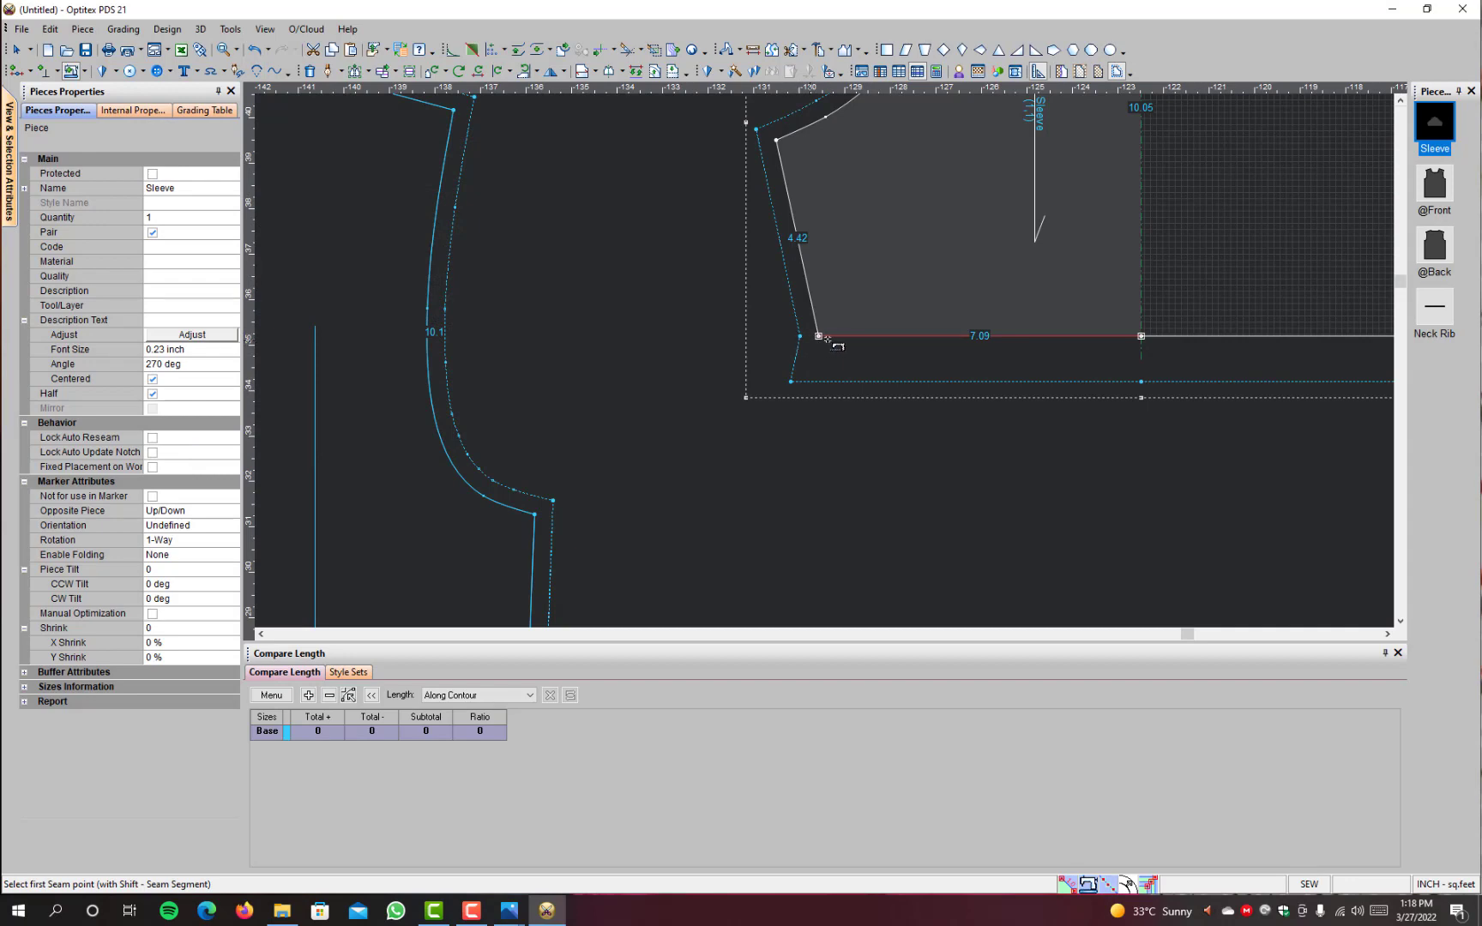
Step: Leave the Seam tool and reposition the Sleeve slightly lower beside the front and back pieces
scroll(1165, 332, "down", 3)
scroll(856, 344, "up", 1)
right_click(1086, 247)
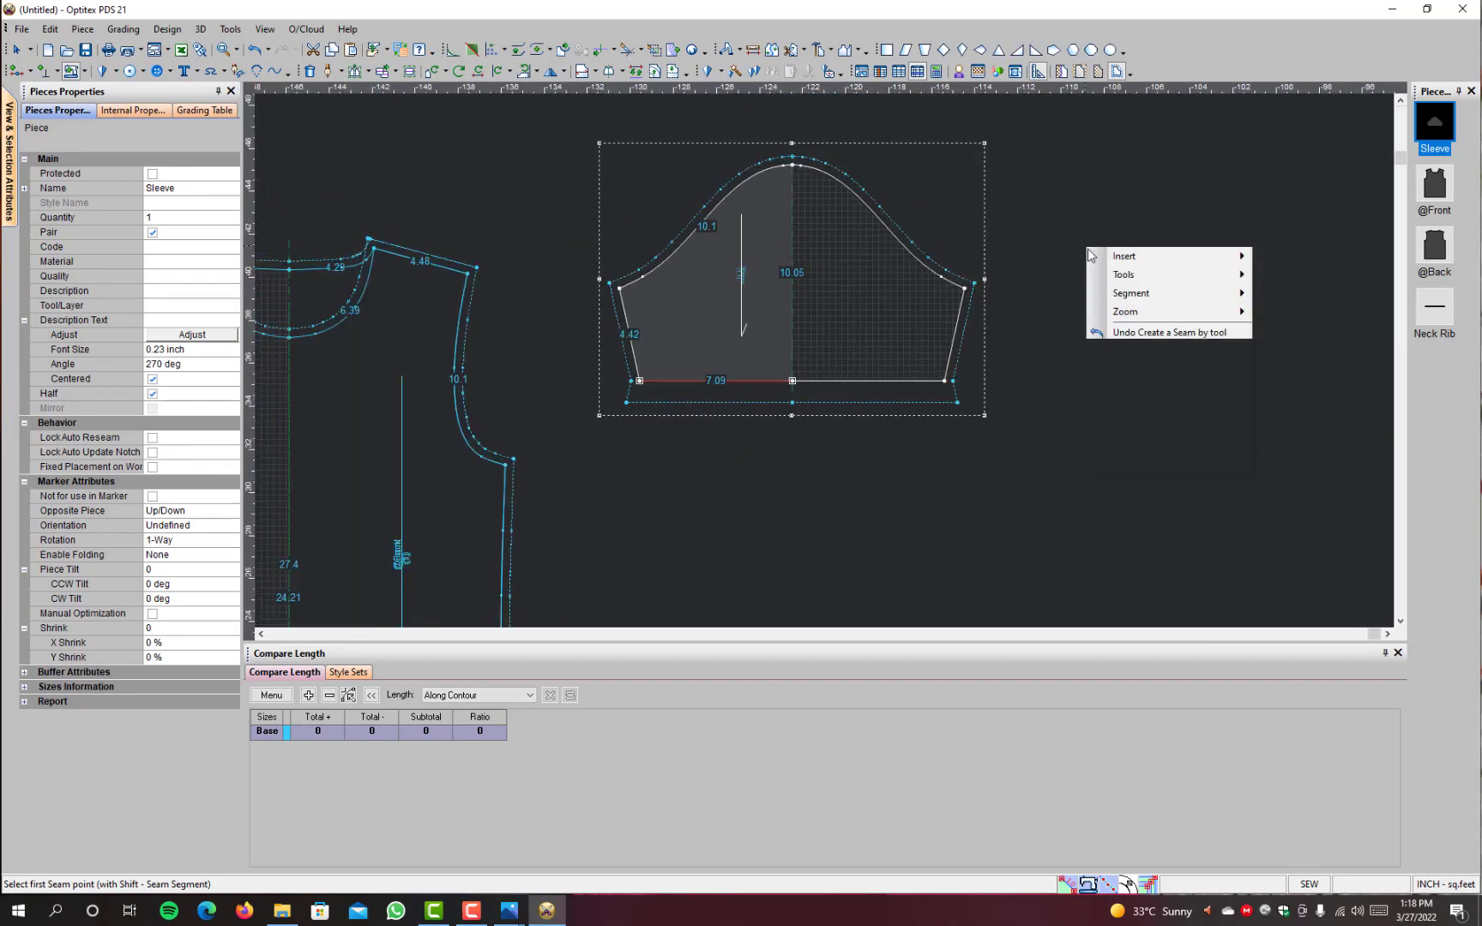
left_click(1115, 331)
left_click(698, 321)
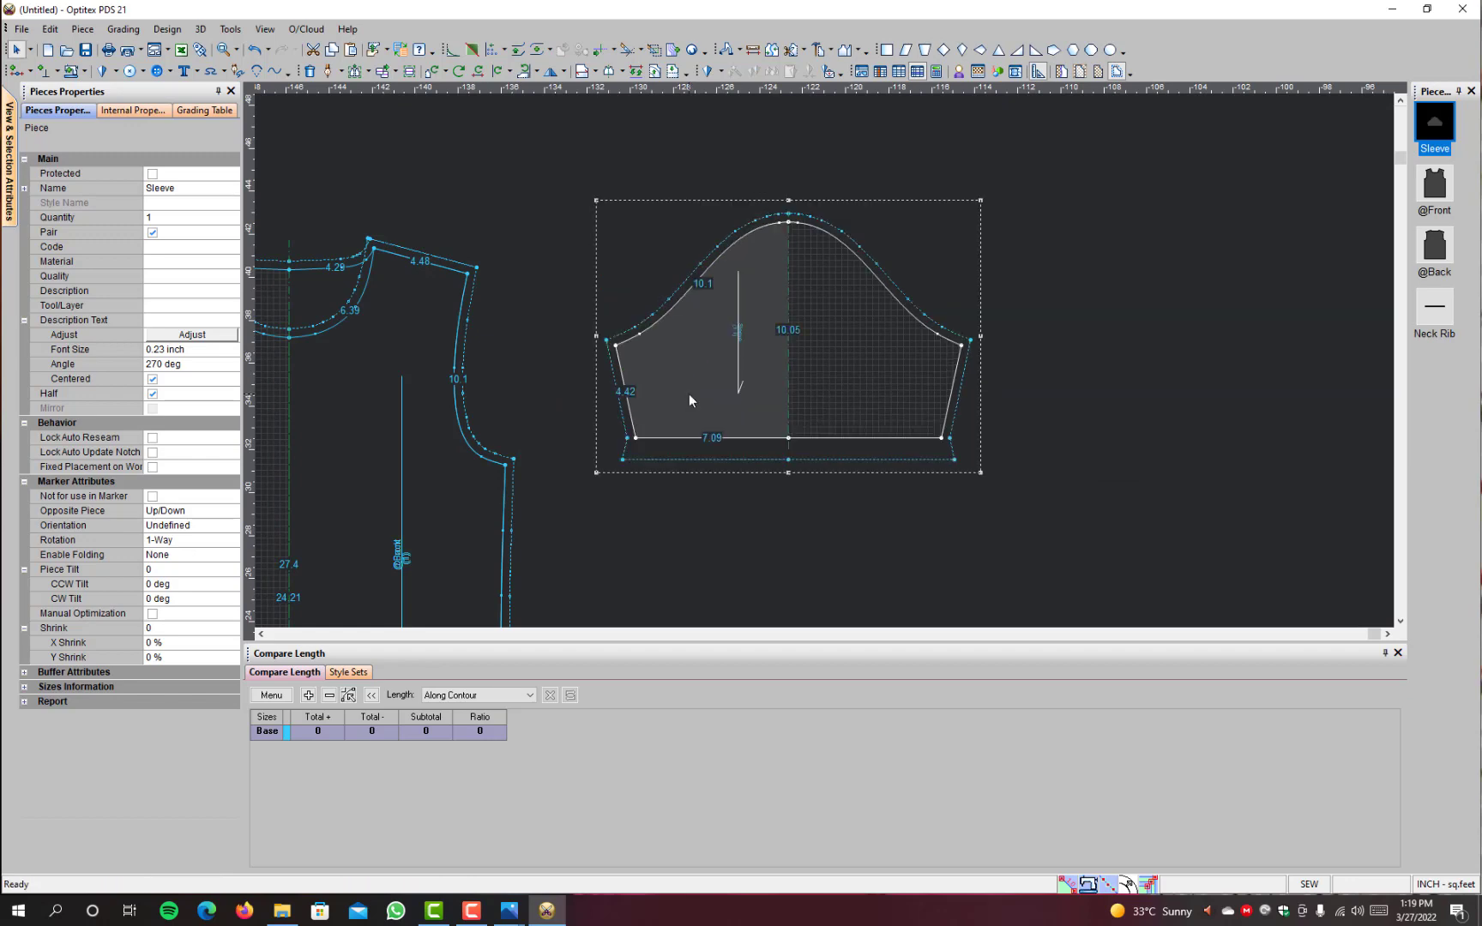
scroll(689, 393, "down", 2)
scroll(824, 369, "up", 1)
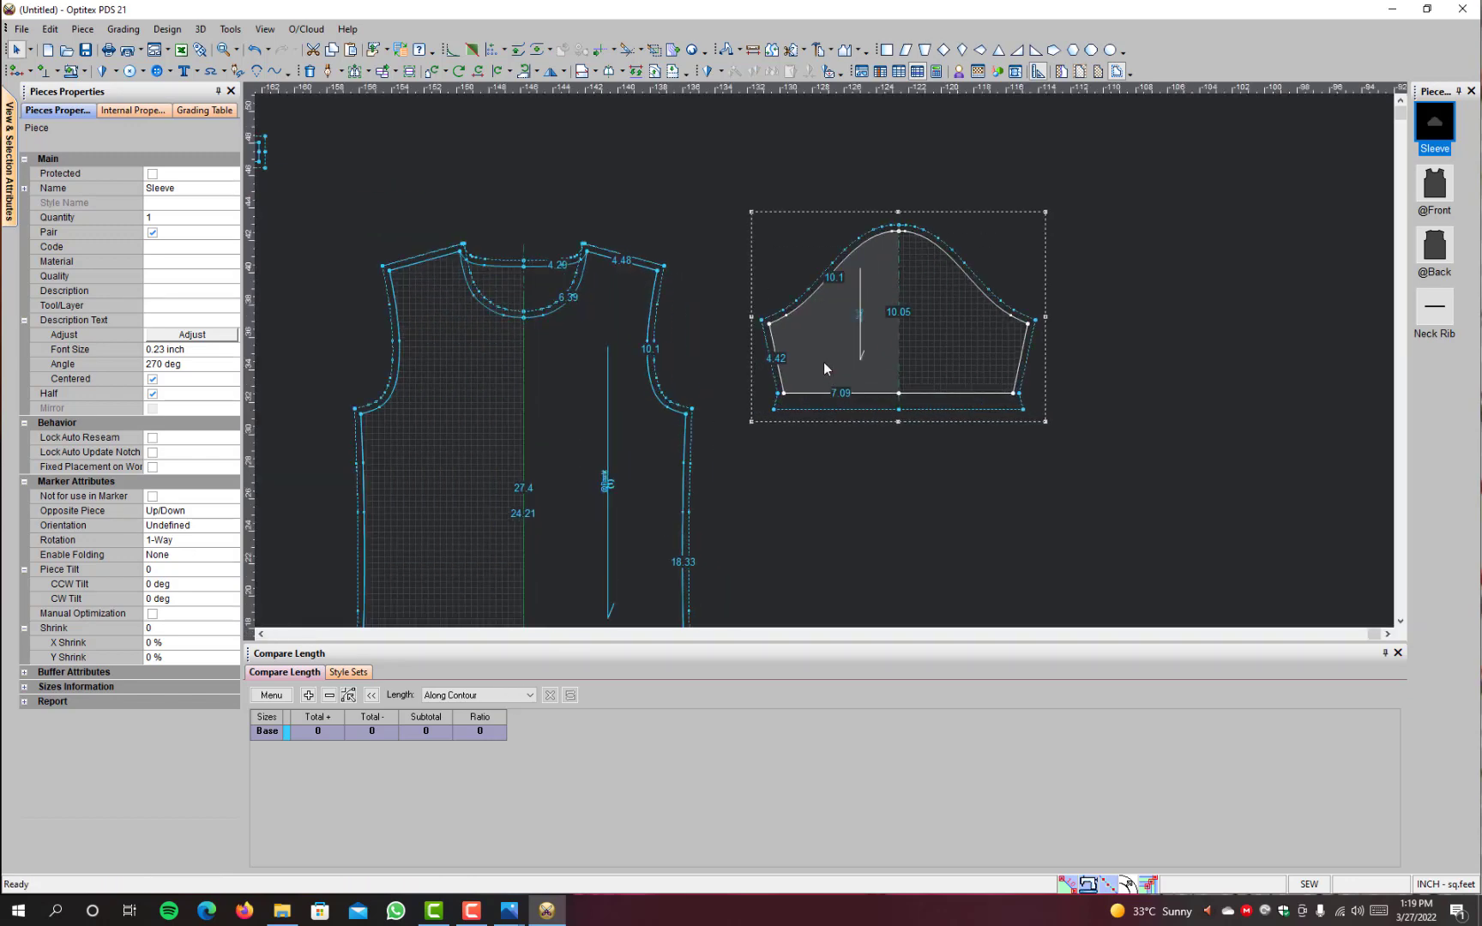
scroll(825, 365, "up", 1)
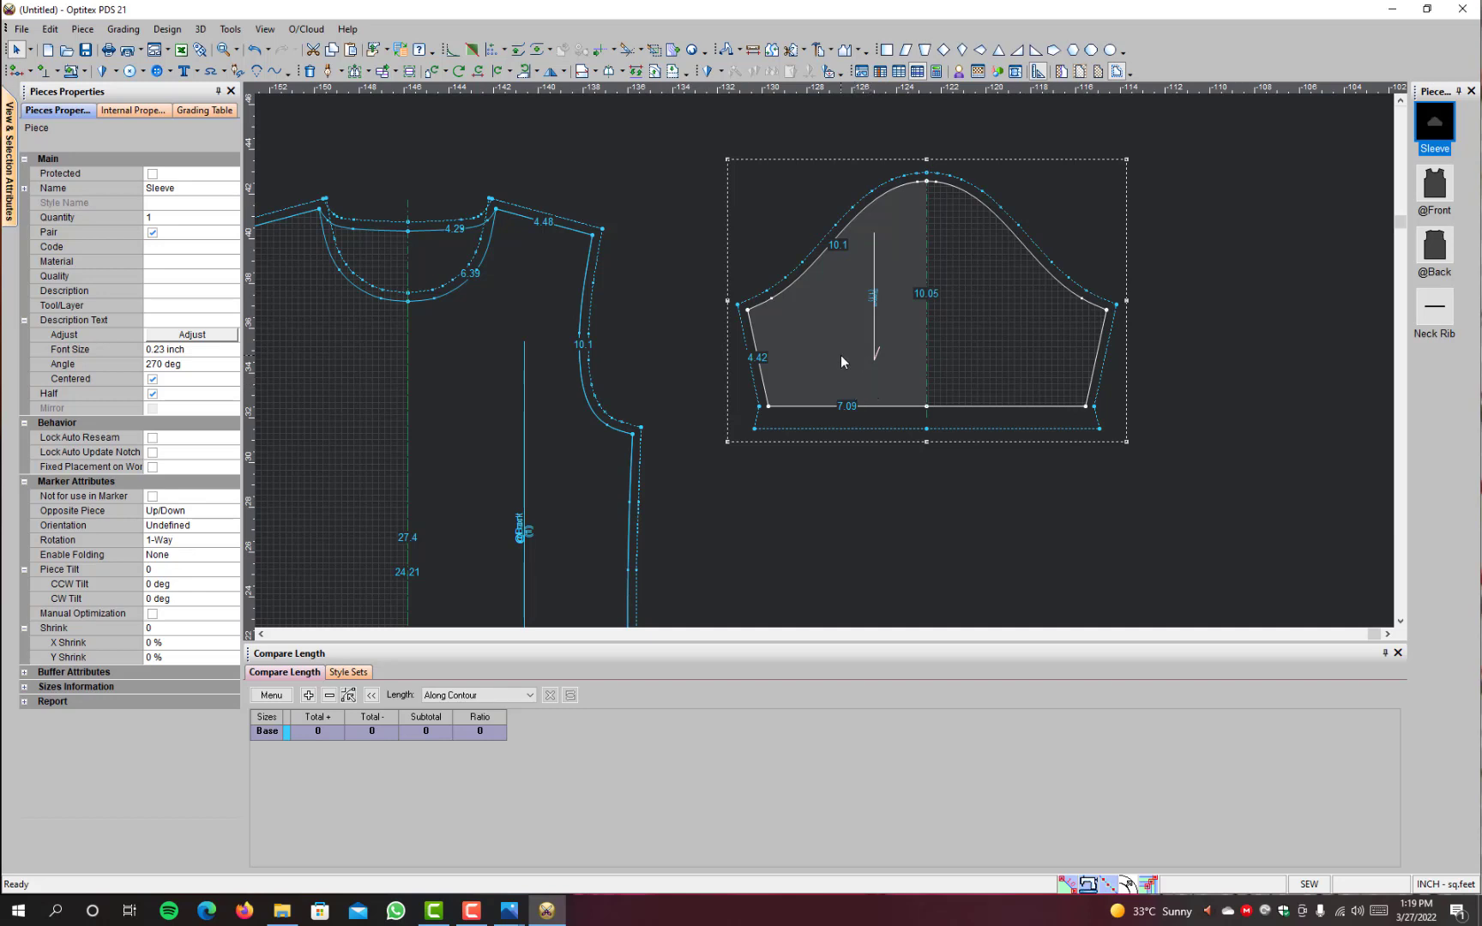
scroll(823, 378, "down", 2)
scroll(811, 388, "up", 2)
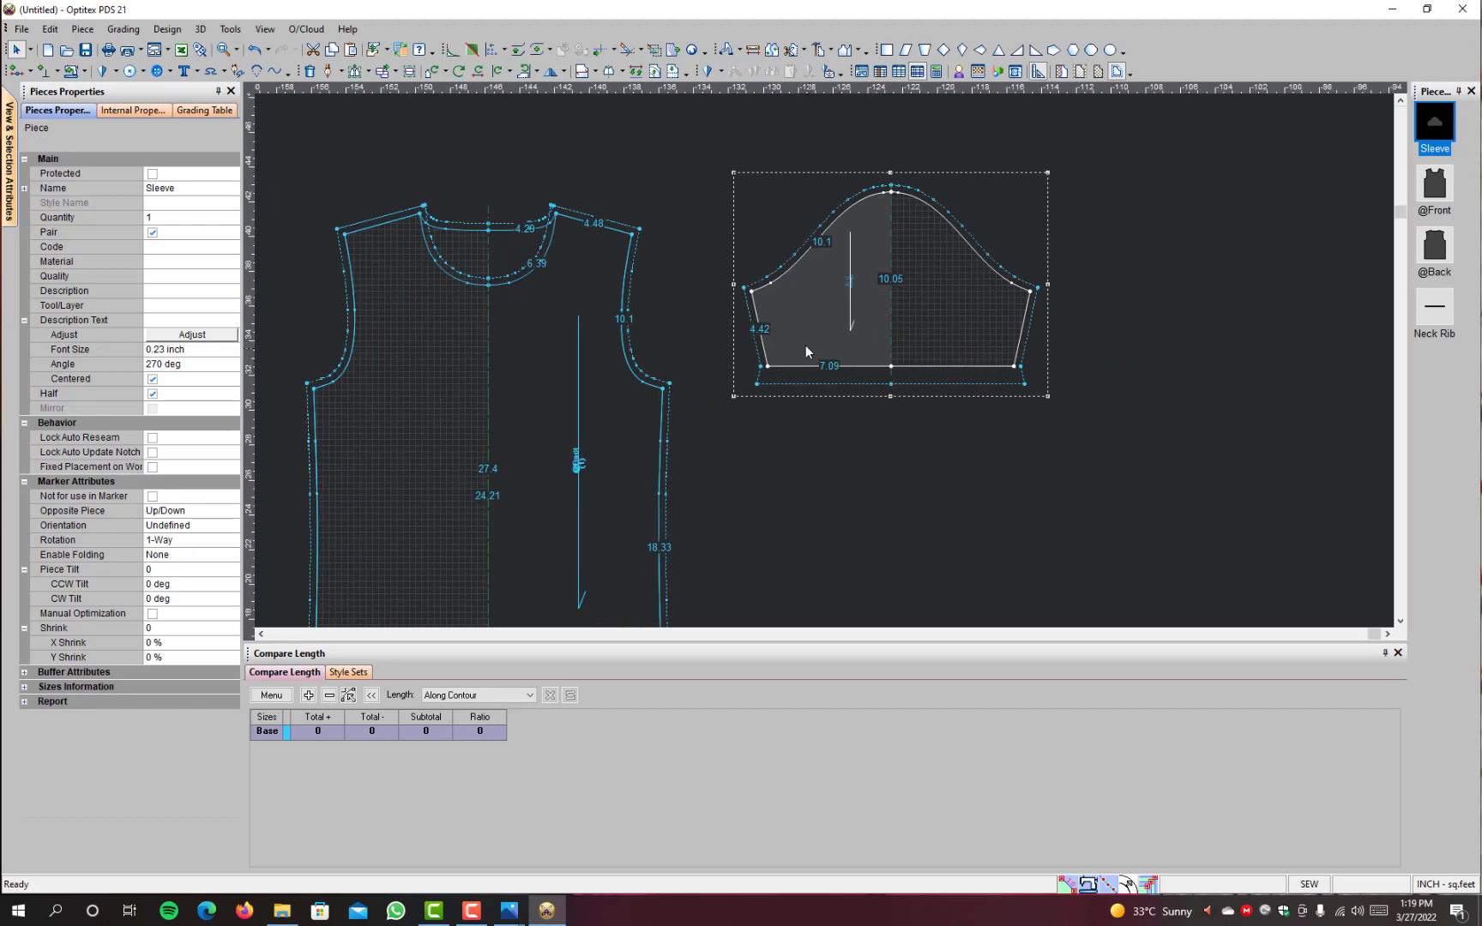
left_click_drag(799, 352, 799, 379)
Step: Measure the Sleeve's full width from one underarm corner to the other and exit the Measure tool
left_click(755, 53)
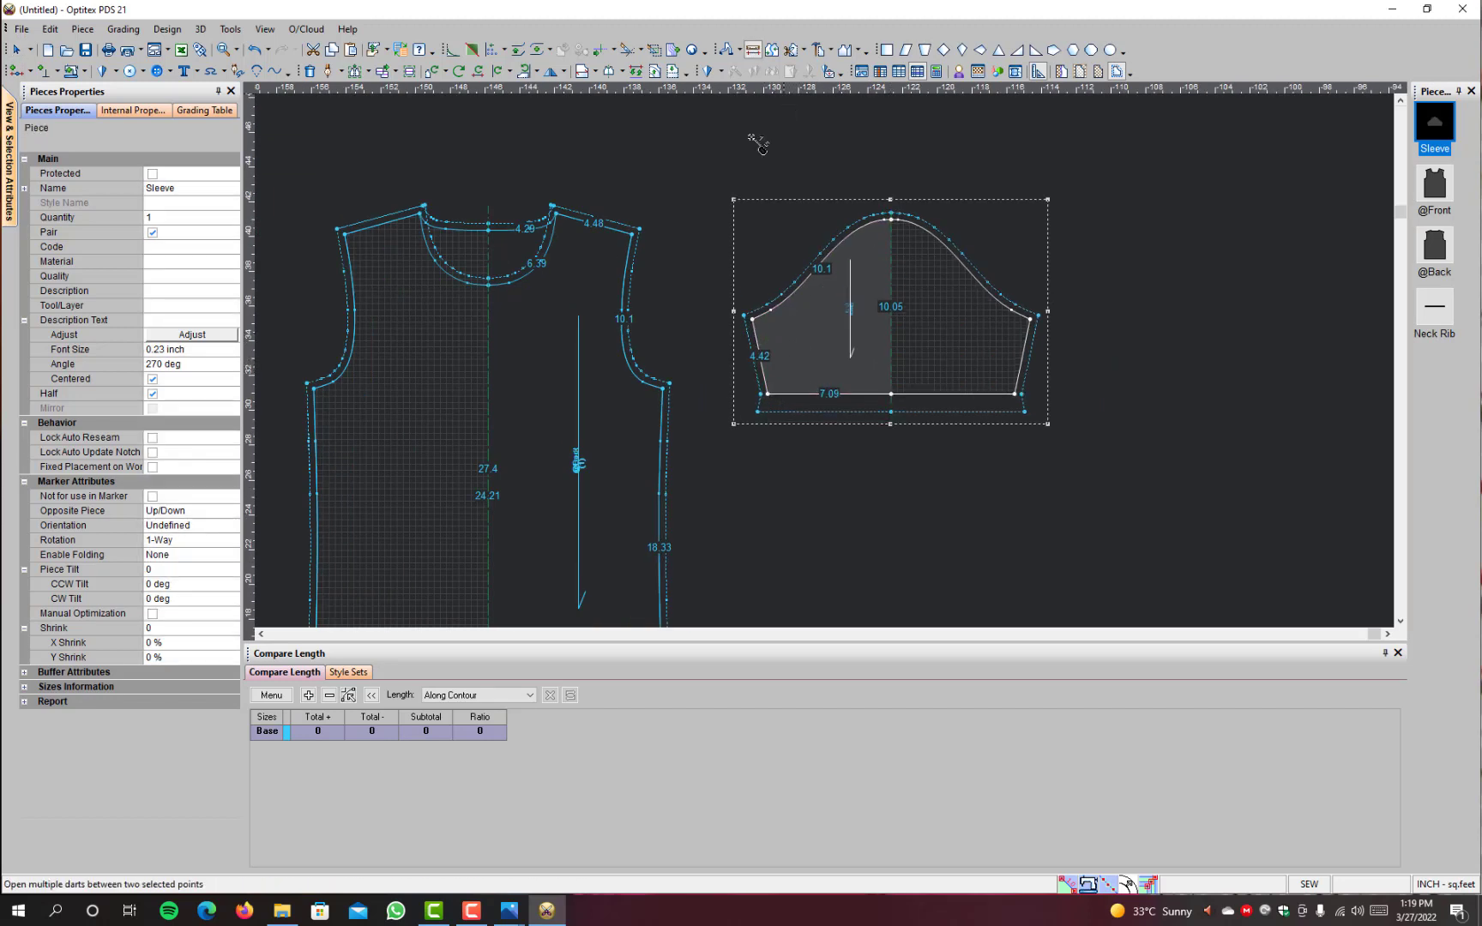
left_click(757, 332)
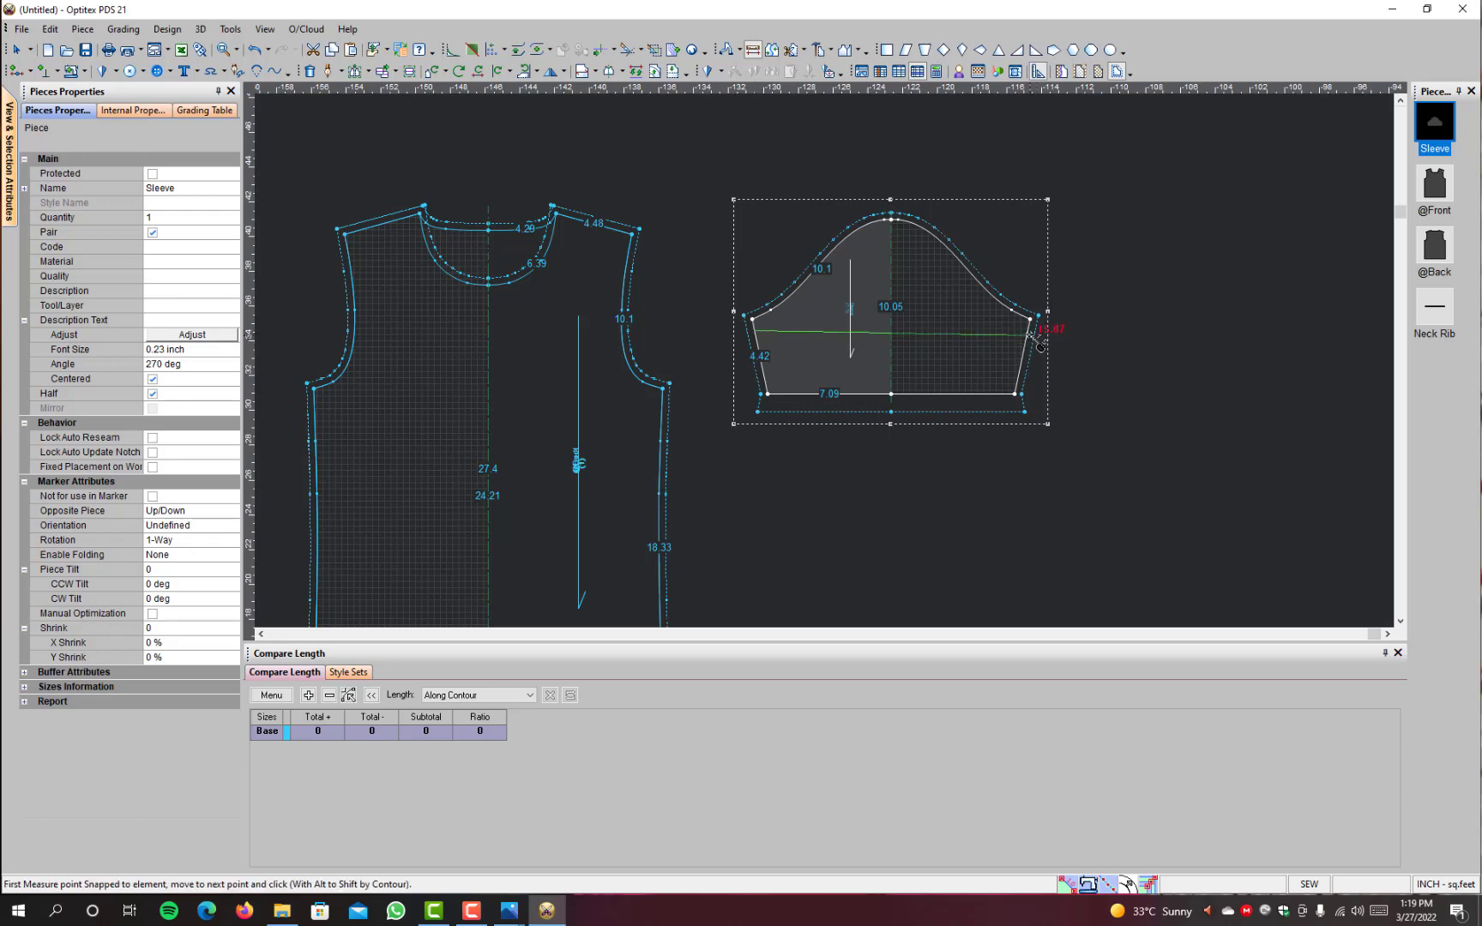
left_click(1038, 318)
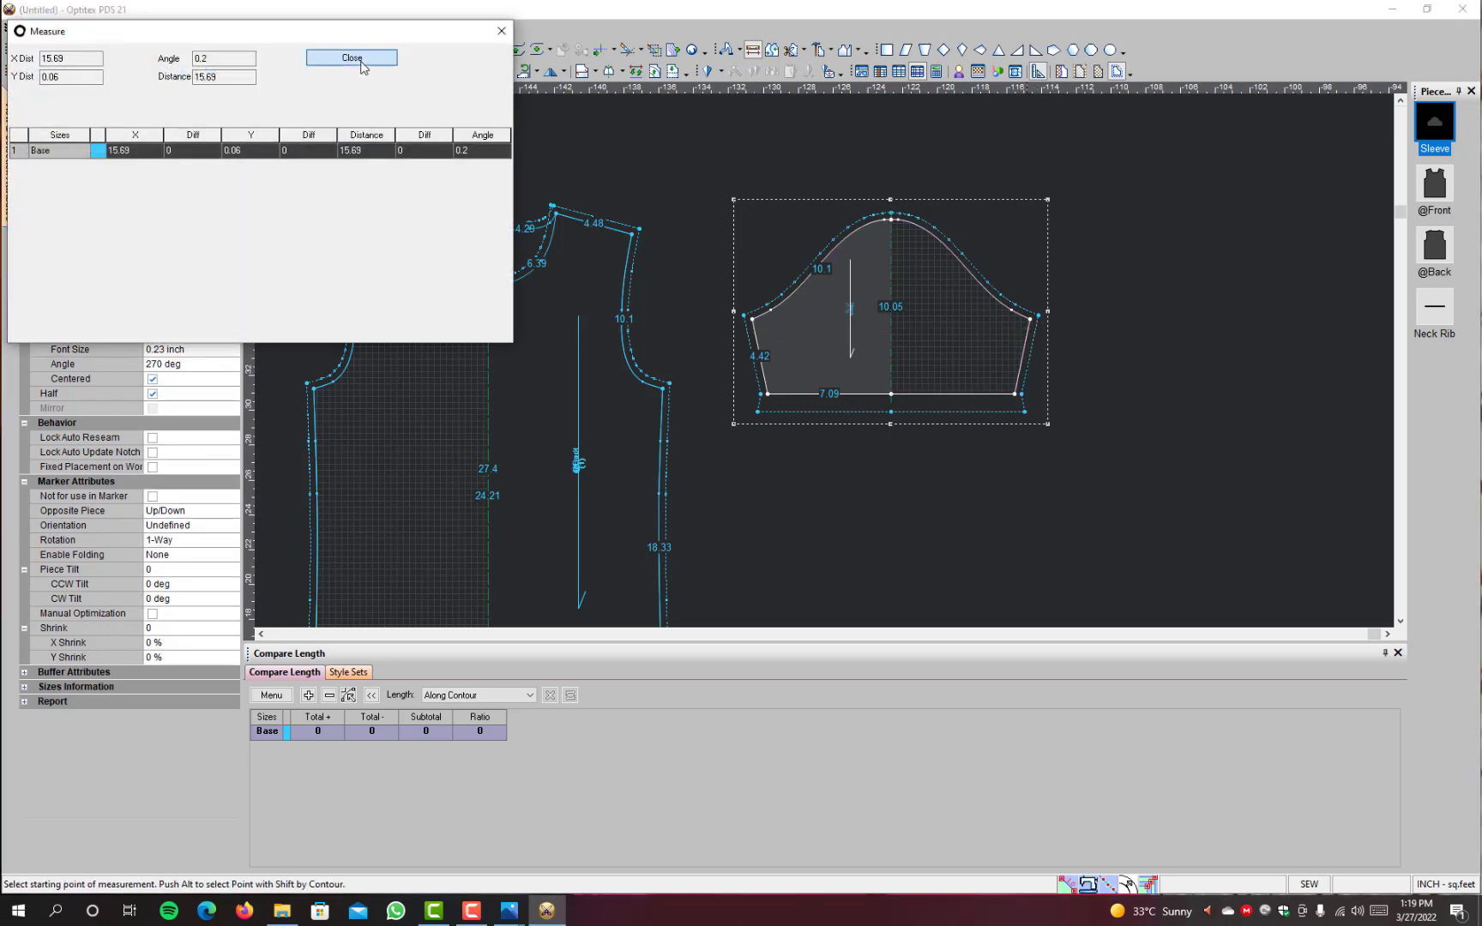
left_click(364, 58)
key("Escape")
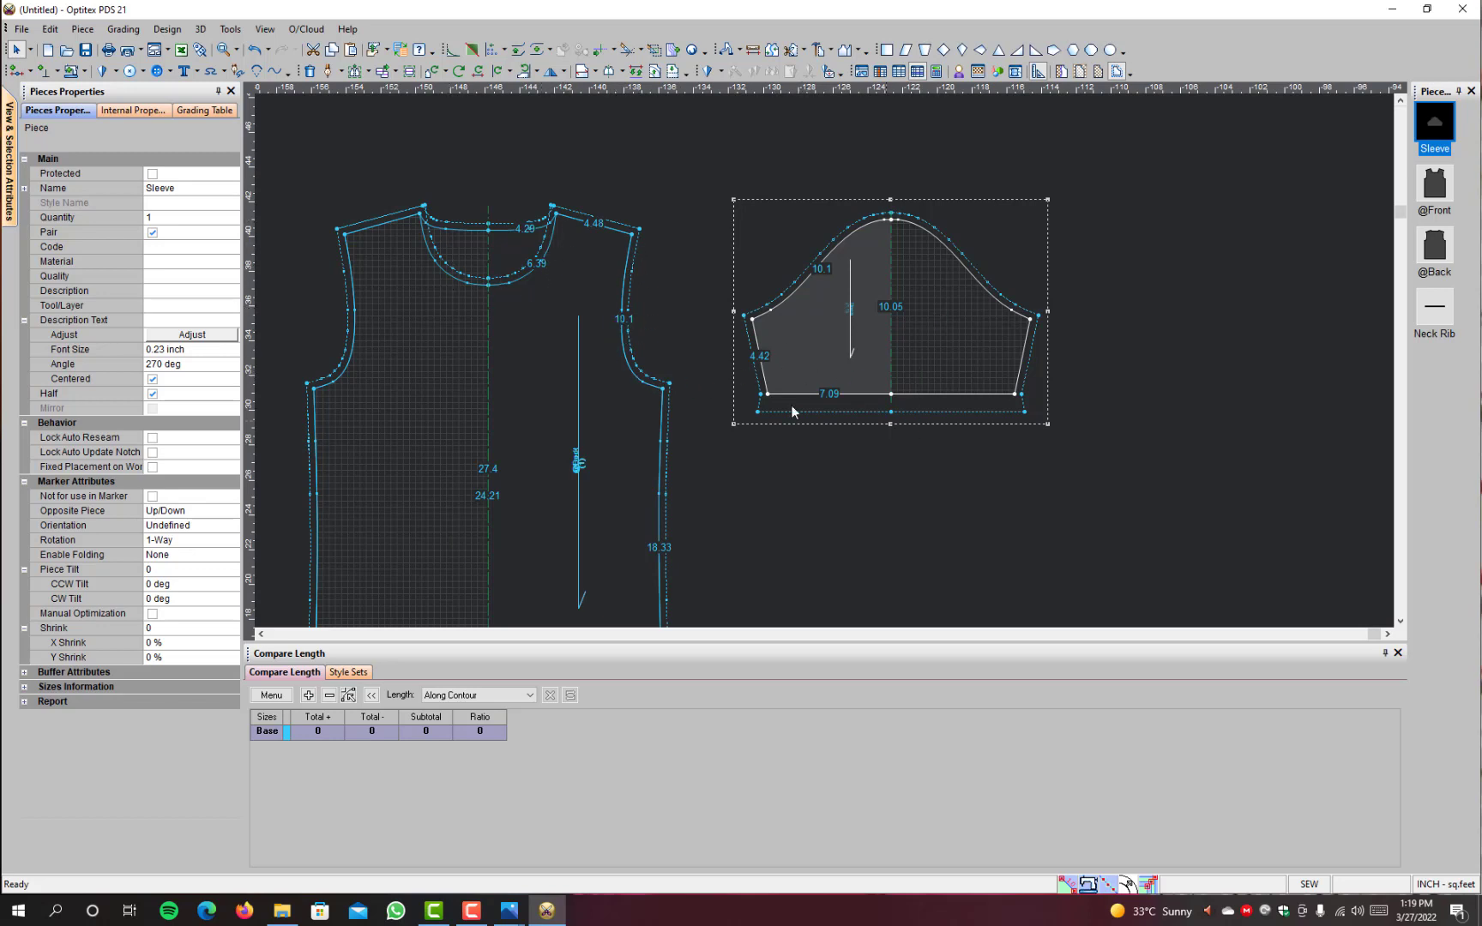
Step: Place a horizontal guideline through the front's neck points and measure the neck drop from it down the centre line
scroll(869, 452, "down", 2)
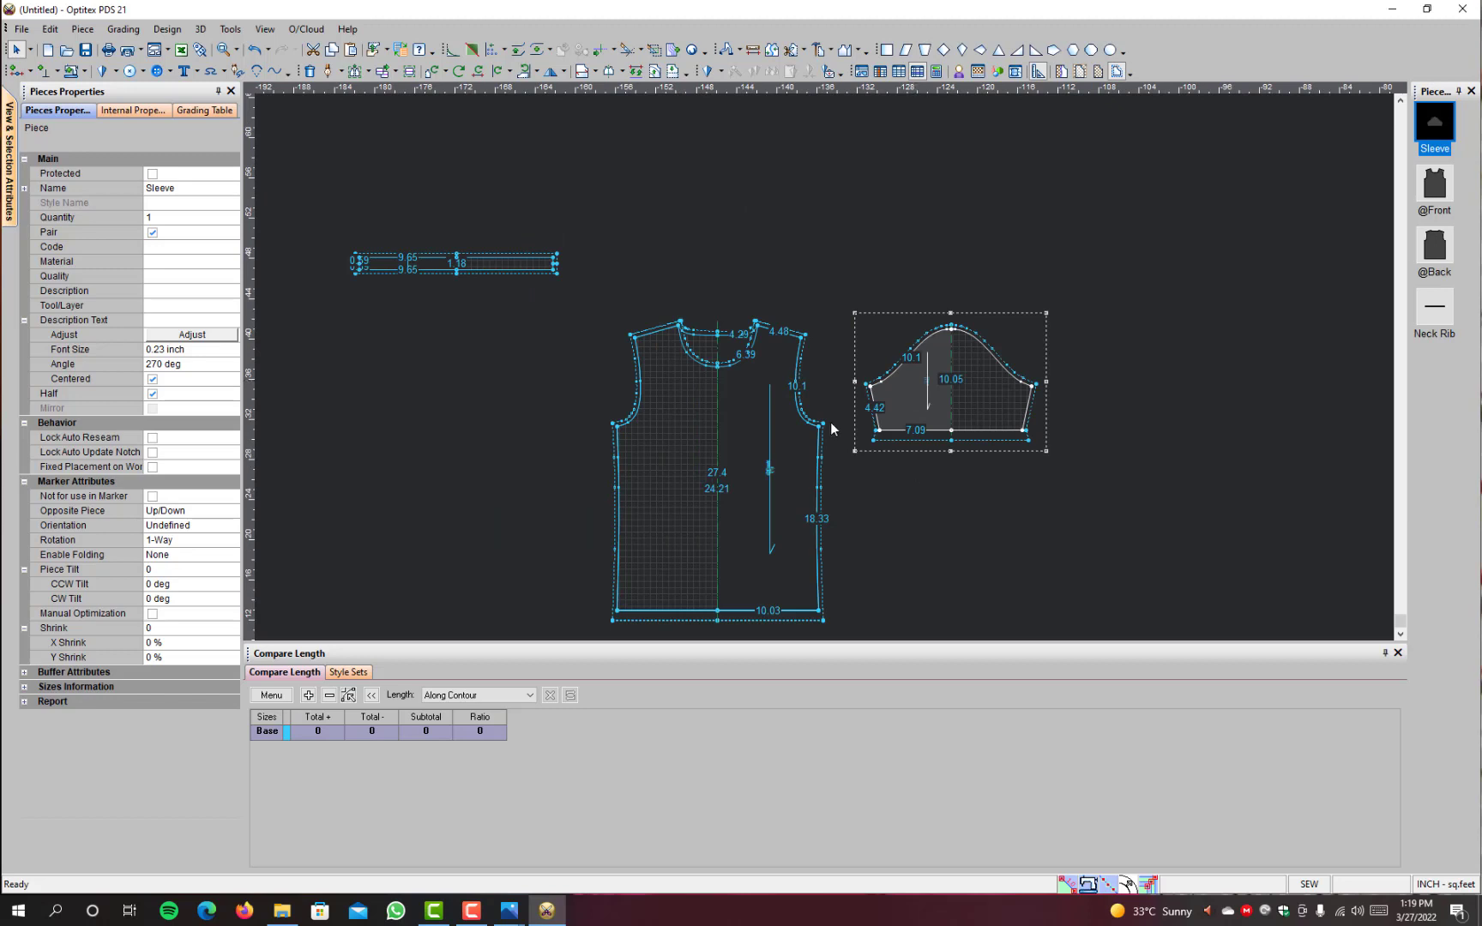
scroll(770, 387, "up", 2)
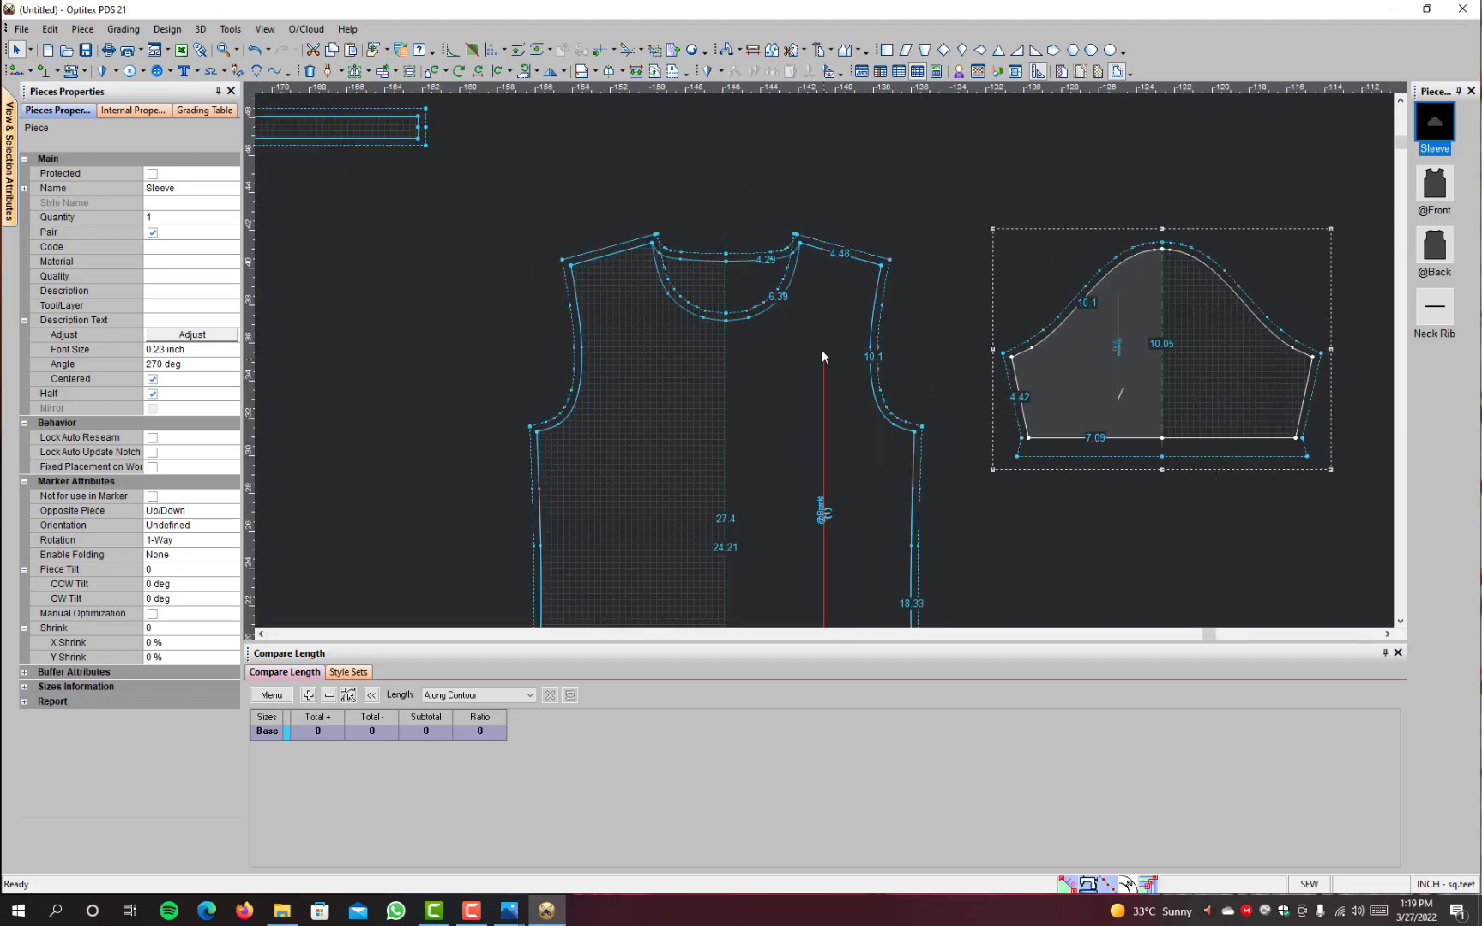
left_click(752, 49)
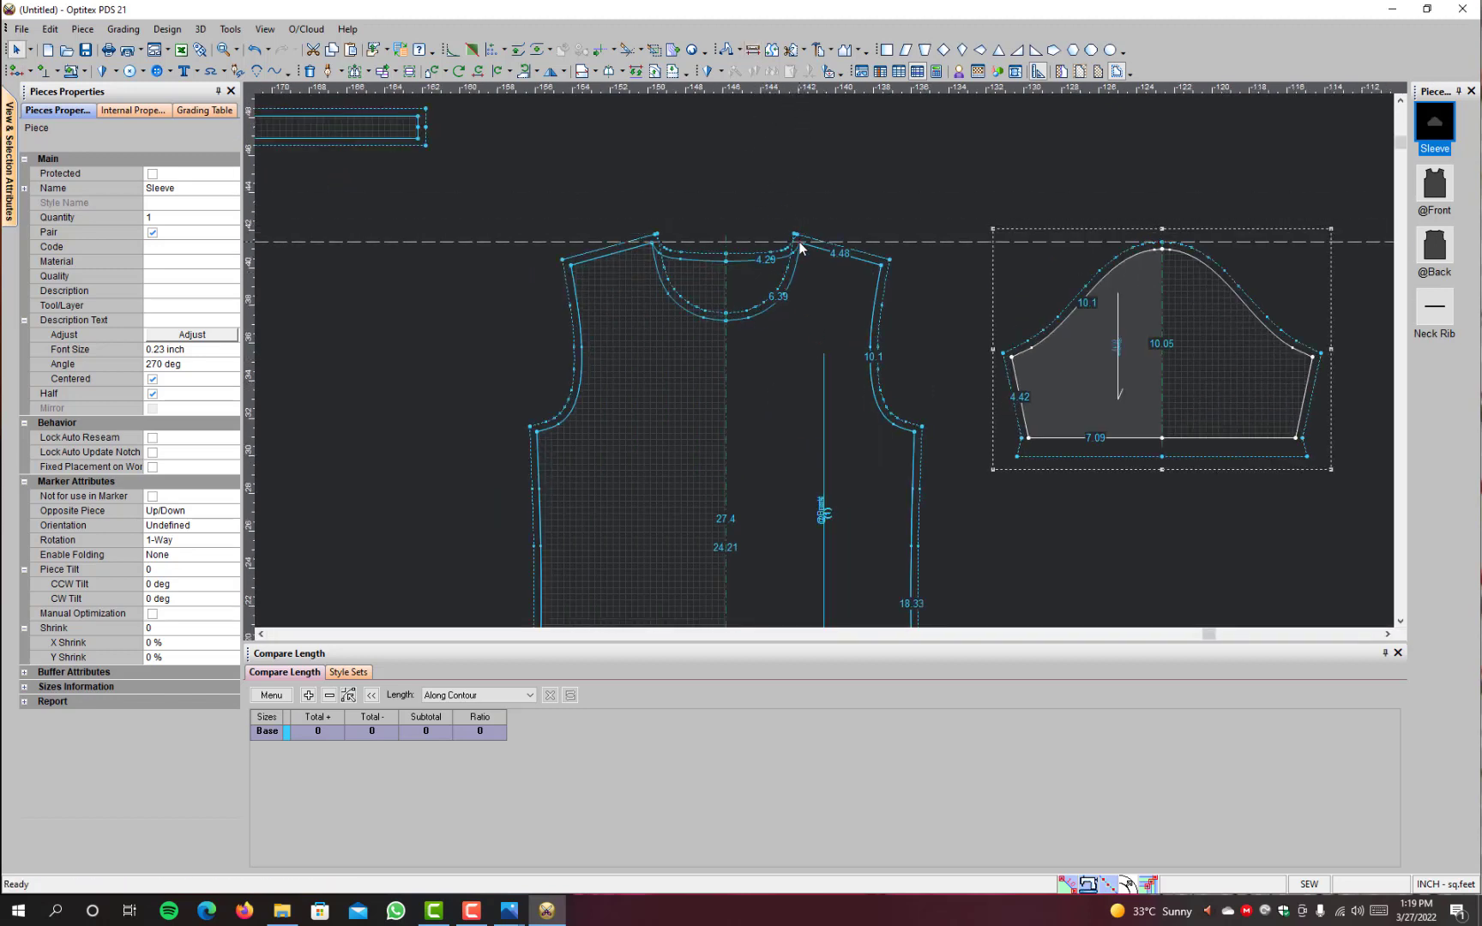
left_click(728, 243)
left_click(727, 320)
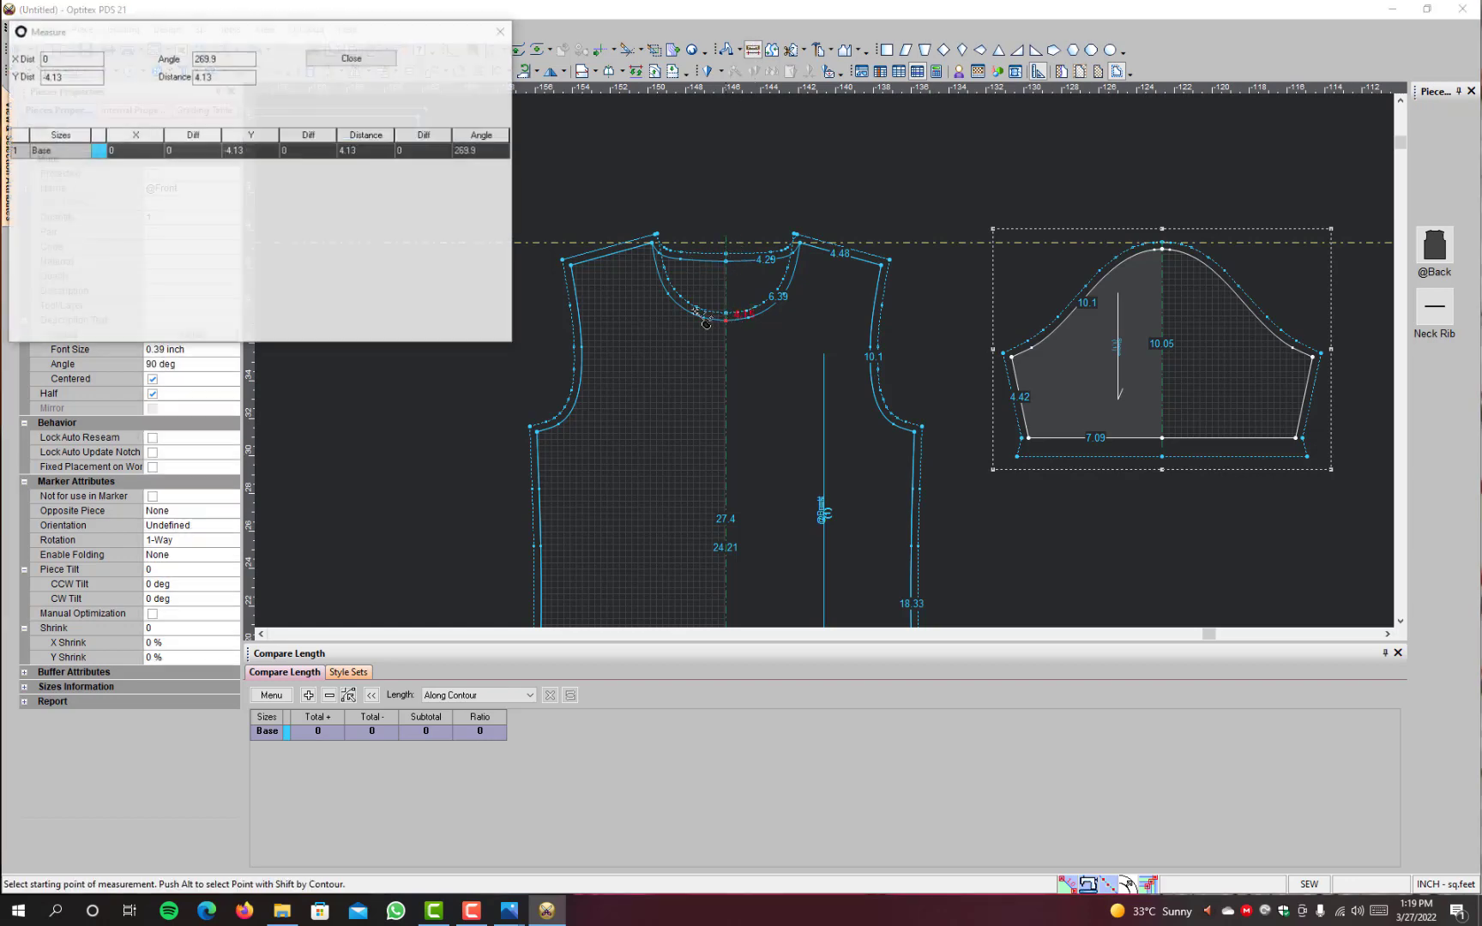
left_click(351, 57)
Step: Move the lower points of the front neckline by 0 in X and 0.36 inch in Y to make the neck shallower
key("p")
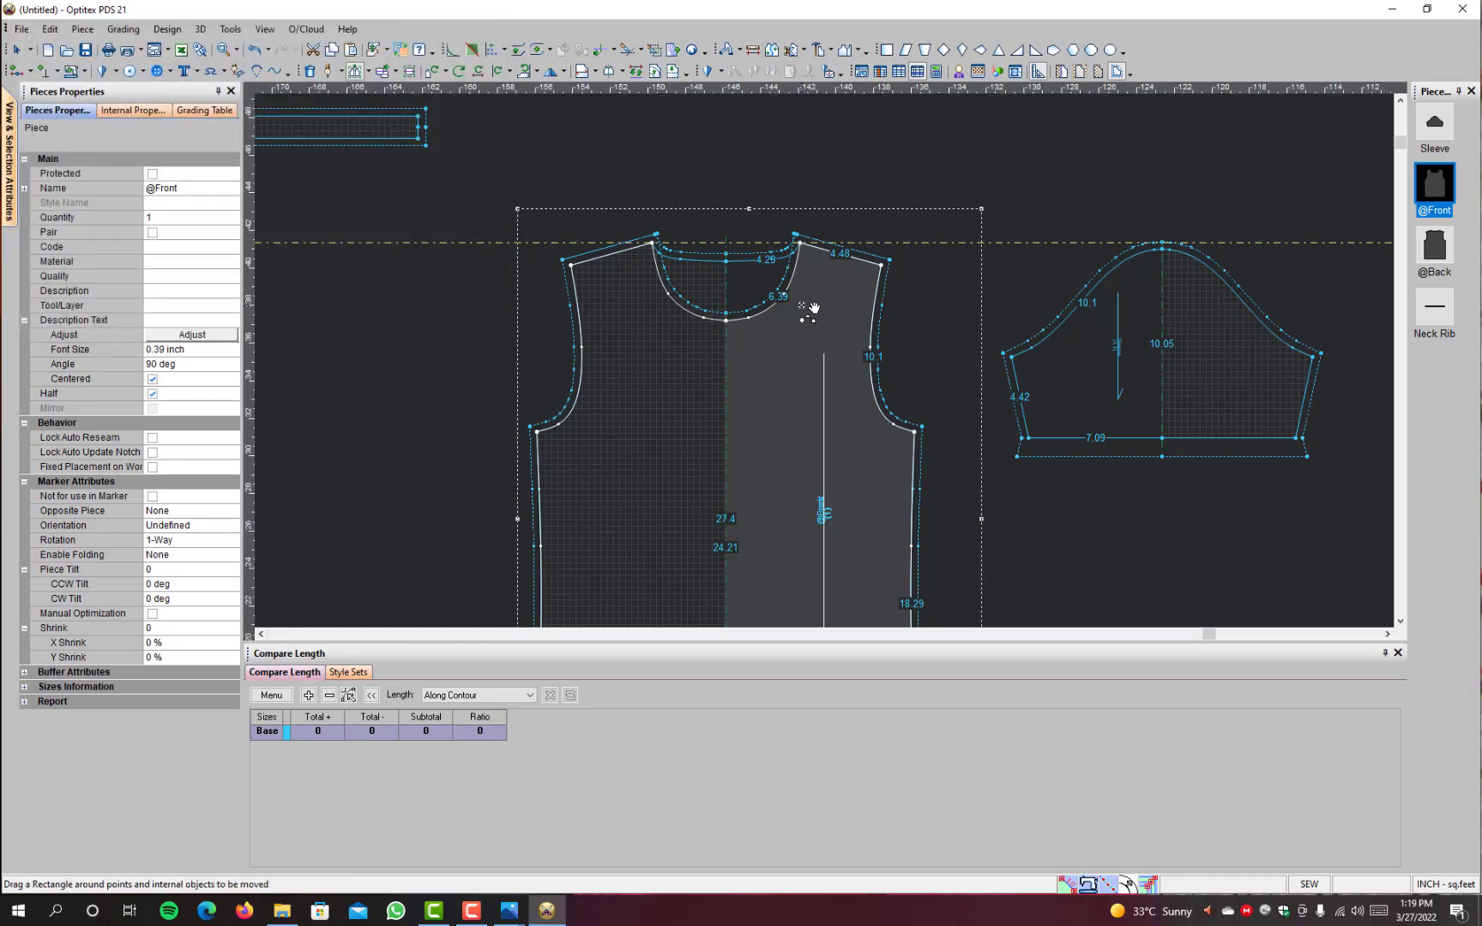
left_click_drag(805, 293, 659, 343)
scroll(789, 292, "up", 2)
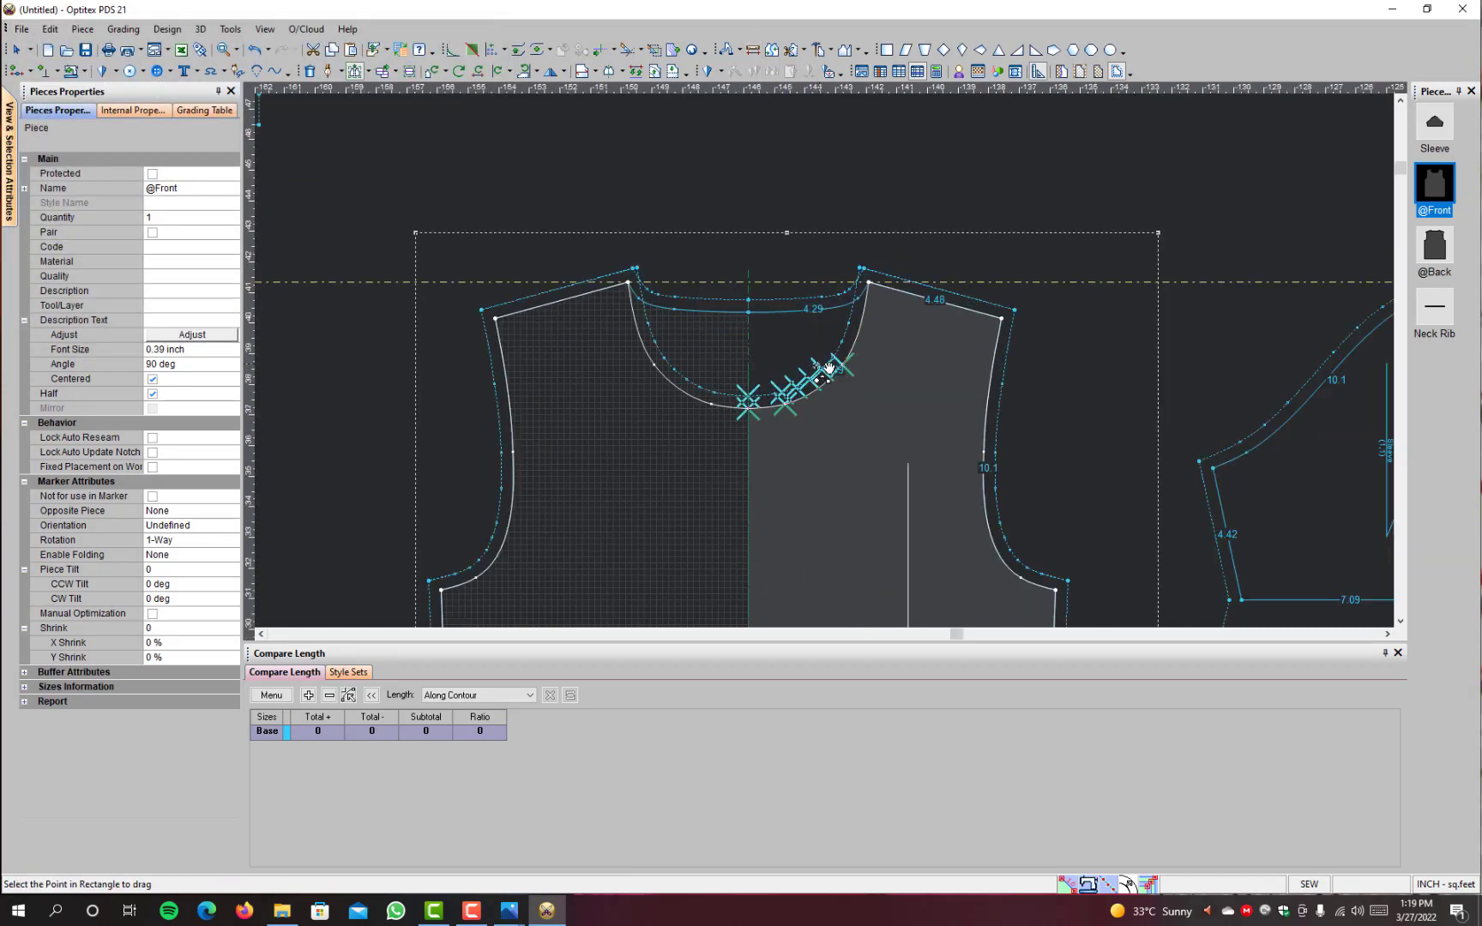
left_click(758, 412)
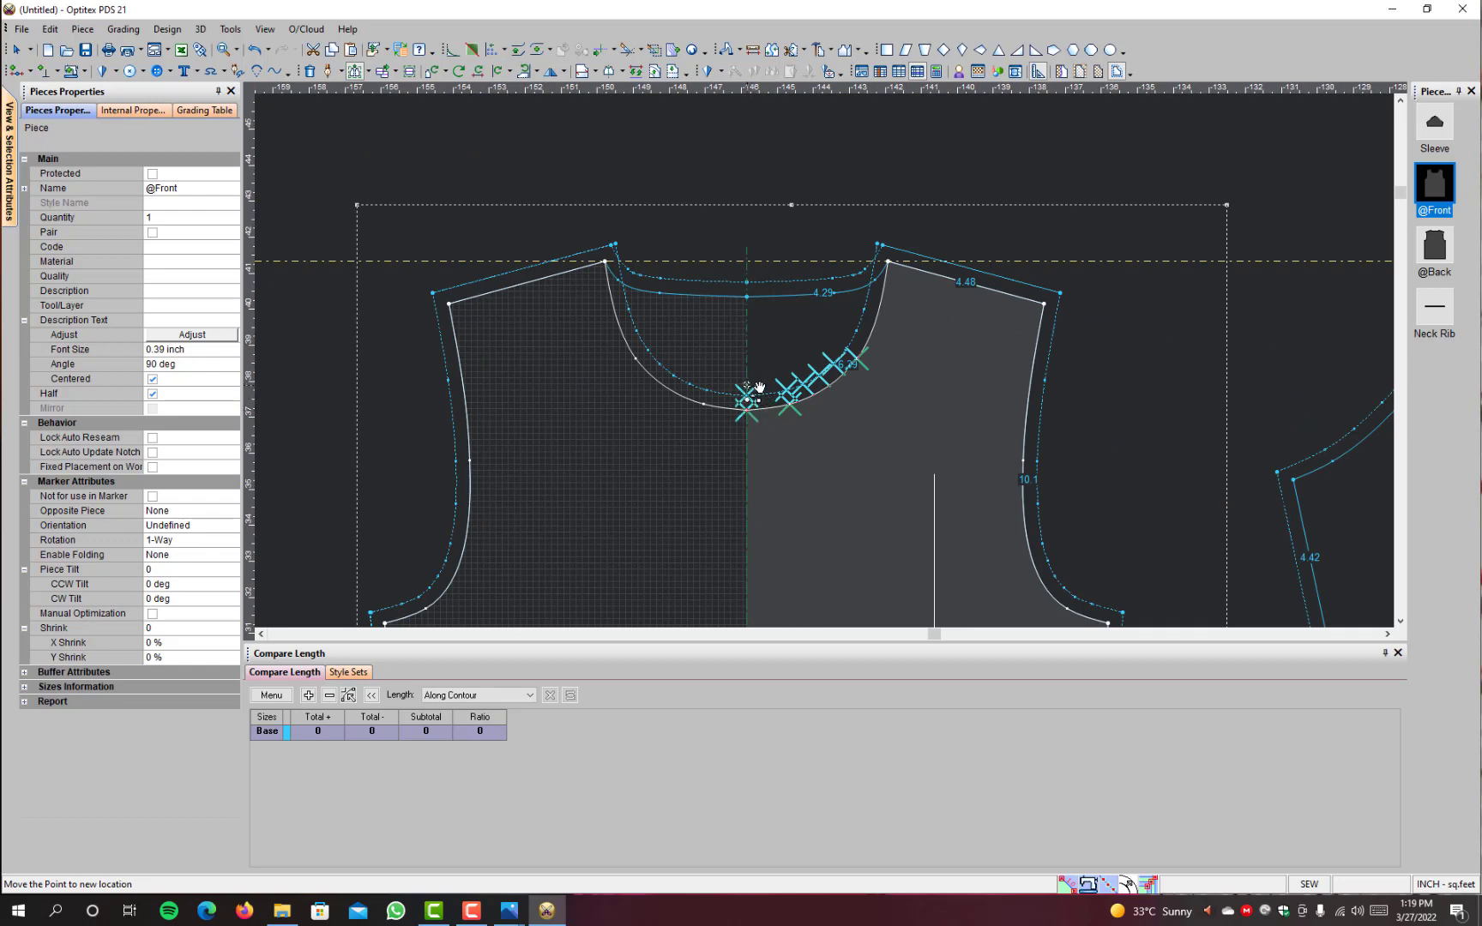
key("Return")
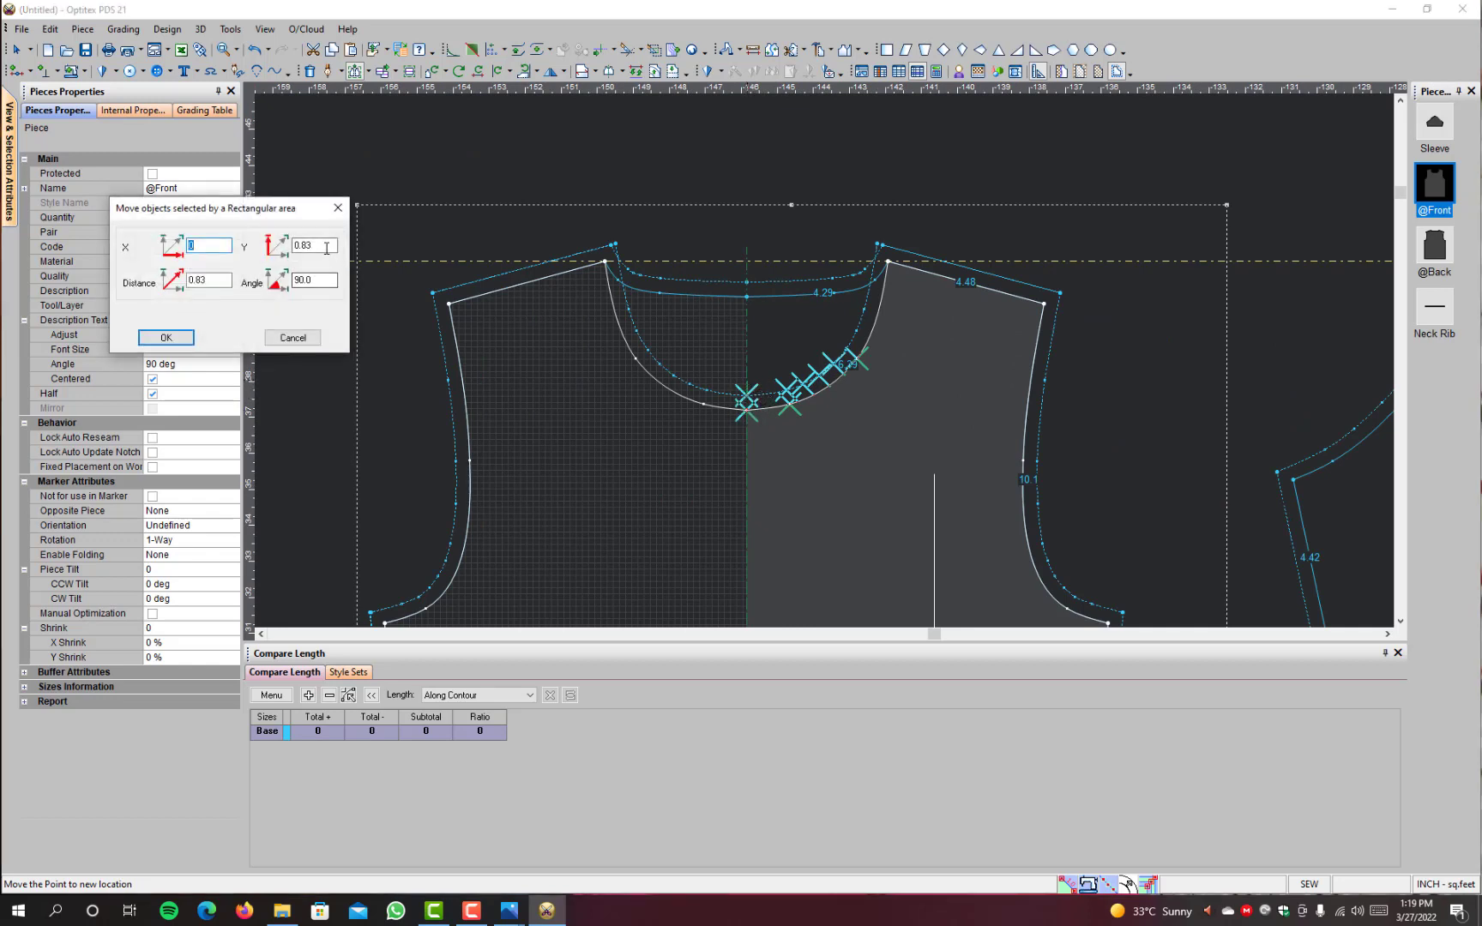
key("Tab")
key("BackSpace")
type(".36")
key("Return")
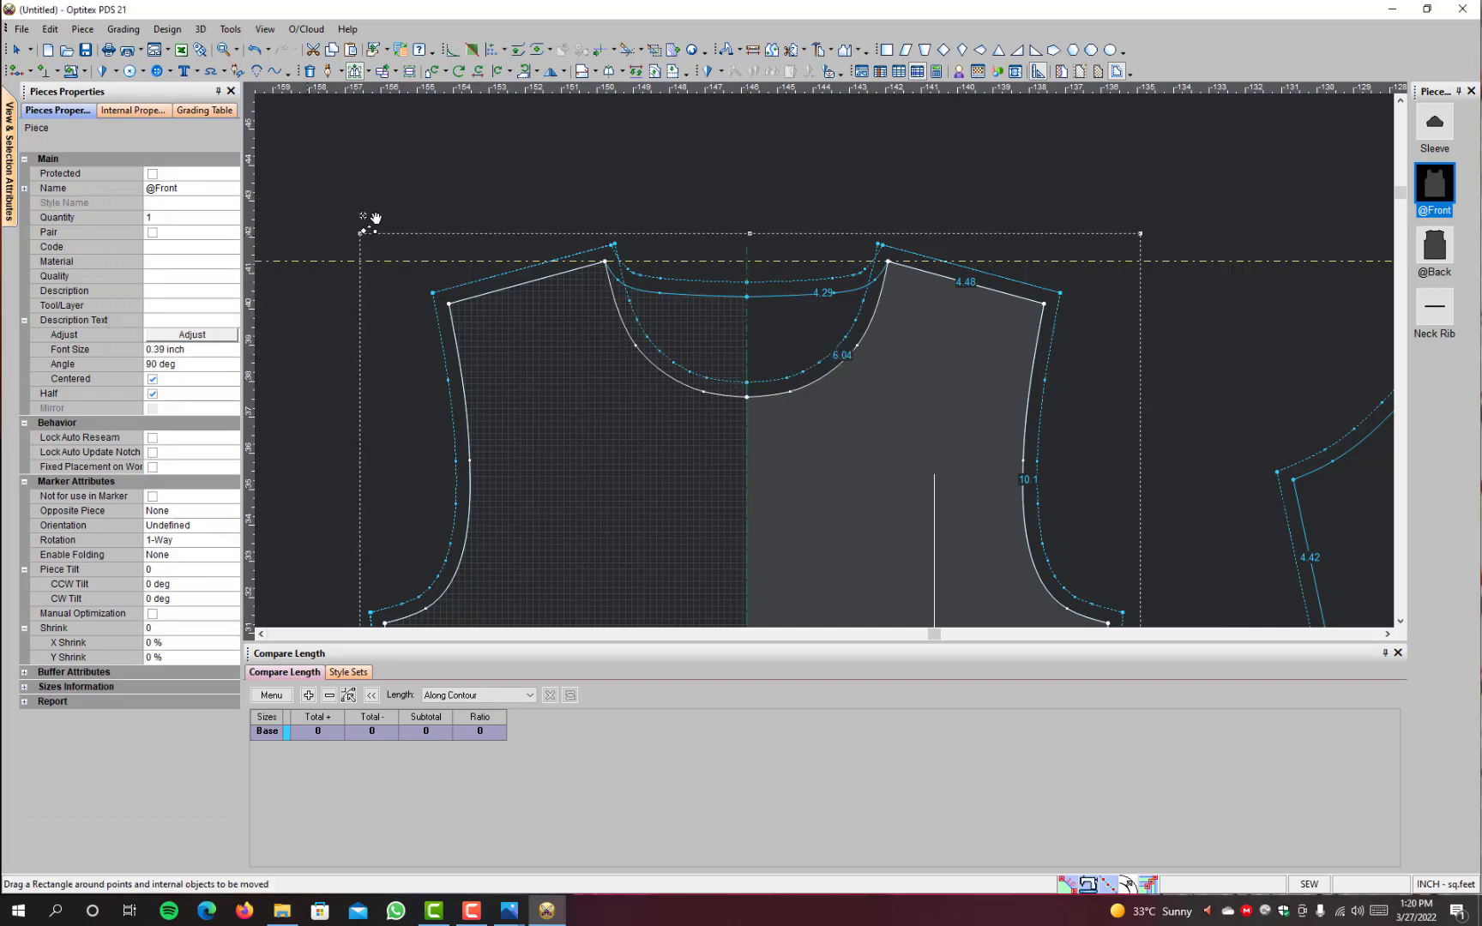
Step: Measure the raised front neck drop from the guideline to the neckline's centre point
left_click(754, 50)
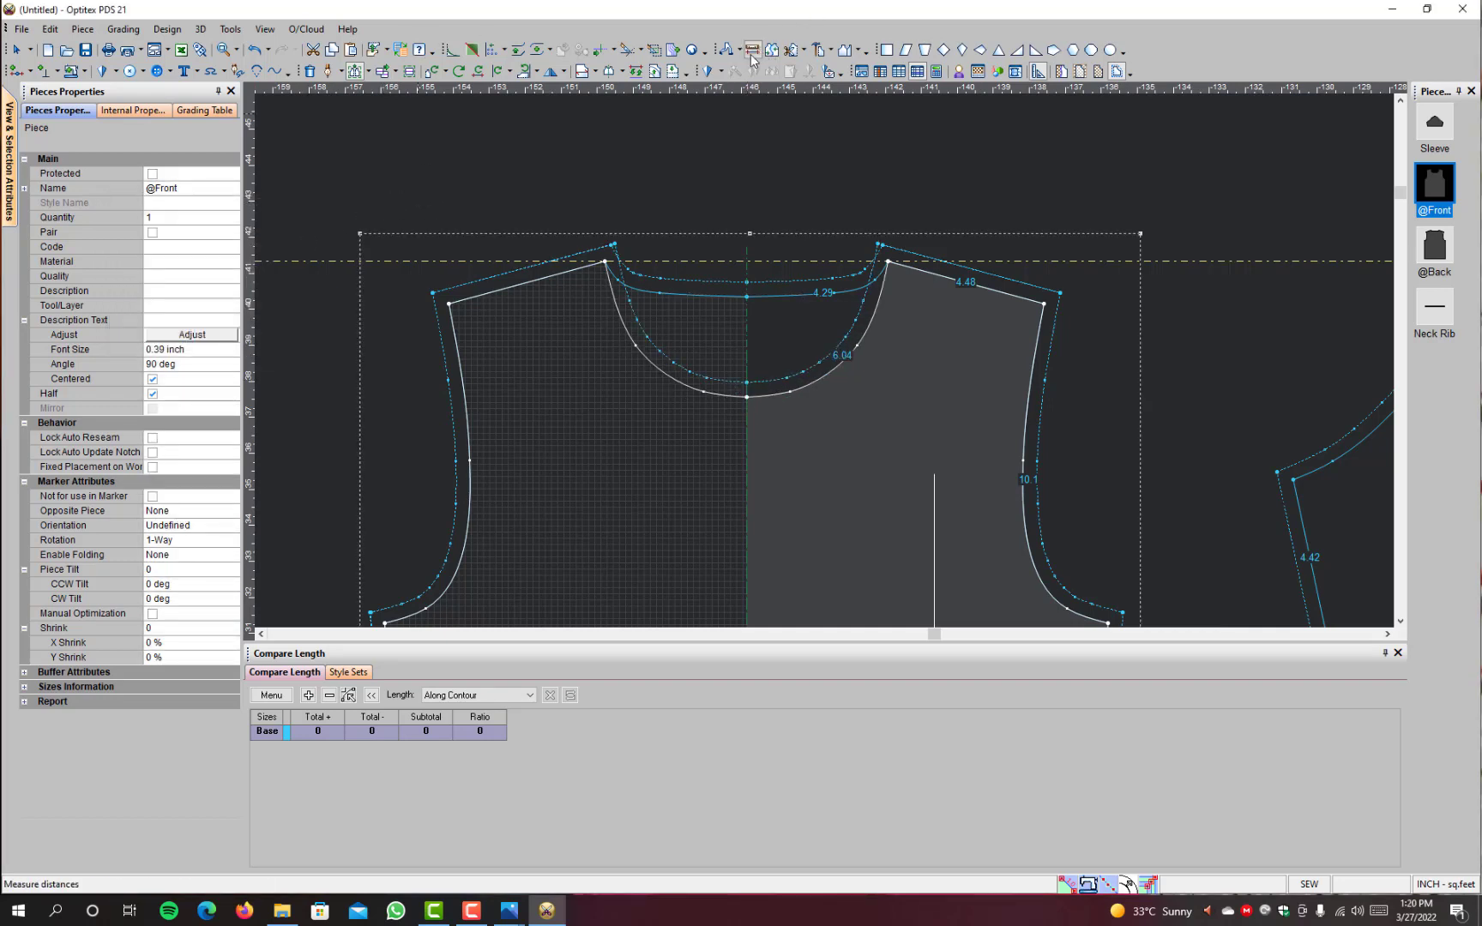
left_click(745, 262)
left_click(747, 396)
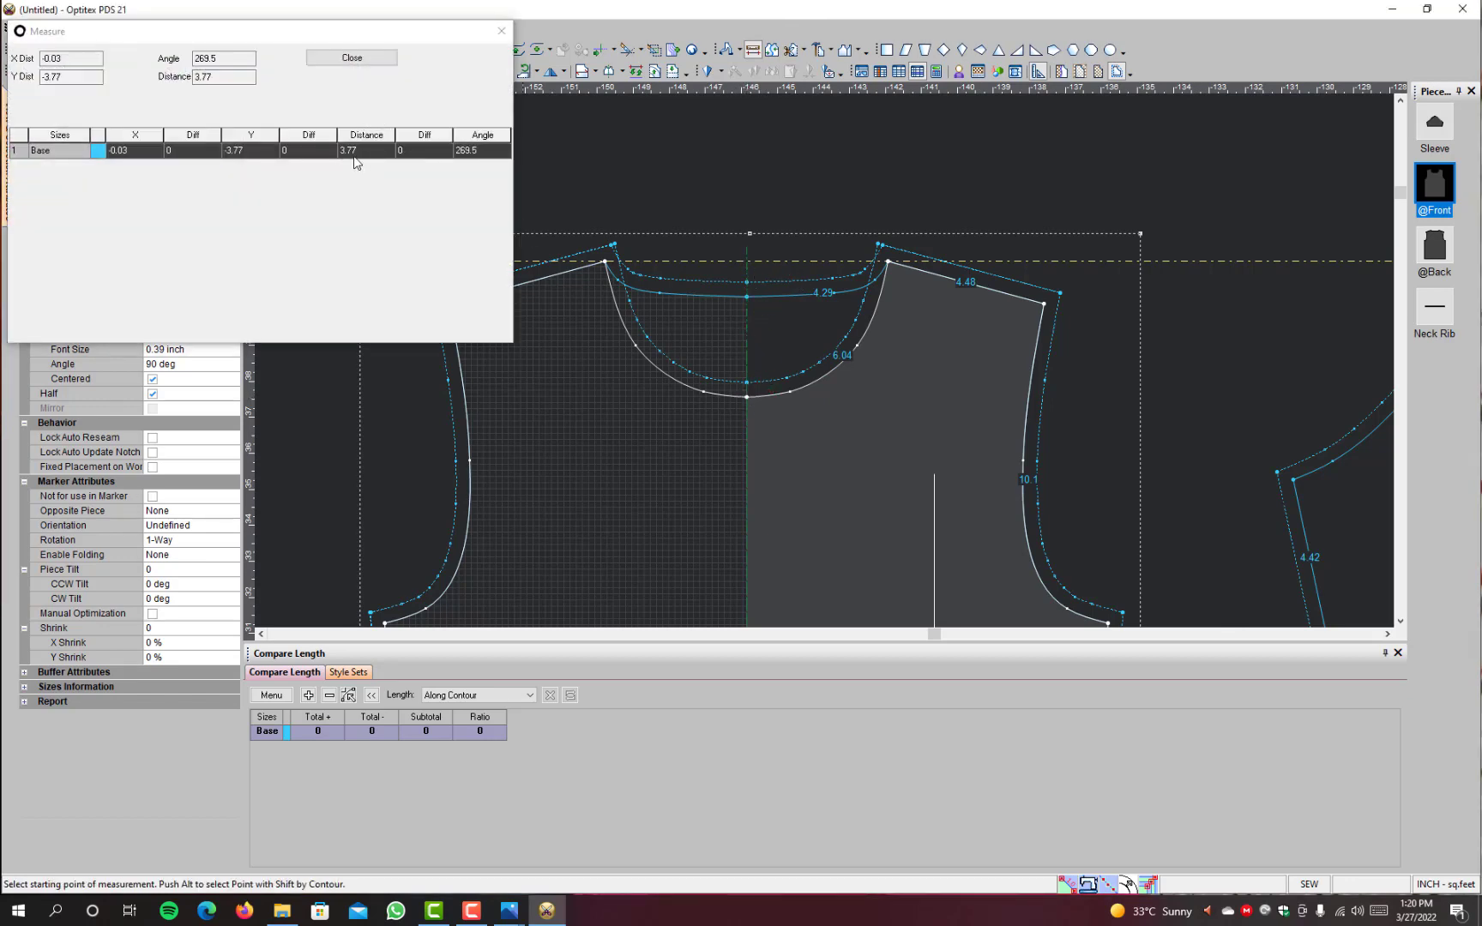
left_click(351, 58)
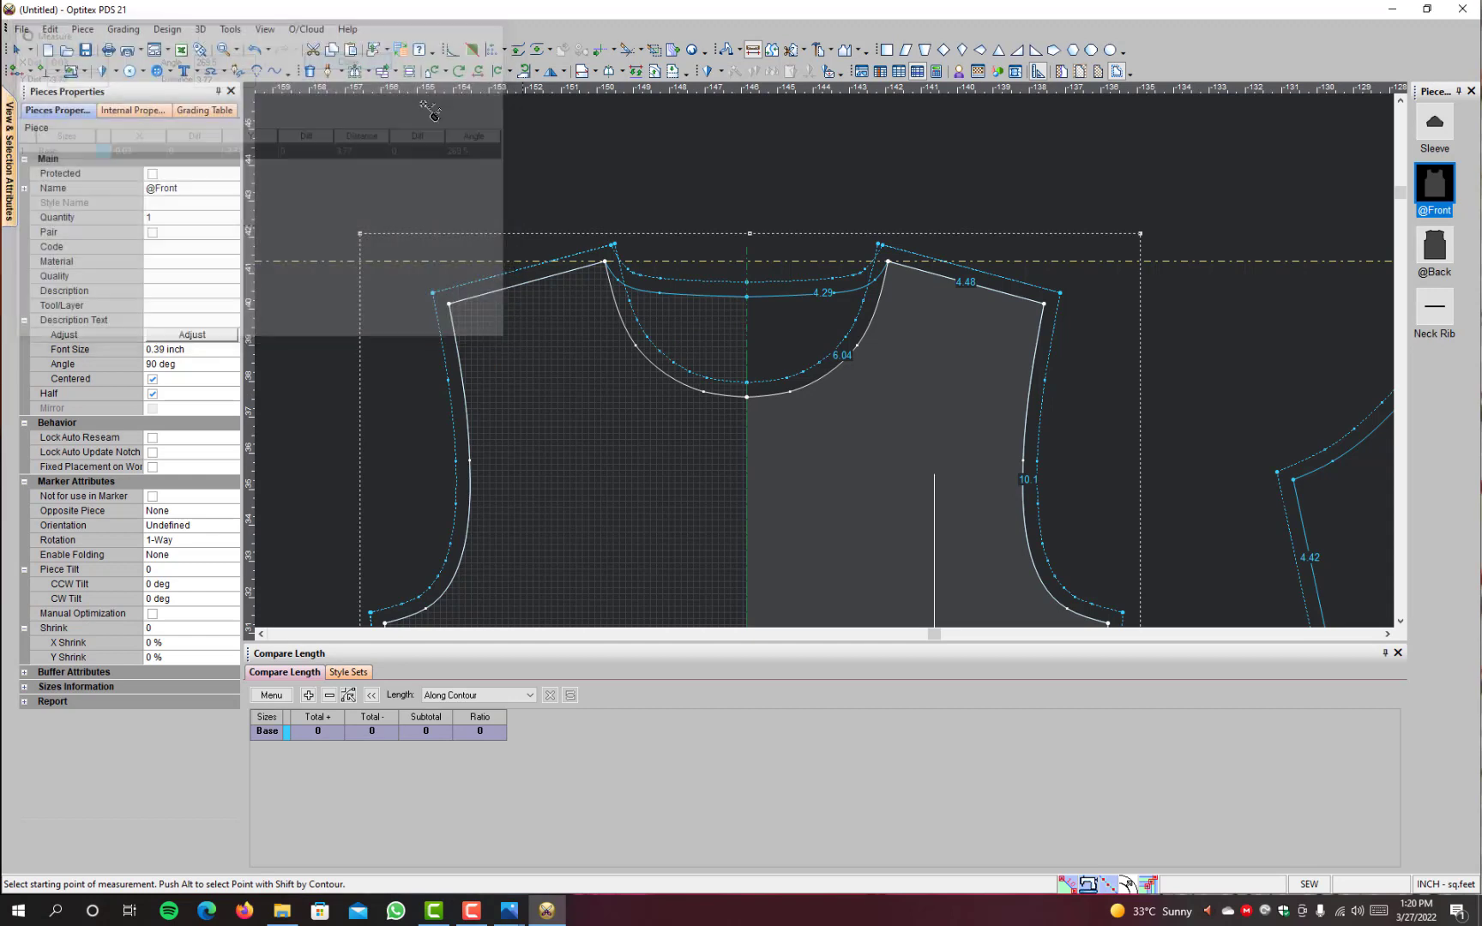
Step: Measure the neck width straight across between the two neck-shoulder points, then repeat the measurement at closer view
left_click(889, 262)
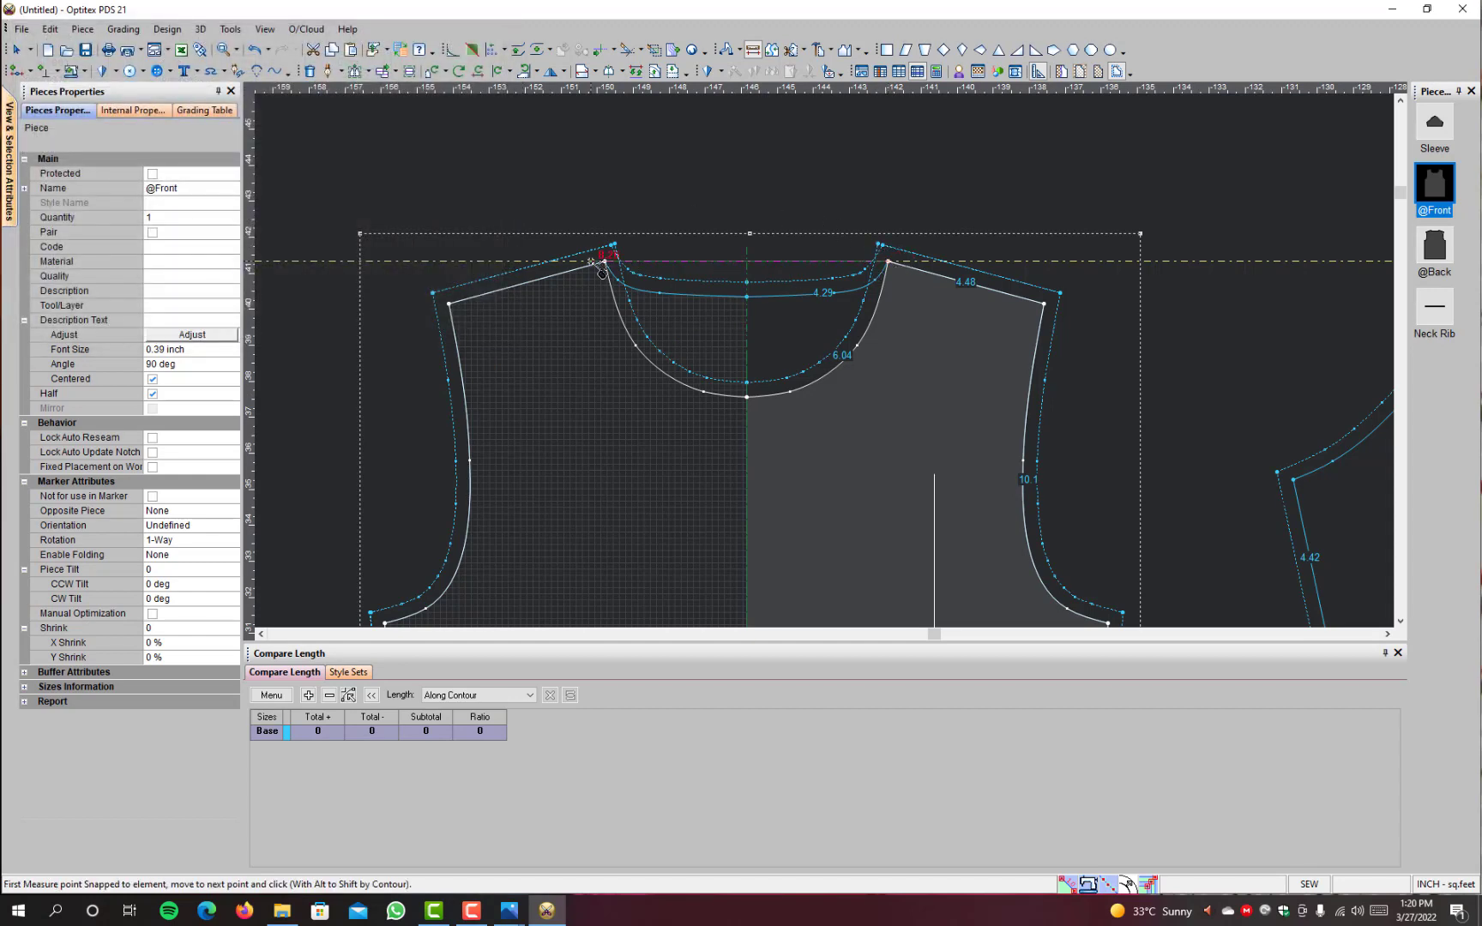
left_click(606, 261)
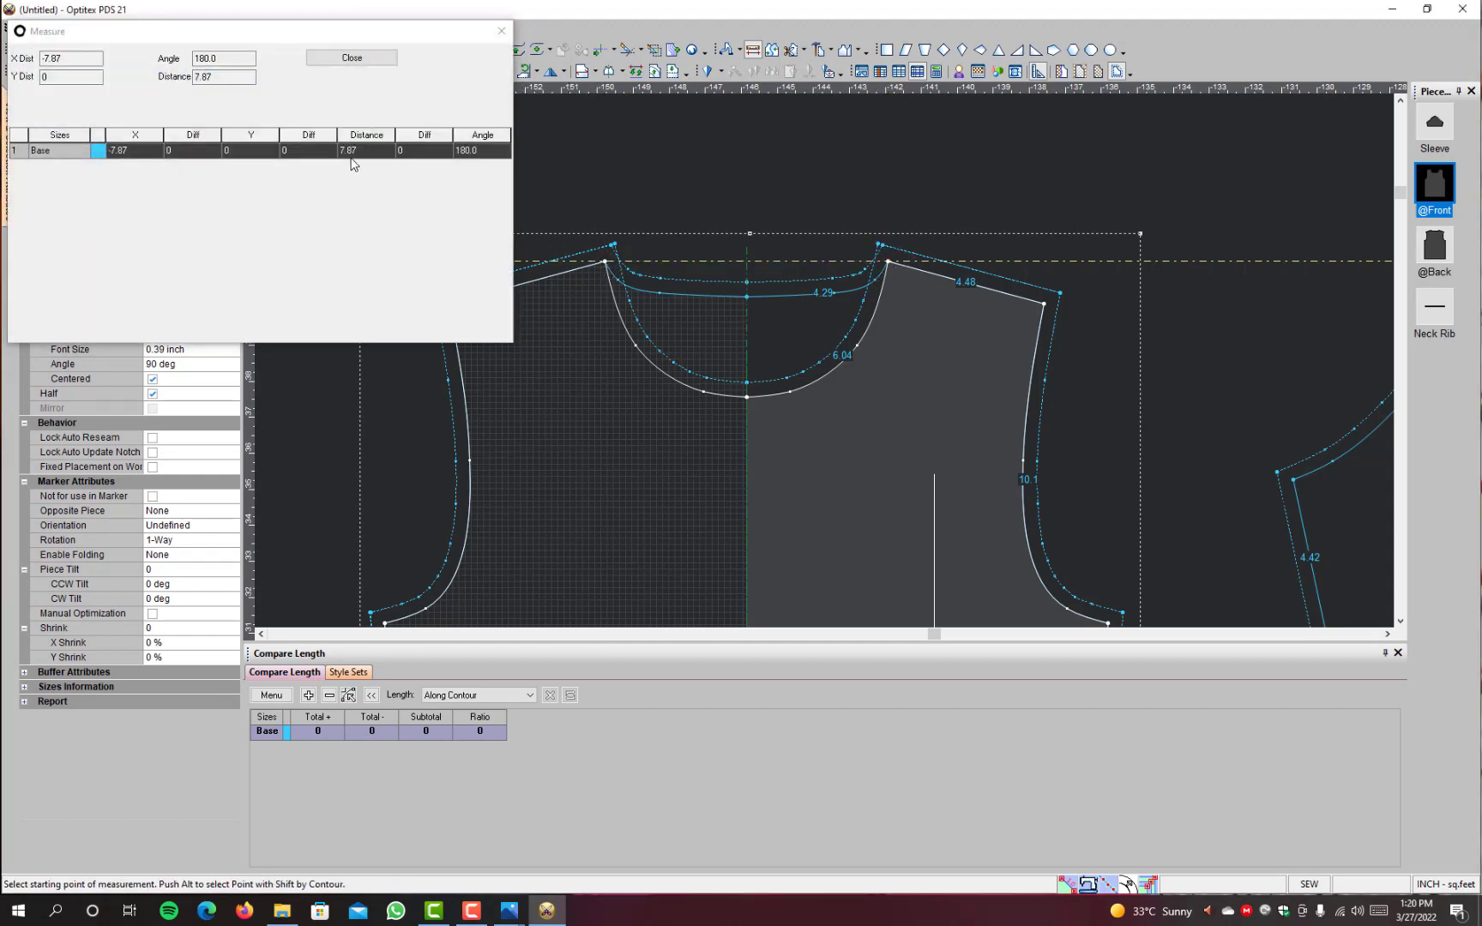
left_click(352, 58)
scroll(911, 343, "down", 3)
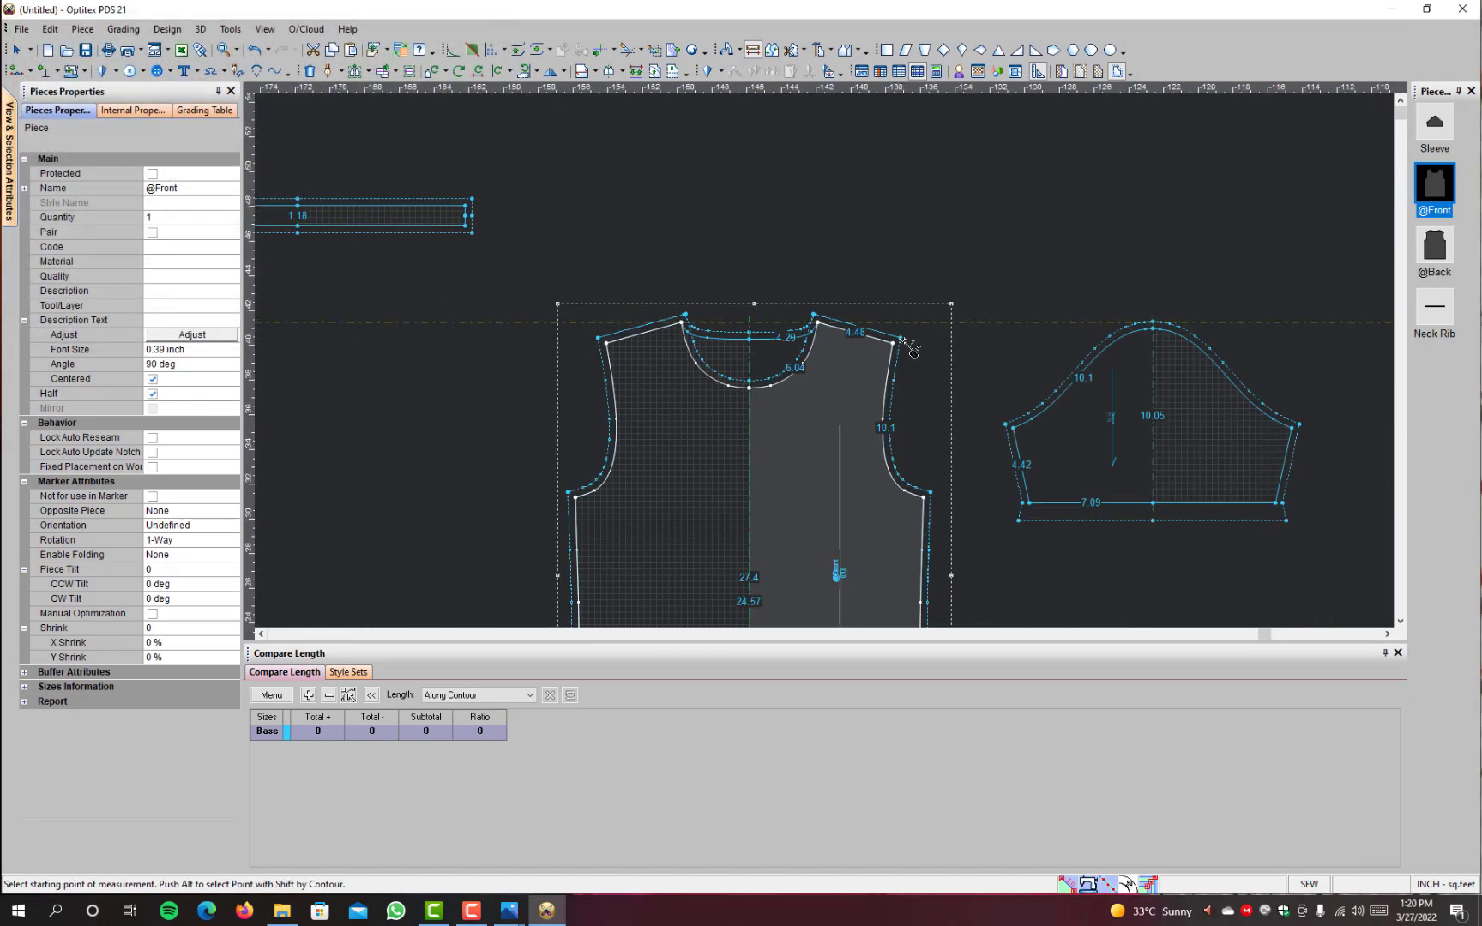
scroll(911, 347, "up", 2)
scroll(828, 351, "up", 2)
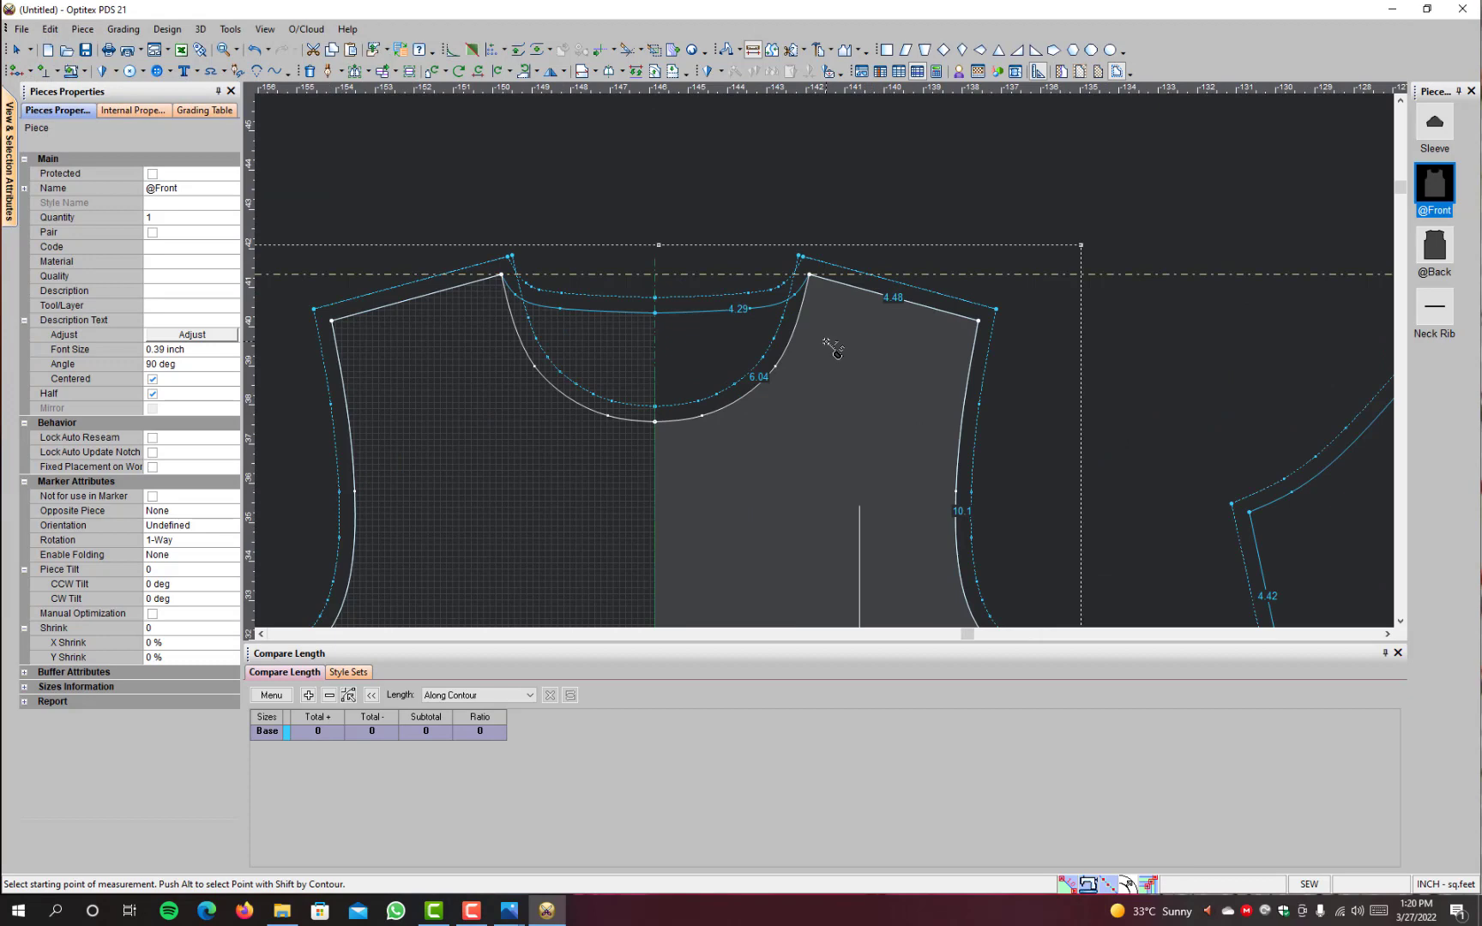
left_click(809, 277)
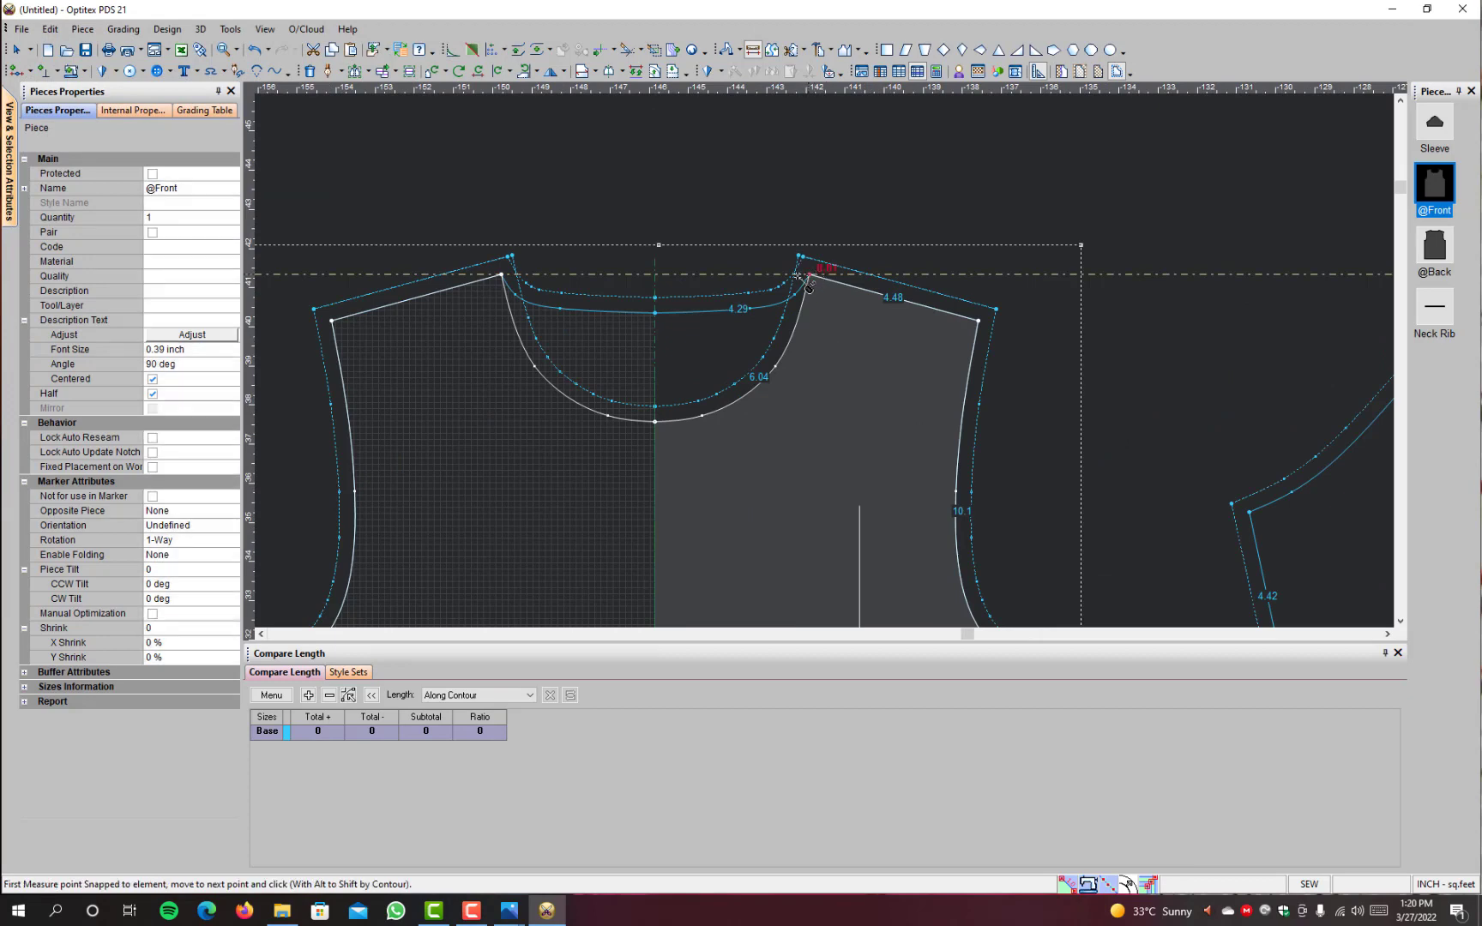
left_click(512, 281)
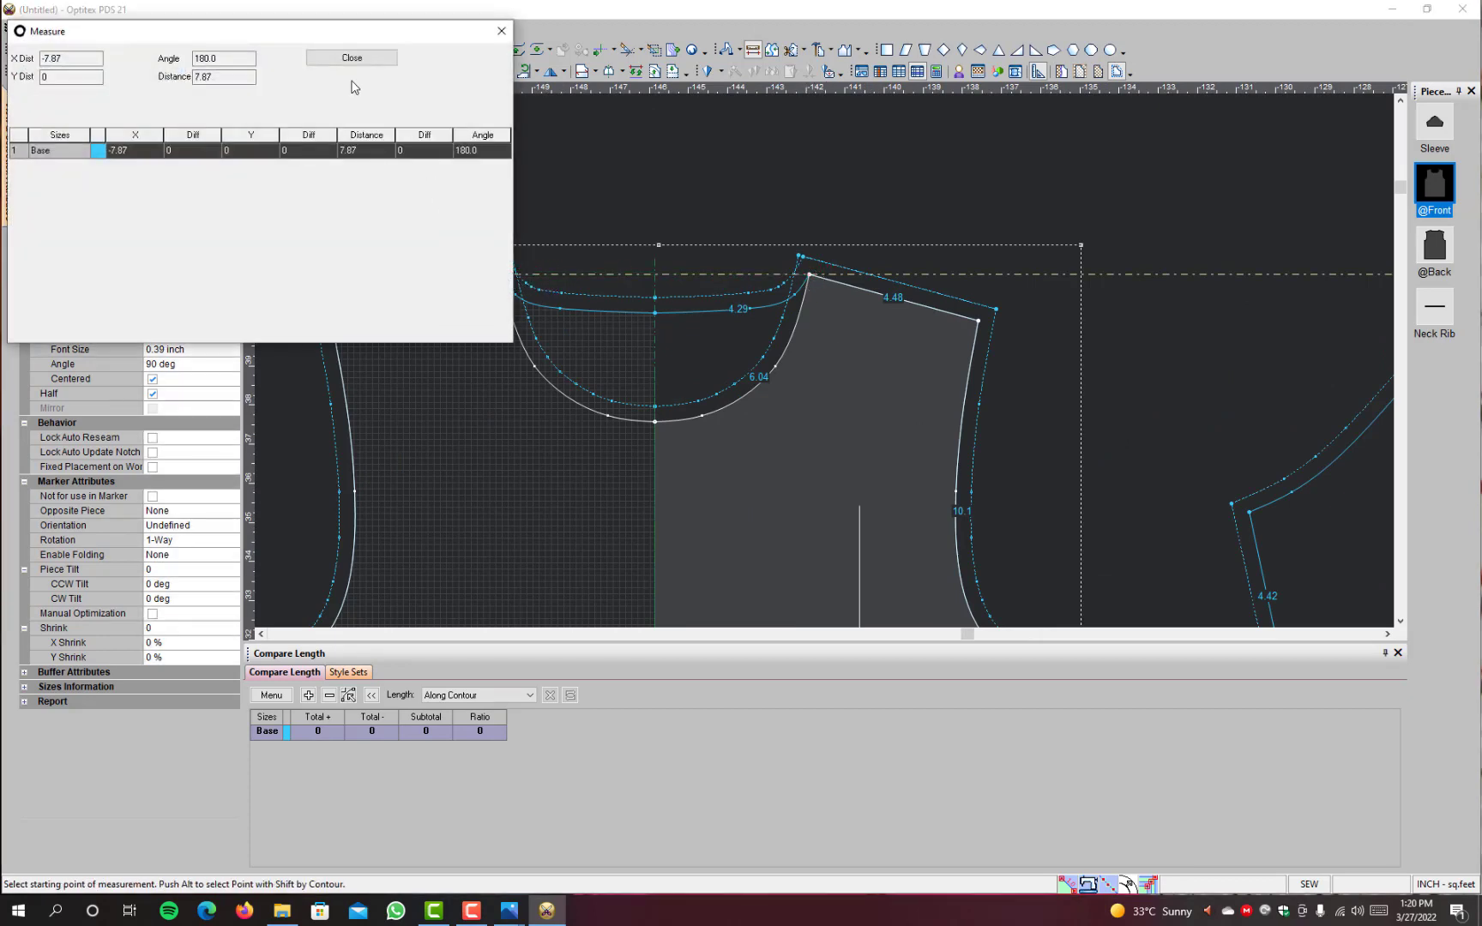
left_click(353, 58)
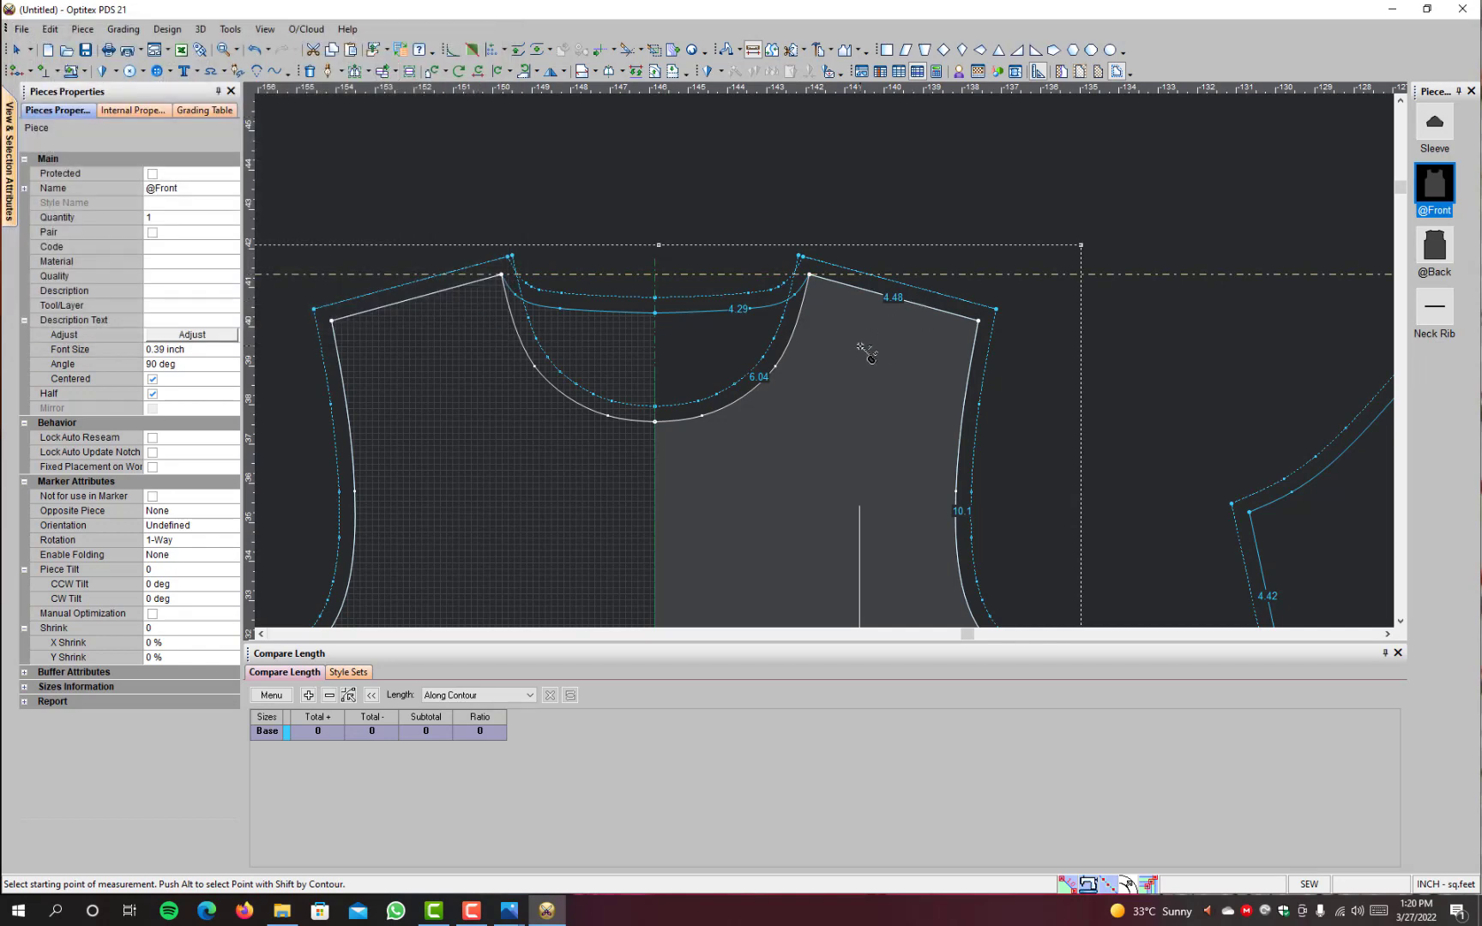
Step: Move the neck-shoulder points of the front and back outward in X, with 0 in Y, to widen the neck opening
key("p")
left_click_drag(847, 236, 767, 404)
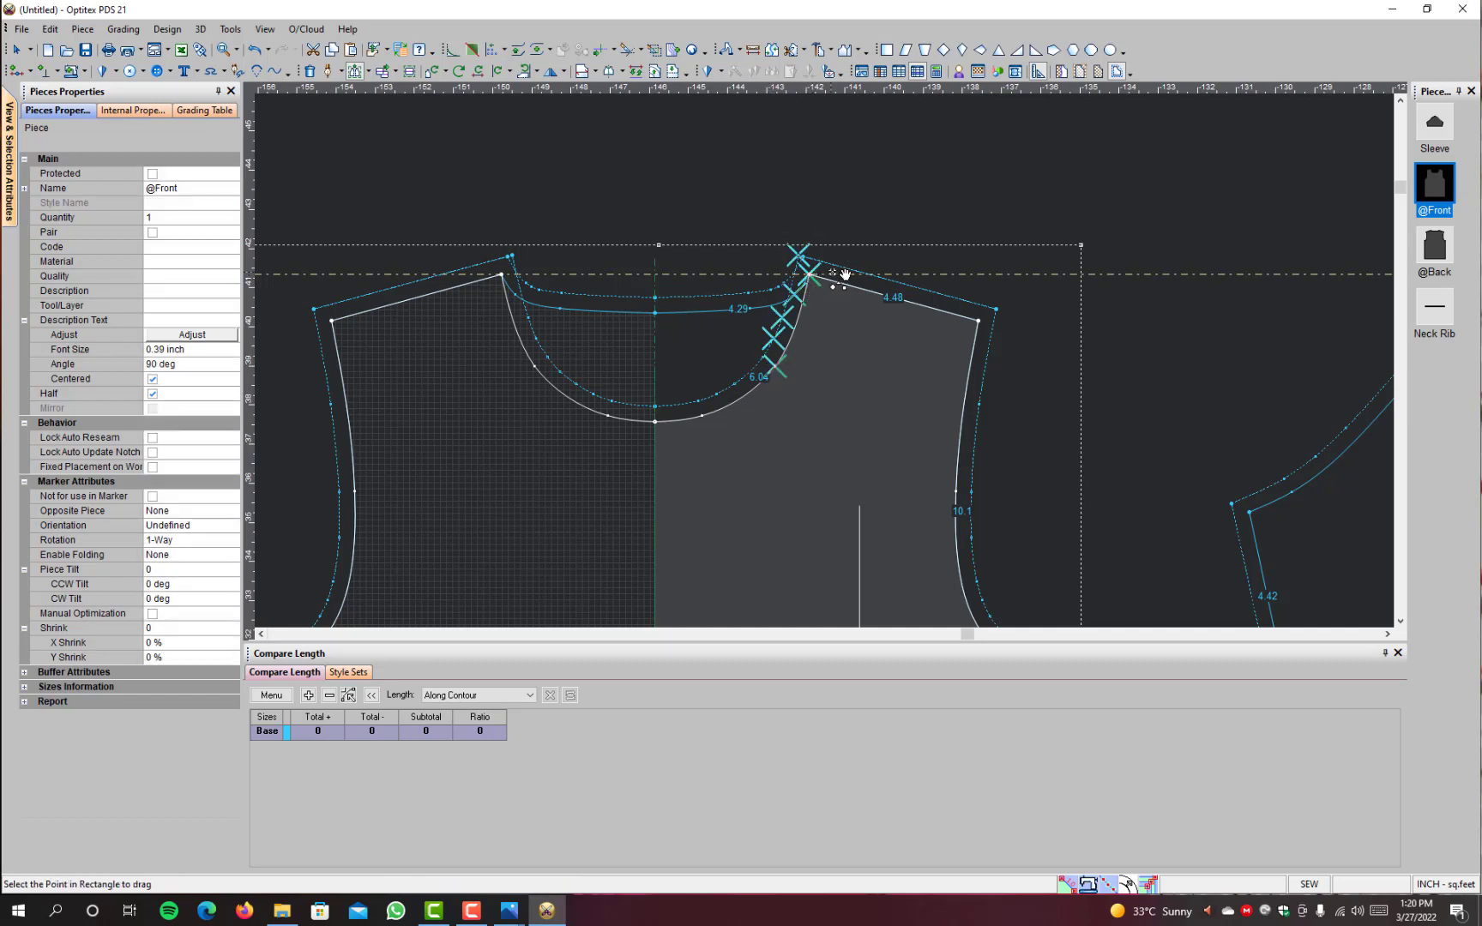
left_click(821, 278)
left_click(842, 277)
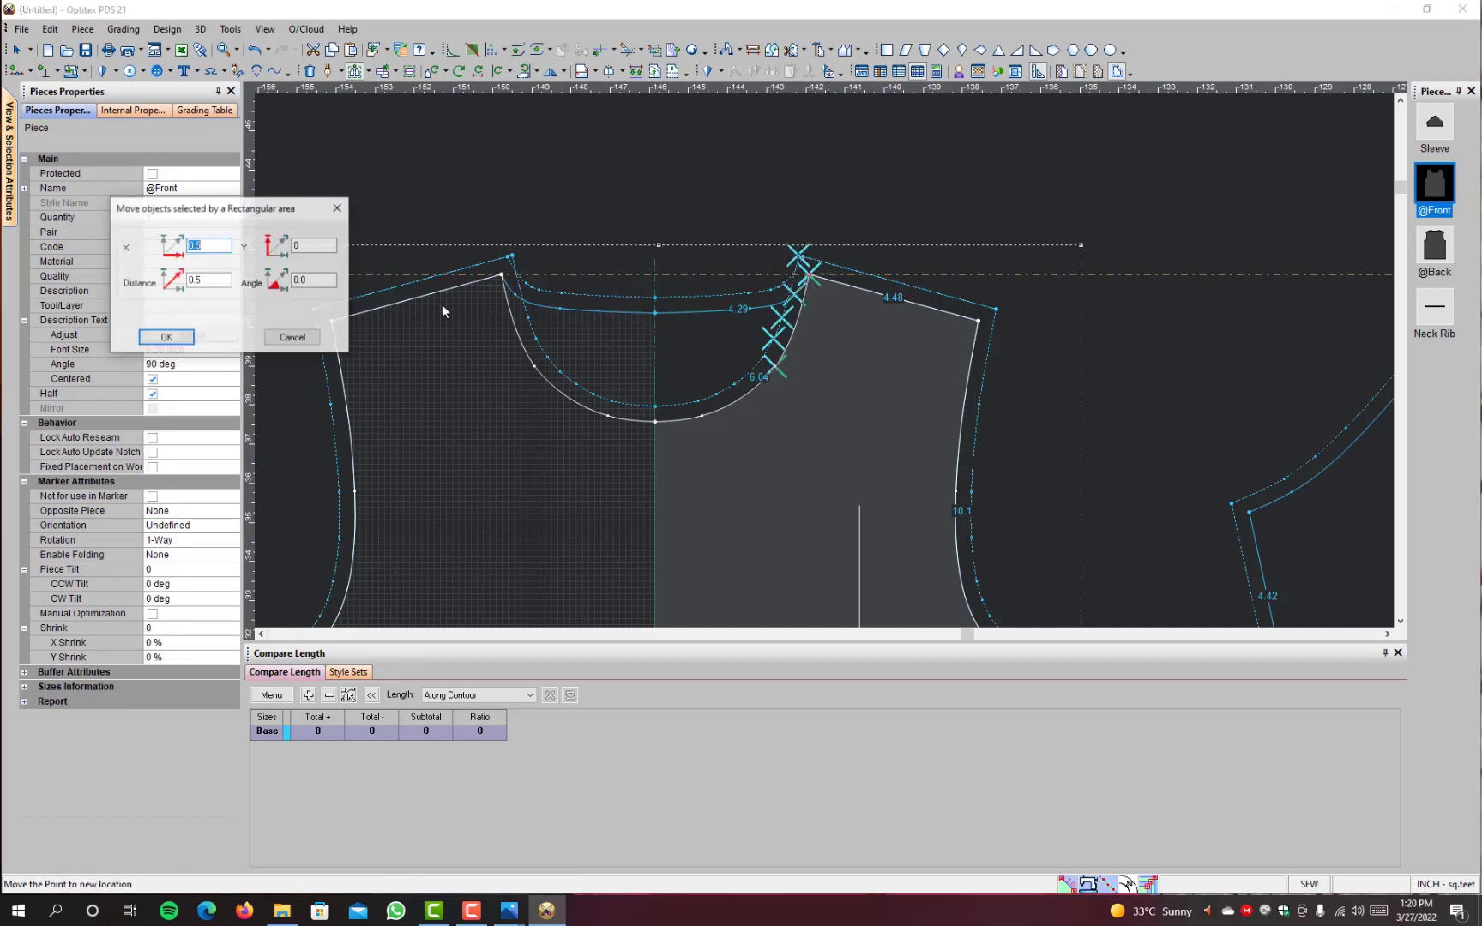
left_click(216, 246)
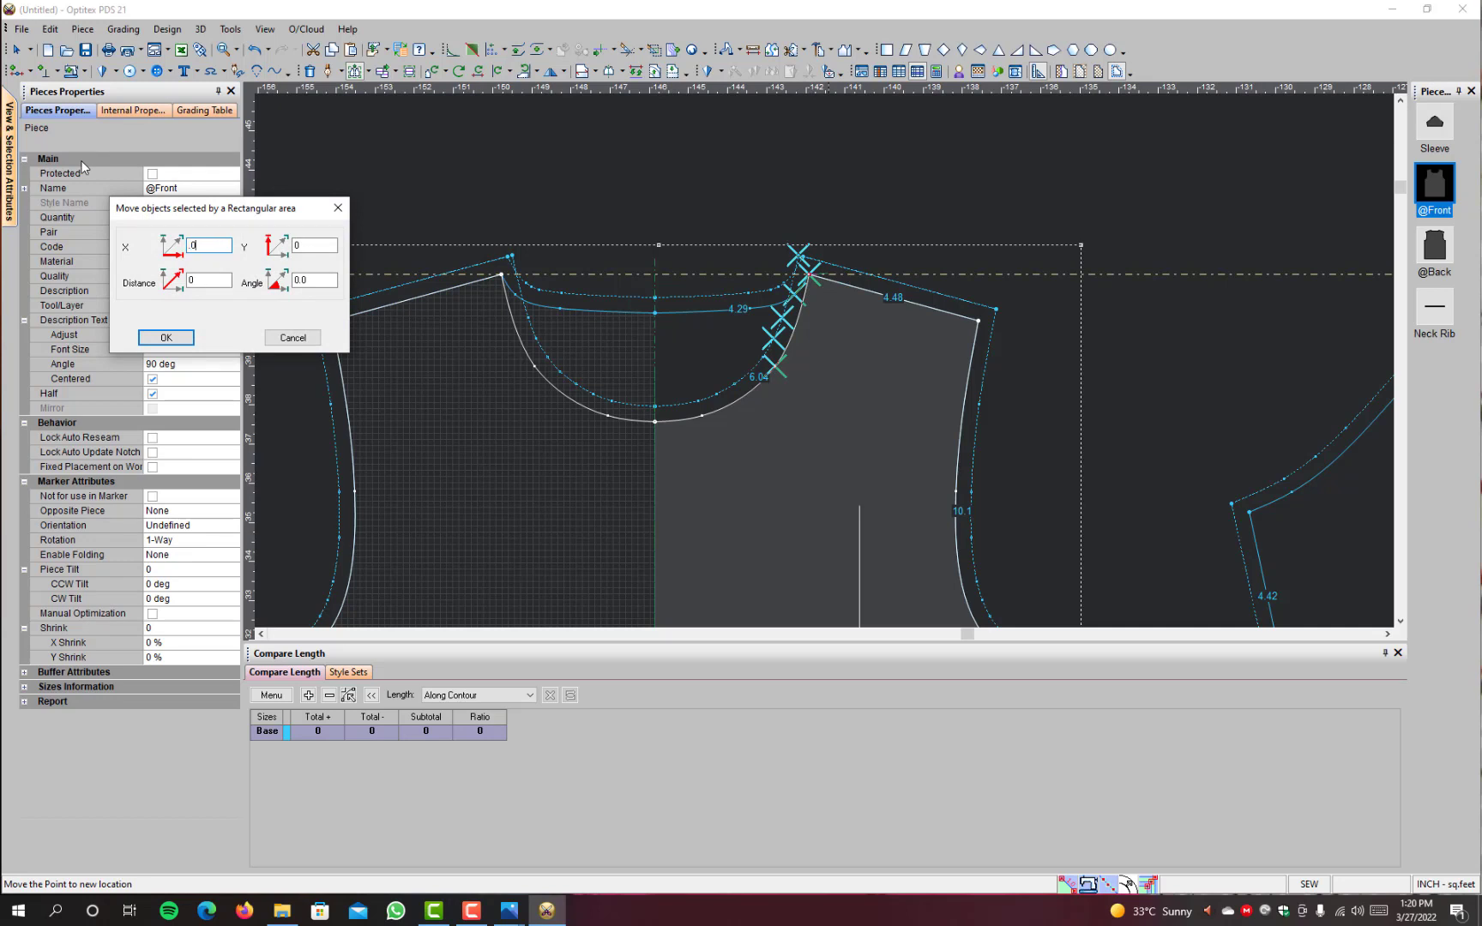
key("Return")
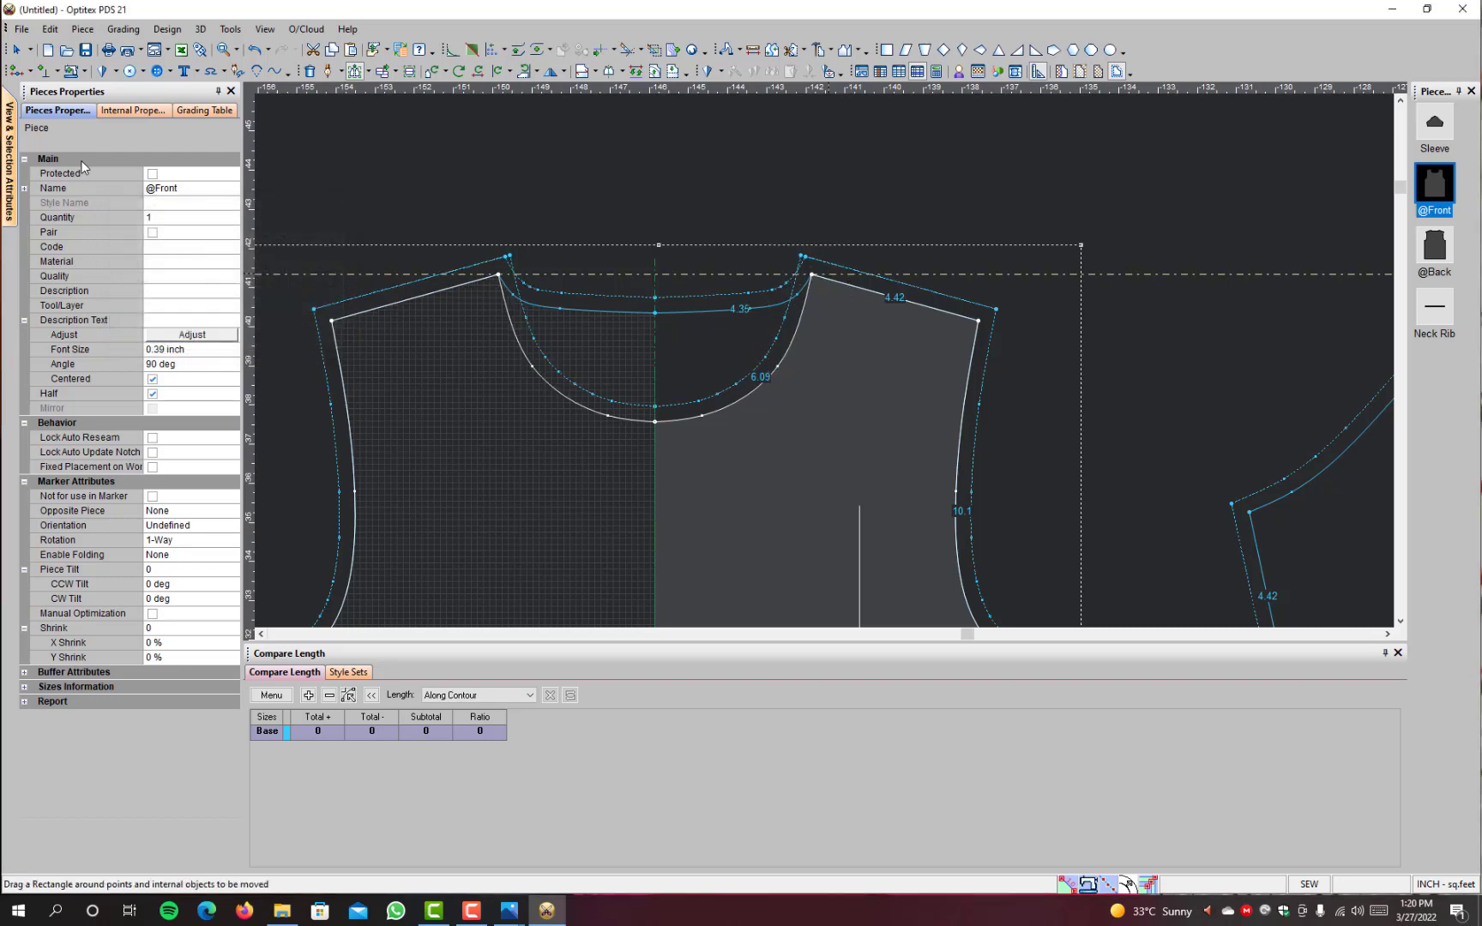
Step: Measure the widened neck opening between its two neck-shoulder points and close the measurement
left_click(753, 50)
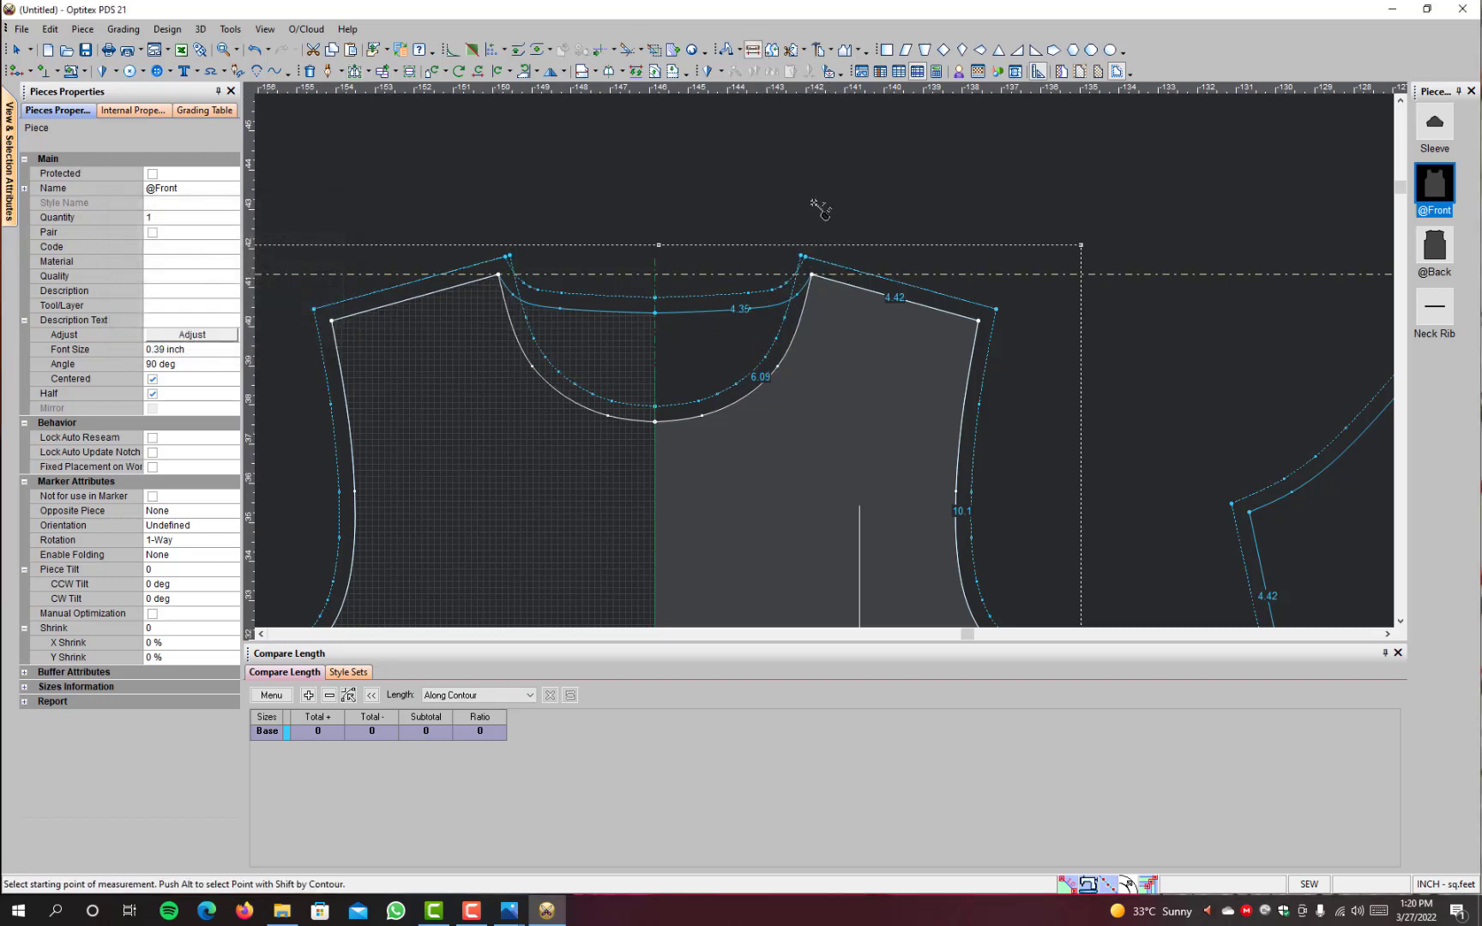
left_click(810, 274)
left_click(496, 274)
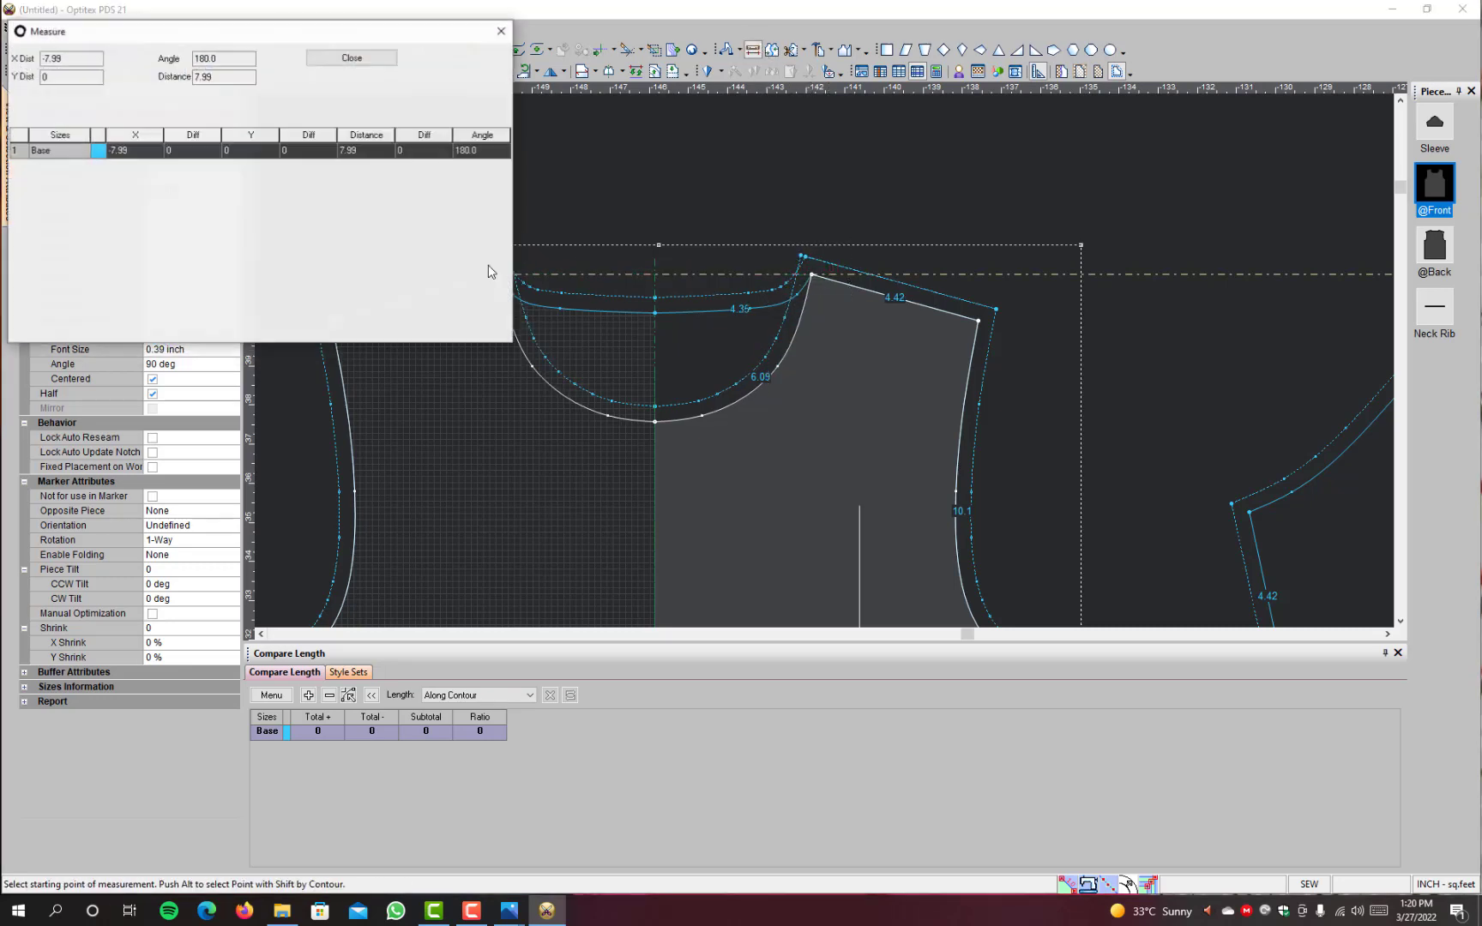
left_click(353, 58)
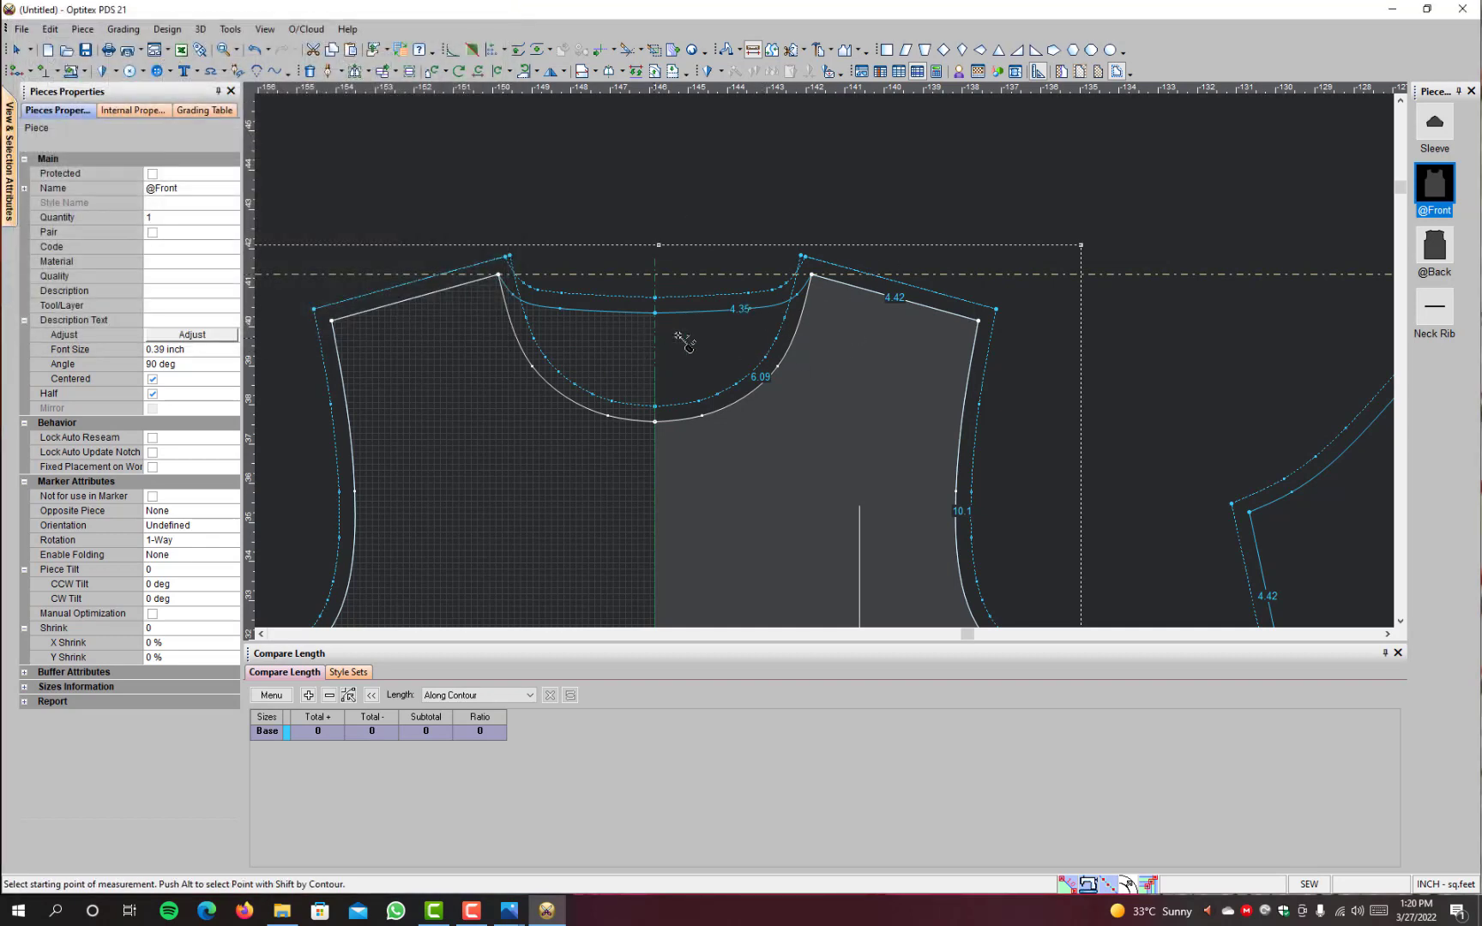
Step: Measure the back neck drop from the horizontal guideline to the back neckline's centre point and close the measurement
left_click(656, 297)
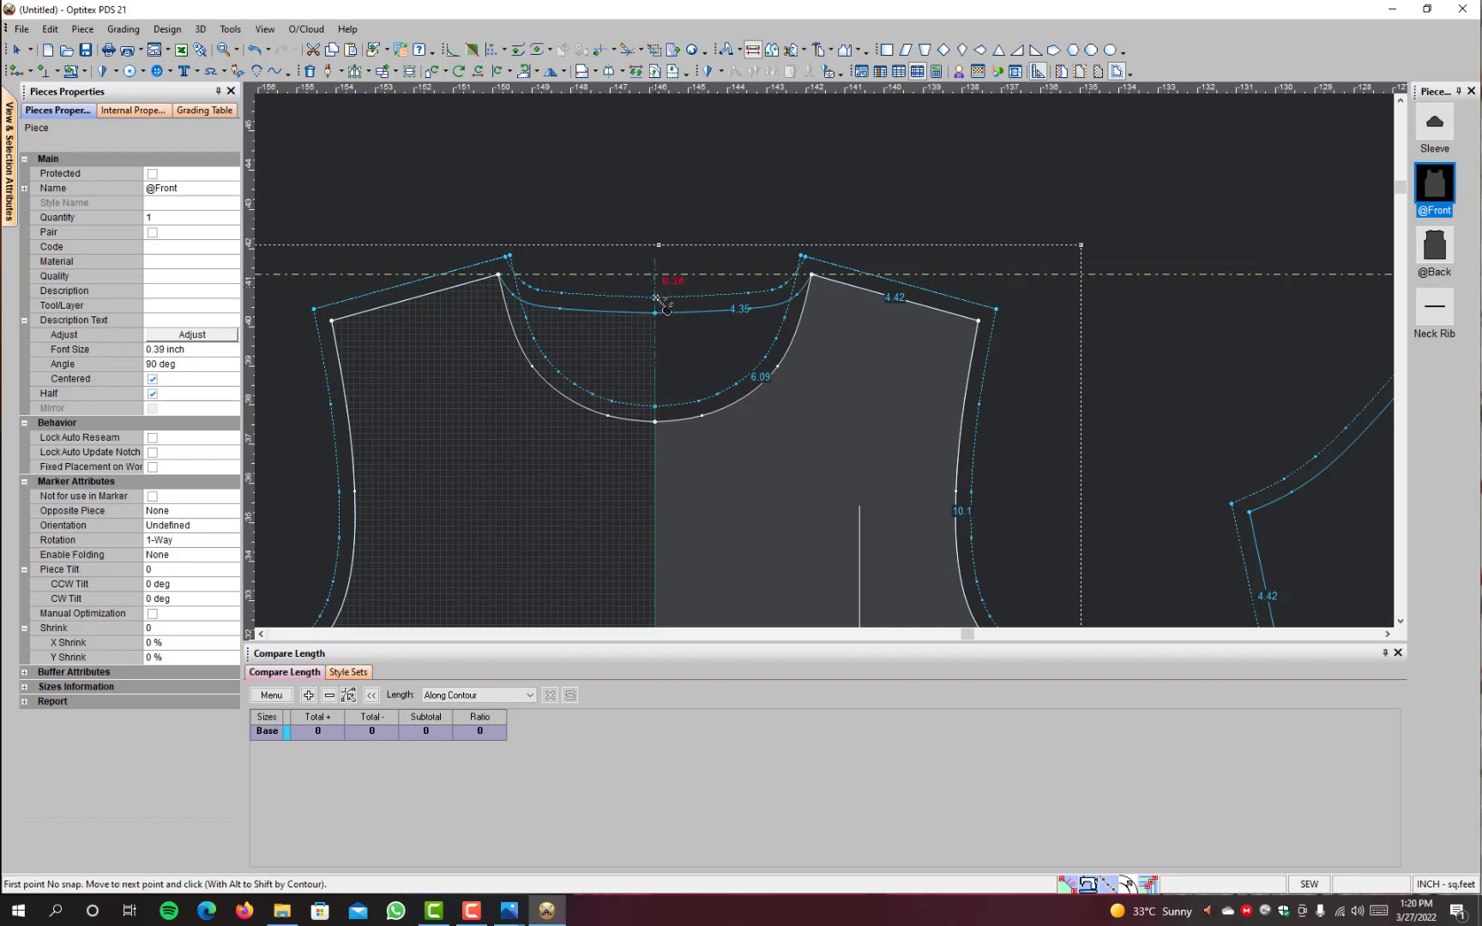
left_click(655, 313)
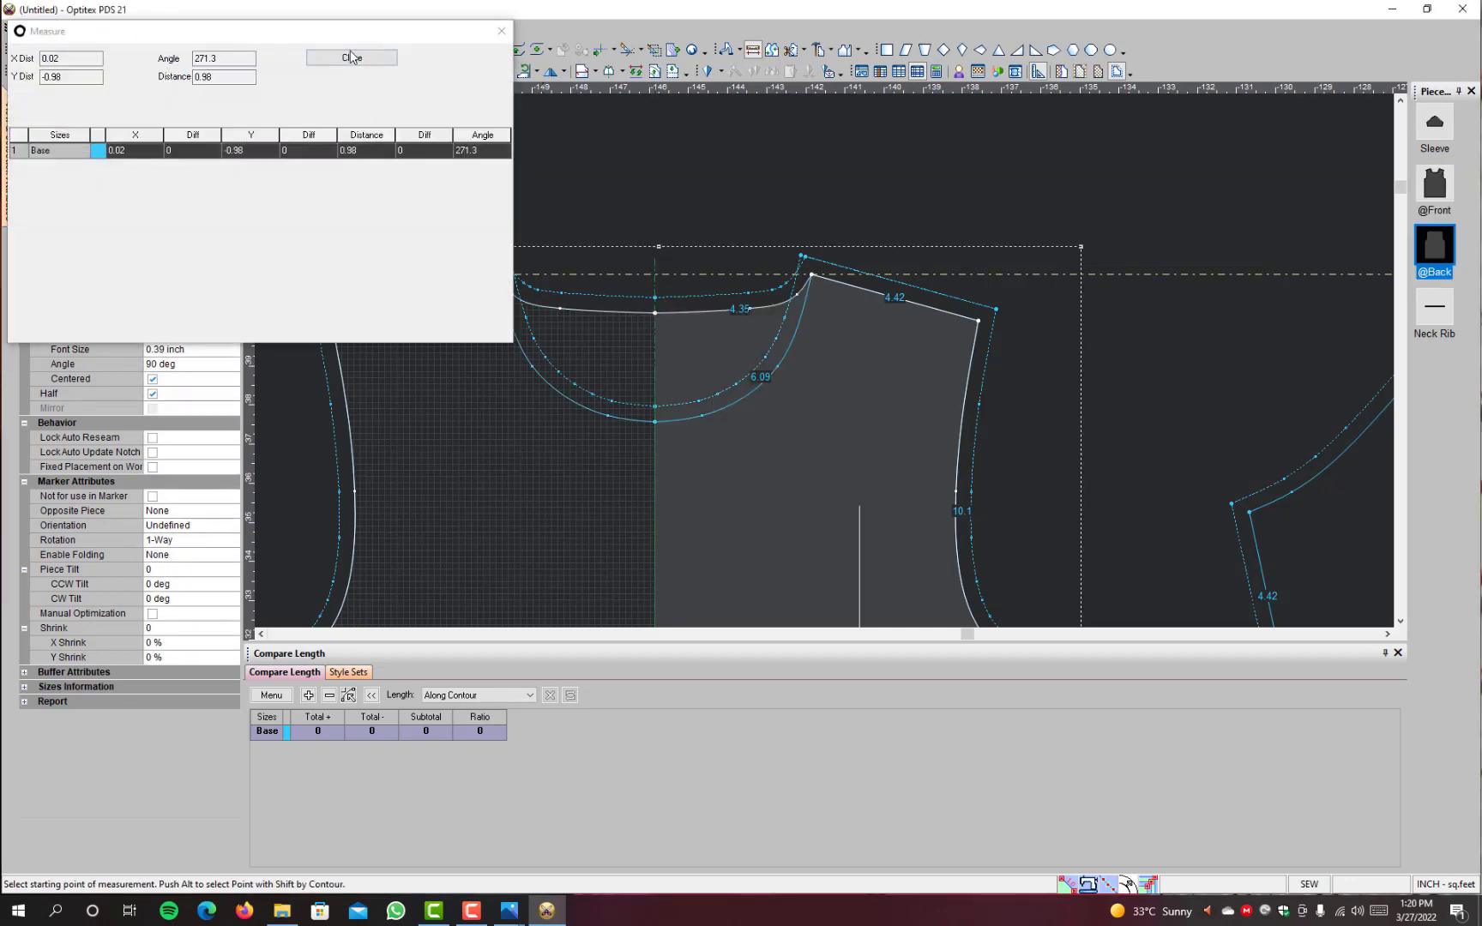
left_click(352, 58)
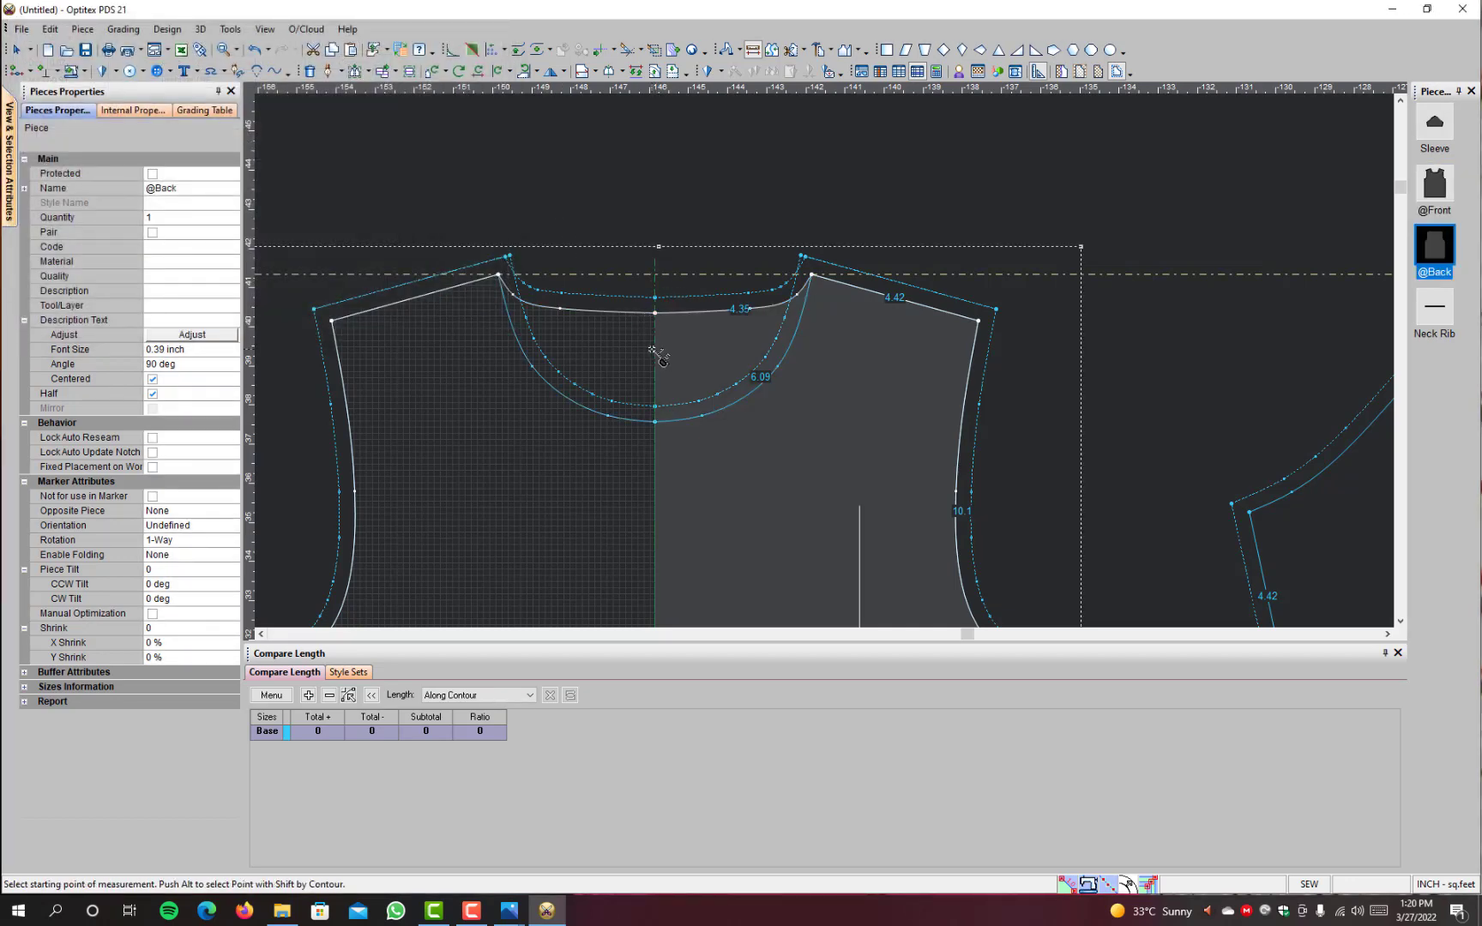
Step: Move the back neckline's centre points together by 0 in X and 0.18 in Y to reduce the back neck drop
left_click_drag(760, 279, 610, 334)
left_click(666, 317)
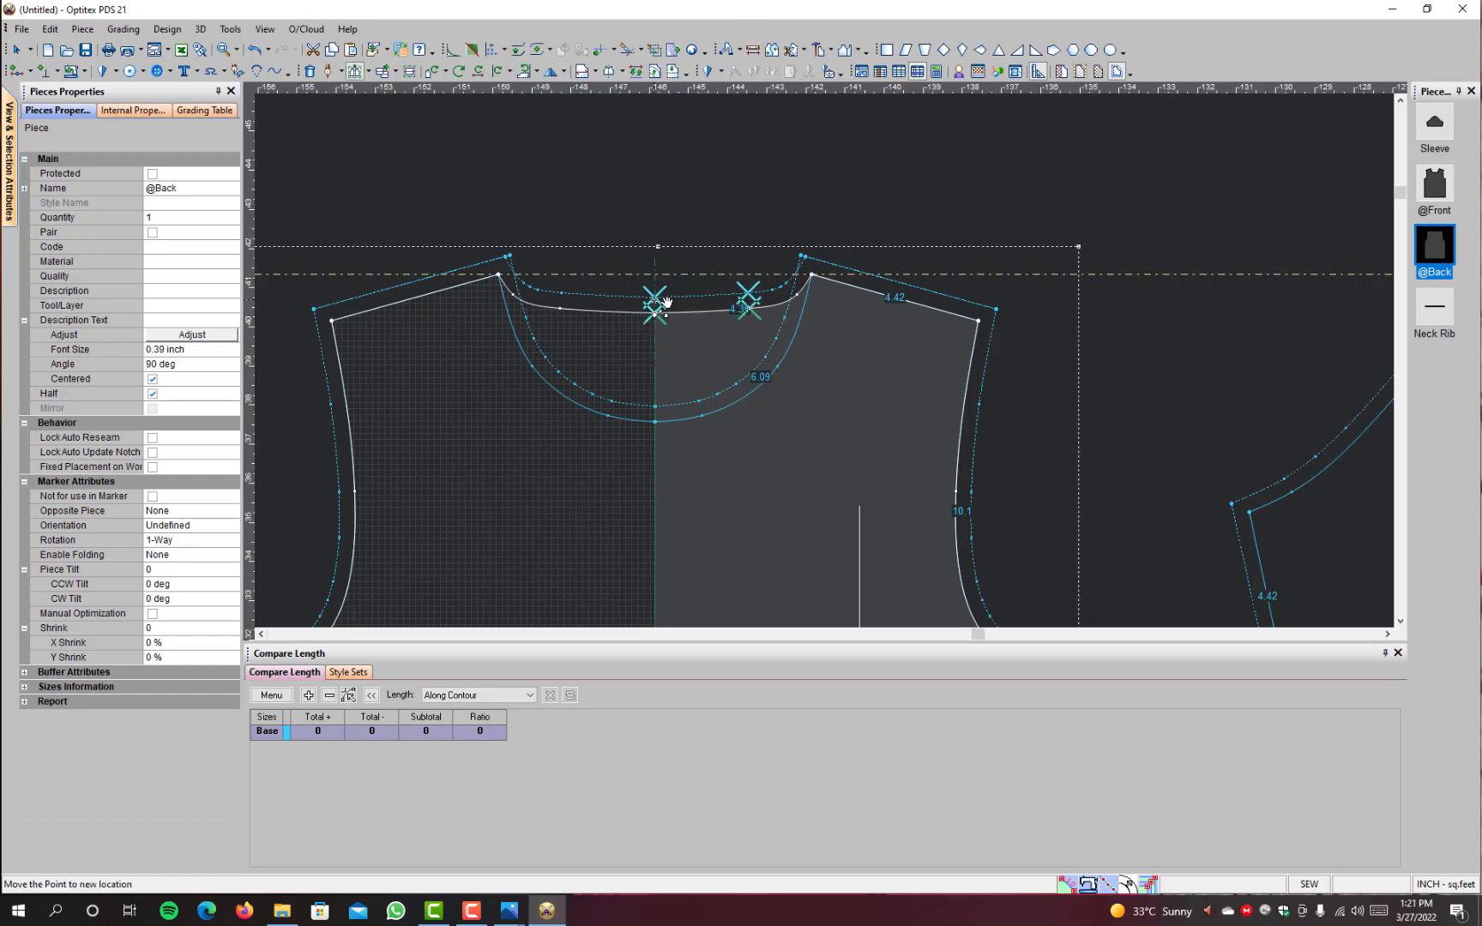
left_click(665, 303)
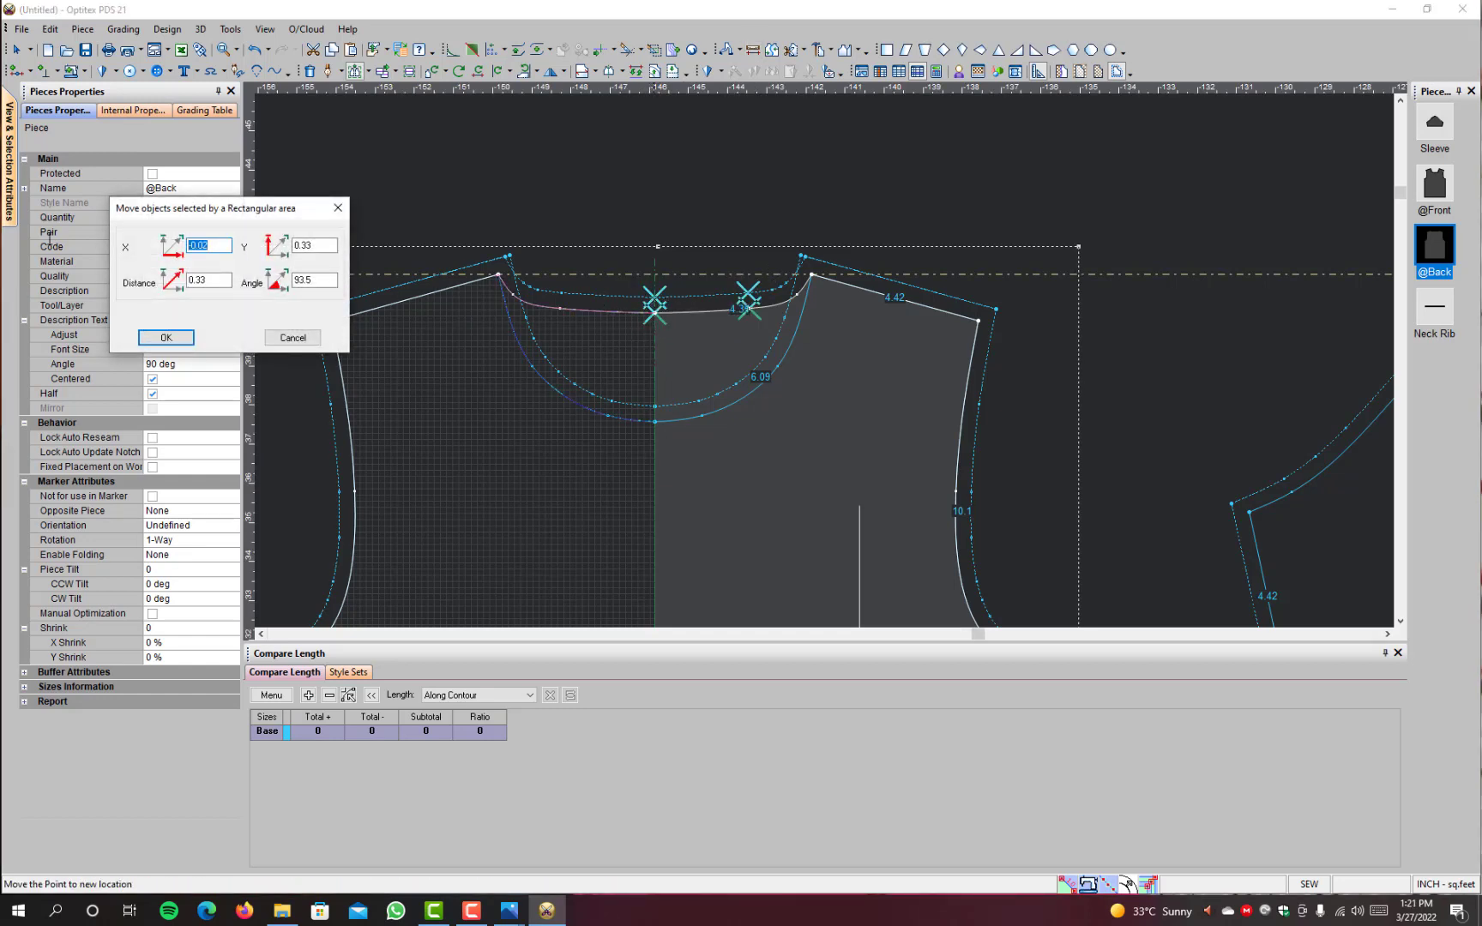
type("0")
double_click(322, 247)
type(".18")
key("Return")
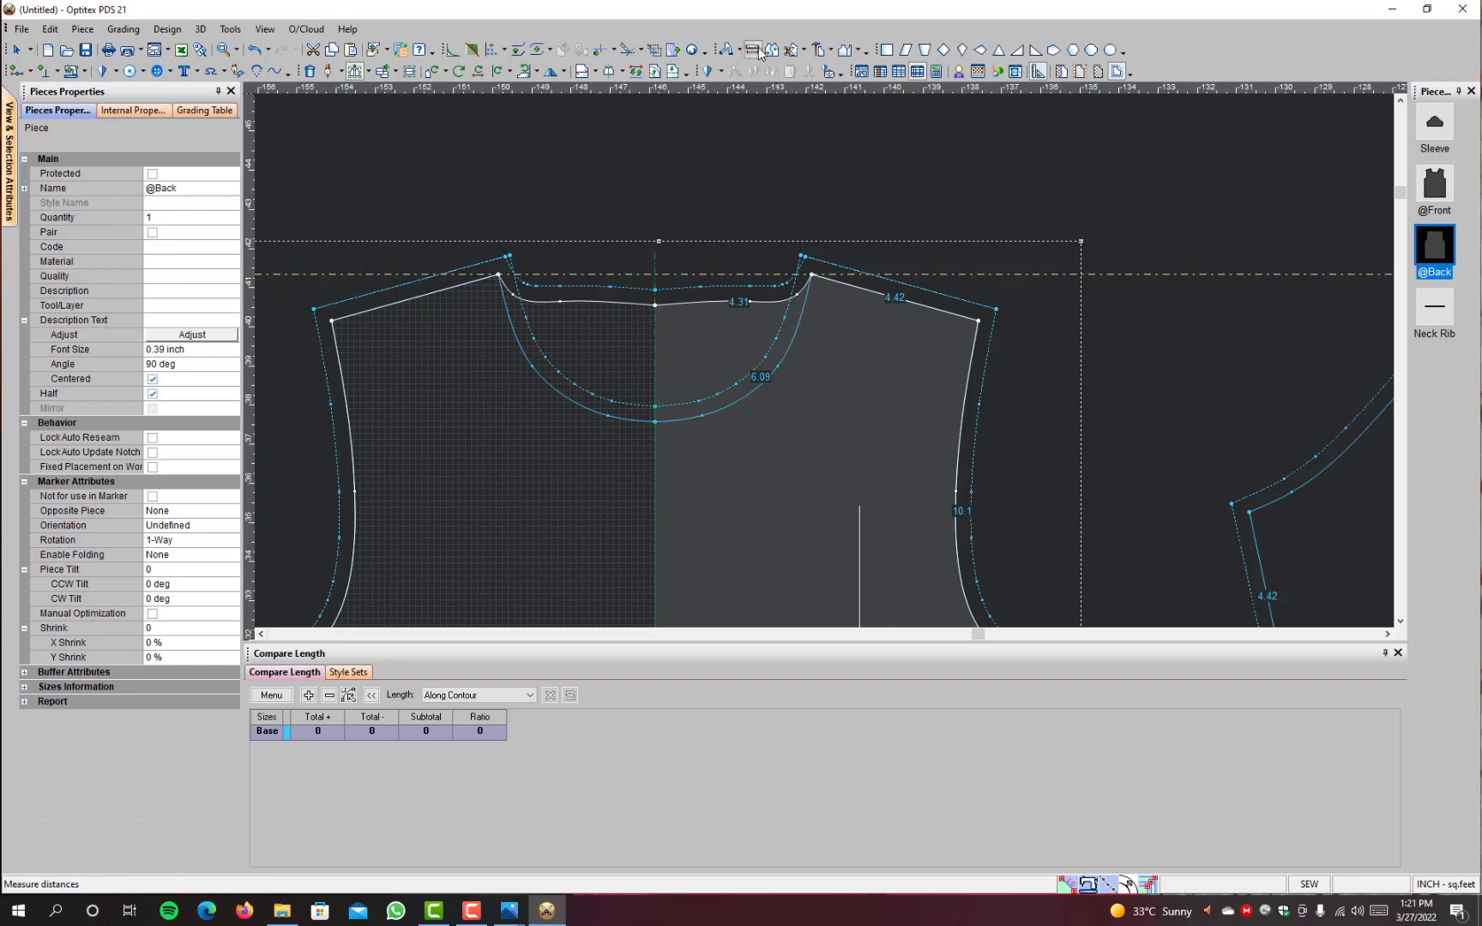
Step: Measure the raised back neck drop from the guideline to the back neckline's centre point and close the measurement
left_click(758, 51)
left_click(657, 274)
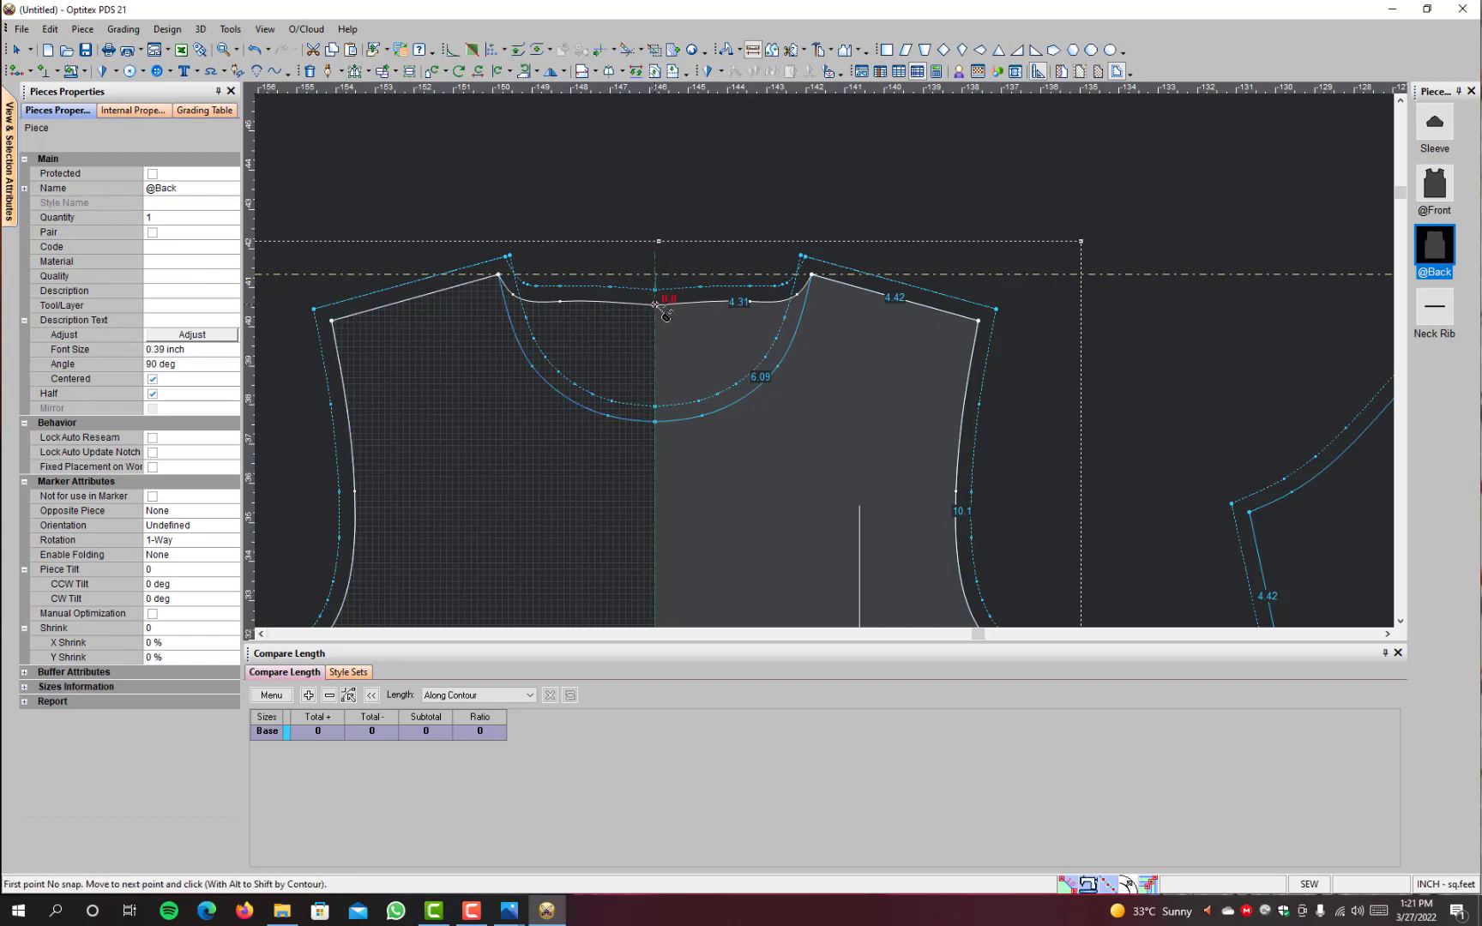
left_click(655, 304)
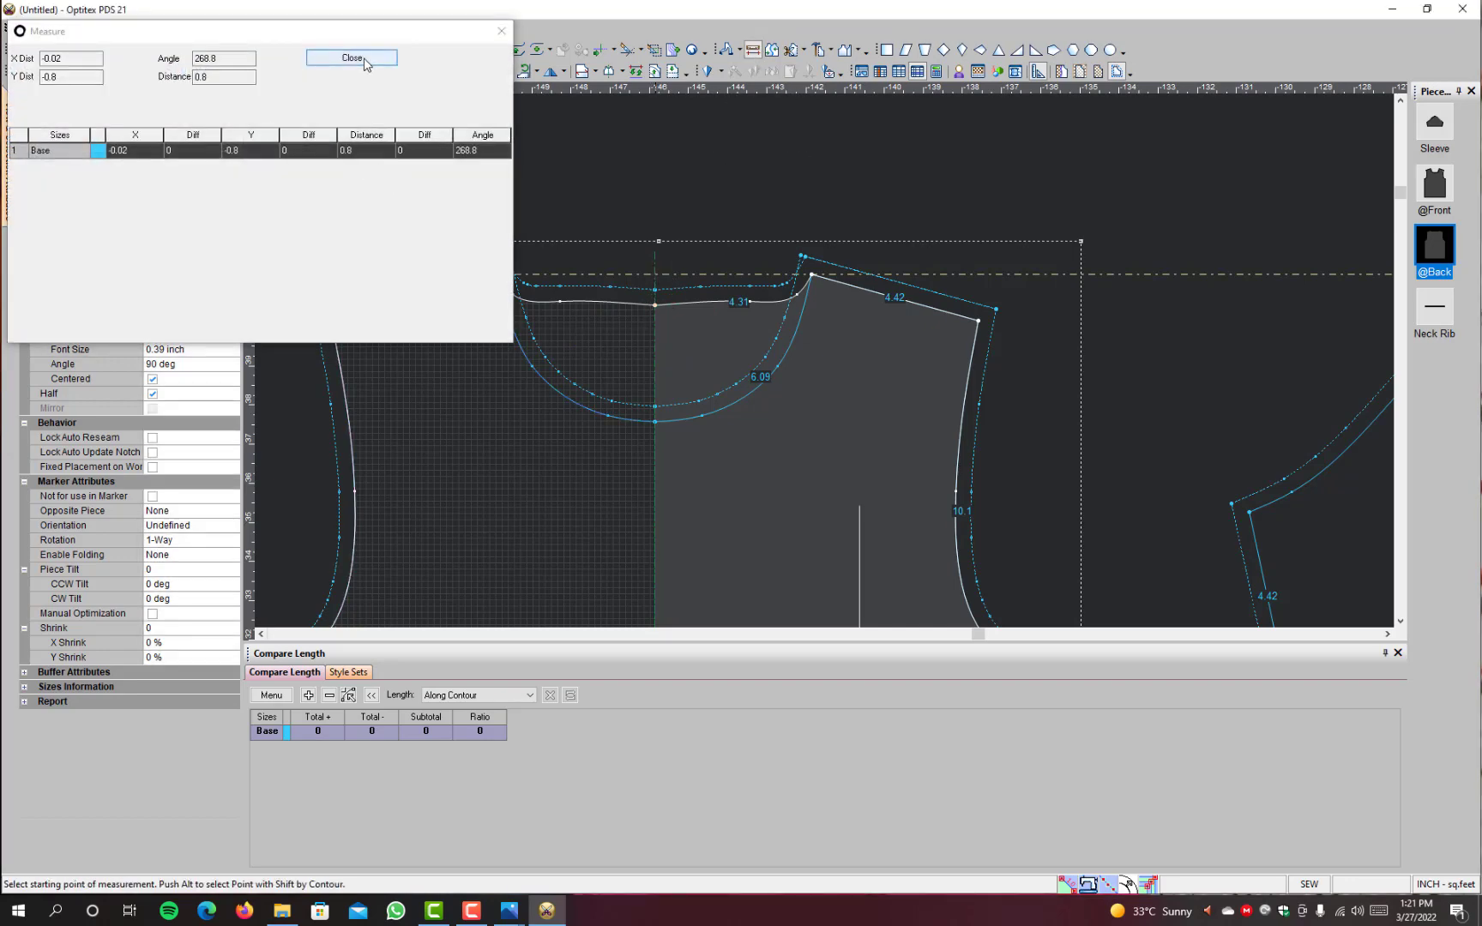
left_click(352, 57)
scroll(835, 369, "up", 3)
key("Escape")
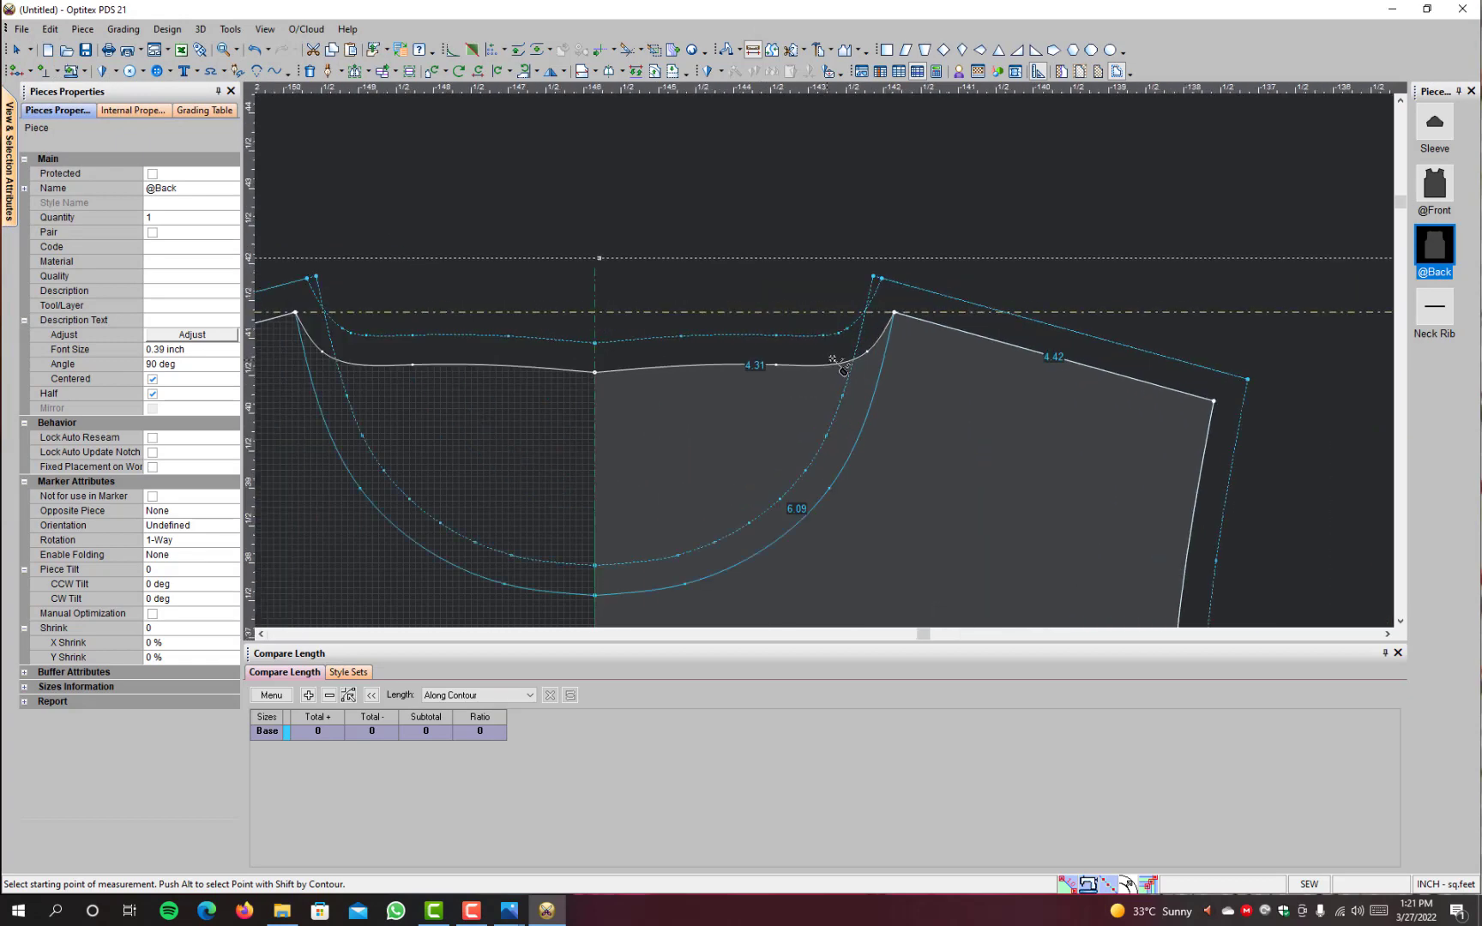
Step: Smooth the back neckline by moving its curve point near the shoulder by -0.11, 0.08 and the one nearer centre by -0.07, -0.03
scroll(815, 377, "up", 2)
left_click(862, 358)
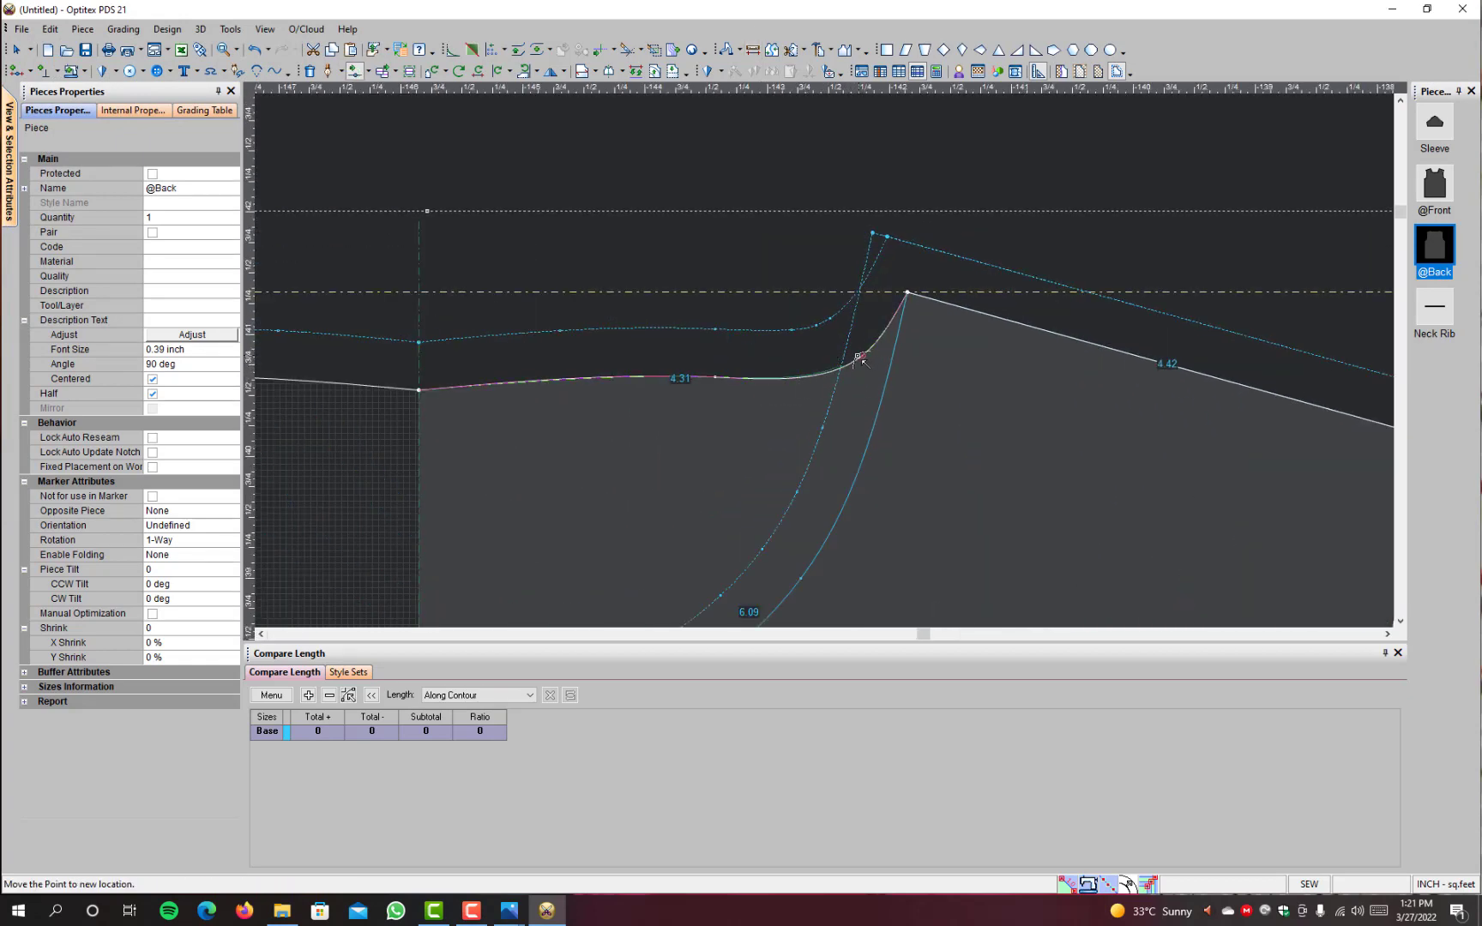
left_click(849, 352)
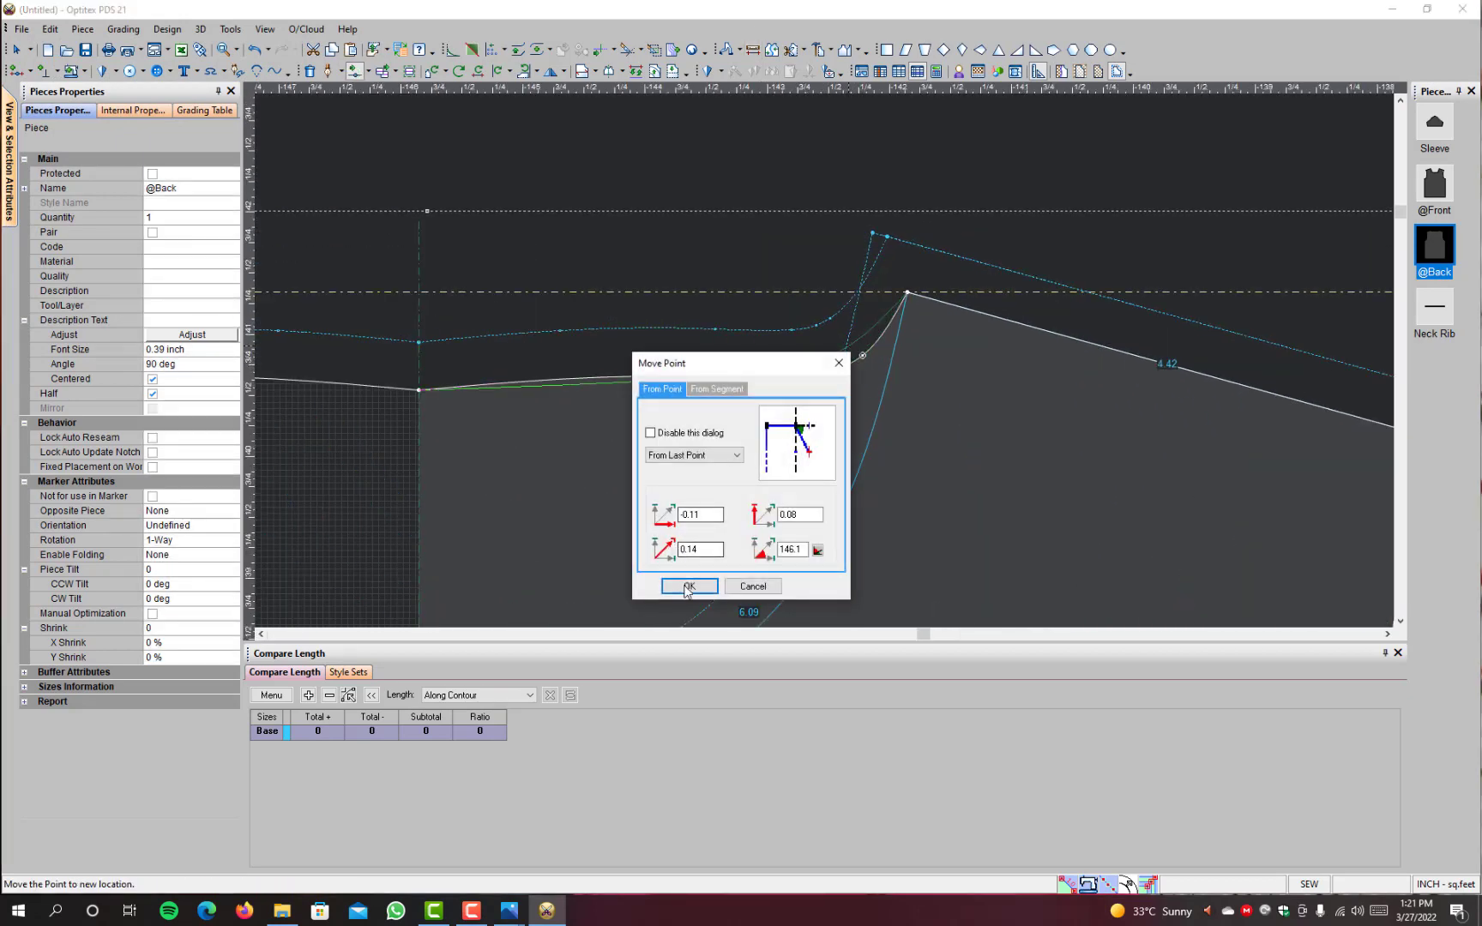
left_click(686, 589)
left_click(712, 380)
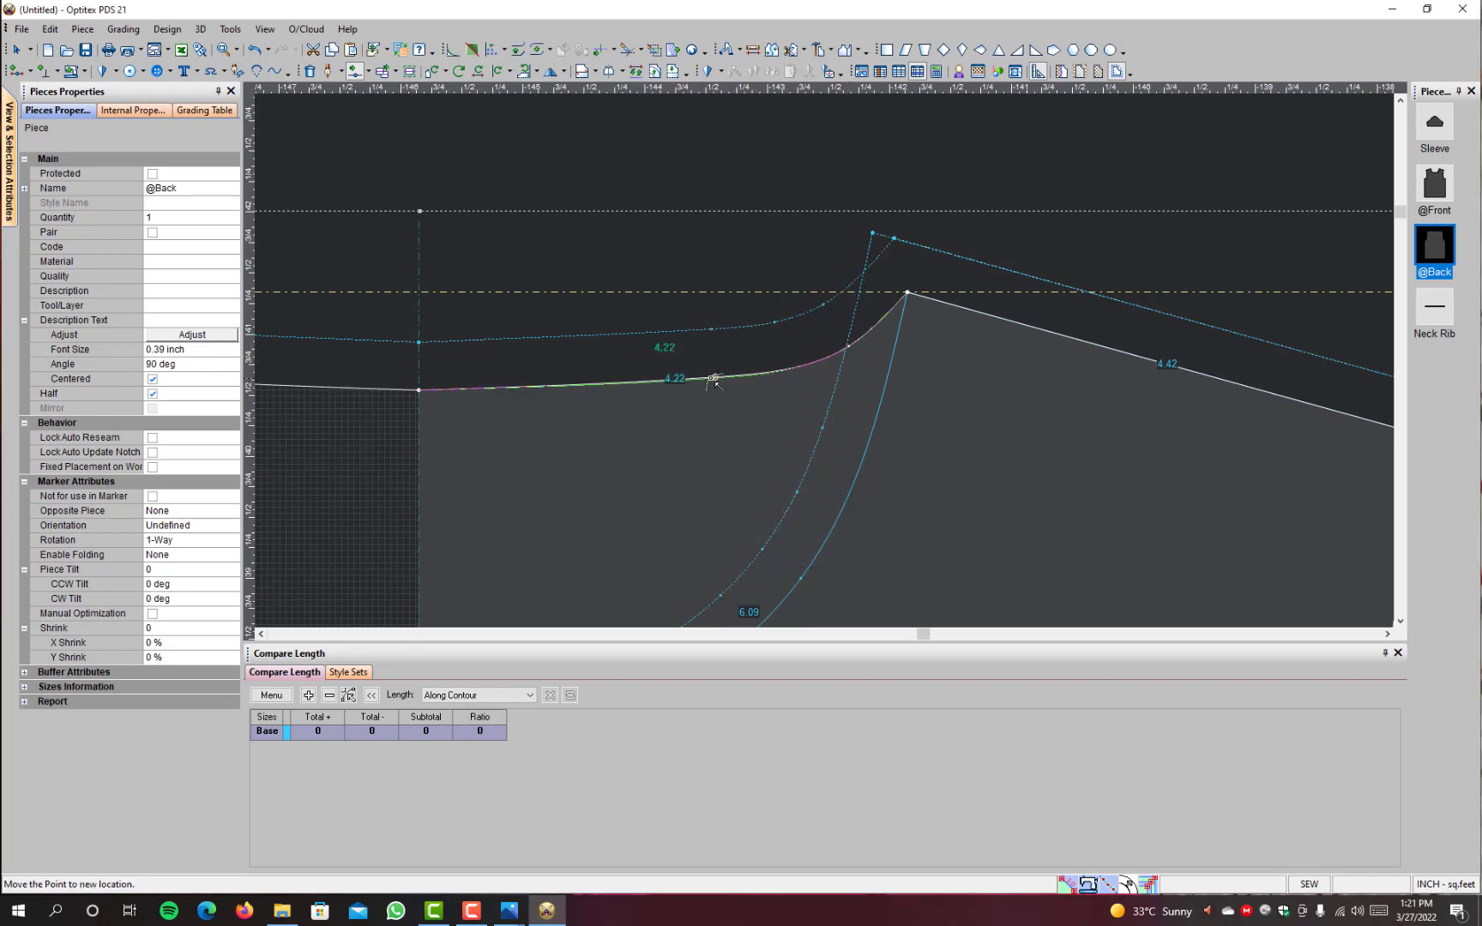
left_click(713, 382)
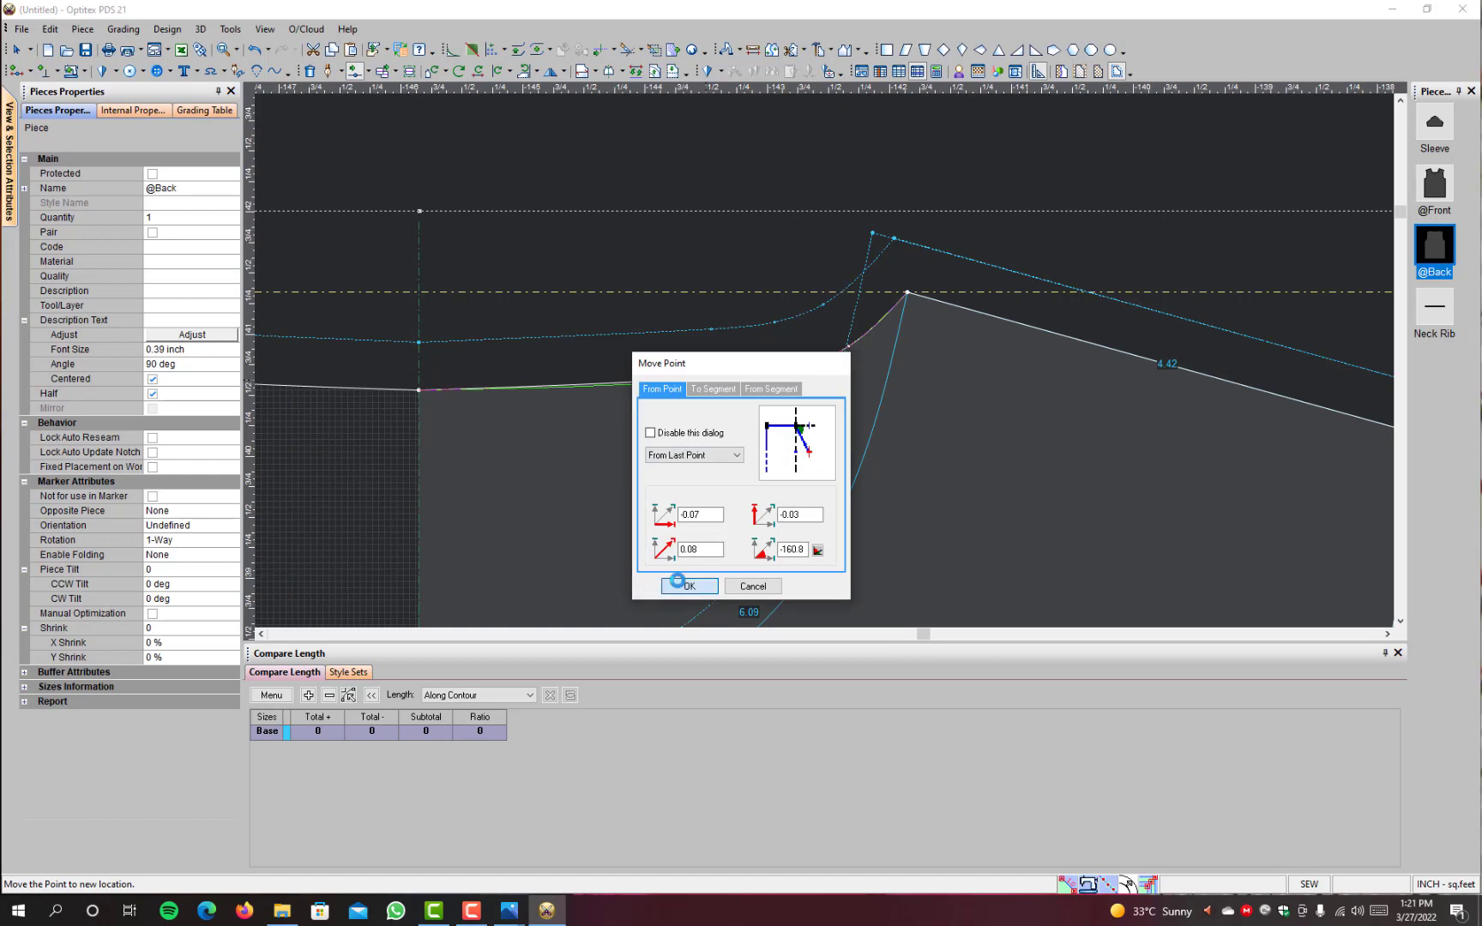
left_click(677, 582)
Step: Leave the point-moving tool and move the sleeve piece below the horizontal guideline, beside the body
scroll(595, 425, "down", 3)
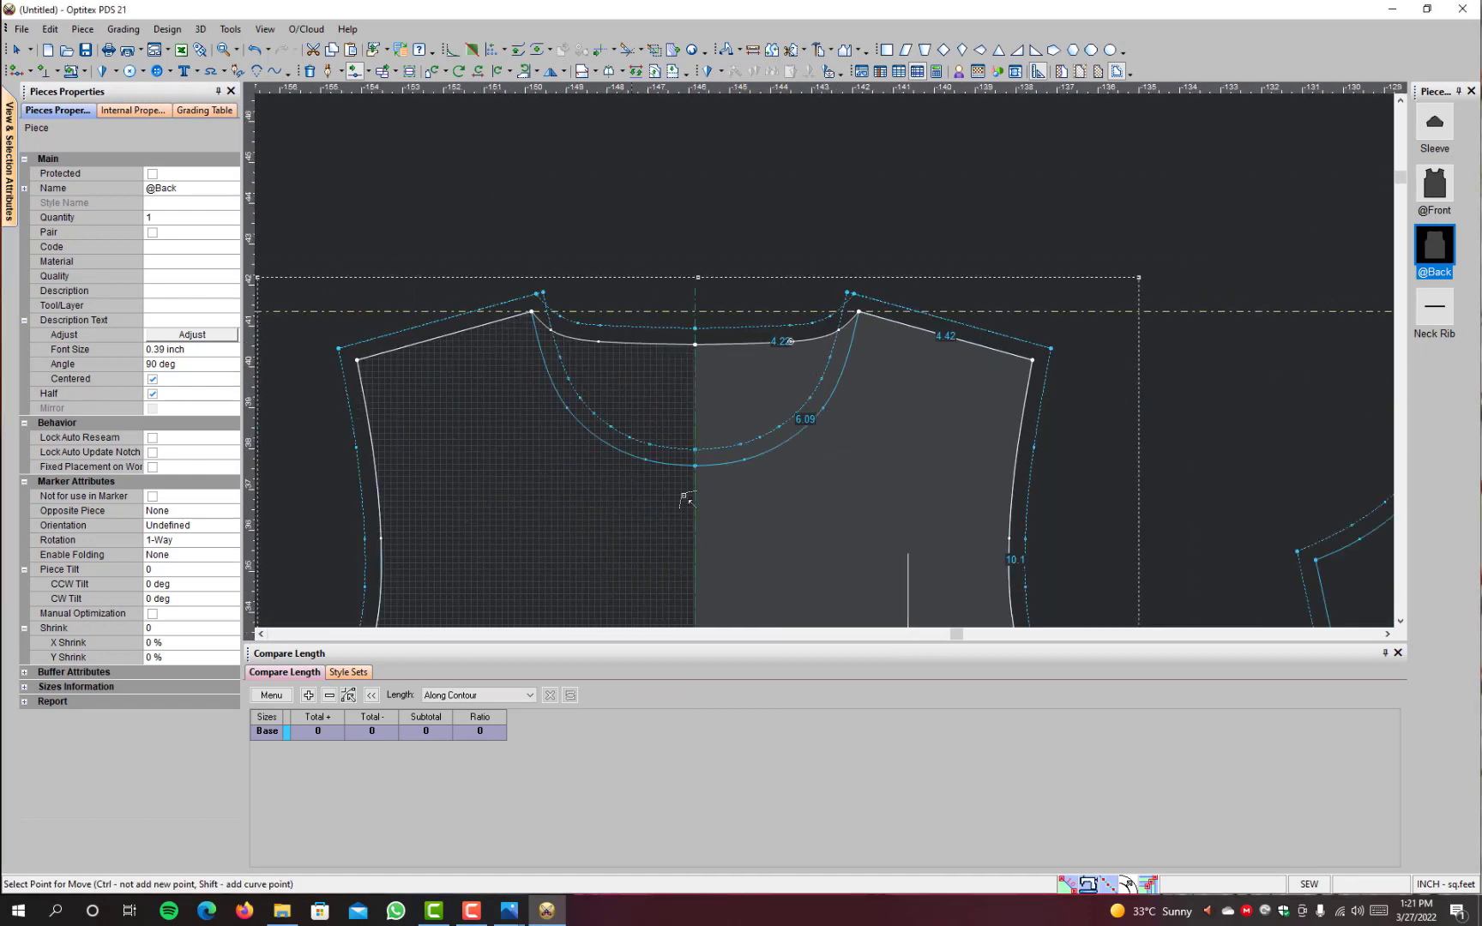
scroll(821, 487, "down", 2)
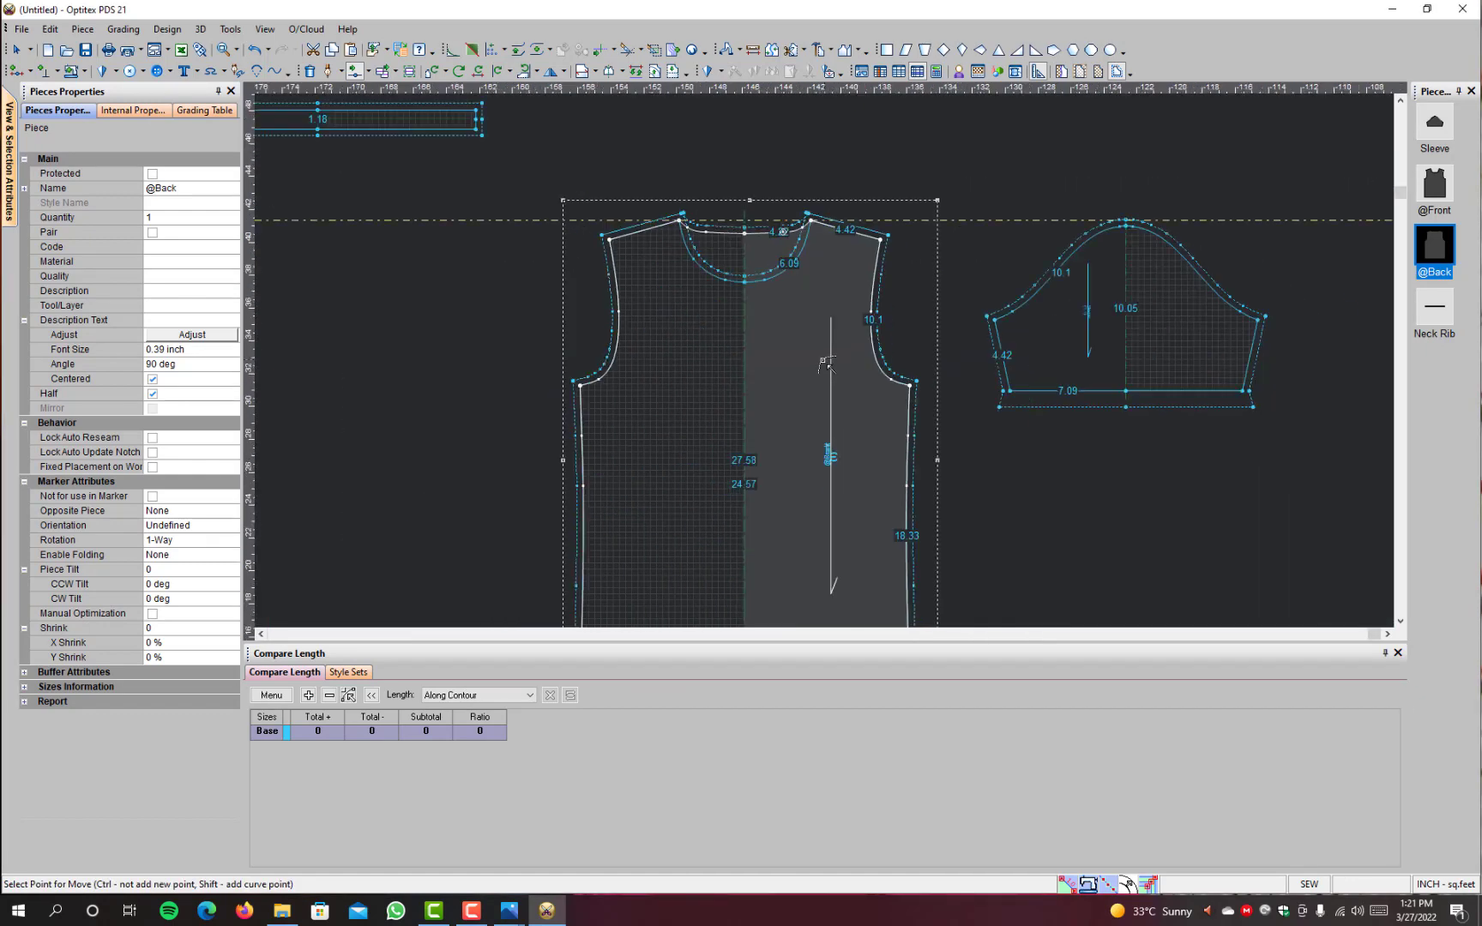
scroll(824, 361, "down", 4)
right_click(900, 229)
left_click(935, 245)
scroll(911, 390, "up", 1)
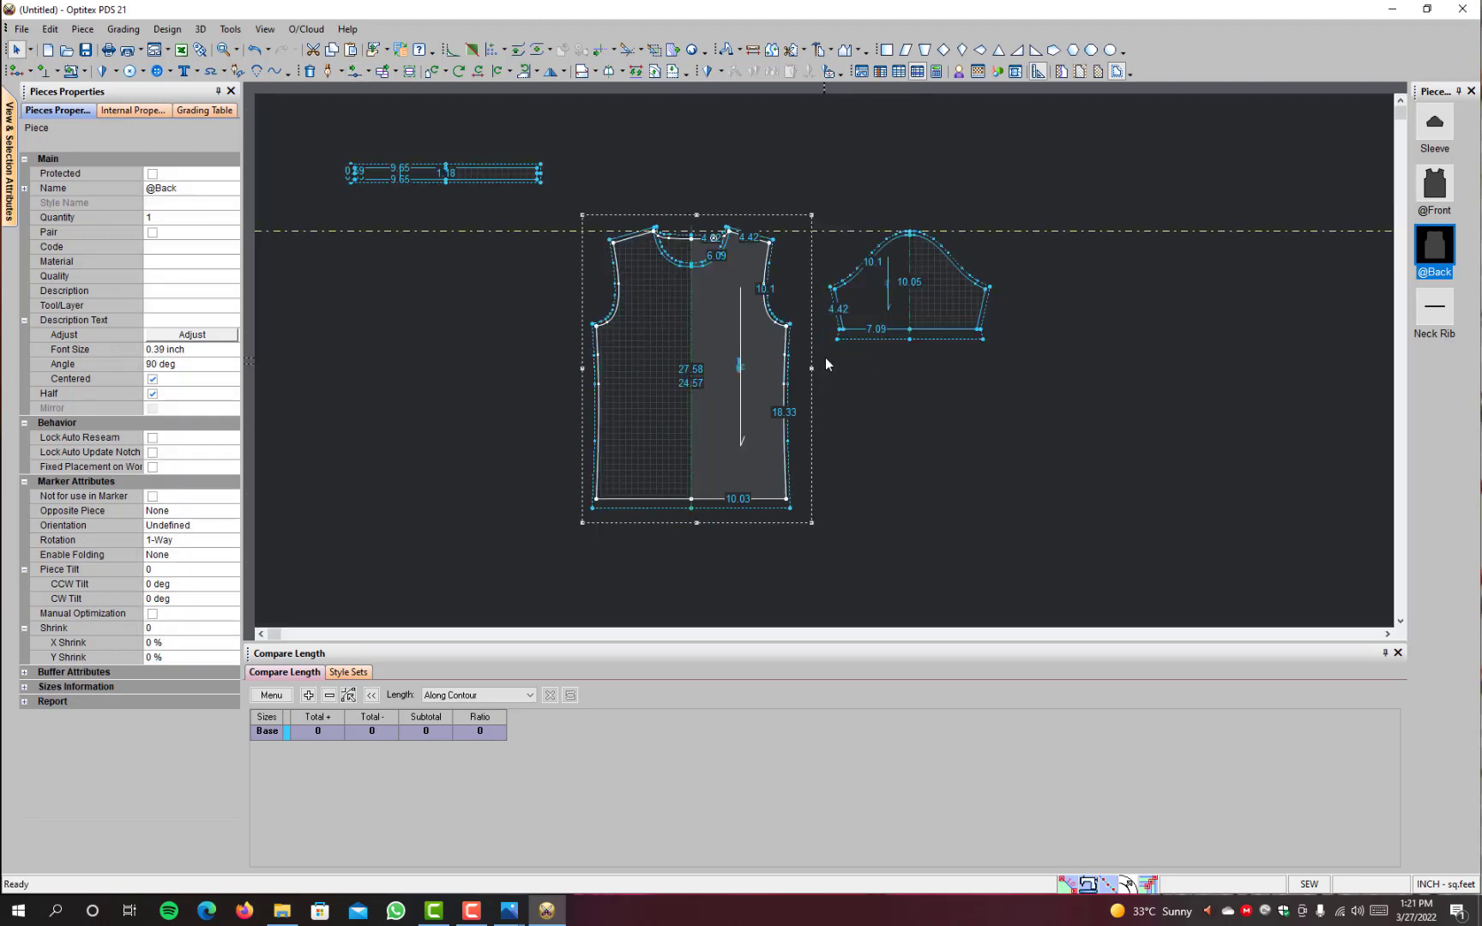
scroll(826, 357, "up", 2)
left_click_drag(893, 312, 916, 364)
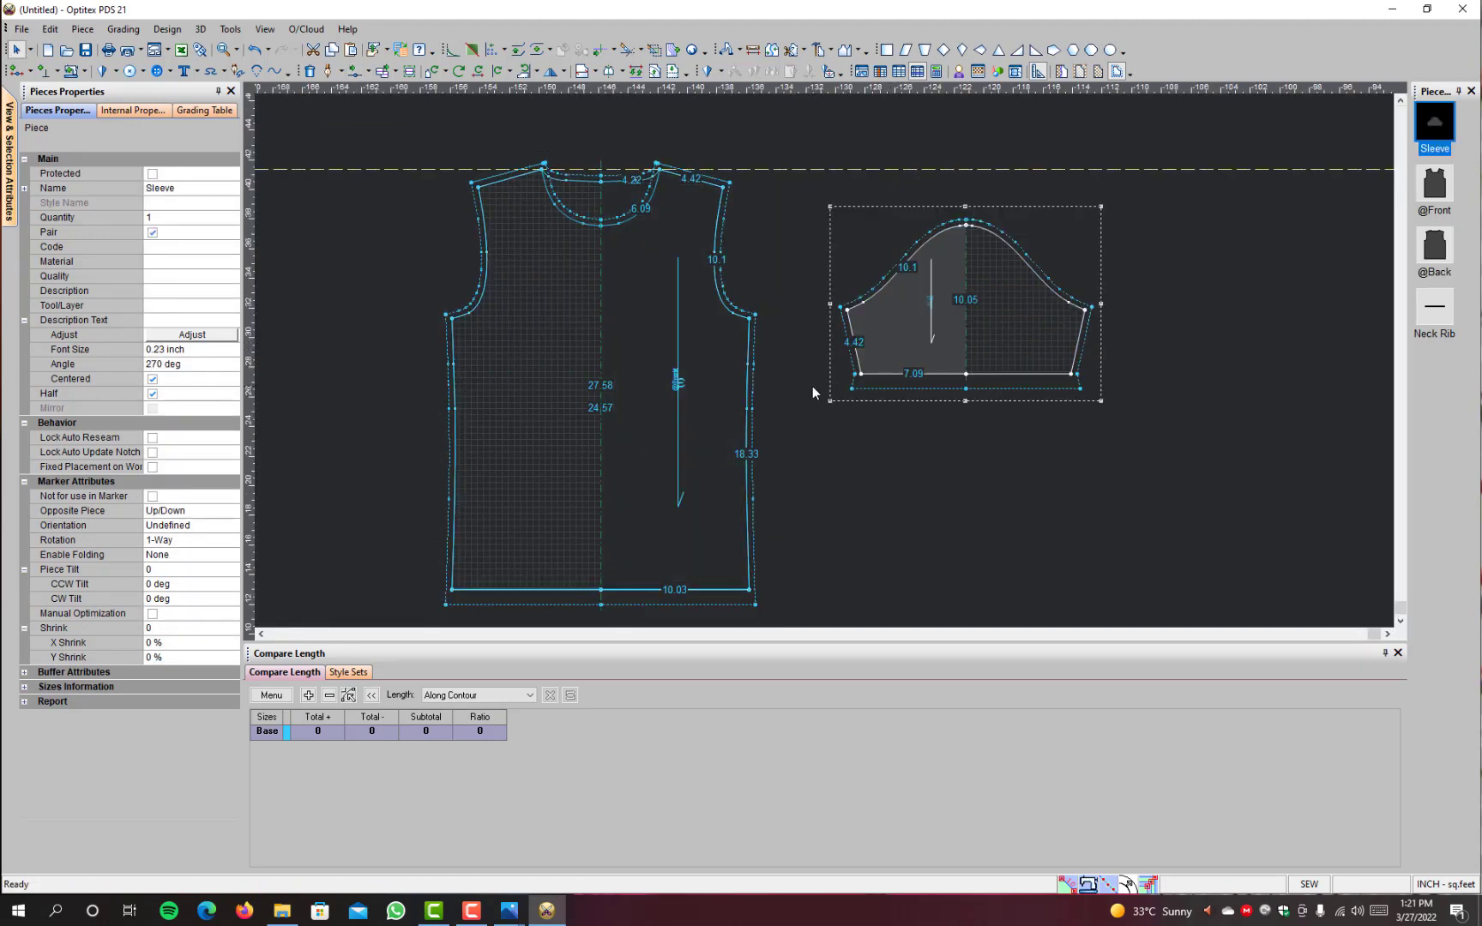
Step: Switch to Photos to check the Gildan size chart and the T-shirt reference photo, then return to the pattern
mouse_move(509, 911)
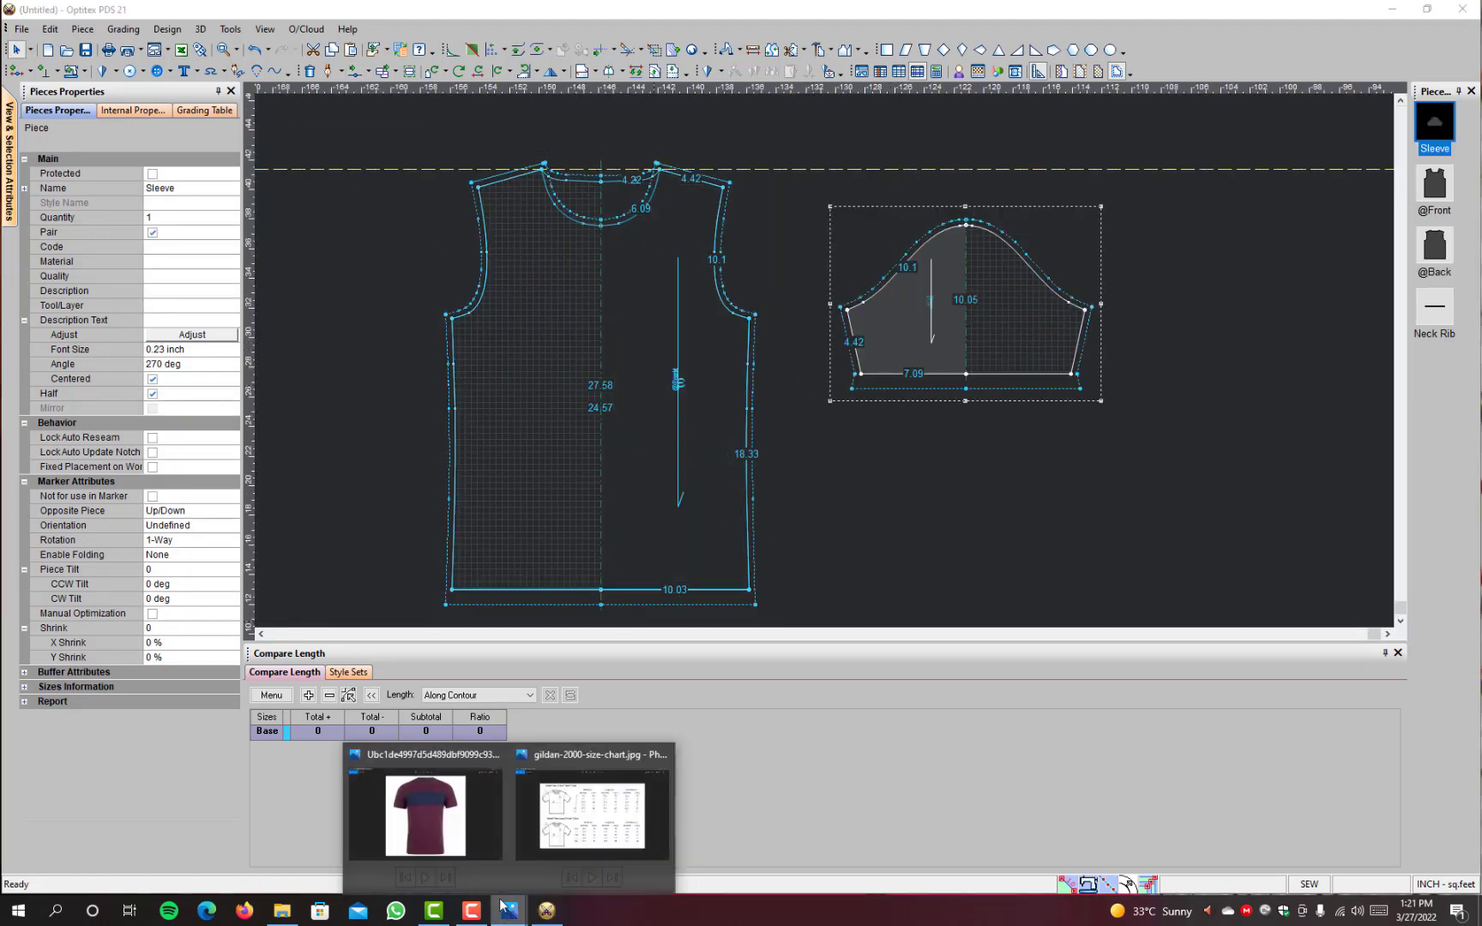
left_click(600, 815)
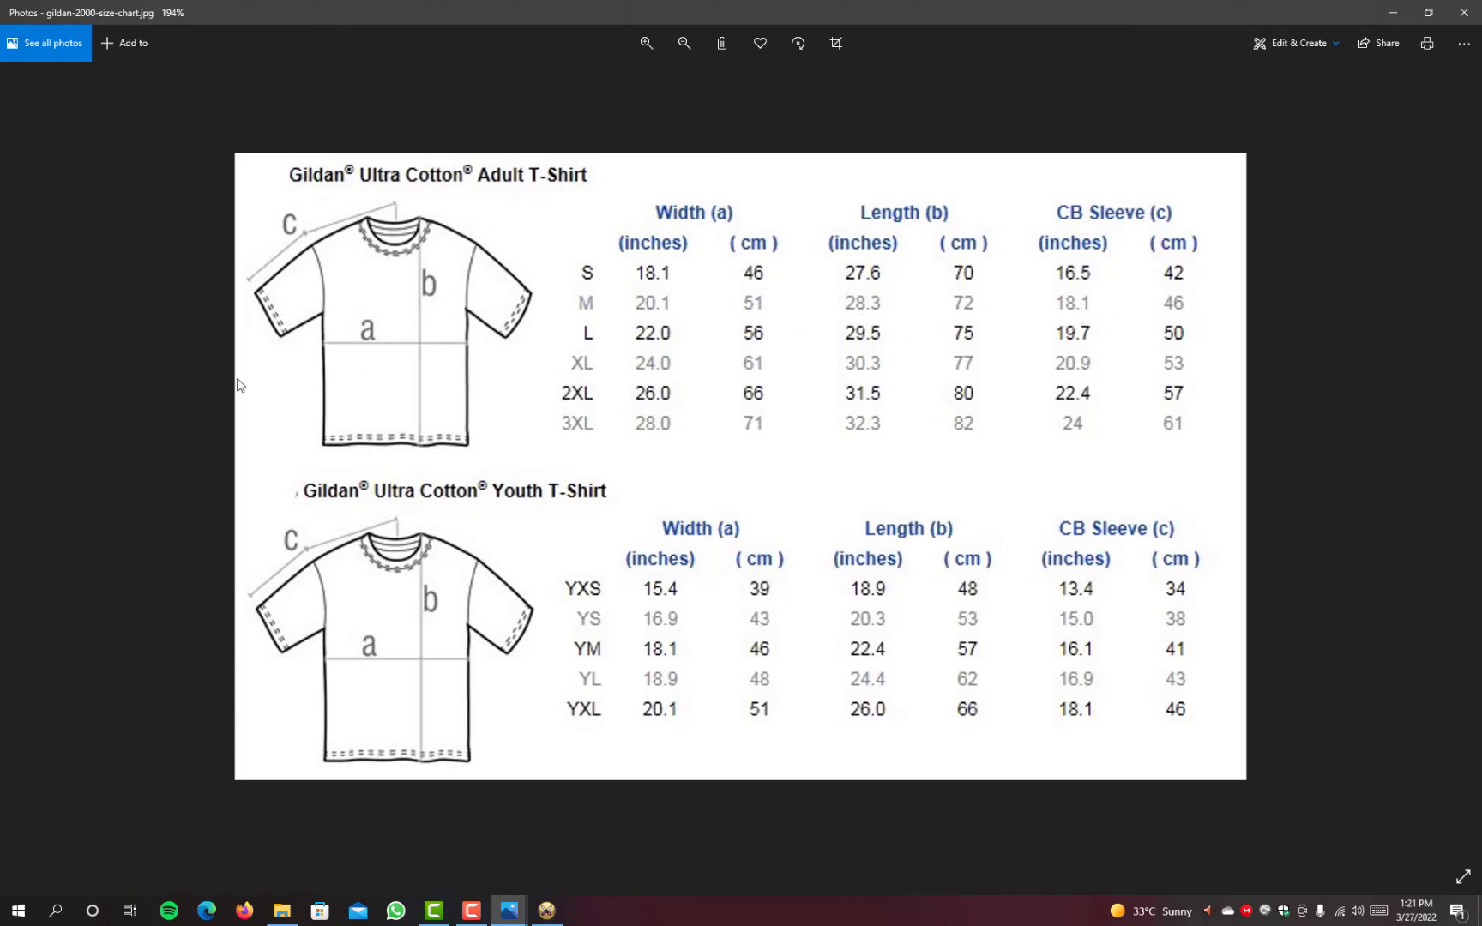
left_click(1394, 12)
mouse_move(511, 914)
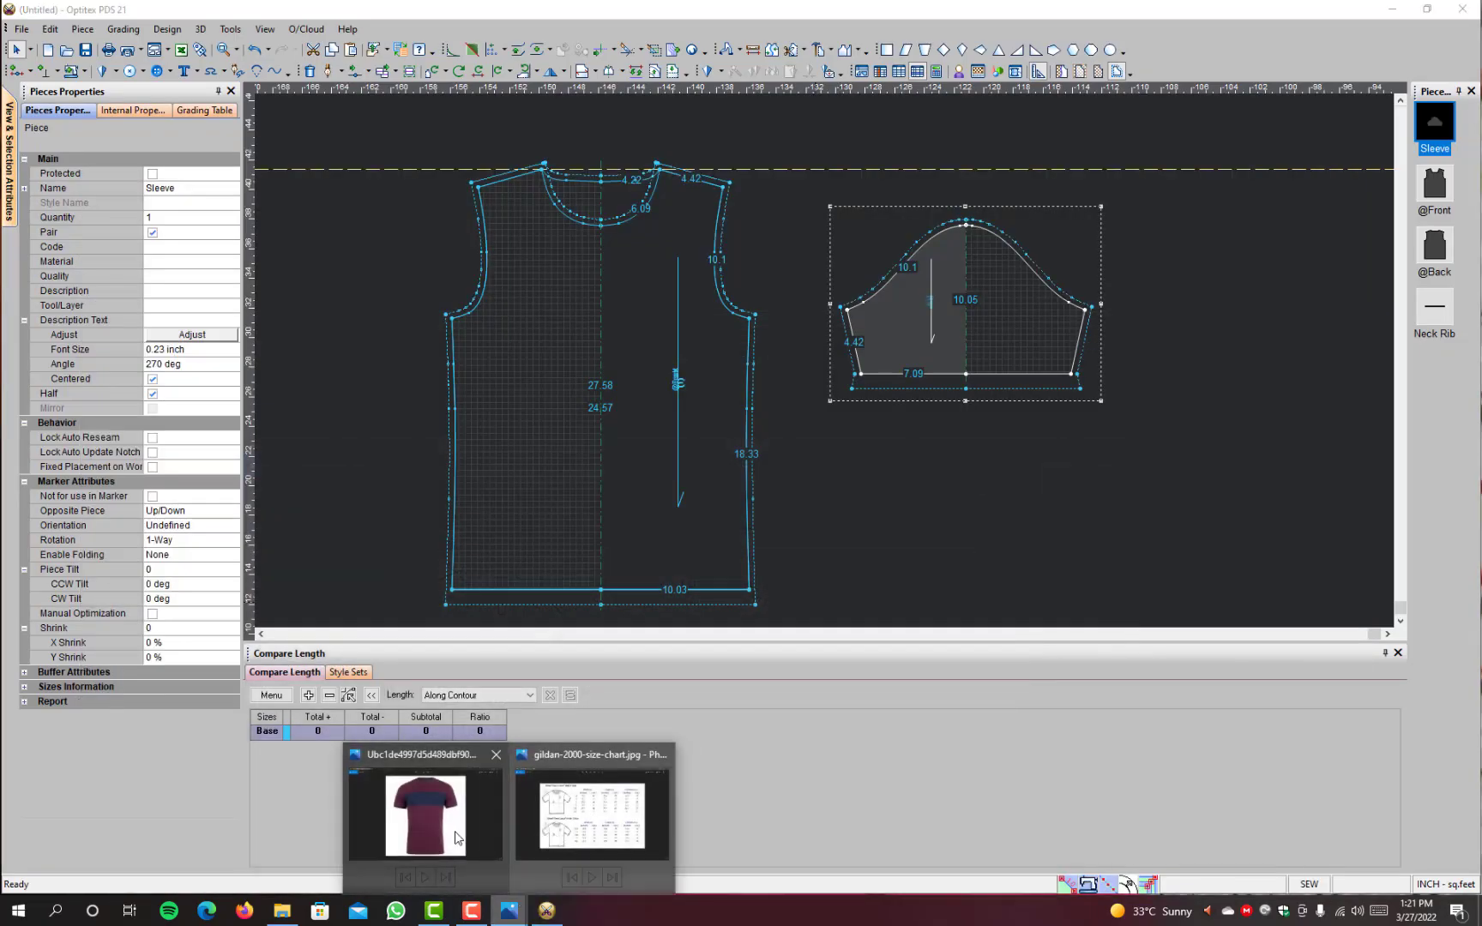
left_click(454, 828)
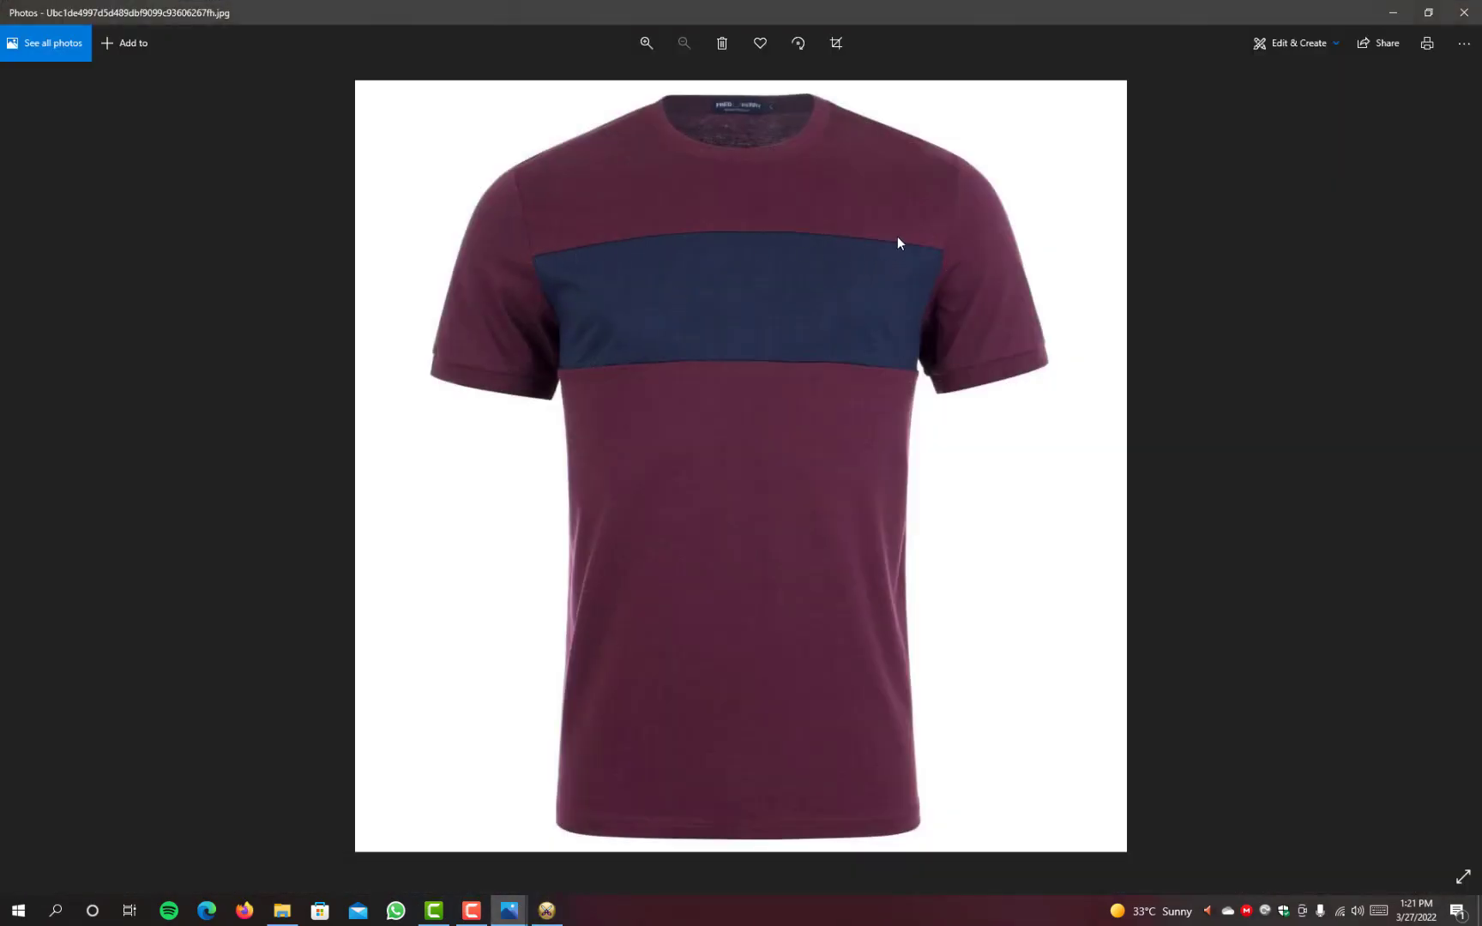
left_click(1394, 12)
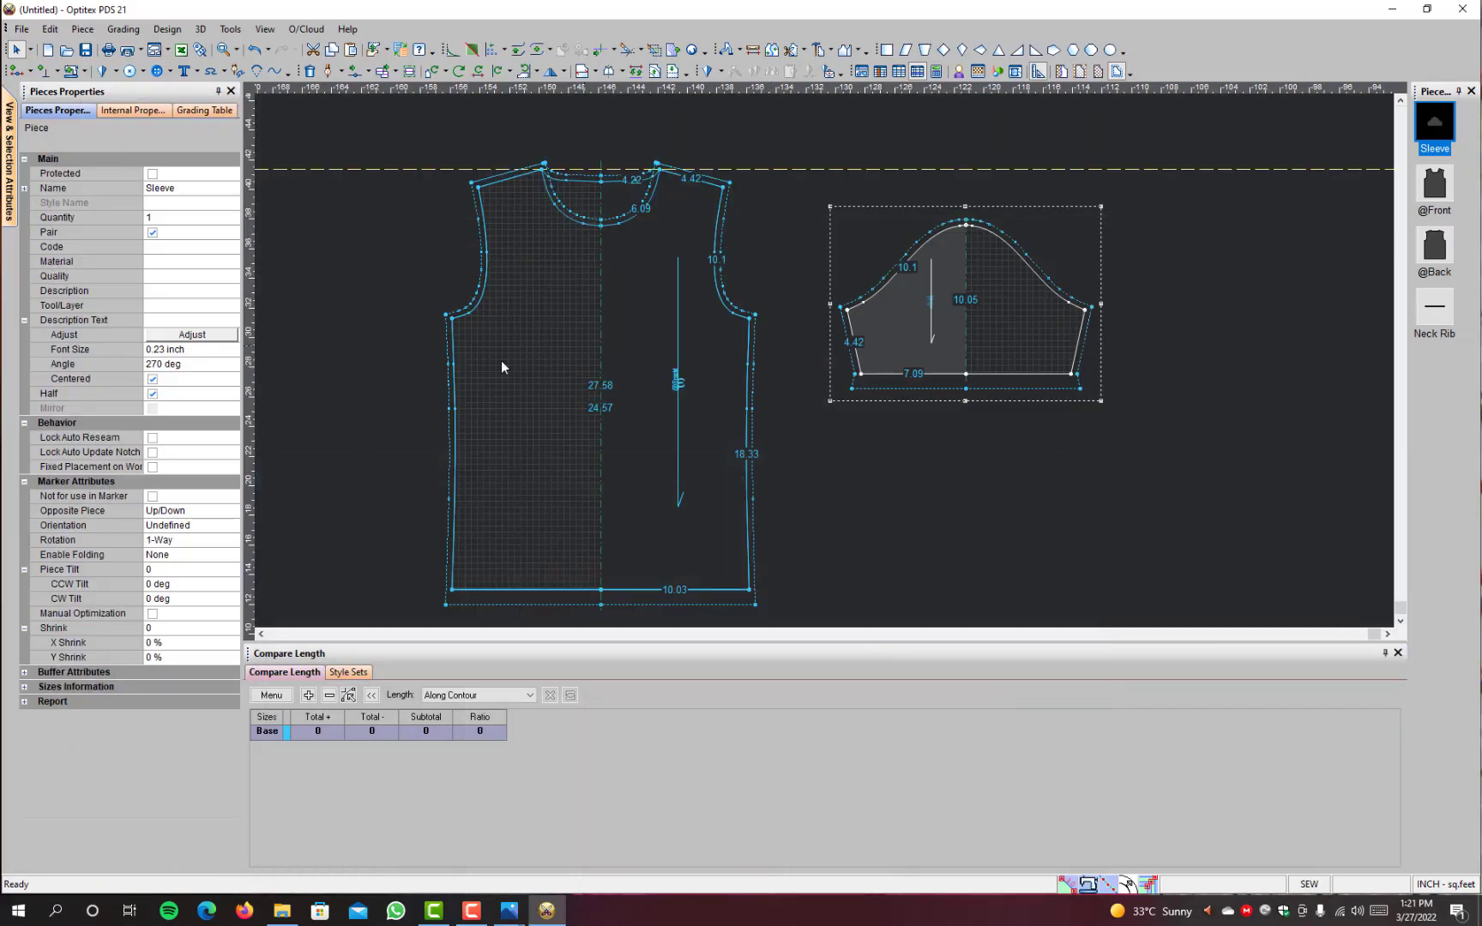
Step: On the T-shirt photo in Photos, draw a vertical line from the neck-shoulder point to the chest panel's upper edge with a question mark
mouse_move(510, 911)
left_click(432, 815)
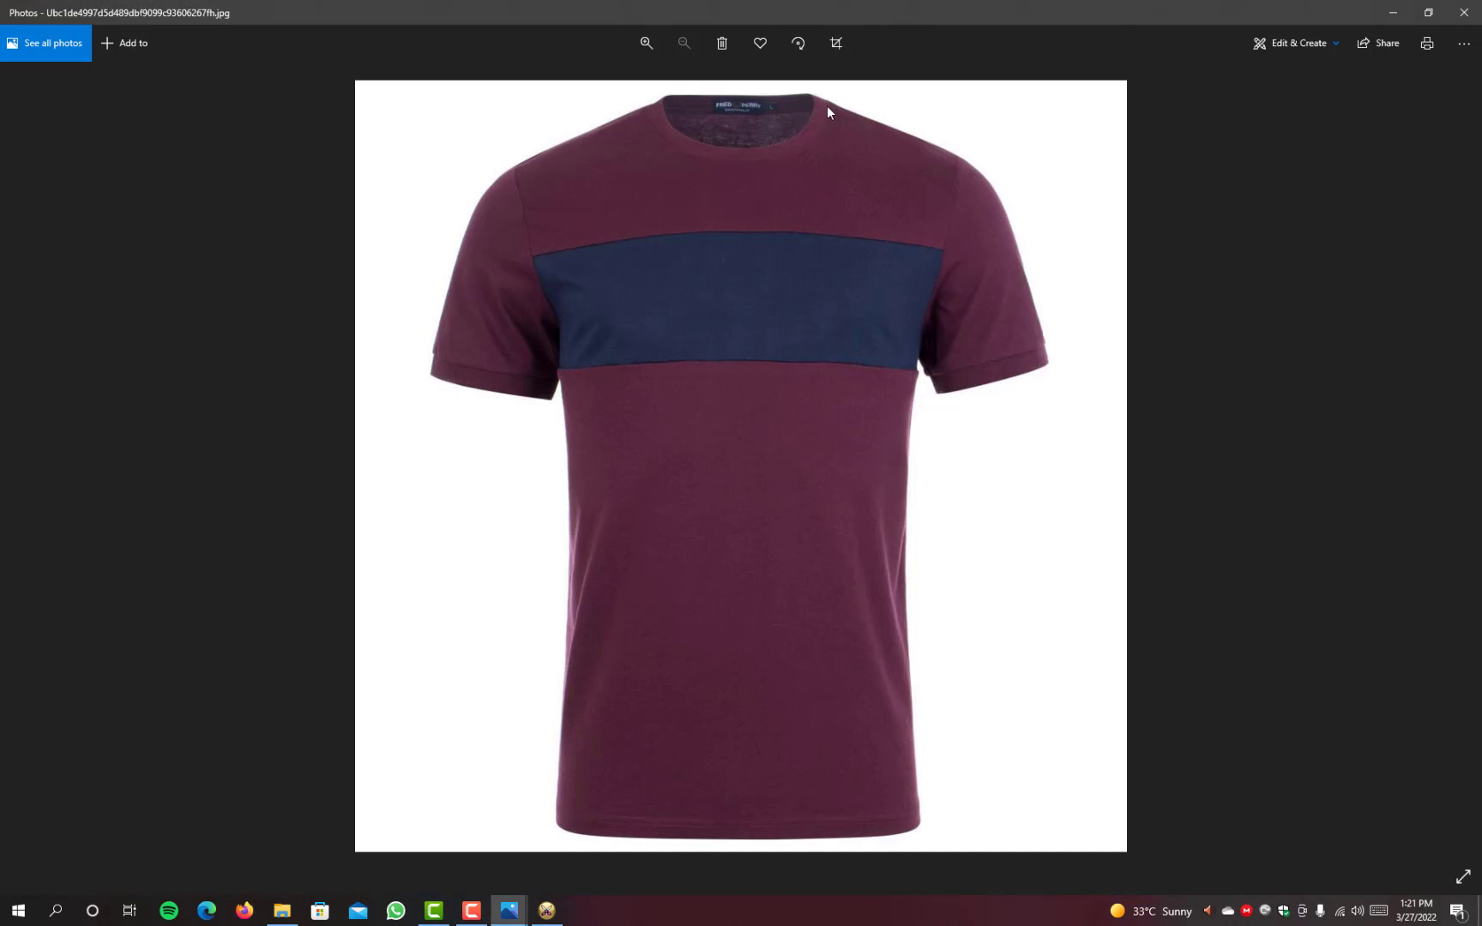
left_click(1325, 45)
left_click(1263, 124)
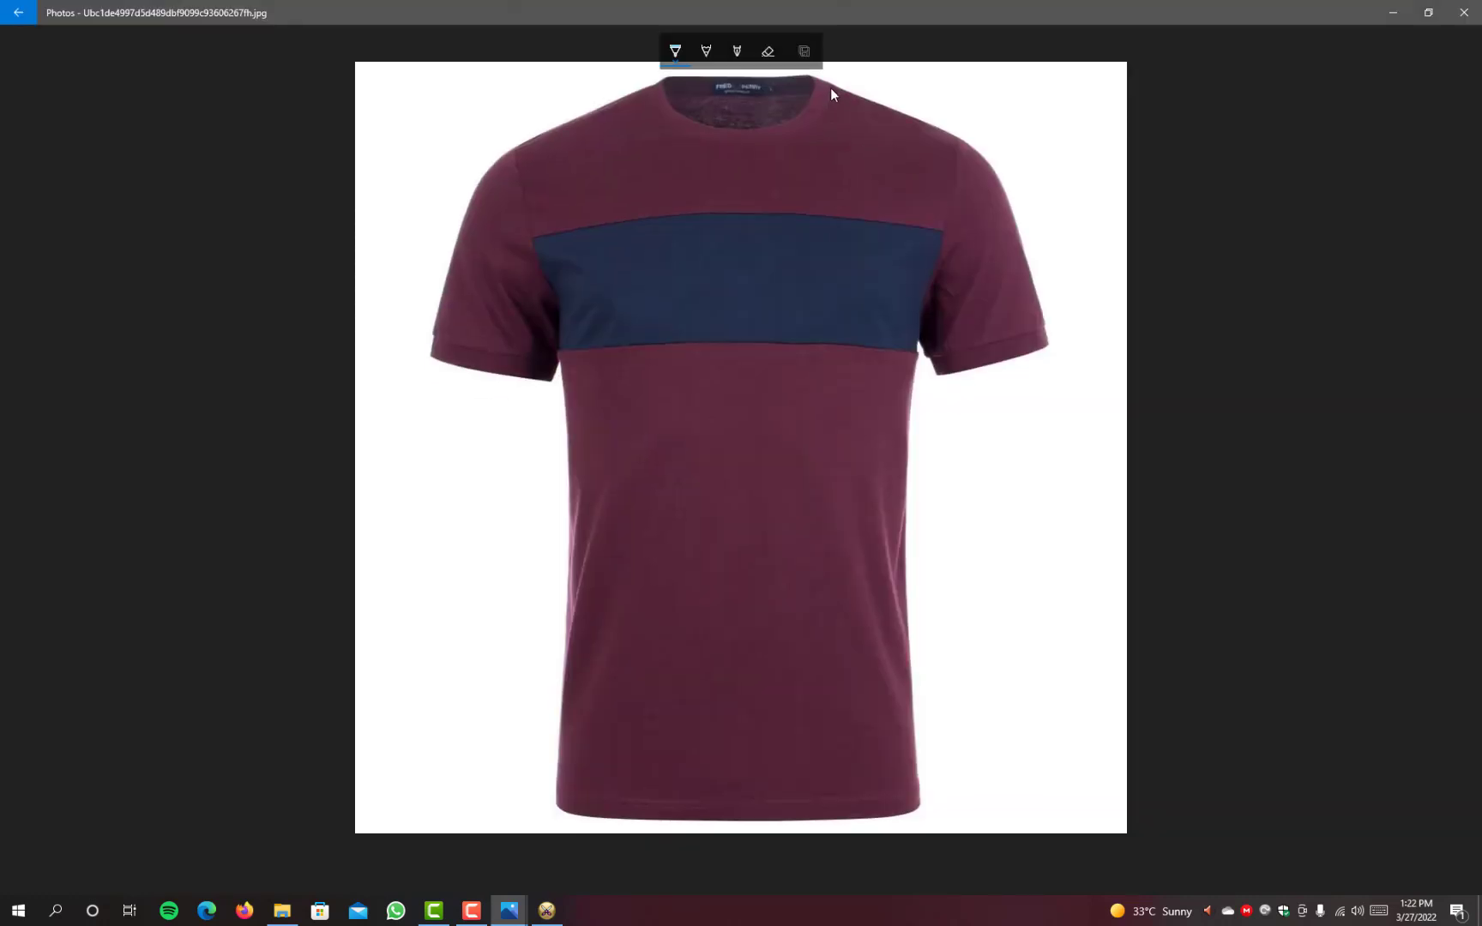
left_click_drag(830, 88, 836, 219)
left_click_drag(858, 145, 881, 151)
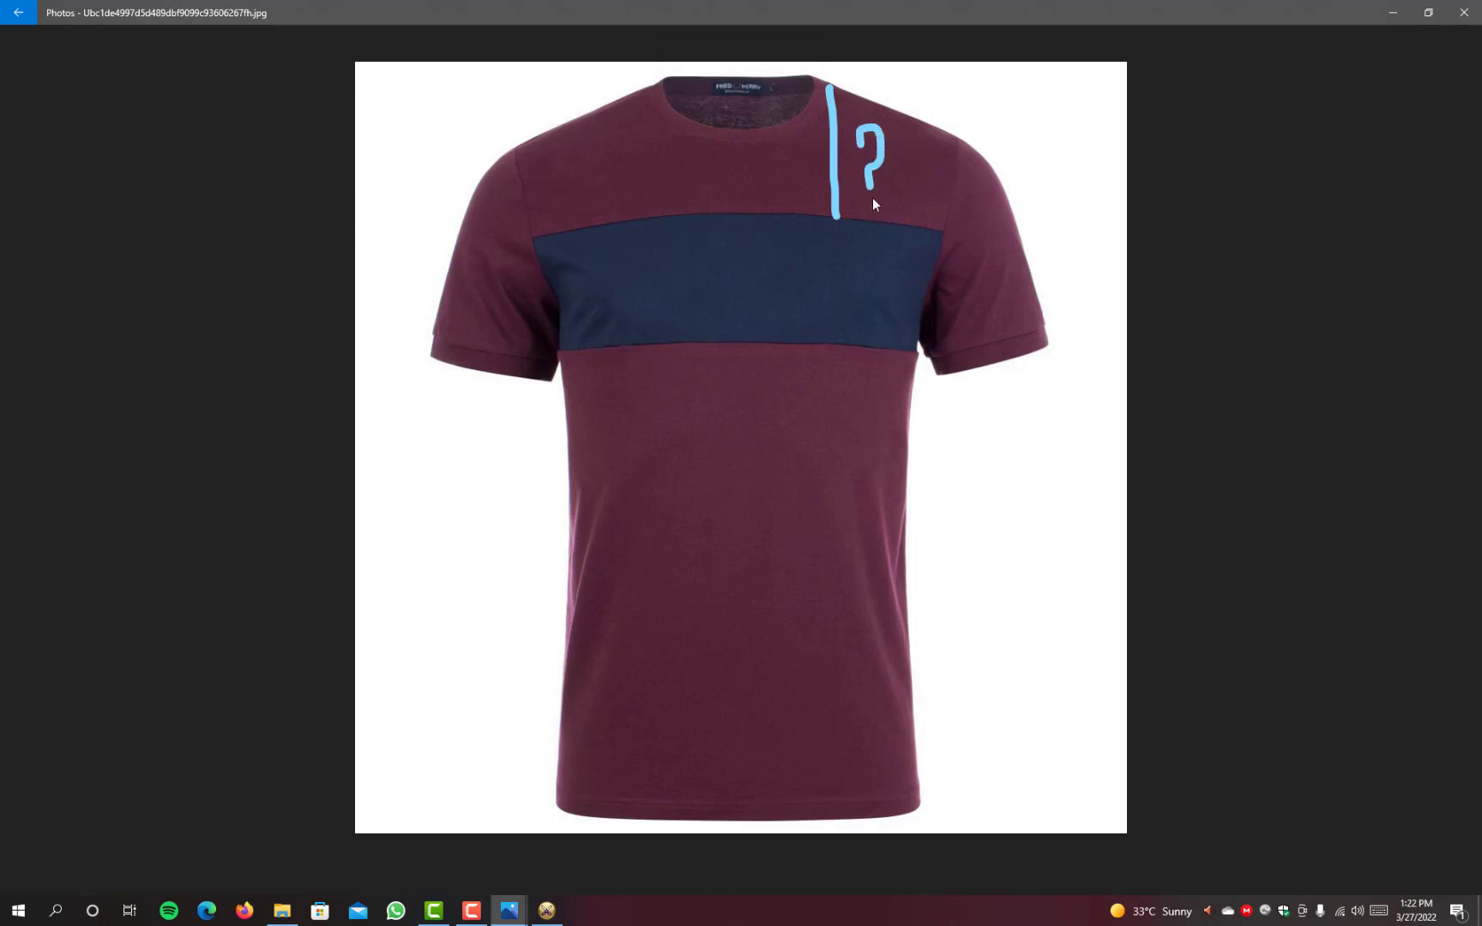
left_click_drag(877, 209, 879, 209)
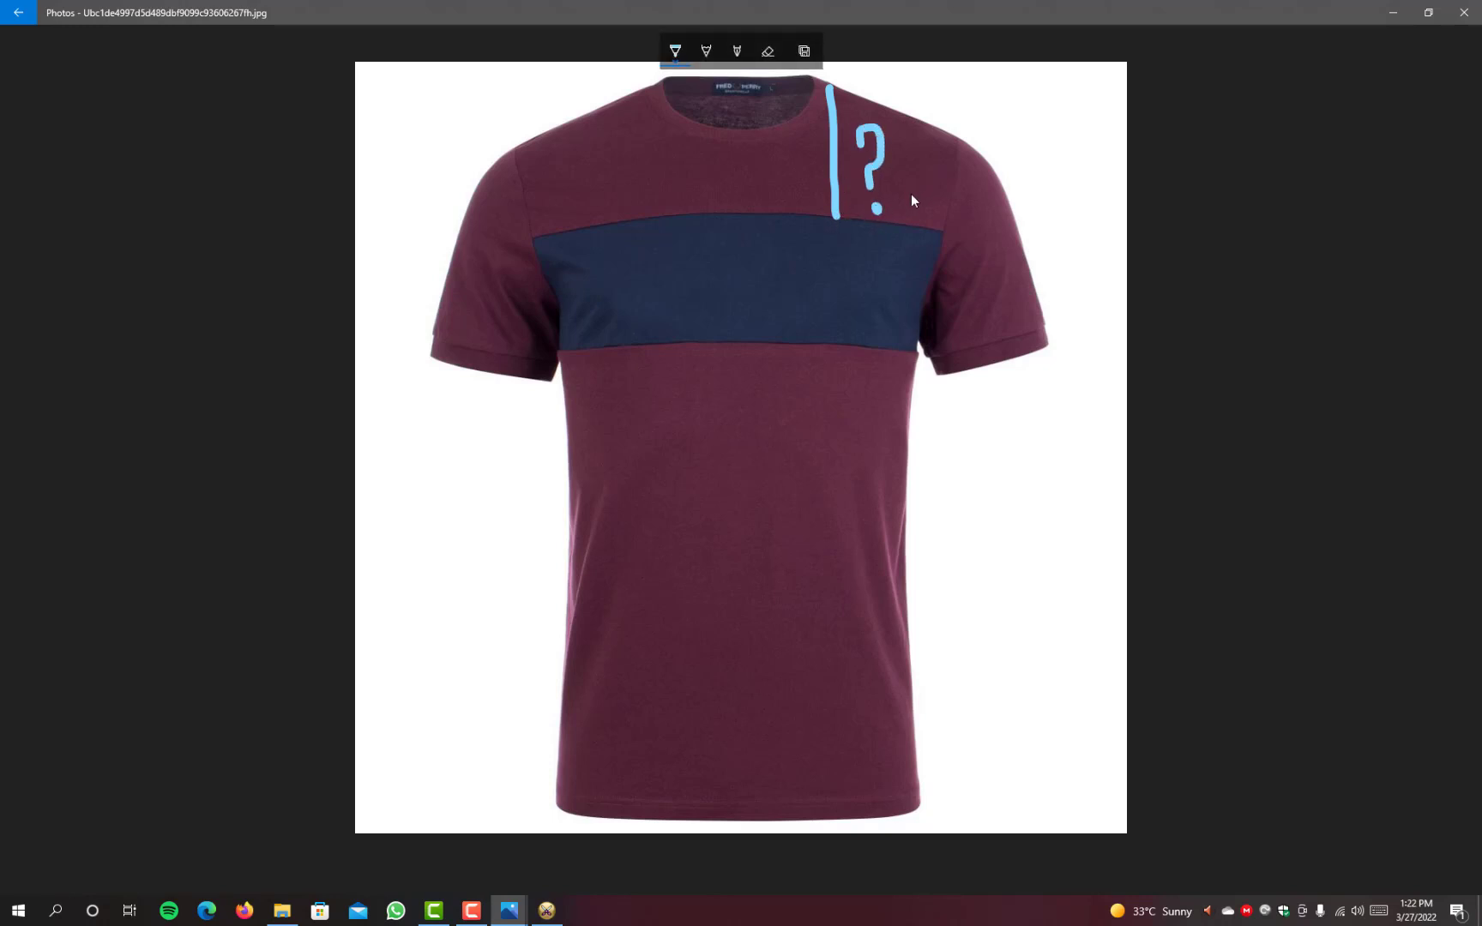
Step: Draw a double-headed vertical arrow across the navy chest panel's height with a question mark and return to the Optitex pattern
mouse_move(736, 214)
left_mouse_down()
mouse_move(741, 336)
mouse_move(749, 323)
left_mouse_up()
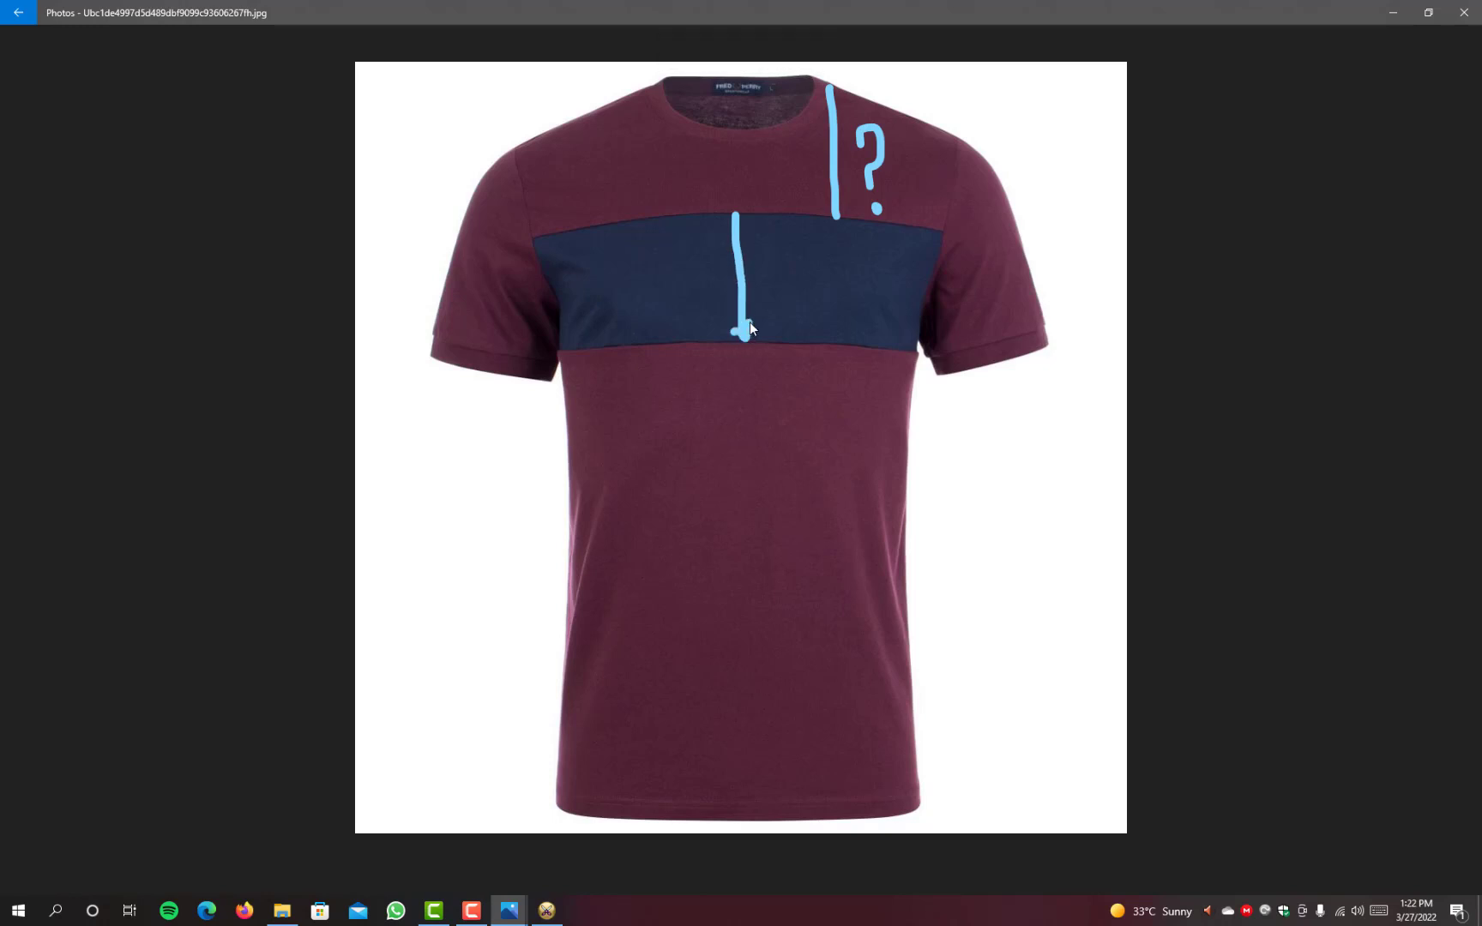
mouse_move(733, 220)
left_mouse_down()
mouse_move(739, 204)
mouse_move(745, 220)
left_mouse_up()
left_click(784, 300)
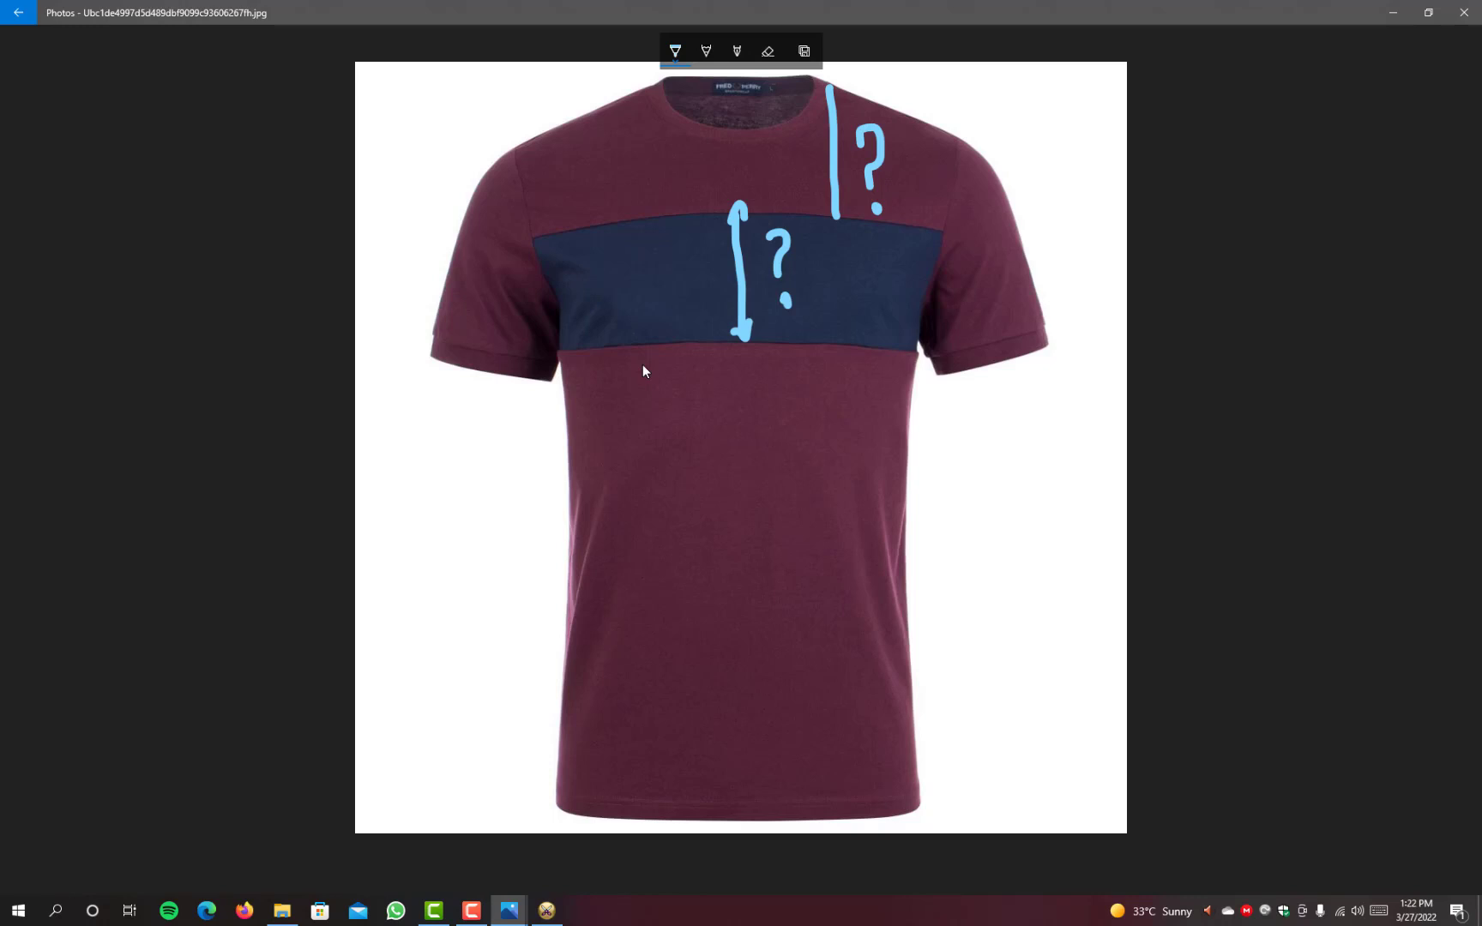
left_click(1403, 19)
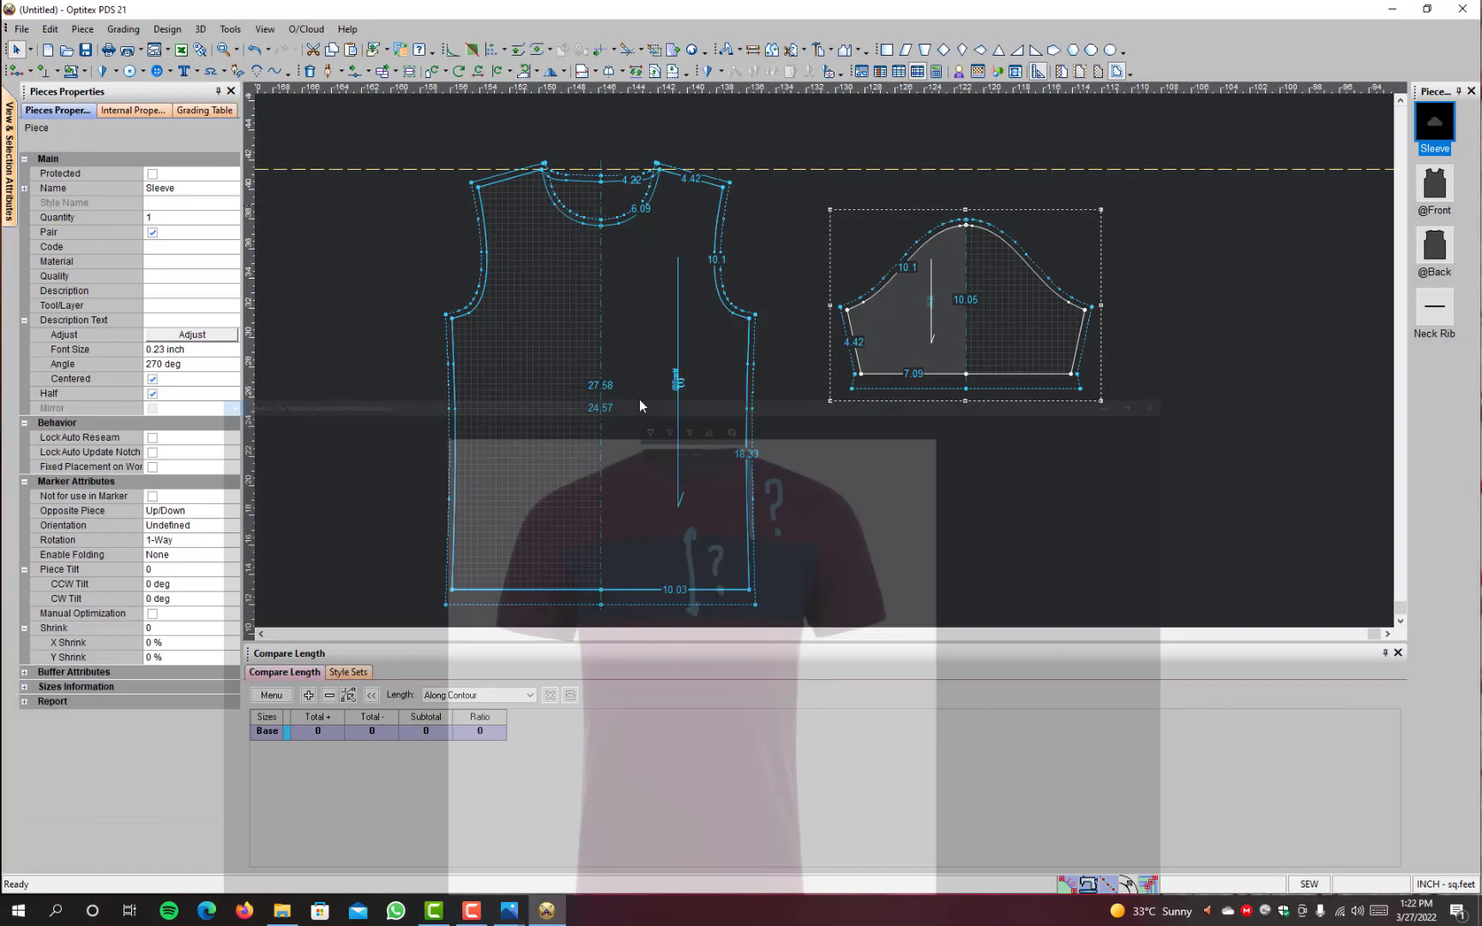
Step: Place two more horizontal guidelines across the body below the neck guideline to mark the chest panel's upper and lower edges
scroll(694, 174, "up", 3)
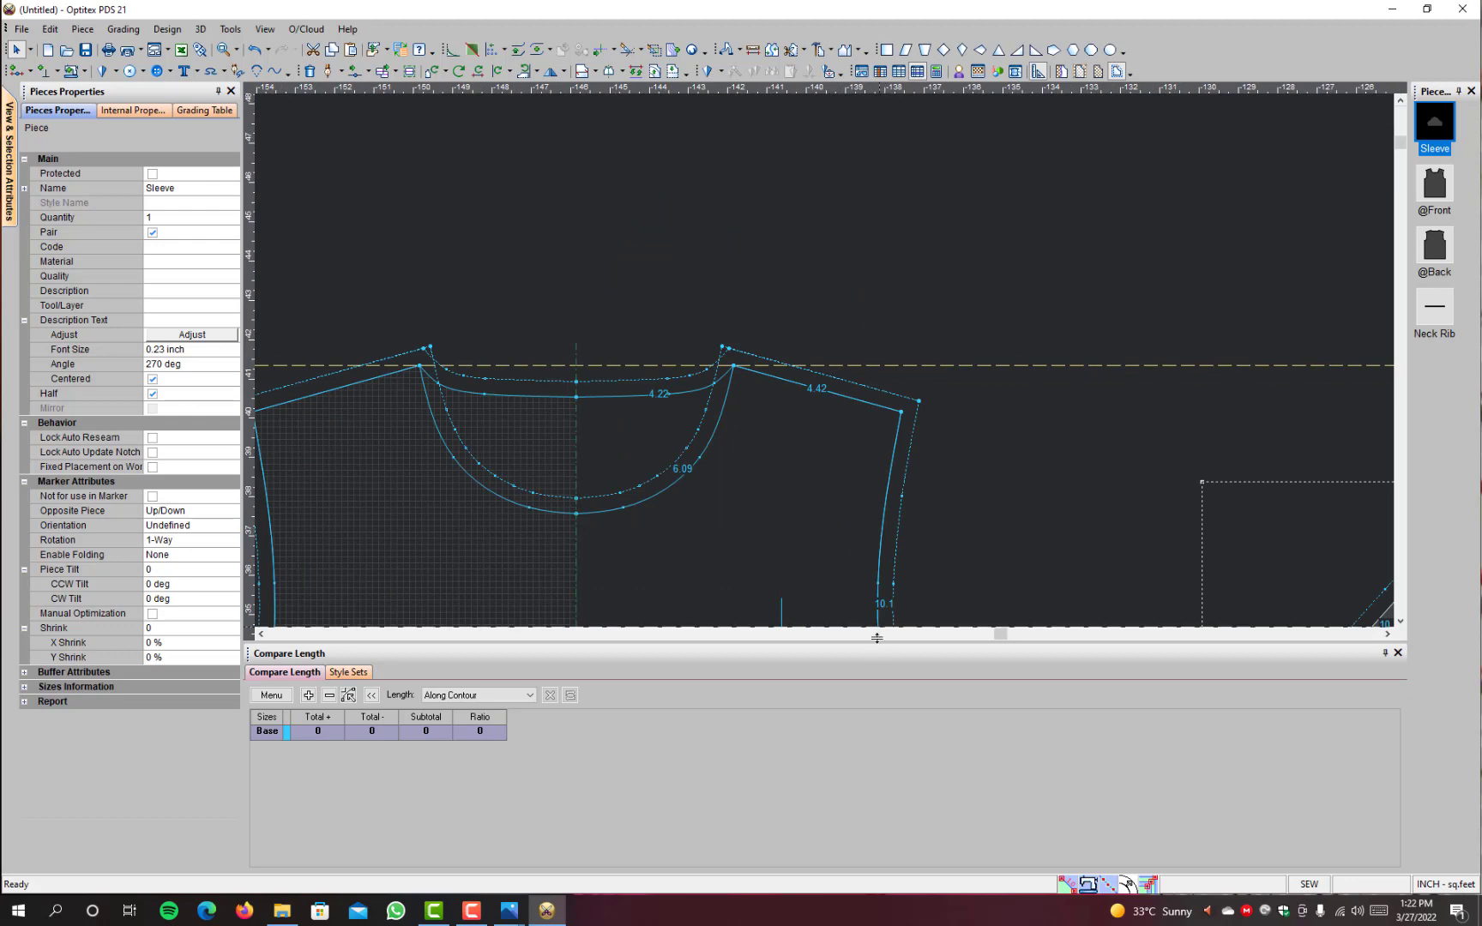
scroll(821, 400, "down", 3)
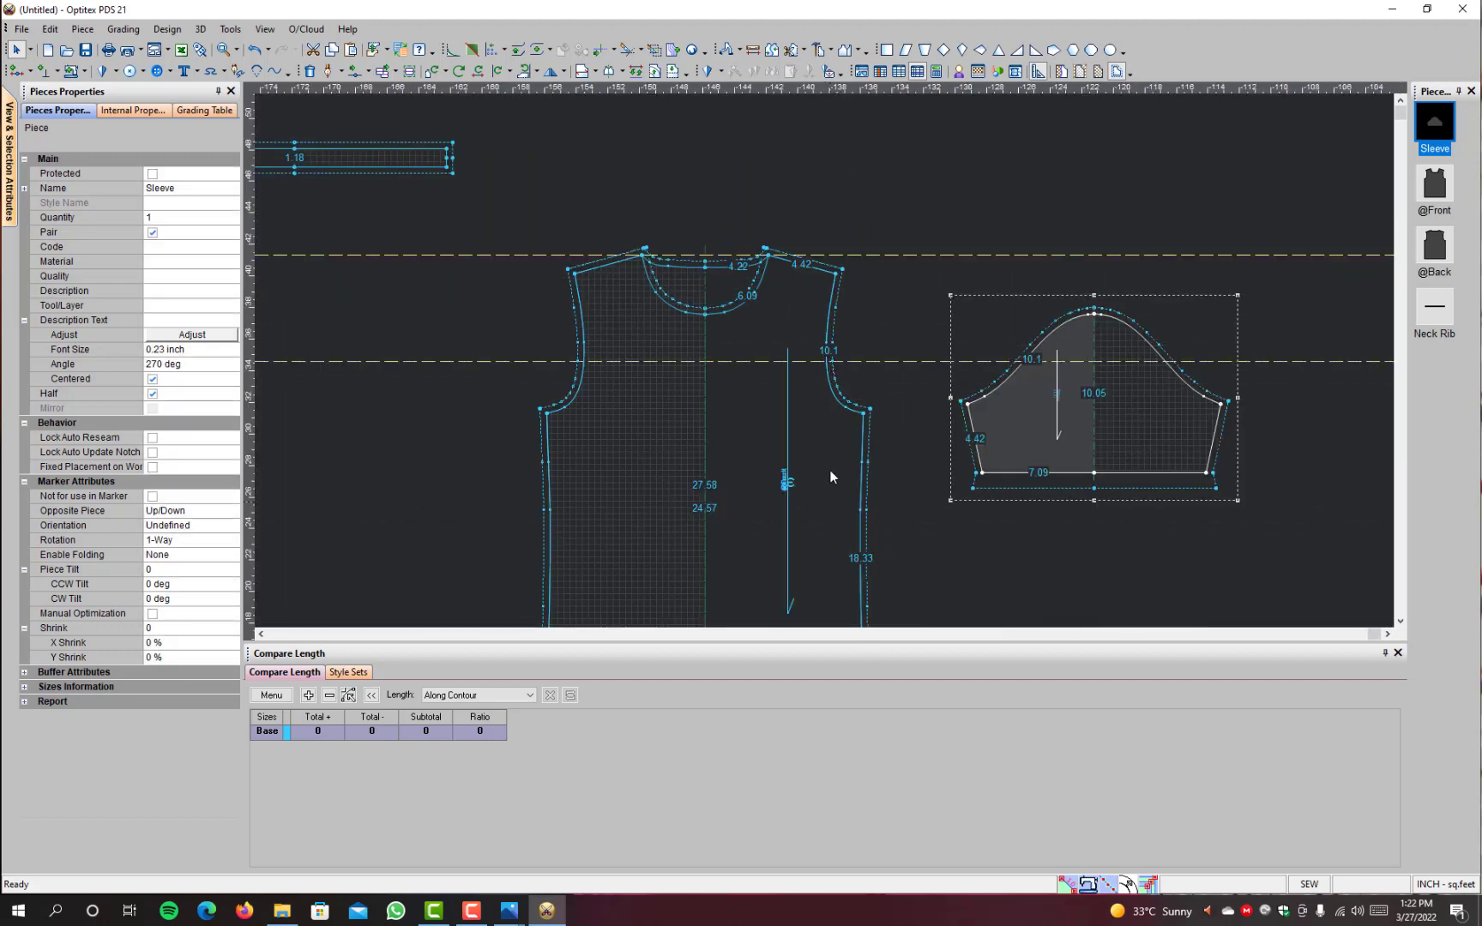
scroll(1012, 575, "down", 6)
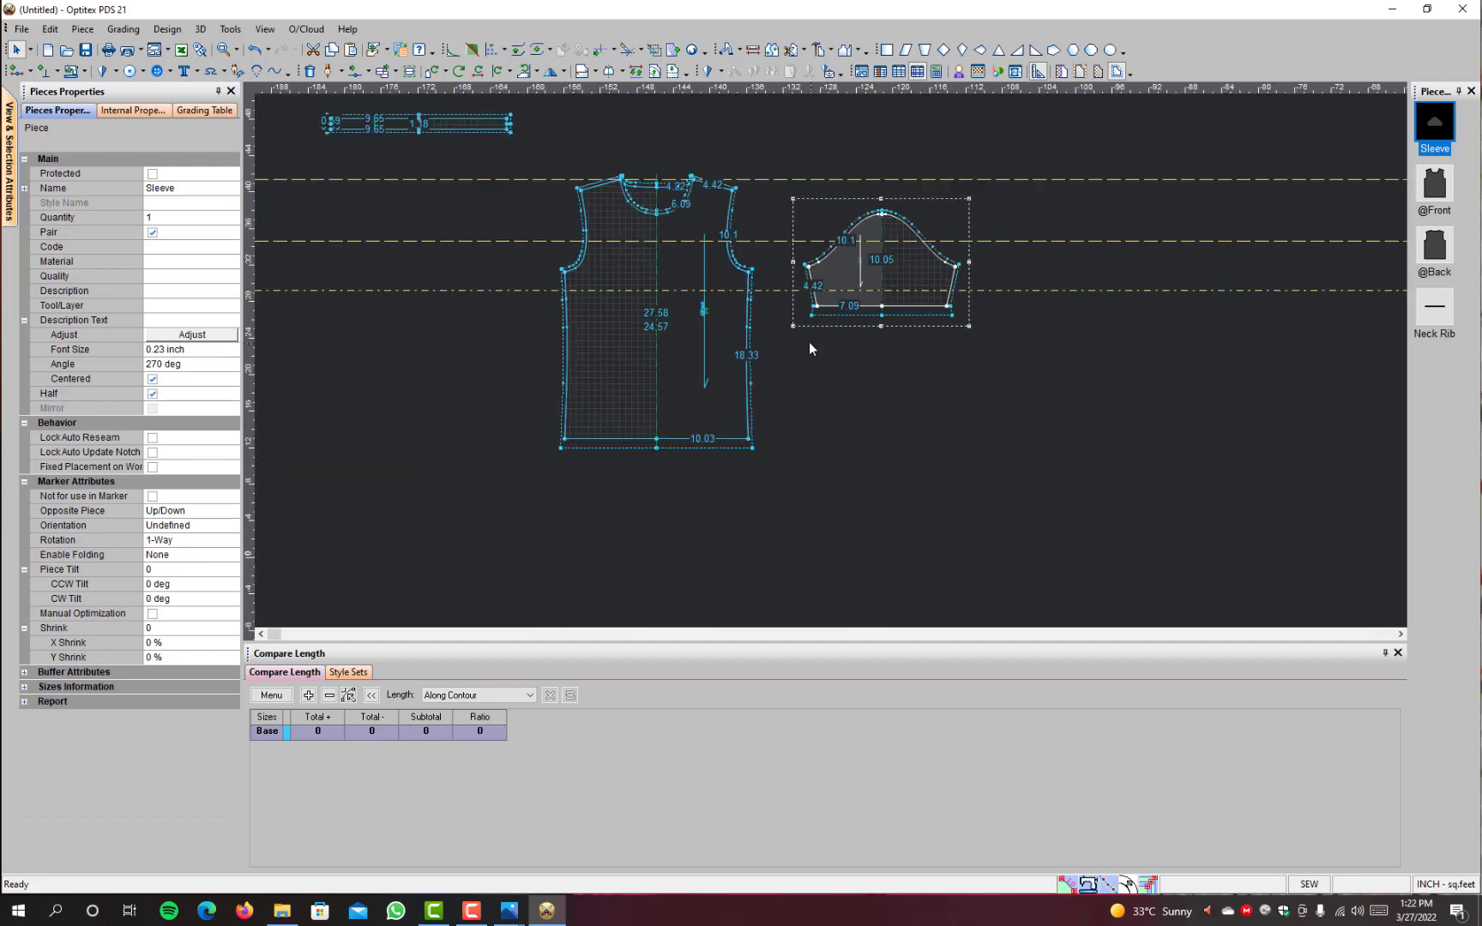
scroll(812, 343, "up", 7)
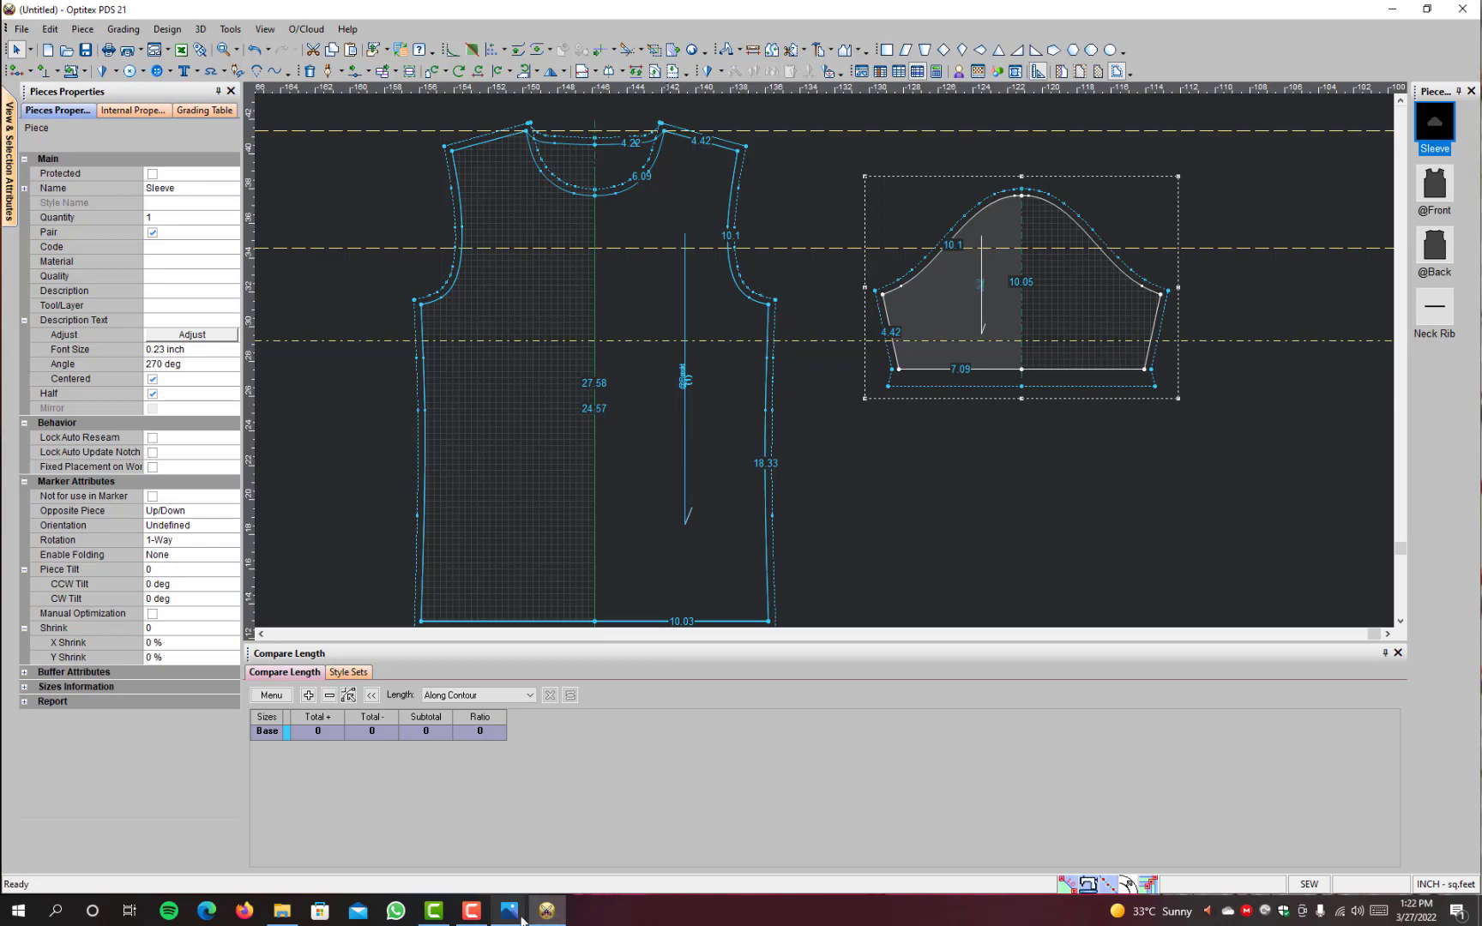
Step: Switch to the annotated T-shirt photo to compare the chest panel's position with the guidelines, then return to the pattern
mouse_move(509, 911)
left_click(482, 857)
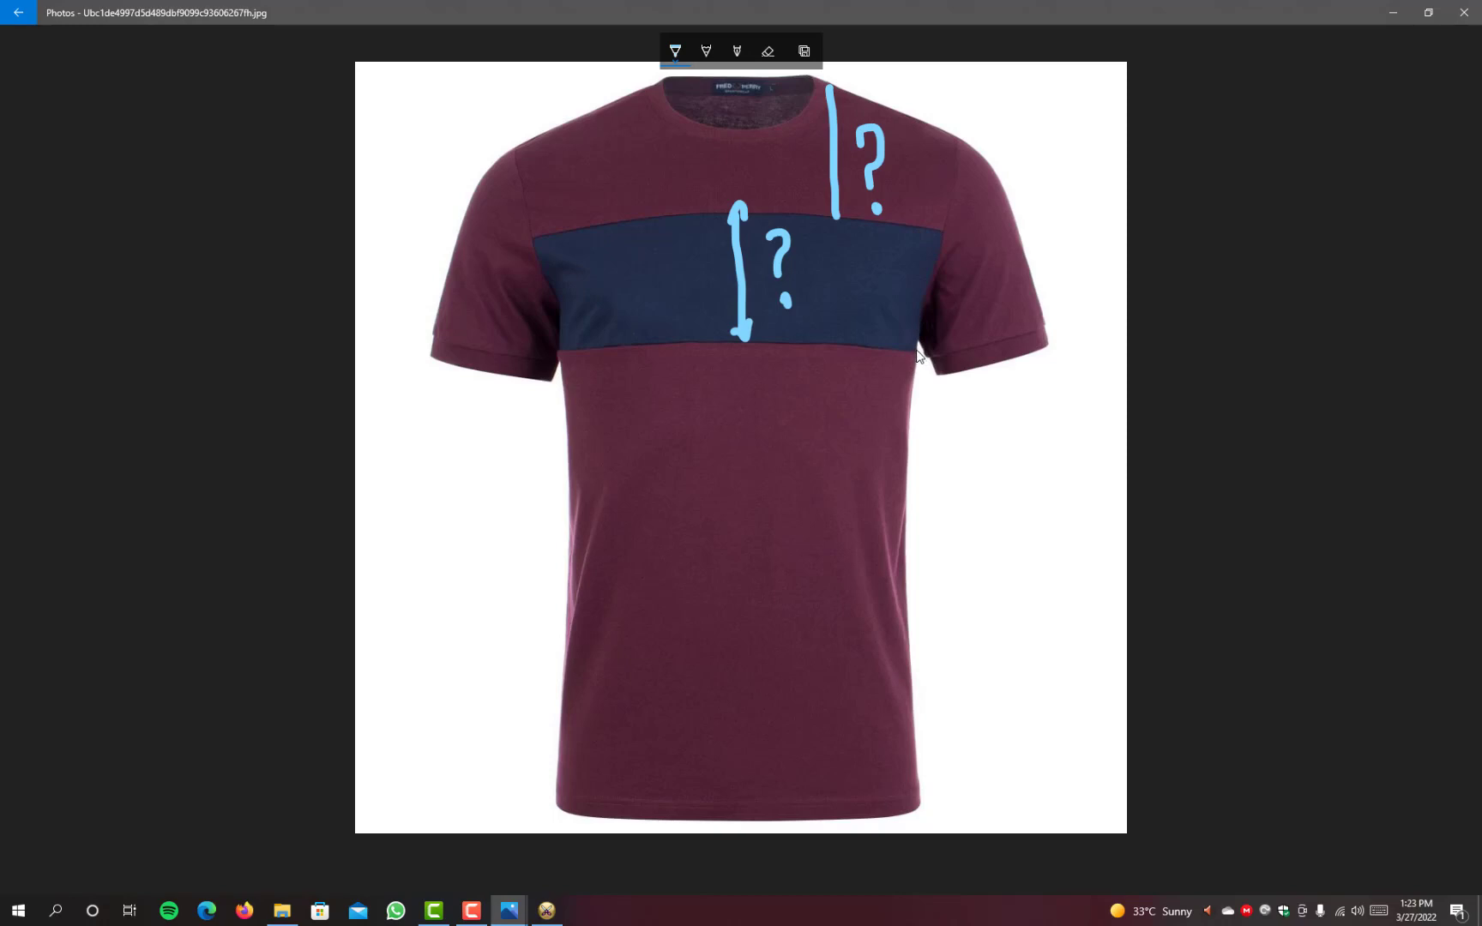
left_click(1393, 12)
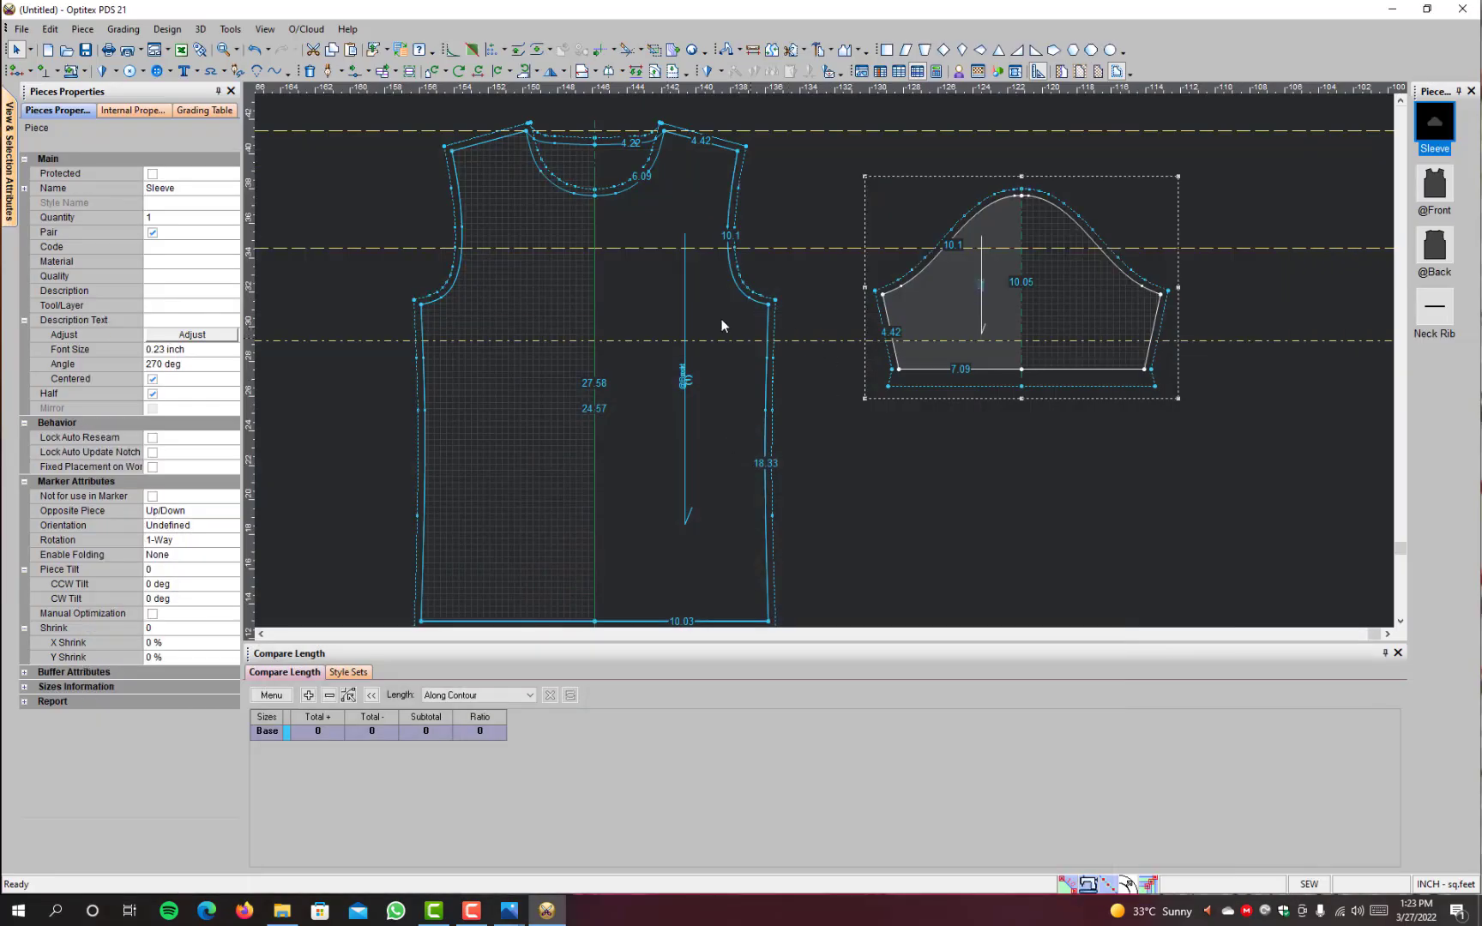
Step: Measure from the neck-shoulder point down to the upper panel guideline, and between the upper and lower panel guidelines
left_click(754, 49)
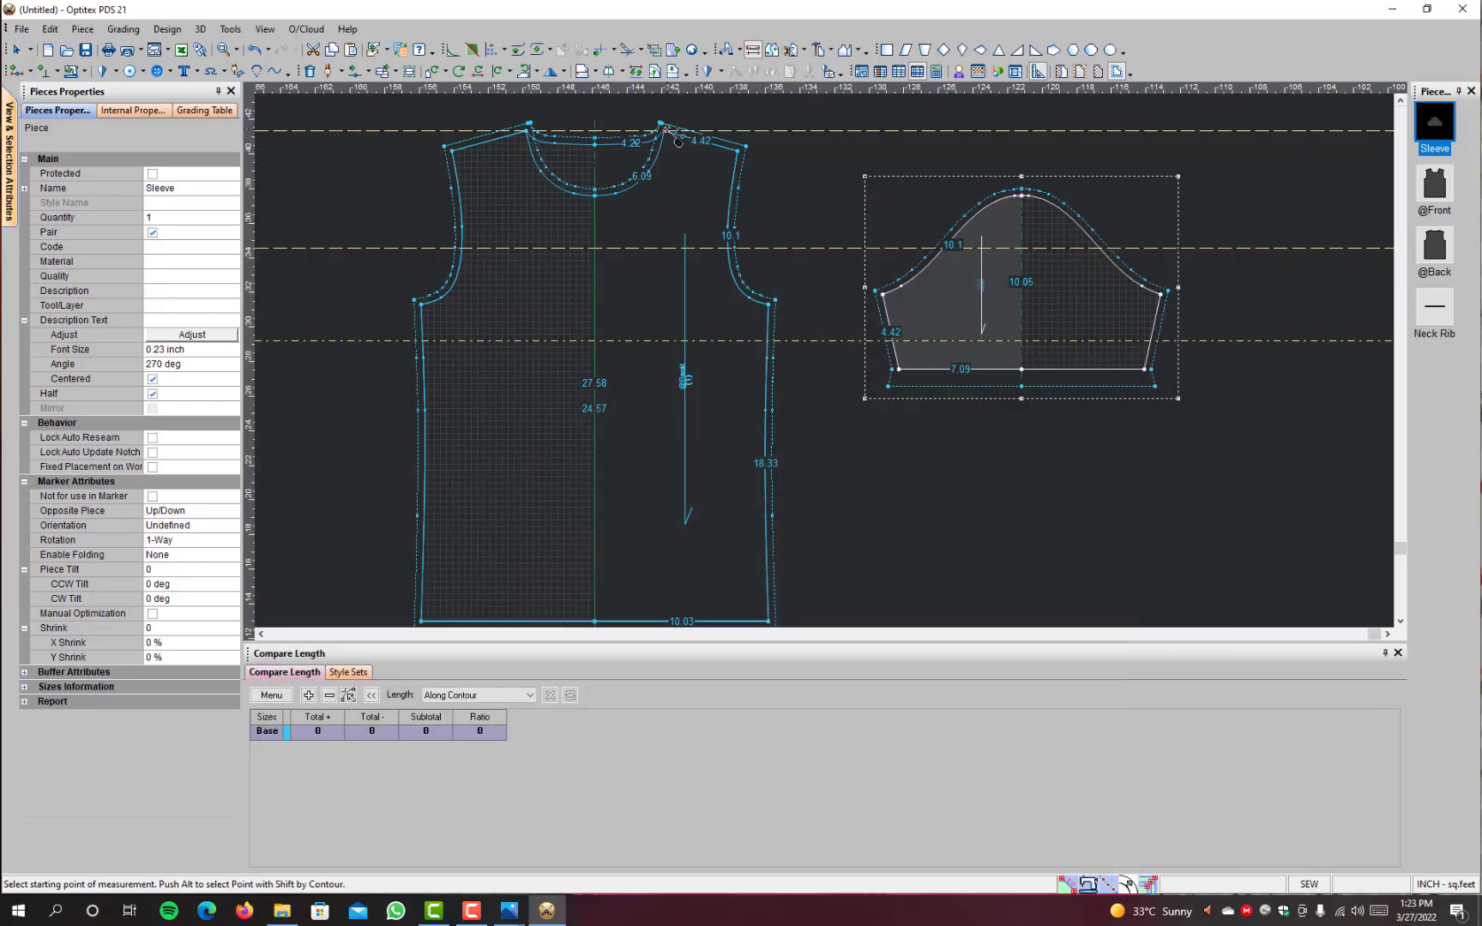
left_click(664, 127)
left_click(664, 247)
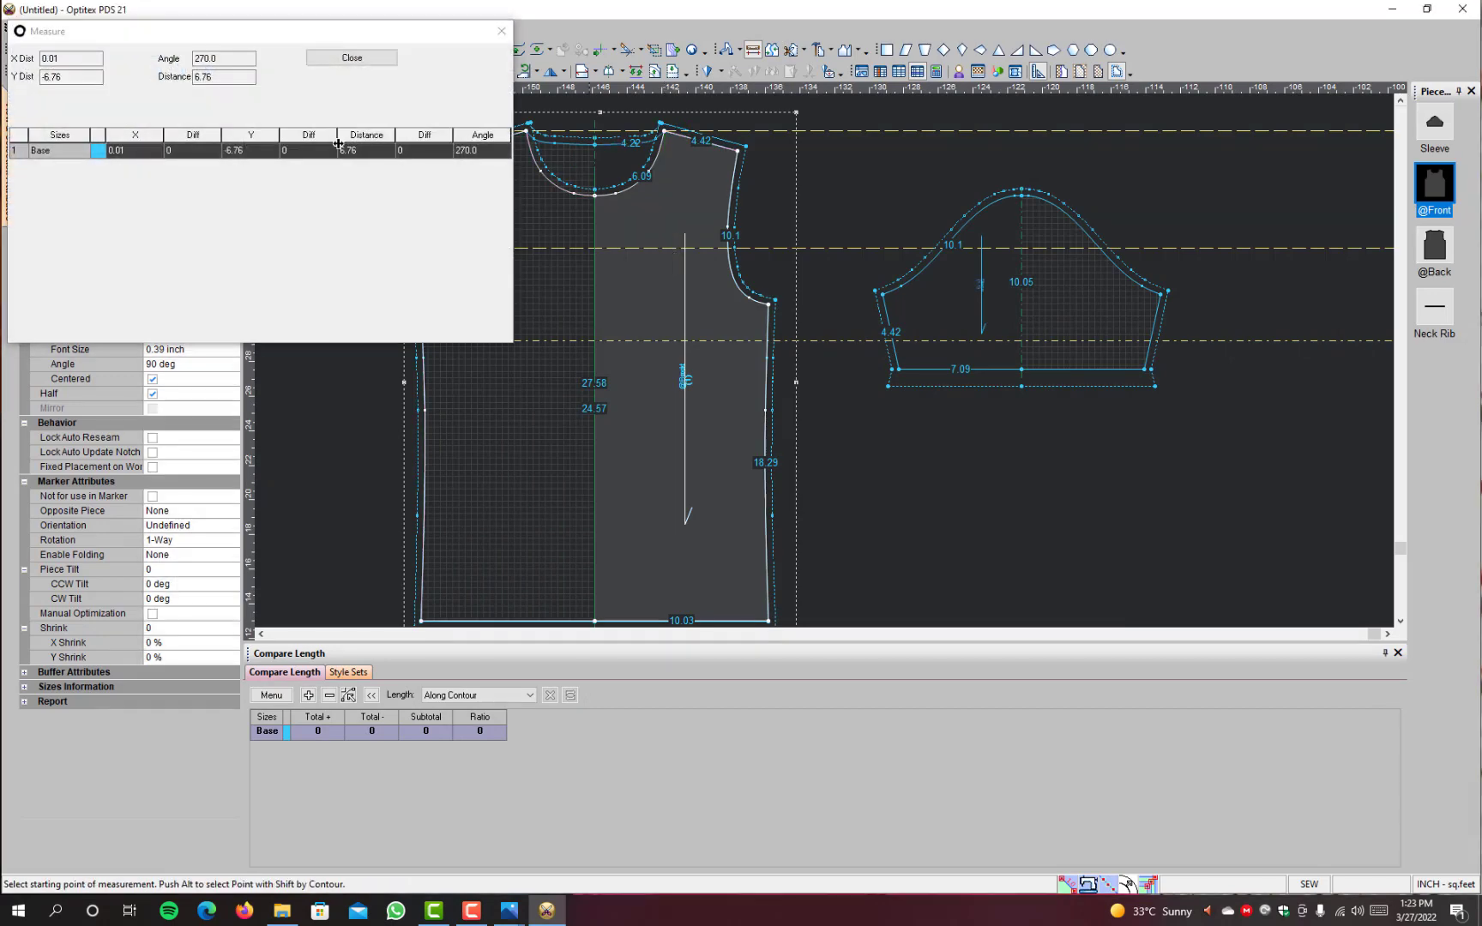
left_click(369, 58)
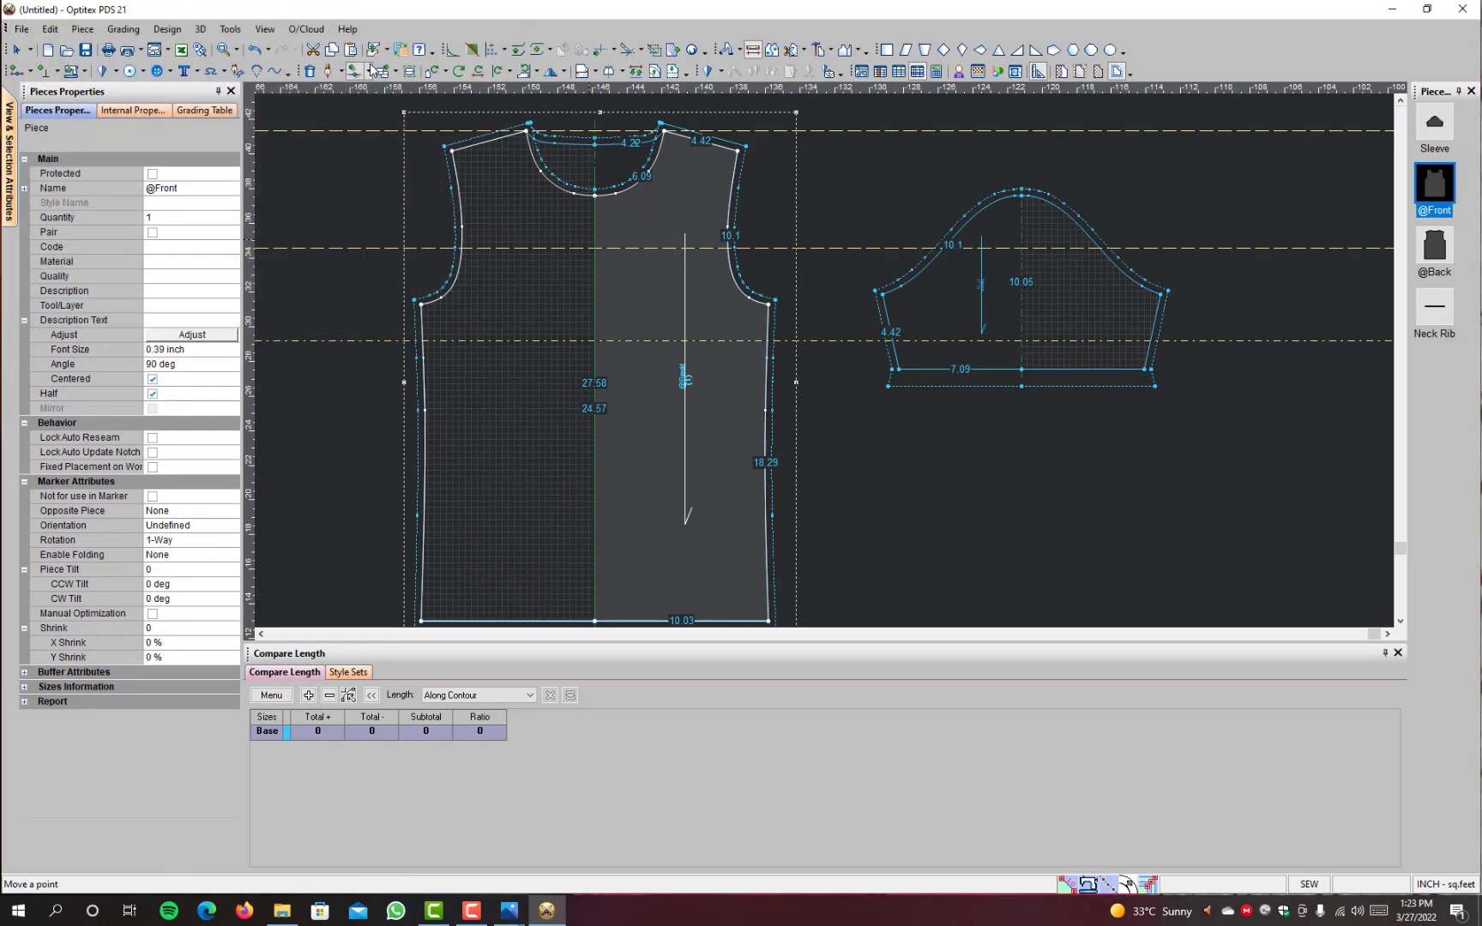
left_click(659, 249)
left_click(659, 341)
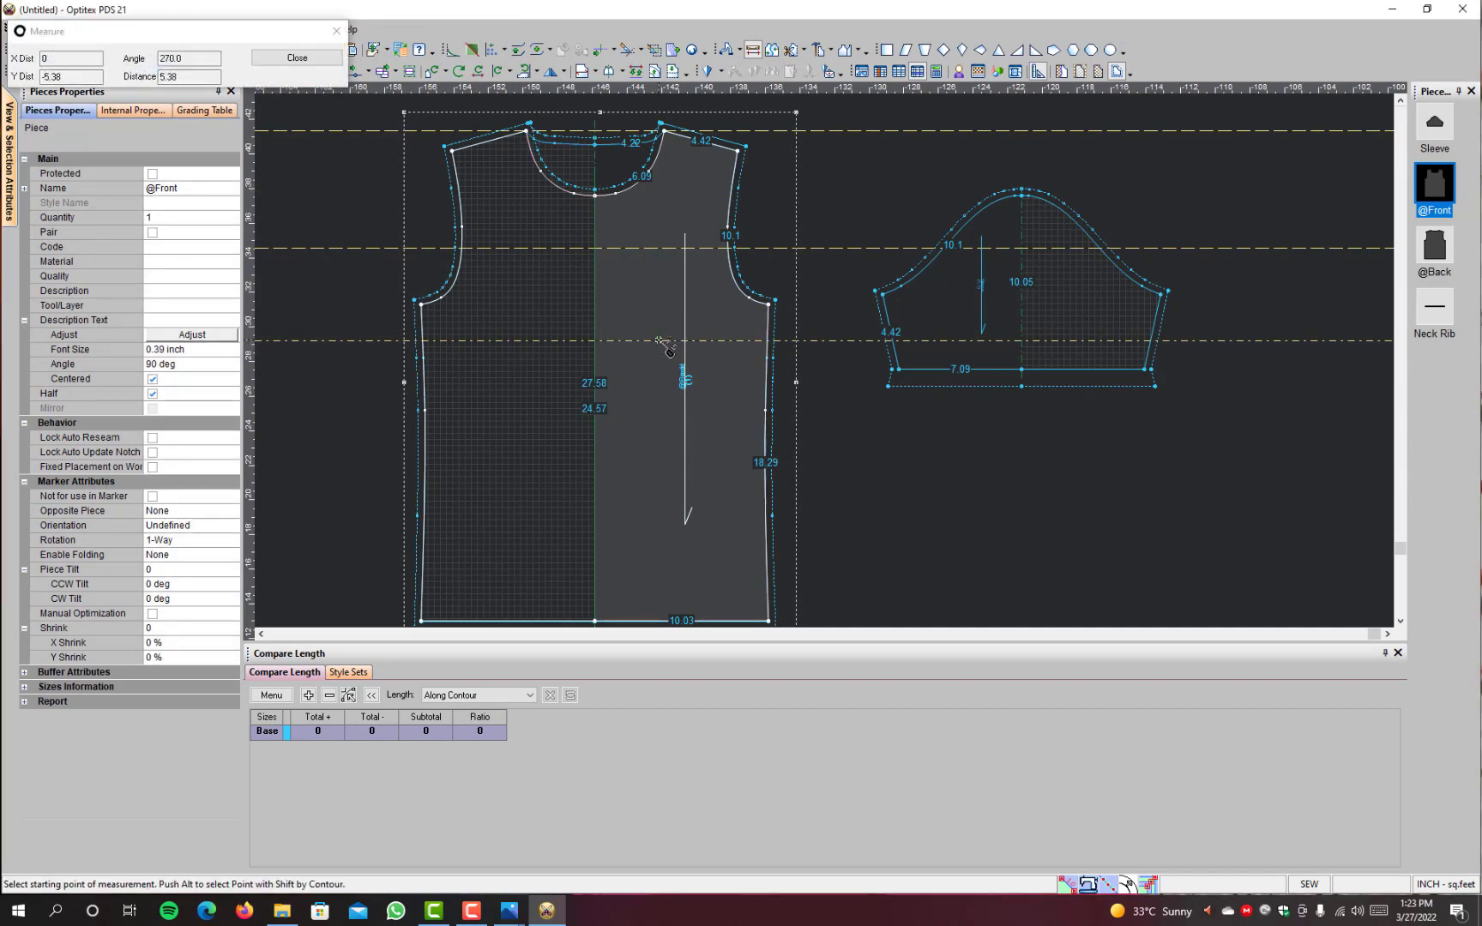
left_click(293, 57)
right_click(838, 201)
left_click(858, 210)
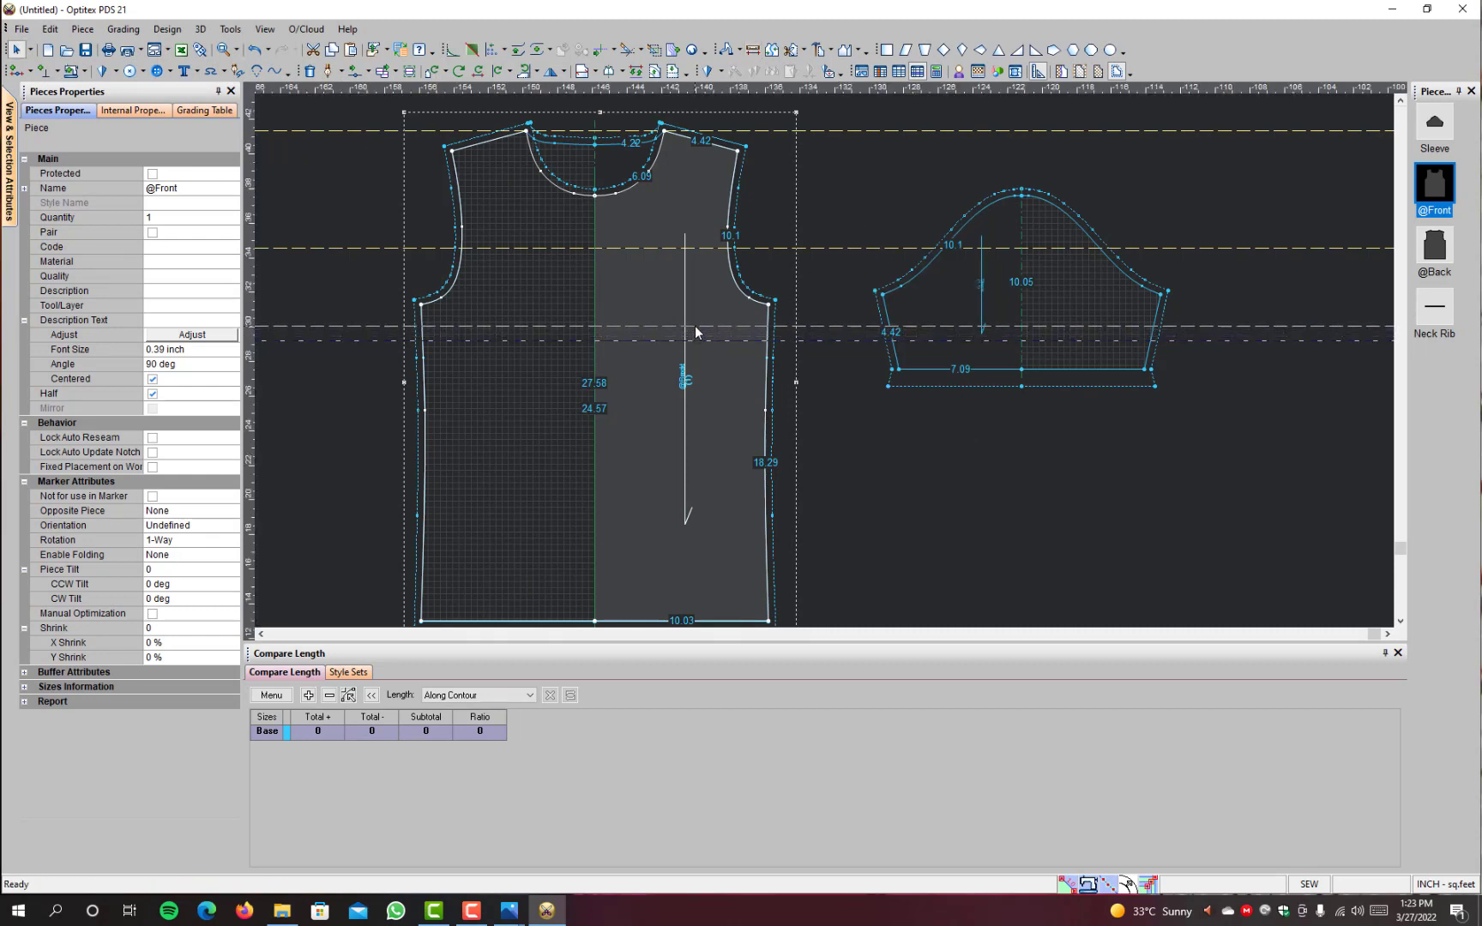
Step: Measure the lower panel guideline's distance from the underarm point and raise the guideline to about 1 inch below that point
left_click(752, 49)
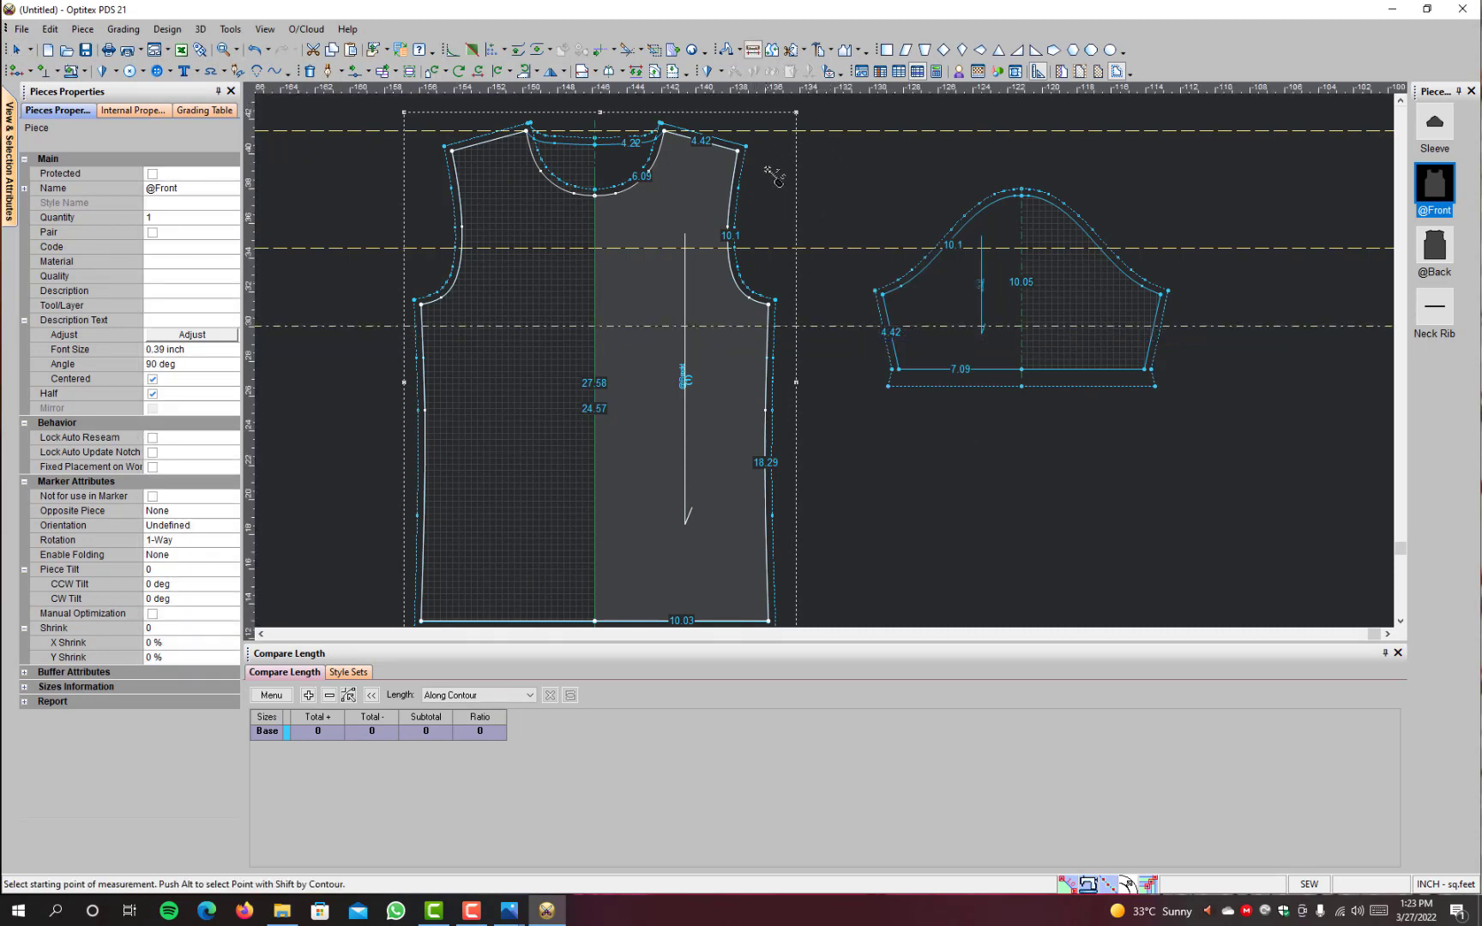
left_click(769, 303)
left_click(770, 326)
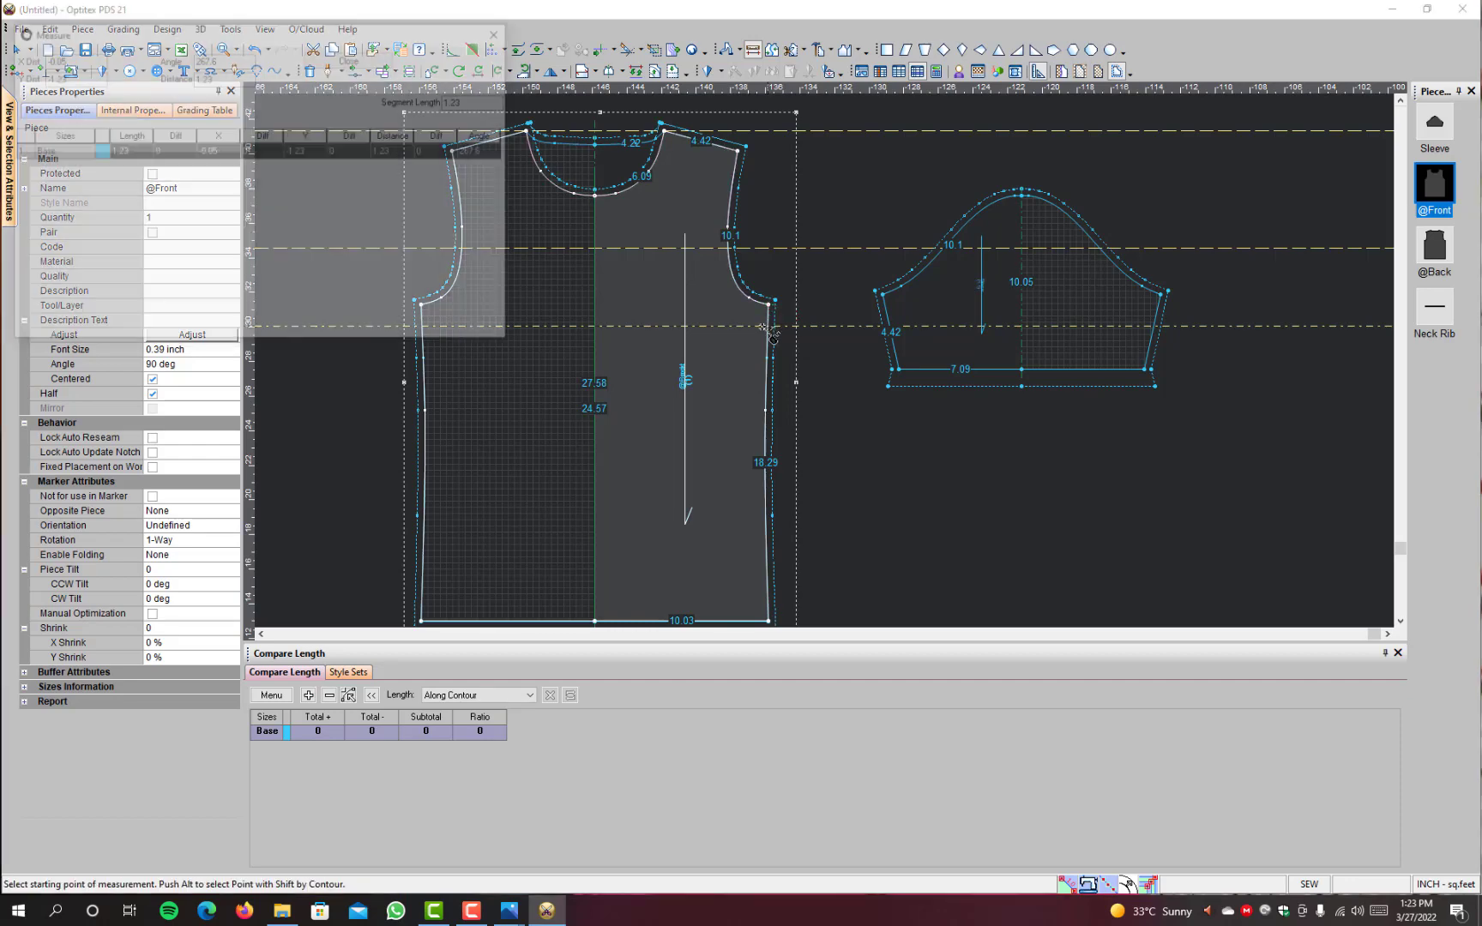
left_click(353, 58)
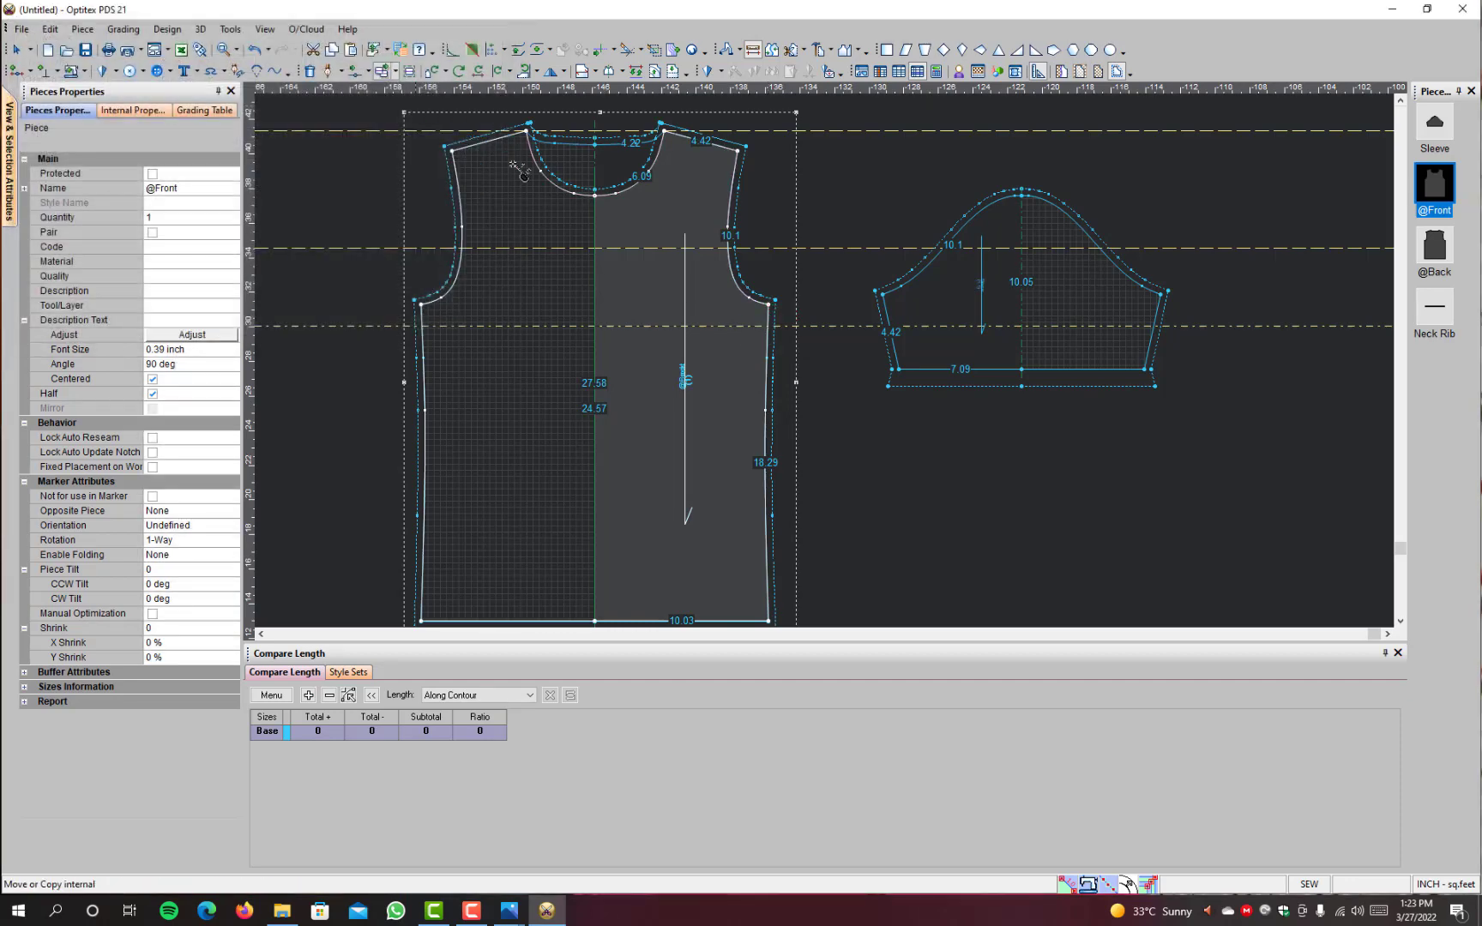
right_click(838, 184)
left_click(884, 190)
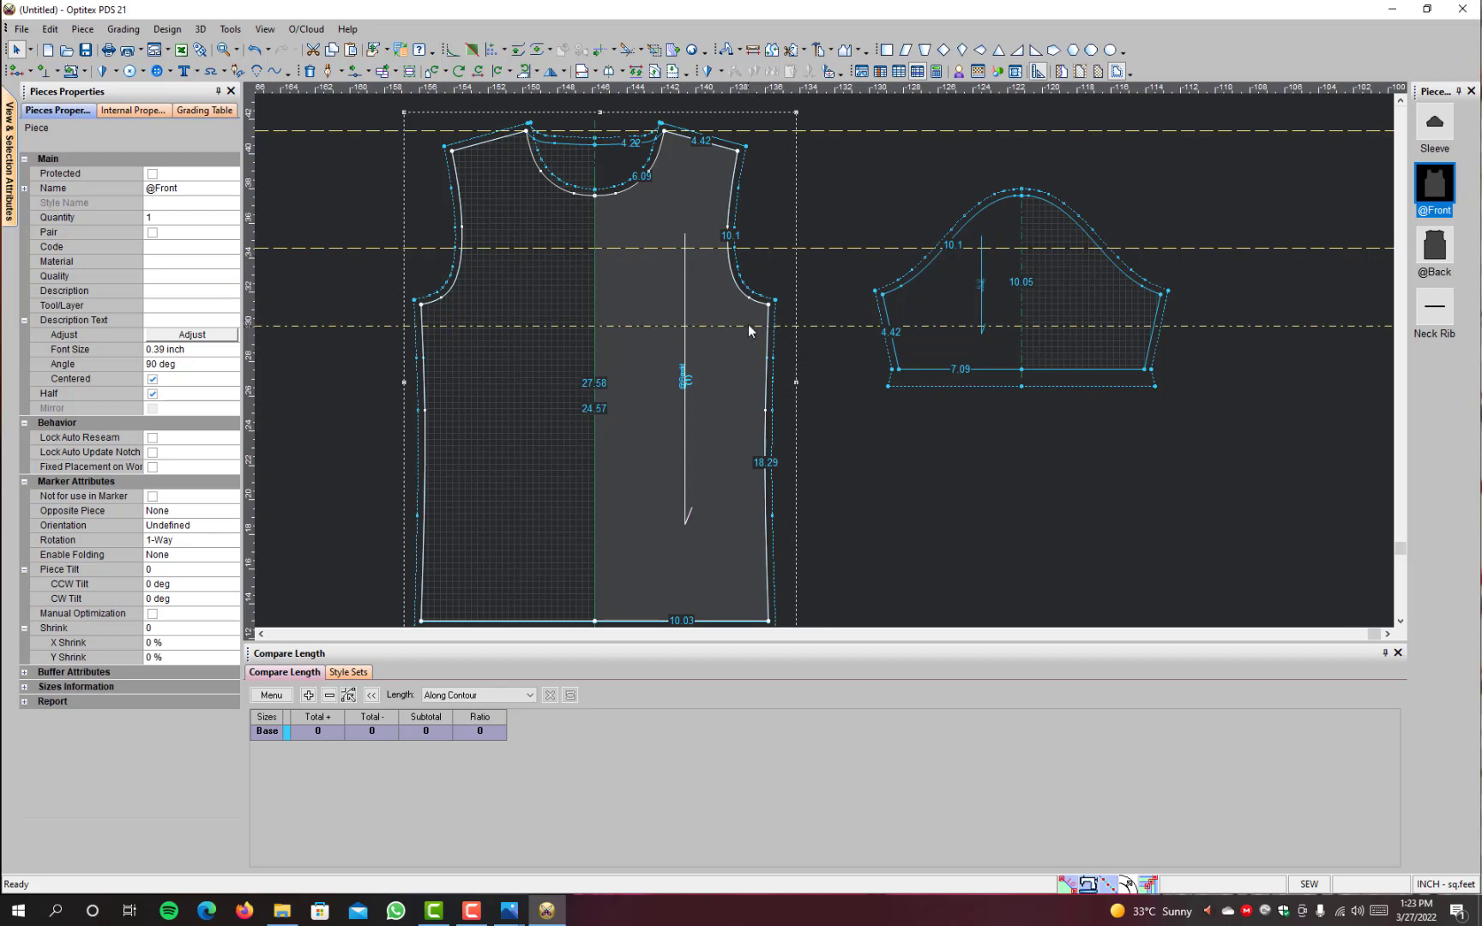
left_click(768, 305)
left_click_drag(726, 304, 744, 324)
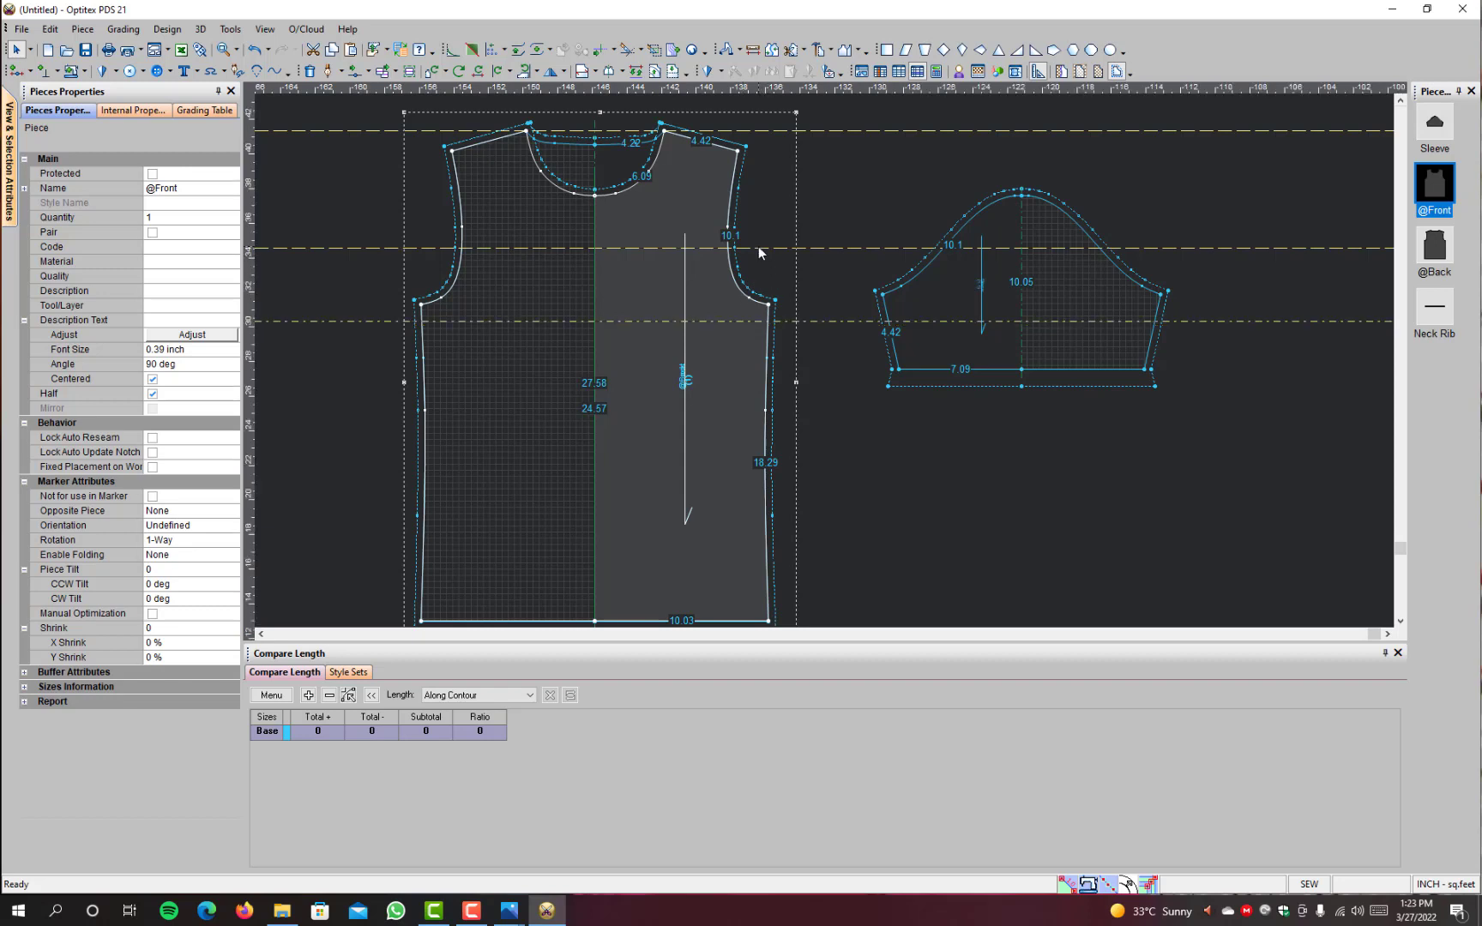
Step: Move the upper panel guideline down to about 4 inches above the lower one and measure the spacing
left_click_drag(759, 248, 758, 254)
left_click(753, 49)
left_click(660, 254)
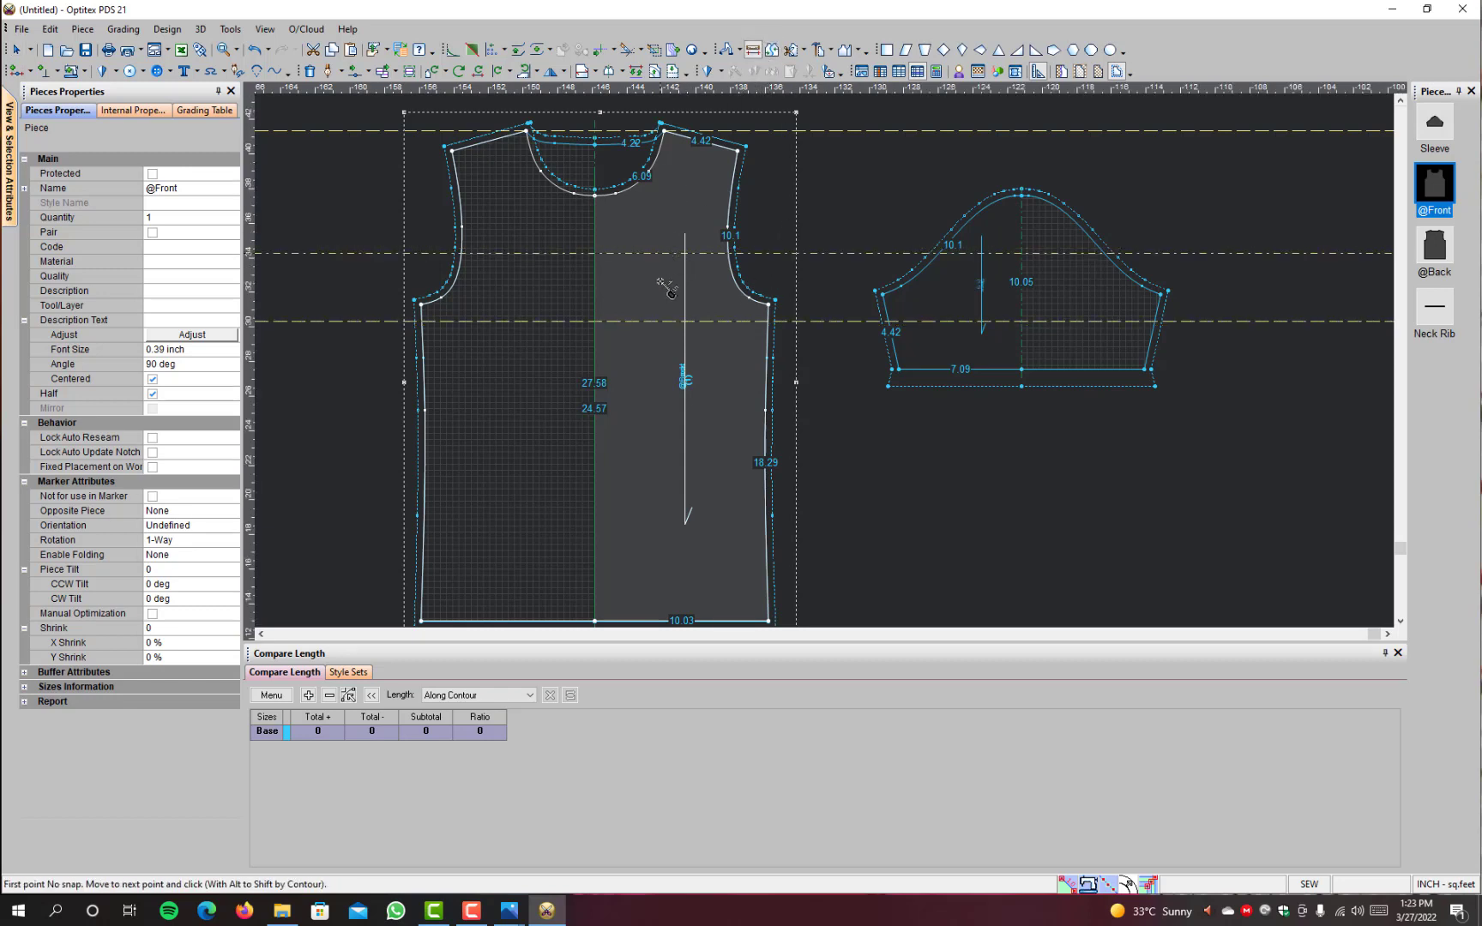
left_click(664, 326)
left_click(296, 56)
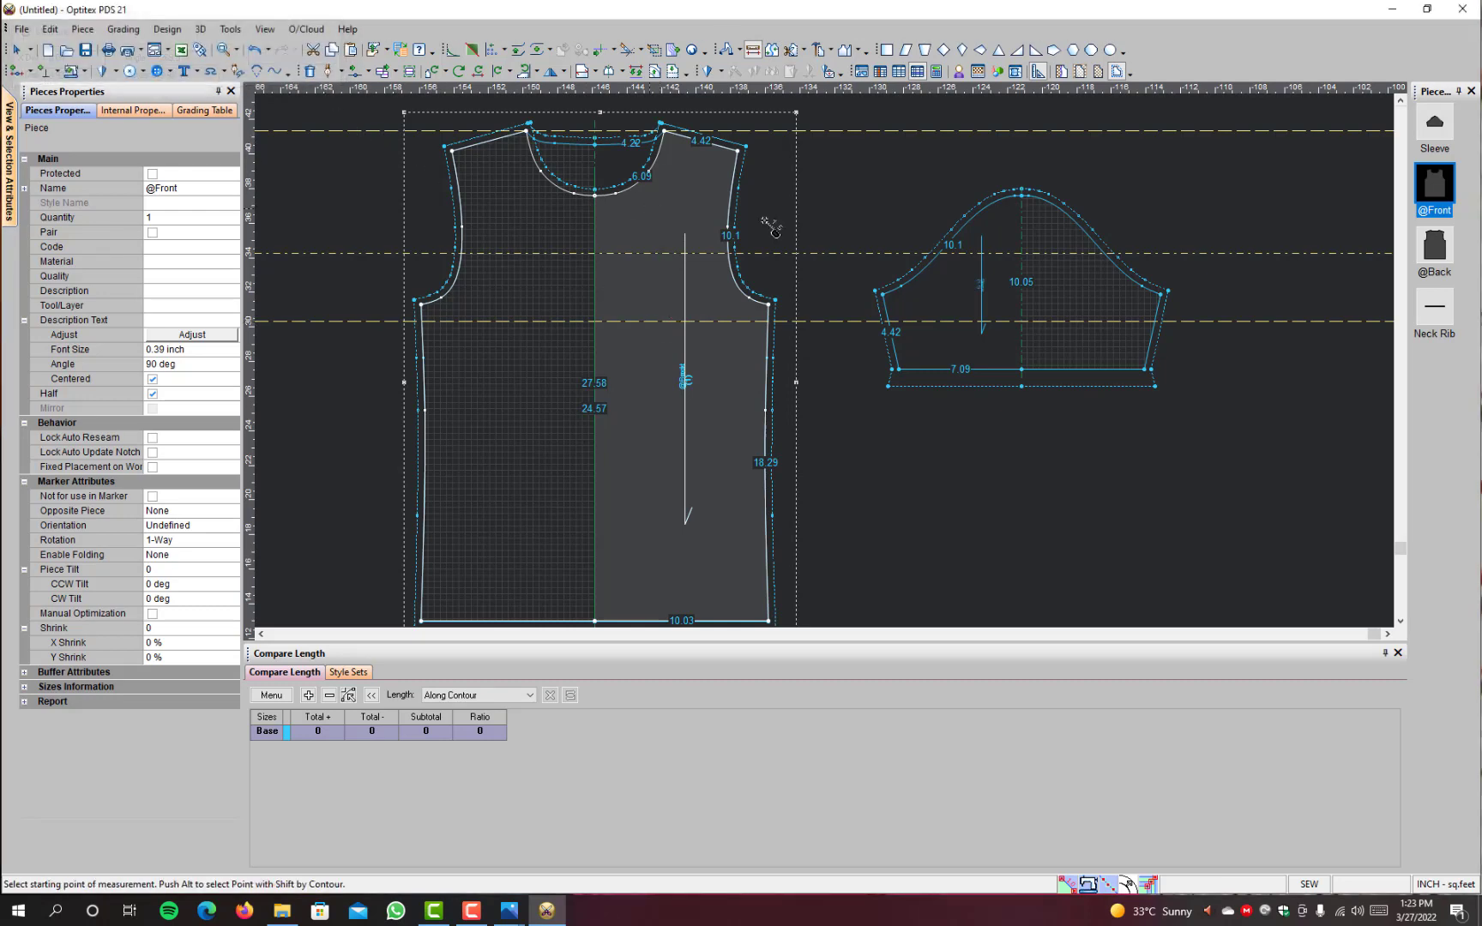
right_click(822, 178)
left_click(838, 209)
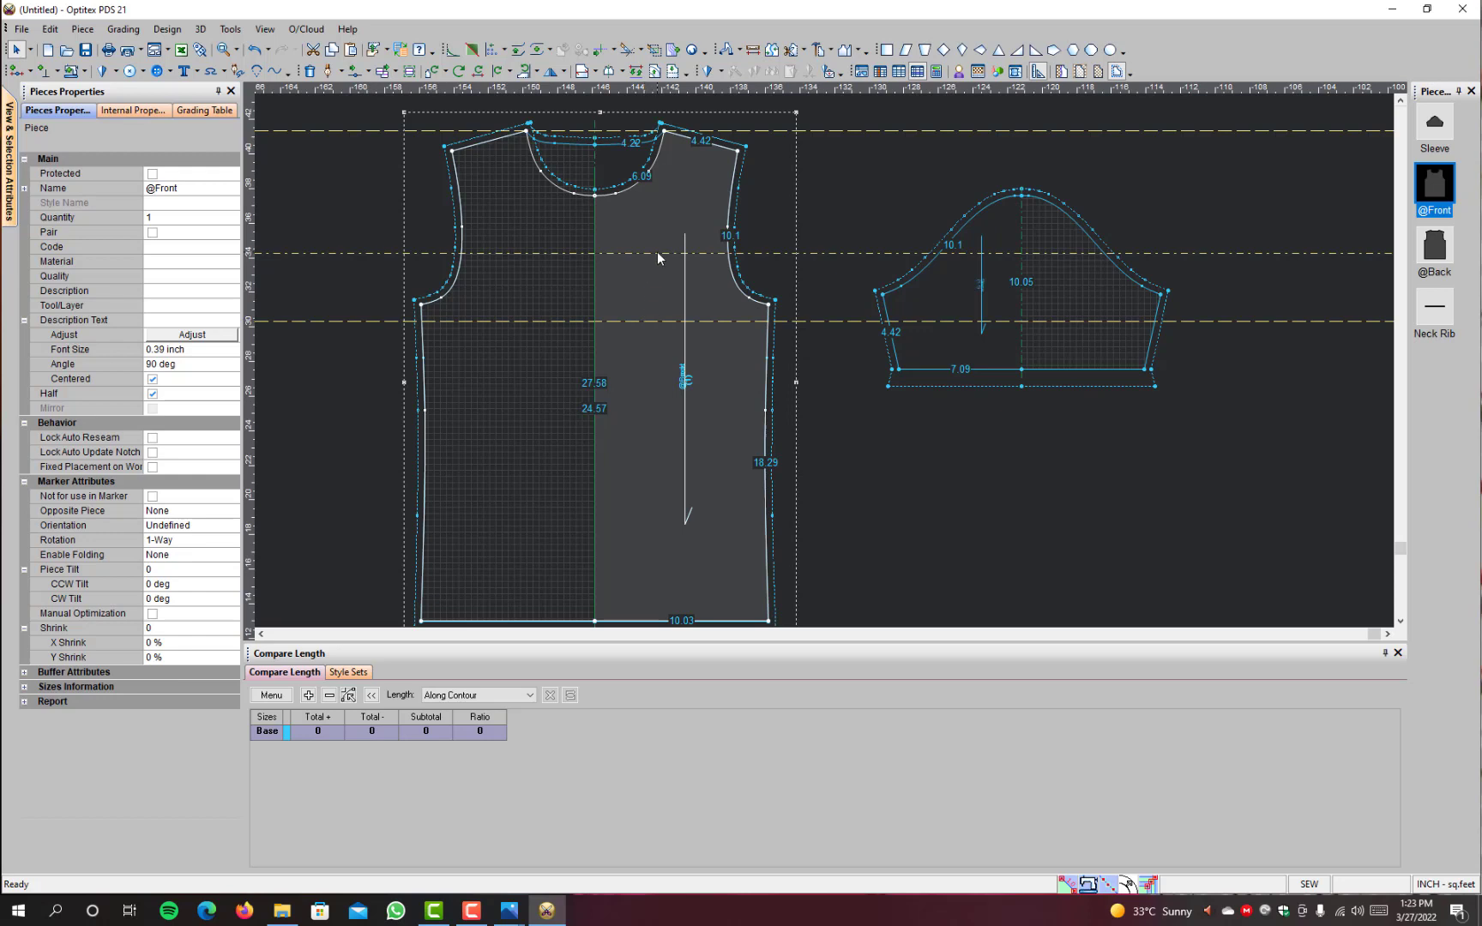
Step: Raise the upper panel guideline slightly and measure its distance from the lower guideline again
left_click(753, 49)
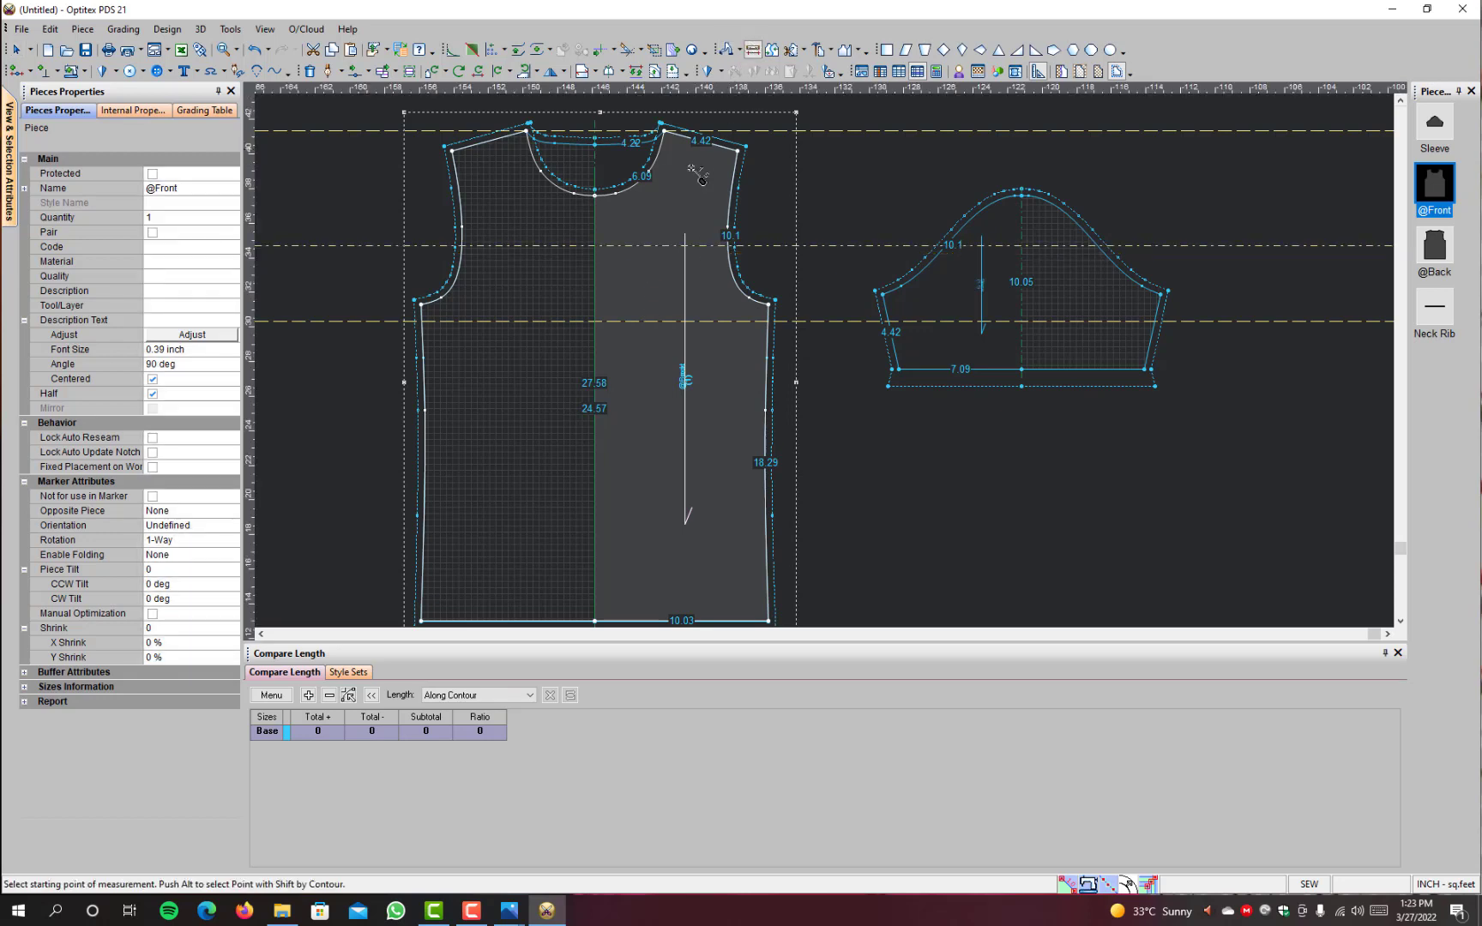
left_click(644, 323)
left_click(297, 57)
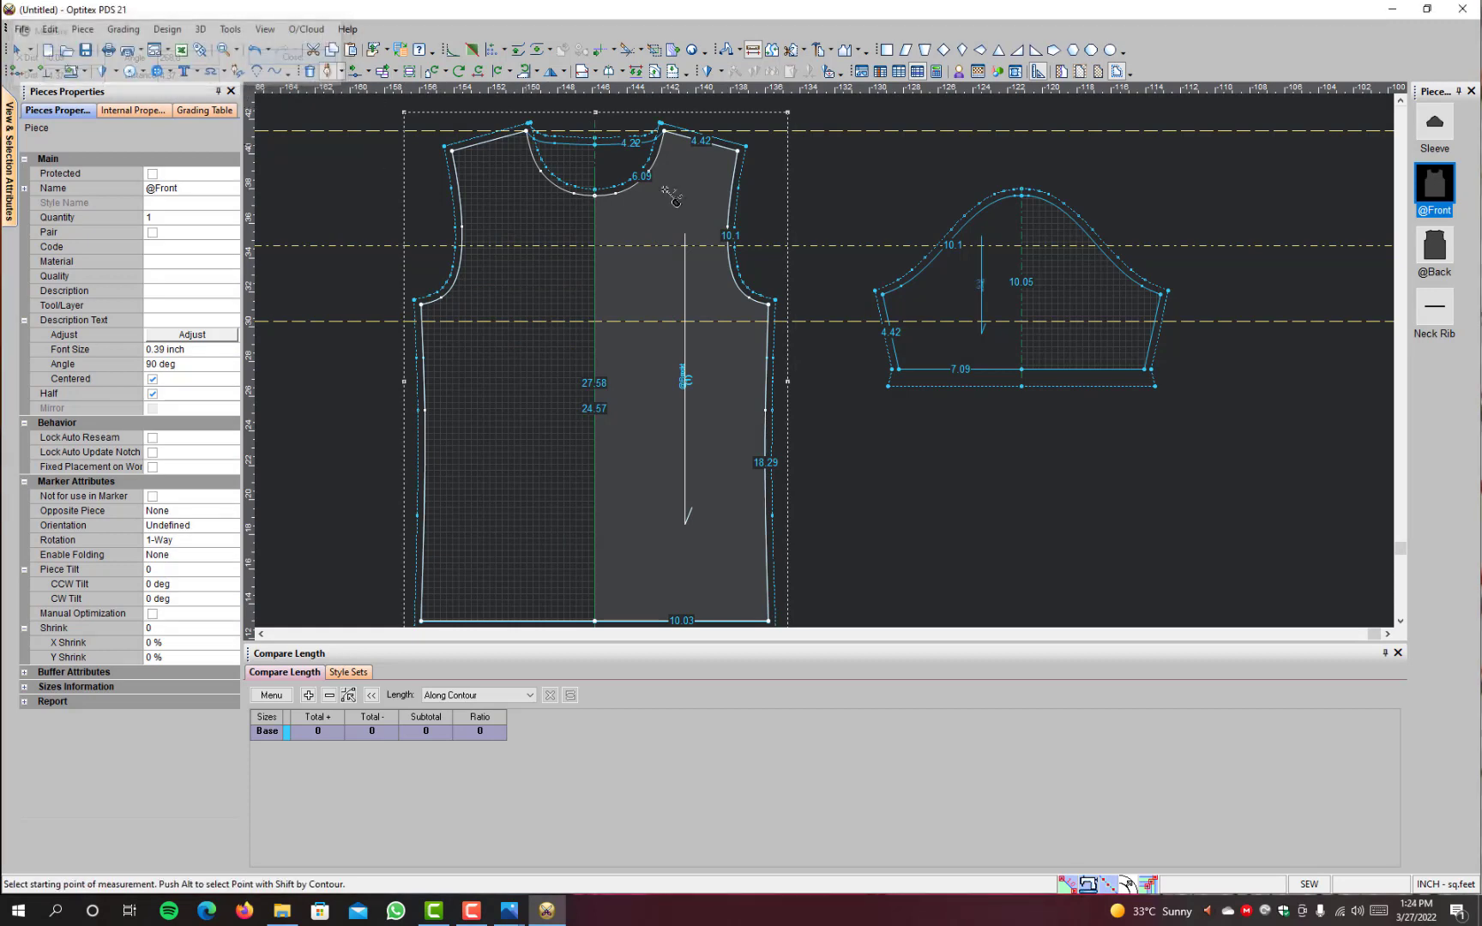
right_click(820, 188)
left_click(854, 194)
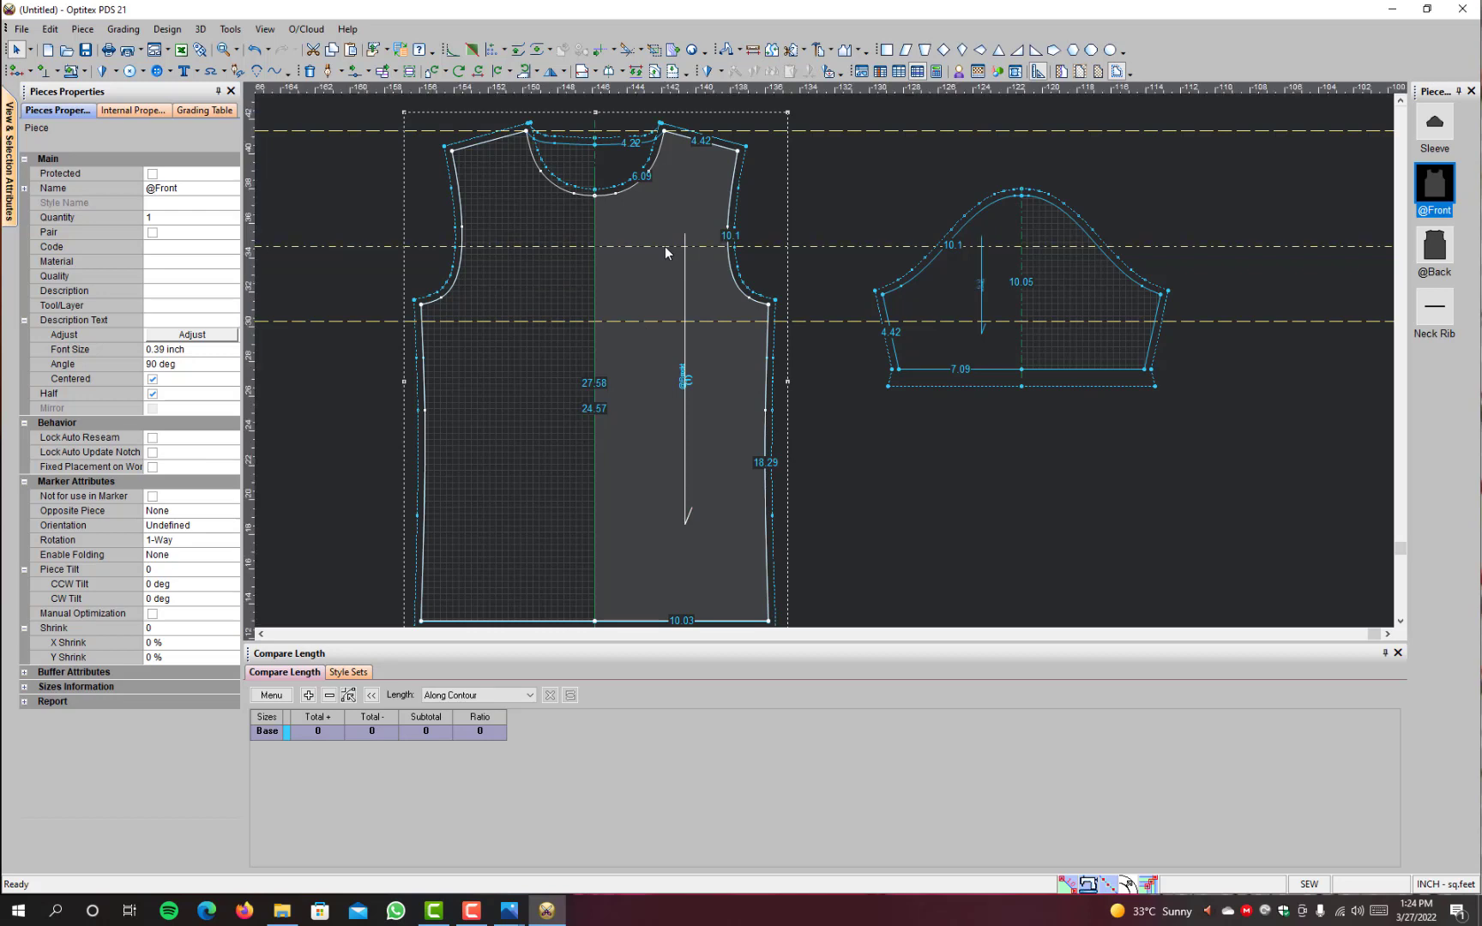
Step: Replace the upper panel guideline with a new horizontal guideline 4.5 inches above the lower one
double_click(635, 322)
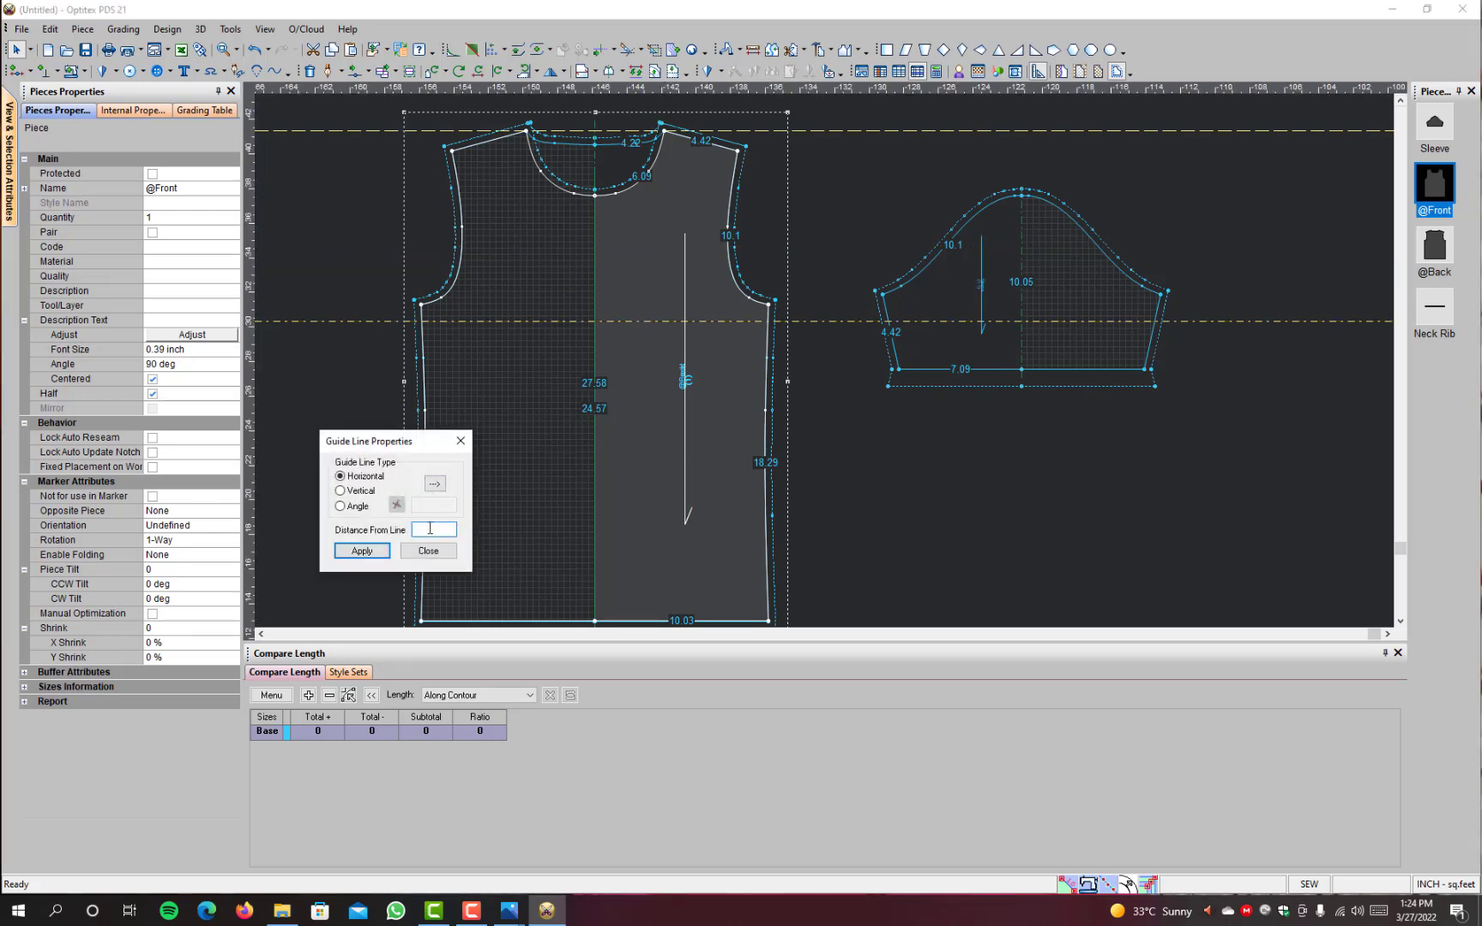
type("4.5")
left_click(361, 552)
left_click(428, 551)
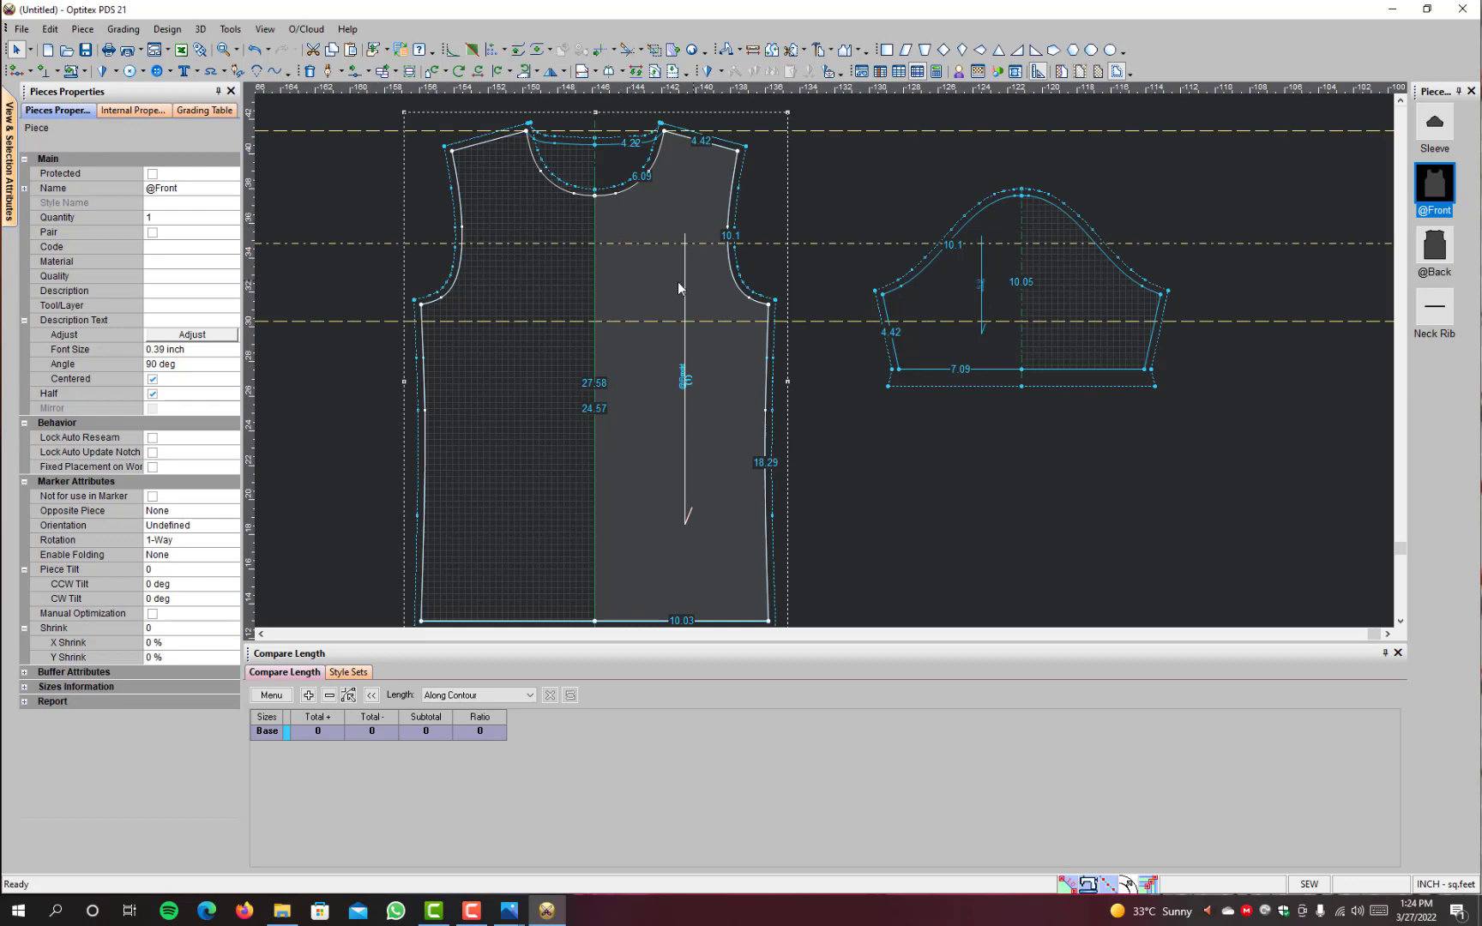
Step: Measure from the front's neck-shoulder point straight down to the new upper panel guideline
left_click(750, 48)
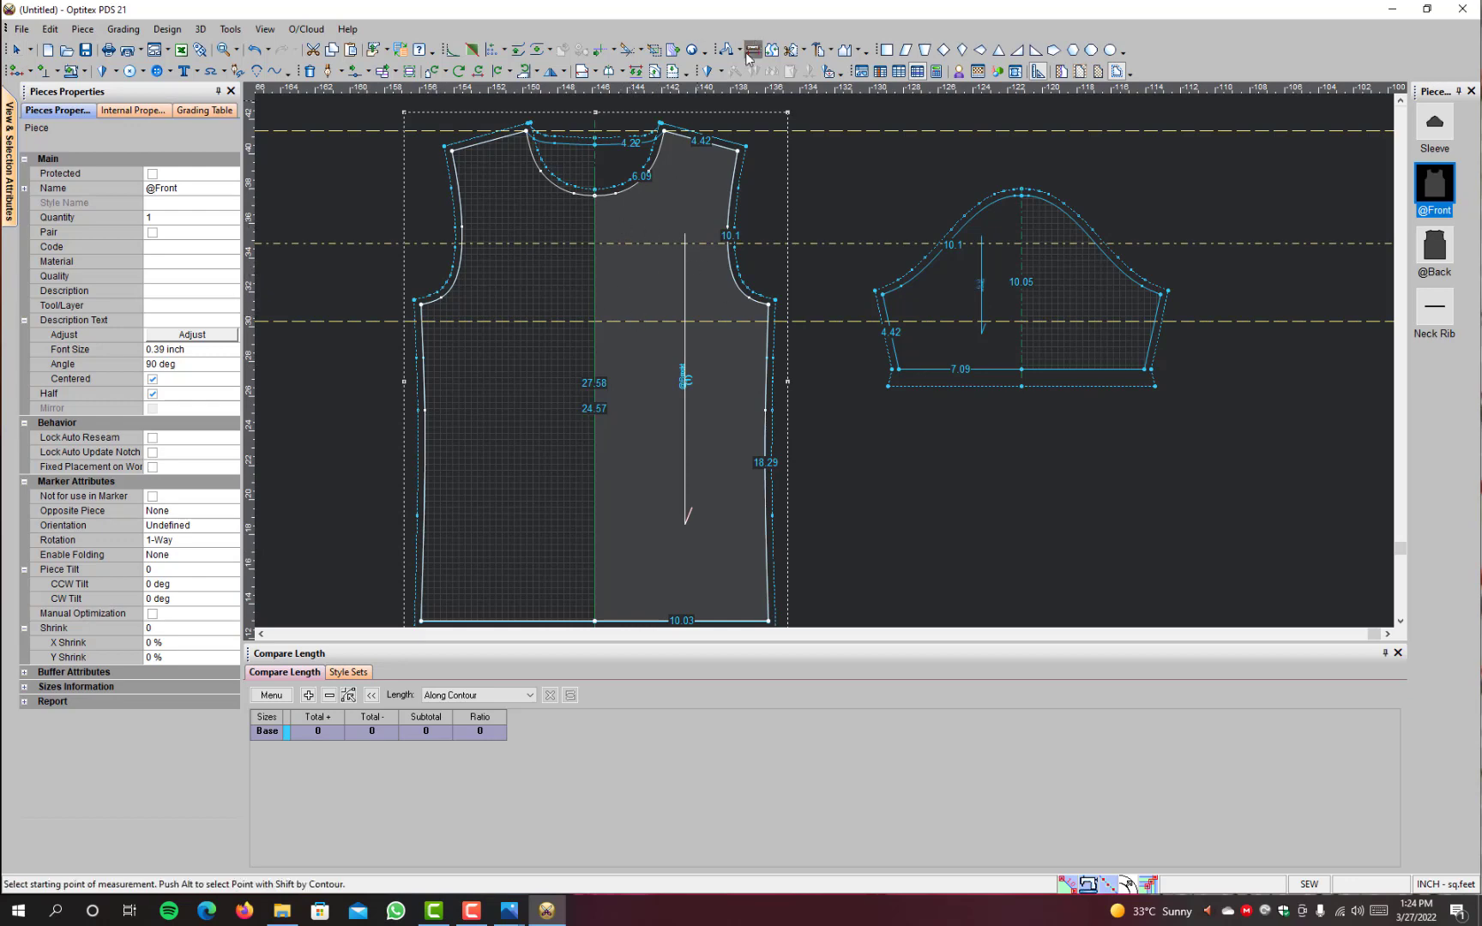
left_click(664, 130)
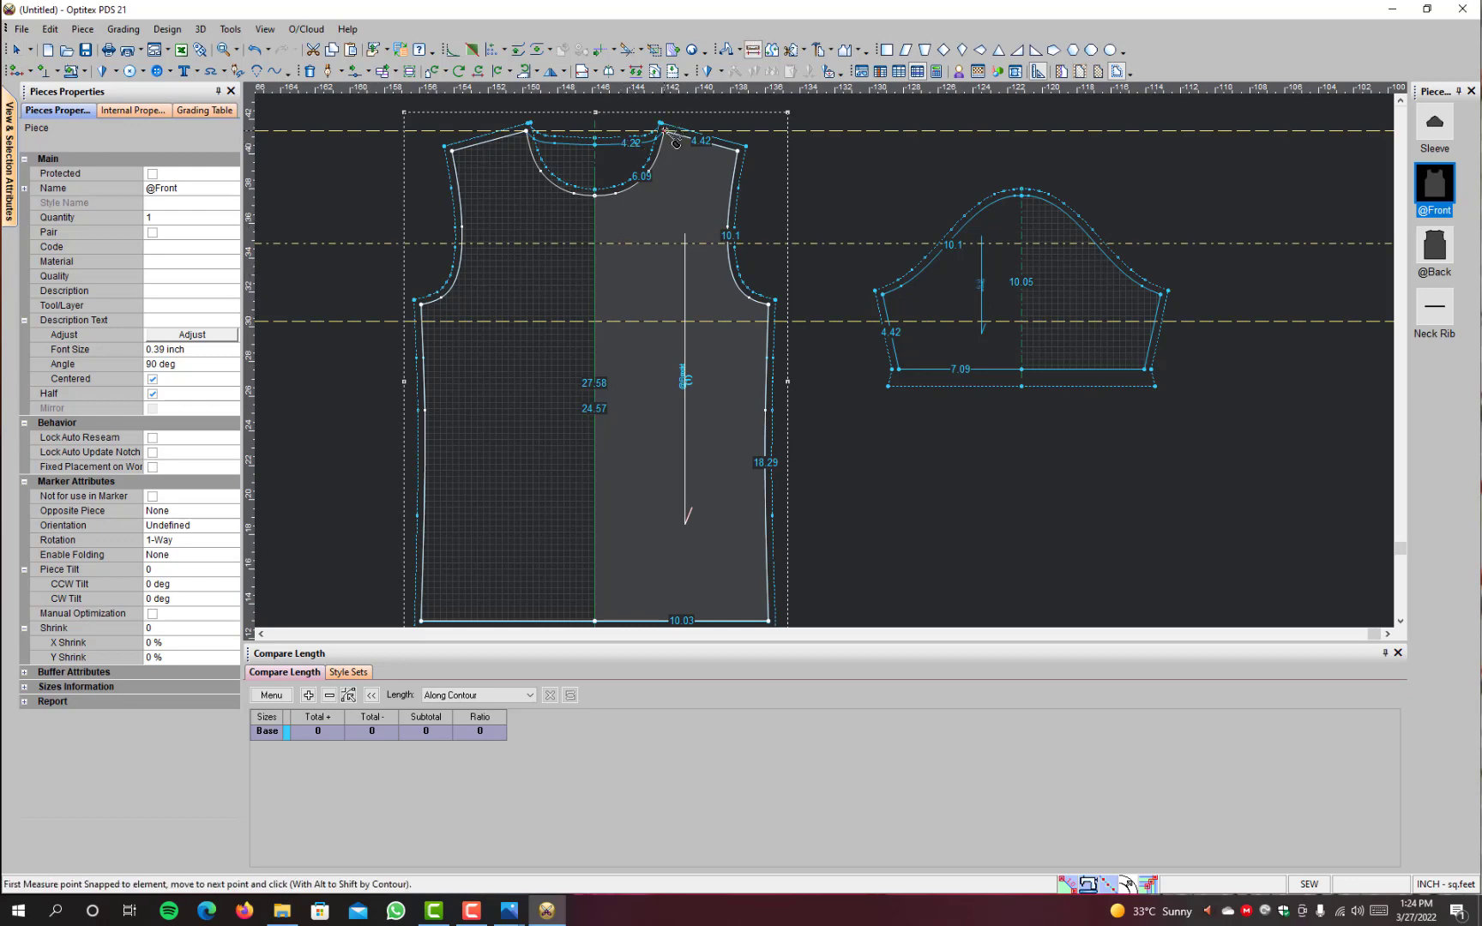
left_click(674, 245)
left_click(352, 59)
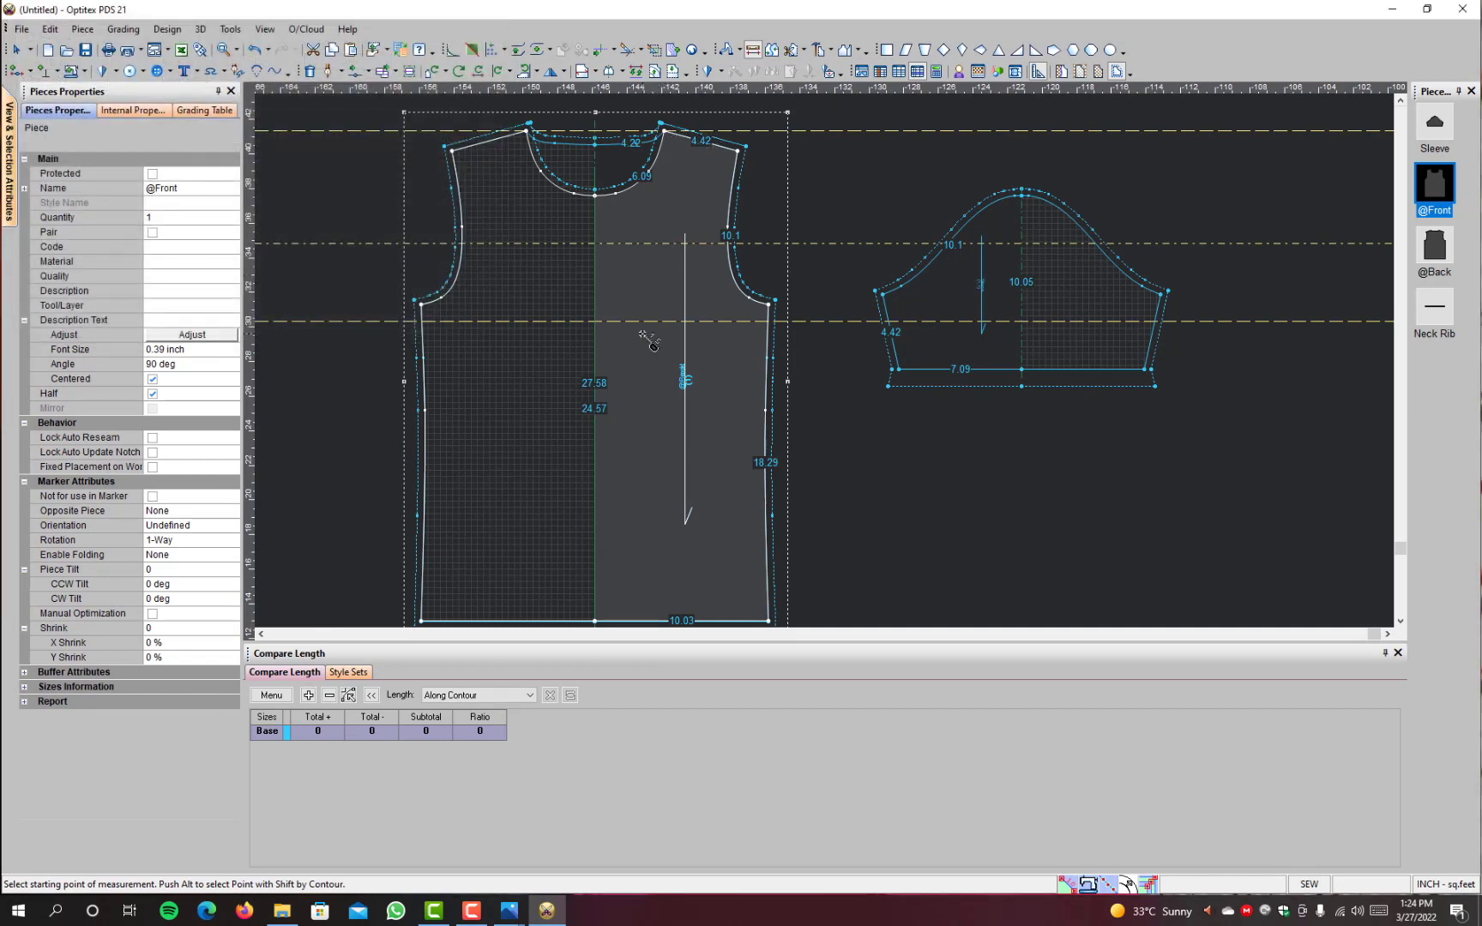
right_click(846, 180)
left_click(877, 194)
Step: Draft an internal line on the front piece along the upper guideline, from the armhole to the centre fold
scroll(616, 272, "down", 3)
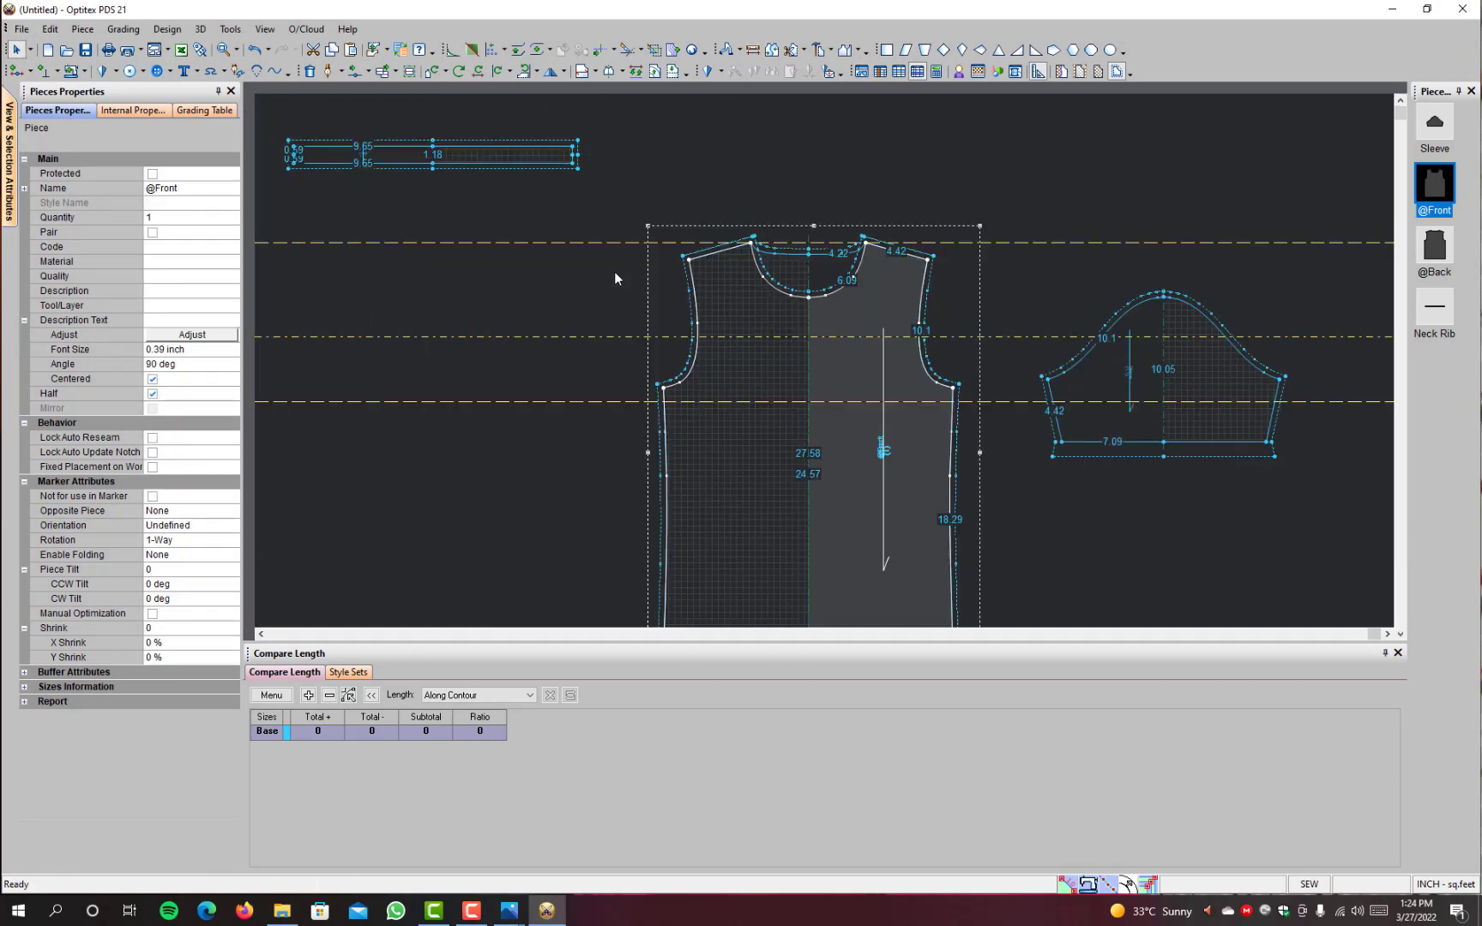
scroll(615, 272, "up", 3)
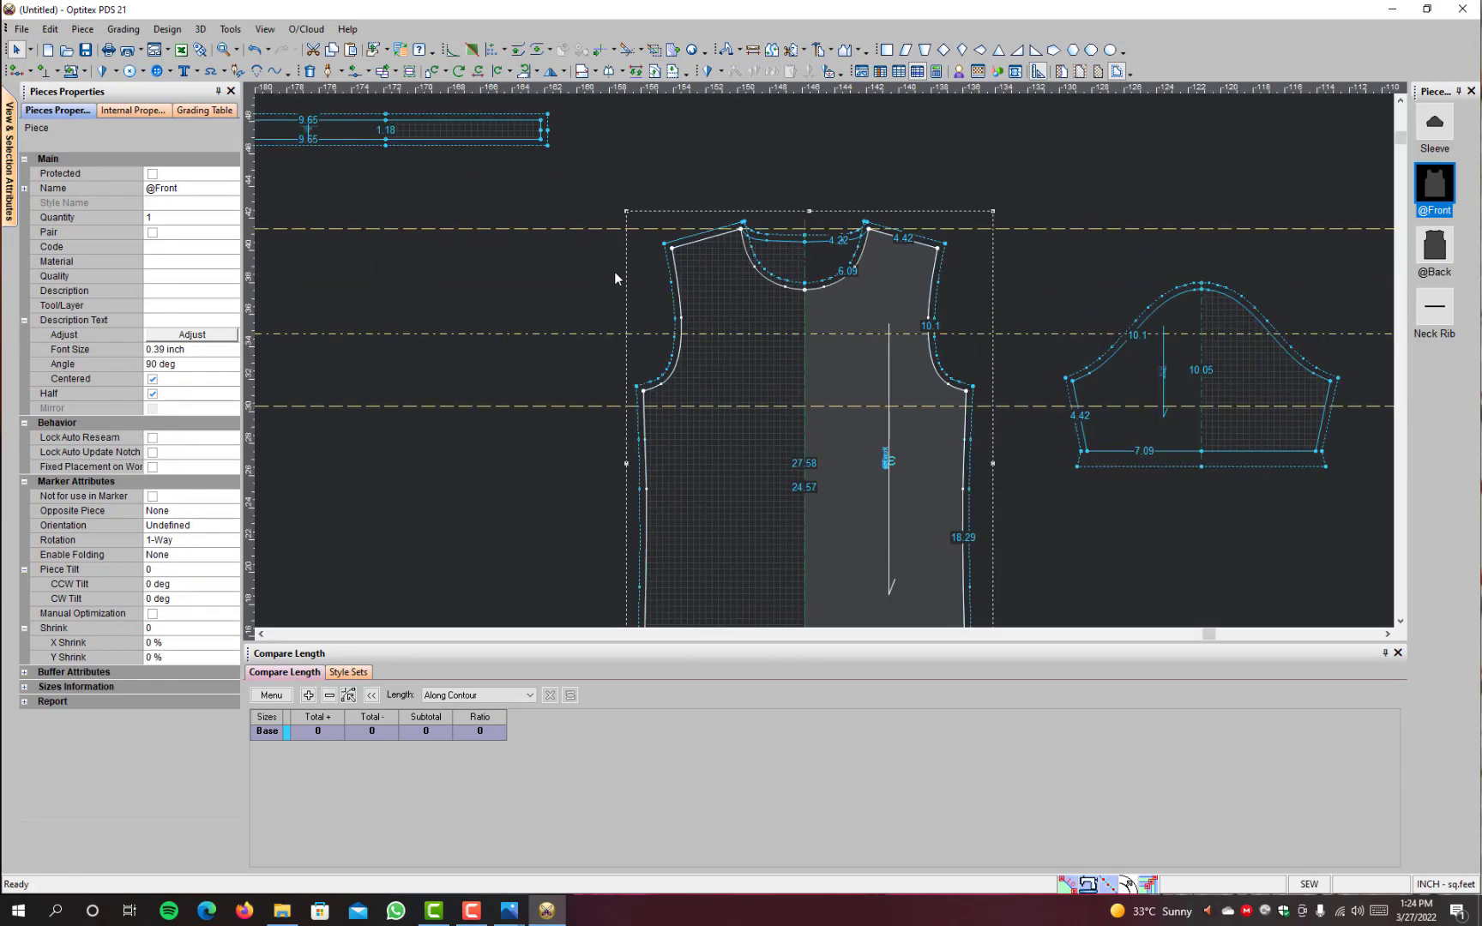
key("d")
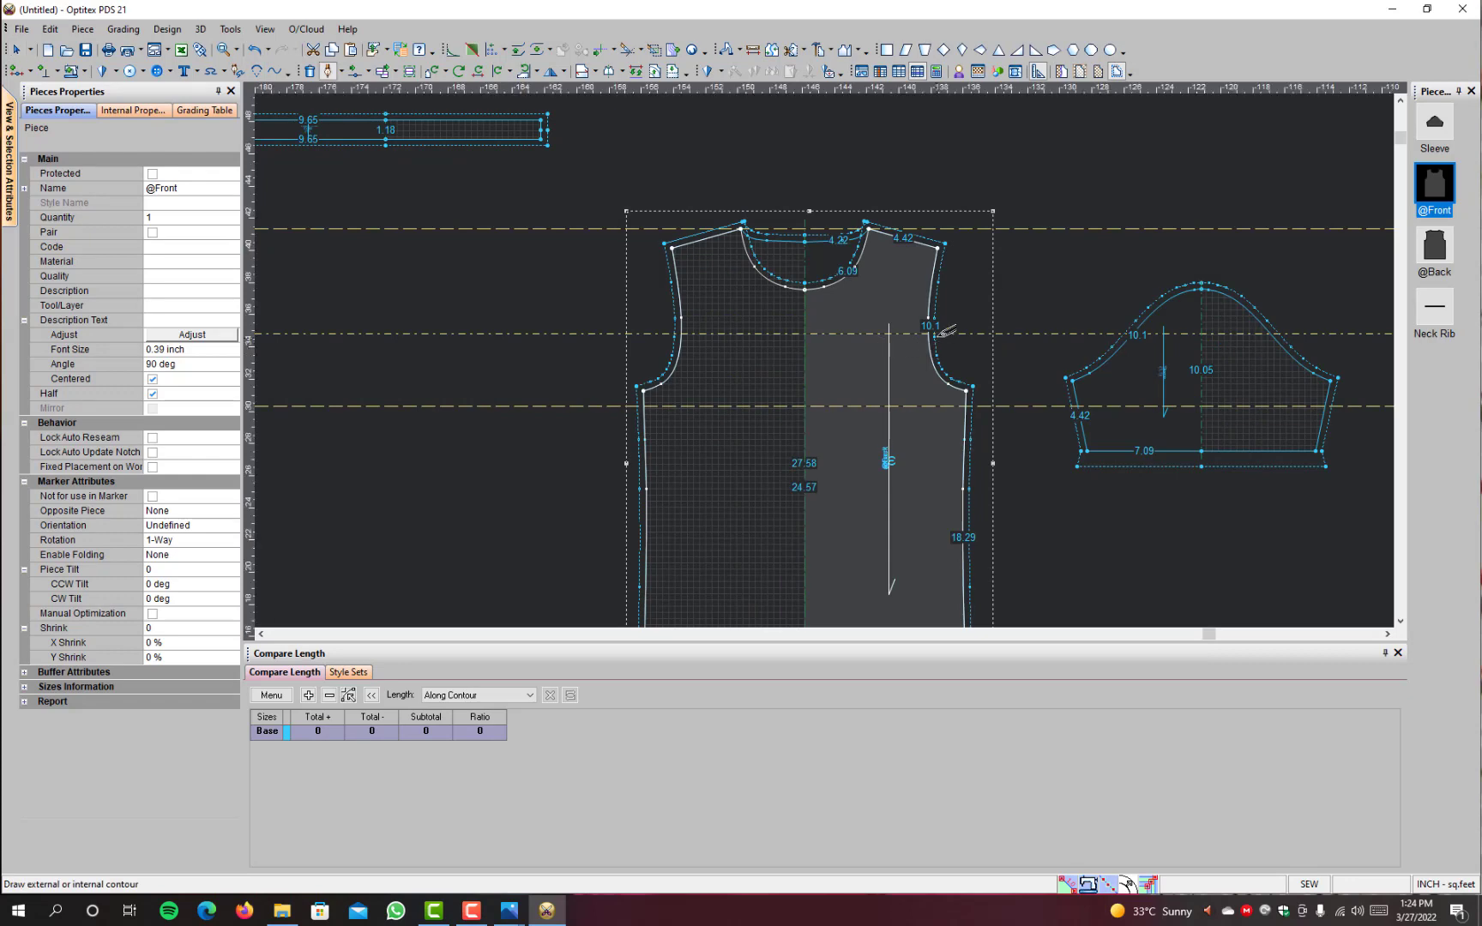
scroll(929, 344, "up", 2)
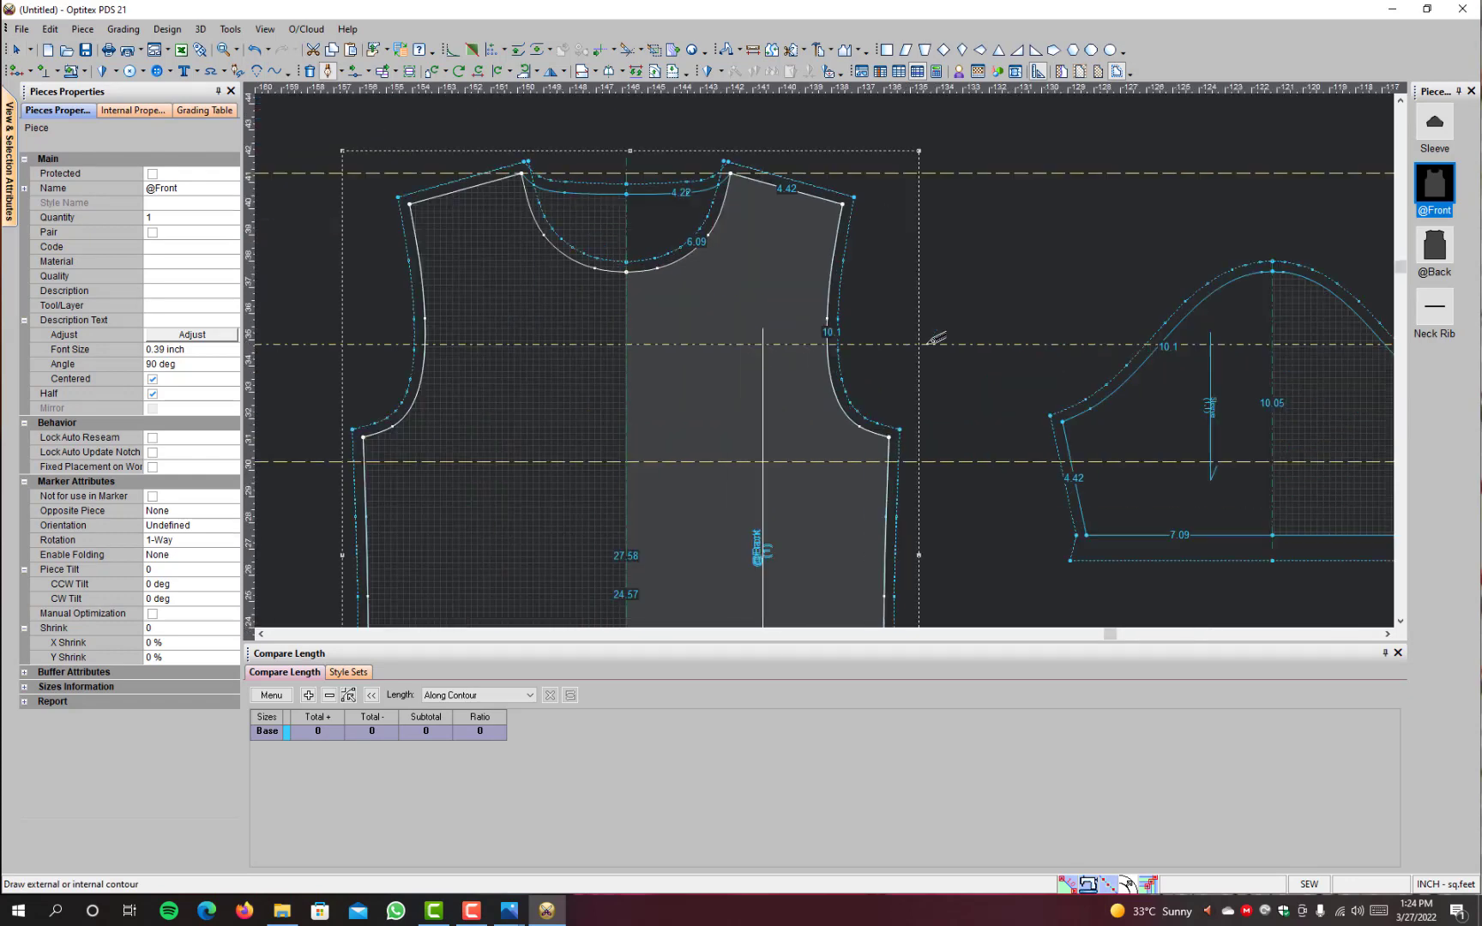
left_click(828, 344)
left_click(681, 554)
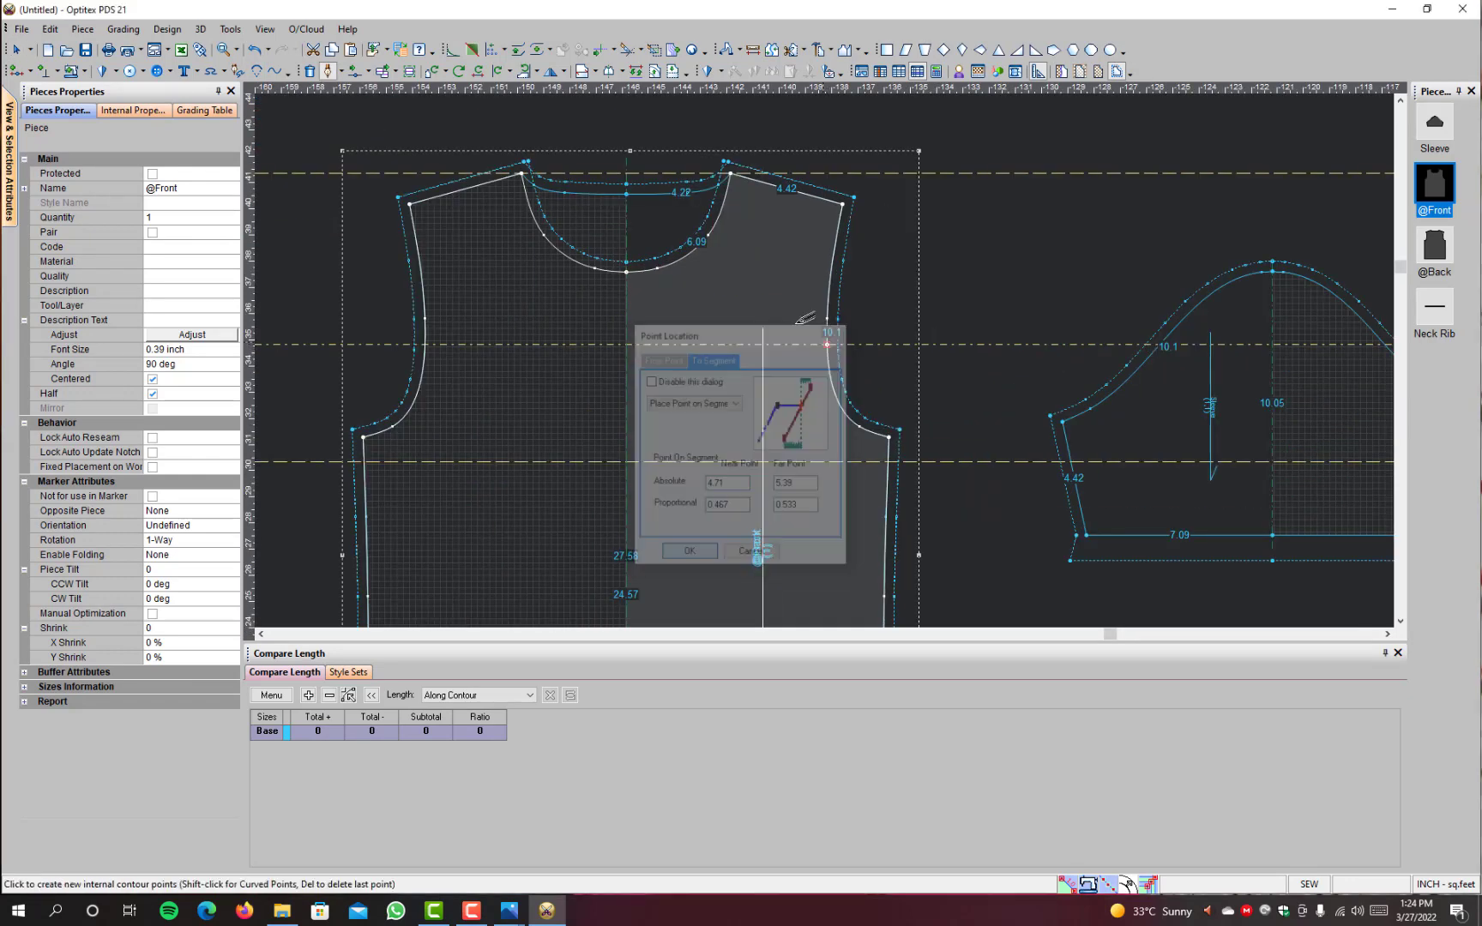
left_click(625, 344)
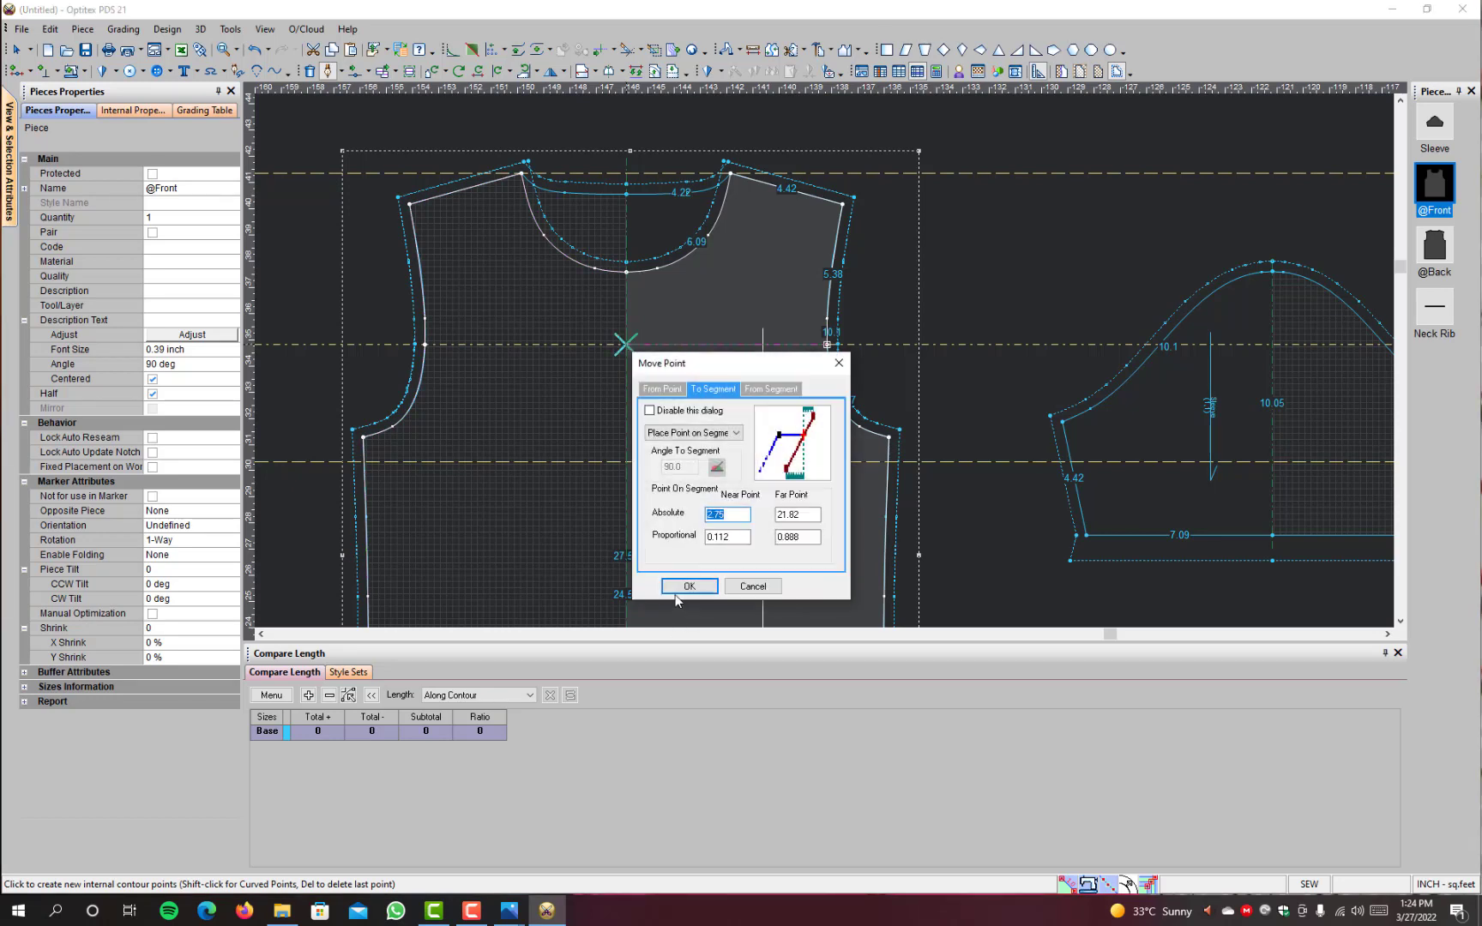
left_click(680, 590)
right_click(952, 234)
left_click(981, 300)
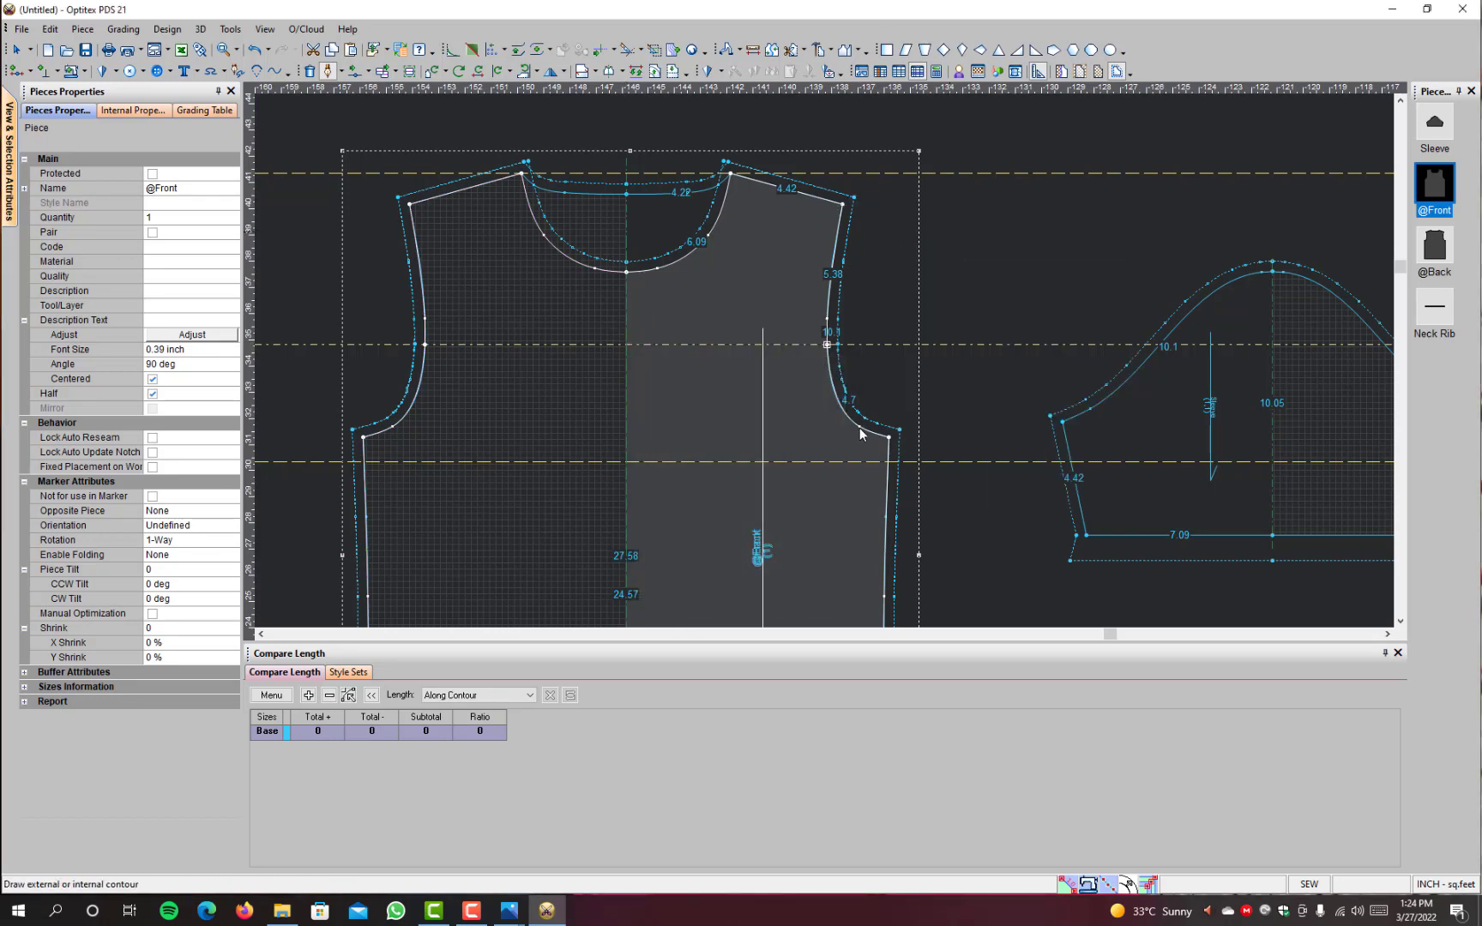
Step: Draft a second internal line on the front along the lower guideline, from the side seam to the centre fold
left_click(897, 459)
left_click(687, 560)
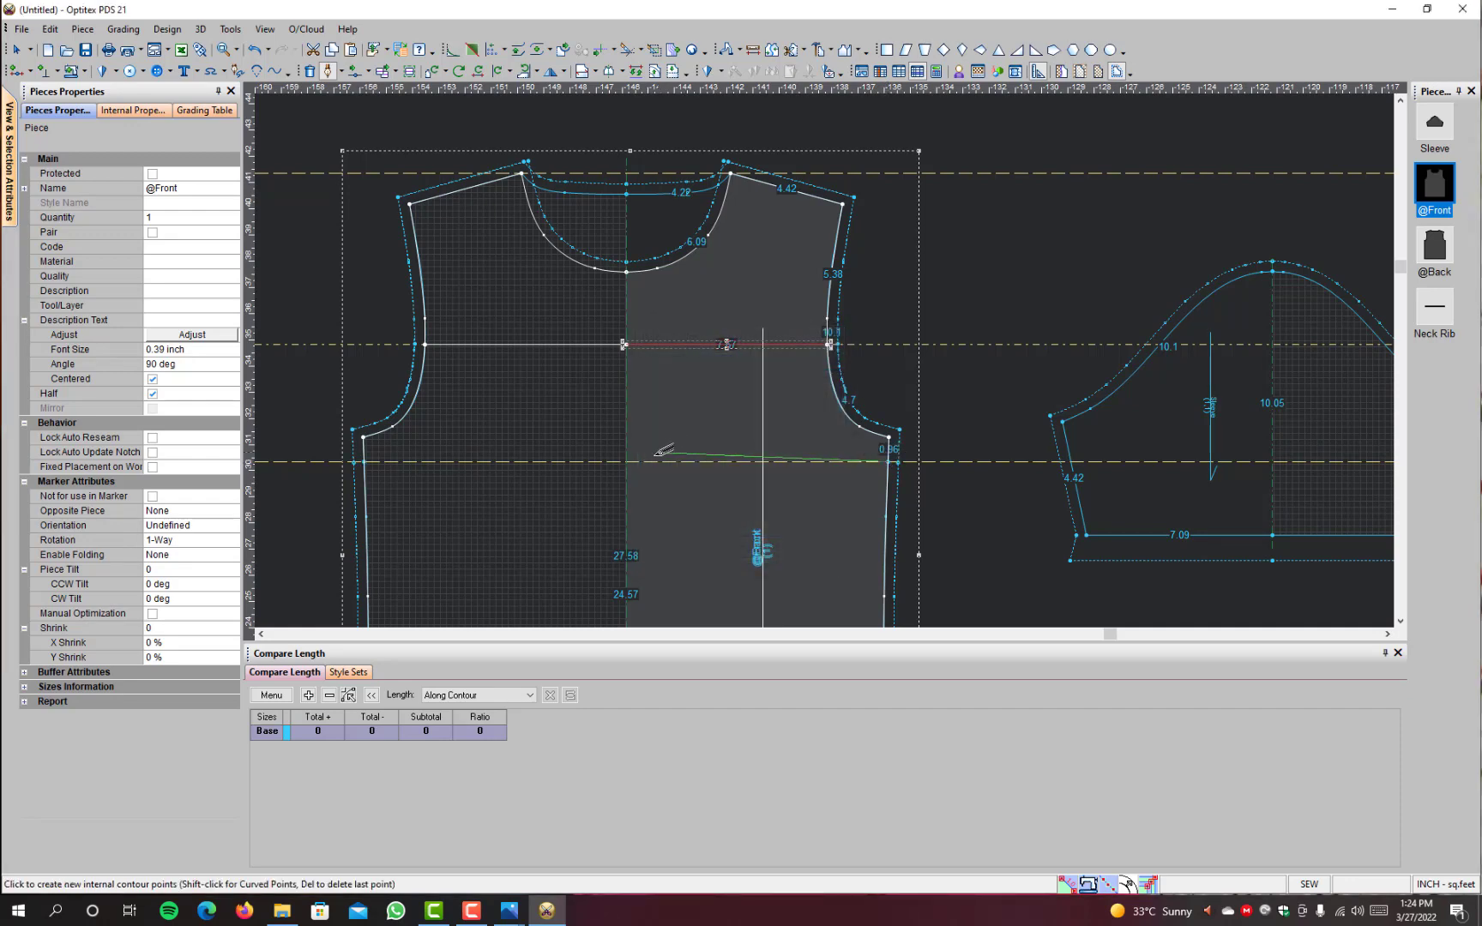
left_click(623, 462)
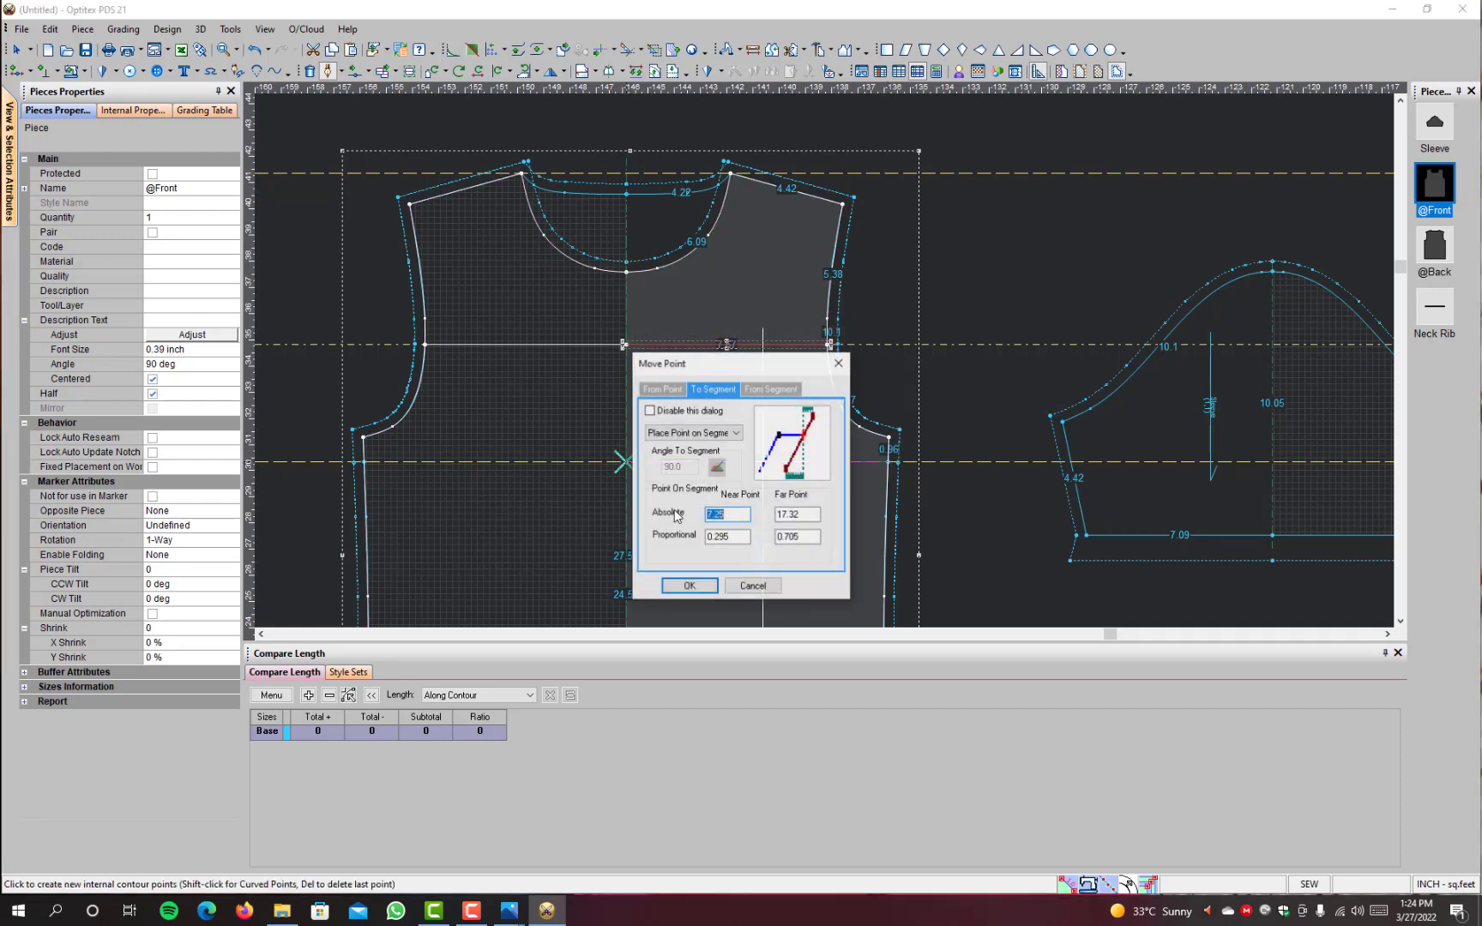
left_click(688, 587)
right_click(917, 279)
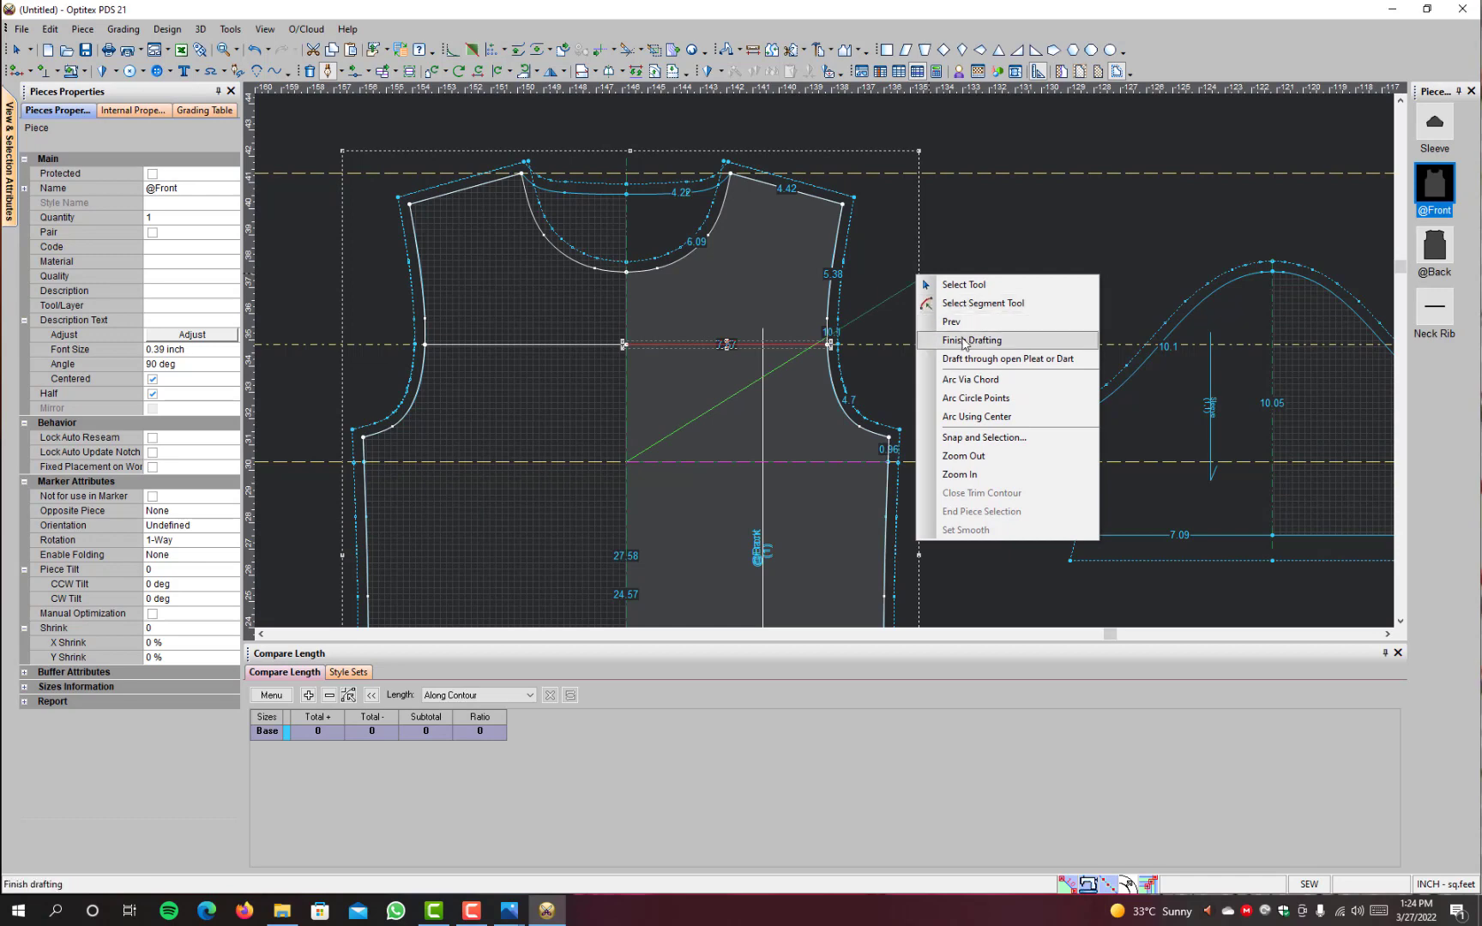
left_click(965, 340)
Step: Move the front piece aside to uncover the back piece beneath it
scroll(968, 481, "down", 2)
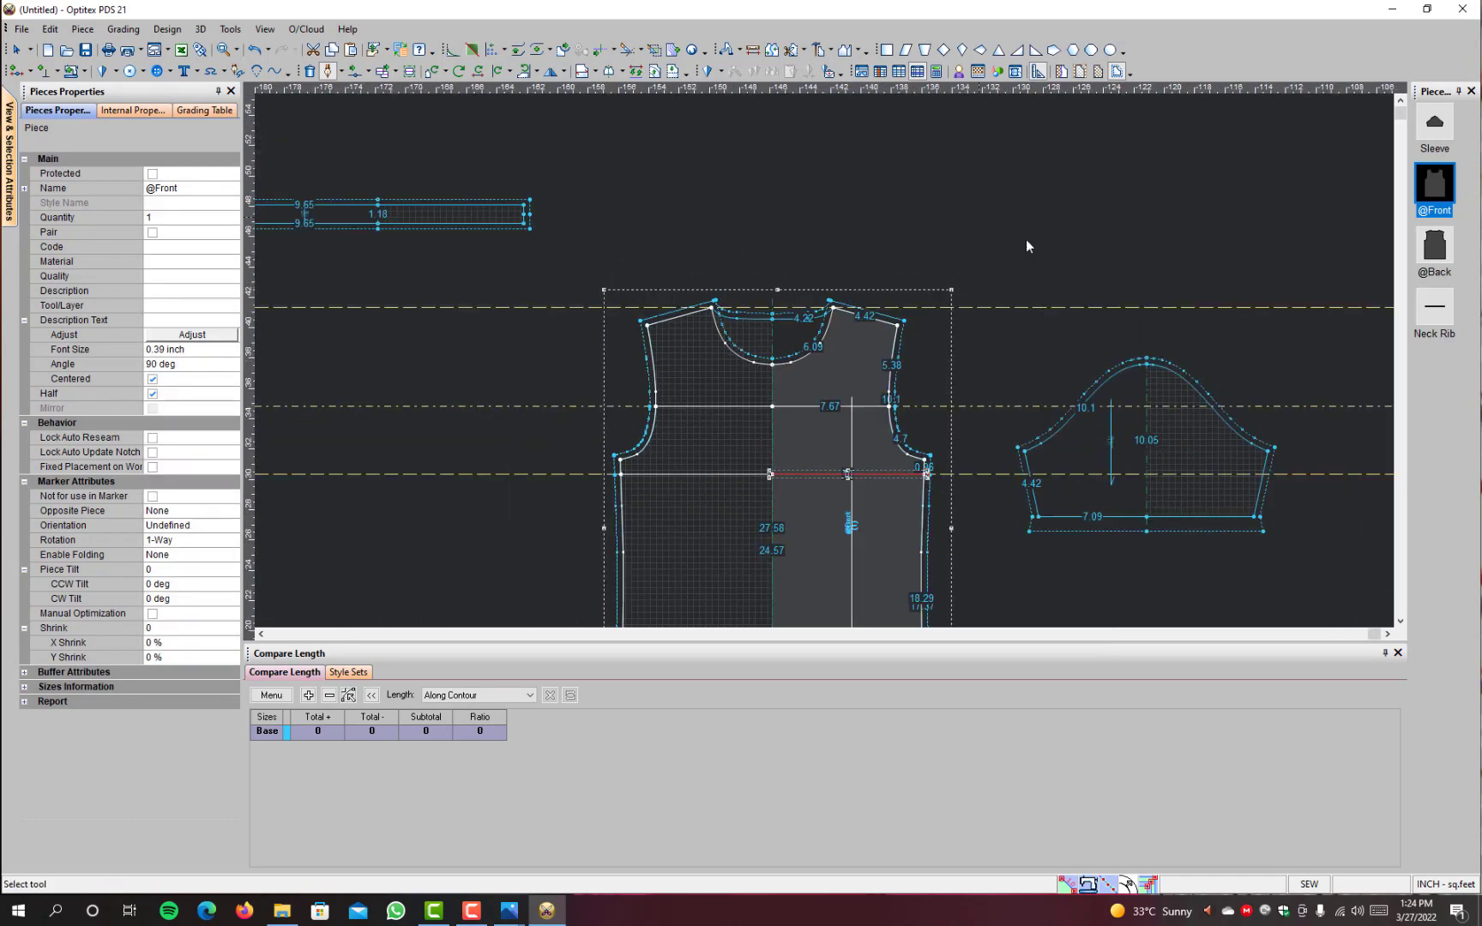
scroll(818, 331, "down", 2)
left_click_drag(833, 352, 605, 365)
Step: Draft an internal line on the back piece along the upper guideline, from the armhole to the centre fold
scroll(825, 359, "up", 3)
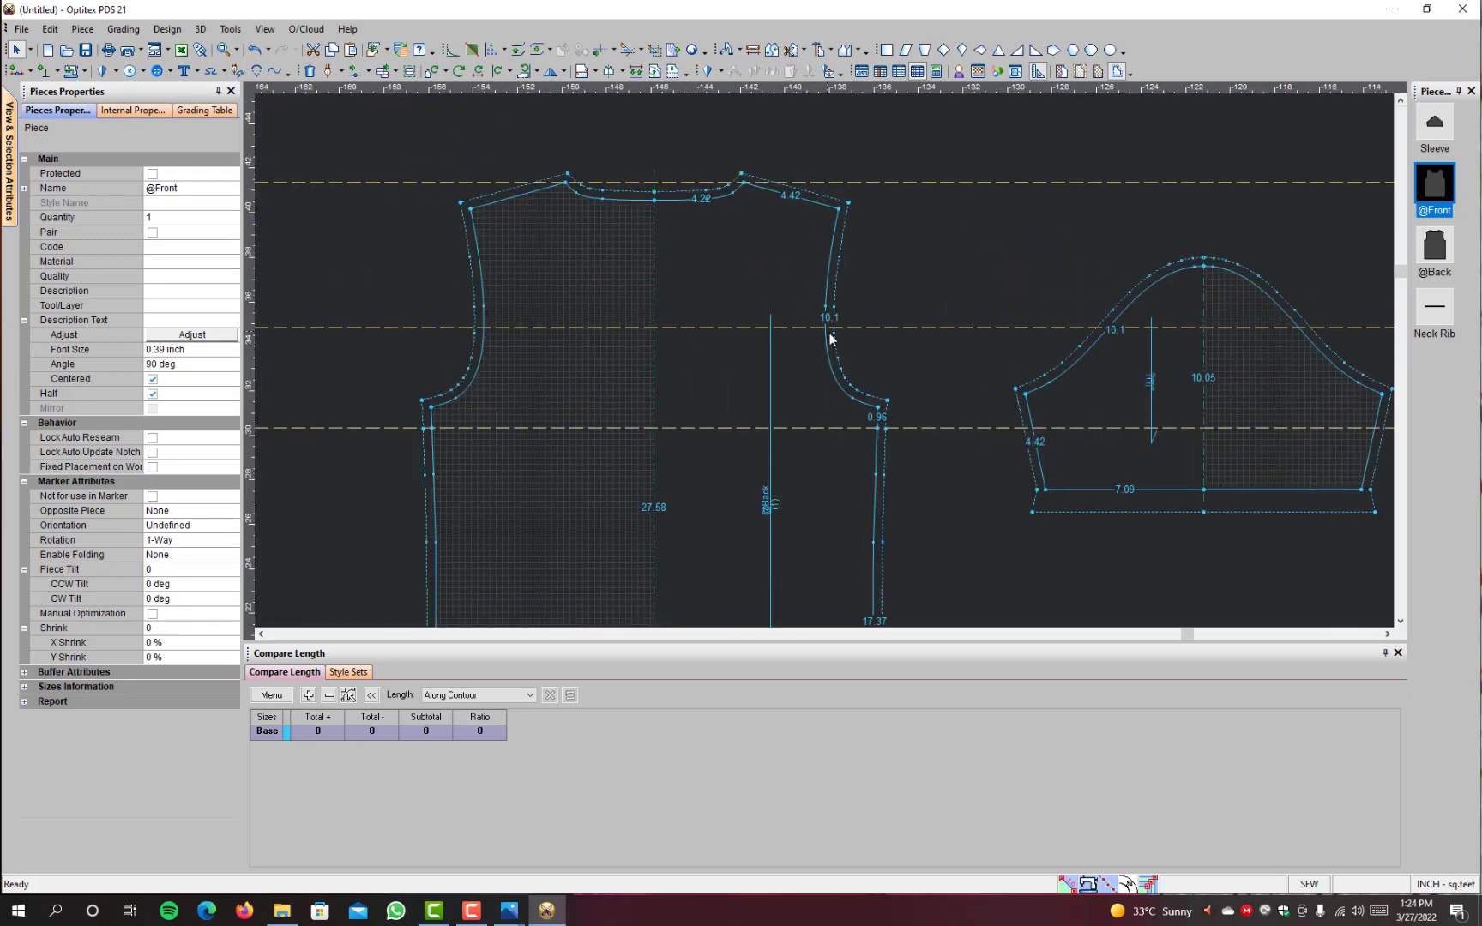
key("d")
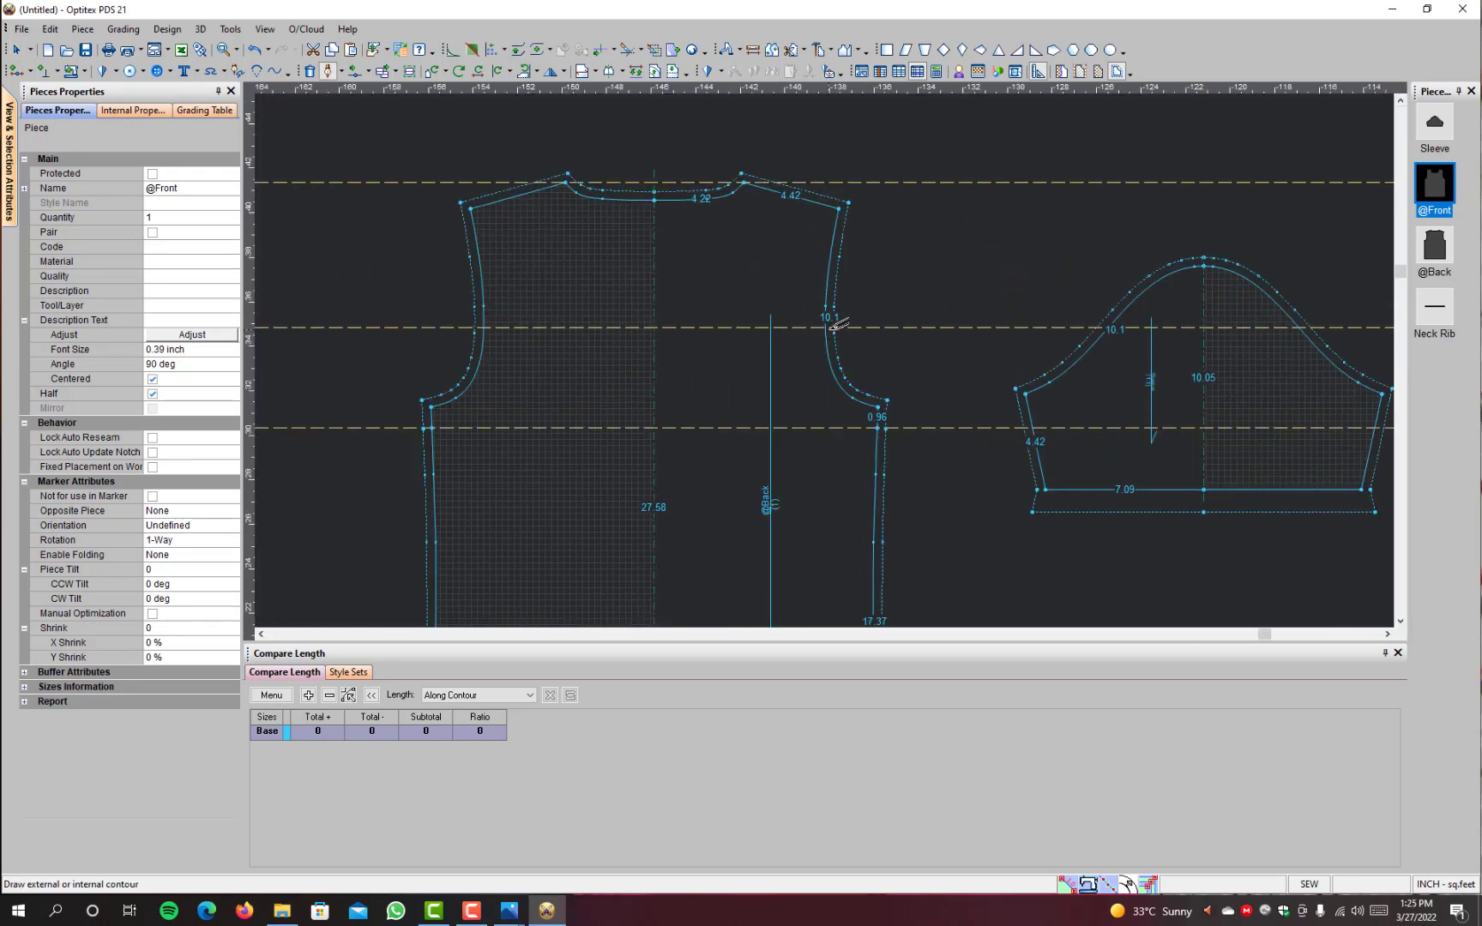
left_click(828, 324)
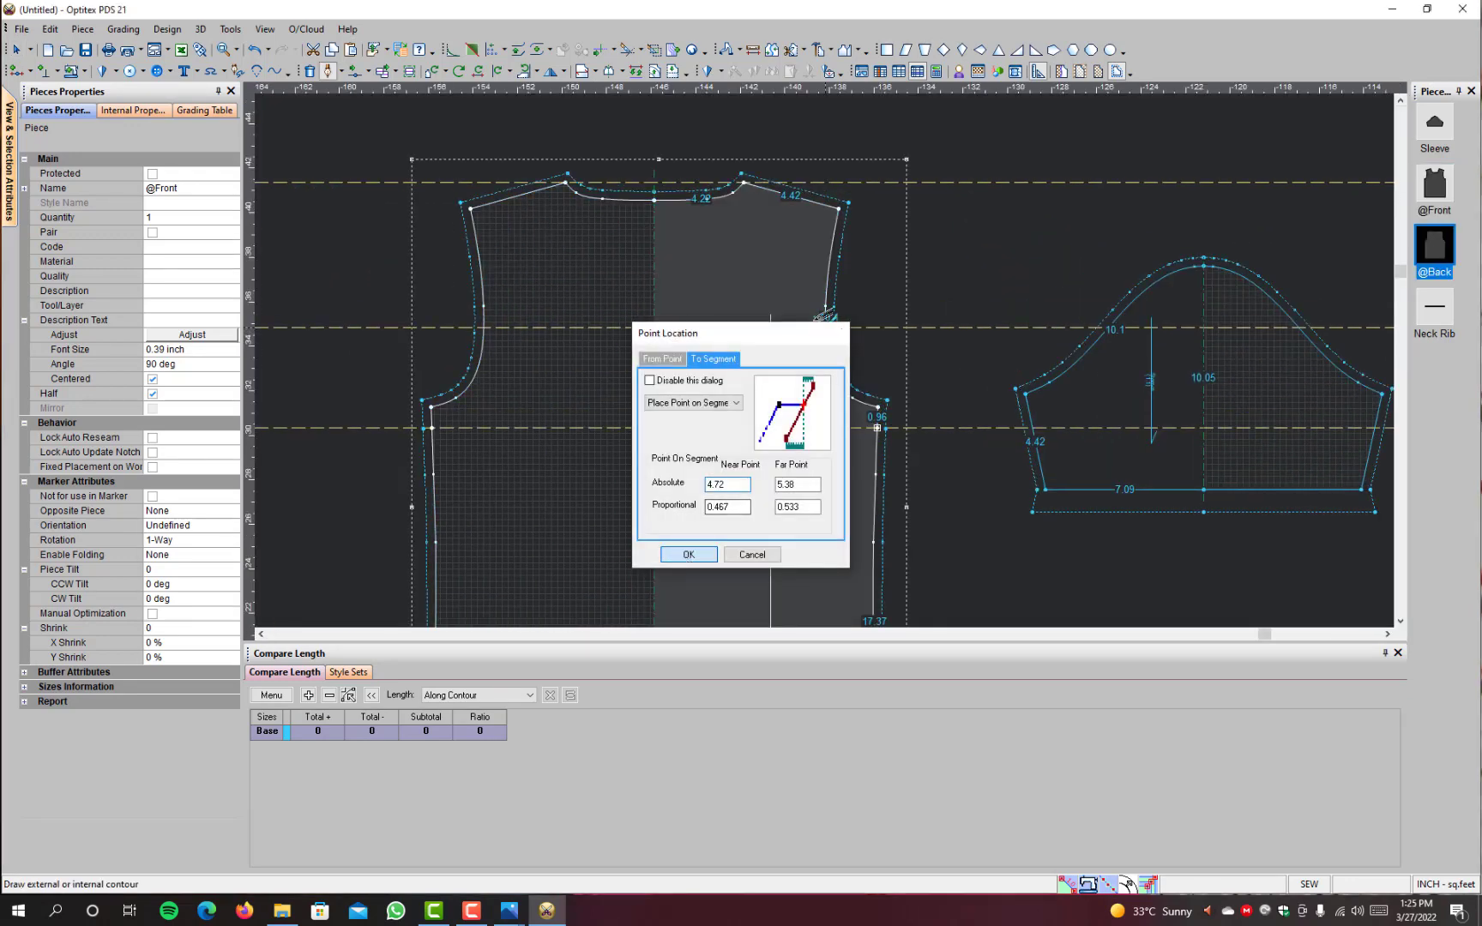
left_click(682, 553)
left_click(654, 327)
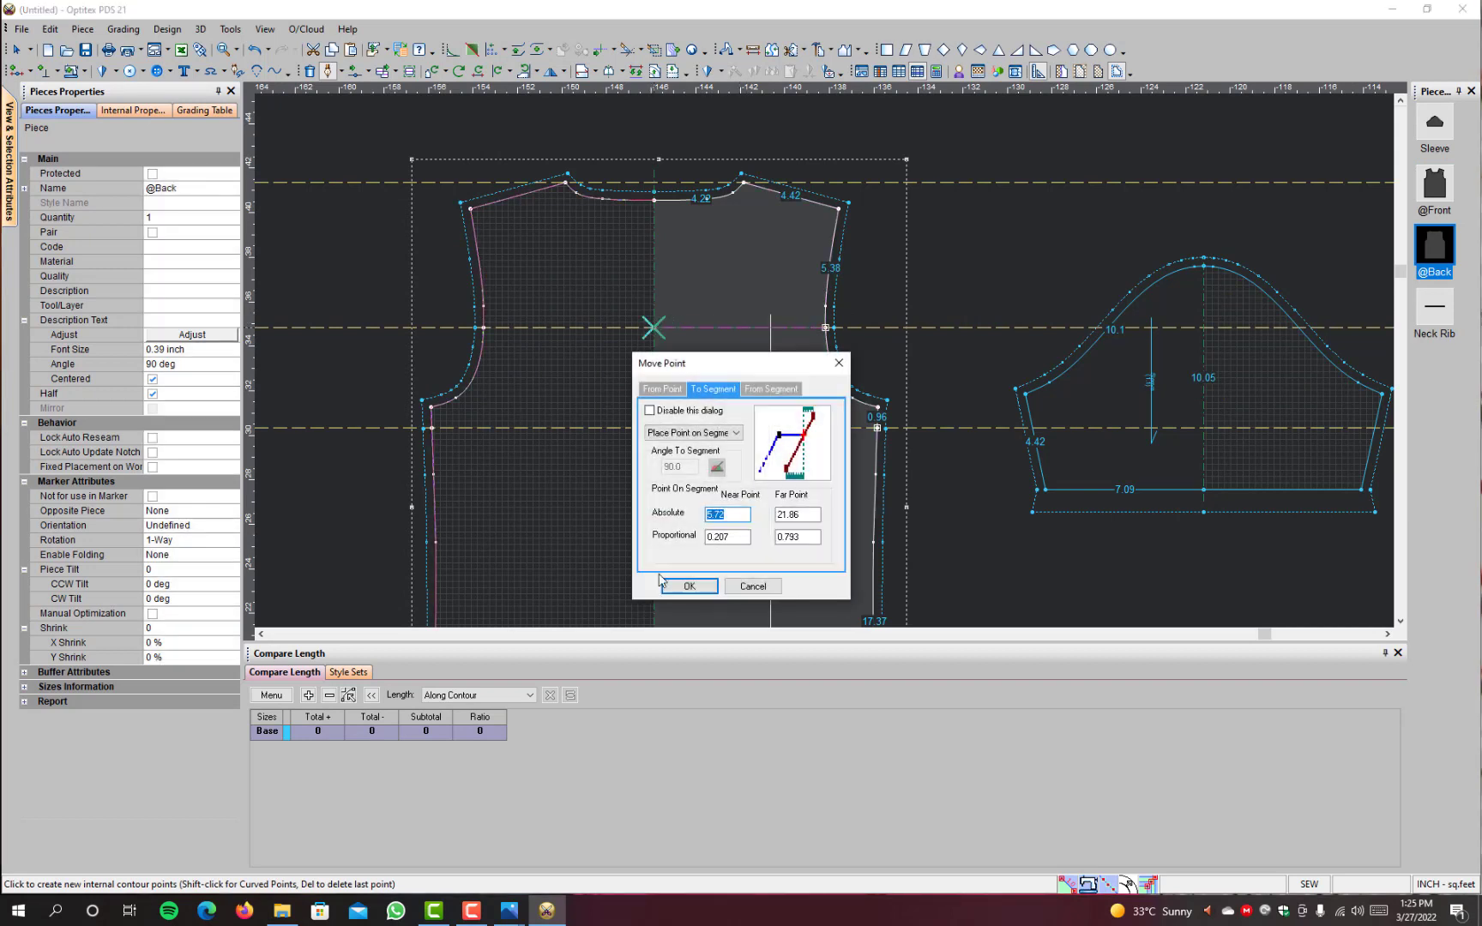
left_click(672, 590)
right_click(904, 209)
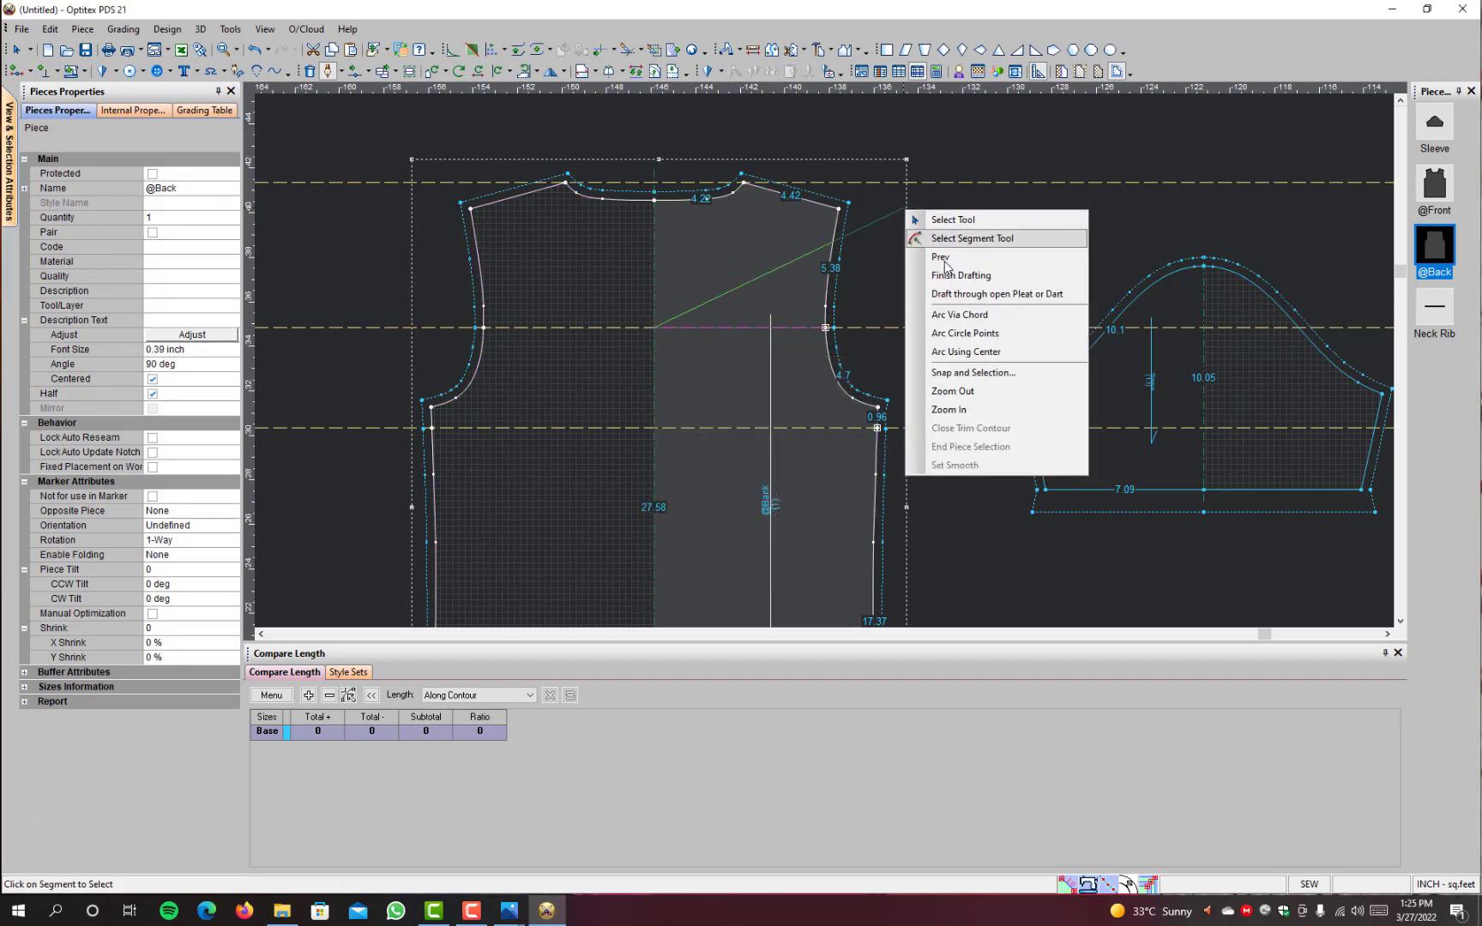
left_click(938, 273)
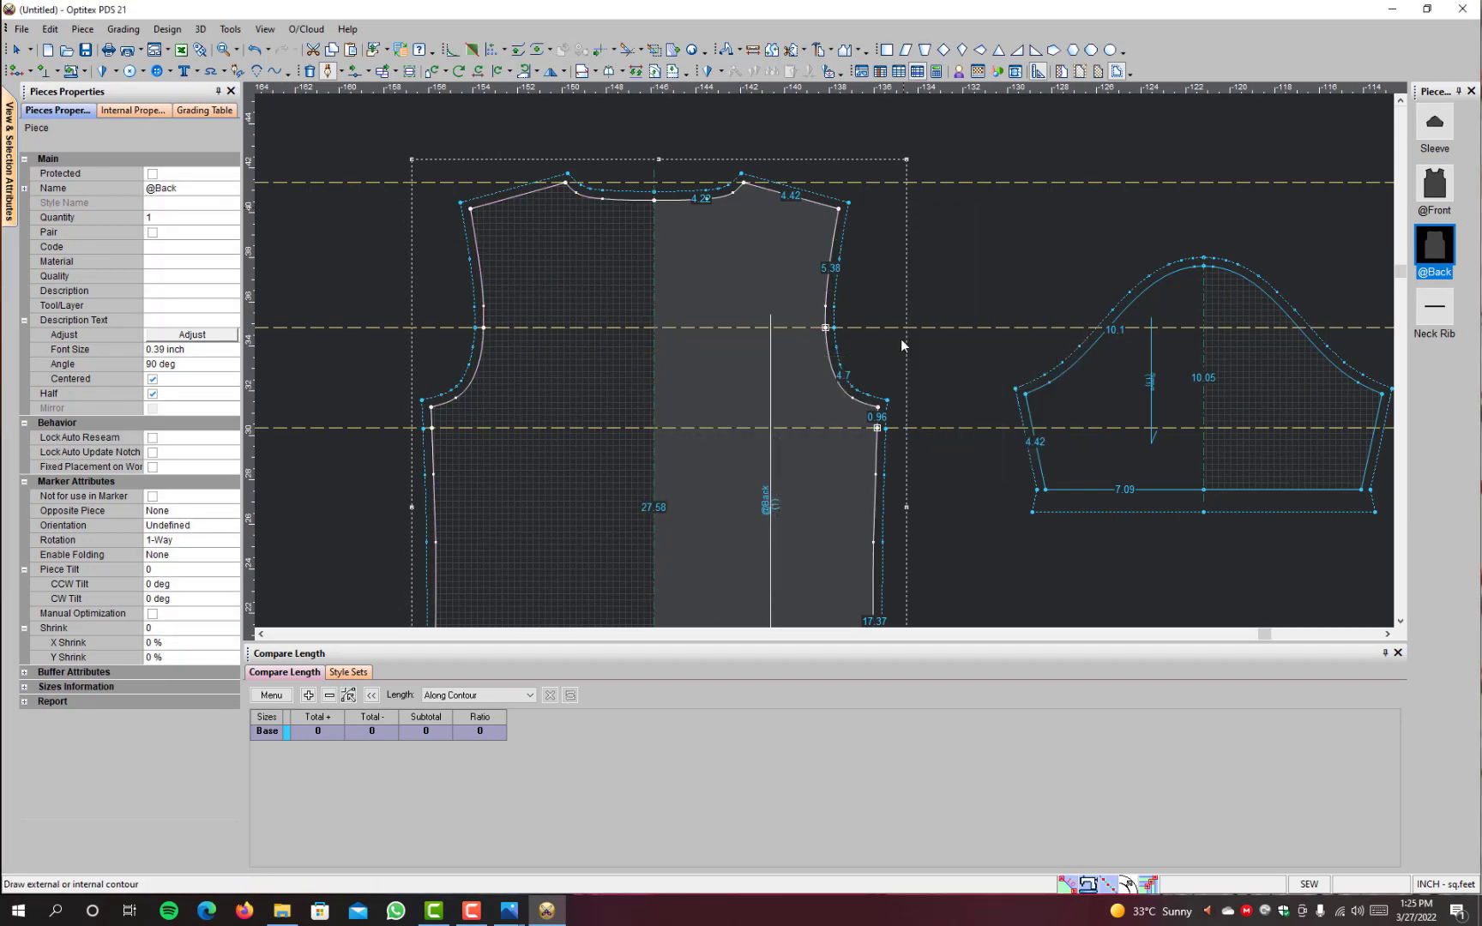
Step: Draft a second internal line on the back along the lower guideline, from the side seam to the centre fold
left_click(877, 427)
left_click(679, 553)
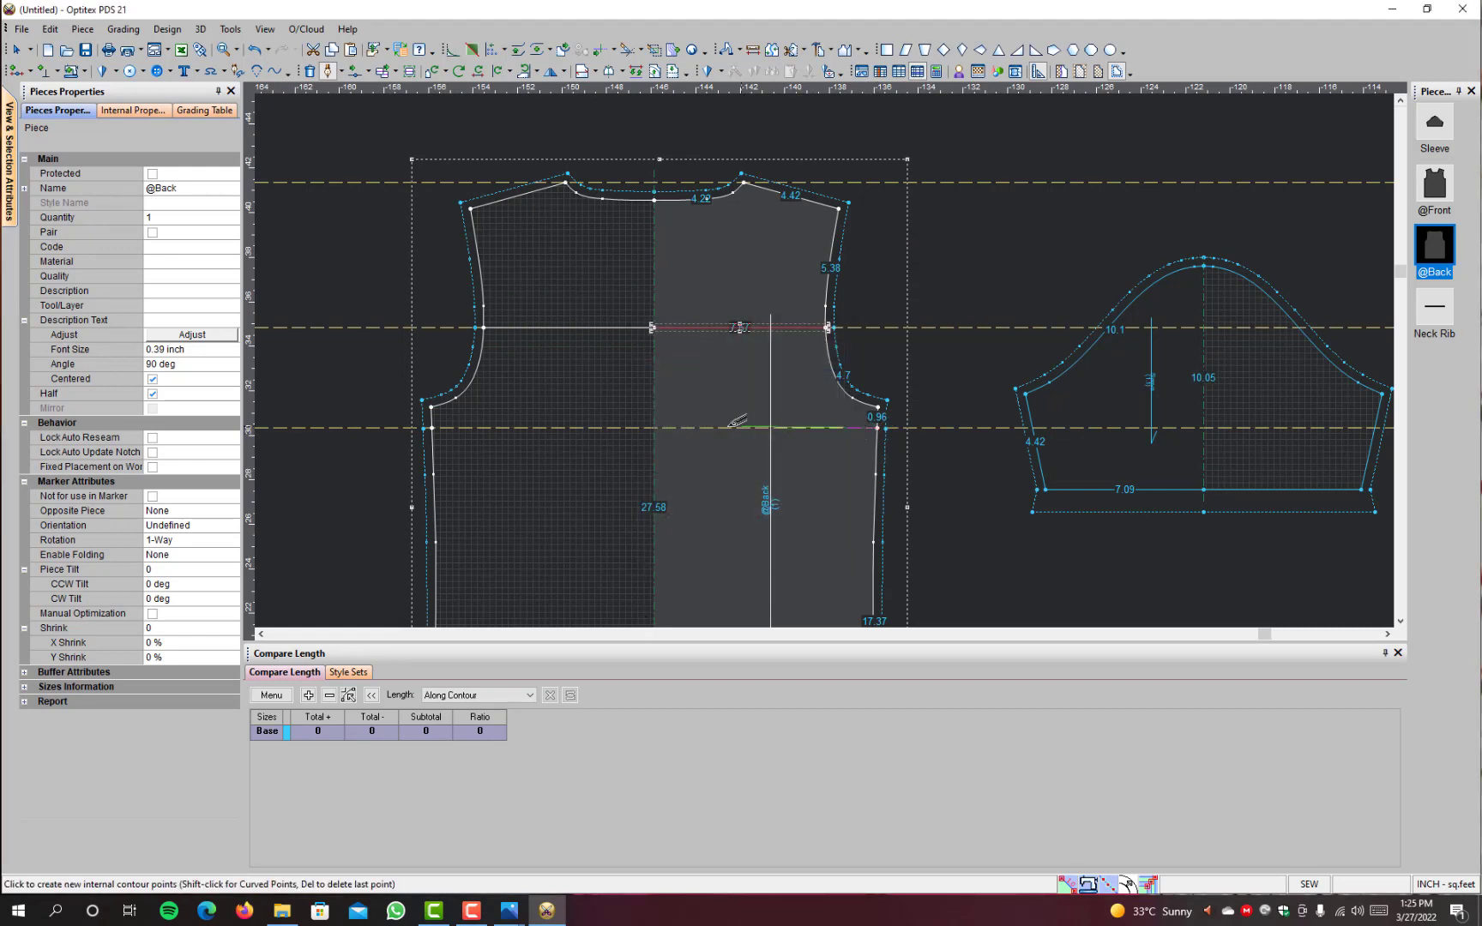
left_click(655, 427)
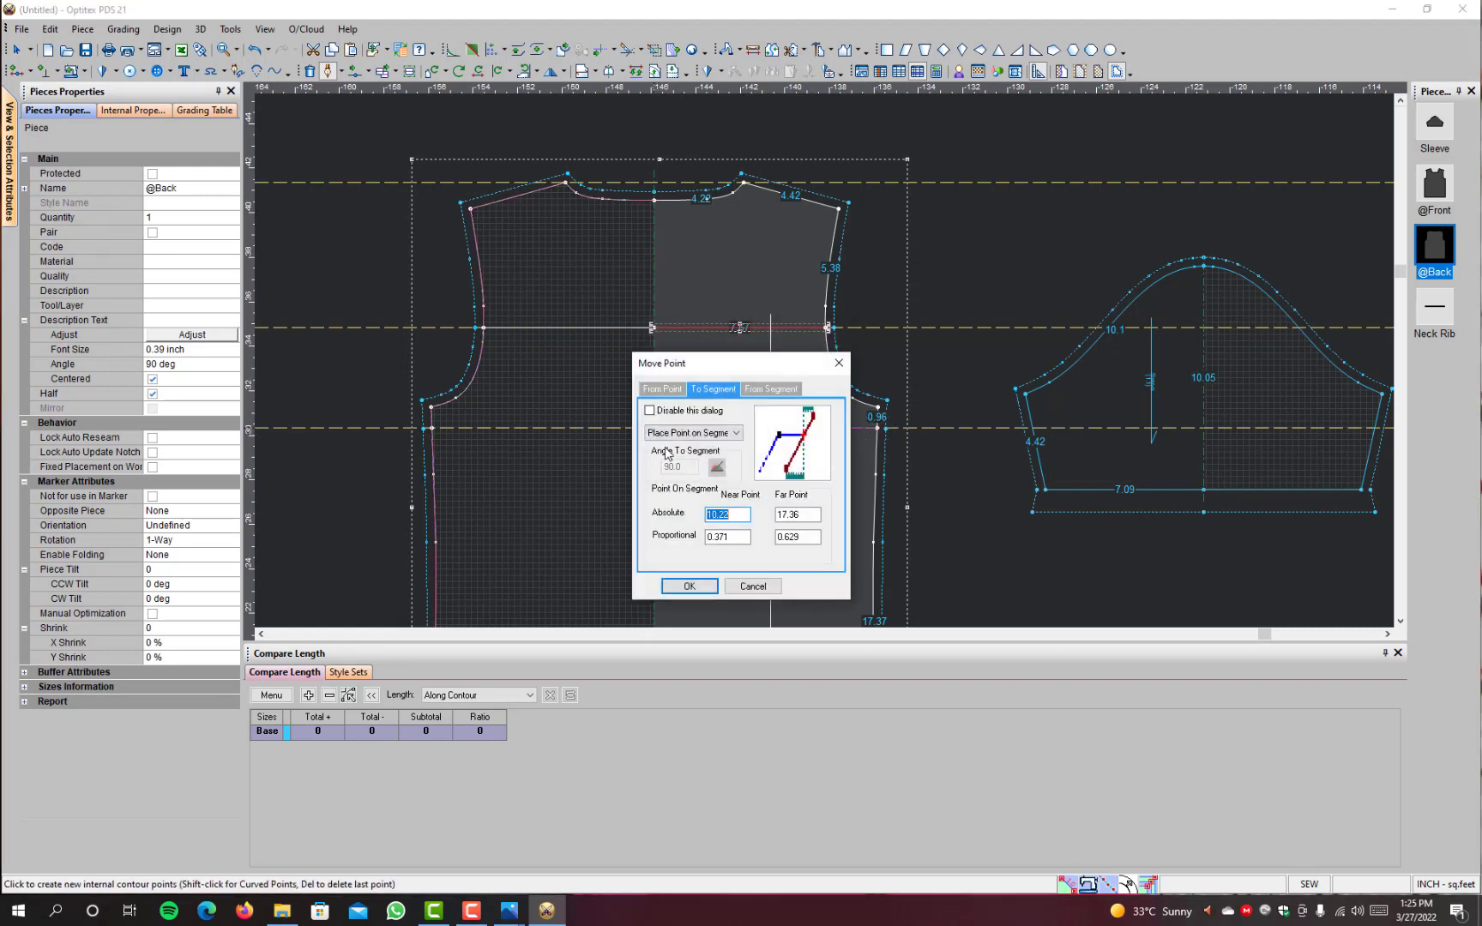
left_click(688, 586)
right_click(959, 203)
left_click(1003, 273)
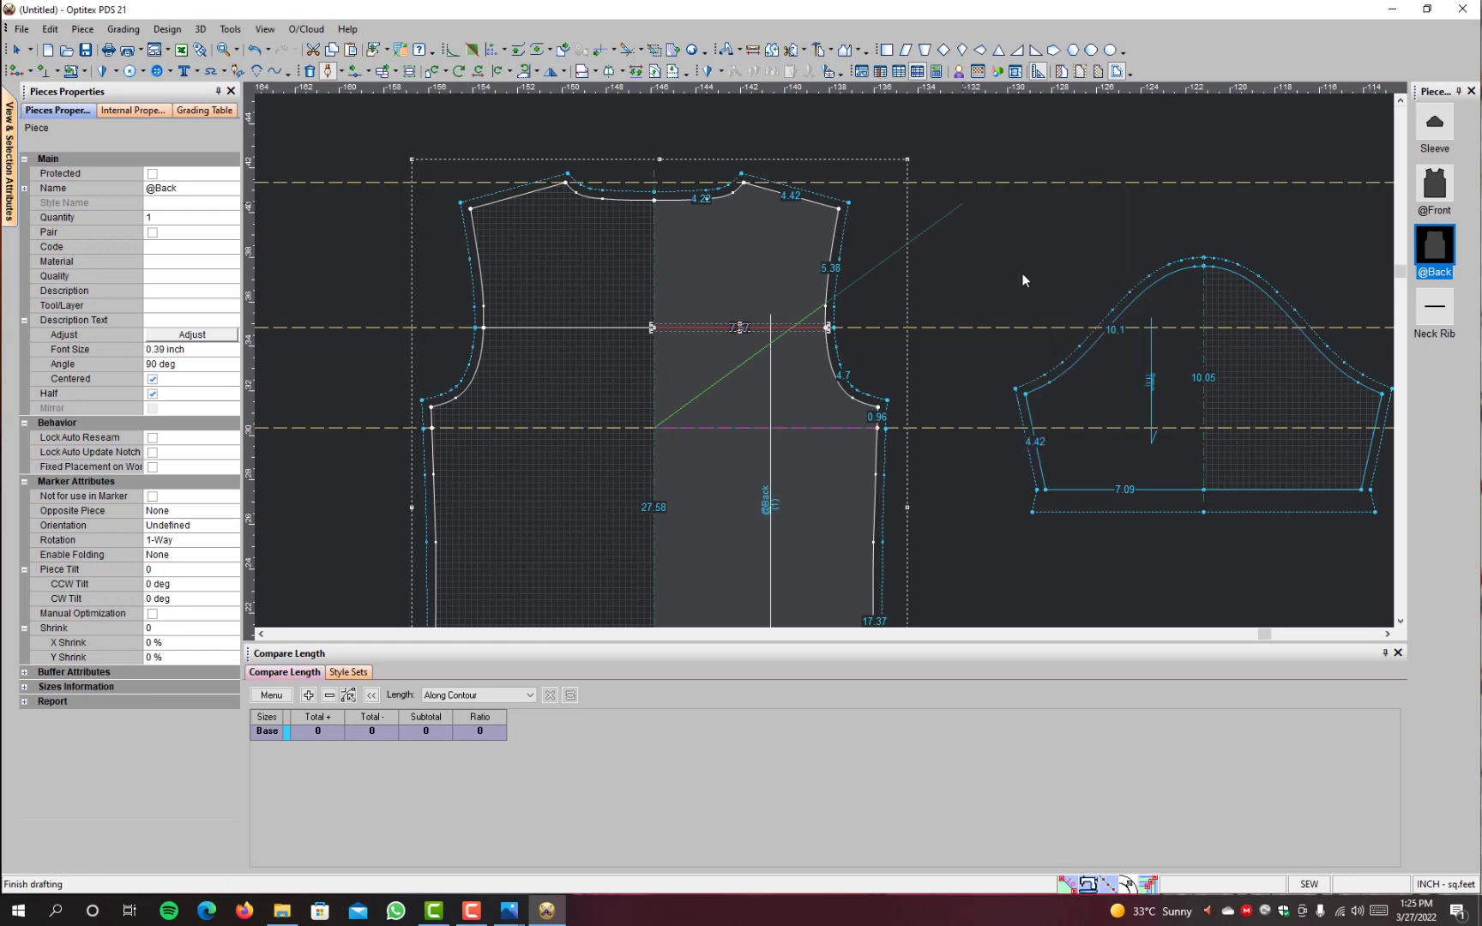
right_click(916, 284)
left_click(943, 293)
Step: Compare the panel lines on the front and back pieces and their alignment with the sleeve
scroll(819, 369, "down", 5)
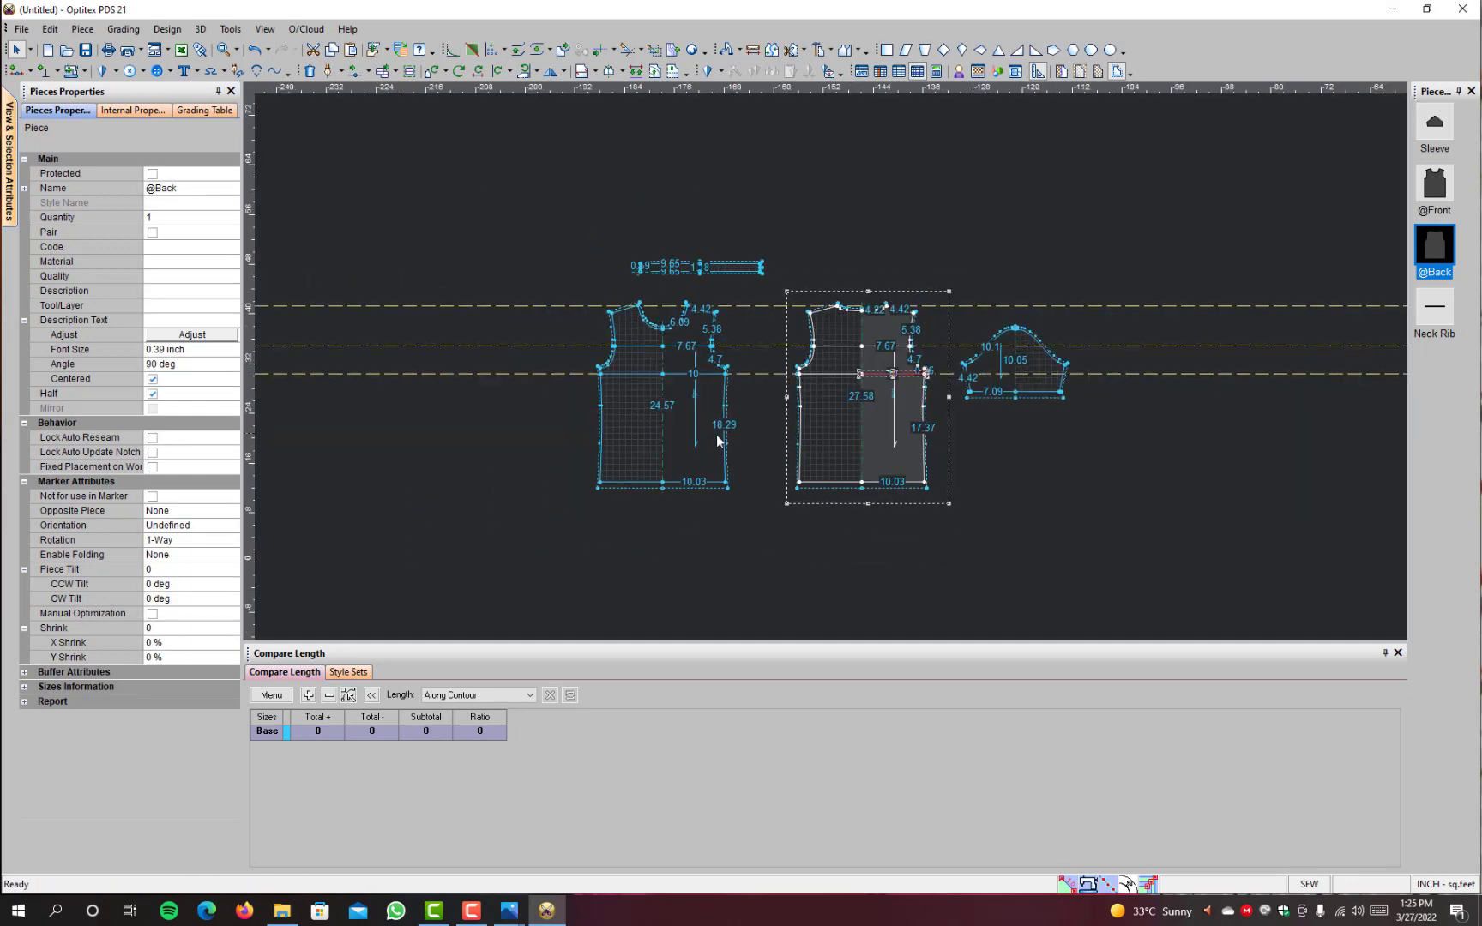
scroll(718, 440, "up", 5)
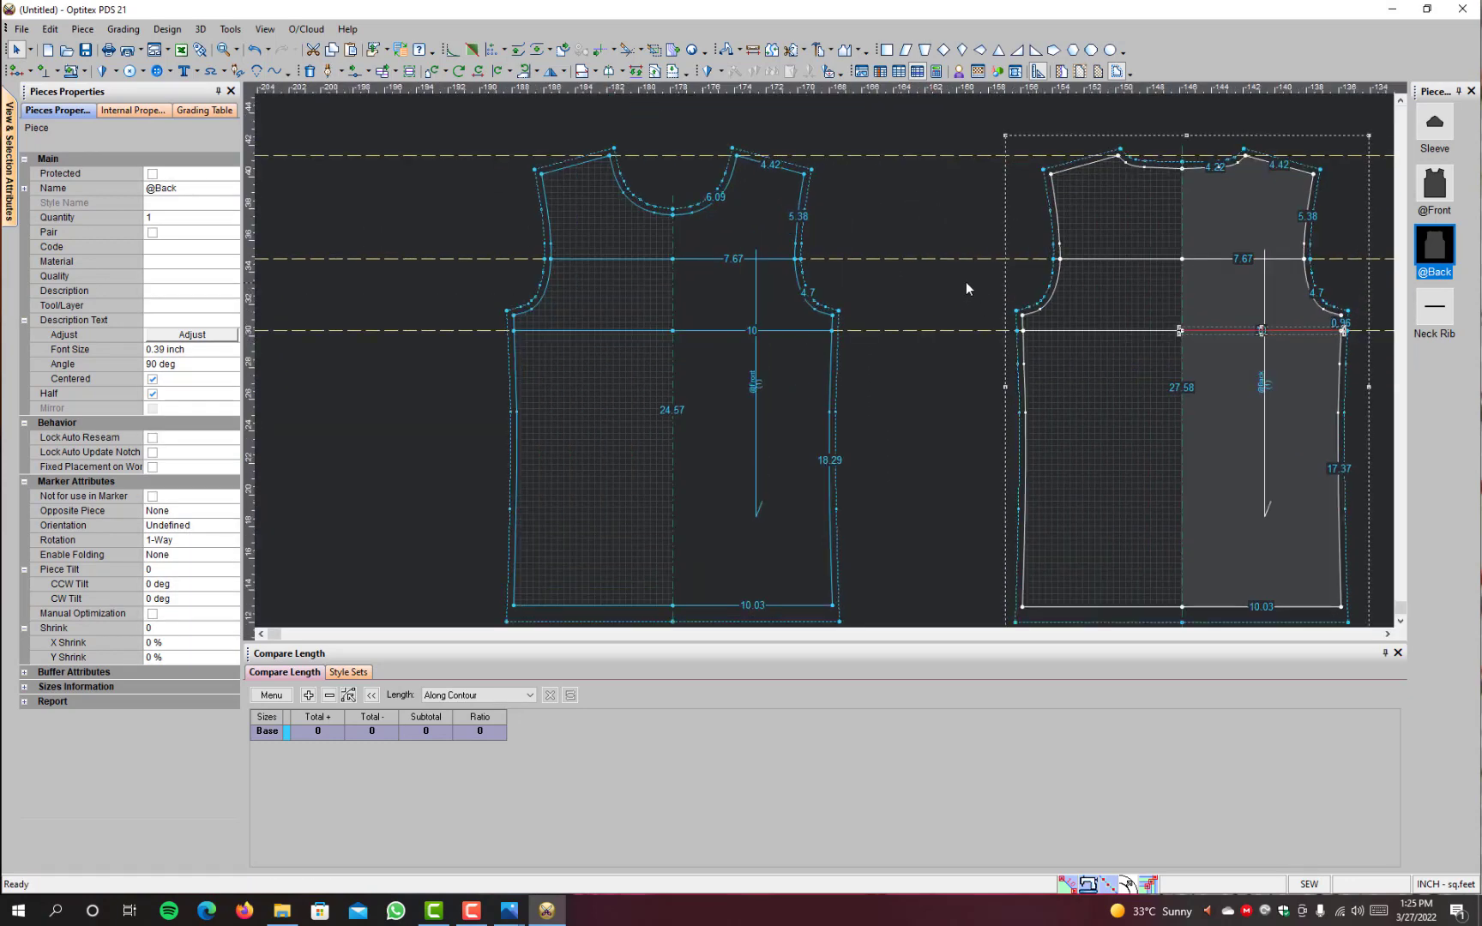
scroll(987, 343, "down", 3)
scroll(1004, 368, "up", 3)
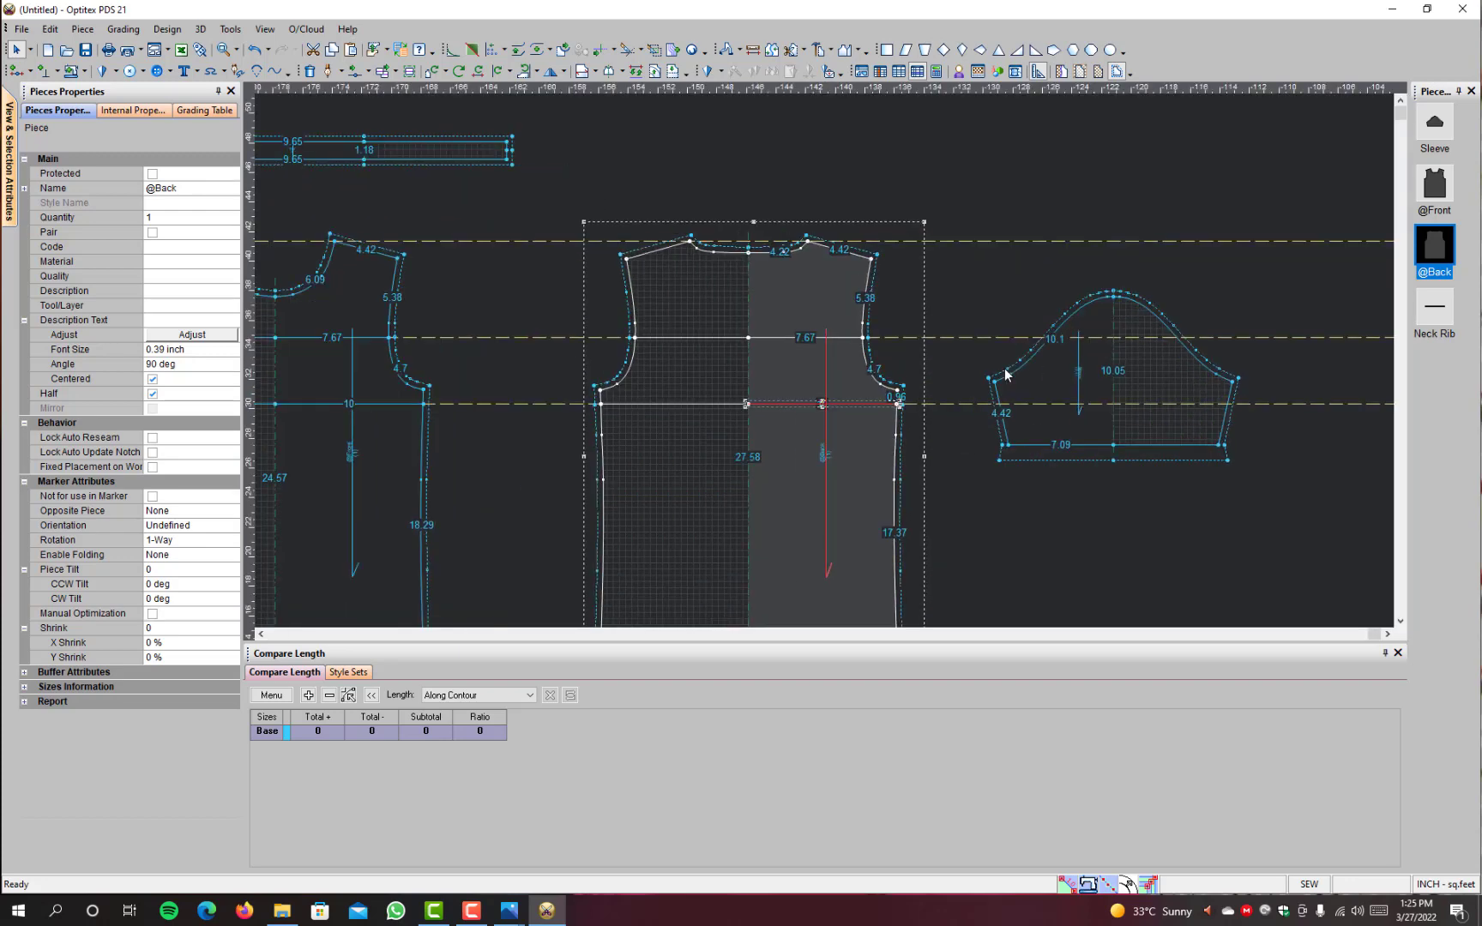
left_click(428, 414)
scroll(711, 370, "down", 3)
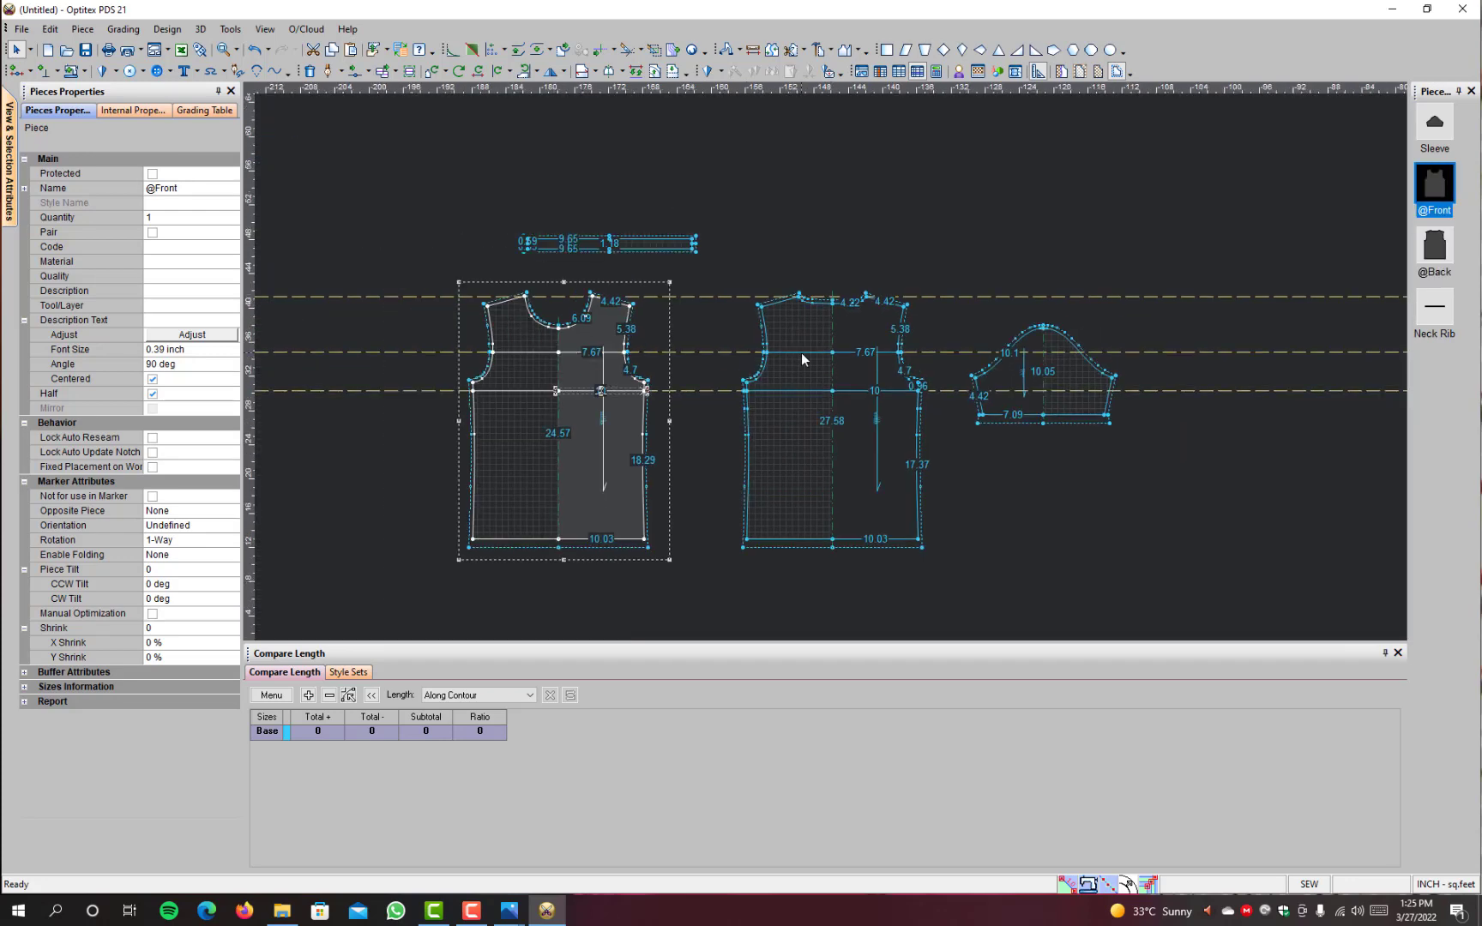
scroll(801, 351, "up", 2)
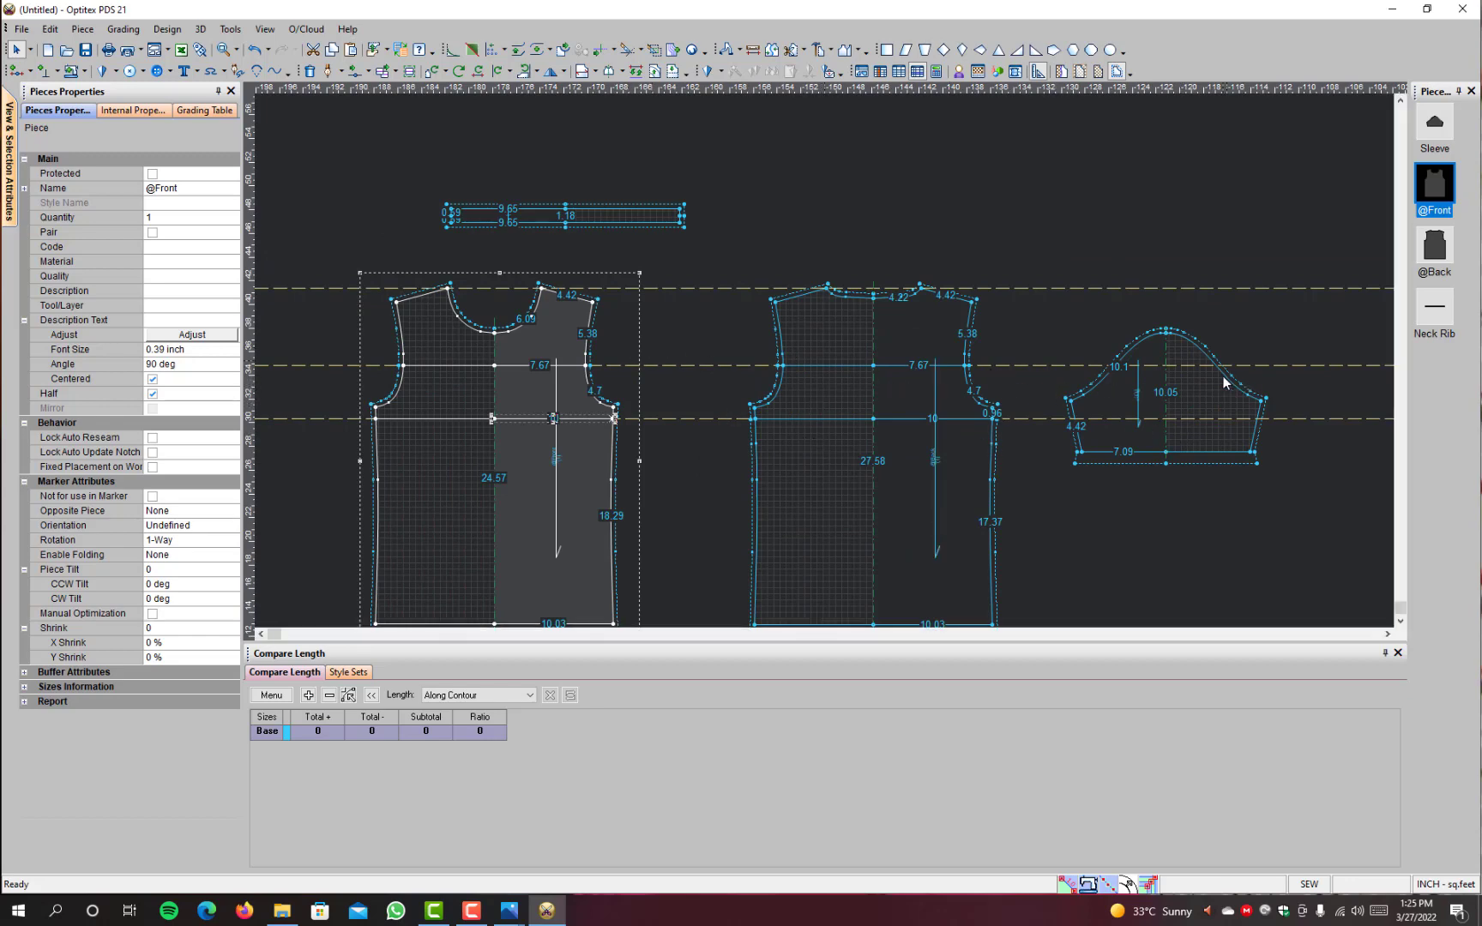
Step: Move the sleeve beside the back piece so that its underarm point meets the back's underarm point
scroll(742, 336, "up", 2)
left_click_drag(707, 324, 691, 328)
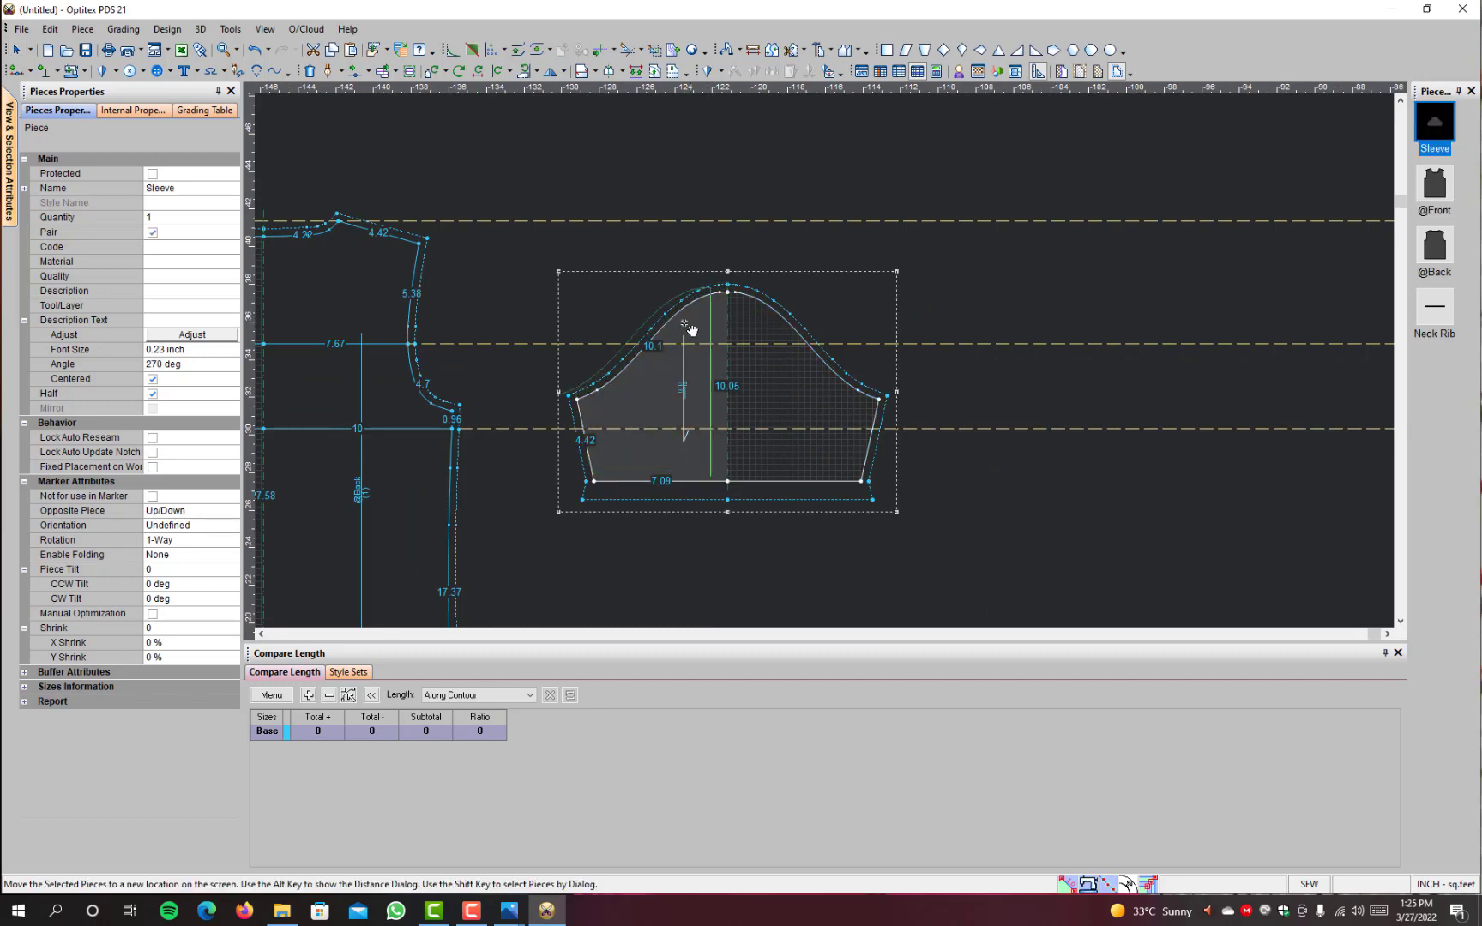
left_click(597, 336)
scroll(463, 430, "up", 5)
scroll(819, 361, "up", 2)
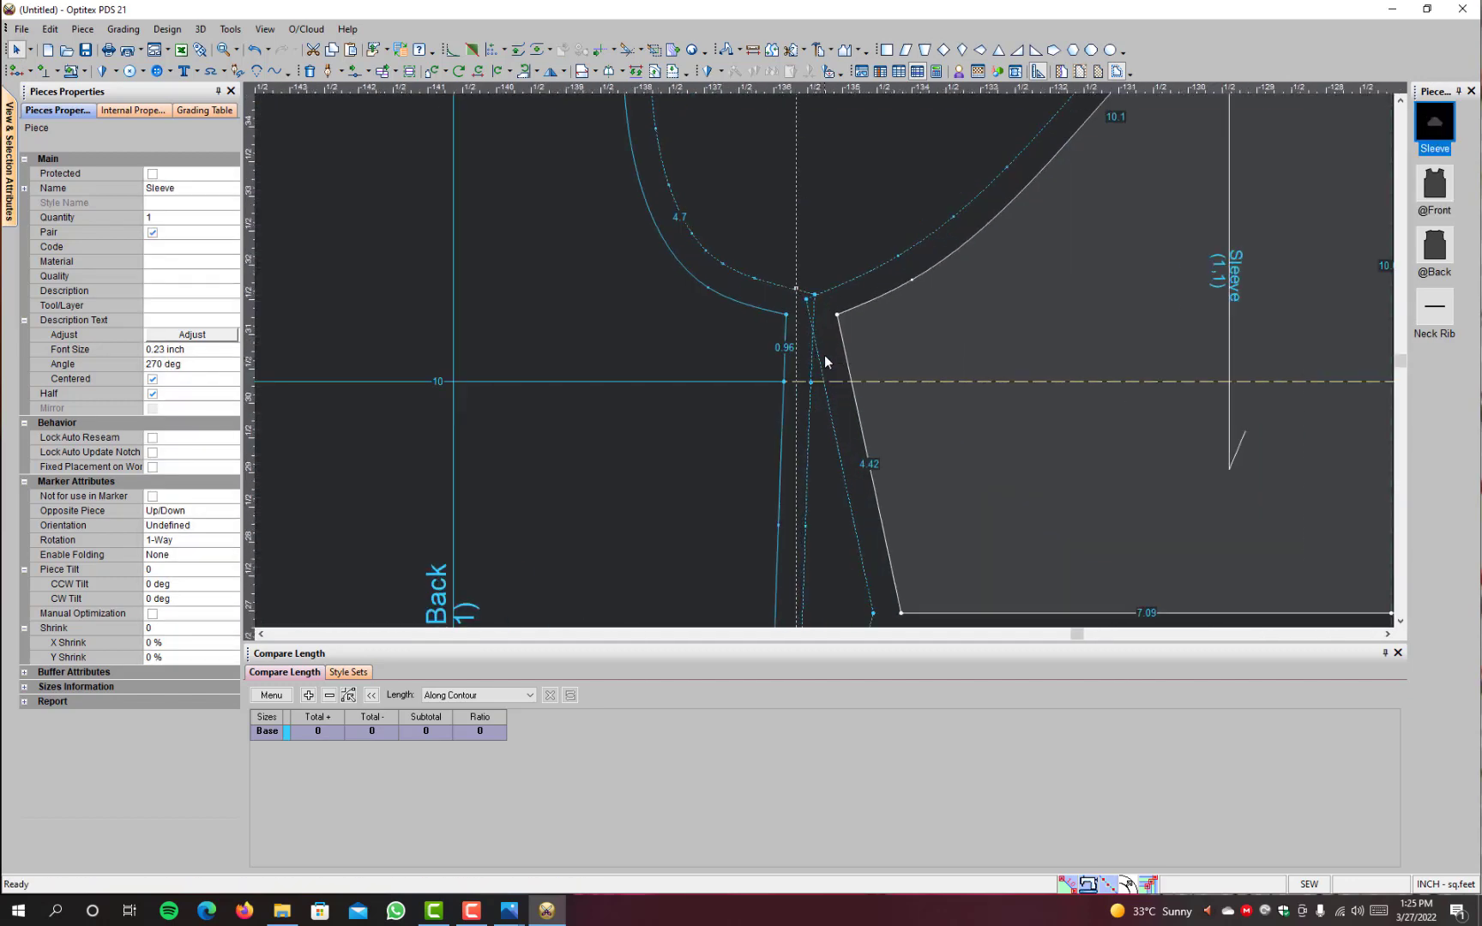
left_click_drag(867, 348, 818, 348)
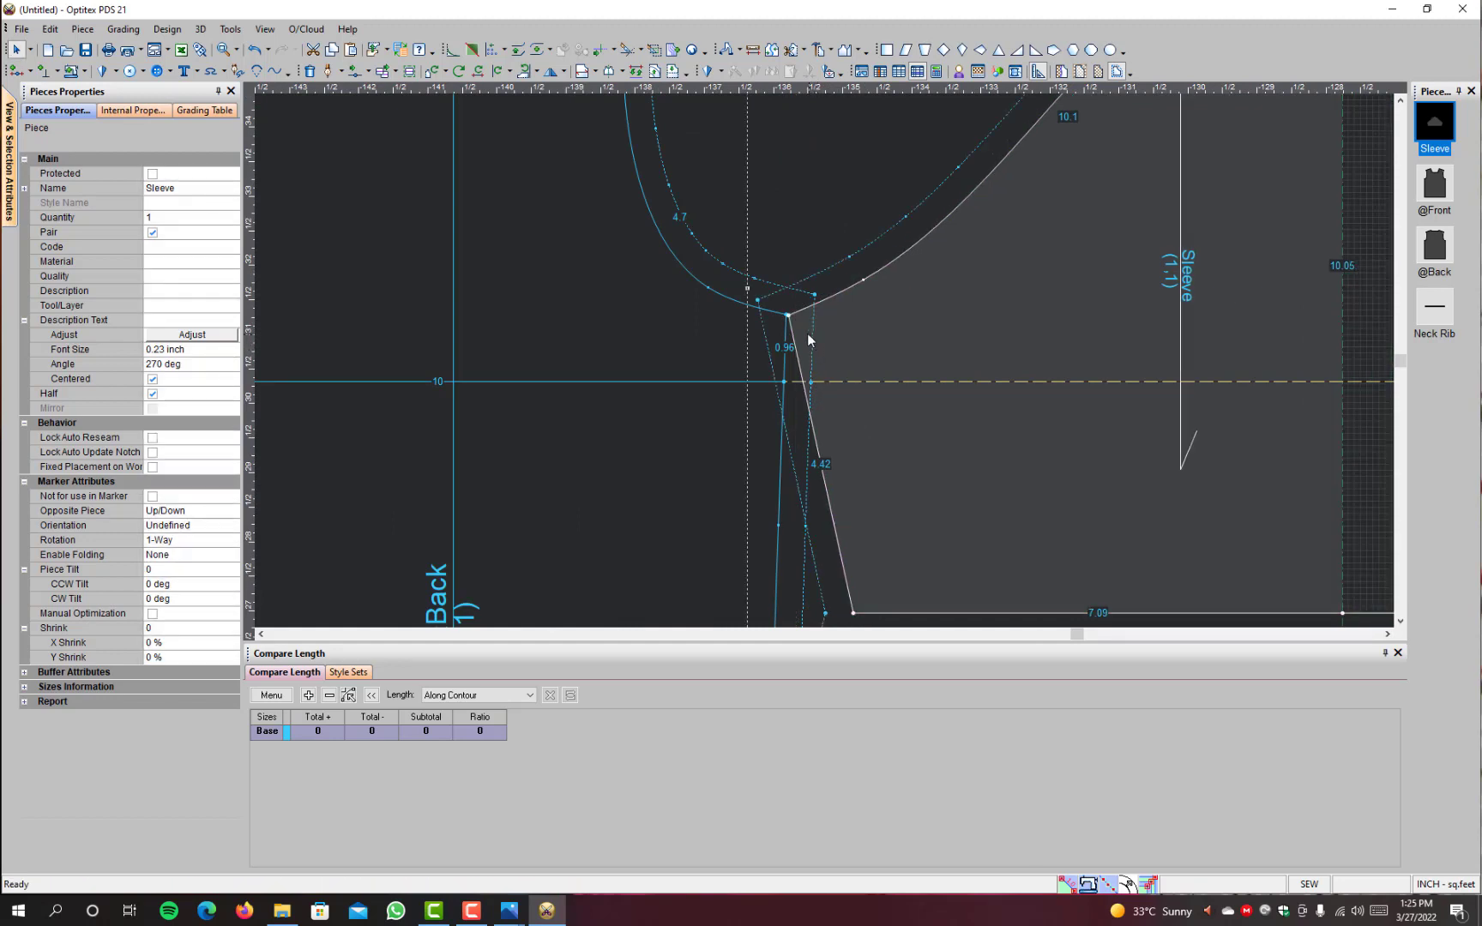
scroll(833, 335, "up", 3)
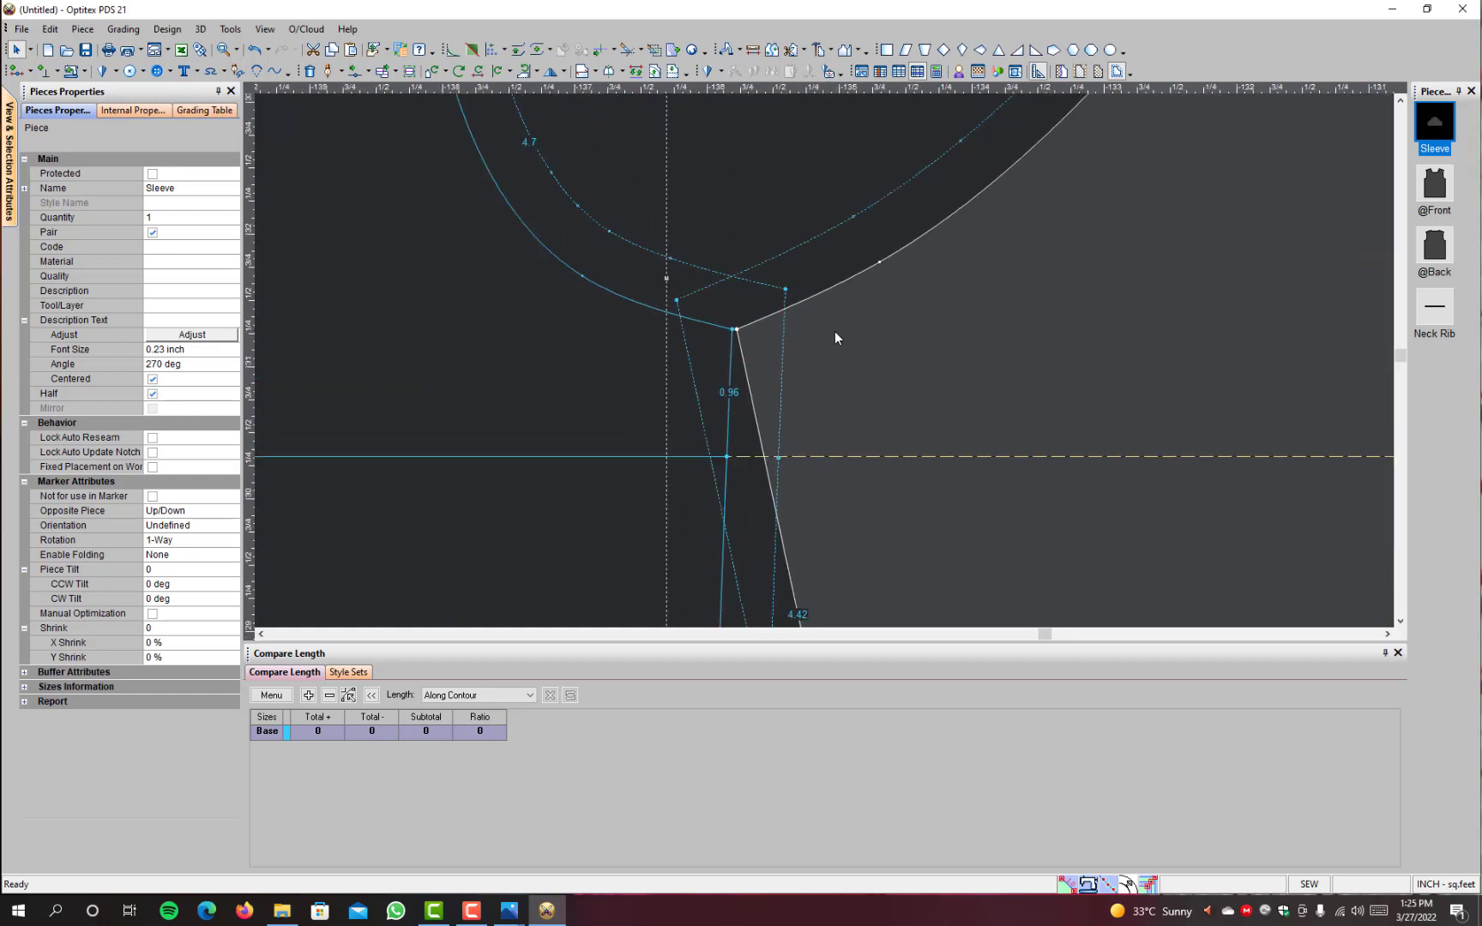
left_click_drag(823, 354, 817, 358)
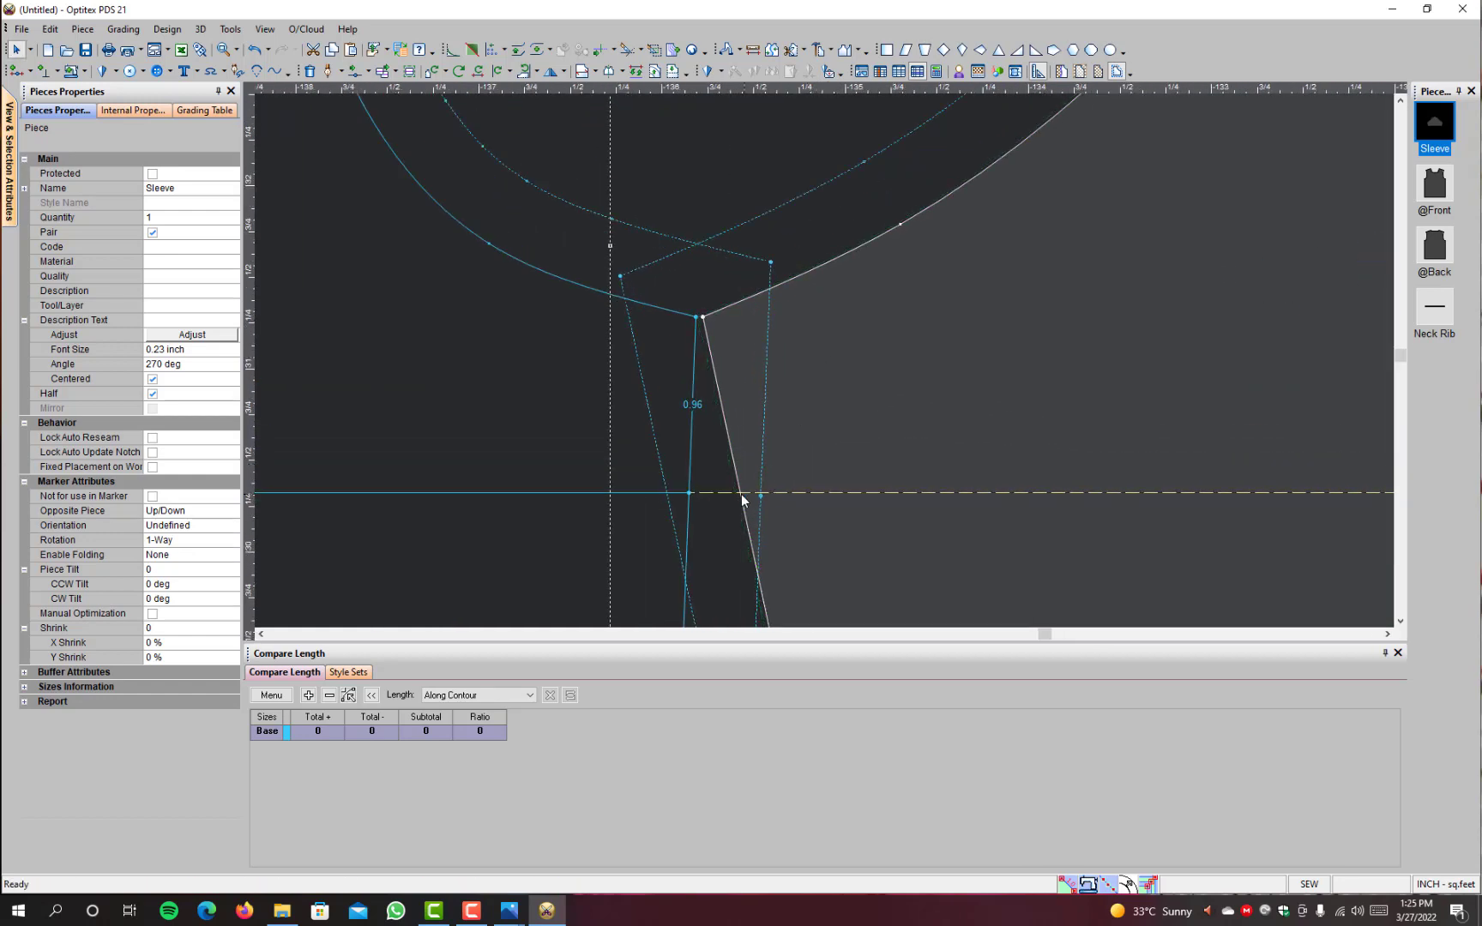
Step: Draft an internal line on the sleeve along the lower guideline, from the underarm seam to the centre fold
key("d")
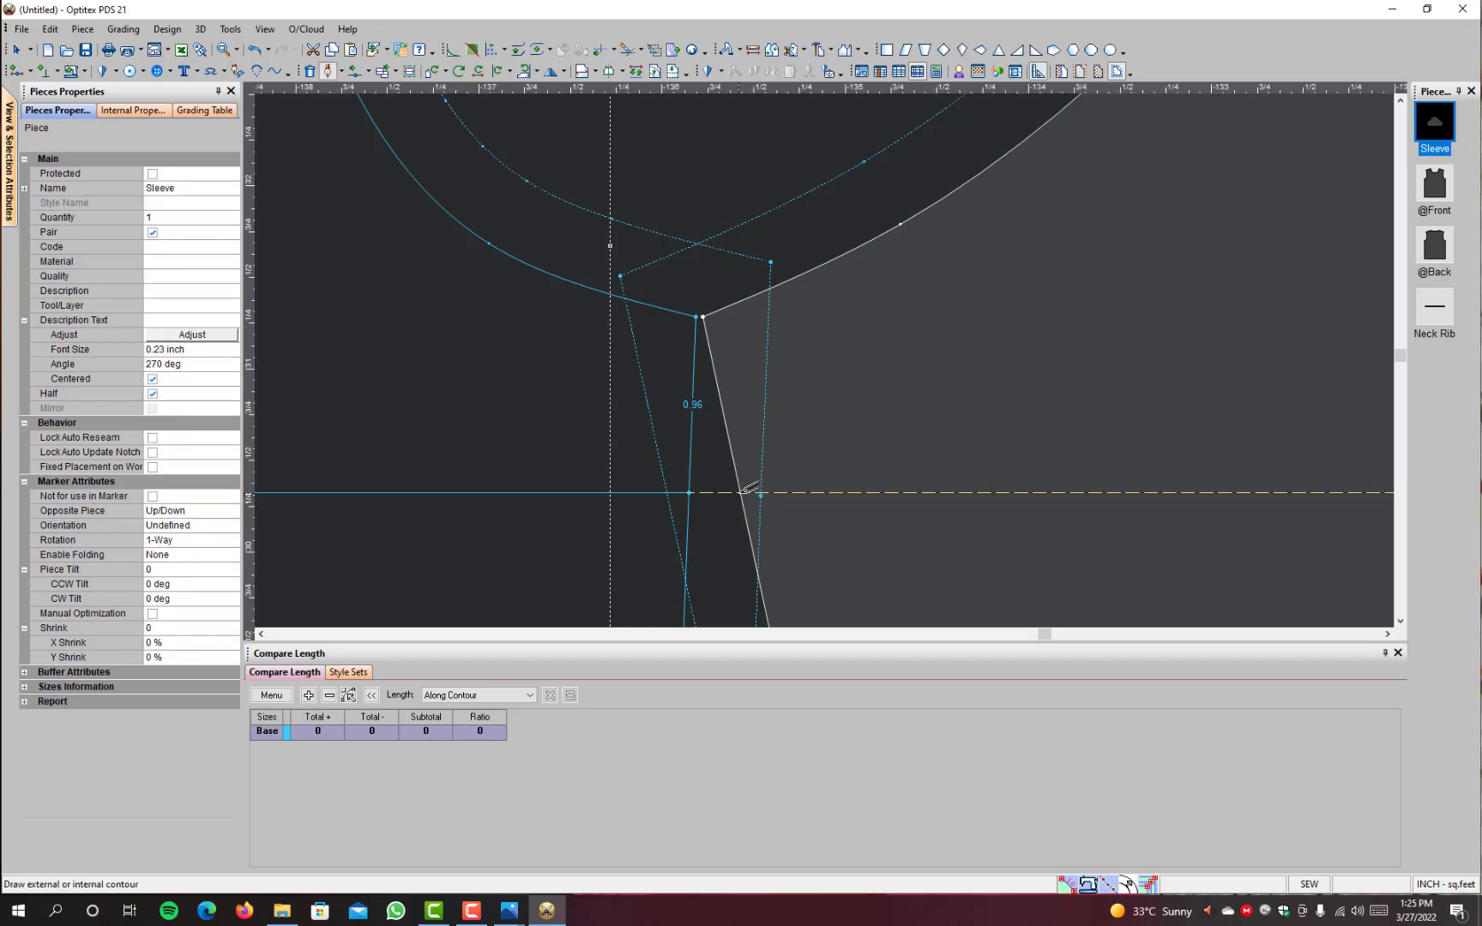
left_click(740, 493)
left_click(688, 554)
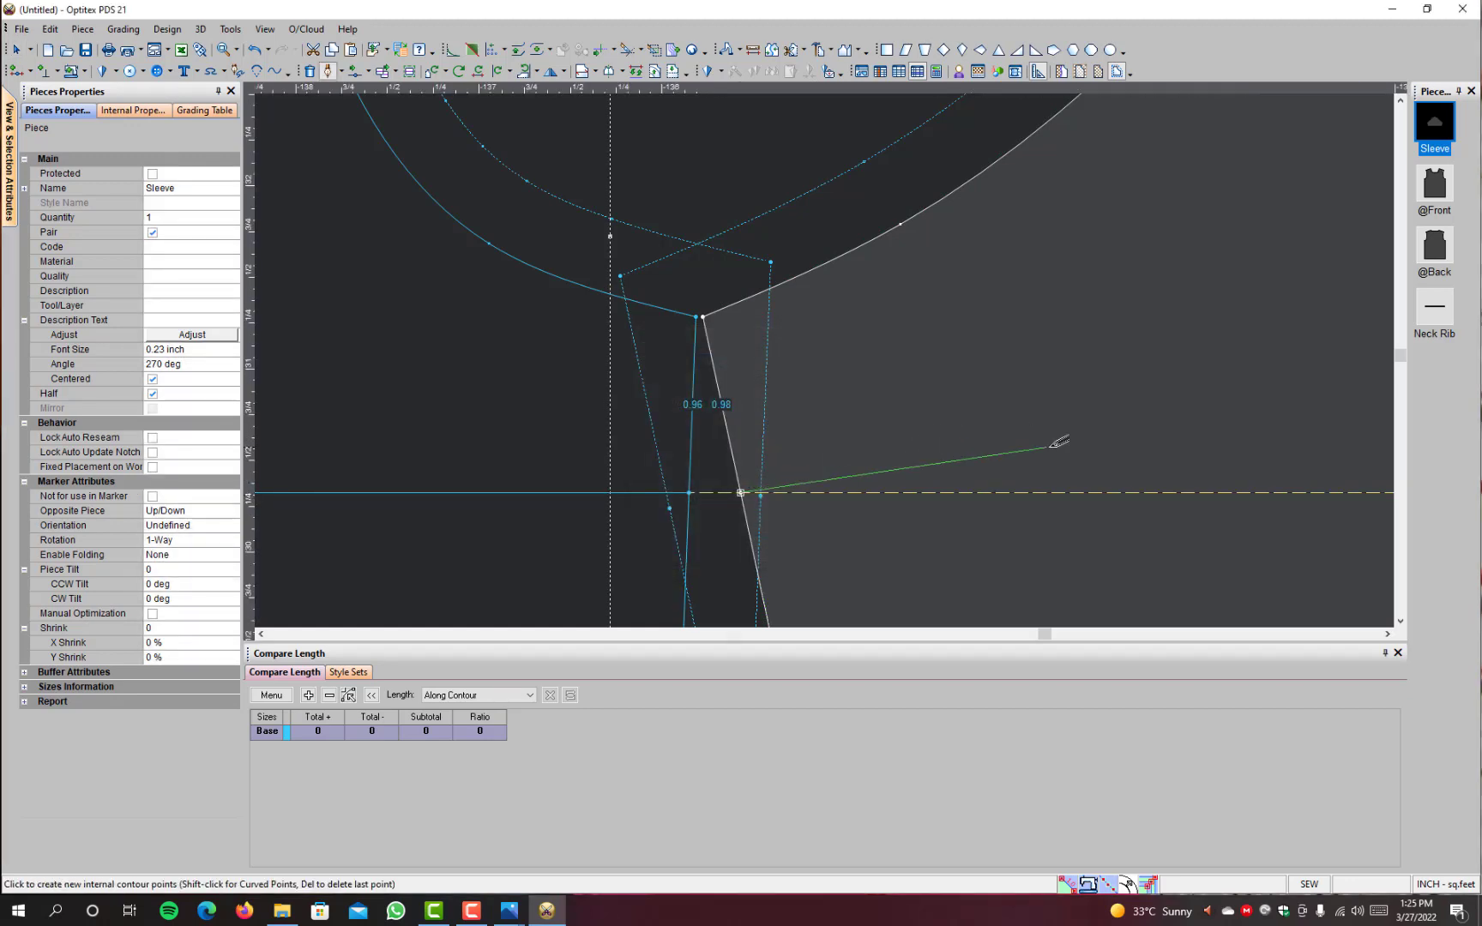
scroll(1060, 439, "down", 3)
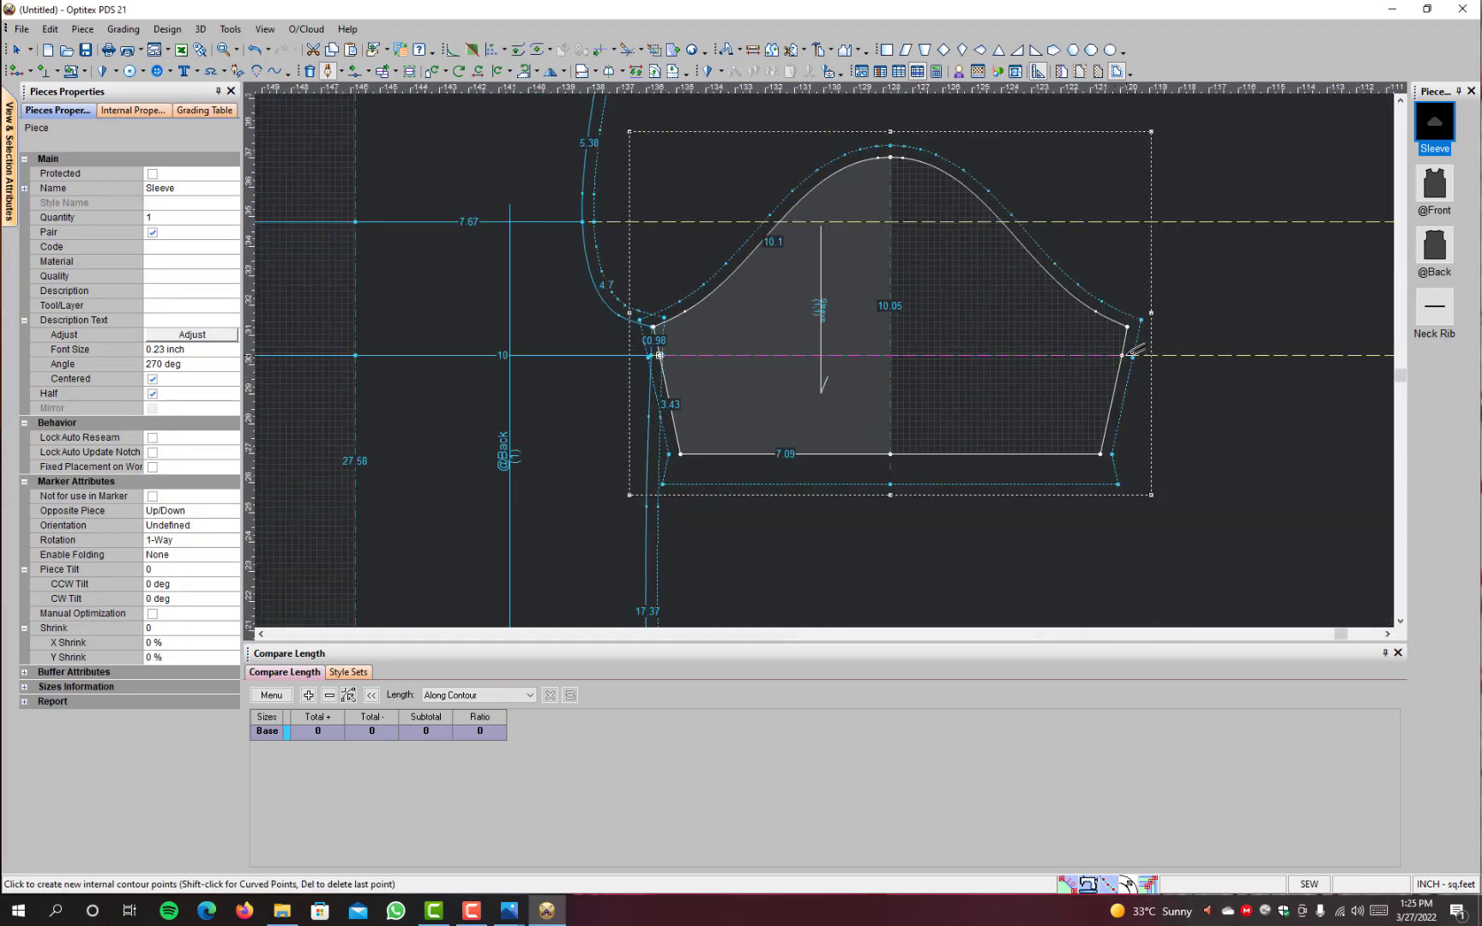
left_click(892, 354)
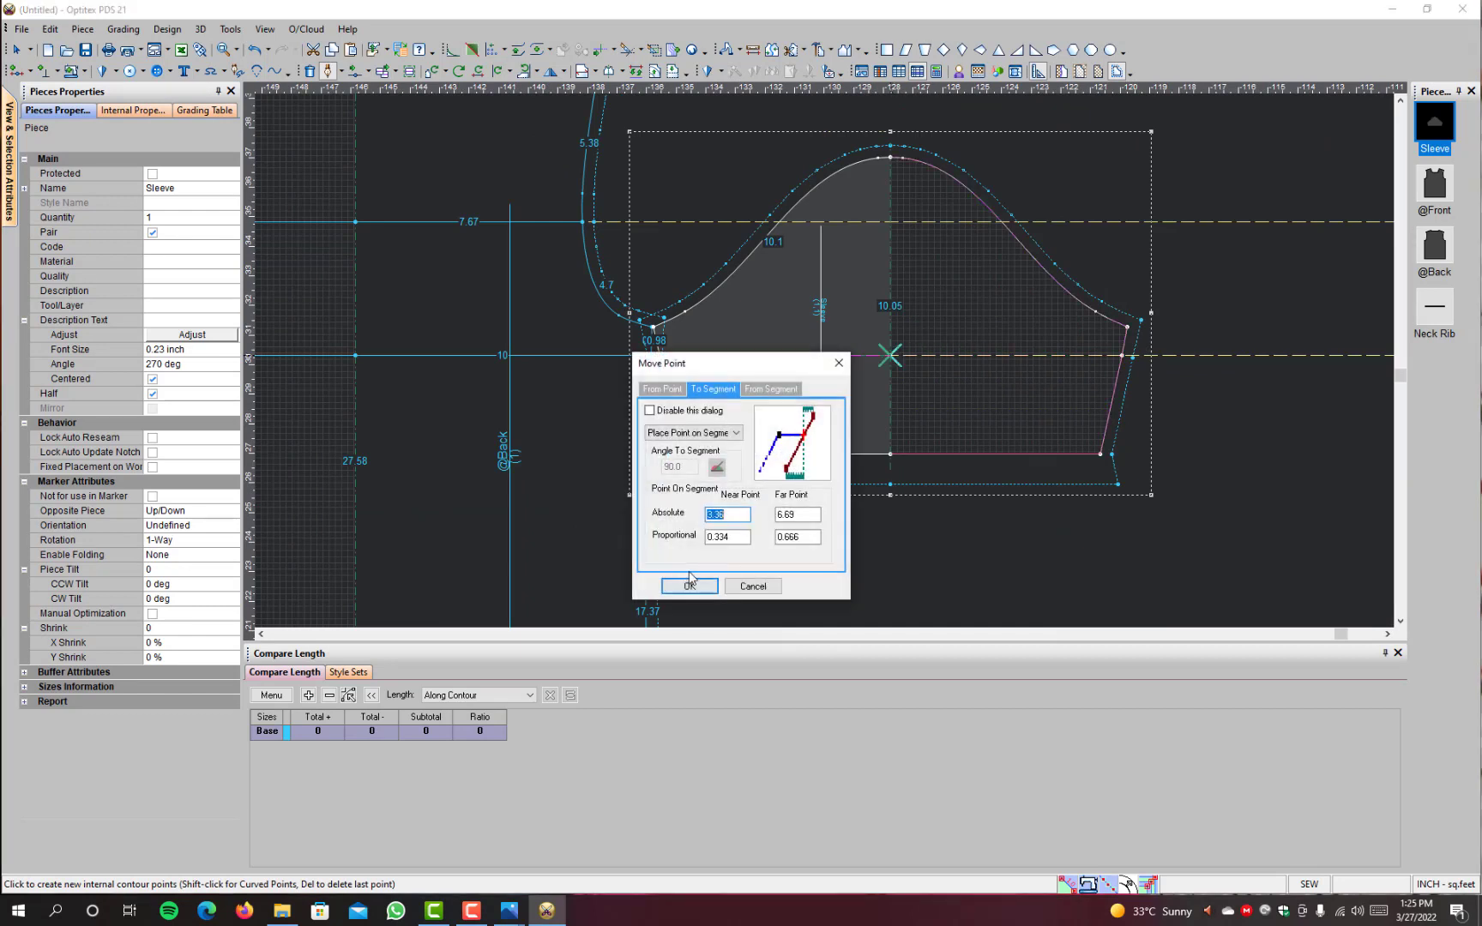
left_click(686, 583)
right_click(1184, 225)
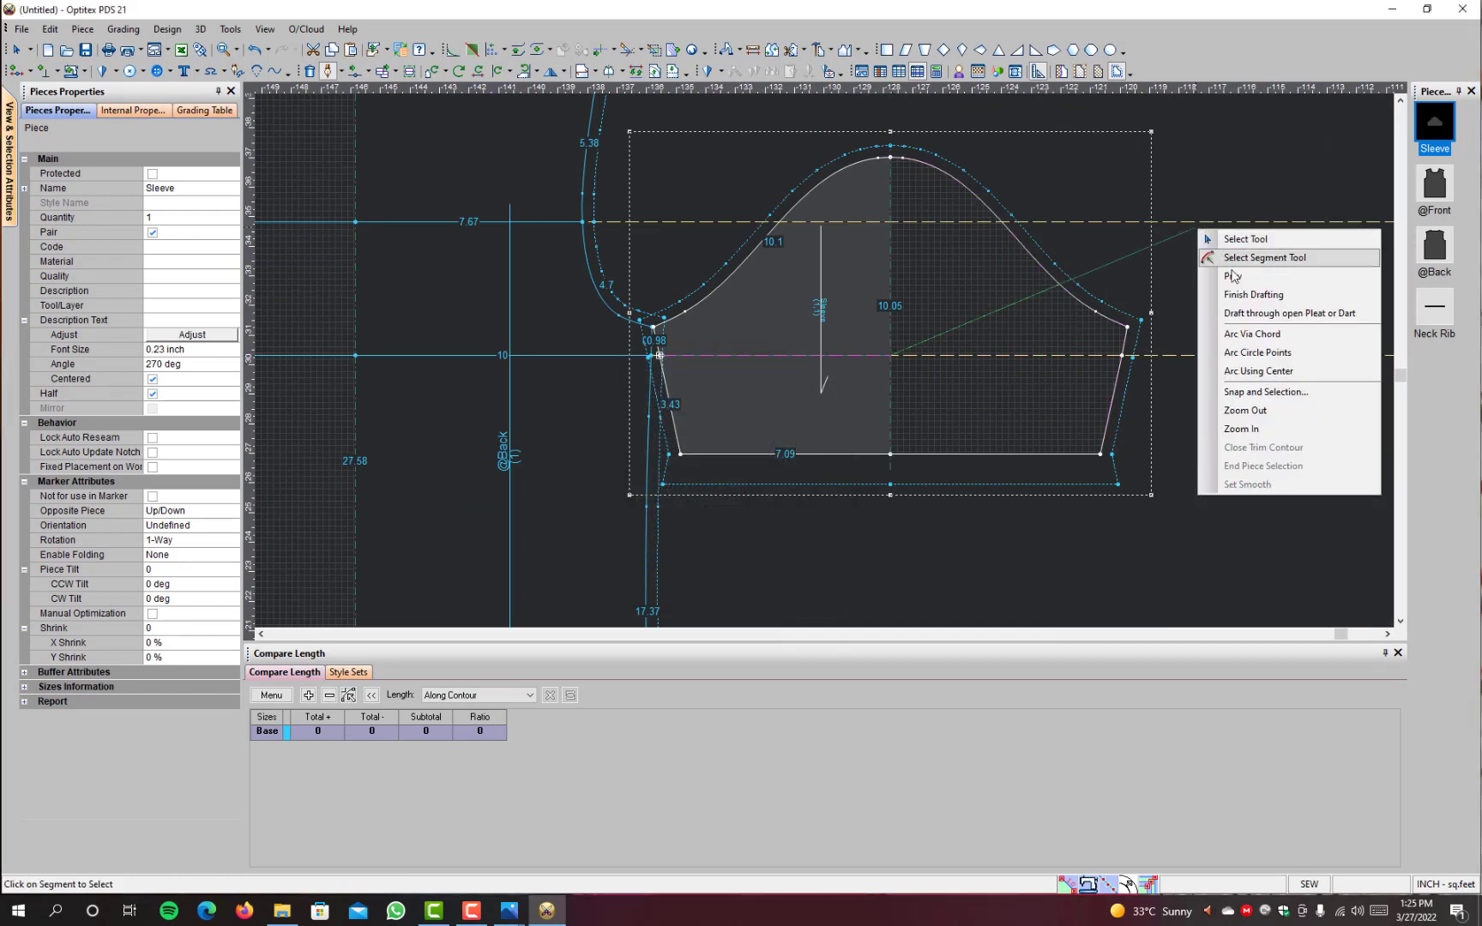
left_click(1243, 293)
Step: Start an upper internal line on the sleeve cap curve, 5.38 inches along the curve from the cap's top point
scroll(712, 321, "down", 2)
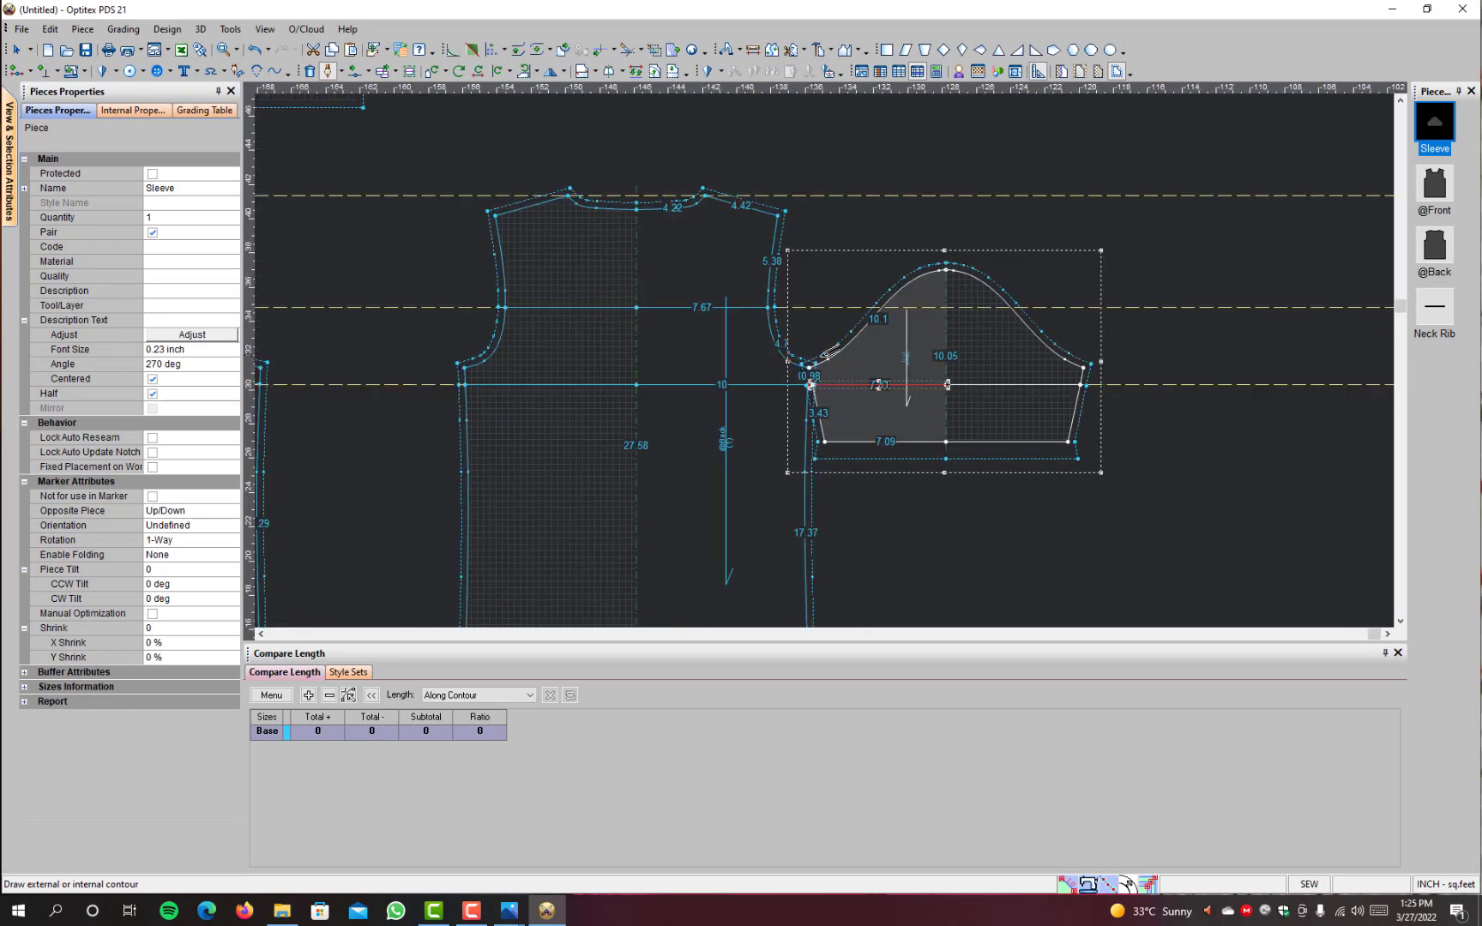
scroll(845, 350, "up", 3)
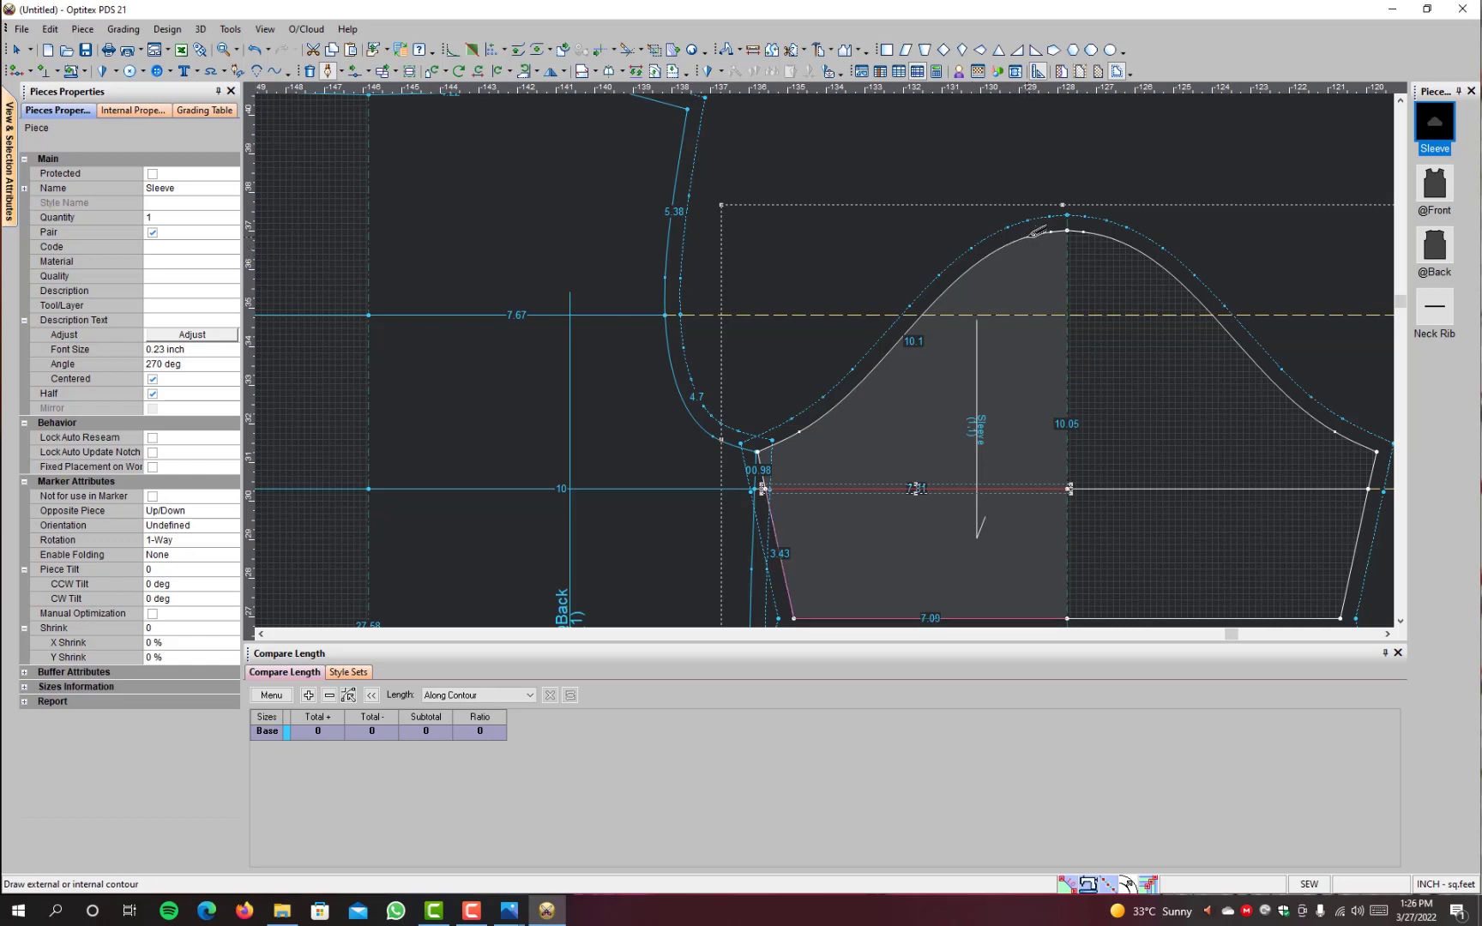
left_click(1026, 236)
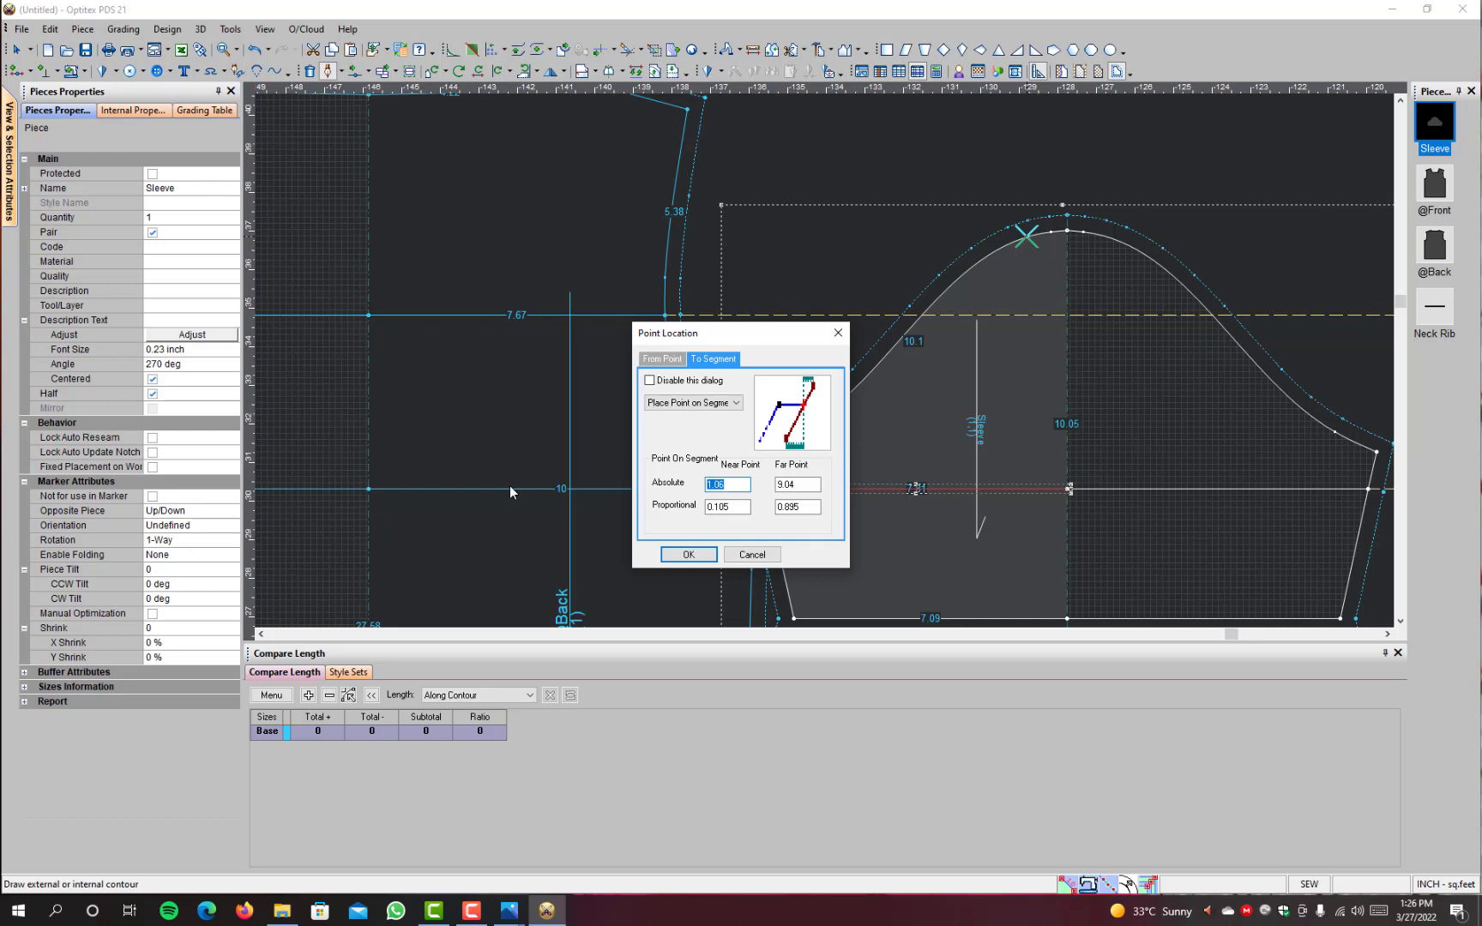
type("5.38")
left_click(687, 554)
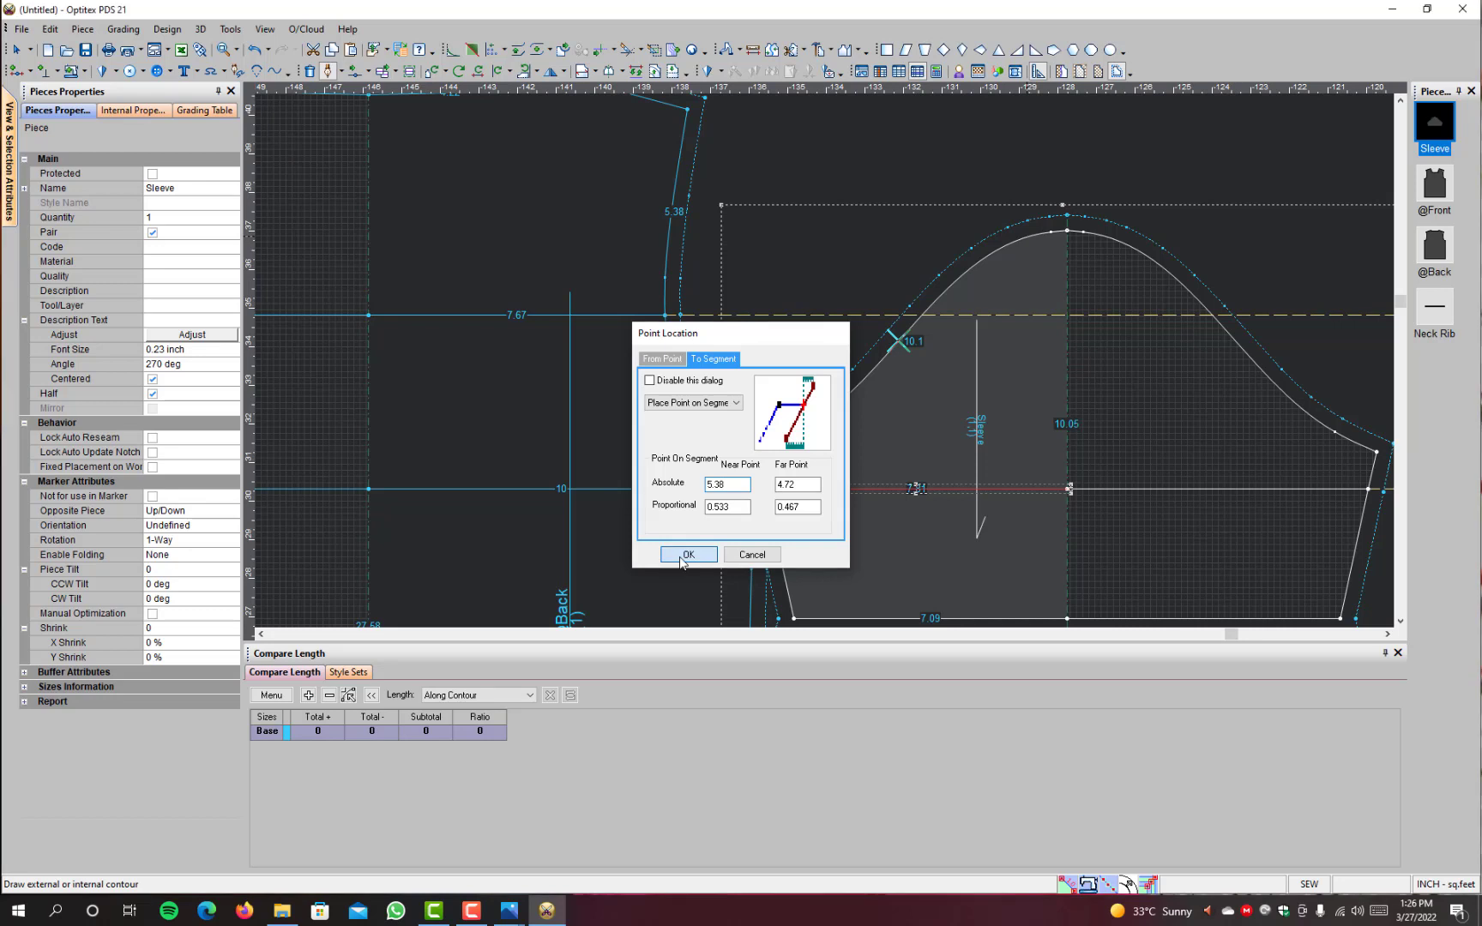
Step: End the sleeve's upper line level at the centre fold, and move the sleeve clear of the back piece
right_click(970, 197)
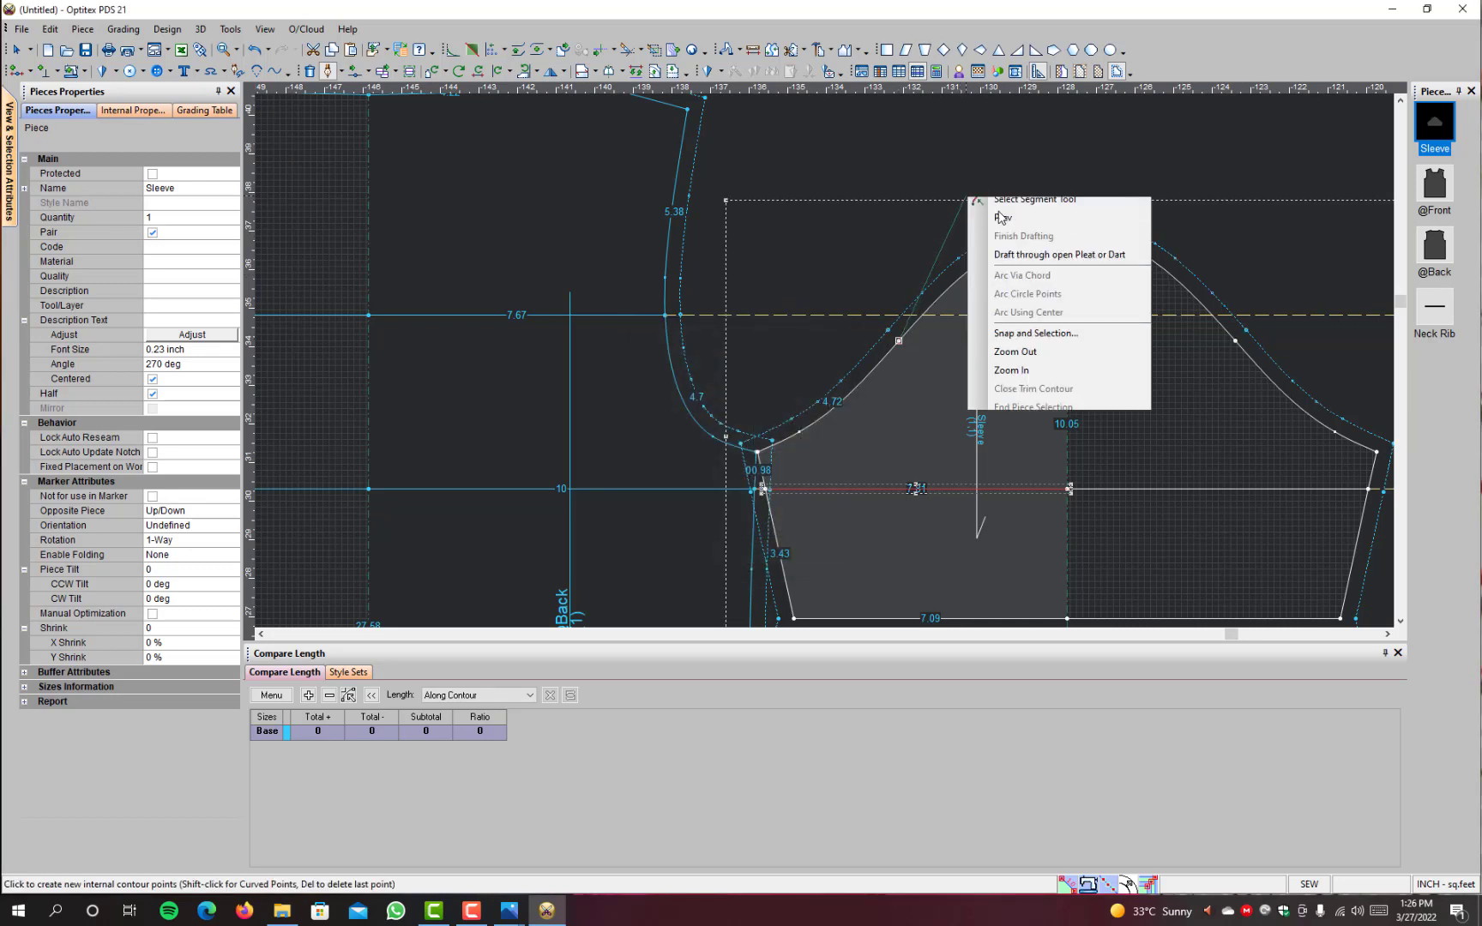
left_click(1066, 466)
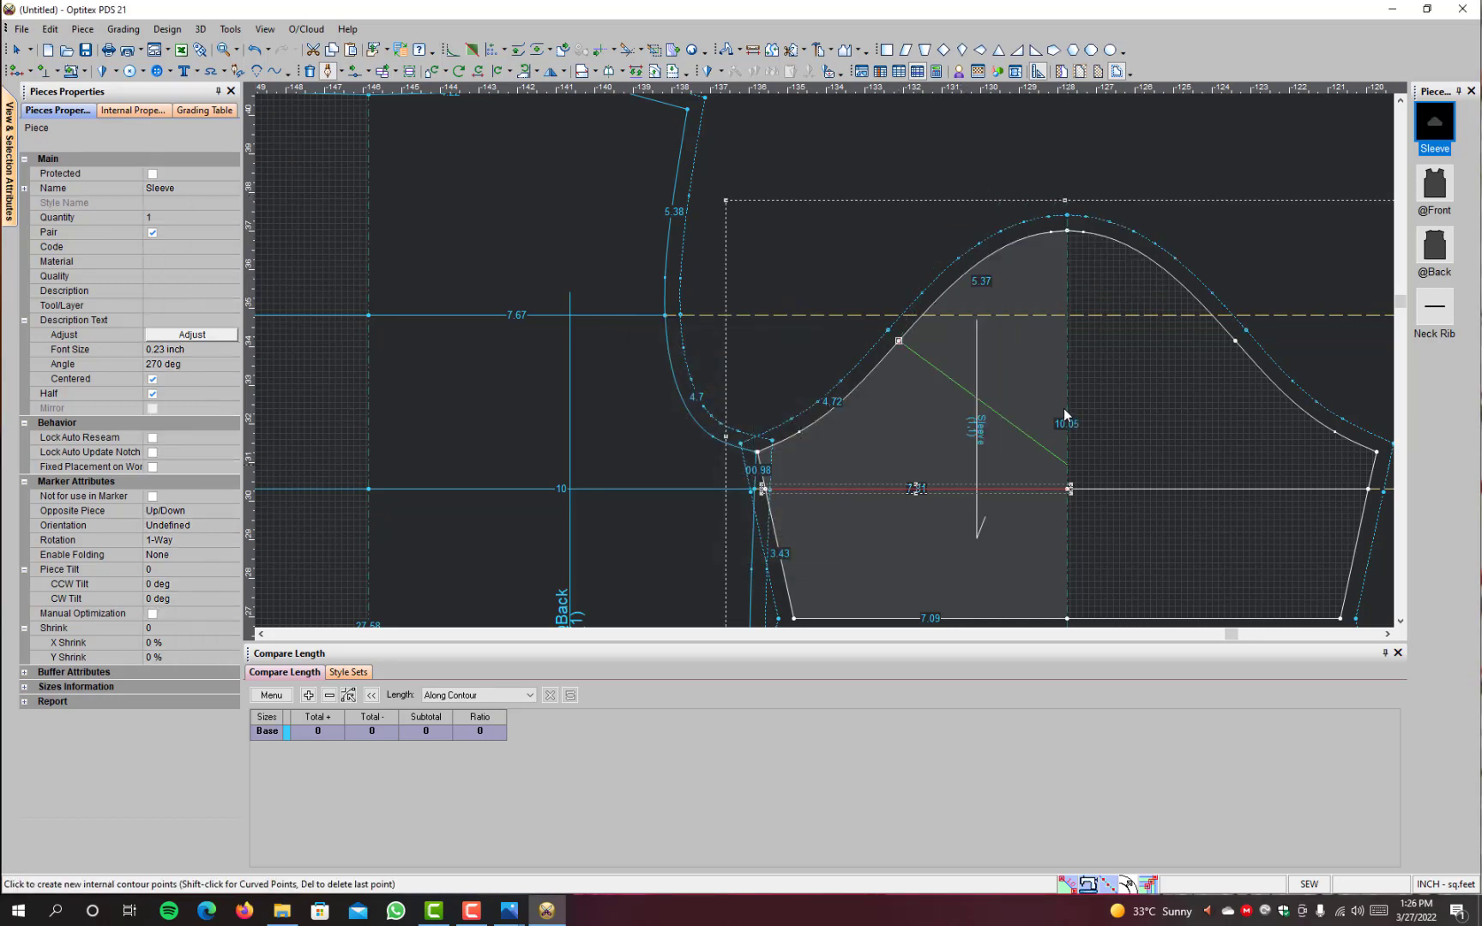
left_click(1067, 340)
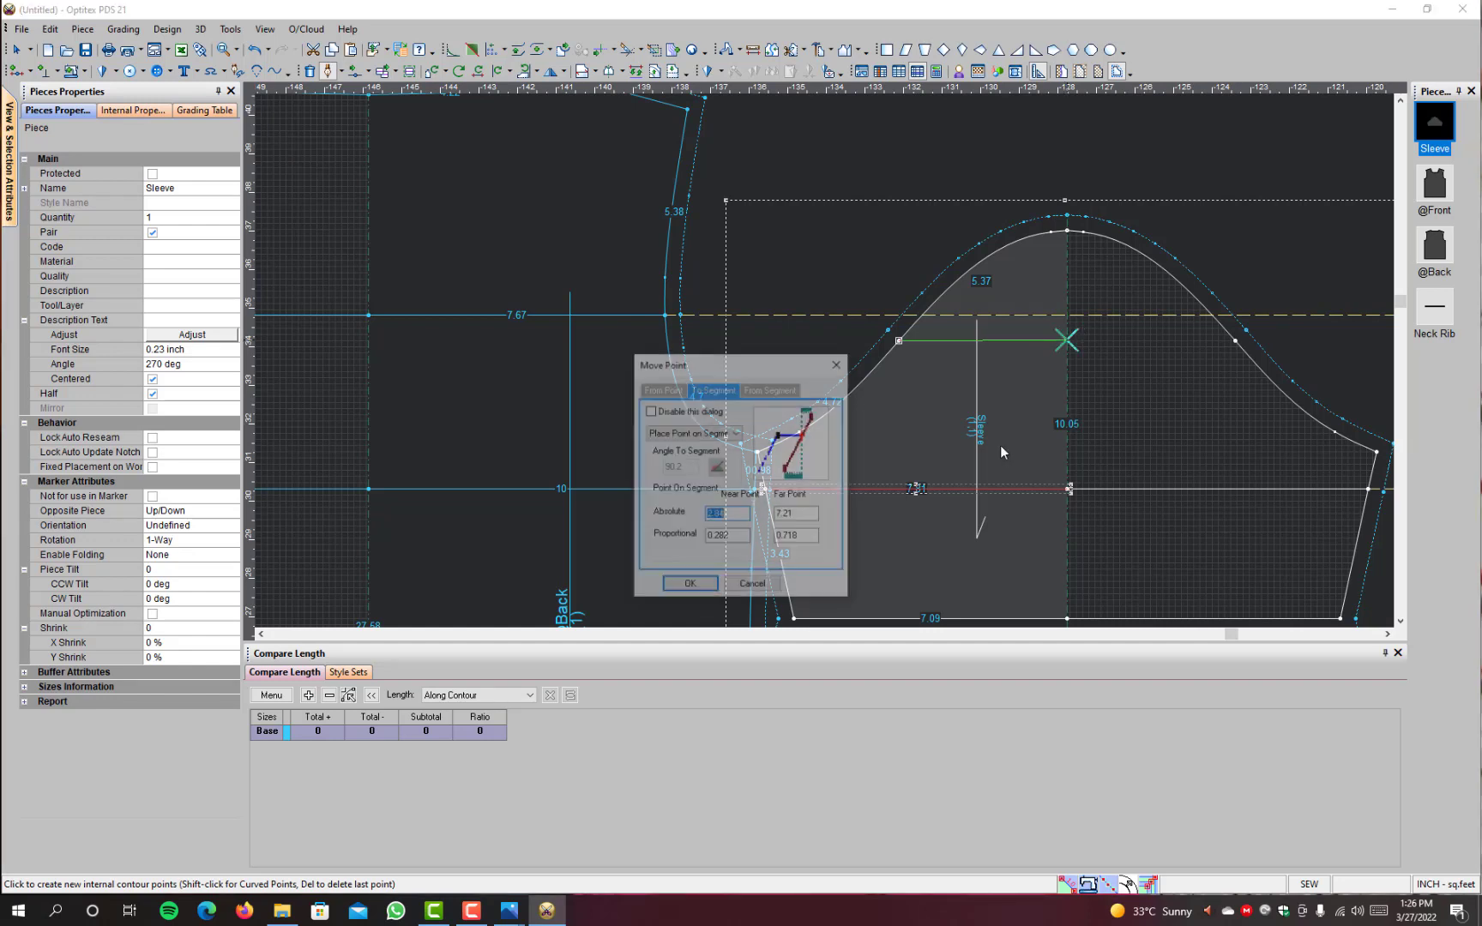
left_click(686, 583)
right_click(1167, 139)
left_click(1201, 206)
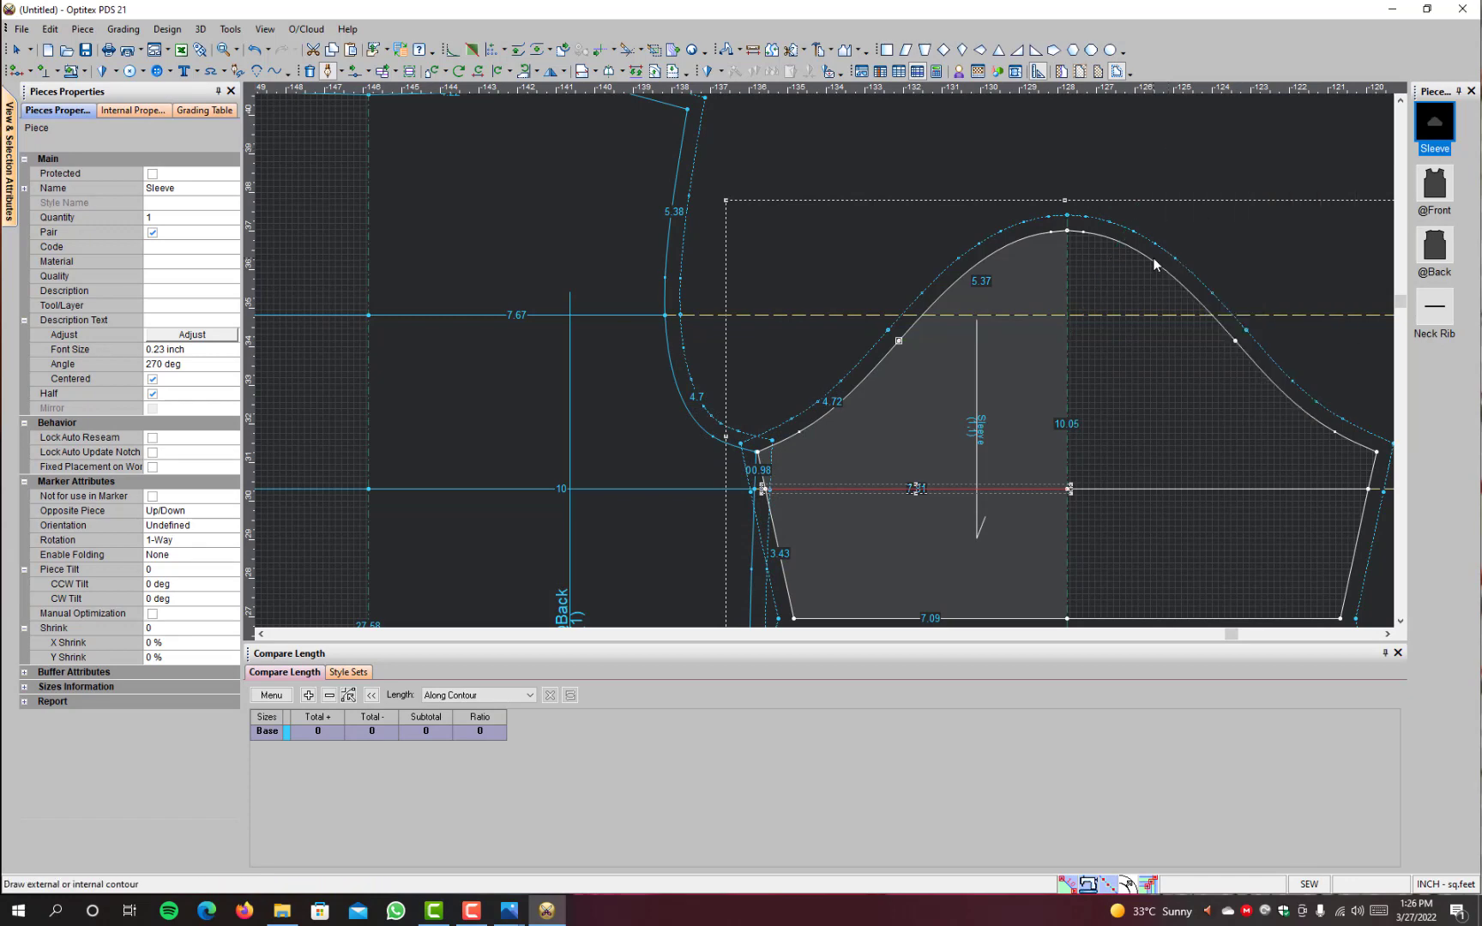
right_click(910, 142)
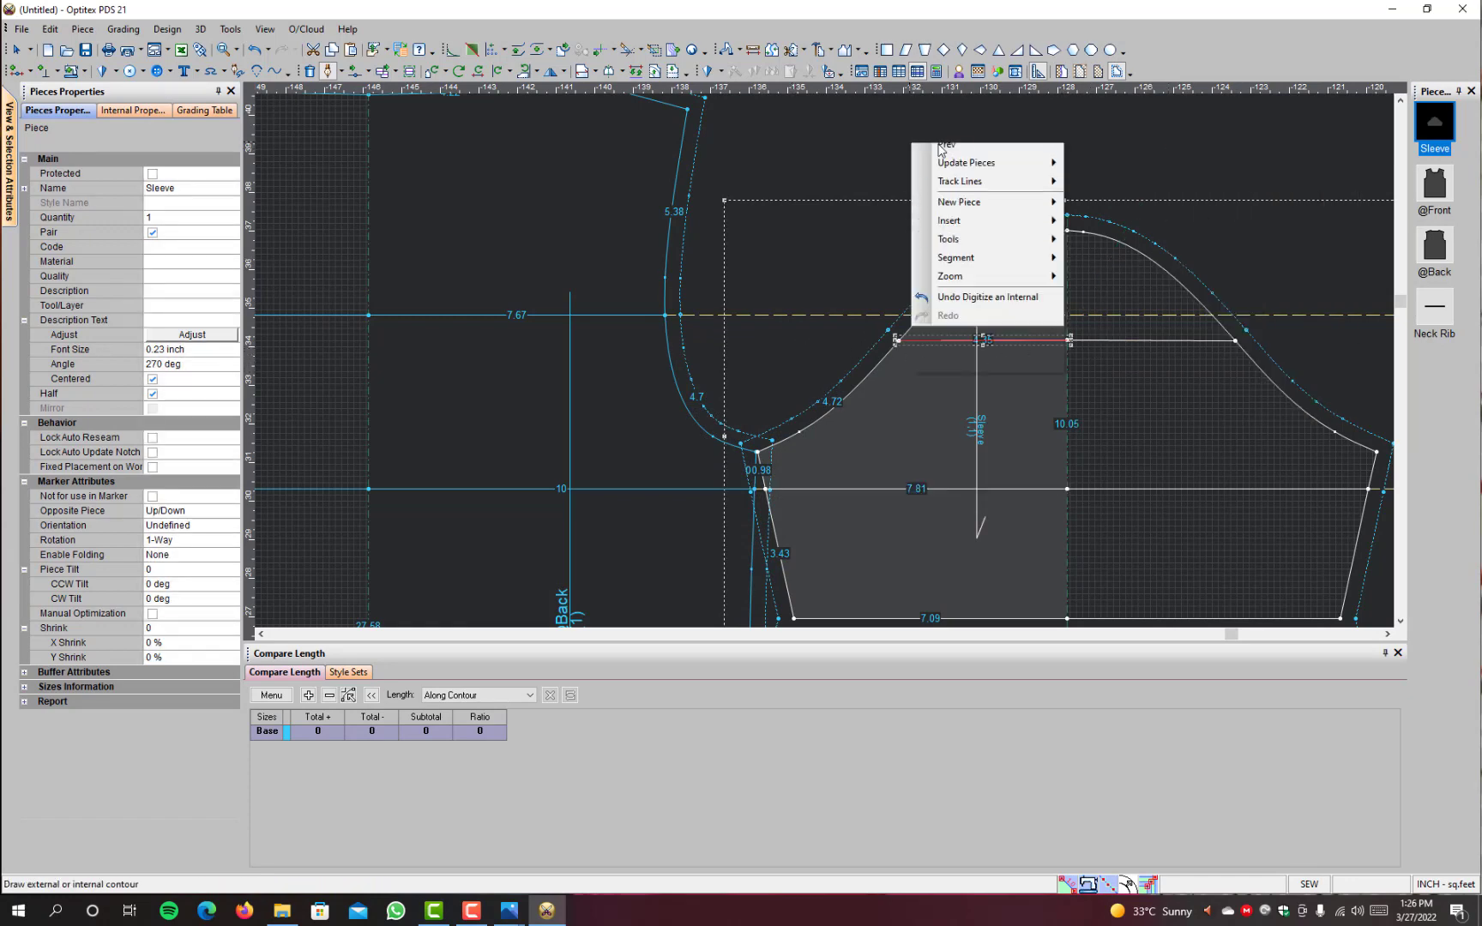
left_click(939, 151)
scroll(906, 433, "down", 3)
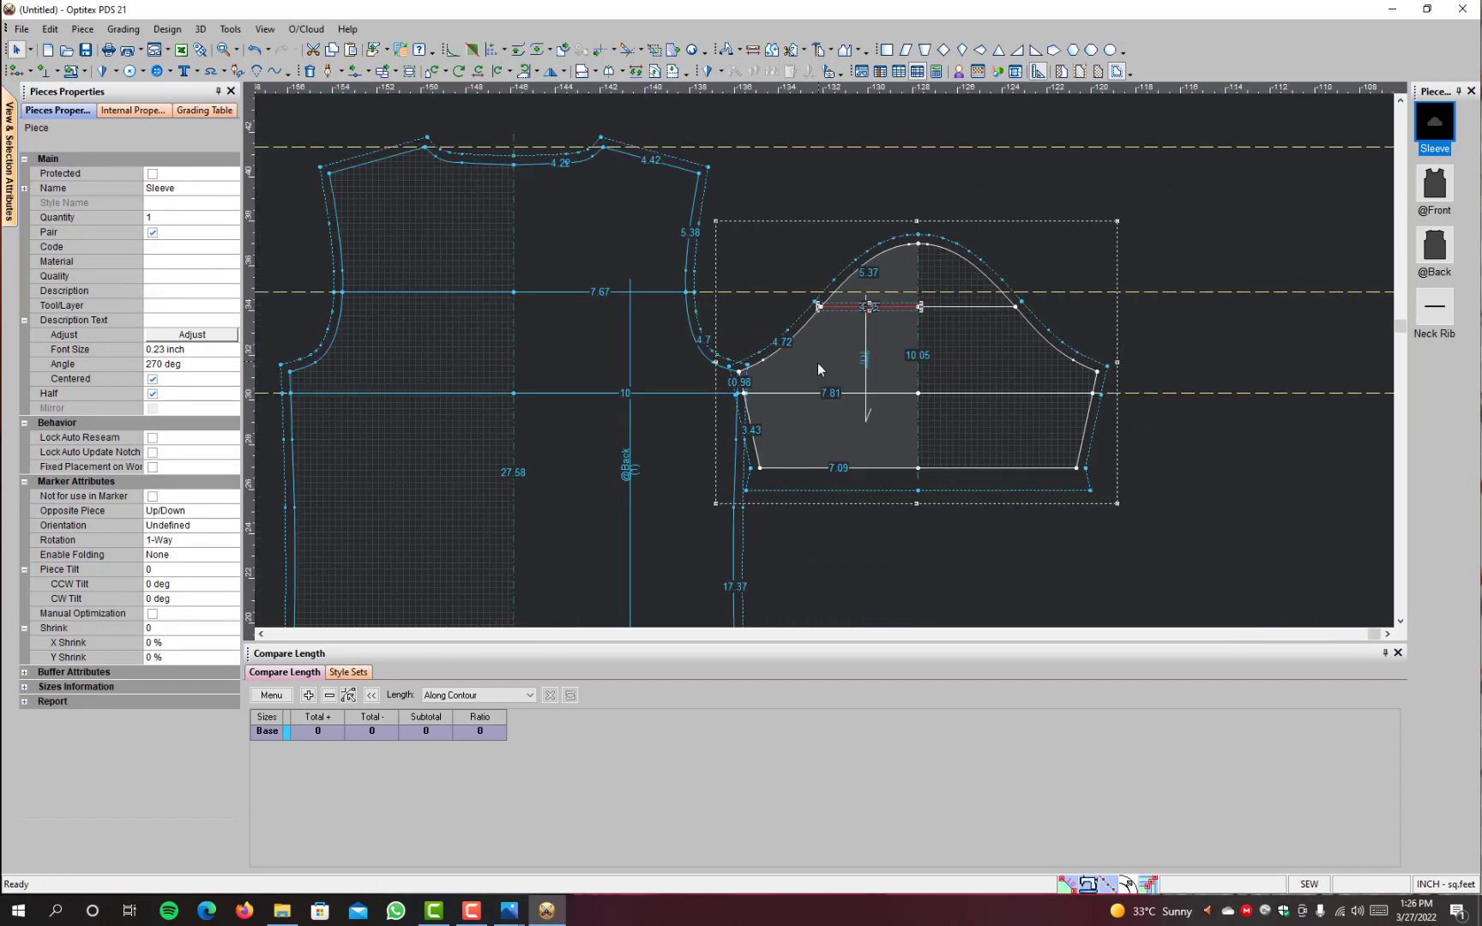
left_click_drag(817, 363, 903, 352)
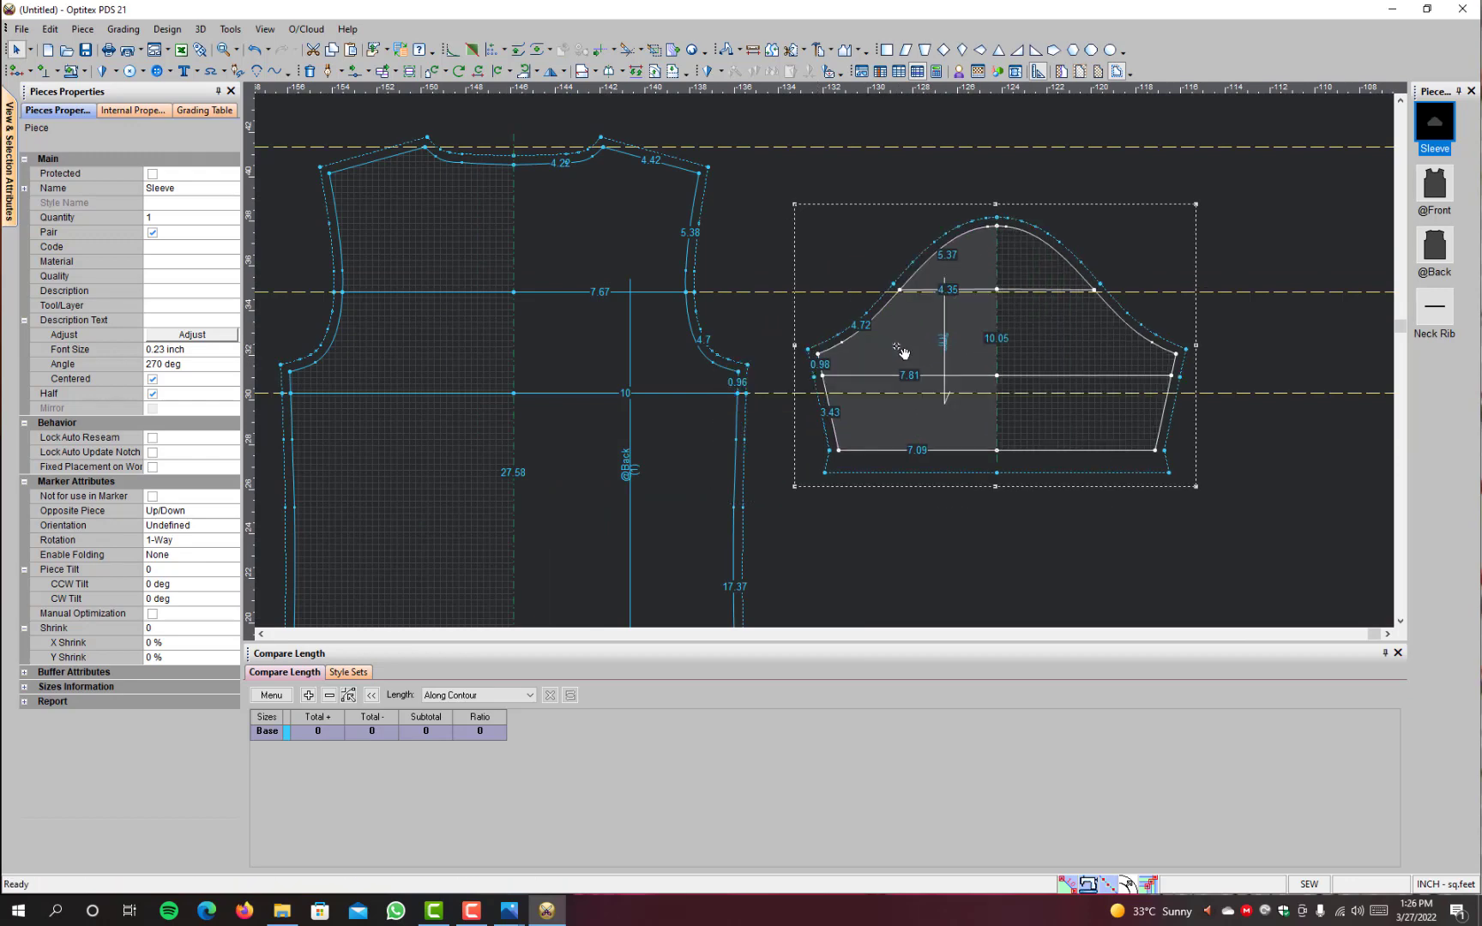
Step: Rotate the sleeve with its cap facing the back's armhole and attach its cap top to the back's shoulder point for walking
key("space")
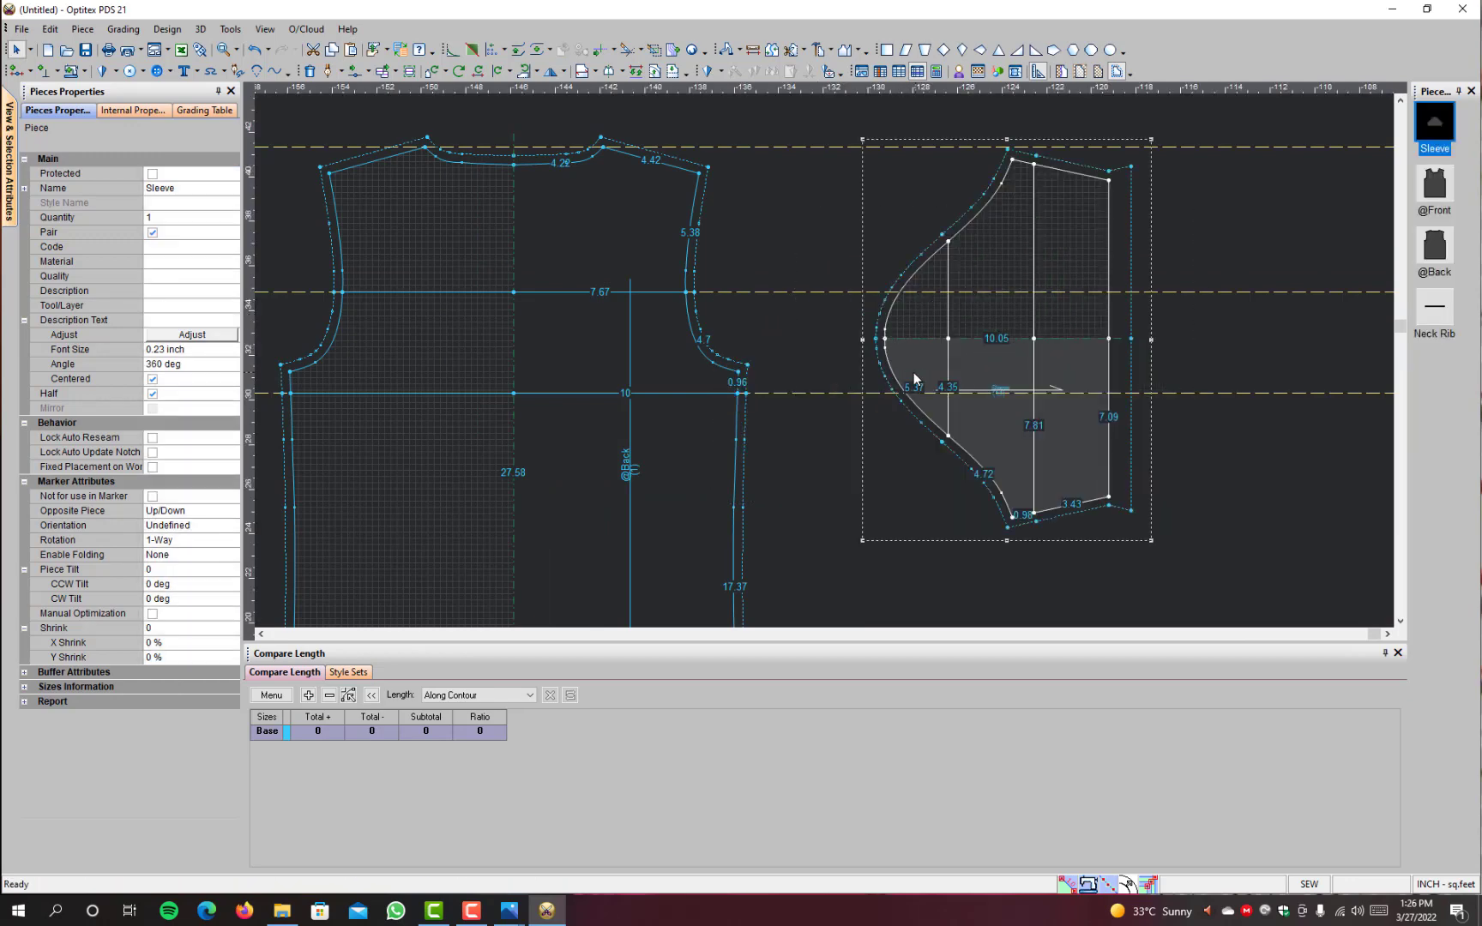
left_click_drag(879, 359, 787, 224)
key("w")
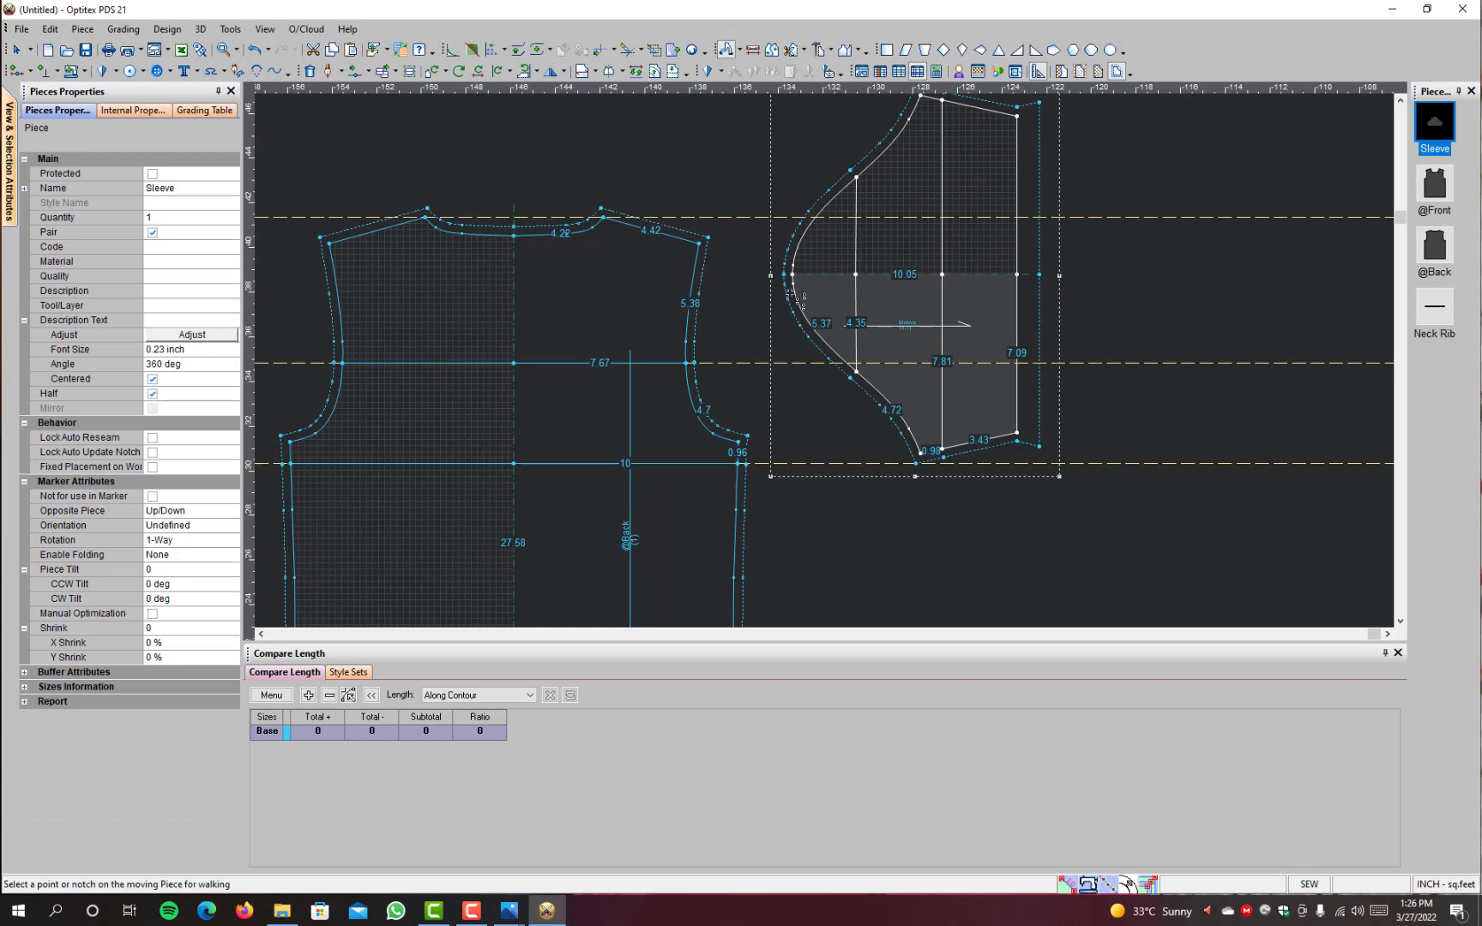
left_click(793, 275)
left_click(699, 242)
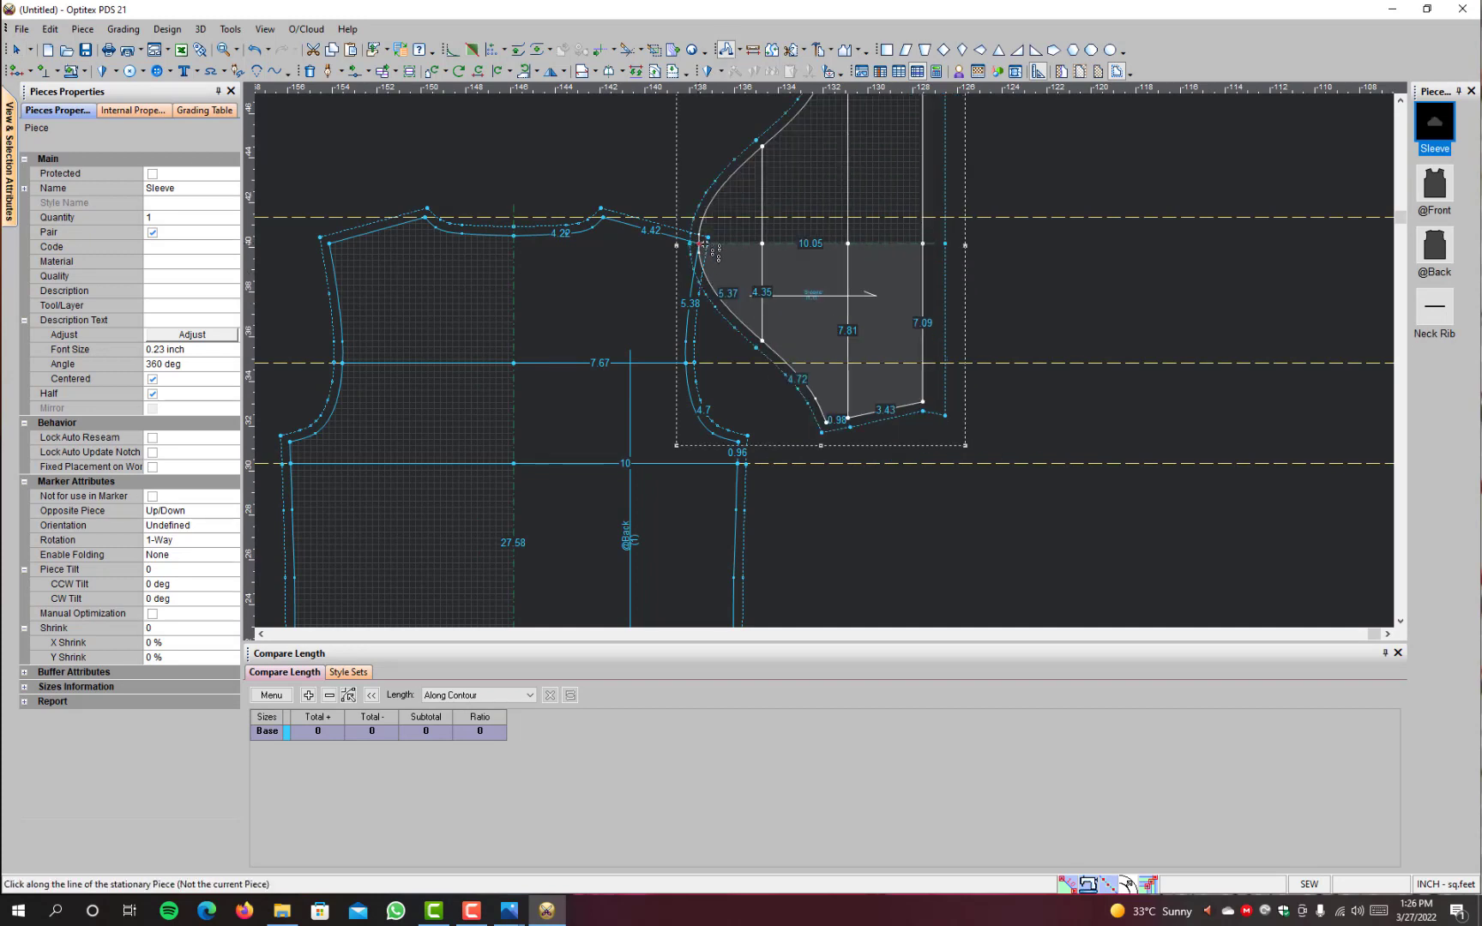
Step: Walk the sleeve cap down the back armhole from the shoulder point to the upper panel line
left_click(1282, 372)
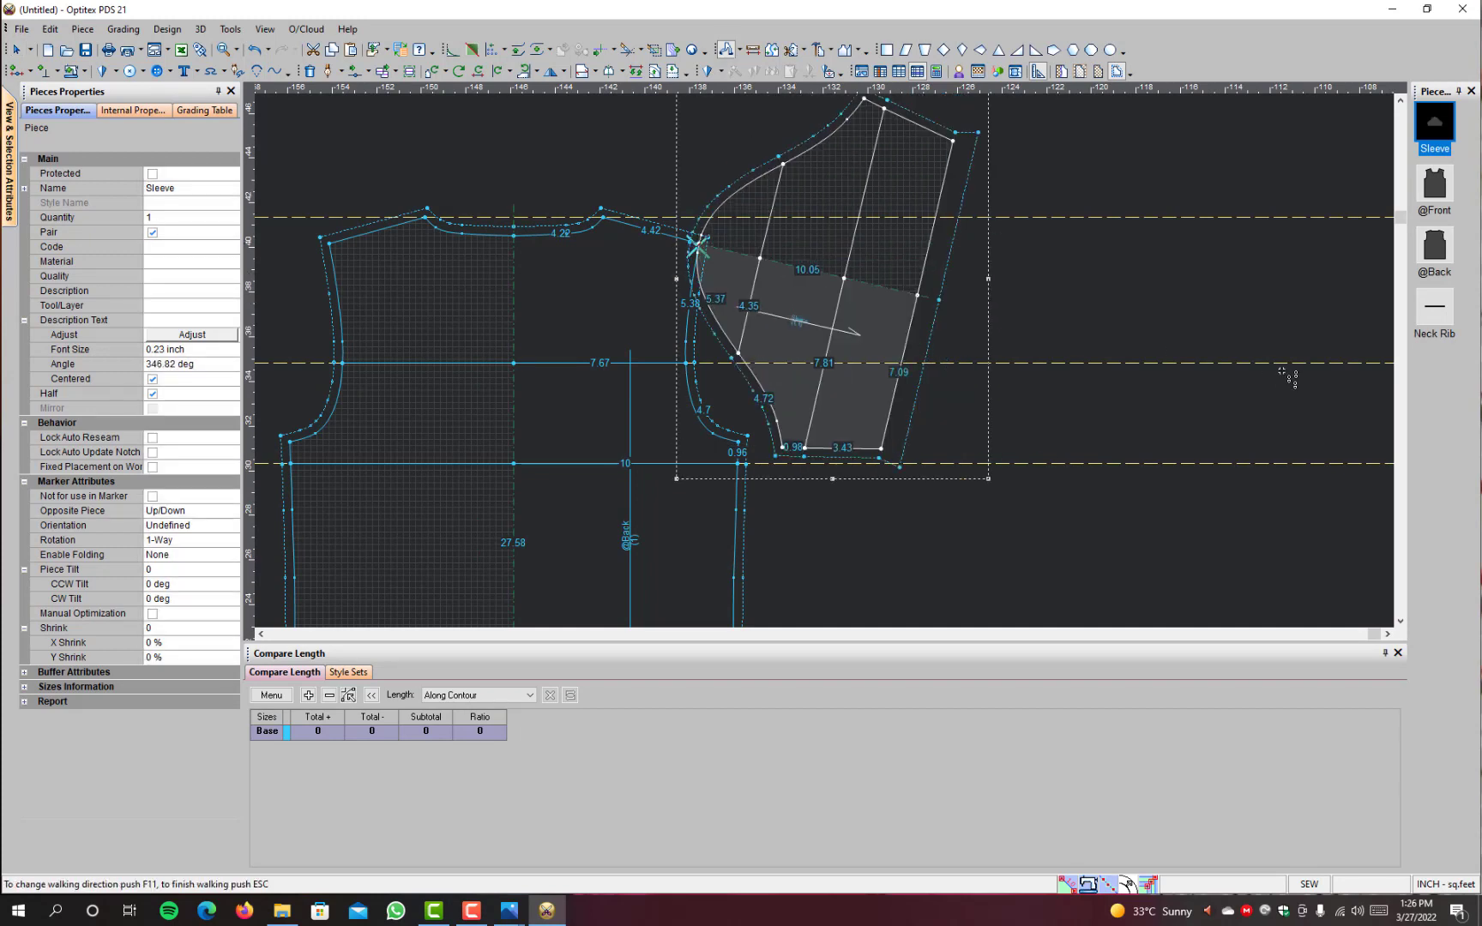
left_click(1282, 373)
left_click(1282, 372)
left_click(1281, 372)
left_click(1282, 372)
left_click(1282, 373)
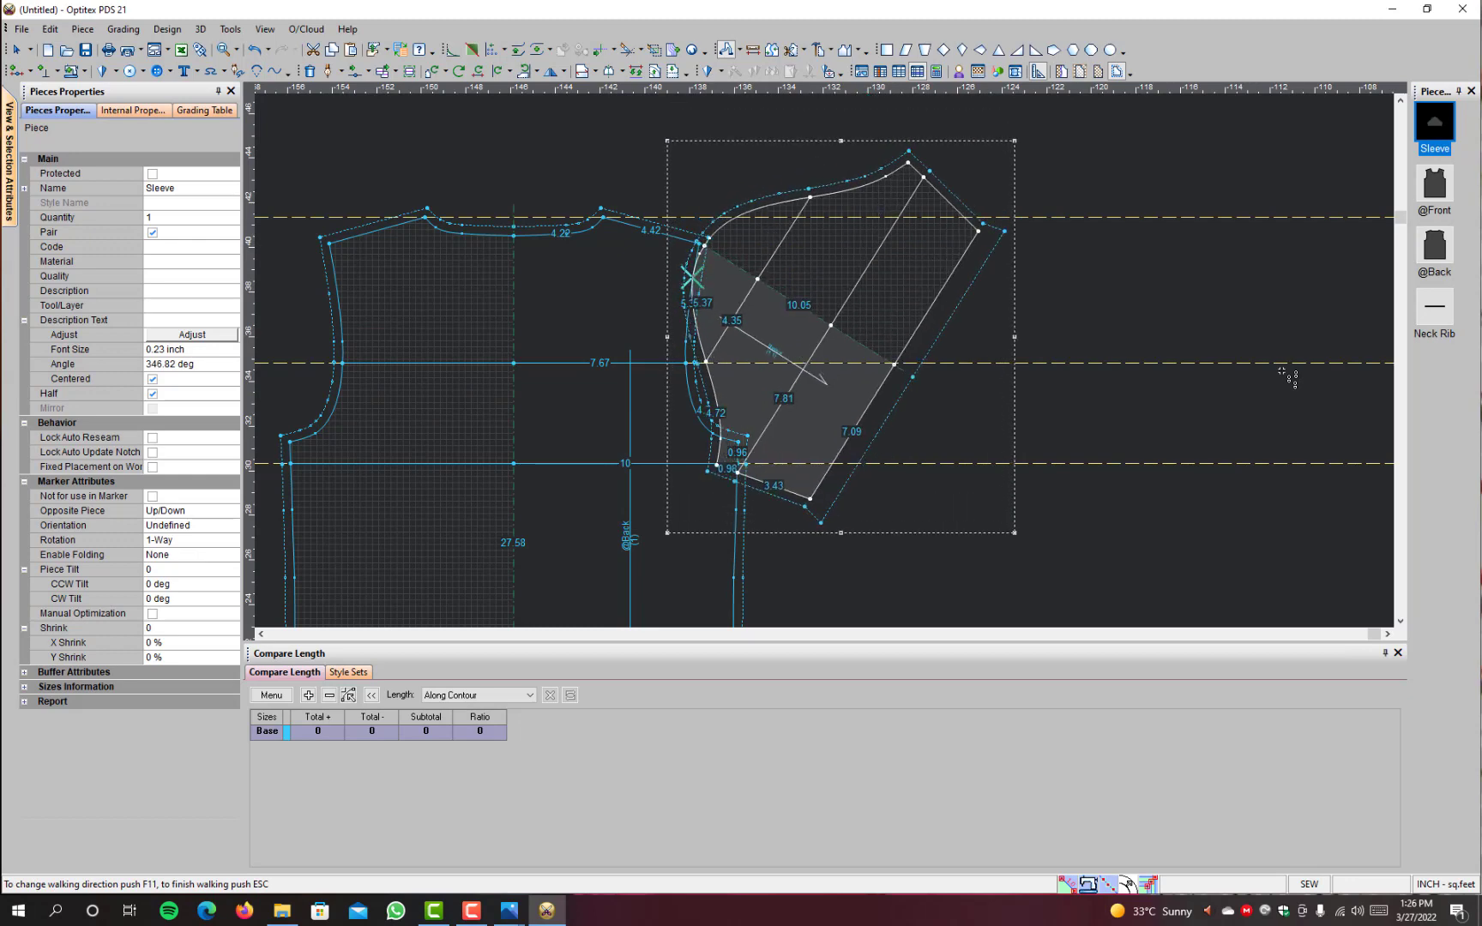
left_click(1281, 373)
left_click(1282, 372)
left_click(1282, 373)
left_click(1282, 372)
left_click(1282, 372)
left_click(1282, 372)
left_click(1281, 372)
left_click(1282, 373)
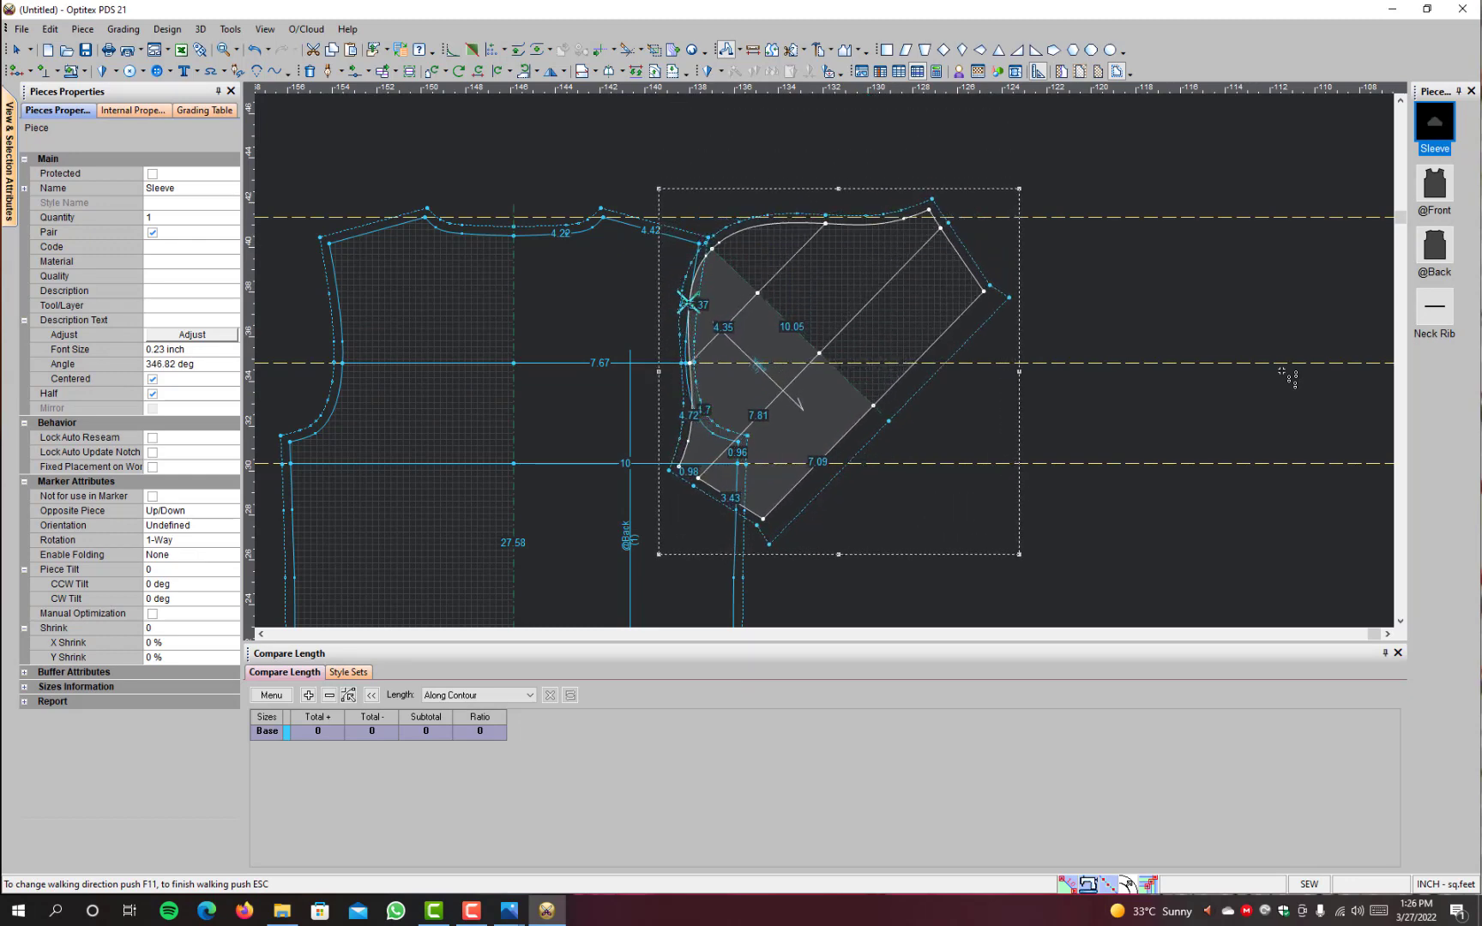
left_click(1282, 372)
left_click(1281, 373)
left_click(1282, 372)
left_click(1282, 373)
left_click(1282, 372)
left_click(1281, 373)
left_click(1282, 372)
left_click(1282, 373)
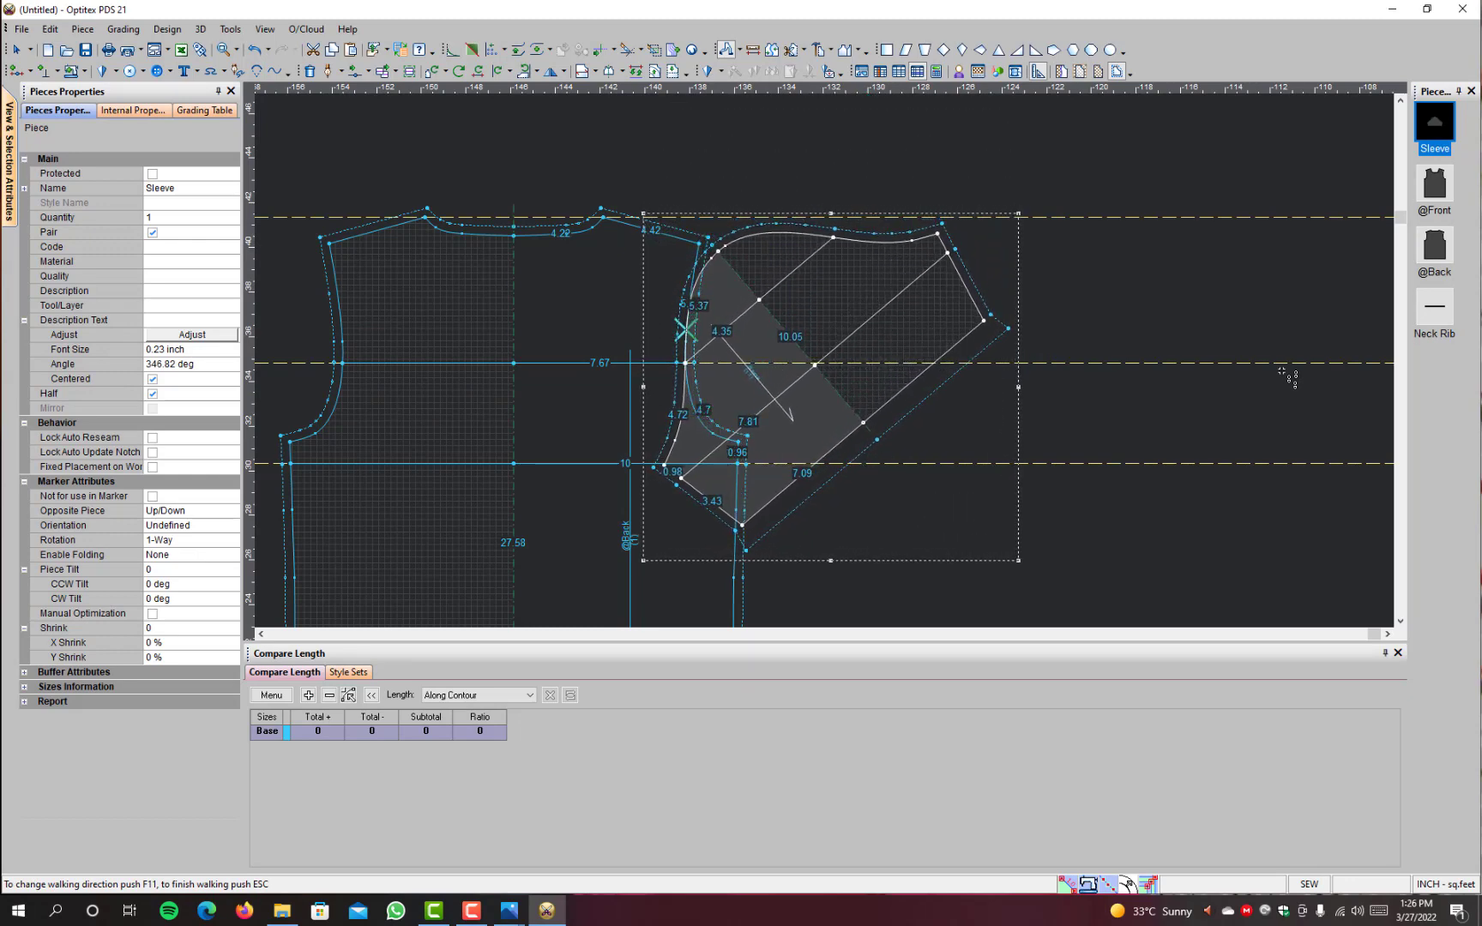
left_click(1282, 372)
left_click(1281, 372)
left_click(1282, 372)
left_click(1281, 372)
left_click(1281, 372)
left_click(1282, 372)
left_click(1282, 372)
left_click(1282, 372)
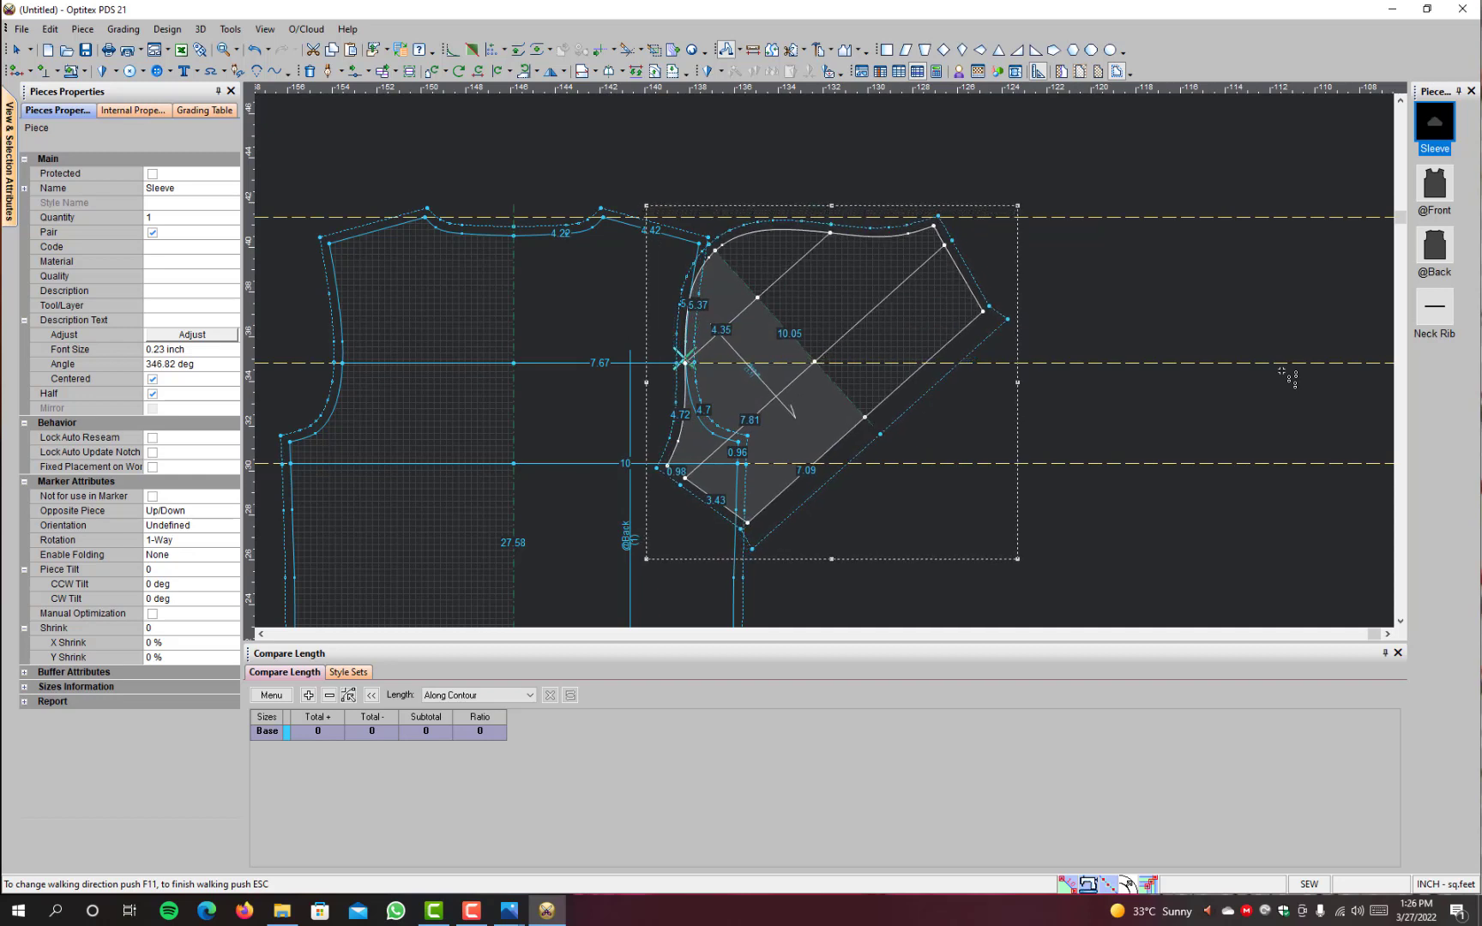
left_click(1282, 372)
left_click(1282, 372)
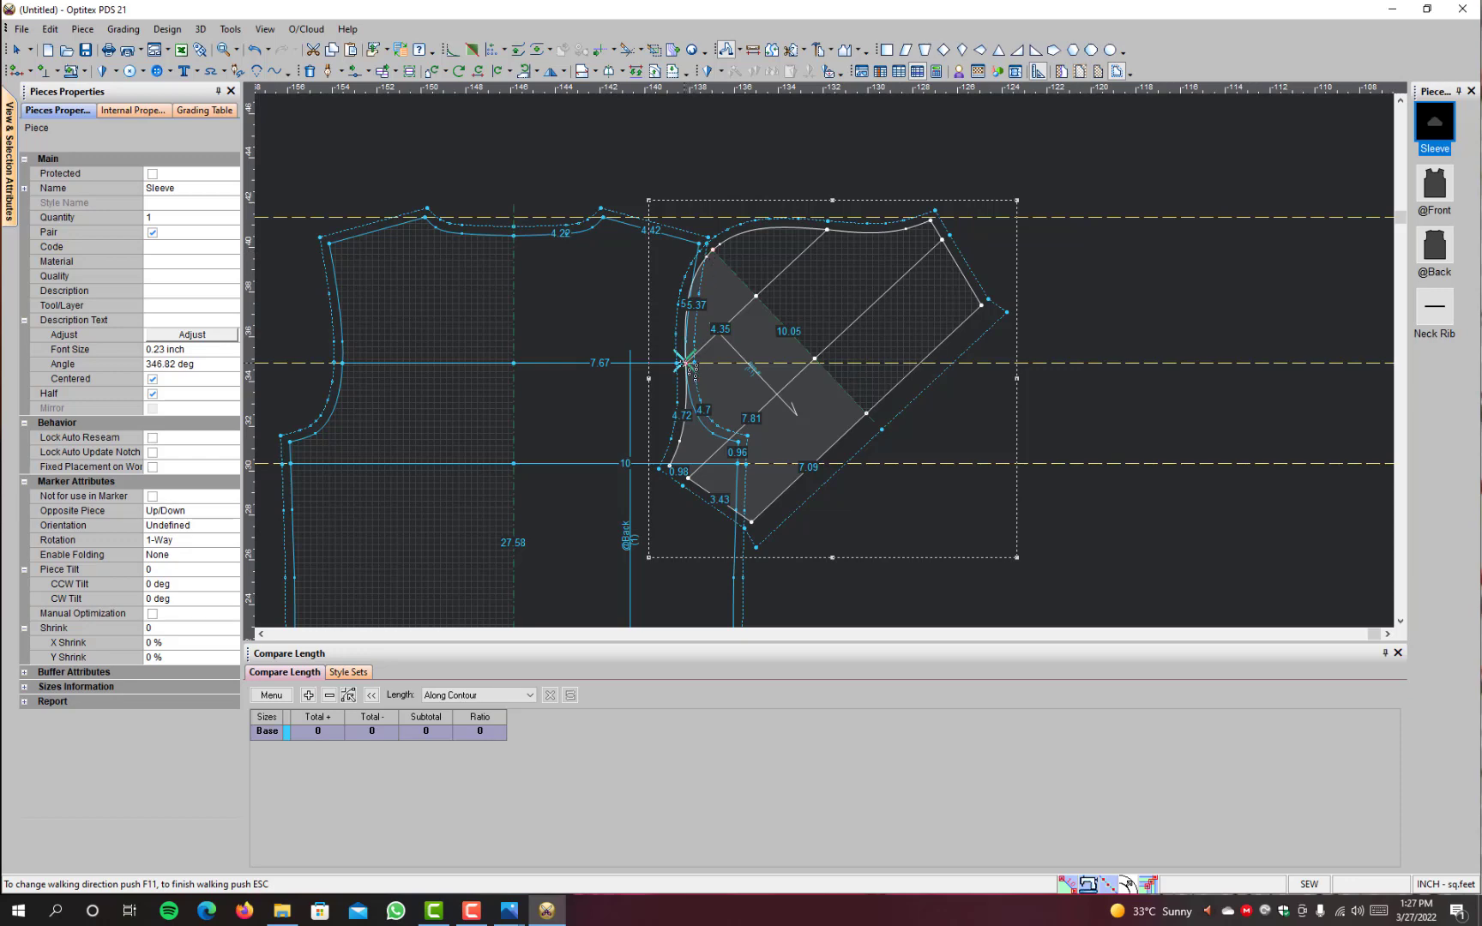
Step: Continue walking the sleeve along the lower armhole to the back's underarm point and the start of the side seam
left_click(1249, 540)
left_click(1249, 540)
left_click(1249, 541)
left_click(1249, 540)
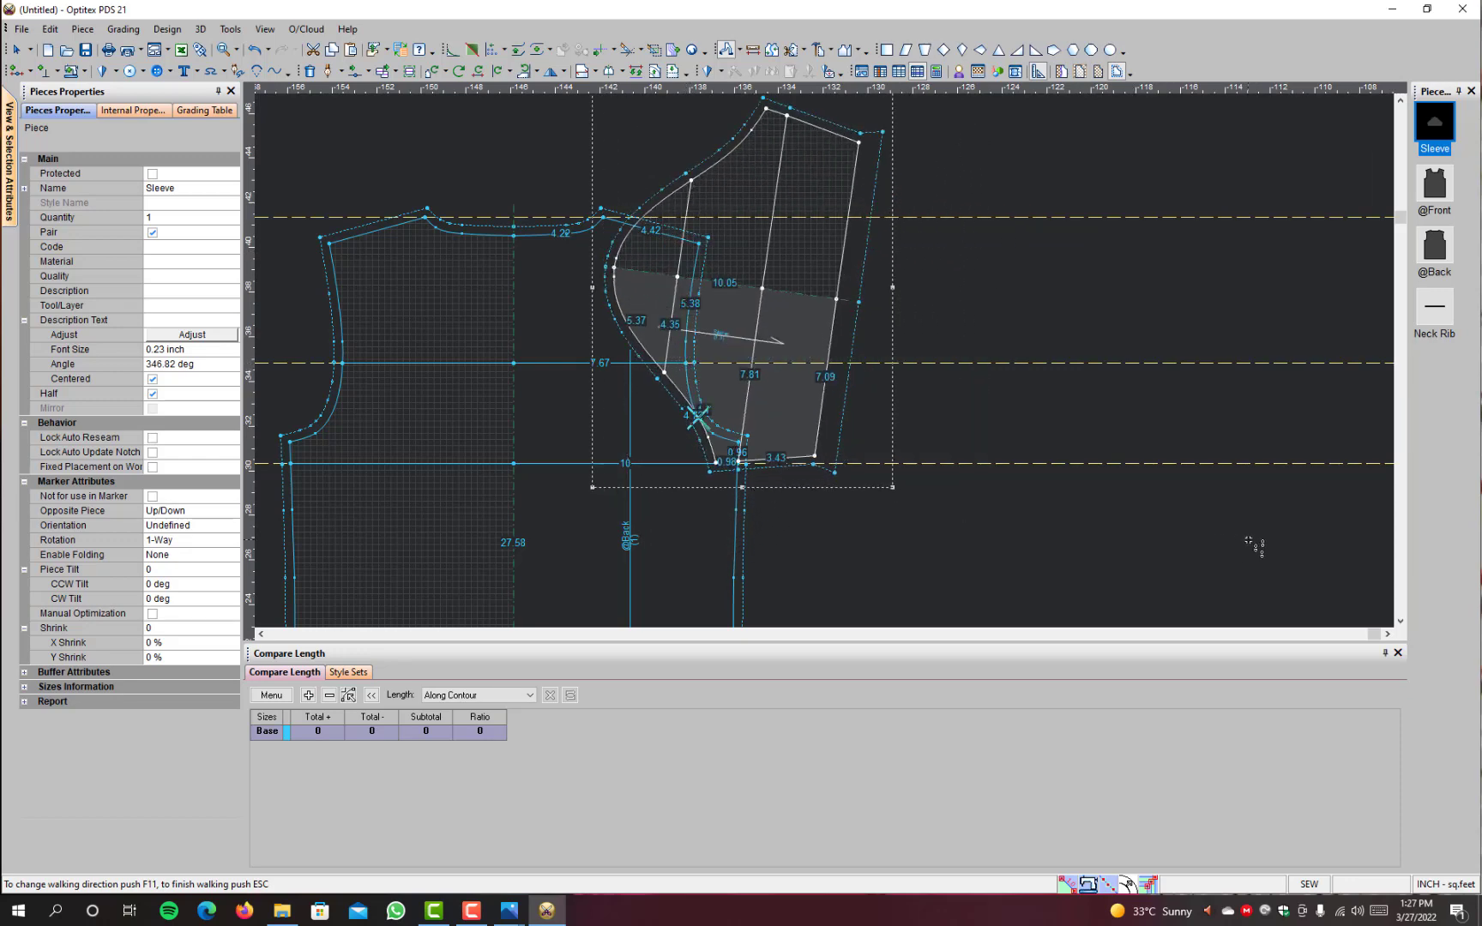
left_click(1249, 540)
left_click(1249, 541)
left_click(1249, 541)
left_click(1249, 540)
left_click(1249, 540)
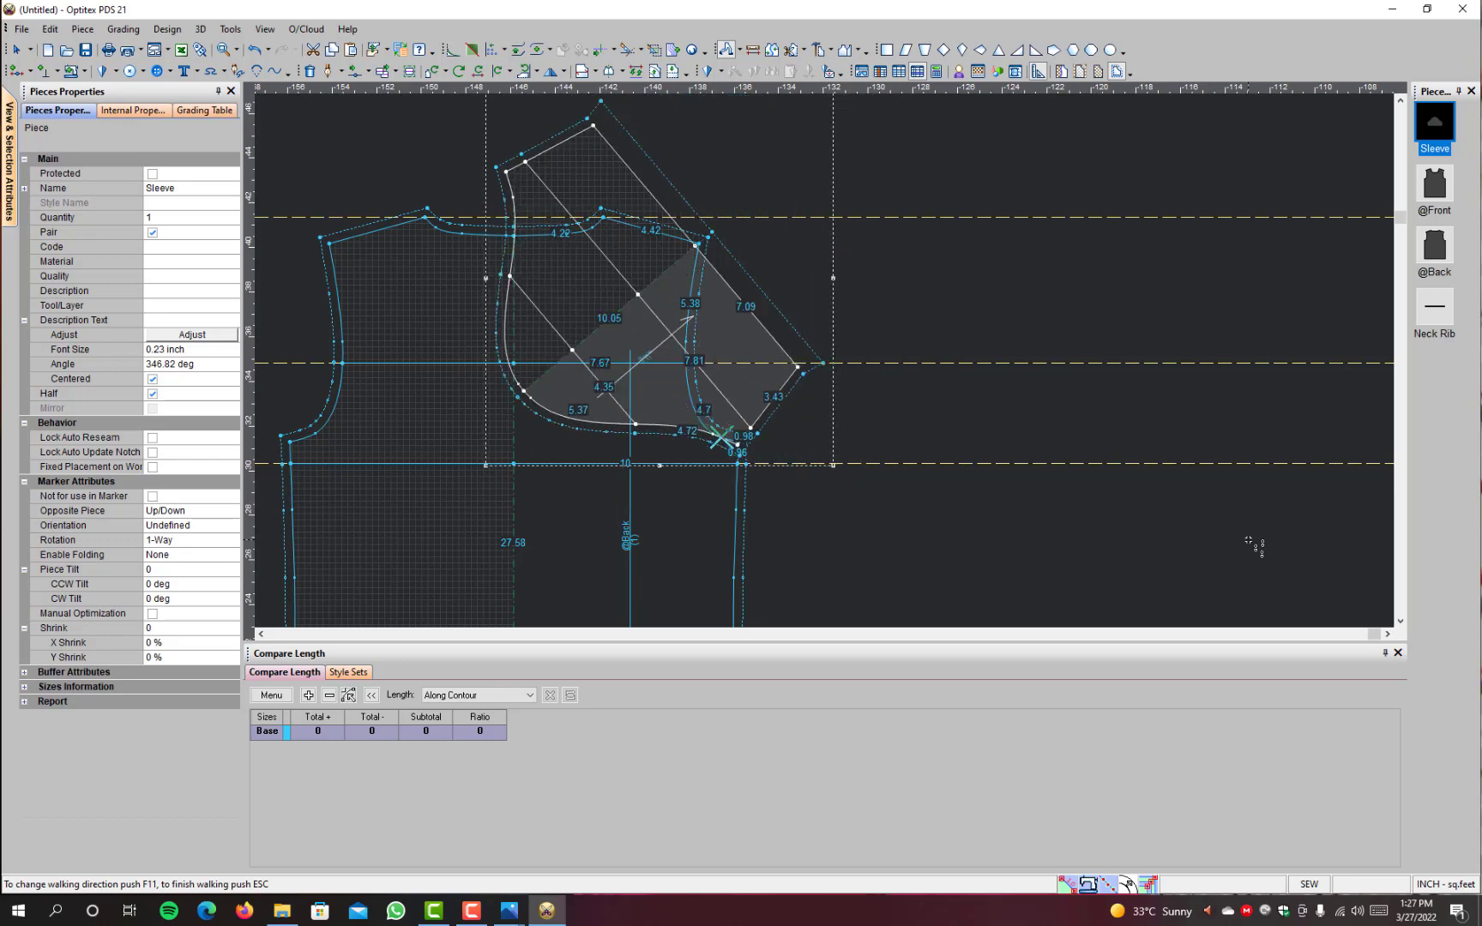
left_click(1249, 541)
left_click(1248, 541)
left_click(1249, 540)
left_click(1249, 540)
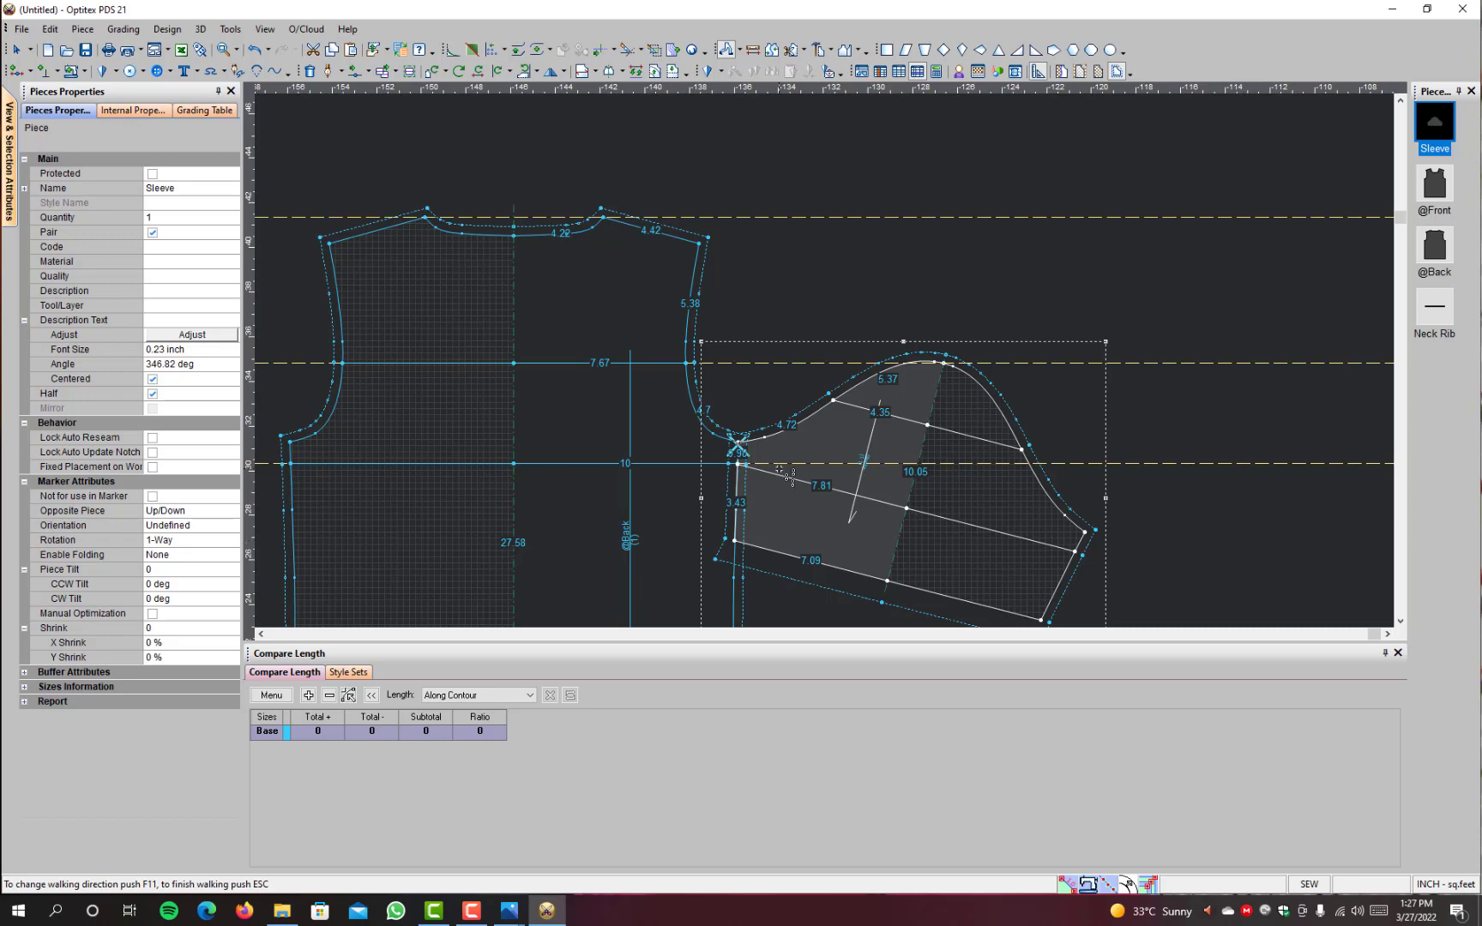
Step: Examine how the lower panel lines of sleeve and back meet at the side seam, and end the walk restoring the sleeve's position
scroll(793, 472, "up", 5)
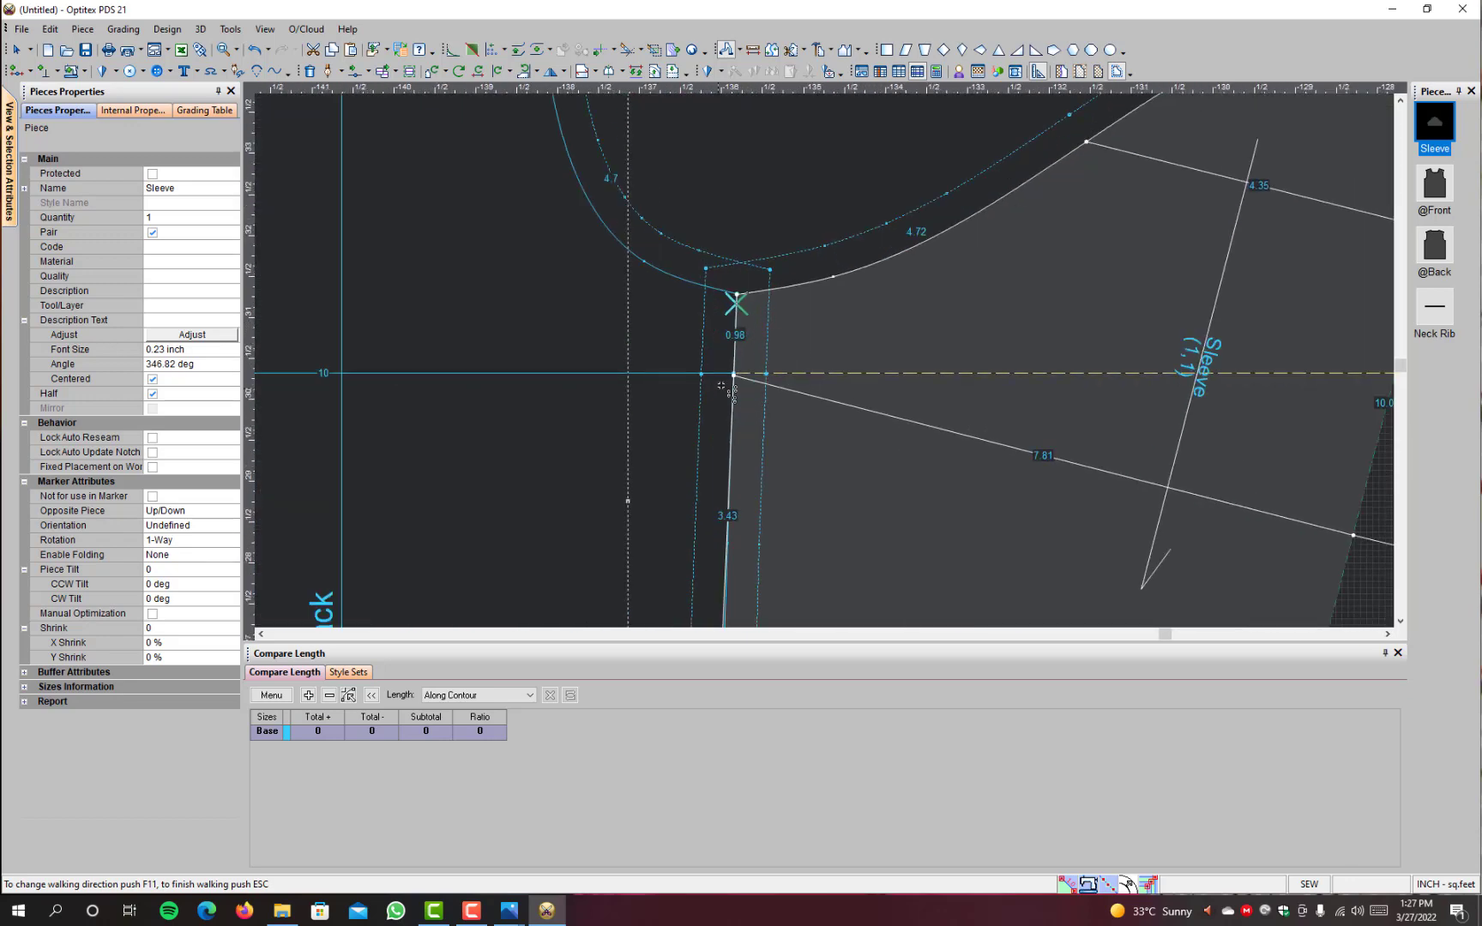
scroll(739, 358, "down", 5)
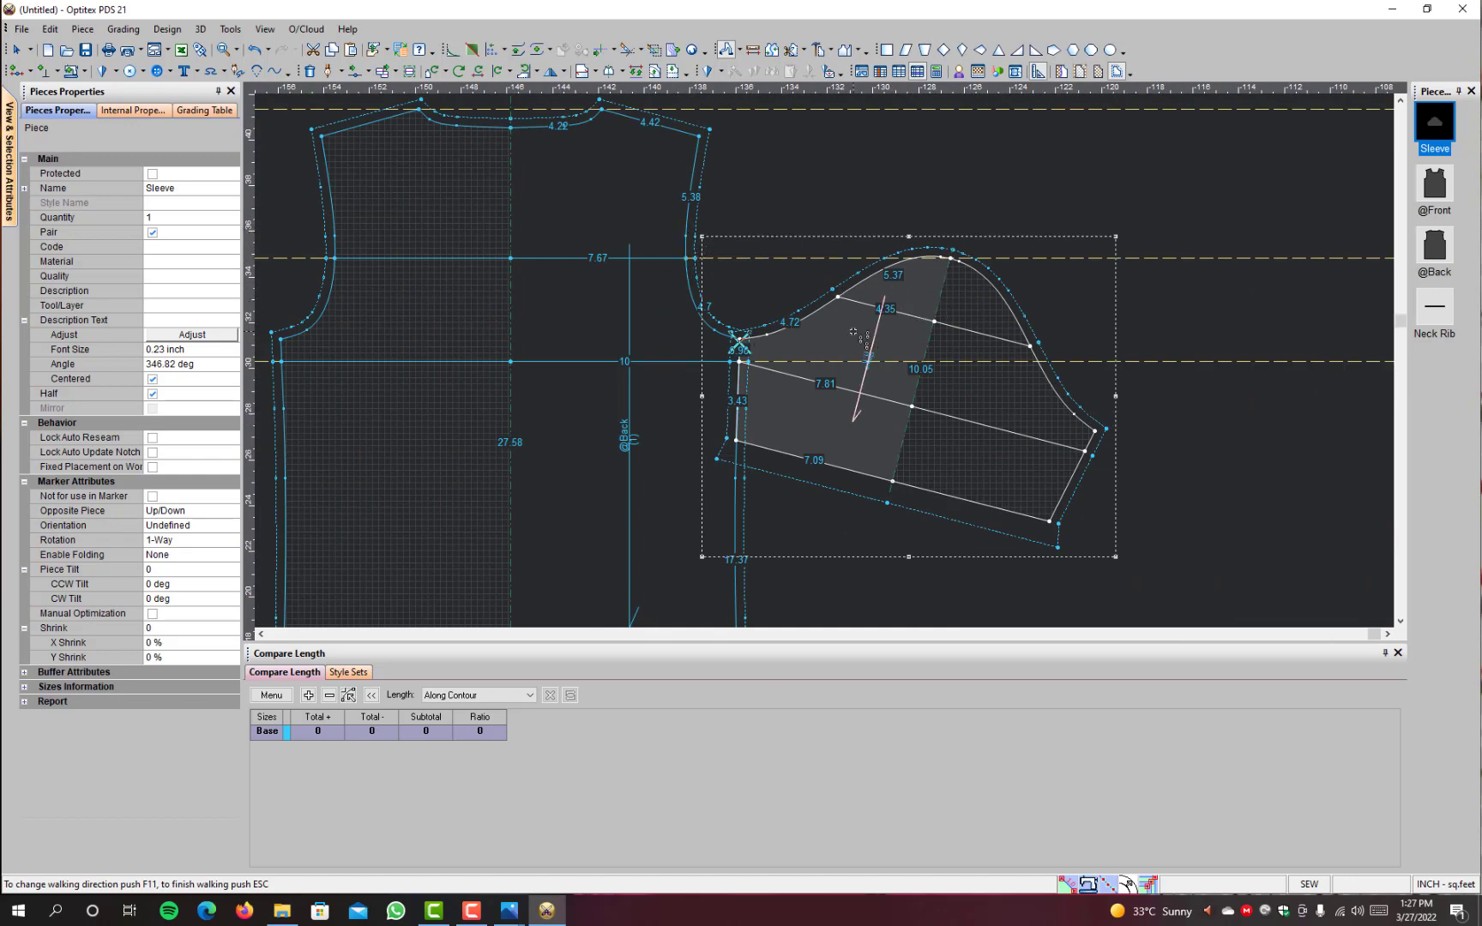
scroll(858, 335, "down", 2)
scroll(788, 355, "up", 2)
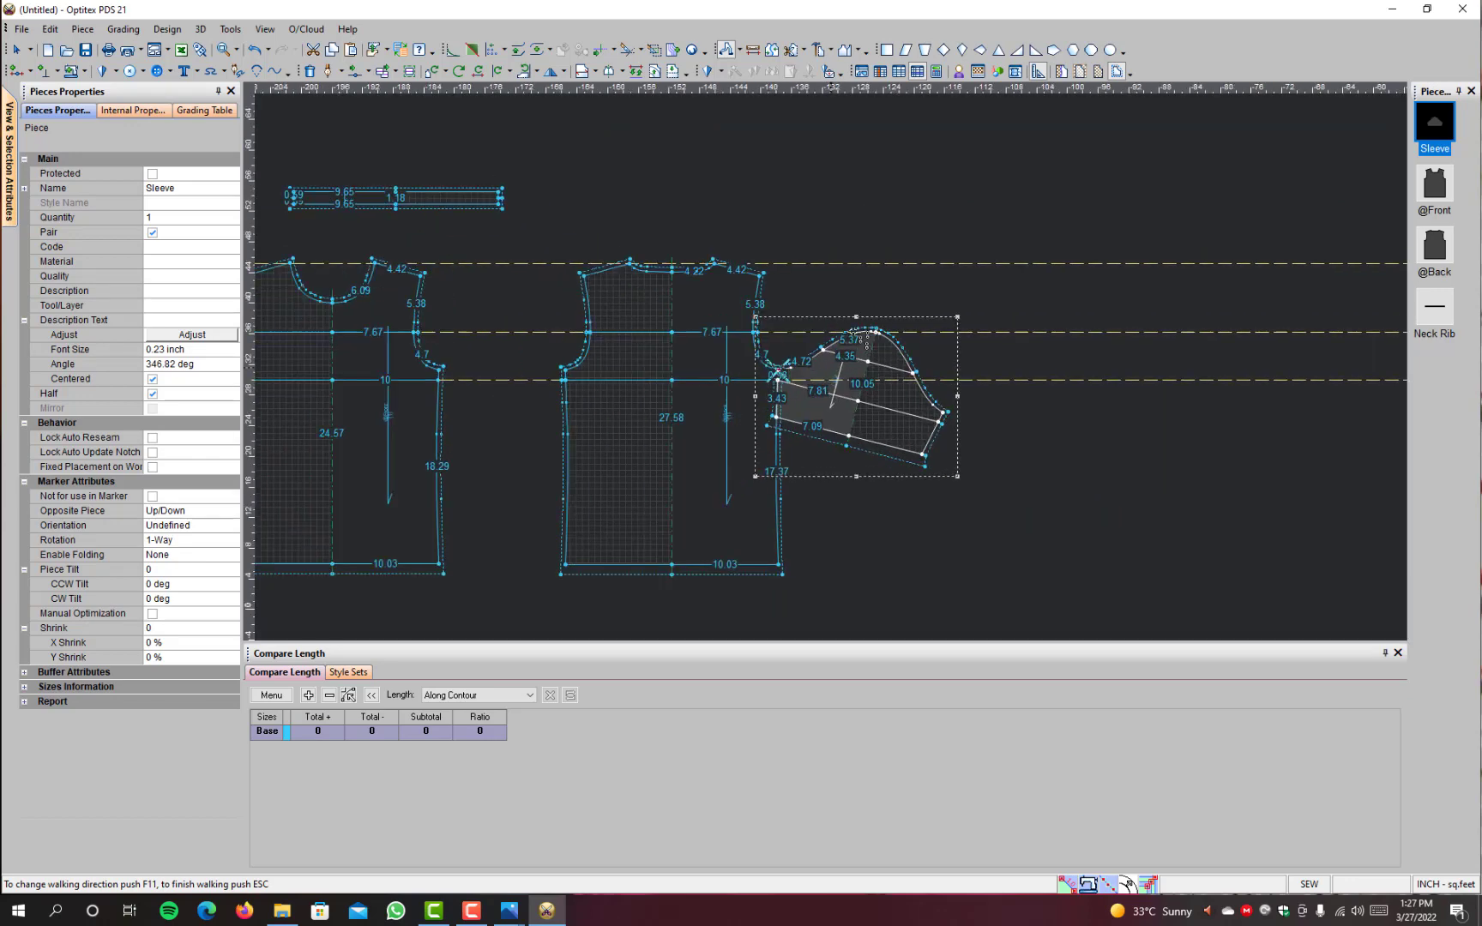
key("Escape")
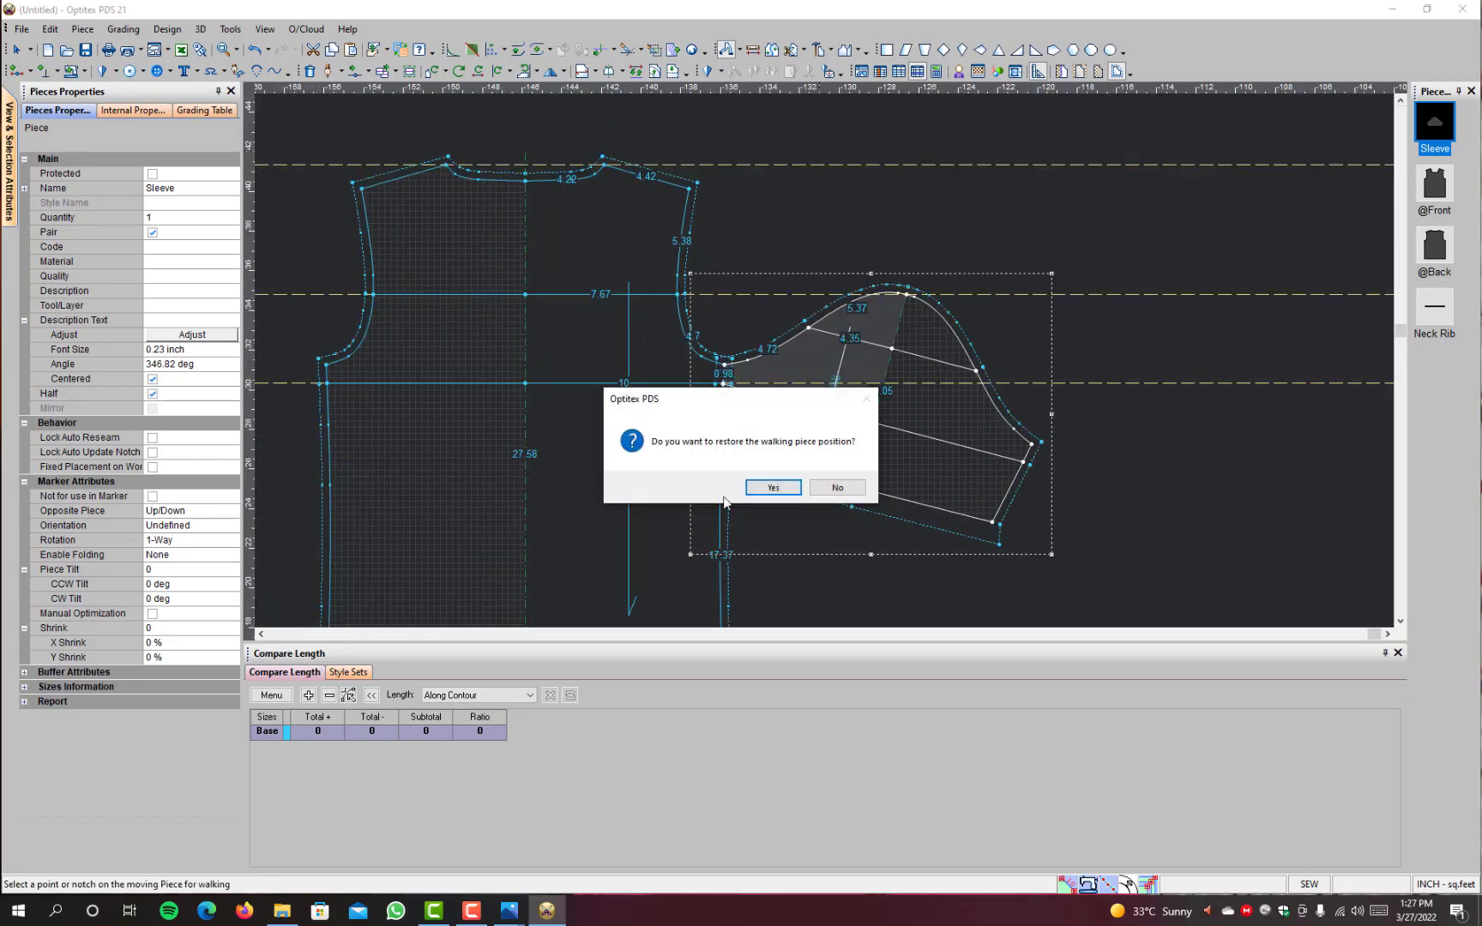
left_click(766, 486)
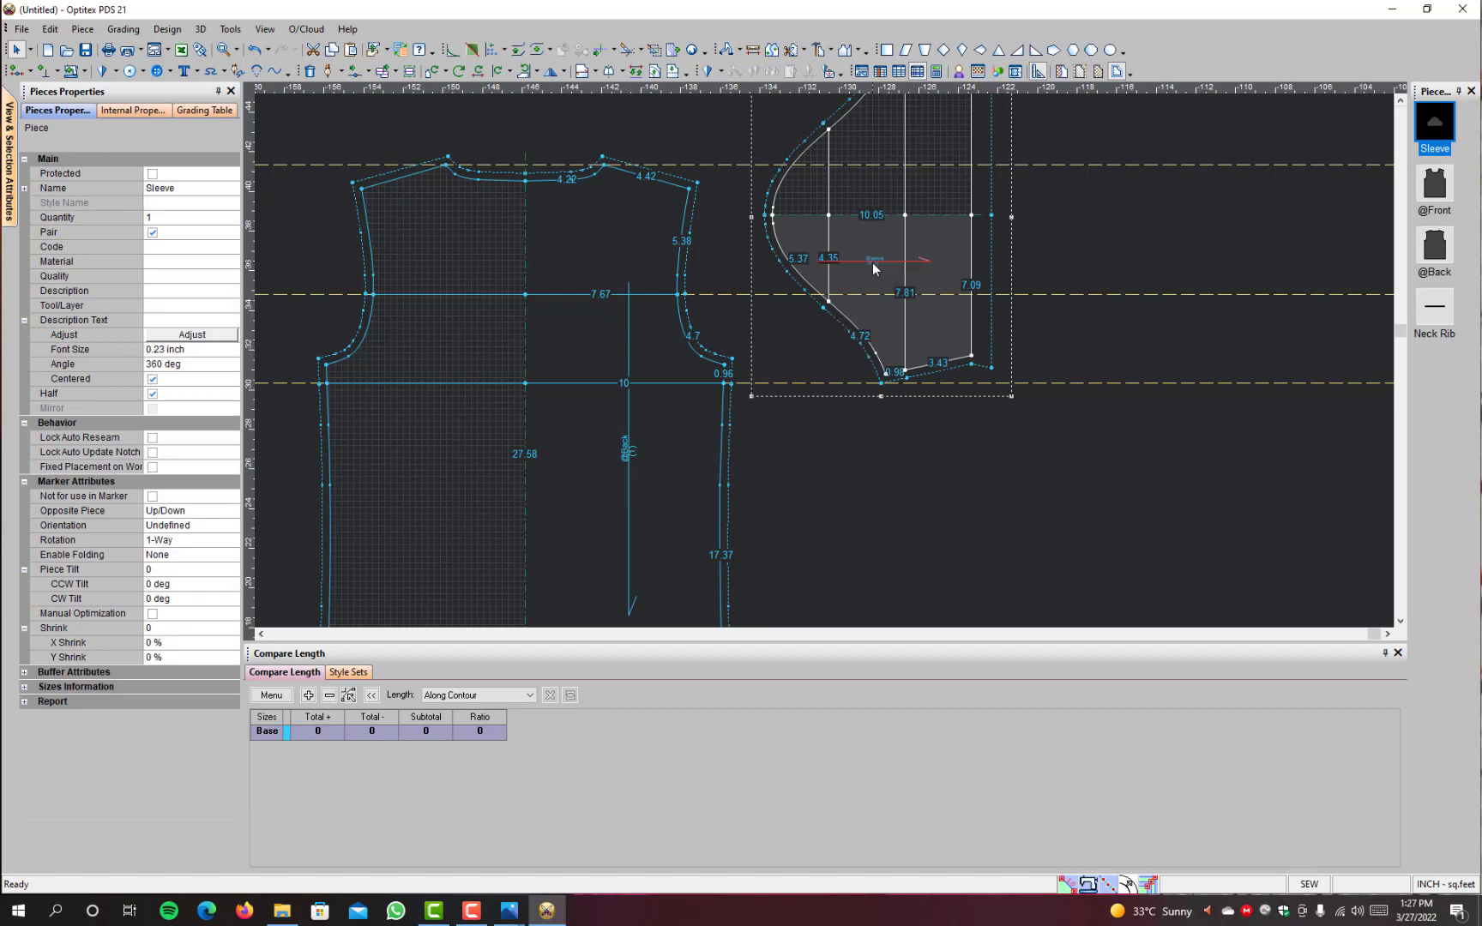
Step: Turn the sleeve upright again beside the back piece, and remove the horizontal guidelines
key("bracketright")
scroll(872, 262, "down", 2)
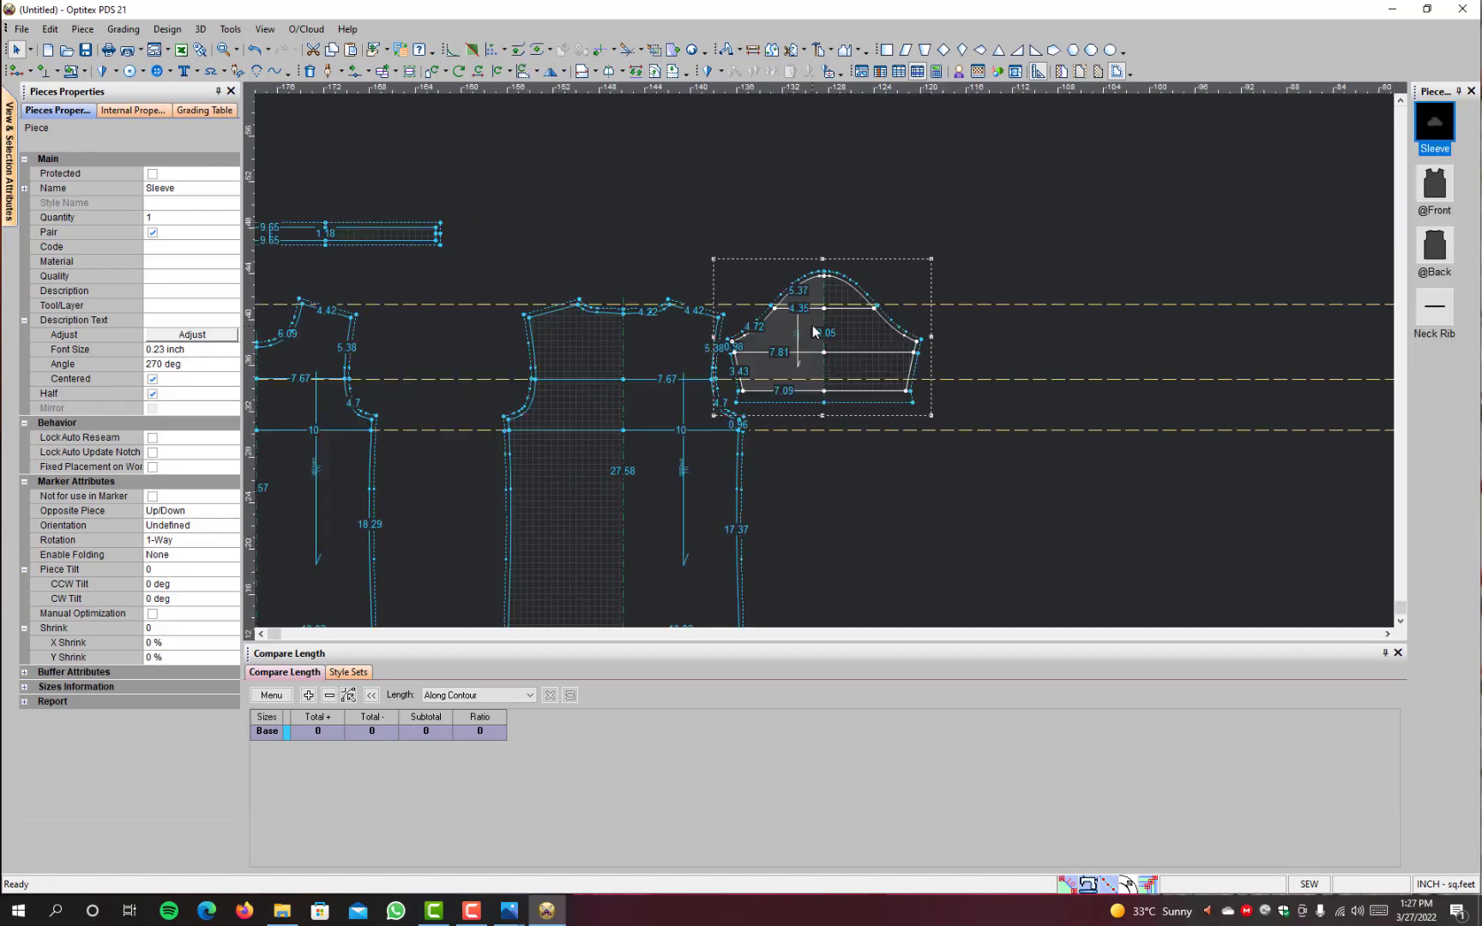
key("space")
left_click(863, 380)
key("ctrl+alt+g")
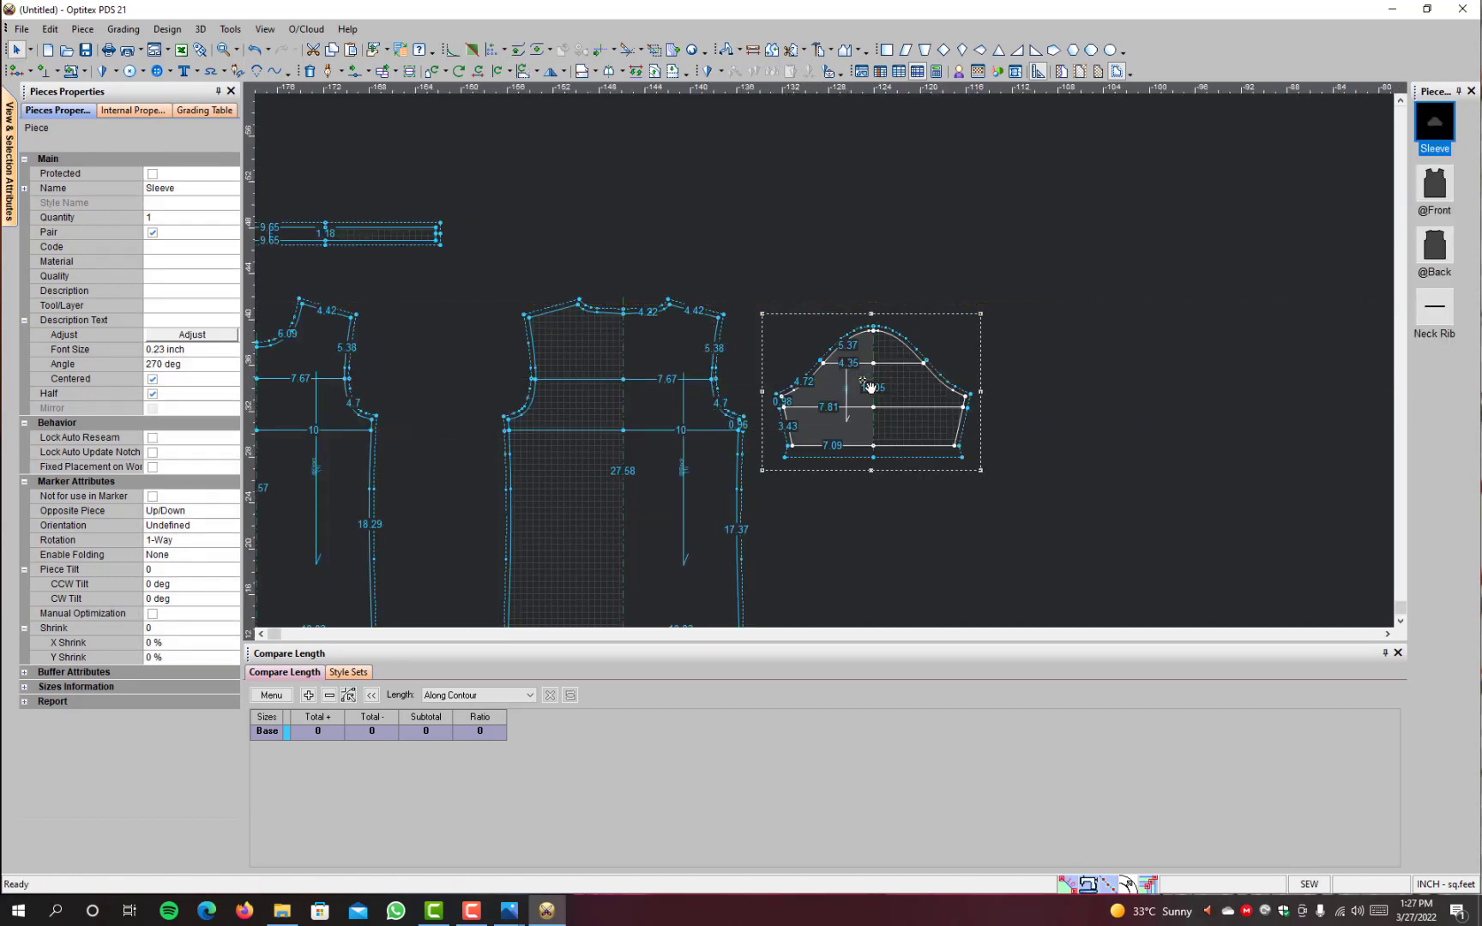
scroll(863, 380, "down", 3)
scroll(830, 368, "up", 3)
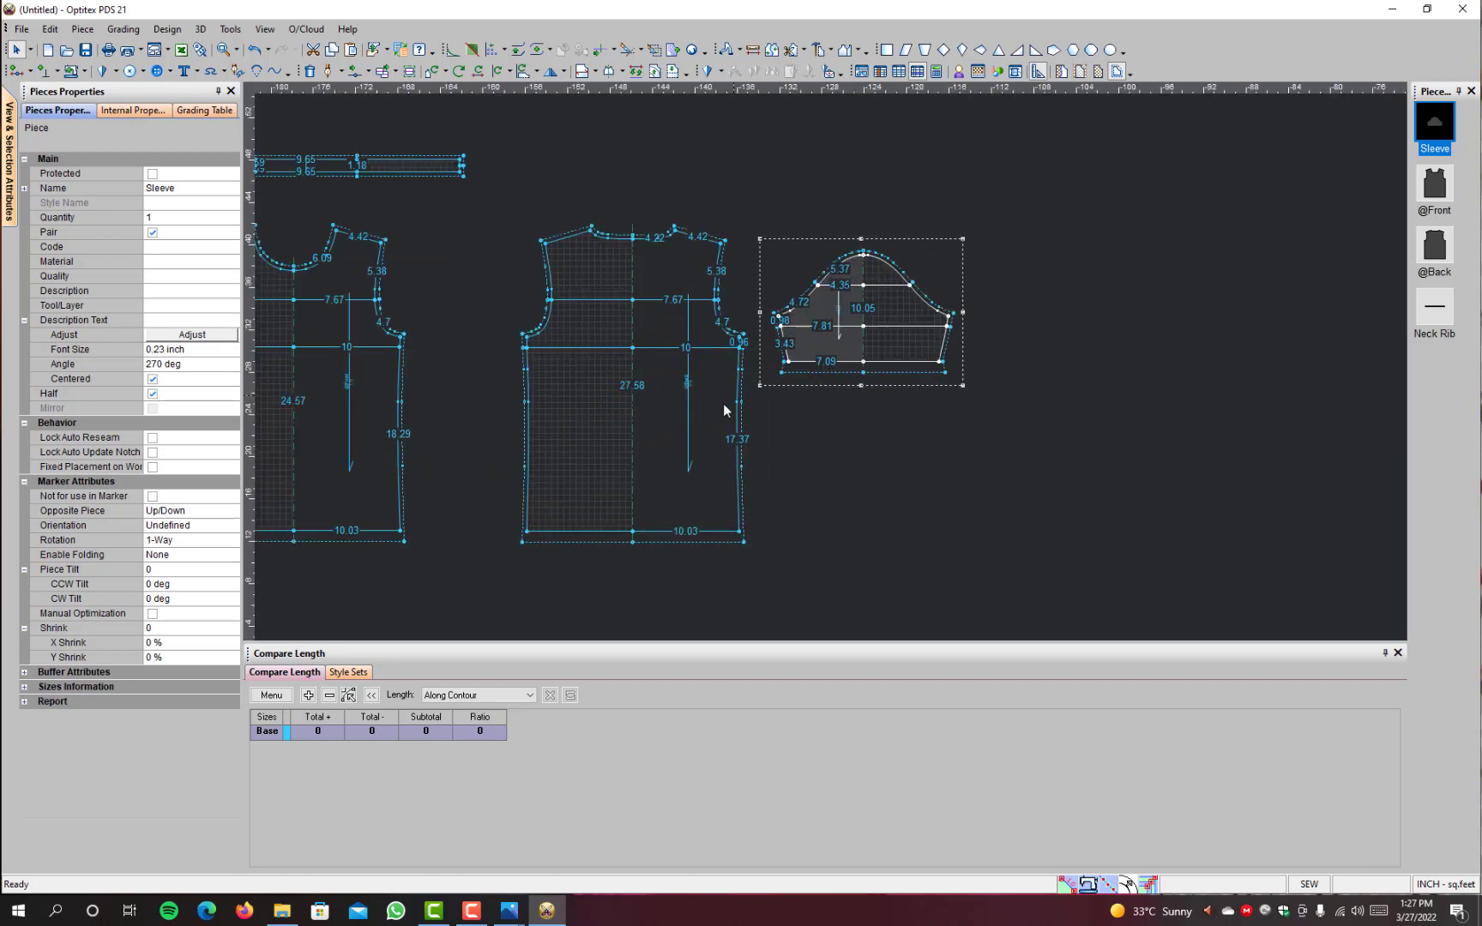
Step: Reposition the front, back and sleeve pieces side by side in a closely spaced row
left_click(714, 412)
left_click(609, 413)
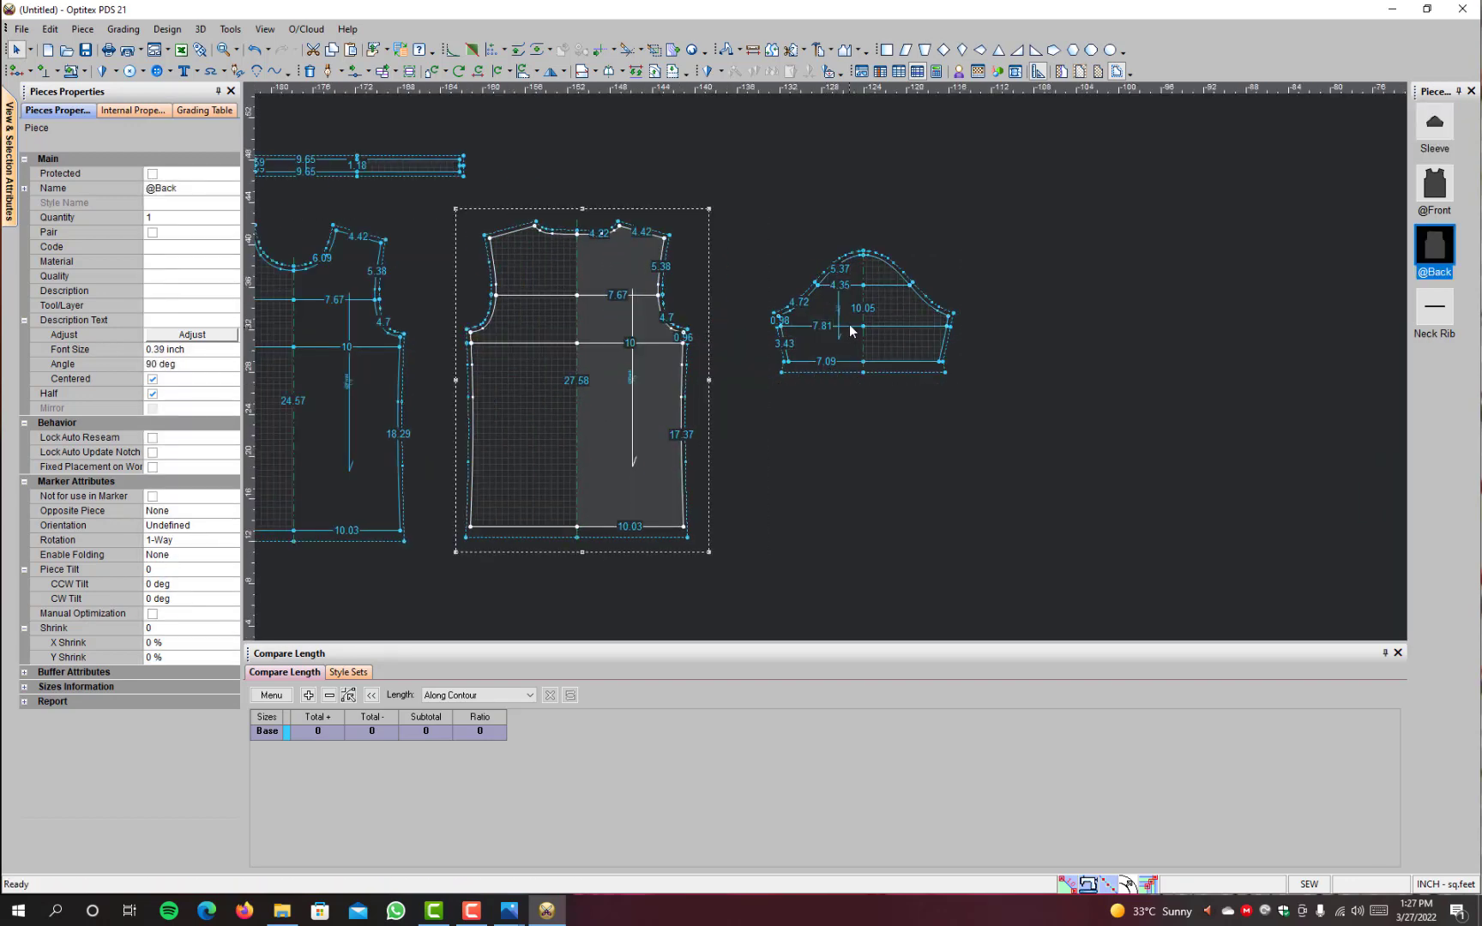
left_click(823, 311)
left_click(817, 305)
scroll(536, 331, "down", 3)
scroll(764, 352, "up", 3)
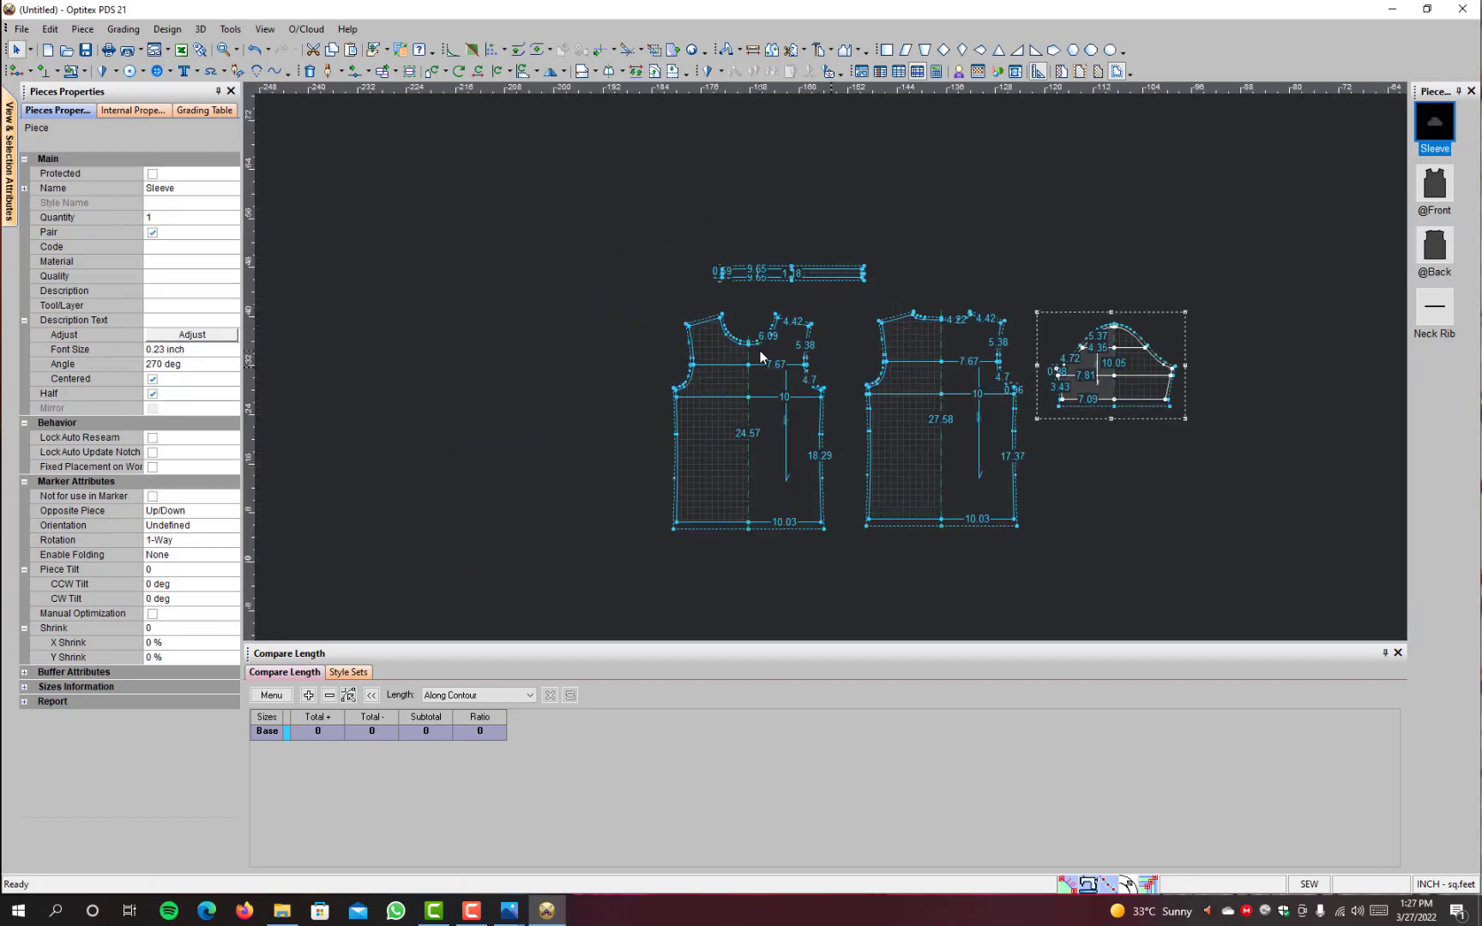
scroll(1186, 397, "down", 2)
scroll(642, 413, "up", 2)
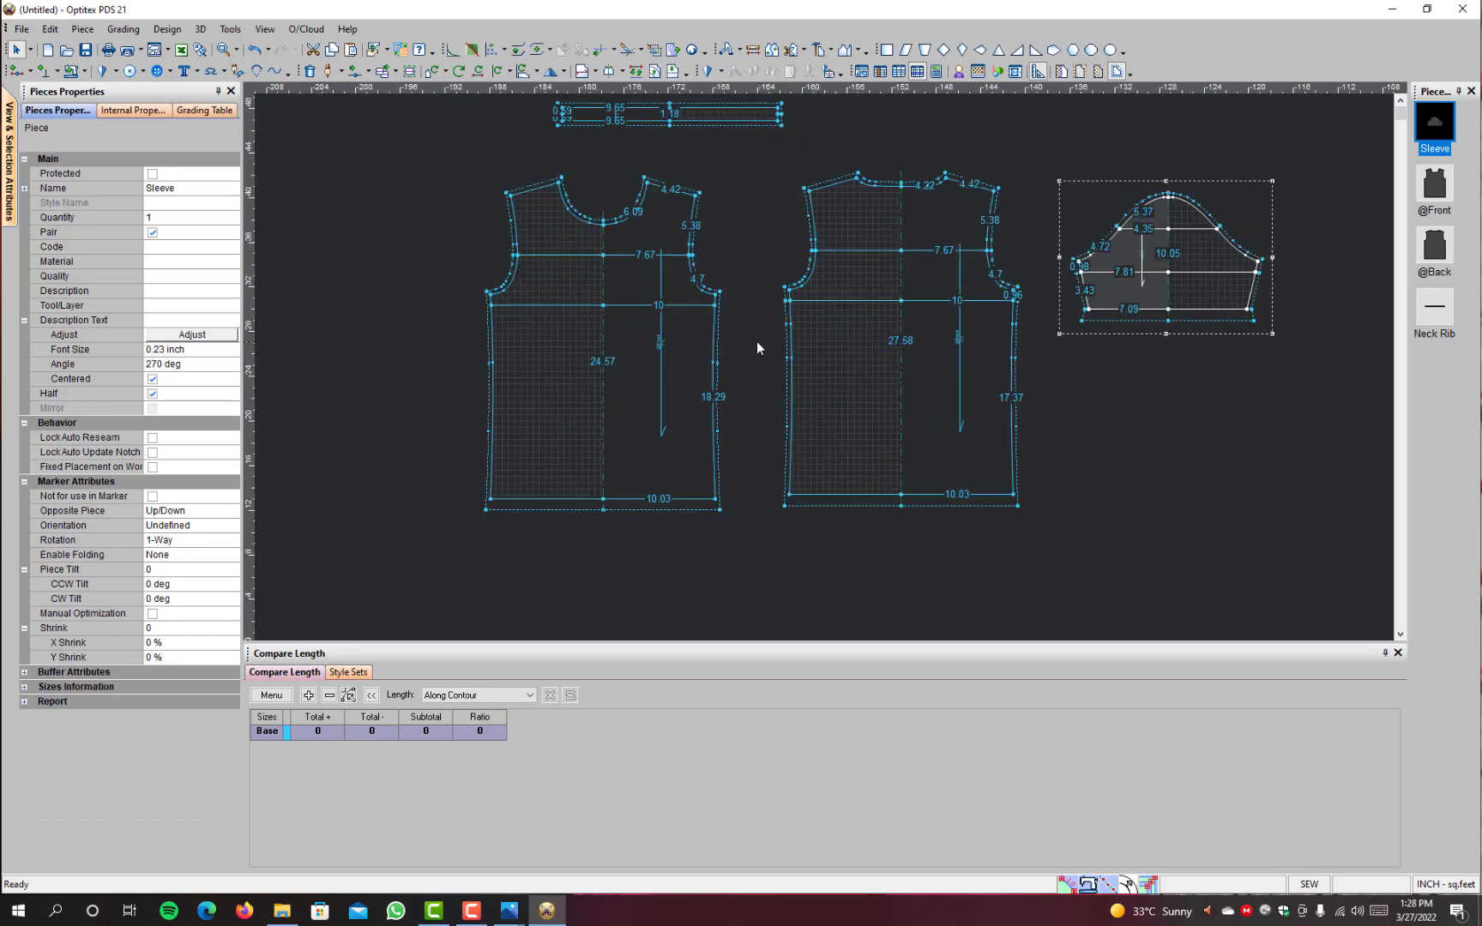
left_click(690, 377)
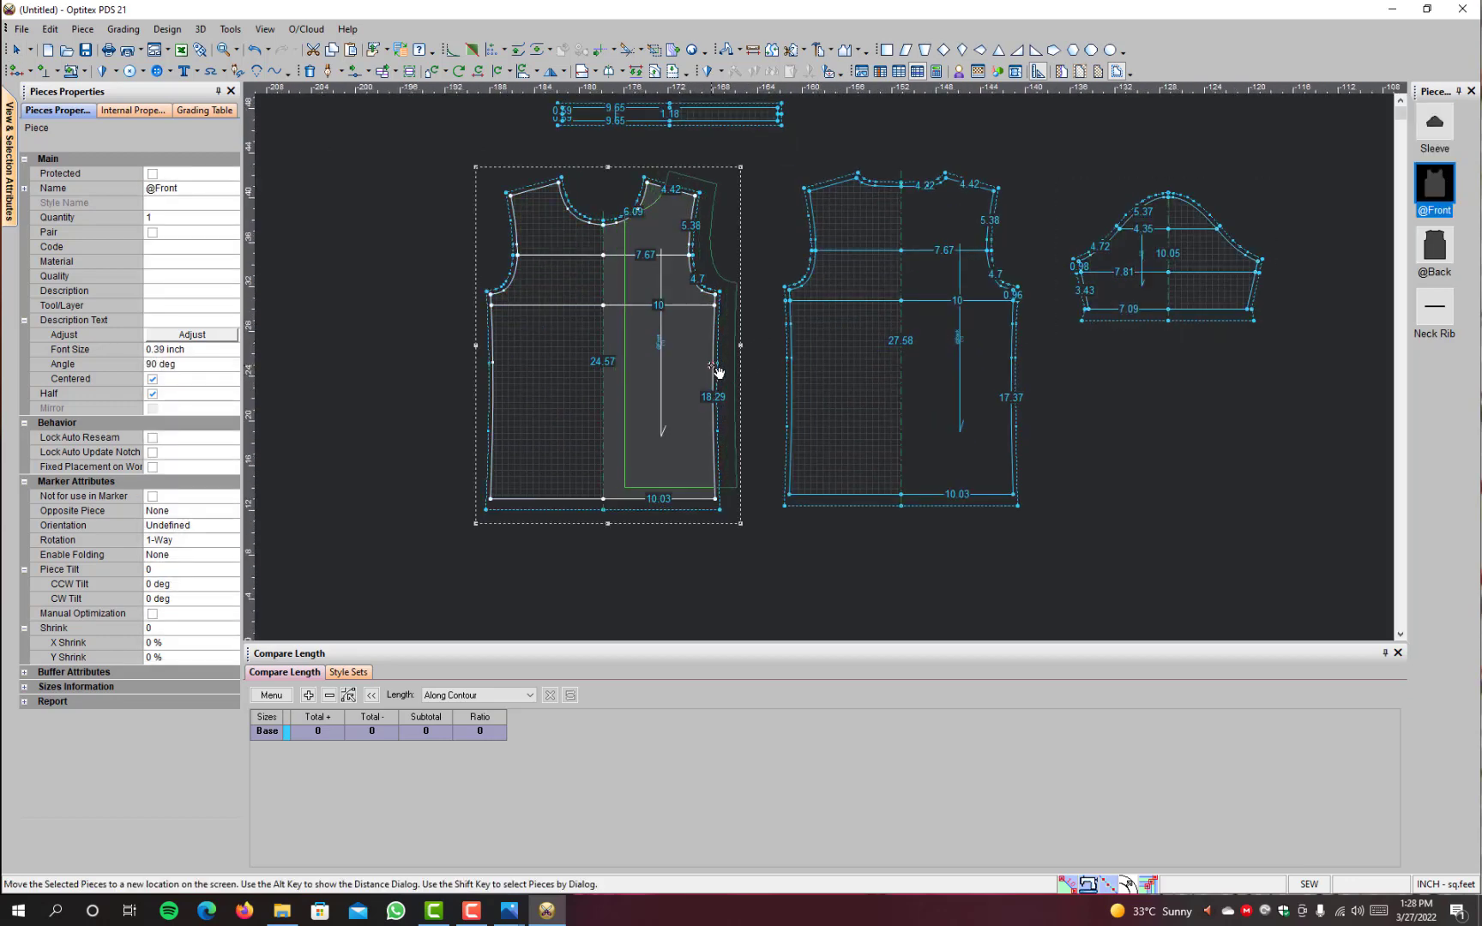
left_click(717, 370)
left_click(921, 342)
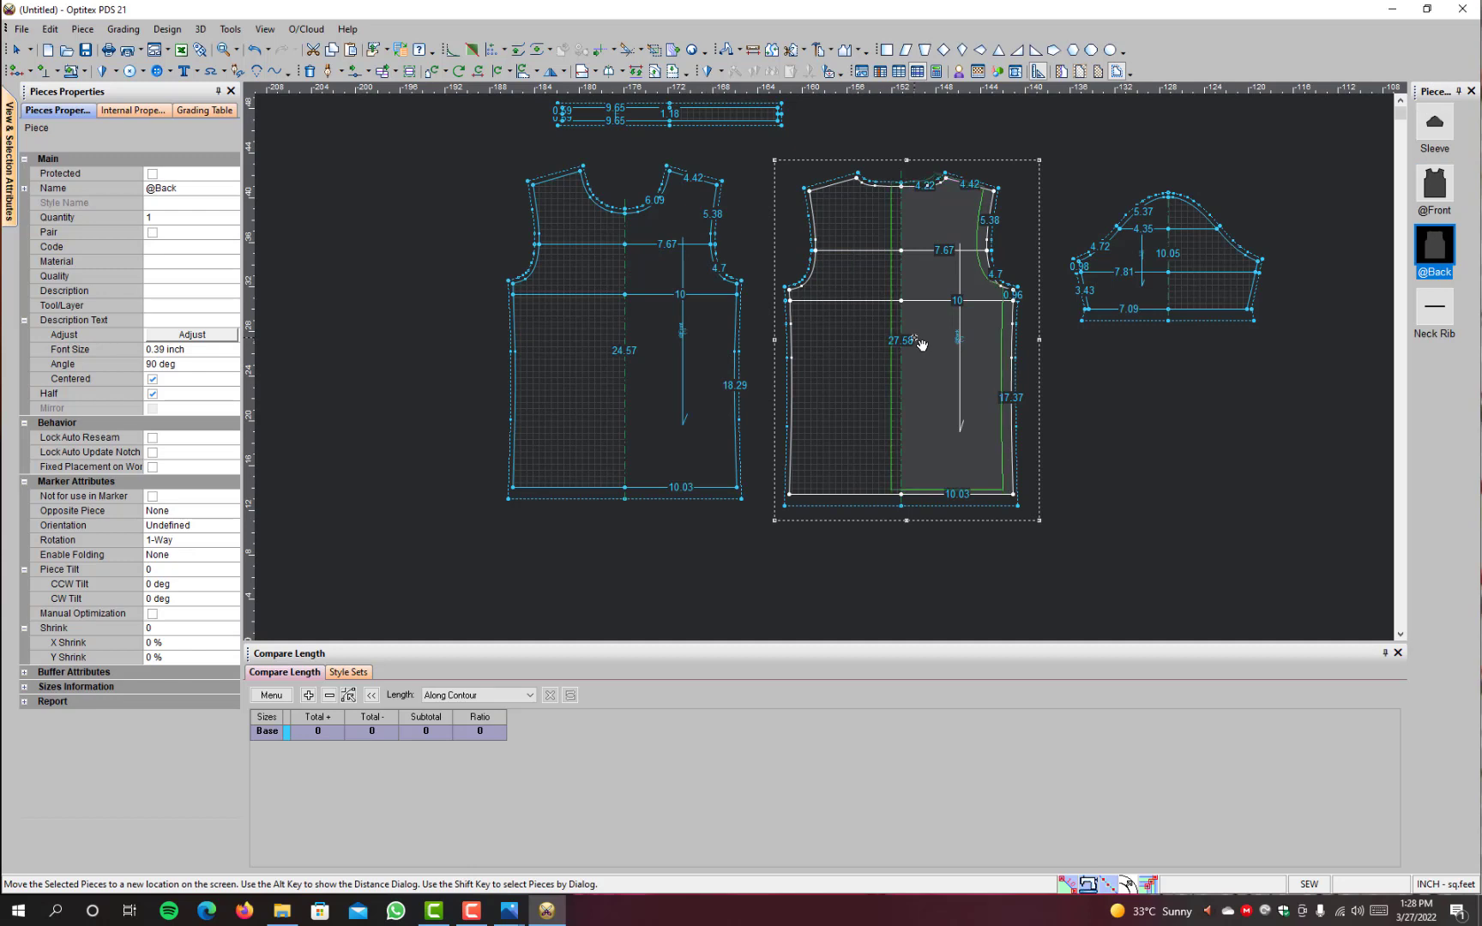
left_click(921, 343)
left_click(1125, 266)
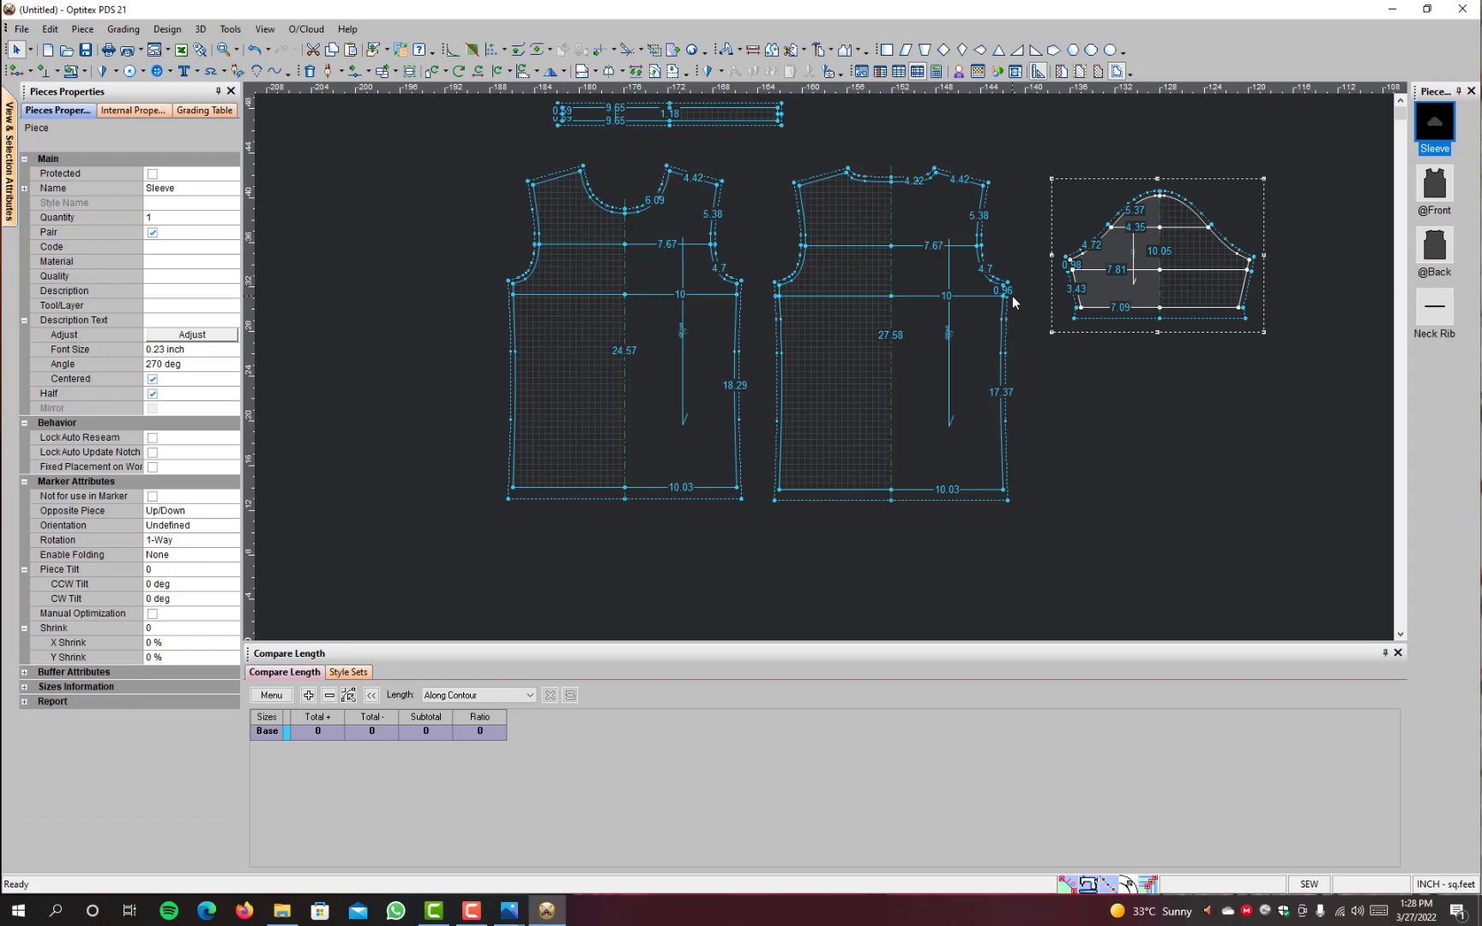
Step: Duplicate the front and back pieces together and place the copies in open space beside the original front
scroll(1020, 321, "up", 1)
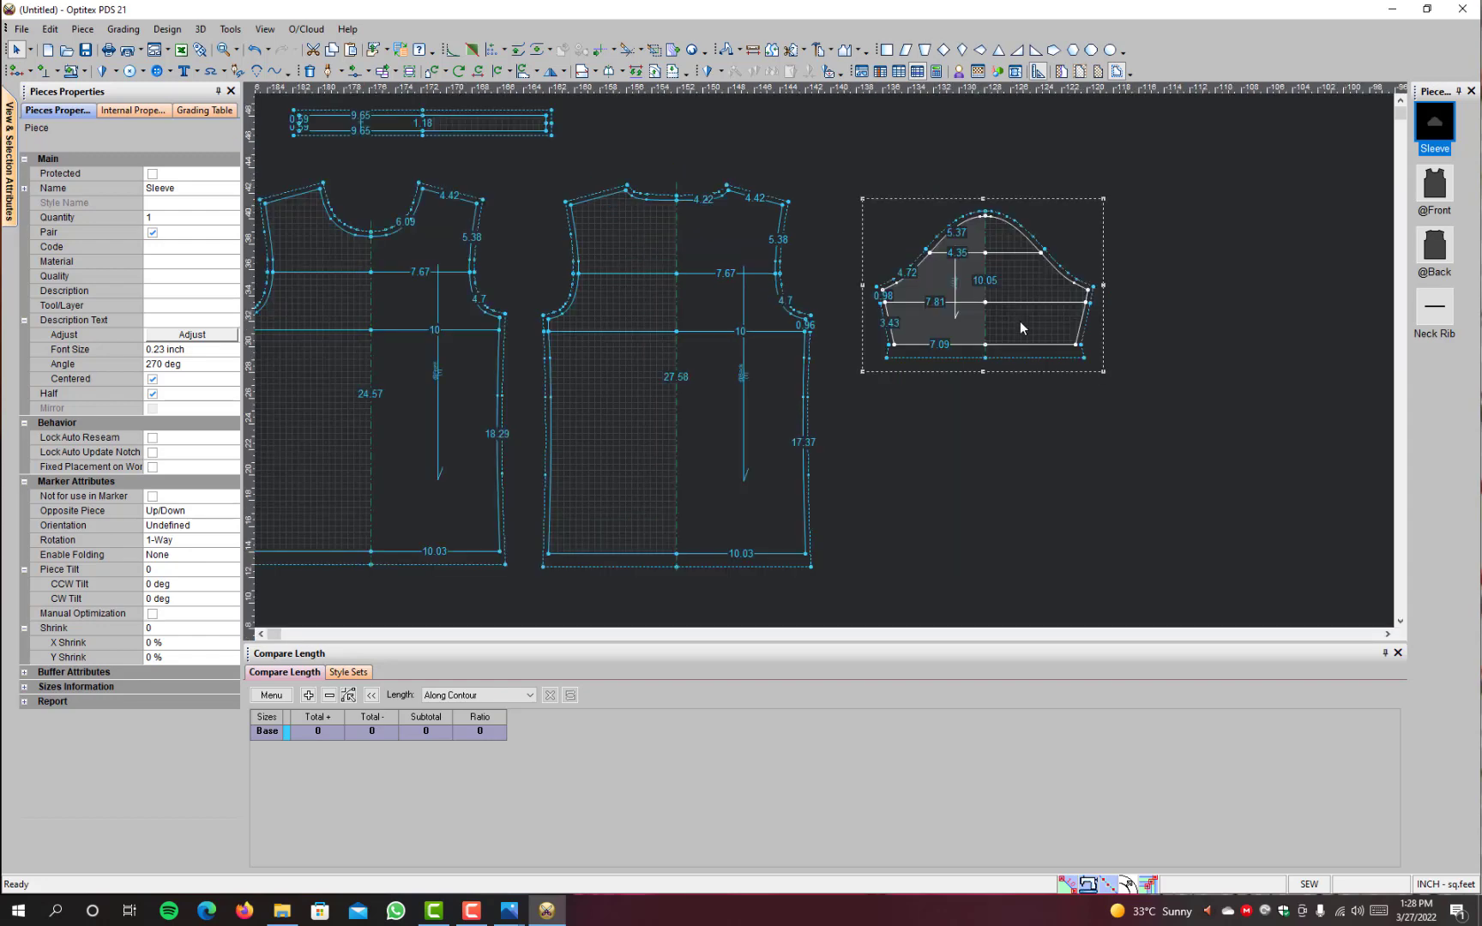
scroll(1020, 320, "down", 2)
left_click_drag(840, 256, 322, 533)
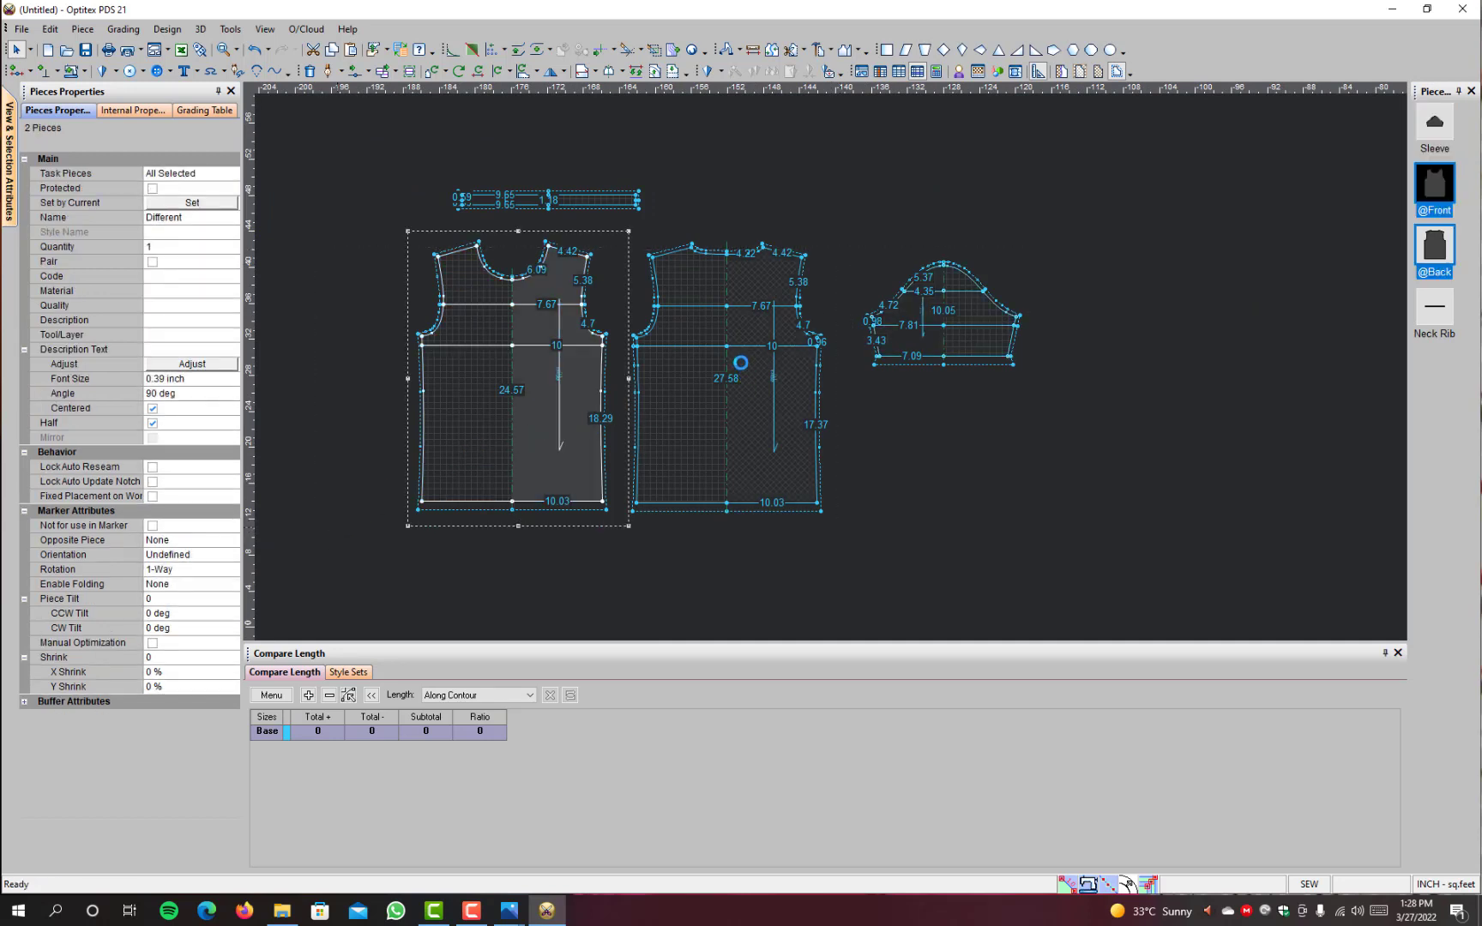
key("ctrl+v")
key("space")
scroll(757, 291, "down", 1)
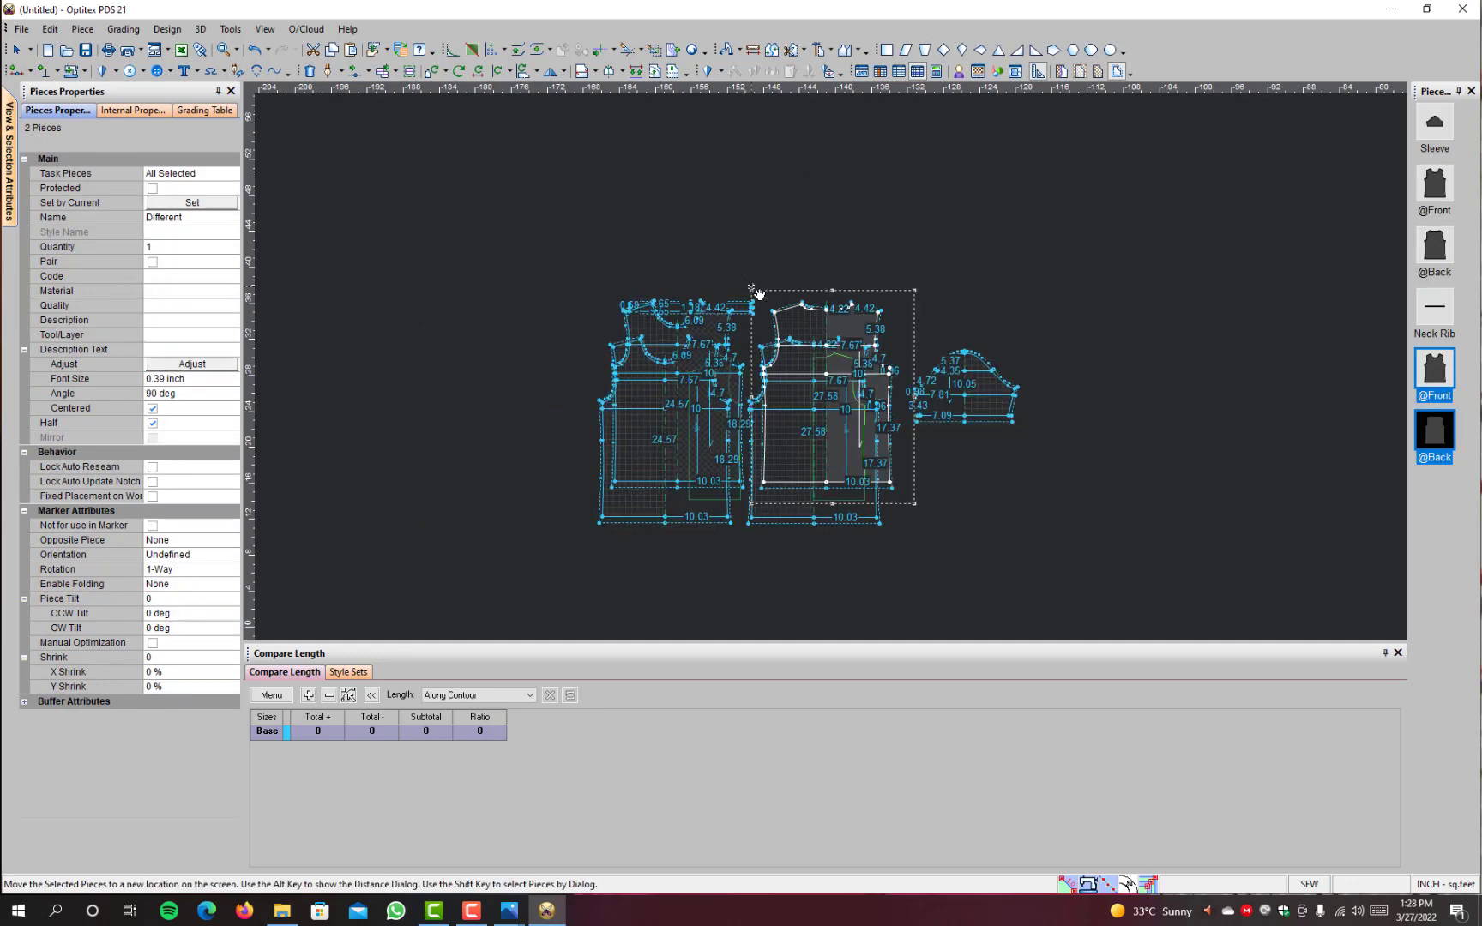
scroll(756, 291, "down", 1)
left_click(540, 367)
scroll(536, 400, "up", 2)
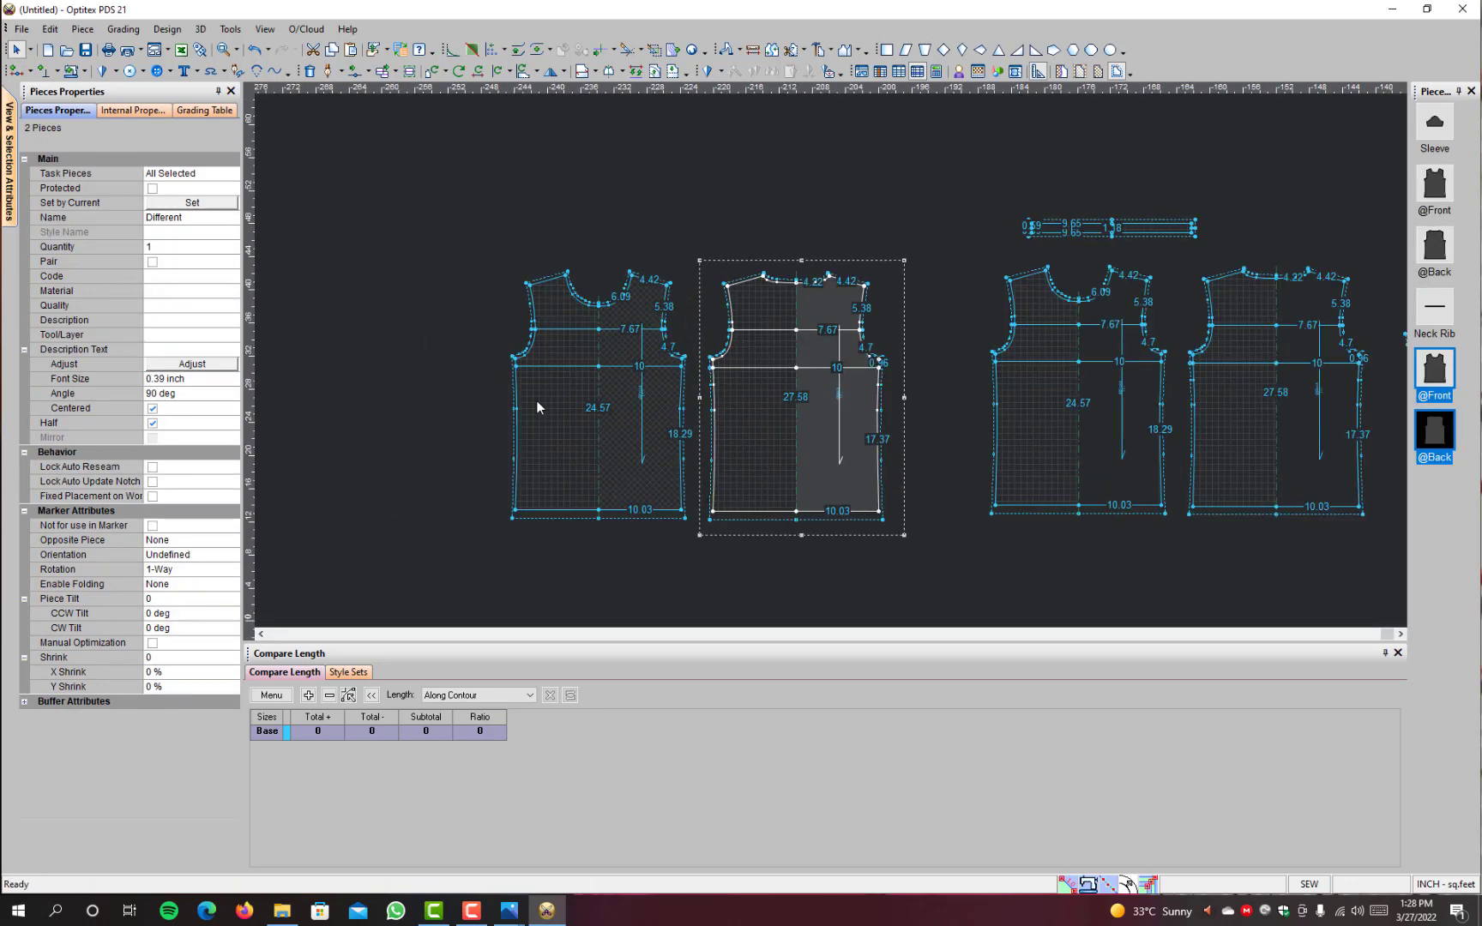
Step: Delete the upper panel line and its armhole point from both the back and front copies
scroll(536, 401, "up", 2)
left_click(792, 293)
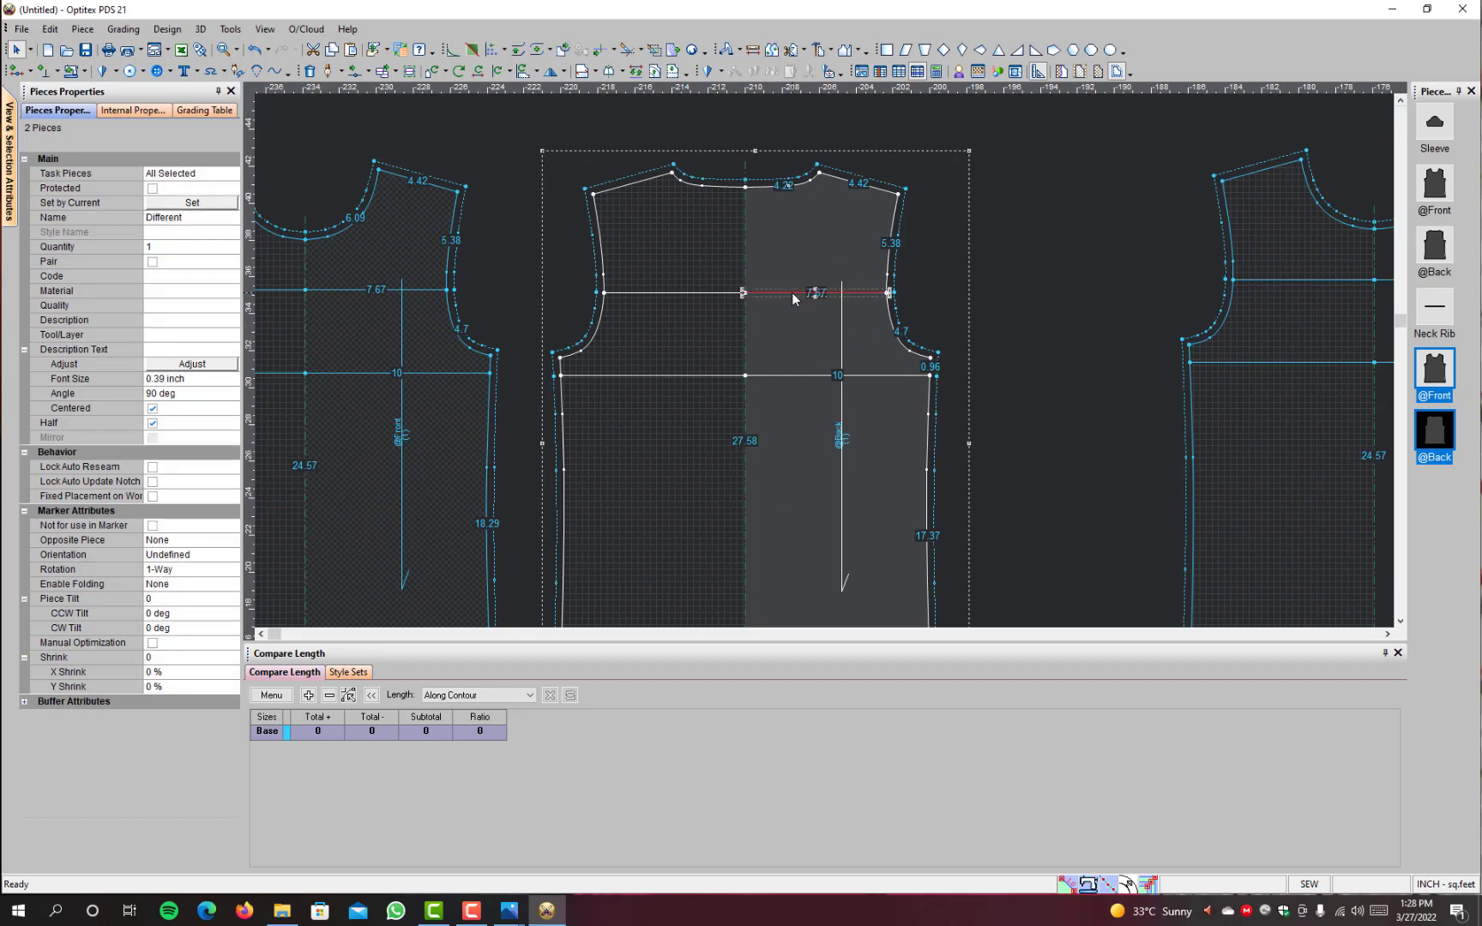
key("Delete")
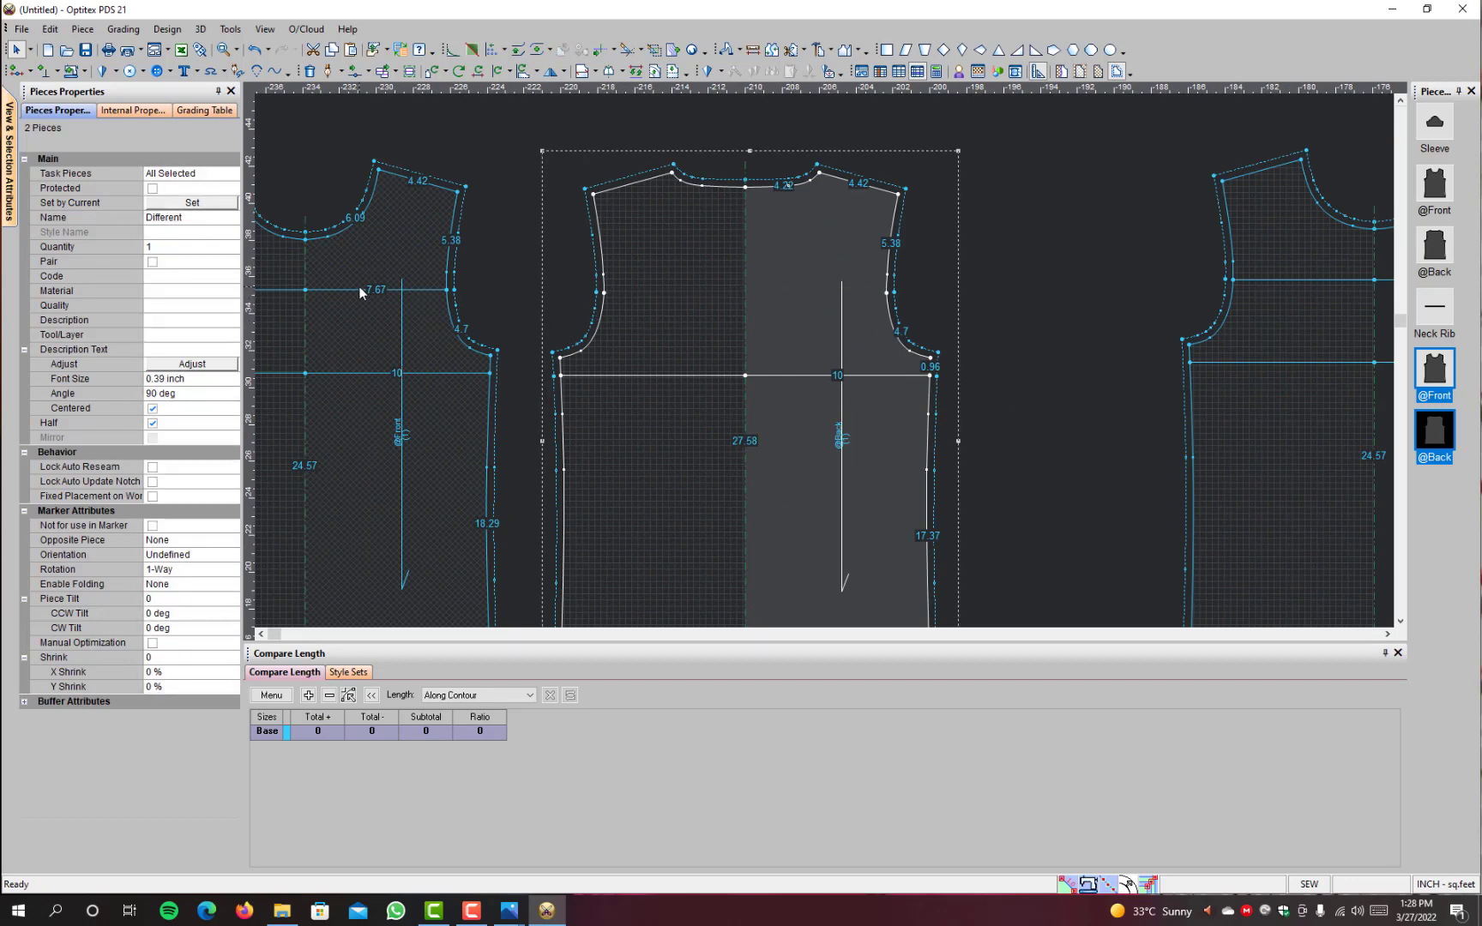
left_click(358, 286)
key("Delete")
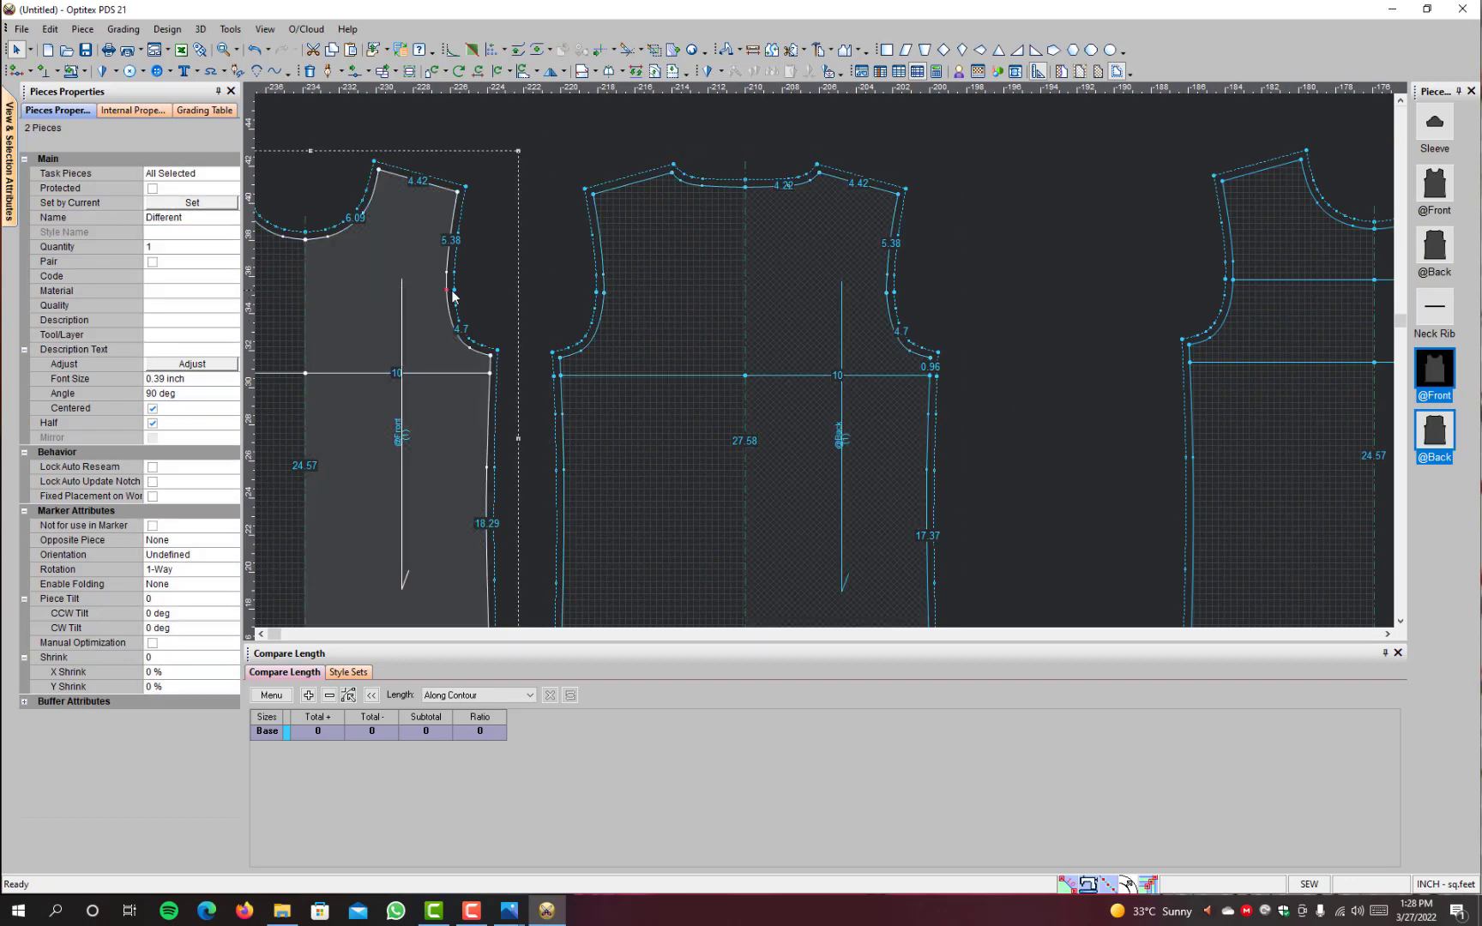
key("Delete")
key("Delete")
Step: Delete the lower panel line and its side seam point from the back copy
left_click(862, 380)
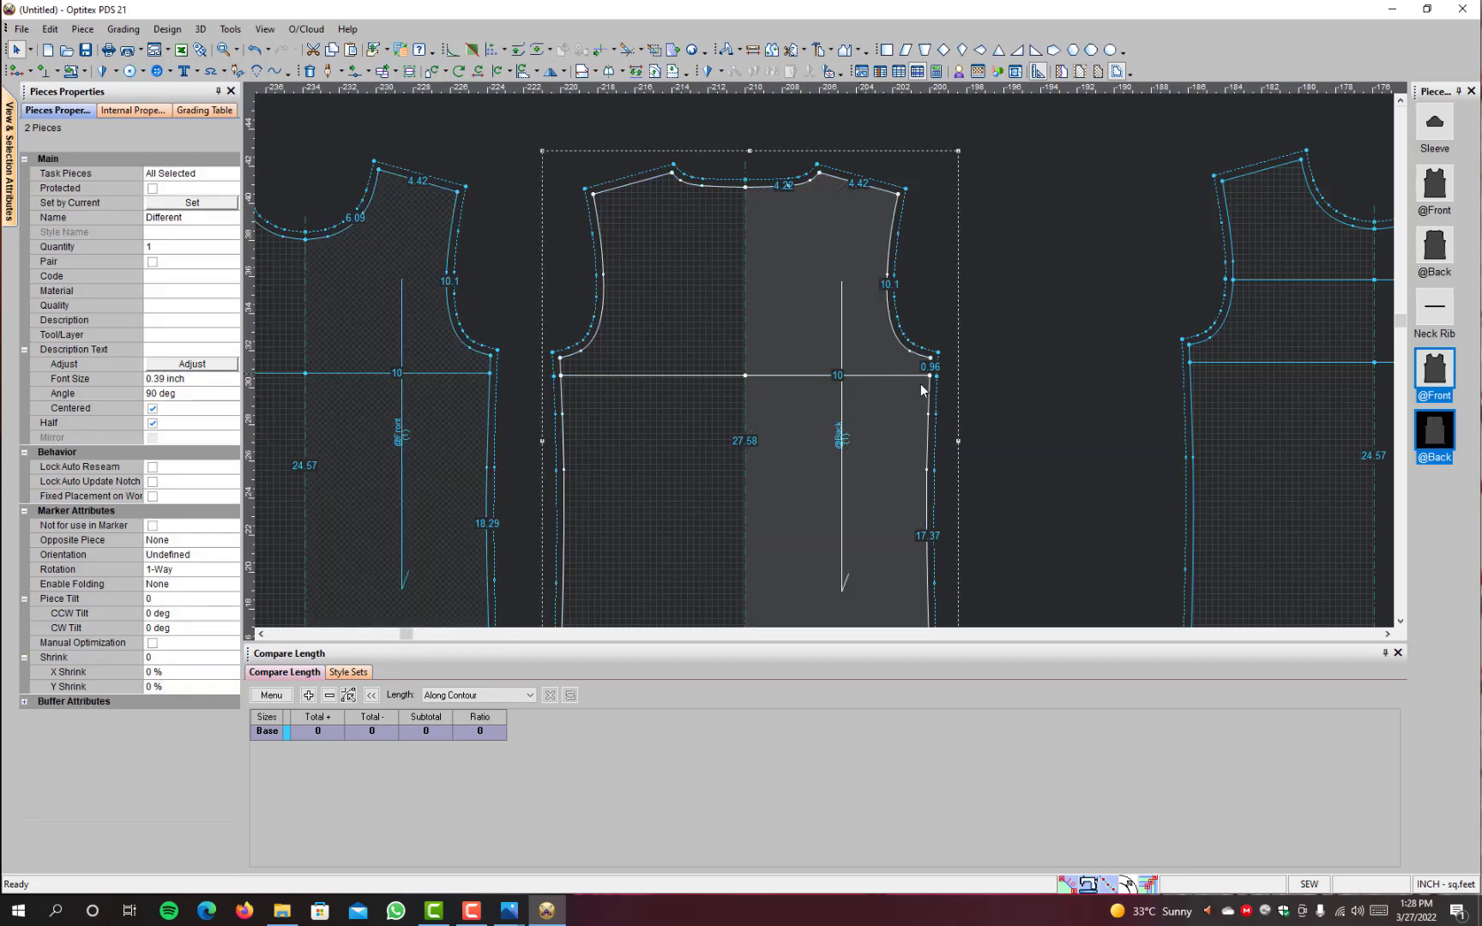
left_click(932, 377)
key("Delete")
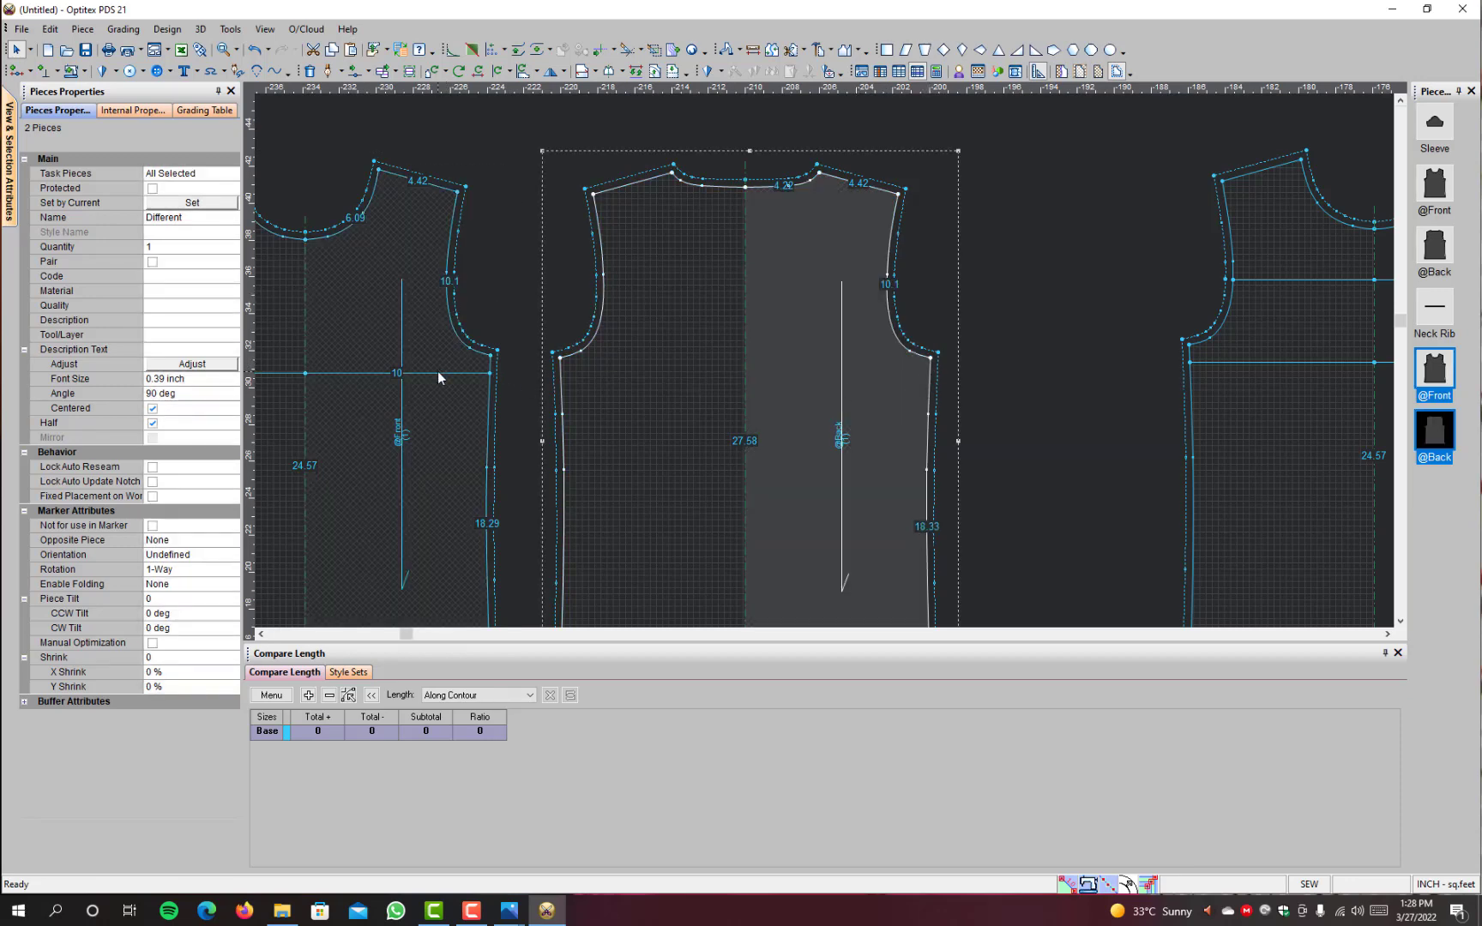
Step: Delete the lower panel line from the front copy
left_click(470, 376)
scroll(722, 404, "down", 2)
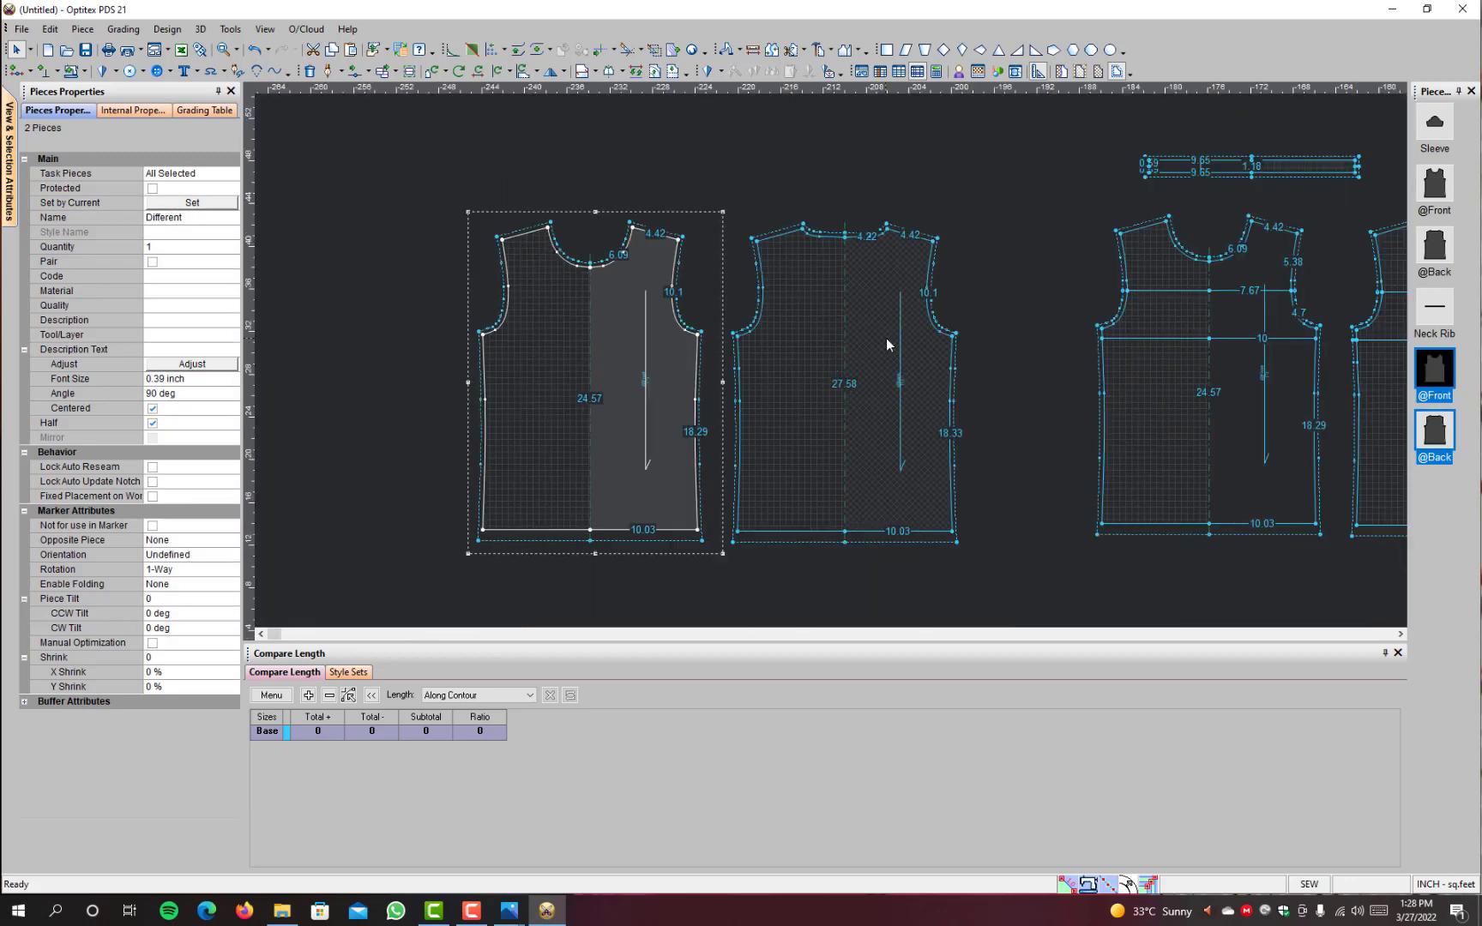
scroll(887, 341, "up", 1)
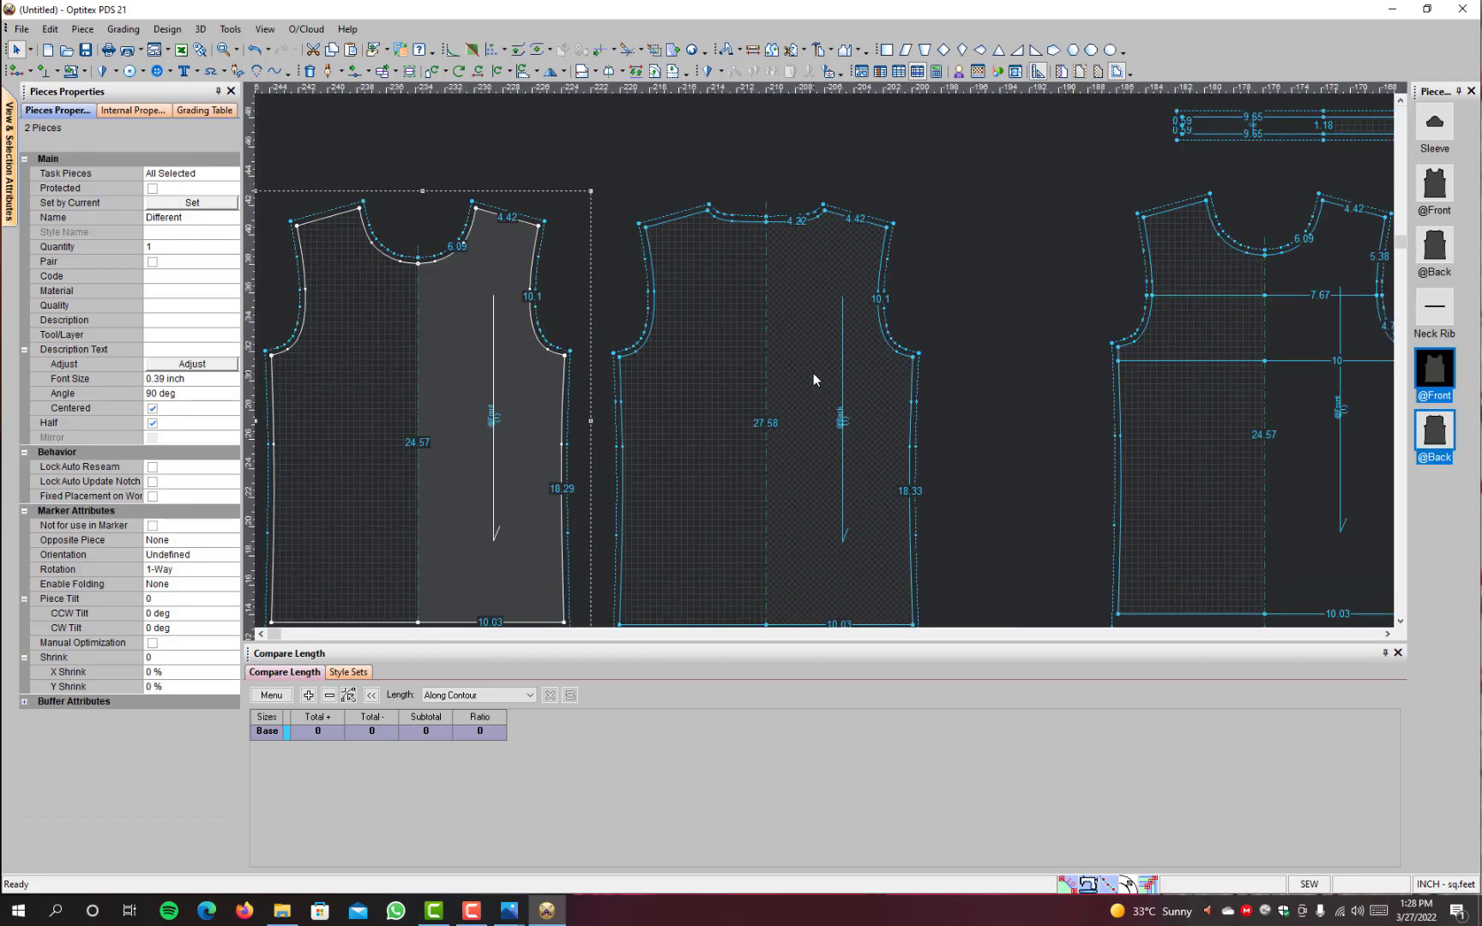
scroll(815, 374, "down", 2)
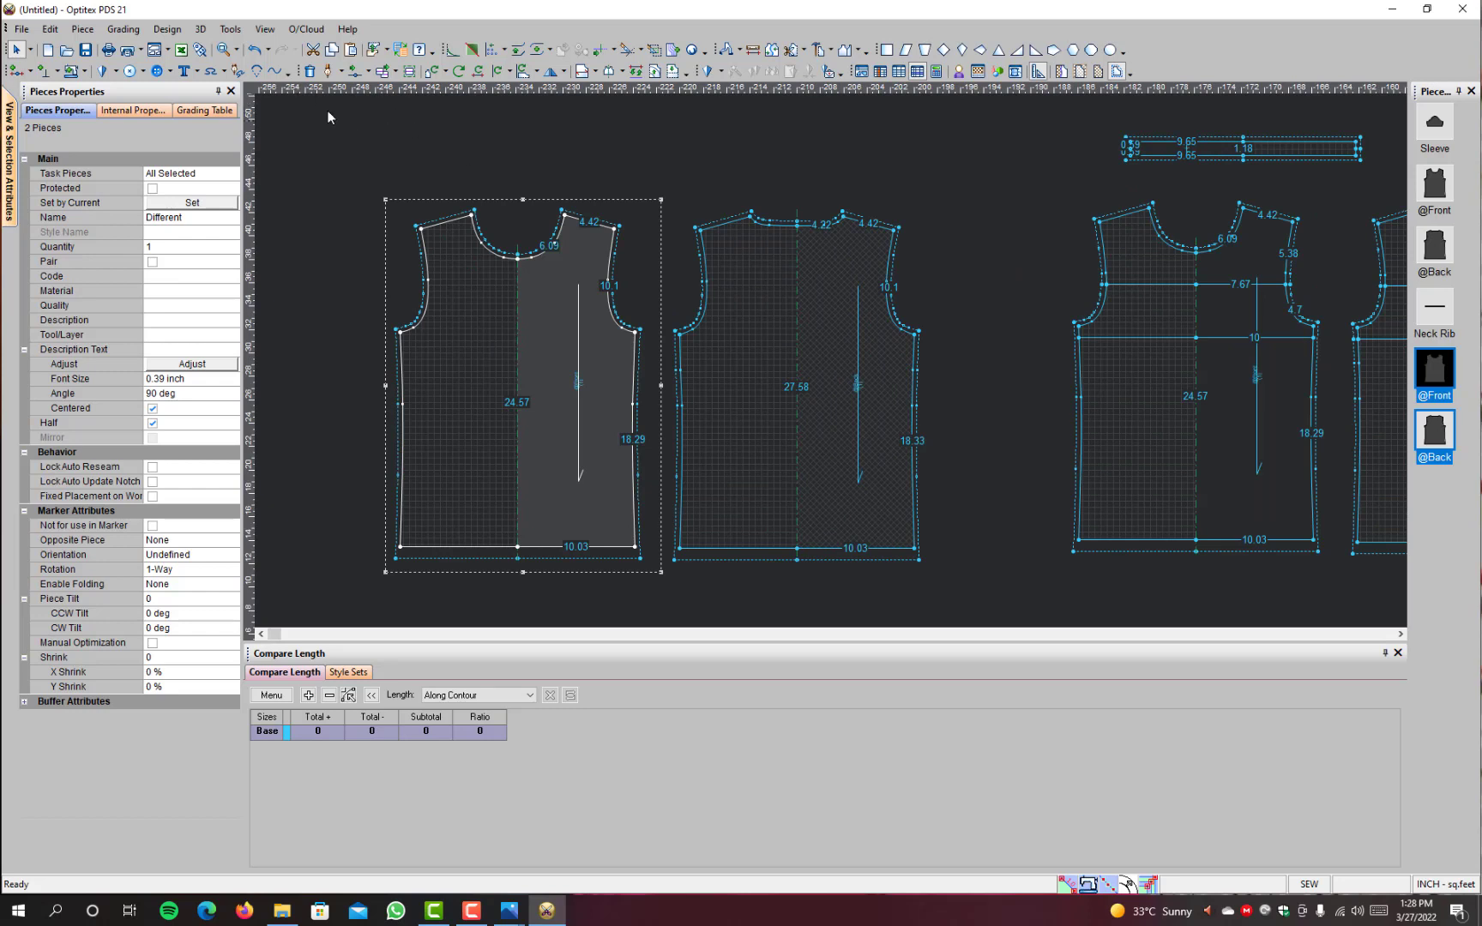
Step: Open the Sizes Table and rename the base size as Medium
left_click(222, 33)
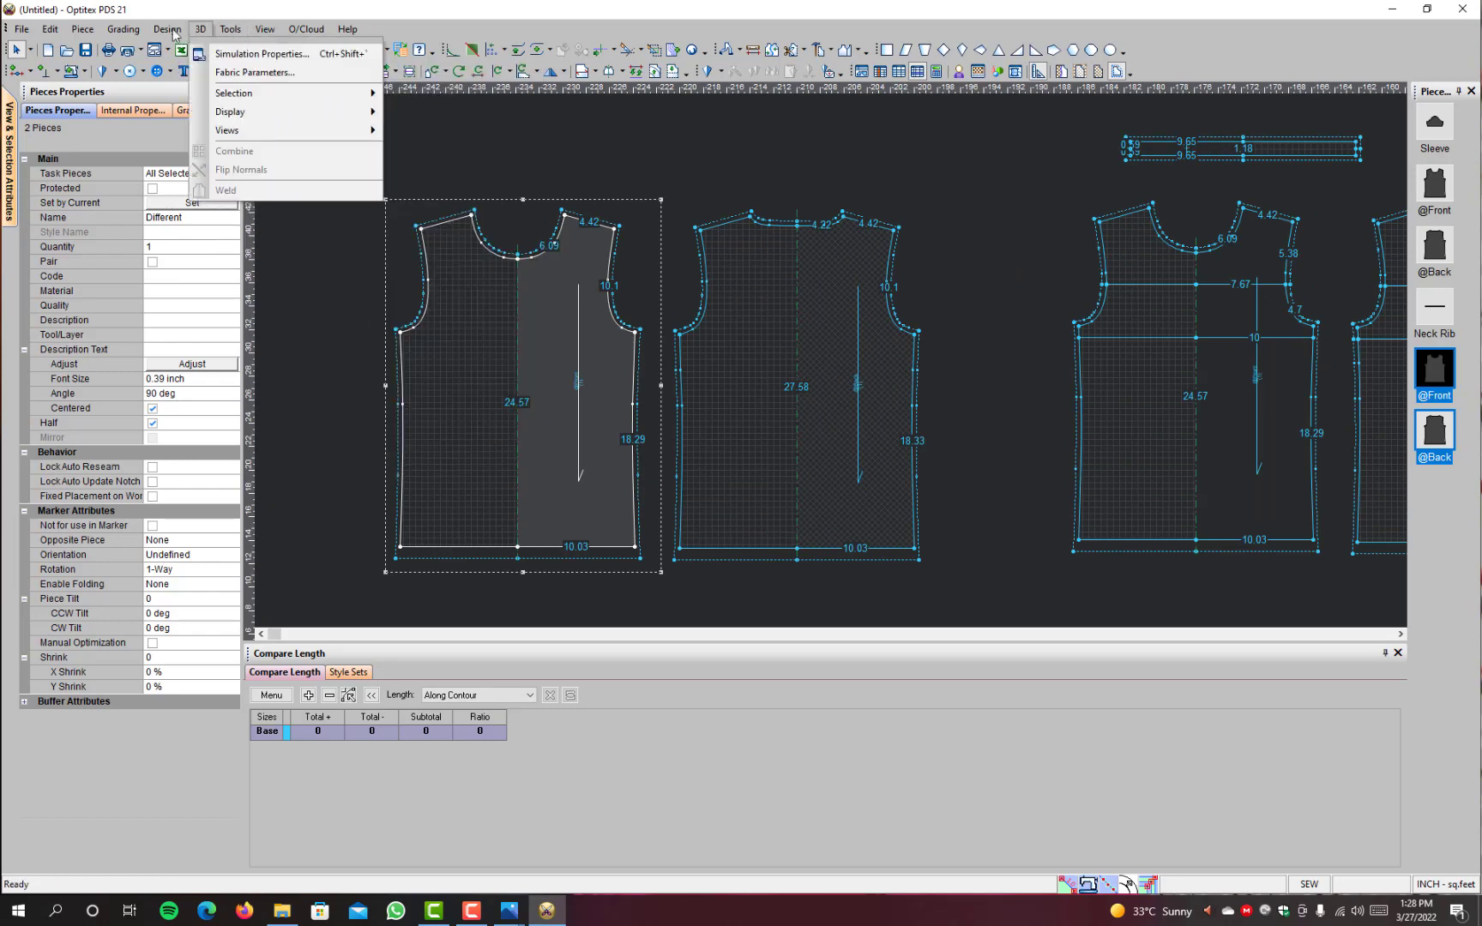
mouse_move(123, 35)
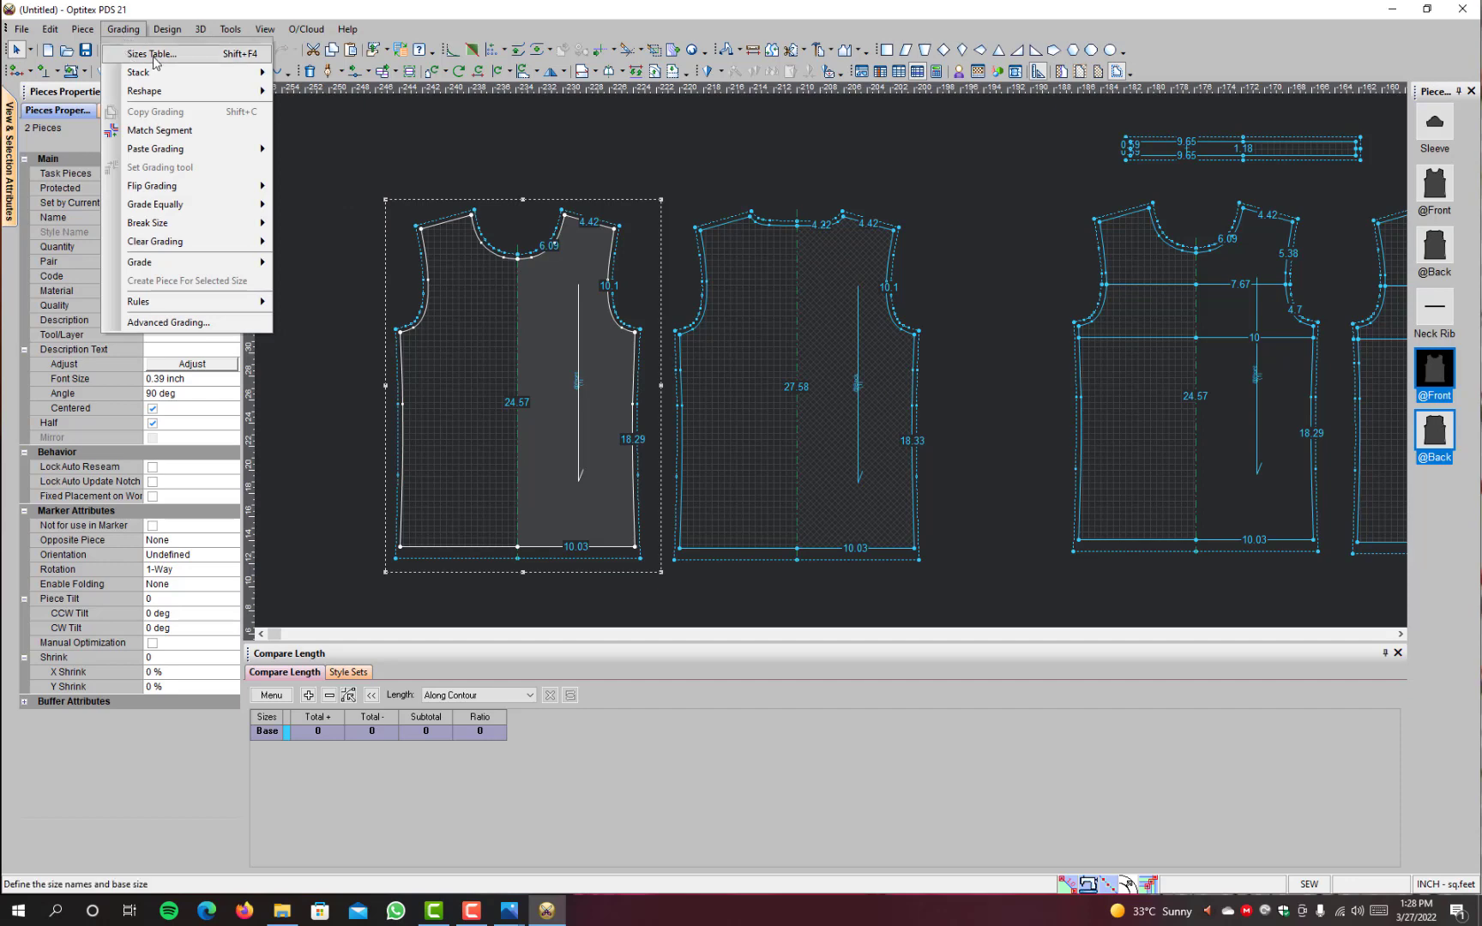
left_click(150, 55)
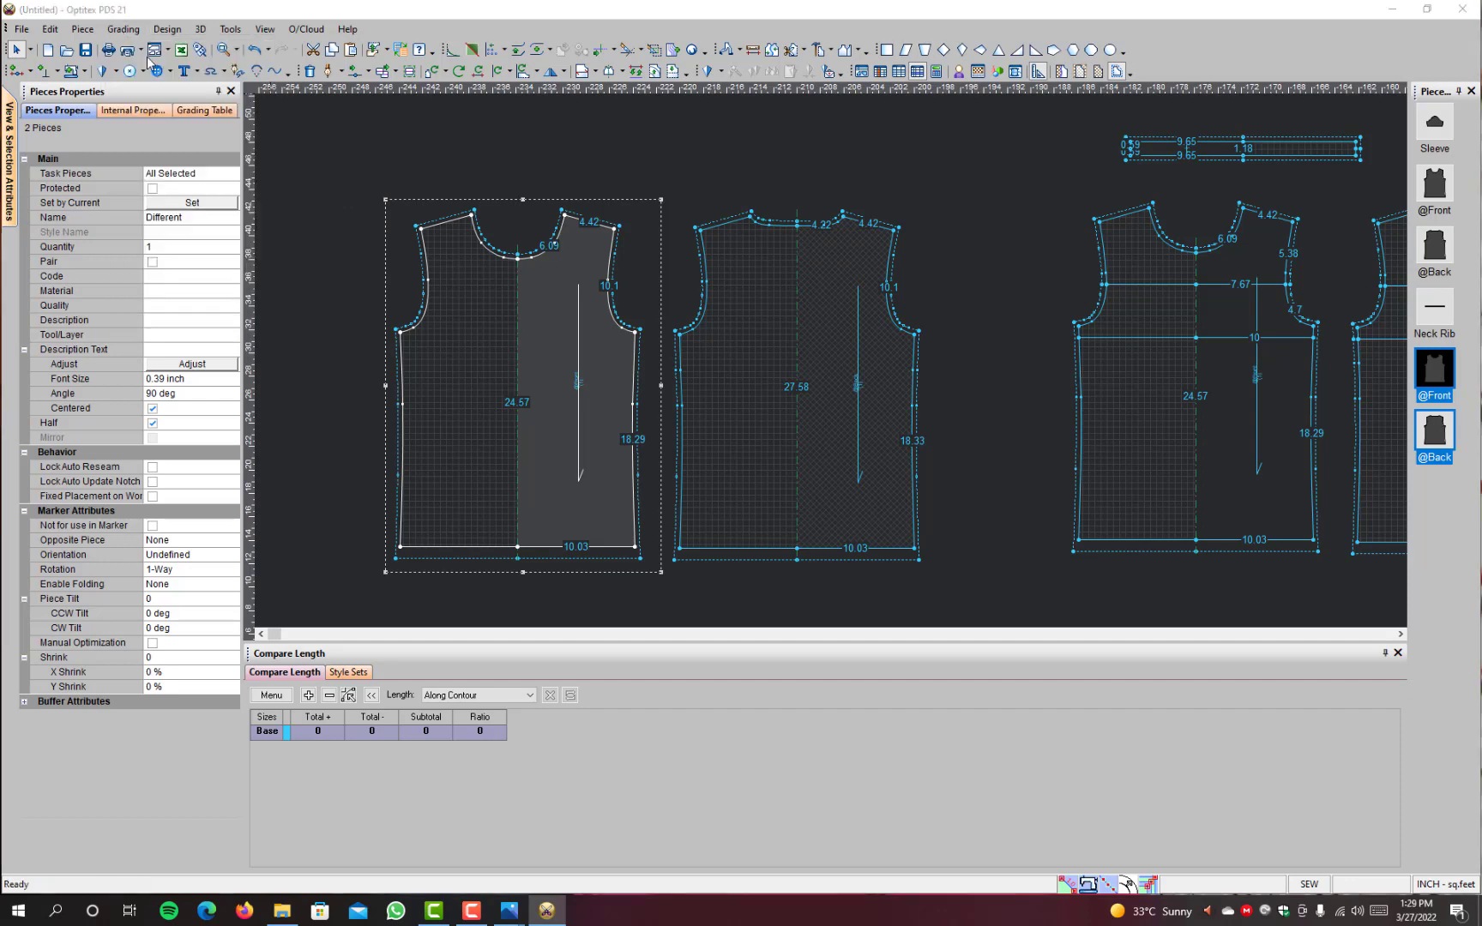
left_click(629, 411)
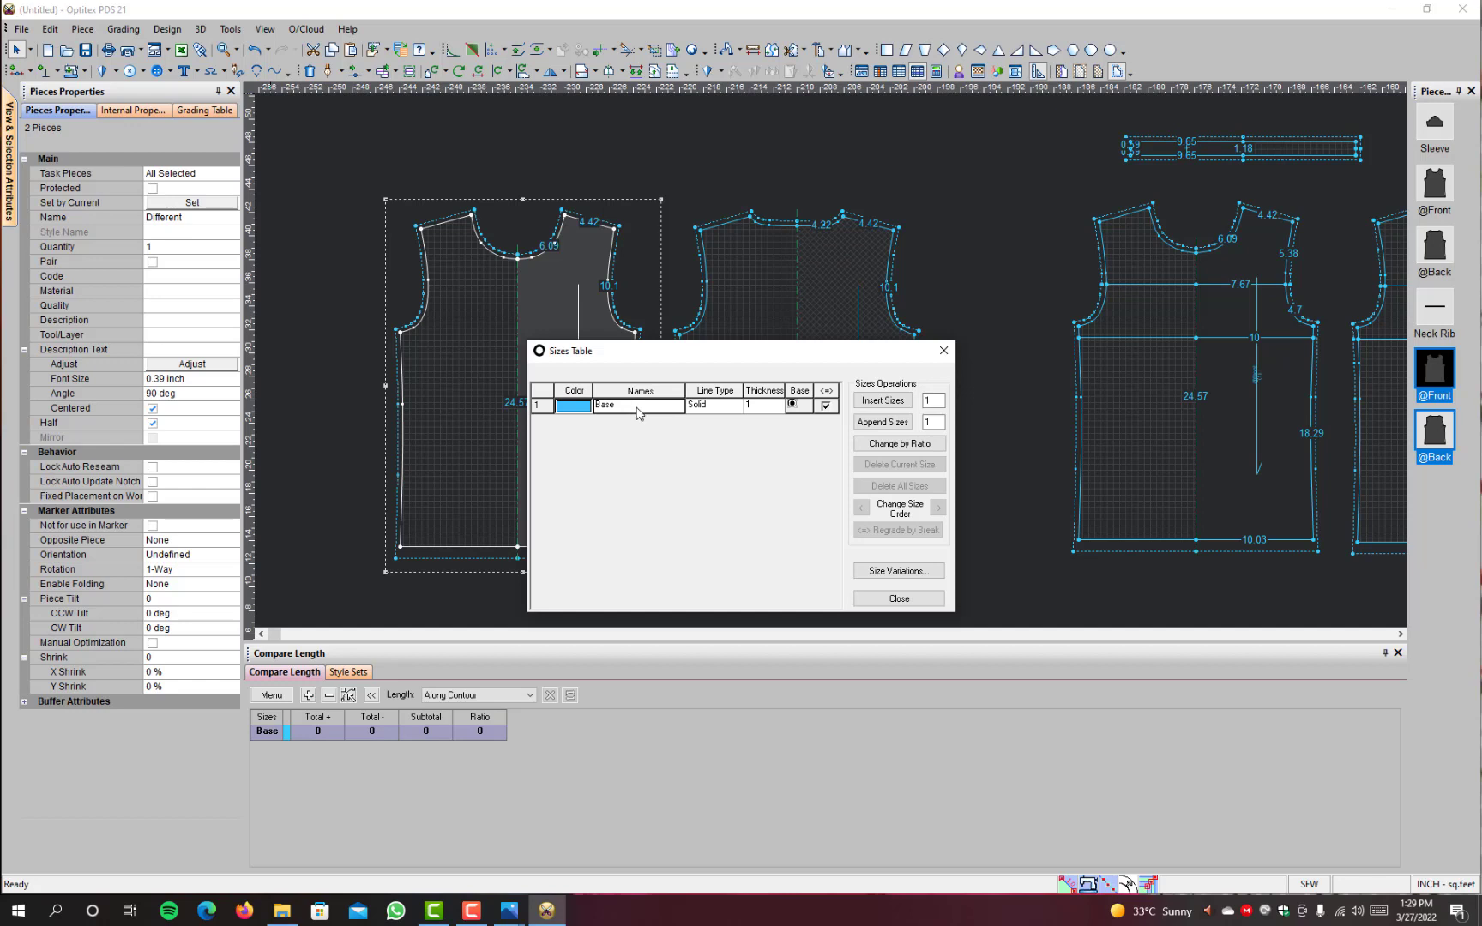
type("Medium")
key("Tab")
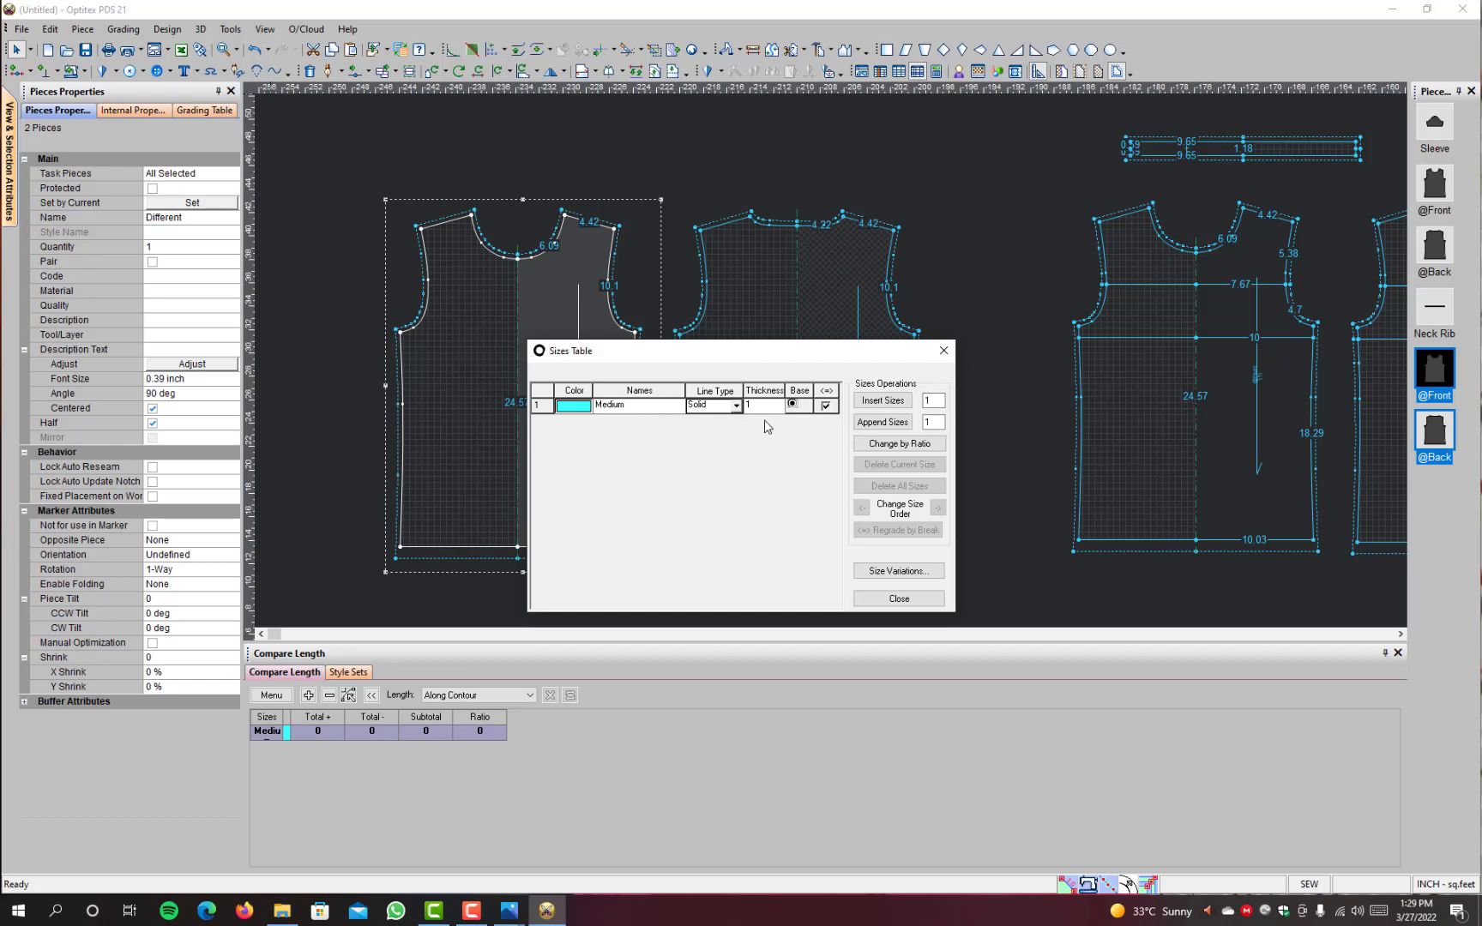
Step: Insert one size before Medium in the Sizes Table and name it Small
left_click(884, 401)
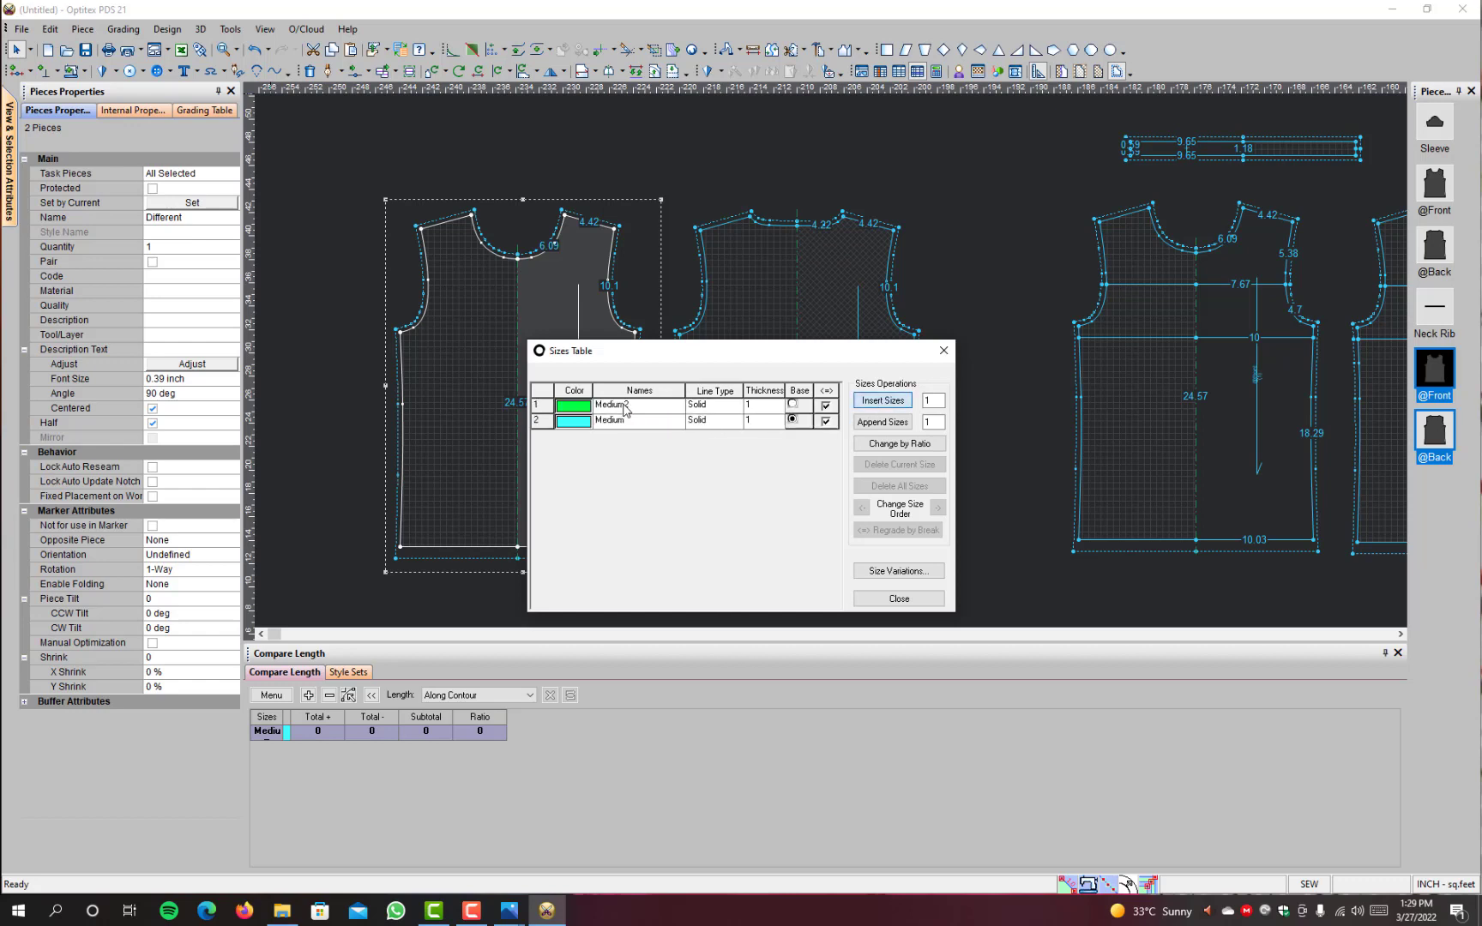
left_click(641, 407)
type("Small")
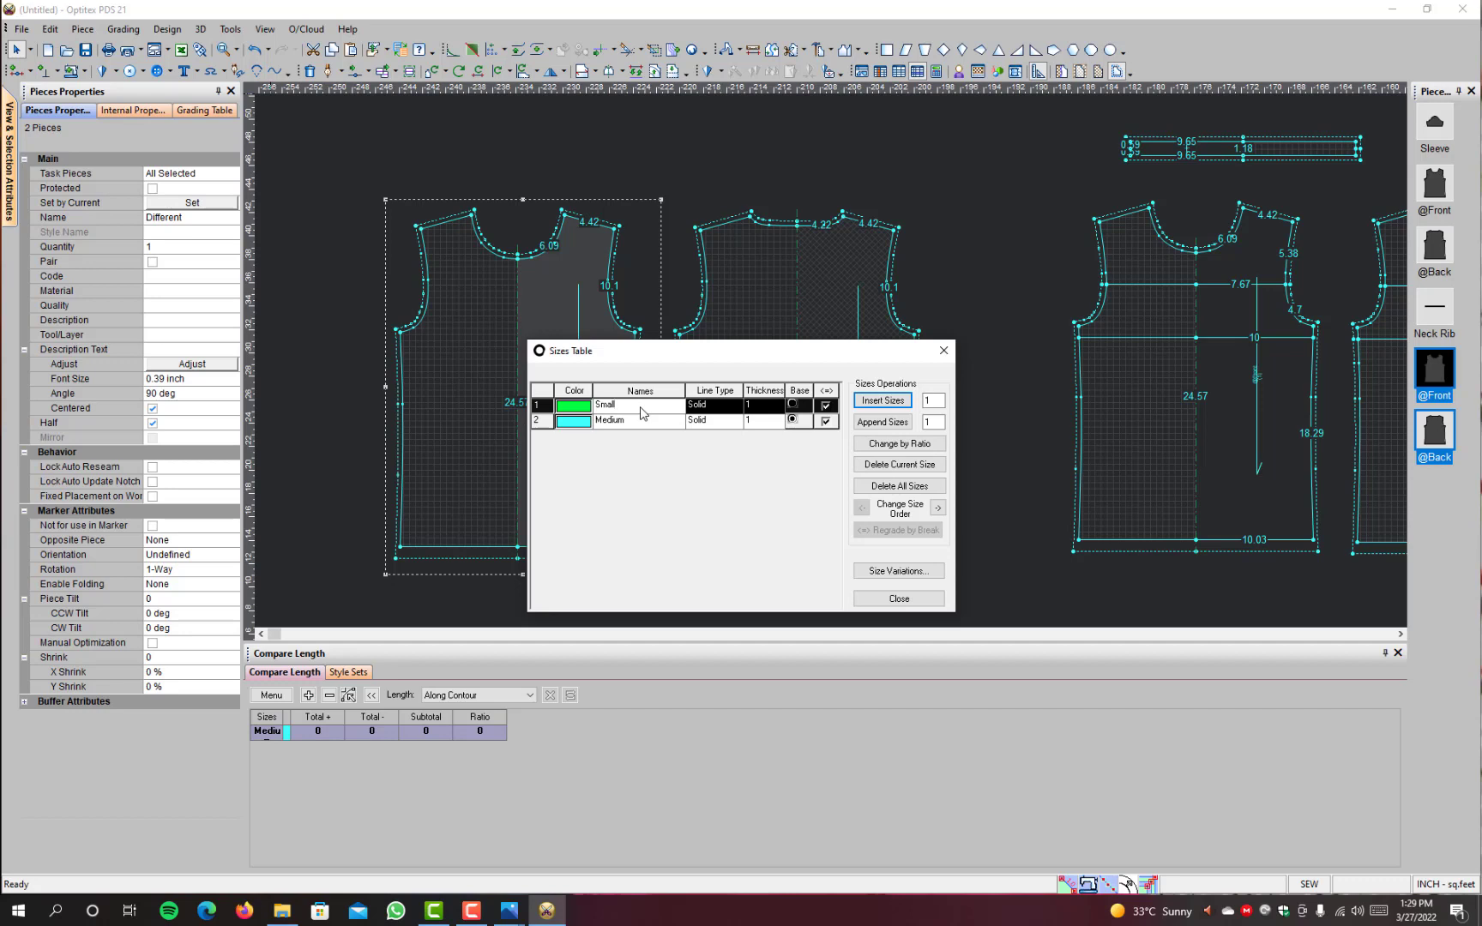
key("Return")
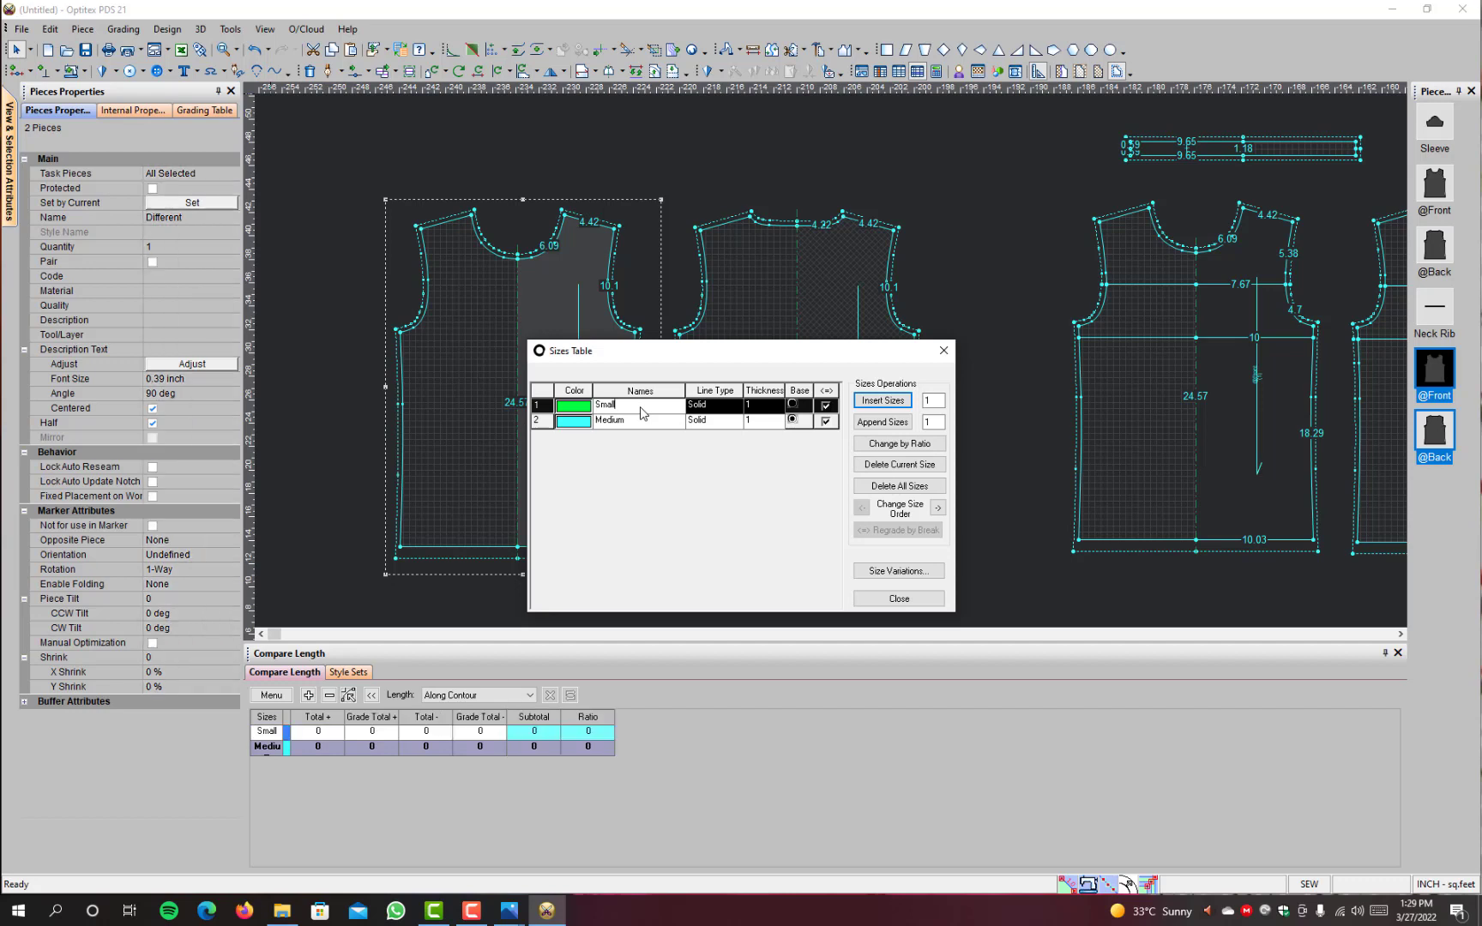
Step: Append one size after Medium and name it Large
left_click(625, 428)
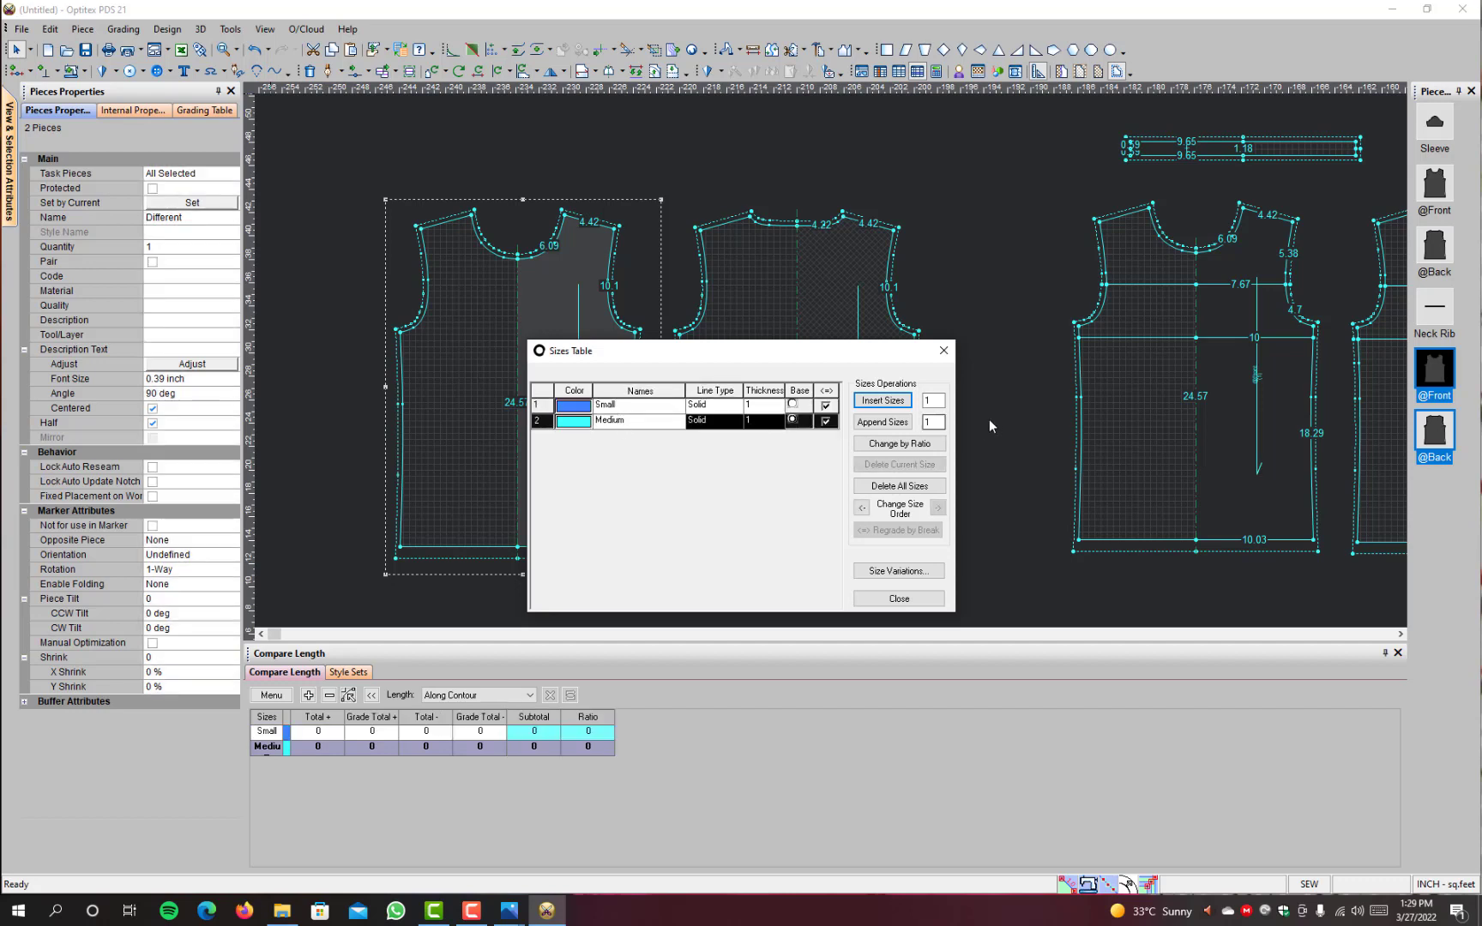
left_click(883, 422)
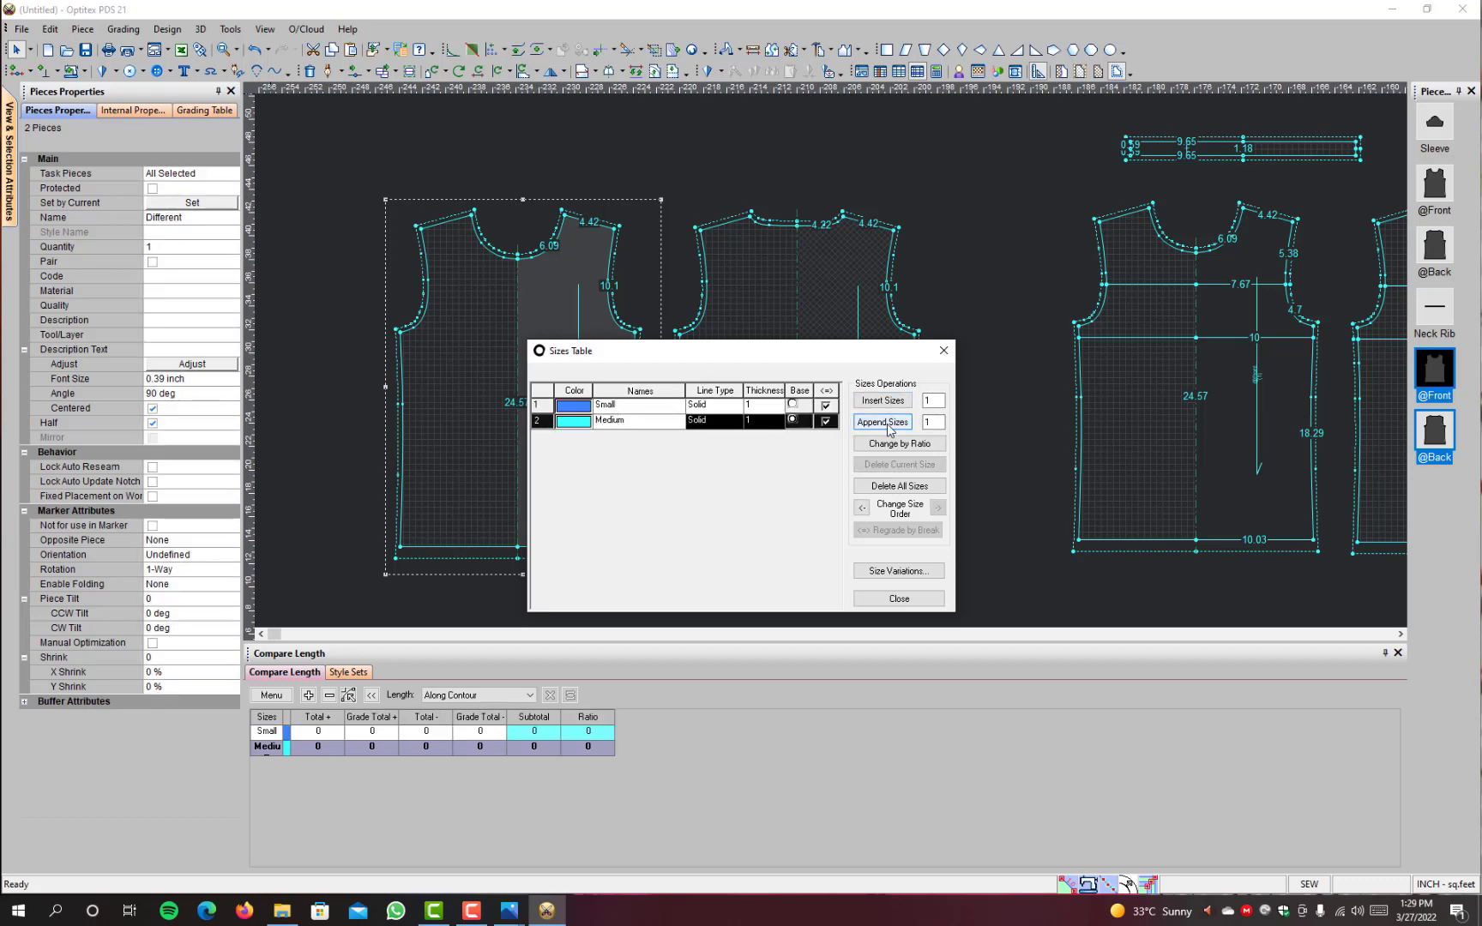
left_click(889, 427)
left_click(645, 442)
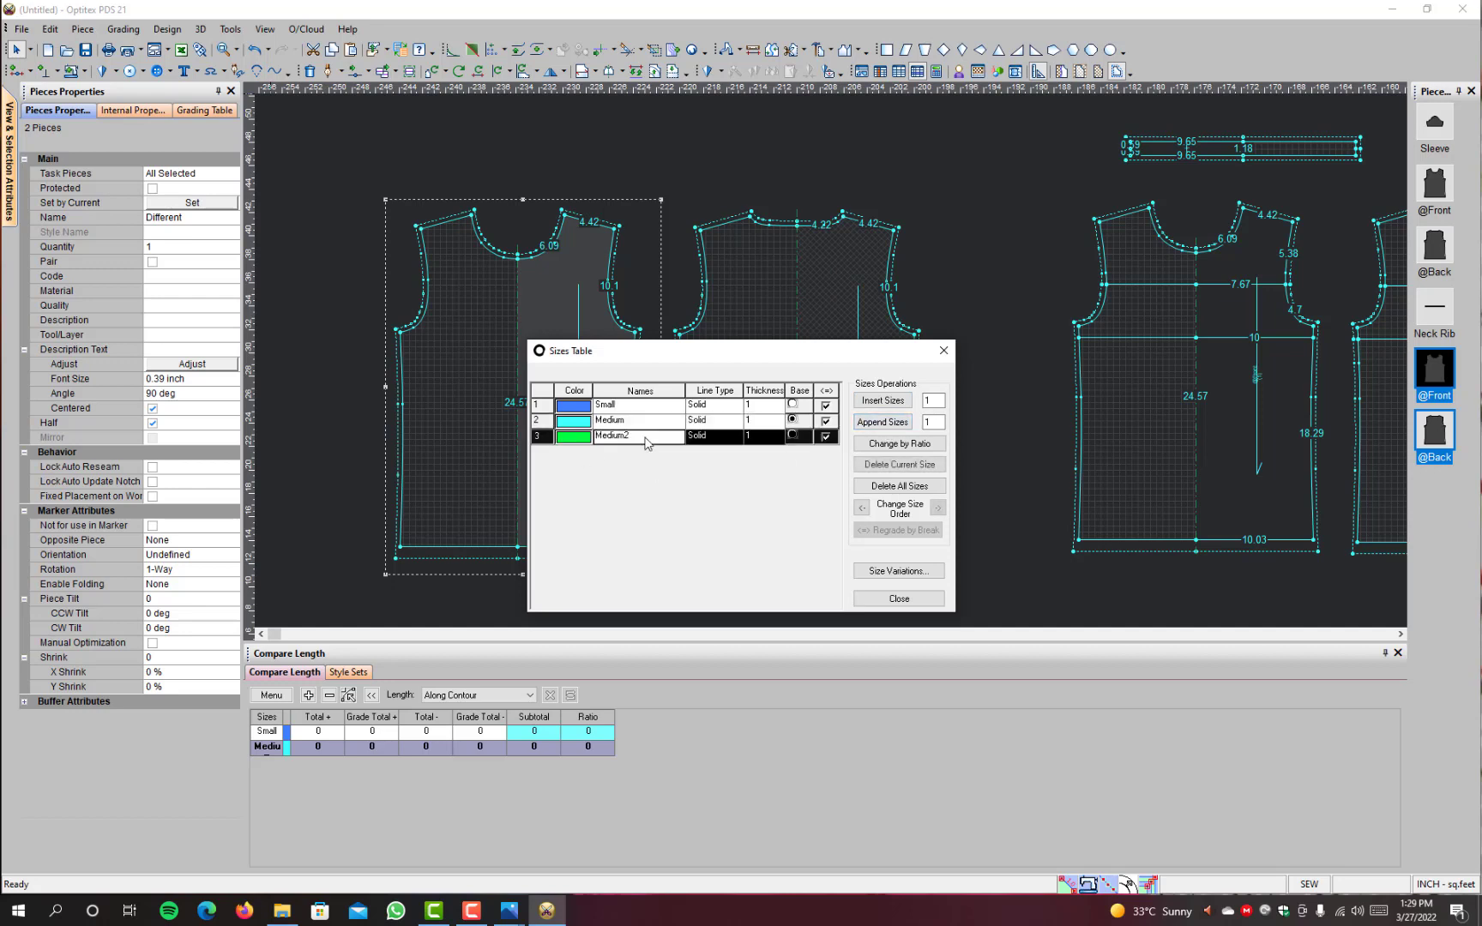
type("Large")
key("Return")
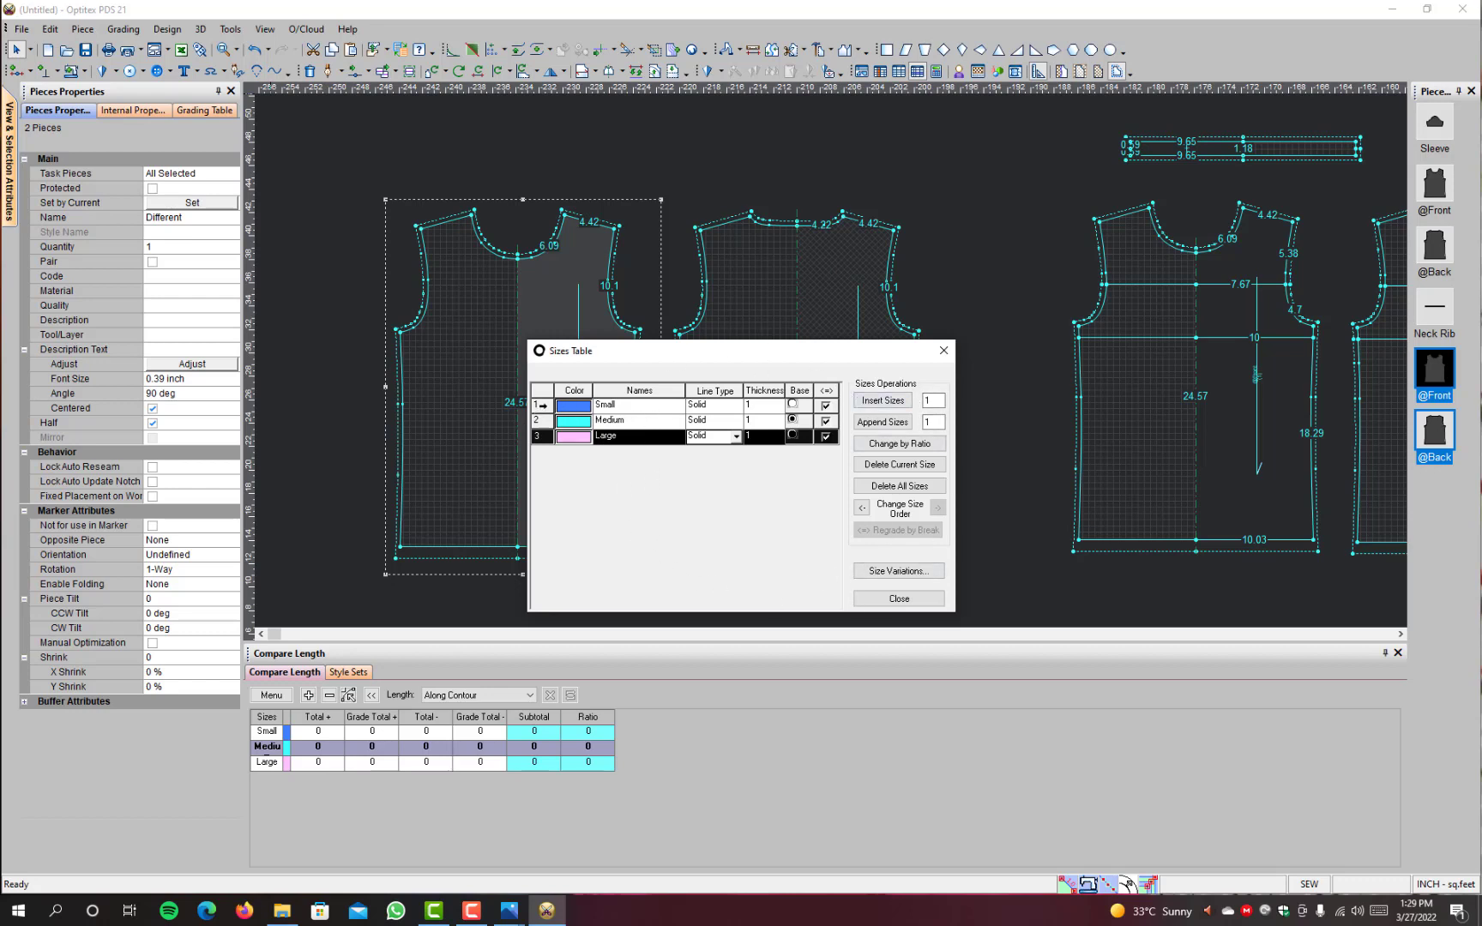
Step: Append another size after Large and name it X Large
left_click(637, 413)
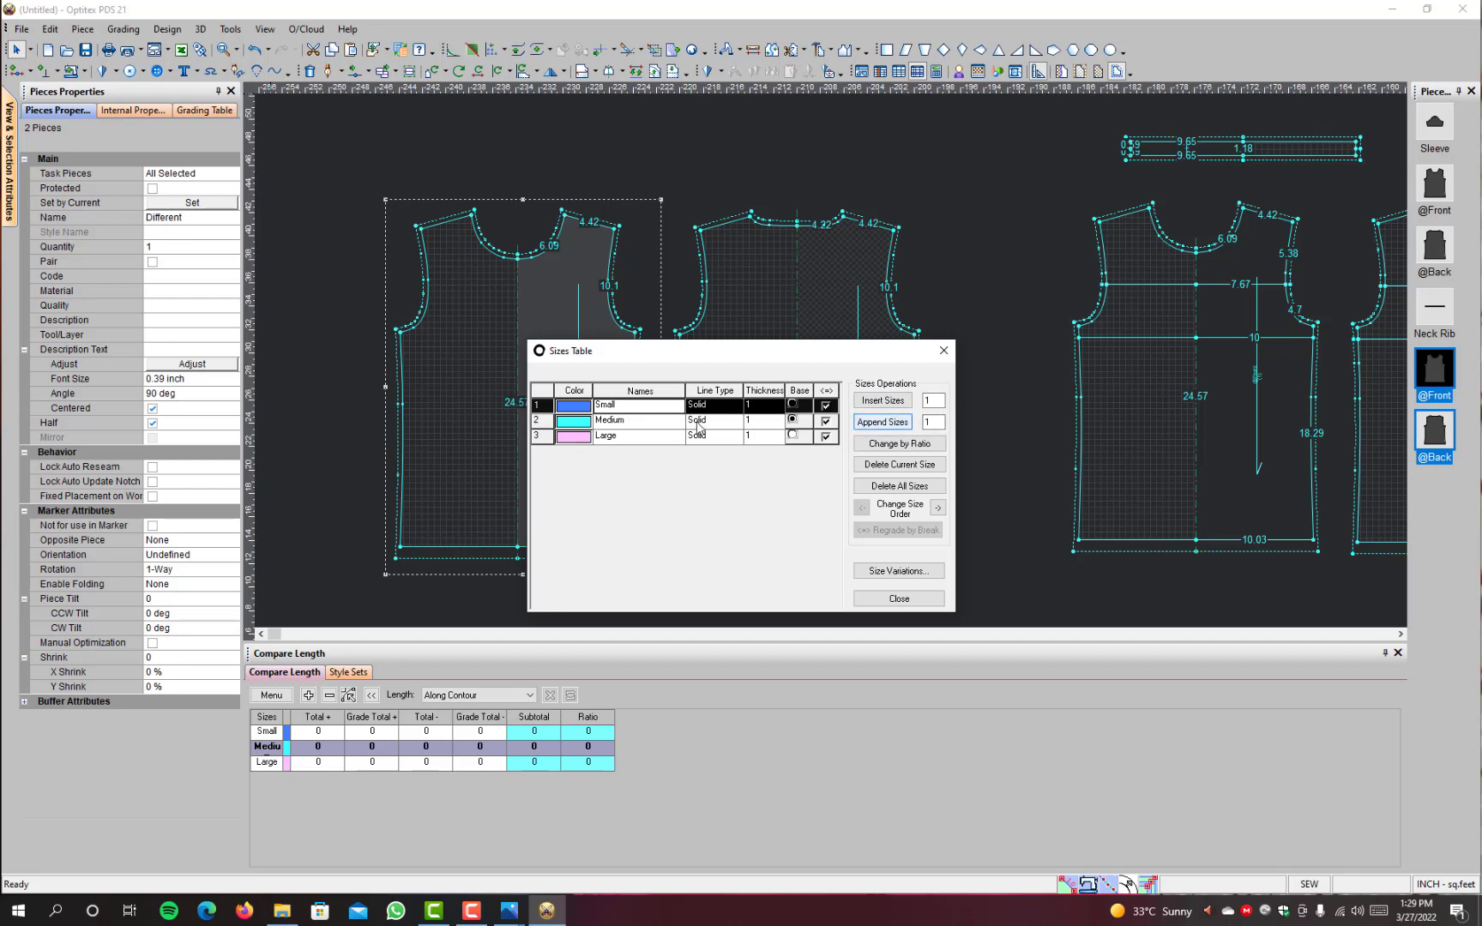
left_click(633, 443)
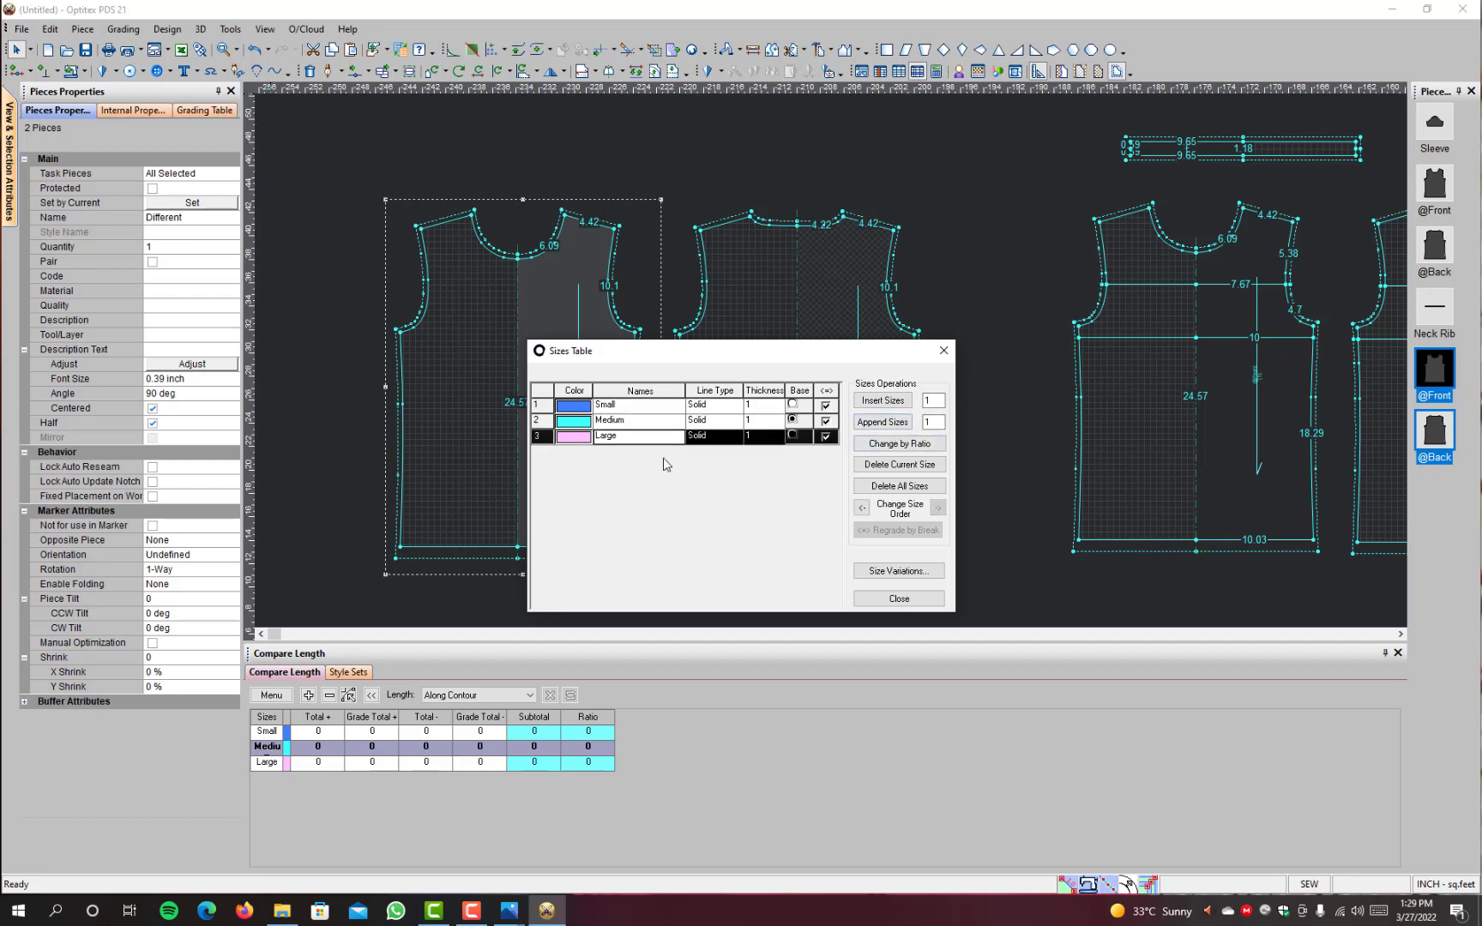
left_click(869, 426)
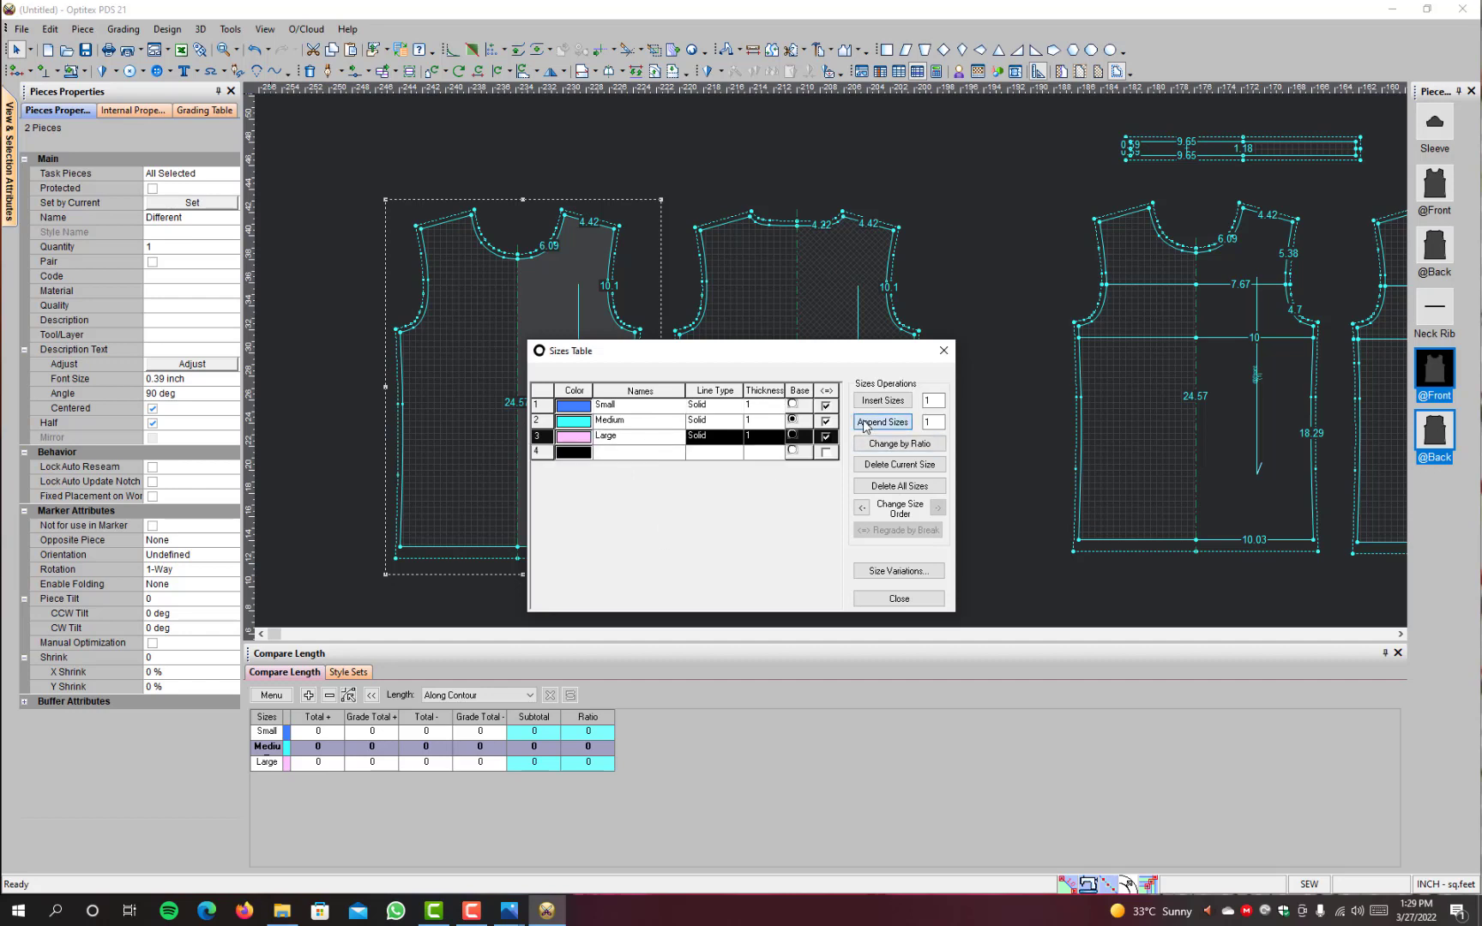
left_click(635, 452)
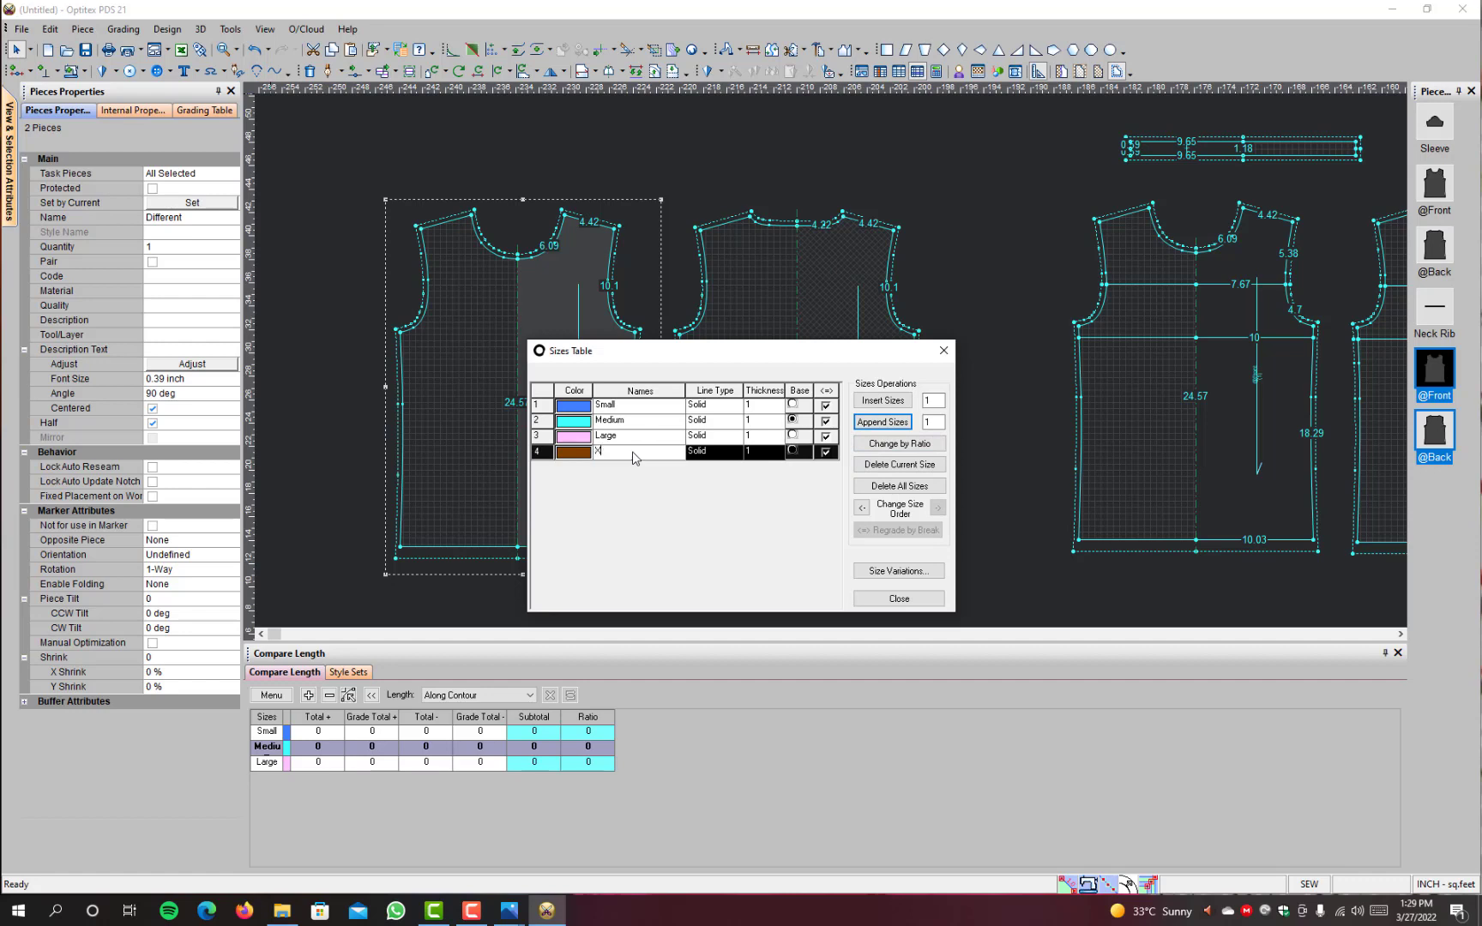
type("X Large")
key("Tab")
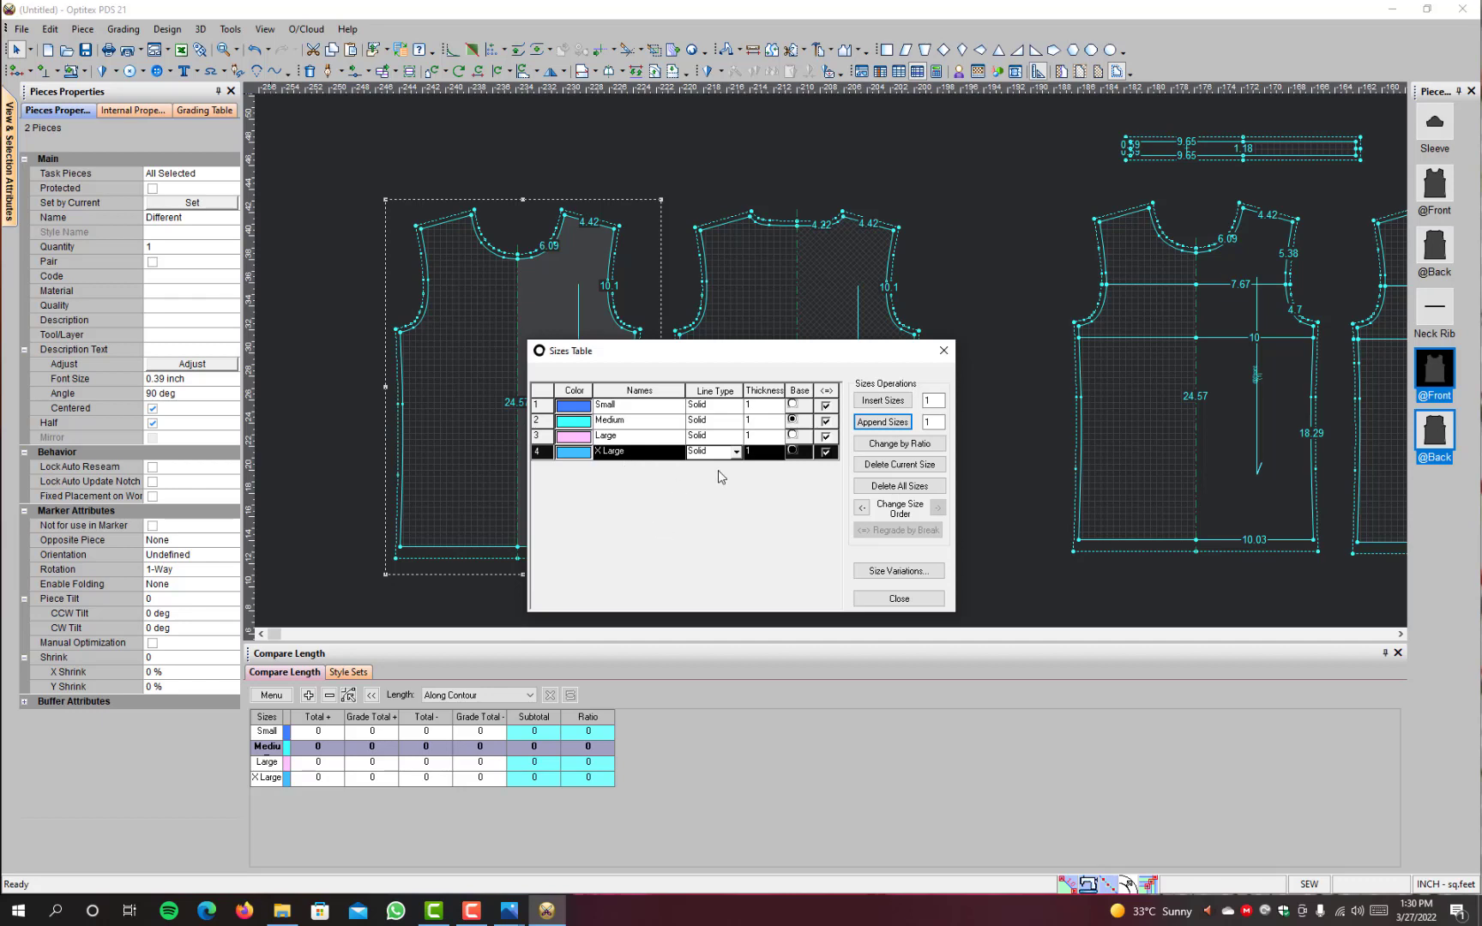
left_click(871, 401)
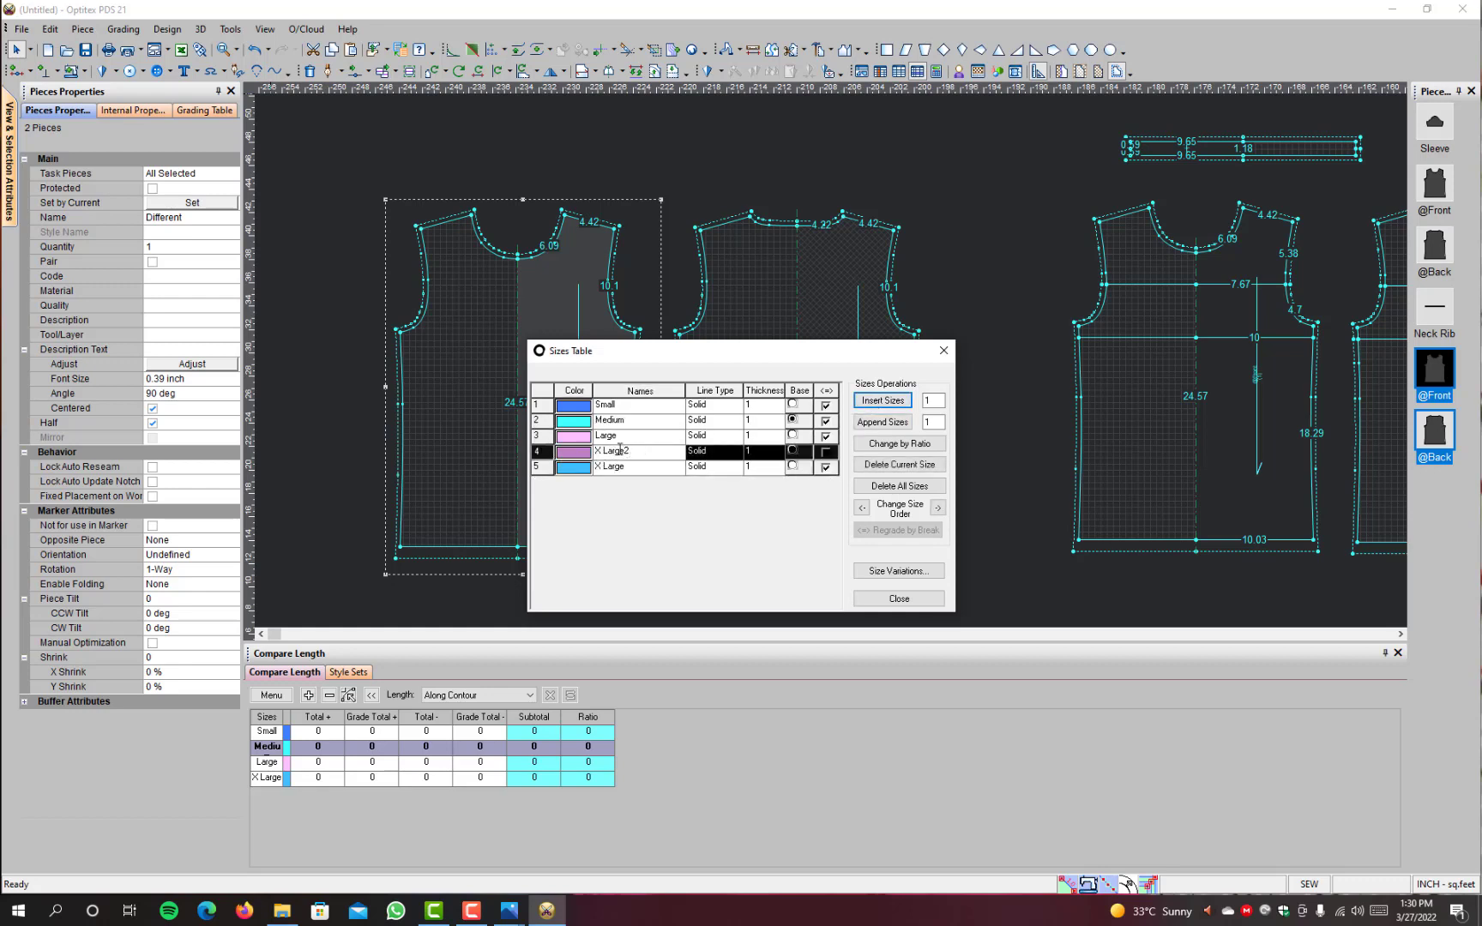
left_click(894, 464)
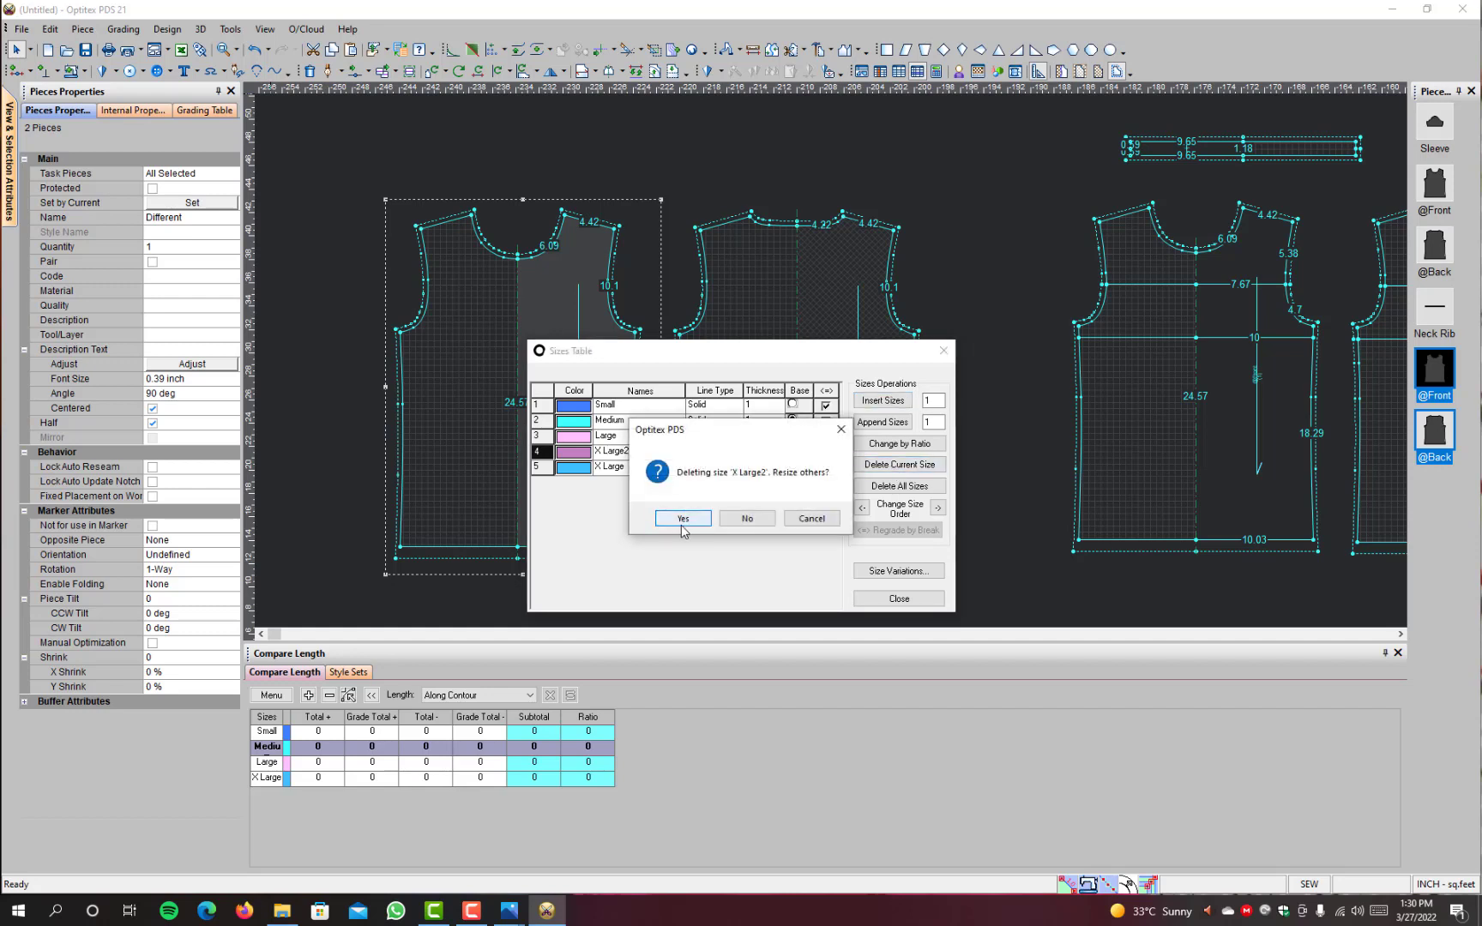
left_click(682, 519)
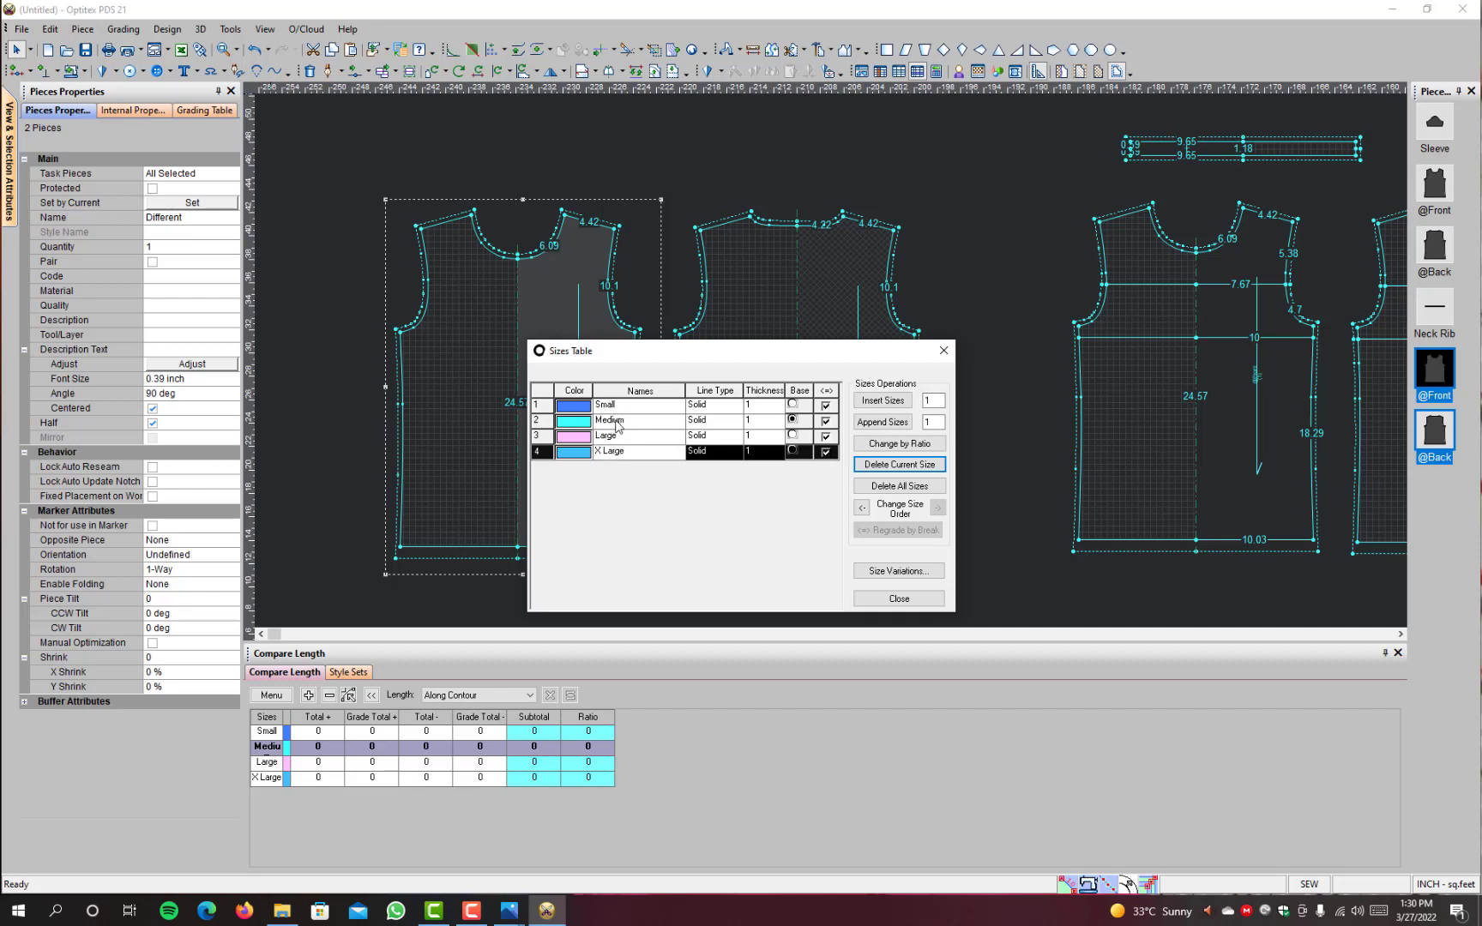
Step: Set the Small size's colour to olive and the X Large size's colour to amber
left_click(581, 412)
left_click(581, 413)
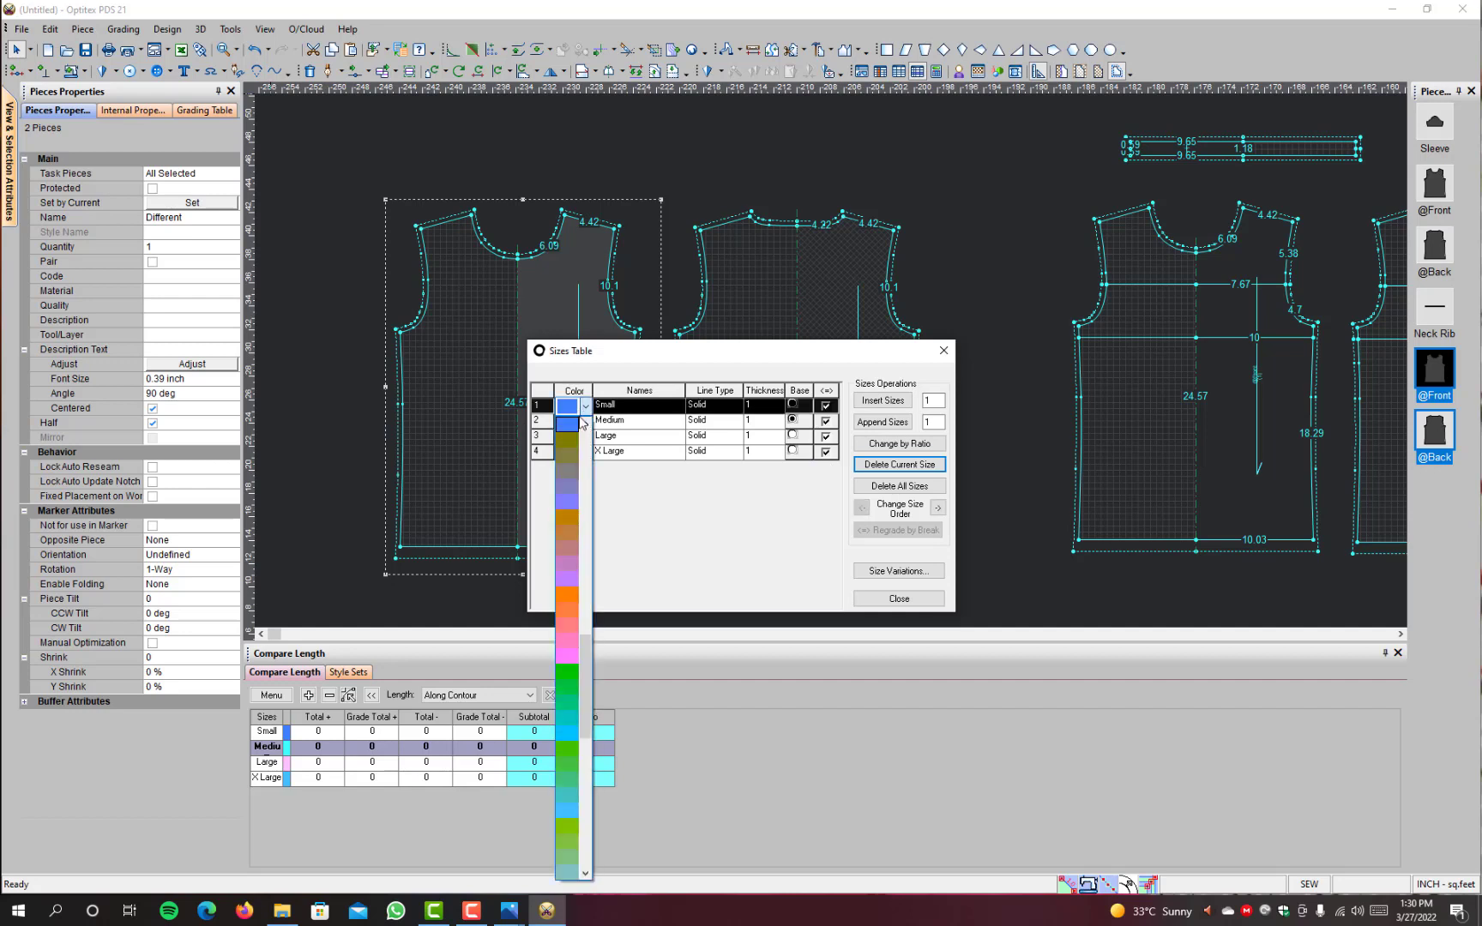
left_click(573, 445)
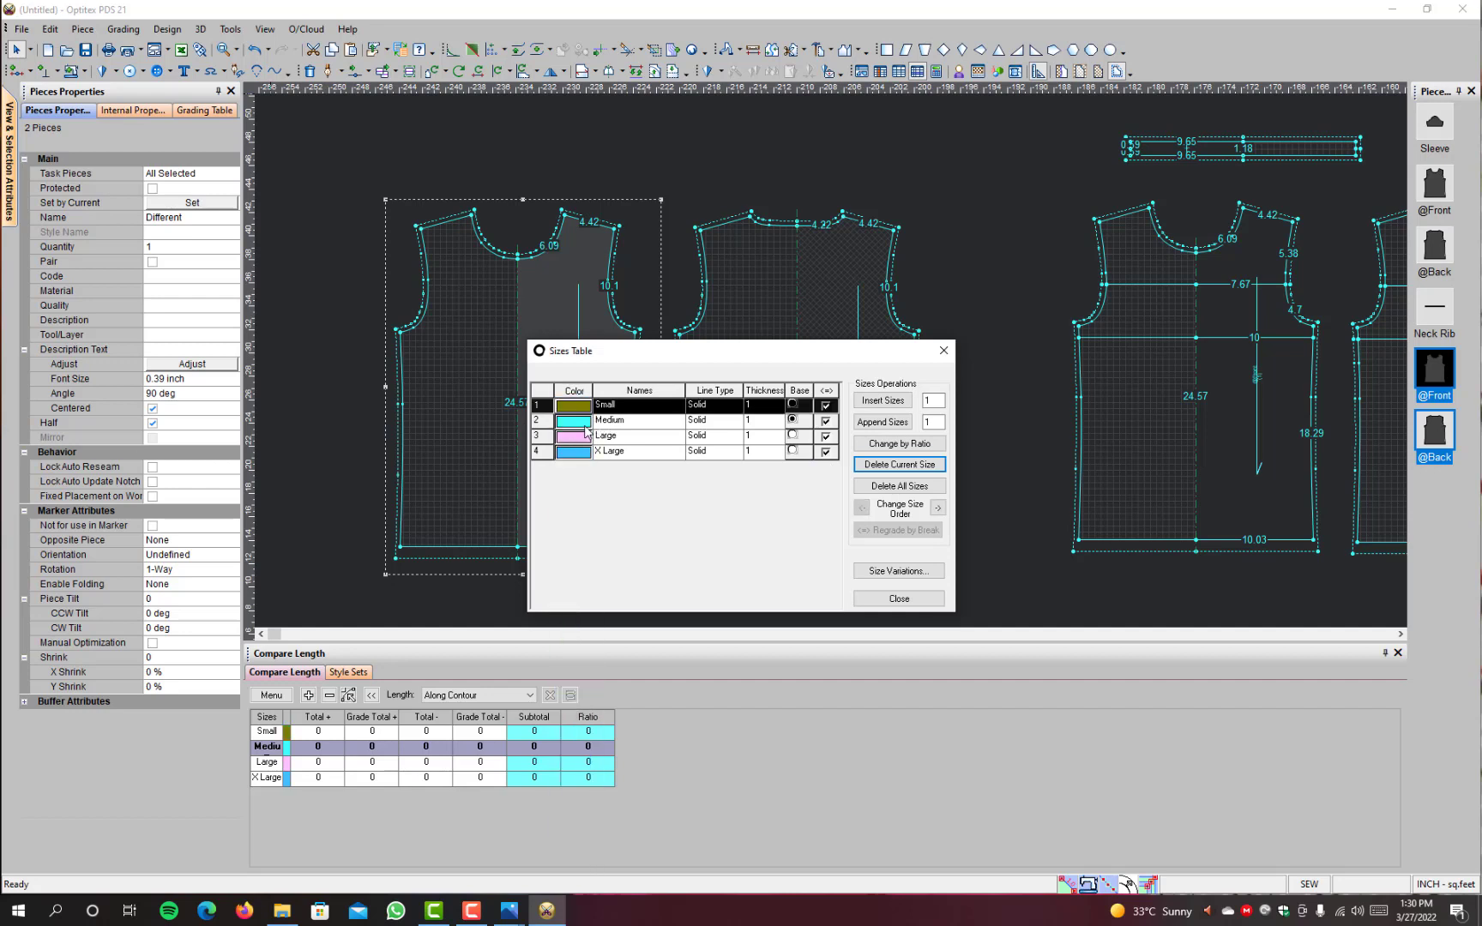
left_click(573, 454)
left_click(573, 454)
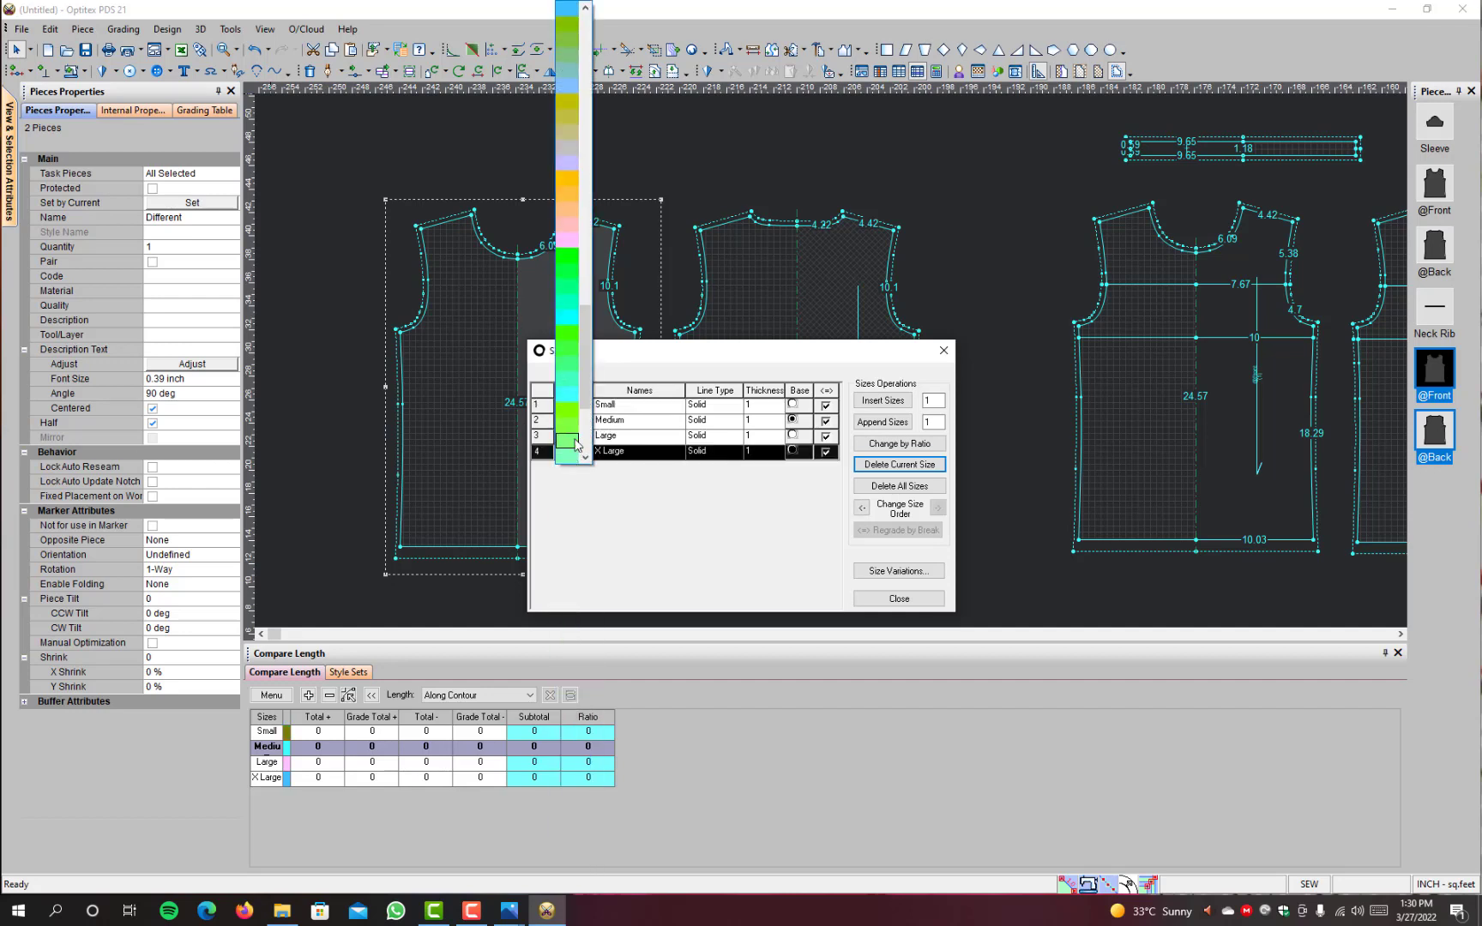
left_click(569, 179)
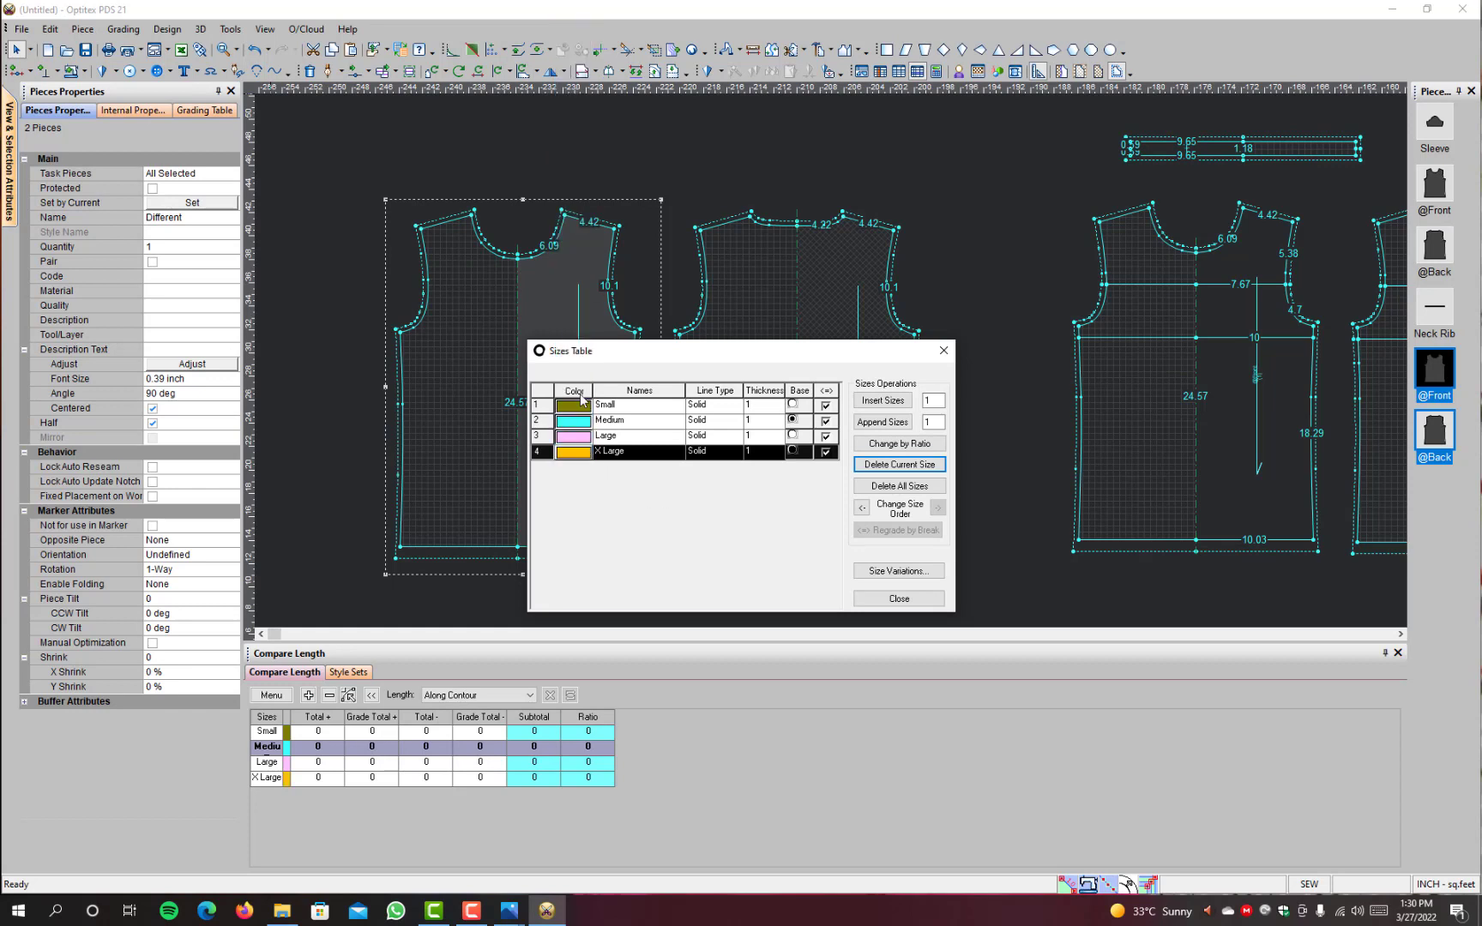
Step: Set the Large size's colour to orange and close the Sizes Table
left_click(575, 439)
left_click(574, 439)
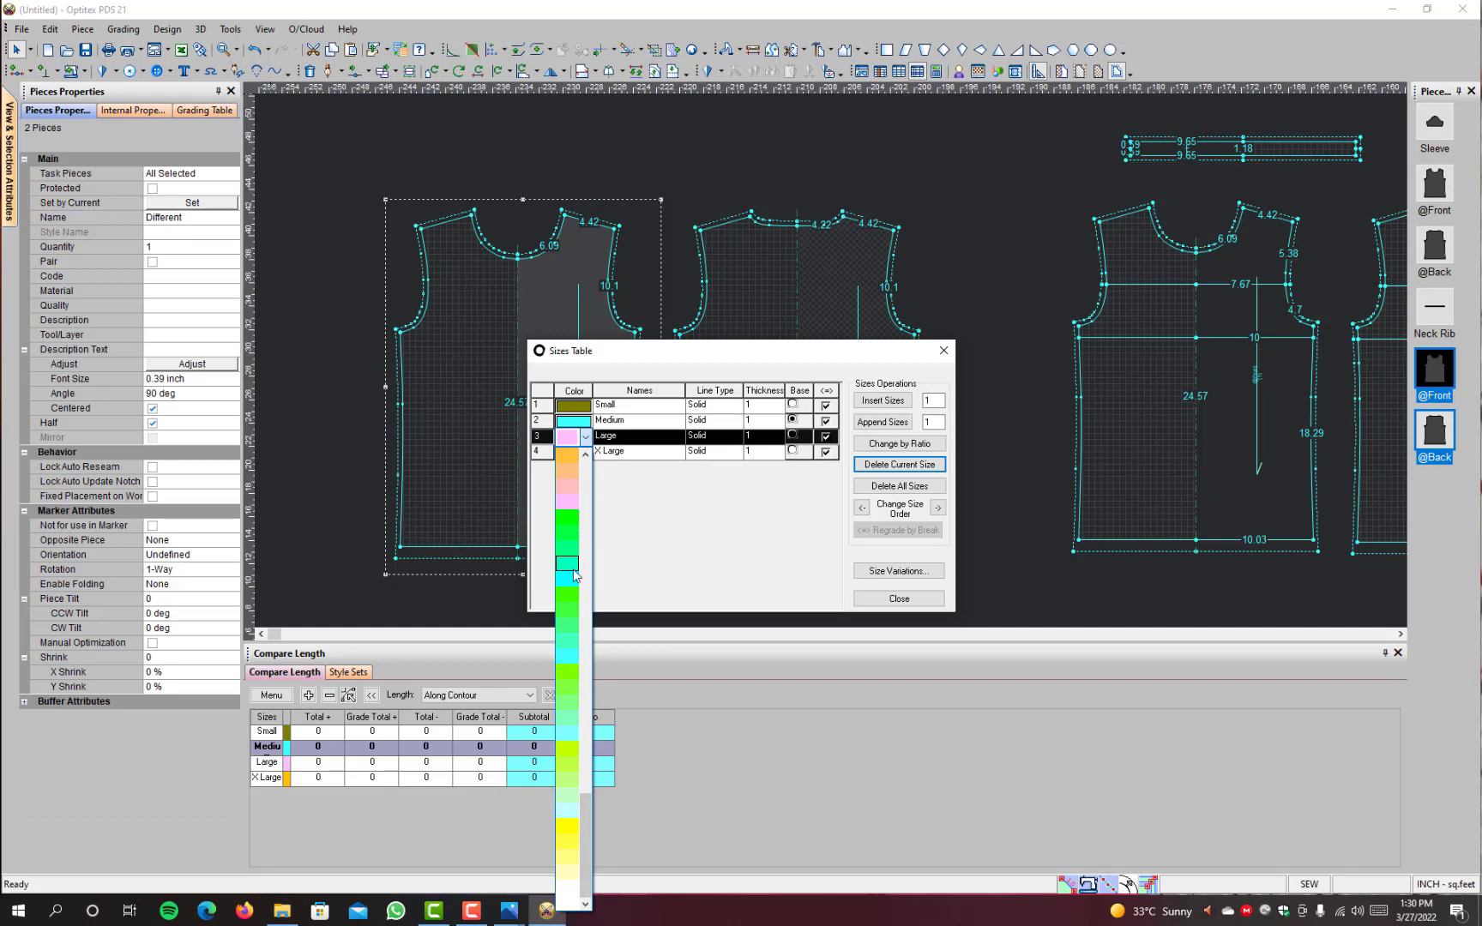
left_click_drag(590, 810, 598, 676)
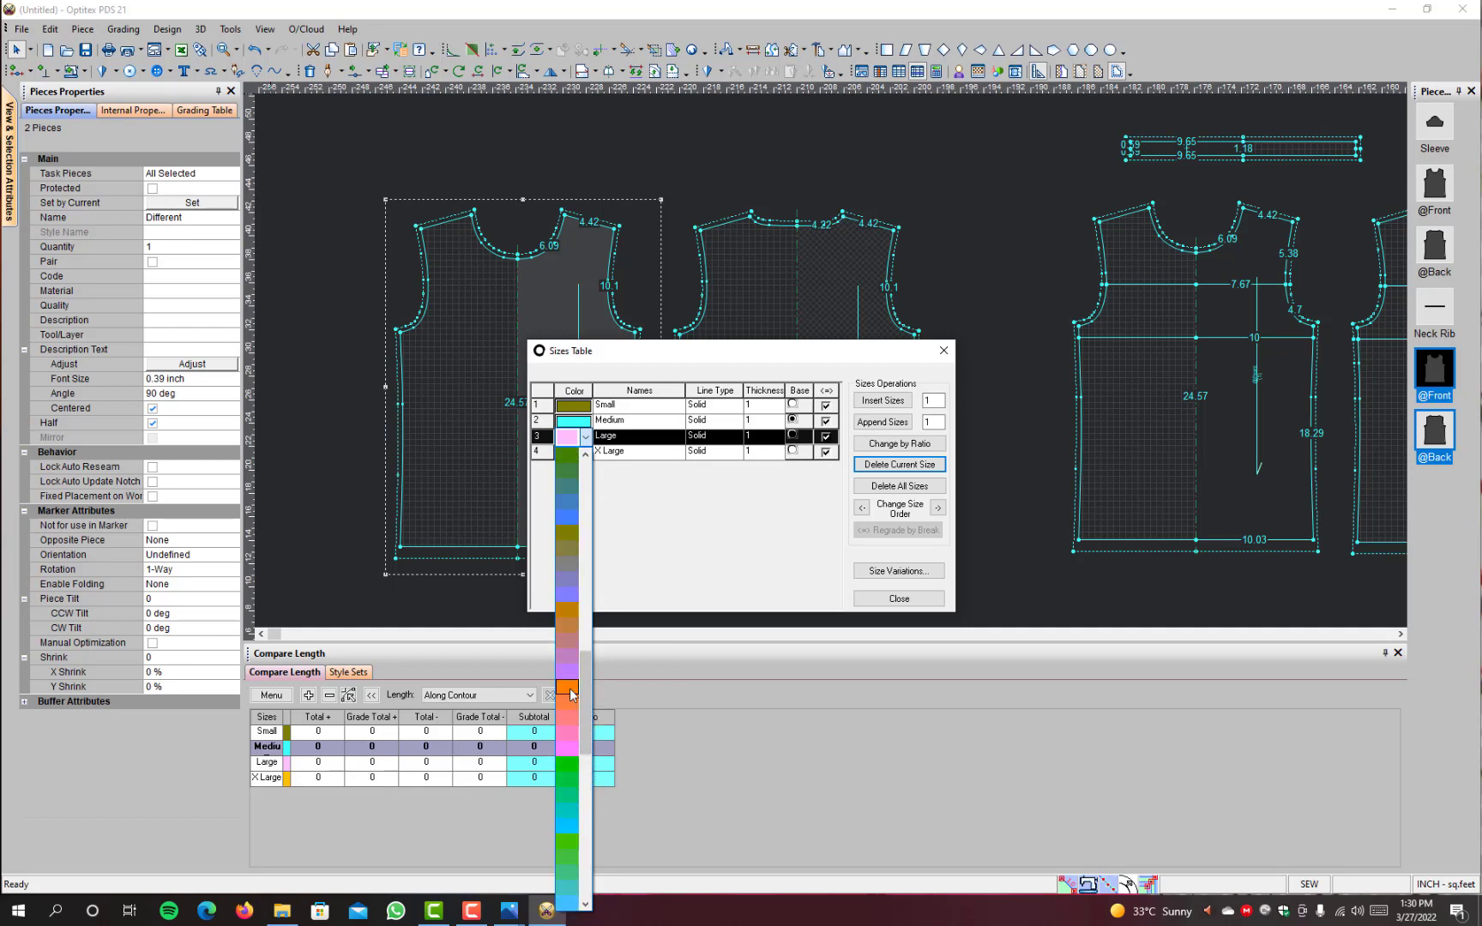
left_click(568, 691)
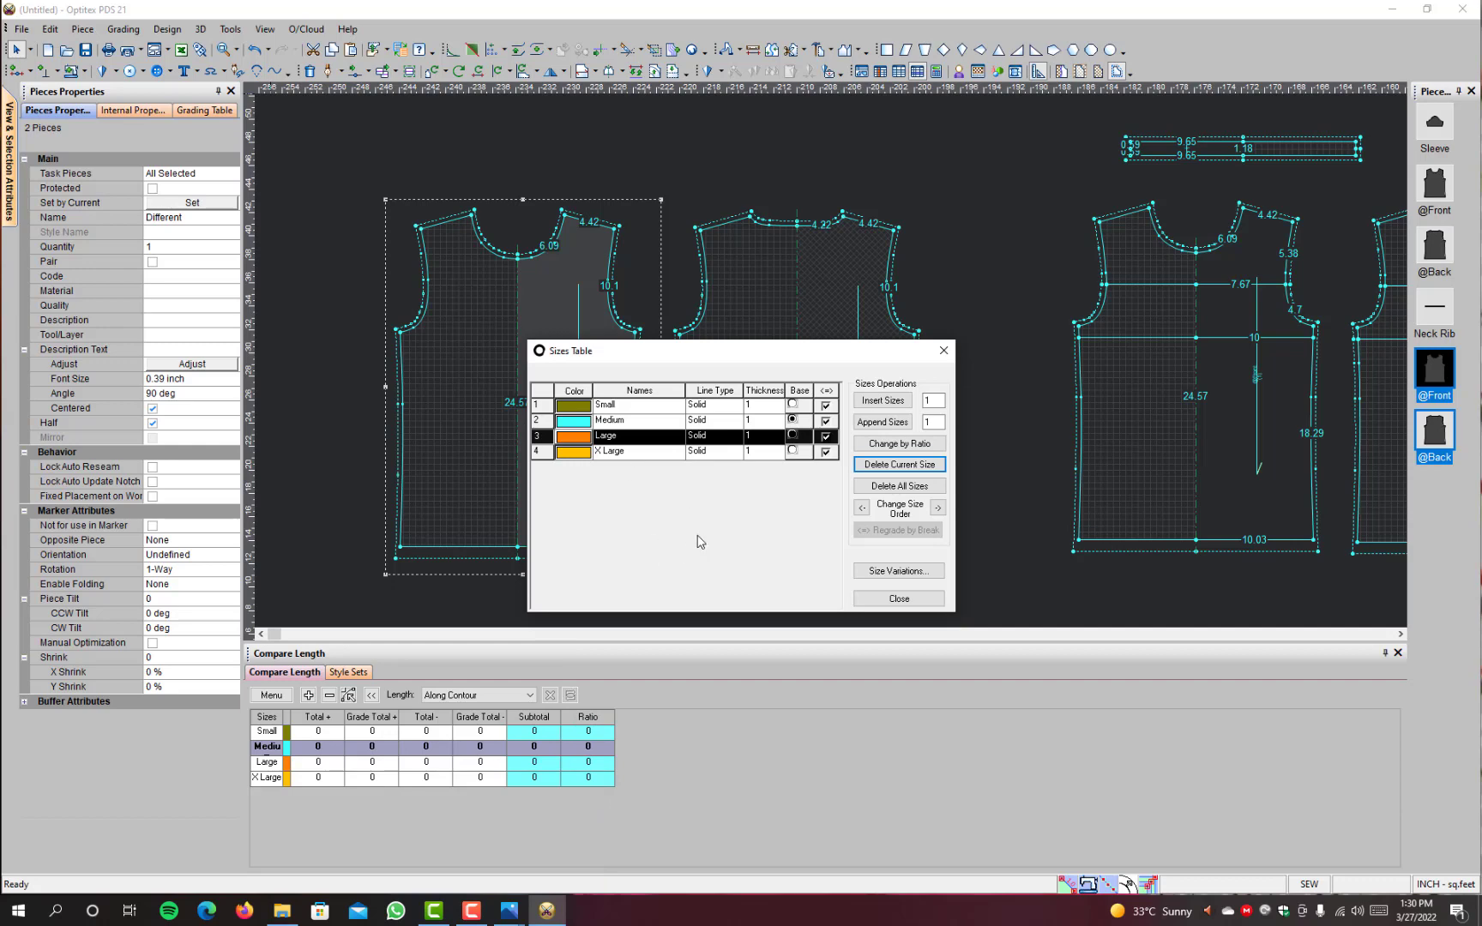
left_click(899, 599)
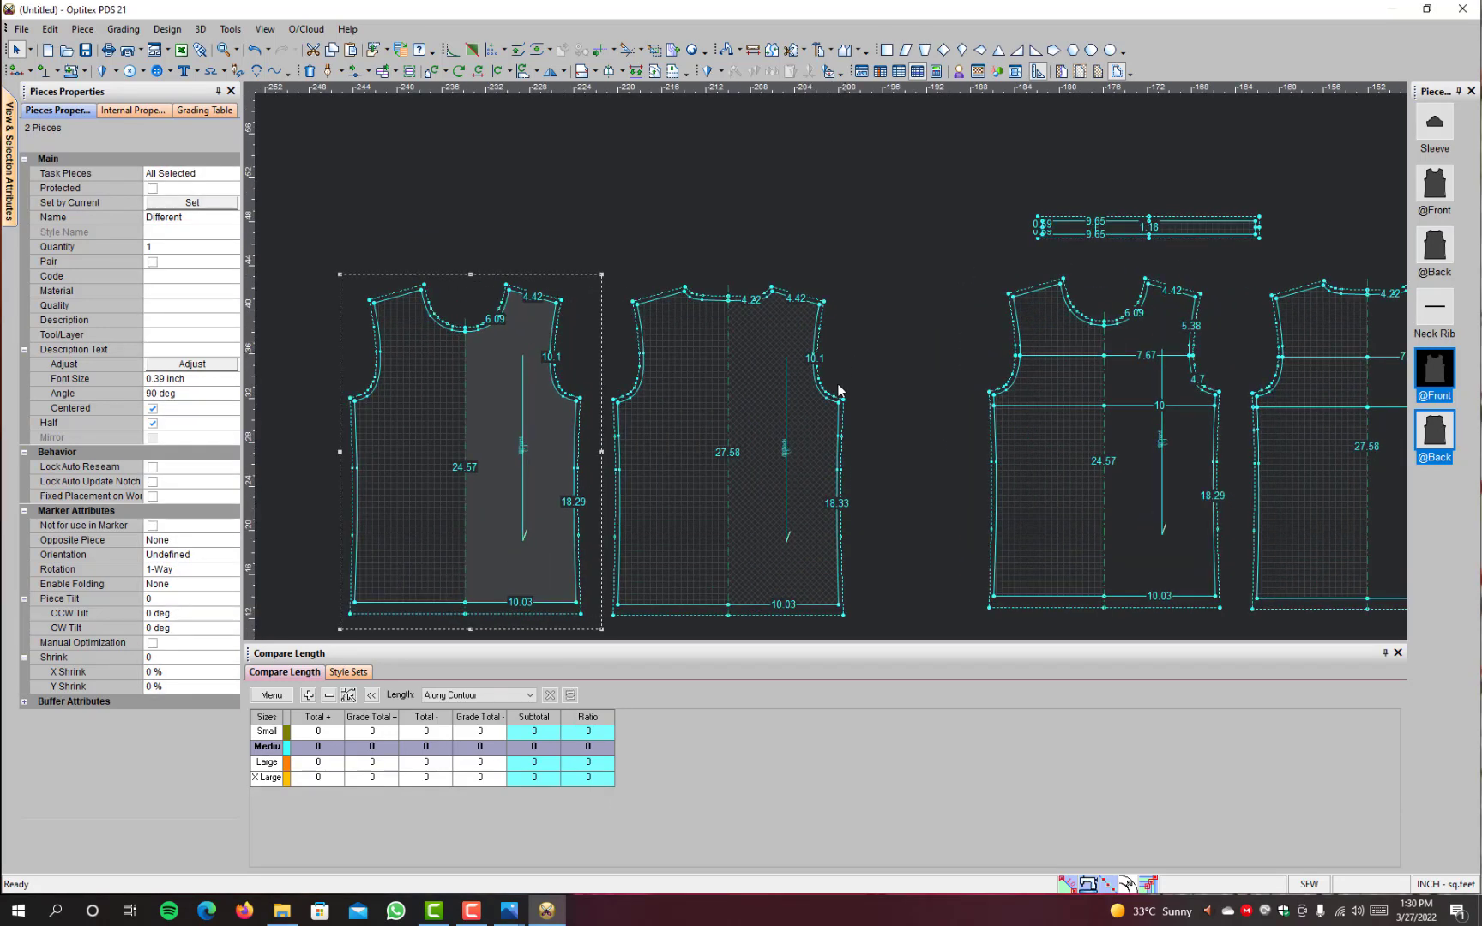
Step: Switch to Photos and examine the adult T-shirt measurements per size in the gildan-2000-size-chart.jpg image
mouse_move(509, 911)
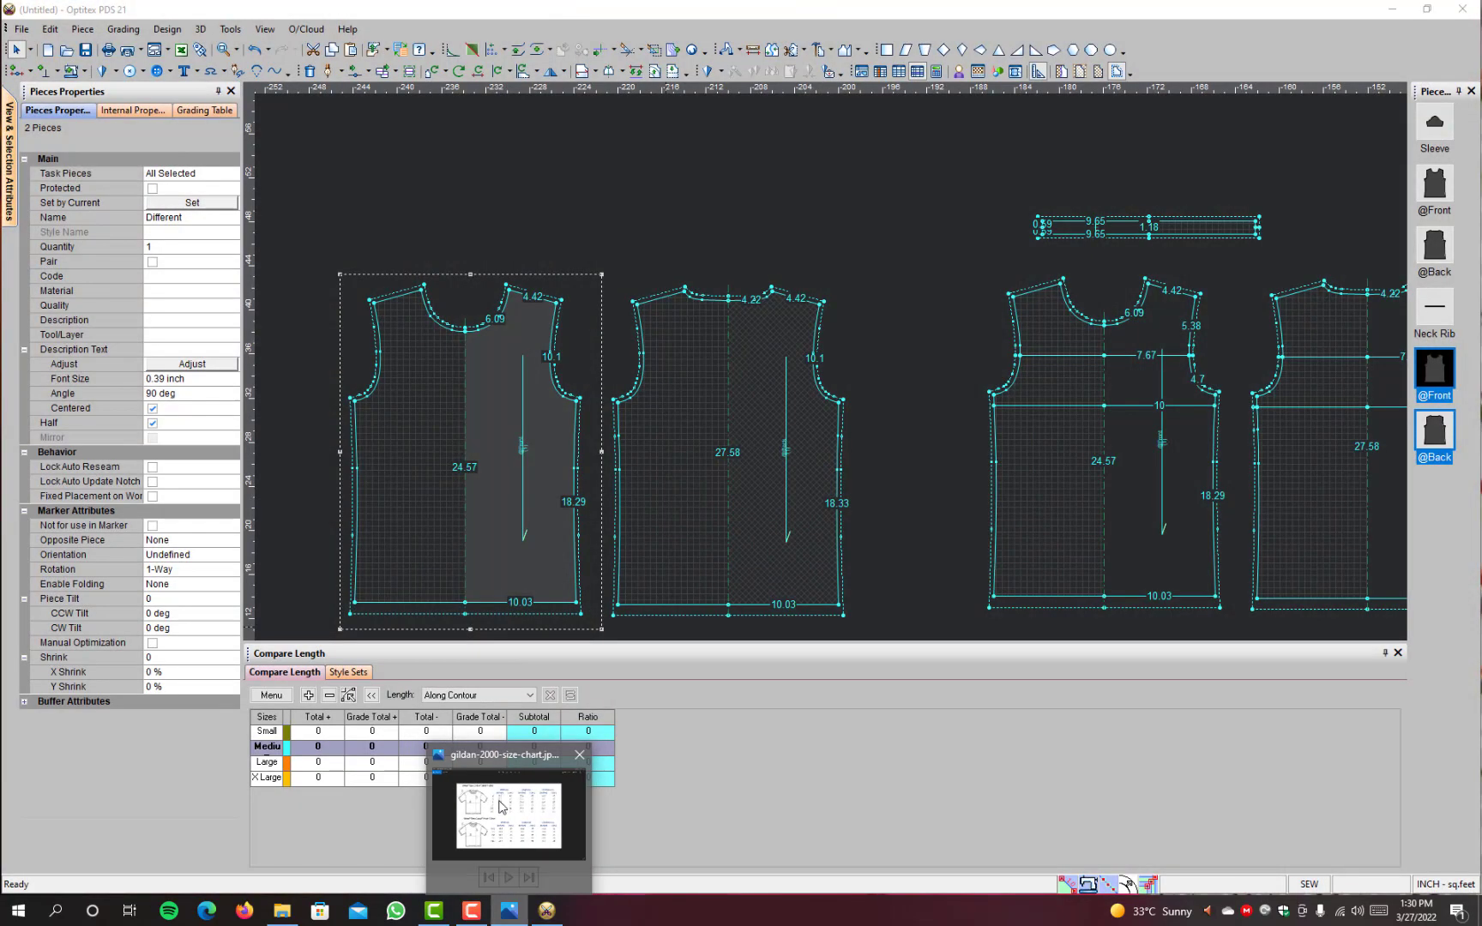
left_click(592, 811)
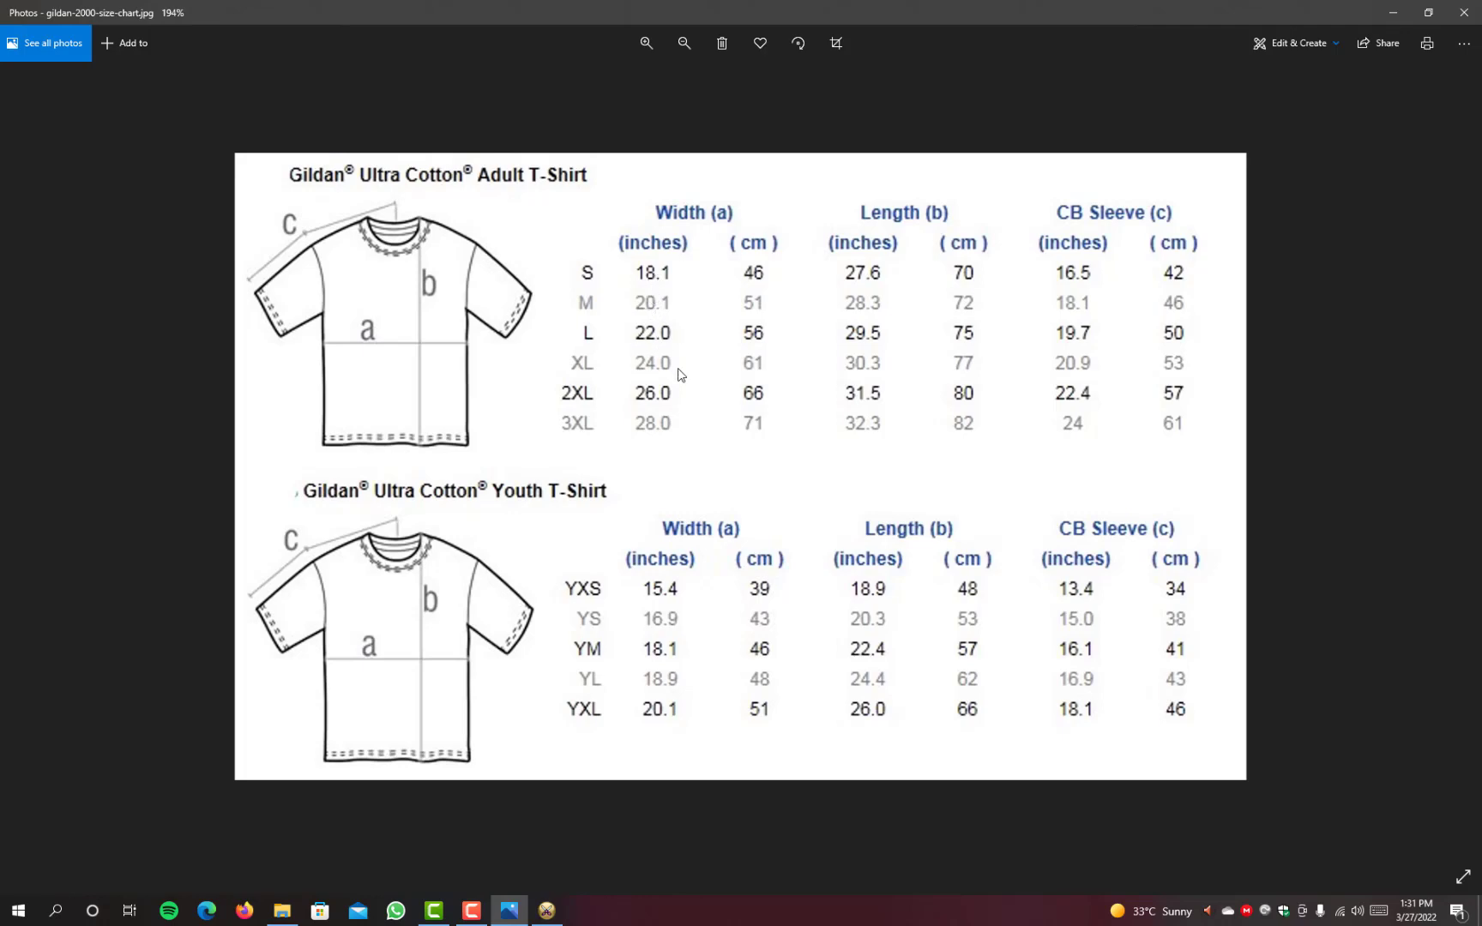
left_click(1389, 22)
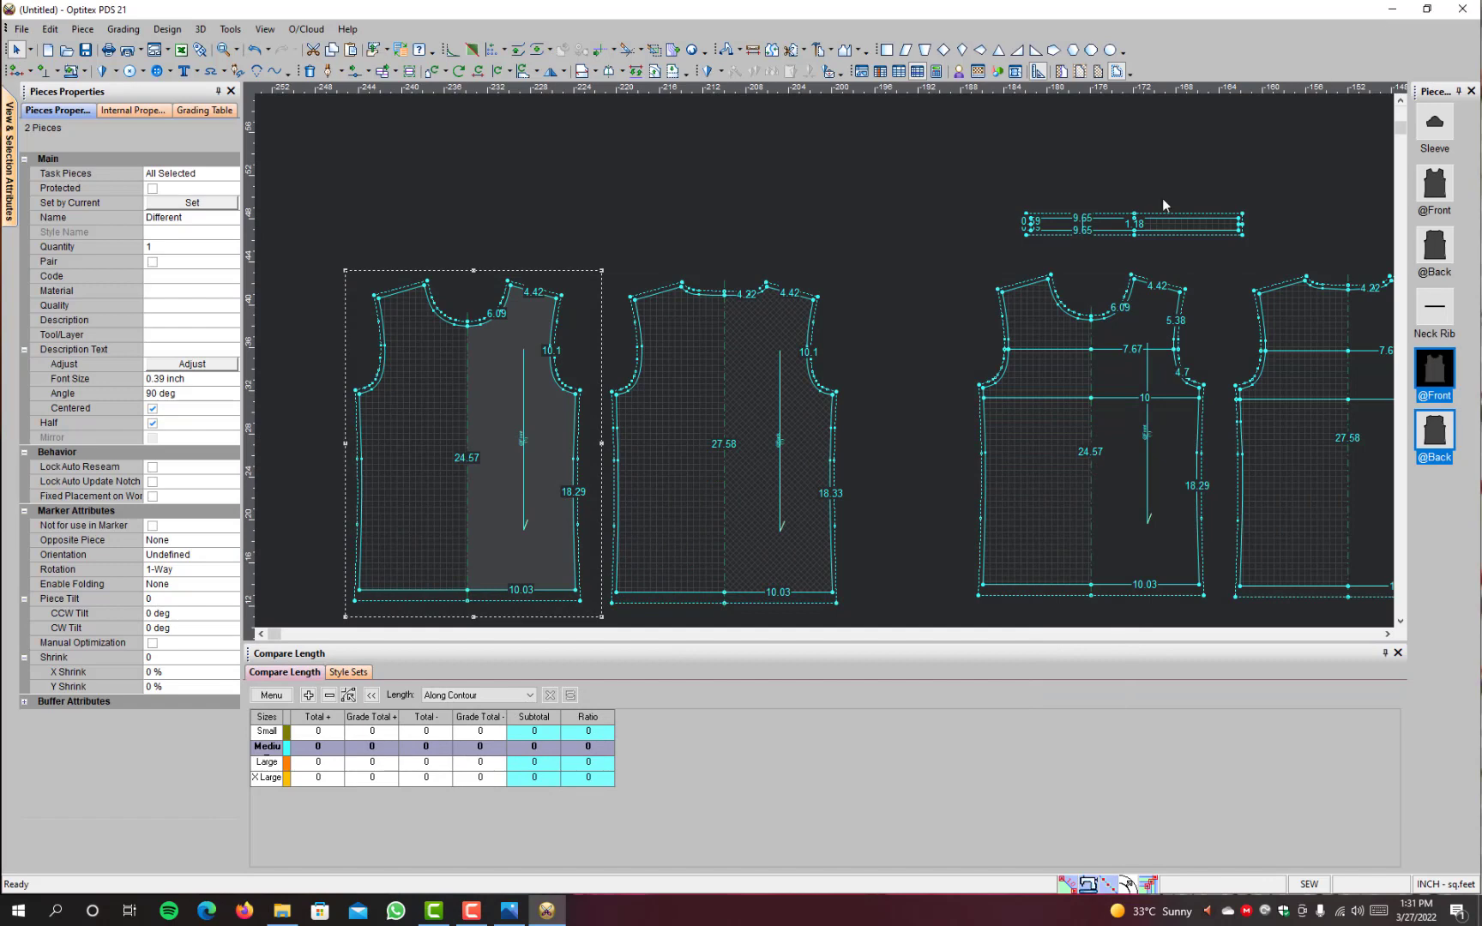
left_click(506, 914)
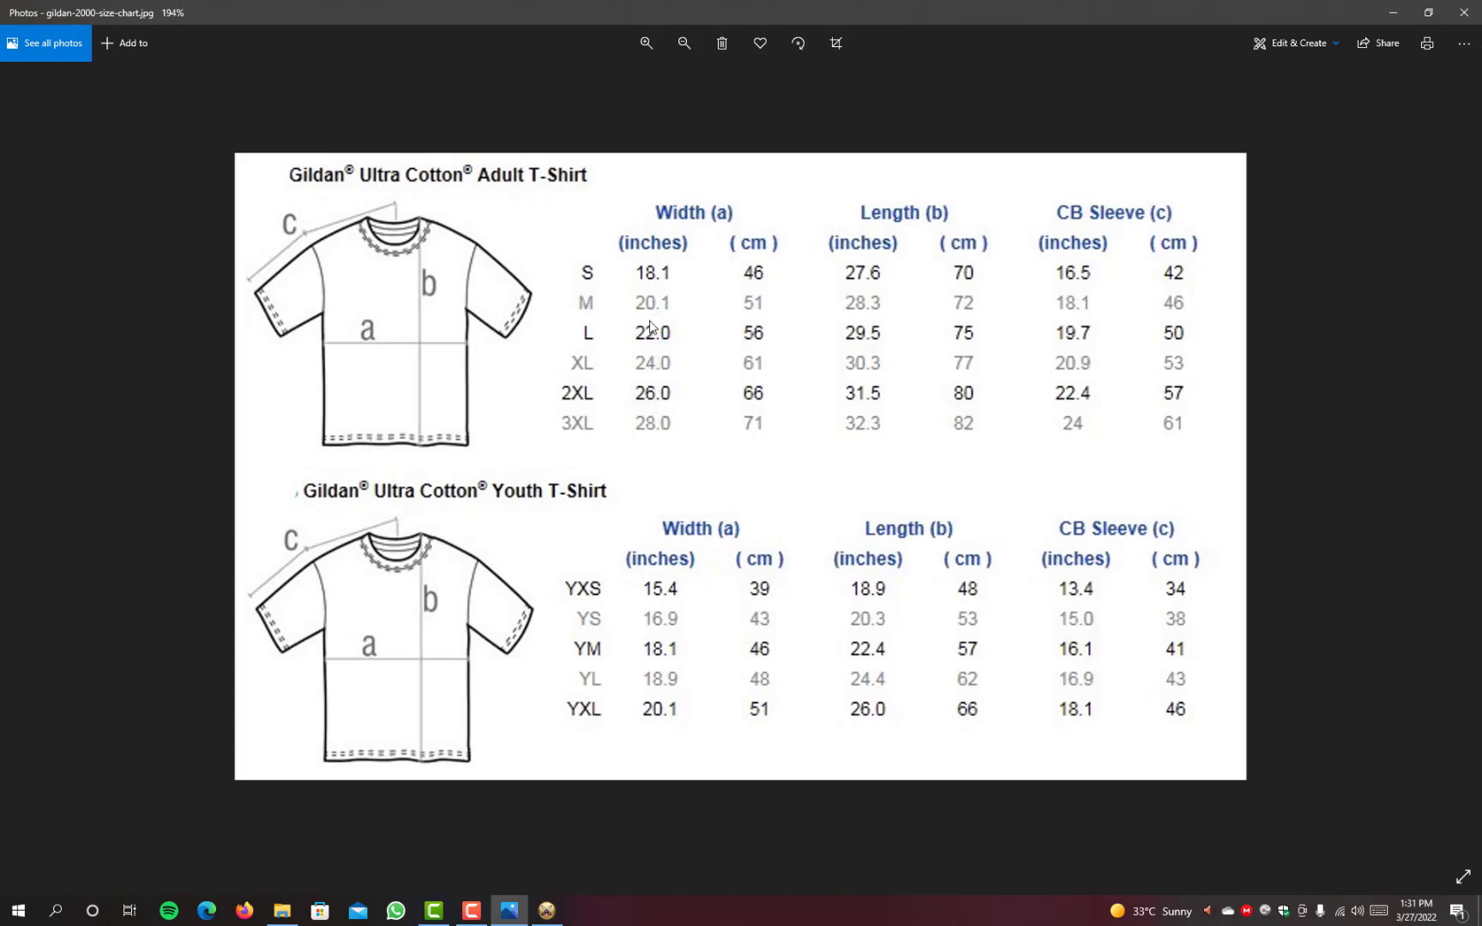
Step: Switch back to Optitex PDS and measure the plain front piece's chest width between its two underarm points
left_click(1394, 20)
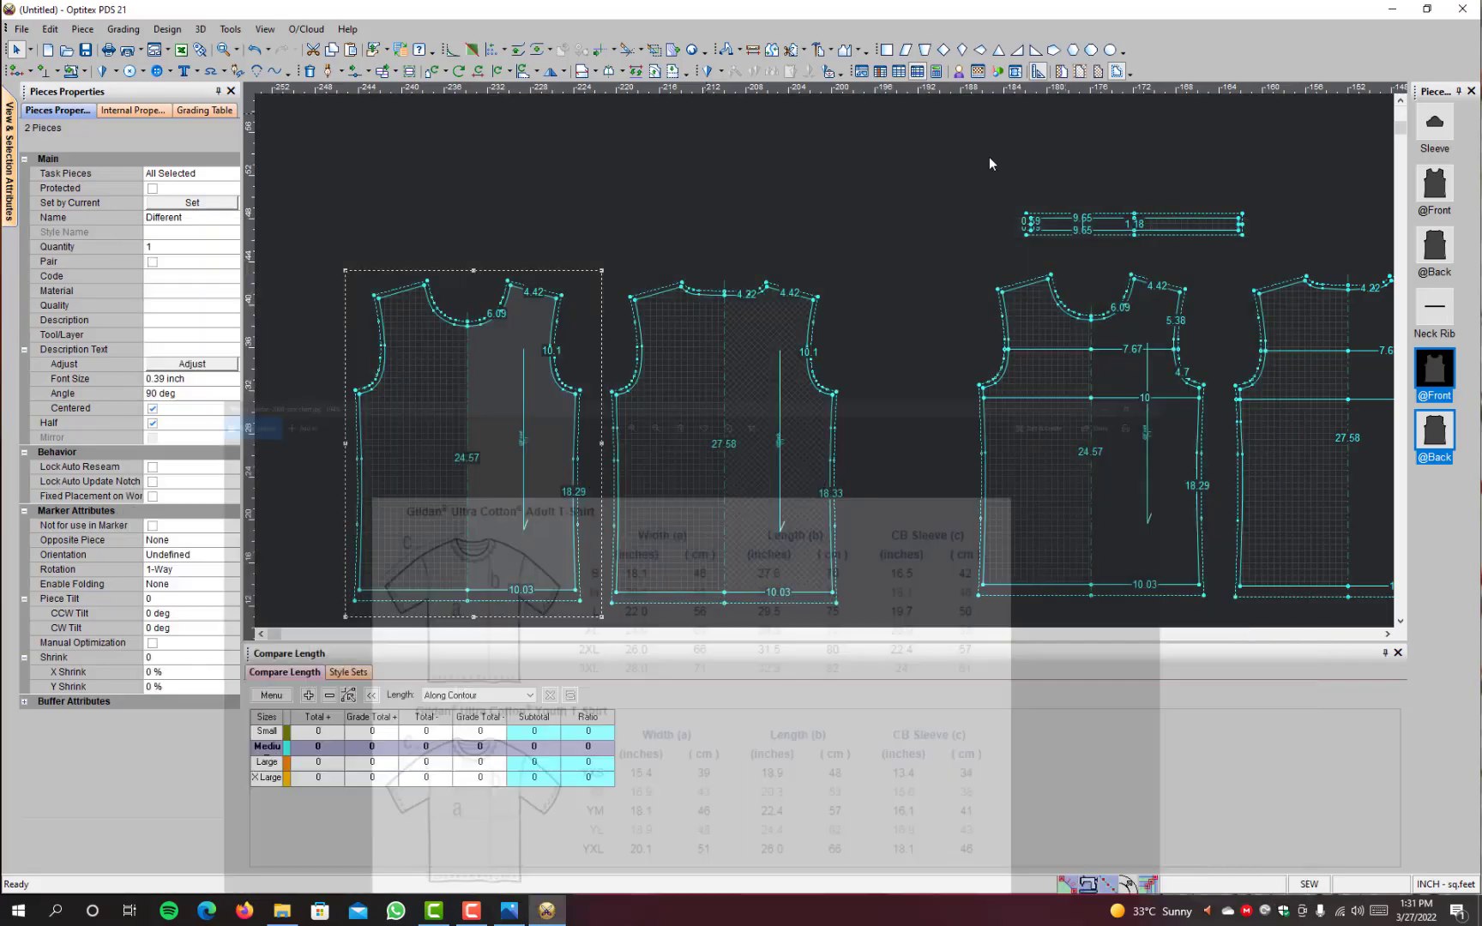
scroll(488, 478, "down", 1)
scroll(843, 356, "up", 1)
left_click_drag(865, 332, 770, 330)
left_click(905, 142)
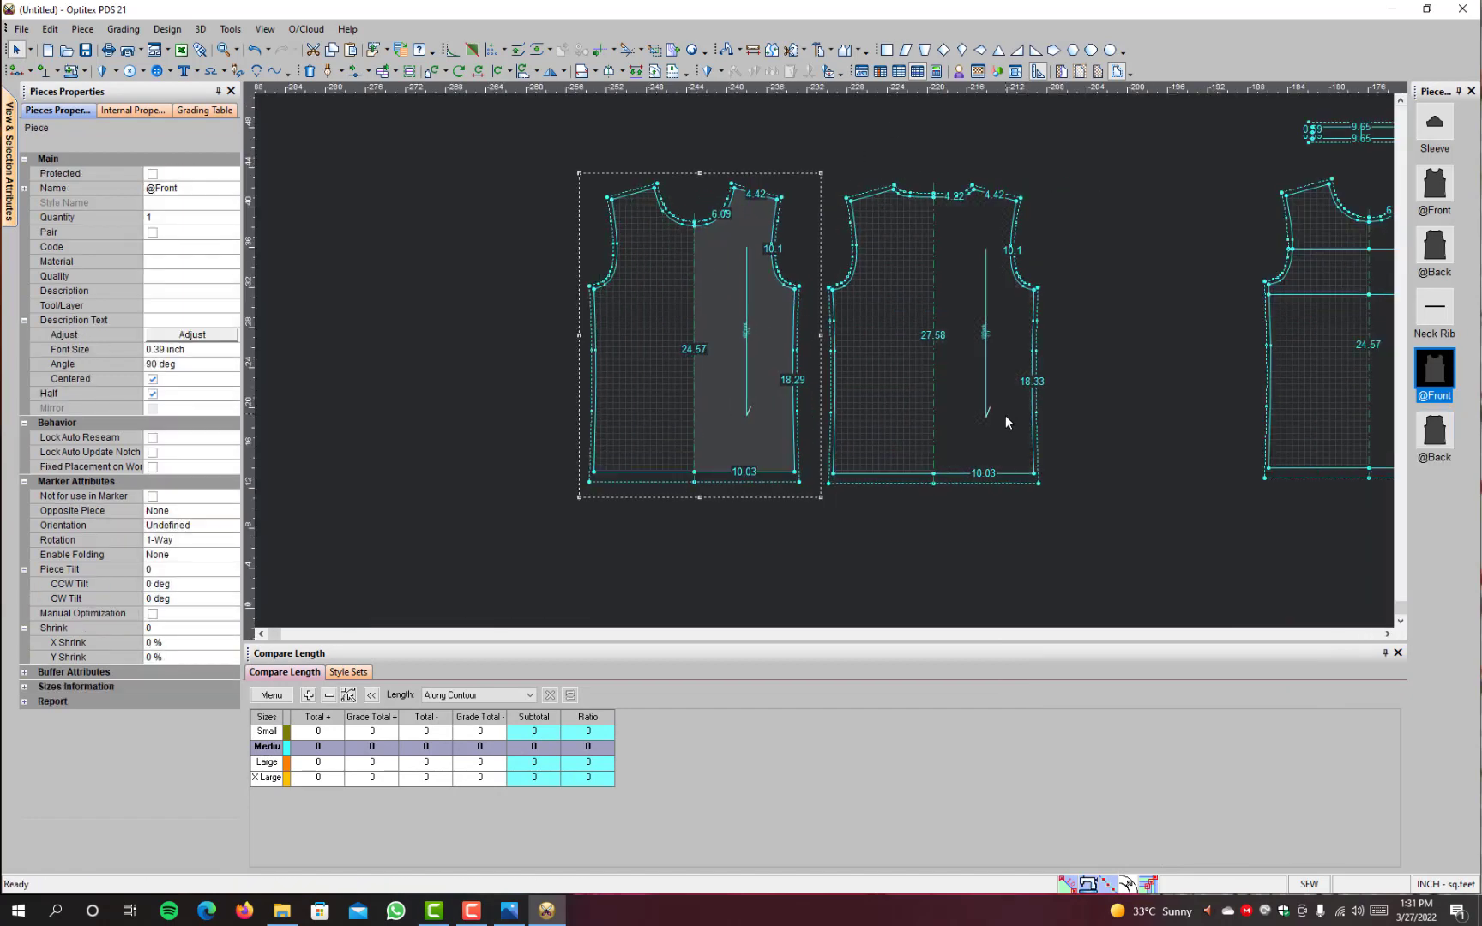
left_click(961, 425)
scroll(772, 278, "down", 1)
scroll(772, 279, "up", 1)
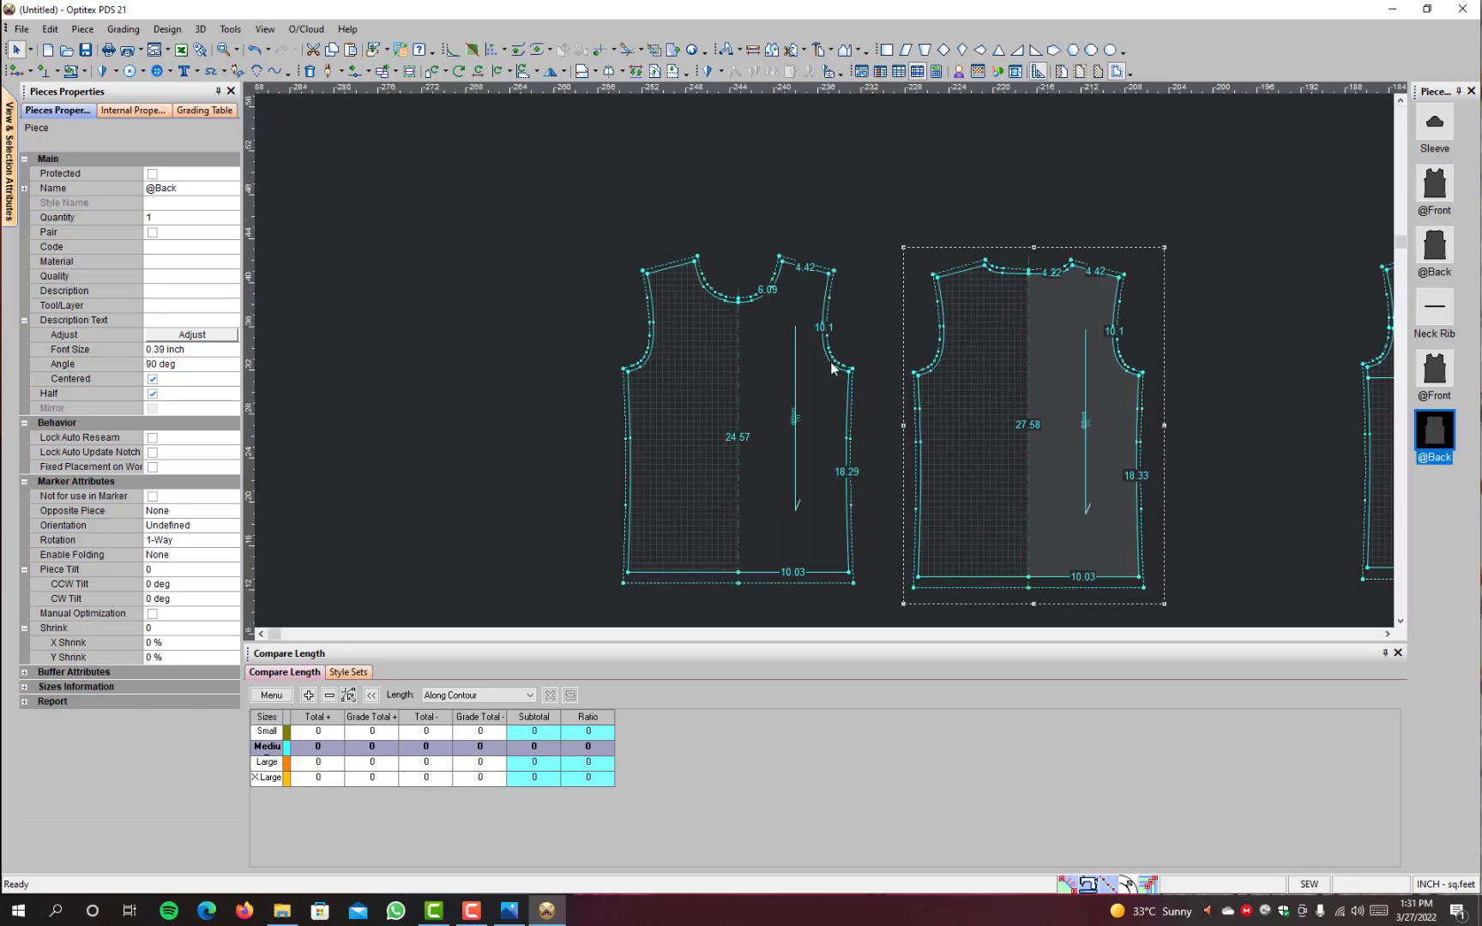
scroll(832, 366, "up", 1)
left_click_drag(847, 398, 825, 403)
left_click(753, 52)
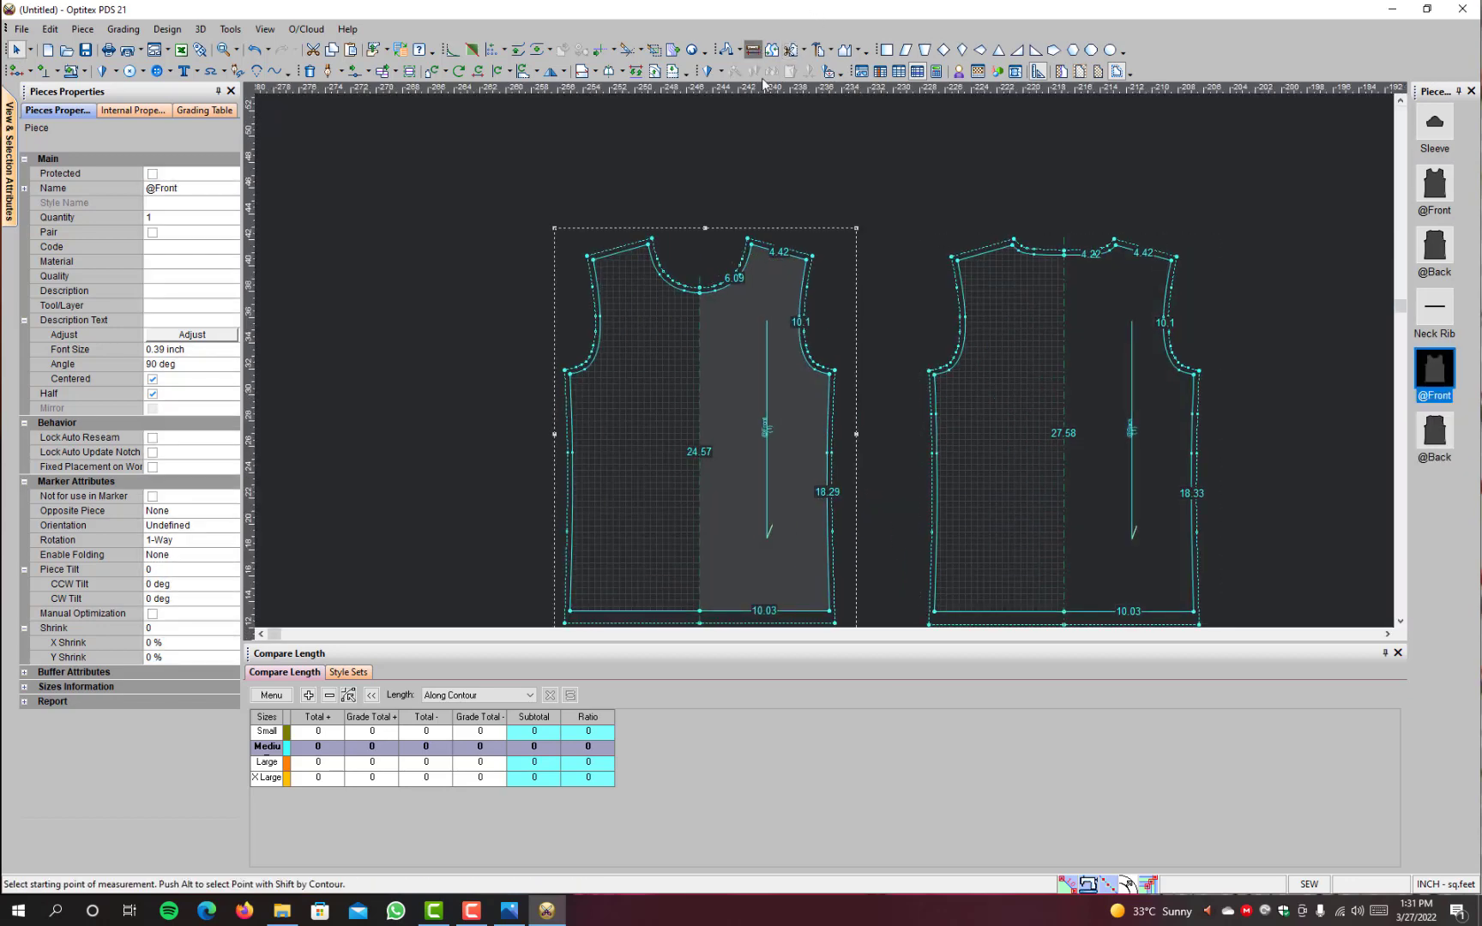
left_click(832, 372)
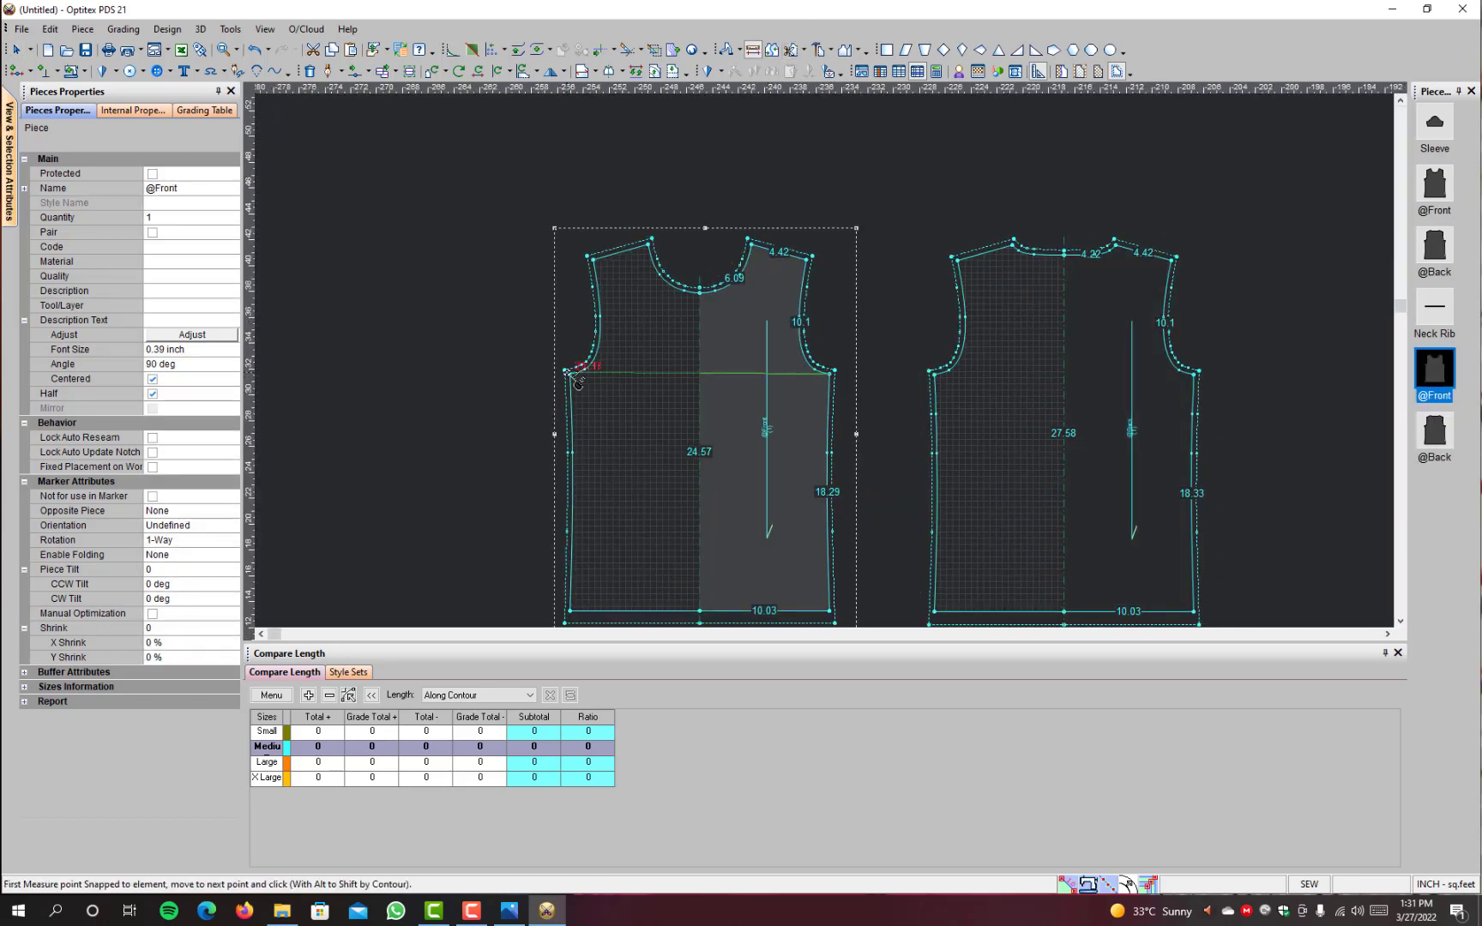
left_click(574, 377)
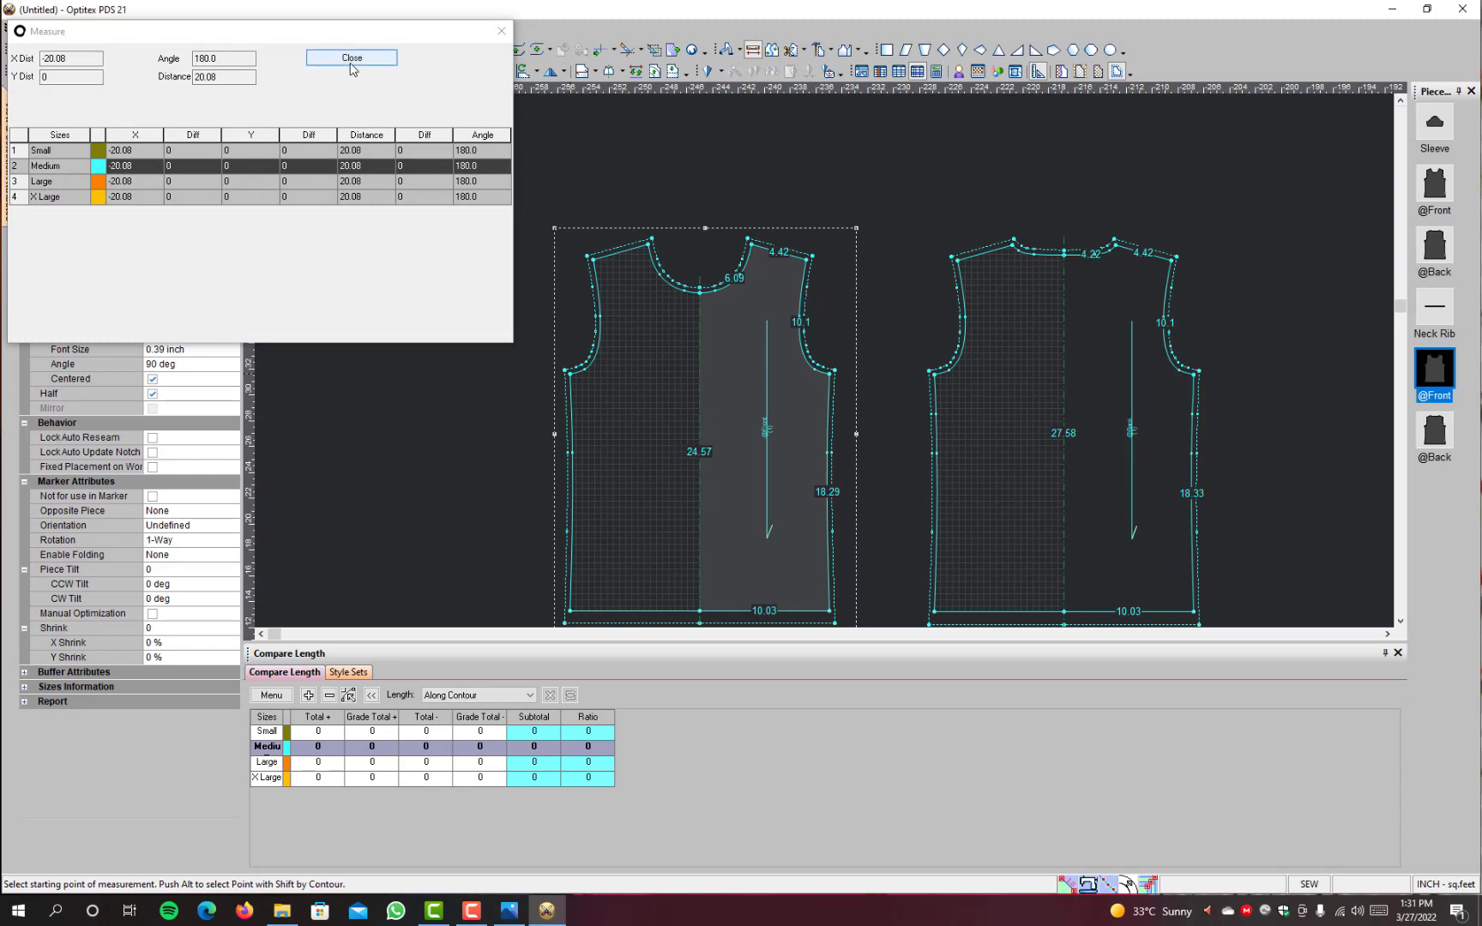
left_click(351, 58)
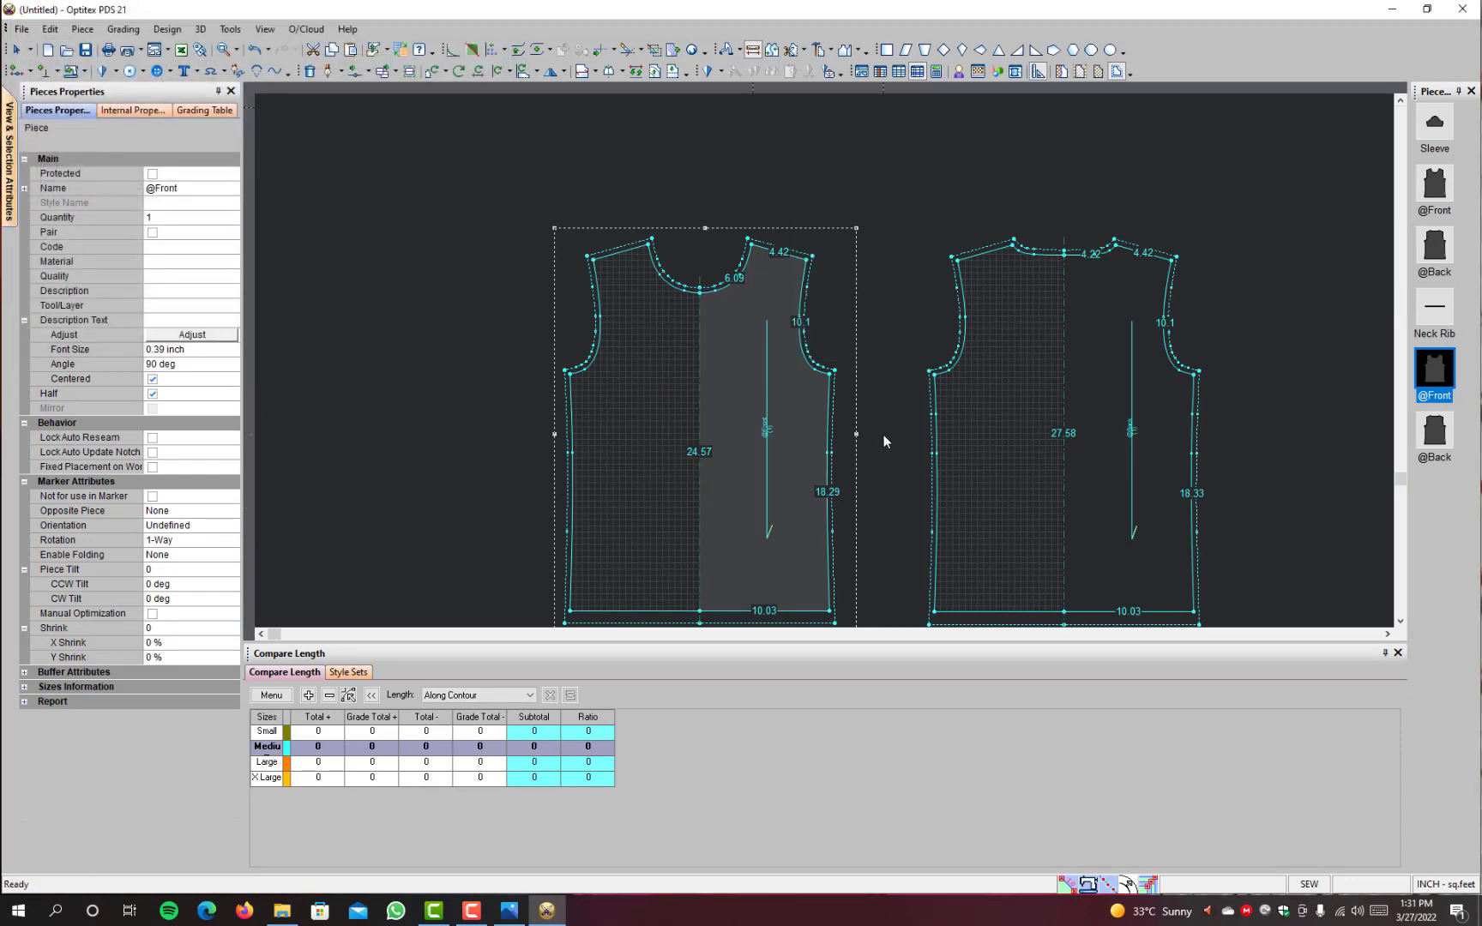
Step: Select the underarm point of the plain front piece and show its values in the Grading Table
scroll(883, 435, "down", 2)
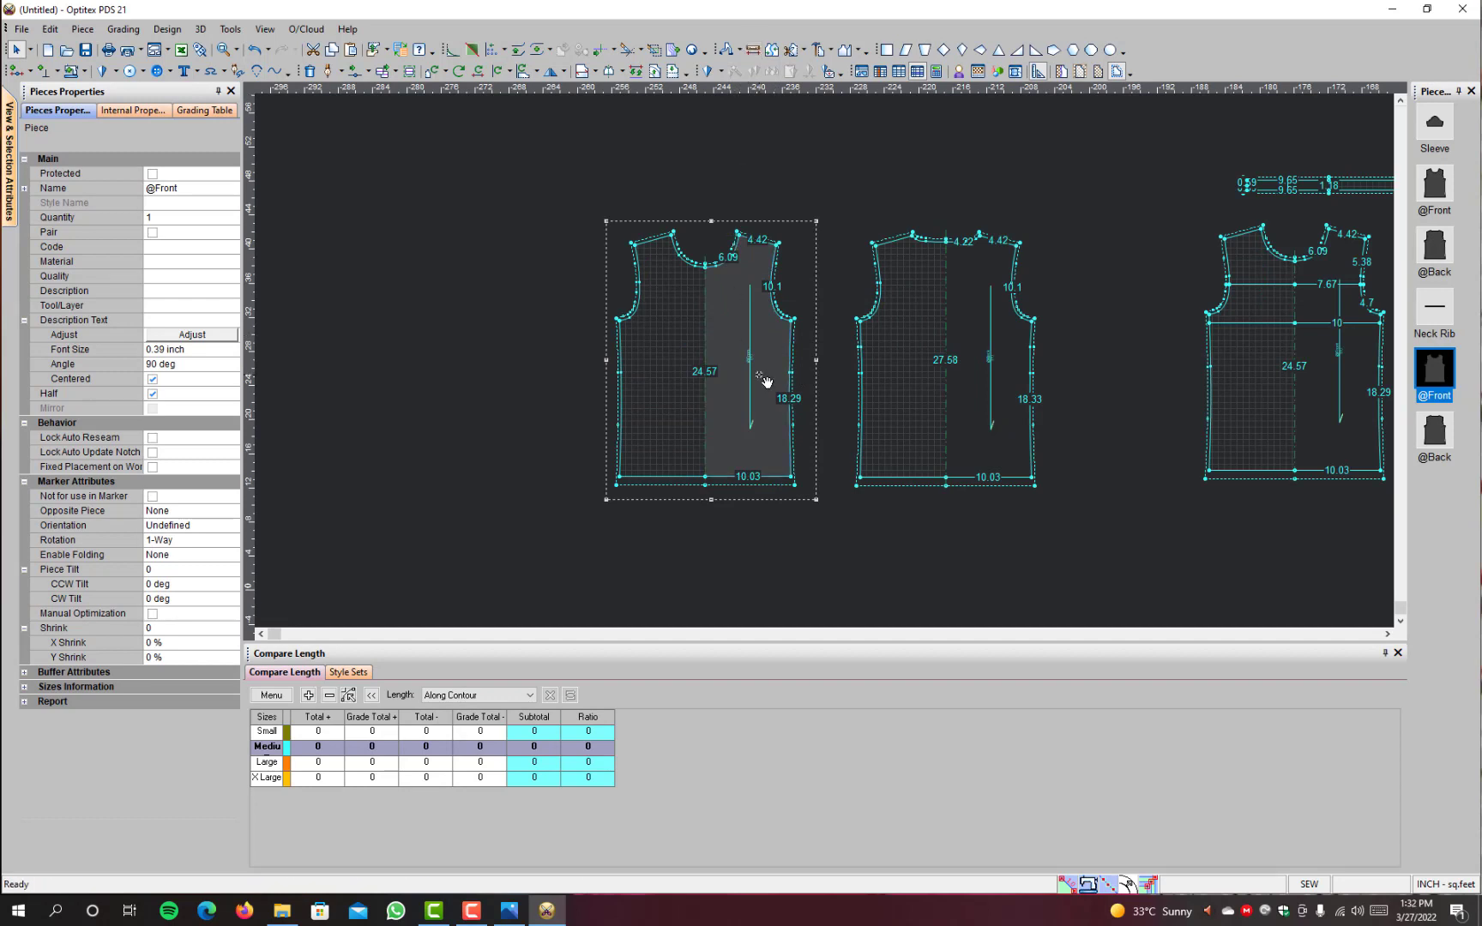
left_click(1020, 380)
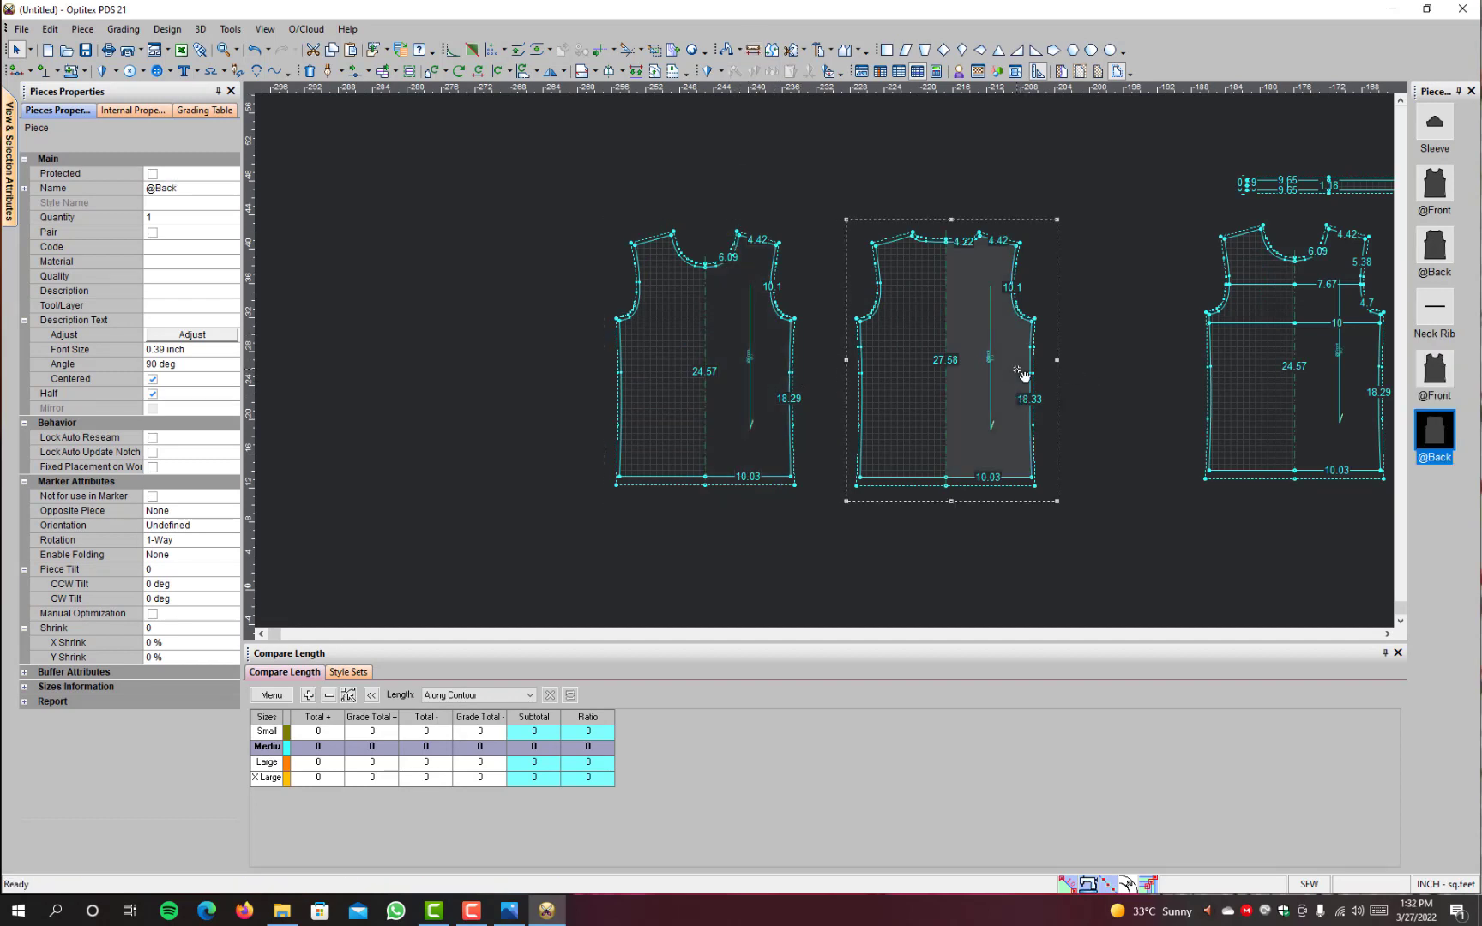
left_click(791, 327)
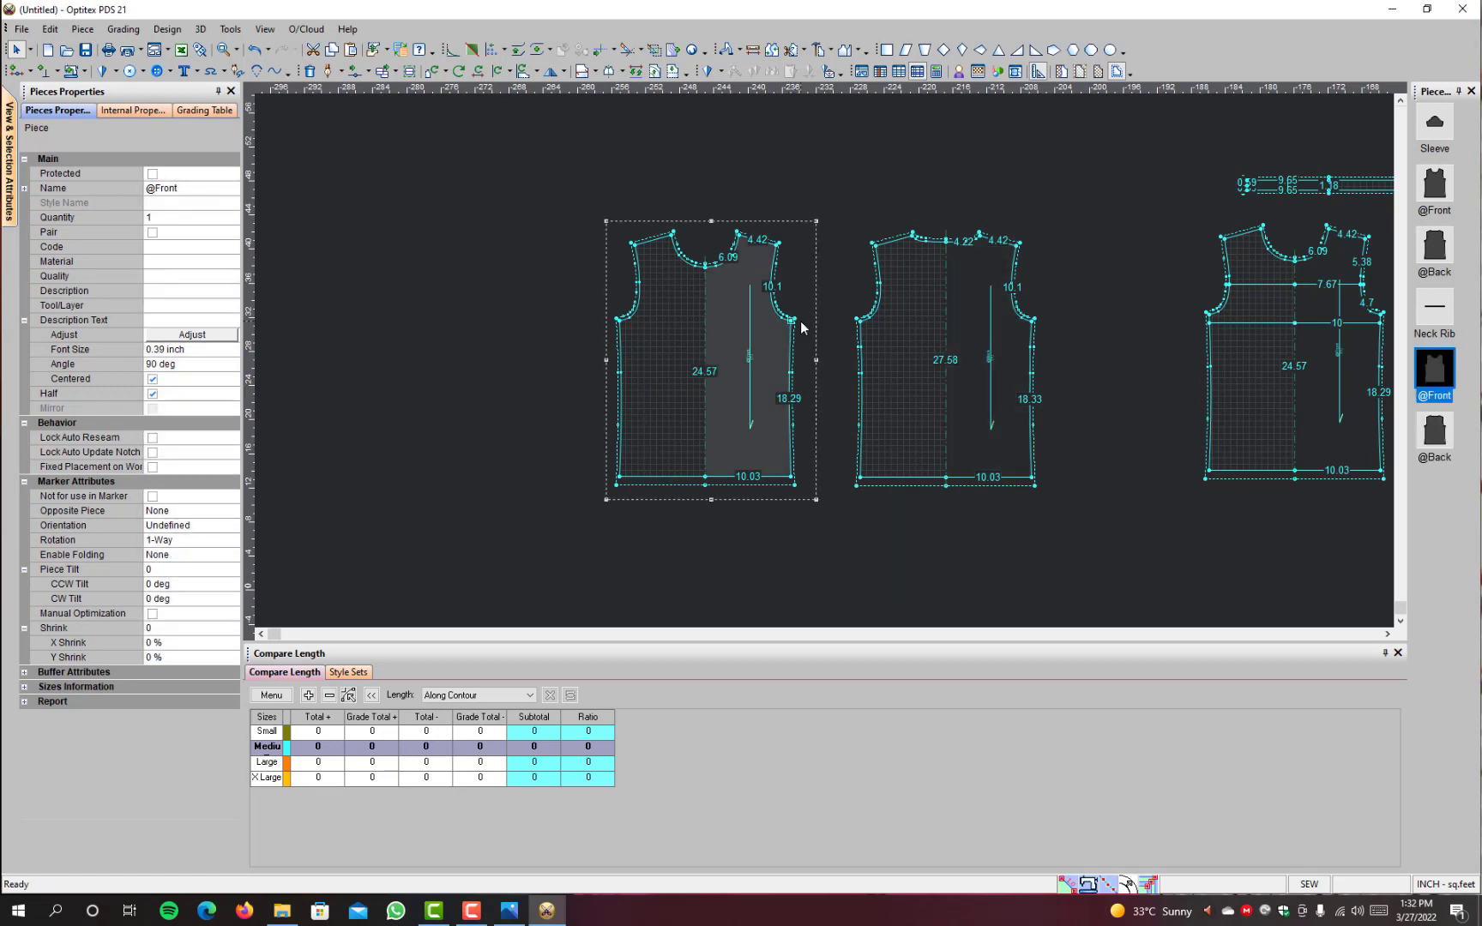
scroll(757, 359, "up", 3)
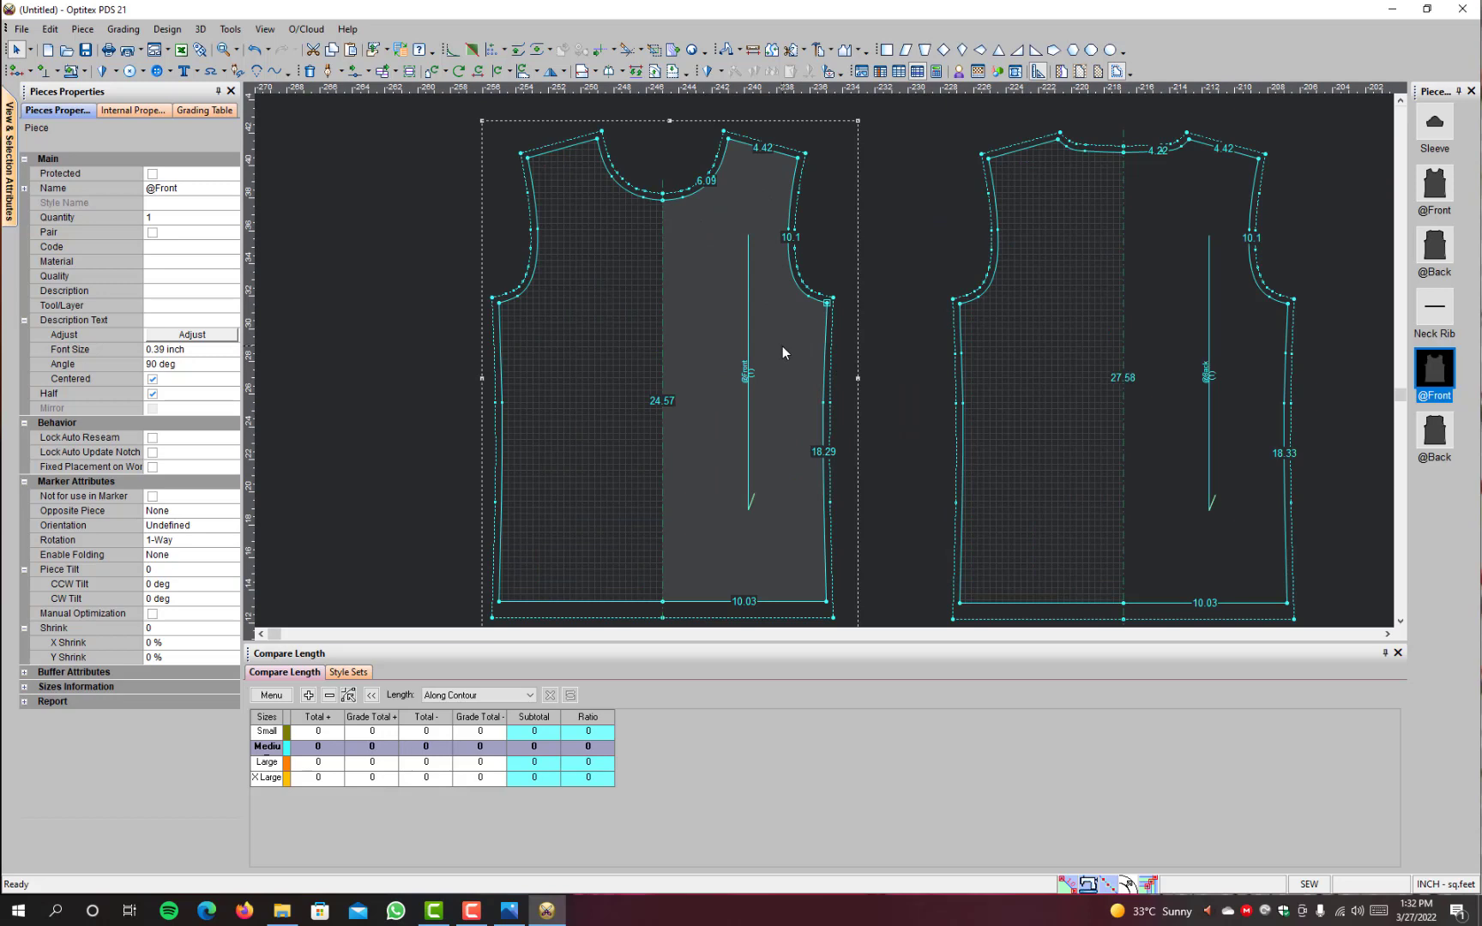
left_click(189, 110)
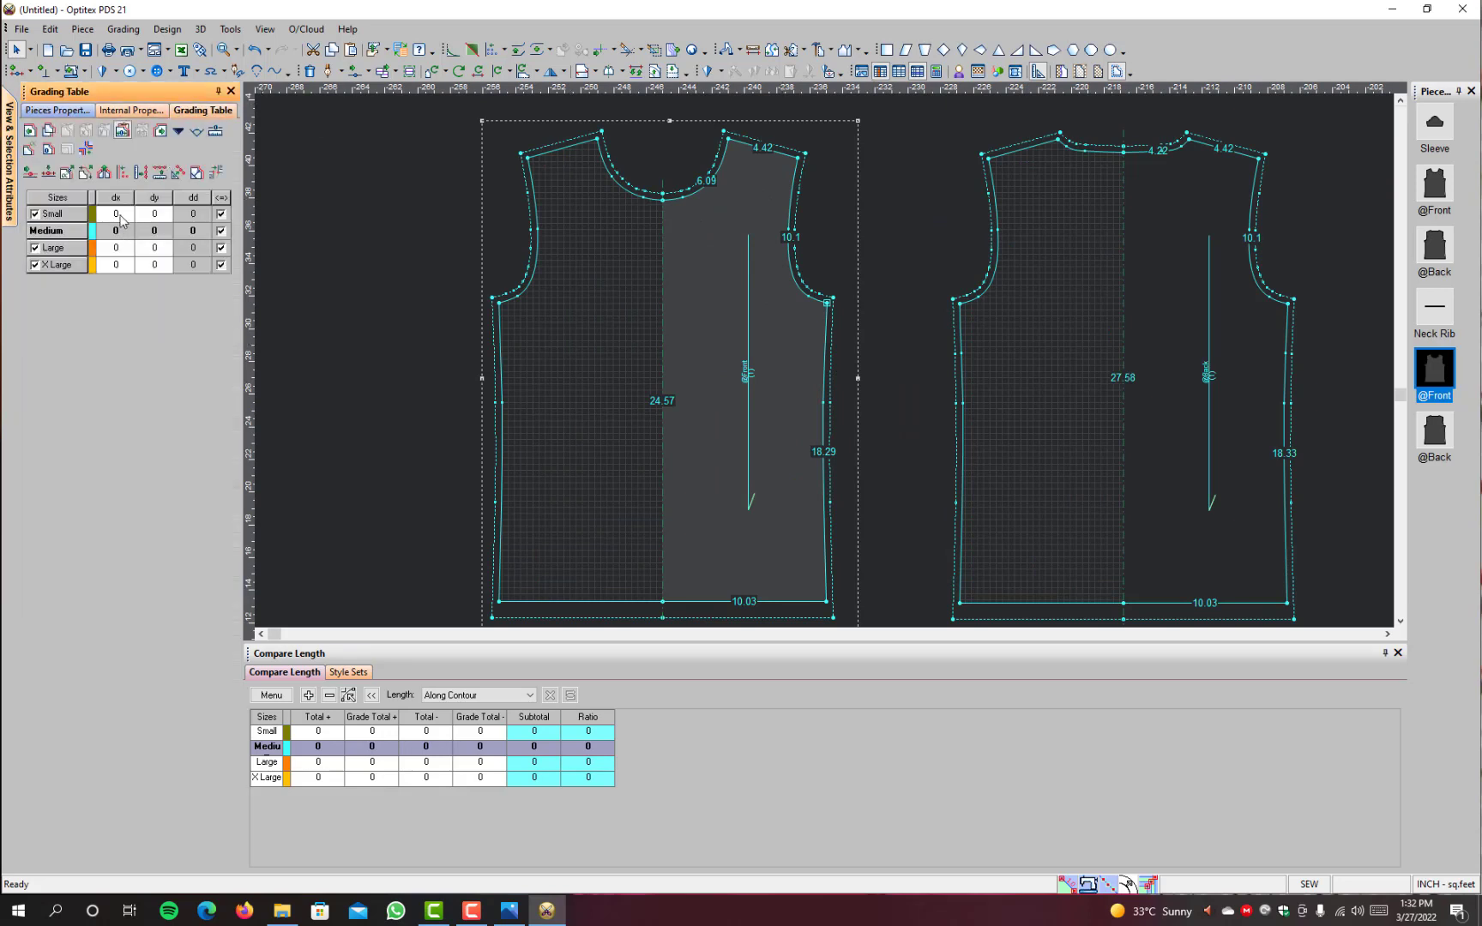
left_click_drag(121, 220, 123, 312)
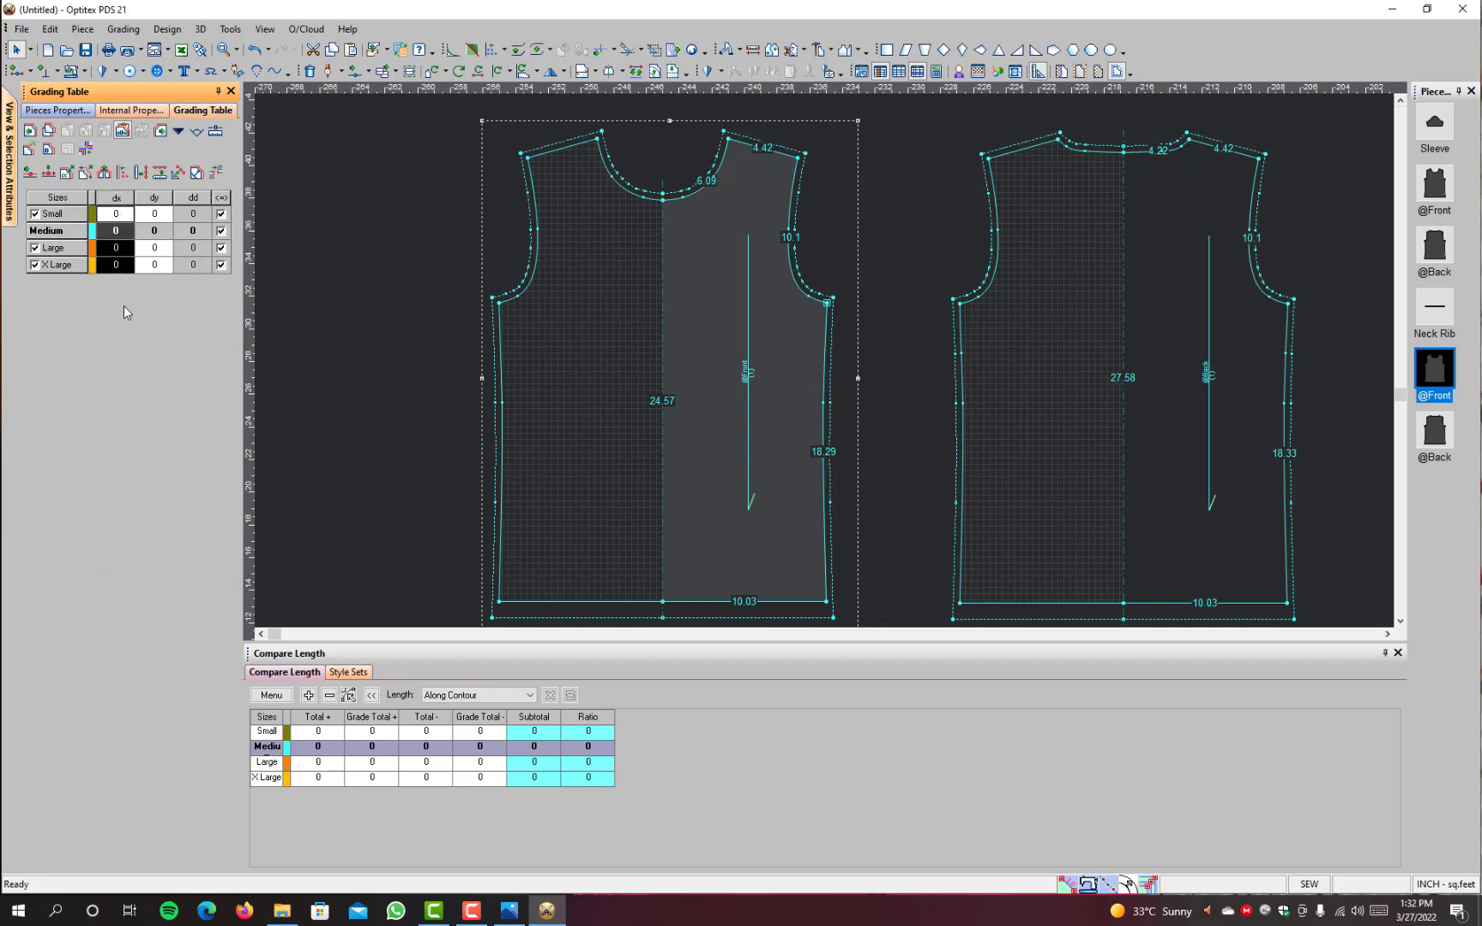
left_click(131, 265)
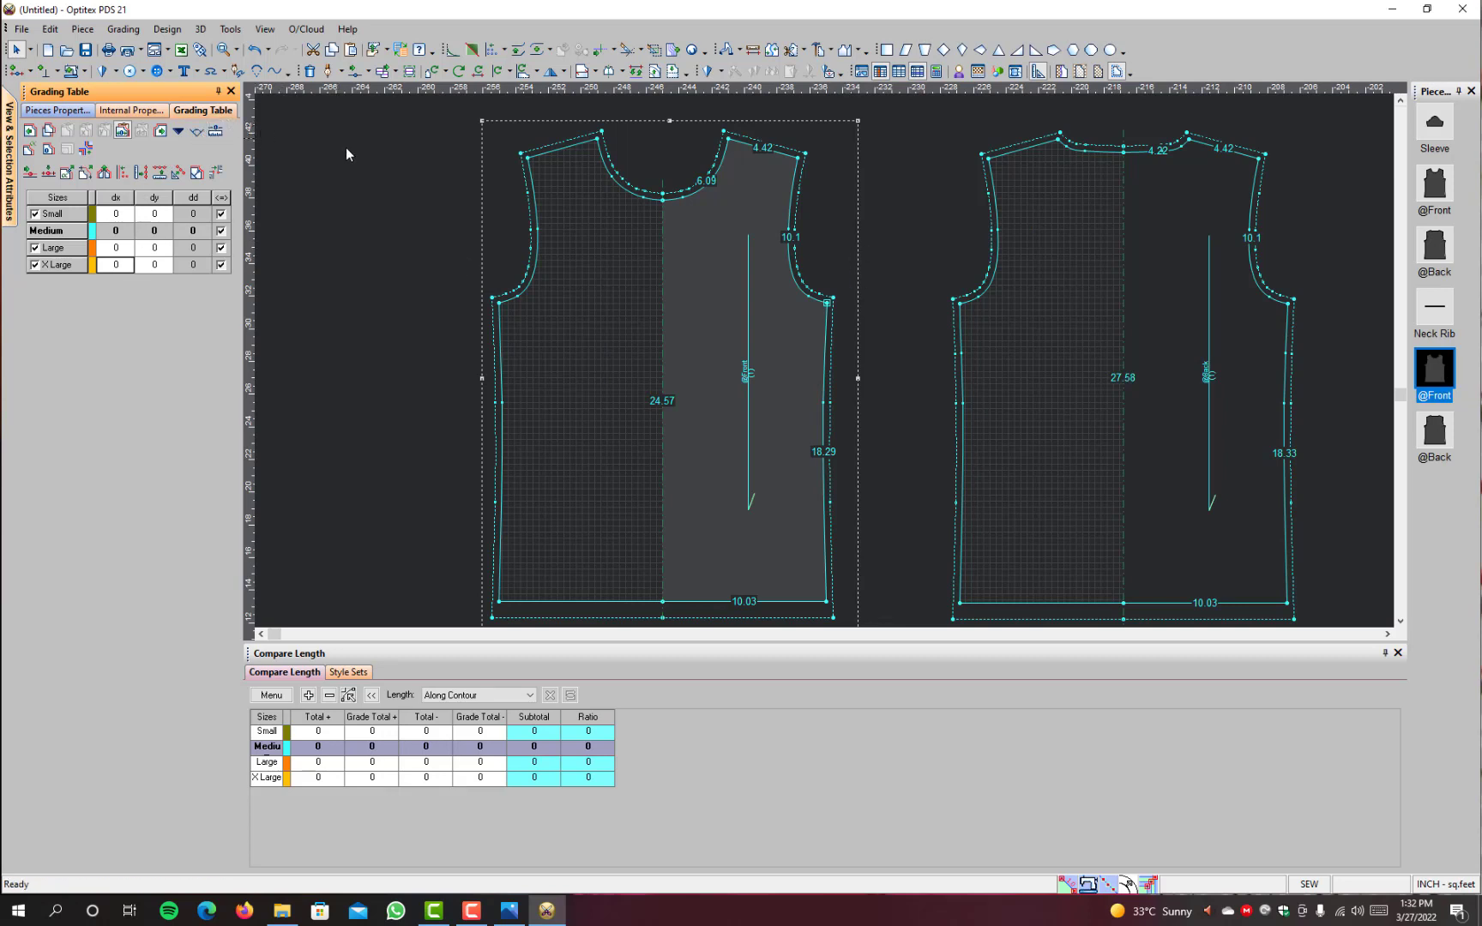
Step: Grade the plain front's underarm point horizontally with dx -0.5 for Small and 0.5 for Large and X Large
left_click(828, 302)
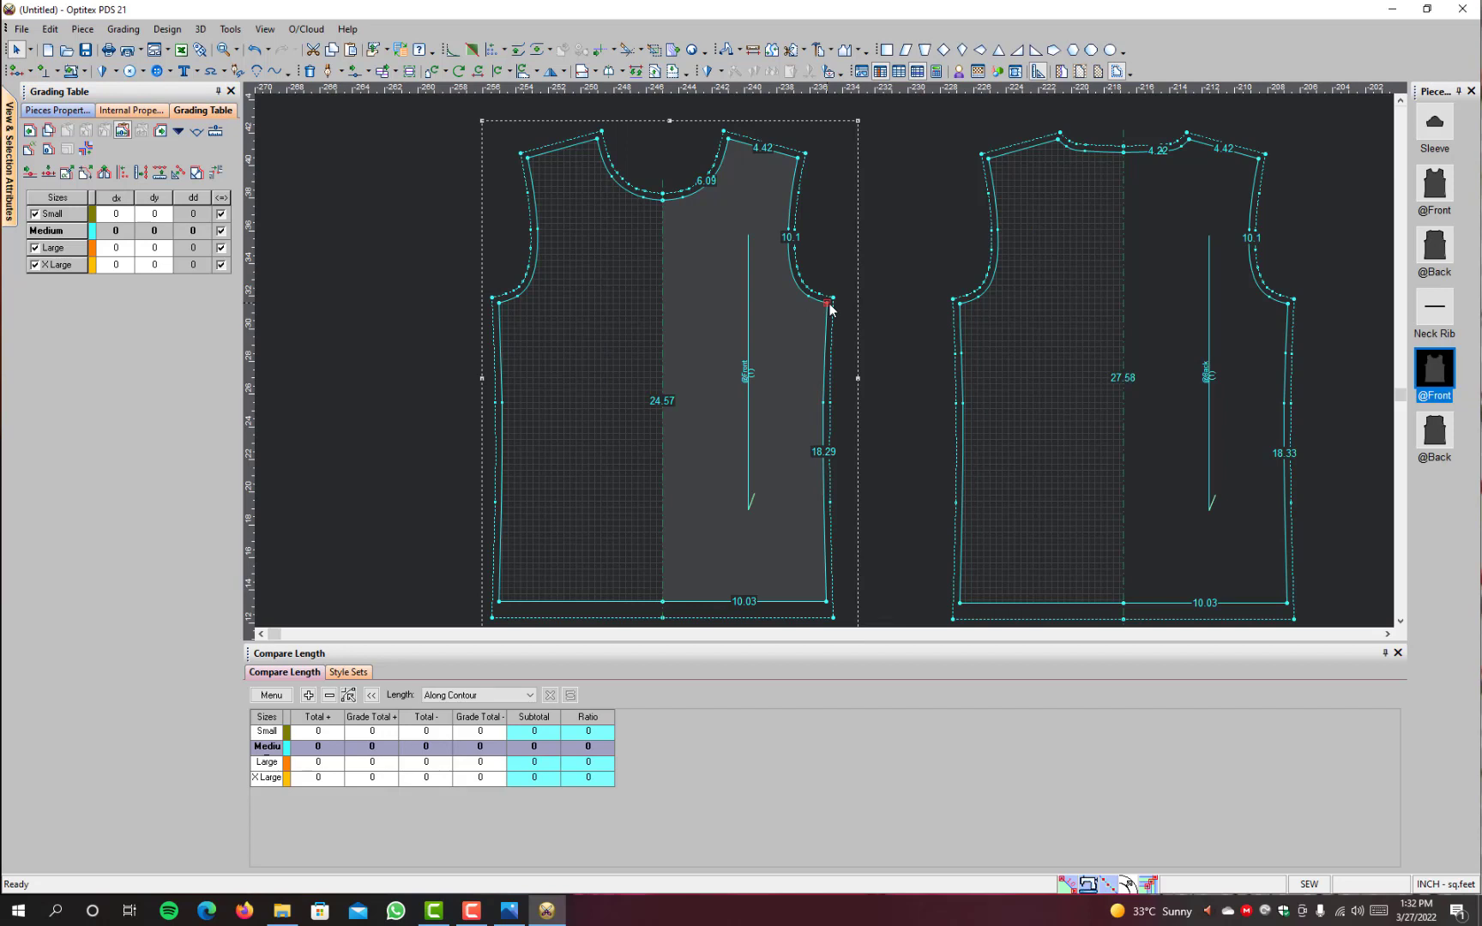
left_click(125, 218)
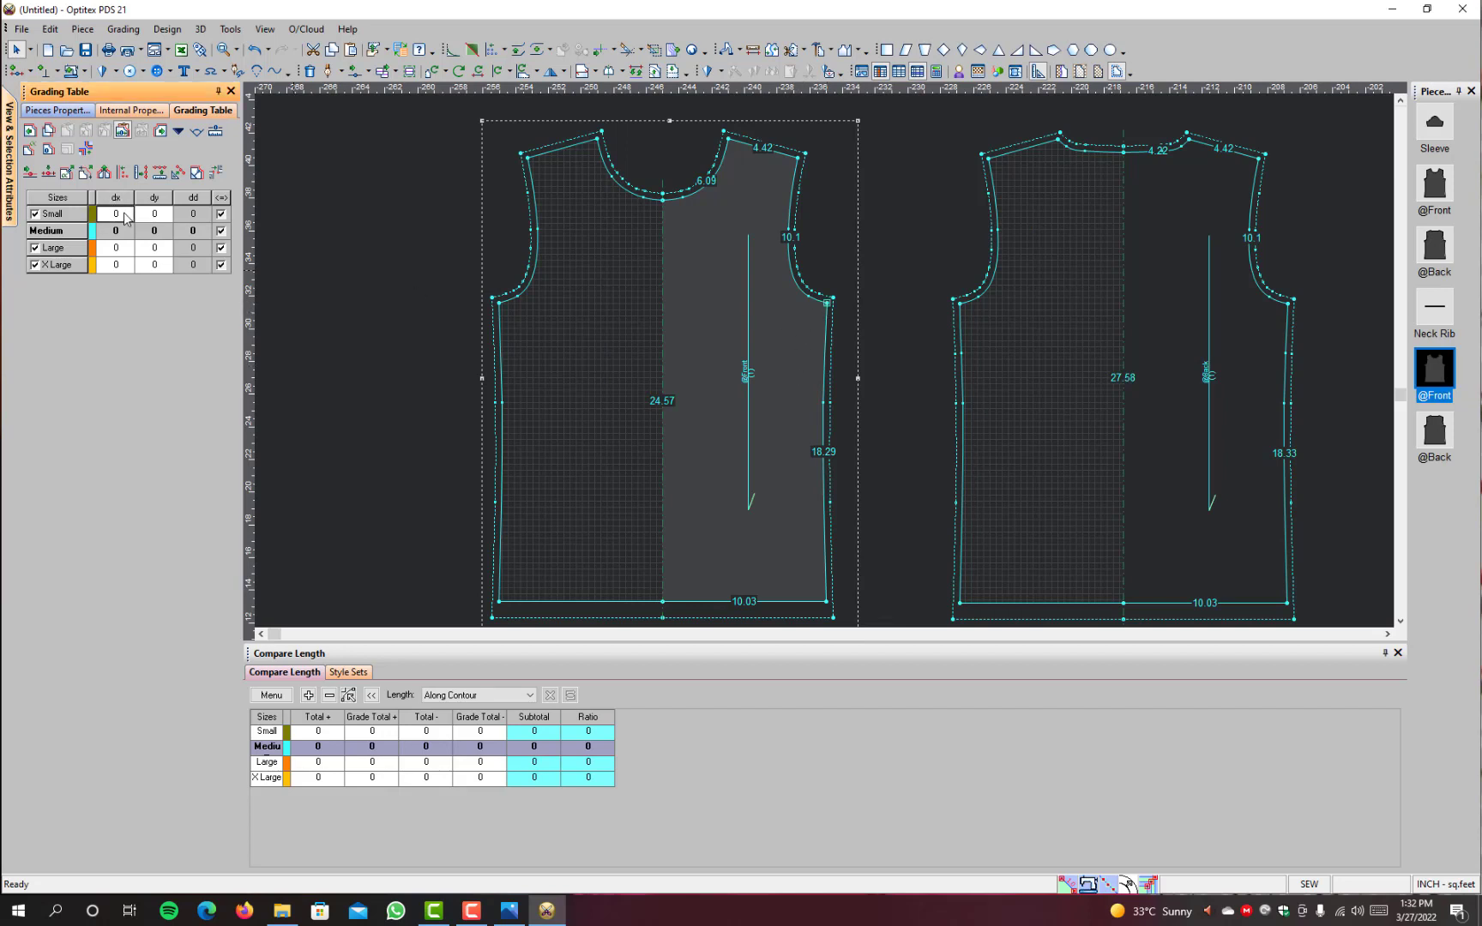
left_click_drag(125, 218, 122, 271)
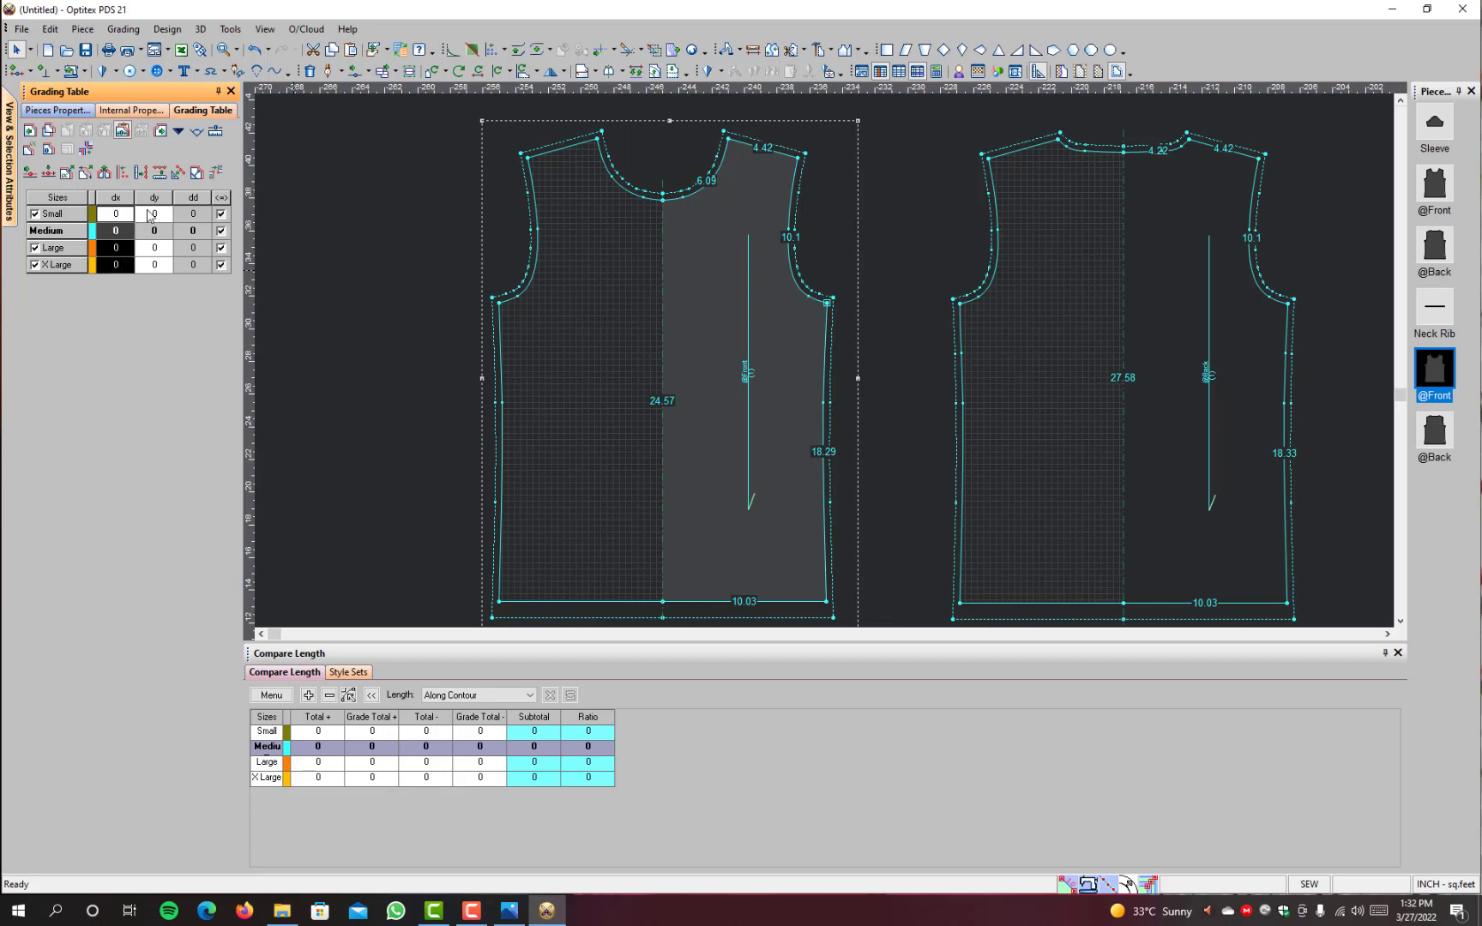
left_click_drag(148, 211, 149, 291)
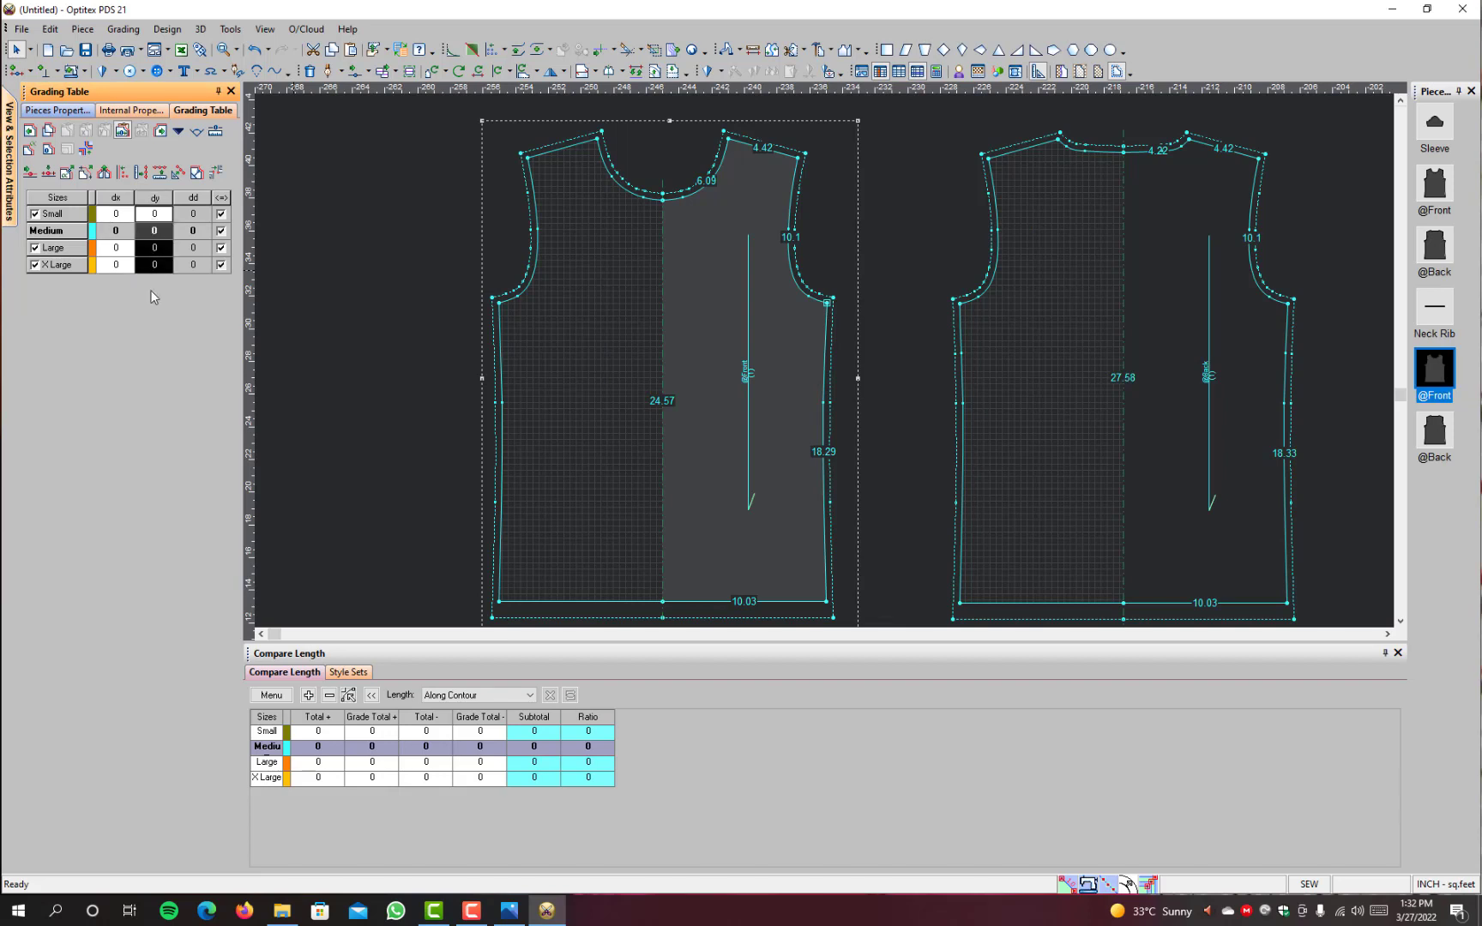
left_click(125, 214)
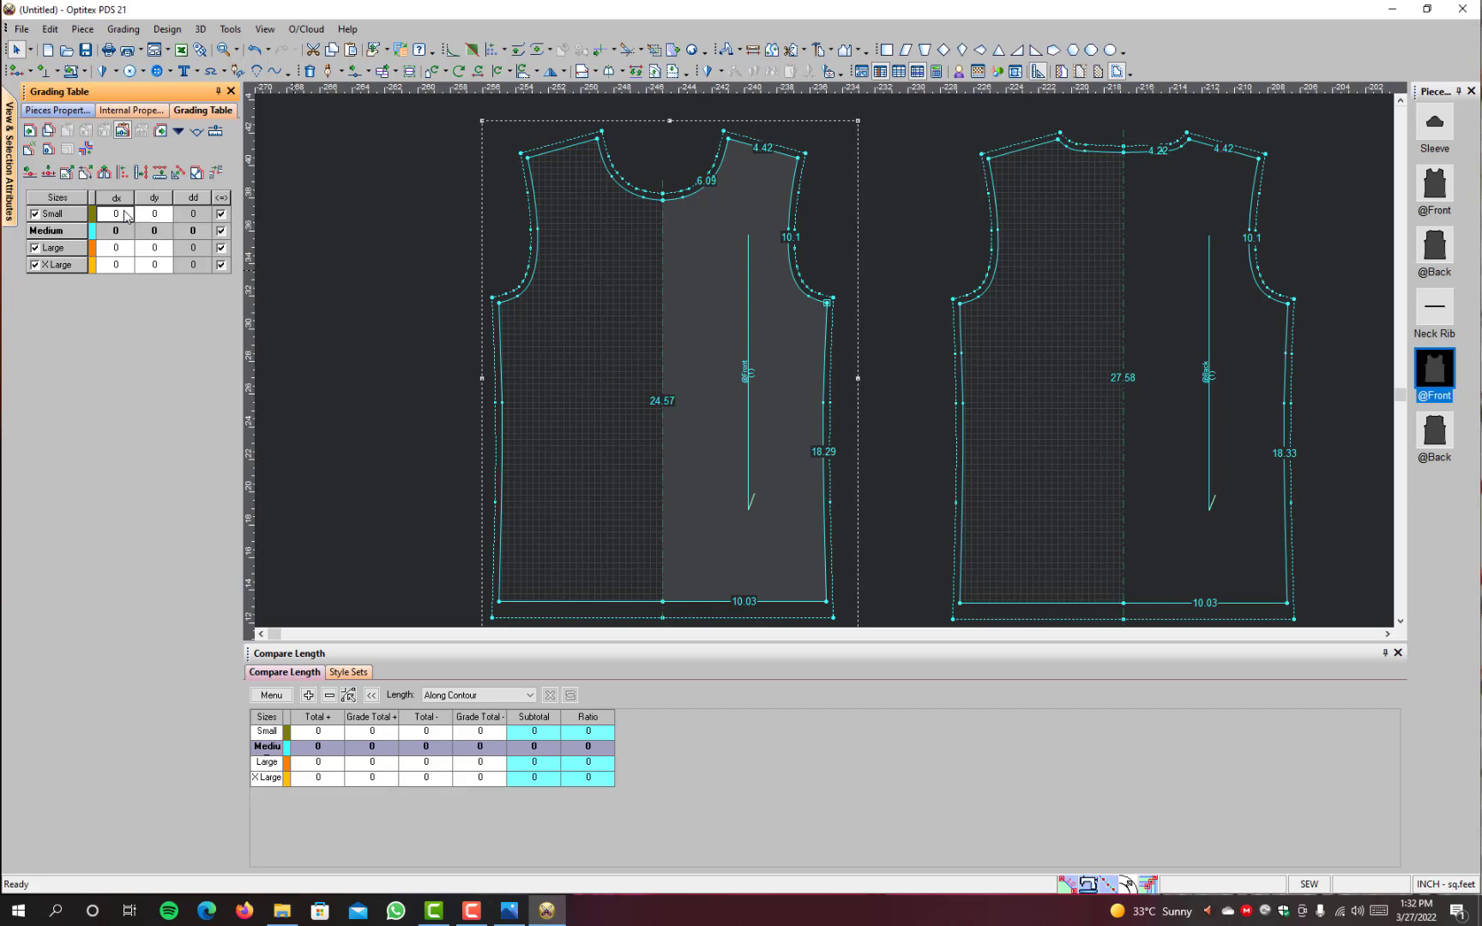
left_click_drag(125, 214, 125, 296)
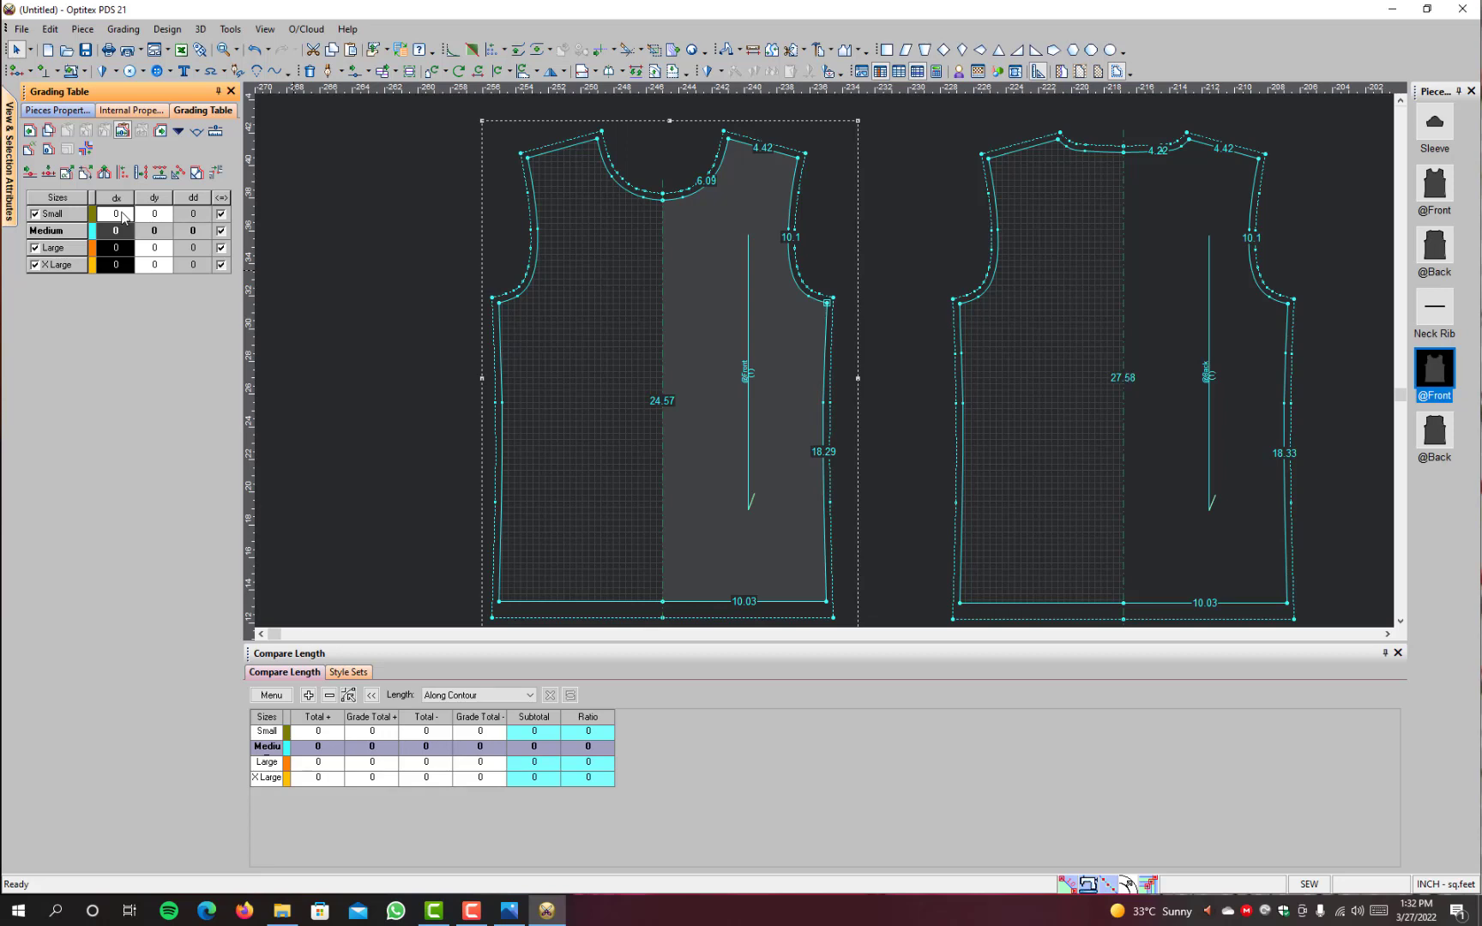
type("-0")
type(".5")
key("Return")
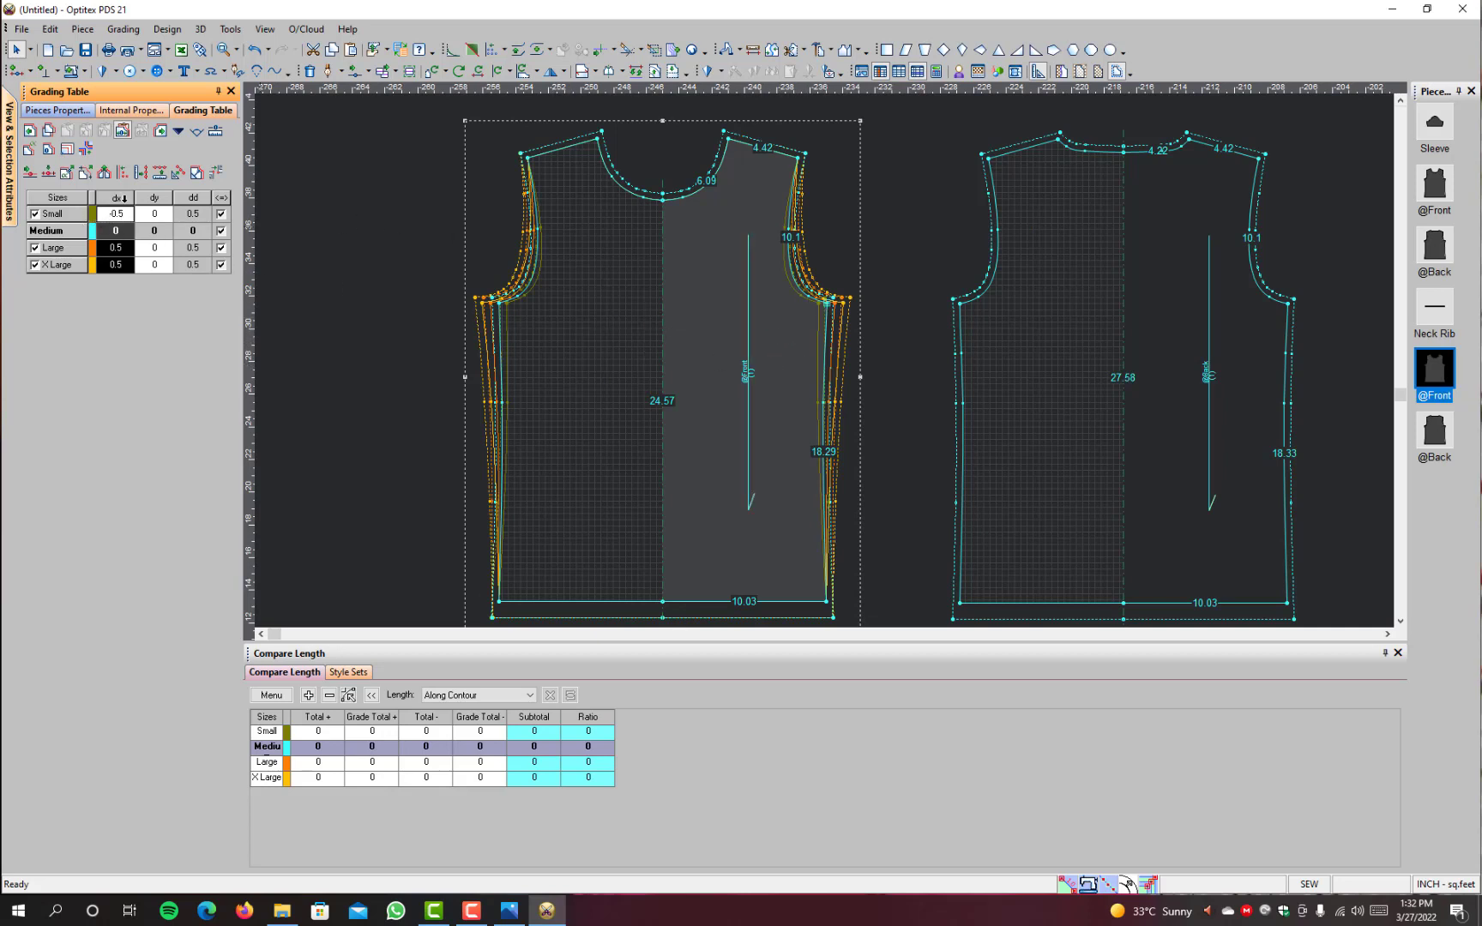
Step: Set the Small size's colour to pink in the Sizes Table and close the table
left_click(133, 31)
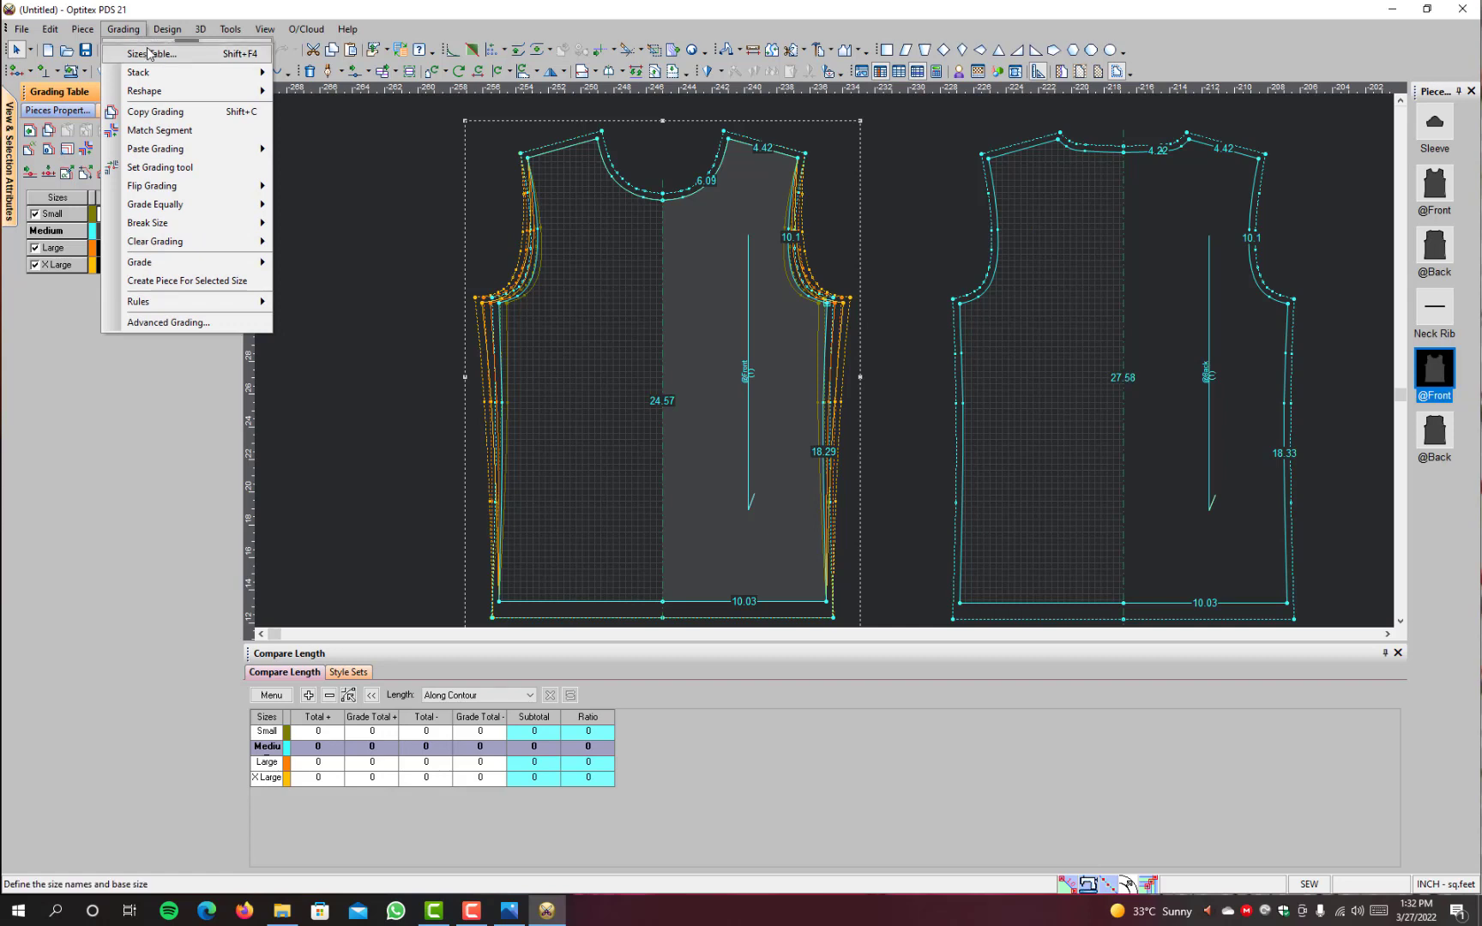
left_click(147, 54)
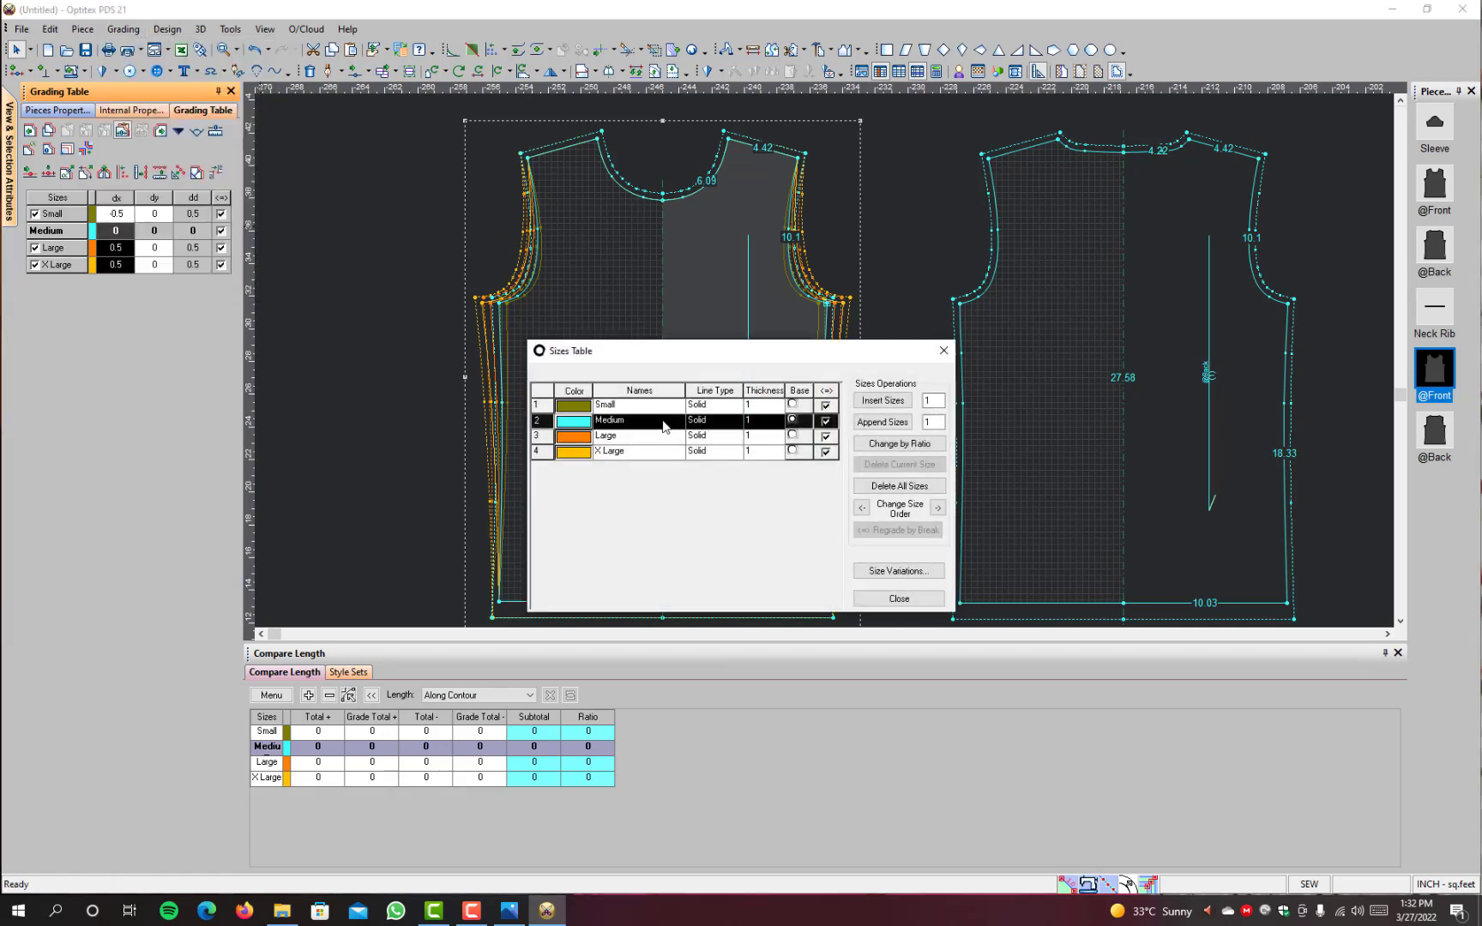
left_click(585, 405)
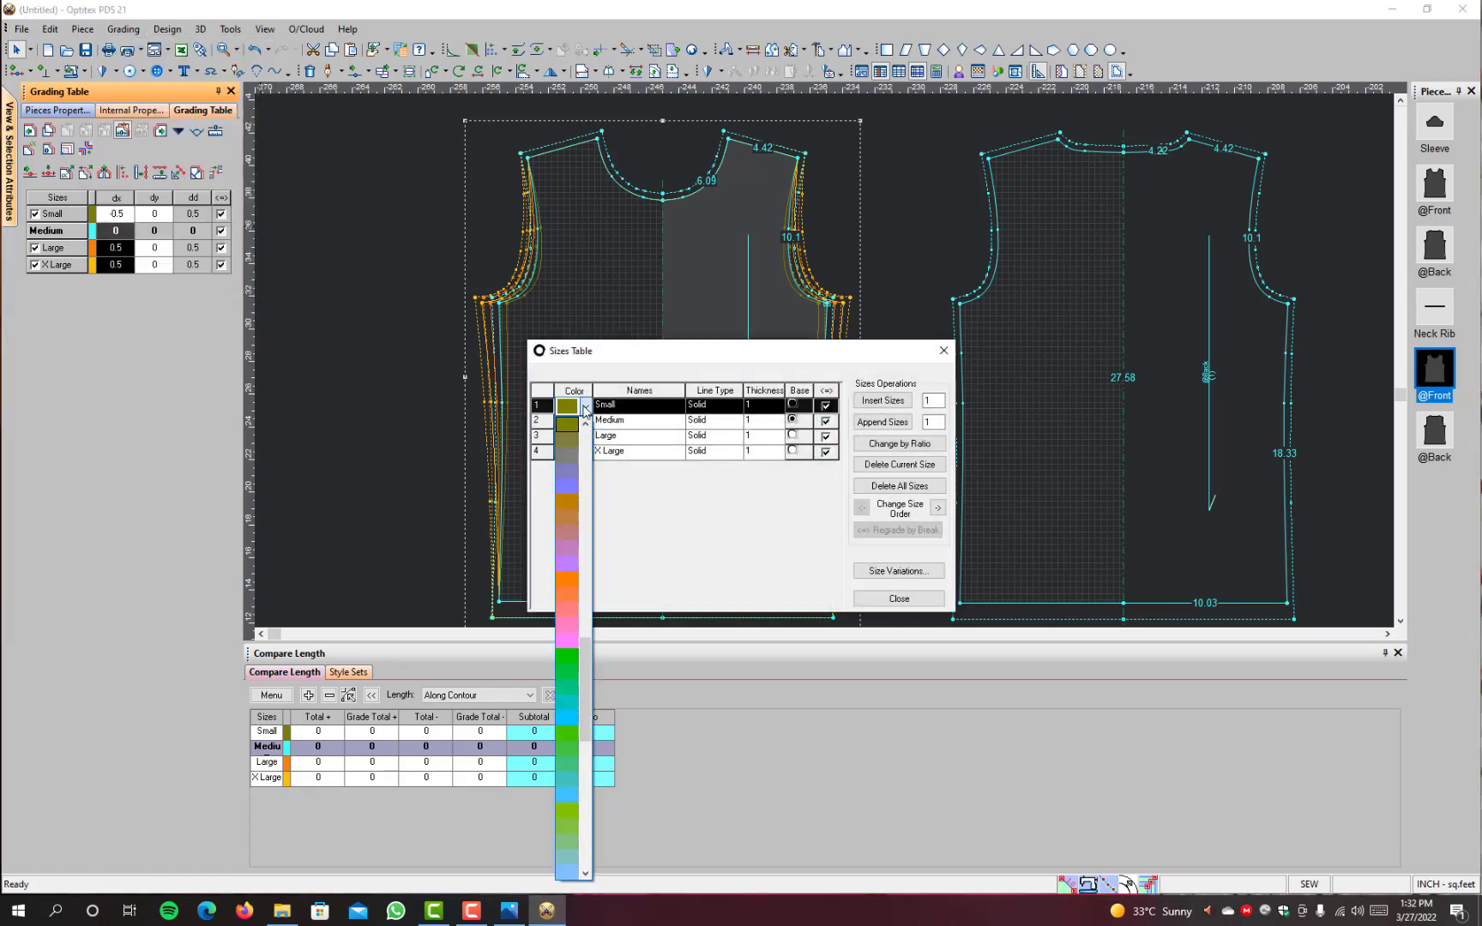
left_click(567, 640)
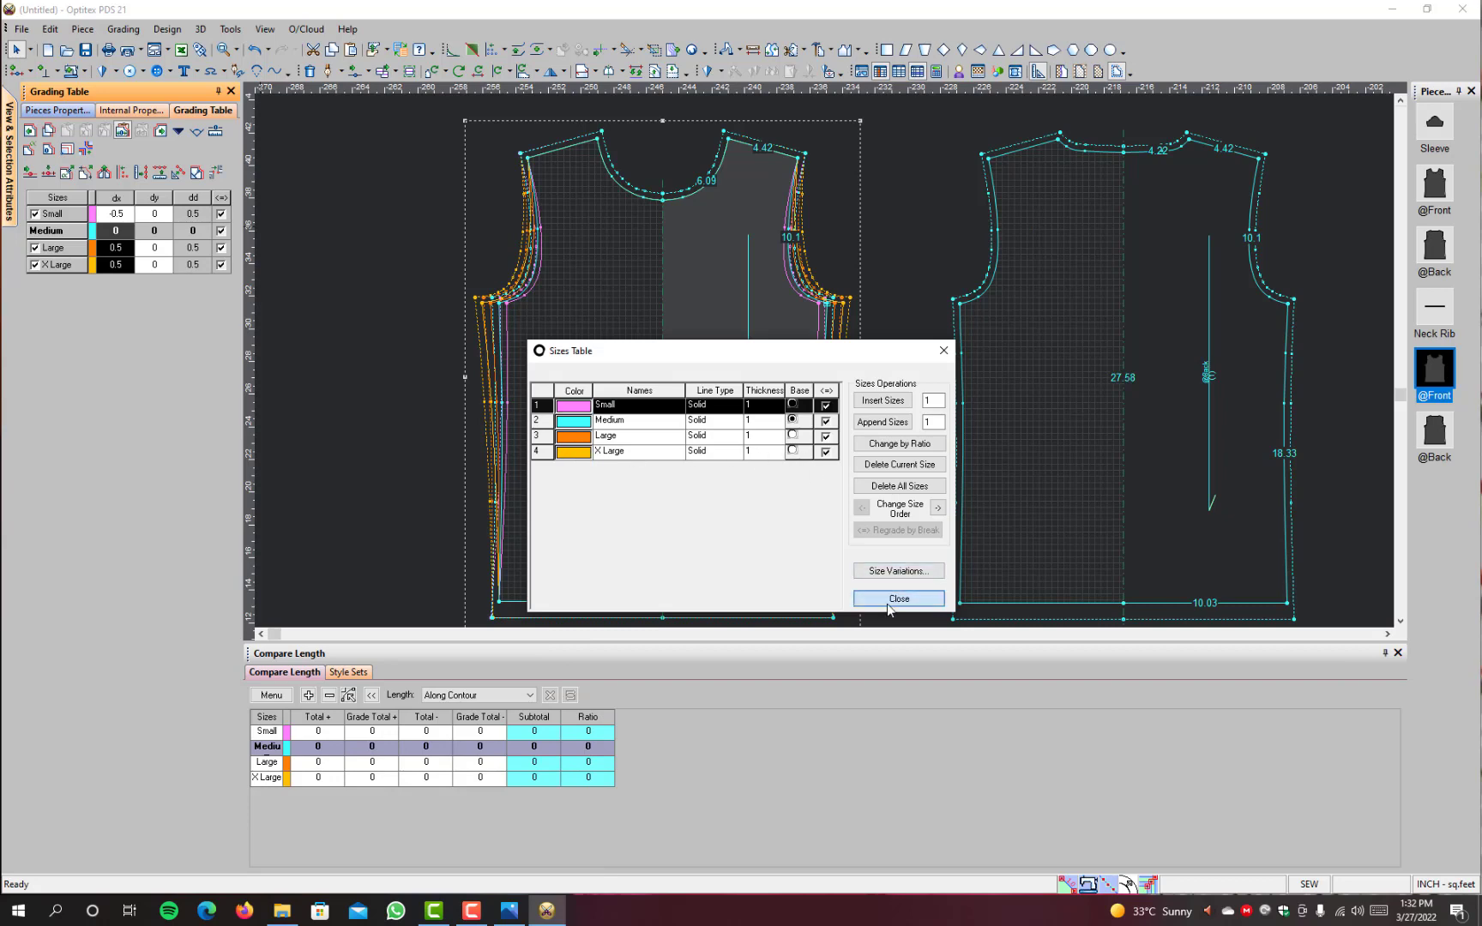
left_click(884, 599)
Step: Re-enter -.5 as the Small size's dx at the plain front's underarm point
scroll(831, 305, "down", 1)
scroll(831, 306, "up", 5)
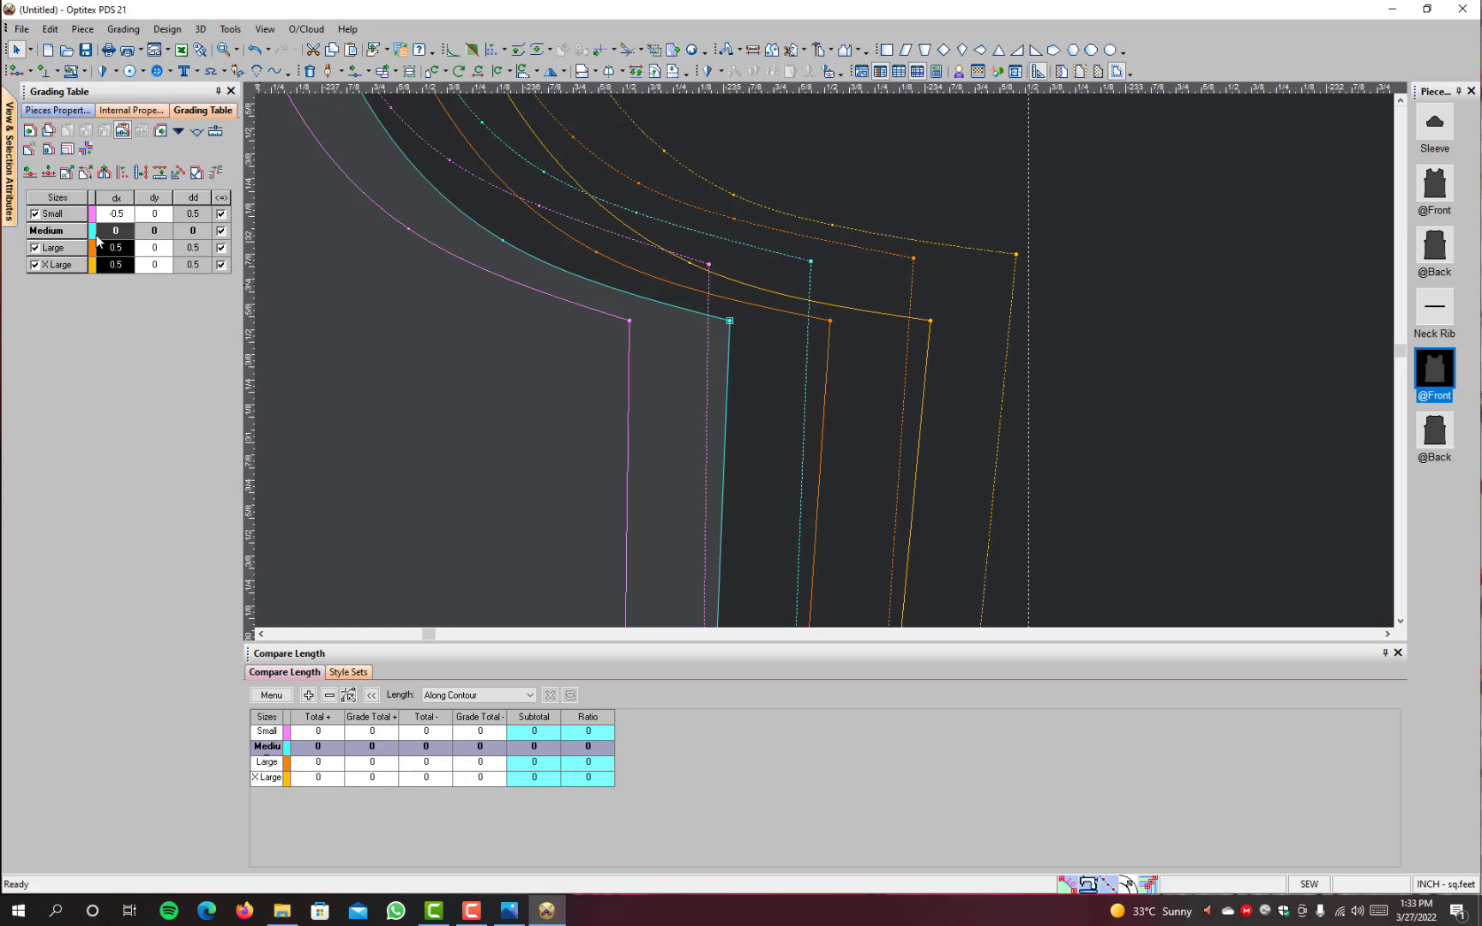
left_click(121, 214)
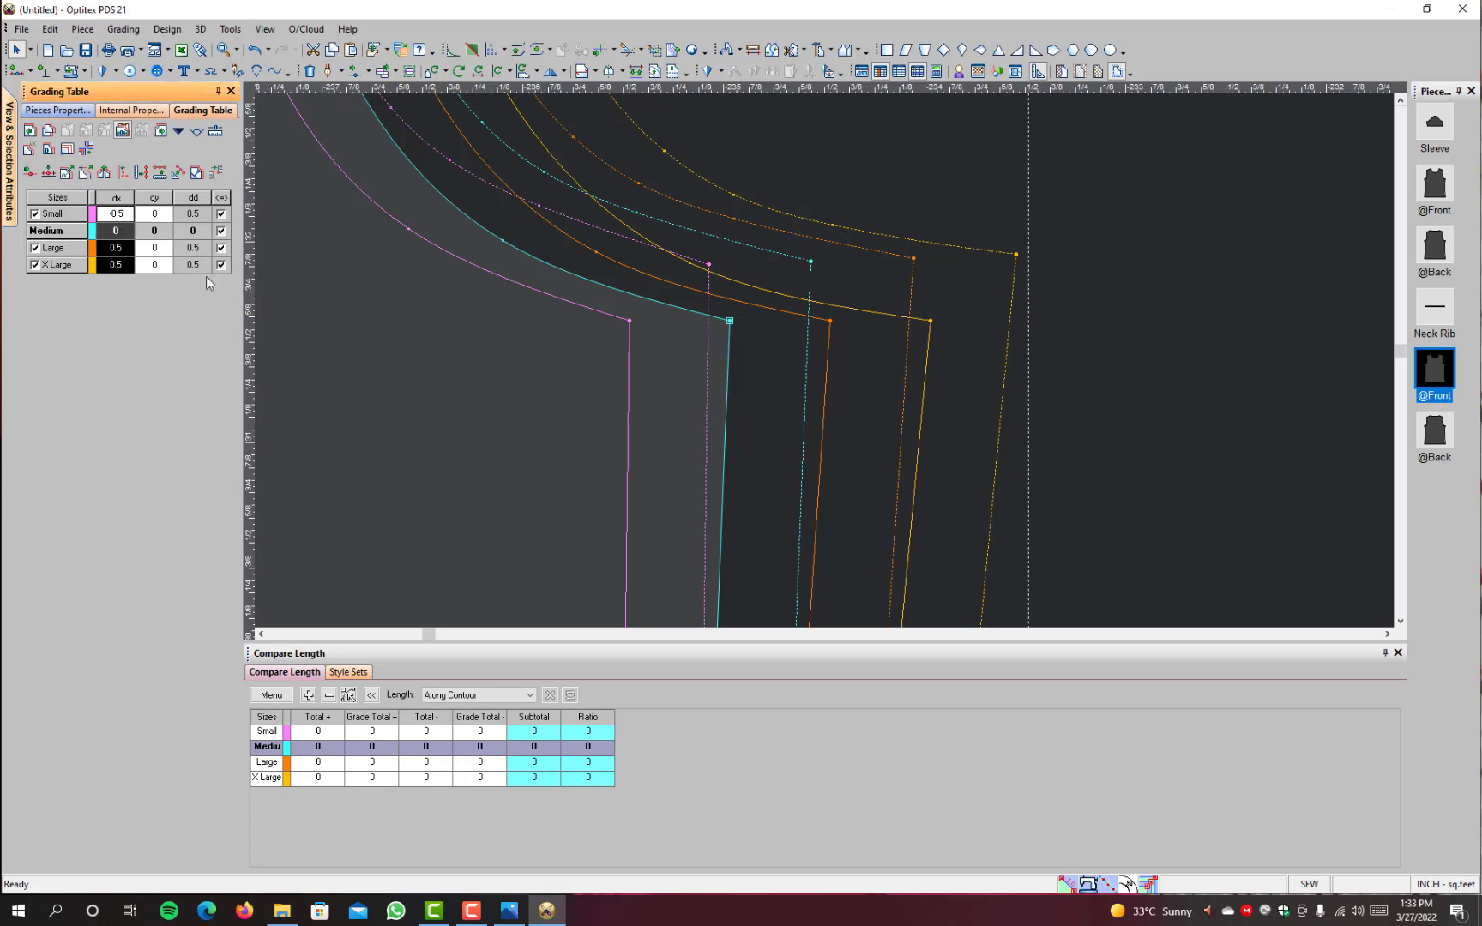
type("-.5")
Step: Examine the graded size outlines around both underarm corners of the plain front piece
scroll(826, 361, "down", 5)
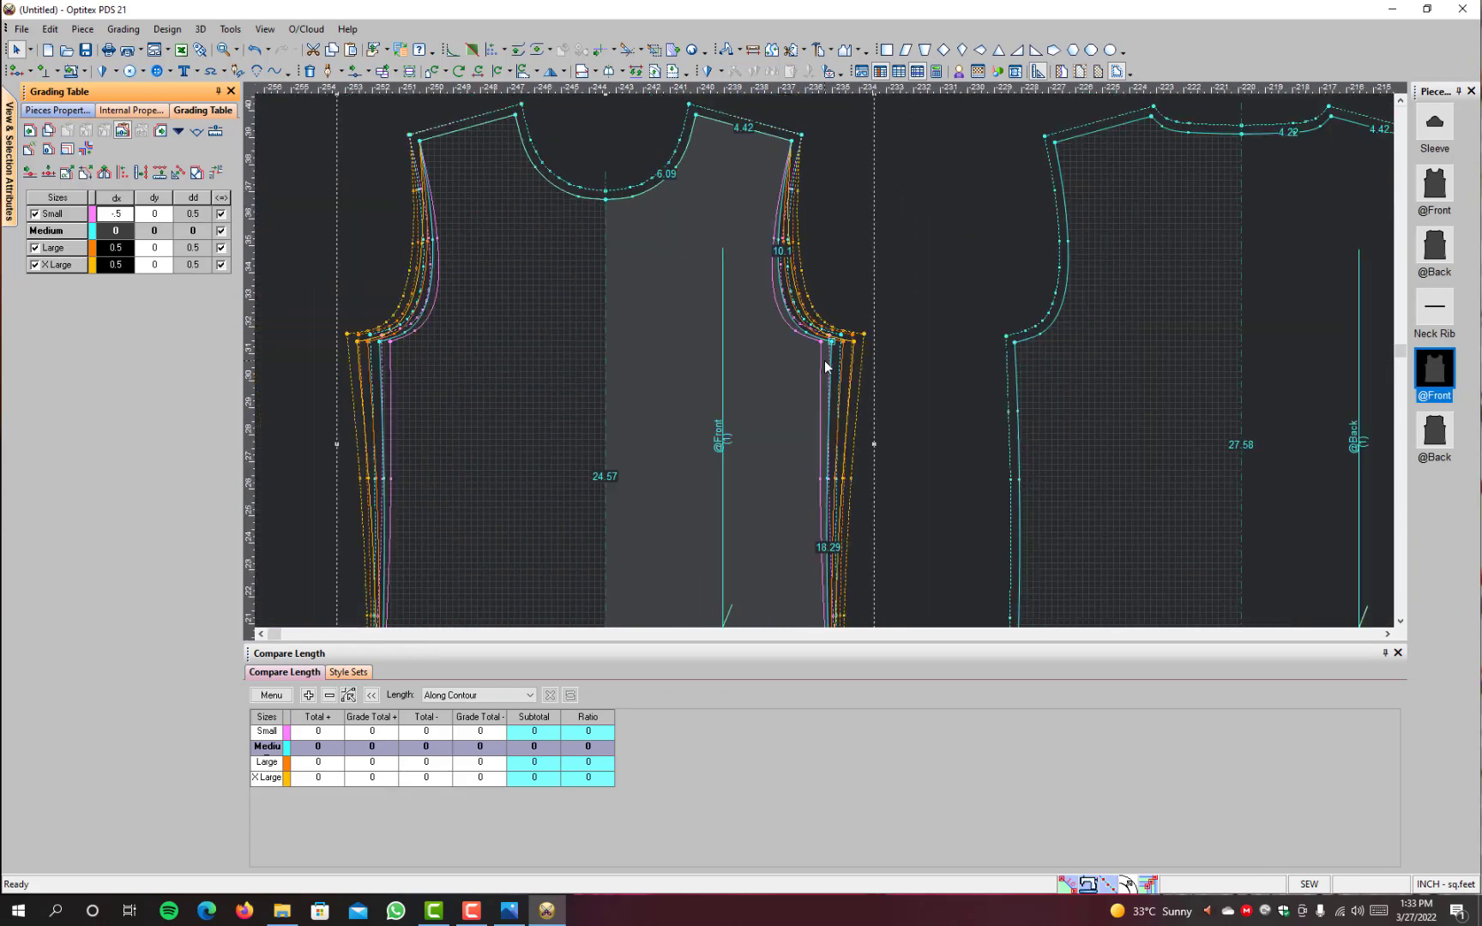
scroll(824, 360, "down", 1)
scroll(824, 358, "up", 6)
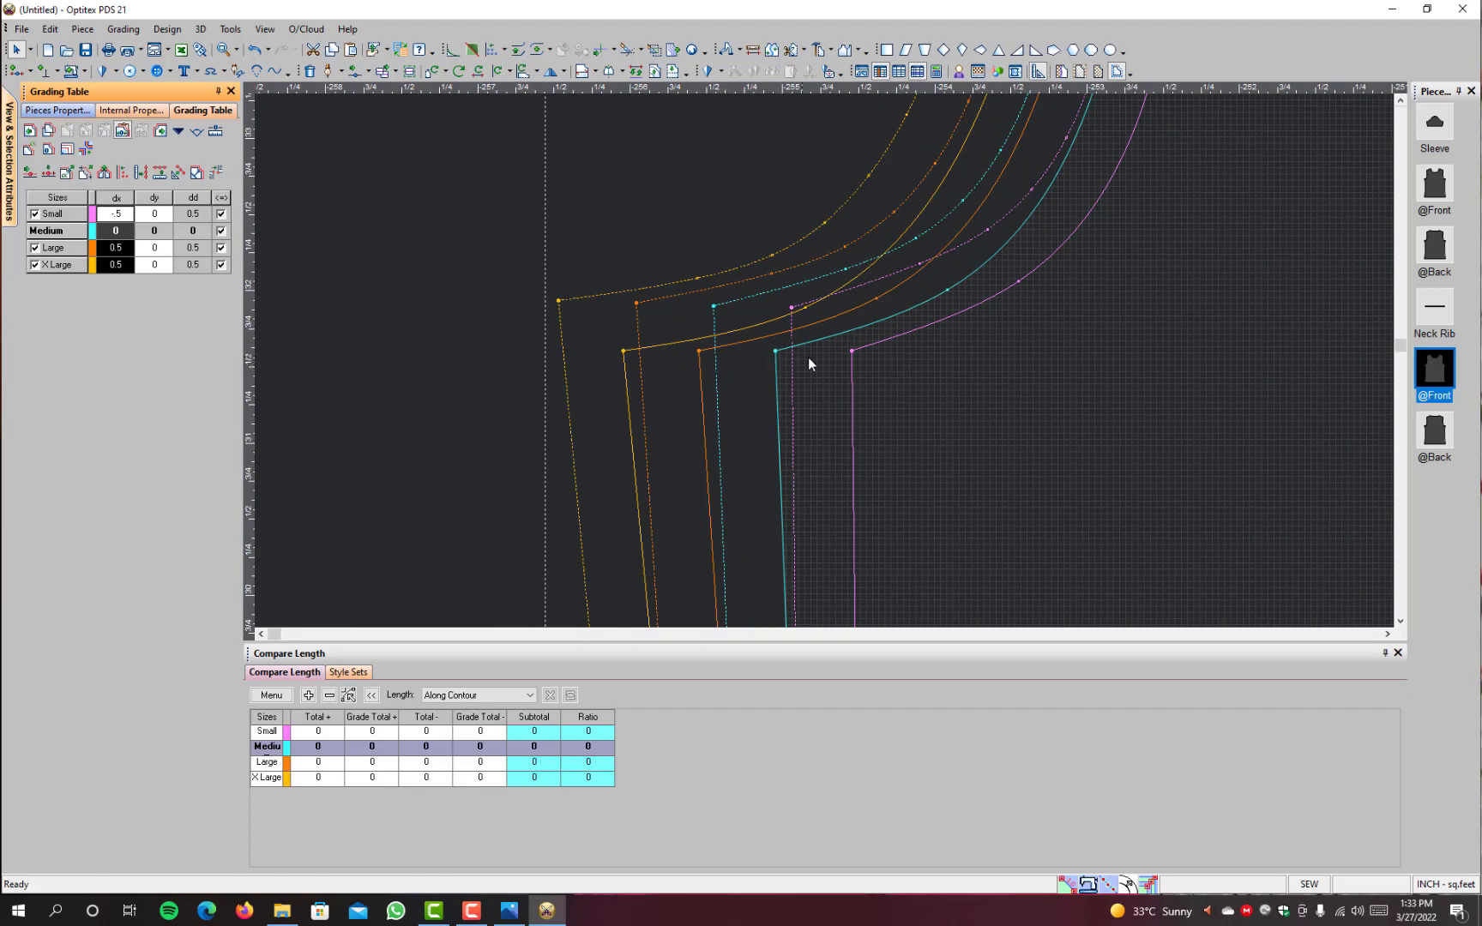
scroll(823, 365, "down", 3)
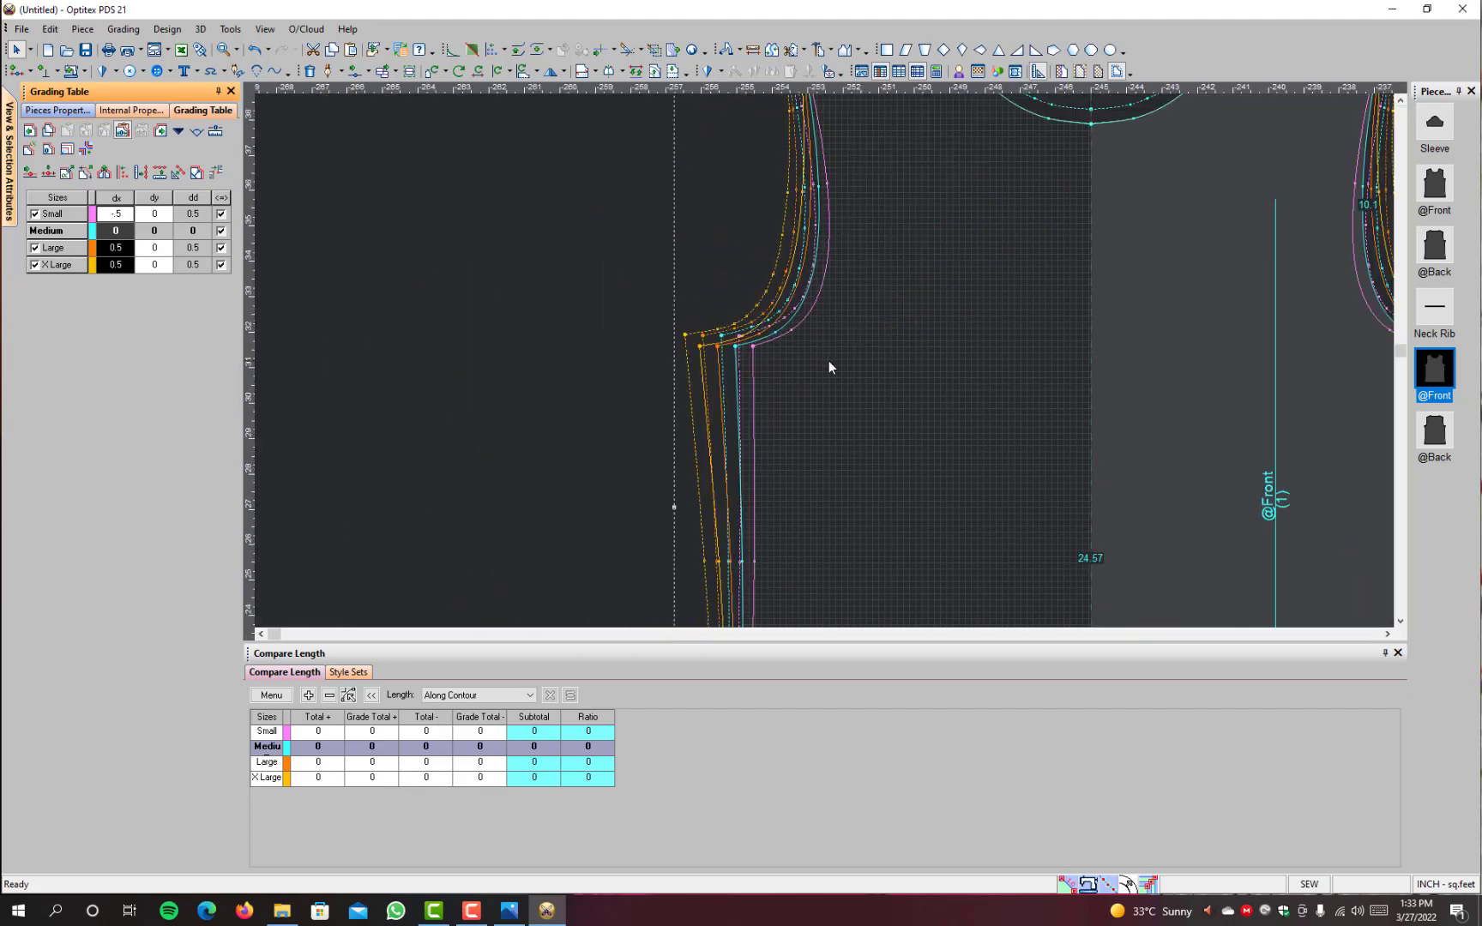
scroll(829, 362, "down", 2)
scroll(943, 345, "down", 2)
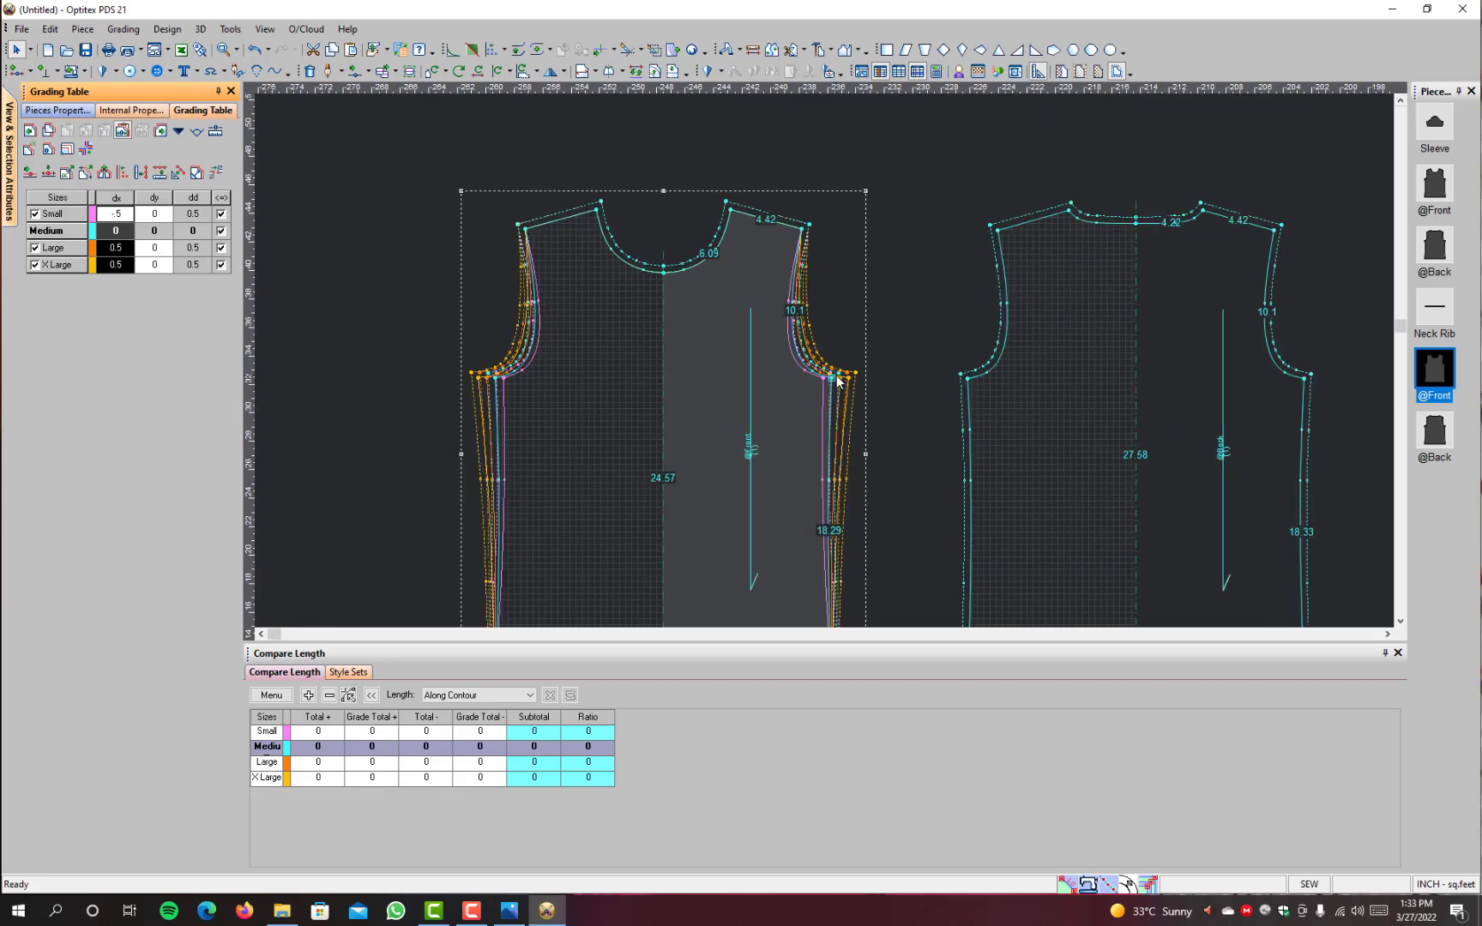
scroll(794, 308, "up", 3)
scroll(775, 247, "down", 3)
Step: Grade the plain front's shoulder tip horizontally with dx -0.39 for Small and 0.39 for Large and X Large
scroll(827, 347, "up", 2)
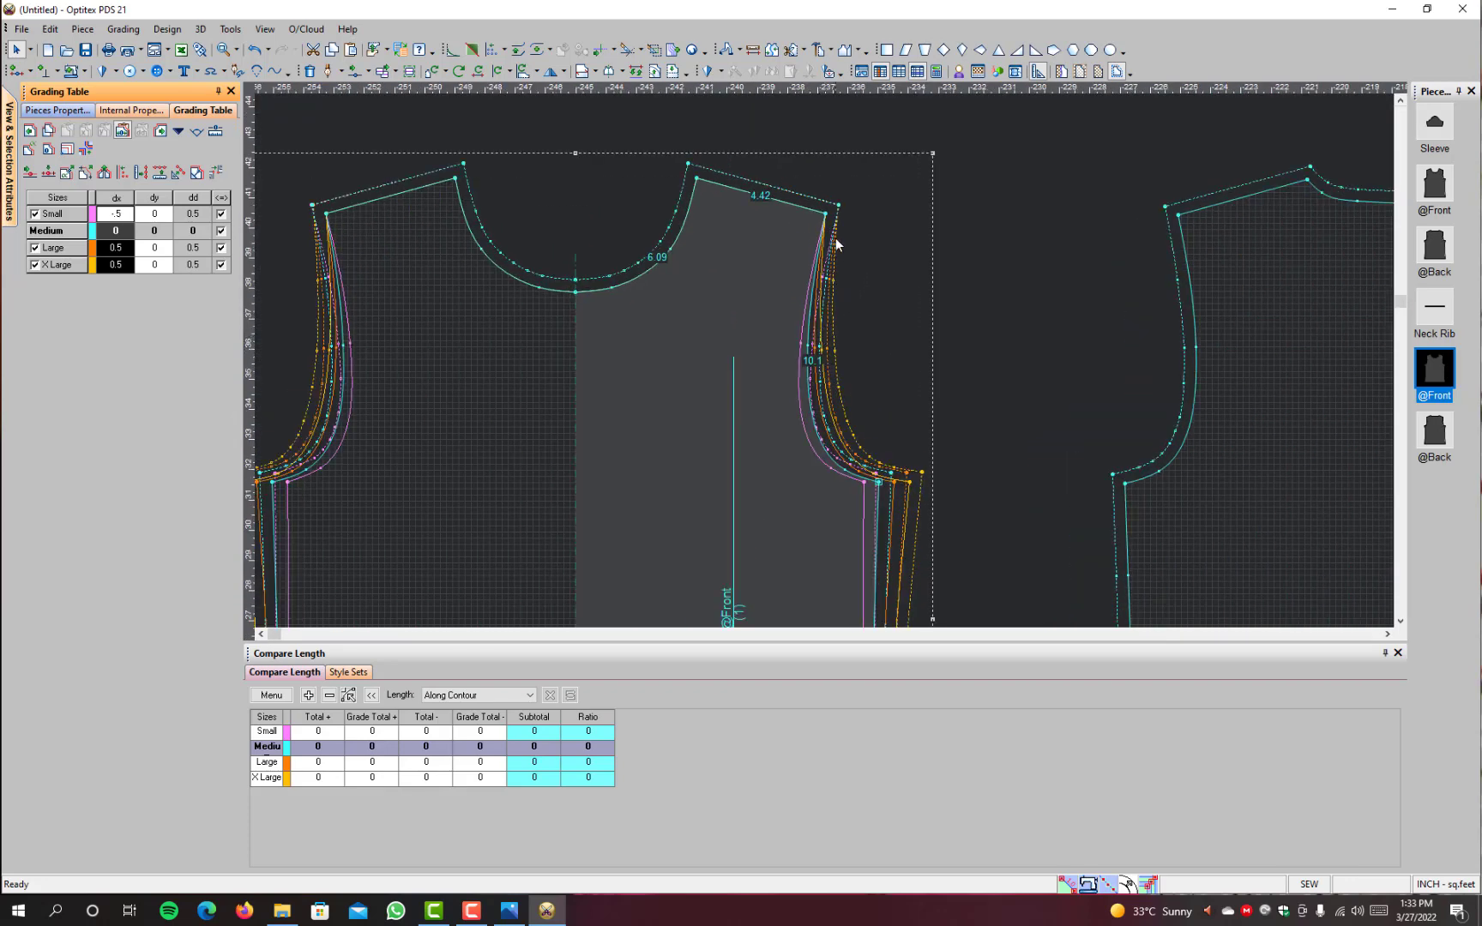
left_click(826, 213)
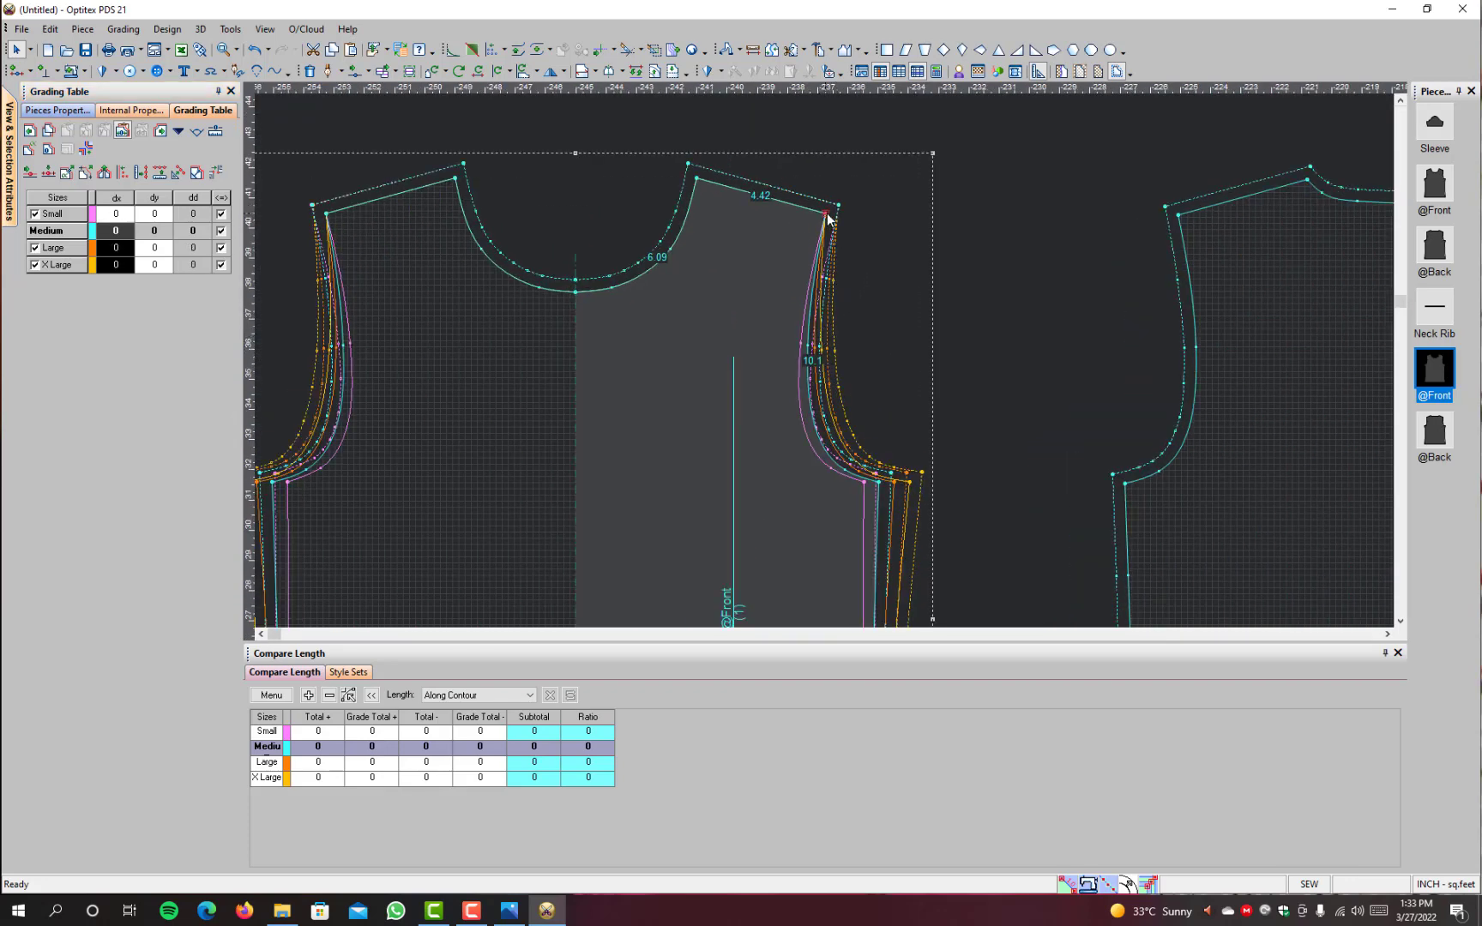
left_click(122, 215)
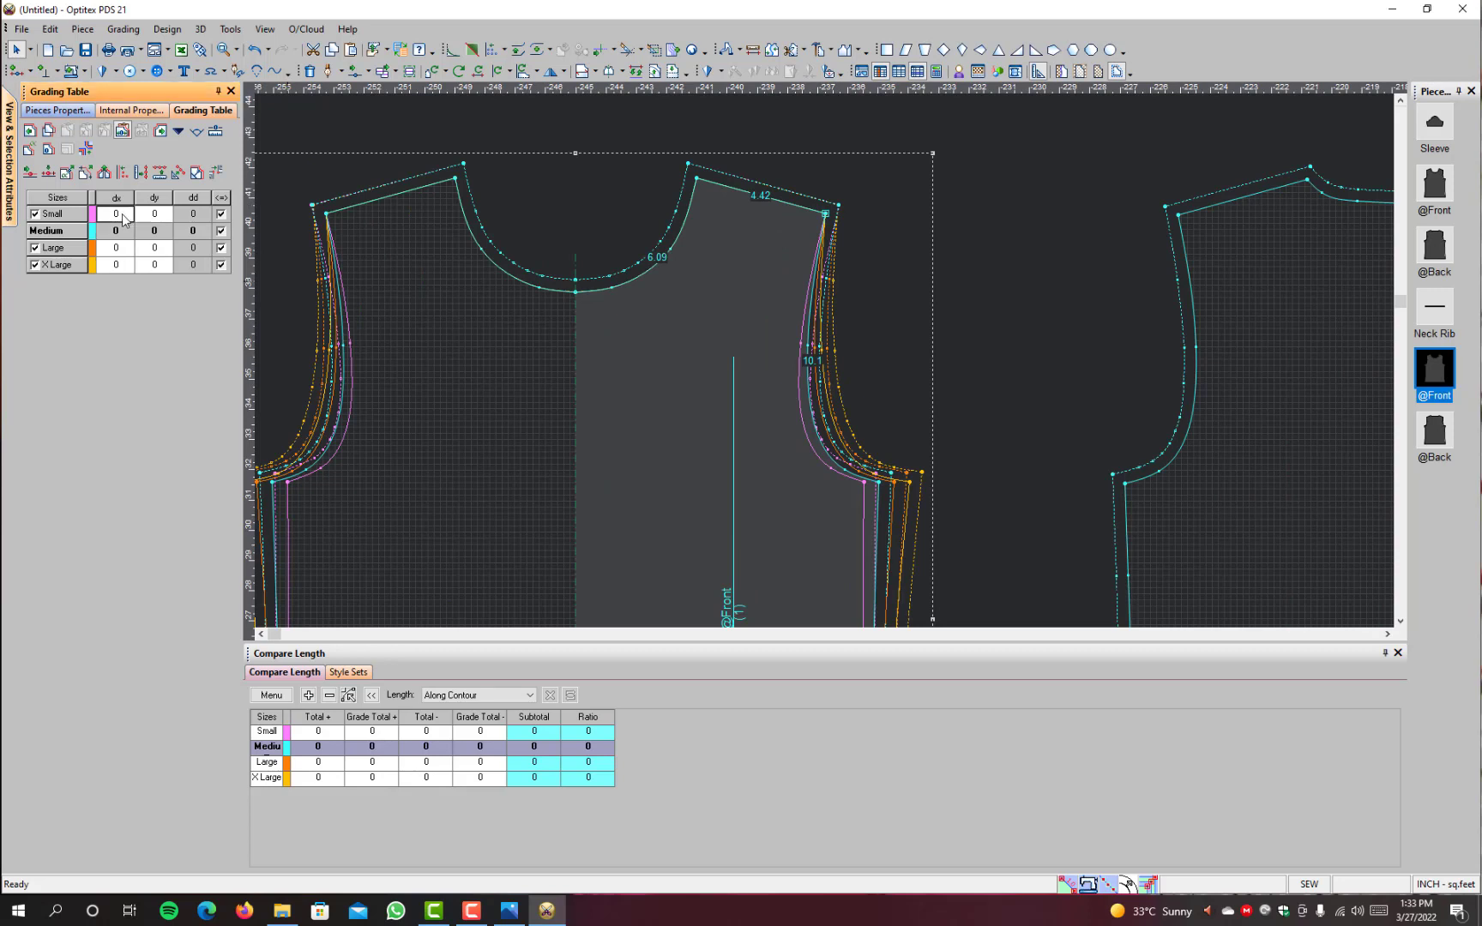
left_click_drag(123, 214, 121, 312)
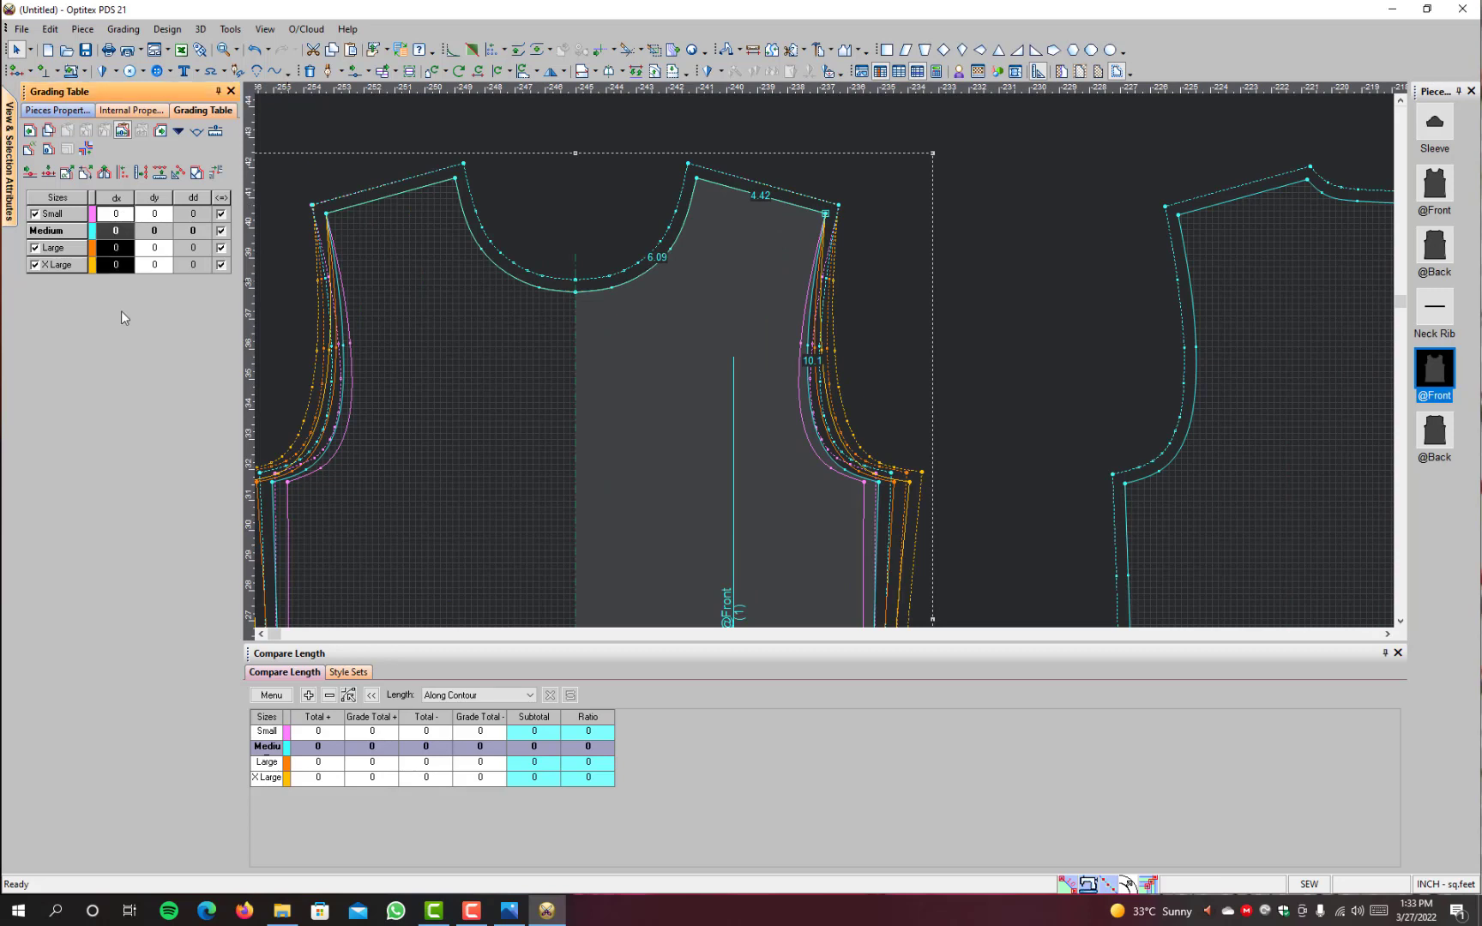
key("BackSpace")
type("25")
key("Escape")
left_click(116, 214)
type("-0.39")
key("Return")
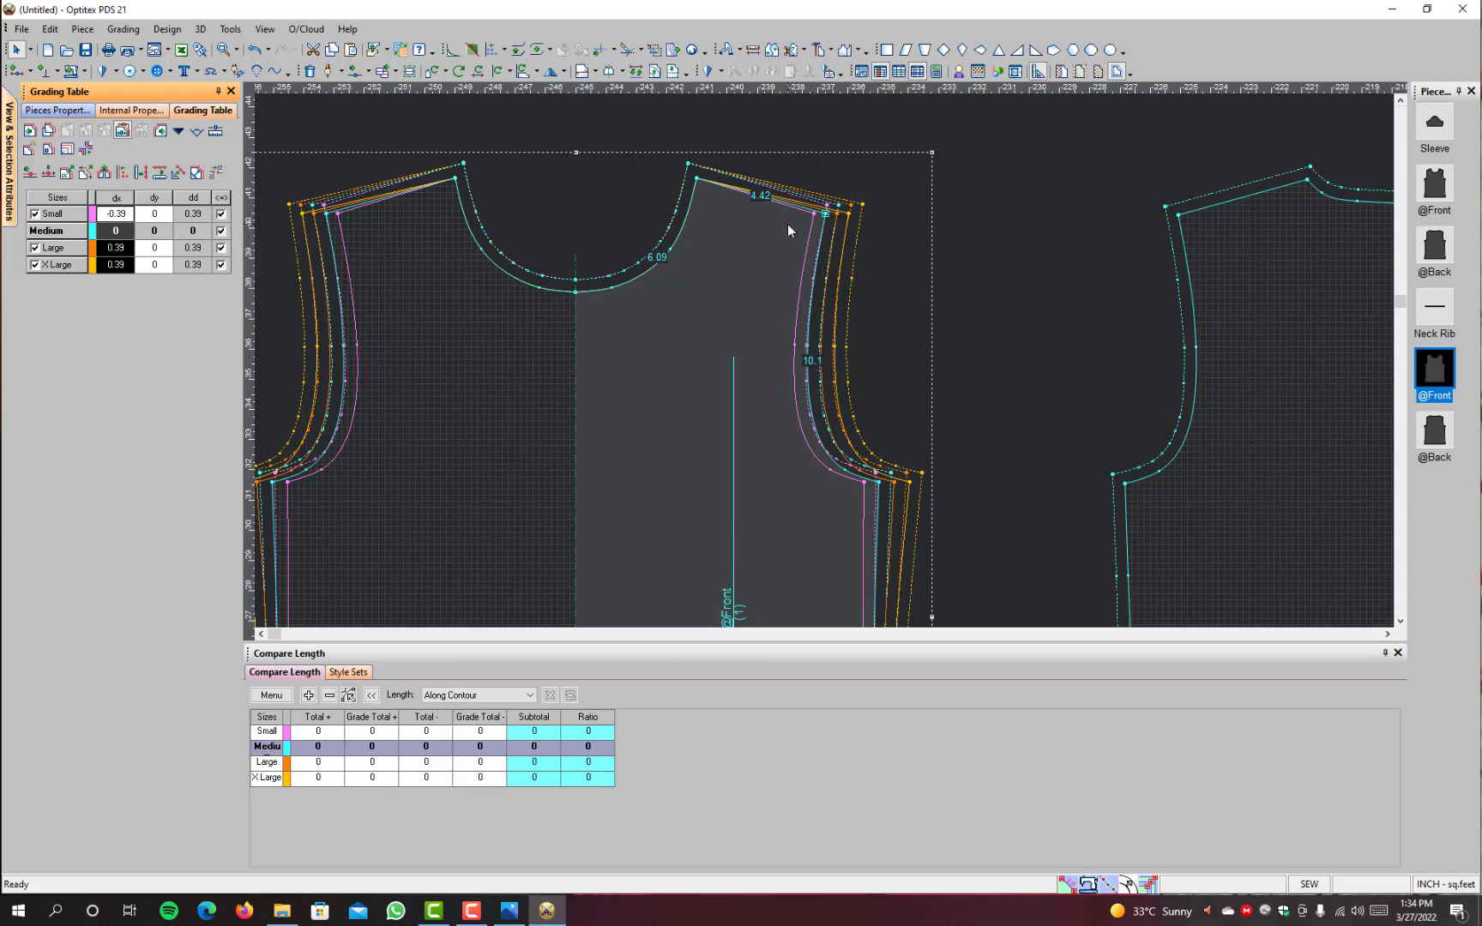
Step: Grade the plain front's underarm point vertically with dy 0.39 for Small and -0.39 for Large and X Large
scroll(811, 483, "down", 3)
scroll(829, 360, "up", 3)
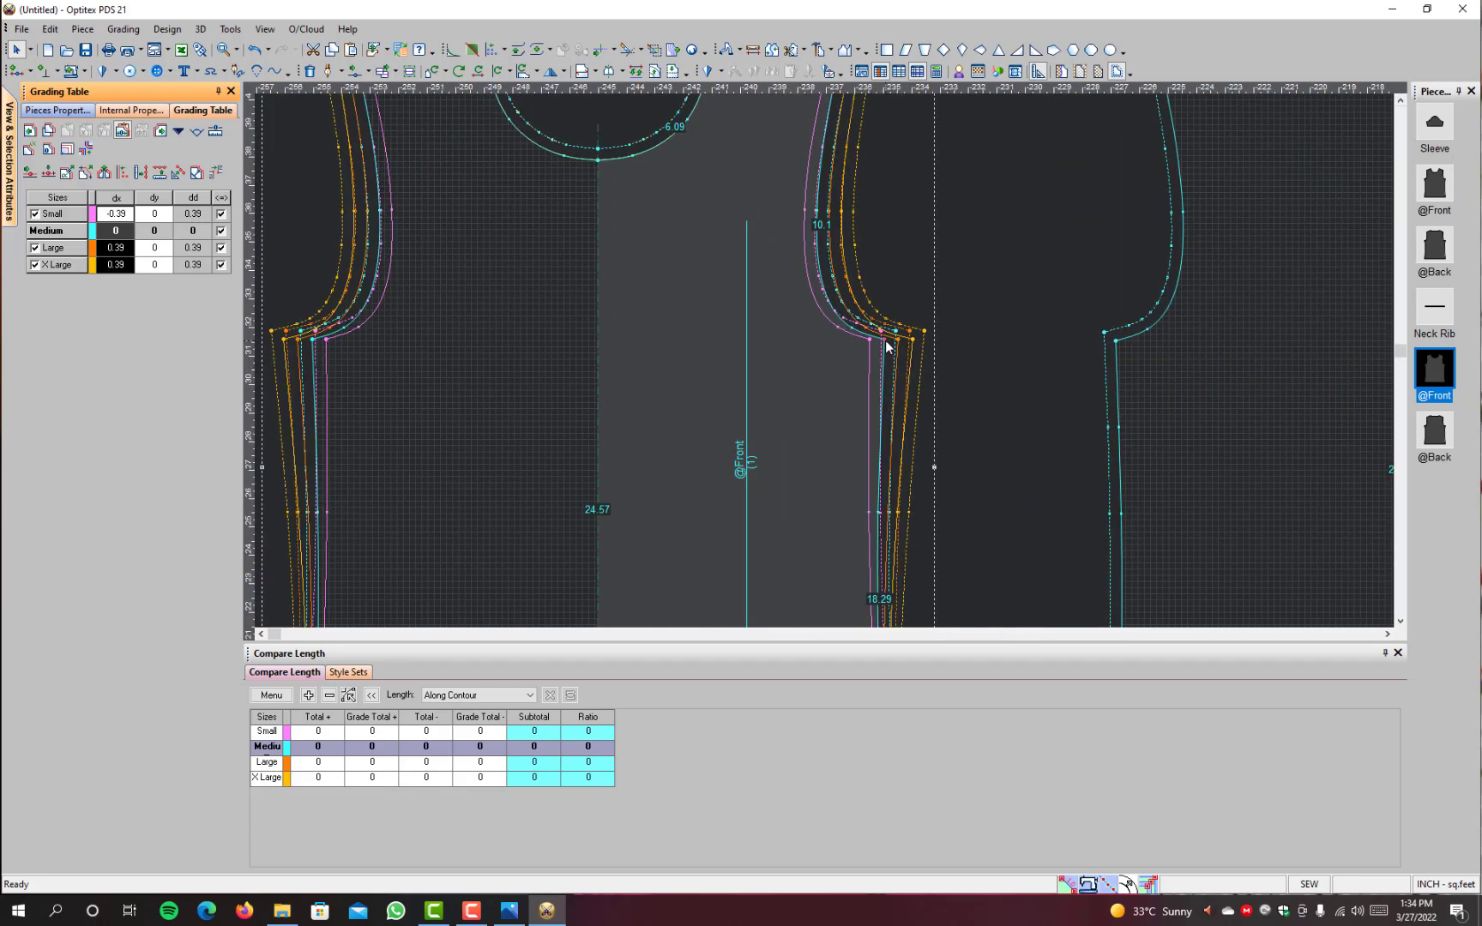
left_click(885, 341)
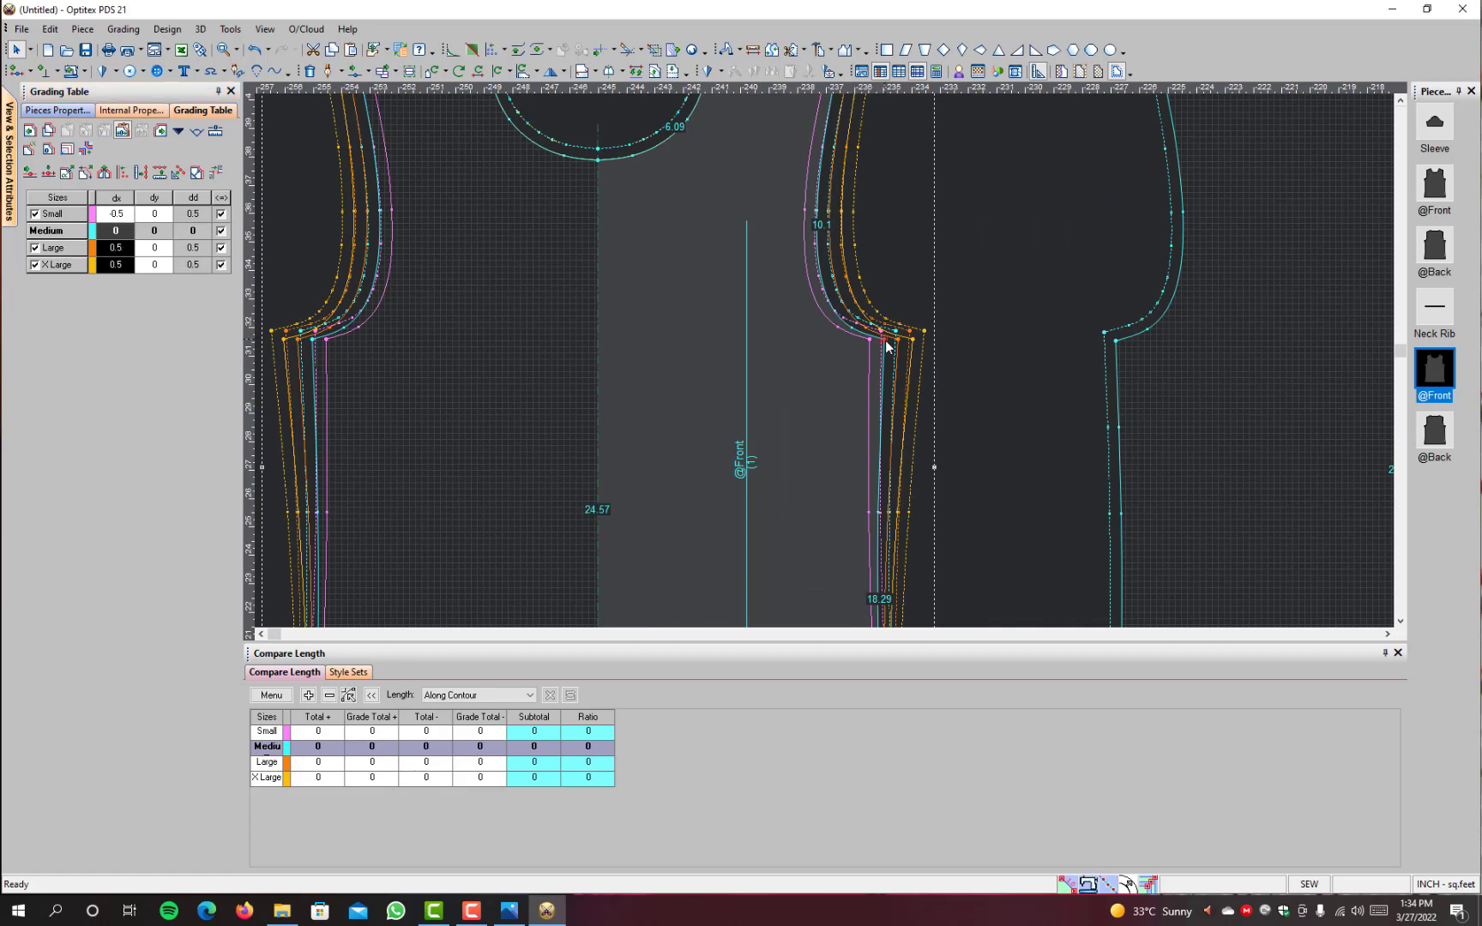
left_click(162, 216)
scroll(768, 283, "down", 2)
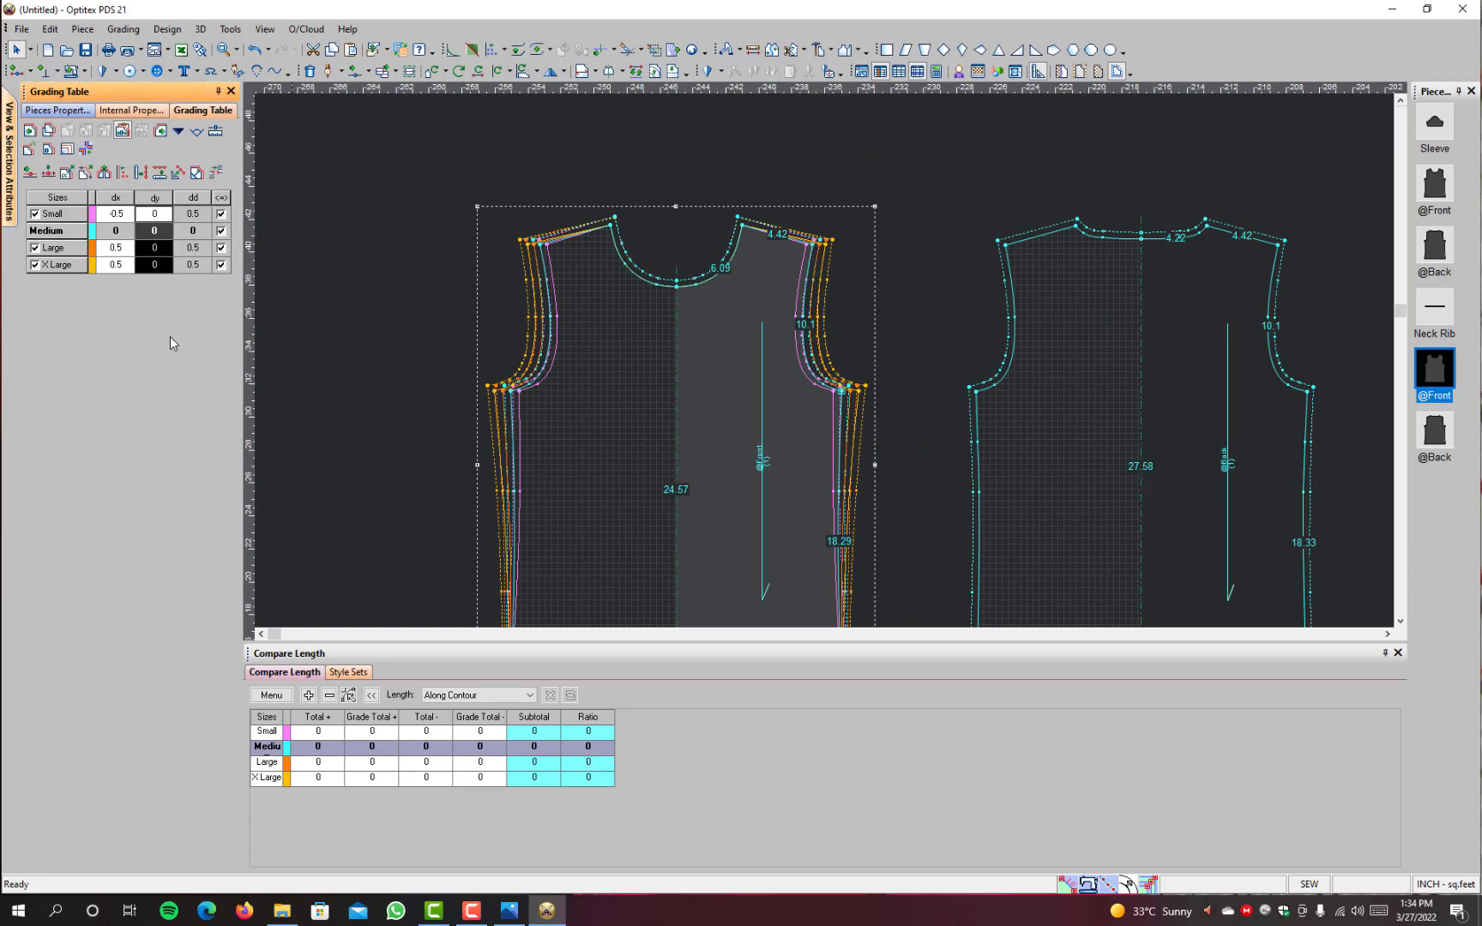
type(".39")
key("Return")
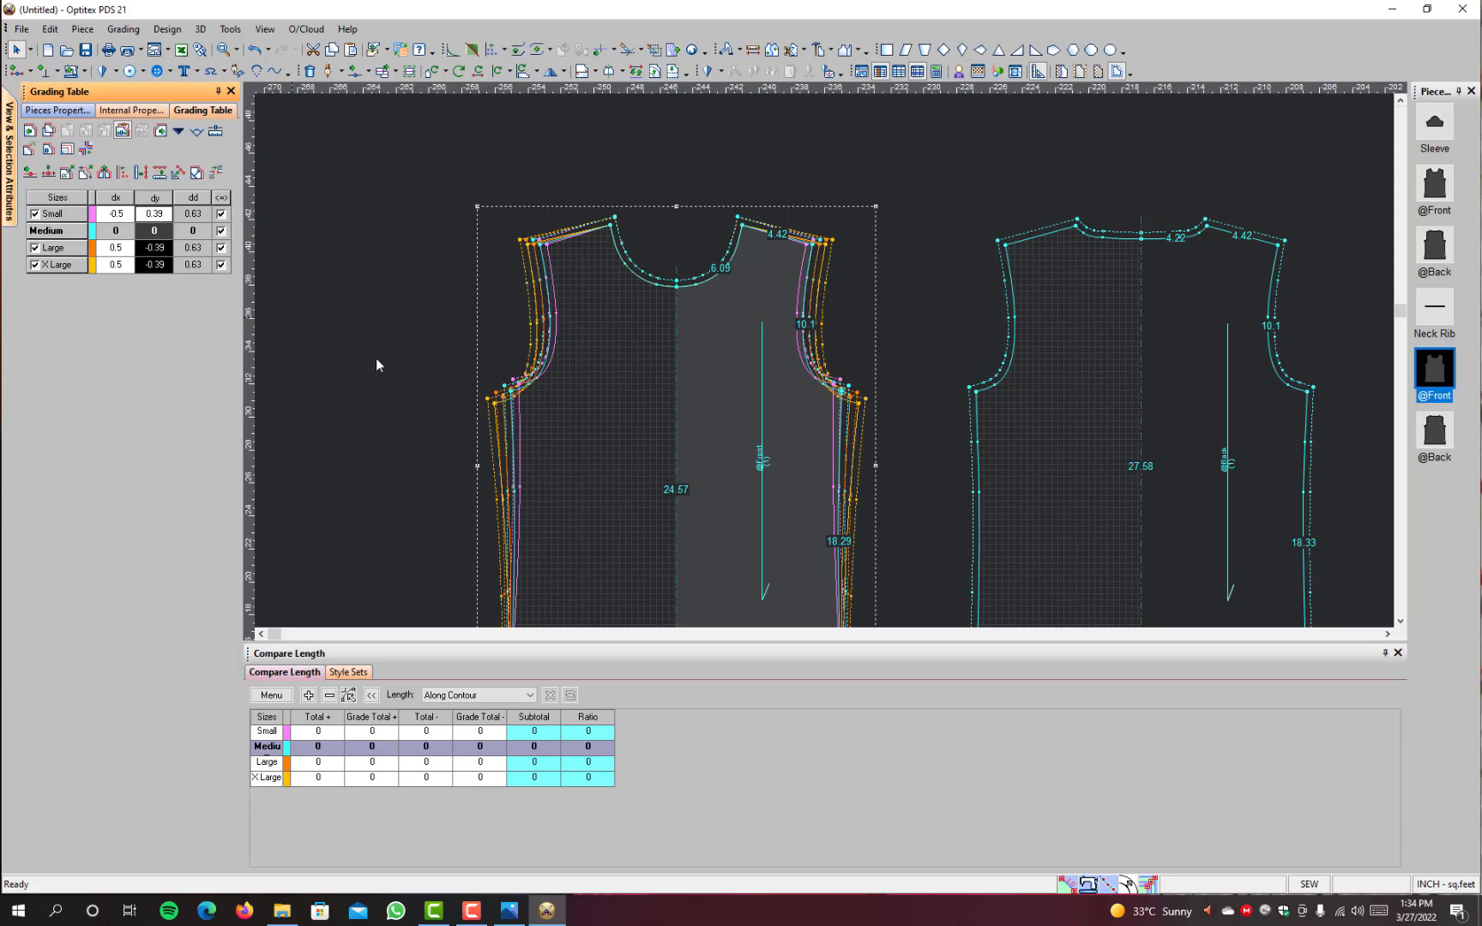
Step: Inspect up close how the armhole curves of all sizes meet the side seams at the plain front's underarm
scroll(832, 359, "up", 1)
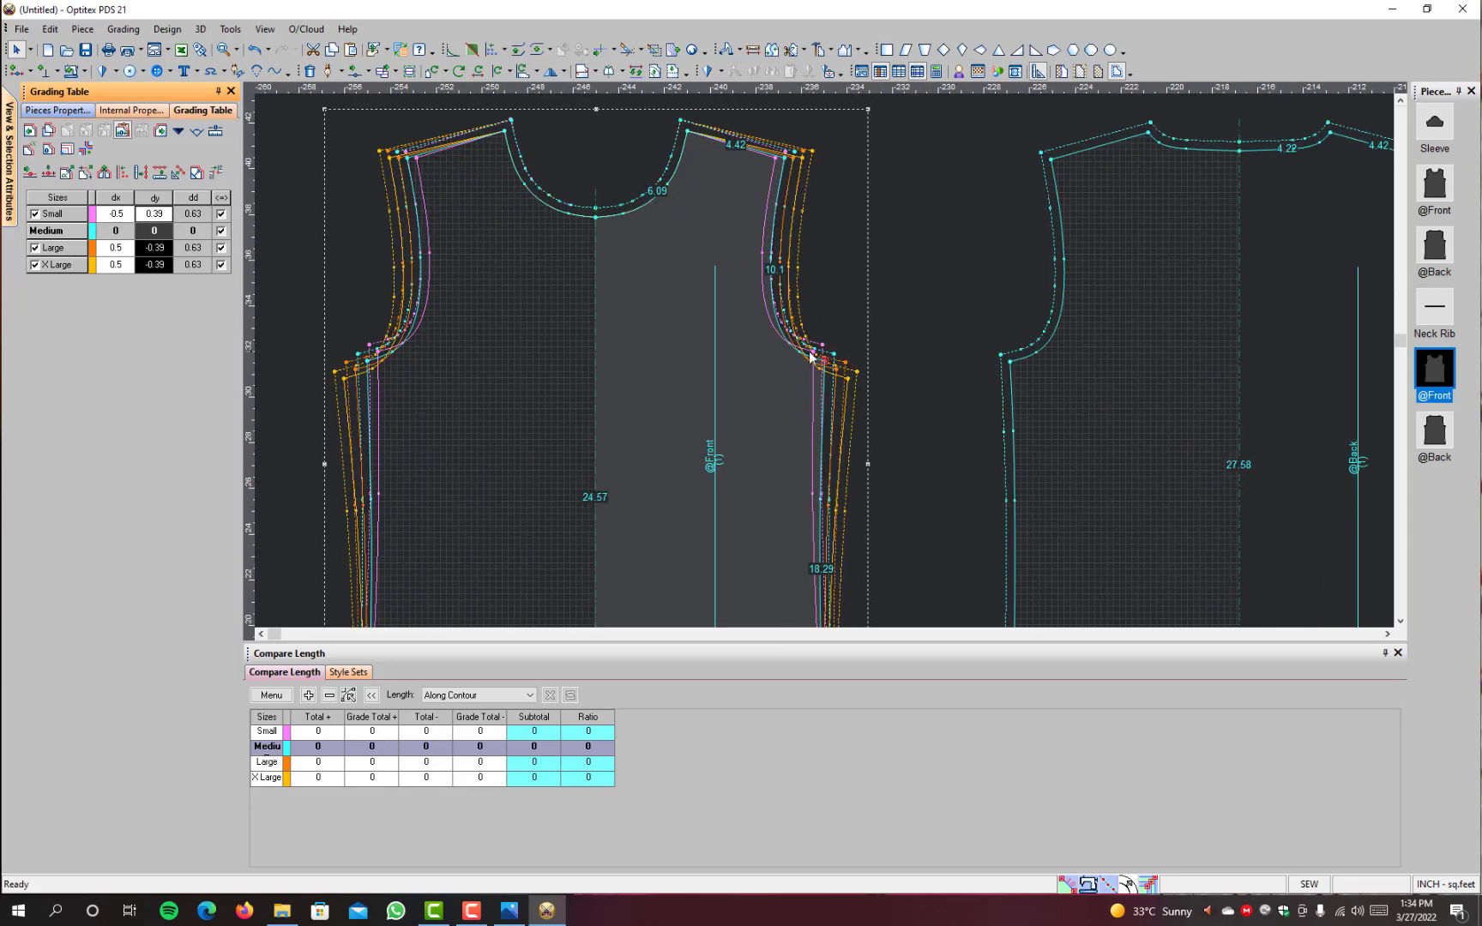
scroll(812, 358, "up", 3)
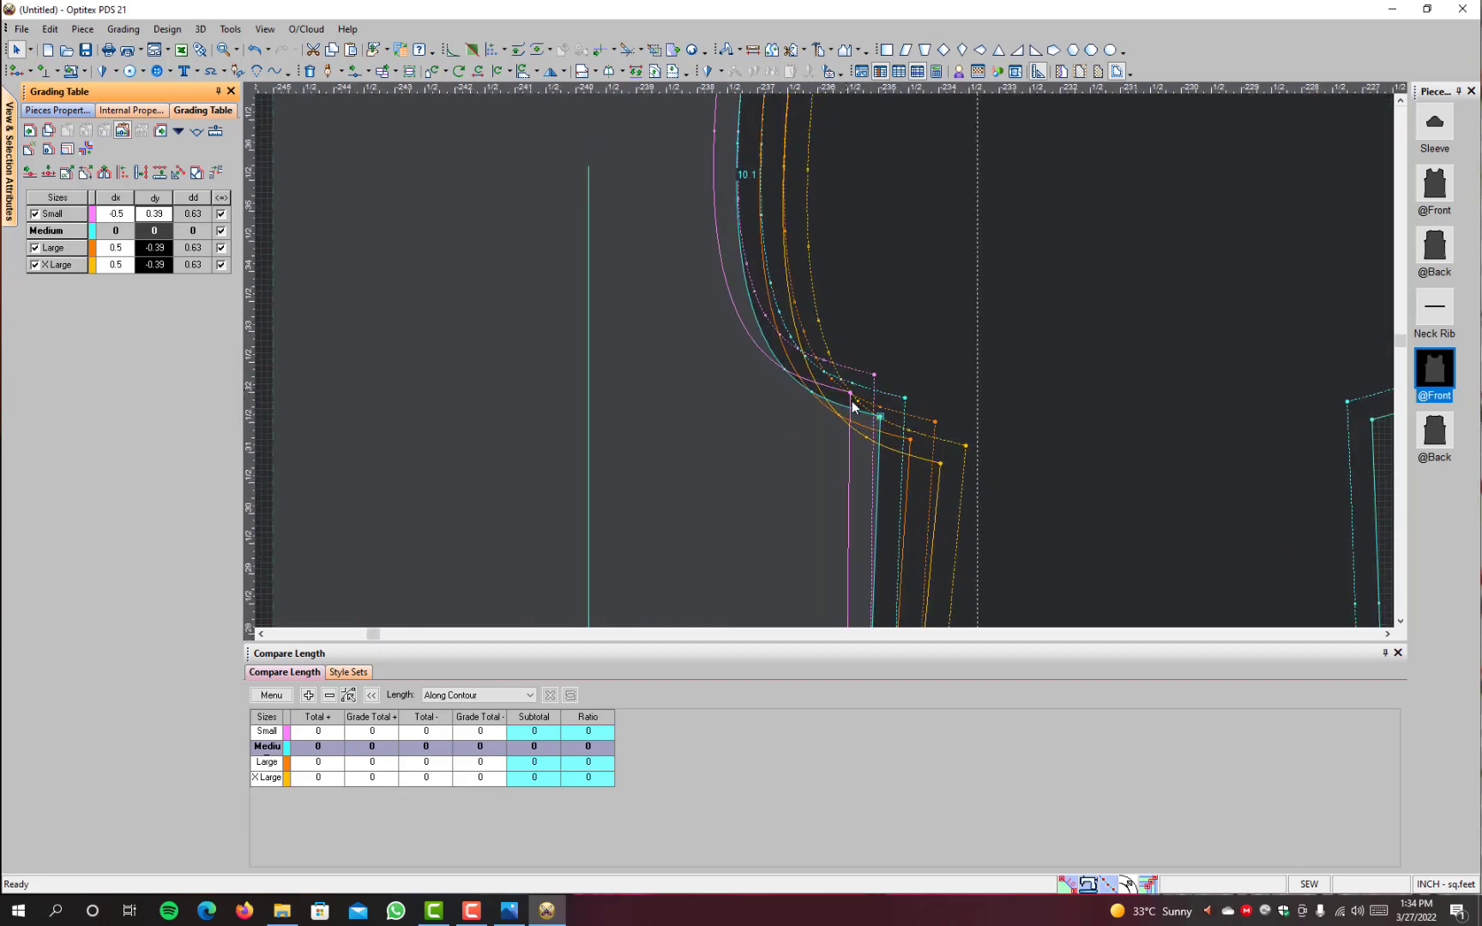
scroll(821, 339, "up", 3)
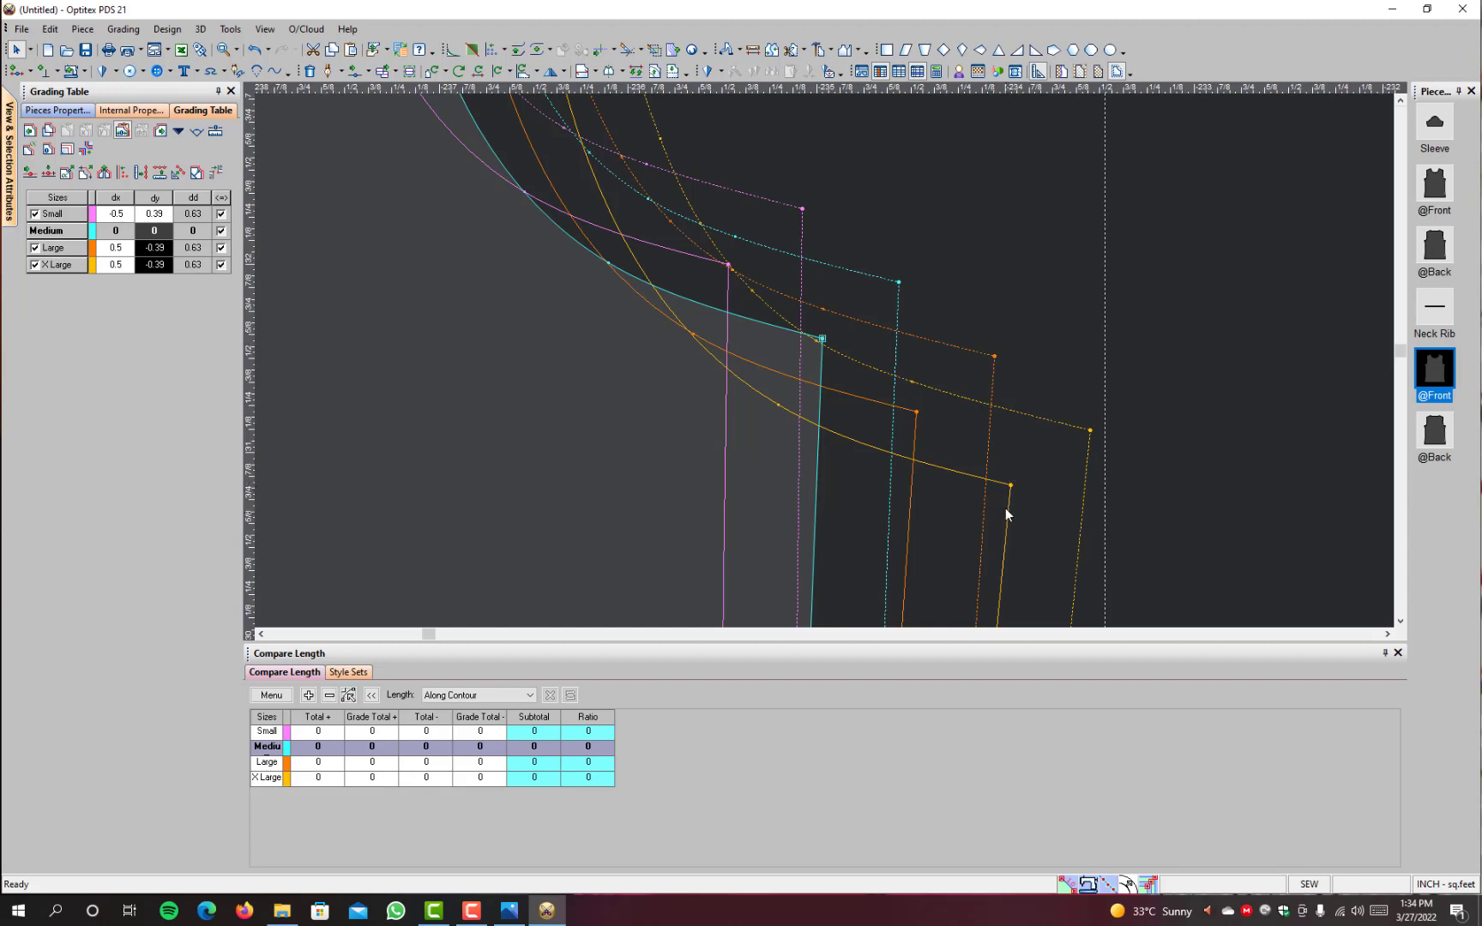
scroll(828, 367, "down", 2)
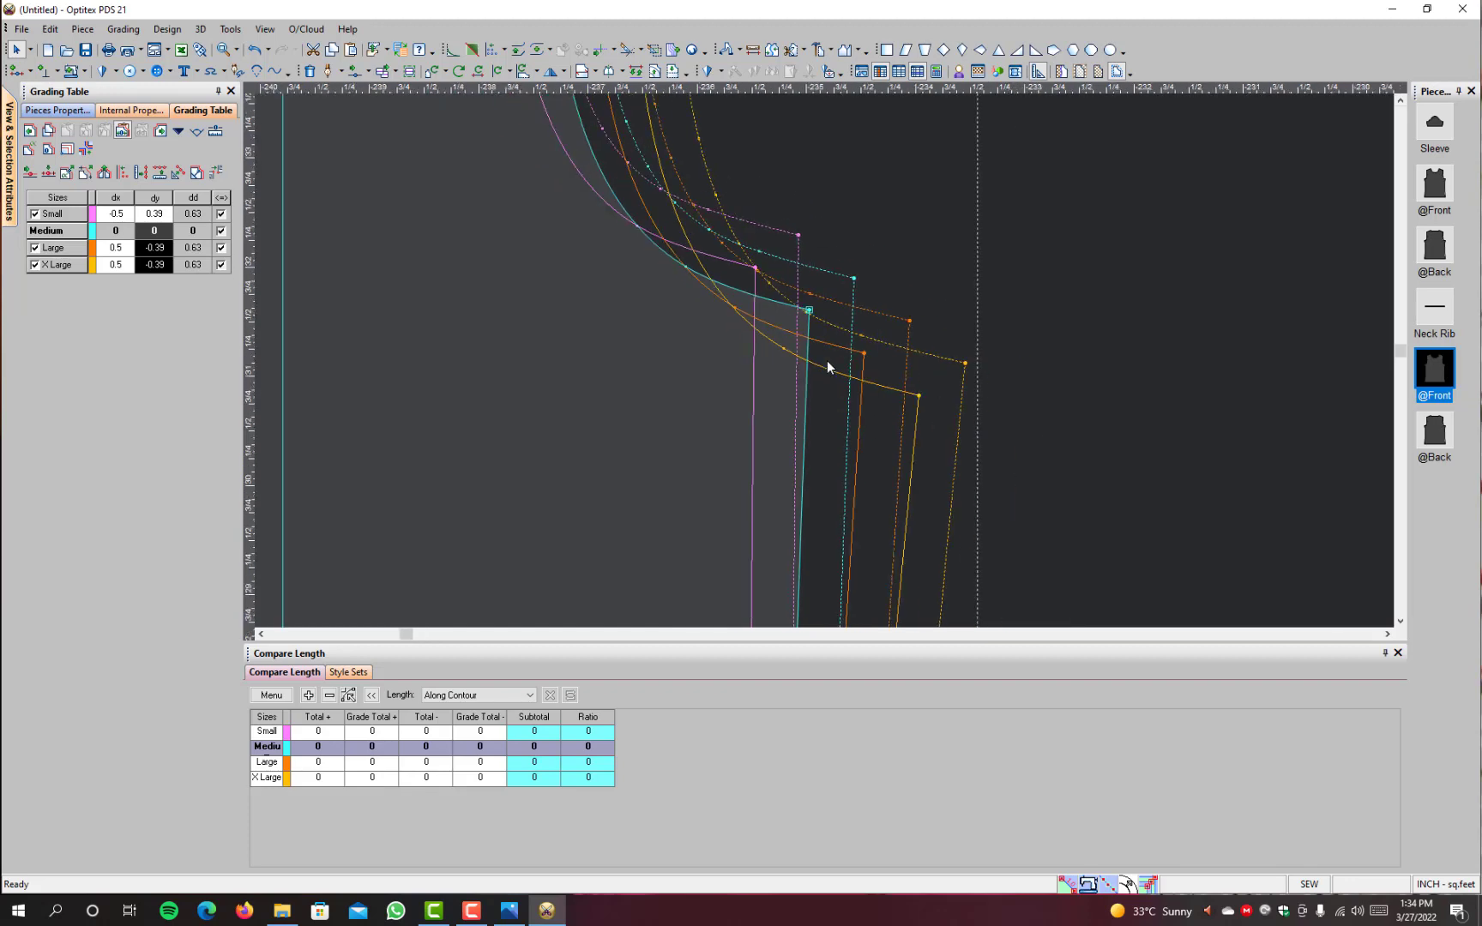
scroll(828, 367, "down", 4)
scroll(827, 437, "up", 3)
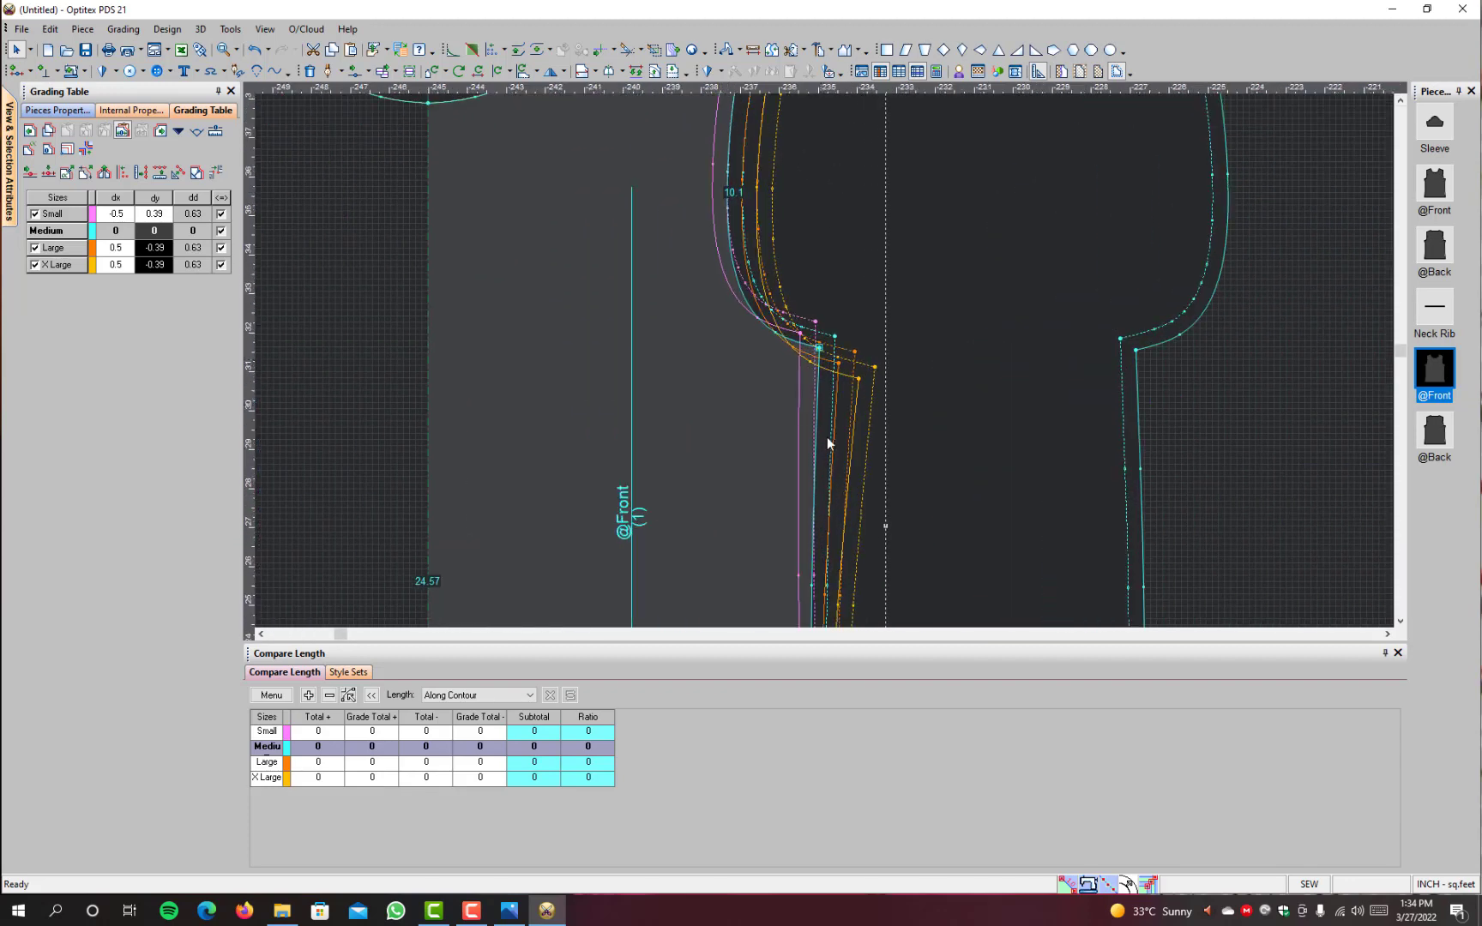
Step: Grade the plain front's side hem corner horizontally with dx -0.5 for Small and 0.5 for Large and X Large
scroll(825, 403, "down", 4)
scroll(811, 576, "up", 5)
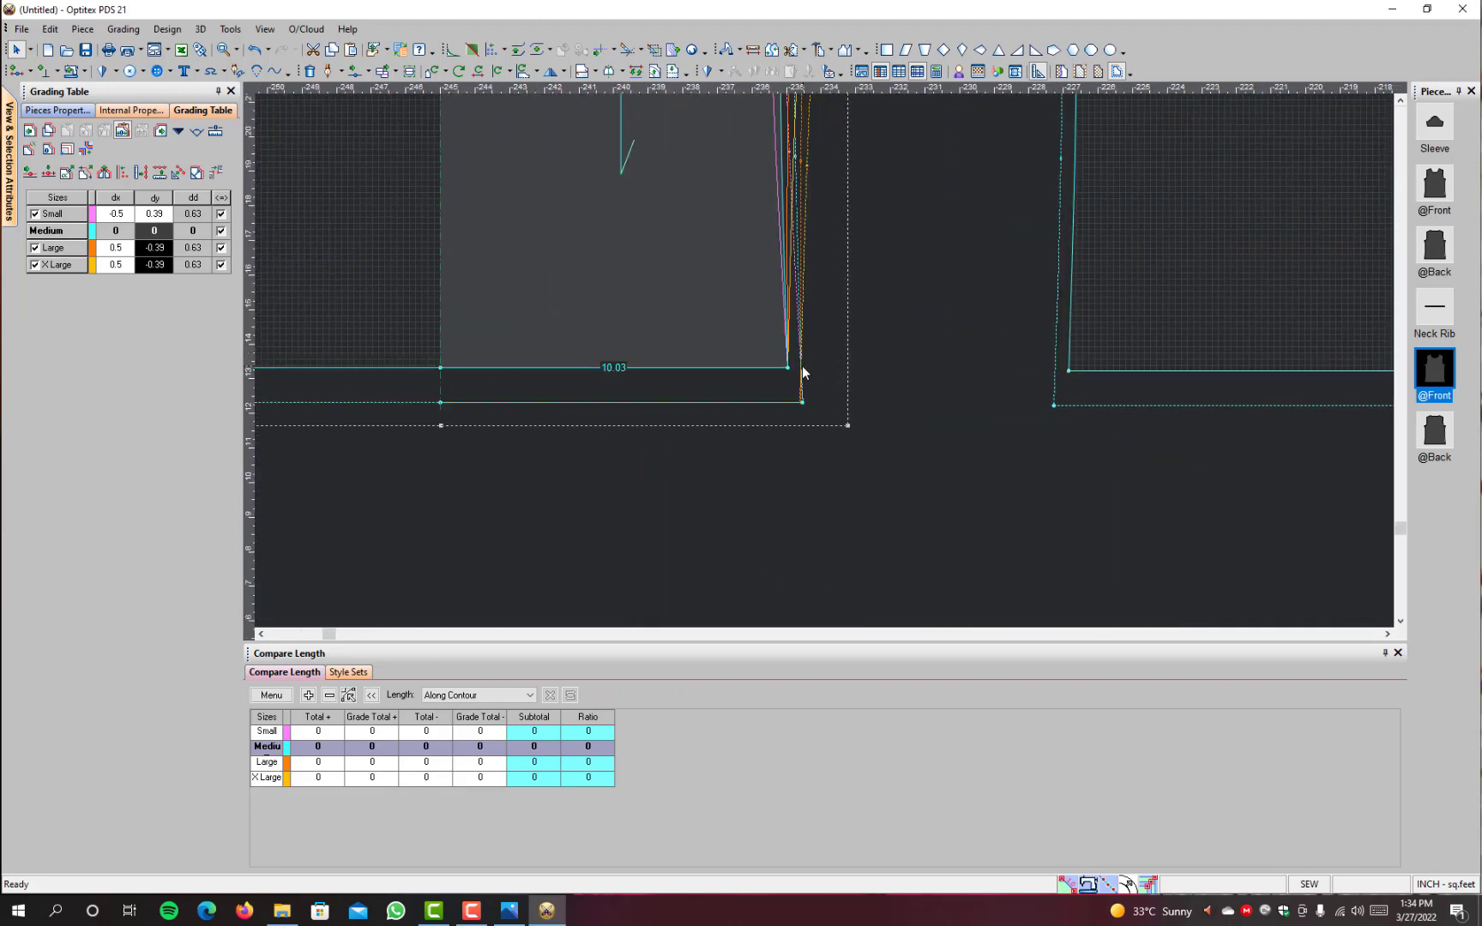
left_click(787, 368)
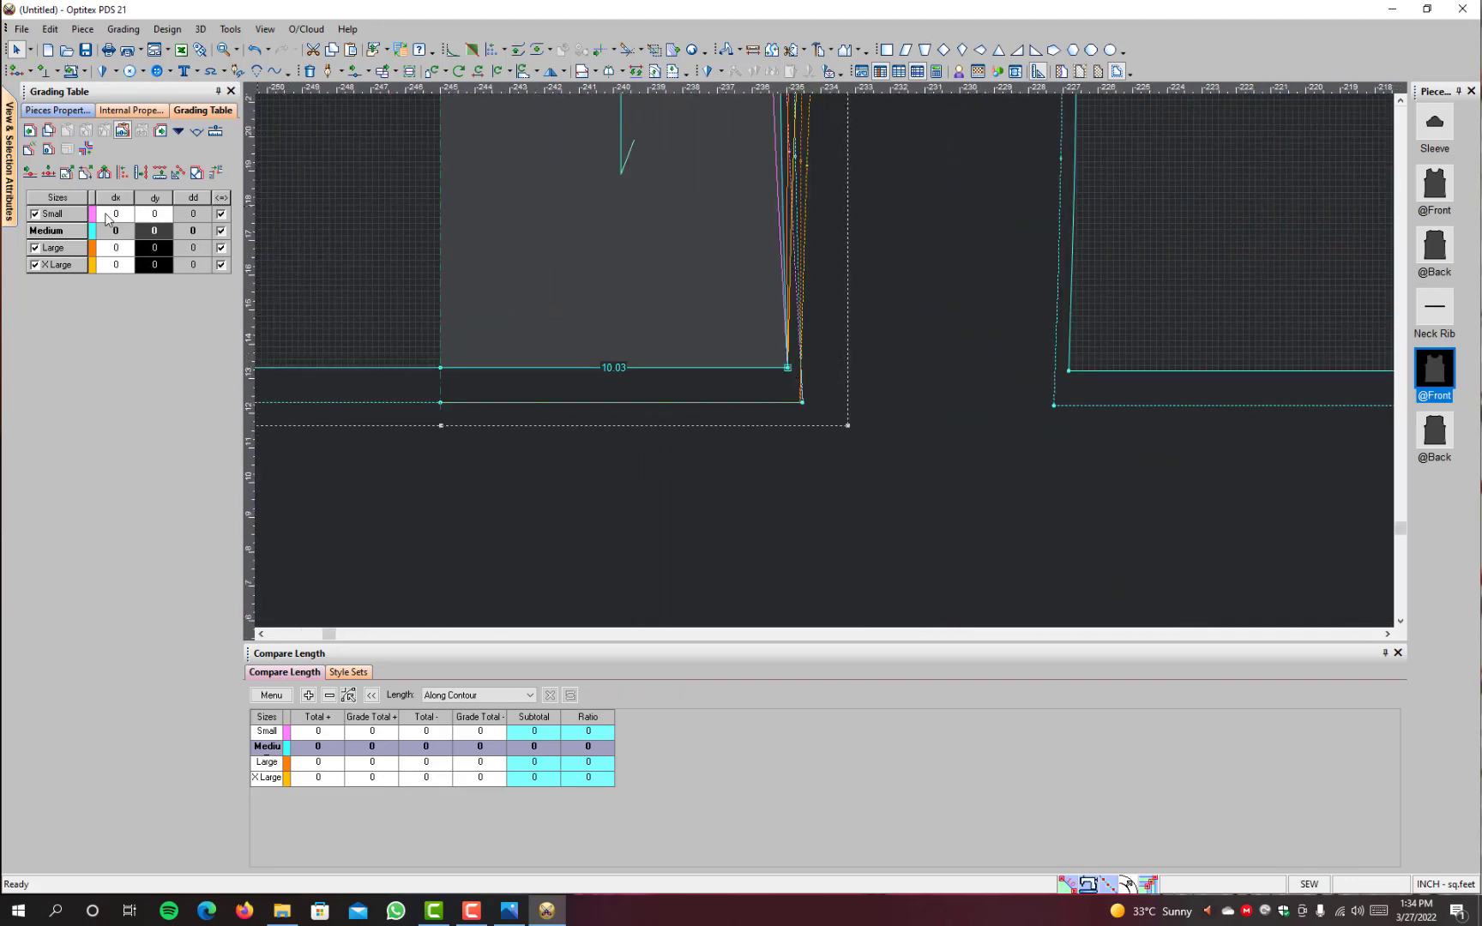
left_click_drag(118, 213, 126, 341)
type("-")
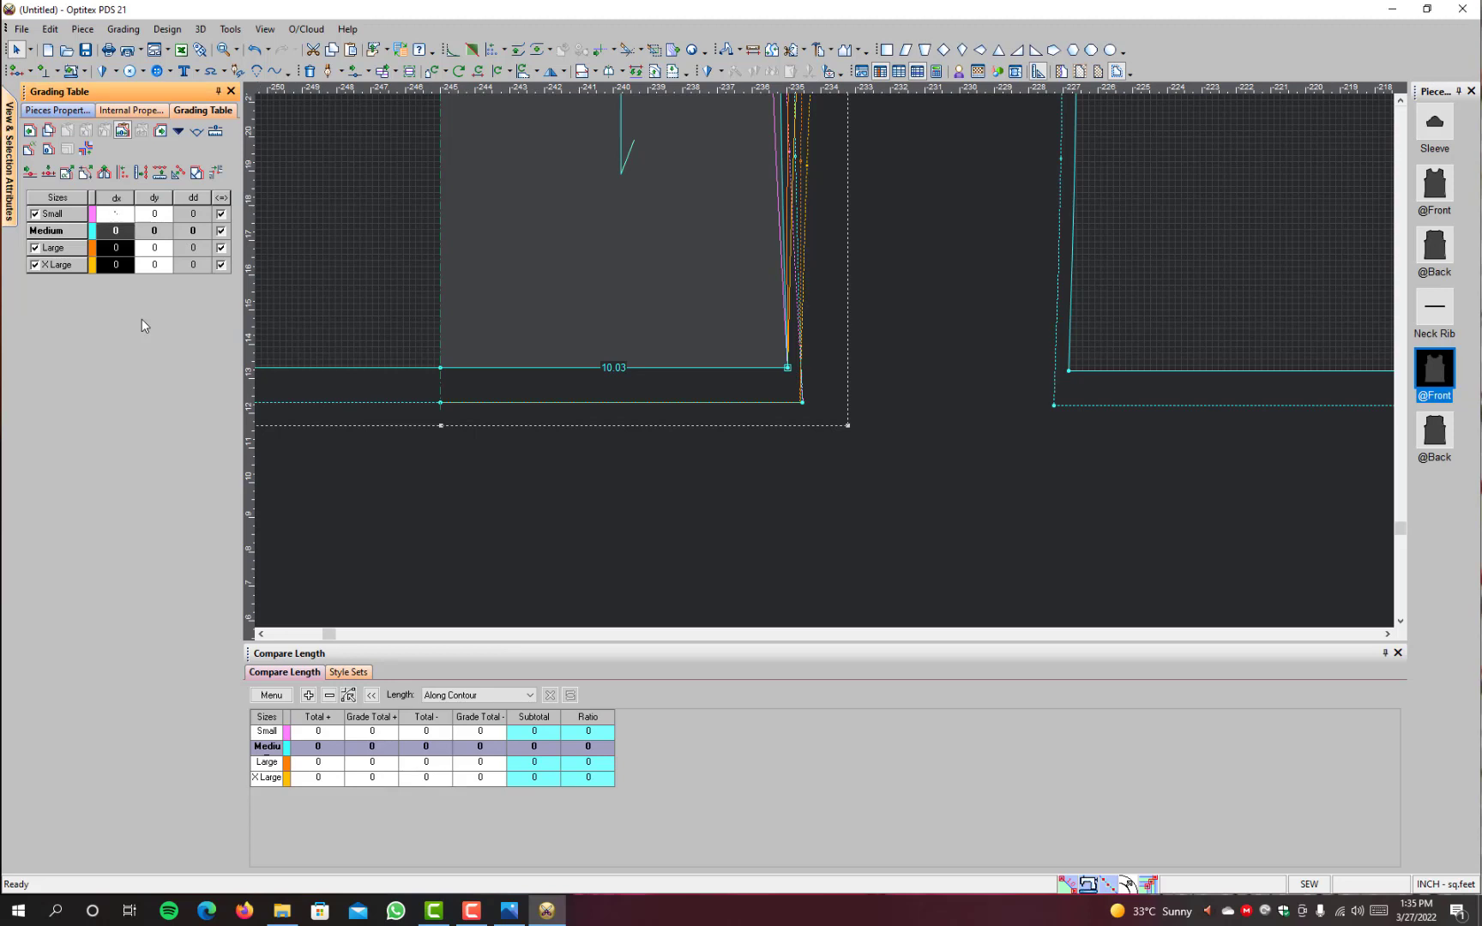
type("0.5")
key("Return")
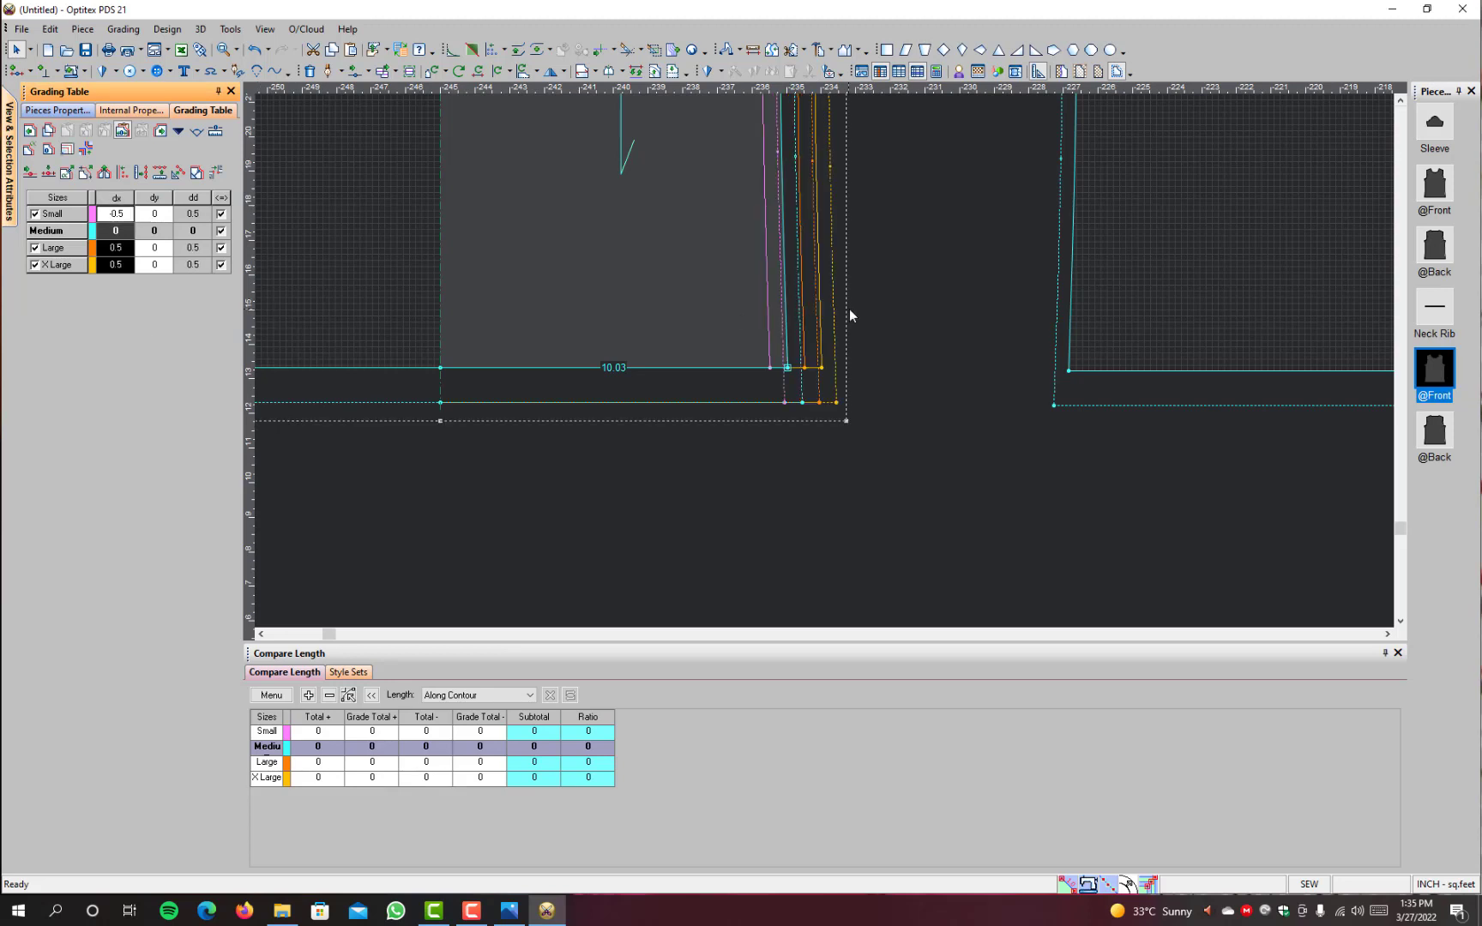
Step: Review the graded front from shoulder to hem and switch to Photos to consult the Gildan size chart
scroll(850, 311, "down", 8)
scroll(809, 208, "up", 4)
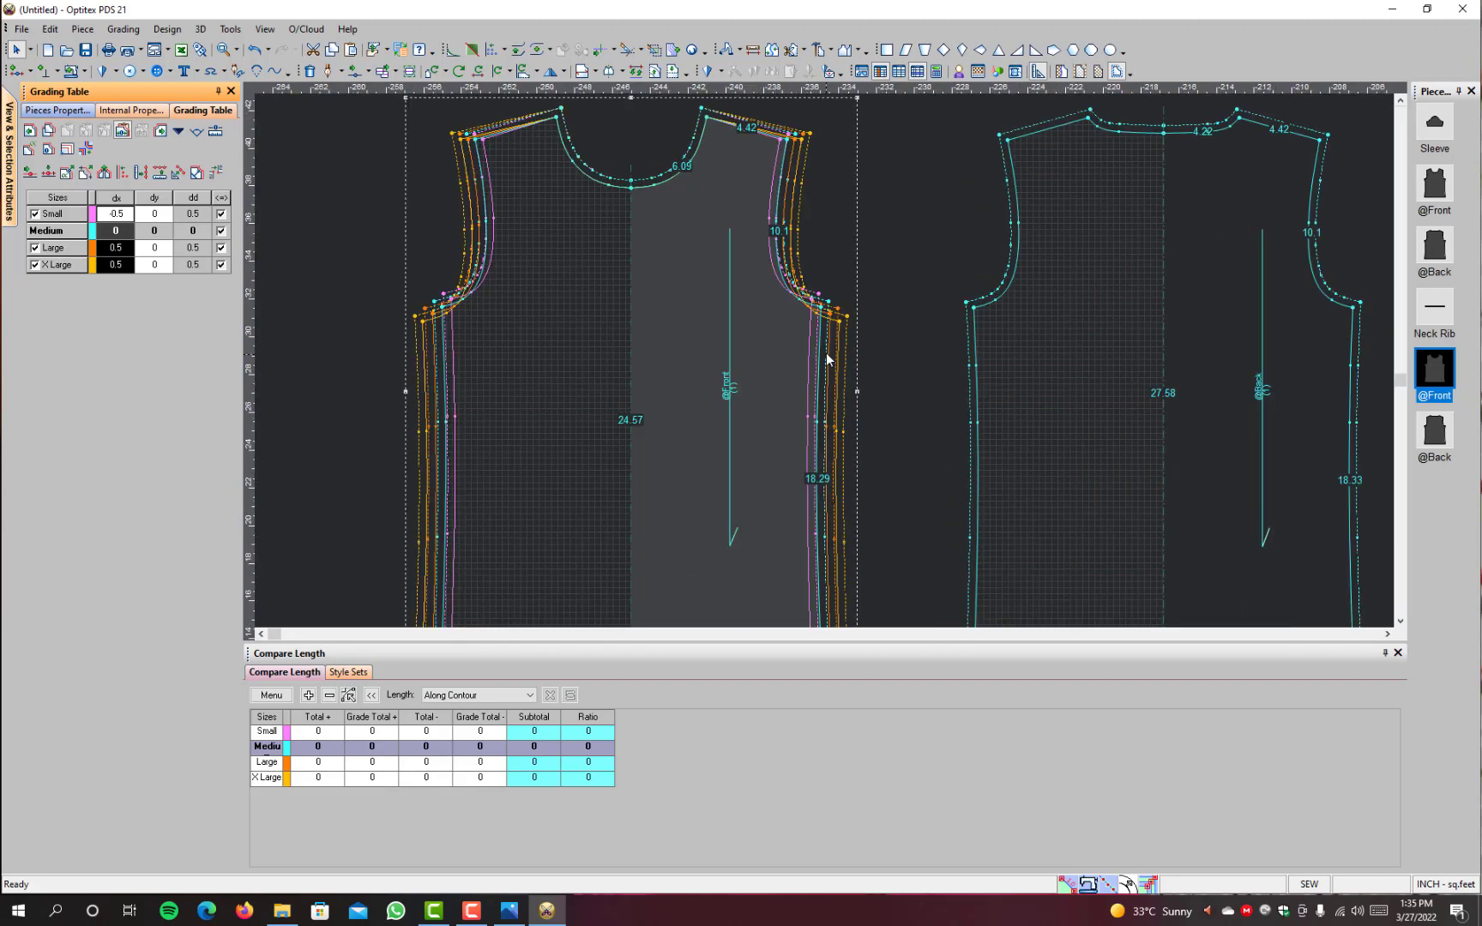
scroll(829, 596, "down", 4)
scroll(719, 507, "up", 3)
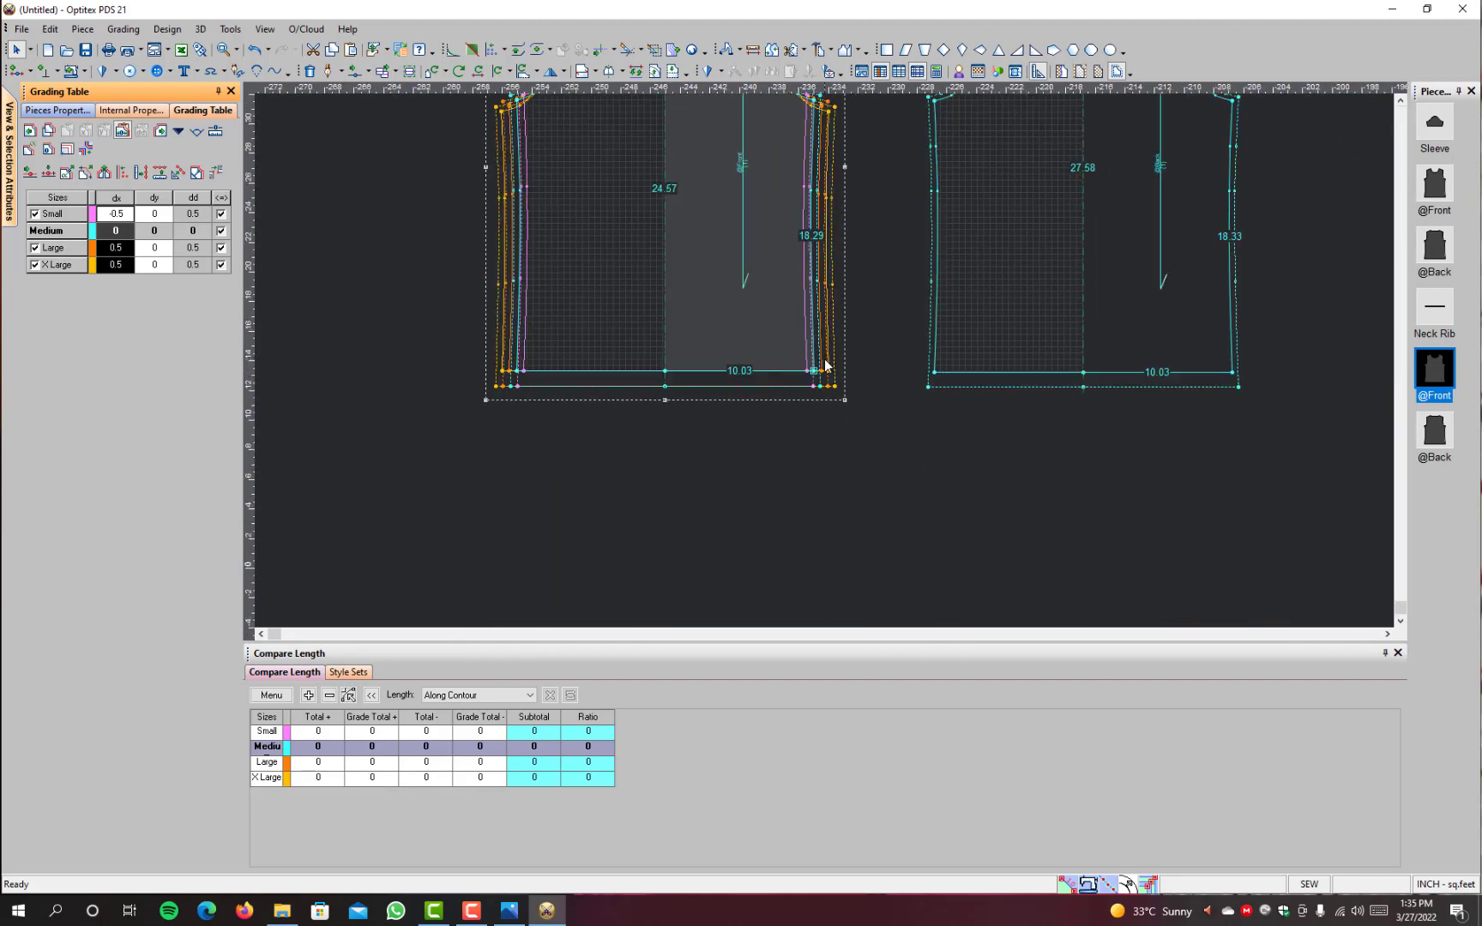
left_click(508, 915)
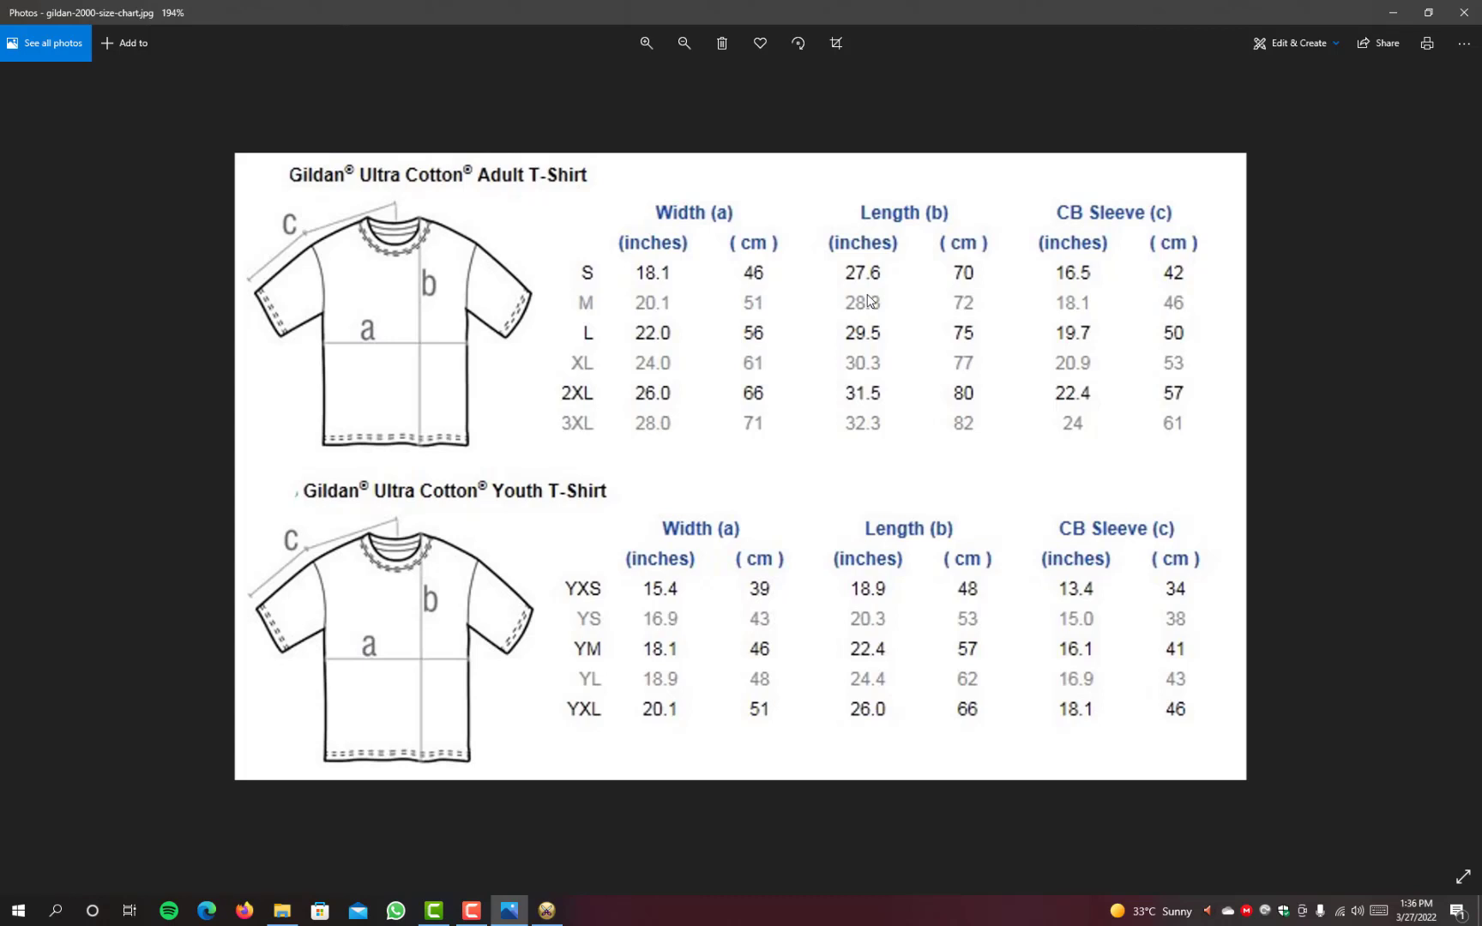
Step: Return from the Gildan size chart to PDS 21 and set Small's dy to 0.7 at the plain front's side hem corner
left_click(1393, 14)
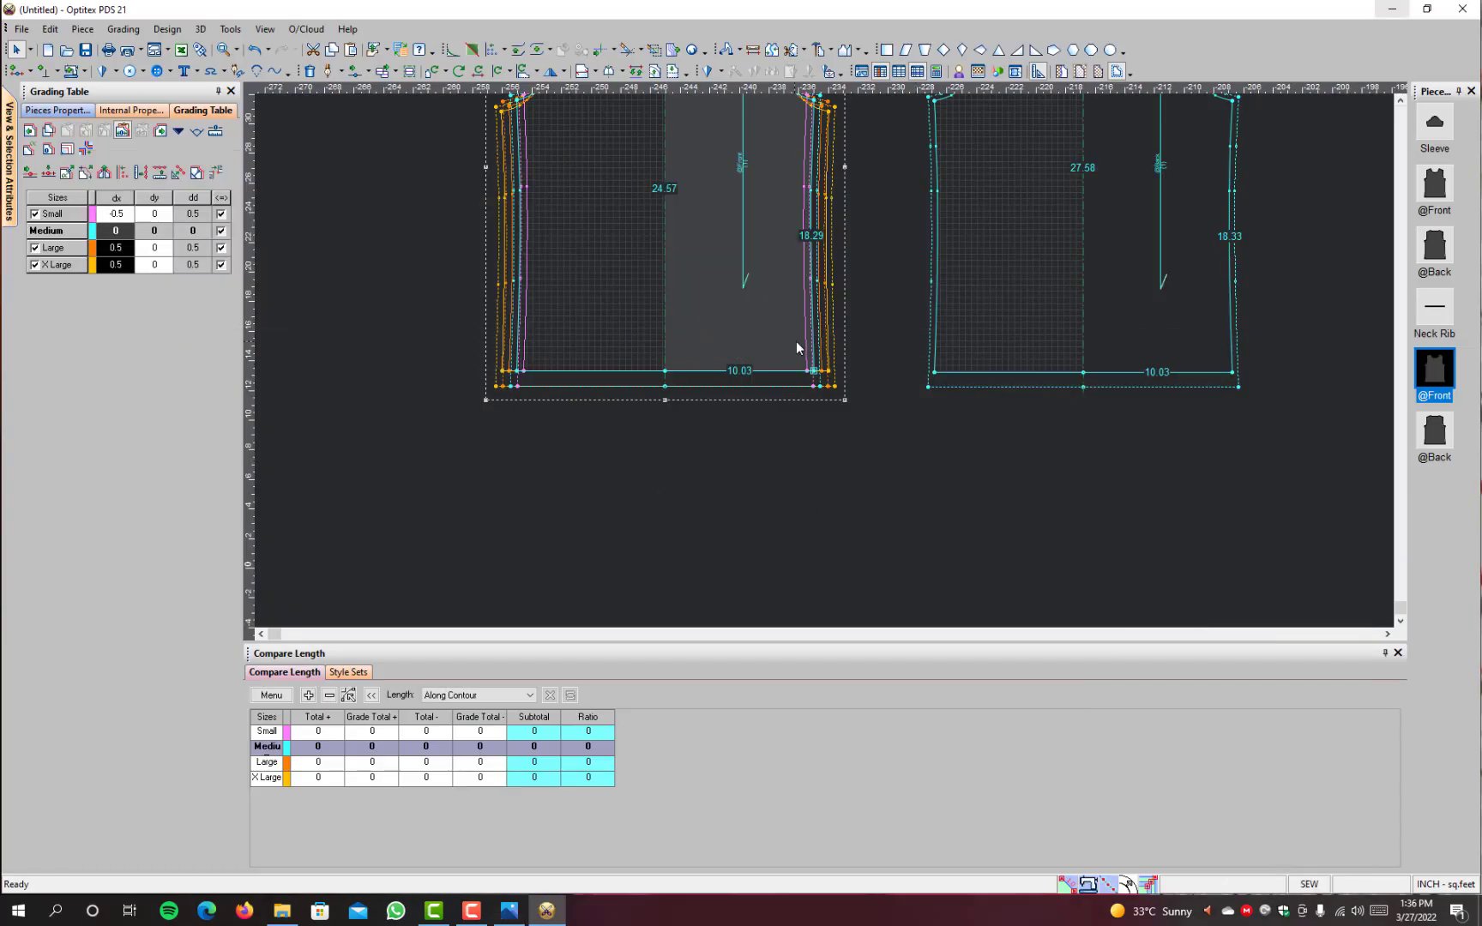
left_click(154, 215)
left_click(512, 913)
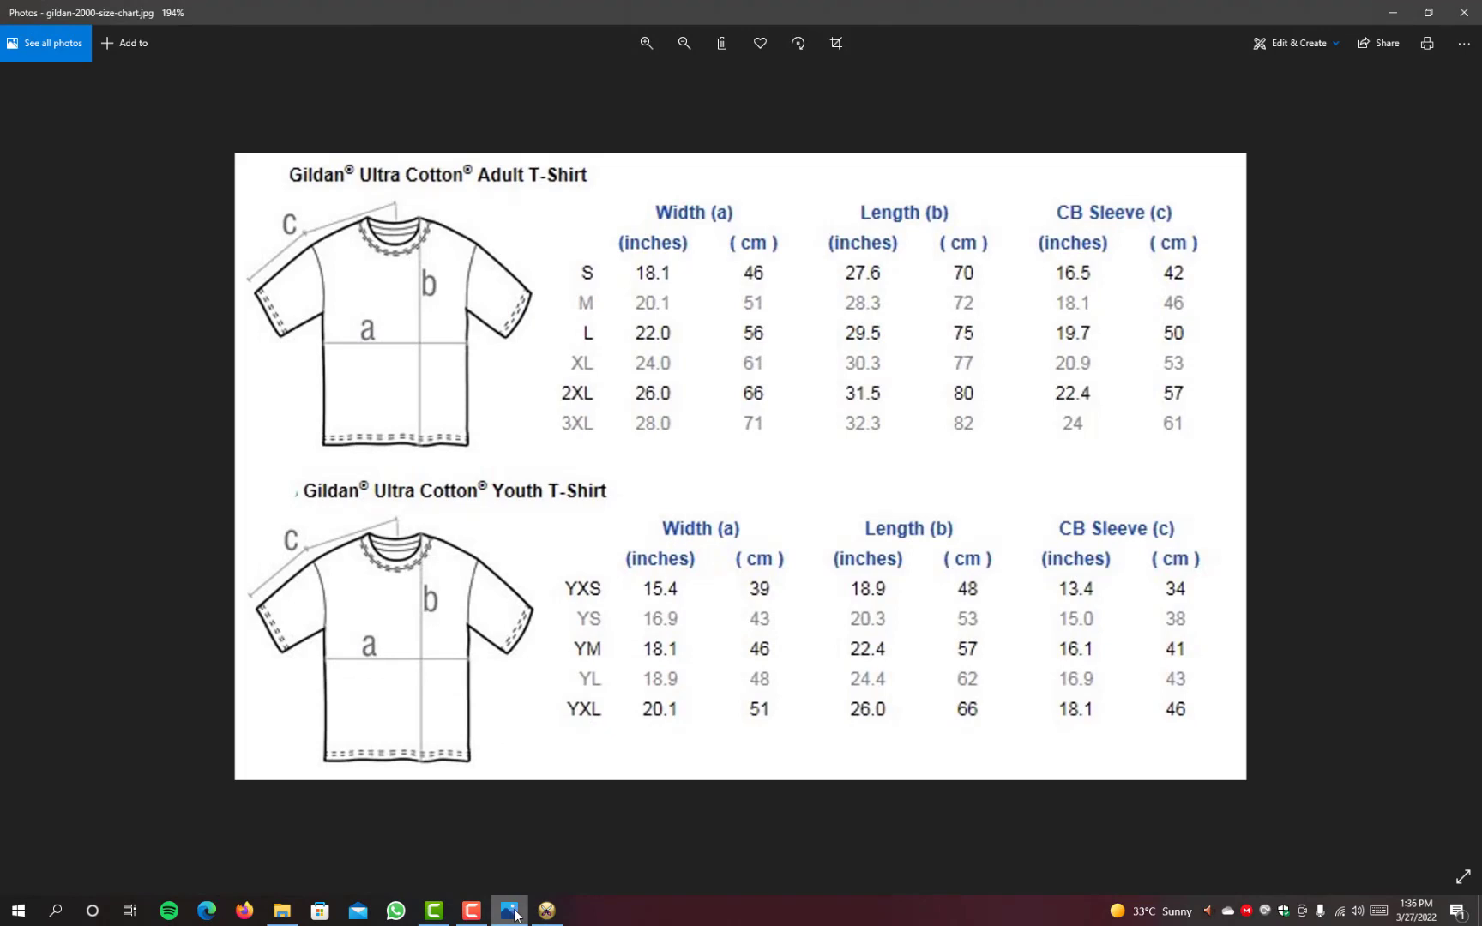
left_click(513, 913)
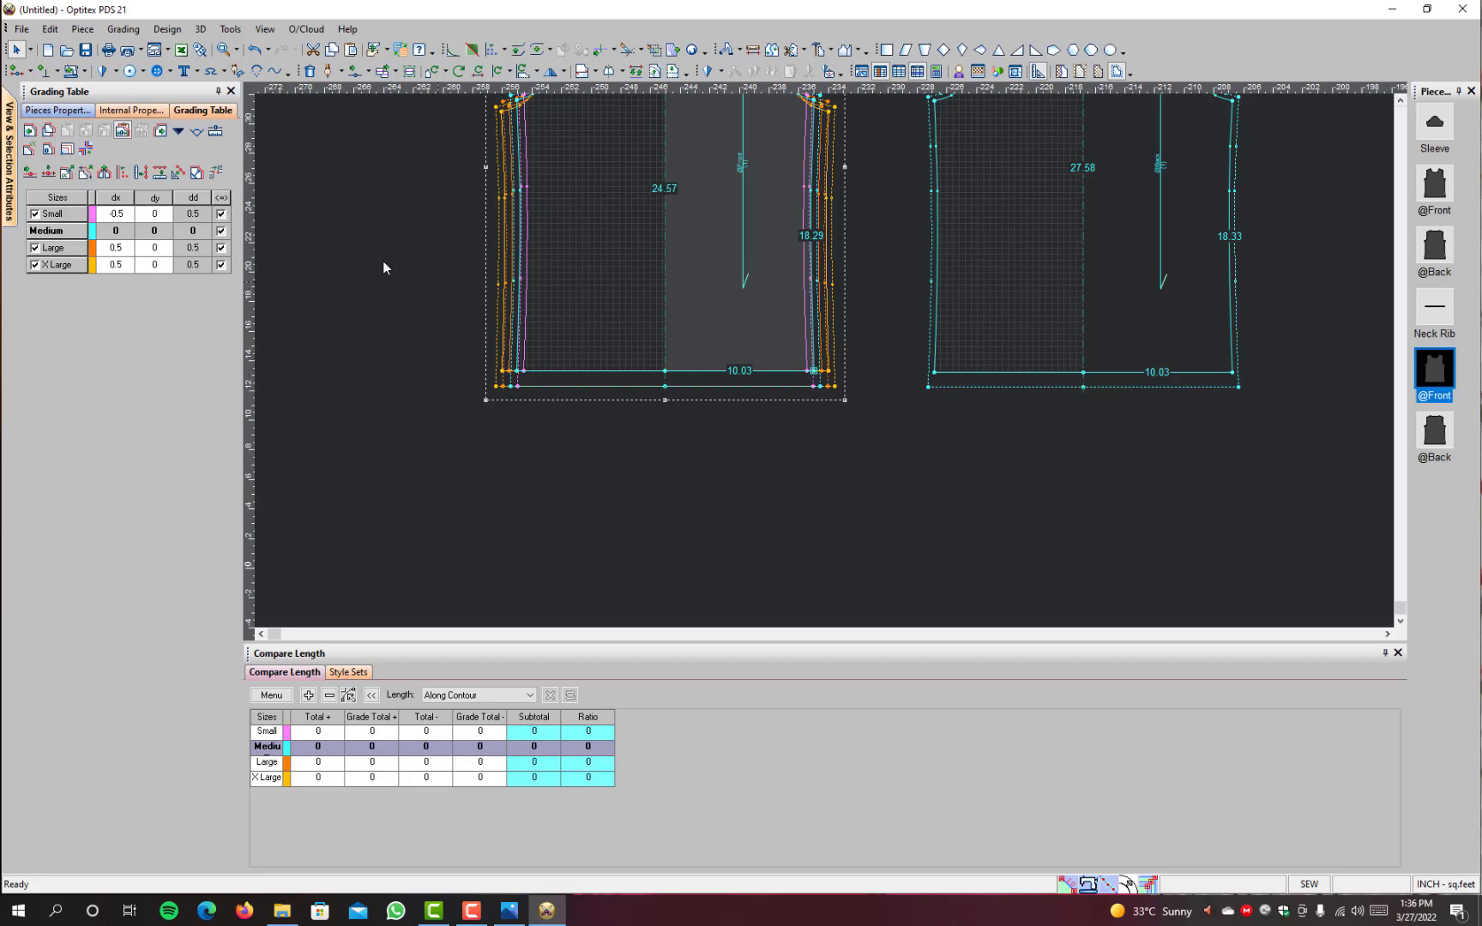
left_click(161, 217)
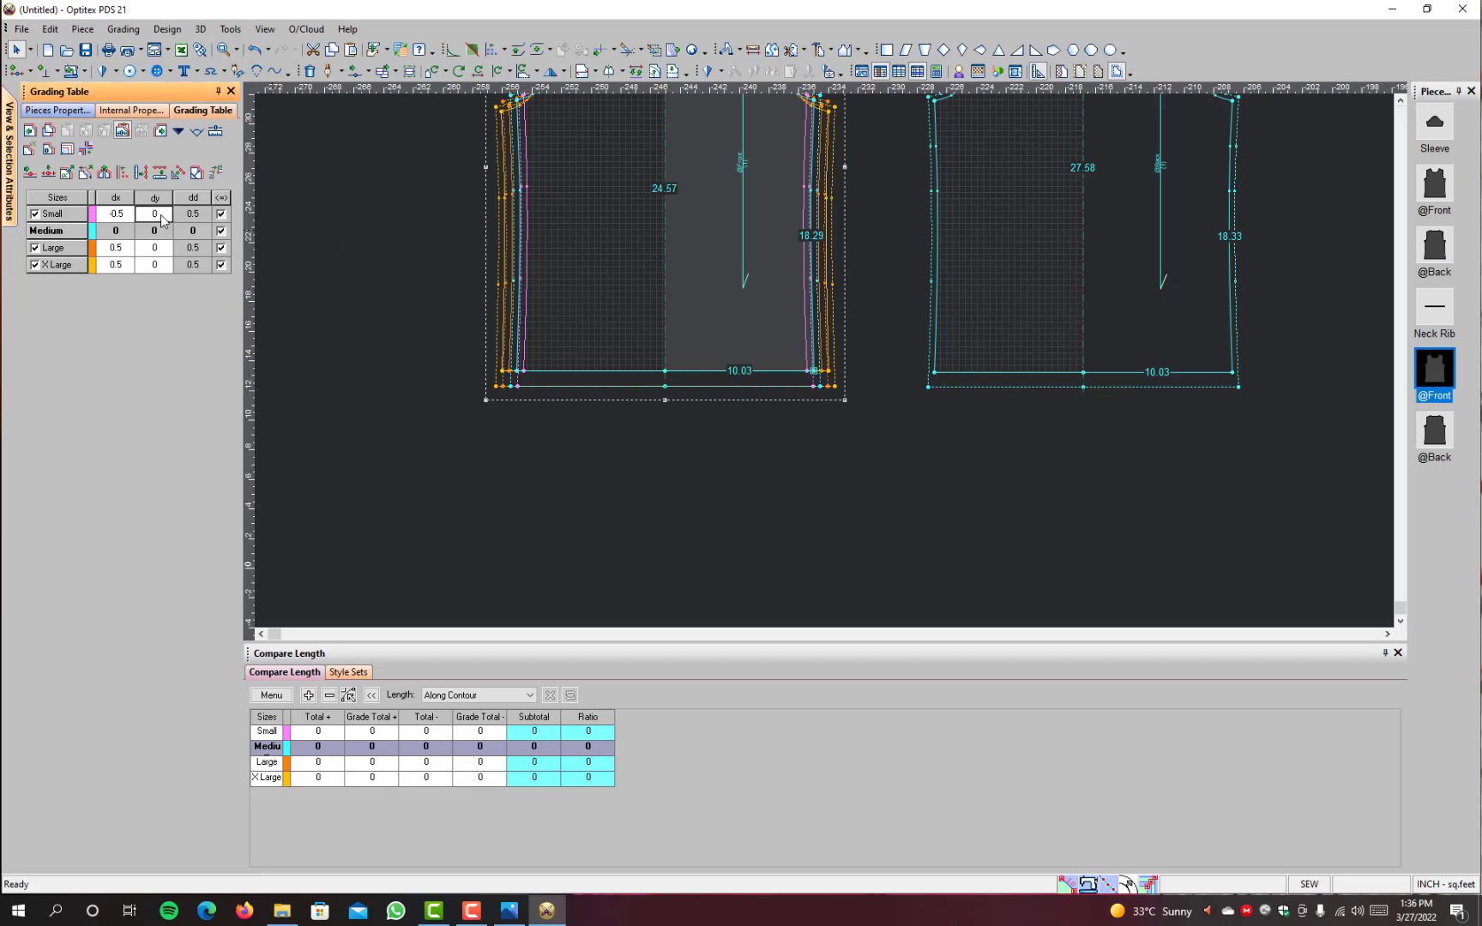
key("BackSpace")
key("Return")
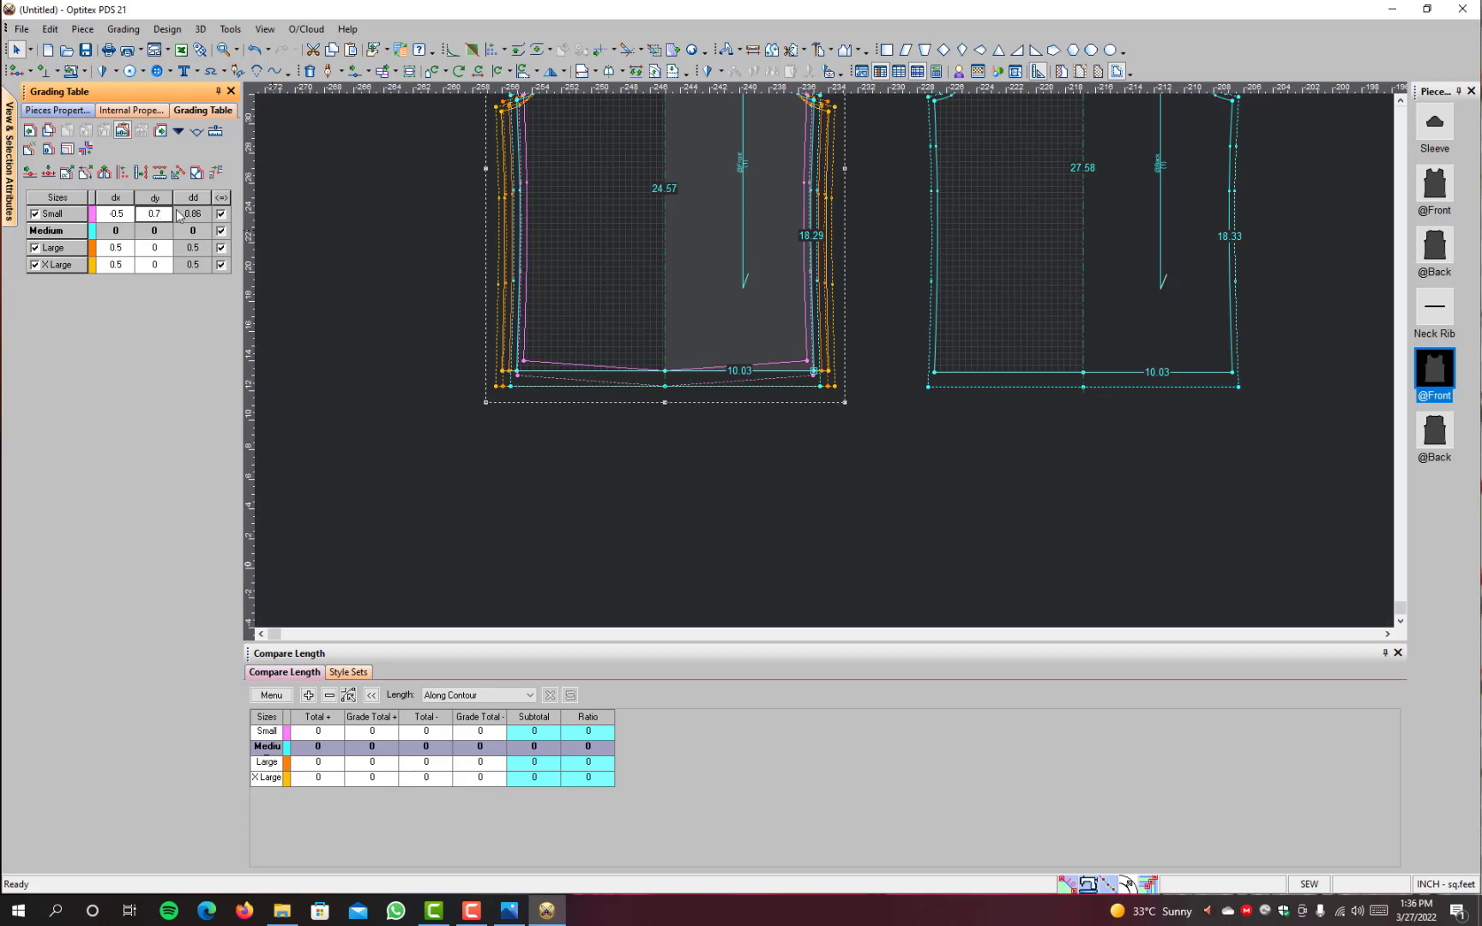
Step: Set Small's dy to 0.7 at the plain front's centre hem point
left_click(666, 373)
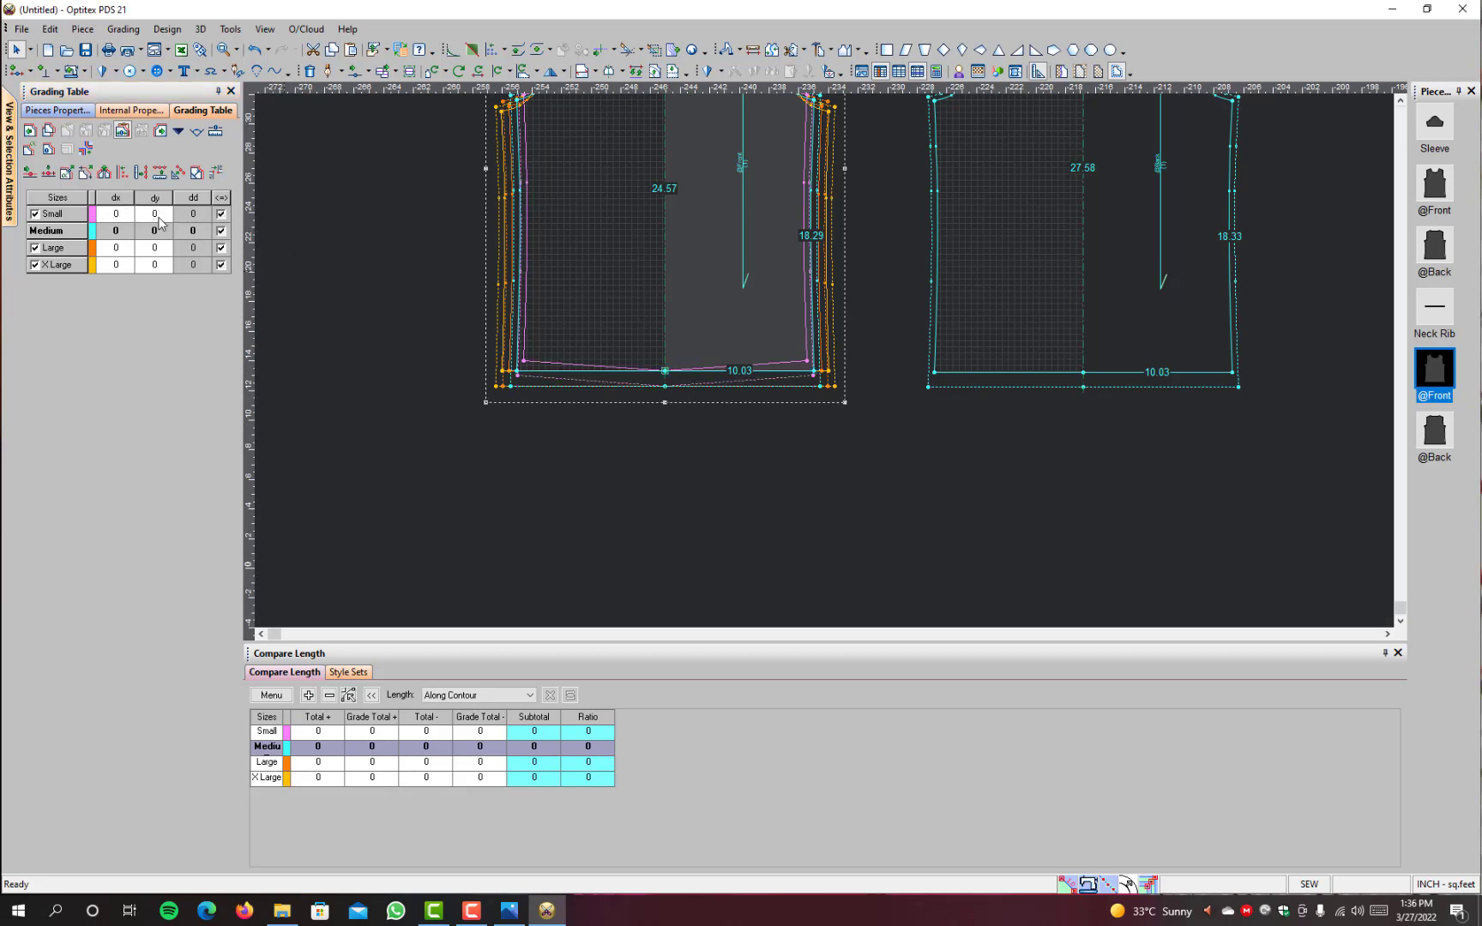
left_click(158, 217)
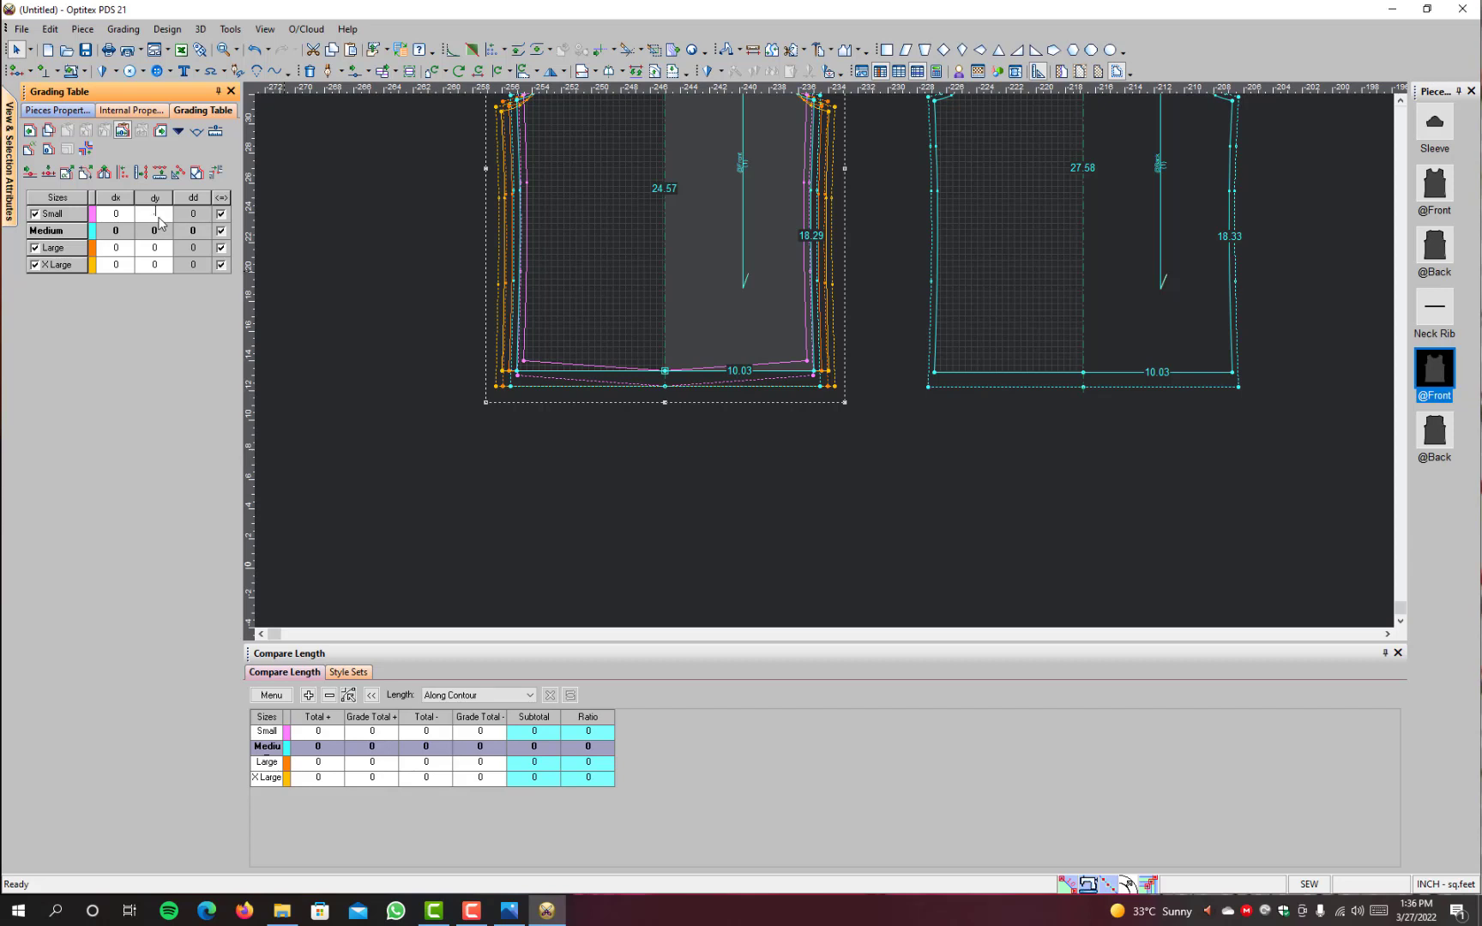
key("Return")
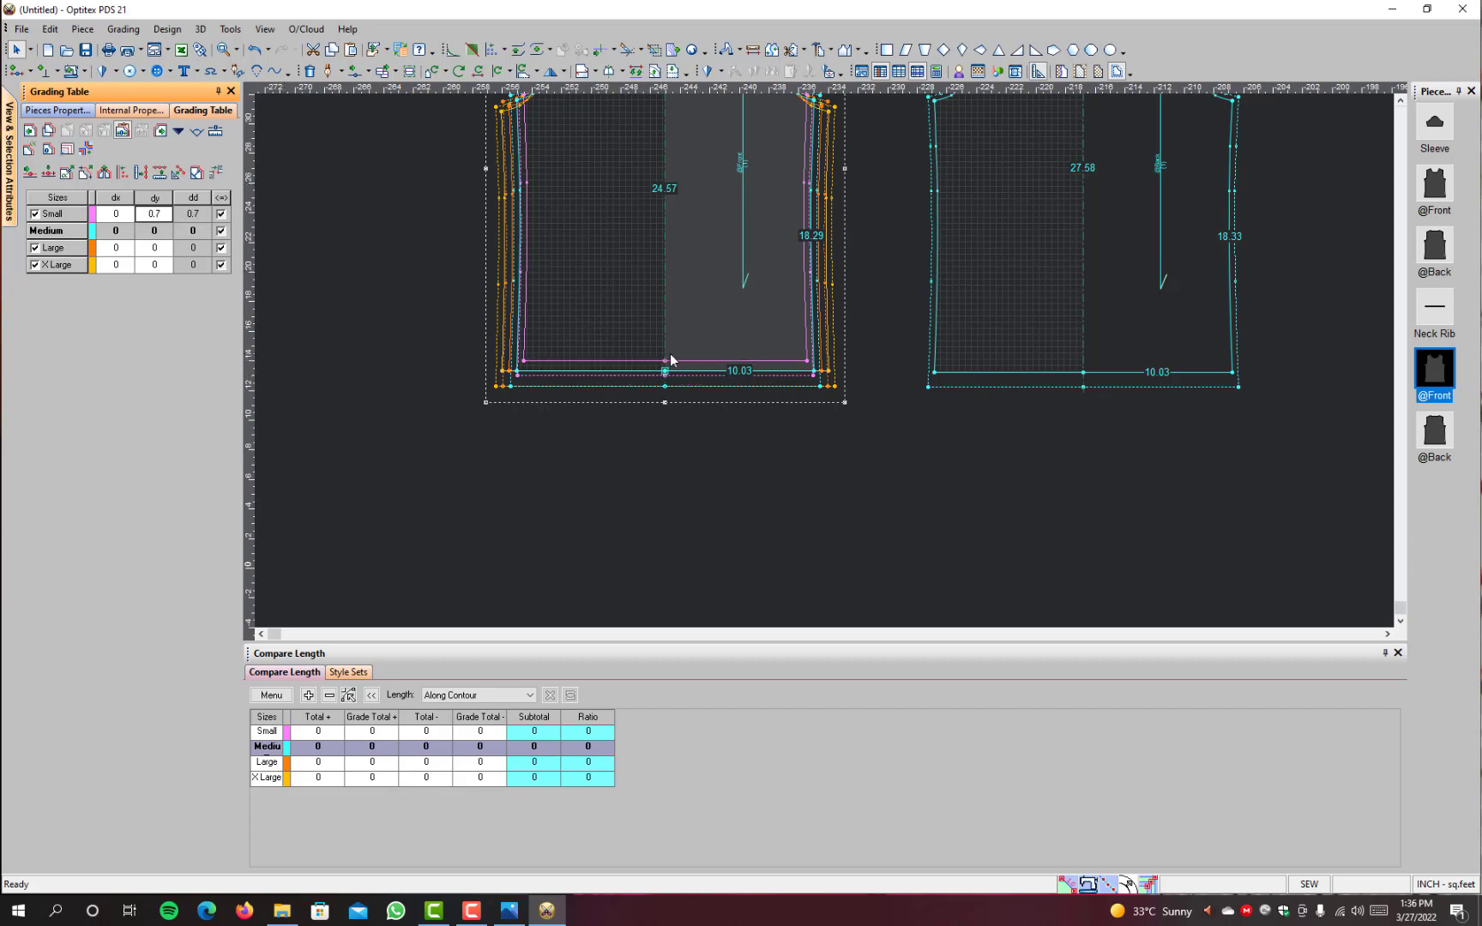
Step: Set Large's dy to -1.2 at the plain front's side hem corner
left_click(815, 374)
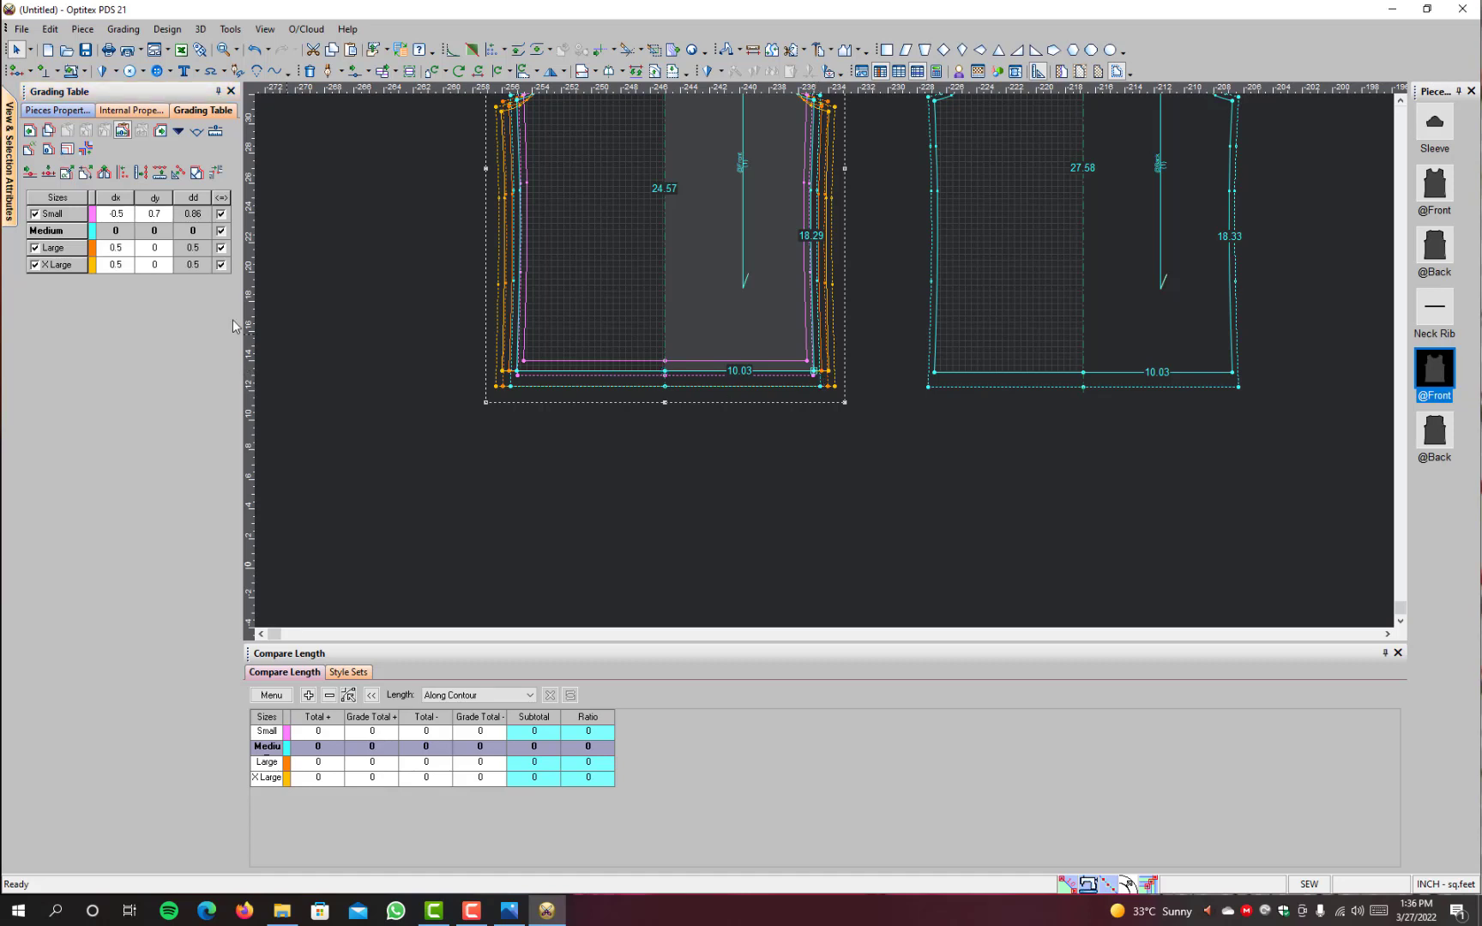
left_click(163, 253)
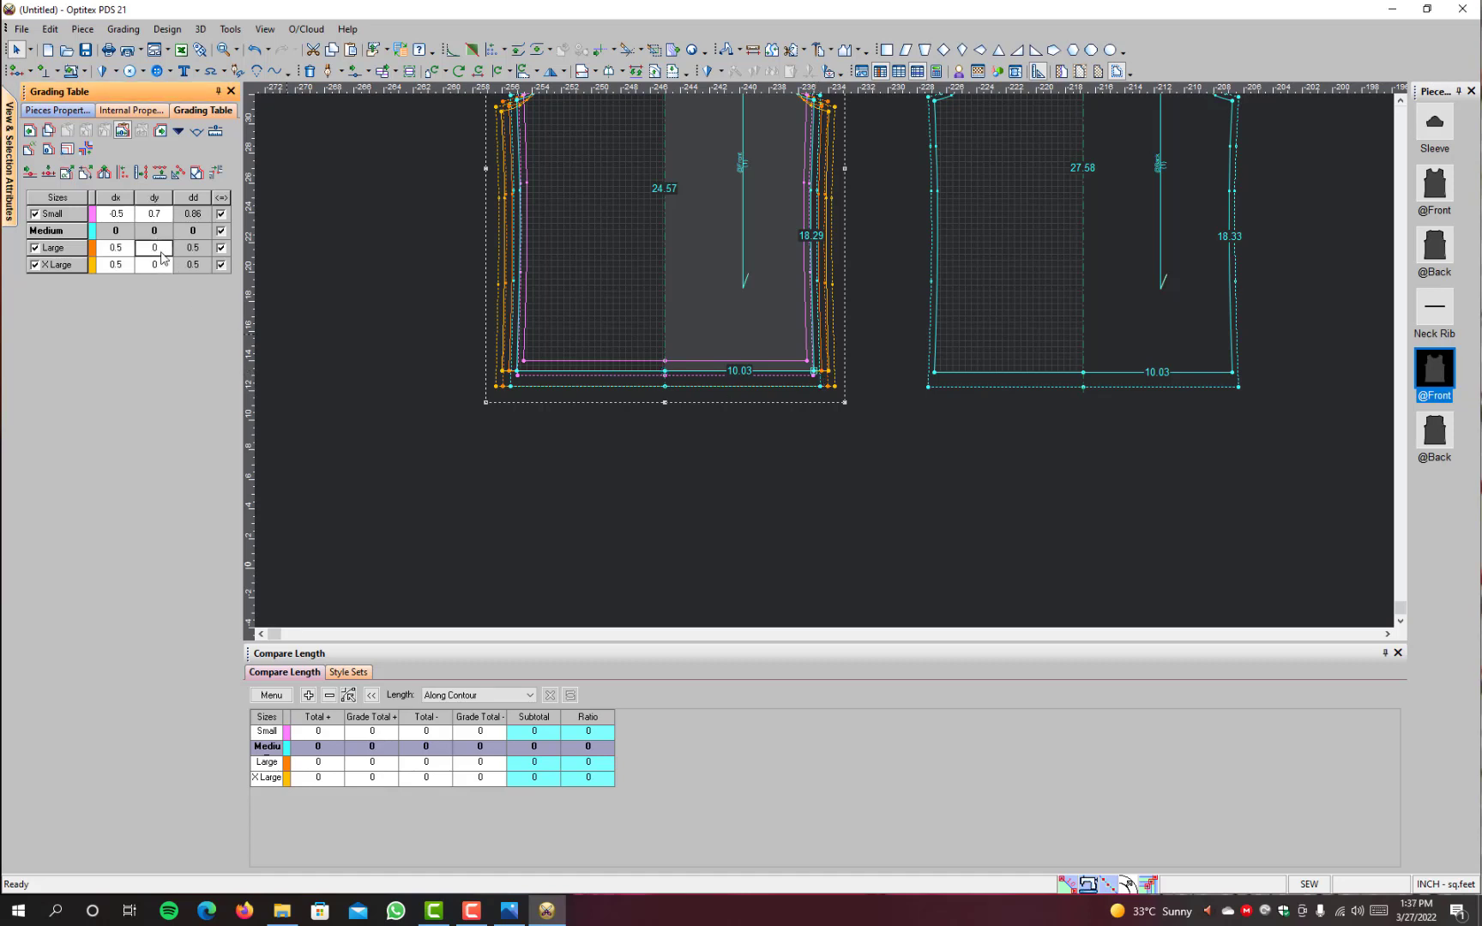
type("1")
type(".20")
key("Return")
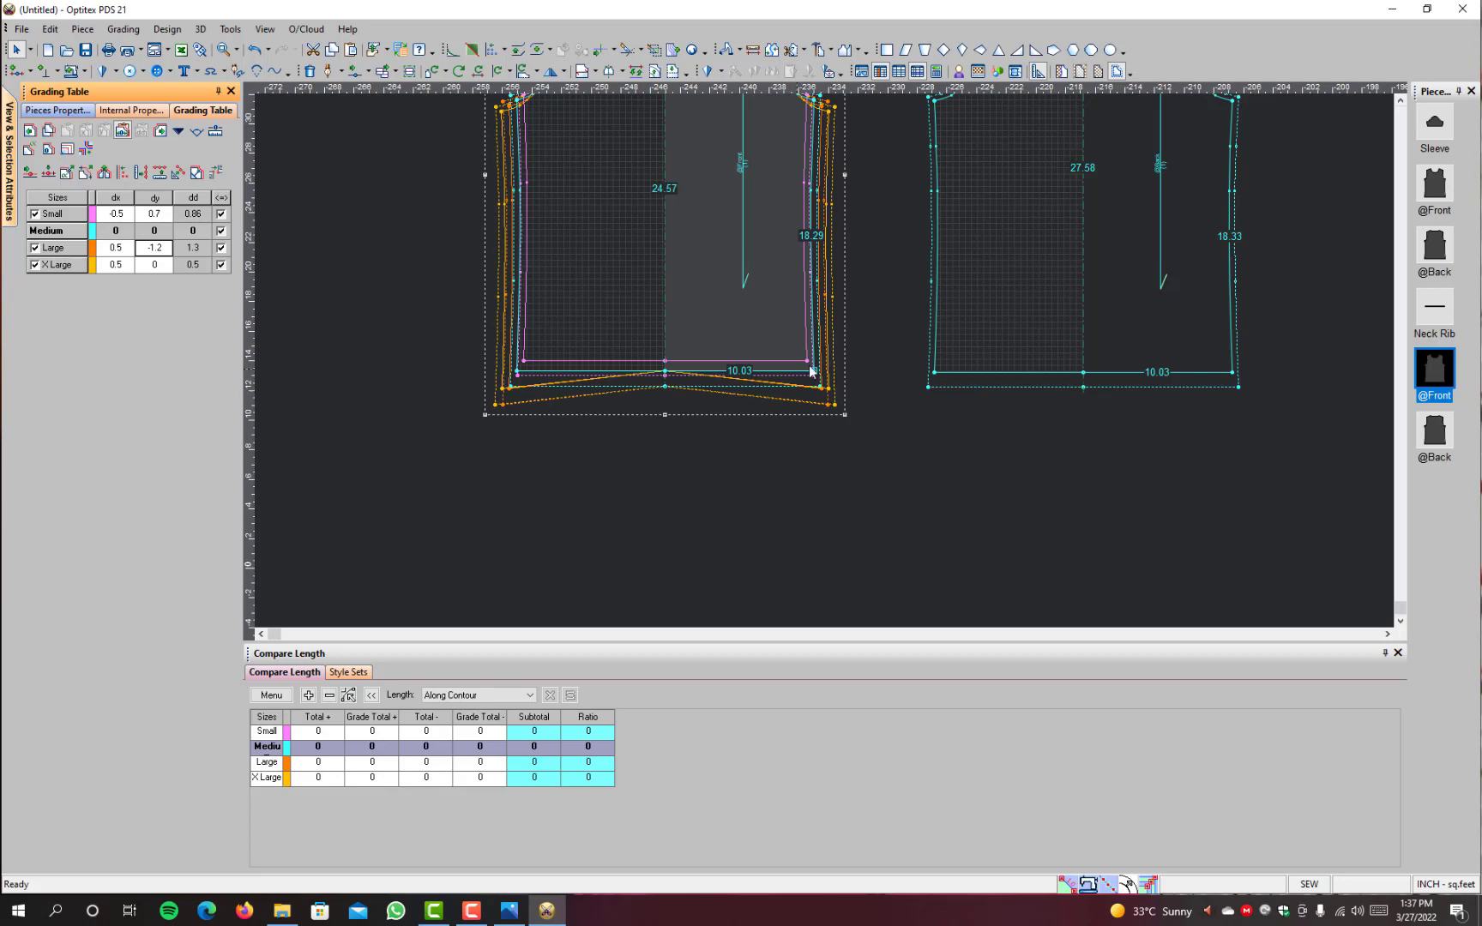
Step: Set Large's dy to -1.2 at the plain front's centre hem point
left_click(665, 372)
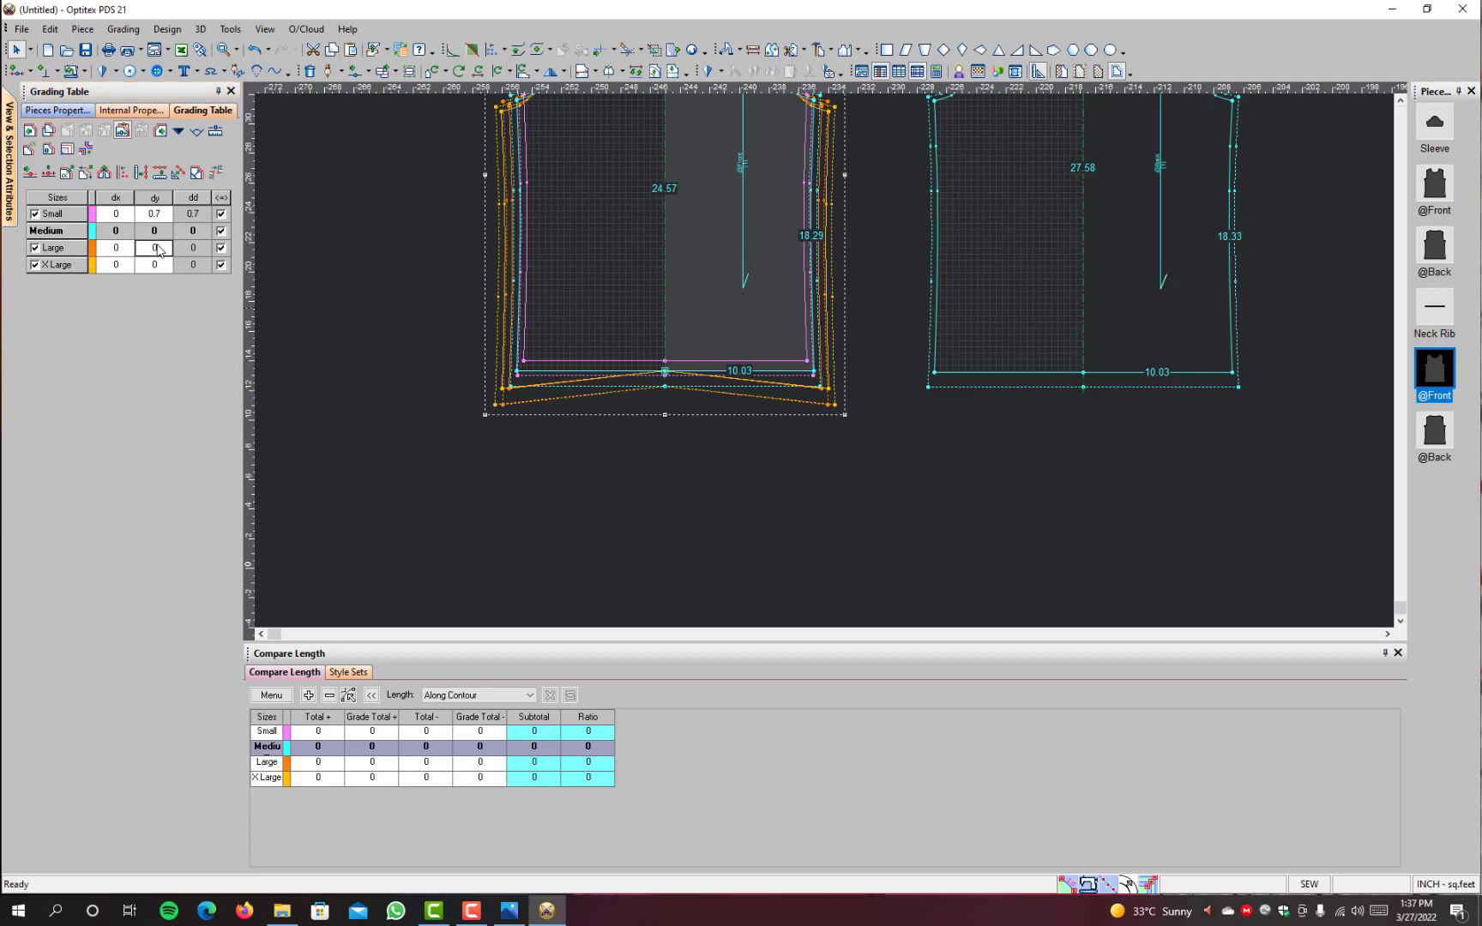
left_click(163, 245)
double_click(163, 245)
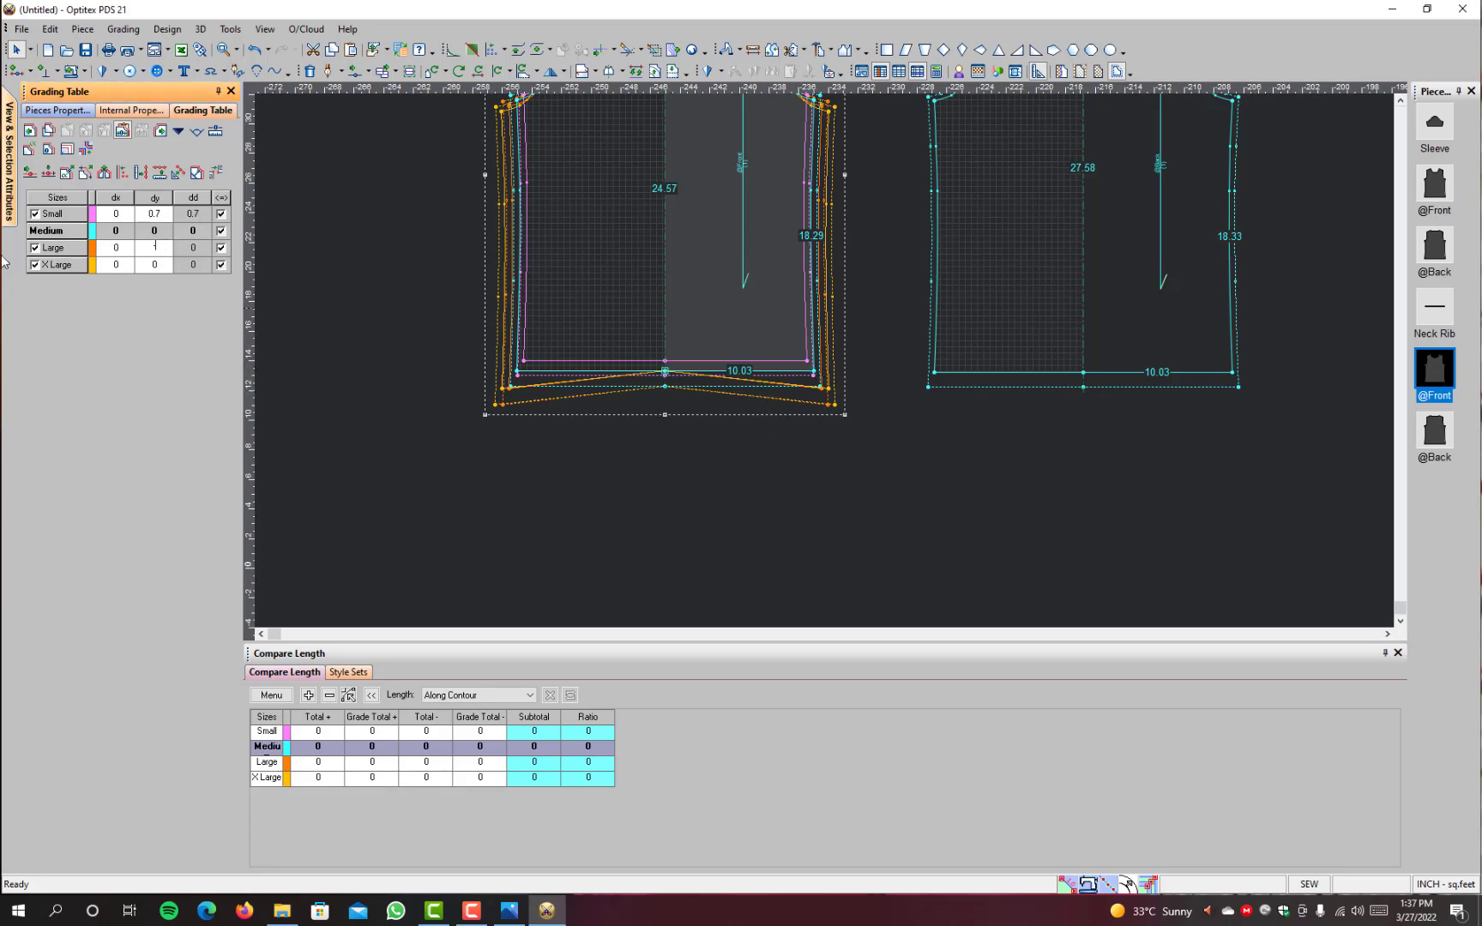
type("-1.2")
key("Return")
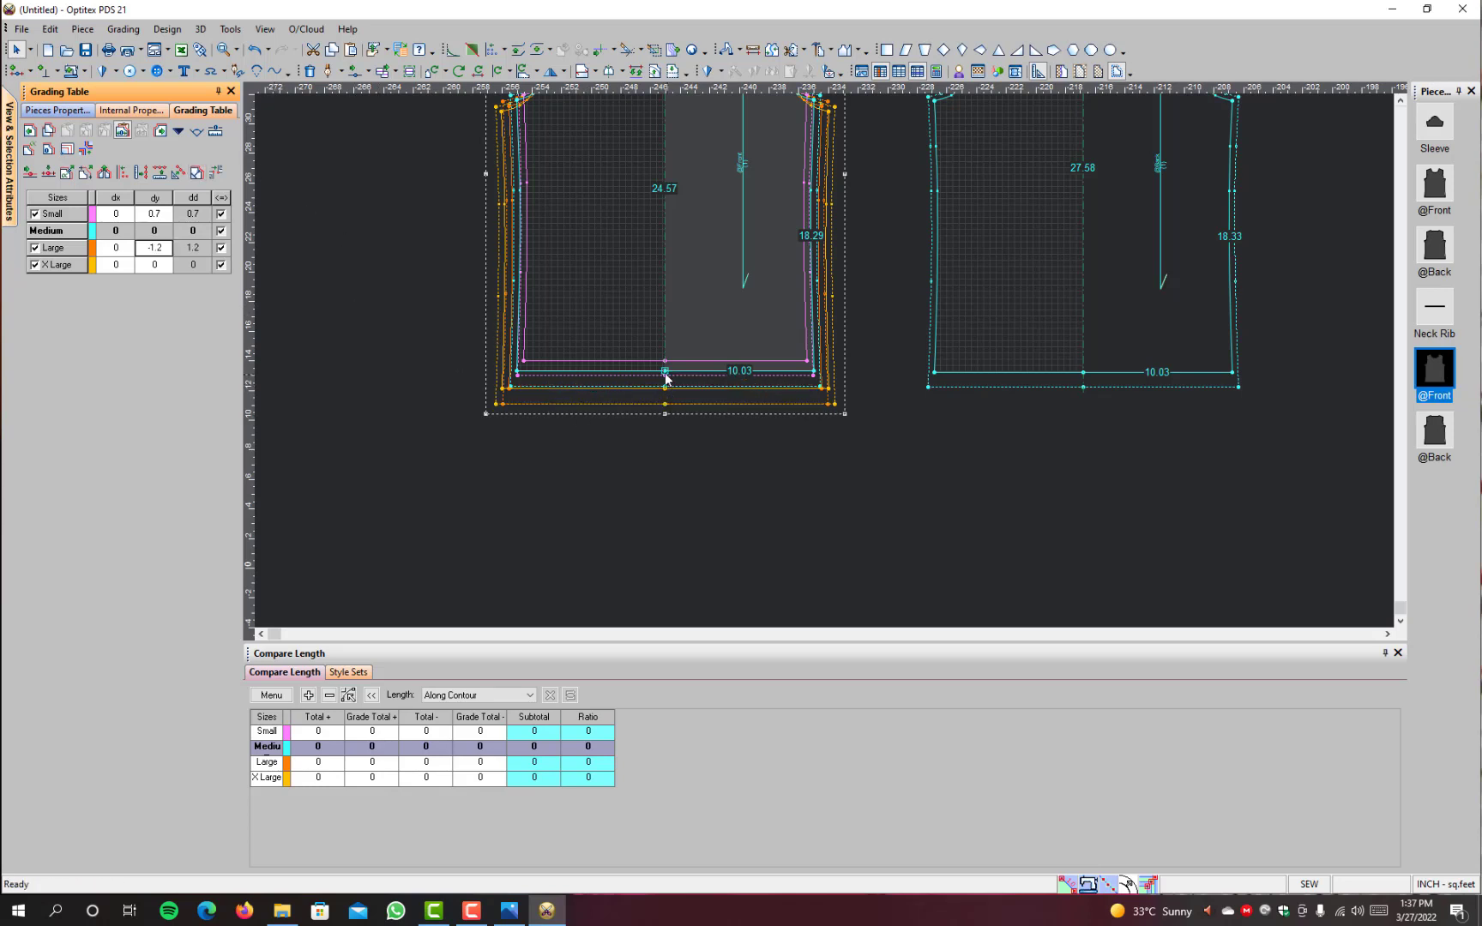
Step: Set X Large's dy to -0.8 at the plain front's side hem corner
left_click(815, 376)
left_click(166, 268)
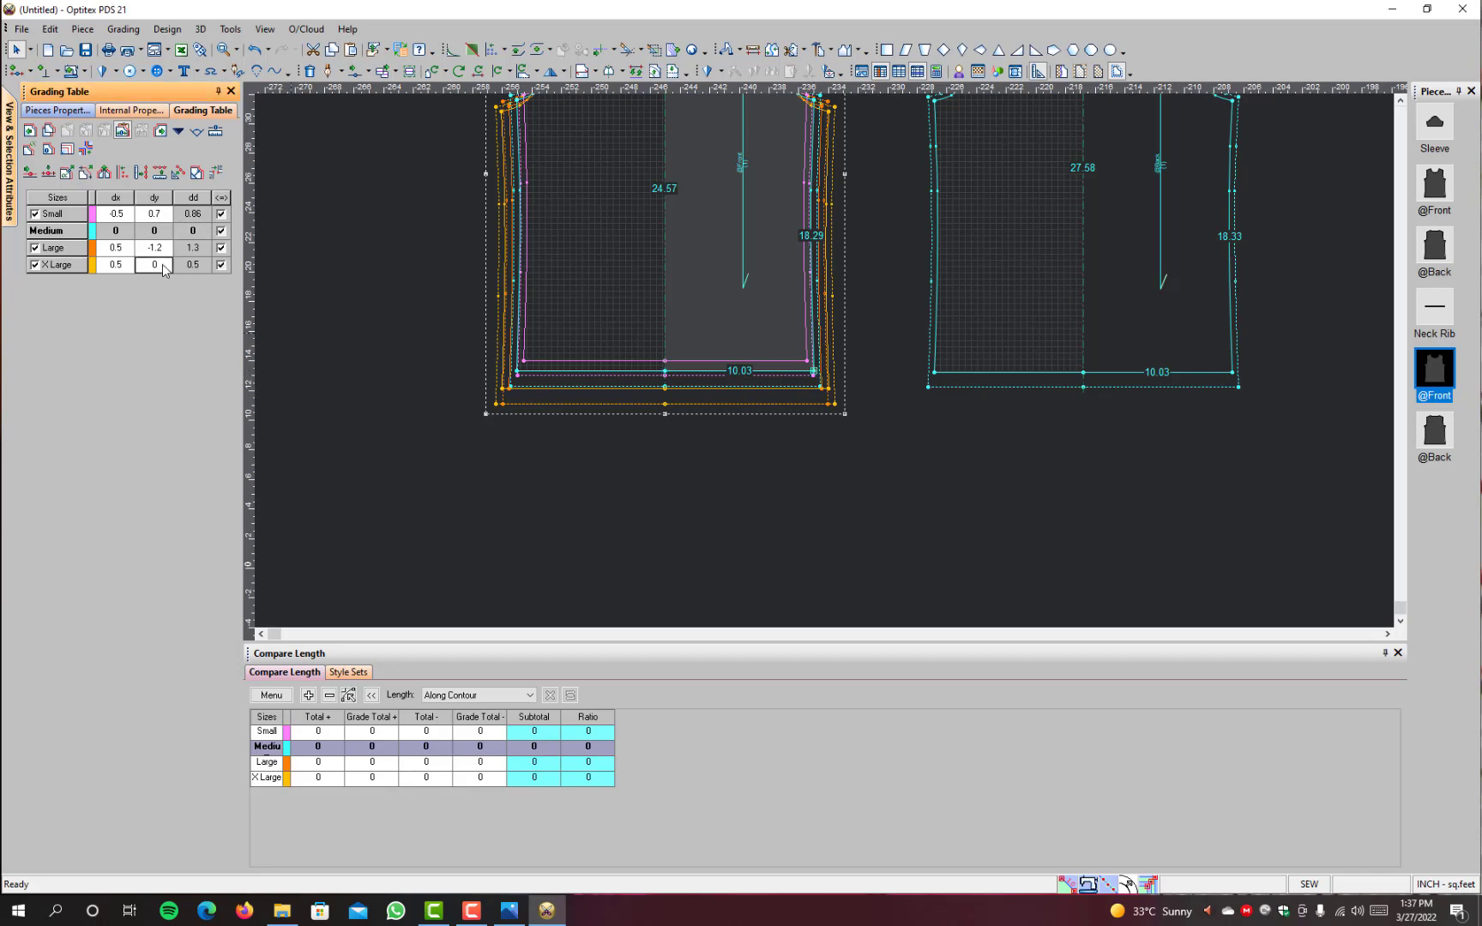
key("BackSpace")
type("-.8")
key("Return")
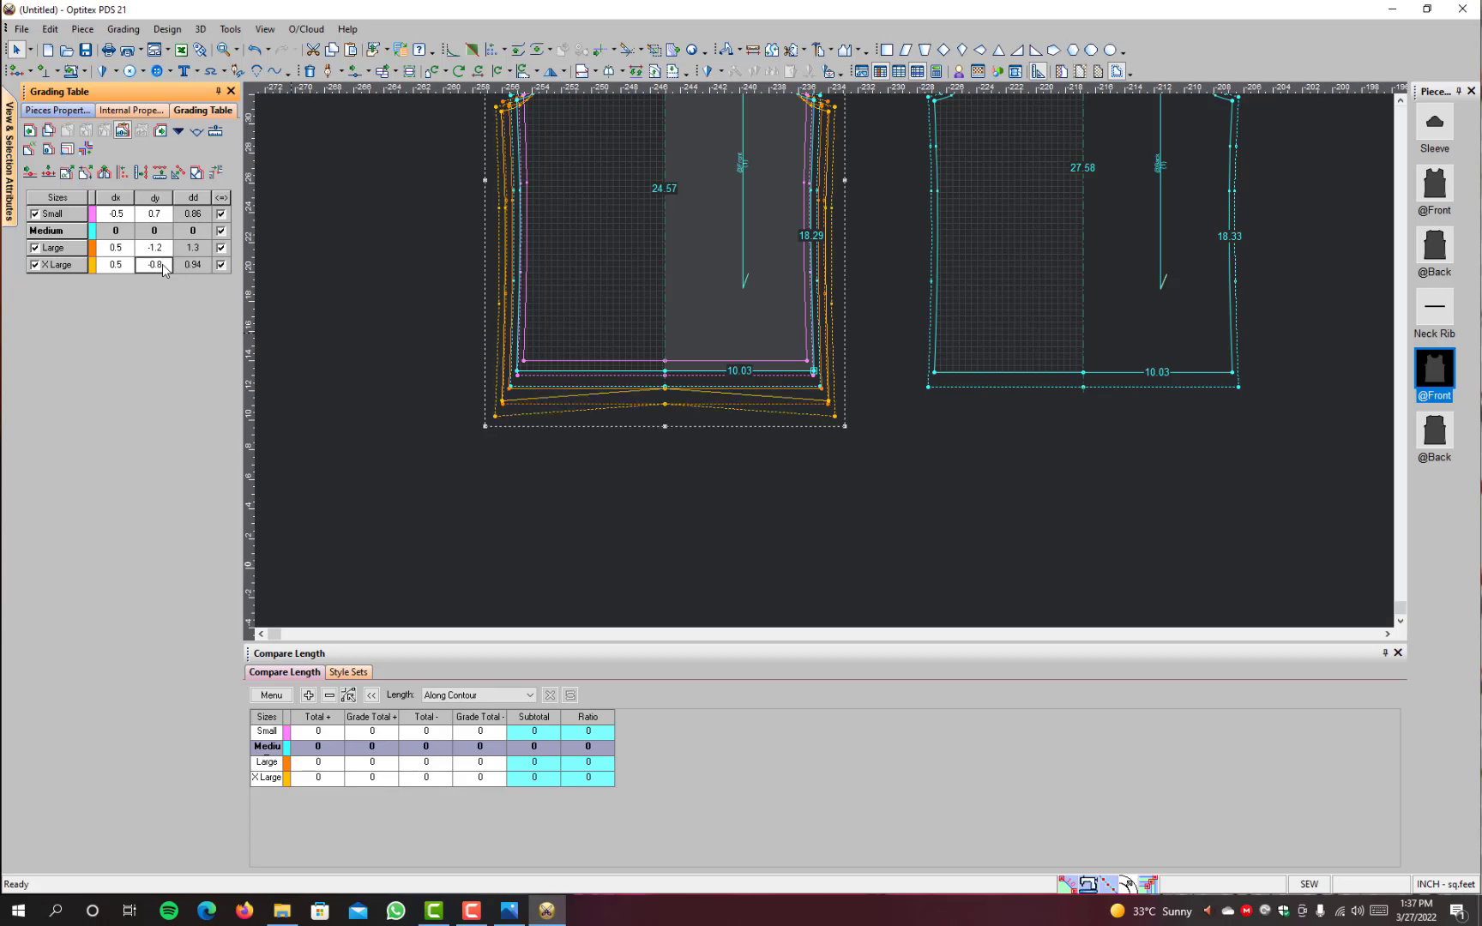
Step: Set X Large's dy to -0.8 at the plain front's centre hem point
left_click(665, 372)
left_click(166, 267)
key("BackSpace")
type("-.8")
key("Return")
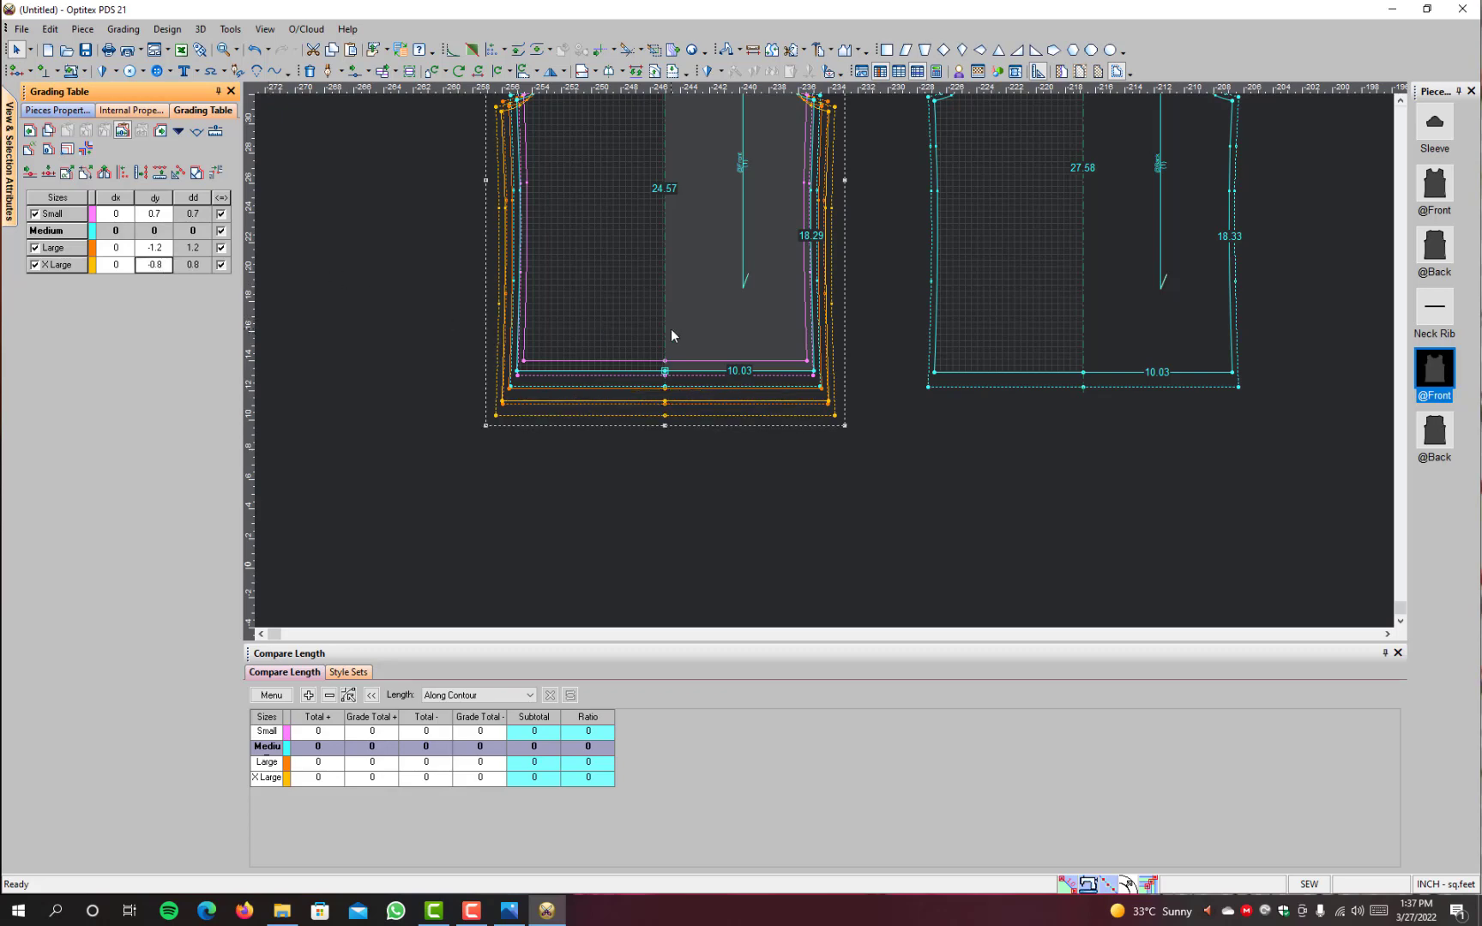
Step: Review the nested sizes across the whole plain front and check the underarm point's grading values
scroll(868, 301, "down", 3)
scroll(893, 262, "up", 3)
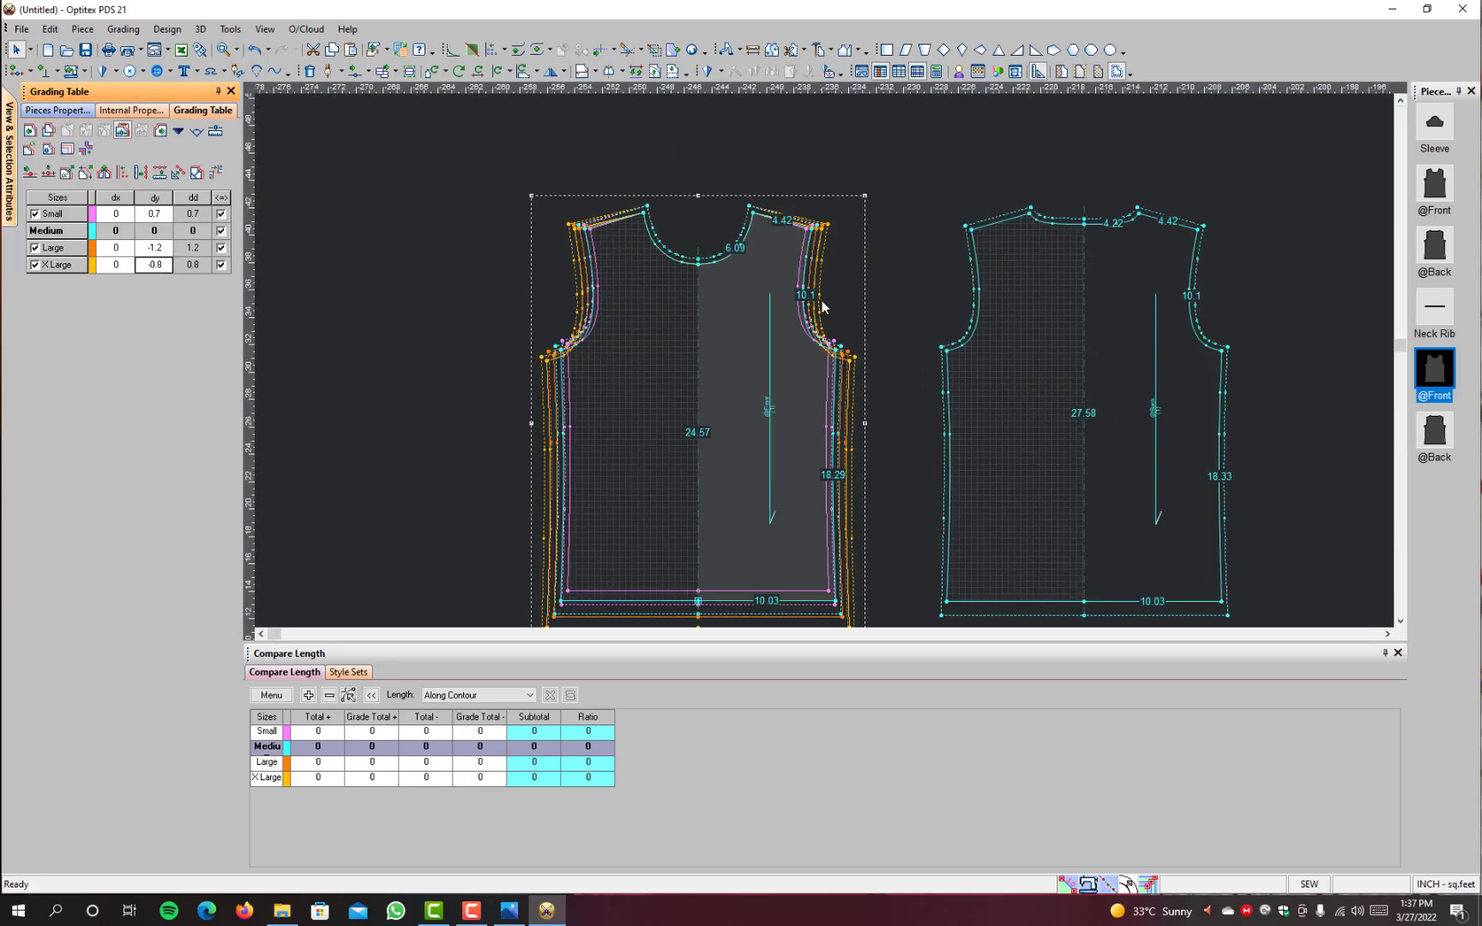
left_click(837, 351)
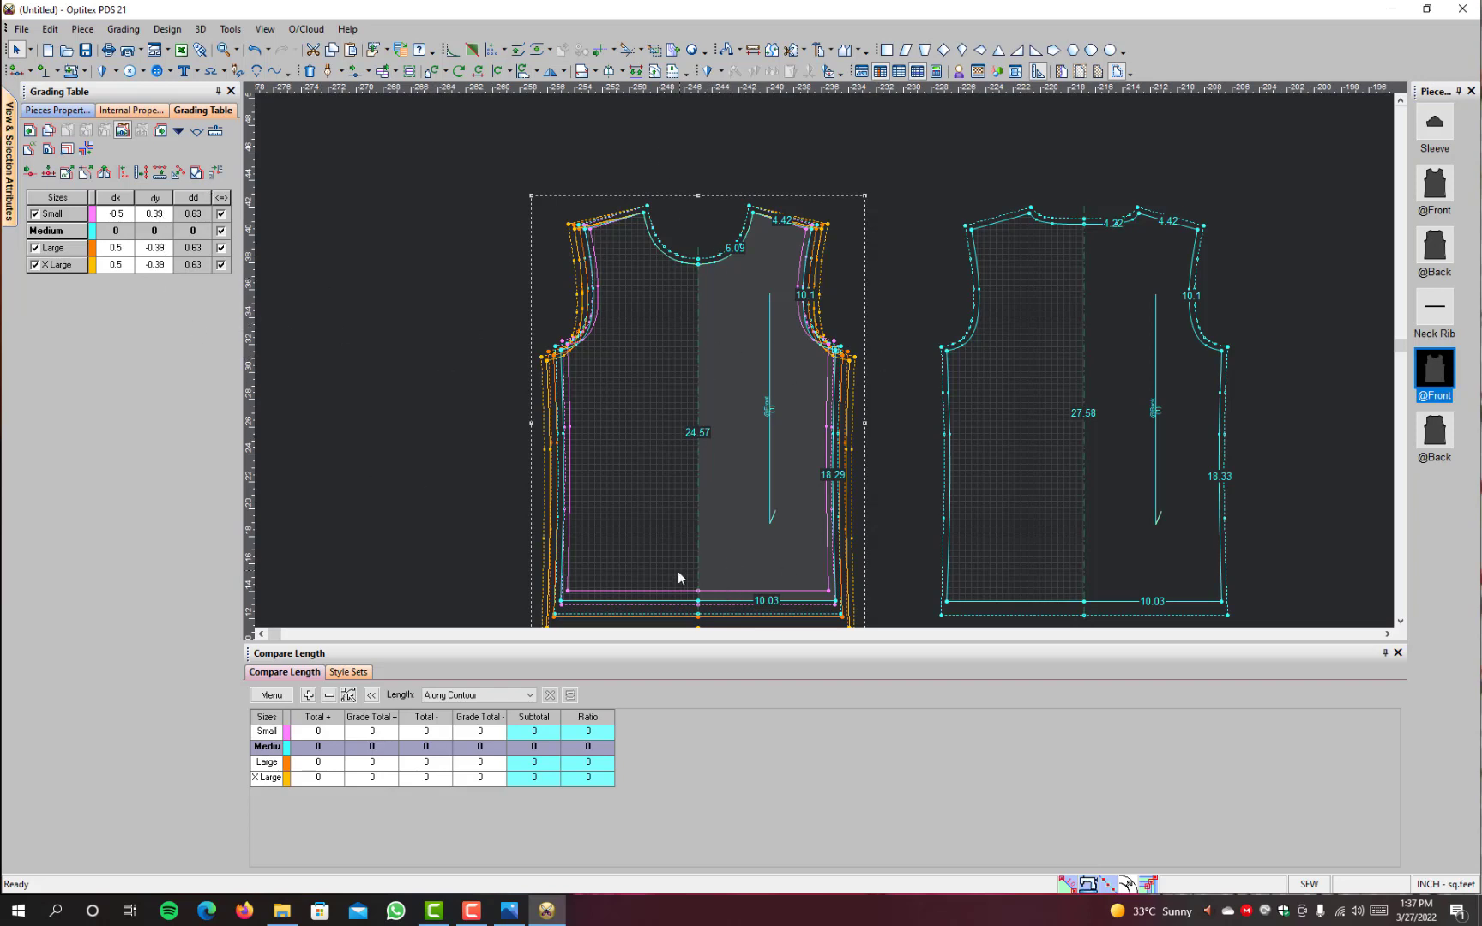
scroll(753, 508, "down", 1)
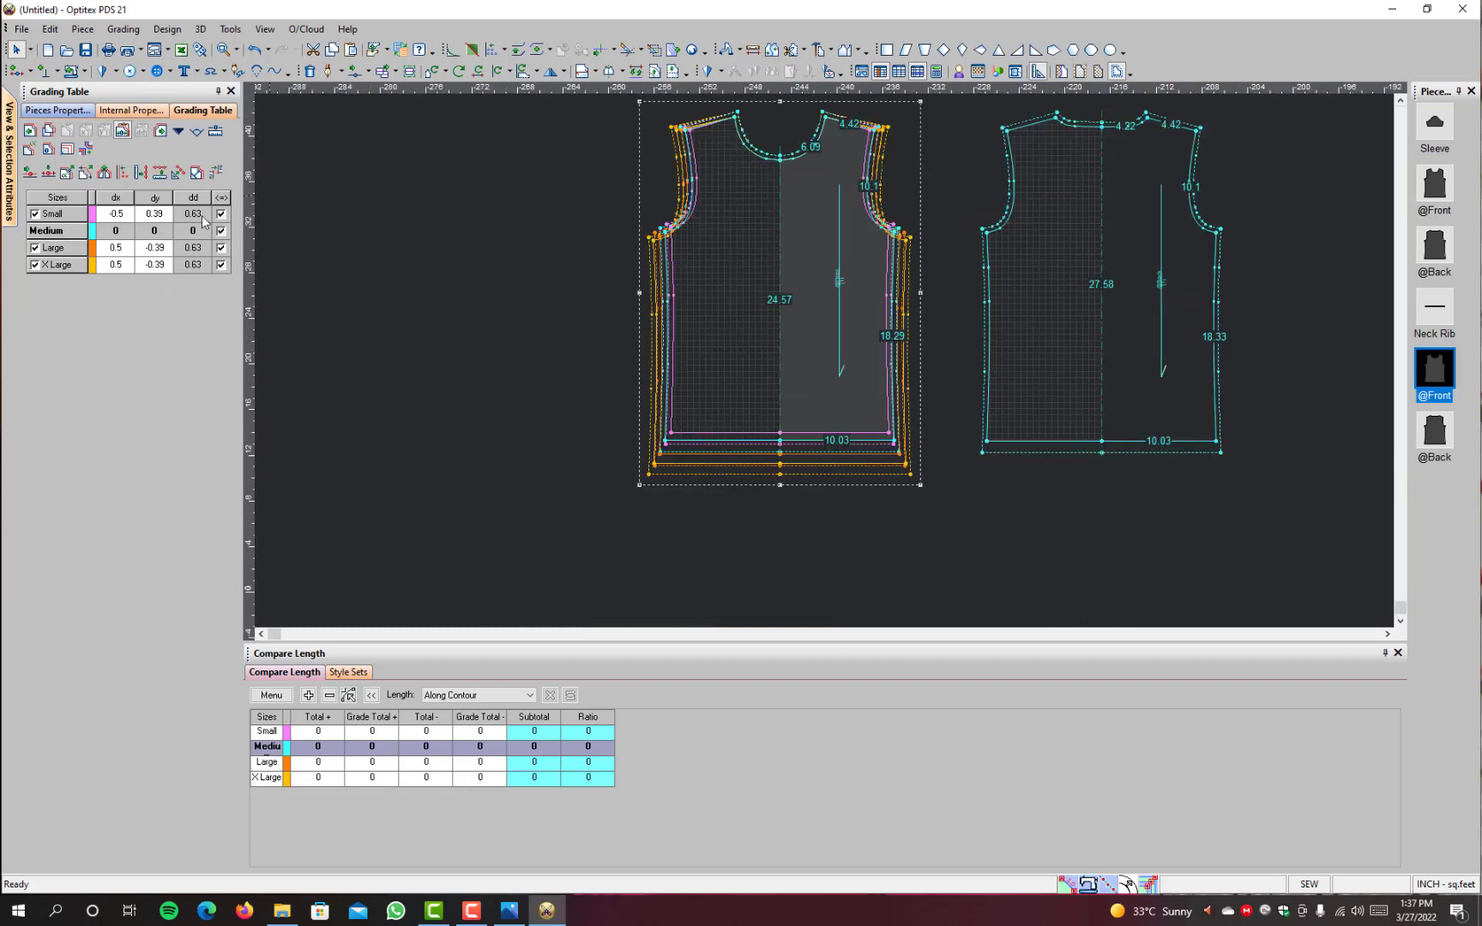
scroll(788, 205, "up", 1)
scroll(834, 357, "up", 1)
scroll(887, 423, "up", 1)
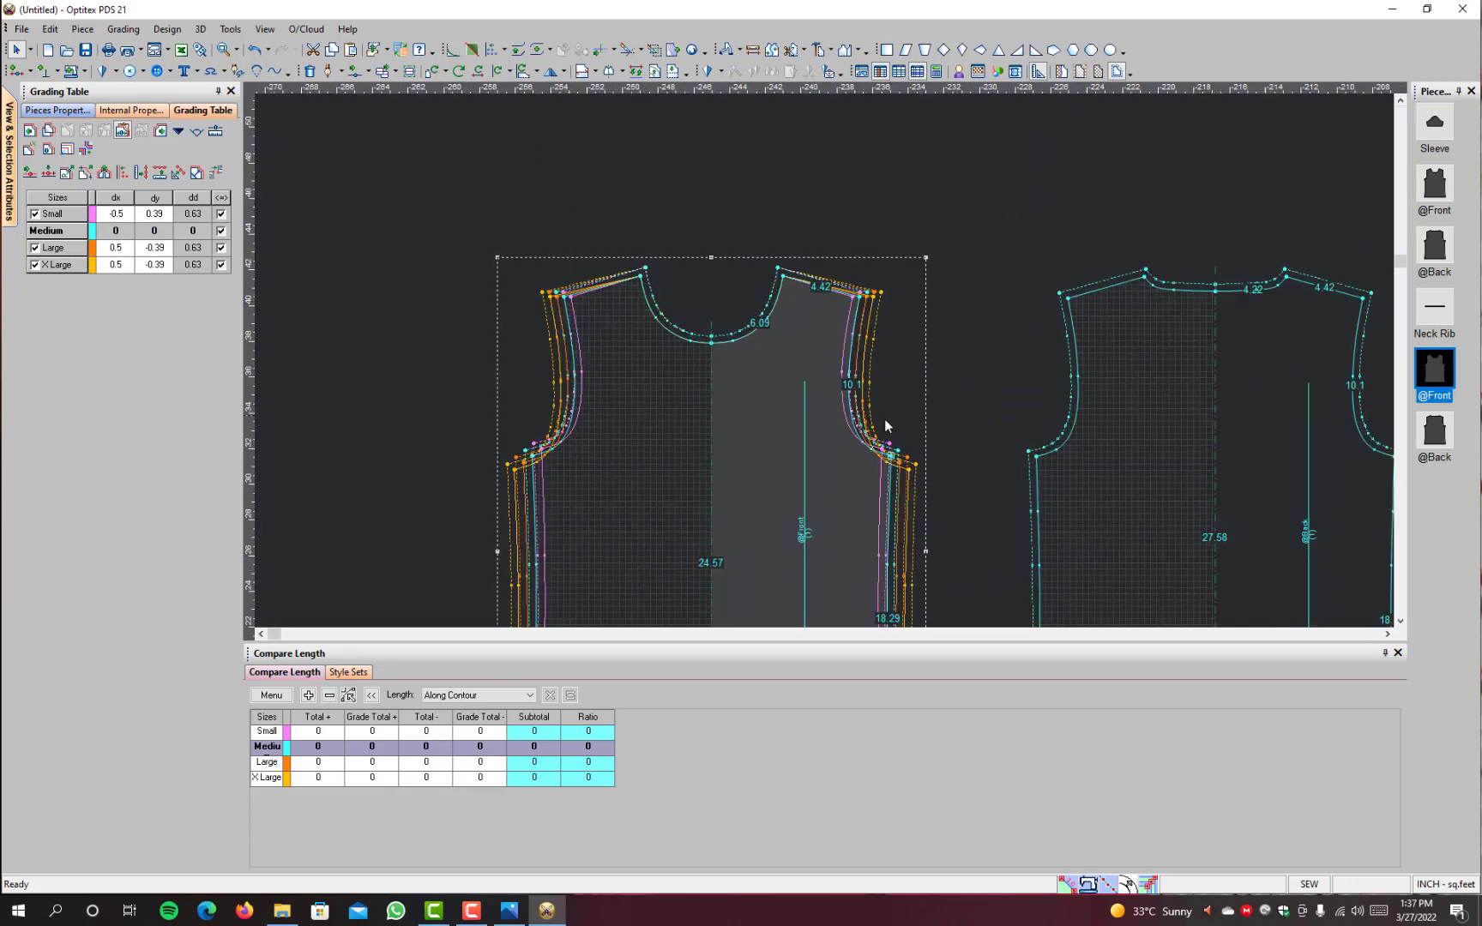
Step: Turn off grading for the plain front's shoulder point, compare the nested sizes, and turn its grading back on
left_click(859, 296)
key("F4")
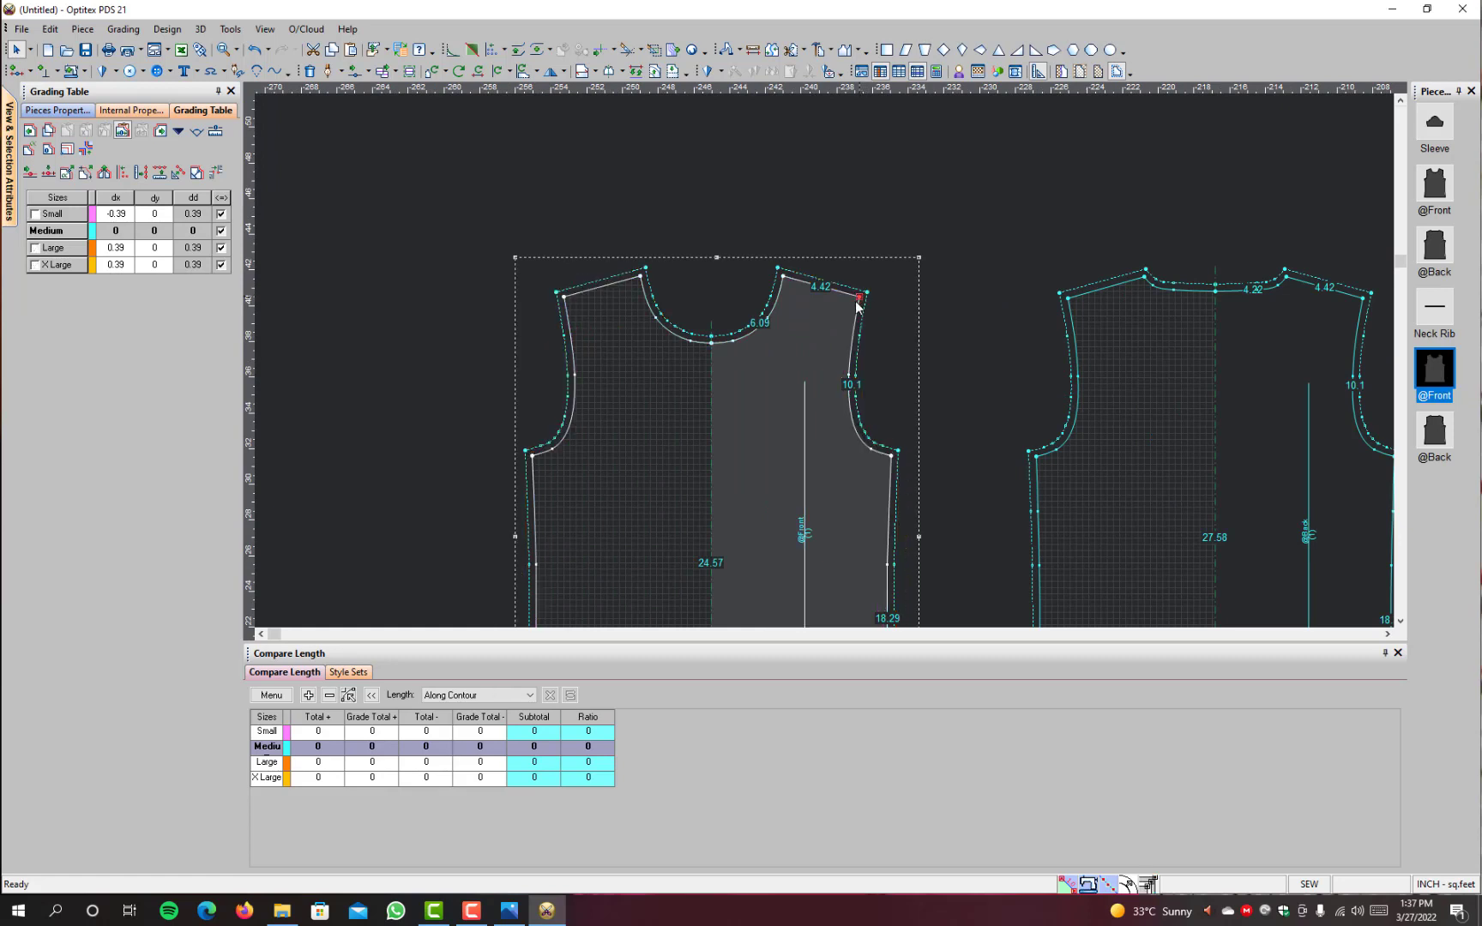
double_click(861, 298)
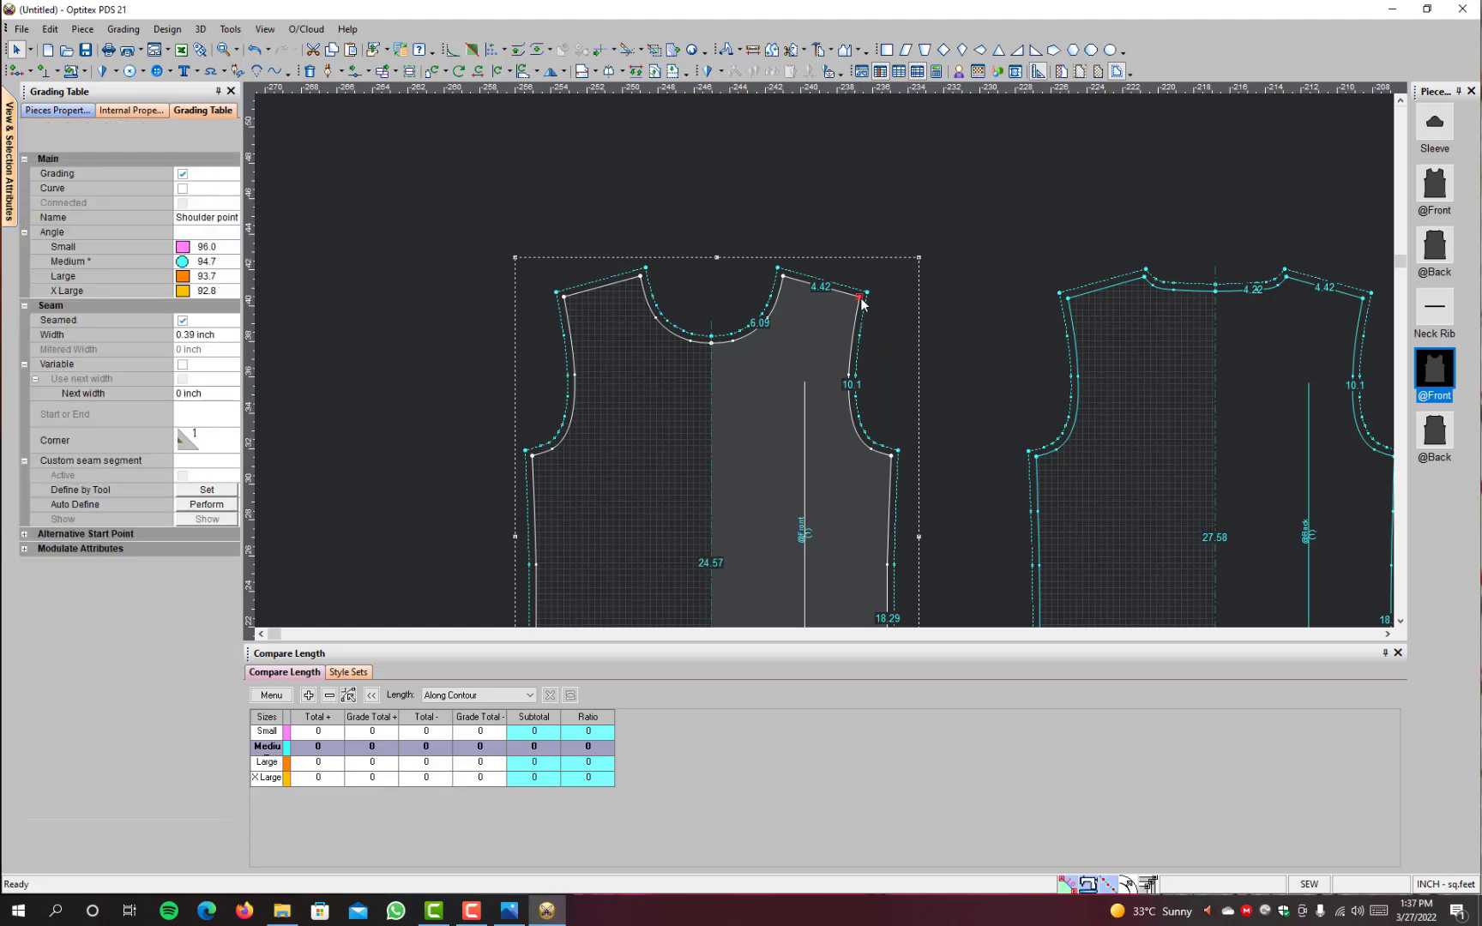
left_click(183, 174)
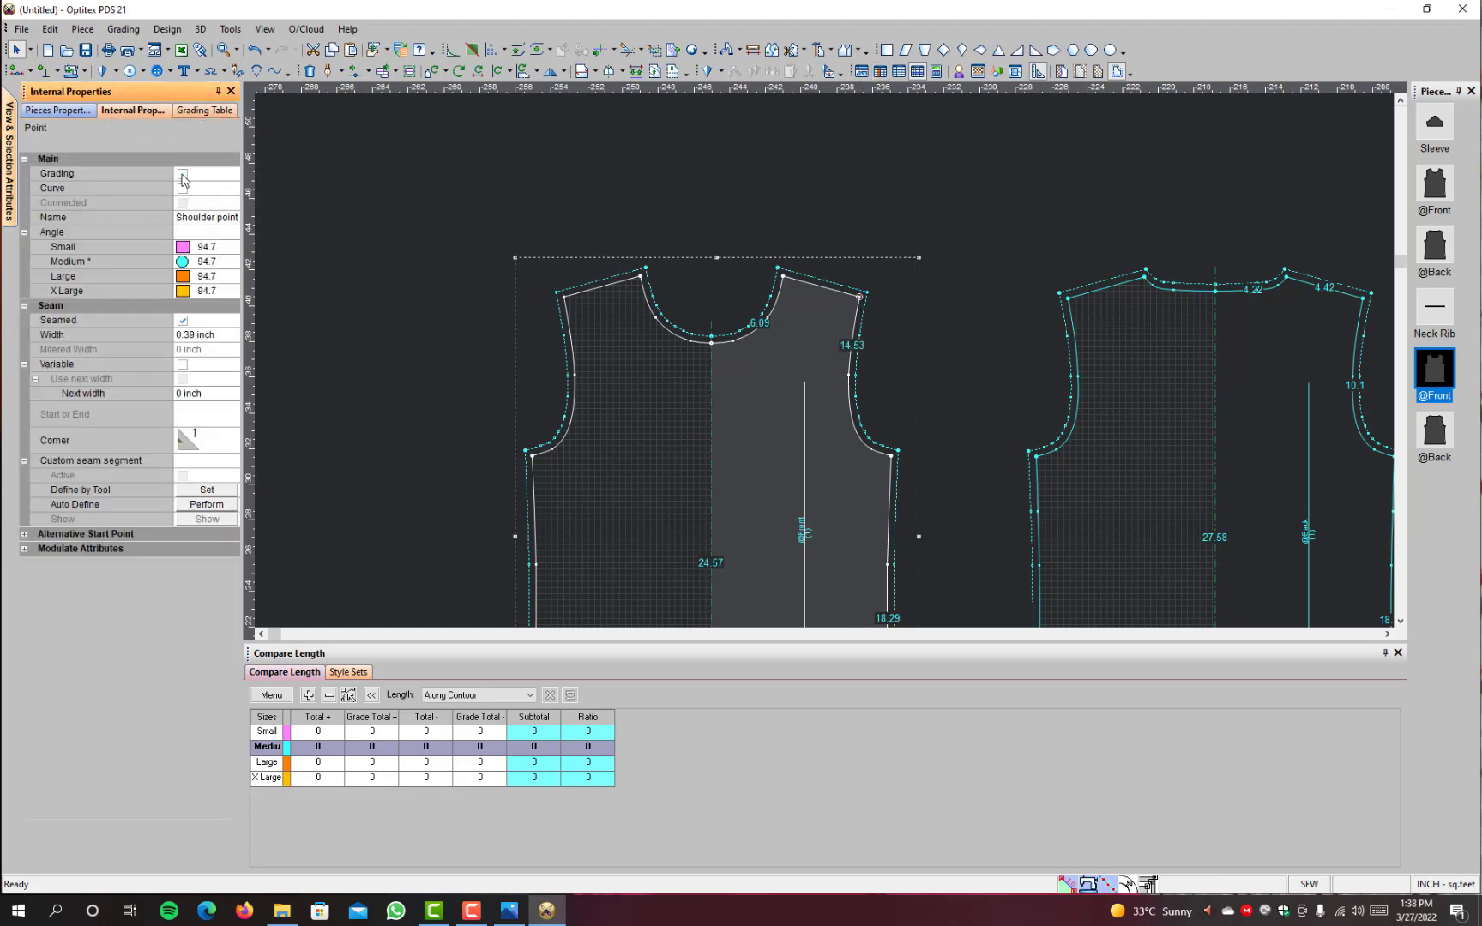
key("F4")
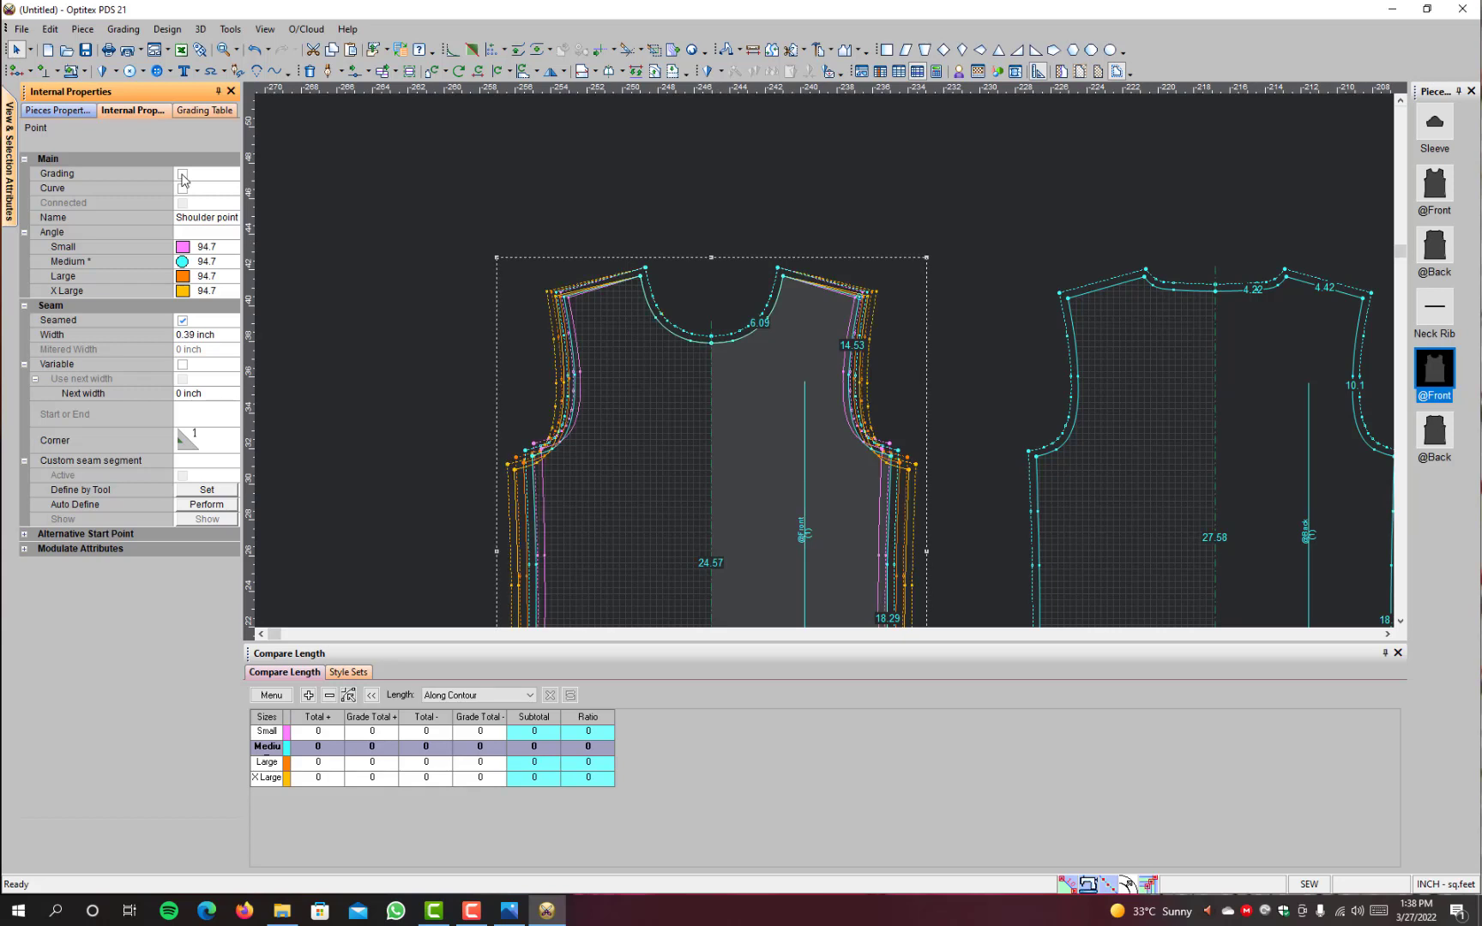
key("F4")
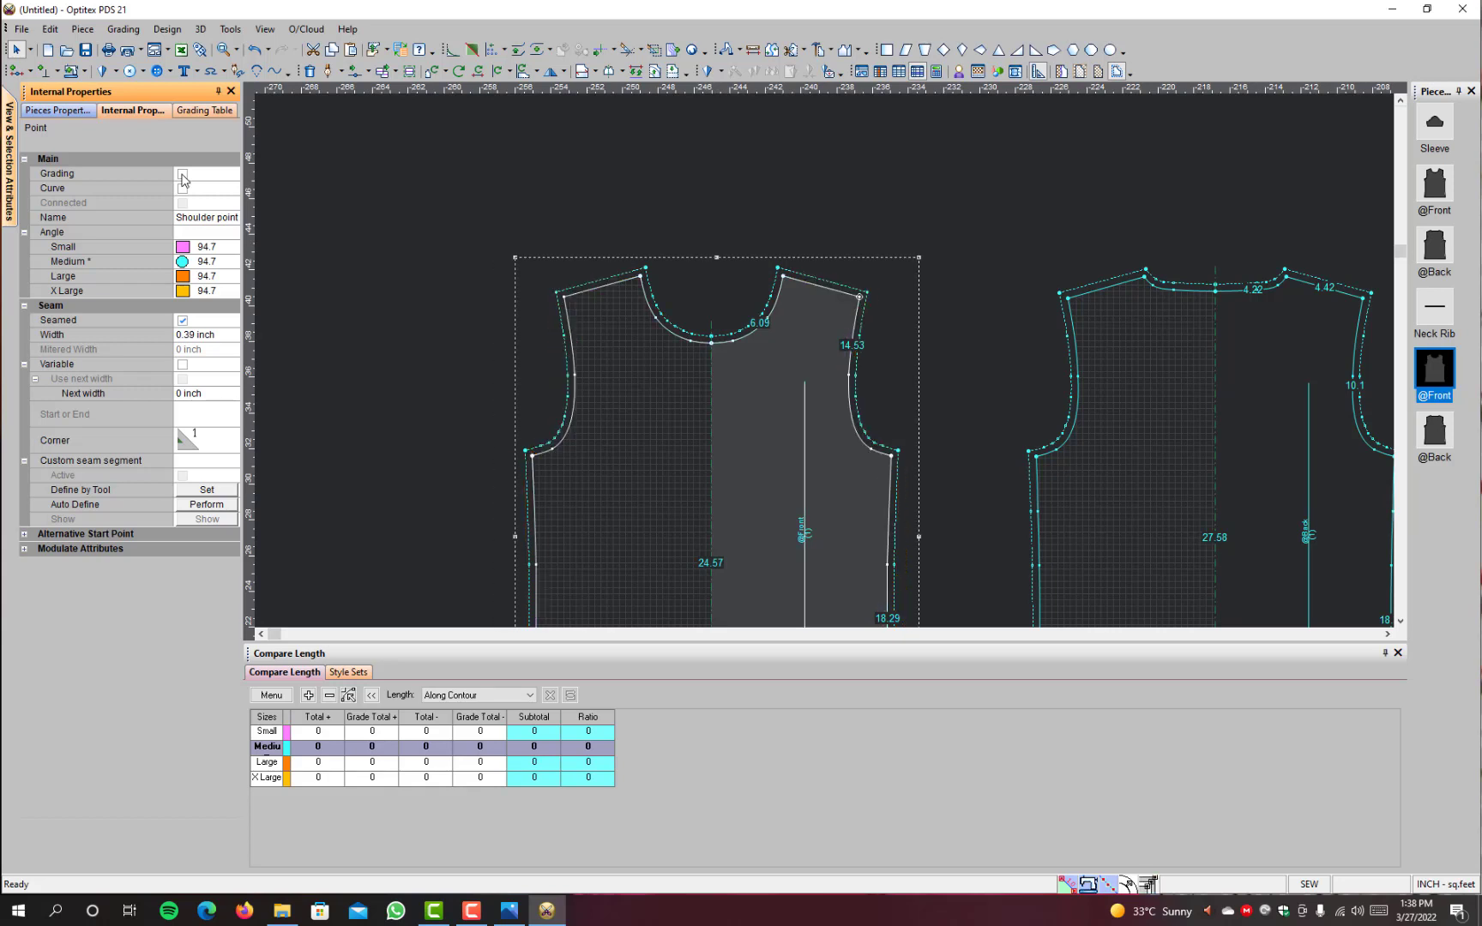
left_click(183, 174)
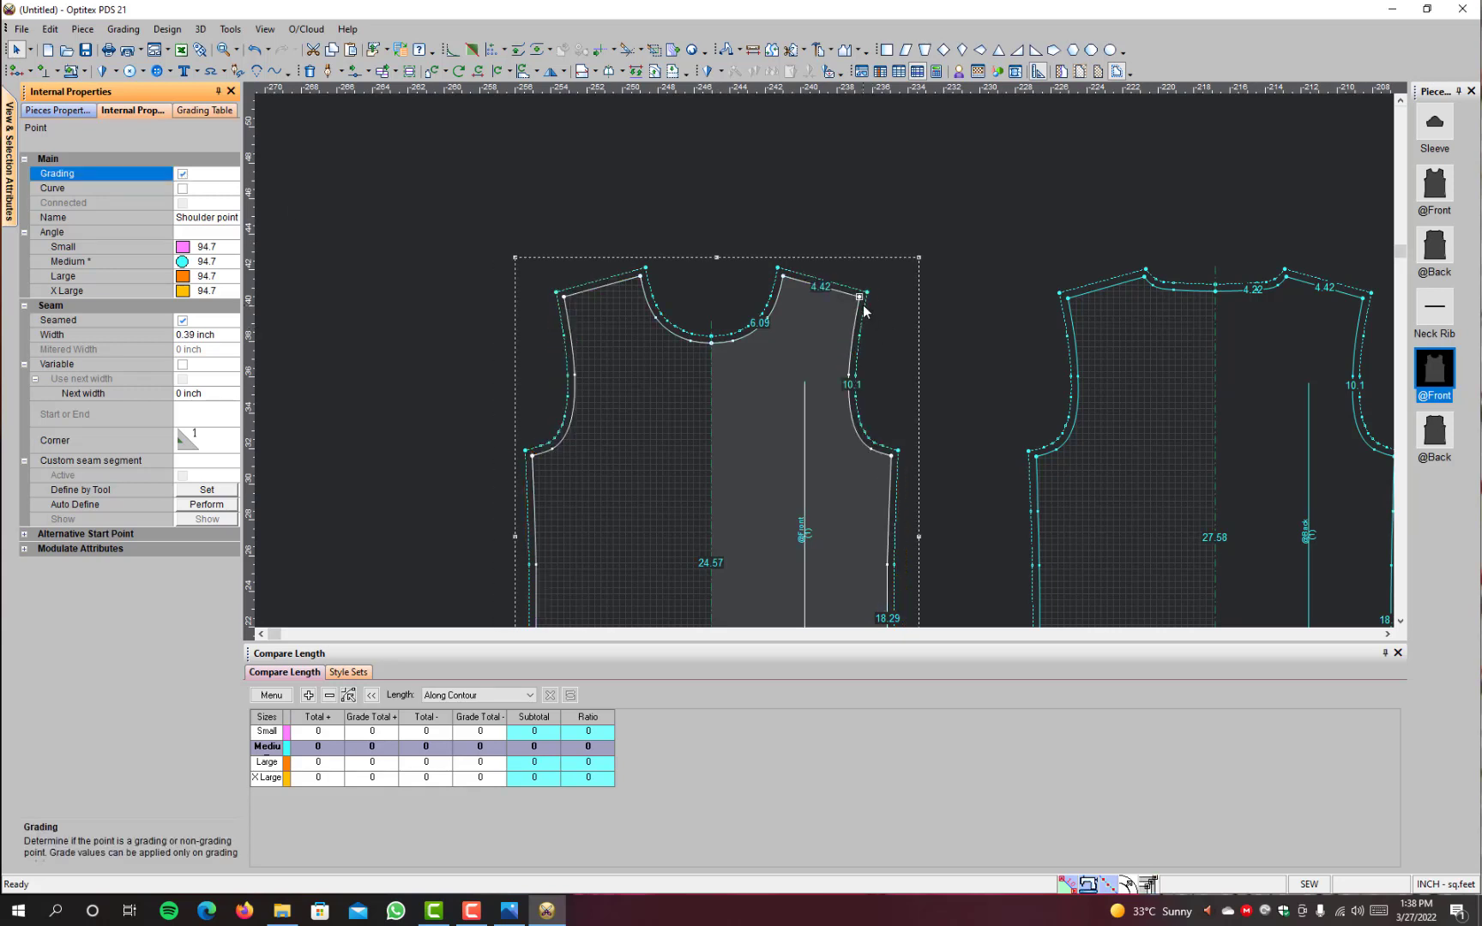
key("F4")
scroll(862, 326, "up", 4)
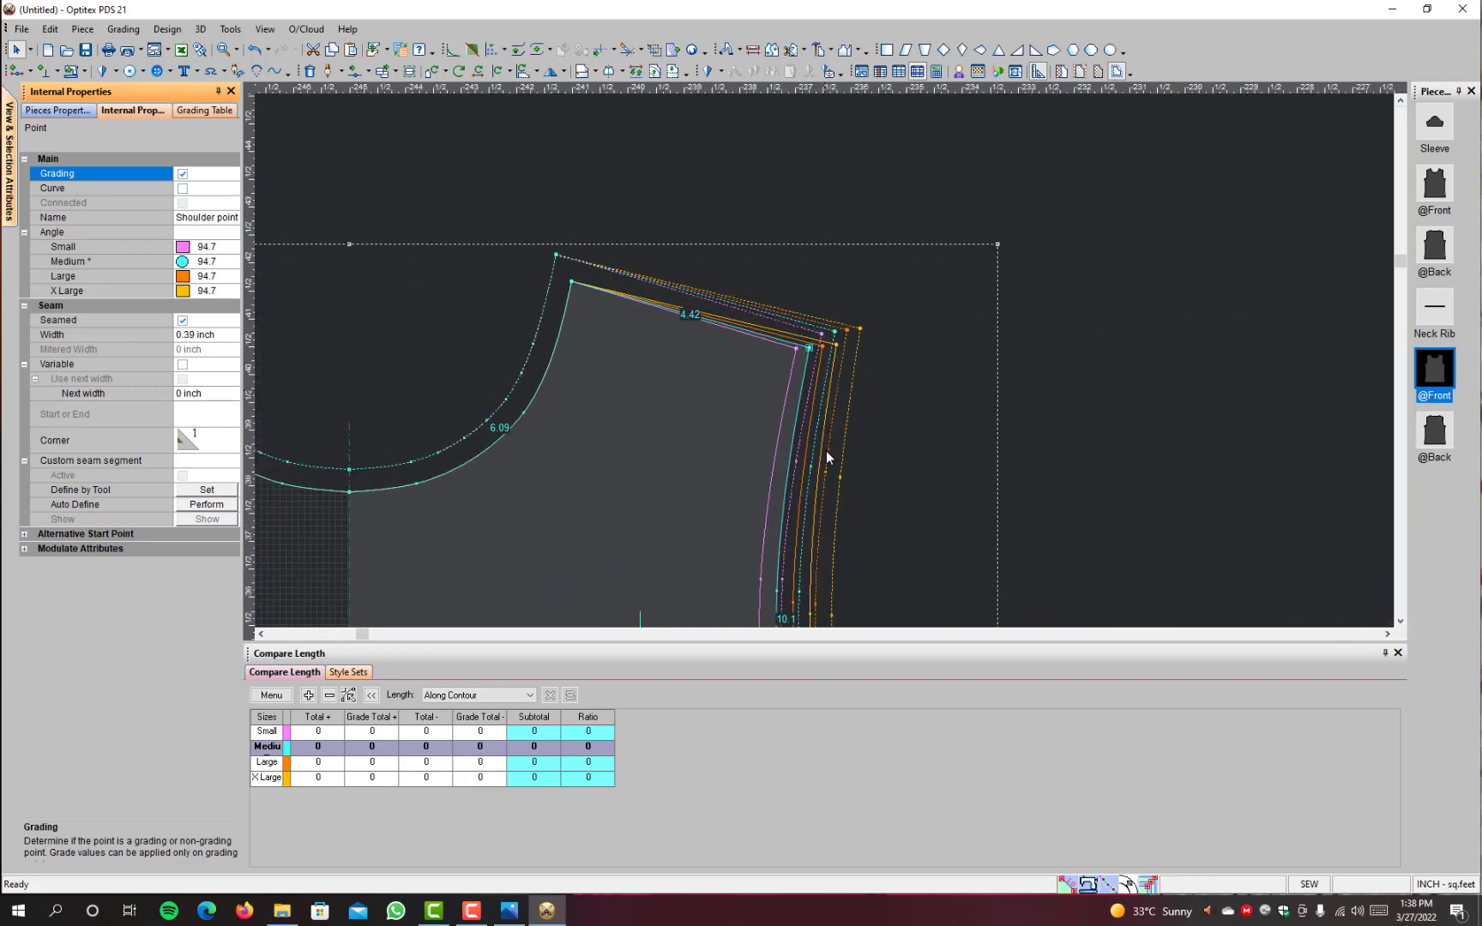
scroll(806, 616, "down", 5)
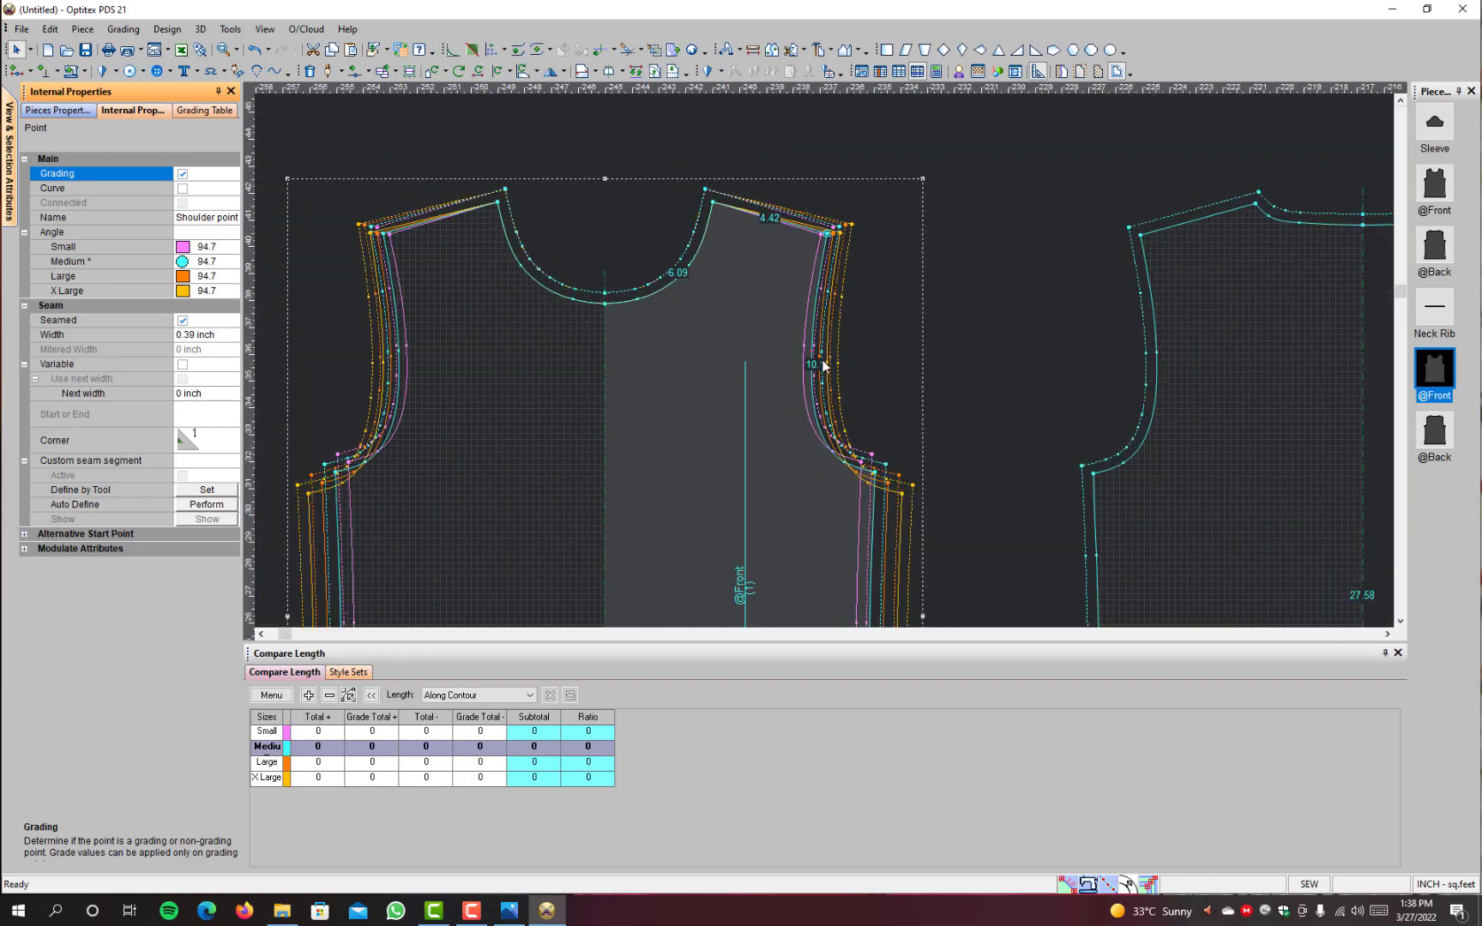
Step: Examine the grading values of the curve point midway along the plain front's armhole and compare the armhole curves of all sizes
scroll(822, 358, "up", 6)
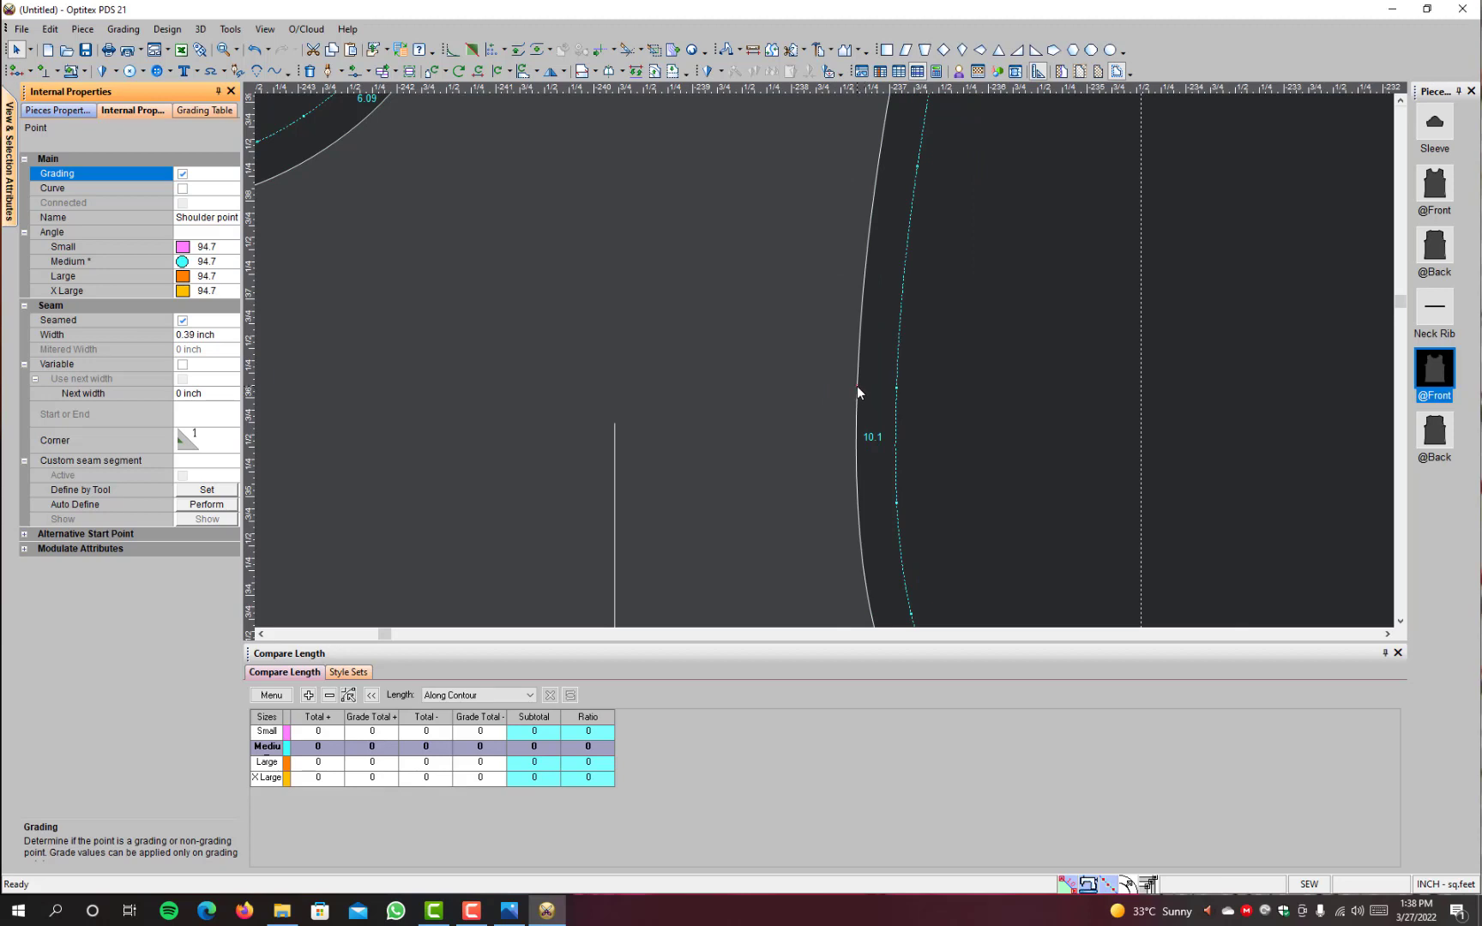
left_click(857, 387)
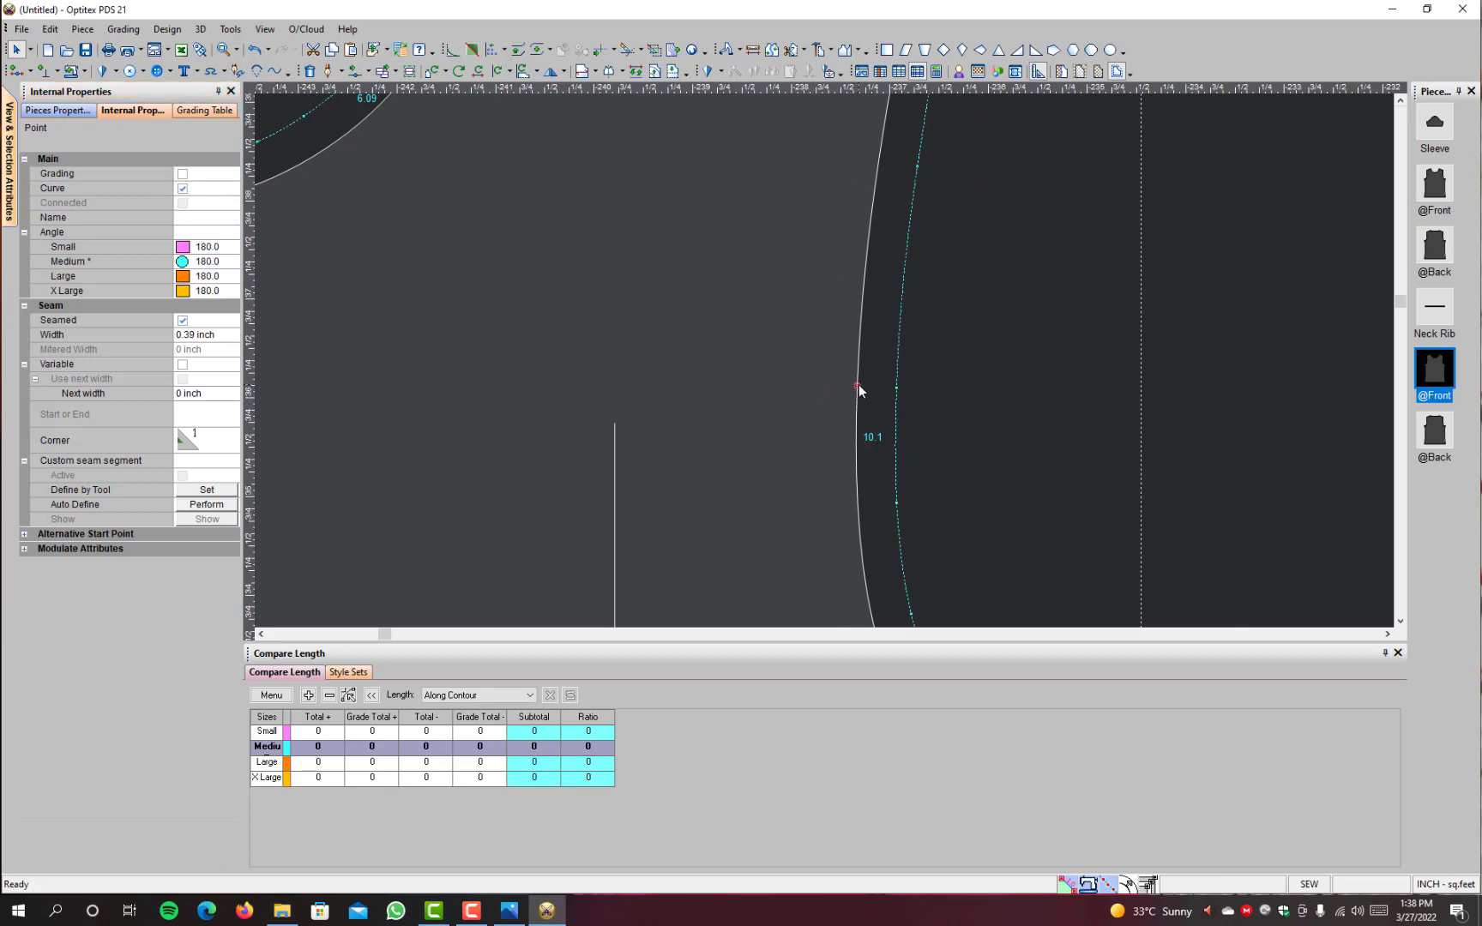
left_click(206, 111)
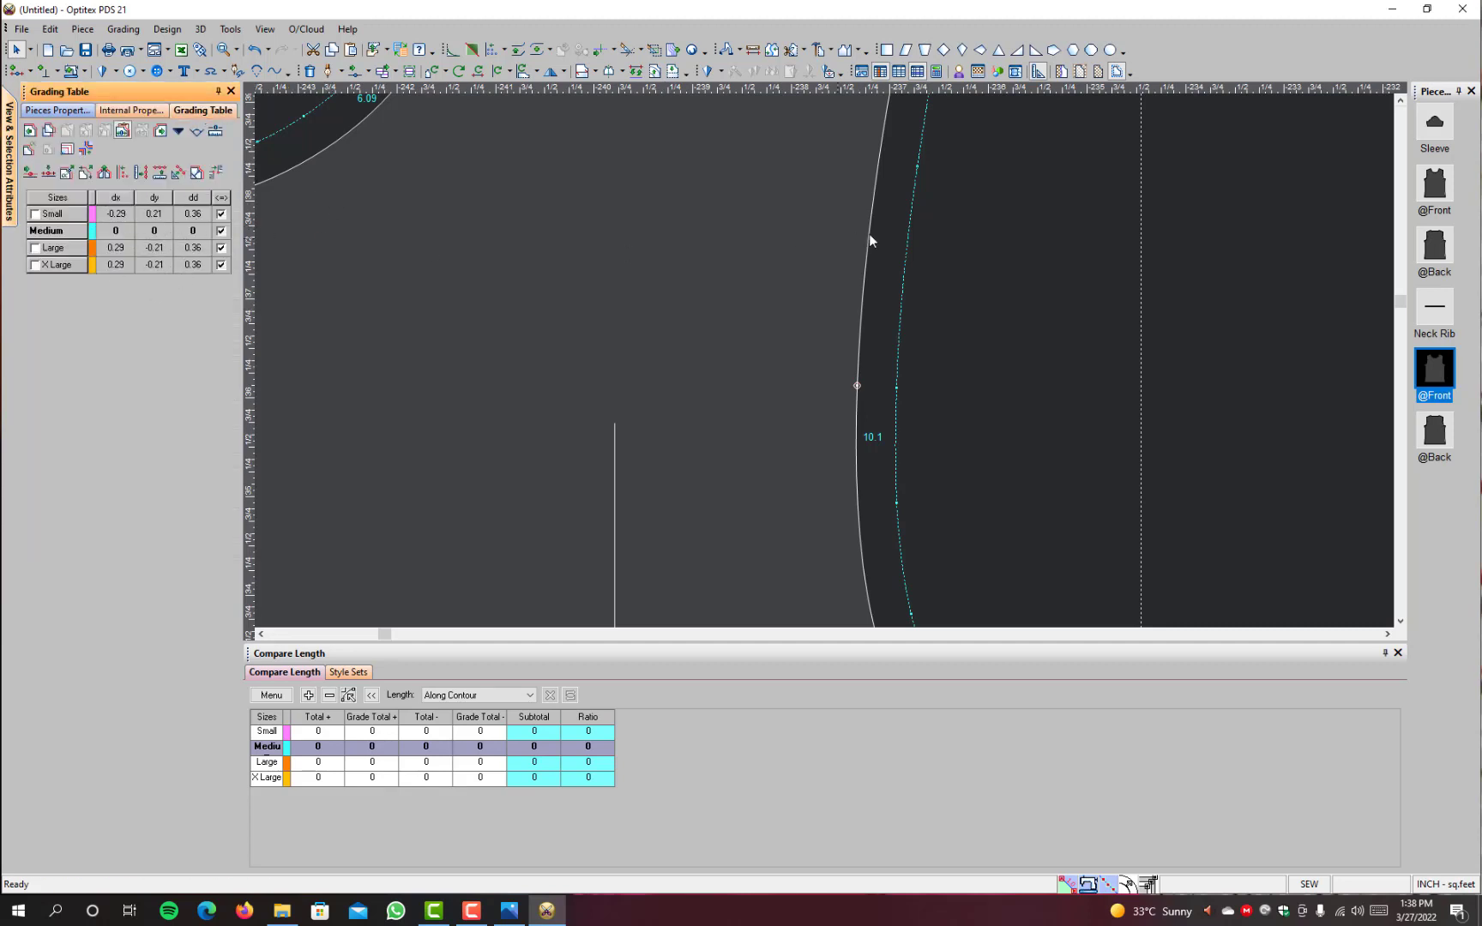
scroll(827, 370, "down", 4)
key("F4")
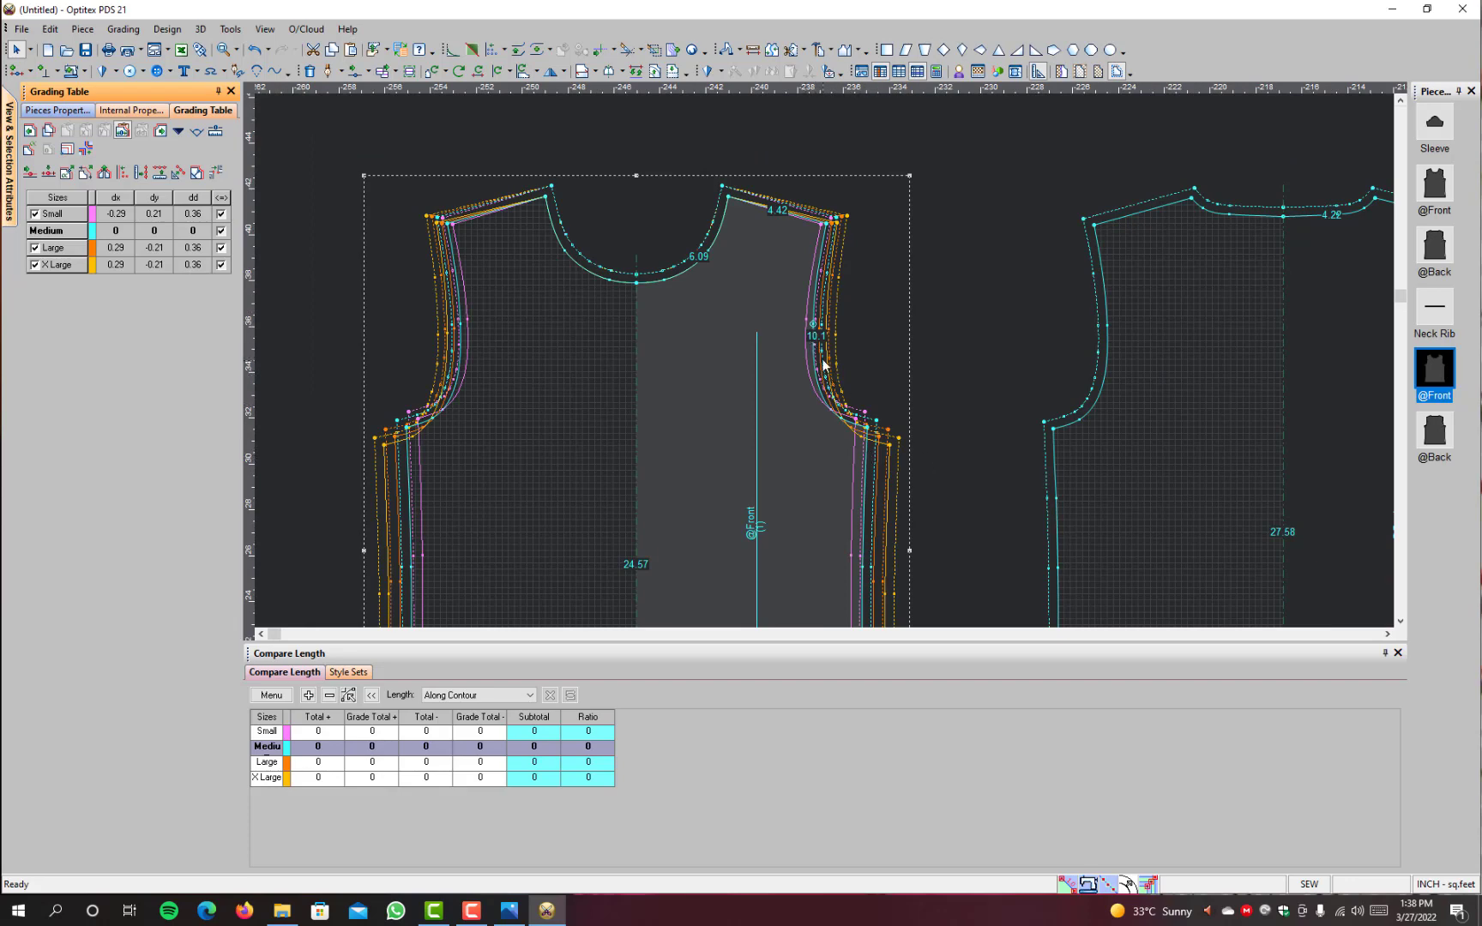
scroll(819, 340, "up", 3)
scroll(819, 341, "up", 2)
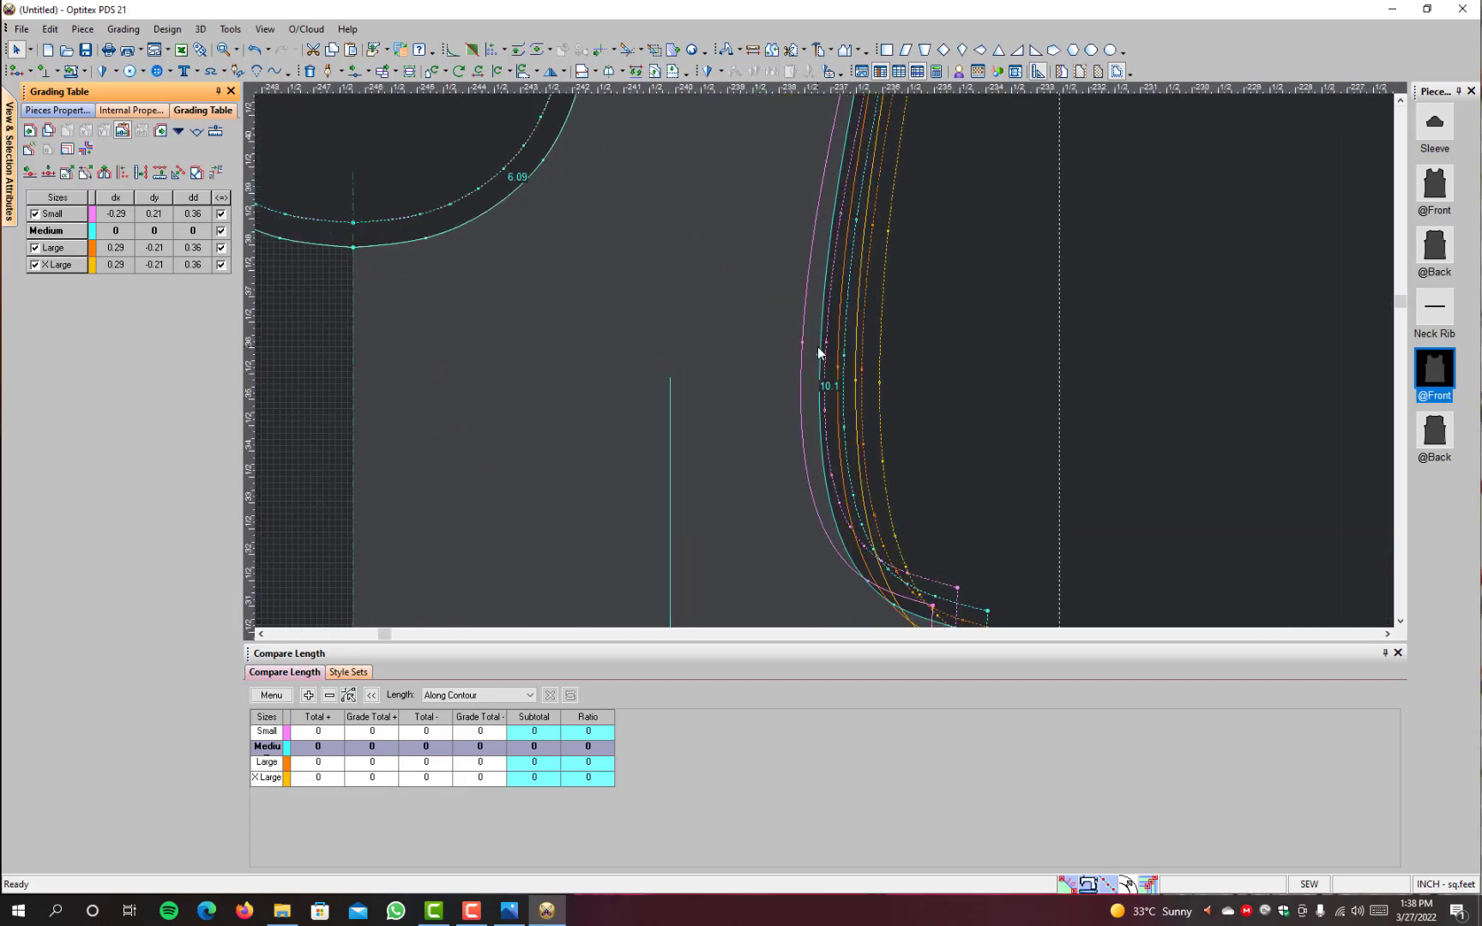
key("F4")
scroll(836, 380, "down", 5)
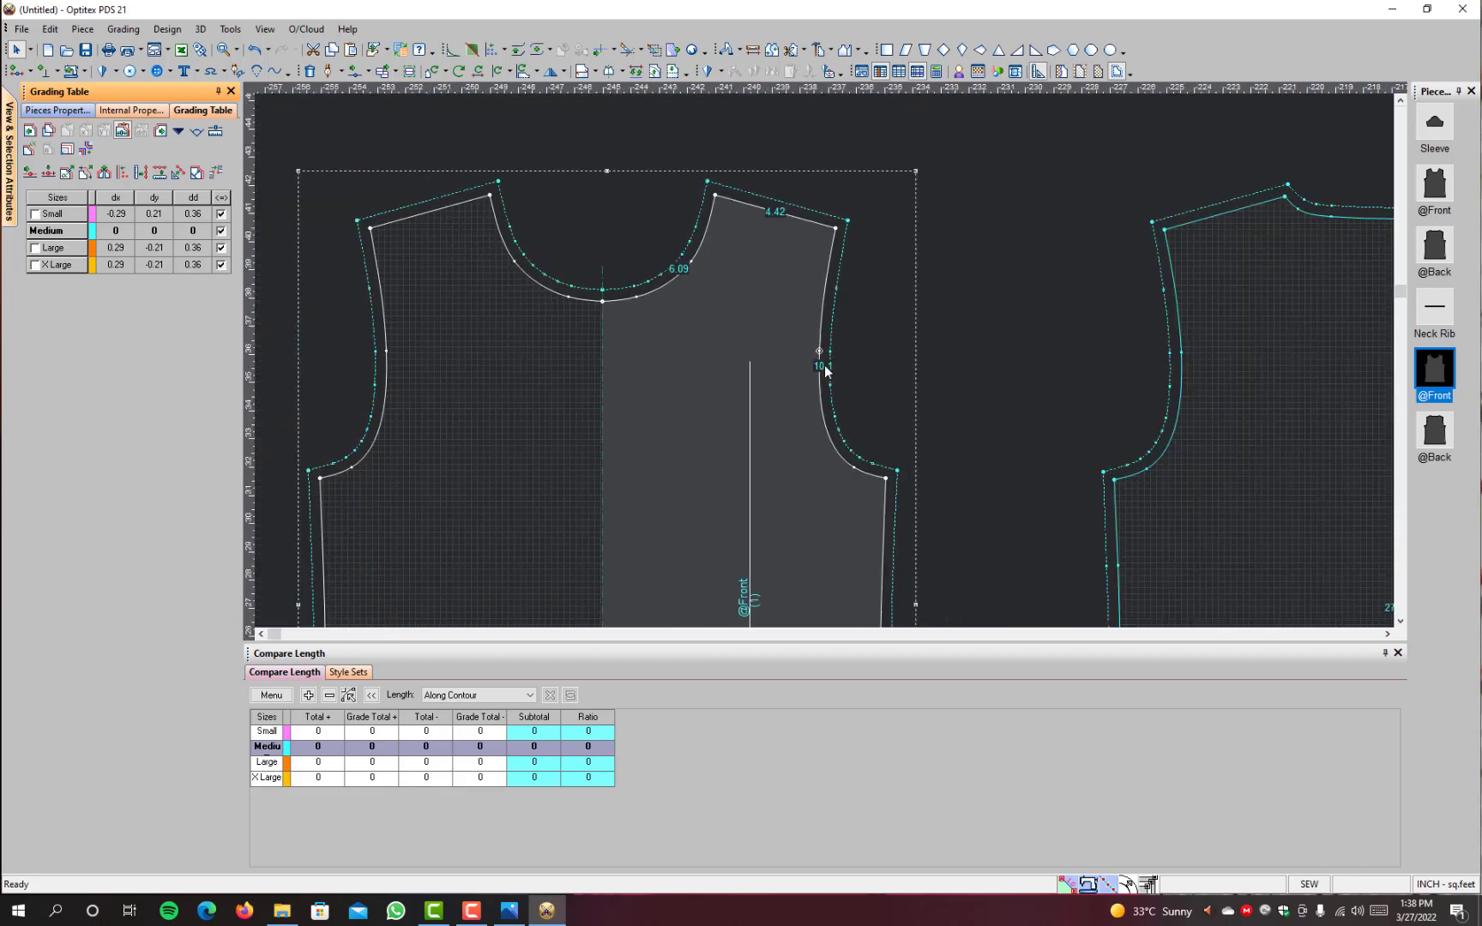
Step: Compare the plain front and back with the original front, back, sleeve and neck rib pieces
scroll(817, 375, "down", 3)
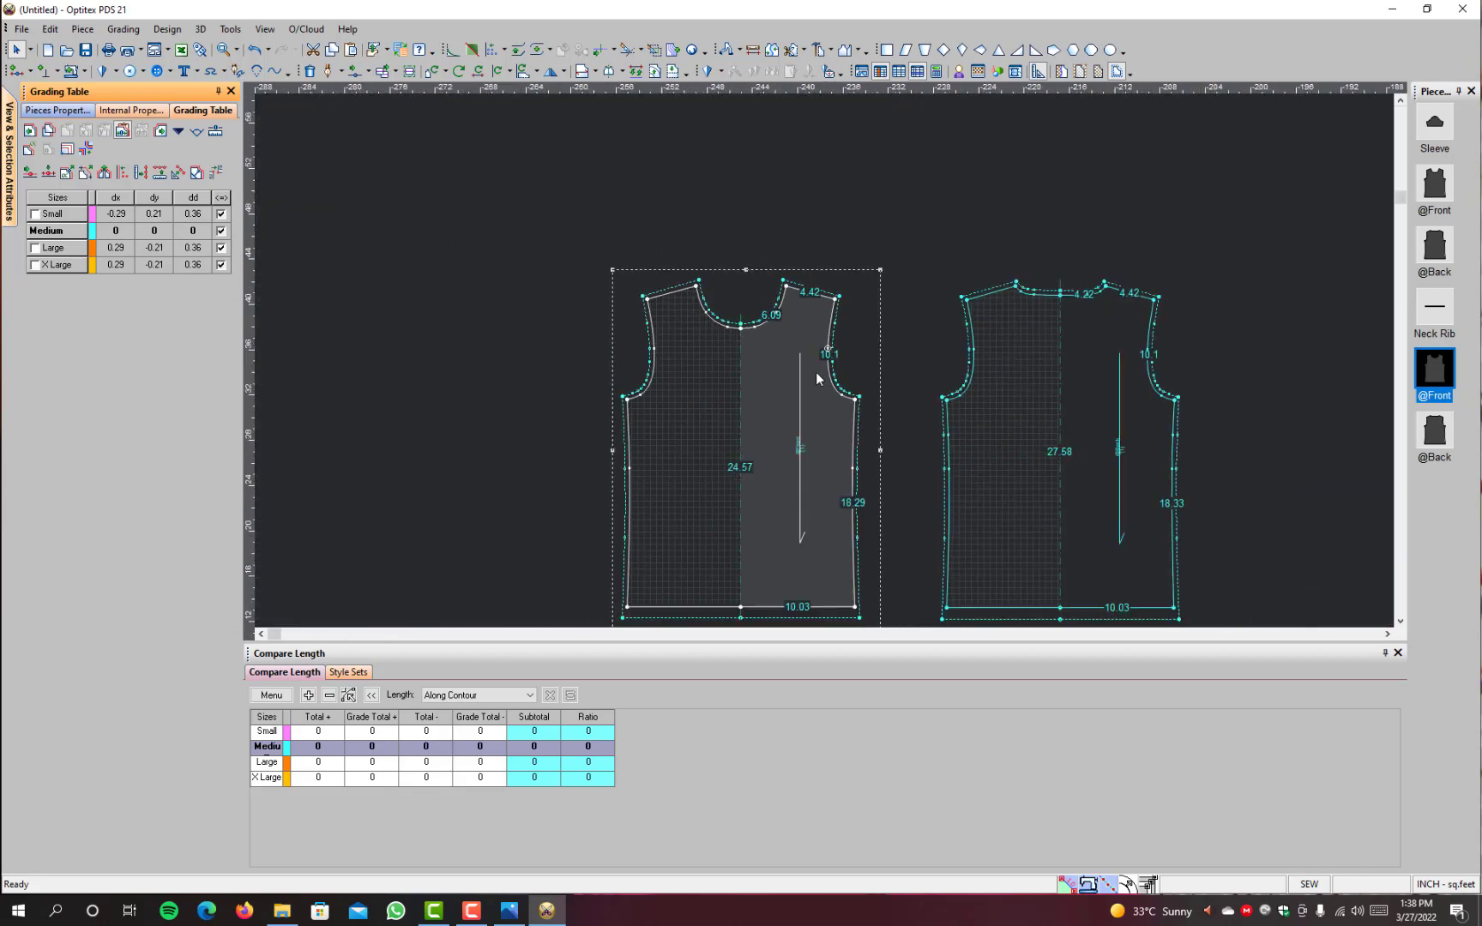
scroll(963, 446, "down", 1)
scroll(963, 446, "down", 2)
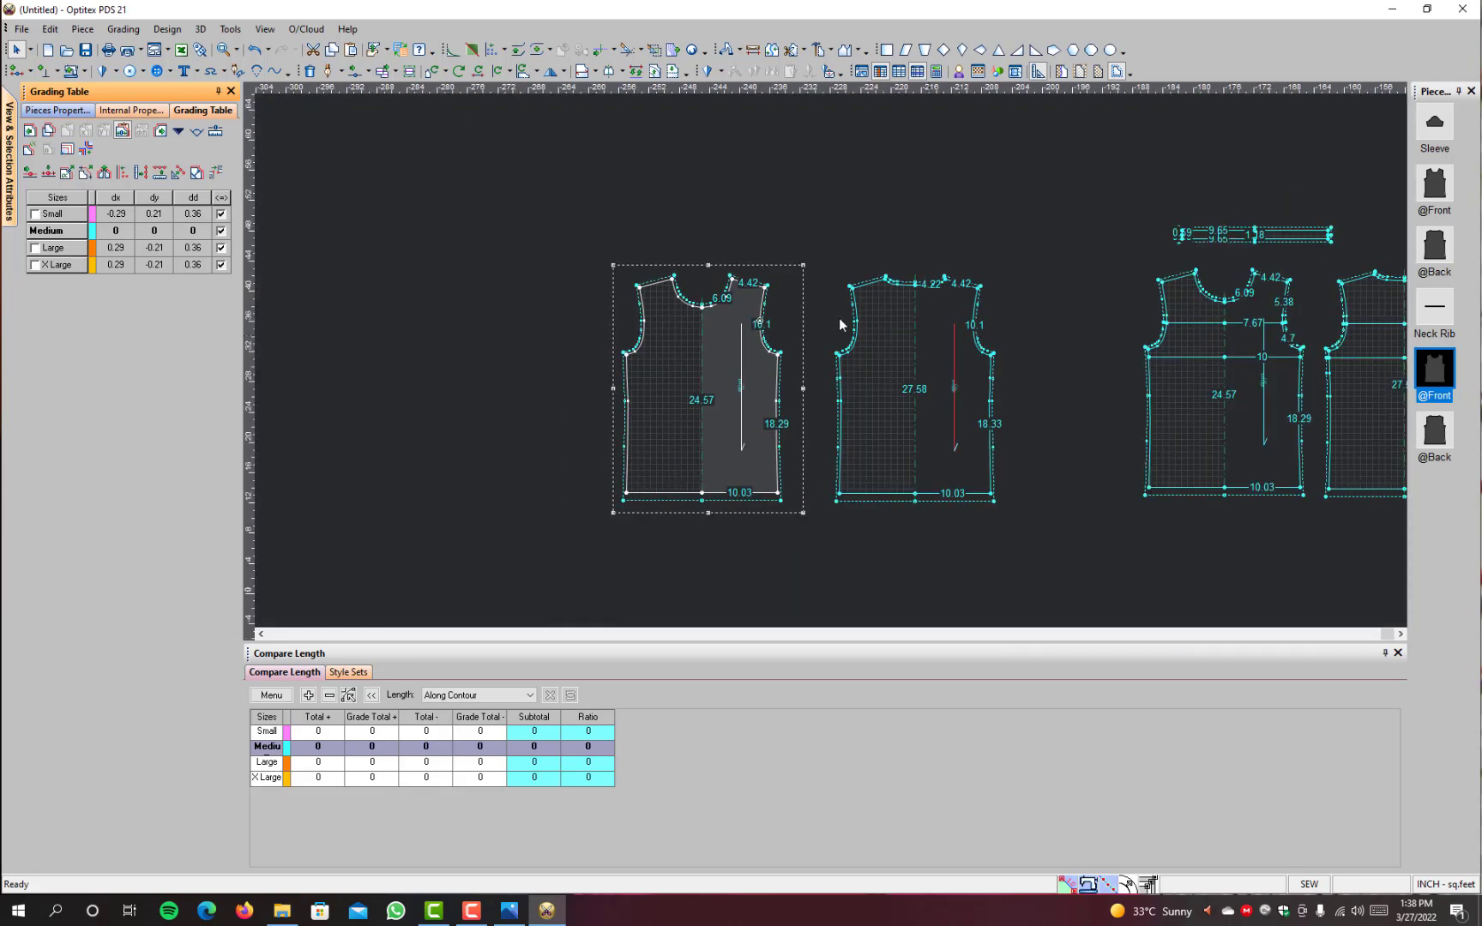
scroll(1301, 383, "down", 1)
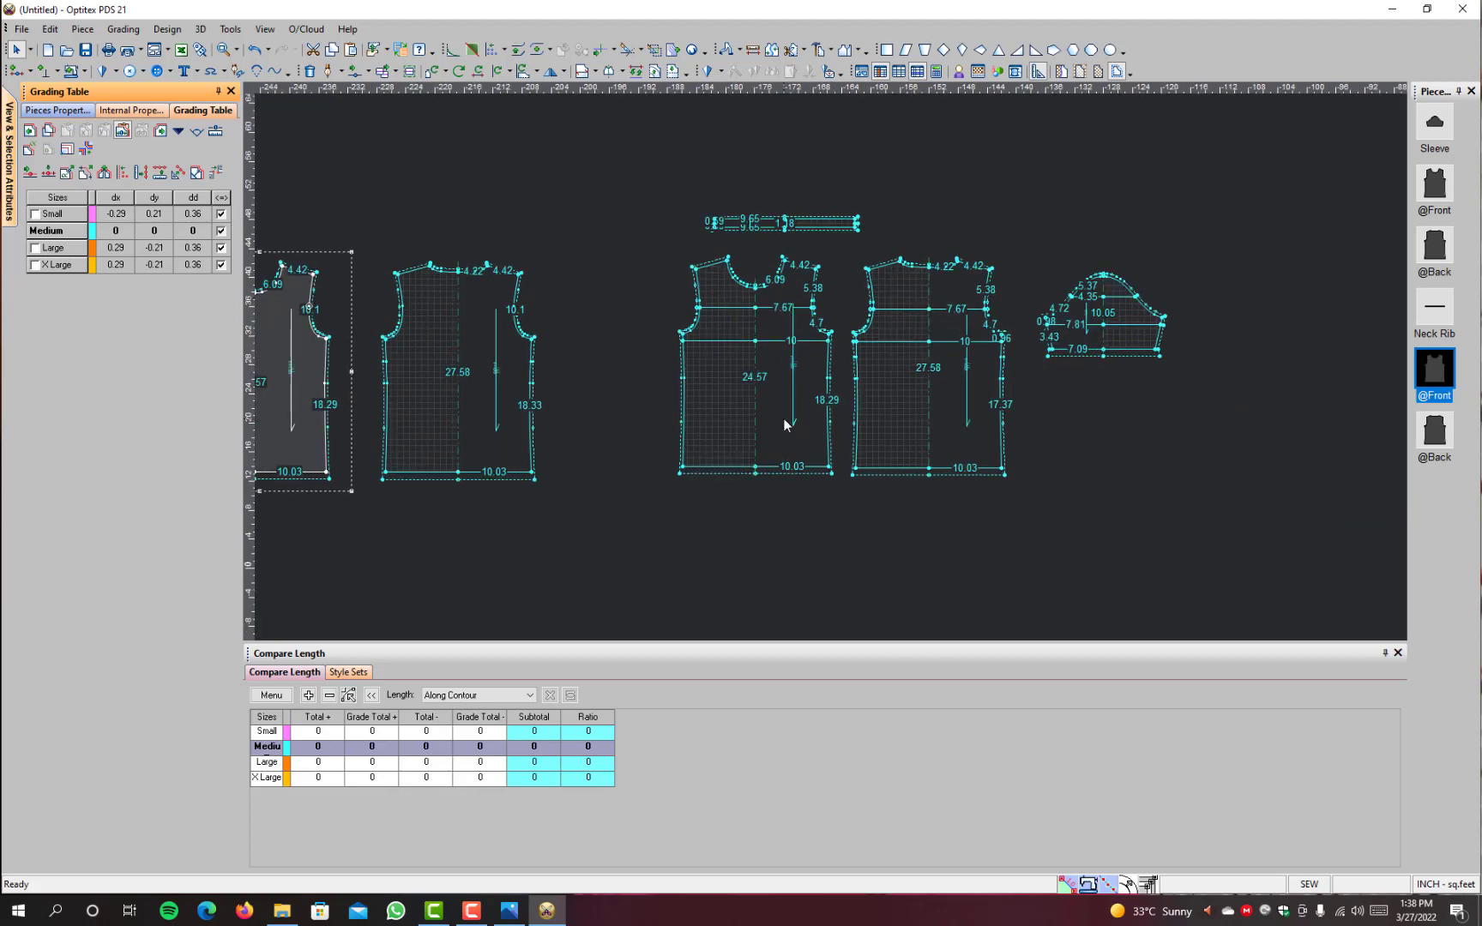
scroll(751, 343, "up", 3)
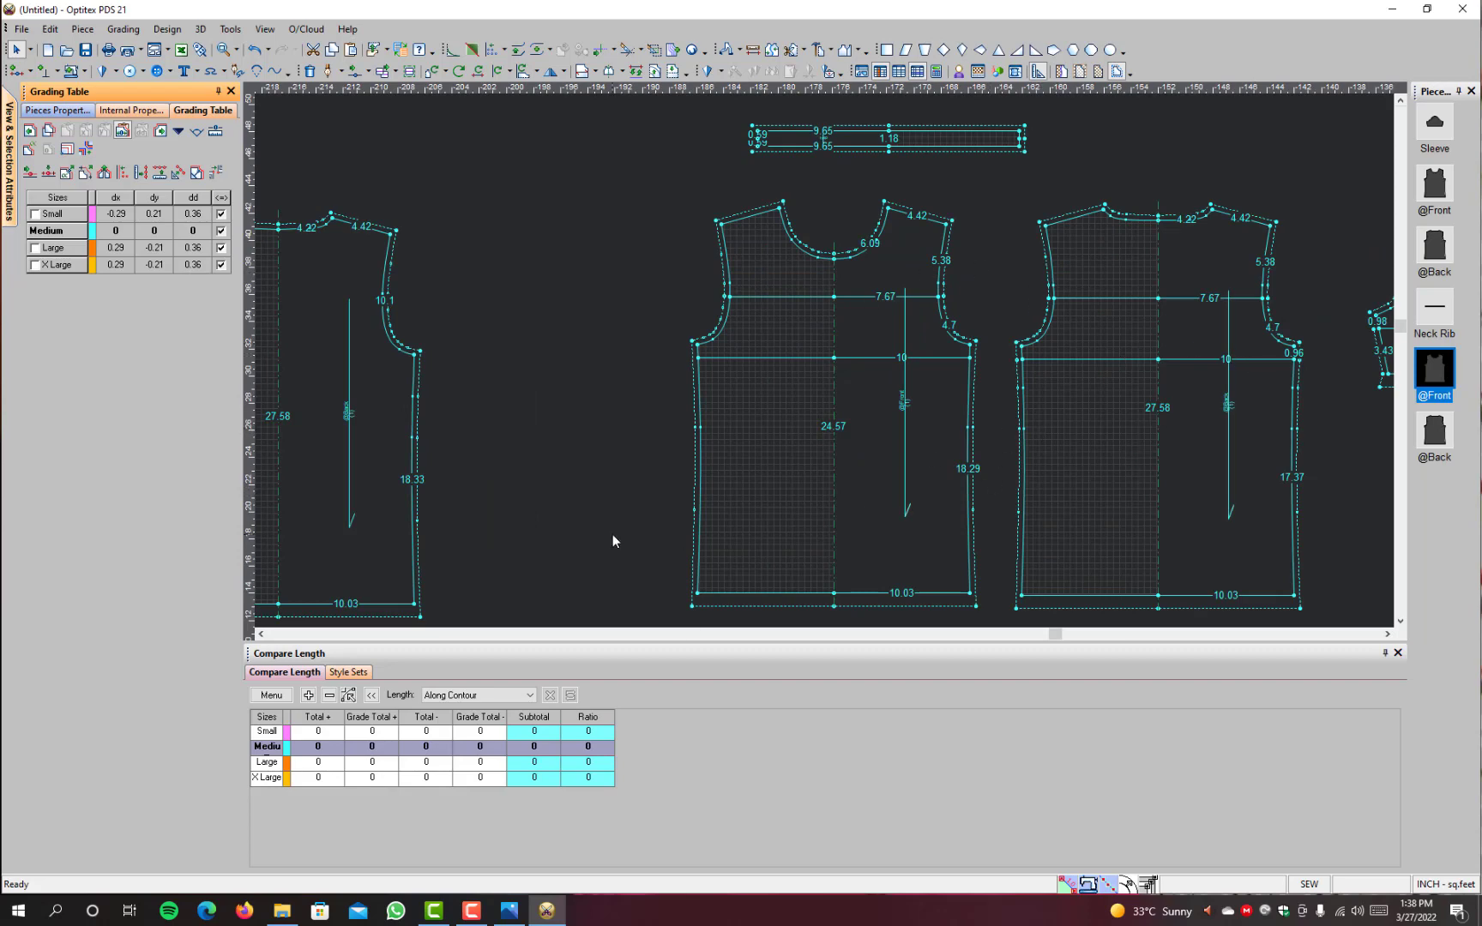
scroll(540, 271, "down", 2)
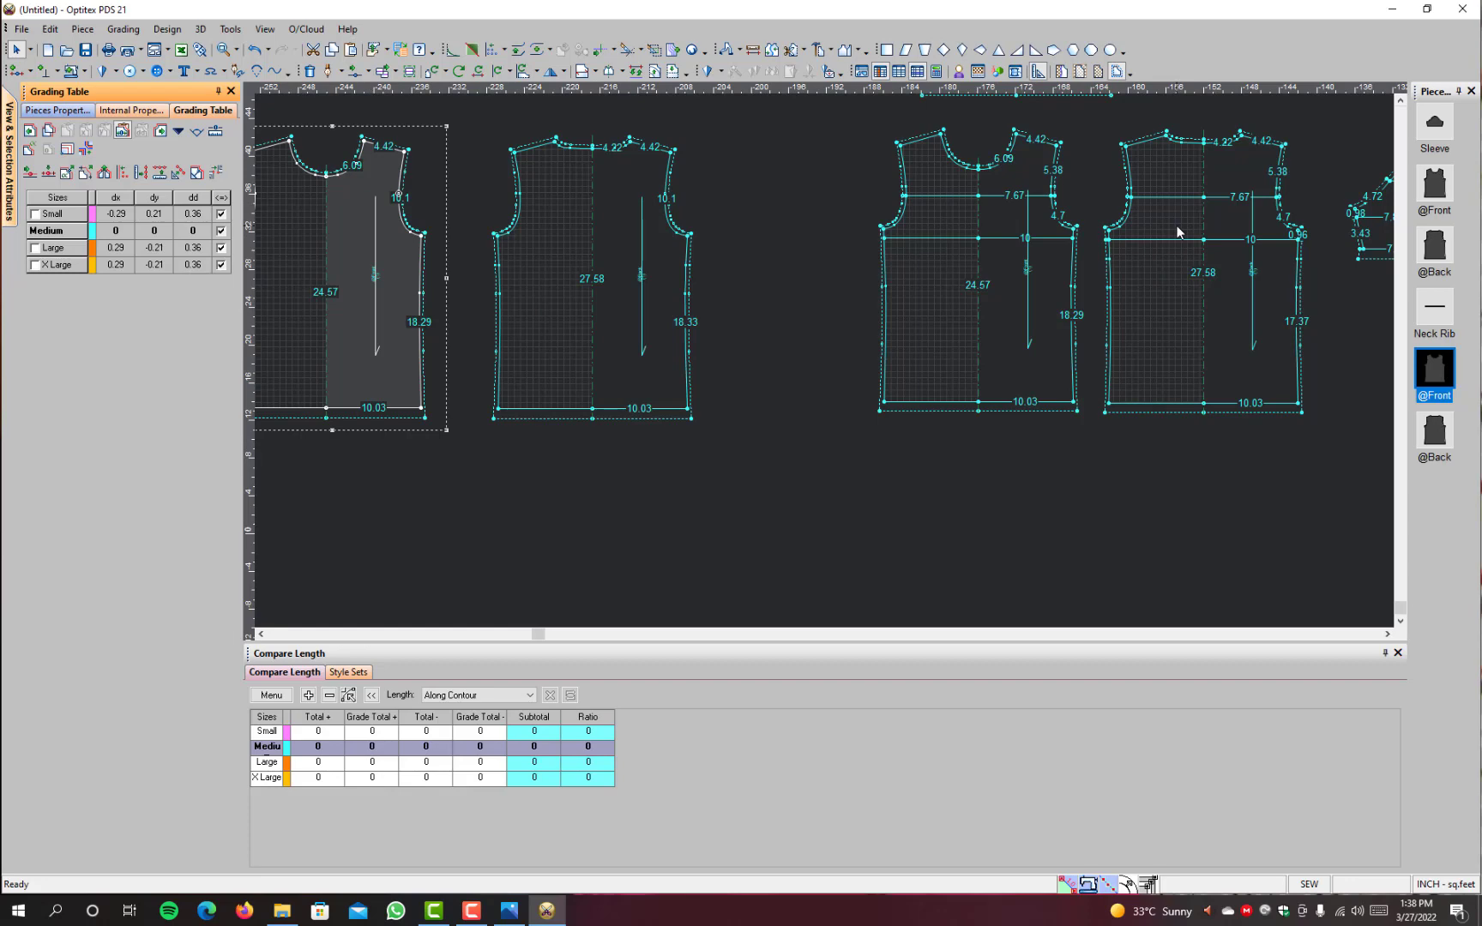
scroll(496, 257, "down", 2)
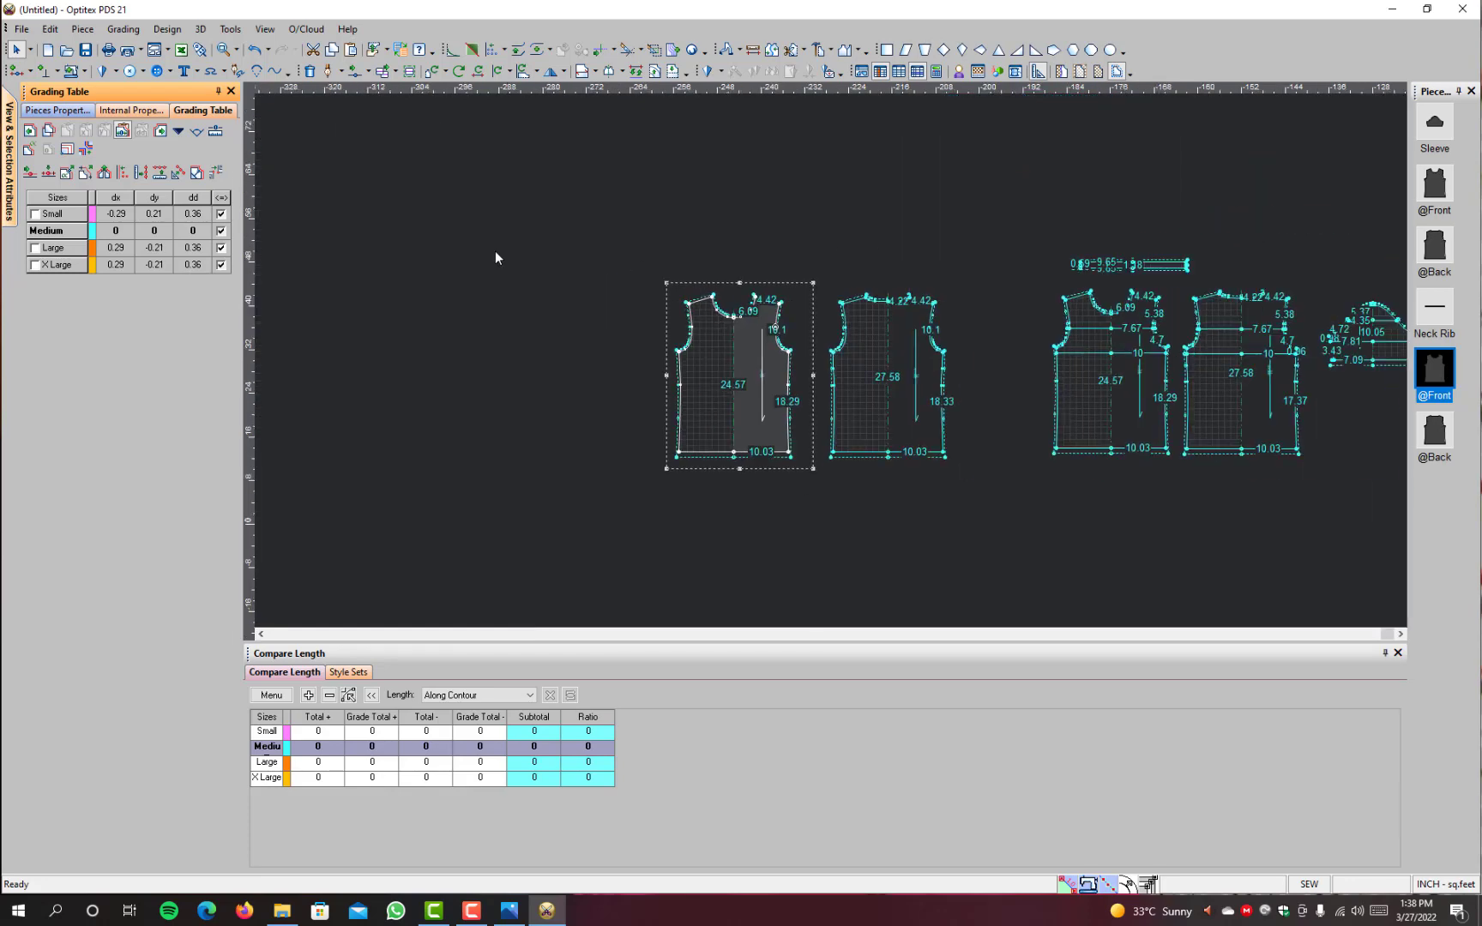
scroll(496, 257, "up", 2)
scroll(827, 367, "up", 2)
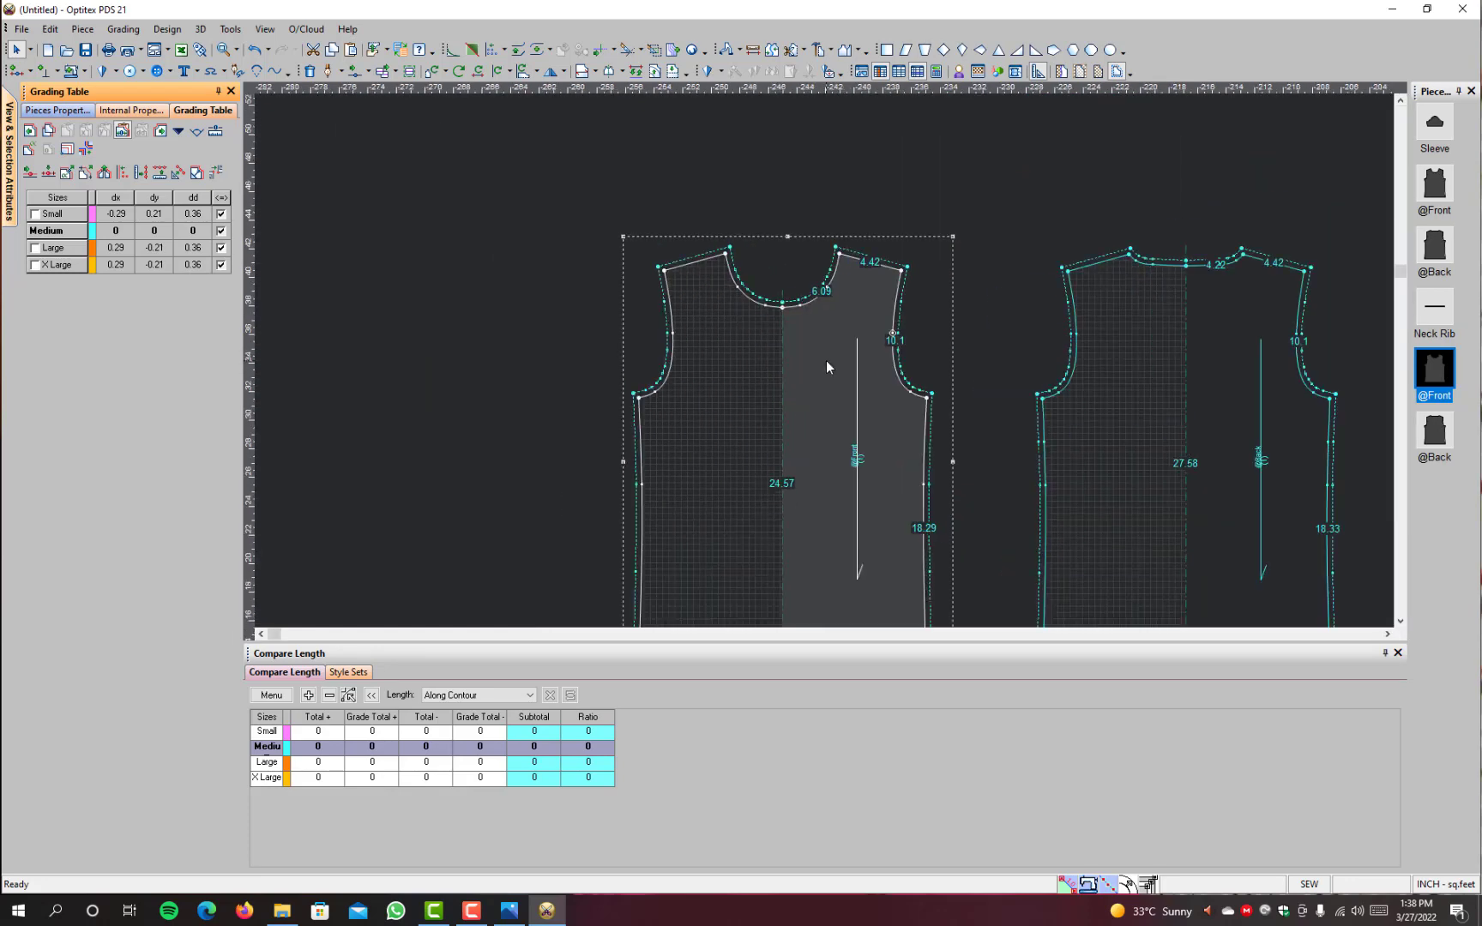
scroll(827, 367, "up", 2)
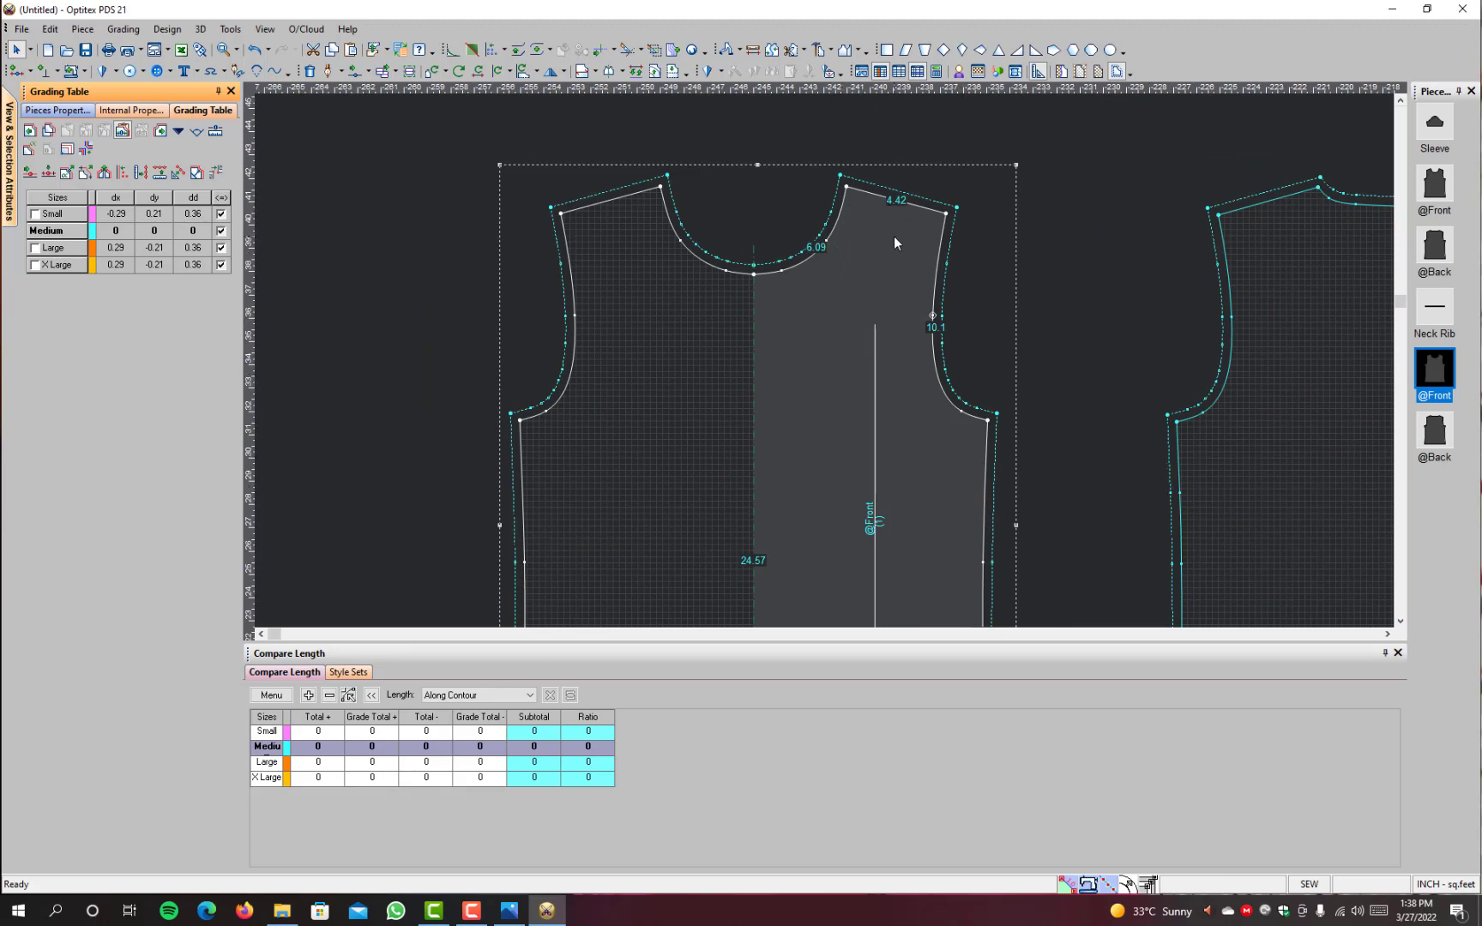
Step: Show the plain front's nested sizes and set dx at its shoulder-neck point to -0.1 for Small and 0.1 for Large and X Large
key("F4")
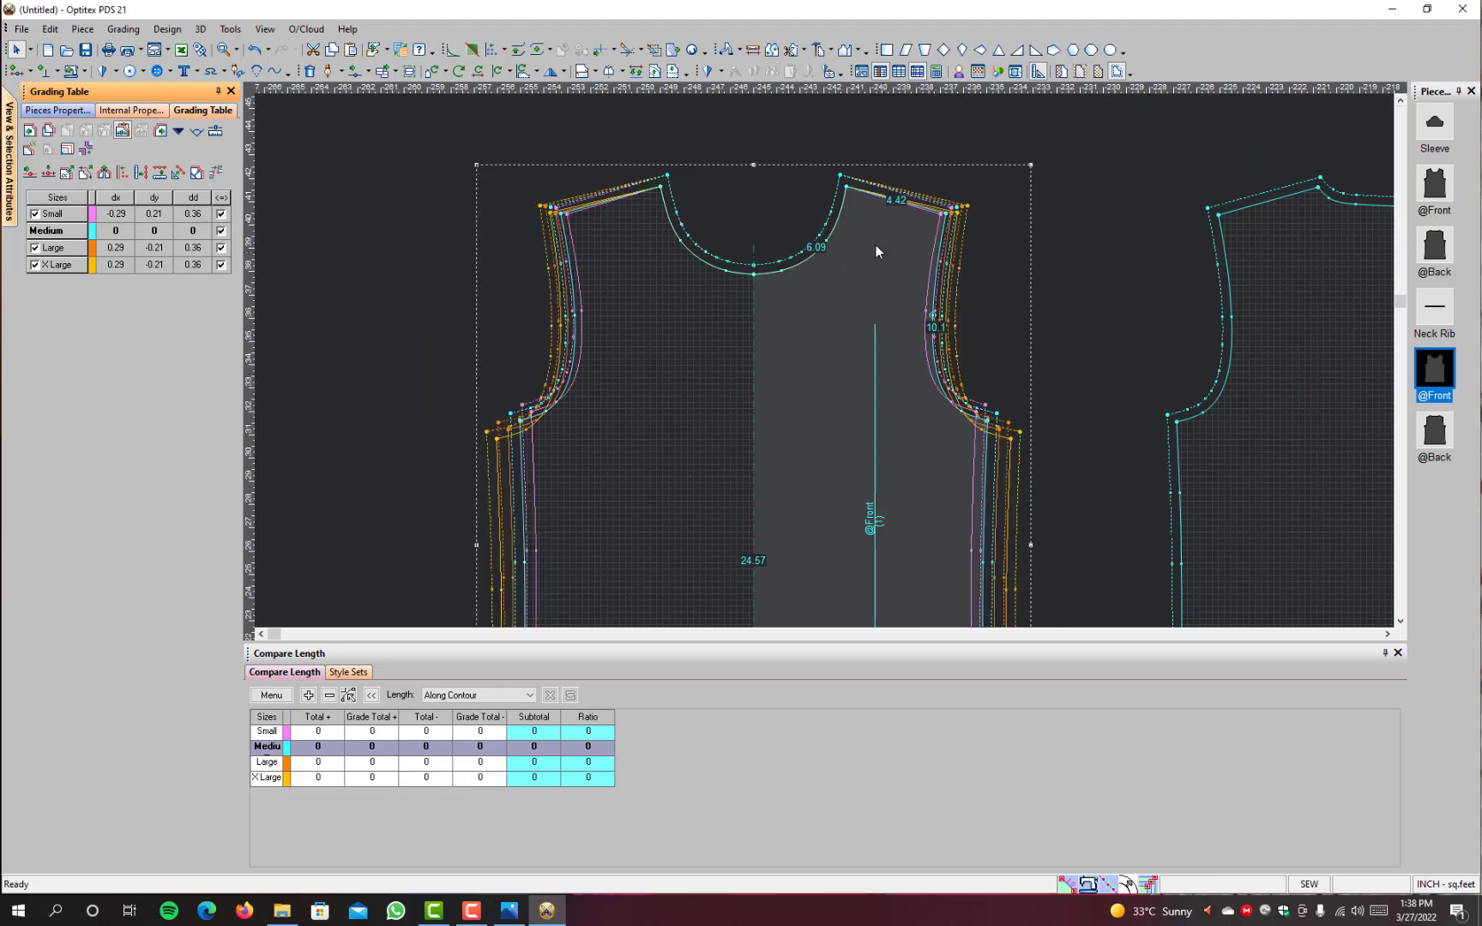
left_click(846, 187)
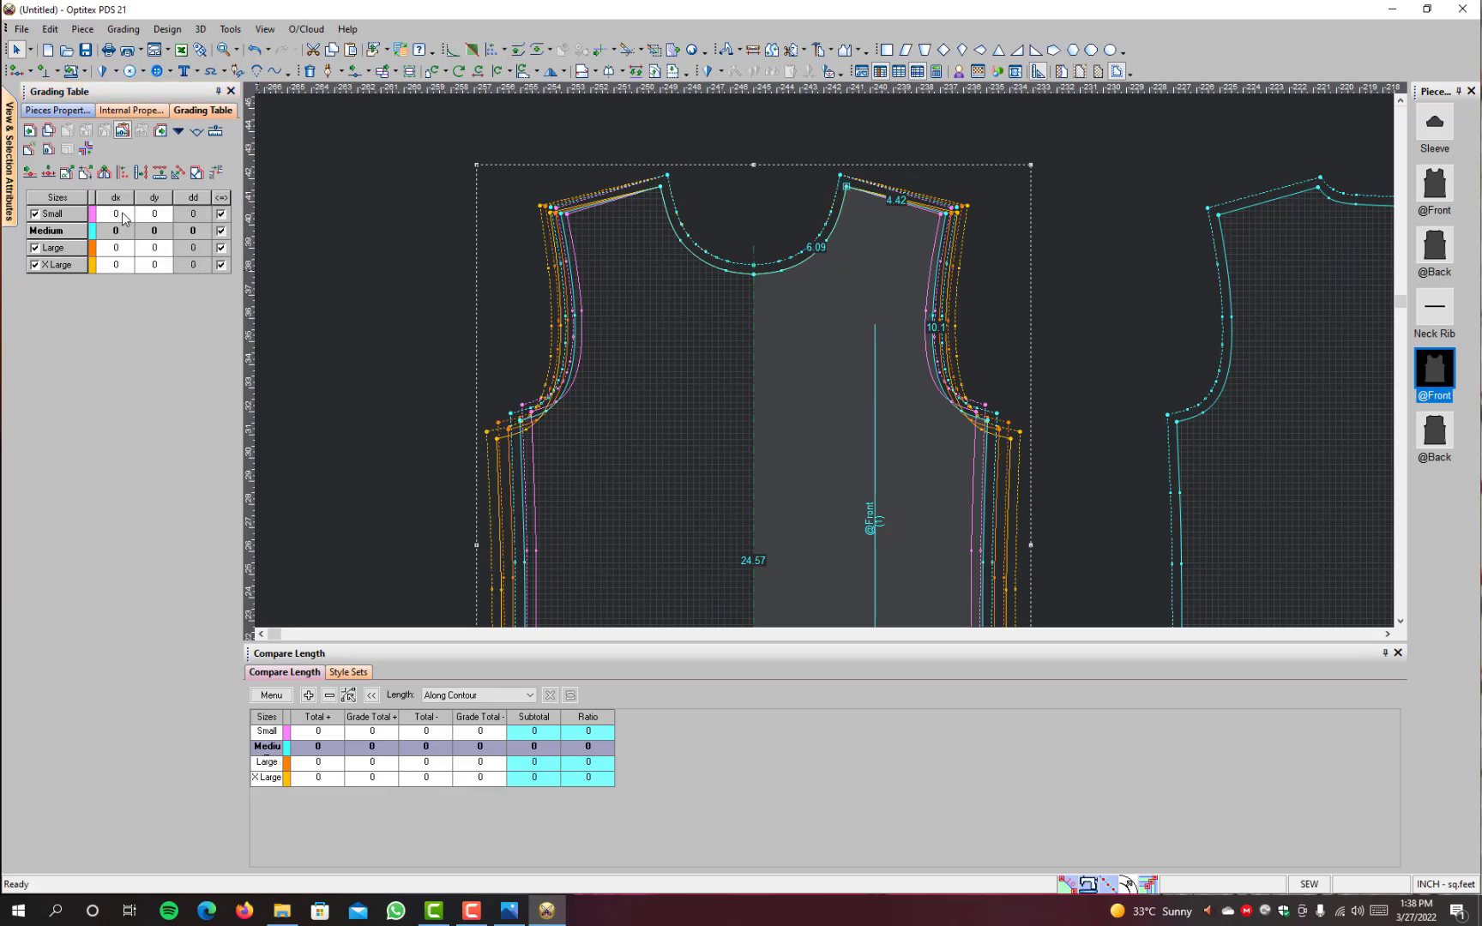
left_click_drag(124, 218, 123, 320)
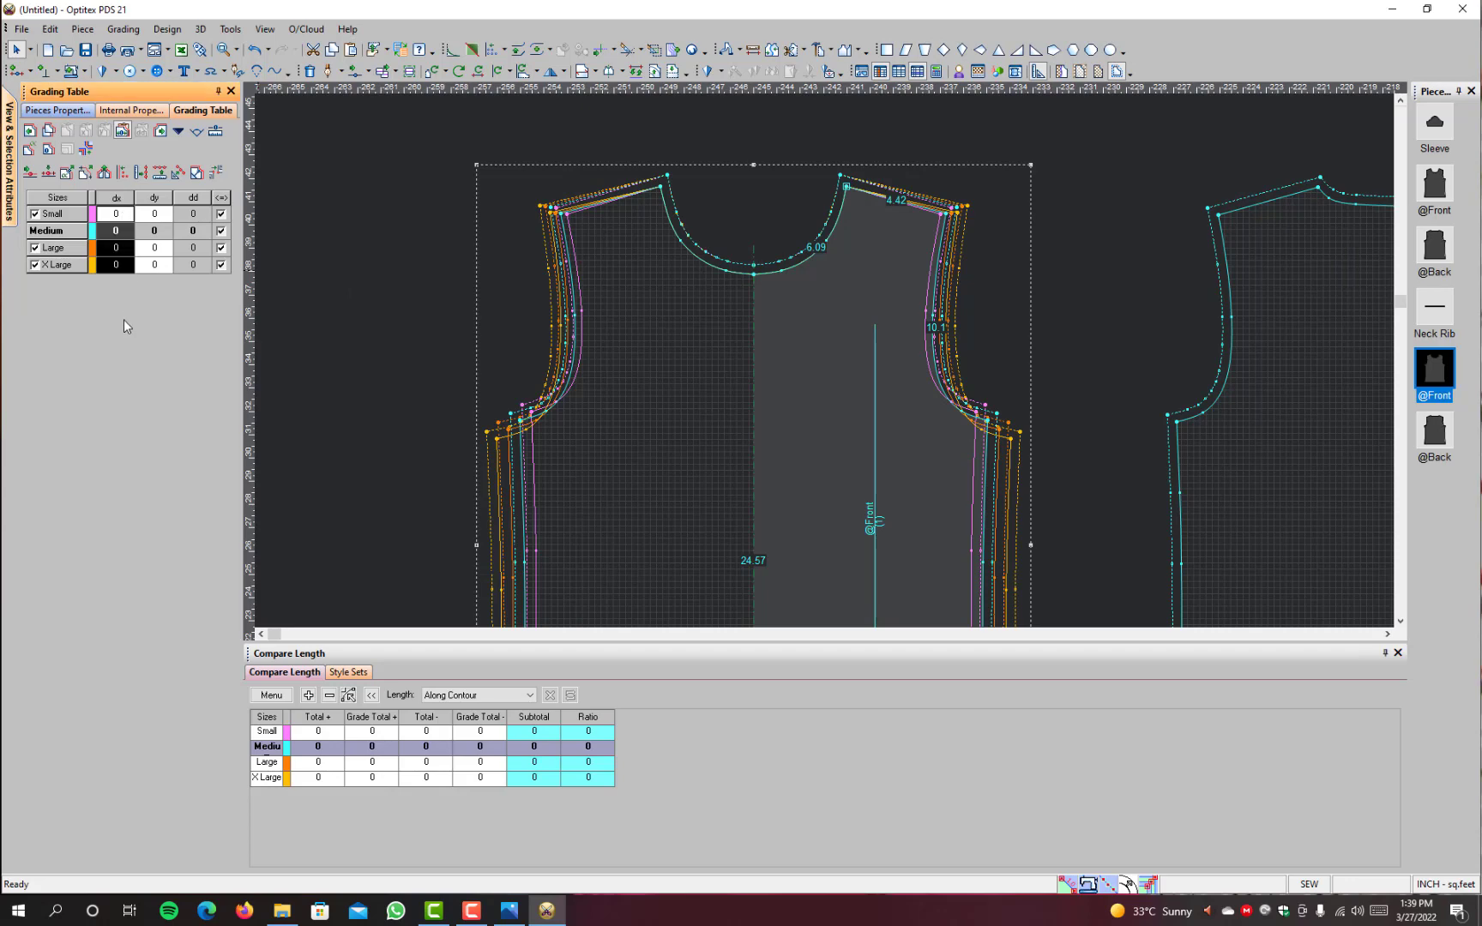
type("-0.1")
key("Return")
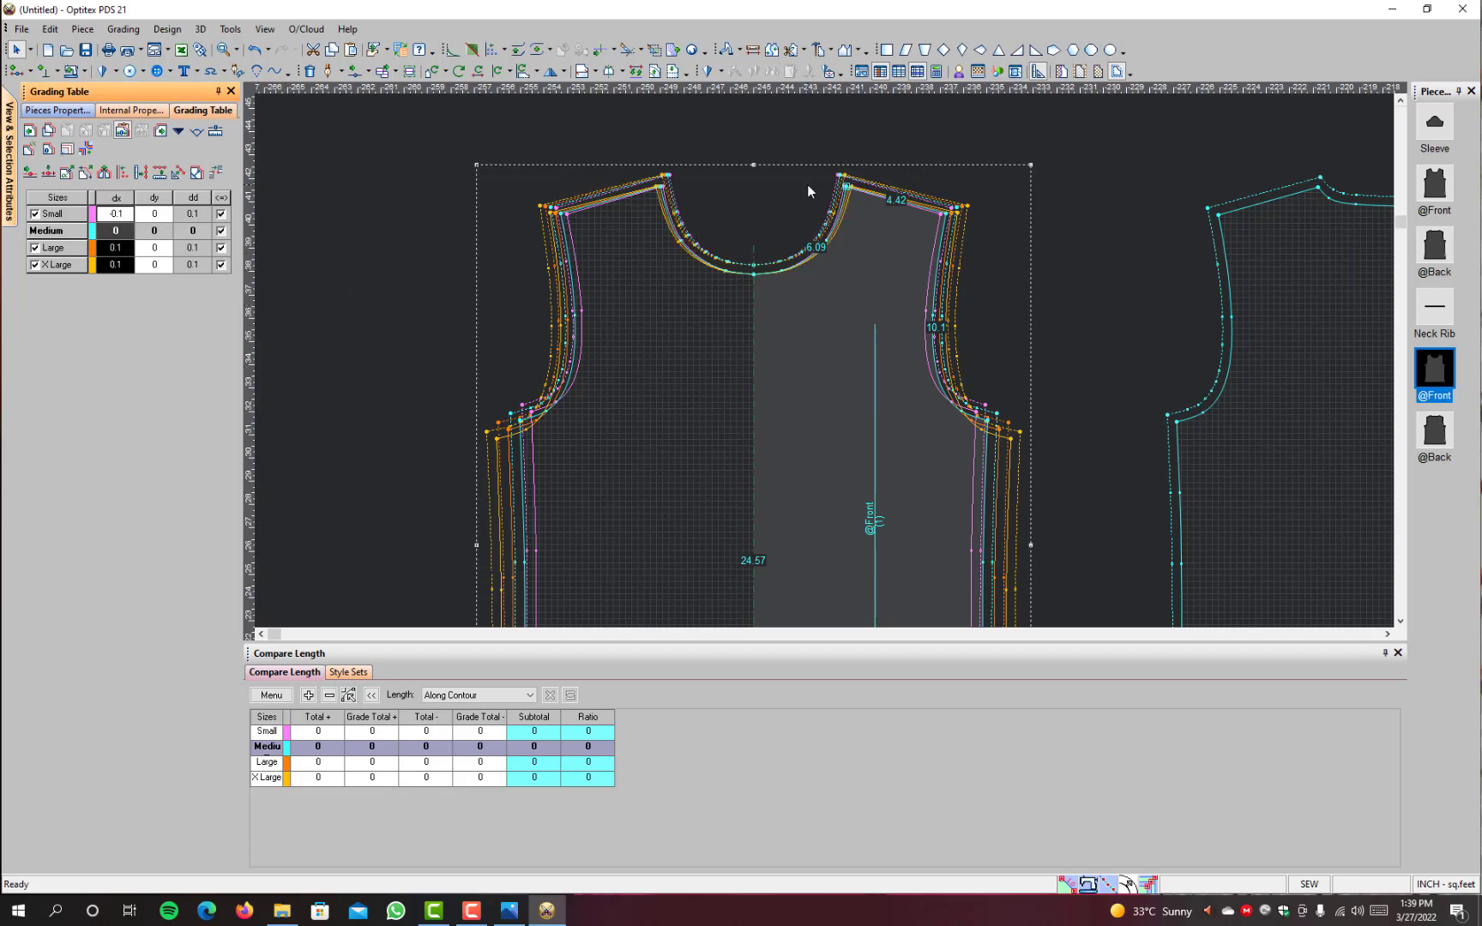
Step: Set Small's dx to -0.12 at the plain front's shoulder-neck point
scroll(808, 184, "up", 6)
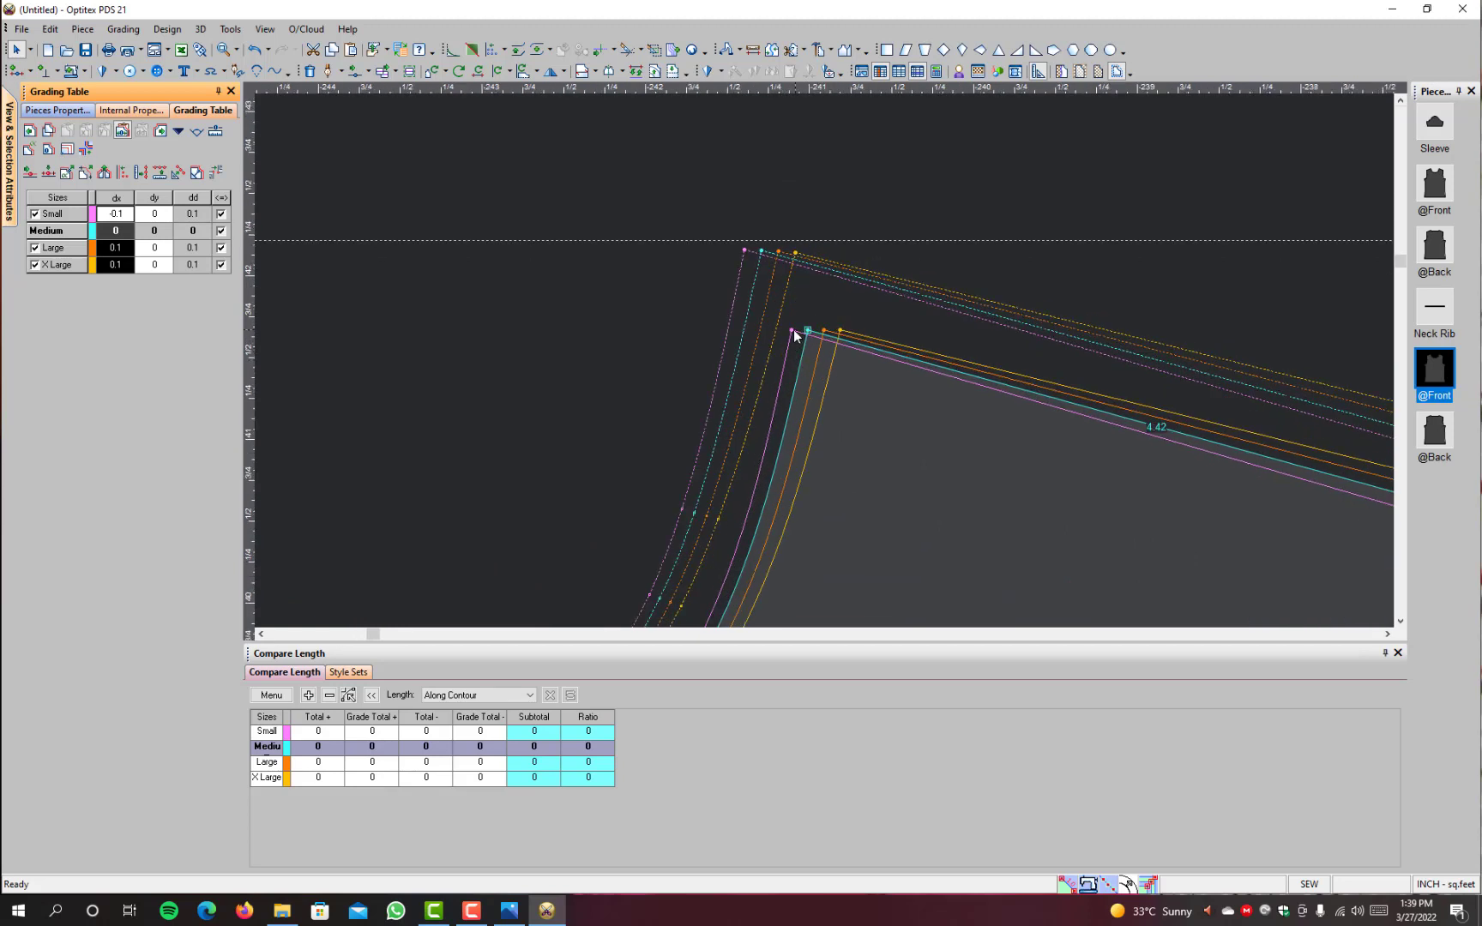
left_click(797, 335)
left_click(118, 213)
key("BackSpace")
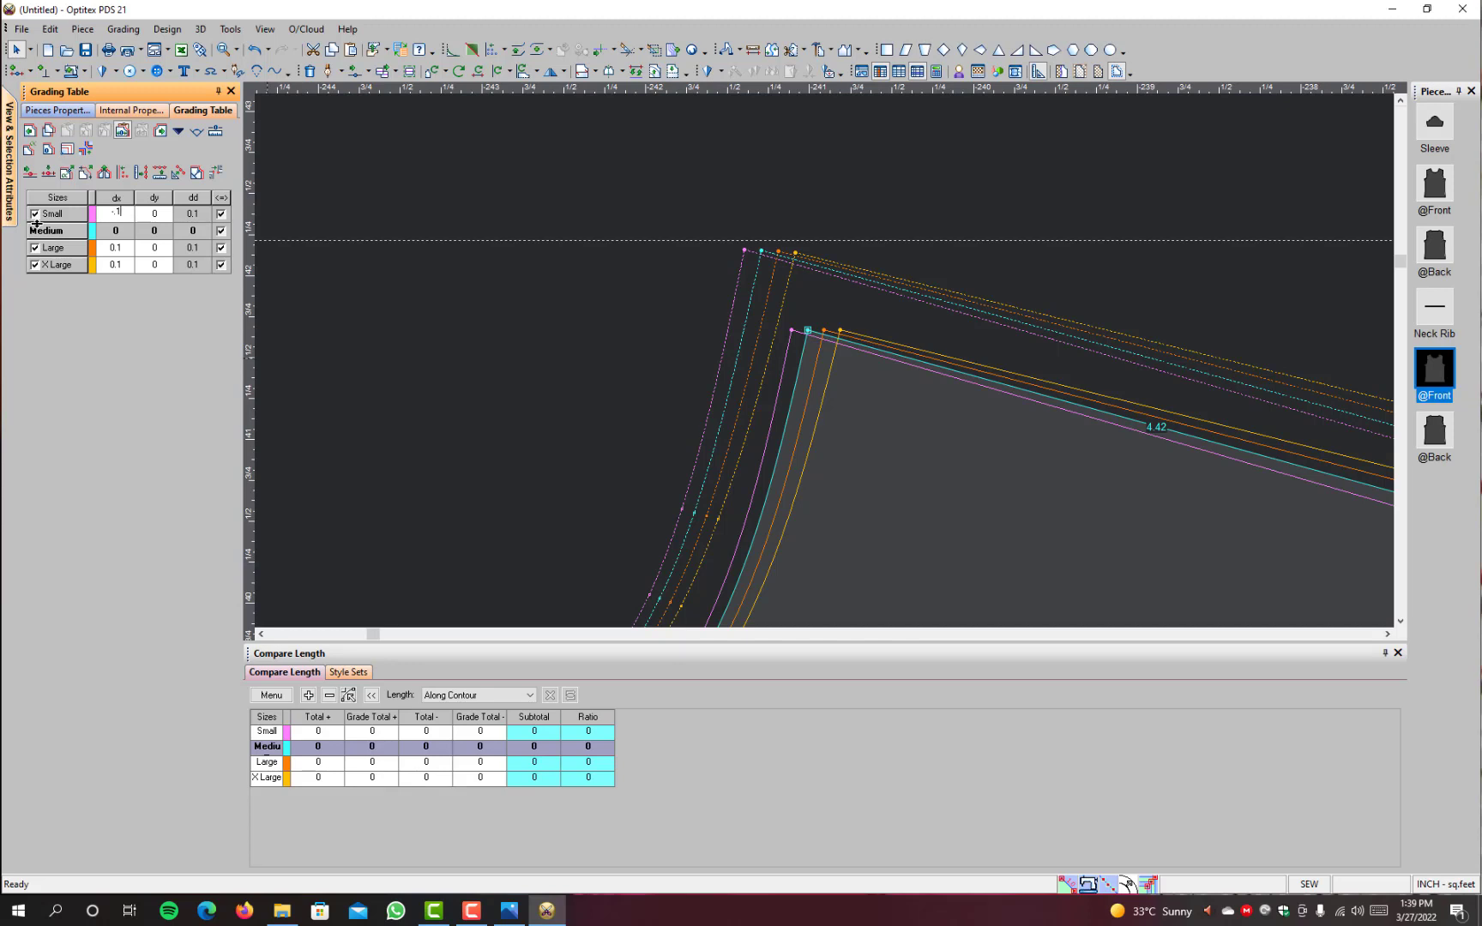
type("-.12")
key("Return")
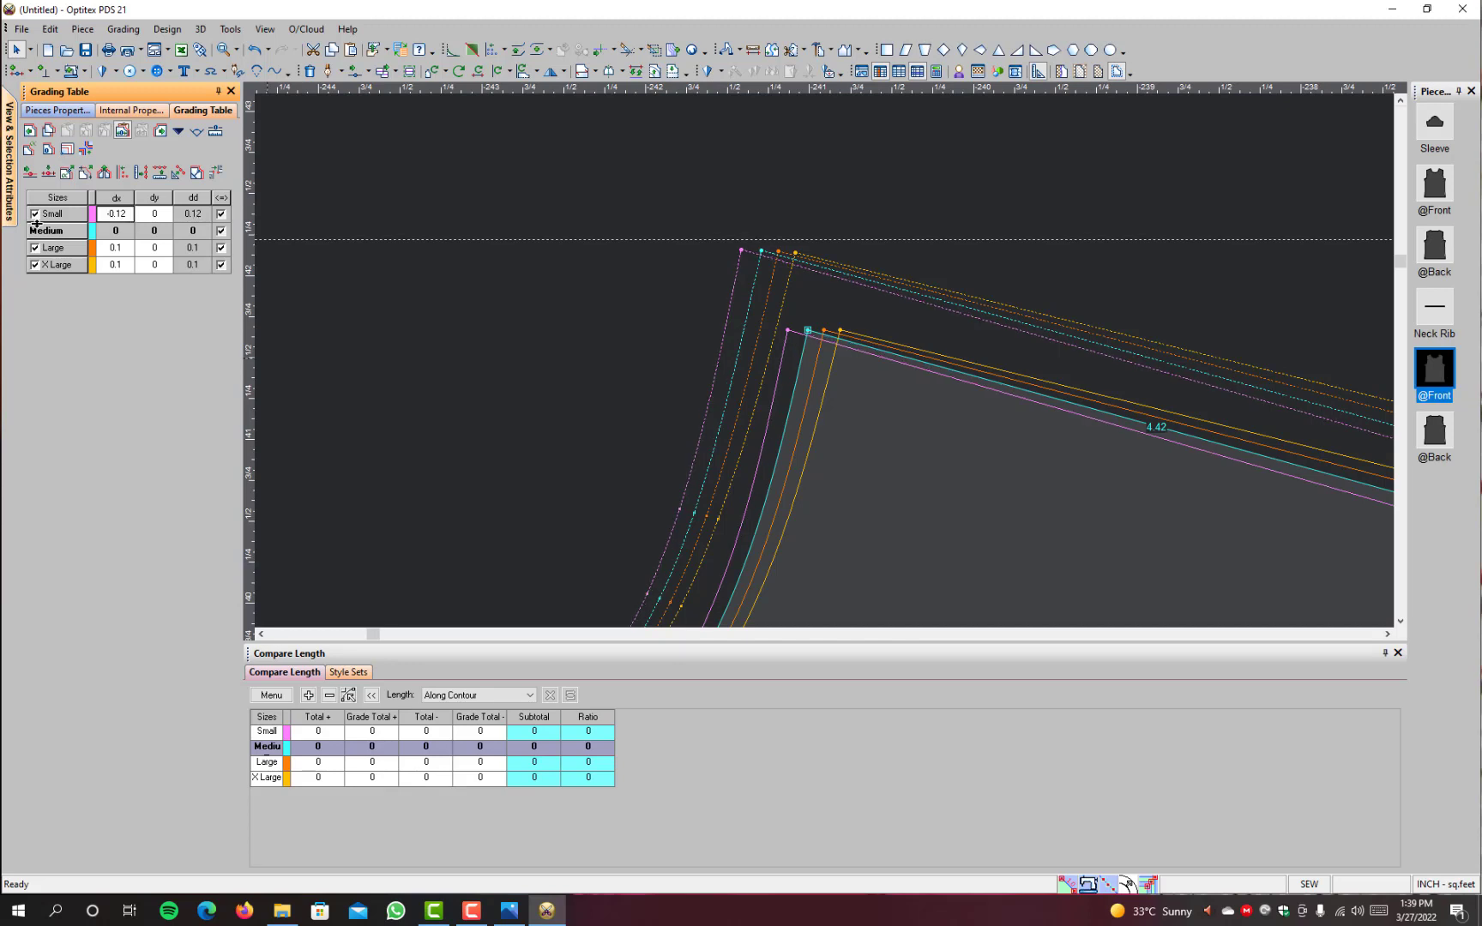
Step: Set dy at the plain front's centre neck point to 0.12 for Small and -0.12 for Large and X Large
scroll(817, 371, "down", 2)
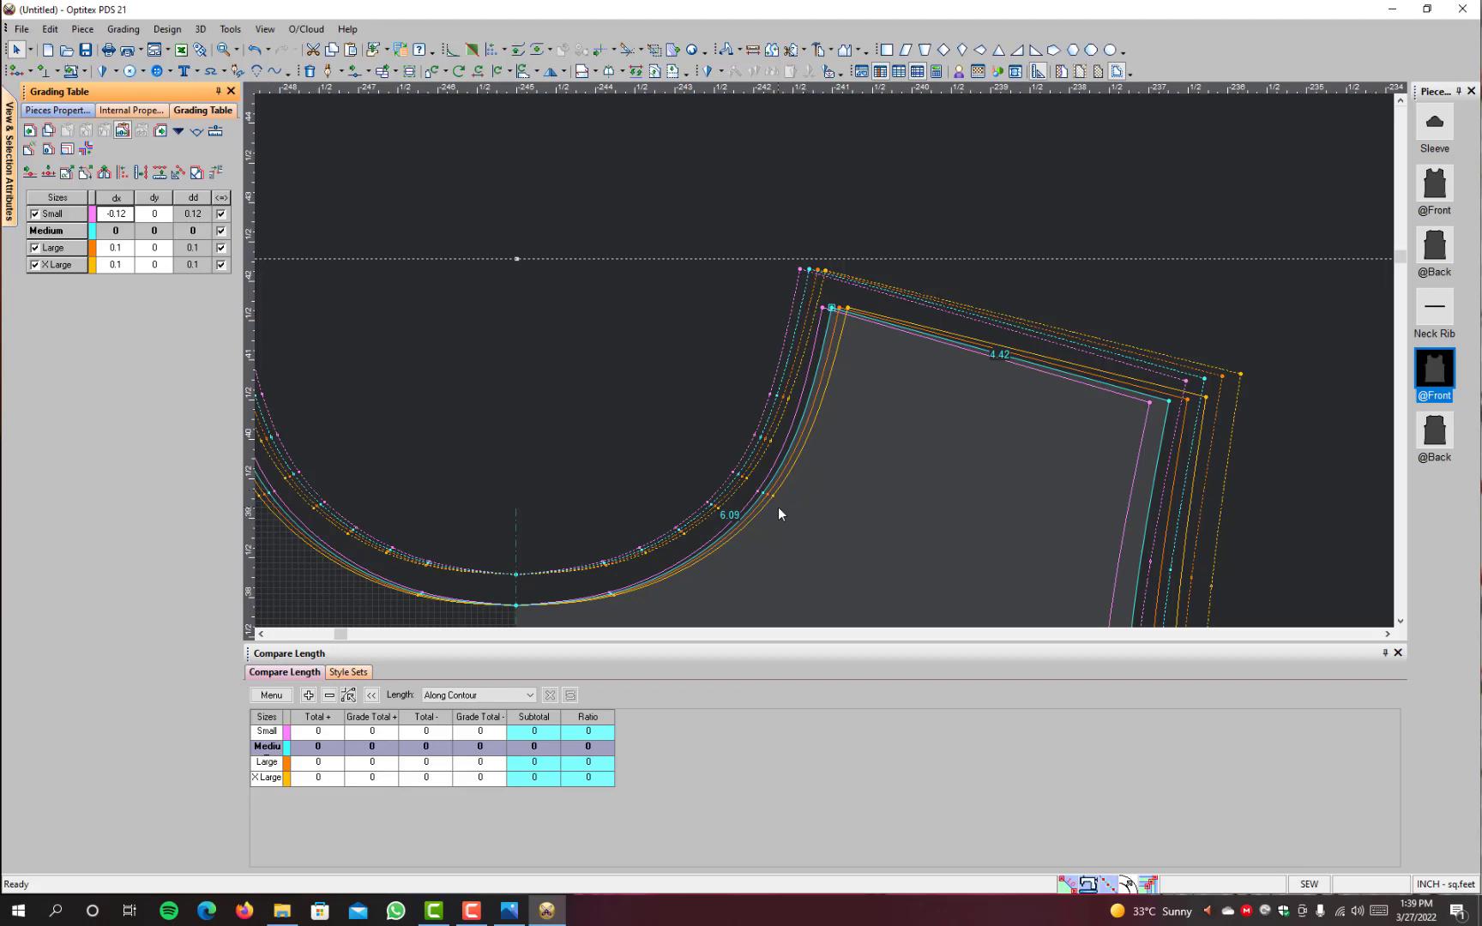
scroll(778, 510, "down", 2)
scroll(745, 398, "up", 2)
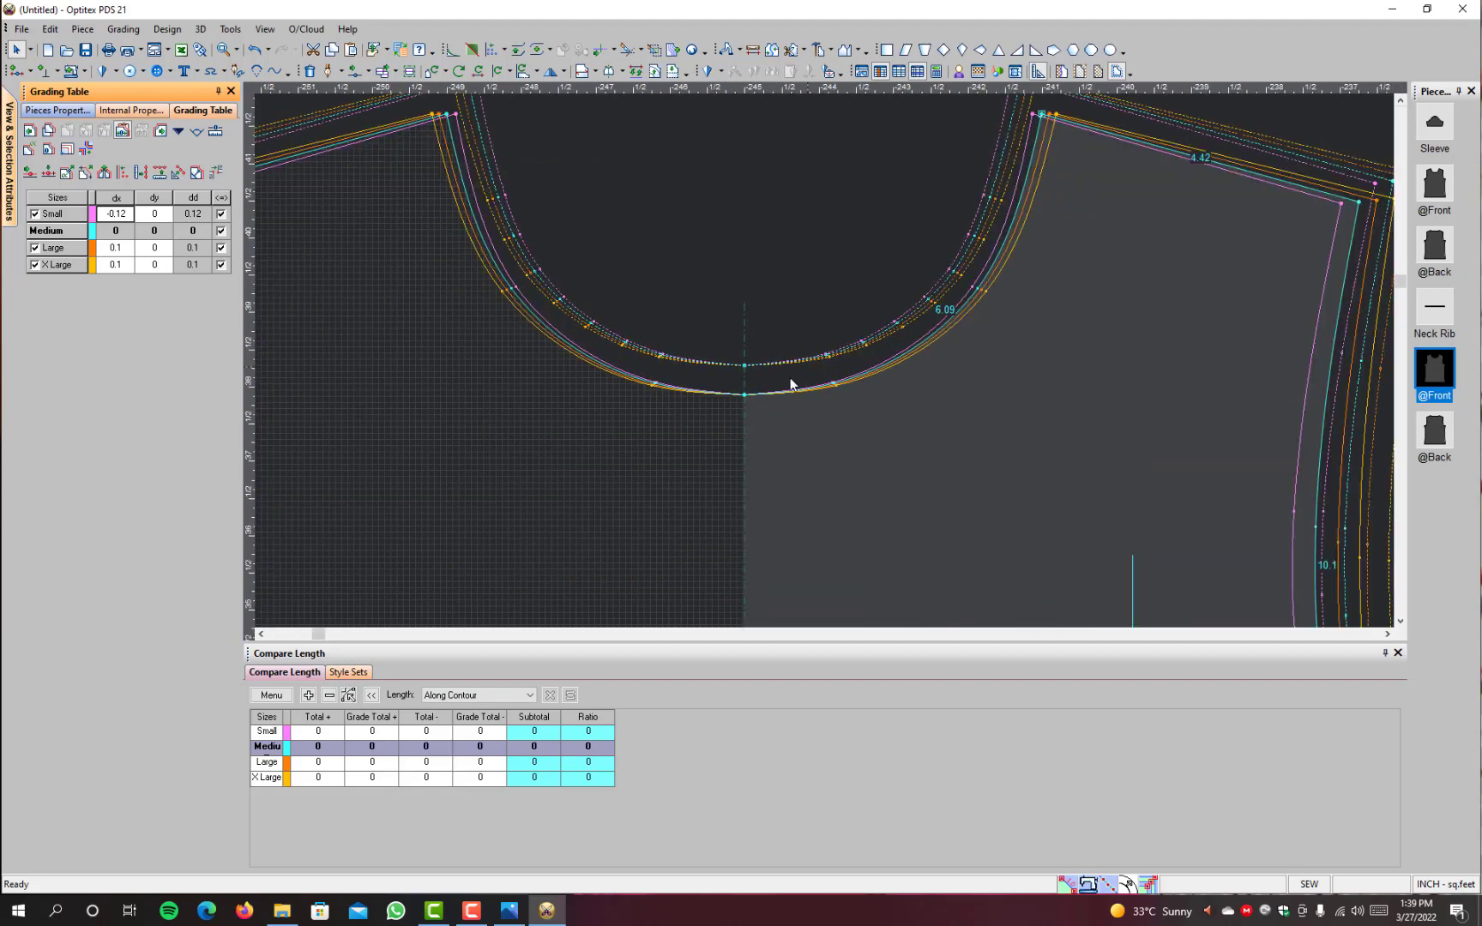
left_click(744, 396)
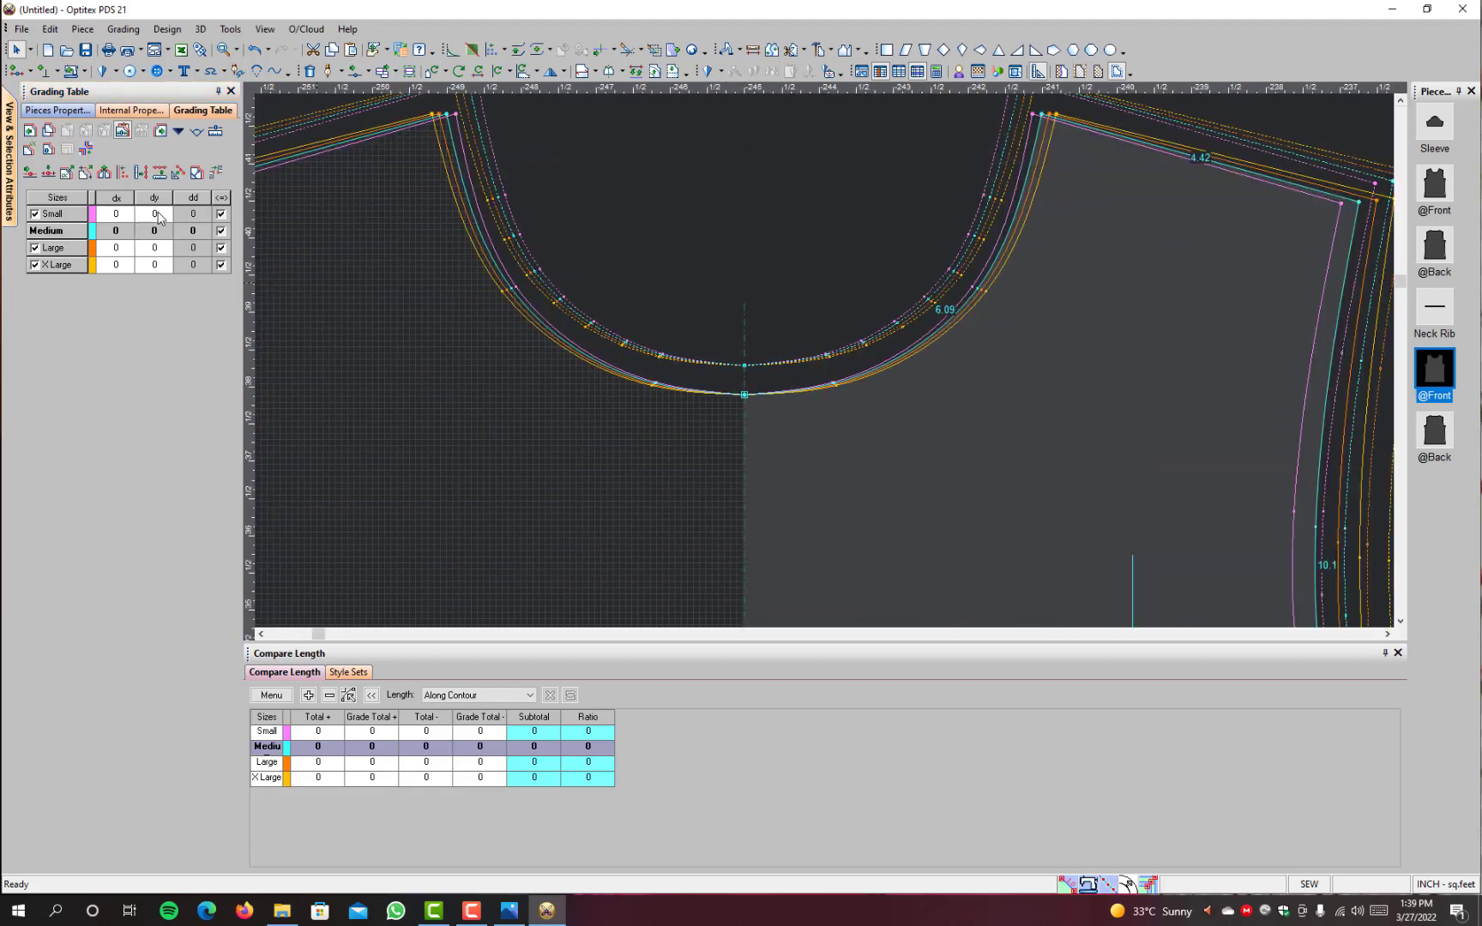
left_click_drag(163, 230, 165, 316)
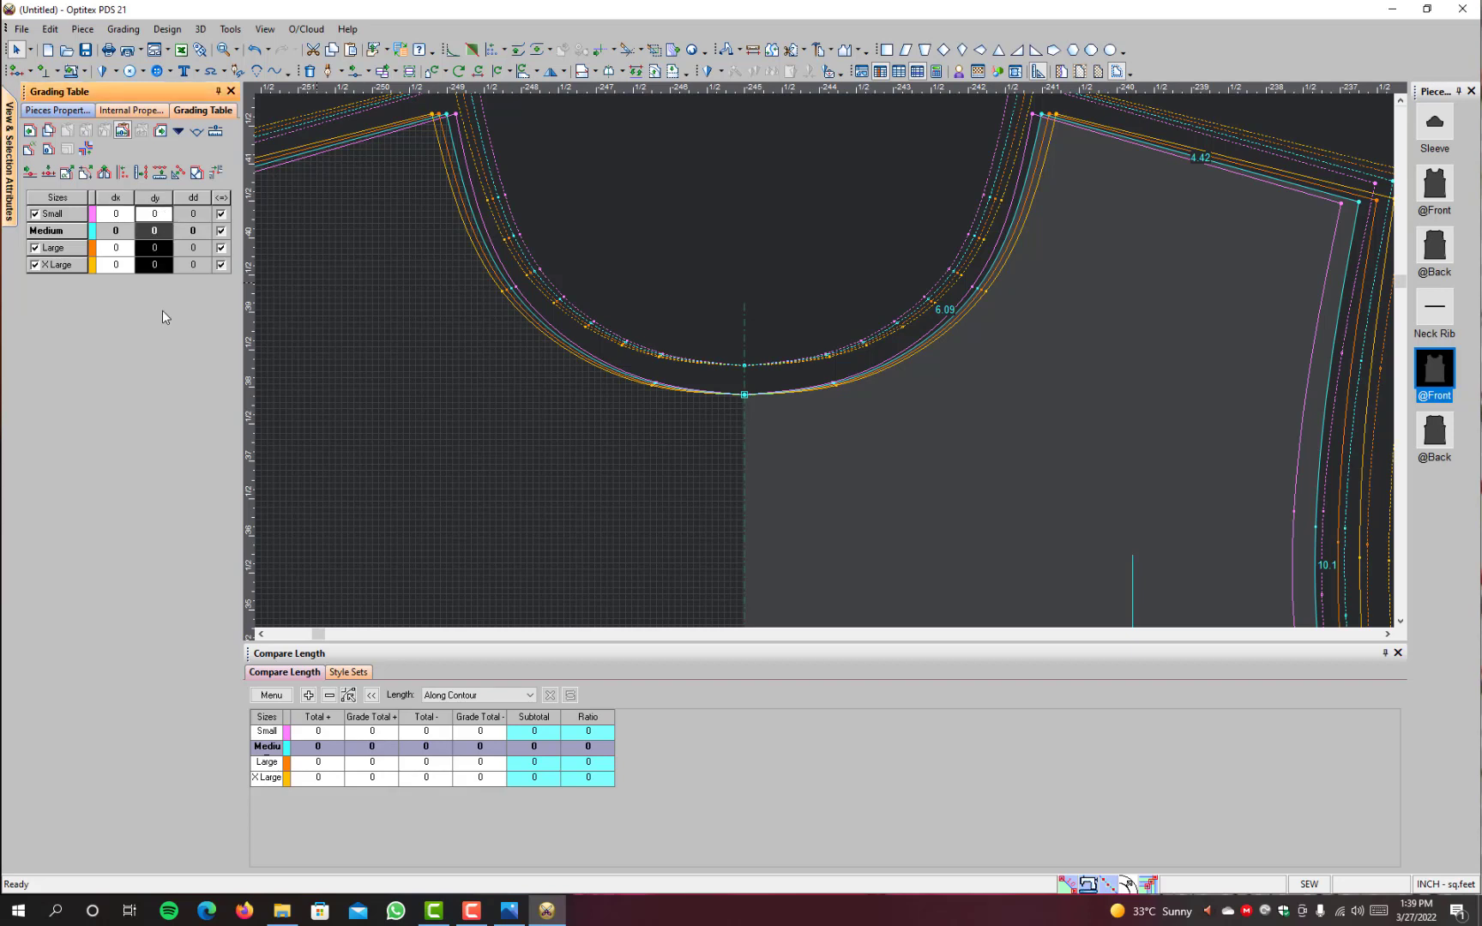
type(".12")
key("Return")
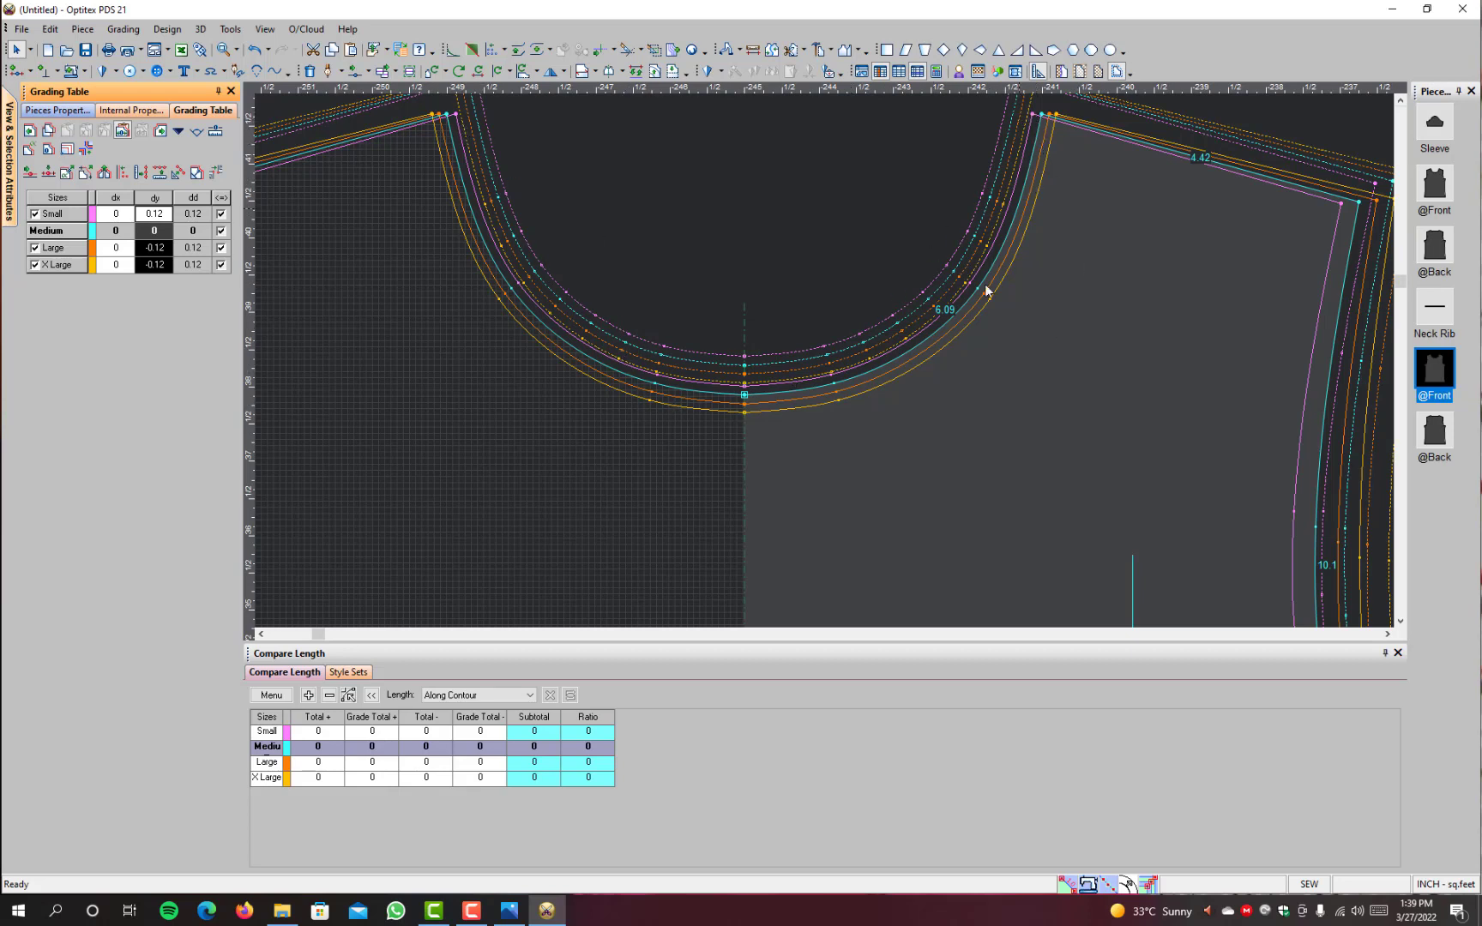
Step: Copy the grading values of the plain front's outer shoulder point to the matching shoulder point on the plain back
scroll(960, 320, "down", 2)
scroll(864, 424, "down", 4)
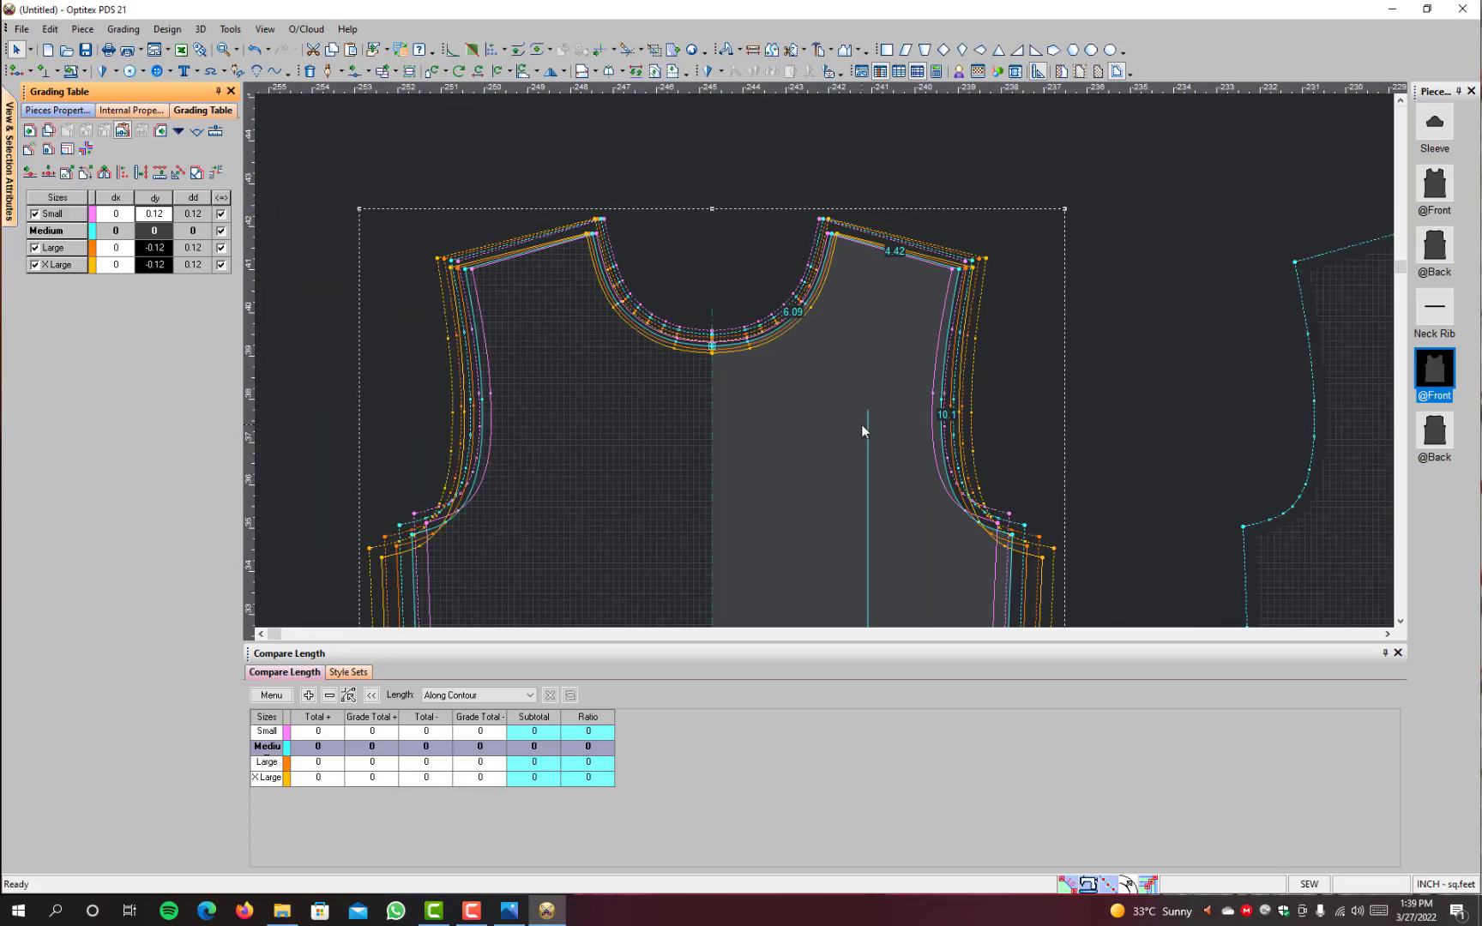
scroll(983, 438, "down", 1)
scroll(983, 438, "up", 3)
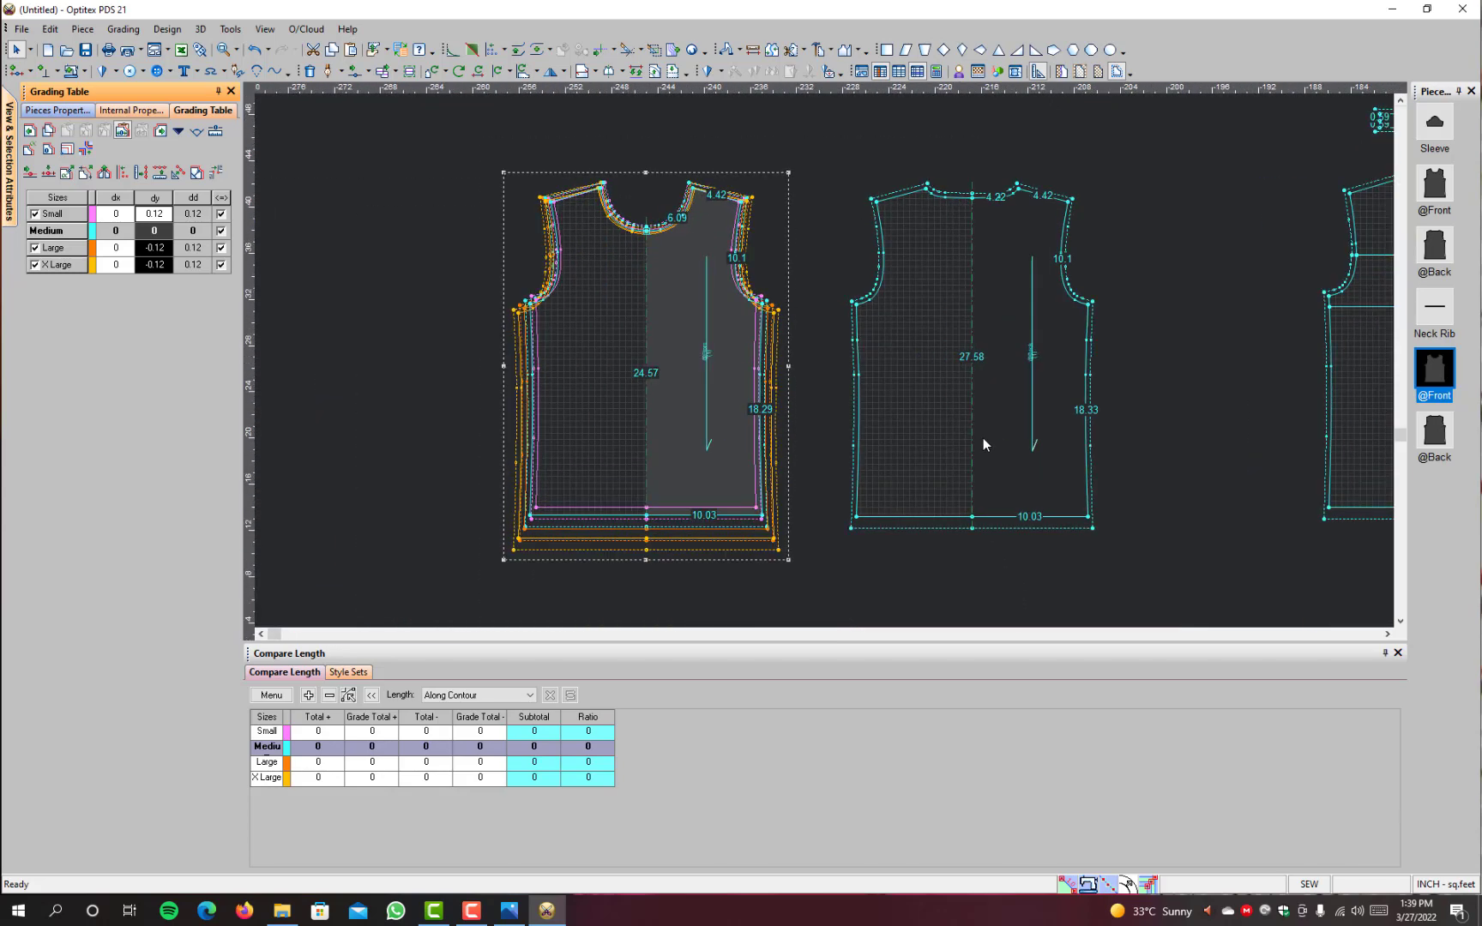
scroll(983, 437, "down", 2)
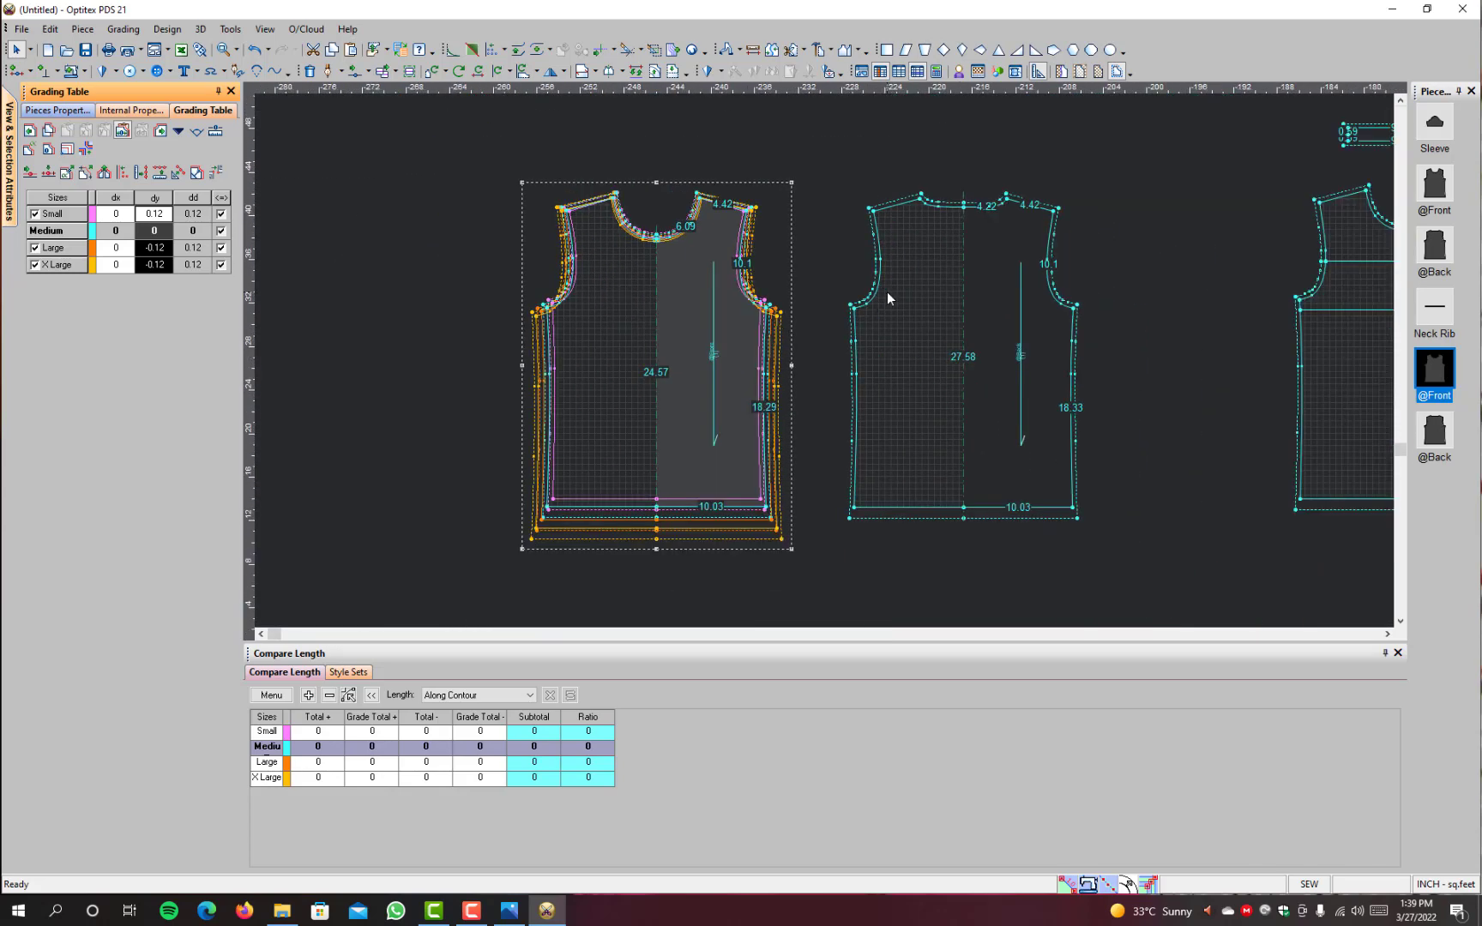
scroll(888, 290, "up", 2)
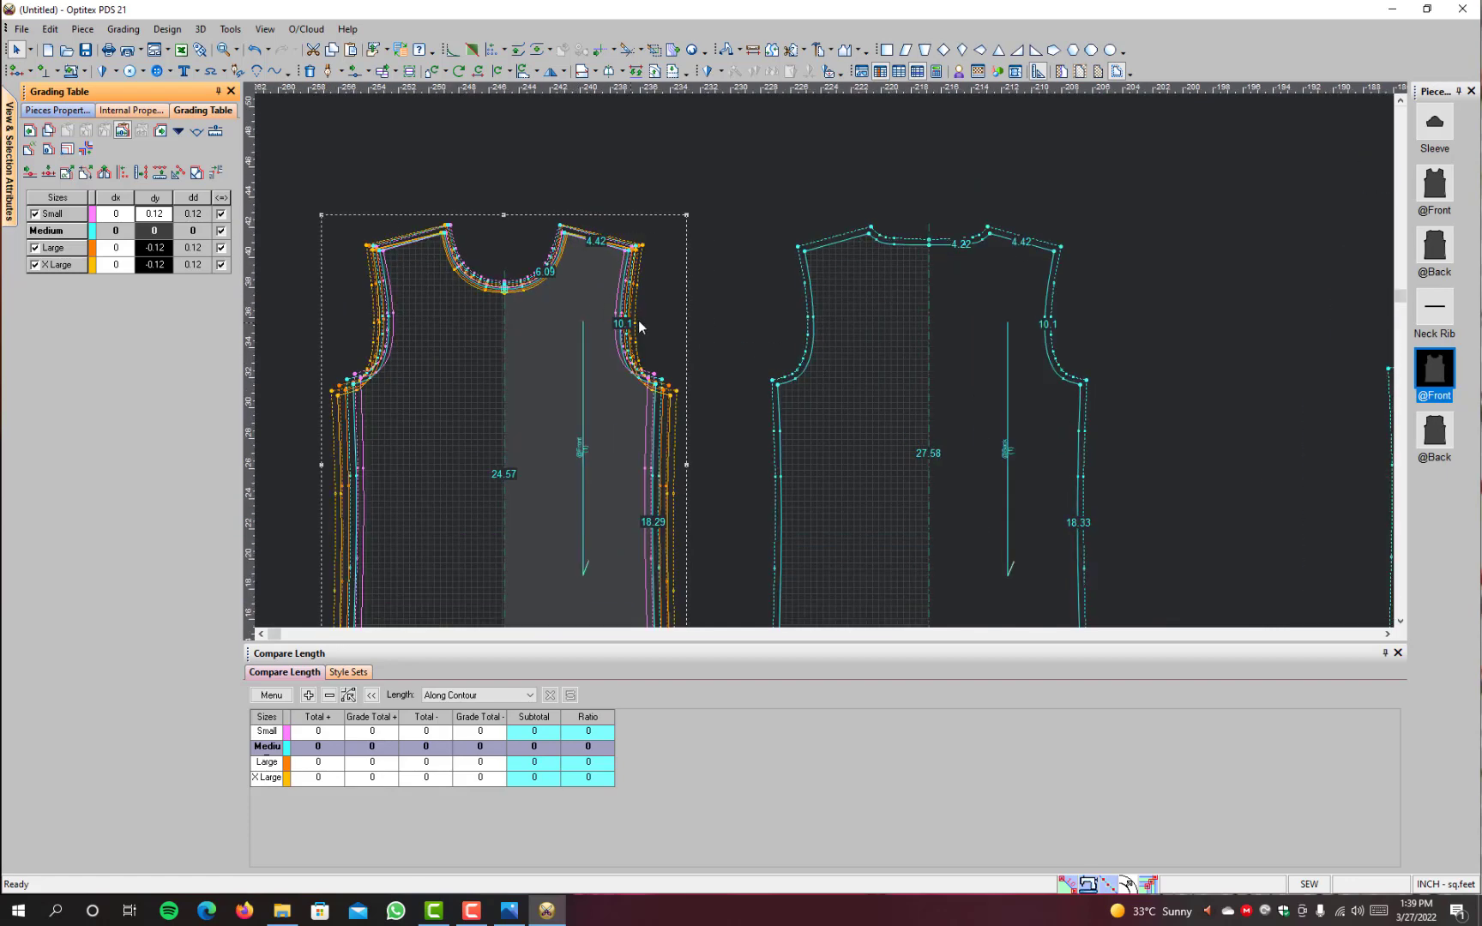
scroll(586, 273, "up", 2)
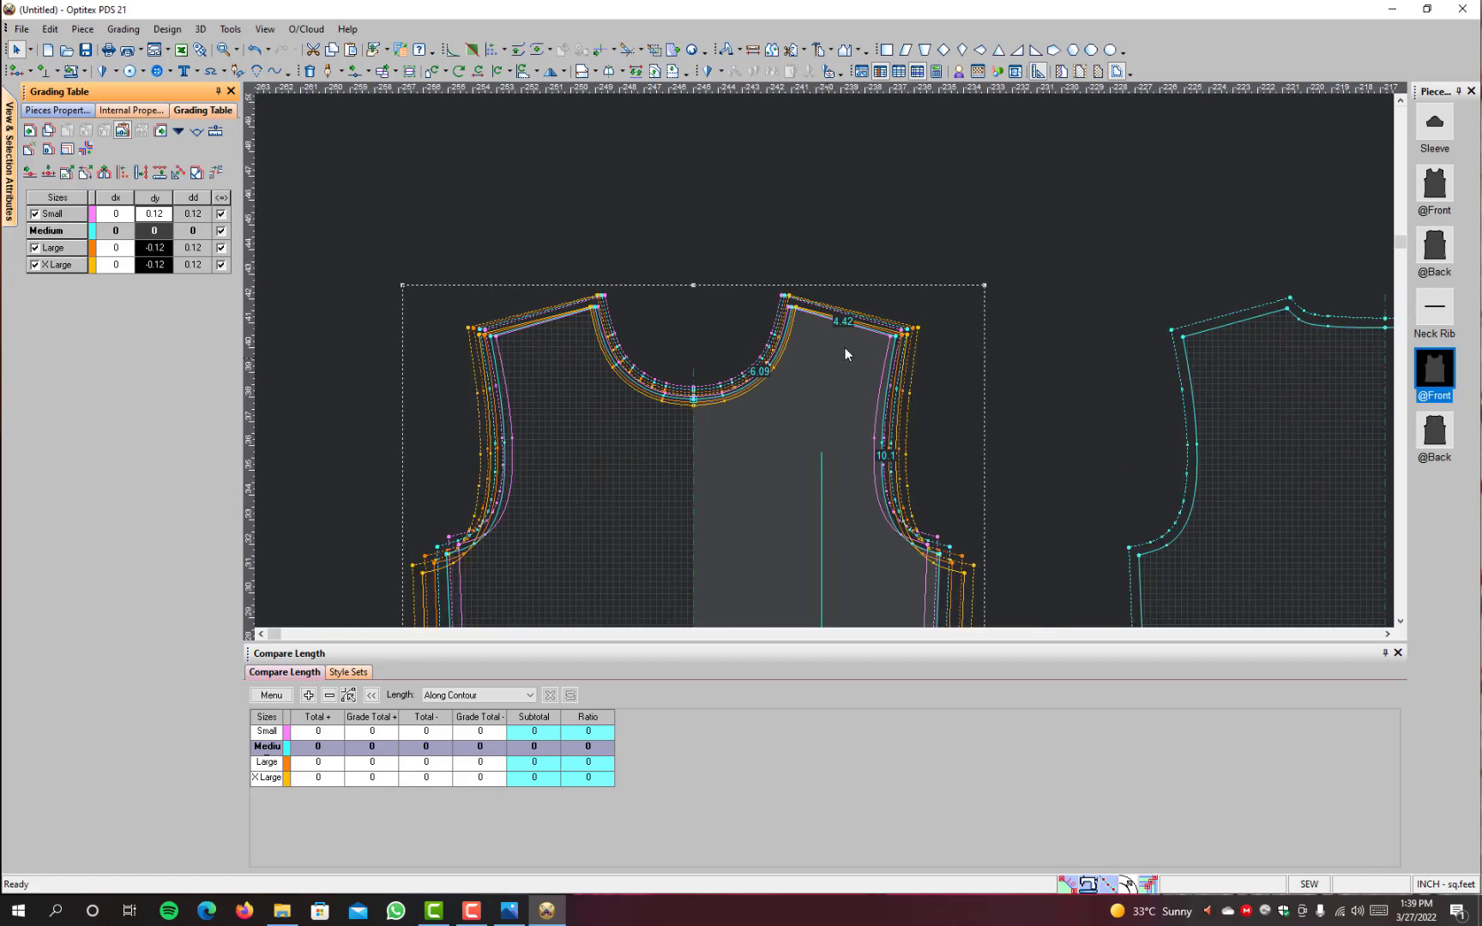
left_click(905, 335)
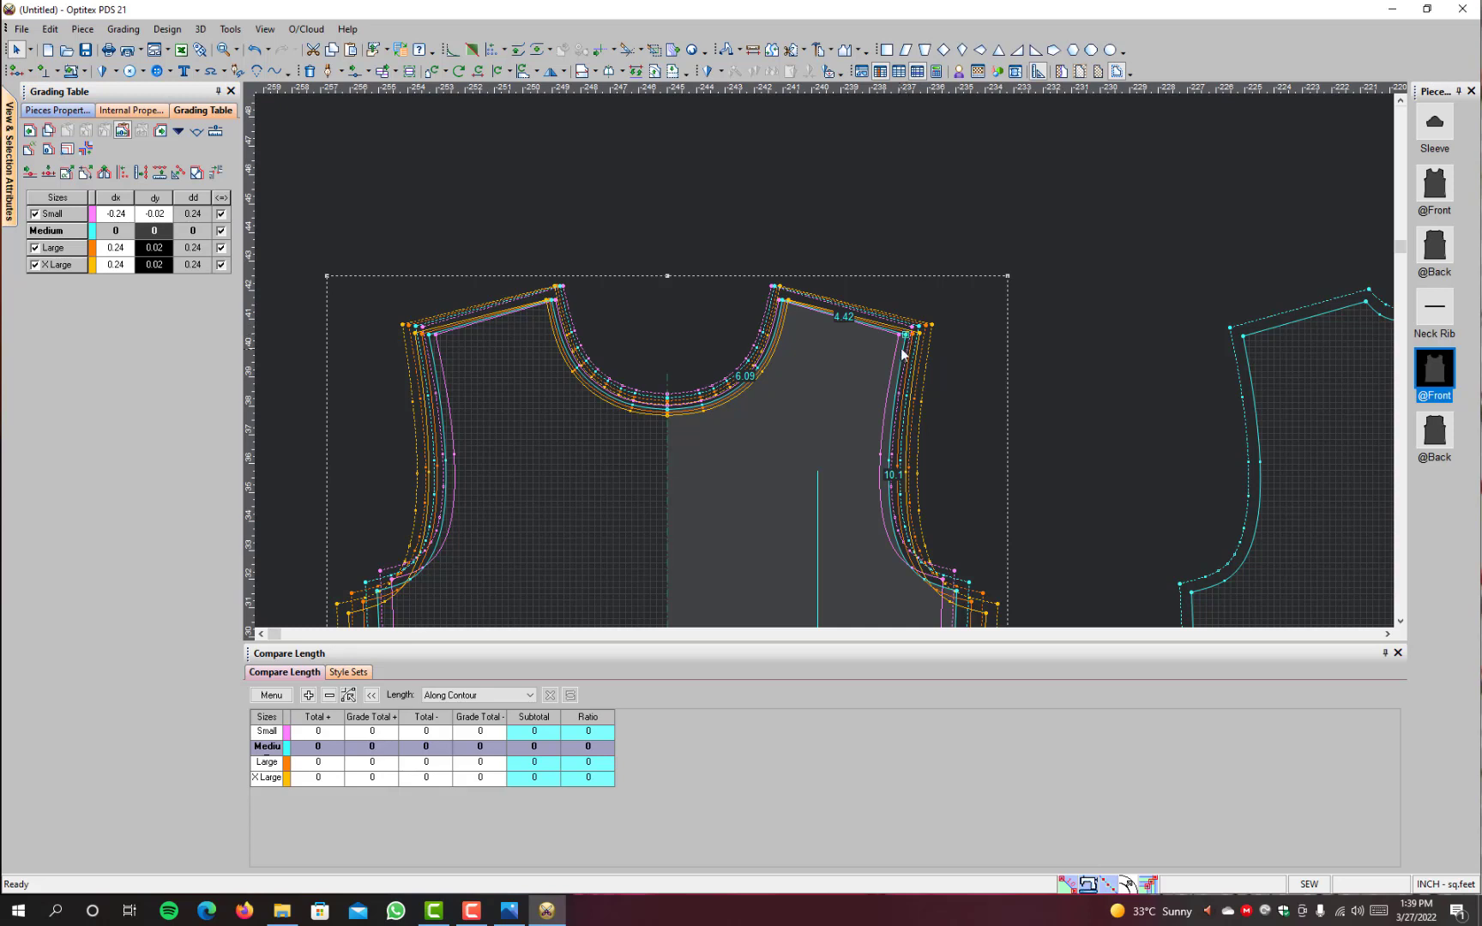
scroll(1148, 369, "down", 2)
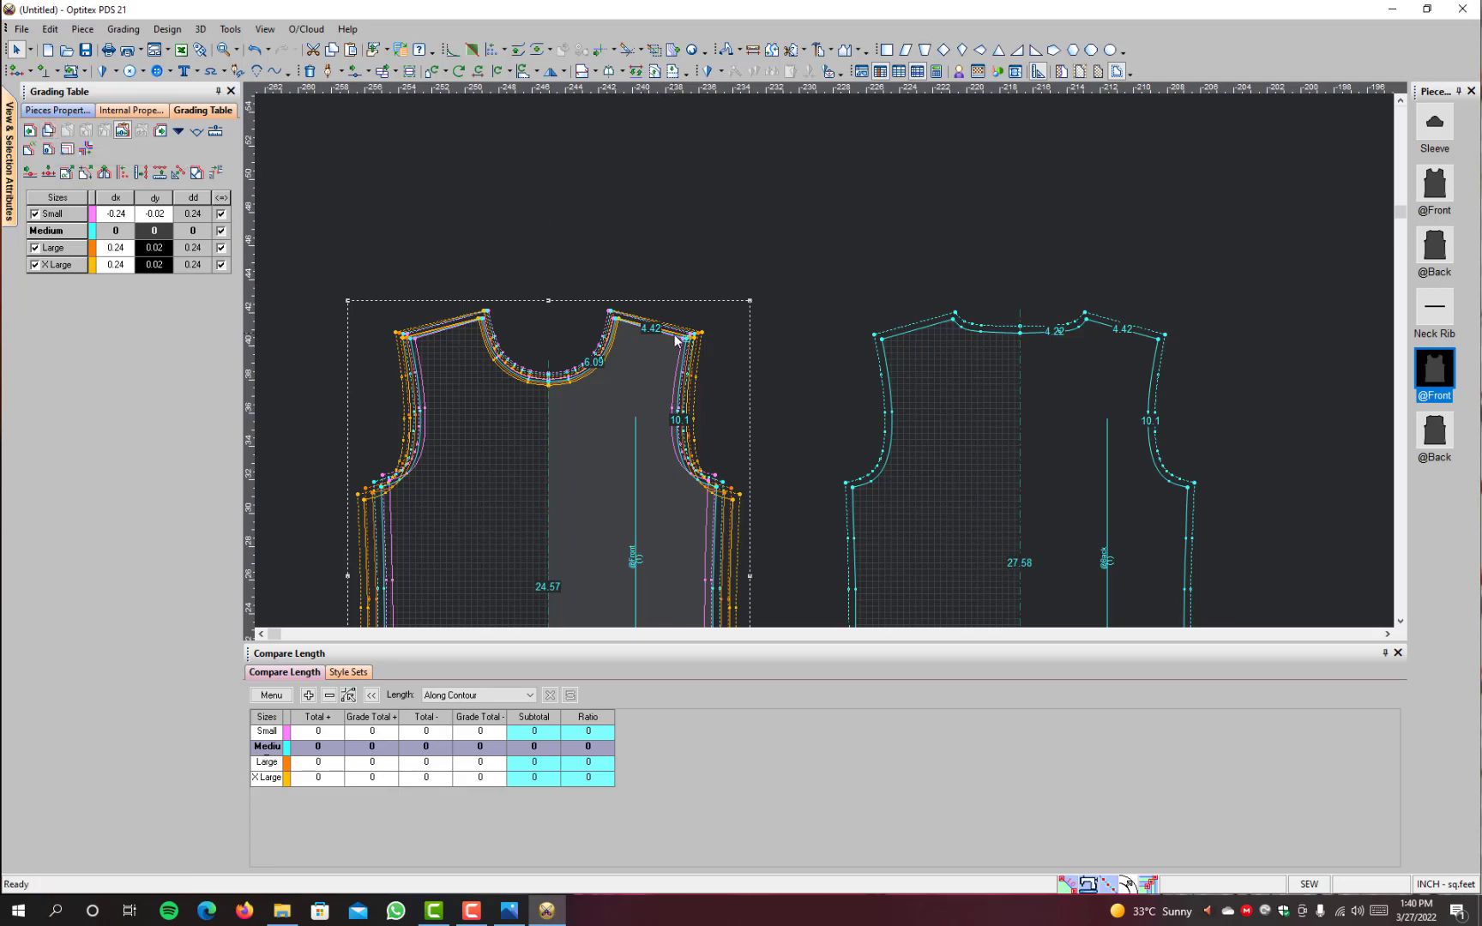
left_click(49, 130)
left_click(1158, 339)
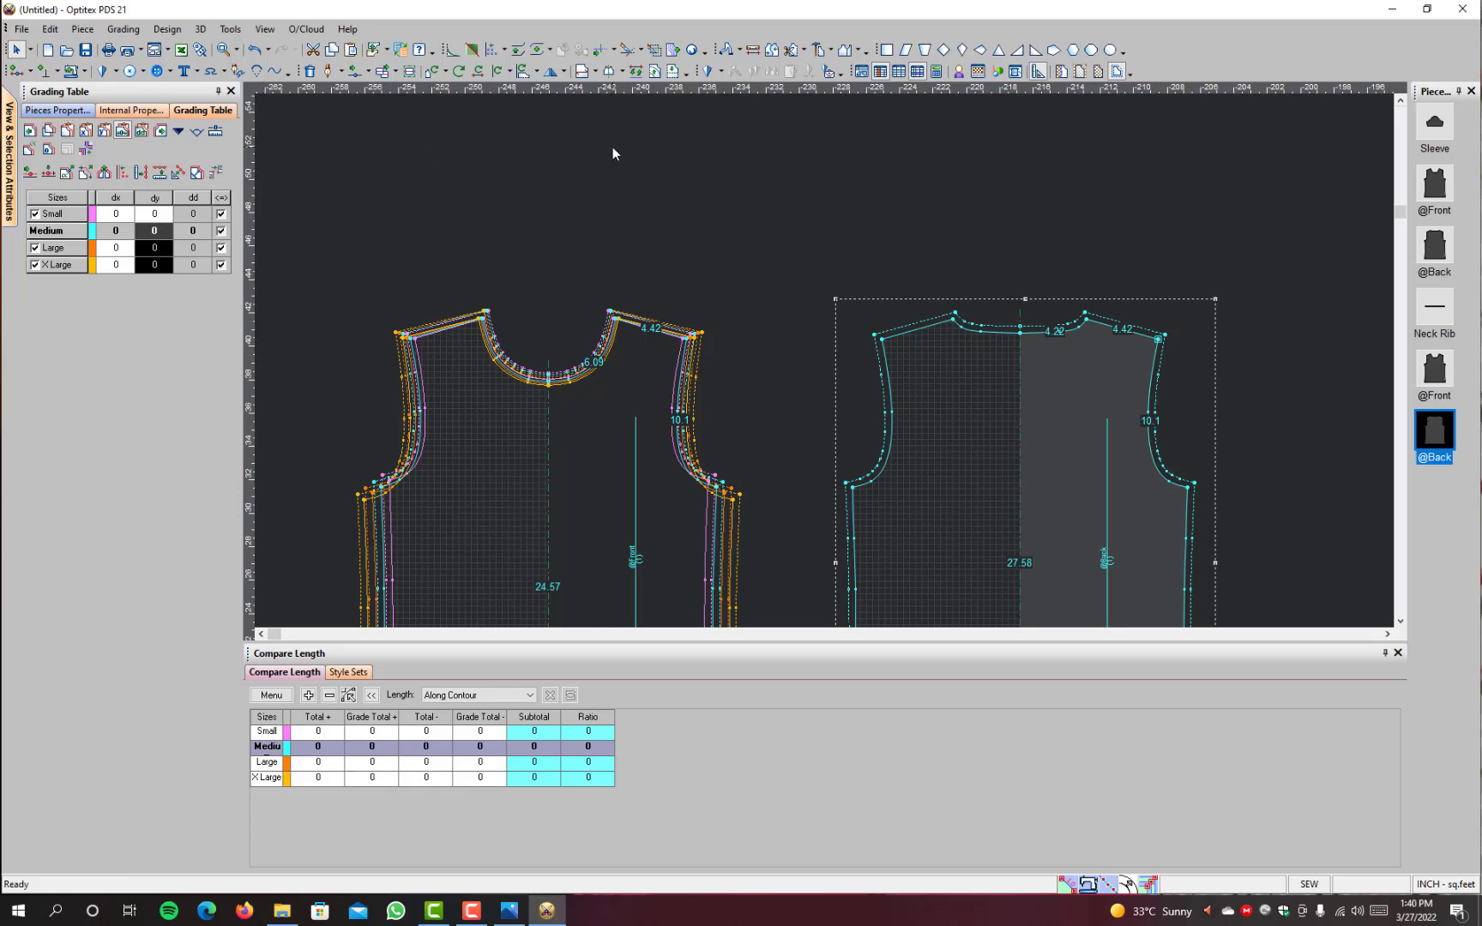
key("shift+v")
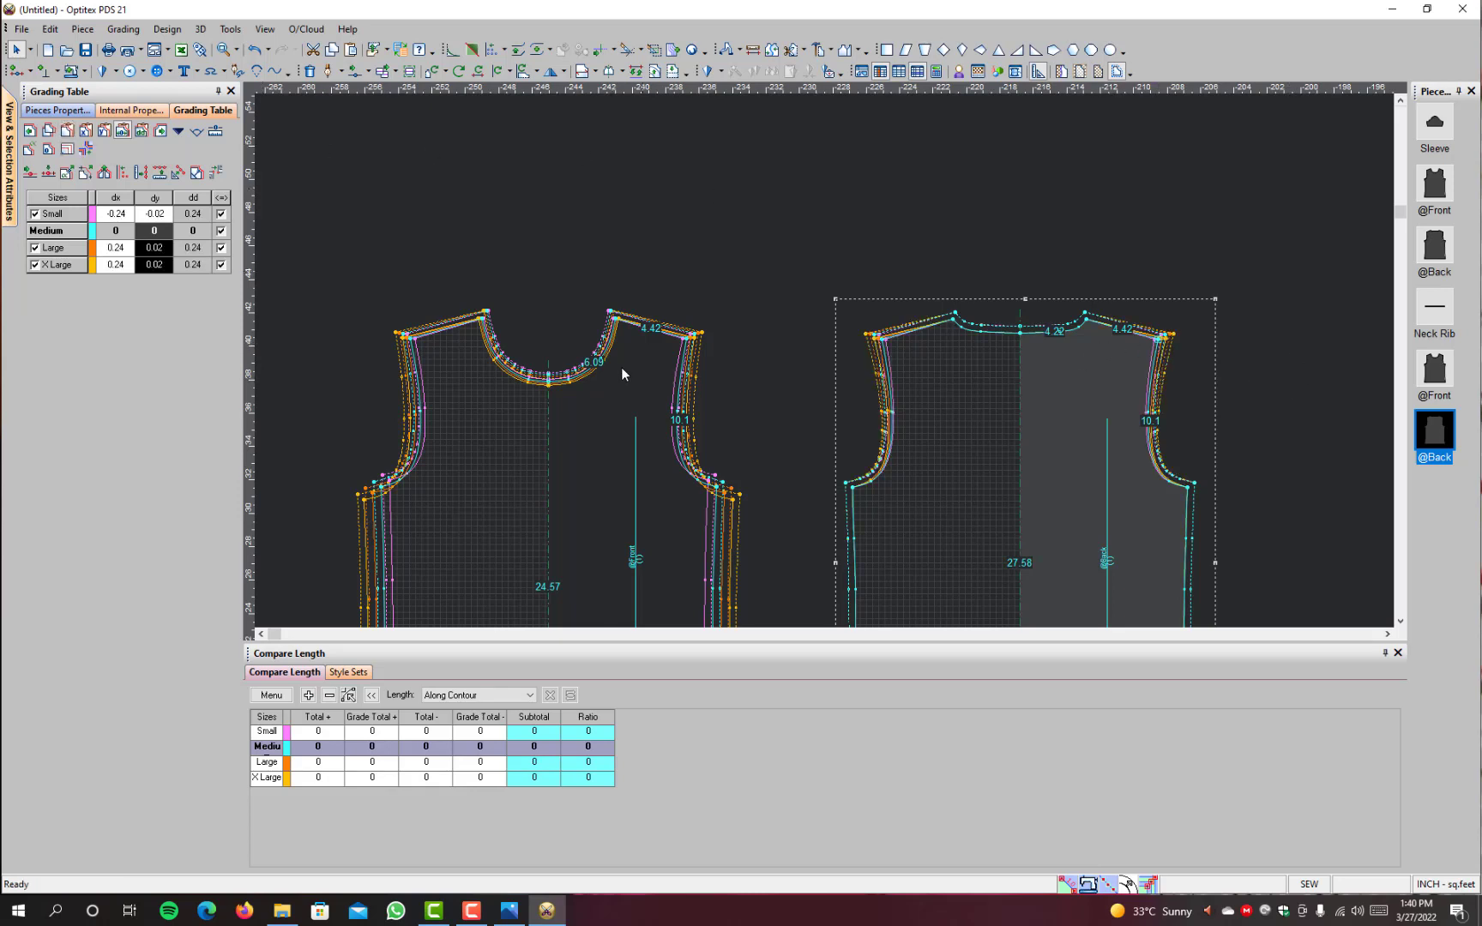
Step: Copy the grading values of the plain front's shoulder-neck point to the matching point on the plain back
left_click(1085, 318)
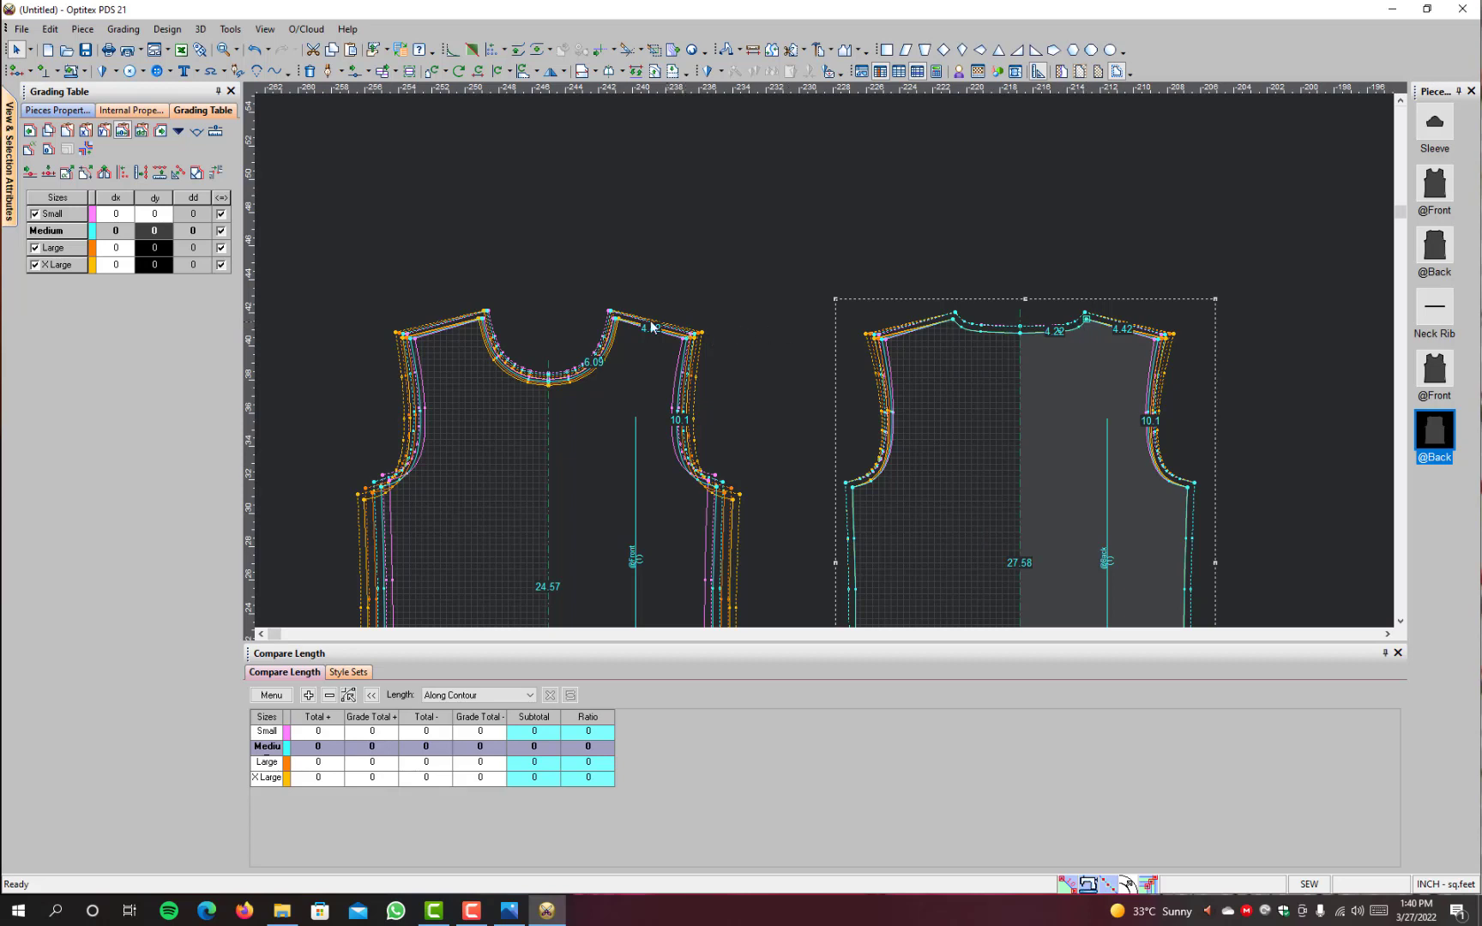
left_click(614, 318)
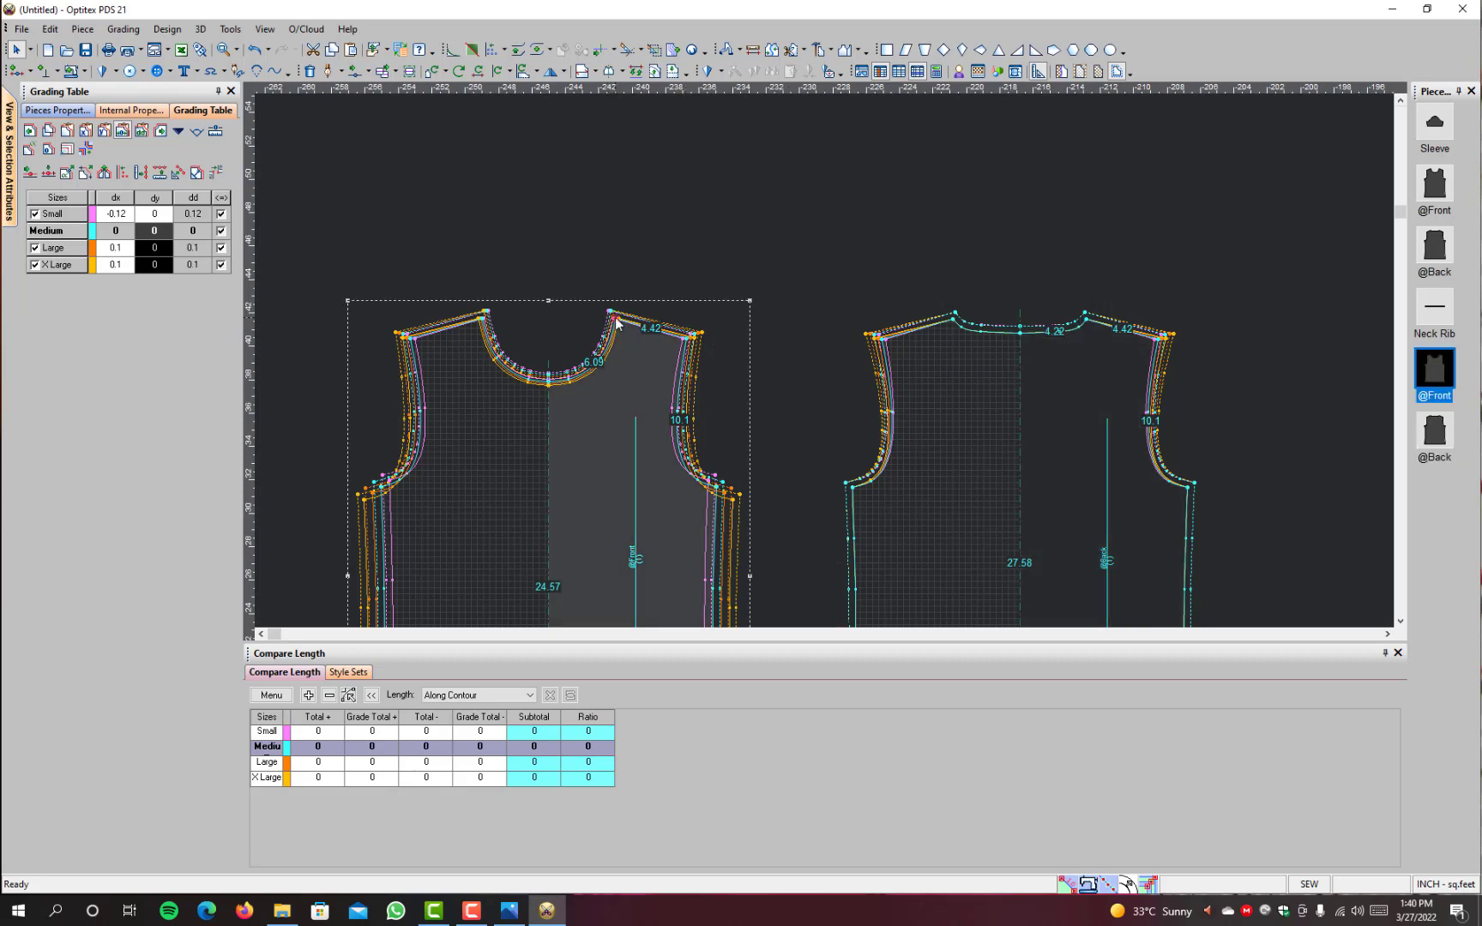
left_click(1087, 320)
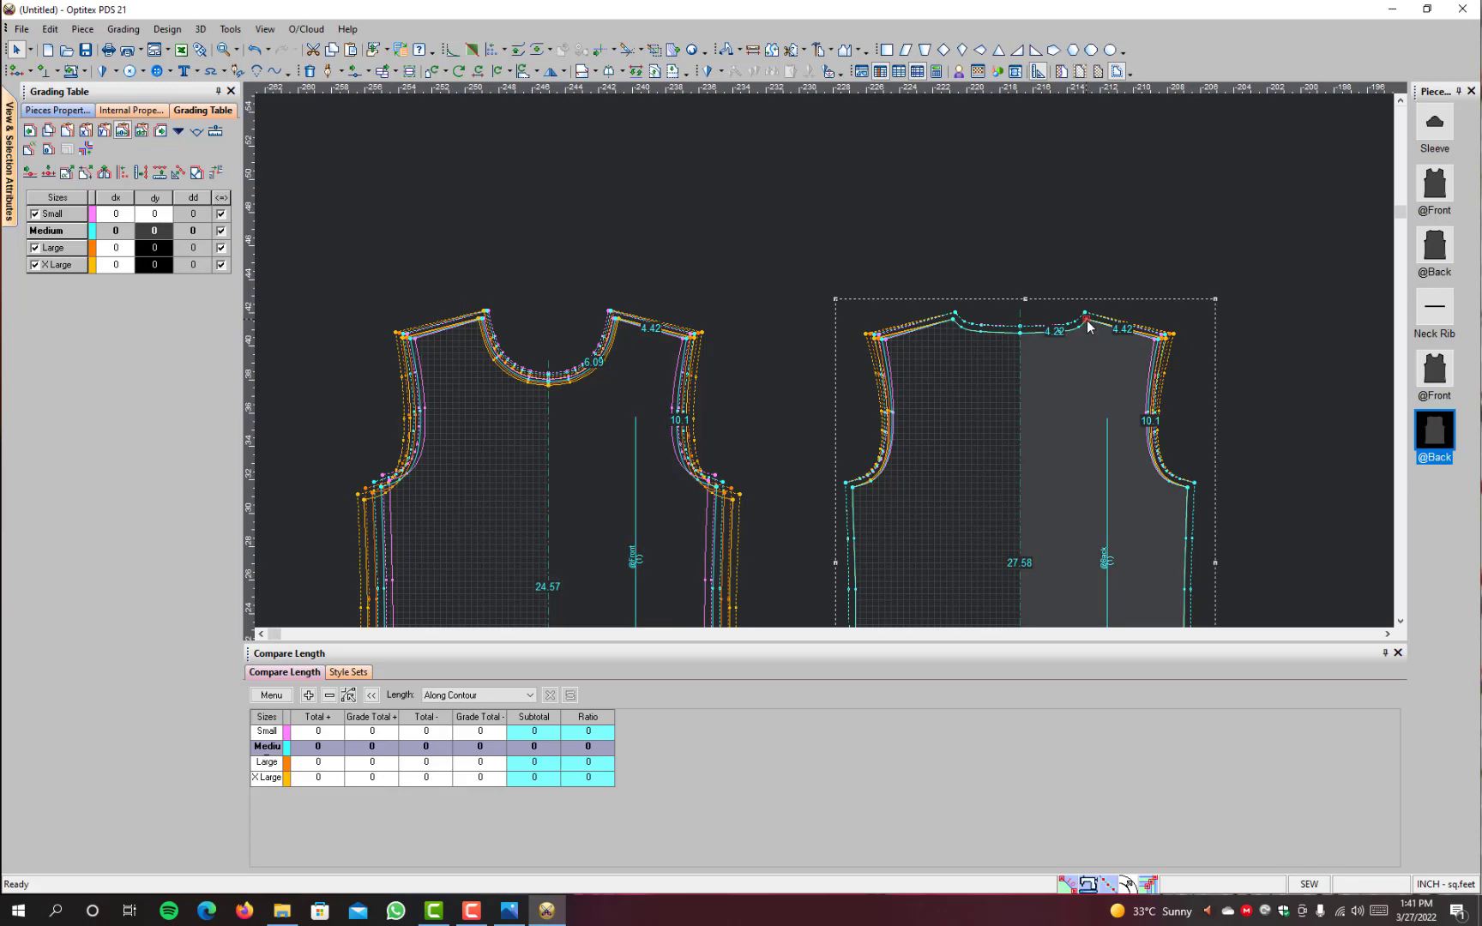
key("ctrl+v")
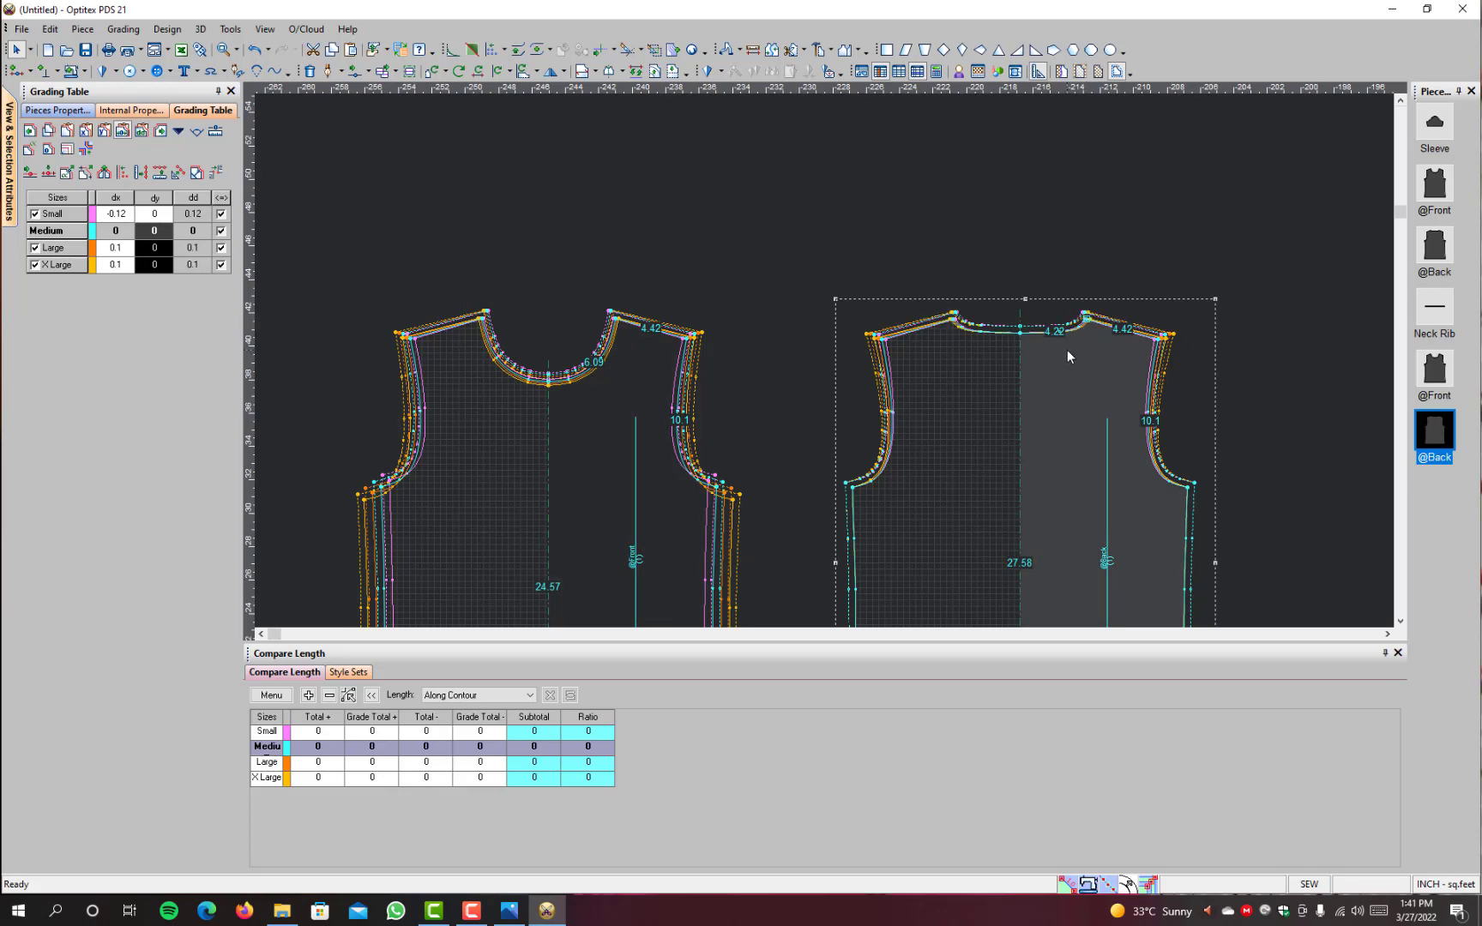
scroll(827, 354, "up", 5)
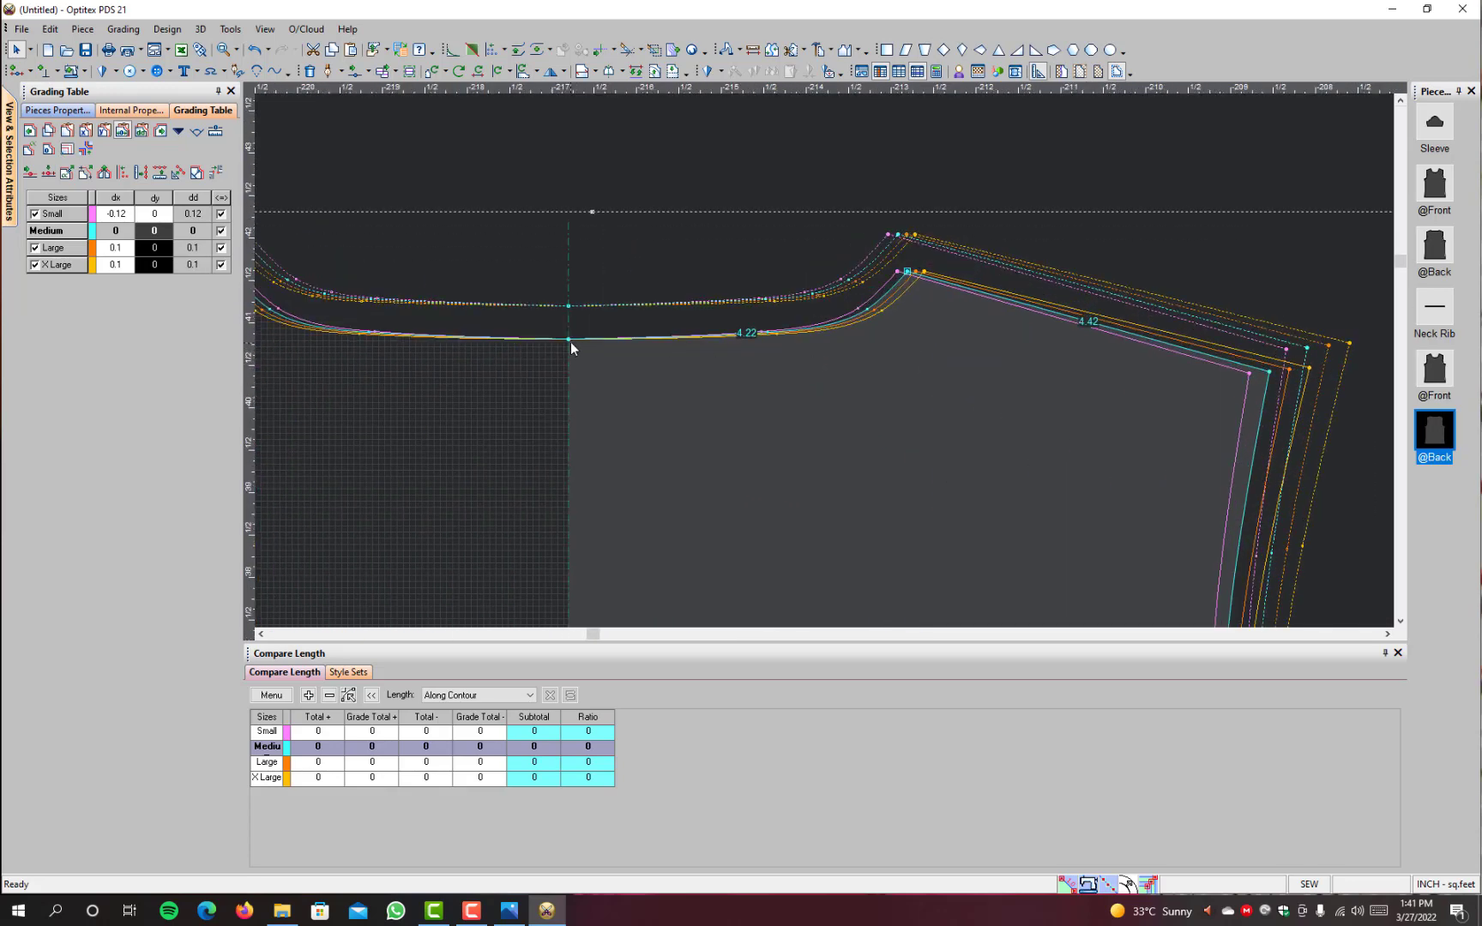
Step: Check the grading at the plain back's centre neck point and compare its neckline with the plain front's
left_click(570, 340)
scroll(576, 346, "down", 4)
scroll(343, 486, "down", 2)
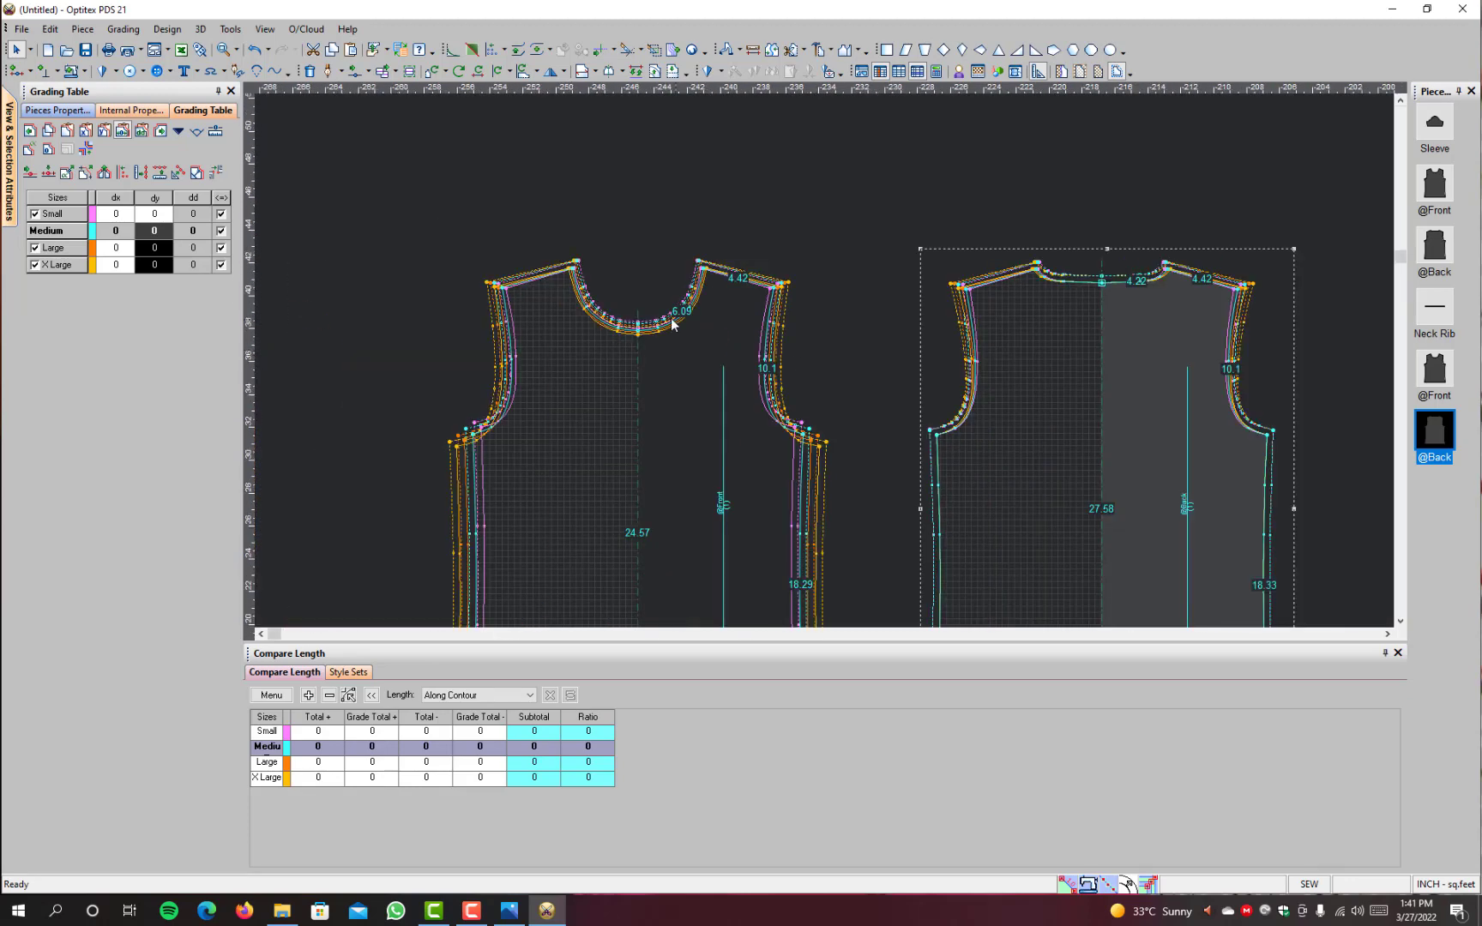
scroll(639, 324, "up", 2)
scroll(829, 385, "up", 1)
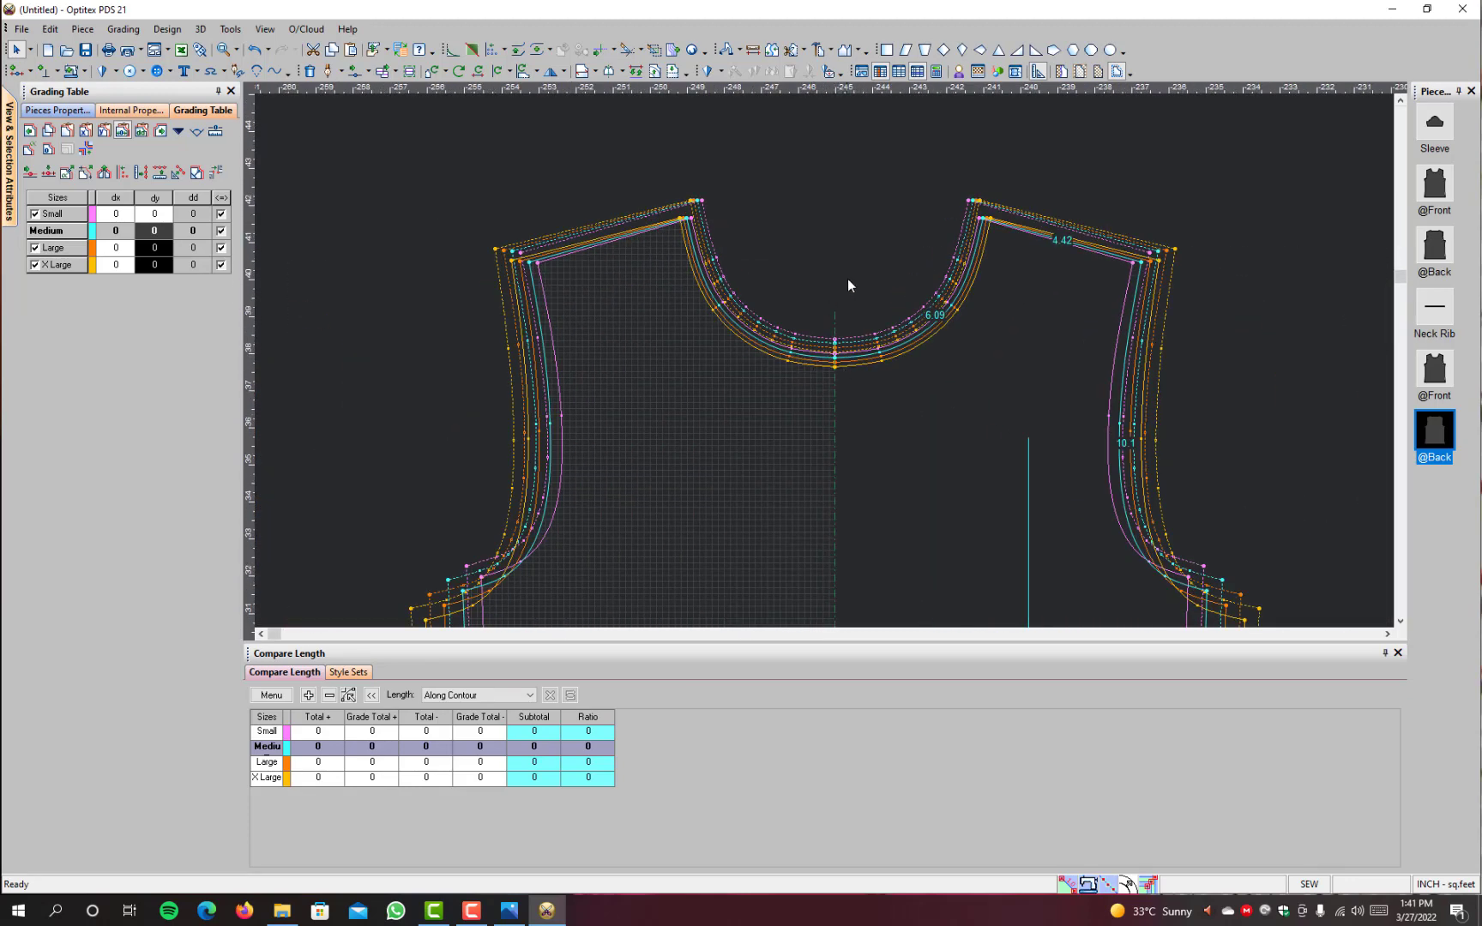
scroll(967, 326, "down", 2)
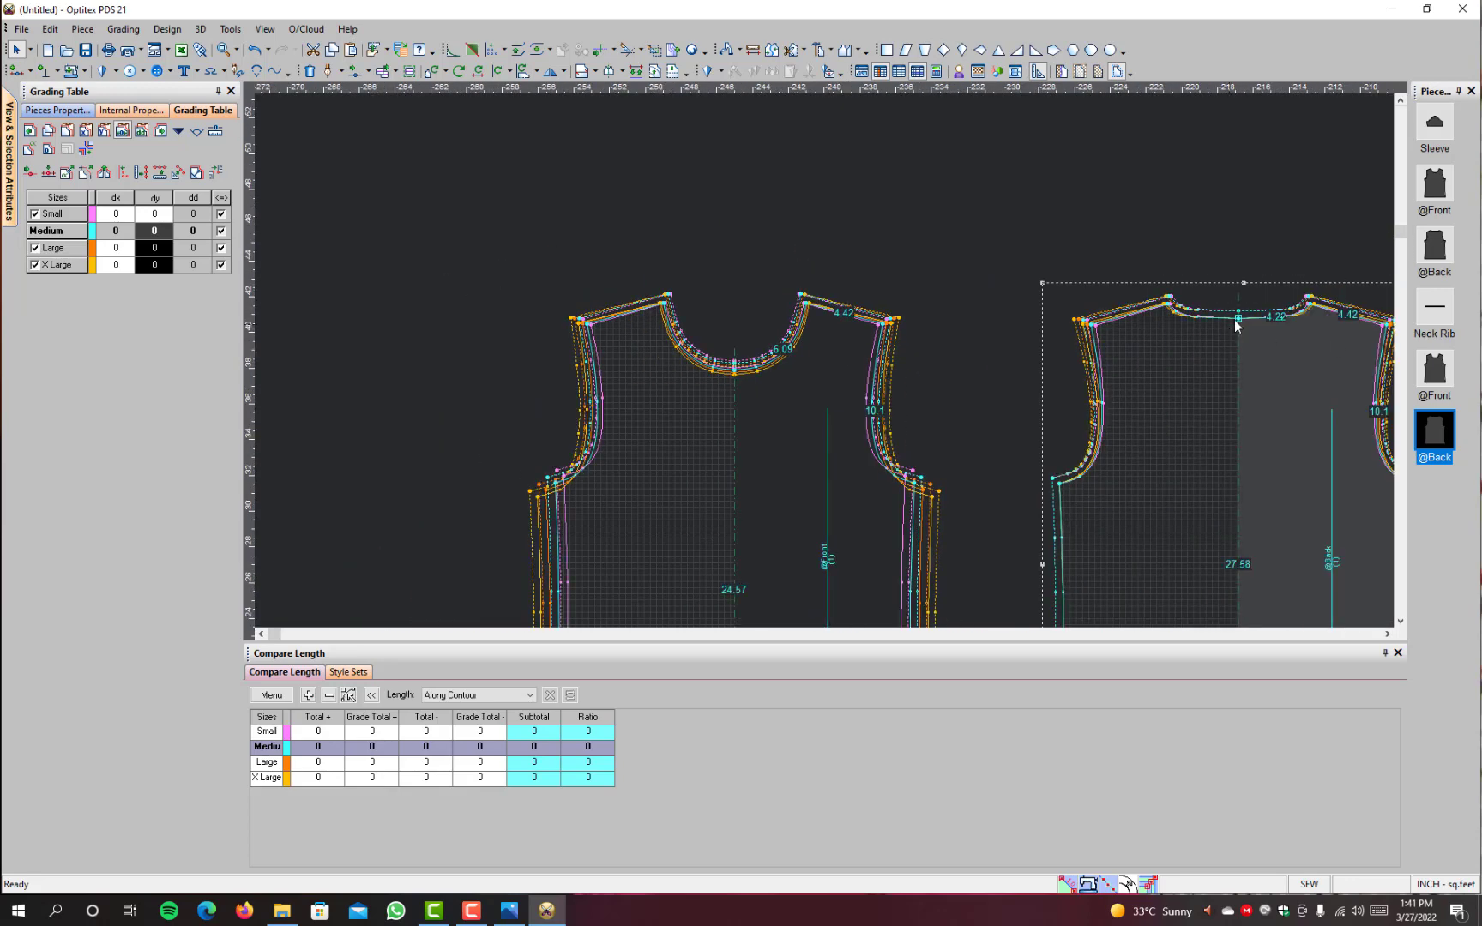
scroll(1236, 322, "up", 3)
scroll(1114, 403, "down", 2)
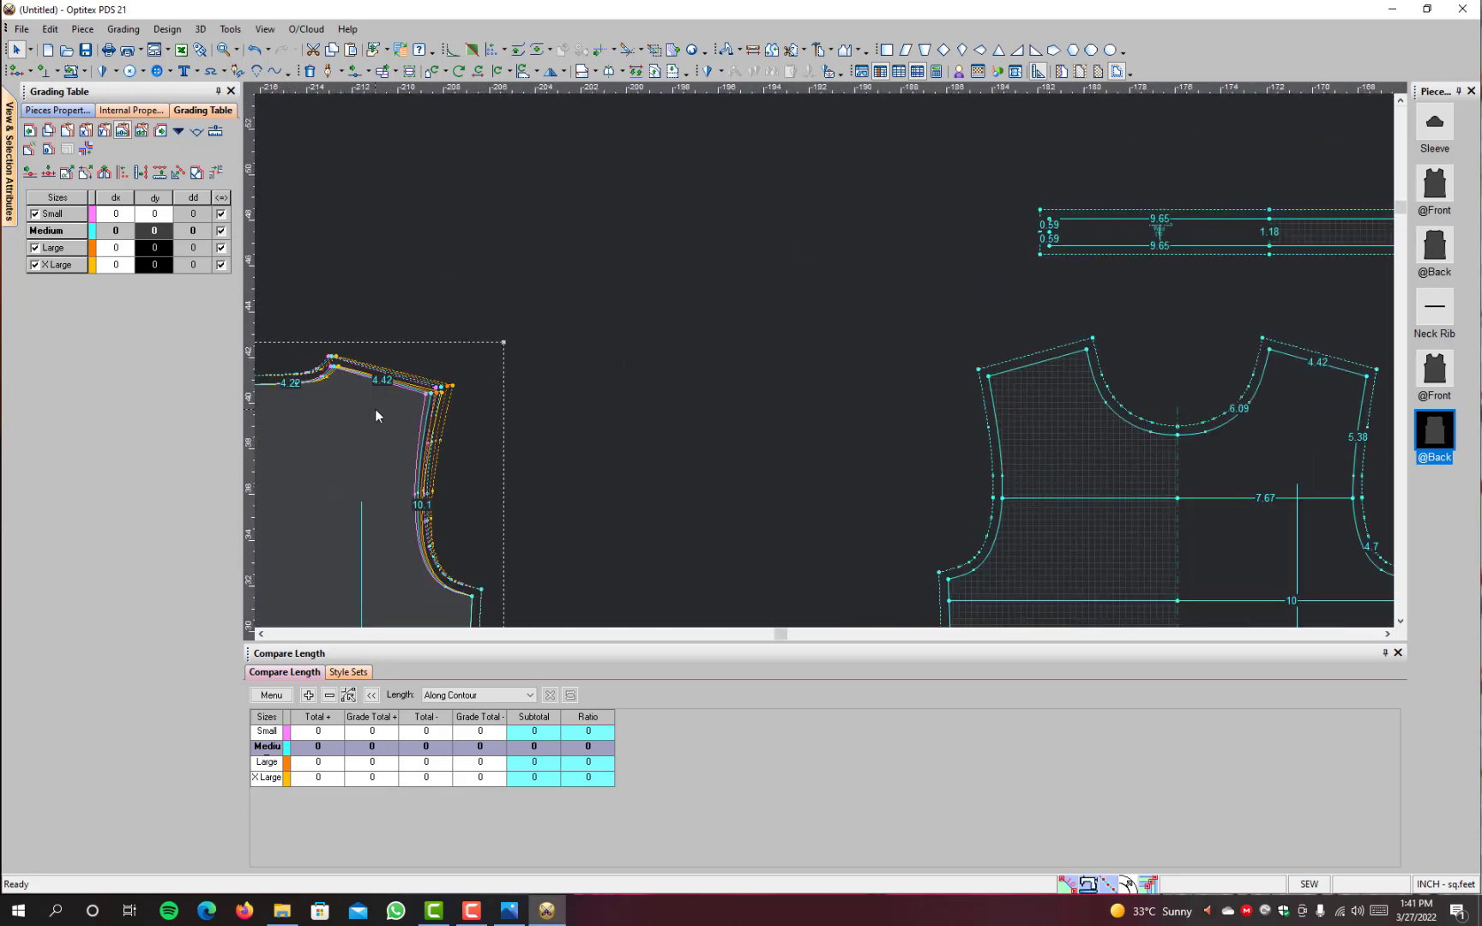
scroll(376, 411, "down", 1)
scroll(711, 345, "up", 1)
scroll(827, 364, "up", 2)
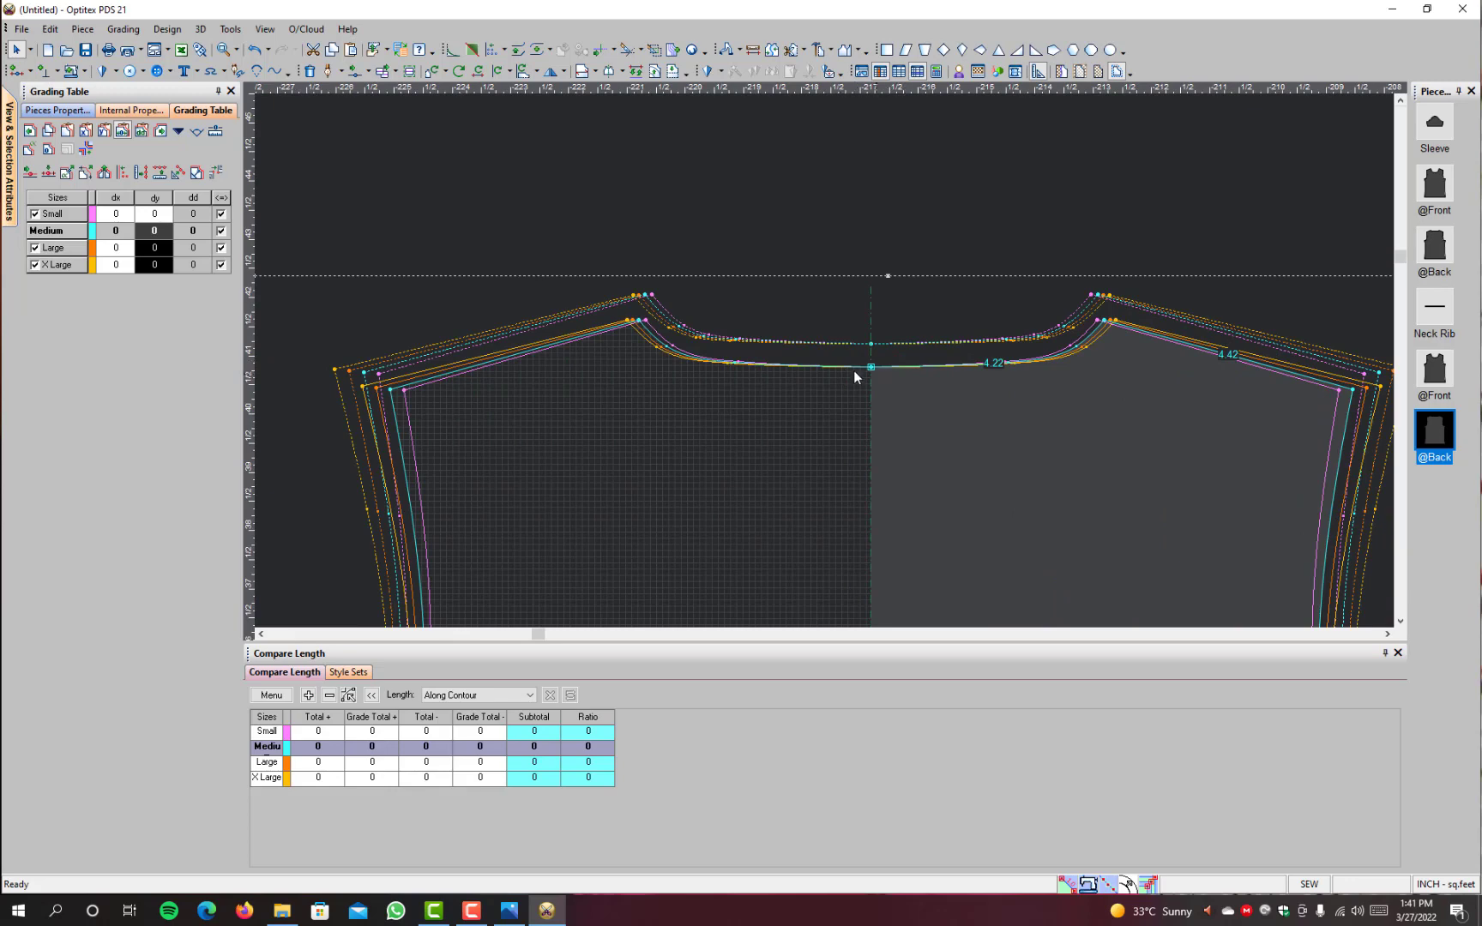
scroll(823, 364, "down", 4)
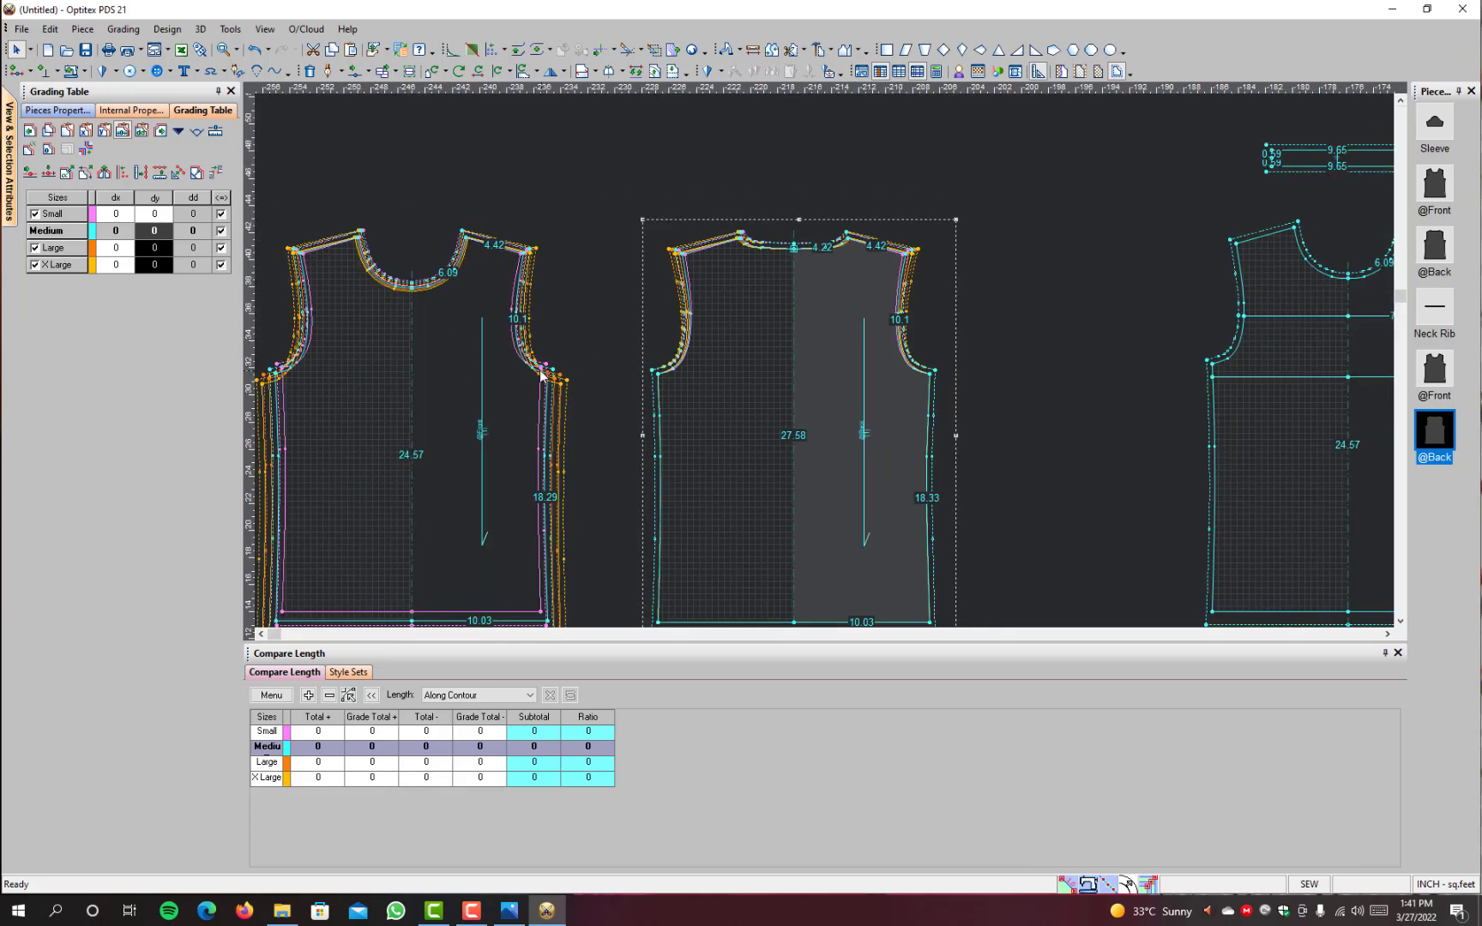
Step: Copy the grading values of the plain front's underarm point to the matching underarm point on the plain back
left_click(547, 377)
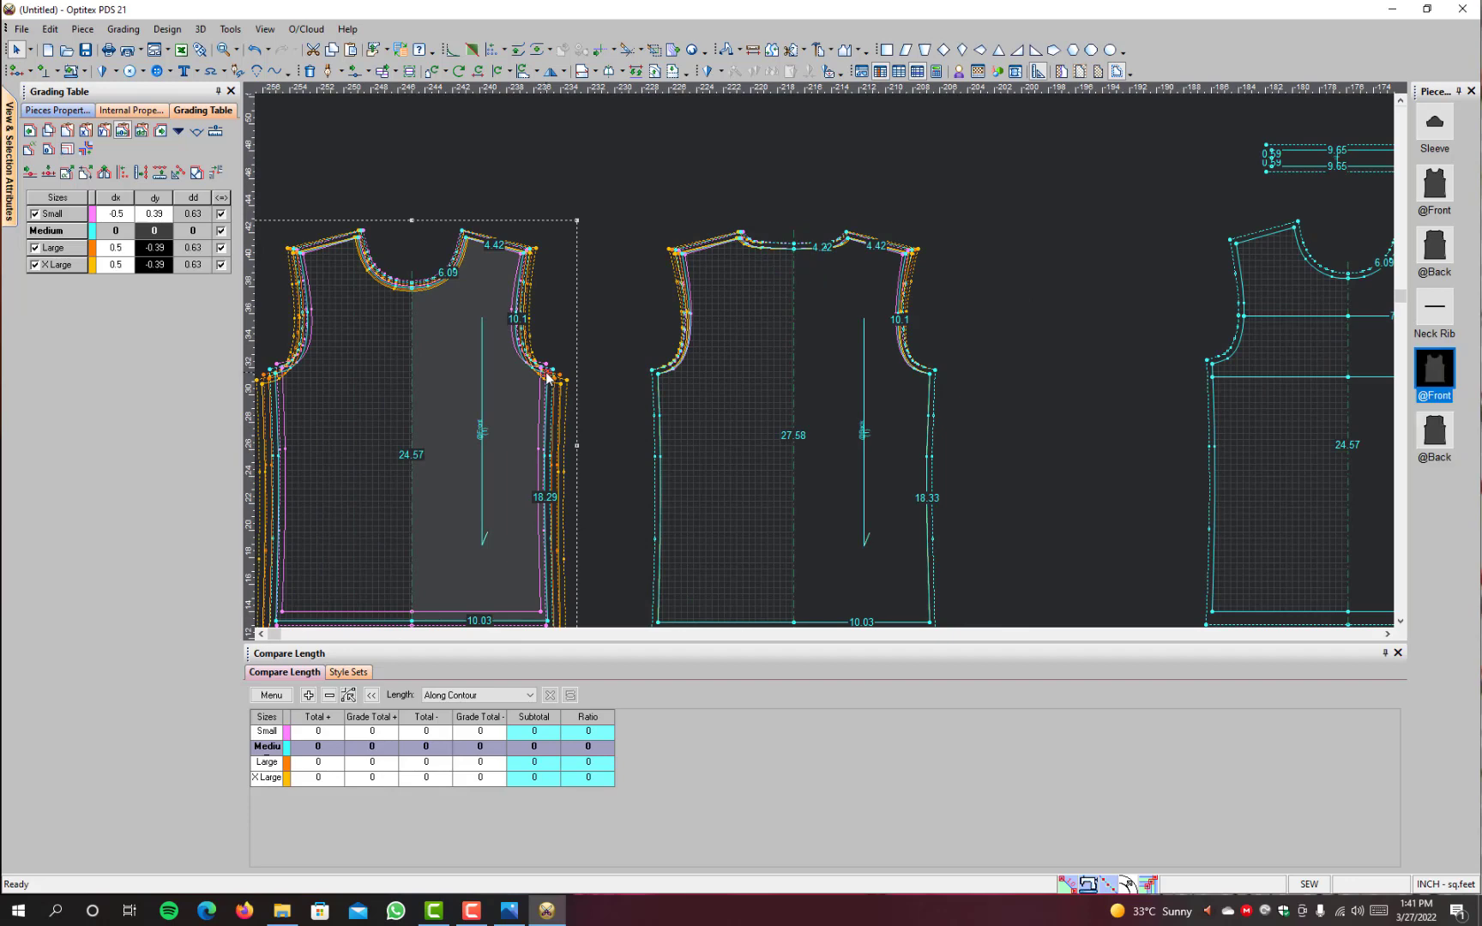
left_click(930, 374)
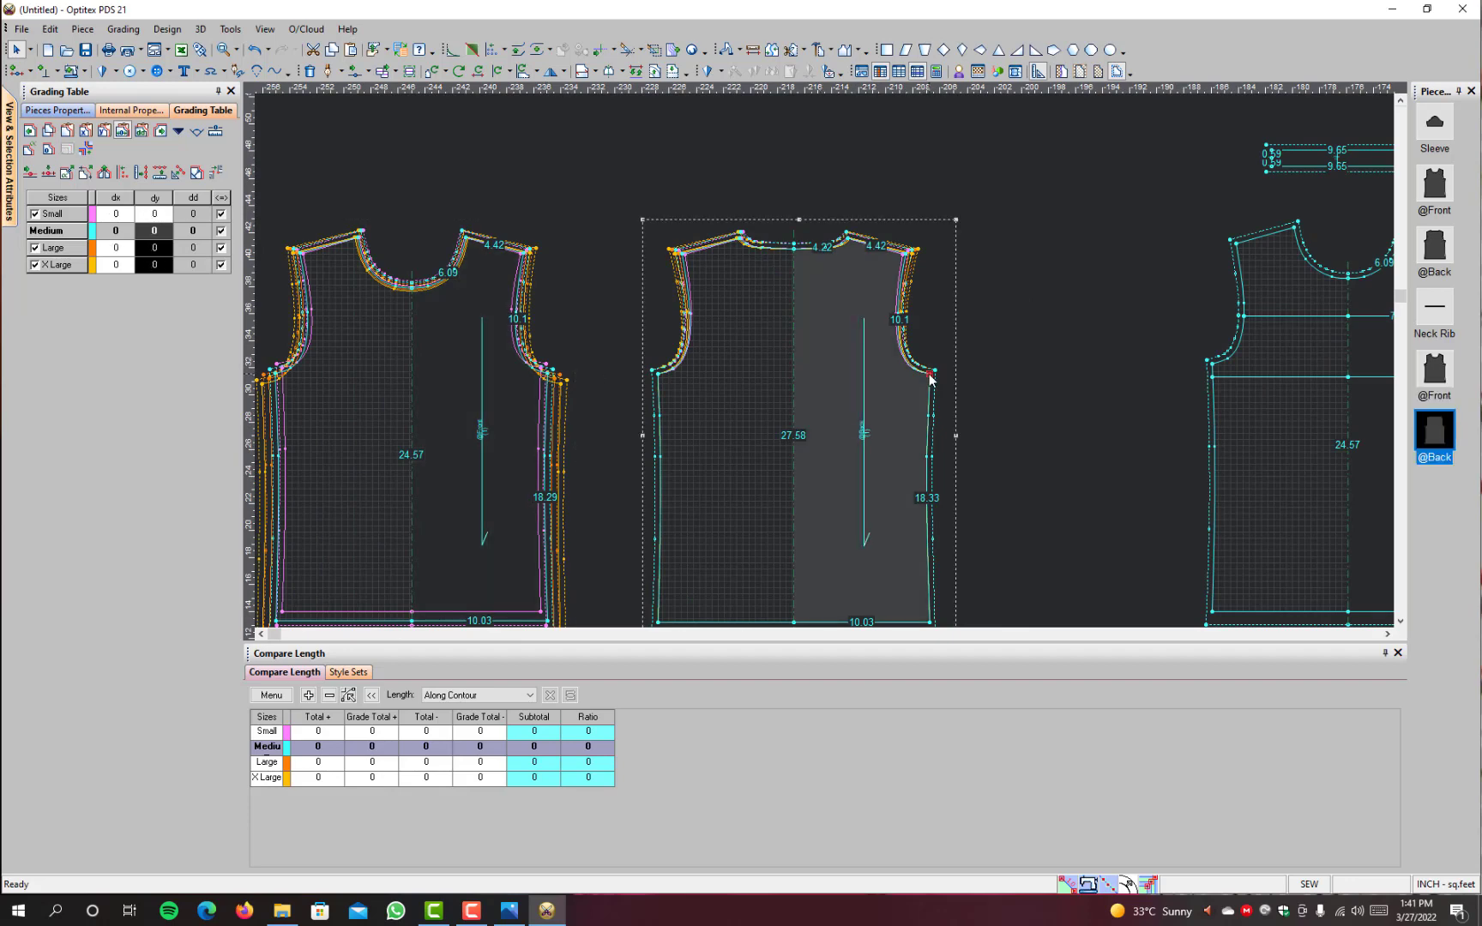
key("ctrl+v")
Step: Copy the grading values of the plain front's side hem corner to the matching hem corner on the plain back
scroll(567, 598, "down", 2)
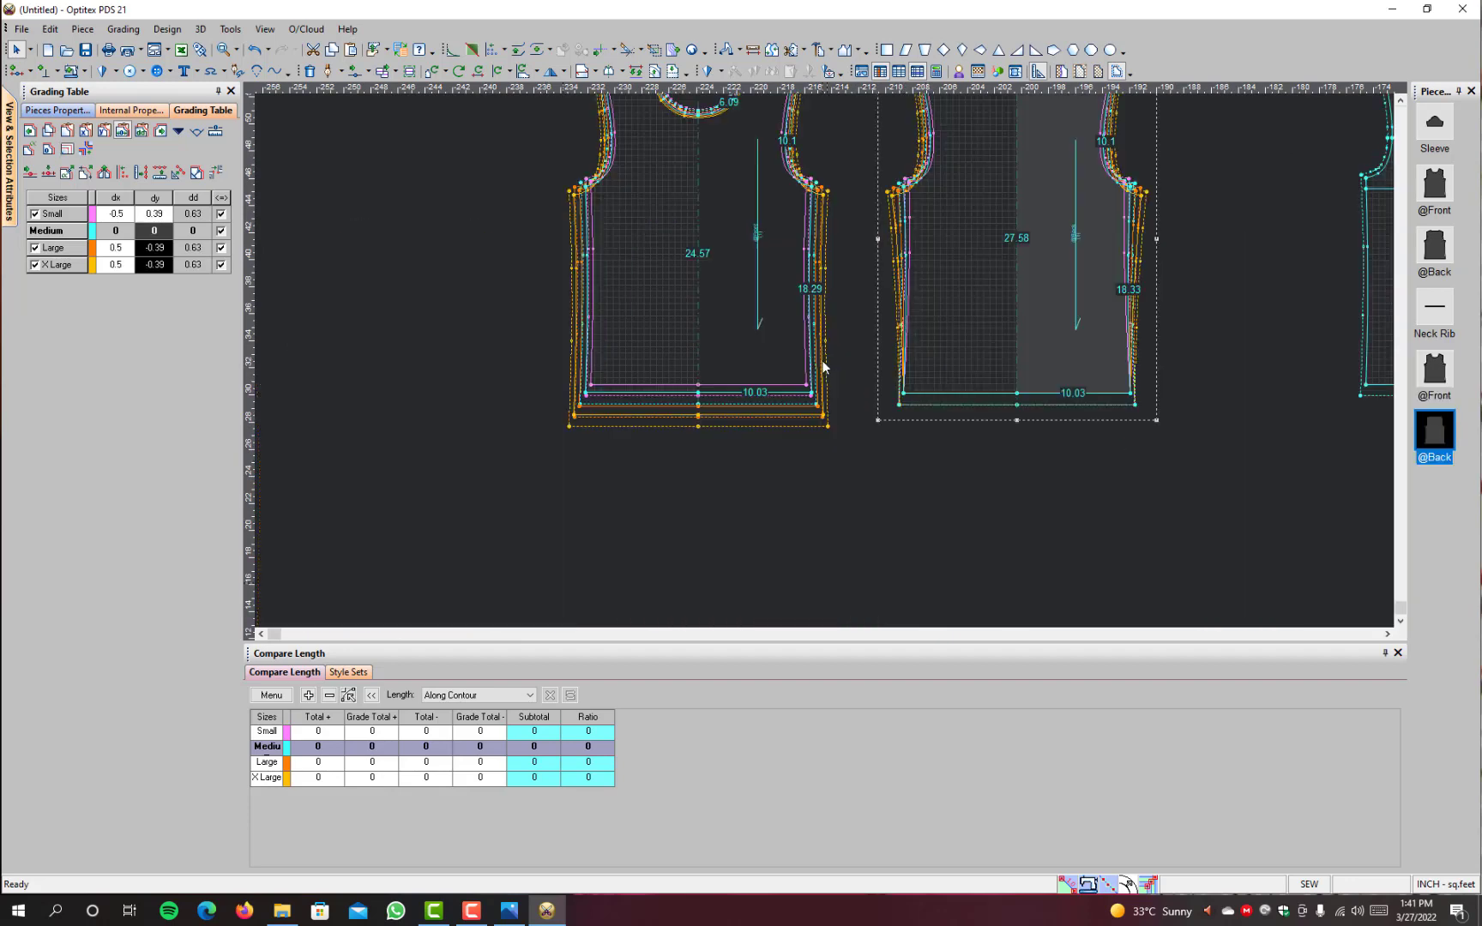
scroll(824, 363, "up", 2)
left_click(815, 388)
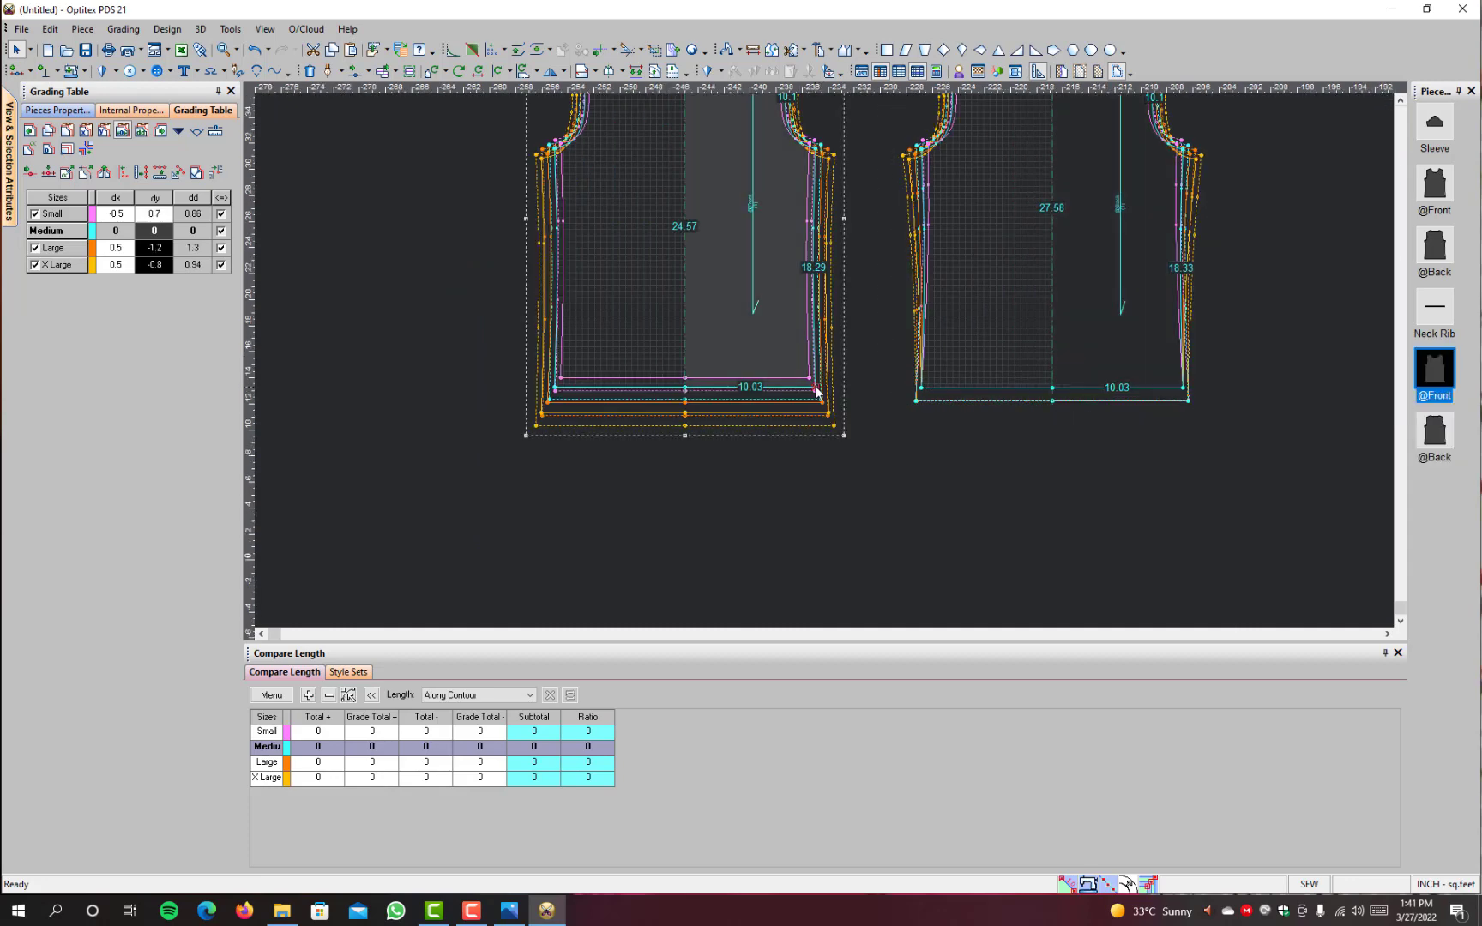
left_click(1184, 388)
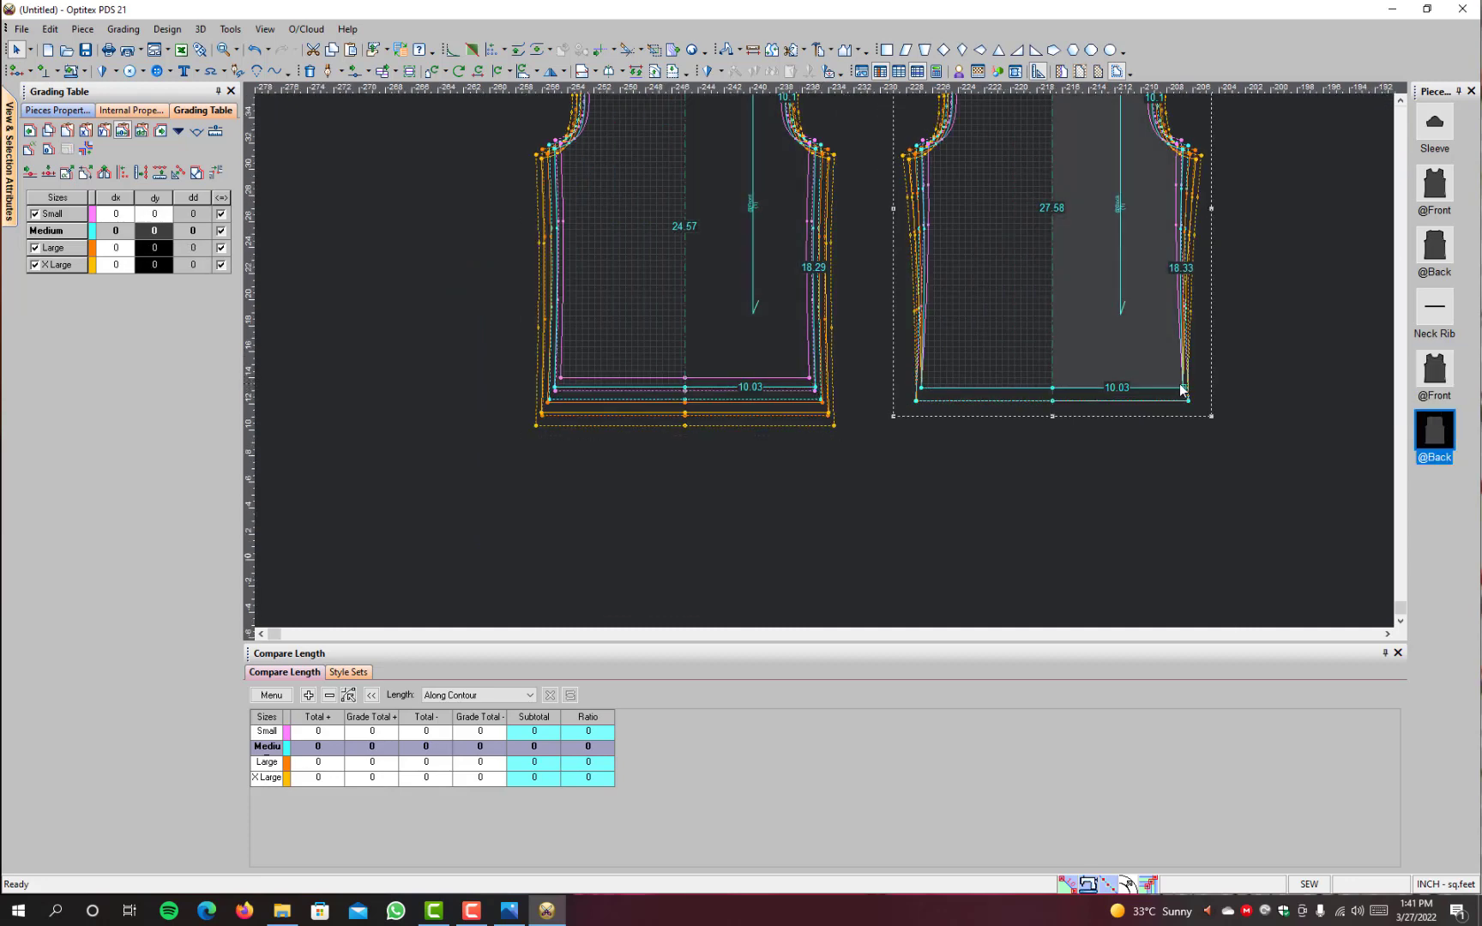
key("ctrl+v")
Step: Copy the grading values of the plain front's centre hem point to the centre hem point on the plain back
left_click(685, 388)
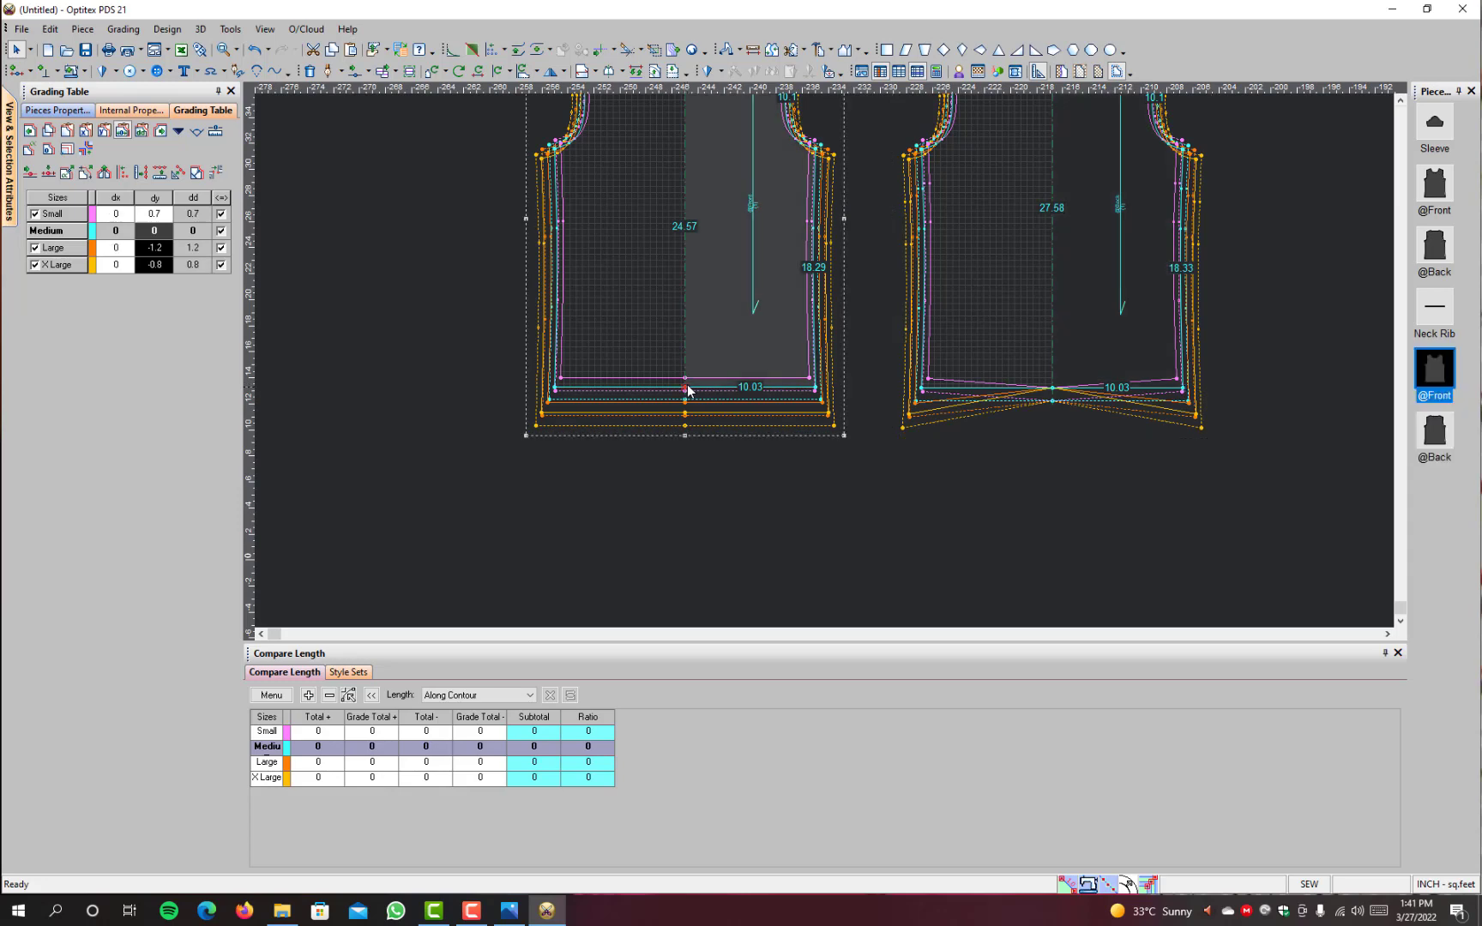
left_click(1052, 391)
key("ctrl+v")
Step: Reposition the graded plain front and plain back so they sit side by side at about the same height
scroll(1003, 187, "down", 3)
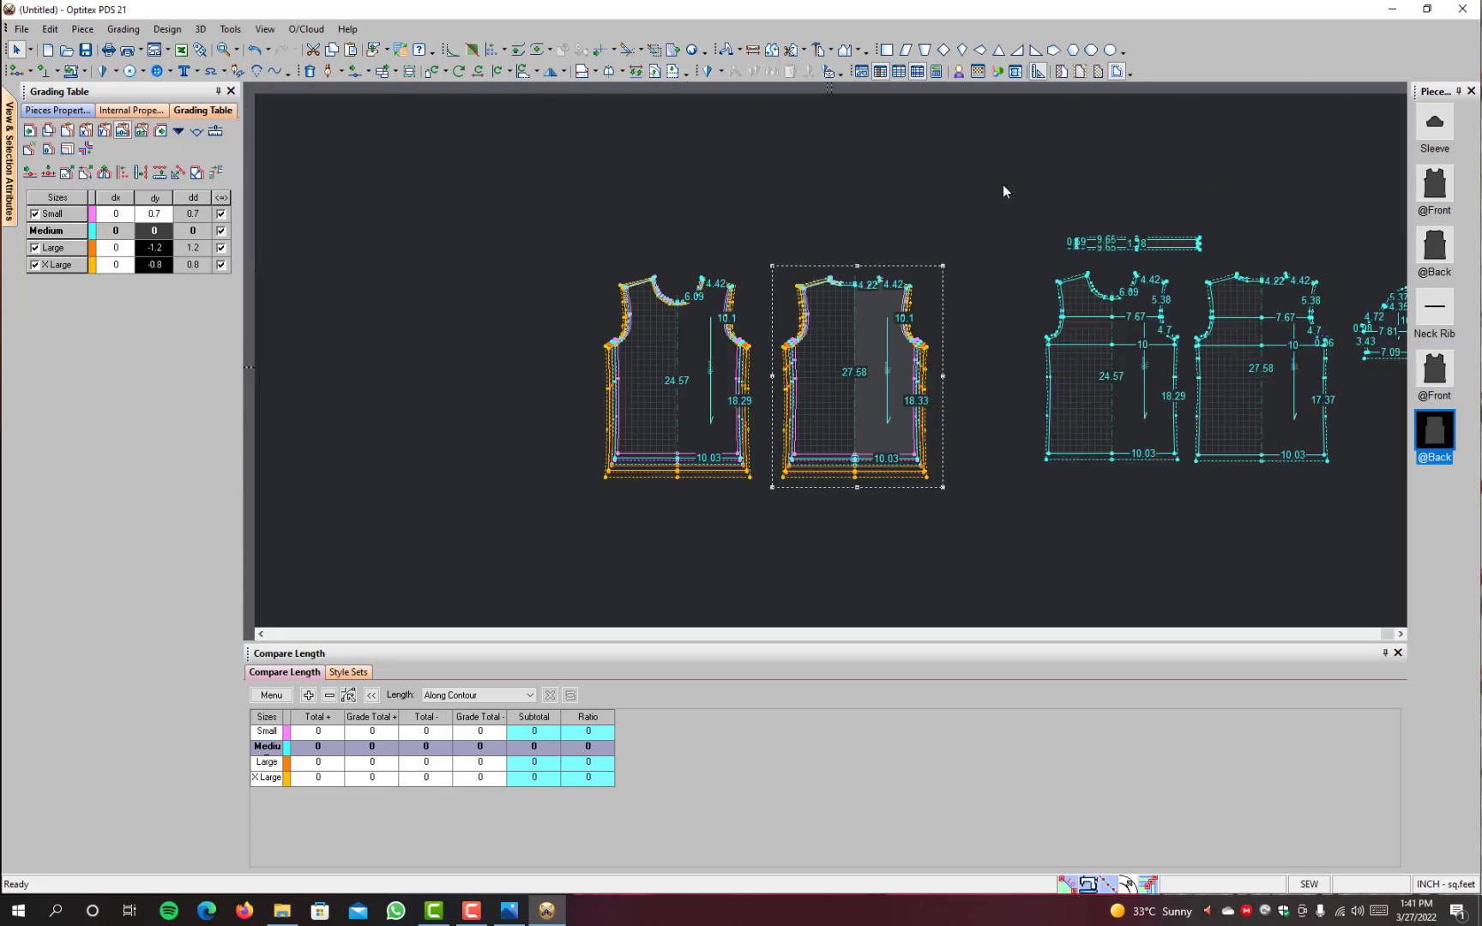
scroll(804, 367, "up", 1)
scroll(824, 364, "up", 2)
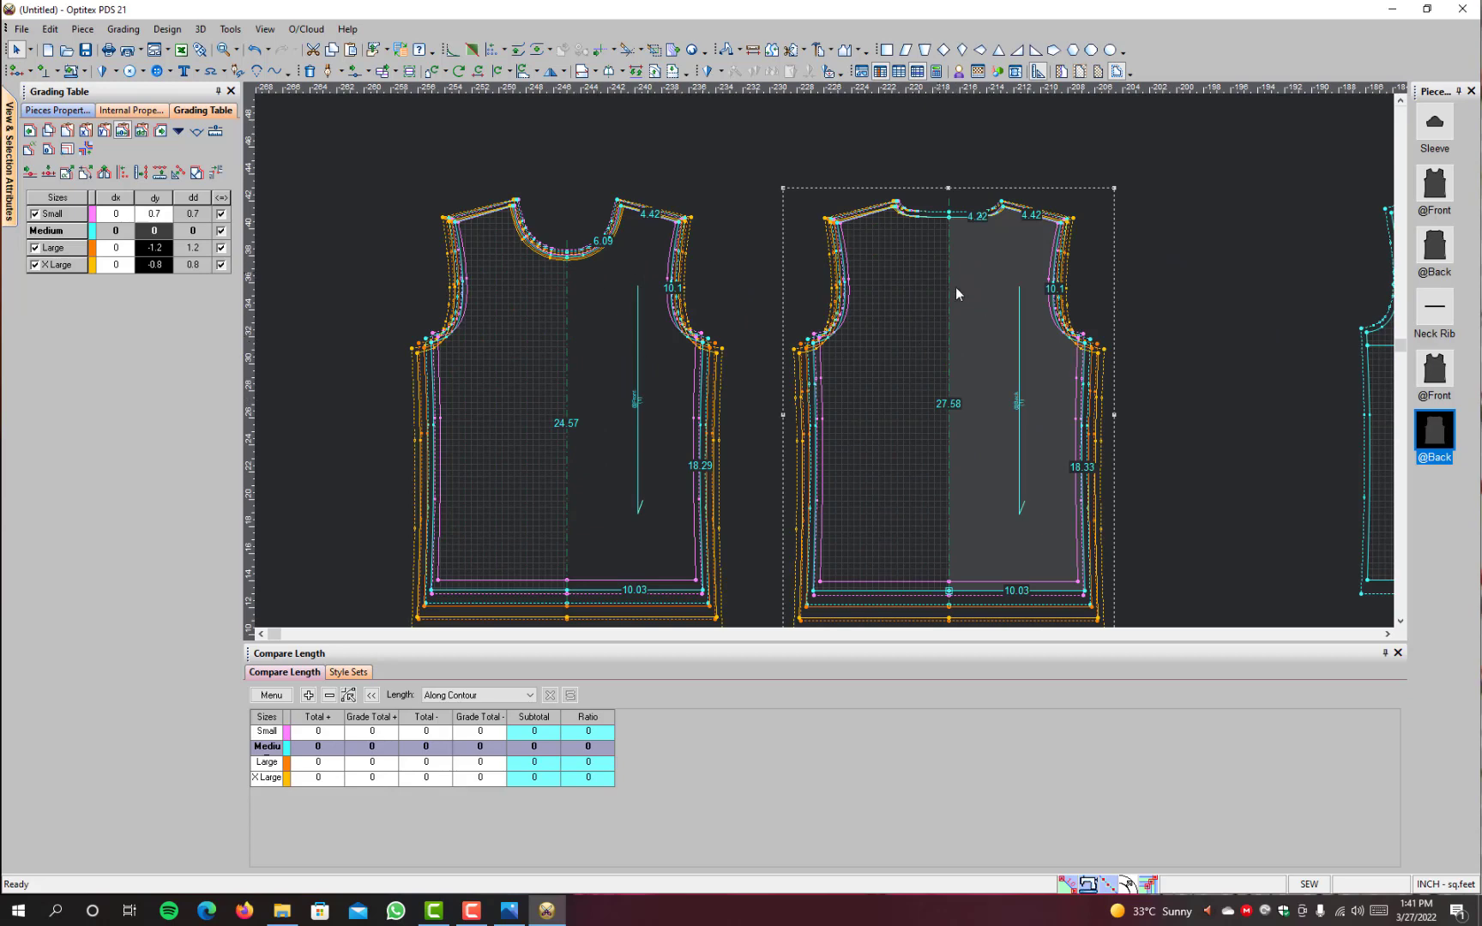
left_click_drag(988, 325, 978, 319)
left_click_drag(650, 363, 606, 351)
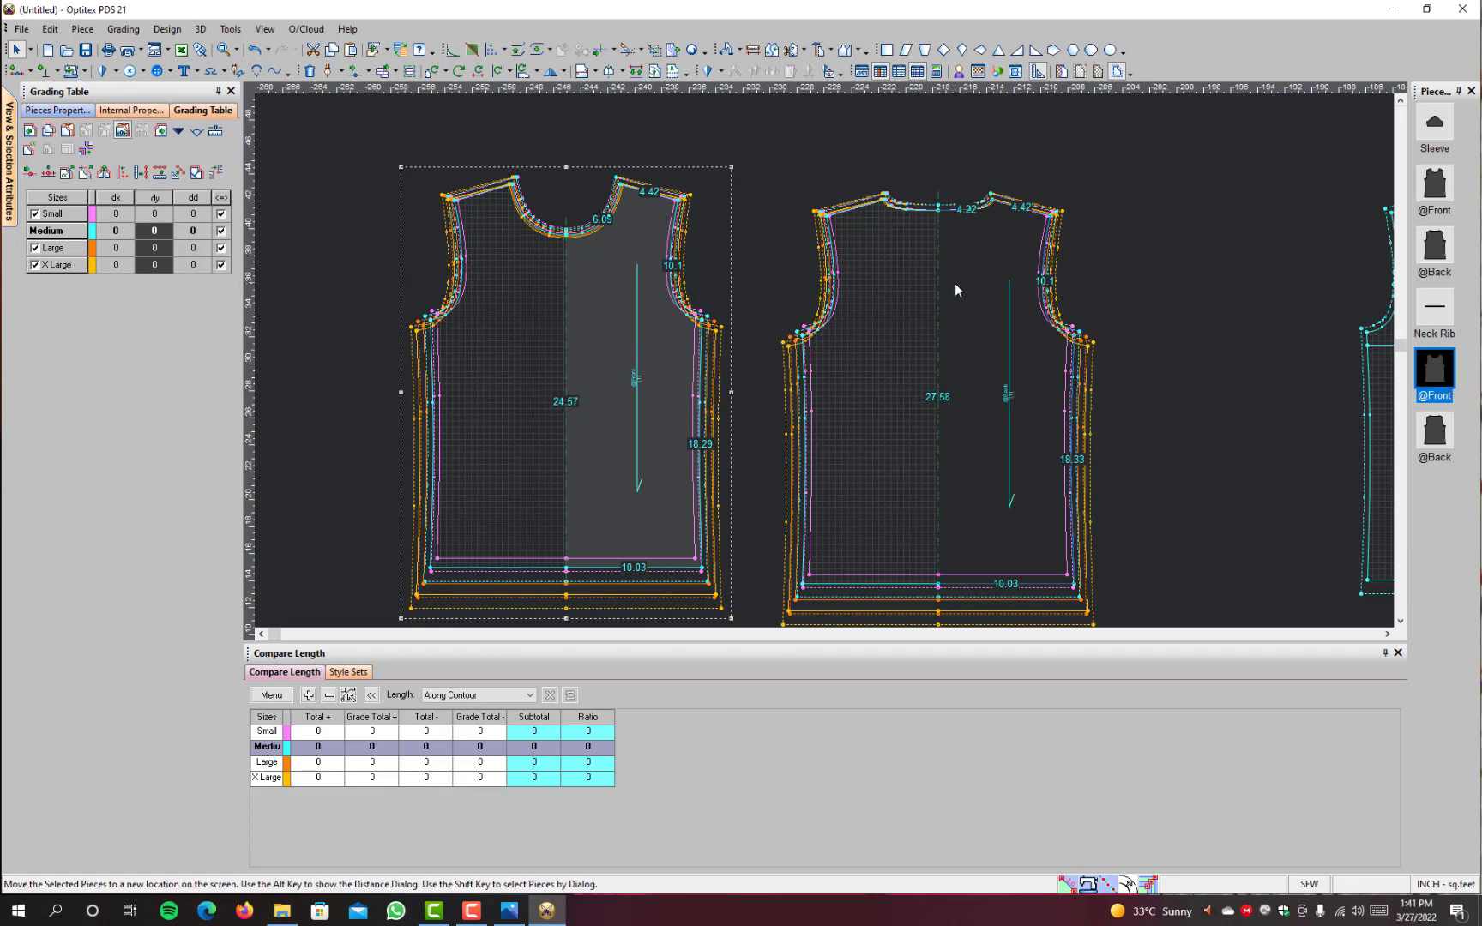
left_click_drag(960, 290, 954, 282)
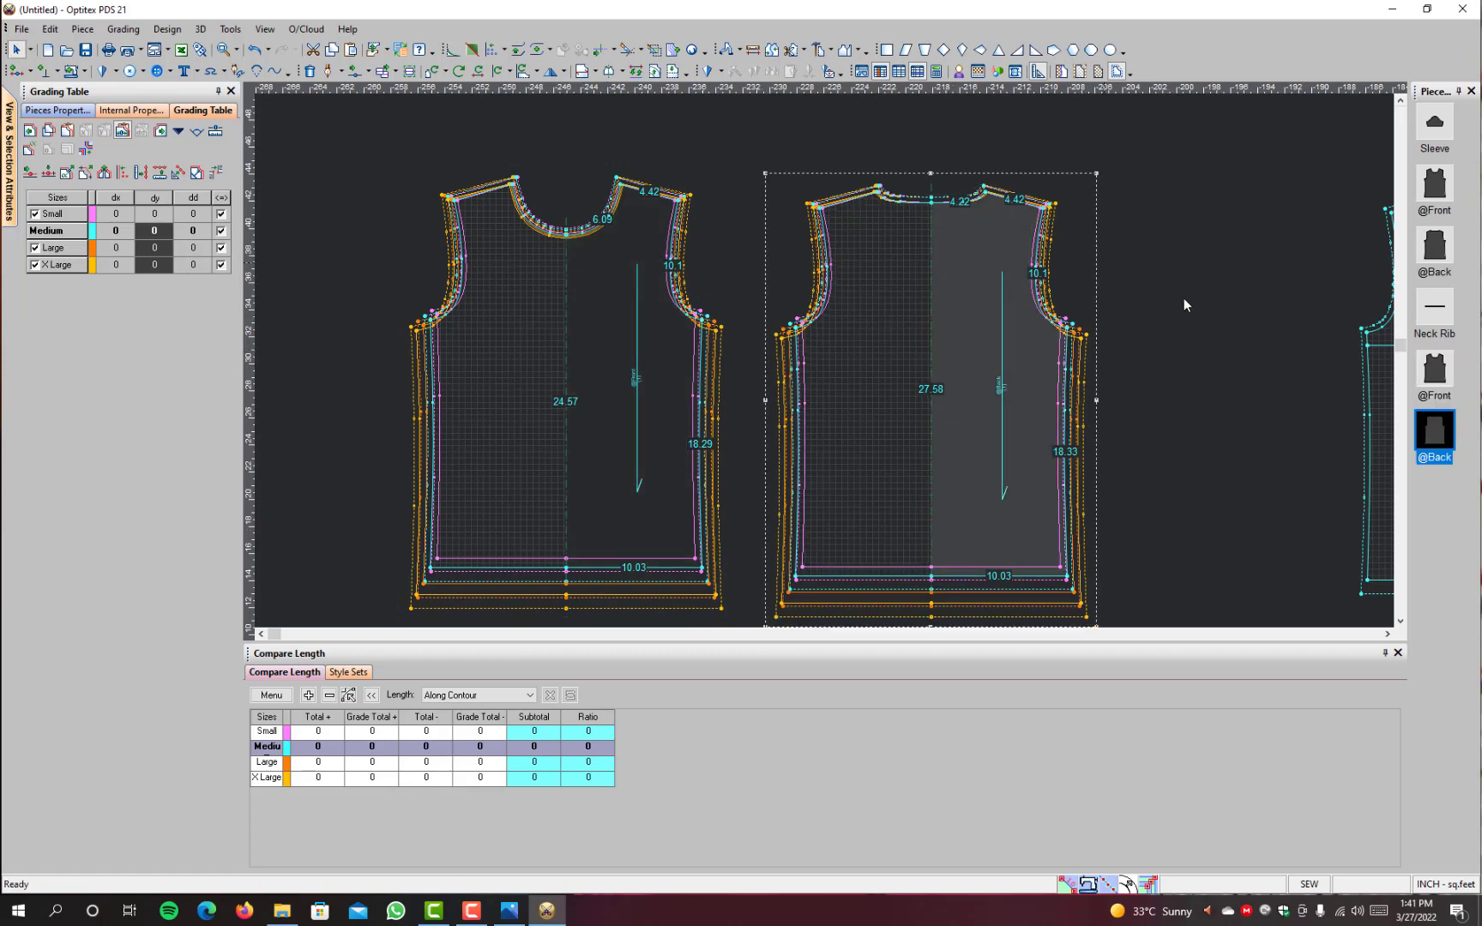
Step: Copy the grading values of the plain back's outer shoulder point to the front piece with the horizontal chest lines
scroll(1146, 370, "down", 1)
scroll(682, 321, "up", 2)
scroll(823, 361, "down", 2)
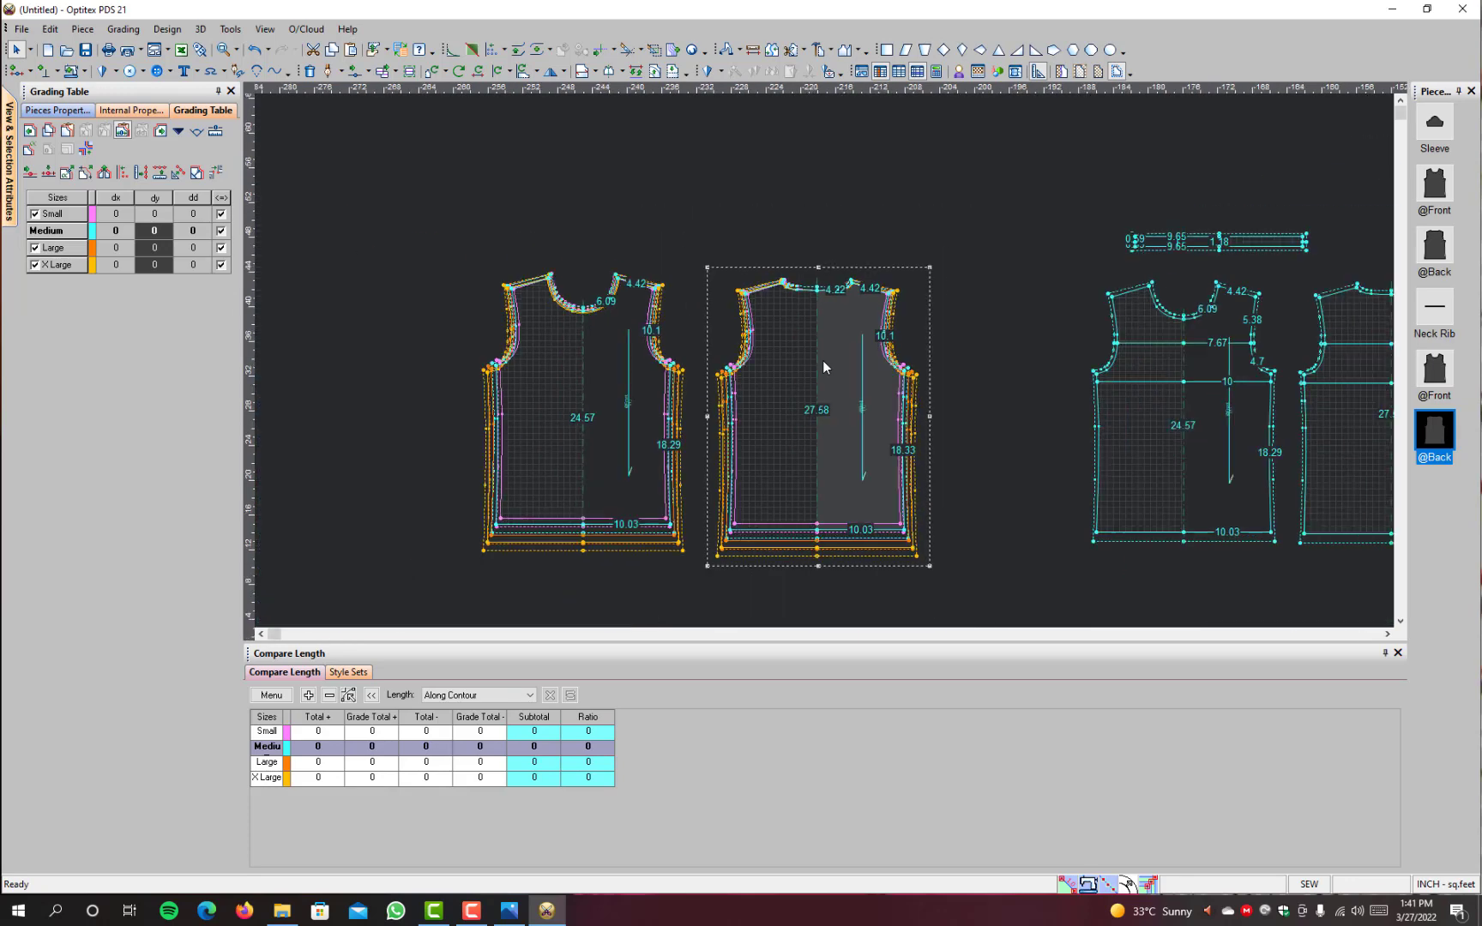
scroll(1232, 390, "down", 1)
scroll(813, 364, "up", 1)
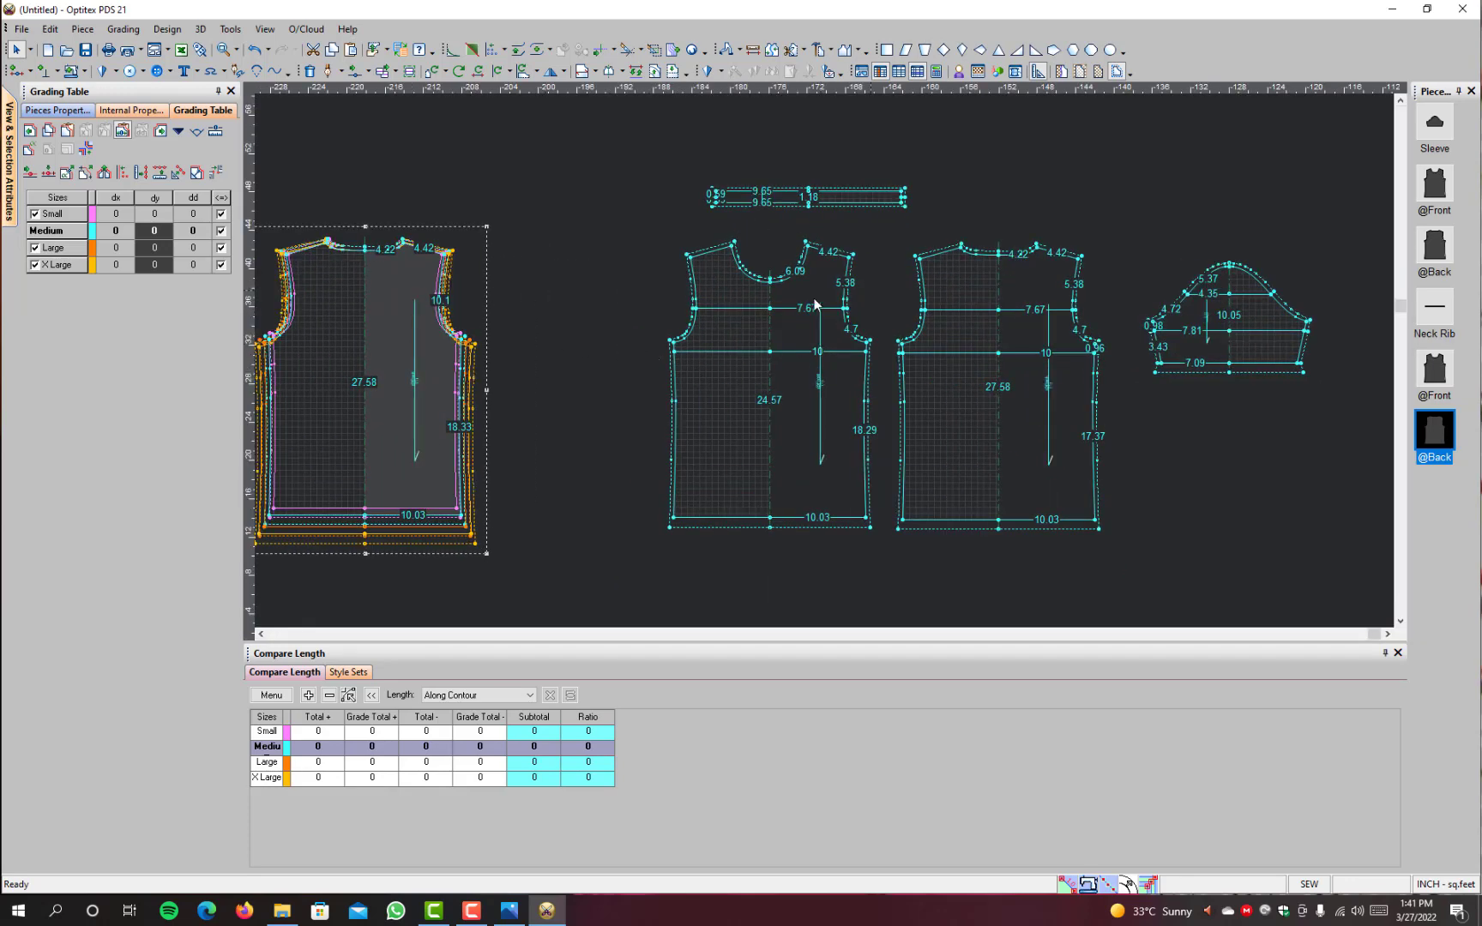
left_click(444, 257)
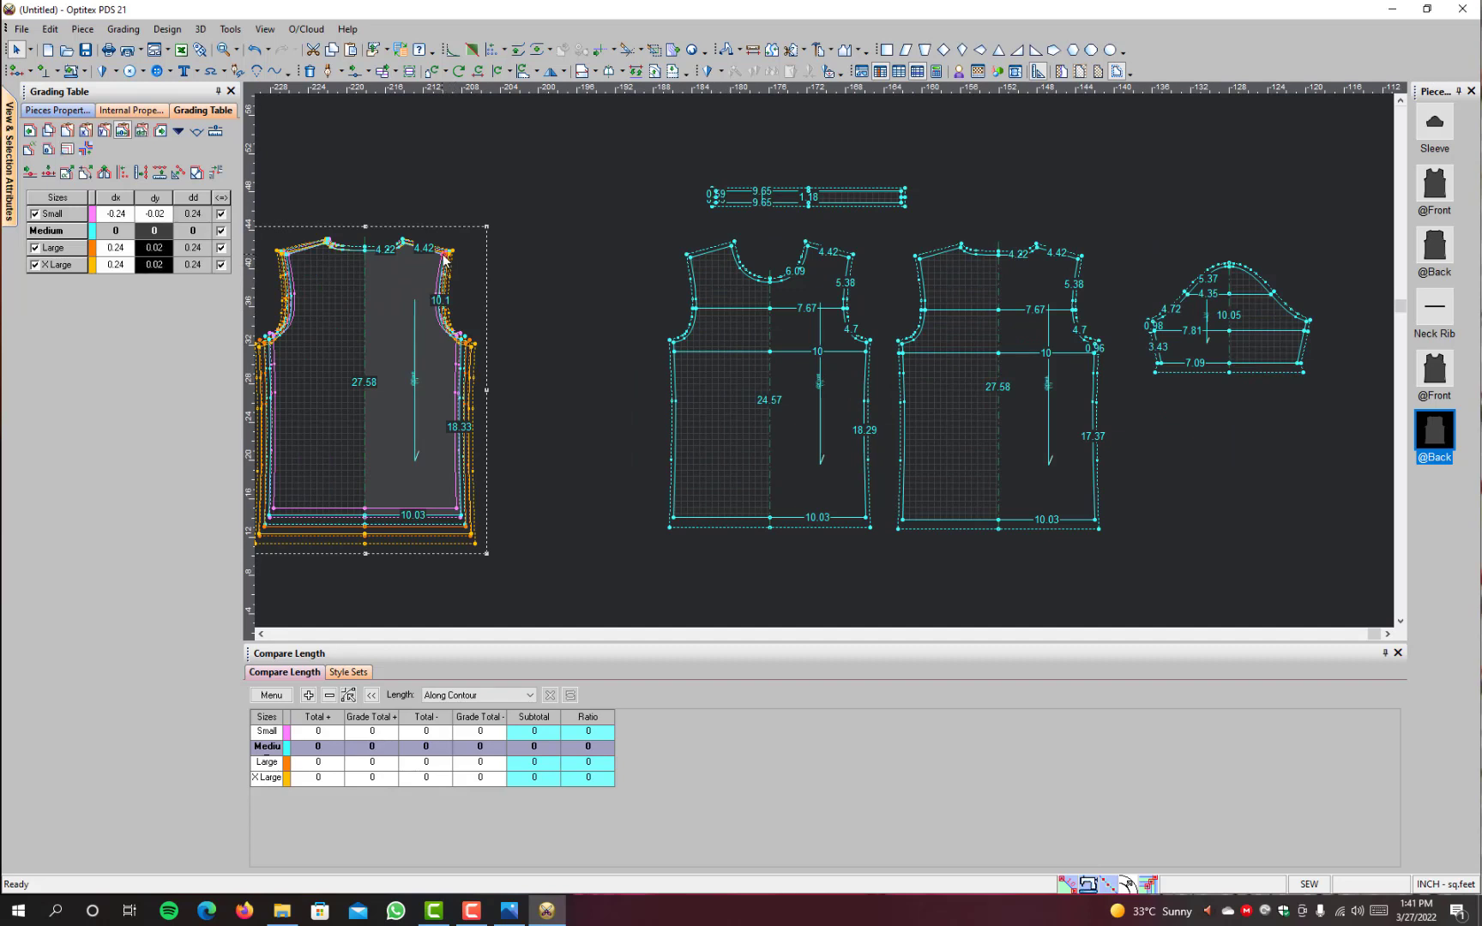
left_click(849, 257)
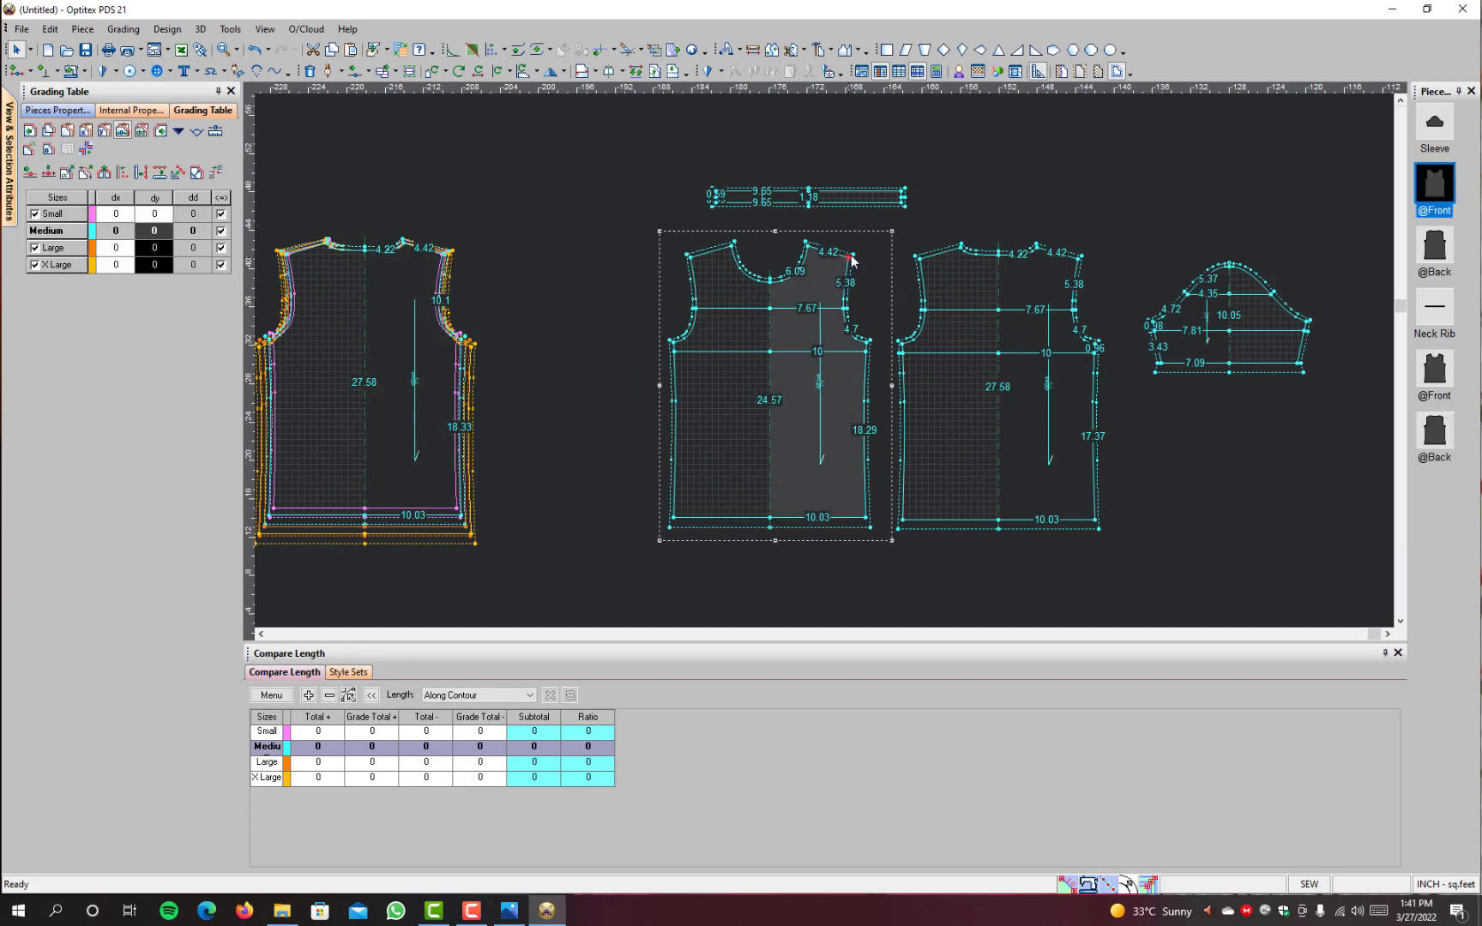
key("ctrl+v")
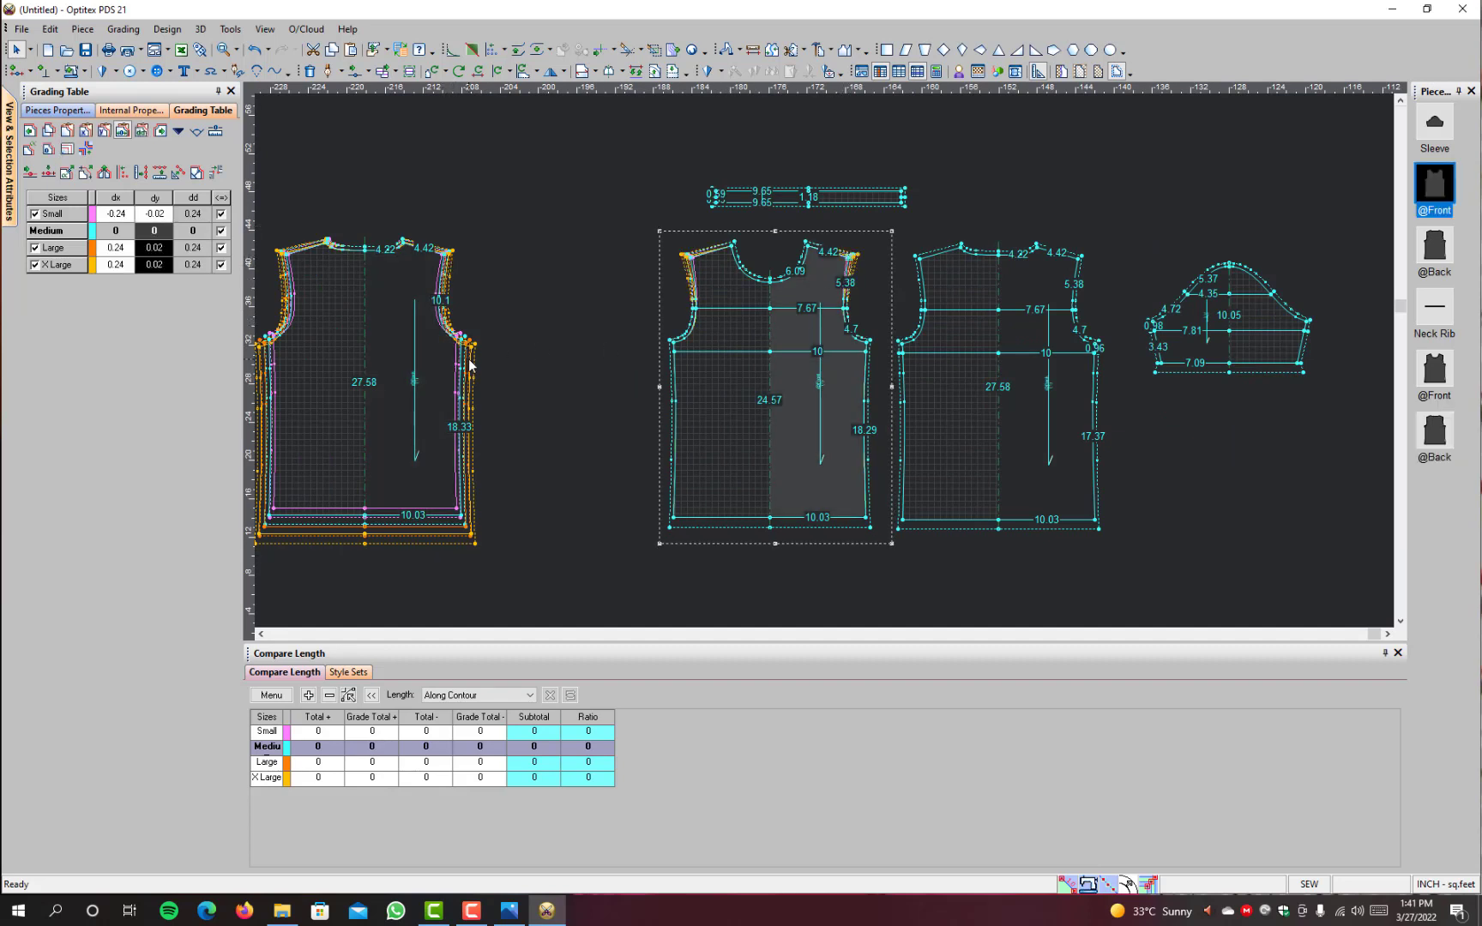
Step: Copy the grading values of the plain back's underarm point to the underarm point of the front with horizontal chest lines
left_click(464, 343)
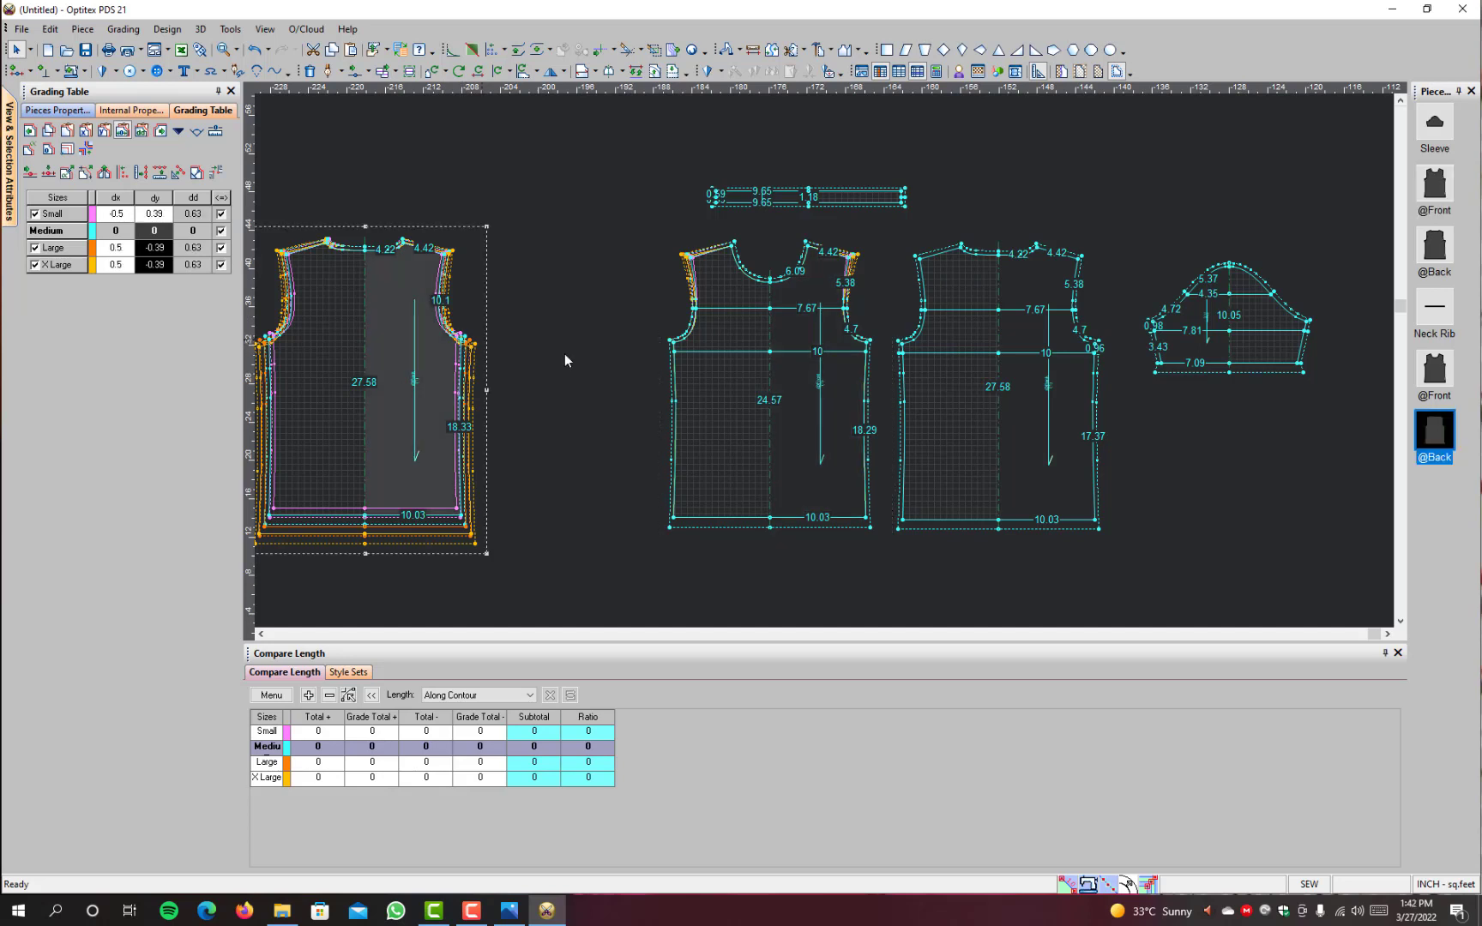
left_click(866, 346)
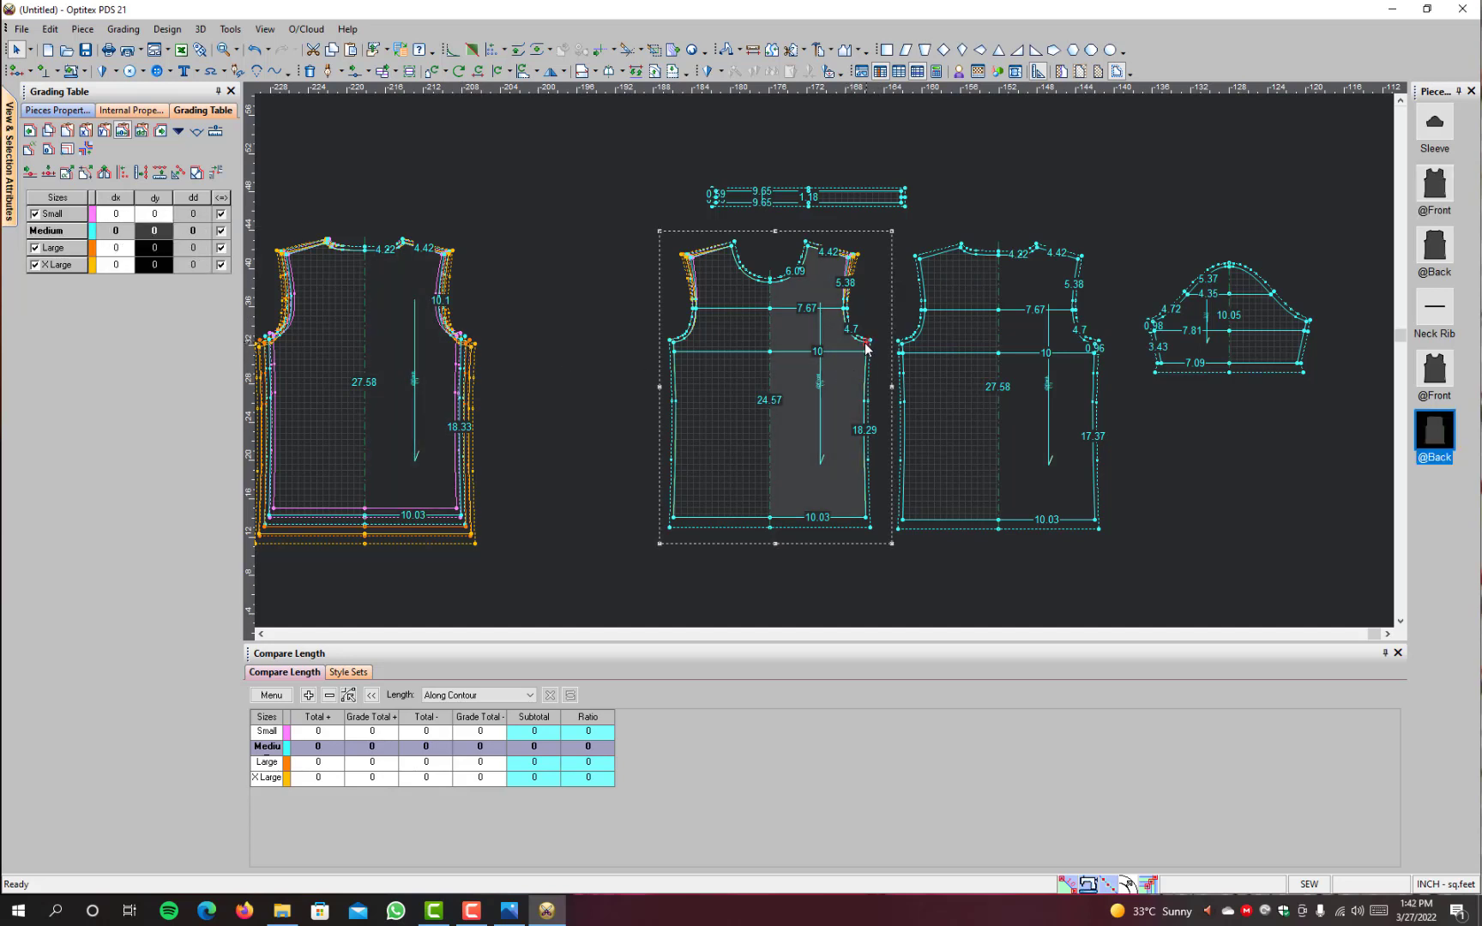
key("ctrl+v")
Step: Examine the lined front's armhole grading where the upper chest line meets it, comparing it with the graded plain pieces
scroll(826, 355, "up", 3)
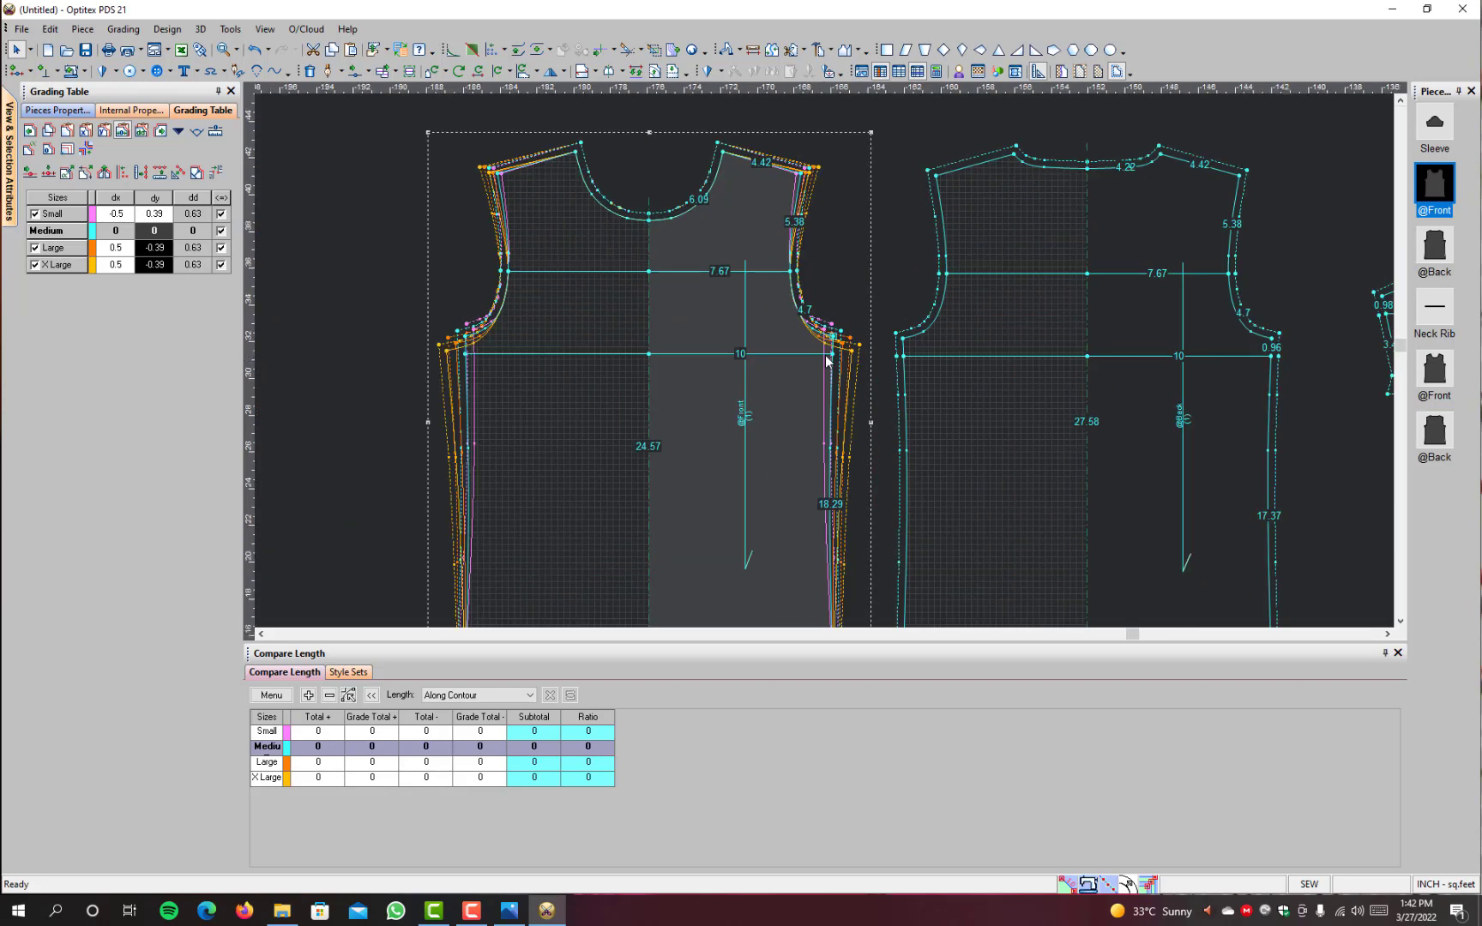
scroll(826, 355, "up", 2)
scroll(823, 352, "down", 3)
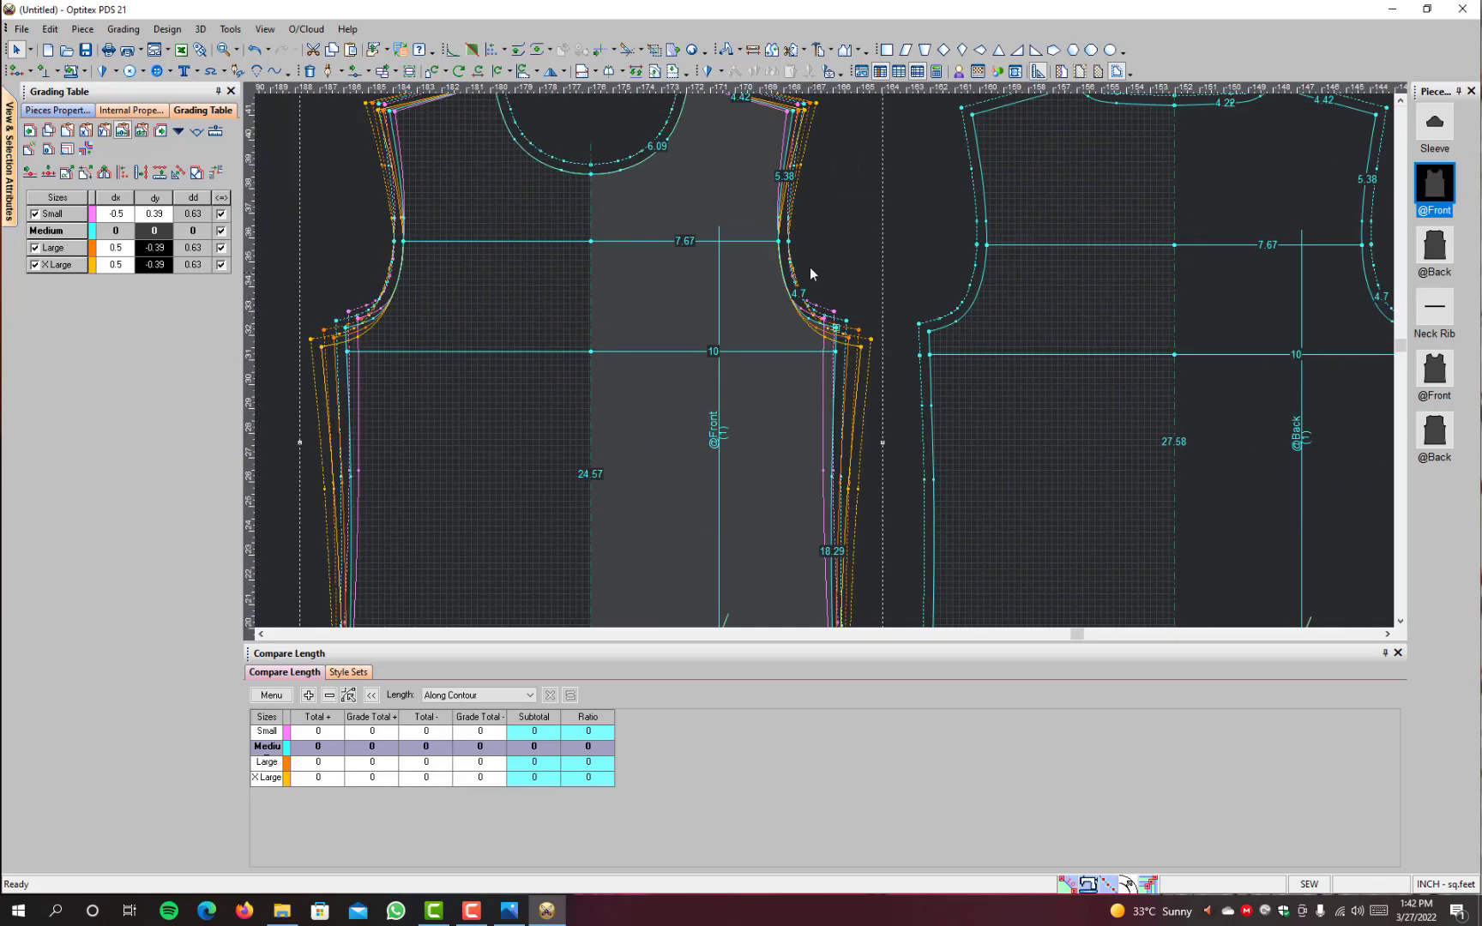
scroll(819, 343, "up", 3)
scroll(824, 361, "up", 1)
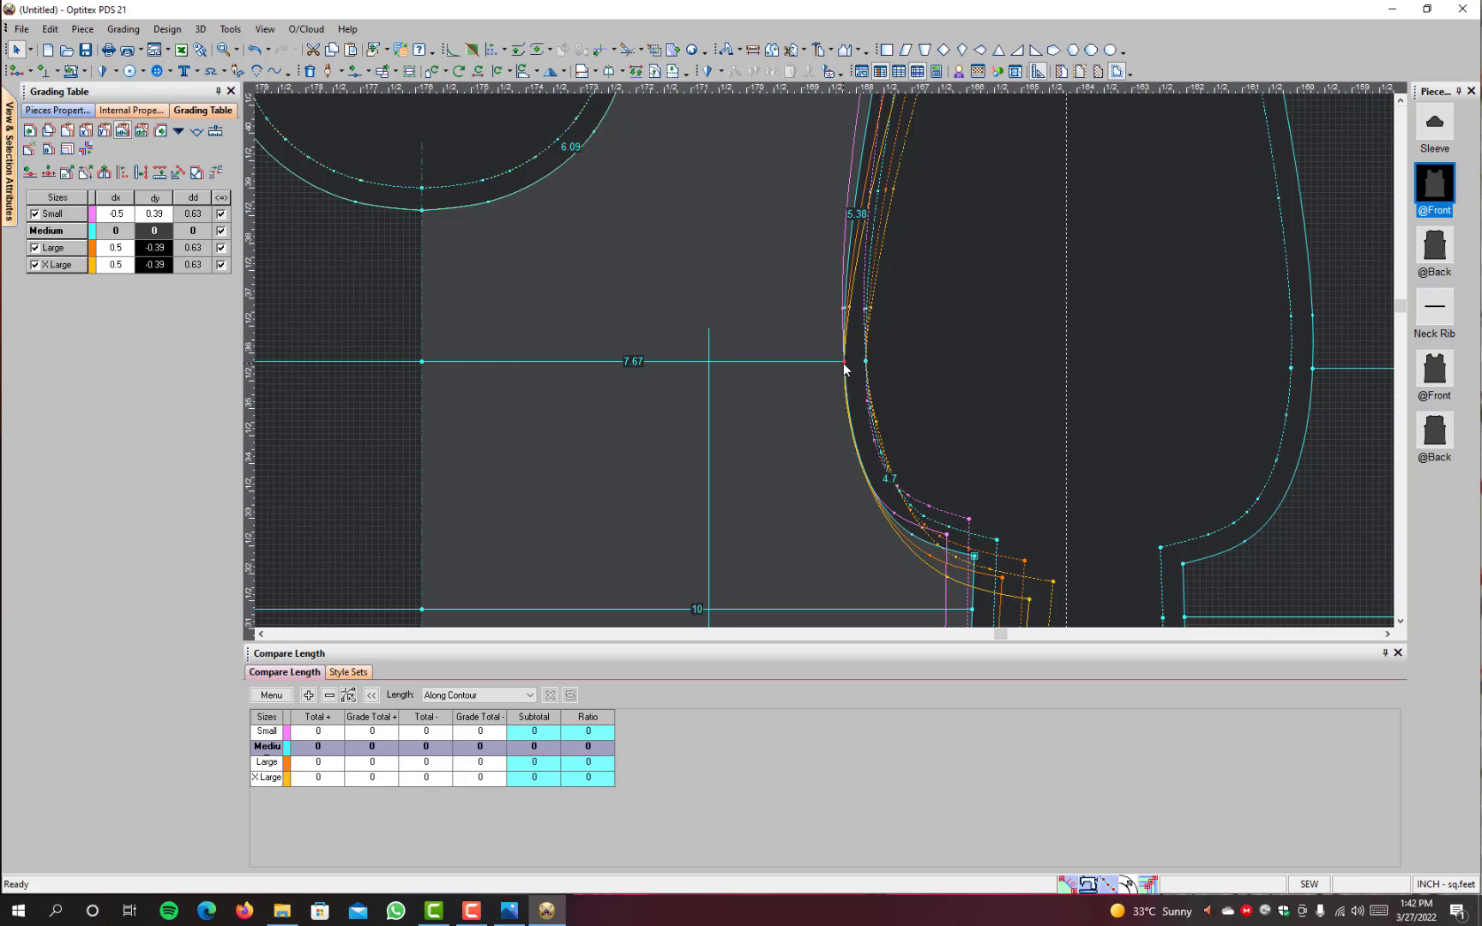
left_click(845, 364)
scroll(845, 361, "down", 3)
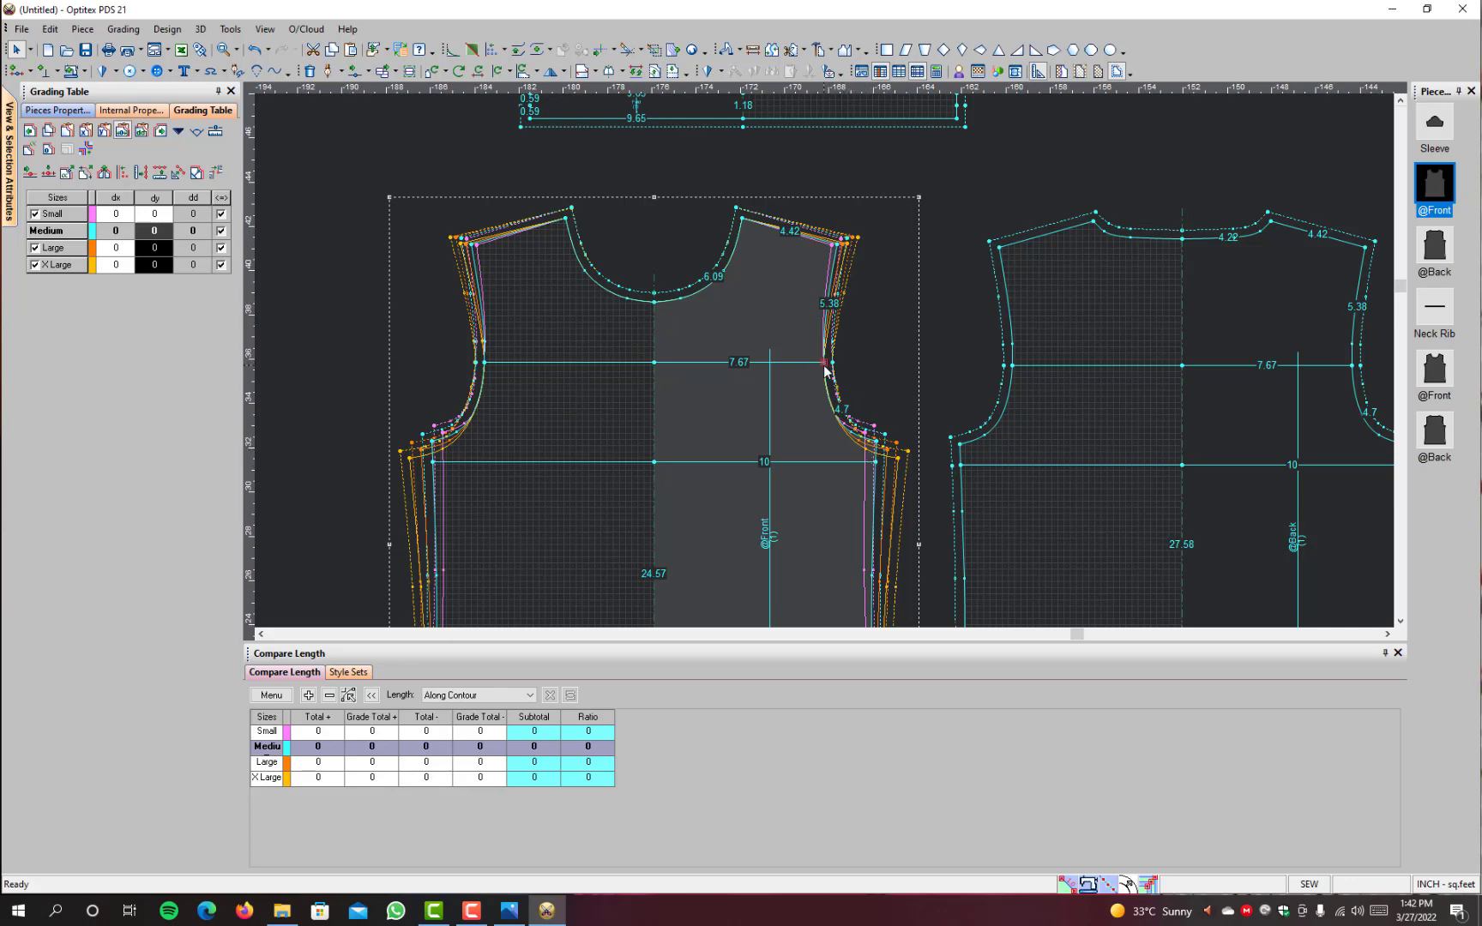
scroll(825, 367, "up", 3)
scroll(826, 366, "down", 4)
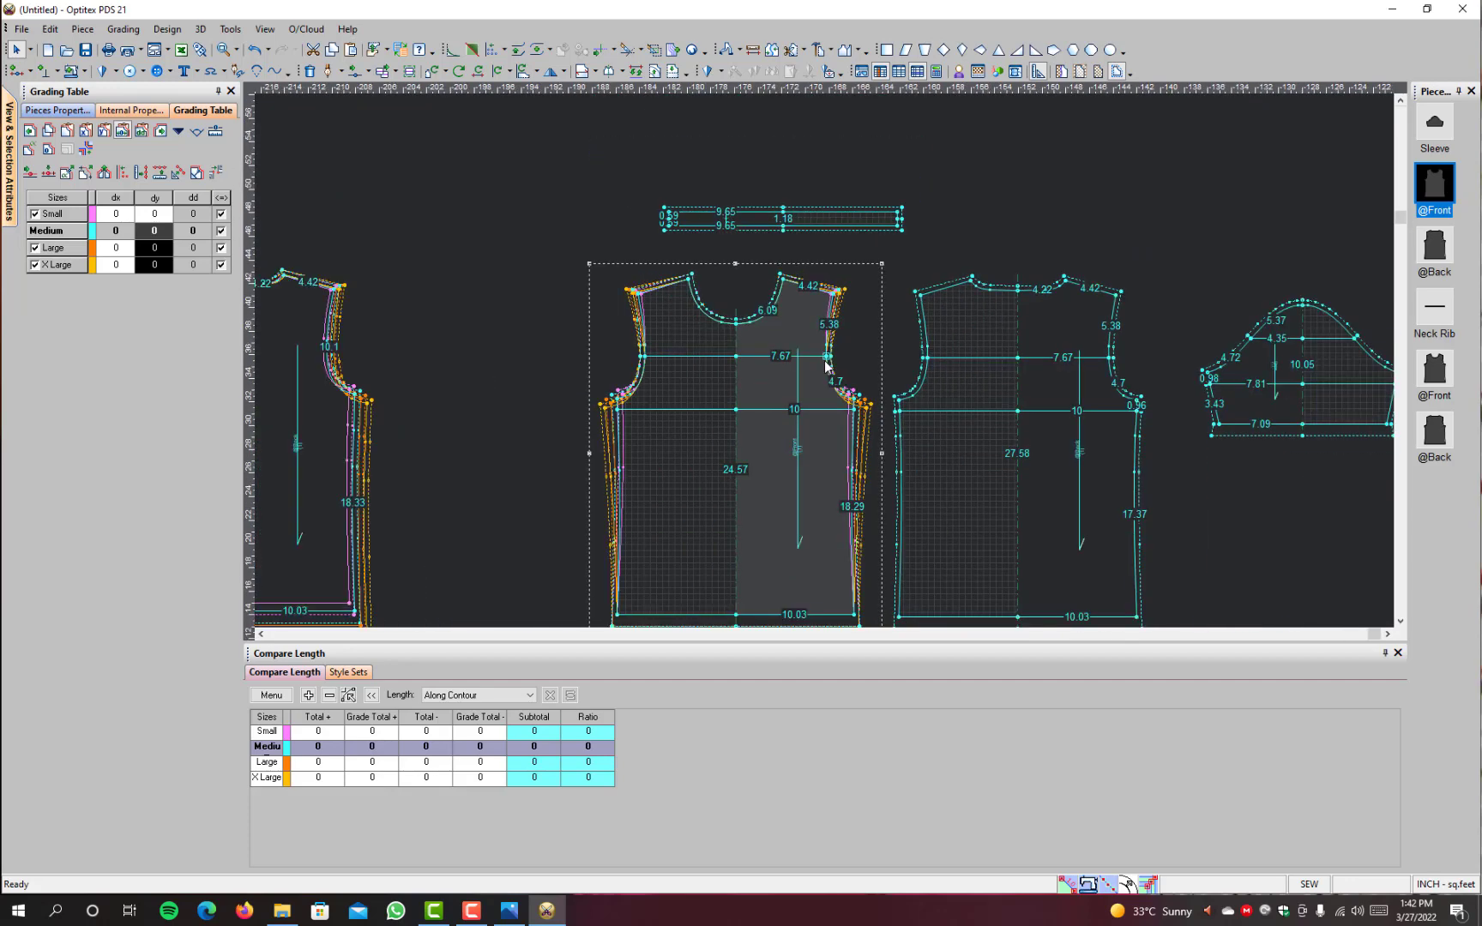
scroll(815, 363, "up", 3)
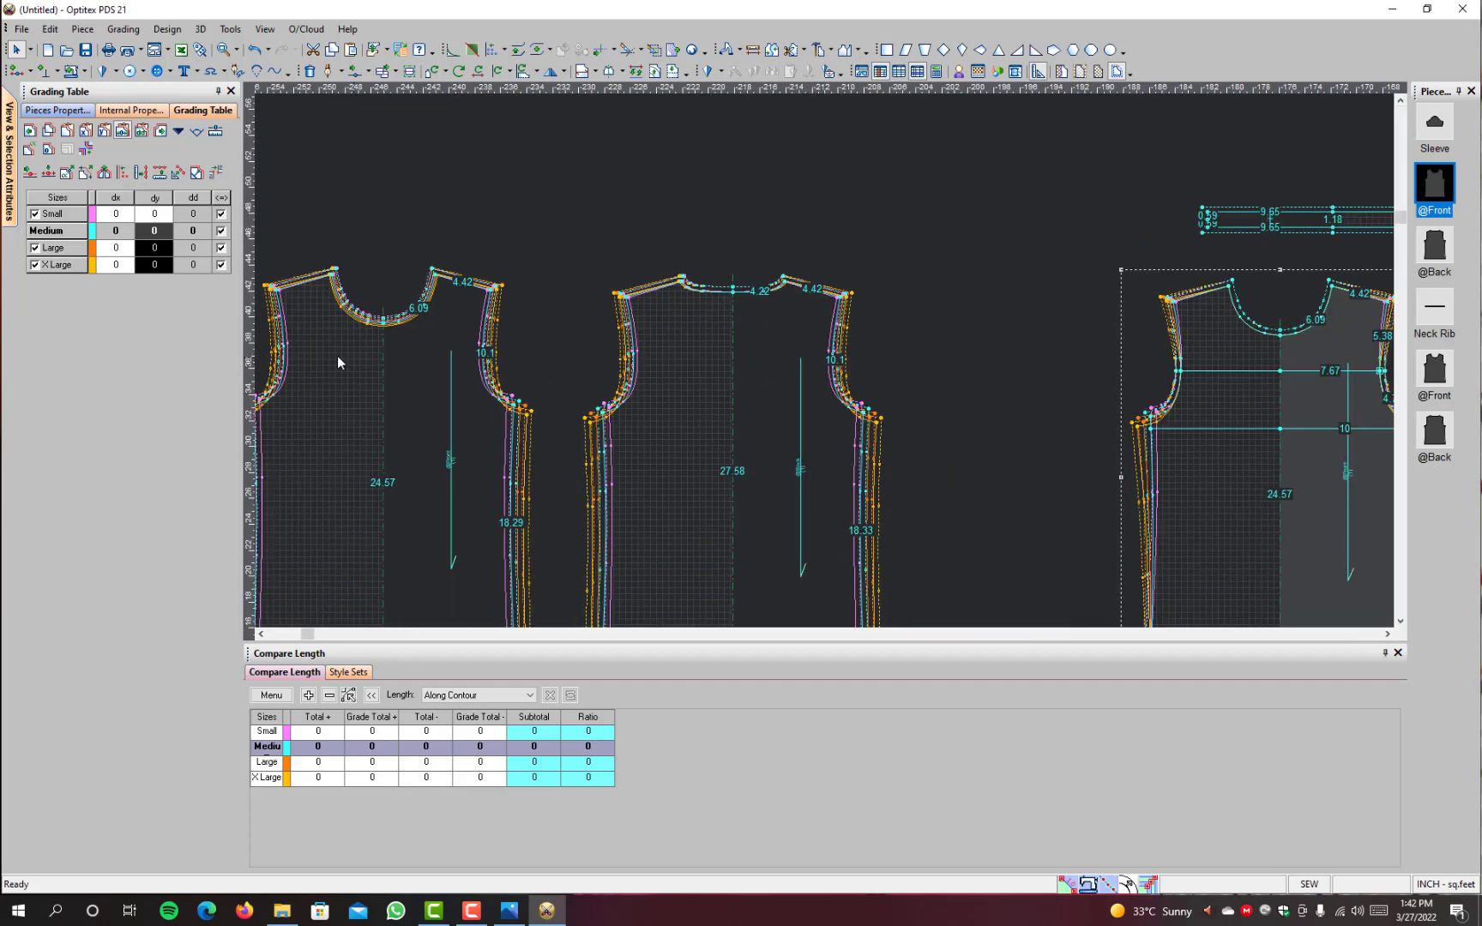
scroll(975, 413, "down", 3)
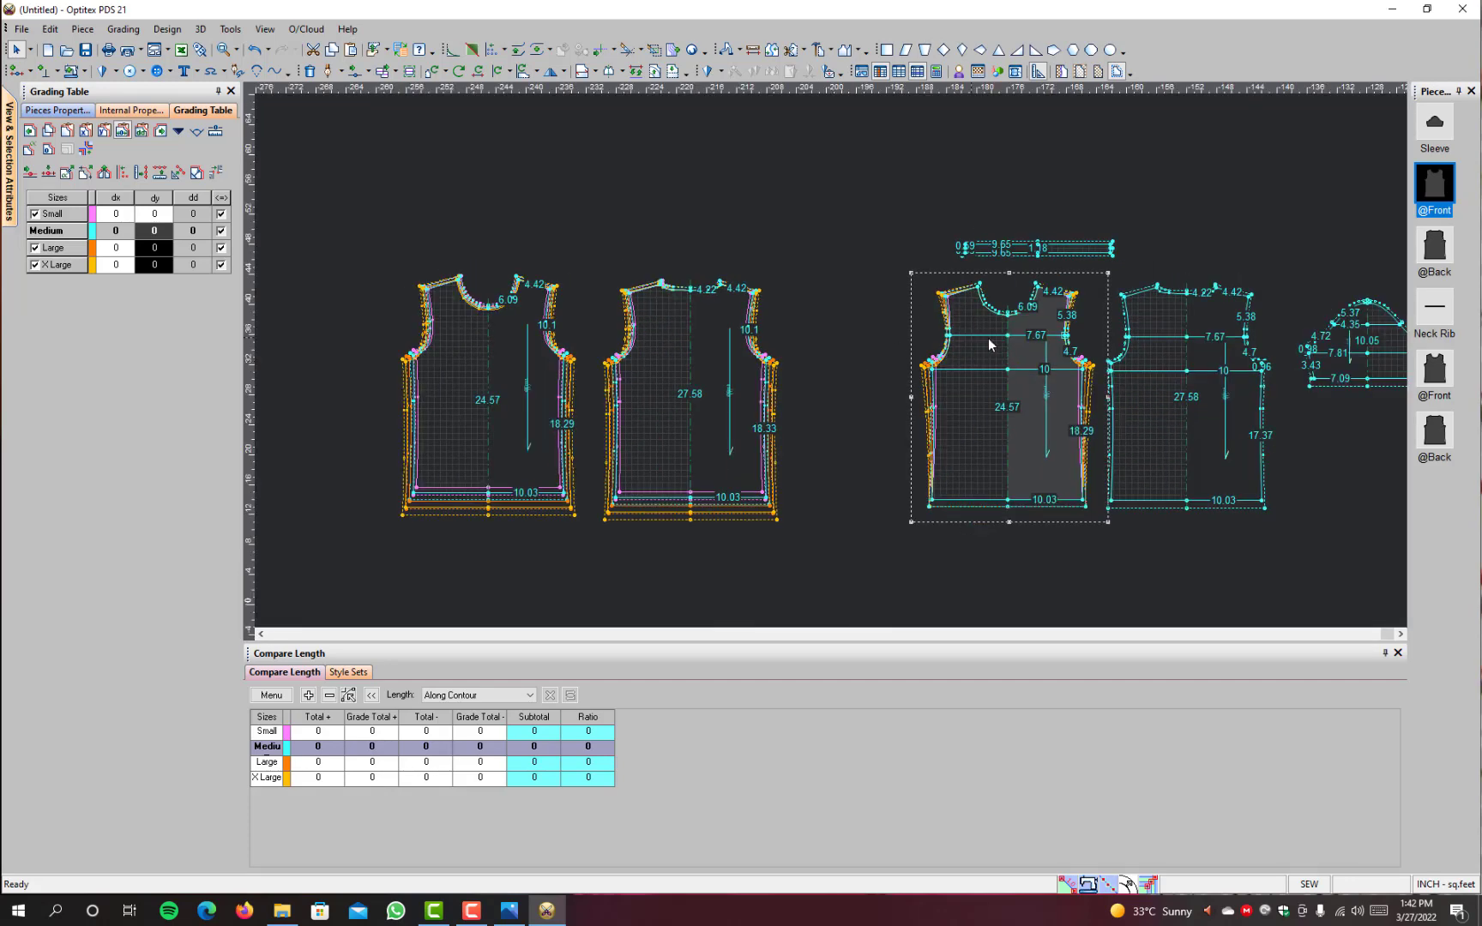
scroll(1008, 347, "up", 4)
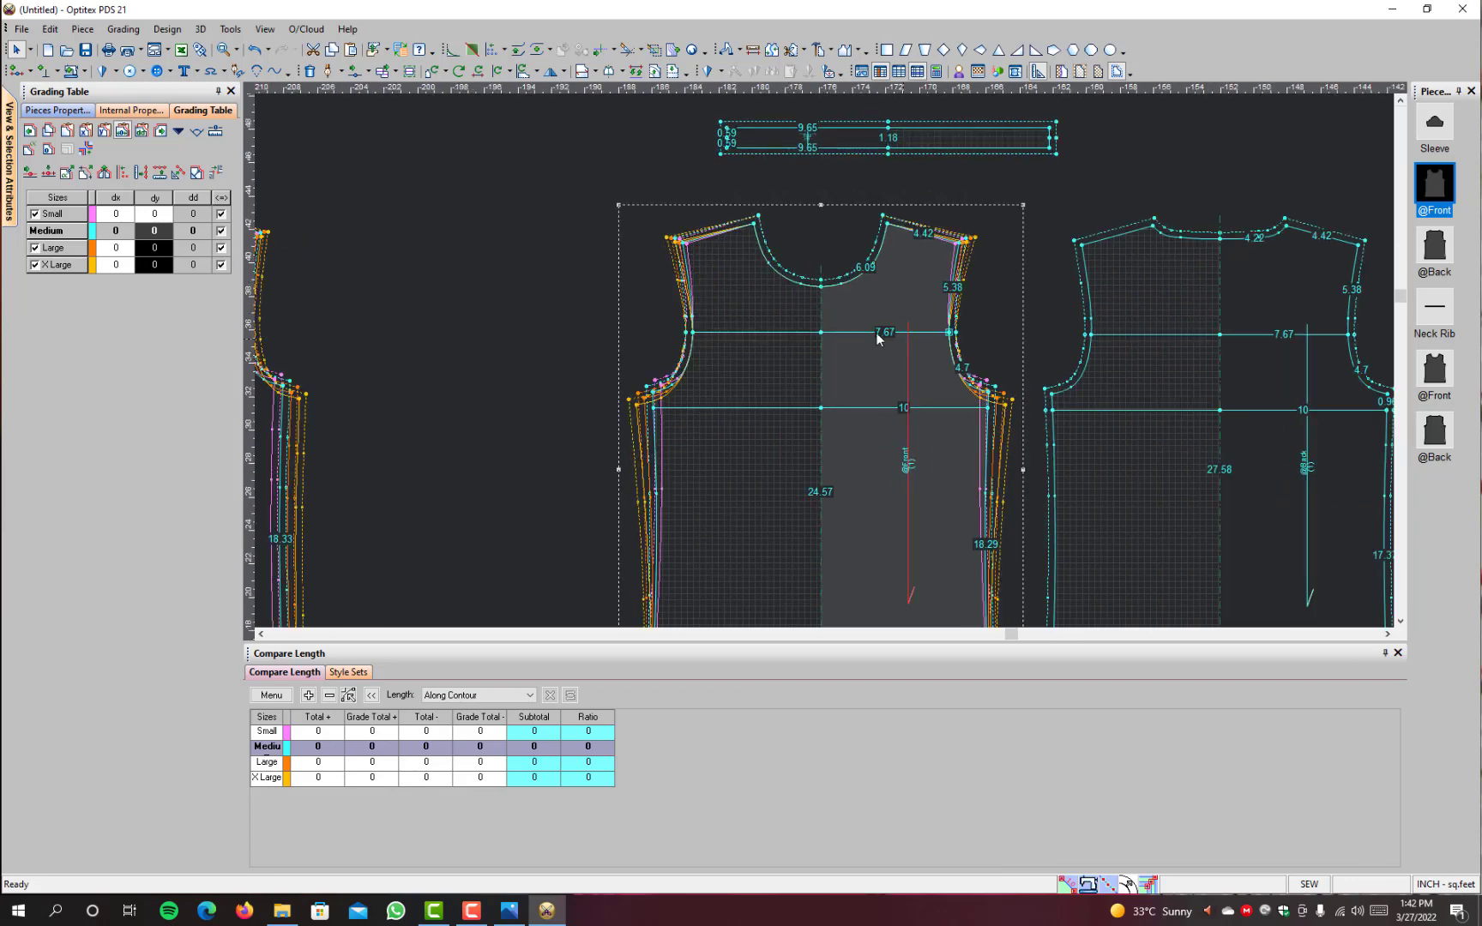
scroll(823, 348, "down", 3)
scroll(821, 346, "up", 3)
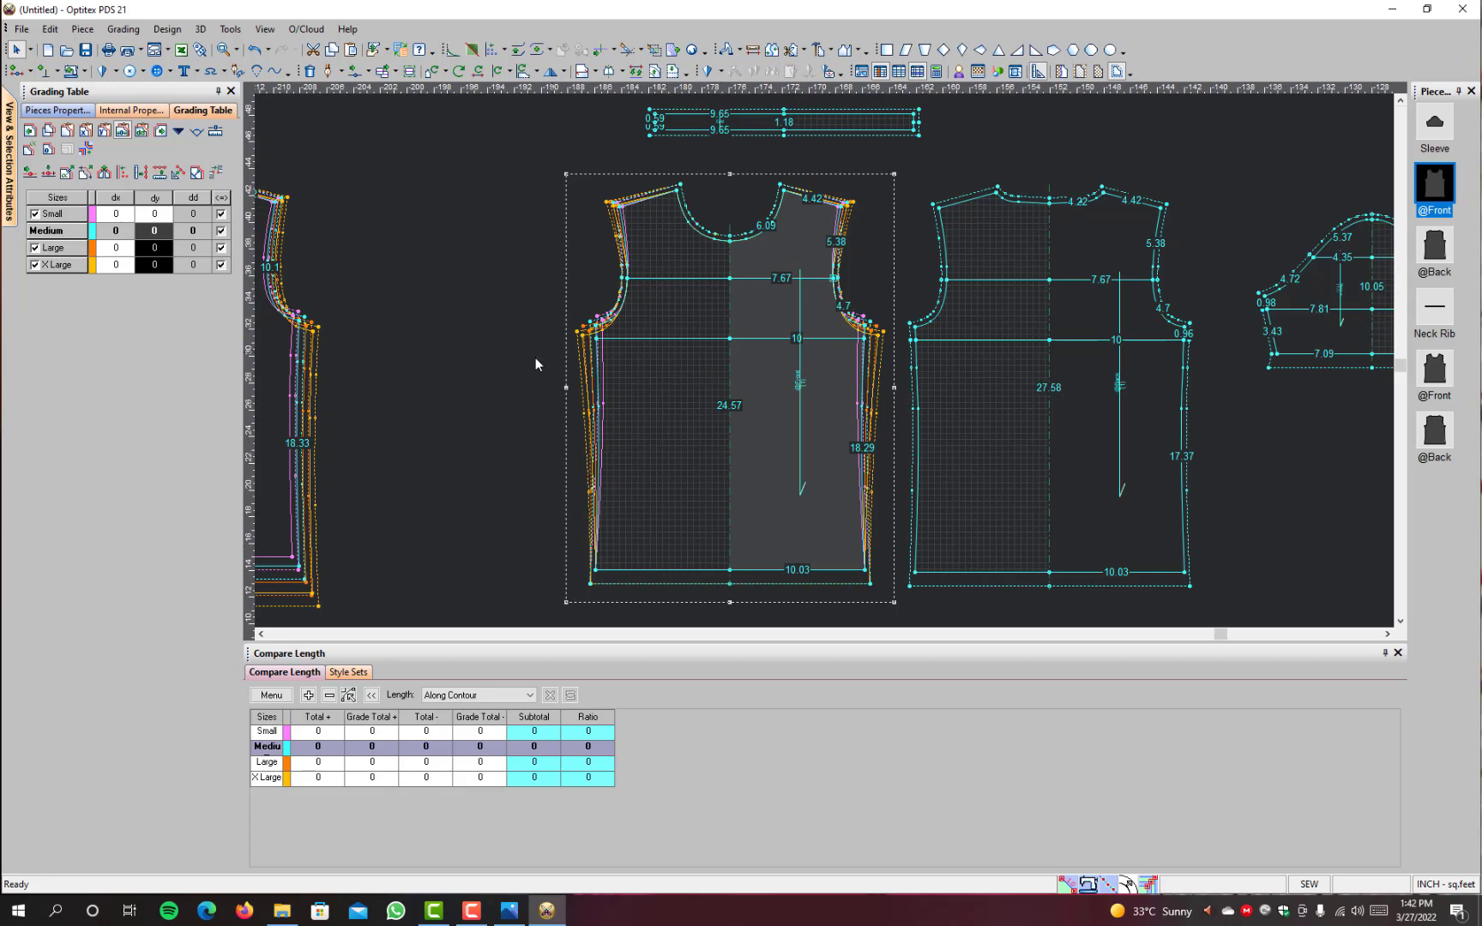
scroll(557, 378, "down", 2)
scroll(917, 319, "up", 2)
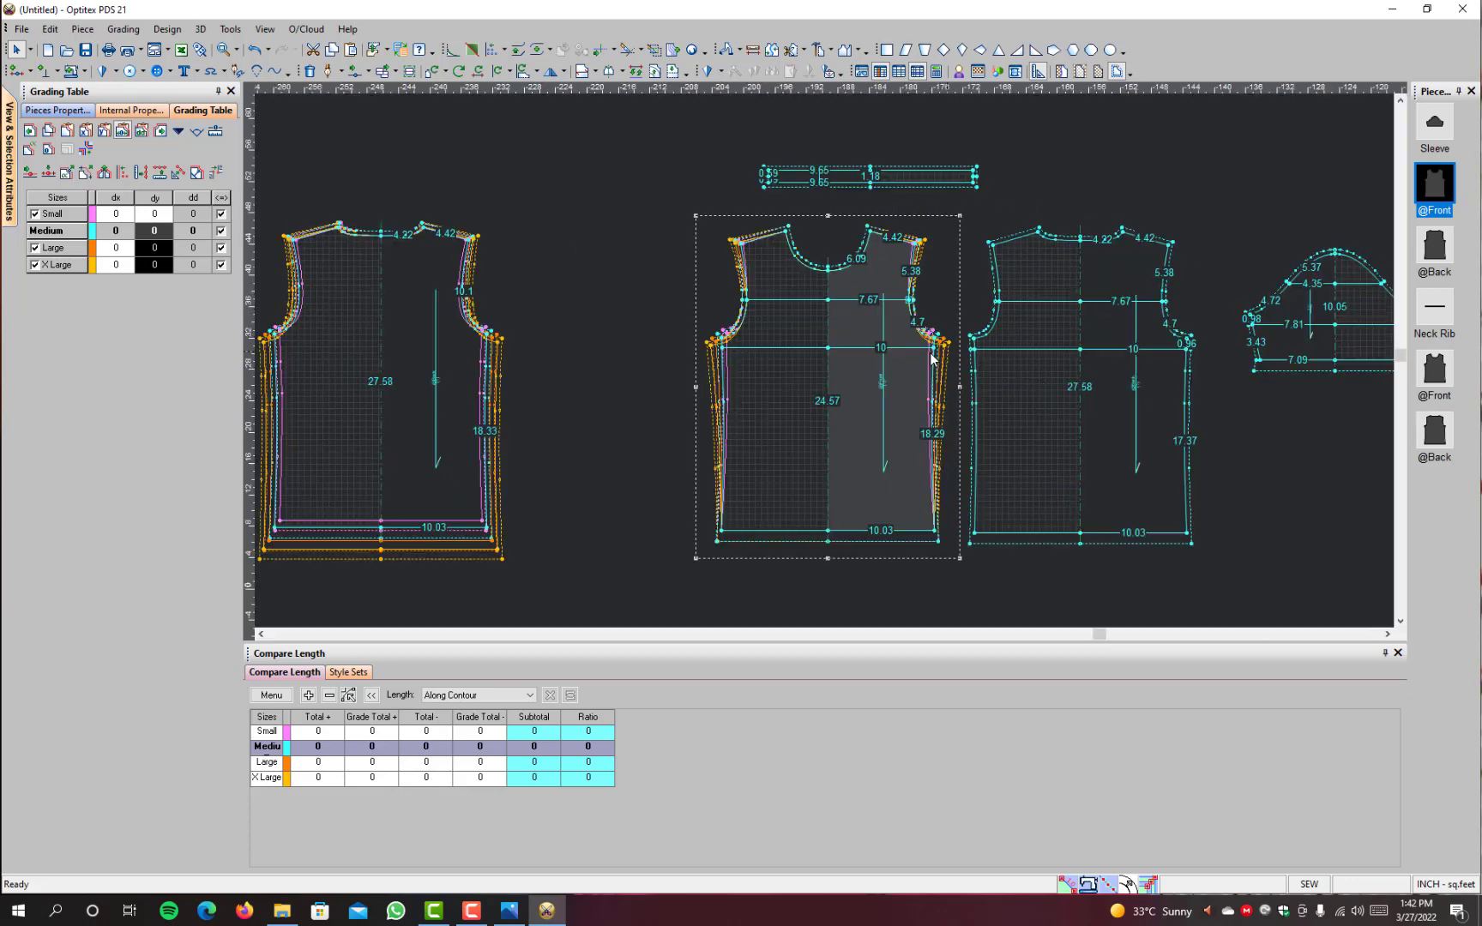
Step: Hide the Small, Large and X Large sizes so only the Medium base size is displayed
key("F4")
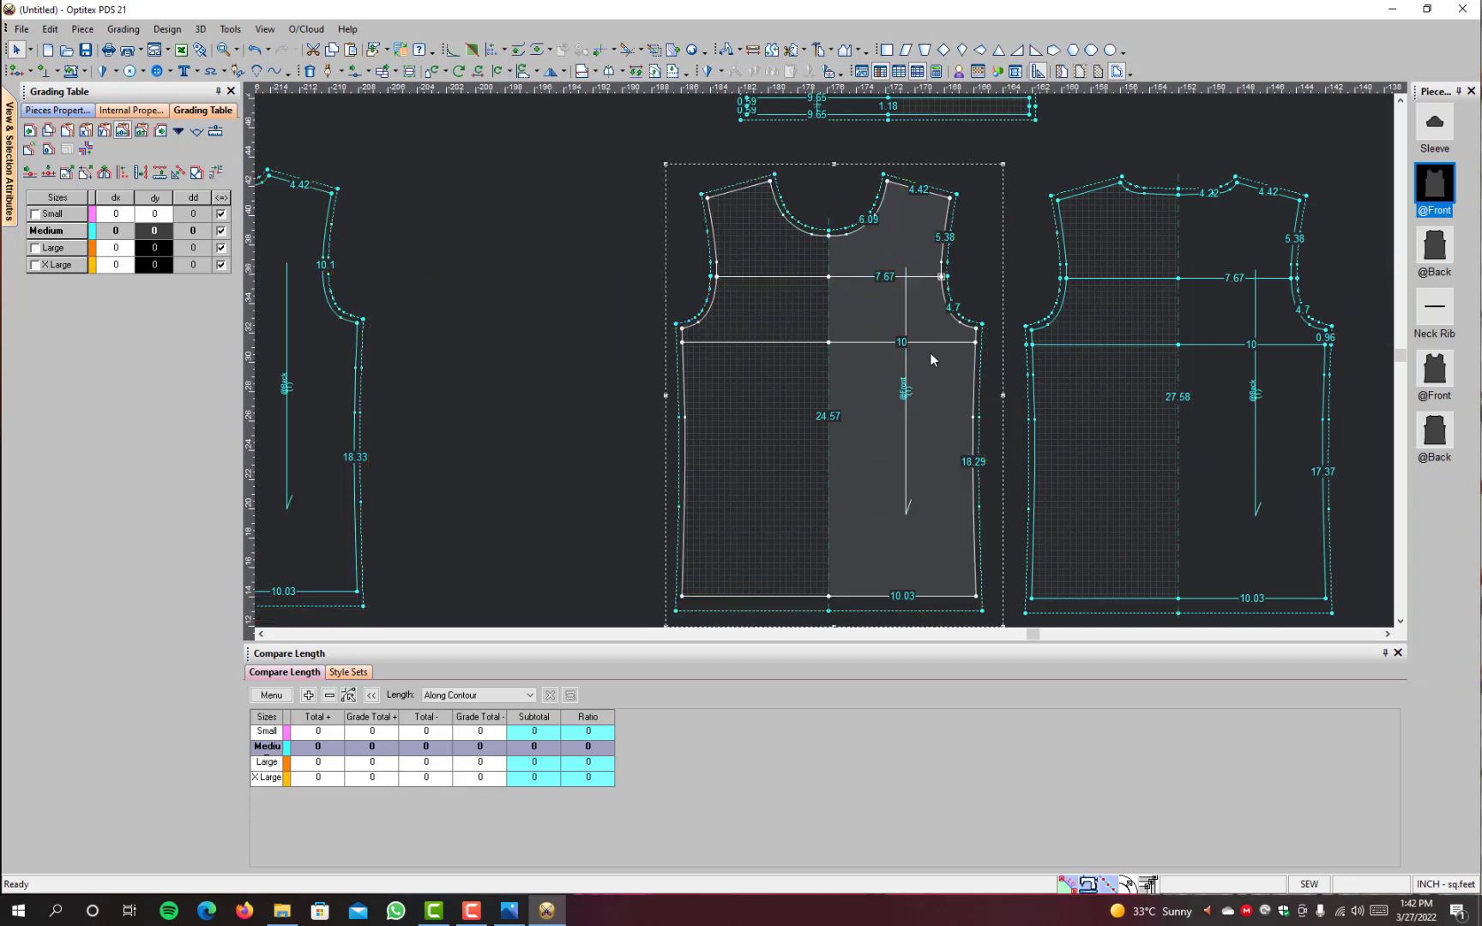
scroll(961, 363, "down", 2)
scroll(960, 347, "up", 3)
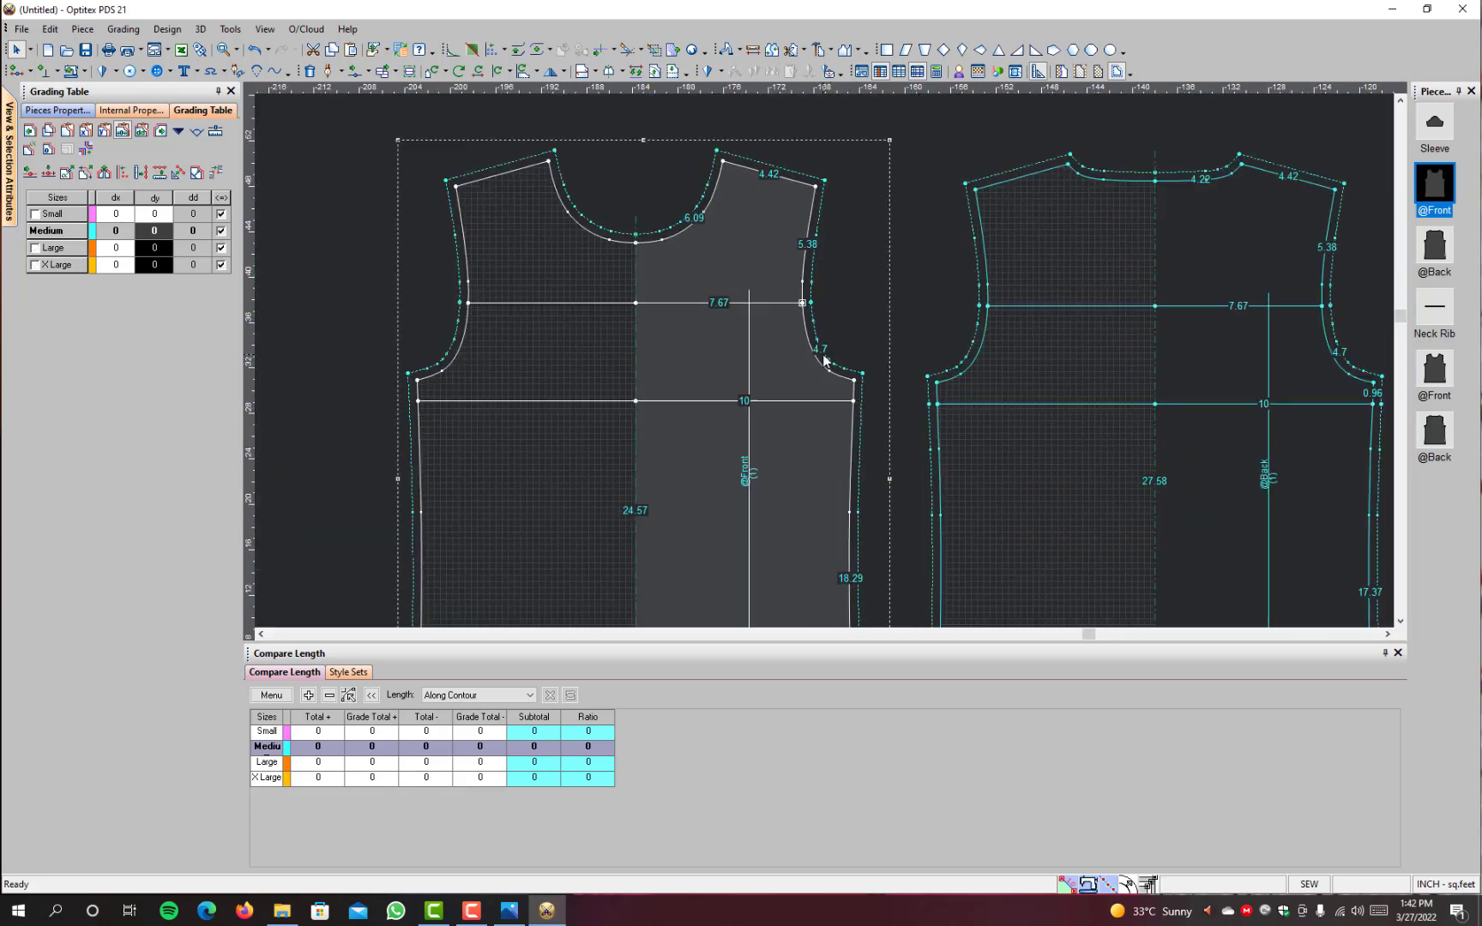
Step: Copy the grading values of the lined front's underarm point to the lined back's underarm point
scroll(820, 359, "down", 4)
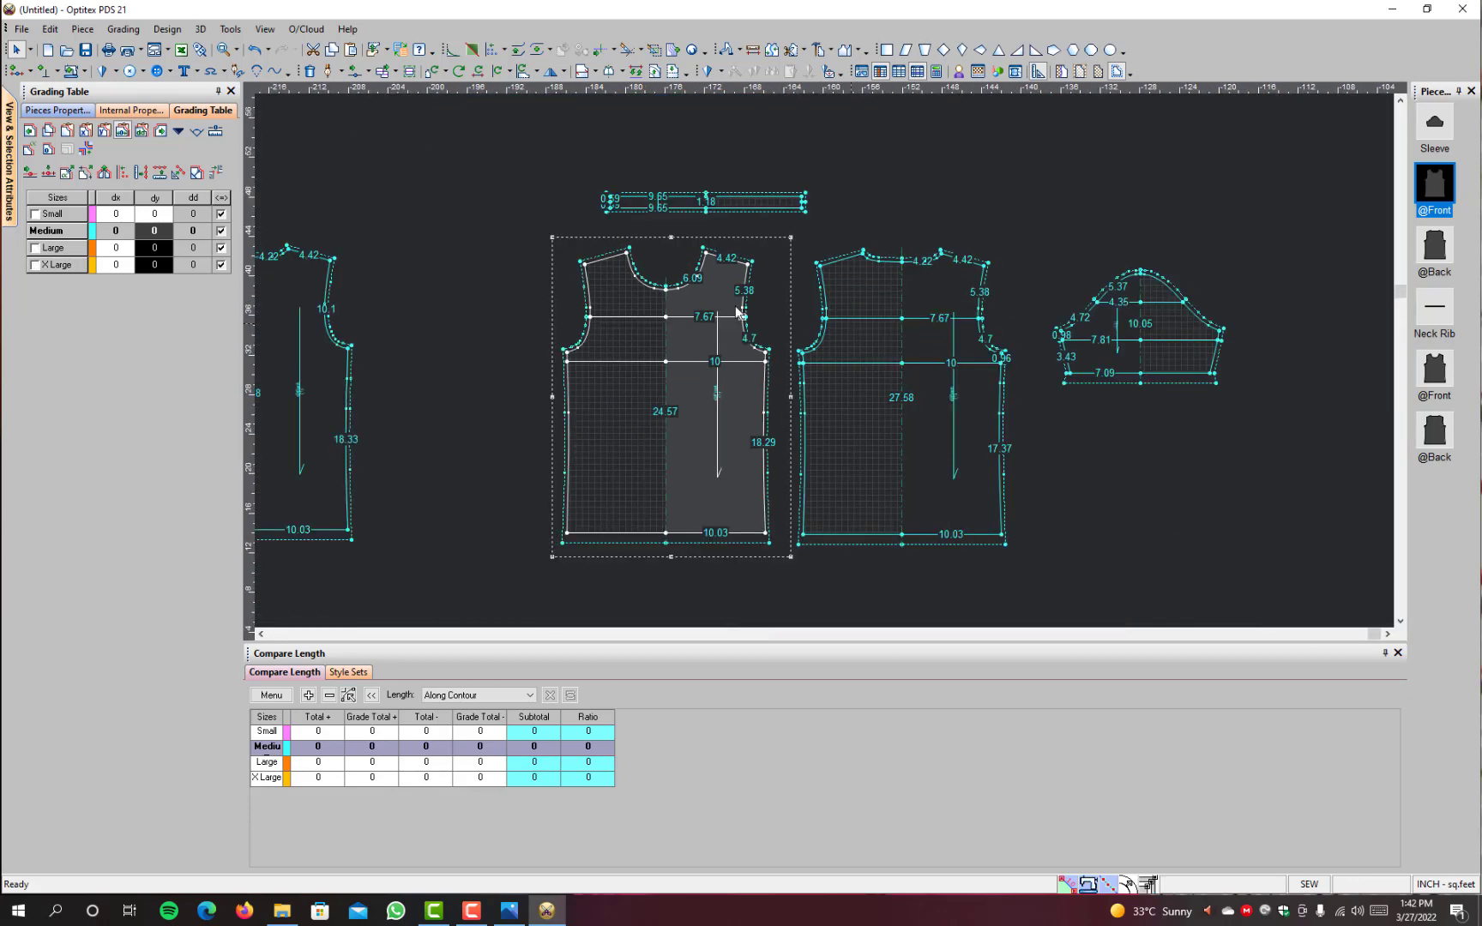
left_click(765, 352)
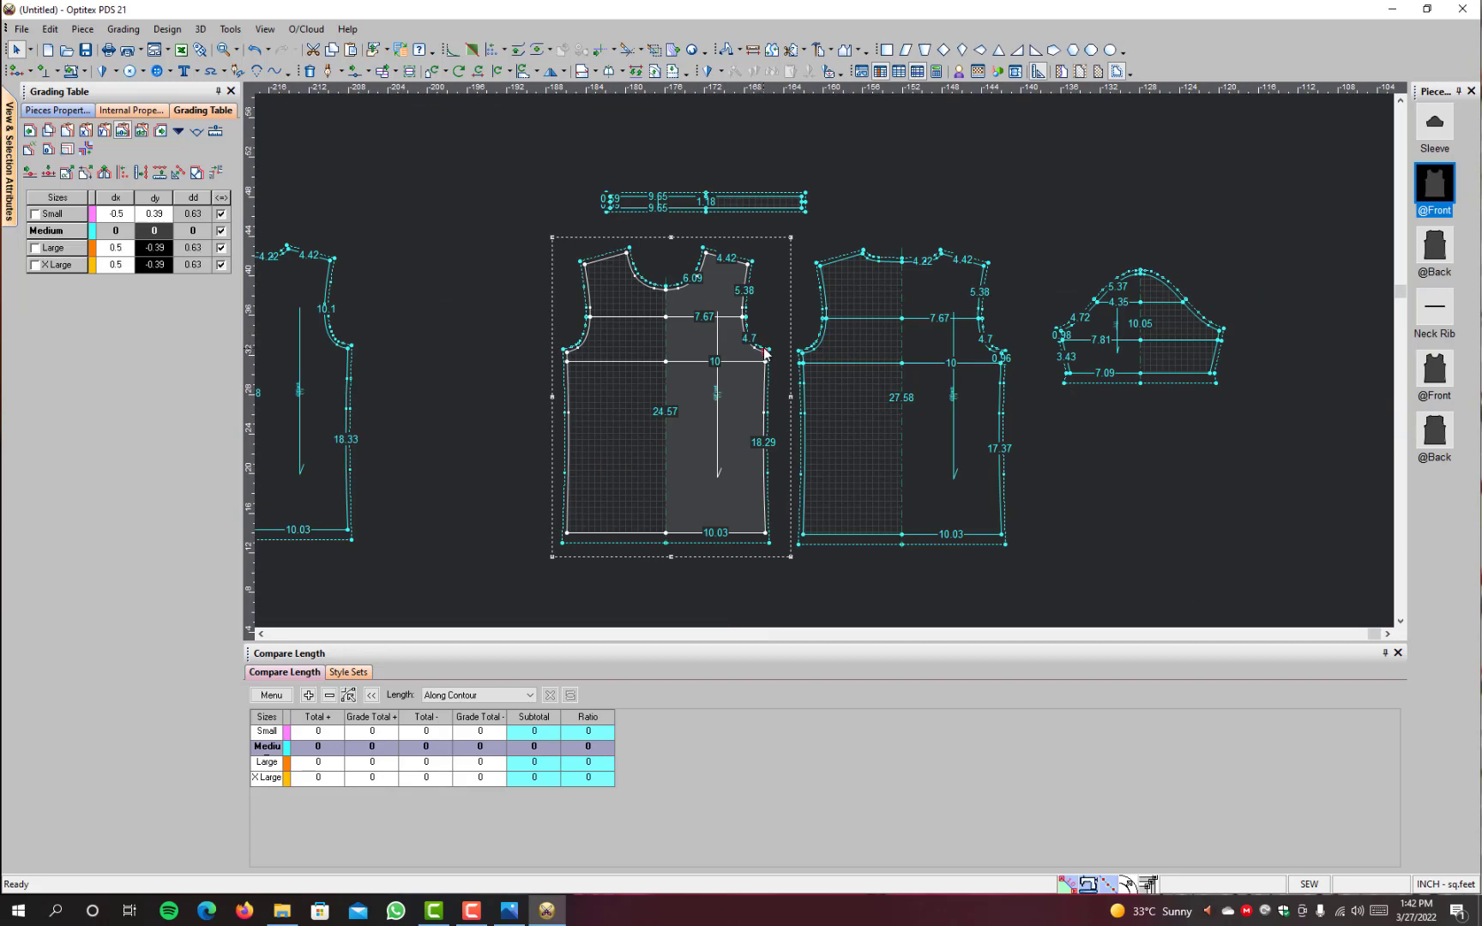
scroll(983, 377, "up", 4)
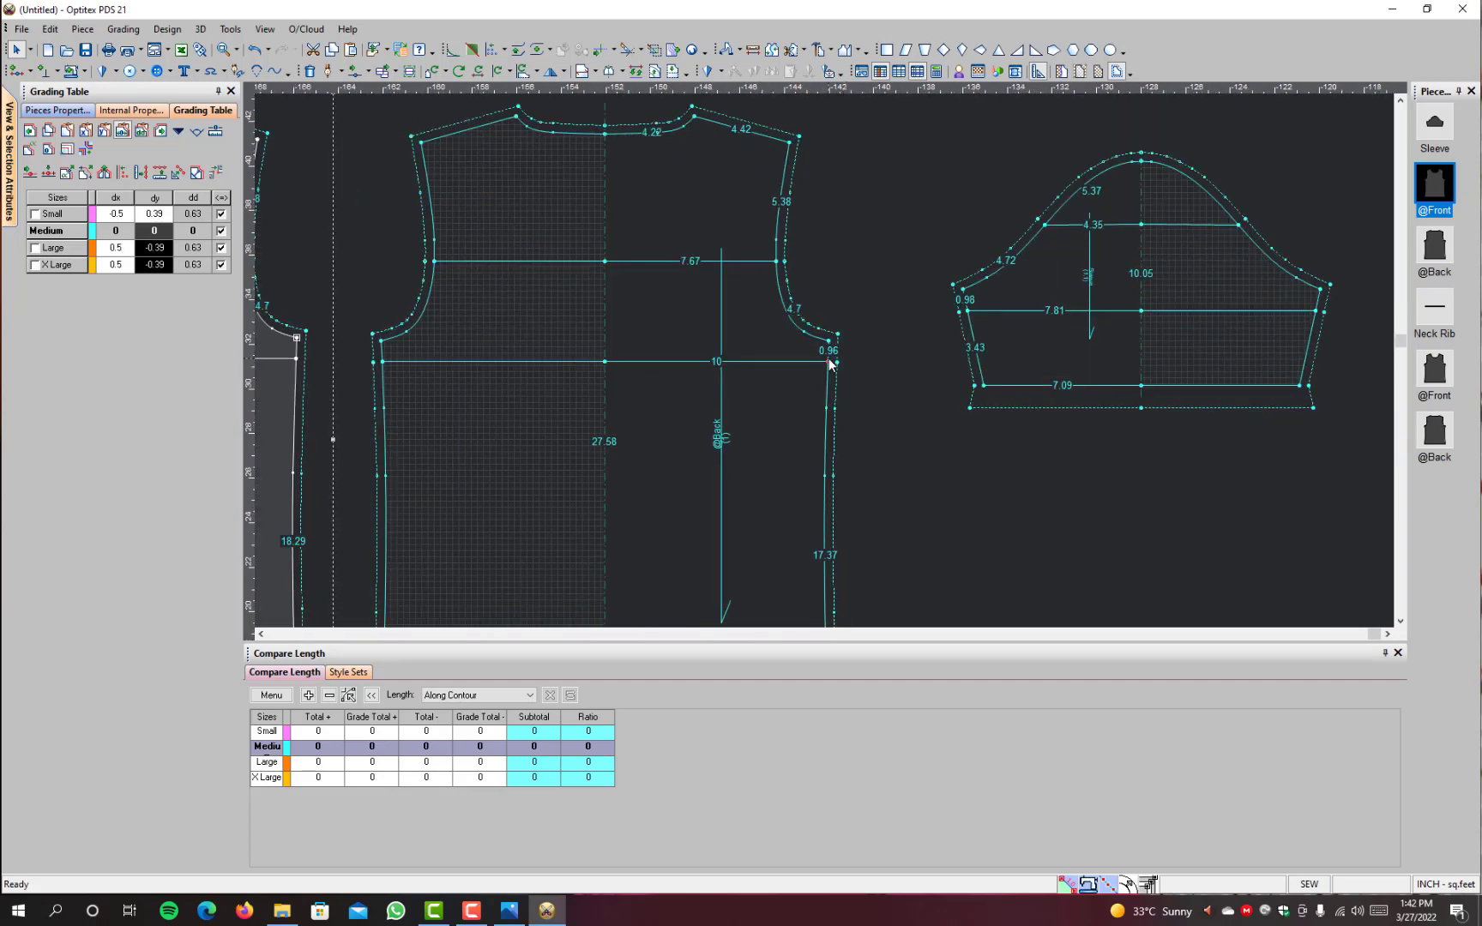
left_click(827, 307)
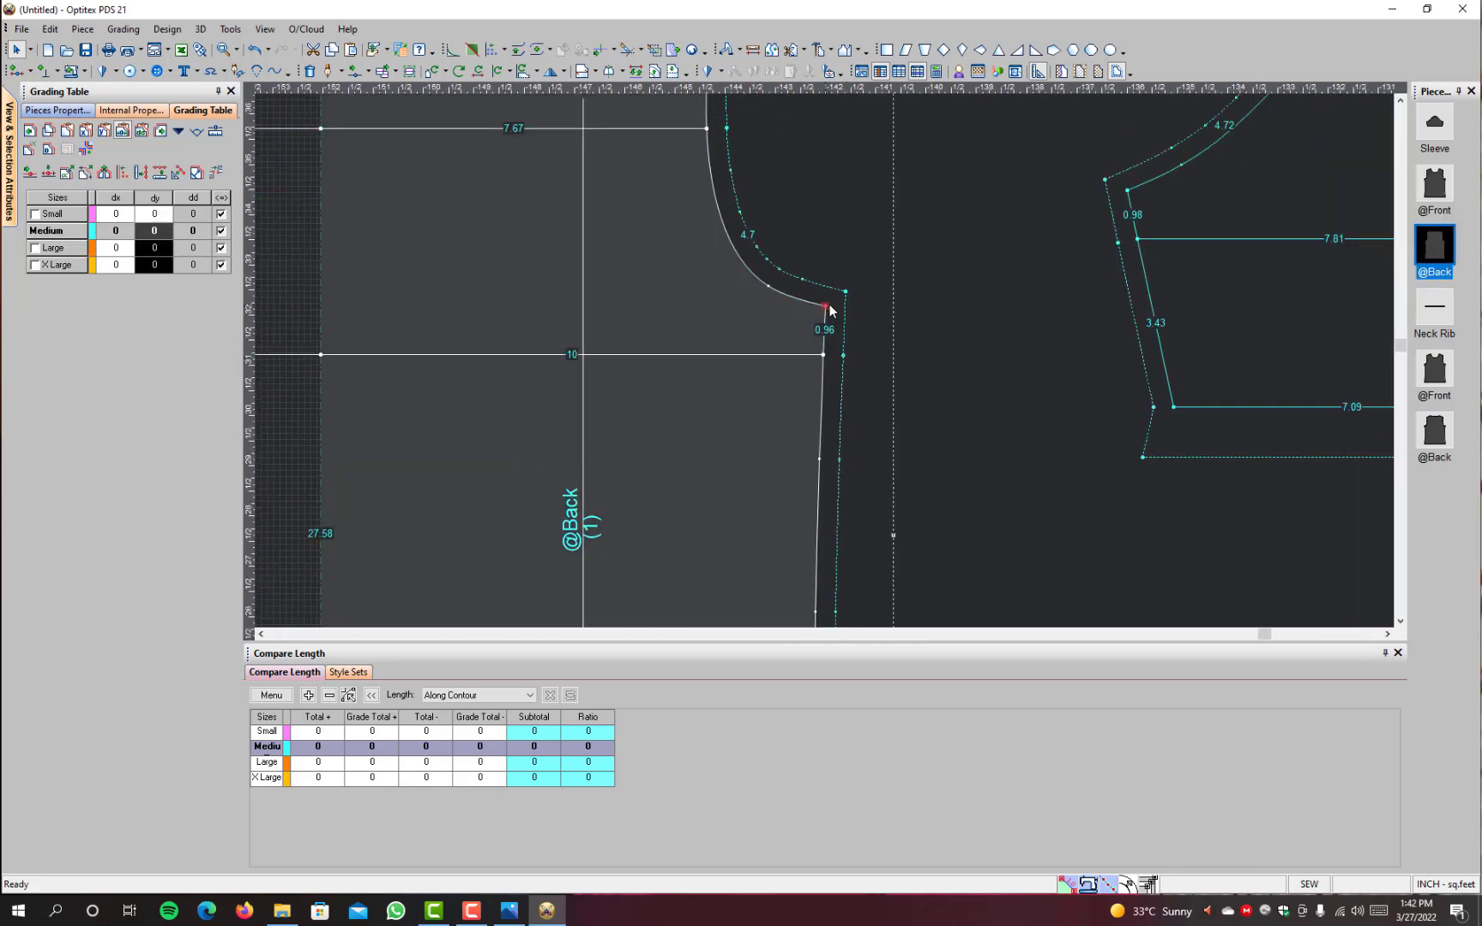
key("ctrl+v")
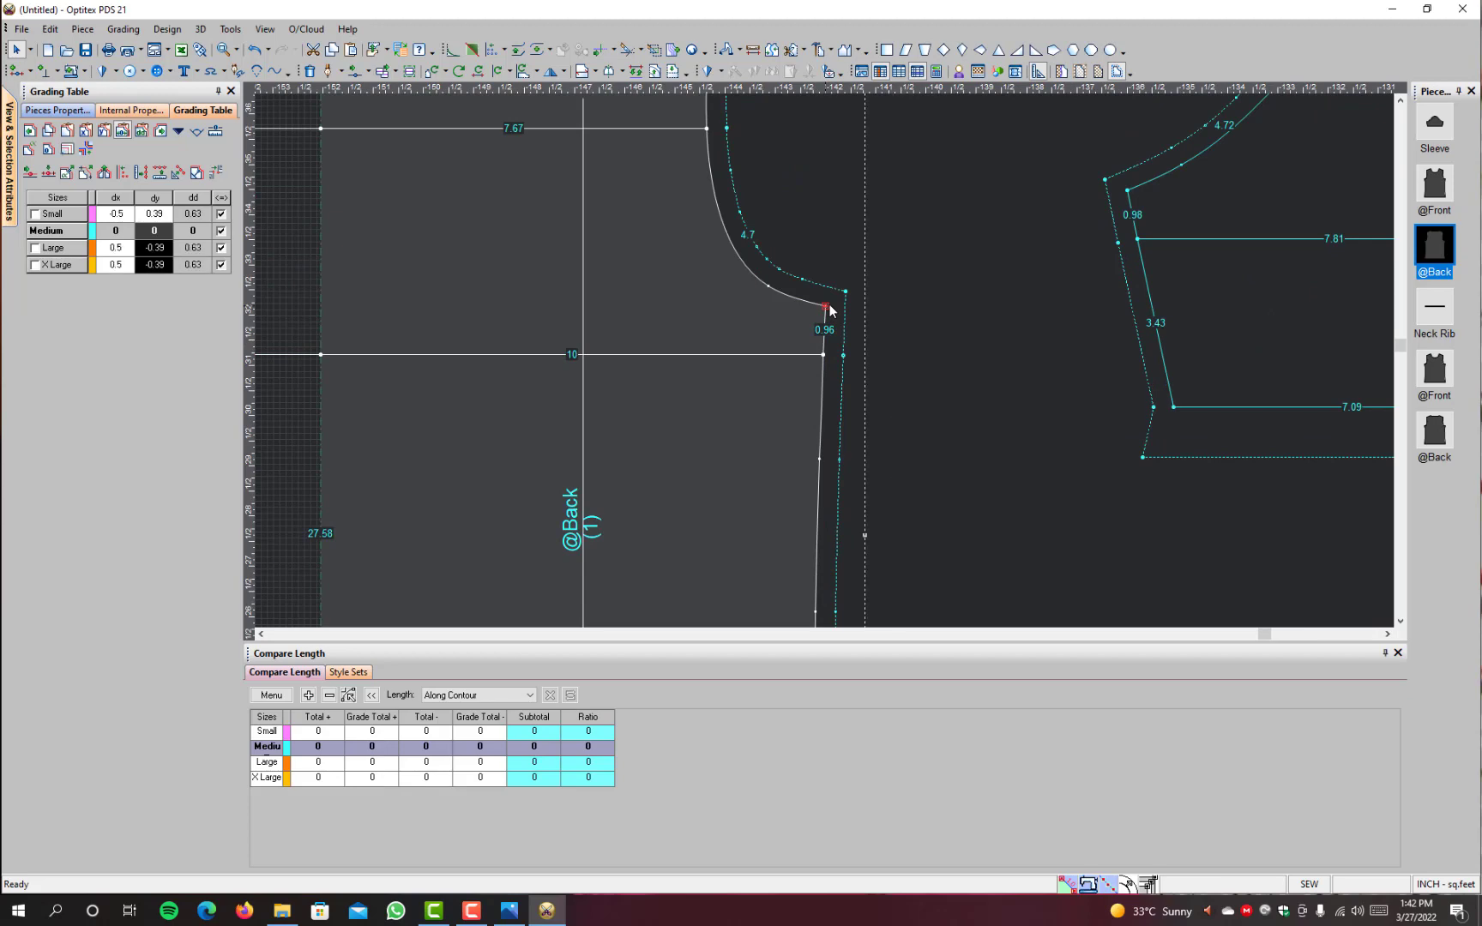
Step: Display all sizes and examine the lined back's grading around the underarm and side seam against the lined front
key("F4")
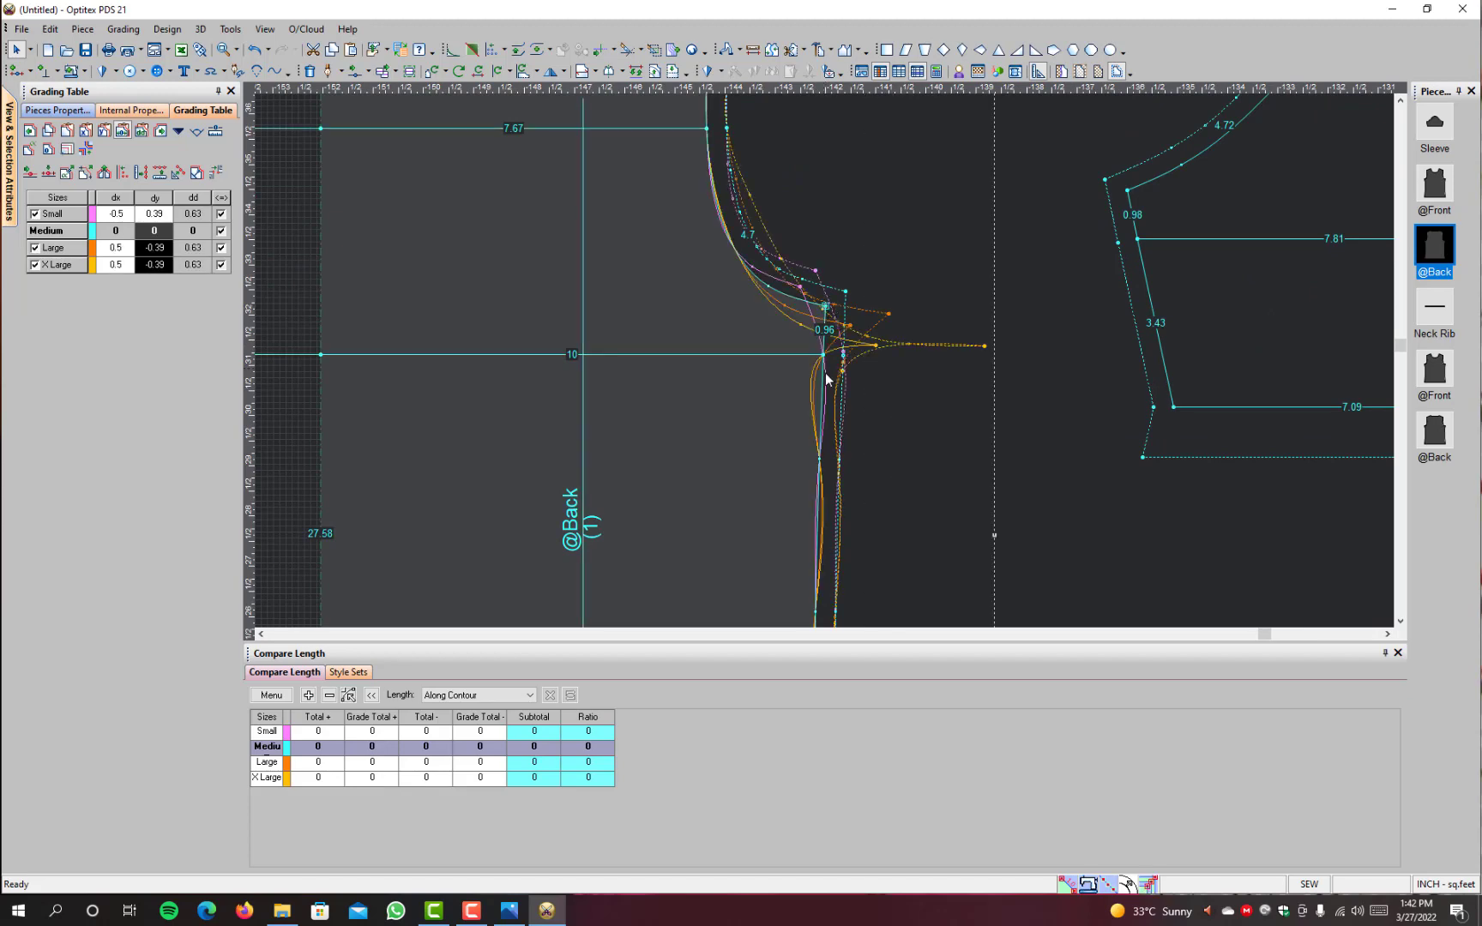
scroll(806, 336, "up", 2)
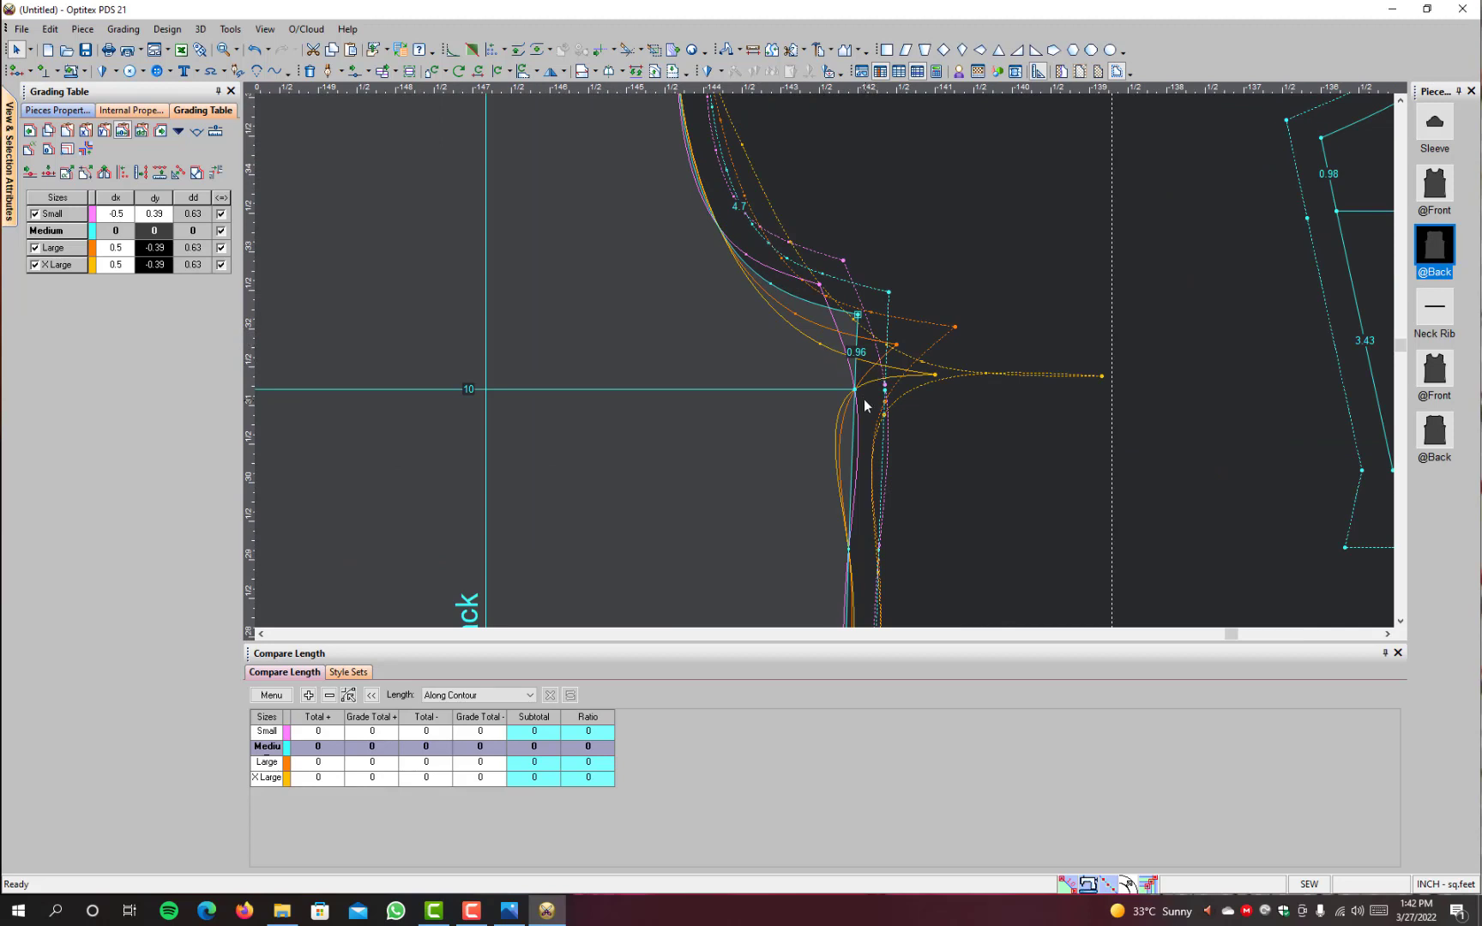
left_click(855, 390)
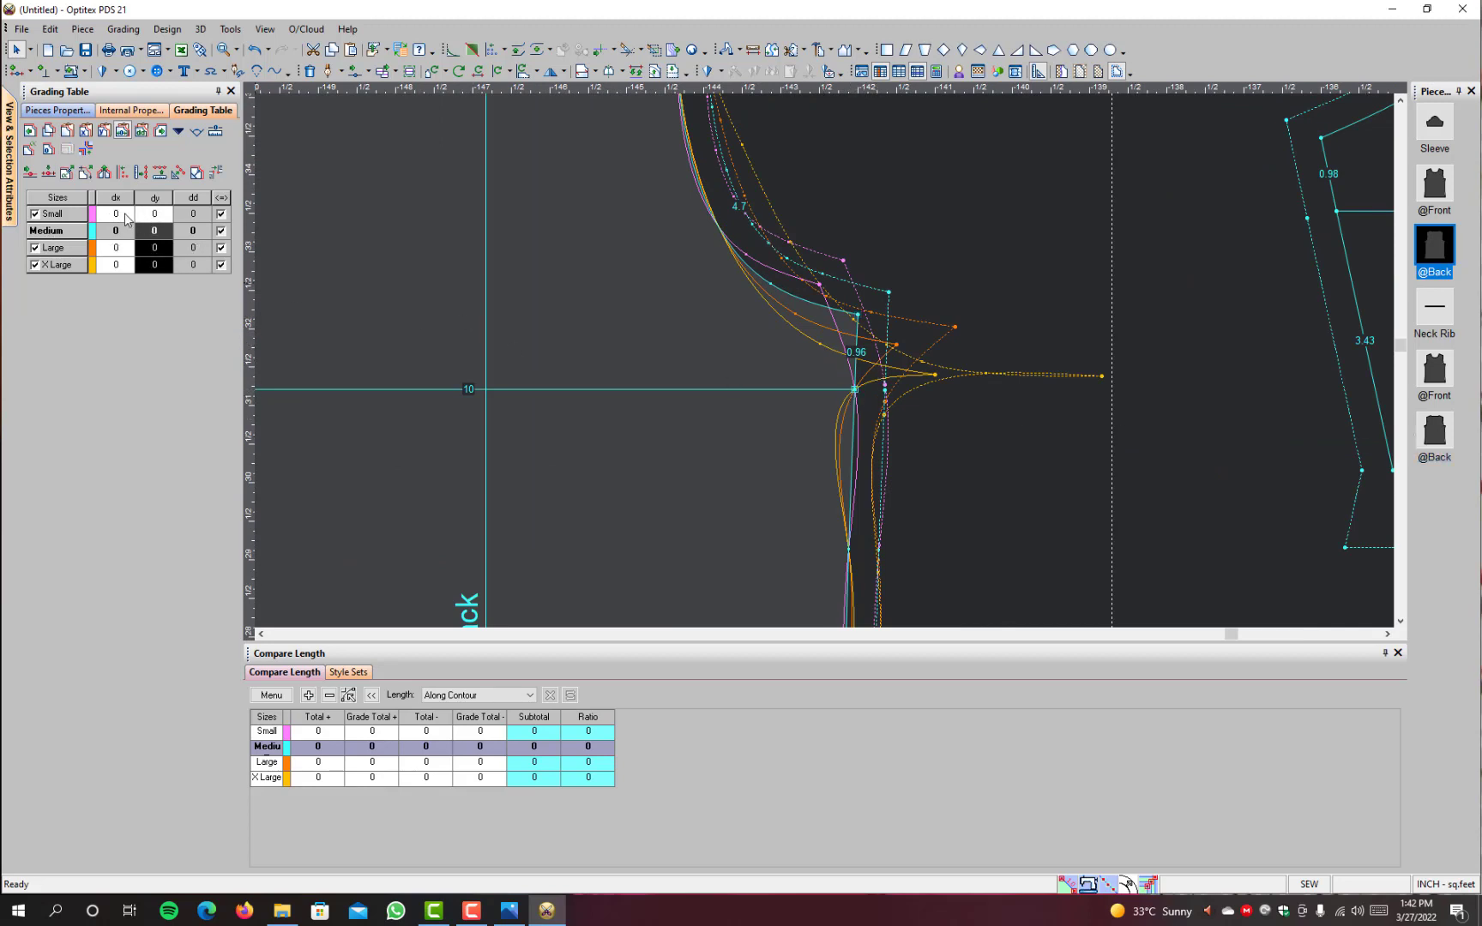
scroll(870, 369, "down", 5)
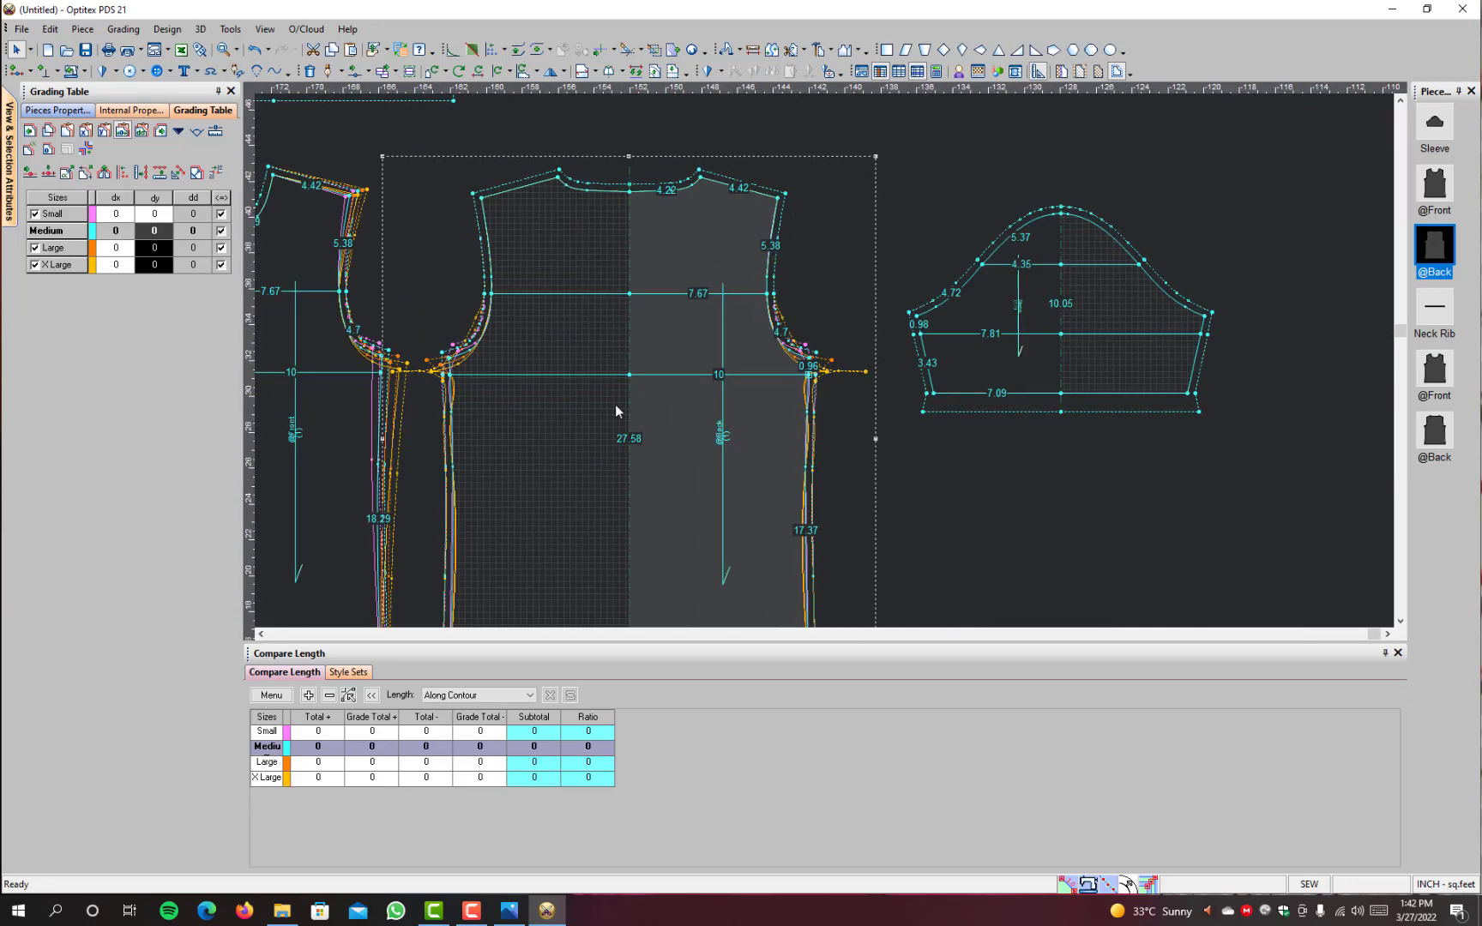
scroll(437, 374, "up", 2)
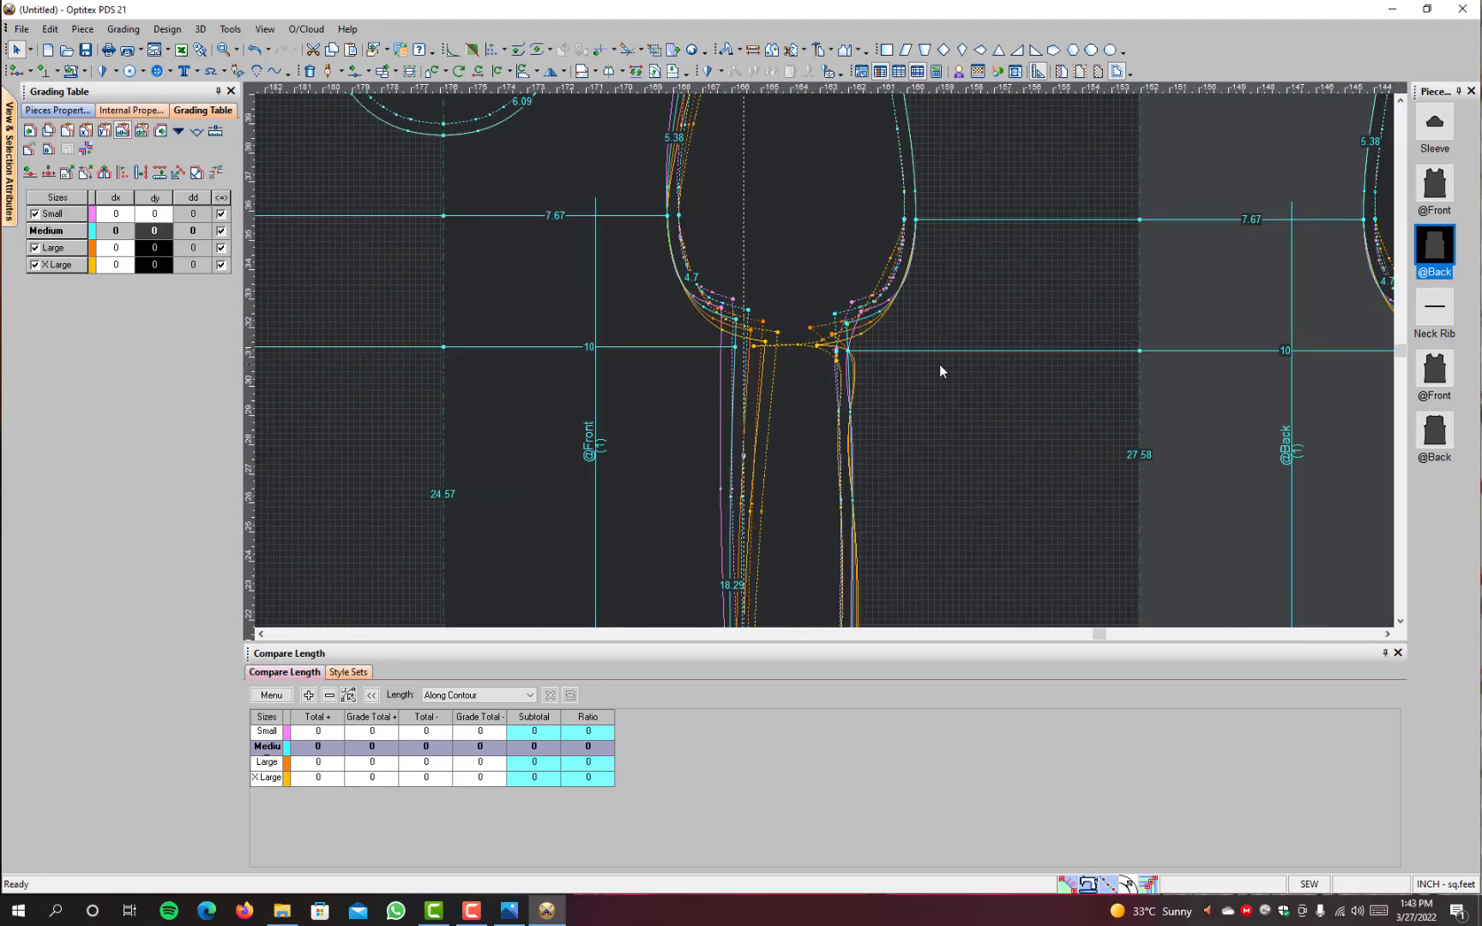
scroll(940, 365, "down", 1)
scroll(697, 368, "down", 2)
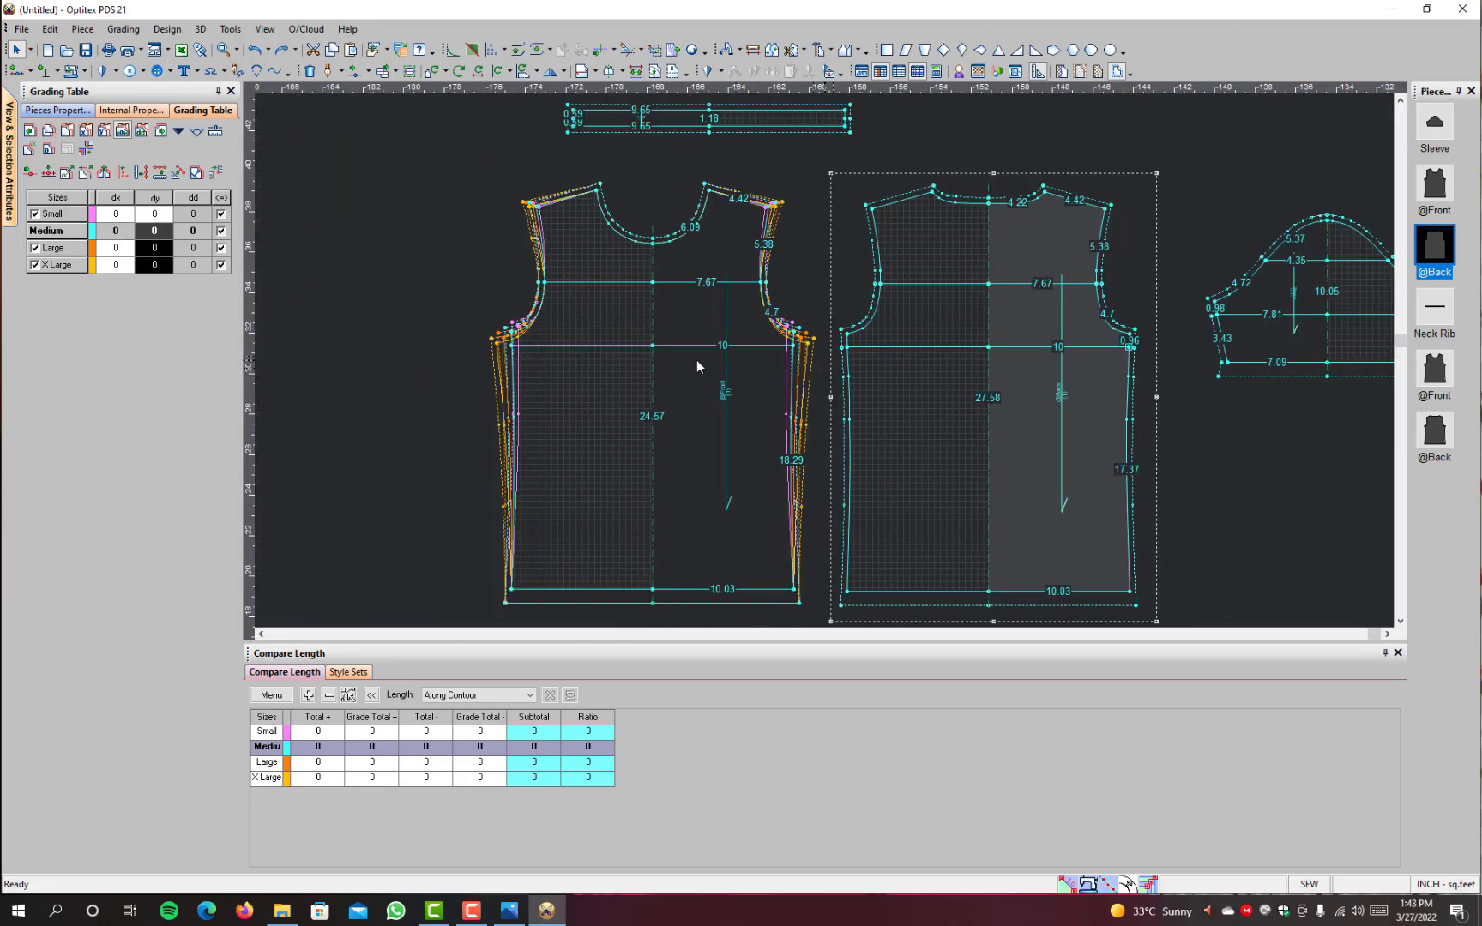
Step: Undo the grading copied to the points of the lined back and the lined front
key("ctrl+z")
key("ctrl+z")
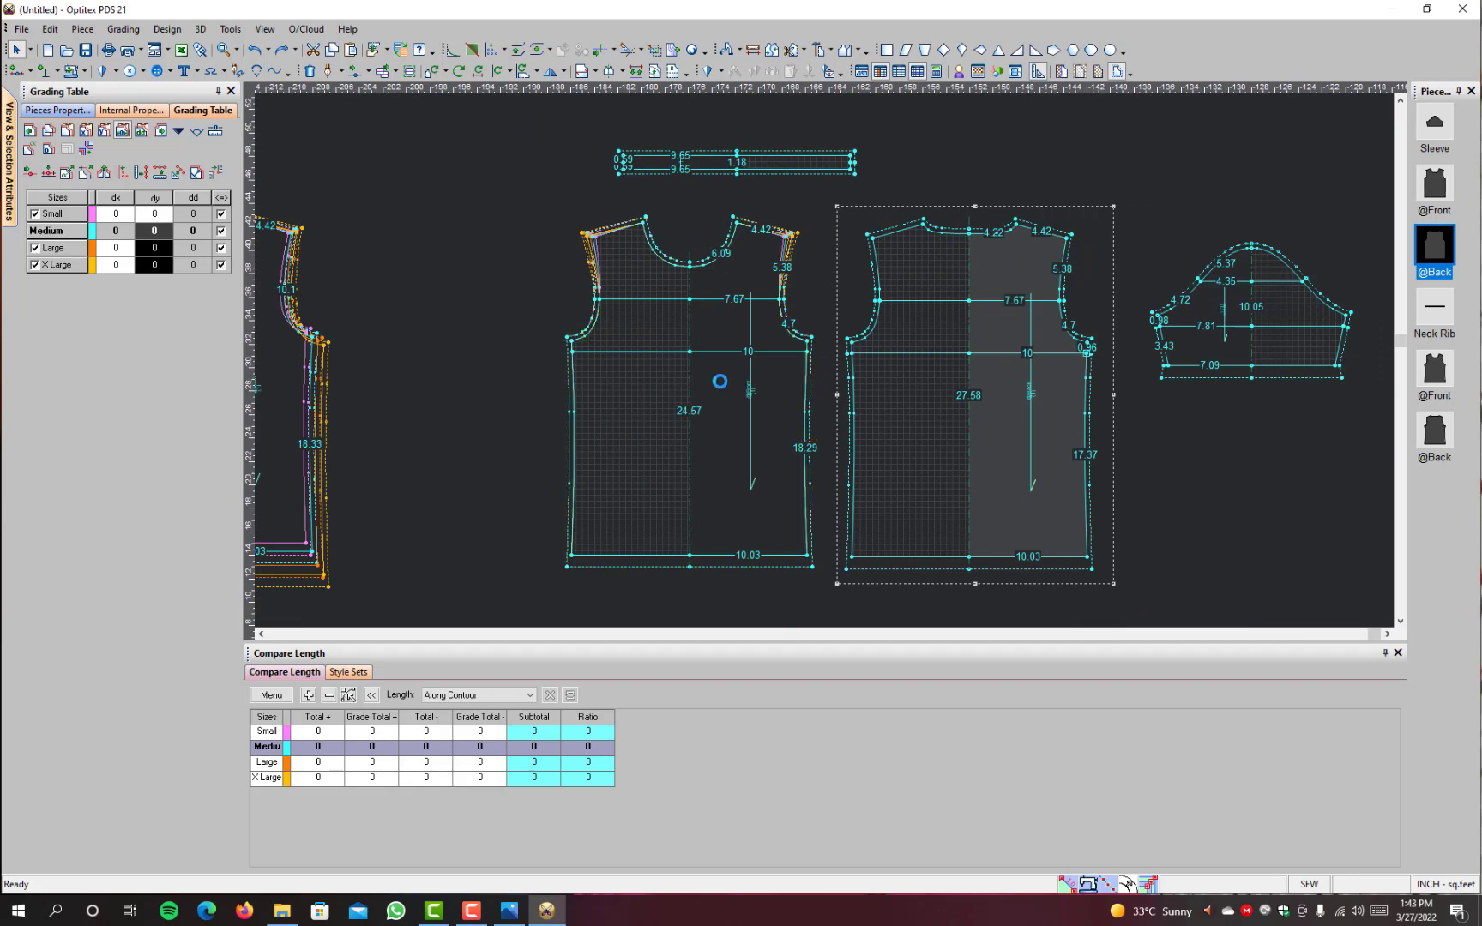
scroll(710, 379, "down", 2)
scroll(709, 383, "down", 1)
scroll(784, 389, "up", 2)
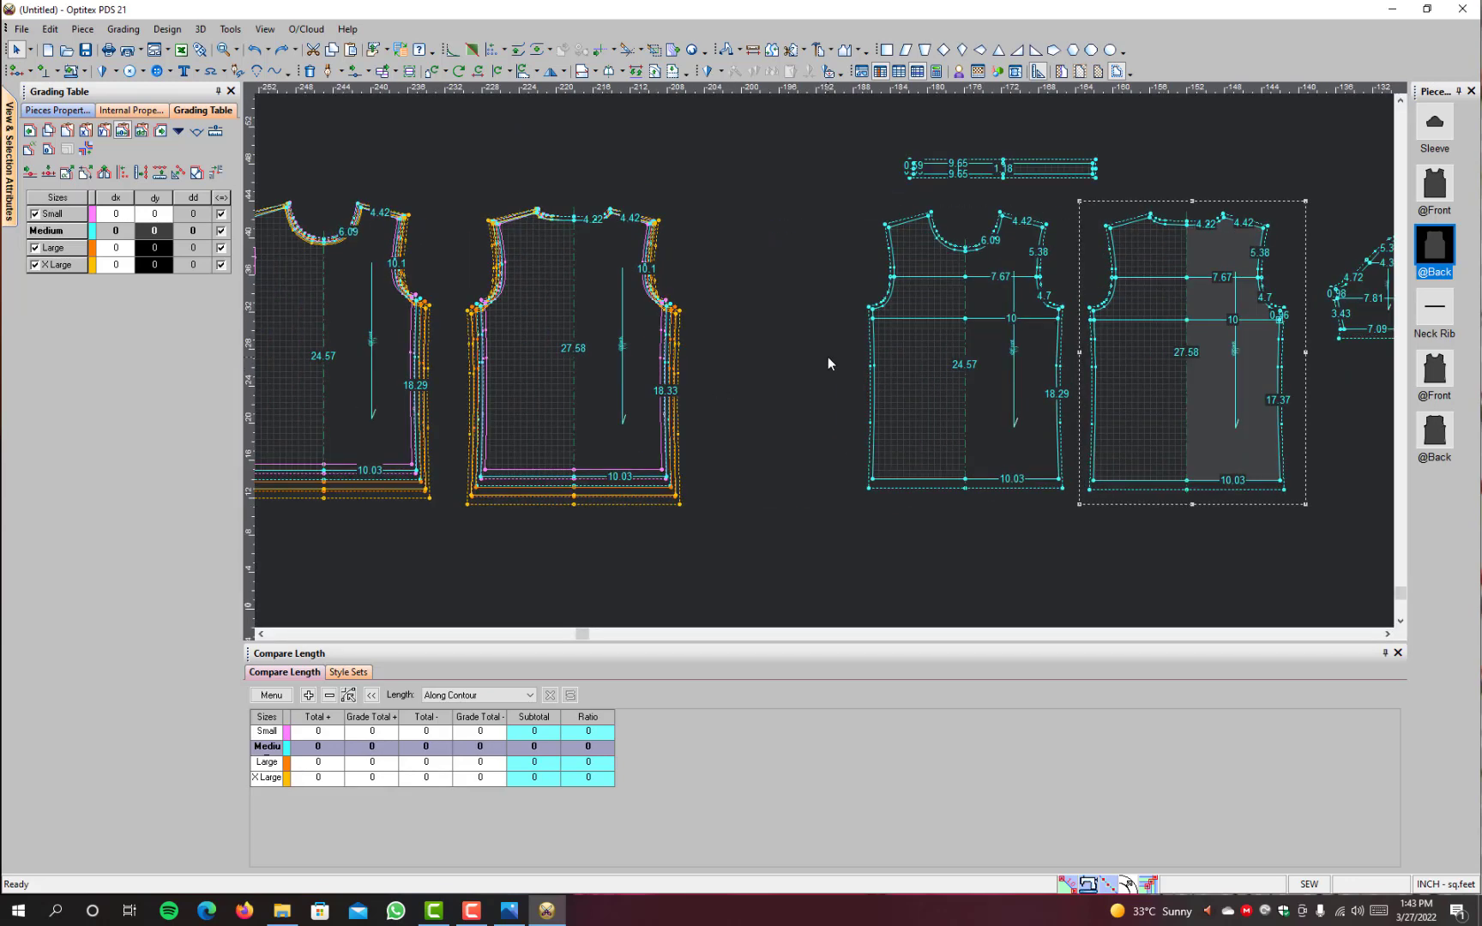
Step: Move the lined front closer to the plain back, and start a new walk placing the plain back on it by matching underarm points
key("space")
left_click_drag(976, 352, 871, 358)
left_click(607, 359)
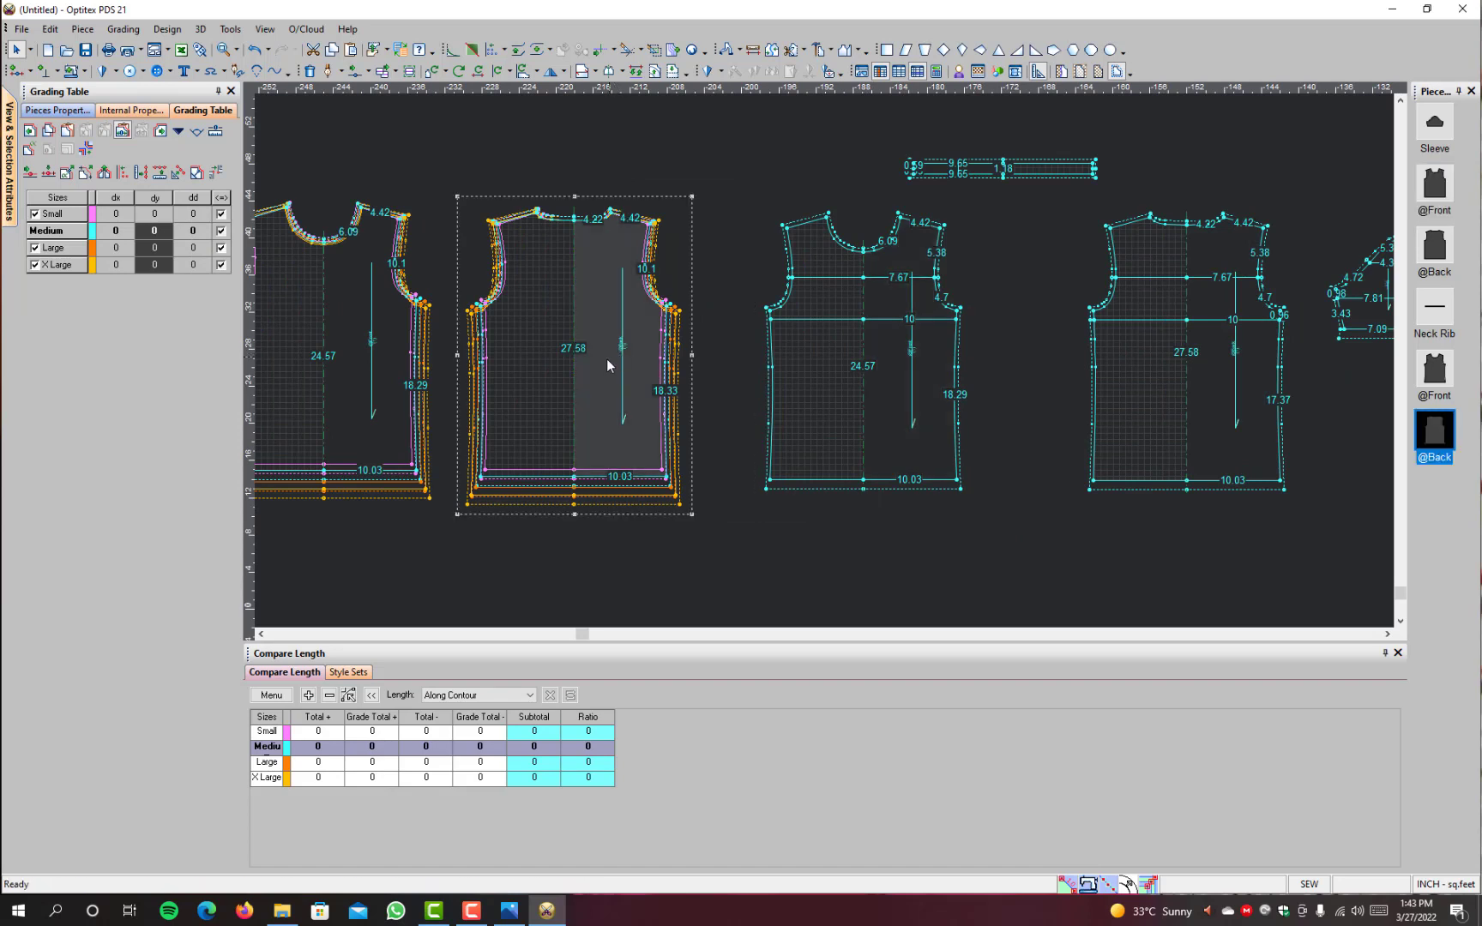
left_click(726, 49)
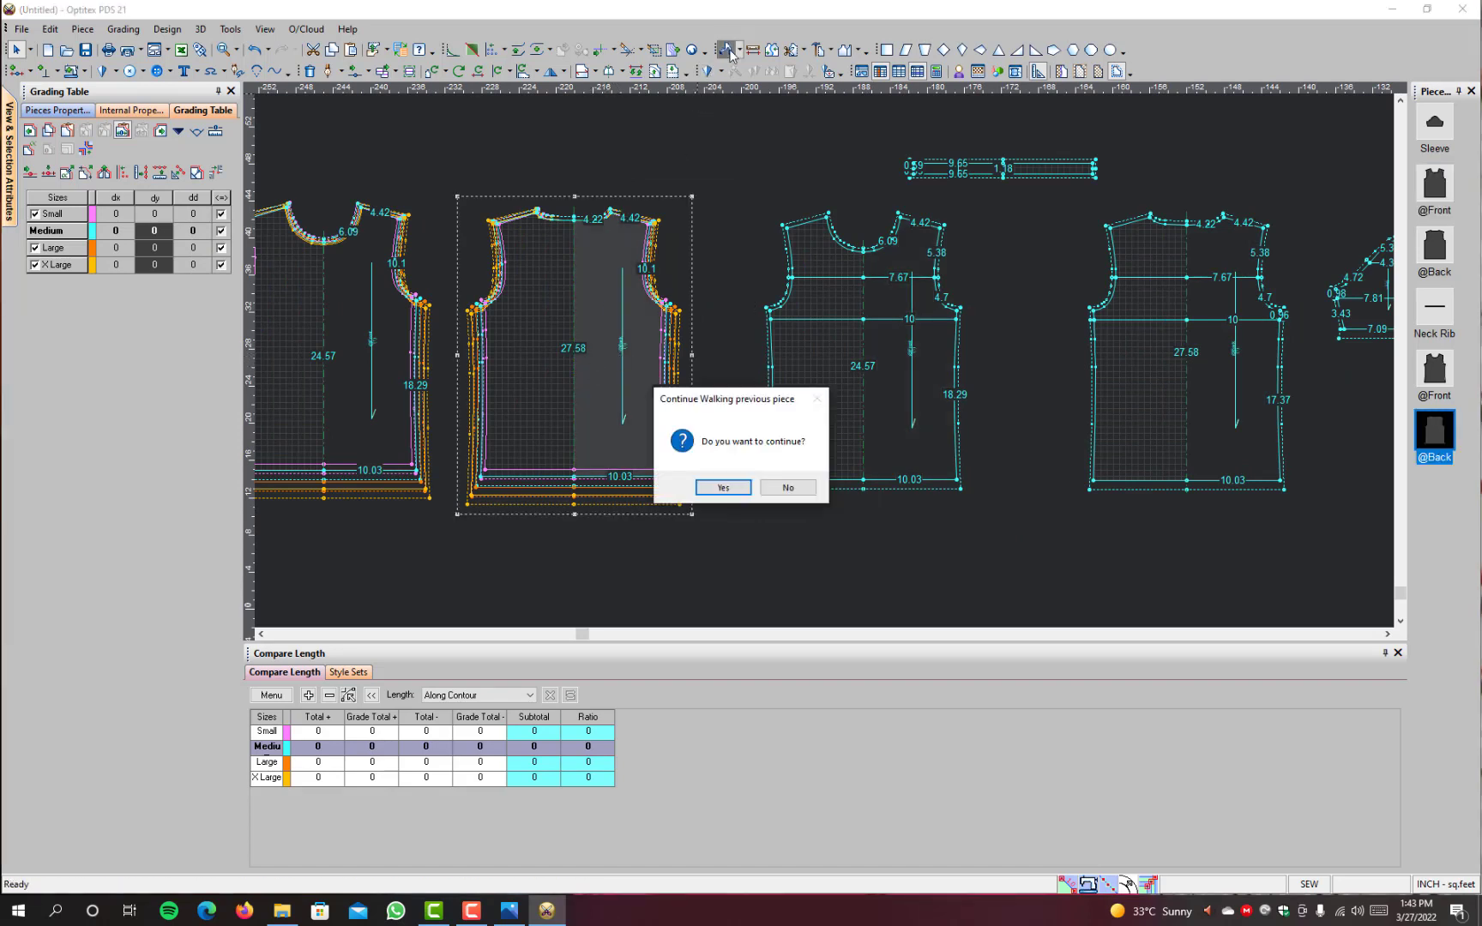
left_click(775, 489)
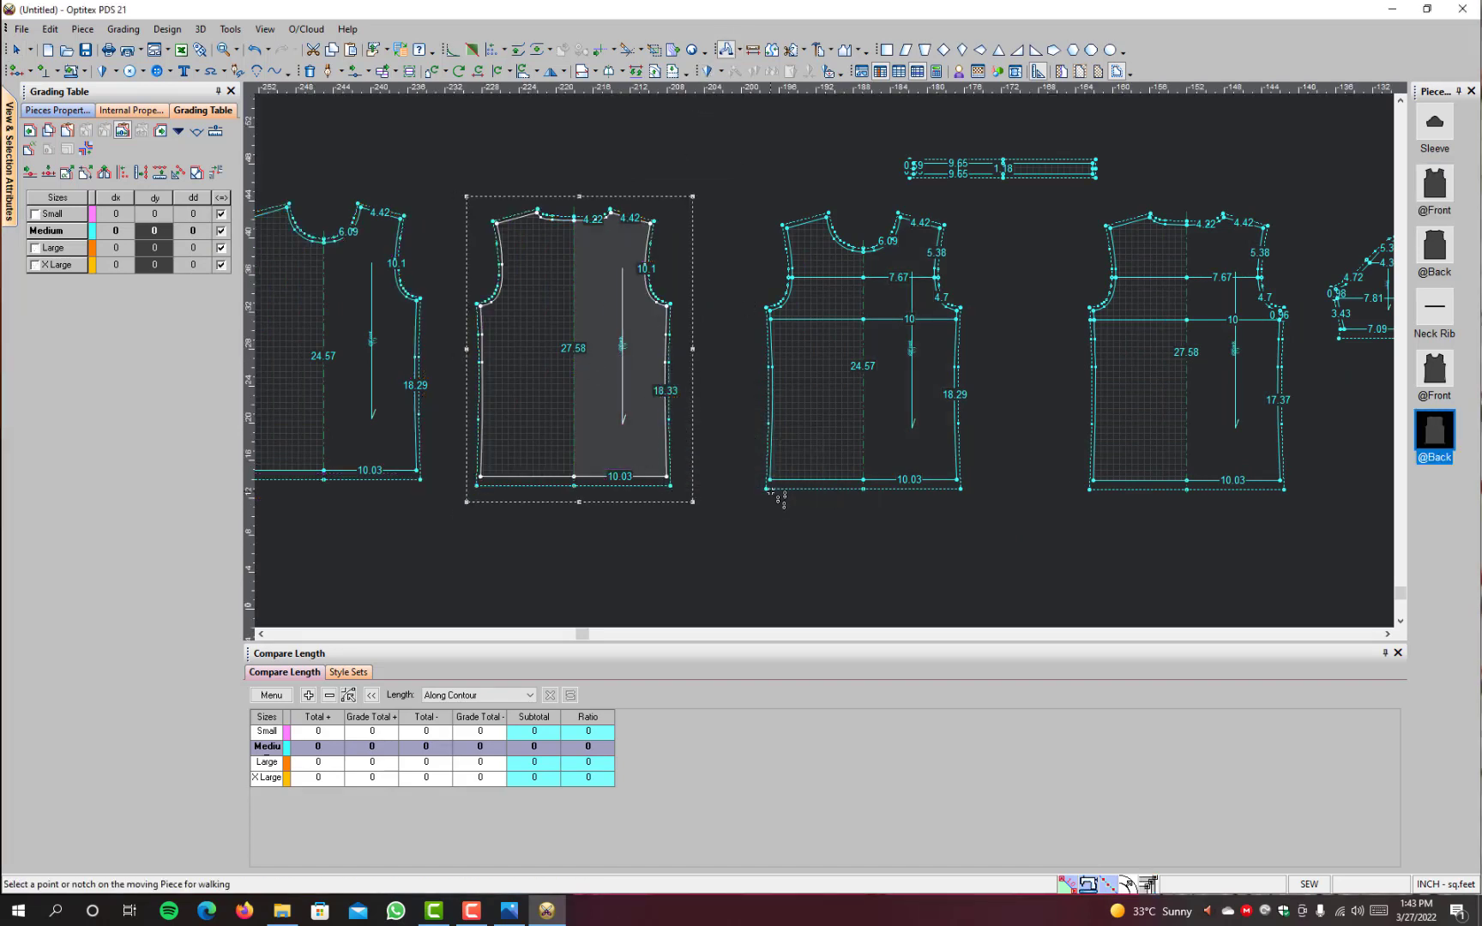
left_click(670, 304)
left_click(958, 314)
scroll(870, 159, "up", 3)
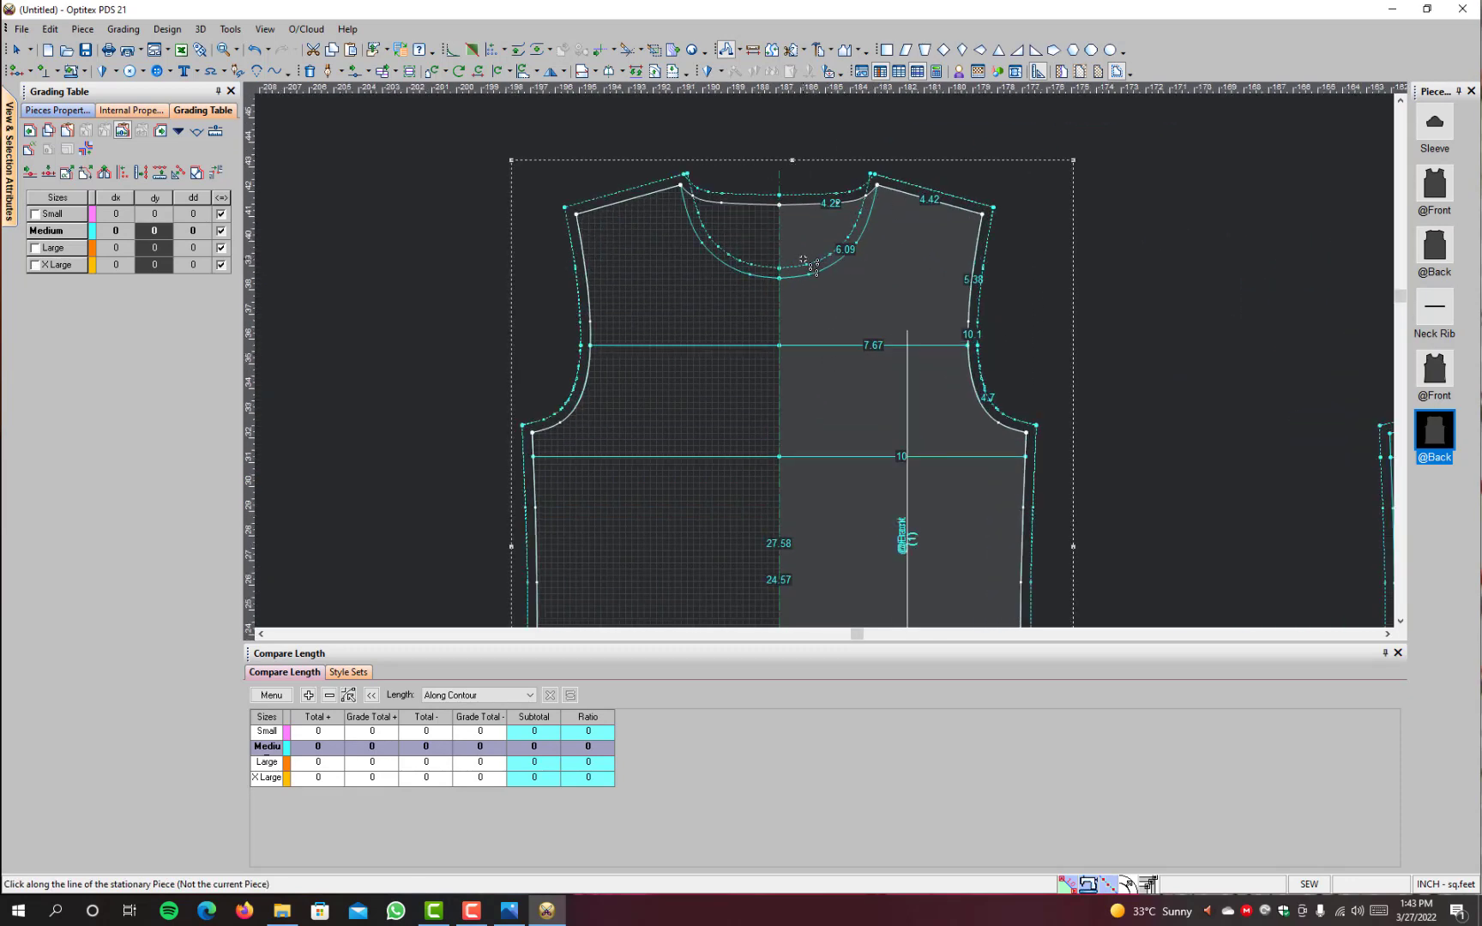
Step: Draw an internal line on the plain back along the upper chest line from armhole to centre, grading it by extending the drafting line
key("d")
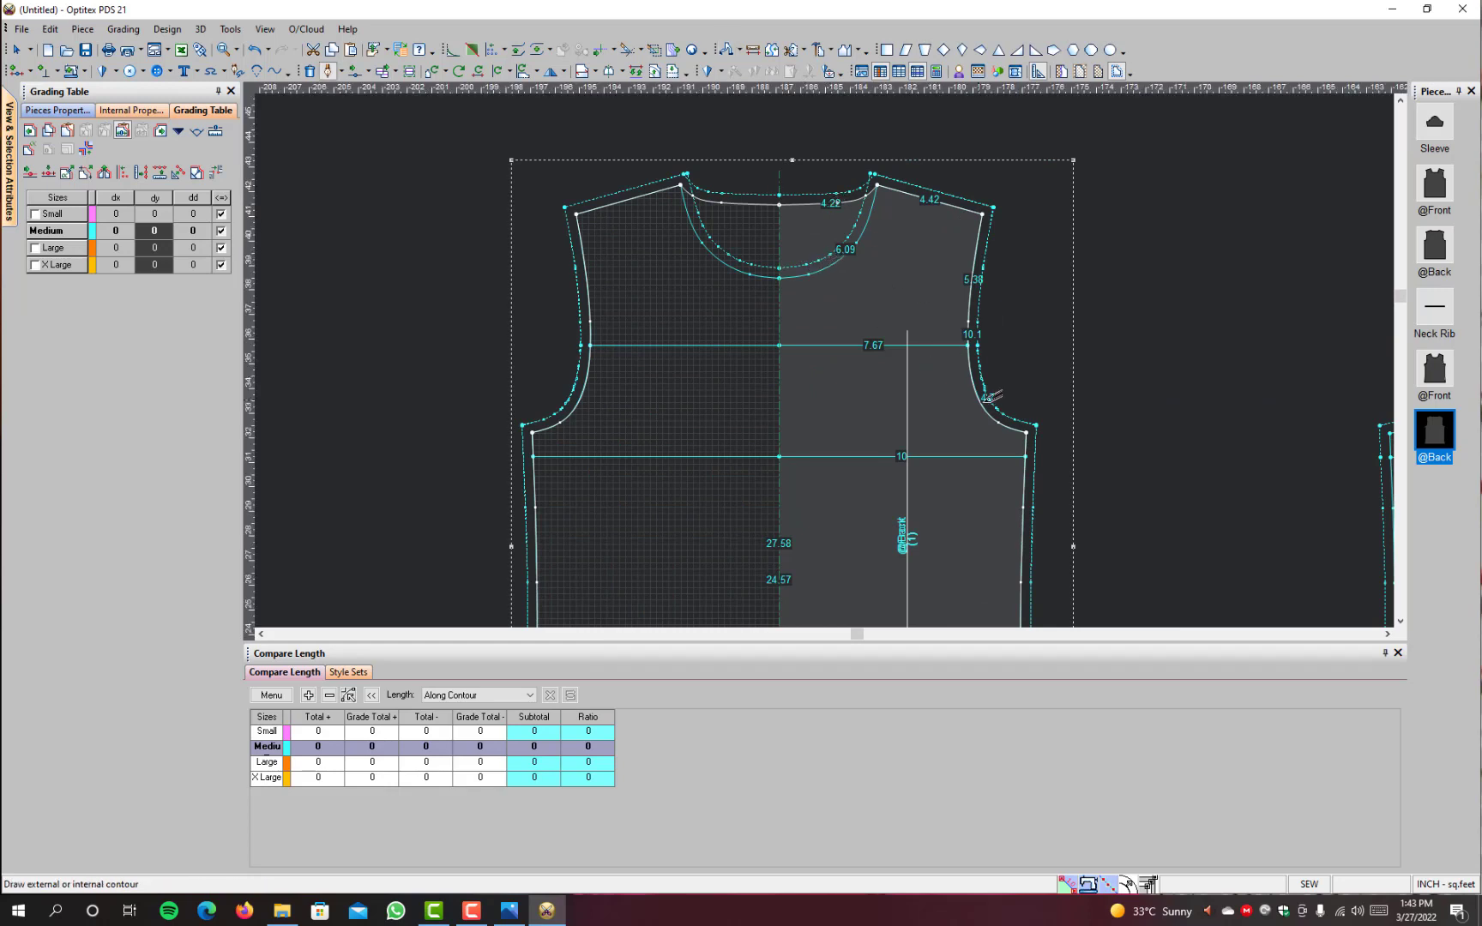
left_click(967, 344)
left_click(680, 553)
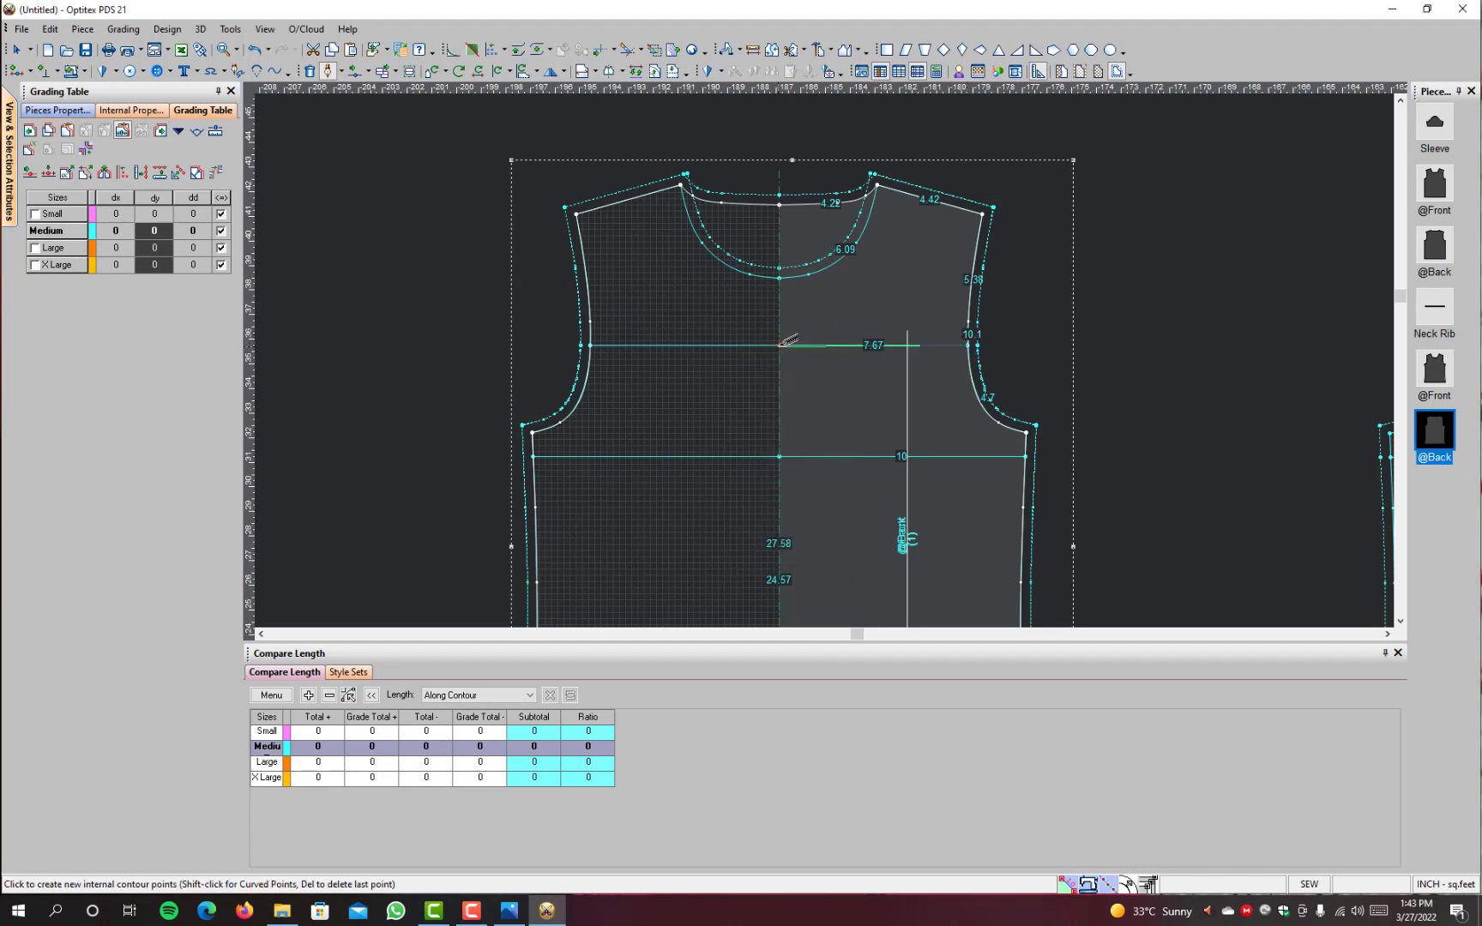
left_click(779, 344)
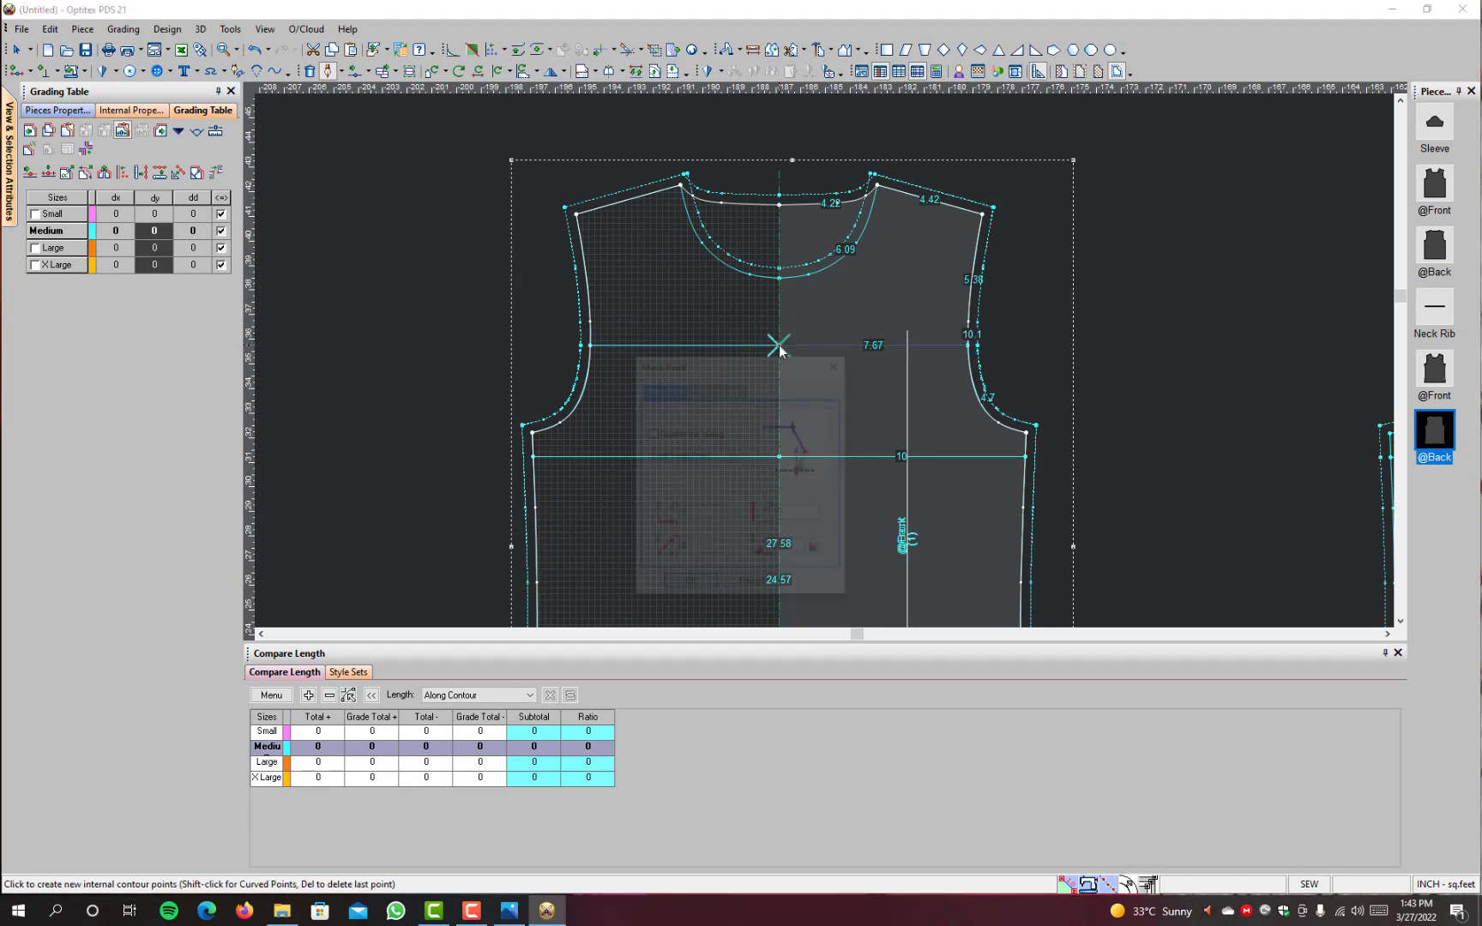
left_click(690, 582)
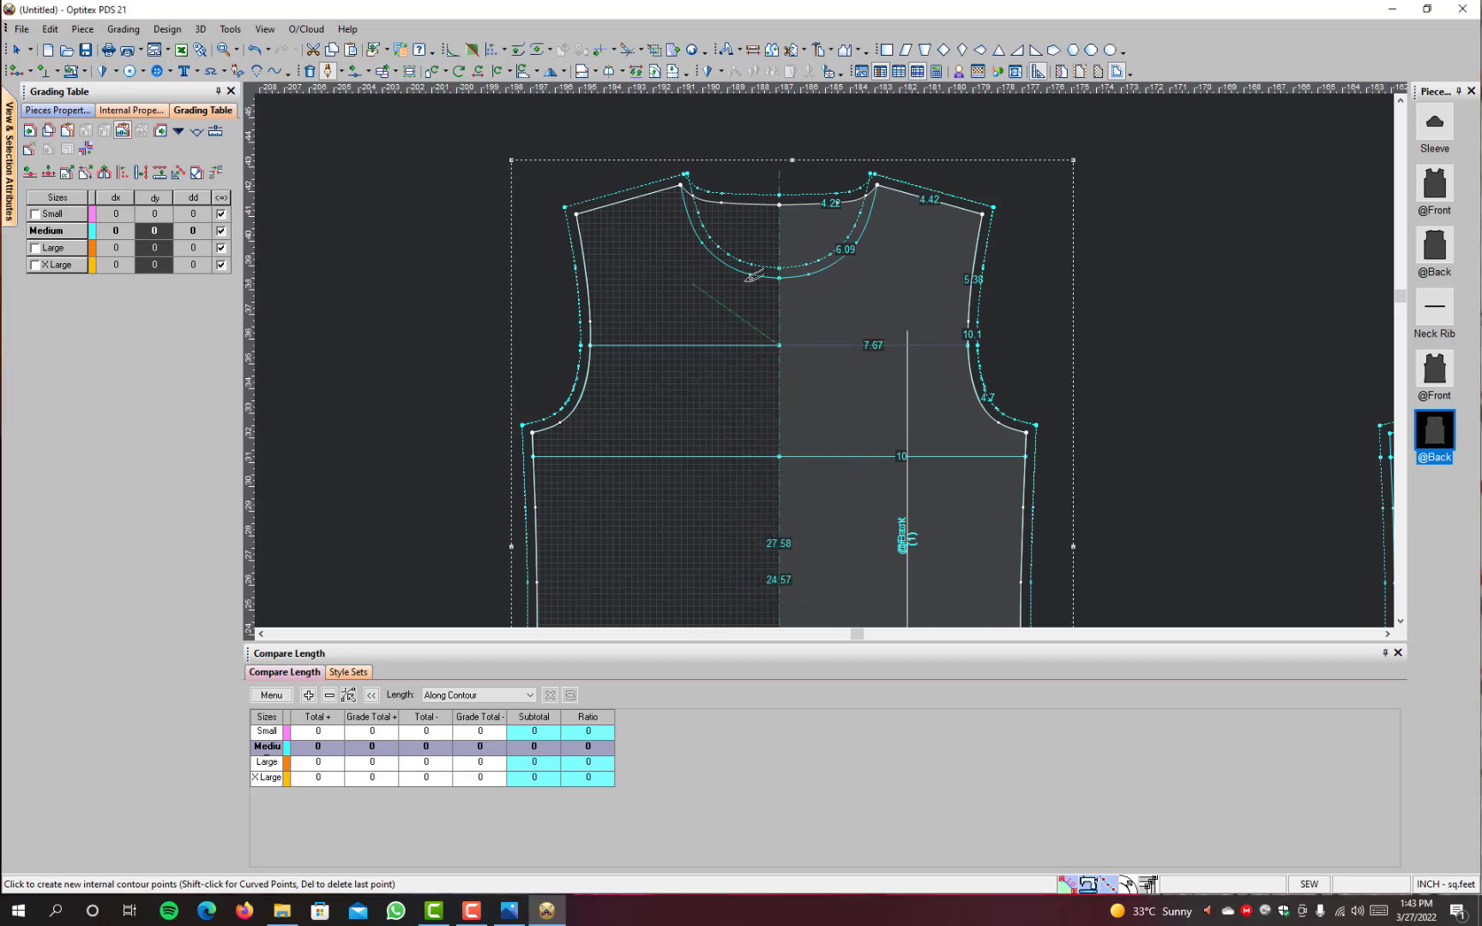
right_click(1081, 276)
left_click(1131, 351)
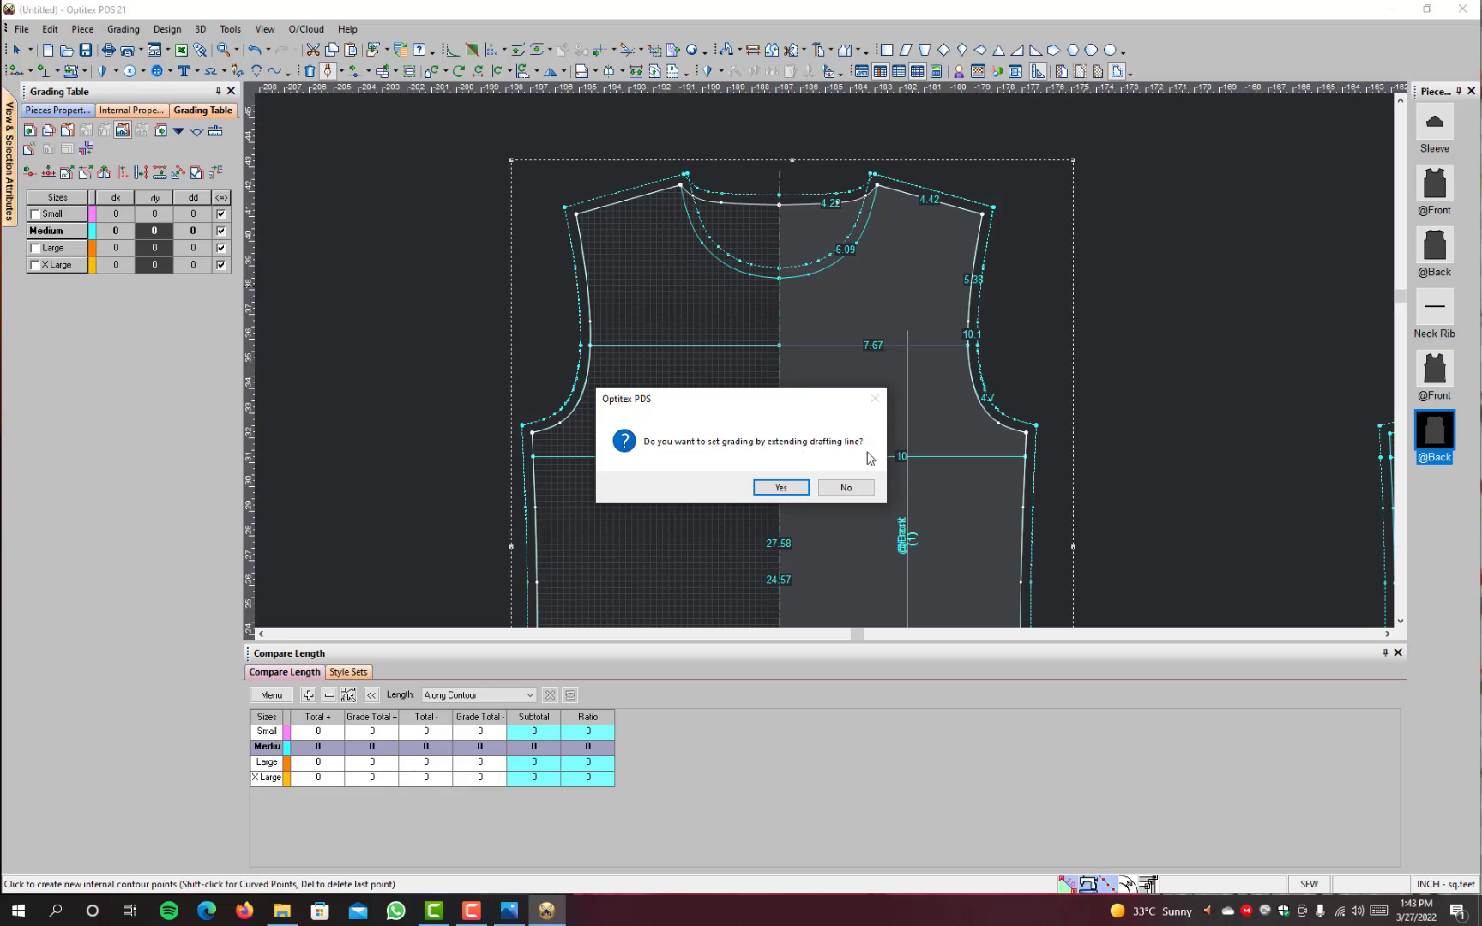
left_click(781, 487)
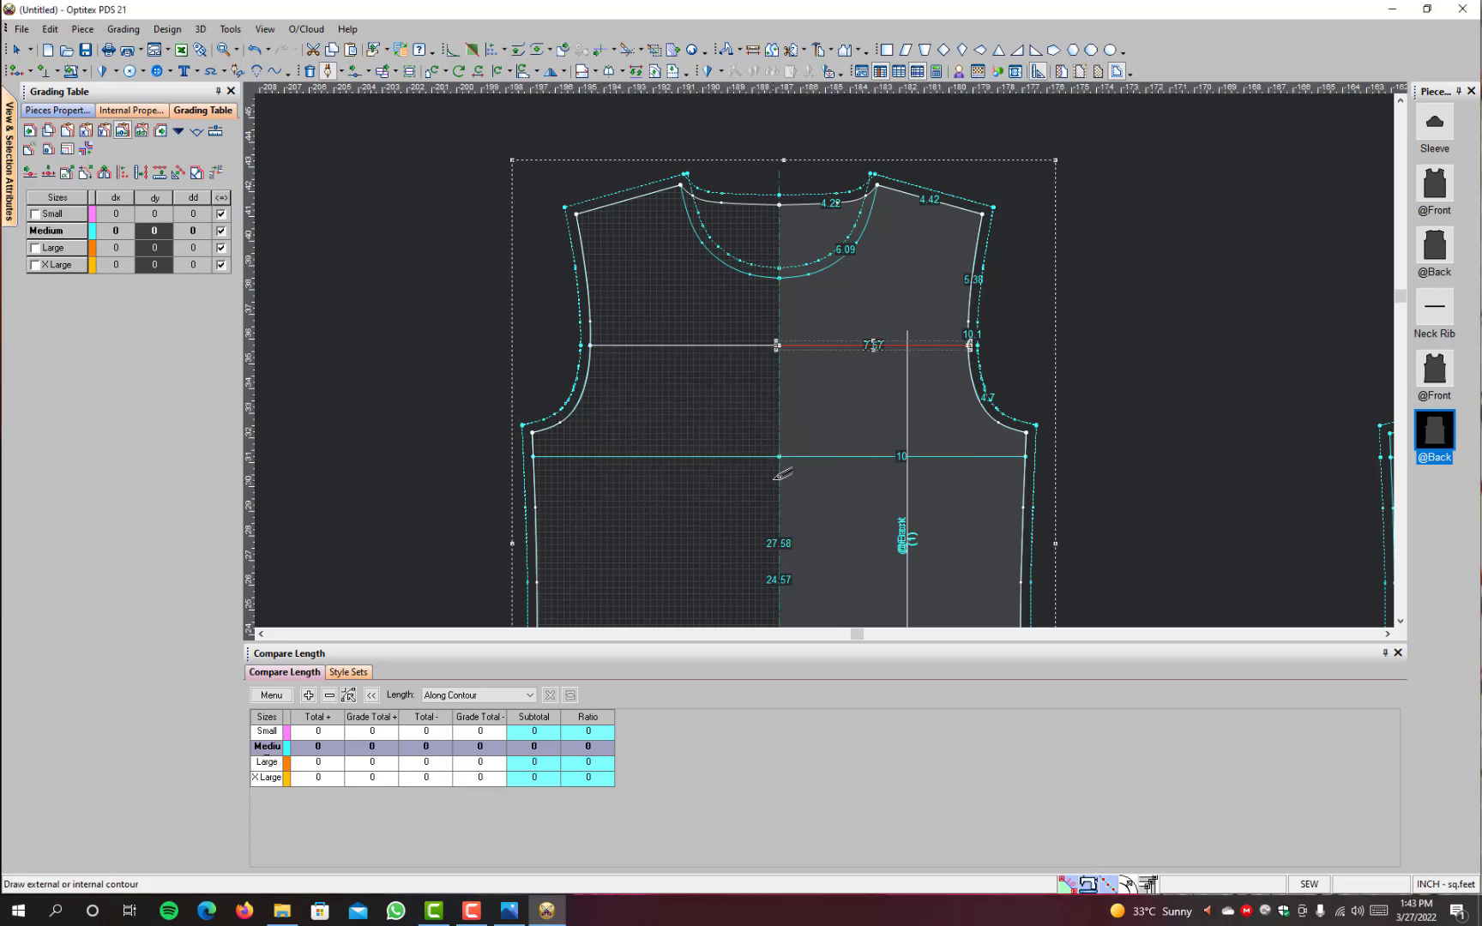
Step: Draw an internal line on the plain back along the lower chest line from side seam to centre, grading it by extending the drafting line
scroll(1002, 455, "up", 2)
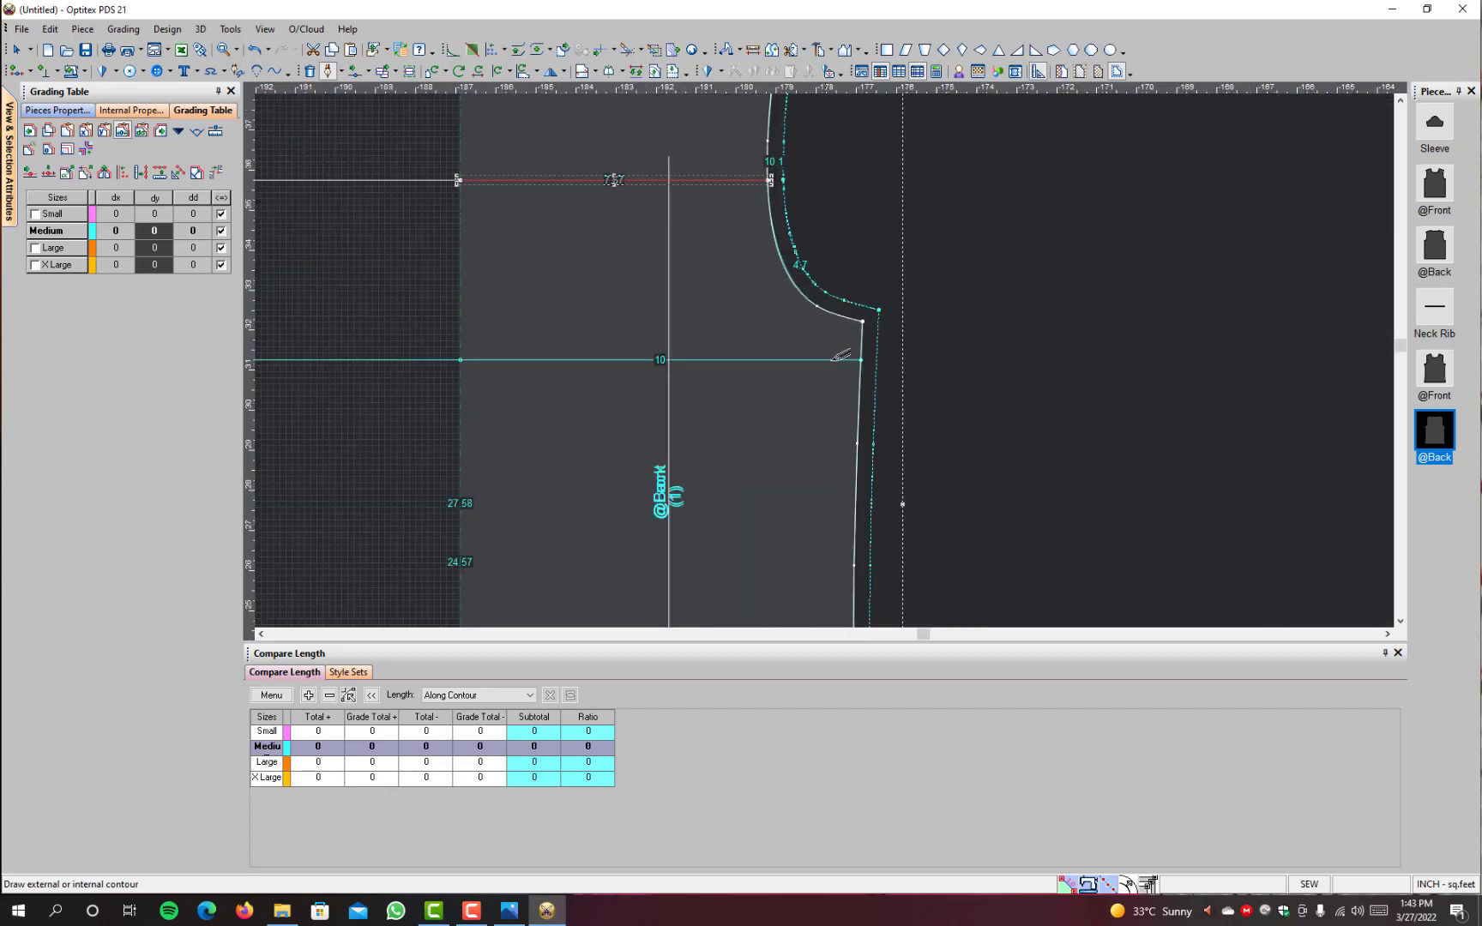
left_click(861, 360)
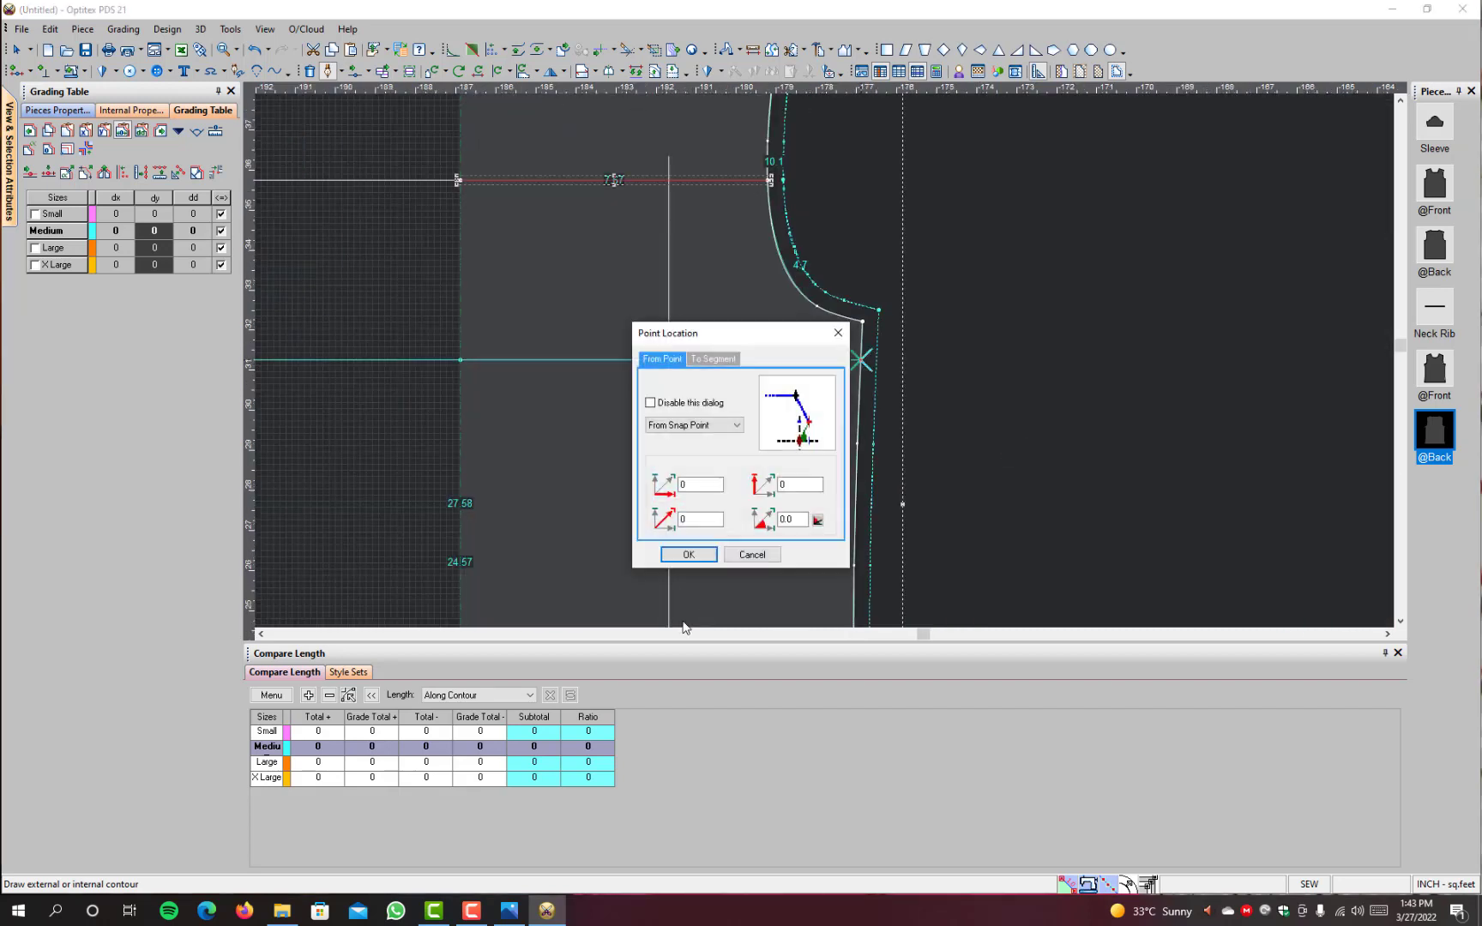
left_click(688, 555)
left_click(460, 359)
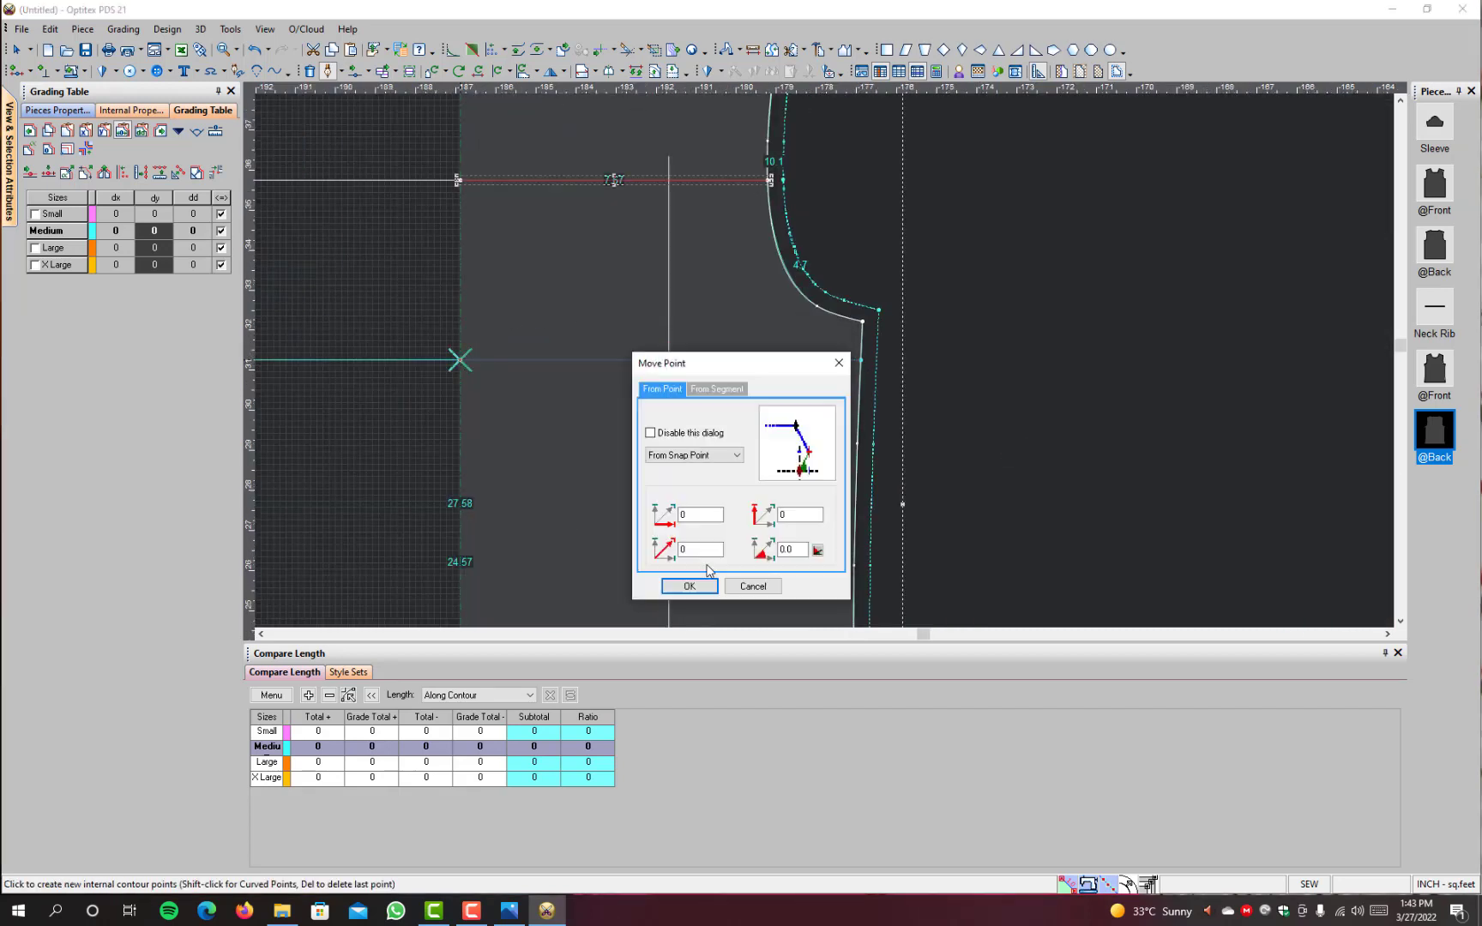
left_click(672, 592)
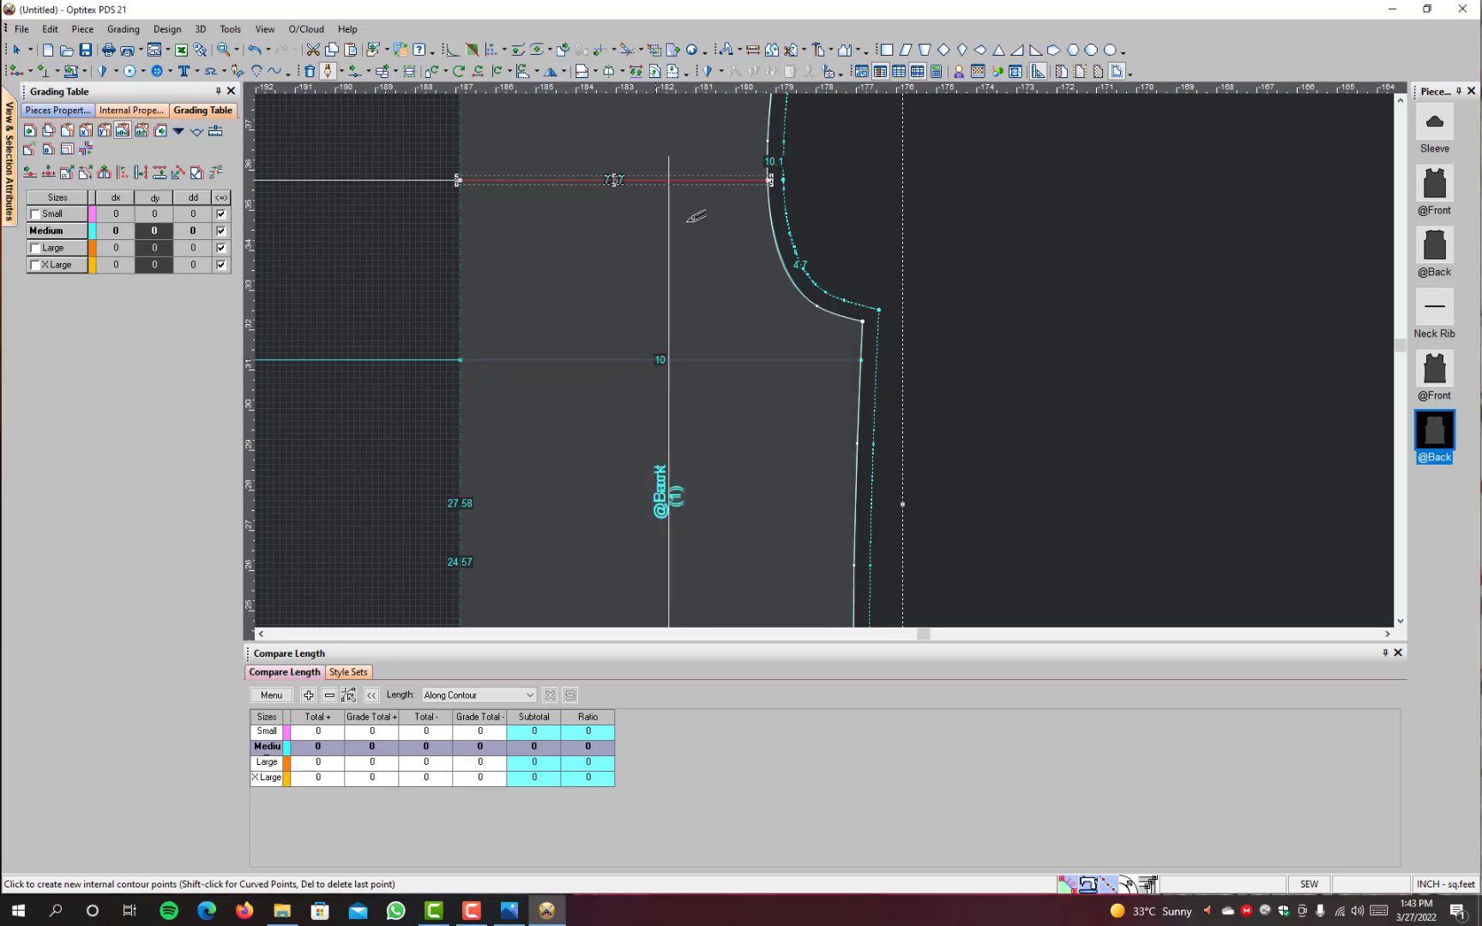
right_click(1091, 238)
left_click(1140, 311)
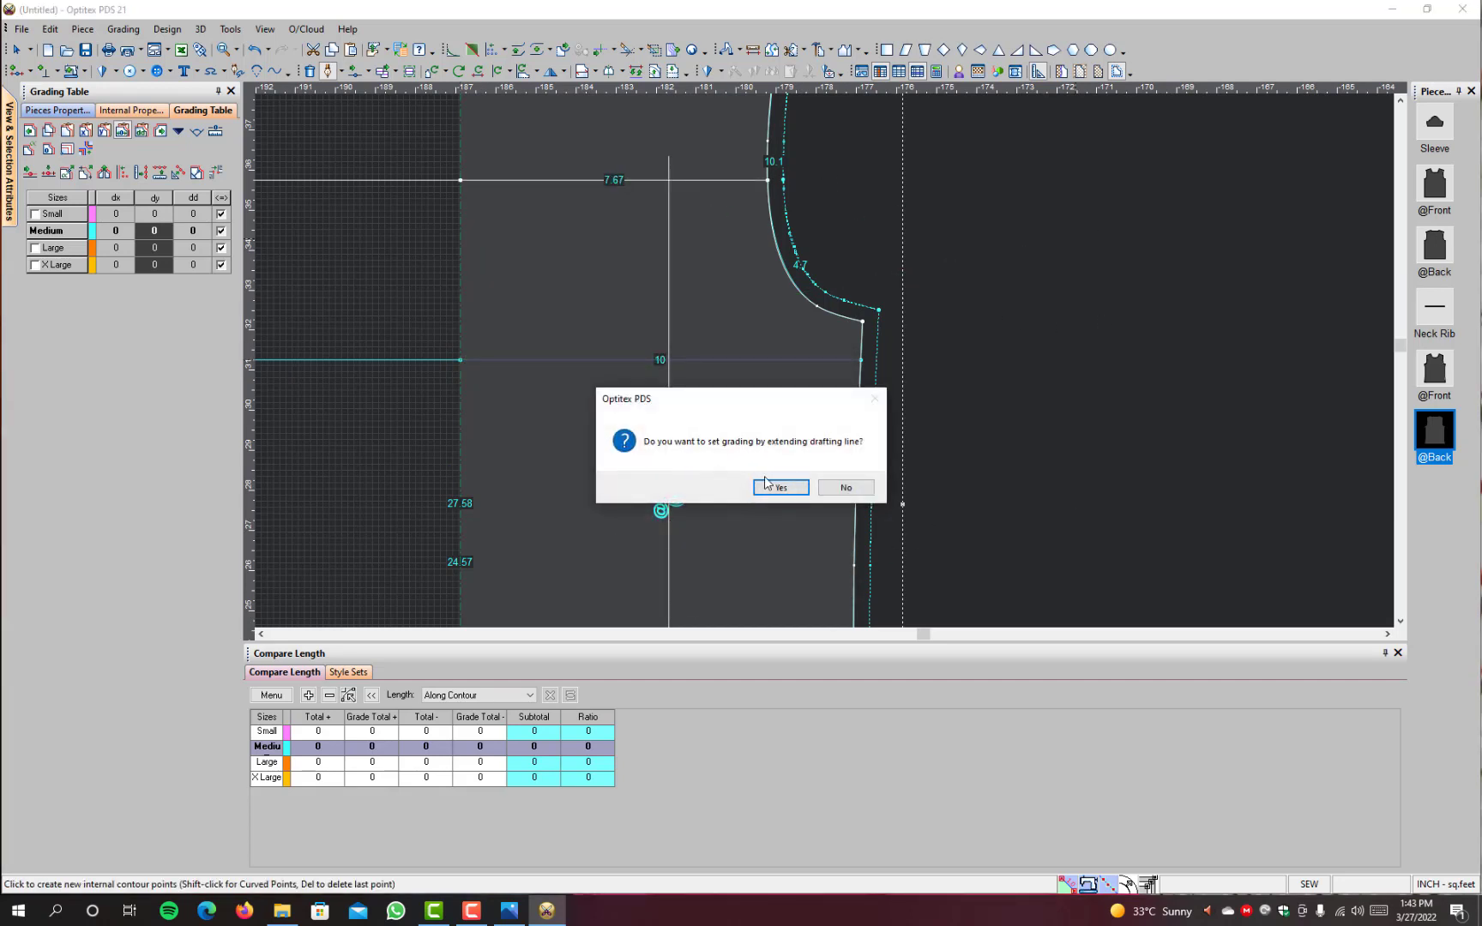
left_click(775, 488)
right_click(1036, 202)
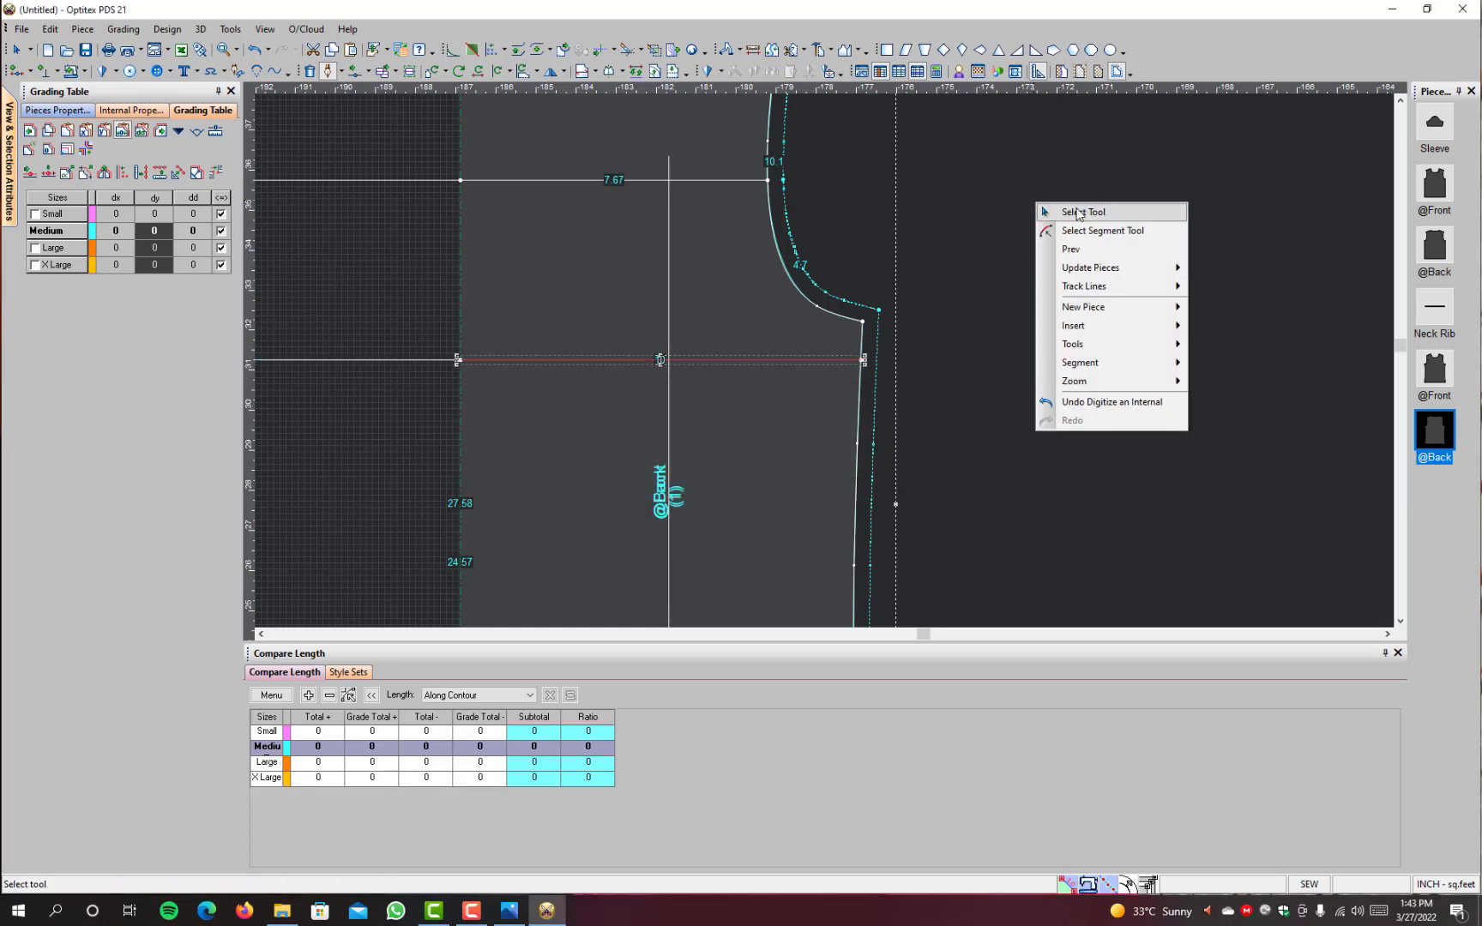
left_click(1076, 211)
Step: Move the back with its new chest lines off the lined front and place it beside the plain front
scroll(571, 403, "down", 5)
key("space")
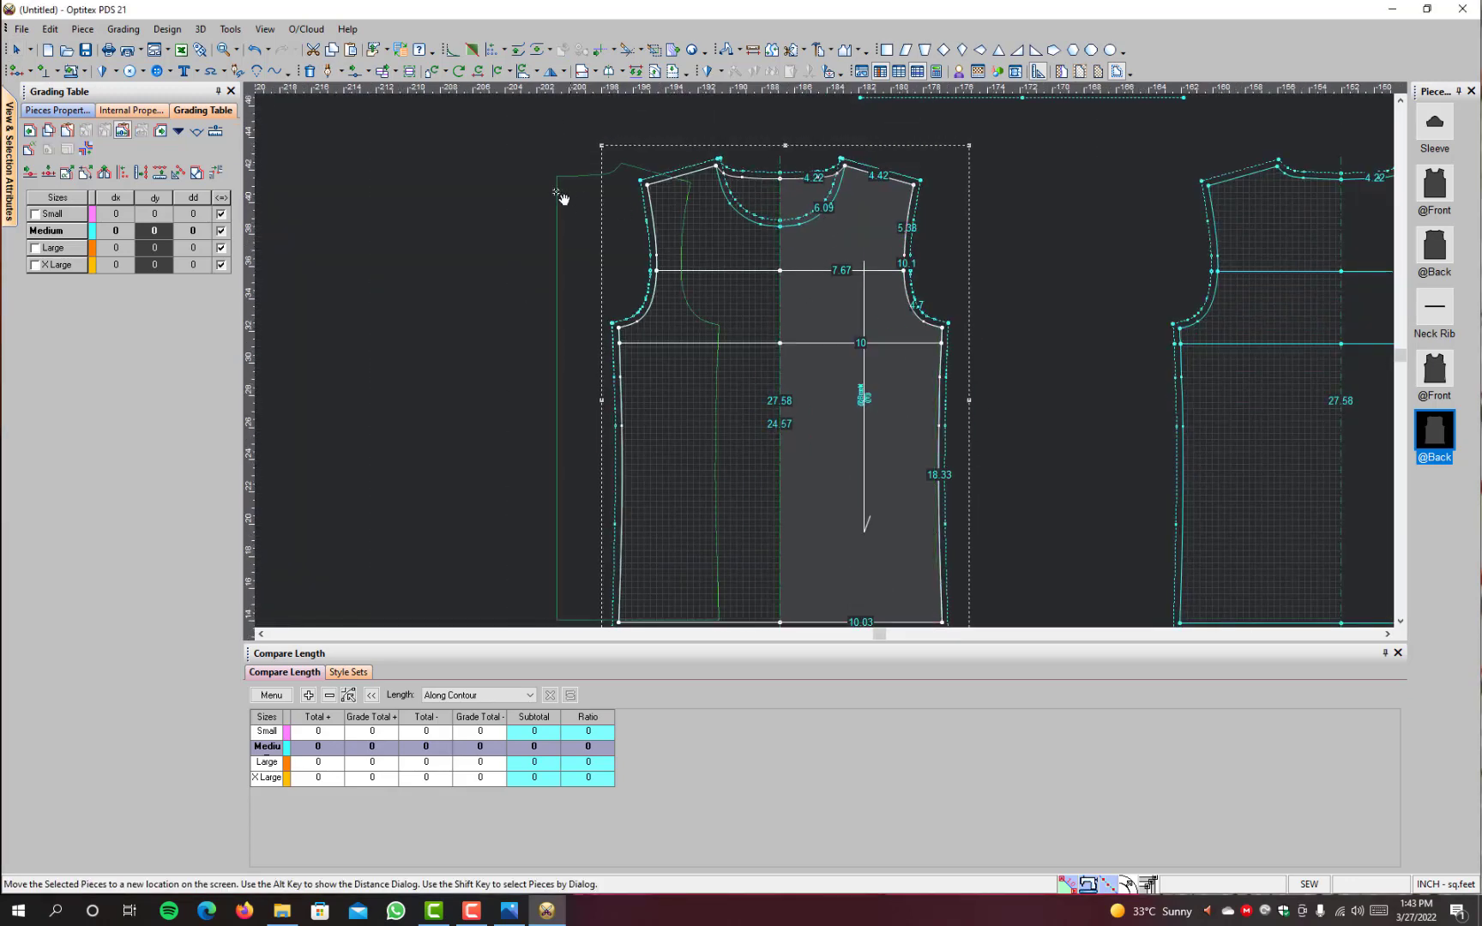
scroll(515, 198, "down", 3)
left_click(649, 359)
Step: Display all sizes and examine how the back's new chest lines grade at the armhole and side seam
scroll(662, 457, "up", 2)
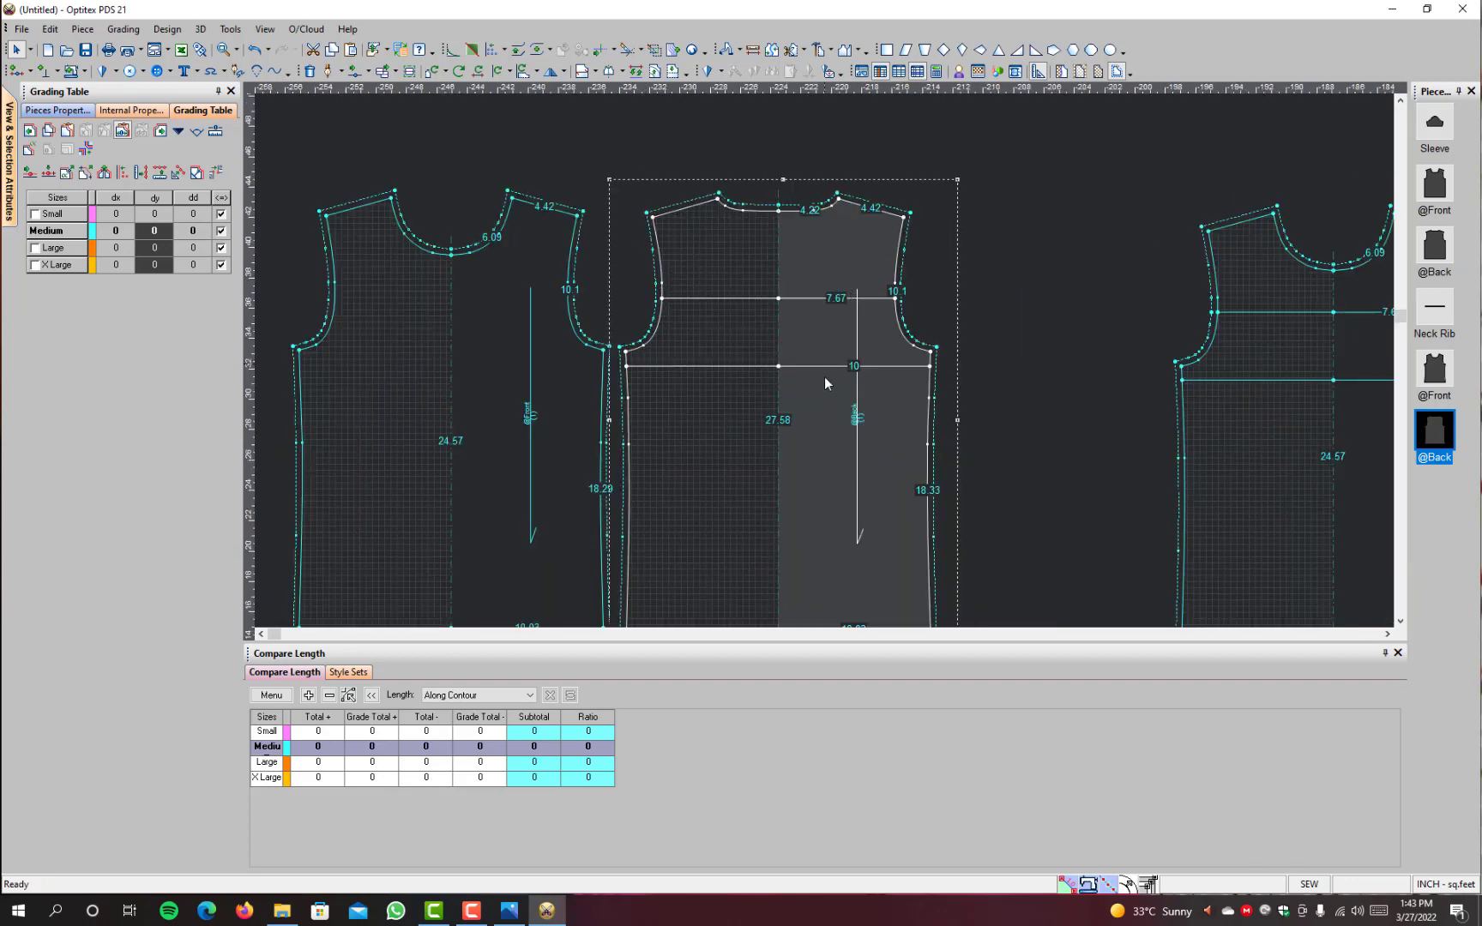
key("F4")
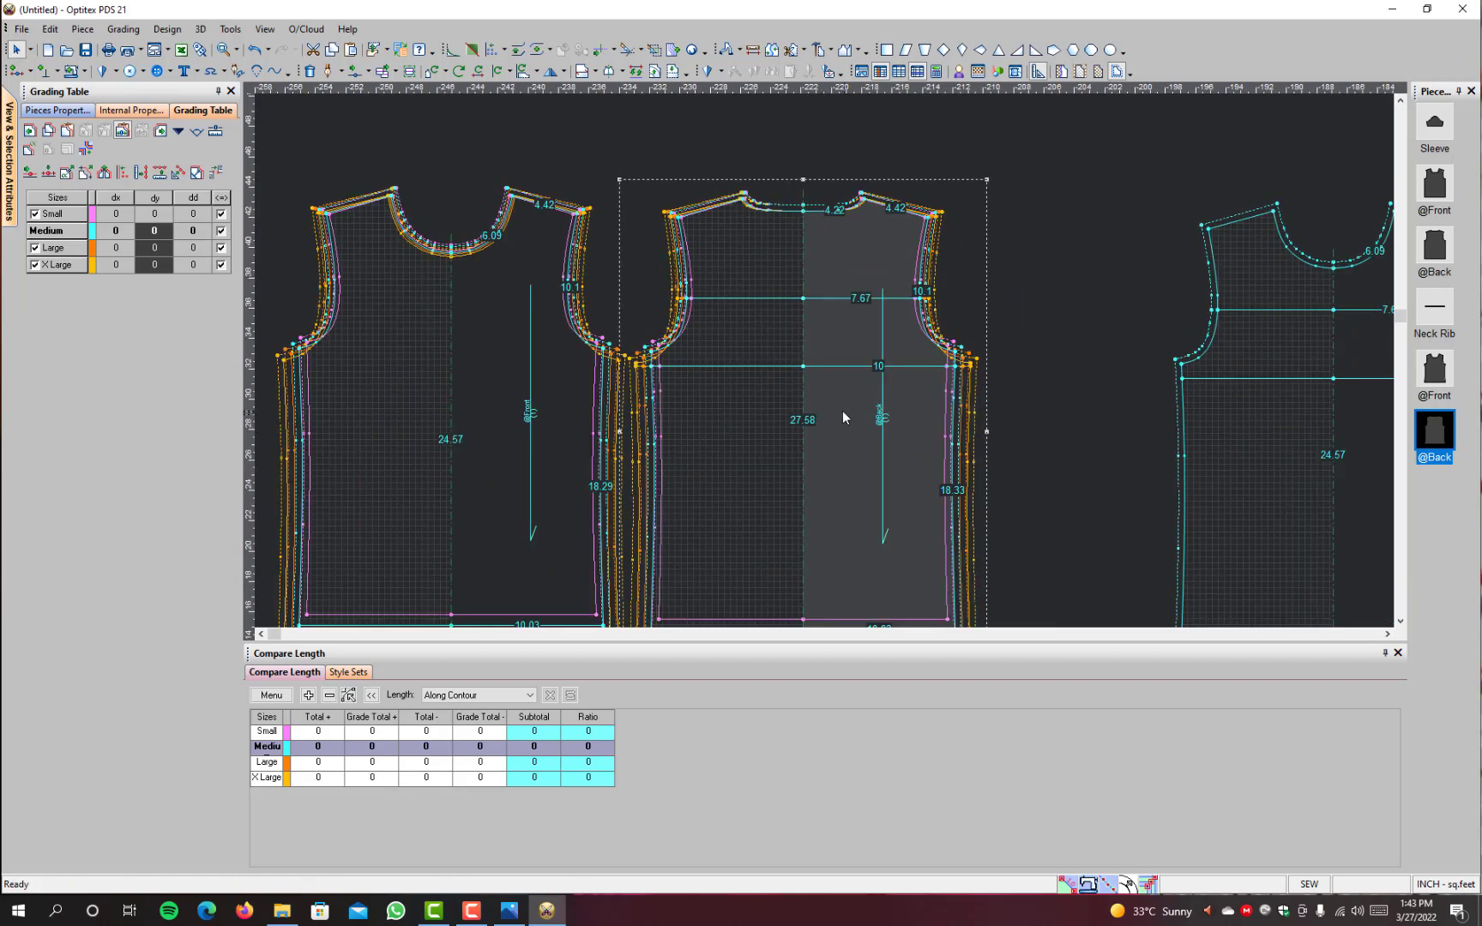
scroll(826, 350, "up", 5)
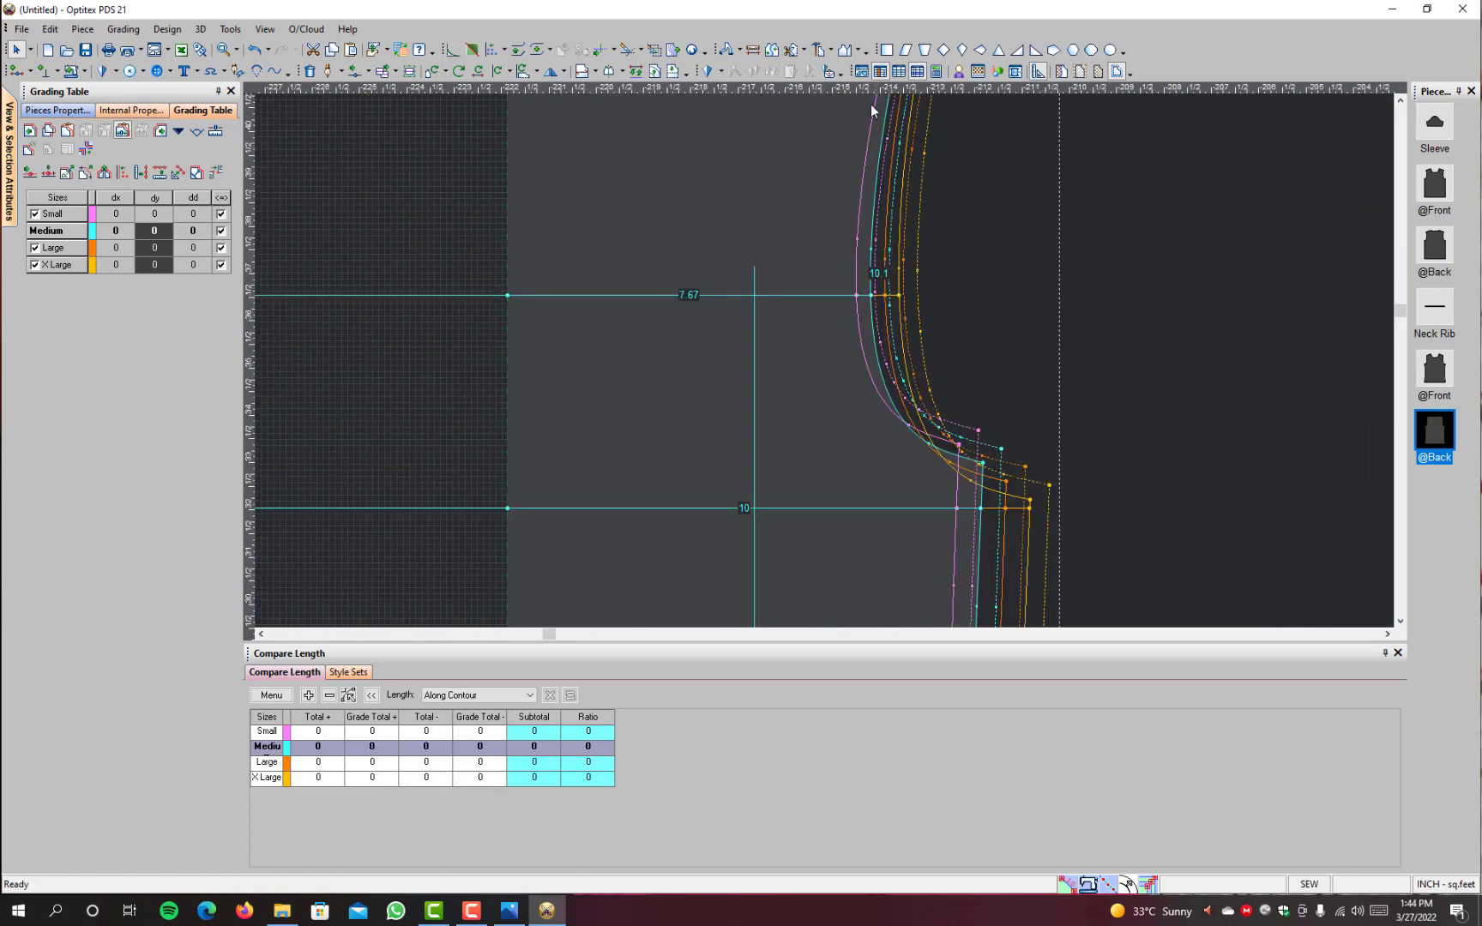
scroll(875, 296, "up", 3)
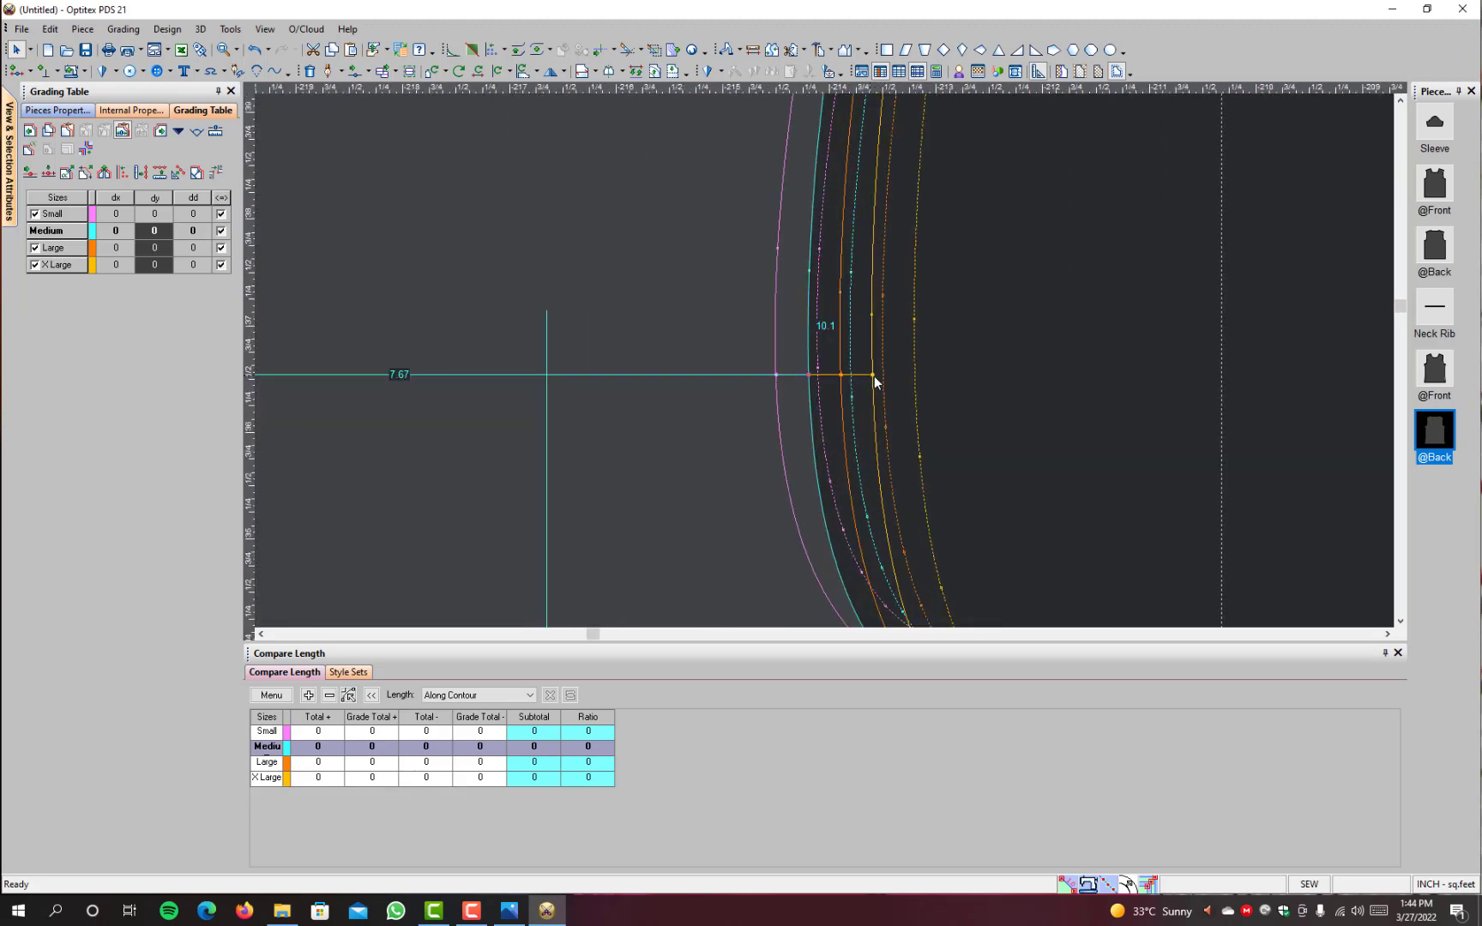
scroll(854, 393, "down", 5)
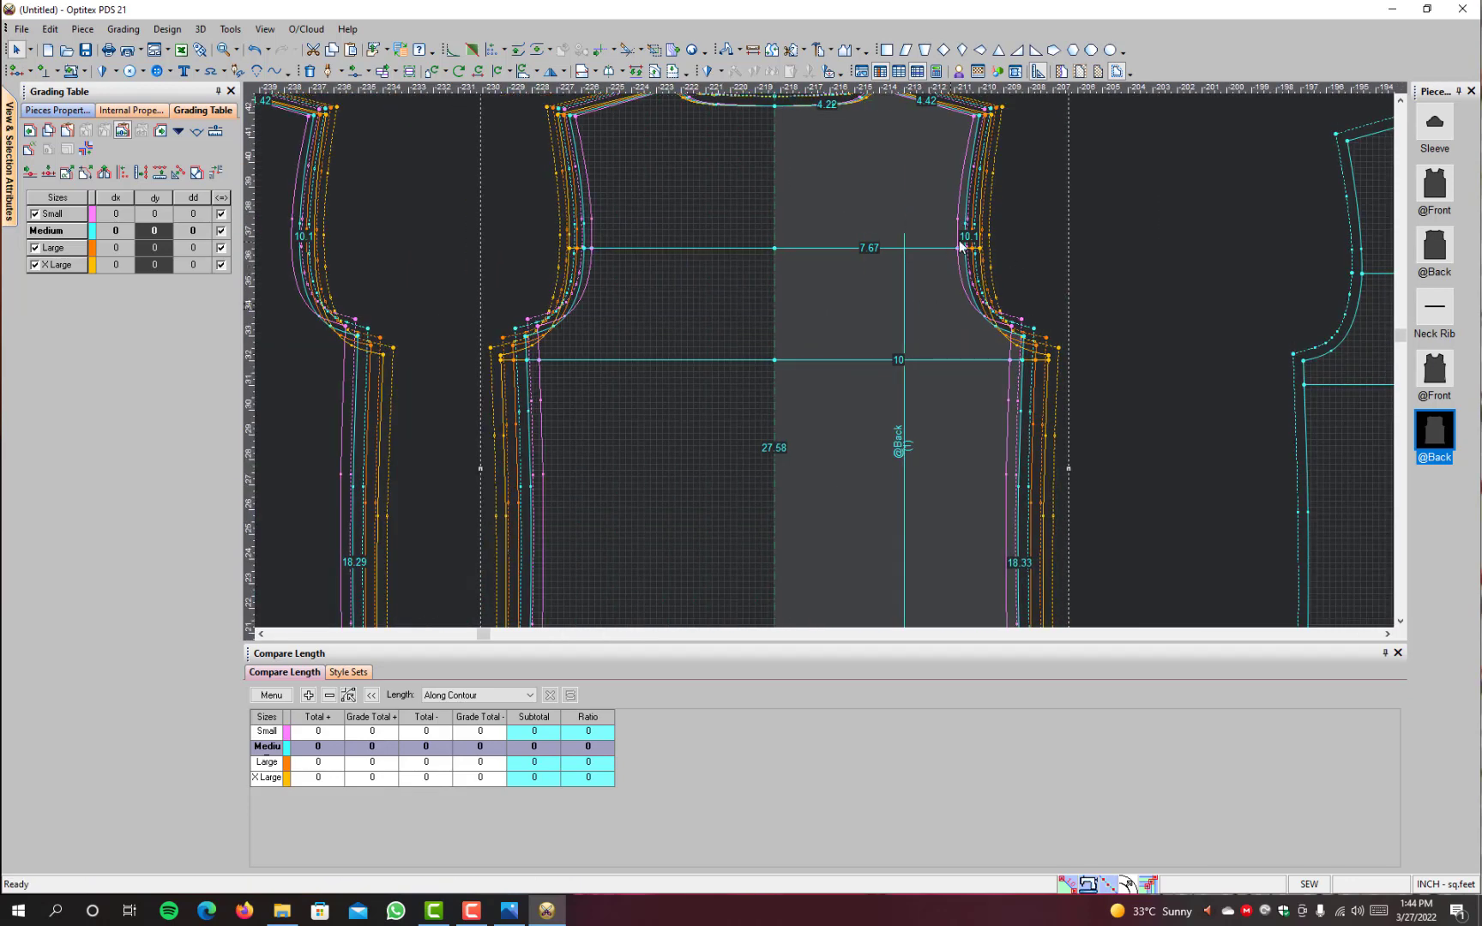
Step: Compare the heights of the back's two chest lines with the graded armhole and underarm points in all sizes
scroll(1022, 185, "up", 2)
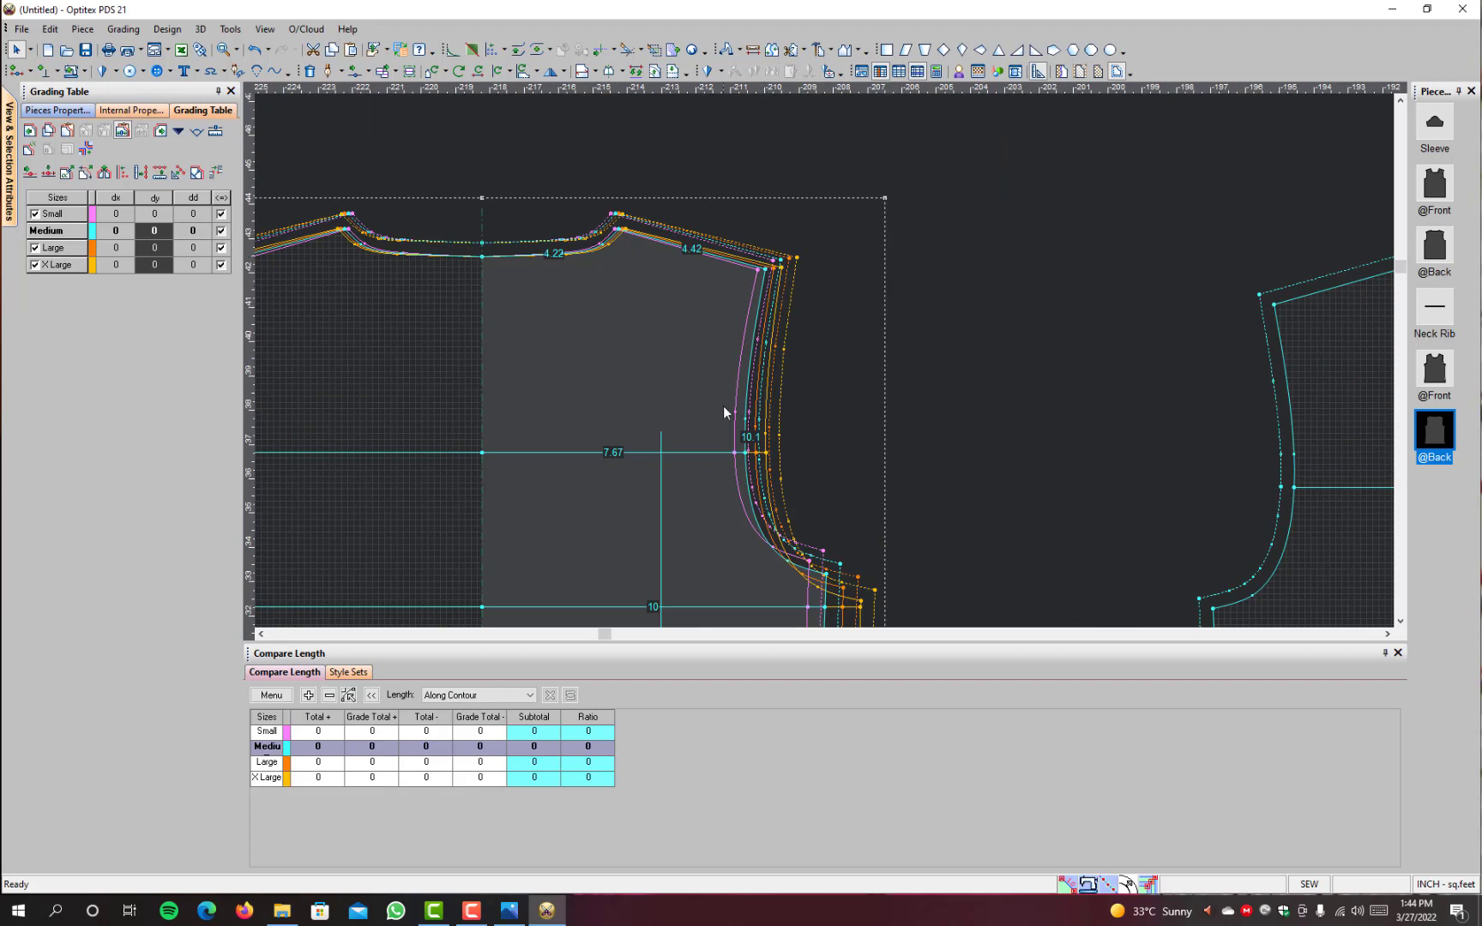
scroll(737, 529, "down", 1)
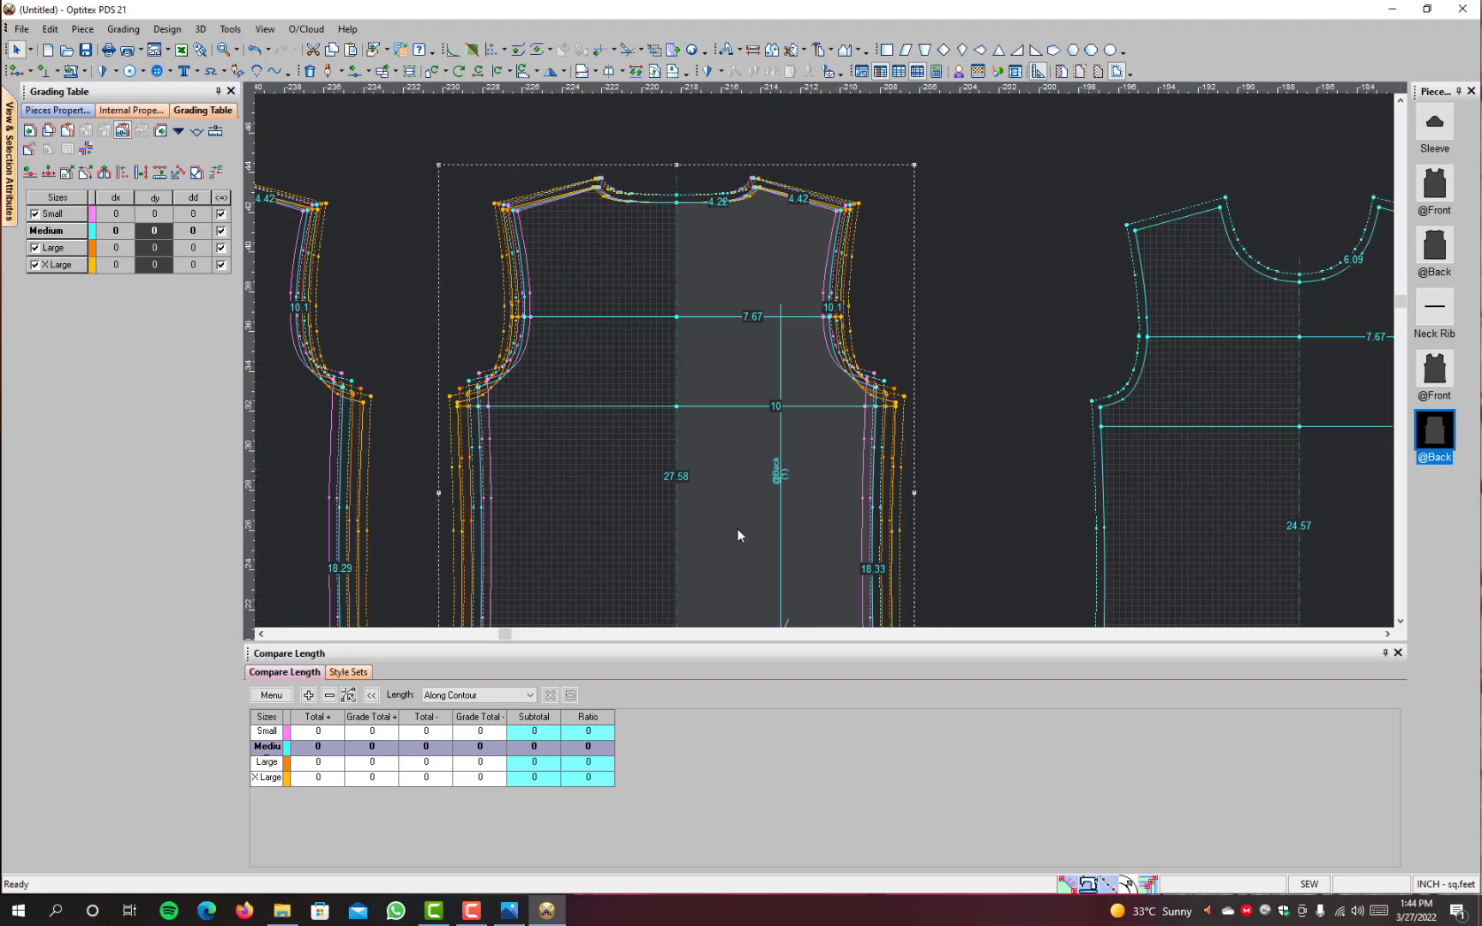
scroll(800, 377, "up", 3)
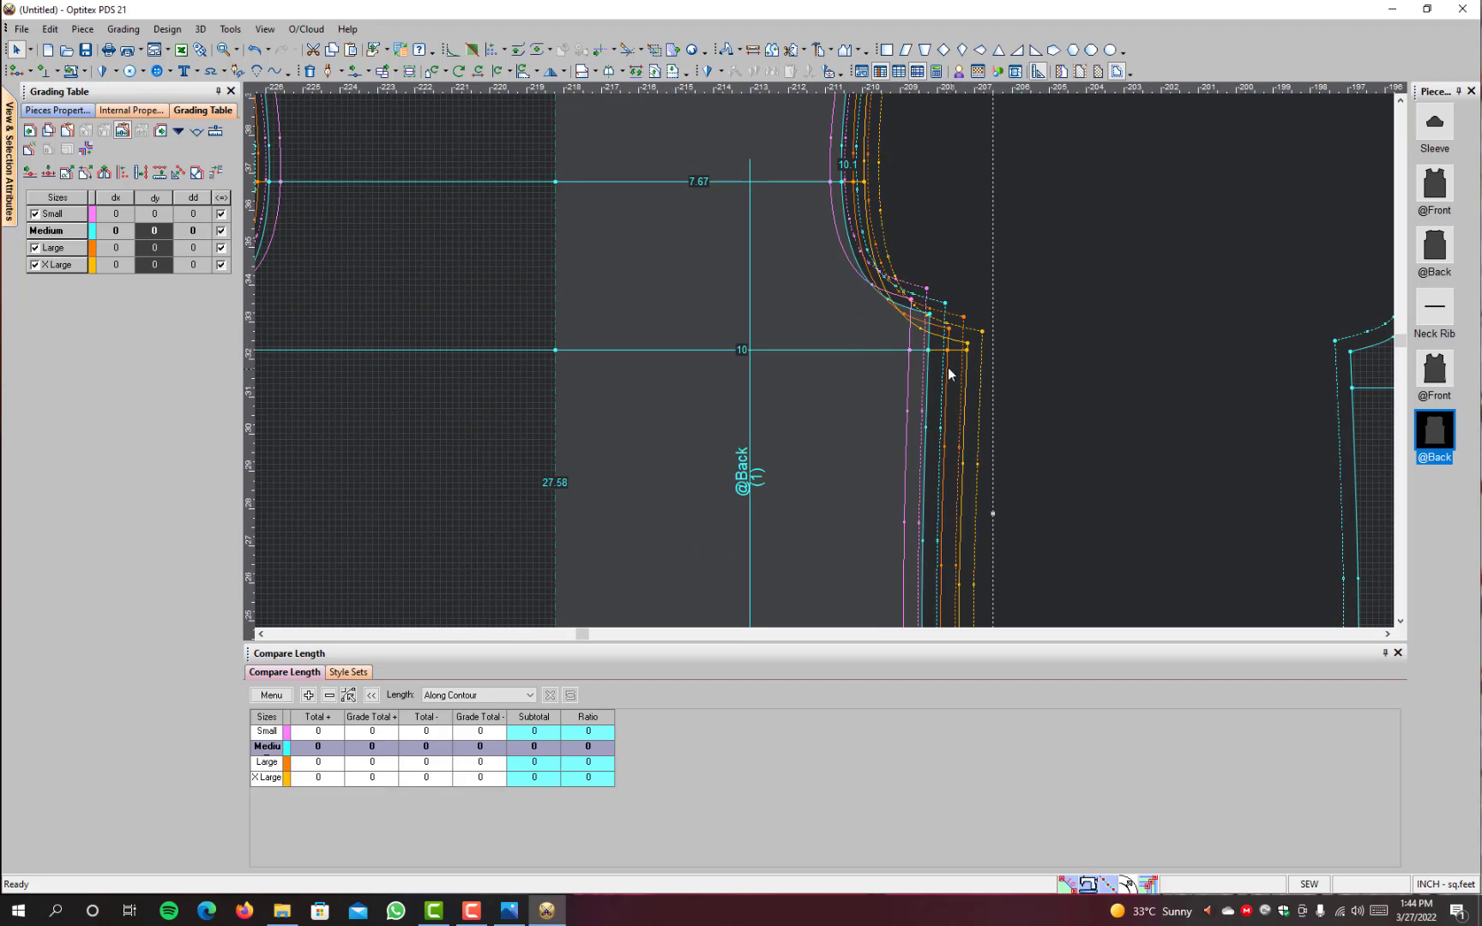
scroll(827, 358, "down", 1)
scroll(830, 360, "up", 2)
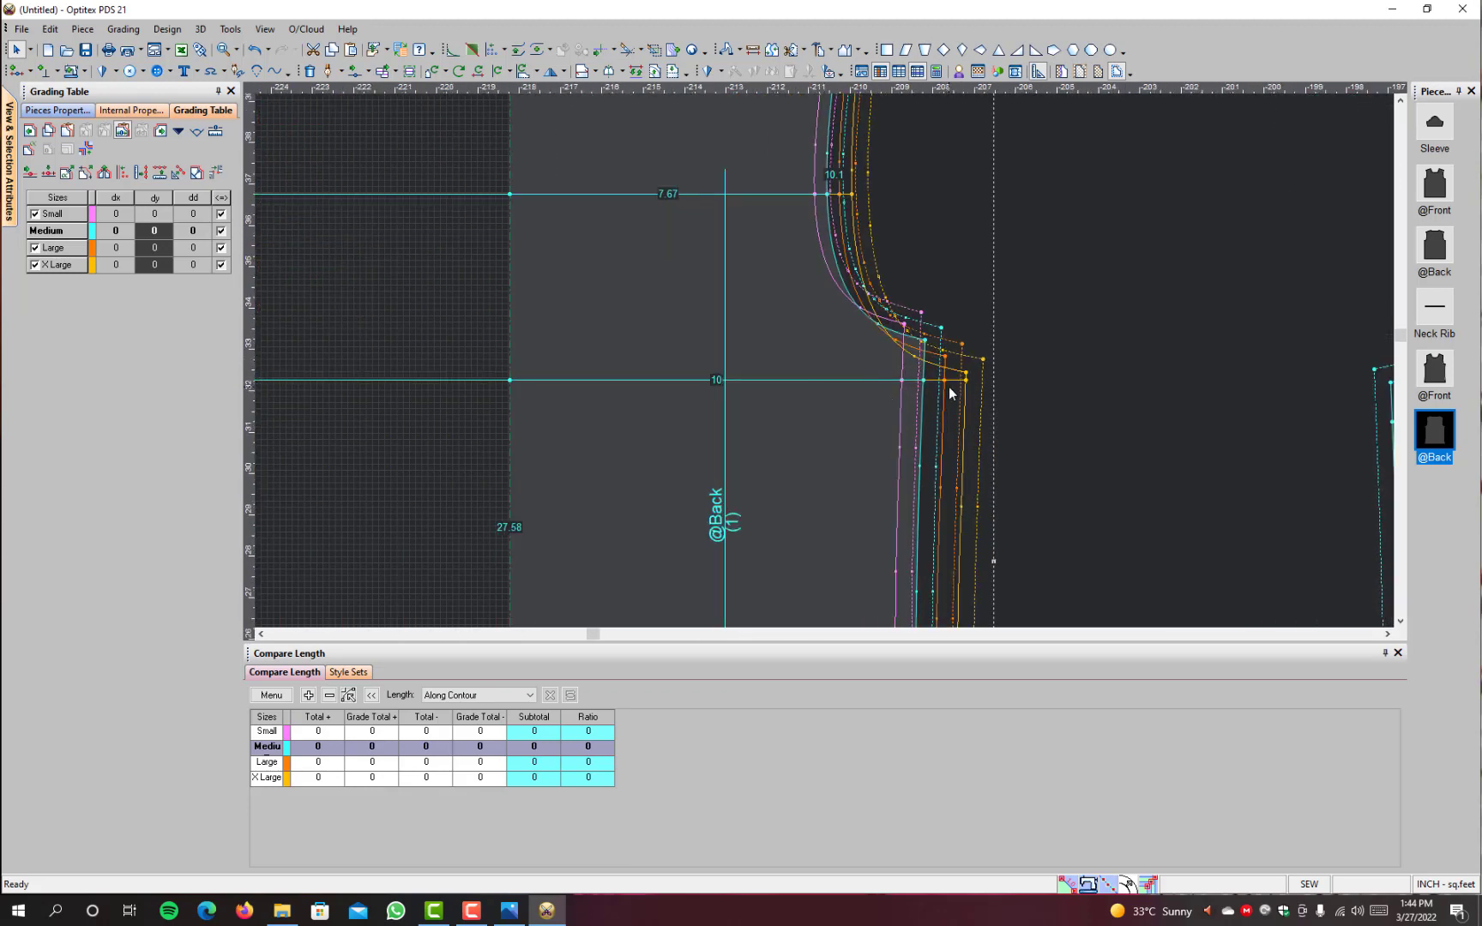
scroll(827, 362, "up", 2)
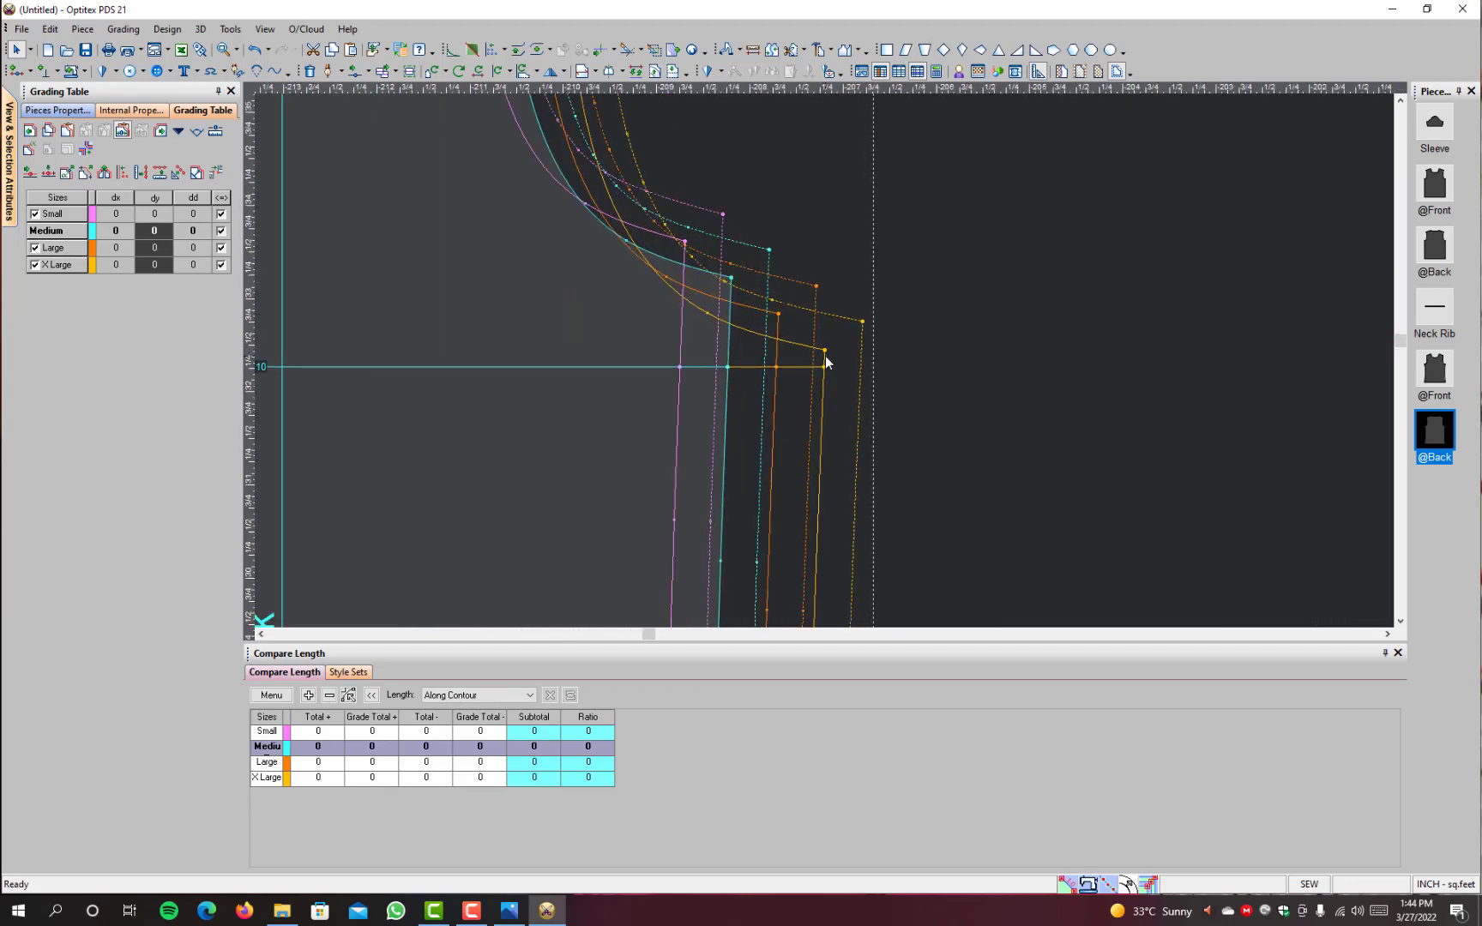
scroll(819, 367, "down", 3)
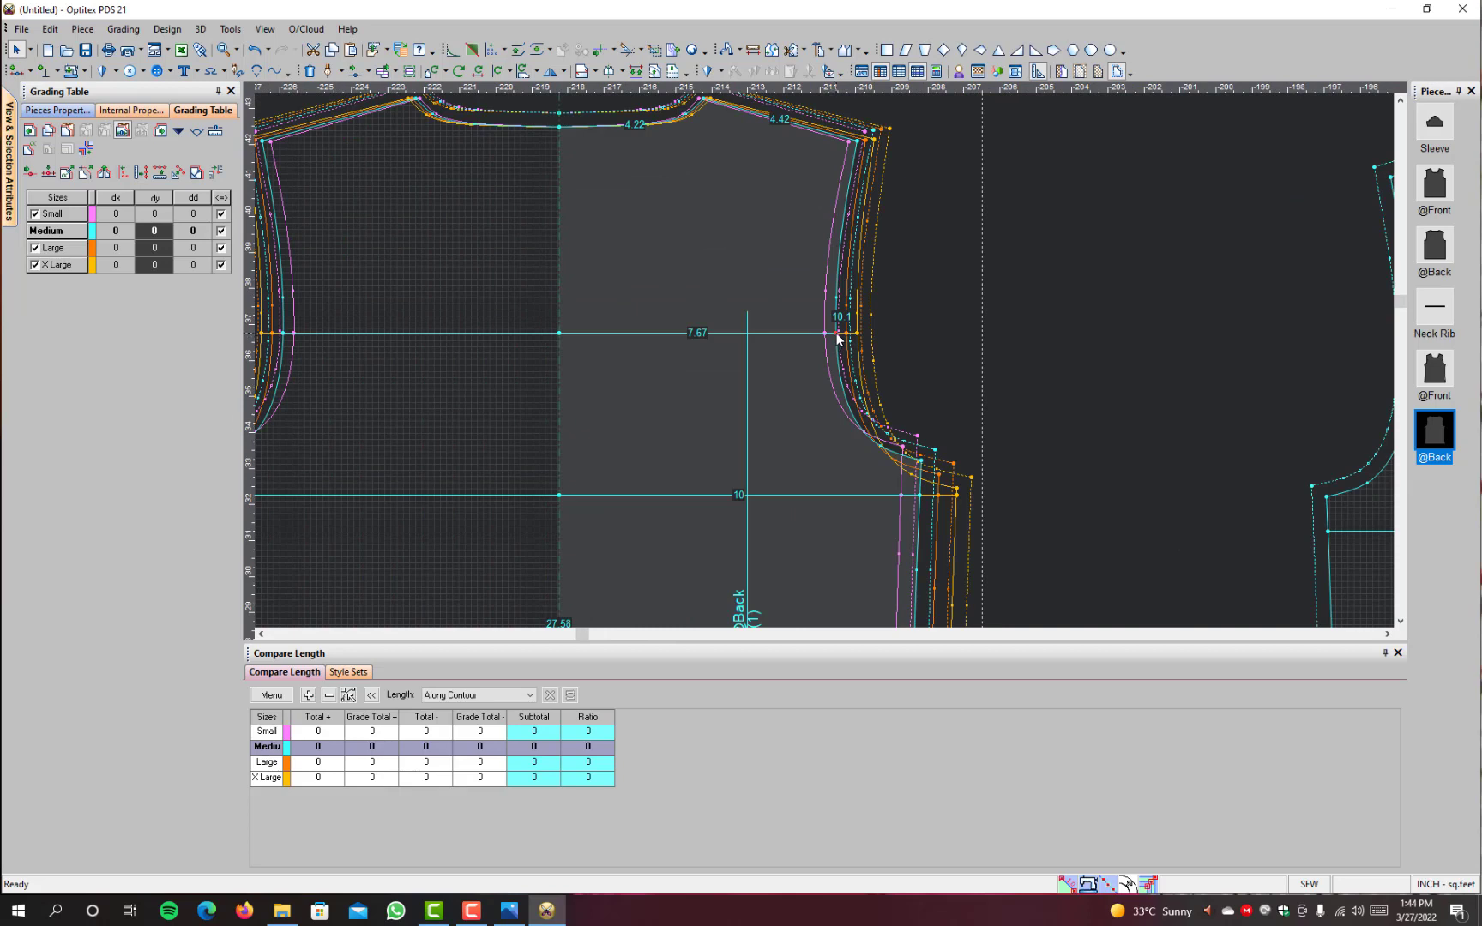
Step: Set the dy grading of the back's upper chest line at its armhole end to 0.39 for Small and -0.39 for Large and X Large
left_click(837, 336)
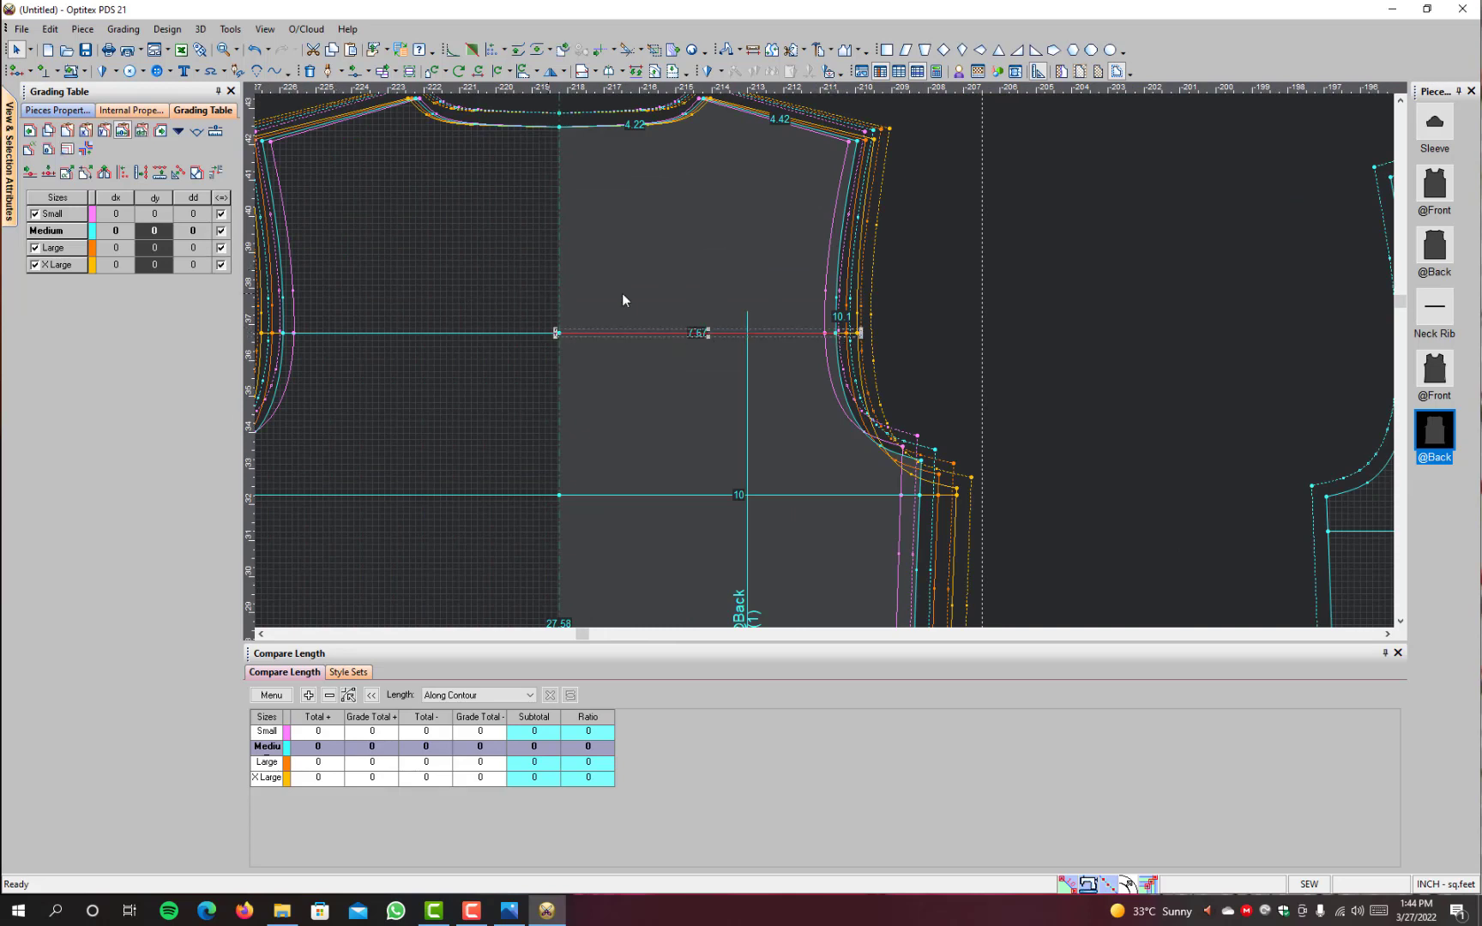
left_click(933, 308)
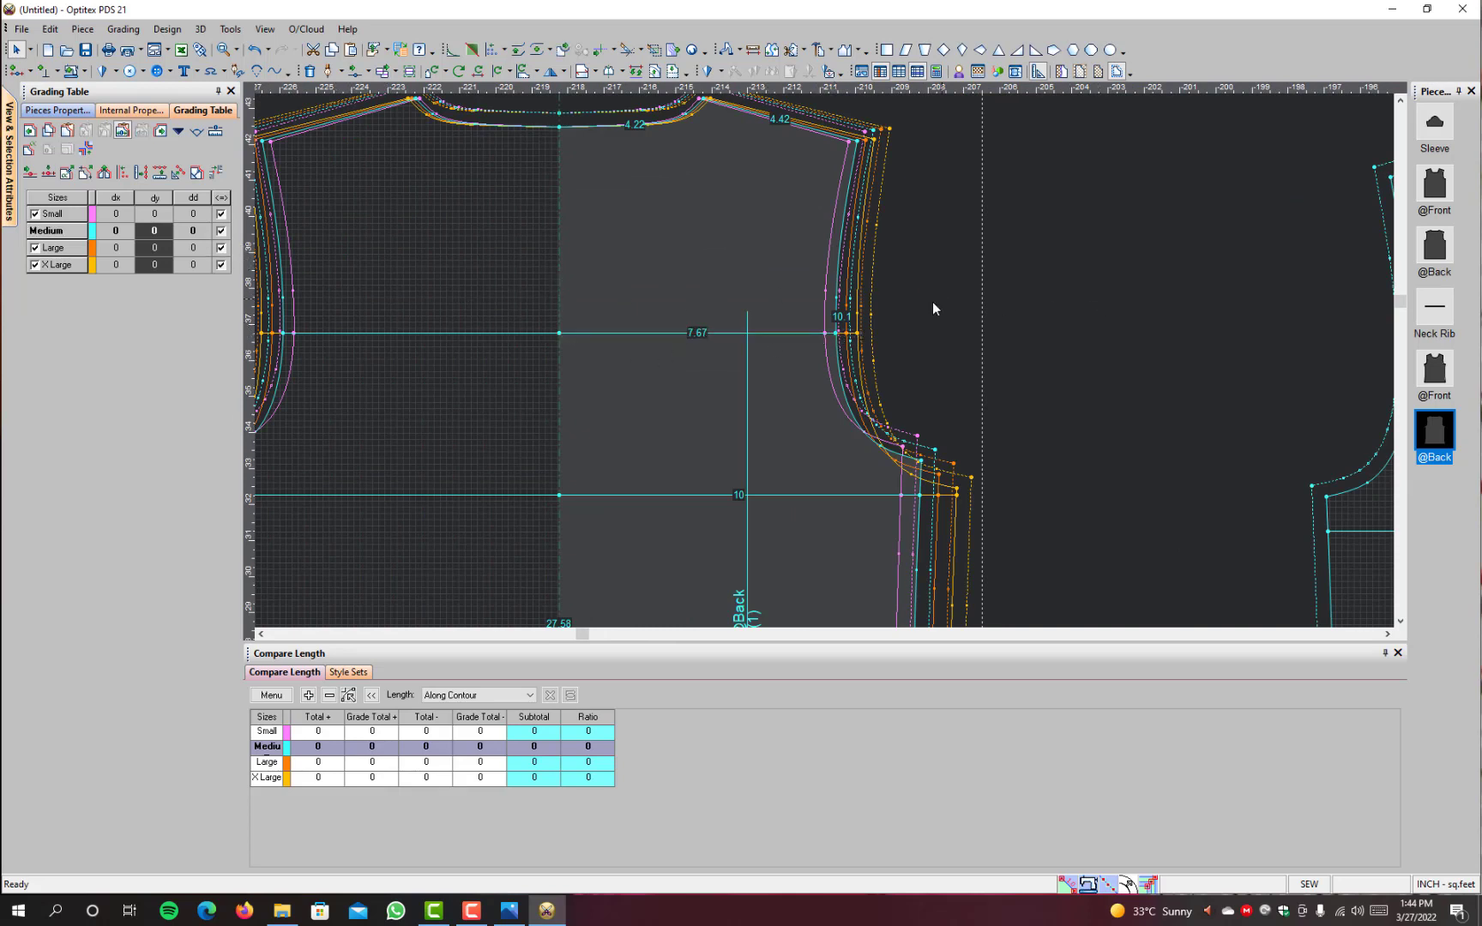
left_click(836, 336)
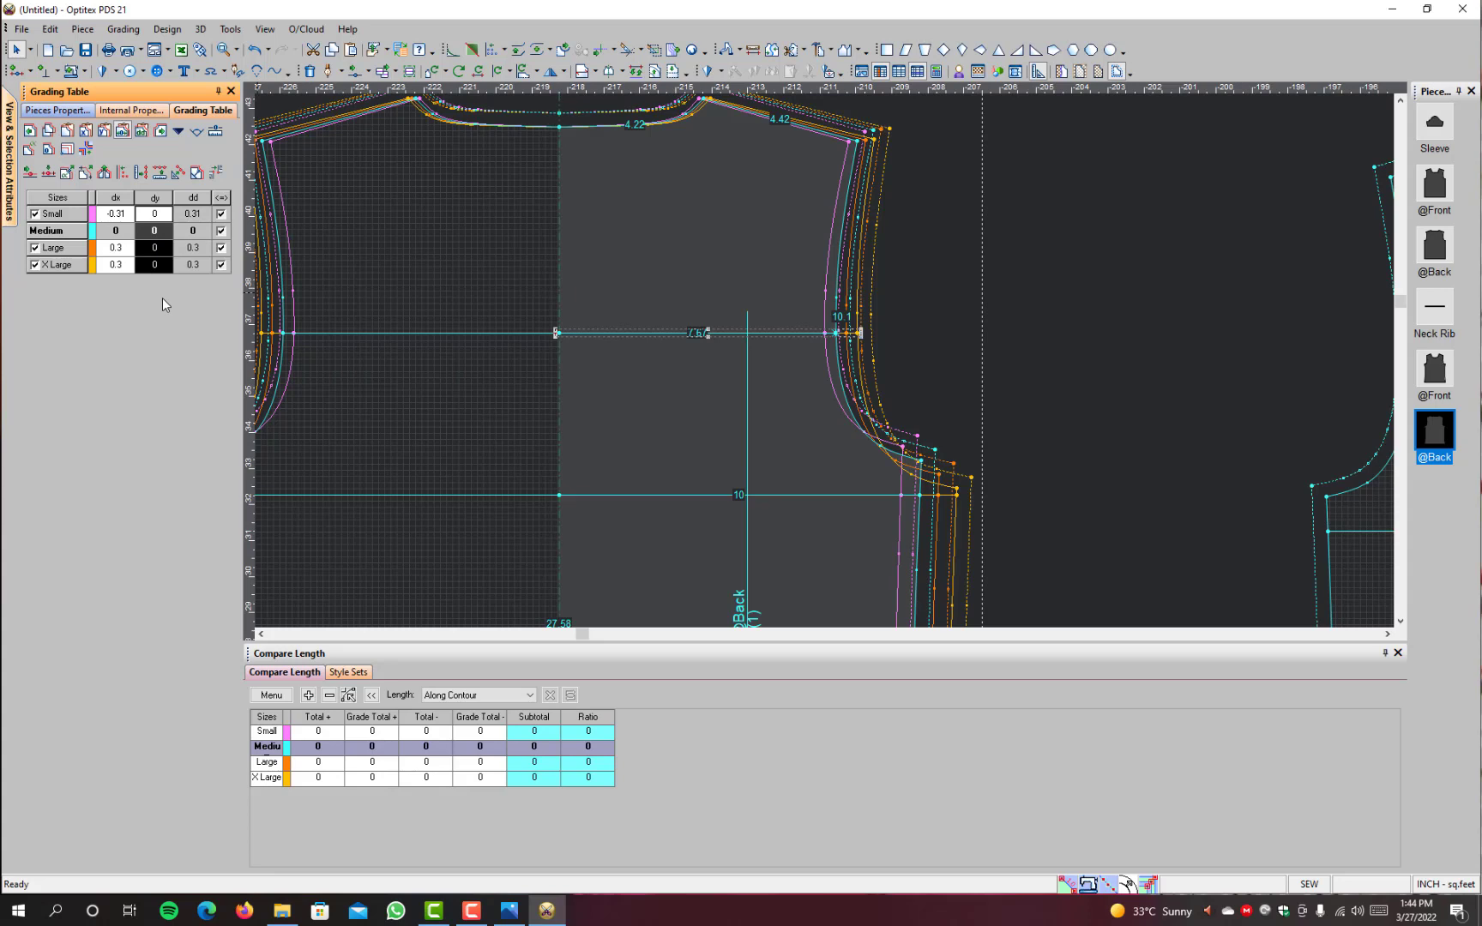
type(".39")
key("Return")
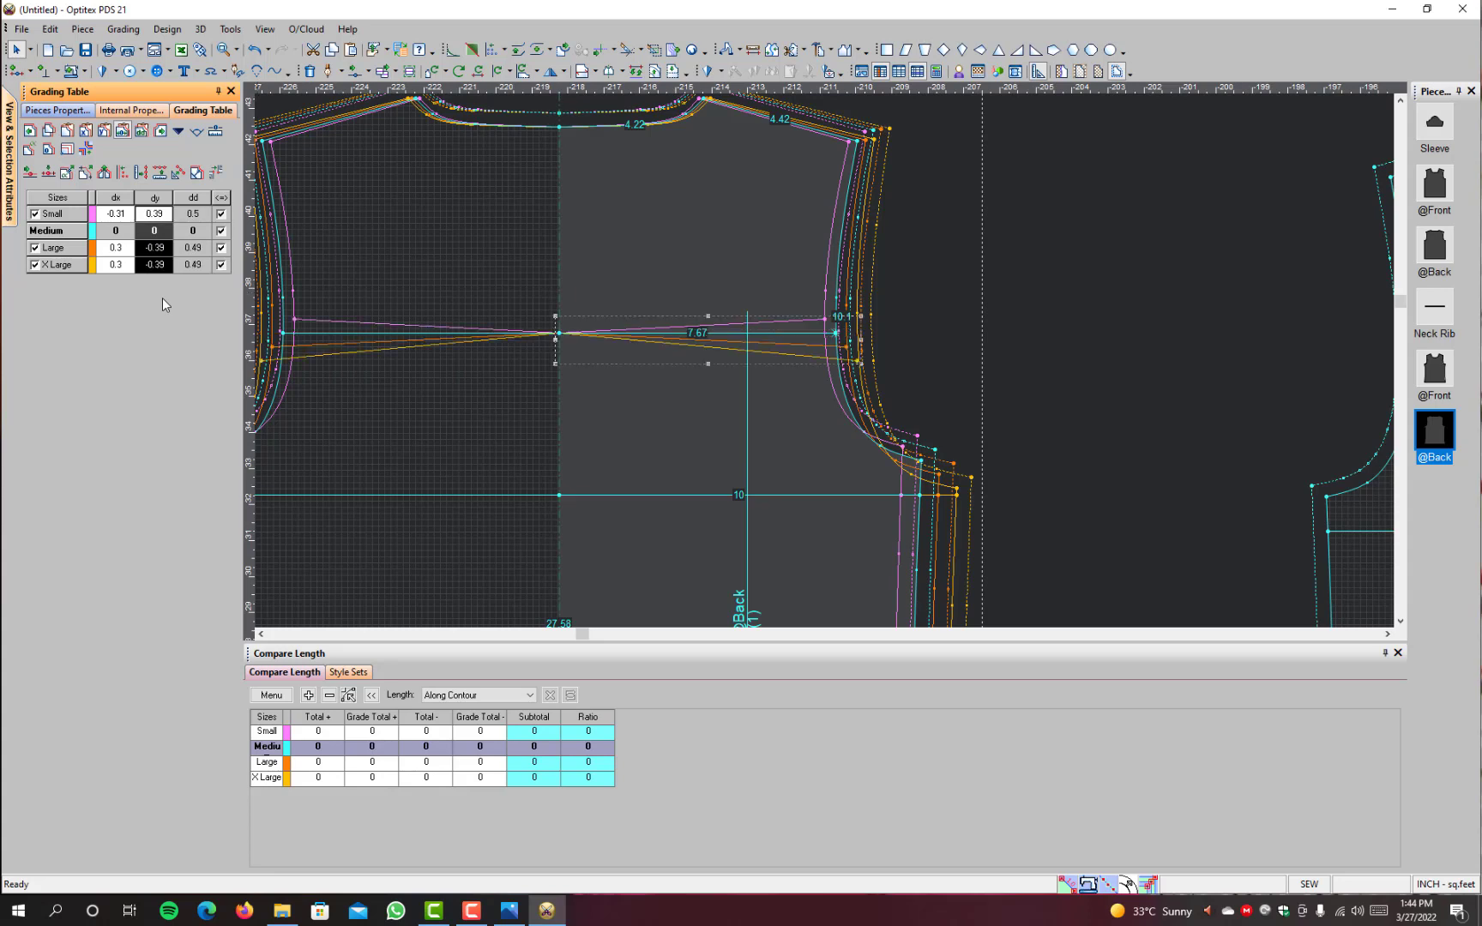
Step: Give the centre end of the back's upper chest line dy grading of 0.39 for Small and -0.39 for Large and X Large
left_click(559, 333)
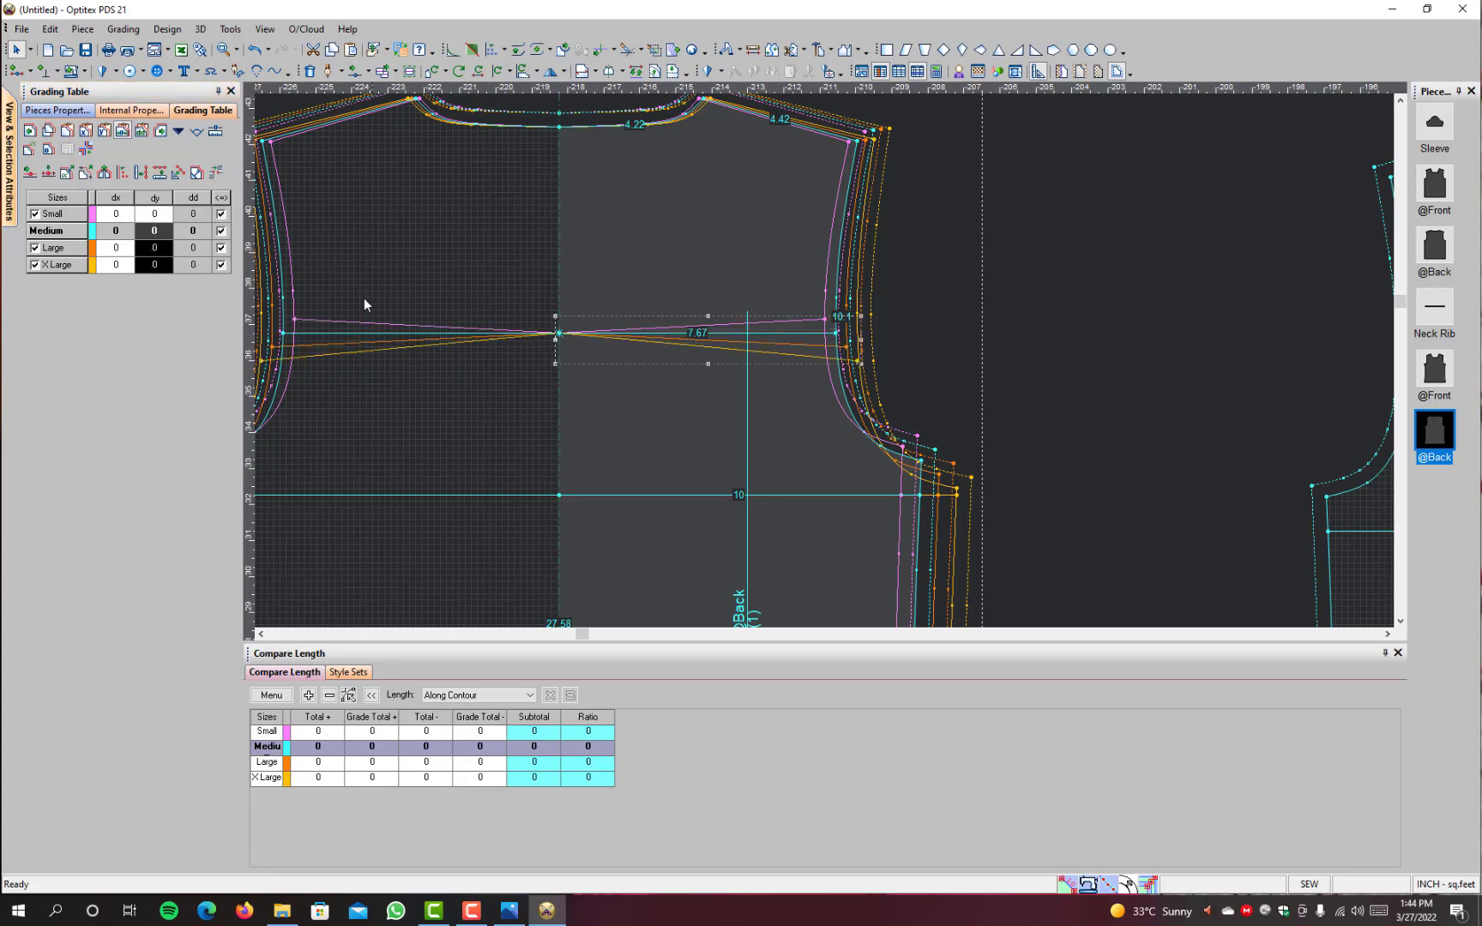
left_click(156, 214)
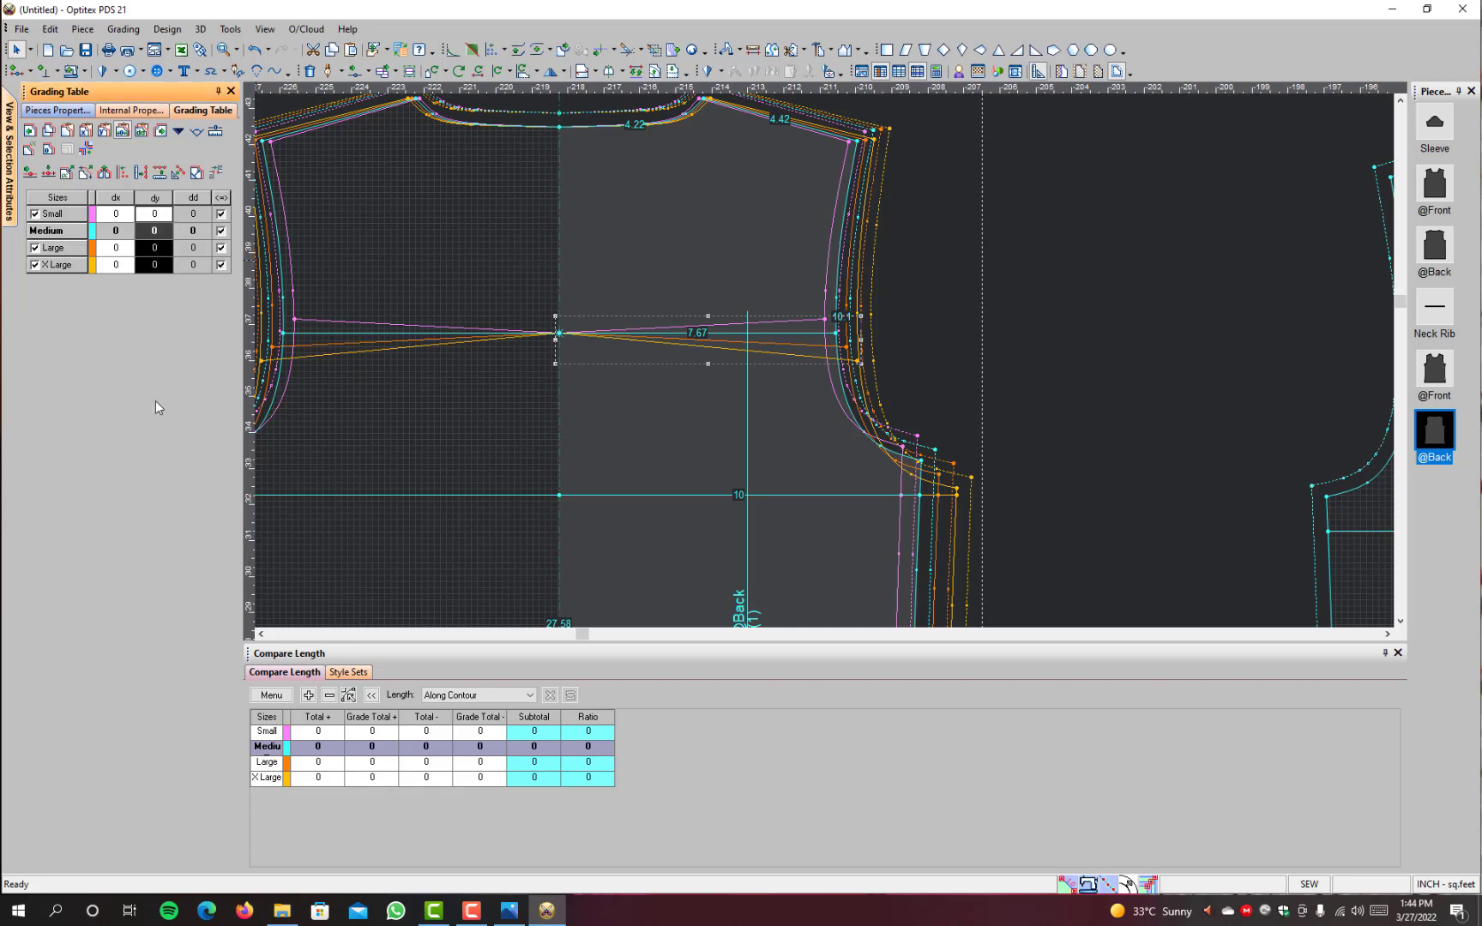
type(".39")
key("Return")
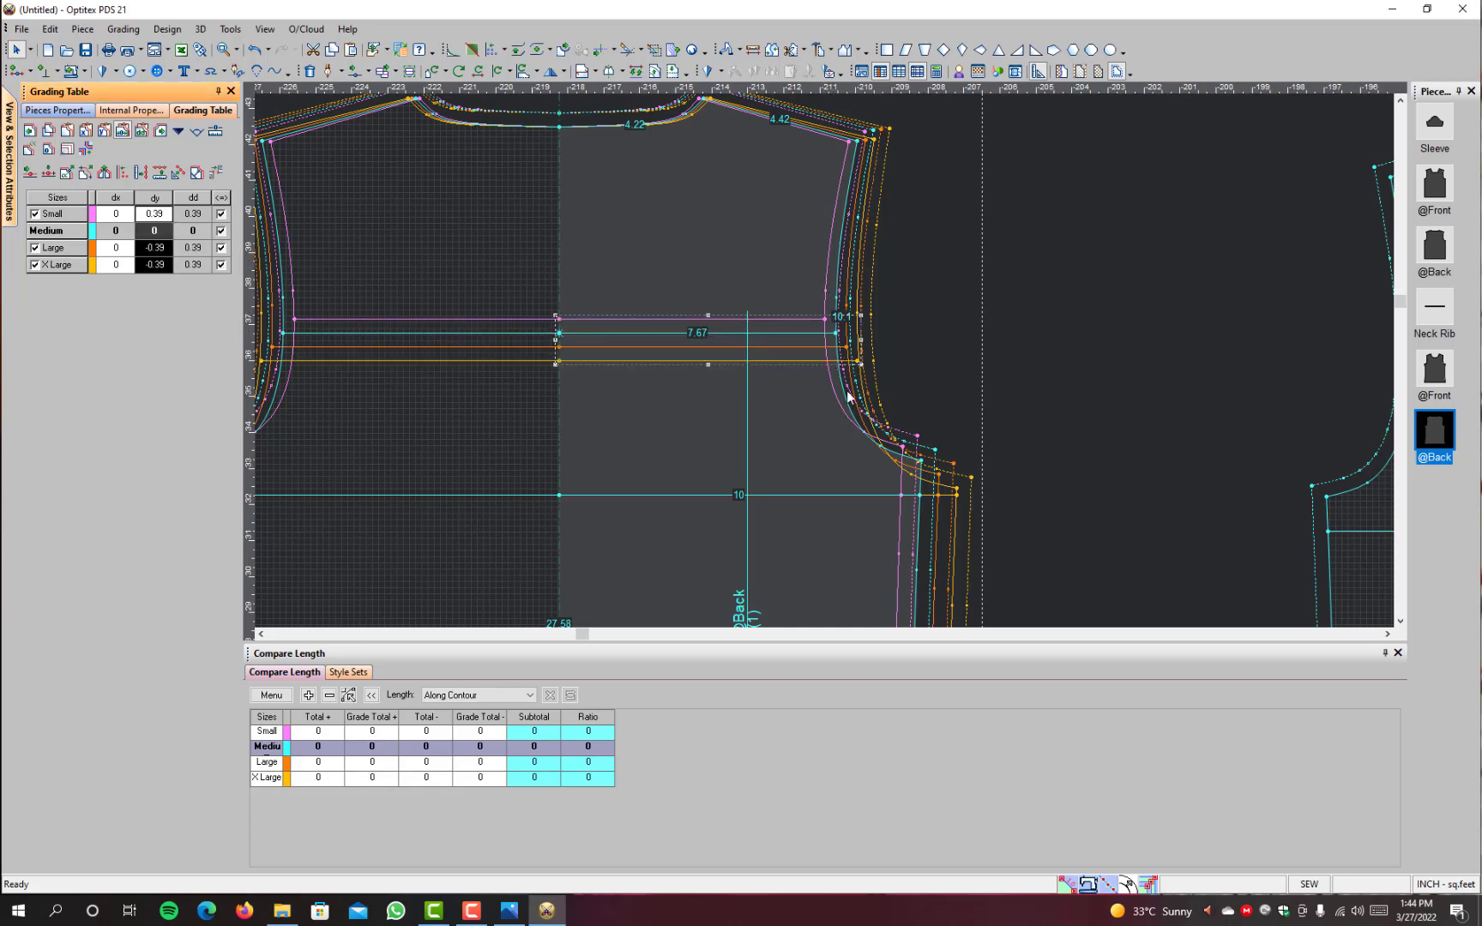
Step: Grade the side-seam end of the back's lower chest line with dy 0.39 for Small and -0.39 for Large and X Large
left_click(923, 496)
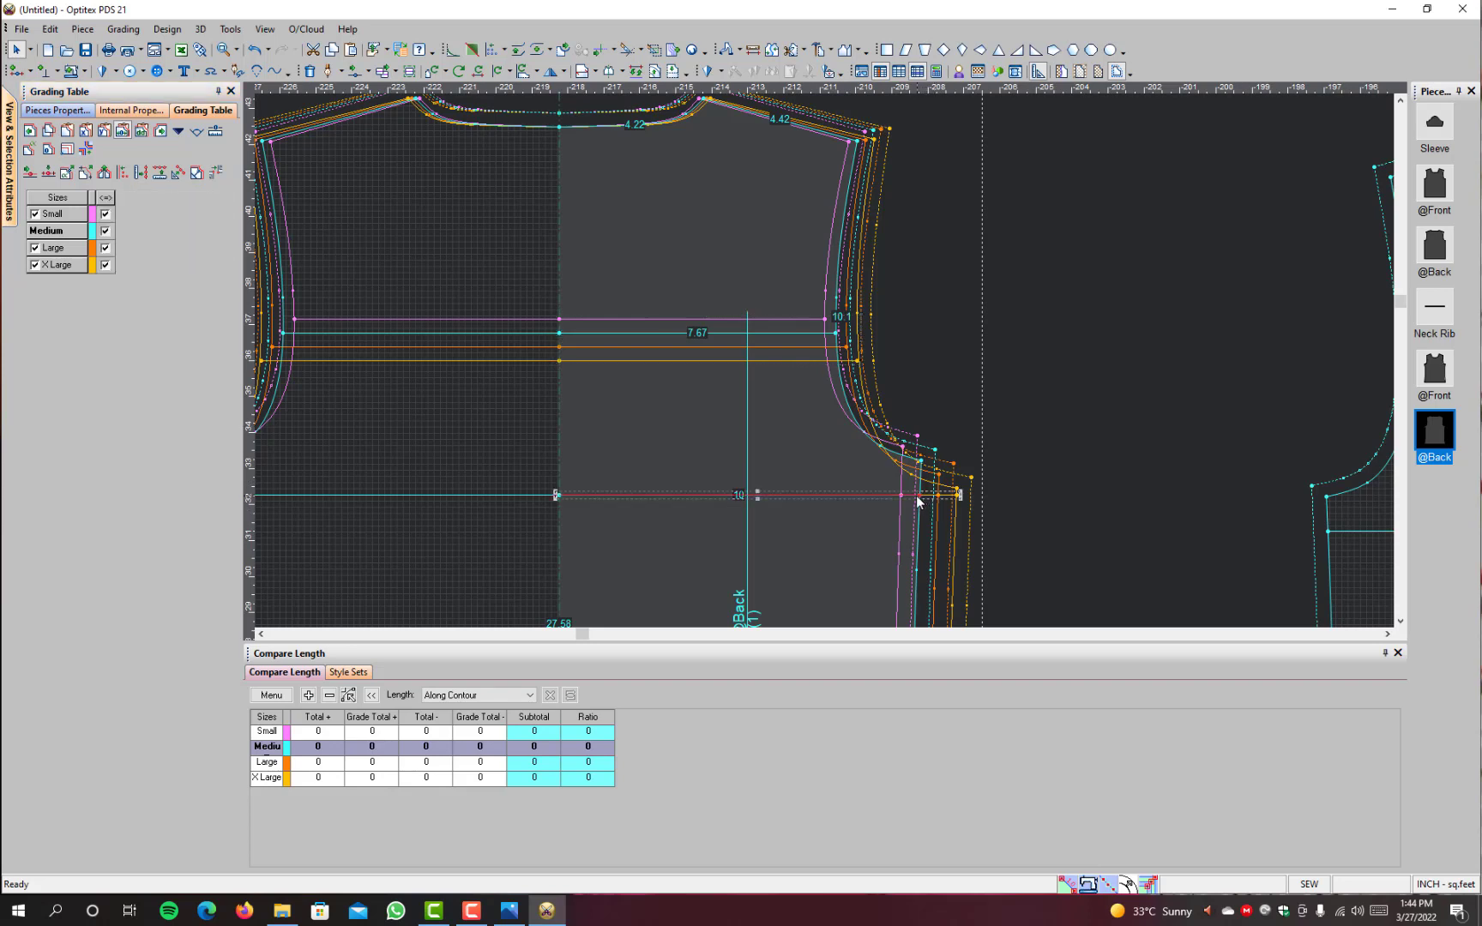
left_click(922, 496)
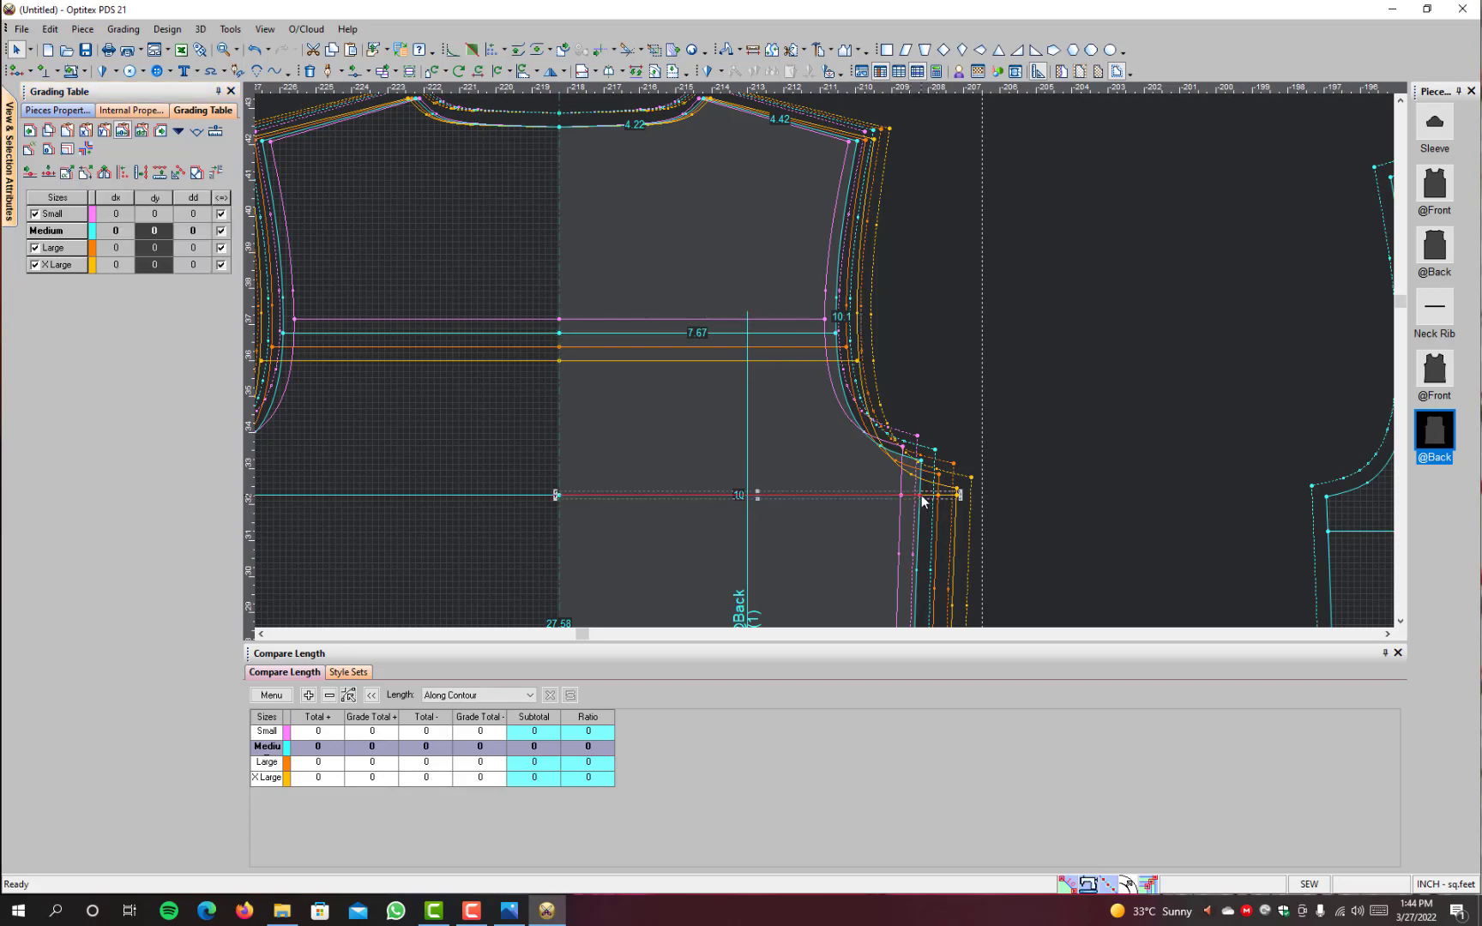
left_click(1051, 542)
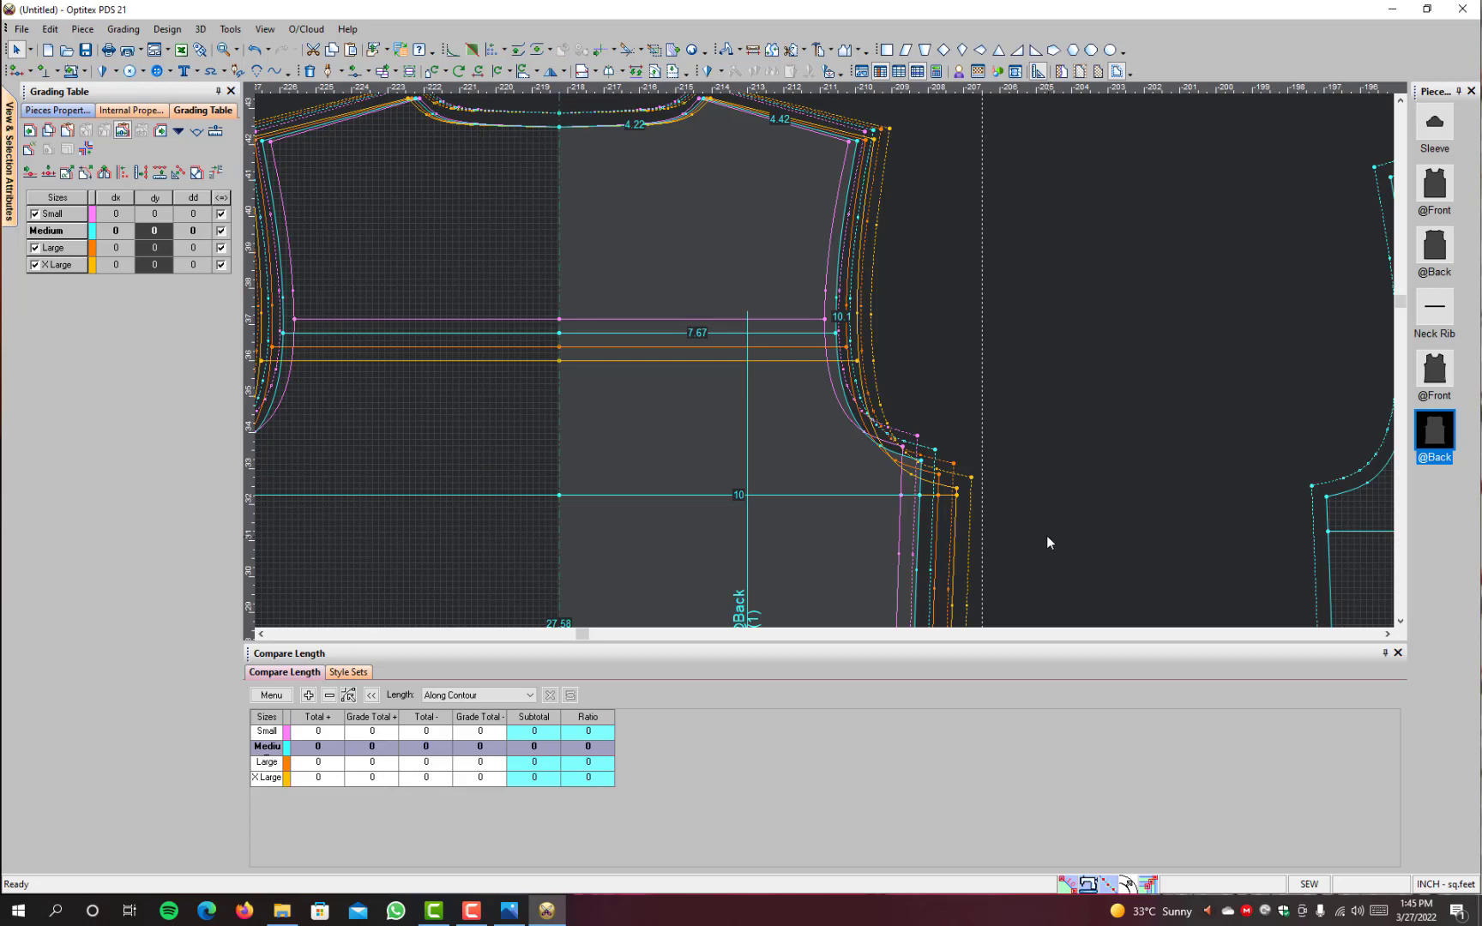
key("F4")
left_click(920, 495)
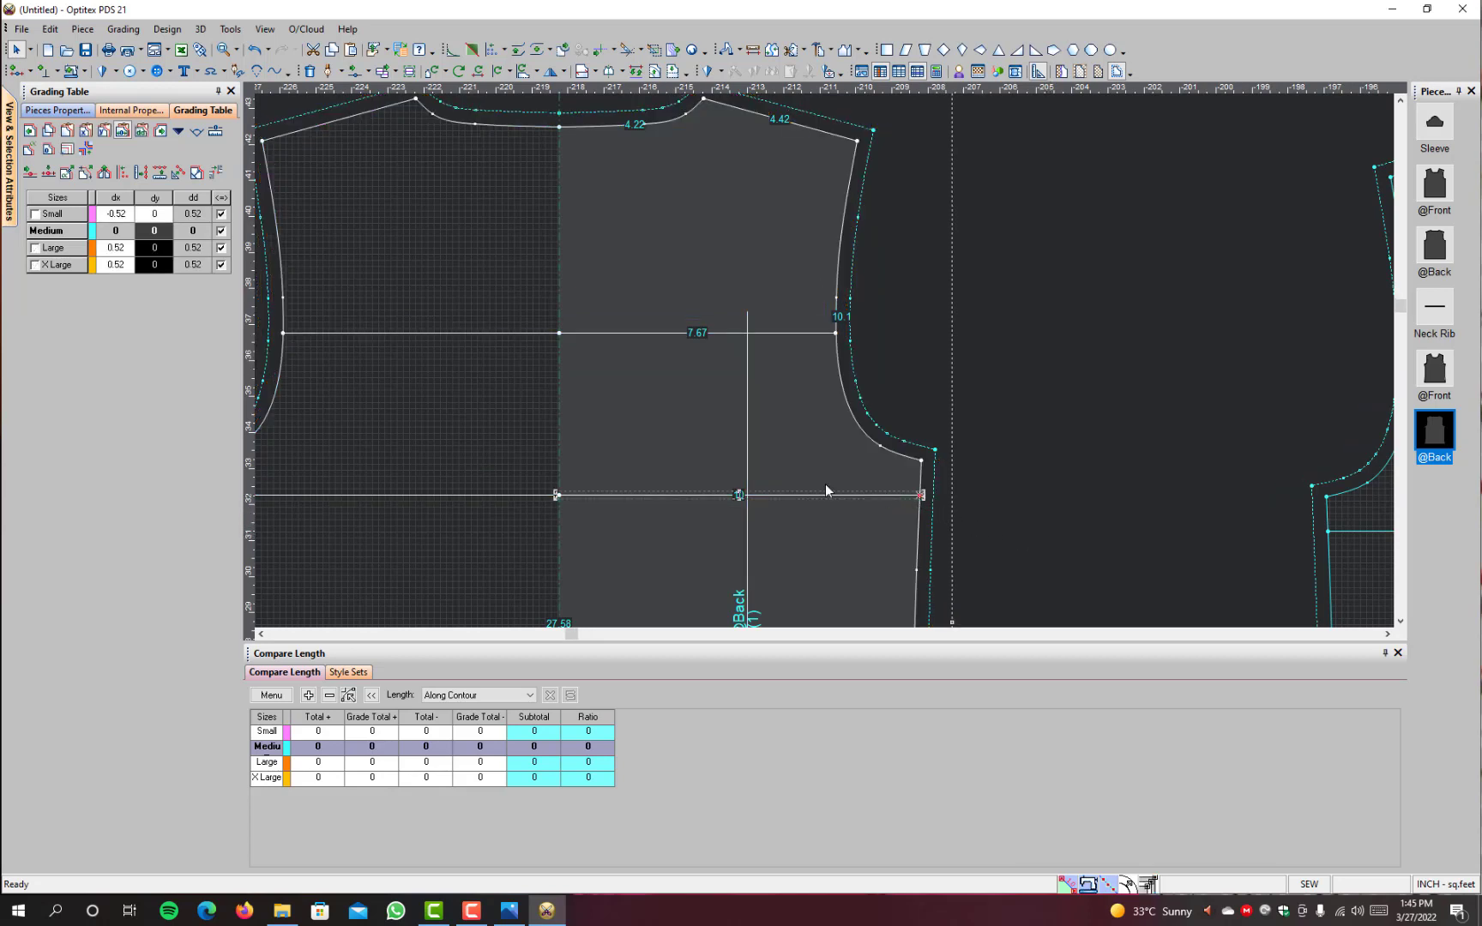
left_click(154, 214)
left_click_drag(154, 216, 158, 343)
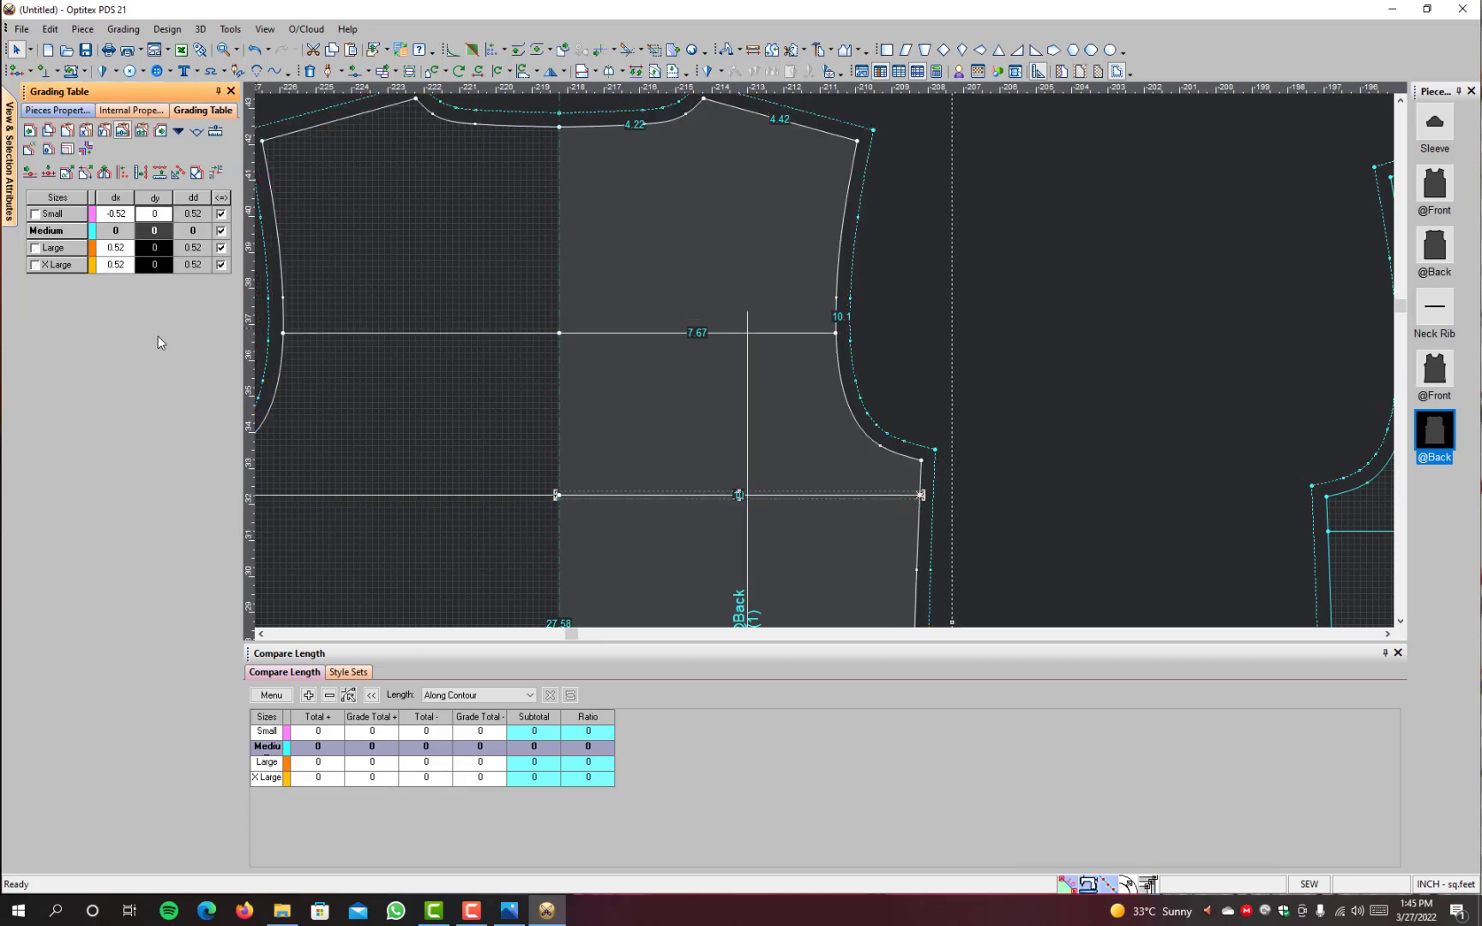
type(".39")
key("Return")
Step: Grade the centre end of the back's lower chest line with dy 0.39 for Small and -0.39 for Large and X Large
left_click(559, 499)
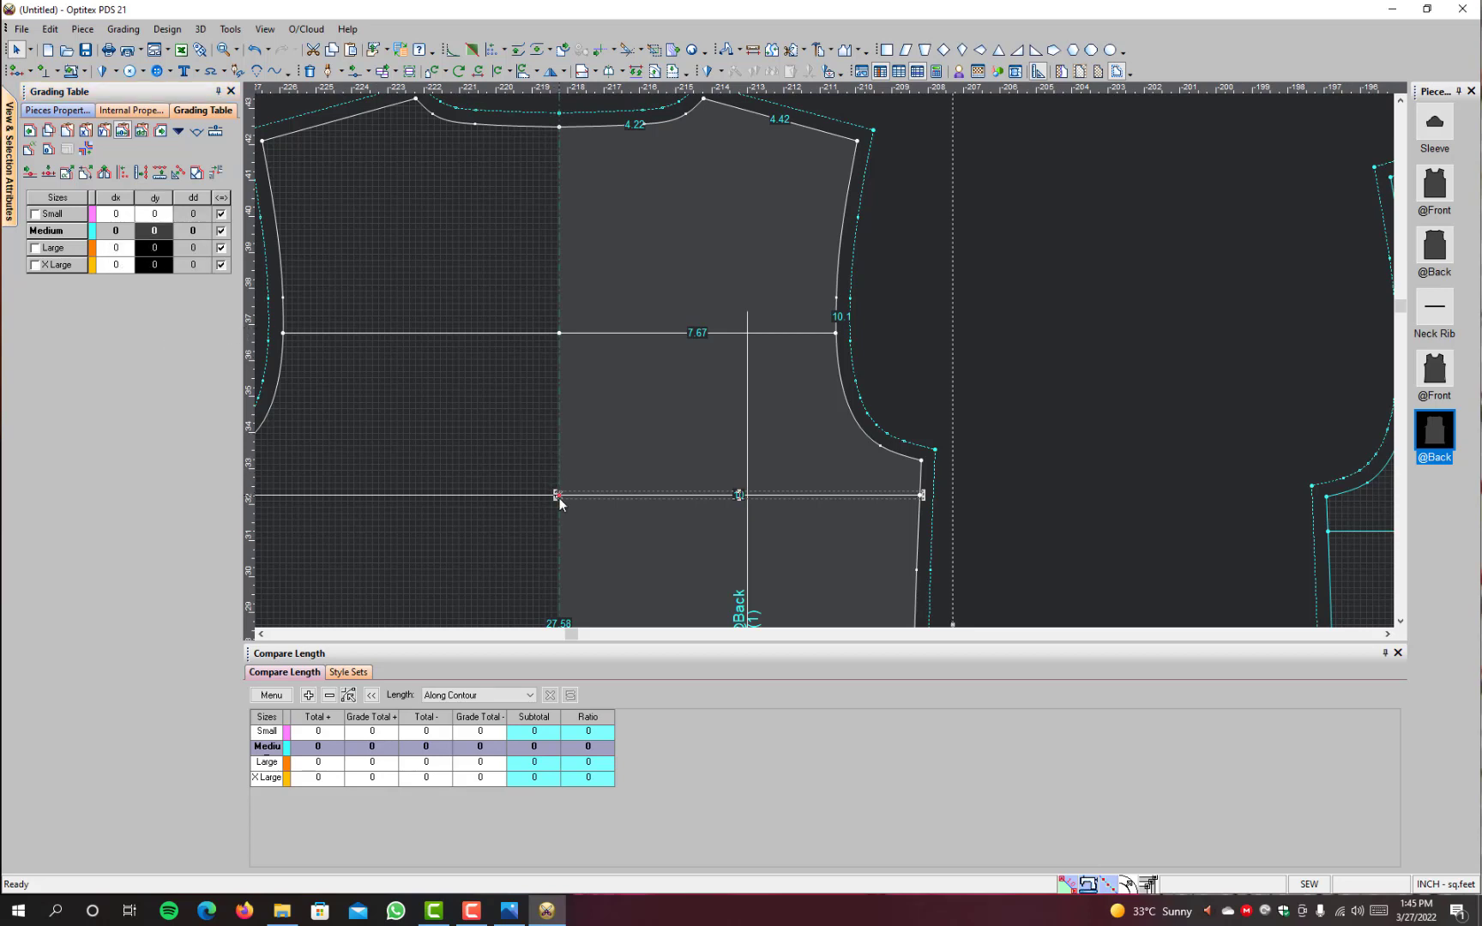
left_click_drag(155, 216, 163, 340)
type(".39")
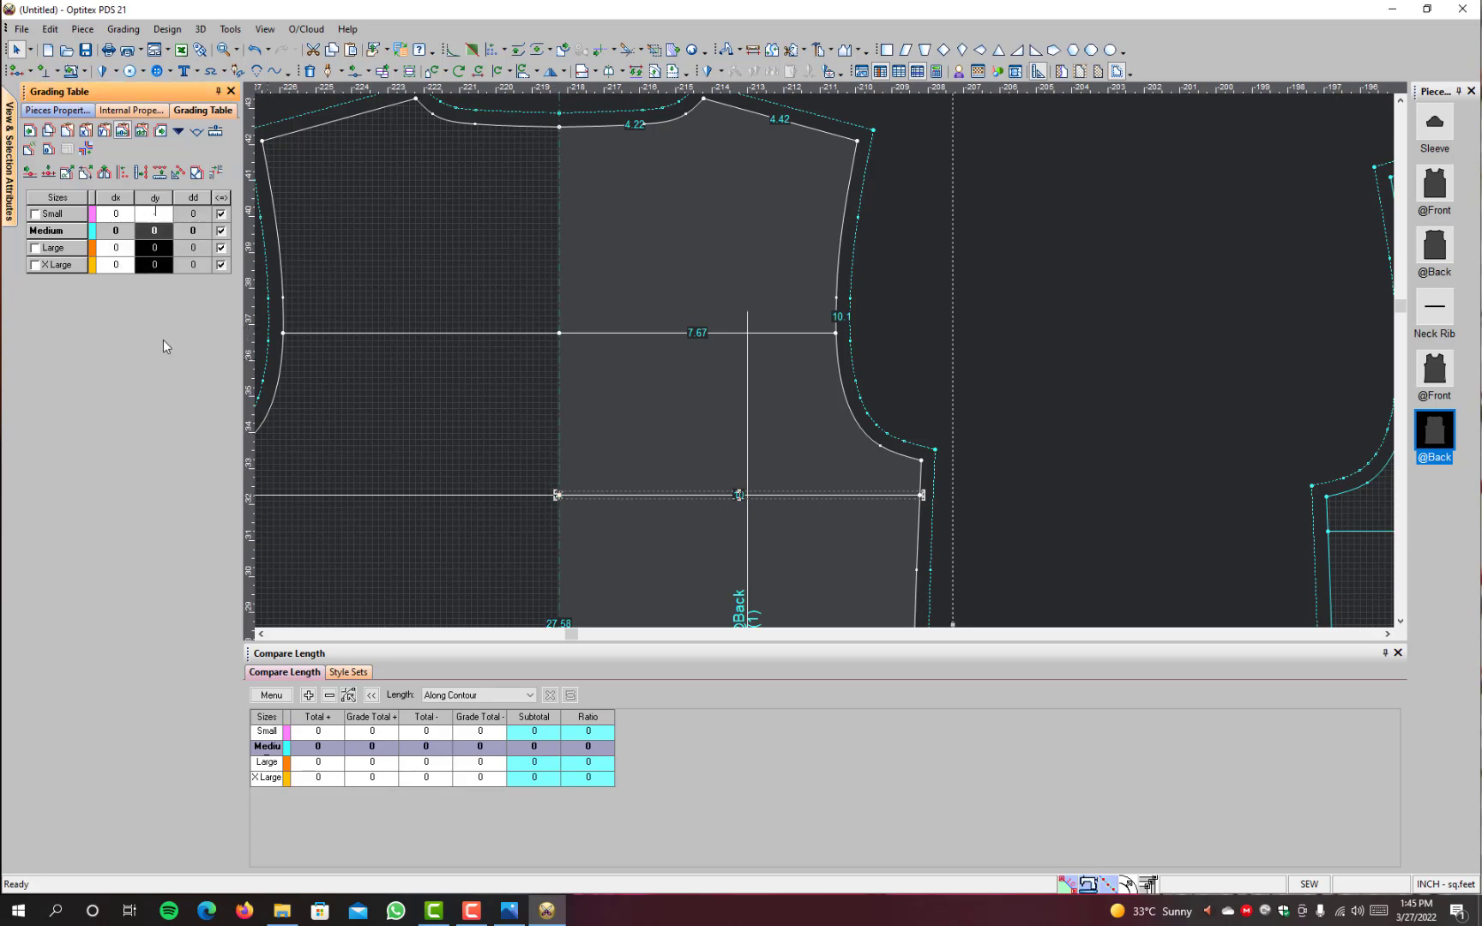
key("Return")
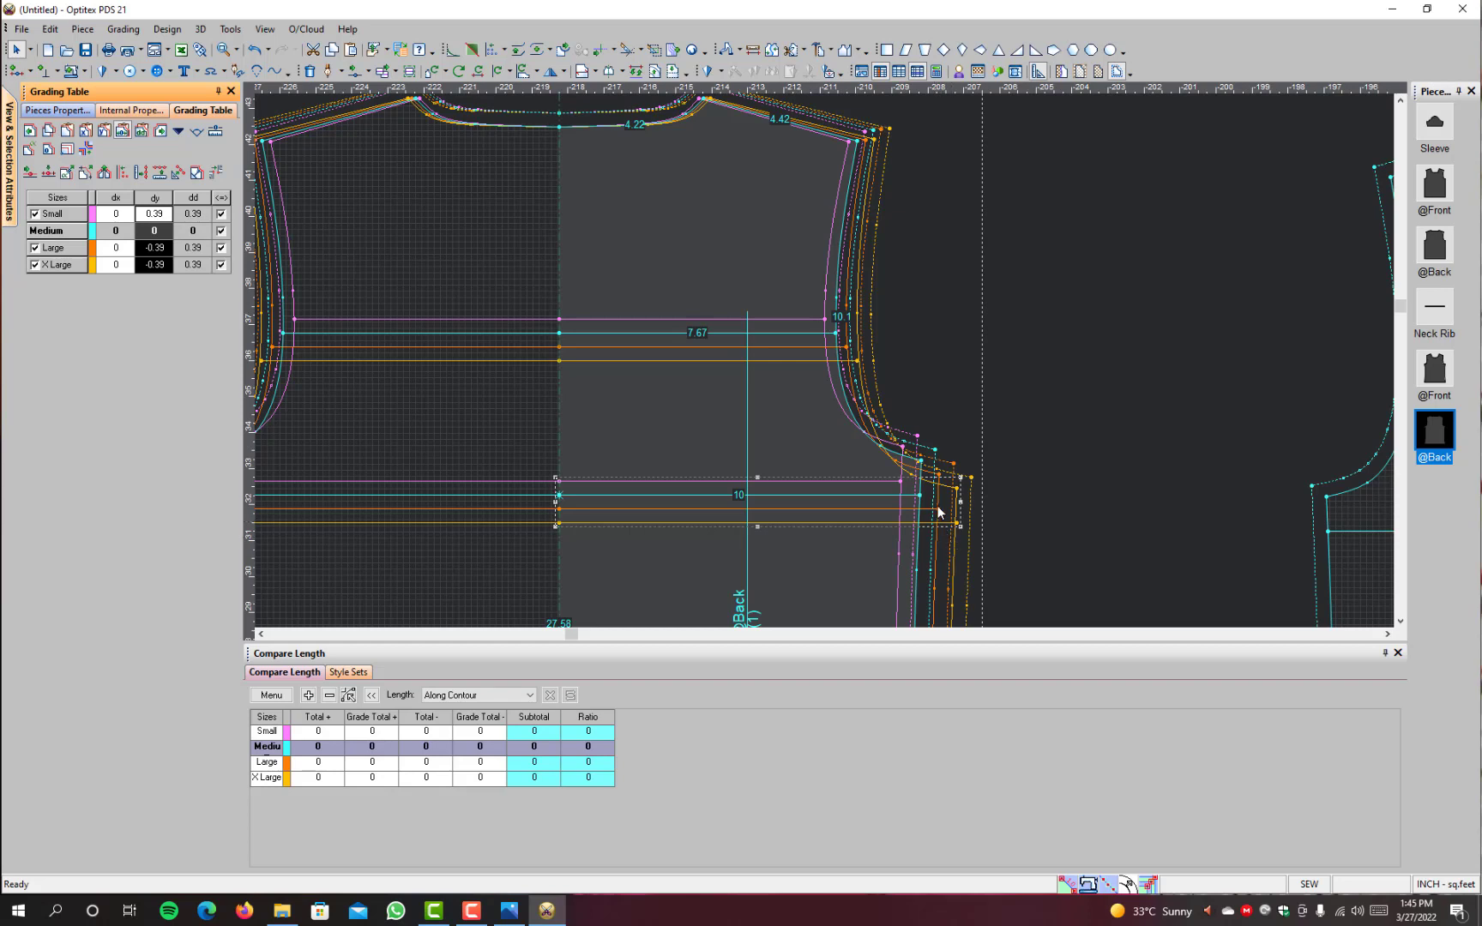
Step: Check the regraded chest lines on the back against the underarm point's grading values and the armhole in every size
scroll(818, 464, "up", 2)
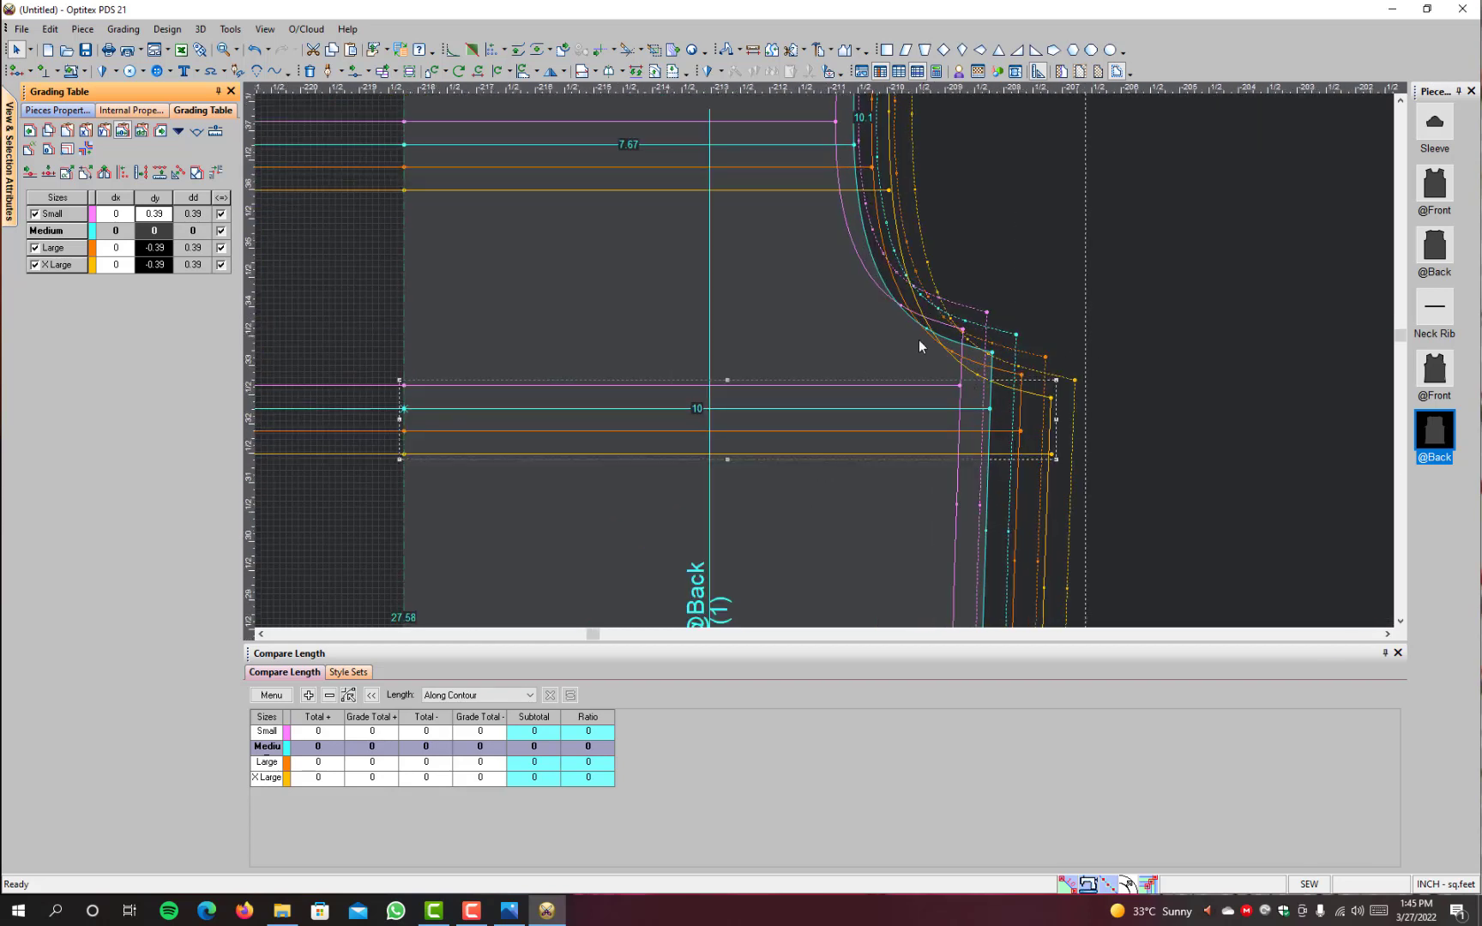
left_click(992, 351)
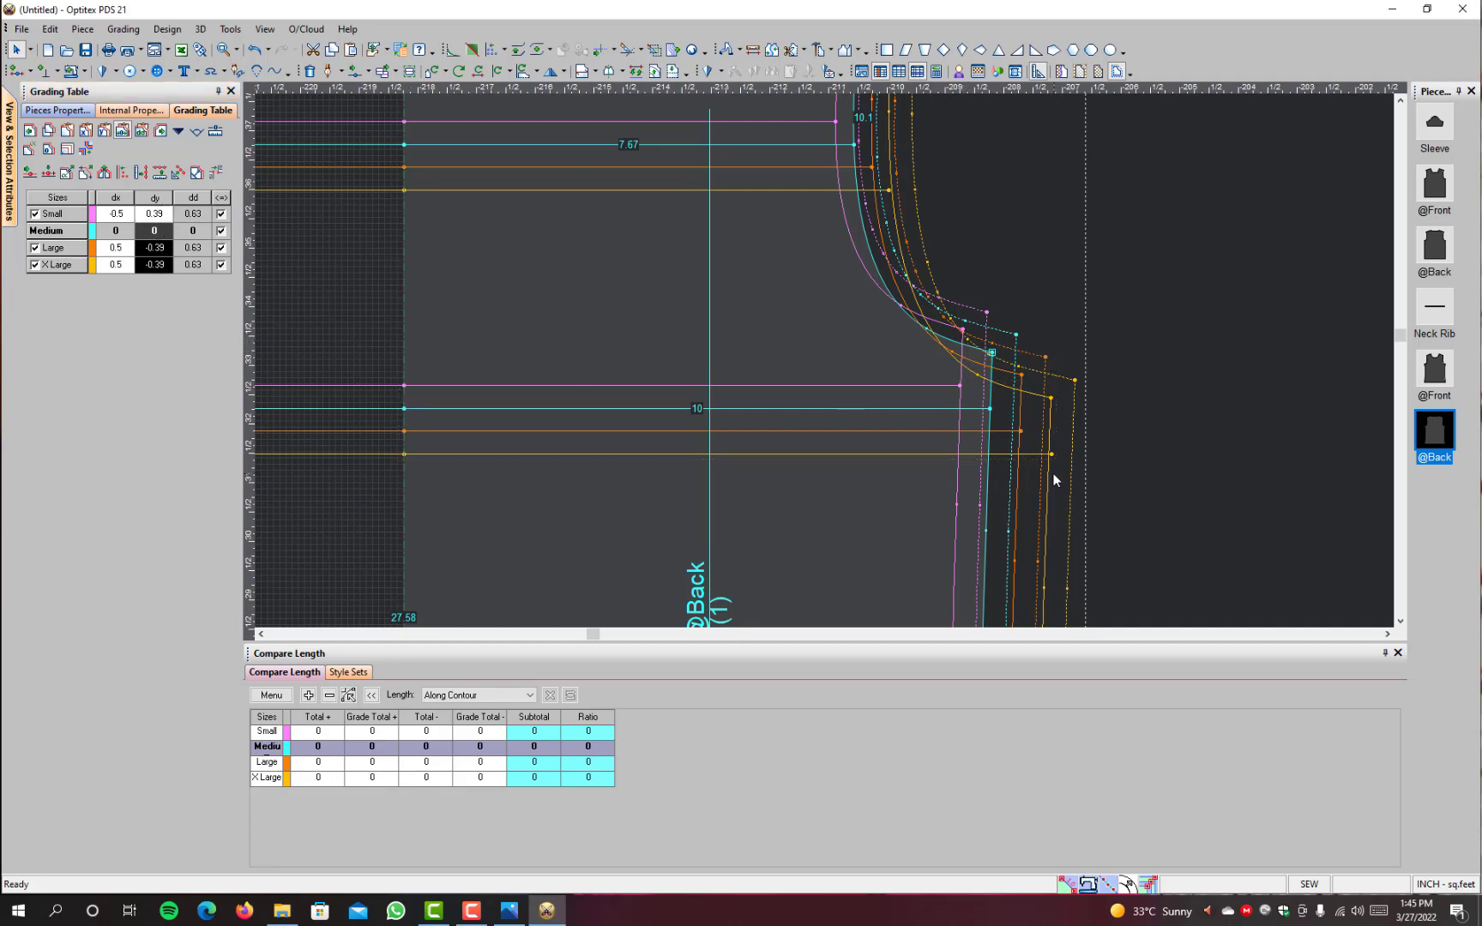
scroll(904, 436, "down", 4)
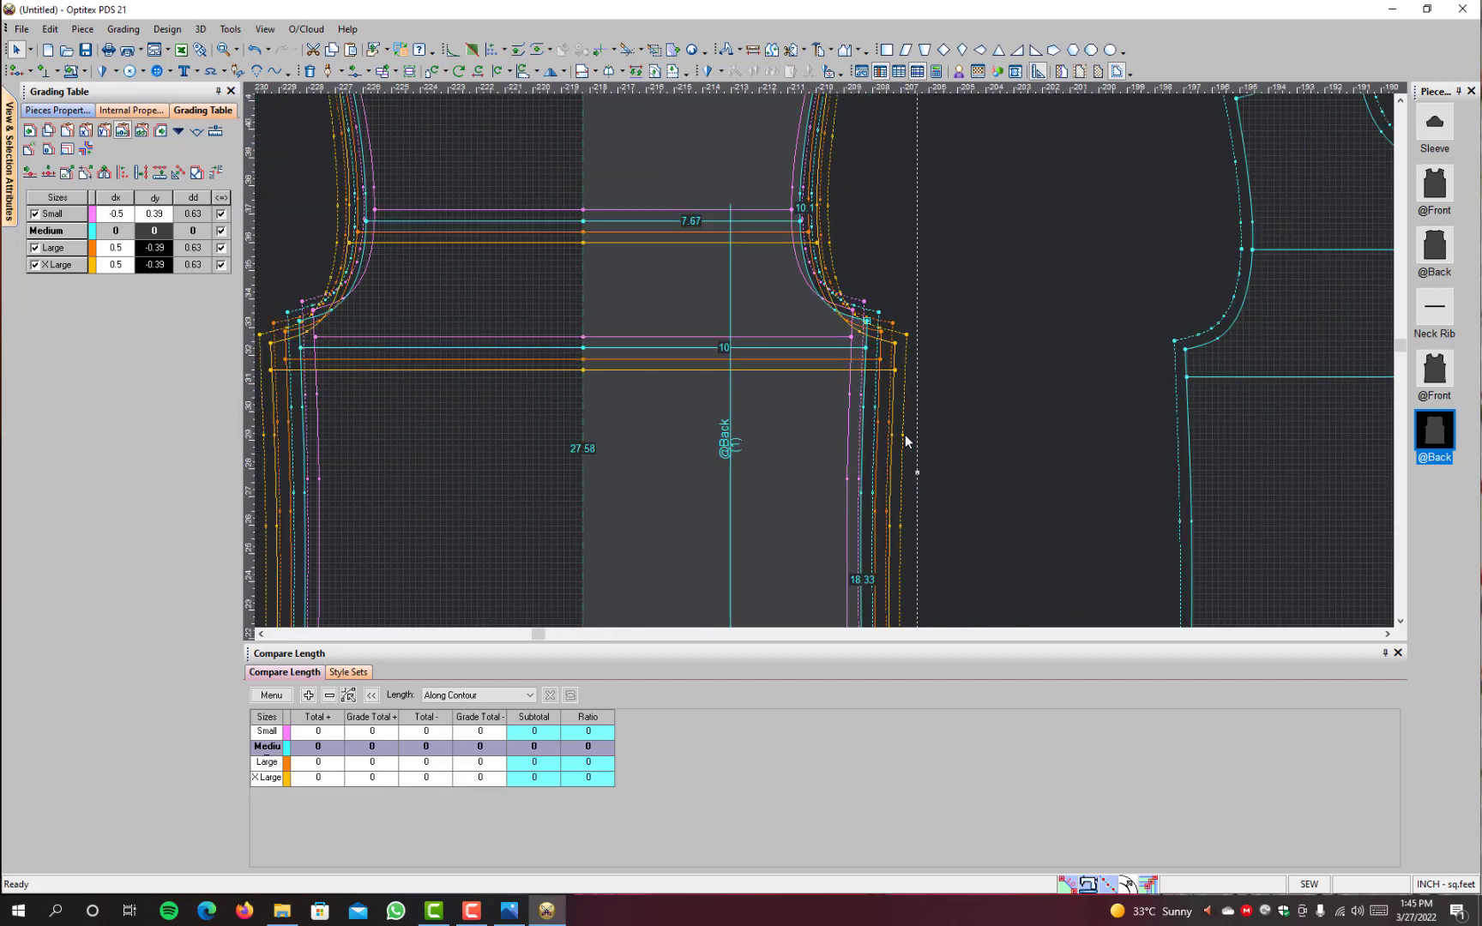
scroll(749, 262, "up", 4)
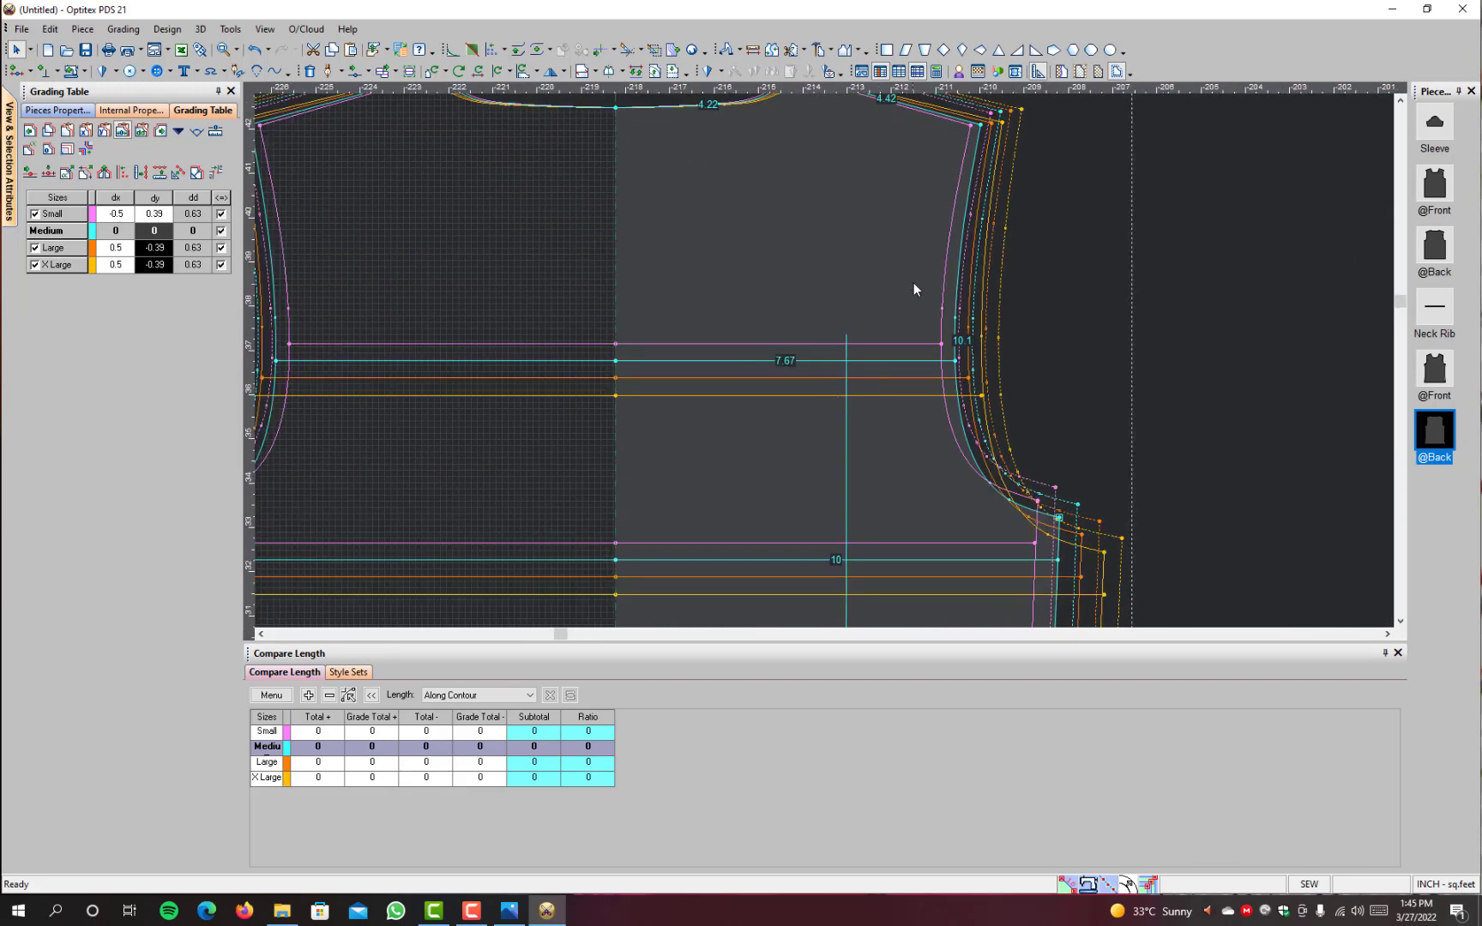
scroll(824, 361, "down", 4)
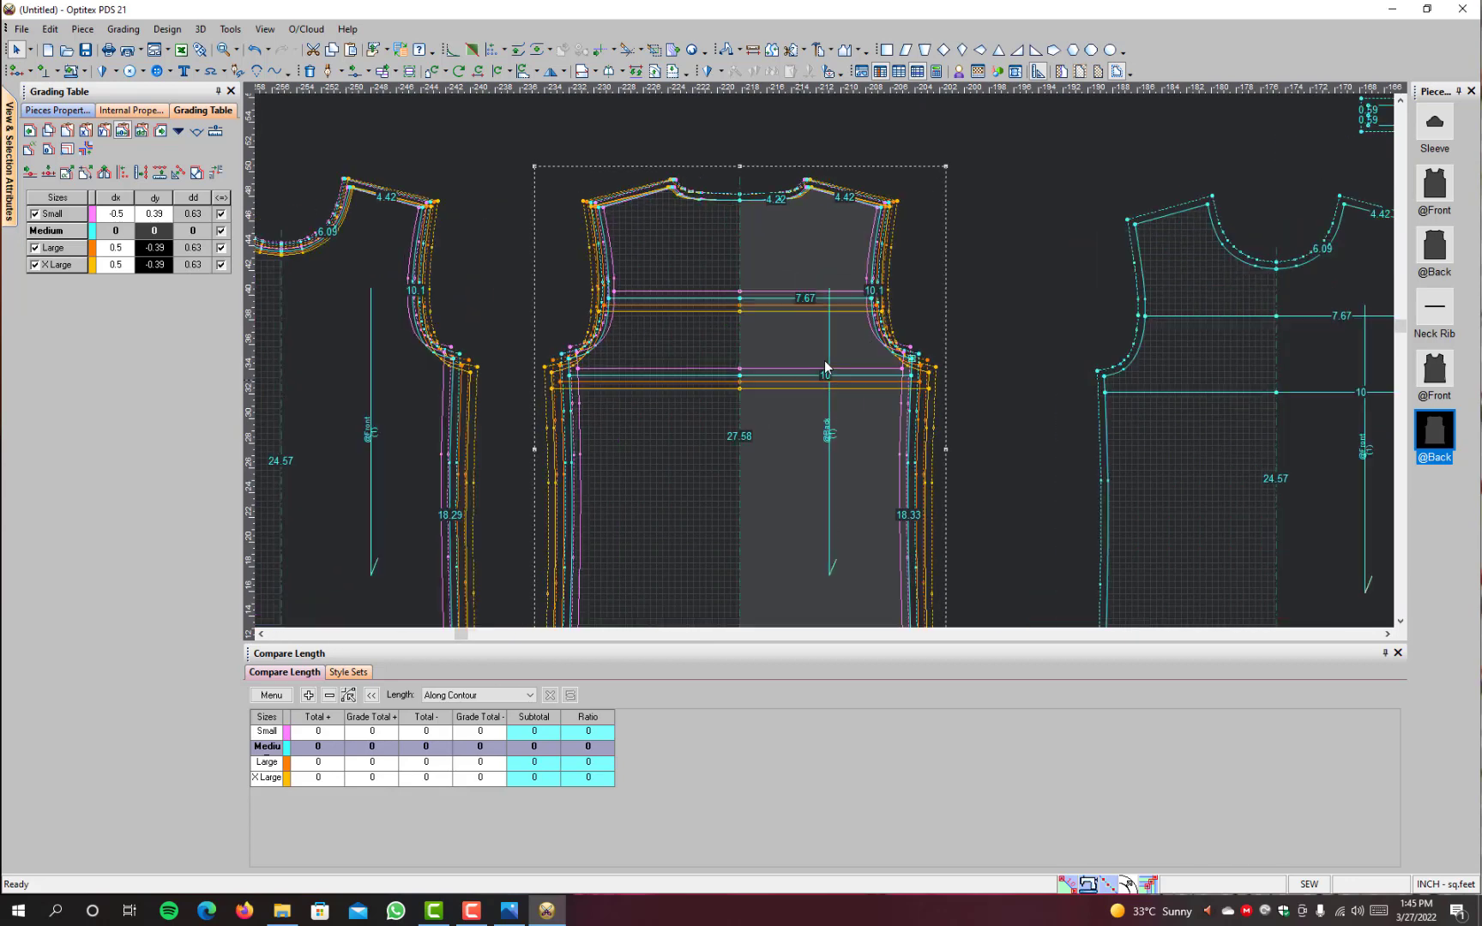
Step: Display only the Medium size and use the walk tool to place the plain front over the back, matching their underarm points
scroll(825, 367, "up", 1)
key("F4")
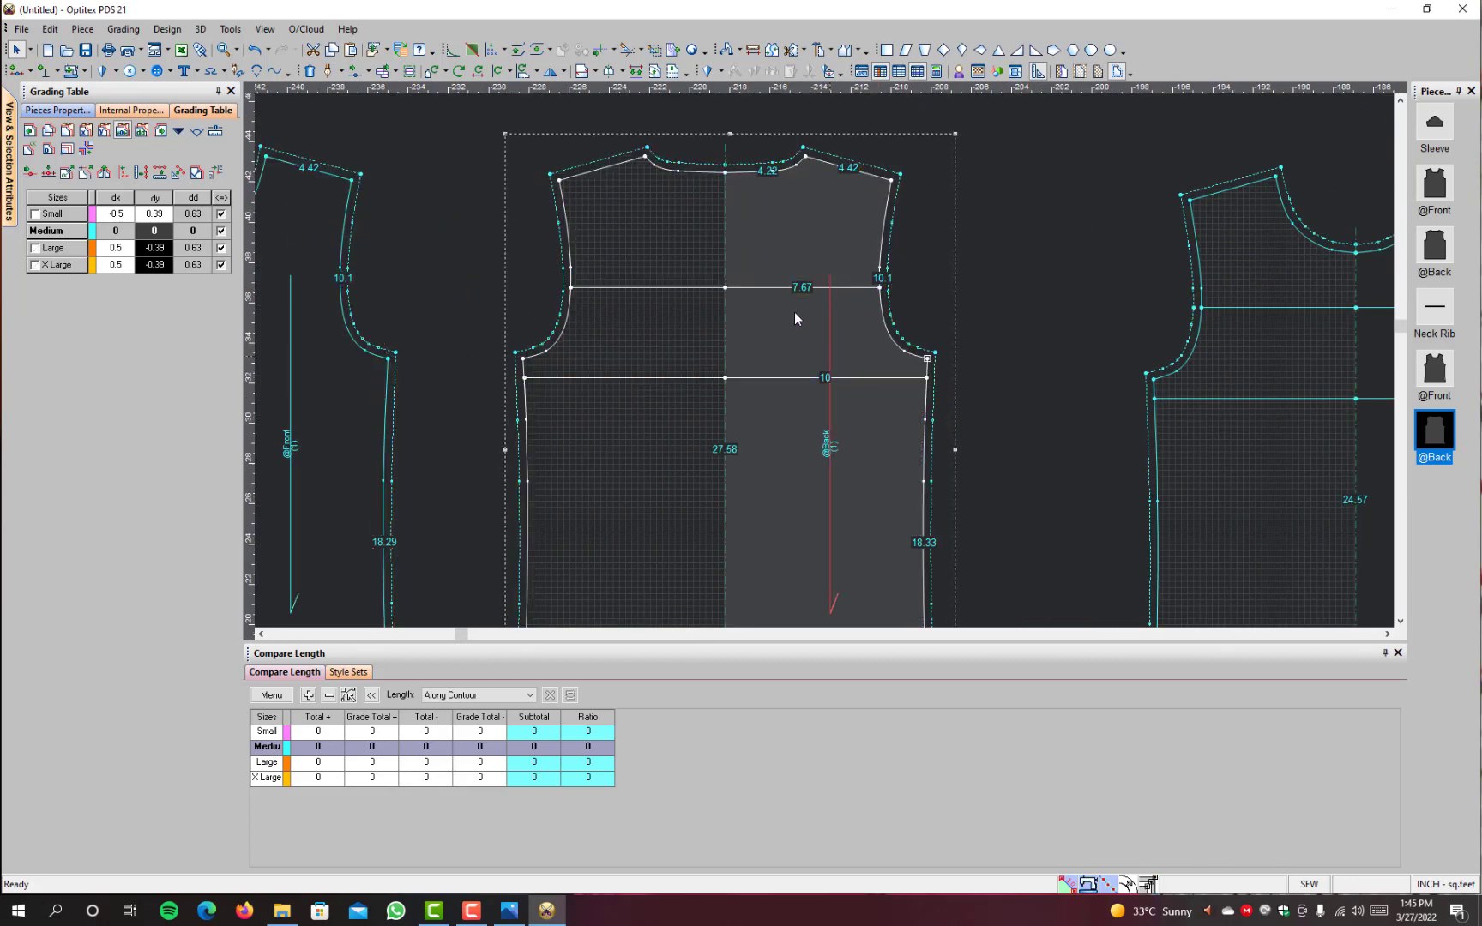
scroll(717, 341, "down", 1)
left_click(725, 49)
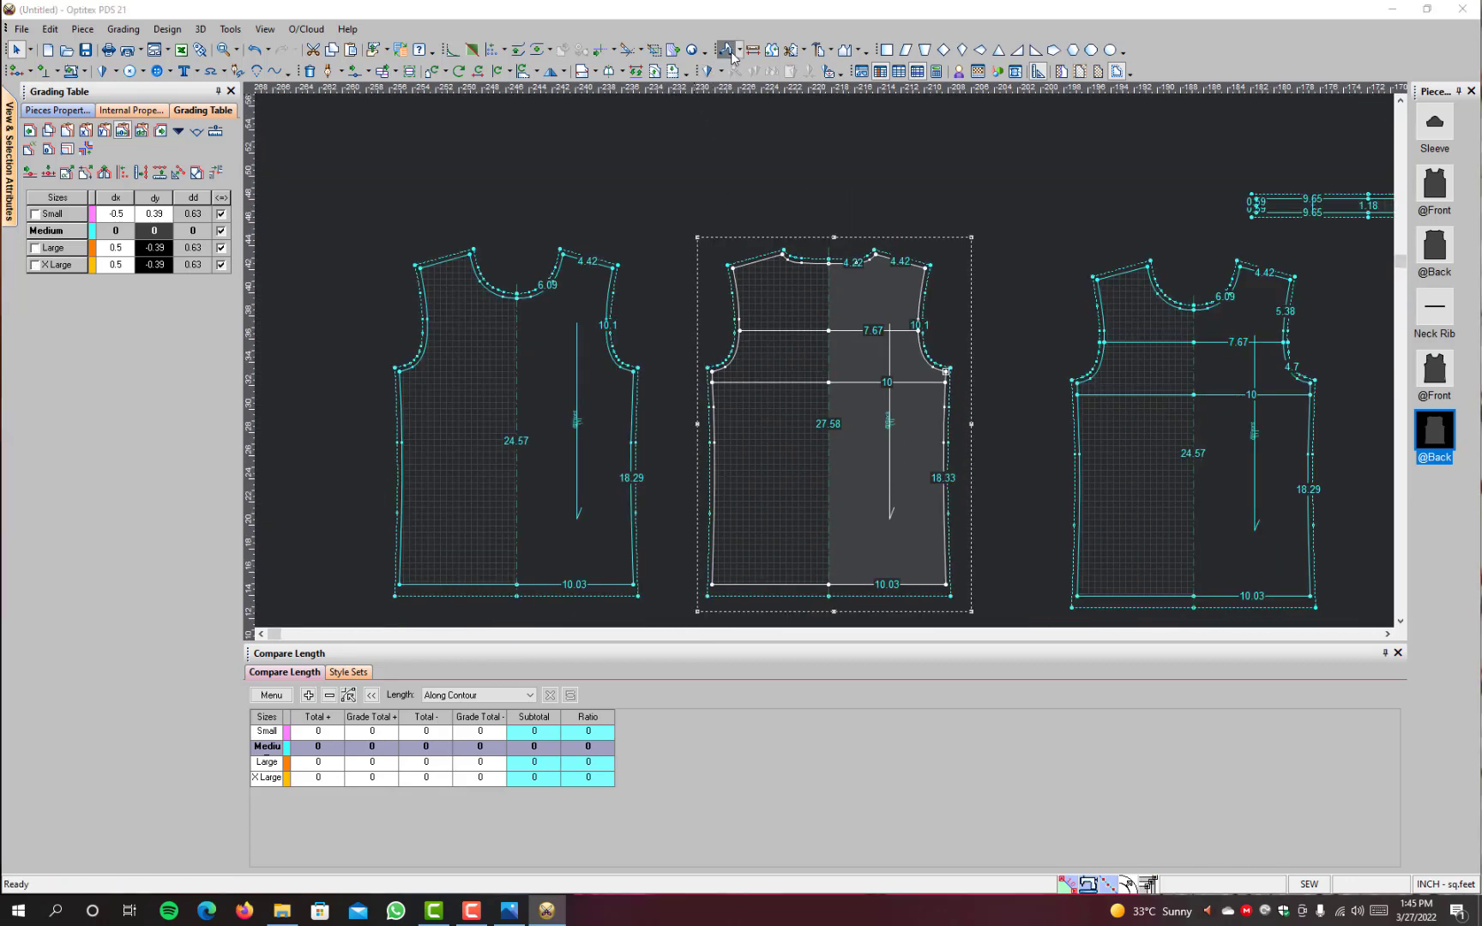
left_click(797, 499)
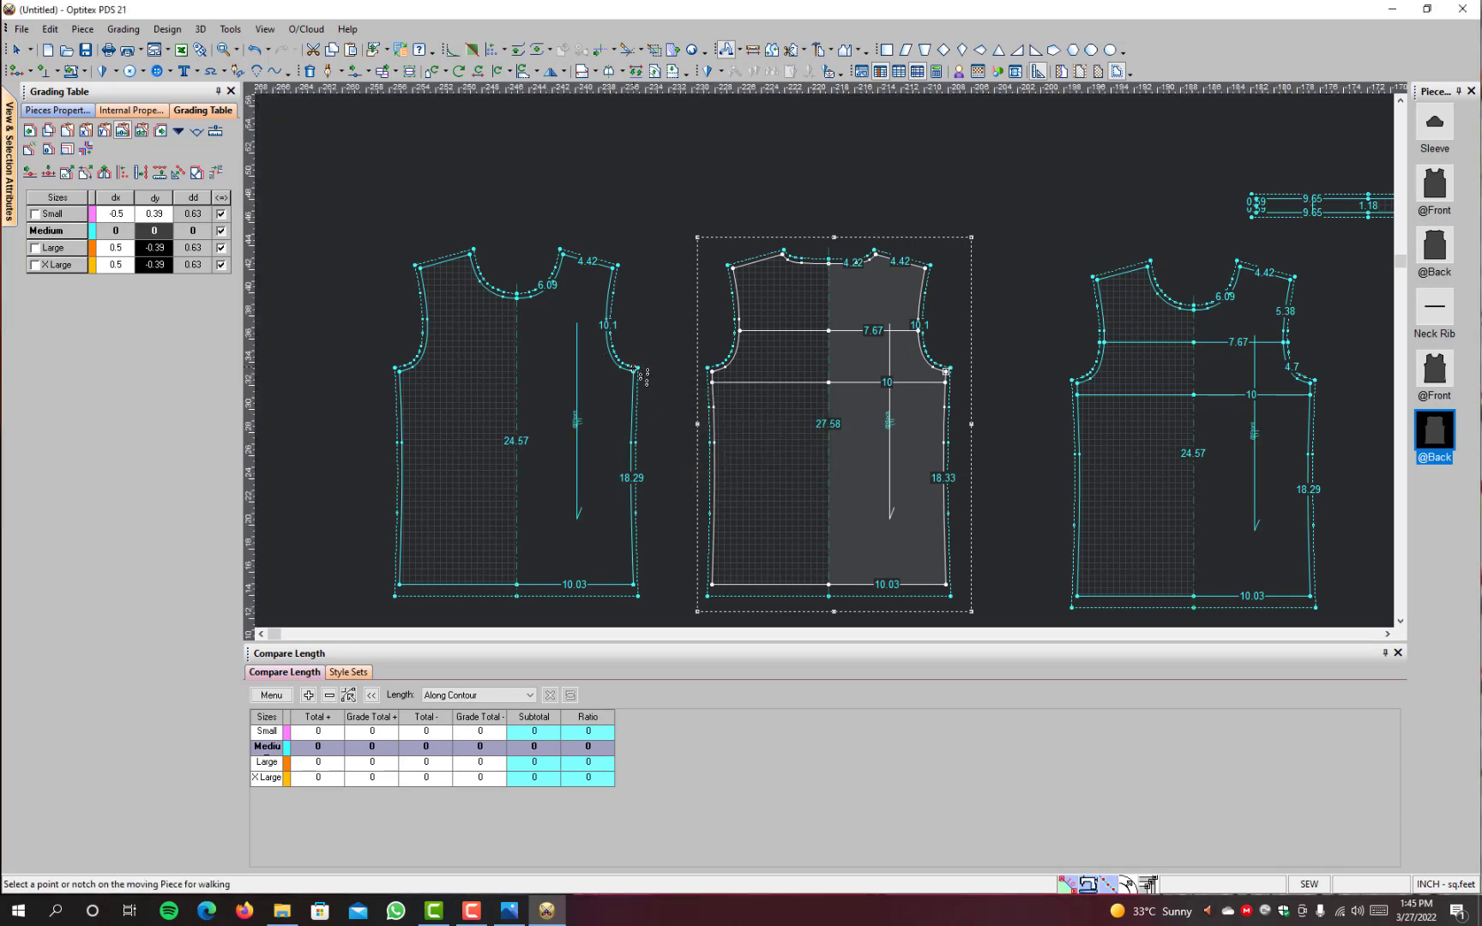
left_click(638, 373)
left_click(952, 374)
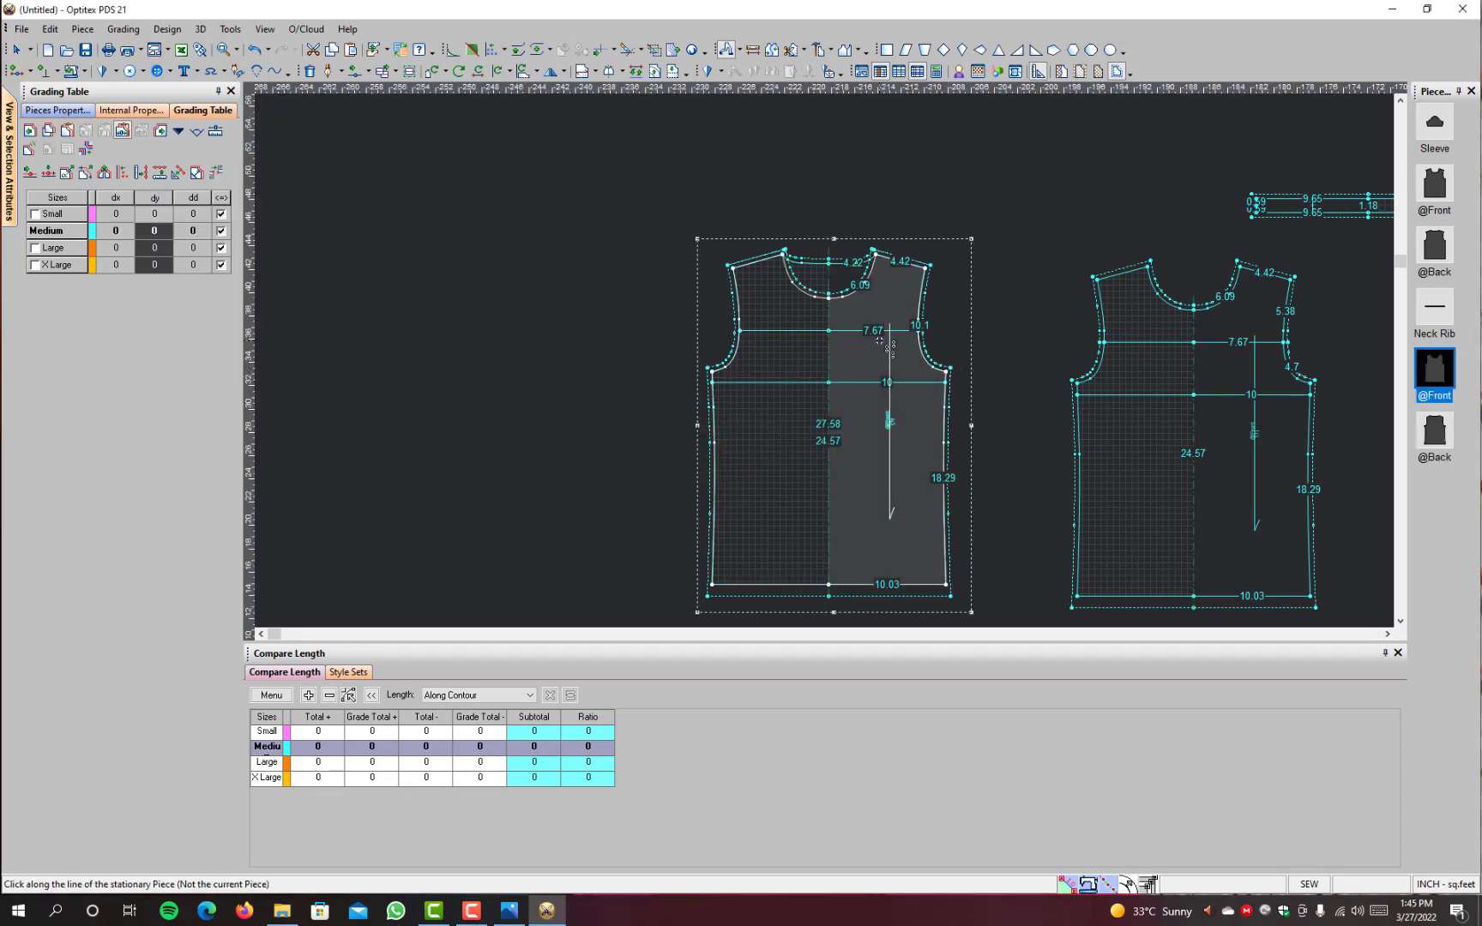
Step: Draw an internal line on the plain front along the back's upper chest line from armhole to centre, grading it by extending the drafting line
scroll(955, 377, "up", 5)
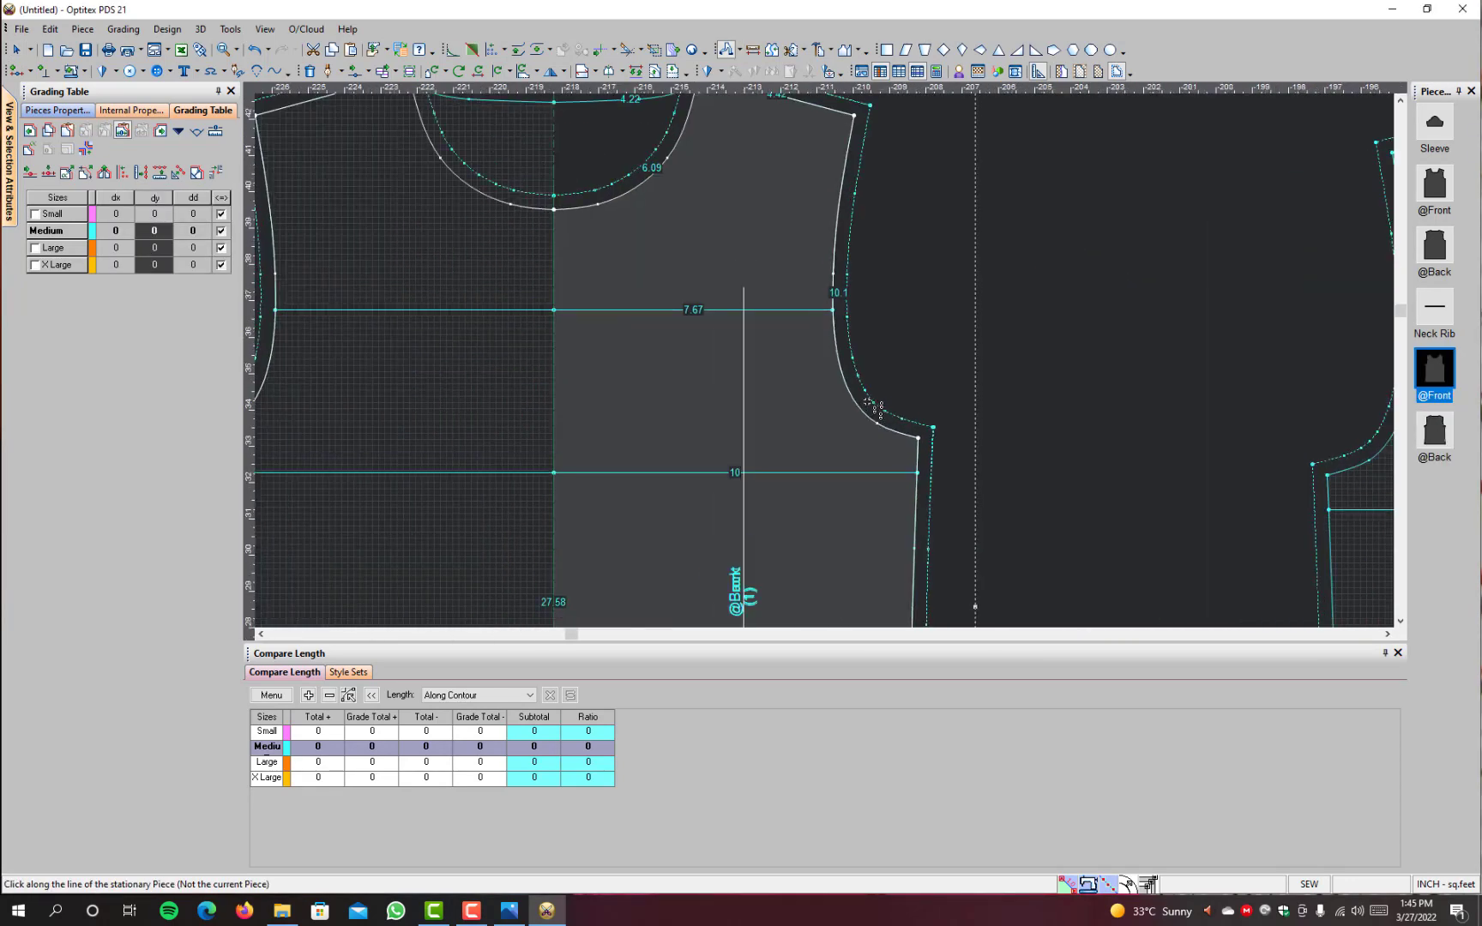
key("d")
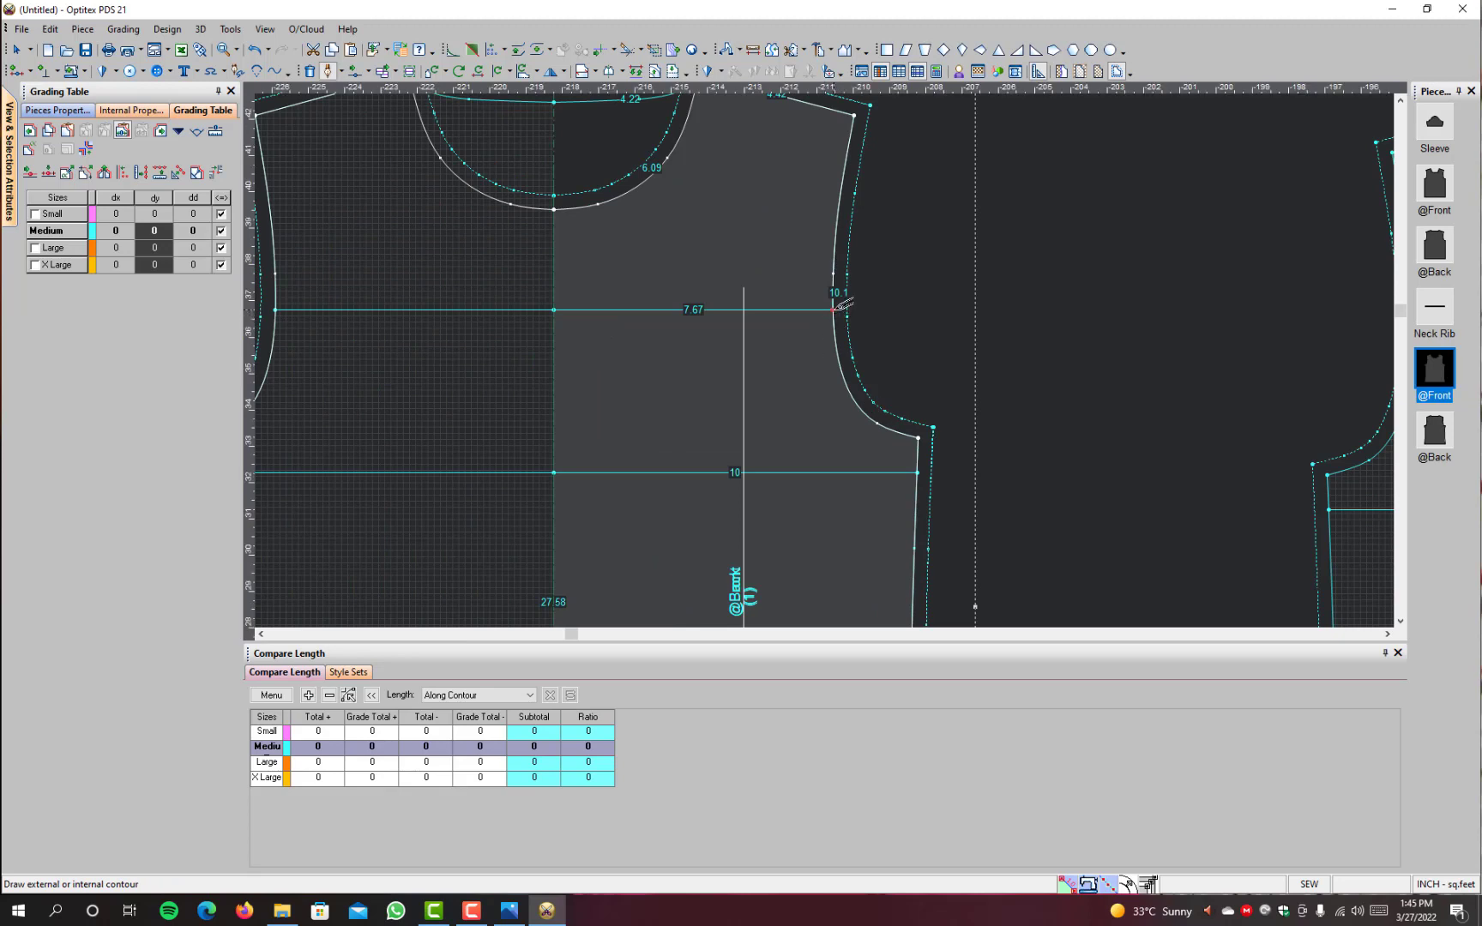
left_click(835, 308)
left_click(689, 558)
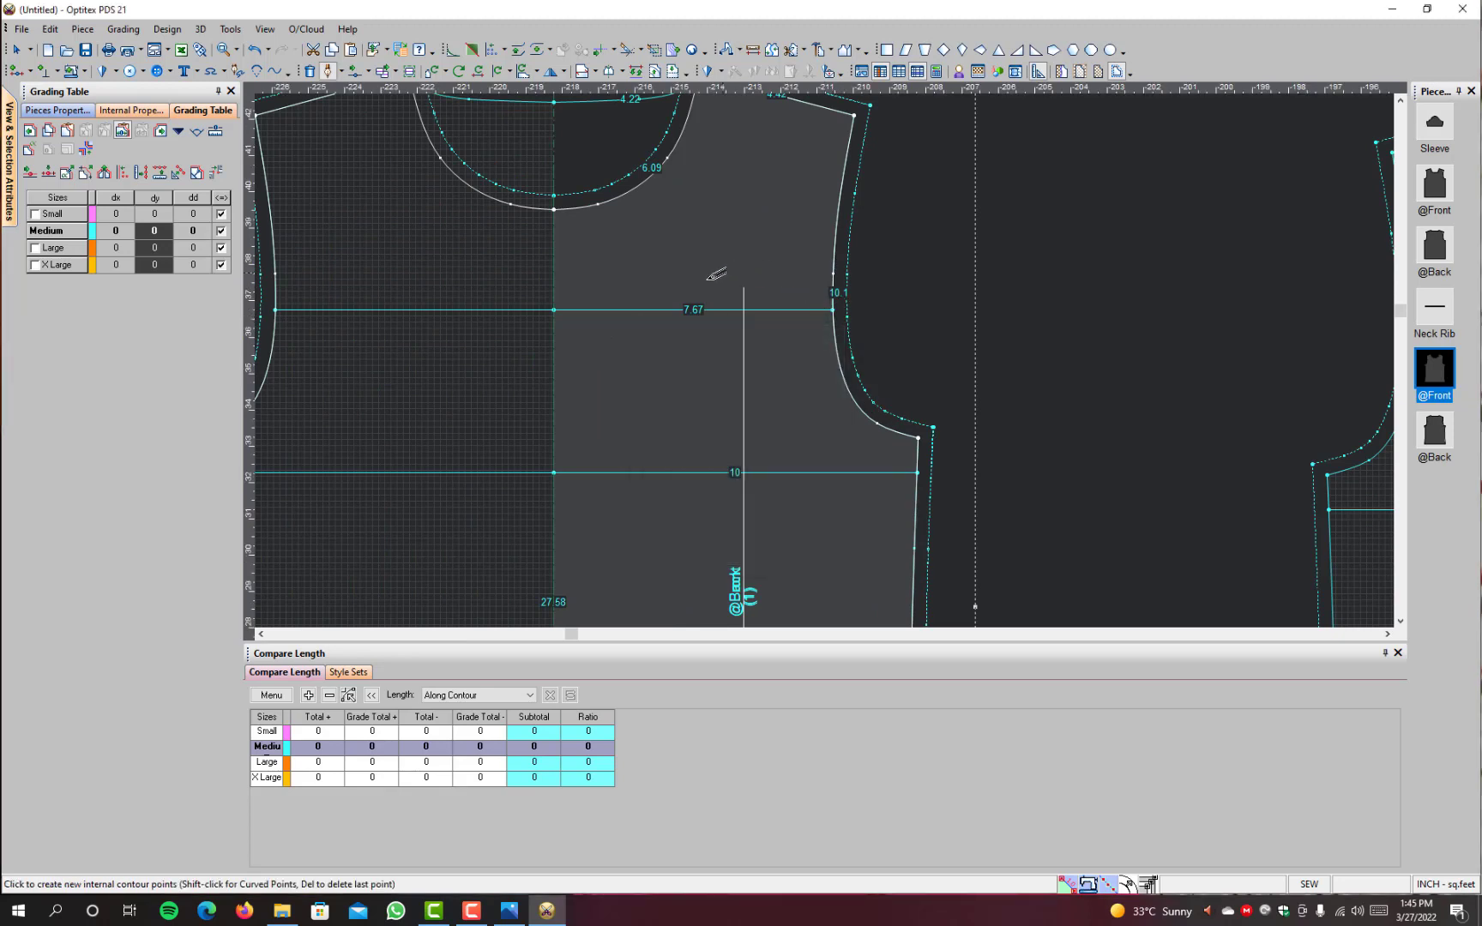
left_click(555, 309)
left_click(691, 592)
right_click(989, 220)
left_click(1063, 295)
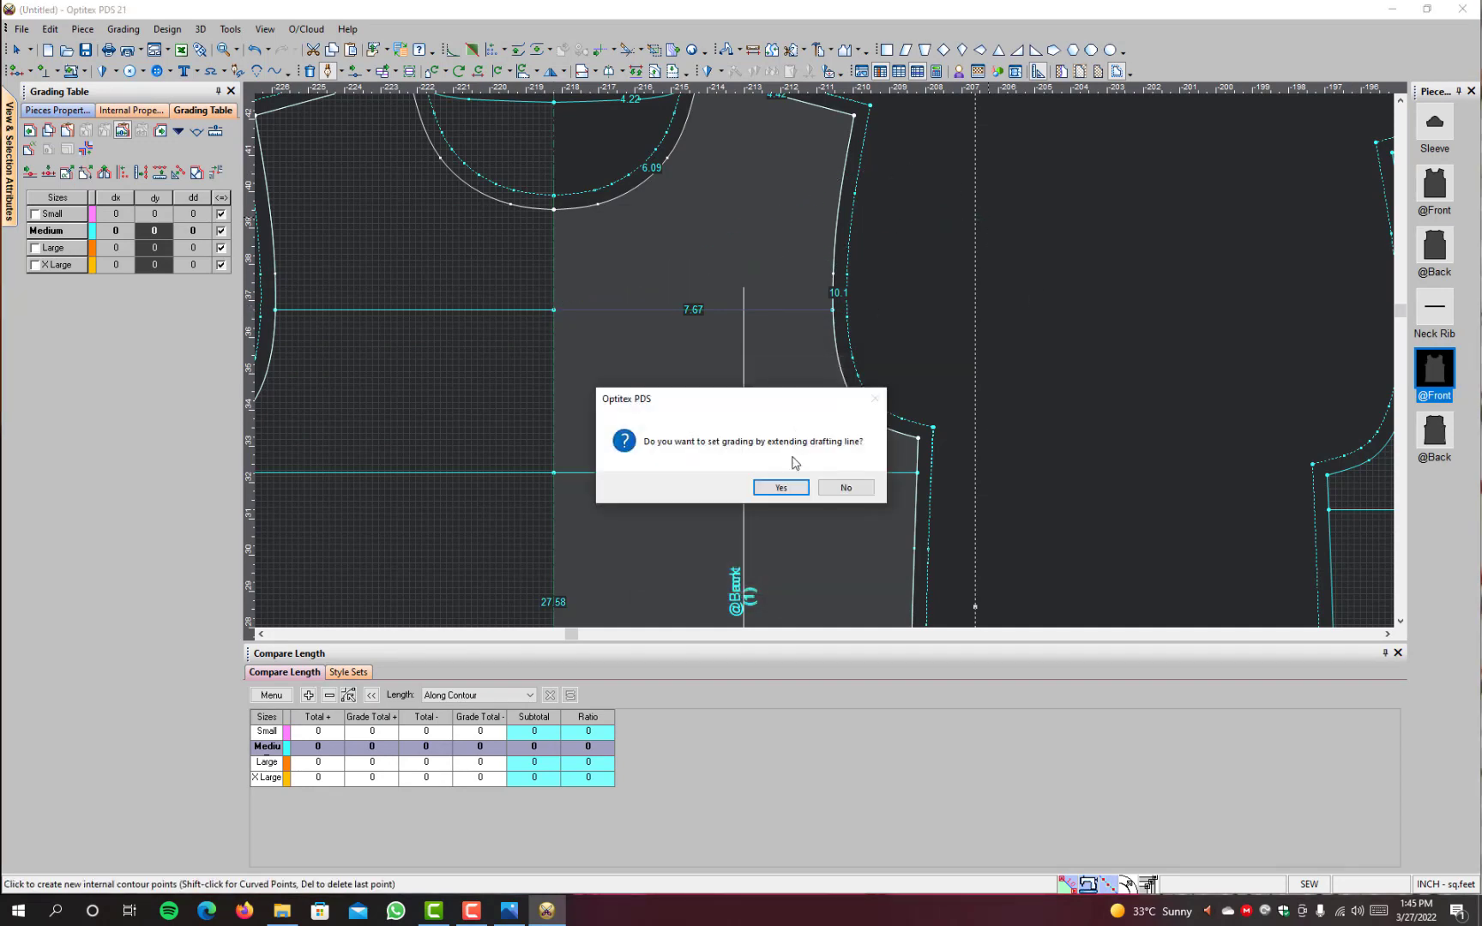
left_click(773, 487)
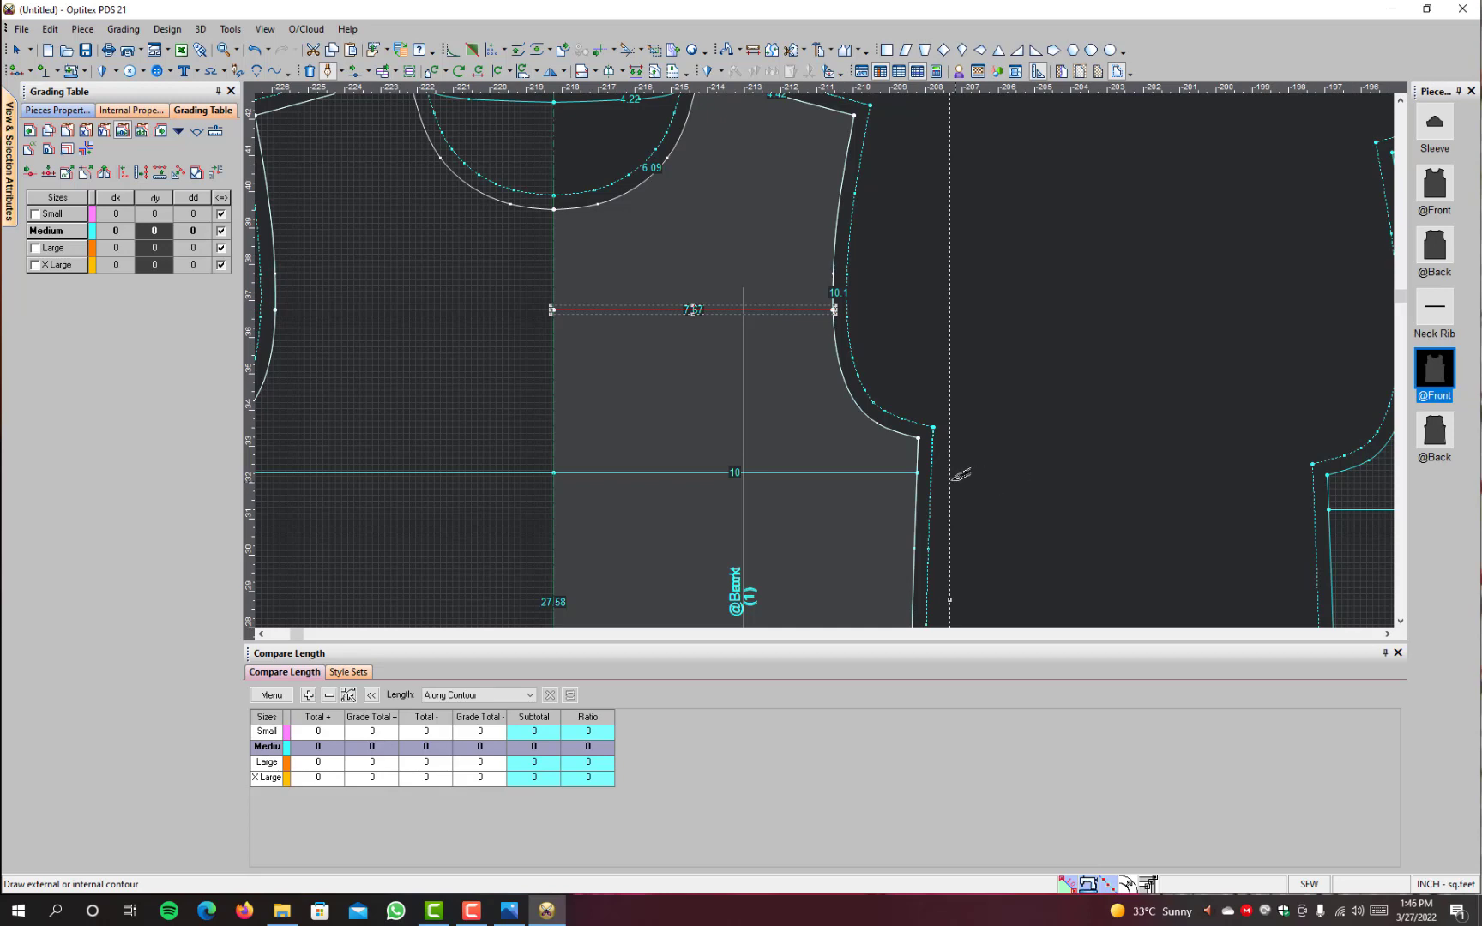
Step: Draw an internal line on the front along the back's lower chest line from side seam to centre, grading it by extending the drafting line
left_click(917, 473)
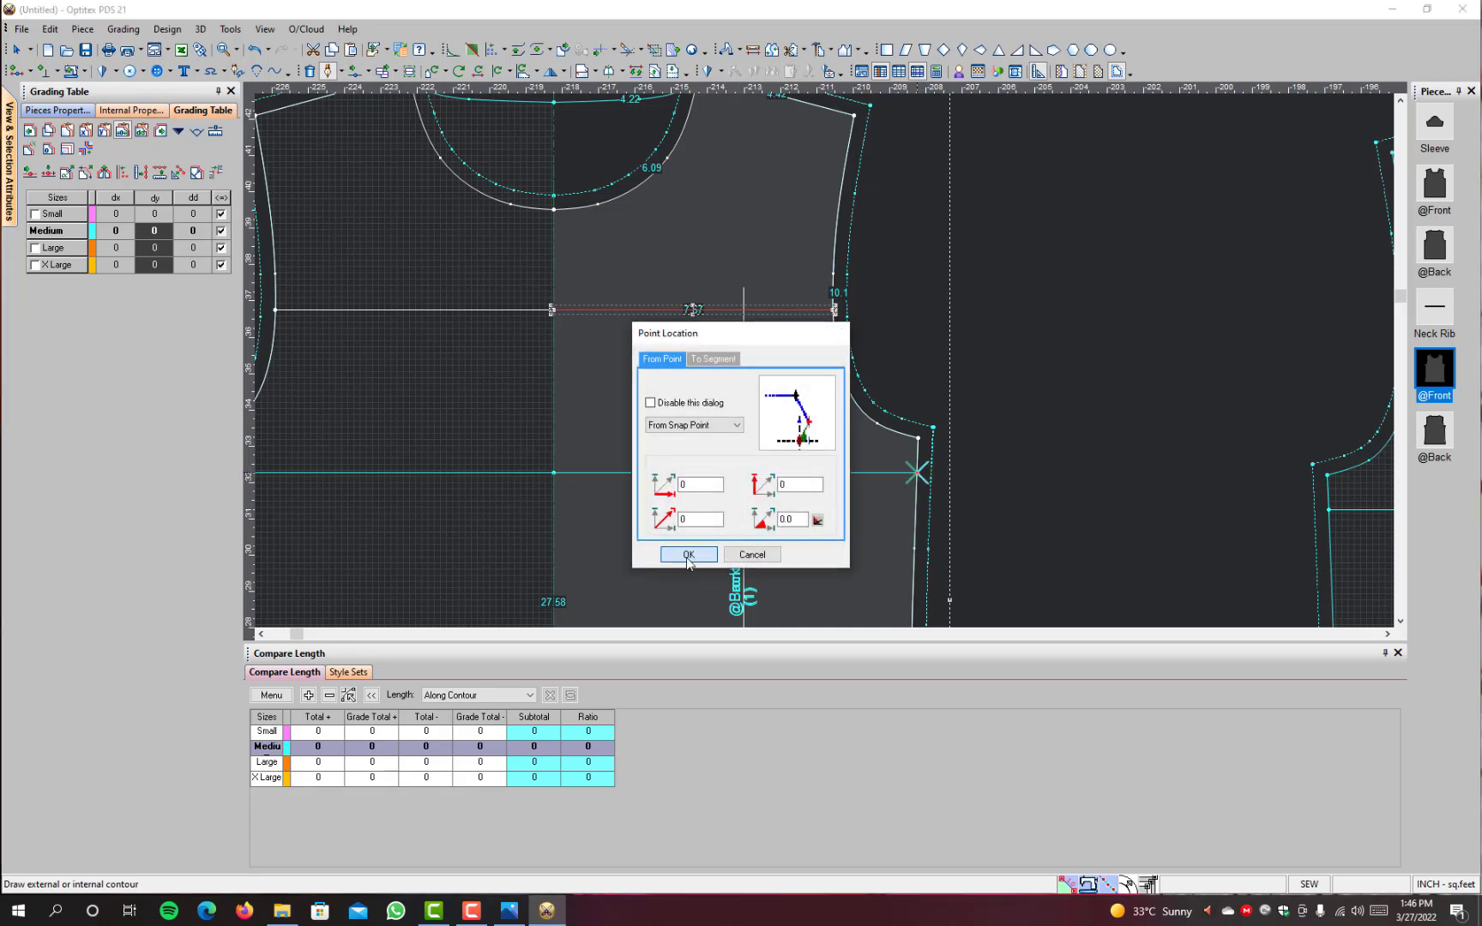
left_click(690, 555)
left_click(557, 477)
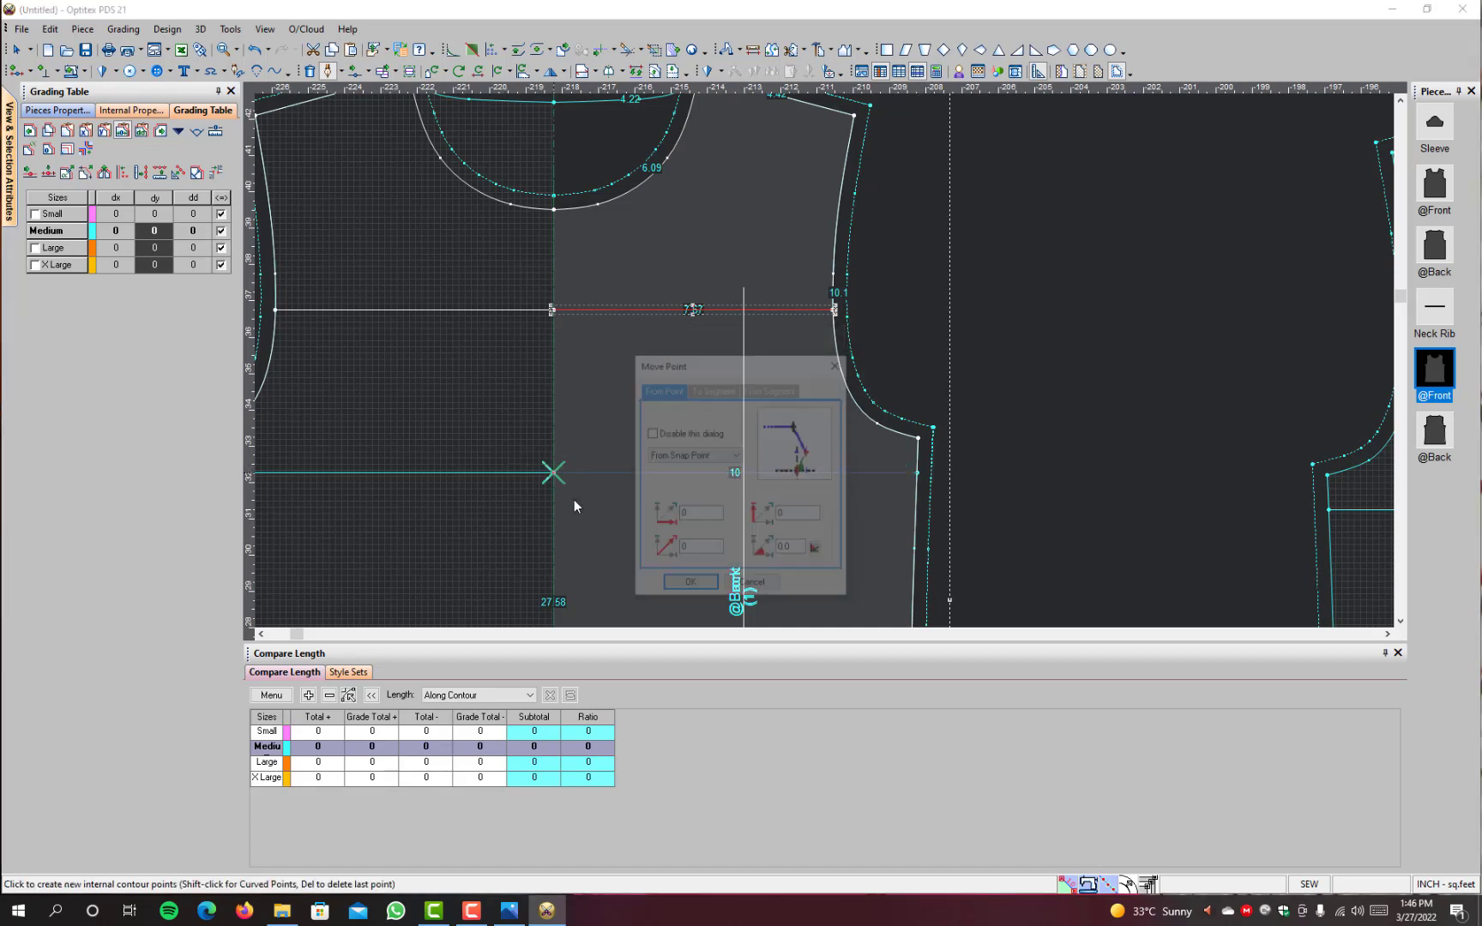
left_click(690, 582)
right_click(1013, 291)
left_click(1067, 330)
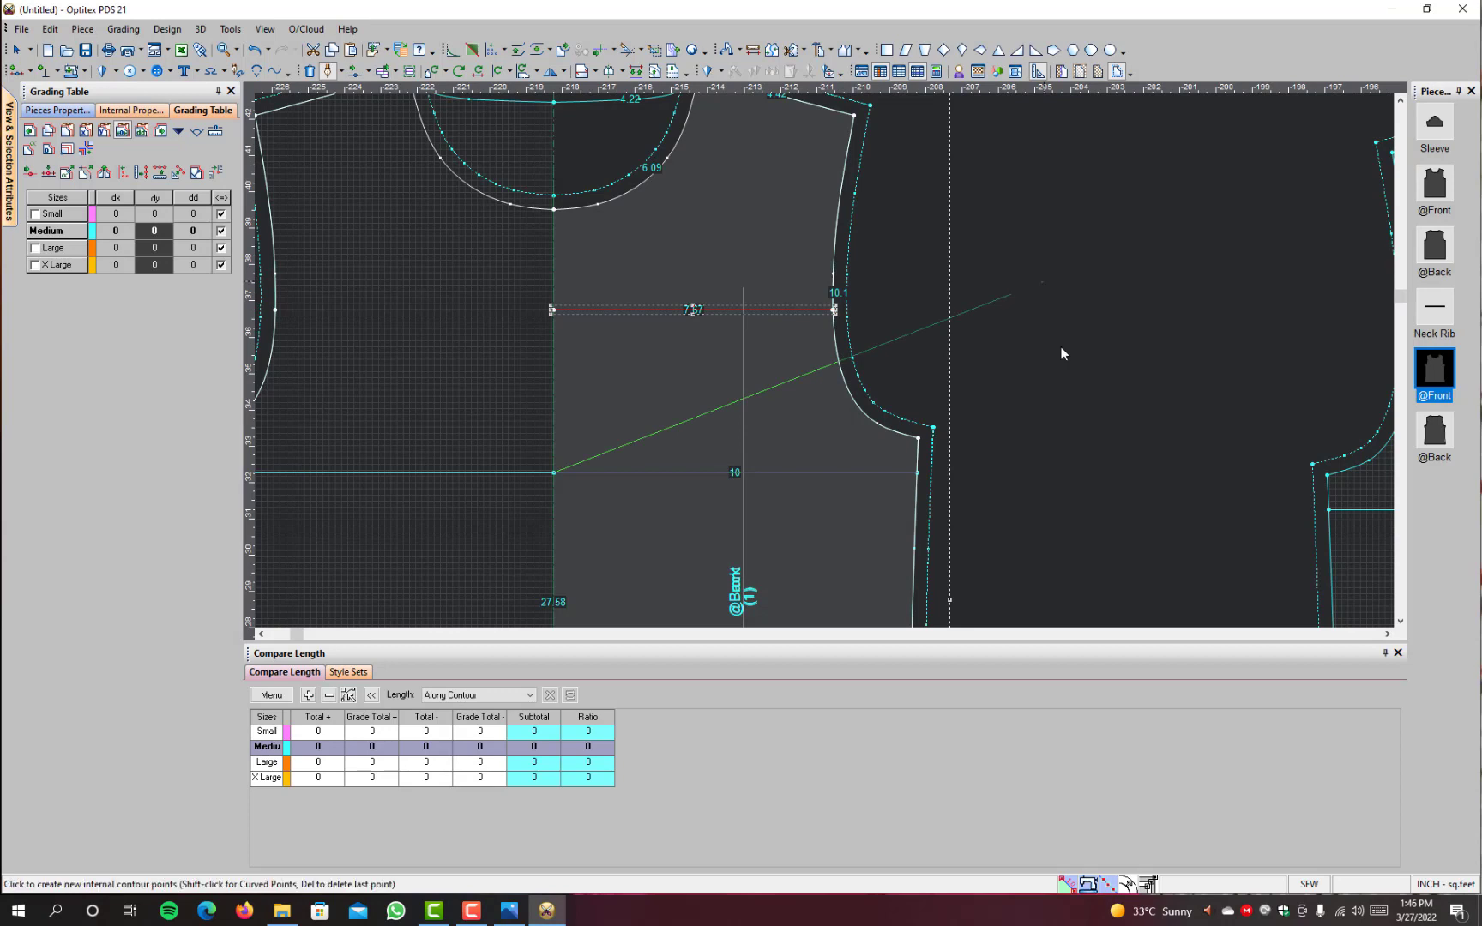
left_click(777, 494)
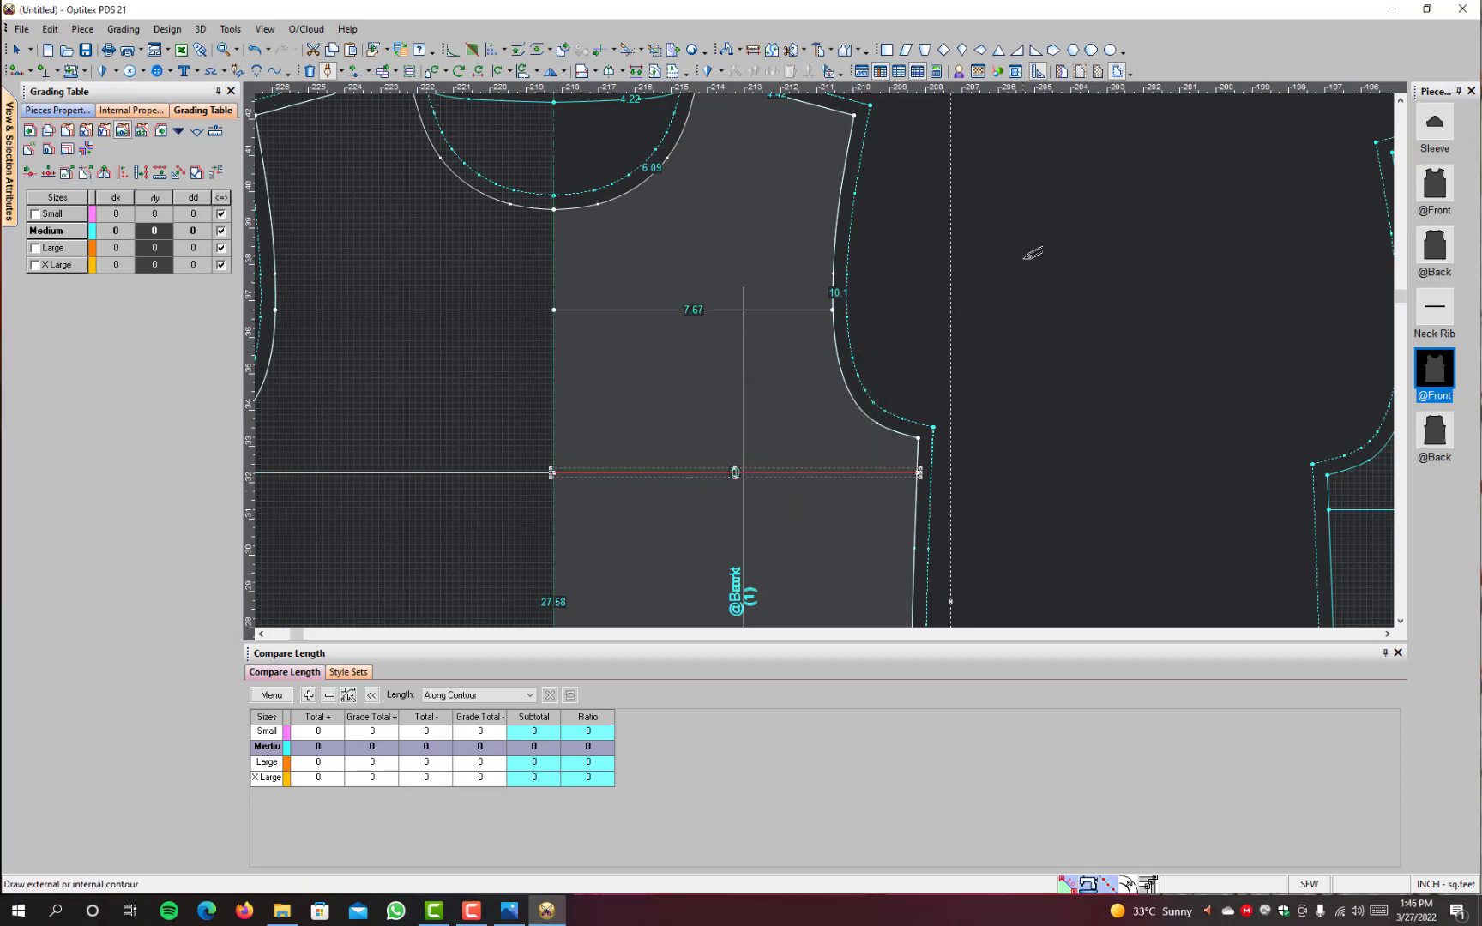
right_click(1024, 260)
left_click(1071, 273)
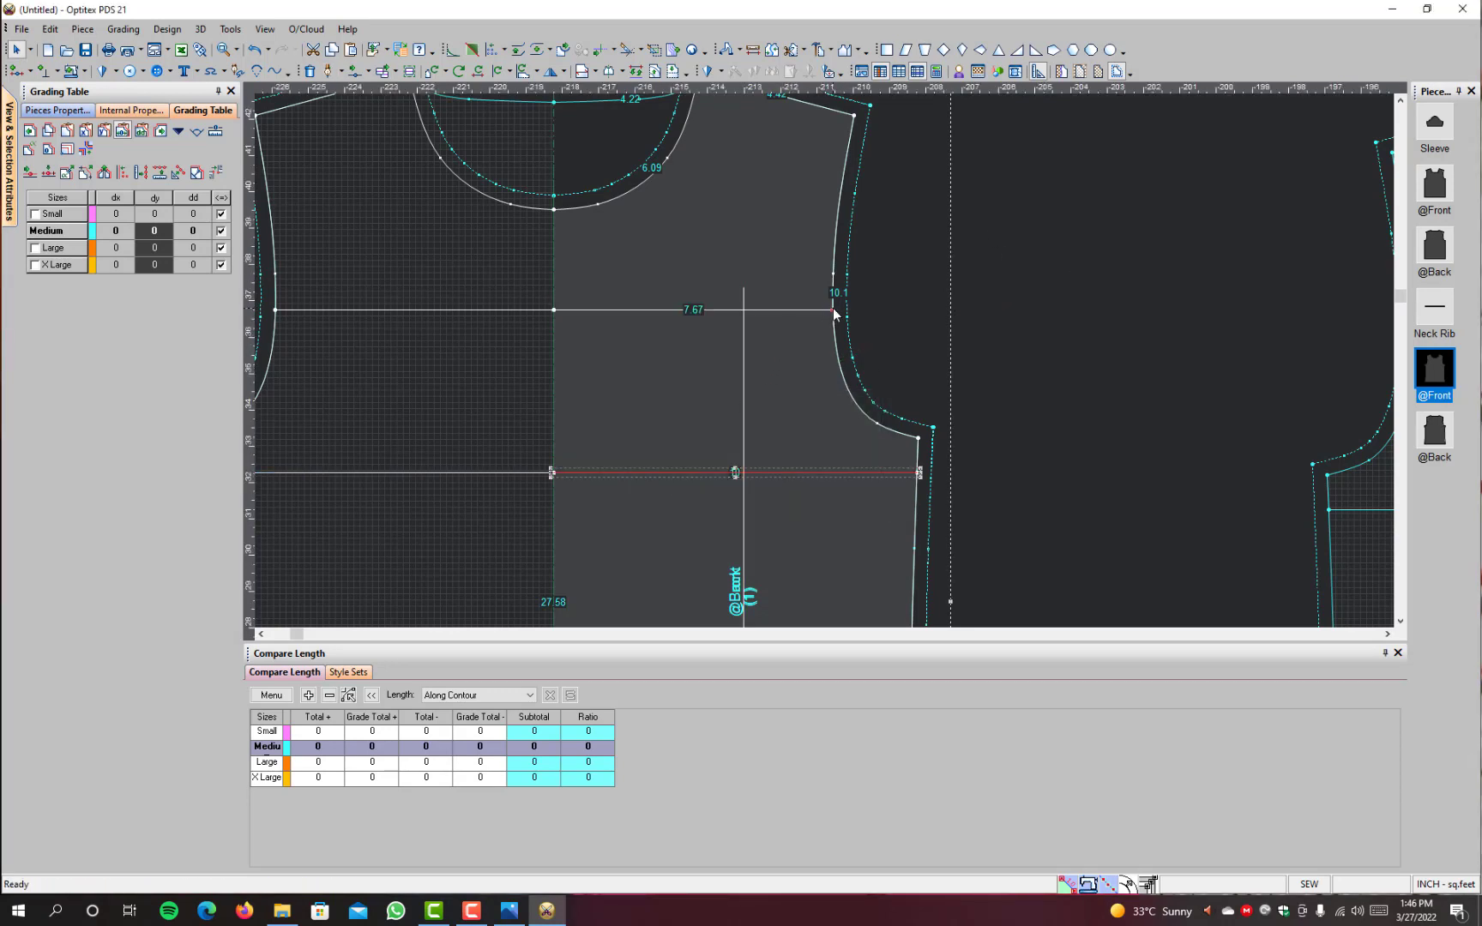
Step: Grade the armhole end of the front's upper chest line with dy 0.39 for Small and -0.39 for Large and X Large
left_click(834, 313)
left_click(156, 216)
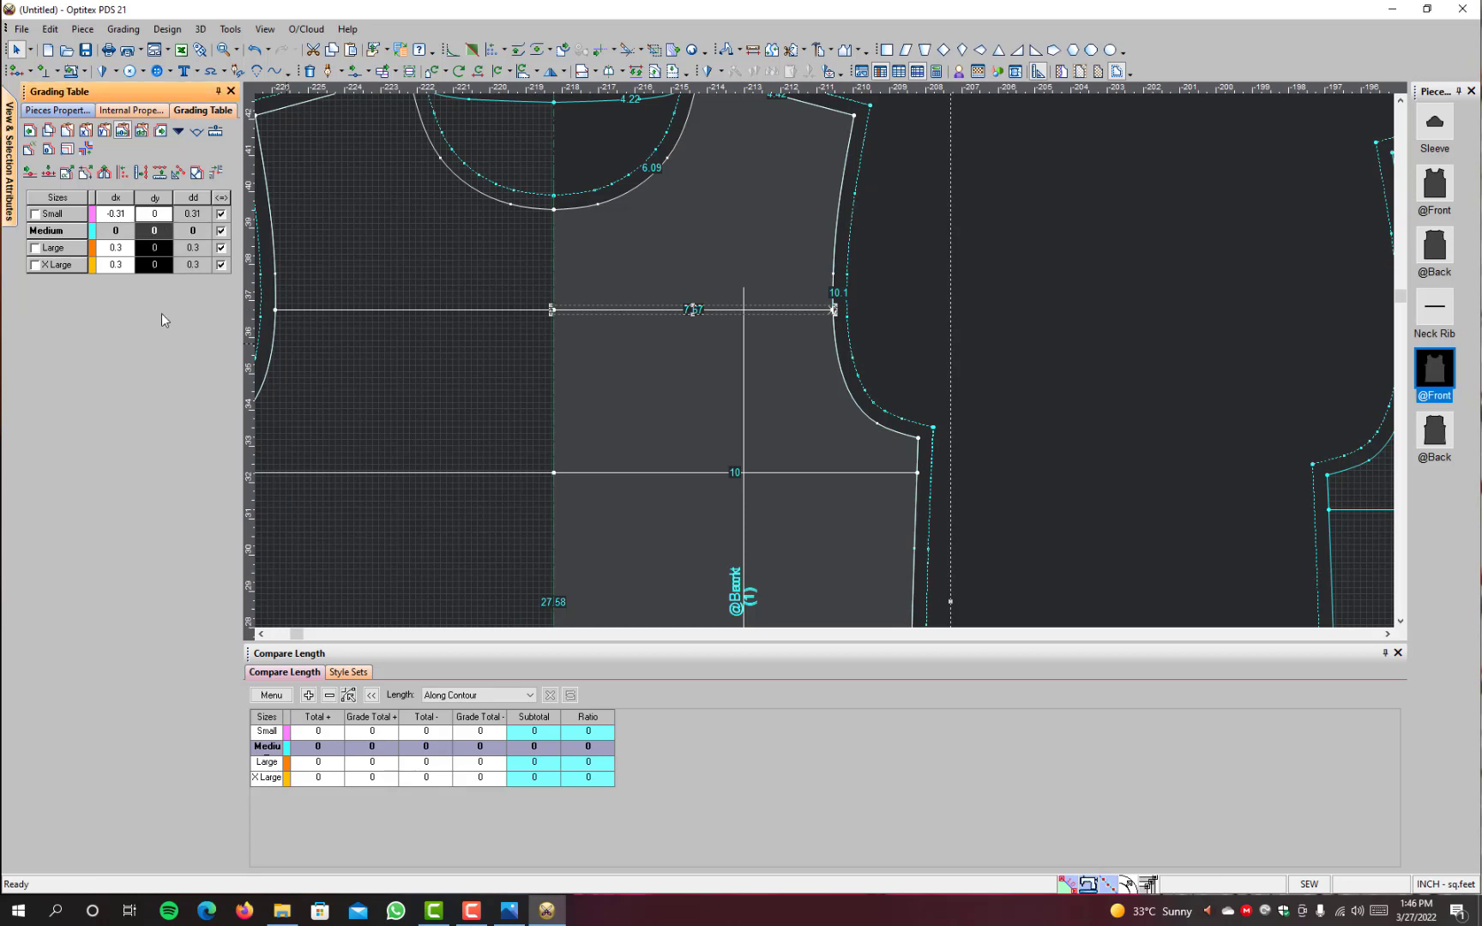
type(".39")
key("Return")
Step: Grade the centre end of the front's upper chest line with dy 0.39 for Small and -0.39 for Large and X Large
left_click(551, 313)
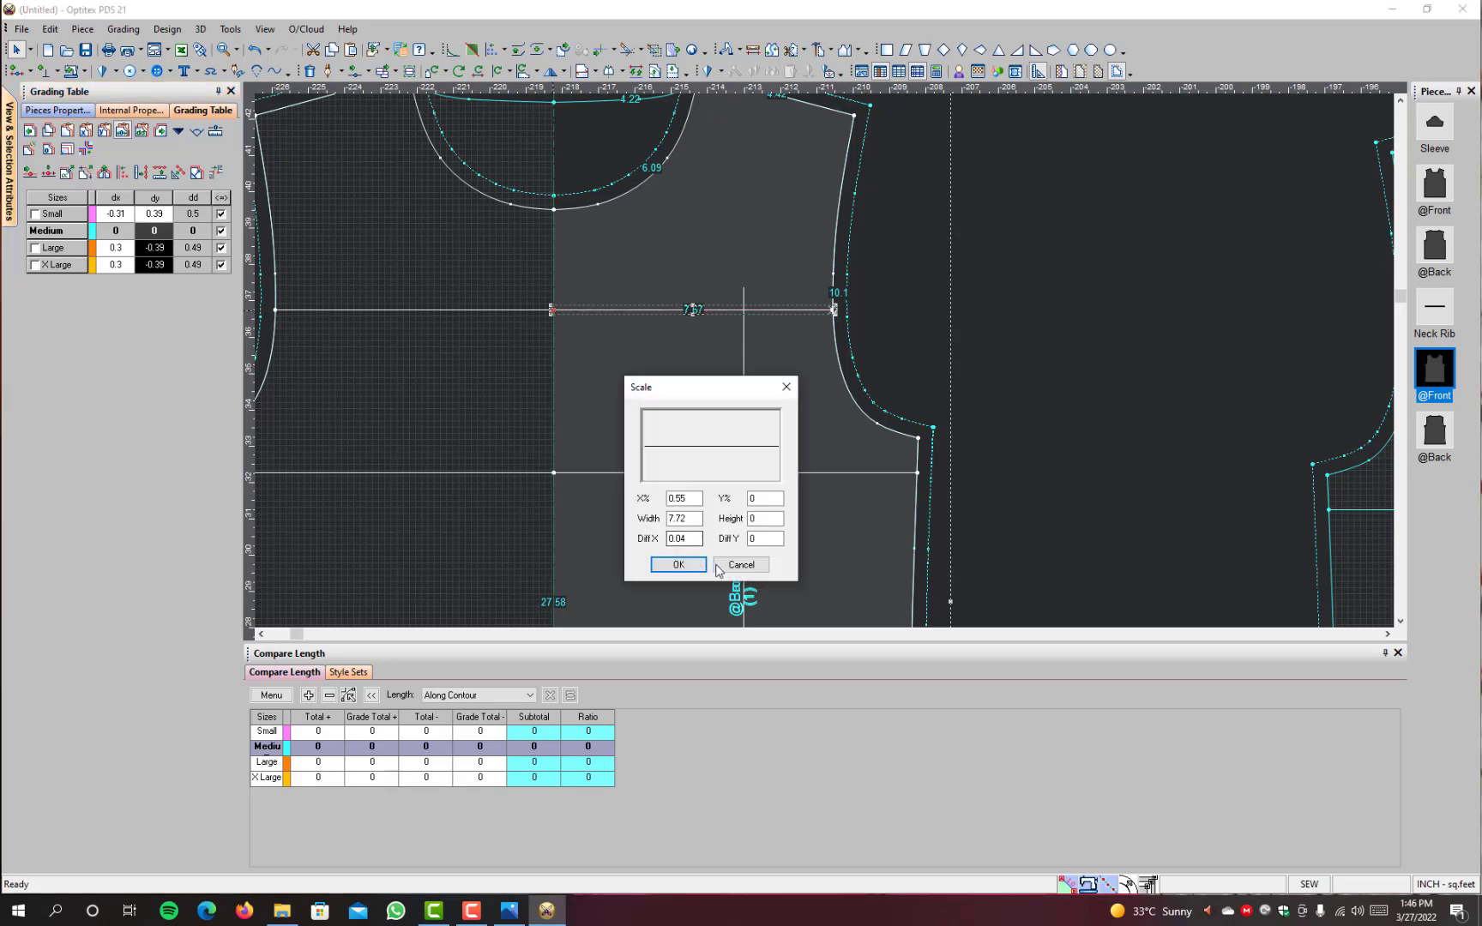
left_click(722, 566)
scroll(568, 307, "up", 2)
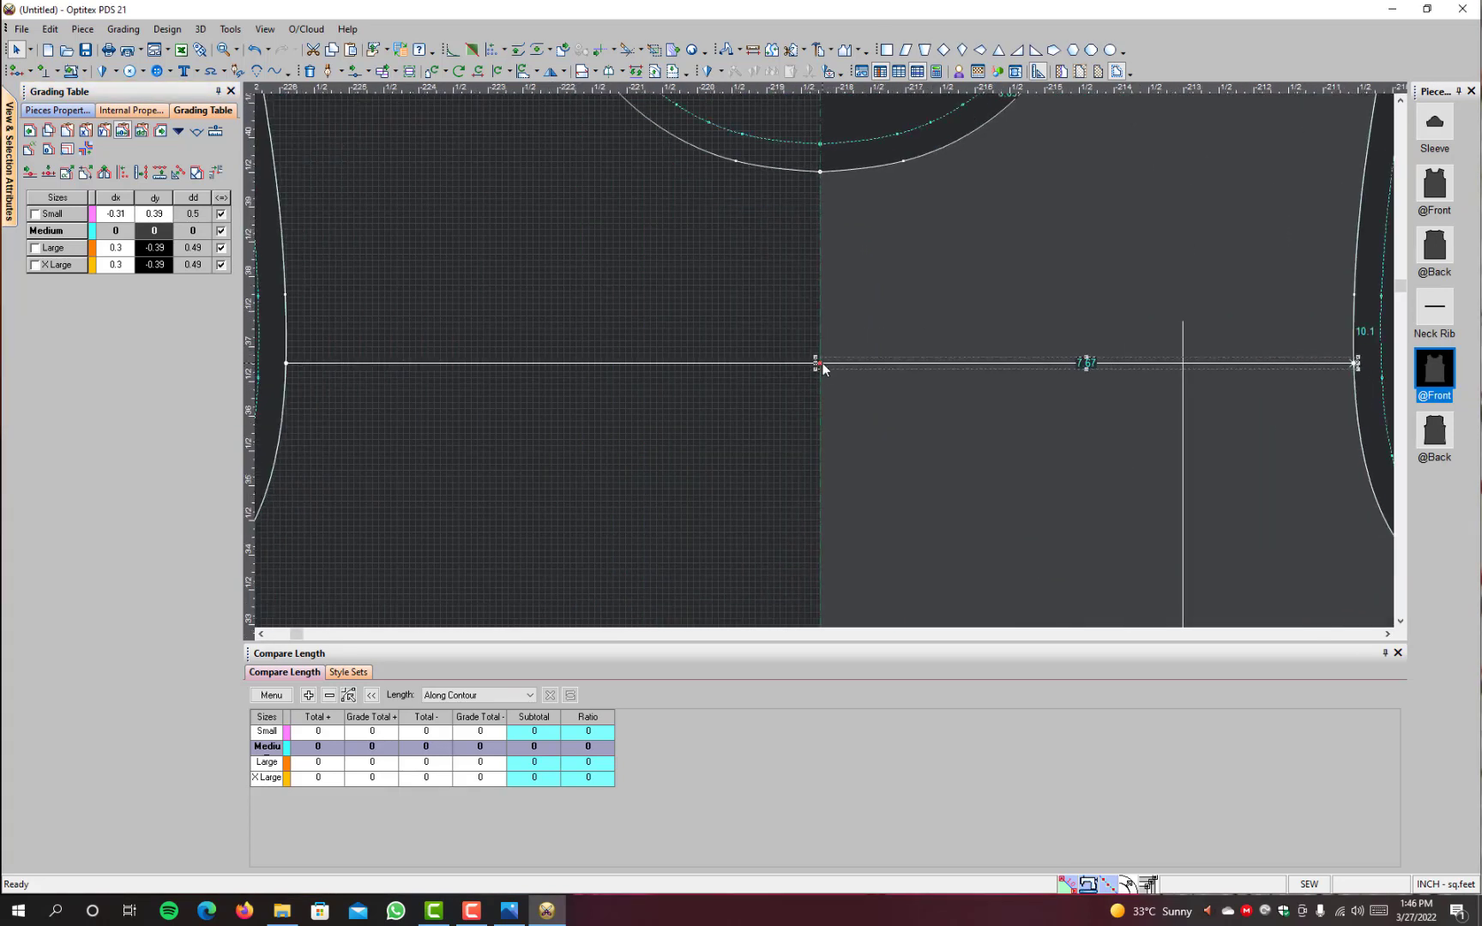
left_click(822, 363)
left_click_drag(161, 212, 160, 351)
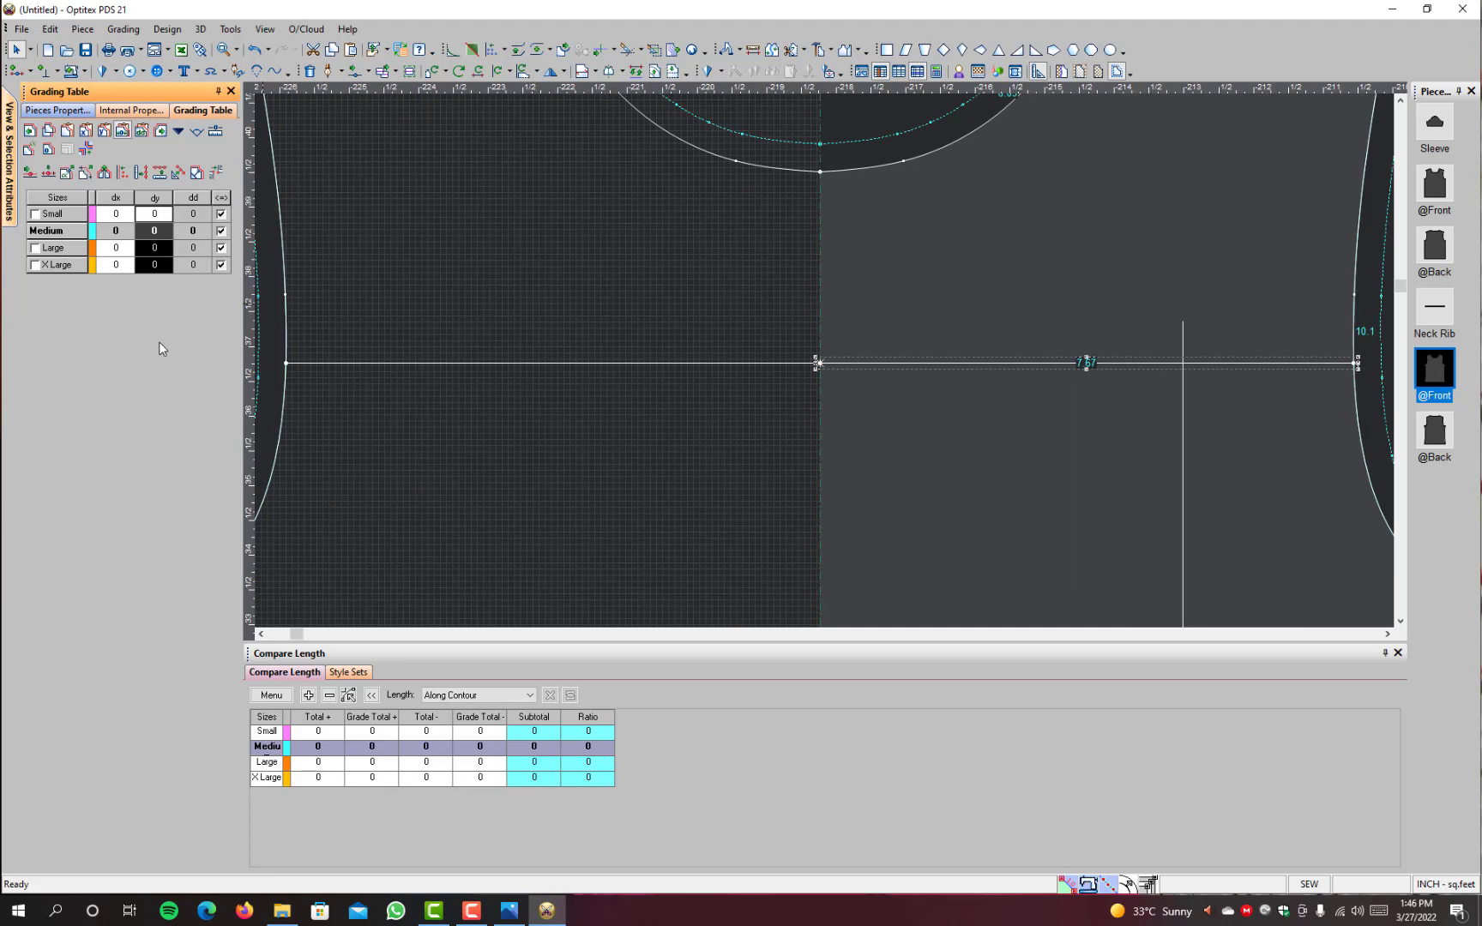
type(".39")
key("Return")
Step: Grade the side-seam end of the front's lower chest line with dy 0.39 for Small and -0.39 for Large and X Large
scroll(1029, 472, "down", 3)
left_click(1108, 482)
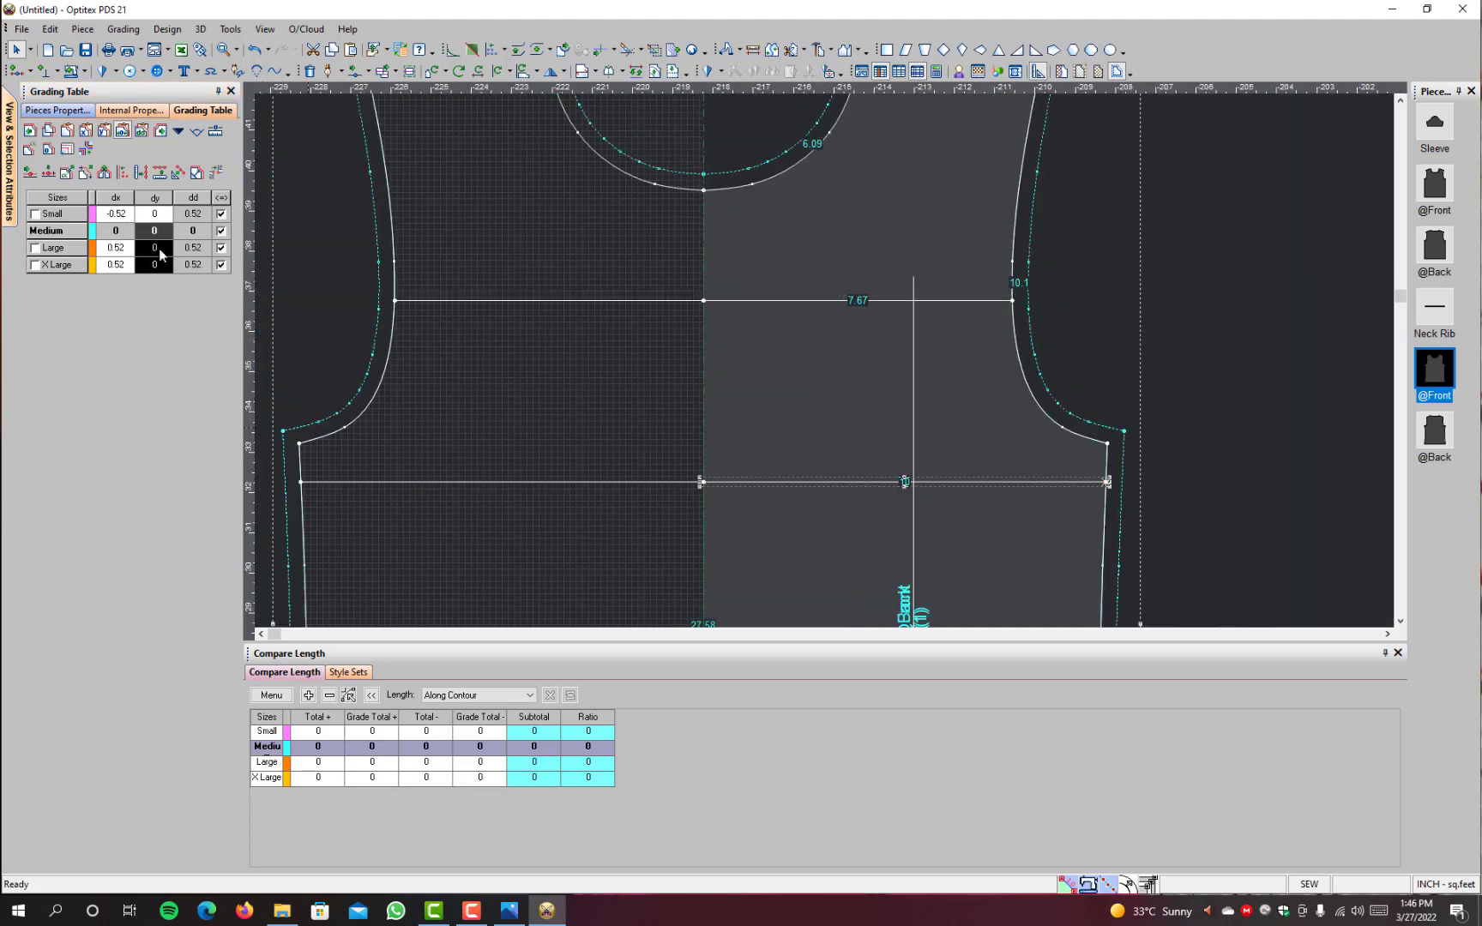
left_click(159, 214)
type("0.39")
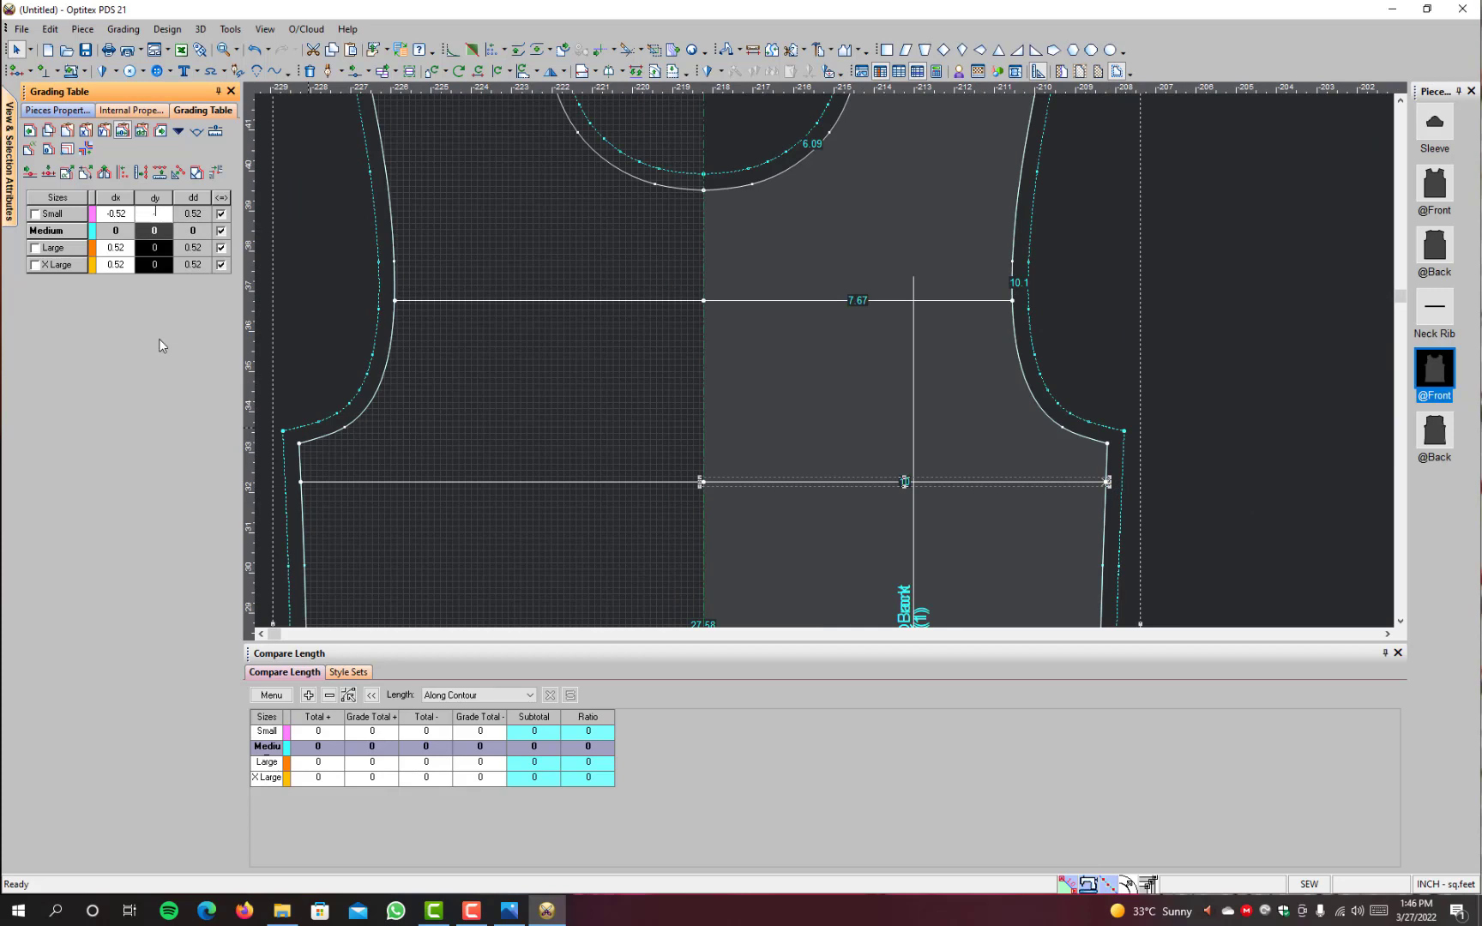
key("Return")
Step: Grade the centre end of the front's lower chest line with dy 0.39 for Small and -0.39 for Large and X Large
left_click(1063, 514)
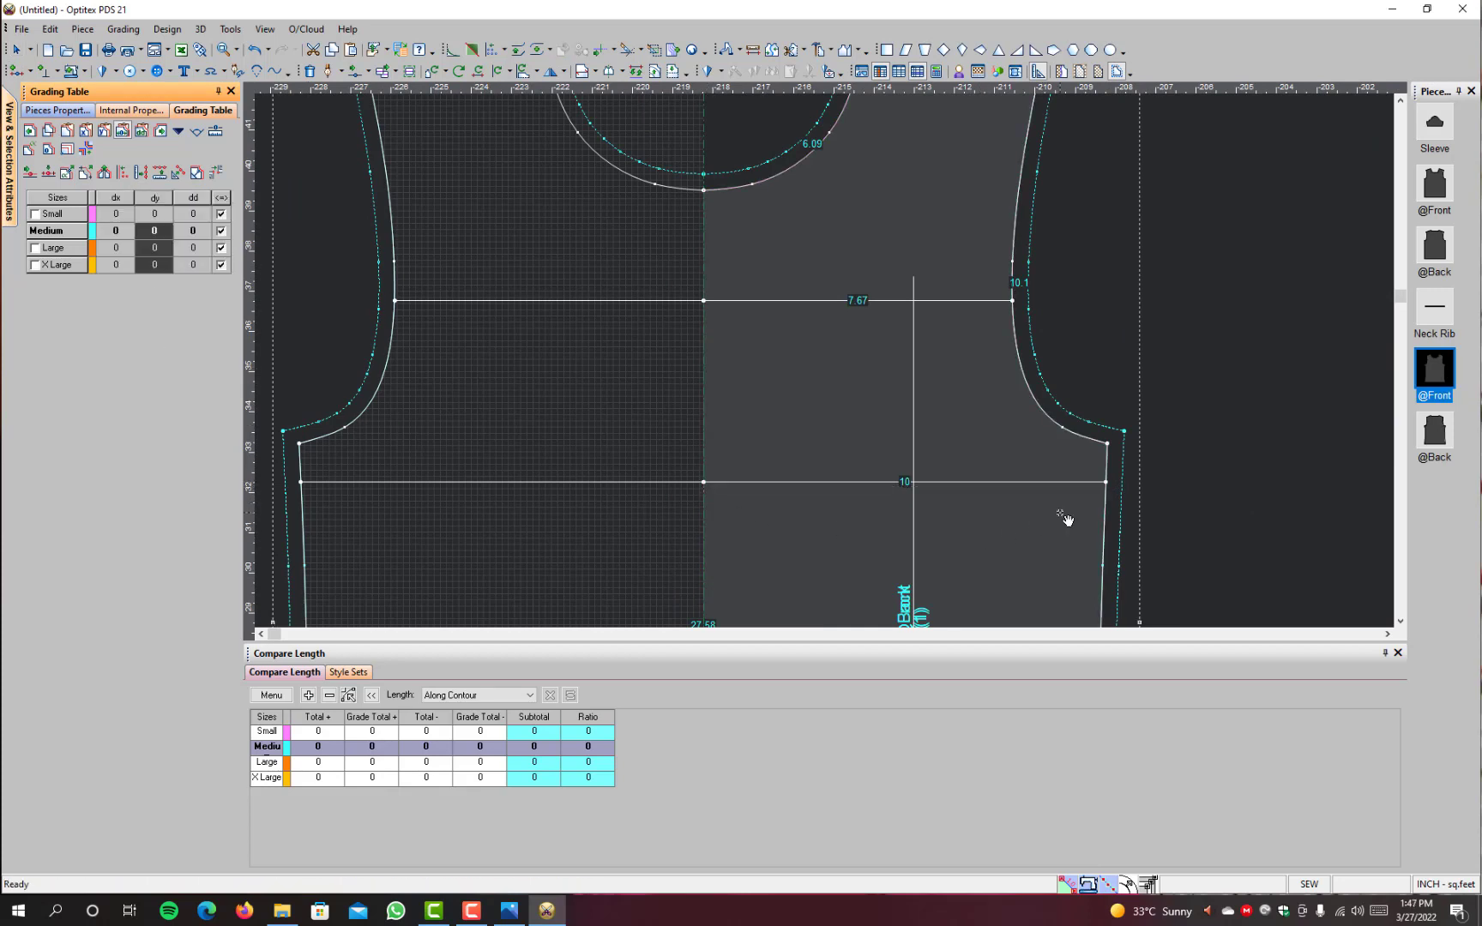
left_click(704, 483)
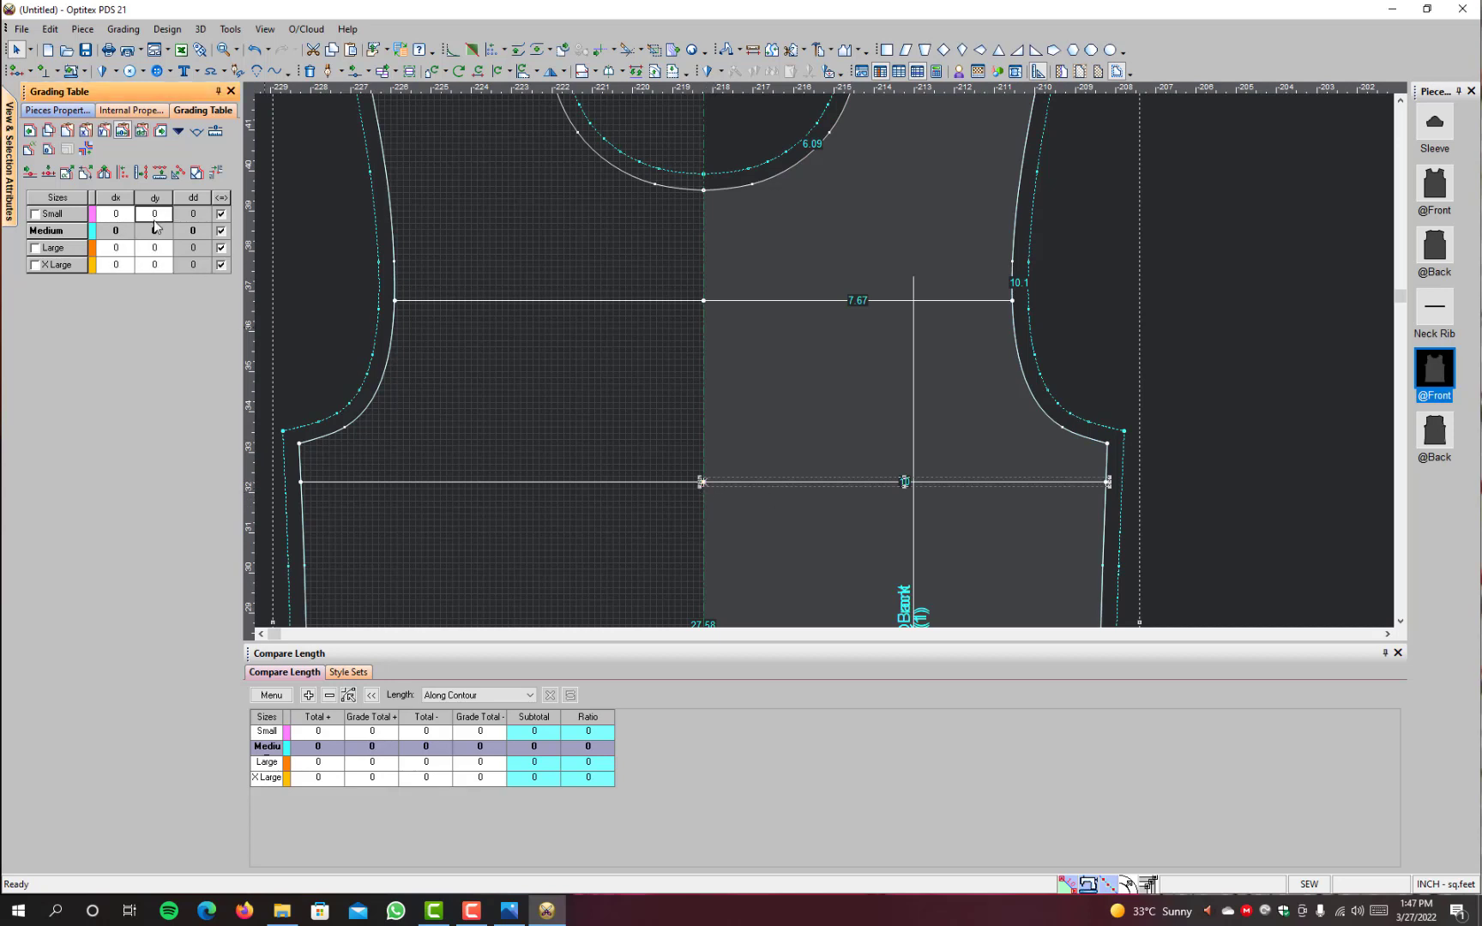
type("0.39")
key("Return")
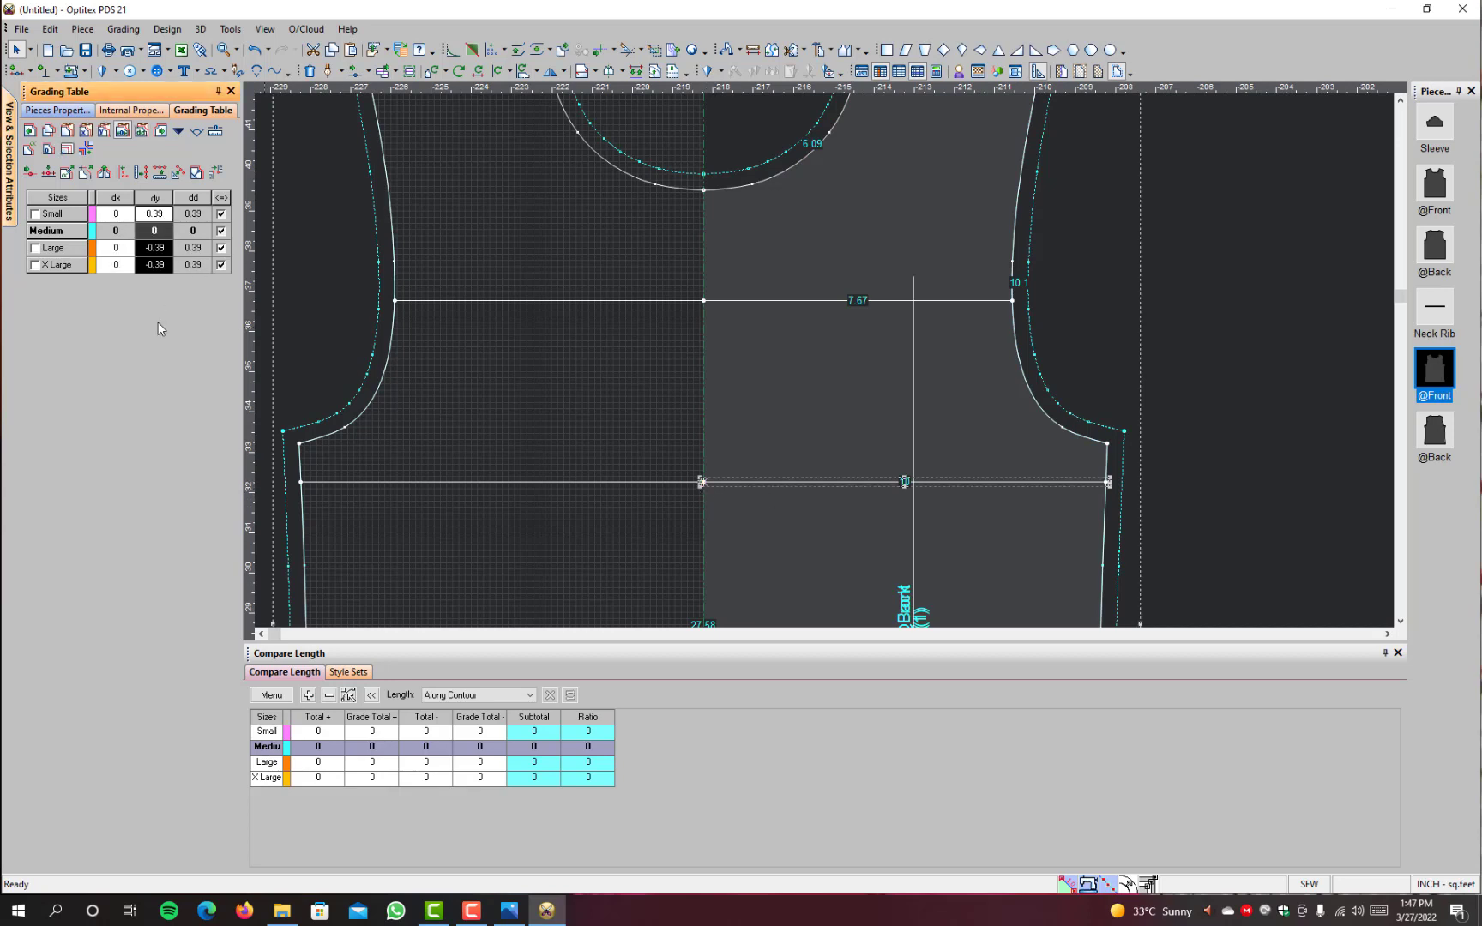
Step: Display all graded sizes and move the front off the back so the two pieces lie side by side
scroll(918, 288, "down", 3)
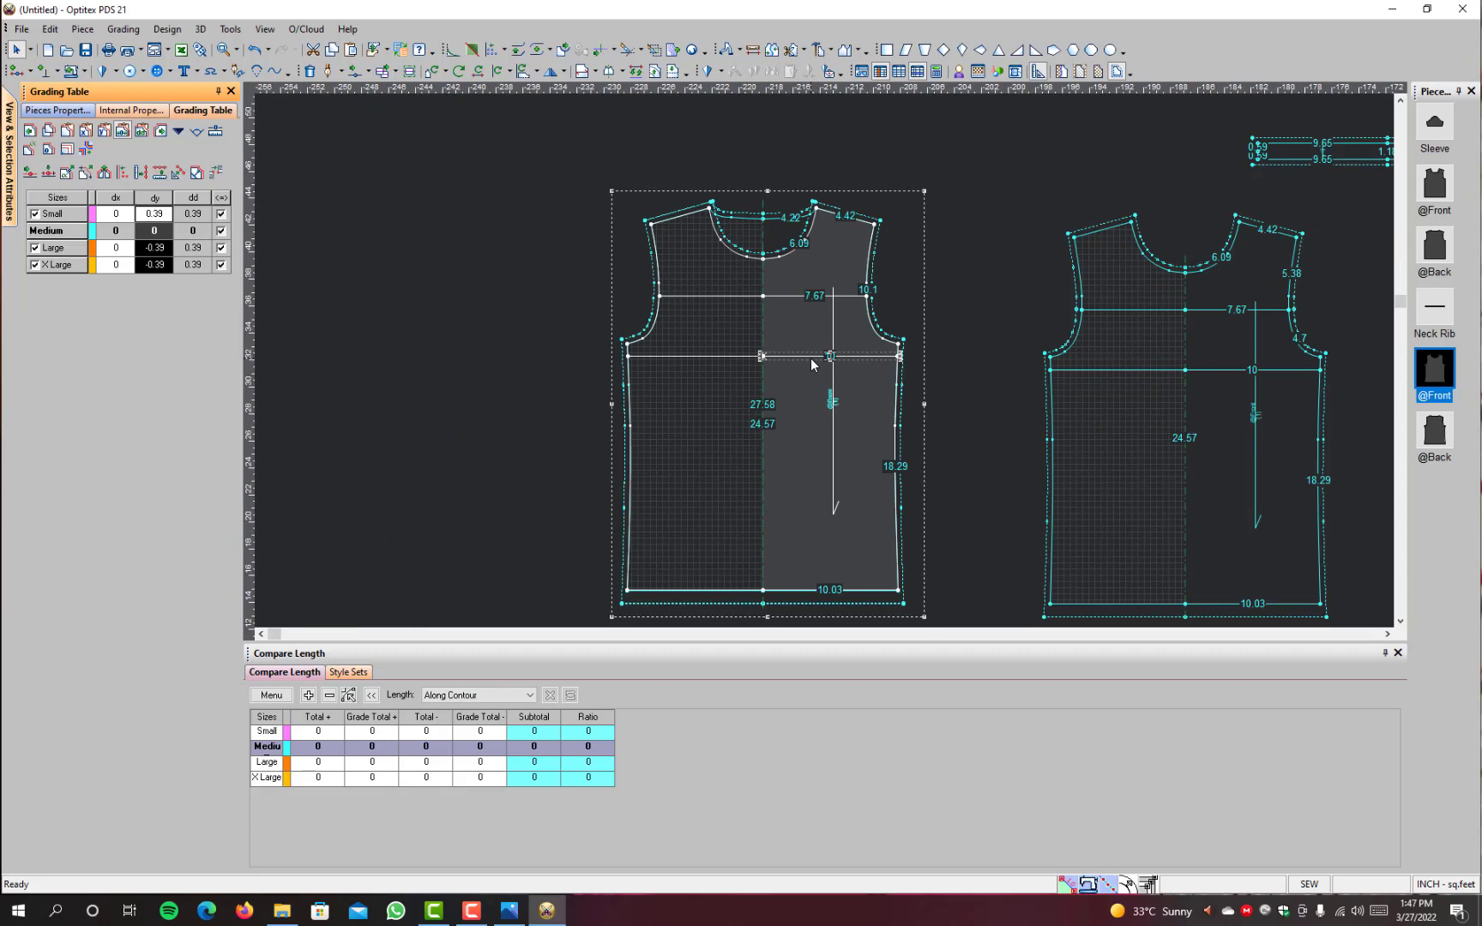
key("F4")
scroll(814, 364, "up", 2)
scroll(826, 361, "down", 2)
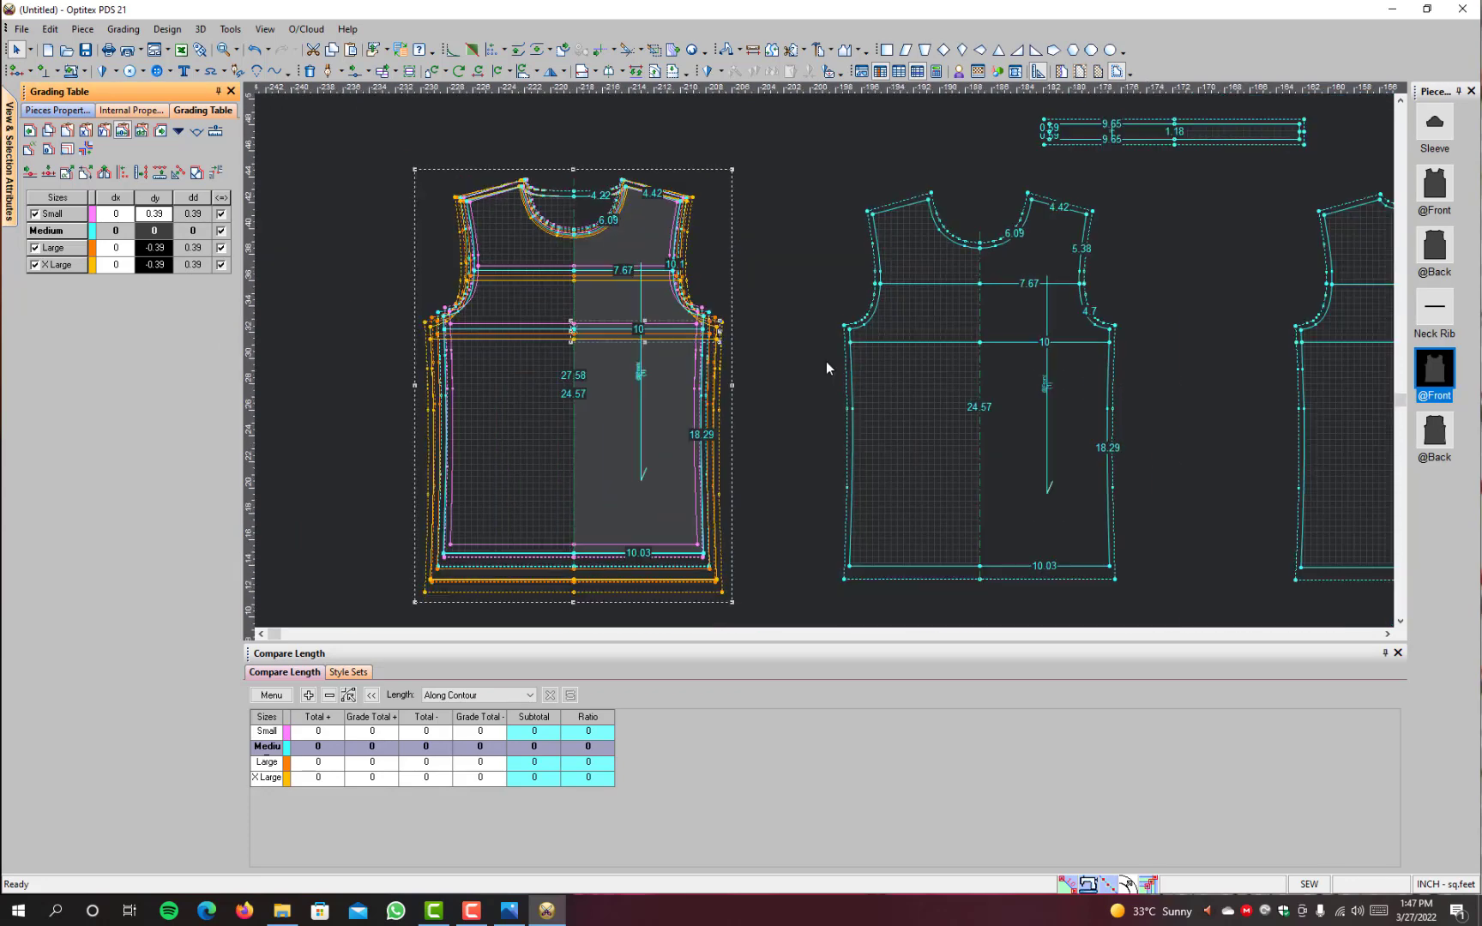
scroll(827, 361, "down", 2)
left_click_drag(702, 449, 470, 456)
scroll(479, 444, "up", 2)
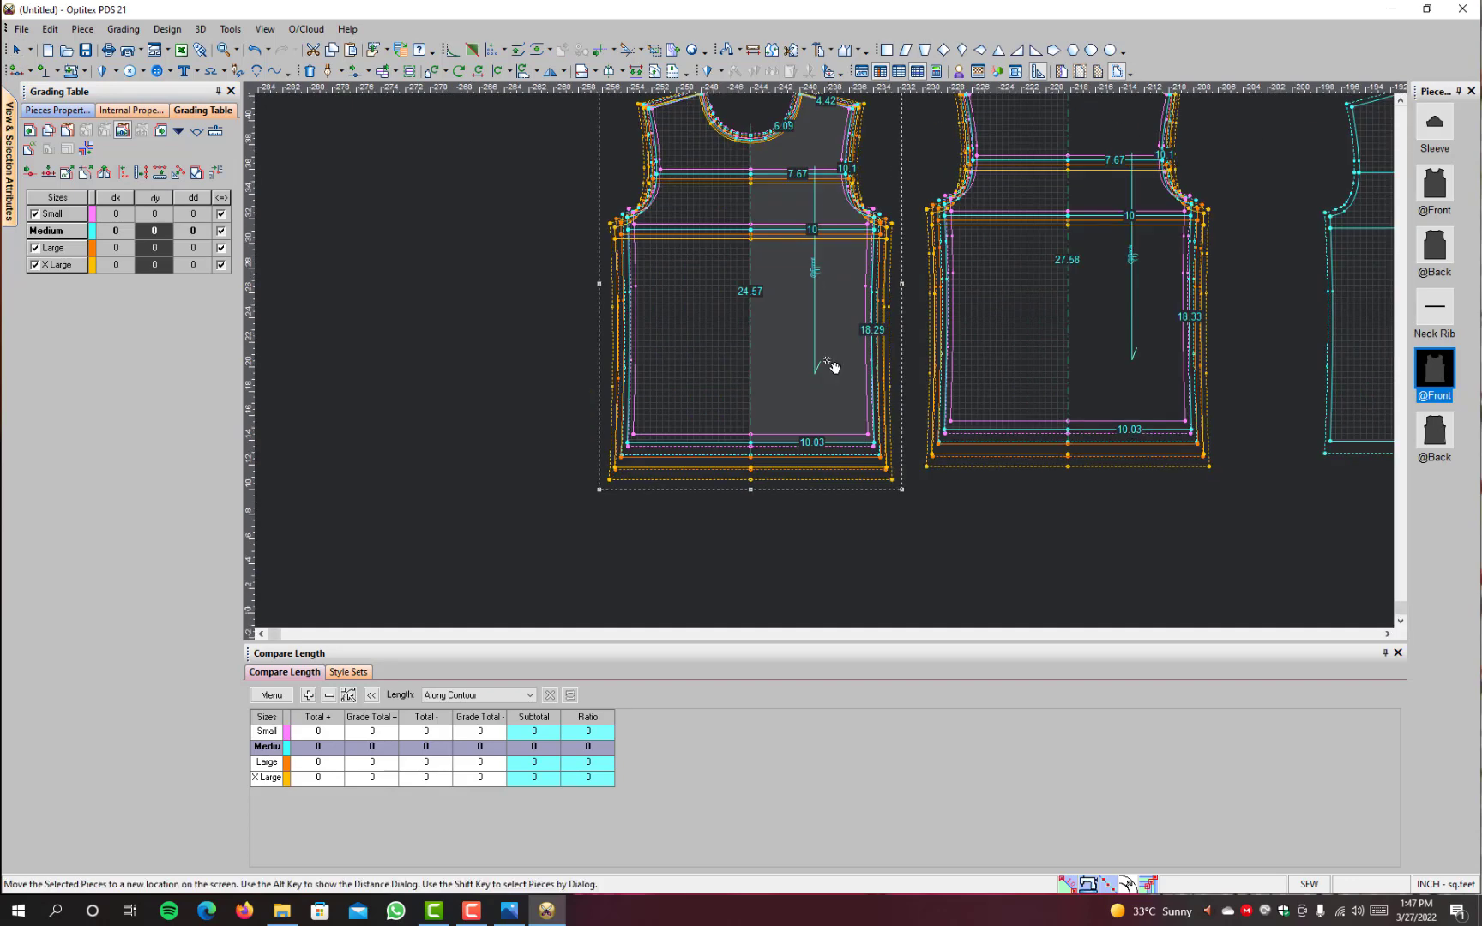
scroll(826, 355, "up", 3)
scroll(826, 355, "down", 3)
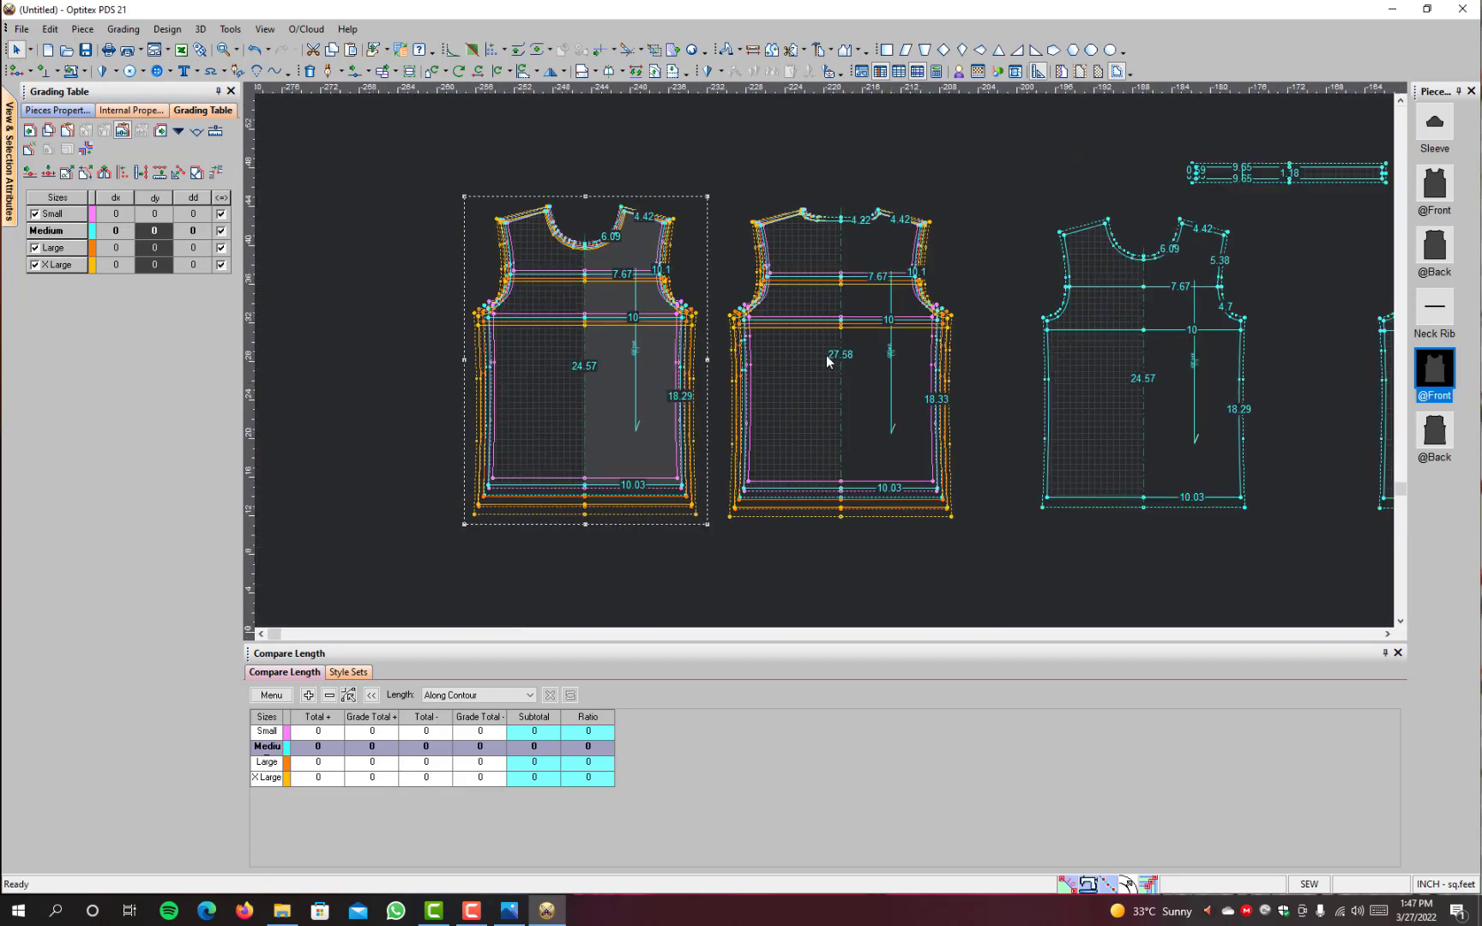
scroll(823, 279, "up", 1)
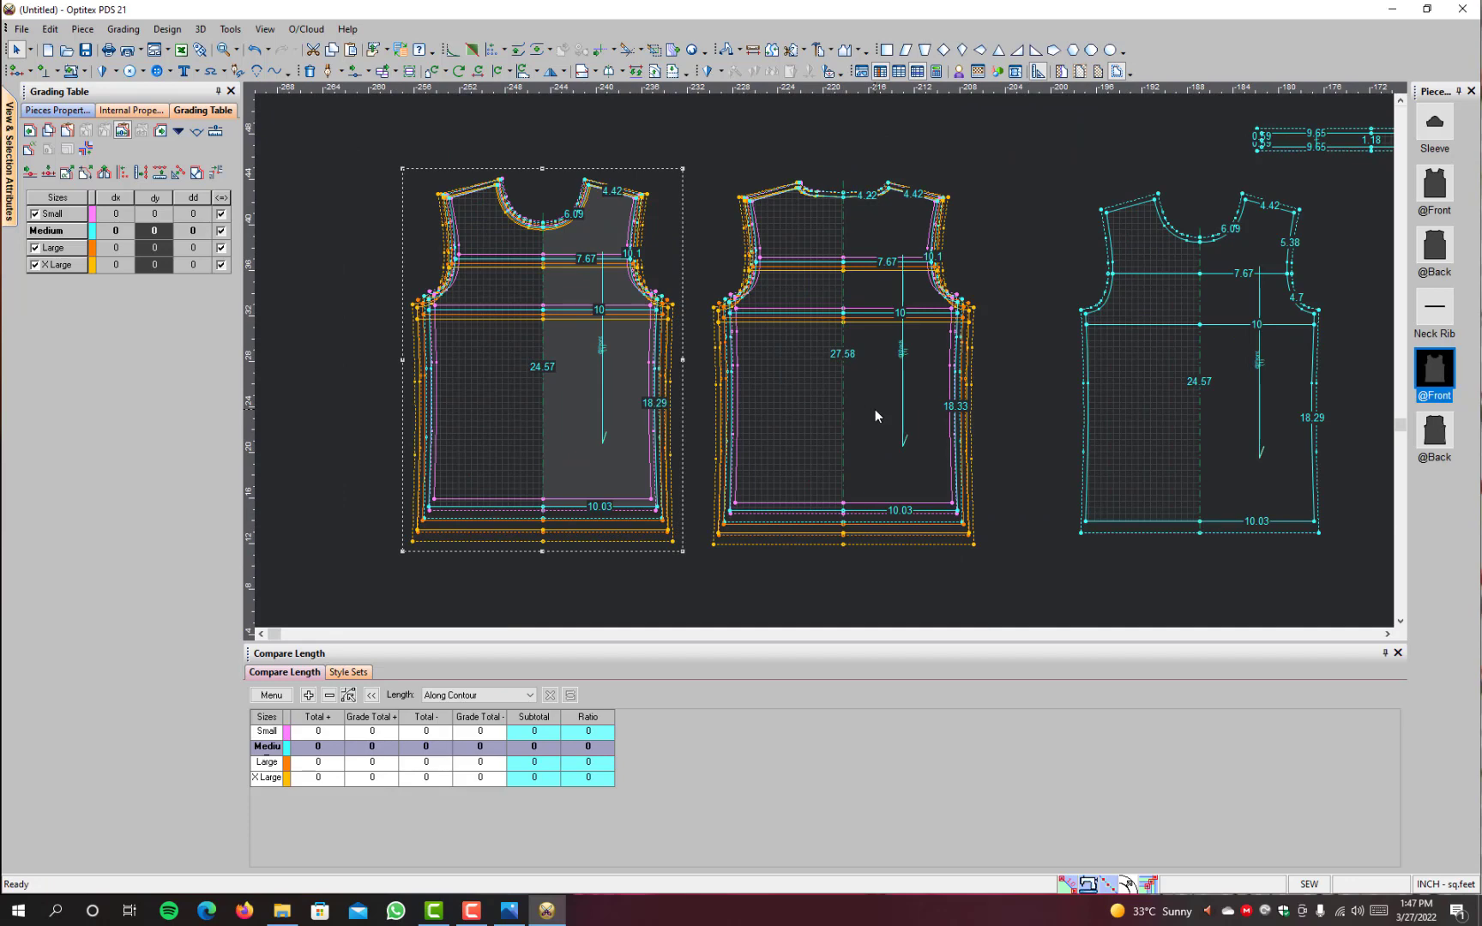
Step: Move the ungraded front and back pieces next to each other, away from the graded pair
scroll(1181, 384, "down", 2)
left_click_drag(892, 399, 962, 491)
left_click_drag(1140, 439, 1105, 502)
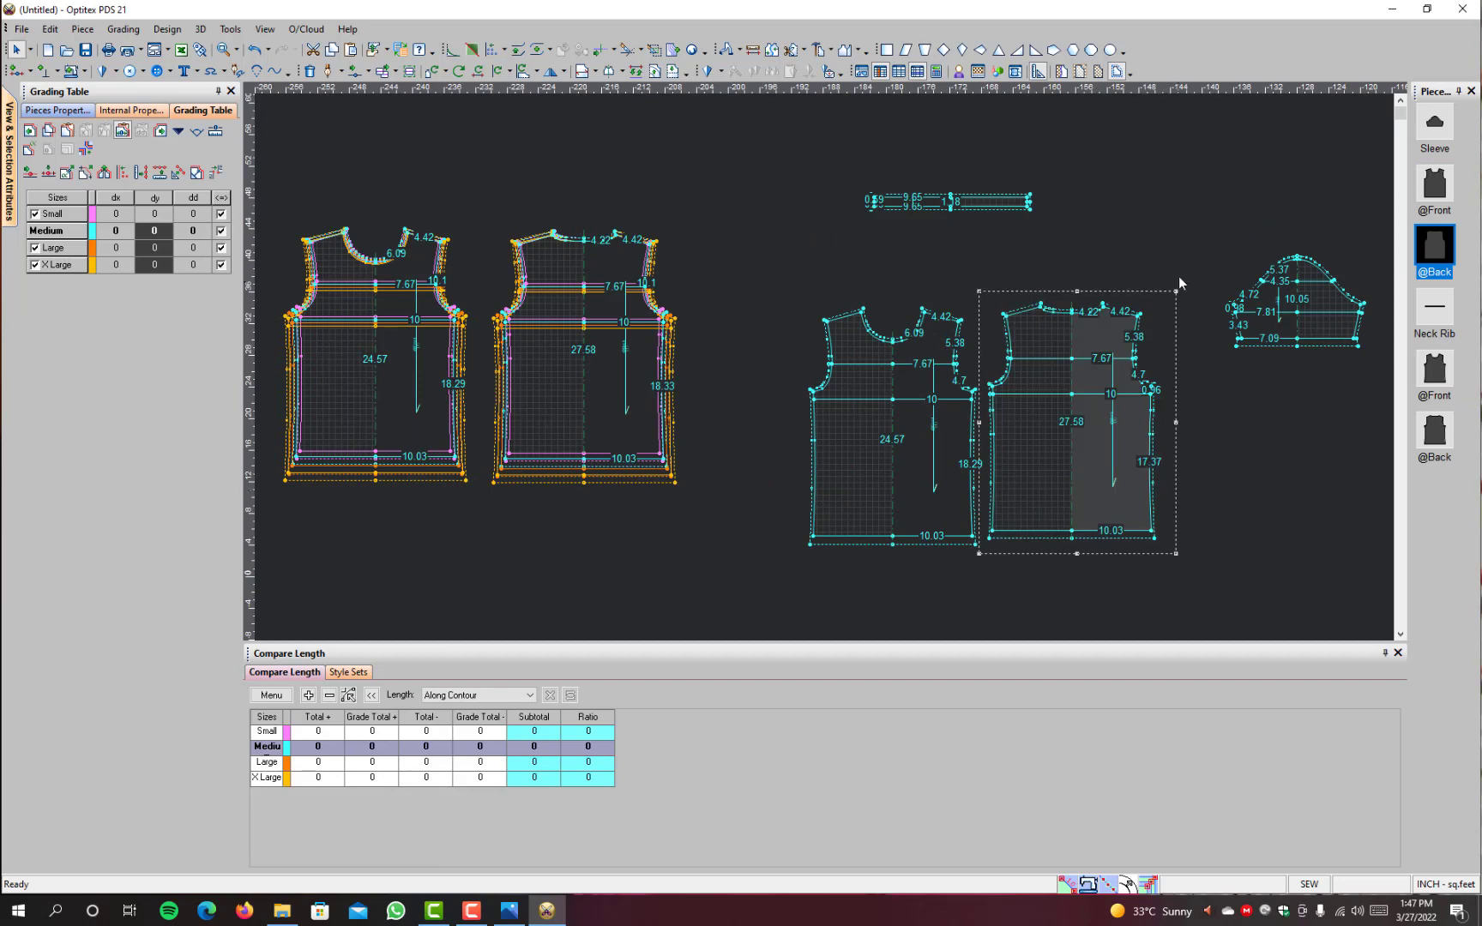
Step: Rename the ungraded front and back pieces together as Base Size
left_click_drag(1181, 283, 806, 556)
left_click(57, 110)
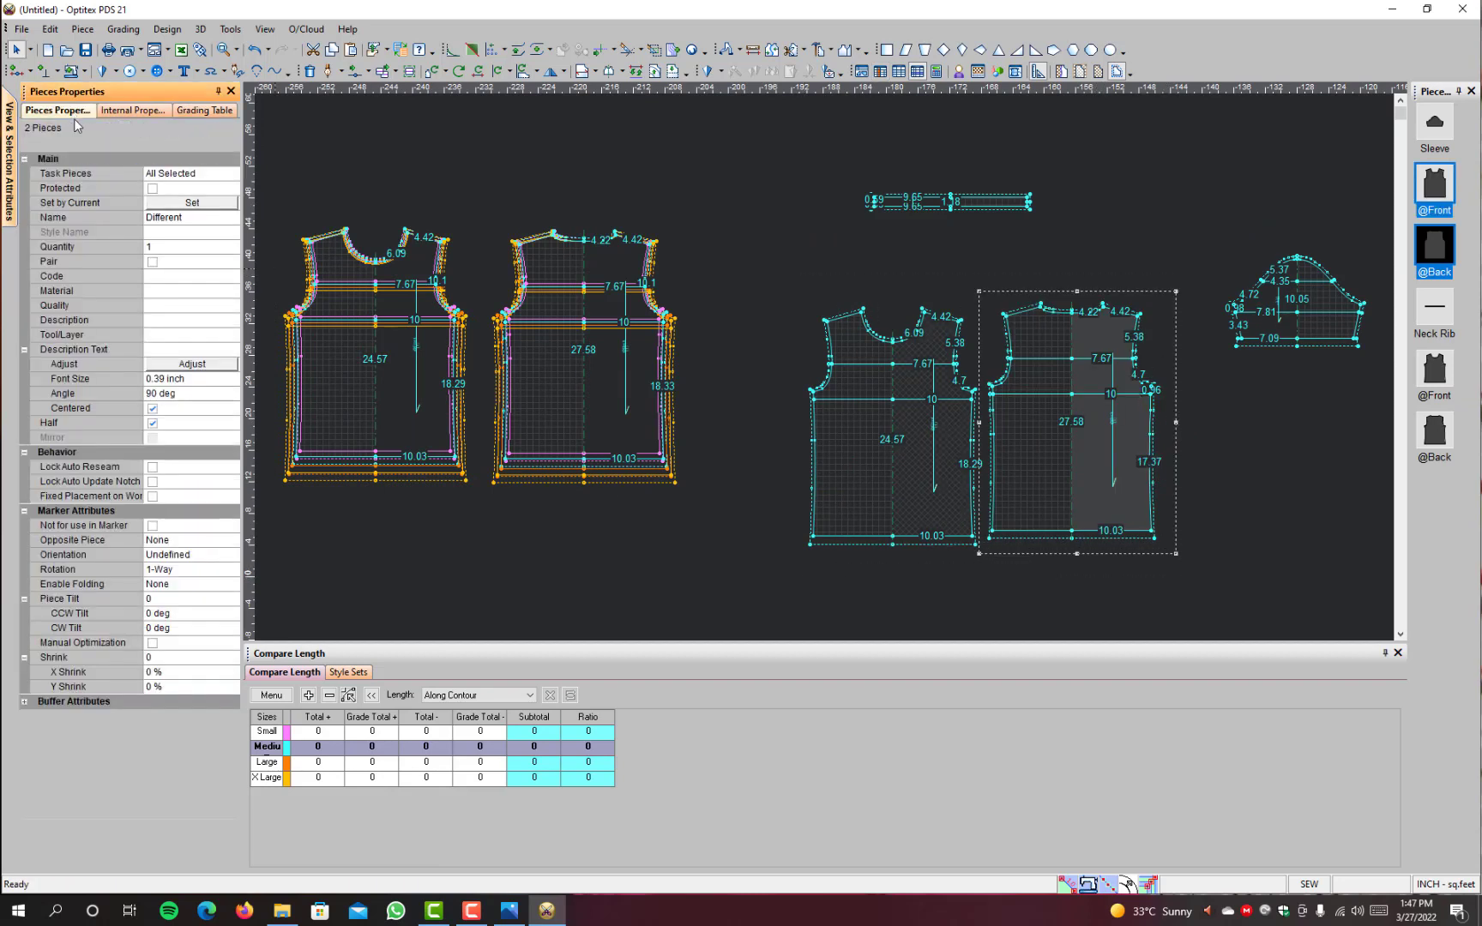
left_click(203, 218)
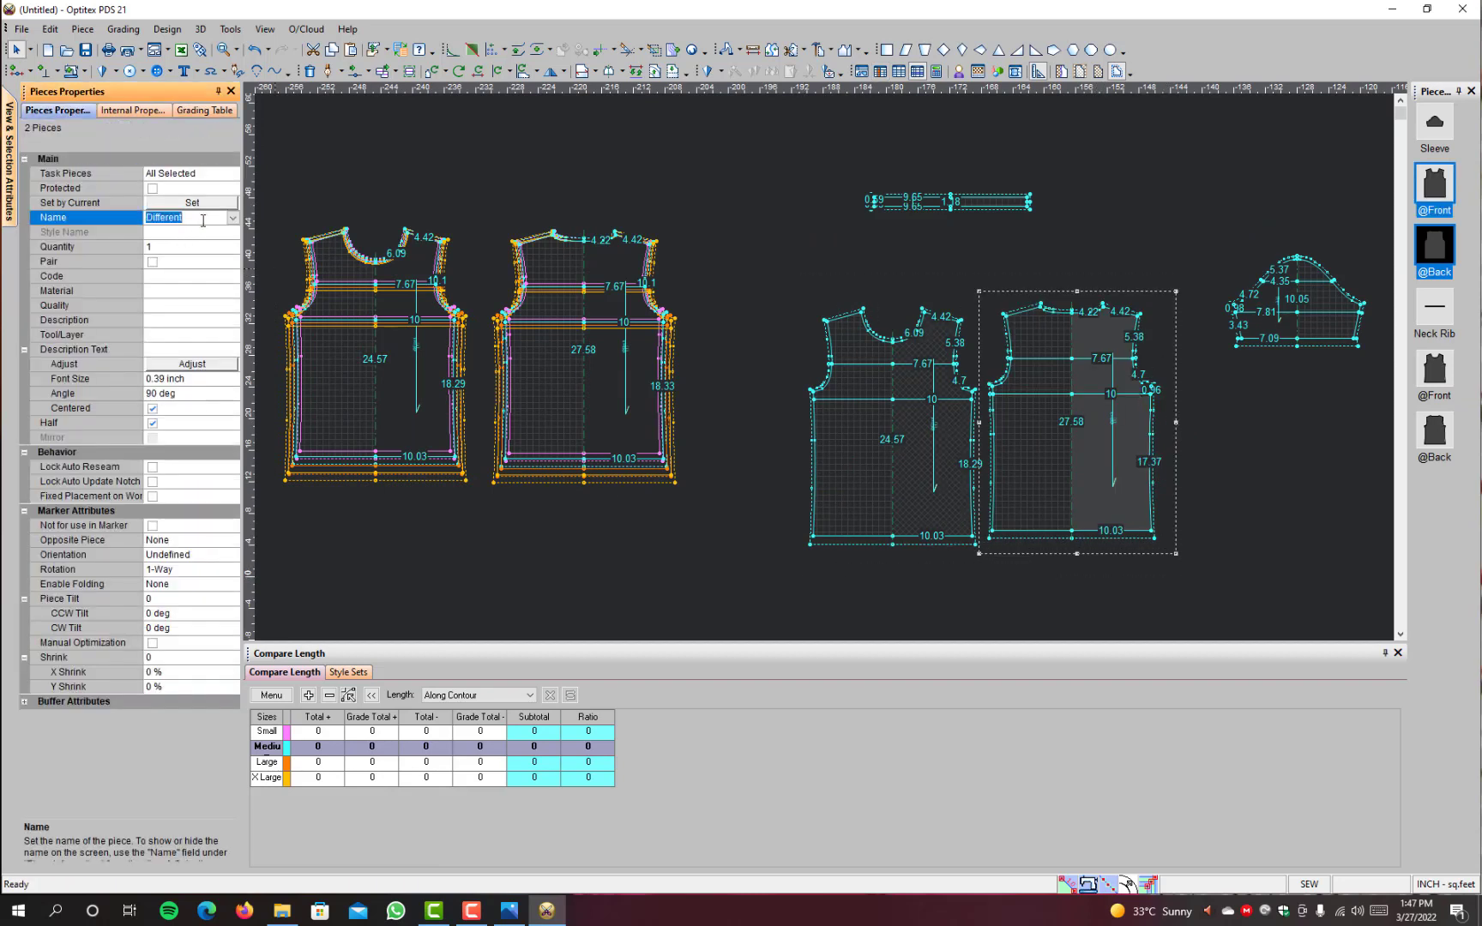
type("Base Size")
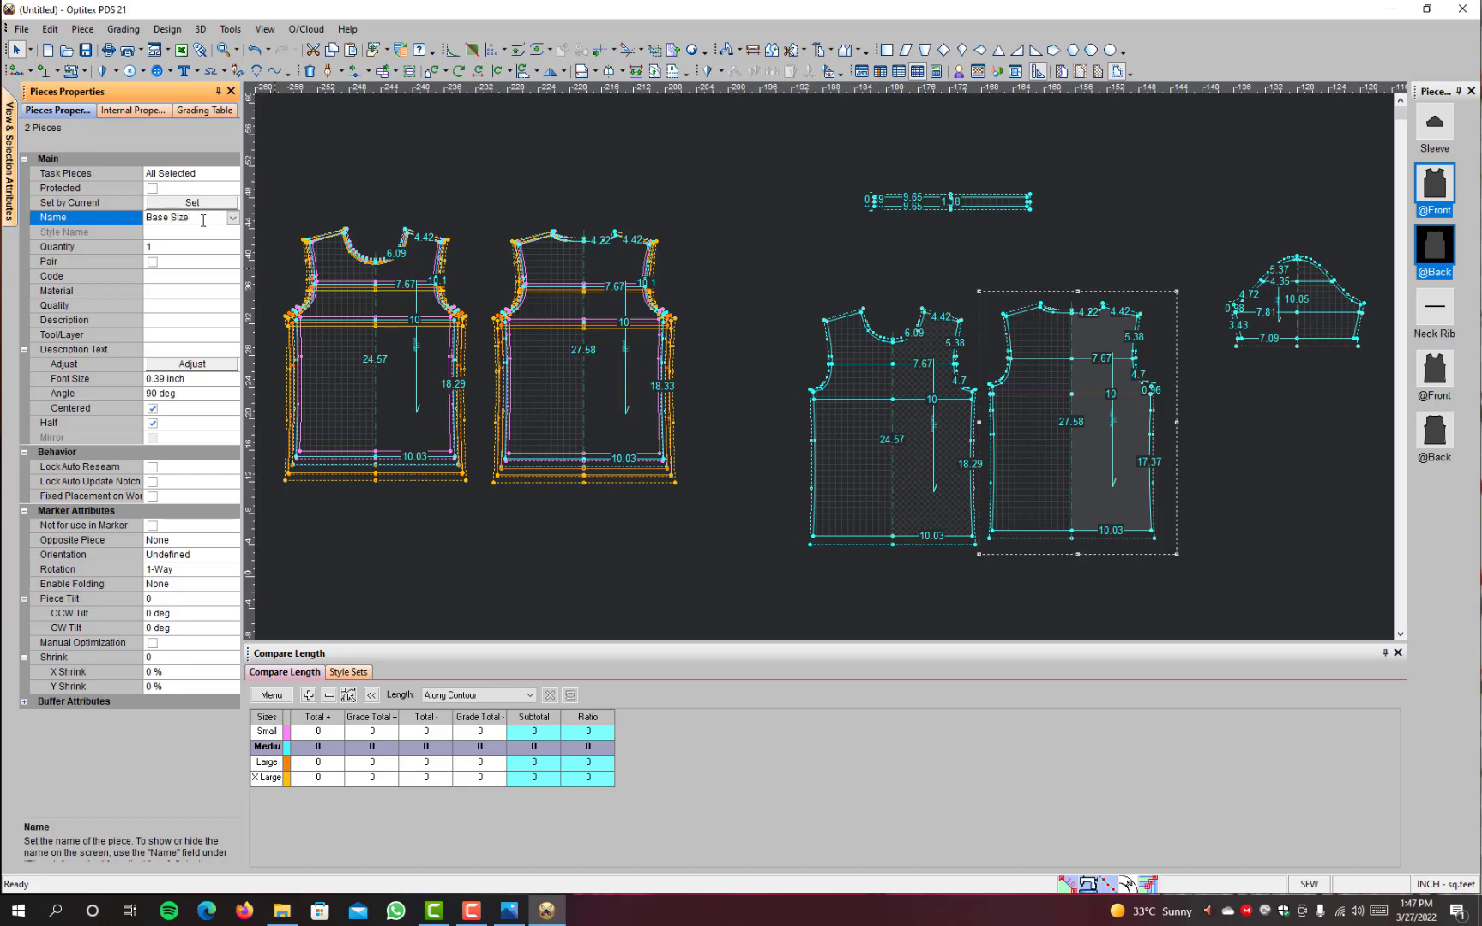
key("Return")
Step: Inspect the name labels on the renamed pieces and compare them with the graded front and back
left_click(791, 277)
scroll(1043, 450, "up", 1)
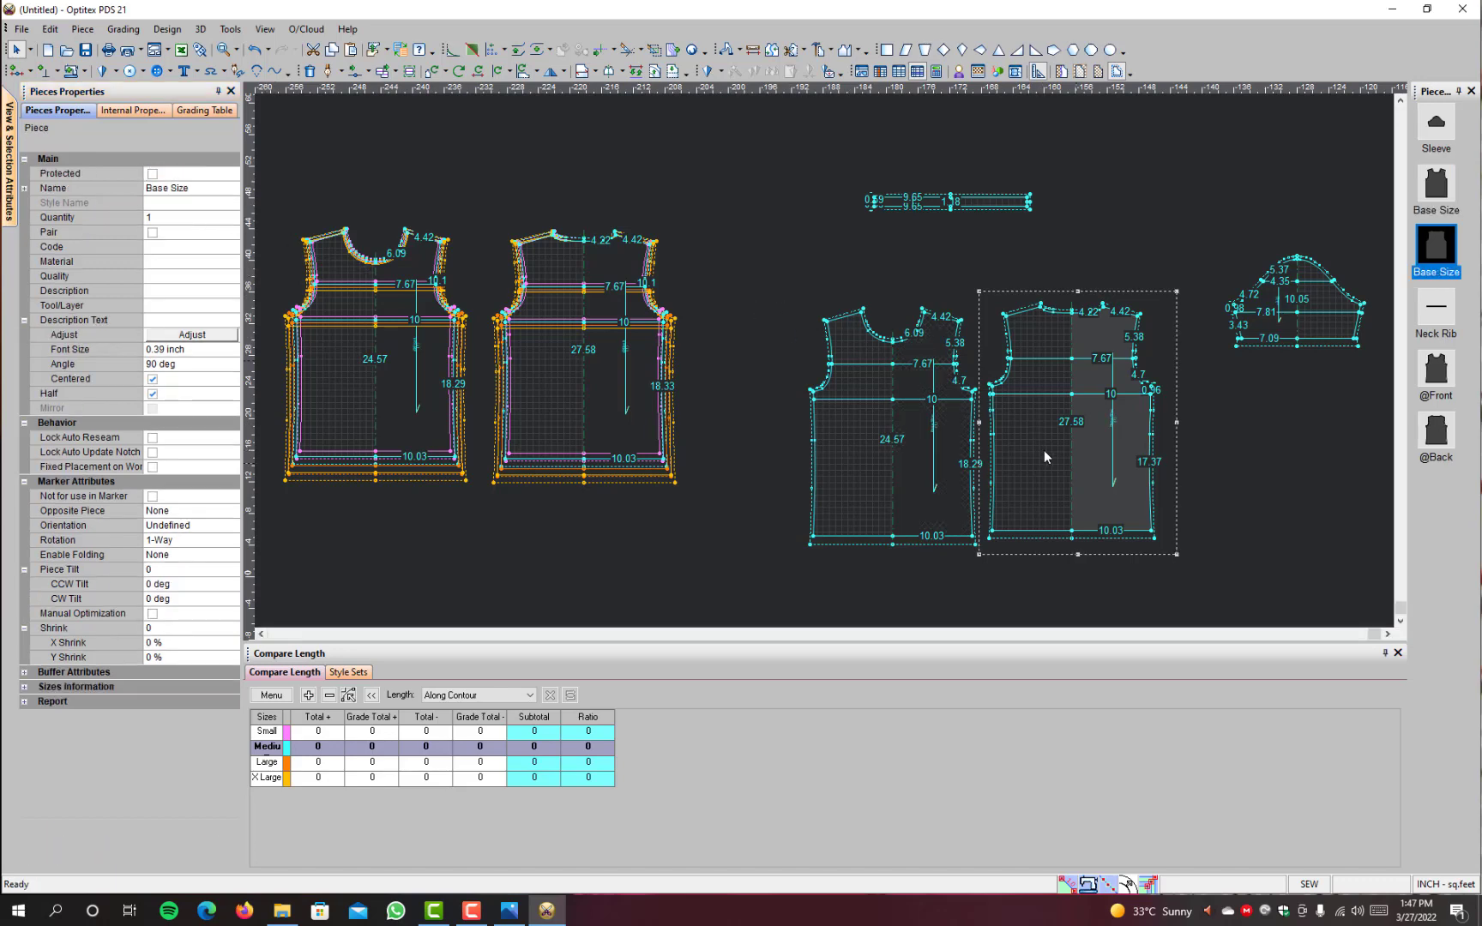
scroll(884, 352, "up", 4)
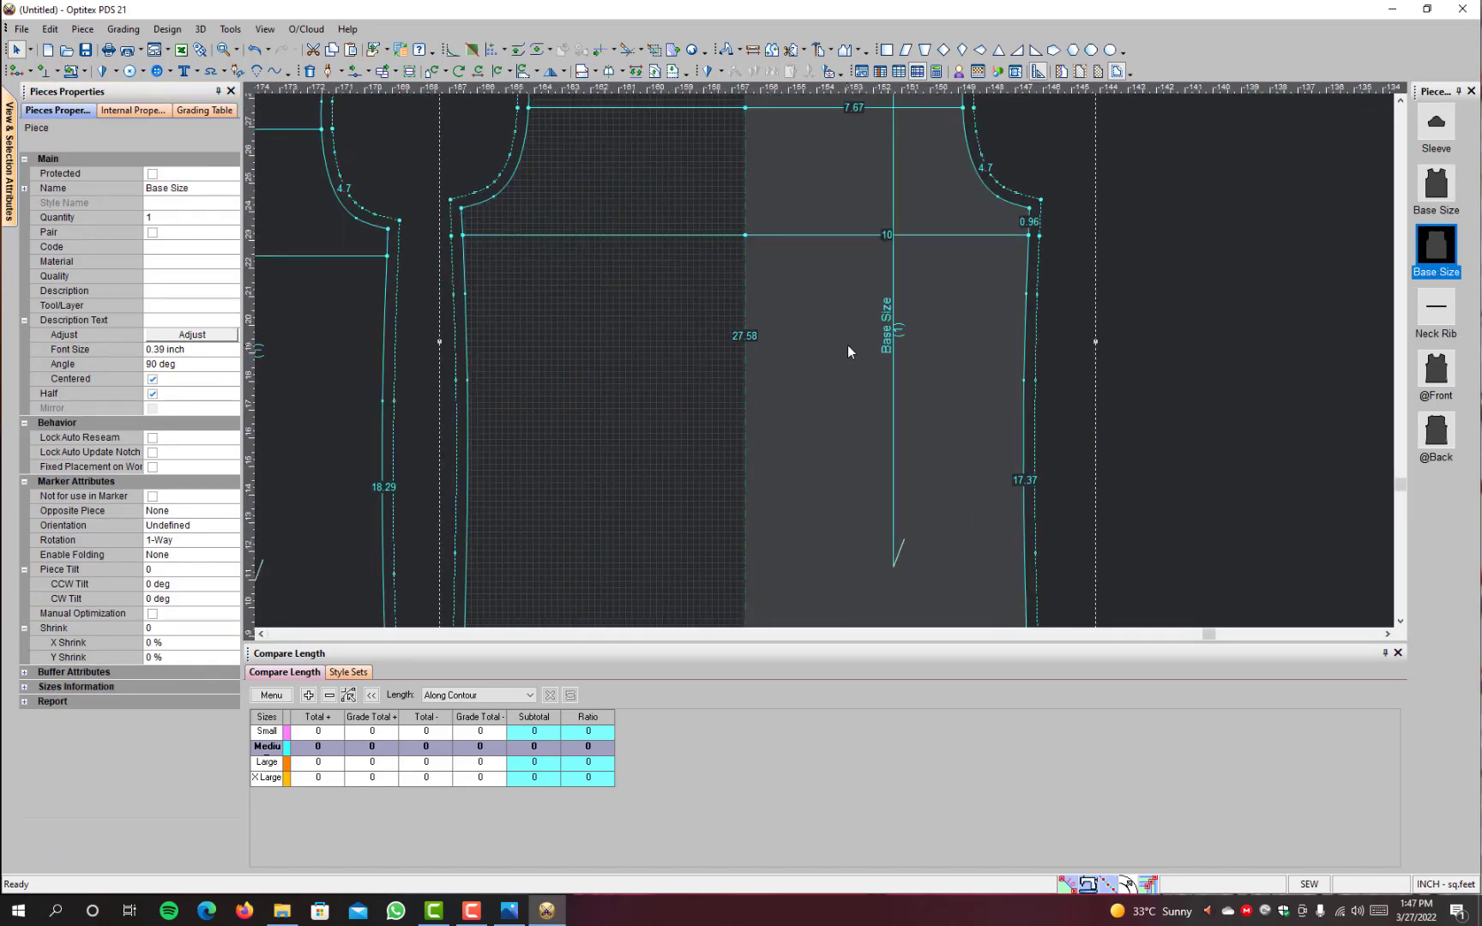
scroll(397, 450, "down", 3)
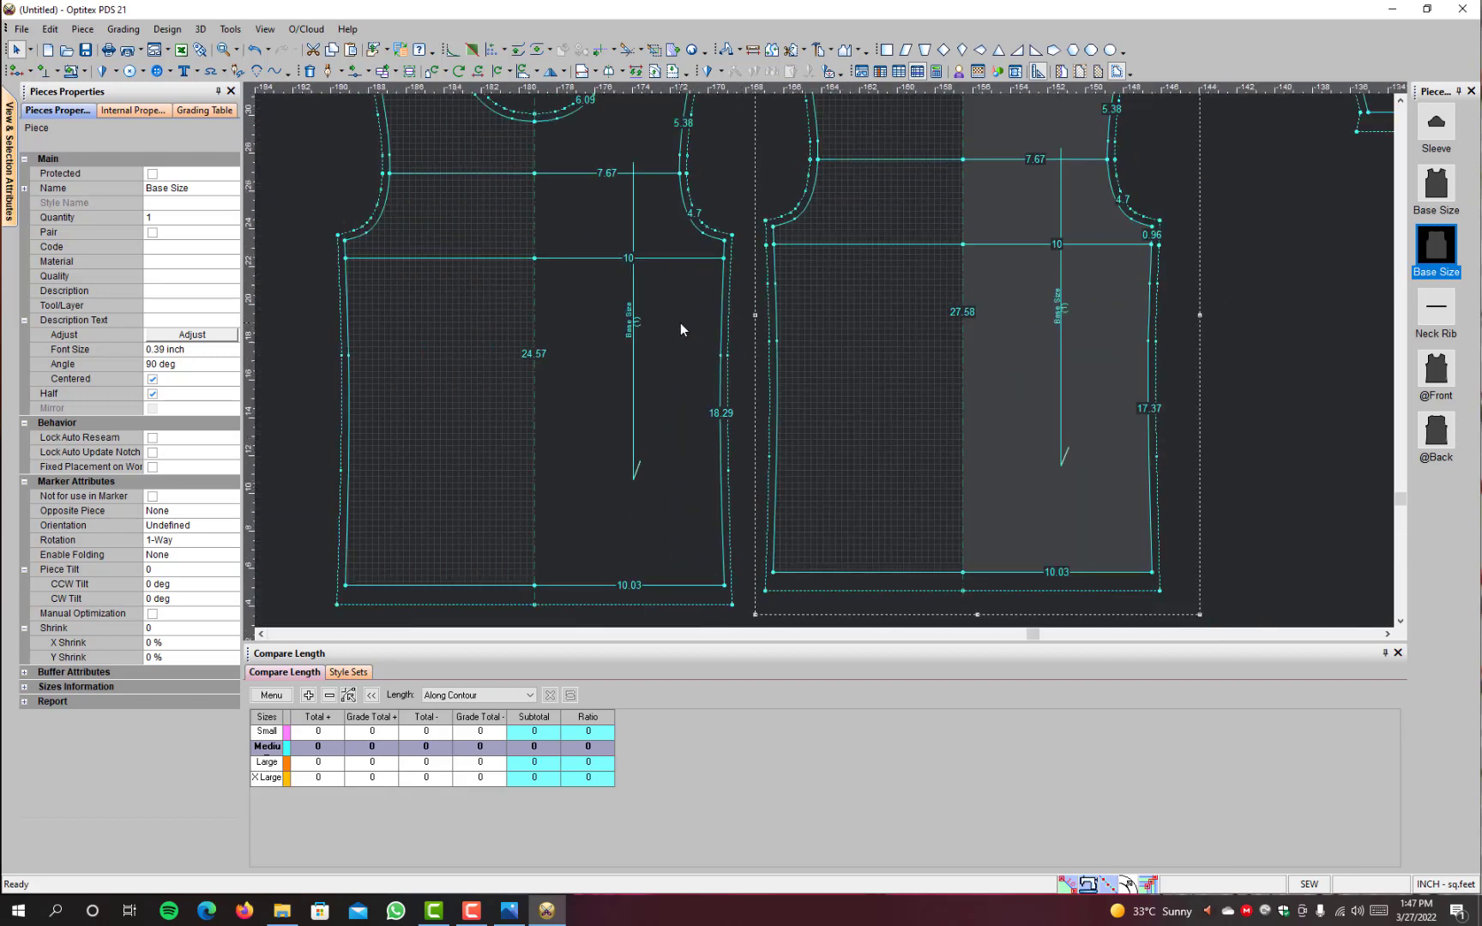
scroll(679, 324, "down", 2)
scroll(679, 323, "down", 2)
scroll(390, 301, "up", 4)
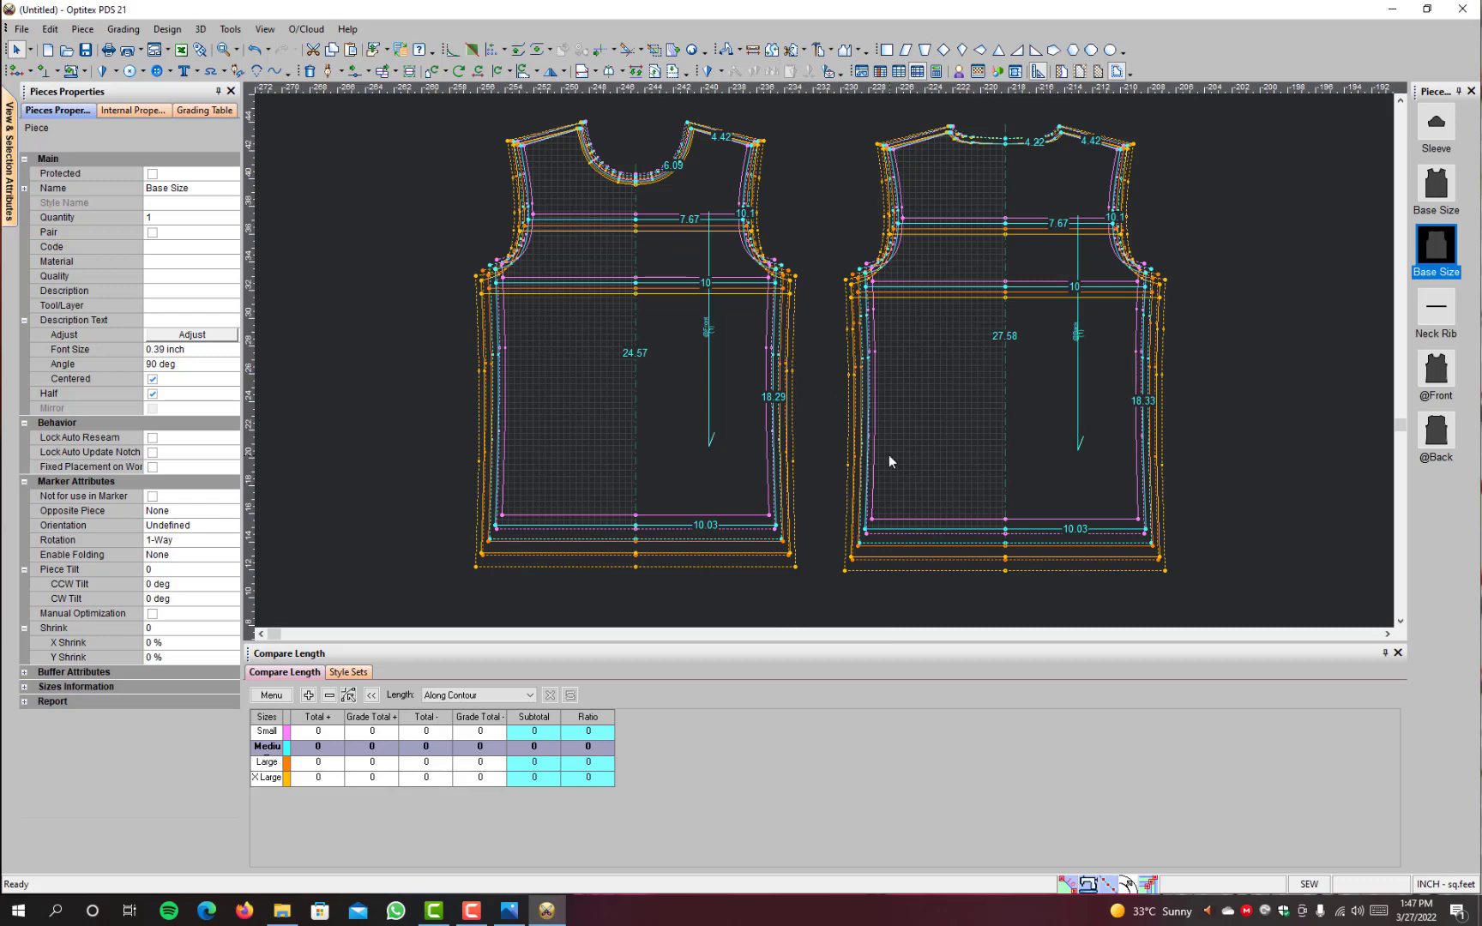
Step: Move the sleeve to an empty area above the Base Size front and back pieces
scroll(828, 364, "down", 3)
scroll(830, 374, "up", 5)
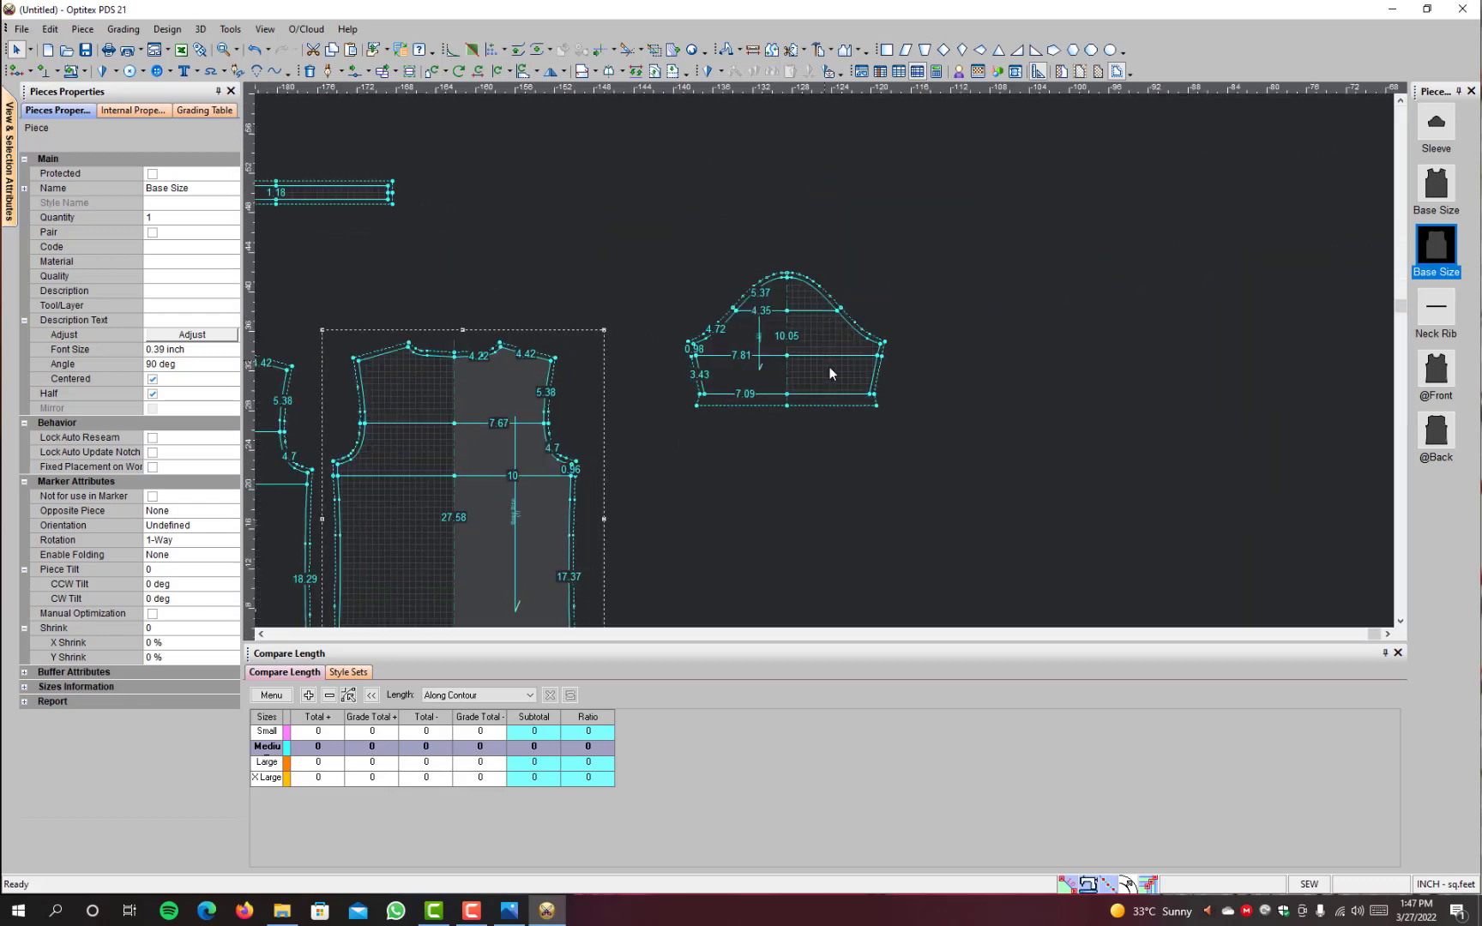
scroll(830, 374, "up", 1)
key("space")
scroll(757, 347, "down", 7)
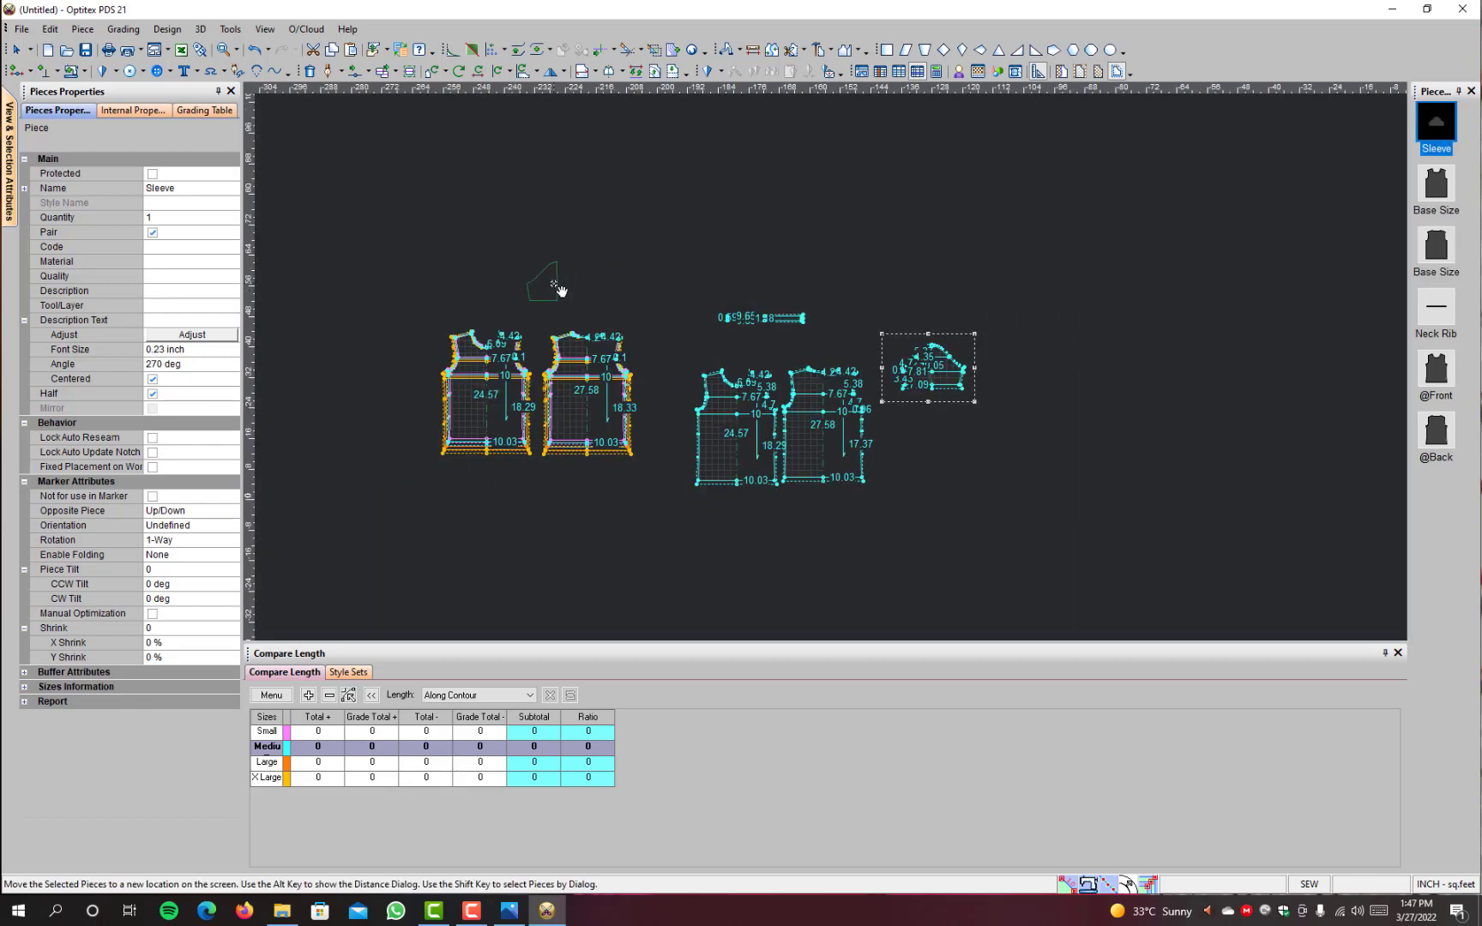
left_click(961, 319)
scroll(962, 317, "up", 3)
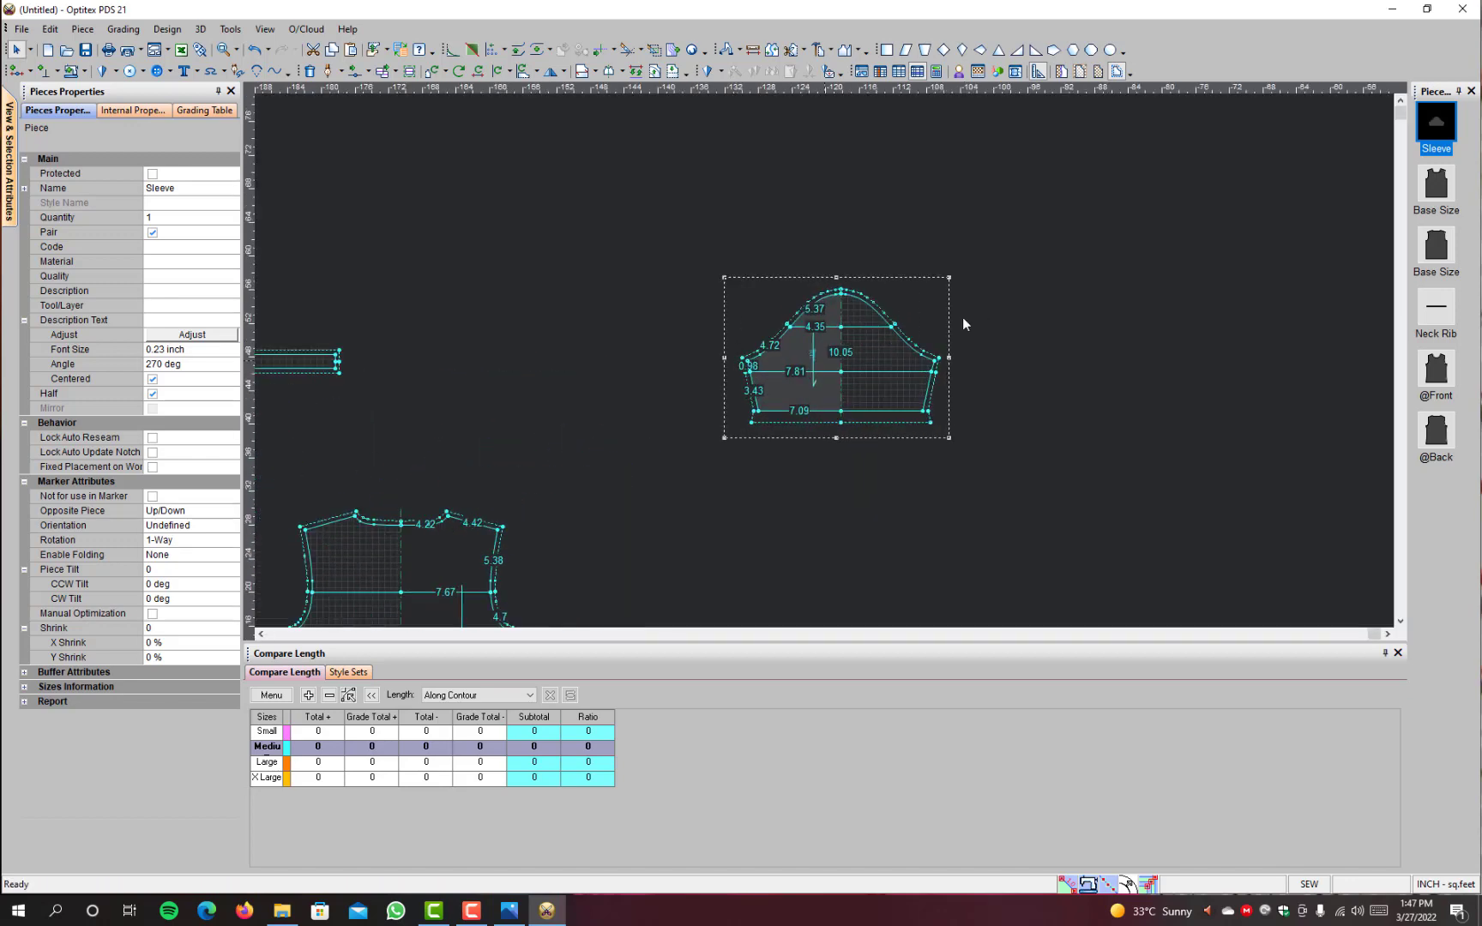
scroll(963, 323, "up", 1)
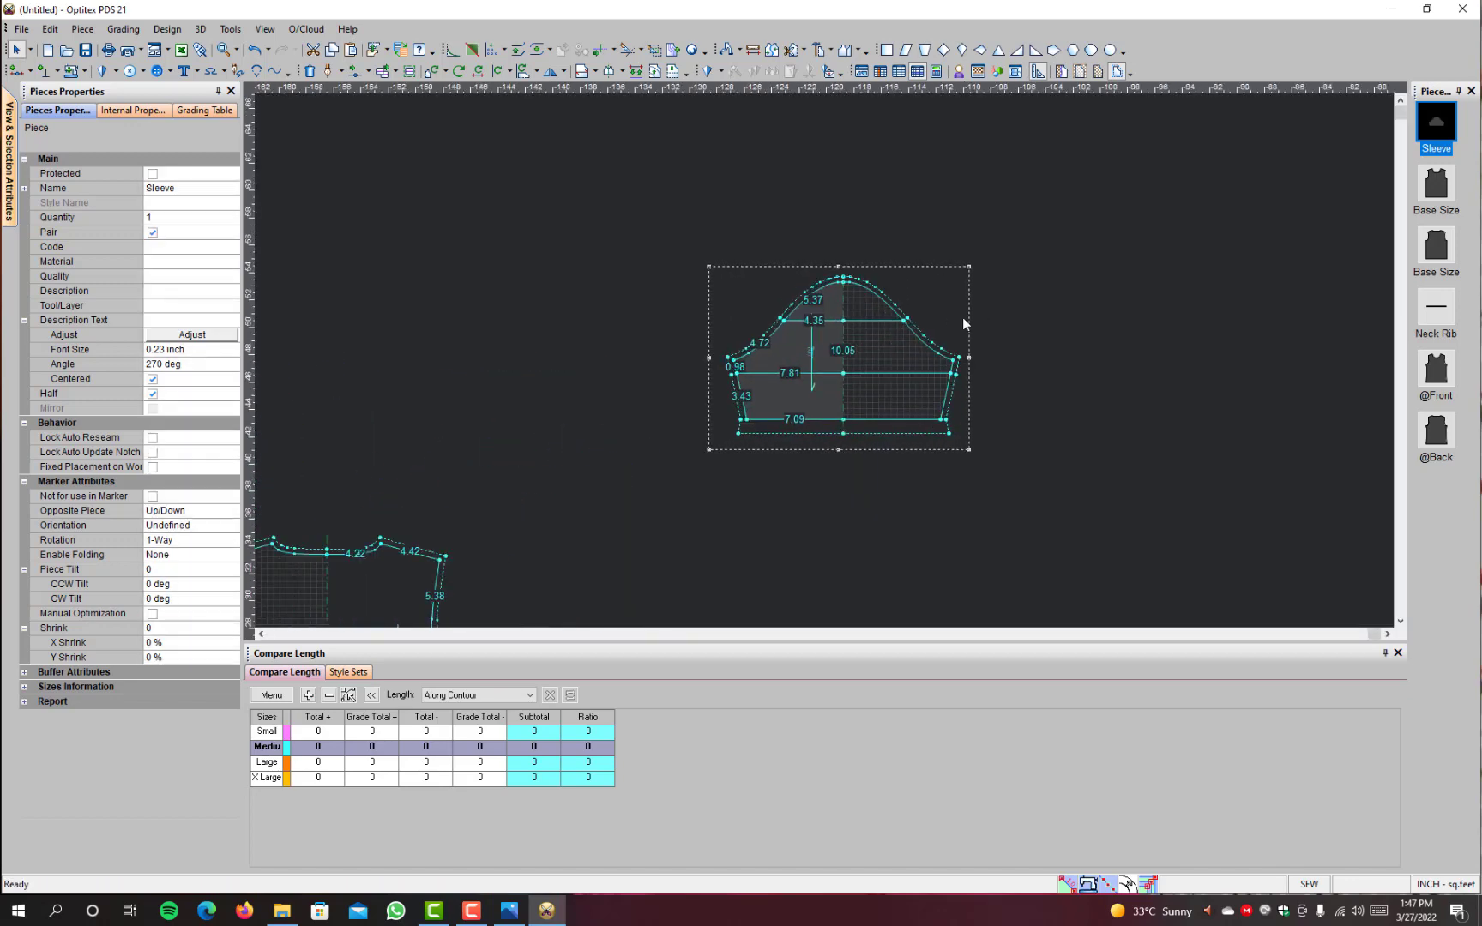
Step: Duplicate the sleeve and move the copy away from the original
key("ctrl+c")
key("ctrl+v")
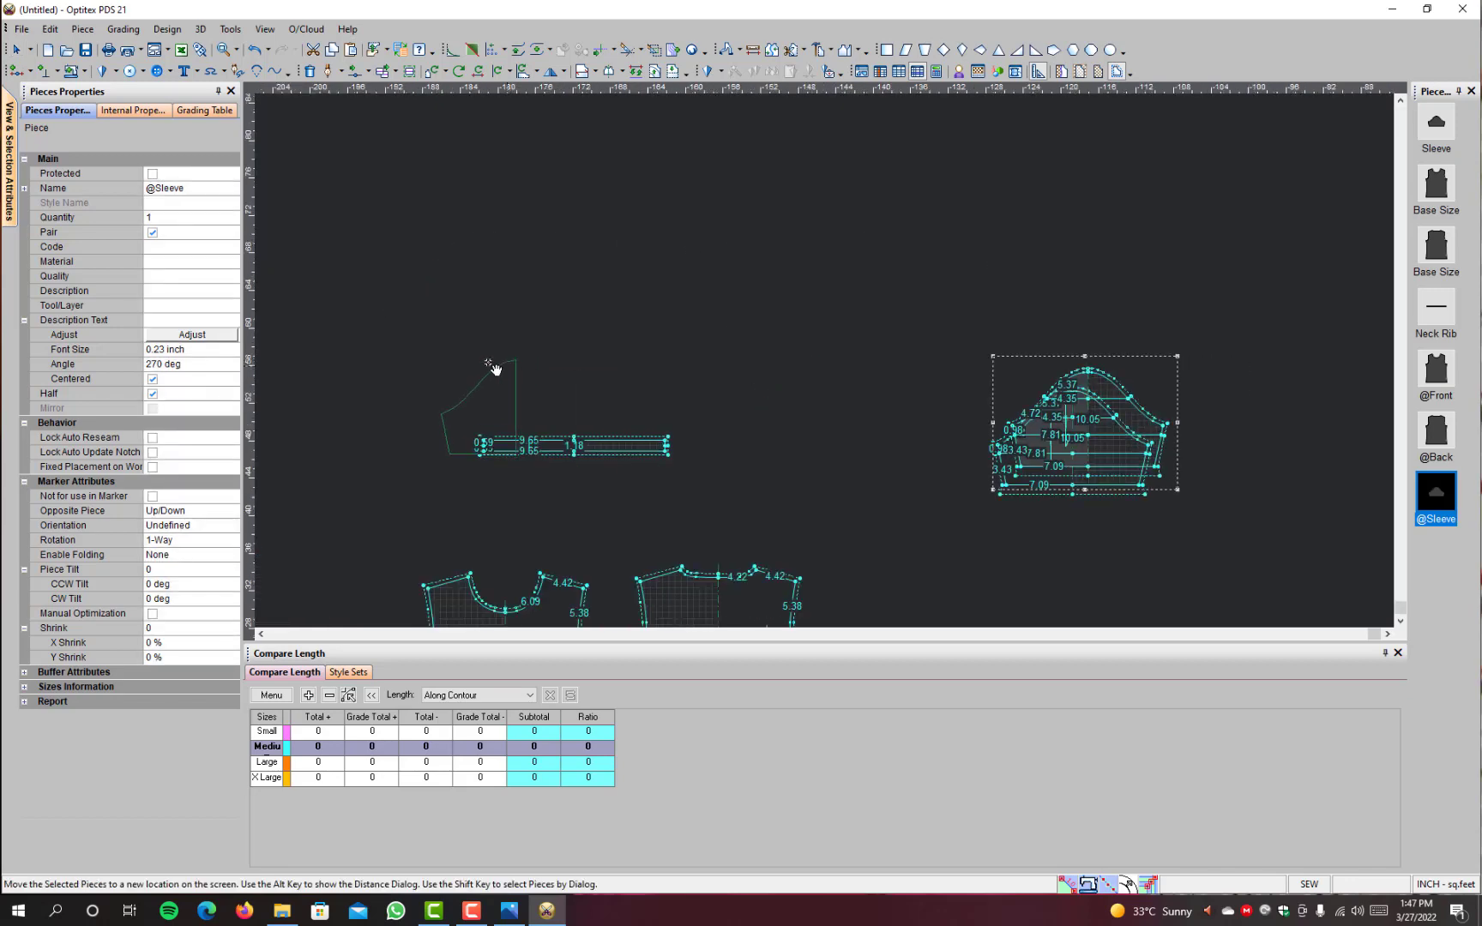
scroll(378, 340, "down", 1)
left_click(684, 368)
Step: Rename the ungraded front piece as Base Size Front
scroll(939, 523, "up", 2)
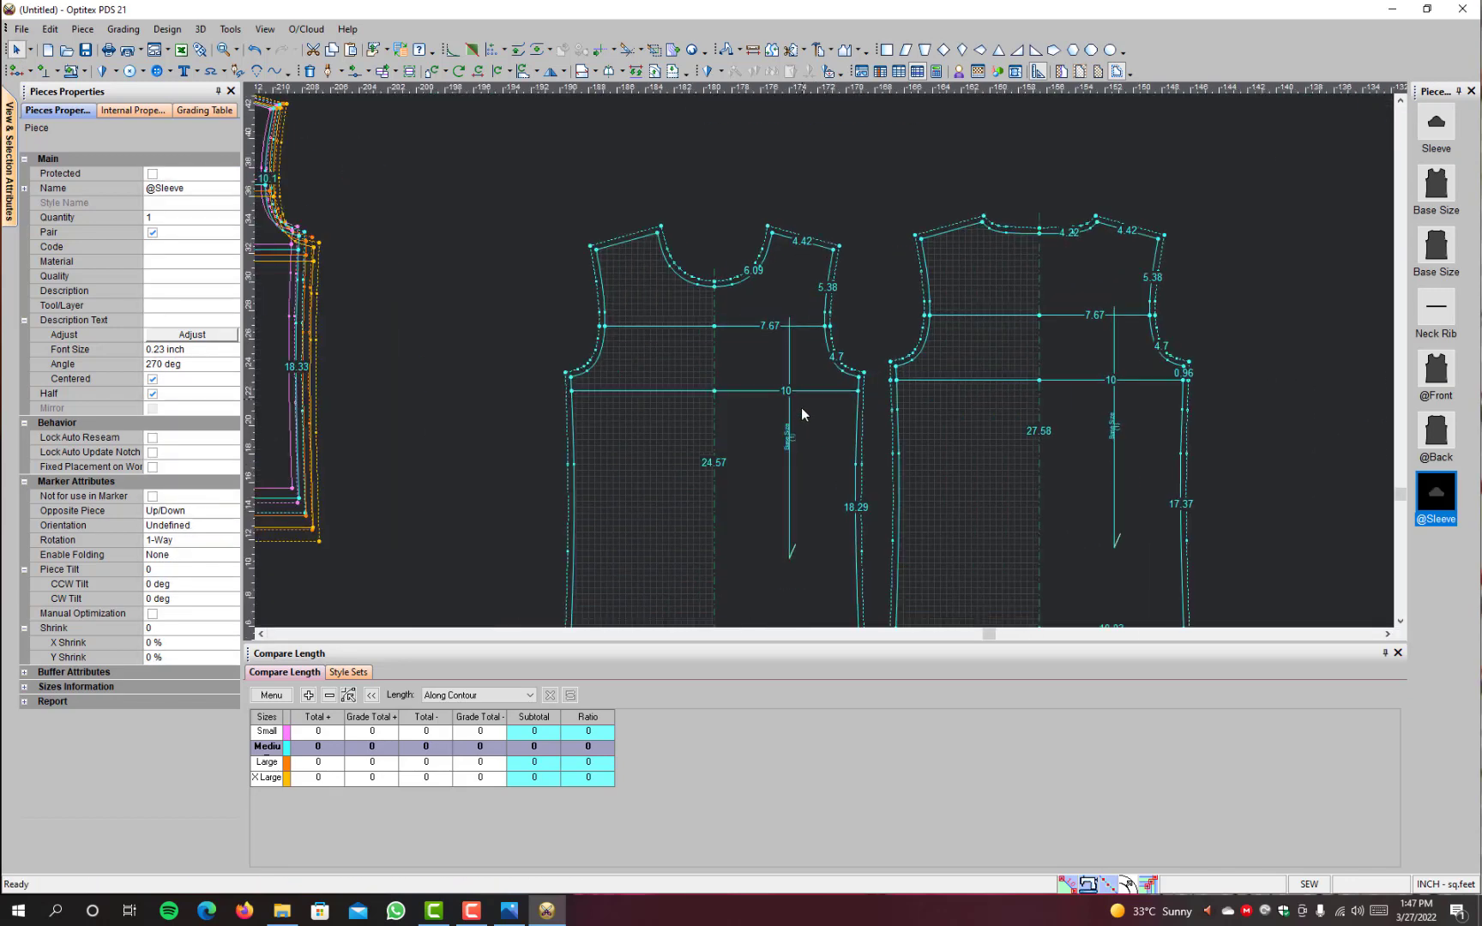
left_click(803, 414)
left_click(204, 190)
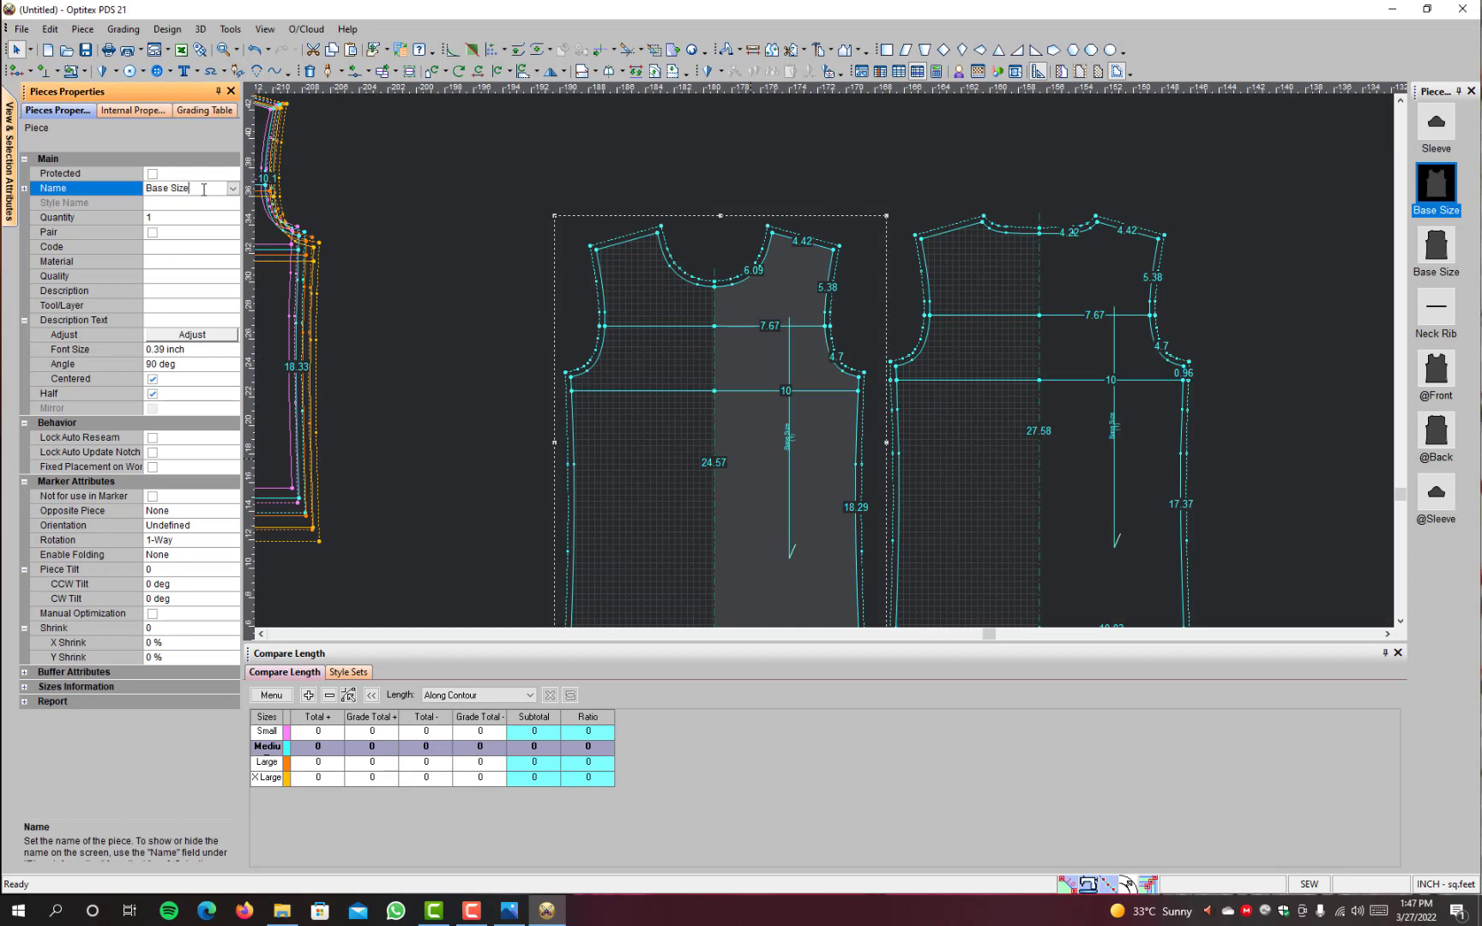
type("Front")
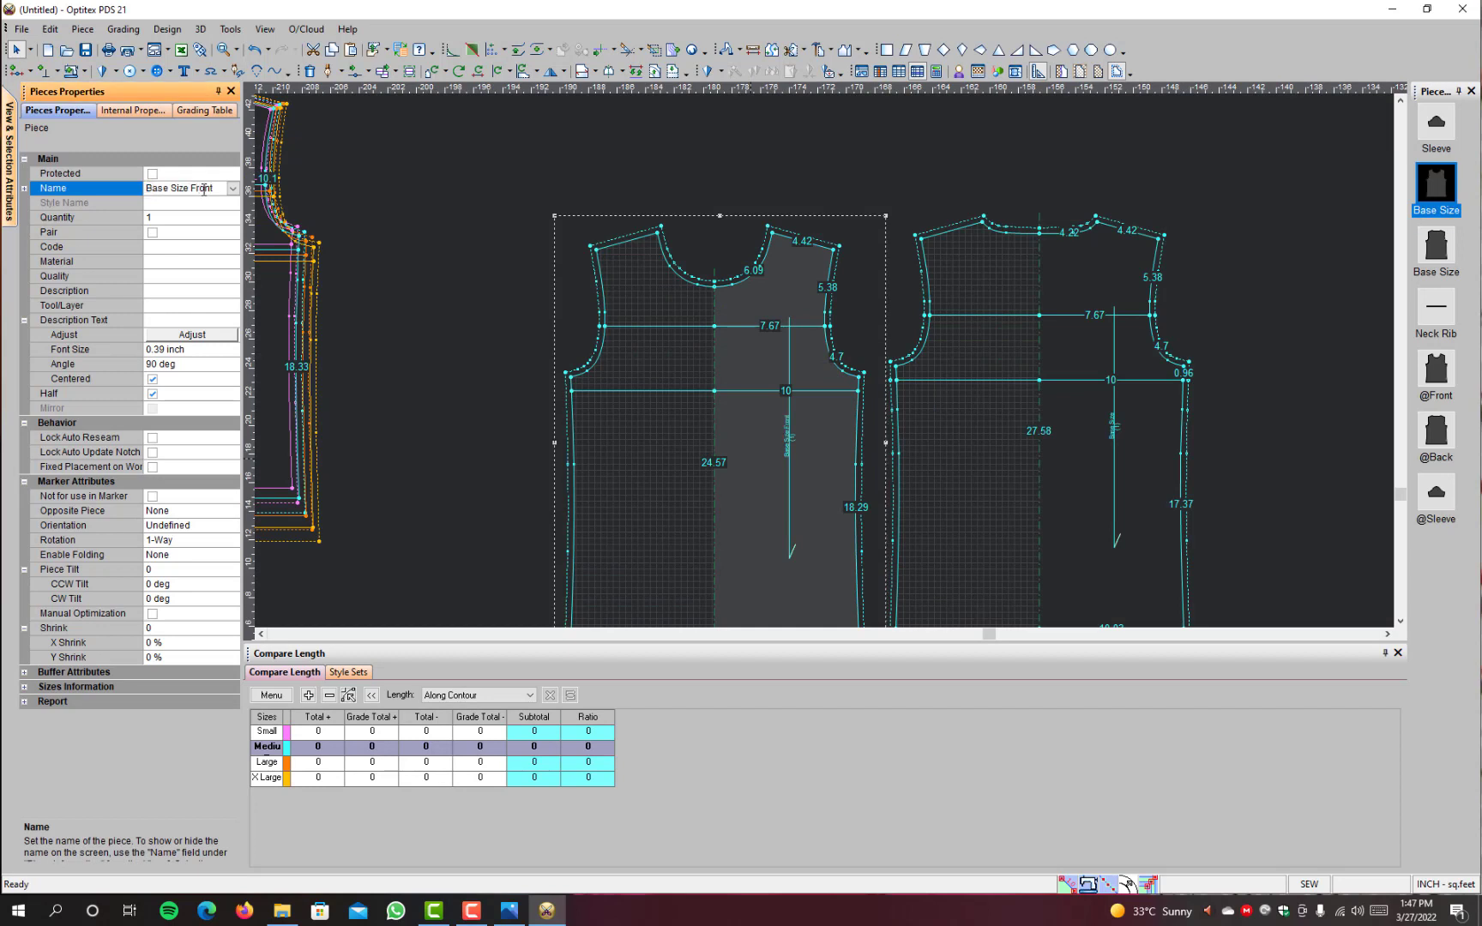
Step: Rename the ungraded back piece as Base Size Back
key("Return")
left_click(1081, 474)
left_click(205, 188)
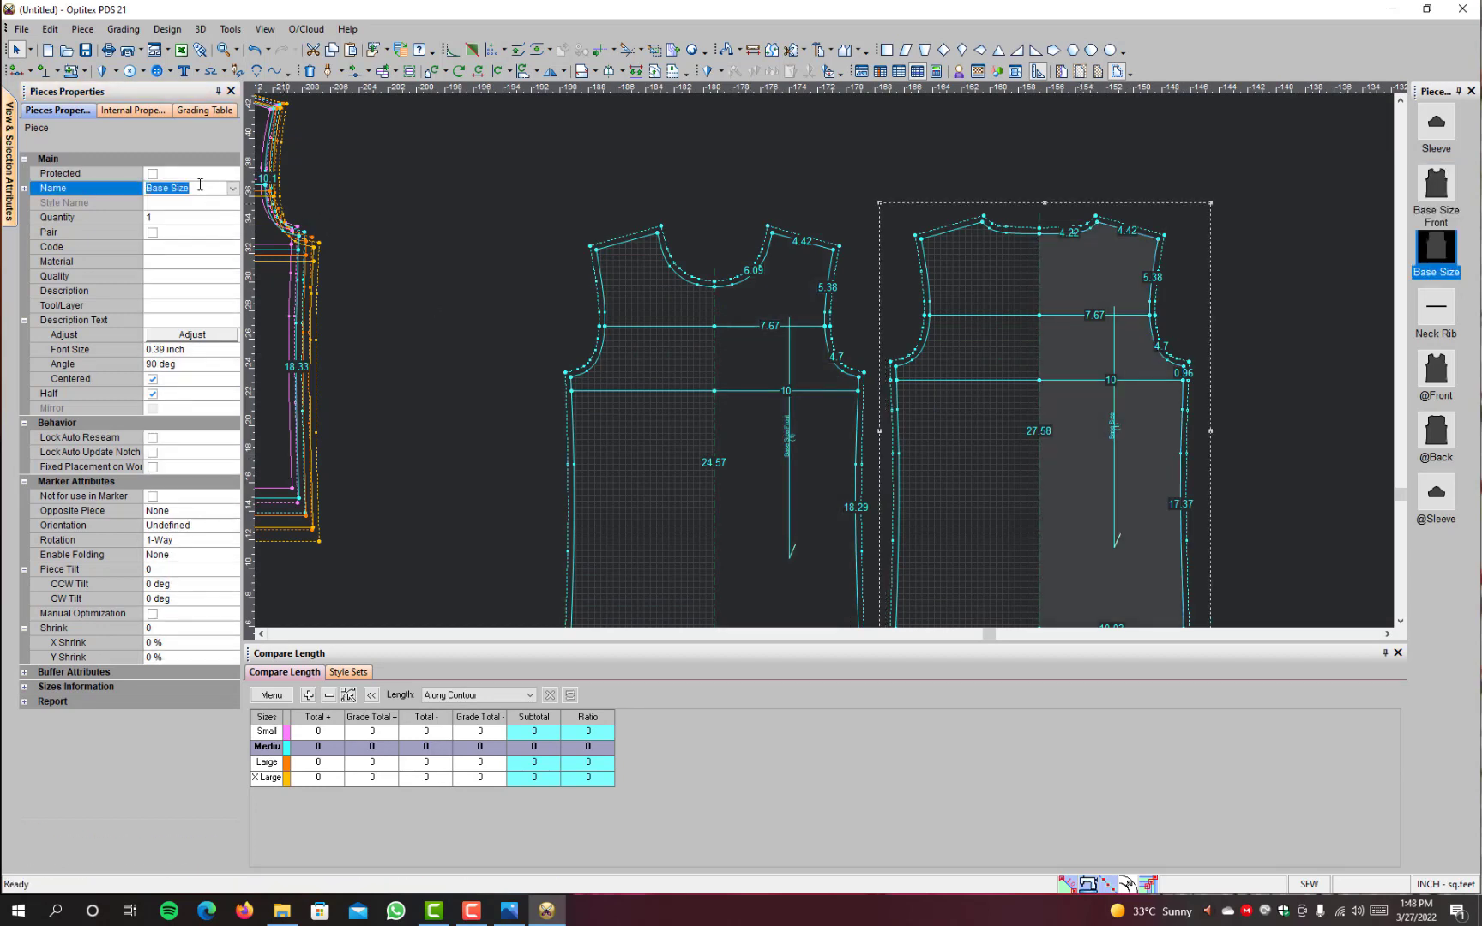
type("Back")
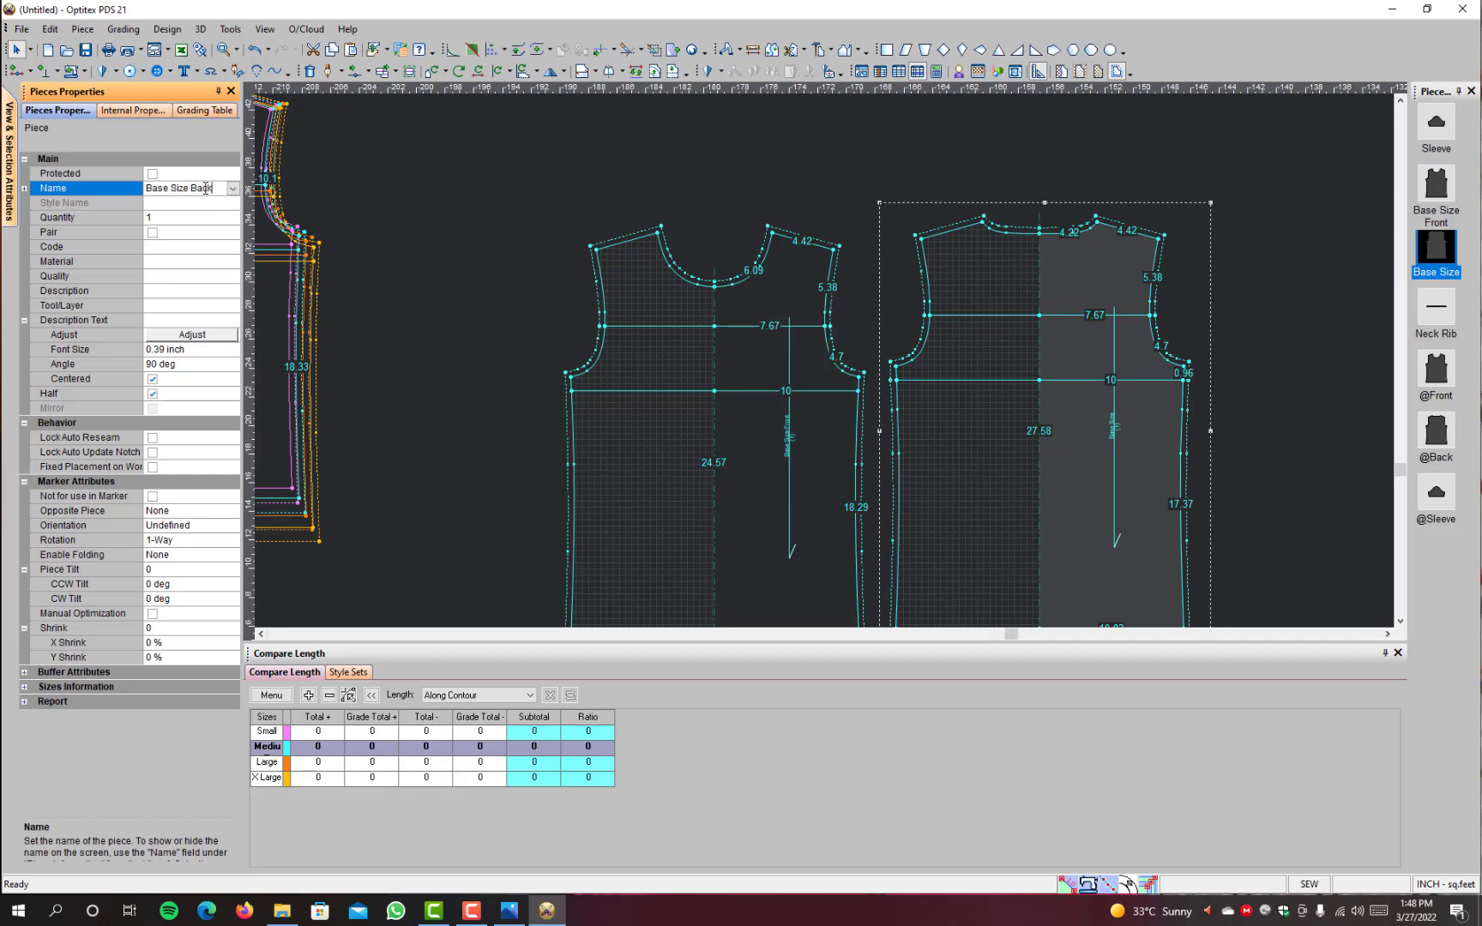
key("Return")
Step: Rename the separate sleeve copy above the base-size pieces as Sleeve base
scroll(1198, 420, "down", 2)
scroll(1072, 130, "up", 3)
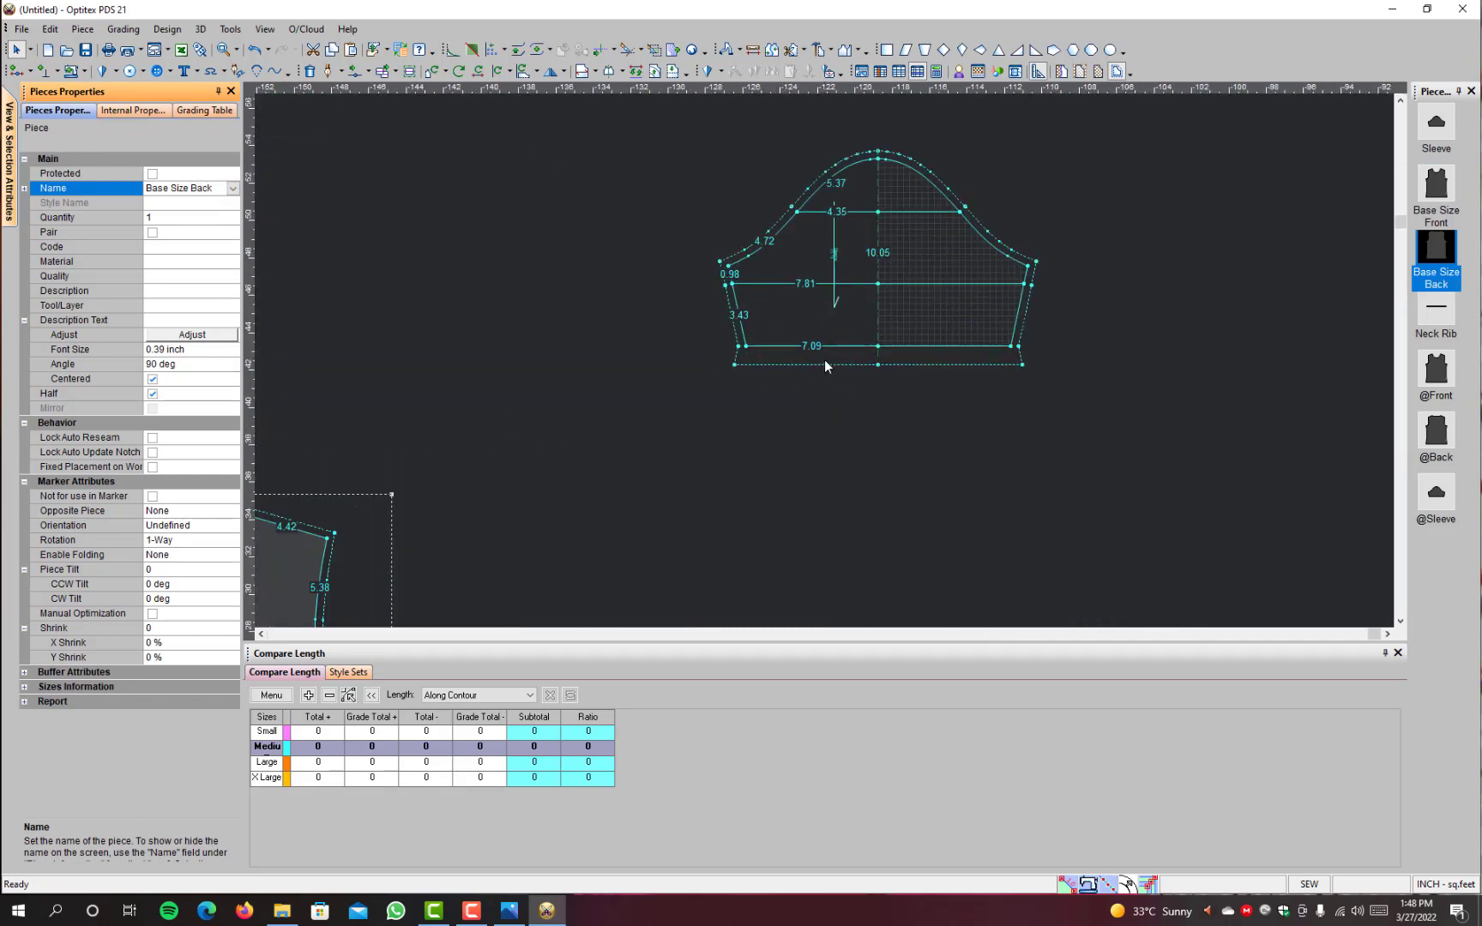
scroll(824, 366, "up", 1)
left_click(820, 241)
left_click(188, 187)
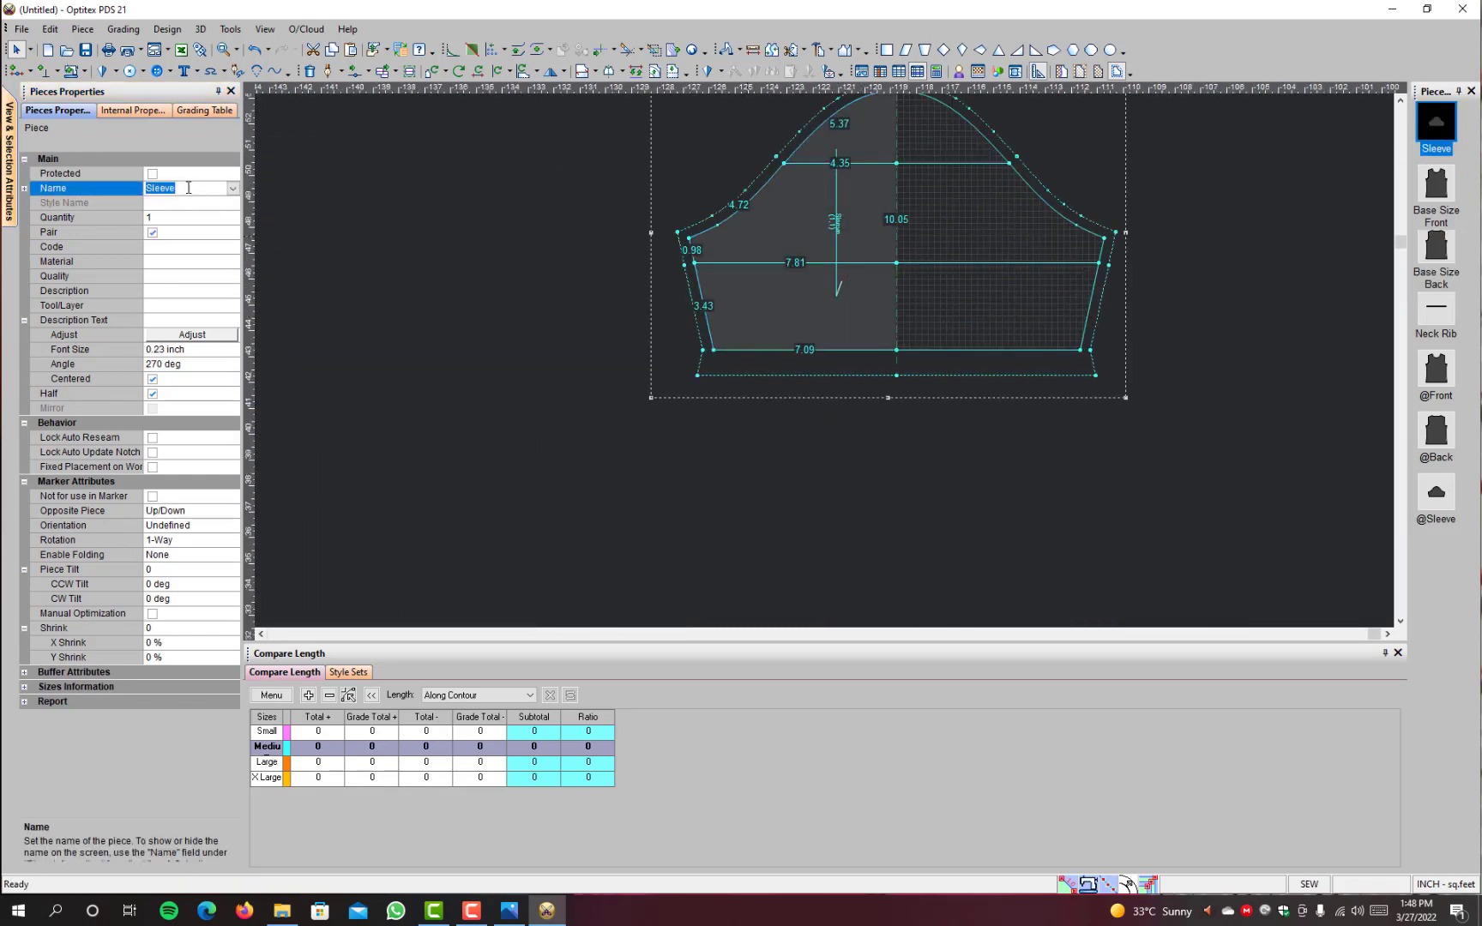
left_click(194, 193)
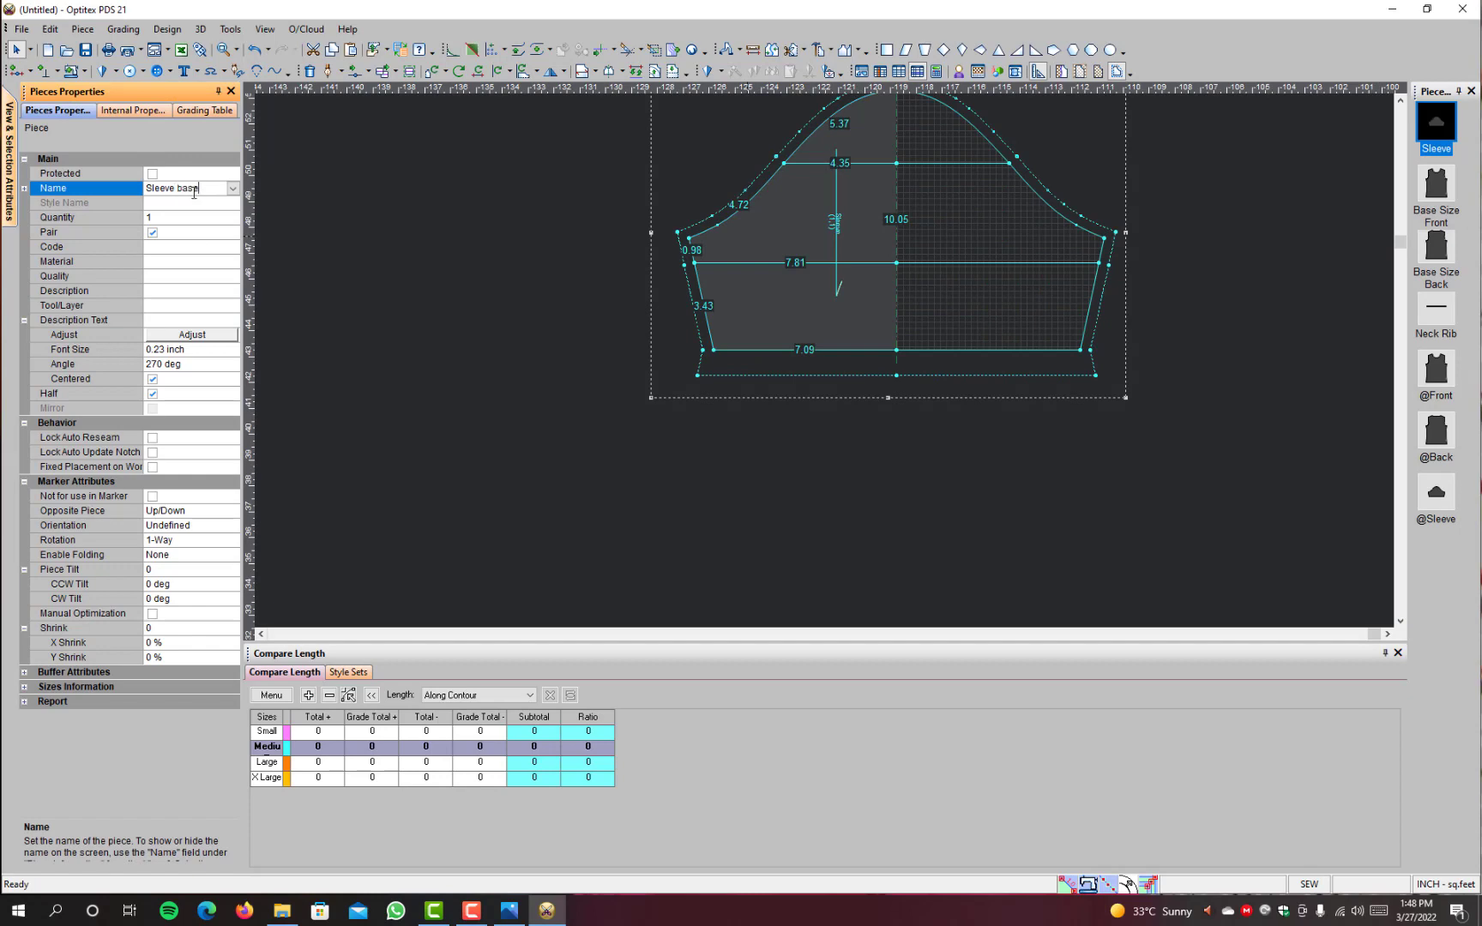
type("base")
key("Return")
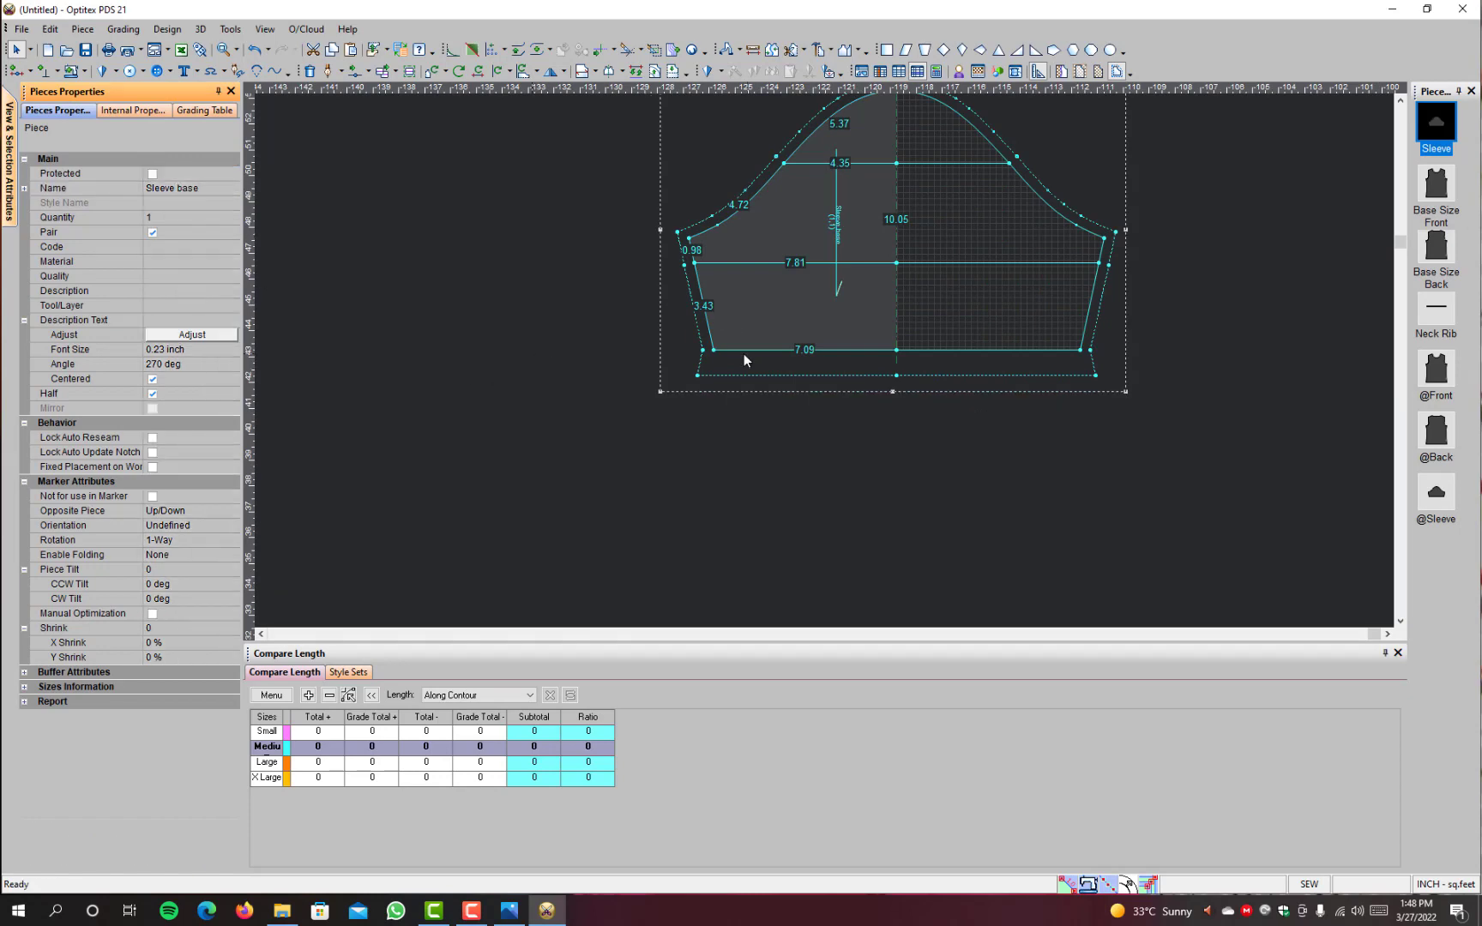
Step: Move the Sleeve base piece into the empty space beside the Base Size Back piece
scroll(826, 360, "down", 3)
key("space")
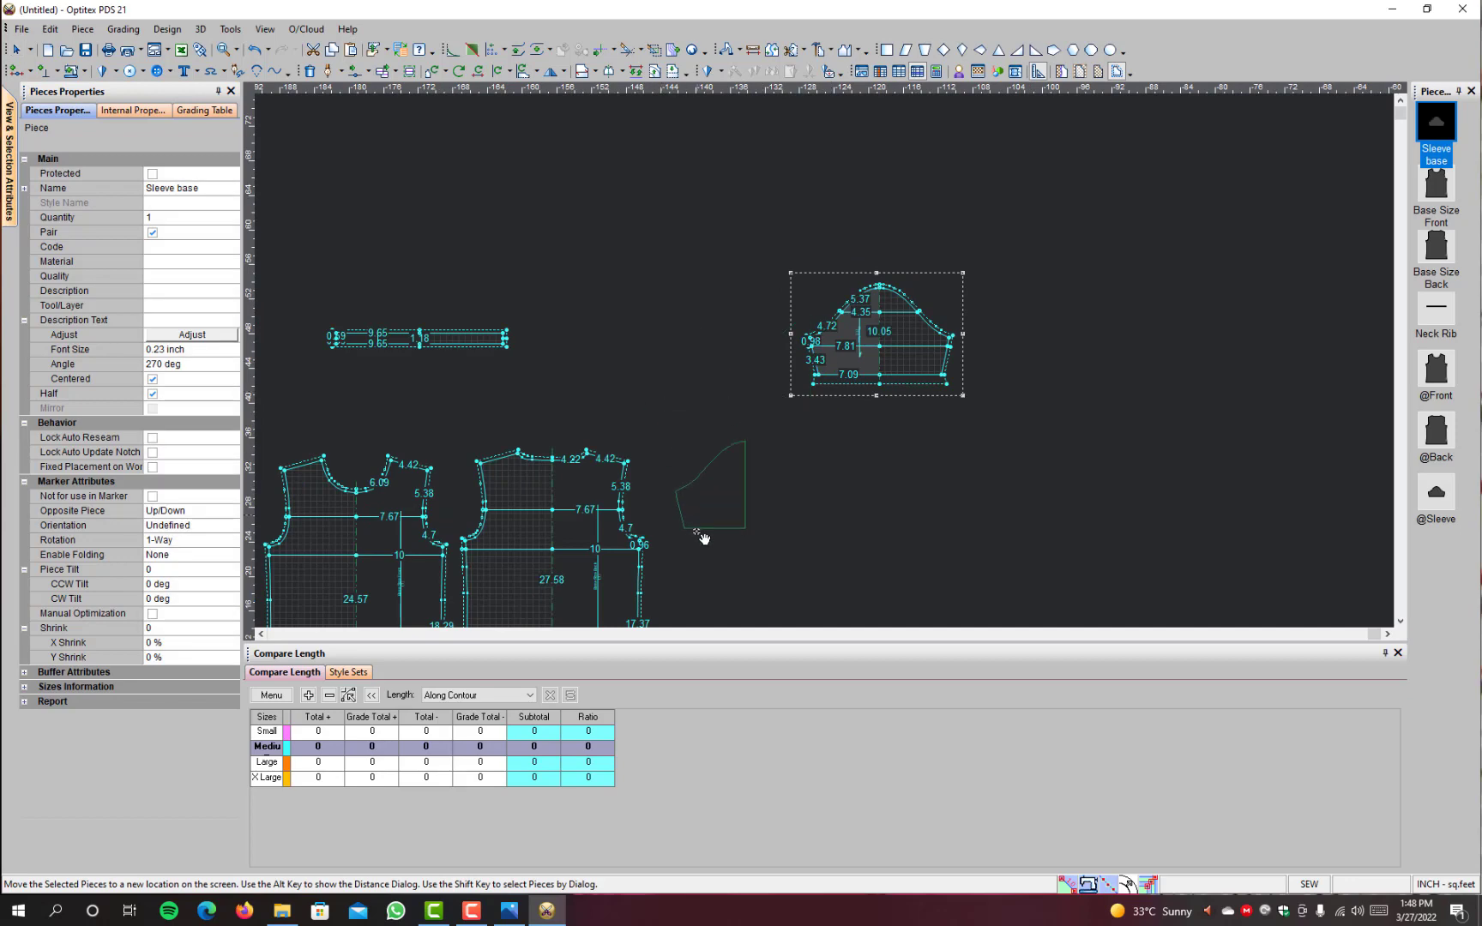
left_click(695, 550)
scroll(915, 478, "down", 3)
scroll(830, 357, "up", 1)
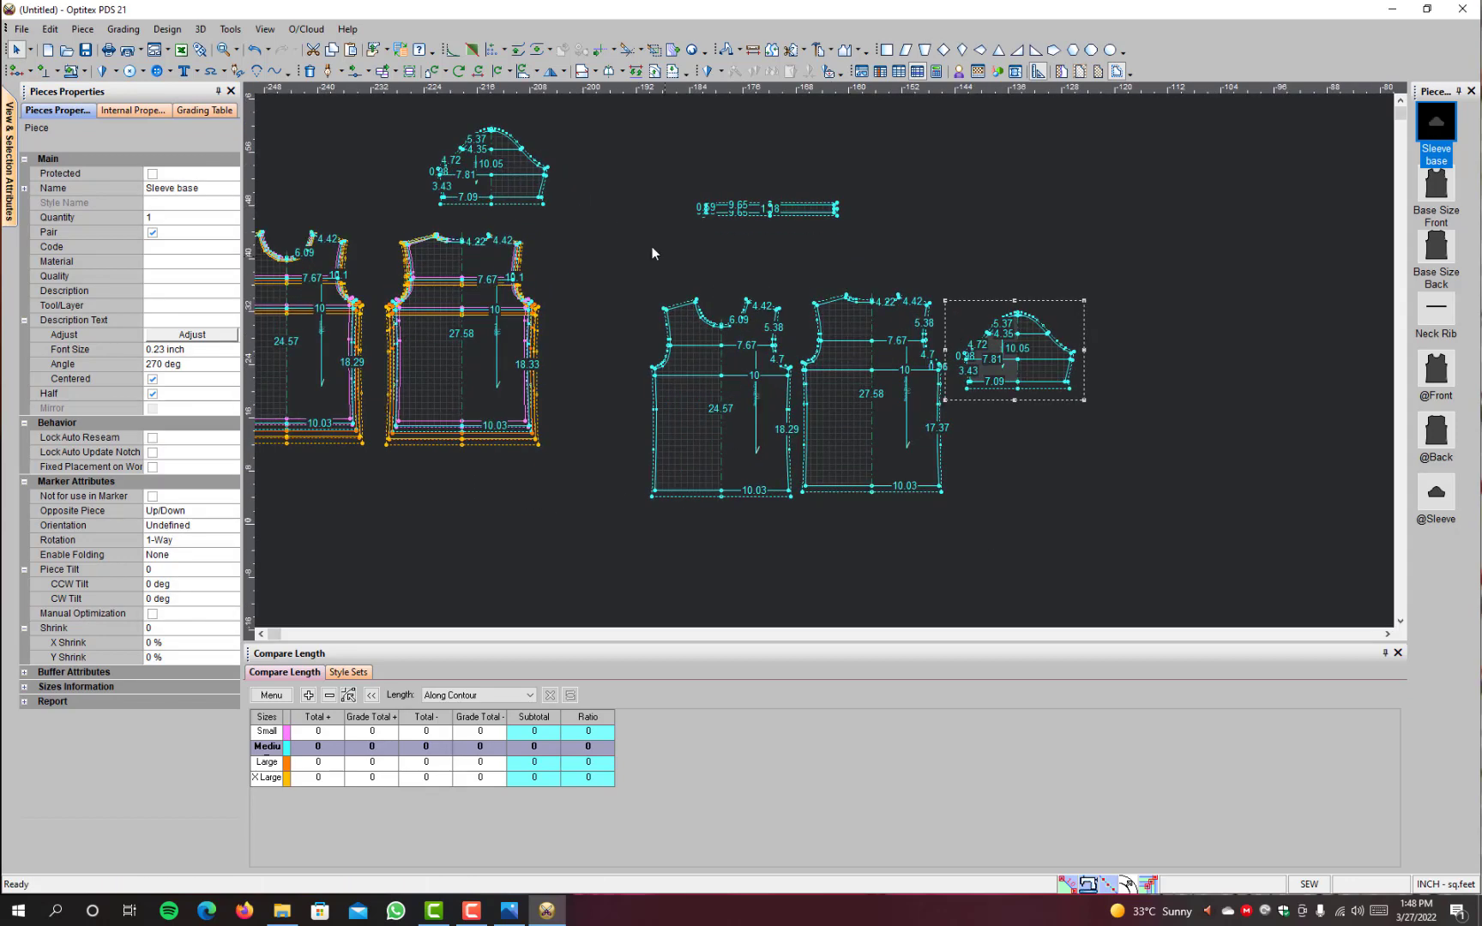
scroll(479, 173, "up", 5)
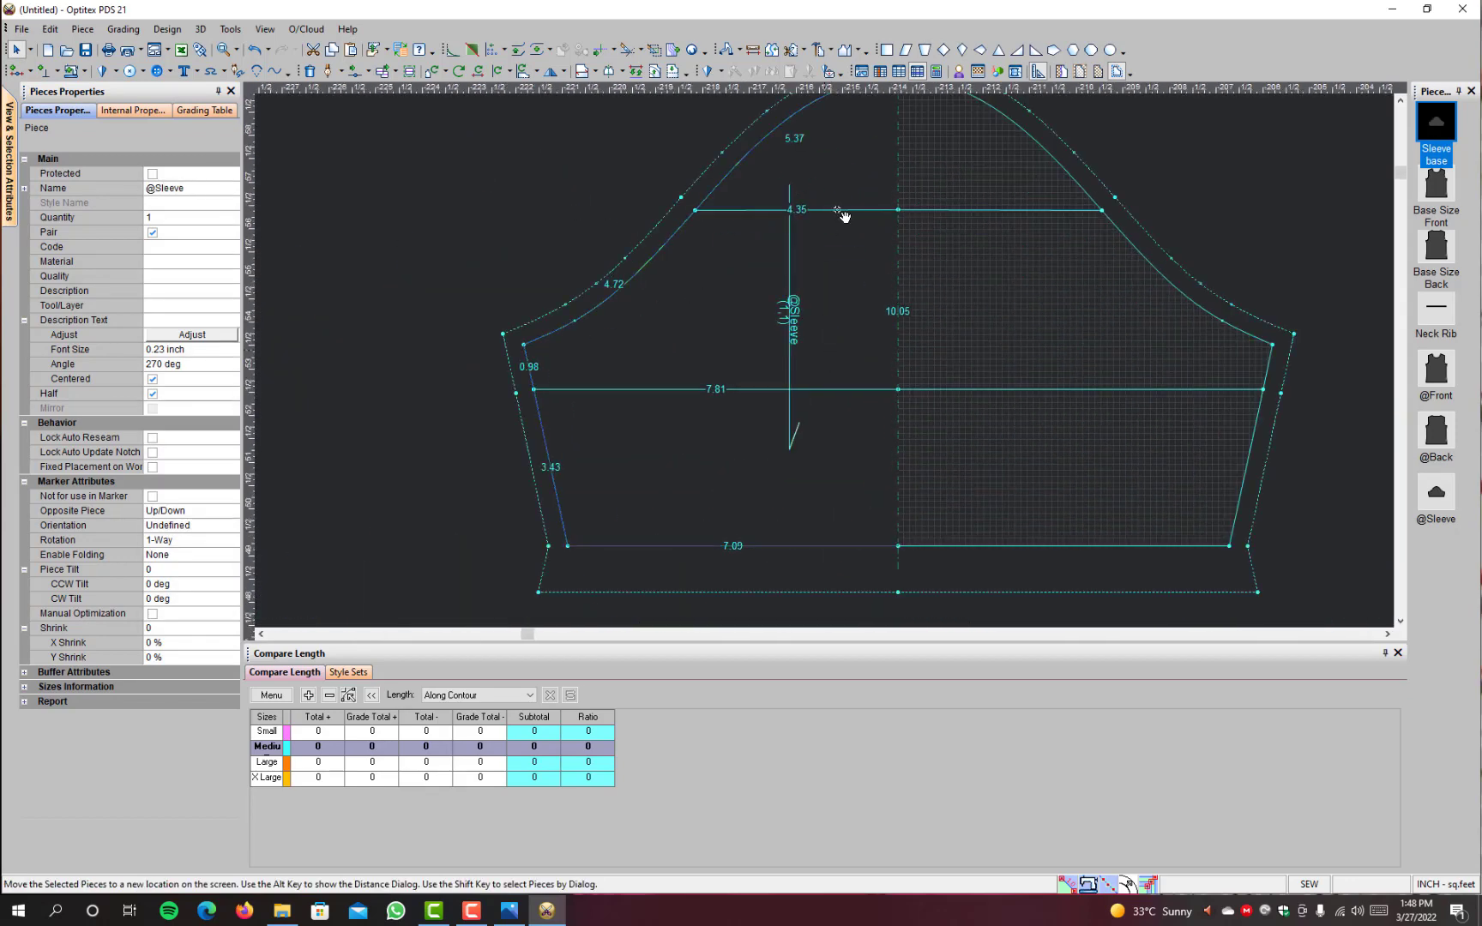
left_click(833, 213)
left_click(837, 211)
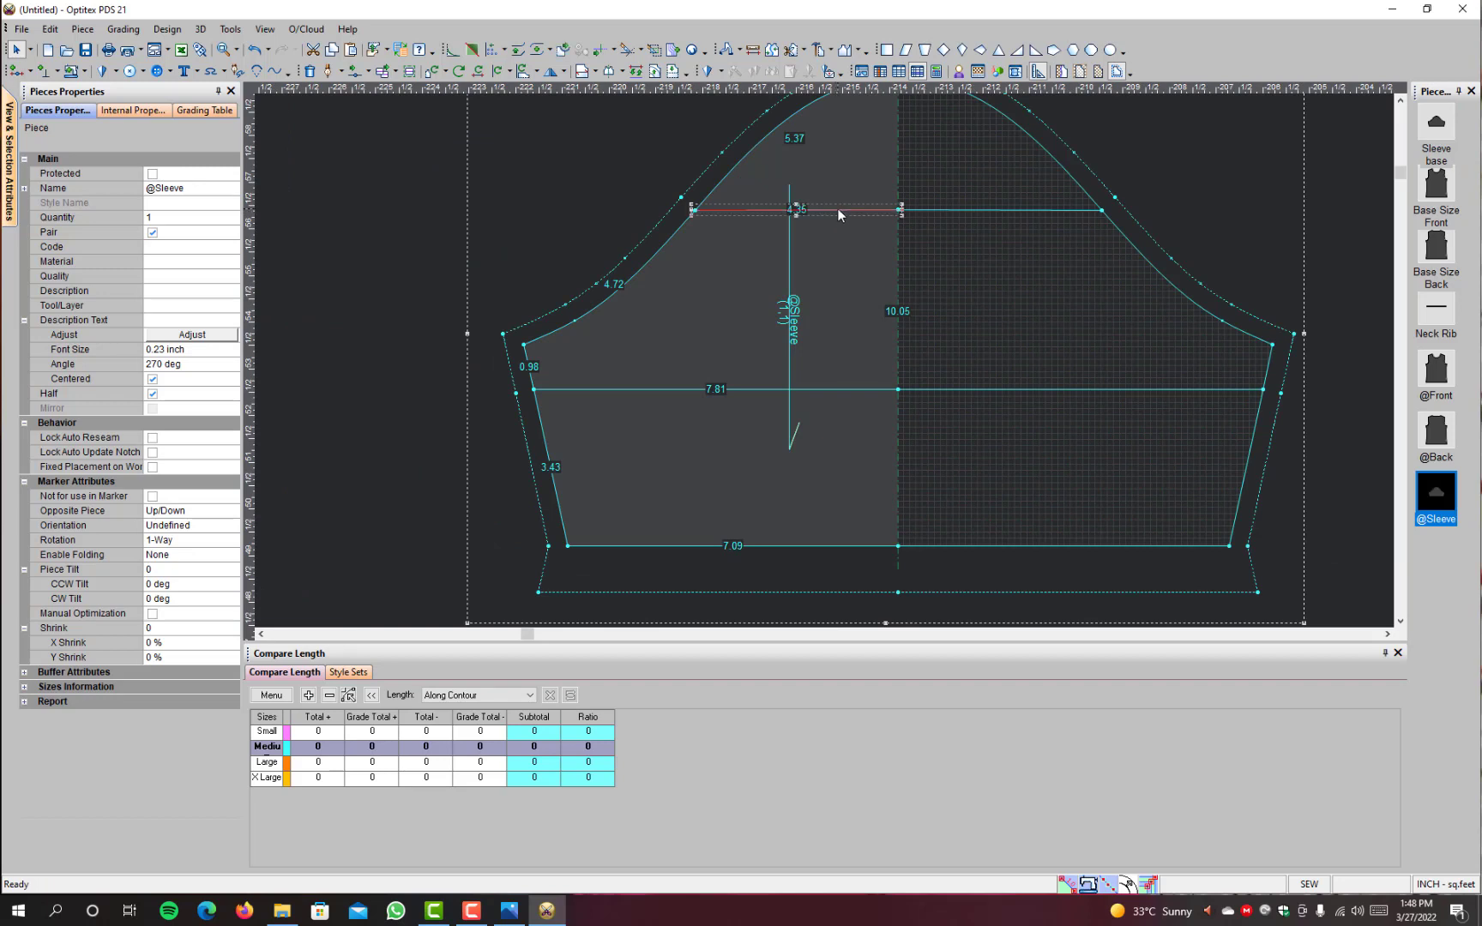
key("Delete")
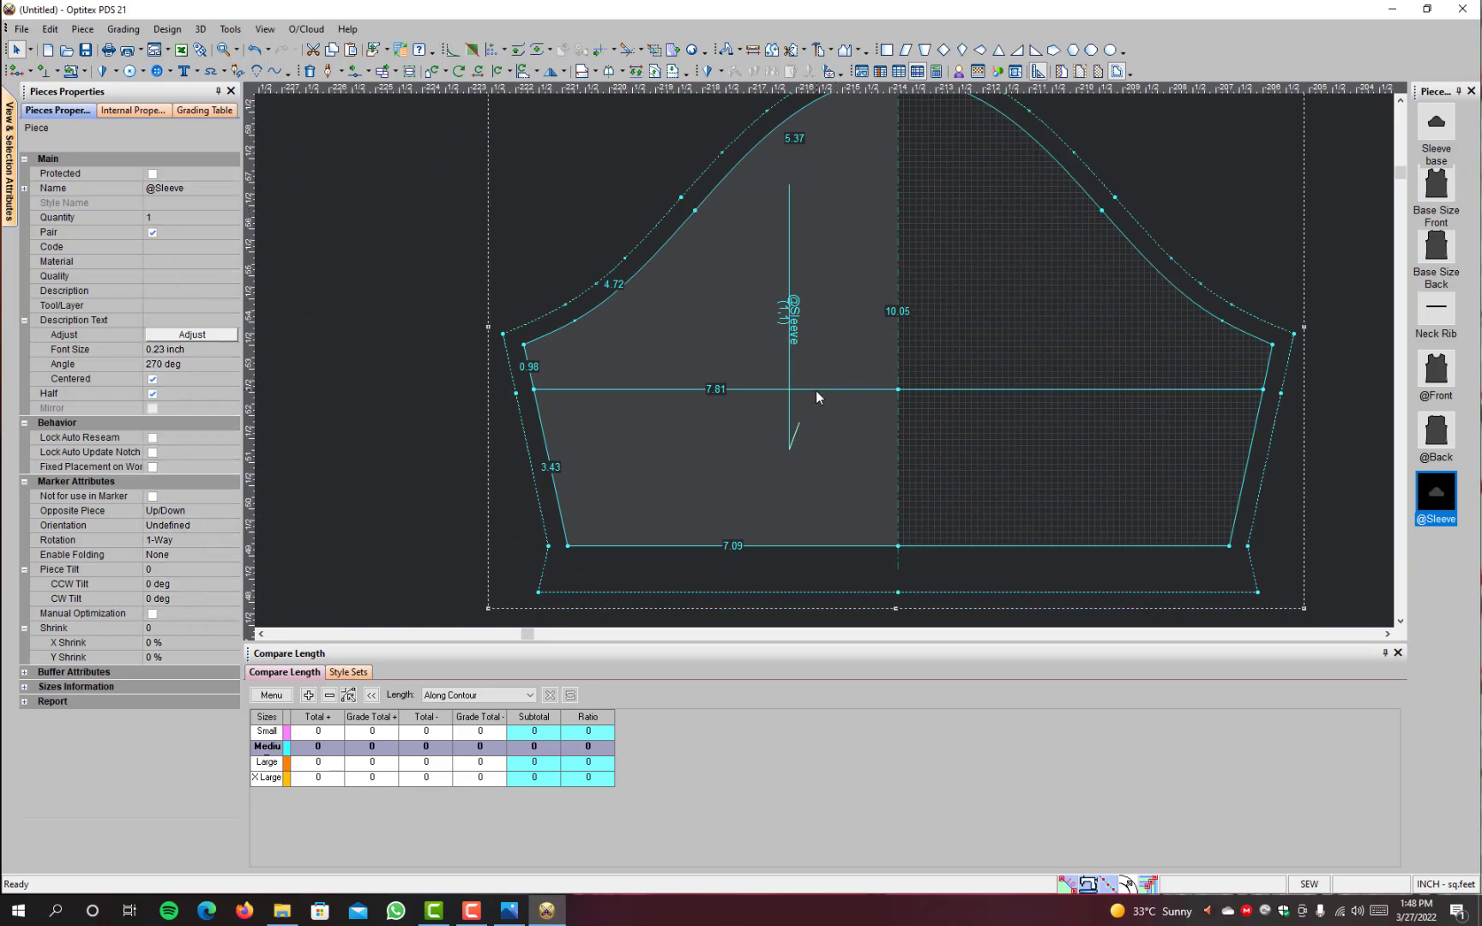
left_click(818, 390)
key("Delete")
left_click(695, 209)
key("Delete")
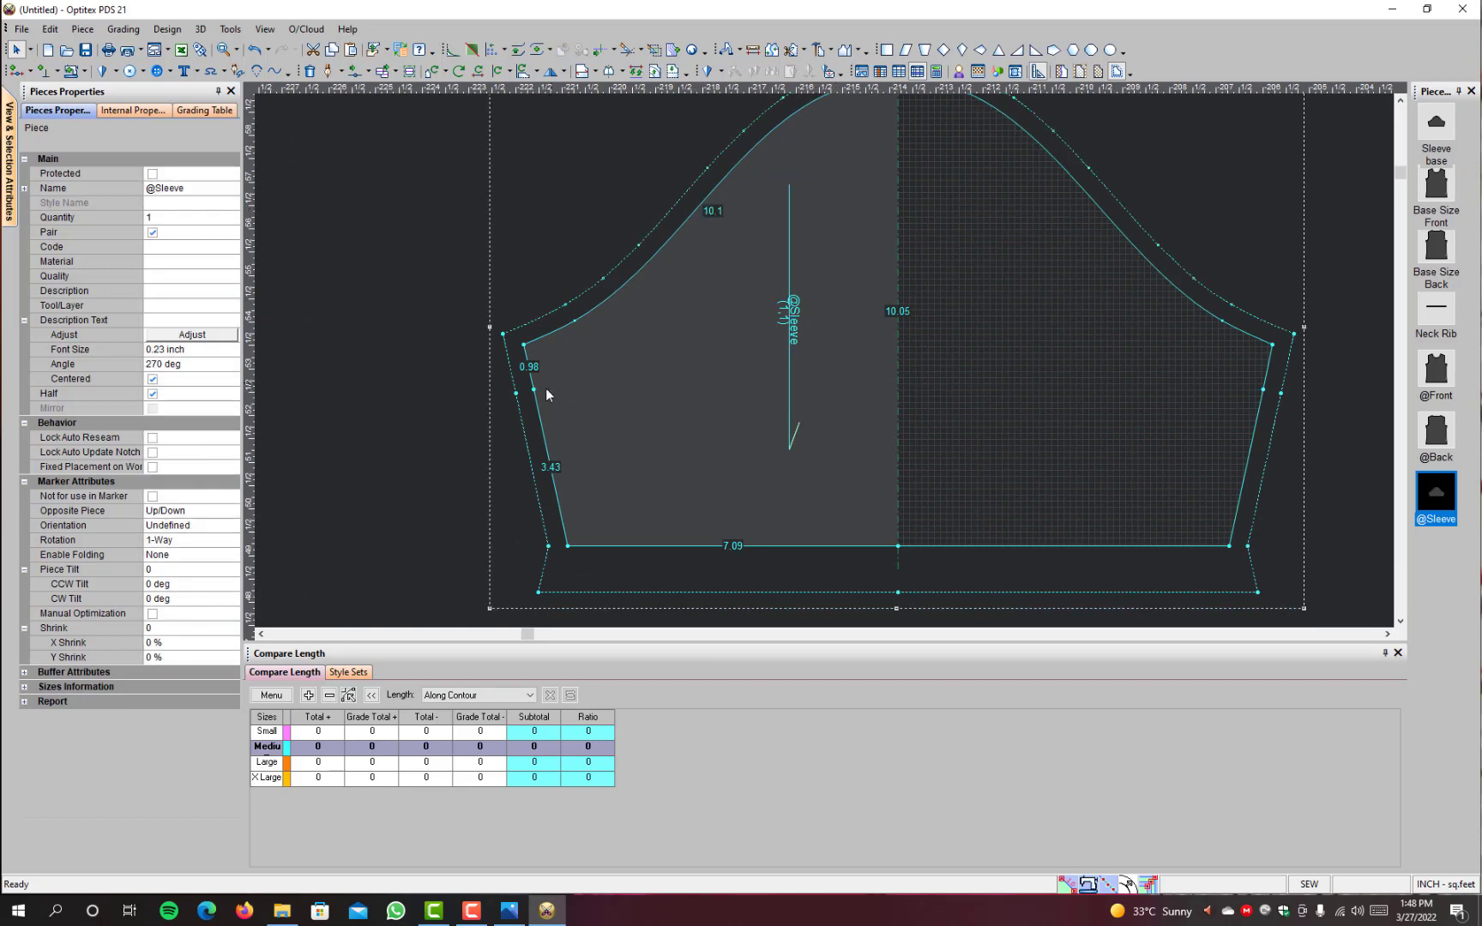
scroll(827, 360, "down", 3)
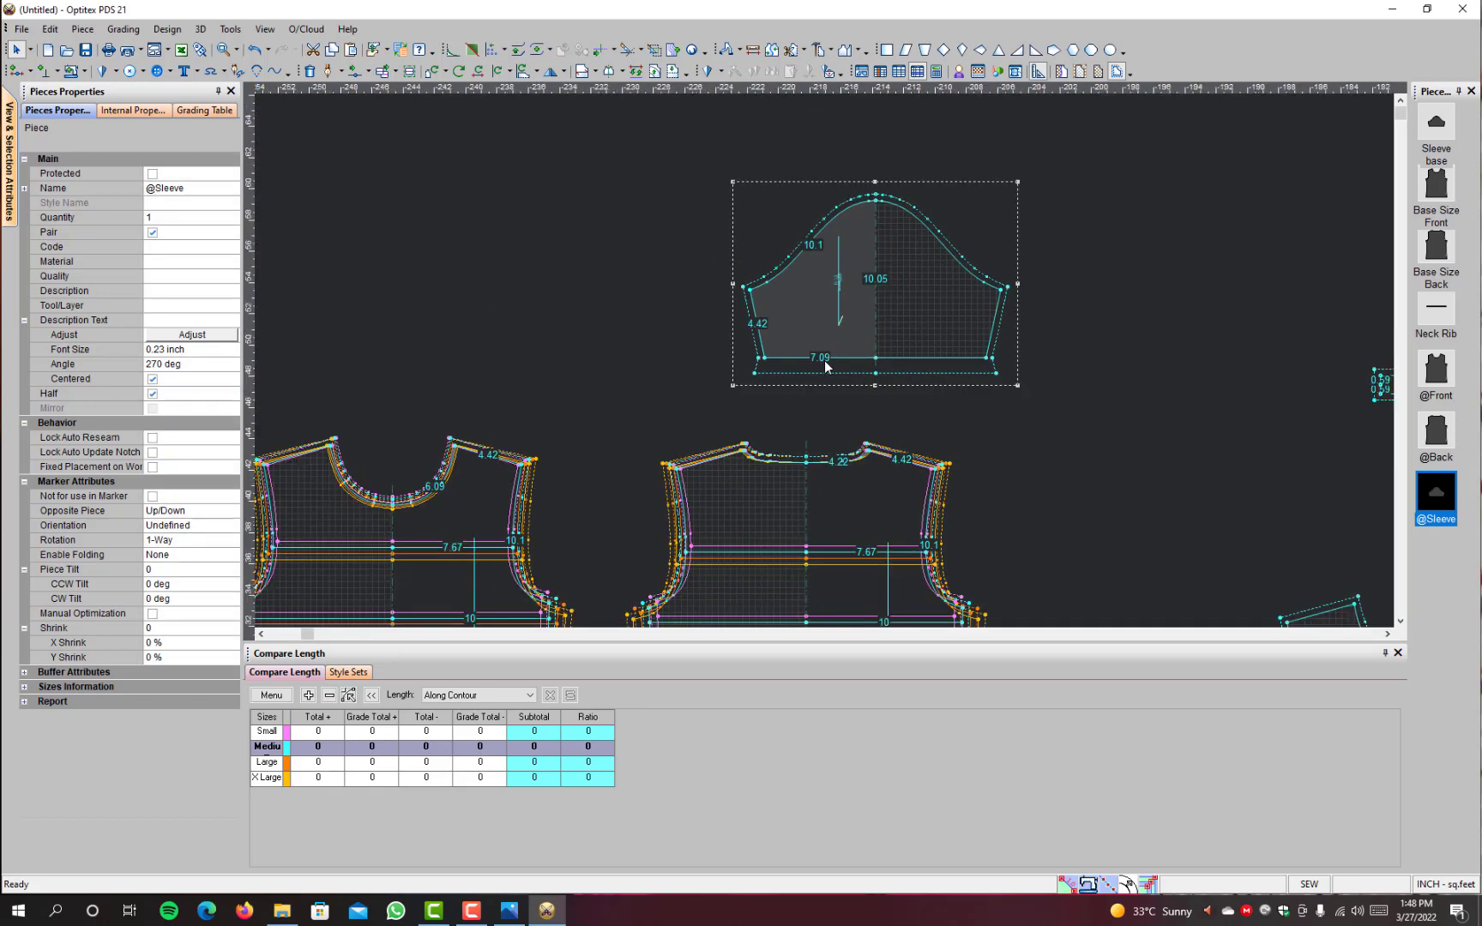
scroll(916, 502, "up", 4)
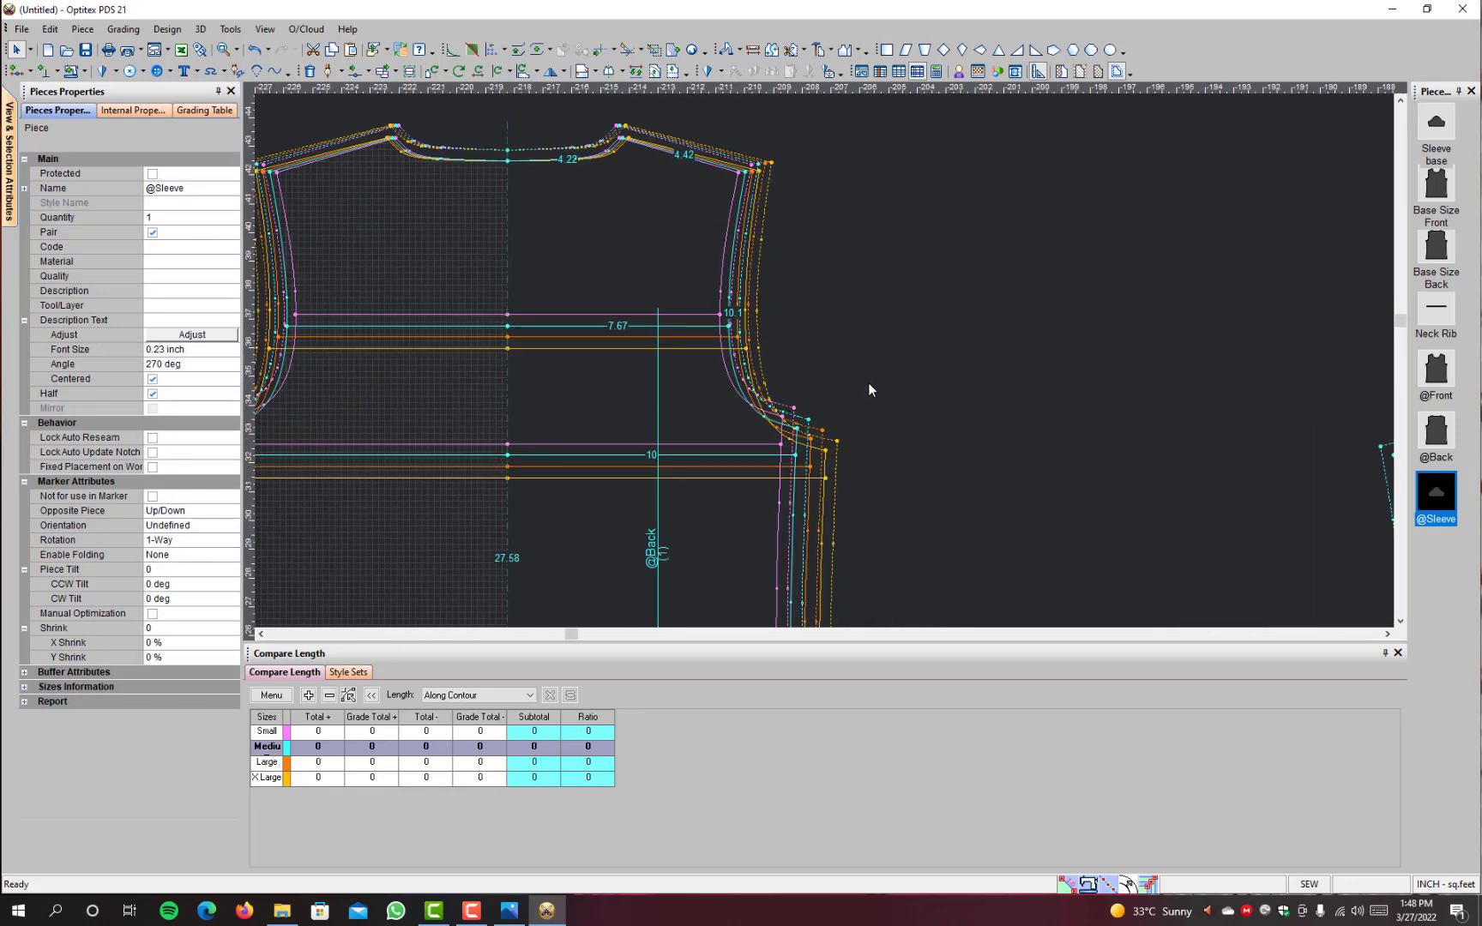
scroll(812, 325, "down", 4)
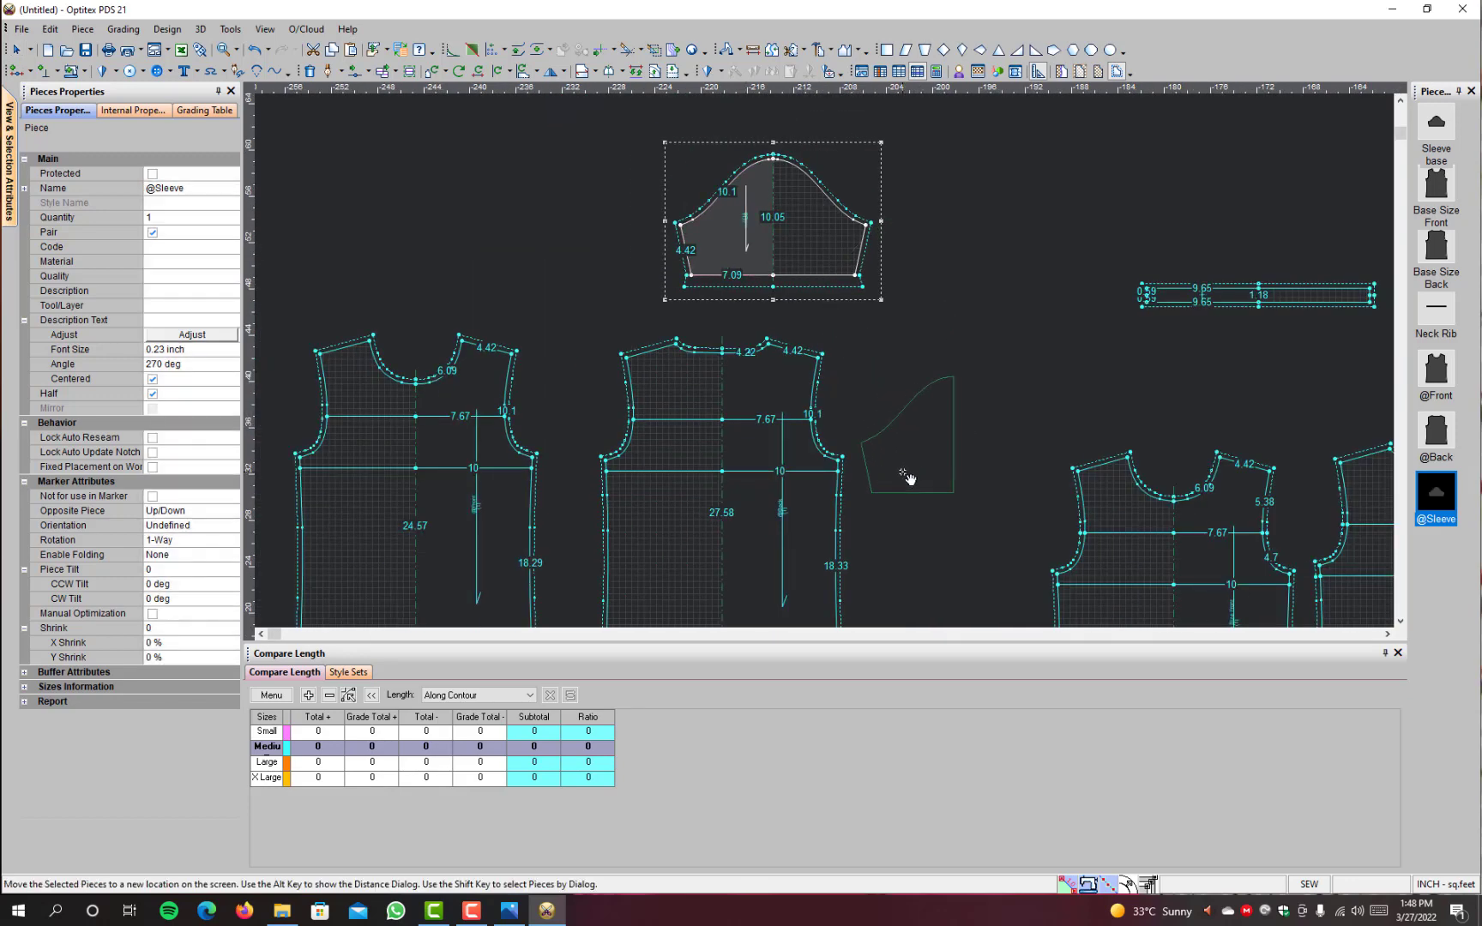
scroll(905, 474, "up", 3)
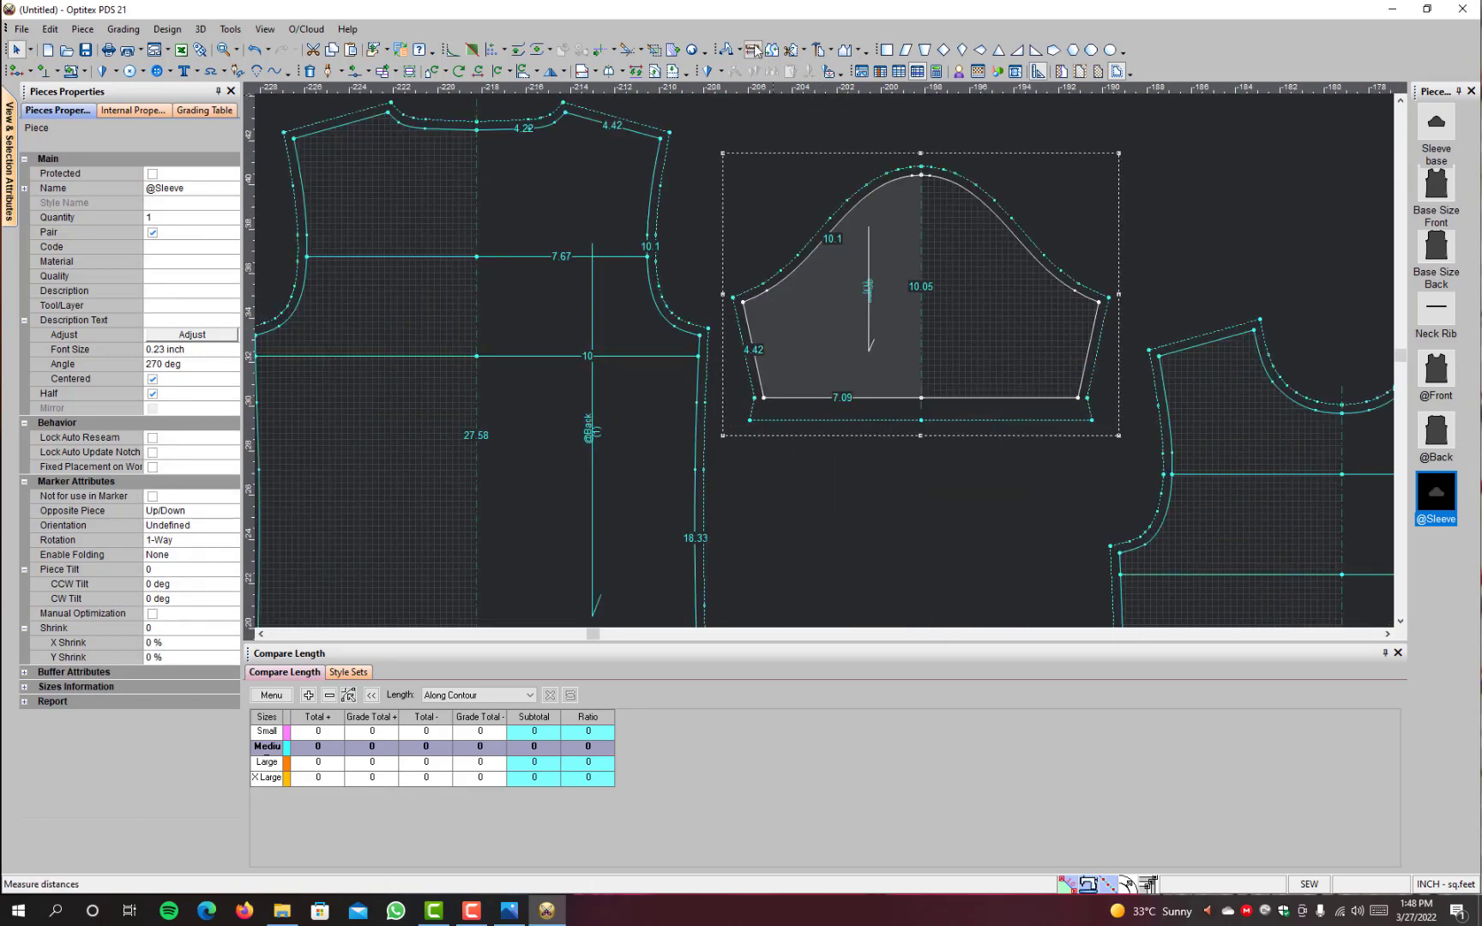
left_click(662, 137)
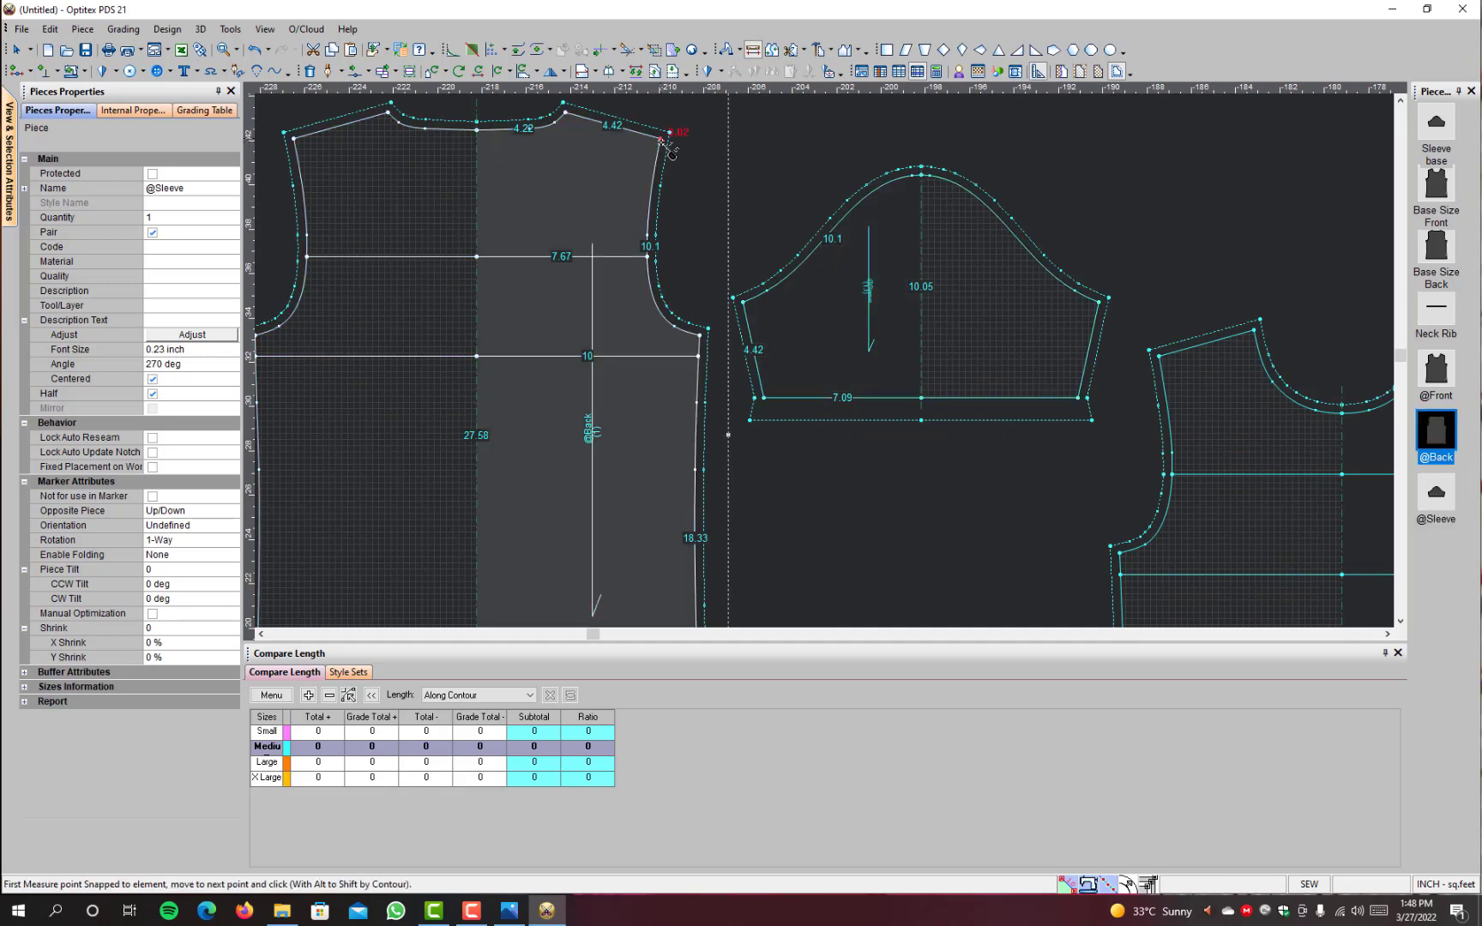
left_click(707, 334)
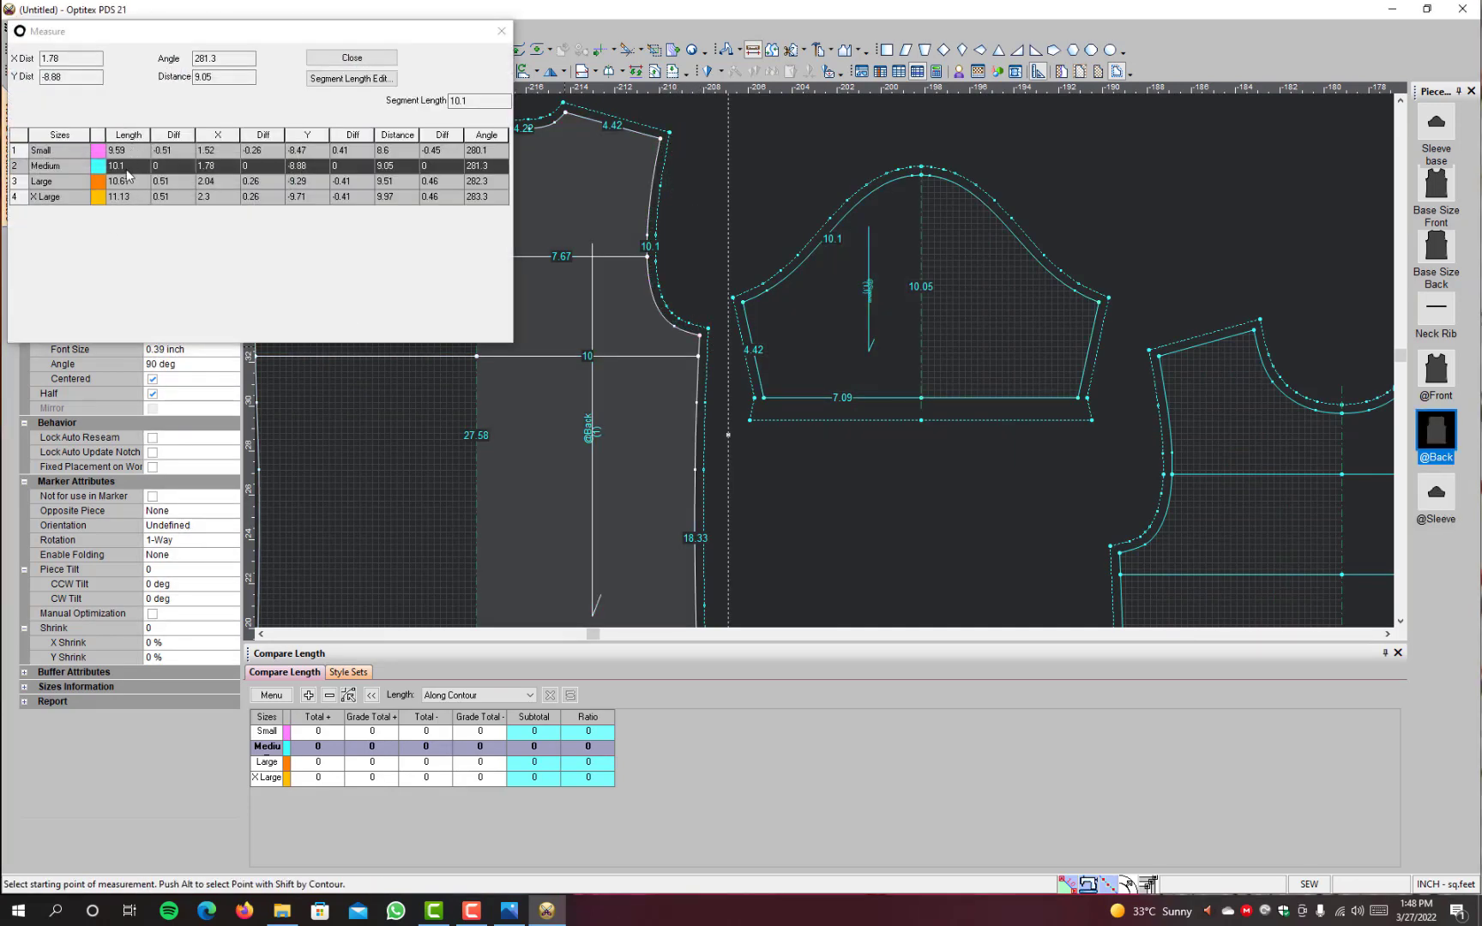
left_click(352, 57)
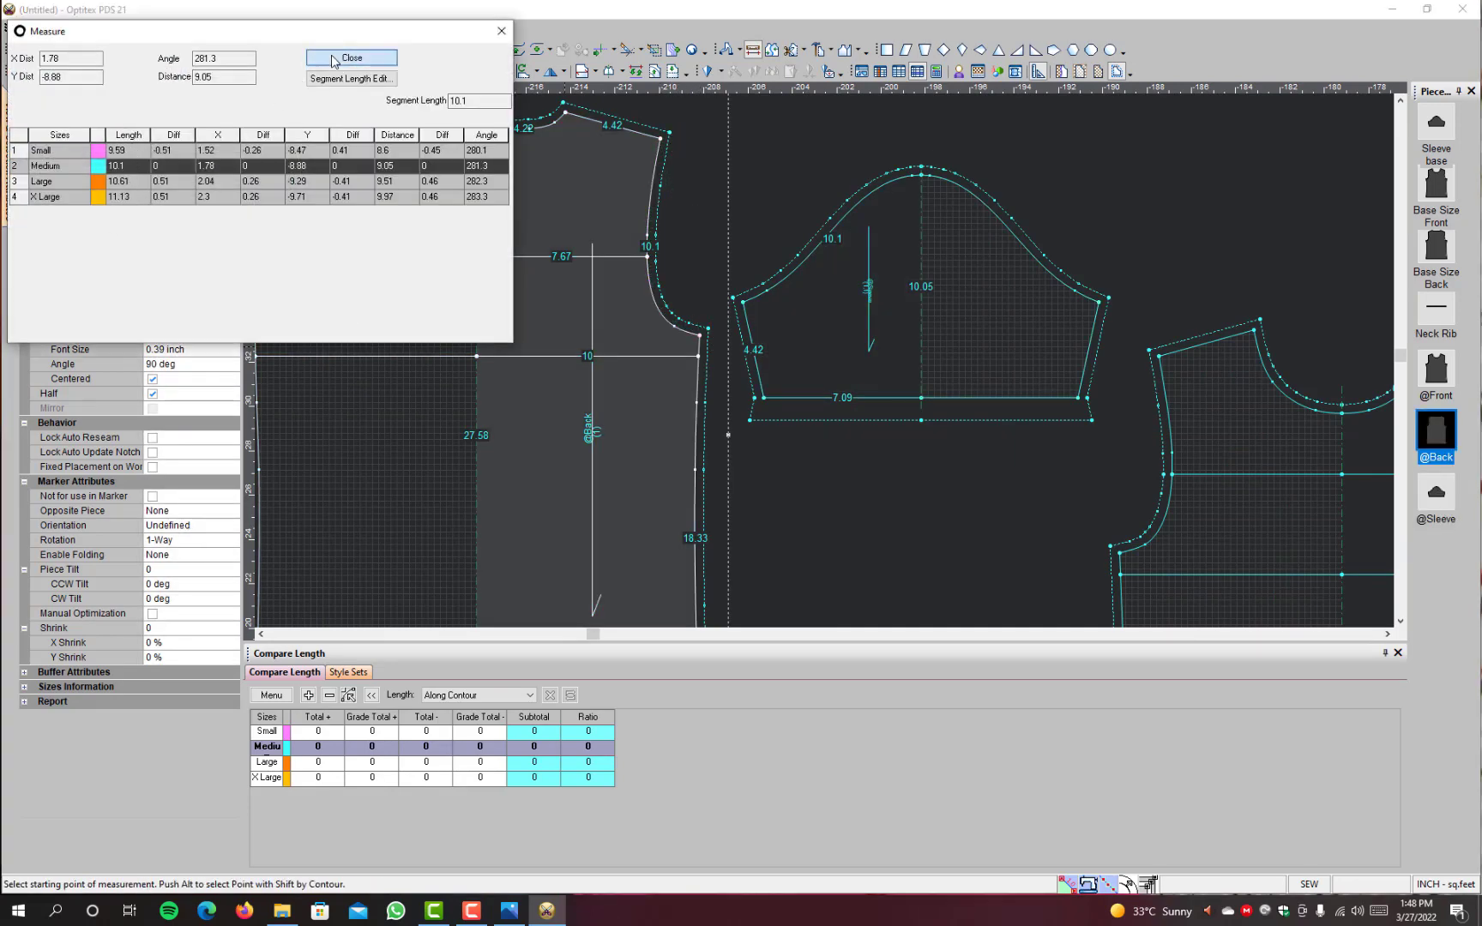
left_click(669, 134)
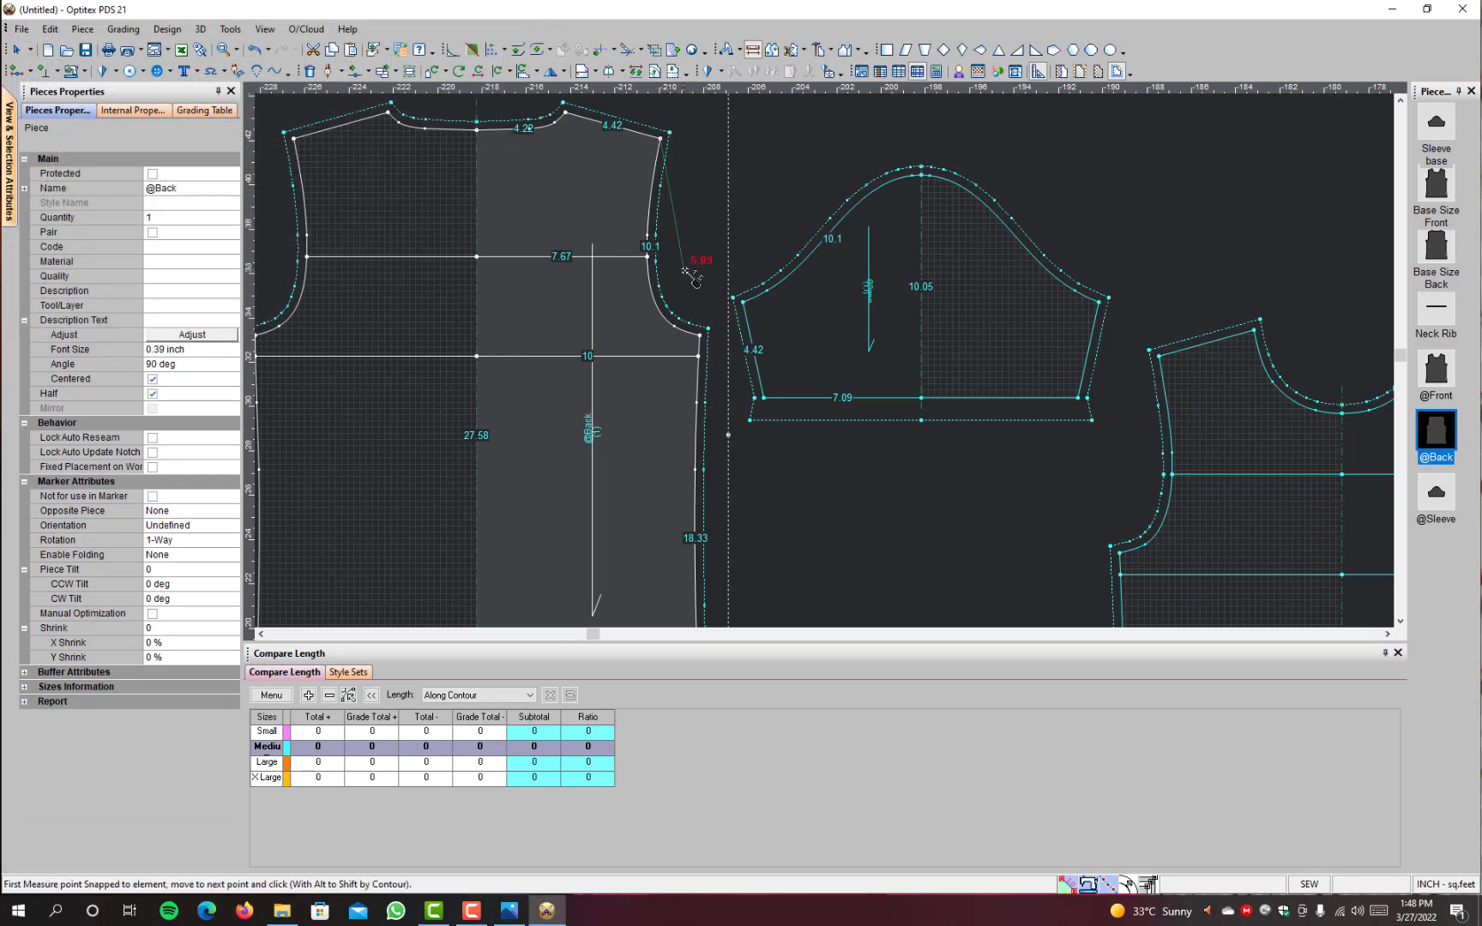
left_click(707, 333)
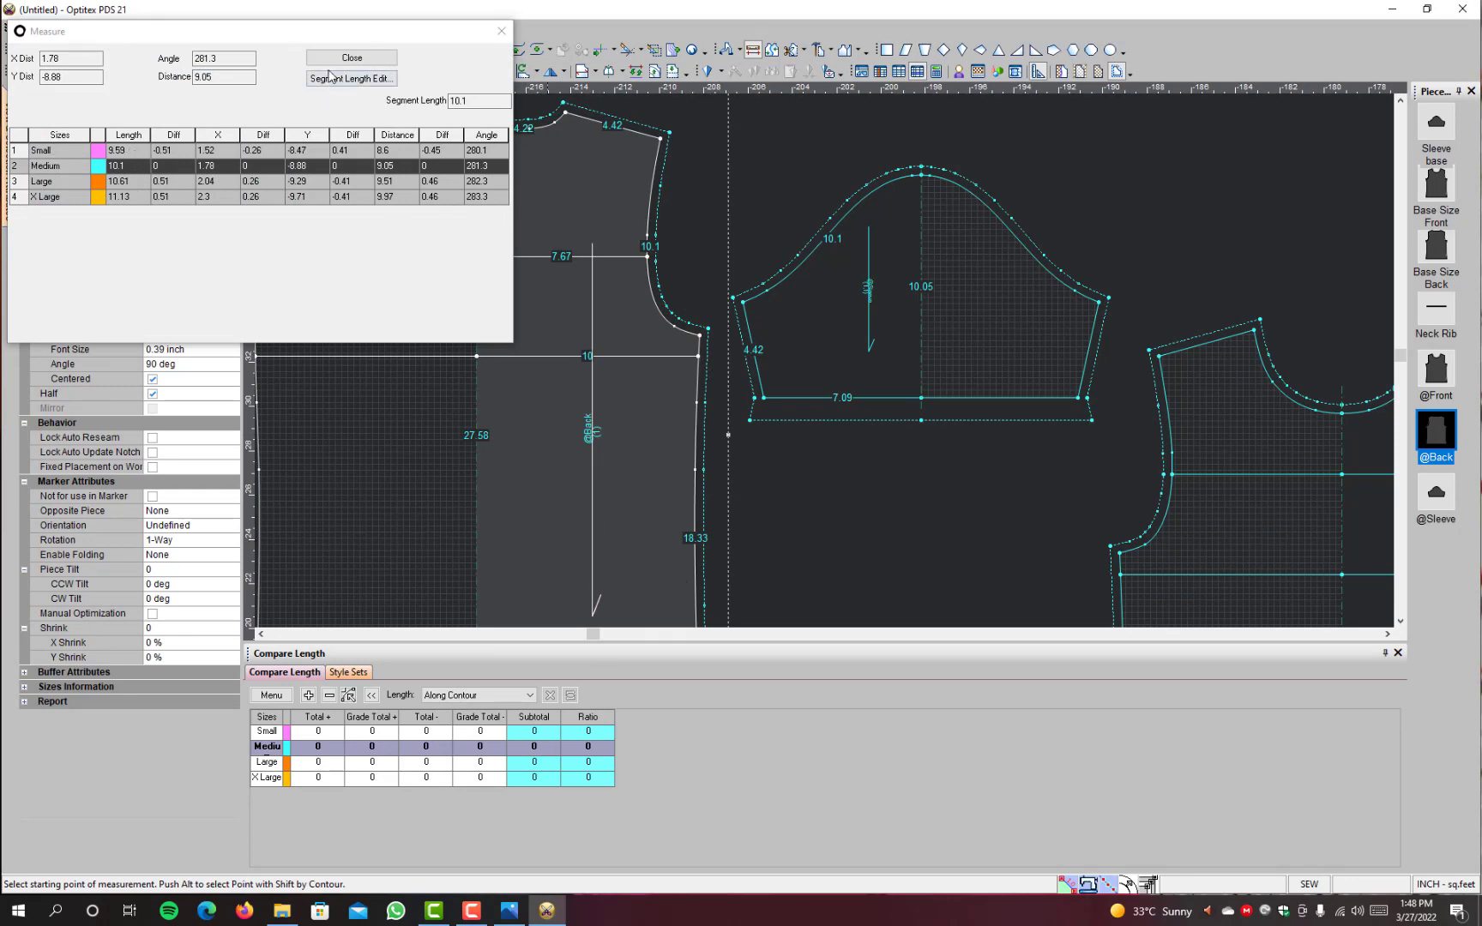
left_click(352, 57)
left_click(706, 333)
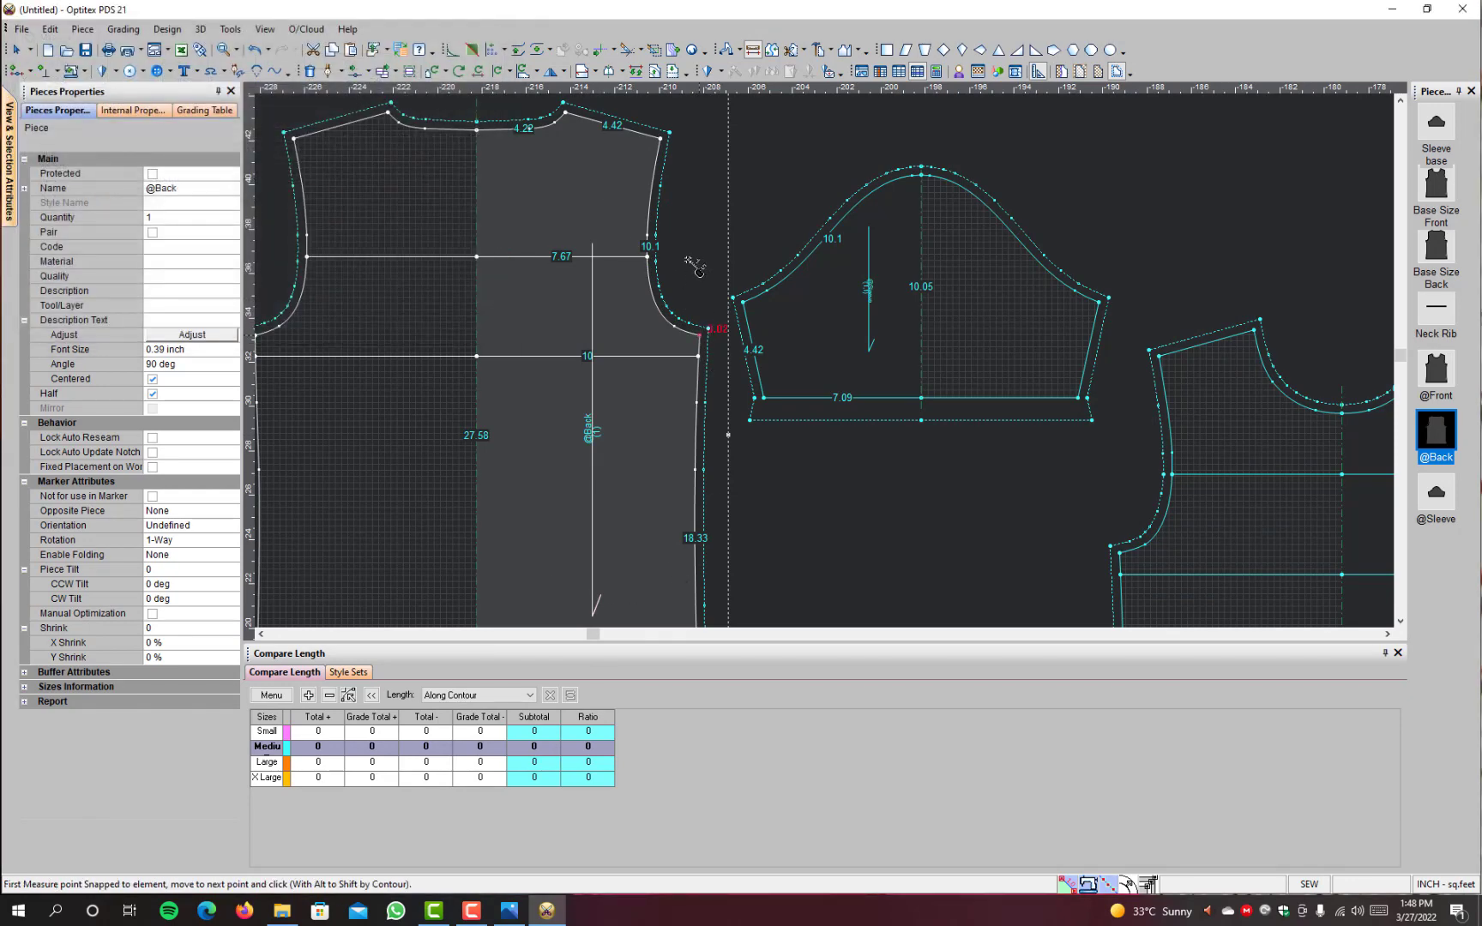
left_click(669, 133)
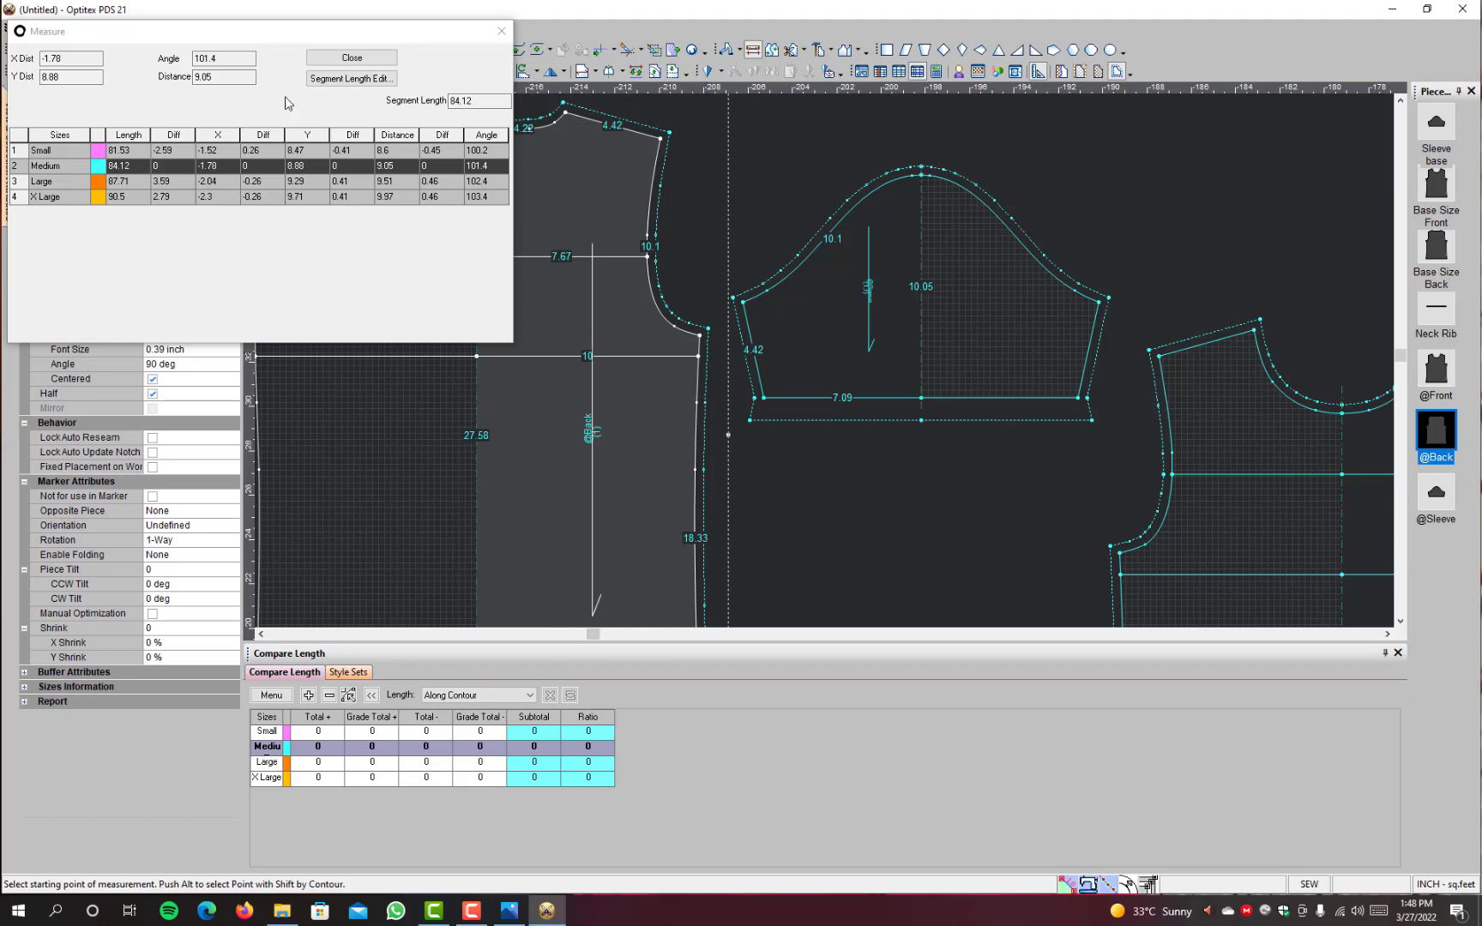
left_click(346, 60)
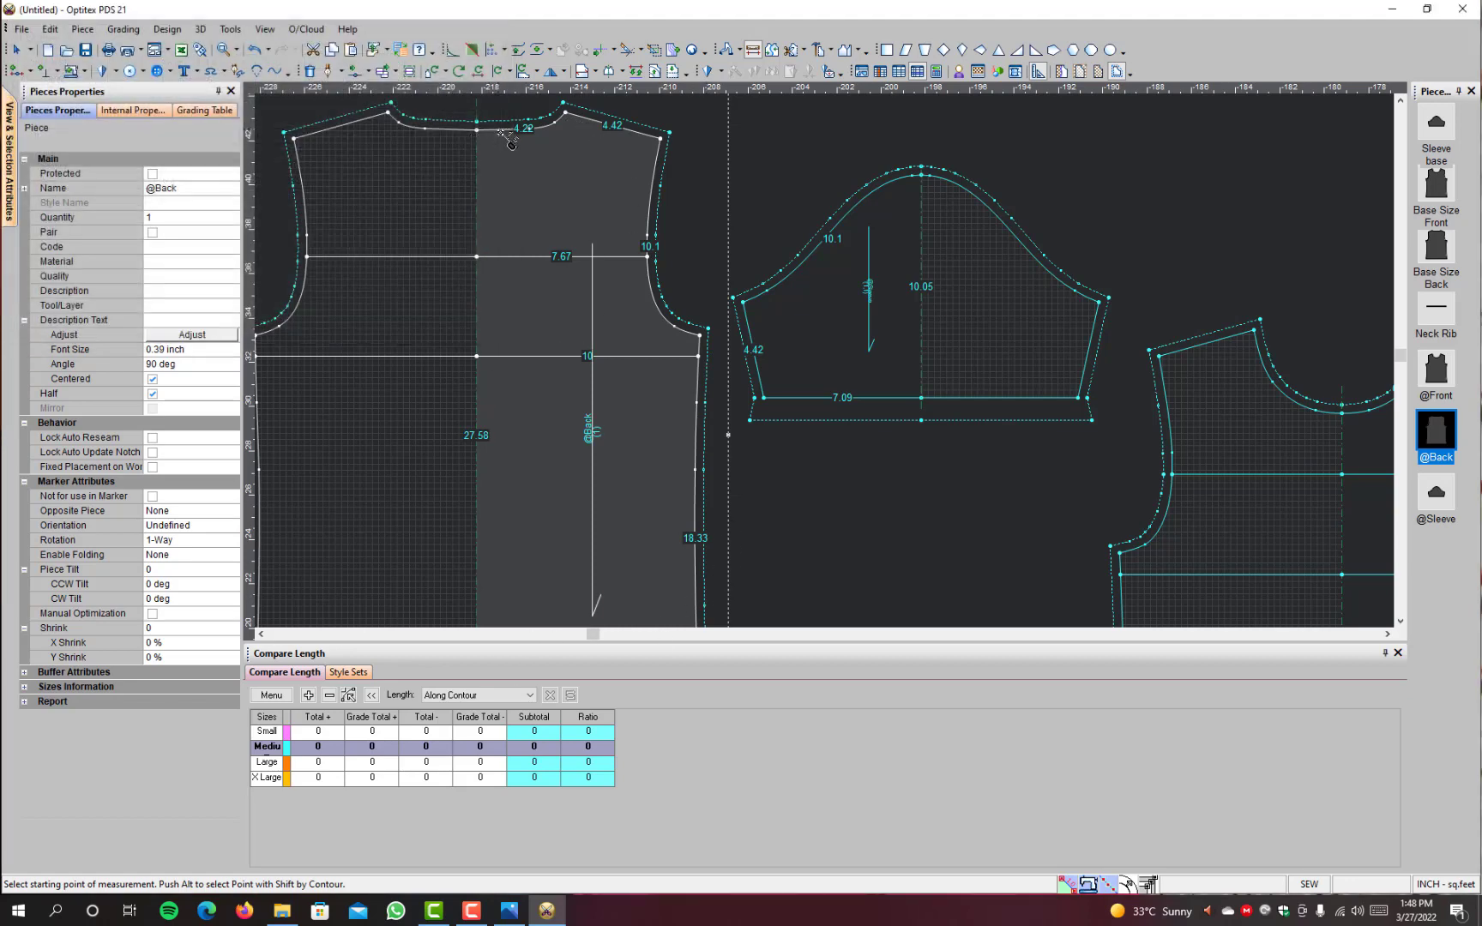
left_click(667, 136)
left_click(705, 335)
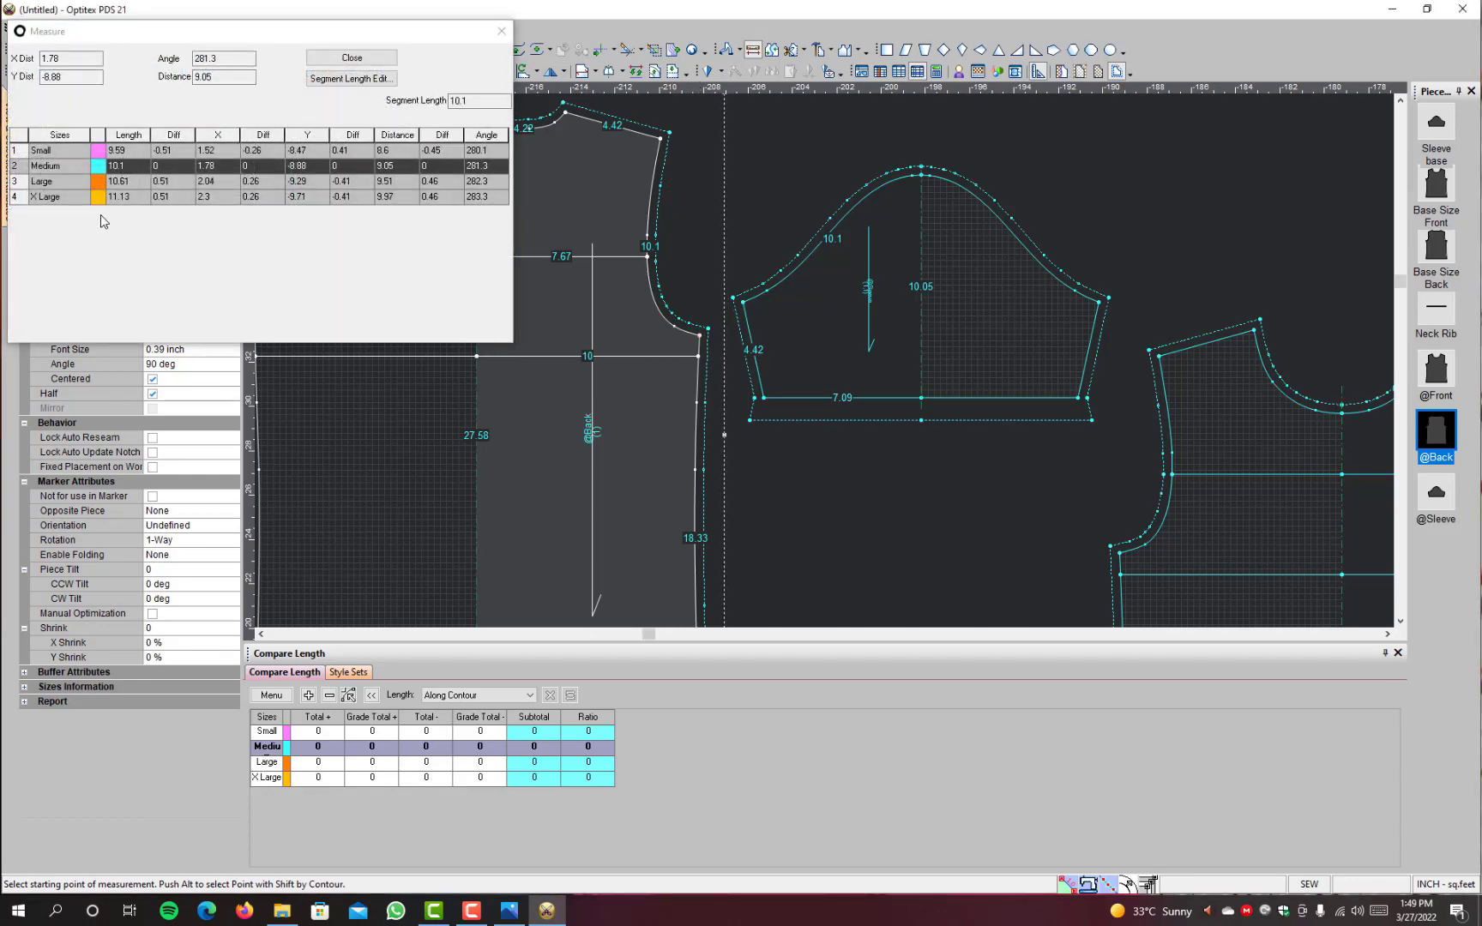
left_click(365, 58)
right_click(1182, 126)
key("Escape")
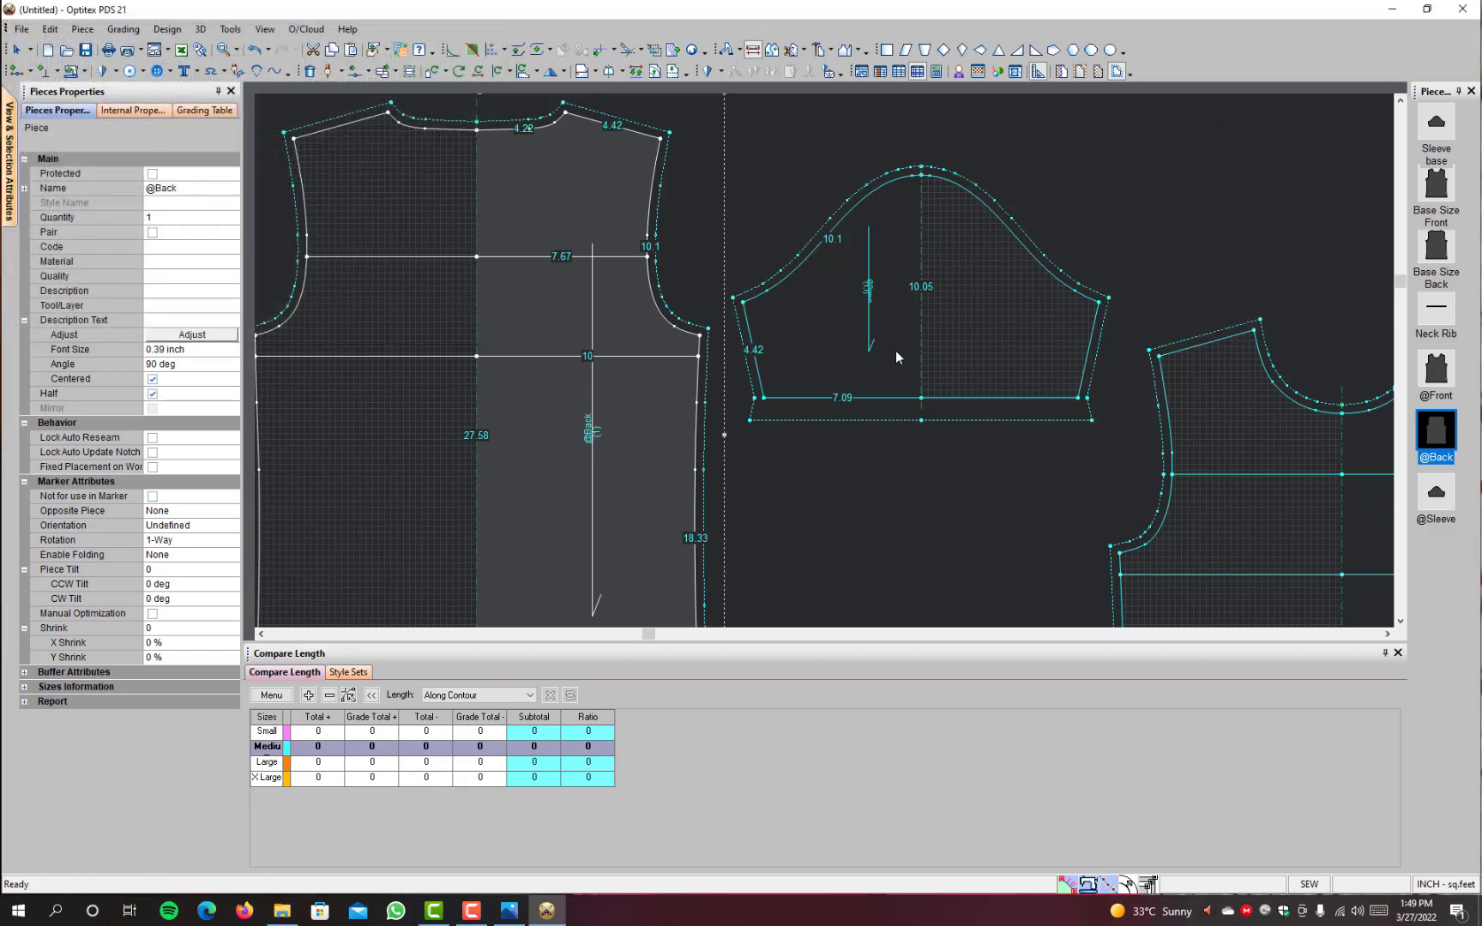
left_click(897, 348)
left_click_drag(899, 348, 874, 291)
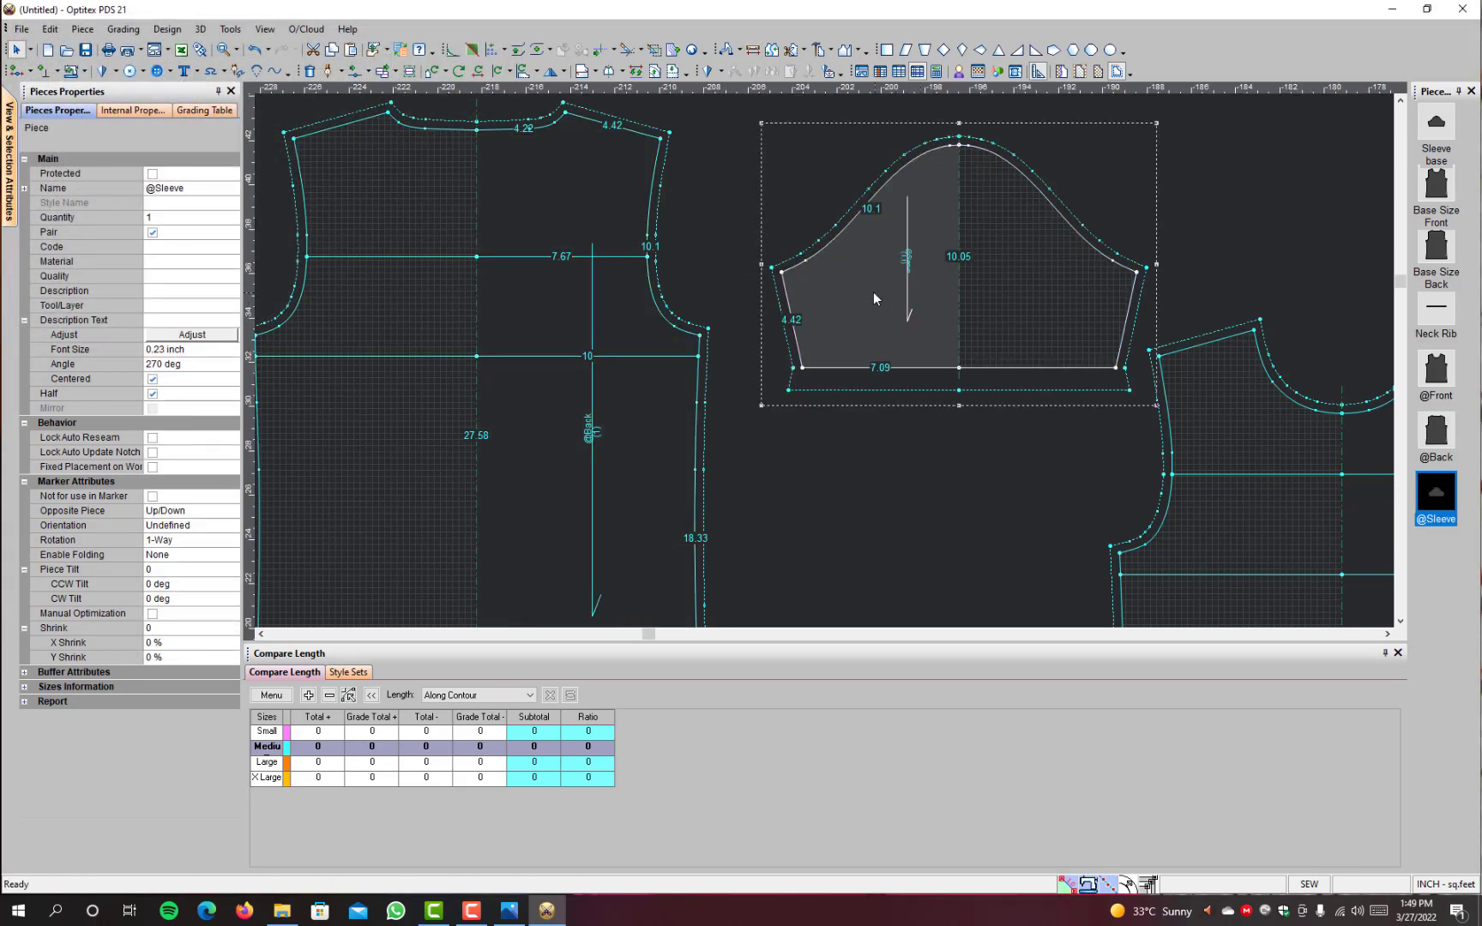
left_click(752, 50)
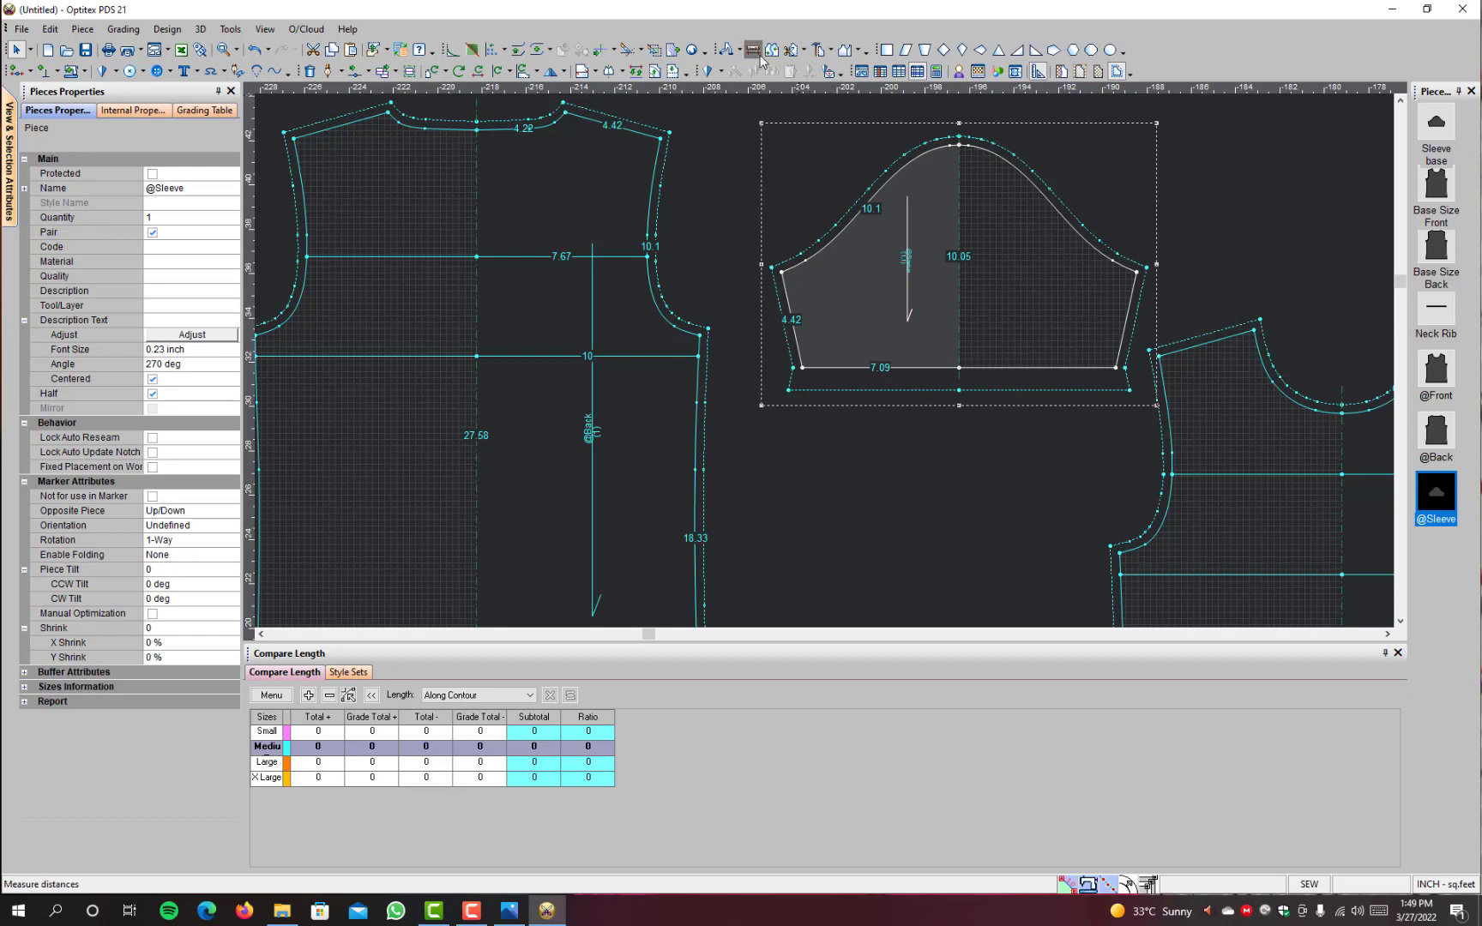
left_click(781, 271)
left_click(961, 146)
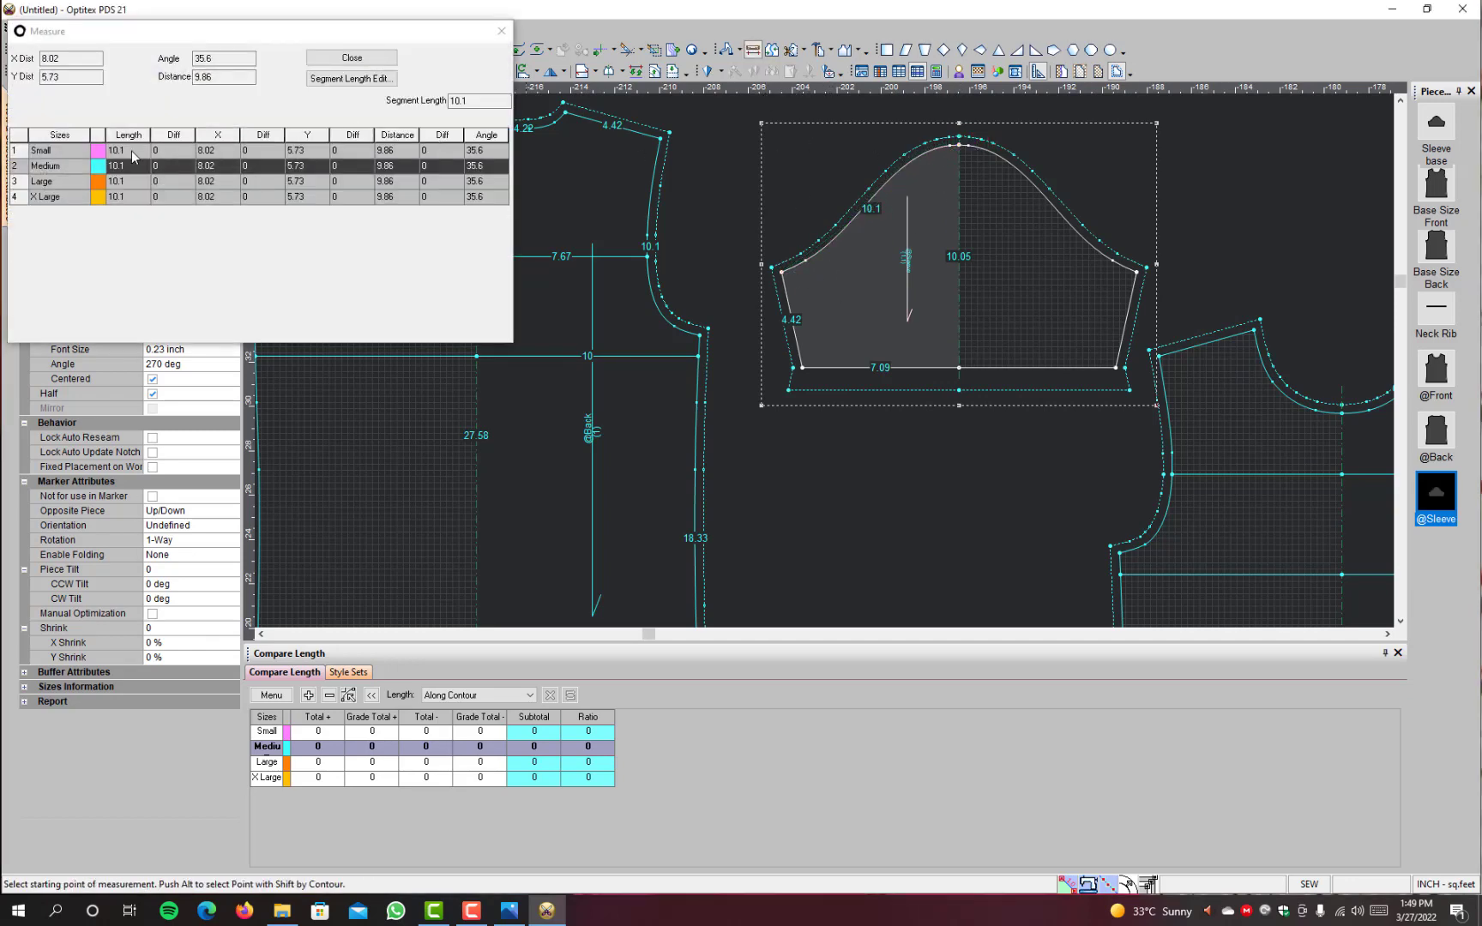
left_click(352, 58)
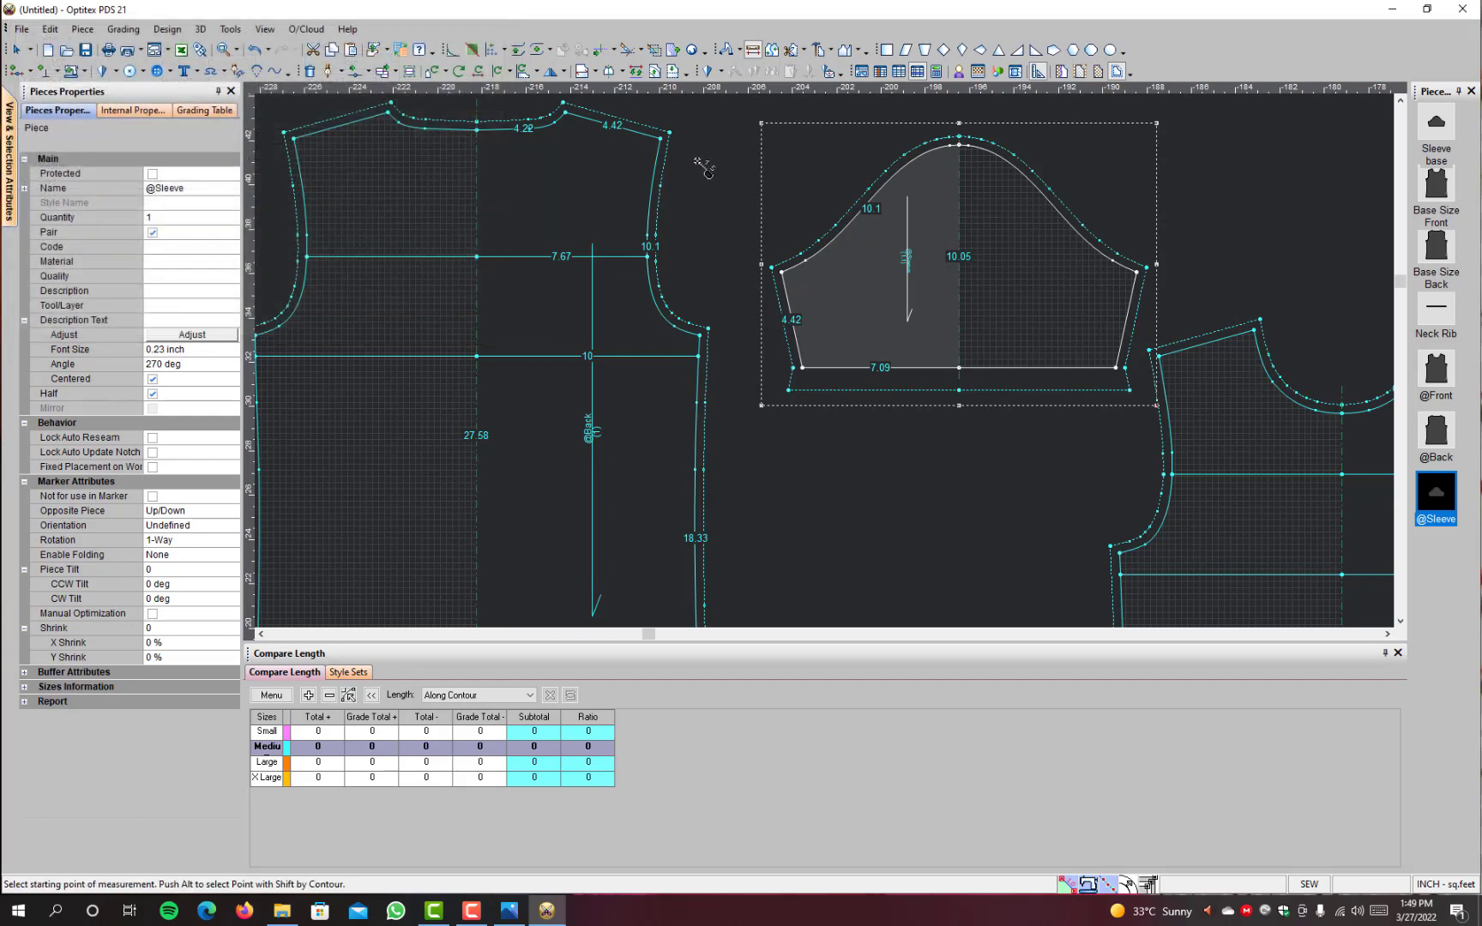
right_click(706, 169)
left_click(736, 175)
left_click(782, 271)
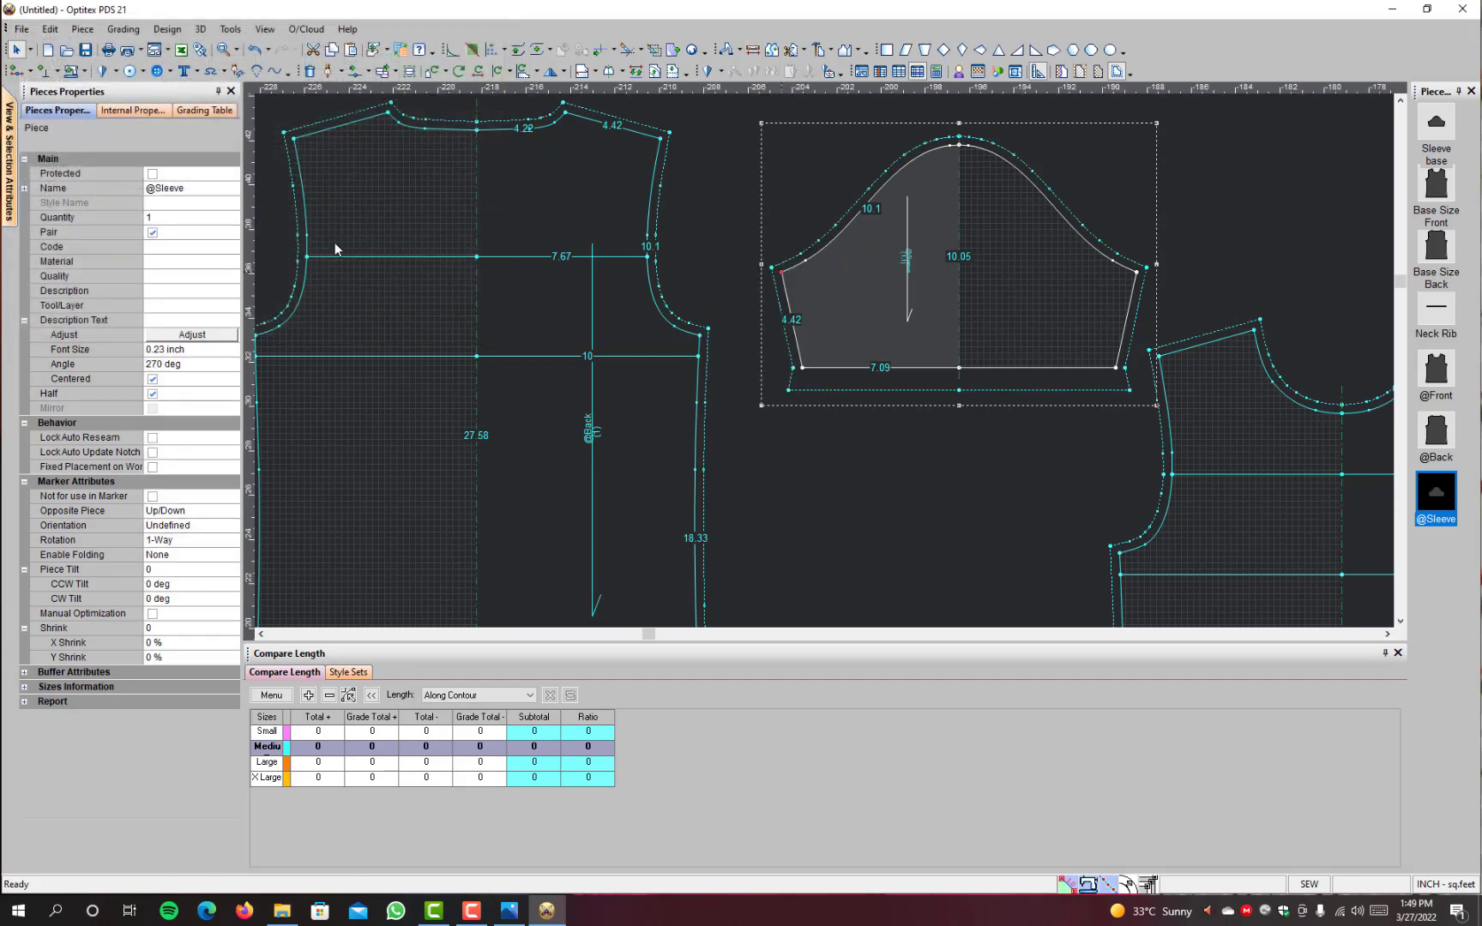
left_click(206, 110)
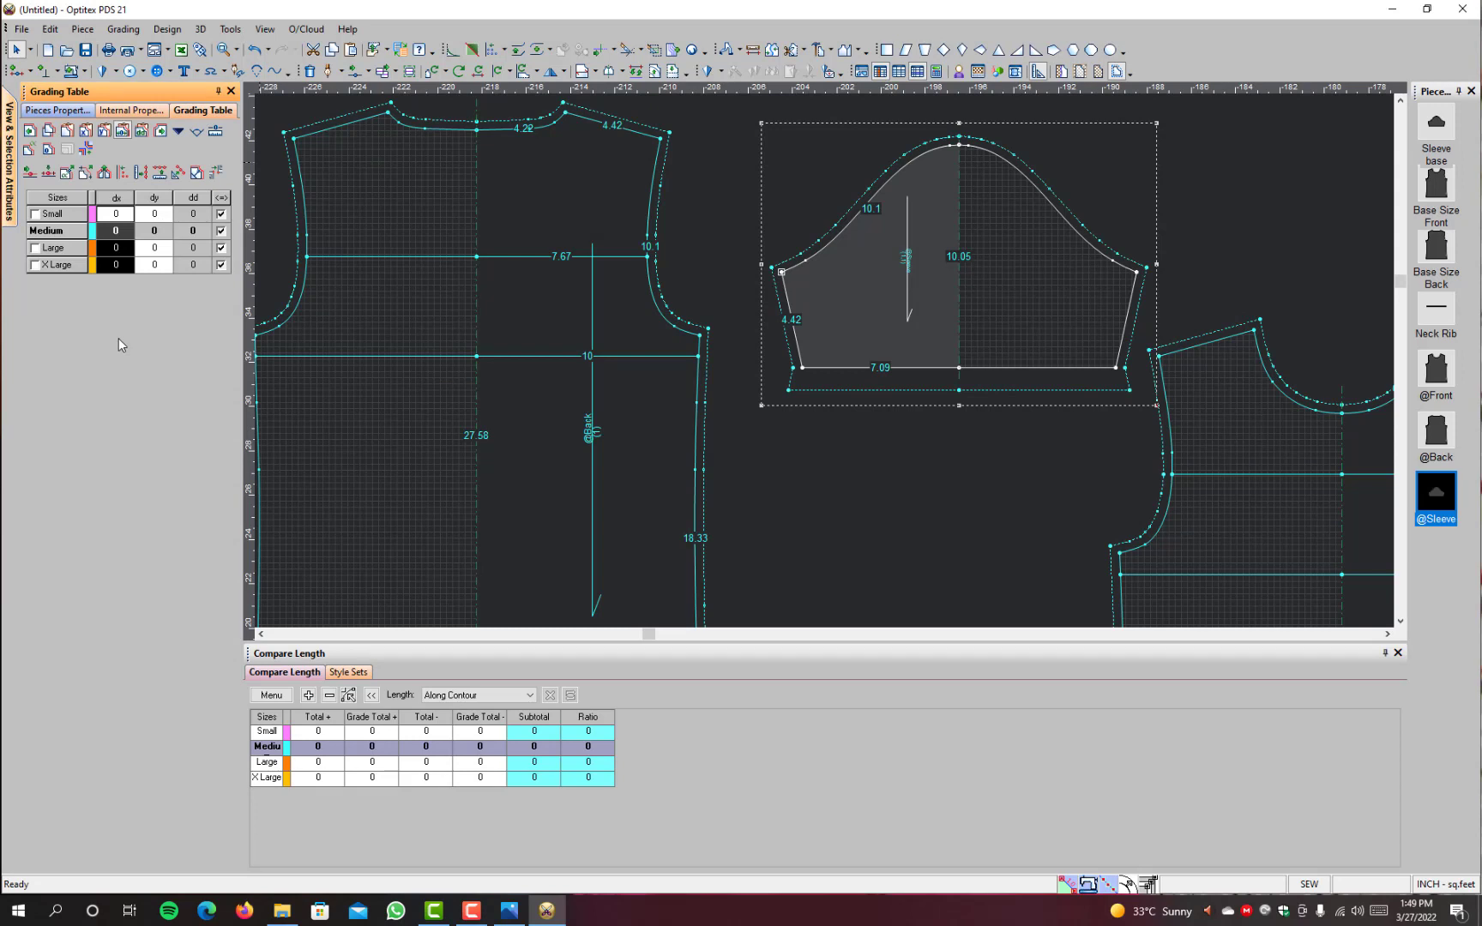
type(".39")
key("BackSpace")
key("BackSpace")
key("BackSpace")
type(".5")
key("Return")
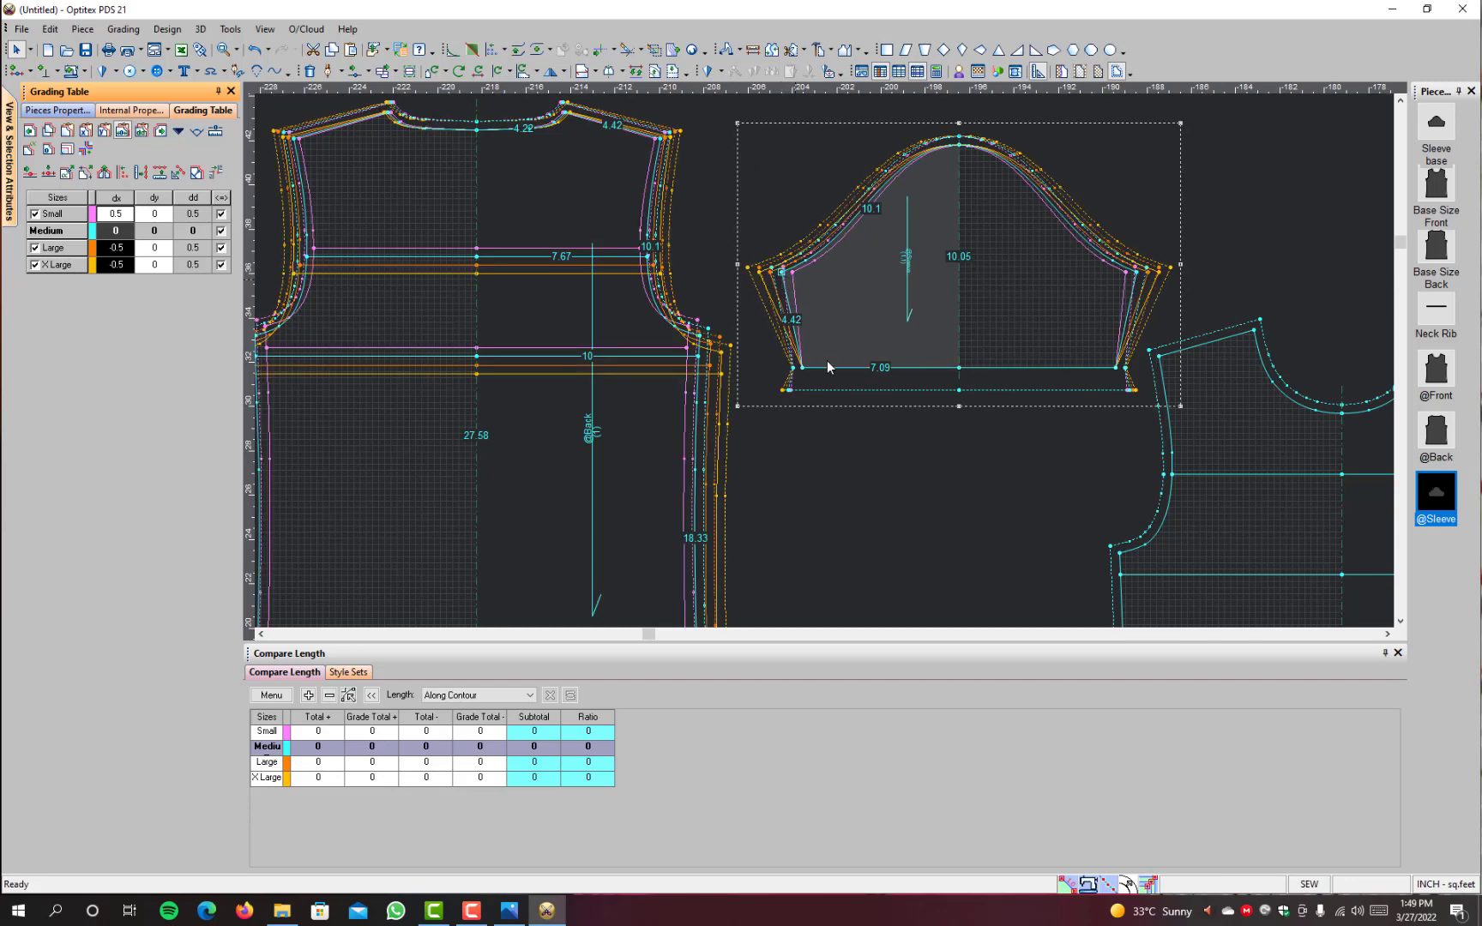
scroll(783, 282, "up", 3)
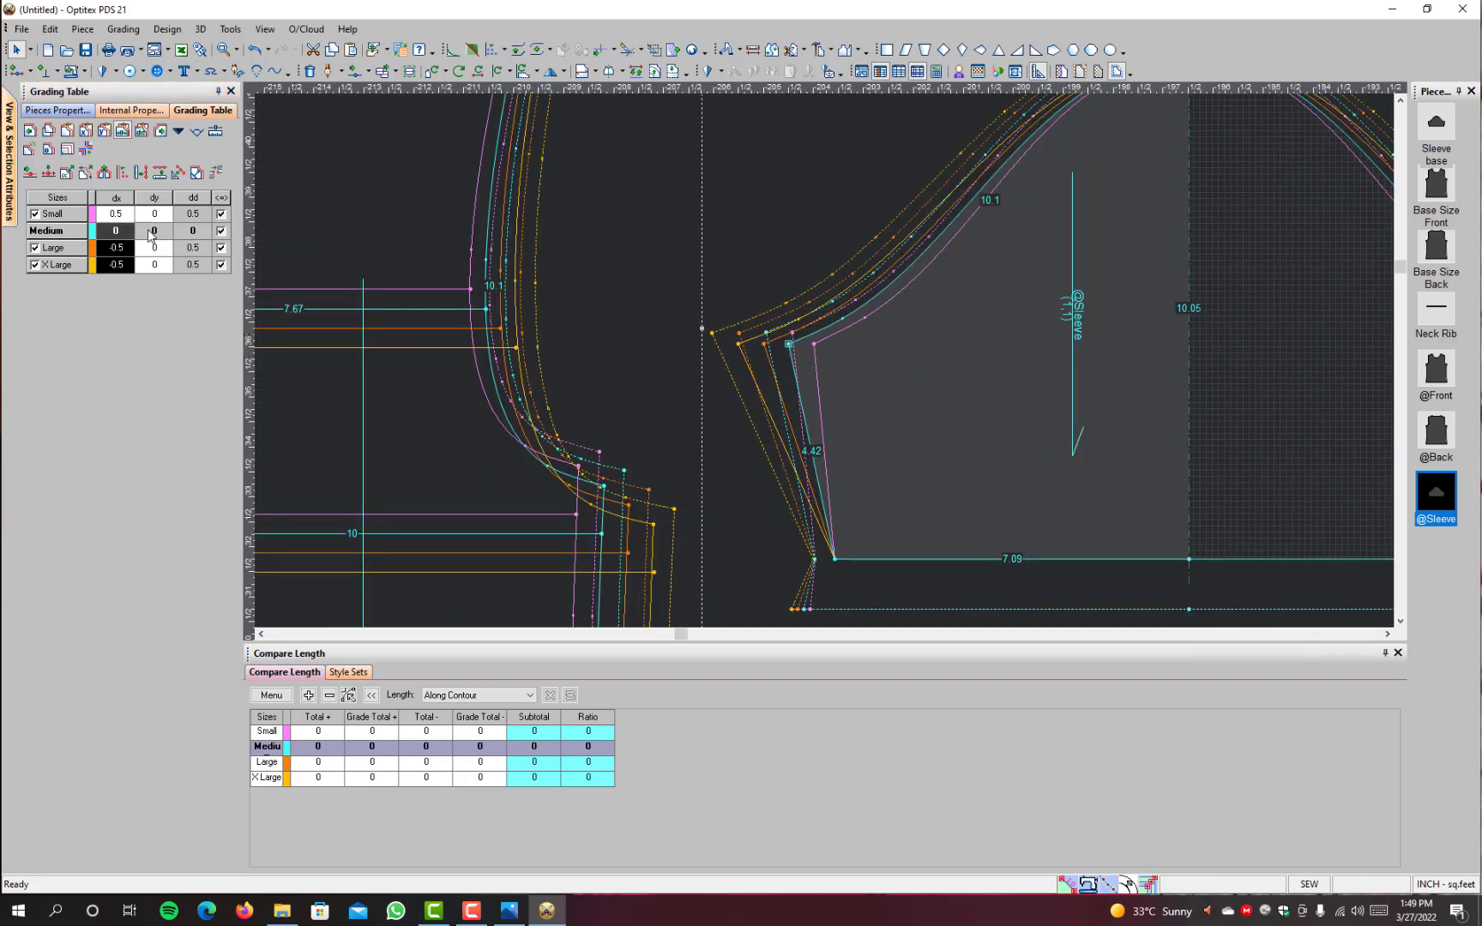
left_click_drag(159, 229, 161, 346)
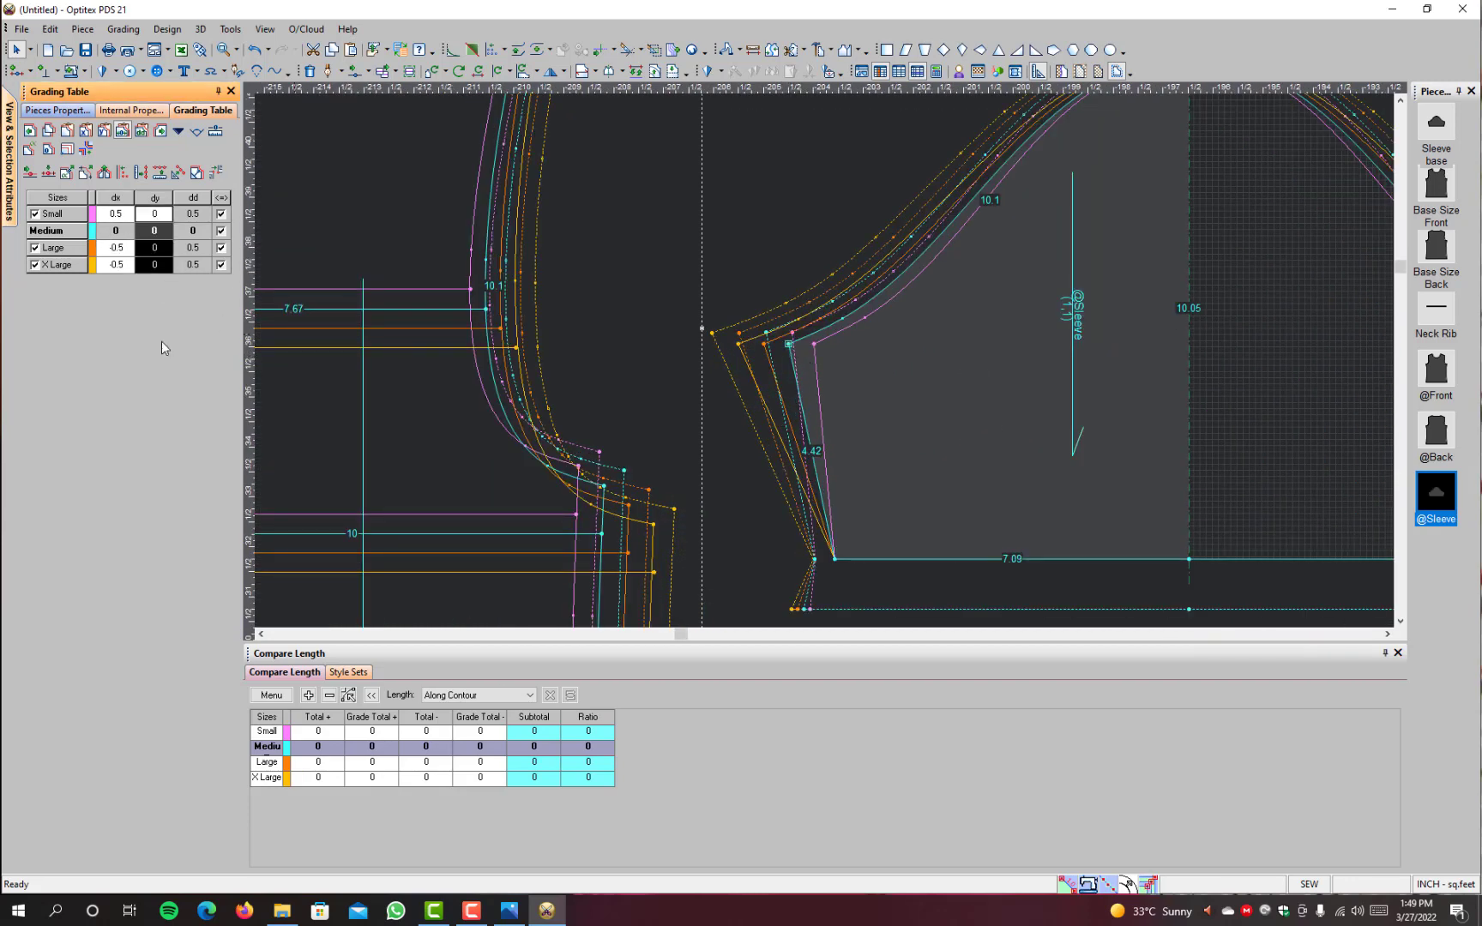
type("0.39")
key("Return")
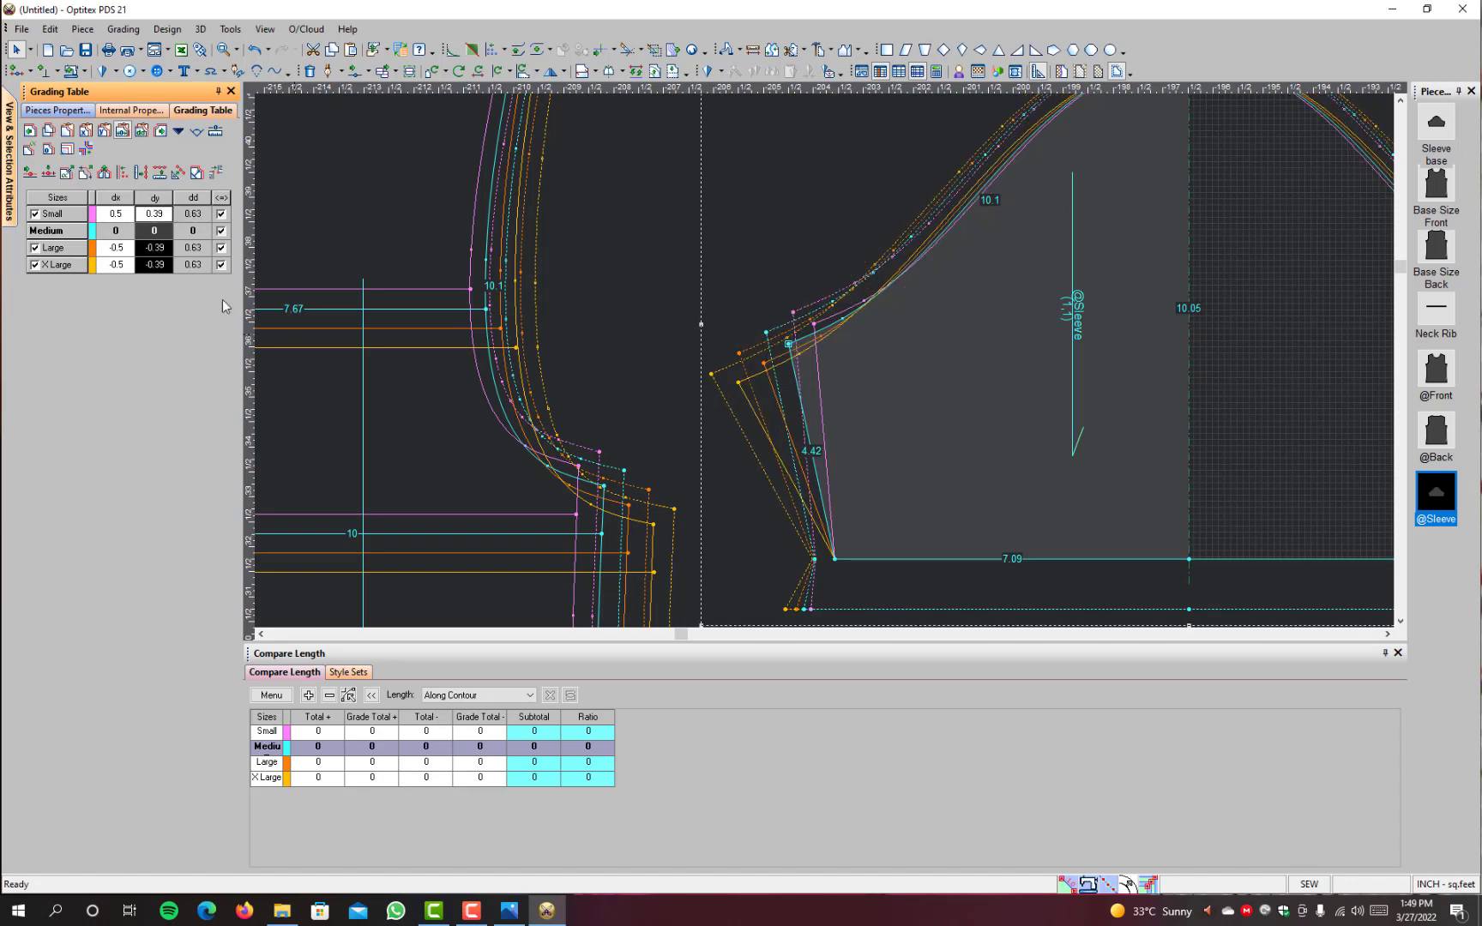
Step: Set the underarm point's dy grade to 0.25 for Small and -0.25 for Large and X Large
scroll(949, 370, "down", 2)
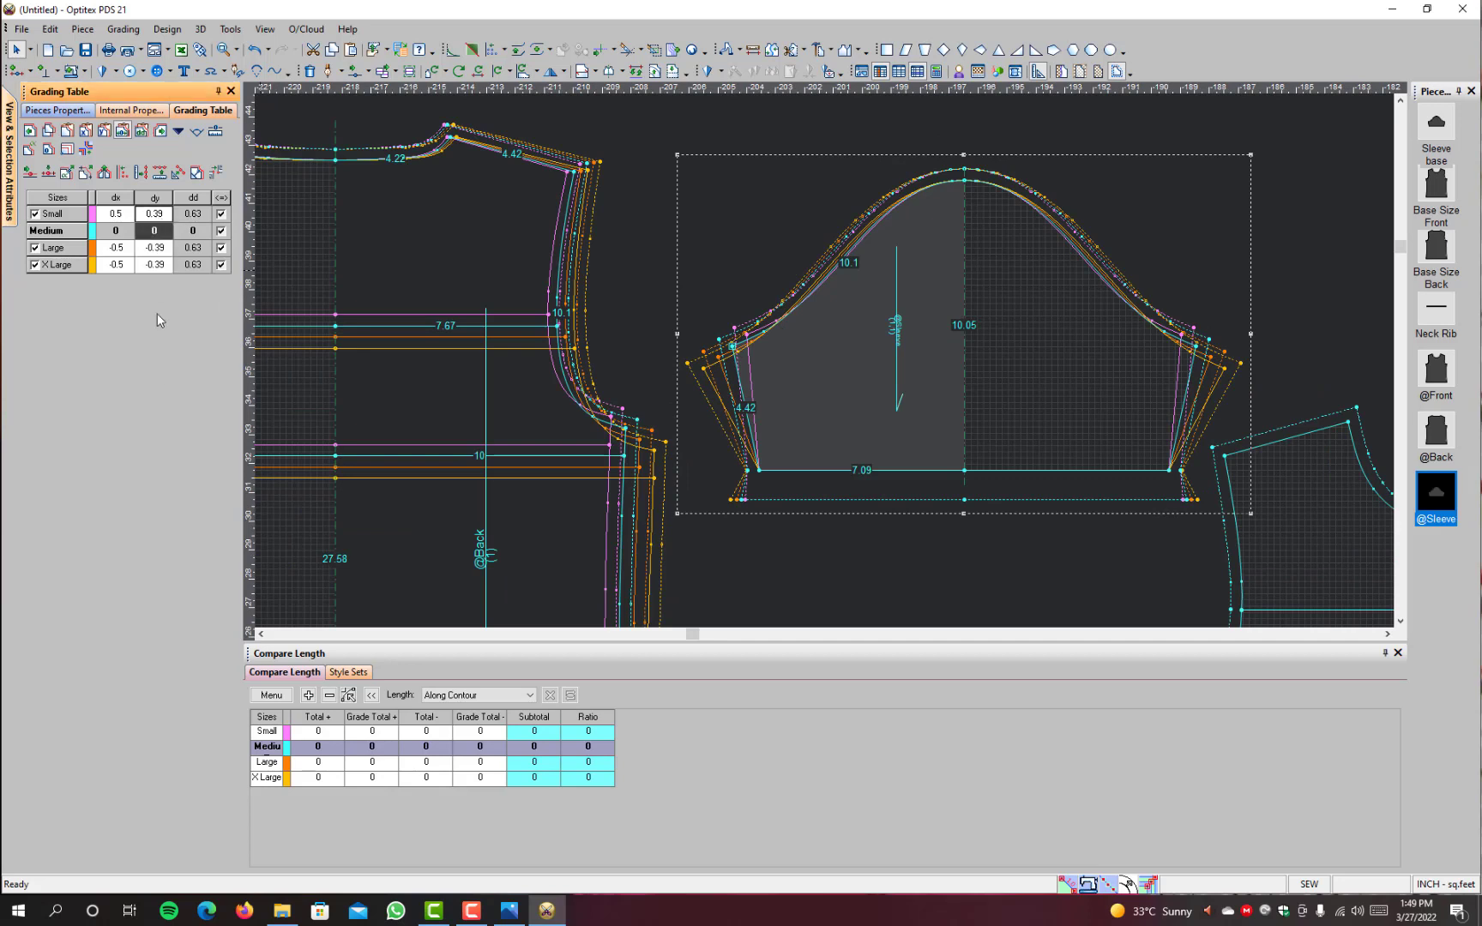
key("BackSpace")
key("BackSpace")
key("BackSpace")
key("BackSpace")
type("0.25")
key("Return")
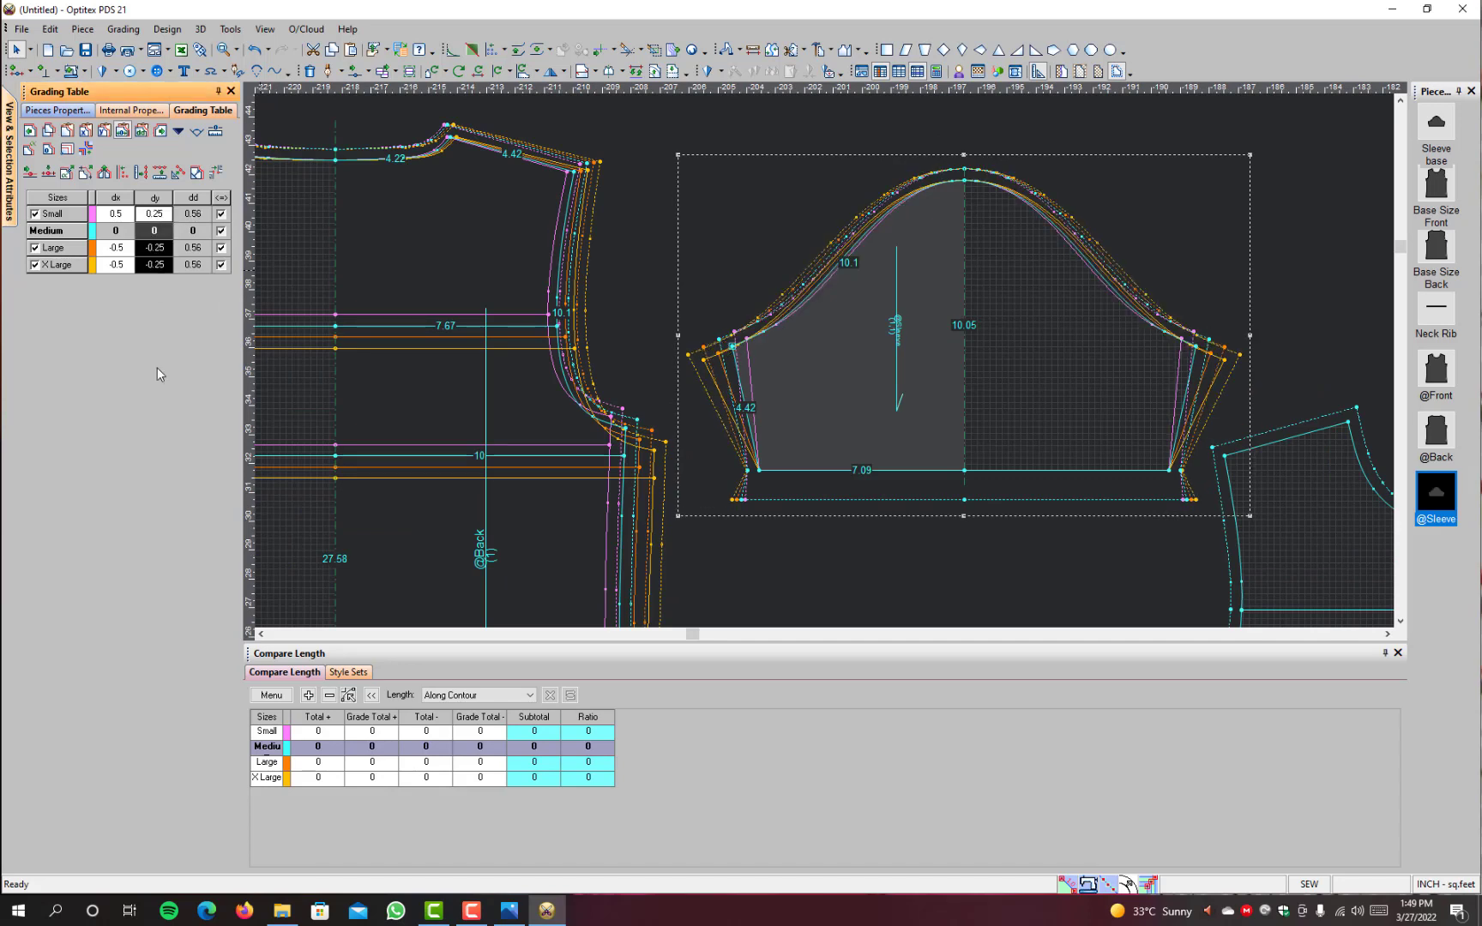
left_click(753, 49)
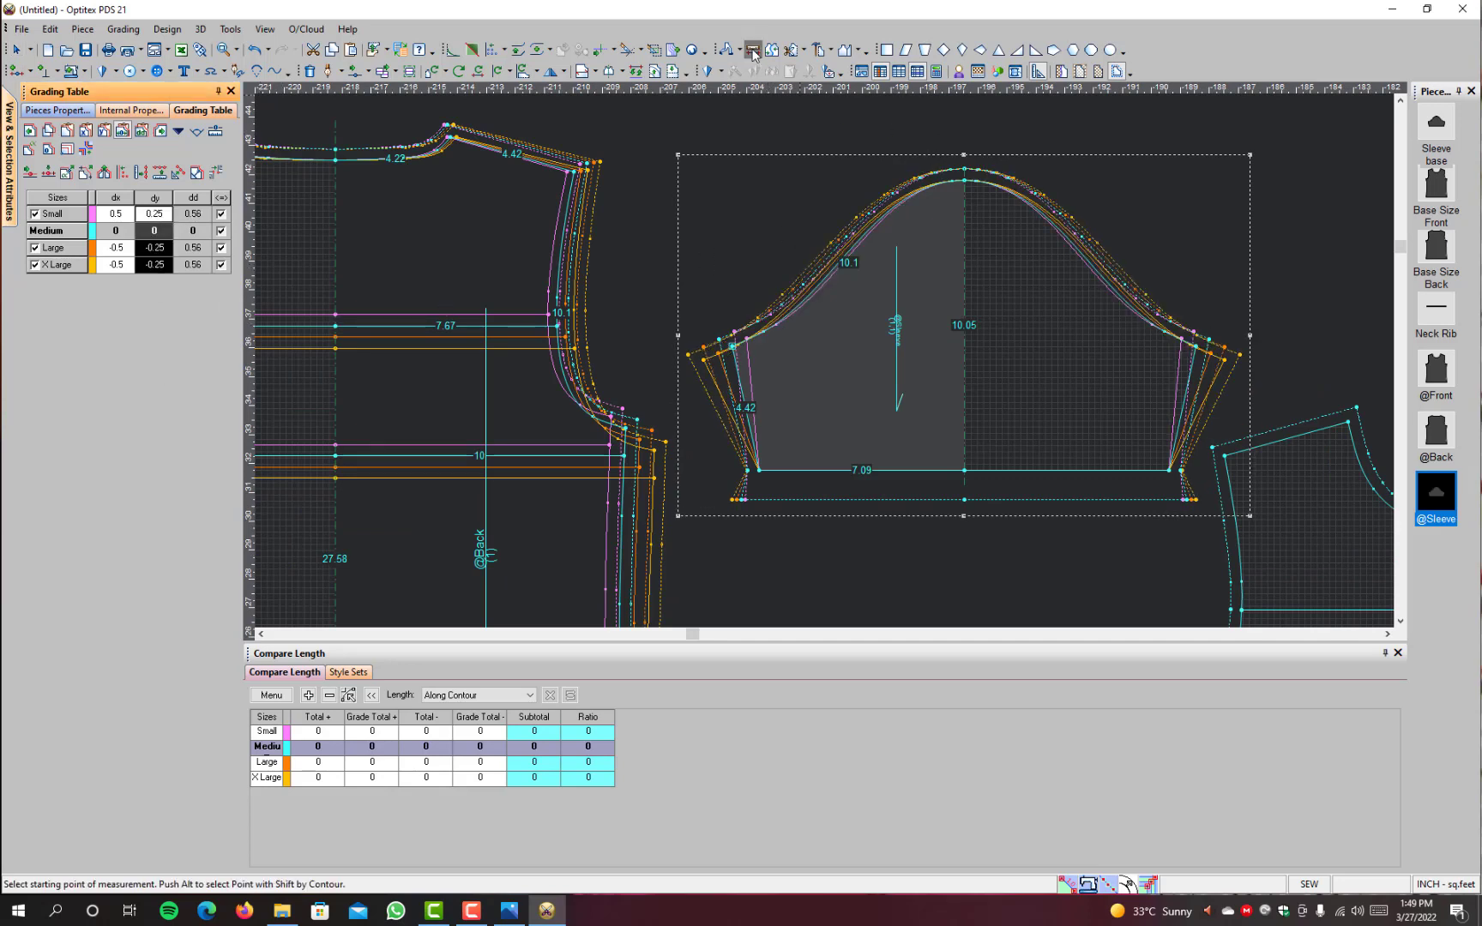
left_click(733, 346)
left_click(964, 170)
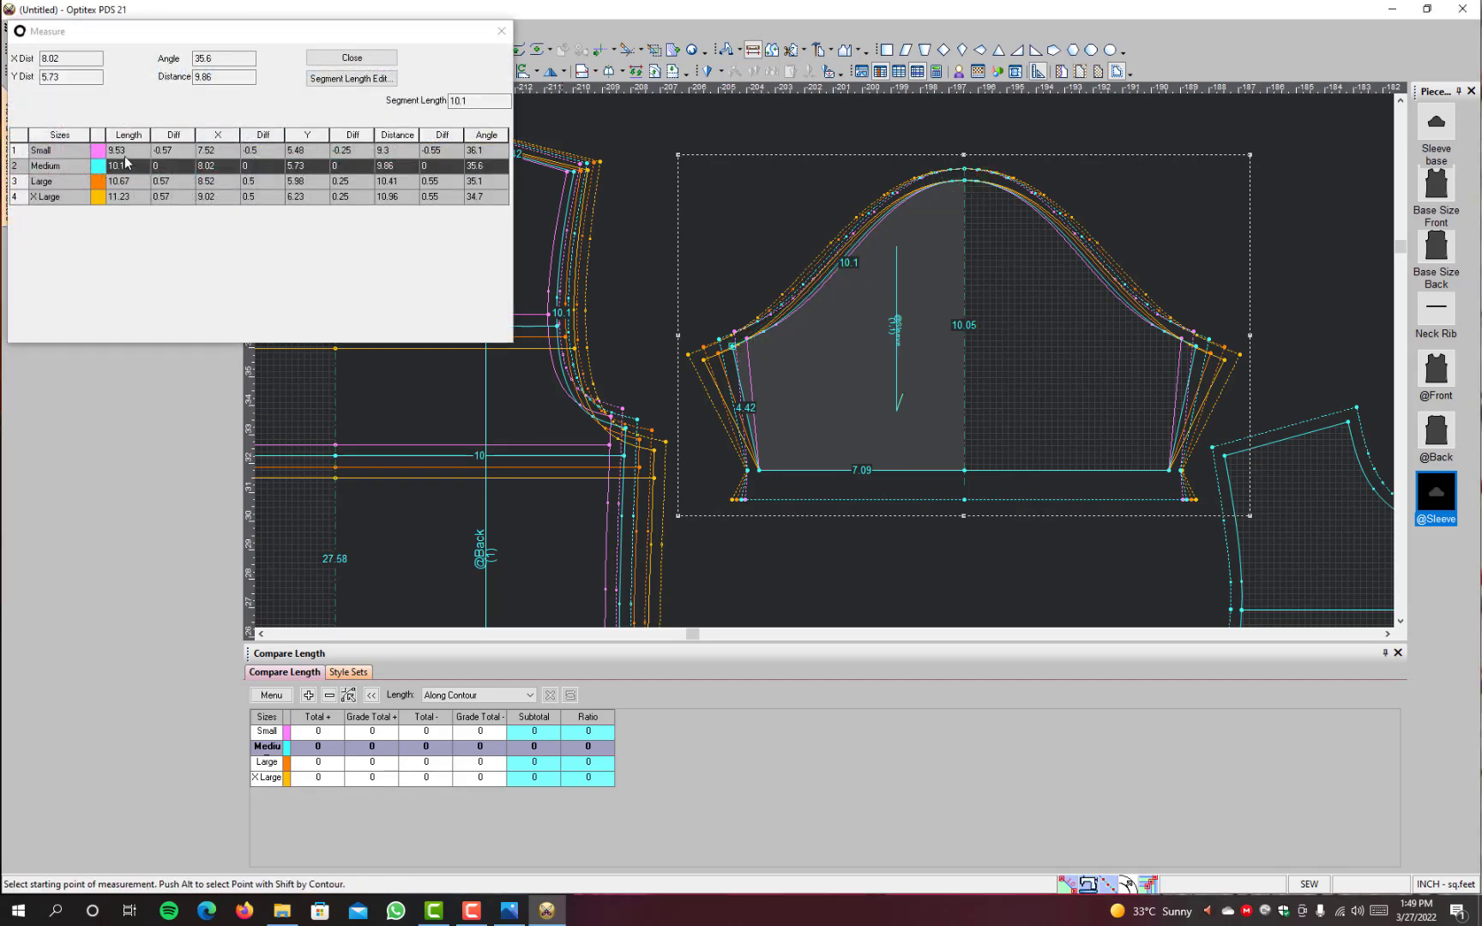
left_click(321, 62)
left_click(586, 169)
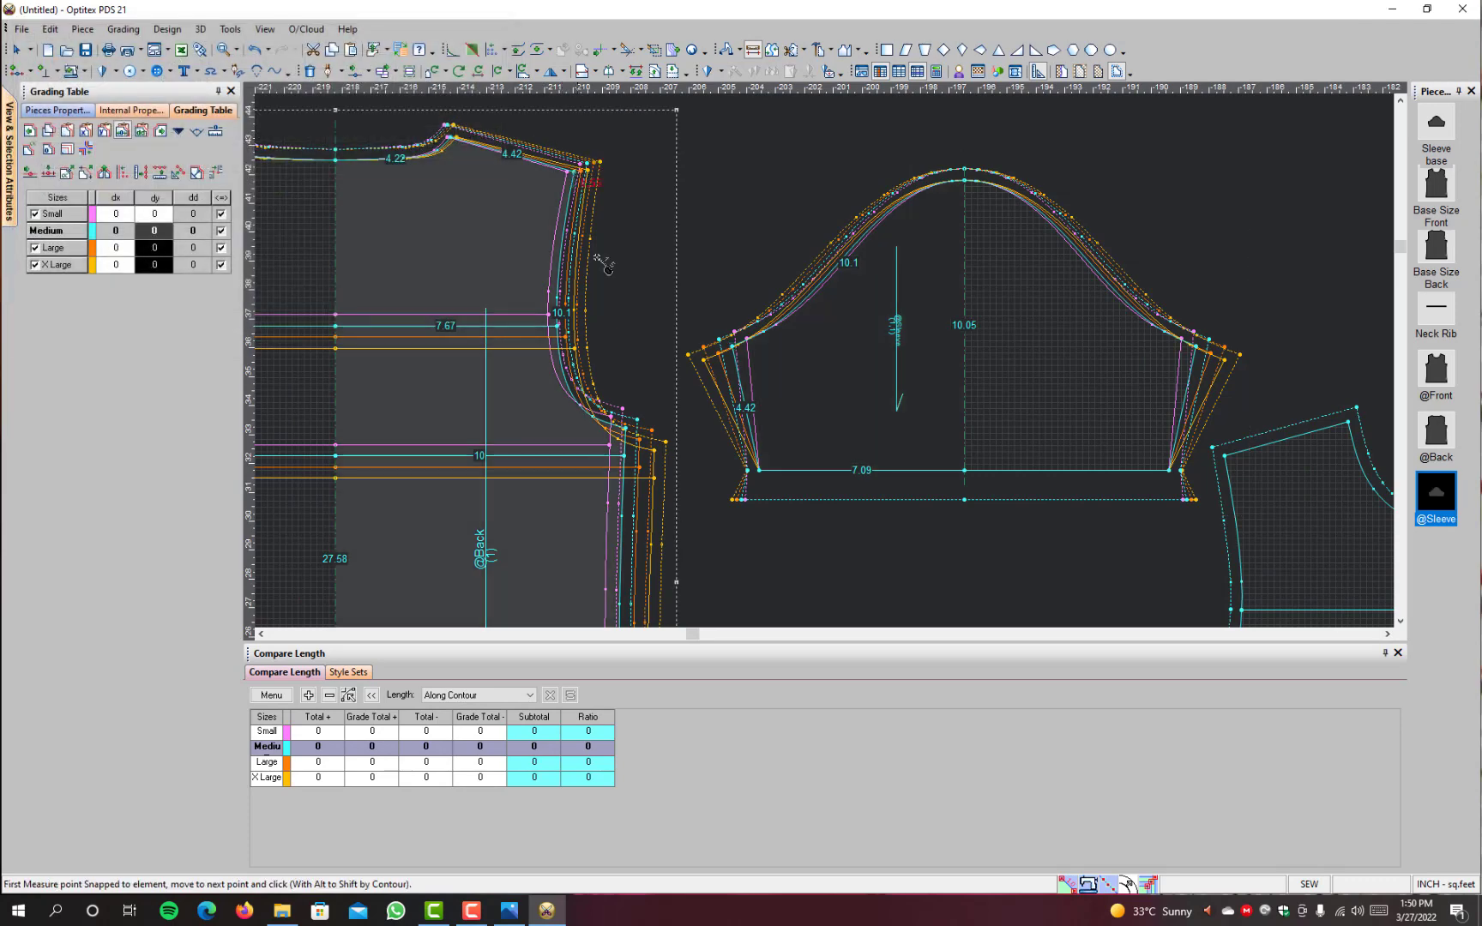
left_click(626, 417)
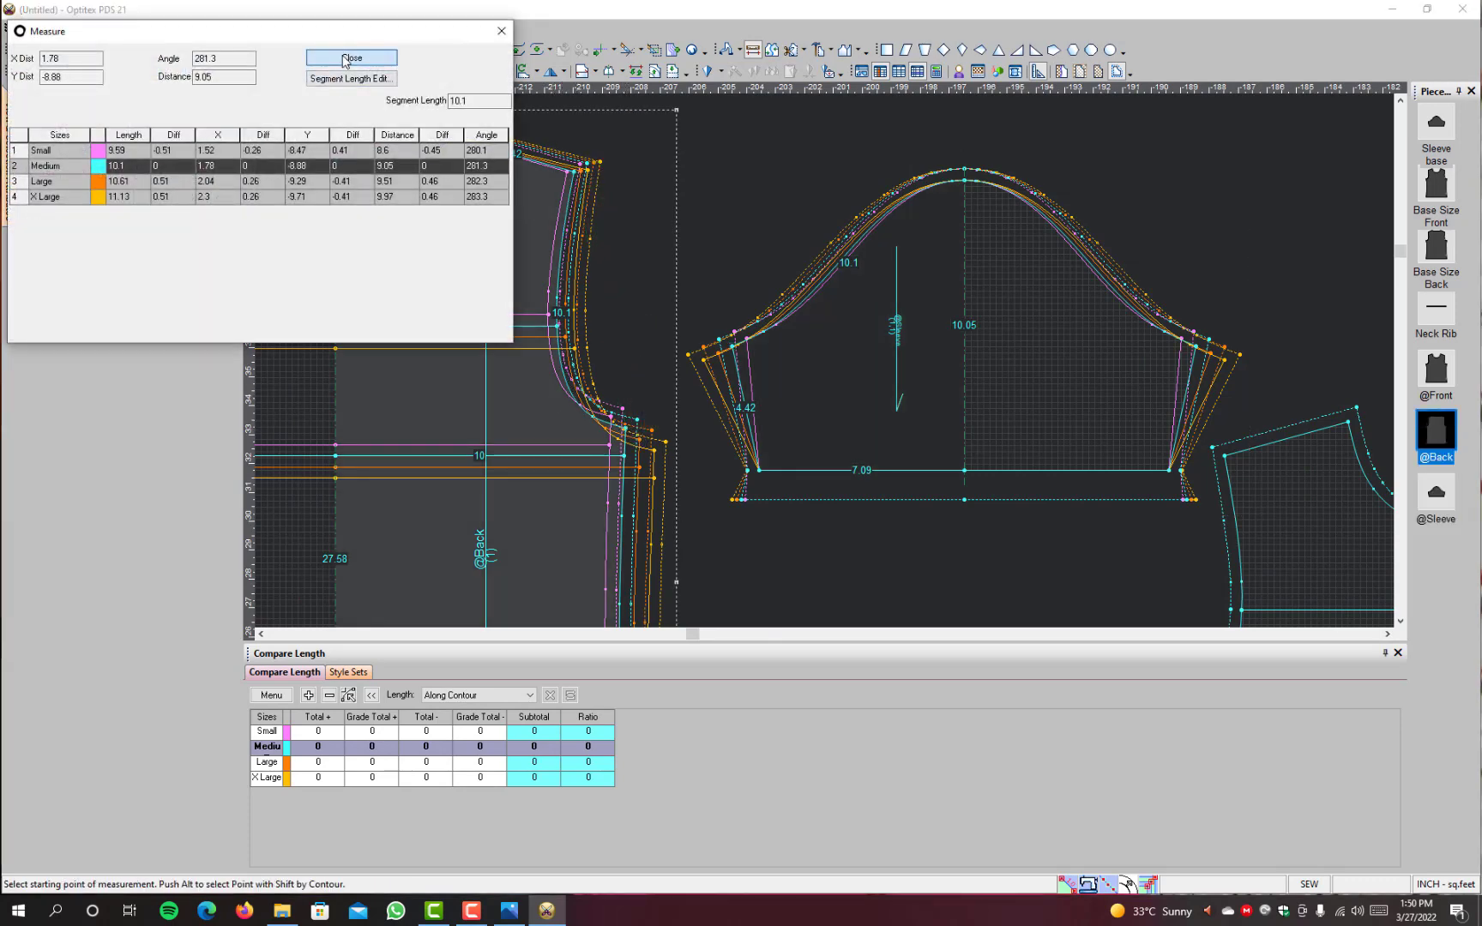
left_click(345, 62)
right_click(817, 145)
left_click(870, 156)
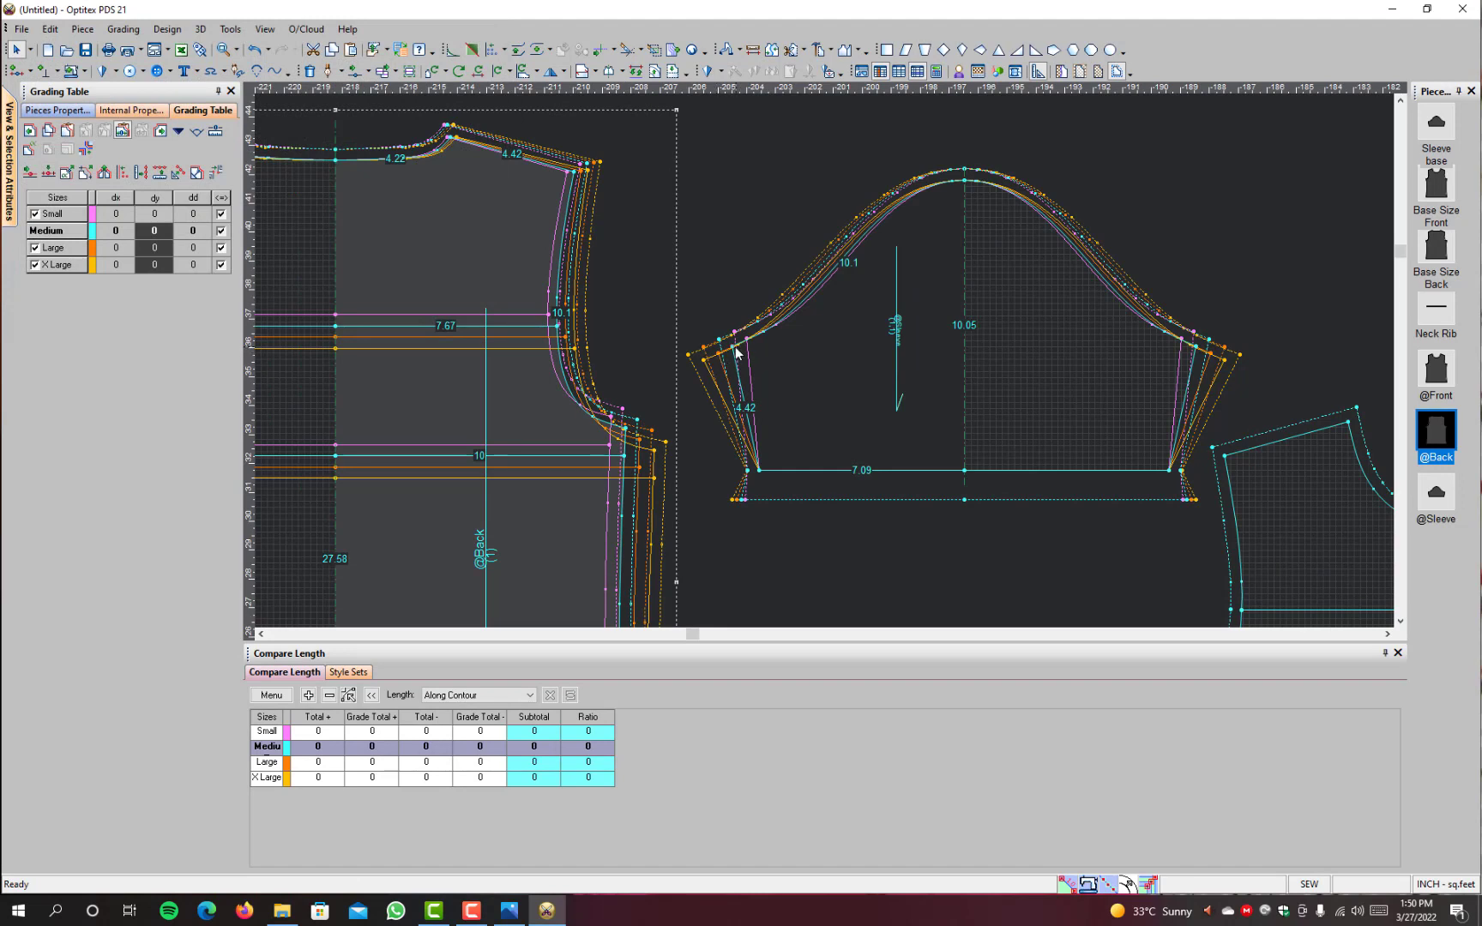
left_click(733, 352)
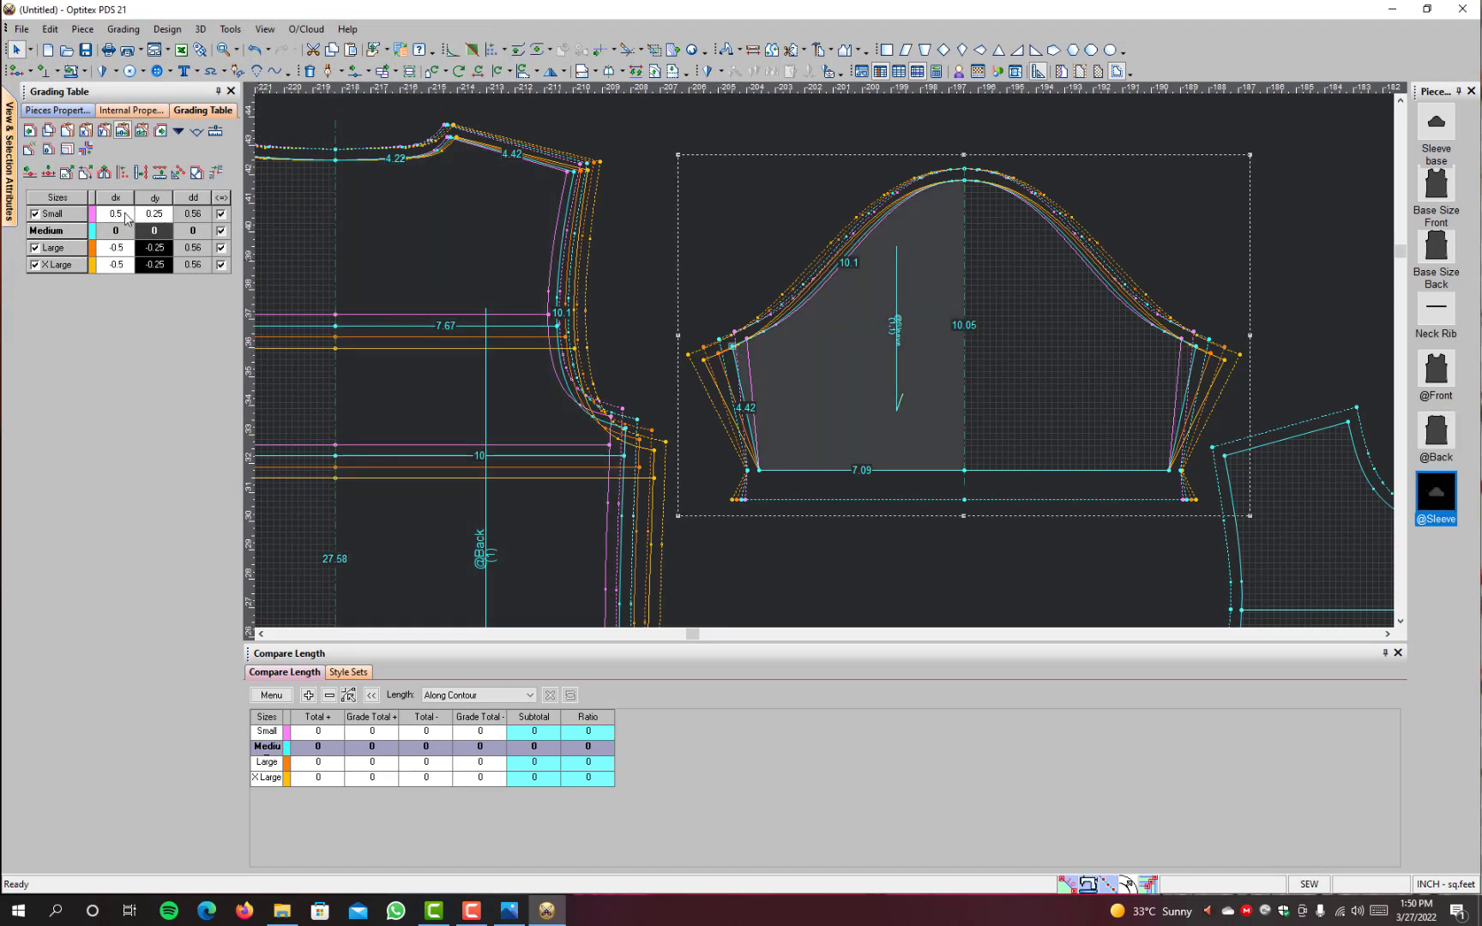
type("0.45")
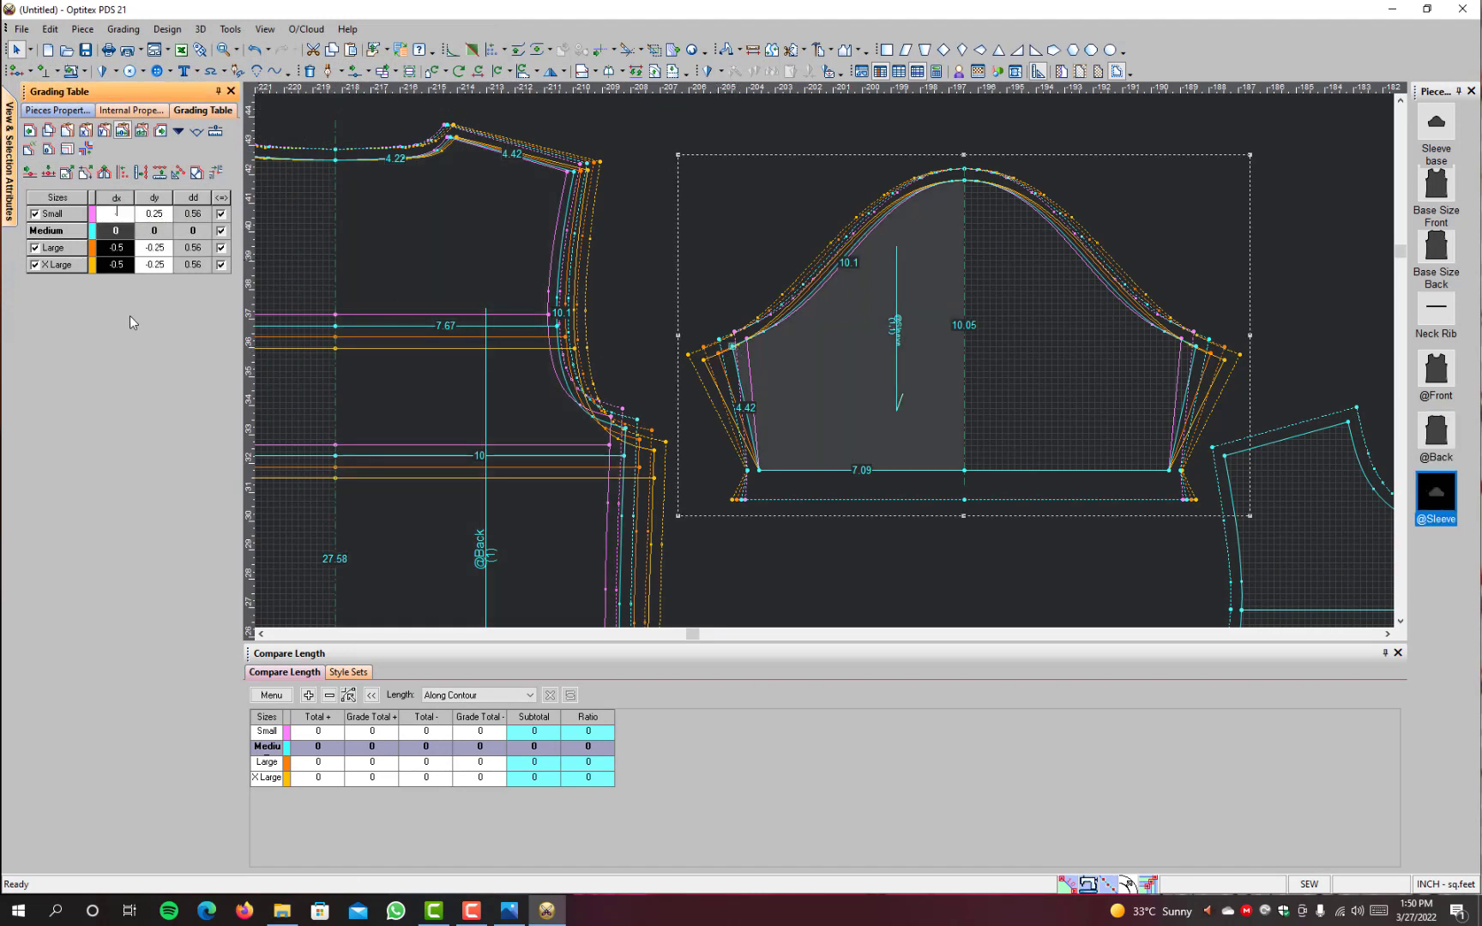
key("Return")
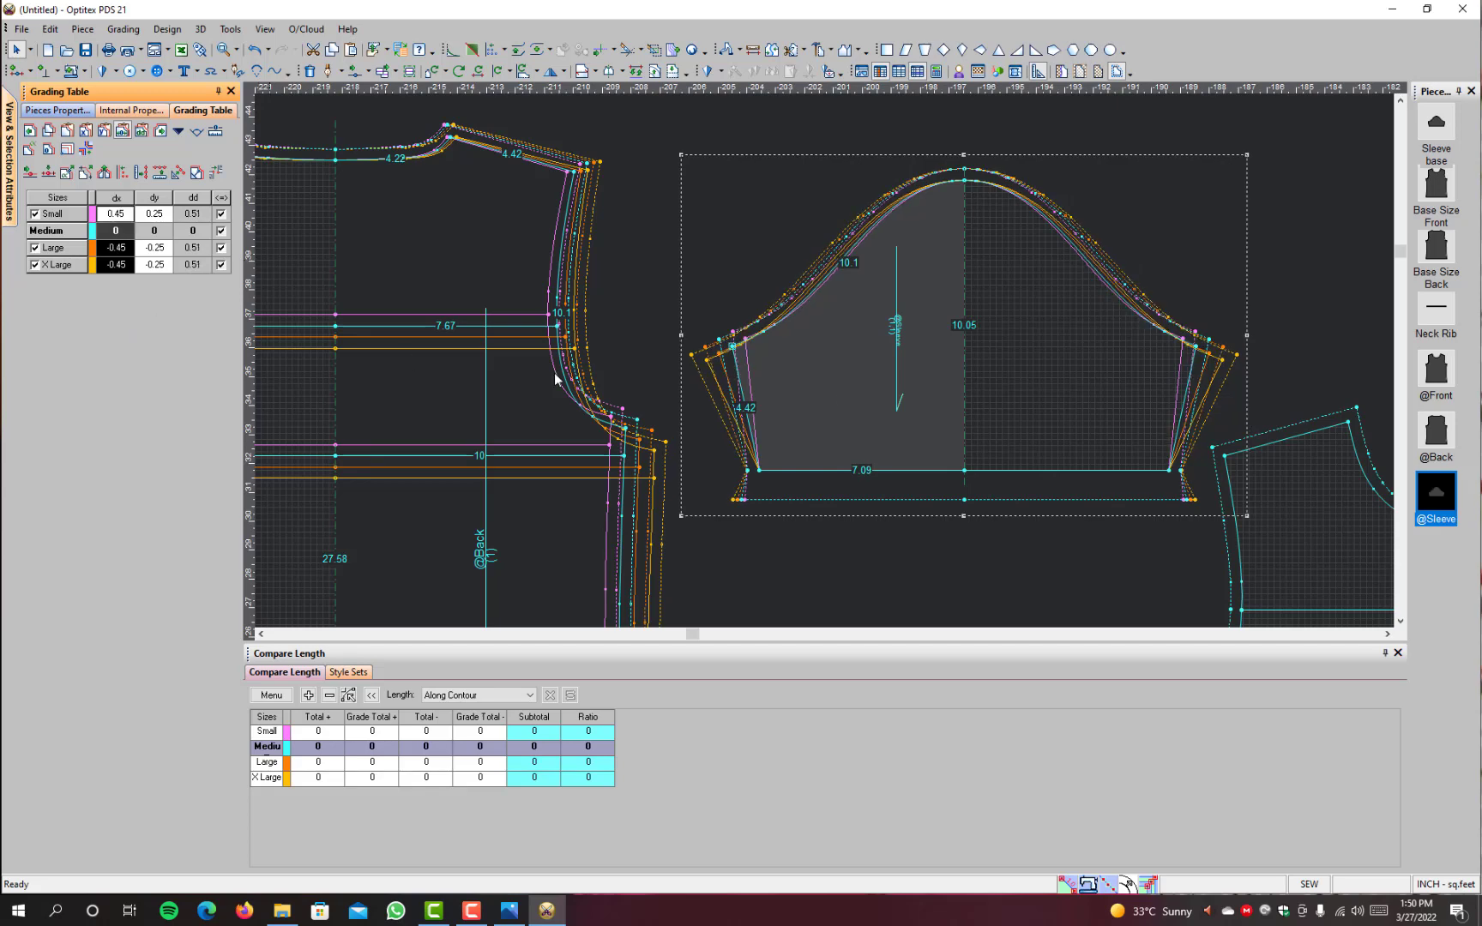
left_click(753, 49)
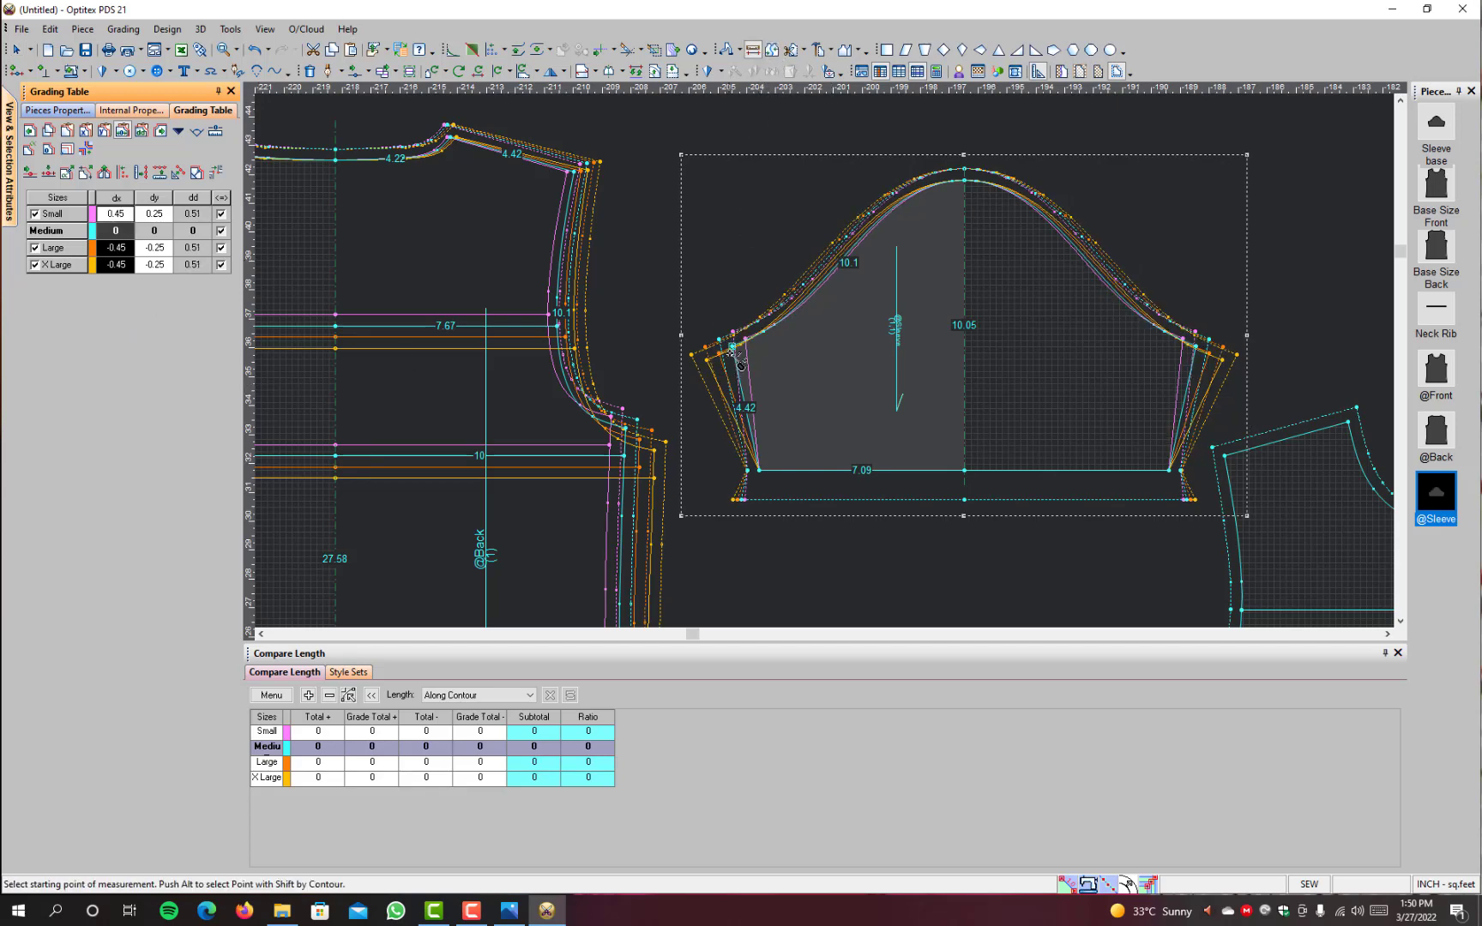
left_click(734, 348)
left_click(965, 180)
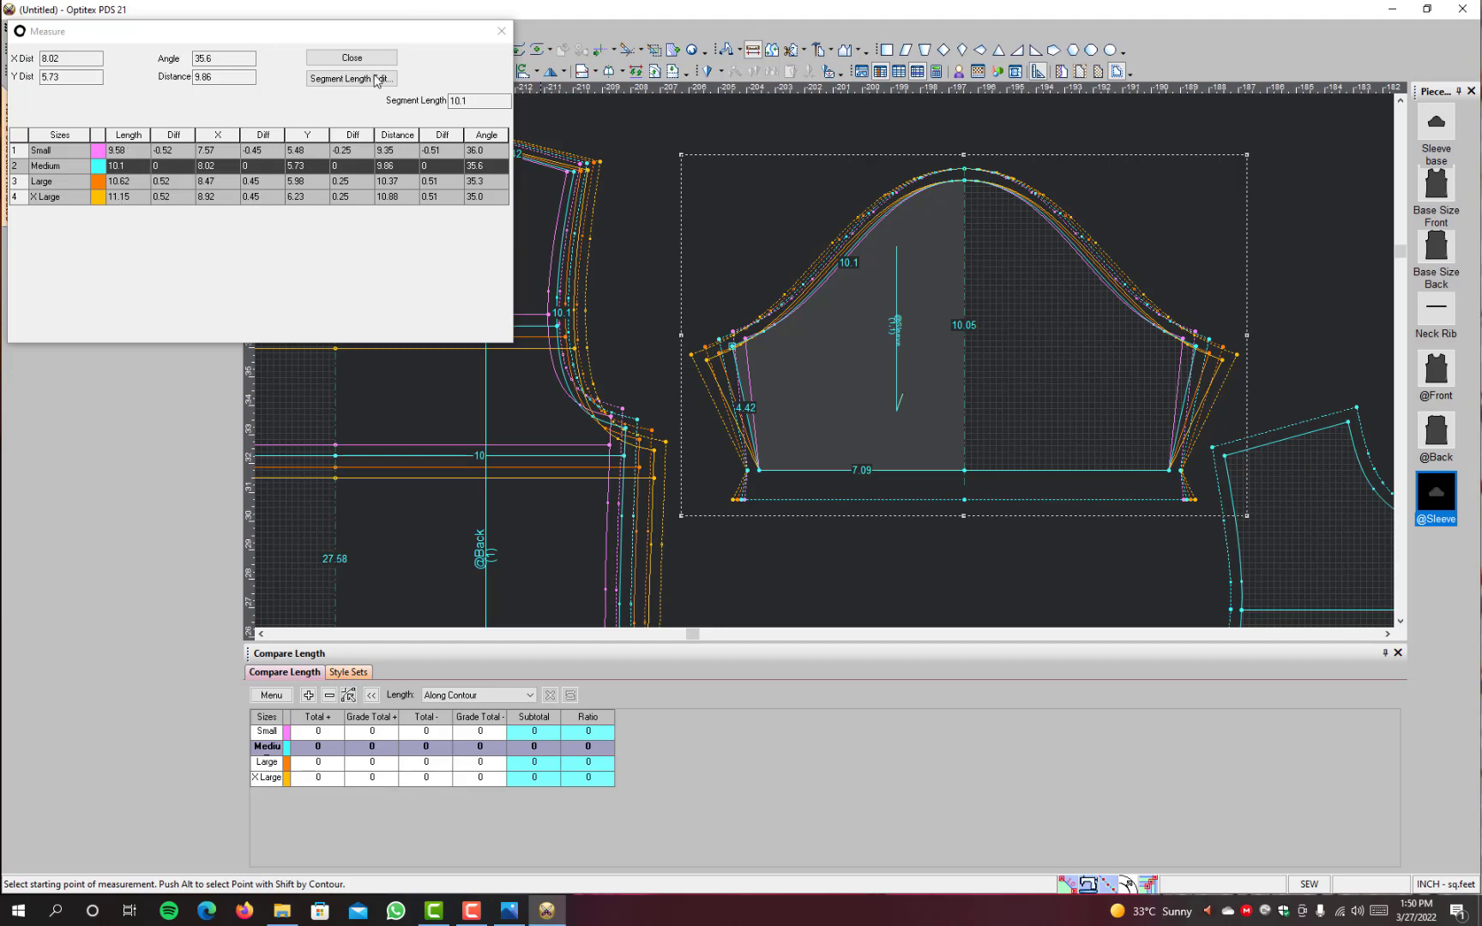
left_click(359, 60)
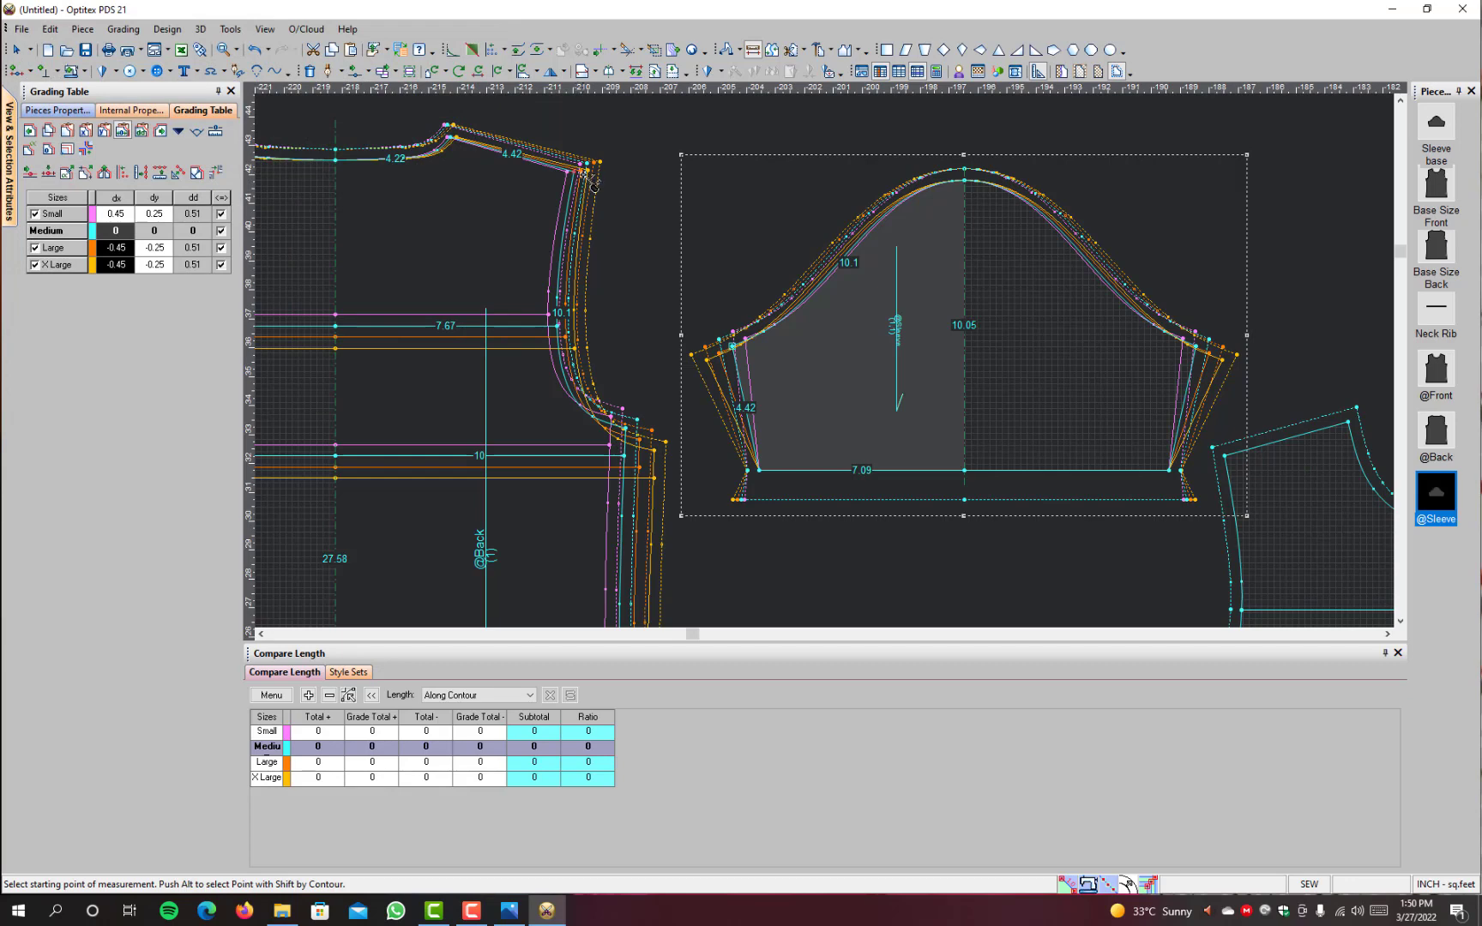
left_click(586, 176)
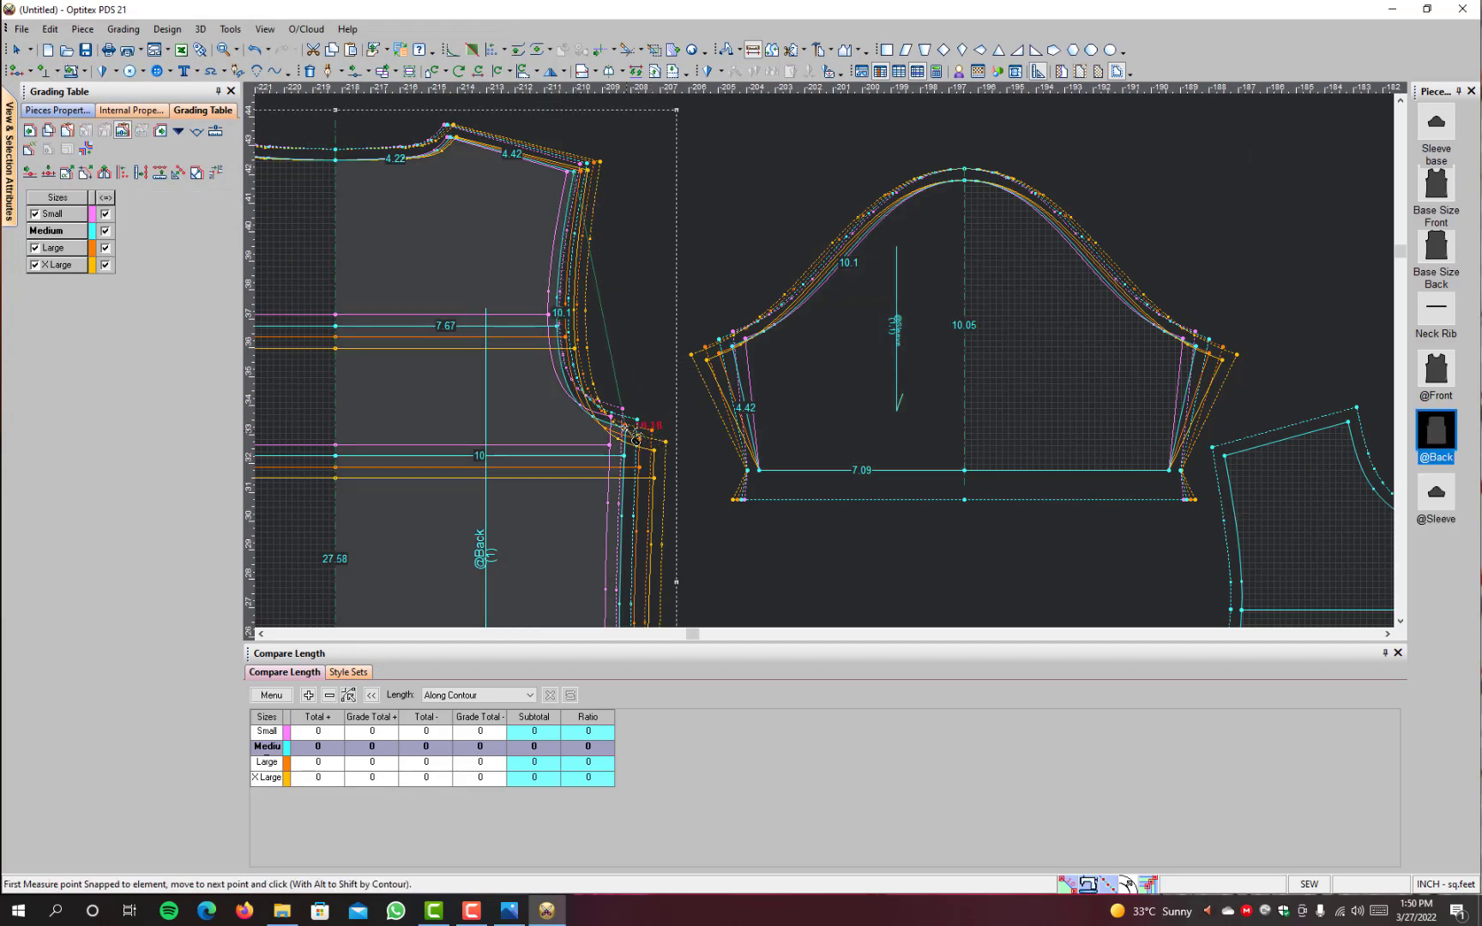
left_click(634, 437)
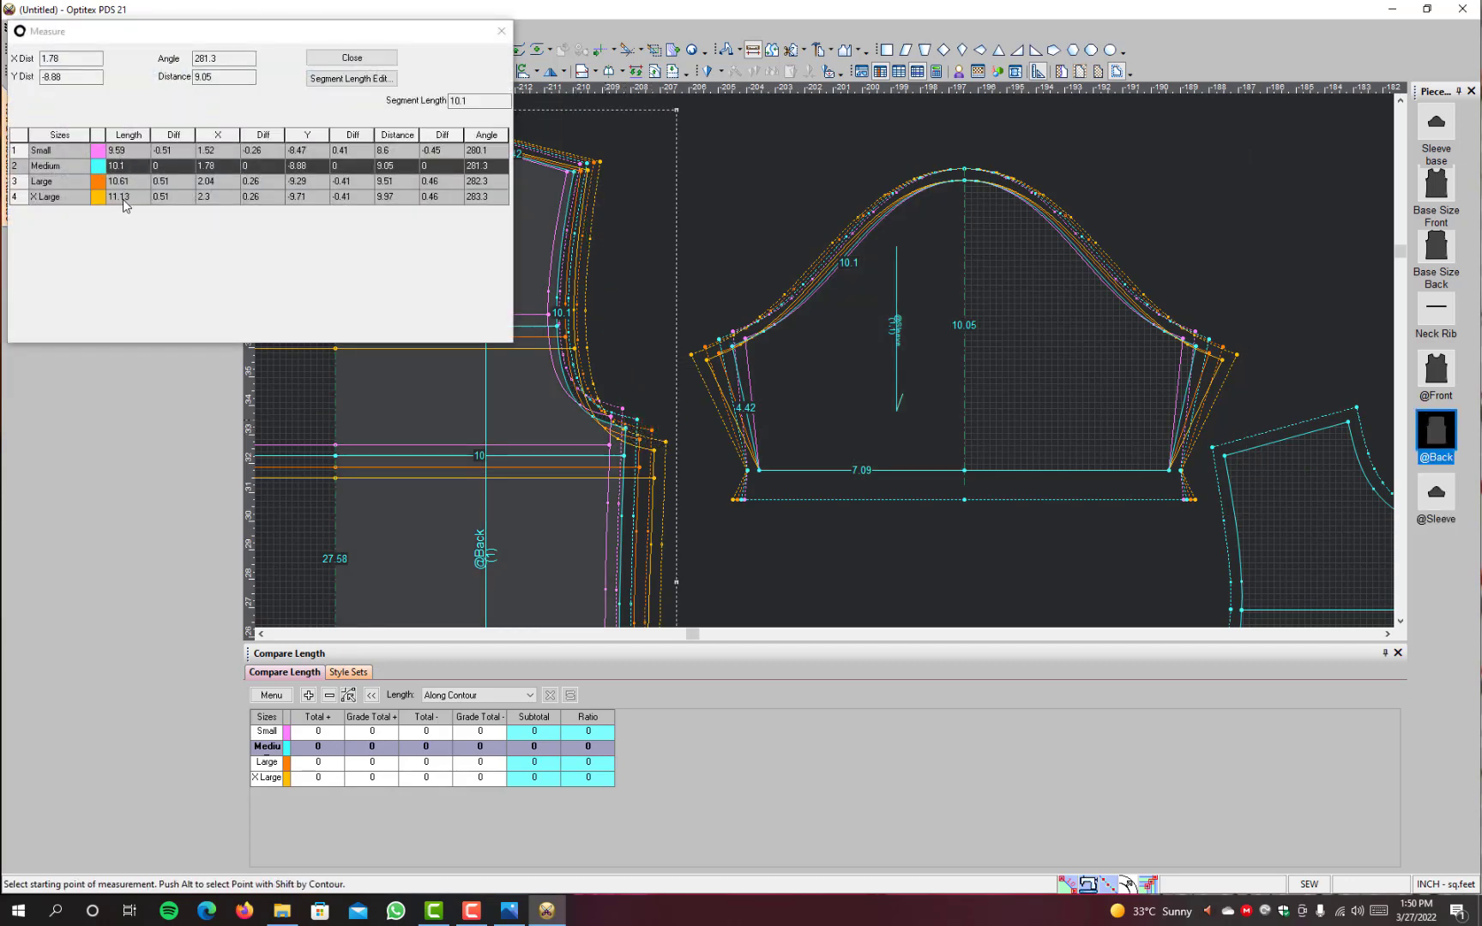
left_click(347, 57)
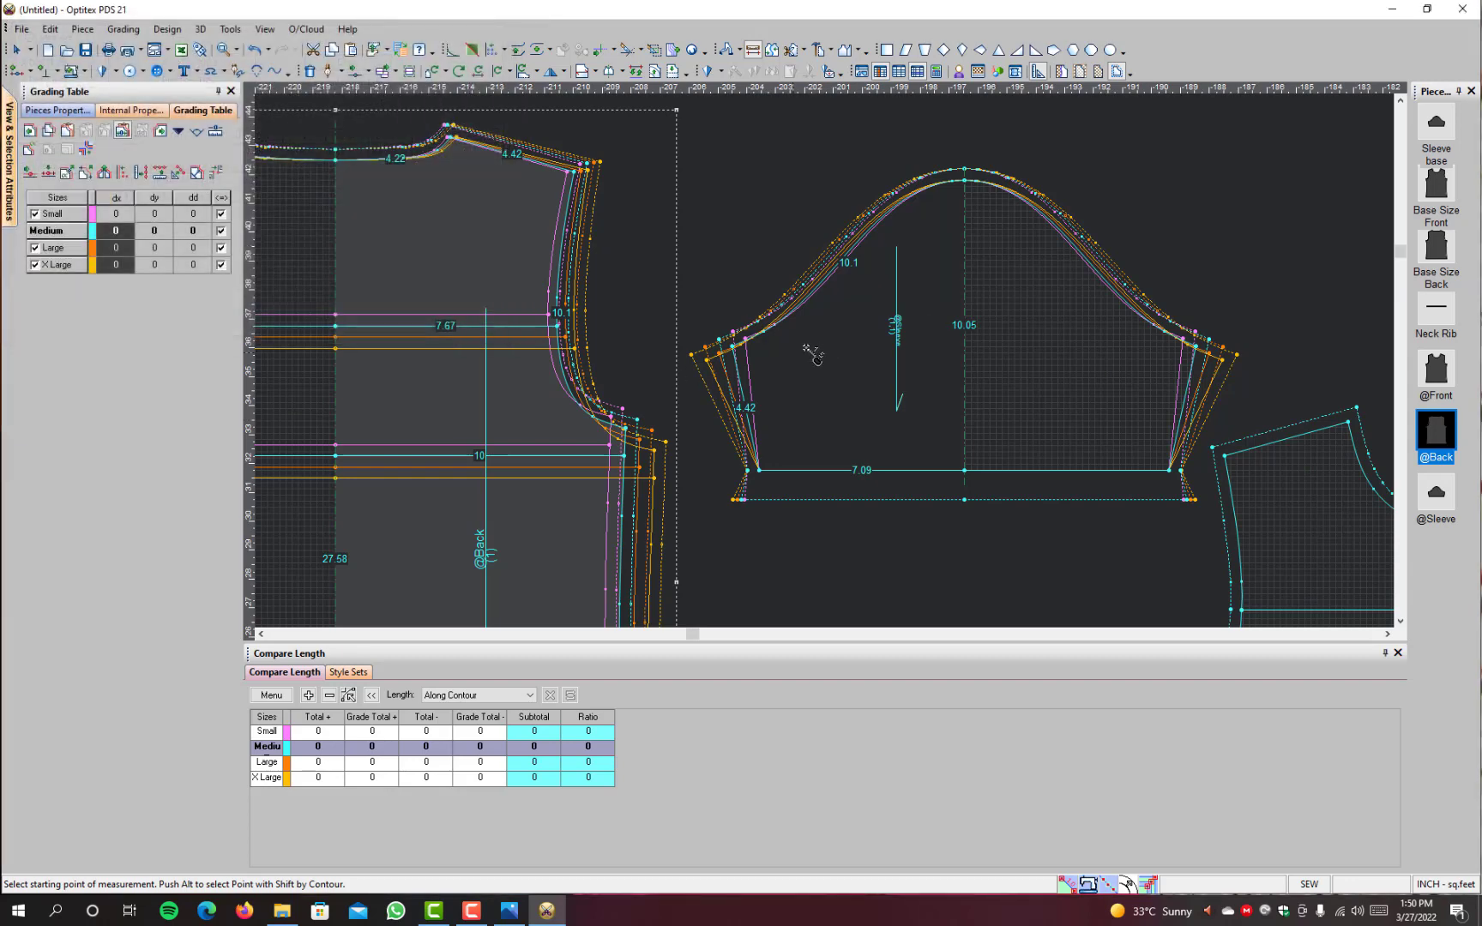
right_click(745, 146)
left_click(756, 152)
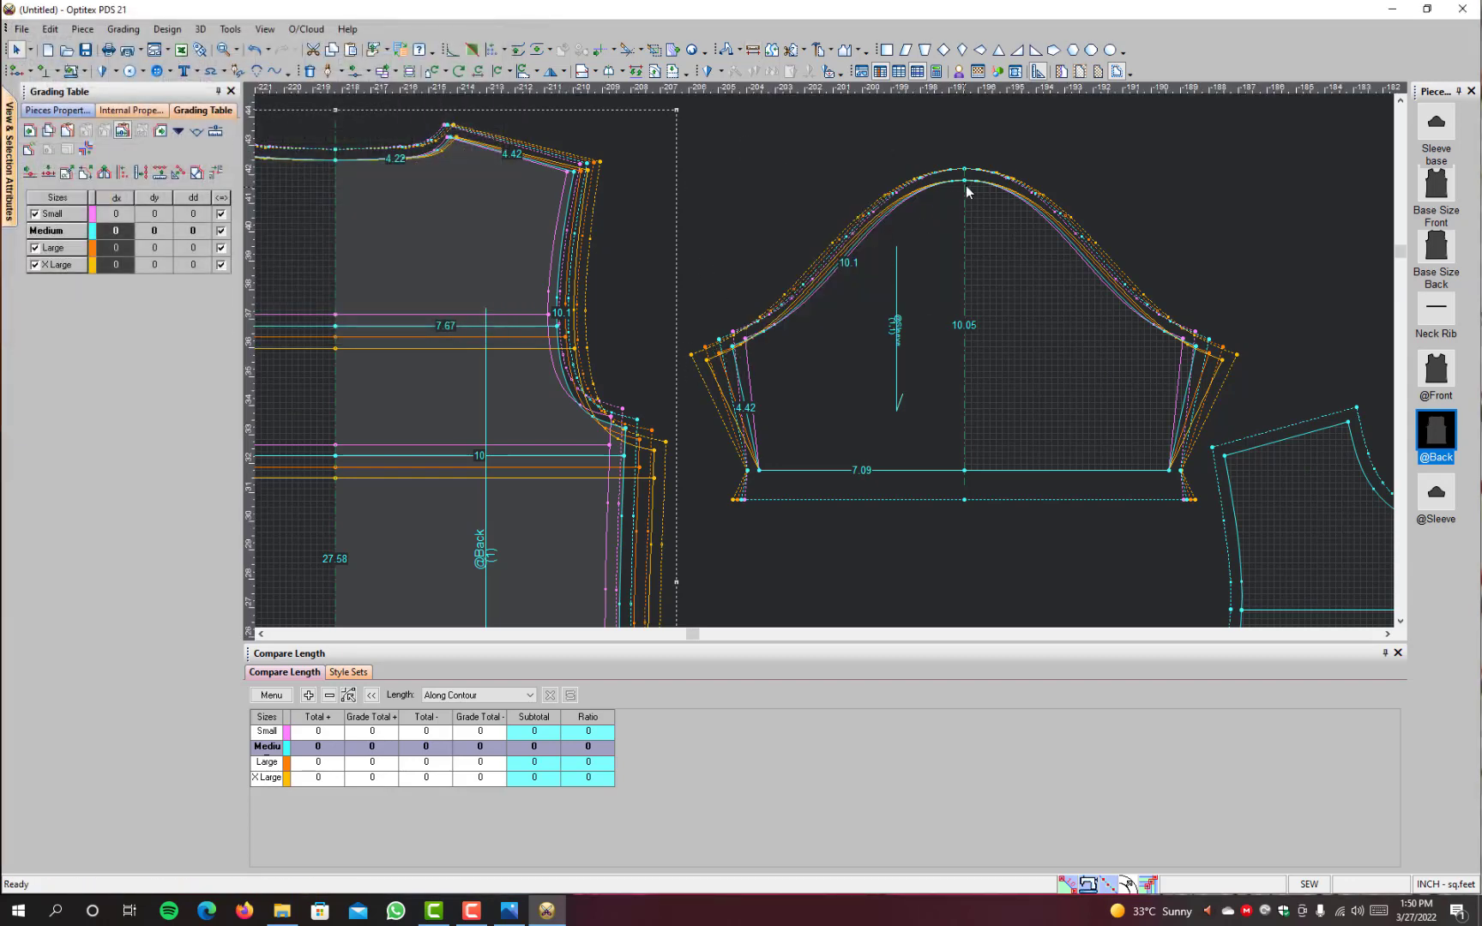
scroll(965, 418, "down", 2)
scroll(899, 404, "up", 2)
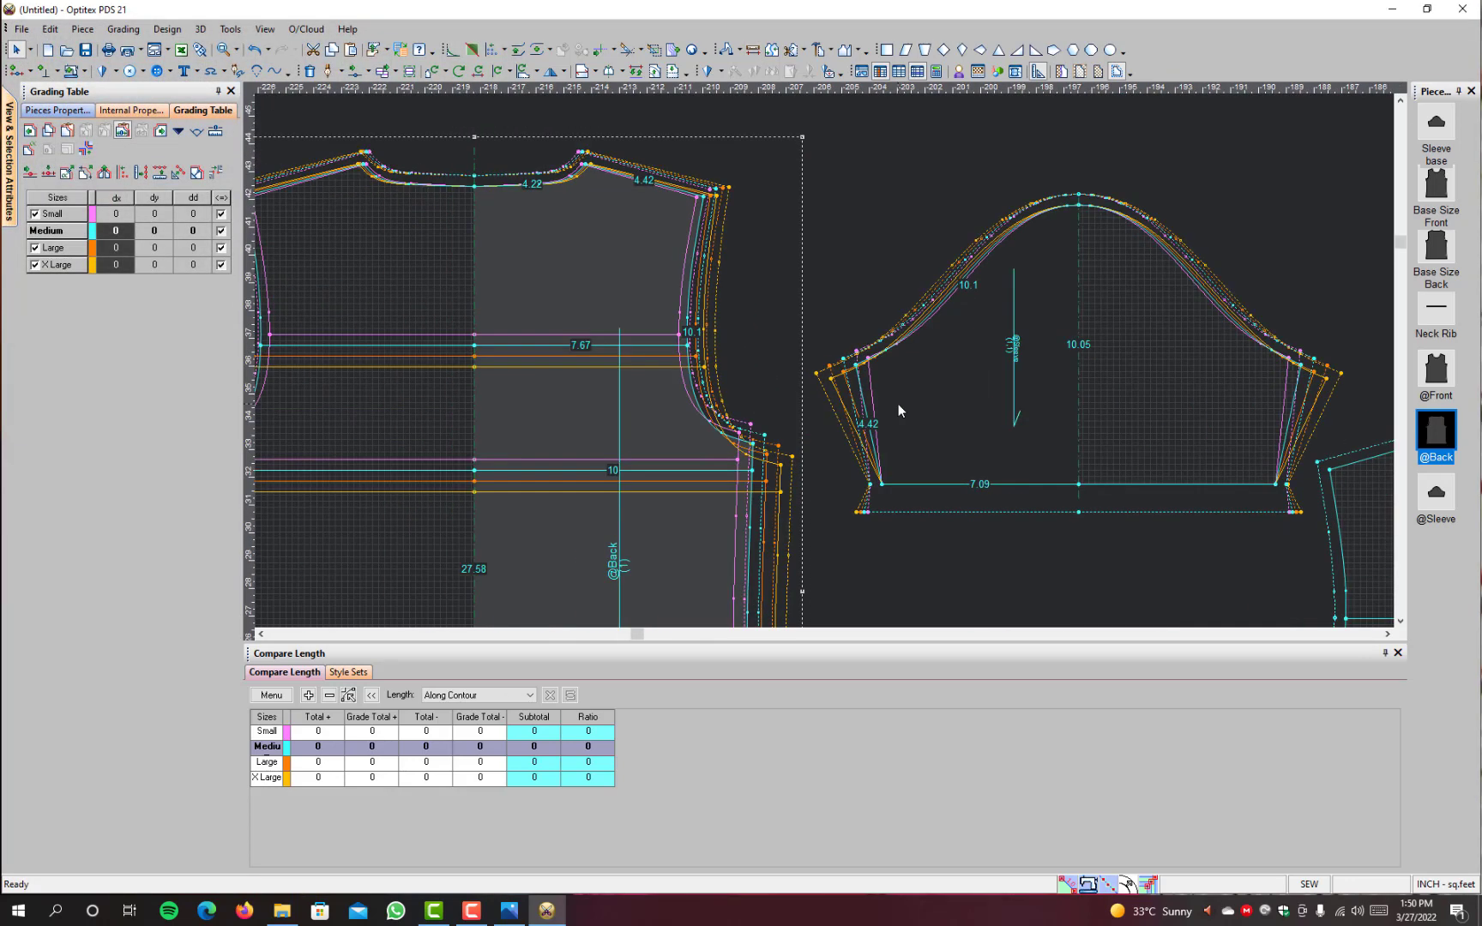
scroll(927, 442, "down", 2)
left_click(831, 356)
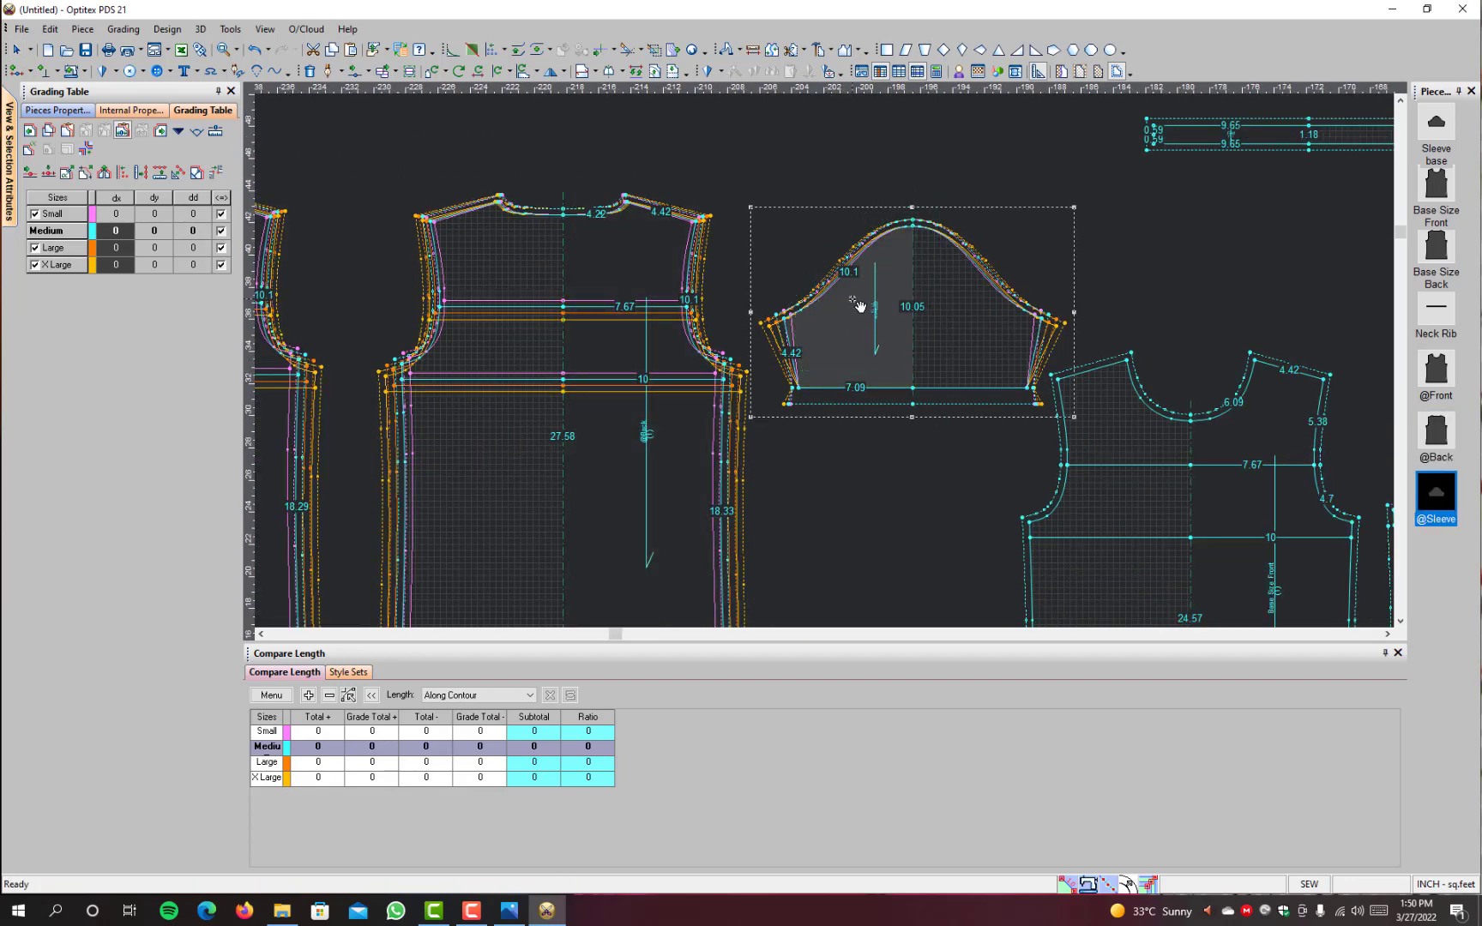
scroll(893, 309, "up", 1)
scroll(909, 316, "up", 1)
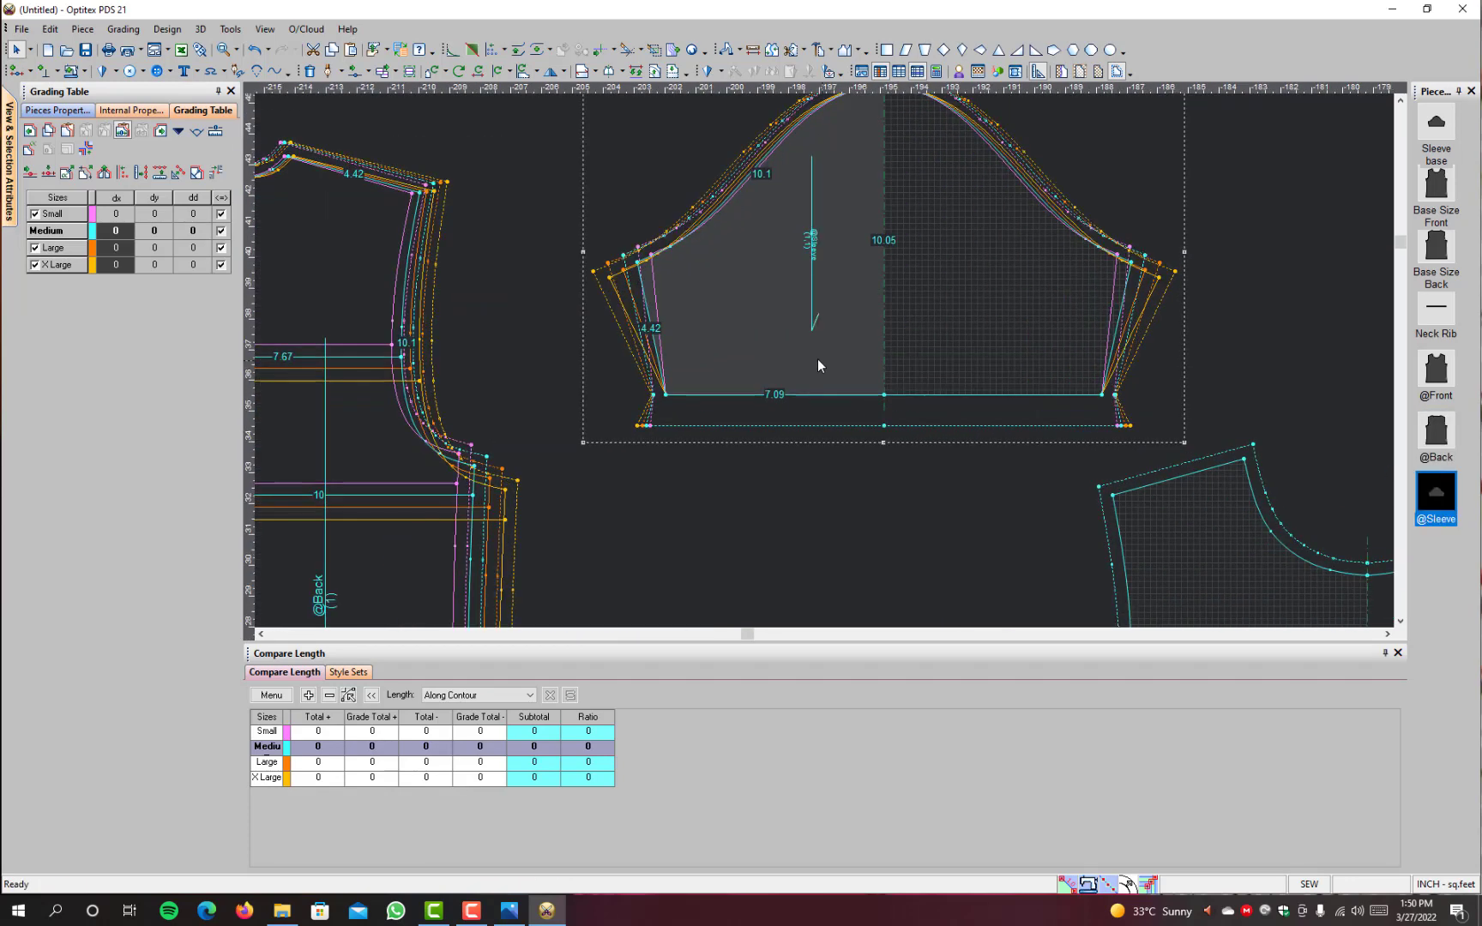
left_click(668, 395)
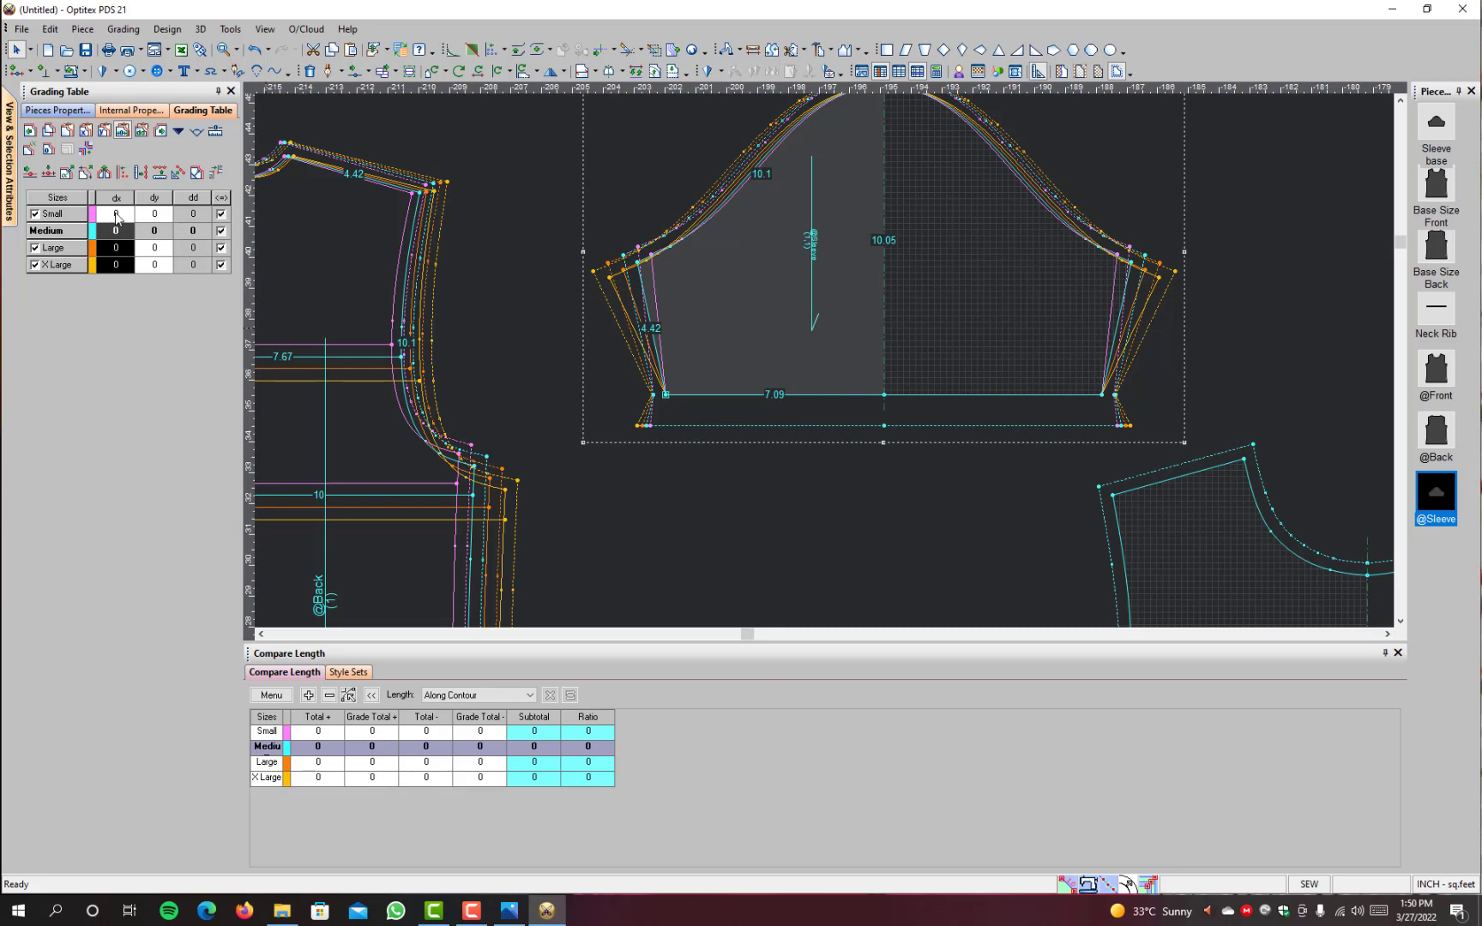
left_click_drag(115, 214, 121, 342)
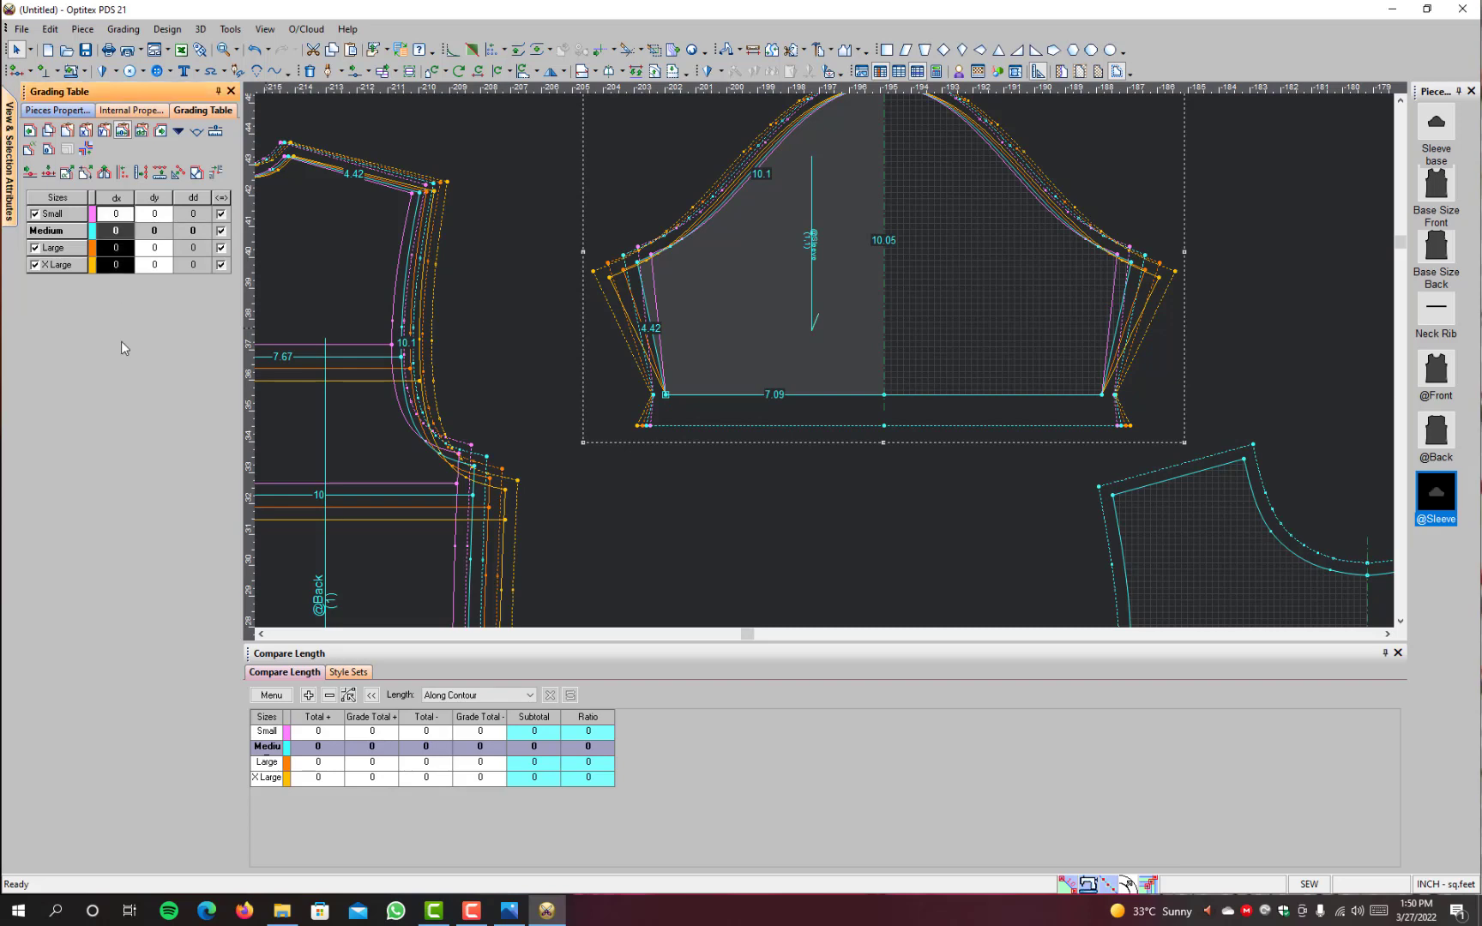
type("5")
key("Return")
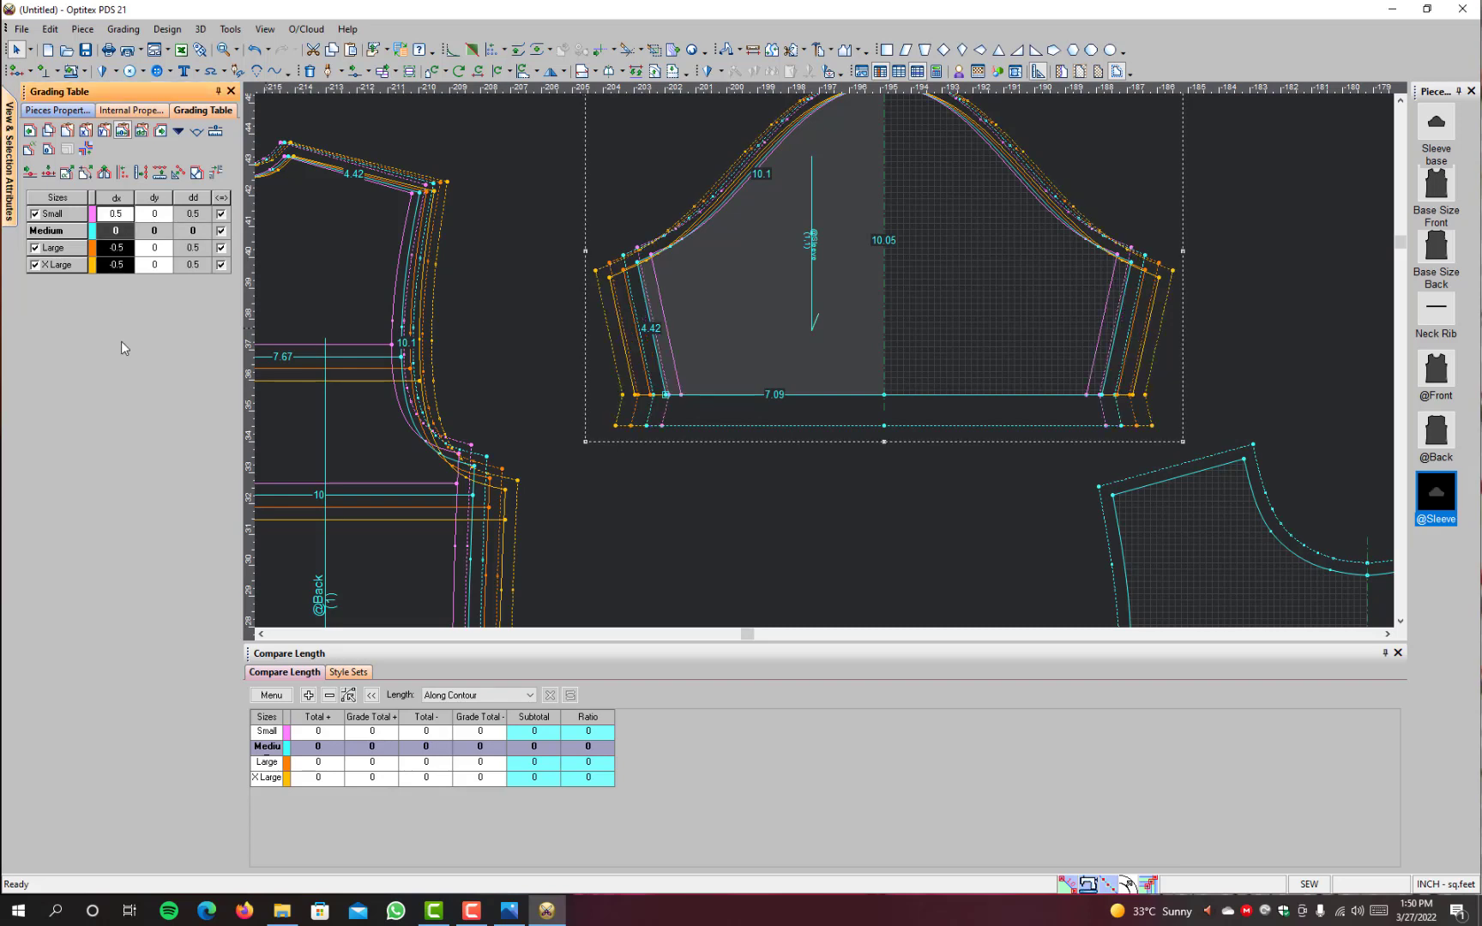
left_click(666, 395)
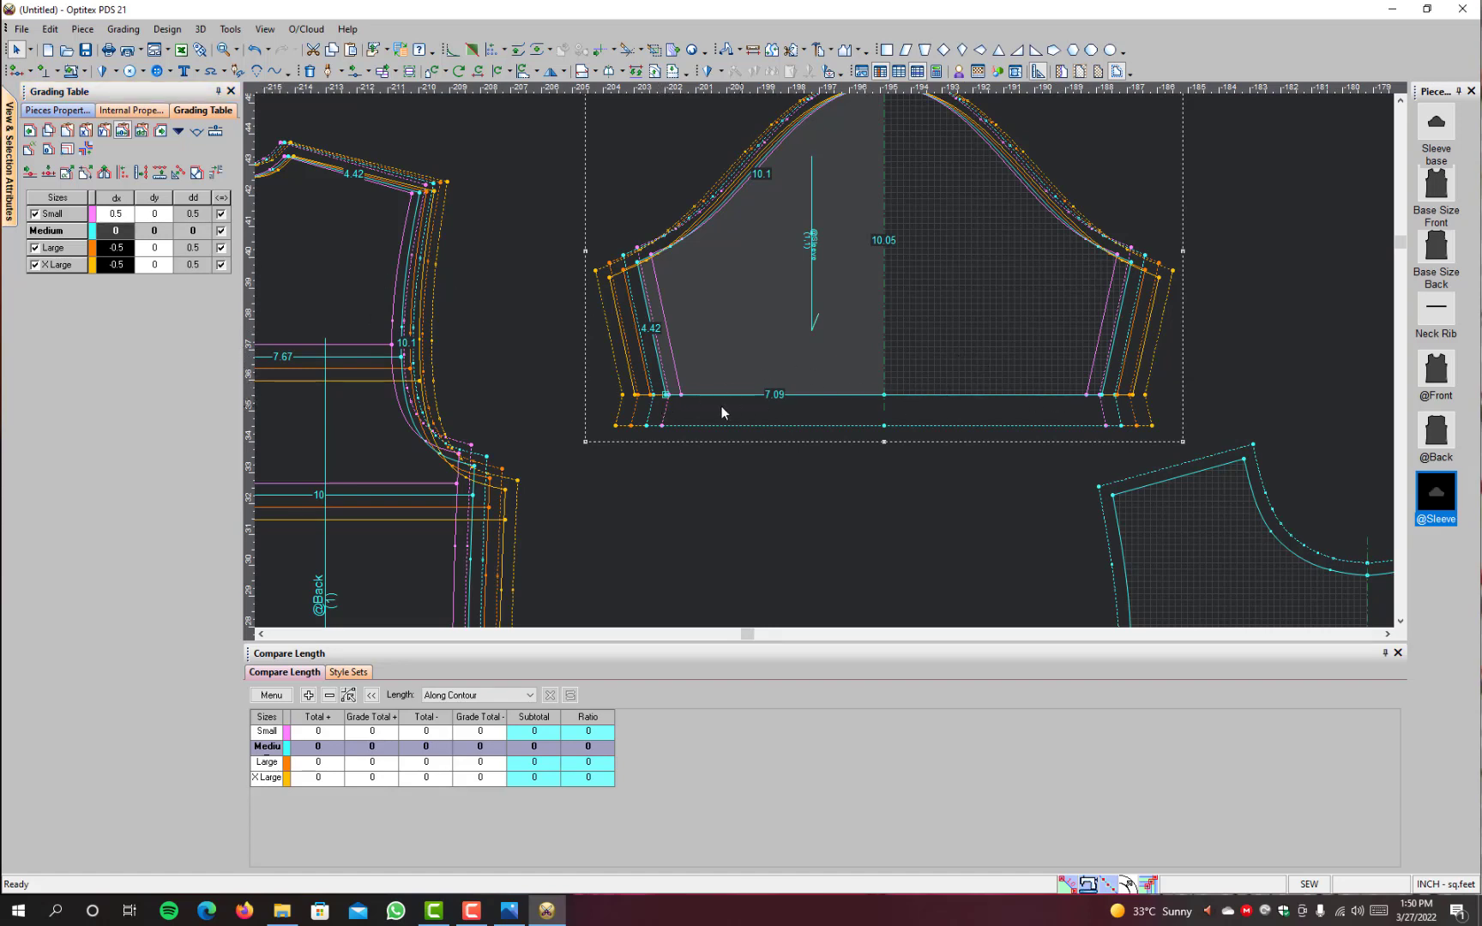
left_click(155, 231)
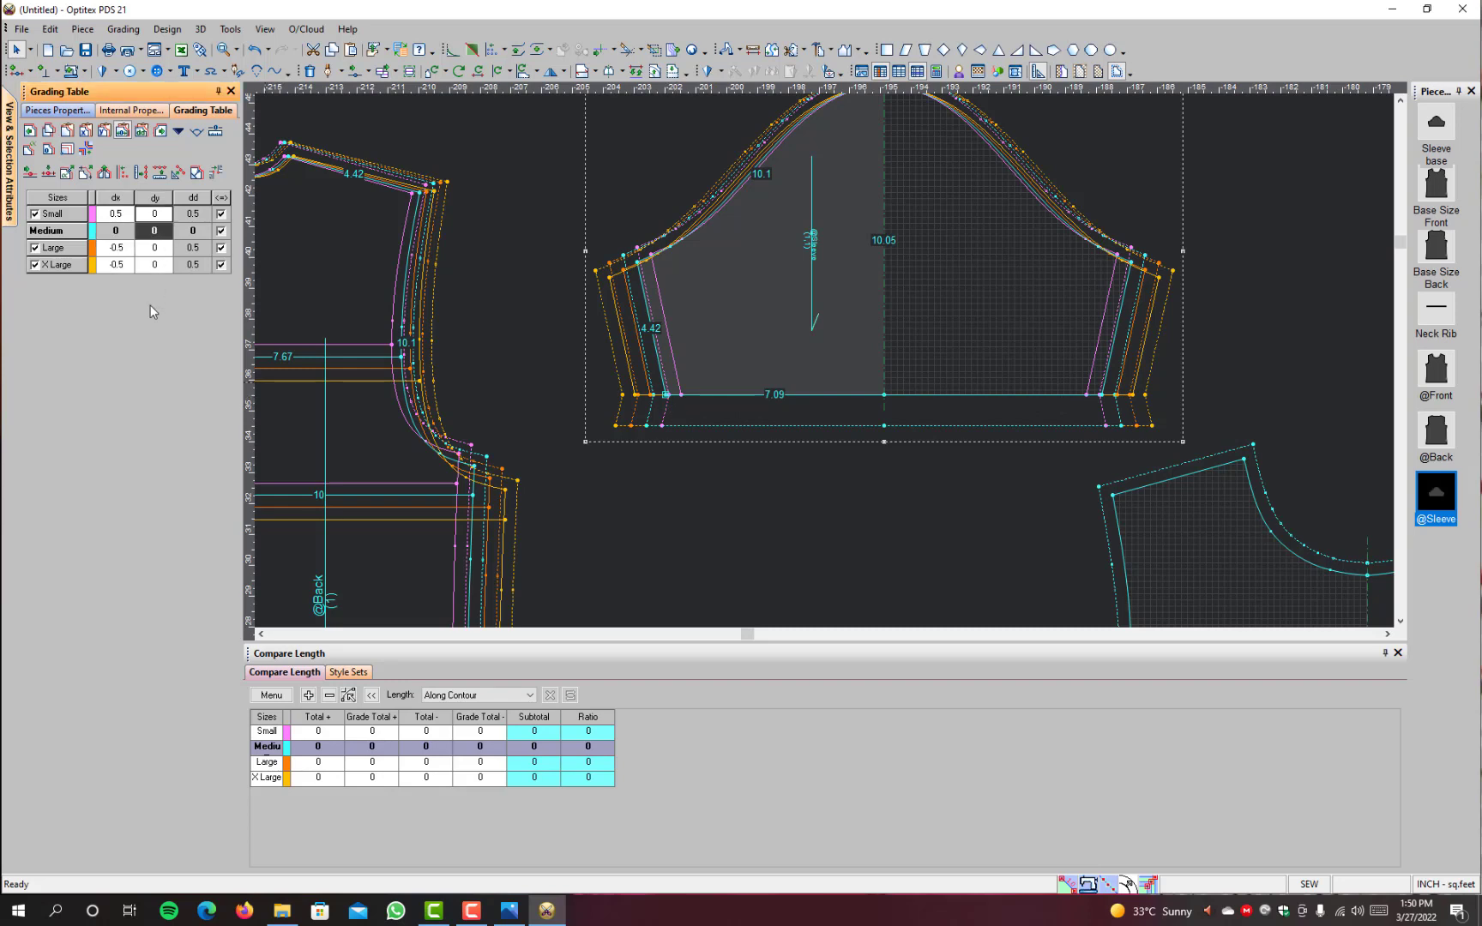
left_click_drag(150, 306, 155, 317)
key("BackSpace")
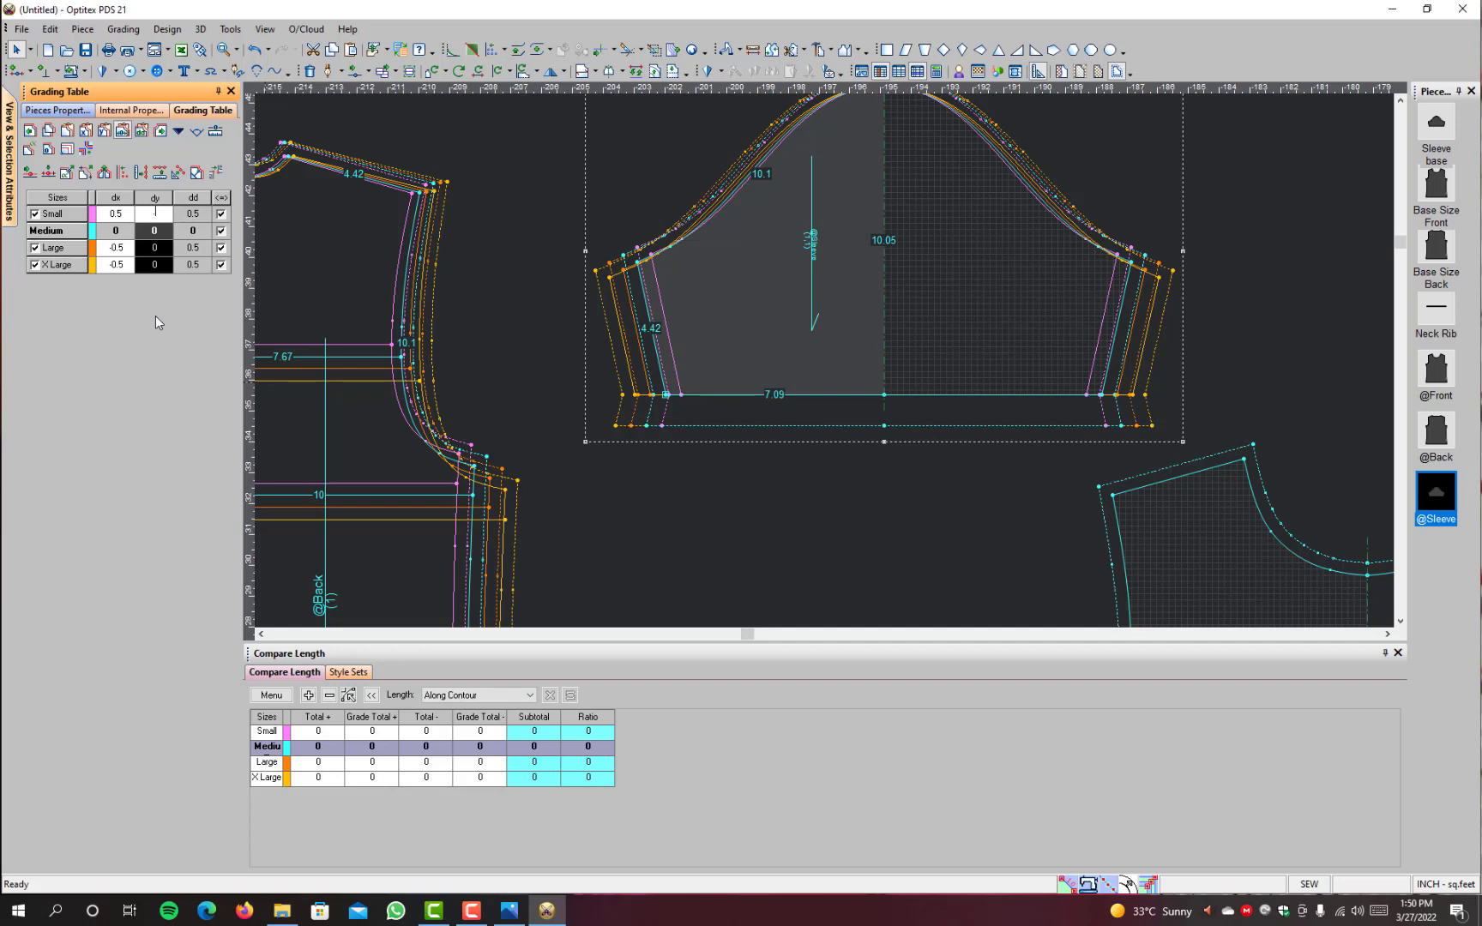
type("0.5")
key("Return")
left_click(882, 396)
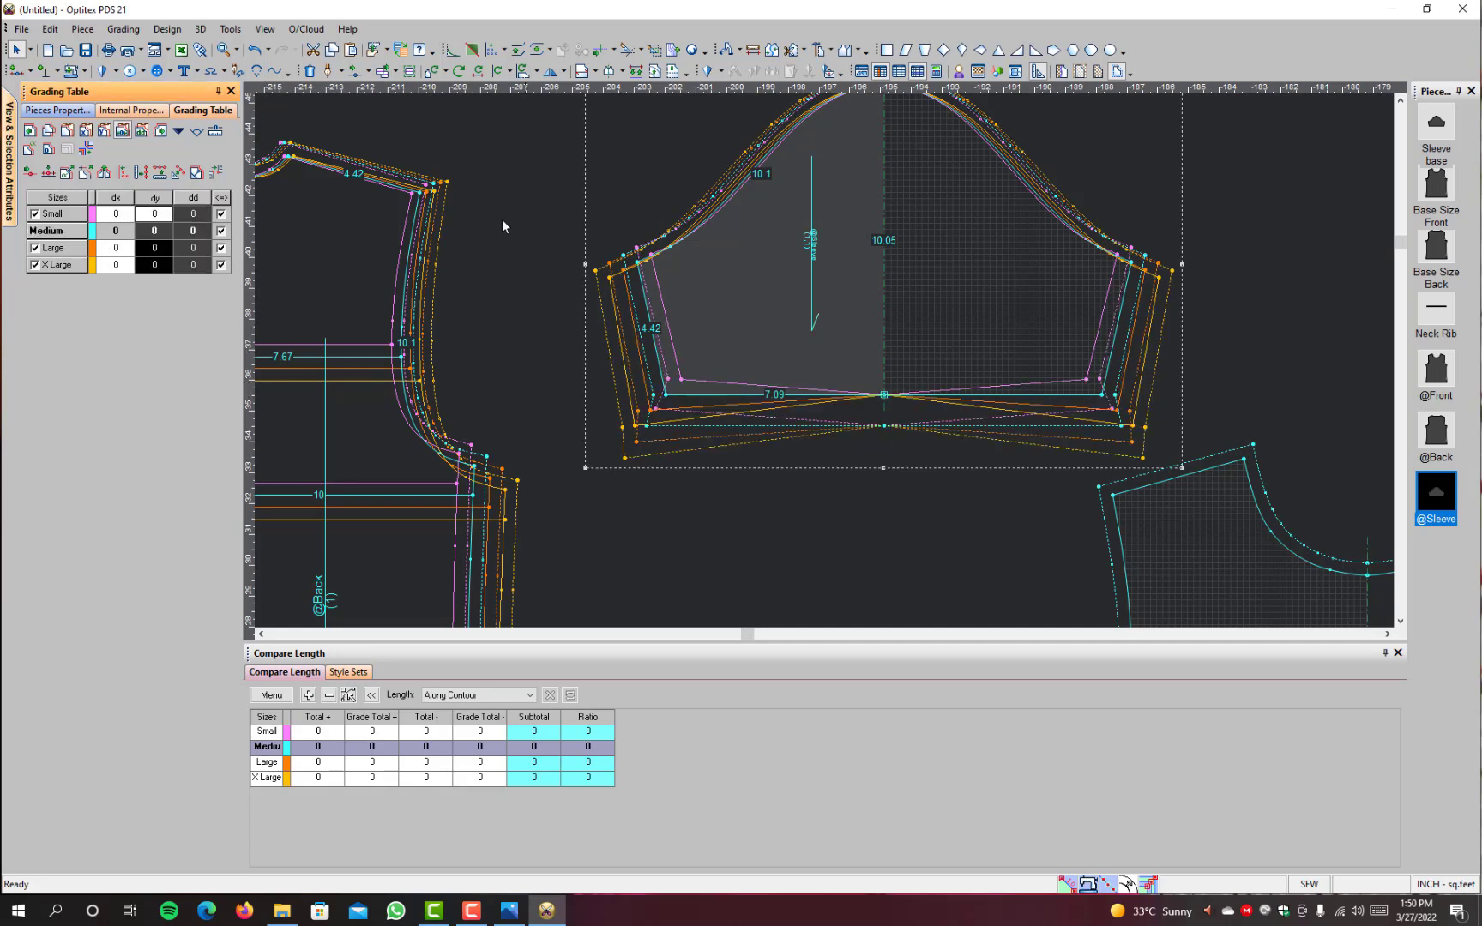
left_click_drag(155, 215, 160, 265)
type("0.5")
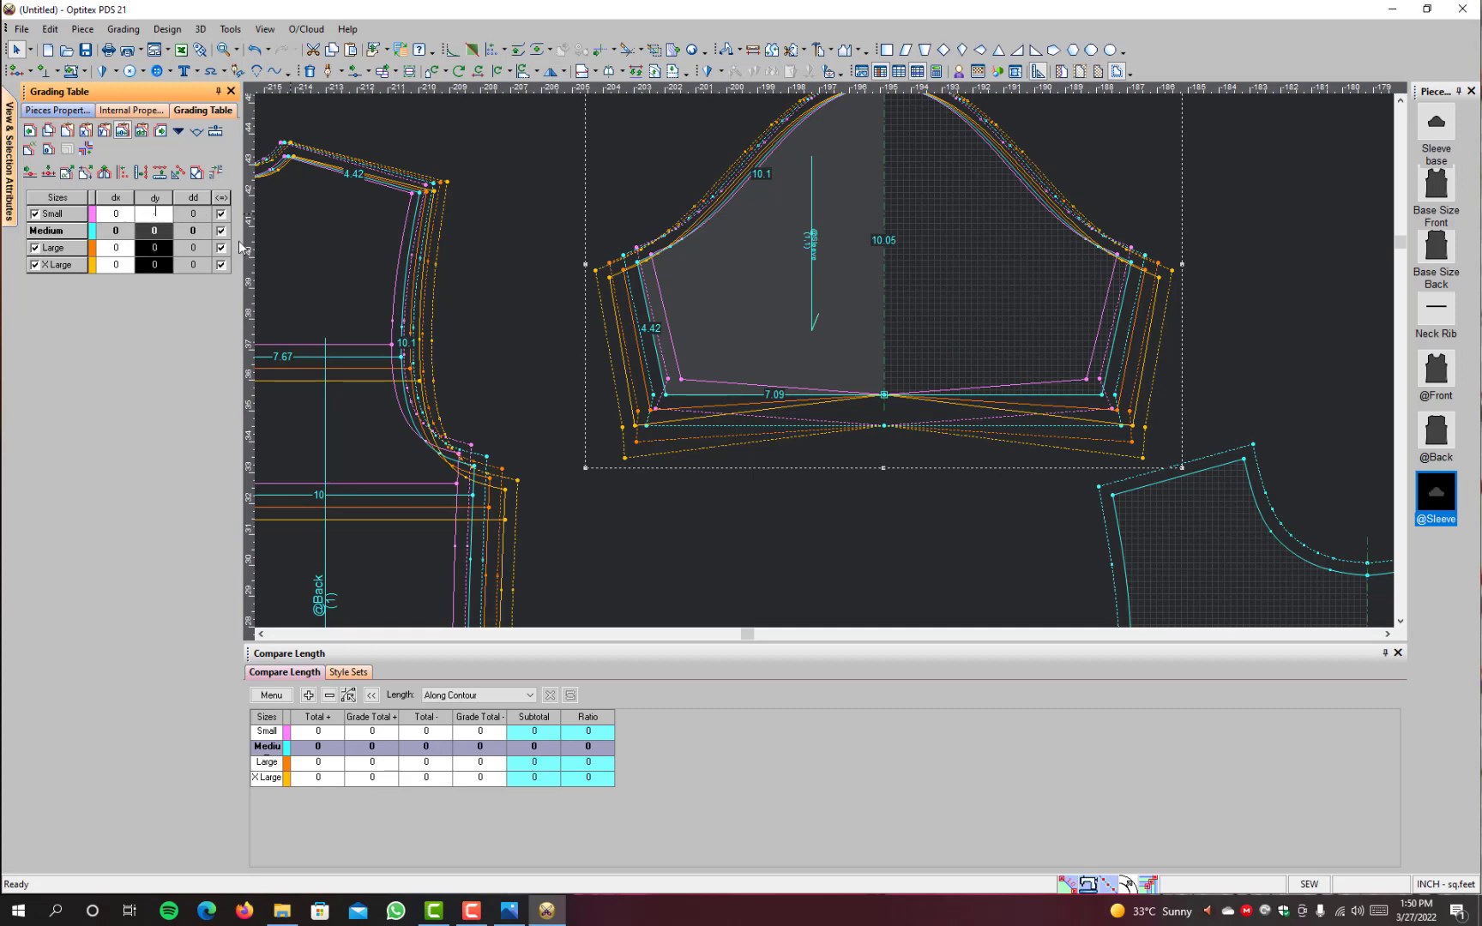
key("Return")
scroll(818, 362, "down", 2)
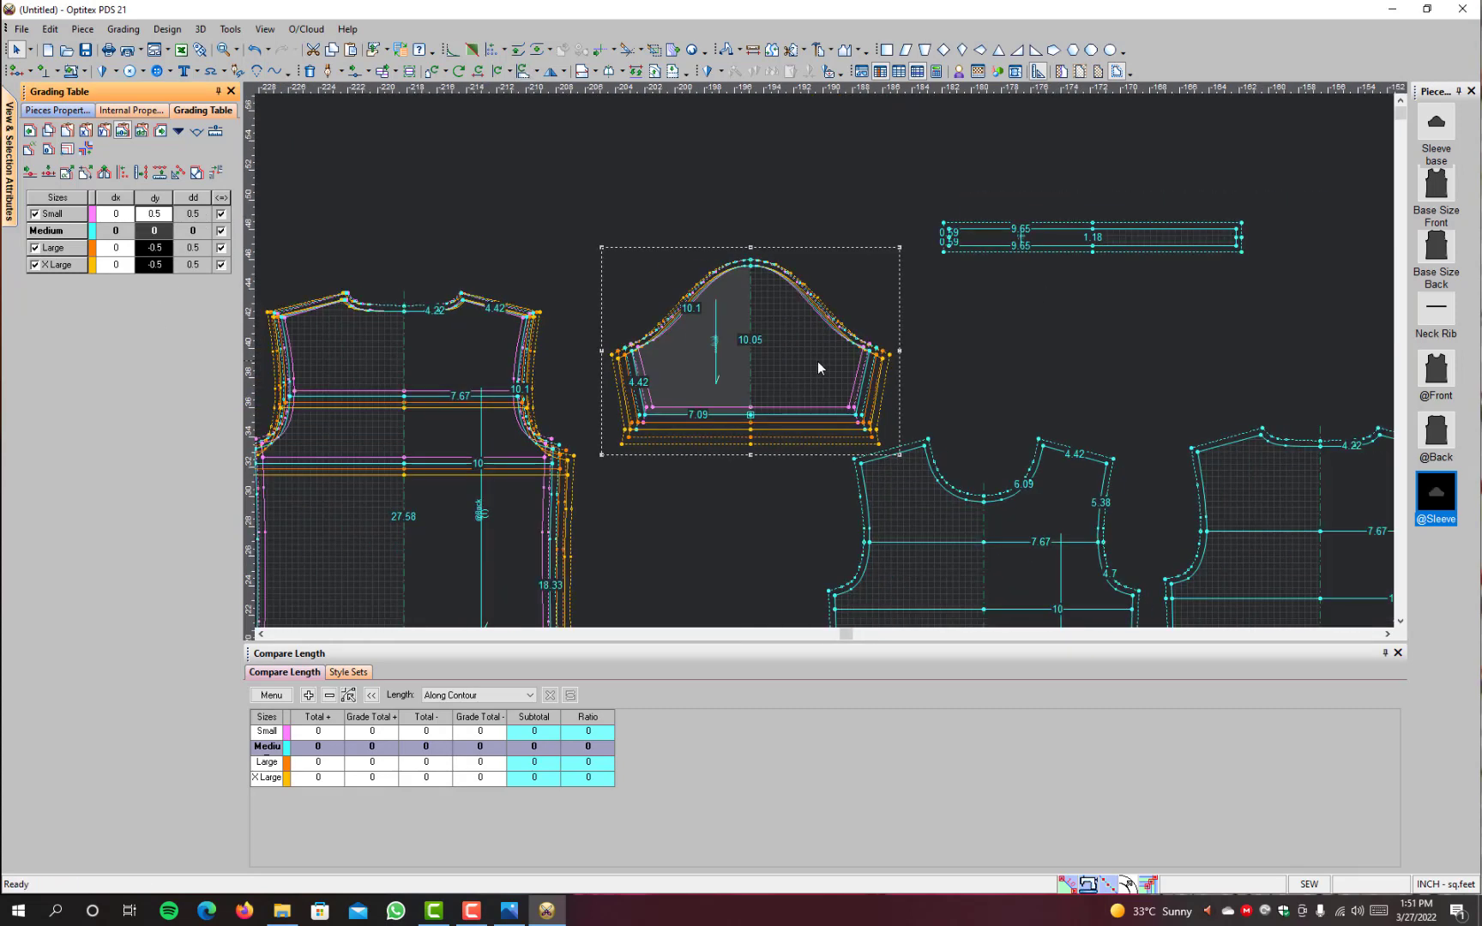
scroll(799, 357, "up", 4)
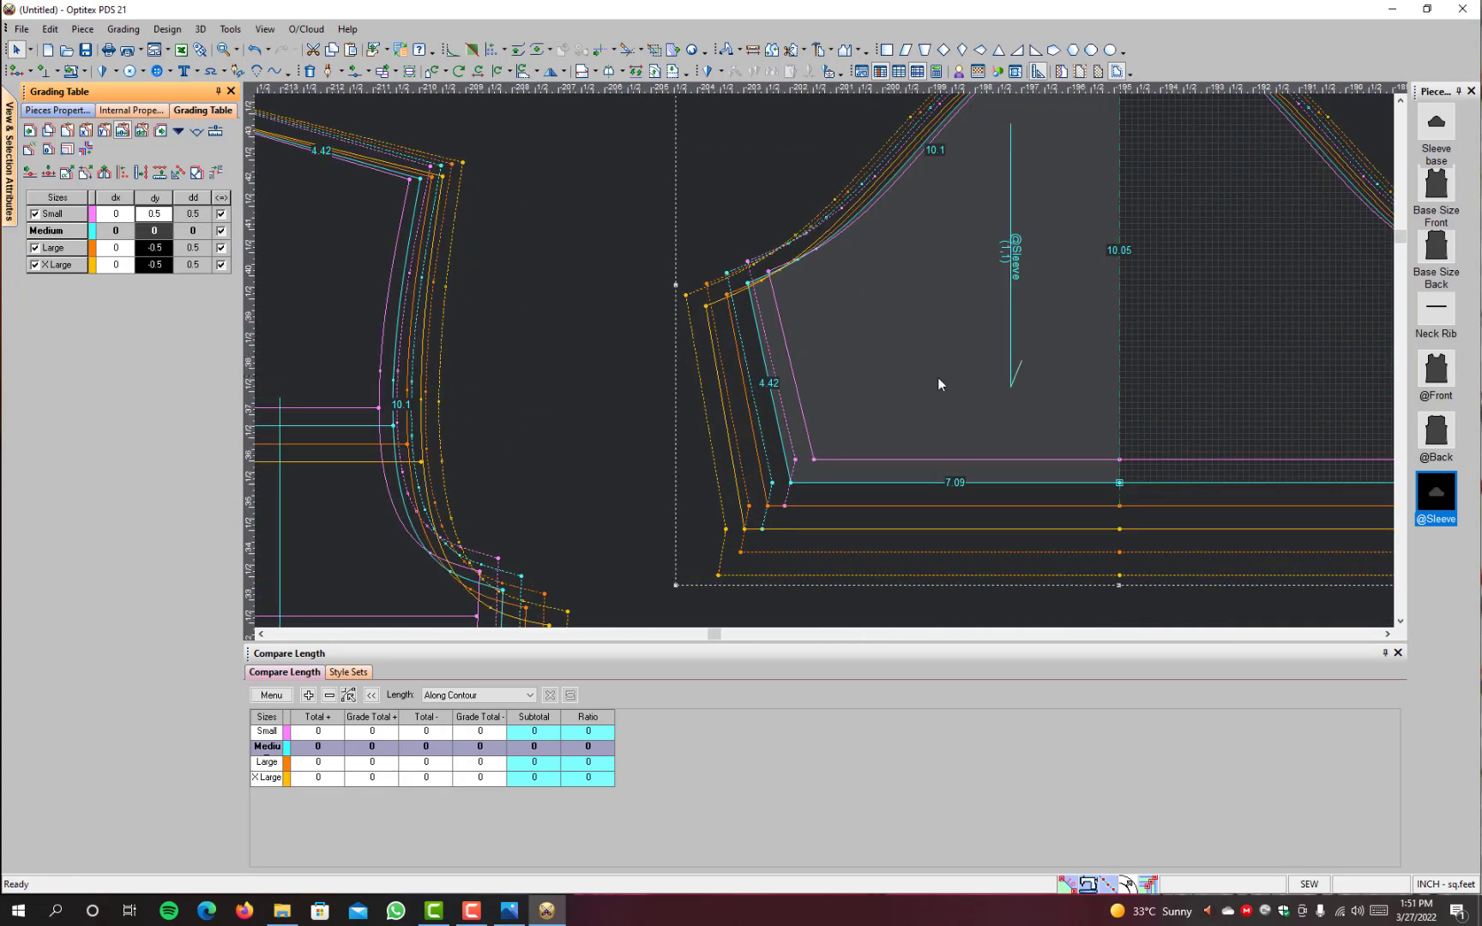
scroll(938, 384, "down", 3)
scroll(772, 331, "up", 2)
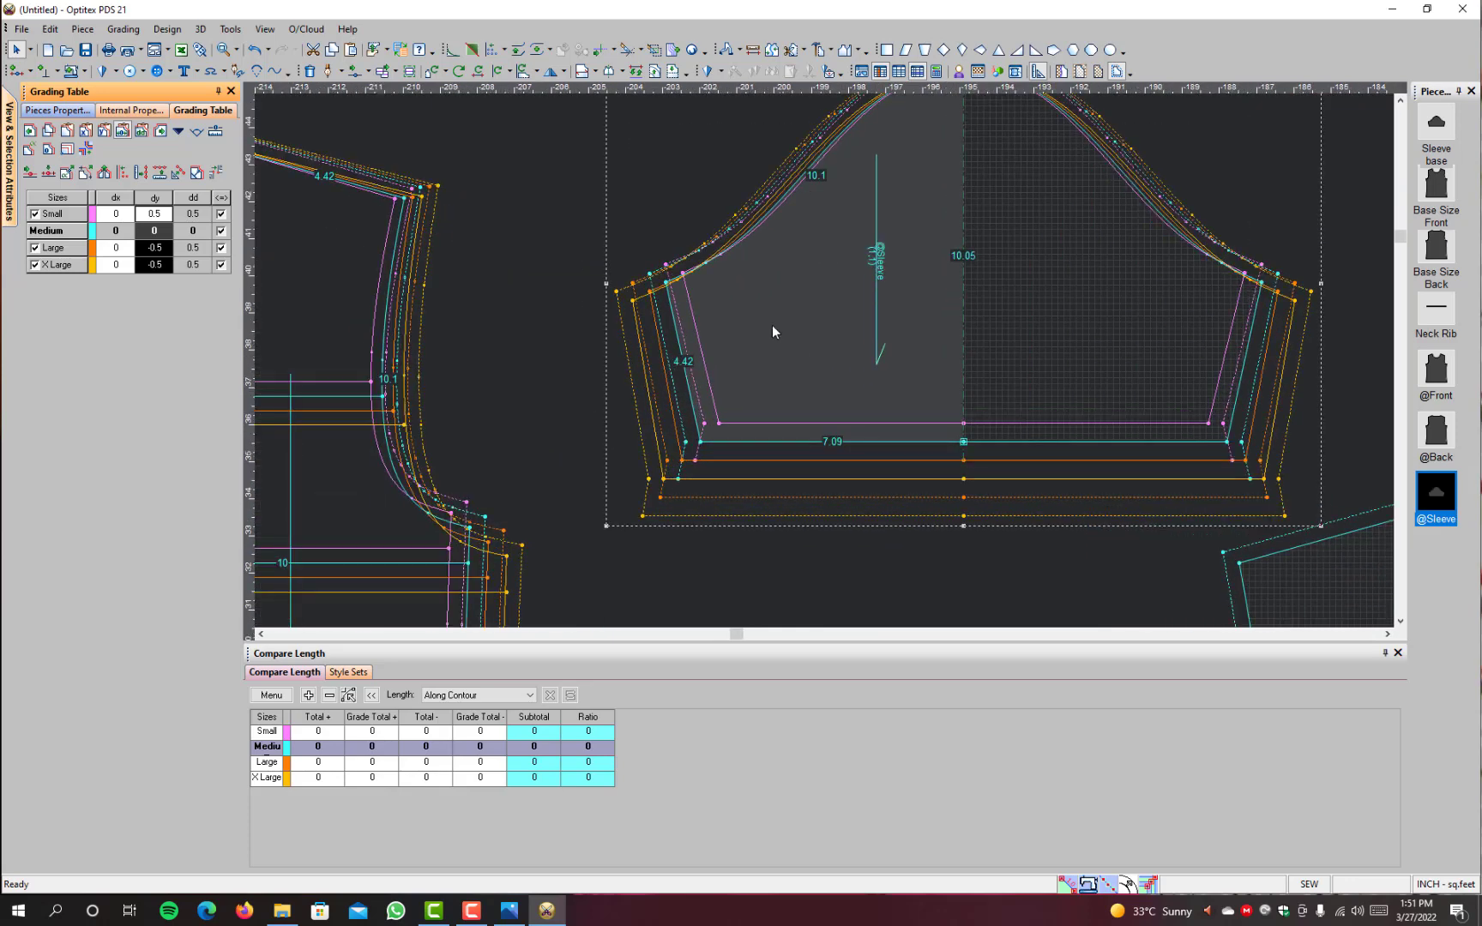
left_click(665, 283)
left_click_drag(163, 214, 151, 294)
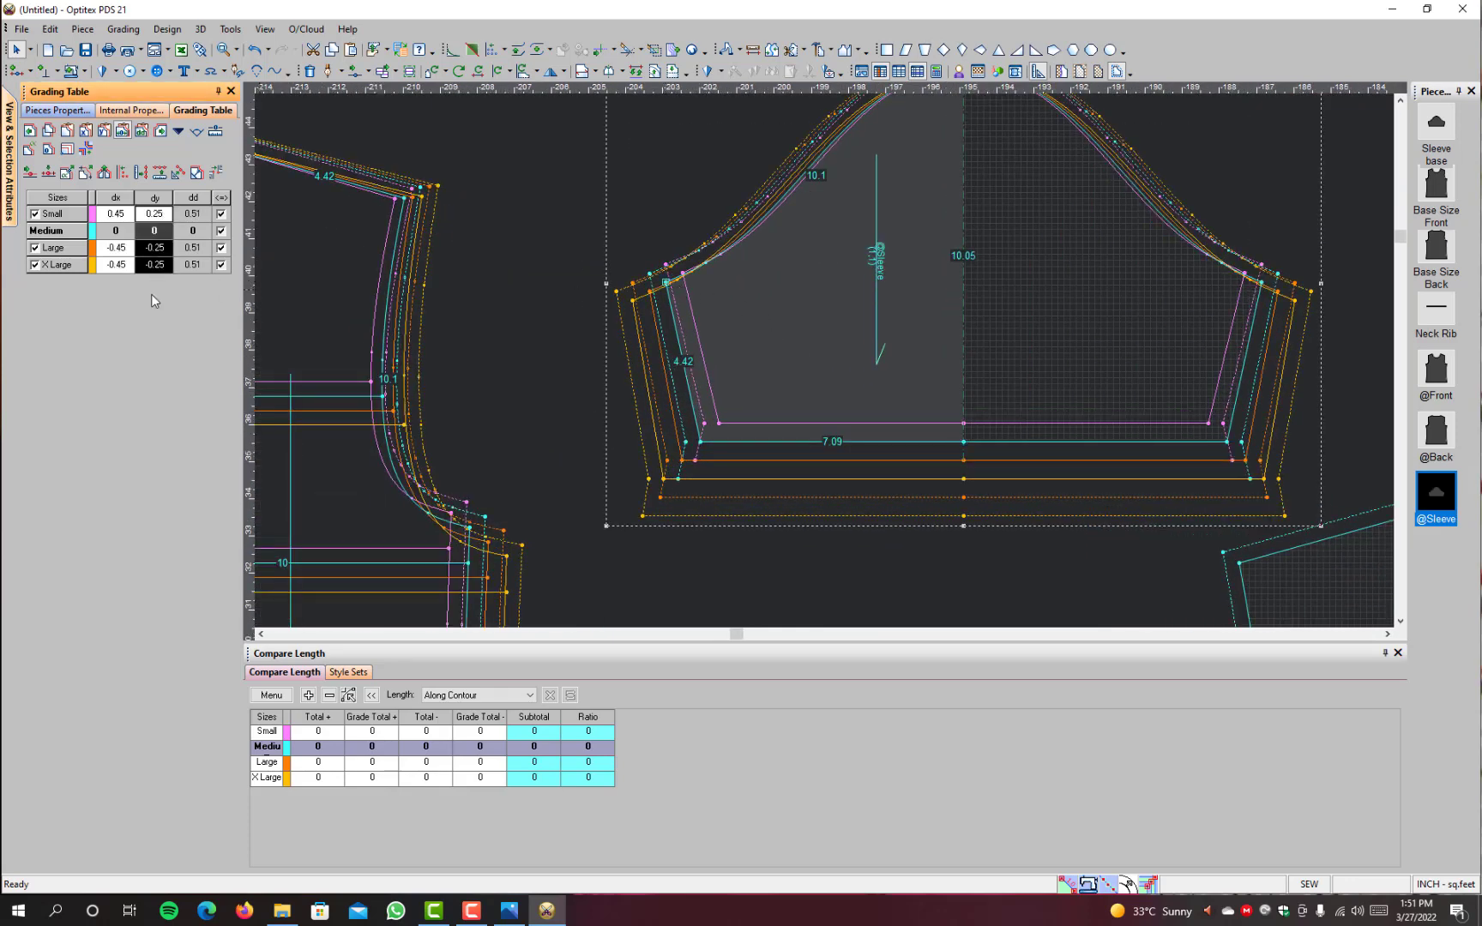
type("-")
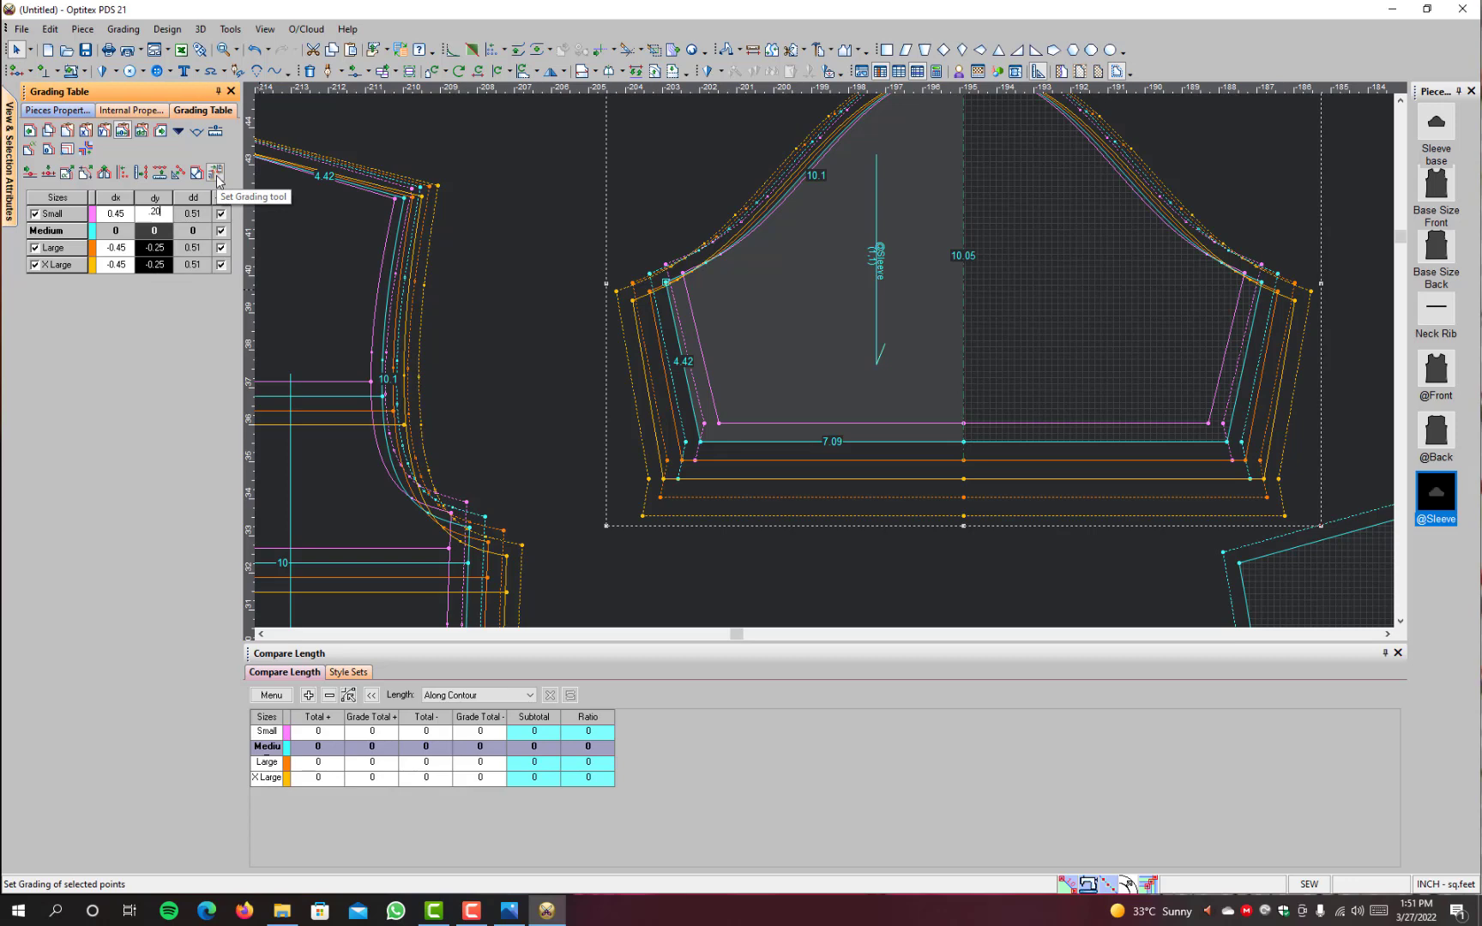
left_click(218, 181)
scroll(832, 381, "up", 2)
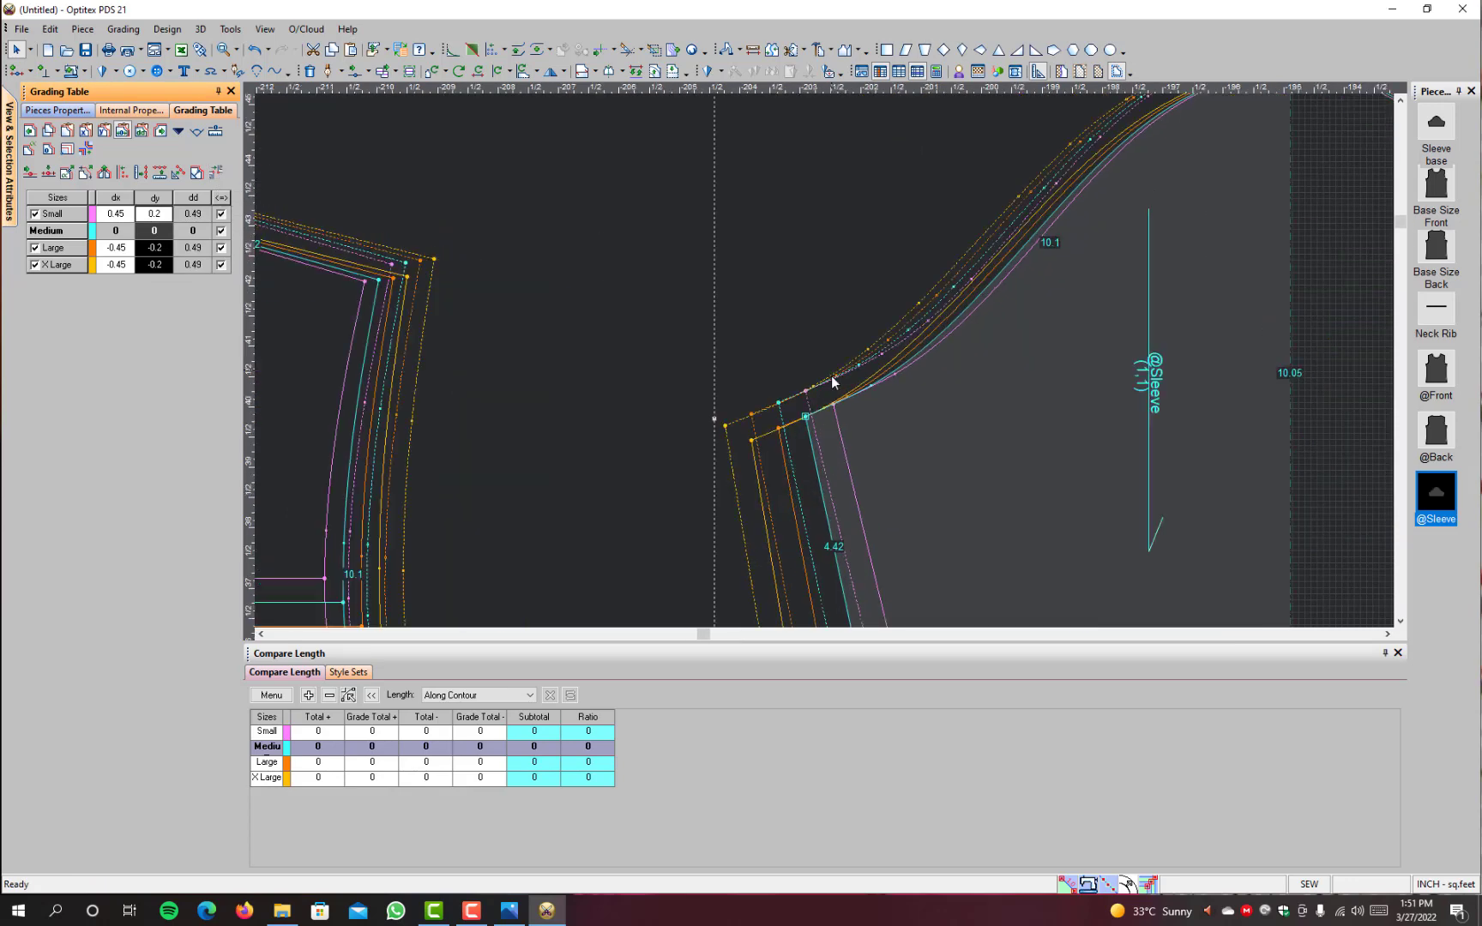
scroll(764, 442, "down", 2)
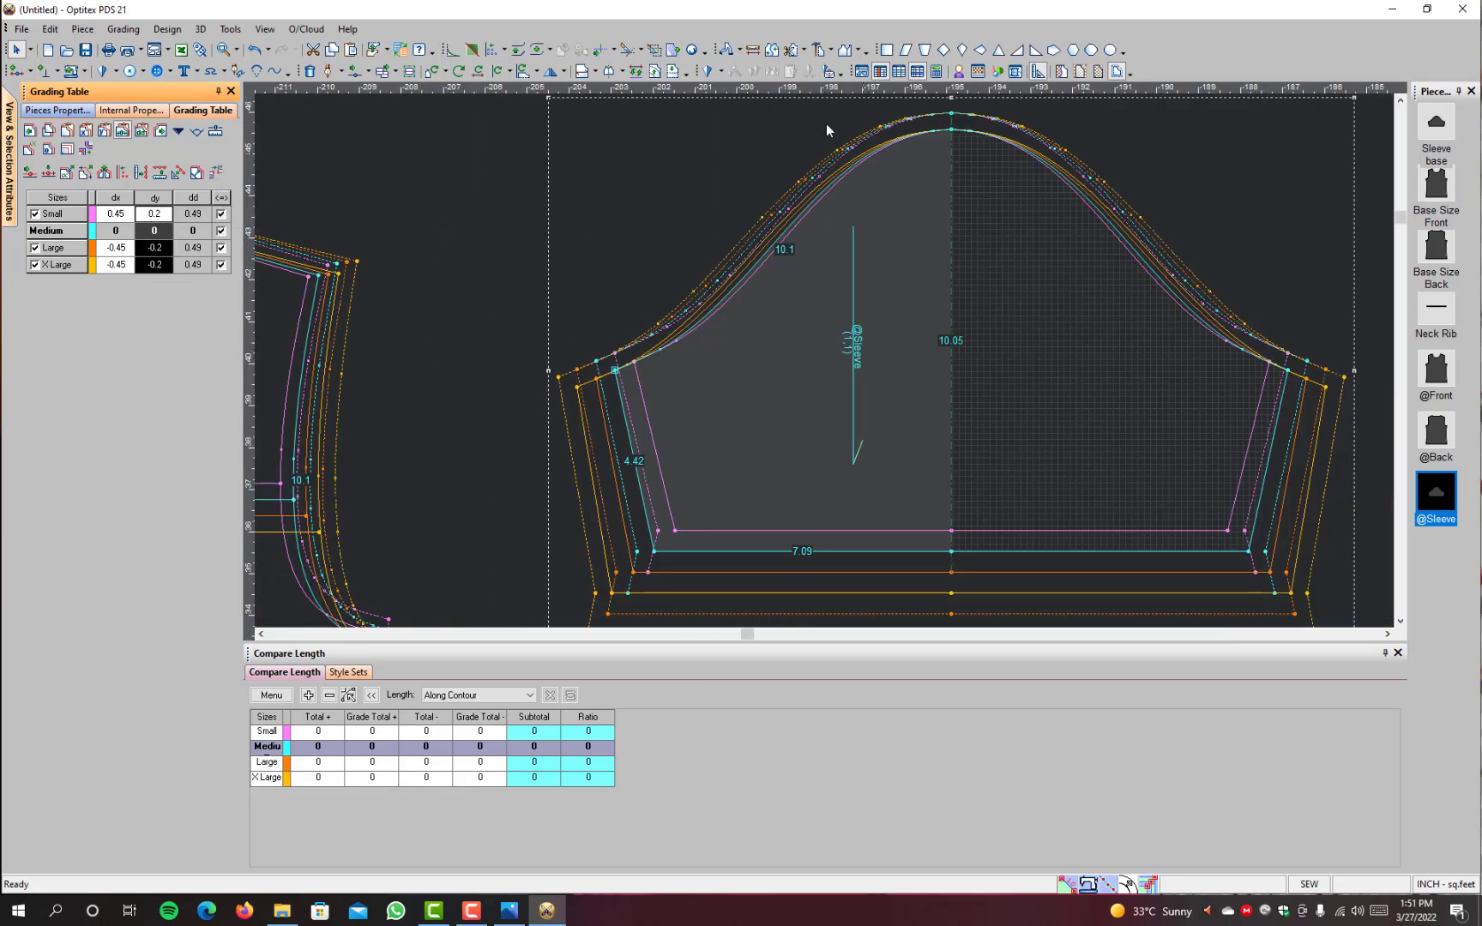
left_click(752, 49)
left_click(615, 370)
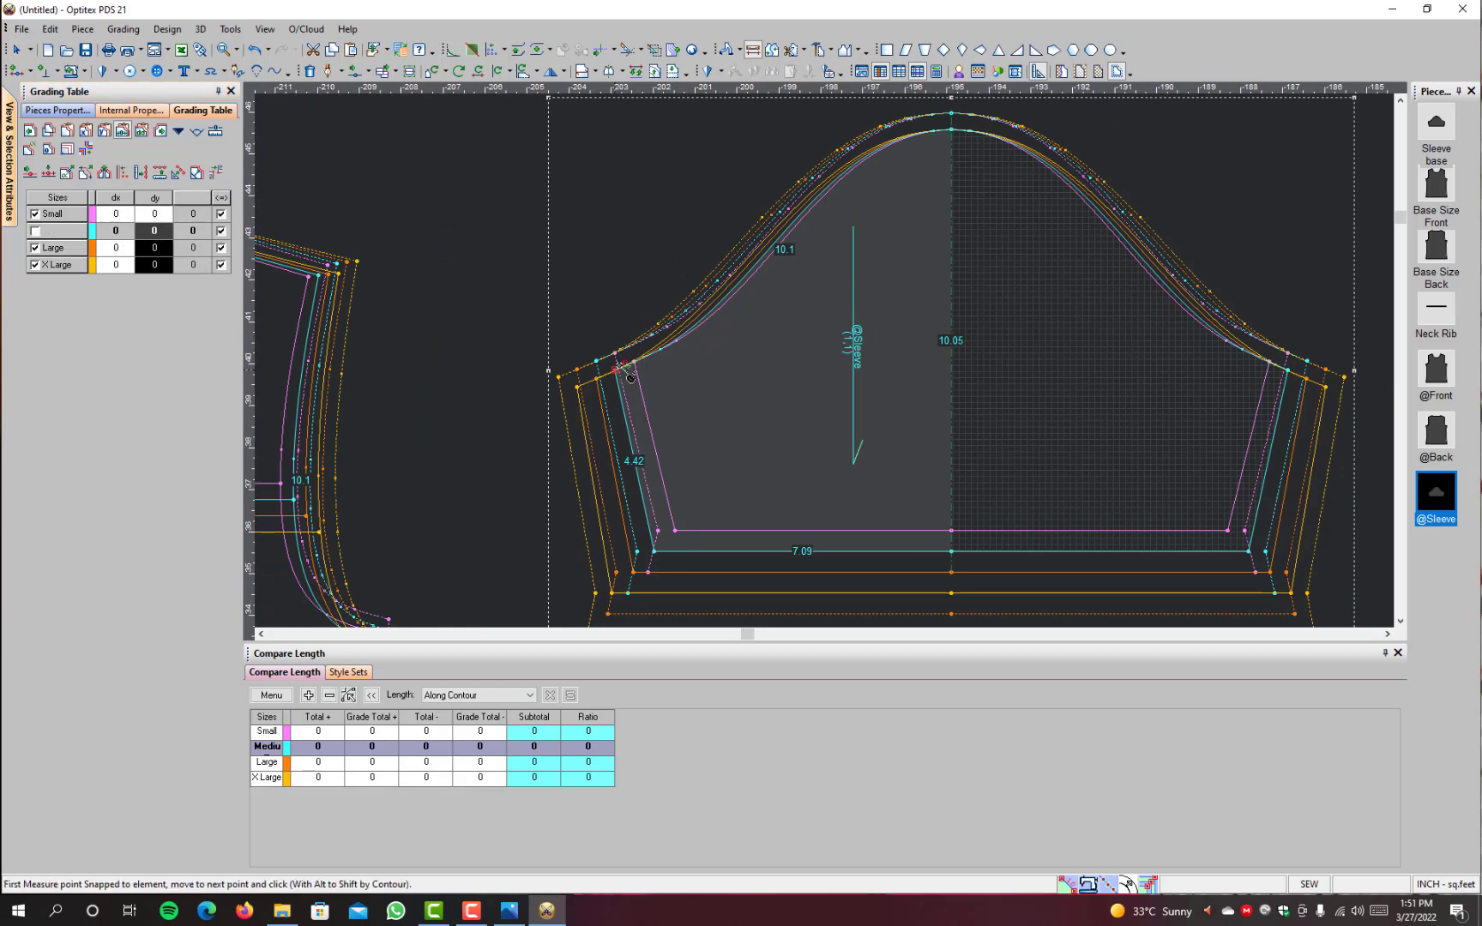
left_click(954, 132)
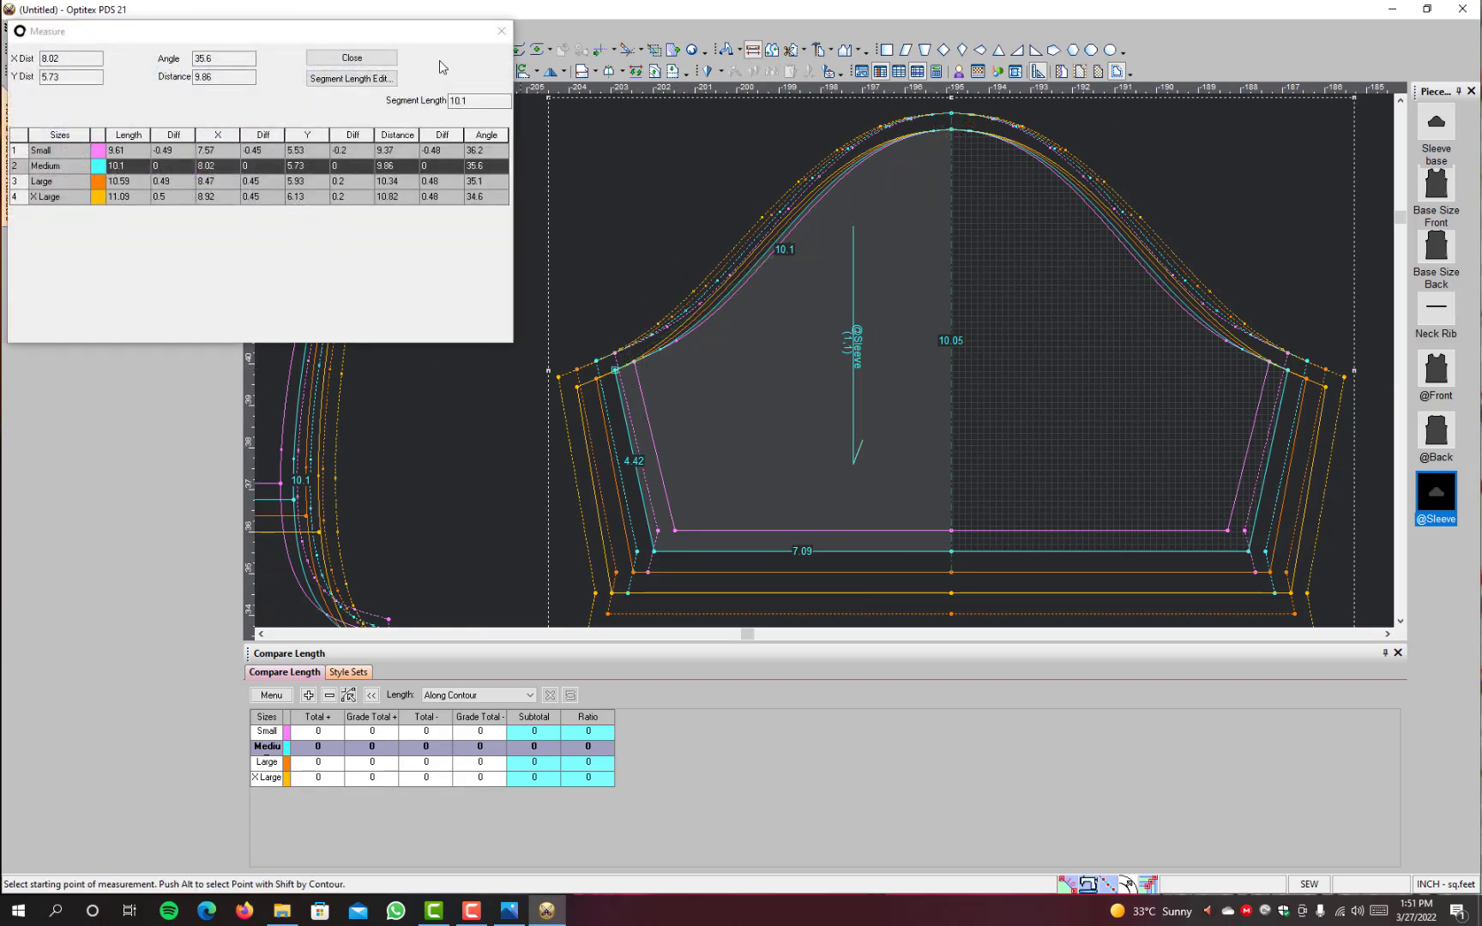
left_click(351, 57)
key("Escape")
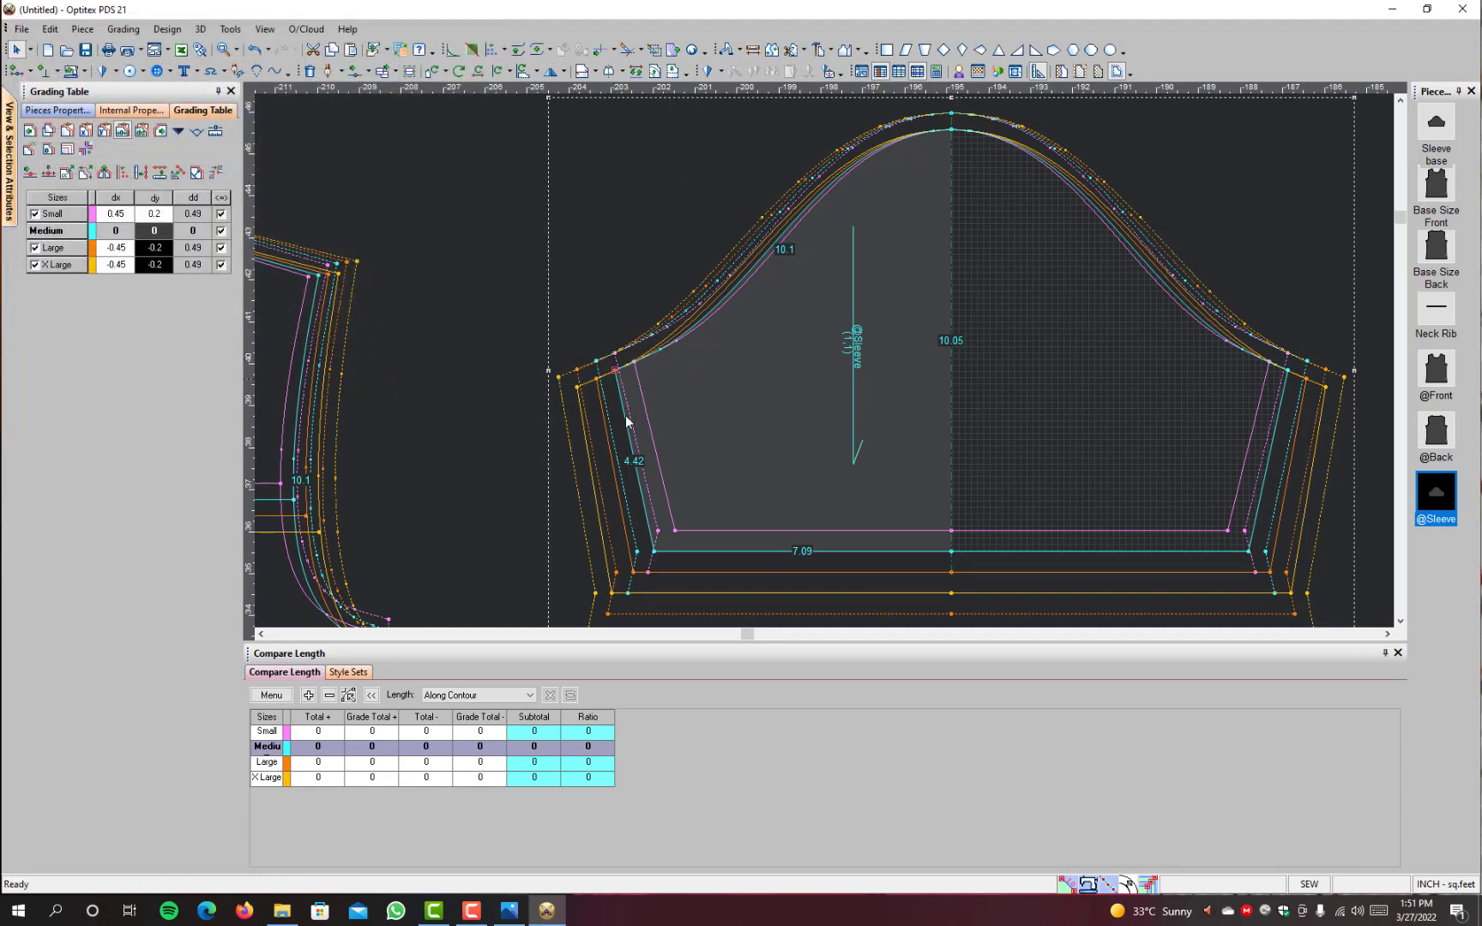
left_click(613, 371)
left_click(654, 555)
left_click_drag(125, 209, 119, 271)
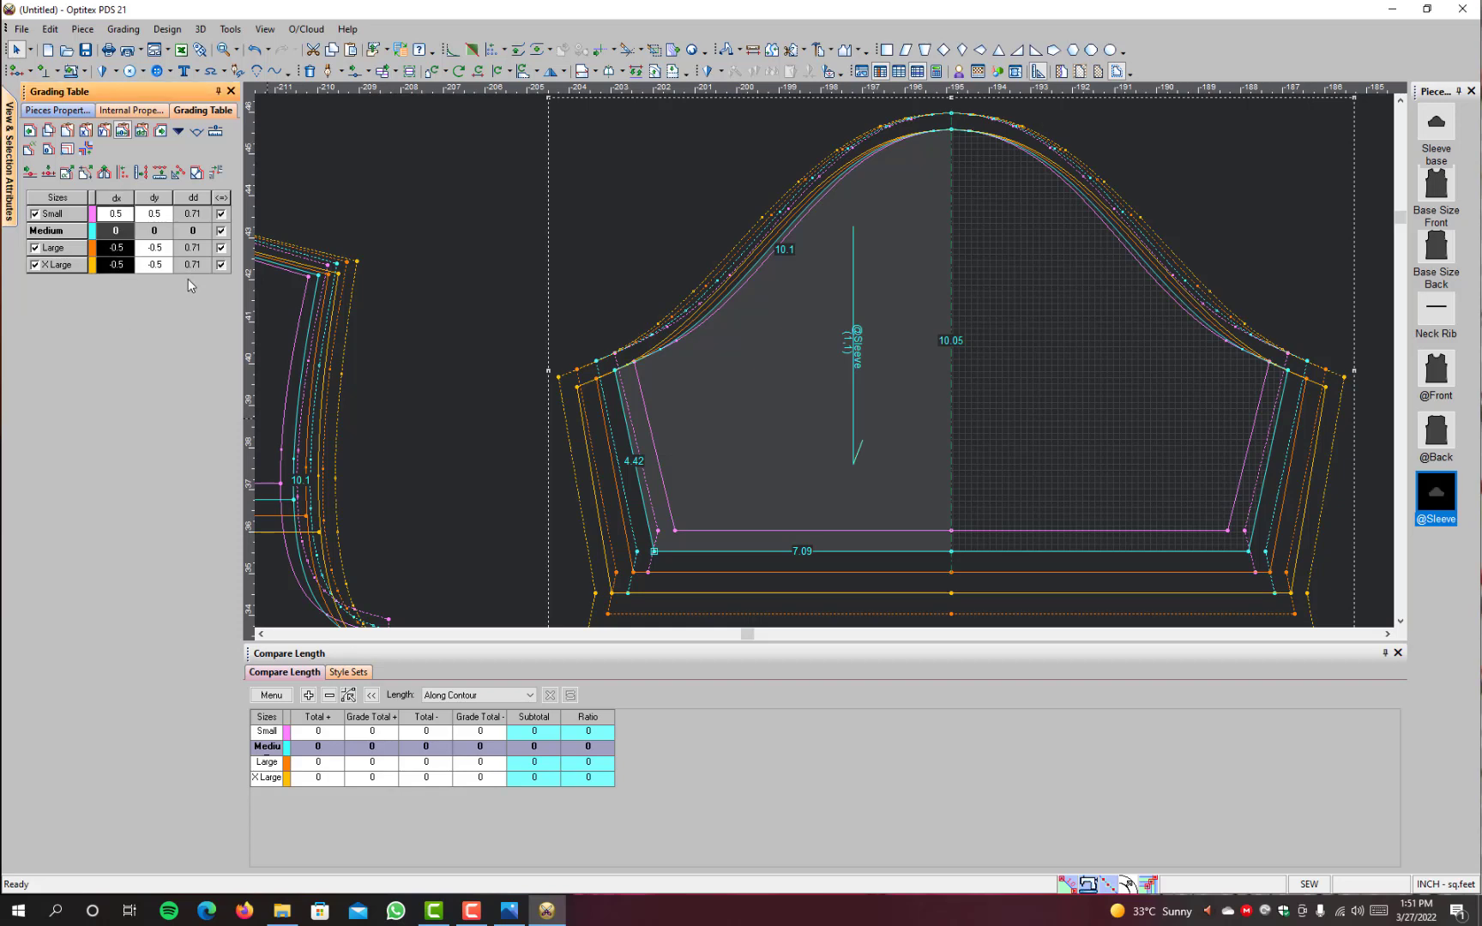
type("0.25")
key("Return")
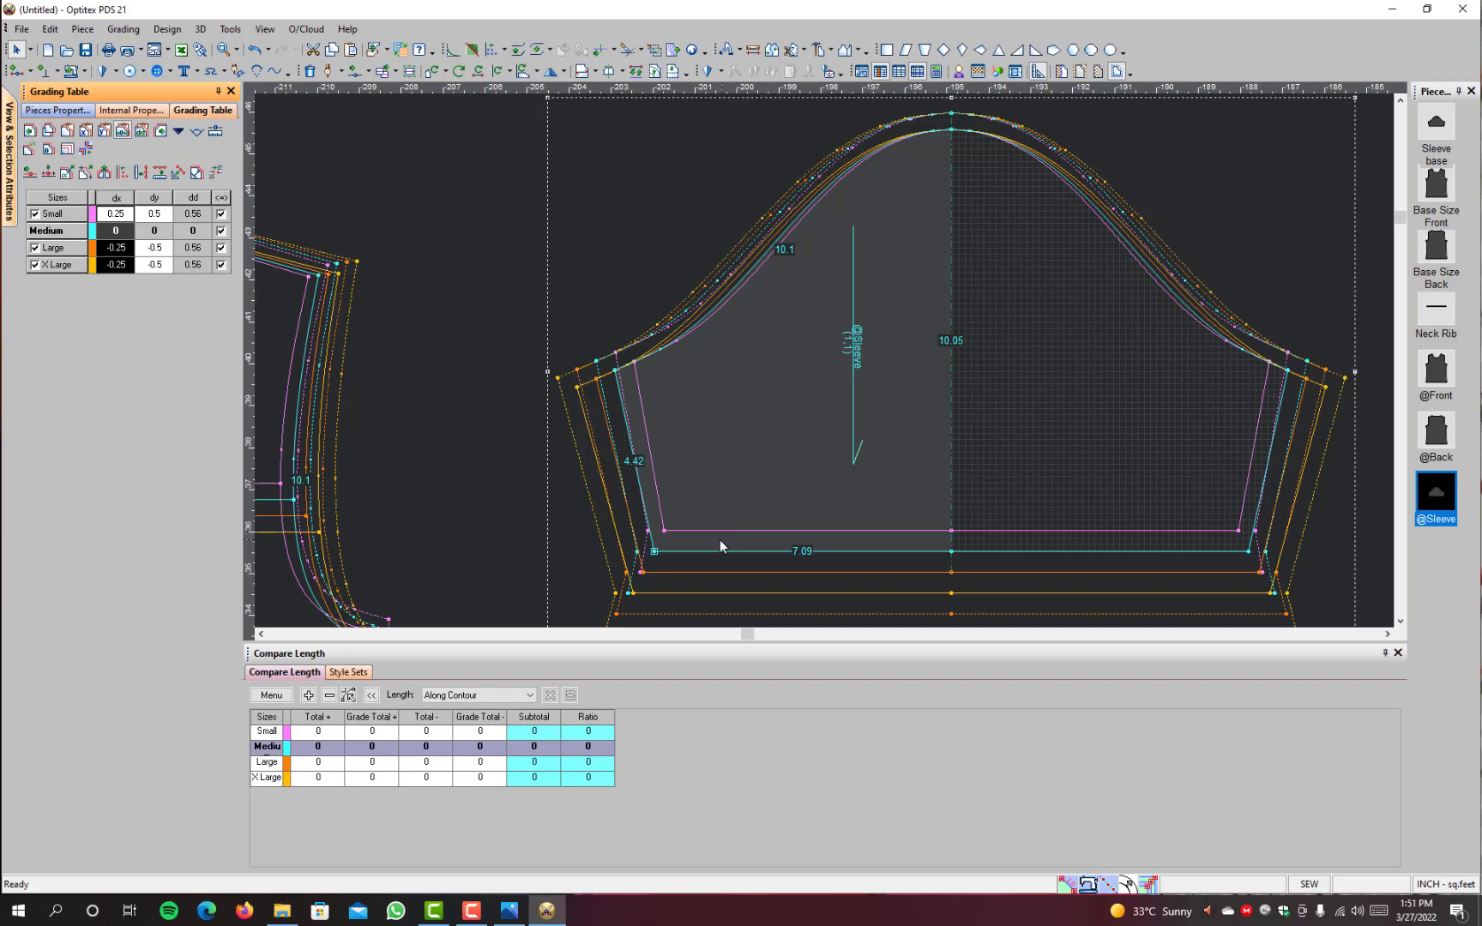
left_click(653, 553)
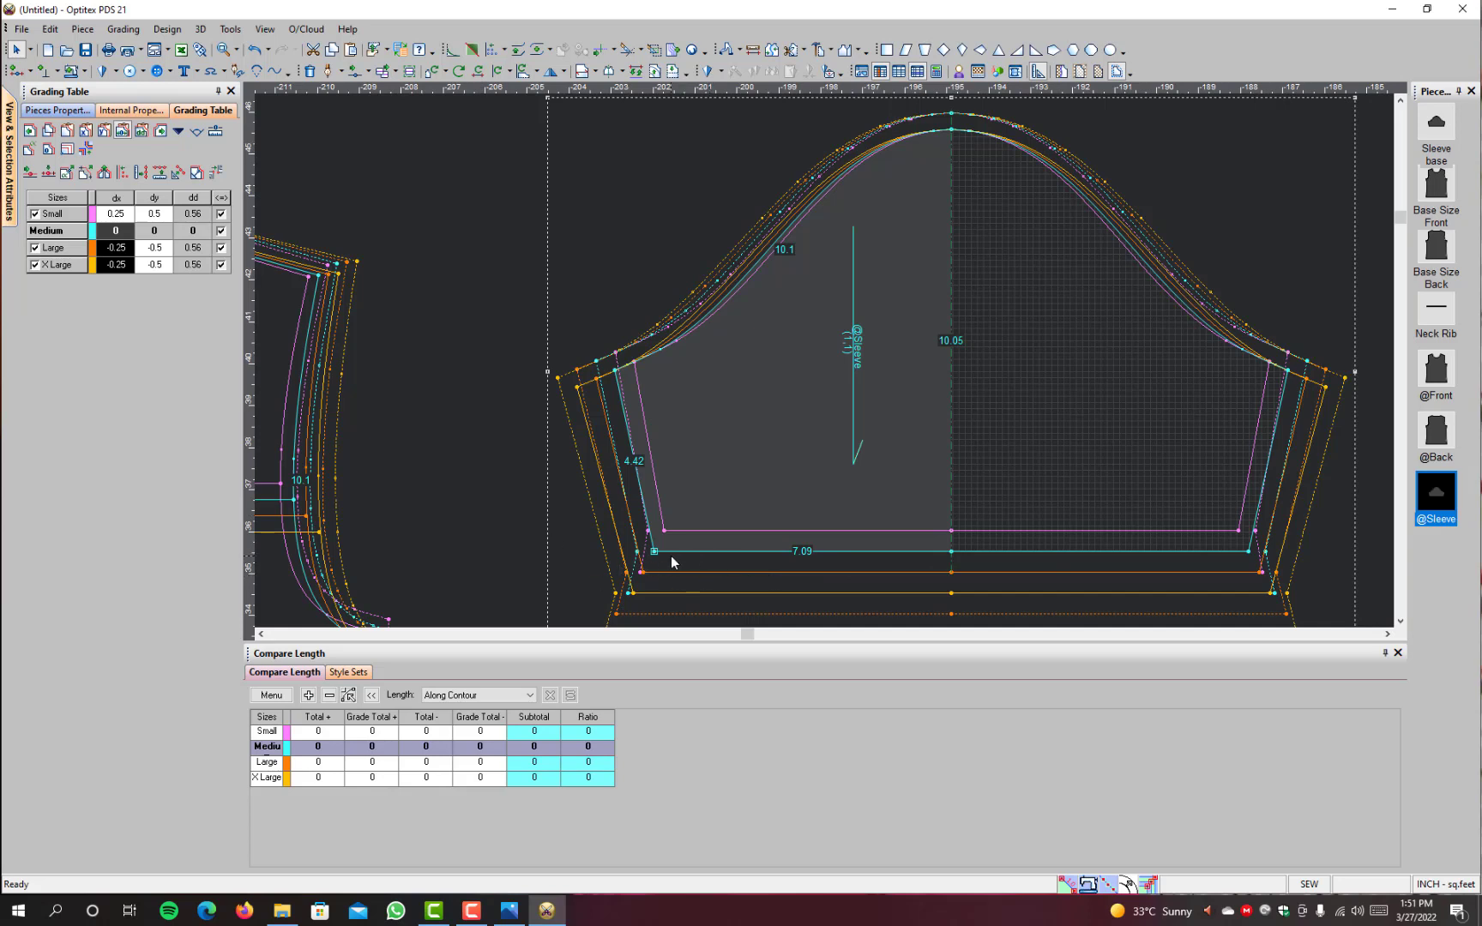
left_click(614, 370)
left_click(125, 332)
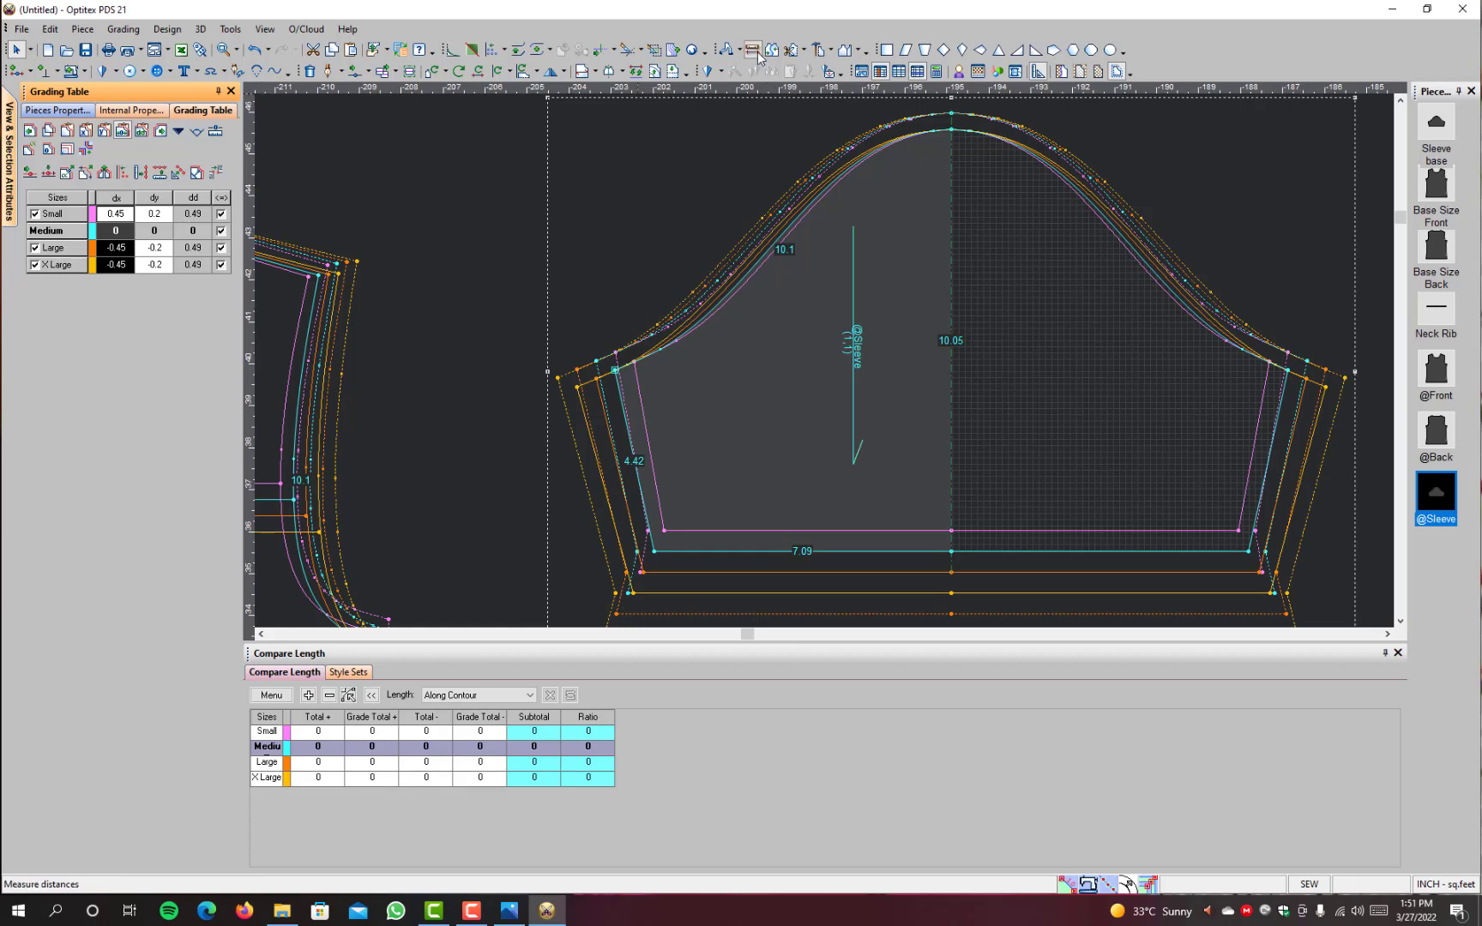
scroll(946, 158, "up", 3)
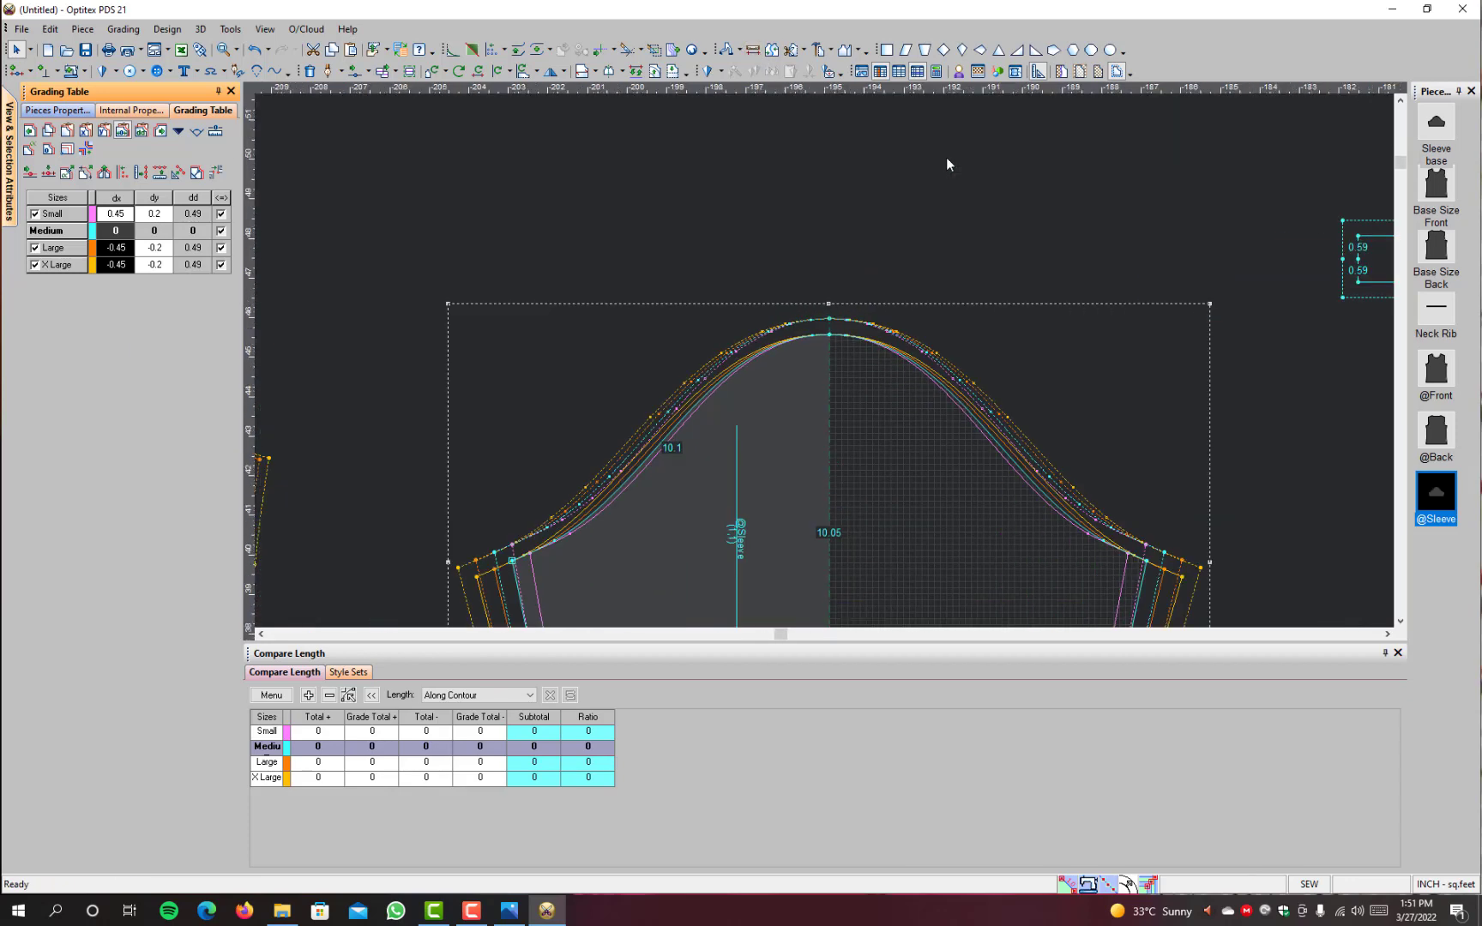
left_click(833, 327)
left_click(165, 307)
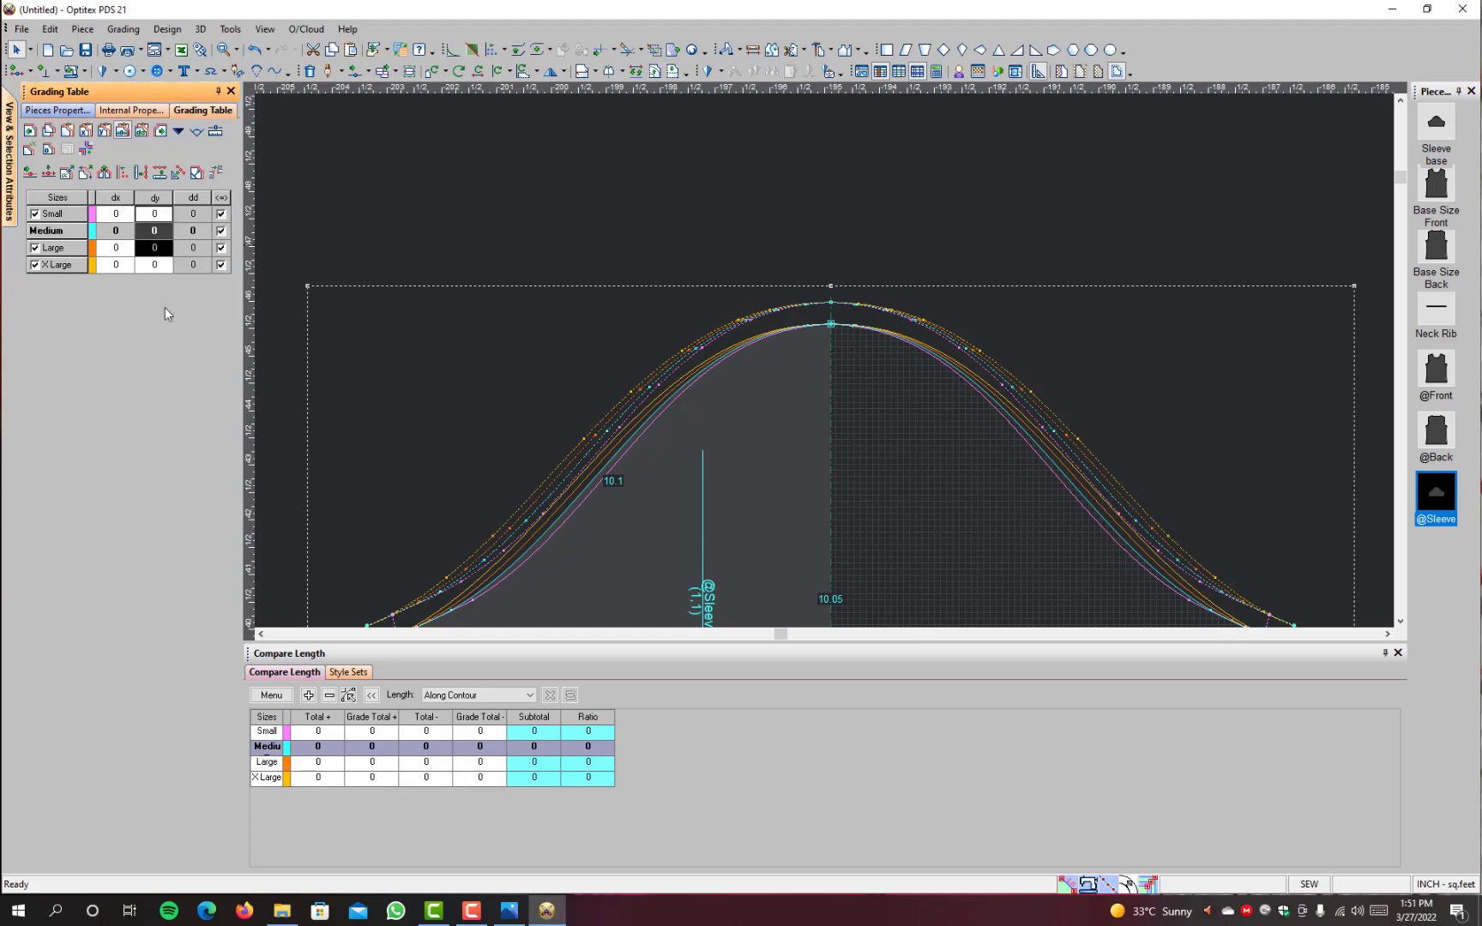
type("0.1")
key("Return")
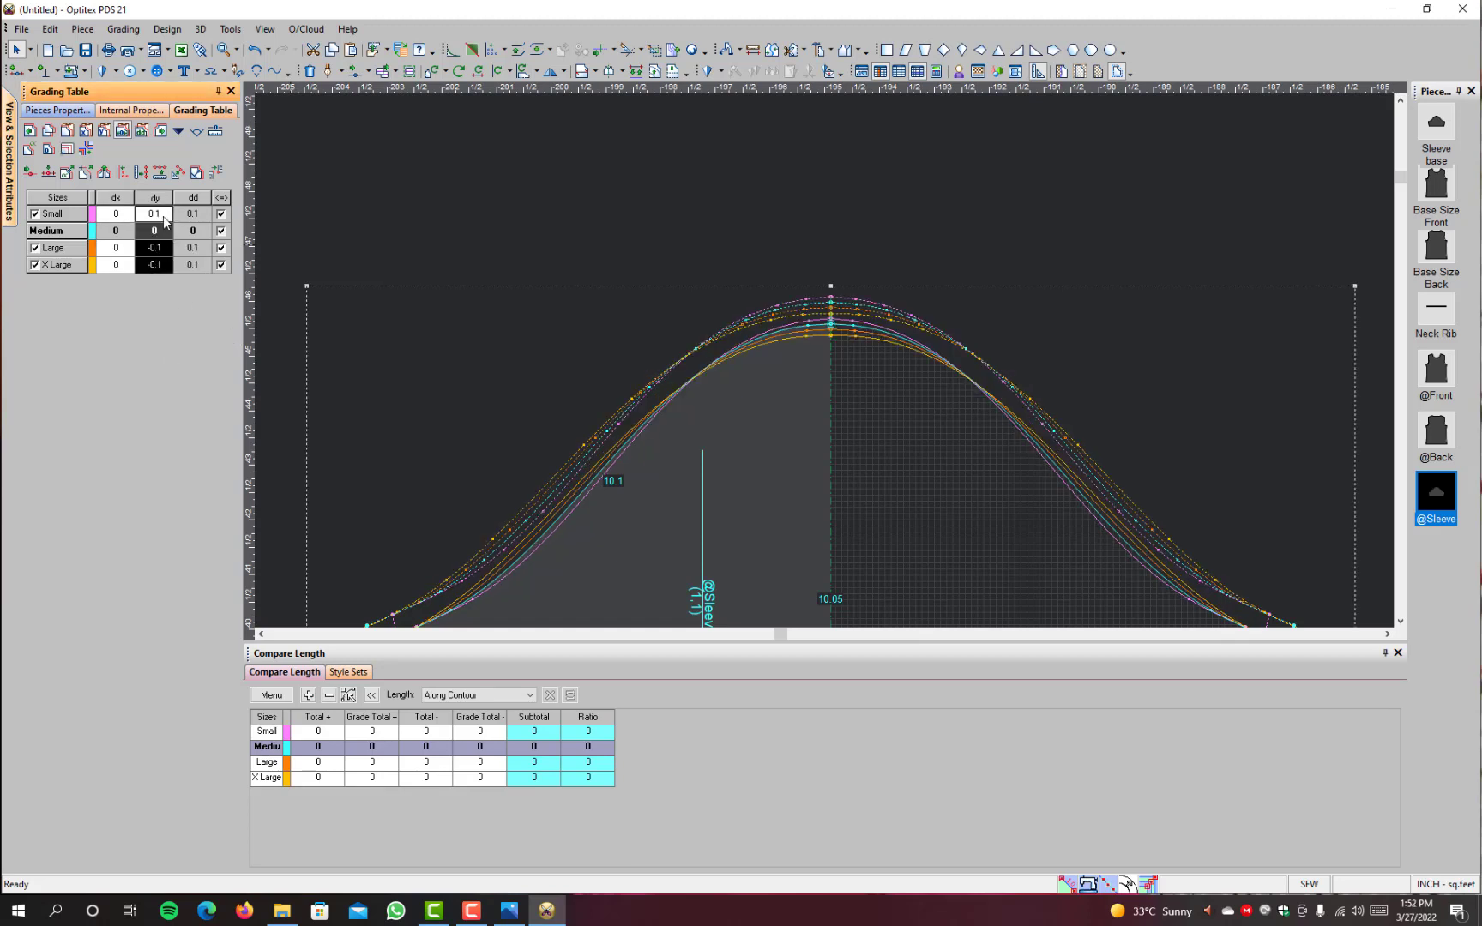
type("-0.1")
key("Return")
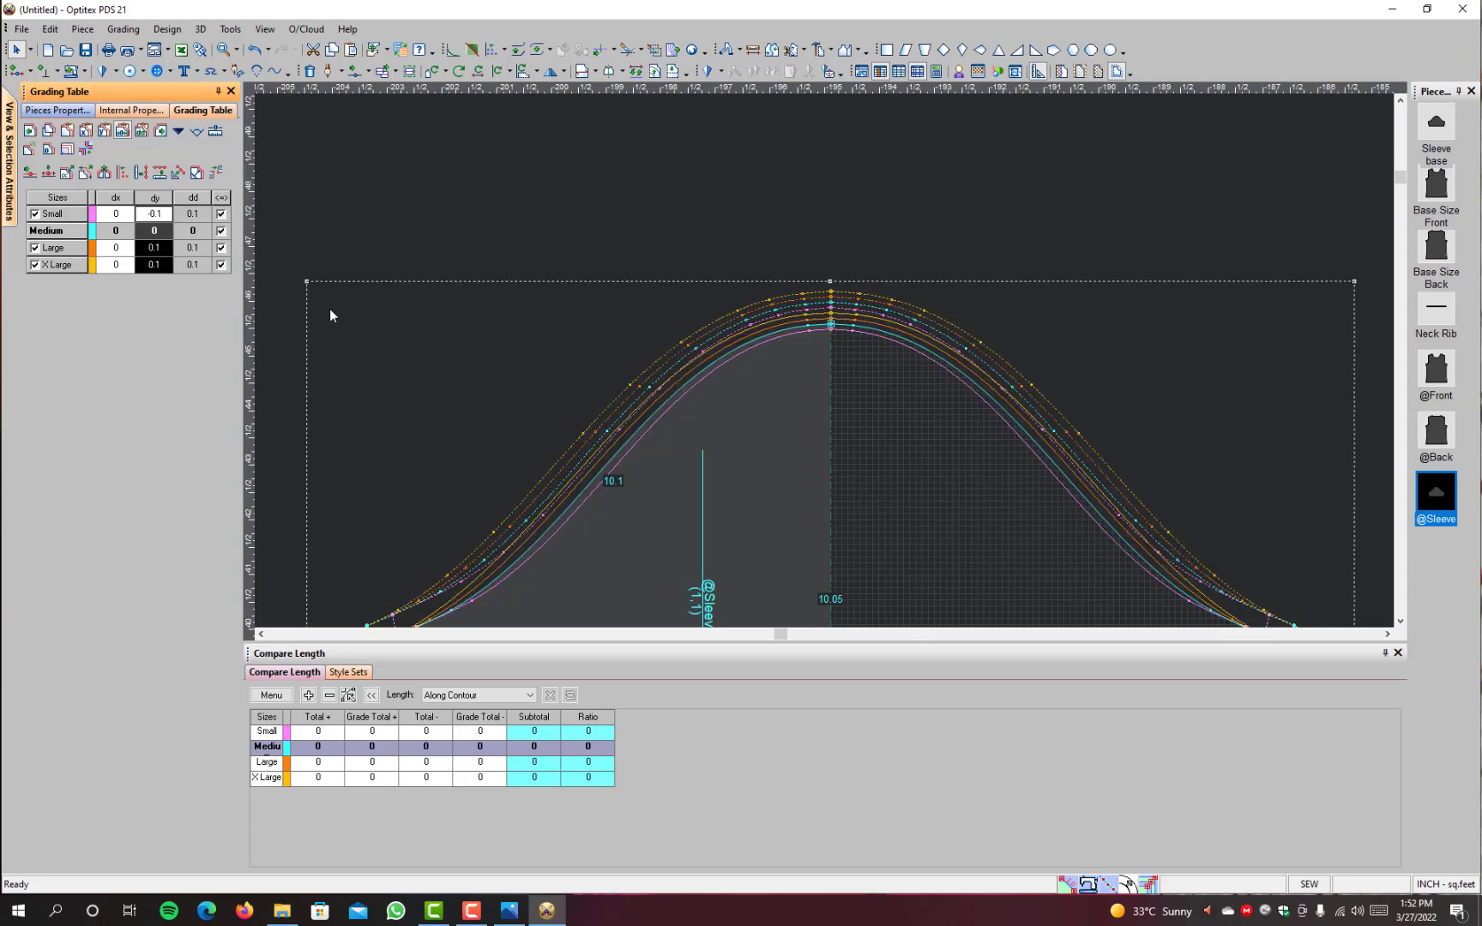
left_click(753, 51)
scroll(660, 491, "down", 1)
left_click(683, 439)
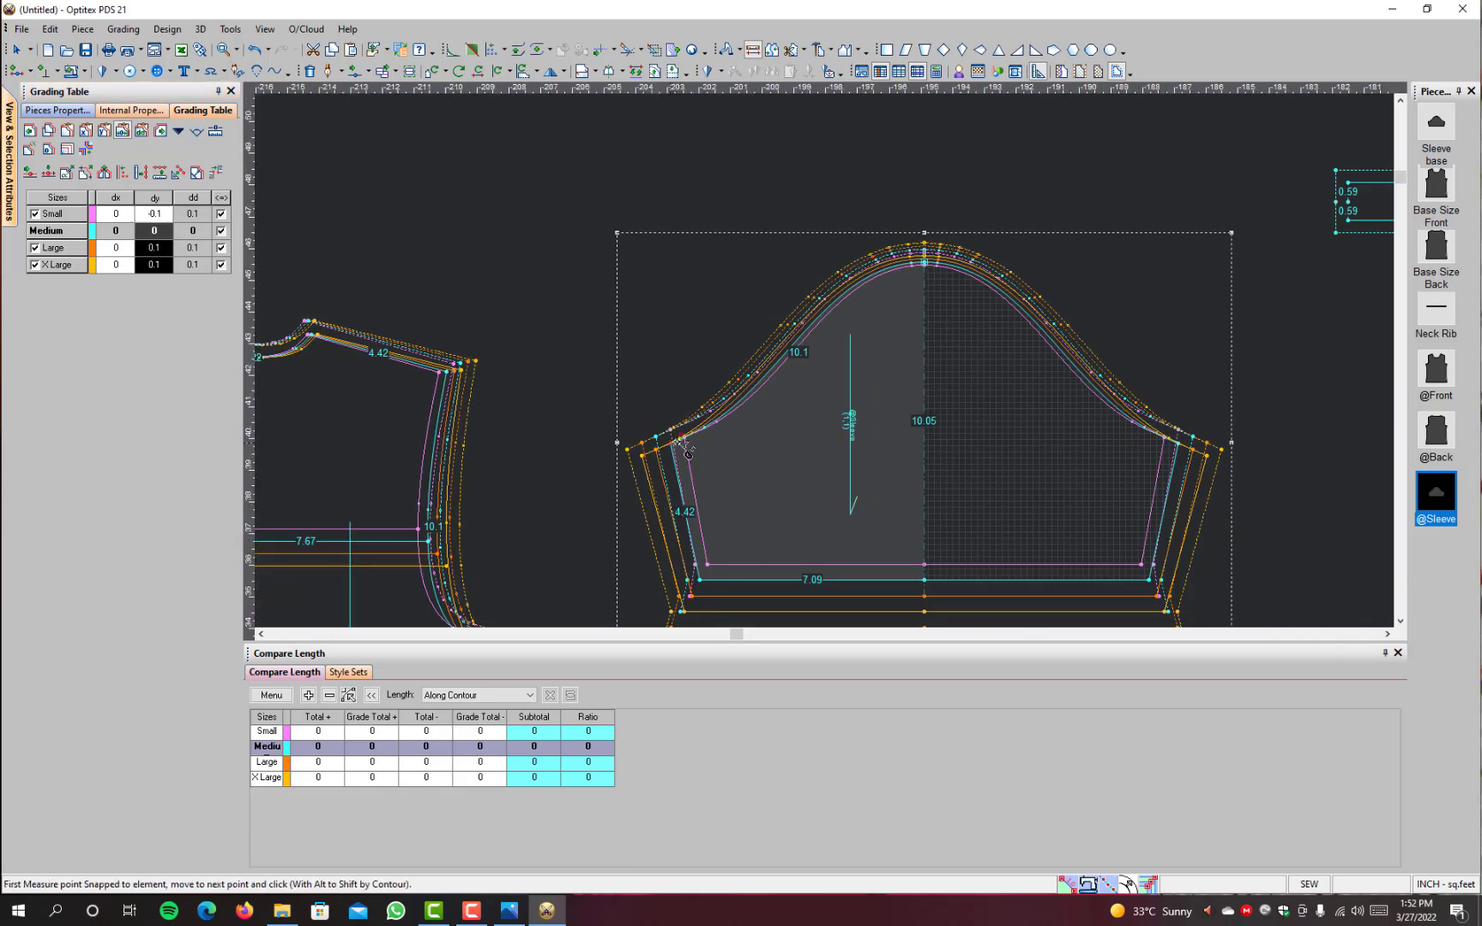
left_click(928, 266)
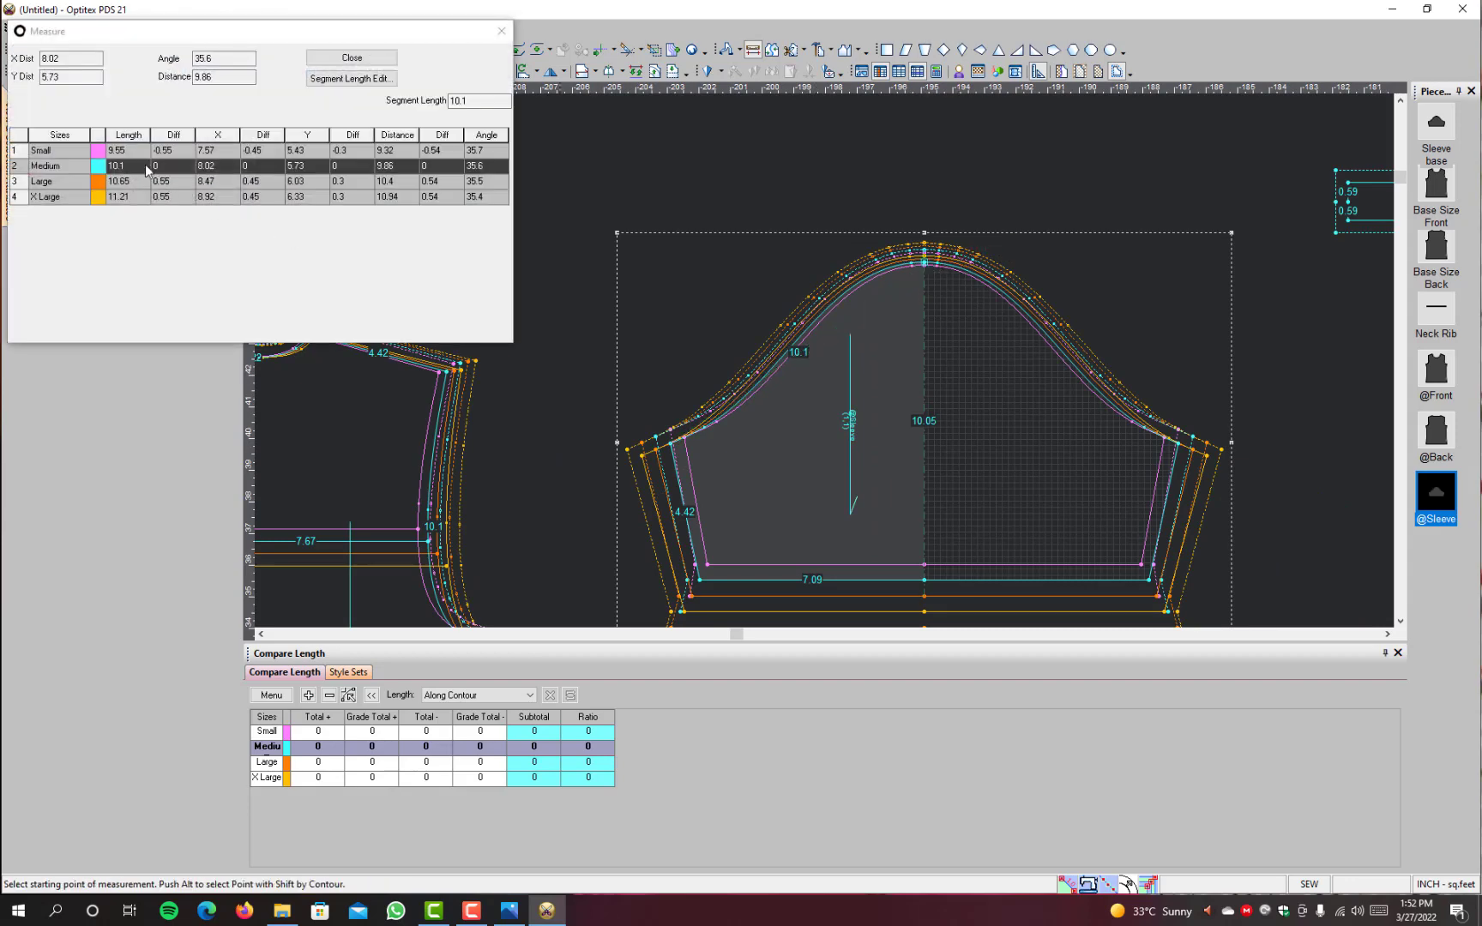
left_click(337, 60)
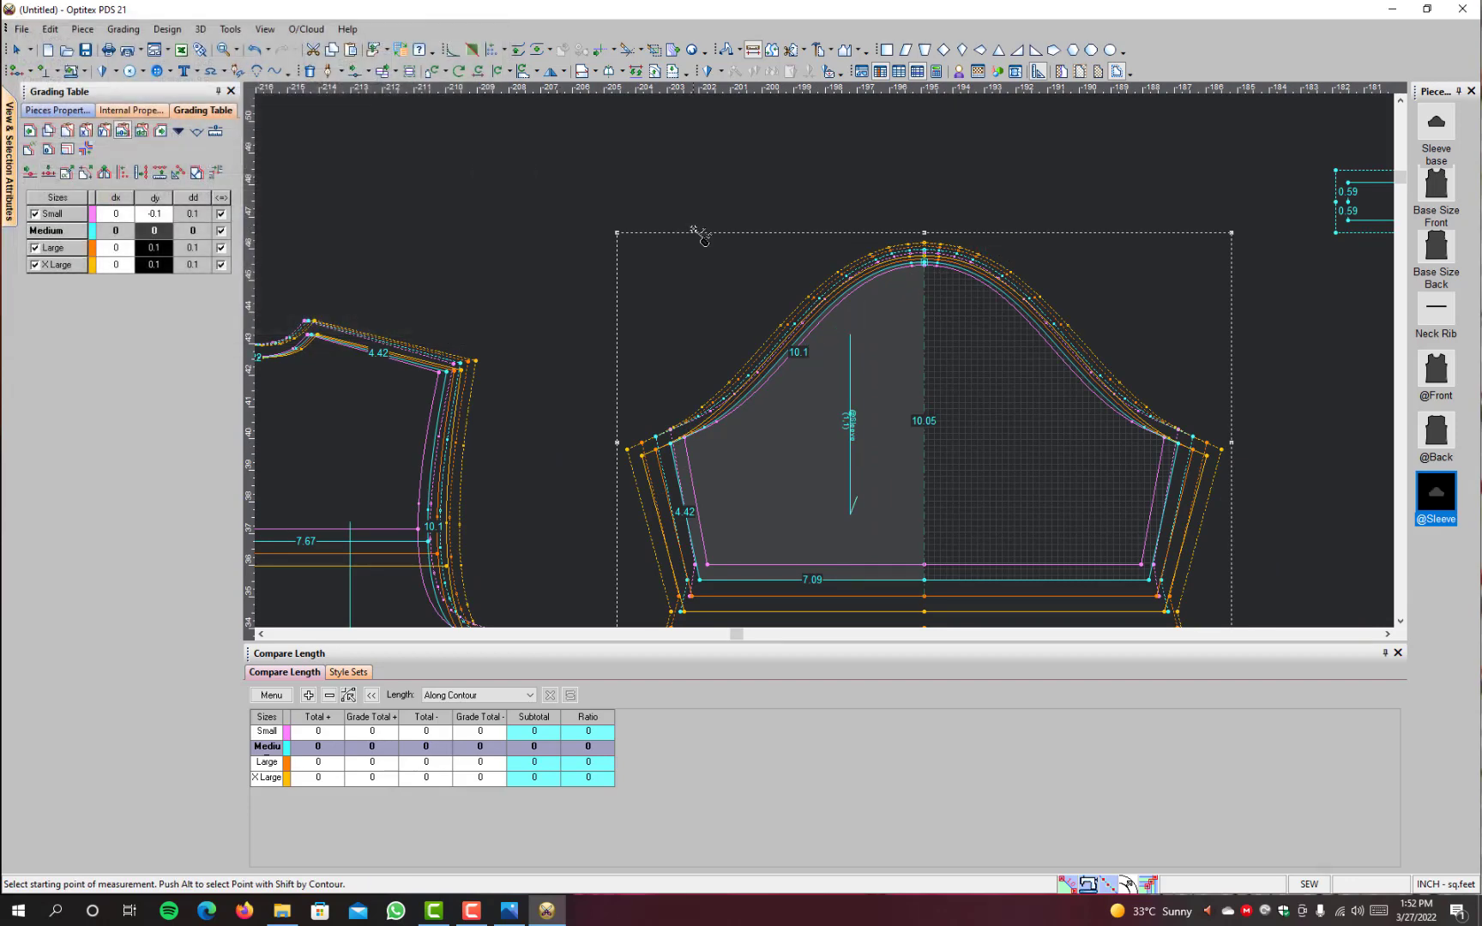
right_click(682, 229)
left_click(712, 239)
left_click(681, 443)
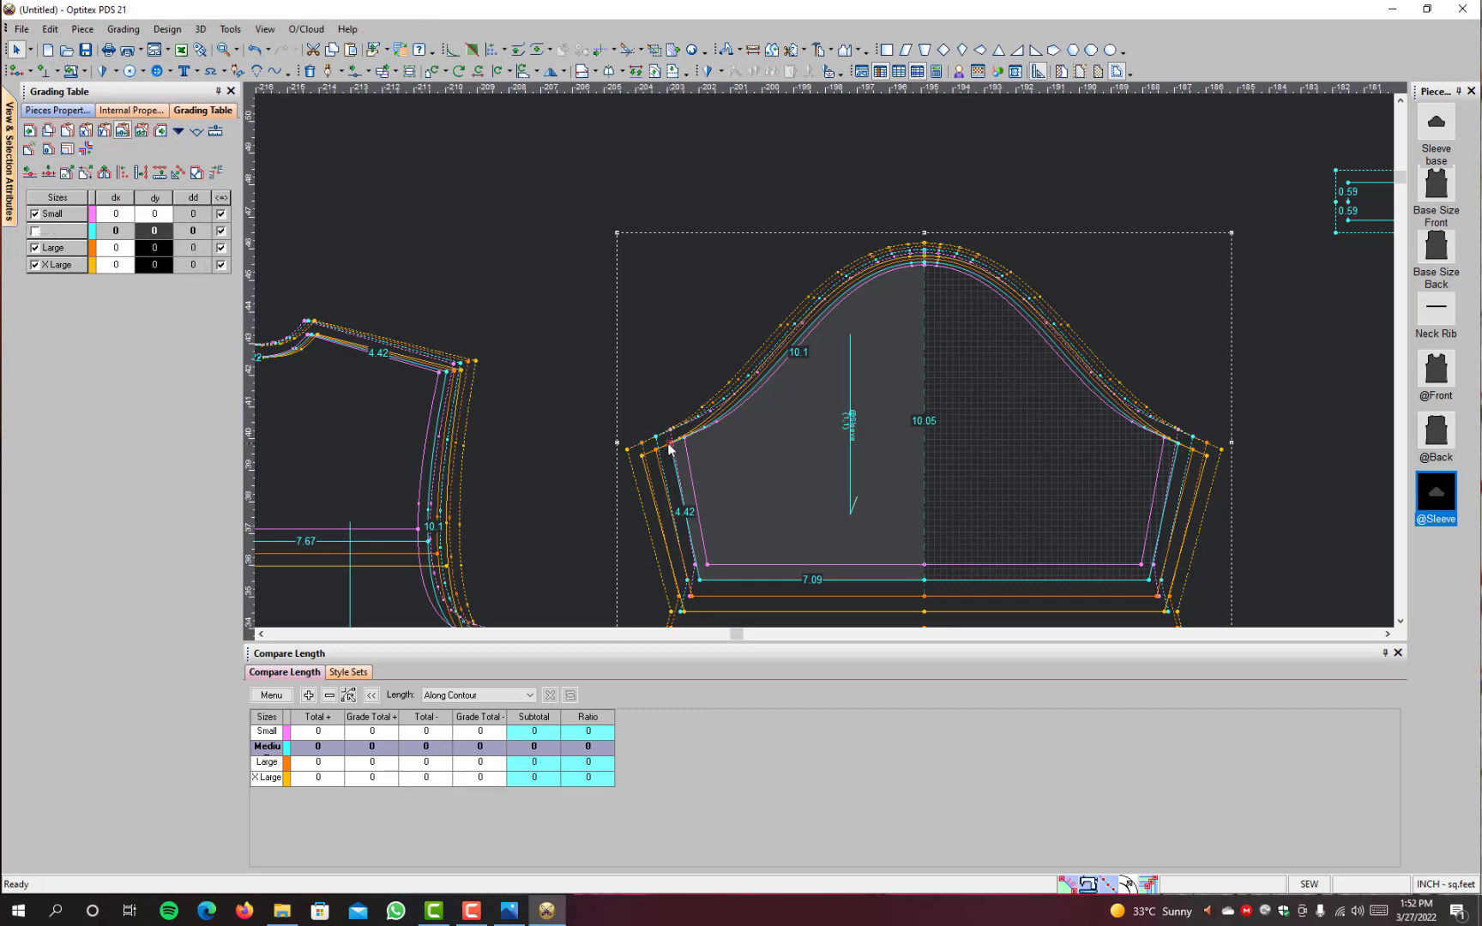
left_click(116, 213)
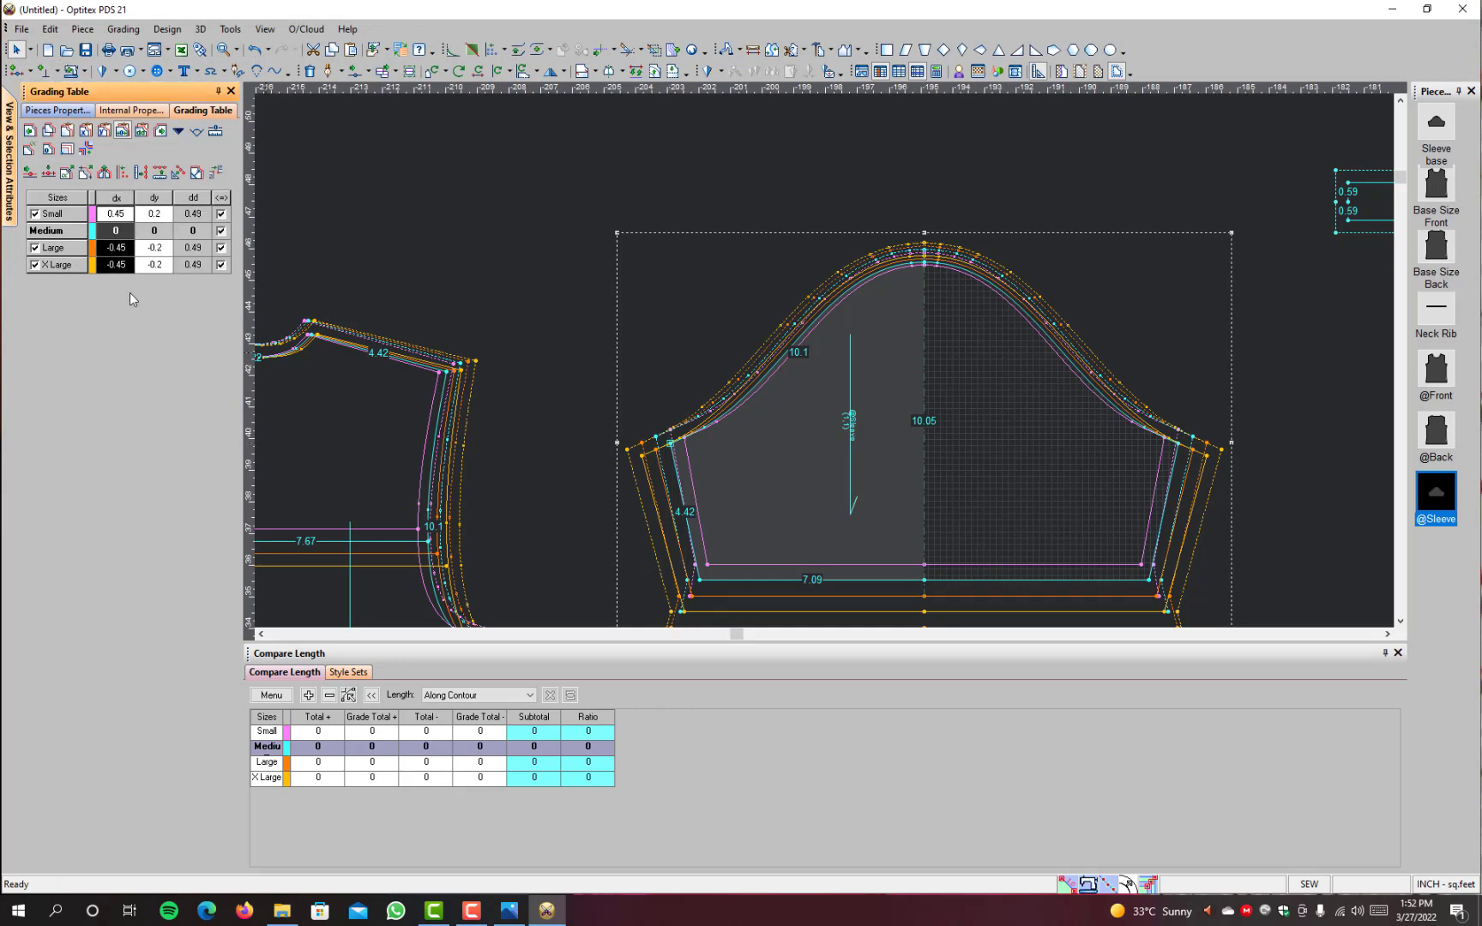
type(".39")
key("Return")
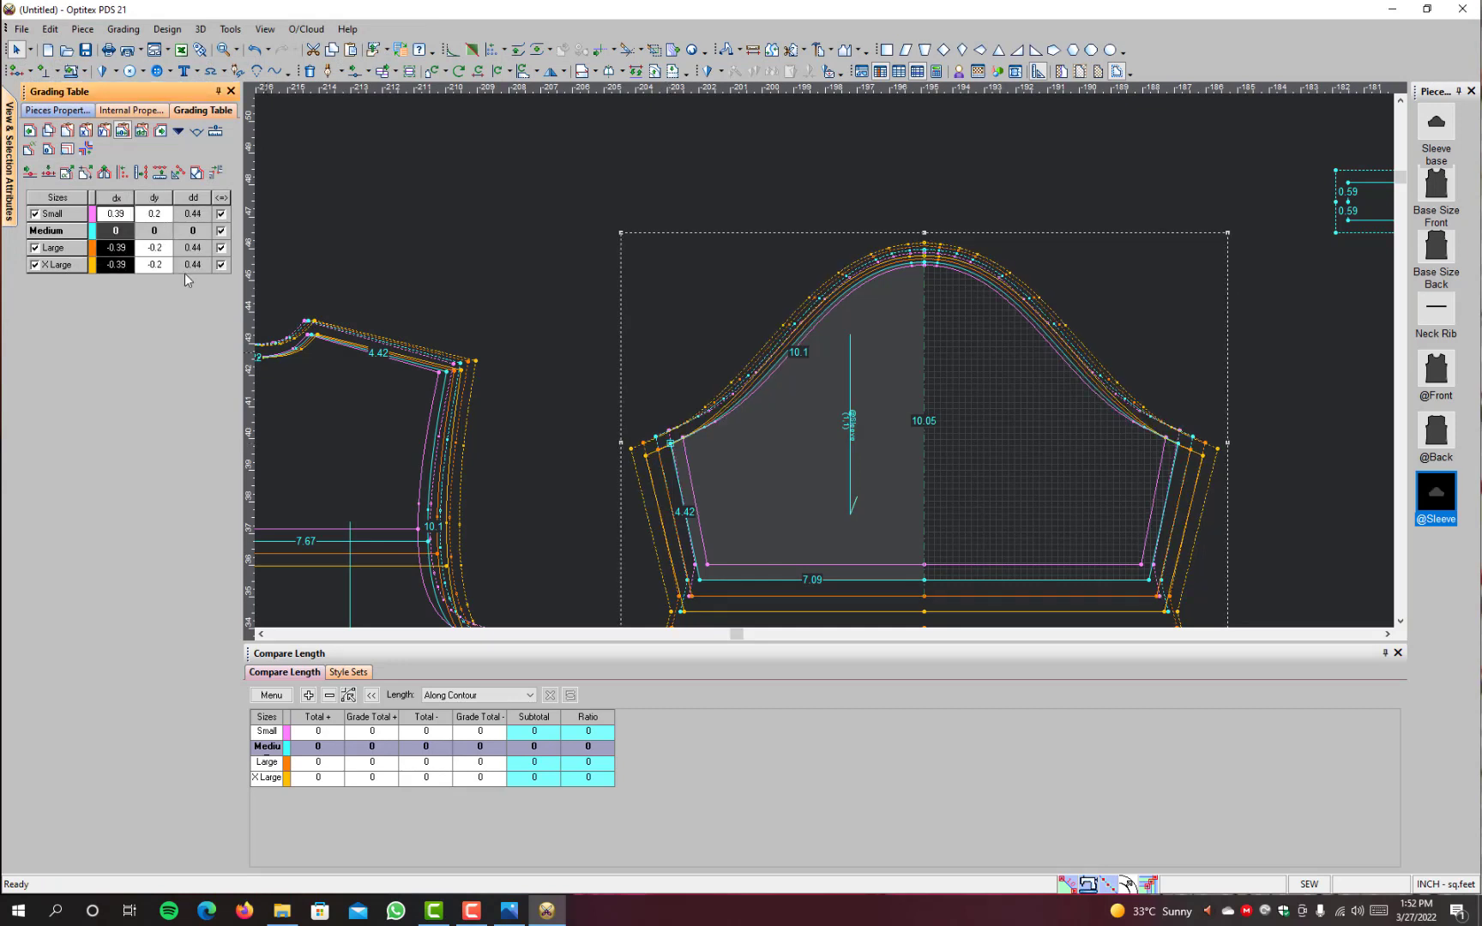
left_click(754, 50)
left_click(674, 443)
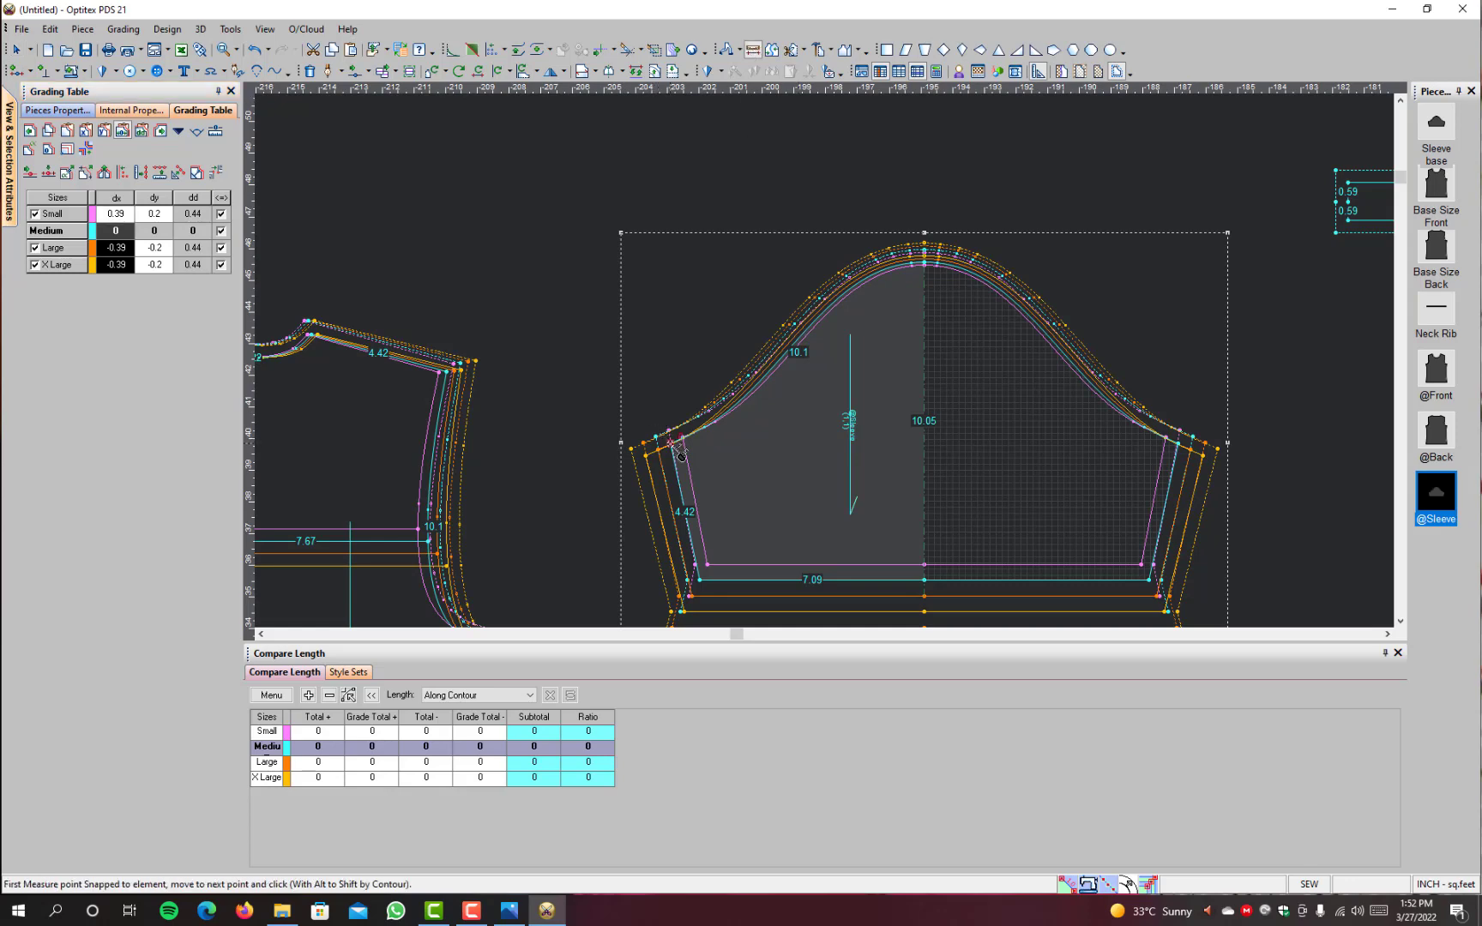
left_click(935, 274)
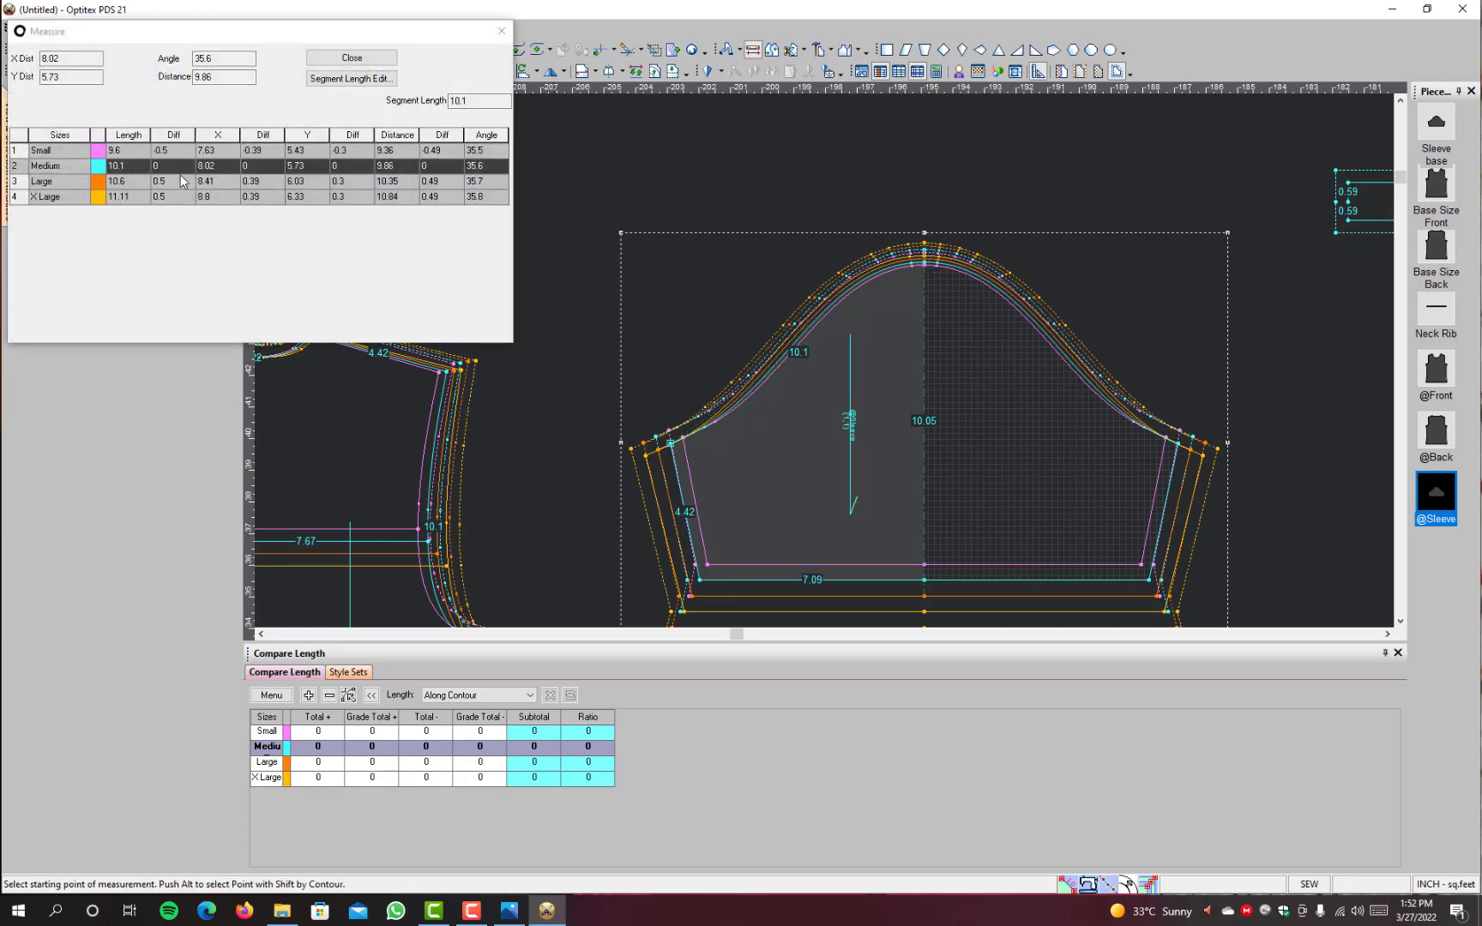
left_click(364, 65)
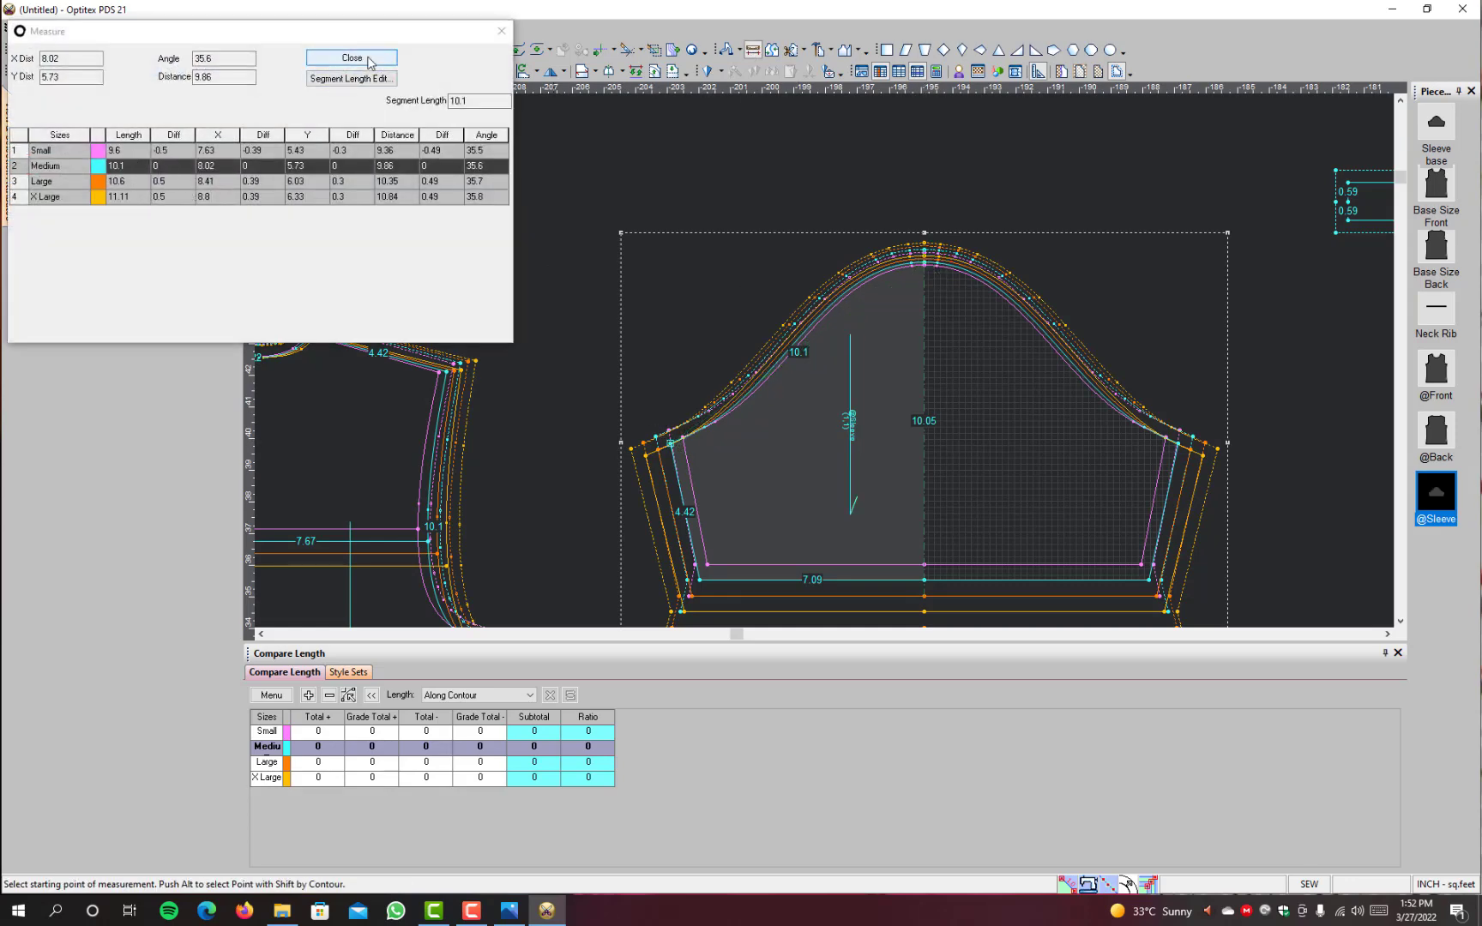
key("Escape")
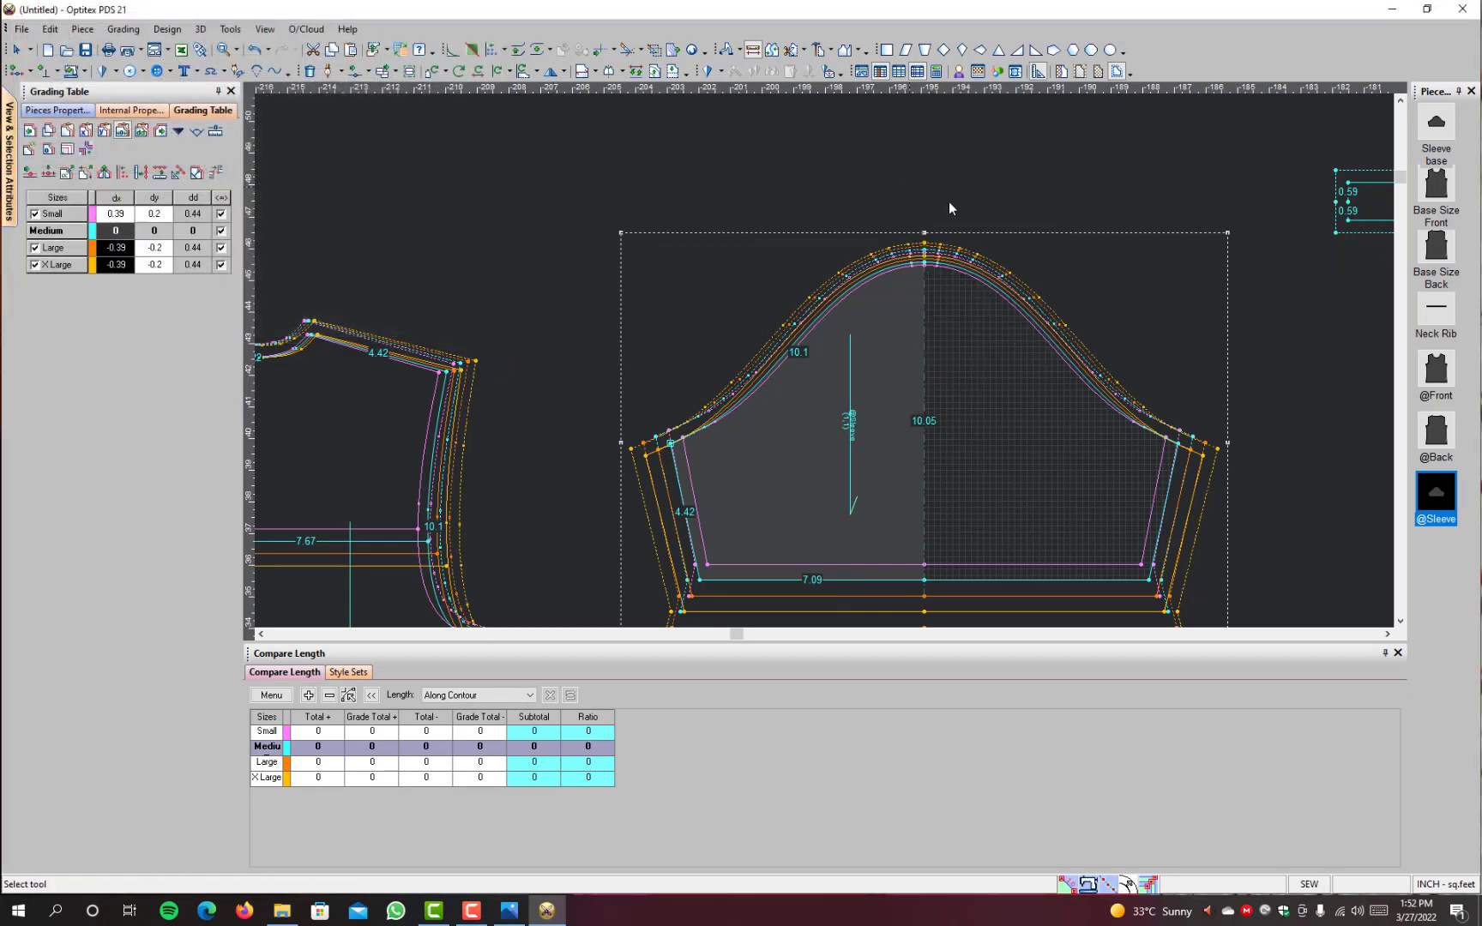
scroll(857, 343, "up", 2)
scroll(819, 377, "down", 2)
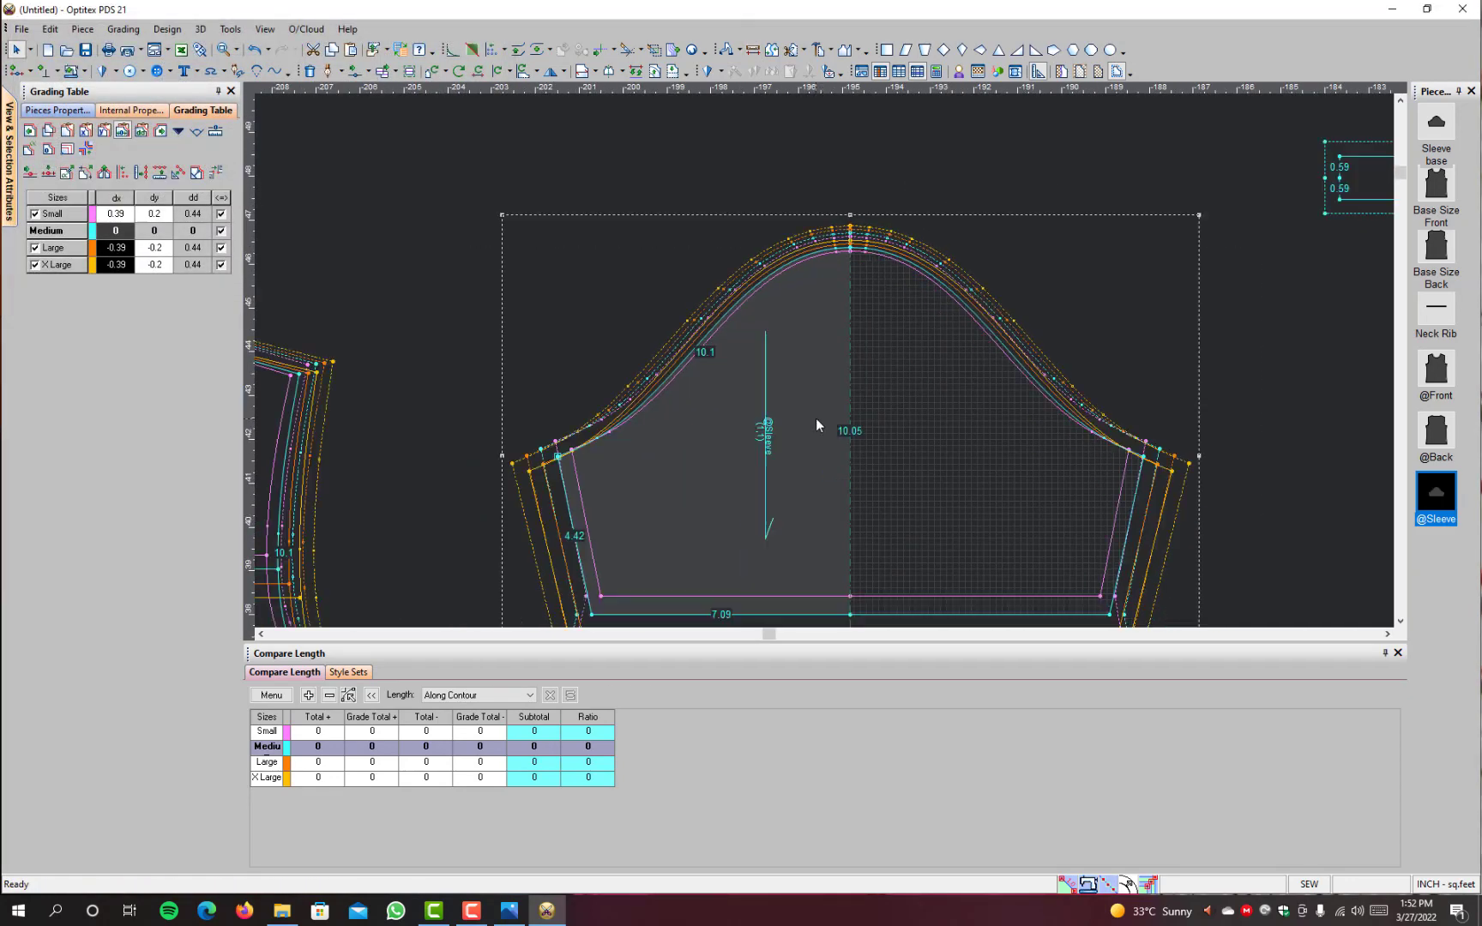
scroll(815, 418, "up", 2)
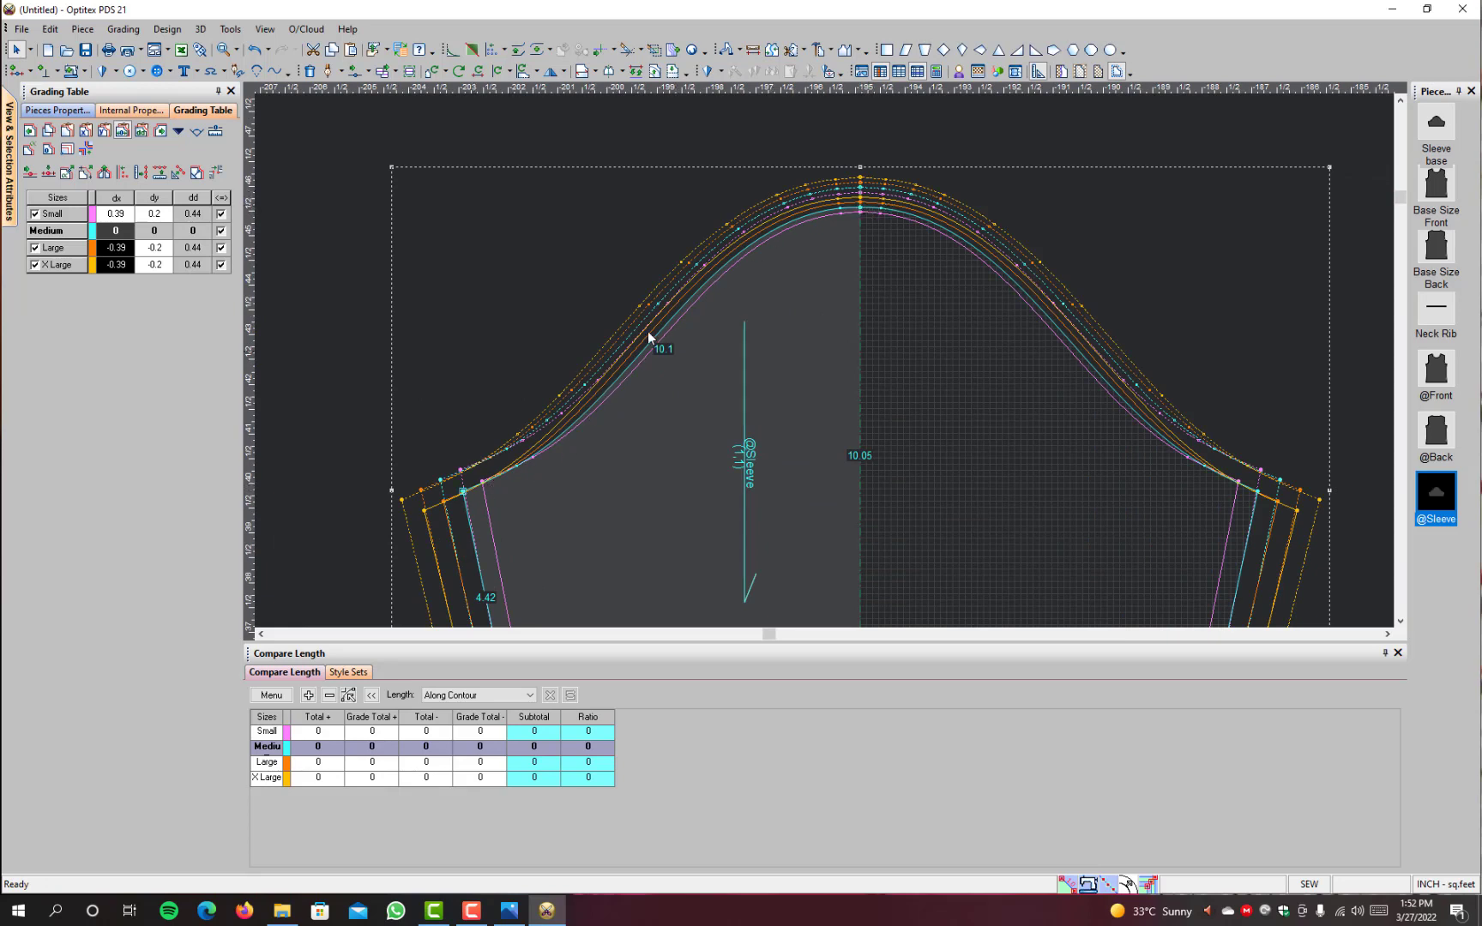
left_click(861, 208)
left_click(463, 495)
scroll(961, 563, "down", 5)
scroll(796, 398, "up", 3)
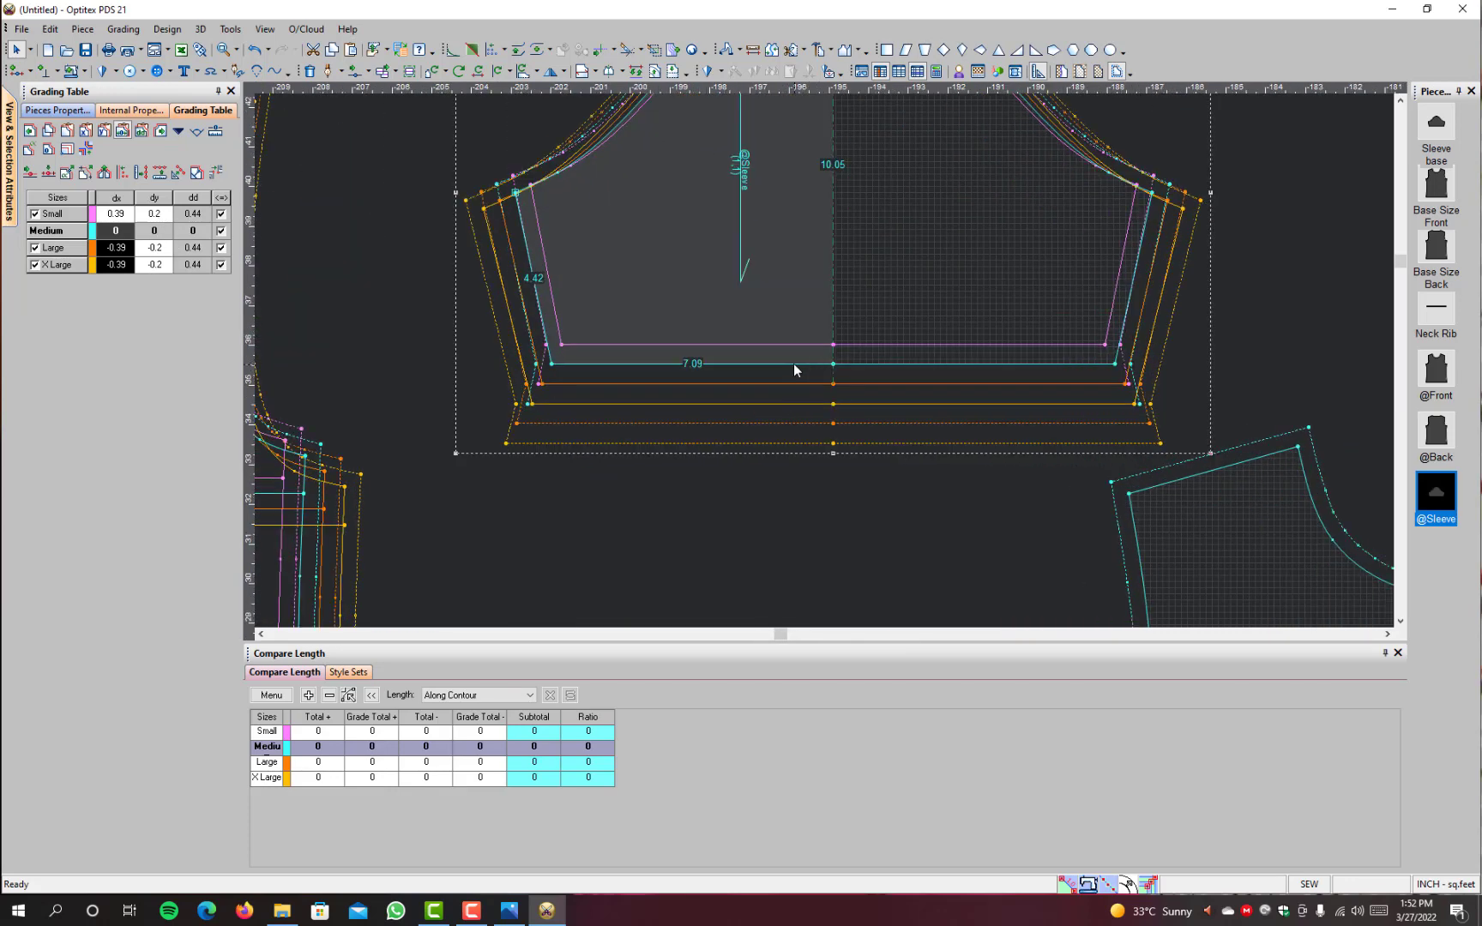
left_click(833, 365)
key("BackSpace")
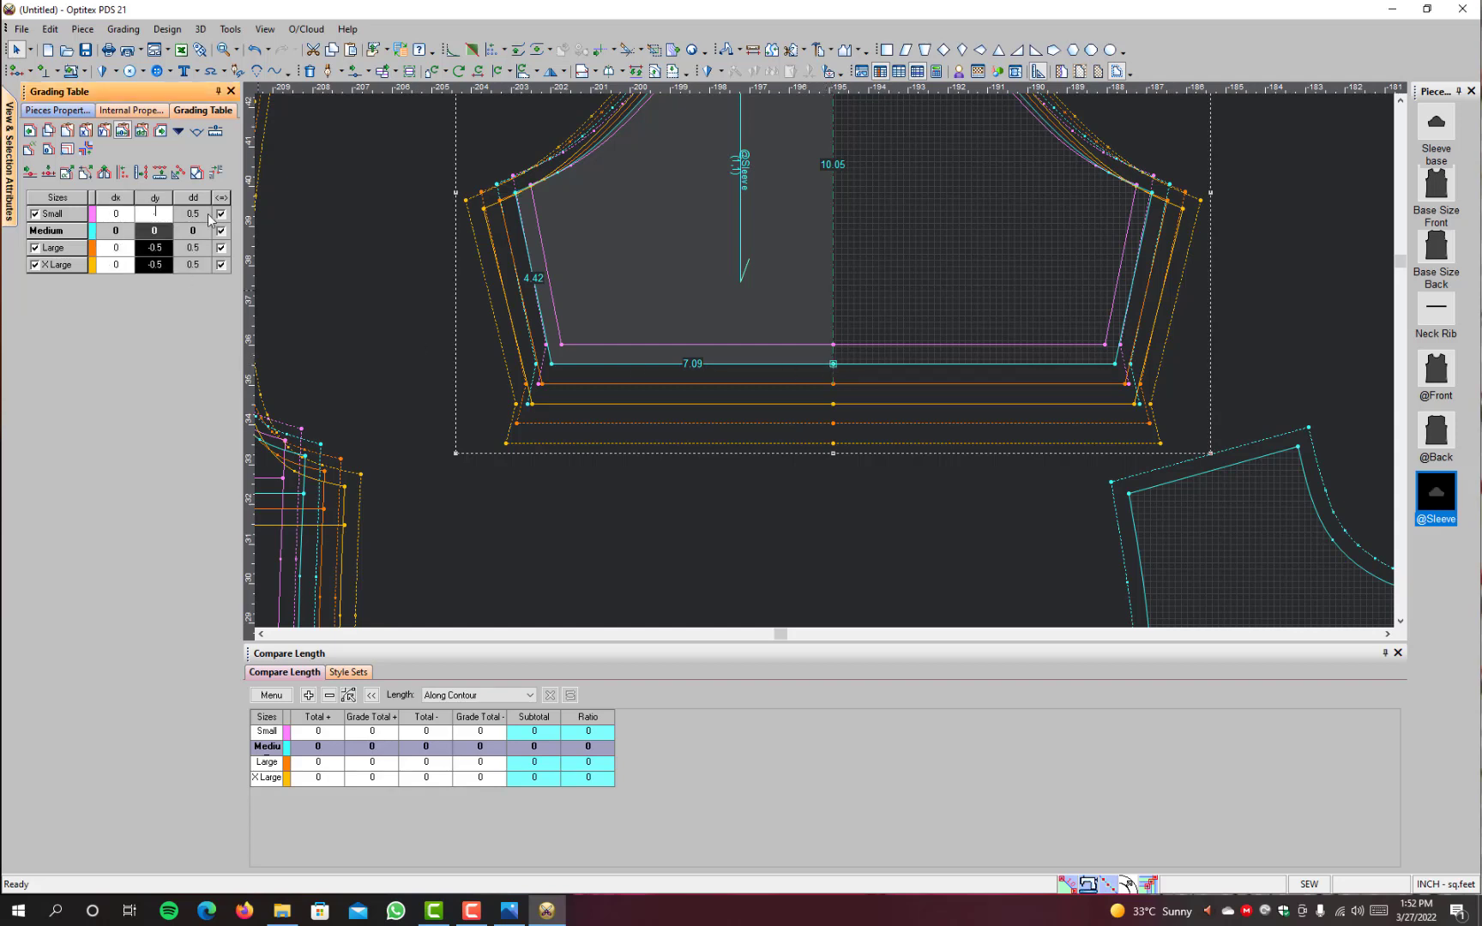
type(".4")
key("Return")
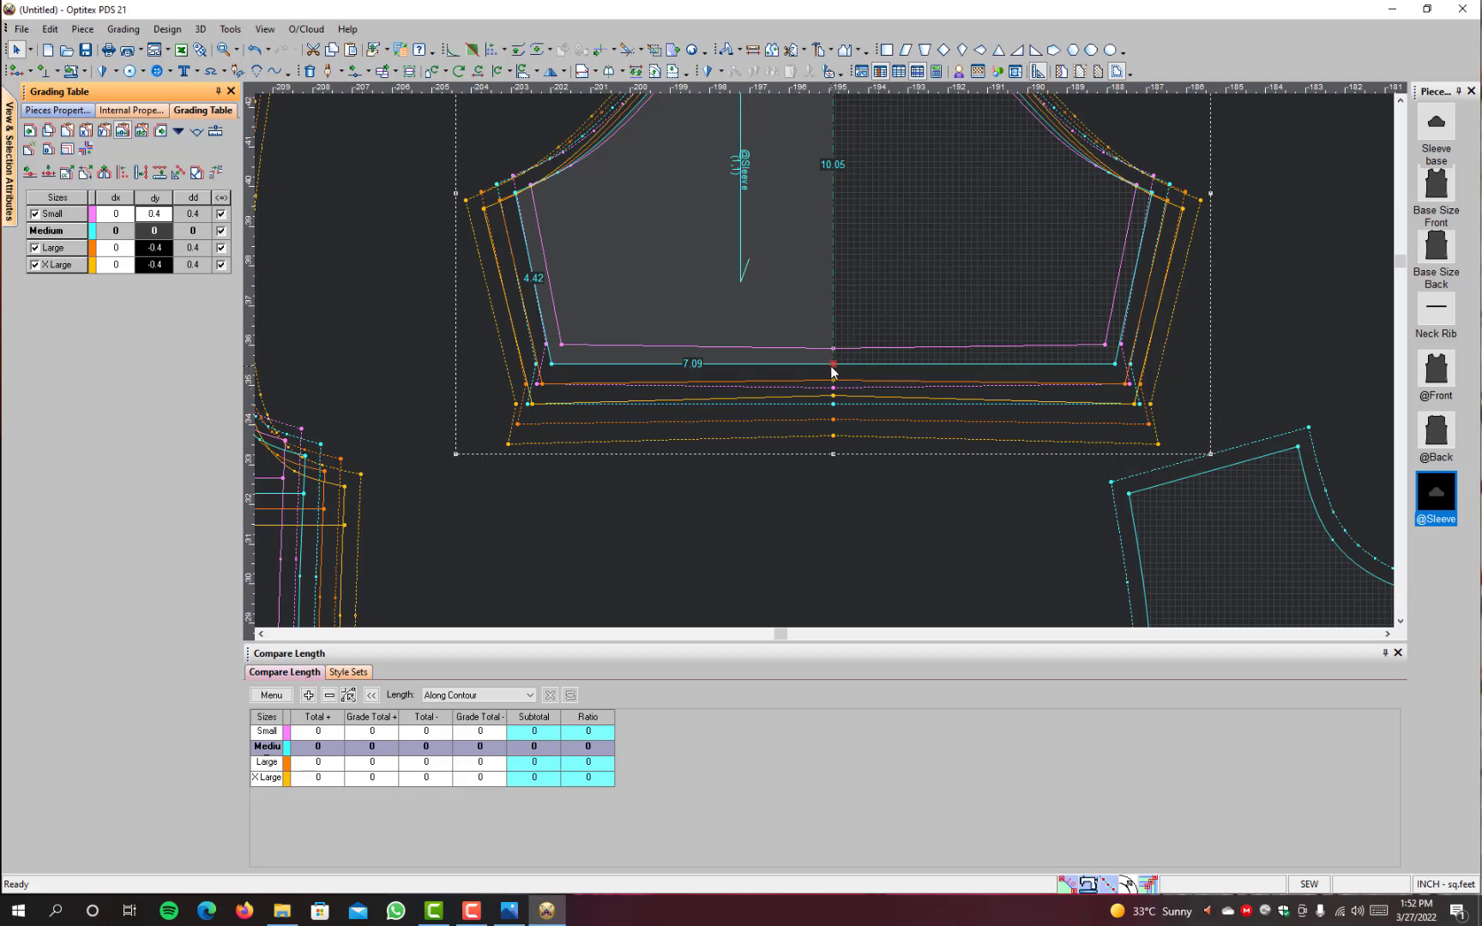
left_click(552, 365)
type("0.4")
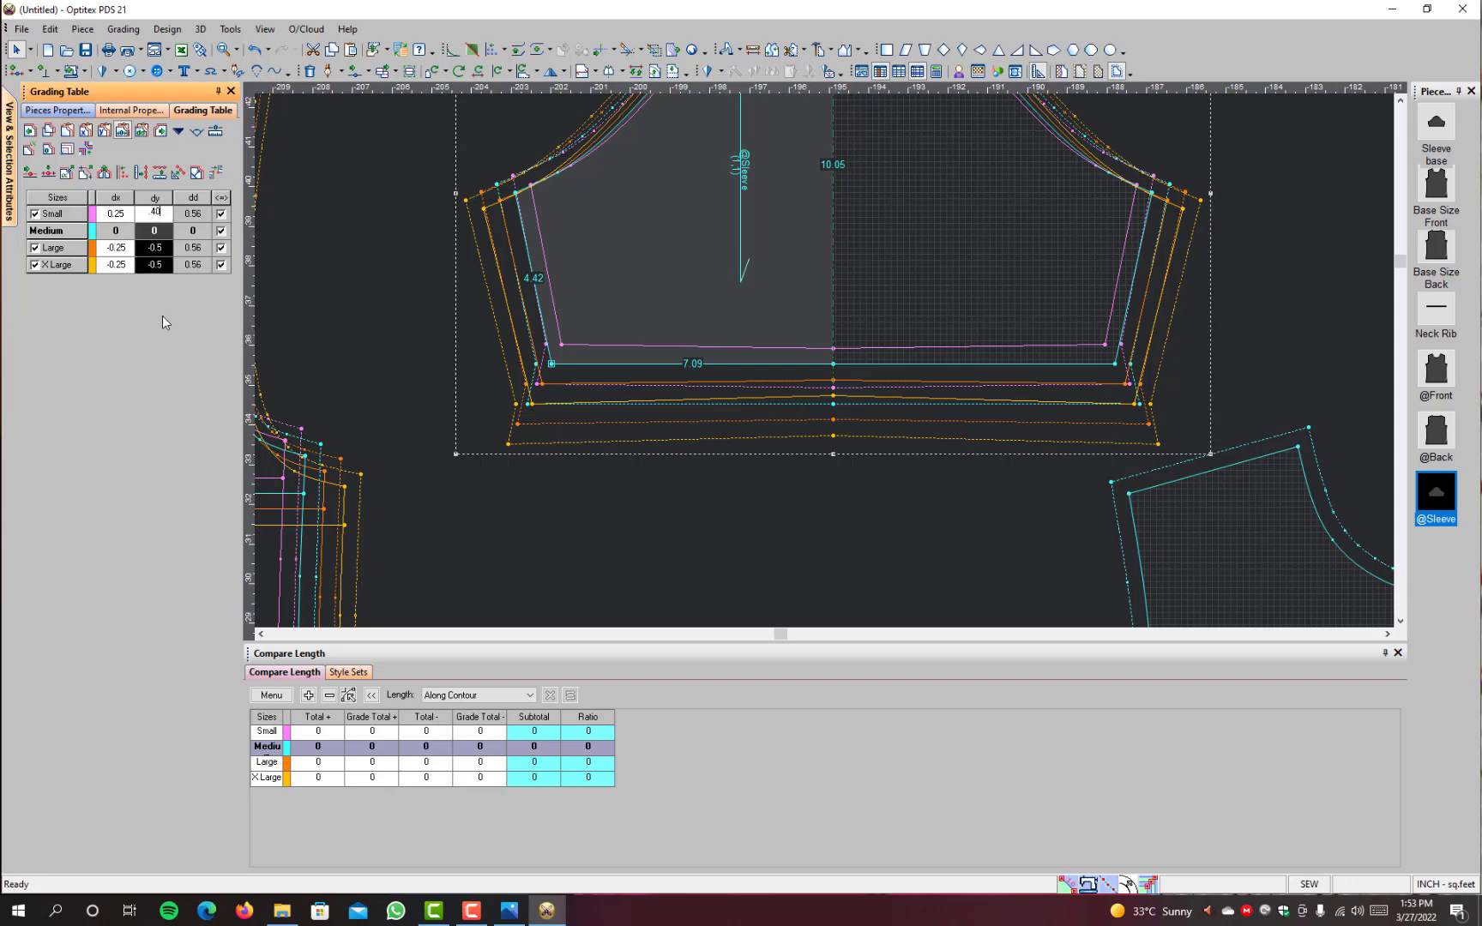
key("Return")
scroll(611, 278, "down", 1)
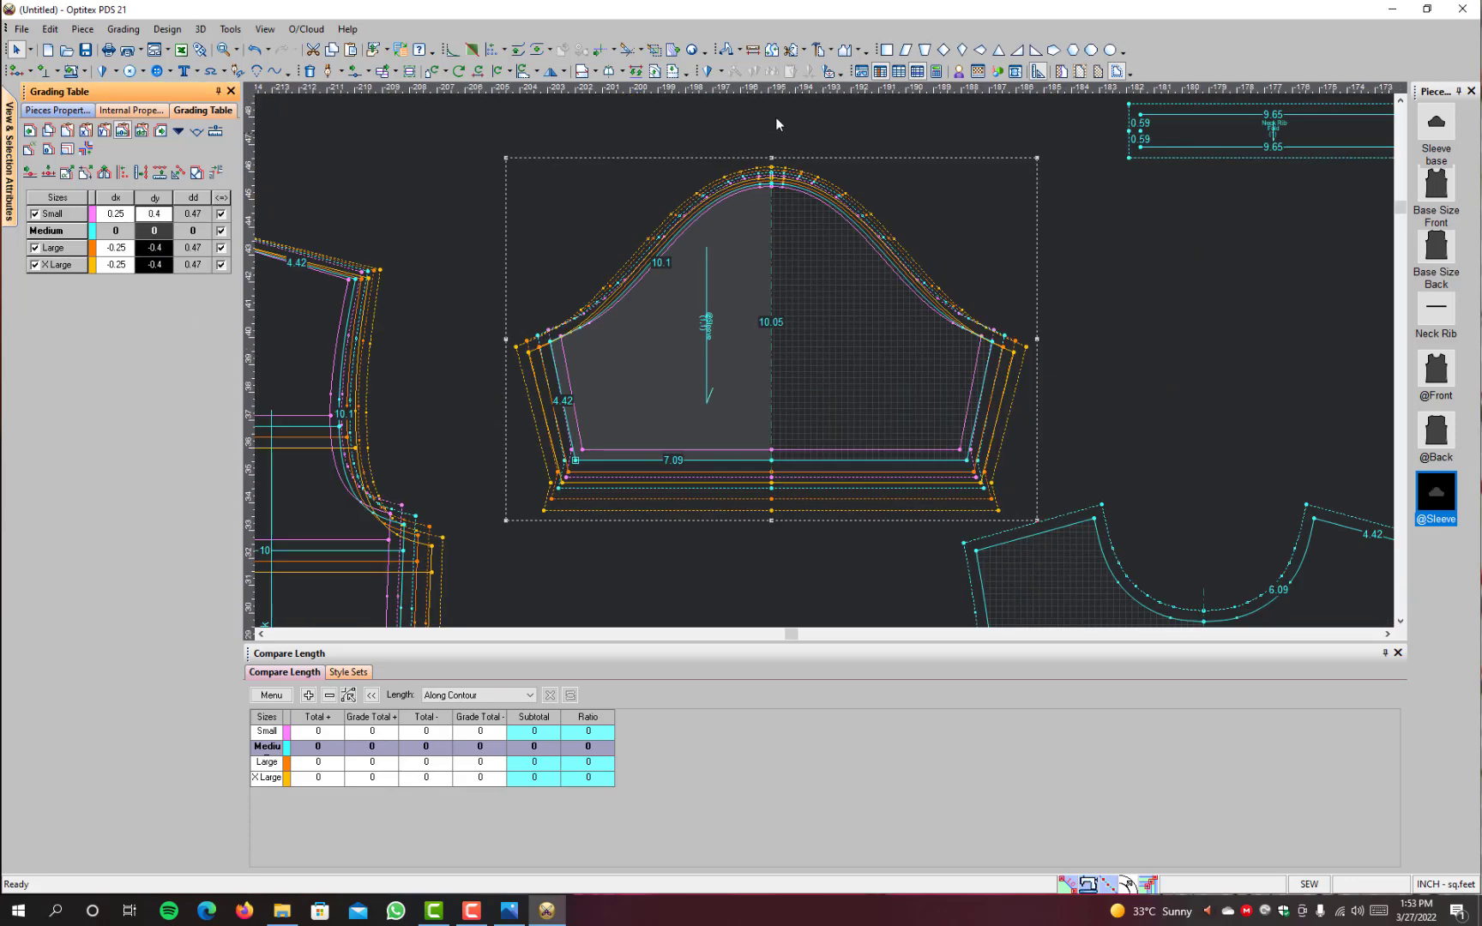
left_click(754, 48)
left_click(773, 183)
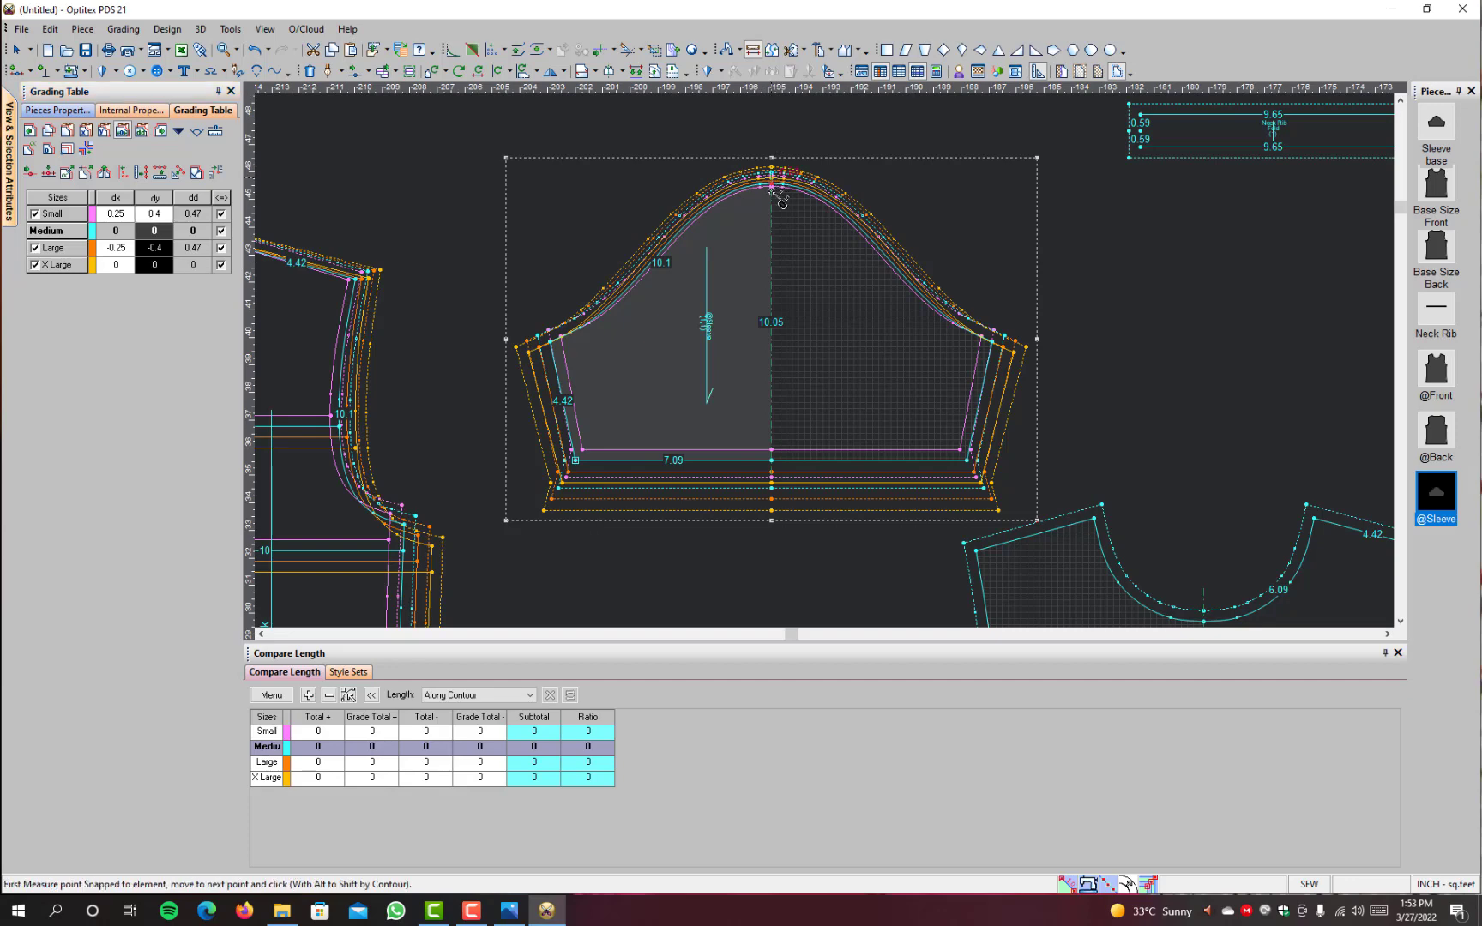
left_click(772, 450)
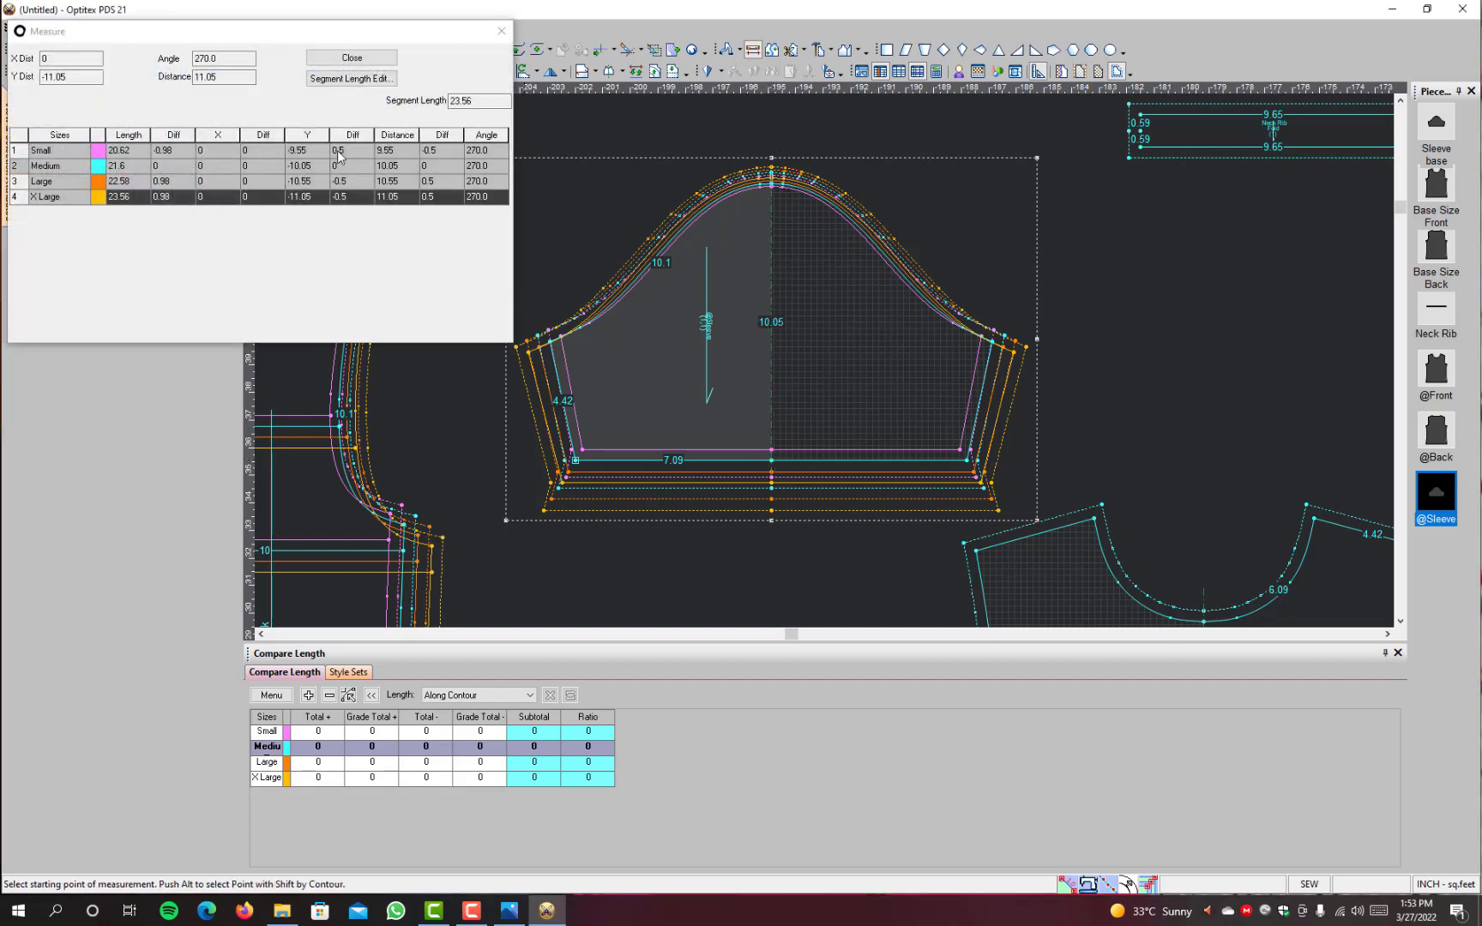
left_click(345, 151)
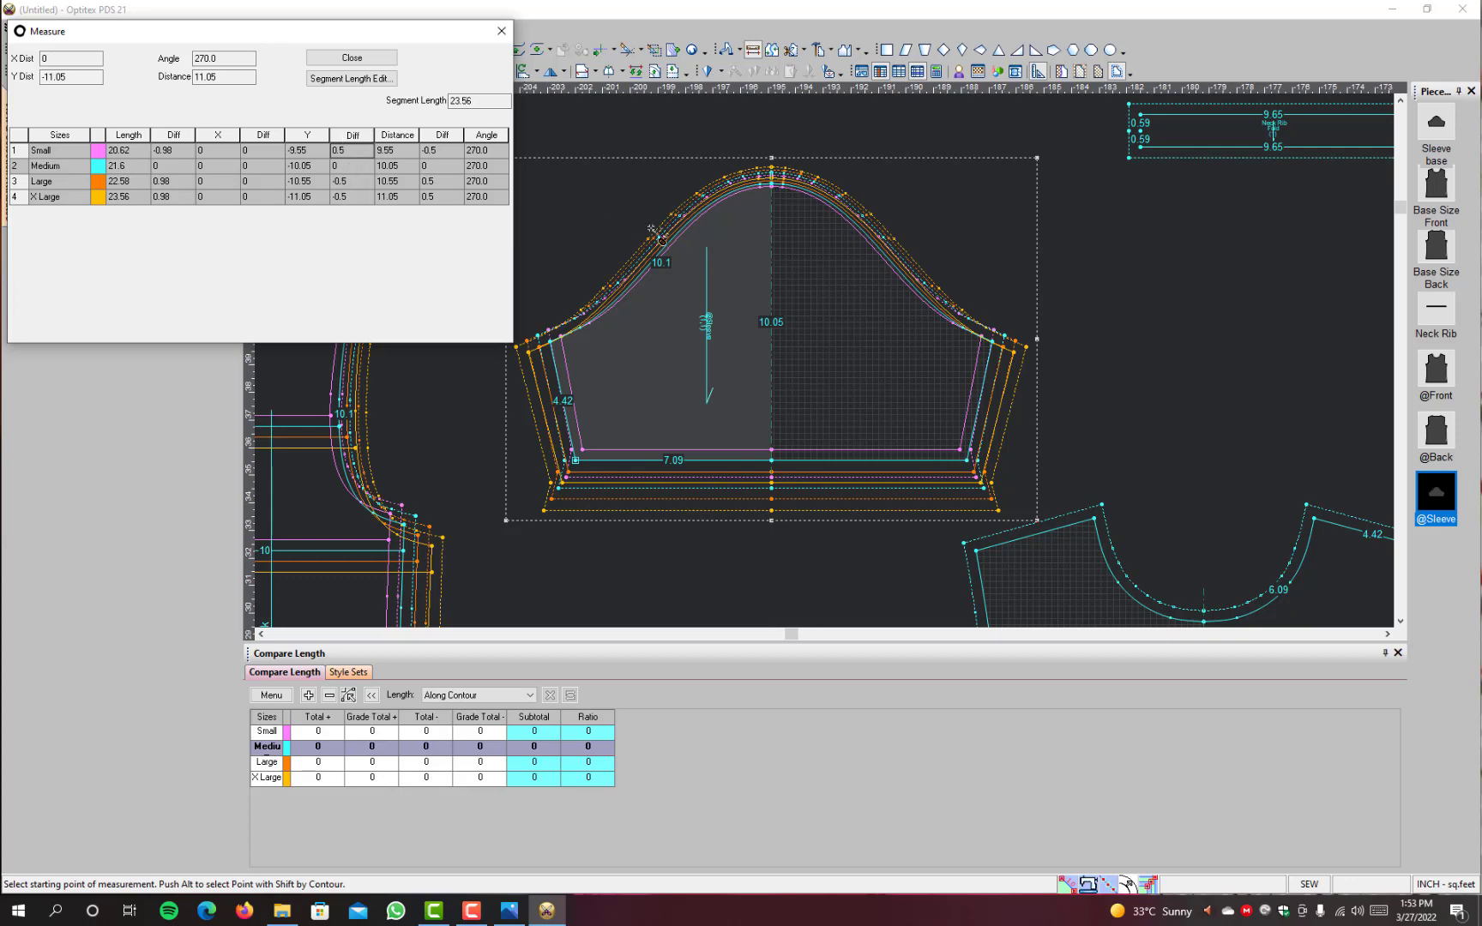
left_click(352, 57)
scroll(677, 331, "down", 2)
scroll(732, 191, "up", 1)
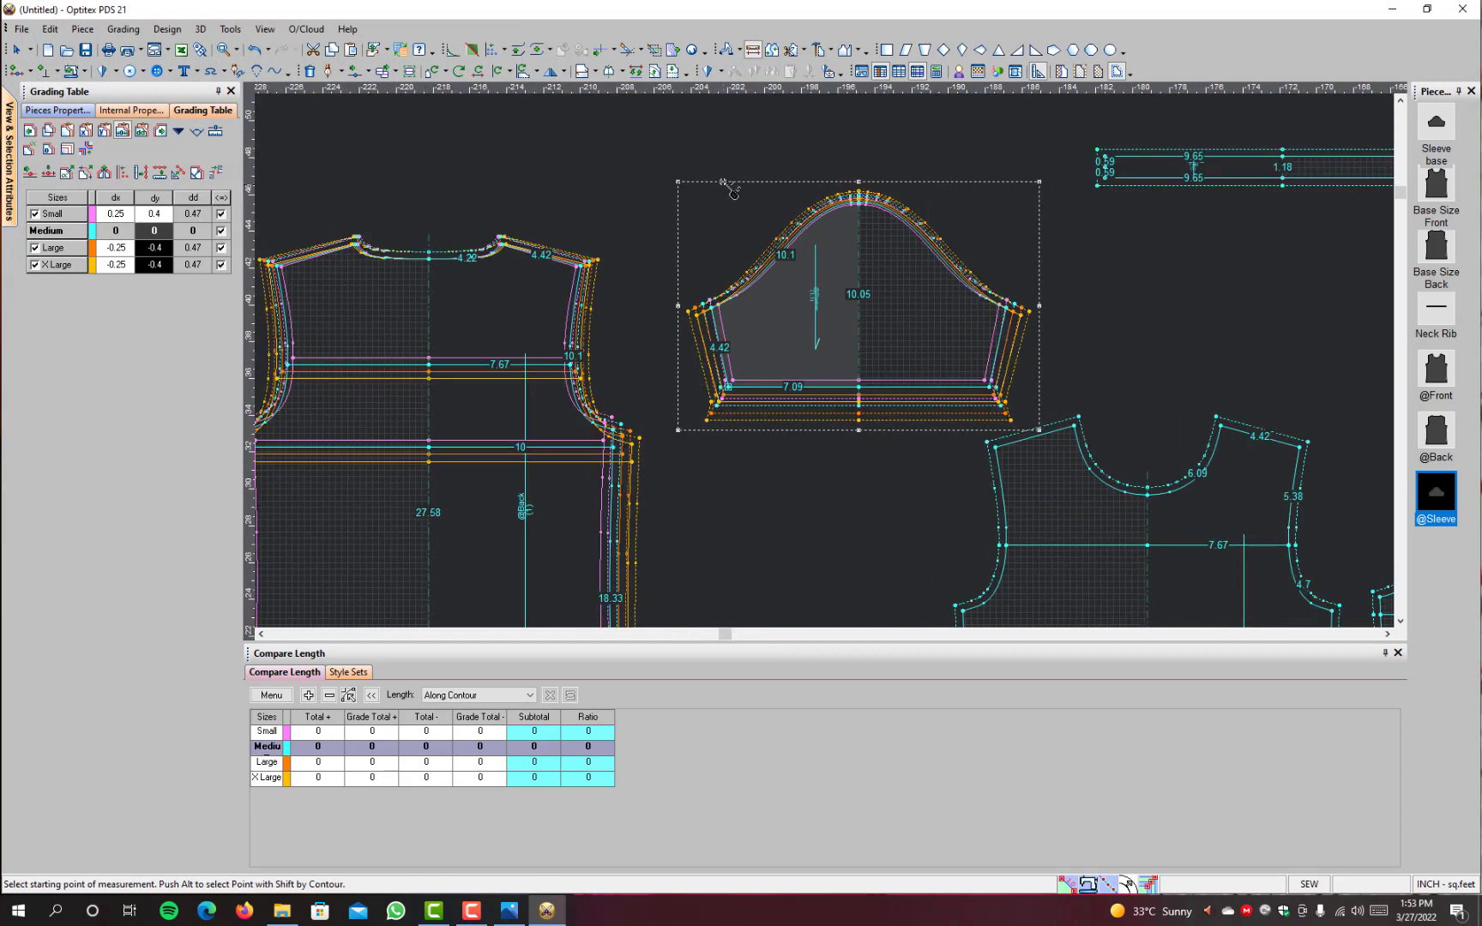
right_click(733, 191)
left_click(764, 195)
scroll(859, 204, "up", 2)
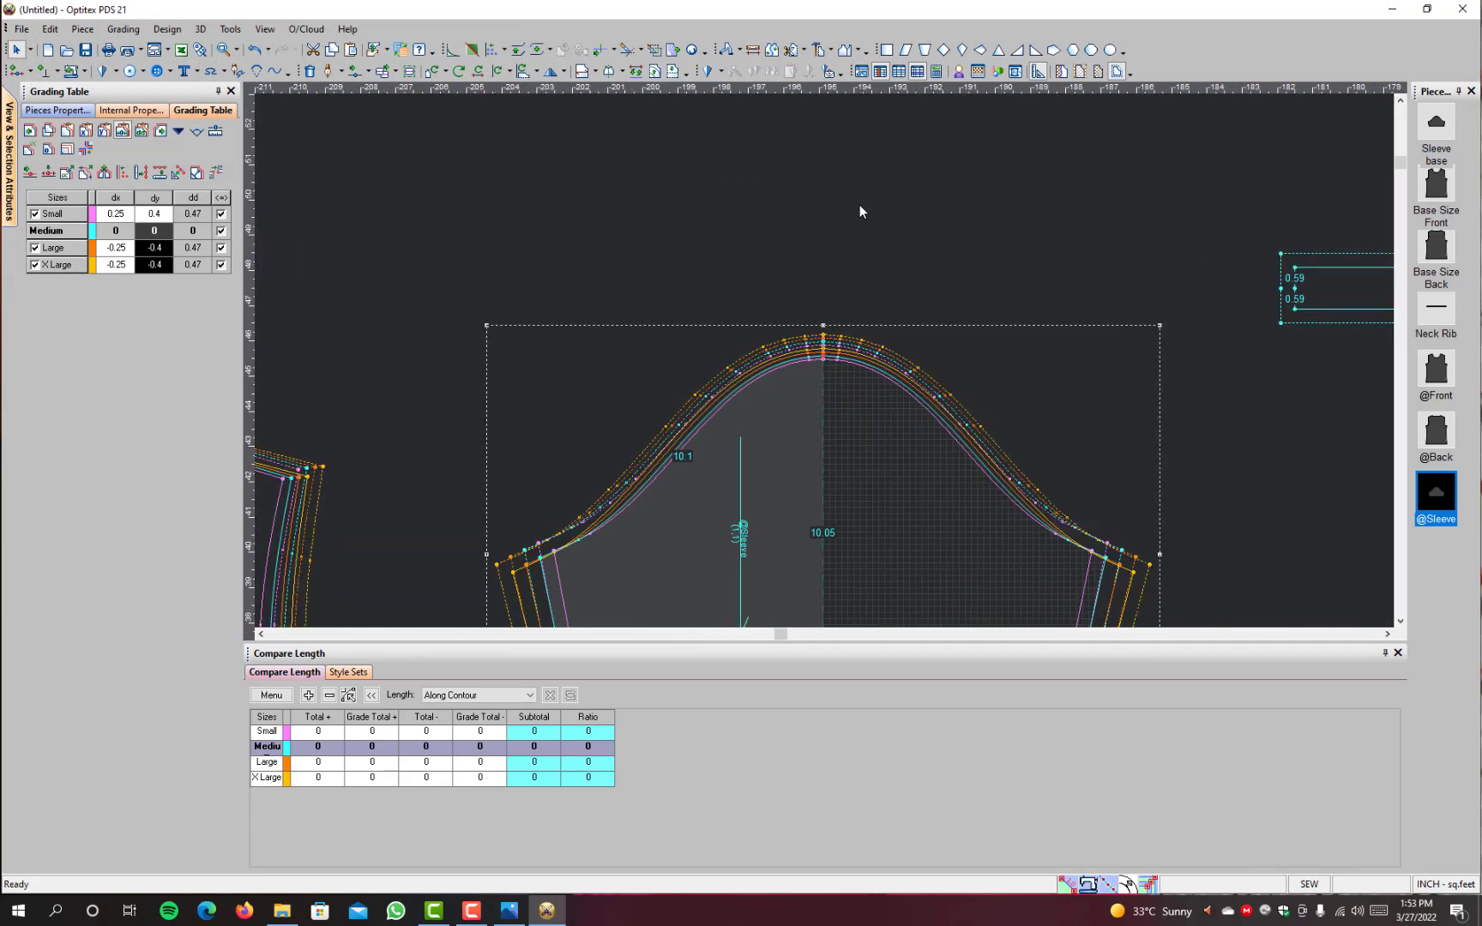
scroll(824, 489, "up", 1)
scroll(880, 387, "down", 3)
scroll(754, 400, "up", 2)
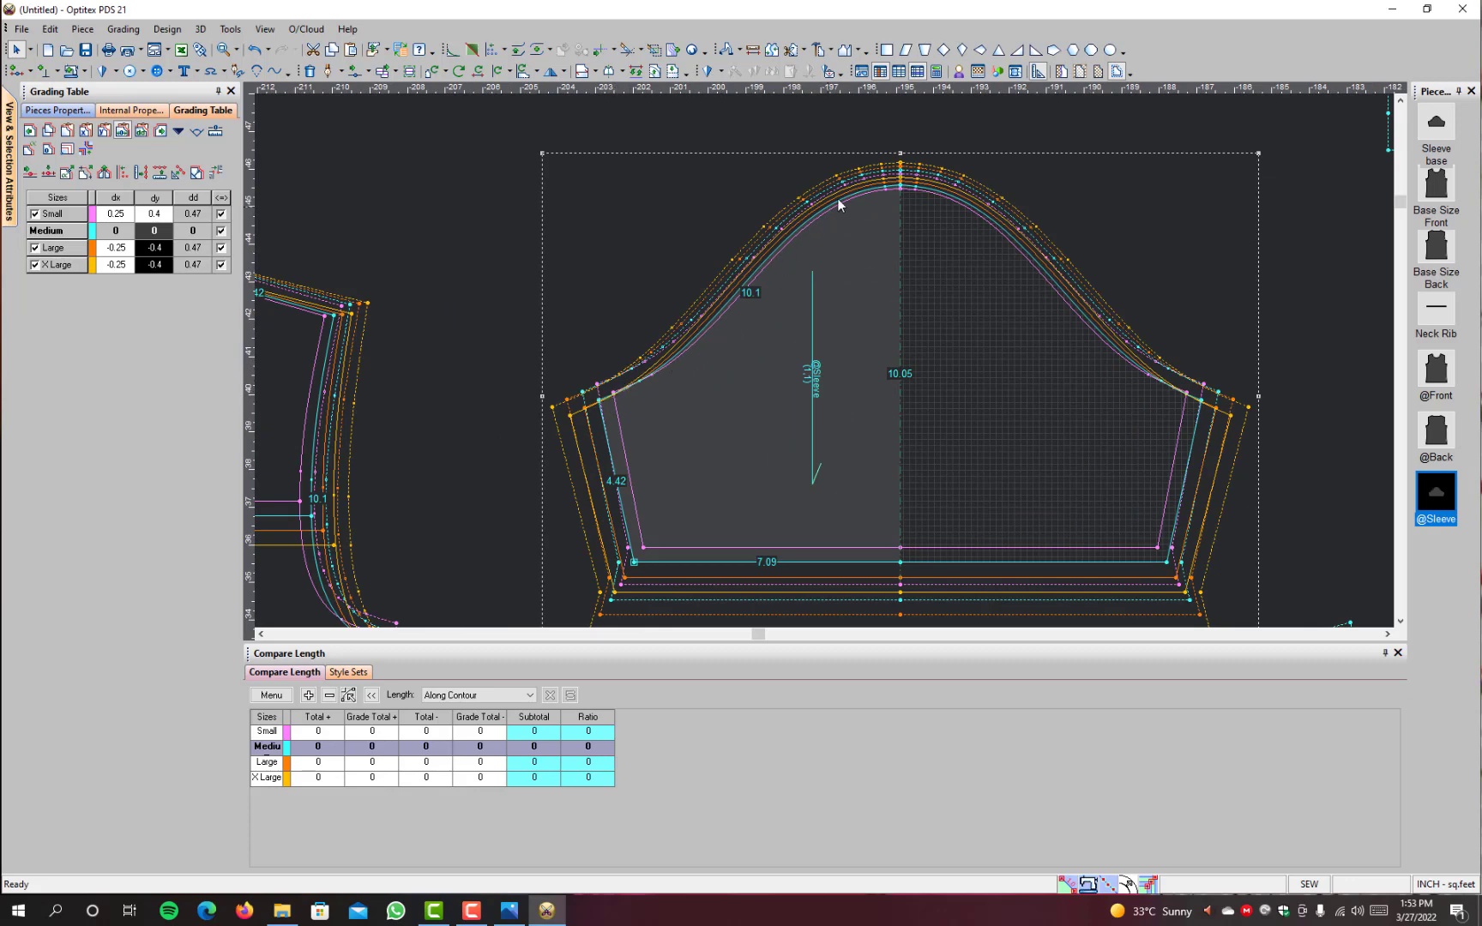
scroll(823, 357, "down", 3)
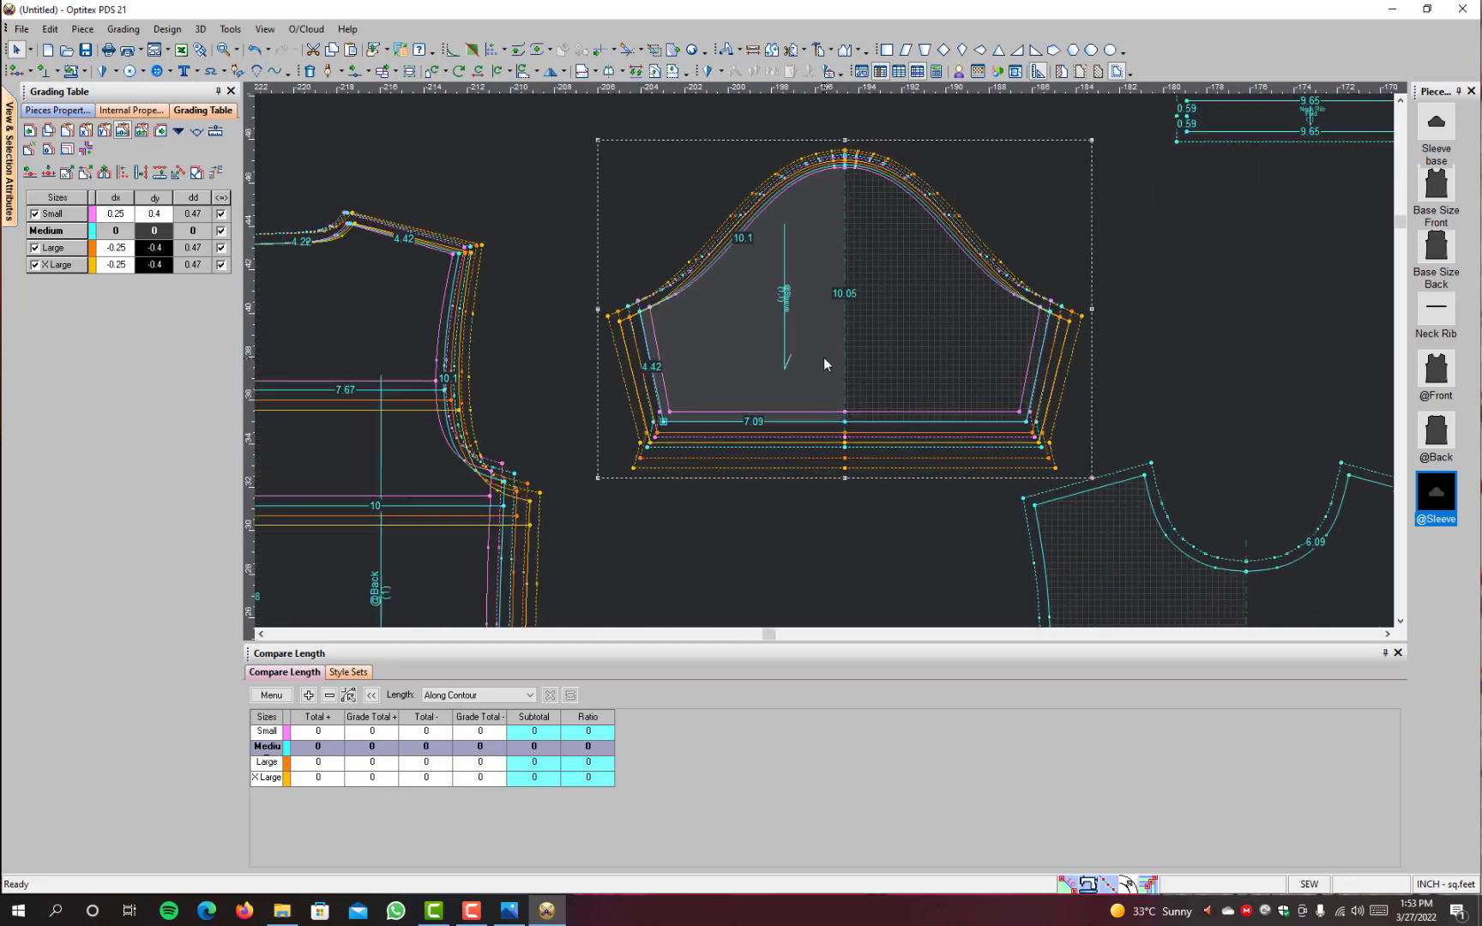
scroll(814, 345, "up", 2)
scroll(823, 360, "down", 3)
scroll(823, 362, "down", 1)
left_click(820, 349)
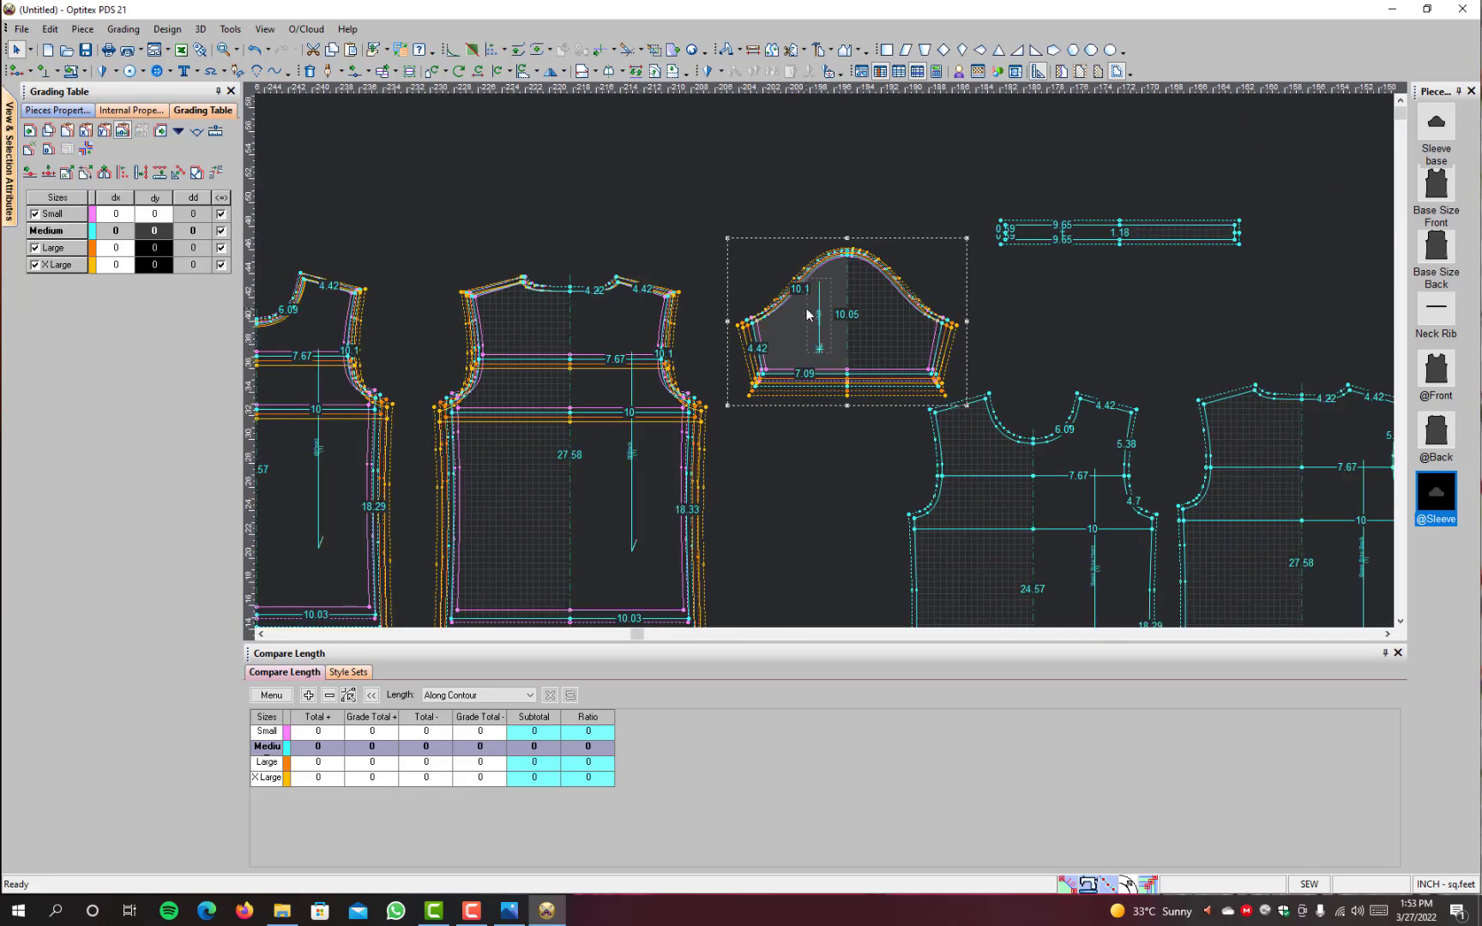
key("space")
scroll(825, 342, "down", 1)
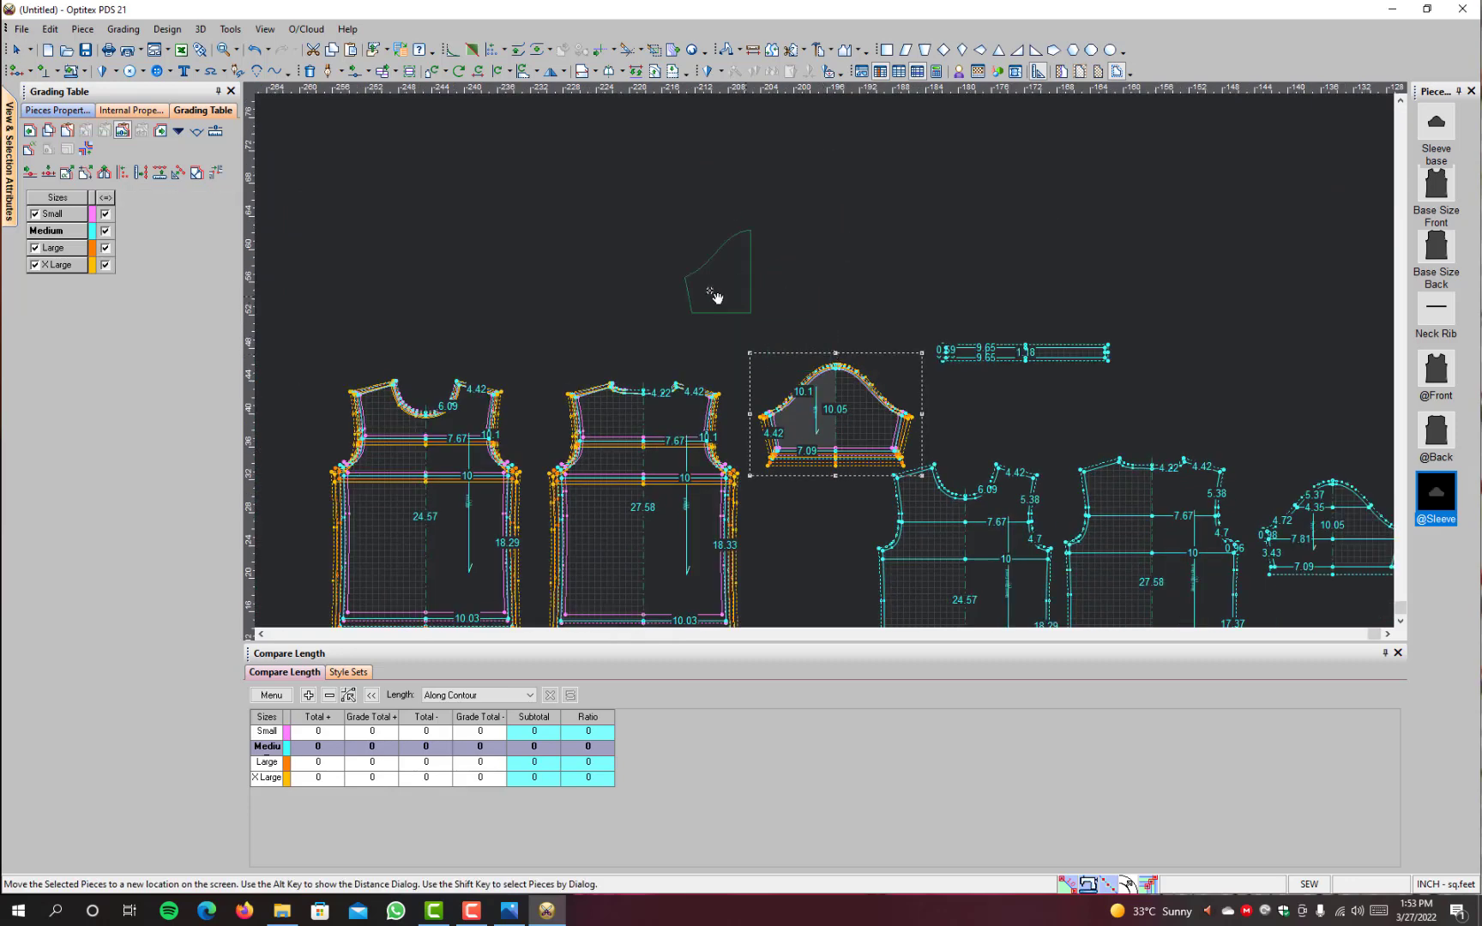
left_click(661, 294)
scroll(660, 295, "up", 2)
scroll(1108, 355, "down", 2)
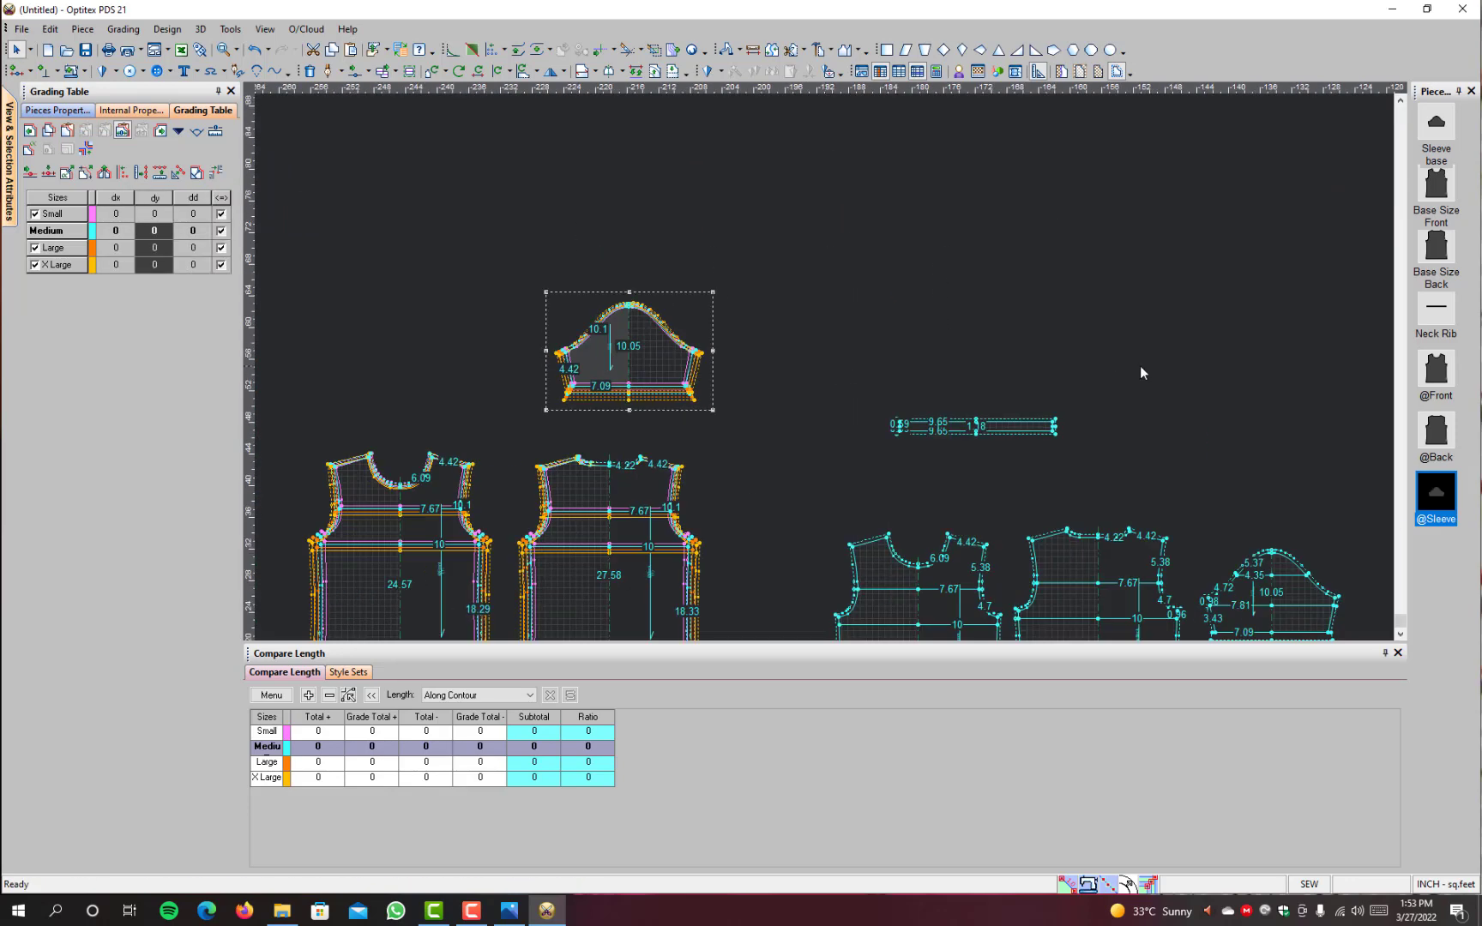
left_click(1261, 603)
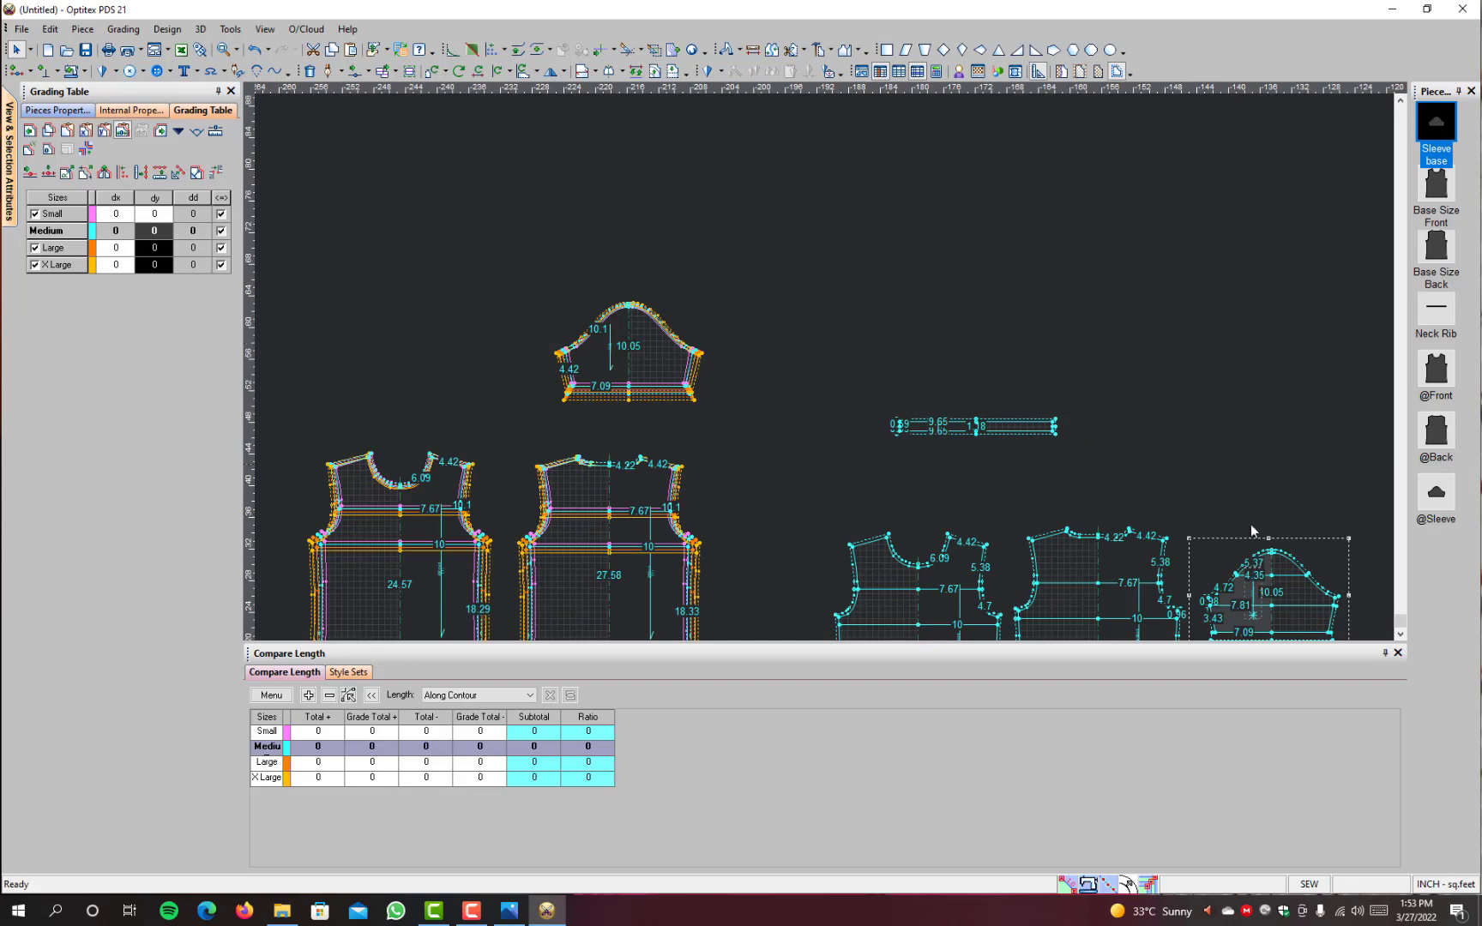
key("space")
left_click(740, 326)
scroll(740, 326, "up", 5)
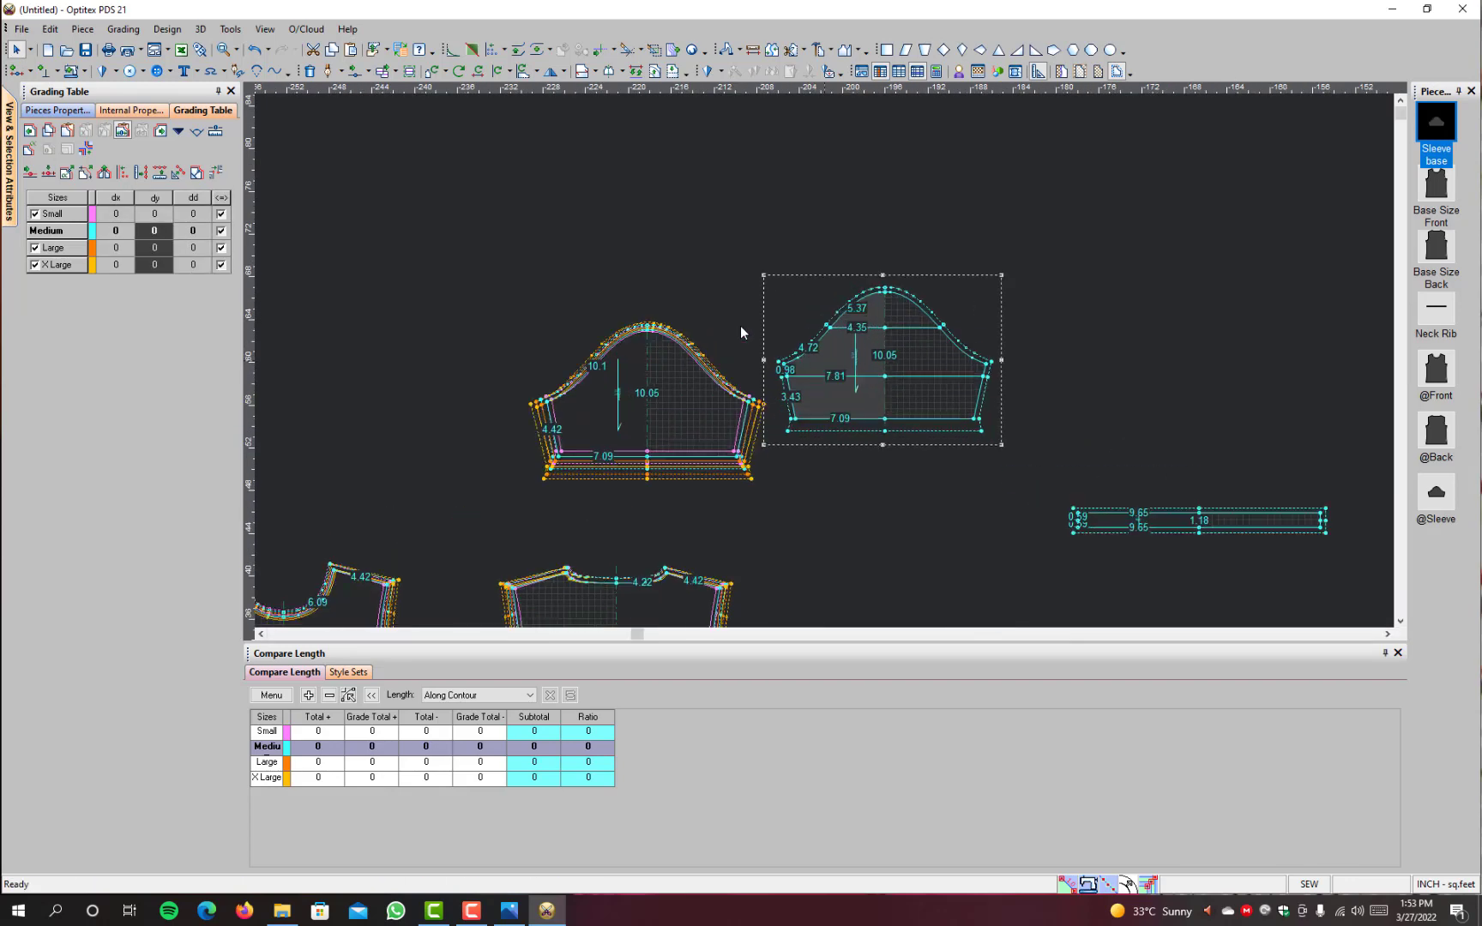
left_click(476, 455)
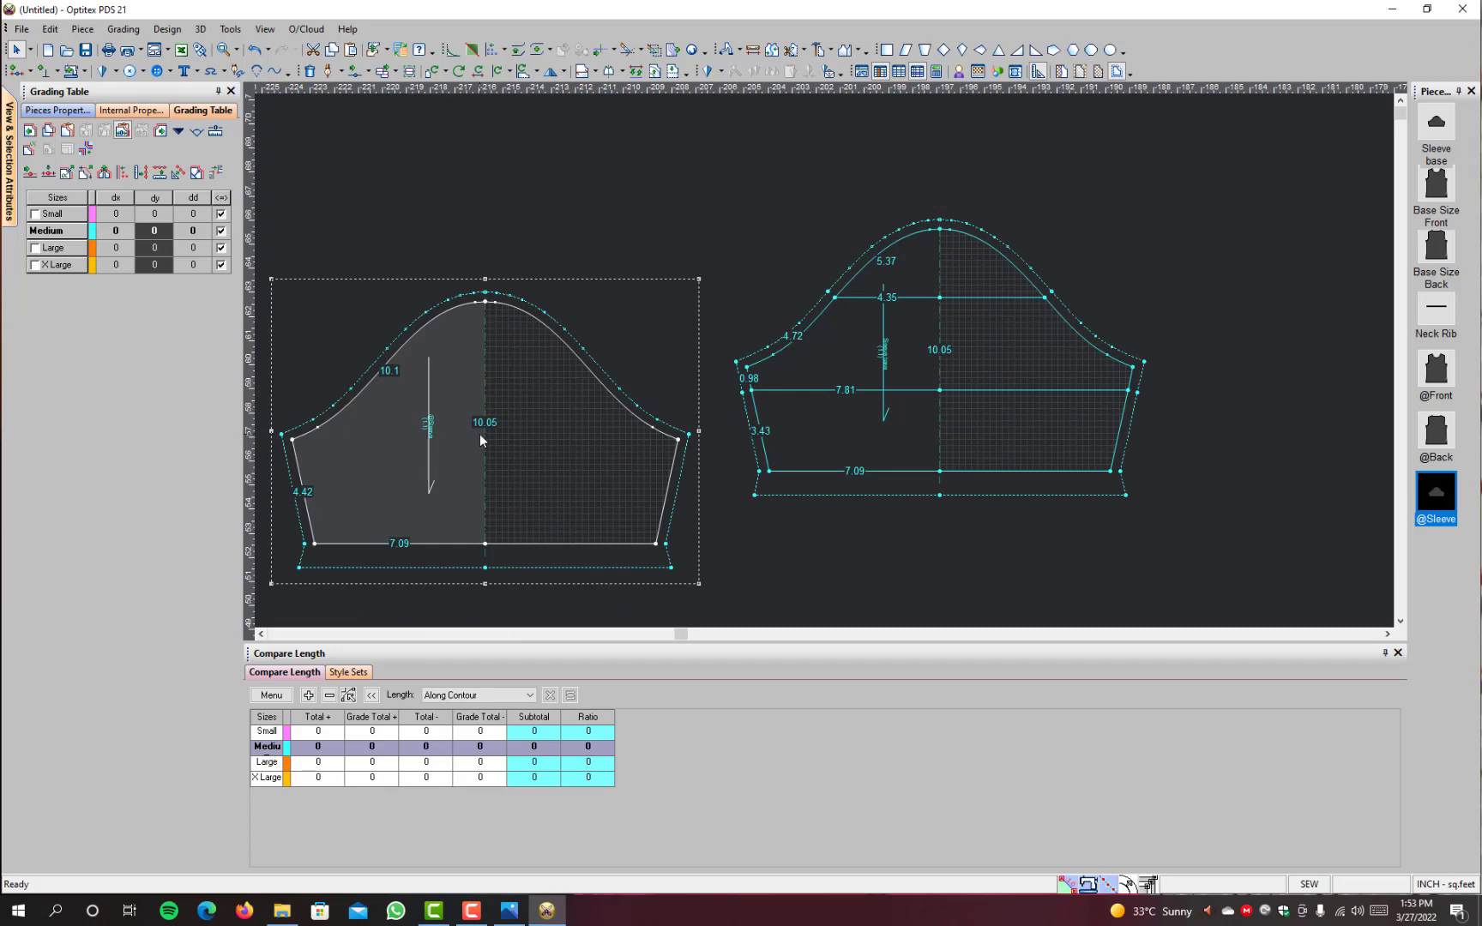
key("w")
left_click(802, 488)
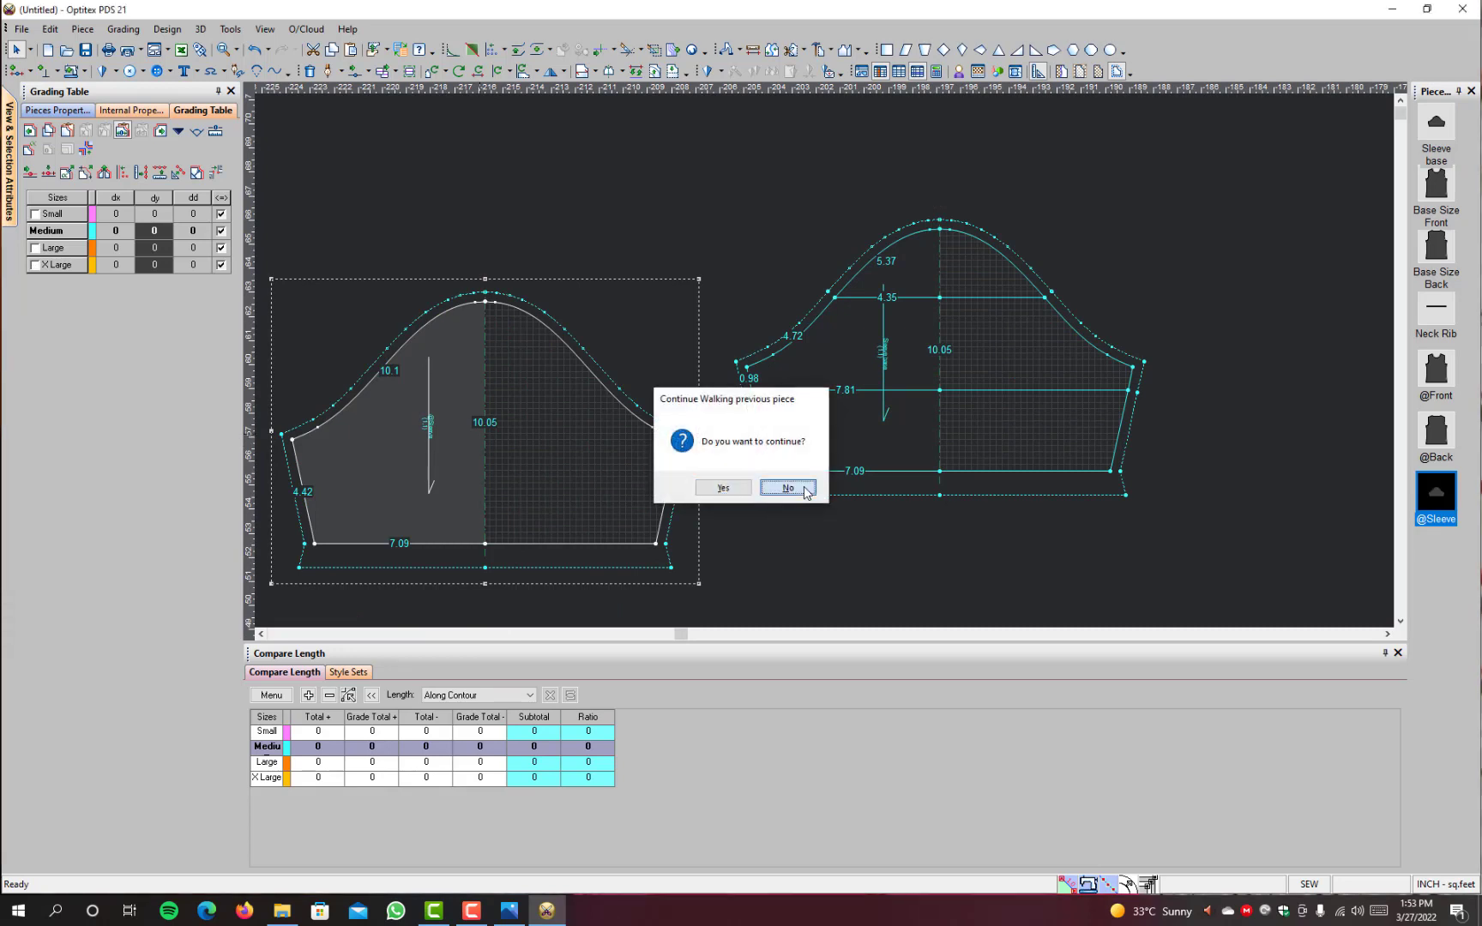
left_click(485, 303)
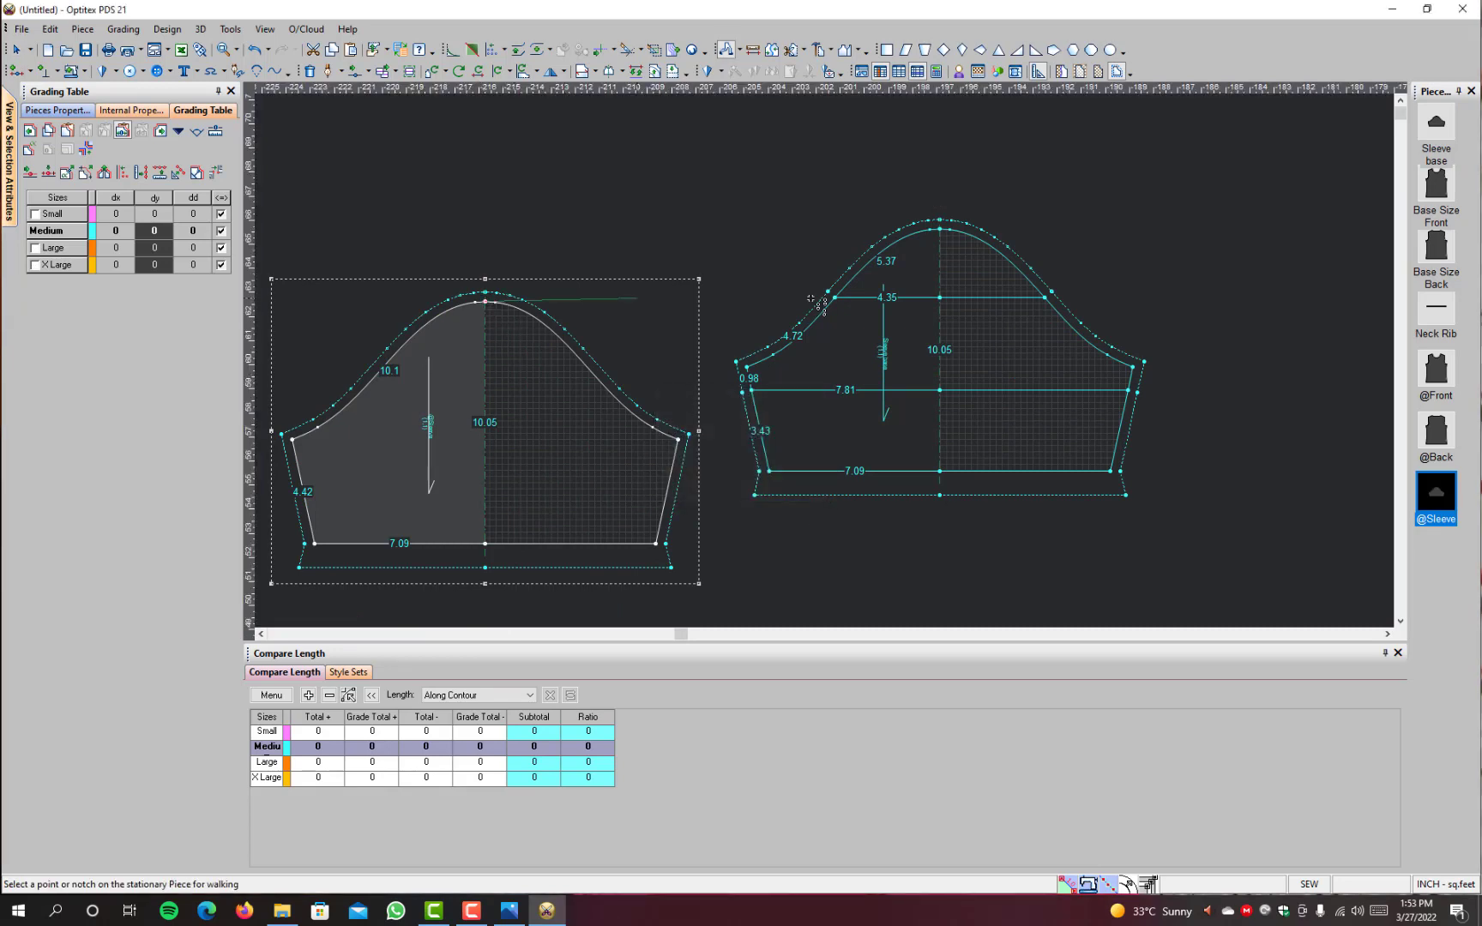
left_click(940, 229)
scroll(863, 332, "up", 5)
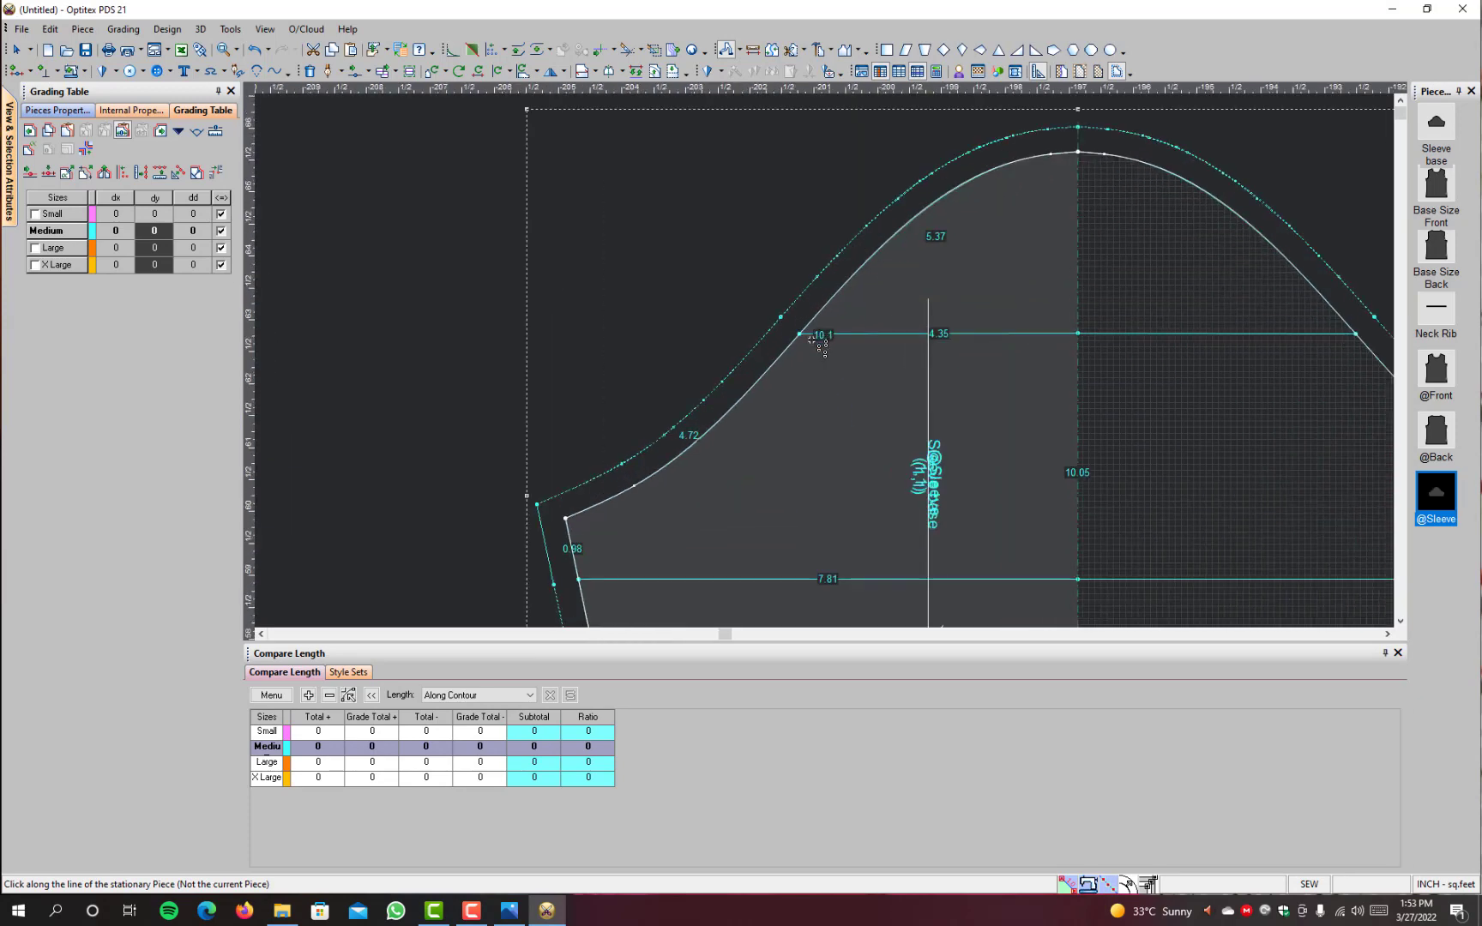
left_click(800, 334)
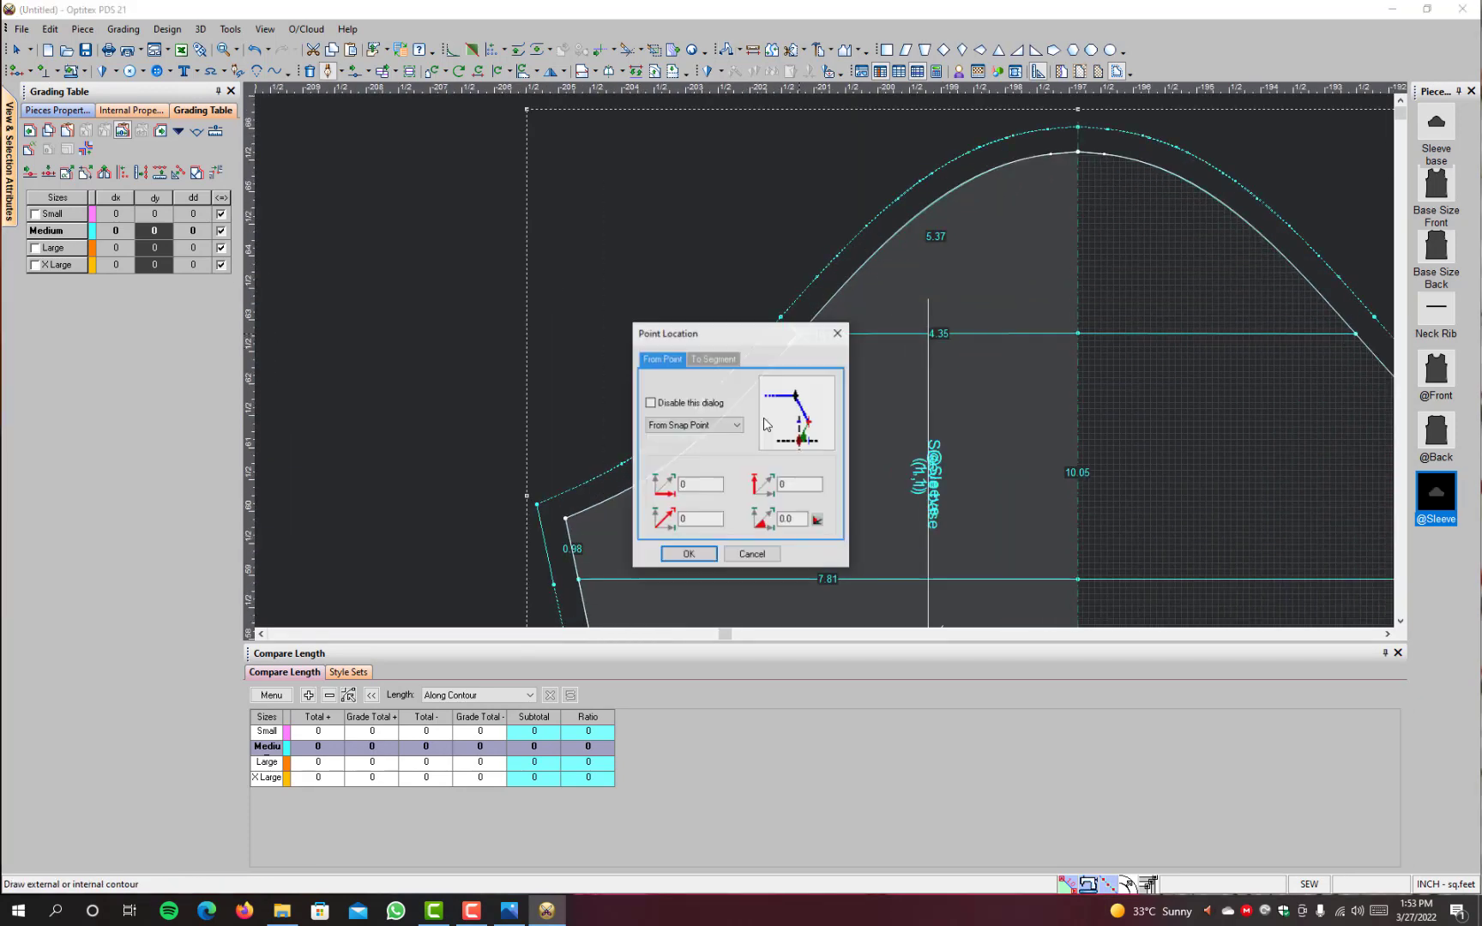
left_click(688, 555)
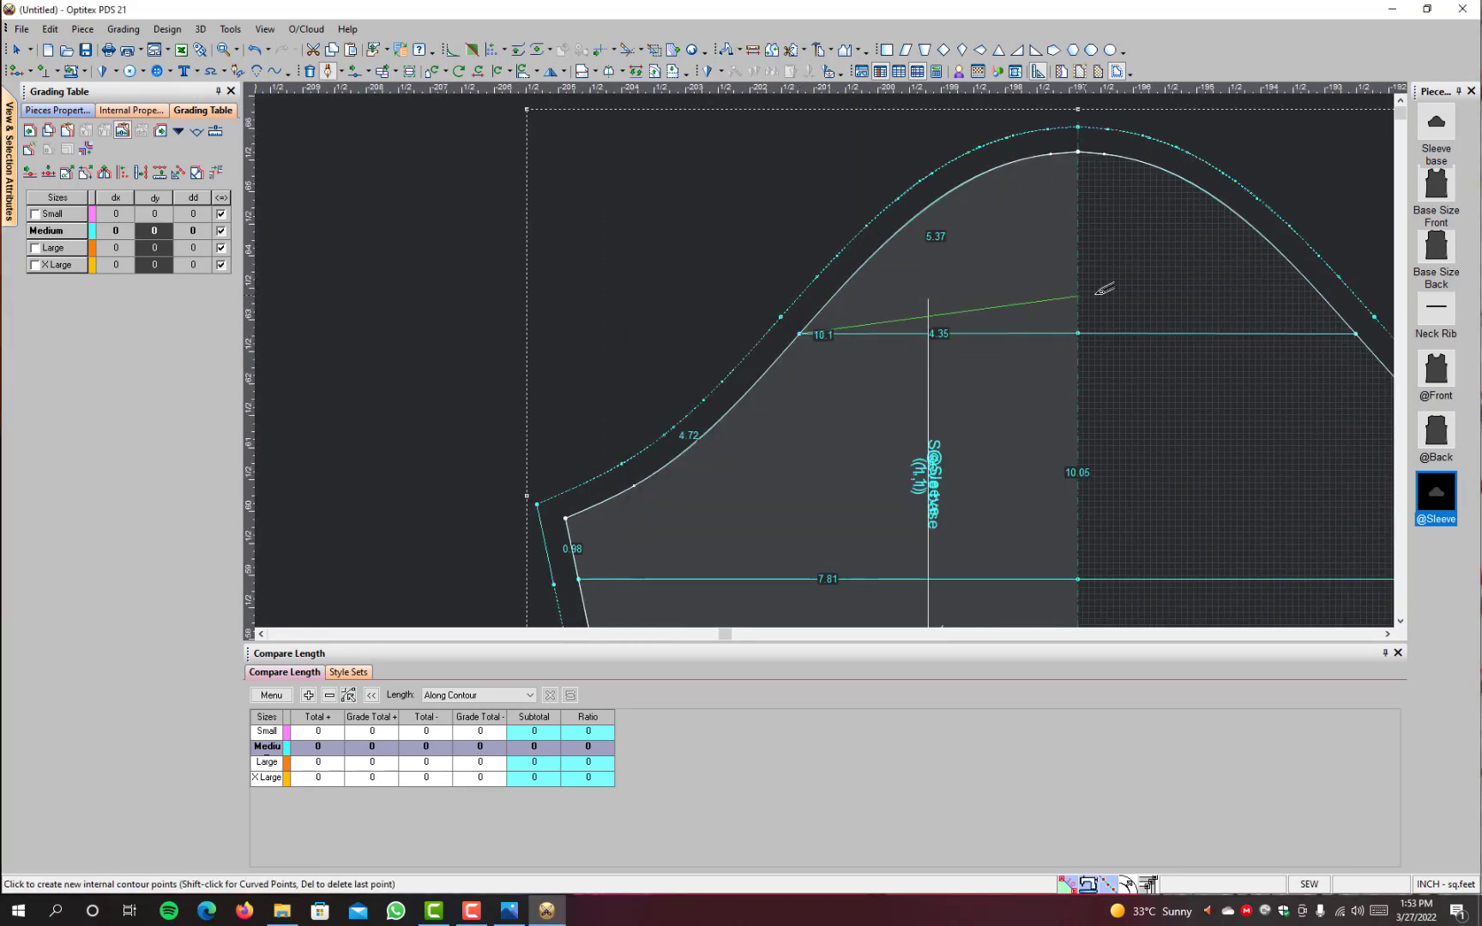
left_click(1078, 336)
left_click(689, 580)
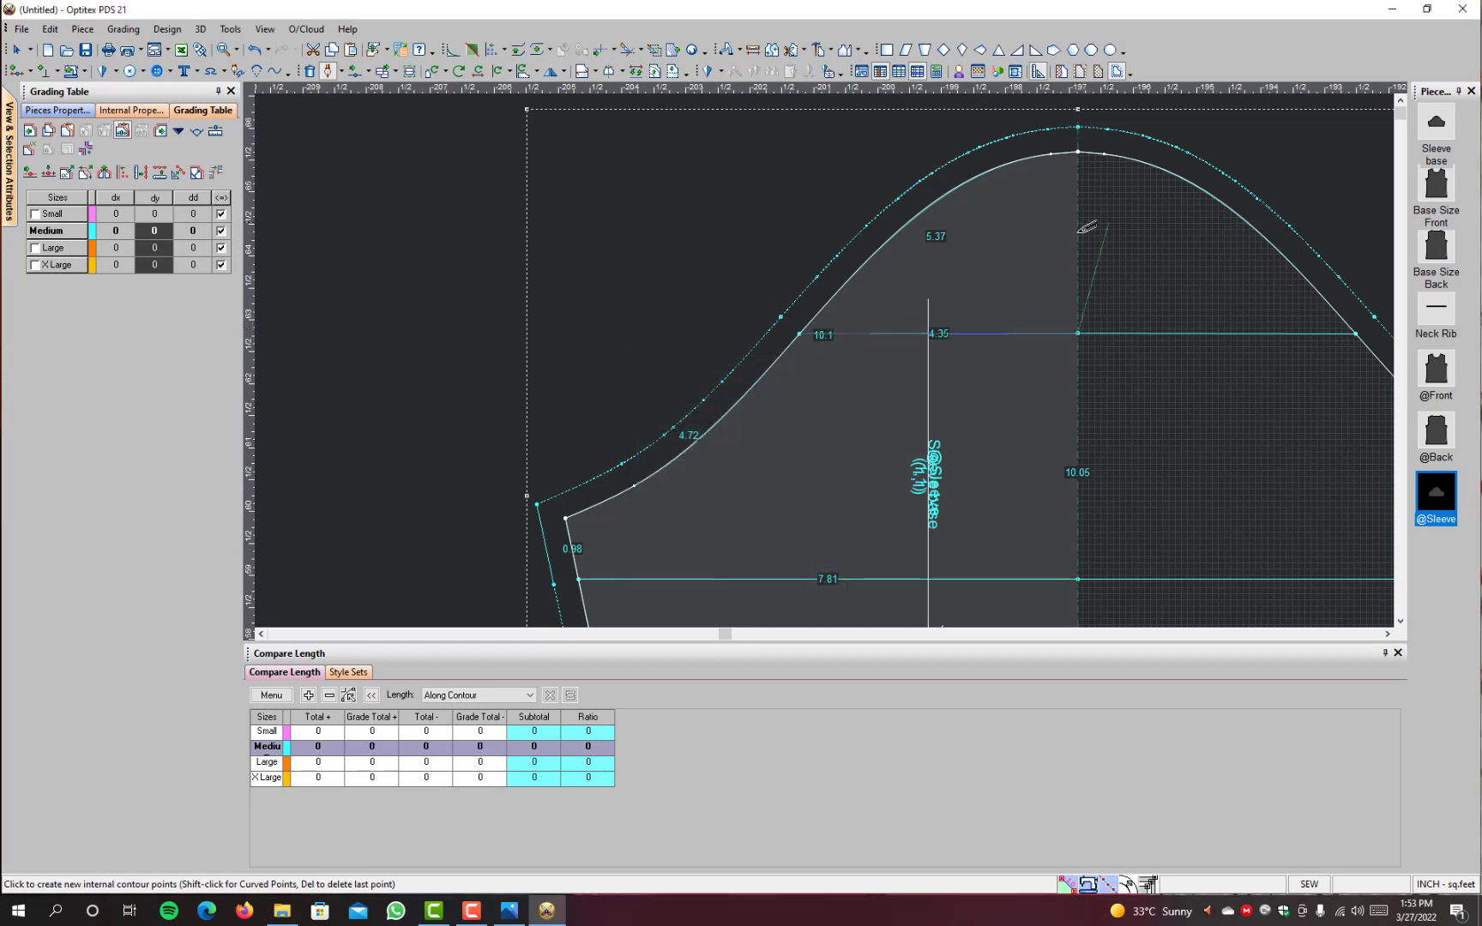
right_click(1004, 255)
left_click(1054, 317)
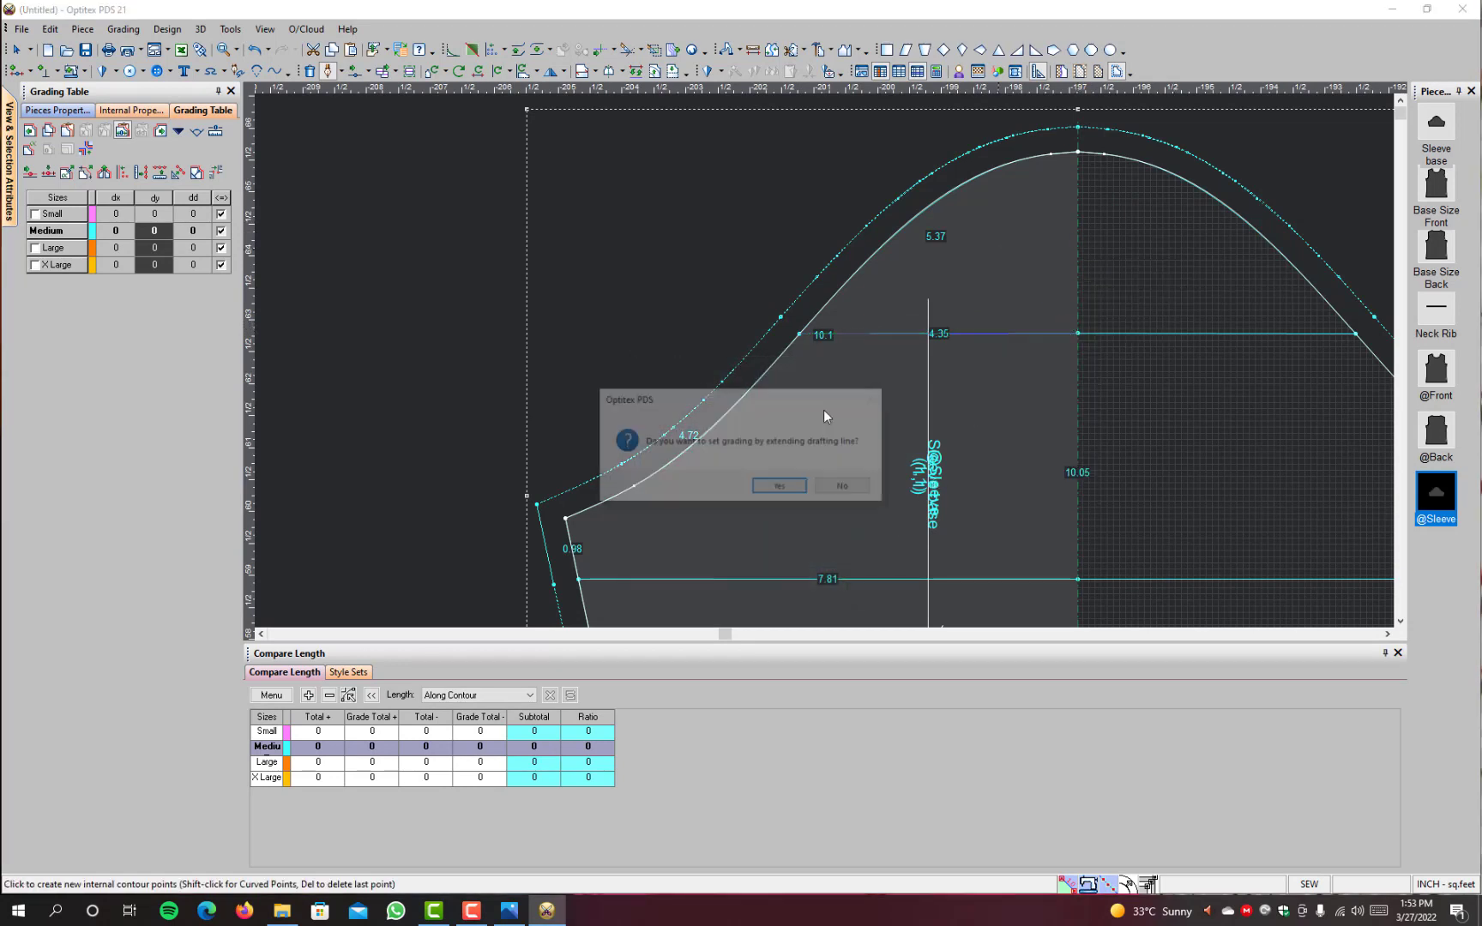
left_click(771, 489)
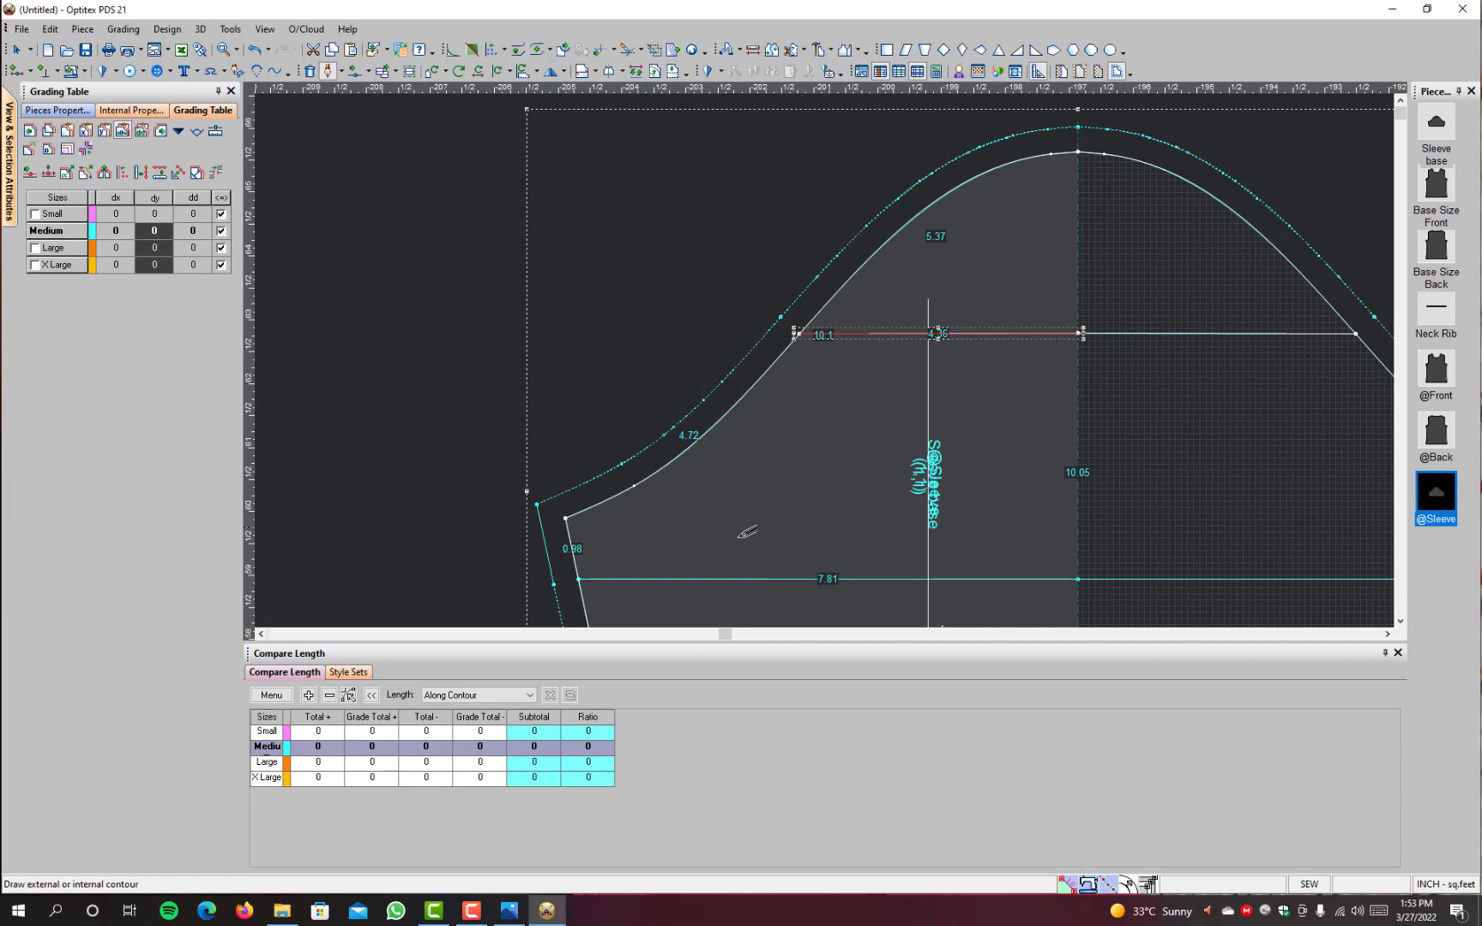
left_click(577, 580)
left_click(689, 554)
scroll(978, 347, "down", 1)
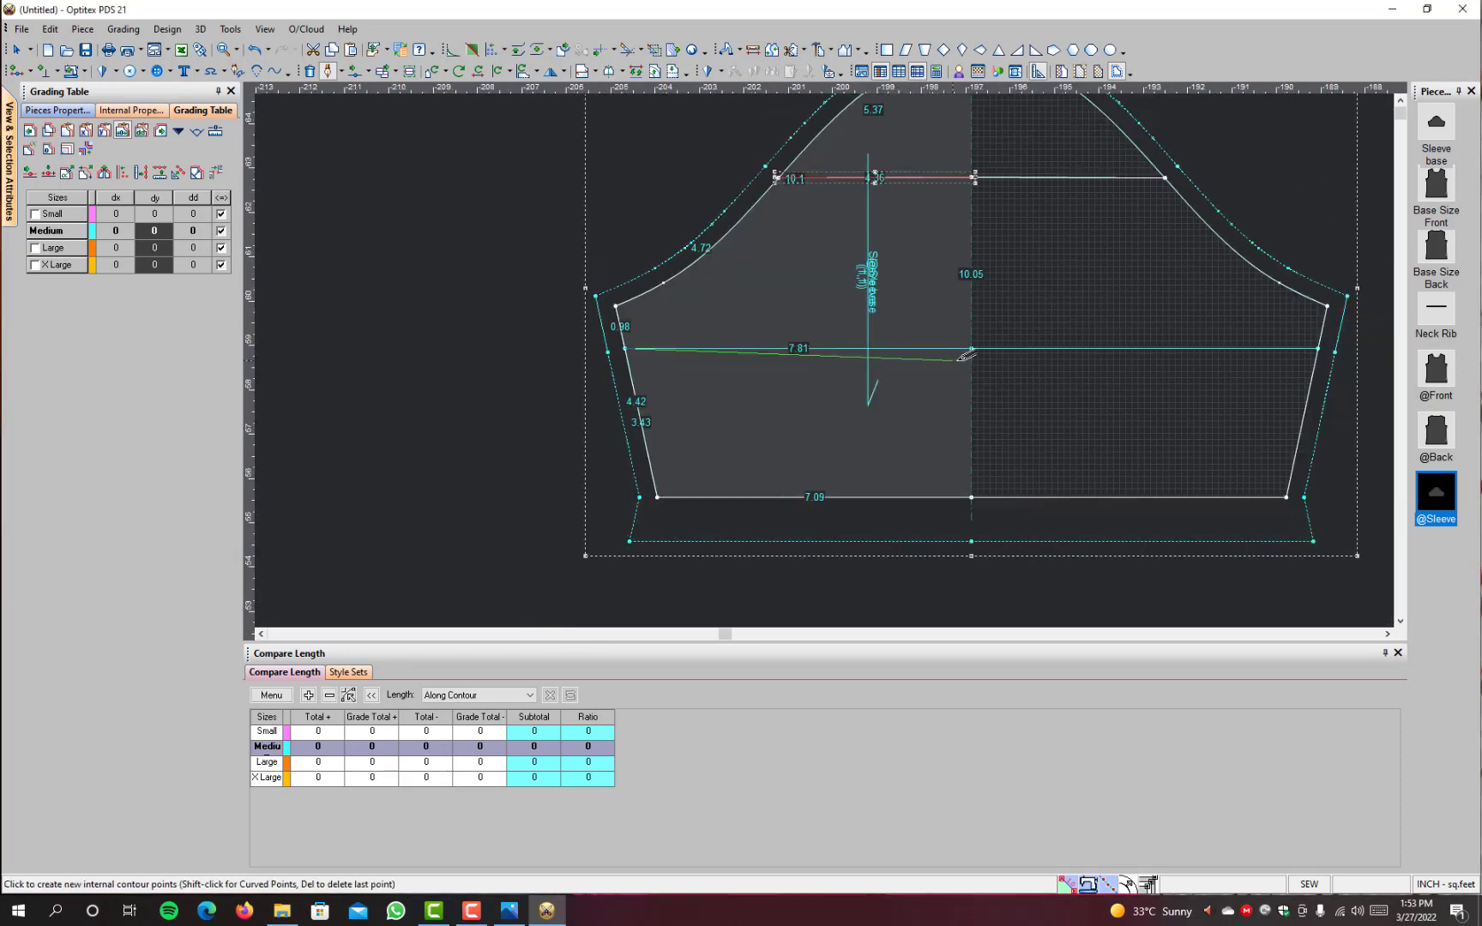
left_click(977, 348)
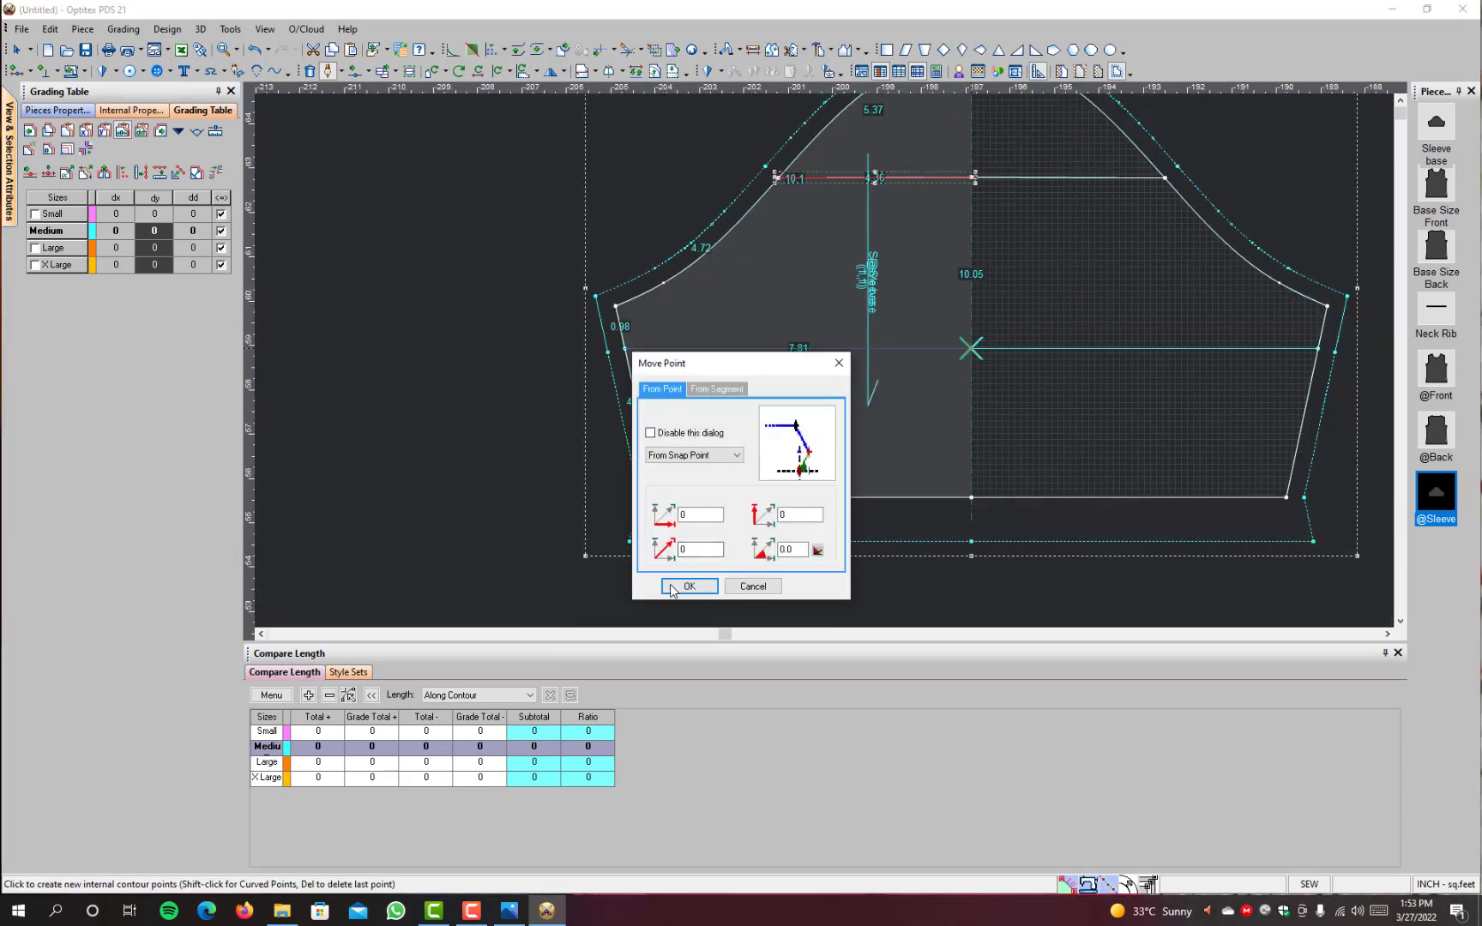
left_click(673, 587)
right_click(884, 286)
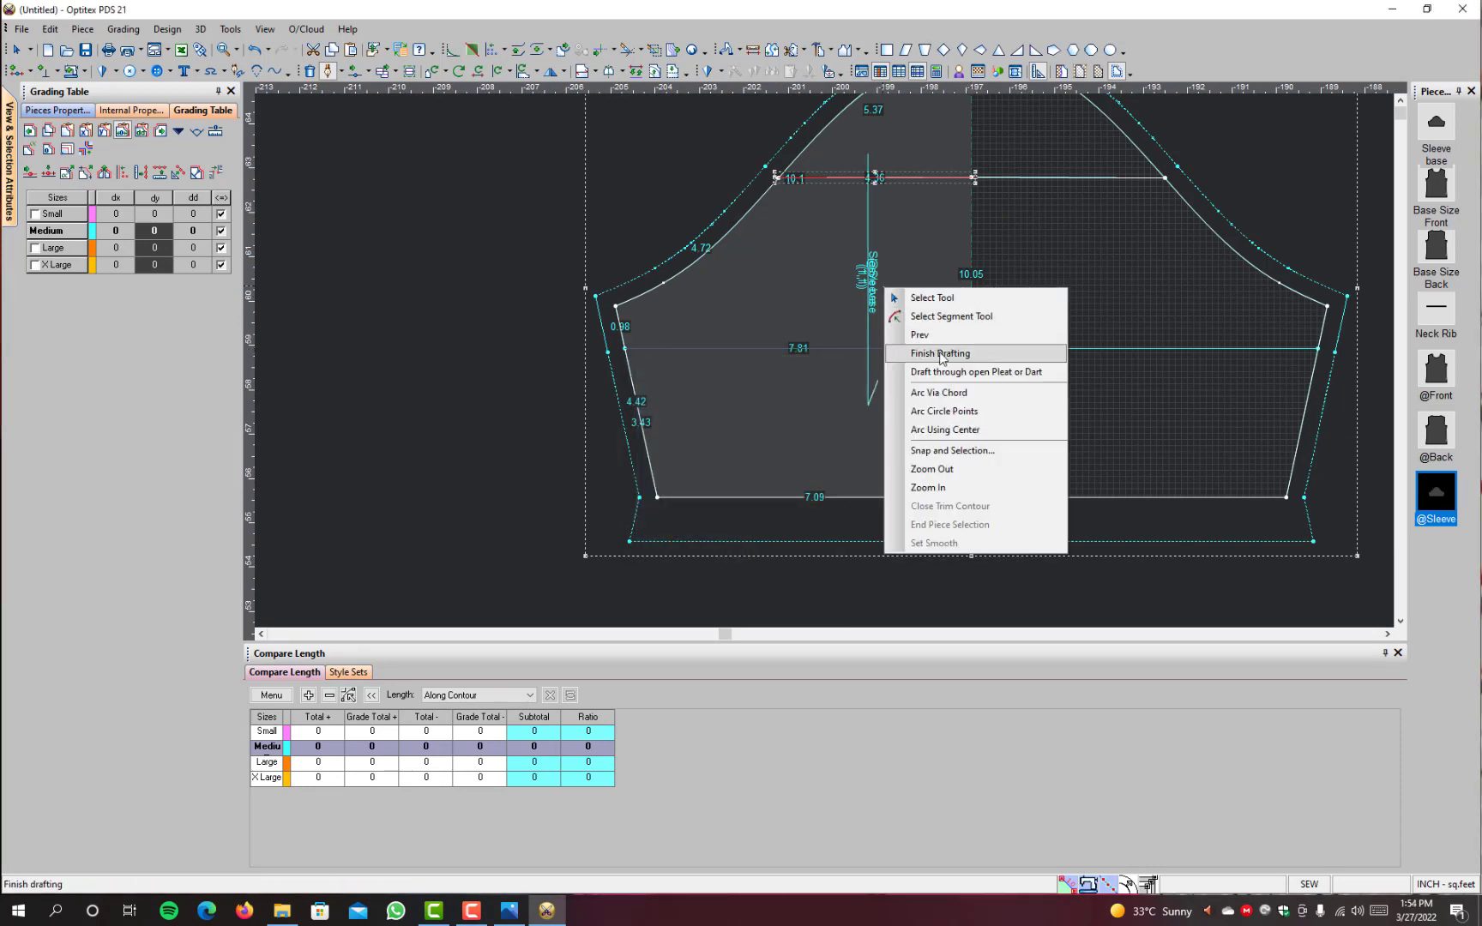
left_click(935, 351)
left_click(781, 486)
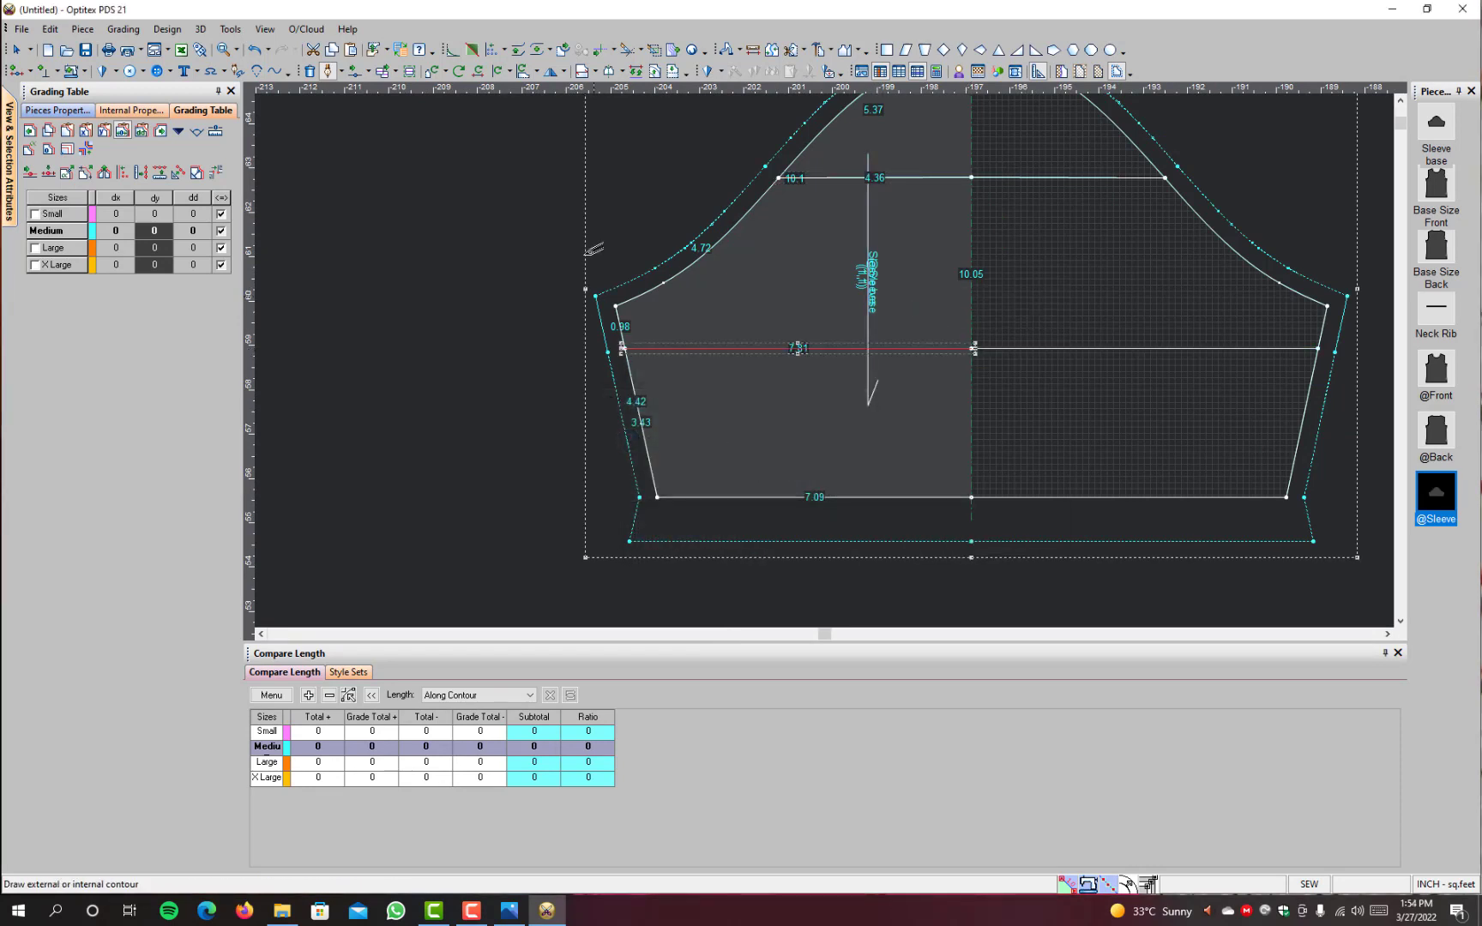
right_click(587, 246)
left_click(638, 251)
key("F4")
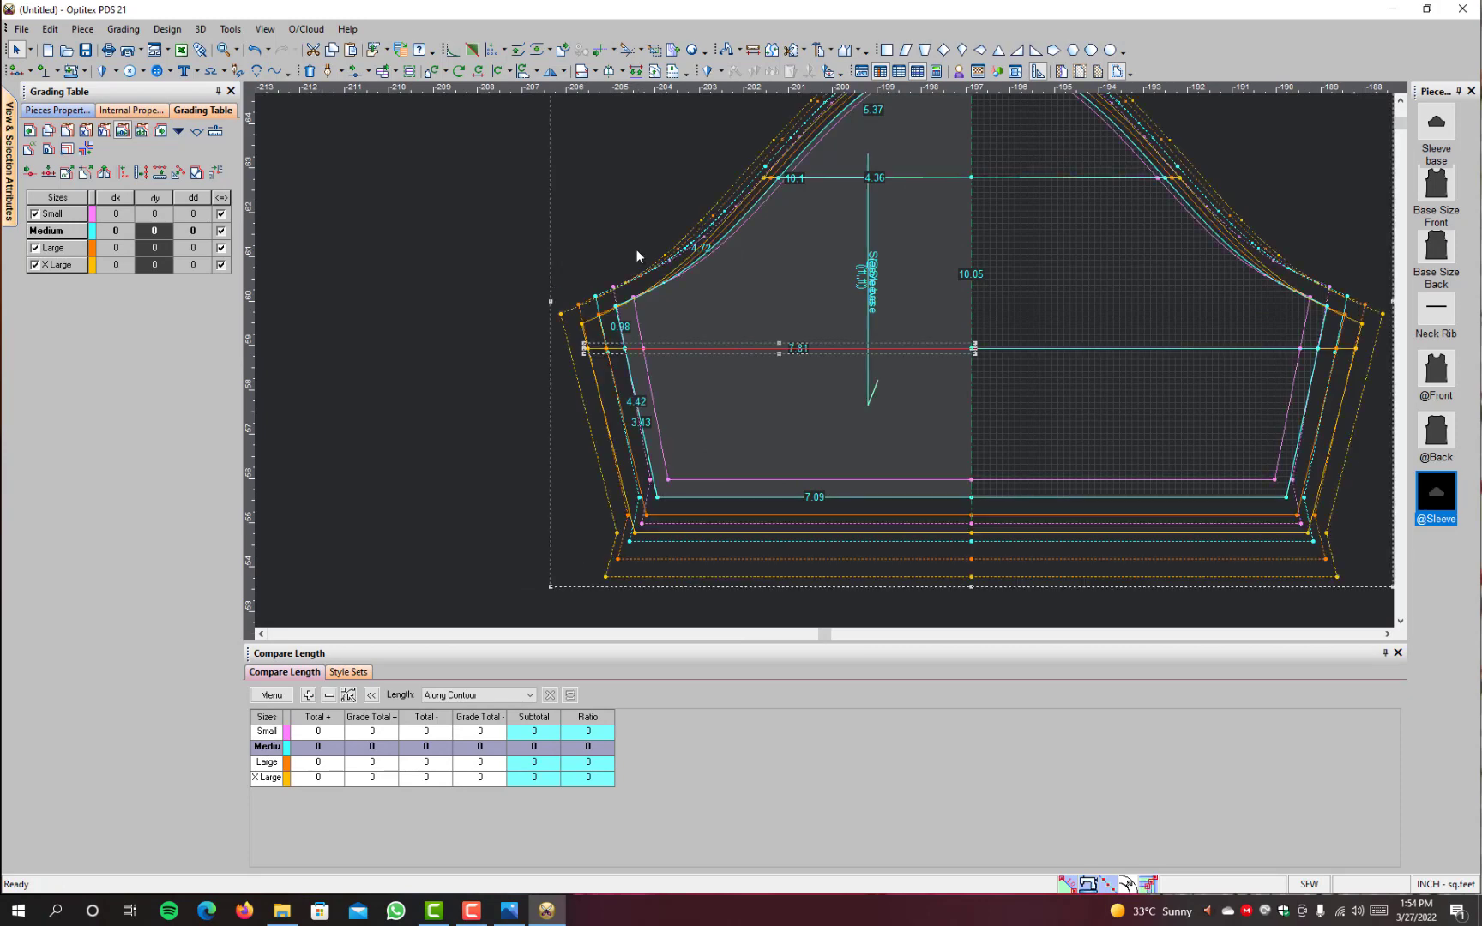
scroll(883, 243, "down", 3)
left_click_drag(837, 337, 494, 347)
scroll(512, 340, "up", 5)
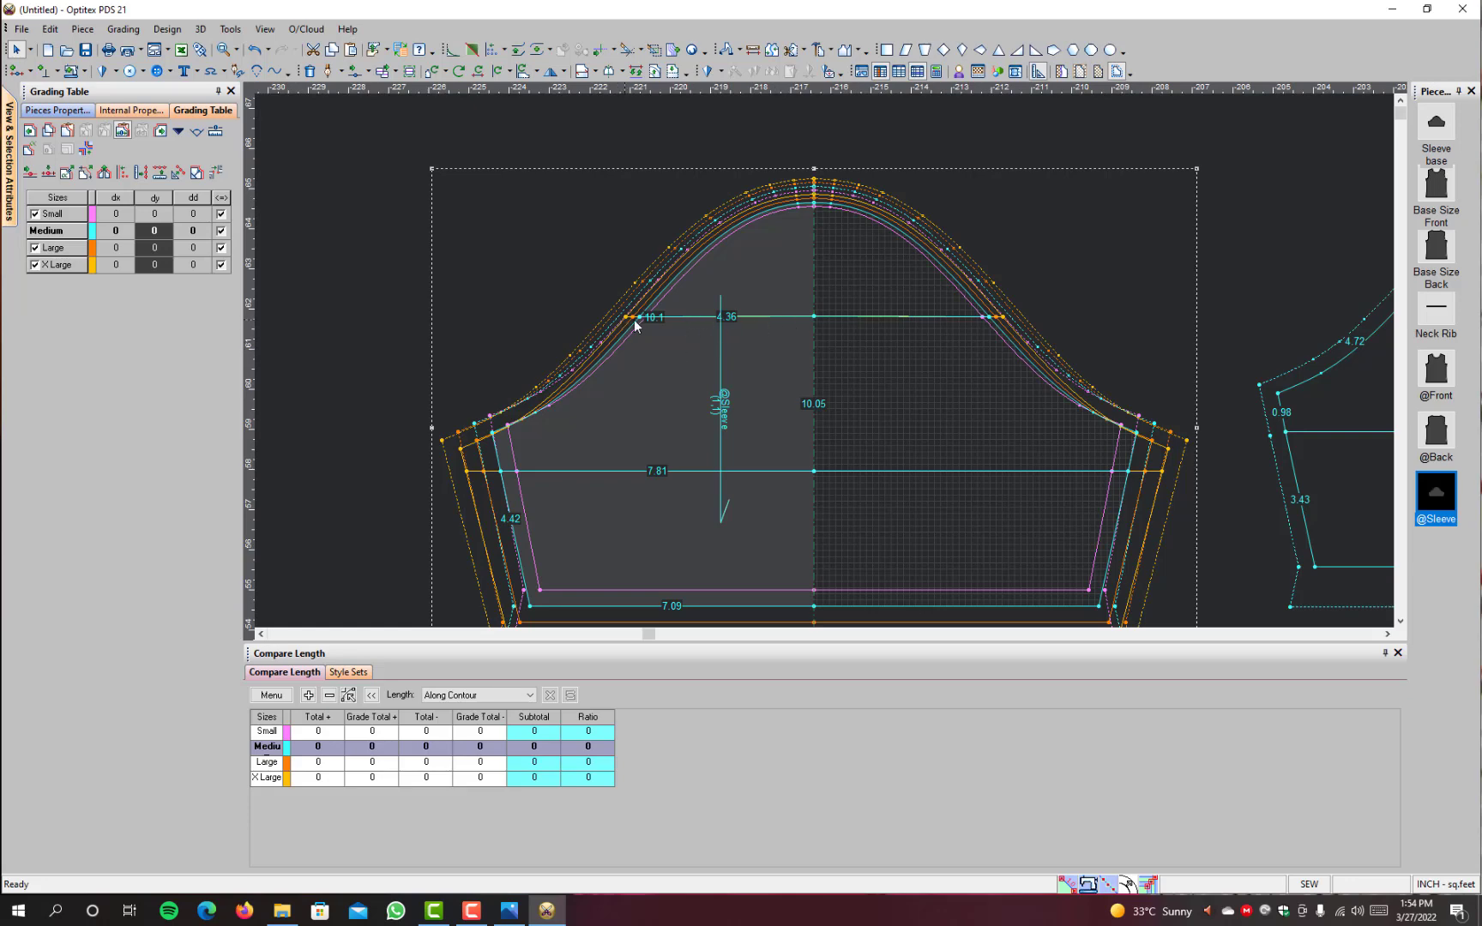
scroll(824, 360, "up", 4)
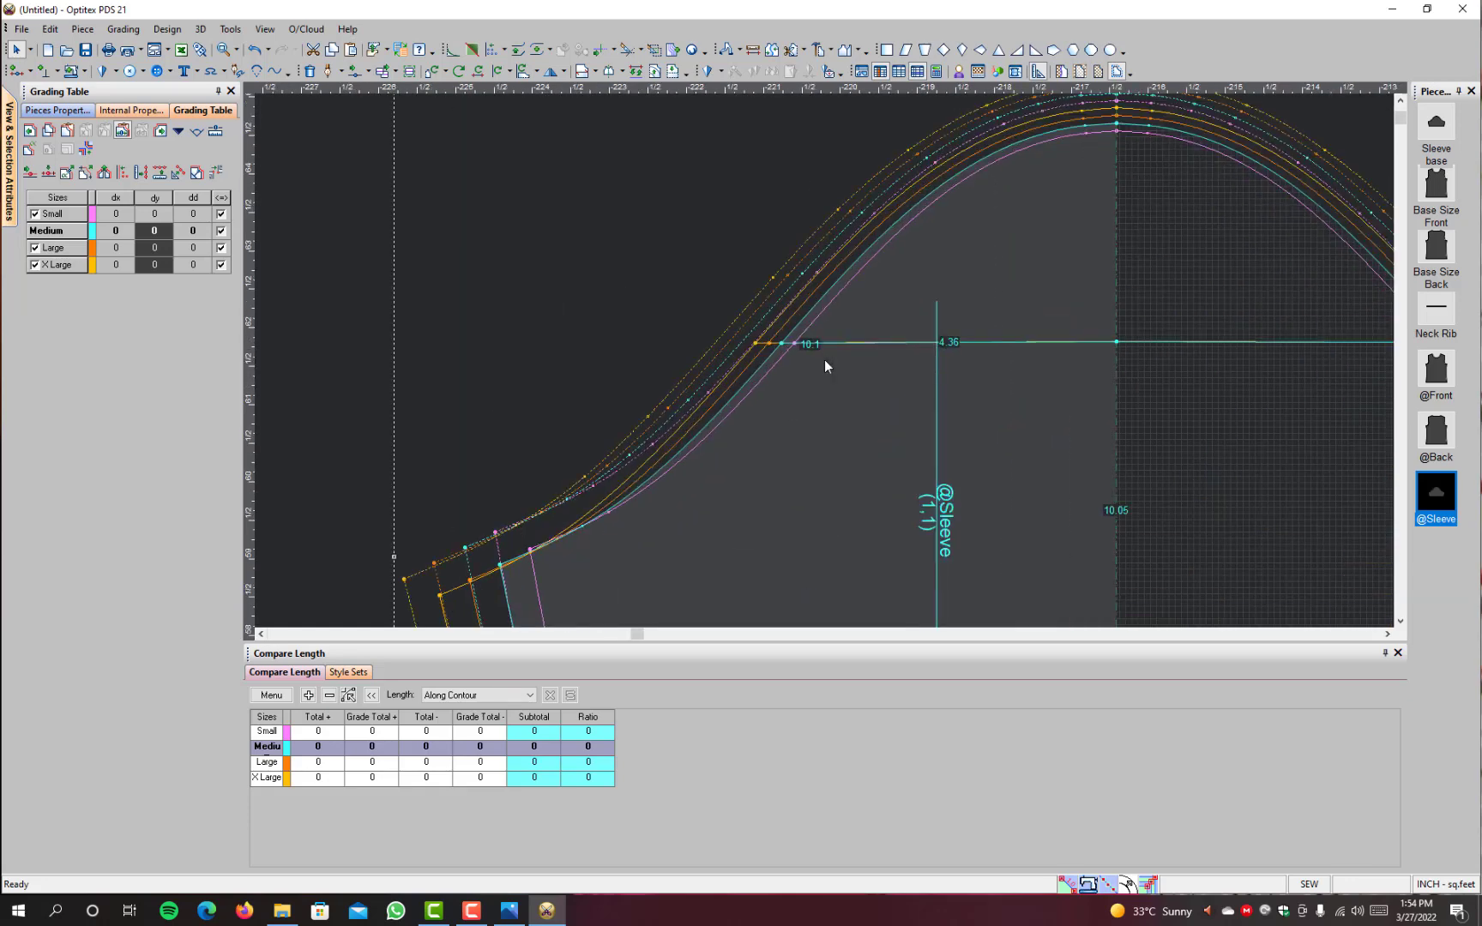
scroll(783, 325, "down", 2)
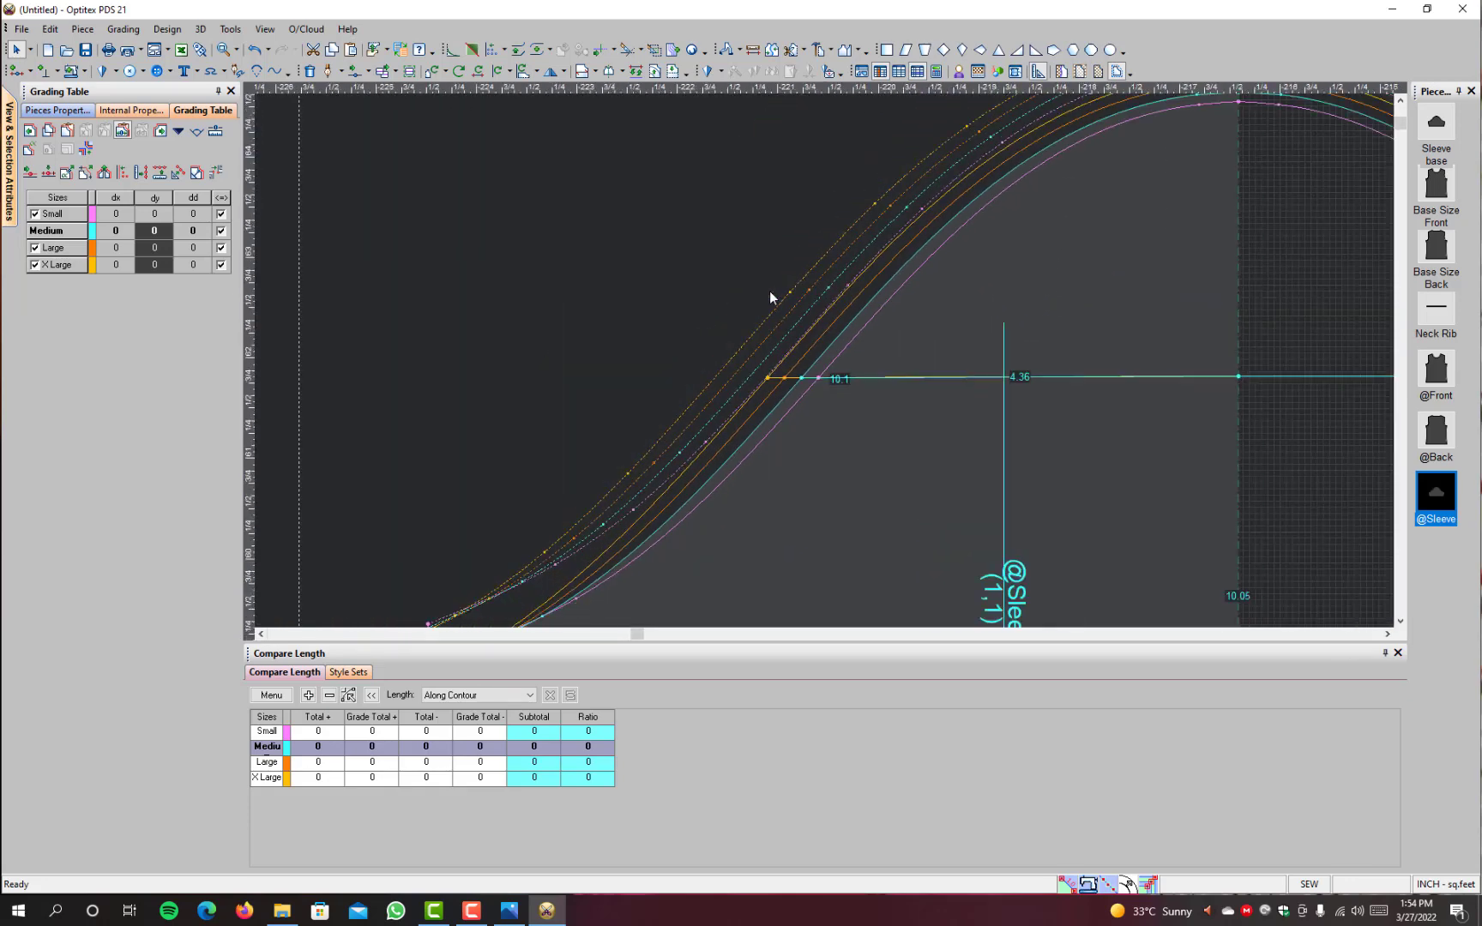
scroll(818, 380, "down", 3)
scroll(774, 347, "up", 3)
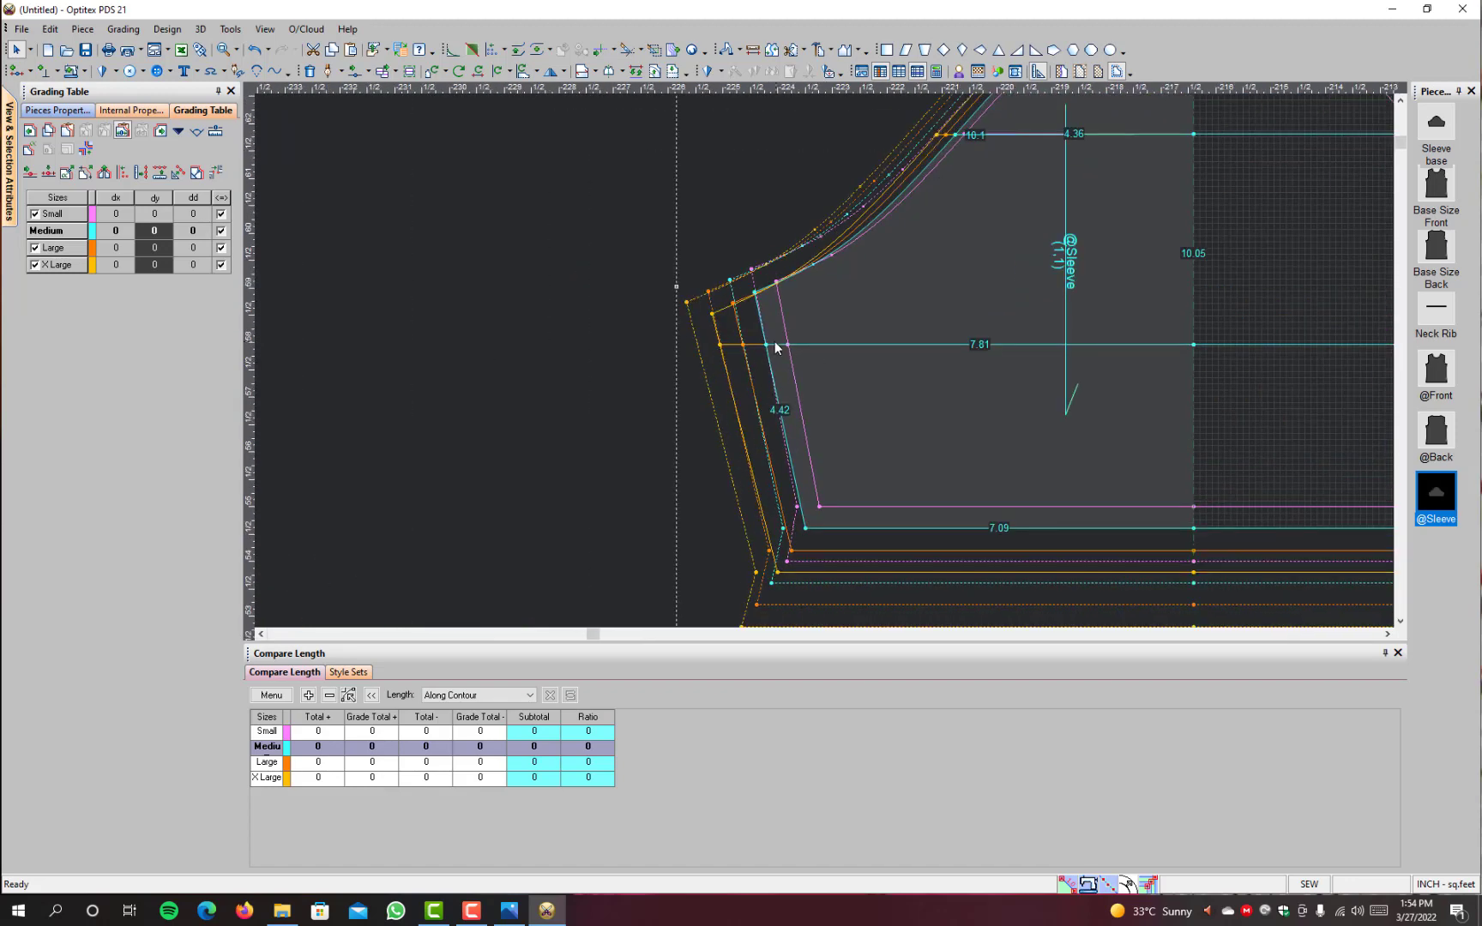
left_click(767, 347)
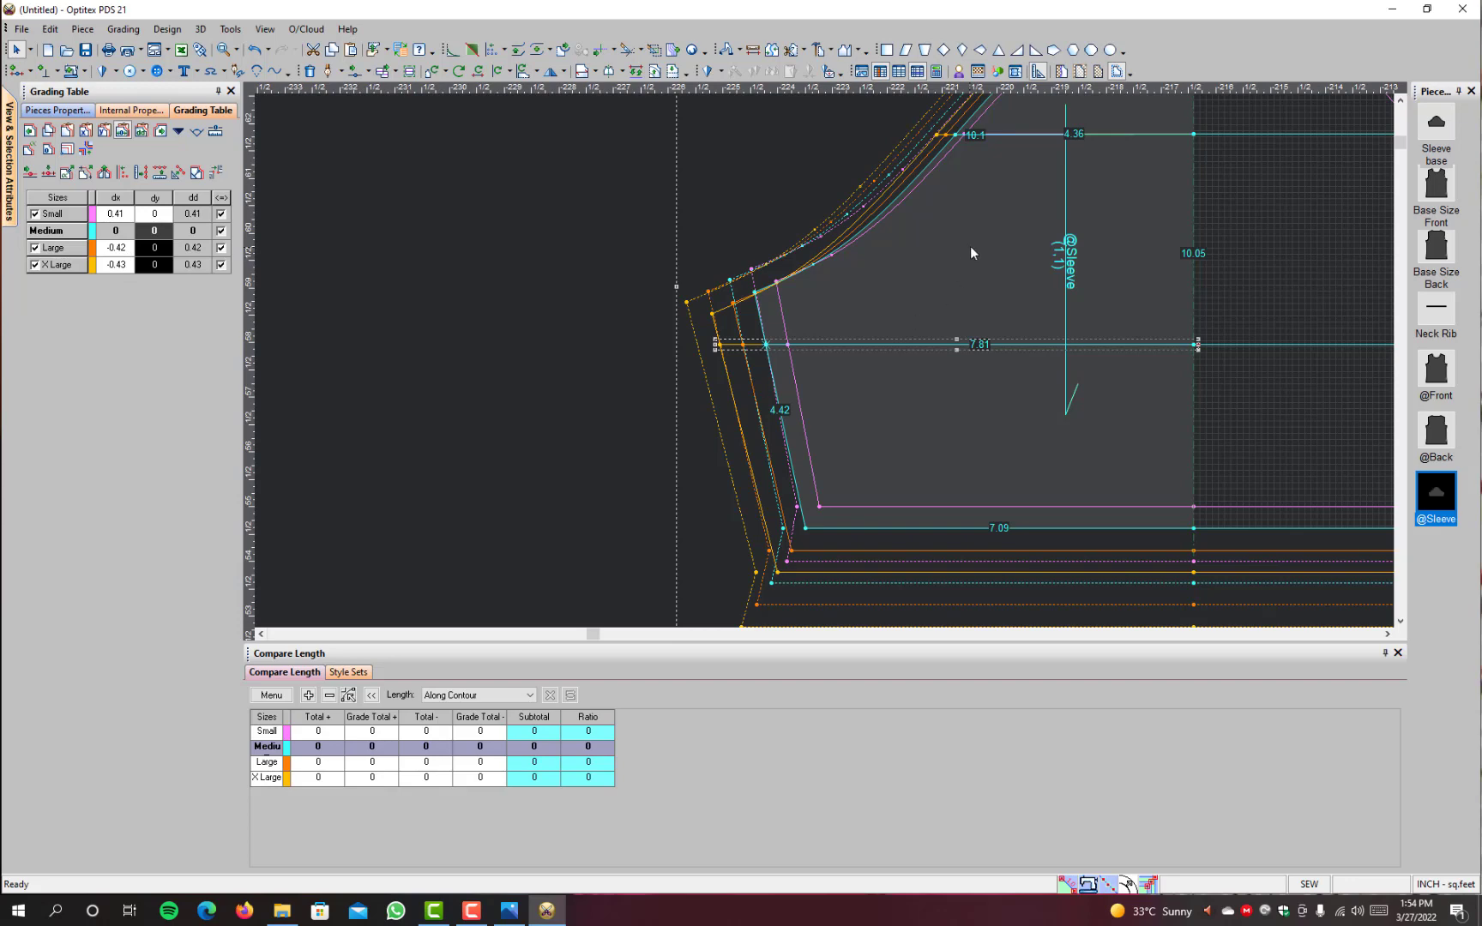
Step: Check the grading values at the upper cross line's cap-curve end and compare the base size with all sizes
scroll(971, 247, "down", 3)
scroll(776, 364, "up", 4)
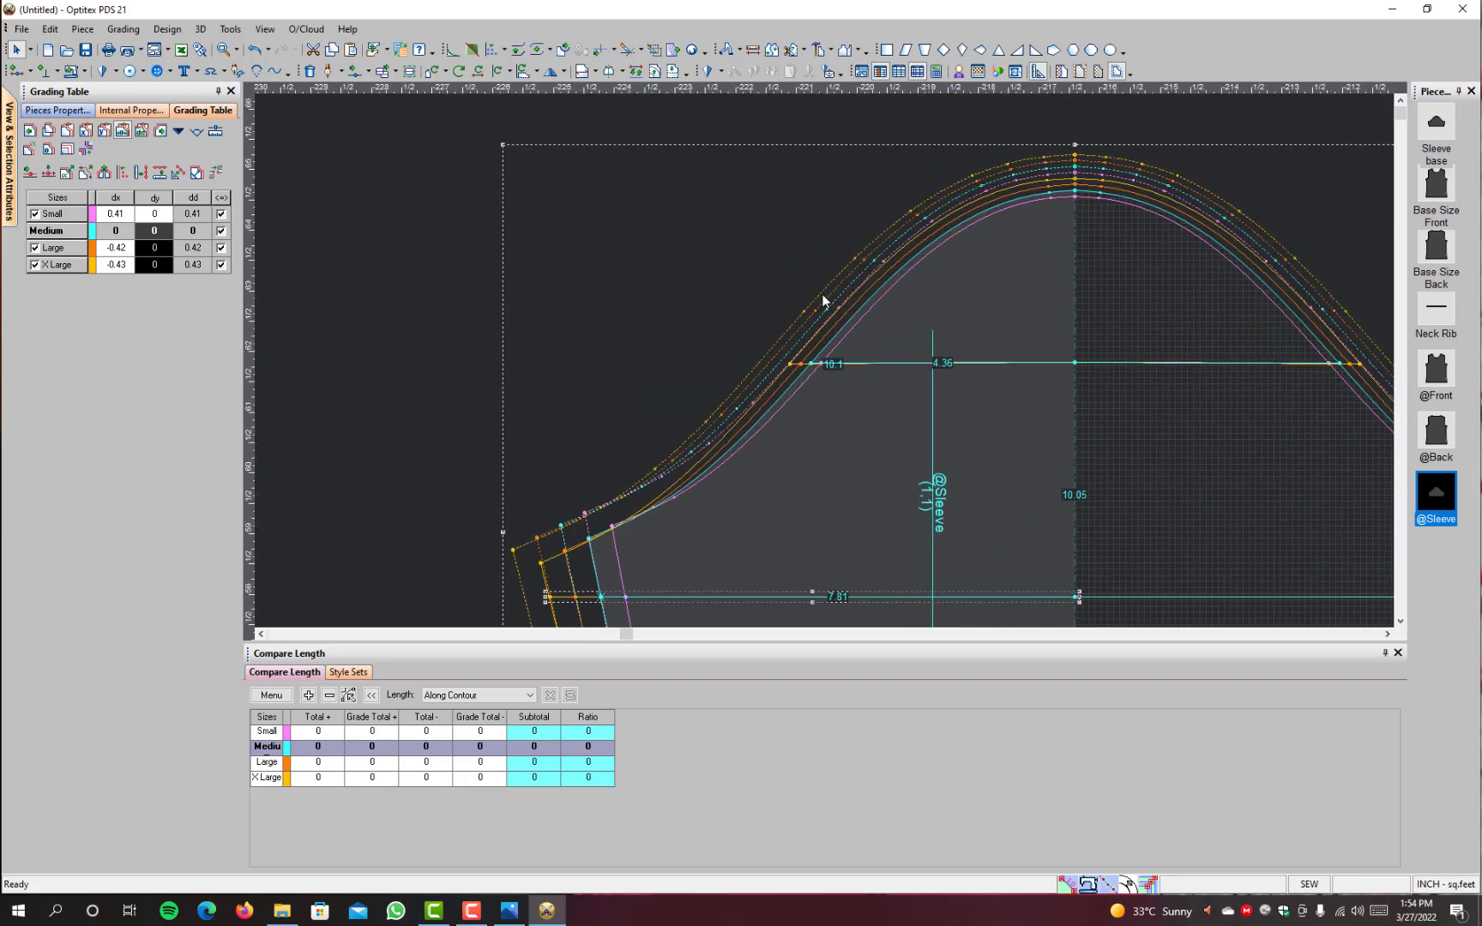
left_click(803, 366)
scroll(803, 370, "up", 3)
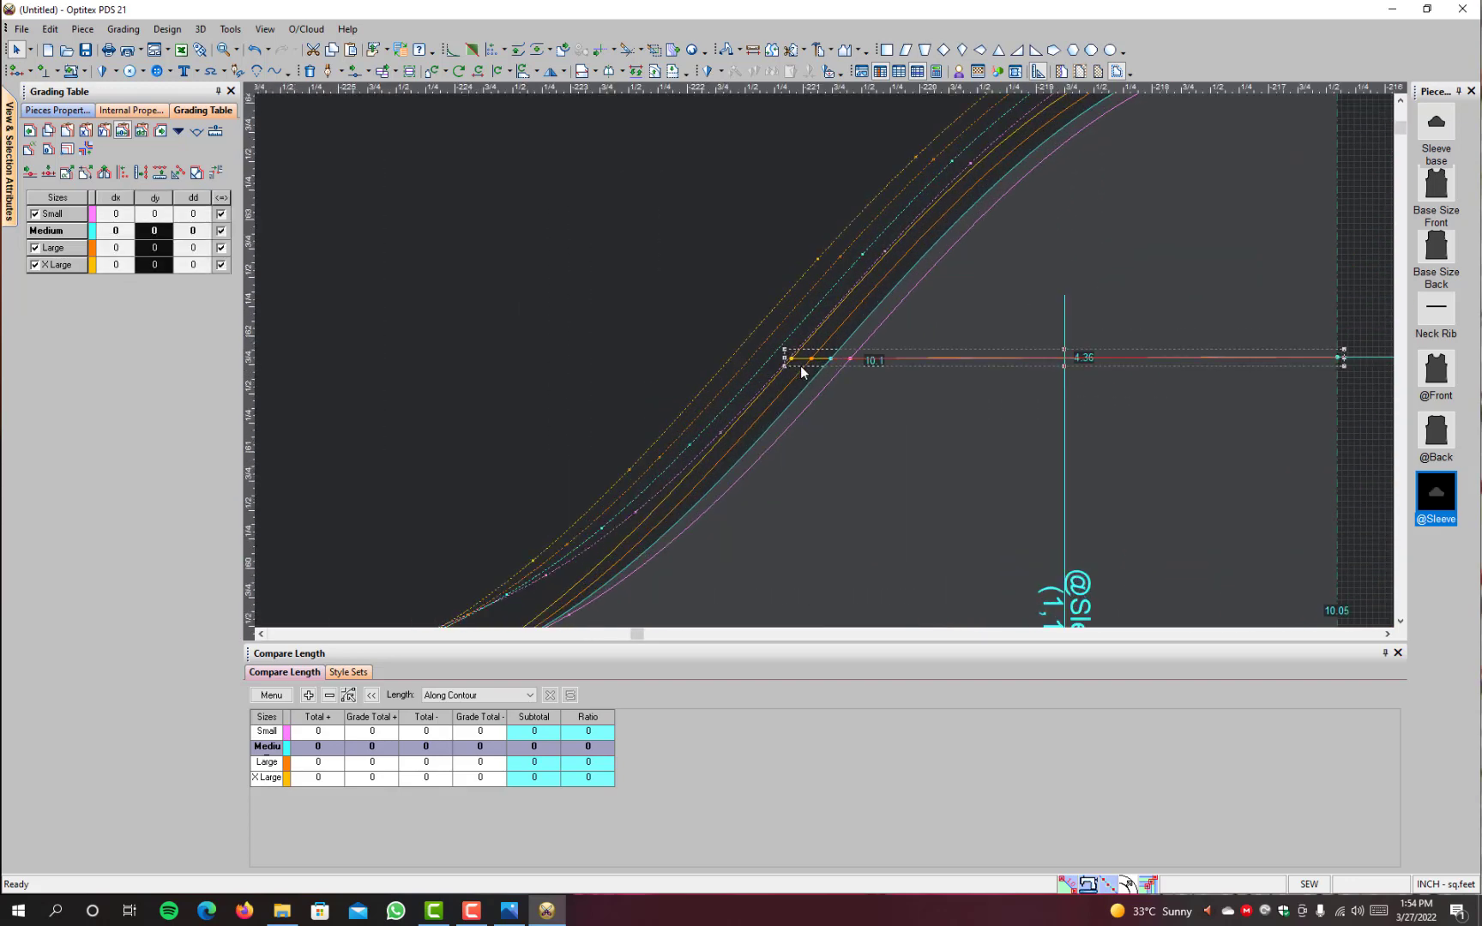
left_click(833, 358)
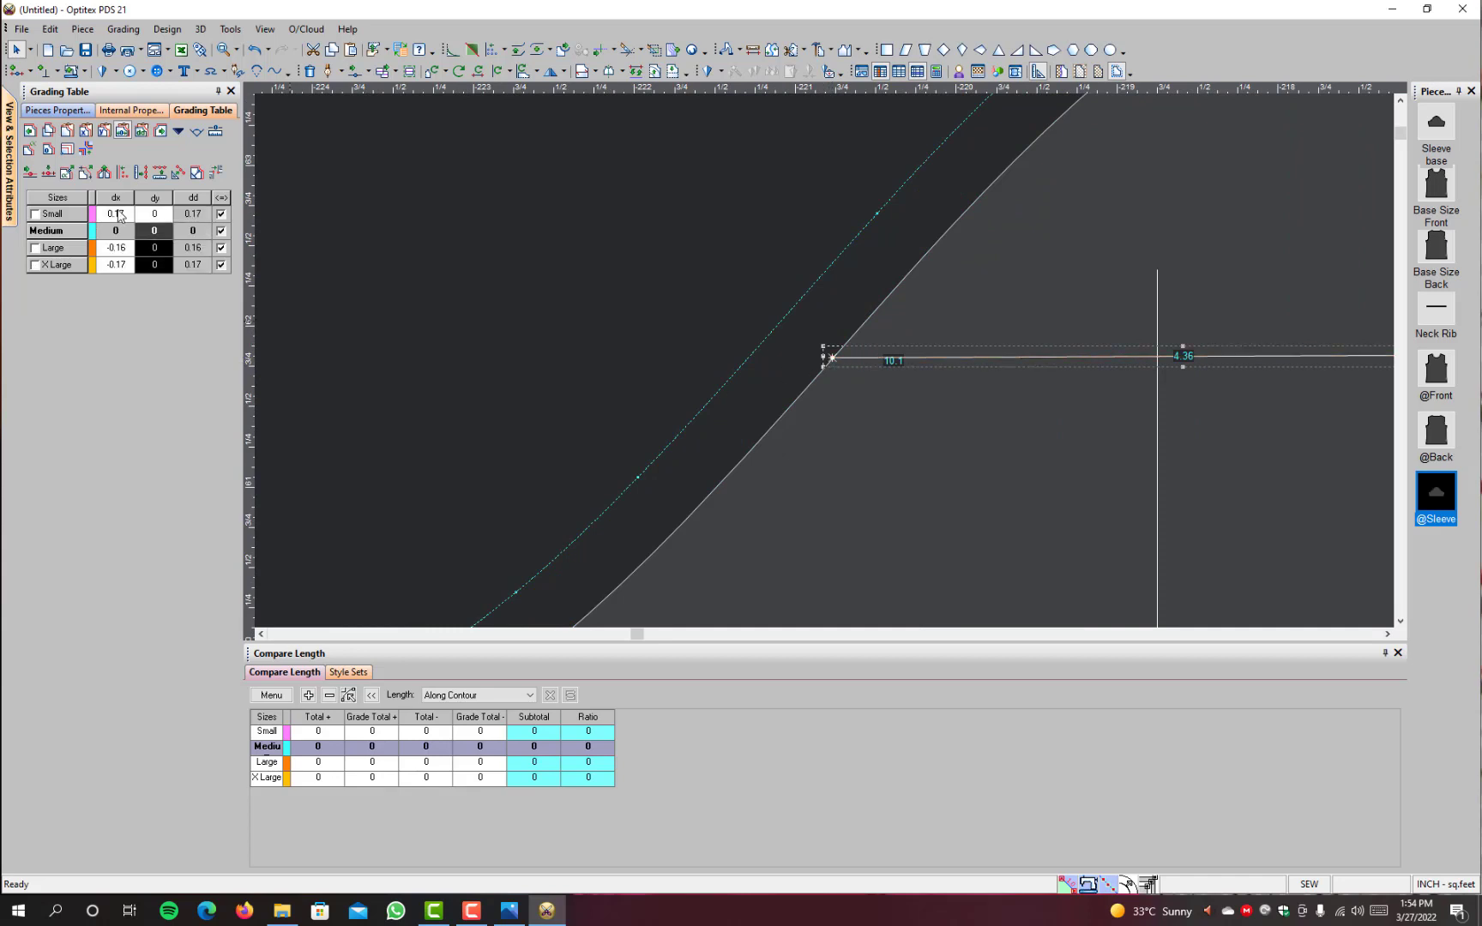
scroll(826, 361, "down", 4)
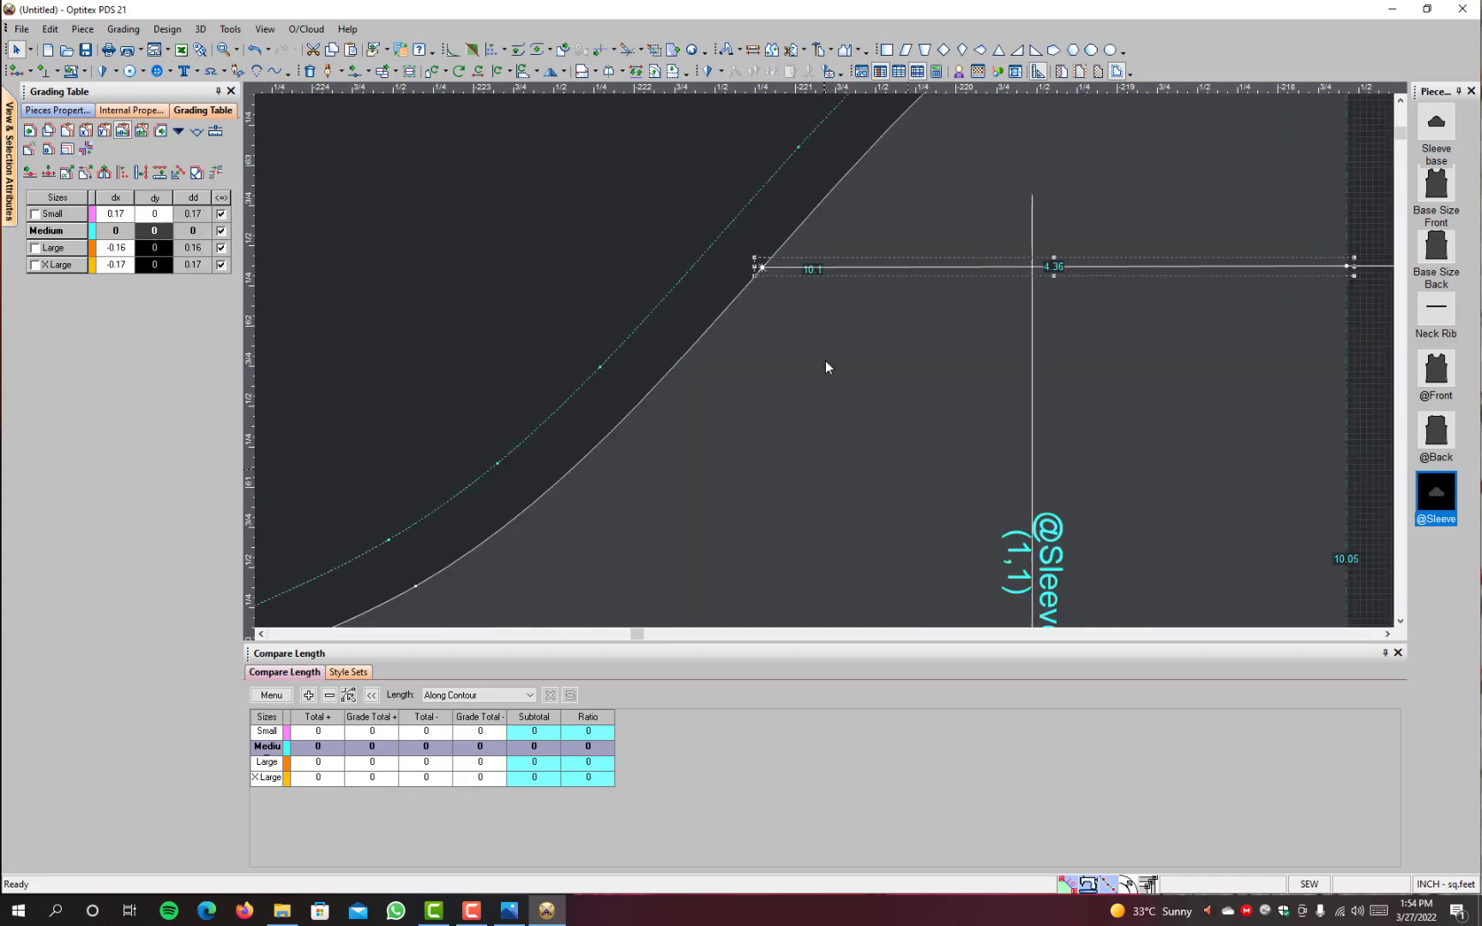
key("F4")
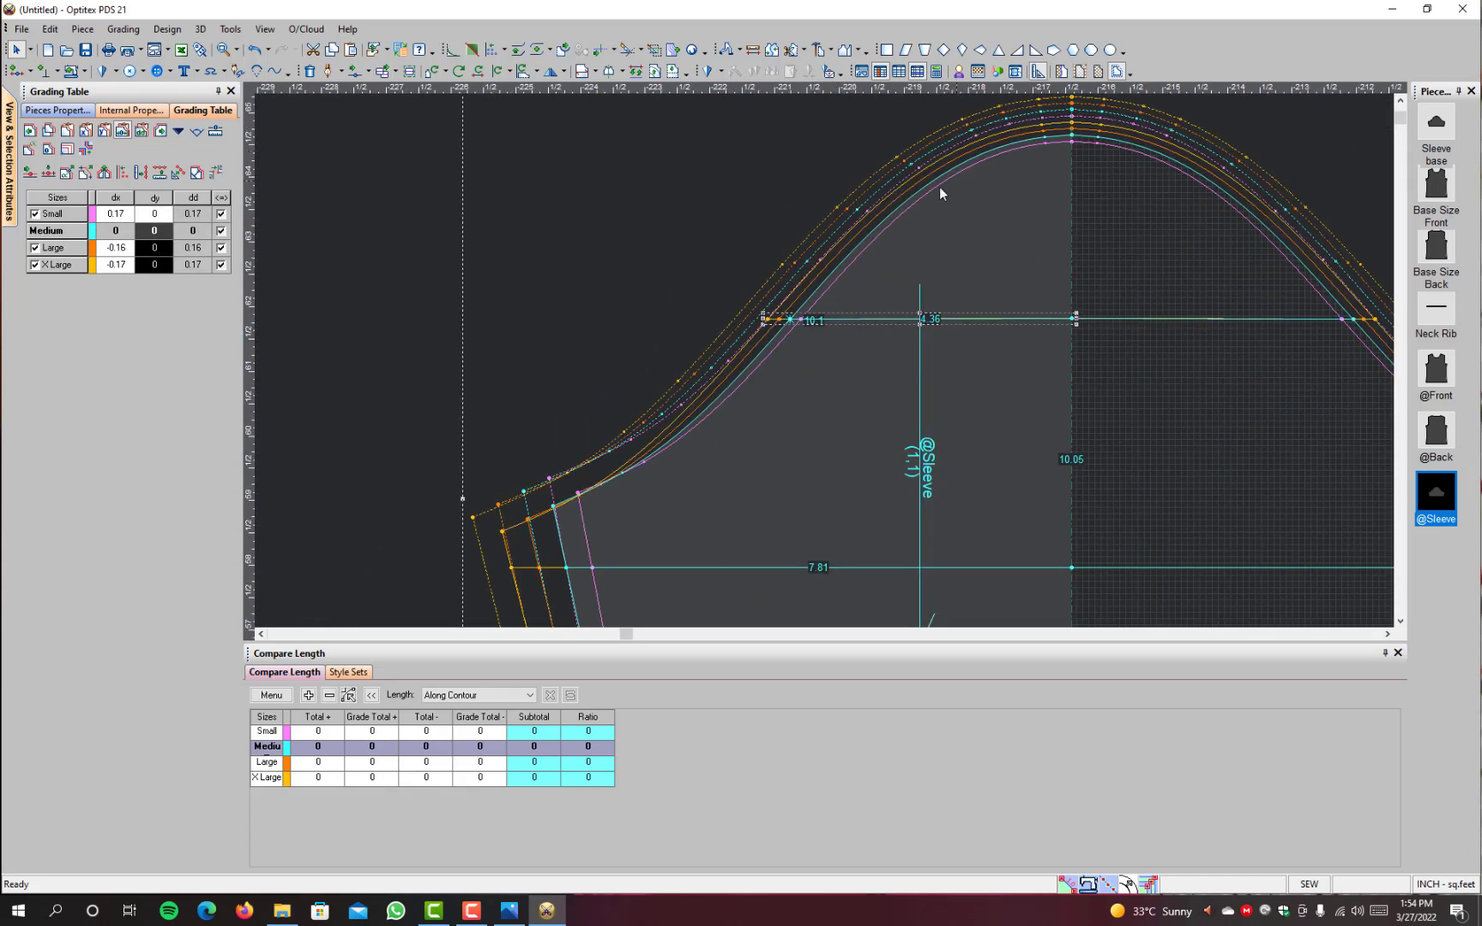
scroll(634, 530, "down", 2)
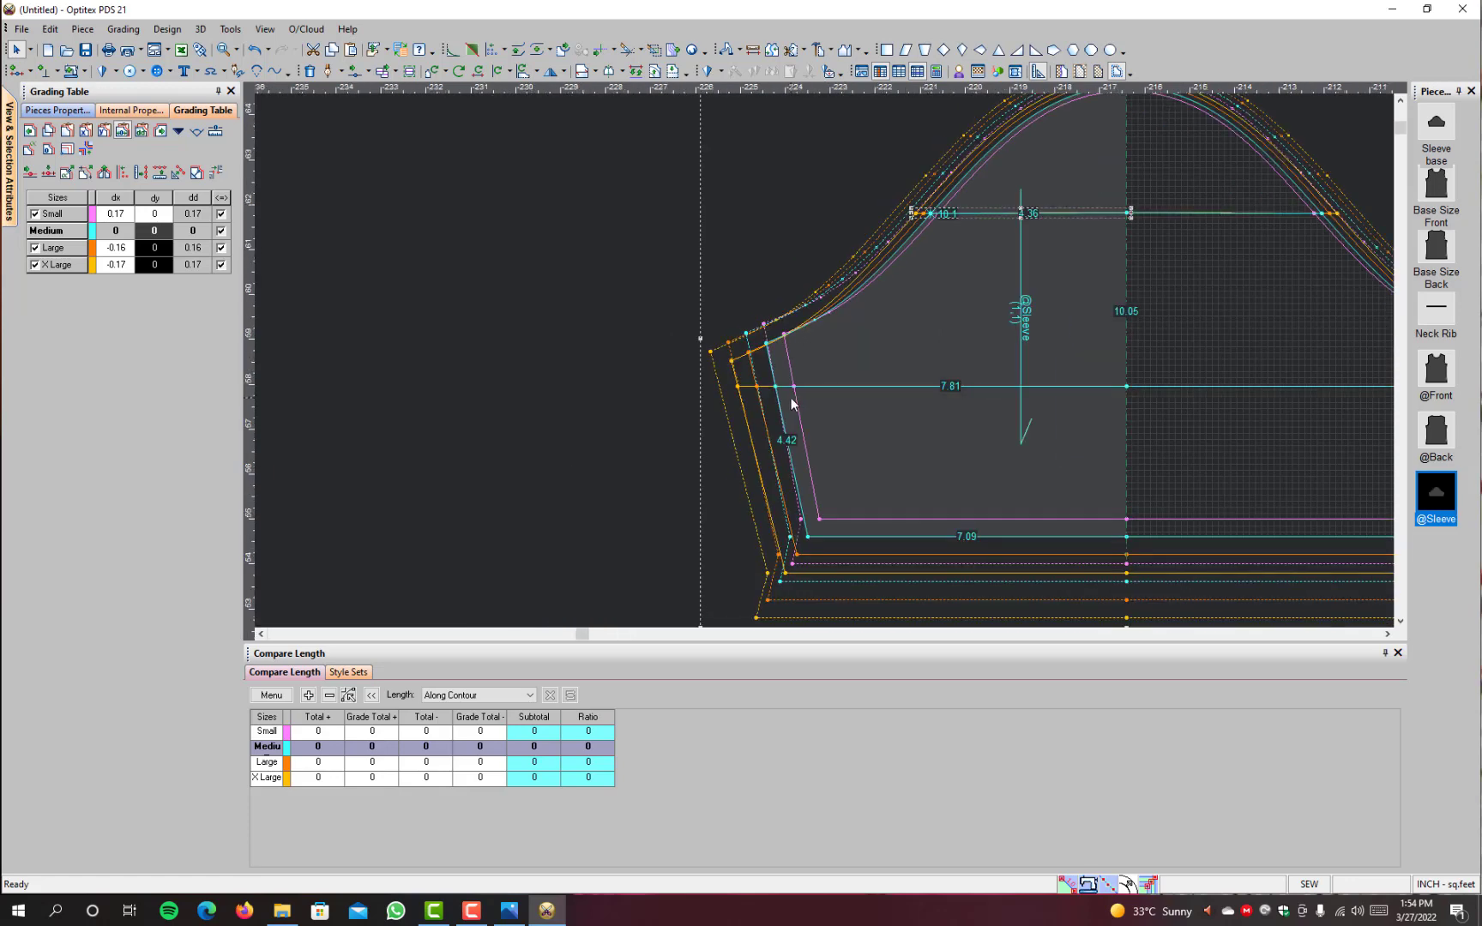
scroll(1089, 320, "up", 2)
scroll(824, 358, "down", 4)
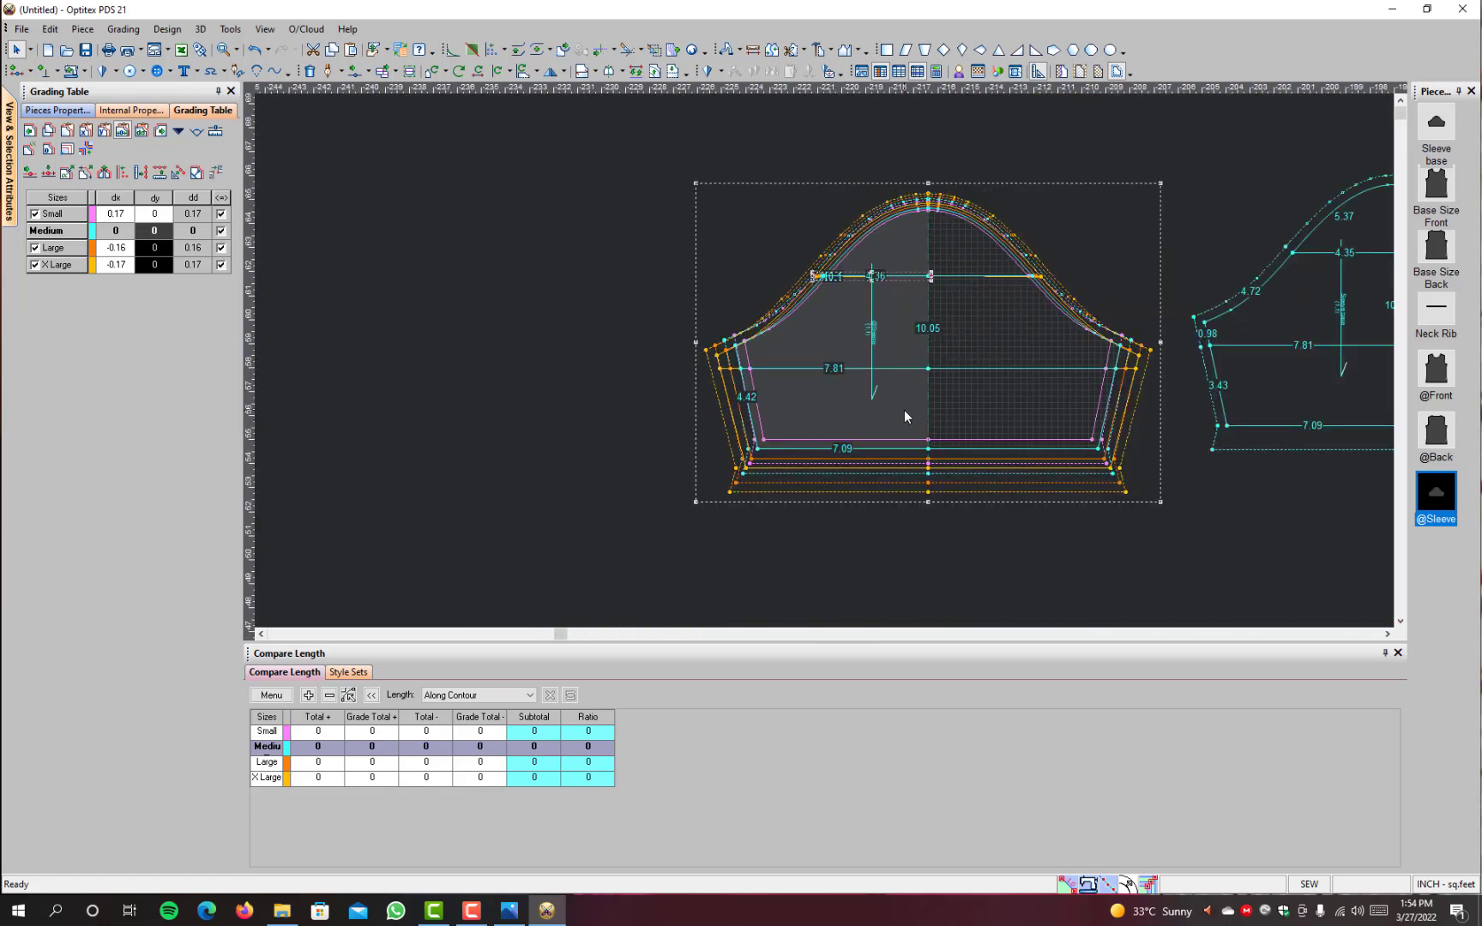
Step: Move the Sleeve base piece beside the Base Size Back piece, grouping it with the other base pieces
scroll(904, 410, "down", 5)
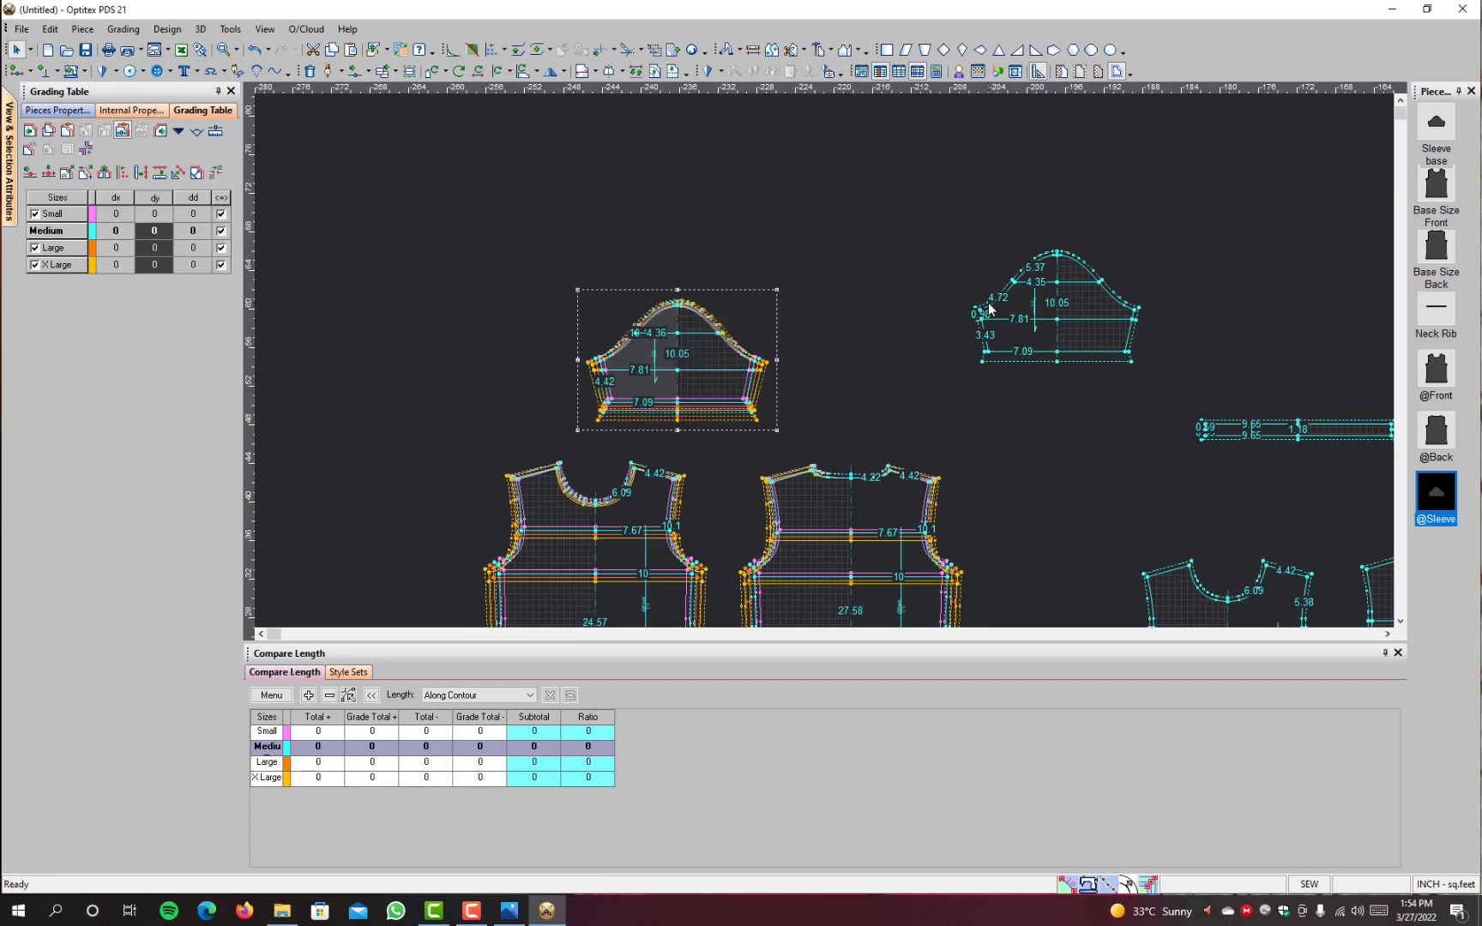
key("space")
left_click(1008, 335)
scroll(1098, 324, "down", 2)
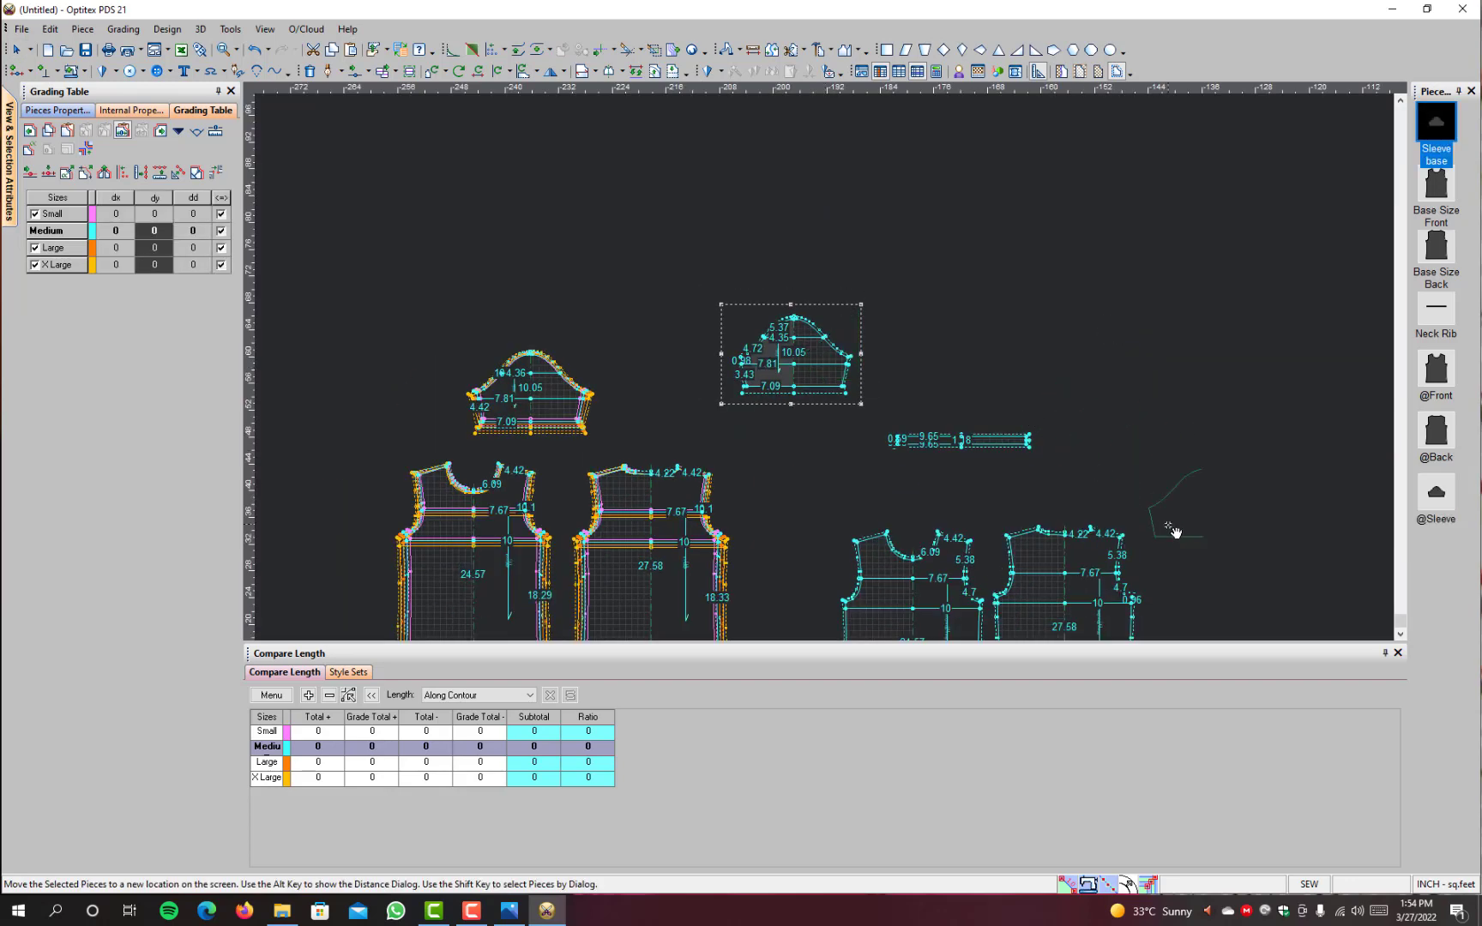
left_click(1185, 581)
scroll(630, 495, "up", 3)
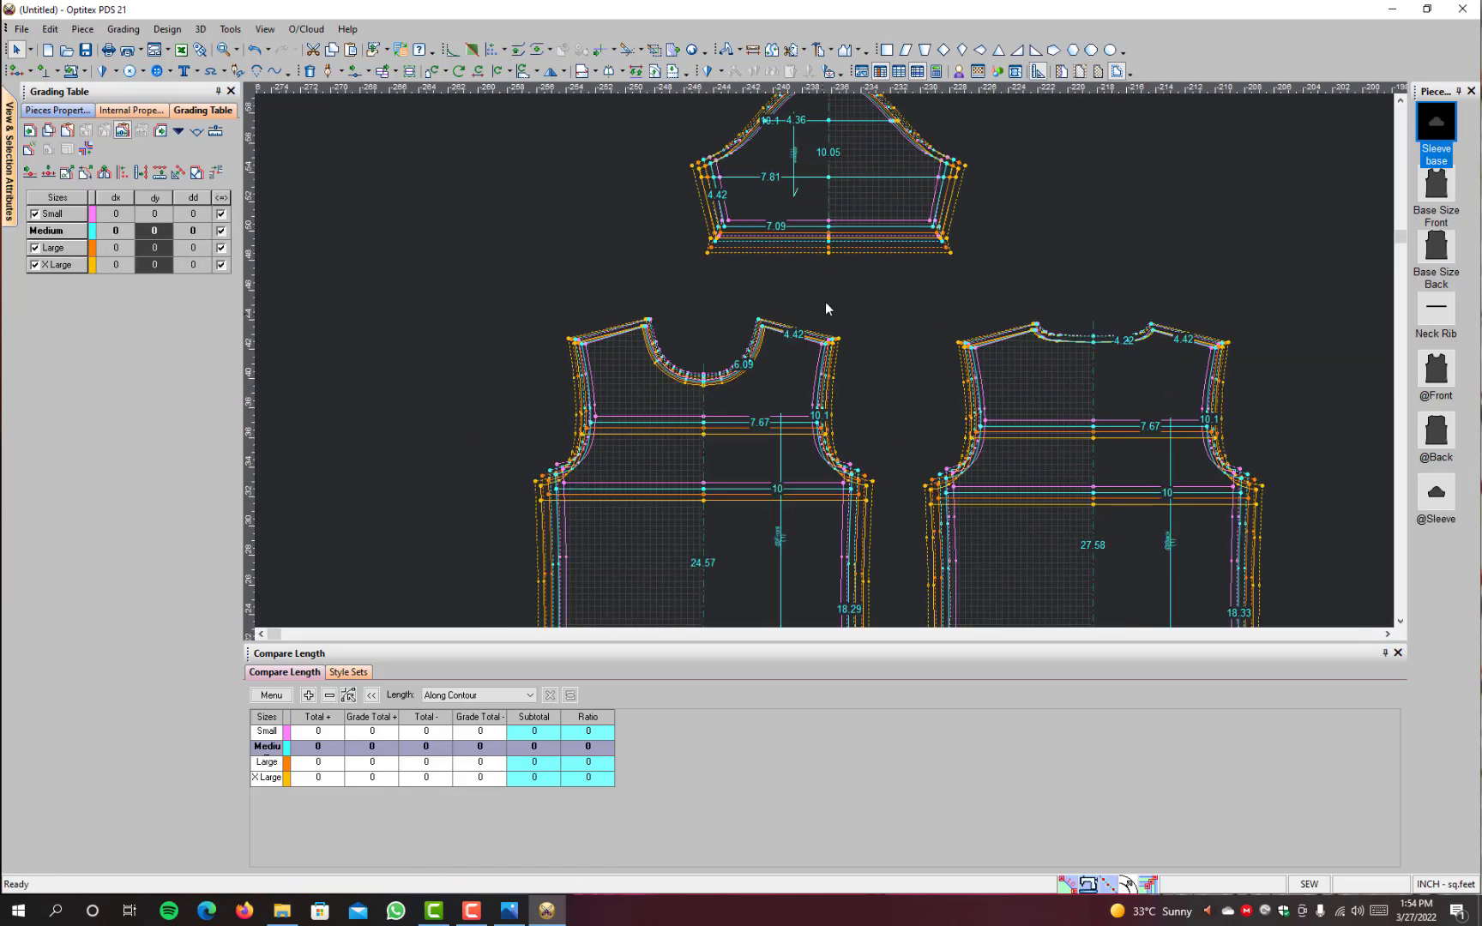
scroll(788, 225, "down", 2)
scroll(787, 225, "up", 4)
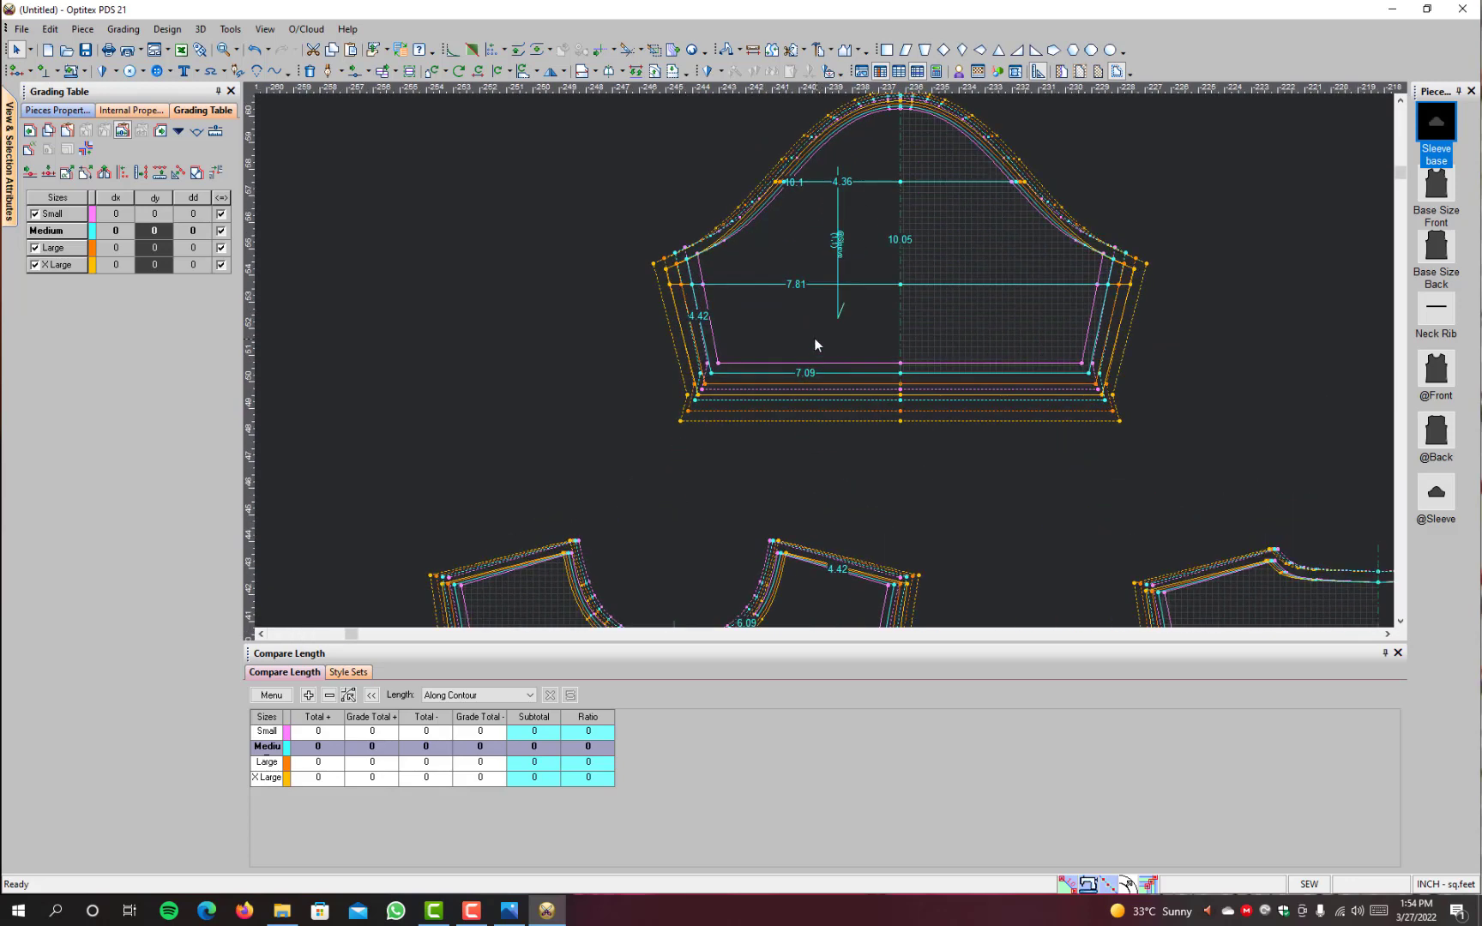
left_click(751, 347)
scroll(738, 347, "down", 3)
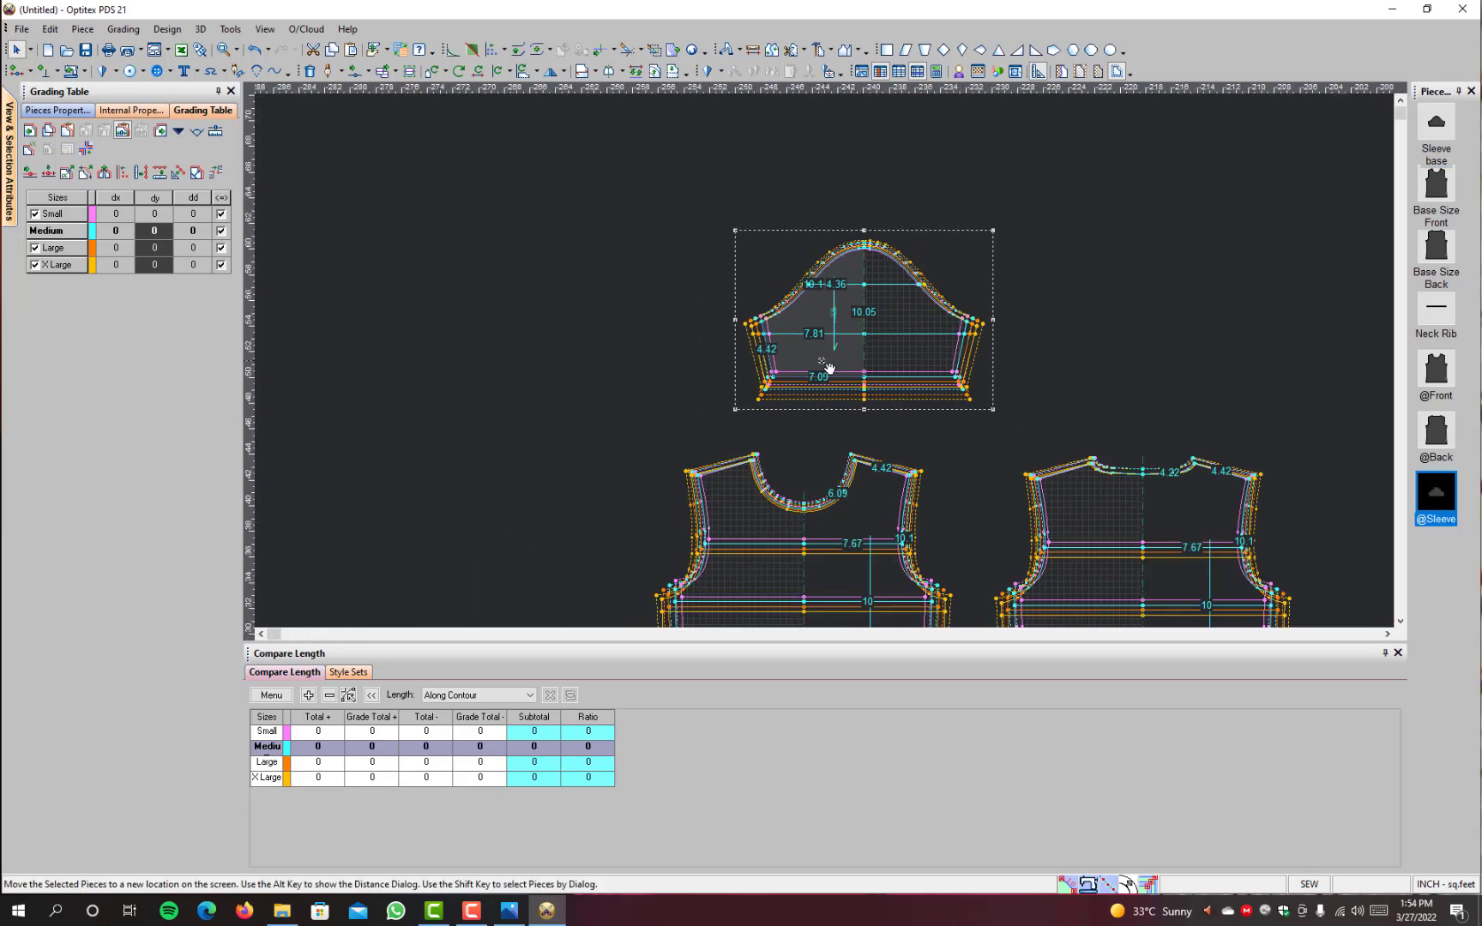
scroll(642, 393, "down", 3)
left_click(696, 454)
scroll(698, 454, "up", 2)
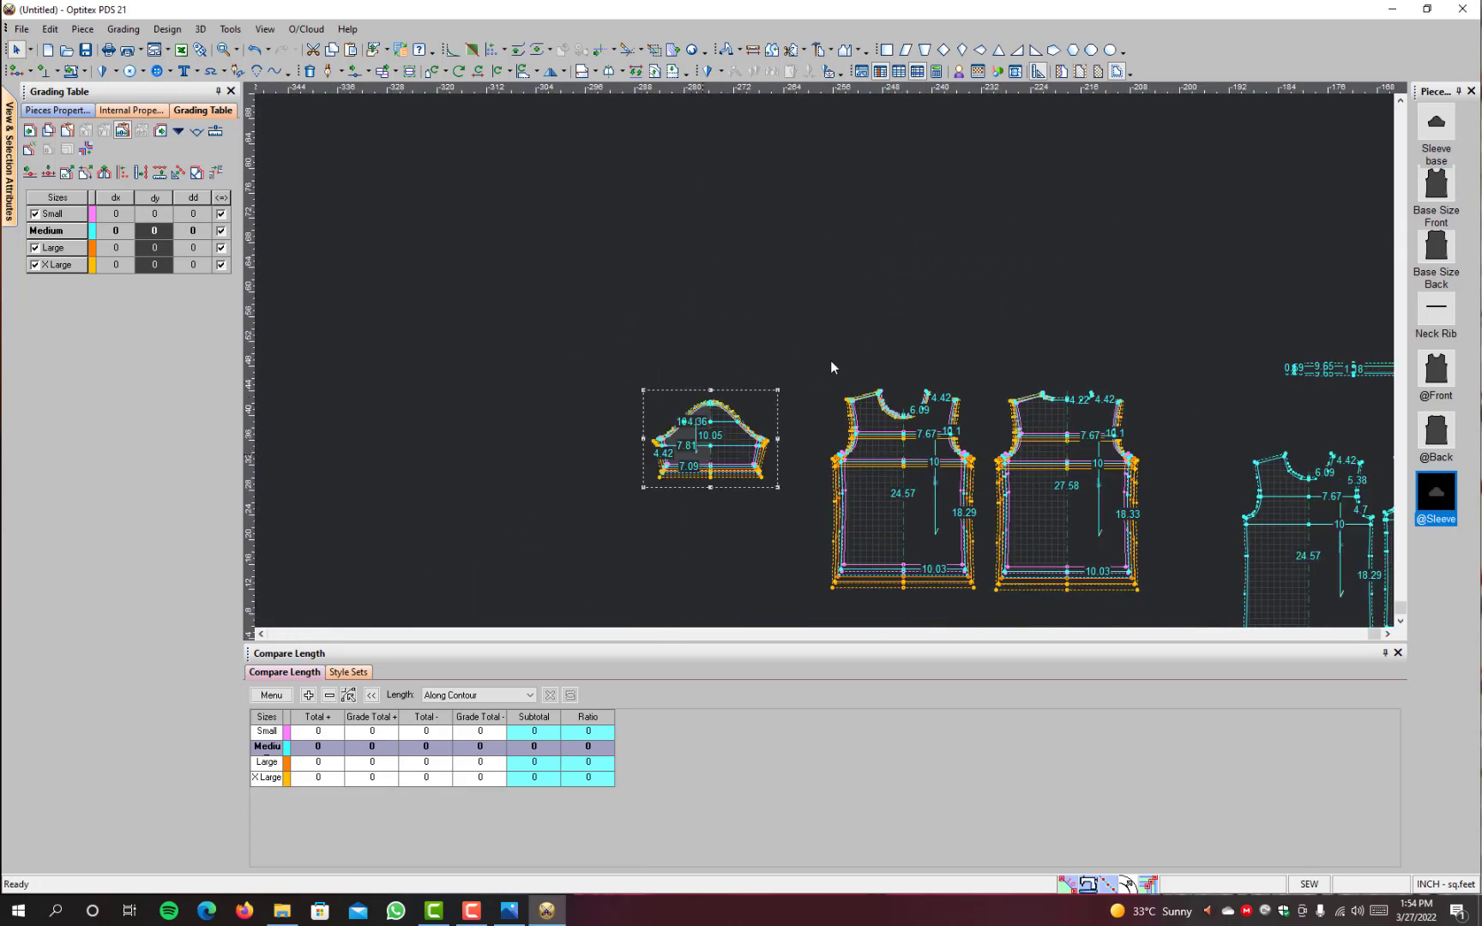
Step: Review the three graded pieces and show only their base size, Medium
scroll(1305, 428, "down", 1)
scroll(825, 359, "up", 1)
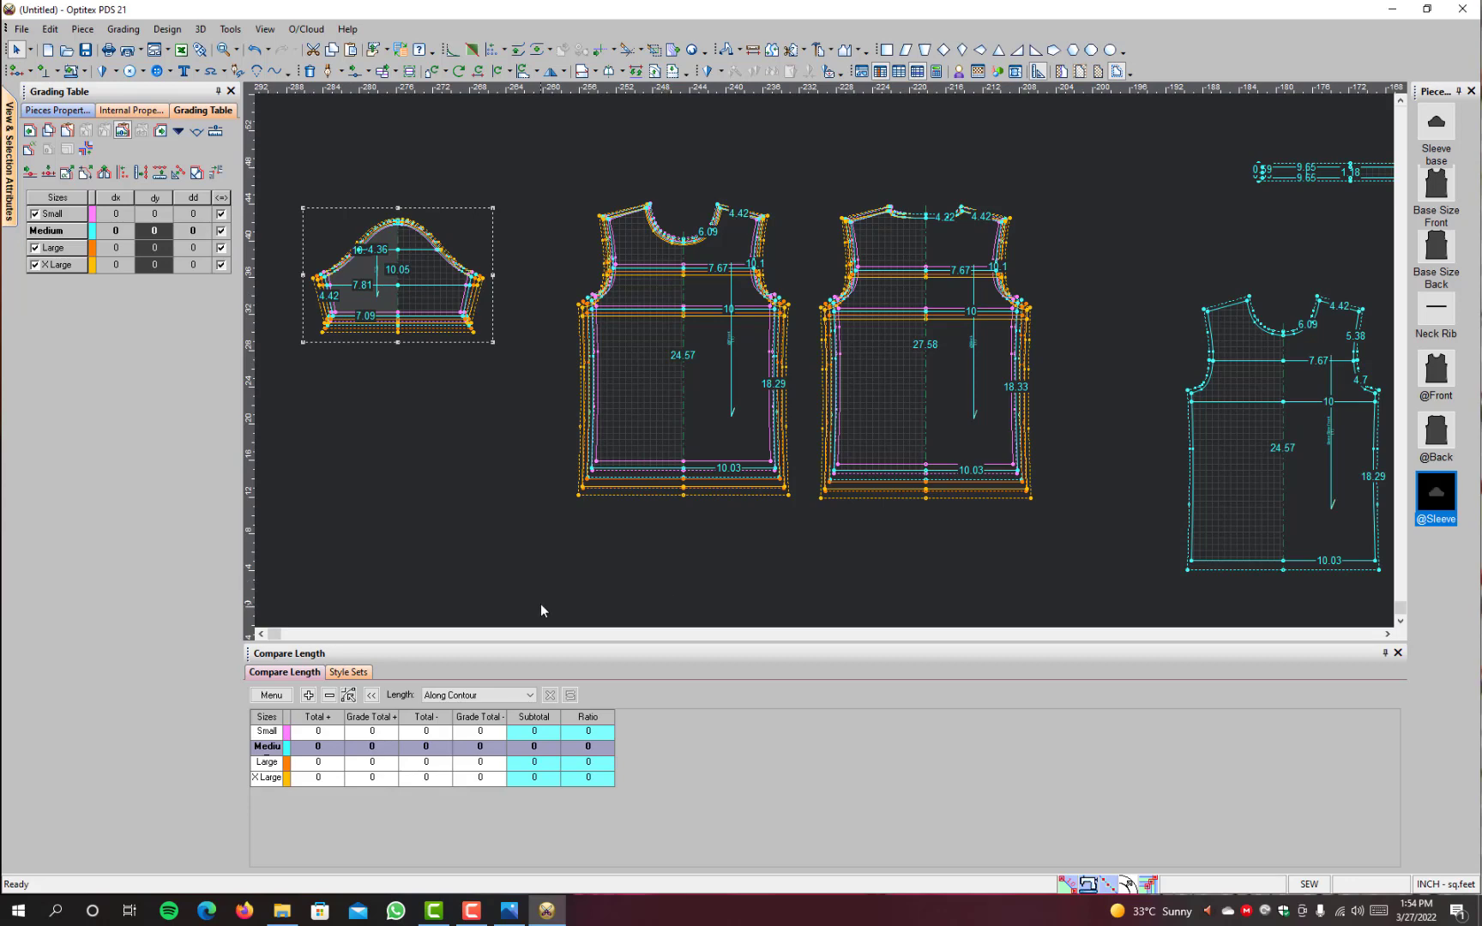
scroll(830, 332, "down", 2)
scroll(827, 367, "up", 2)
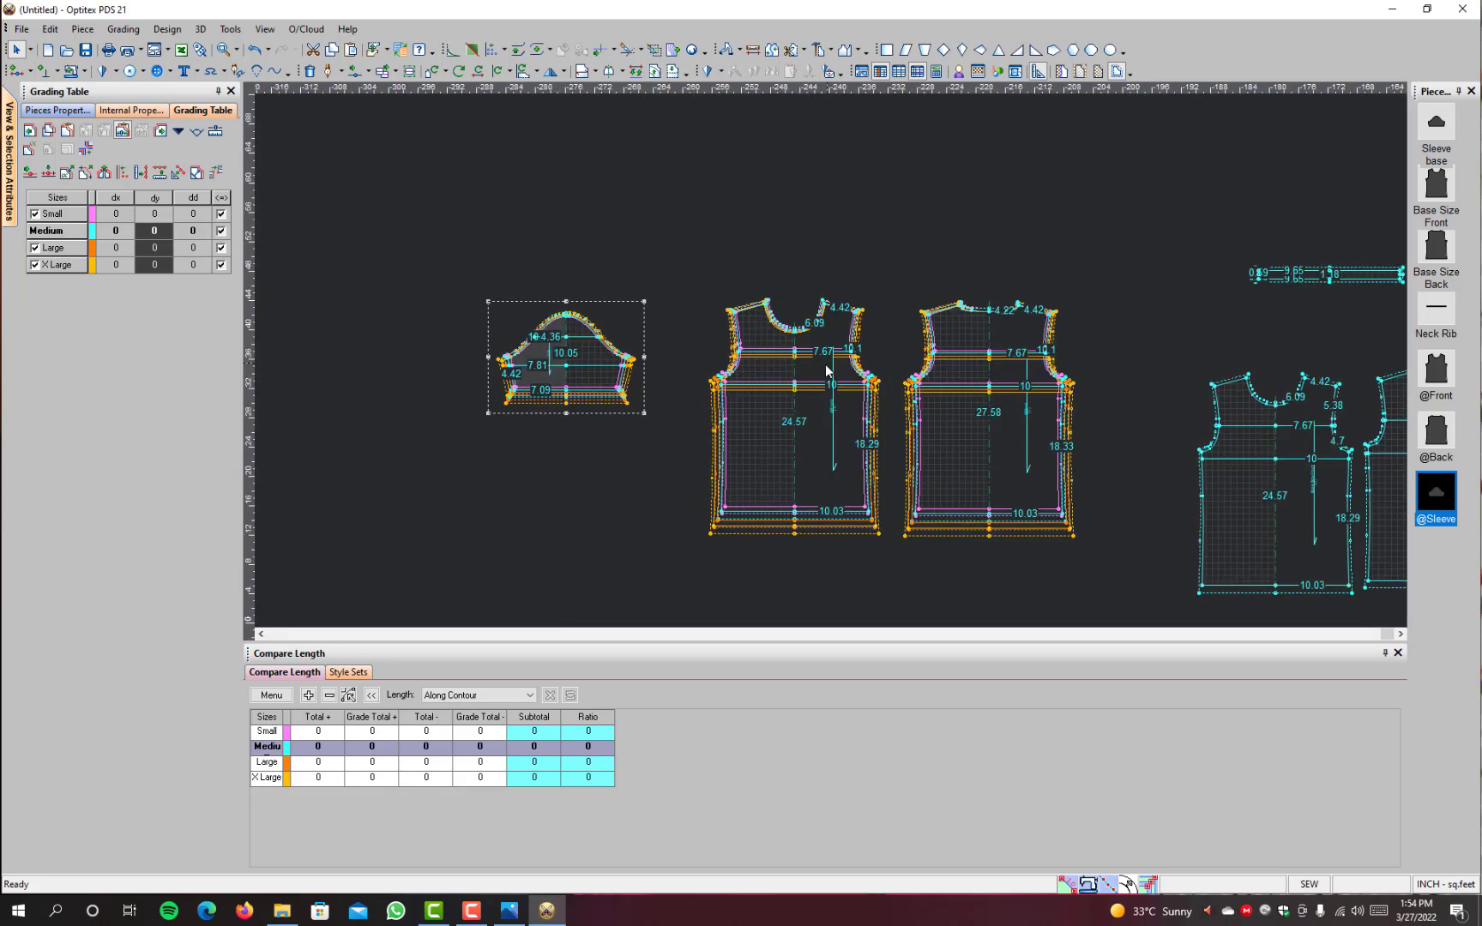
scroll(826, 364, "up", 1)
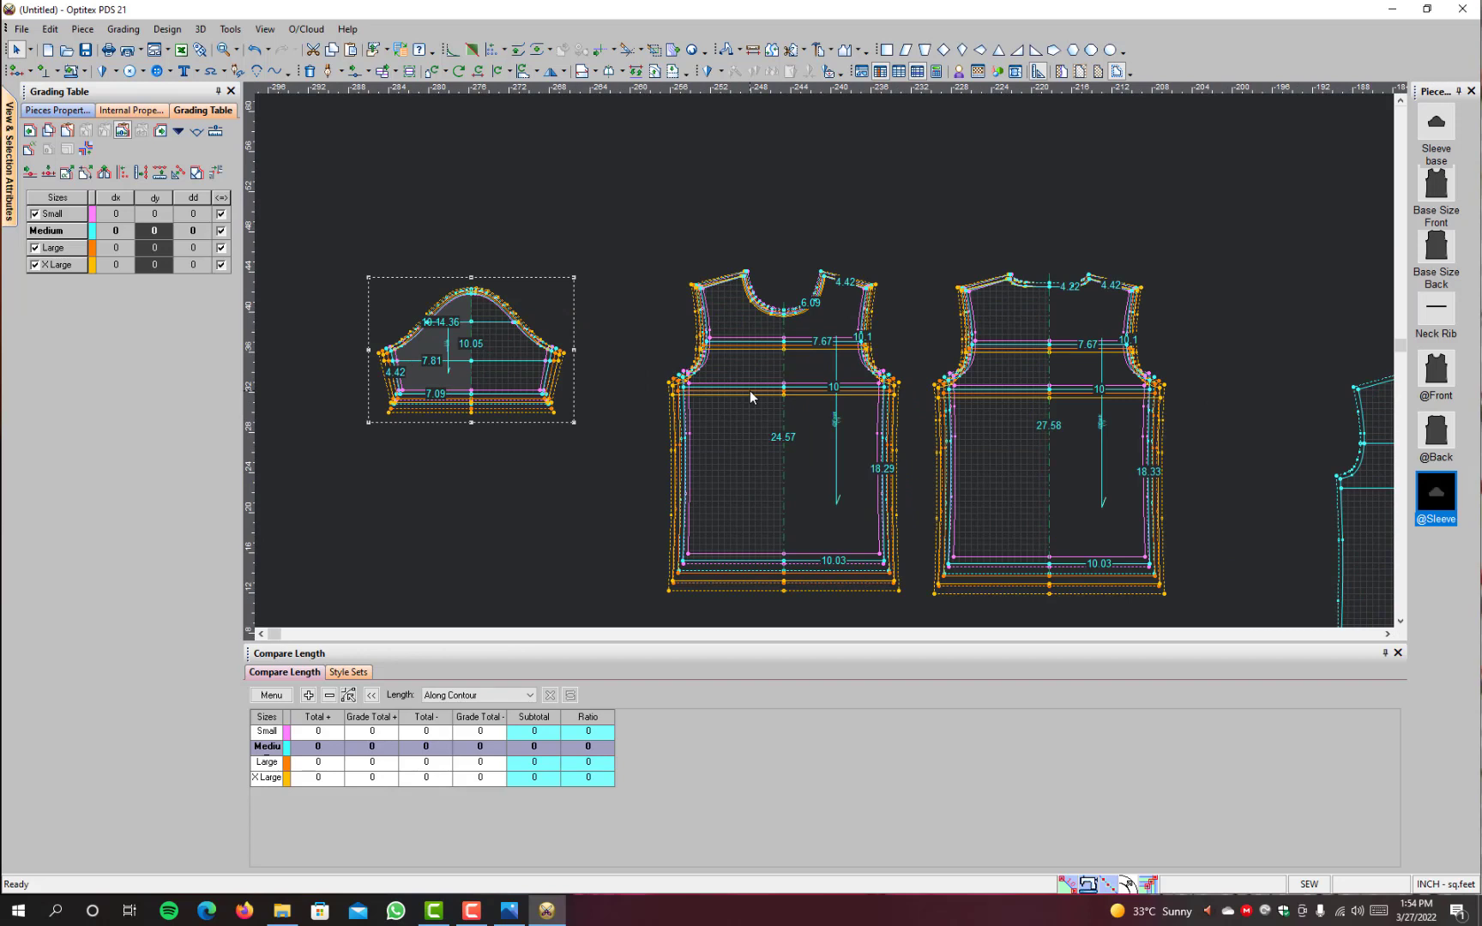
key("F4")
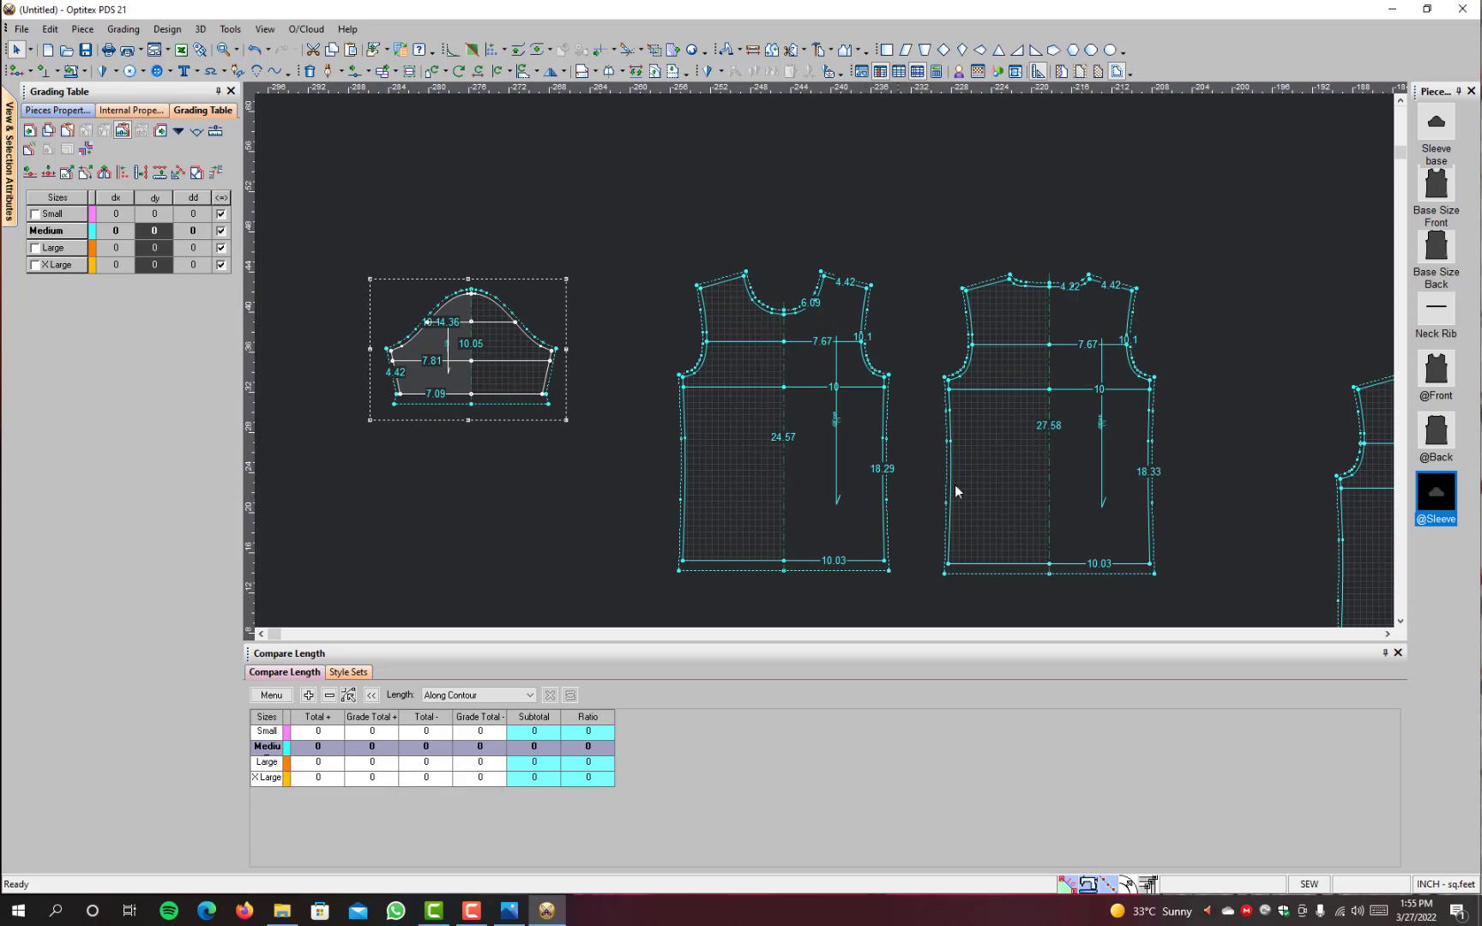
Step: Open the Map Zones Table and the Pieces Table
left_click(268, 31)
mouse_move(376, 211)
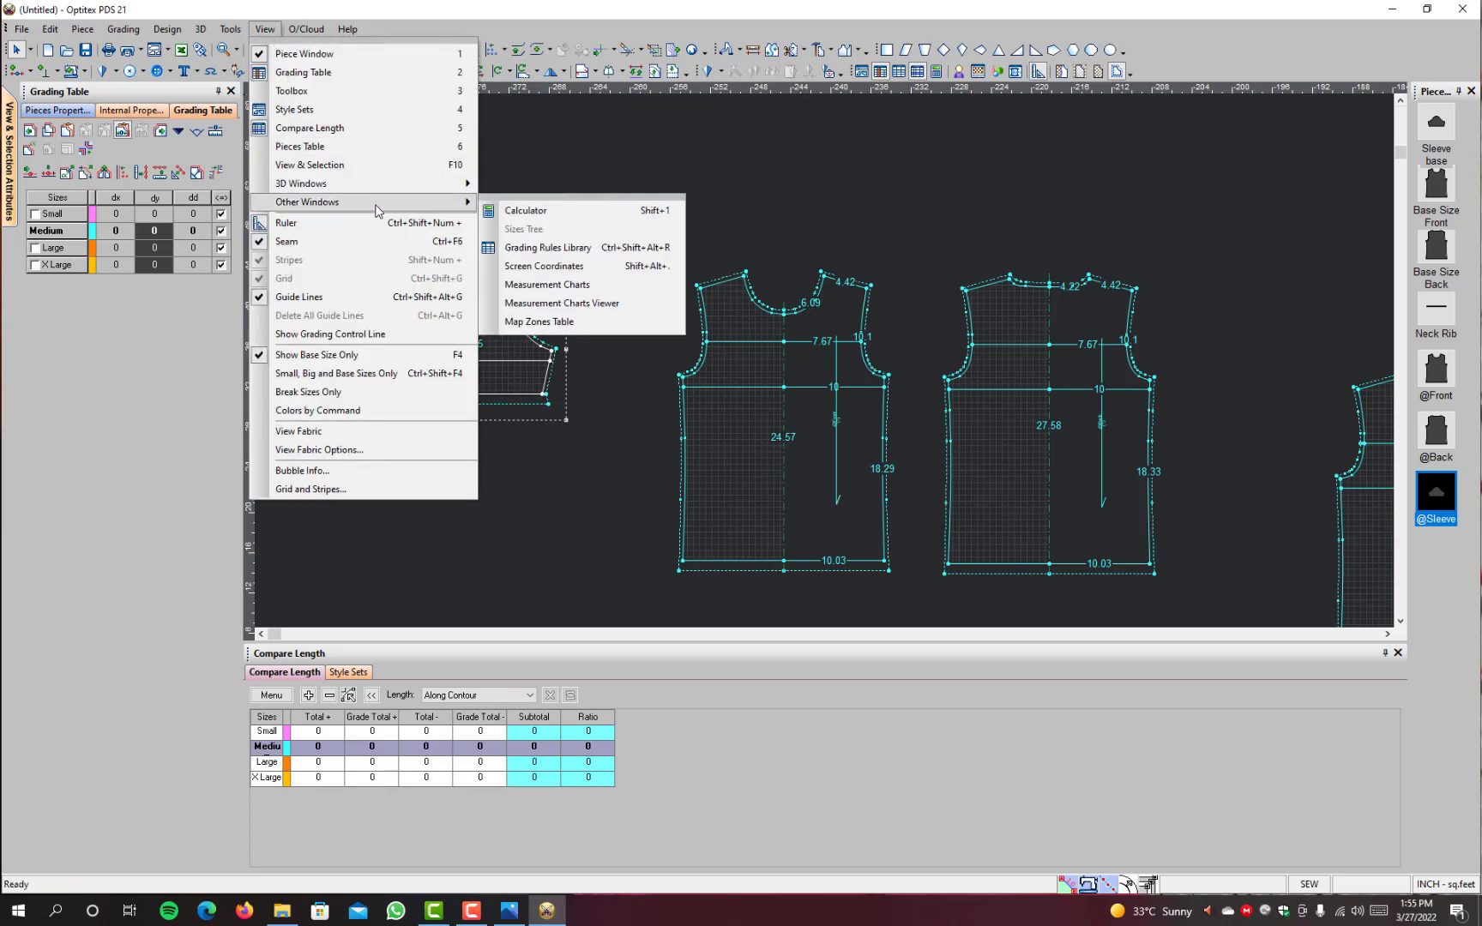
left_click(541, 322)
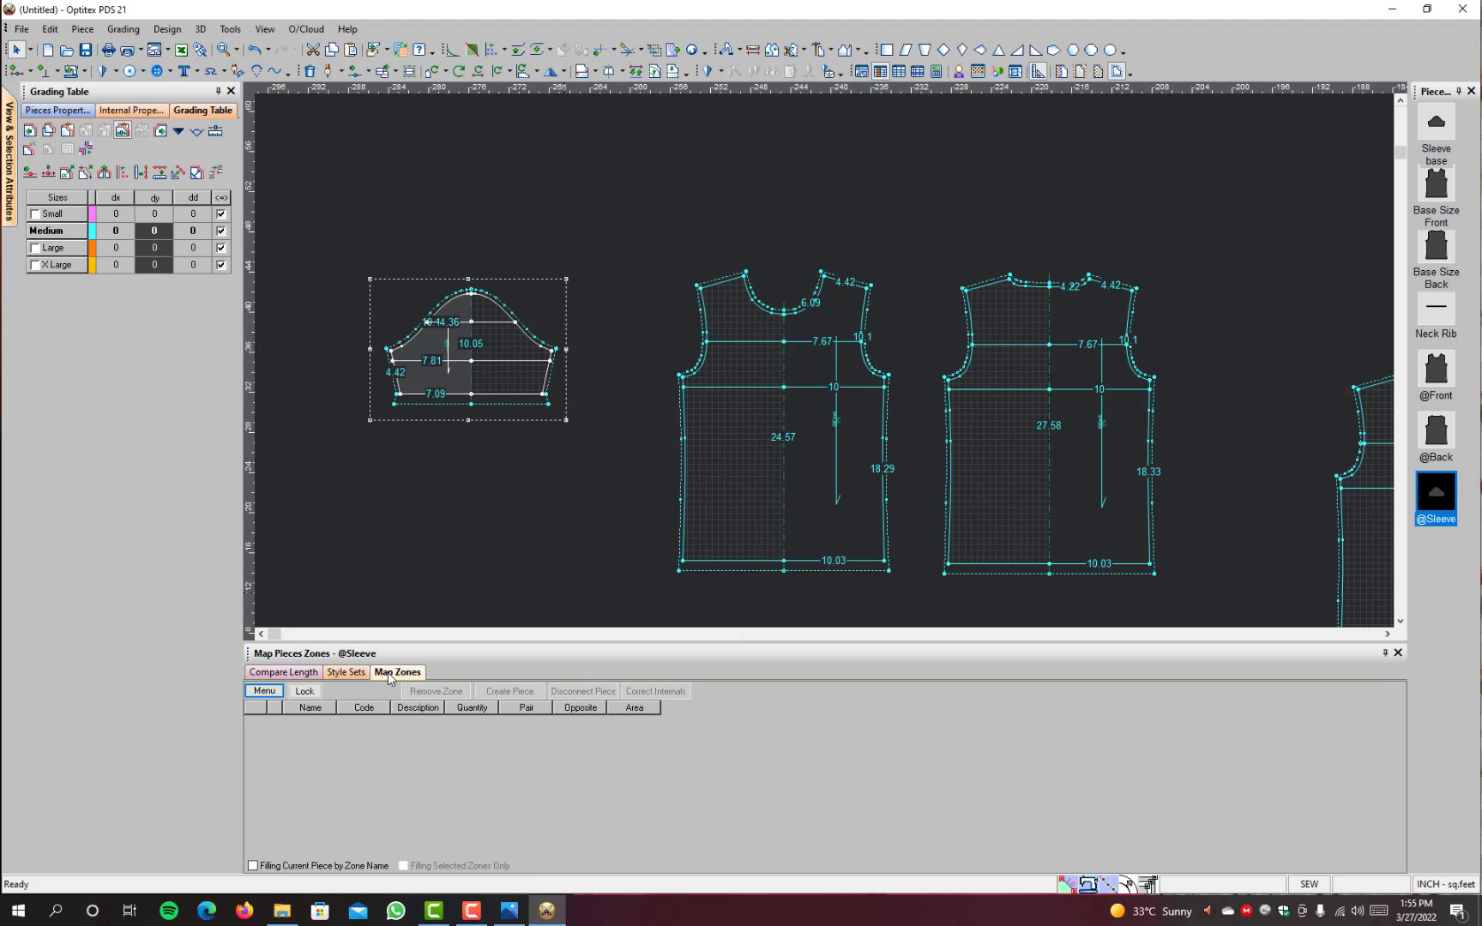
left_click(397, 673)
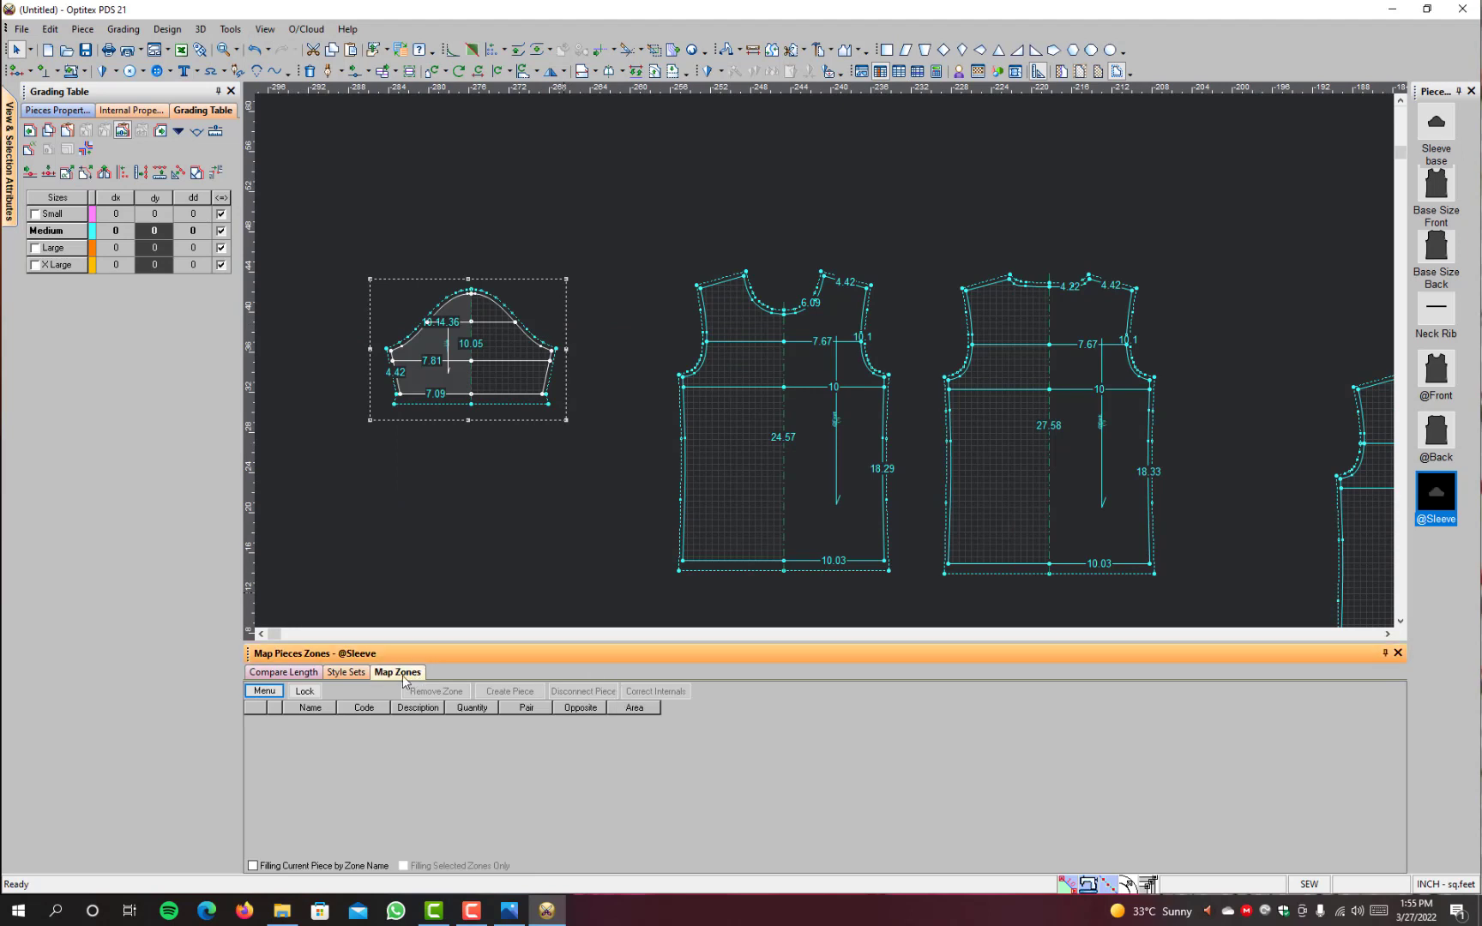
left_click(271, 30)
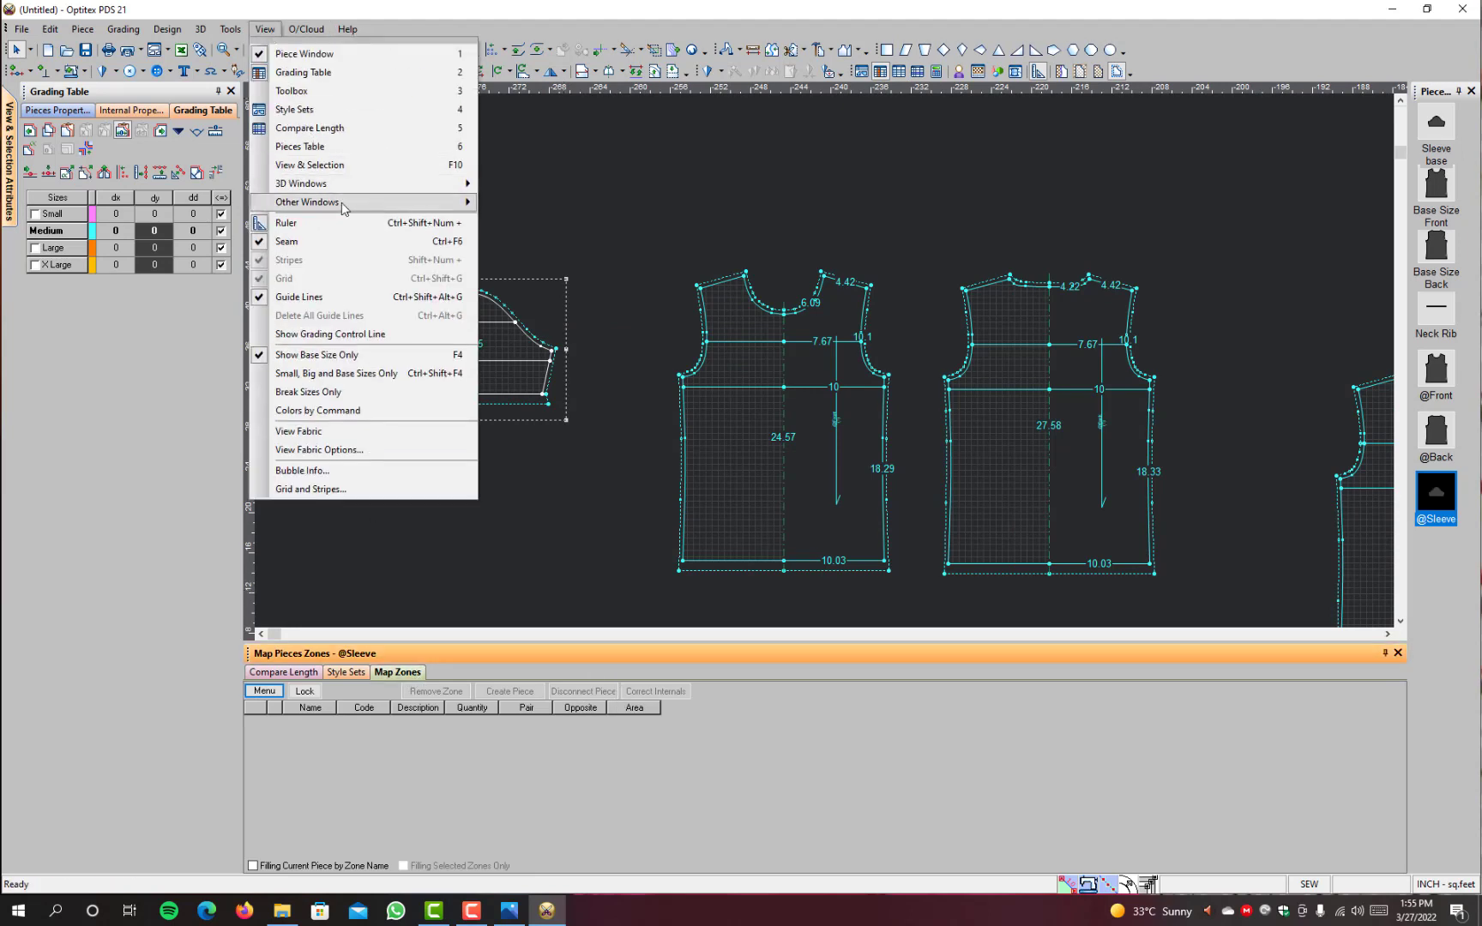
left_click(309, 146)
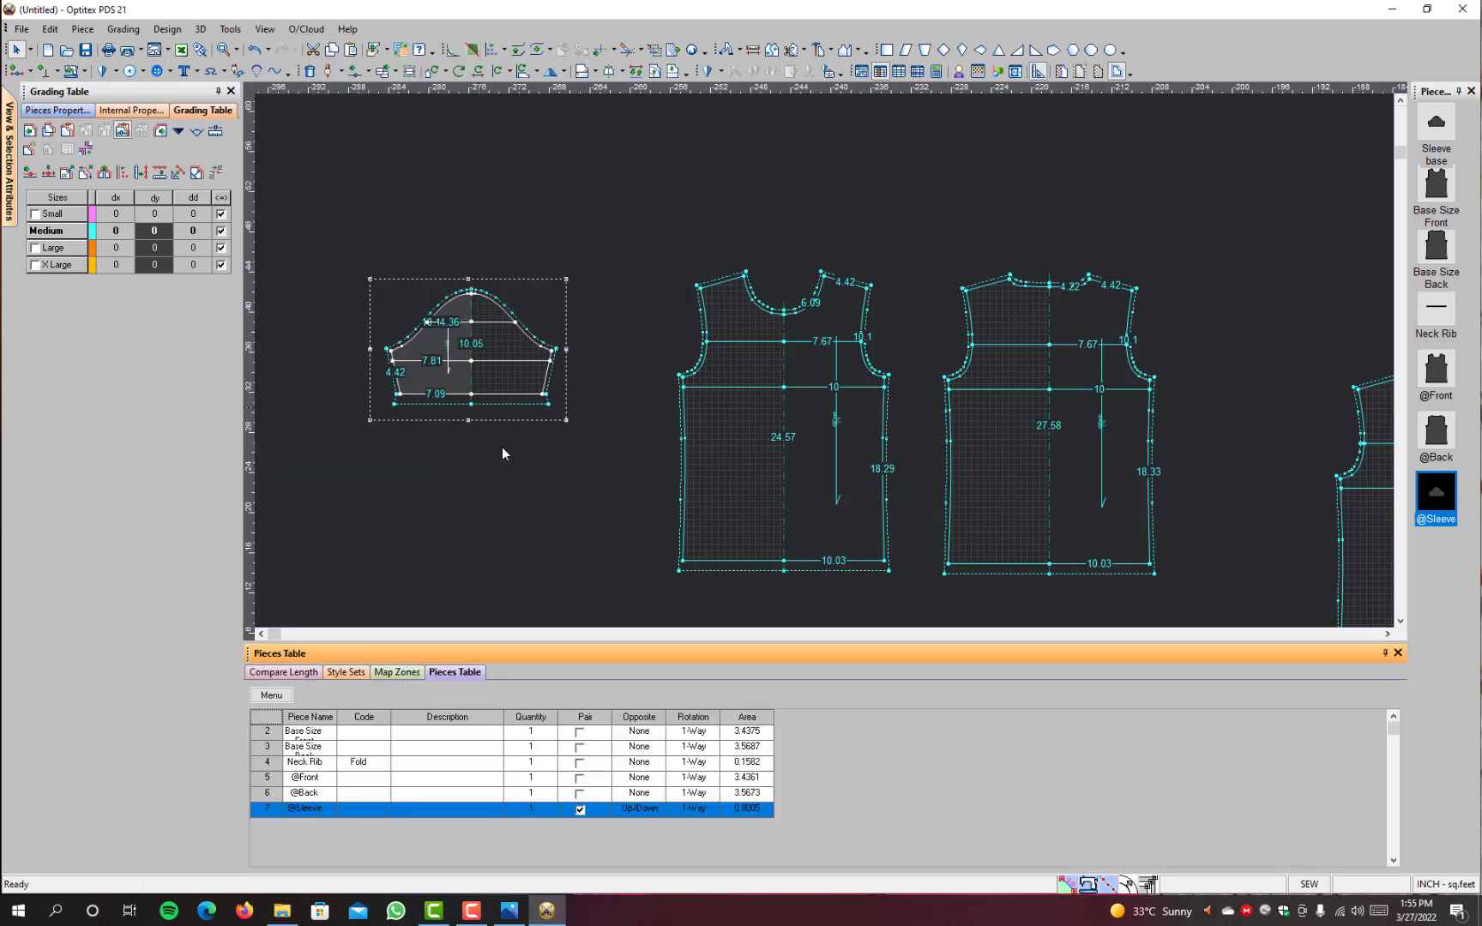
Step: Undock the Pieces Table and dock it back as a tab with the other tables
double_click(455, 673)
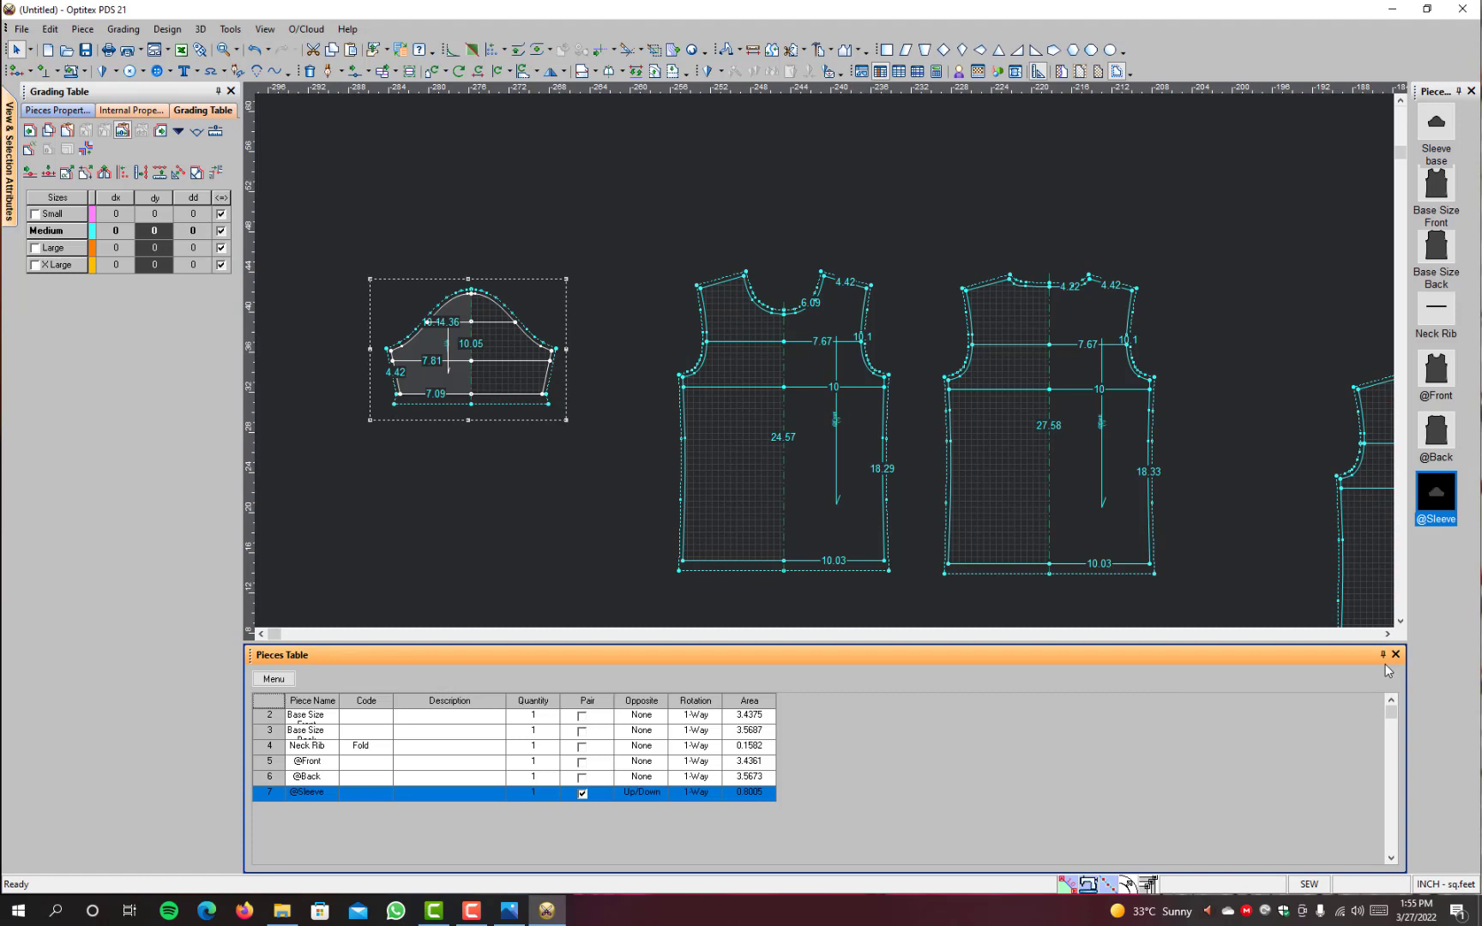
left_click_drag(1326, 655, 1324, 681)
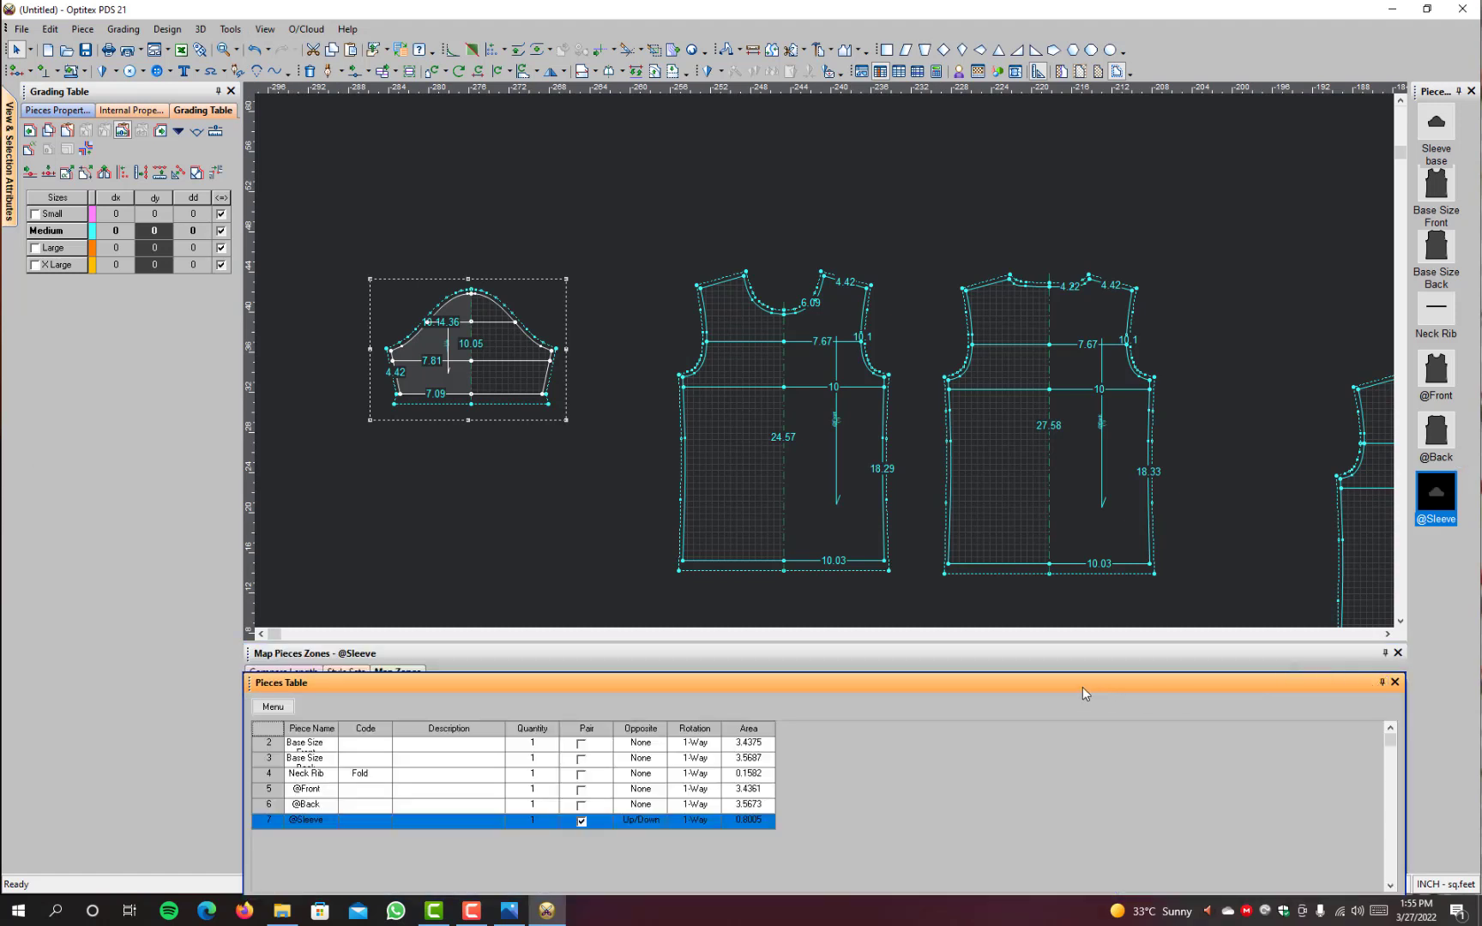
left_click_drag(1083, 687, 406, 679)
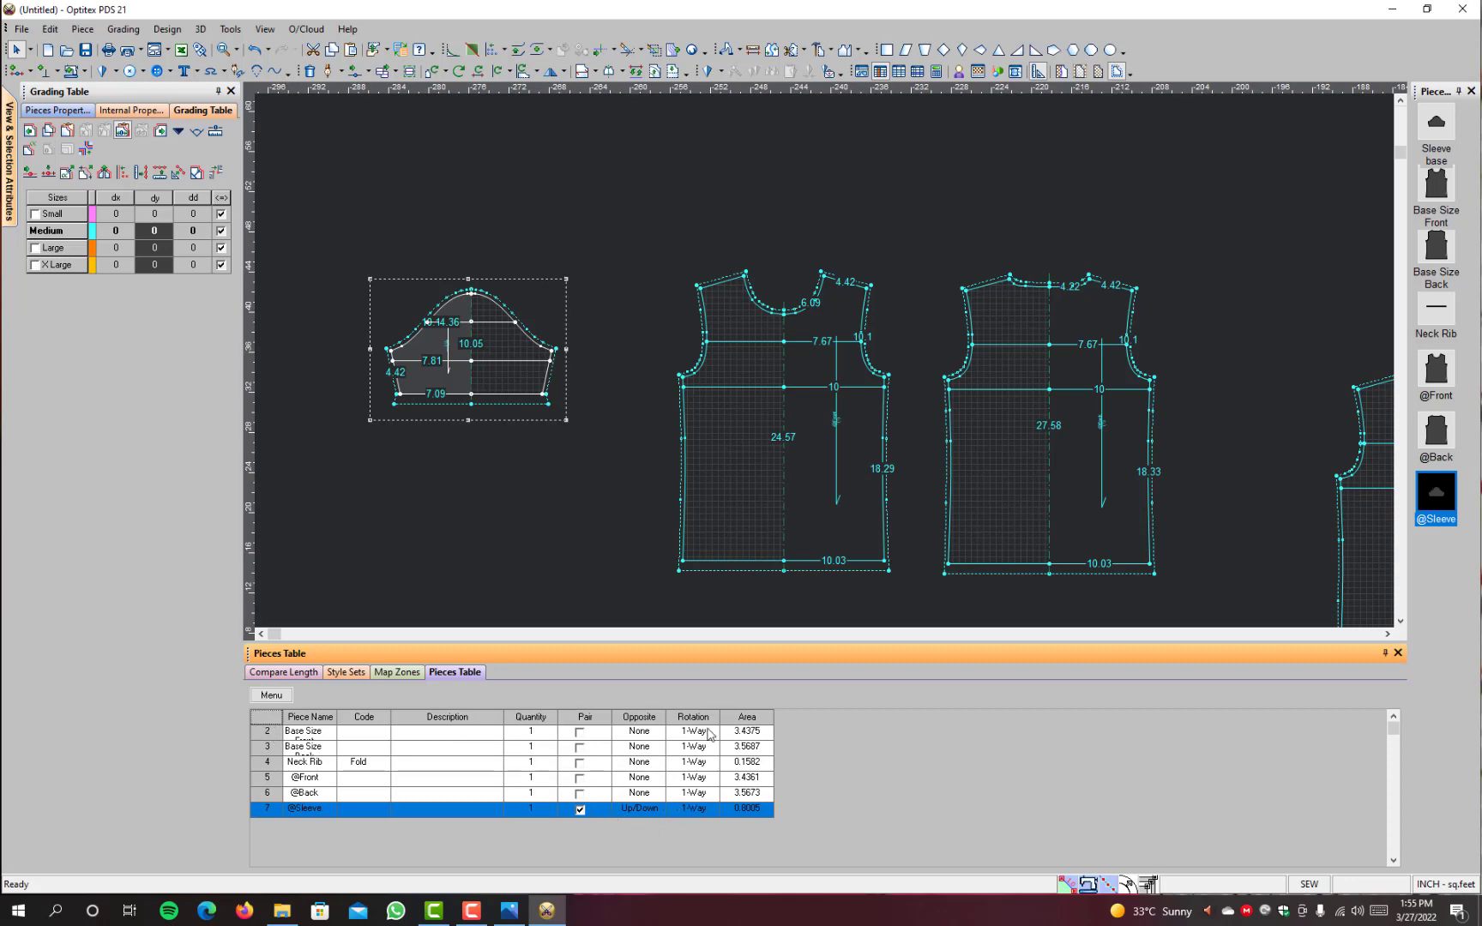
scroll(814, 438, "down", 2)
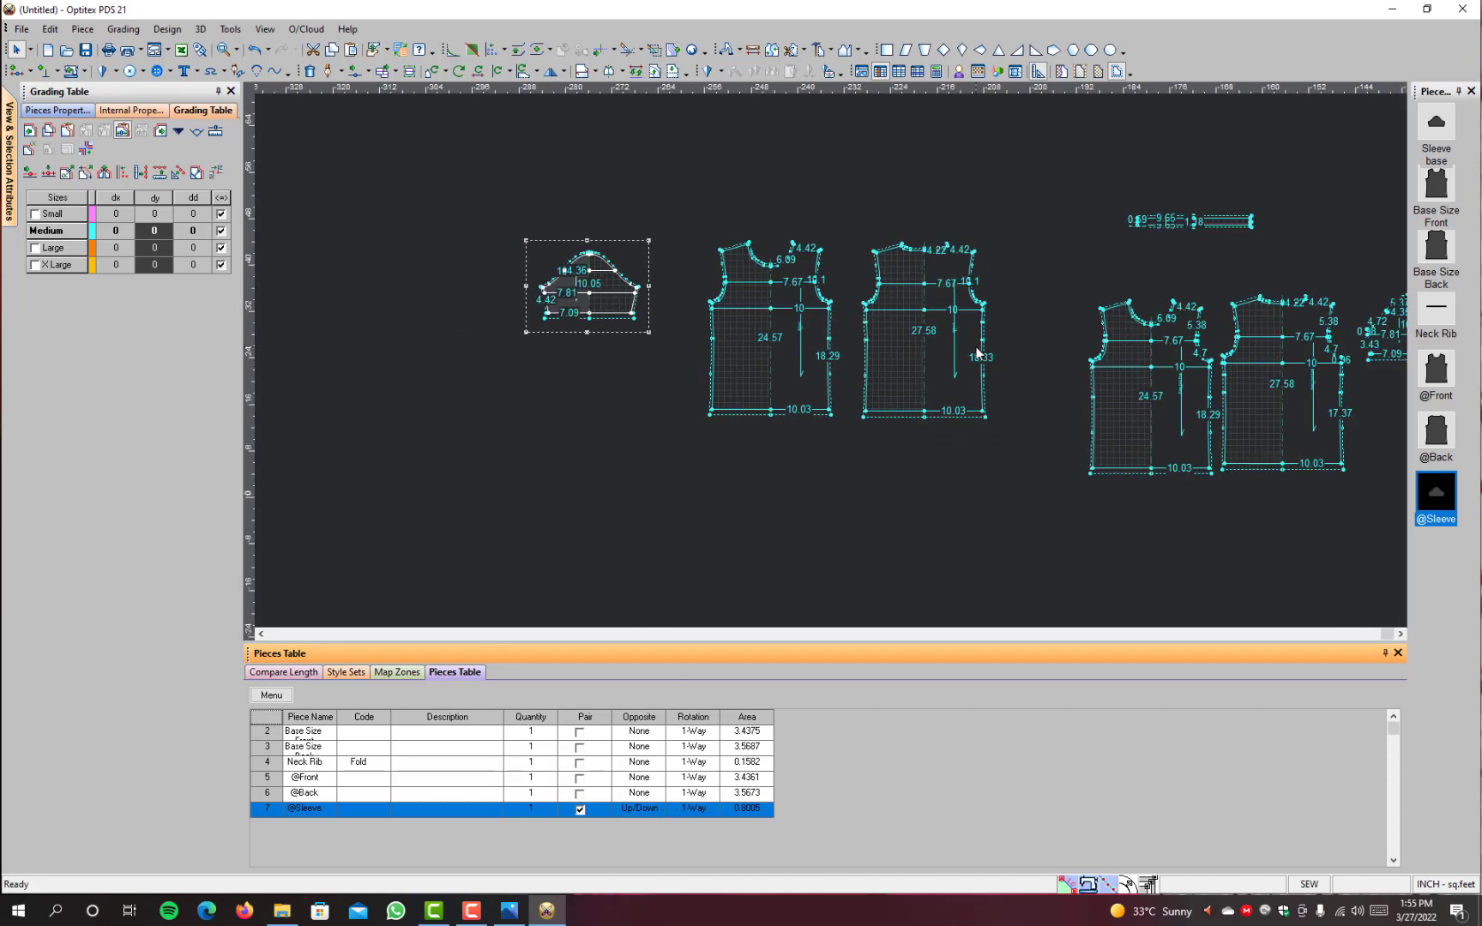
scroll(834, 328, "up", 1)
scroll(851, 292, "down", 2)
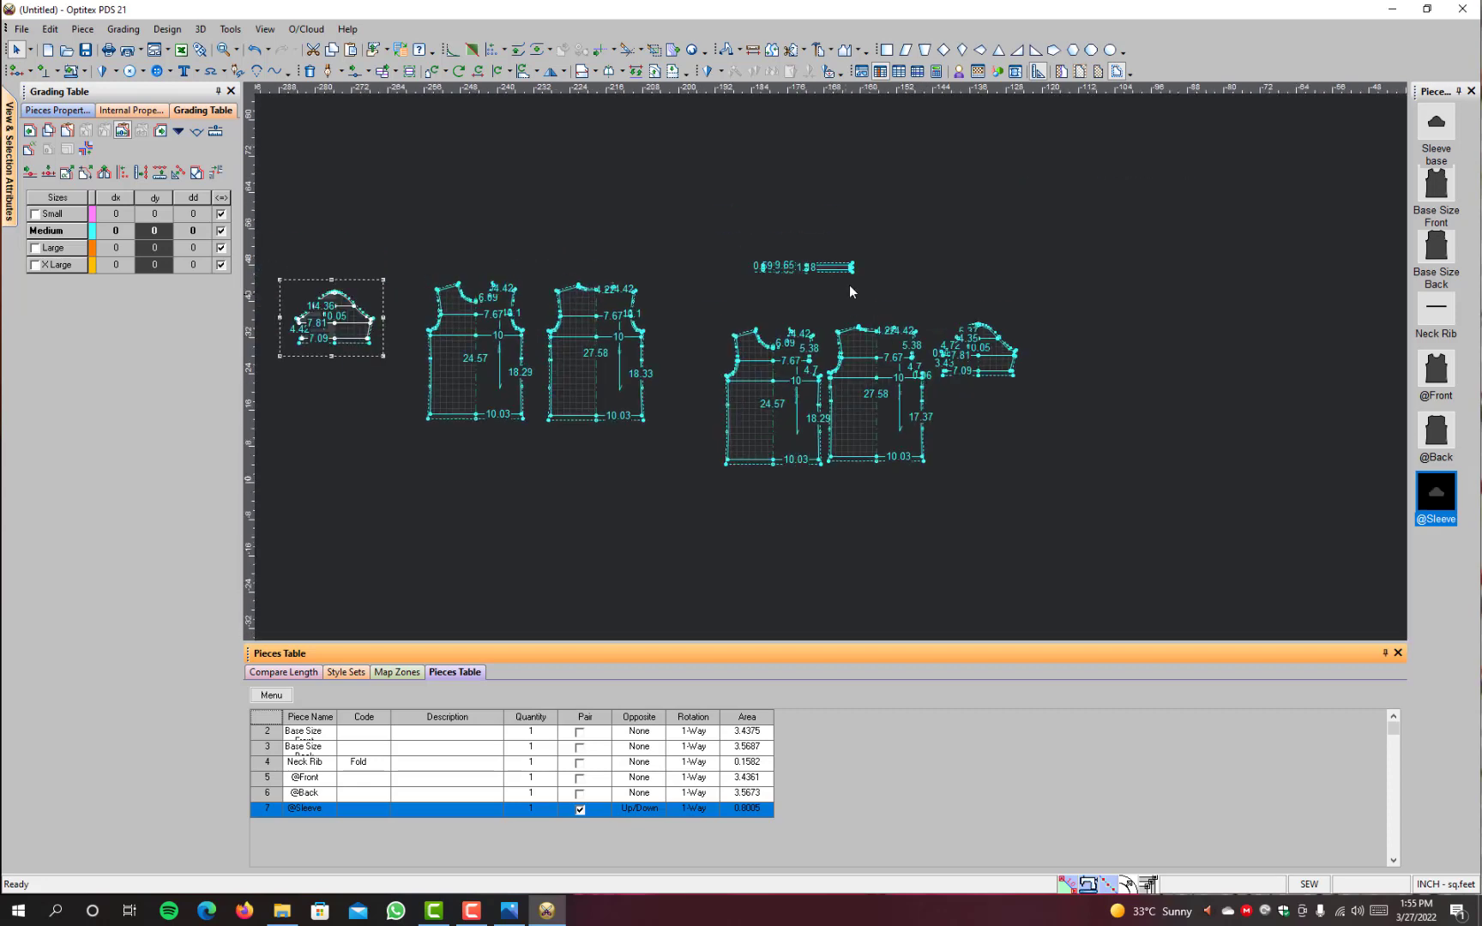
scroll(826, 353, "up", 2)
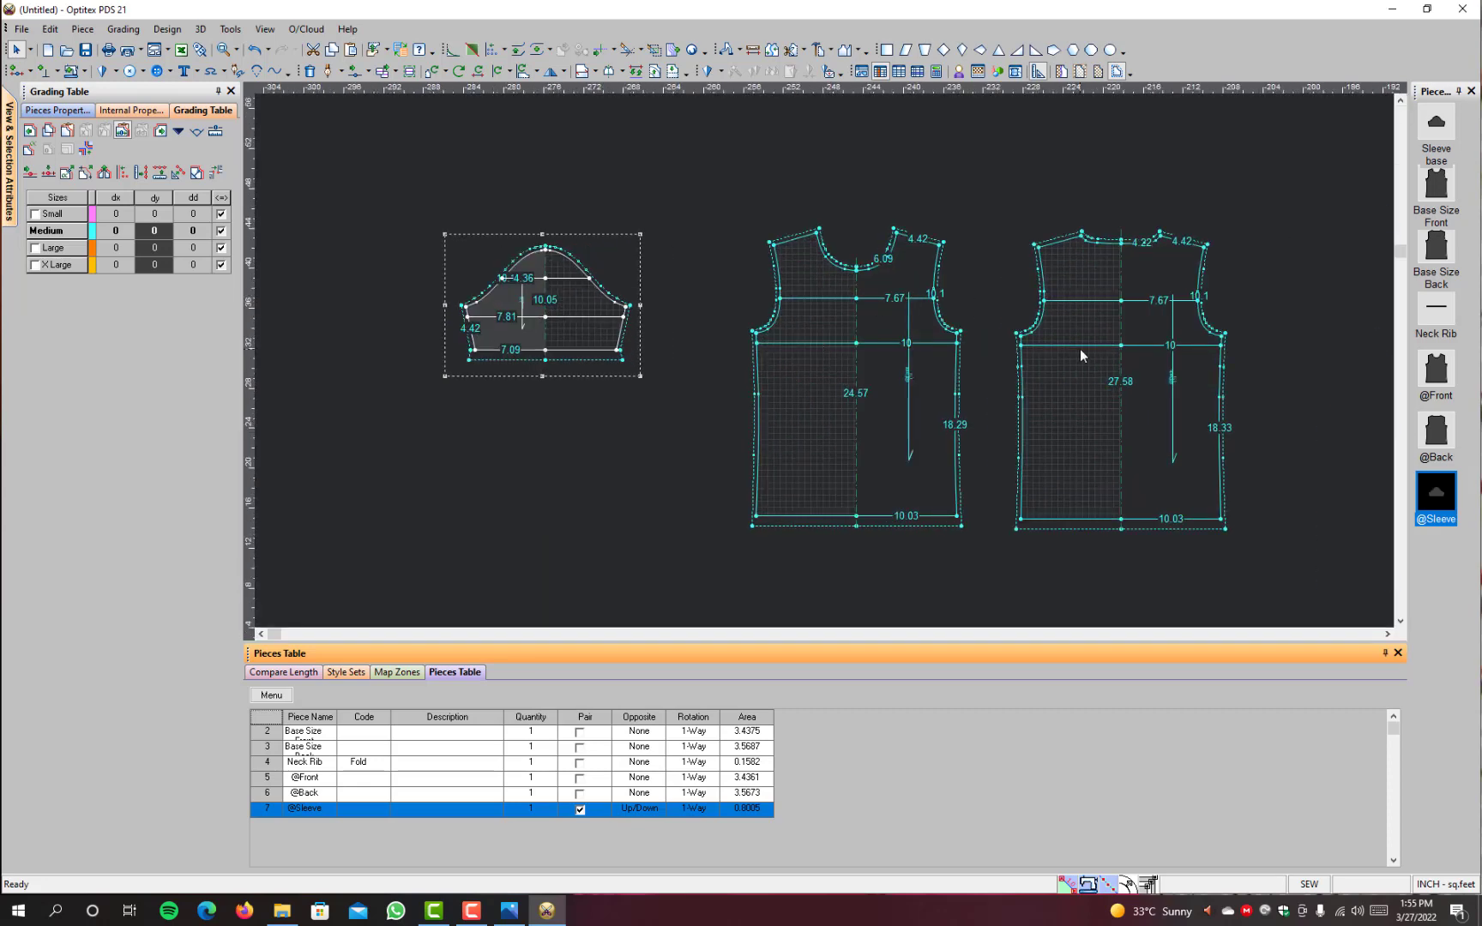
left_click_drag(892, 397, 857, 429)
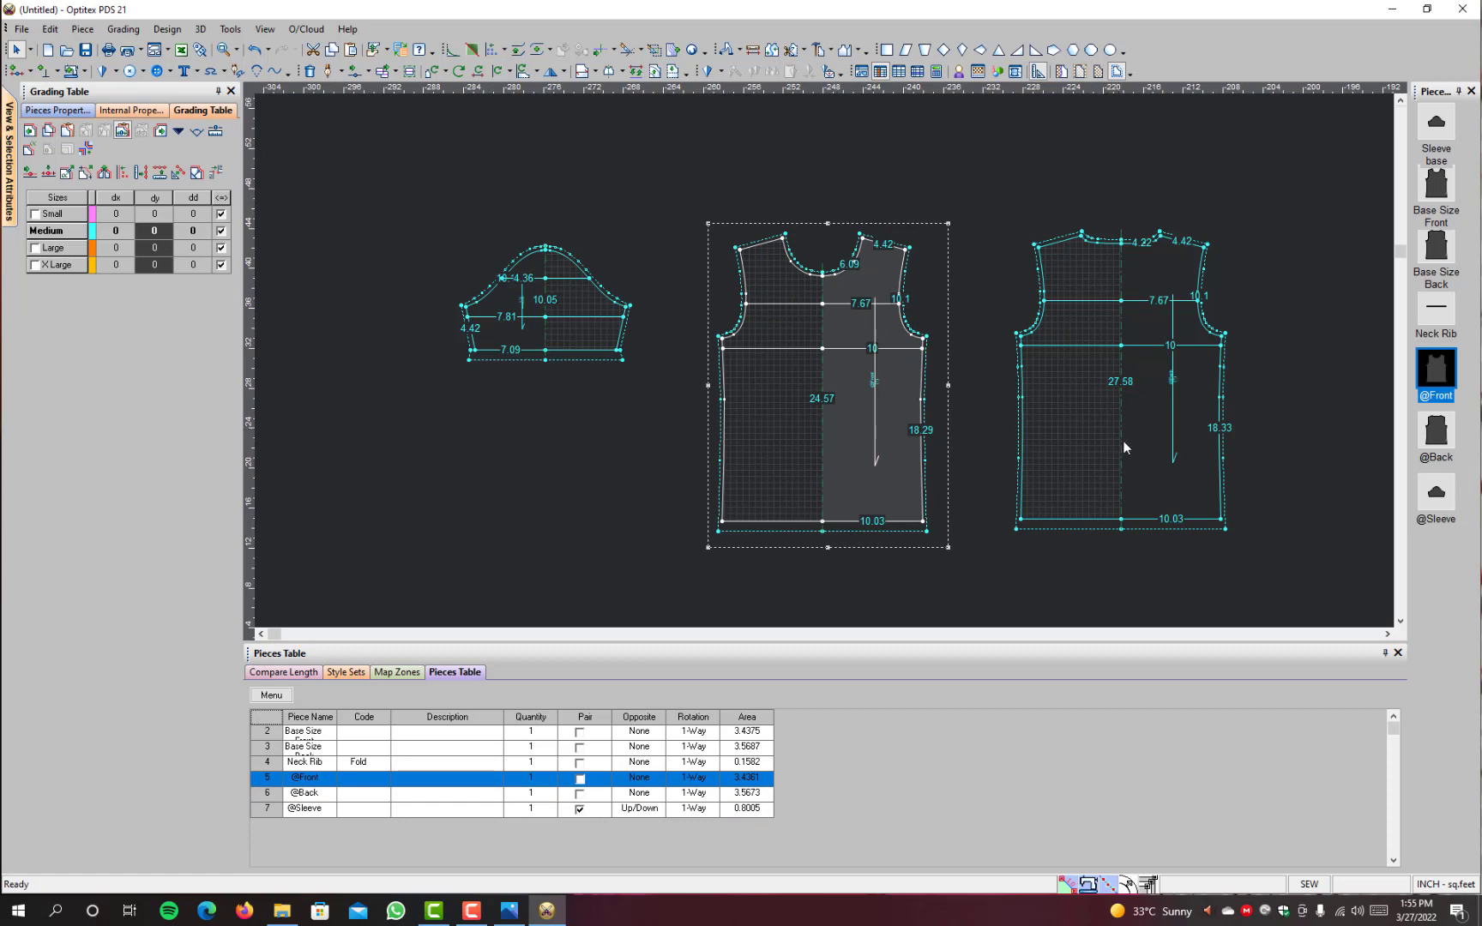
left_click_drag(1124, 446, 1070, 461)
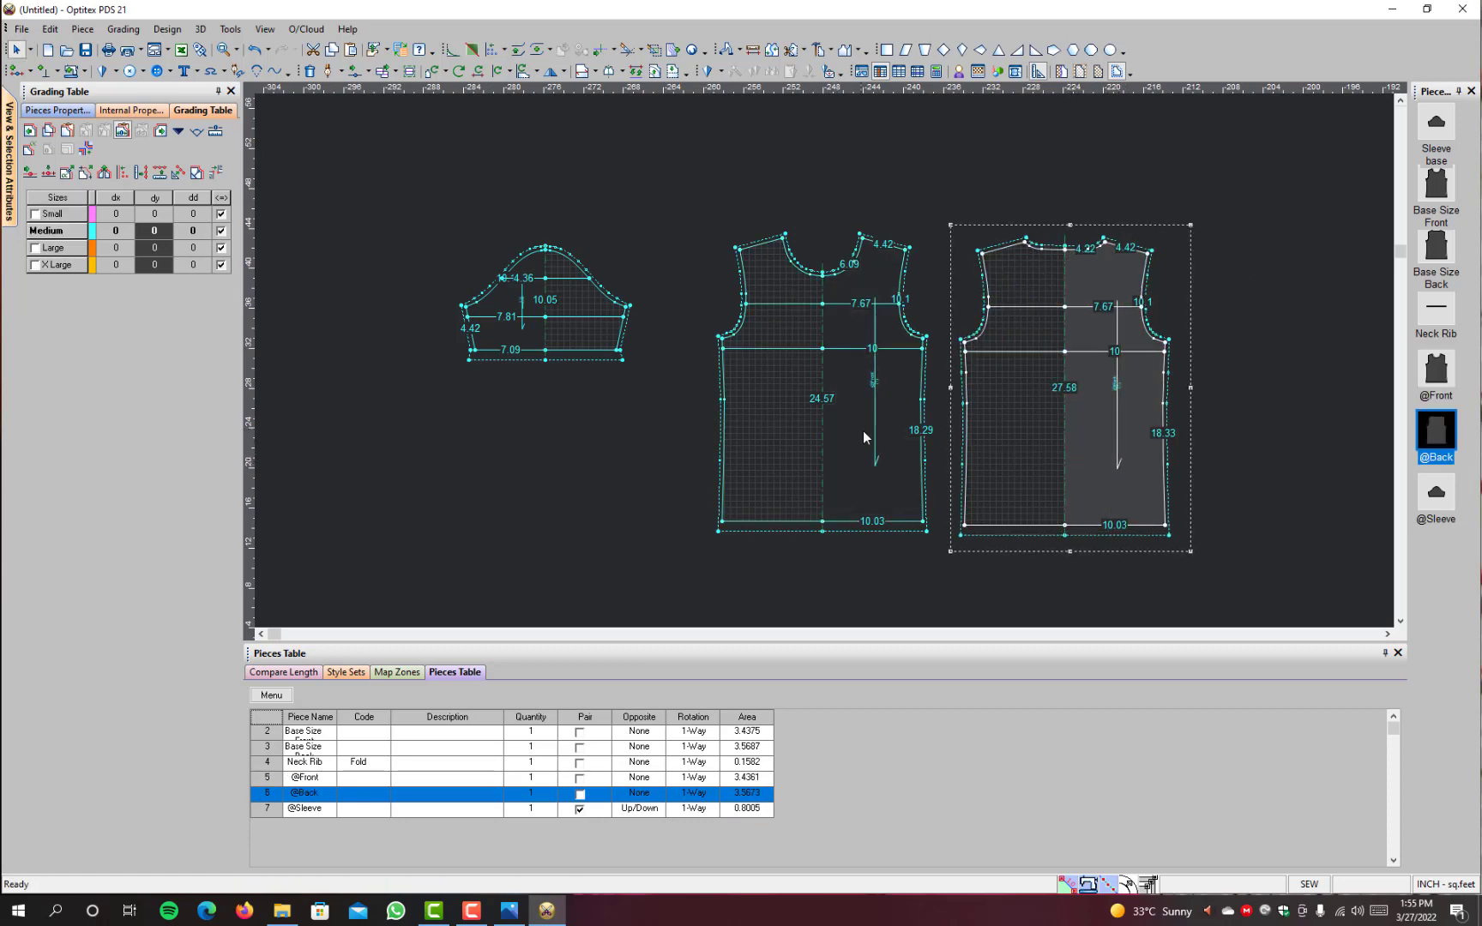
left_click_drag(863, 438, 850, 458)
left_click_drag(1096, 452, 1085, 451)
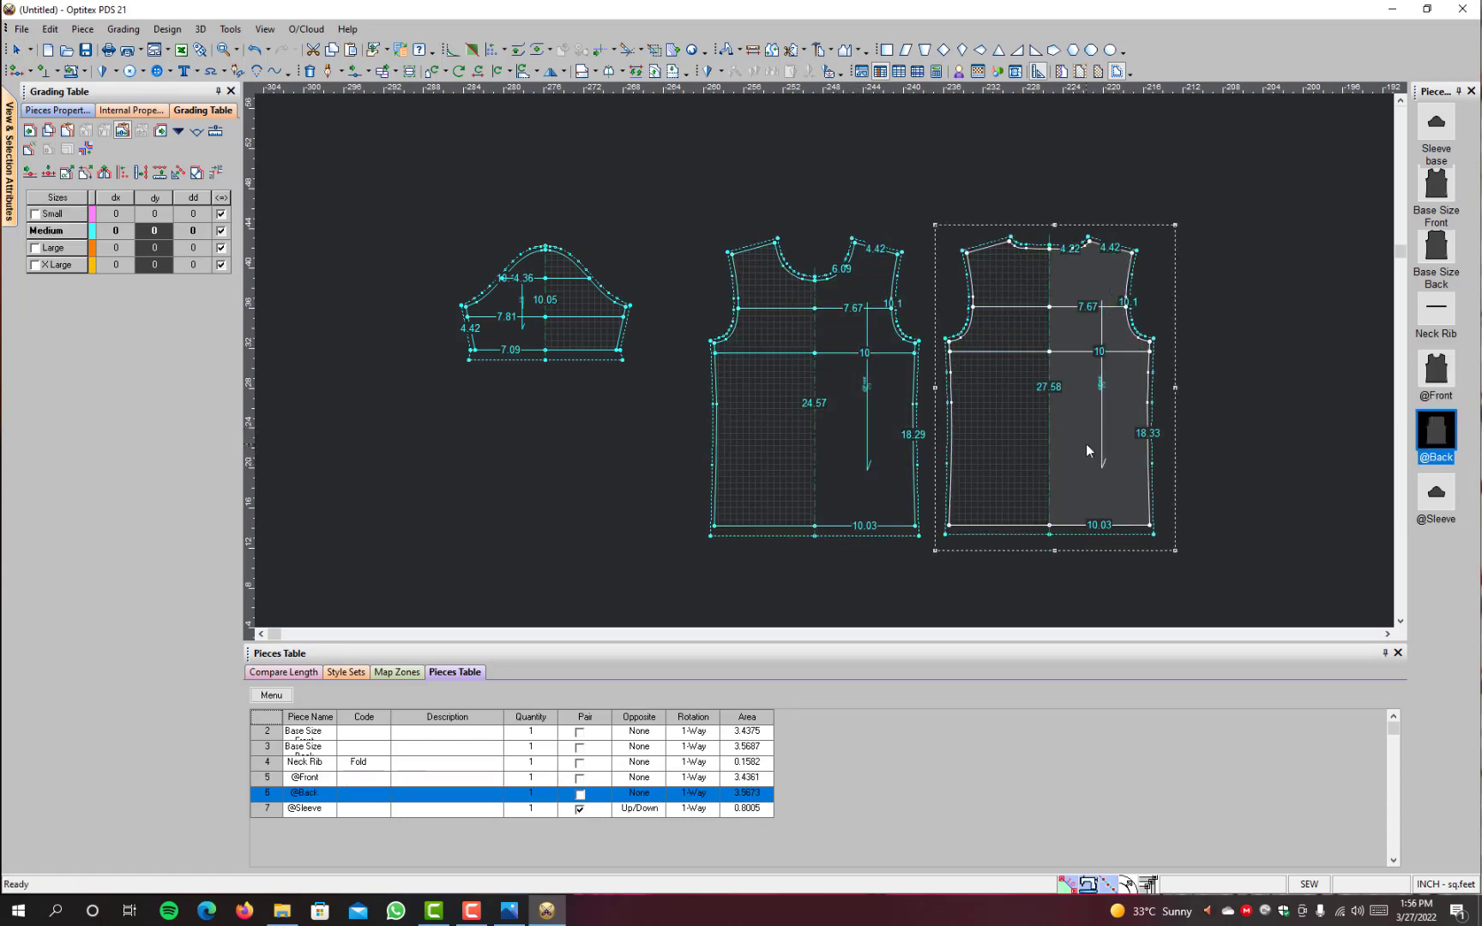
left_click_drag(533, 345, 545, 341)
left_click(1085, 419)
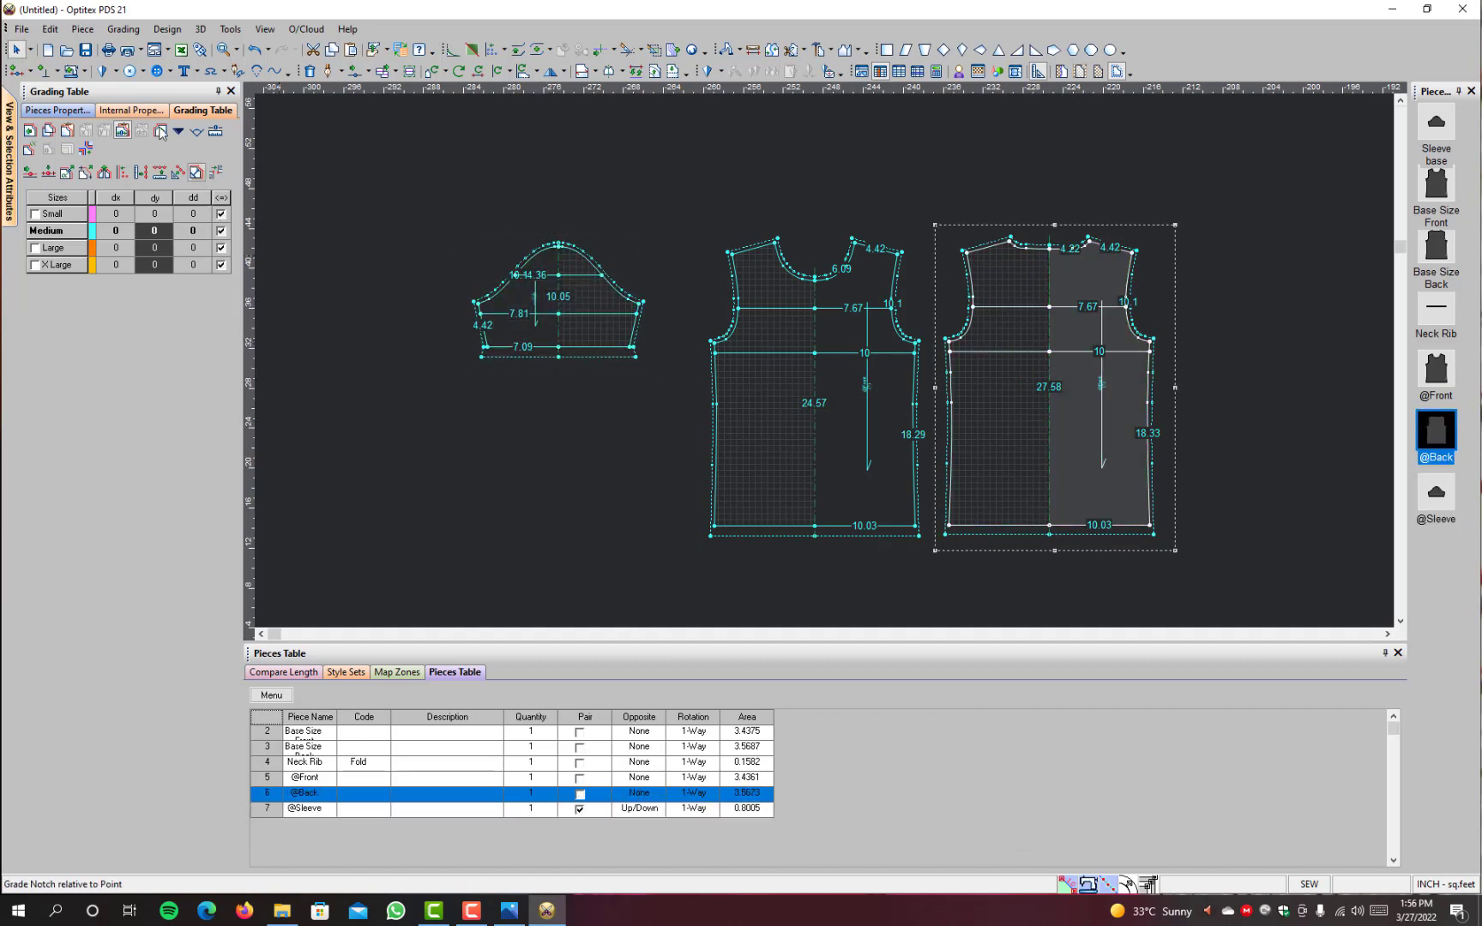
left_click(131, 110)
left_click(58, 109)
left_click(189, 188)
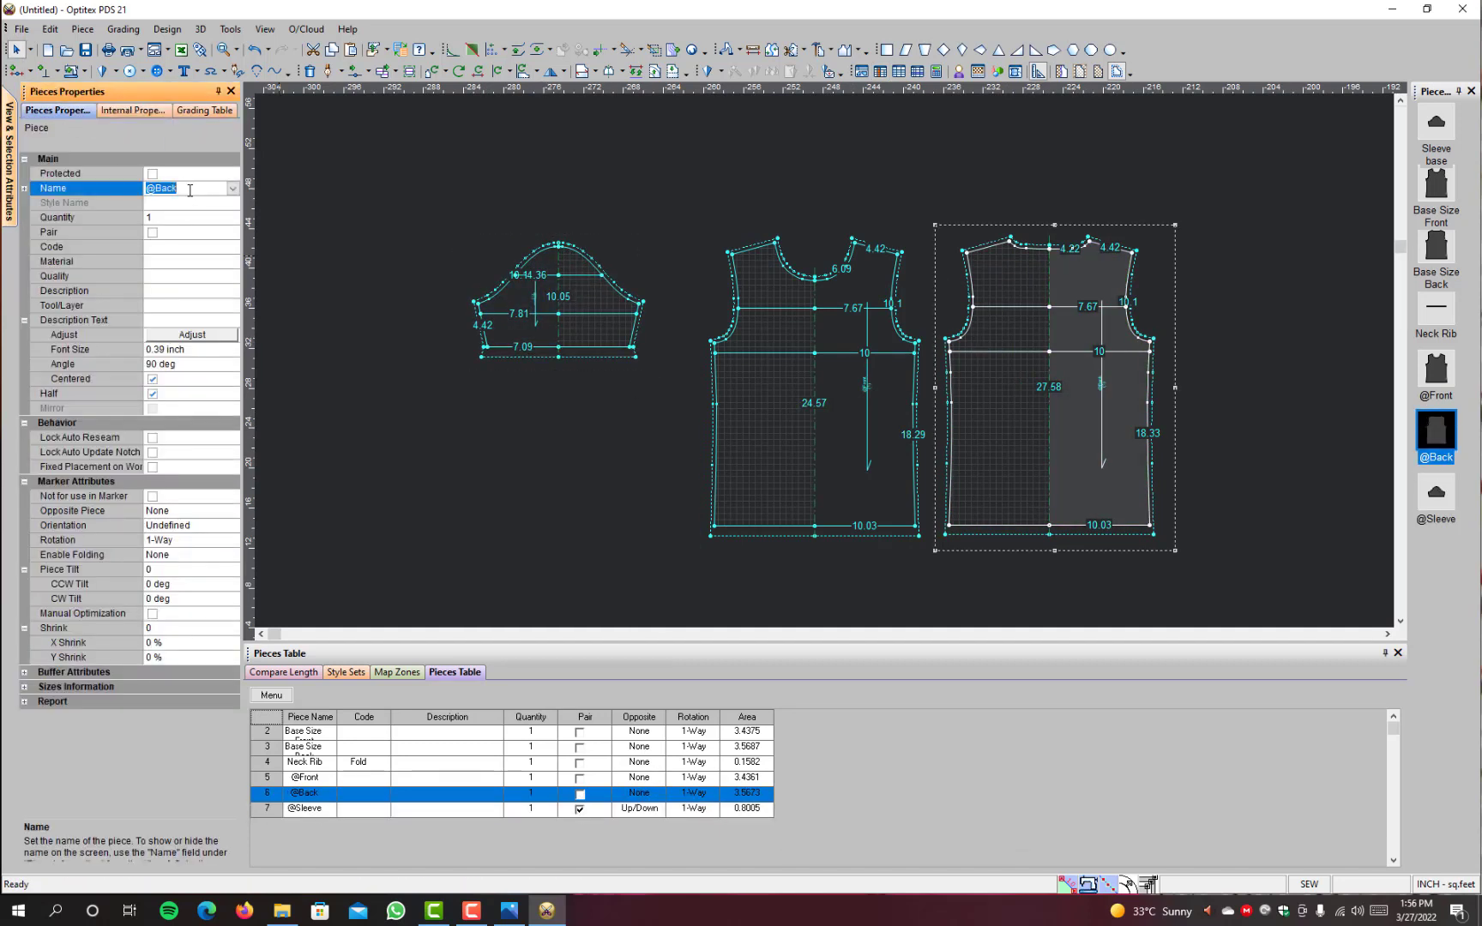
type("Bac")
left_click(841, 339)
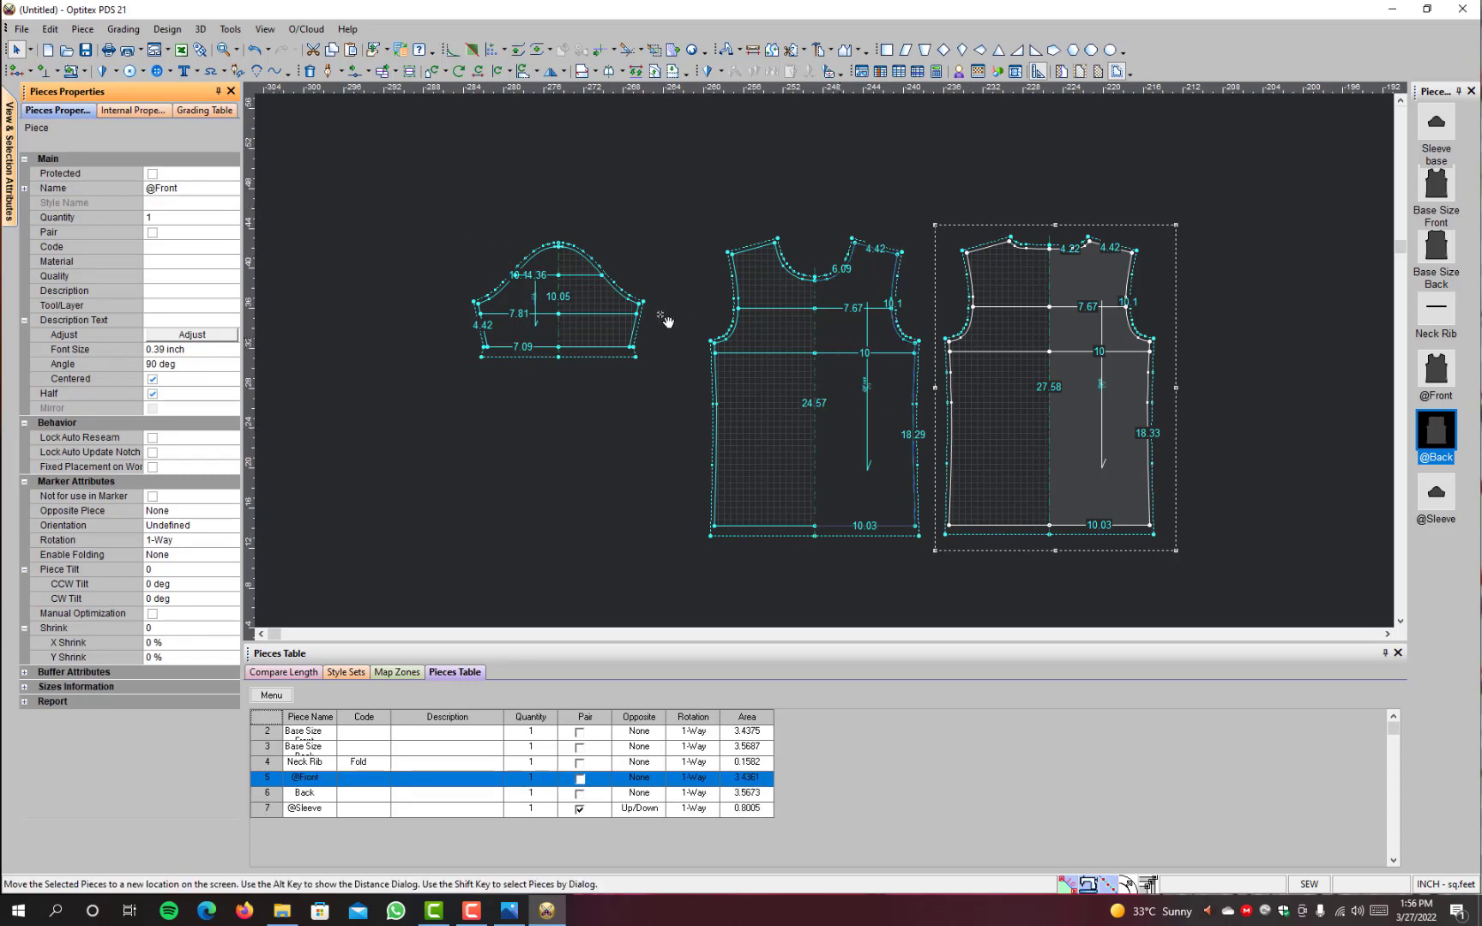
left_click(198, 191)
type("F")
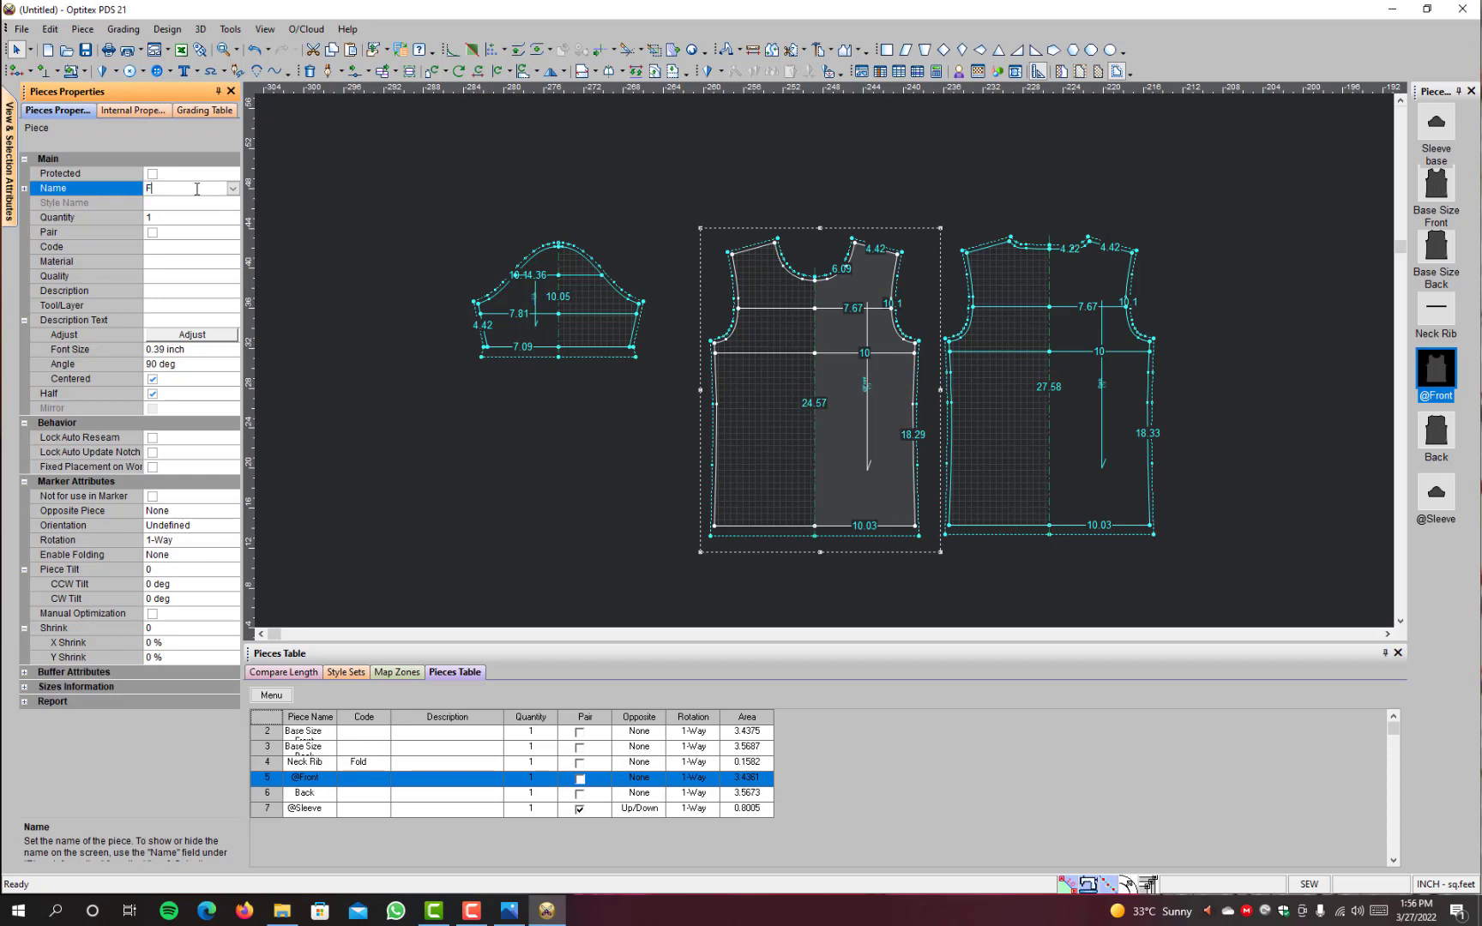
type("ront")
Step: Save the file as "Training # 003 Grading & Zone Maps" in the Pattern course folder on the Desktop
left_click(22, 28)
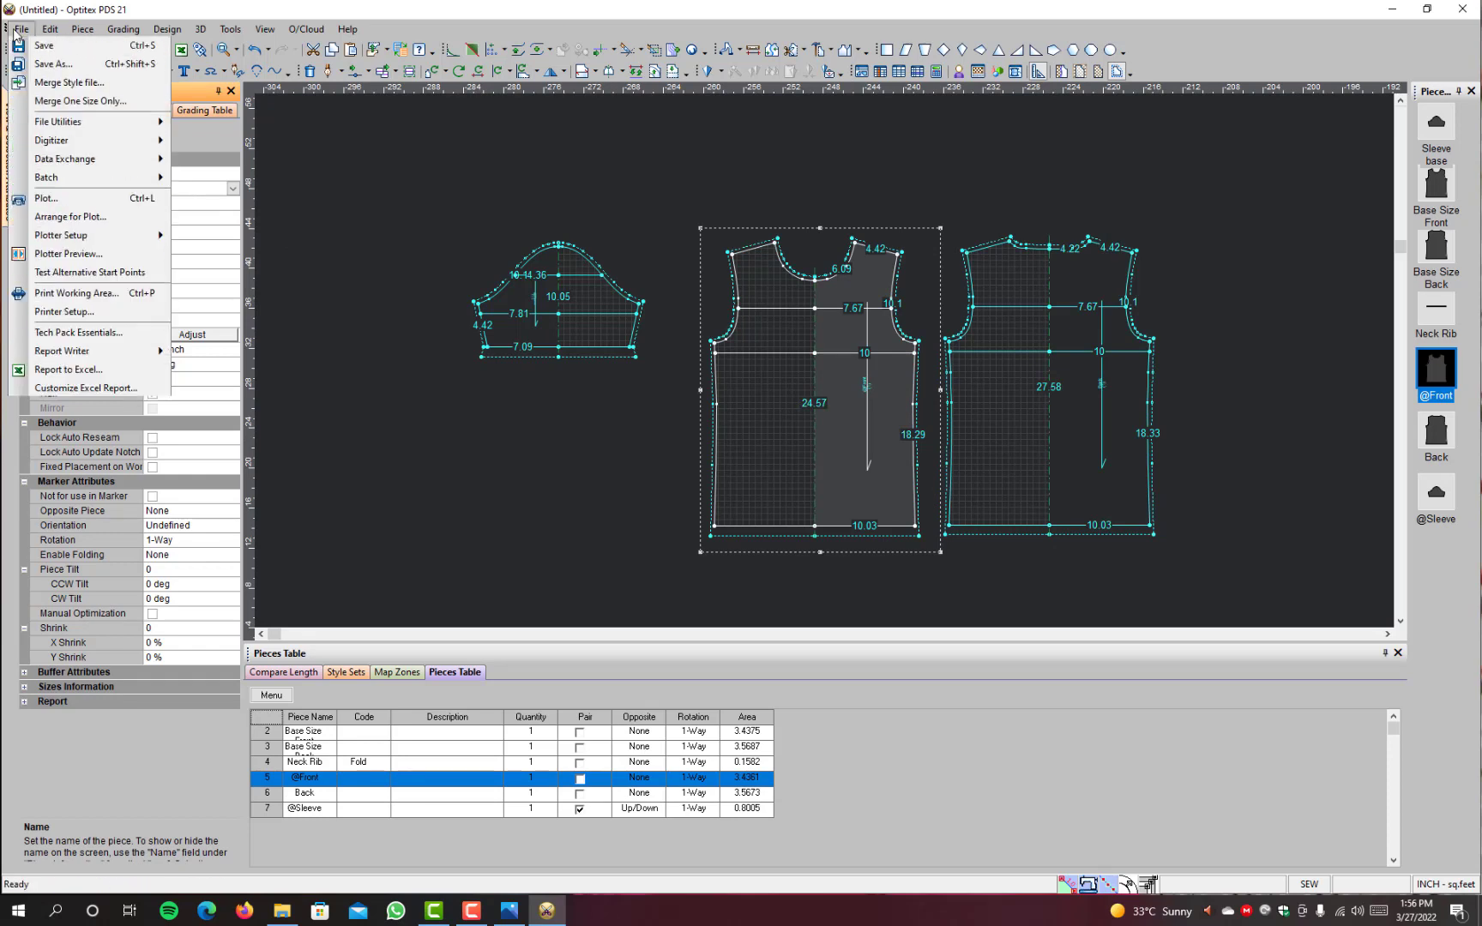
left_click(47, 91)
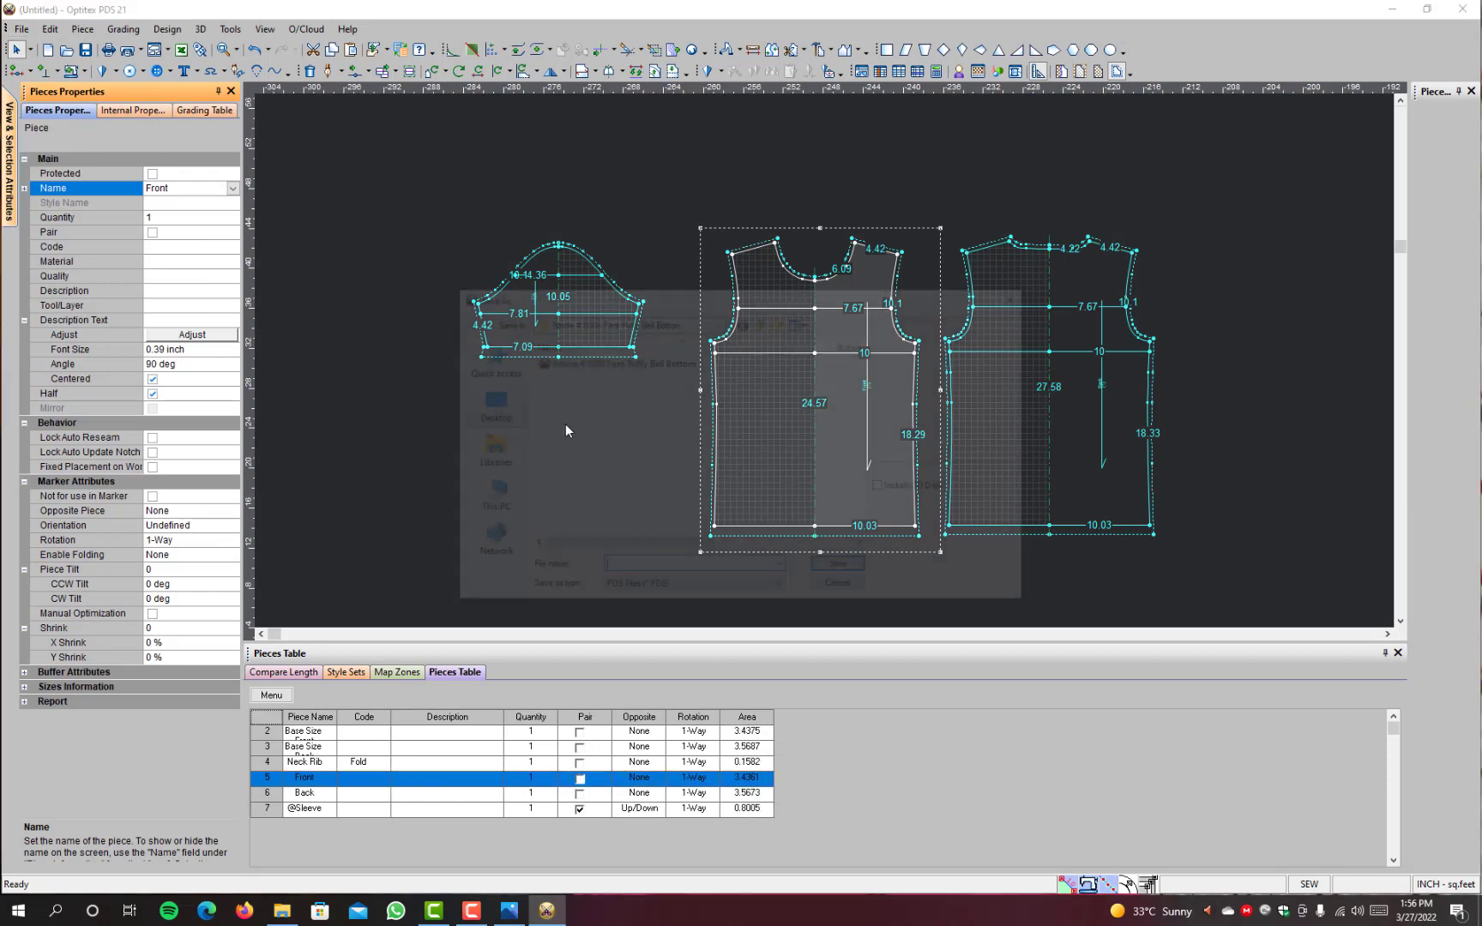
left_click(760, 322)
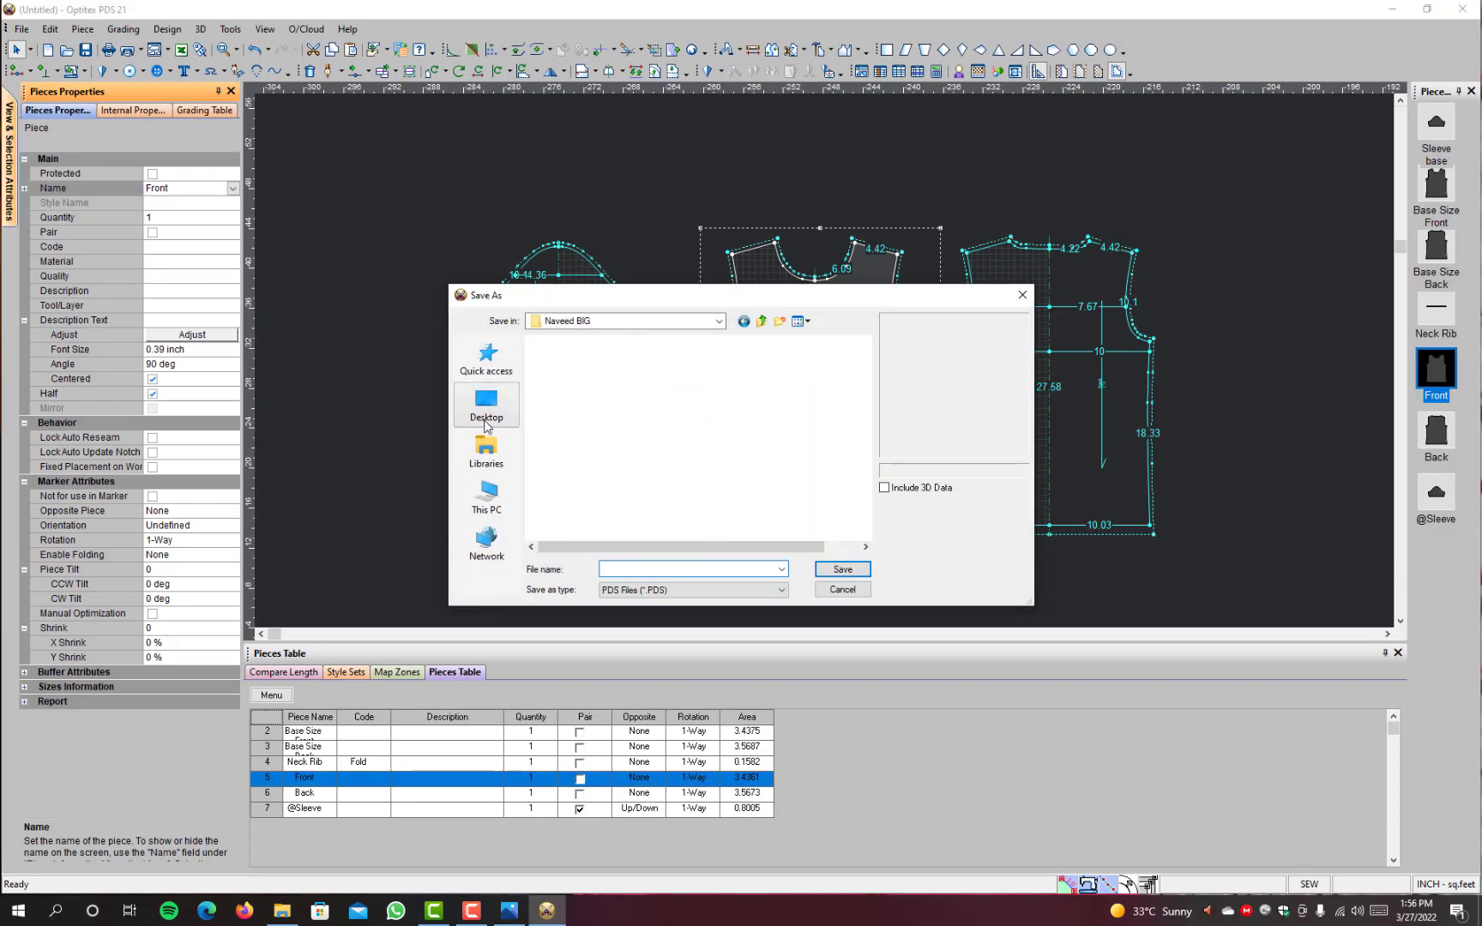
left_click(486, 403)
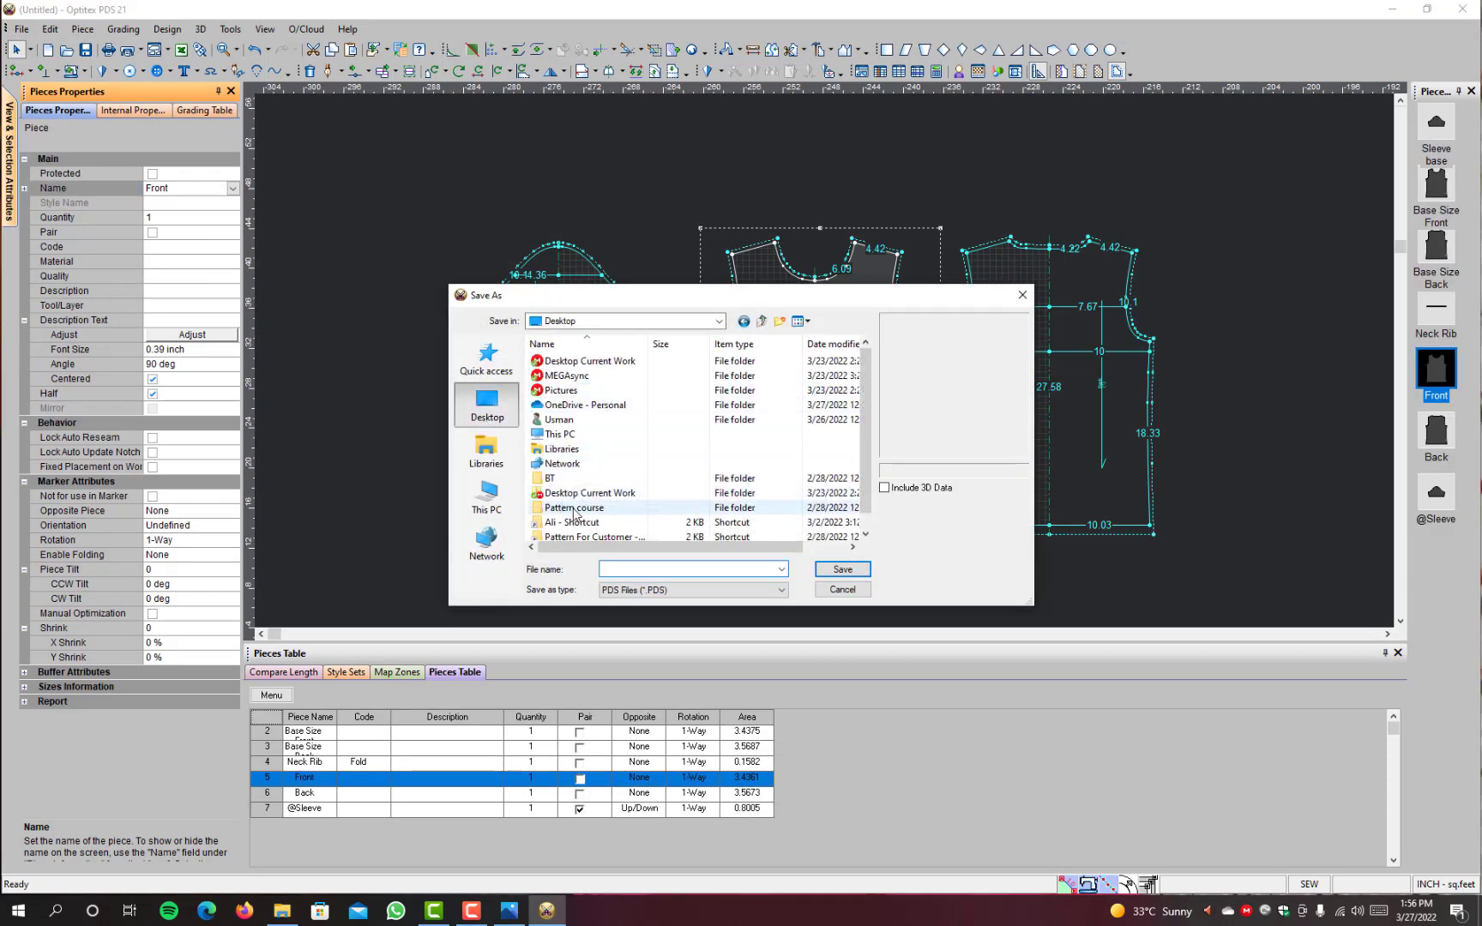
double_click(577, 510)
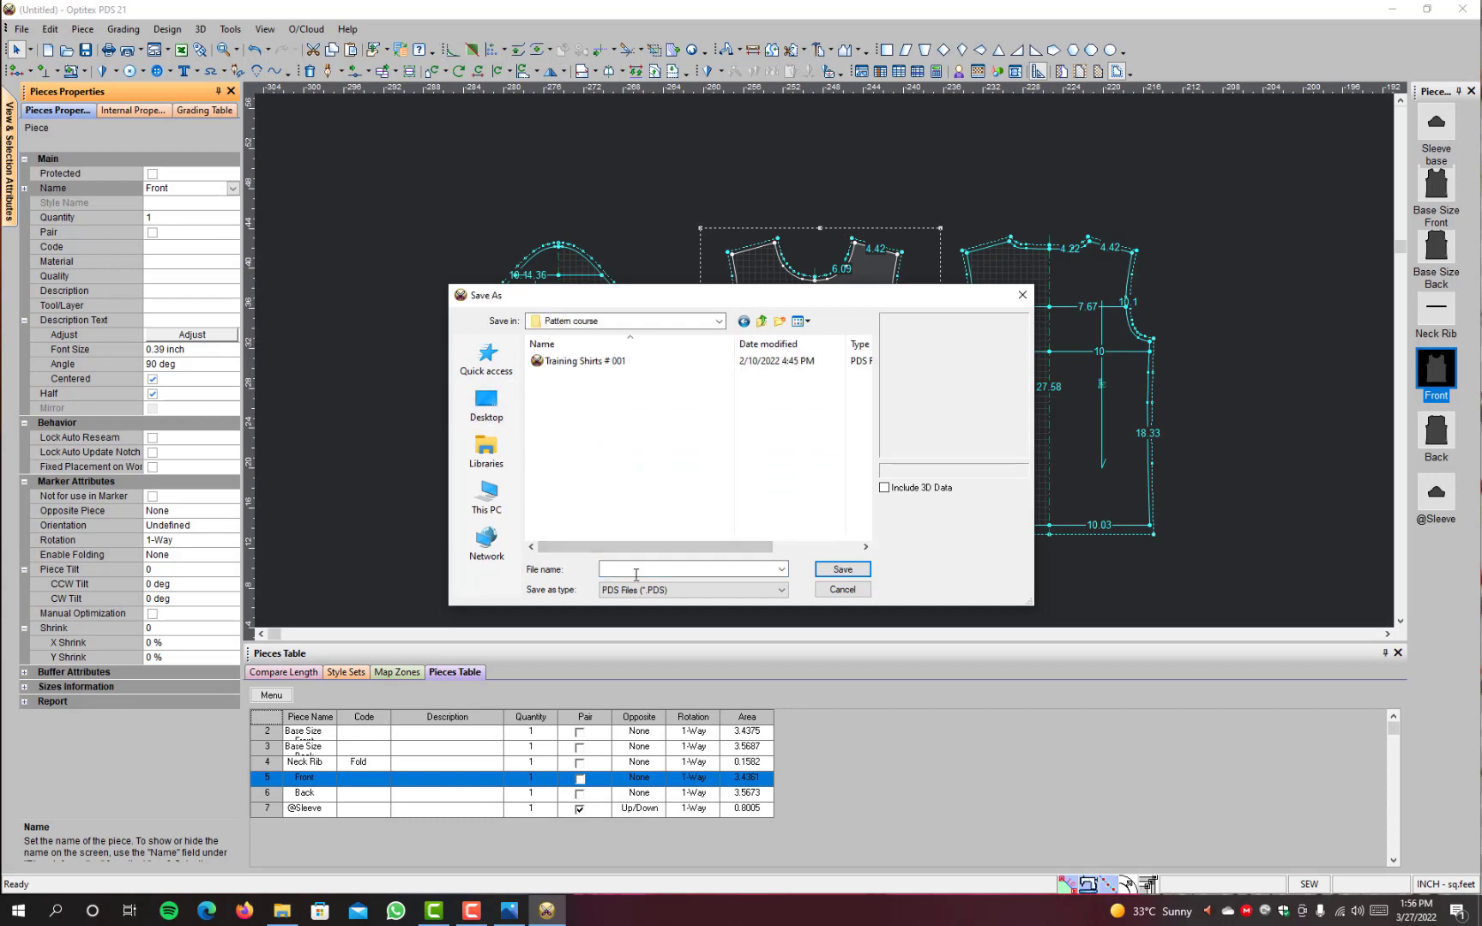
left_click(650, 571)
type("Training")
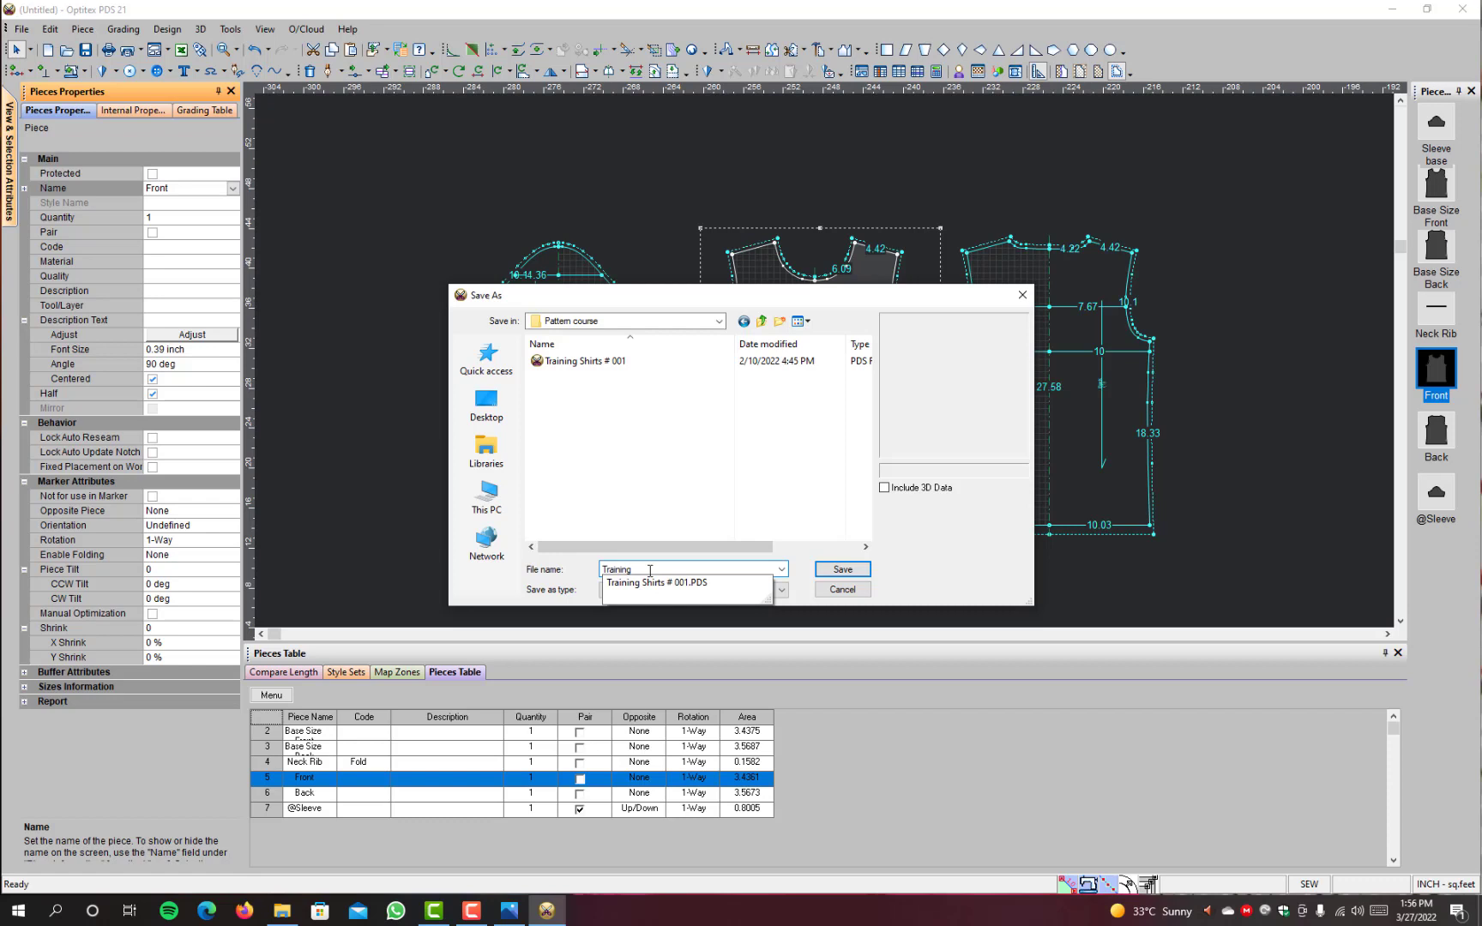
type(" # 003 Grading & Zone Maps")
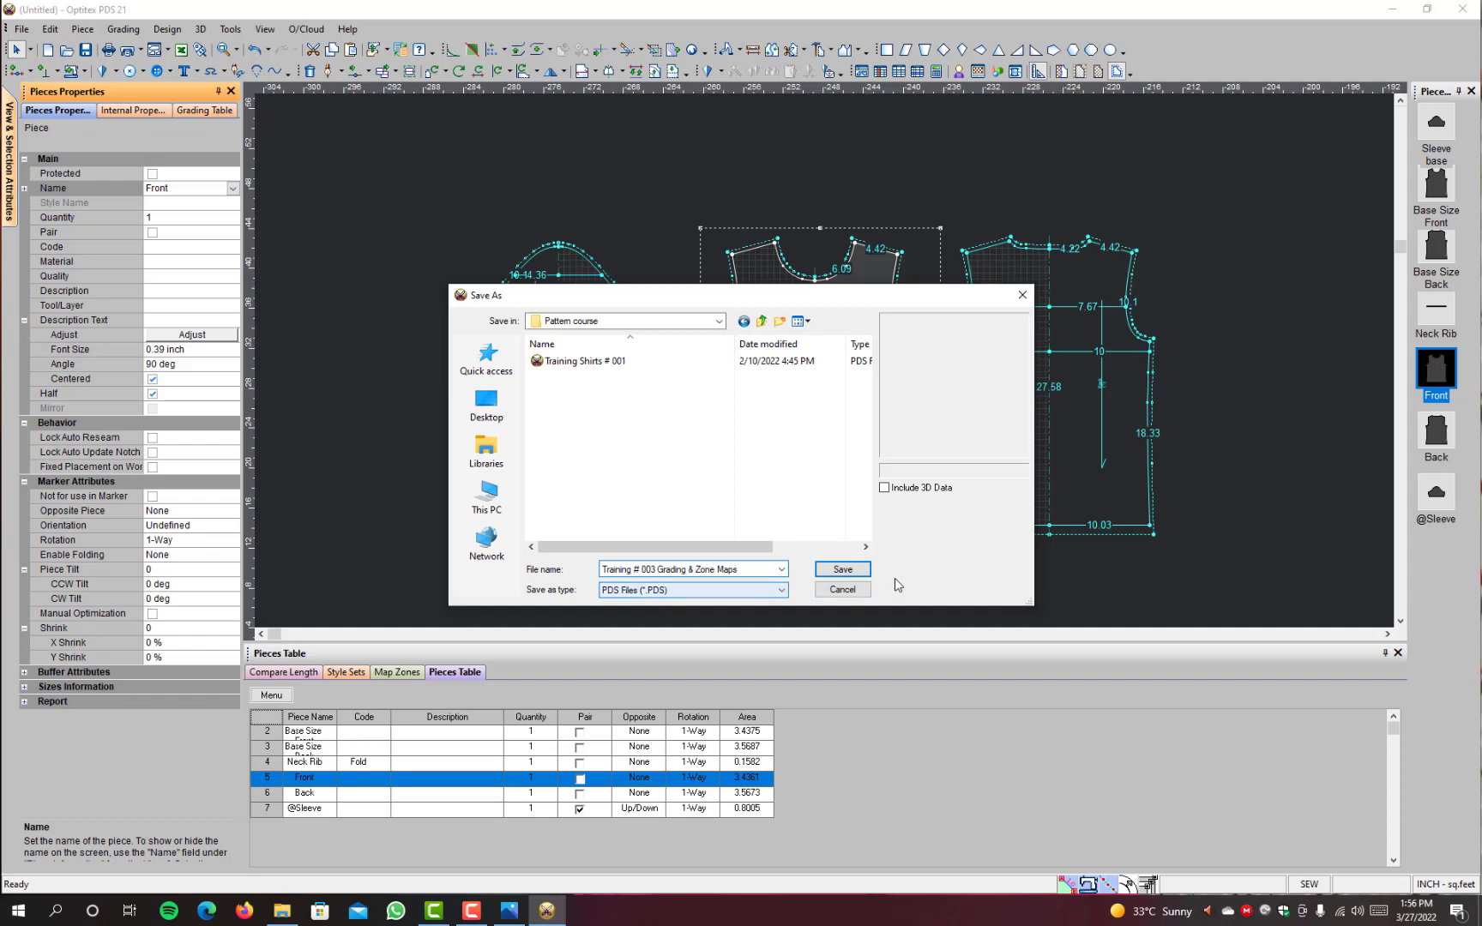
left_click(842, 568)
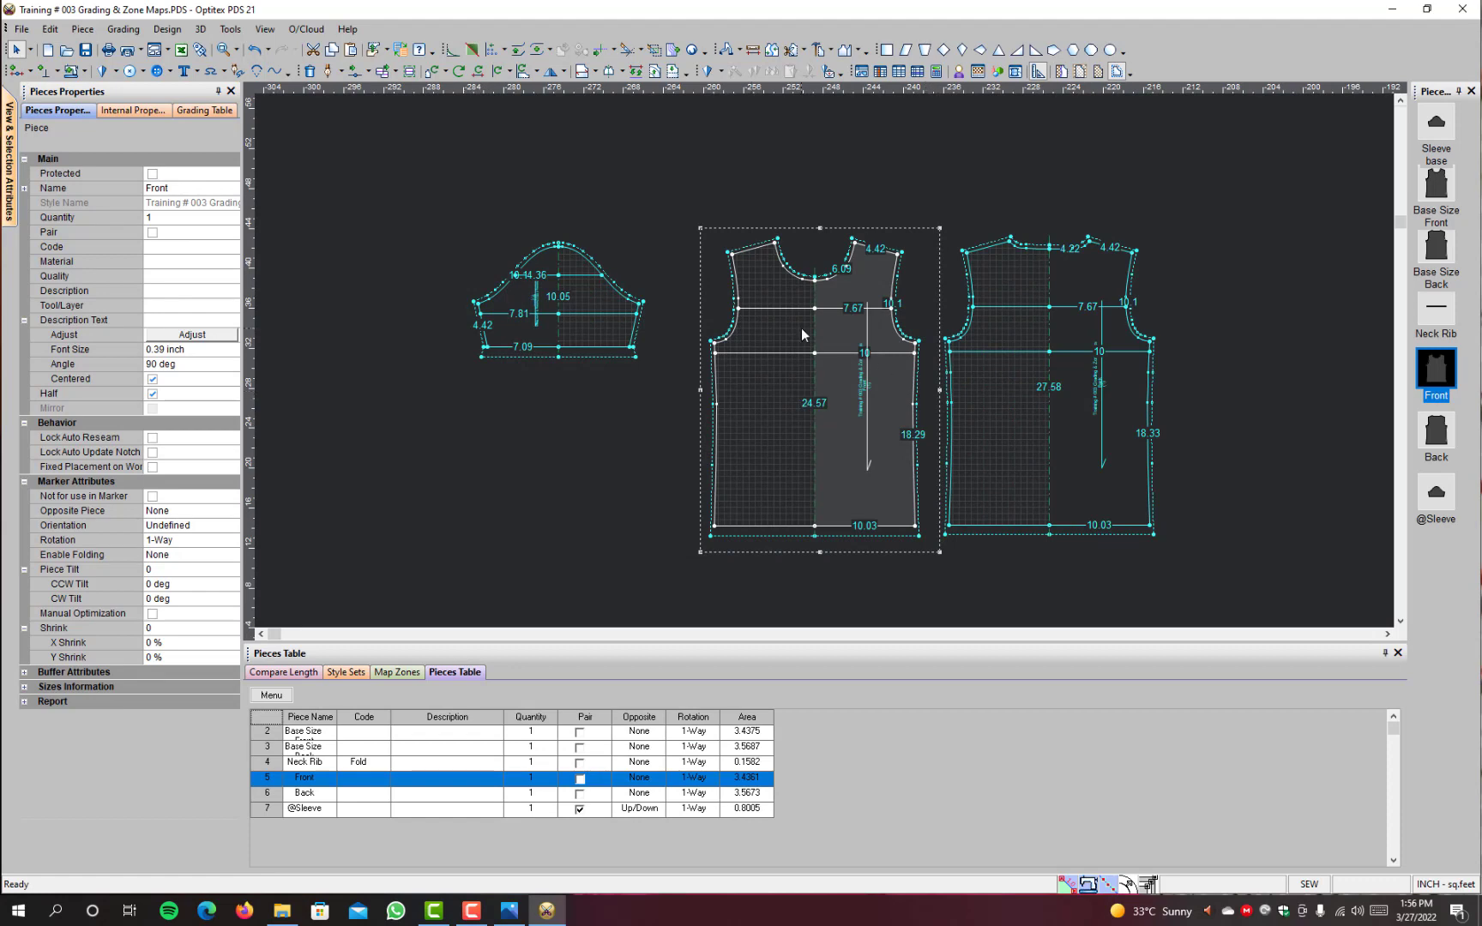
Step: Show the Map Zones table for the Front piece
scroll(801, 327, "up", 1)
scroll(893, 492, "up", 1)
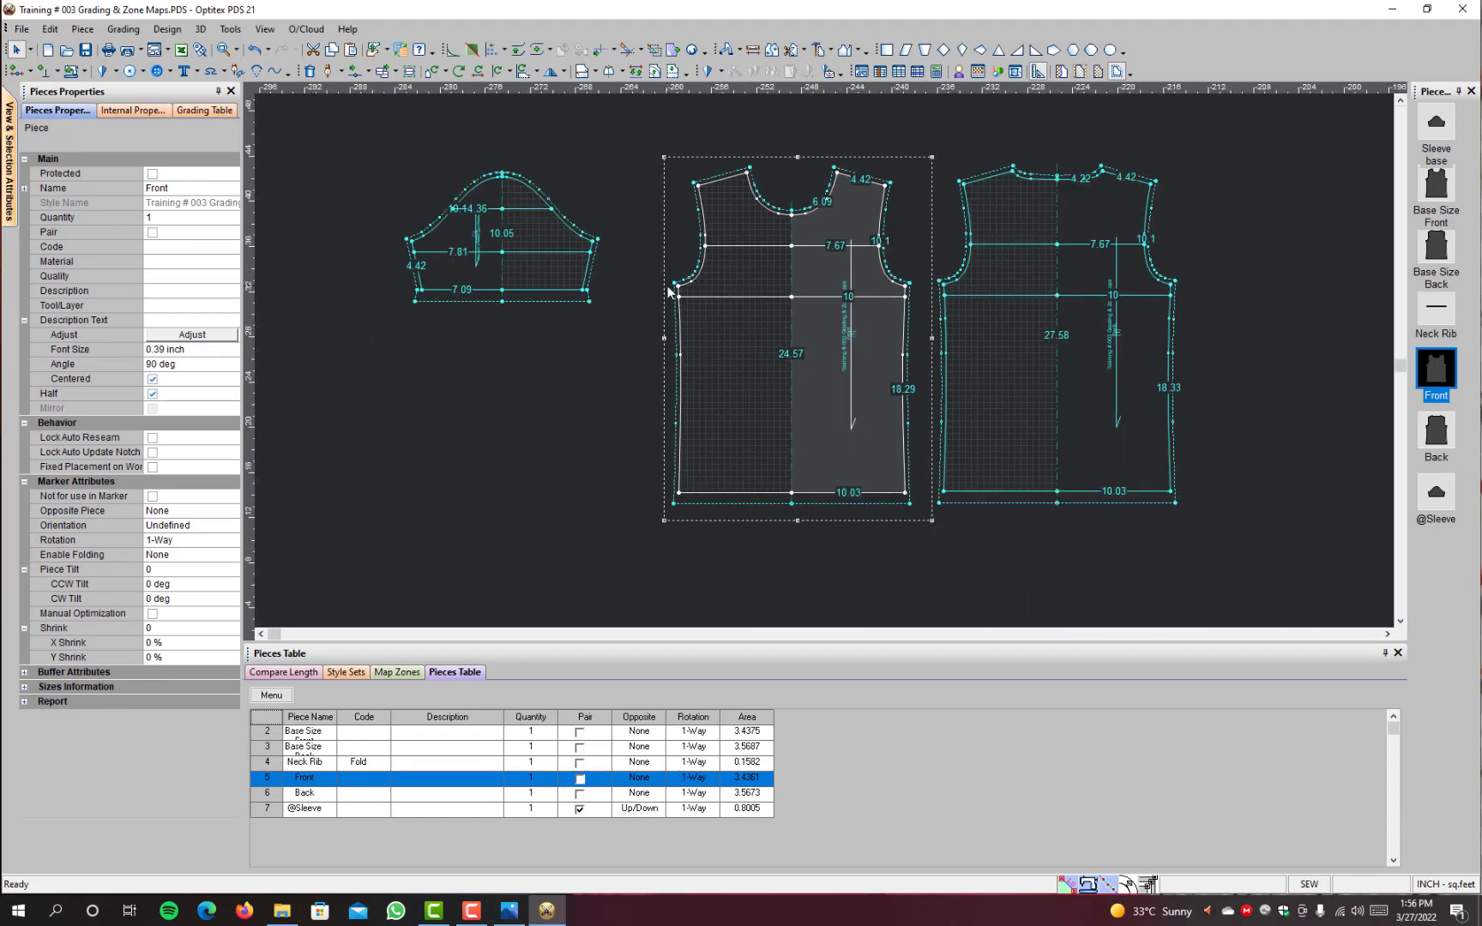
scroll(721, 342, "up", 1)
scroll(945, 378, "down", 2)
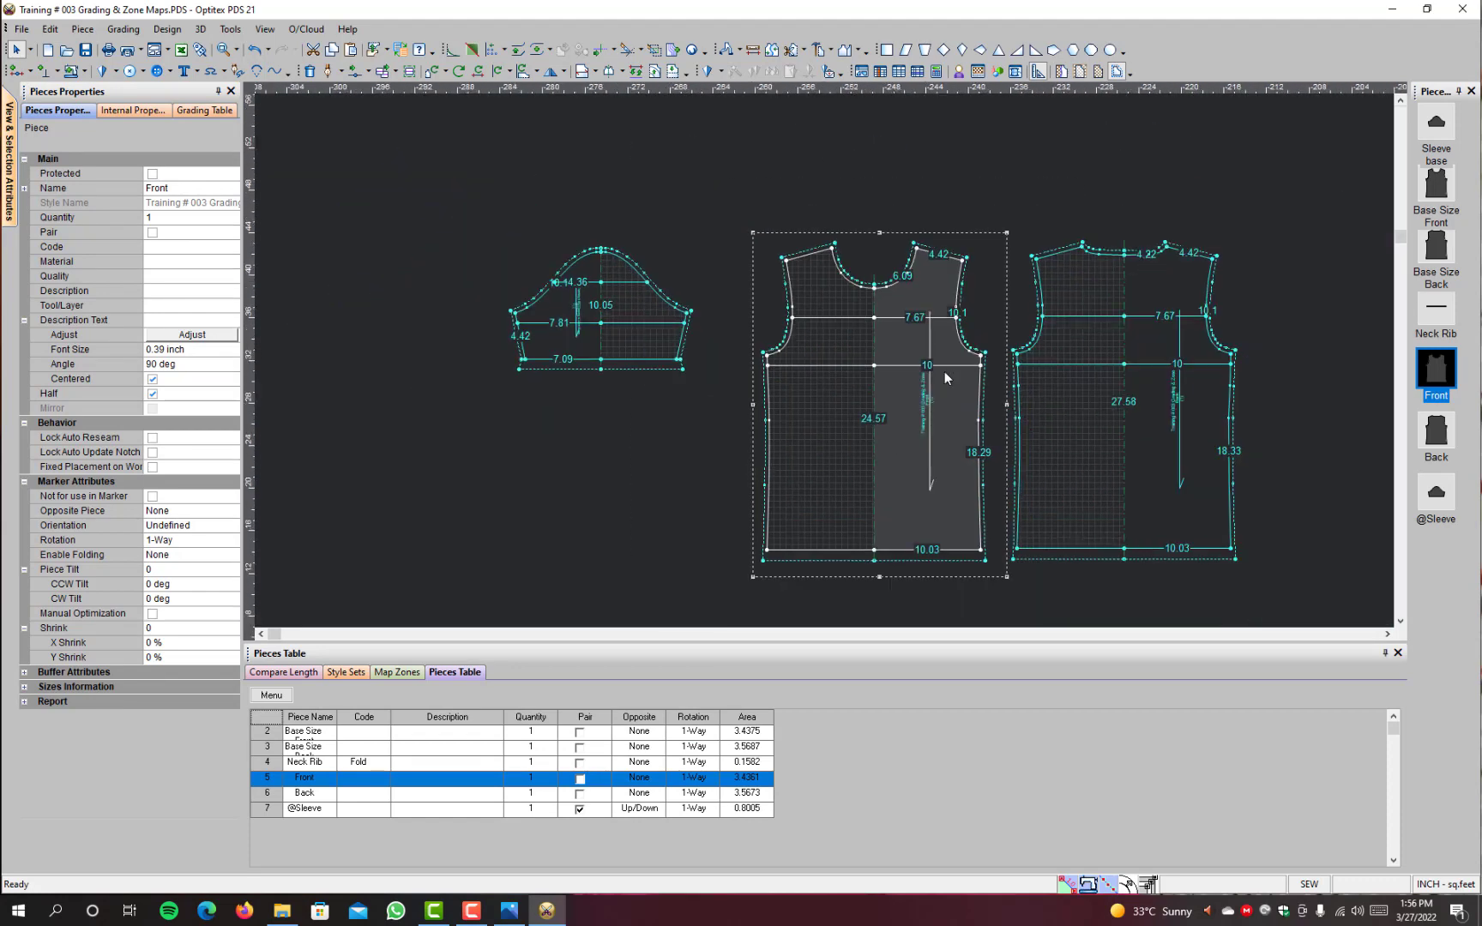
left_click(407, 675)
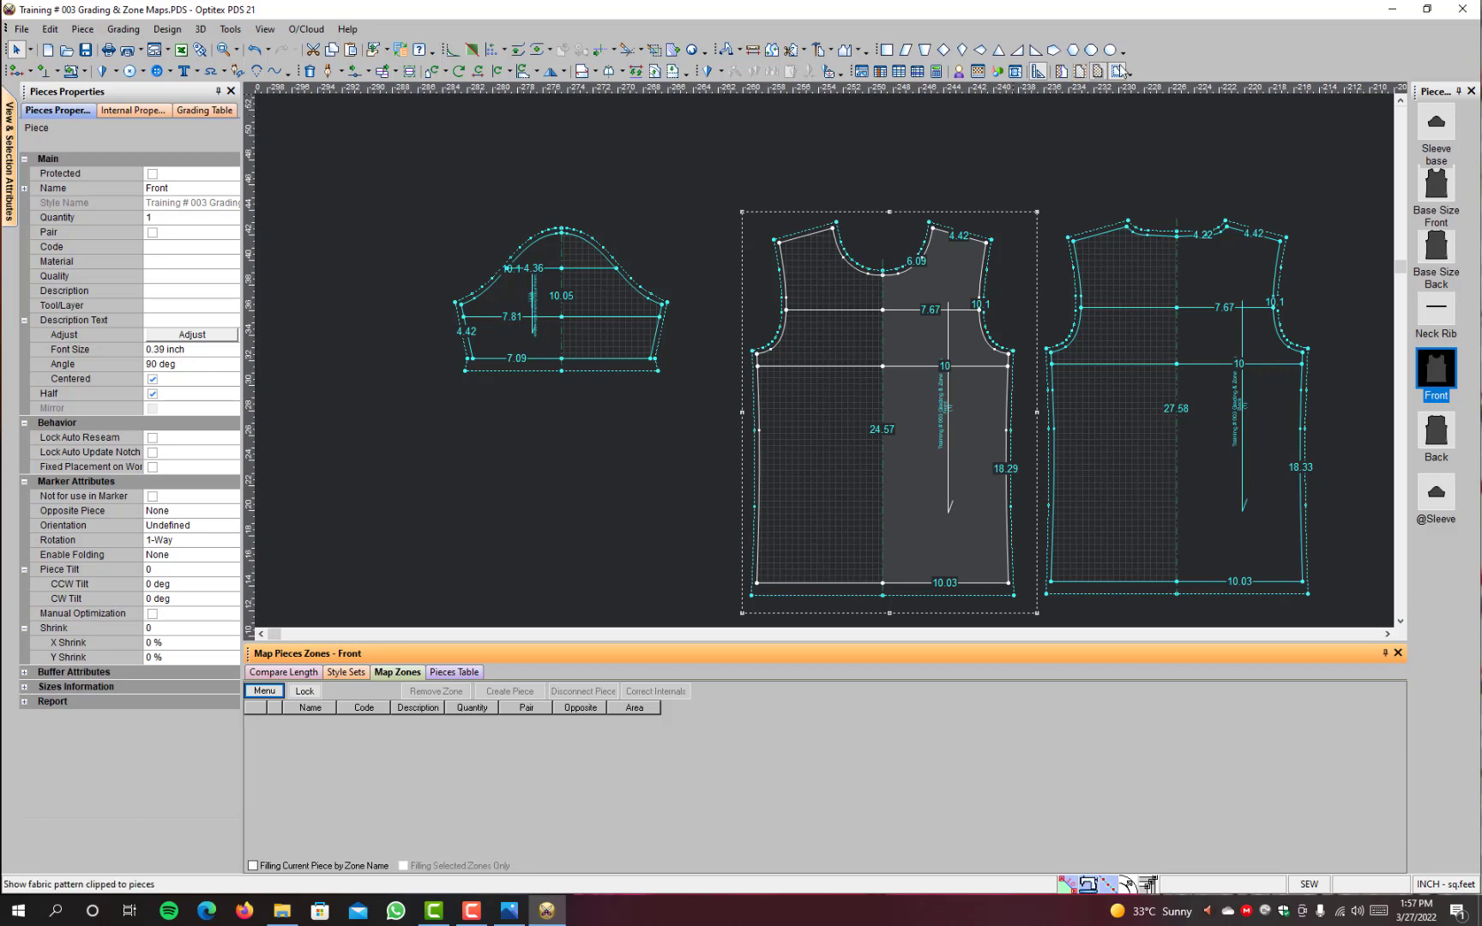
right_click(1174, 48)
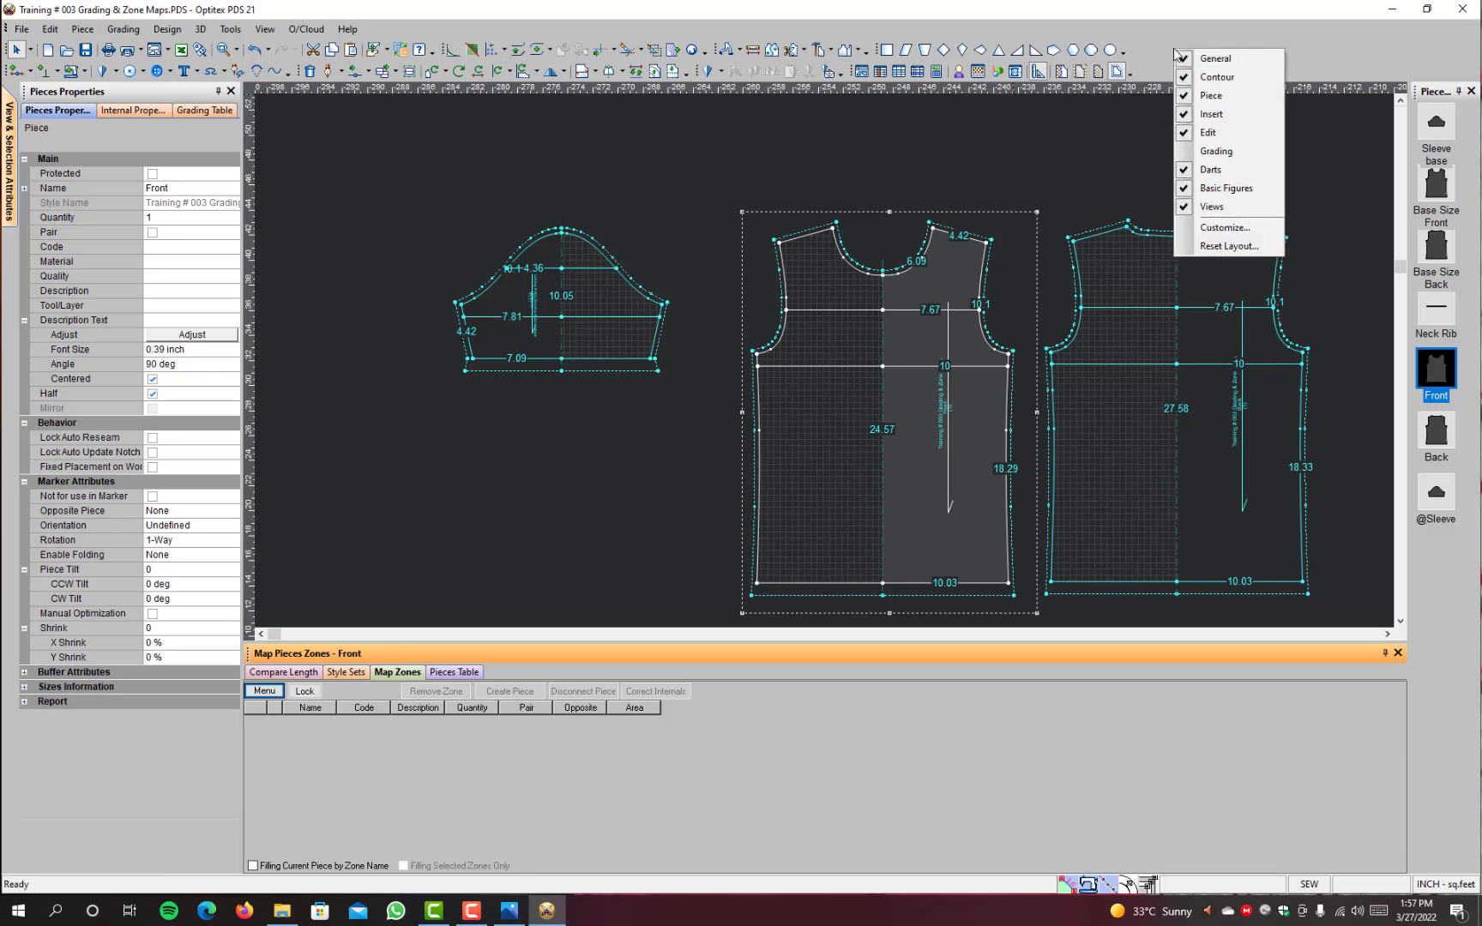
left_click(1010, 95)
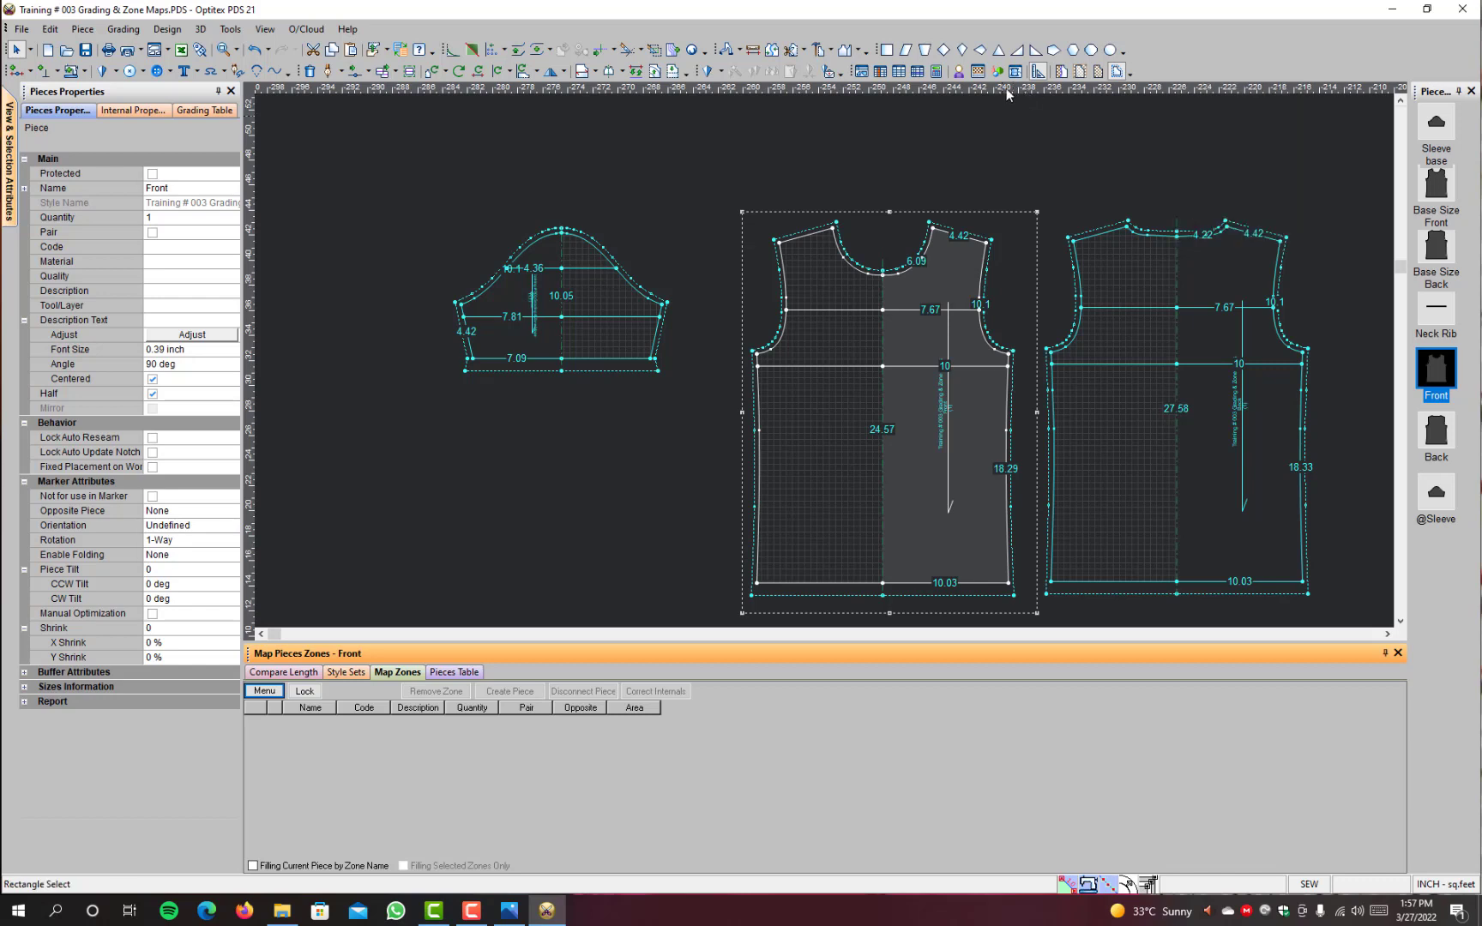
Step: Build a new piece from the area between the two chest lines on the folded half of Base Size Back
left_click(831, 51)
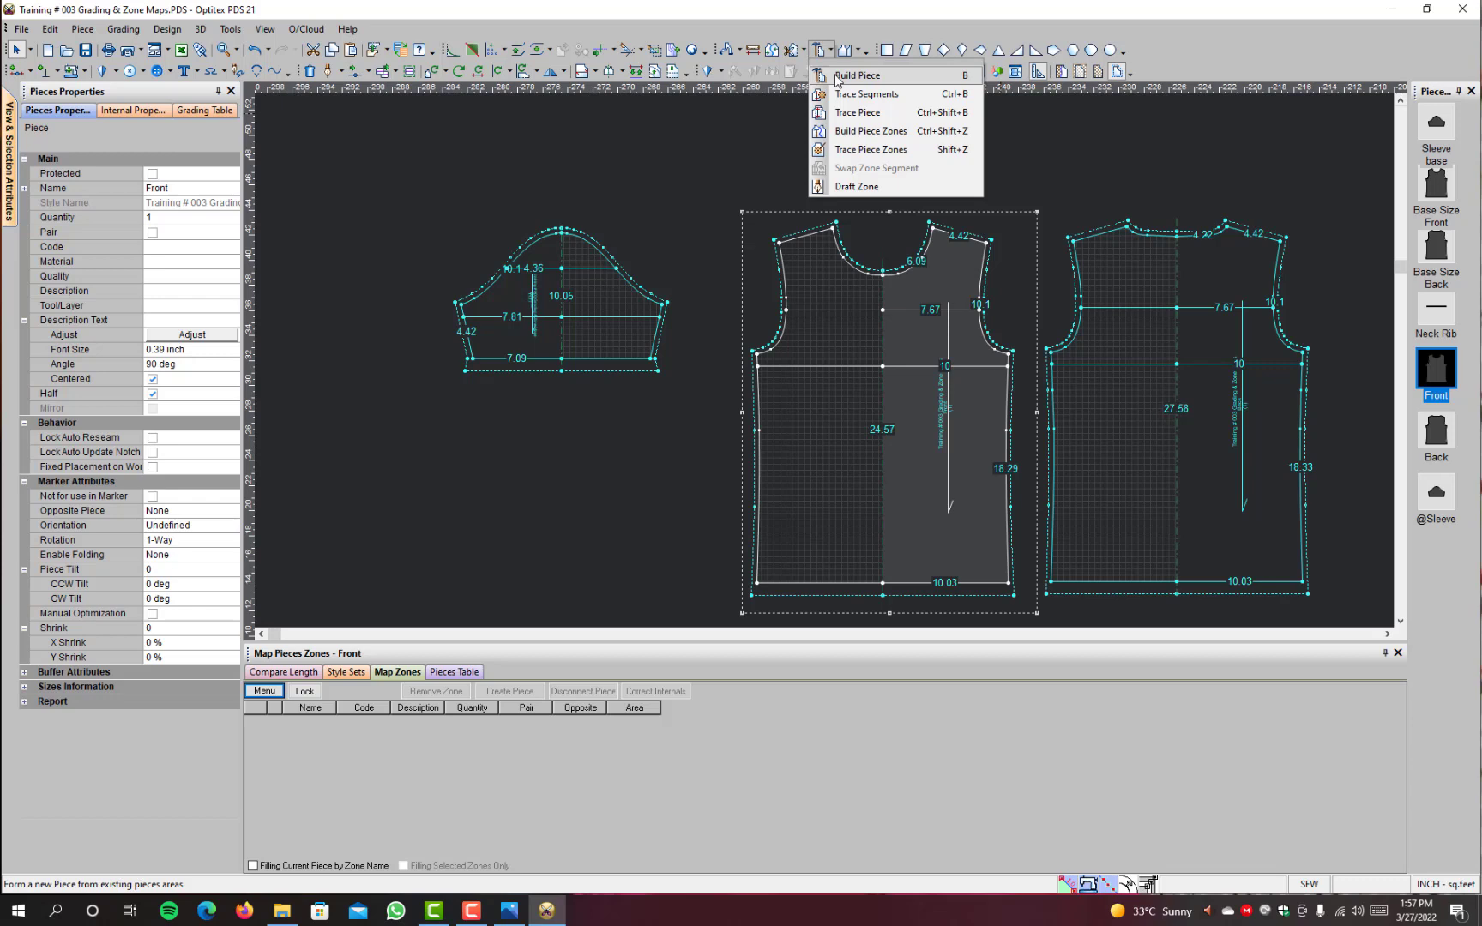
left_click(901, 95)
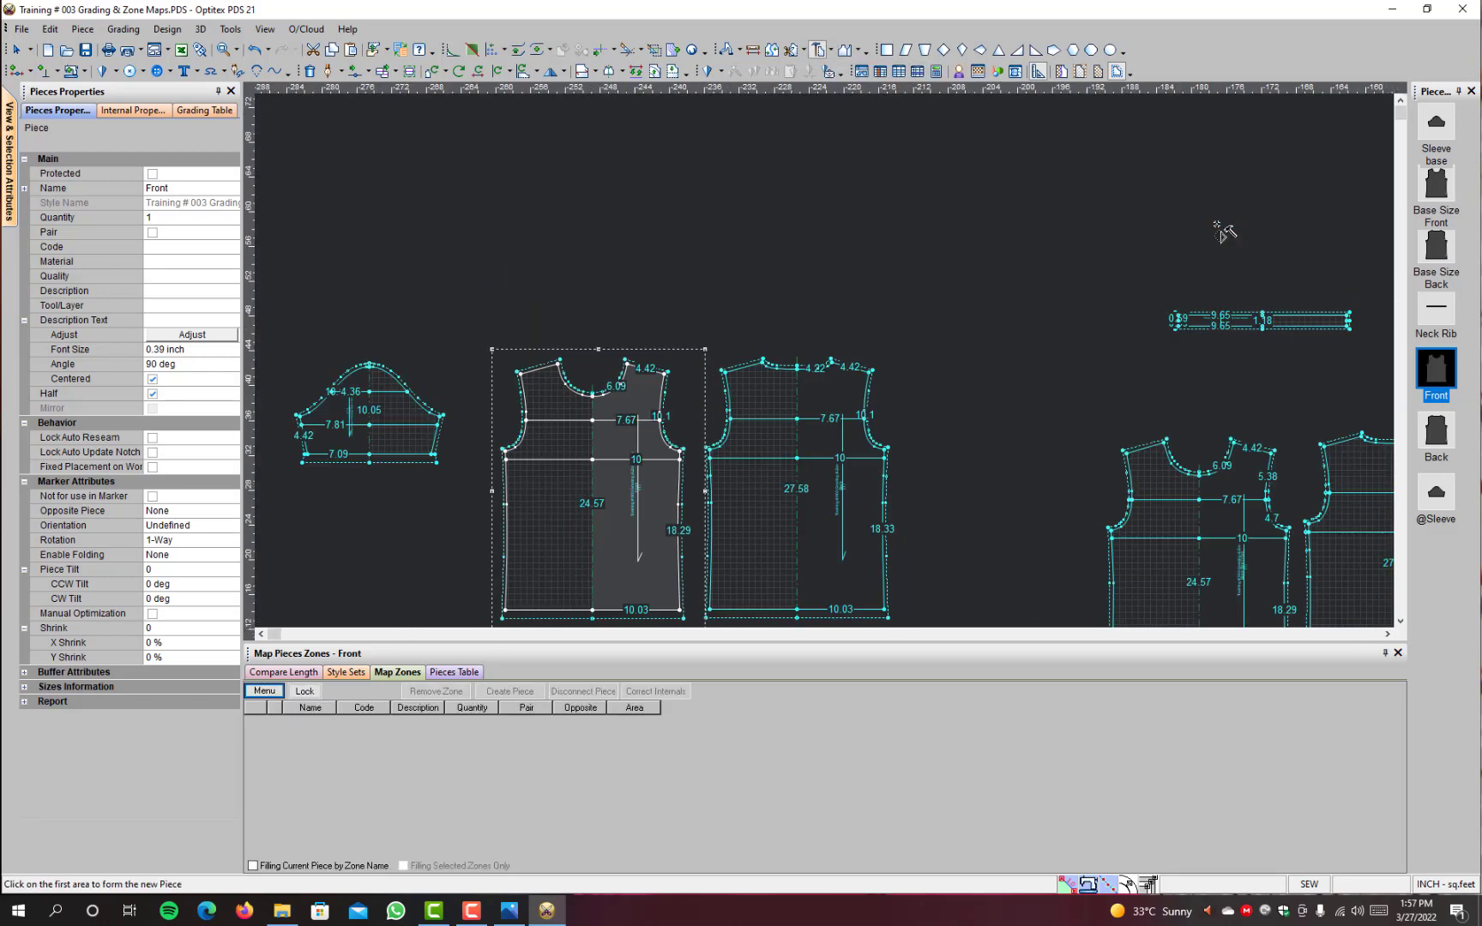
scroll(1154, 522, "down", 2)
scroll(881, 359, "up", 5)
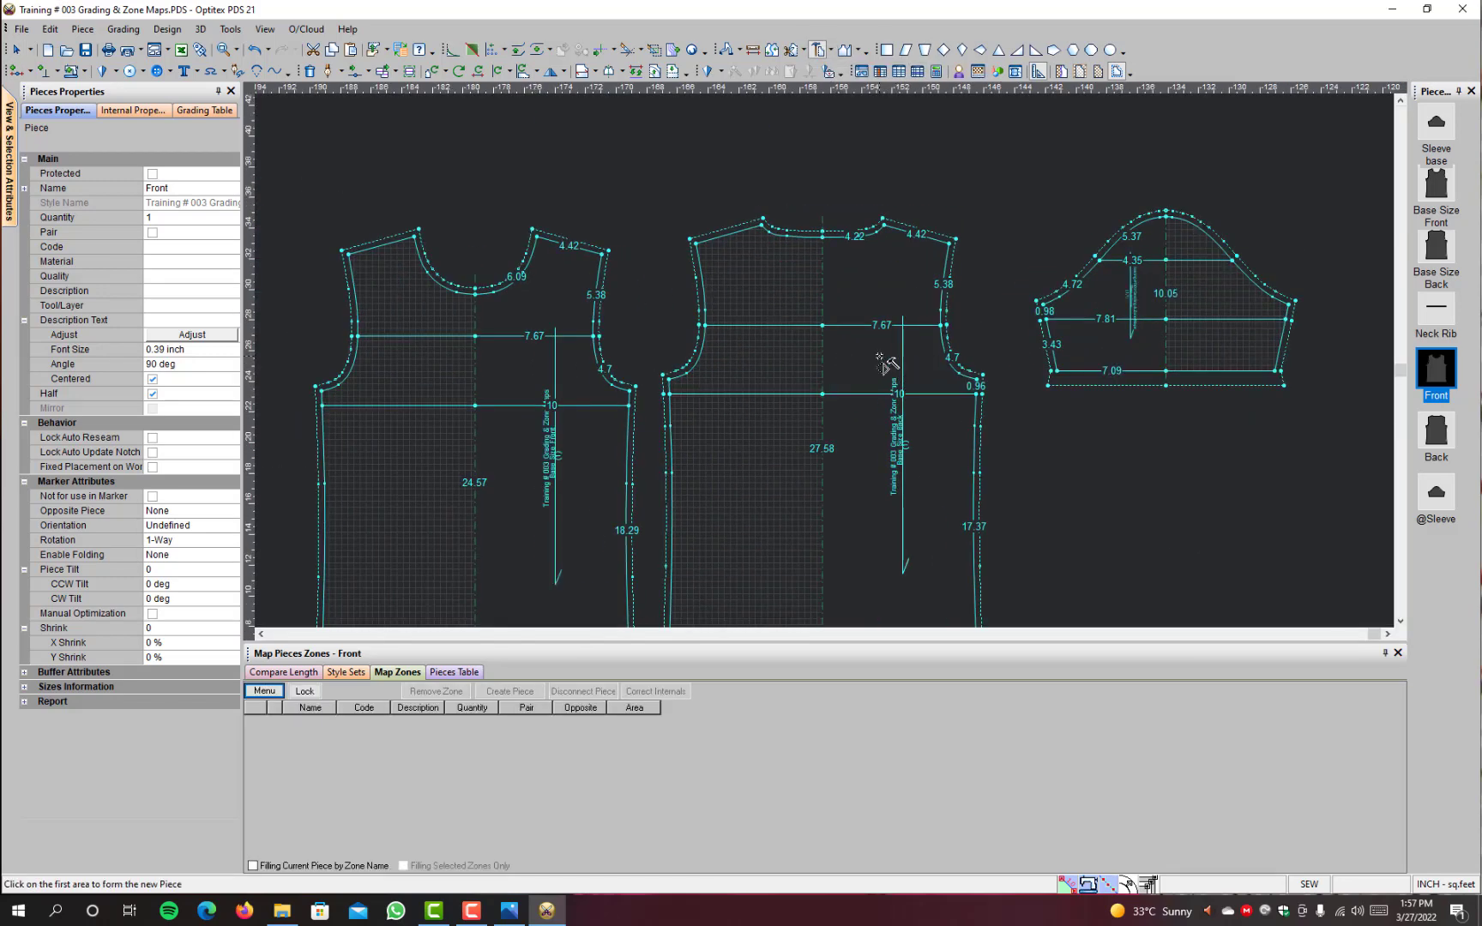
left_click(876, 369)
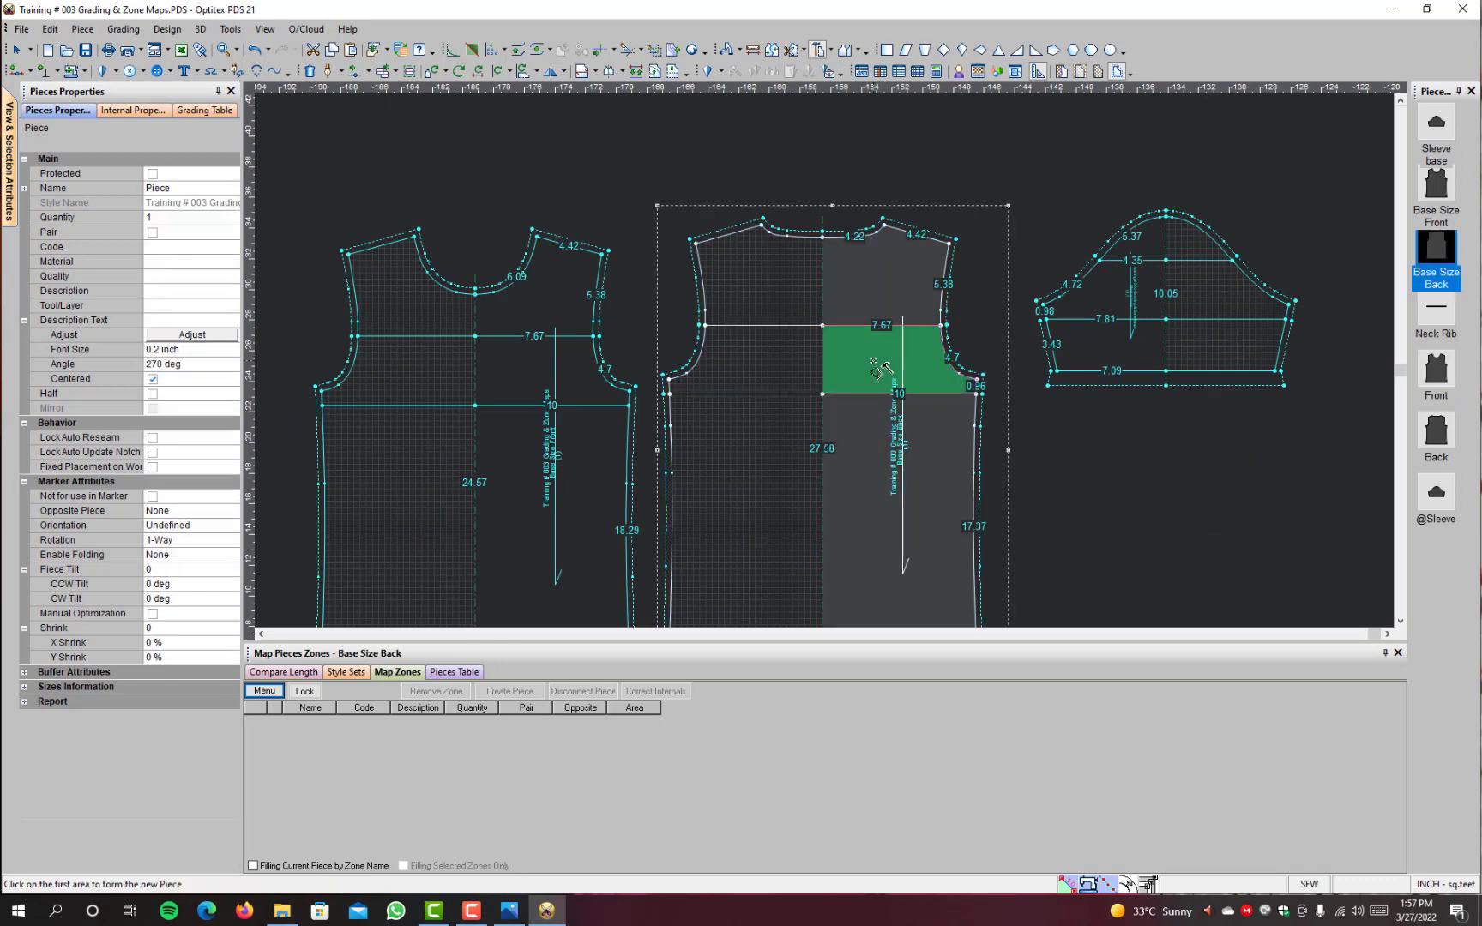
left_click(876, 369)
right_click(1108, 131)
left_click(1141, 142)
Step: Move the new armhole piece below the sleeve and place Base Size Back between the front and the sleeve
key("space")
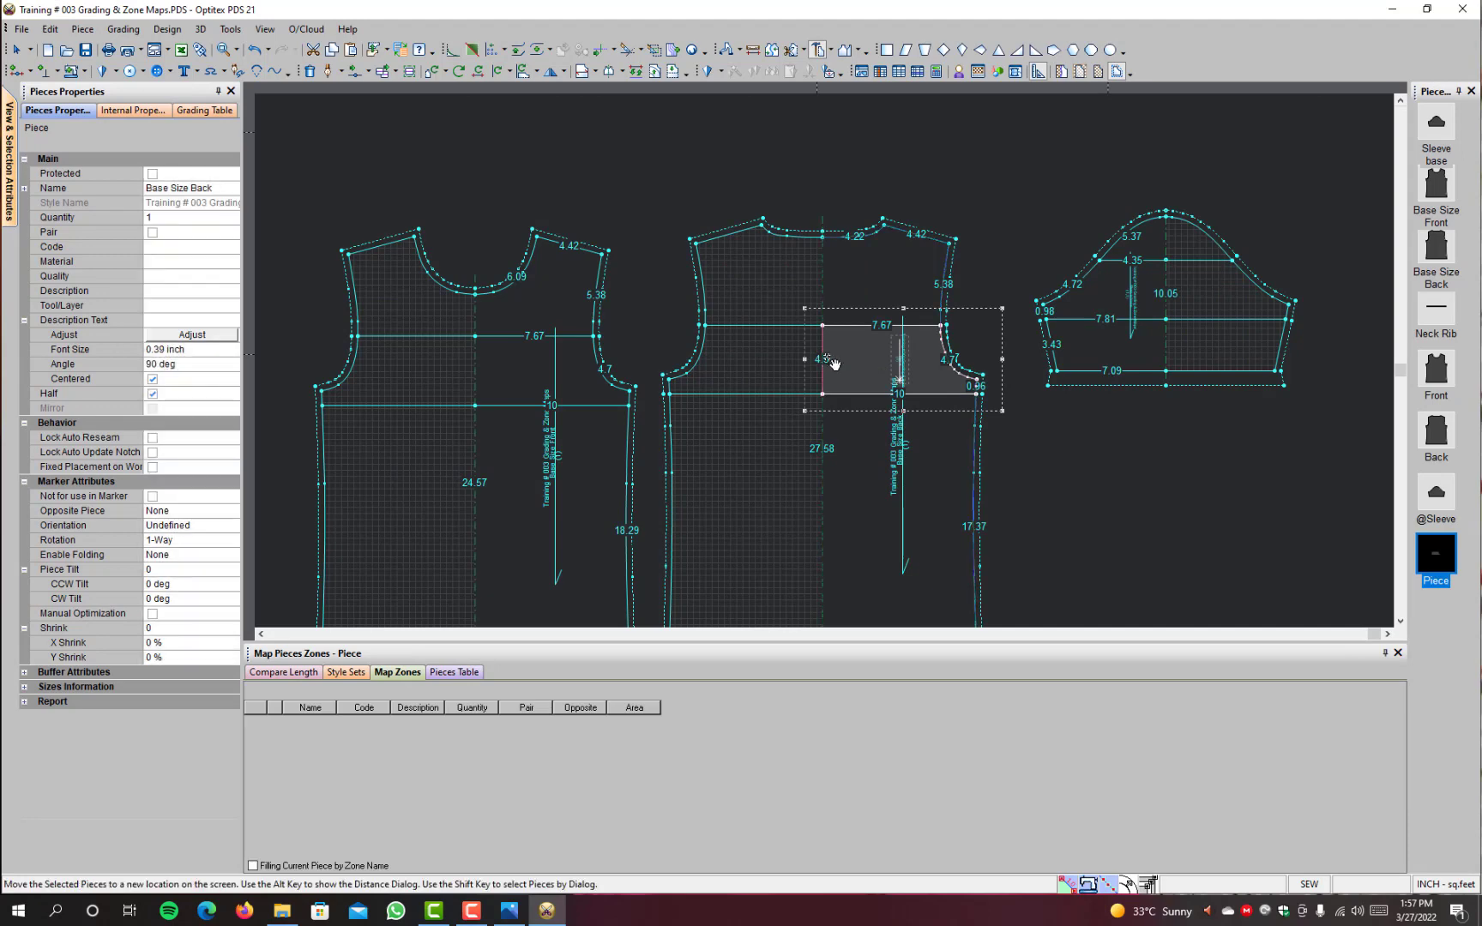
left_click(740, 301)
key("space")
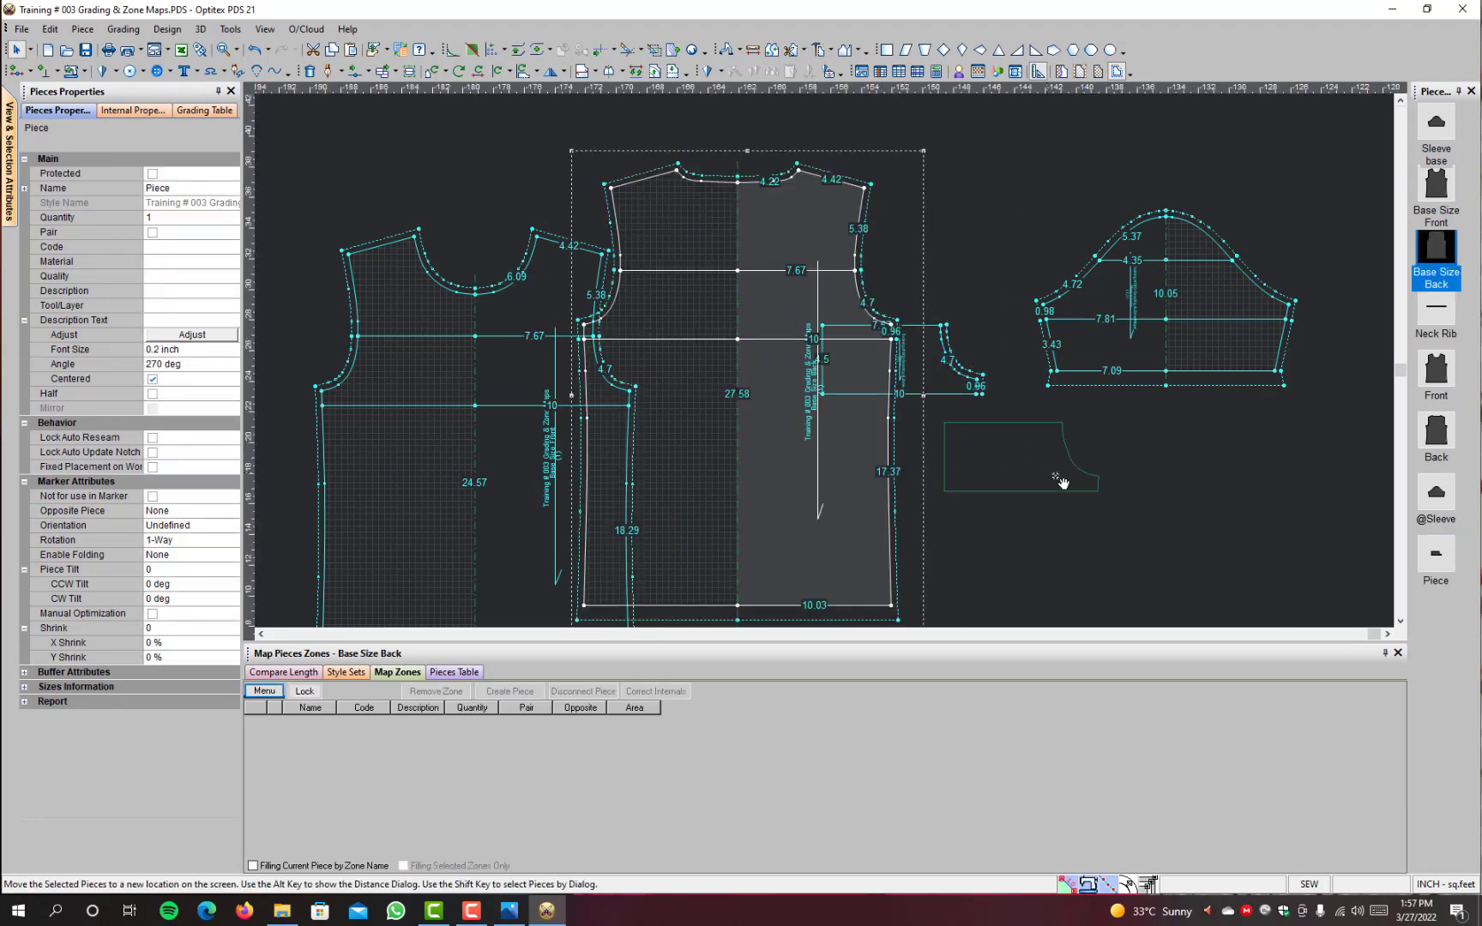
scroll(1095, 491, "down", 2)
left_click(958, 464)
left_click(610, 314)
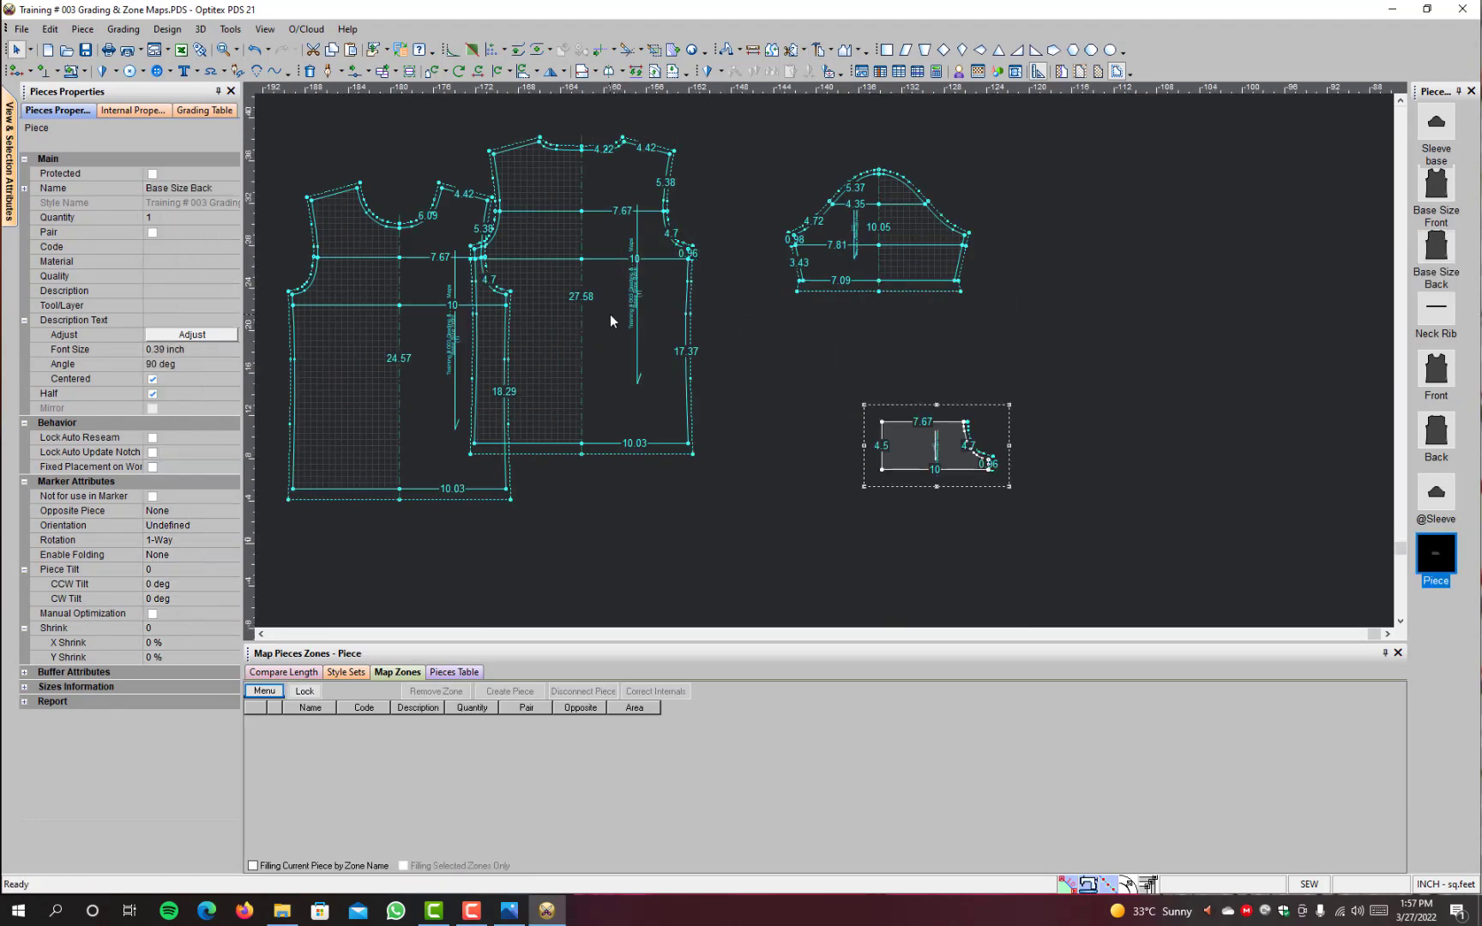
key("space")
left_click(686, 342)
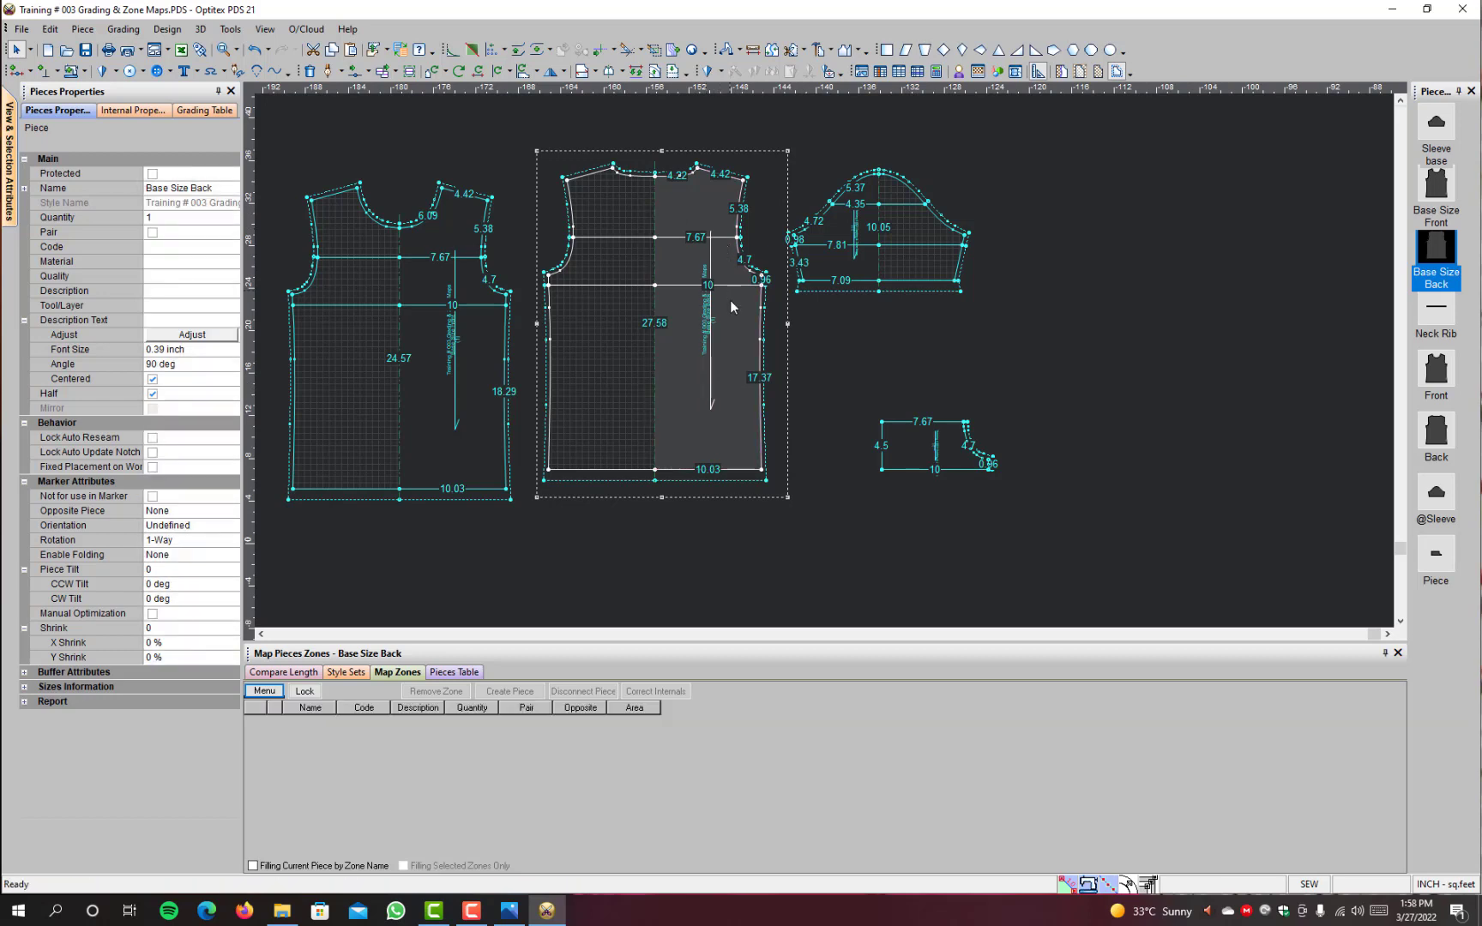
Step: Build a piece from the lower body area of Base Size Back and place it directly below the armhole piece
left_click(746, 361)
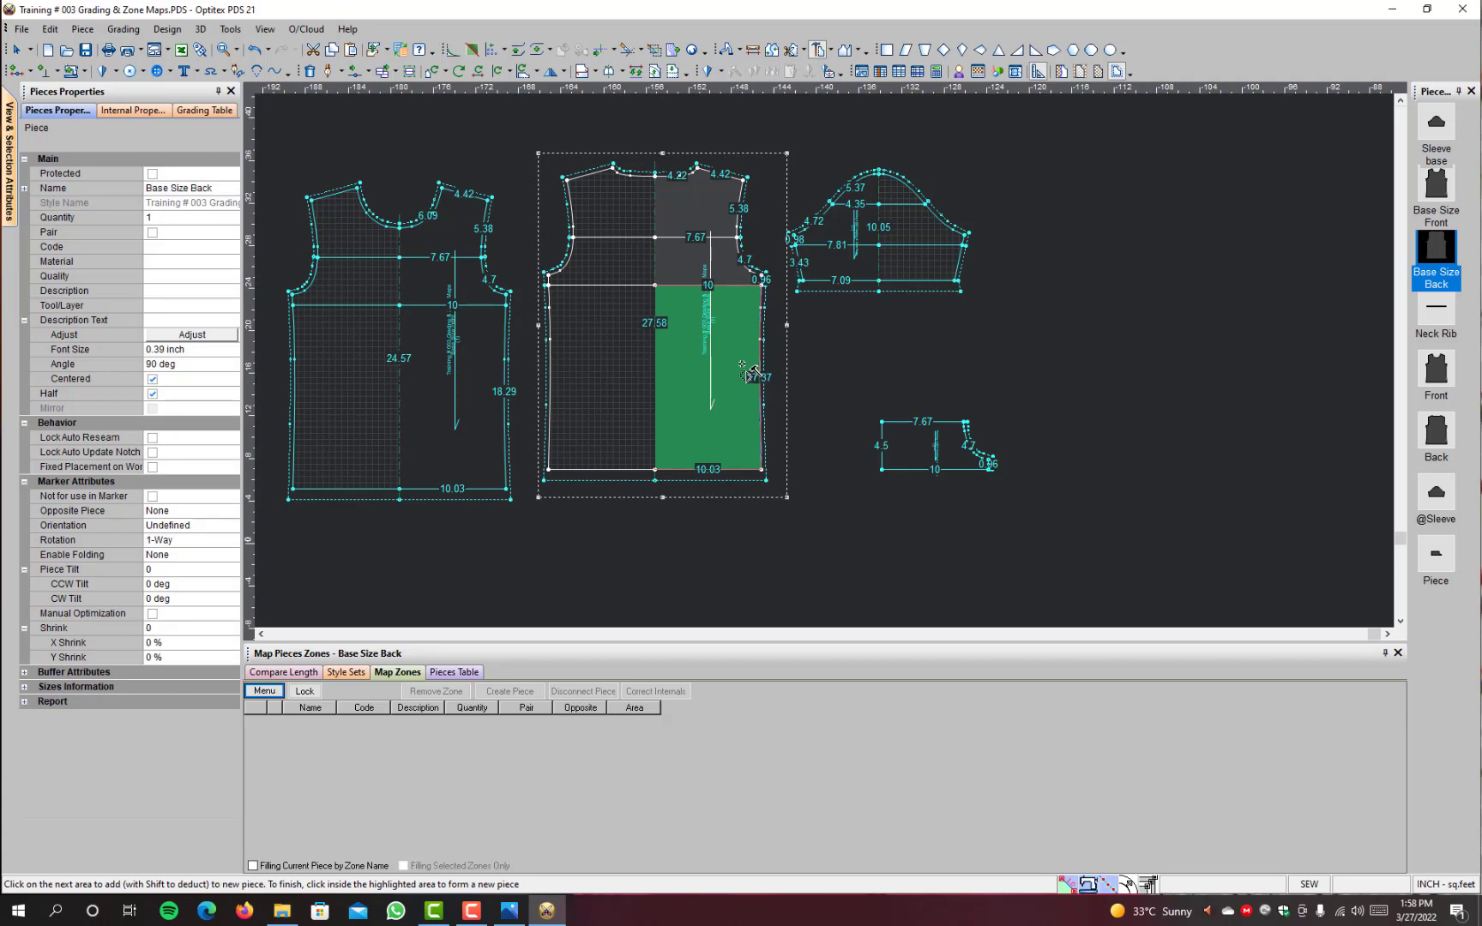
left_click(746, 373)
right_click(953, 318)
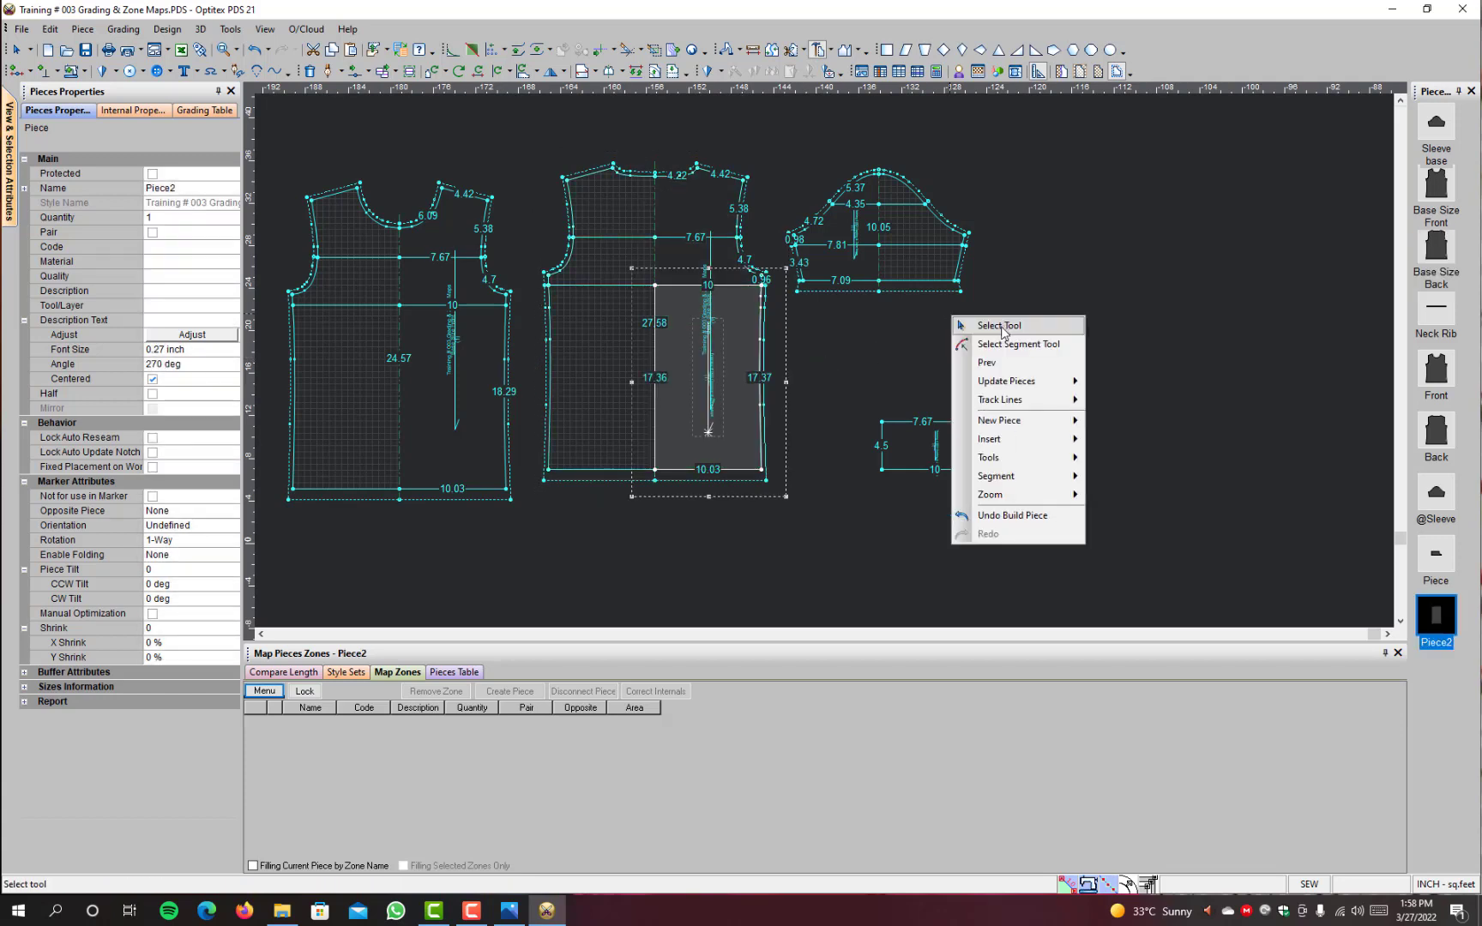
left_click(1000, 326)
left_click_drag(732, 429, 969, 633)
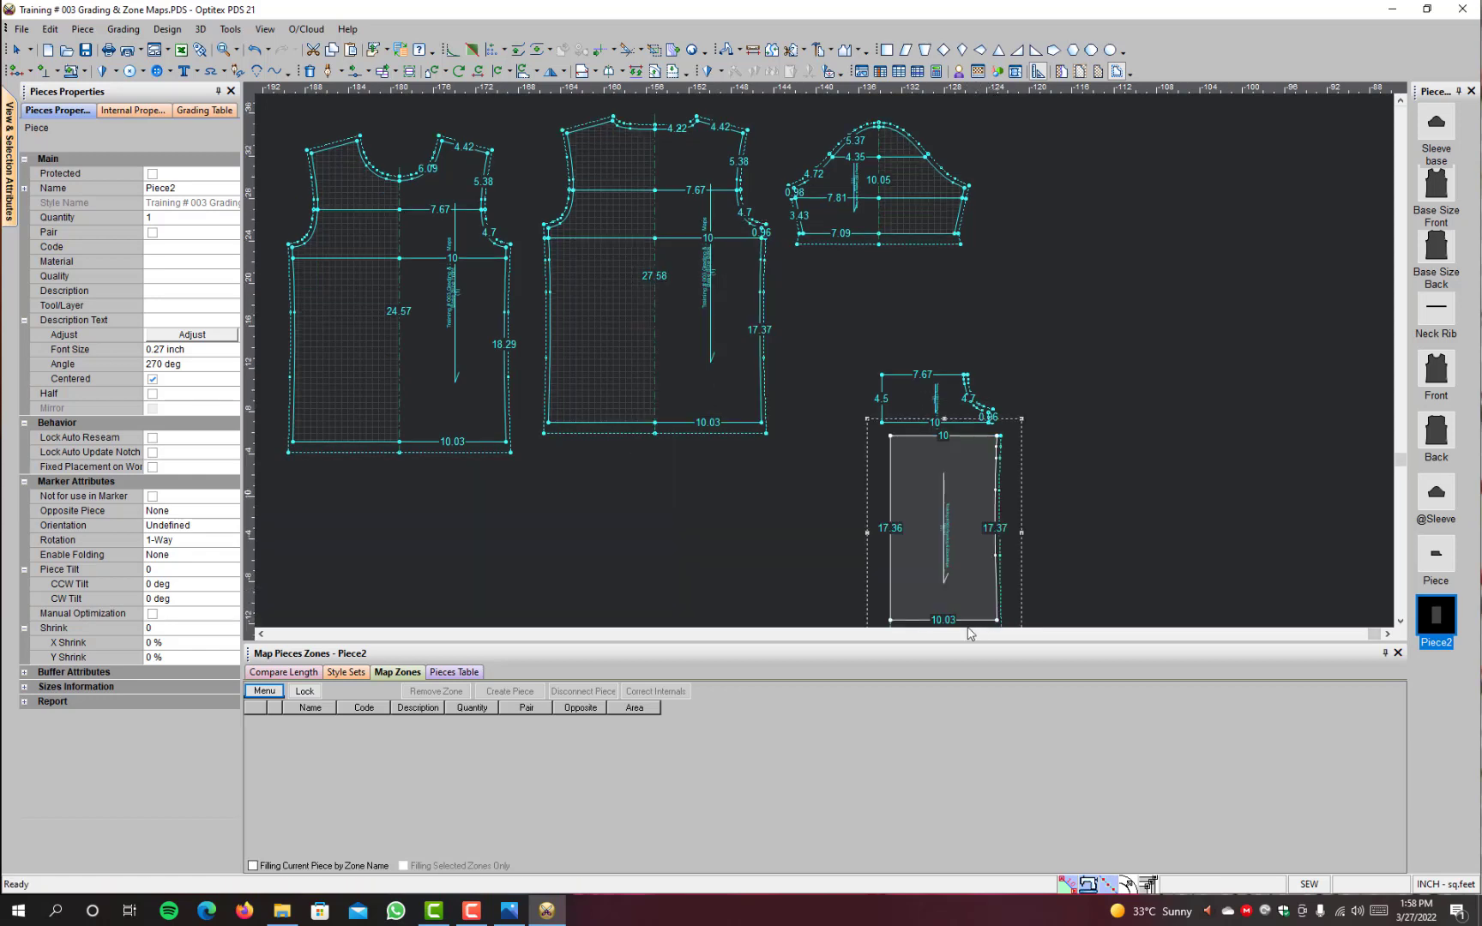
Step: Build a piece from the upper shoulder area of Base Size Back and place it directly above the armhole piece
left_click(695, 163)
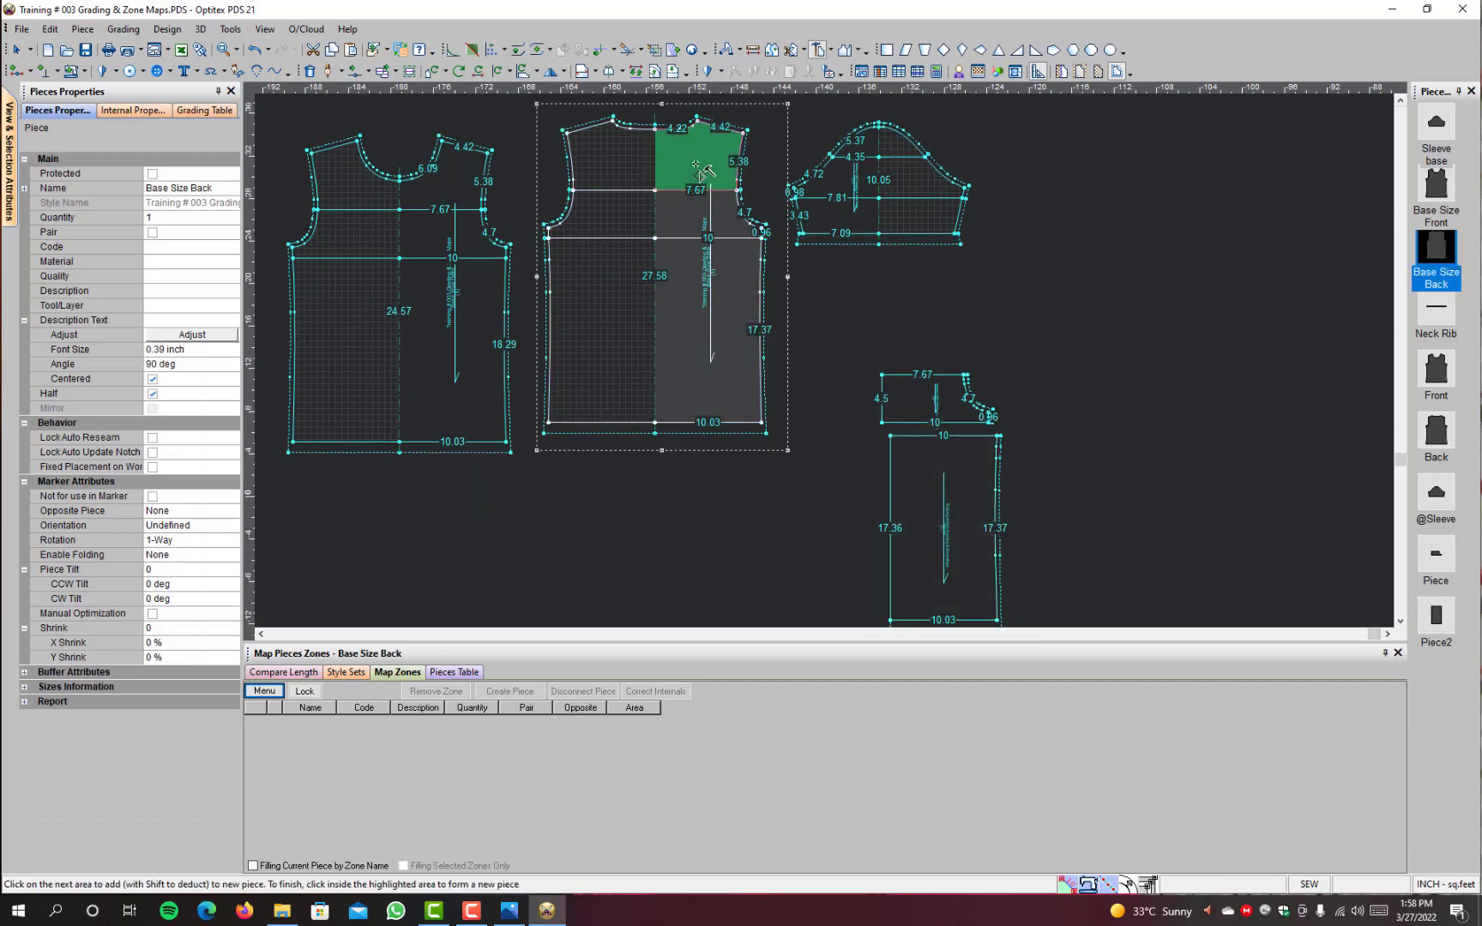
left_click(702, 172)
right_click(1144, 284)
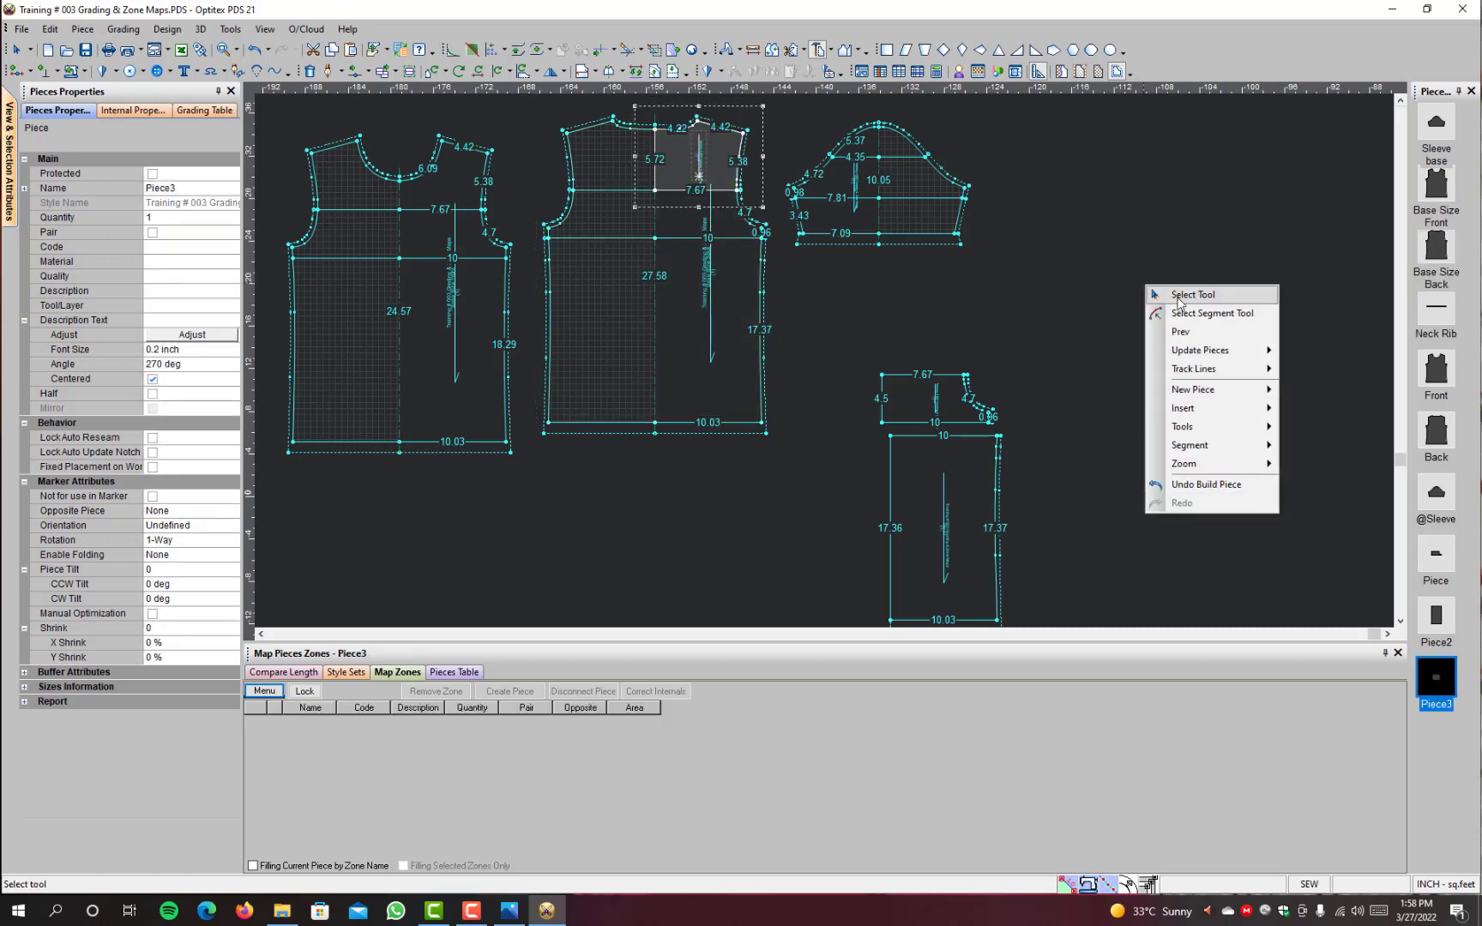
left_click(1175, 292)
key("space")
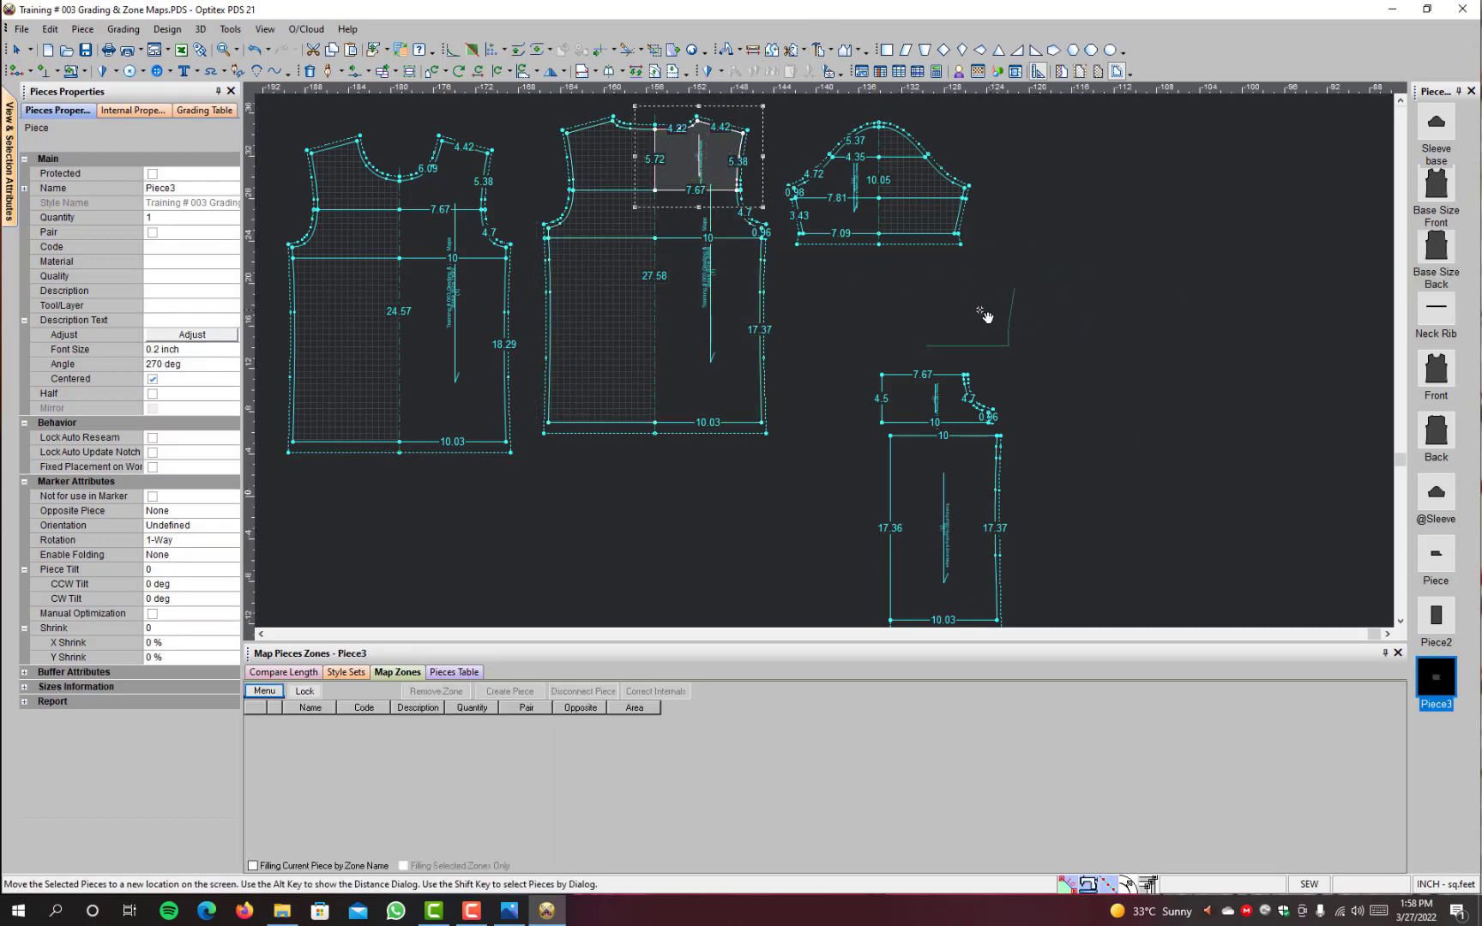
left_click(954, 327)
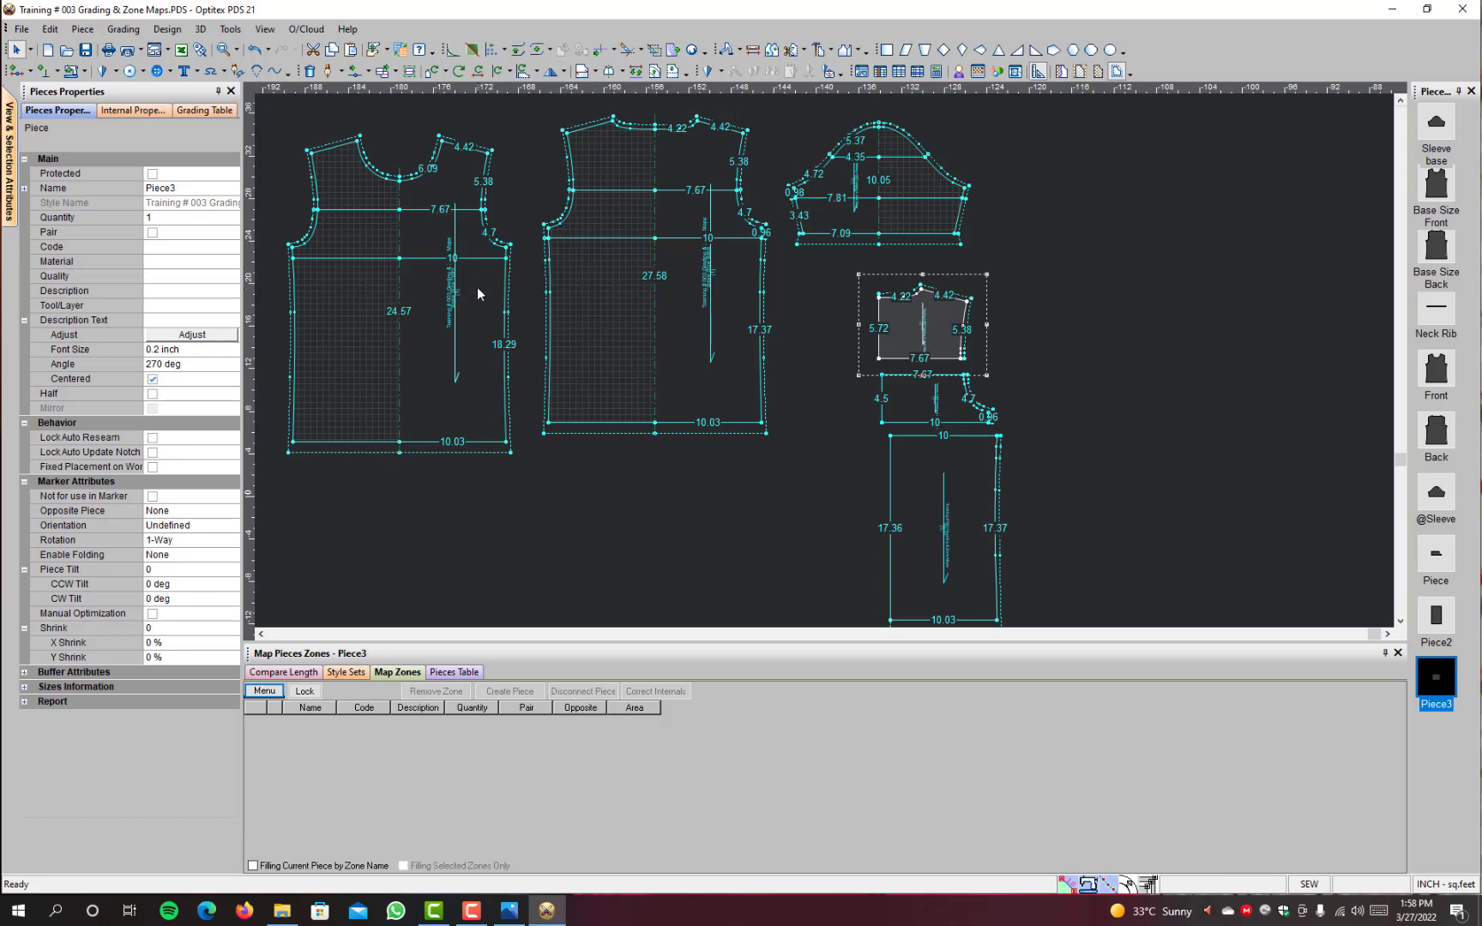
Step: Try to build a piece from the shoulder area above the upper chest line of Base Size Front, and undo it
left_click(455, 180)
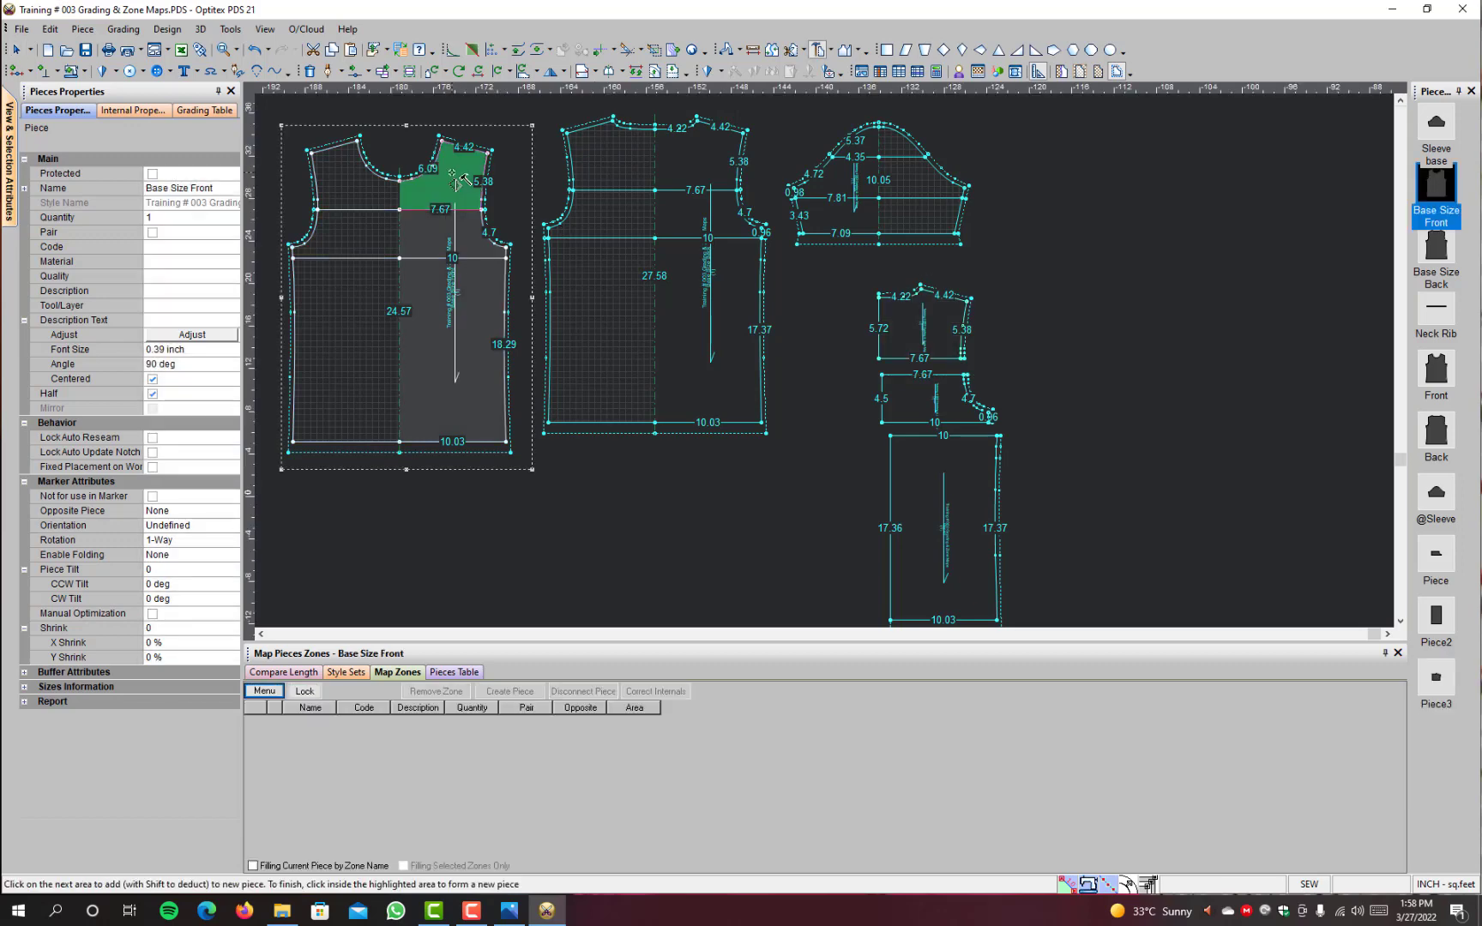
left_click(456, 180)
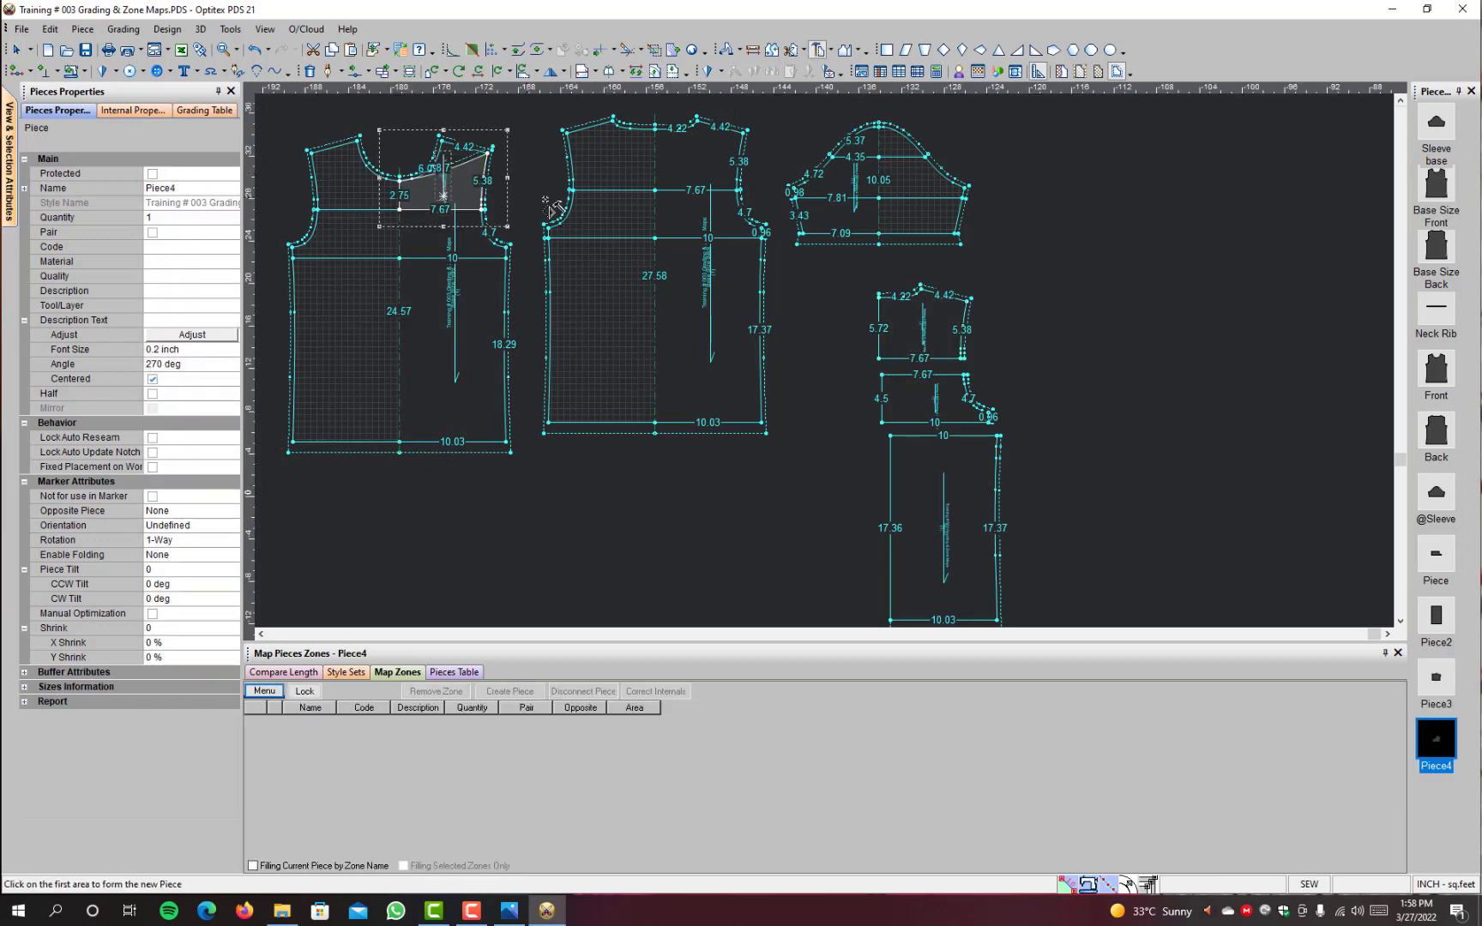
scroll(495, 194, "up", 1)
scroll(826, 365, "up", 3)
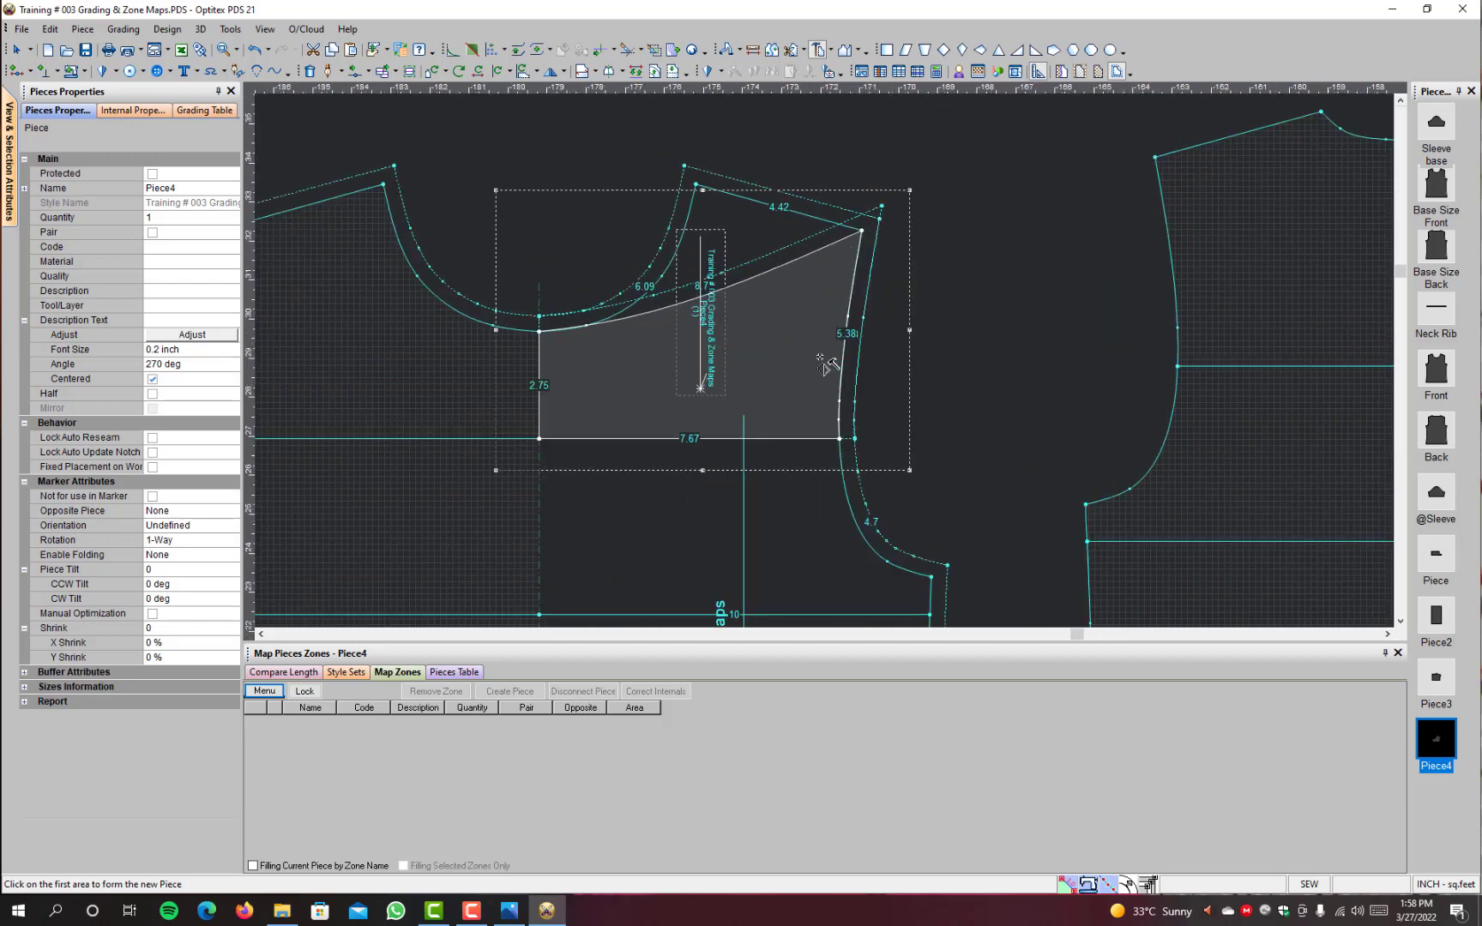
left_click(826, 365)
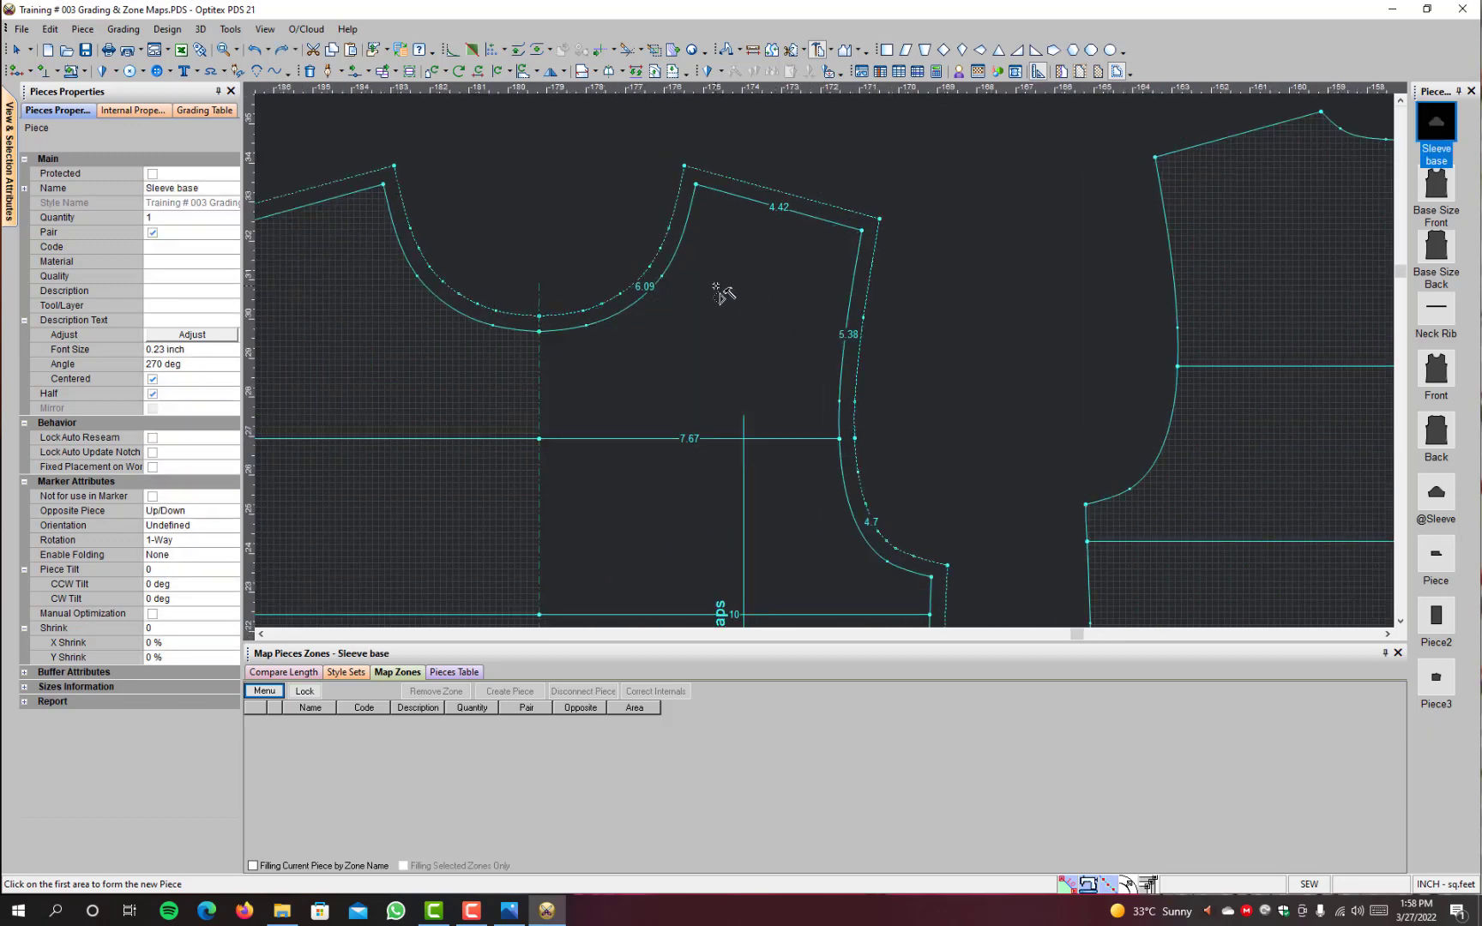
left_click(721, 294)
left_click(721, 295)
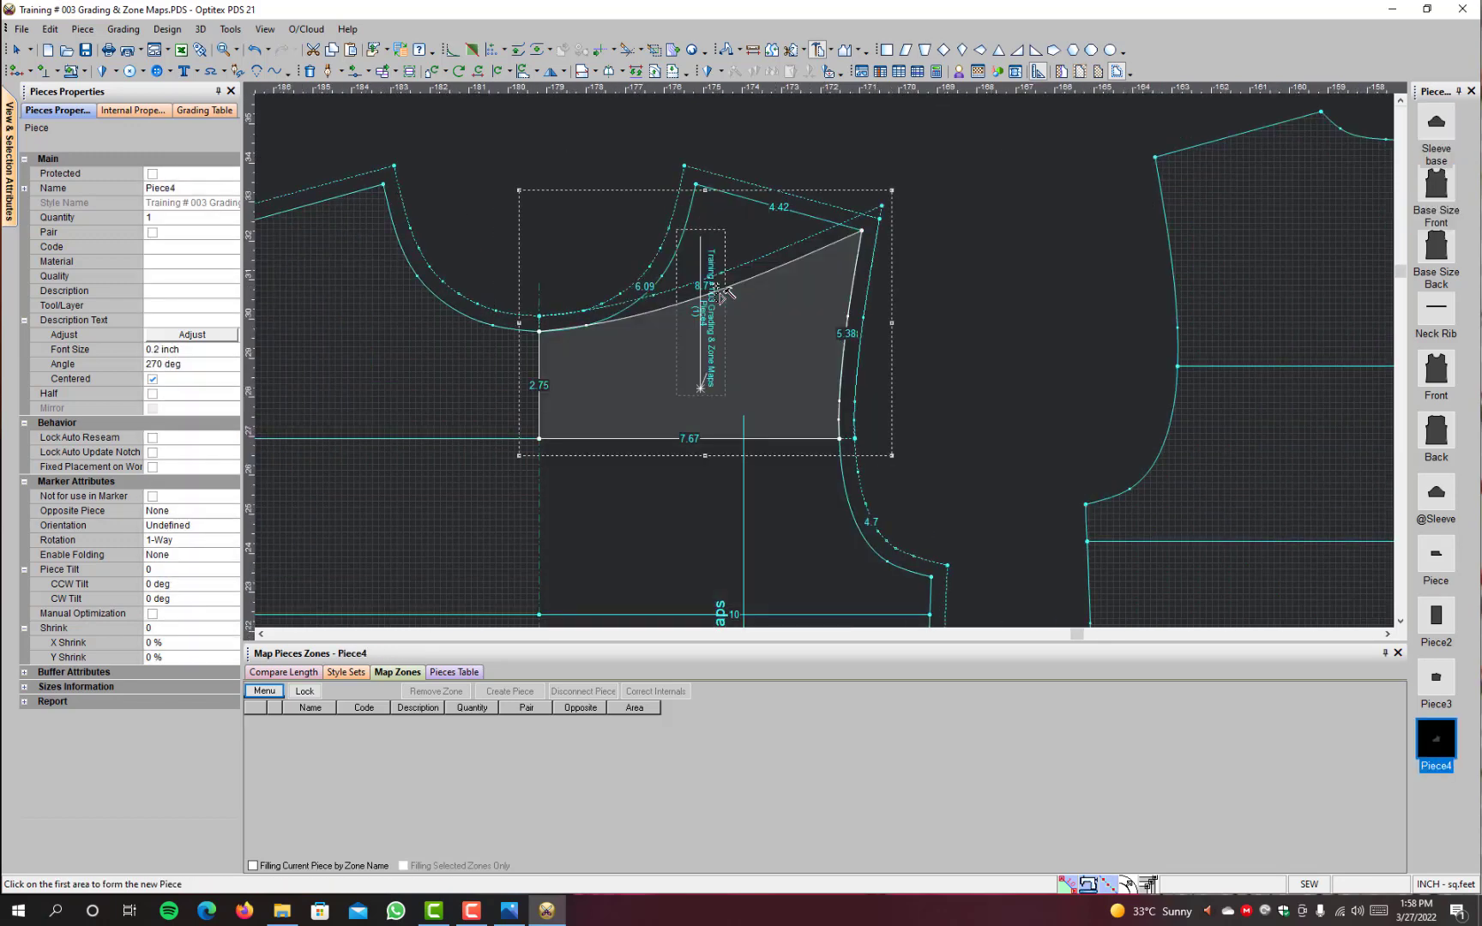
key("ctrl+z")
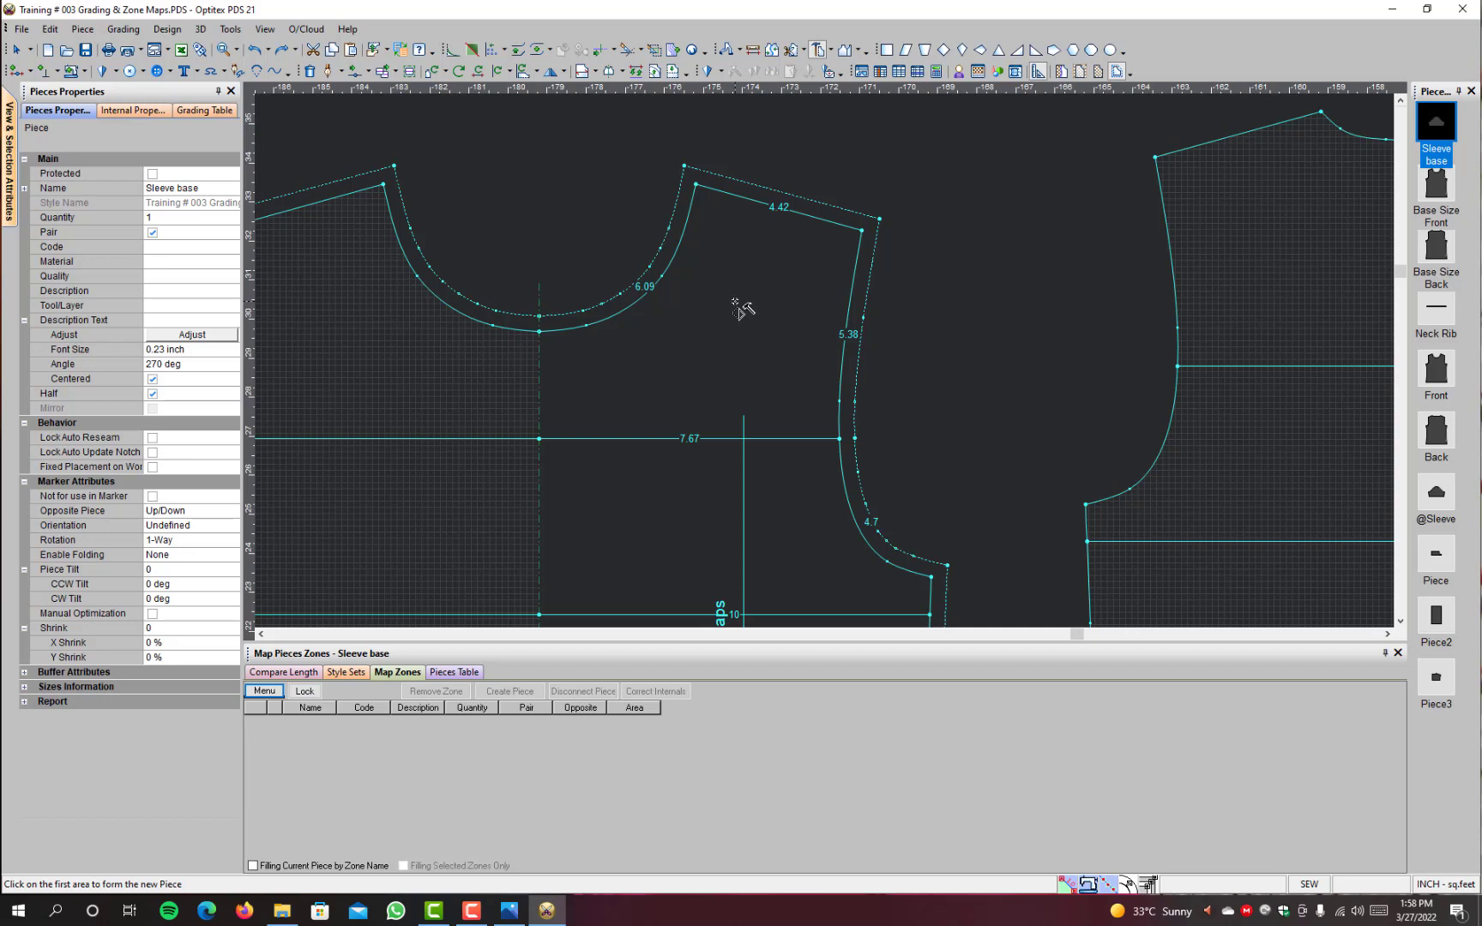
Step: Trace a new piece on Base Size Front along the neckline, shoulder, armhole, upper chest line and centre line, and finish its contour
left_click(612, 328)
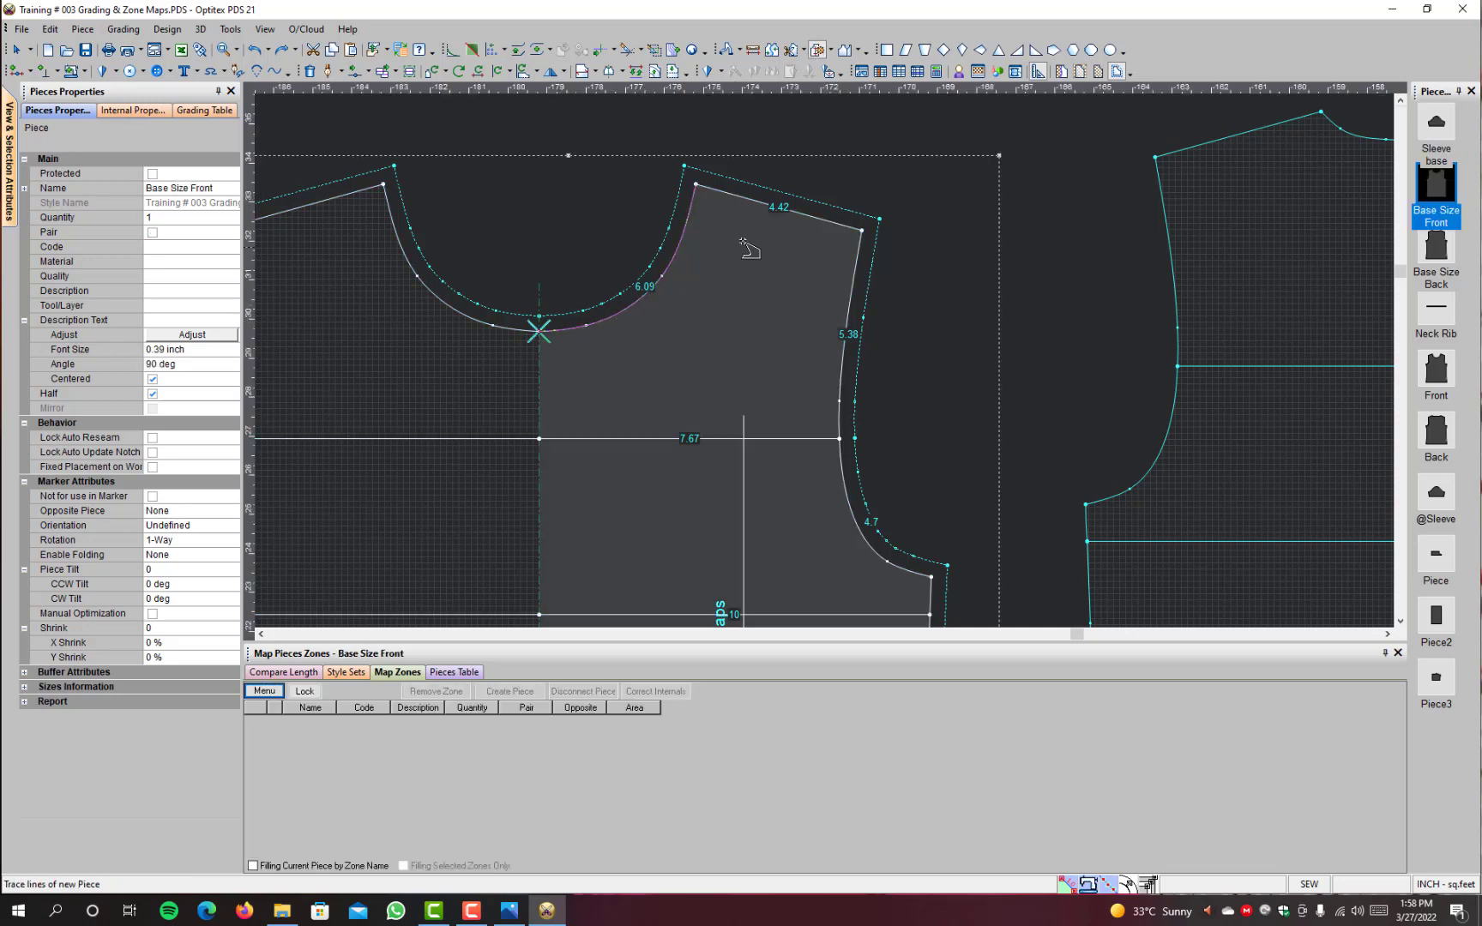
left_click(769, 205)
left_click(854, 292)
left_click(688, 442)
left_click(542, 396)
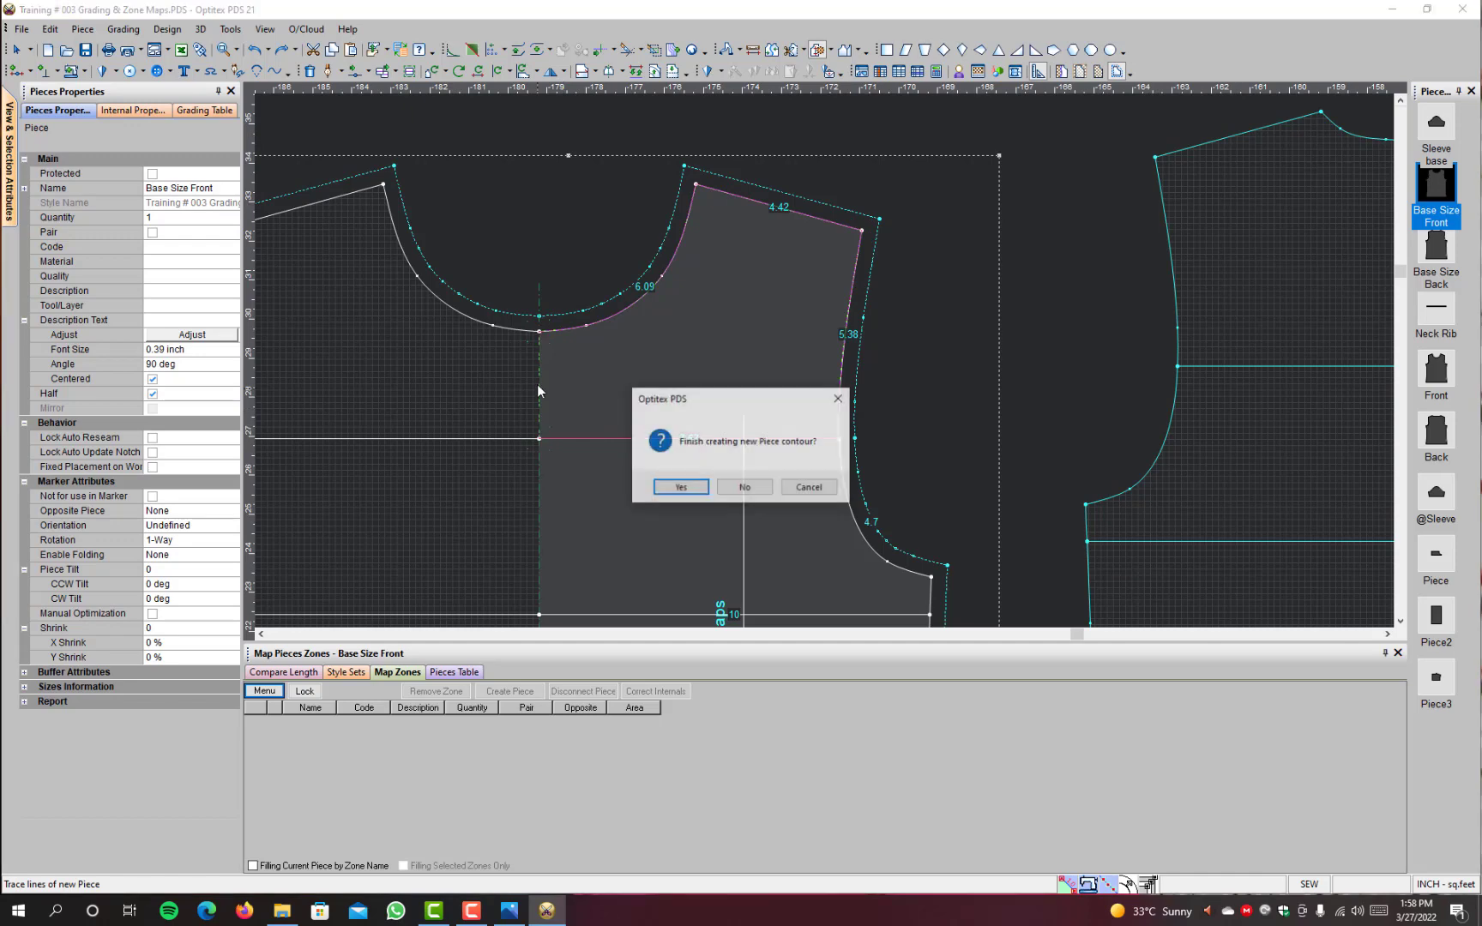
left_click(672, 484)
right_click(969, 189)
left_click(983, 197)
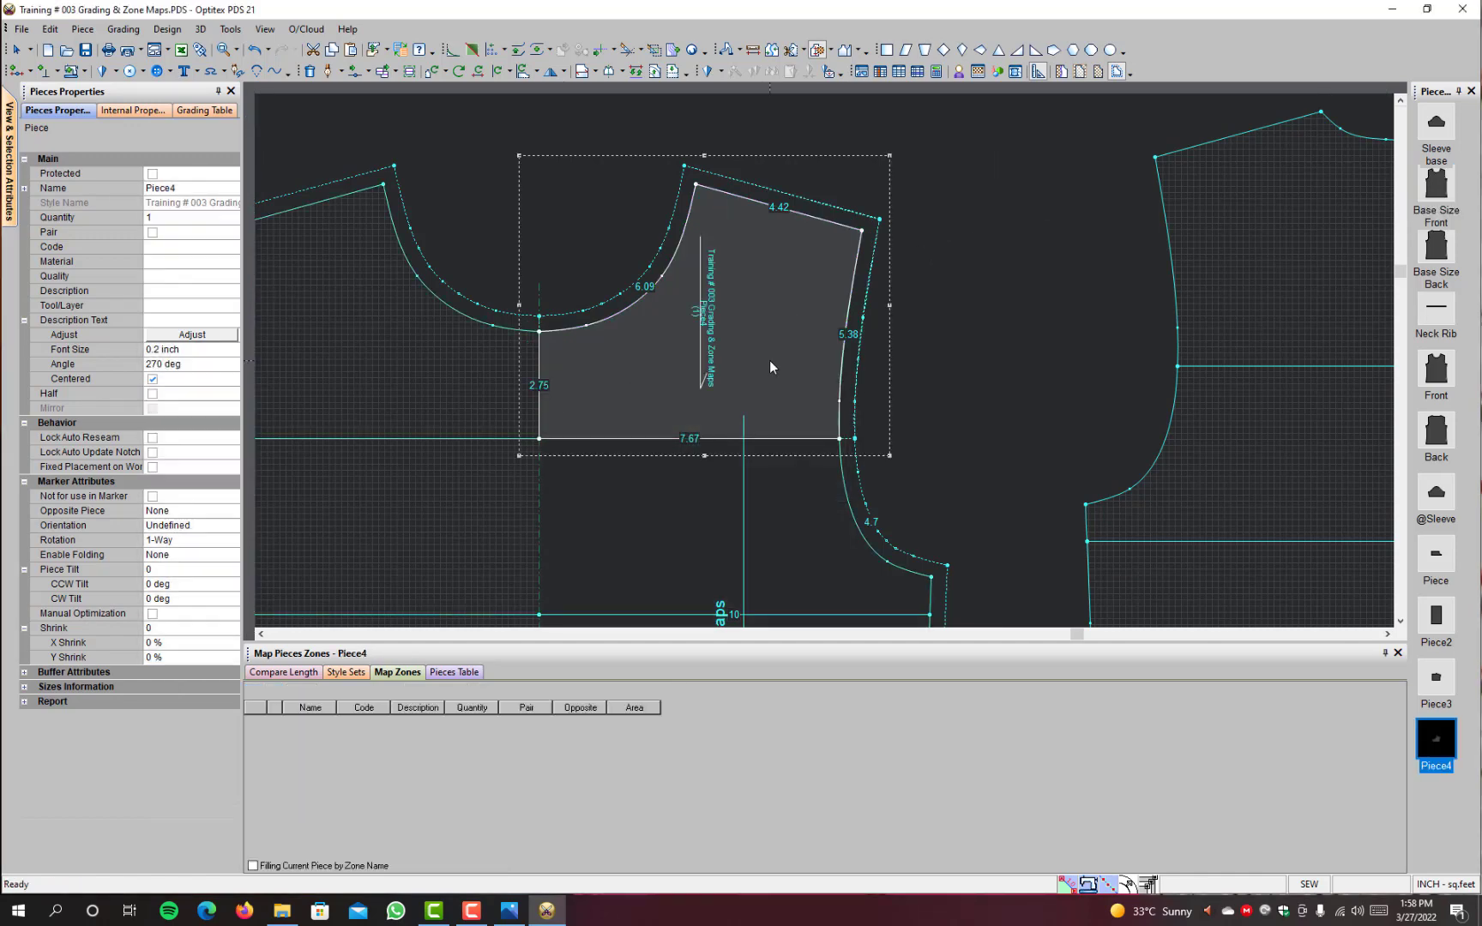
Step: Move the new front shoulder piece to the empty area beside the back pieces, and place the back shoulder piece to its right
key("space")
scroll(985, 410, "down", 6)
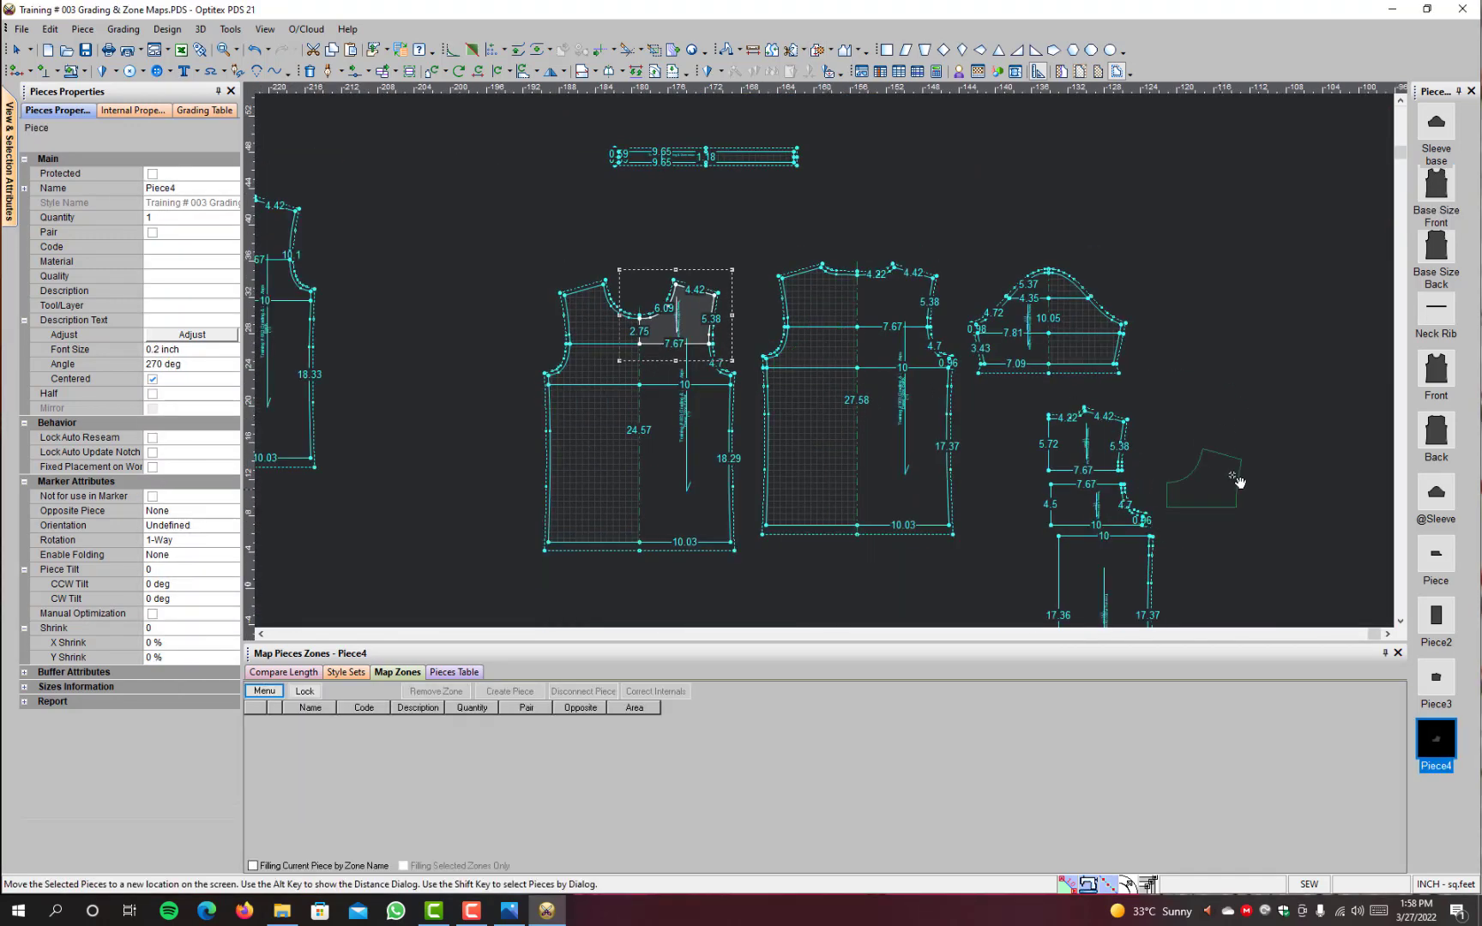
left_click(1264, 439)
scroll(1264, 439, "up", 3)
scroll(823, 361, "up", 2)
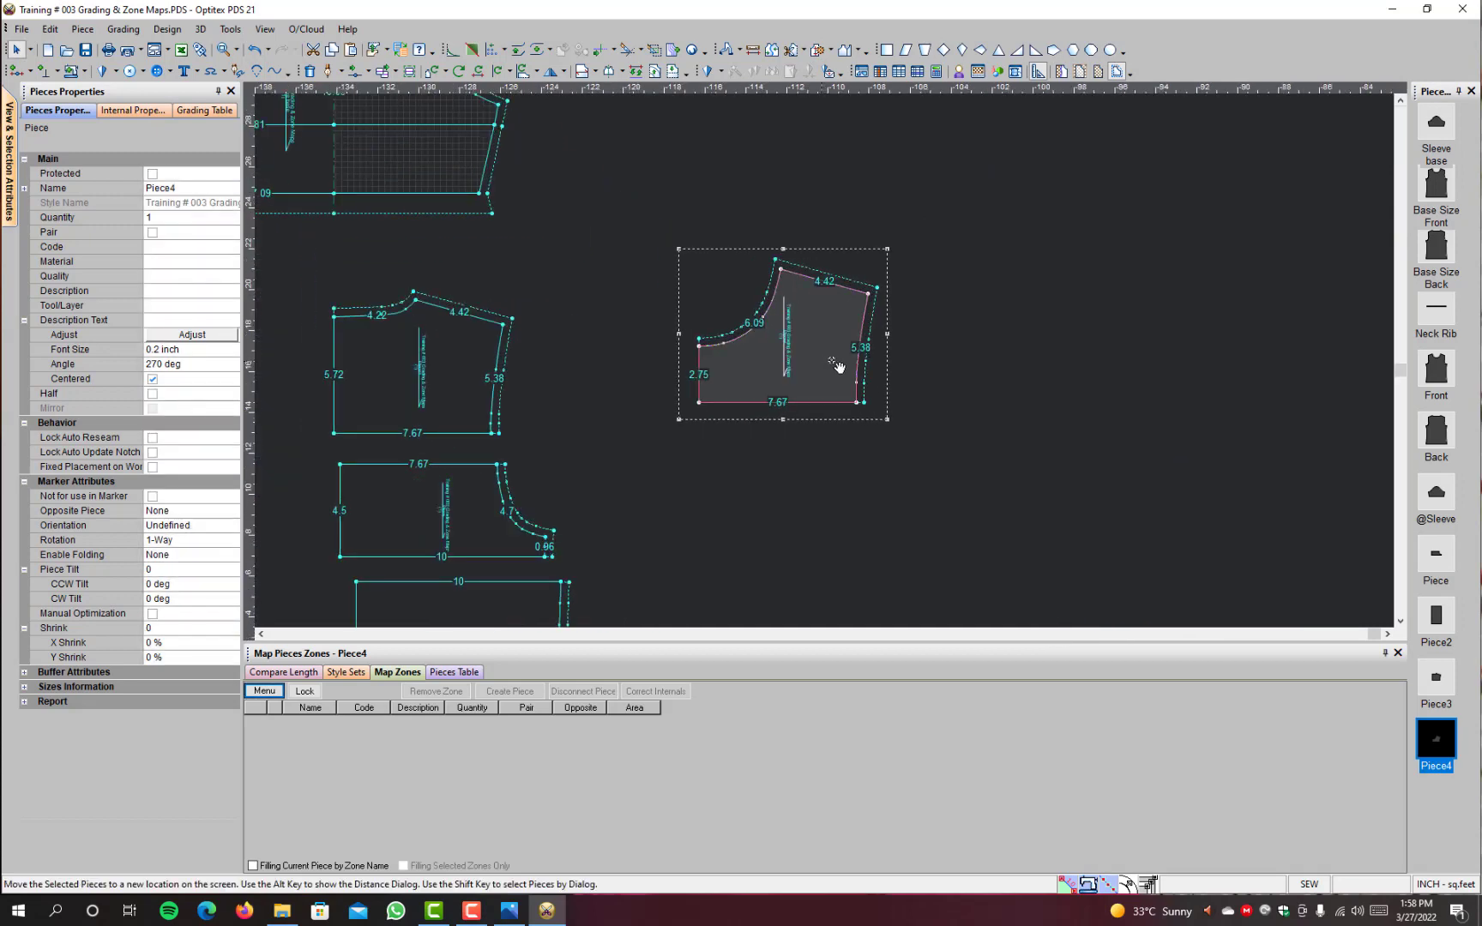
left_click(466, 359)
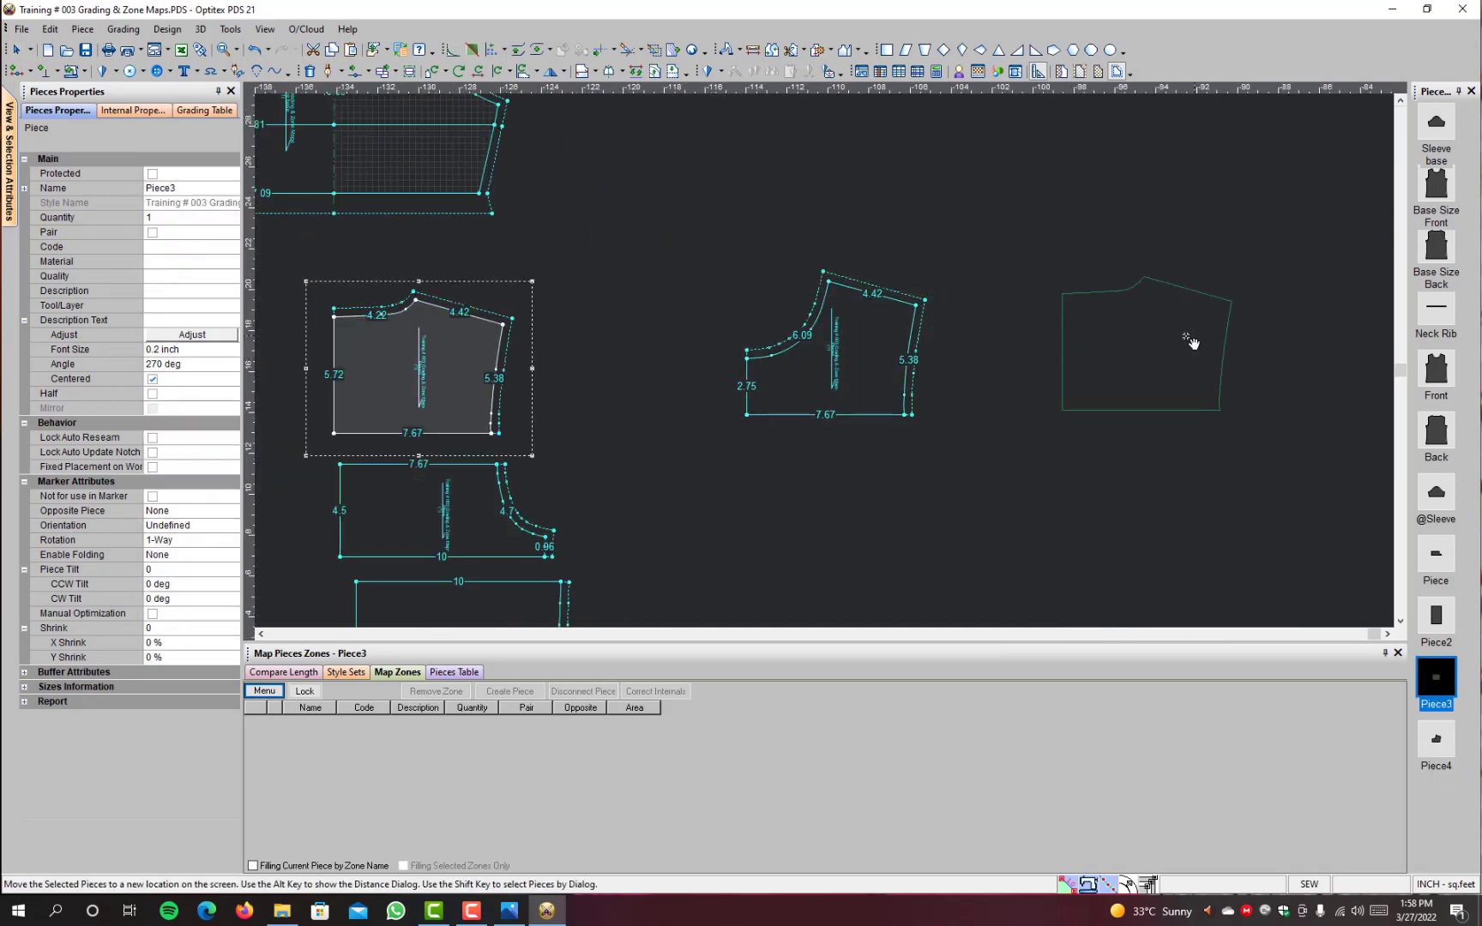
left_click(1191, 343)
Step: Set half lines on the centre edges of the back and front shoulder pieces to mirror them, and shift the front one clear
key("h")
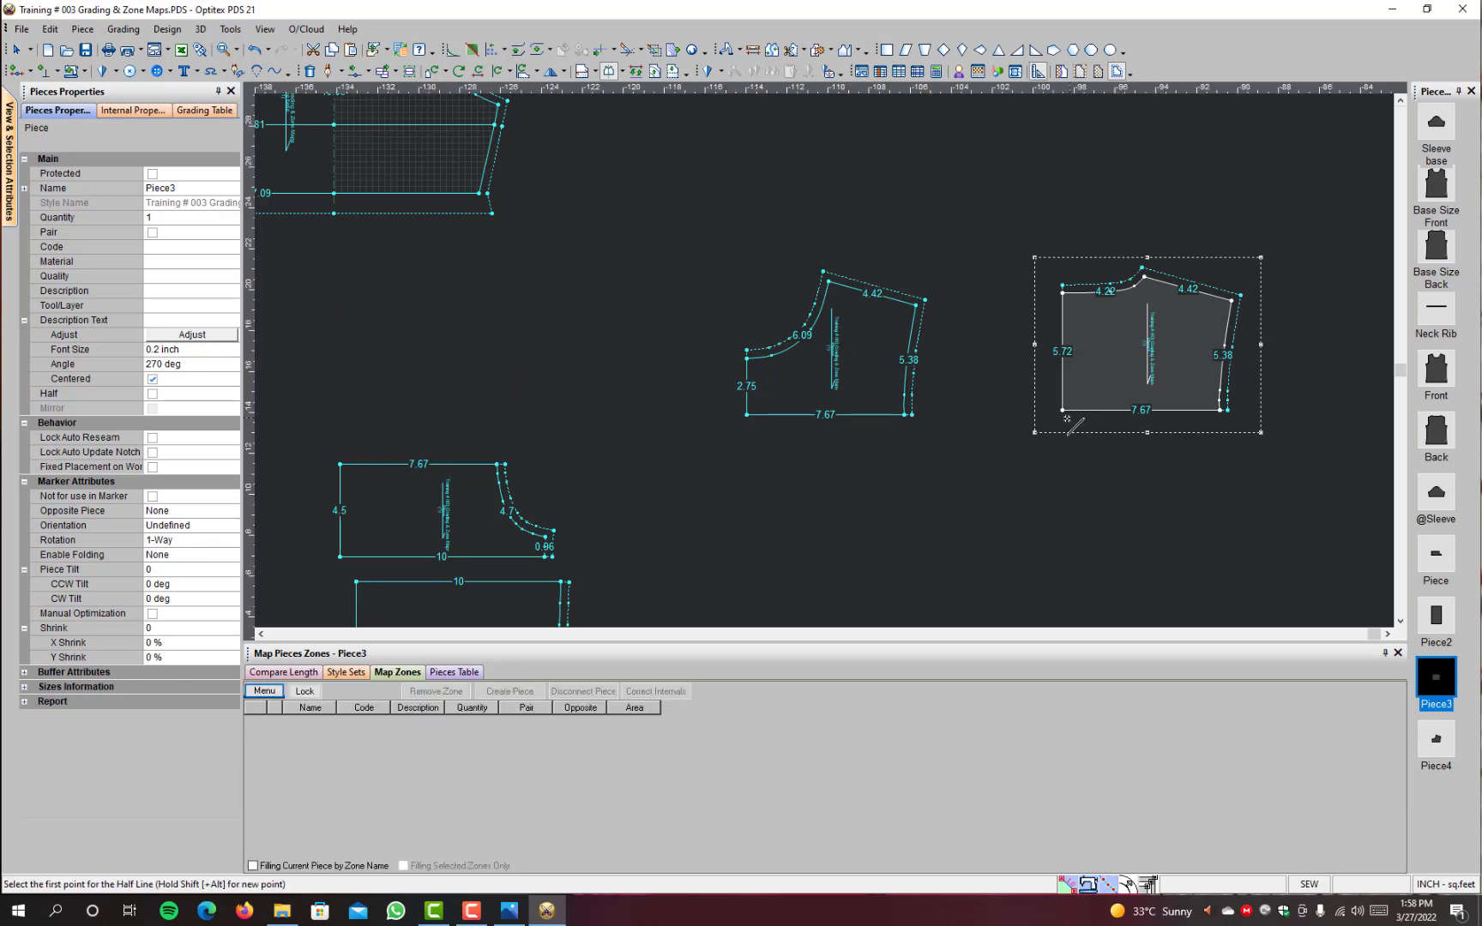
left_click(1063, 411)
left_click(1063, 293)
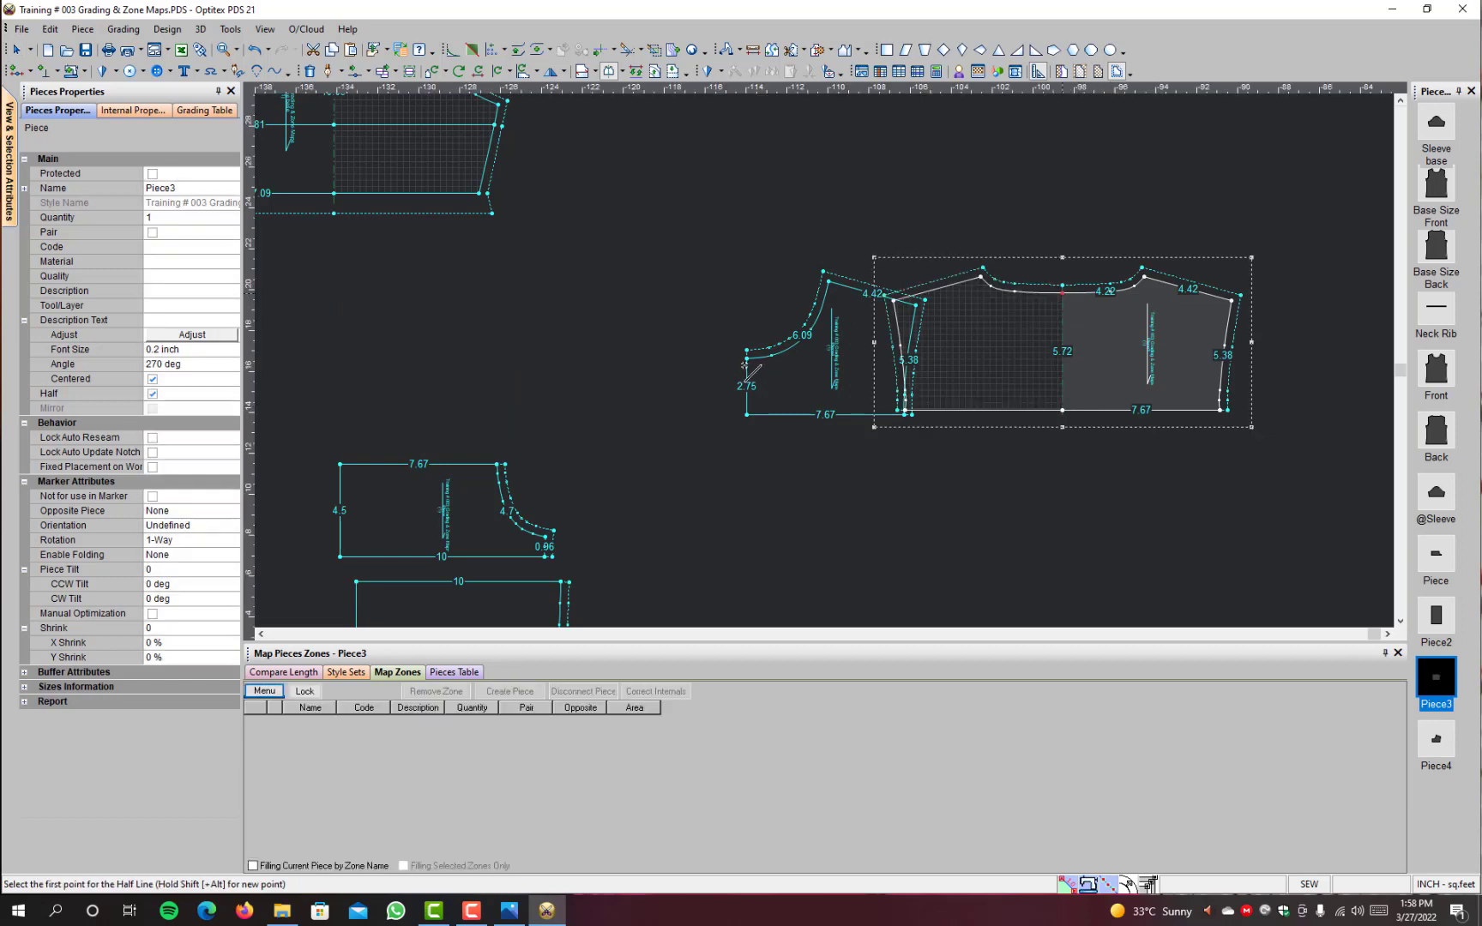
left_click(747, 414)
left_click(747, 351)
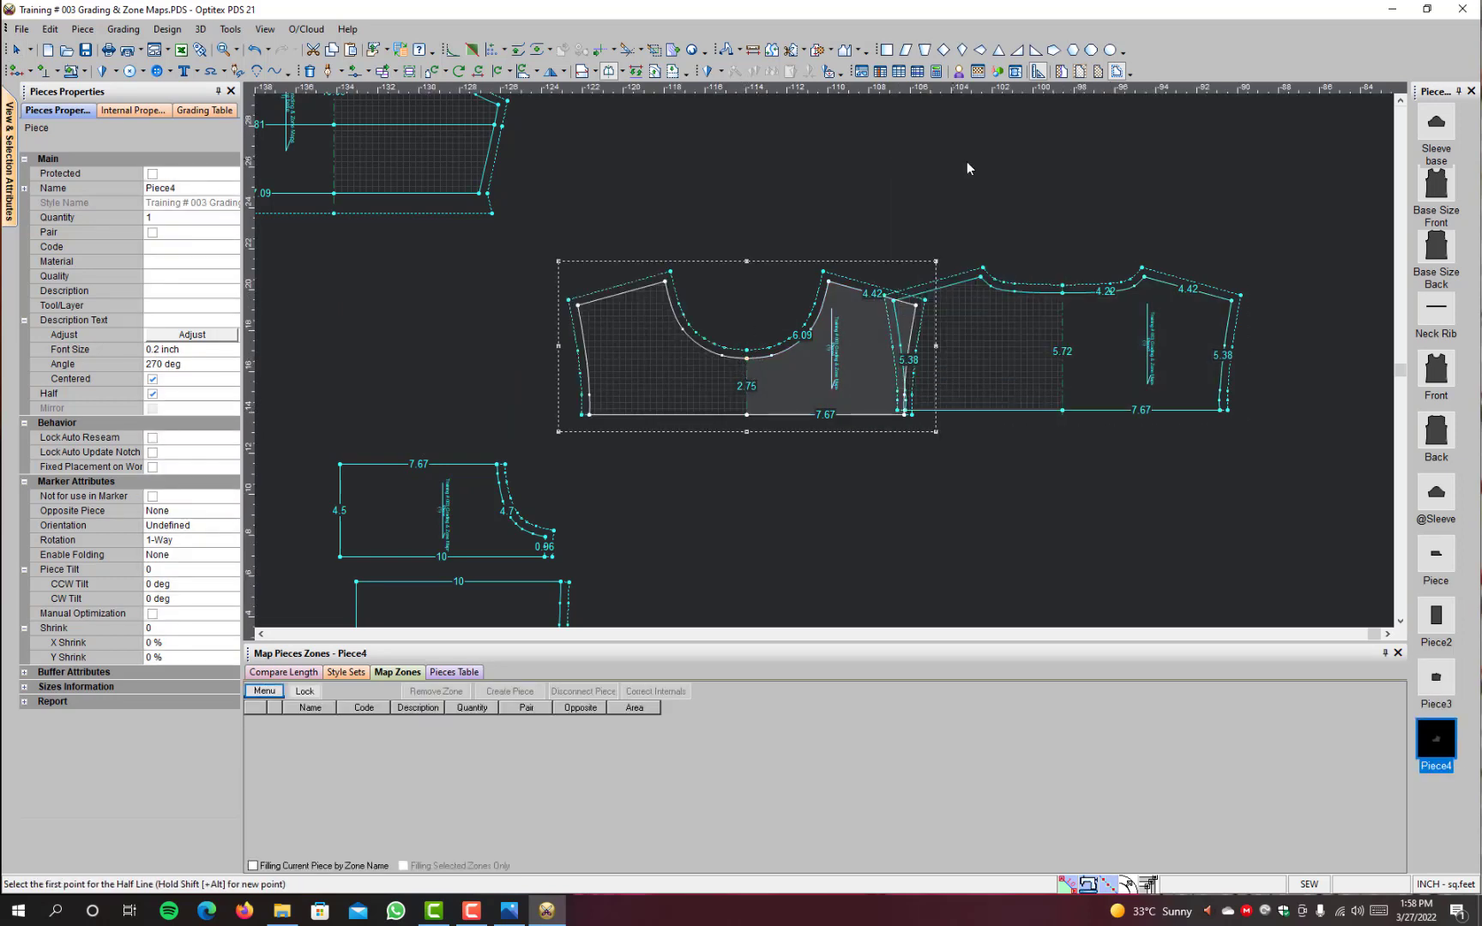
left_click_drag(787, 397, 692, 386)
Step: Place the armhole piece directly below the back shoulder piece and mirror it with a half line along its centre edge
left_click_drag(703, 508, 1179, 506)
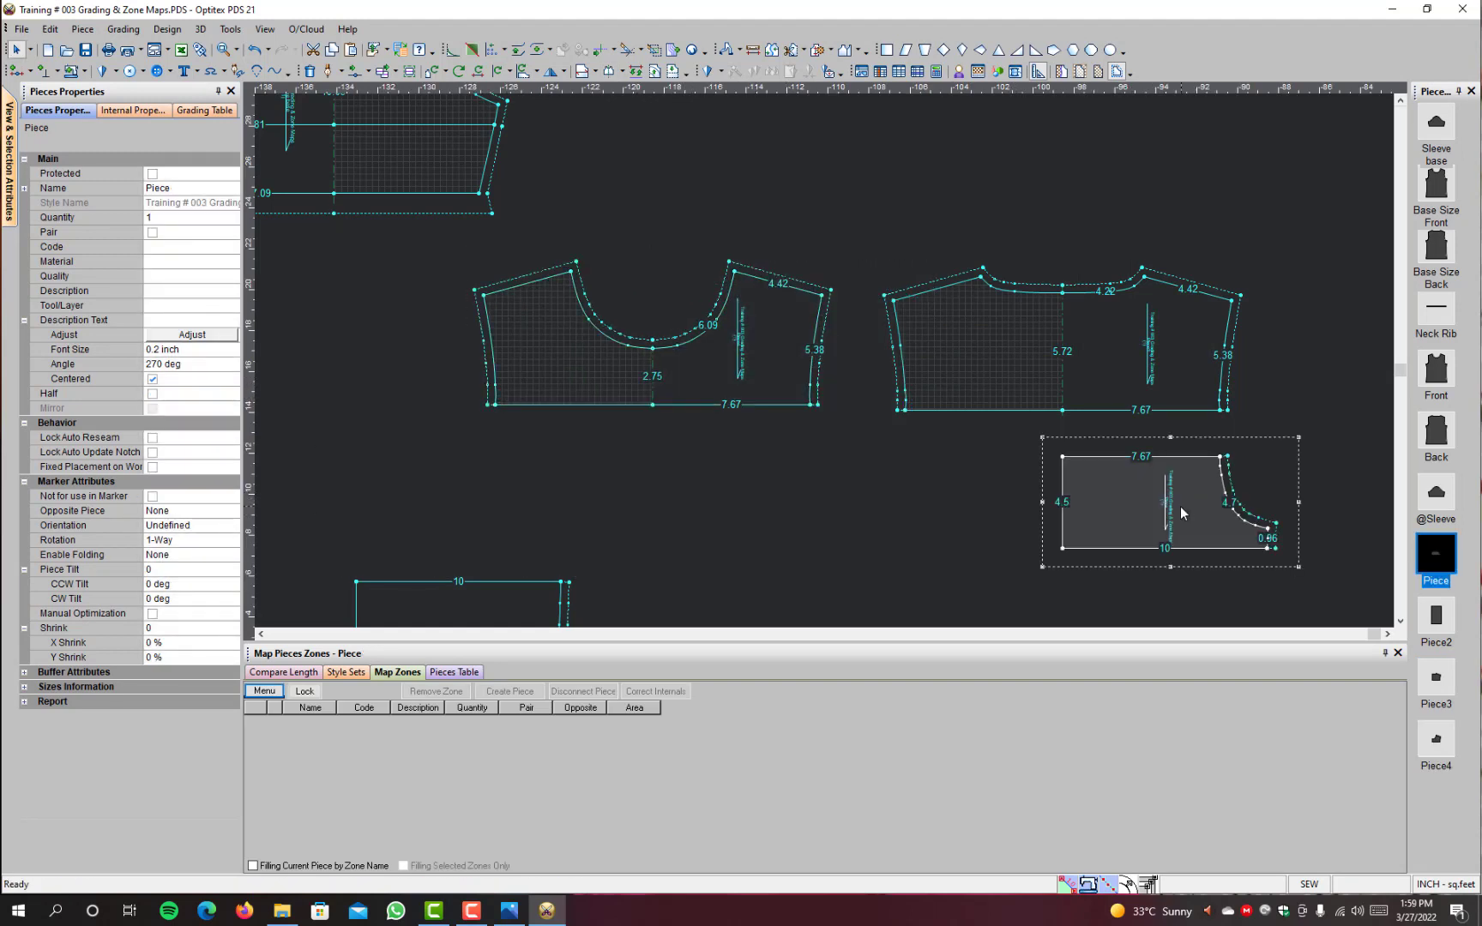
left_click(1063, 548)
left_click(1063, 456)
right_click(1294, 384)
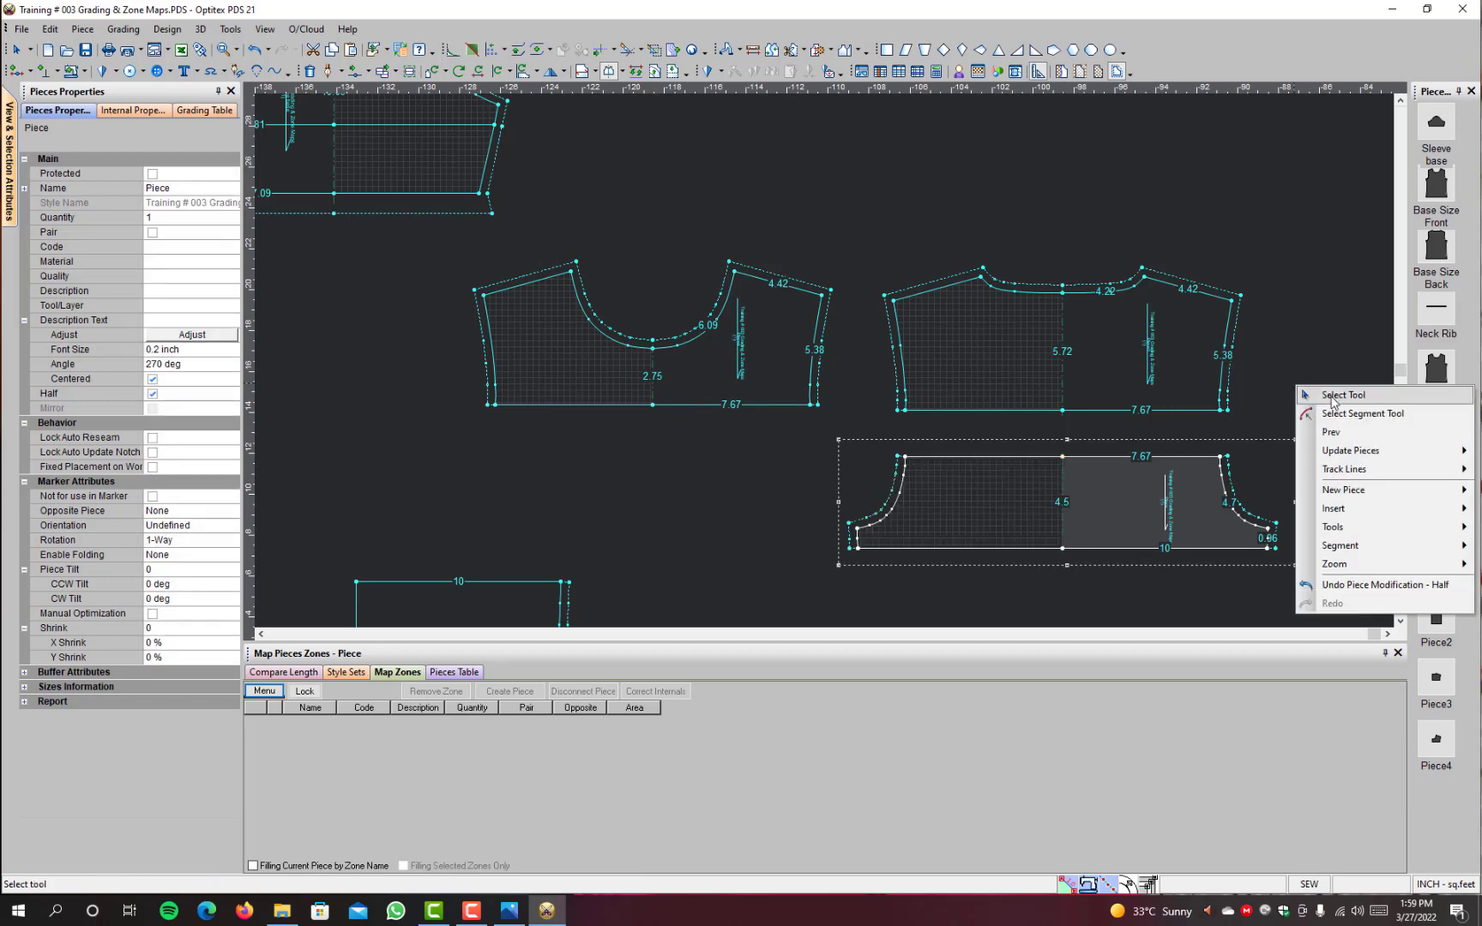
left_click(1314, 395)
left_click_drag(1103, 515, 1110, 496)
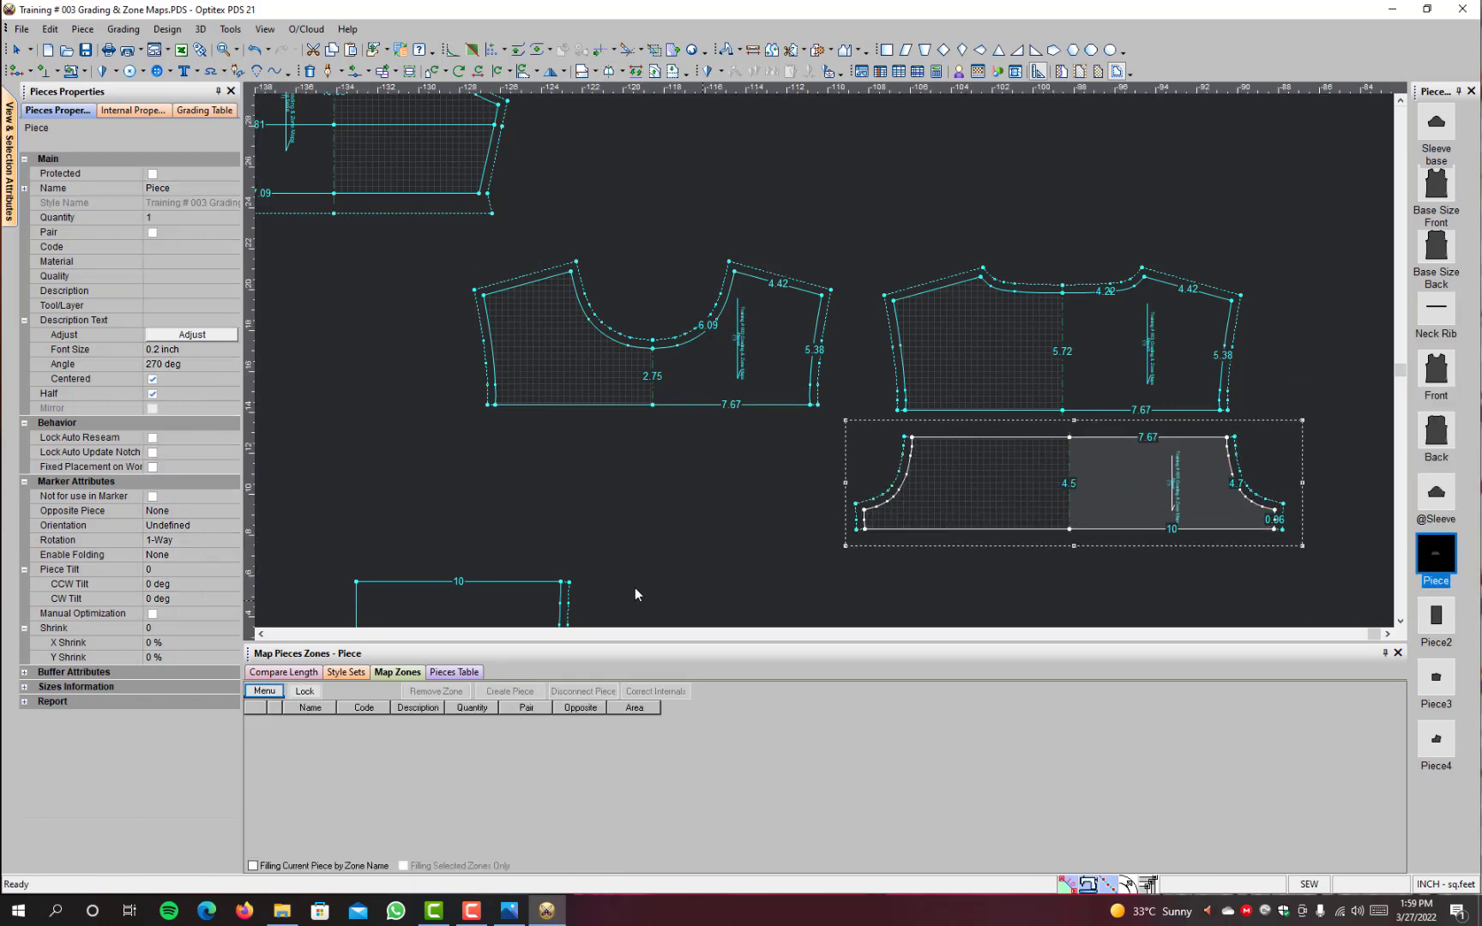
Step: Move the lower body piece below the armhole piece and mirror it with a half line along its centre edge
scroll(636, 592, "down", 2)
scroll(823, 360, "up", 2)
left_click_drag(719, 418, 1243, 427)
key("h")
scroll(1115, 496, "down", 3)
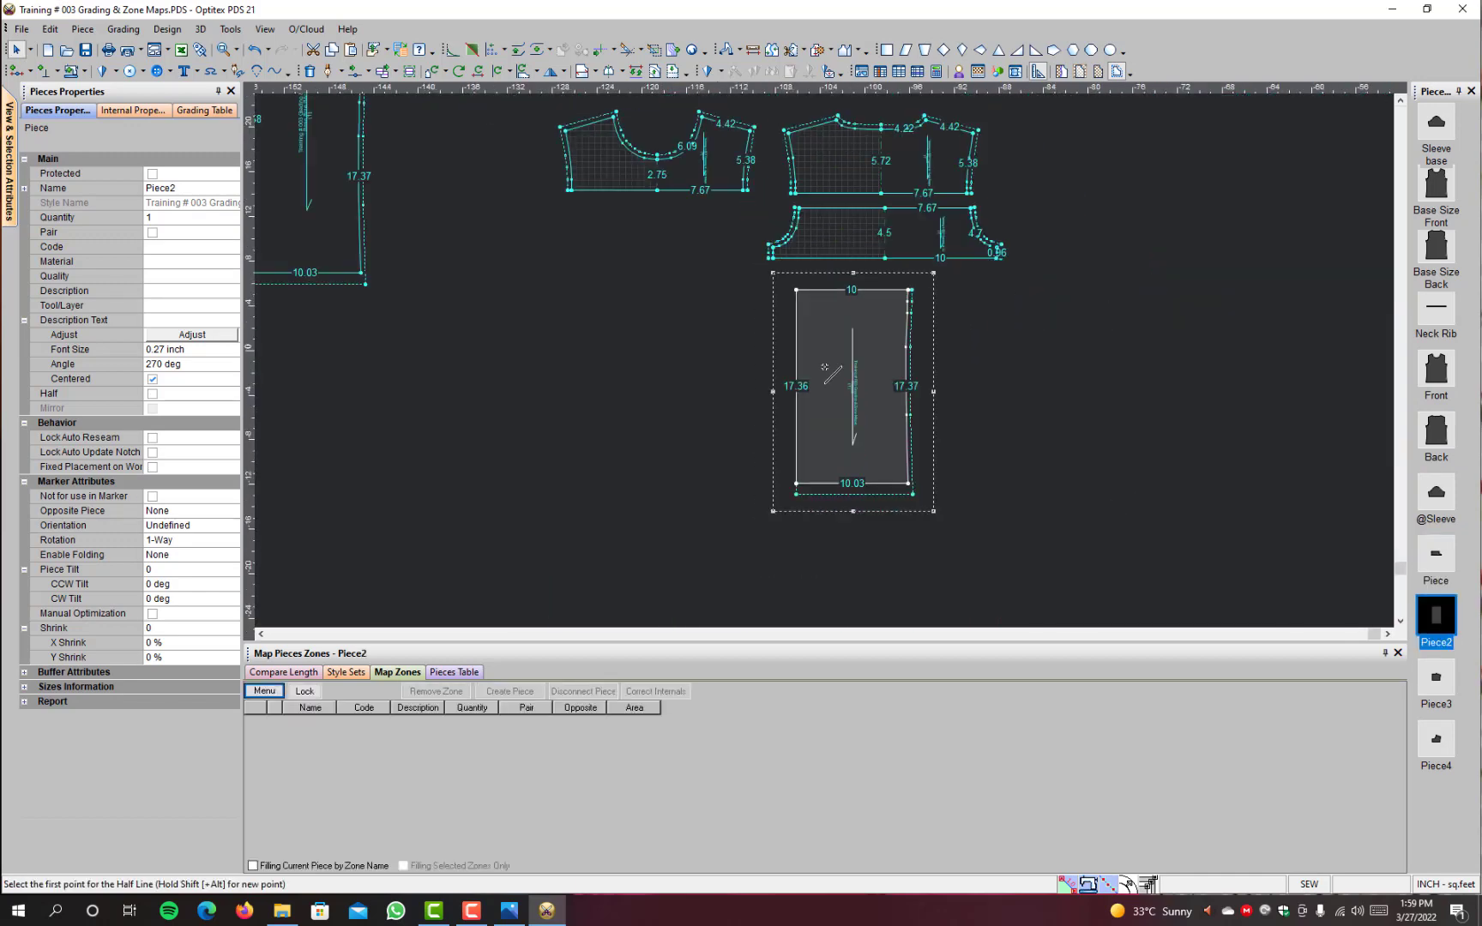
left_click(797, 483)
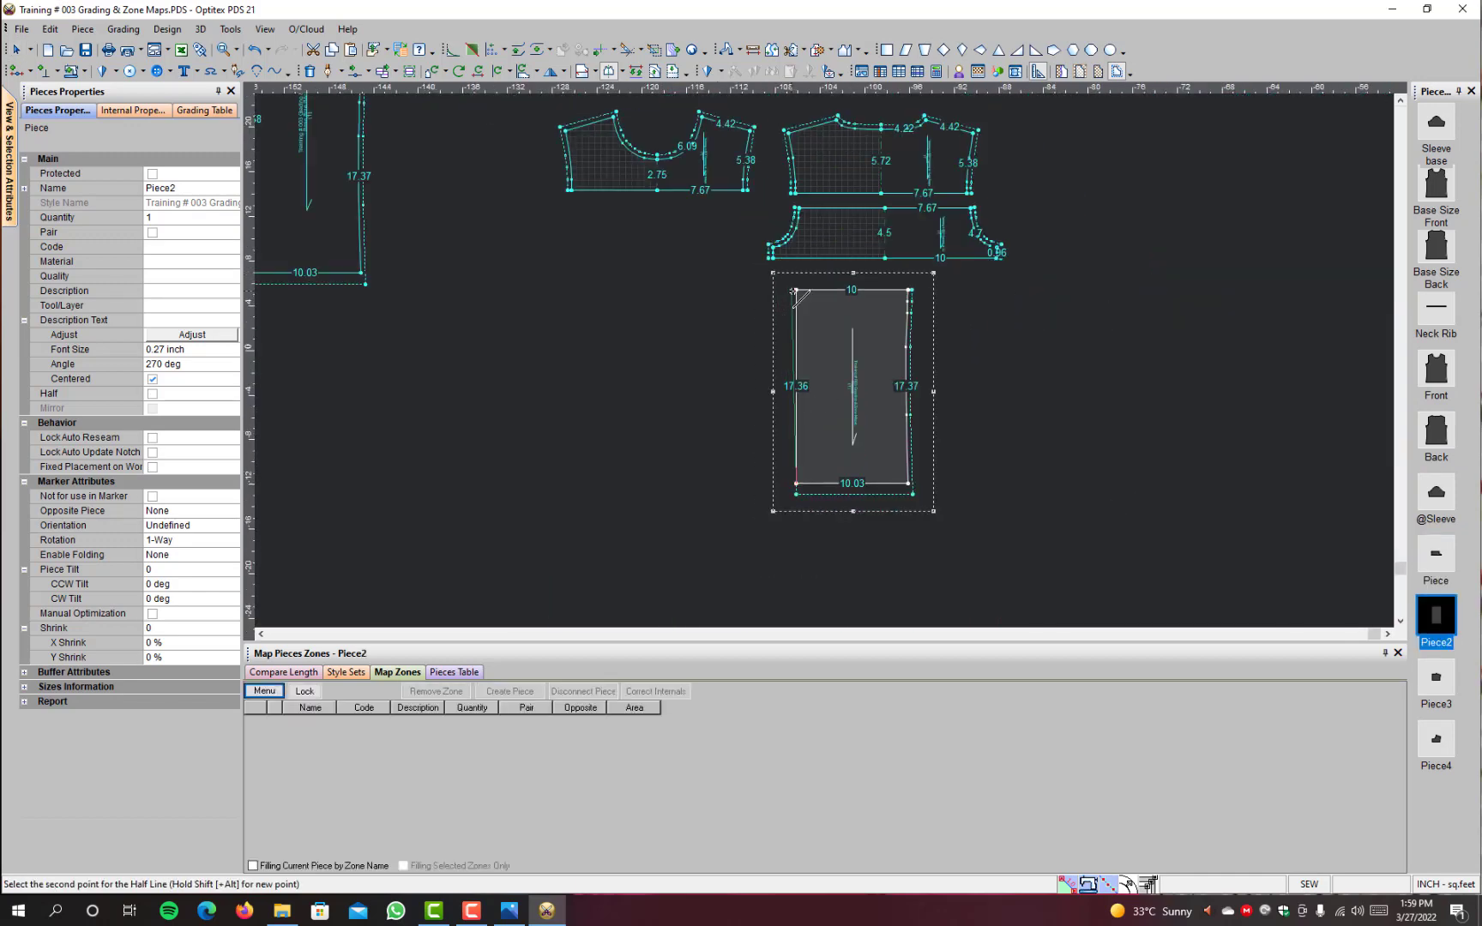
left_click(794, 291)
right_click(1072, 309)
left_click(1114, 316)
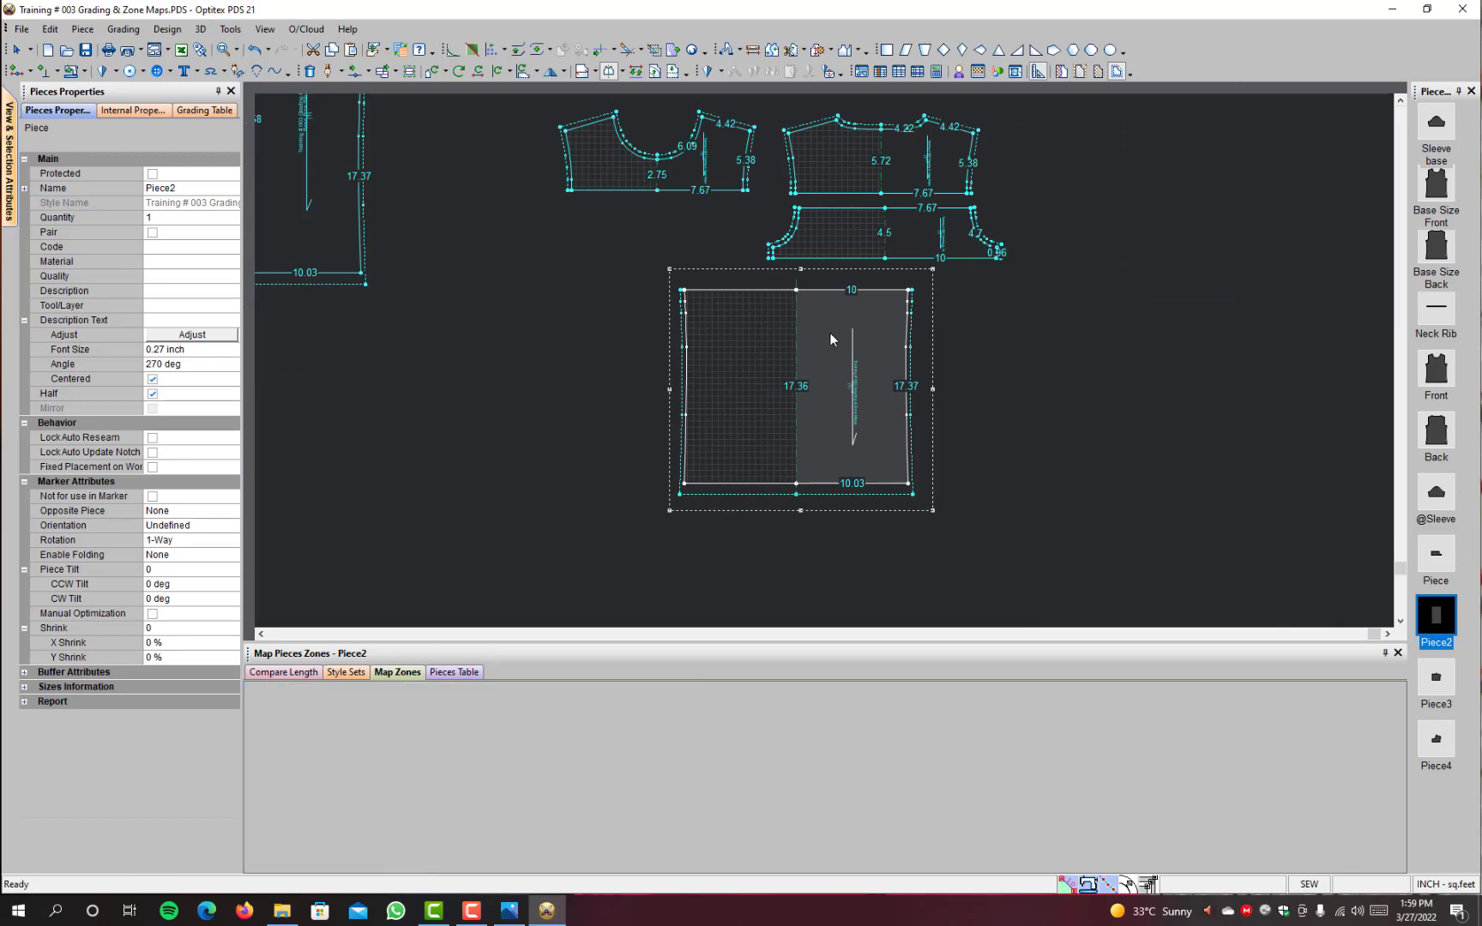
Step: Move the mirrored lower body piece down and left so it sits below and between the two shoulder pieces
key("space")
scroll(553, 281, "down", 2)
scroll(787, 343, "down", 1)
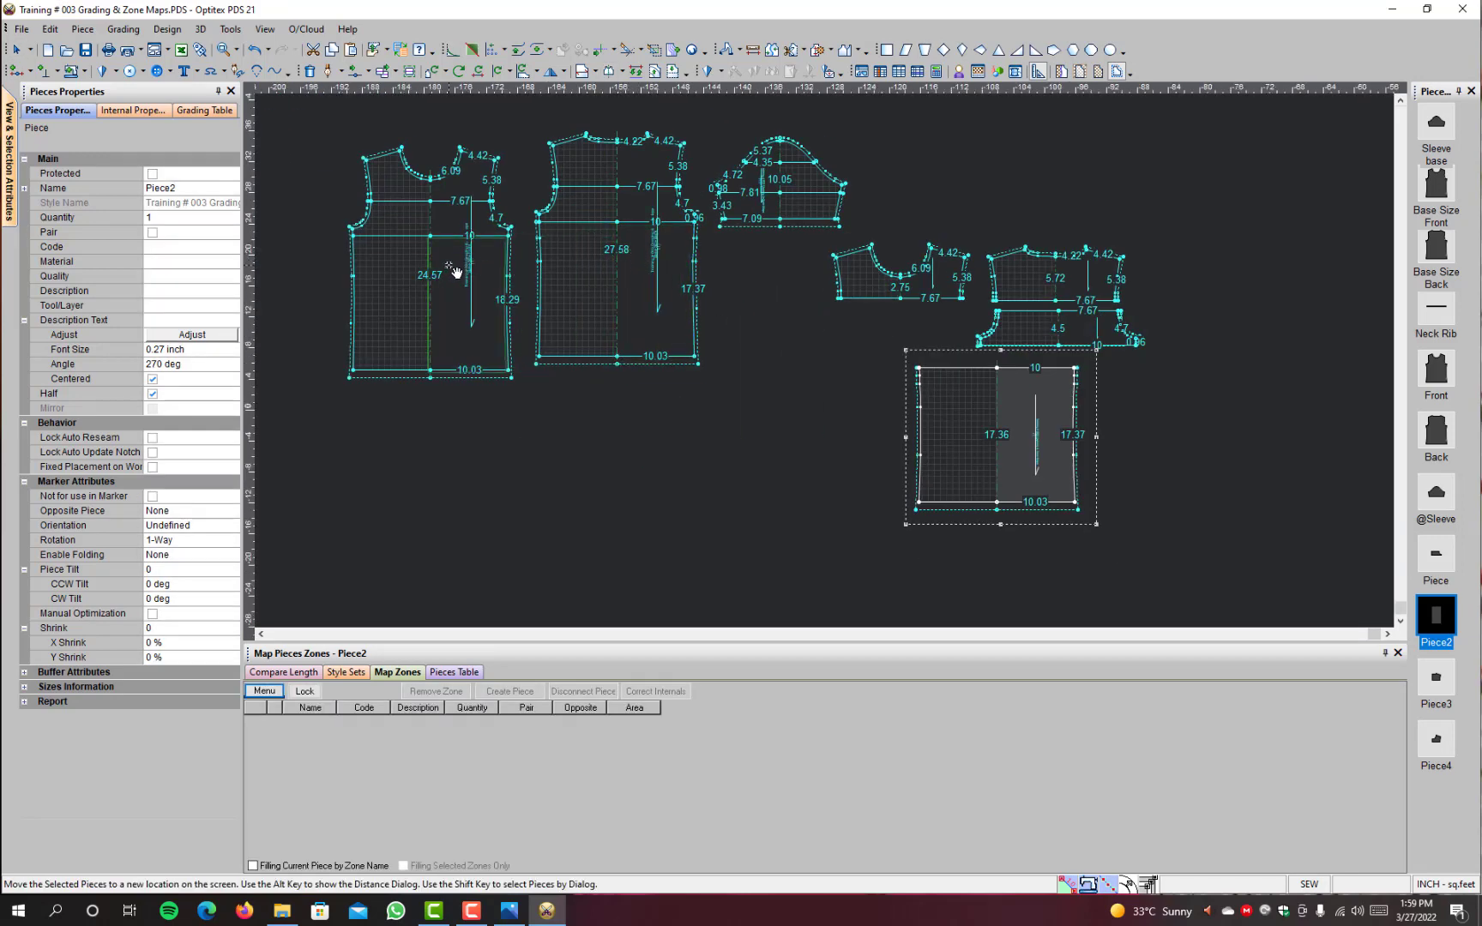
left_click(956, 409)
scroll(957, 405, "up", 6)
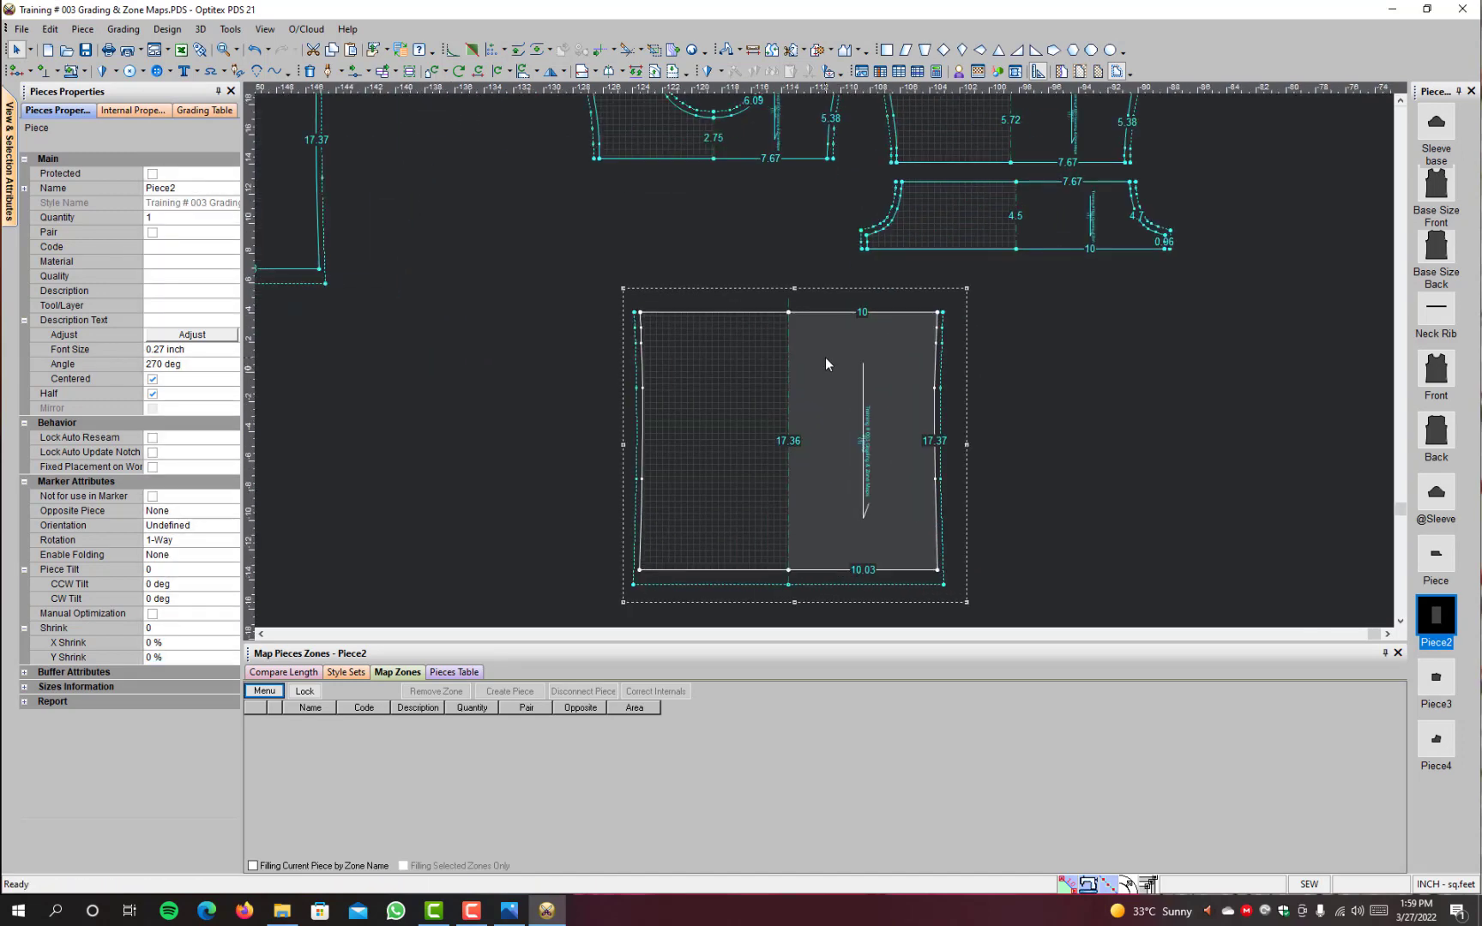
Step: Rename the lower body piece as Front & Back Down Panel
key("space")
left_click(203, 186)
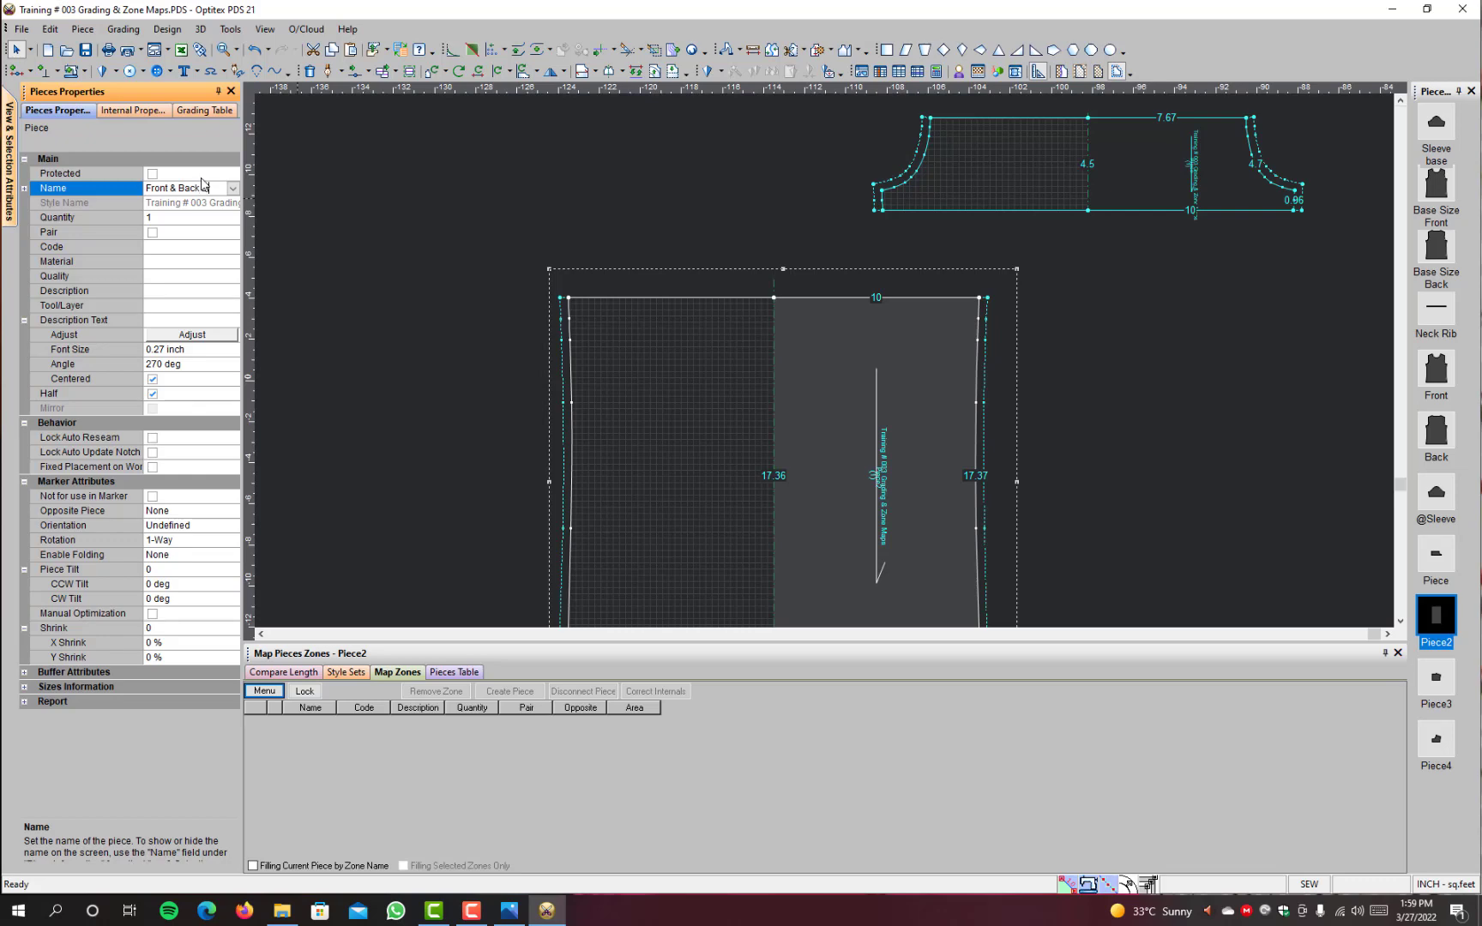
type("n Panel")
key("Return")
scroll(939, 511, "up", 2)
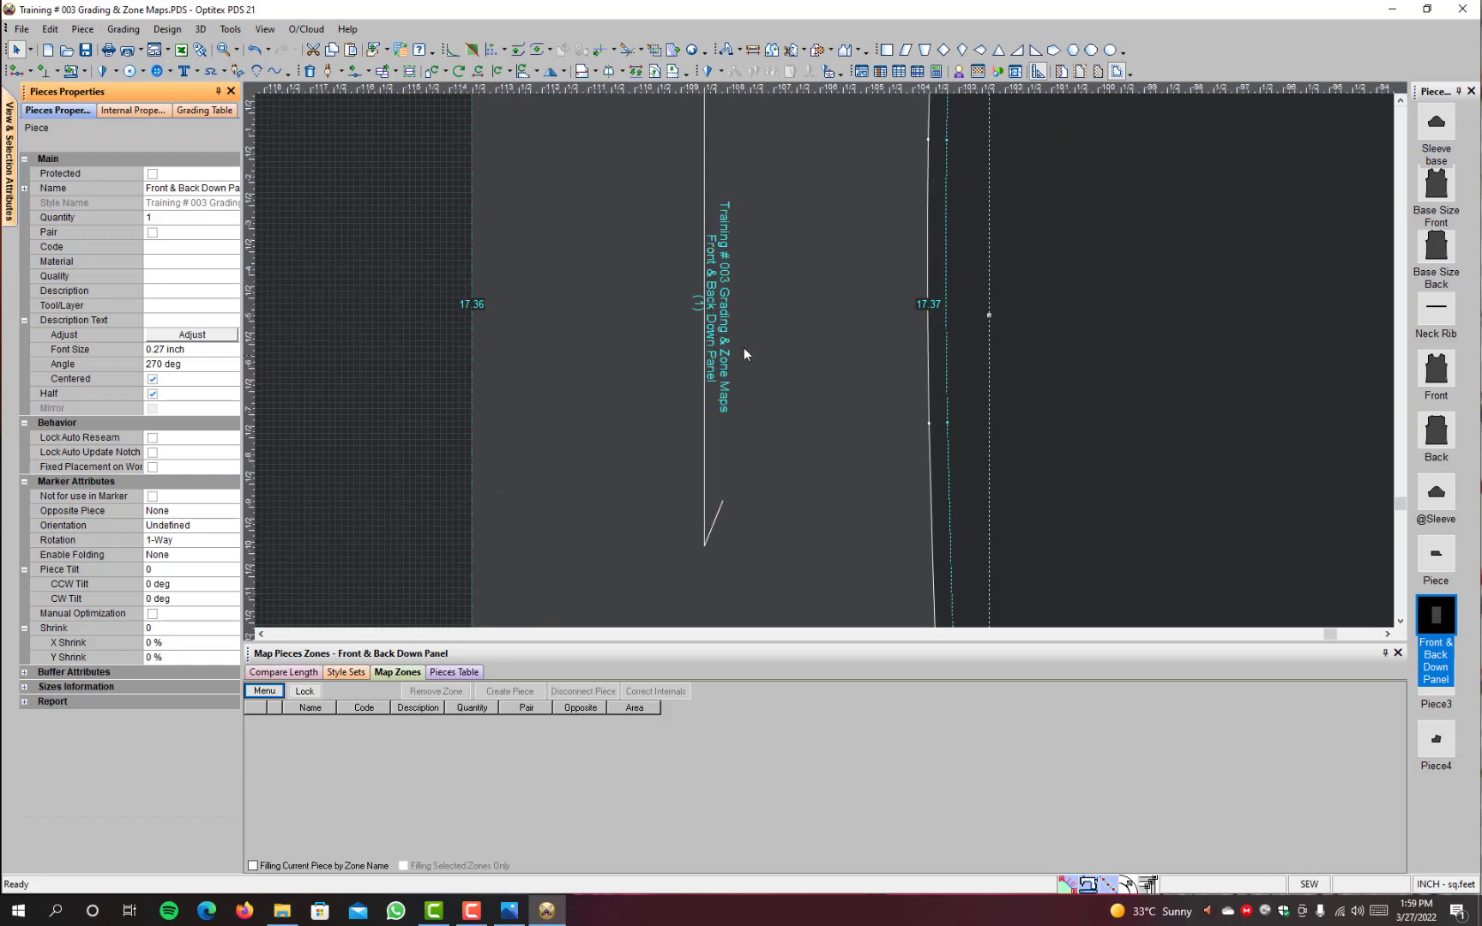
Step: Rename the armhole piece as Front & Back Mid Panel
scroll(743, 348, "down", 4)
scroll(922, 198, "up", 2)
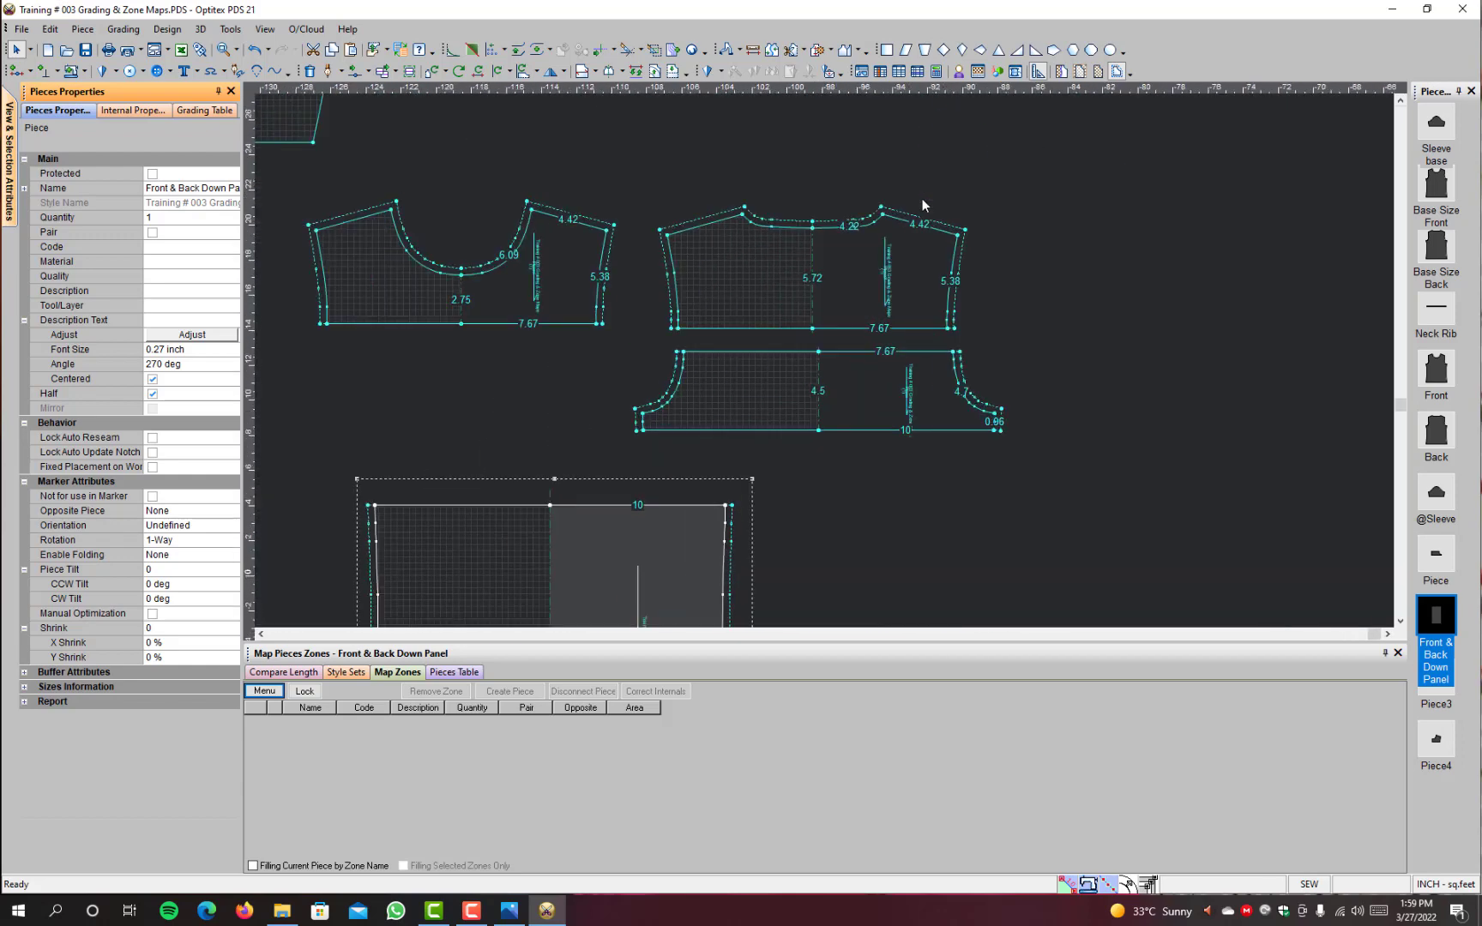
left_click(869, 390)
left_click(182, 187)
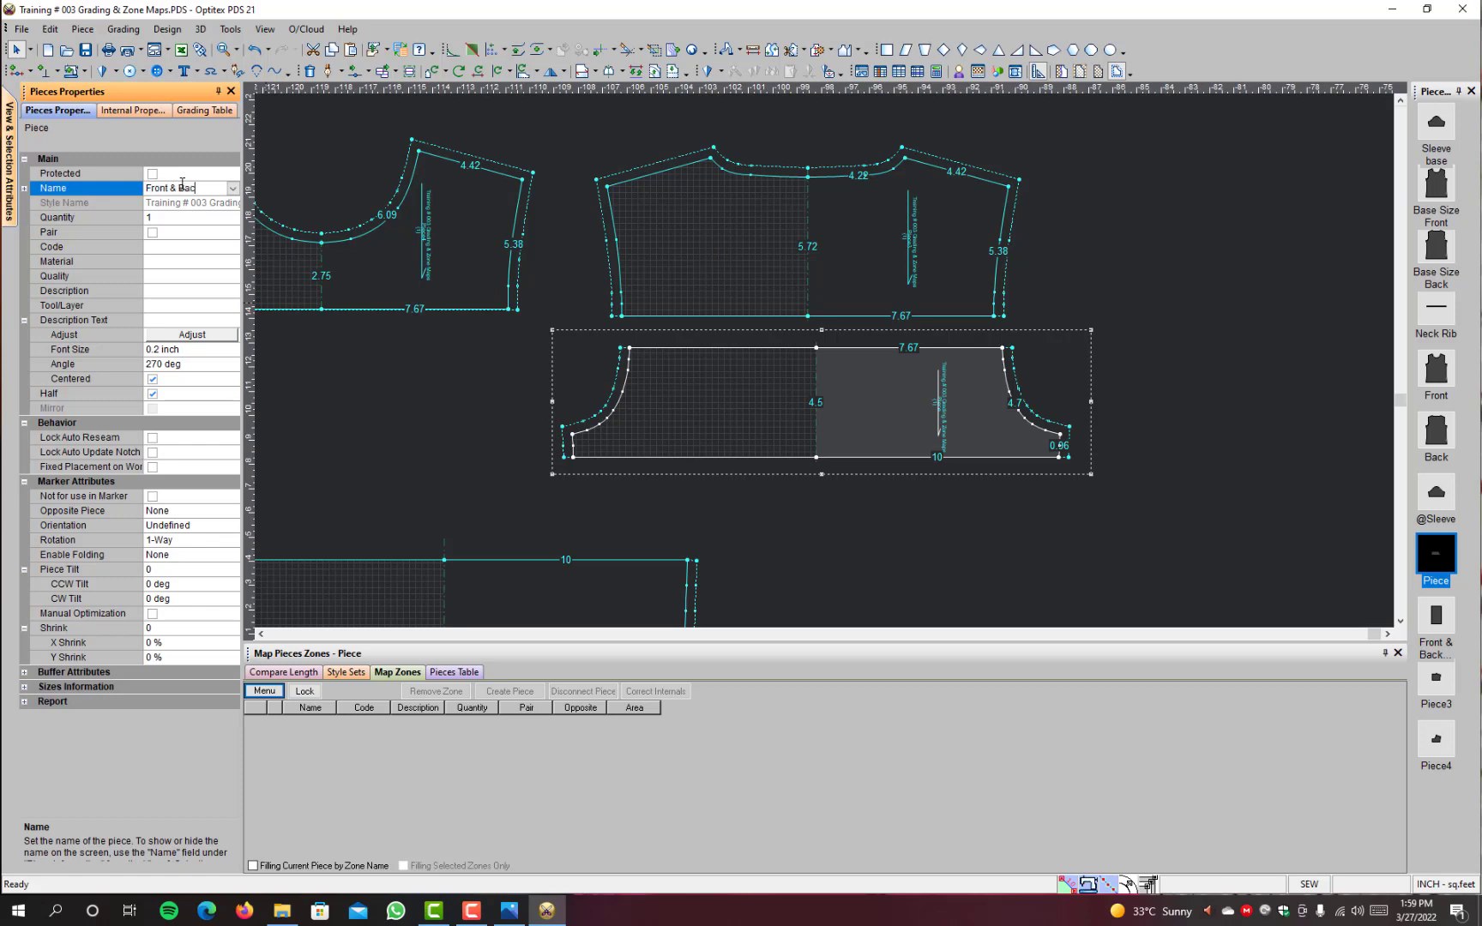
type("Front & Back Mid Panel")
left_click(973, 482)
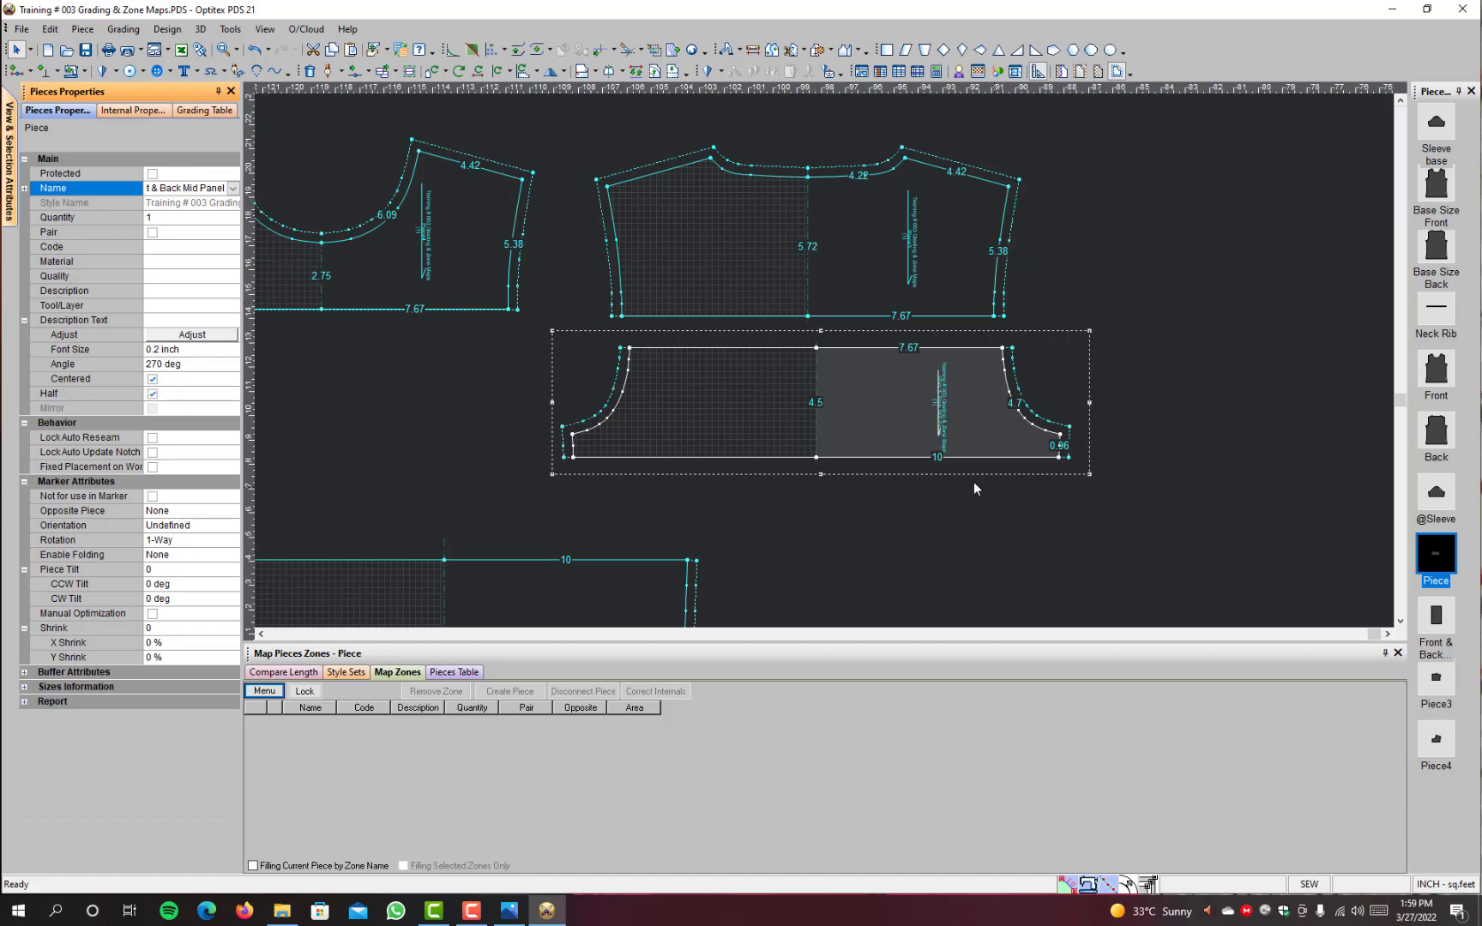
Step: Move the Front & Back Mid Panel directly above the Front & Back Down Panel
key("space")
scroll(323, 350, "down", 4)
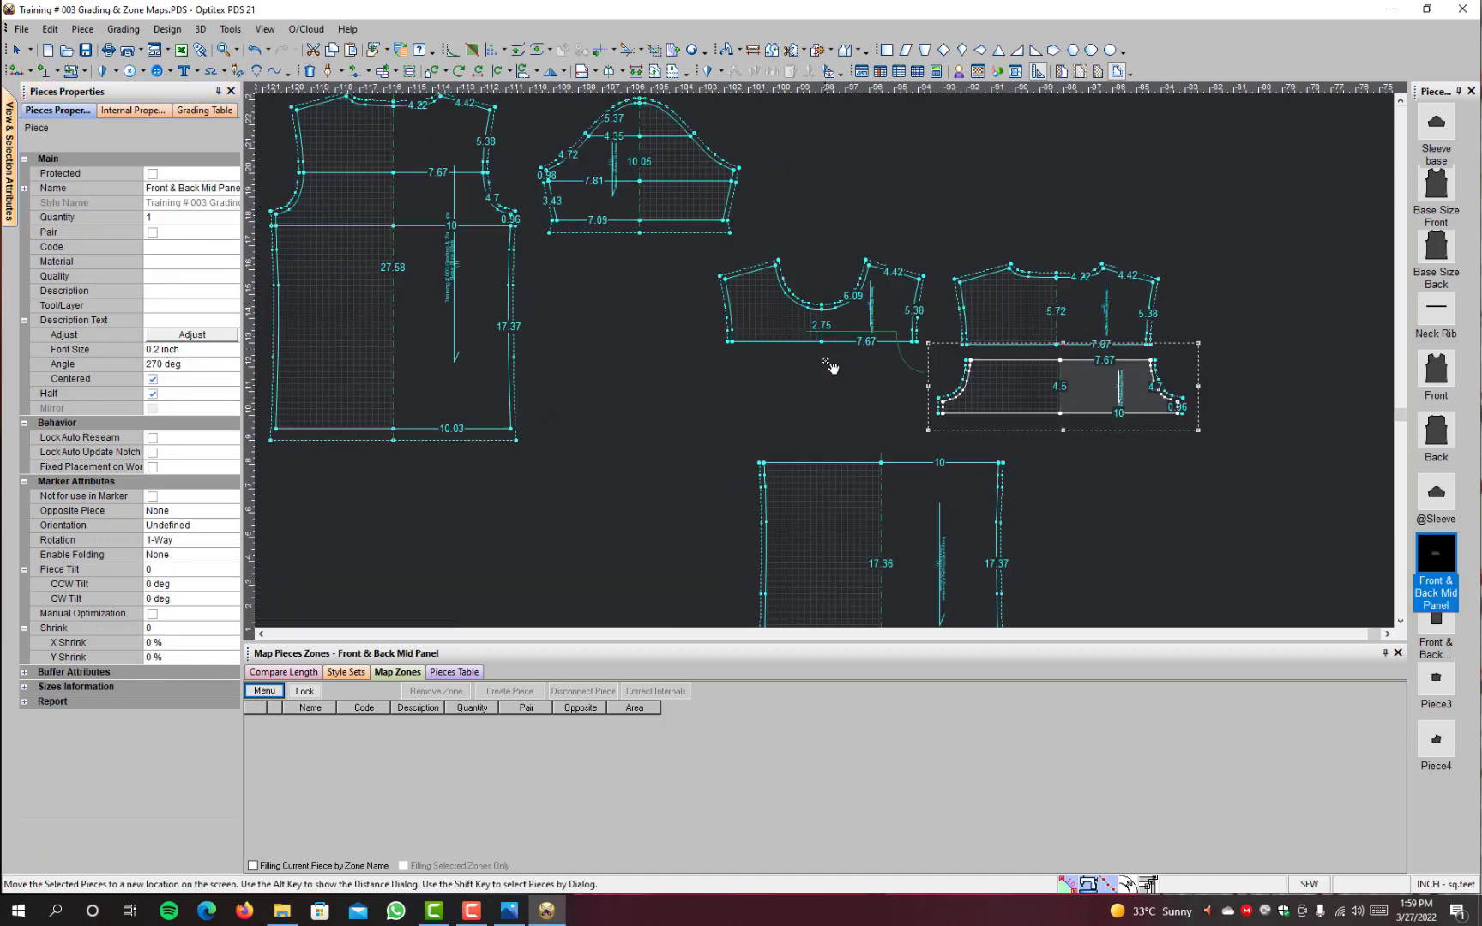
scroll(418, 212, "down", 2)
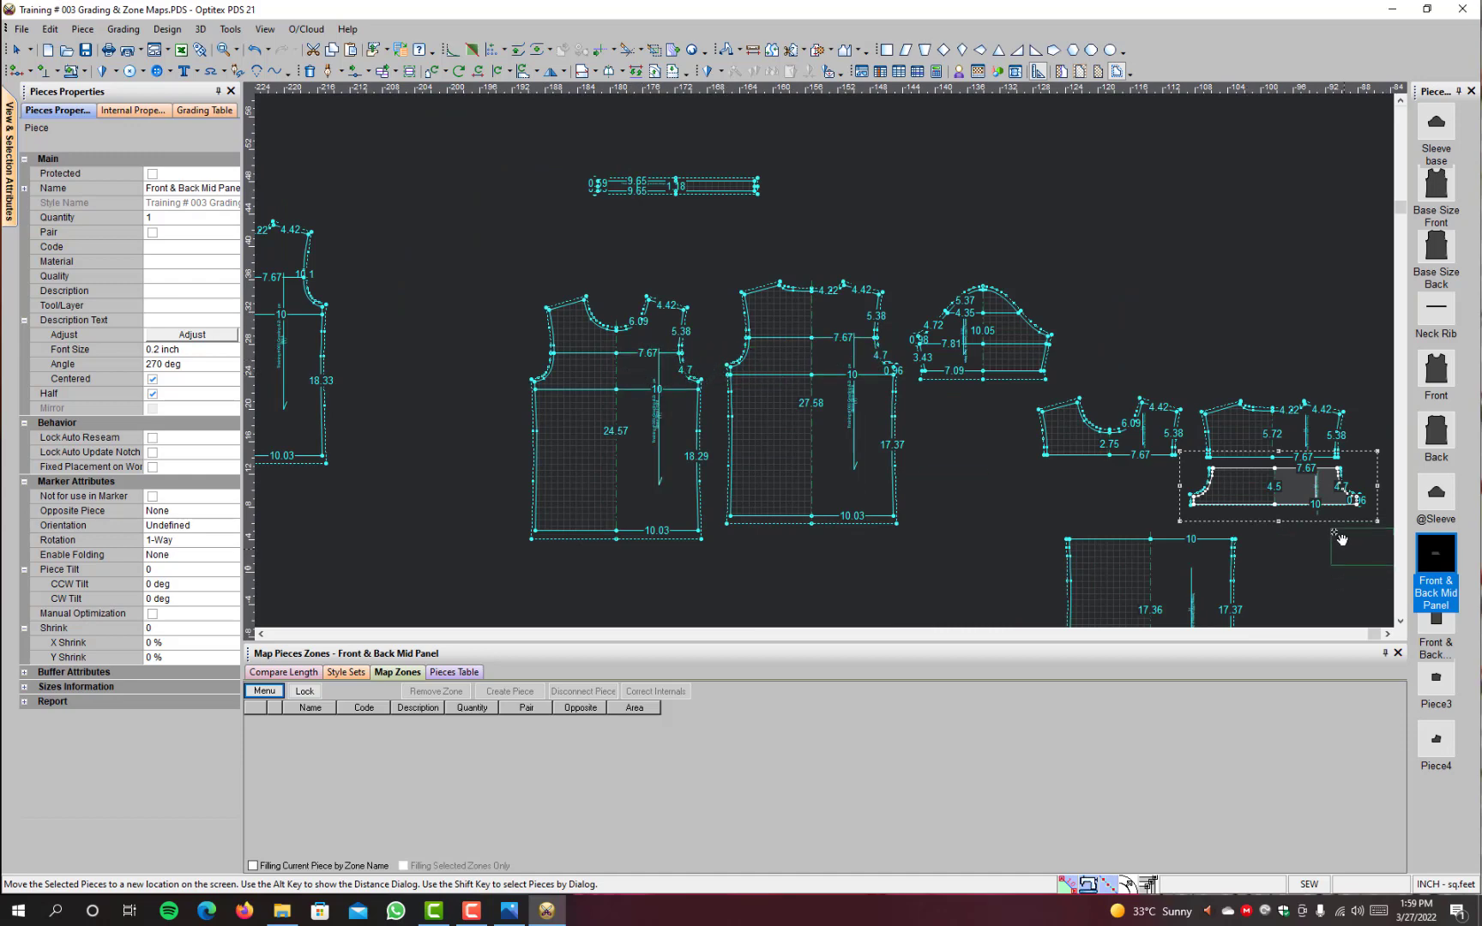
scroll(1278, 515, "up", 3)
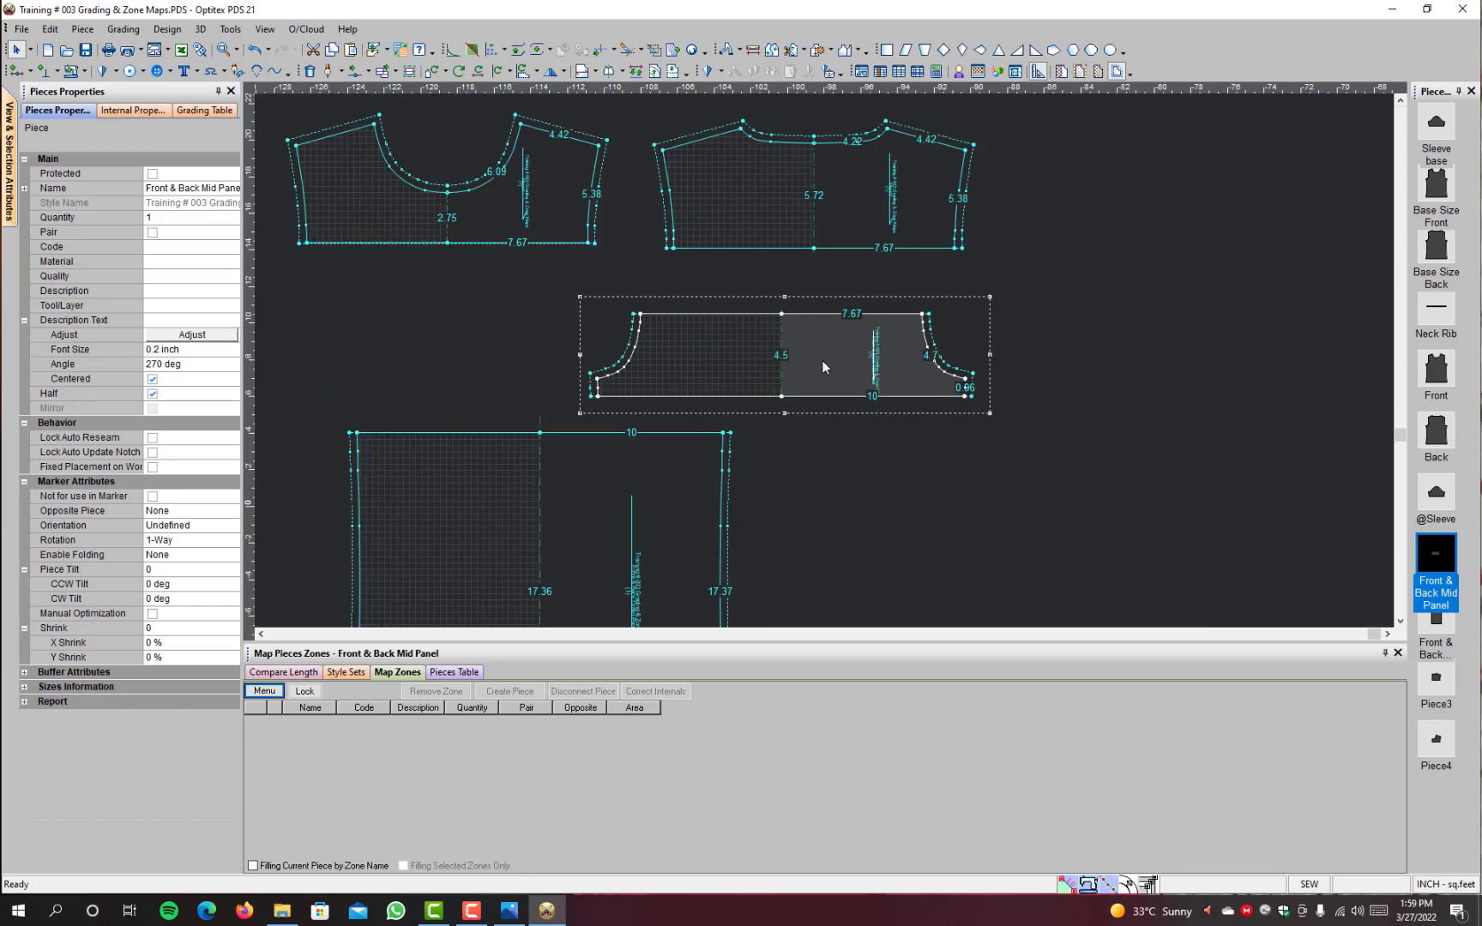
left_click(590, 369)
scroll(599, 171, "down", 2)
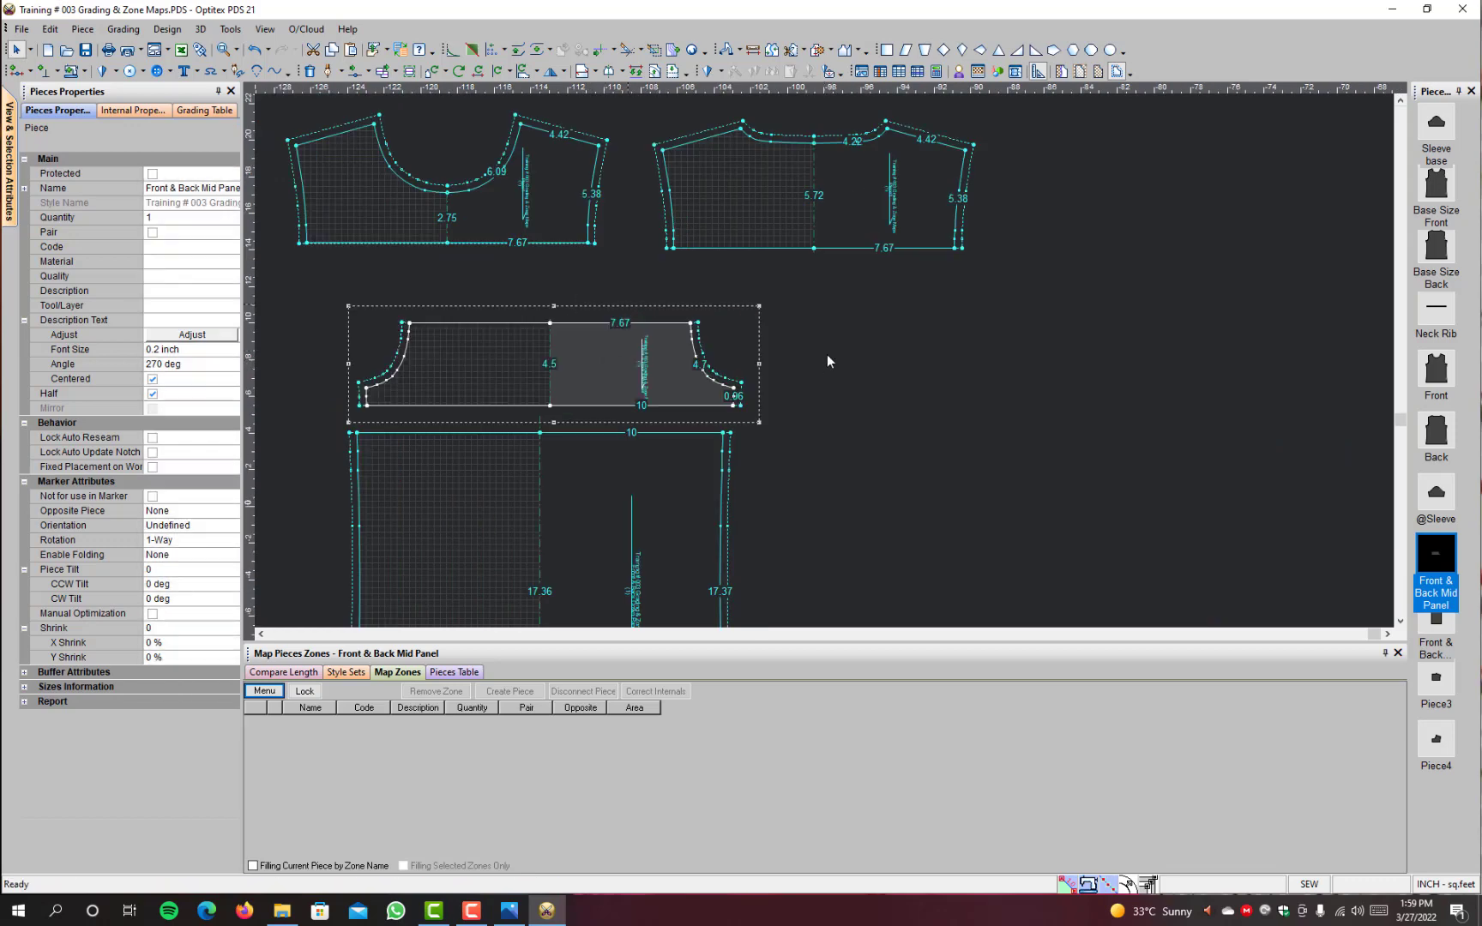
Step: Move the front and back shoulder pieces slightly upward so they sit side by side above the Front & Back Mid Panel
scroll(766, 380, "up", 1)
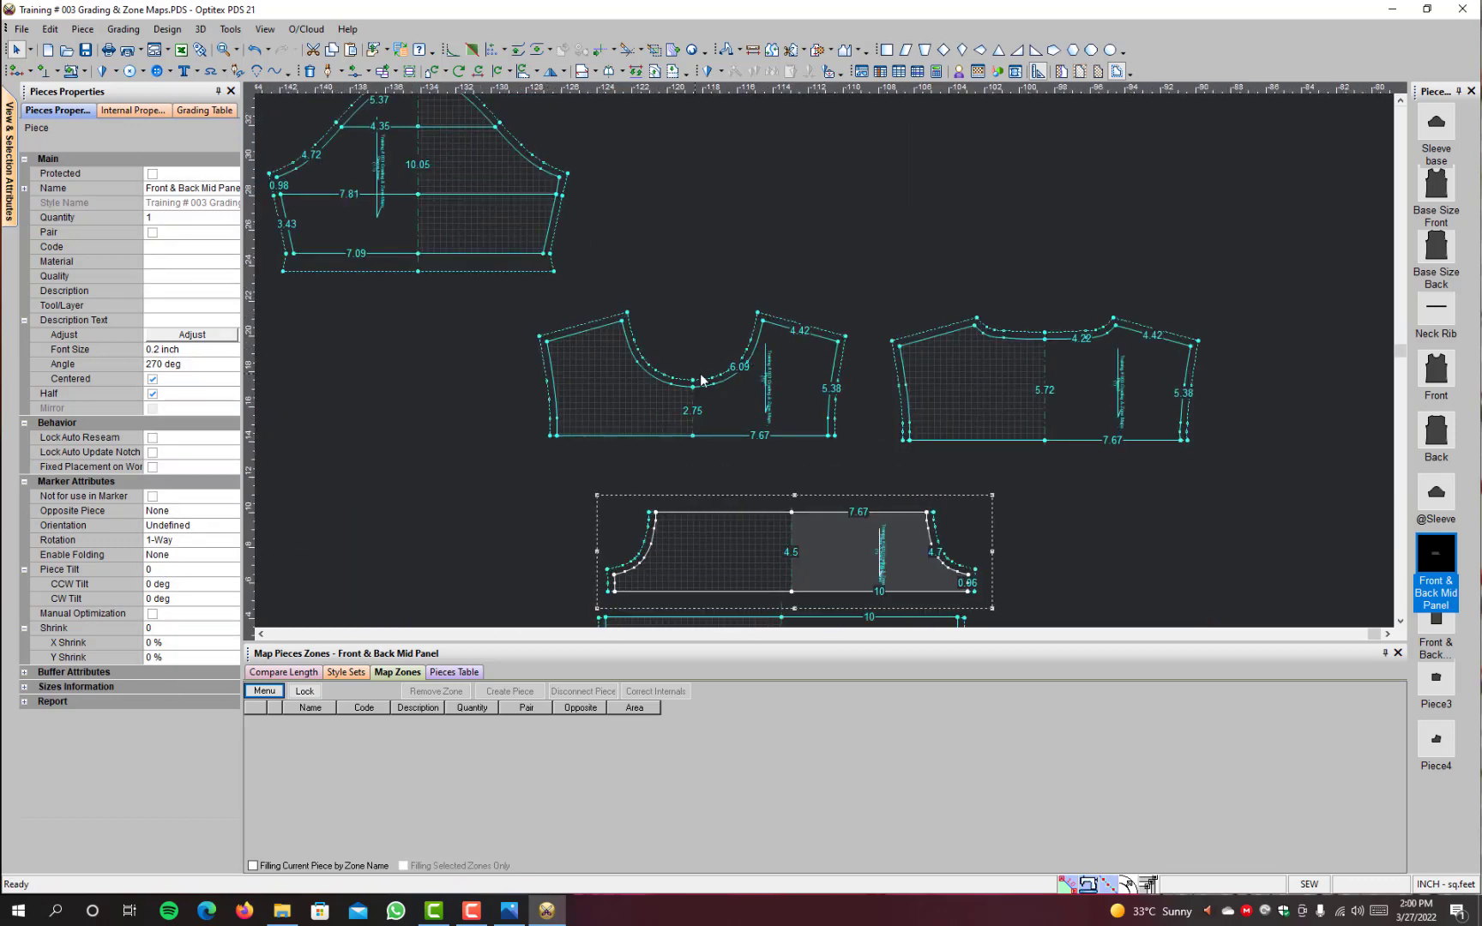
key("space")
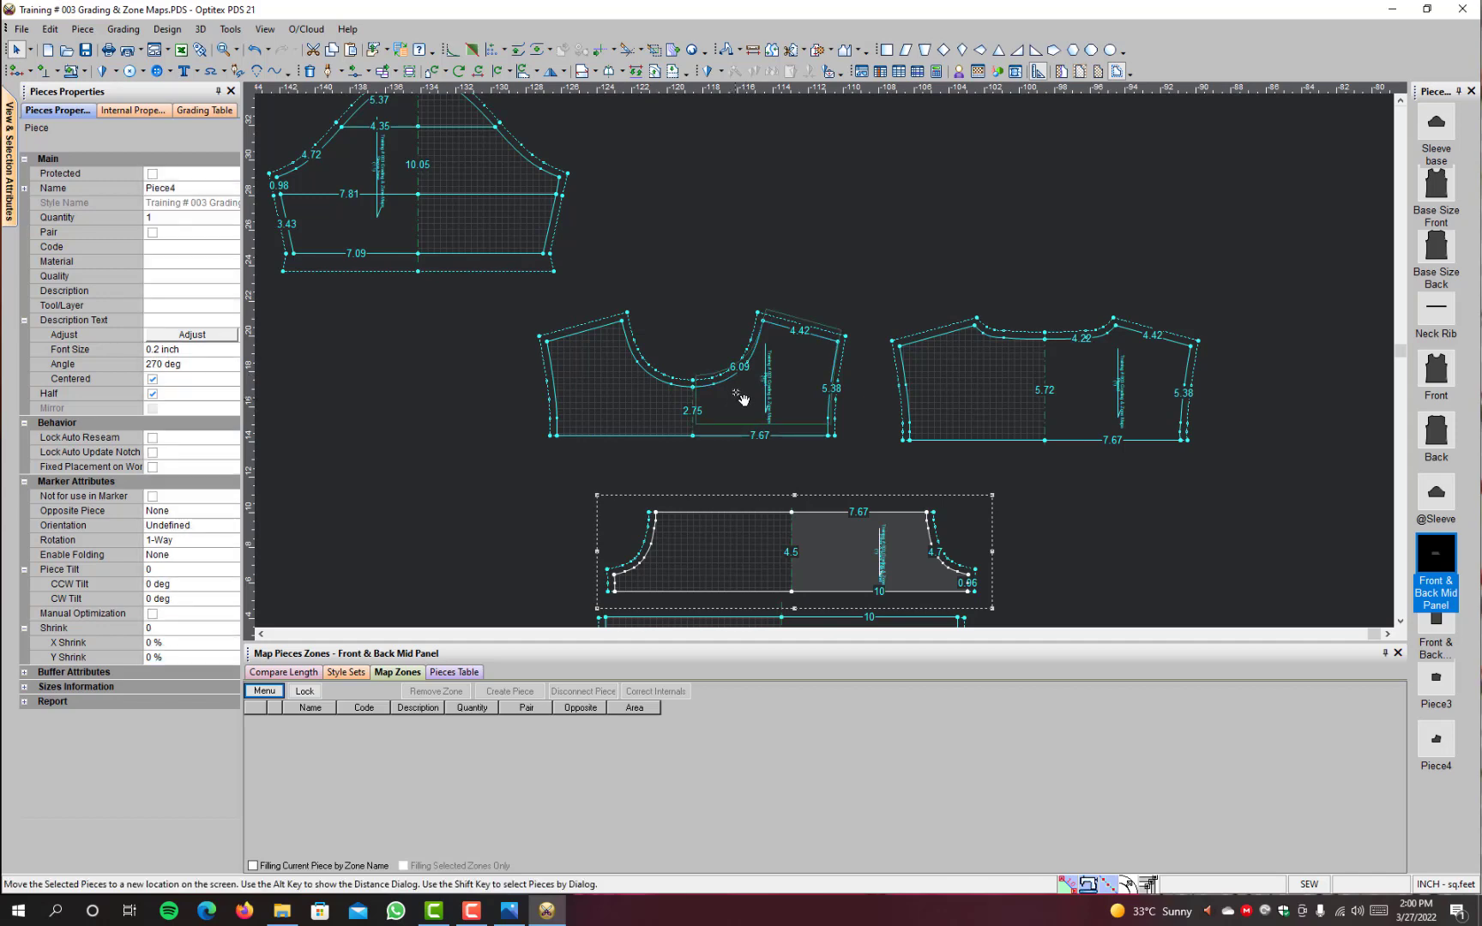
left_click(739, 381)
key("space")
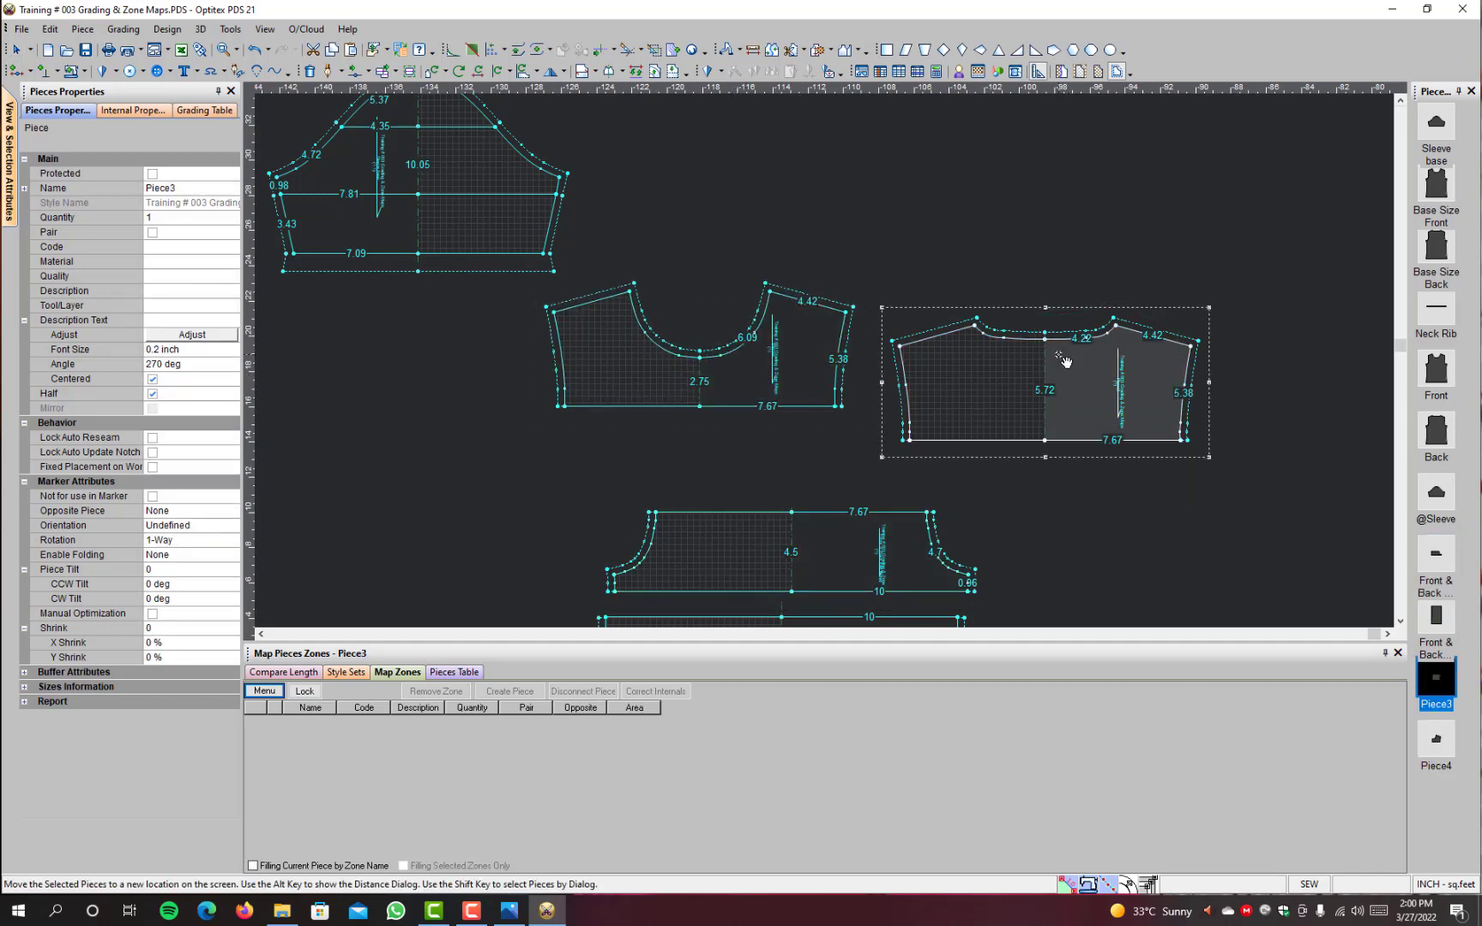
left_click(1054, 360)
scroll(1082, 366, "up", 5)
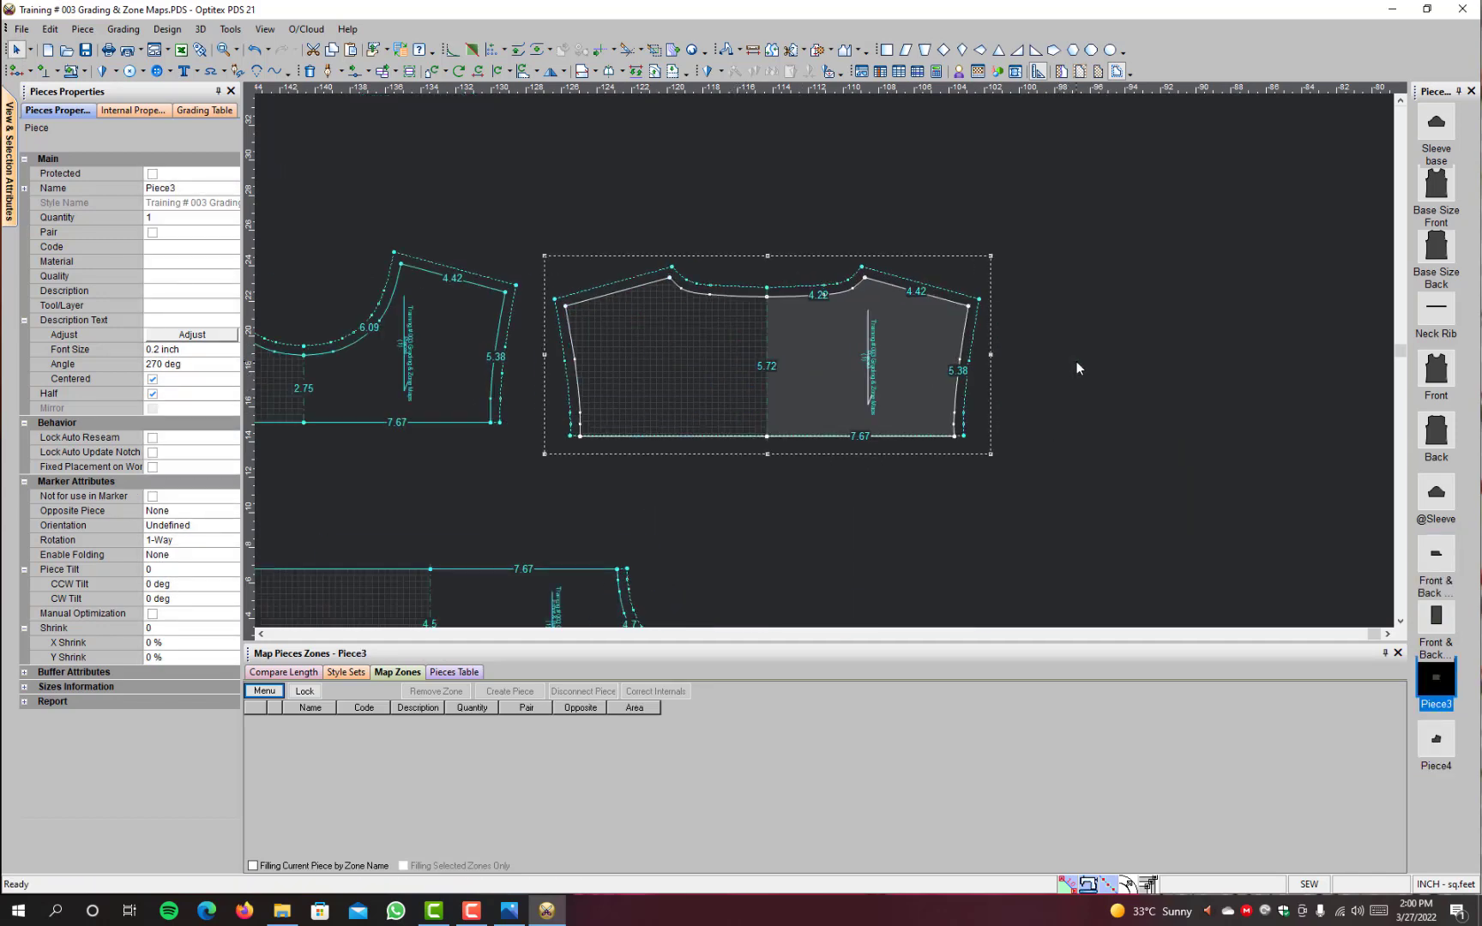
Step: Rename the back shoulder piece as Back Upper
key("space")
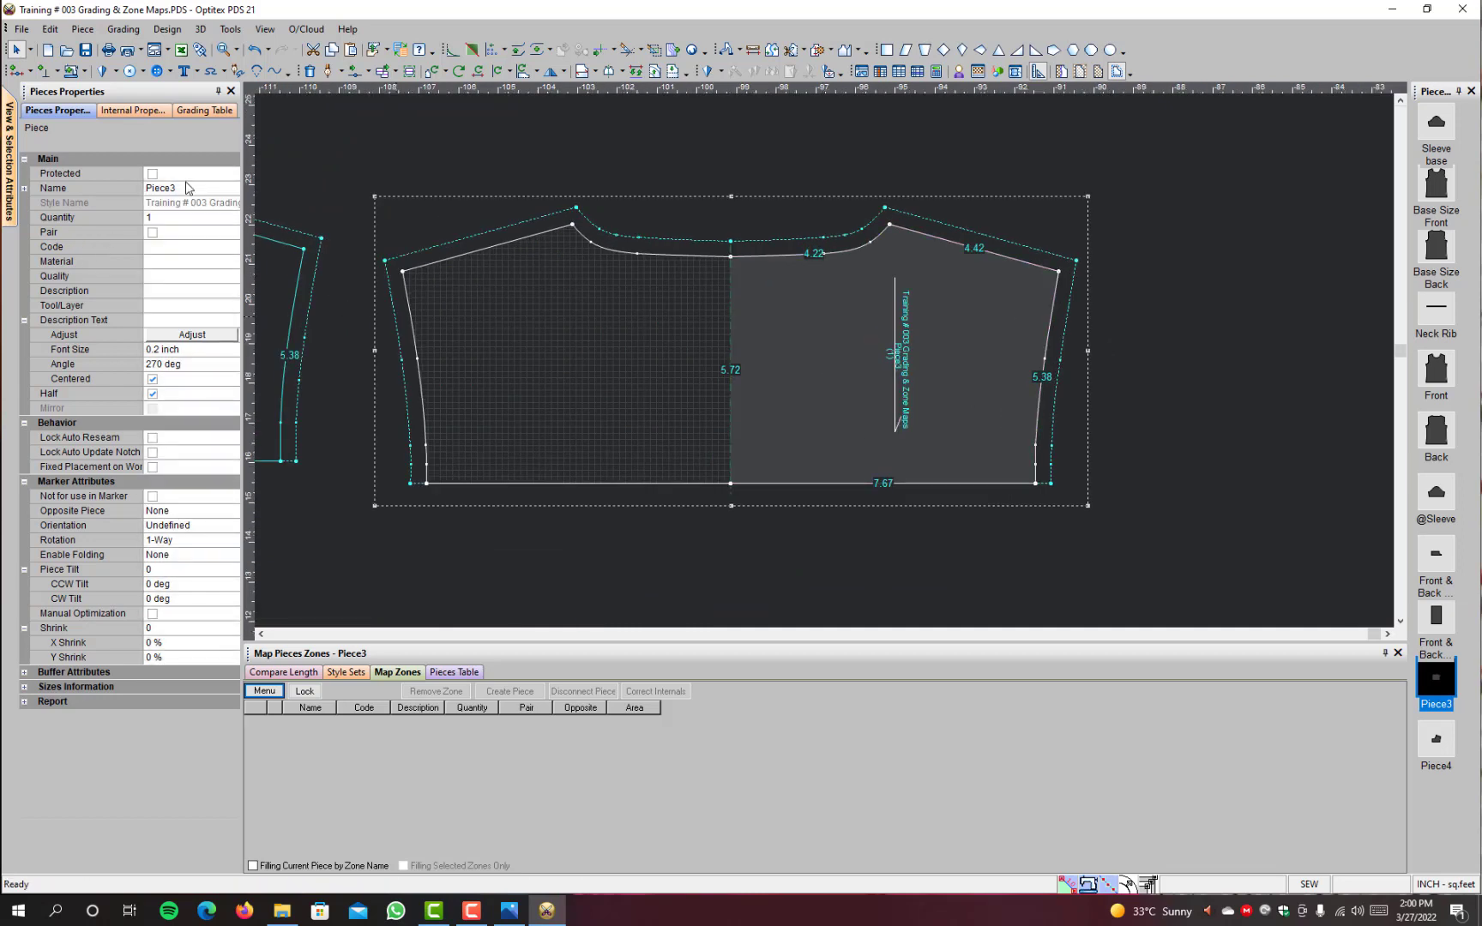
left_click(189, 187)
left_click(191, 184)
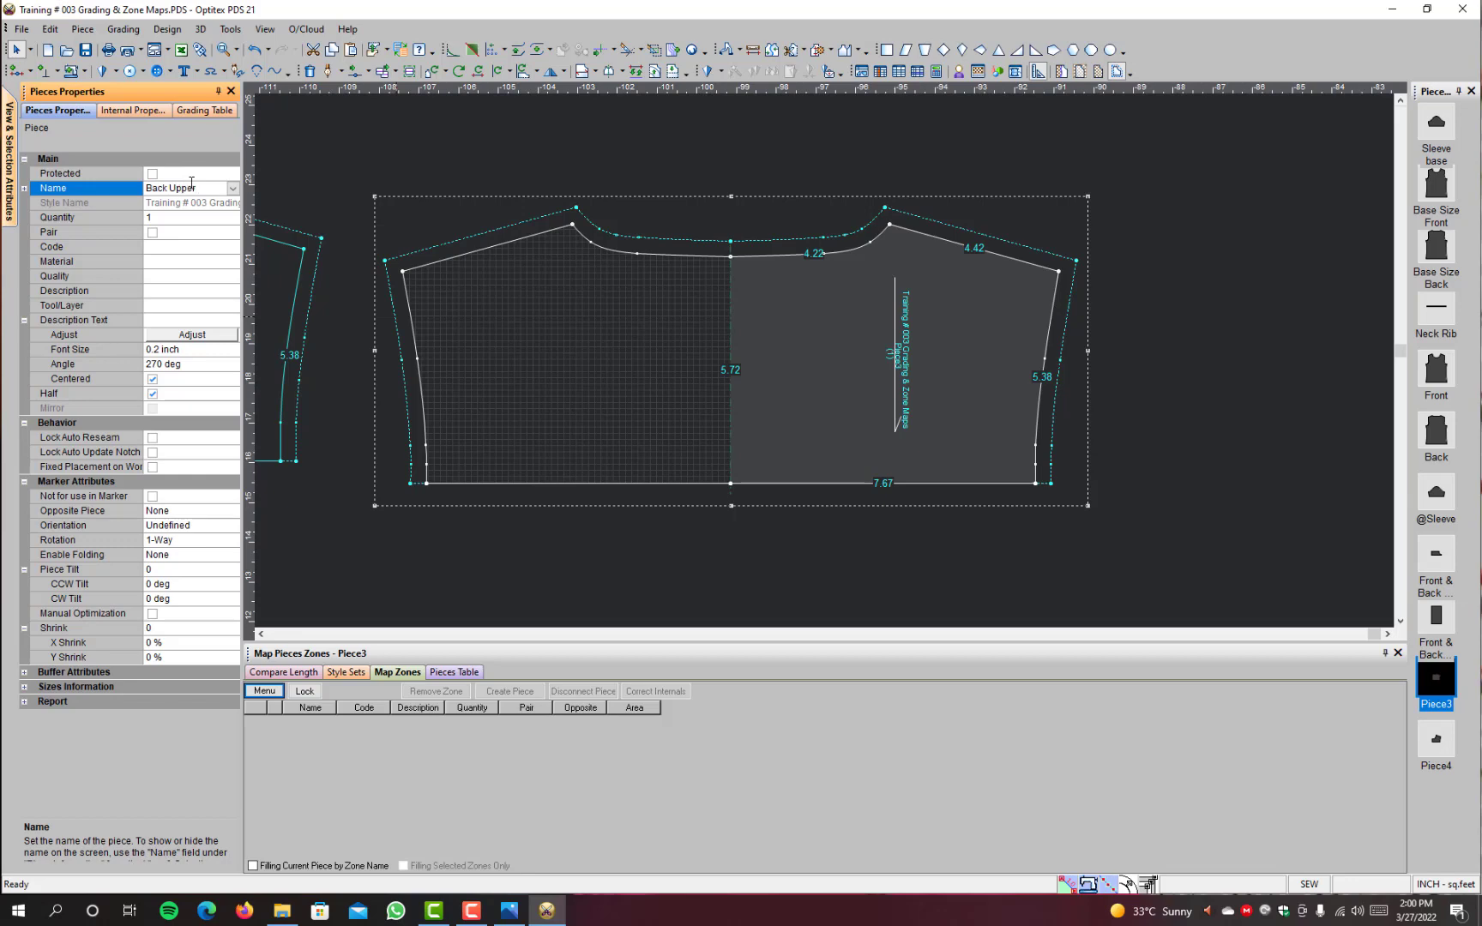
key("Return")
Step: Rename the front shoulder piece as Front Upper
scroll(828, 361, "down", 3)
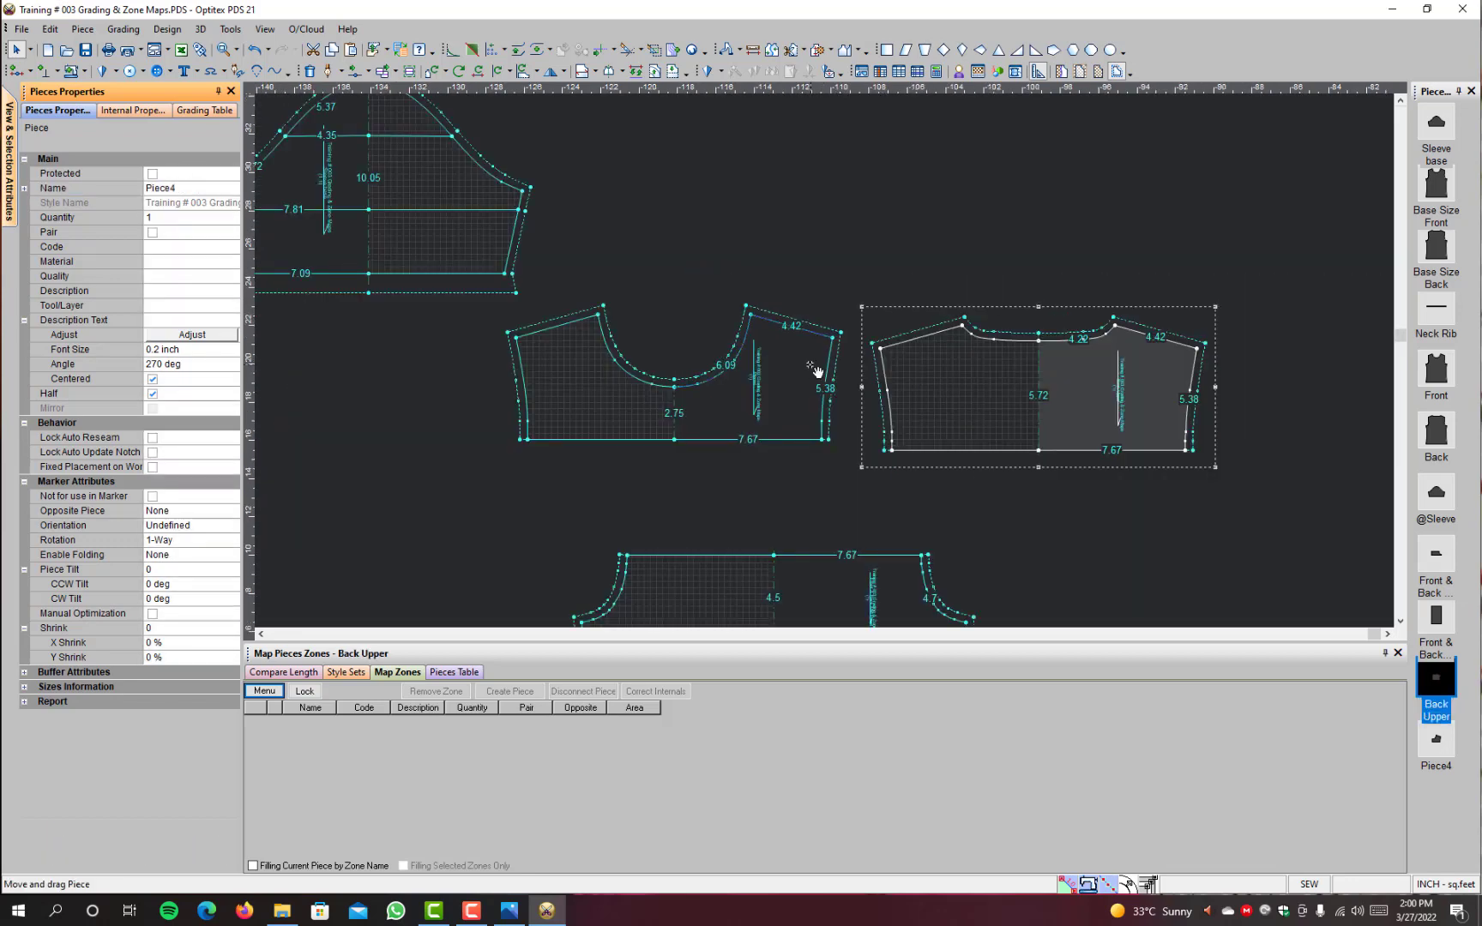
left_click(815, 370)
left_click(197, 186)
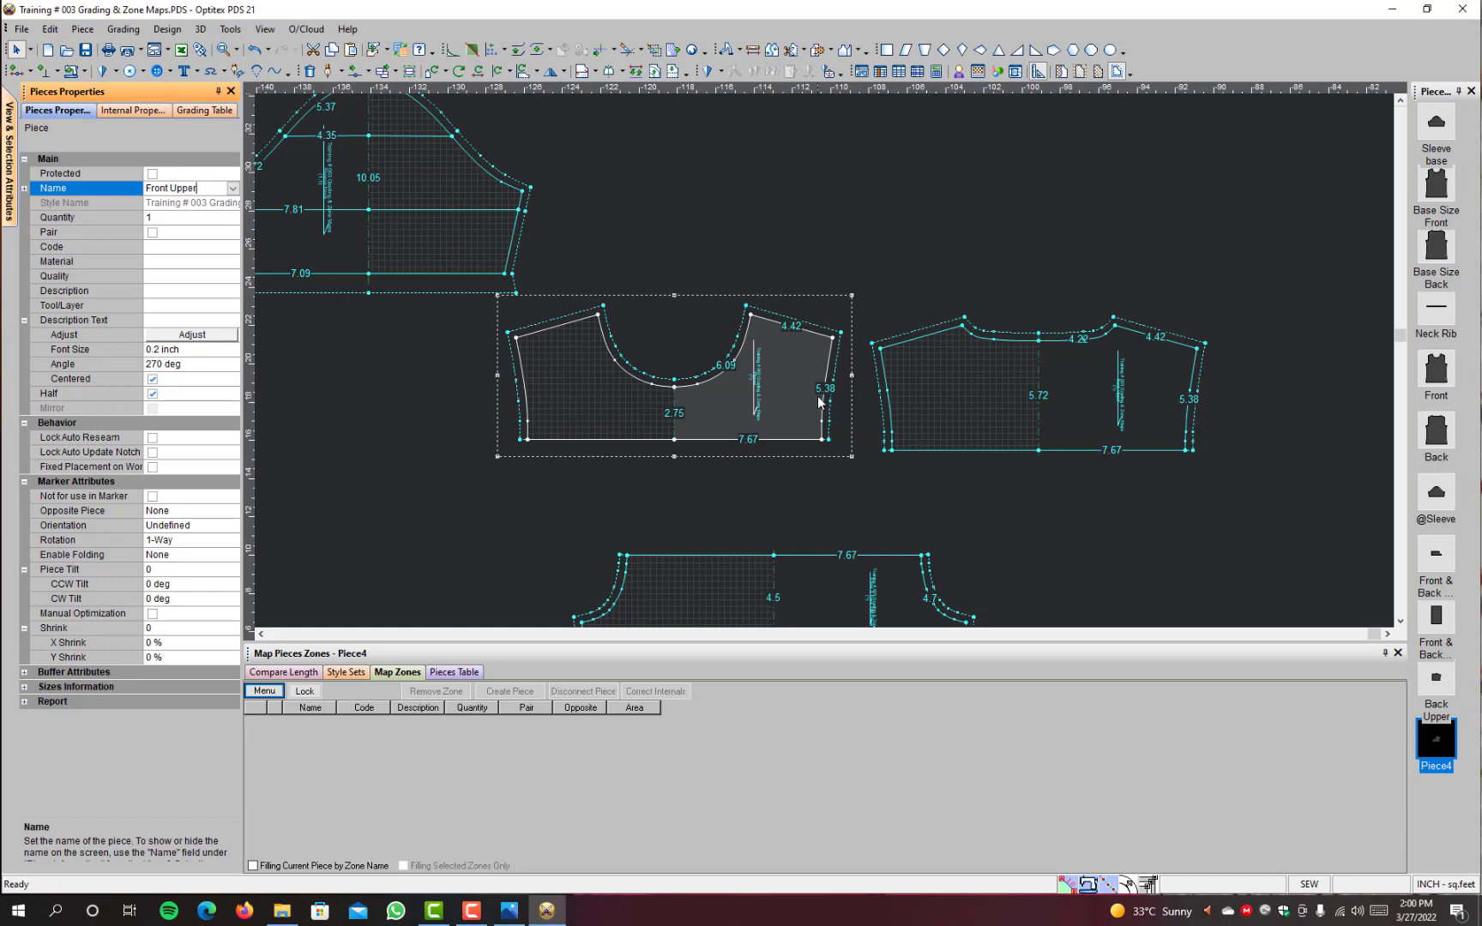
type("Front Upper")
Step: Move the Front Upper piece down closer to the mid panel and the Back Upper piece down beside it
scroll(818, 394, "down", 3)
scroll(724, 360, "up", 3)
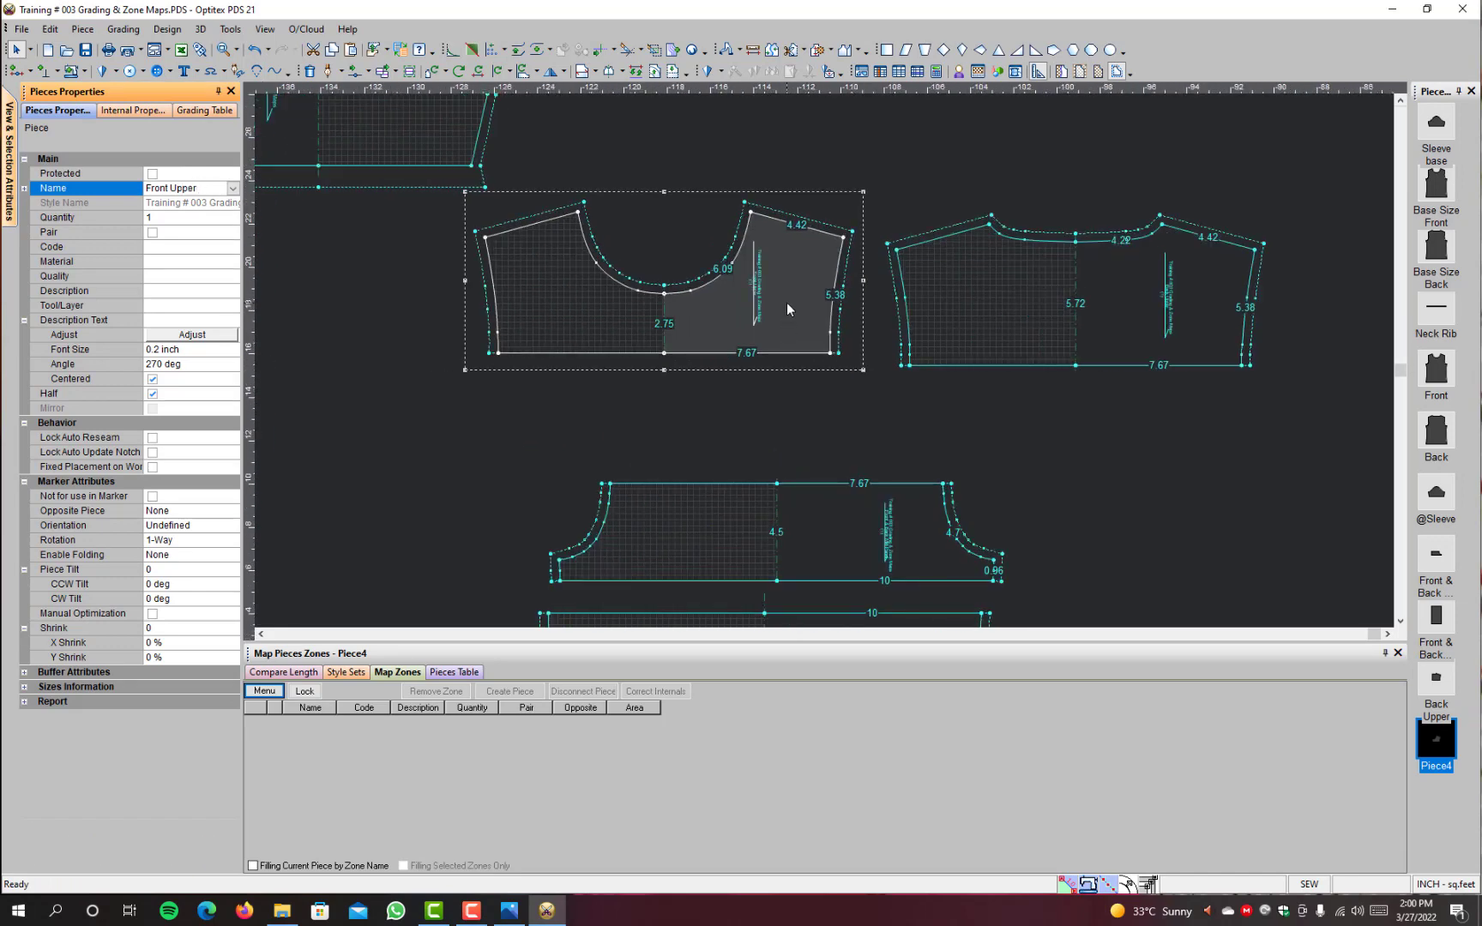
left_click(786, 301)
key("space")
left_click(800, 359)
scroll(988, 400, "down", 2)
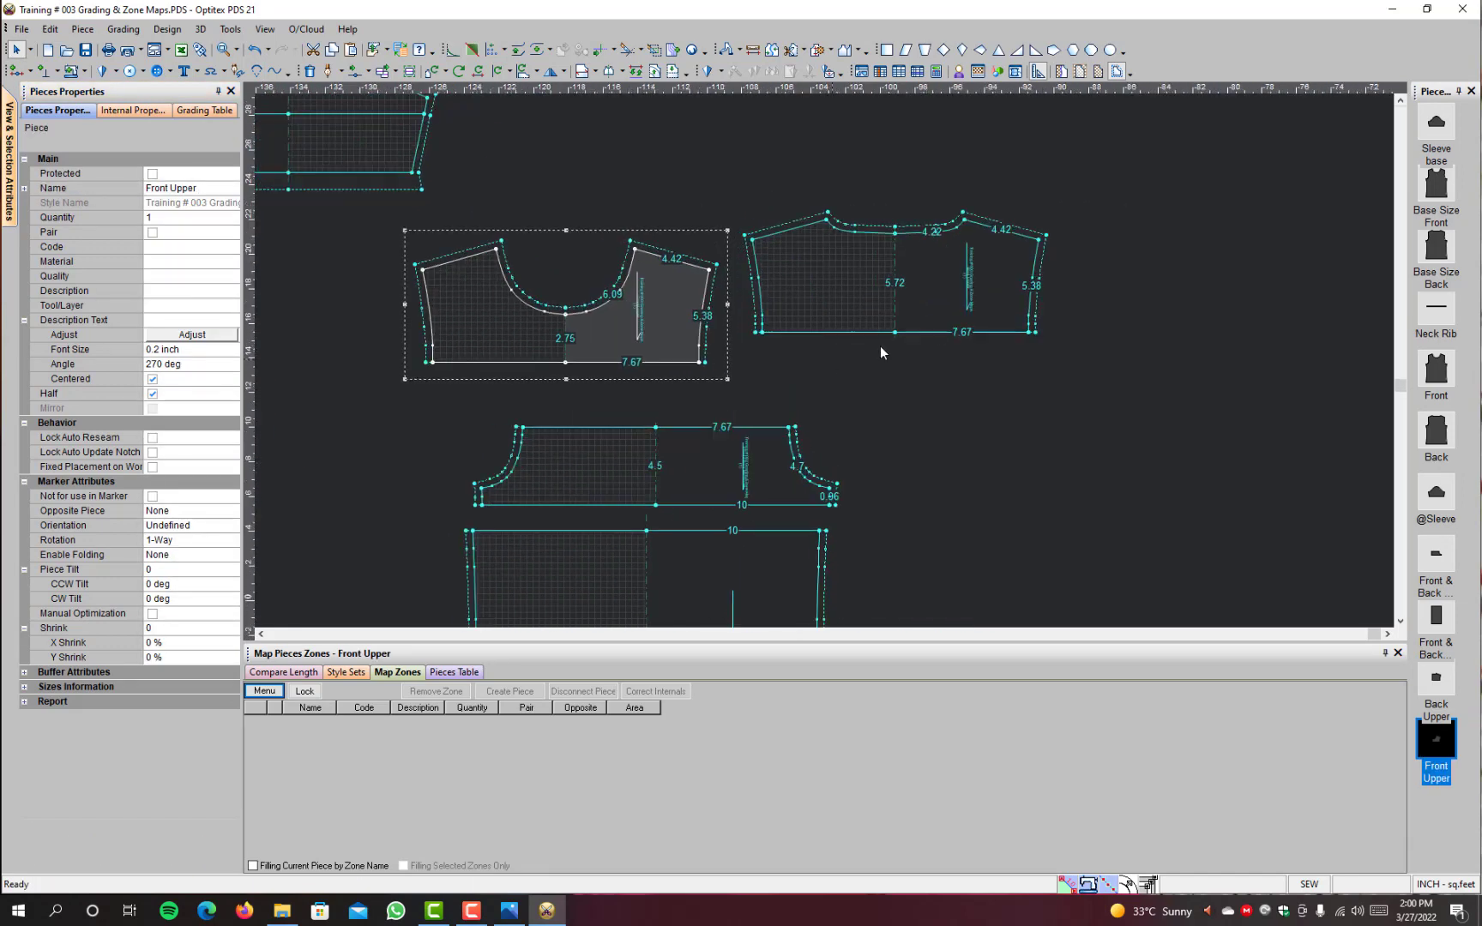
left_click(941, 335)
left_click(941, 335)
Step: Move the Sleeve base piece to the right, into the empty space above the Front Upper piece
scroll(584, 344, "down", 2)
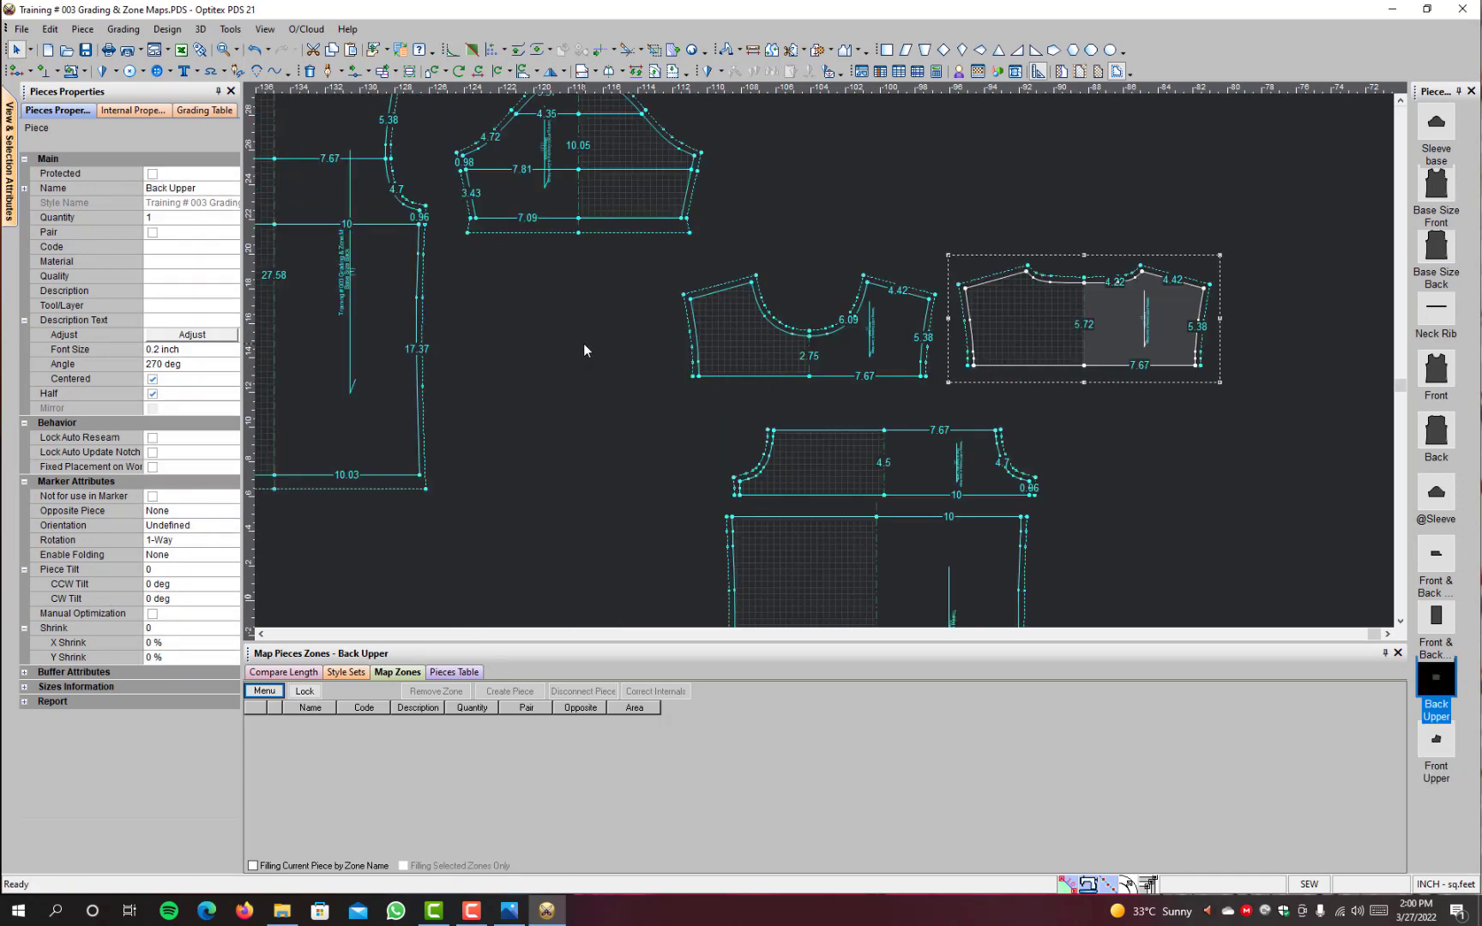
scroll(670, 196, "up", 2)
left_click(707, 378)
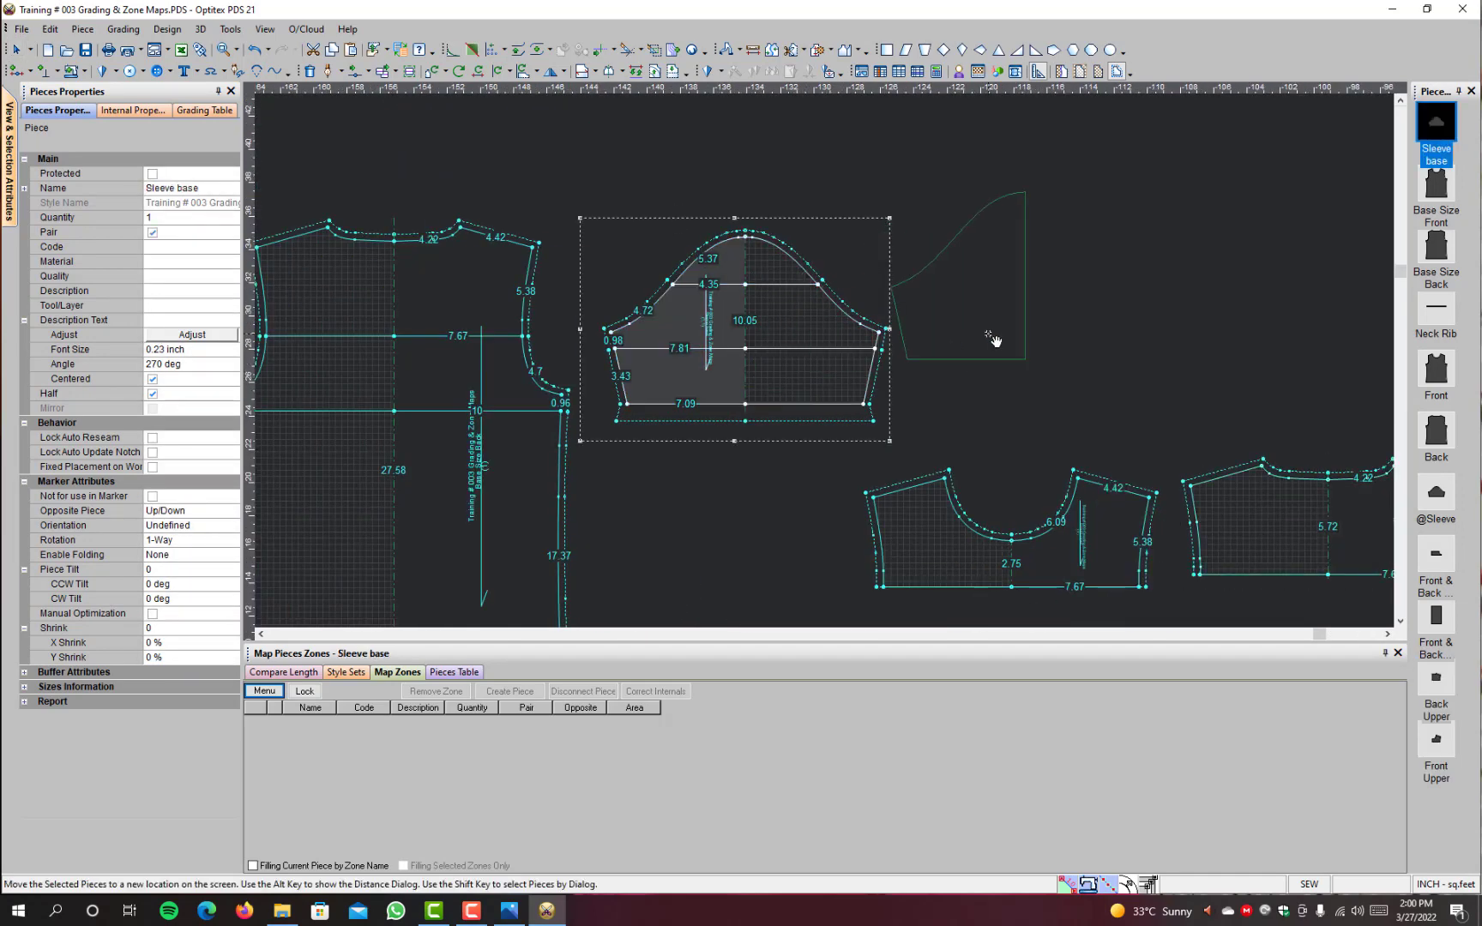
scroll(995, 334, "up", 1)
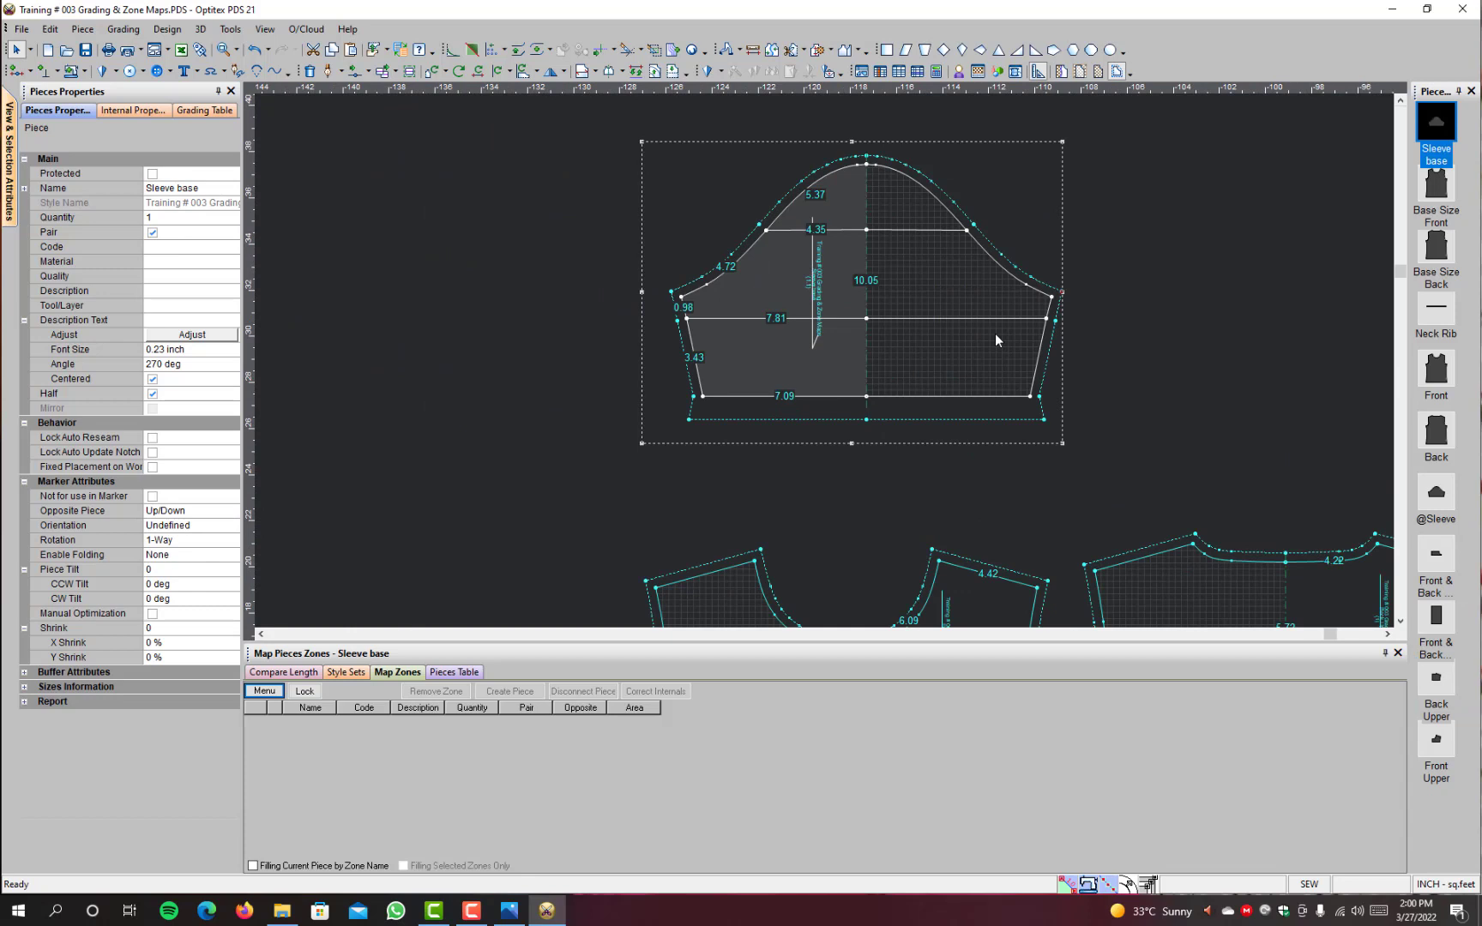
left_click(830, 52)
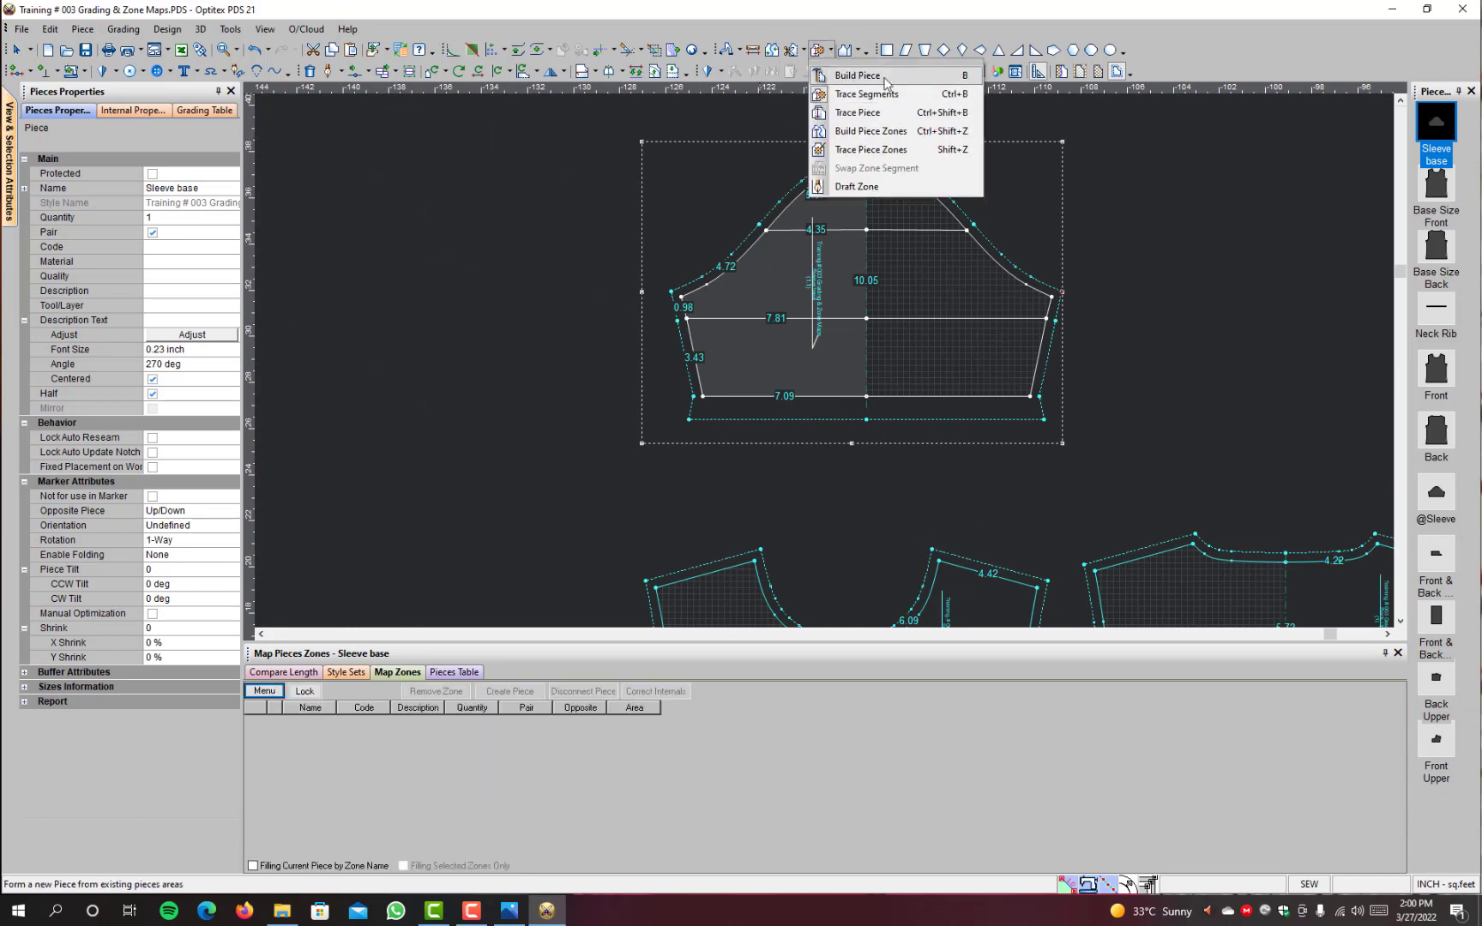
left_click(861, 77)
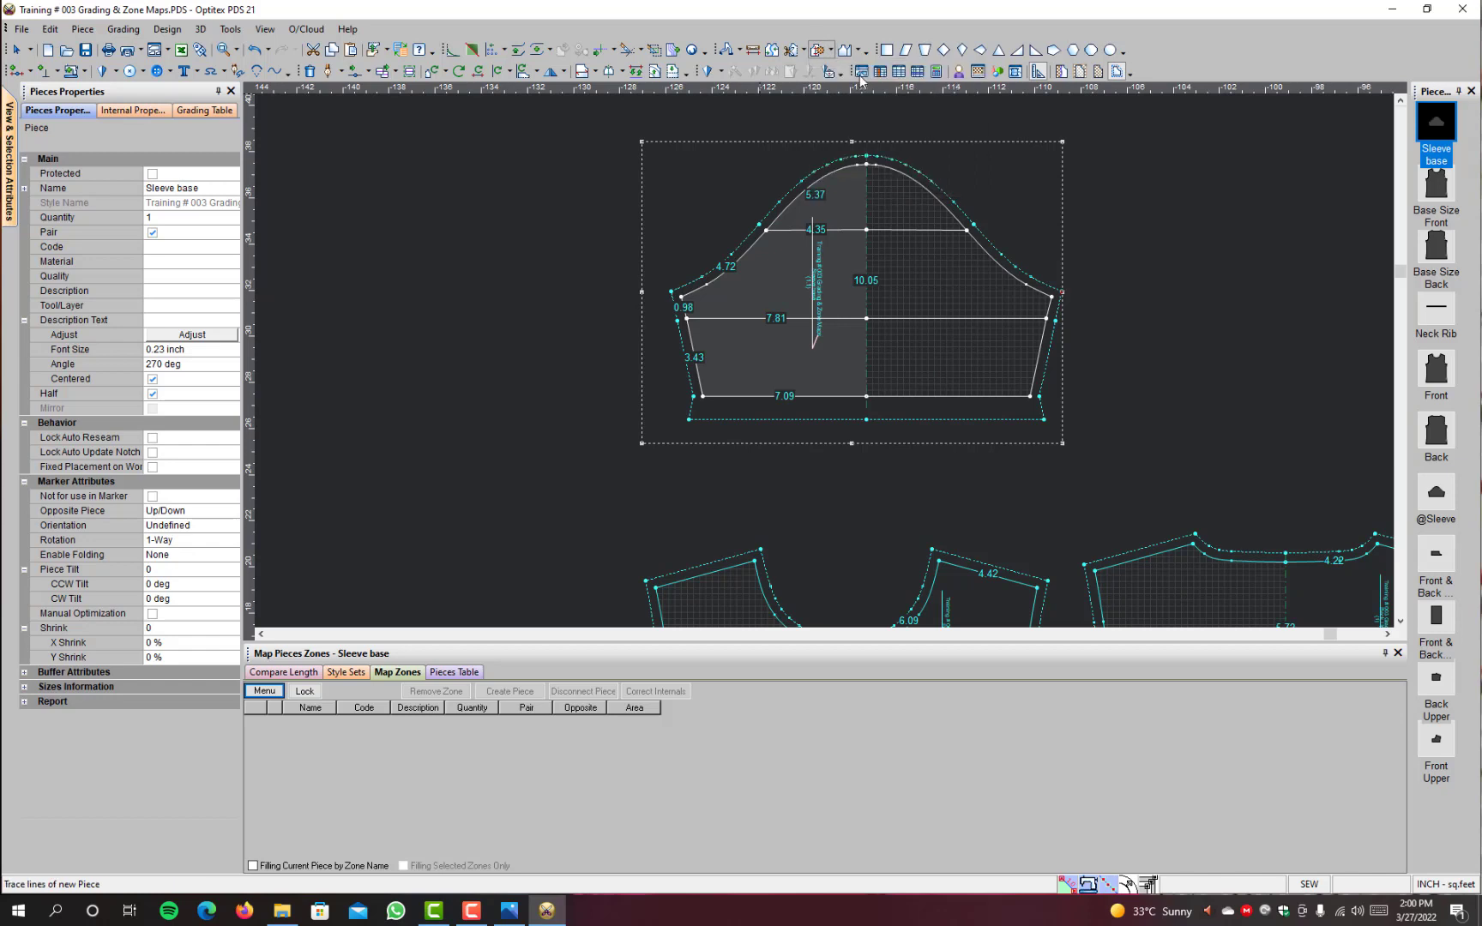
left_click(783, 355)
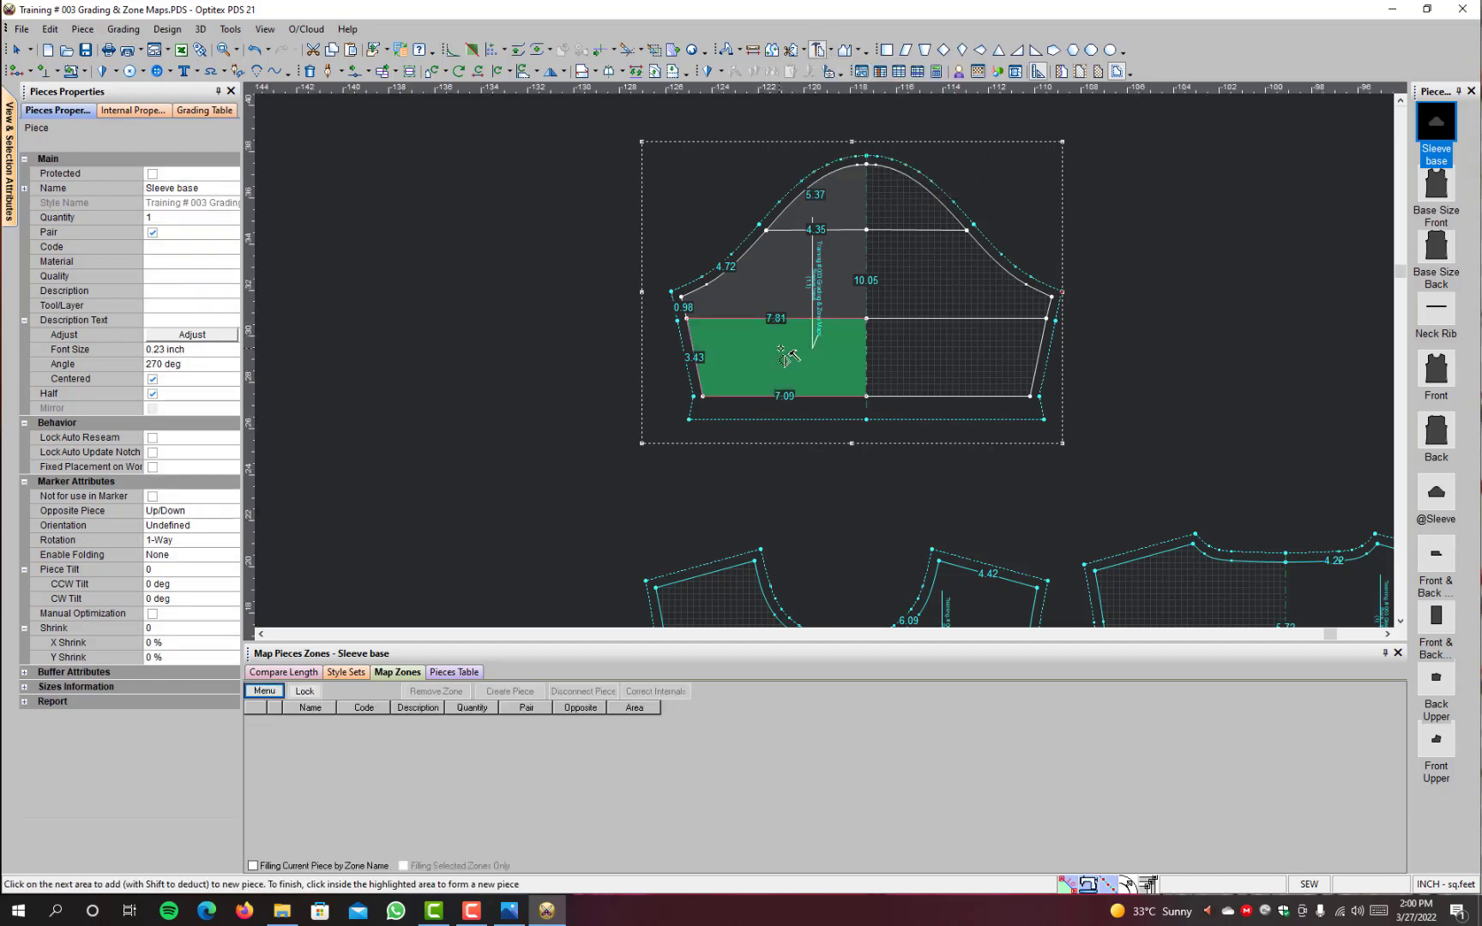
left_click(764, 292)
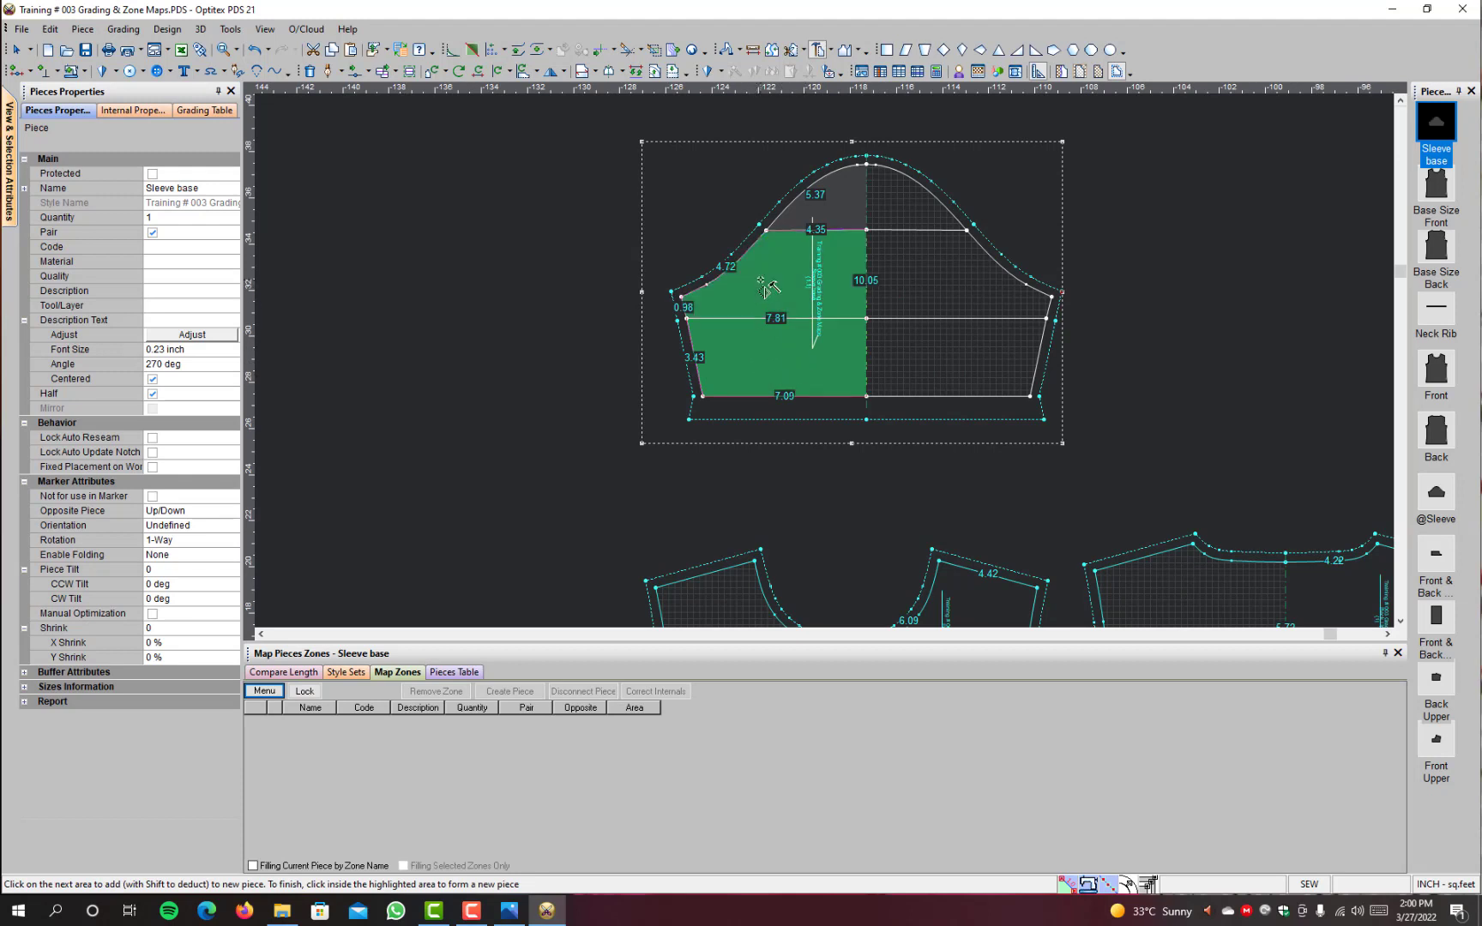
left_click(821, 238)
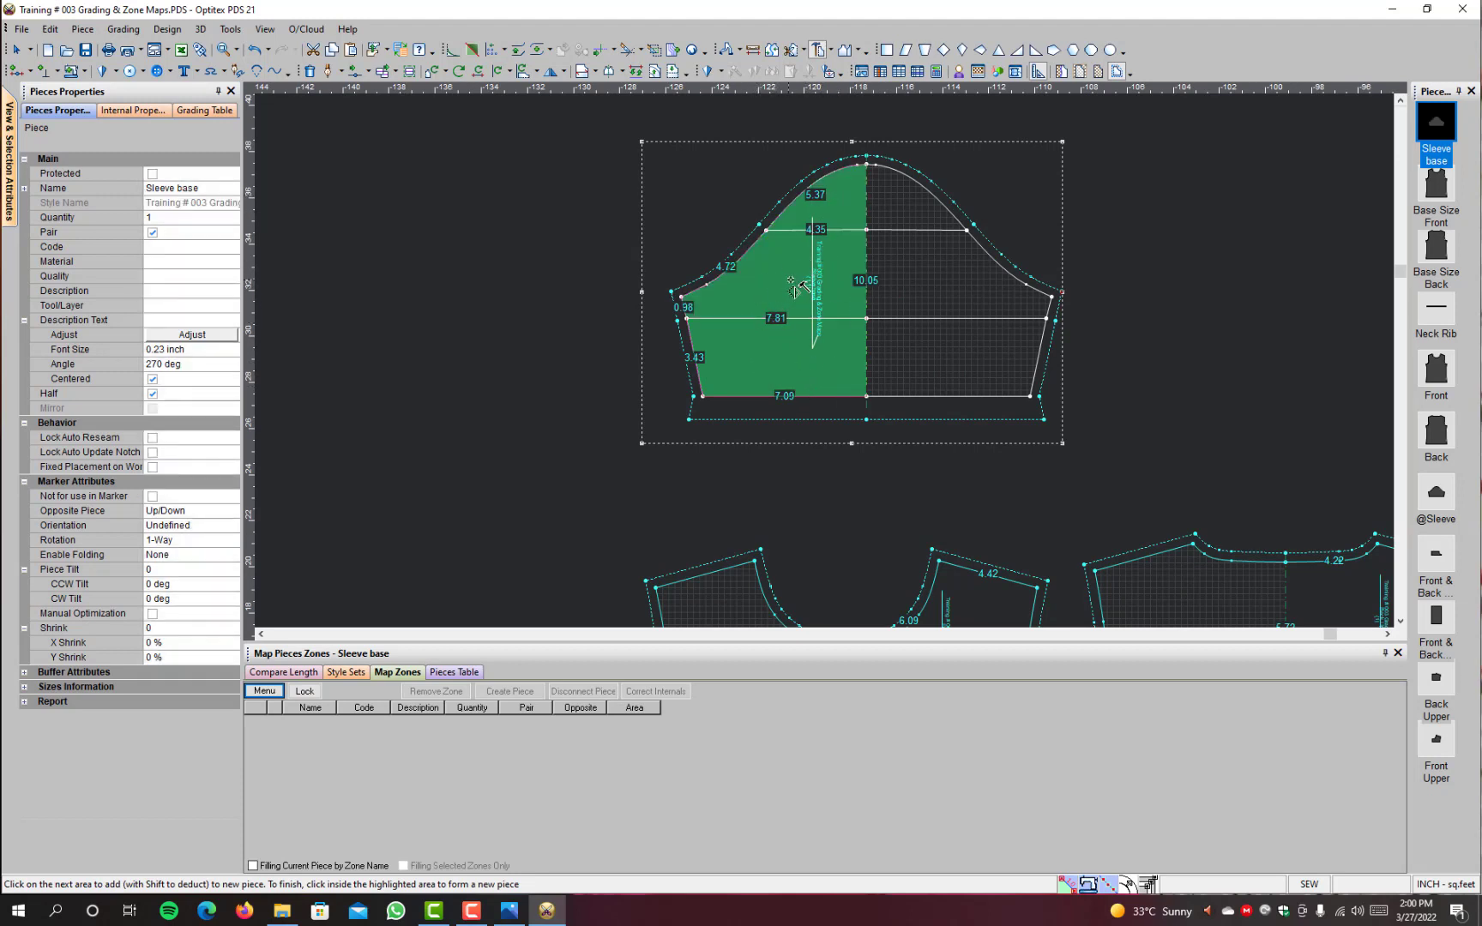
key("Escape")
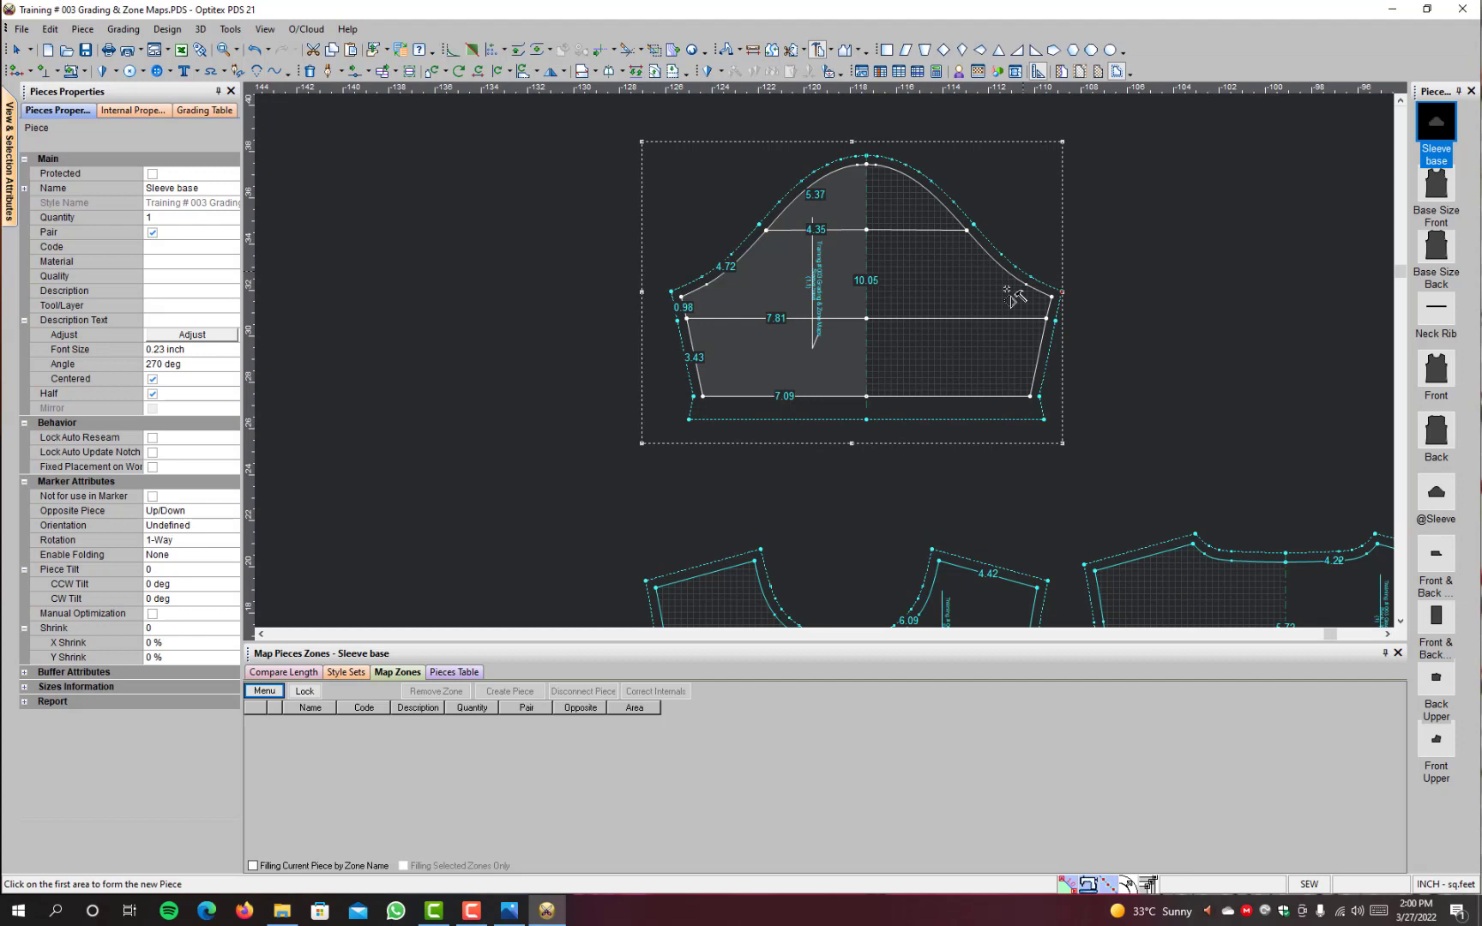
Step: Build a new piece from the Sleeve base's lower hem area and place it to the right, above the Back Upper piece
left_click(771, 351)
left_click(776, 358)
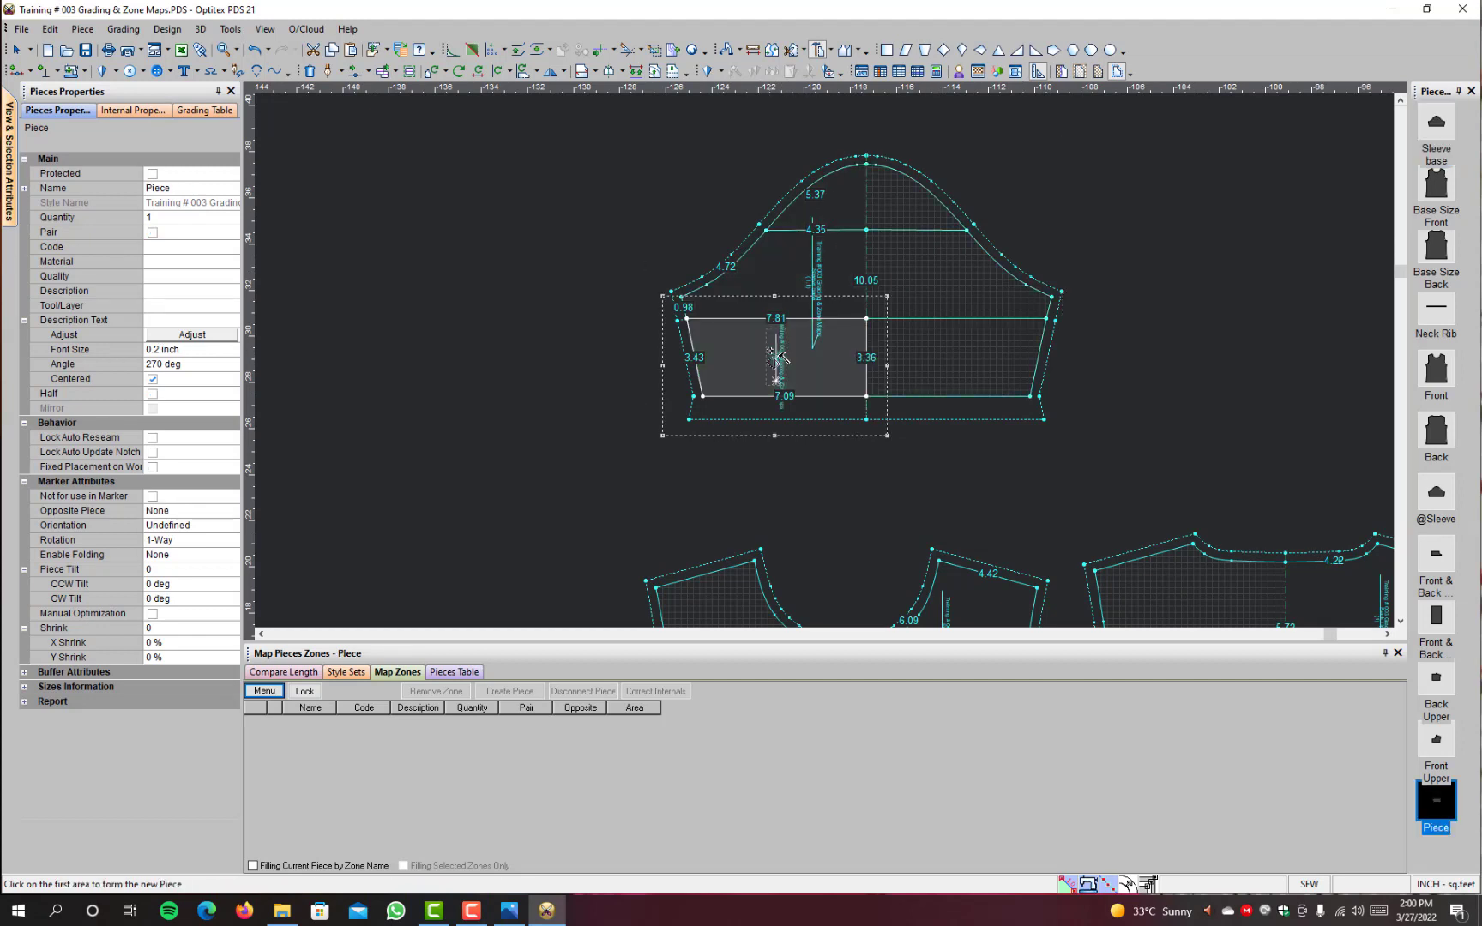
right_click(457, 275)
left_click(499, 288)
key("space")
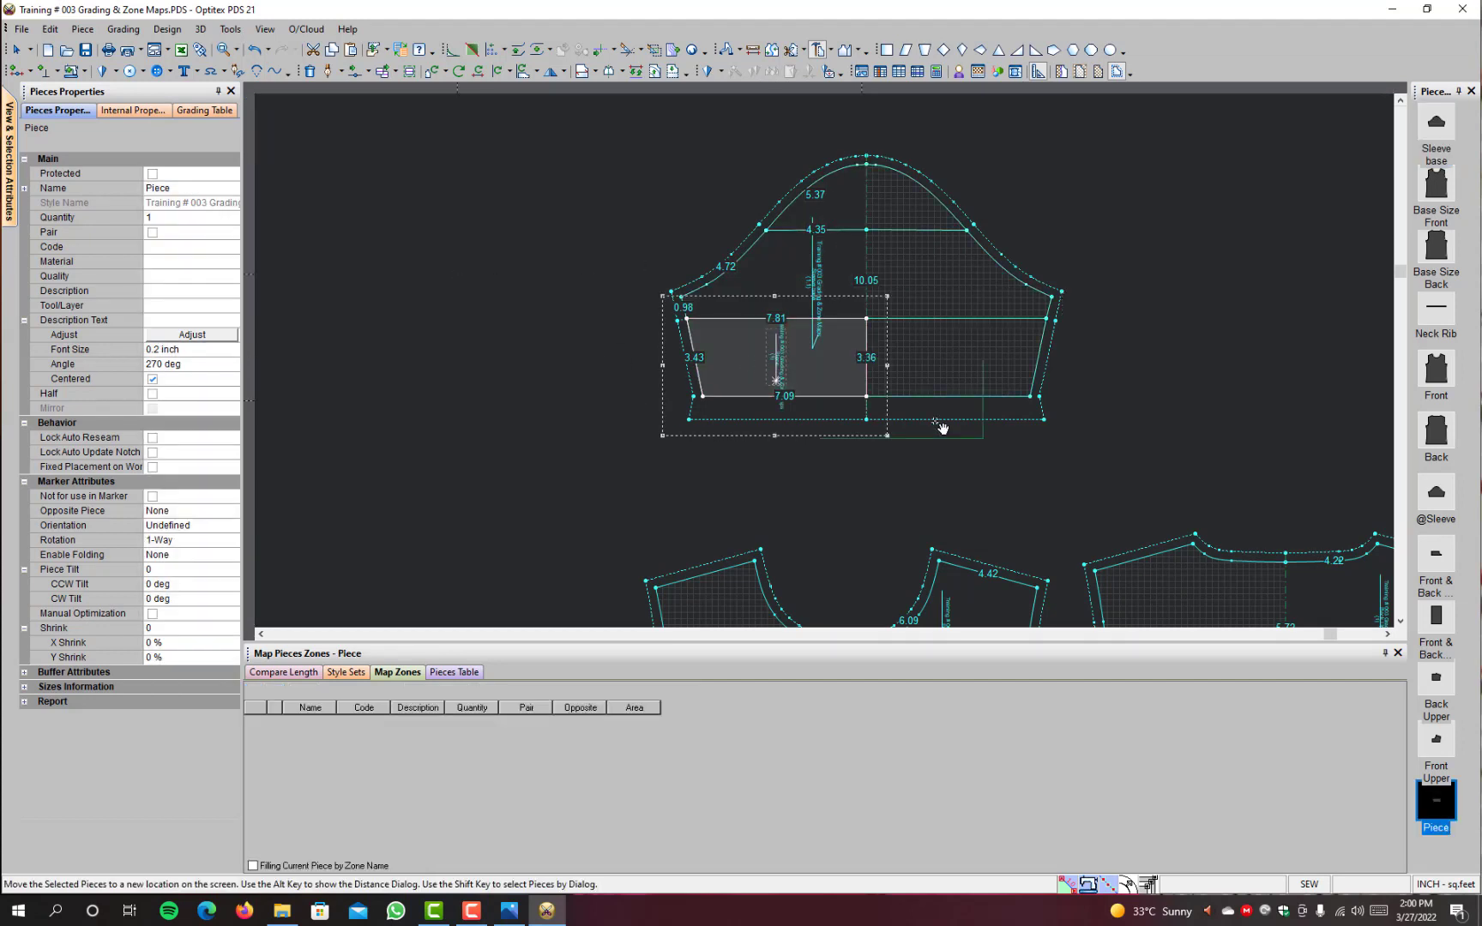
left_click(1229, 470)
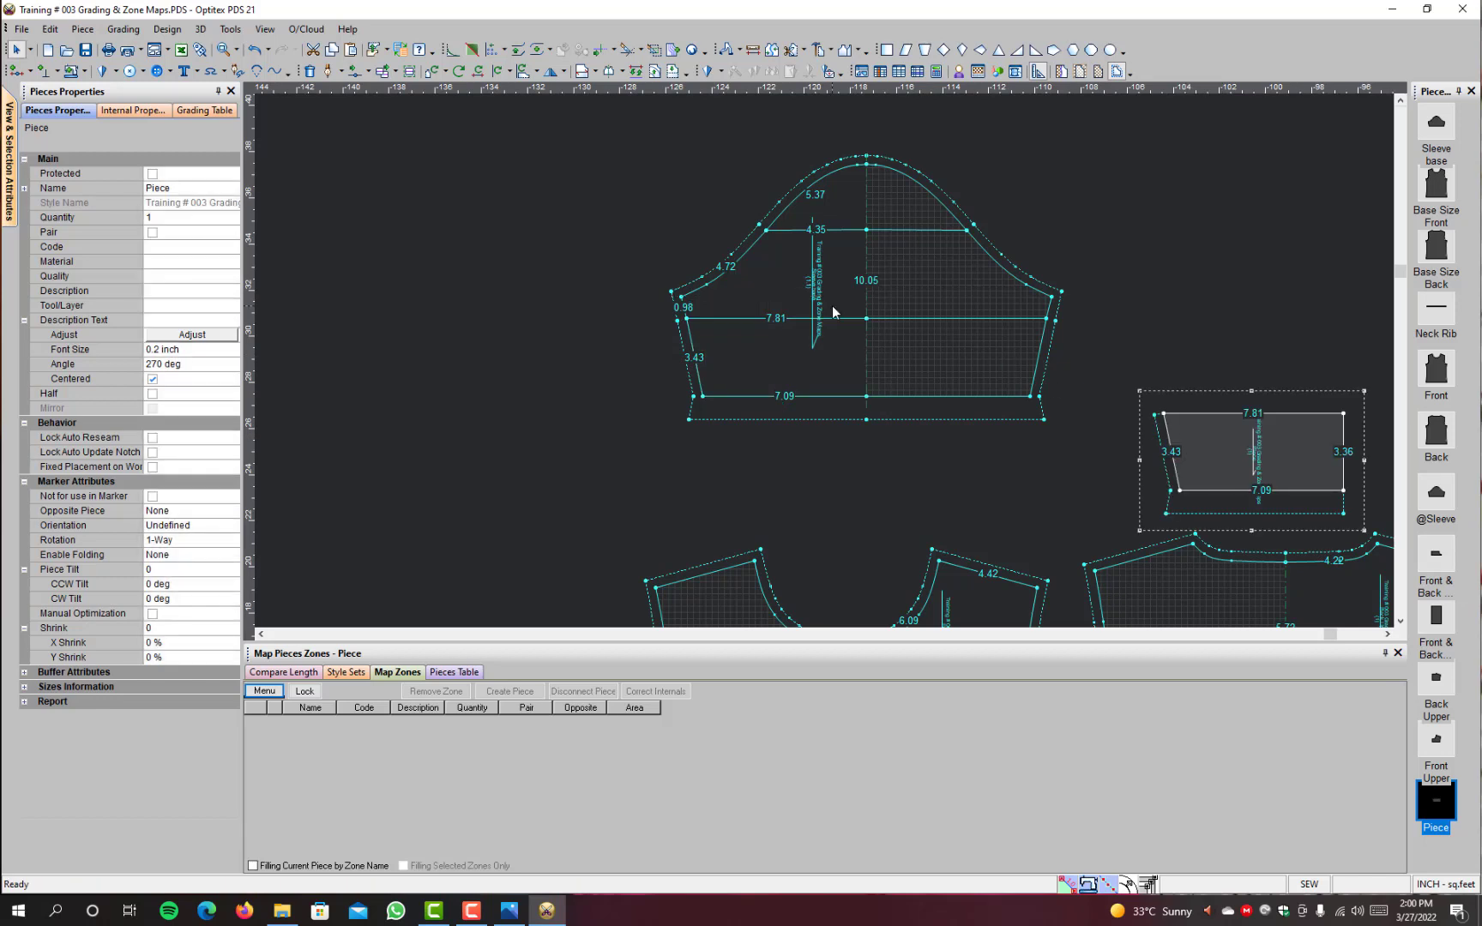
Step: Build a new piece from the Sleeve base's middle area and place it directly above the separated sleeve hem piece
key("b")
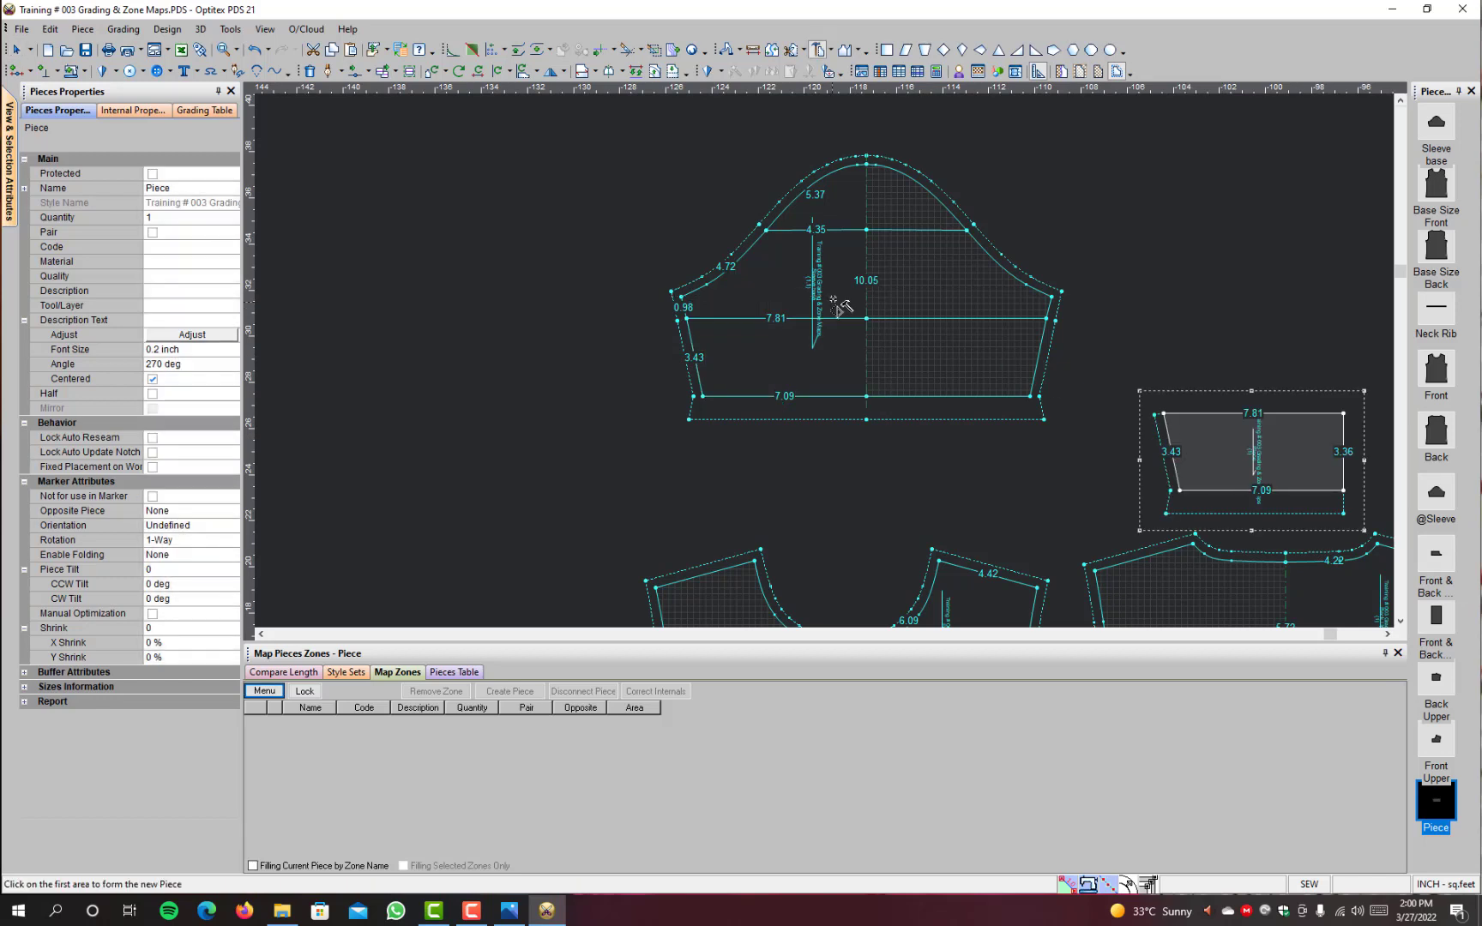
left_click(837, 283)
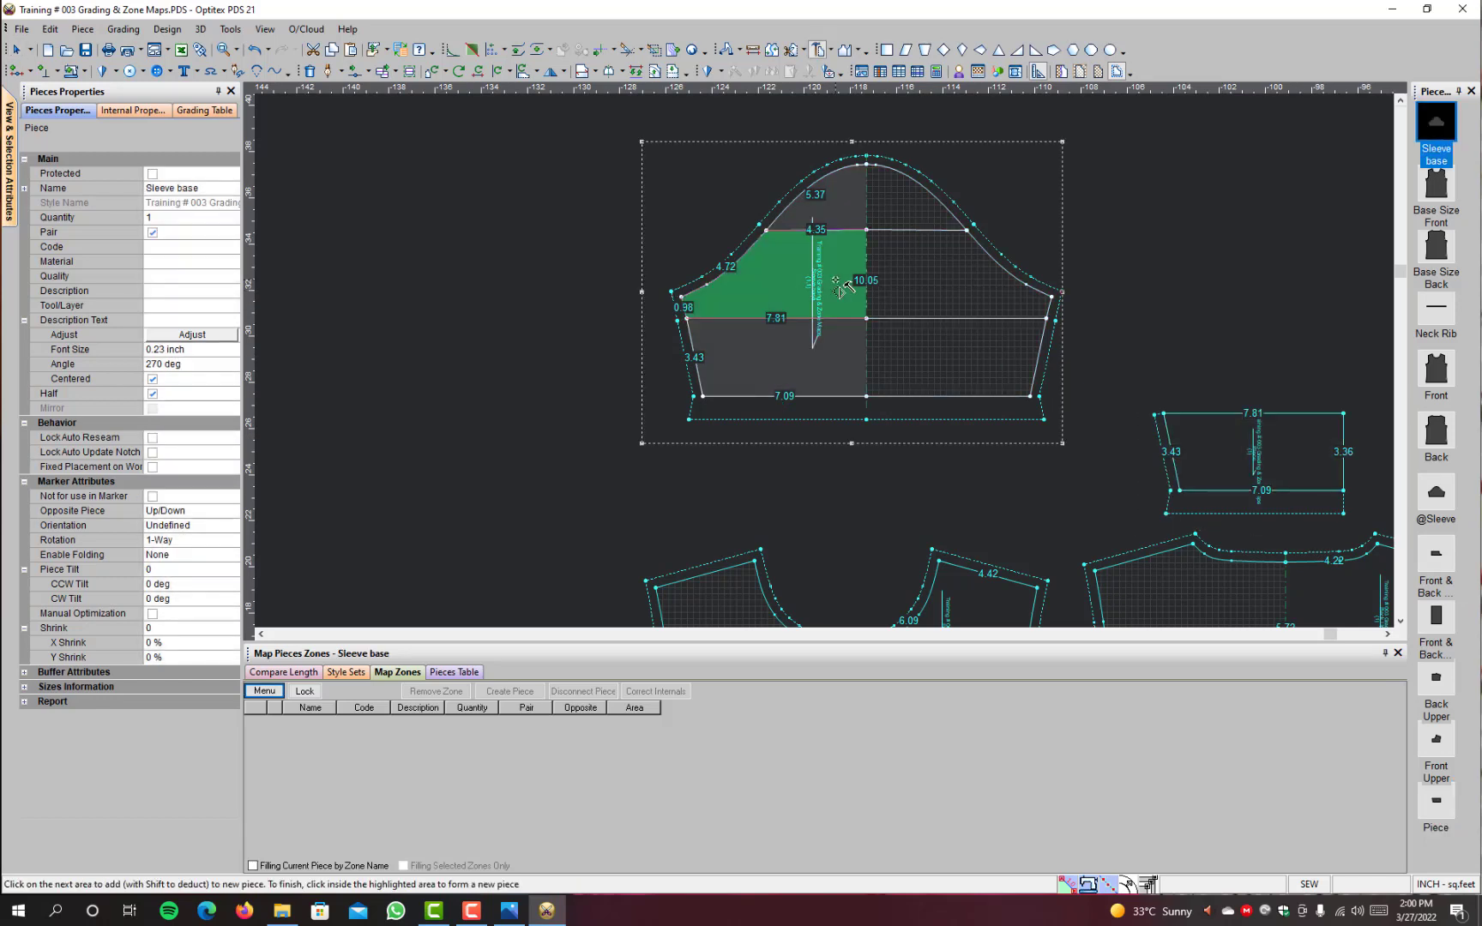
left_click(837, 283)
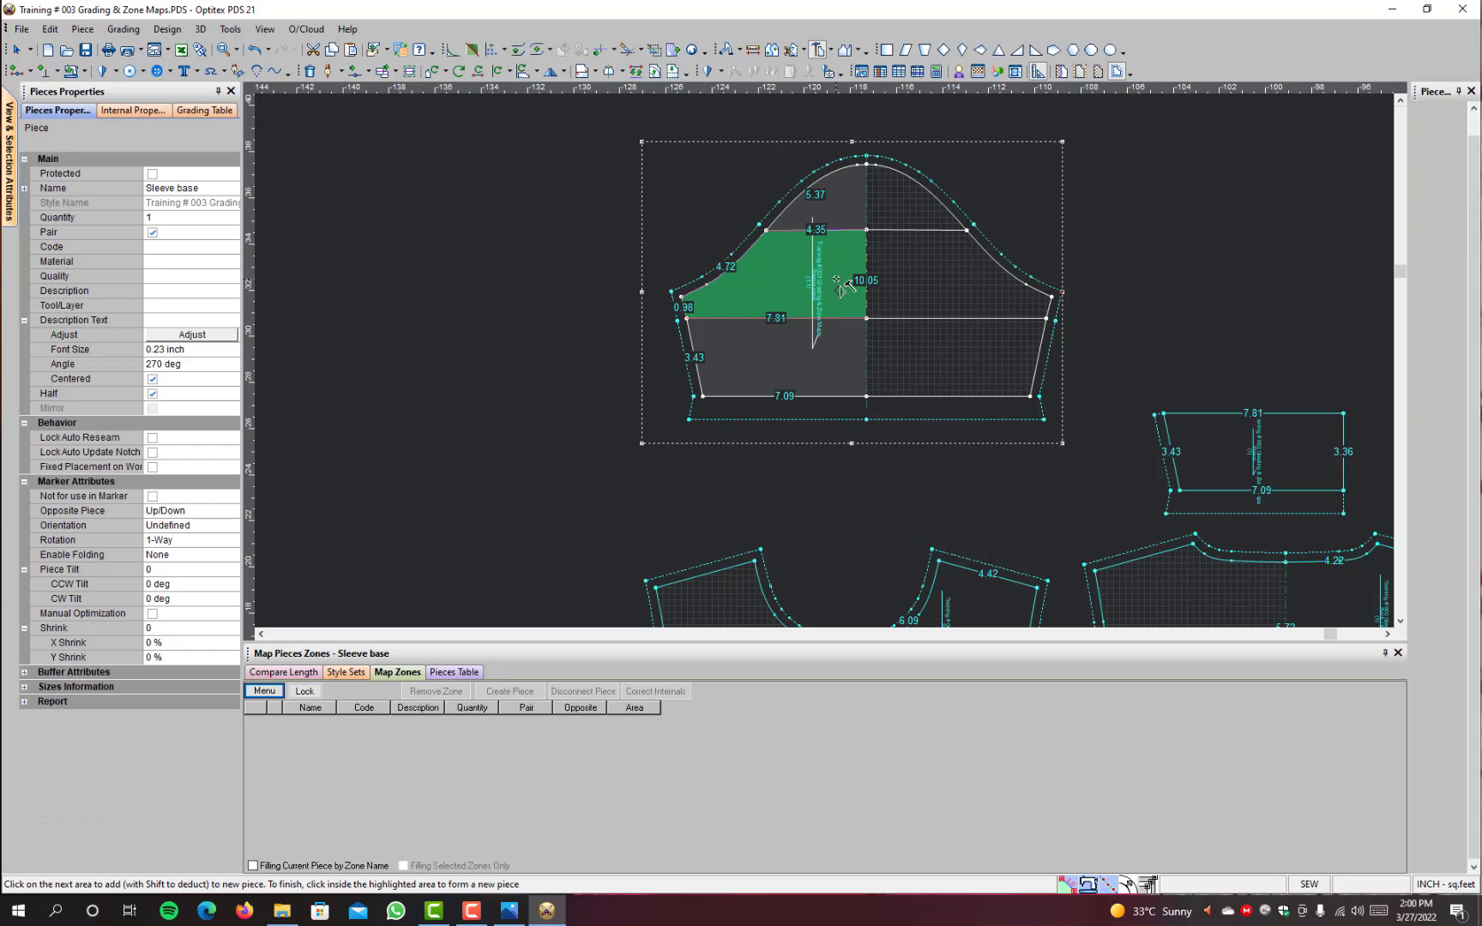
right_click(1131, 181)
left_click(1167, 184)
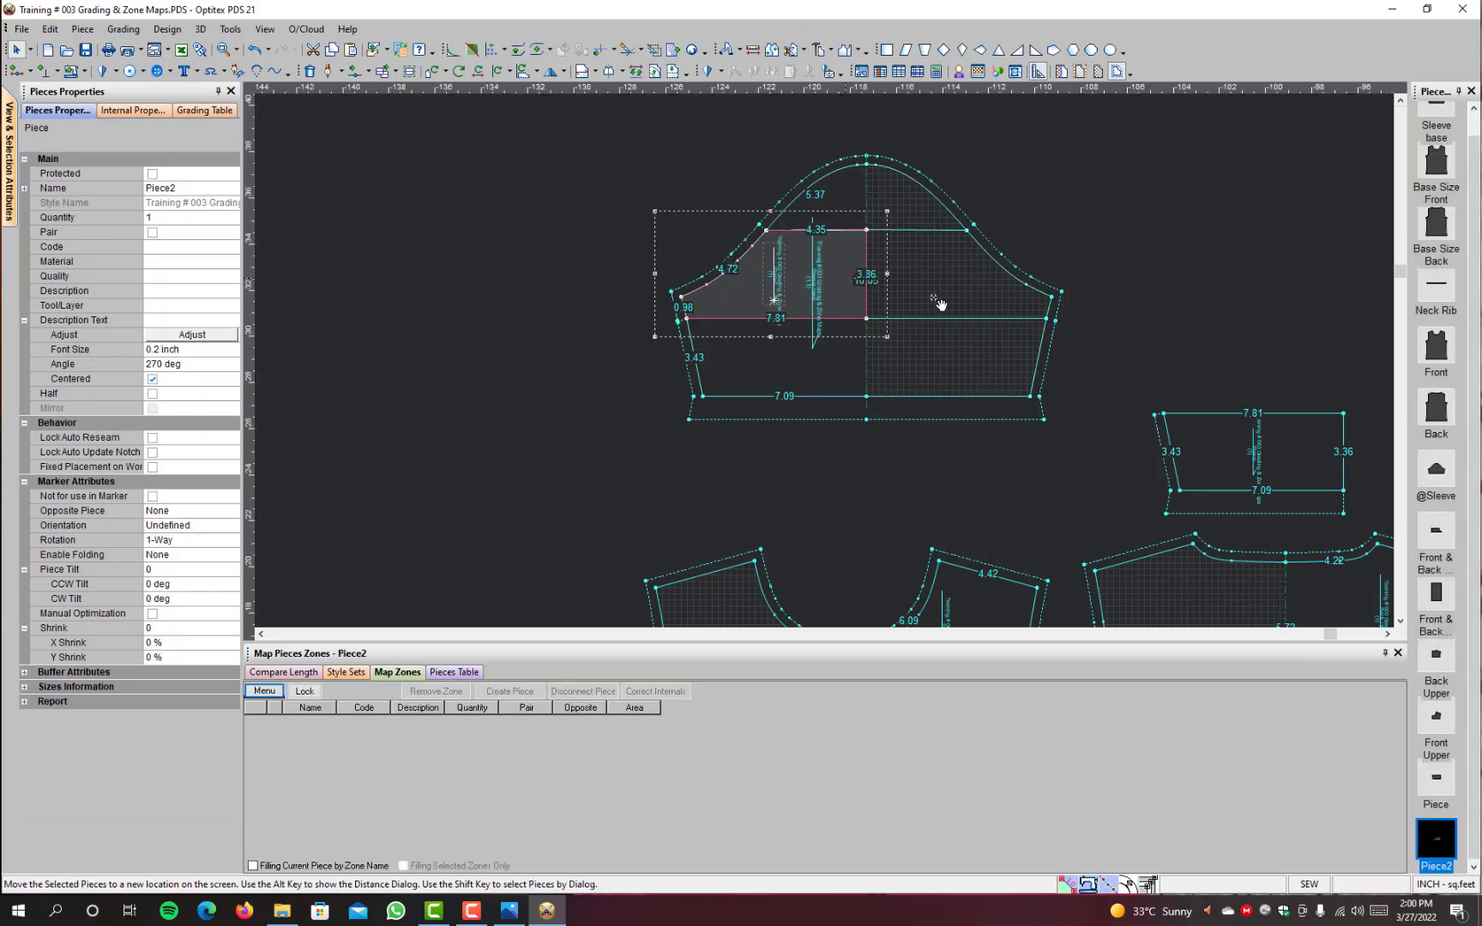
left_click_drag(858, 286, 1325, 358)
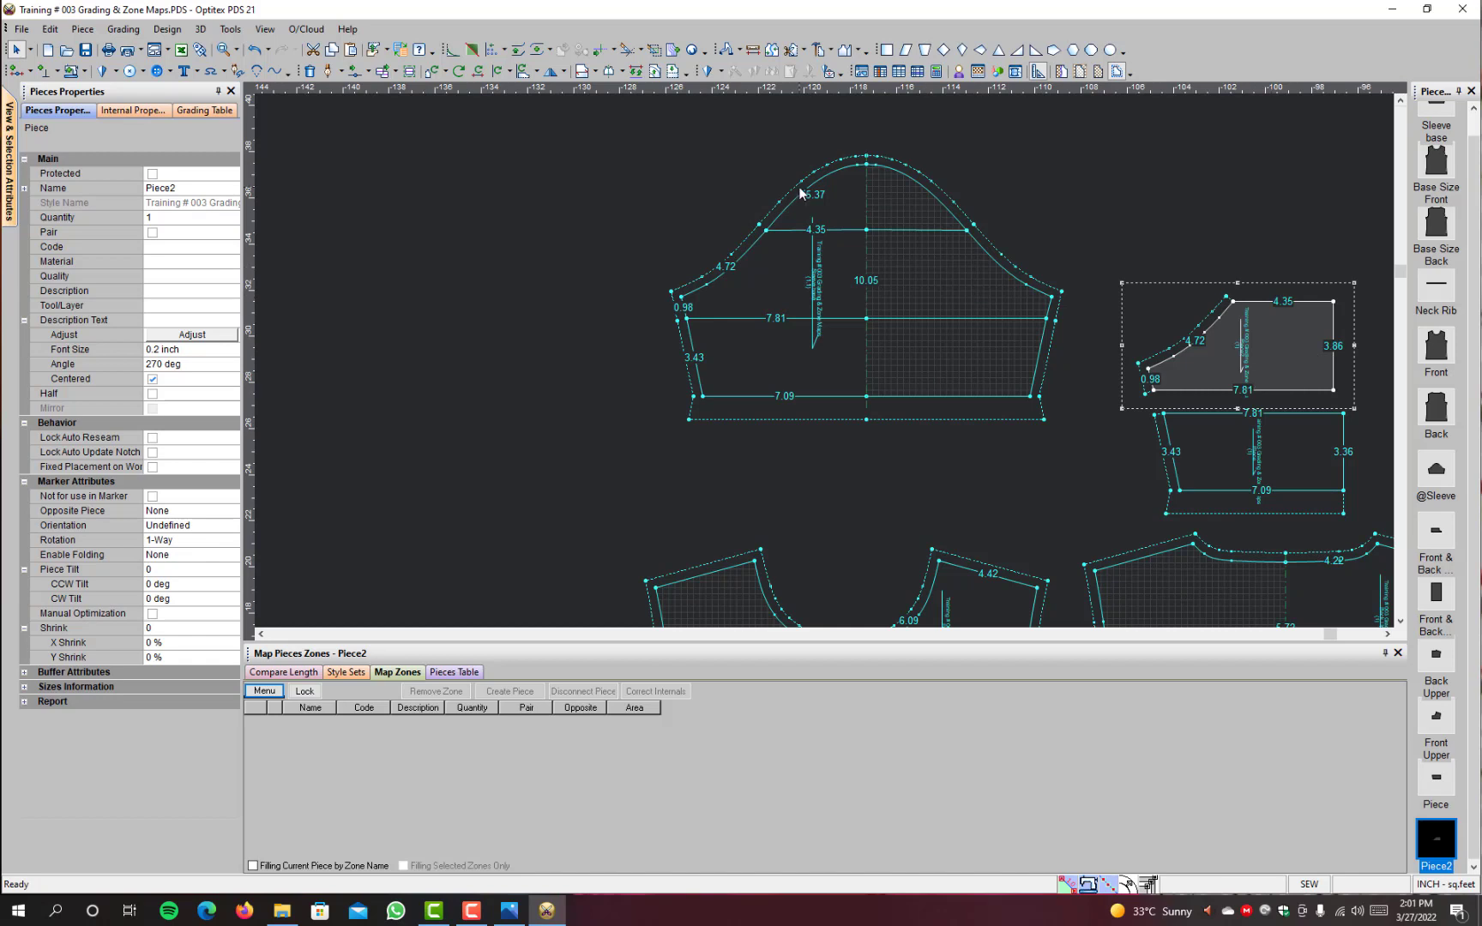
Step: Build a new piece from the Sleeve base's upper cap area and place it directly above the separated middle sleeve piece
left_click(825, 206)
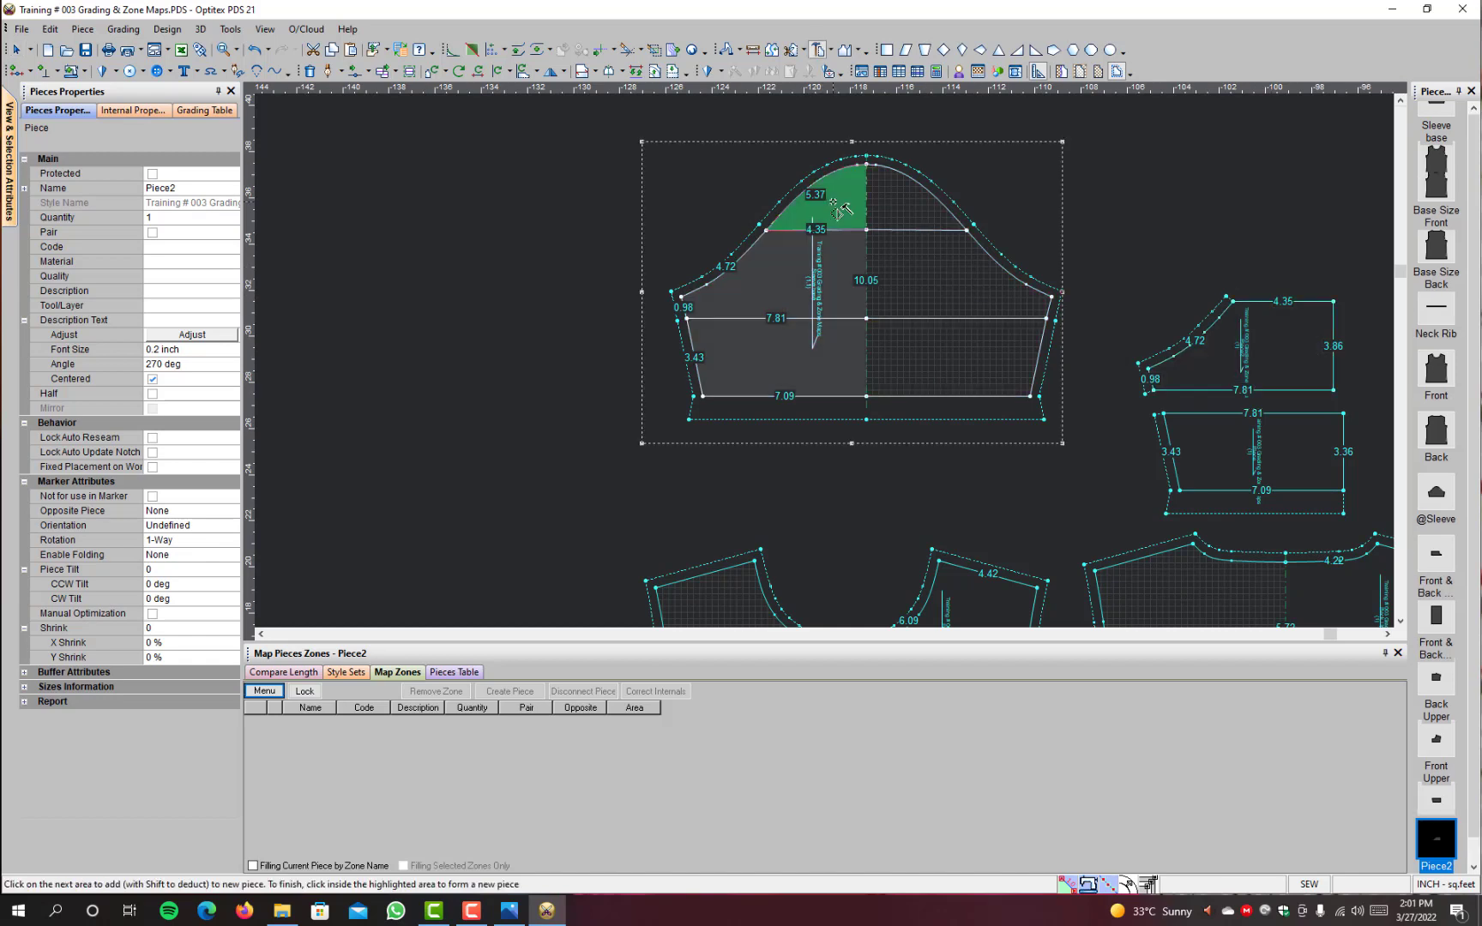
left_click(832, 204)
right_click(1123, 153)
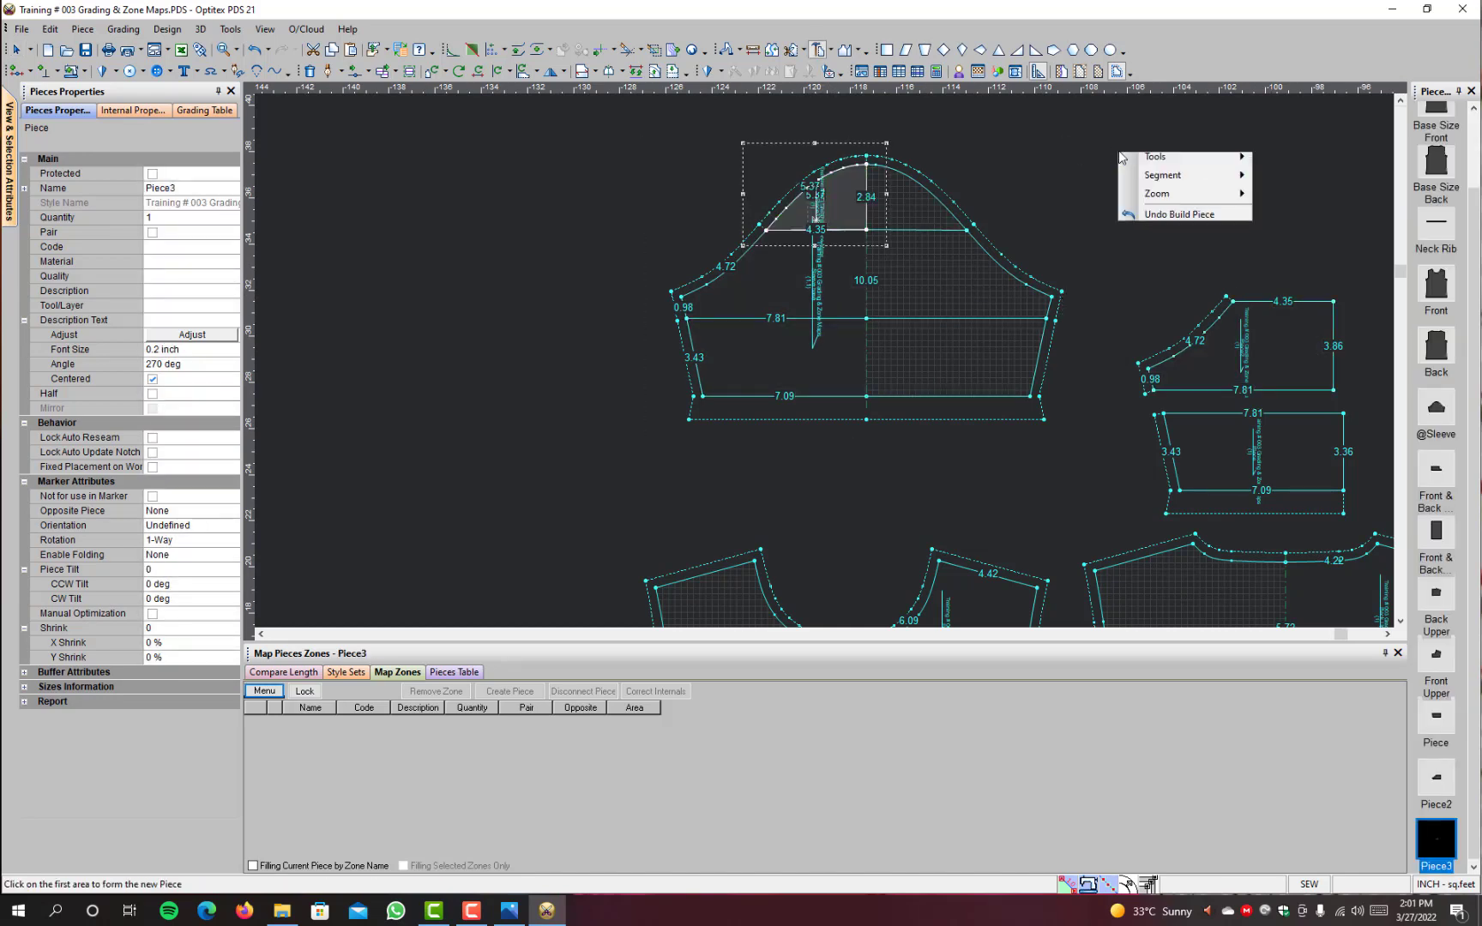
left_click(1146, 158)
left_click_drag(843, 216, 1309, 264)
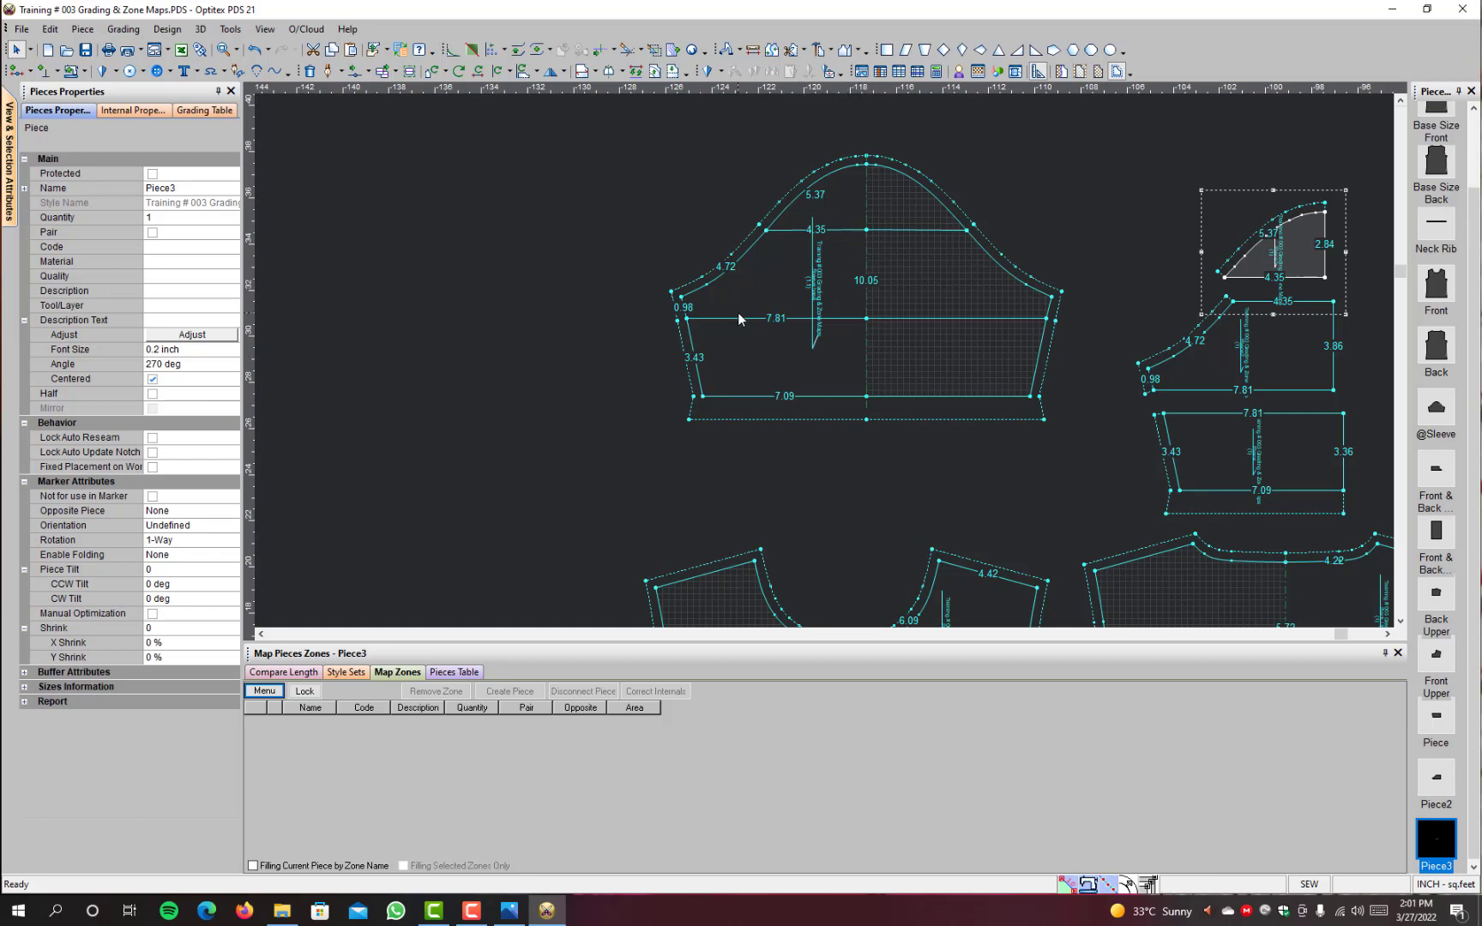
Step: Build a second piece from the Sleeve base's upper cap area, then delete that duplicate
key("b")
scroll(834, 590, "down", 3)
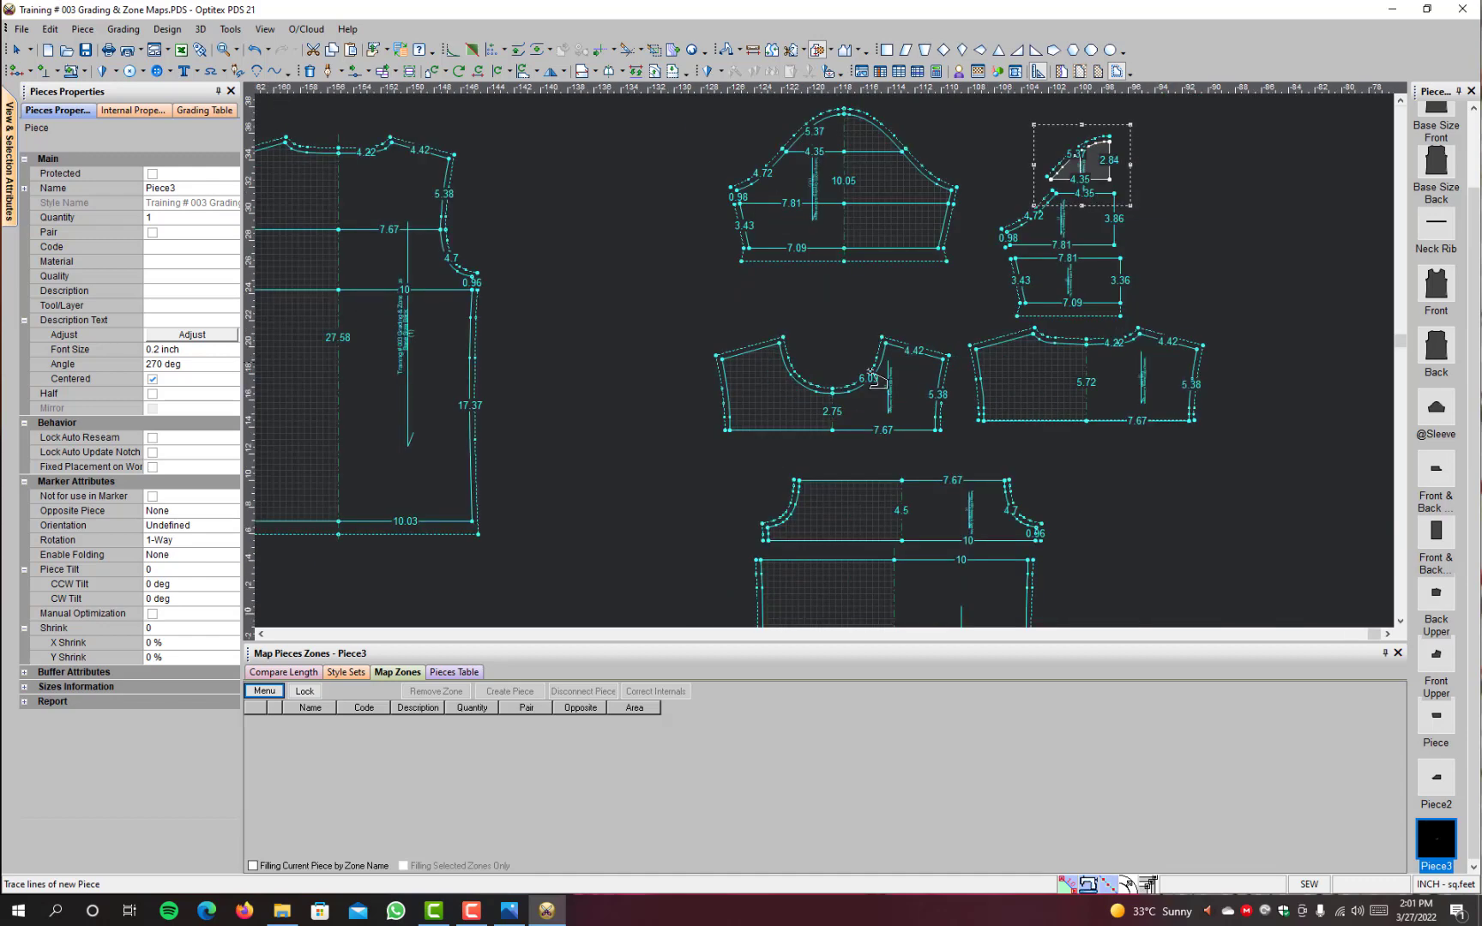
scroll(354, 246, "down", 3)
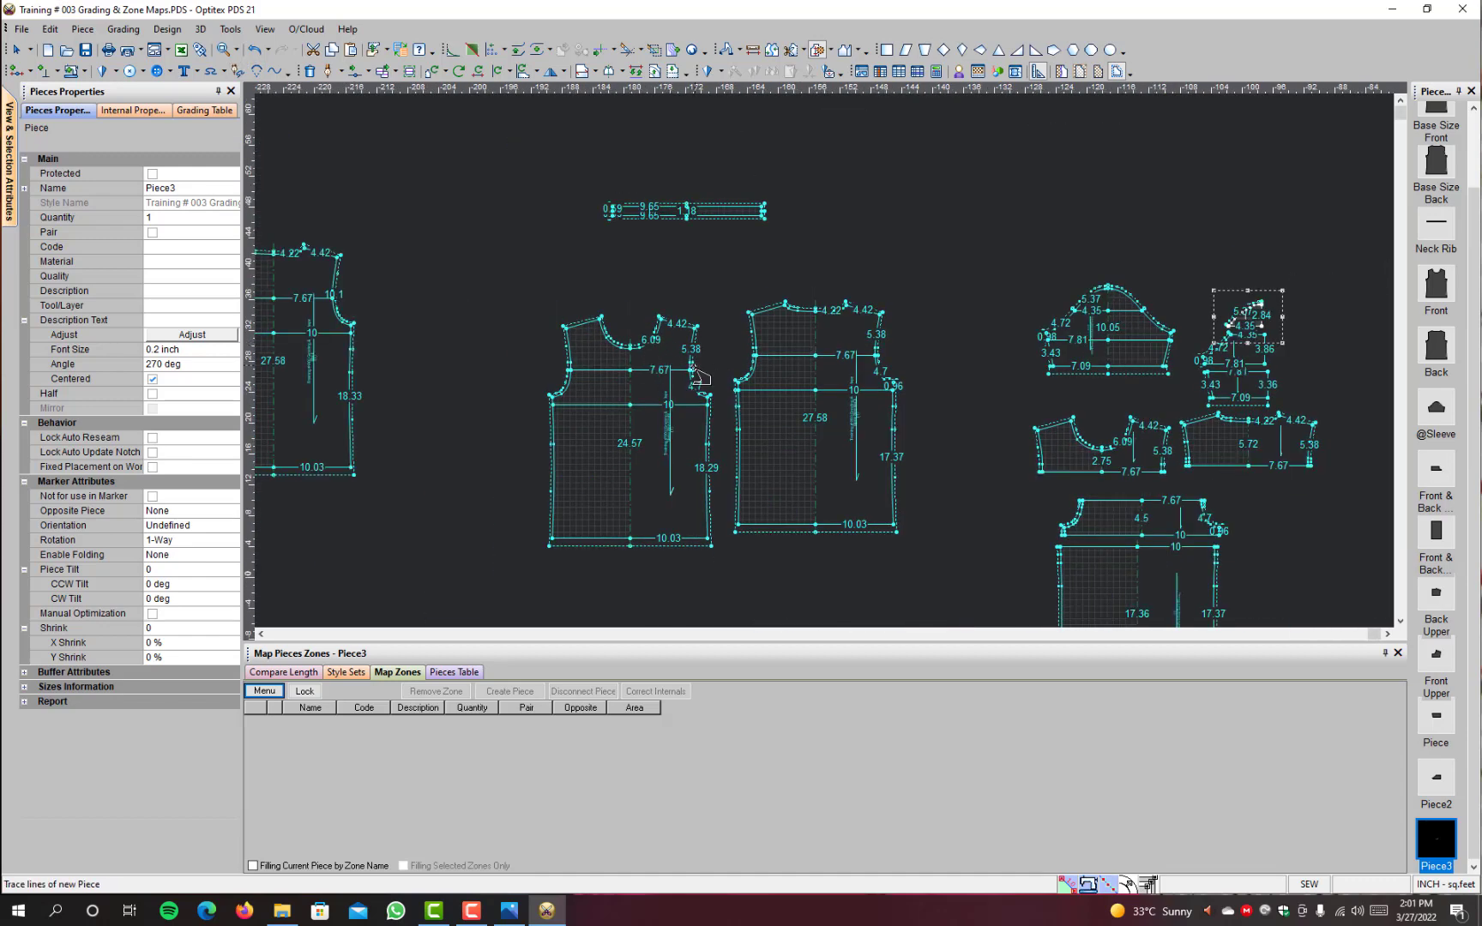
scroll(831, 367, "up", 3)
scroll(831, 367, "up", 4)
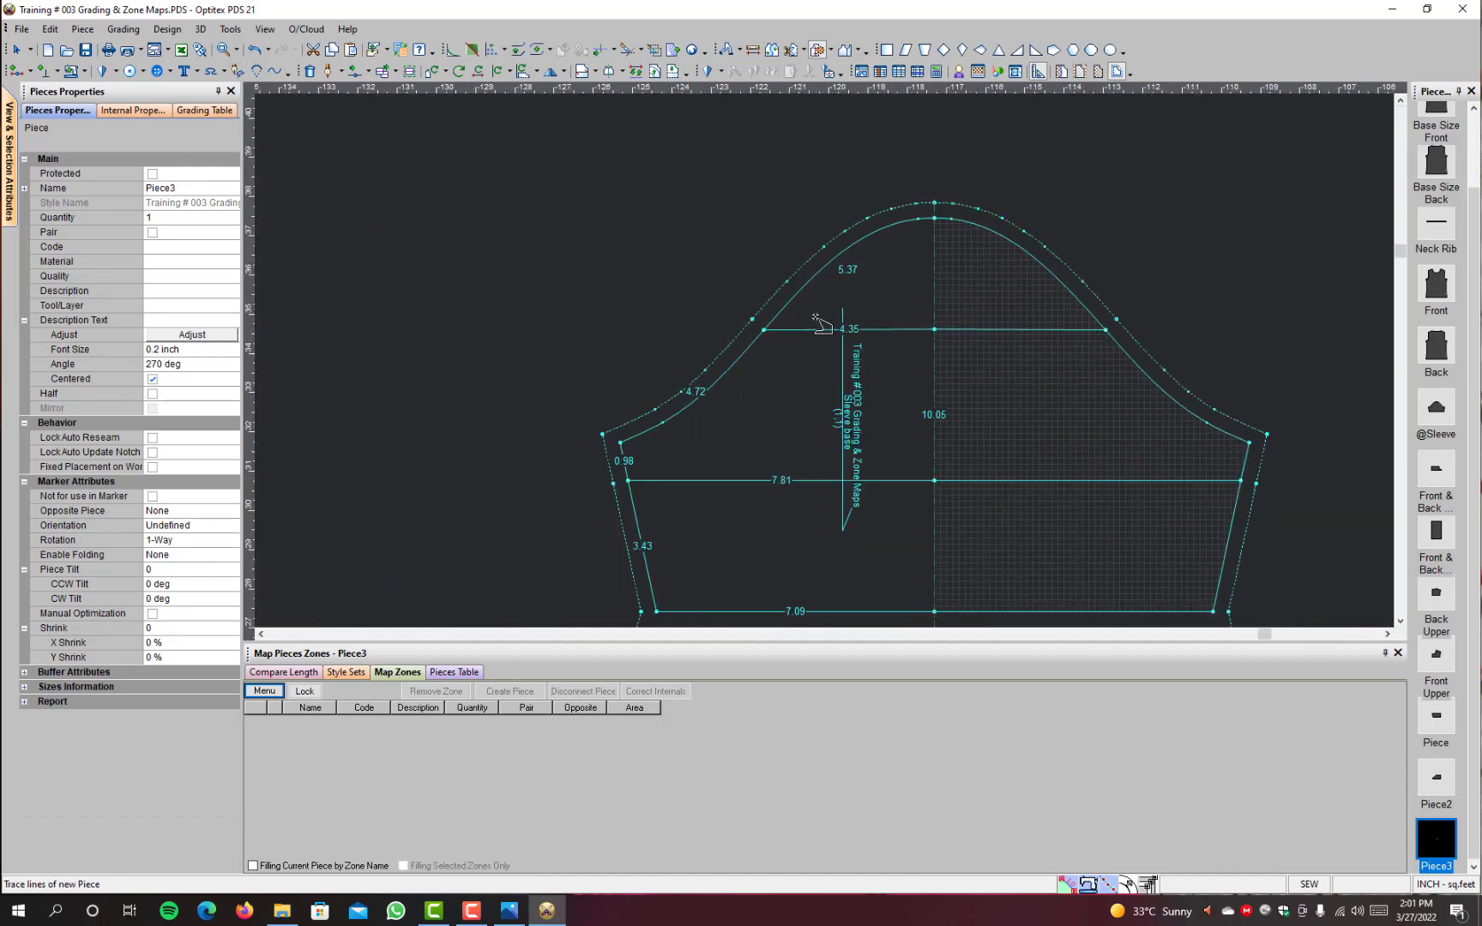
left_click(789, 334)
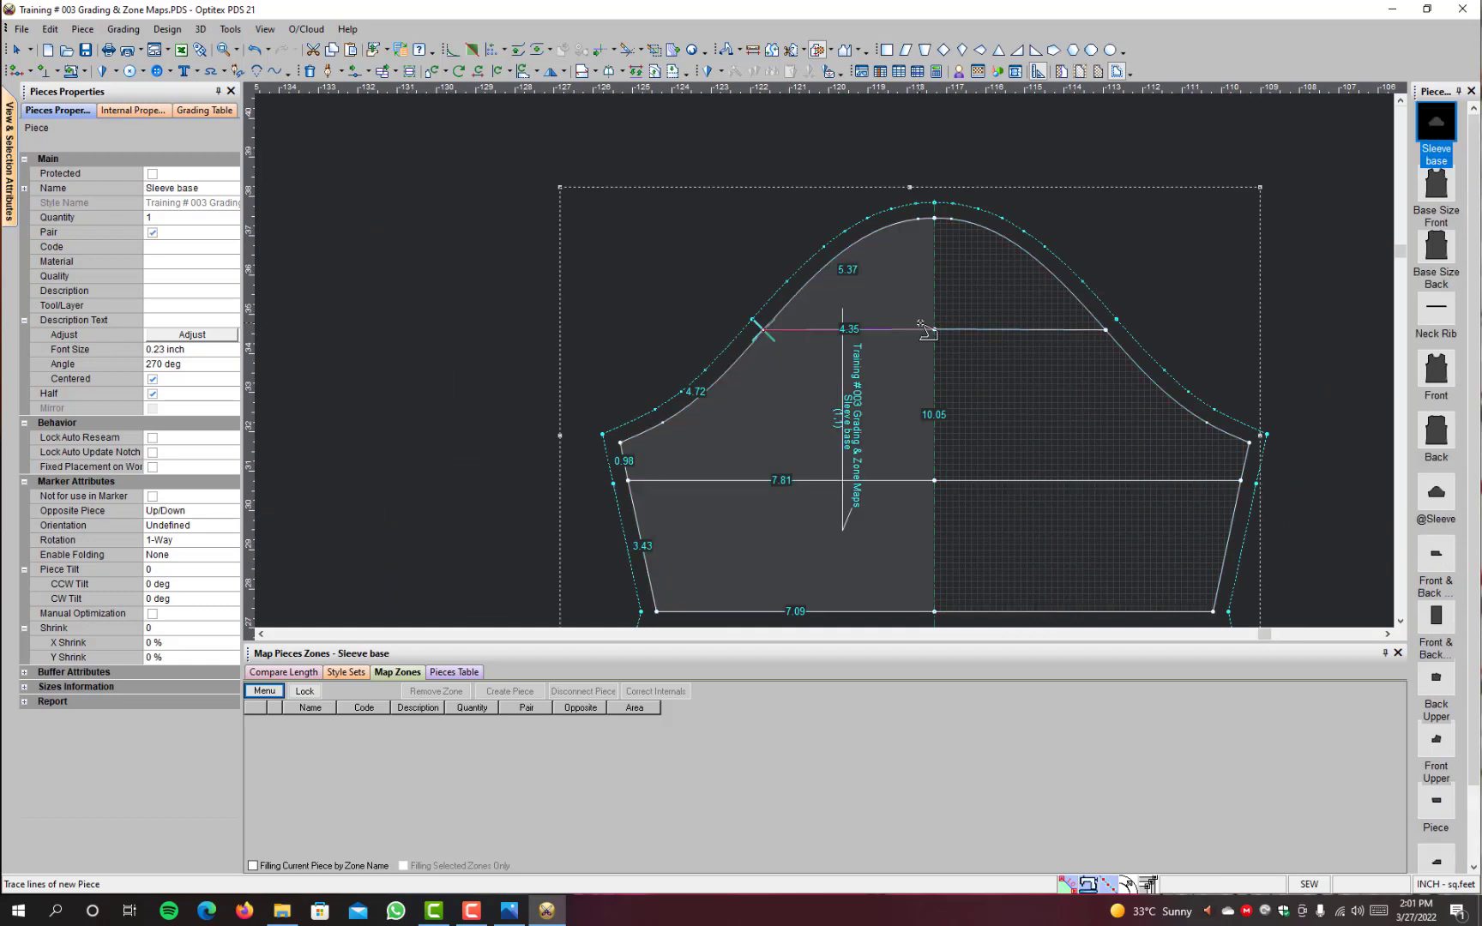
left_click(816, 274)
left_click(933, 264)
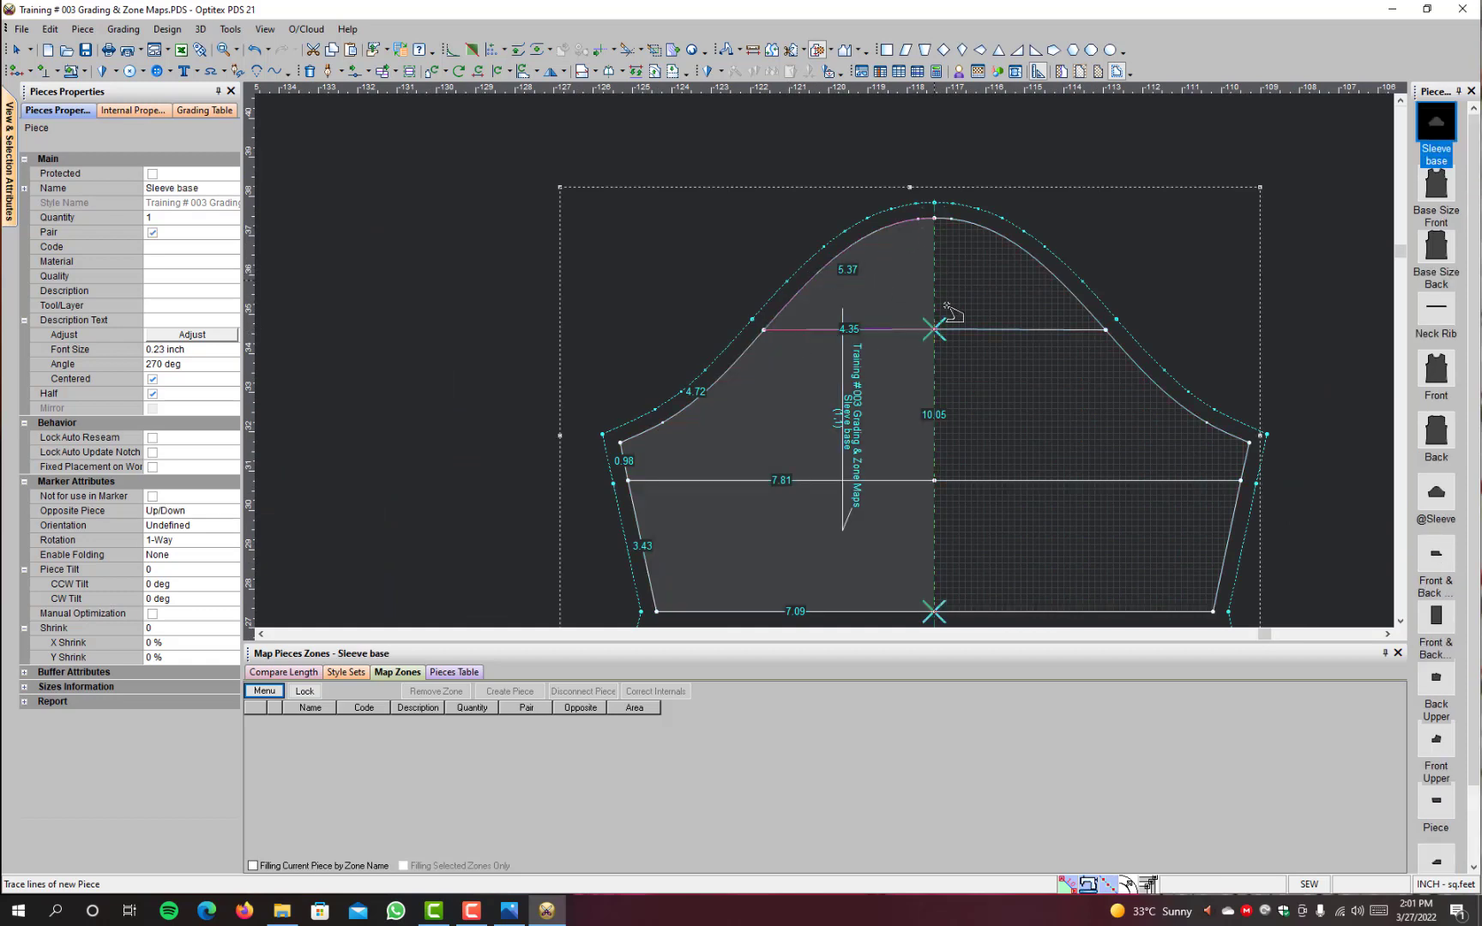
left_click(873, 328)
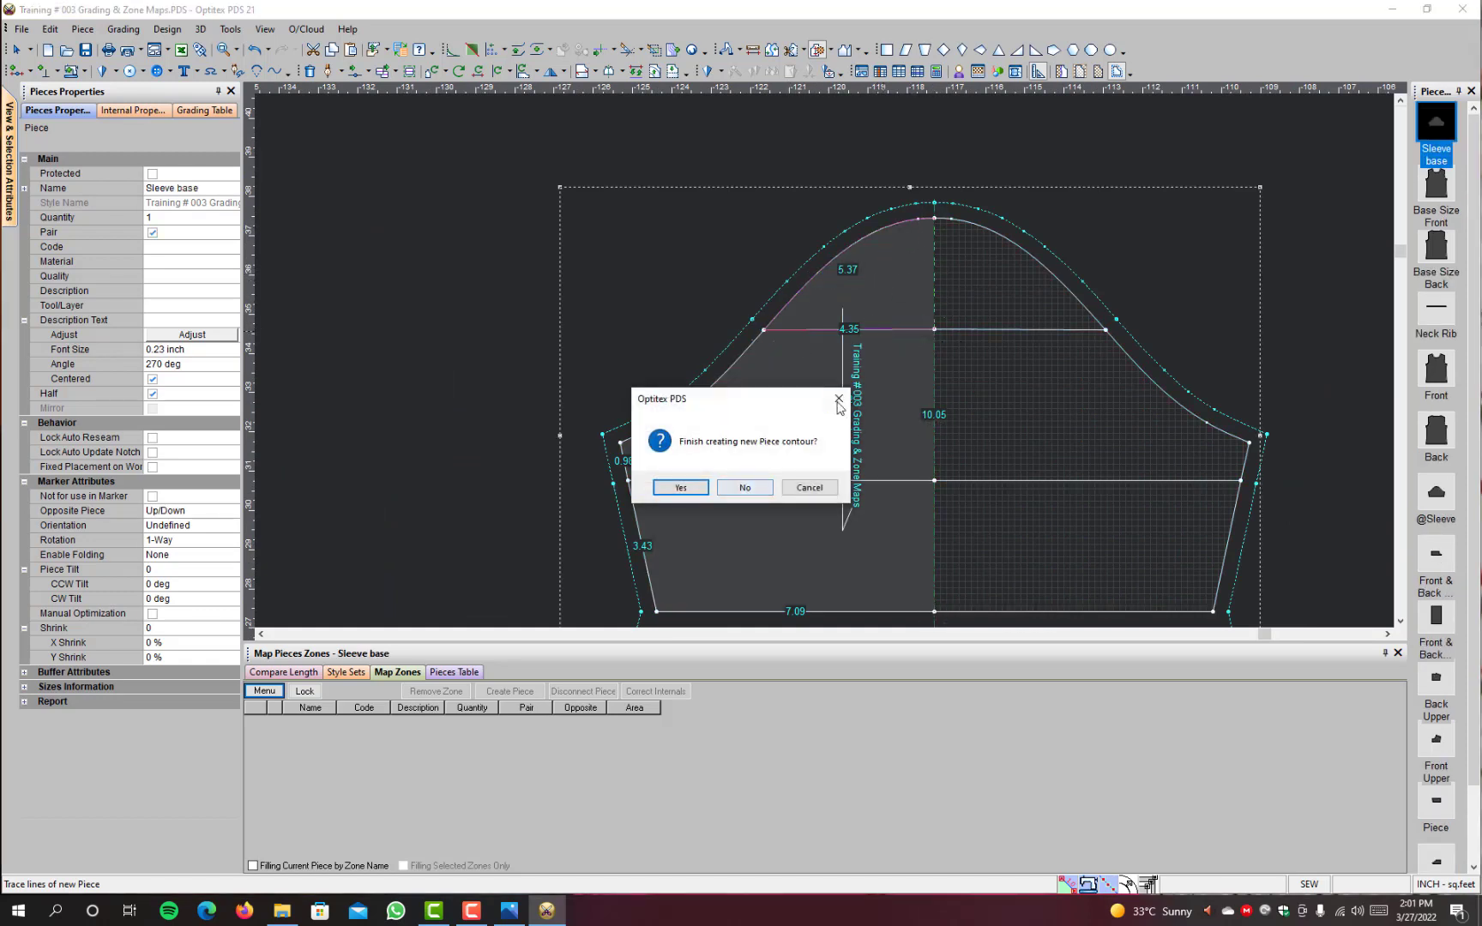
left_click(681, 487)
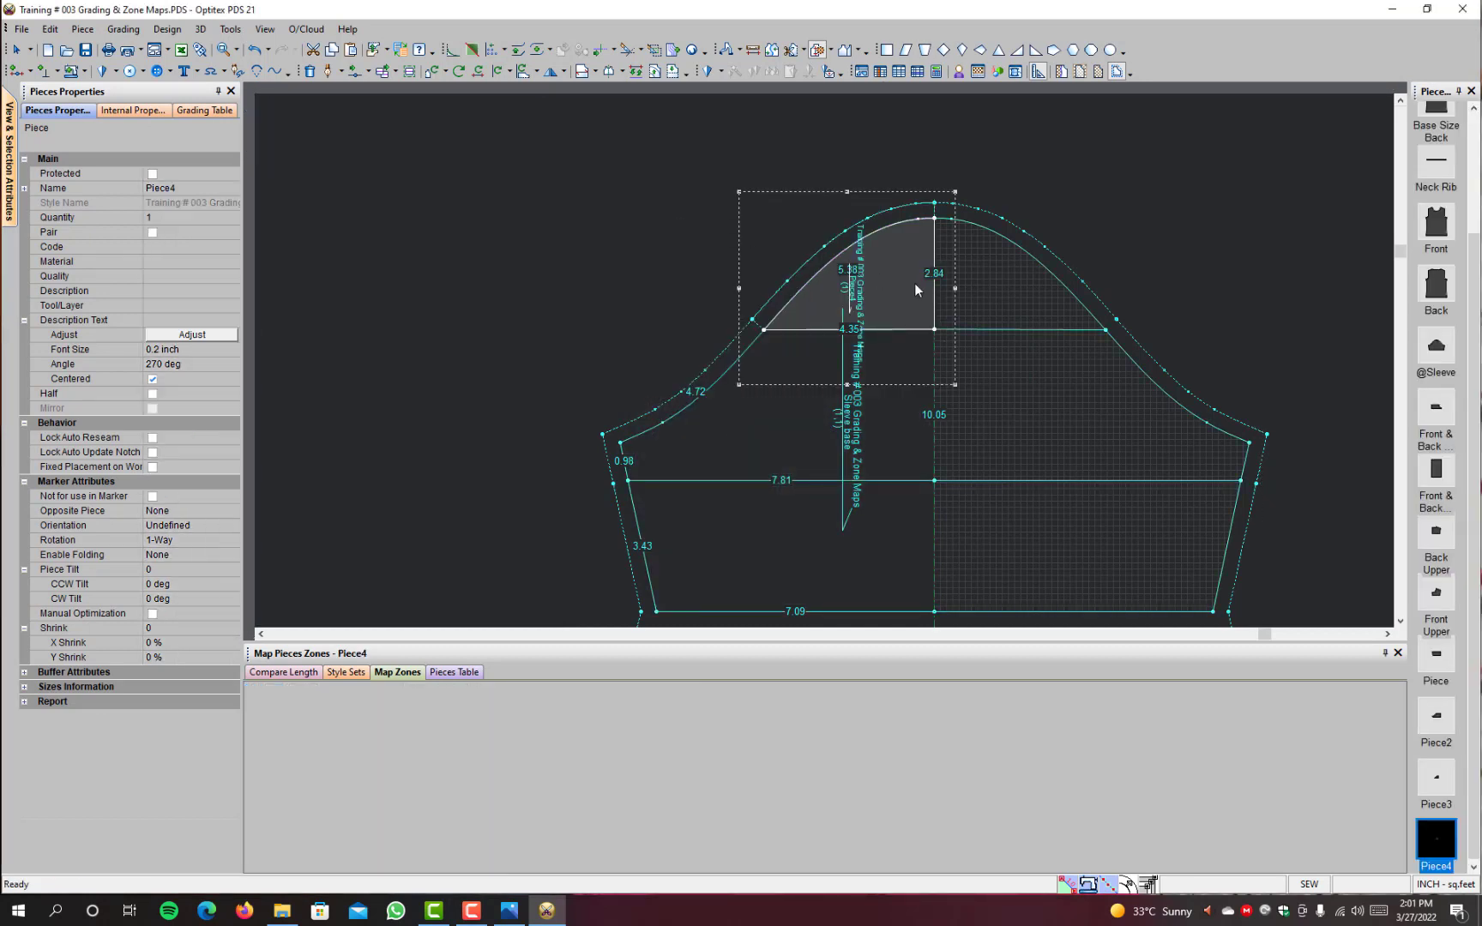
left_click_drag(916, 290, 627, 234)
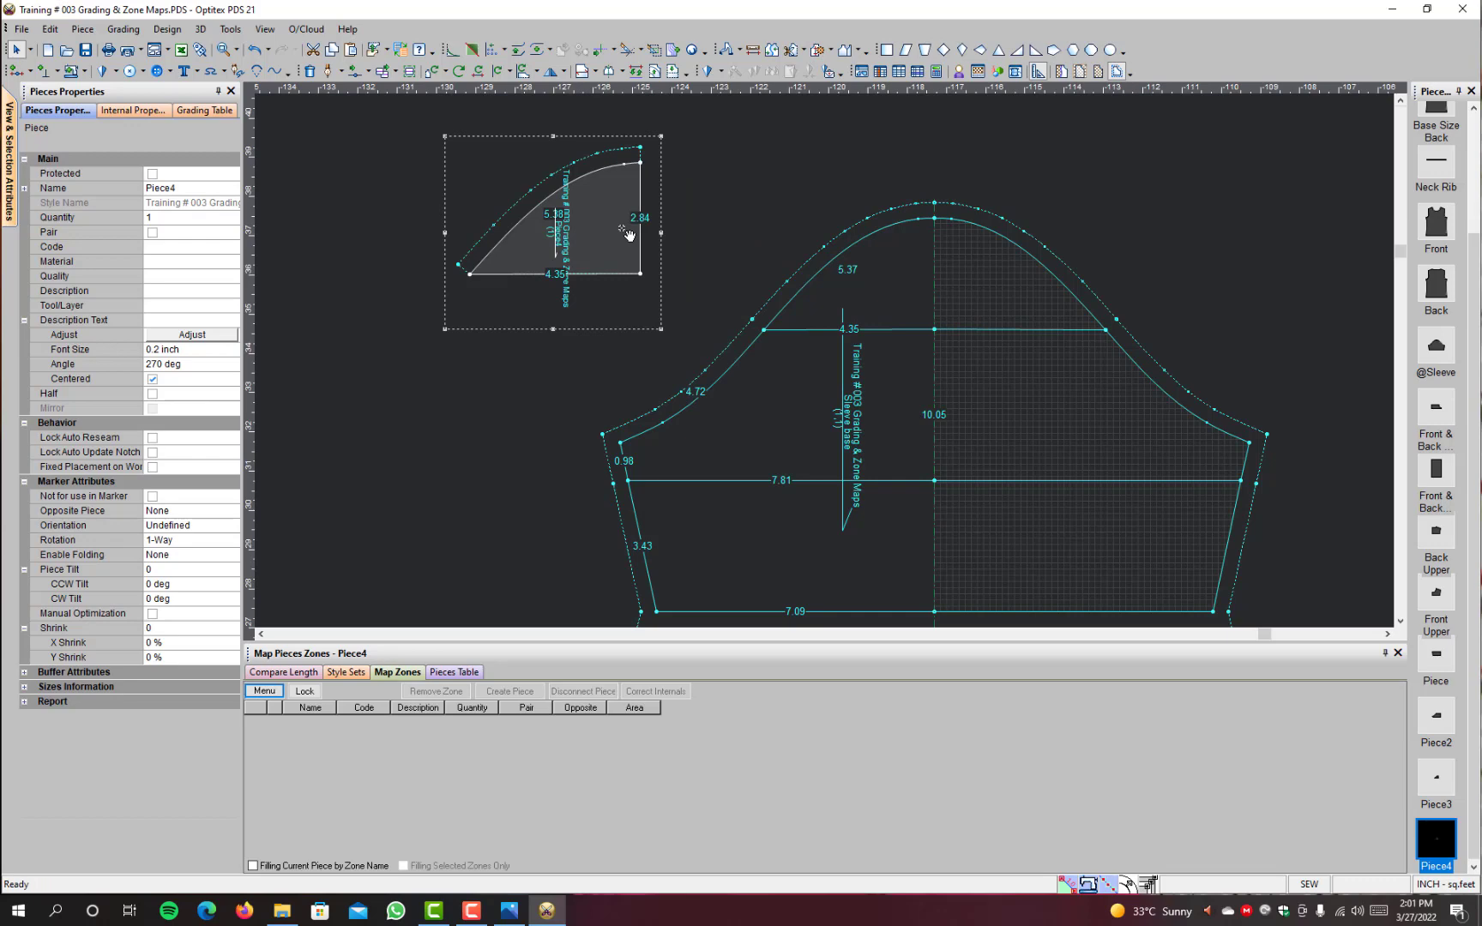
key("Delete")
left_click(784, 485)
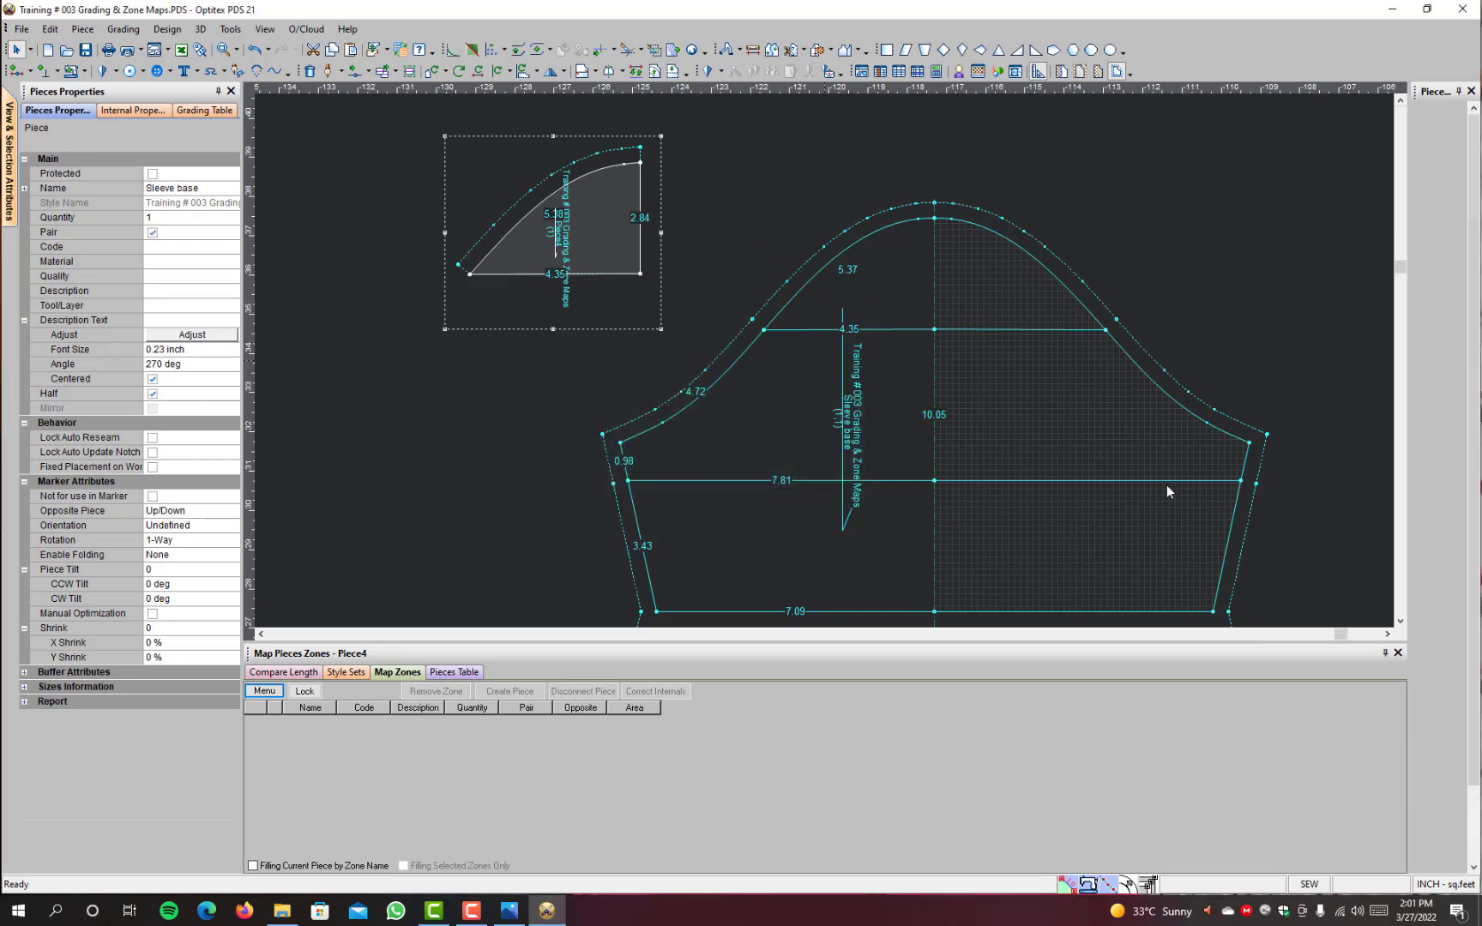
Step: Set half lines on the straight centre edges of the separate sleeve cap, middle and hem pieces to mirror them into full symmetric pieces
scroll(1166, 486, "down", 5)
scroll(1073, 343, "up", 3)
scroll(793, 488, "down", 2)
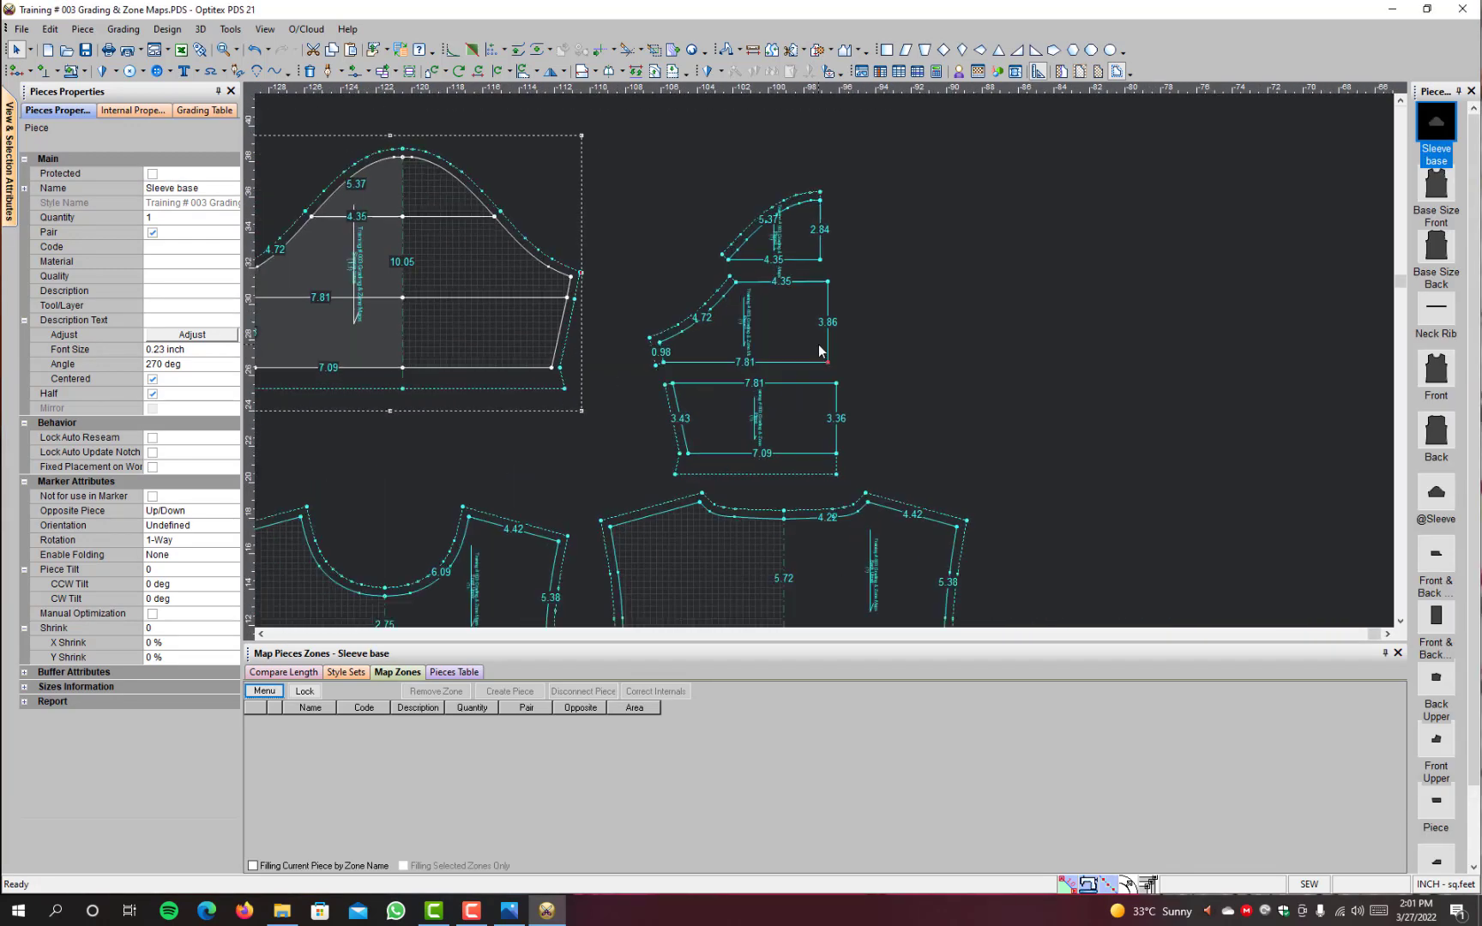
scroll(819, 350, "up", 1)
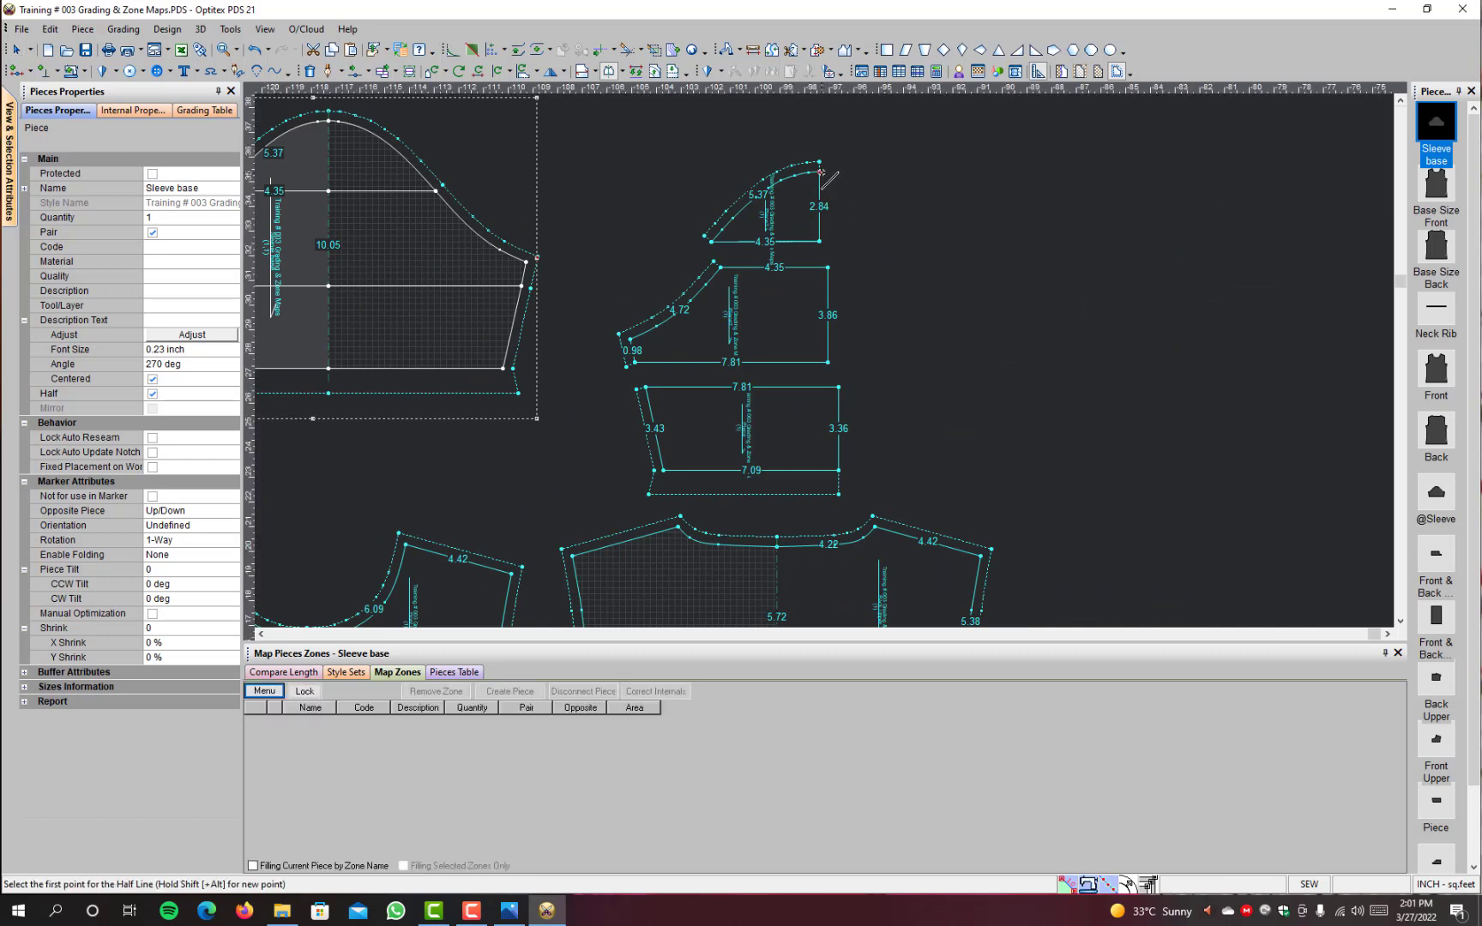
left_click(828, 215)
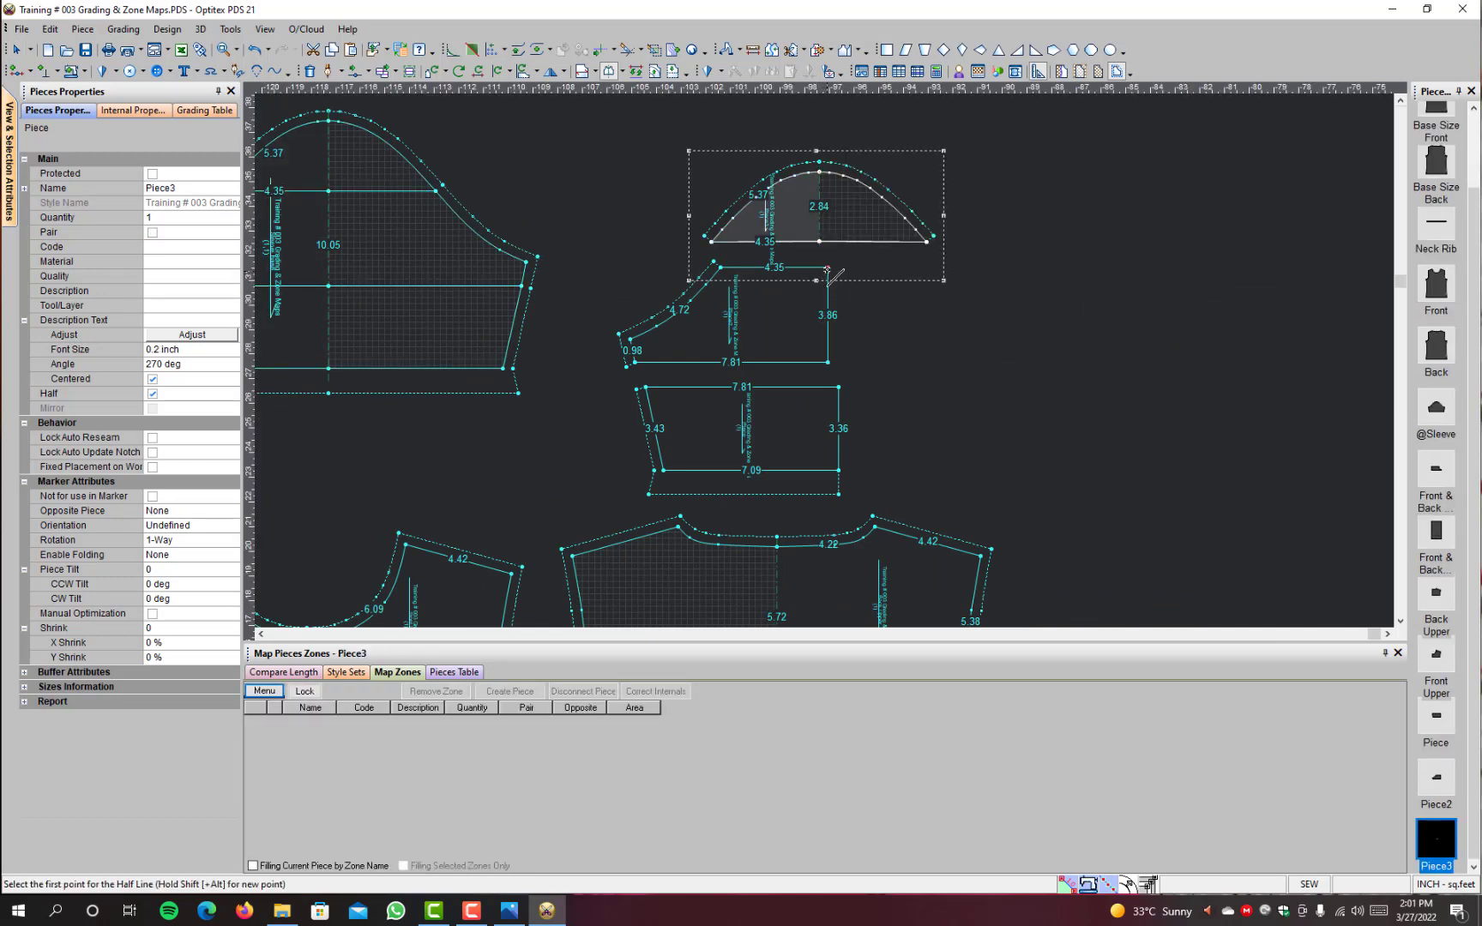
left_click(828, 320)
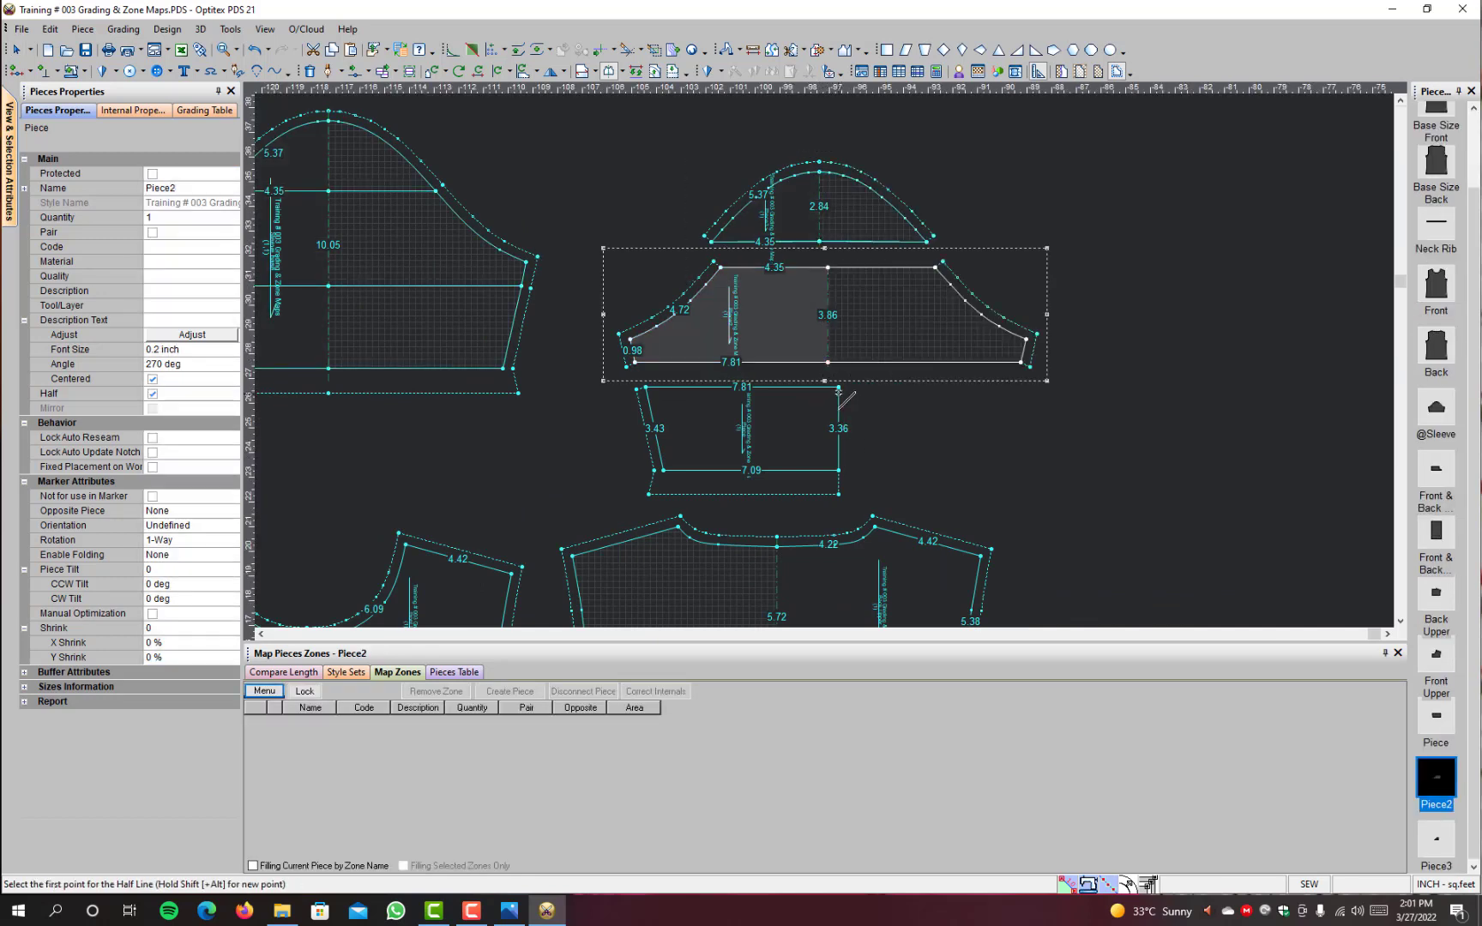
left_click(838, 388)
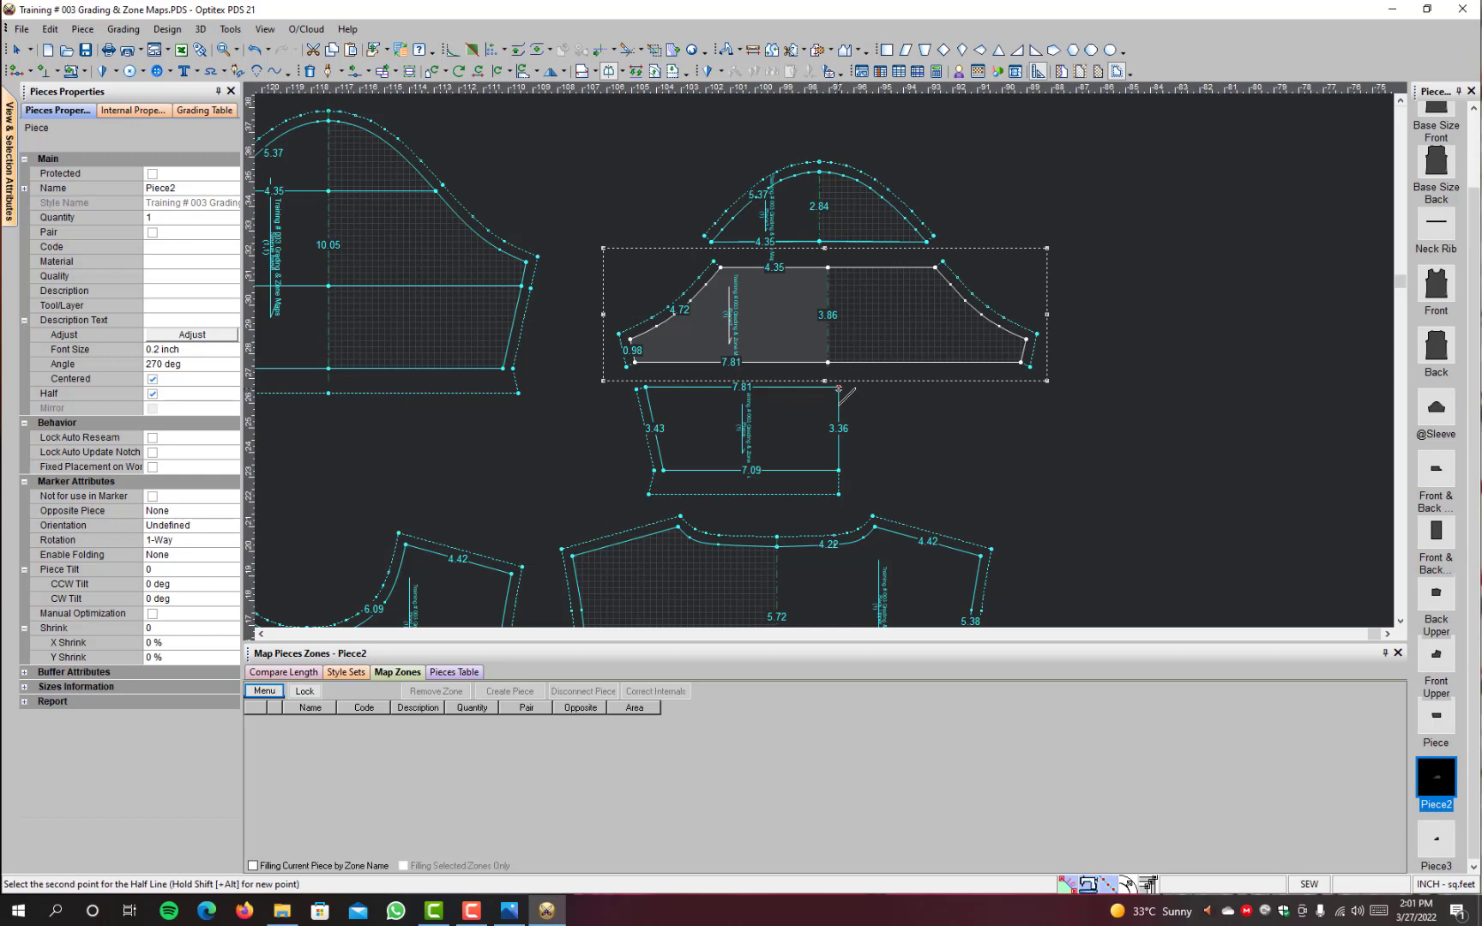
left_click(838, 471)
right_click(1175, 306)
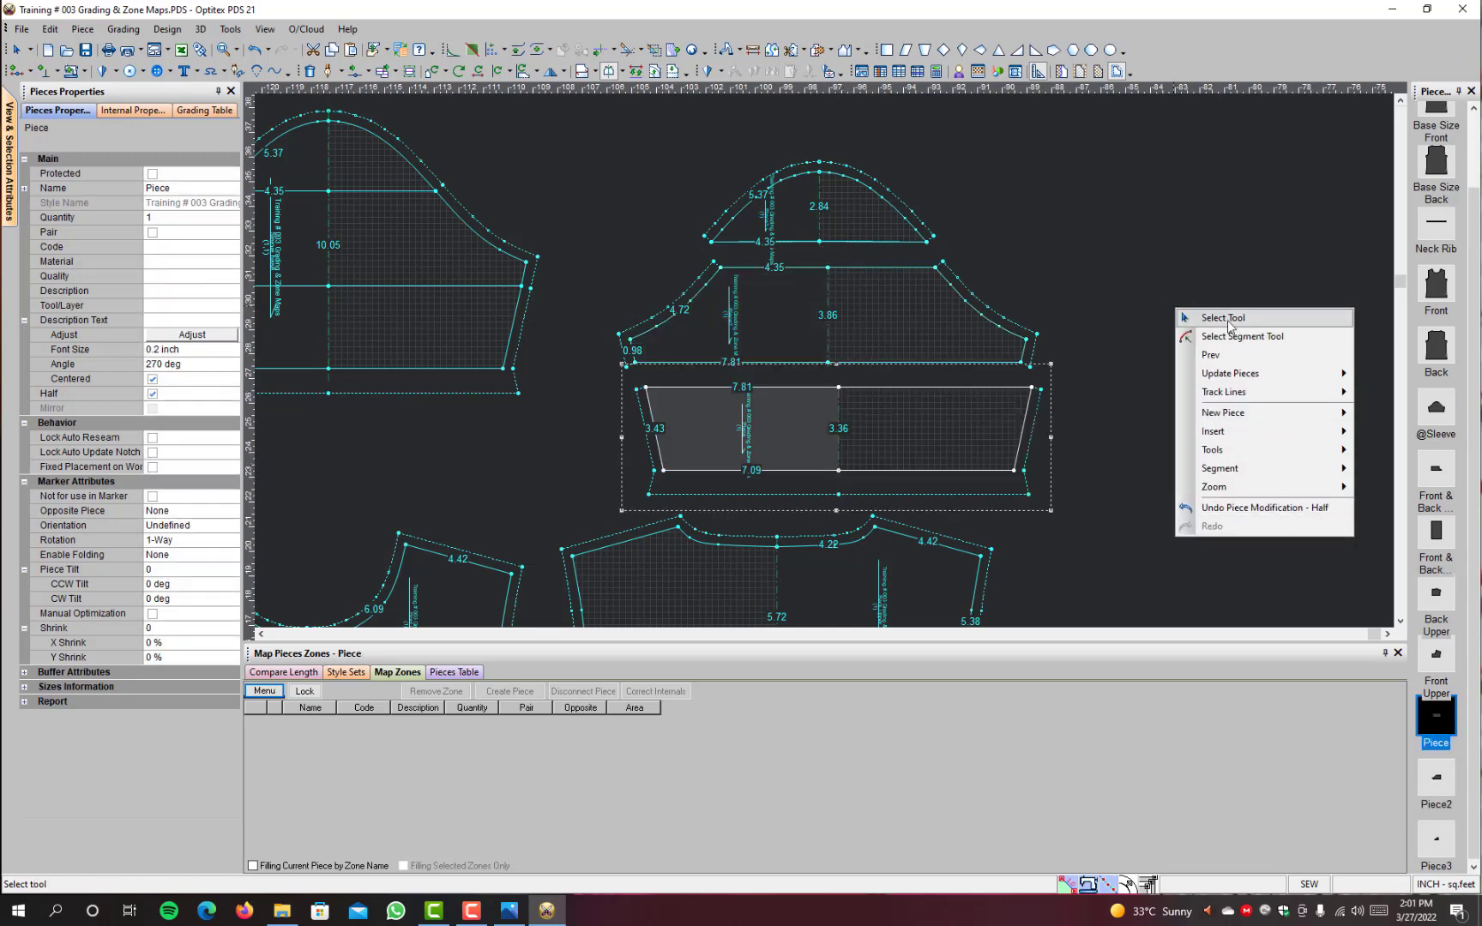
left_click(1227, 319)
Step: Rename the eight sleeve and body practice pieces together as Practice simple build, letting duplicate names be fixed automatically
scroll(764, 340, "down", 9)
scroll(763, 340, "up", 8)
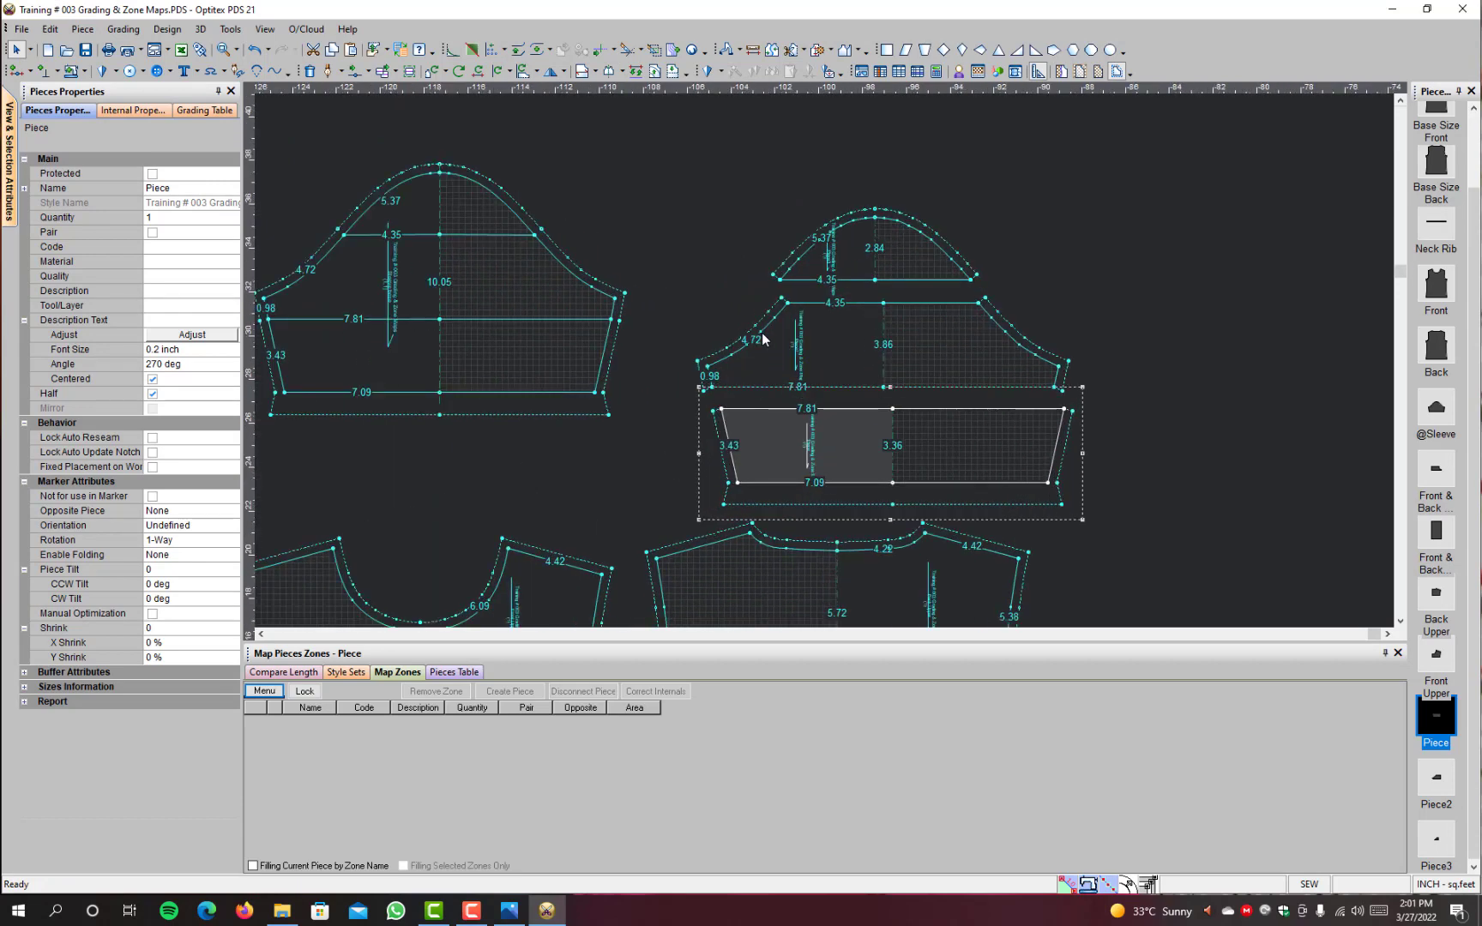
scroll(763, 339, "down", 4)
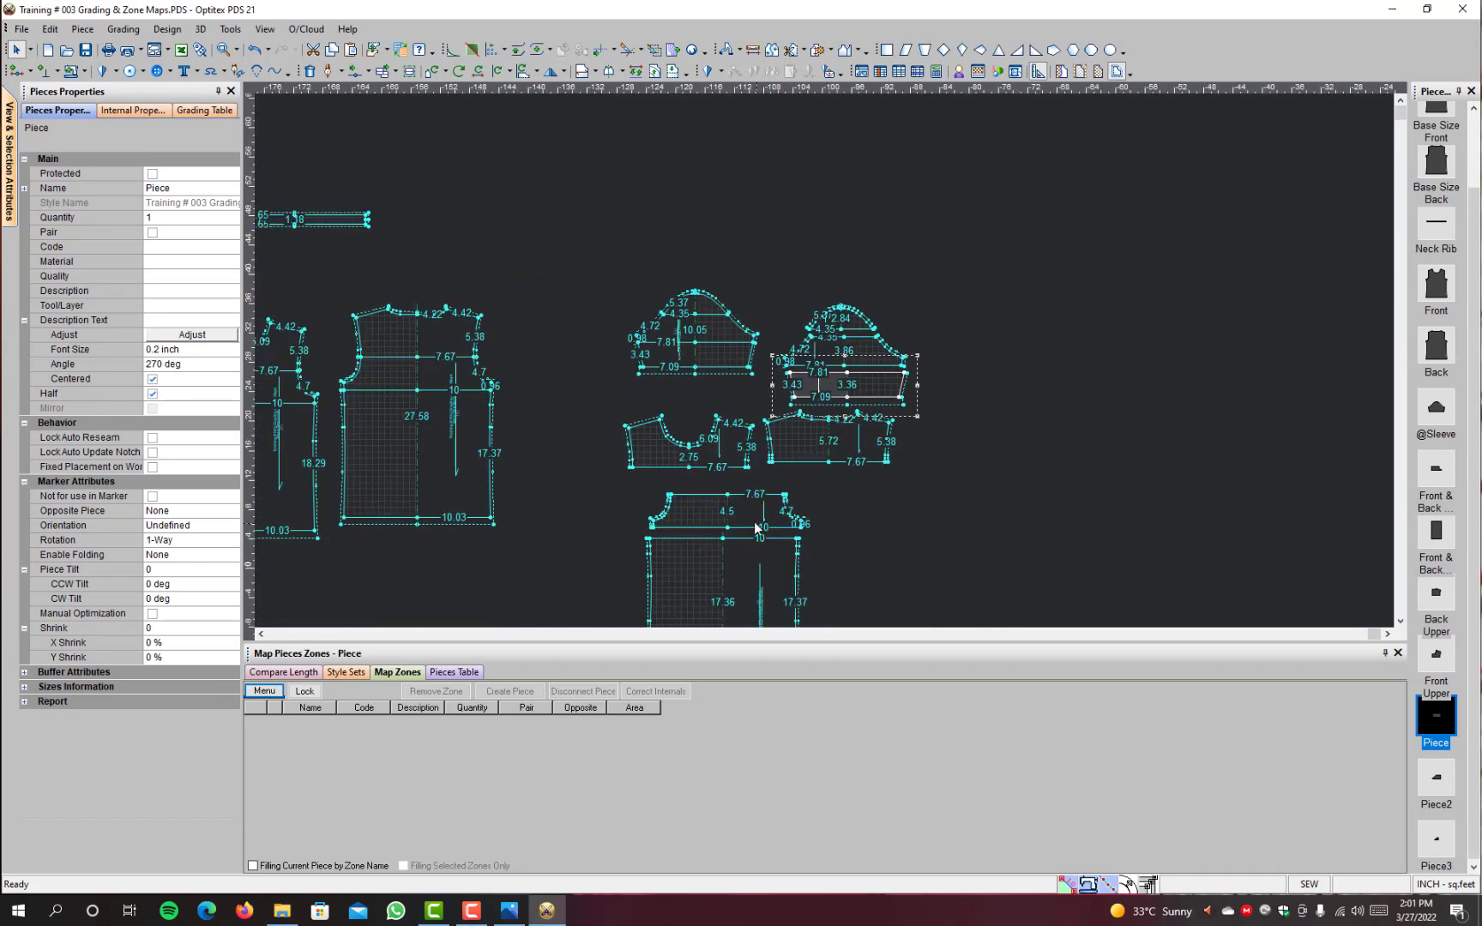
scroll(823, 355, "up", 3)
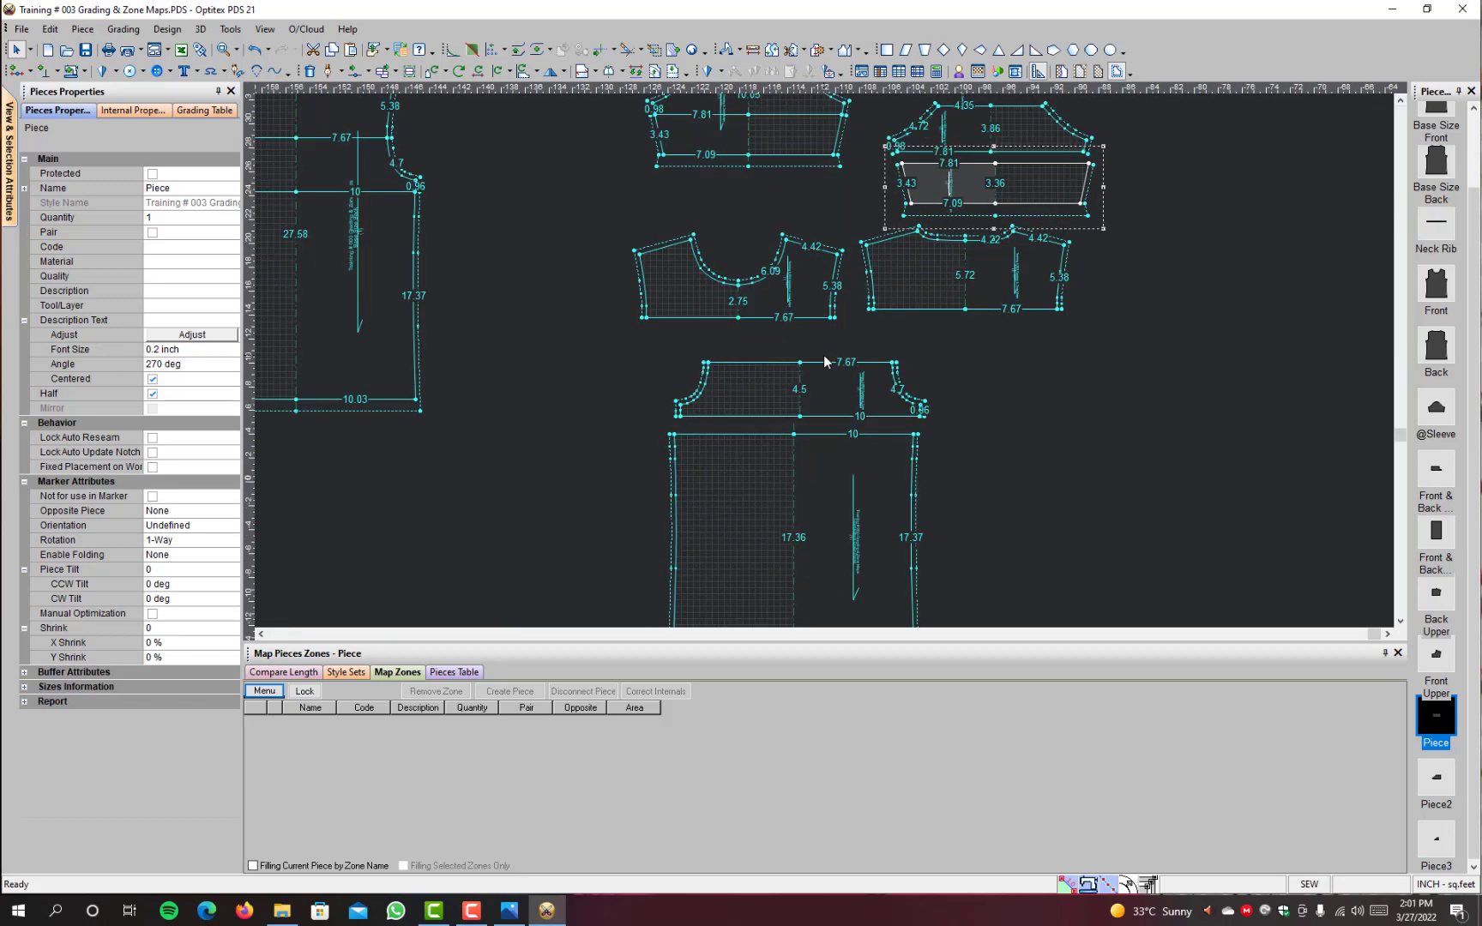
scroll(821, 355, "down", 4)
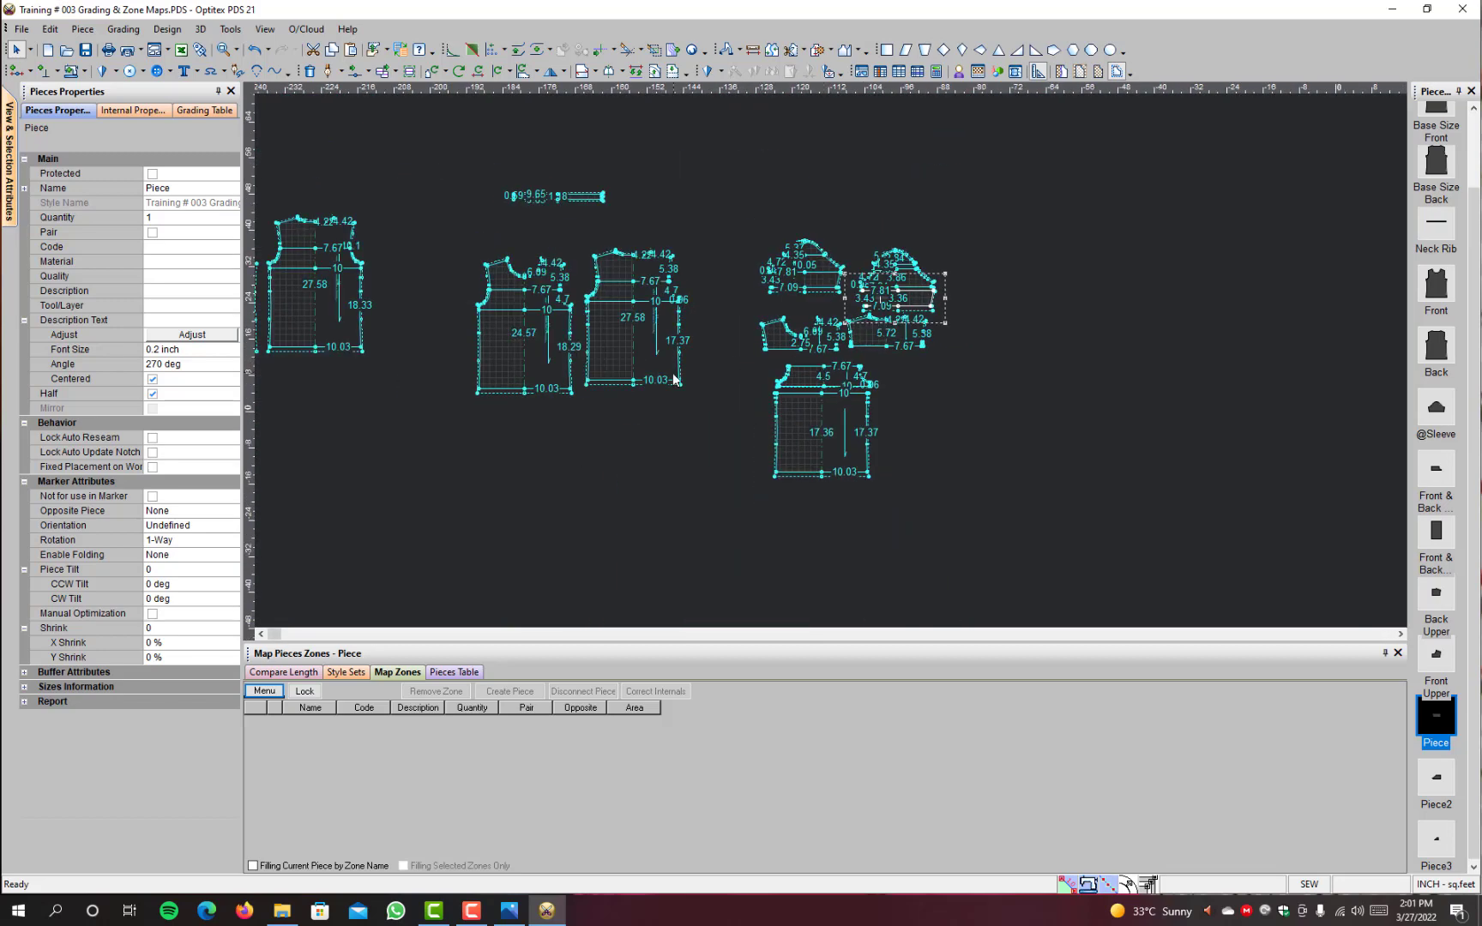
left_click_drag(969, 214, 733, 519)
left_click(194, 219)
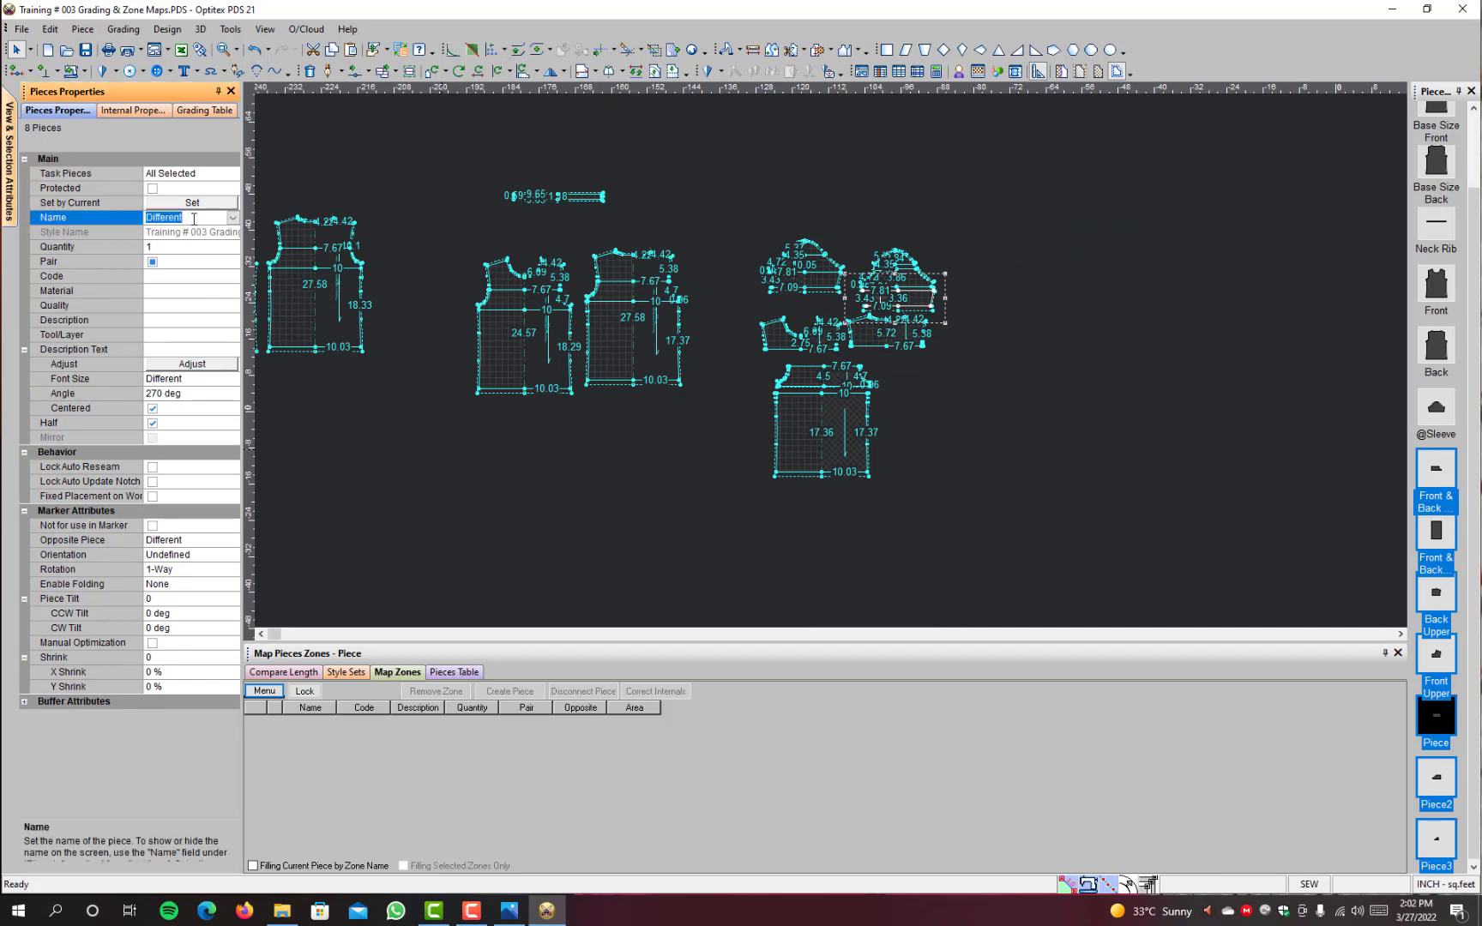
type("Pras")
type("ctice")
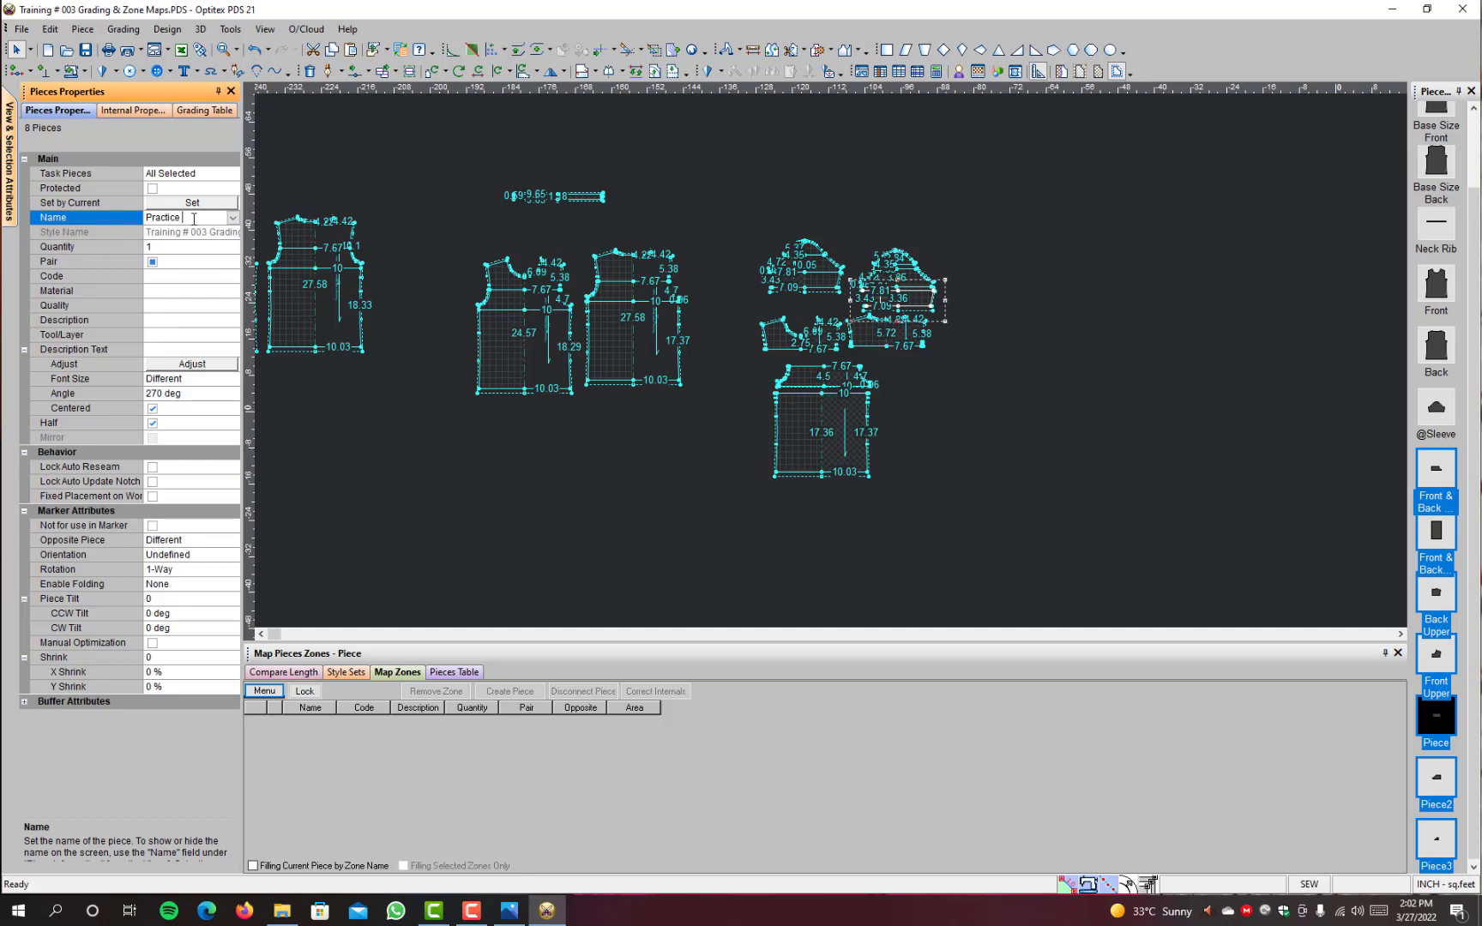
type("simple build")
key("Return")
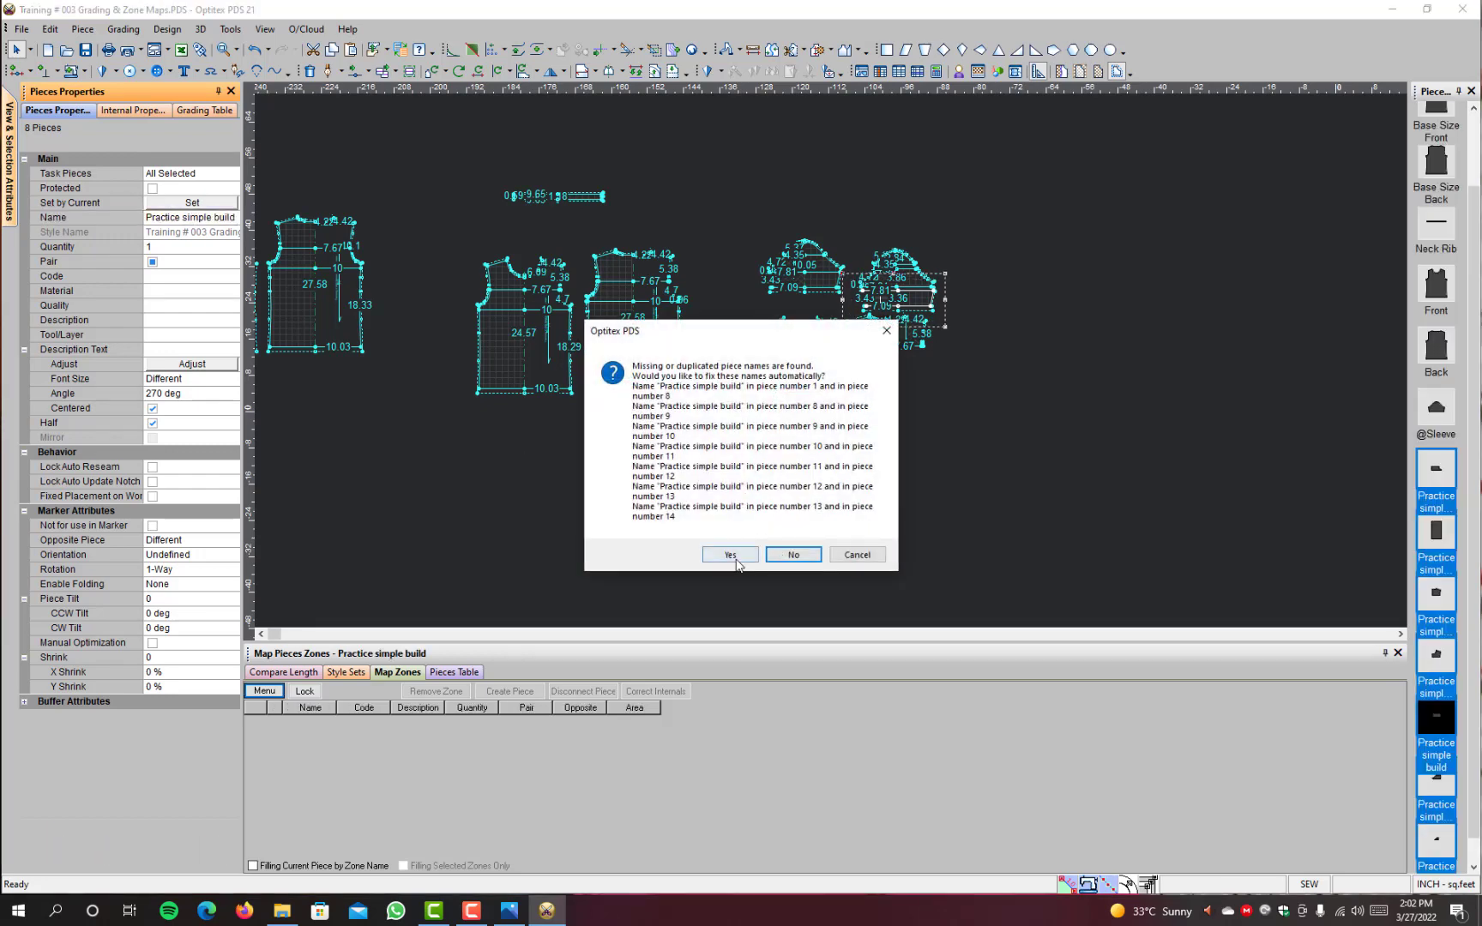
left_click(735, 559)
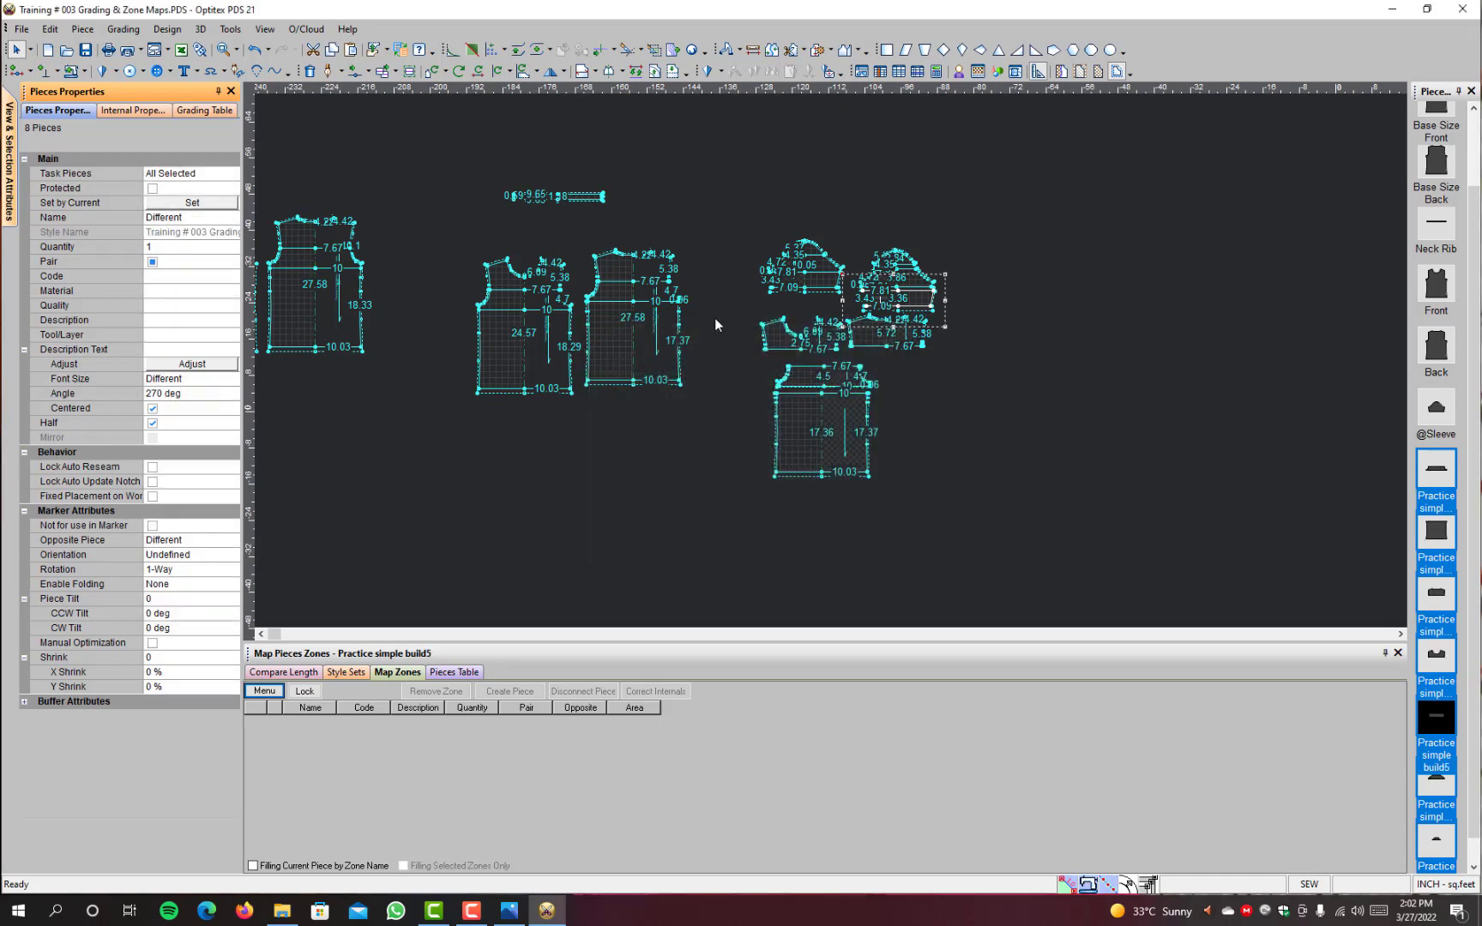
Step: Move the whole sleeve base piece beside the Neck Rib, directly above the Base Size Back piece
left_click_drag(972, 207, 748, 553)
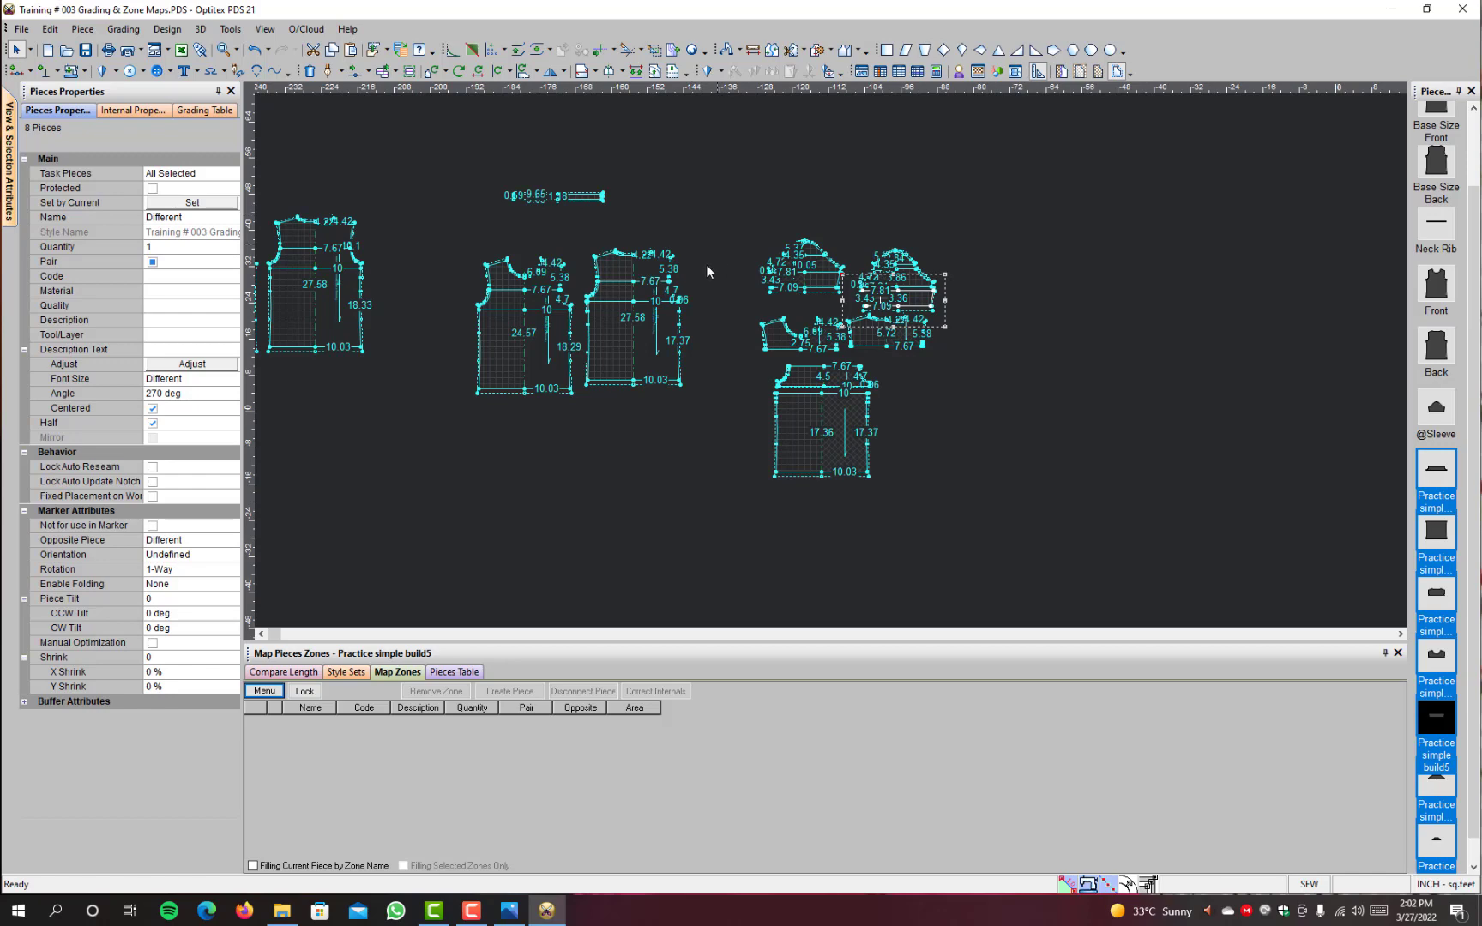
left_click_drag(717, 244, 469, 479)
scroll(834, 326, "up", 2)
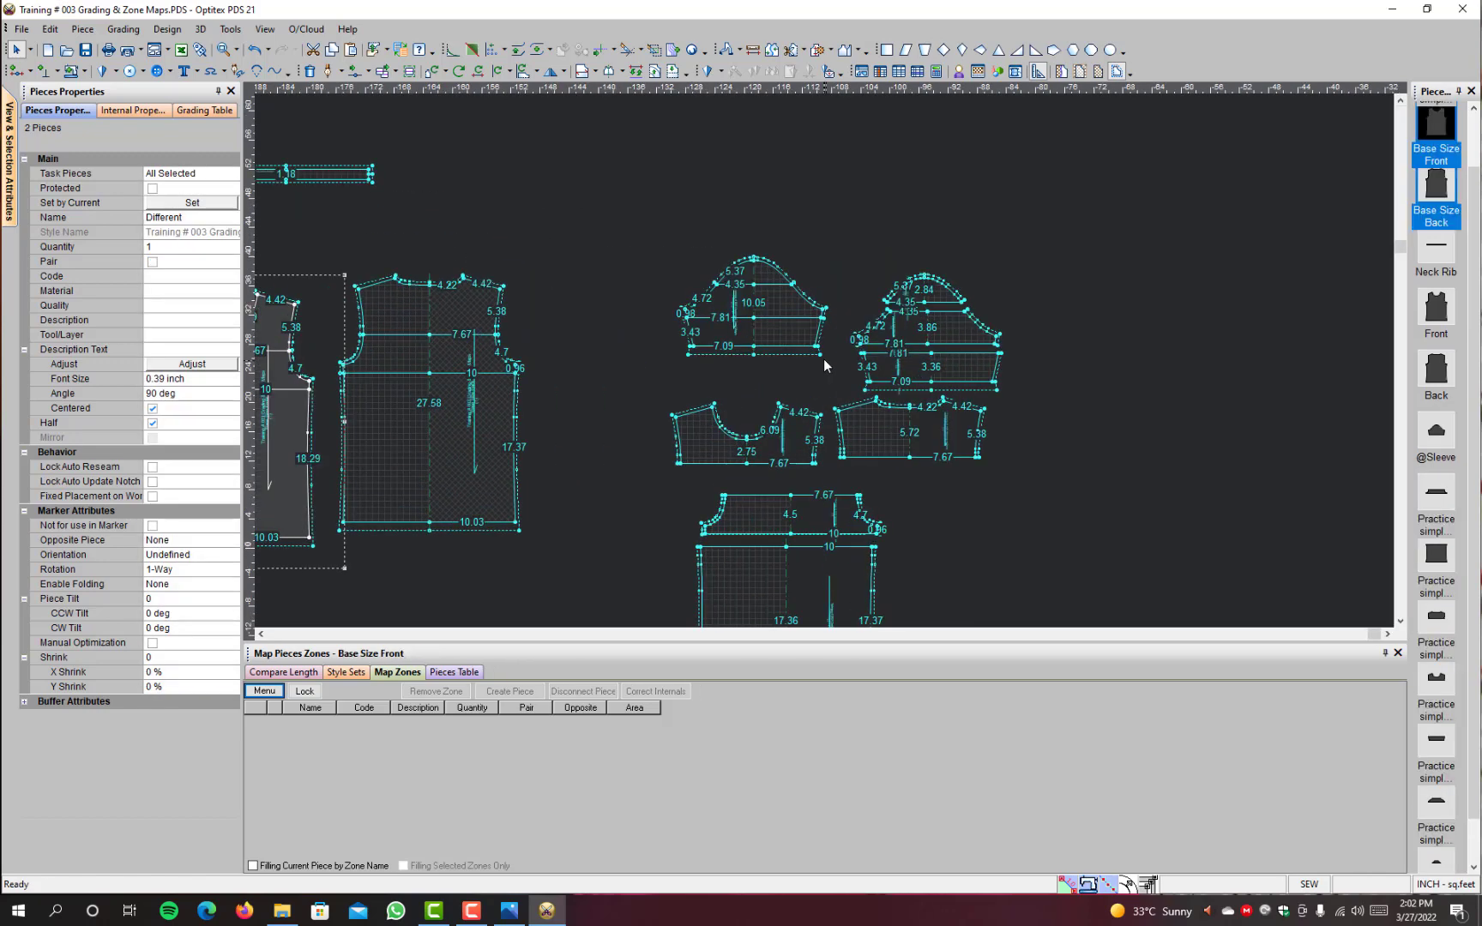
scroll(823, 358, "up", 1)
left_click(815, 294)
key("space")
scroll(570, 296, "down", 1)
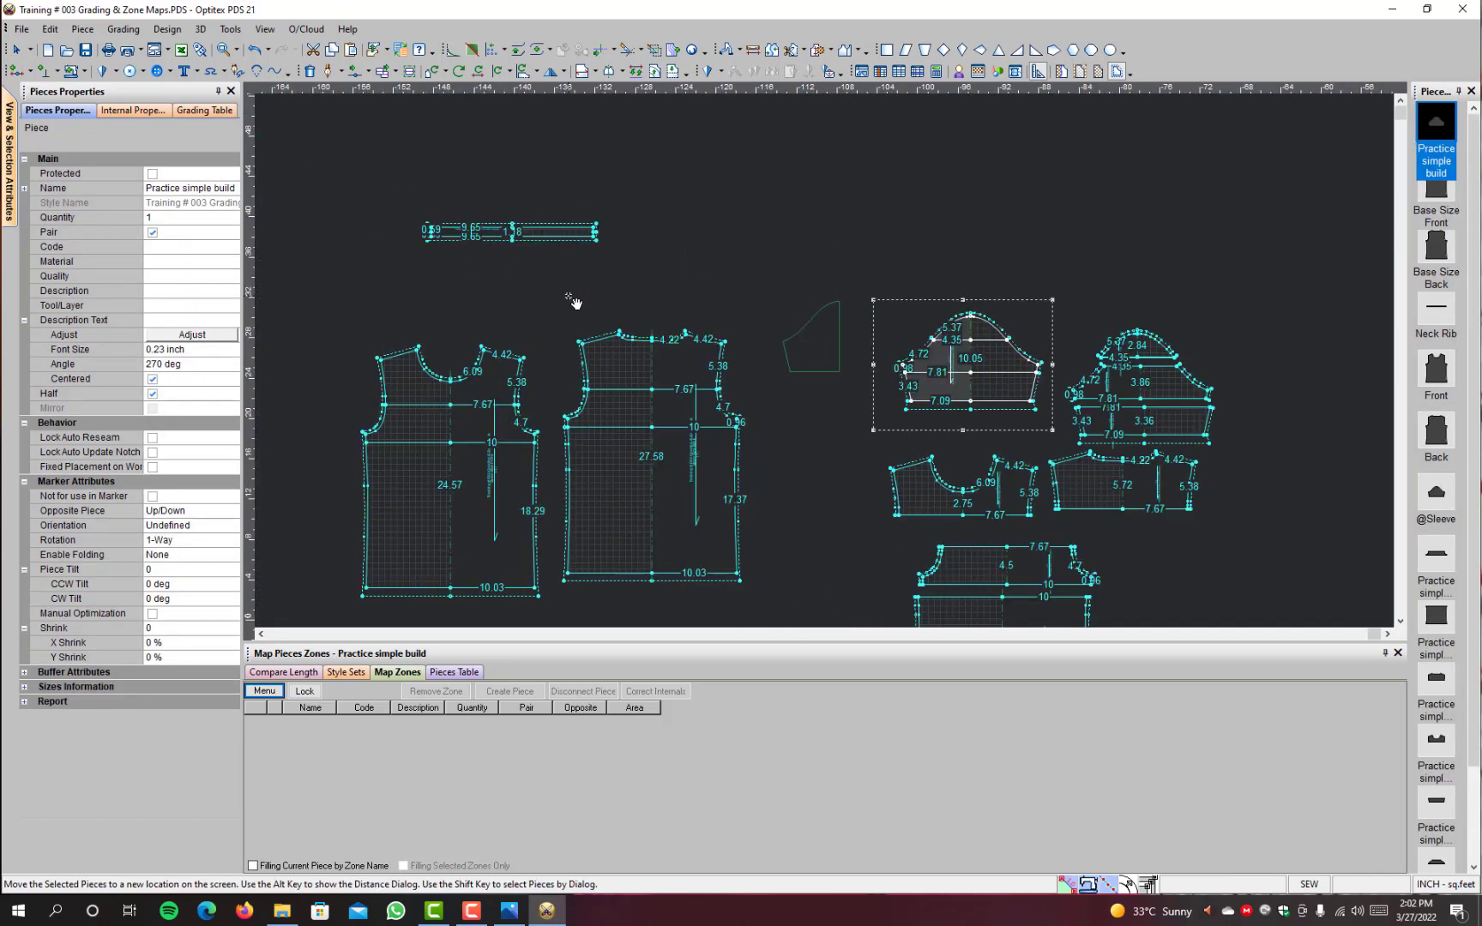
scroll(569, 297, "down", 1)
left_click(721, 295)
Step: Rename the moved sleeve piece as Sleeve Base
left_click(227, 186)
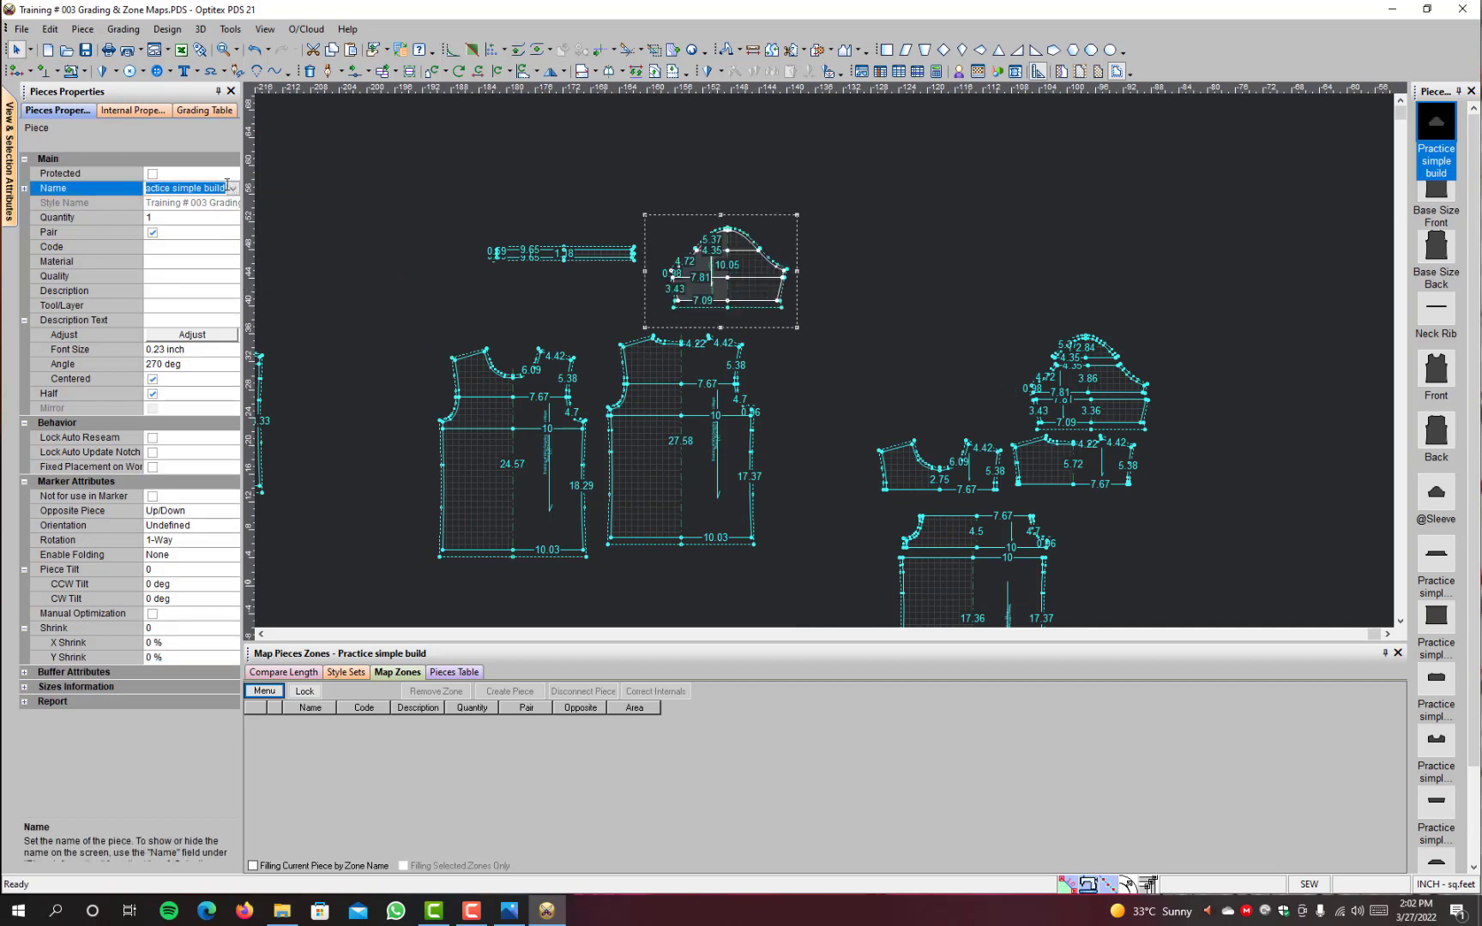
type("Sleeve Base")
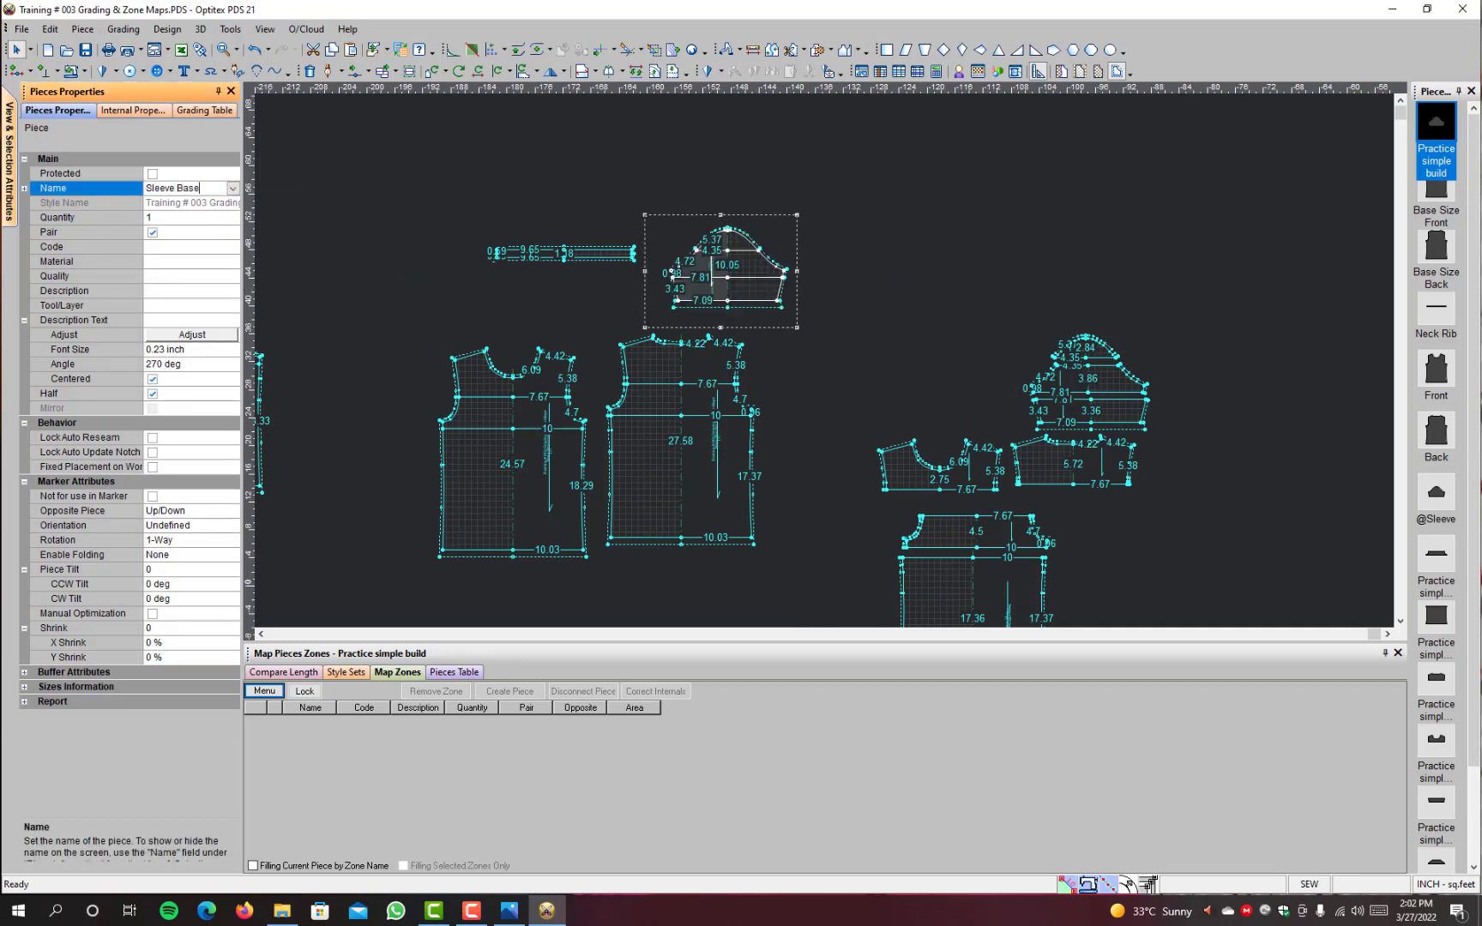
key("Return")
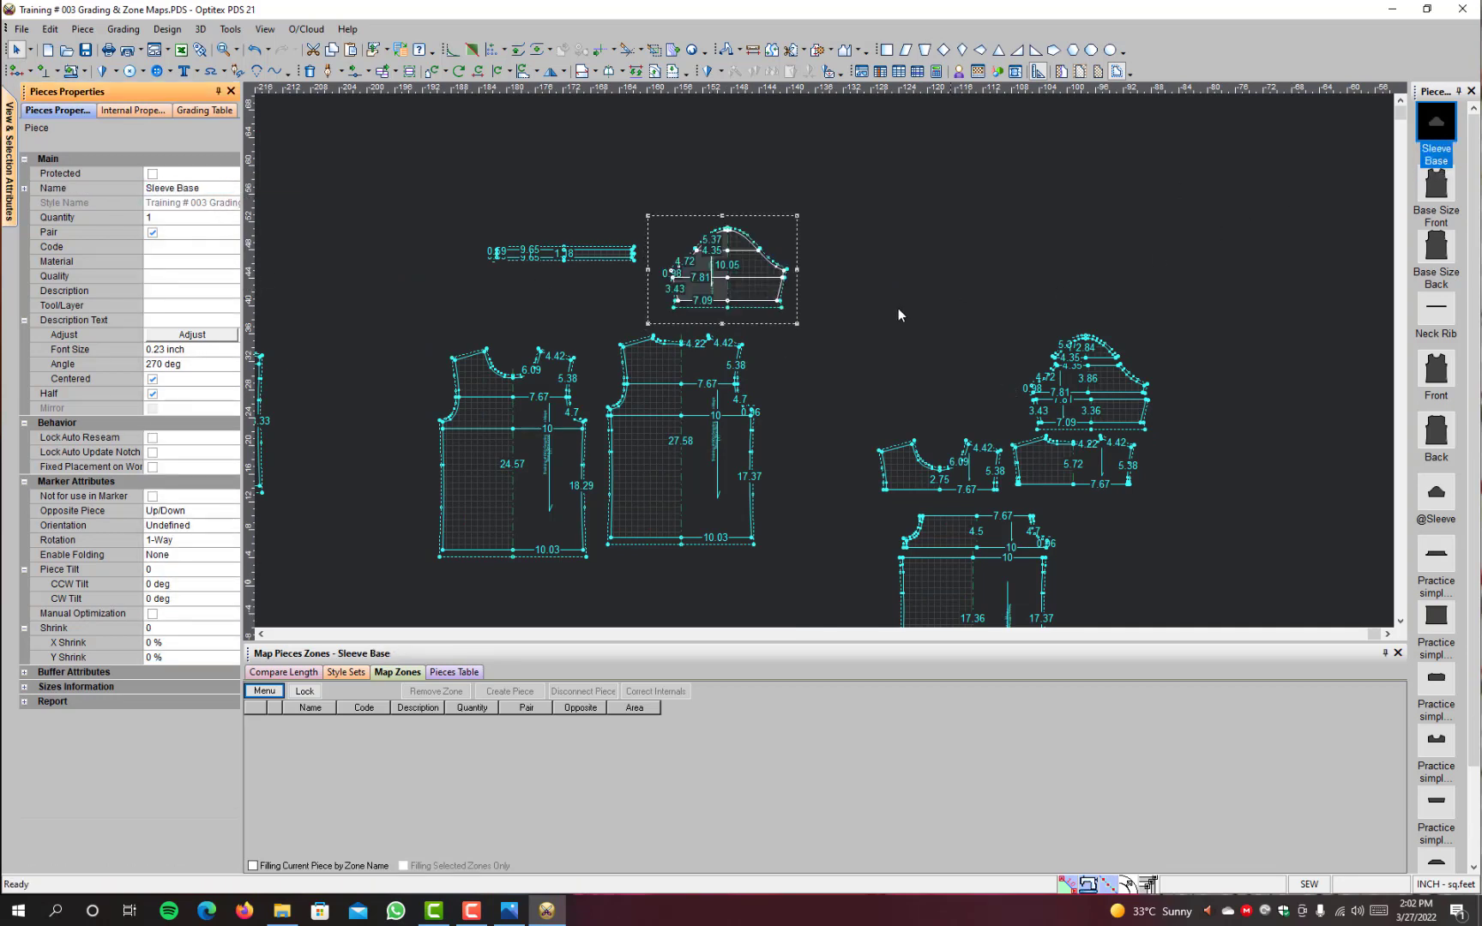
scroll(607, 451, "down", 2)
scroll(544, 345, "up", 3)
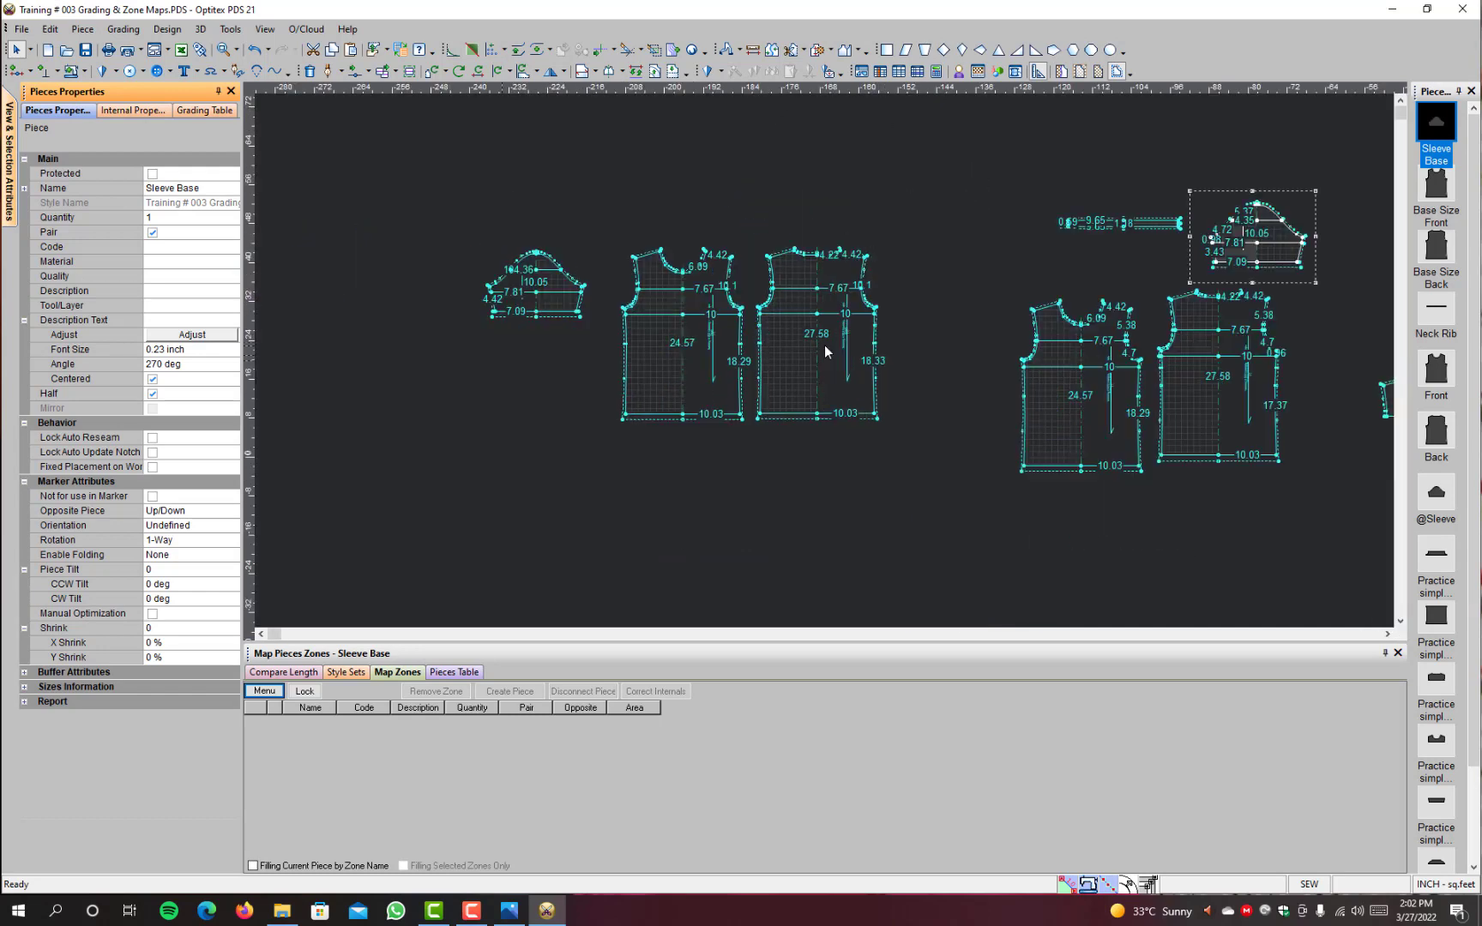
scroll(1134, 477, "down", 1)
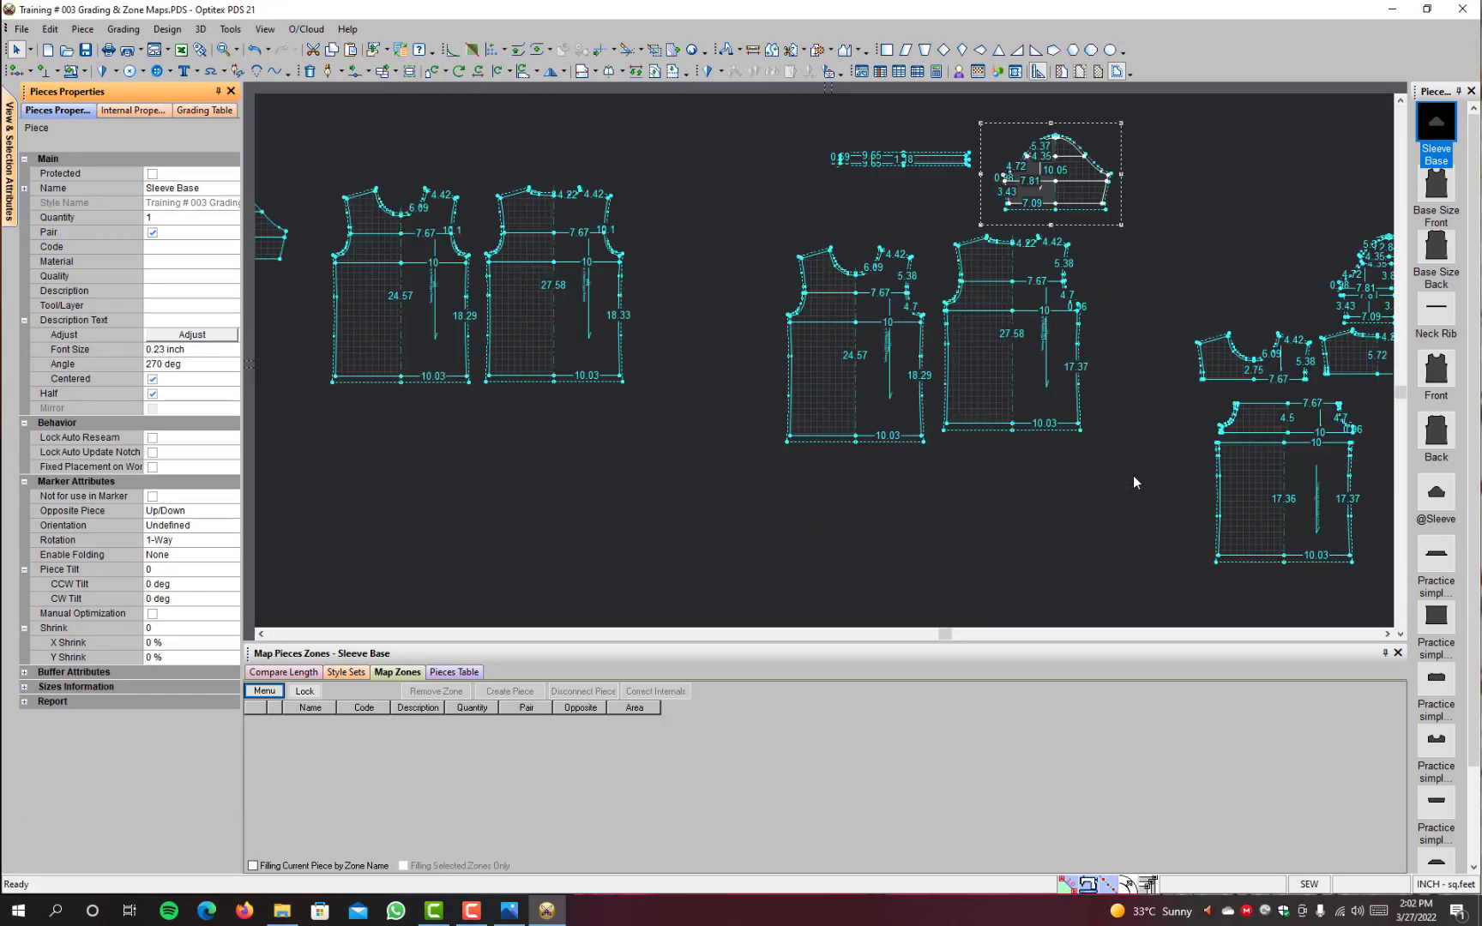
scroll(982, 343, "up", 1)
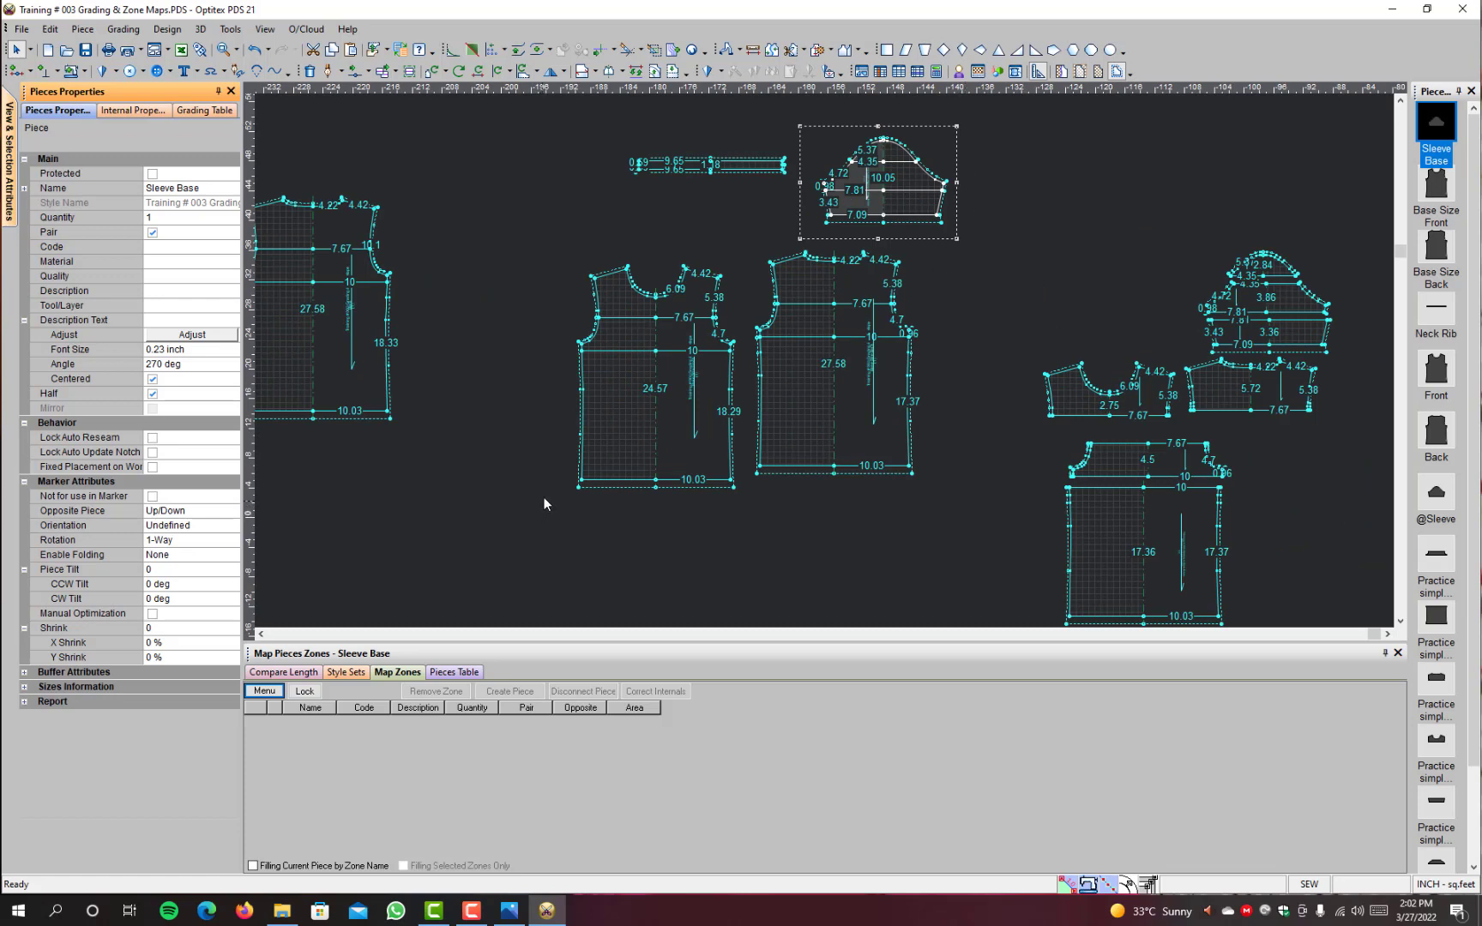
scroll(450, 371, "down", 1)
scroll(752, 326, "up", 2)
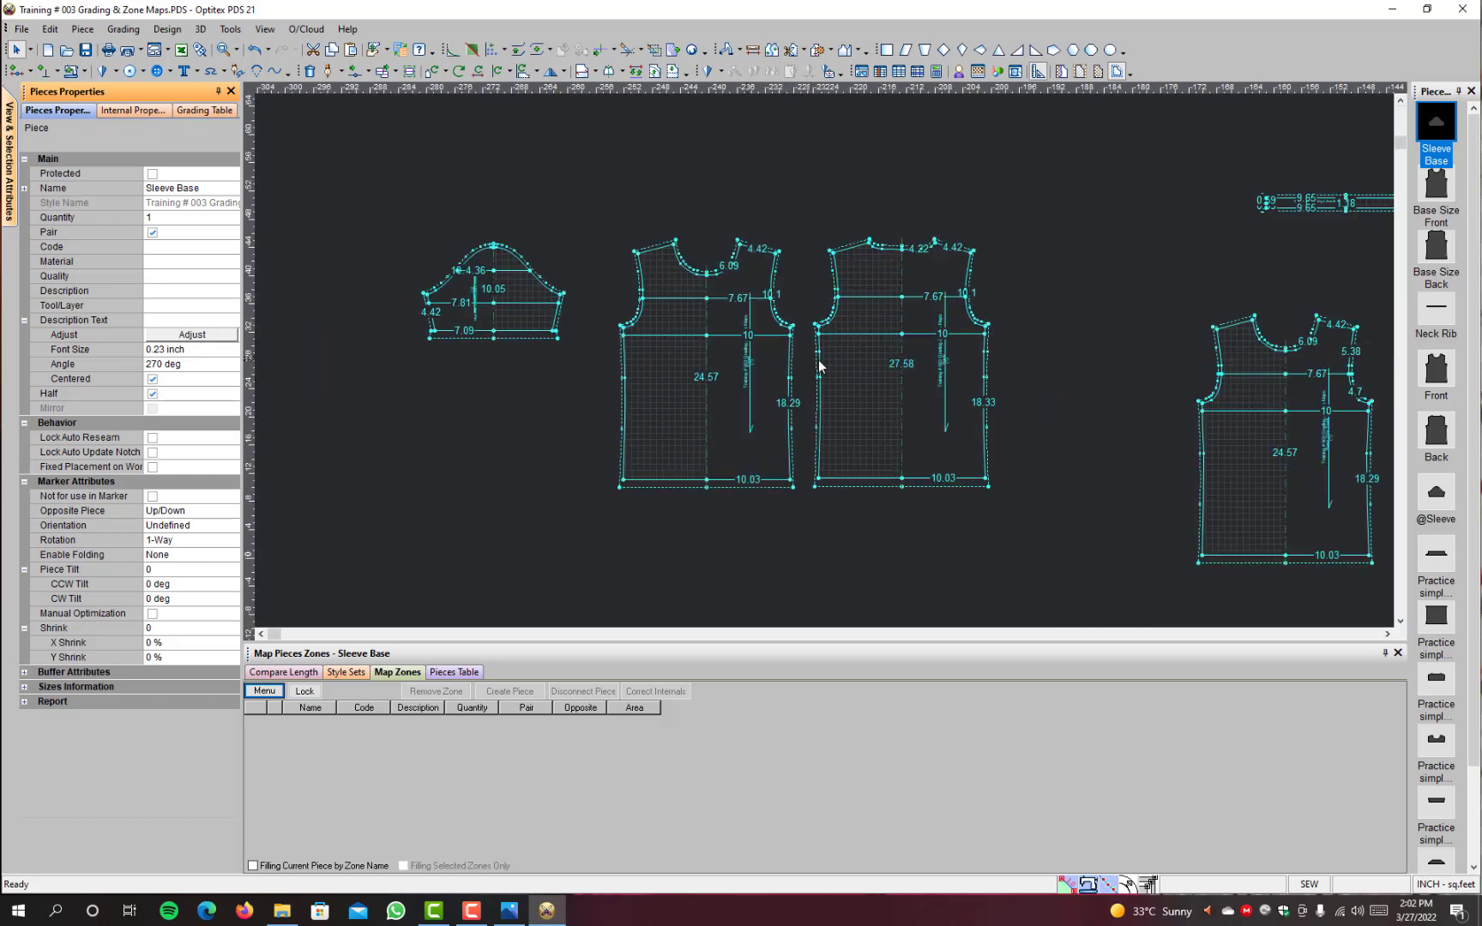
left_click(729, 286)
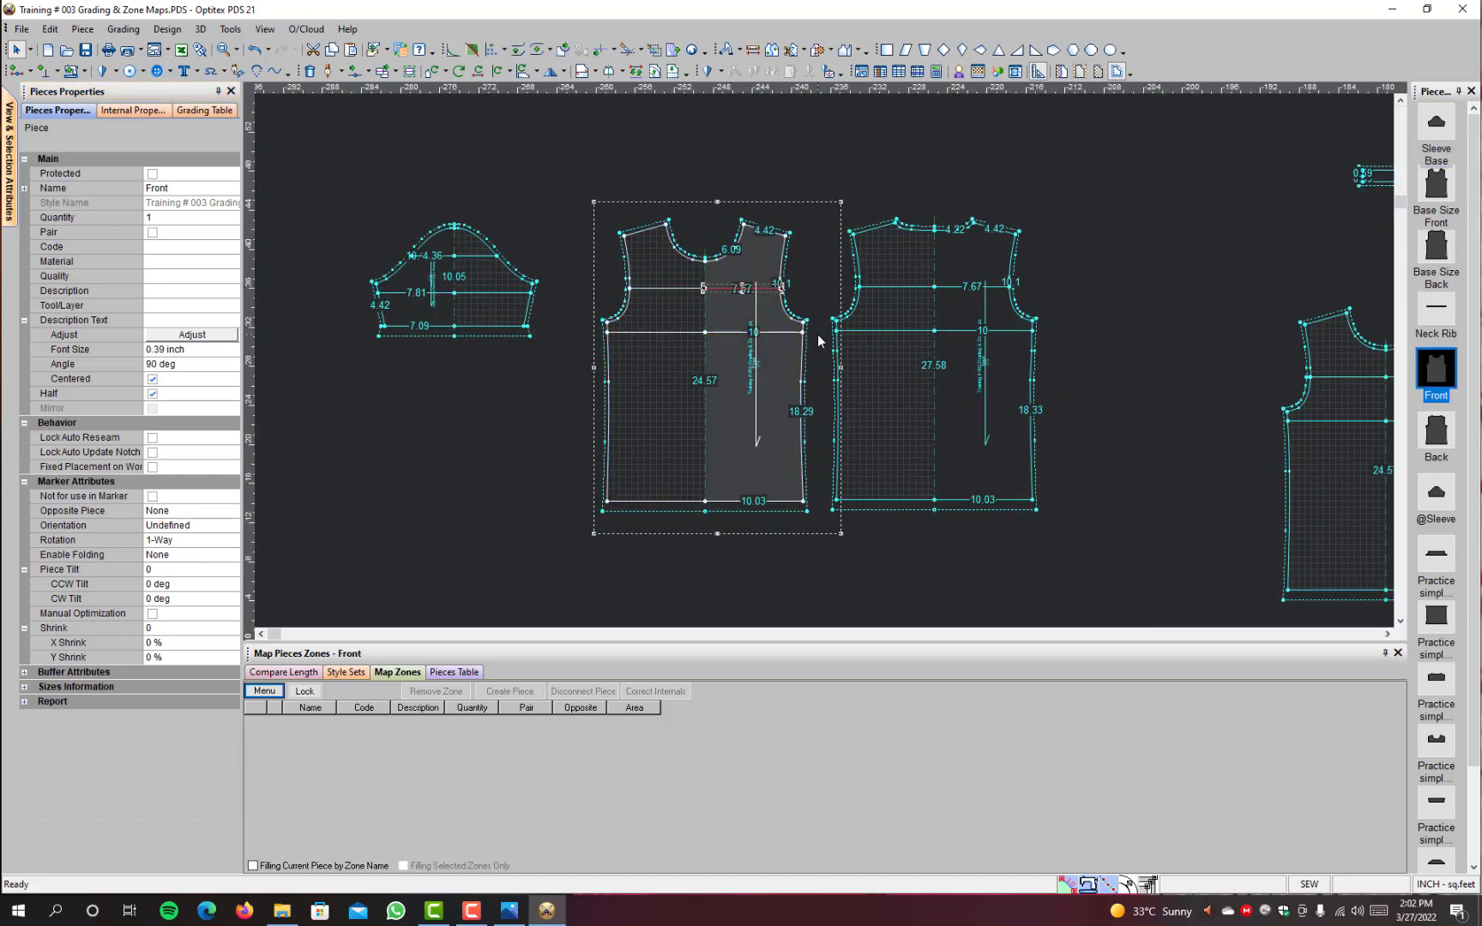
key("F4")
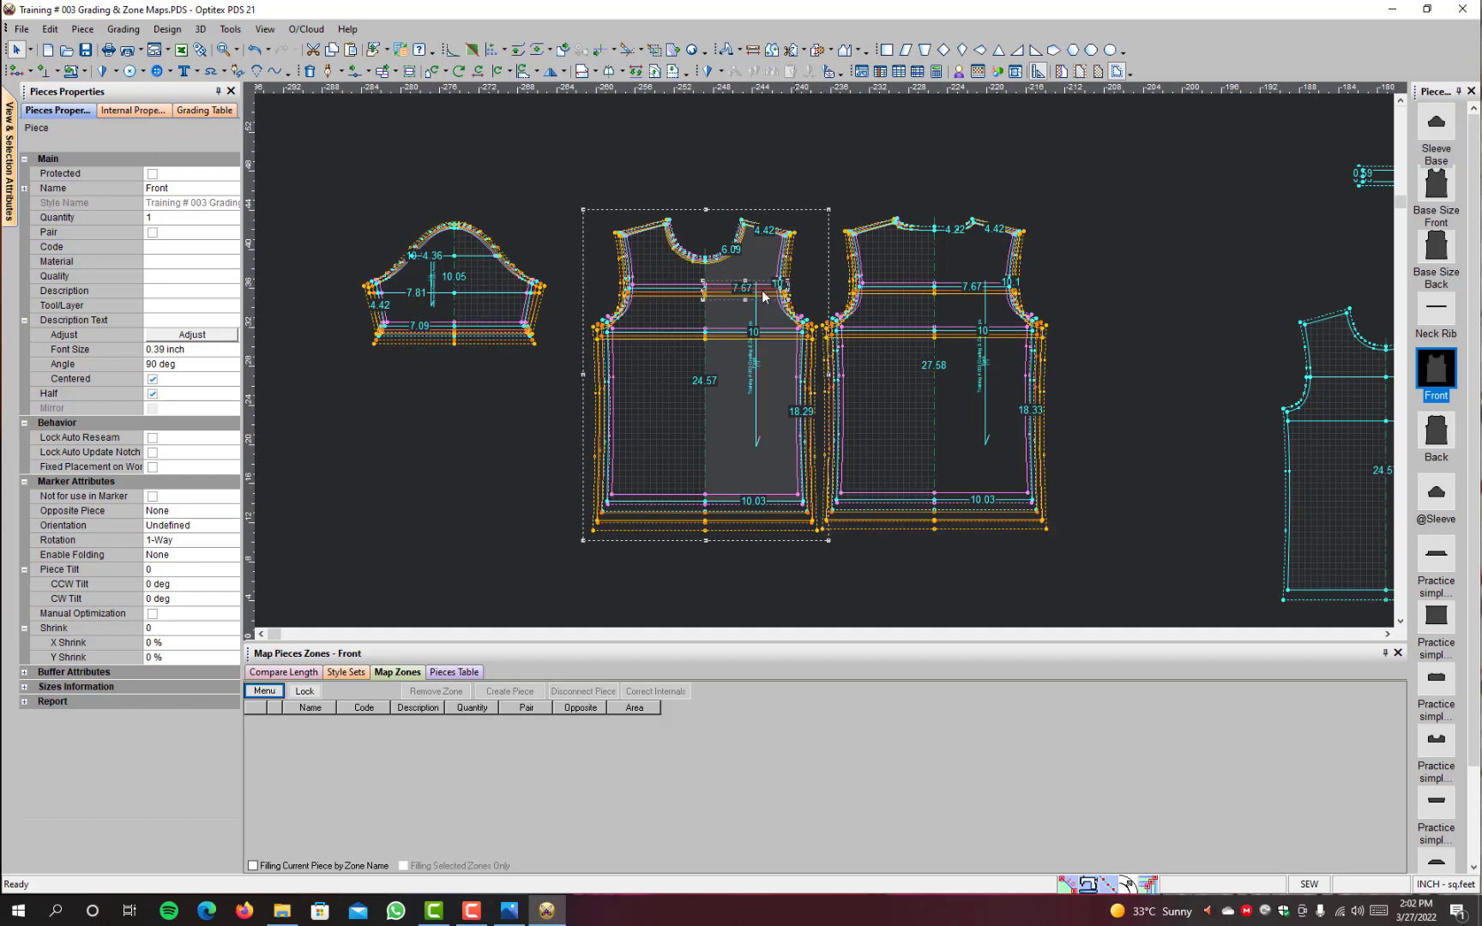
scroll(900, 383, "up", 1)
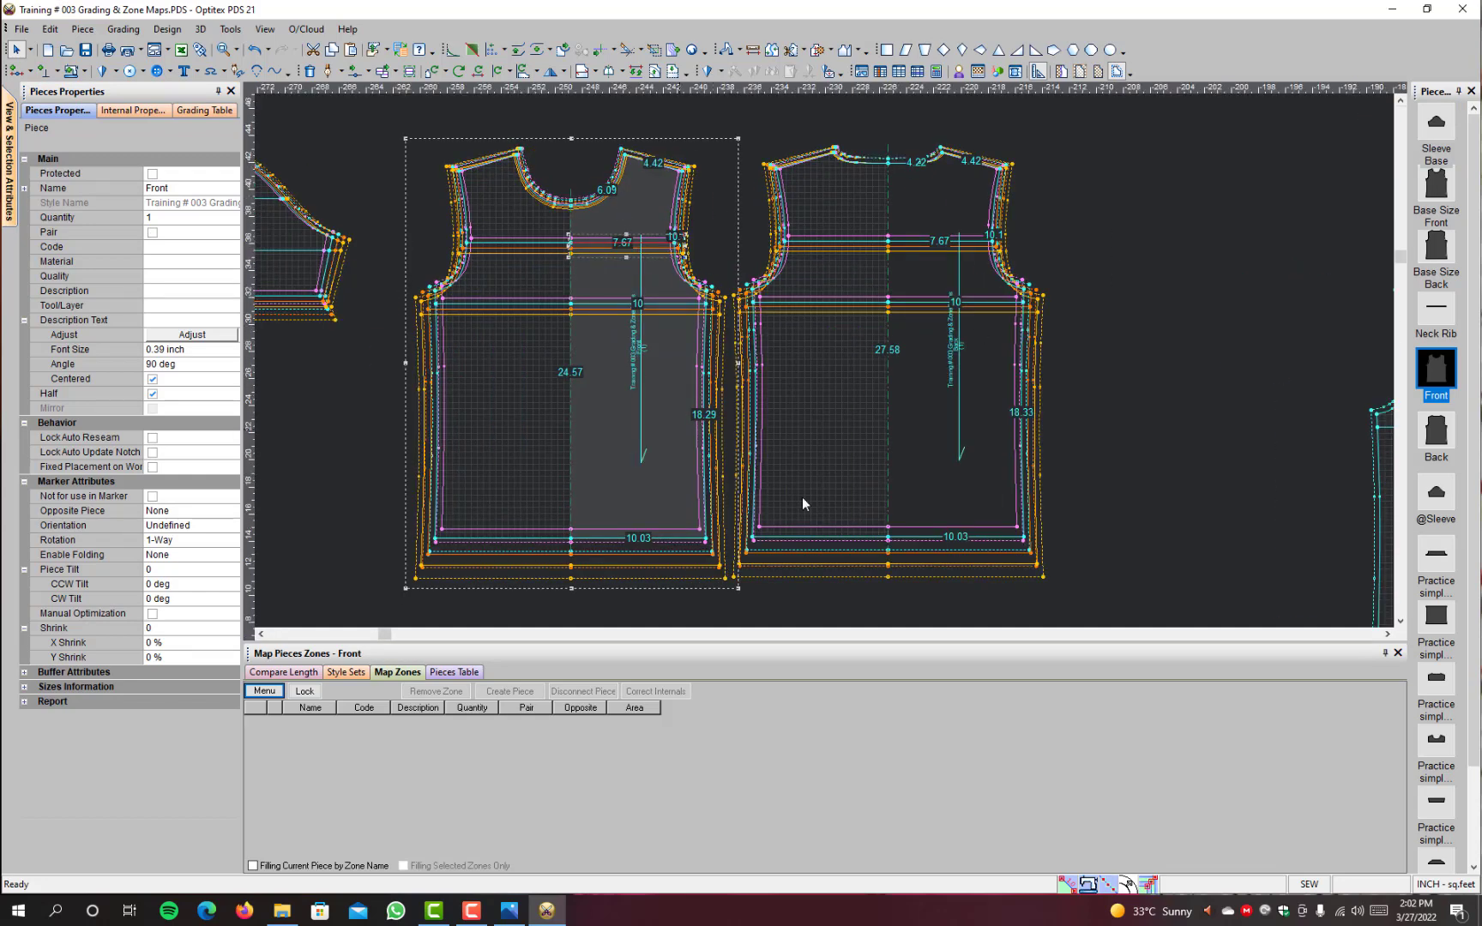
key("F4")
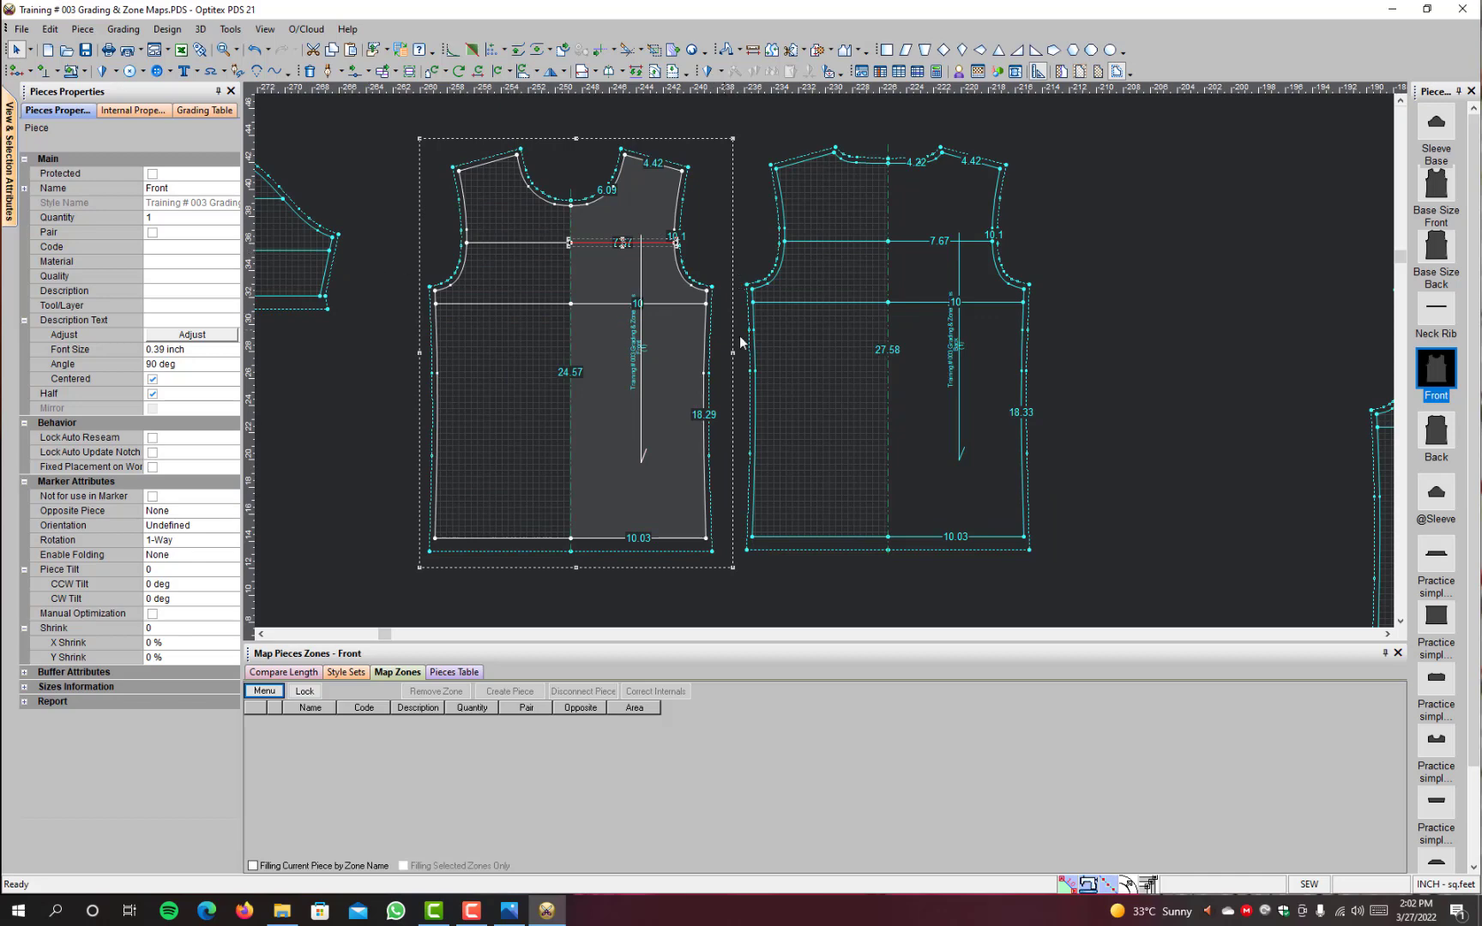
left_click(472, 911)
left_click(1409, 819)
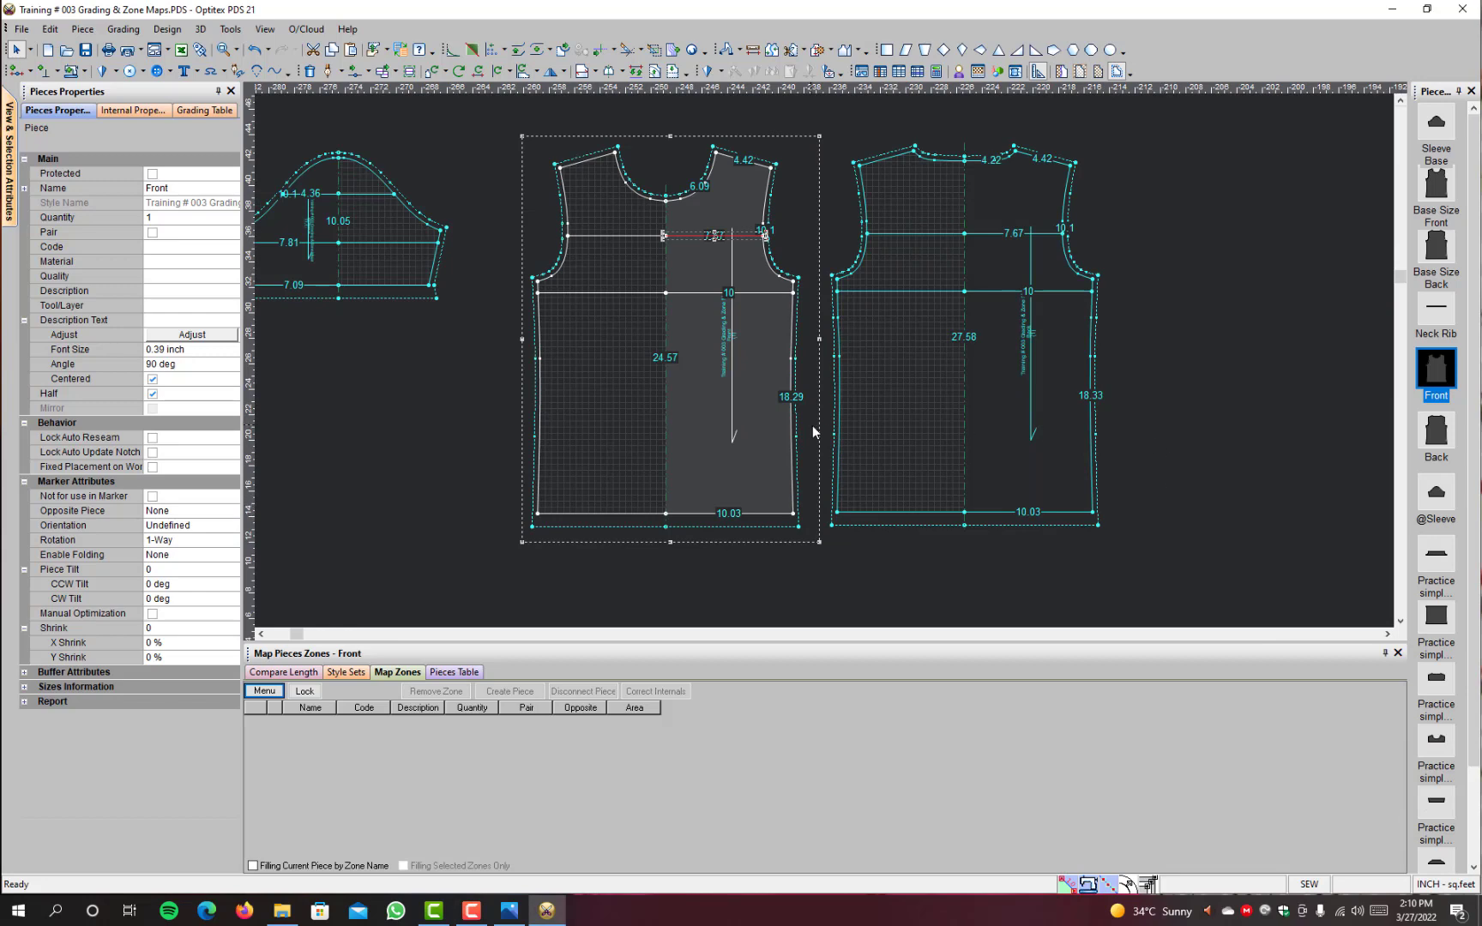
Step: Bring up the set of piece-building, tracing and zone commands for working on the original Front and Back pieces
scroll(745, 413, "down", 3)
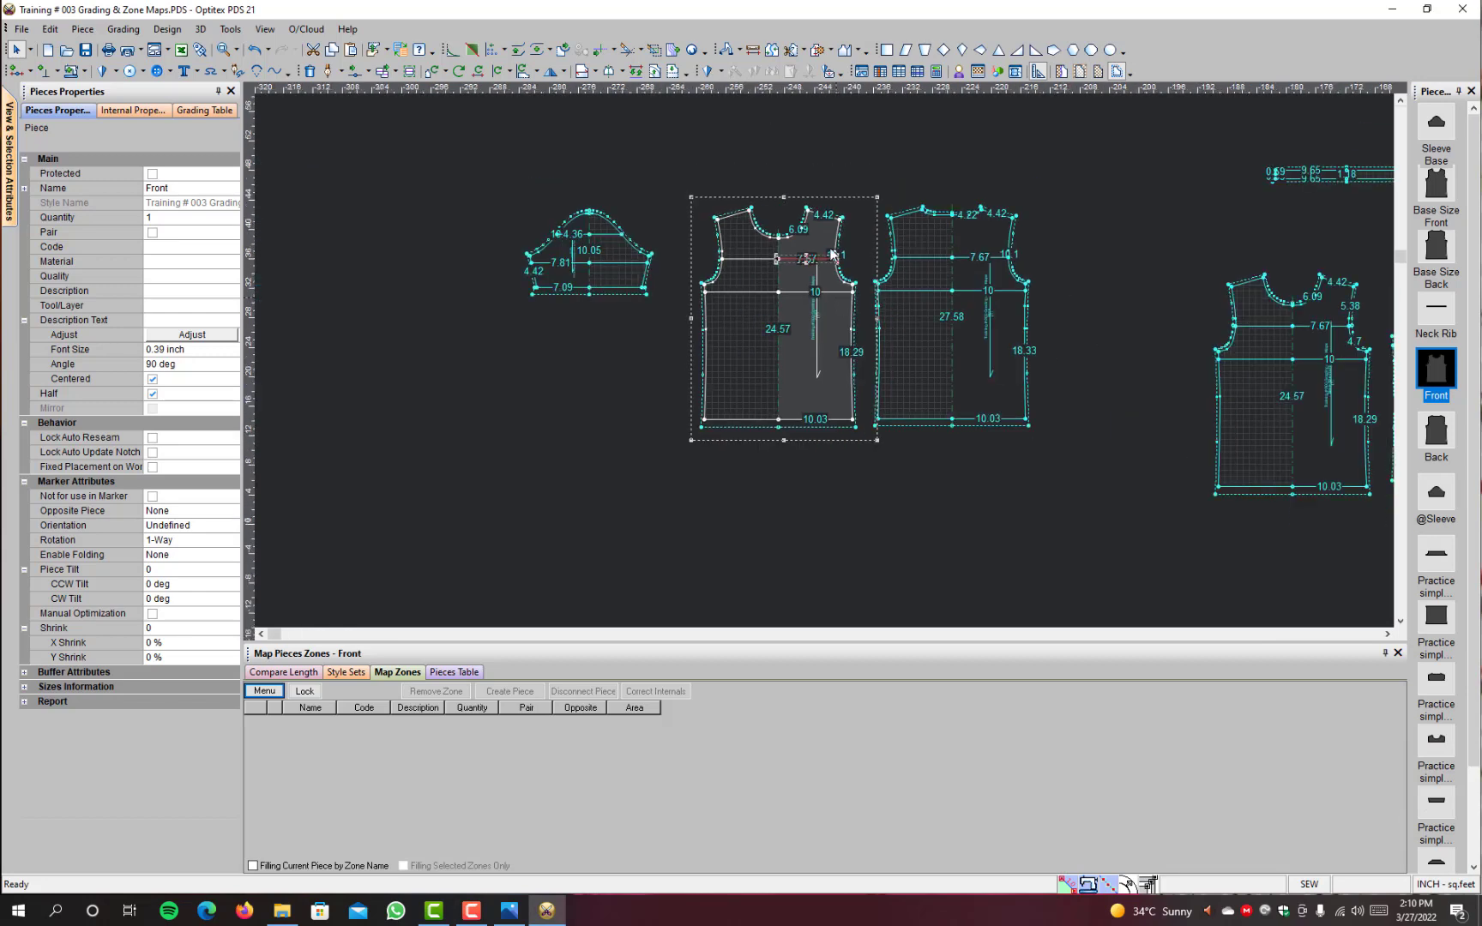
scroll(878, 317, "up", 1)
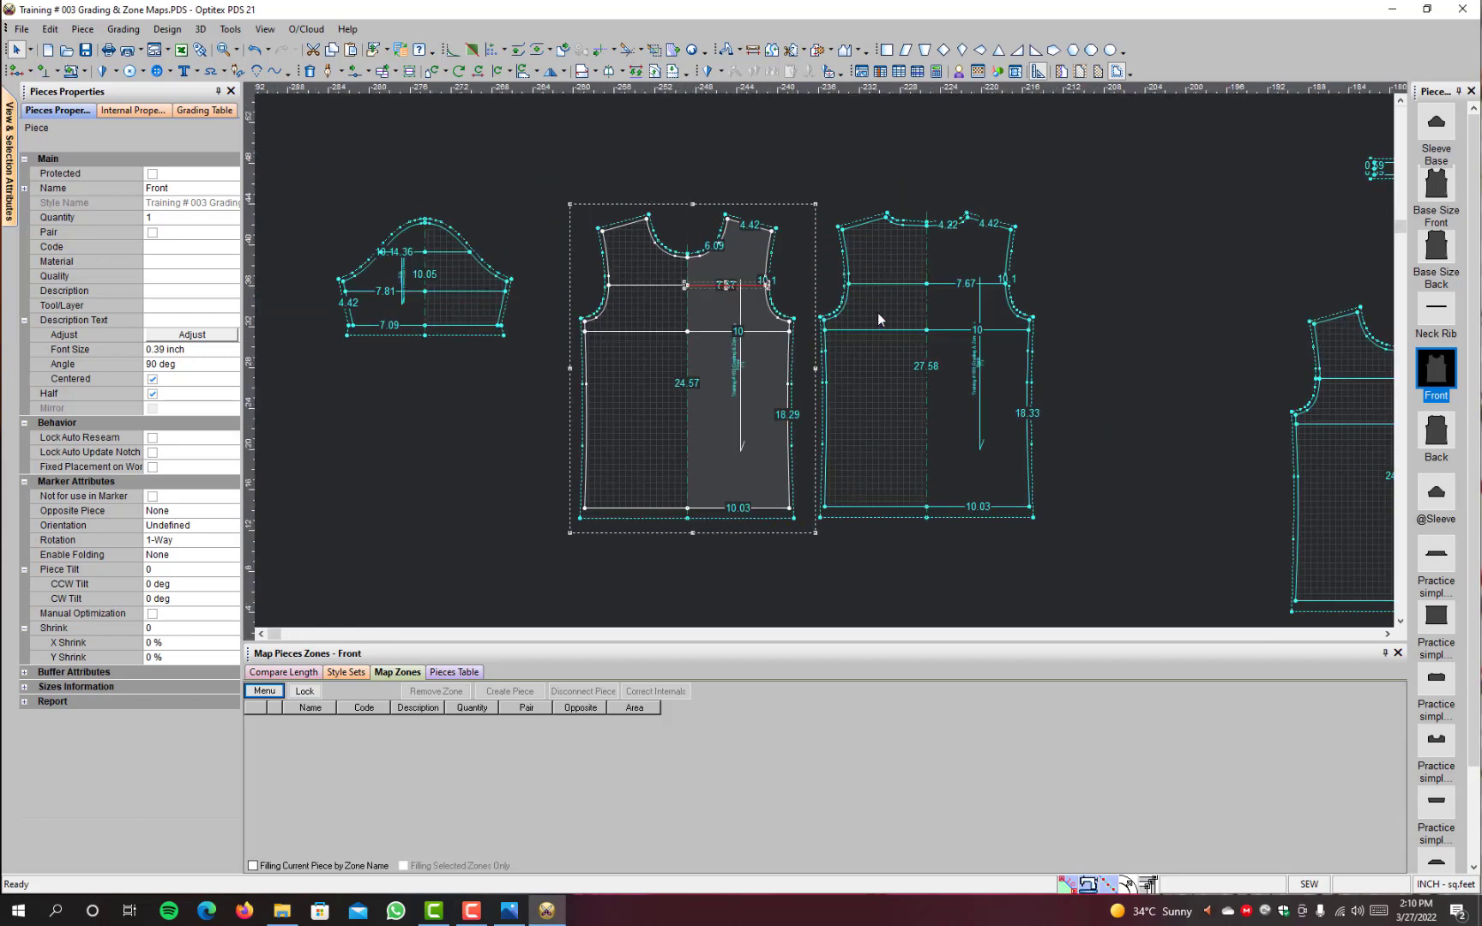
scroll(878, 320, "up", 1)
scroll(877, 319, "down", 5)
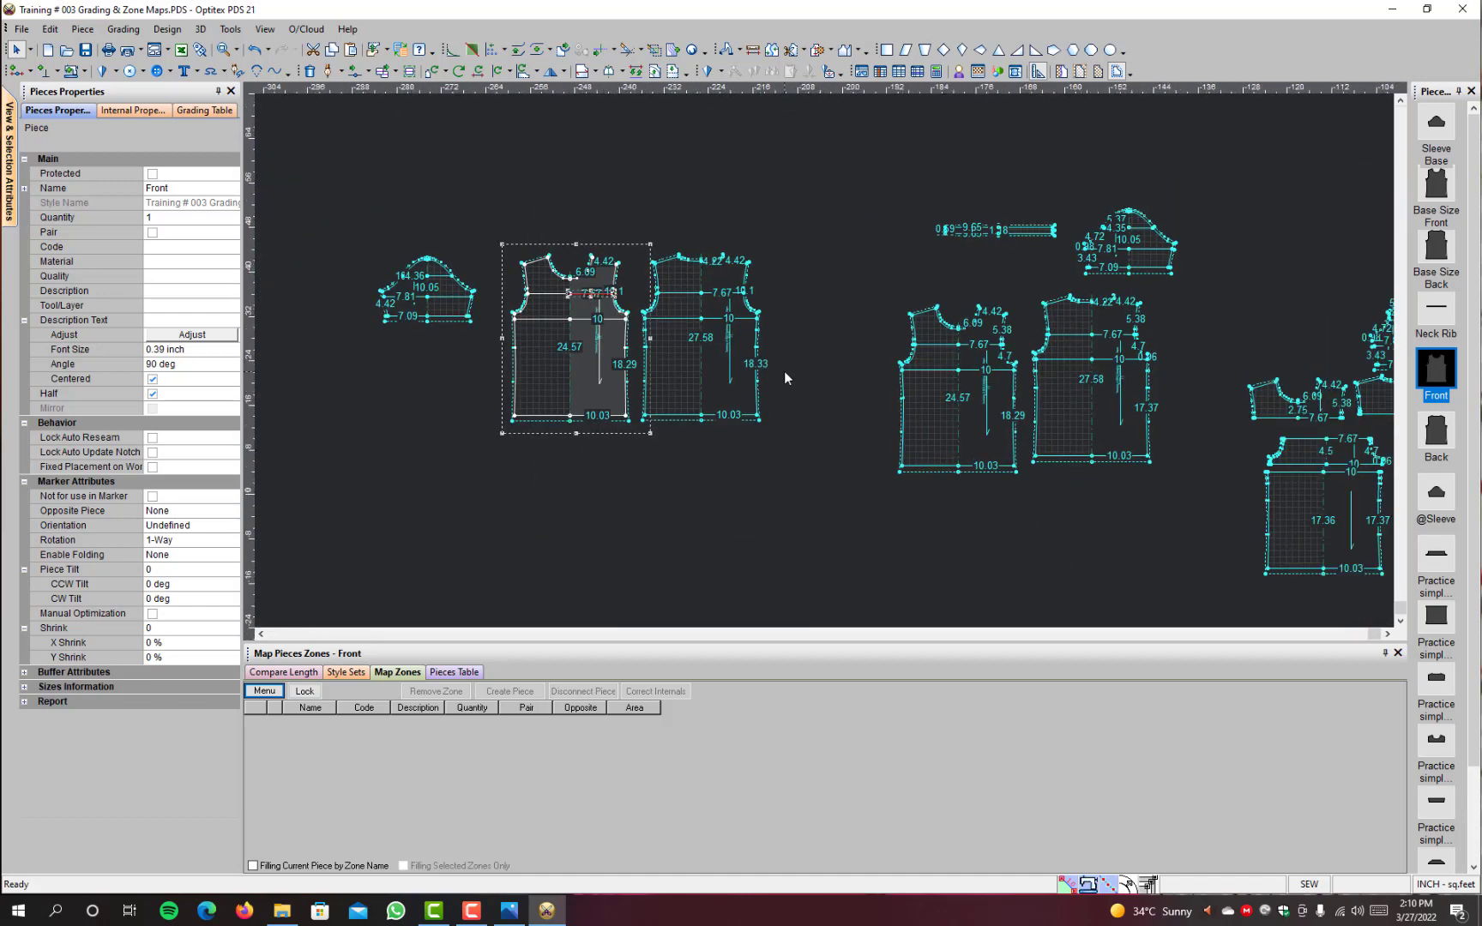
scroll(687, 344, "up", 1)
scroll(687, 344, "up", 1)
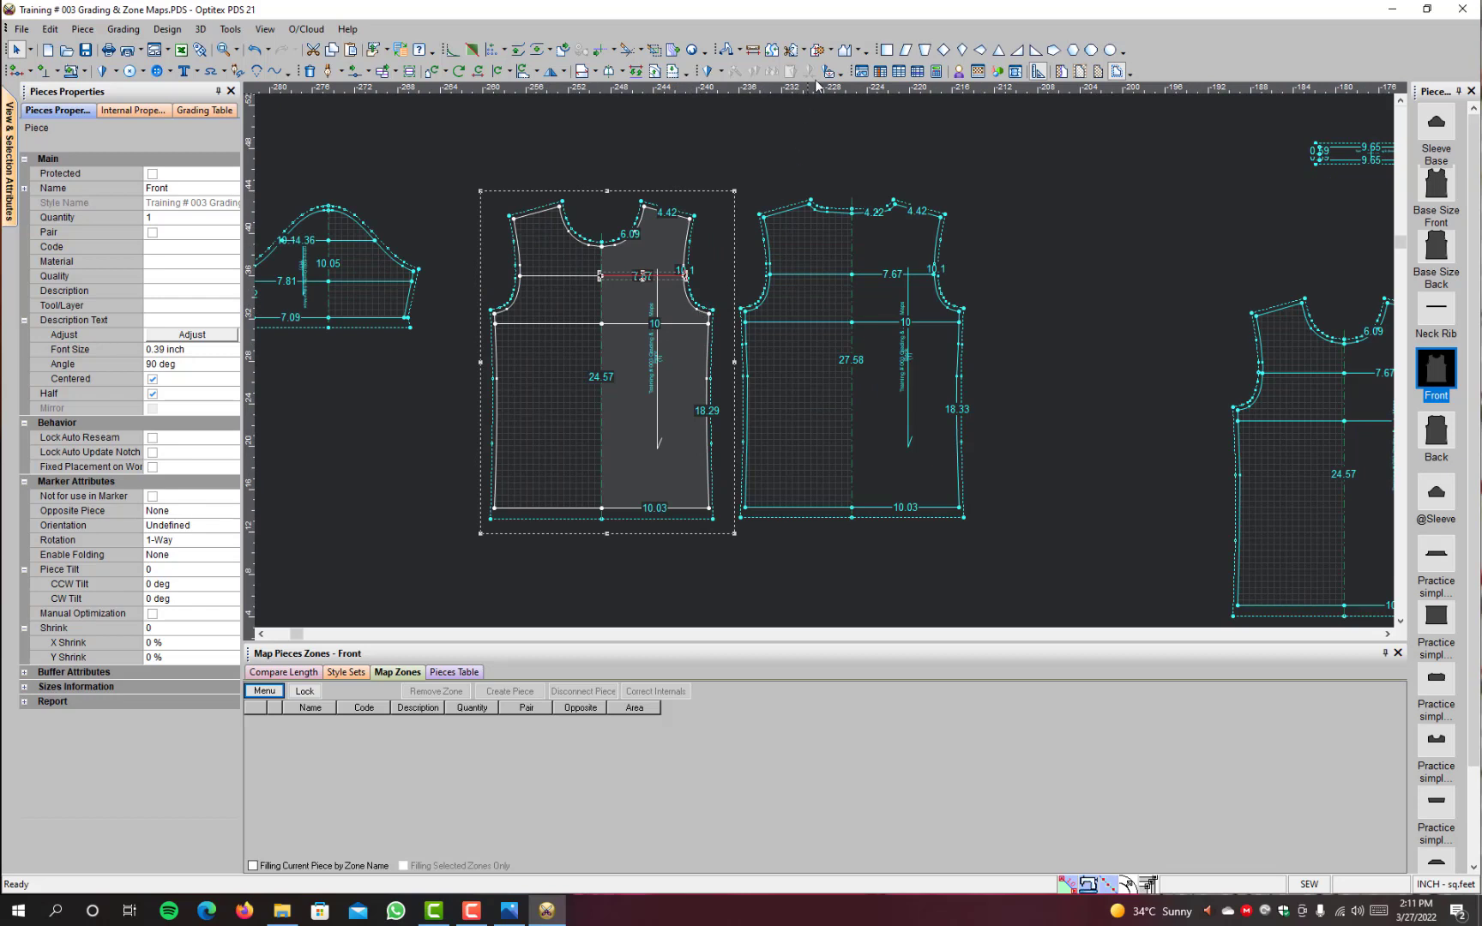
left_click(834, 51)
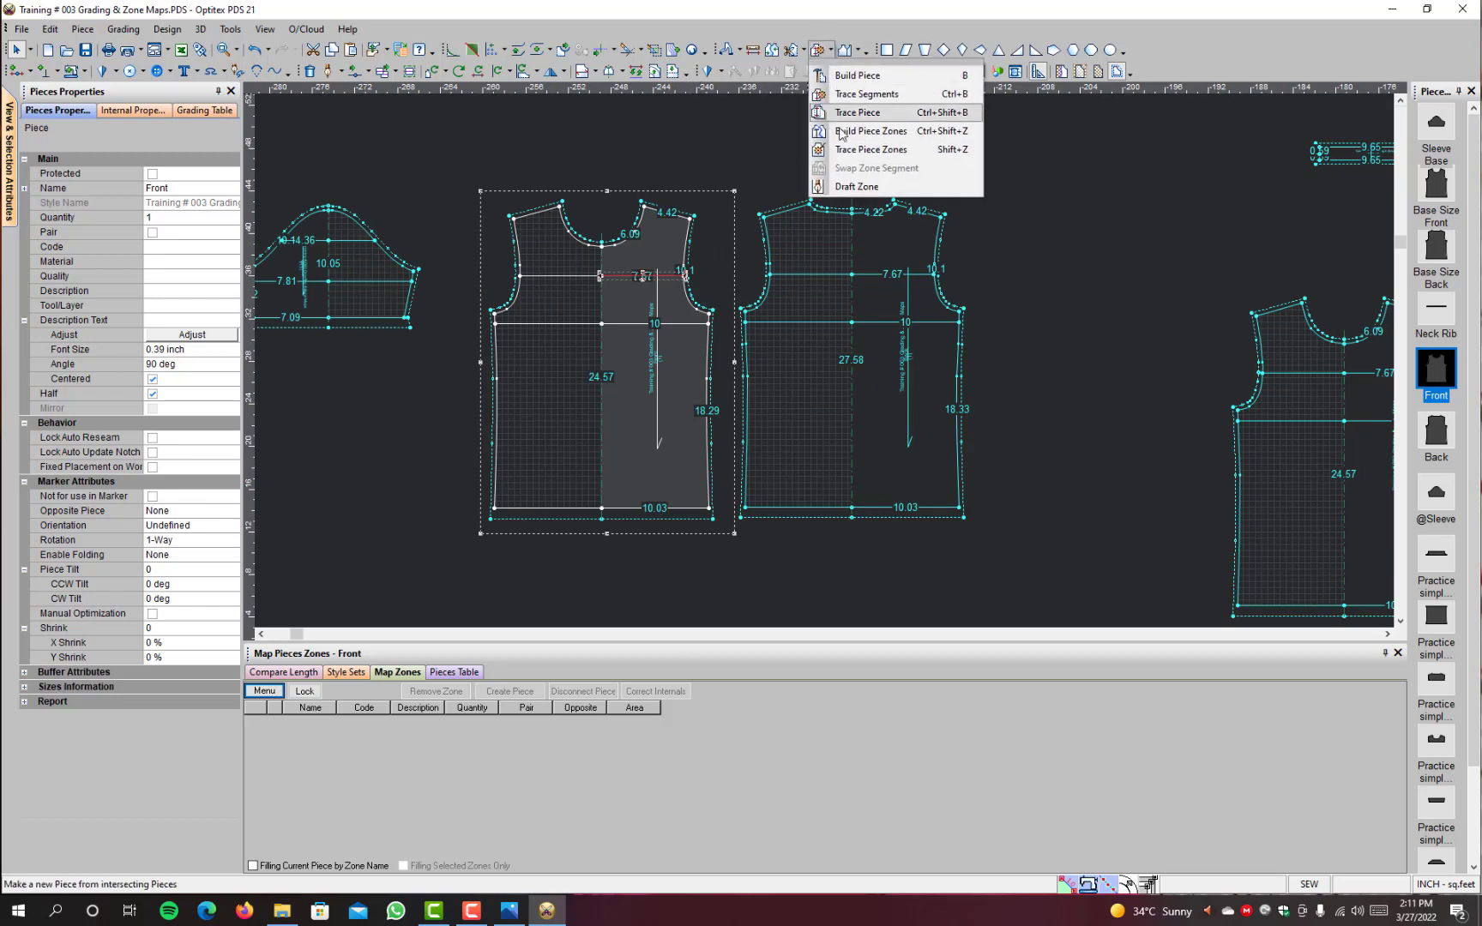
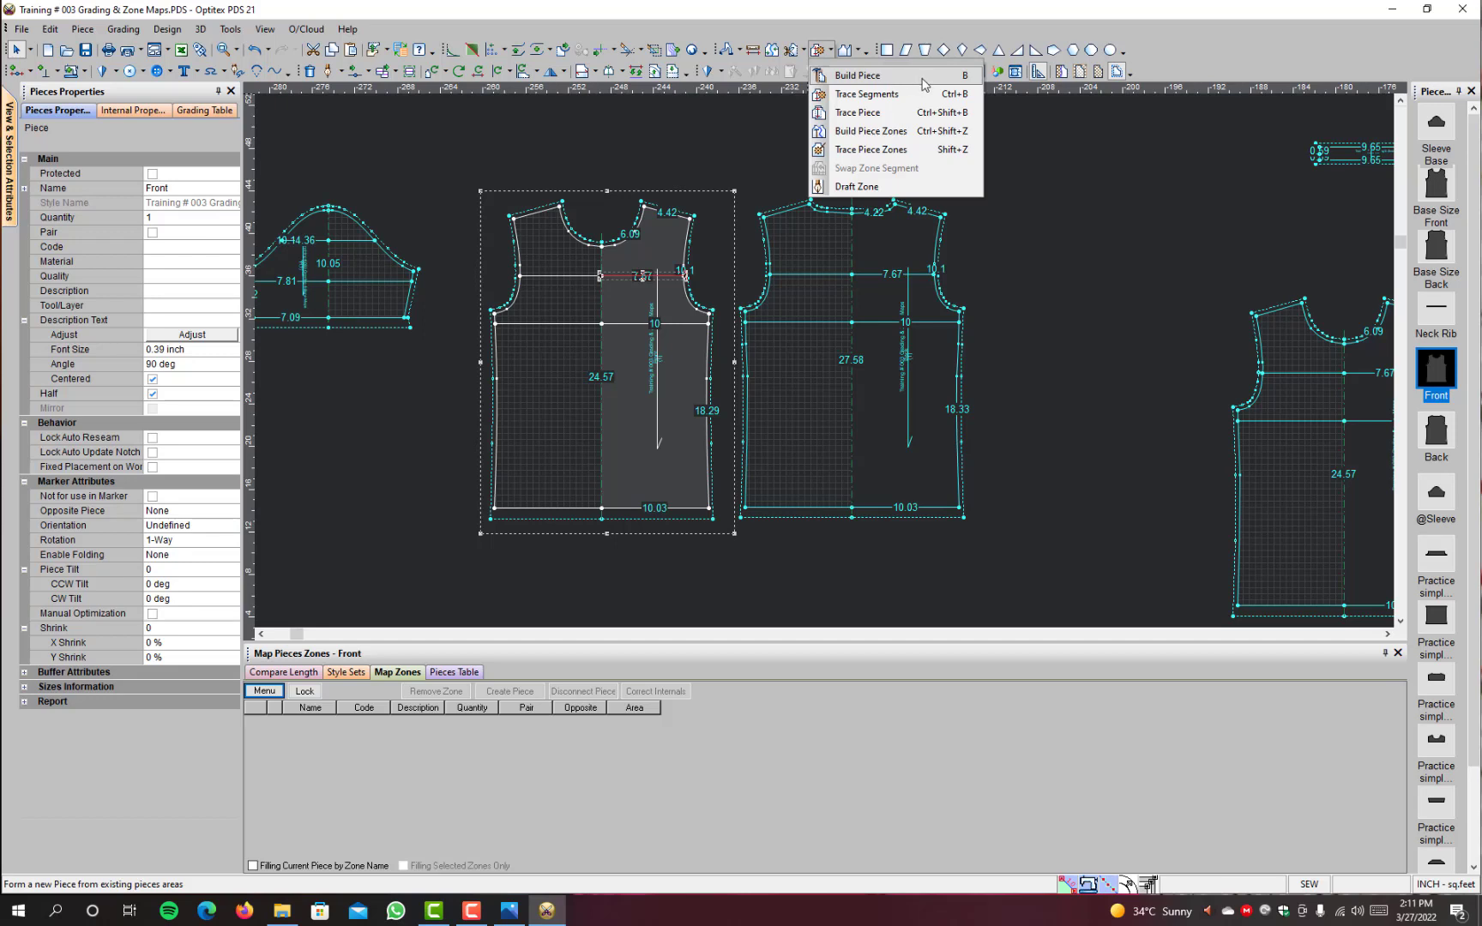
Step: Build a piece zone on the Back piece from the area between its two horizontal internal lines at armhole height
left_click(898, 133)
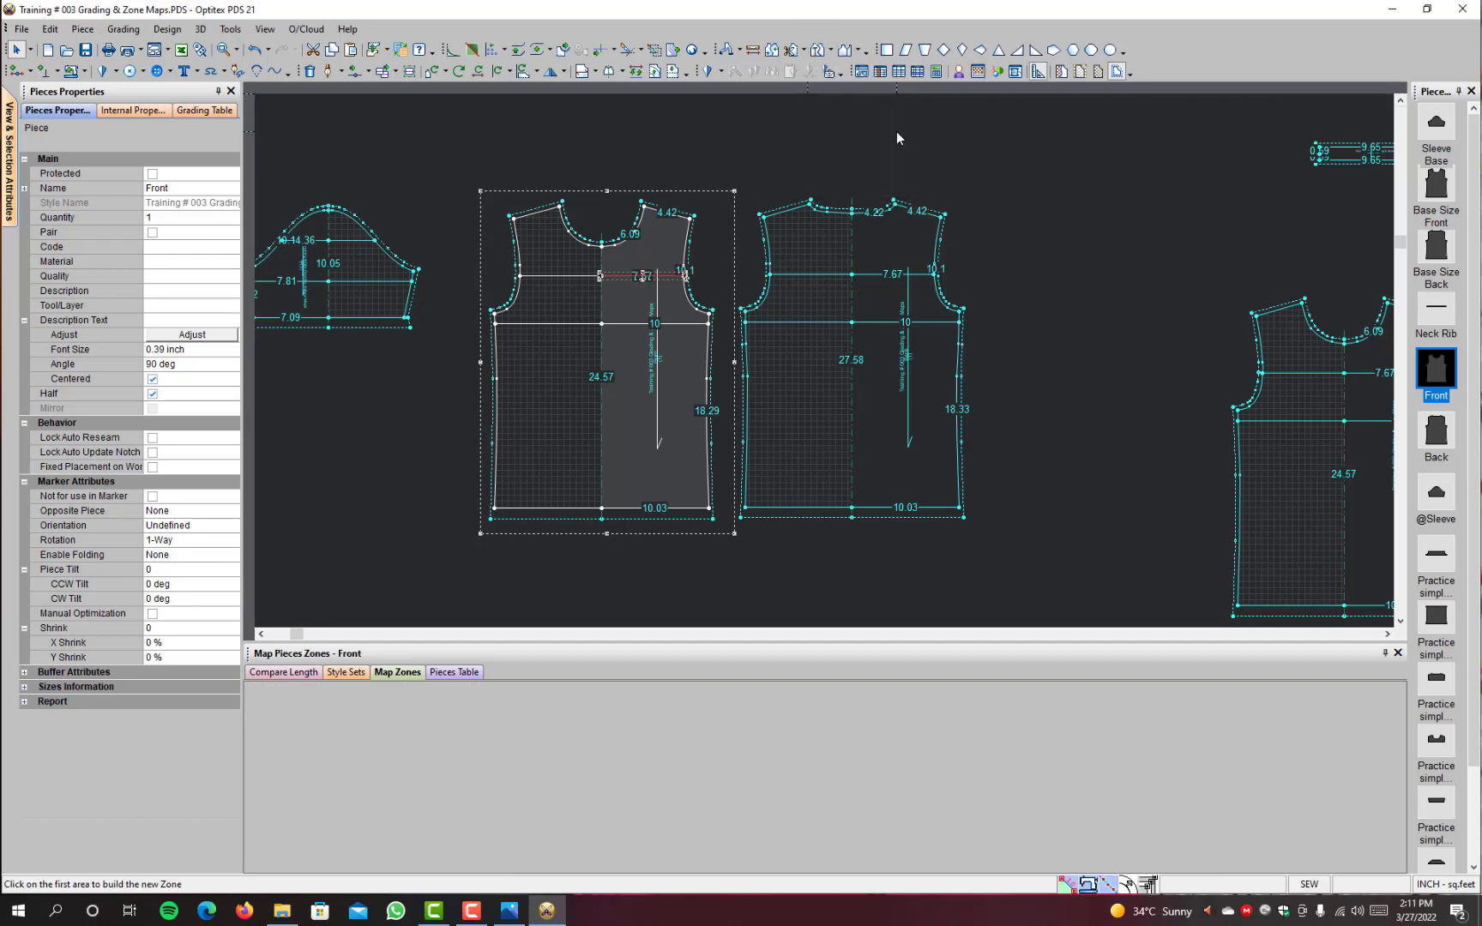
left_click(881, 290)
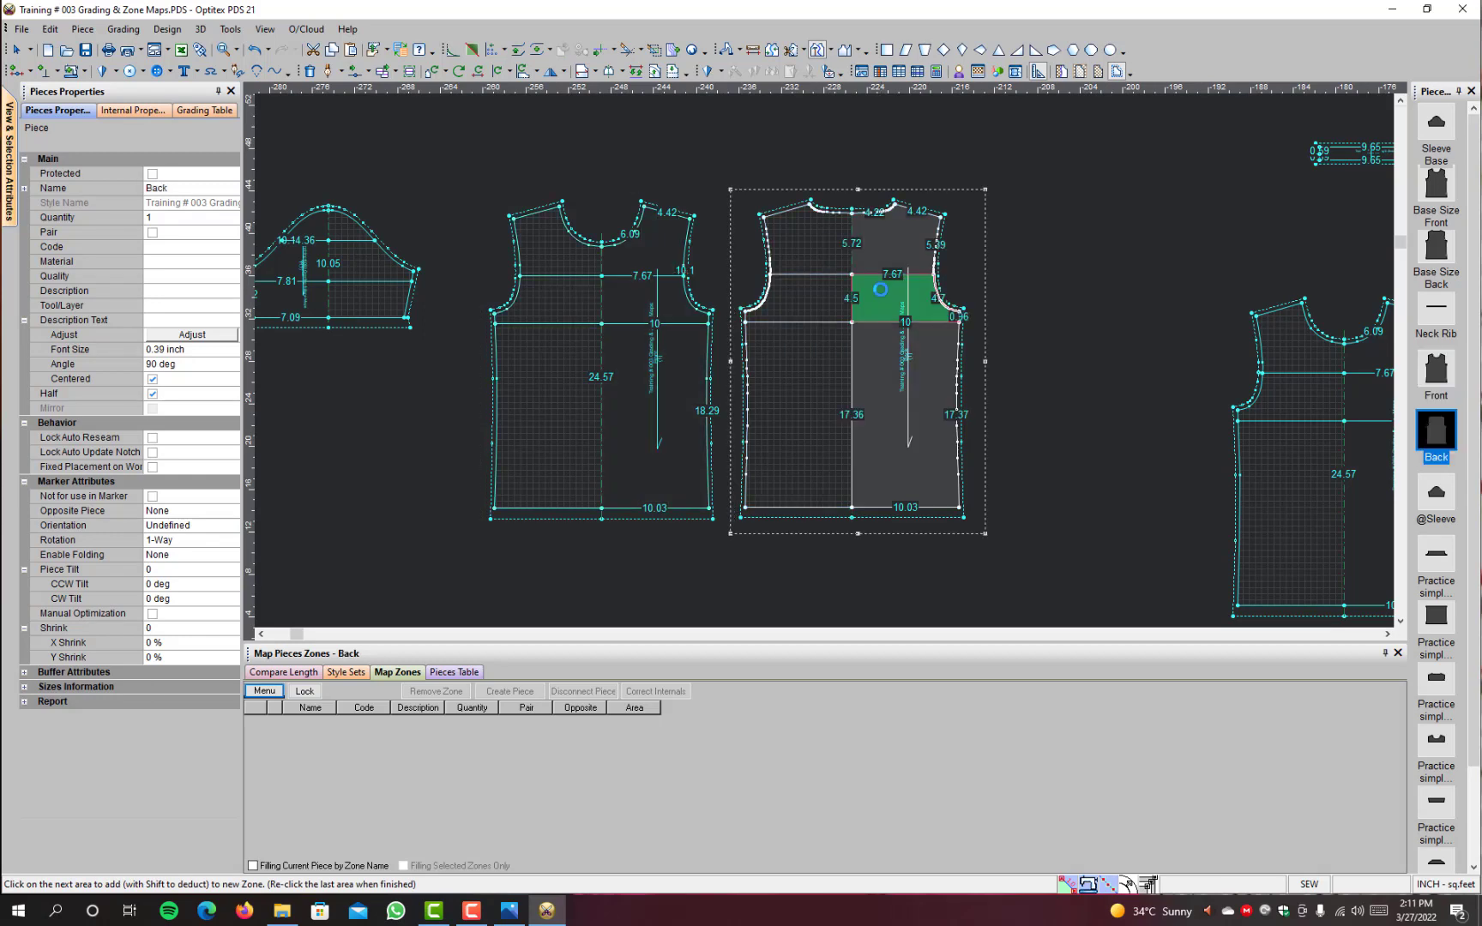
left_click(881, 290)
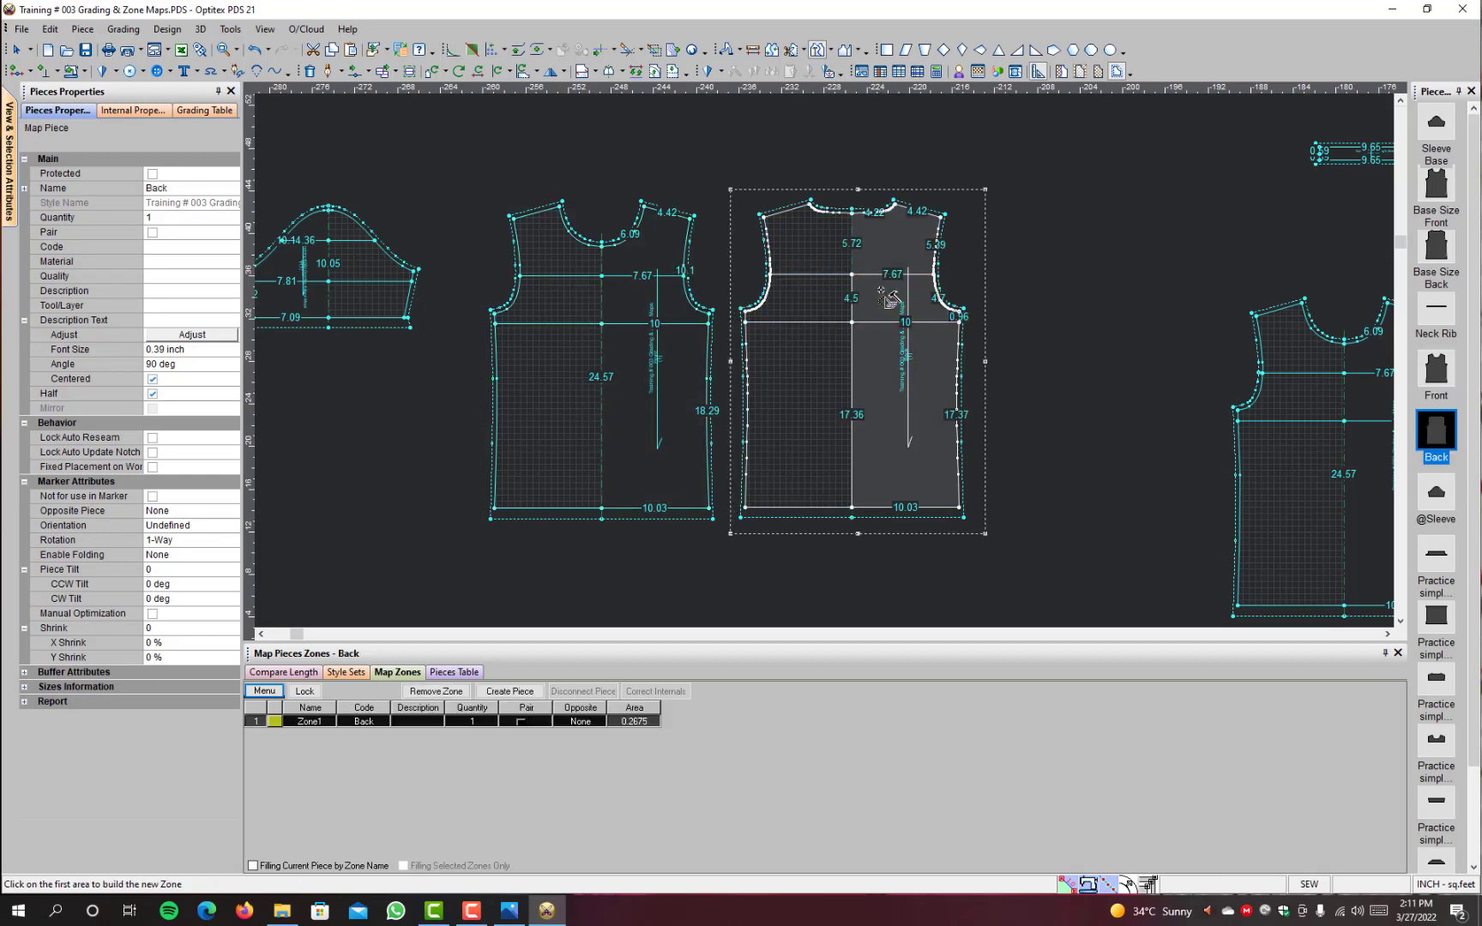
Step: Rename the Back piece's first zone as "Front & Back zone mid"
left_click(325, 723)
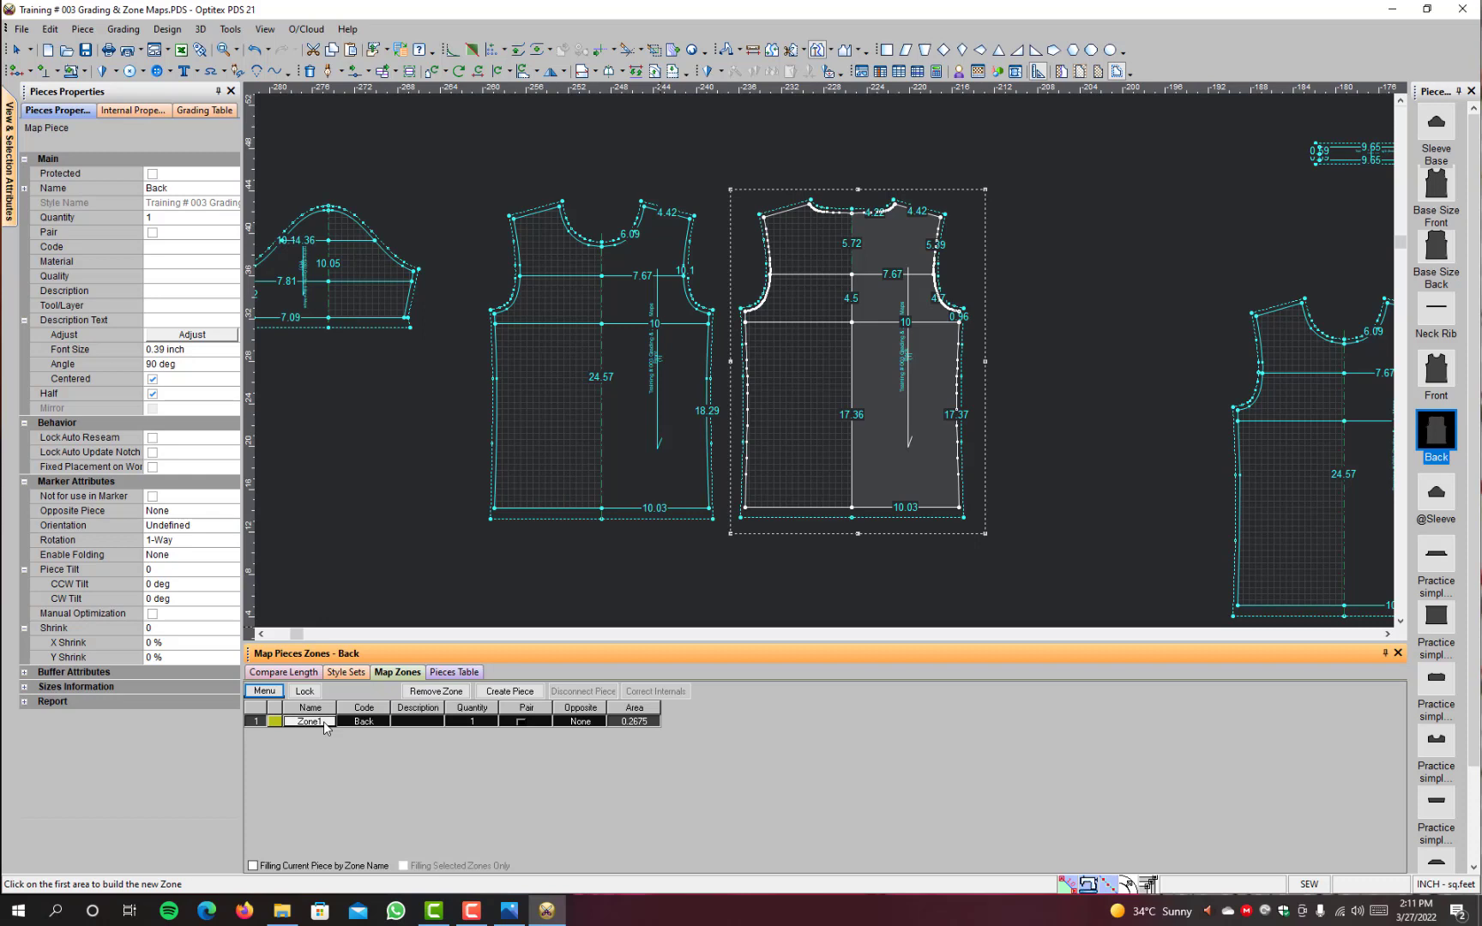
type("F")
type("ront & Back")
type(" zone m")
type("id")
key("Escape")
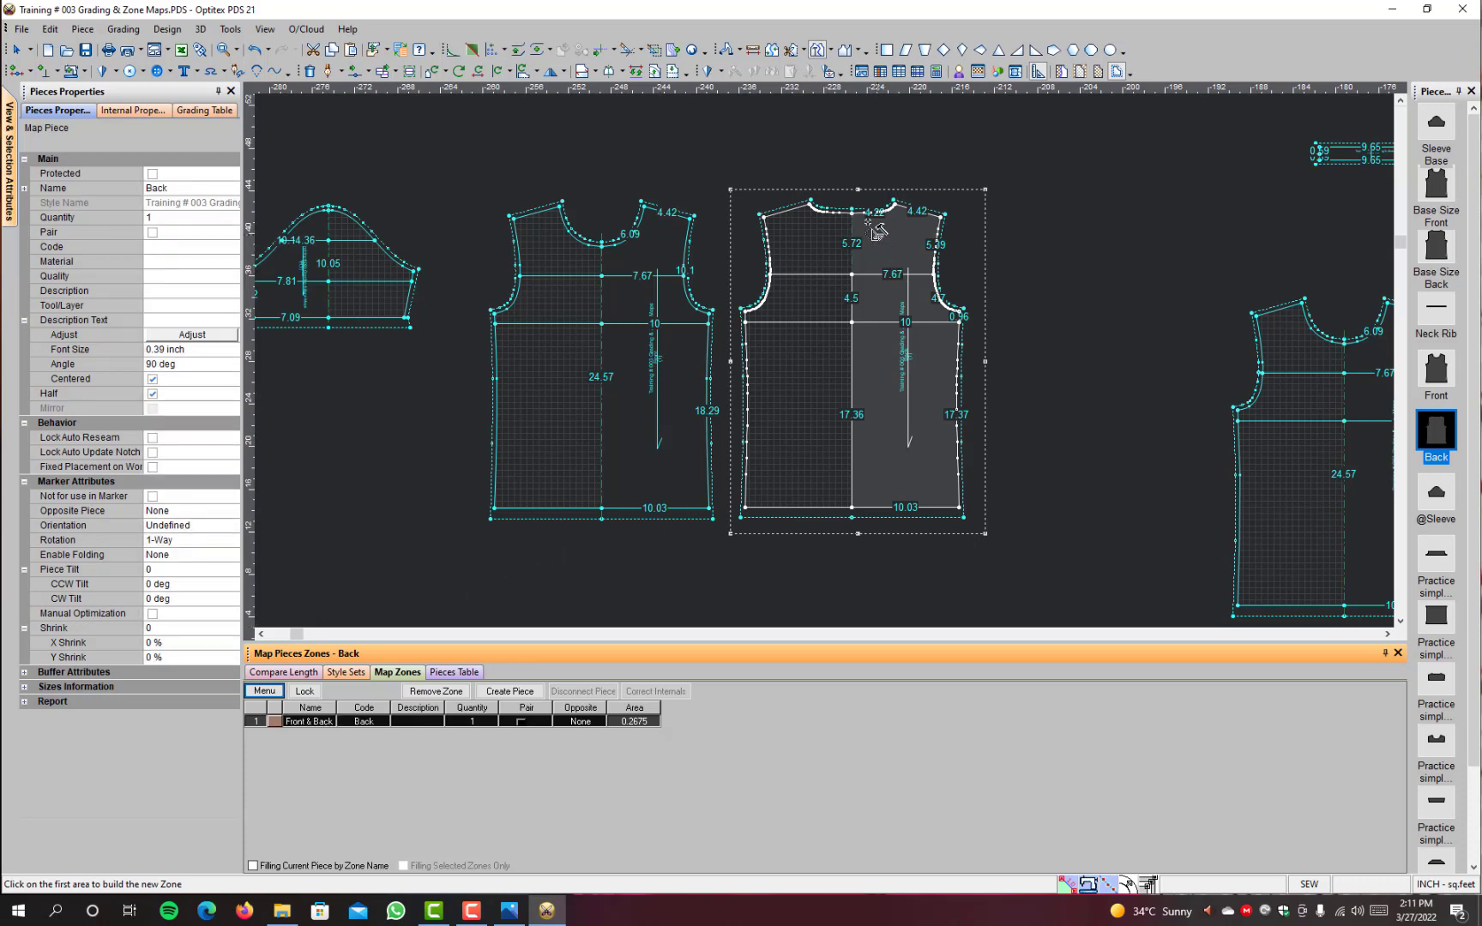
Step: Trace a piece zone on the Back piece around the area above the upper horizontal line, including armhole and centre line
left_click(832, 51)
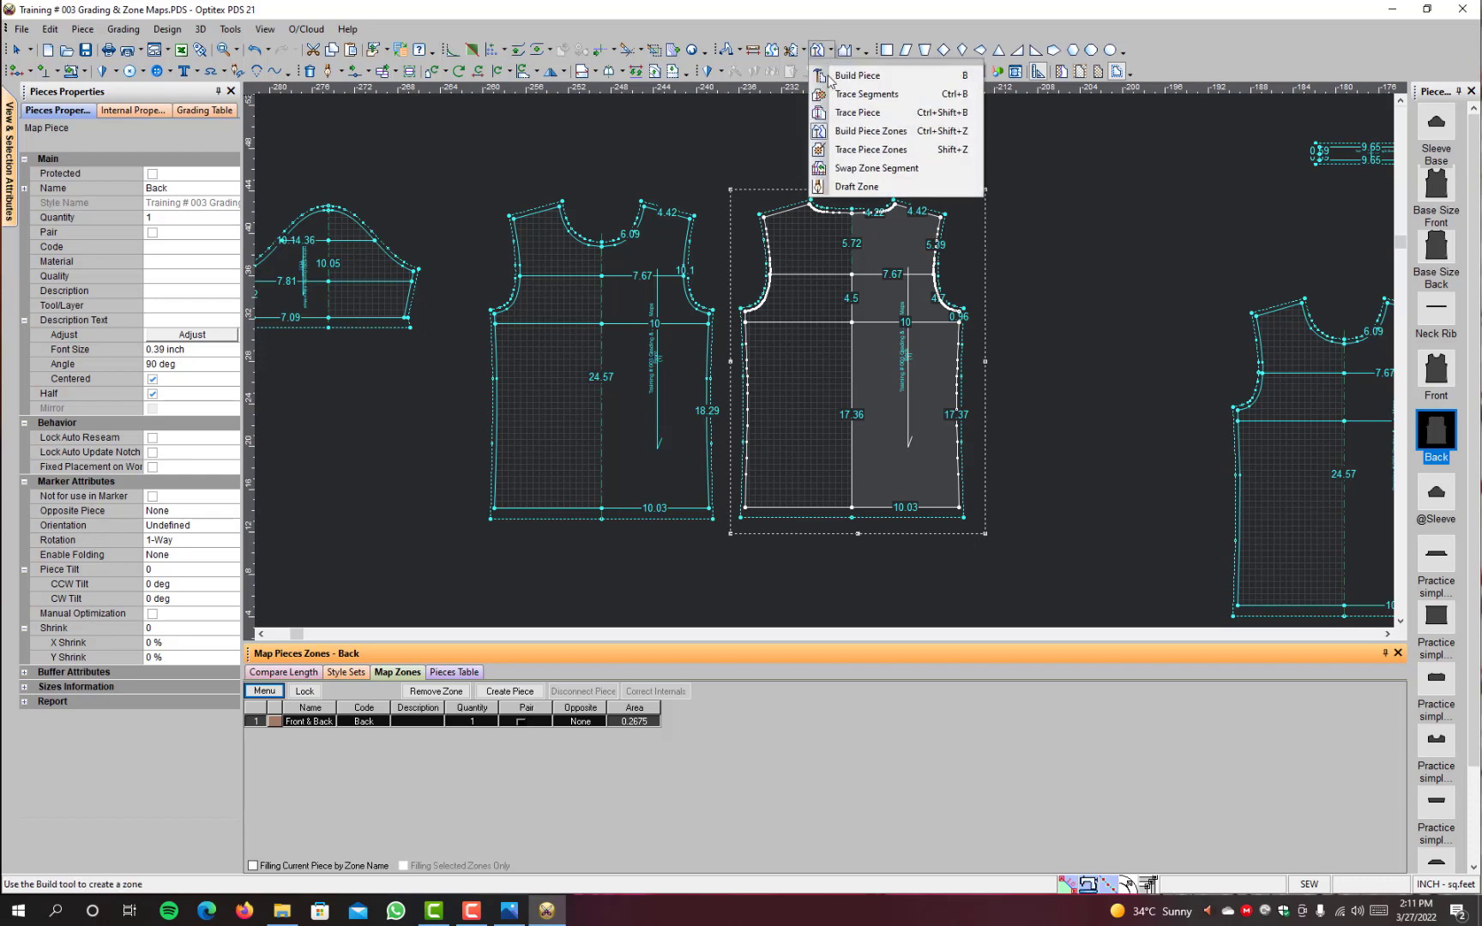
left_click(846, 158)
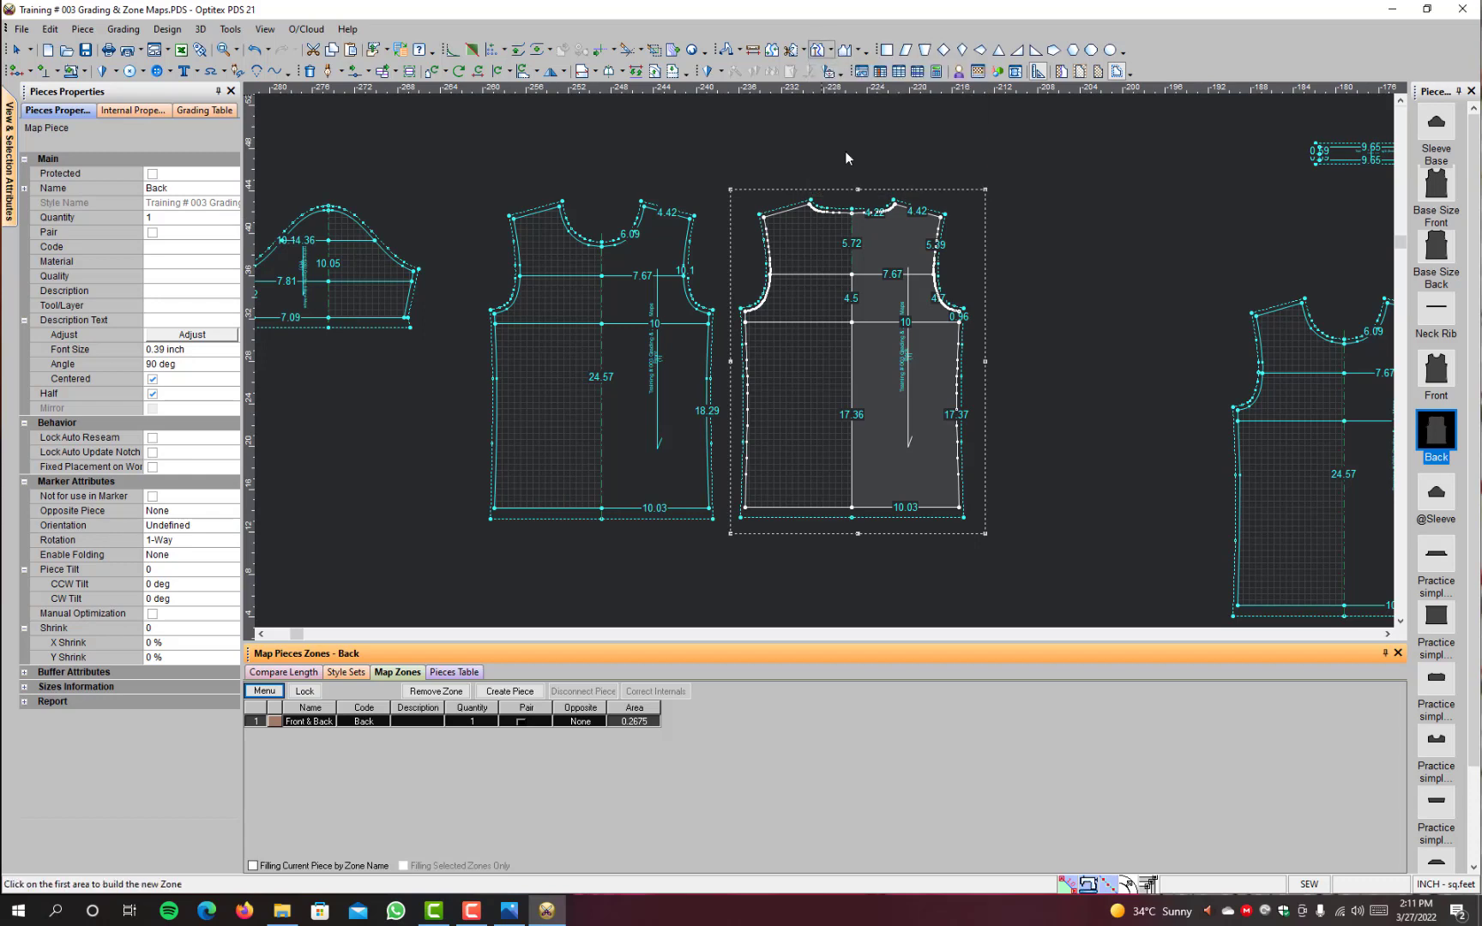
left_click(869, 275)
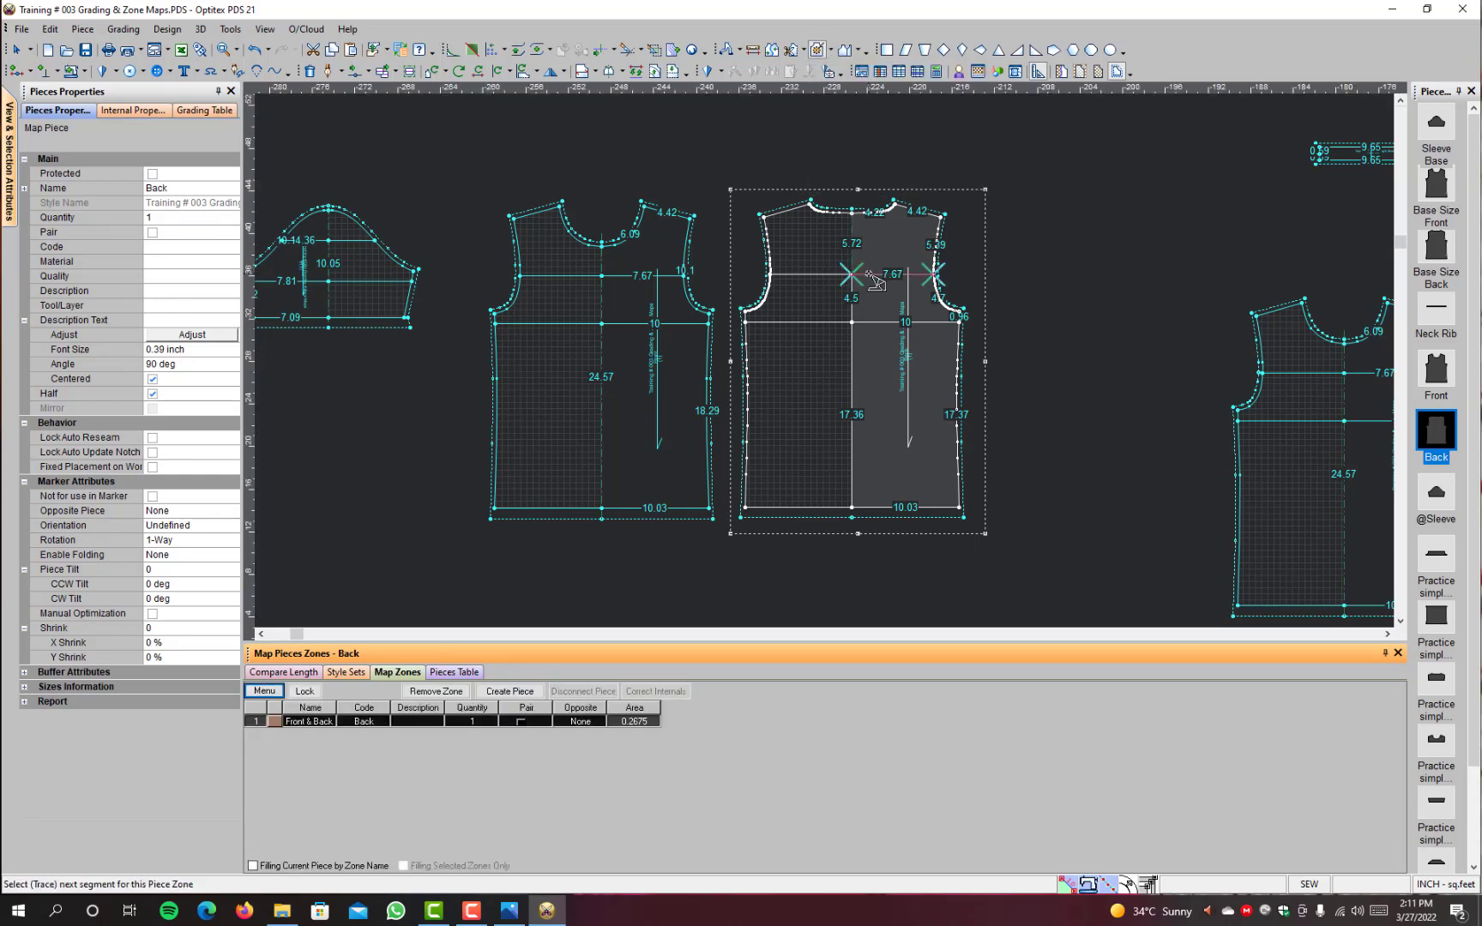
left_click(935, 220)
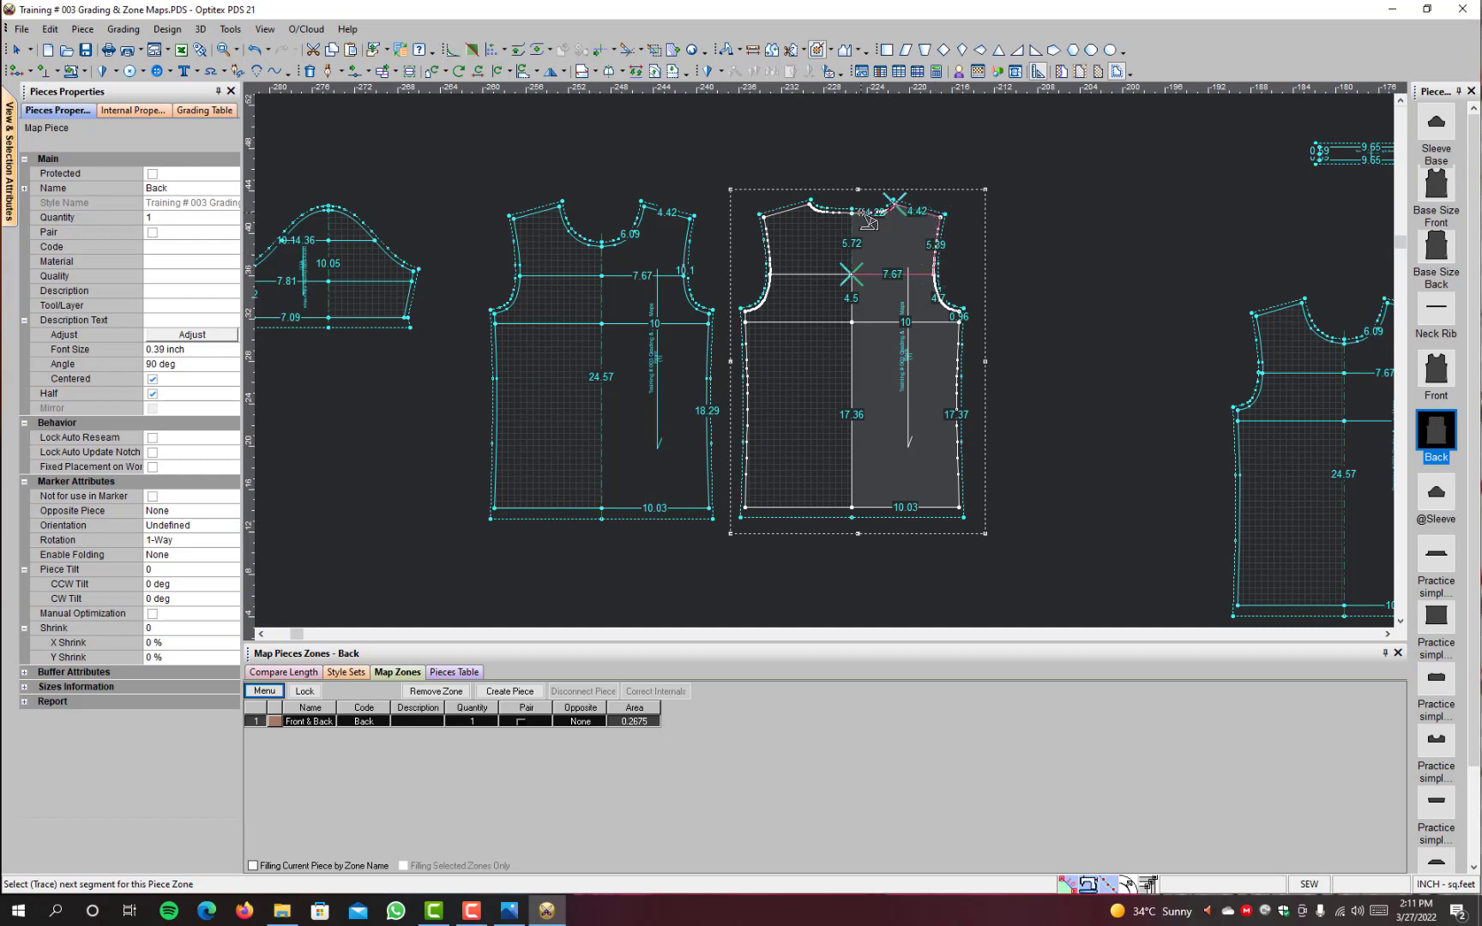
left_click(853, 244)
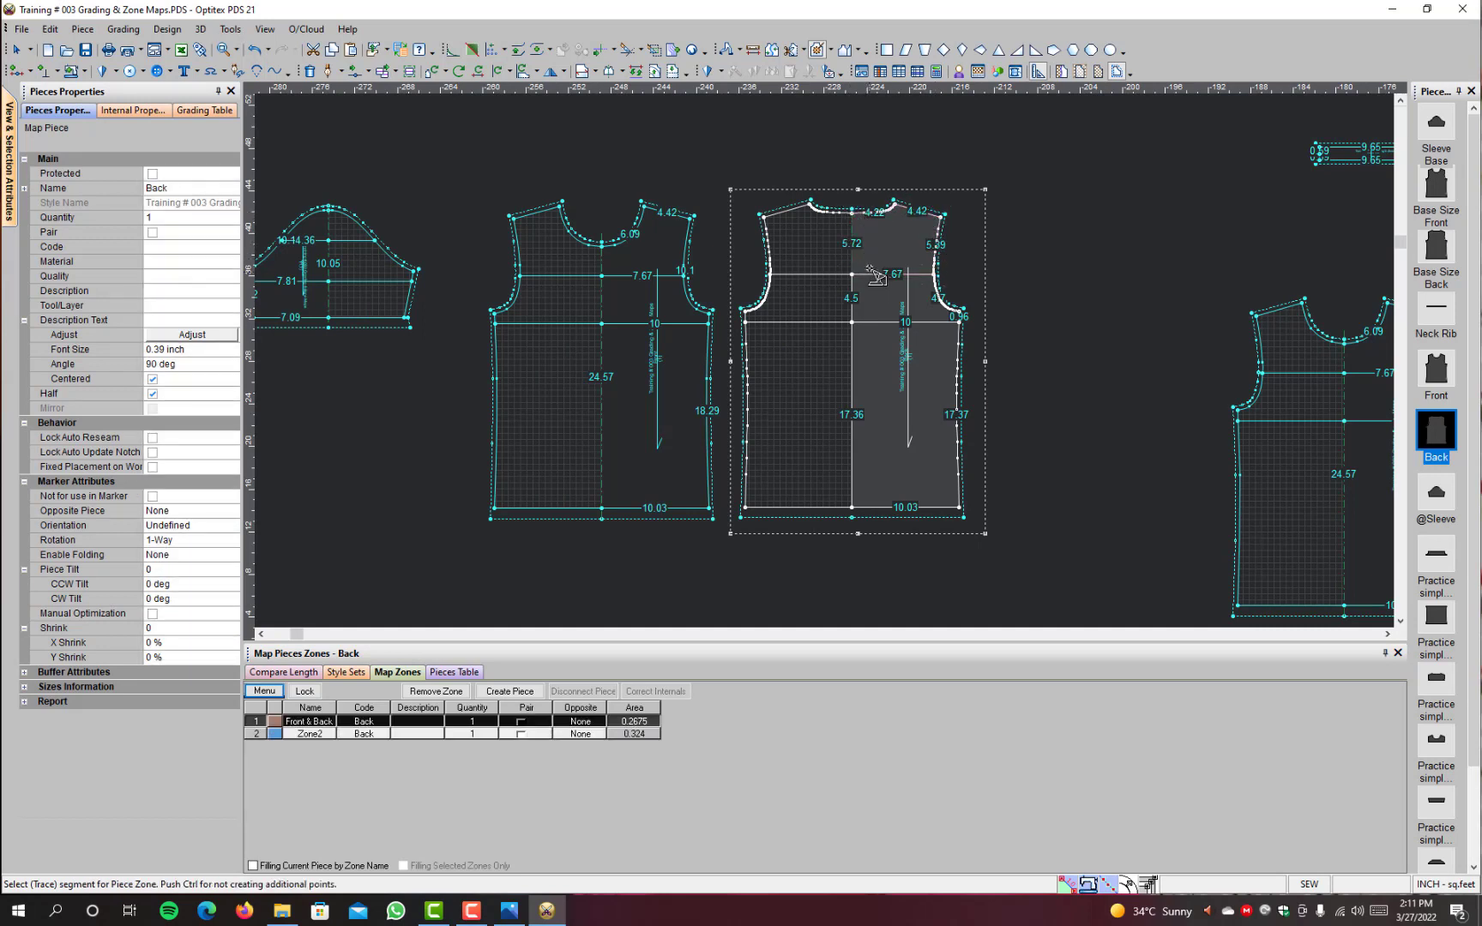
Step: Rename the Back piece's second zone as "Back Upper zone"
left_click(329, 734)
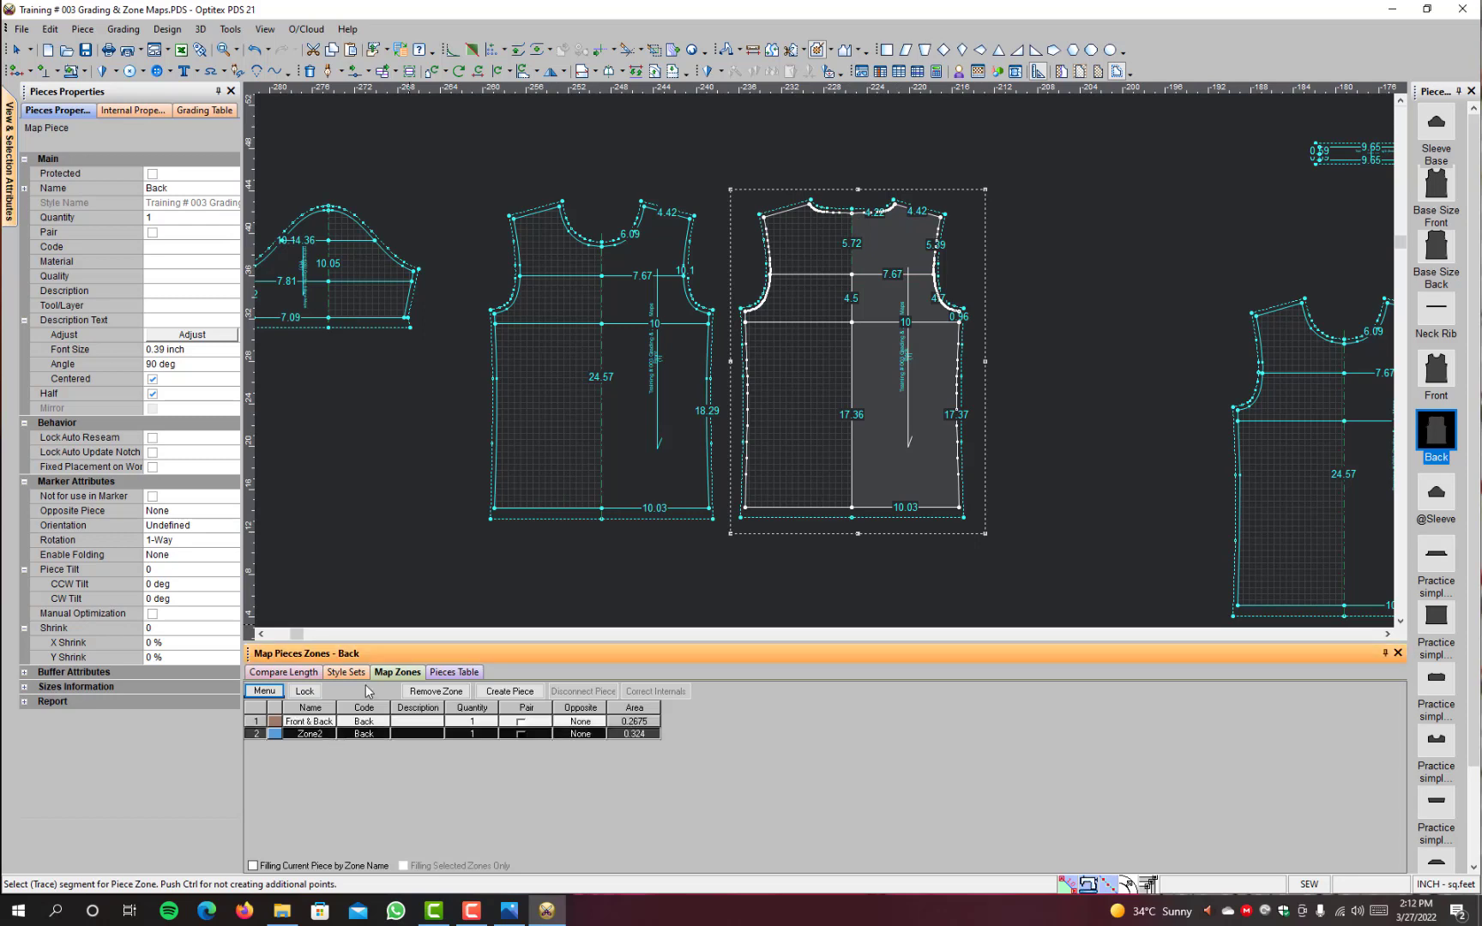
left_click(307, 734)
double_click(307, 735)
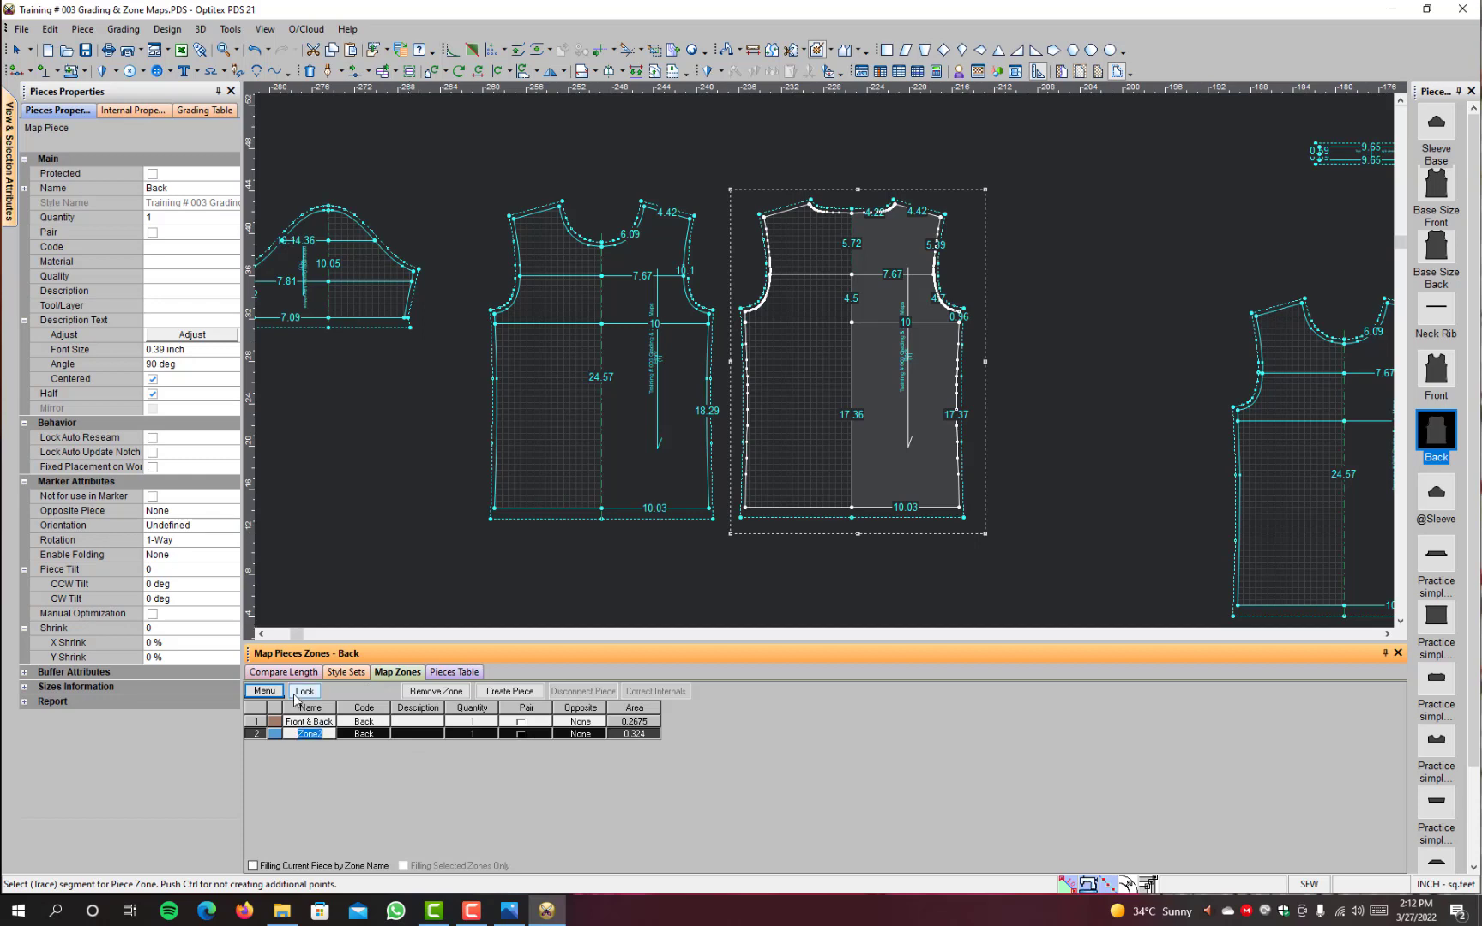
type("Ba")
type("ck Upper")
type(" zone")
key("Return")
key("Return")
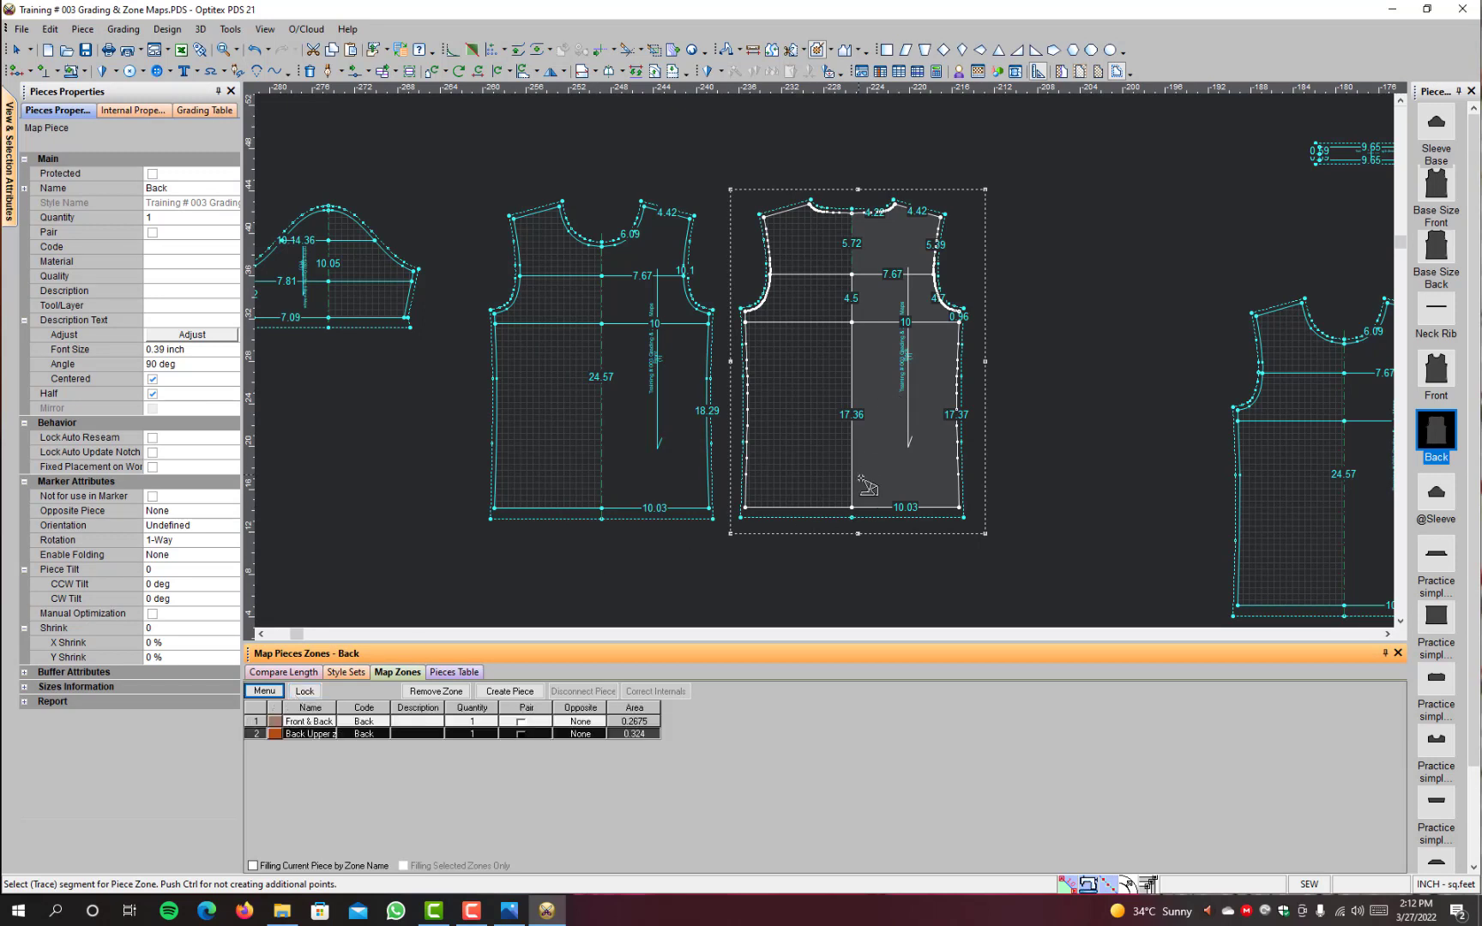
Step: Trace a piece zone on the Back piece from the hem, side seam, lower horizontal line and centre line
left_click(889, 510)
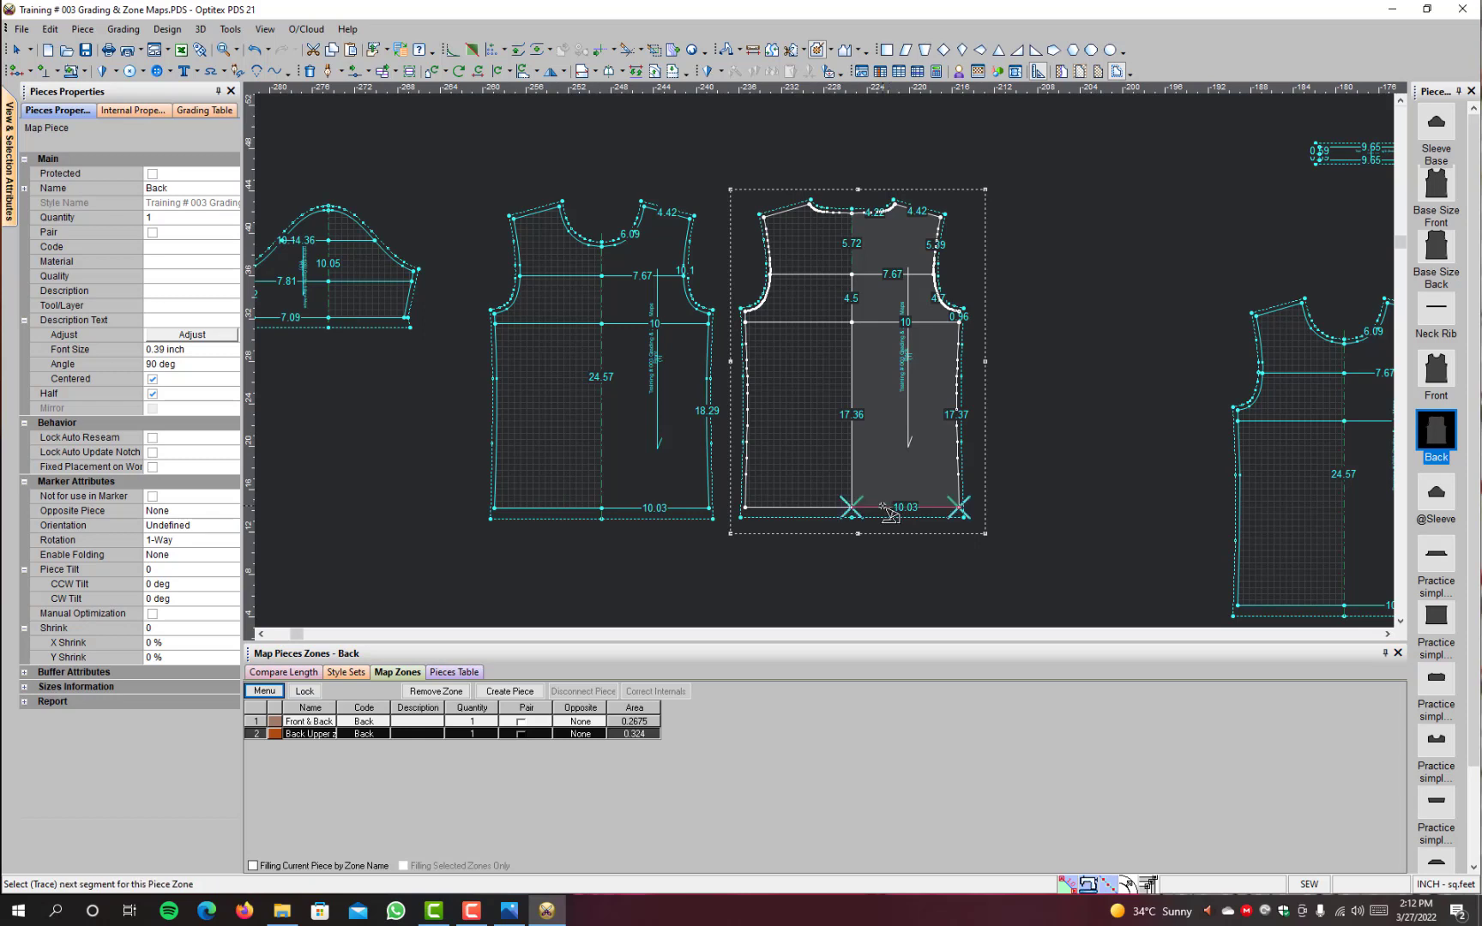
left_click(962, 476)
left_click(928, 322)
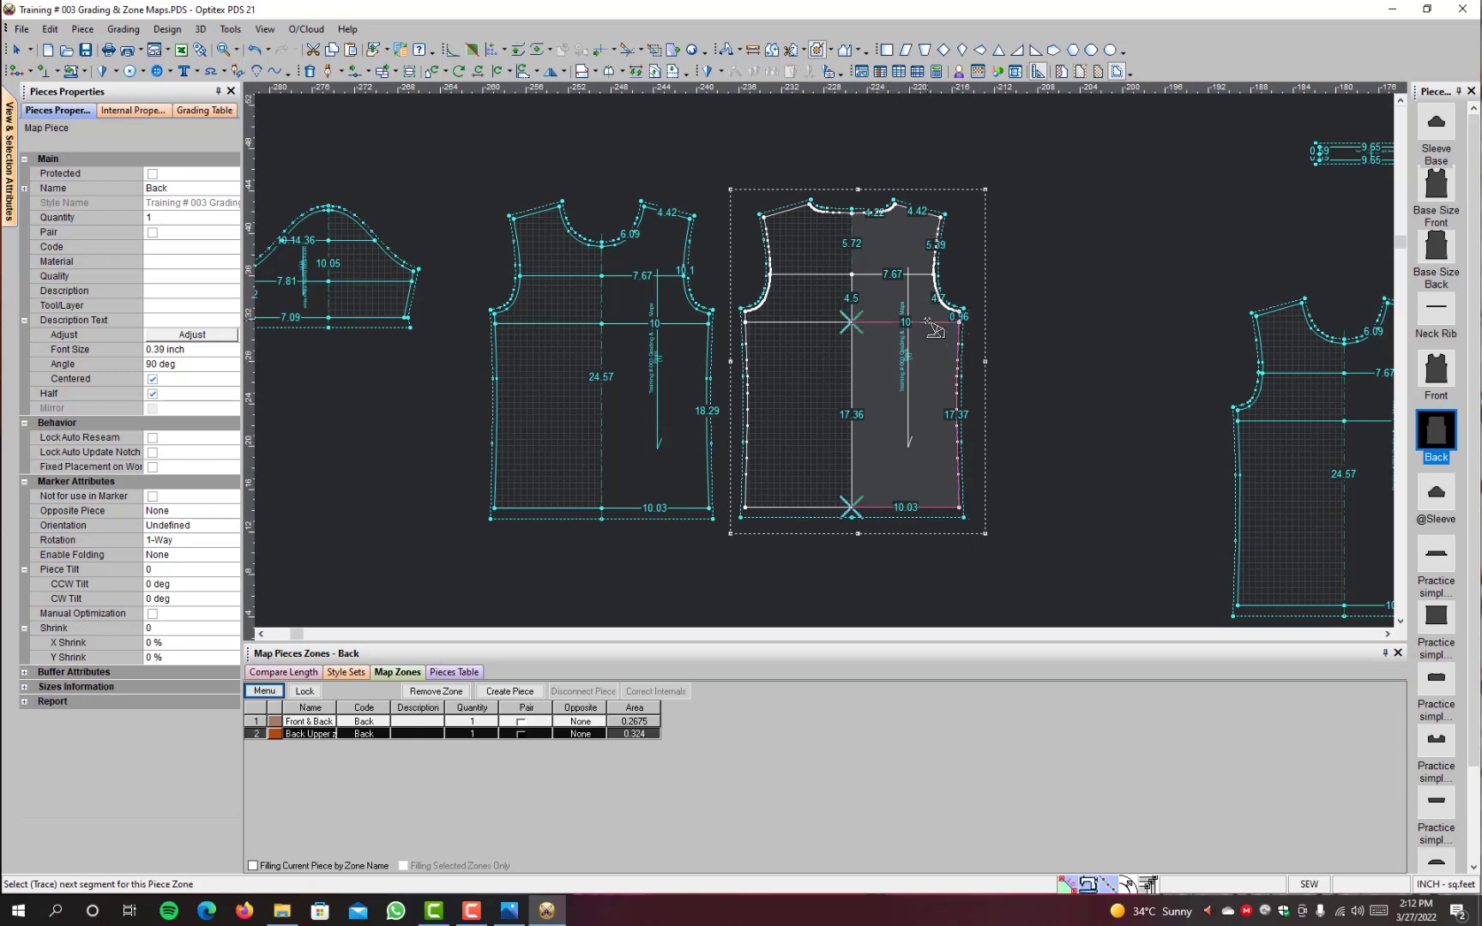
left_click(851, 378)
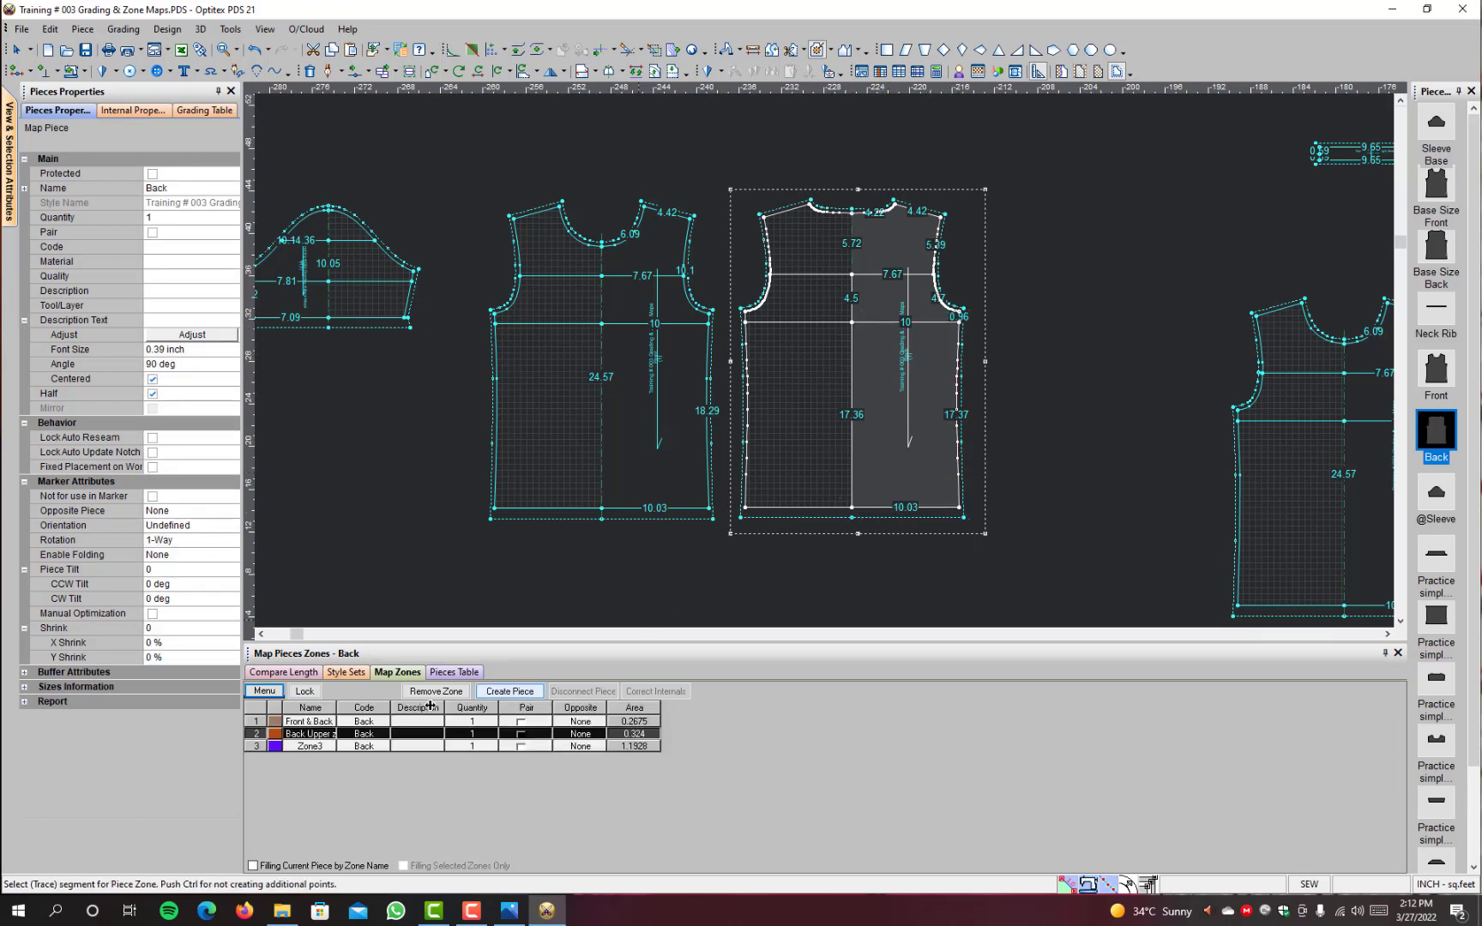
Step: Rename the Back piece's third zone as "Front & Back Down Zone"
double_click(321, 746)
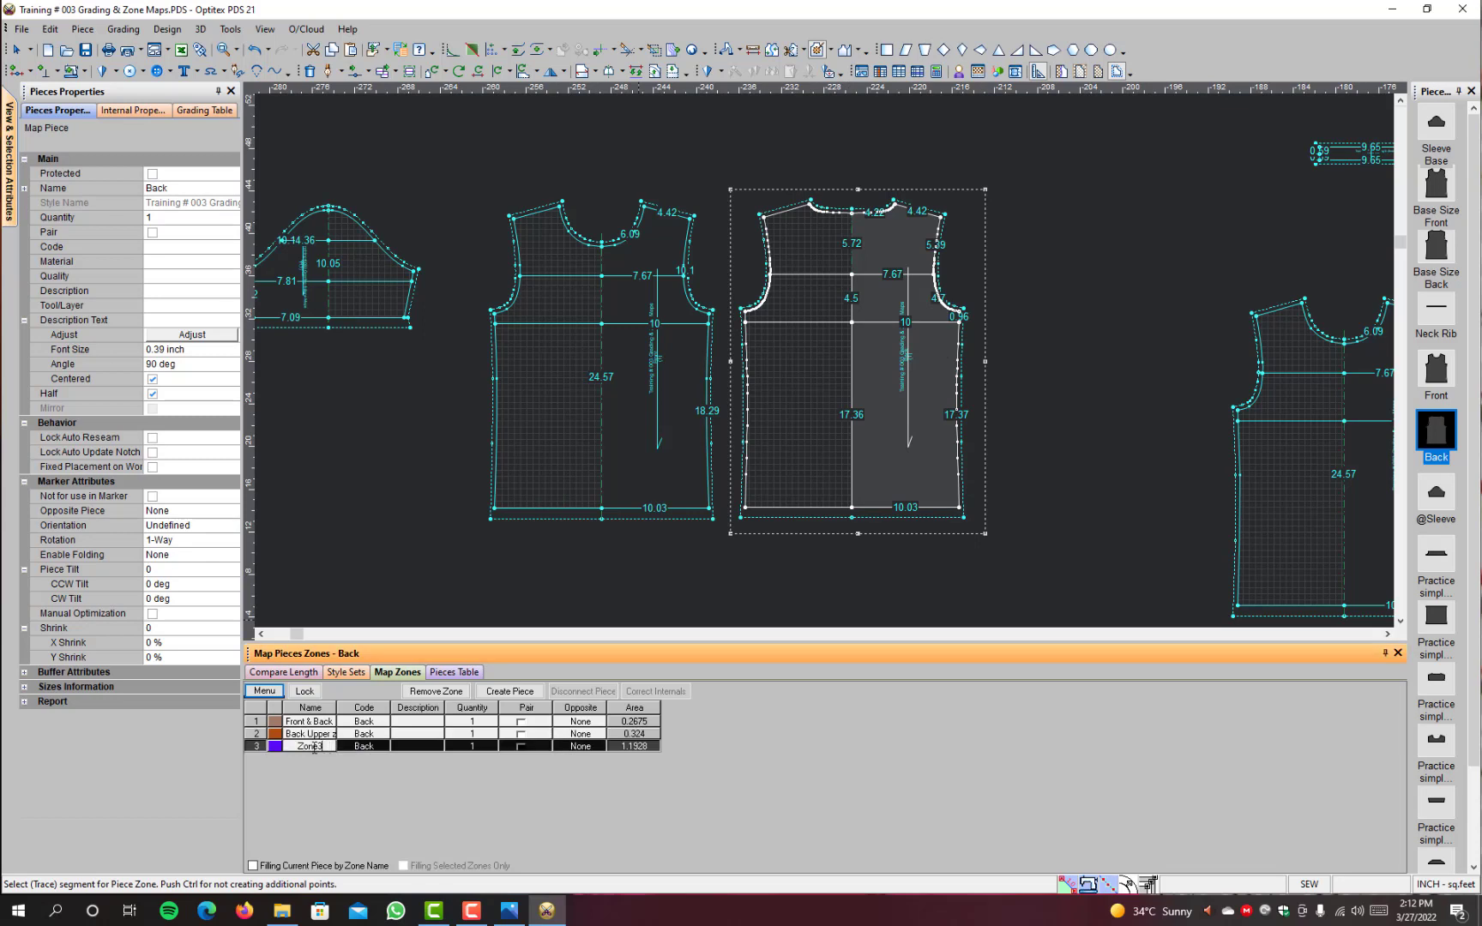
double_click(314, 748)
type("Fr")
type("ont & Back")
type(" Down")
type(" Zone")
key("Return")
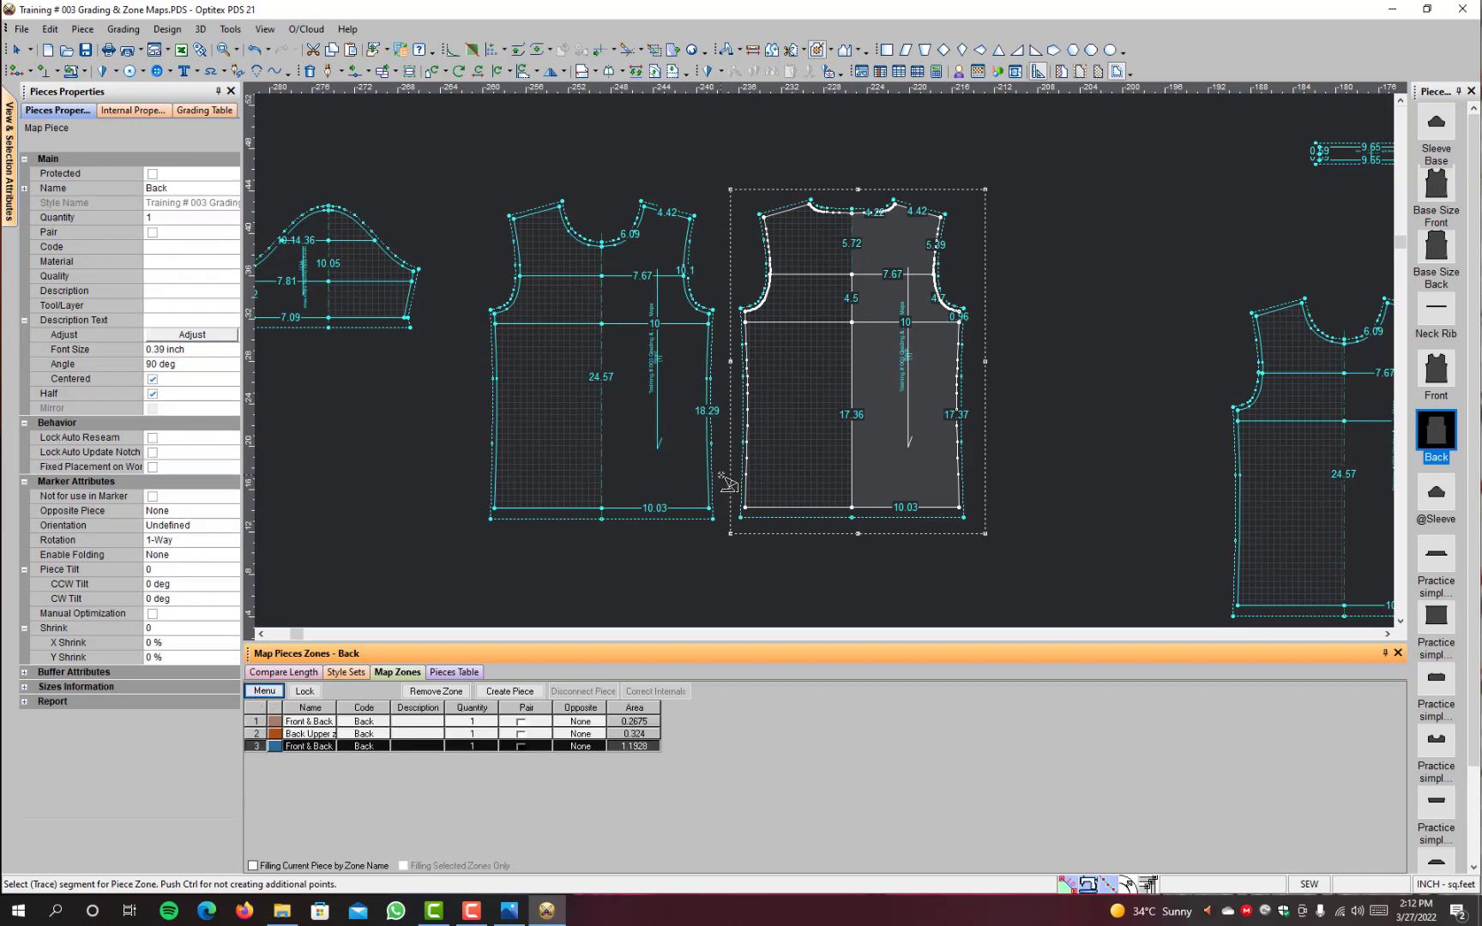
Step: Trace a piece zone on the Front piece from the upper horizontal line, centre line, neckline and upper armhole
scroll(1205, 408, "down", 2)
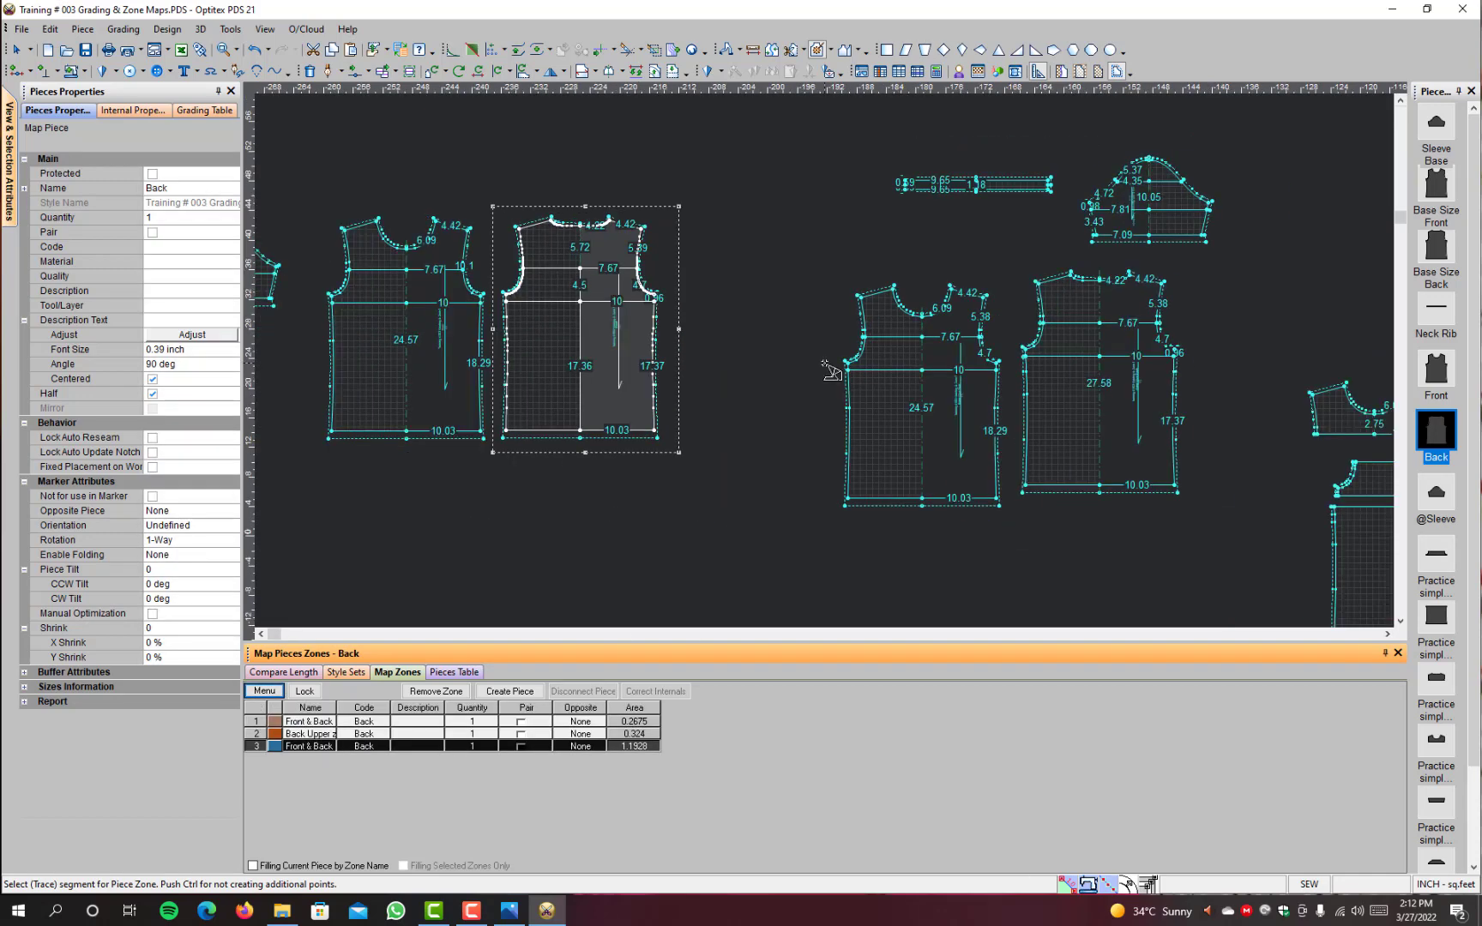
scroll(1222, 466, "down", 1)
scroll(826, 361, "up", 2)
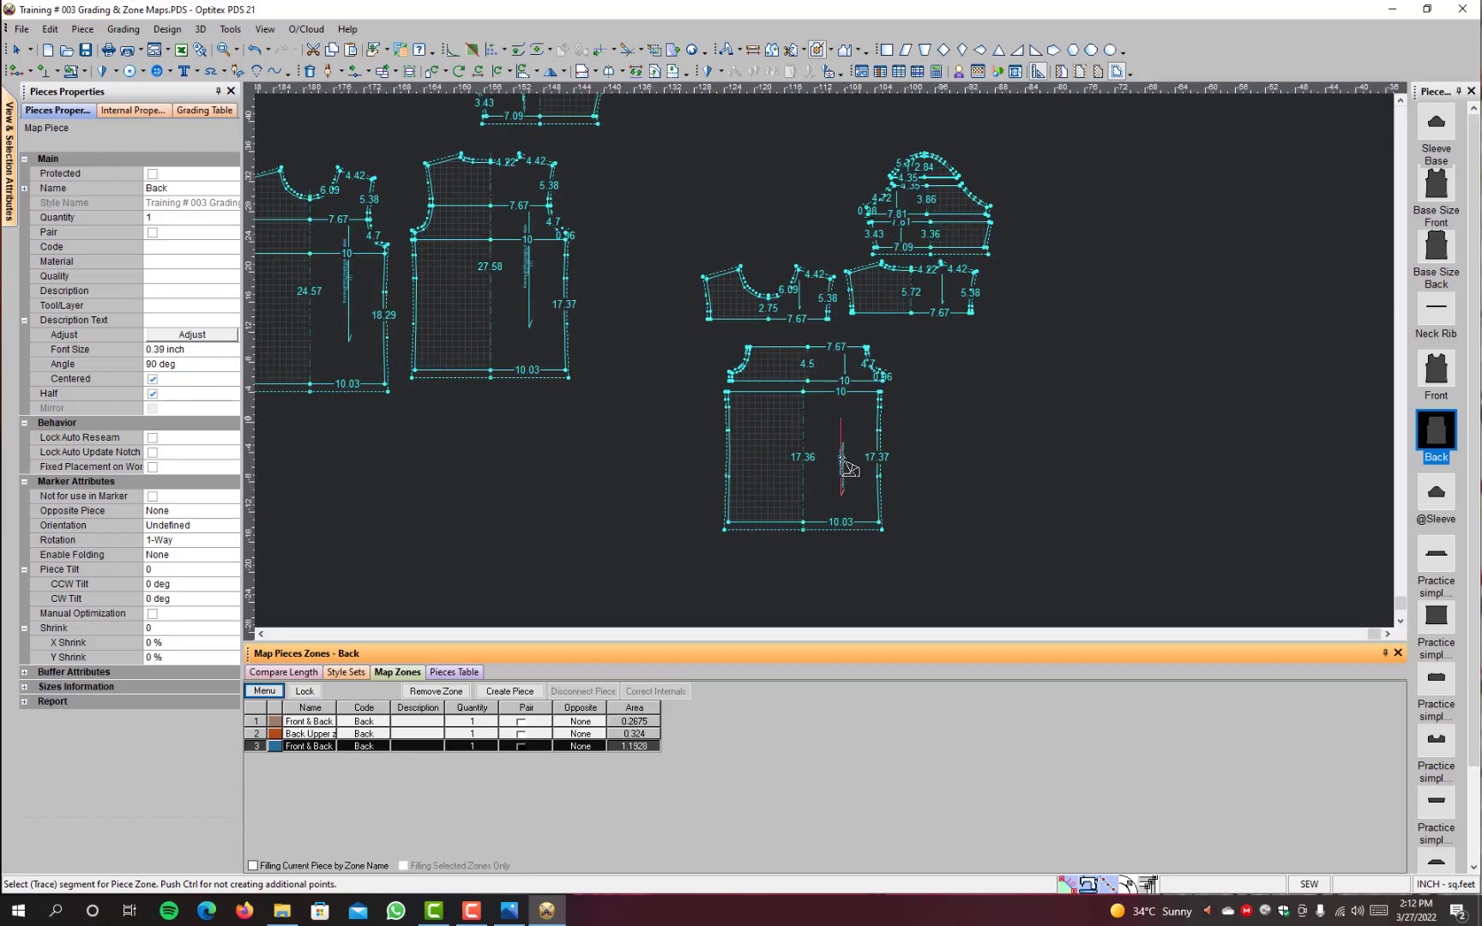
scroll(576, 316, "down", 1)
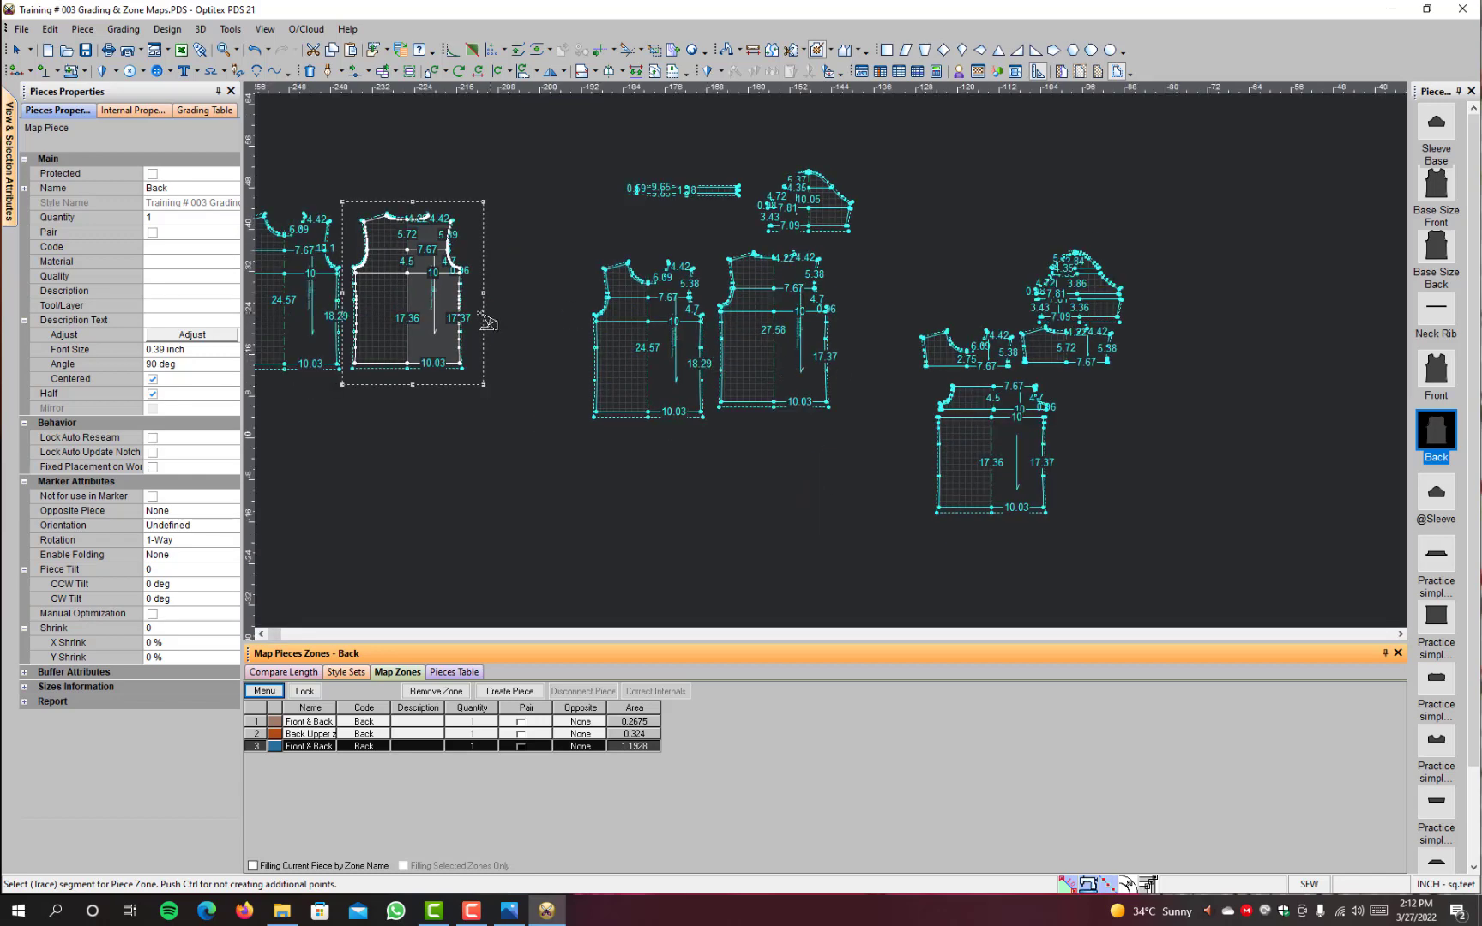
scroll(444, 306, "up", 2)
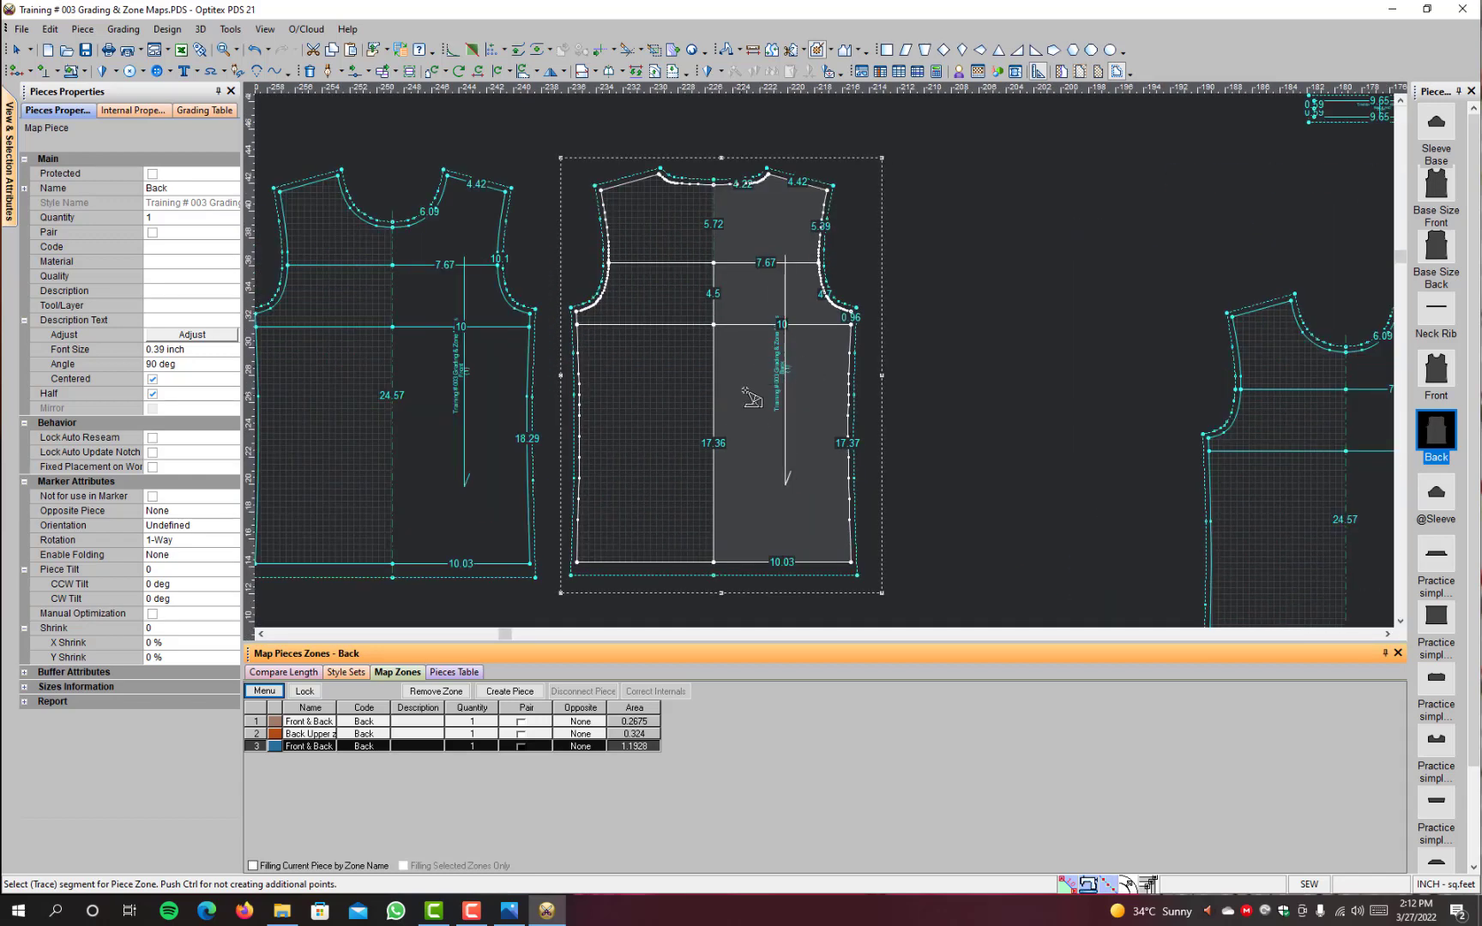
scroll(759, 414, "down", 1)
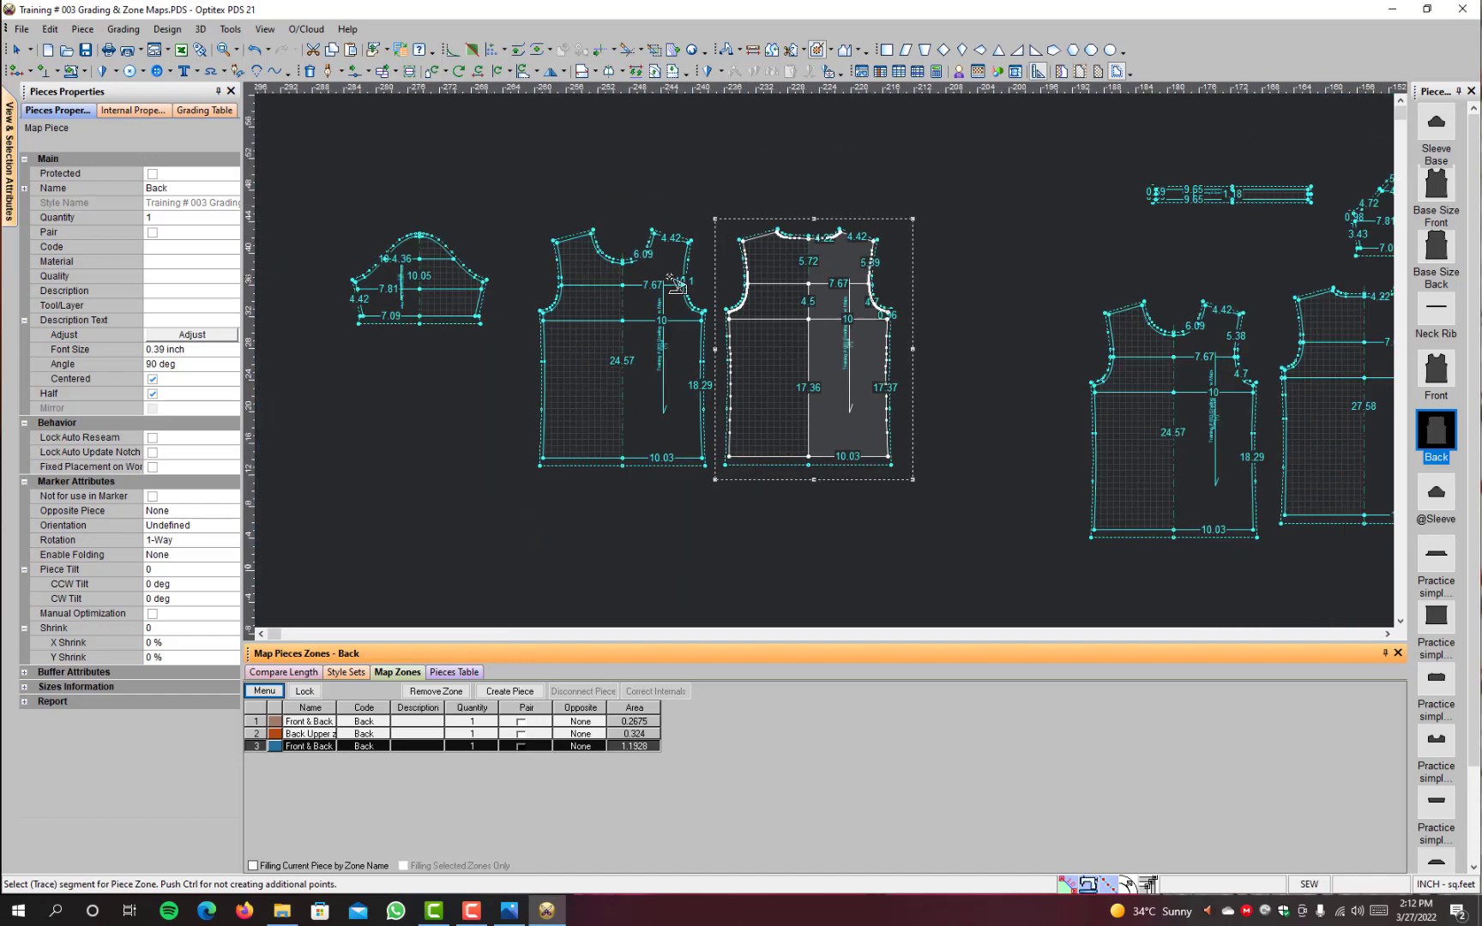
scroll(802, 371, "up", 2)
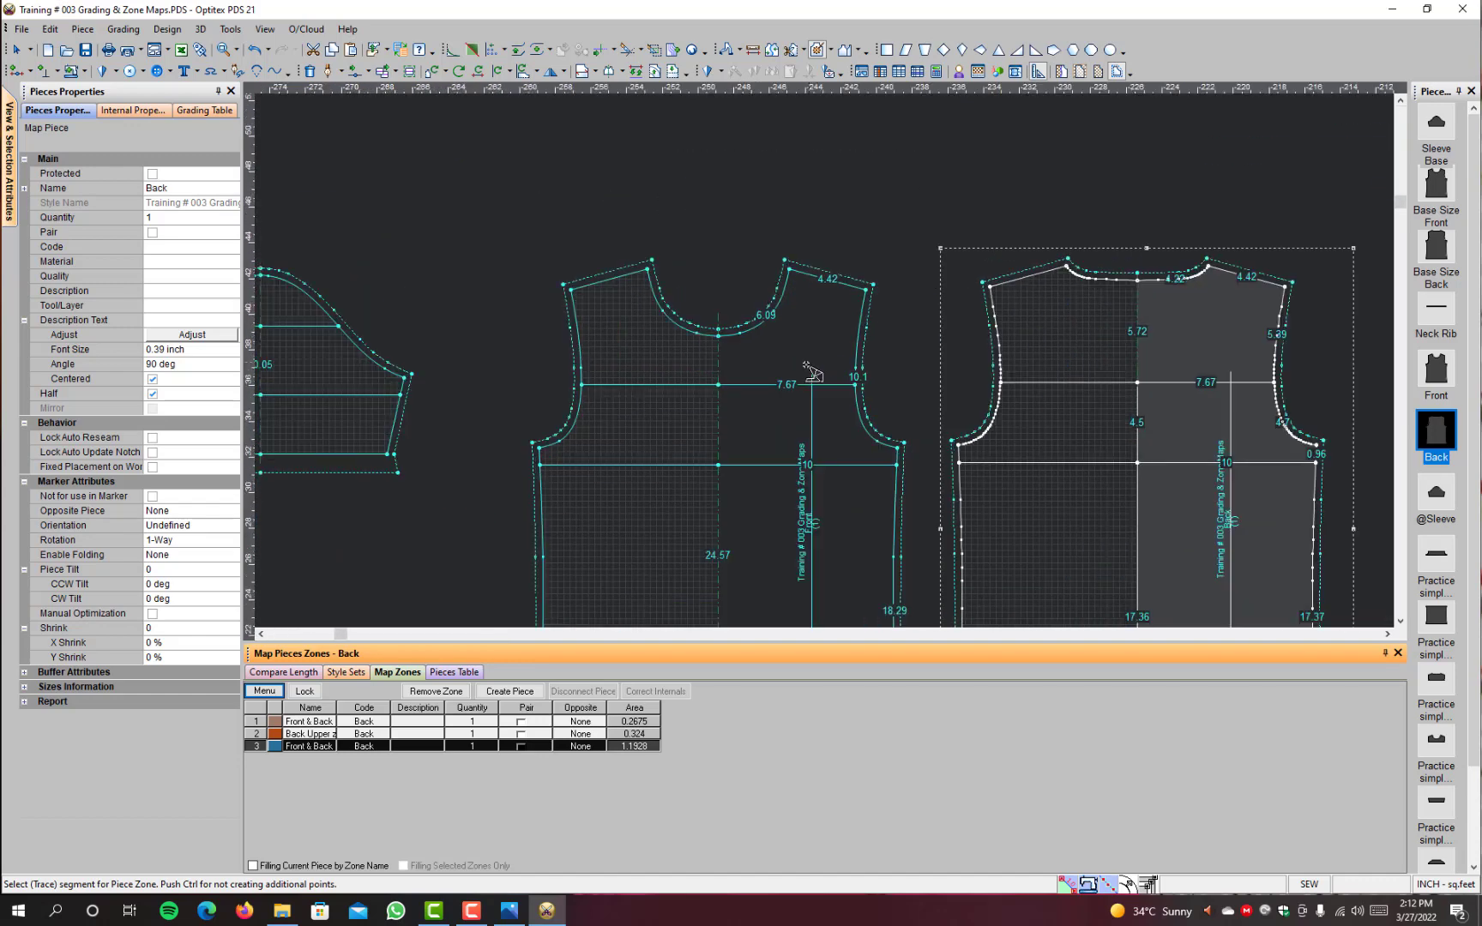
left_click(748, 384)
left_click(719, 358)
left_click(763, 326)
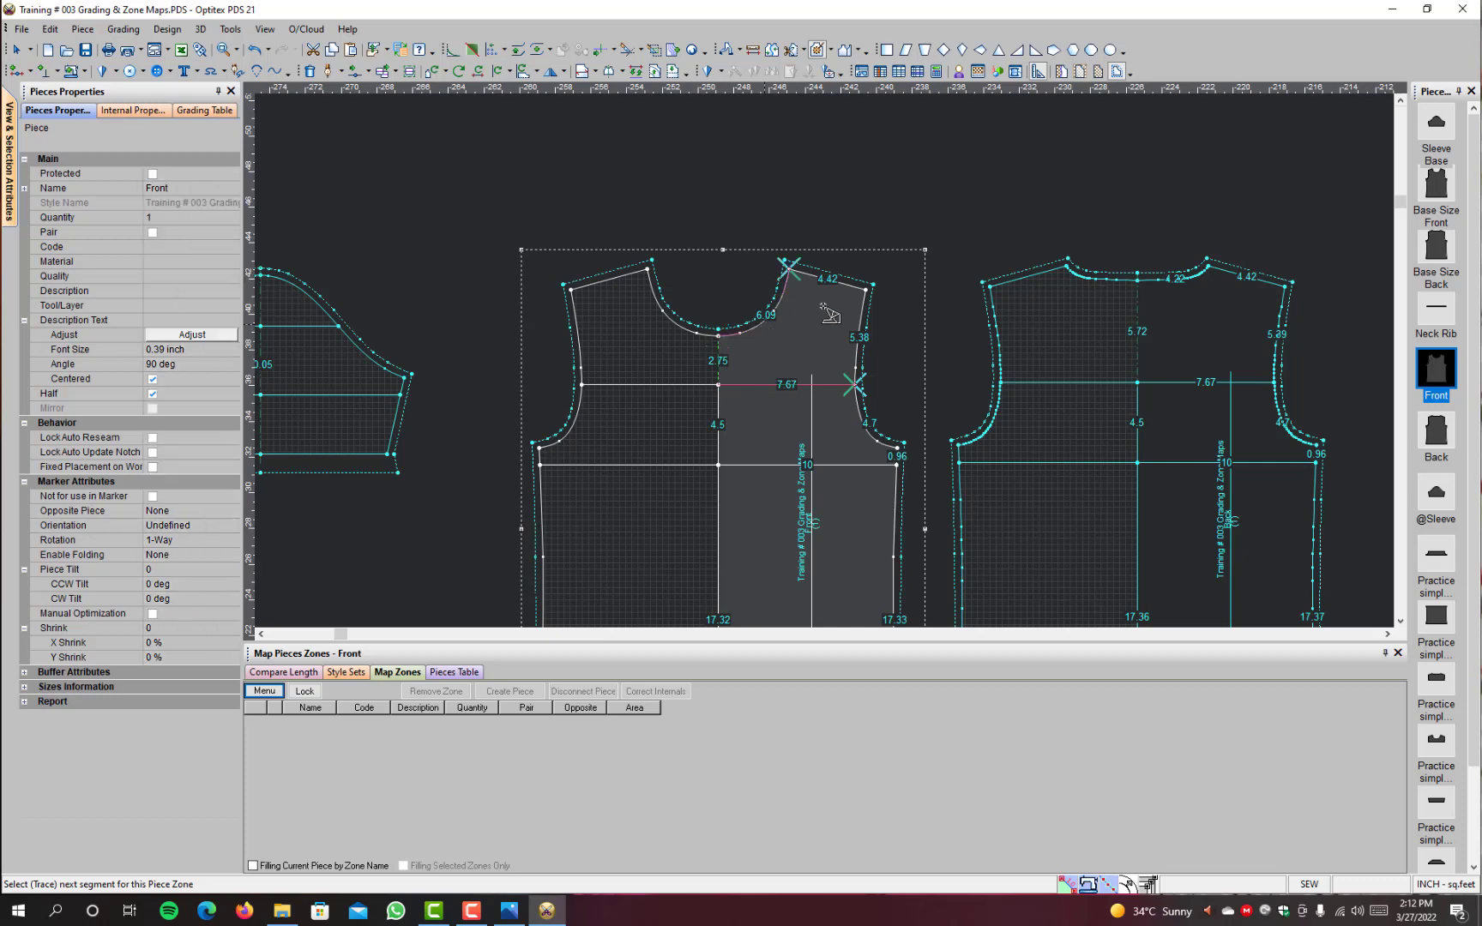
left_click(862, 333)
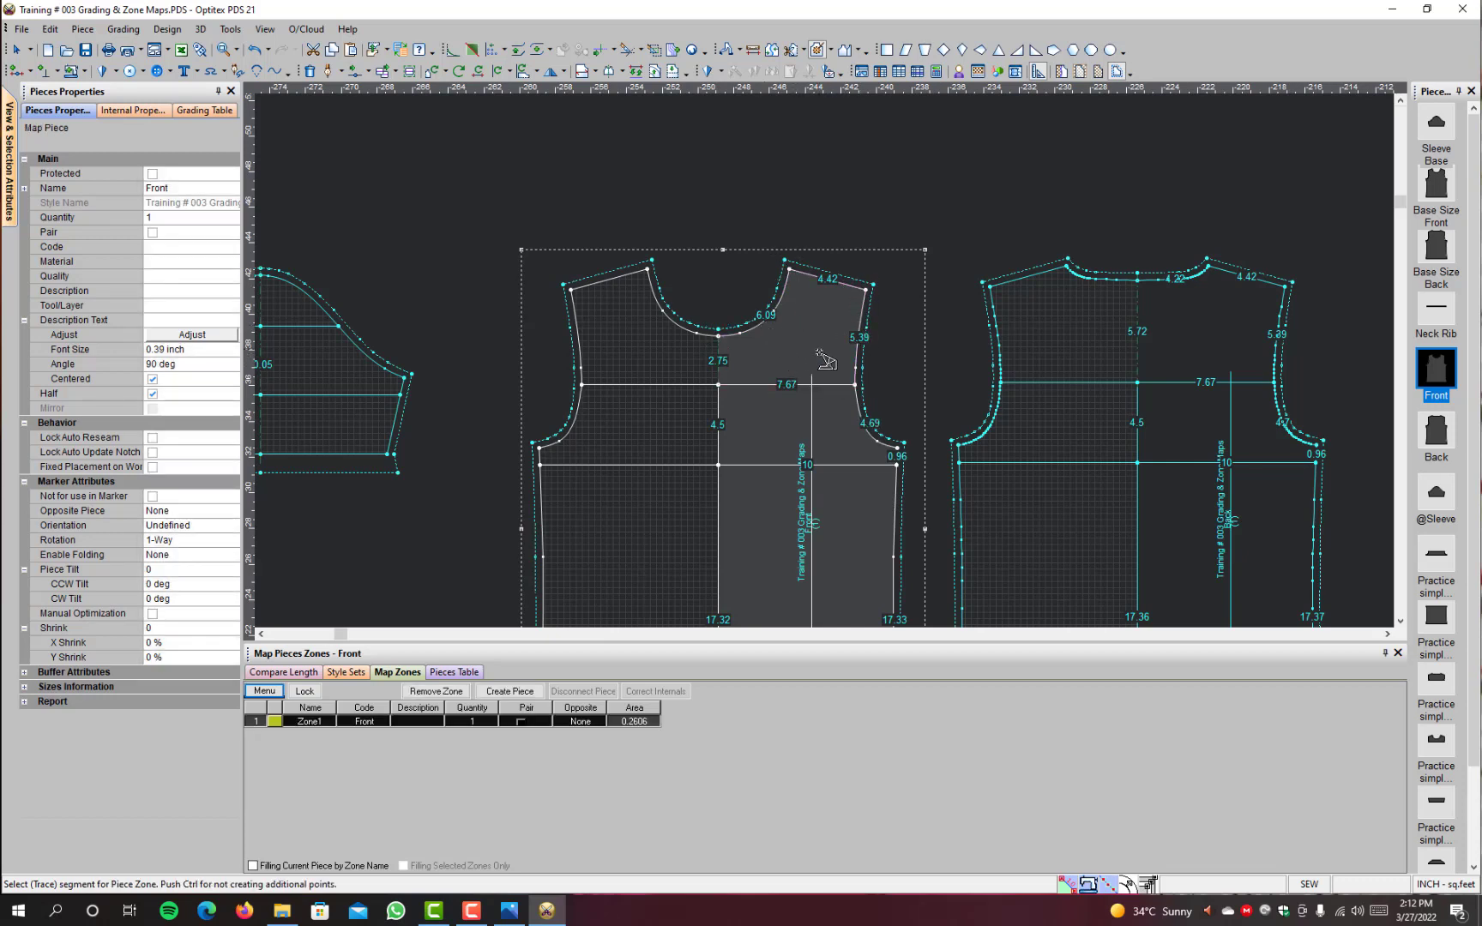
Step: Rename the Front piece's new zone as "Front Upper" and end zone tracing
double_click(309, 722)
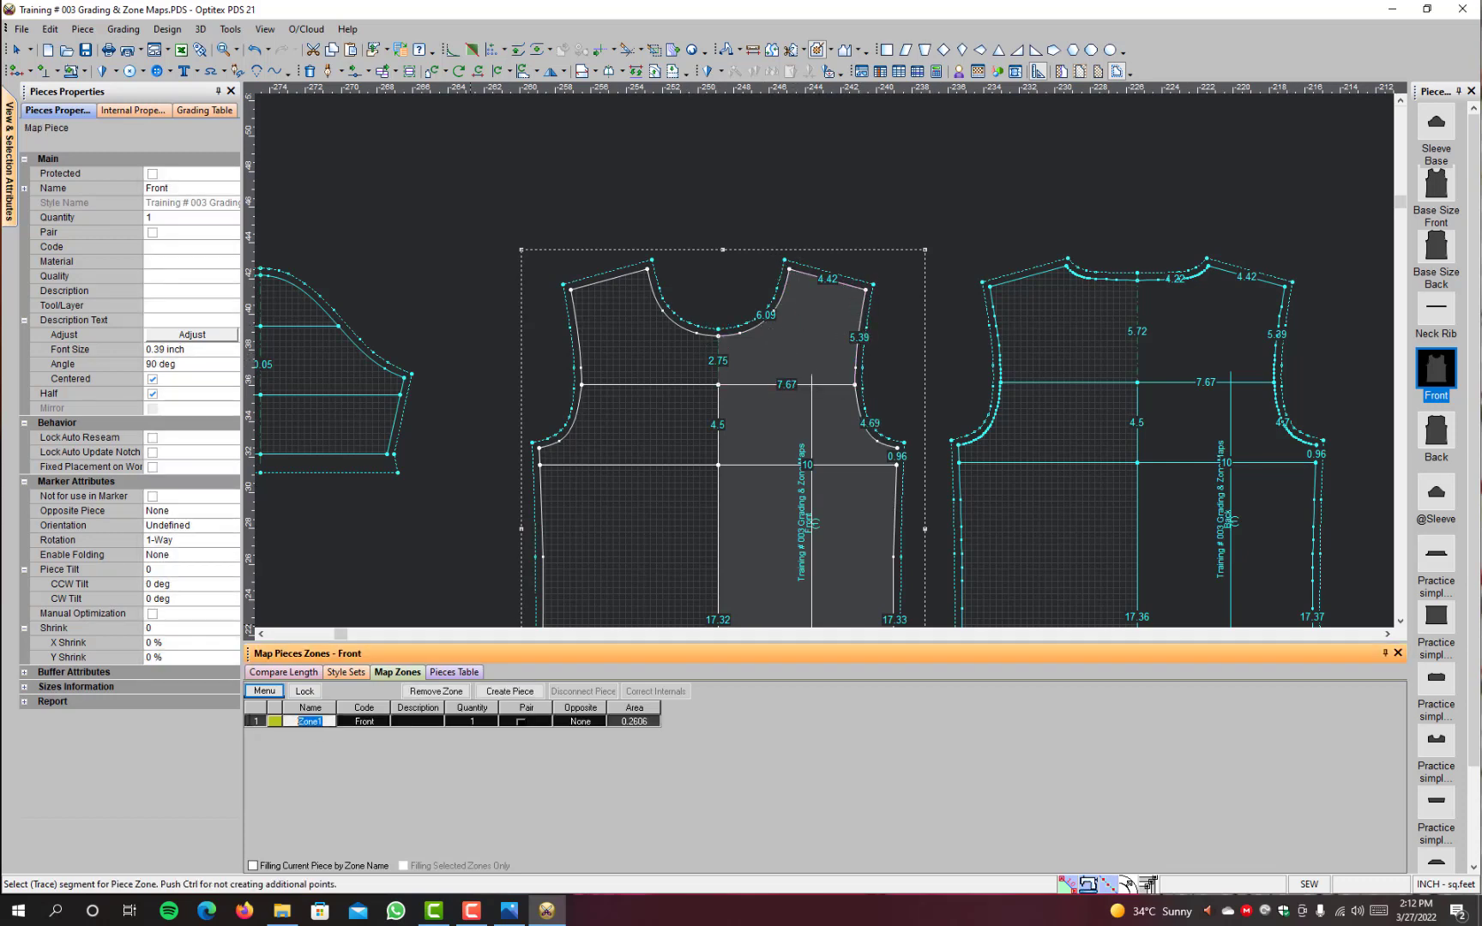
type("Fro")
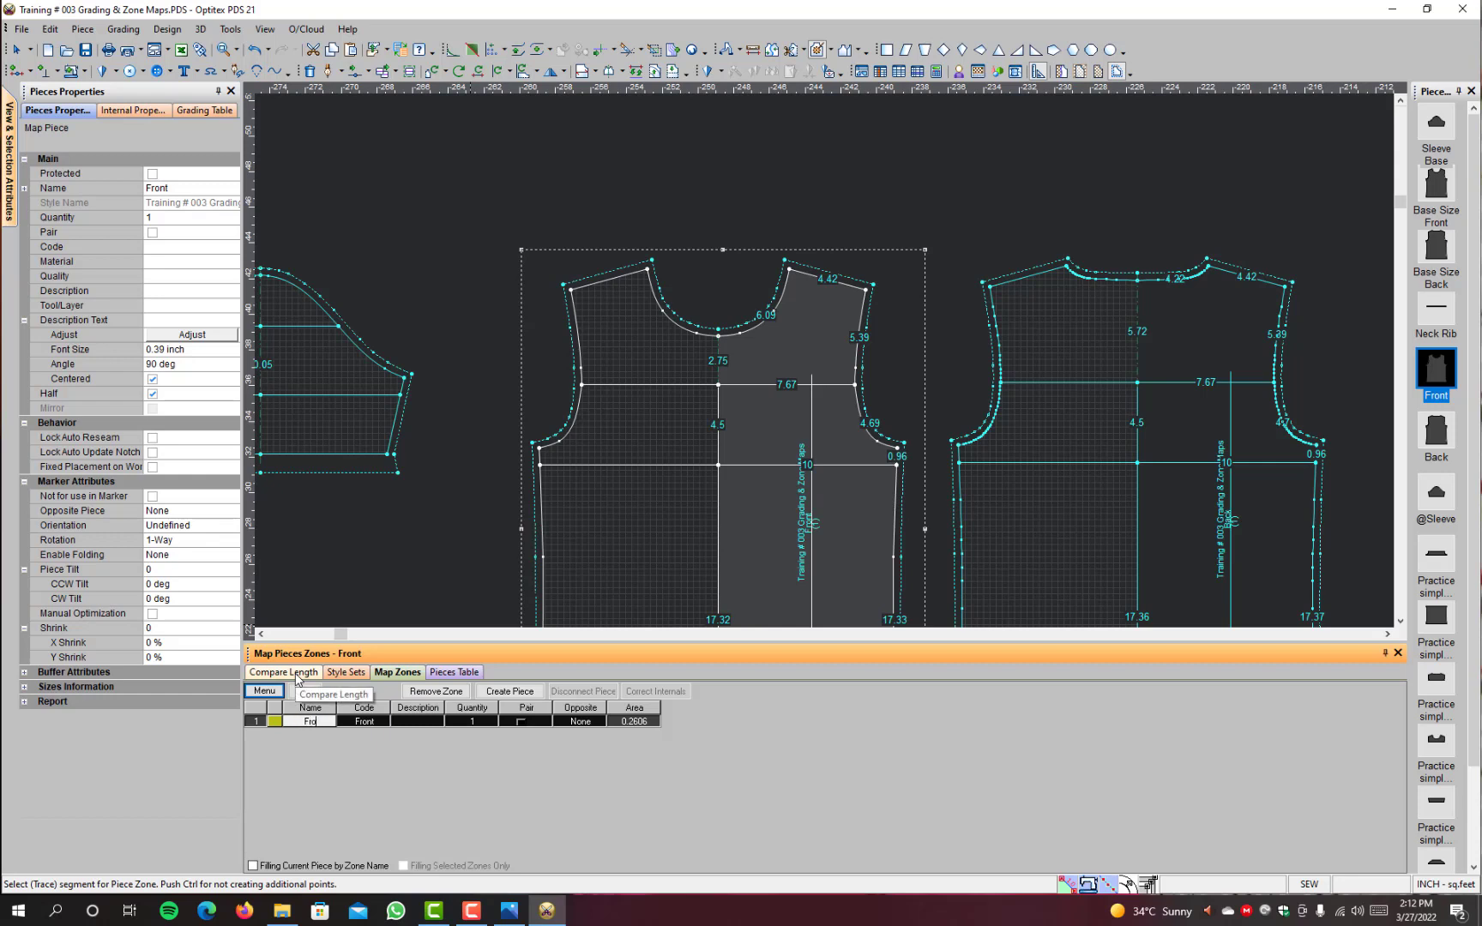
type("nt Upper")
key("Return")
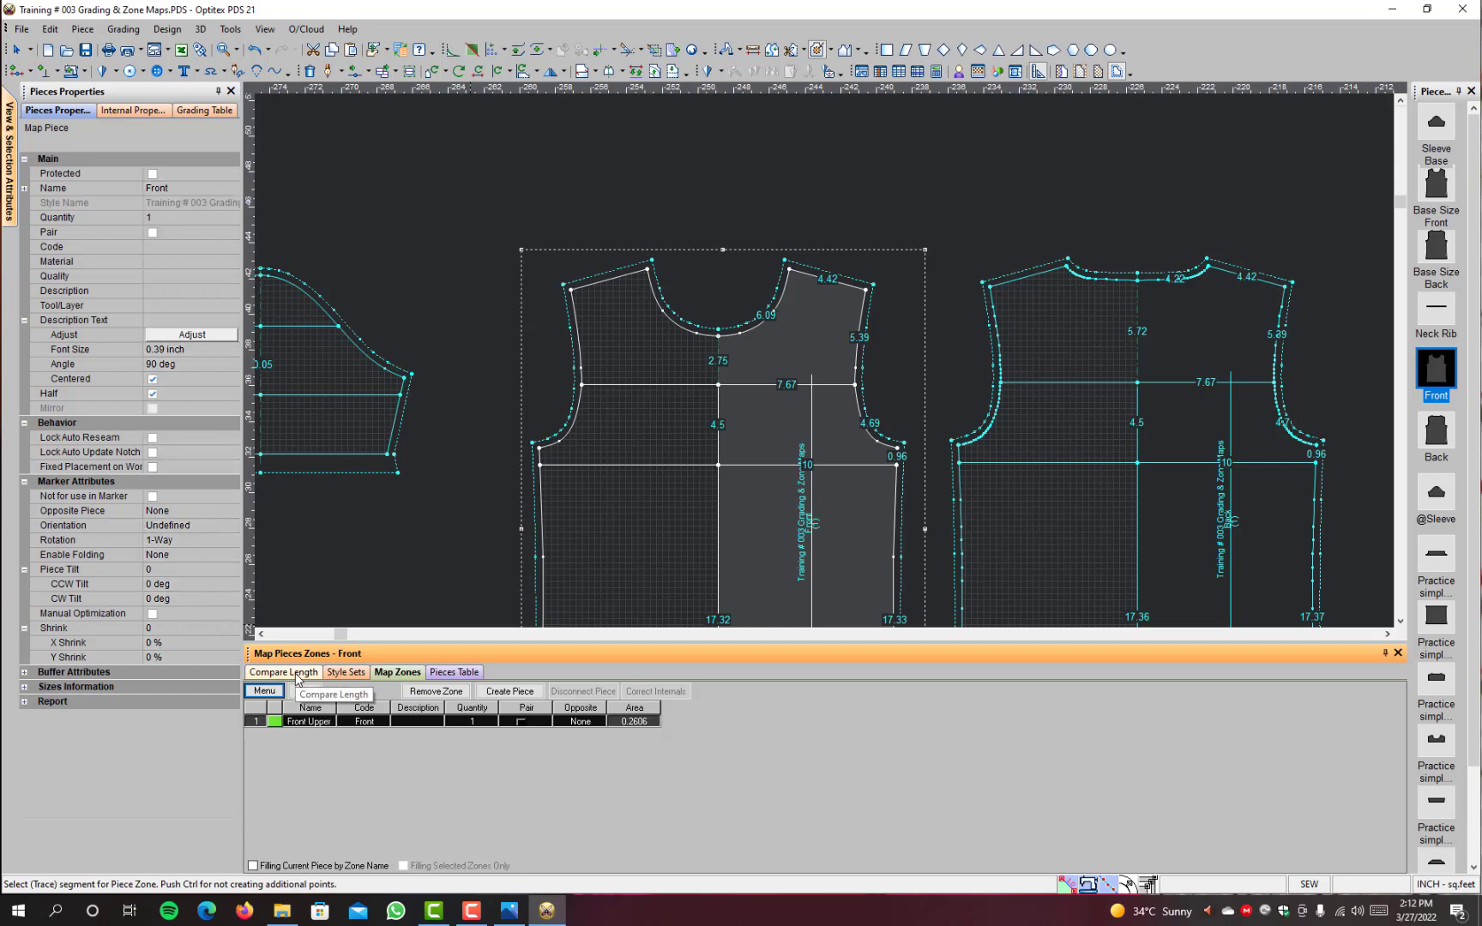
scroll(807, 339, "down", 2)
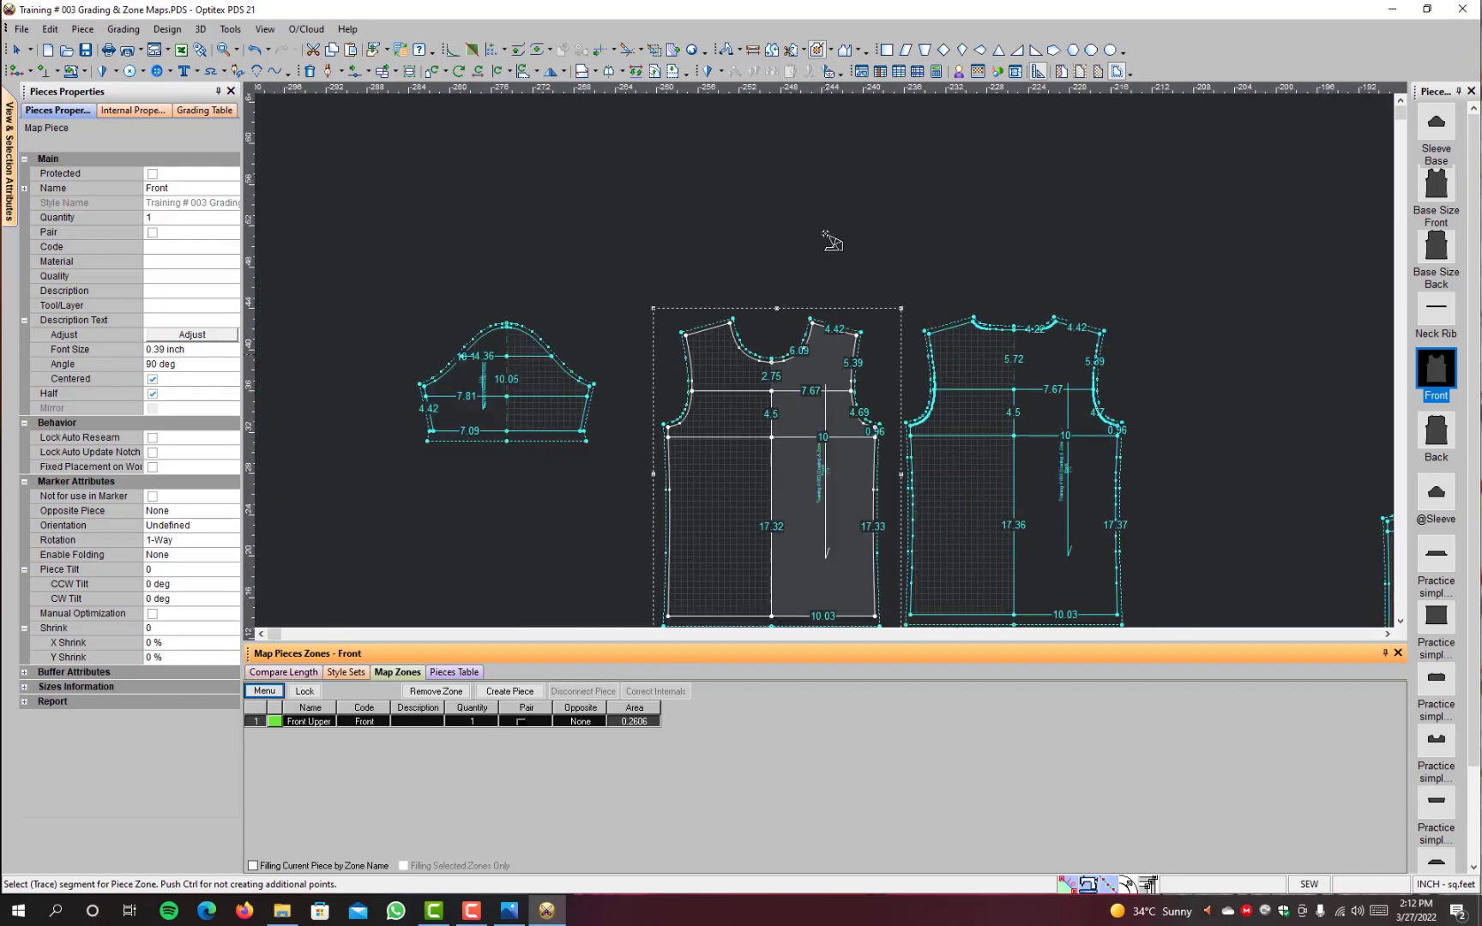
right_click(845, 152)
left_click(847, 156)
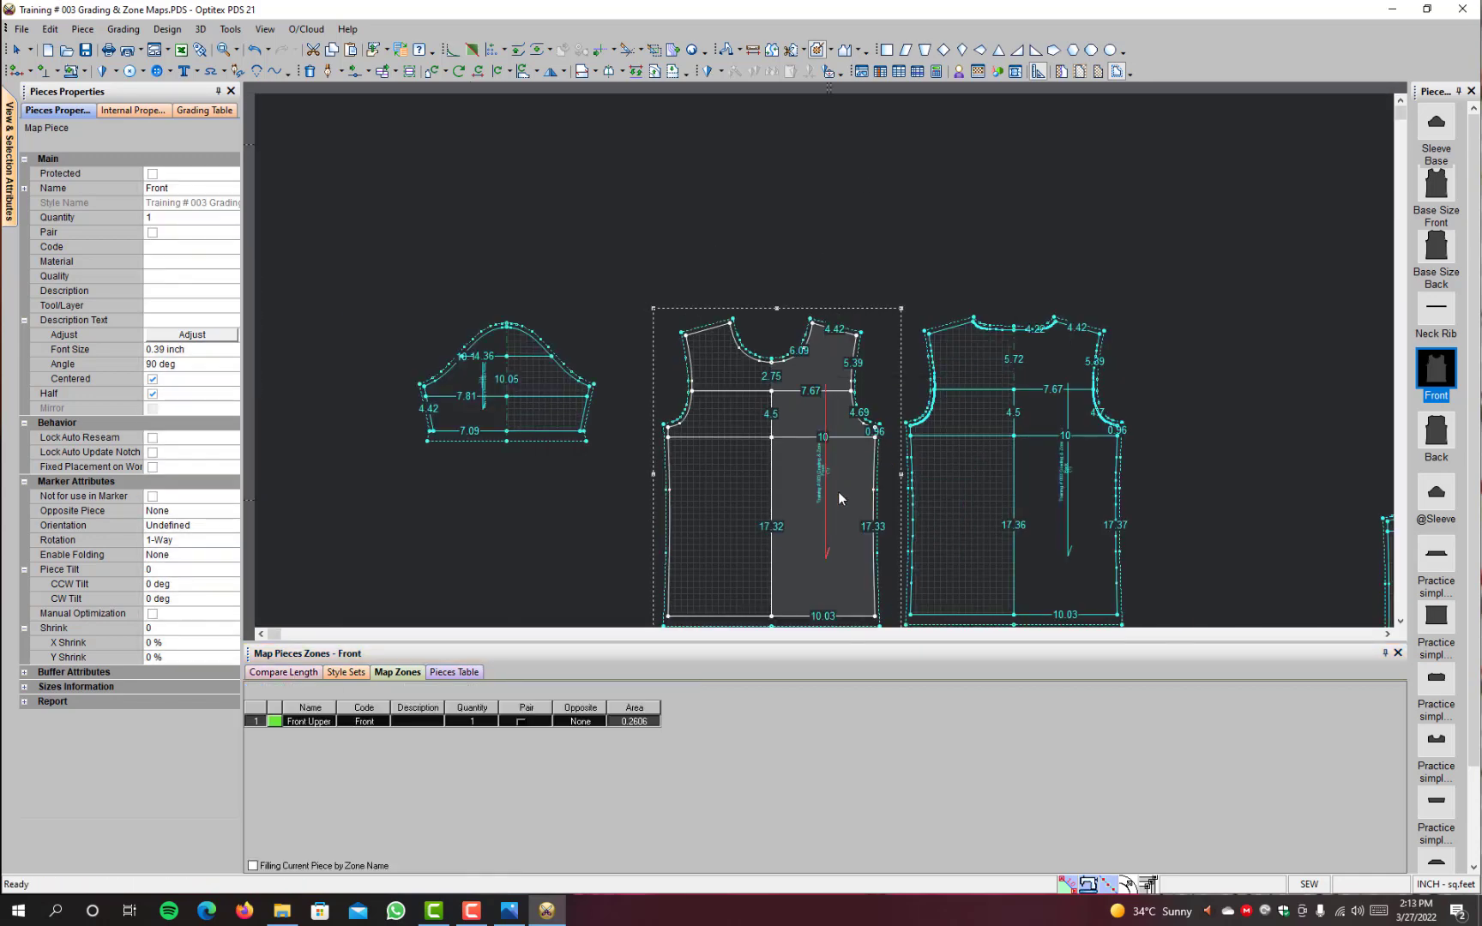
Step: Review the zones mapped on the Back piece, then select the Front piece to show its zone list
left_click(834, 528)
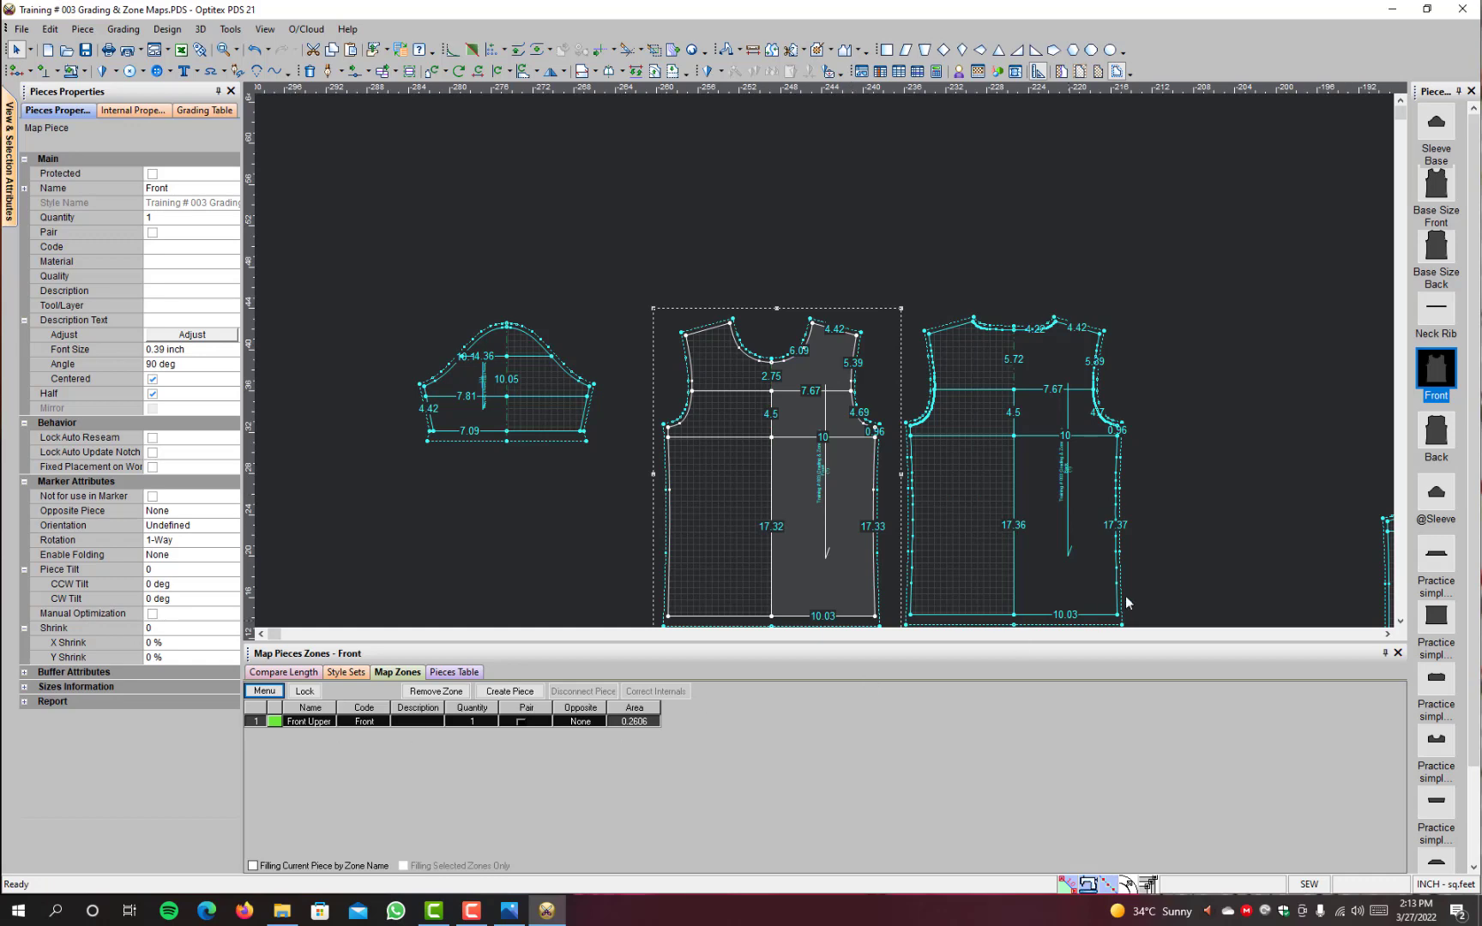
left_click(1095, 548)
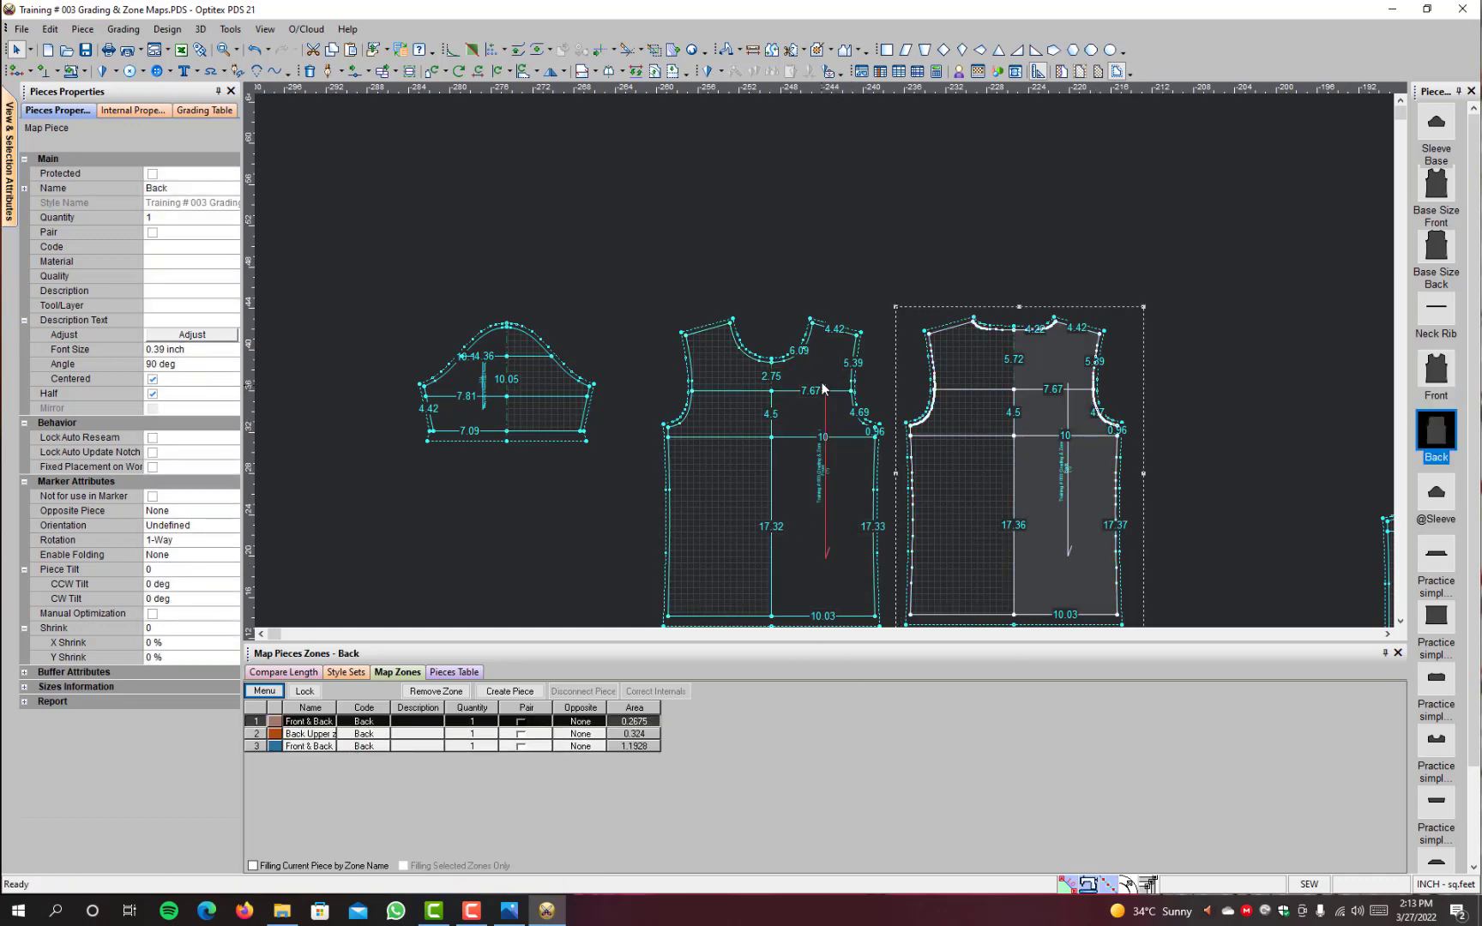
scroll(823, 355, "up", 2)
scroll(817, 359, "down", 2)
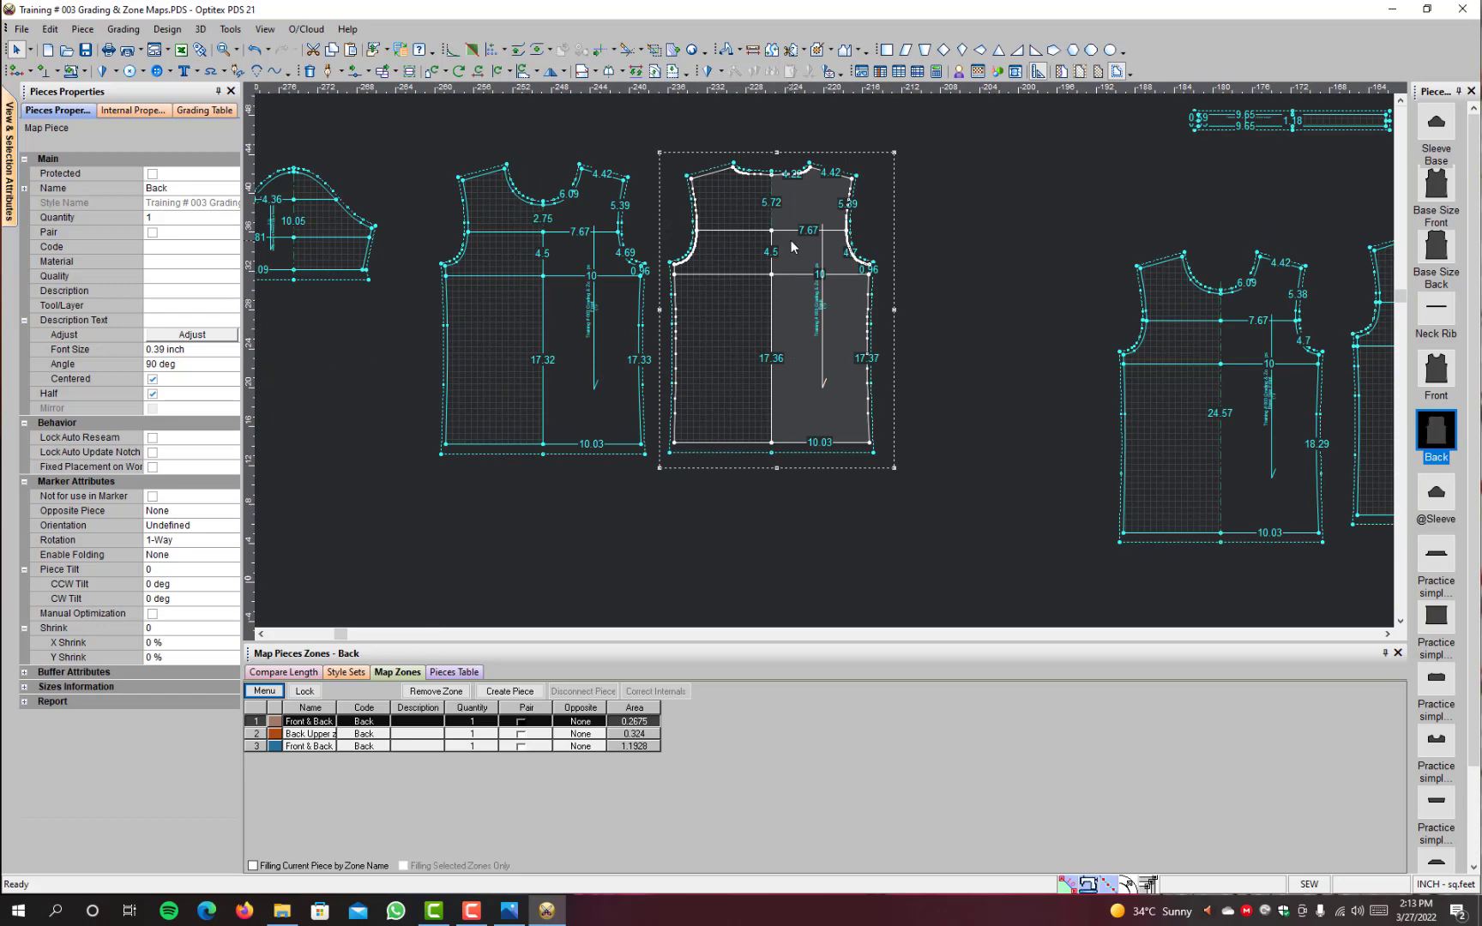
scroll(593, 247, "up", 2)
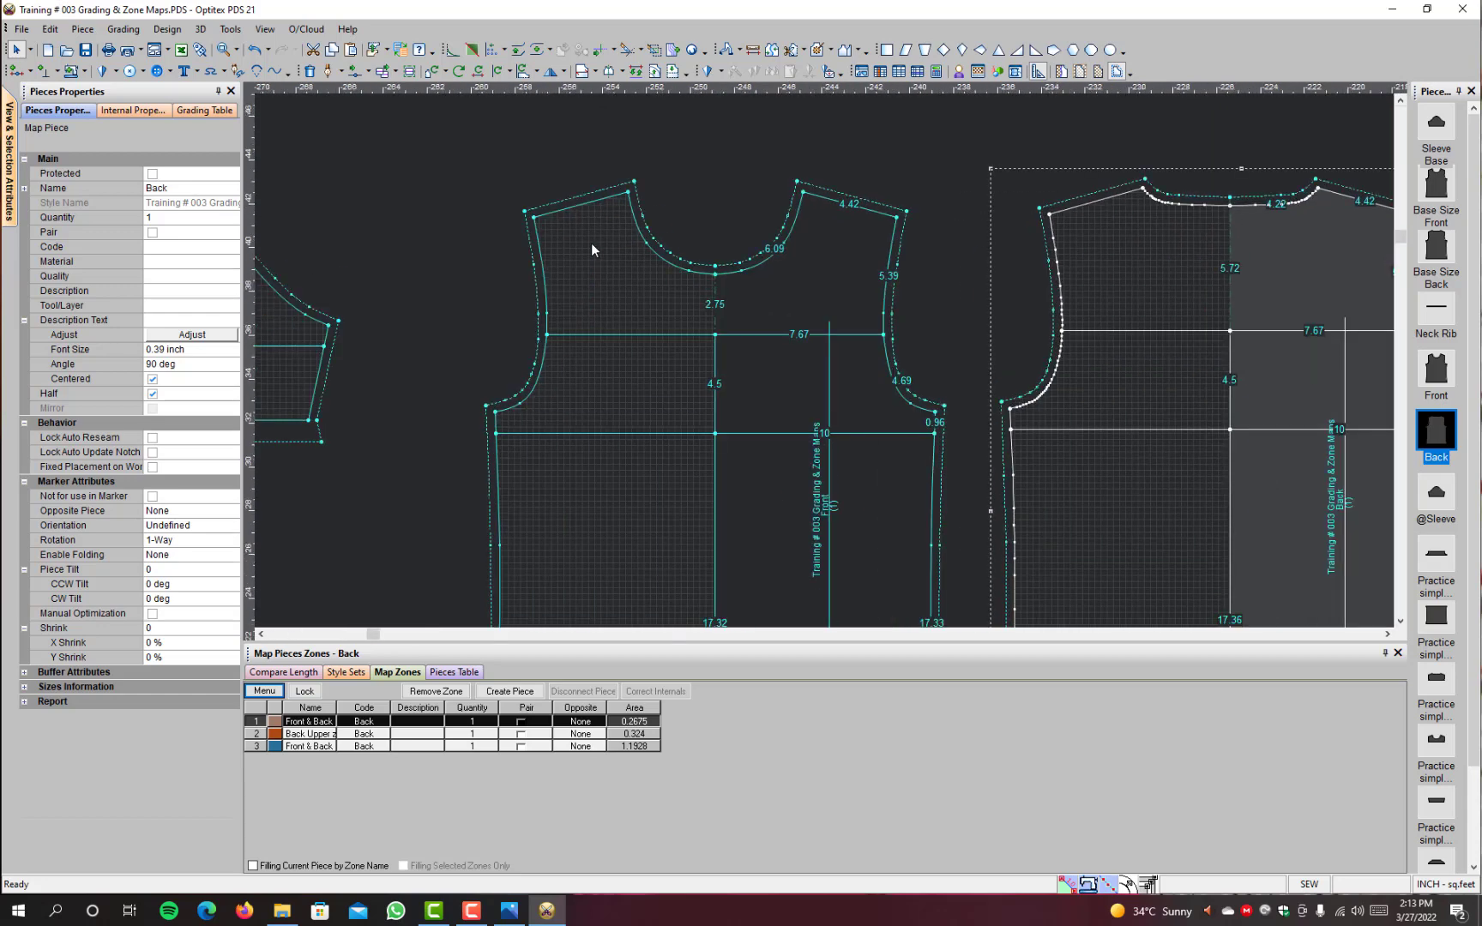
left_click(778, 310)
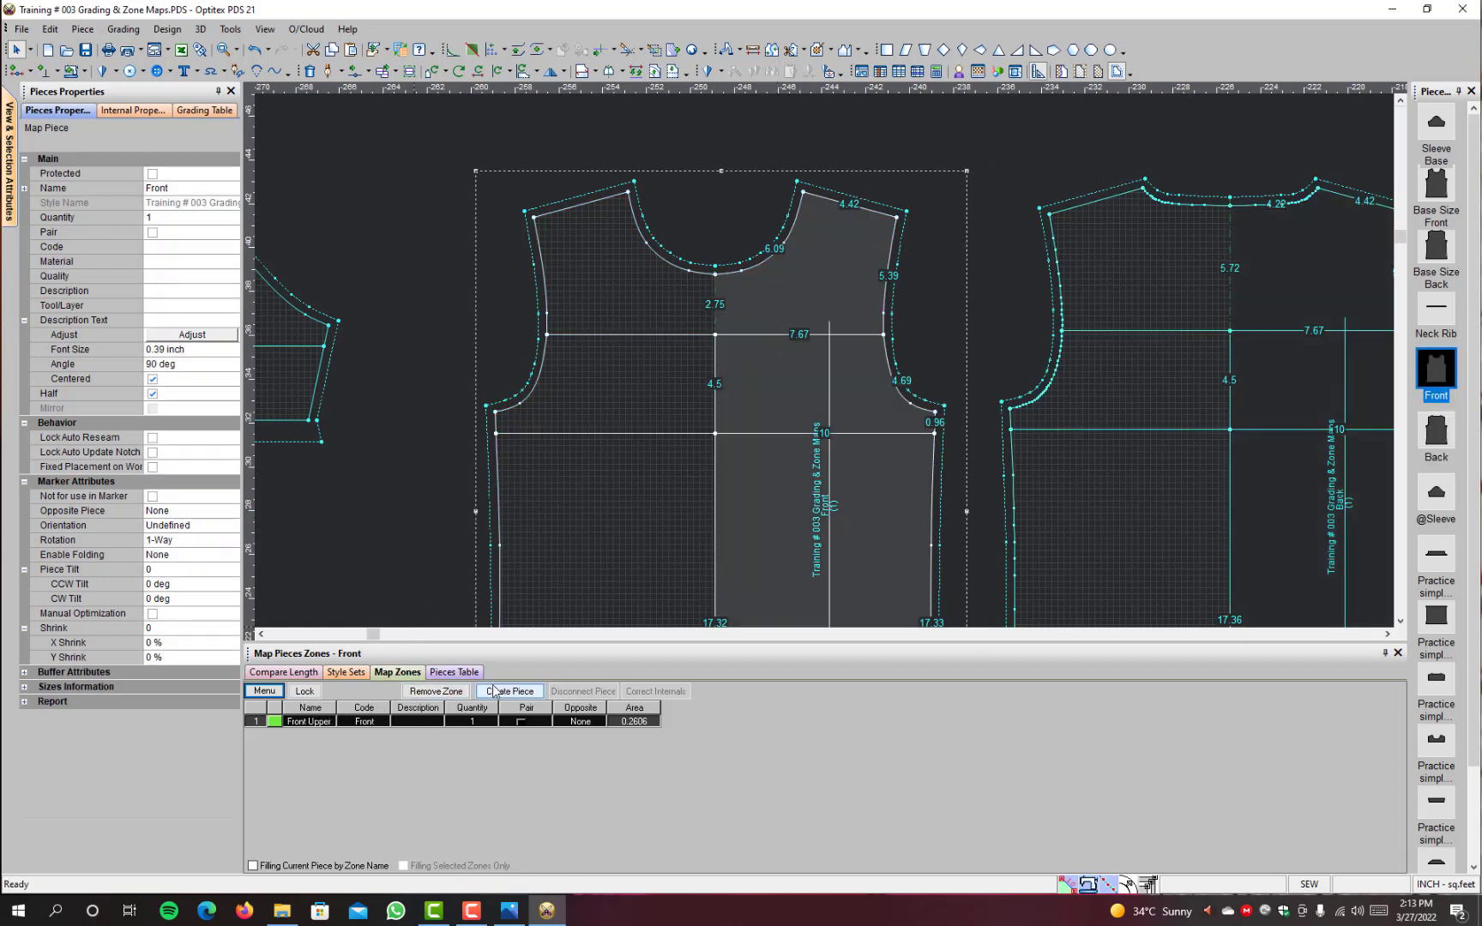
Step: Create a separate piece from the Front piece's "Front Upper Zone" and place it in the empty area beyond the sleeve
left_click(494, 693)
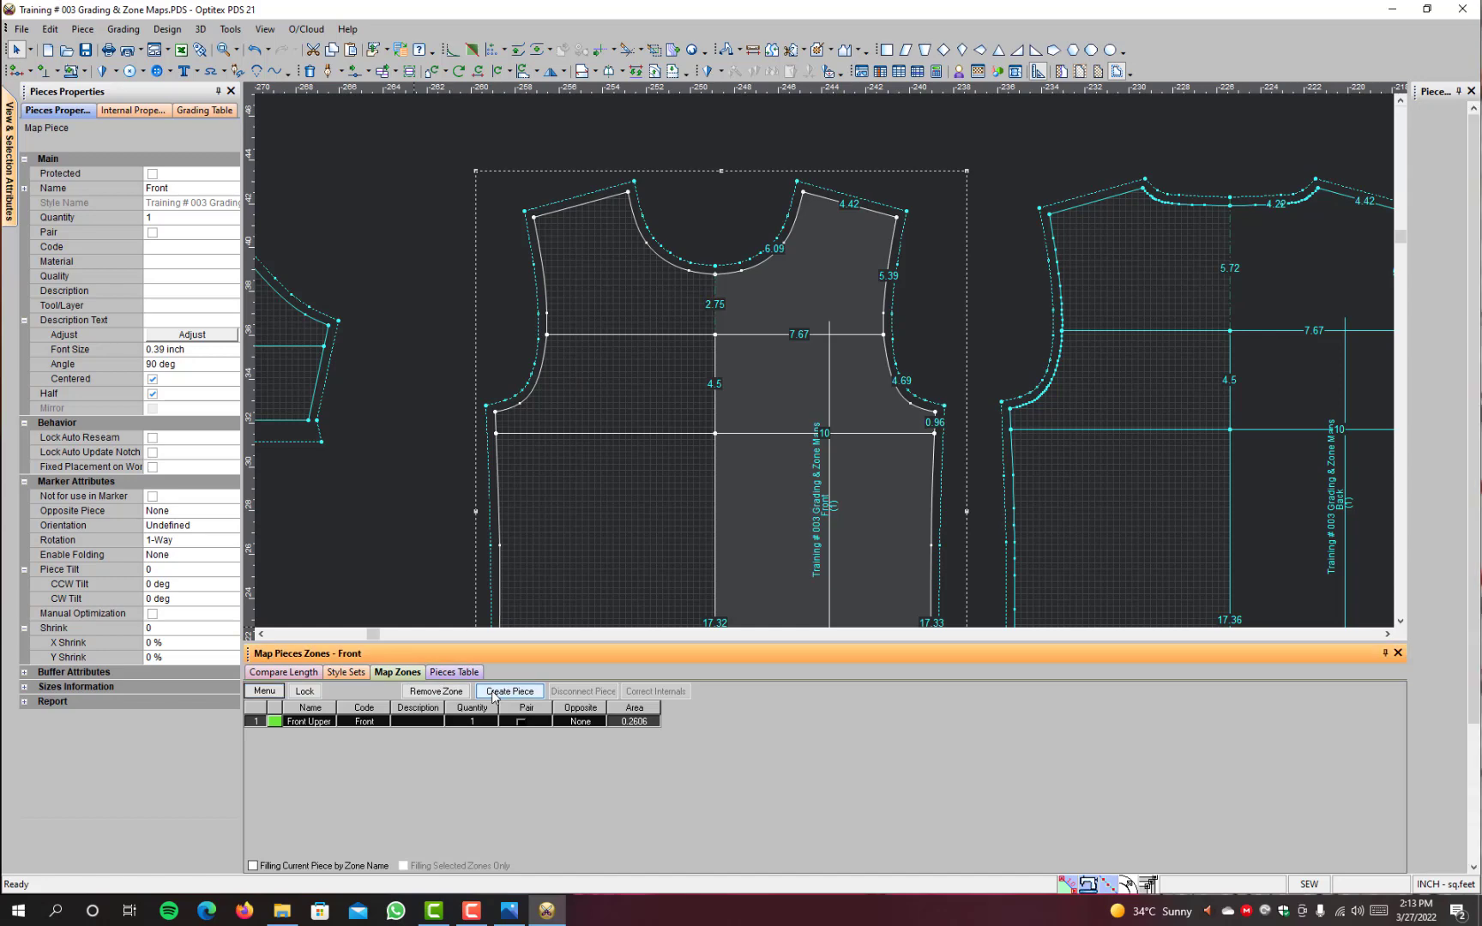
left_click(1005, 196)
scroll(833, 404, "down", 3)
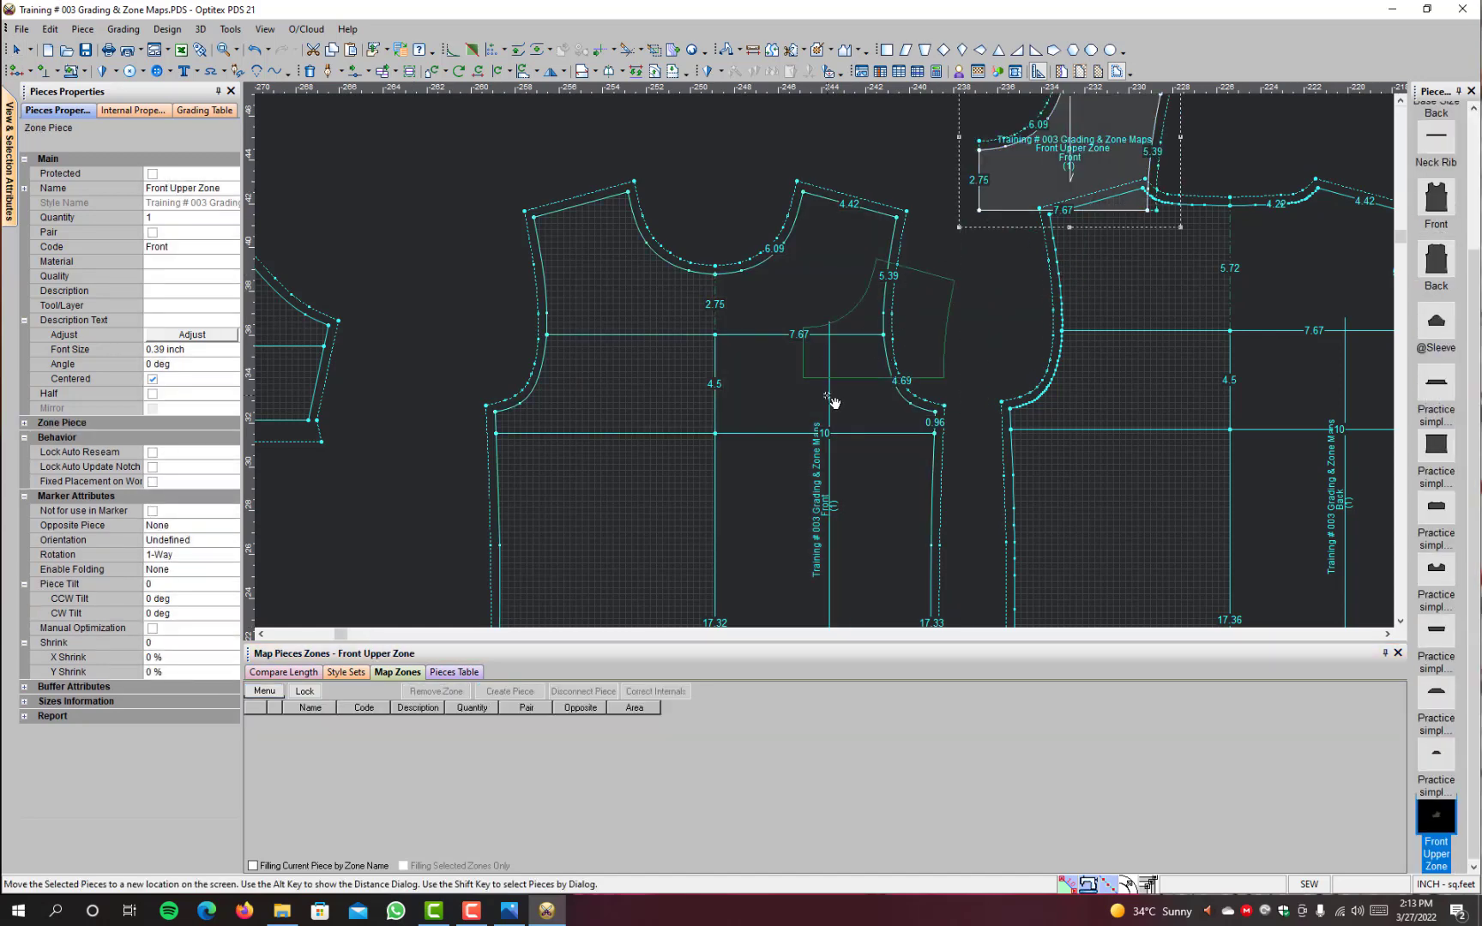
scroll(483, 491, "down", 1)
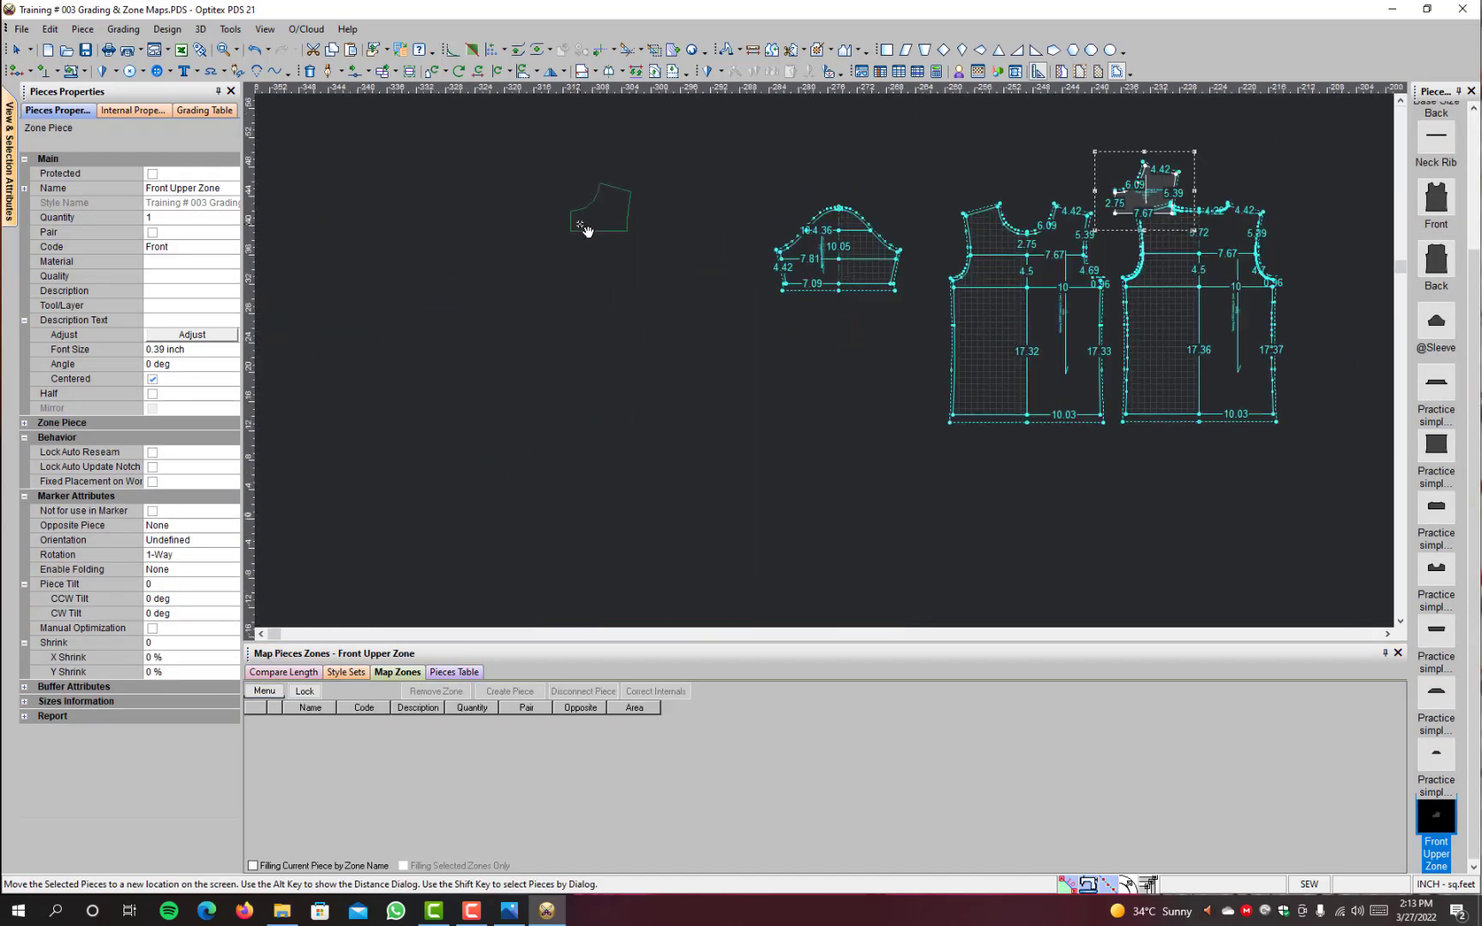
left_click(605, 246)
scroll(1063, 286, "up", 3)
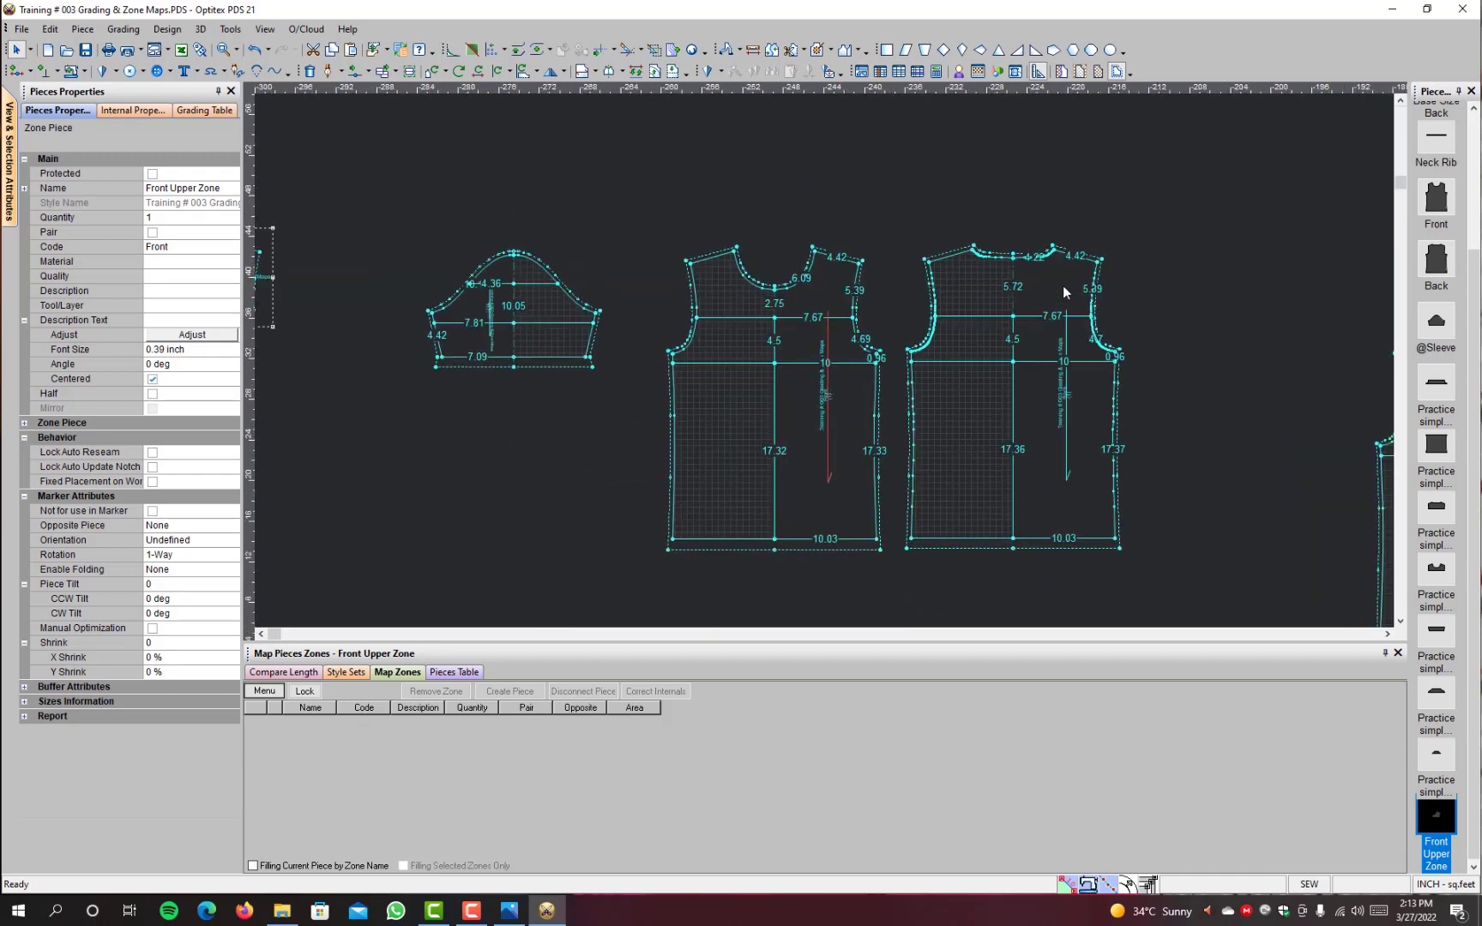
Step: Create a piece from the Back piece's "Front & Back zone mid" and place it below the Front Upper Zone piece
left_click(1136, 339)
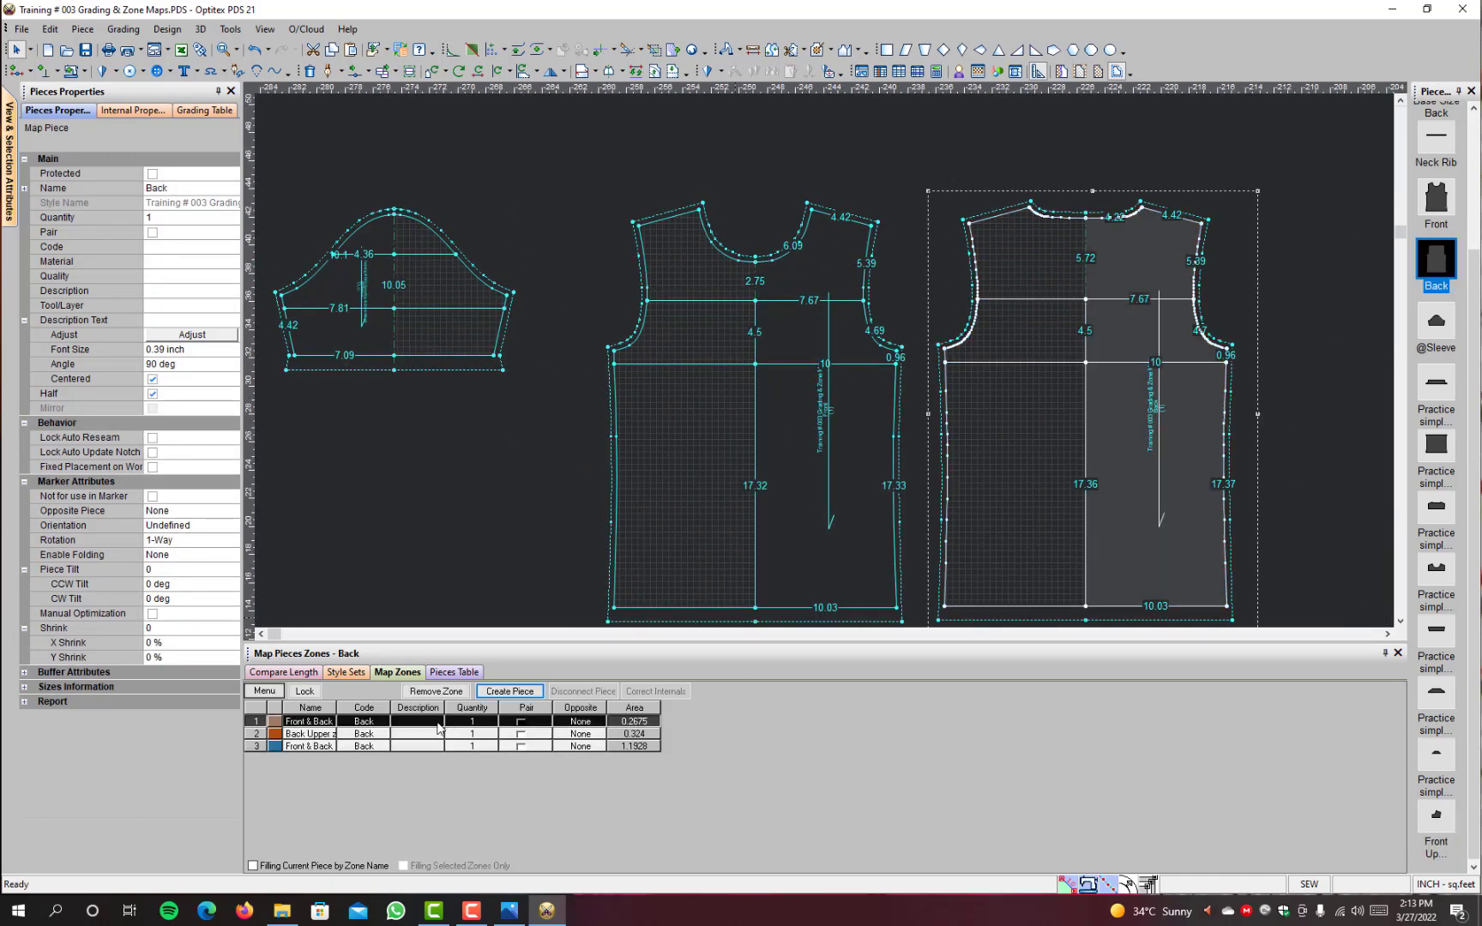
left_click(509, 692)
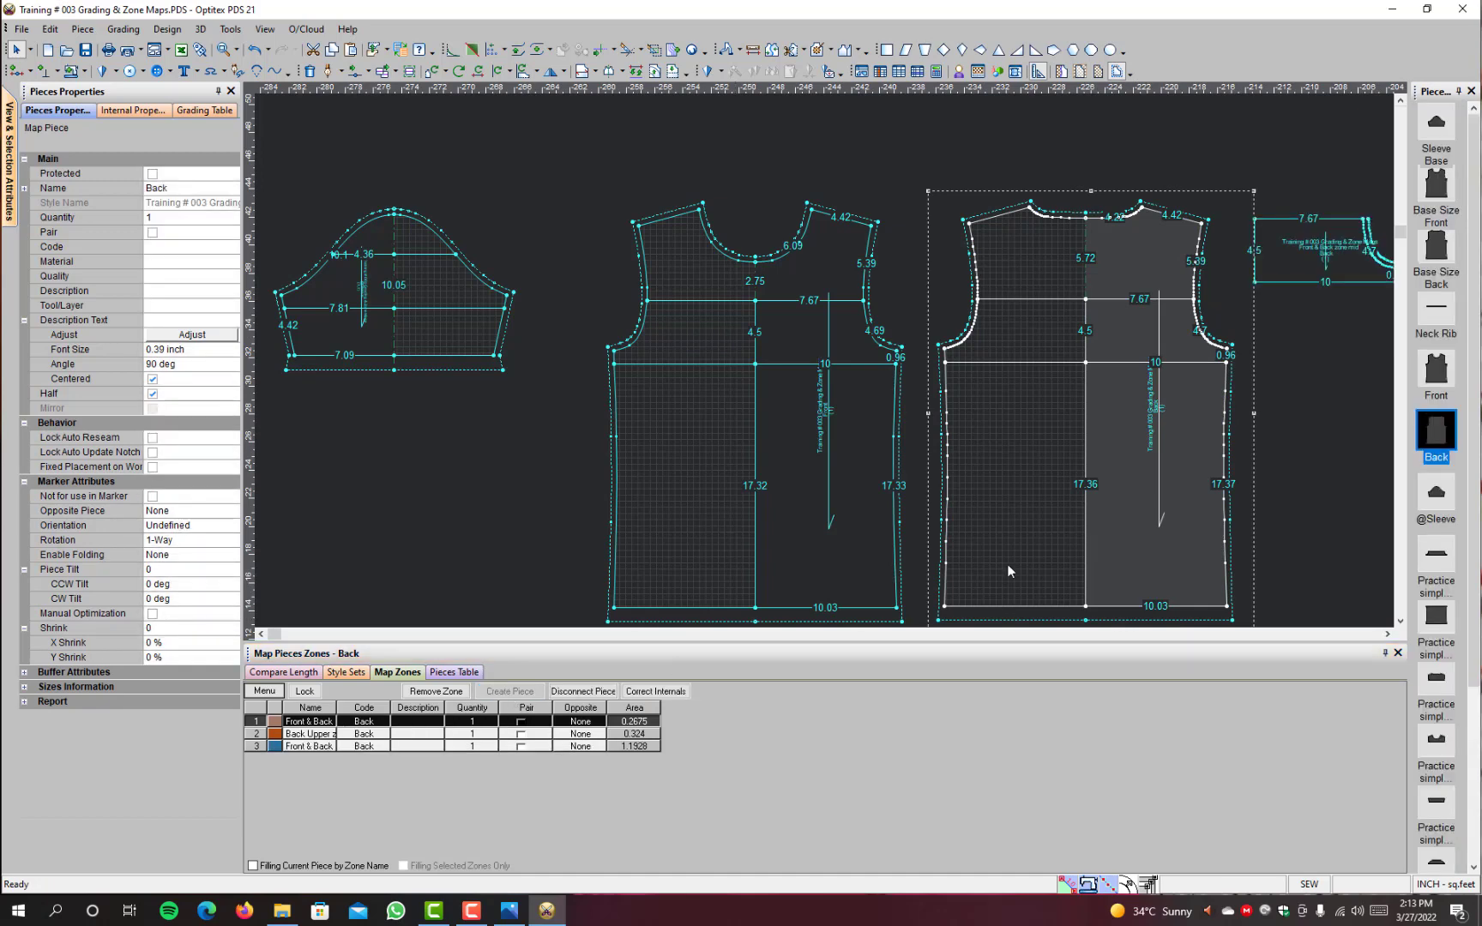
key("space")
scroll(1007, 338, "down", 3)
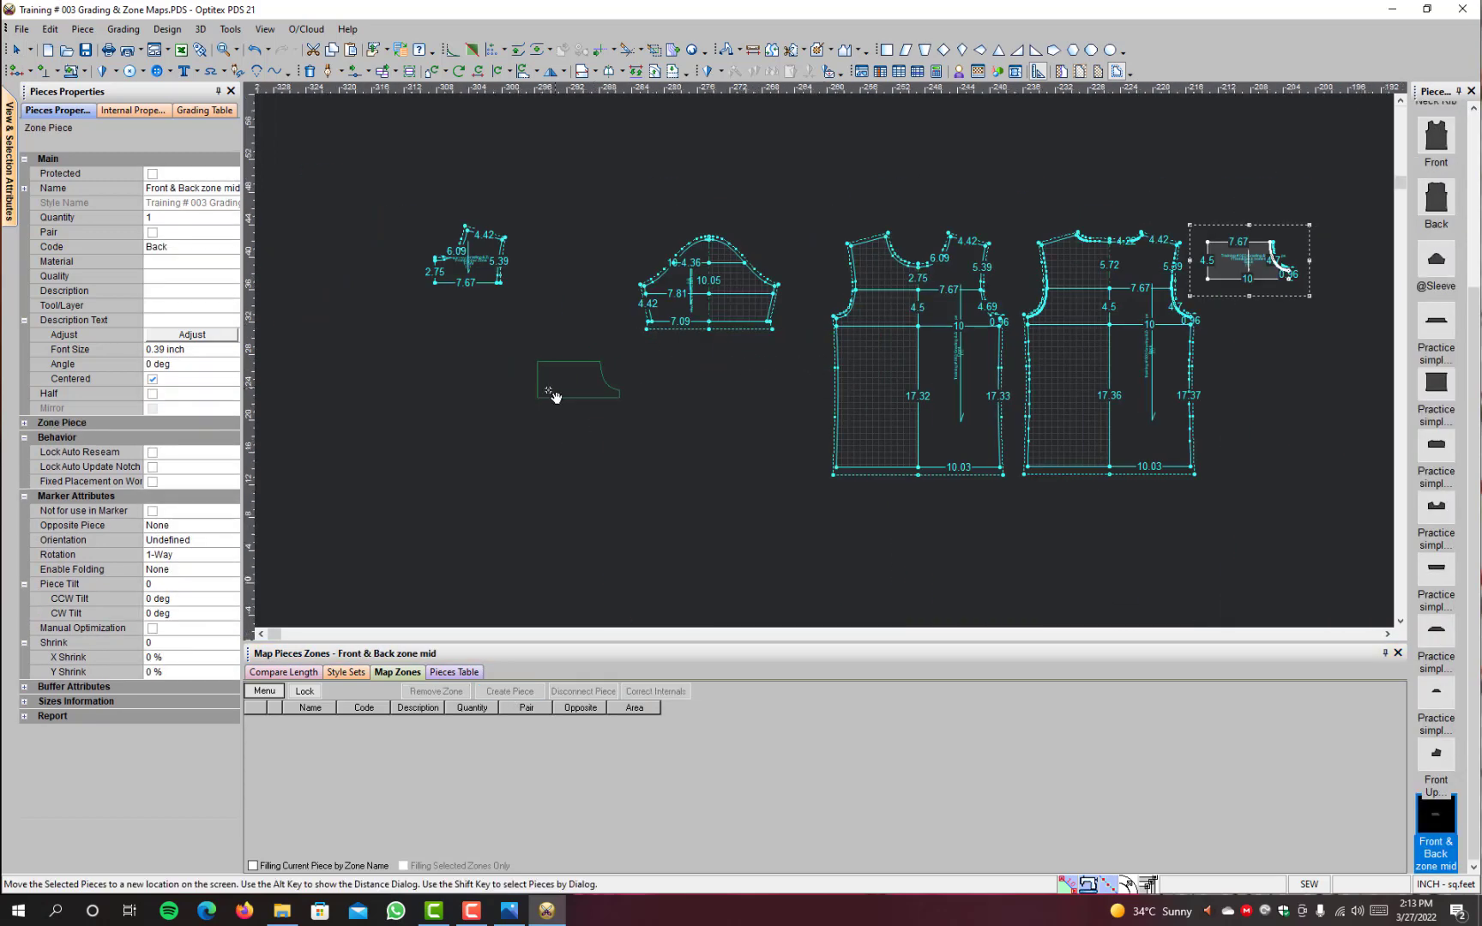
left_click(513, 386)
Step: Create a piece from the Back piece's "Back Upper zone" and place it between the Front Upper Zone piece and the sleeve
left_click(1150, 258)
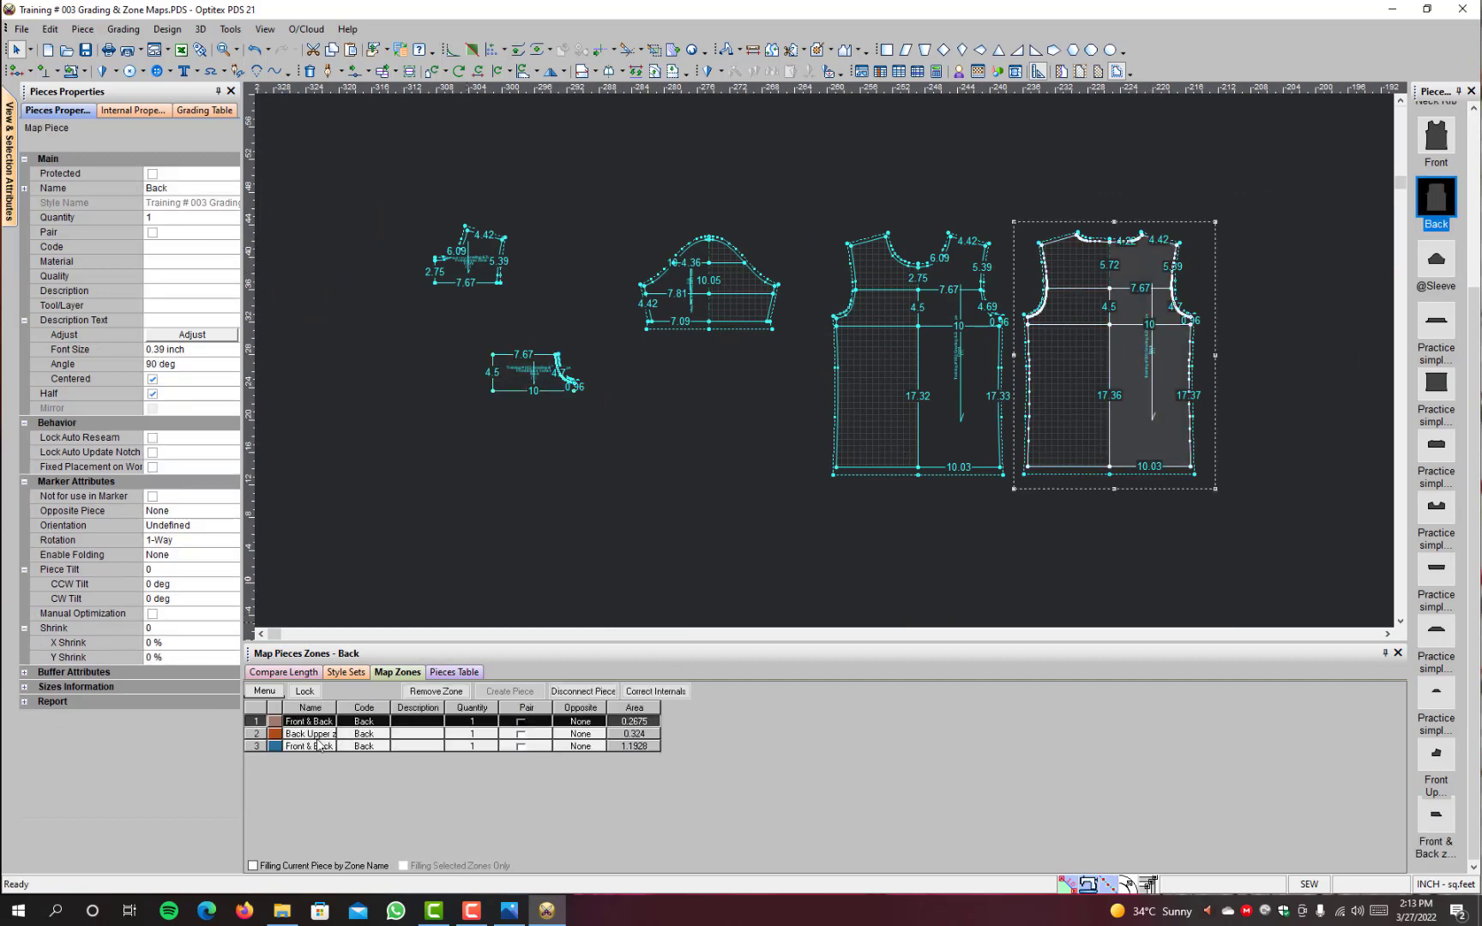
left_click(316, 735)
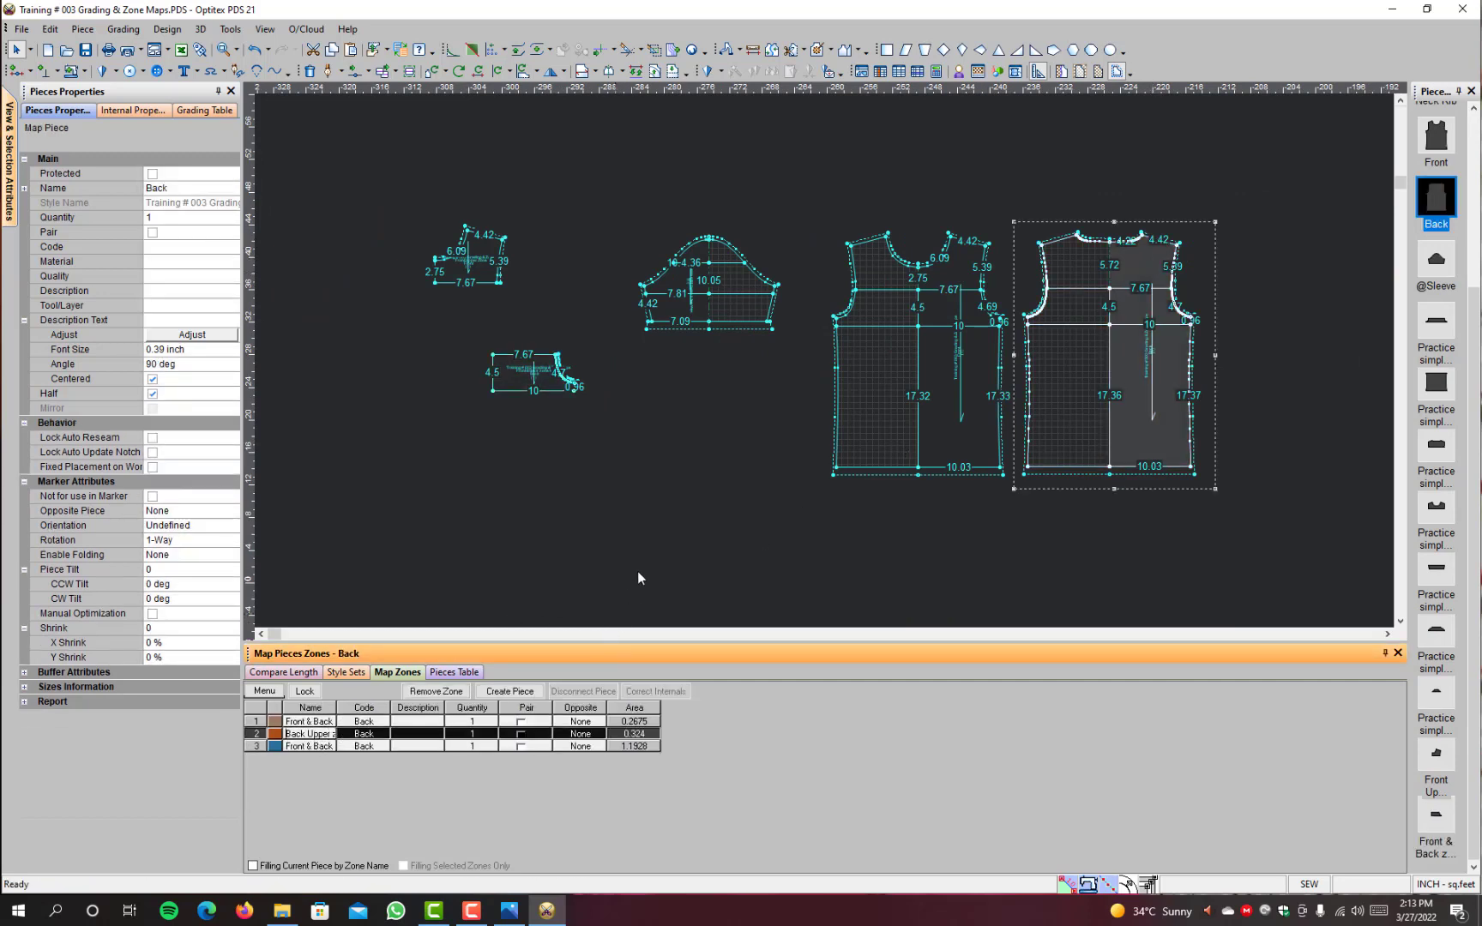
left_click(510, 691)
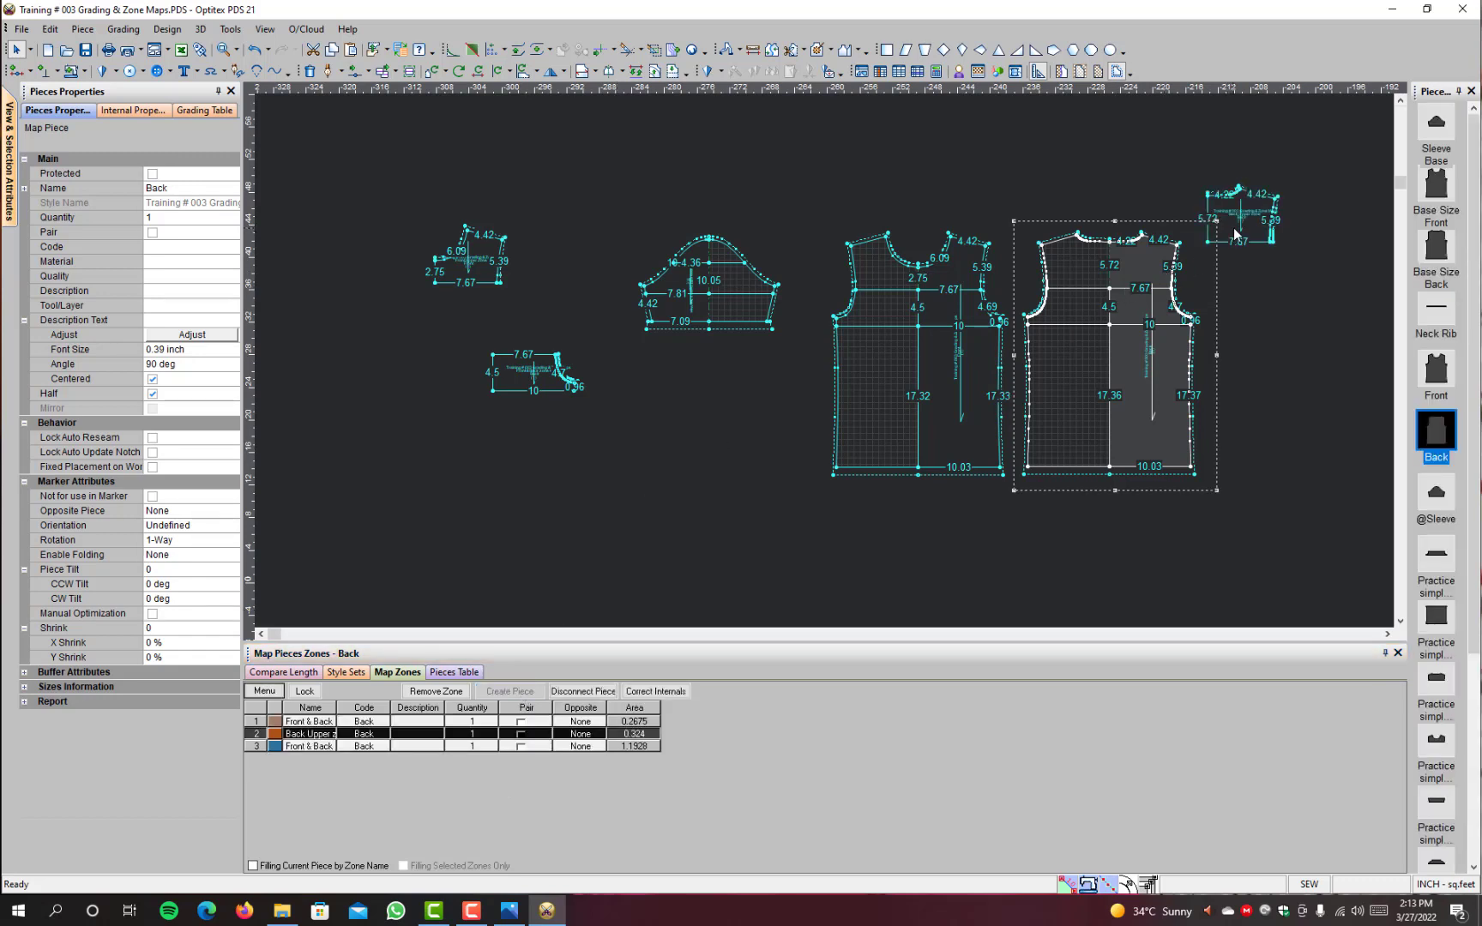
left_click_drag(1235, 233, 558, 273)
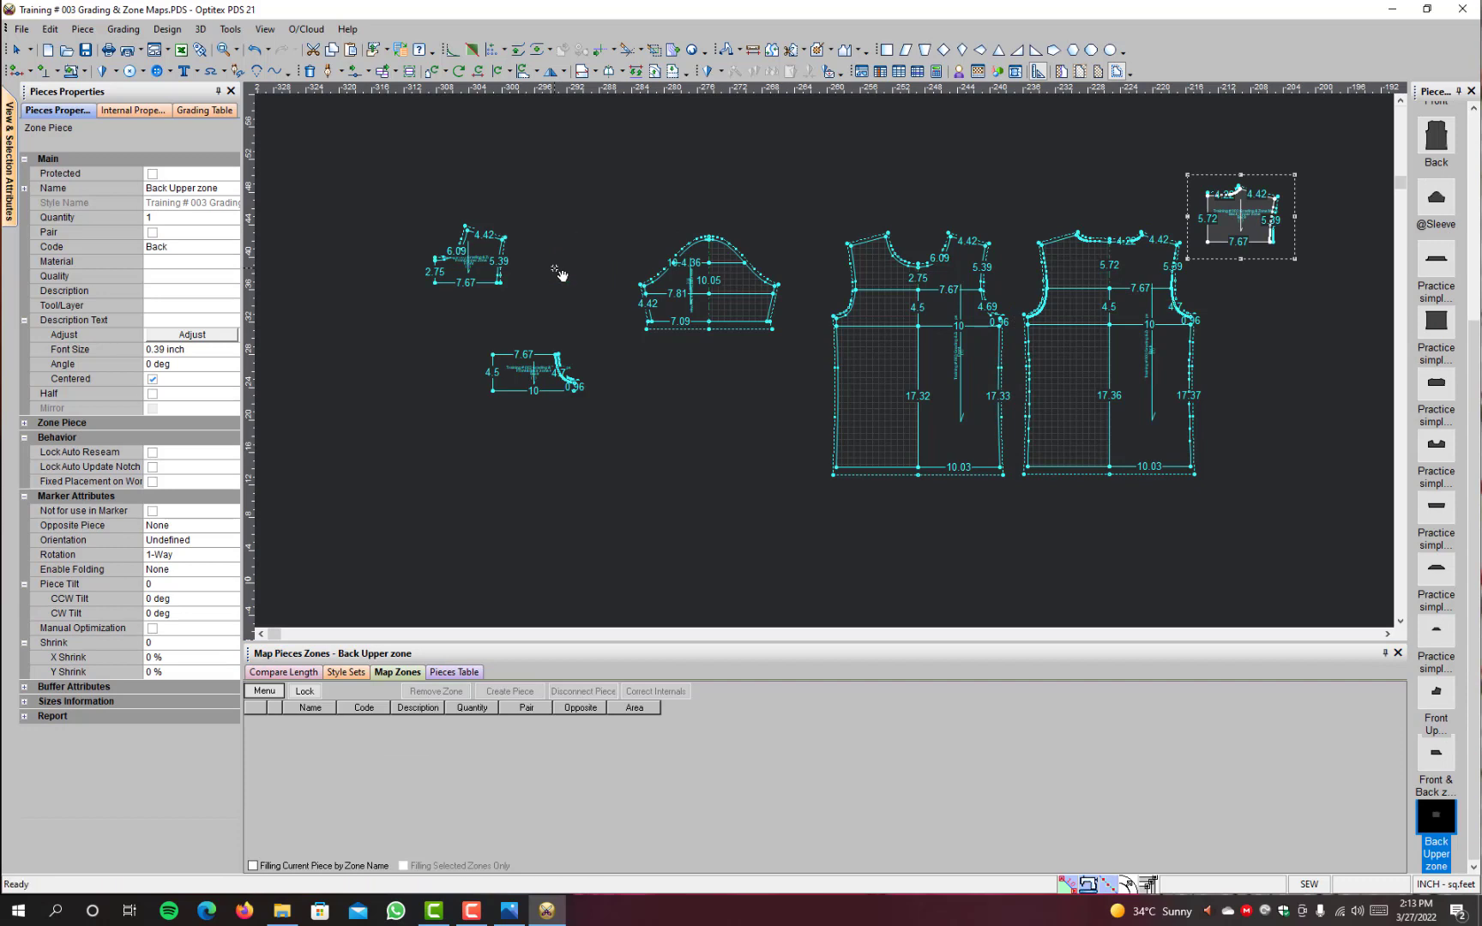
Step: Create a piece from the Back piece's "Front & Back Down Zone" and place it directly below the mid zone piece
left_click(1130, 300)
left_click(308, 746)
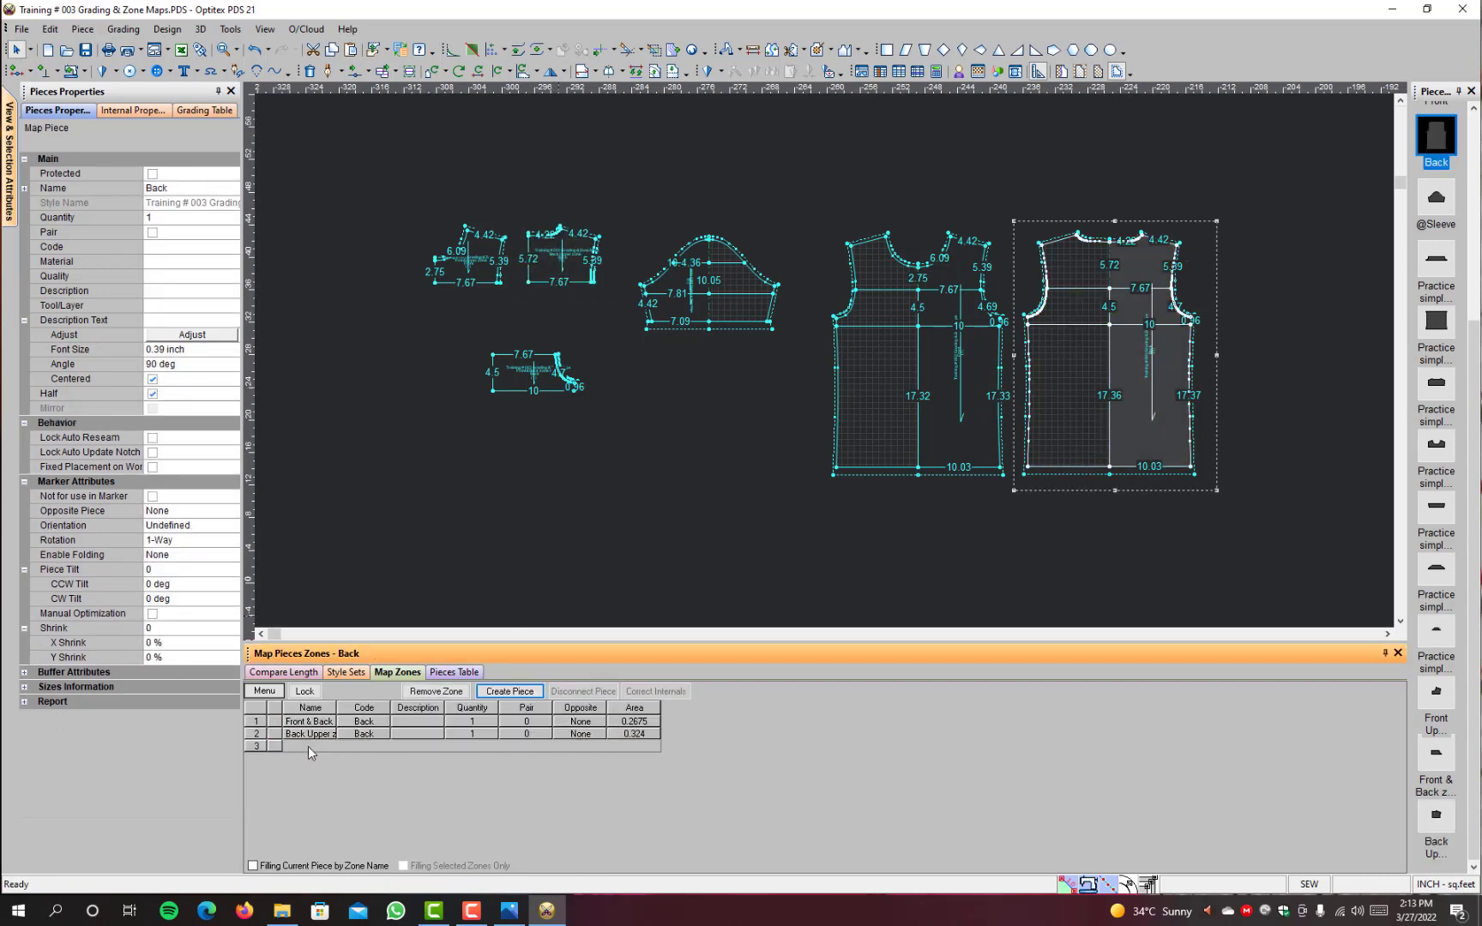
left_click(508, 691)
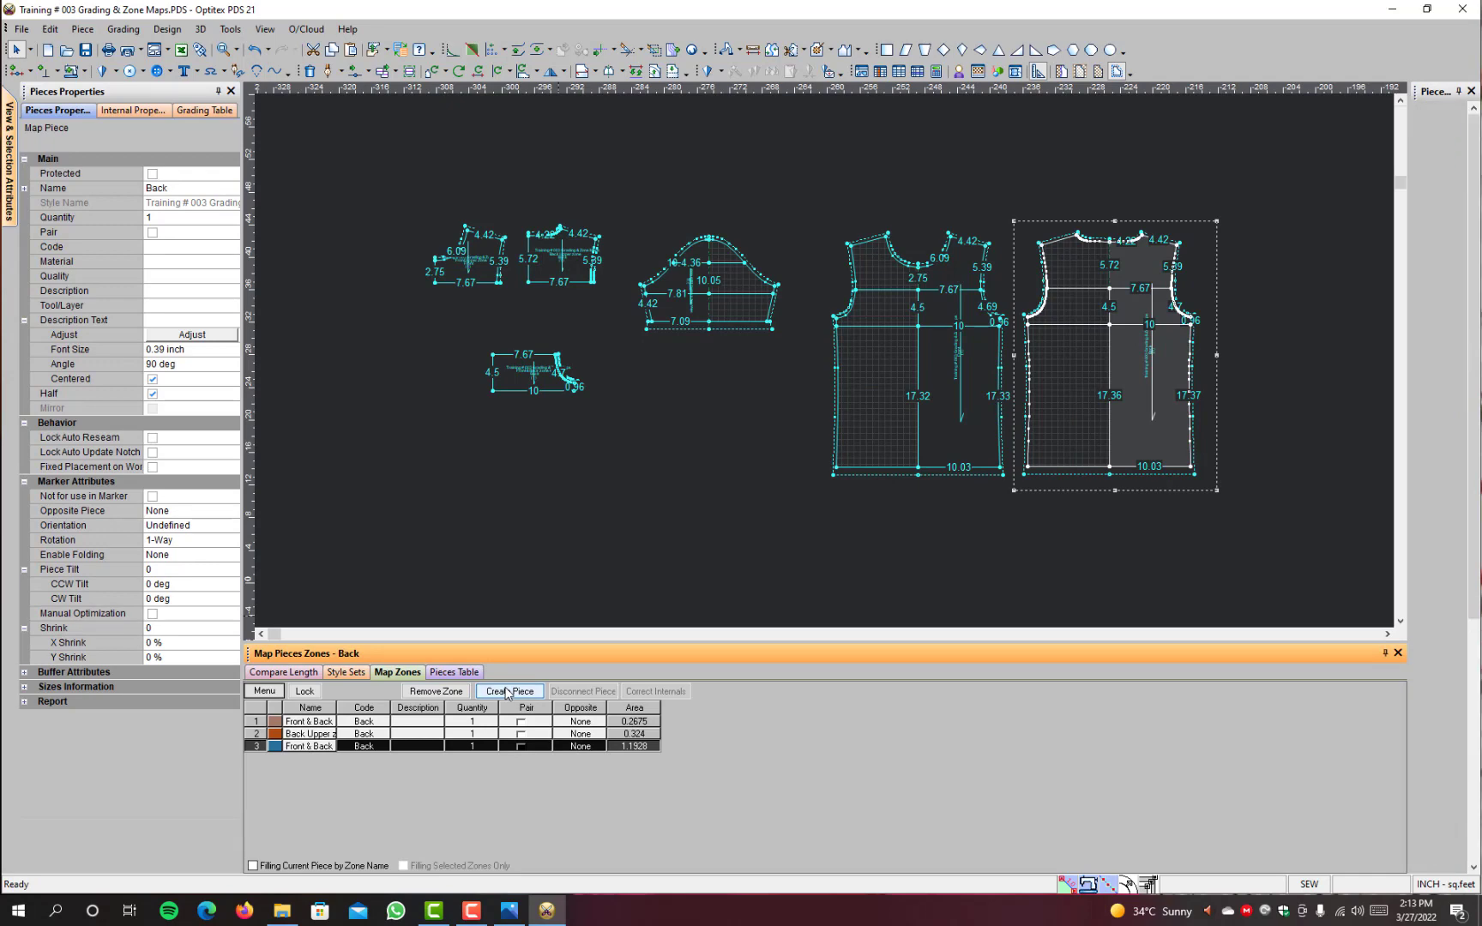
left_click_drag(1239, 314, 535, 461)
scroll(547, 432, "up", 2)
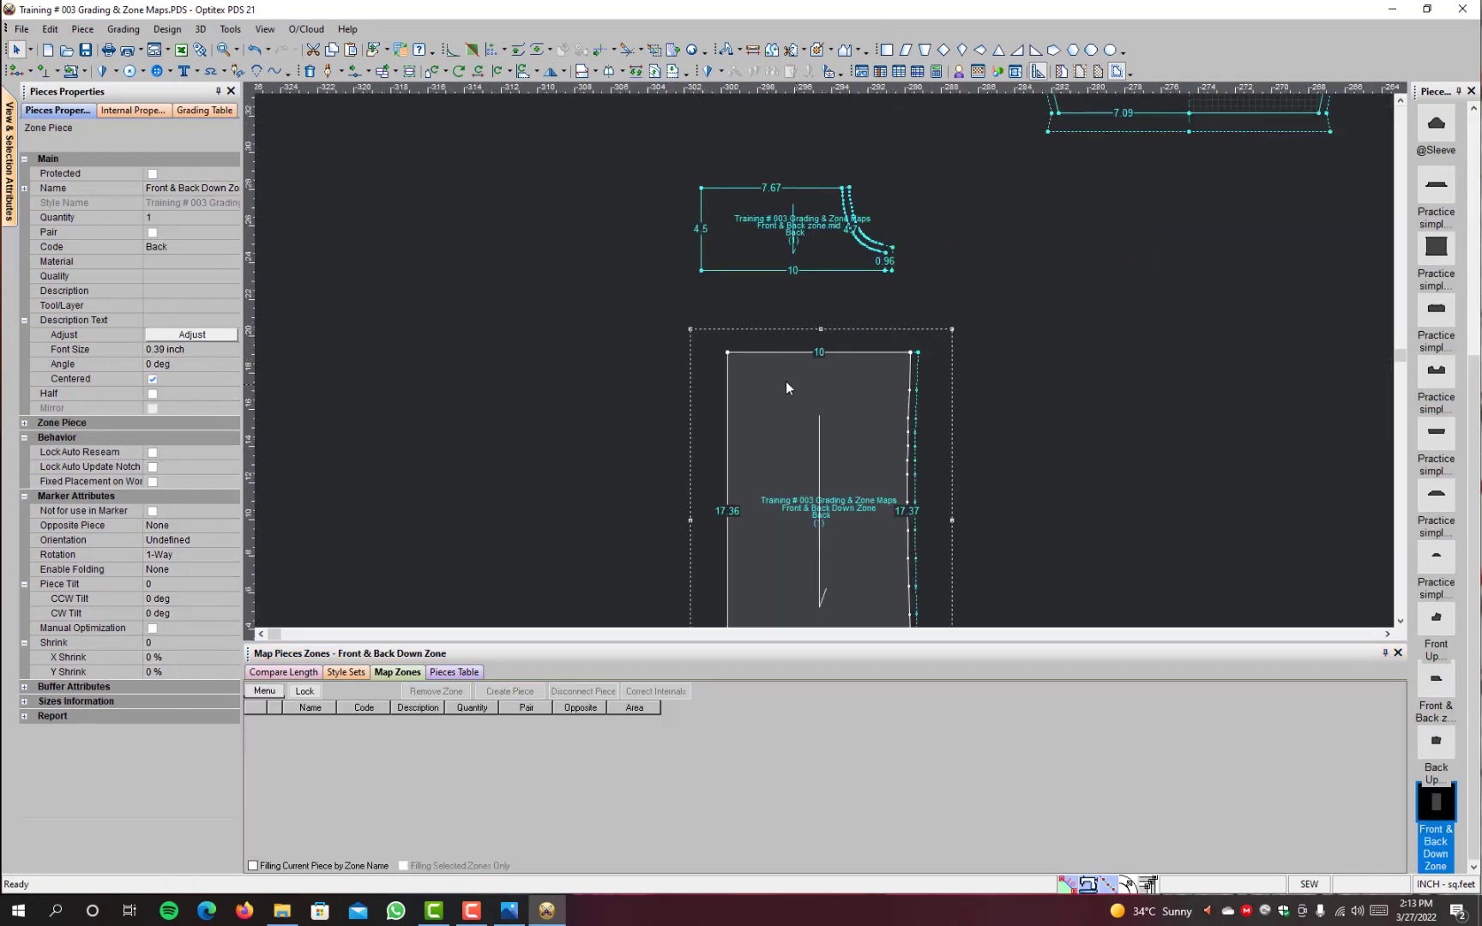
left_click_drag(786, 388, 767, 321)
Step: Add a seam allowance along the top edge of the Front & Back Down Zone piece using start seam type 1
scroll(767, 320, "up", 2)
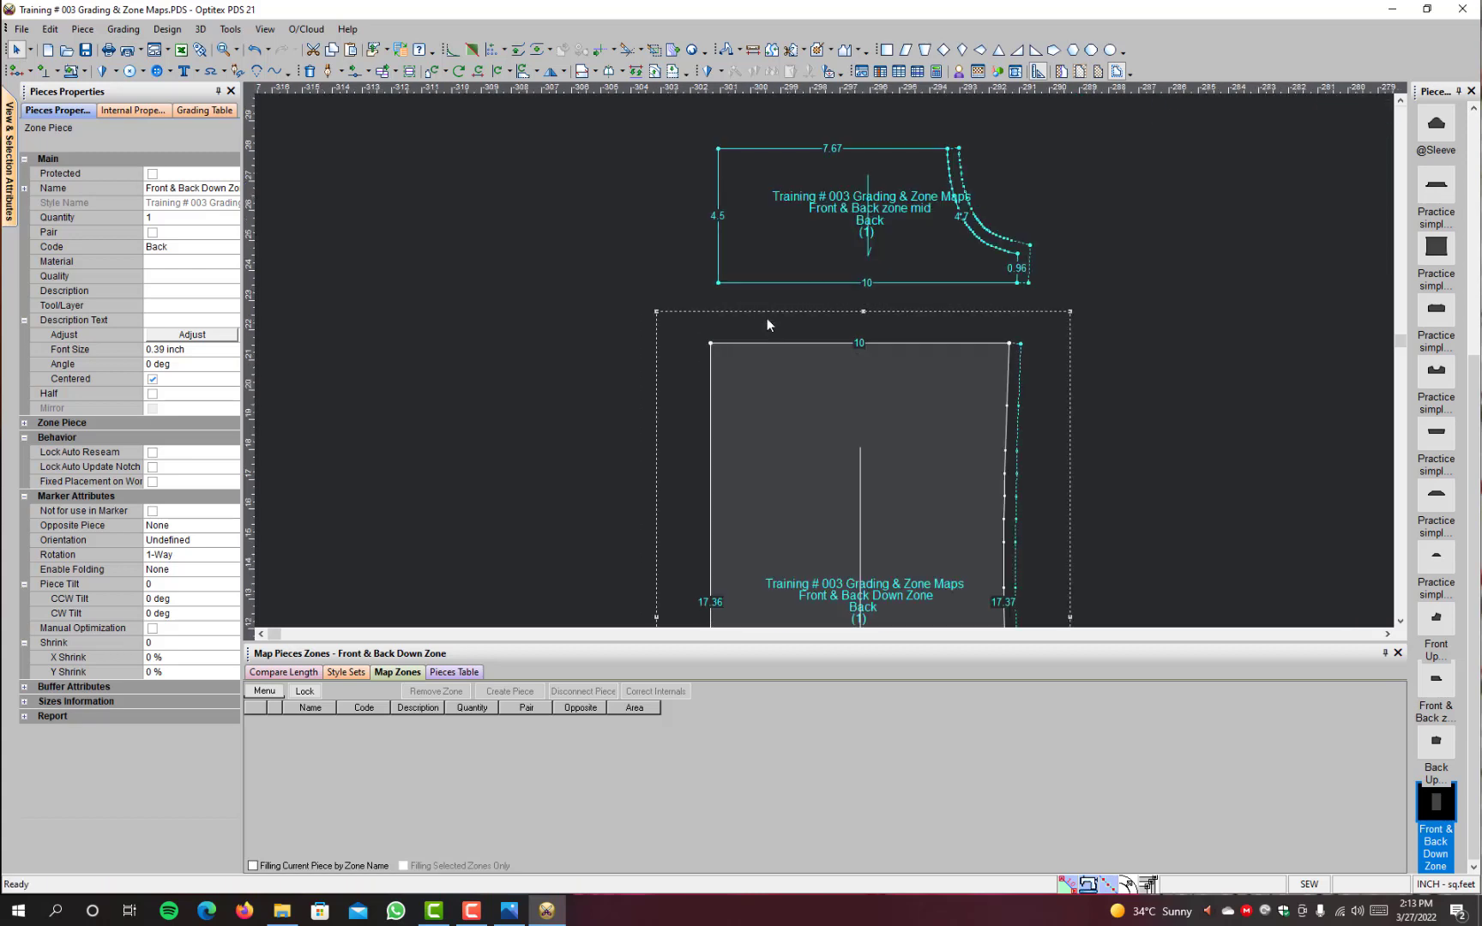
key("s")
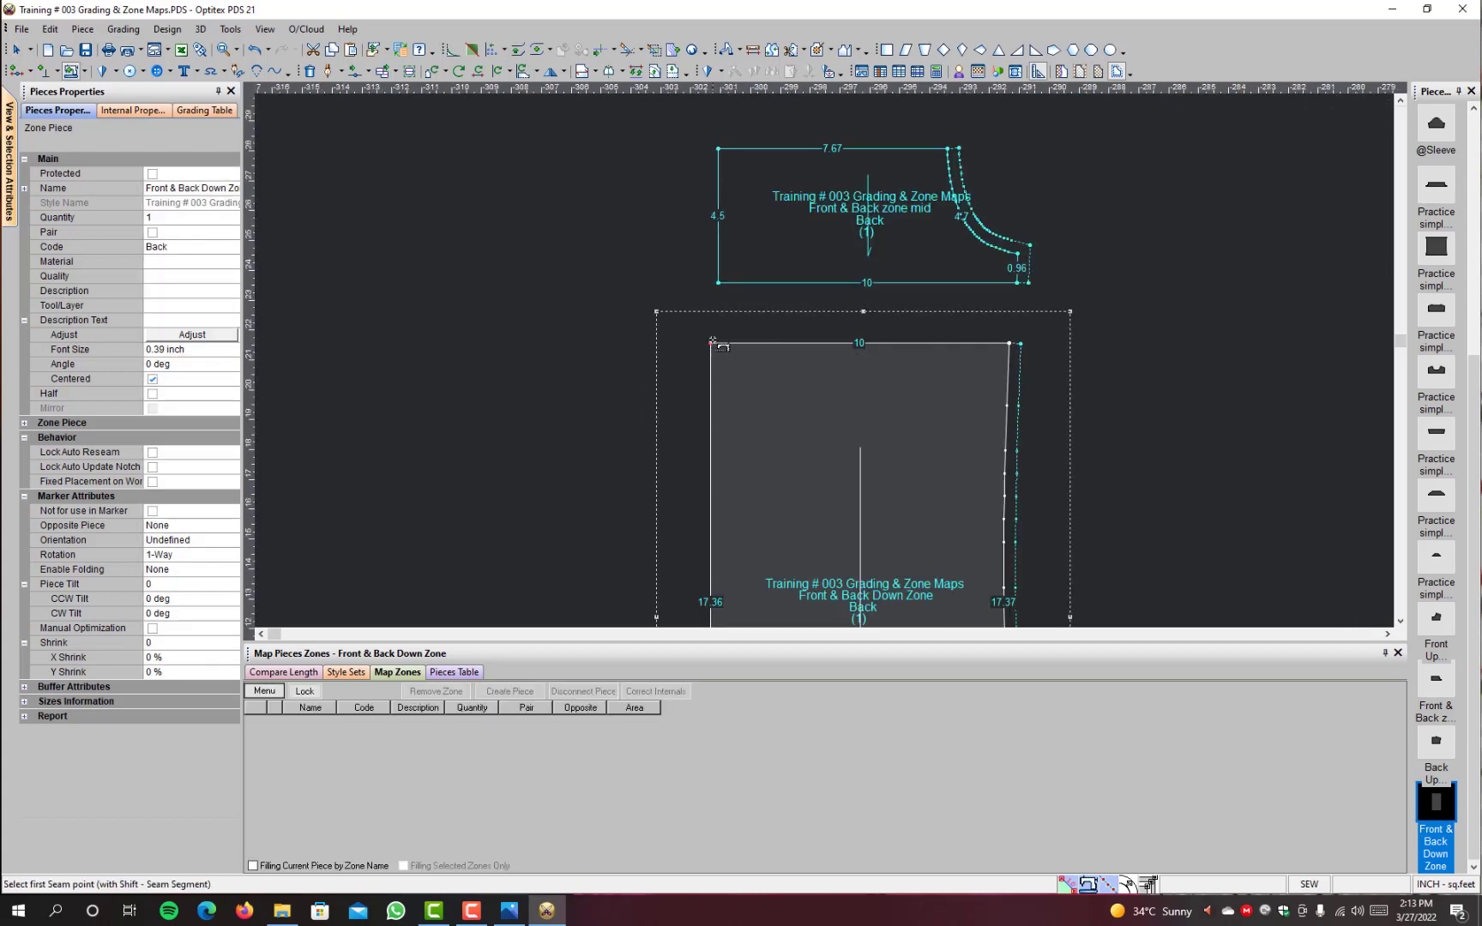
left_click(713, 342)
left_click(694, 454)
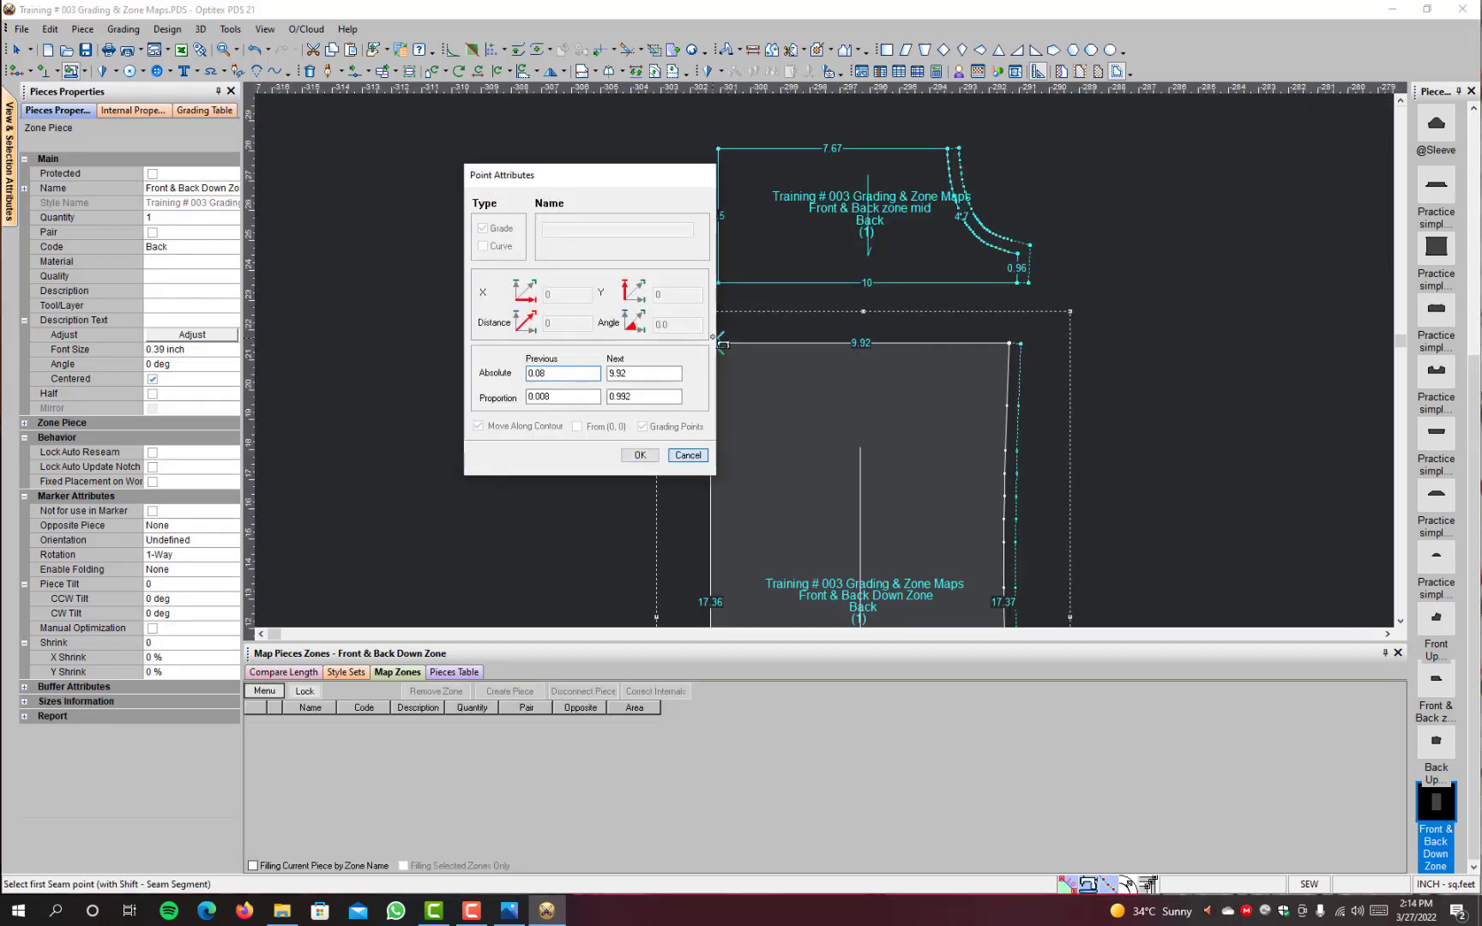
left_click(711, 343)
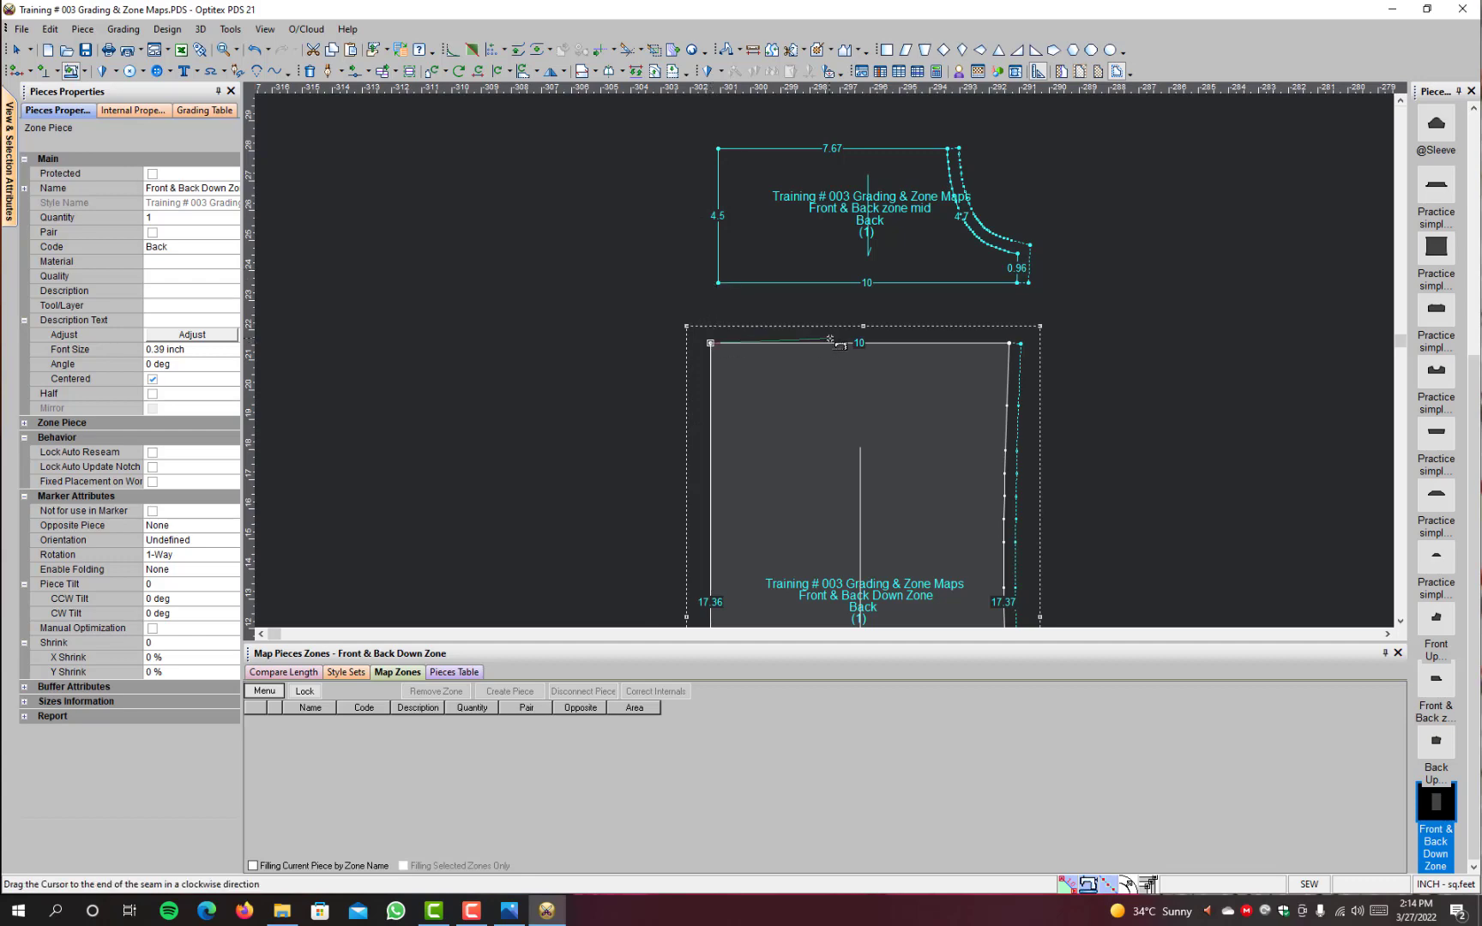
left_click(1014, 344)
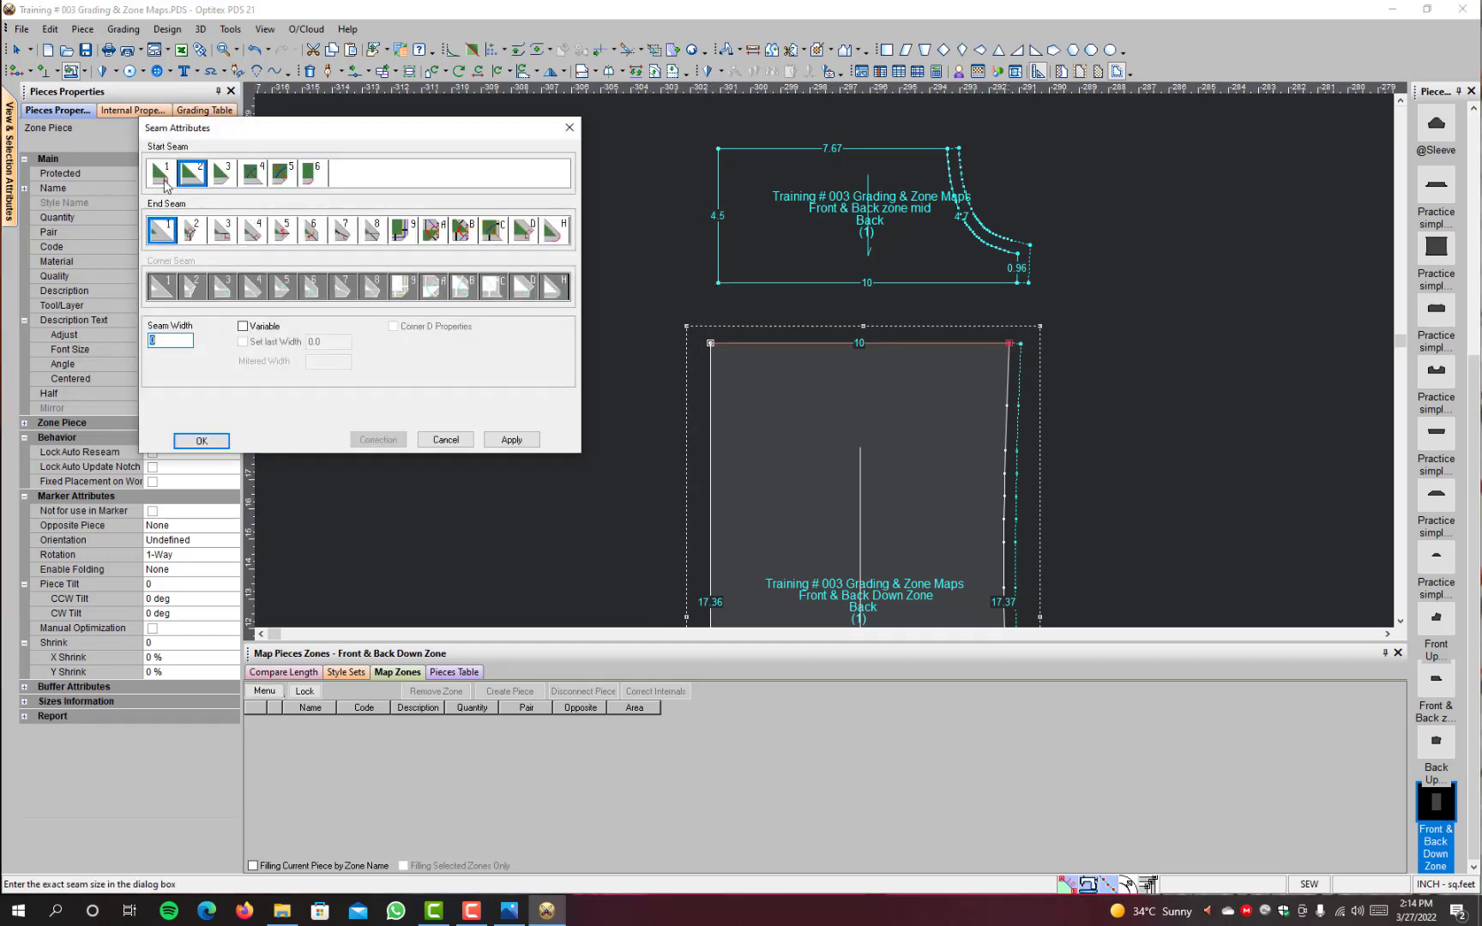
left_click(165, 181)
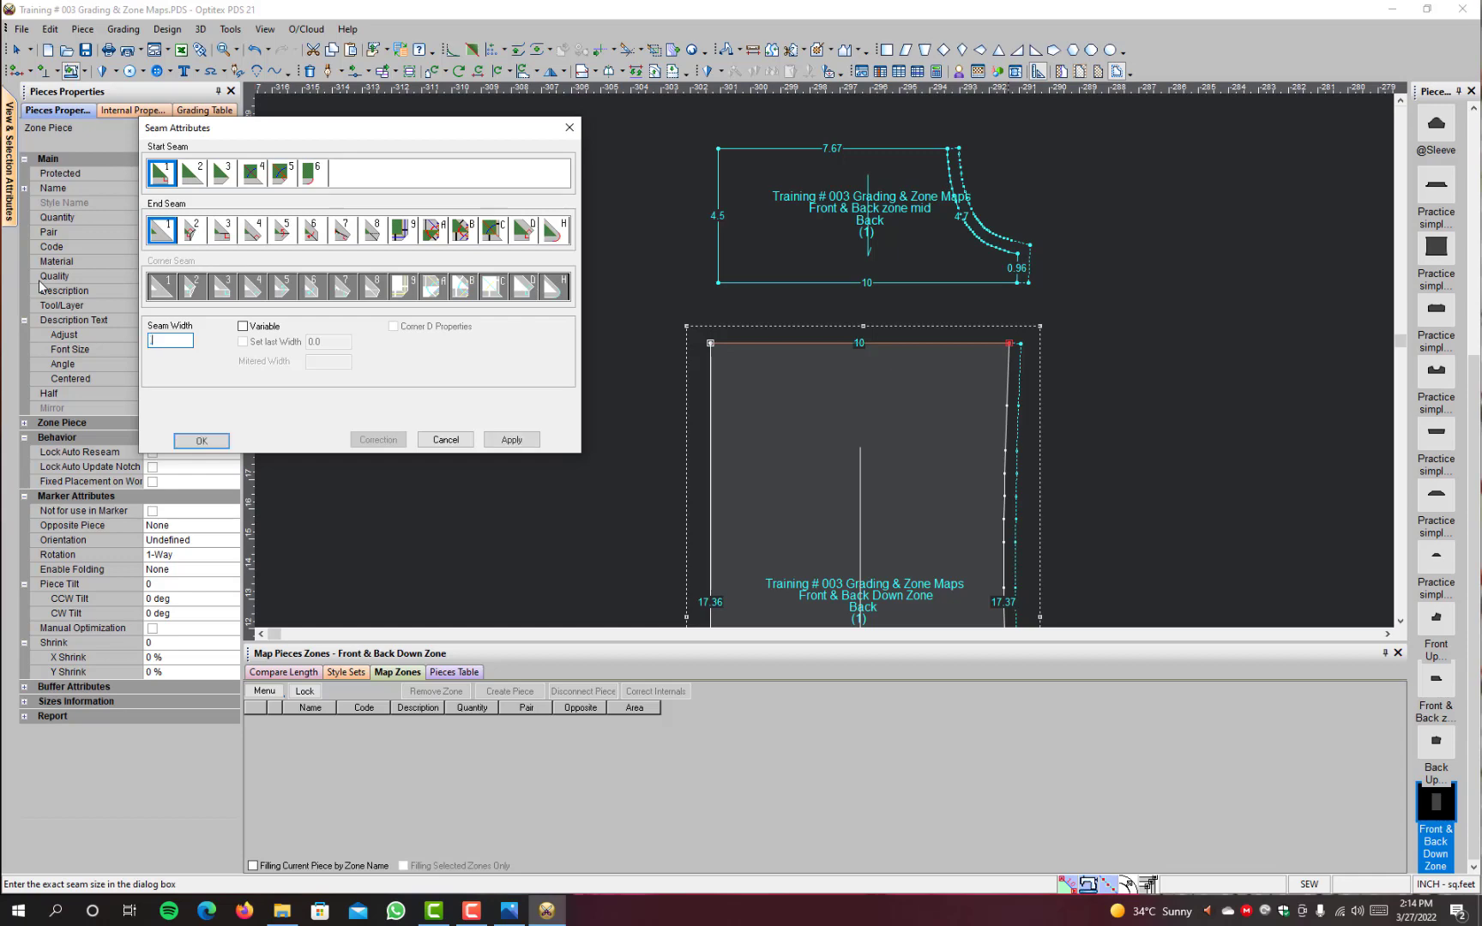
left_click(201, 440)
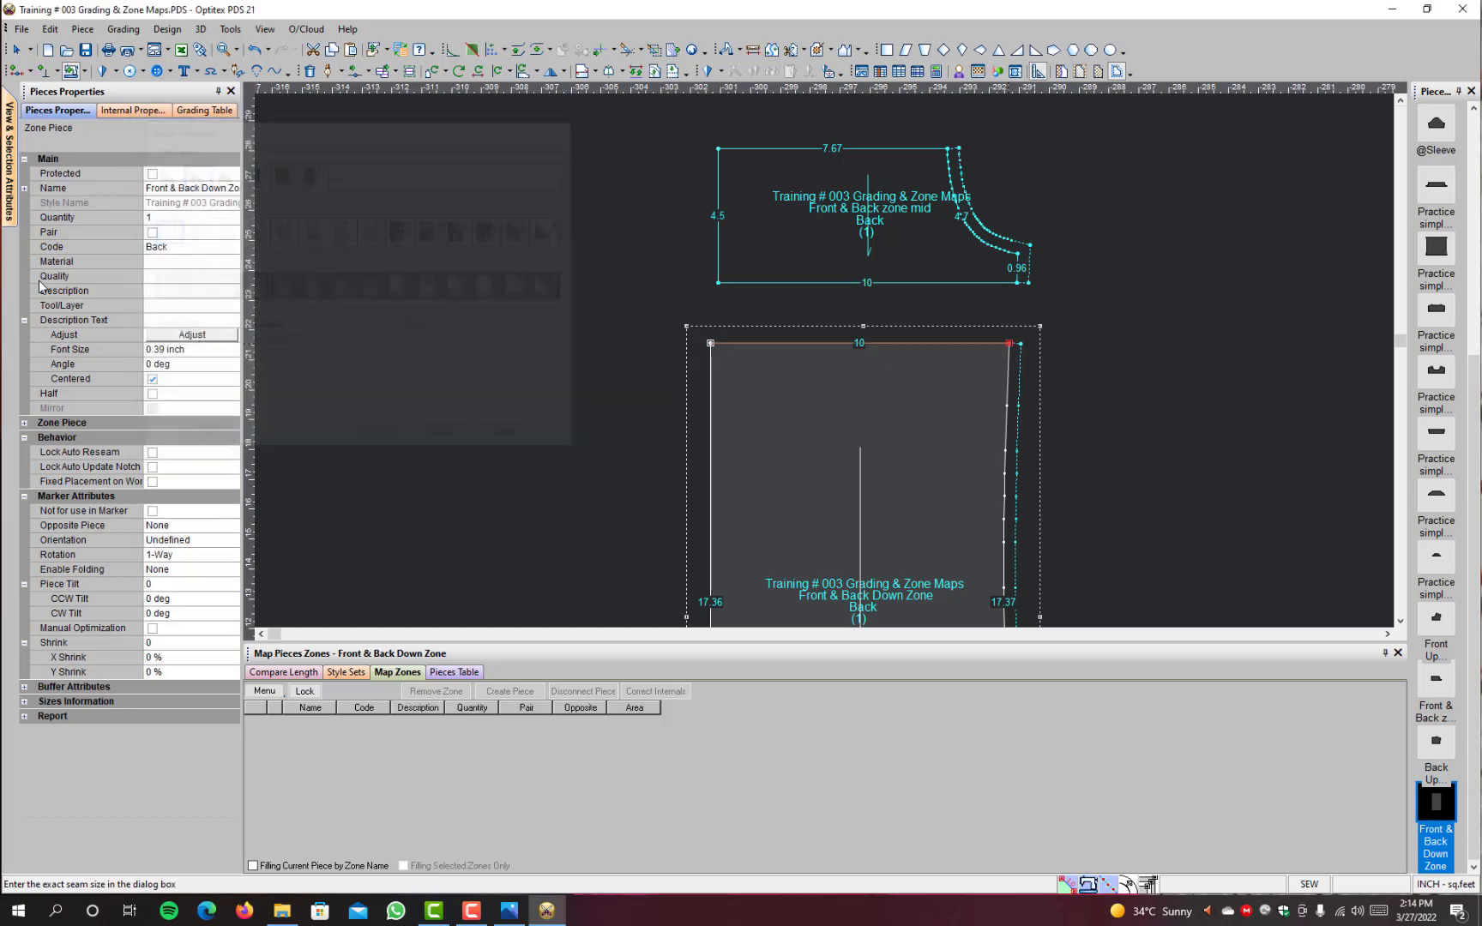
left_click(719, 282)
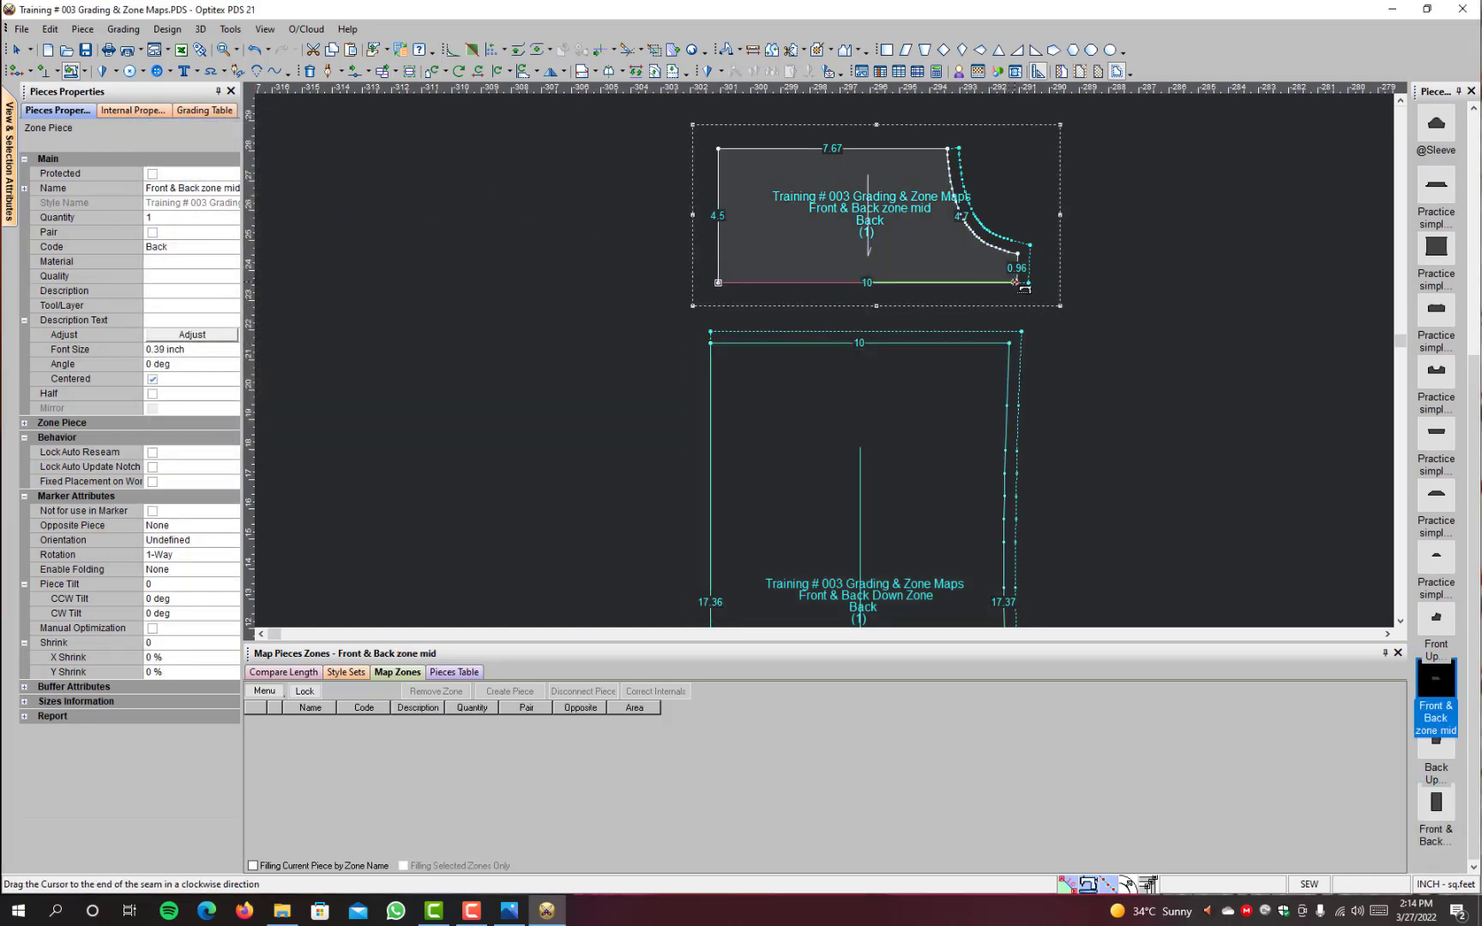
left_click(1017, 282)
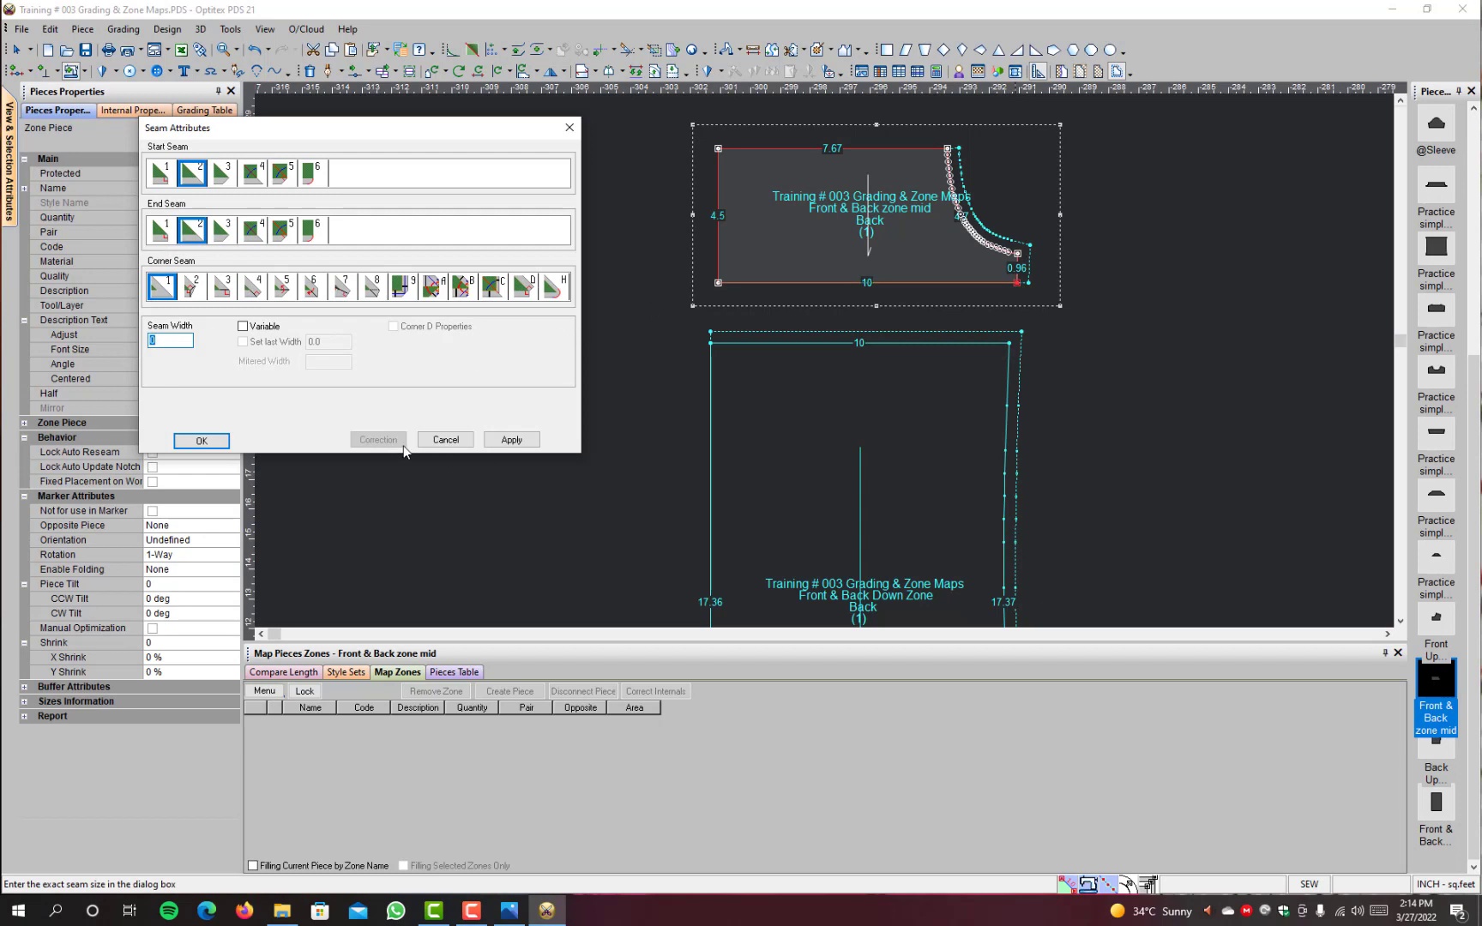
left_click(446, 439)
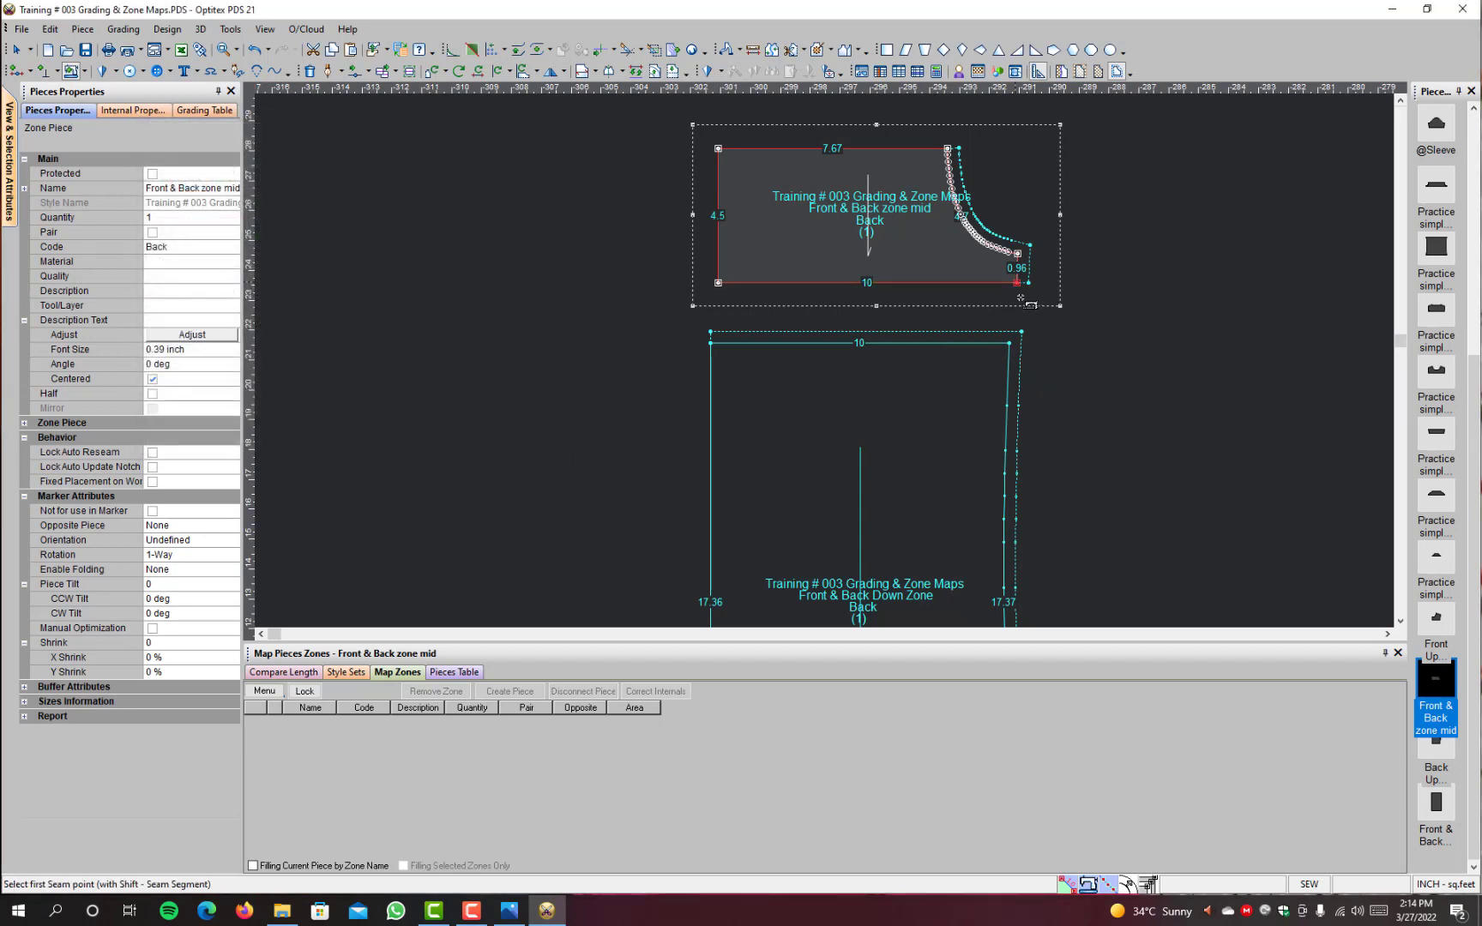
Step: Add a 0.39 inch seam along the mid zone piece's lower edge, running from the side seam to the centre line
left_click(1018, 282)
left_click(719, 282)
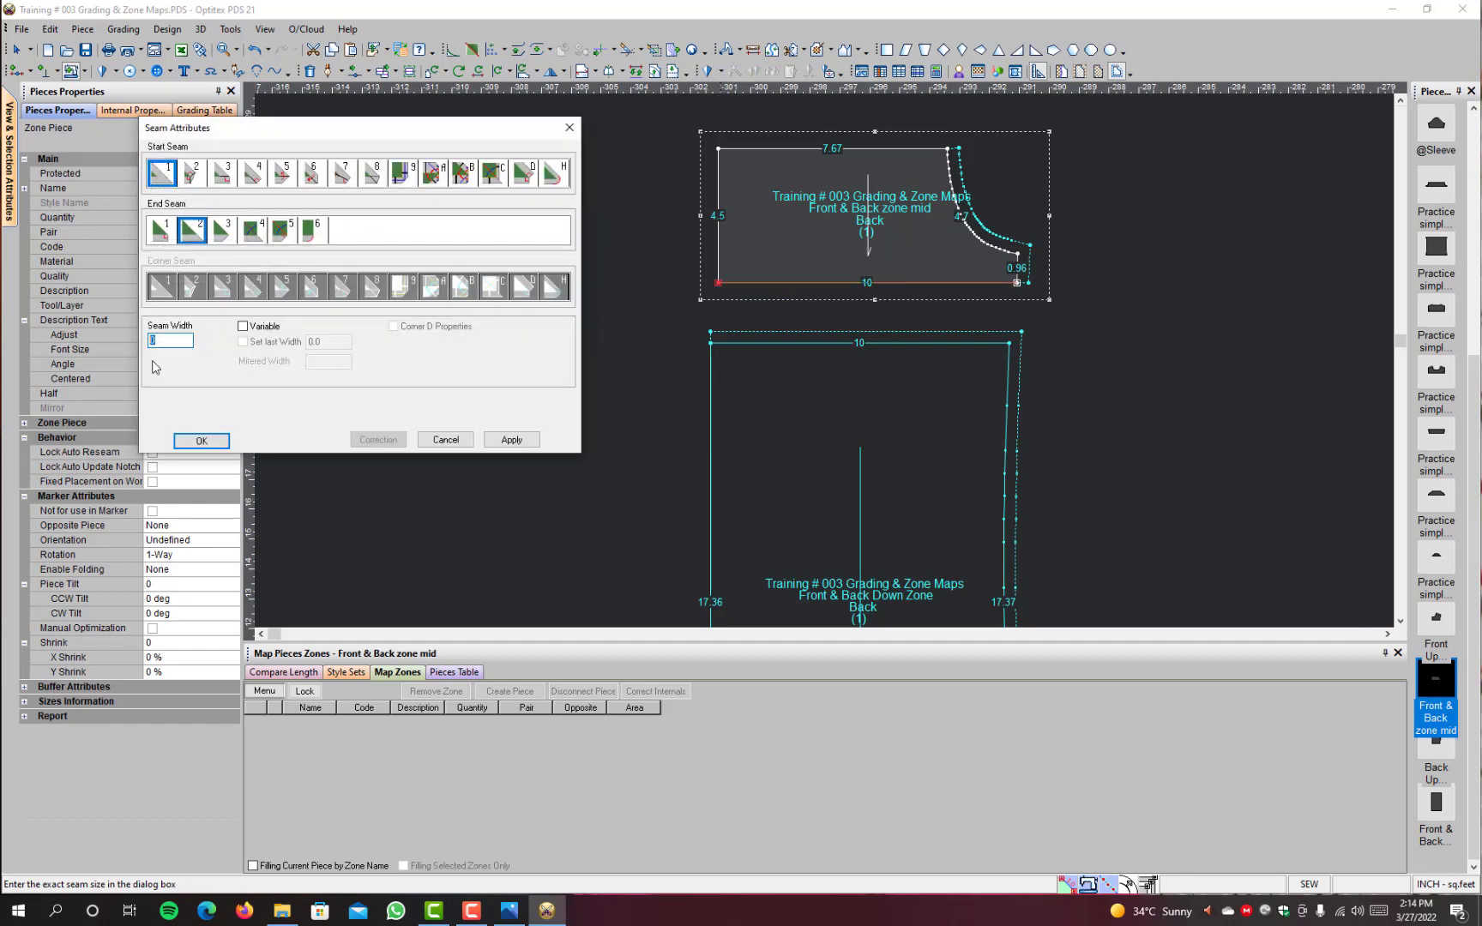
type(".39")
left_click(199, 440)
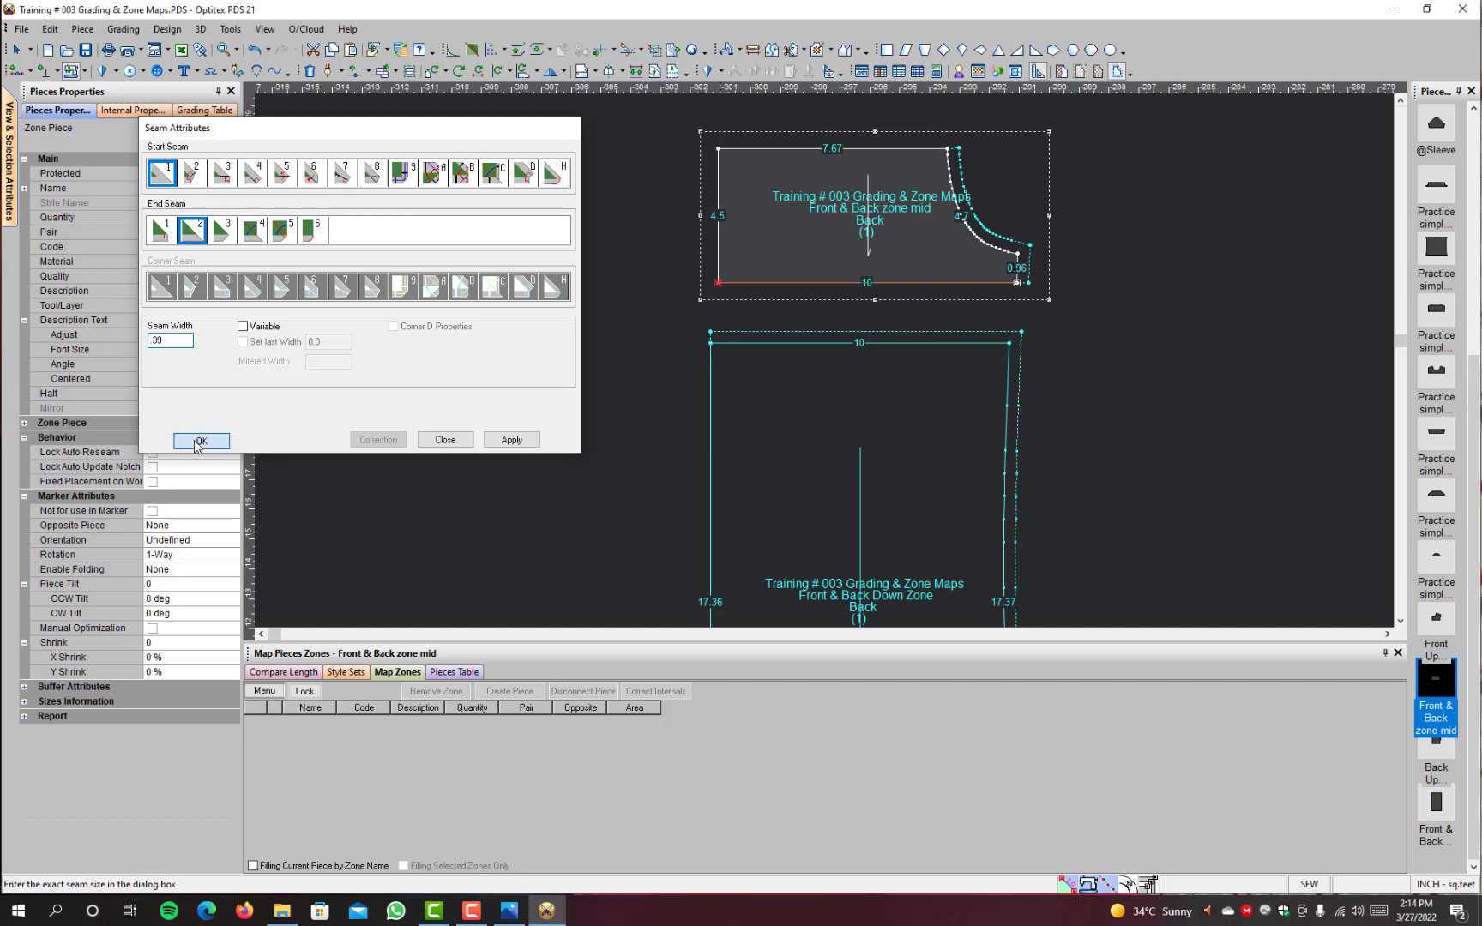
Step: Add a 0.39 inch seam along the lower edge of the Back Upper zone piece
scroll(965, 287, "down", 2)
scroll(965, 289, "down", 2)
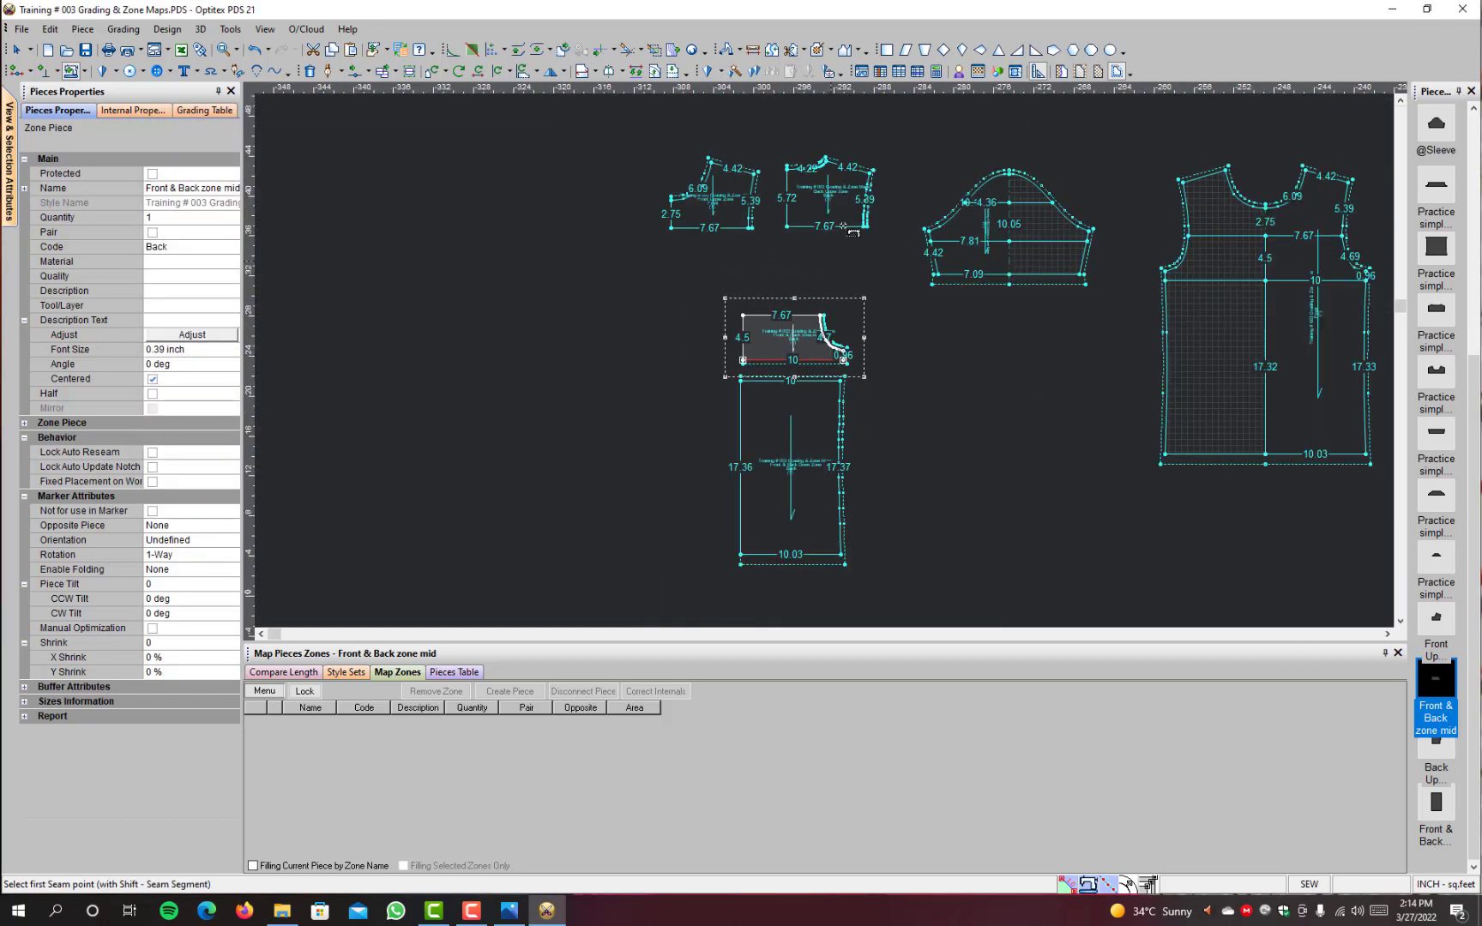
scroll(873, 380, "up", 3)
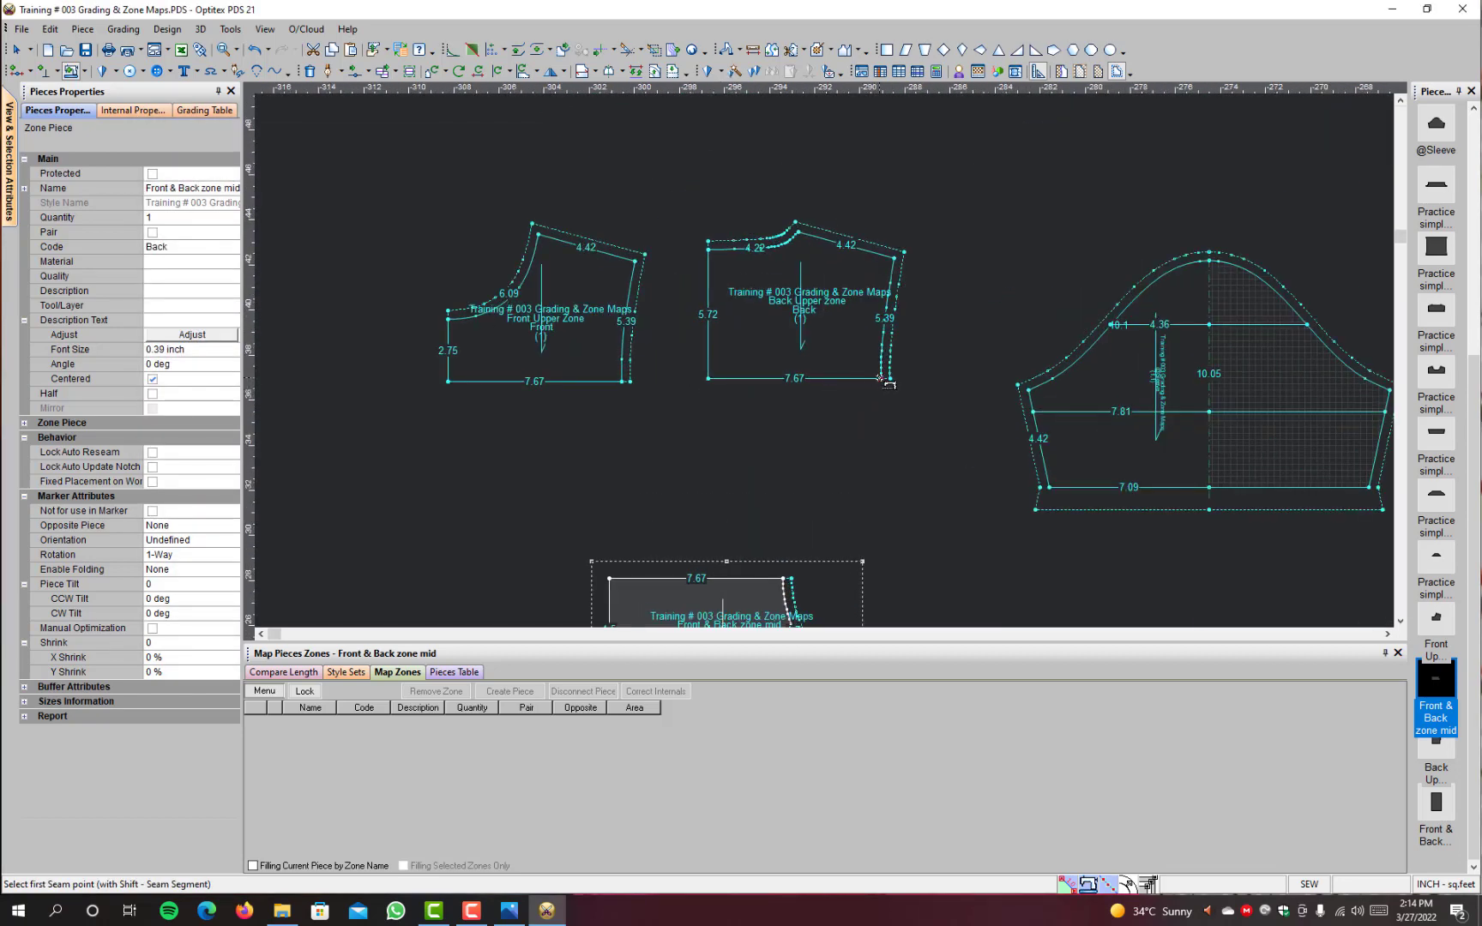
left_click(881, 378)
left_click(709, 379)
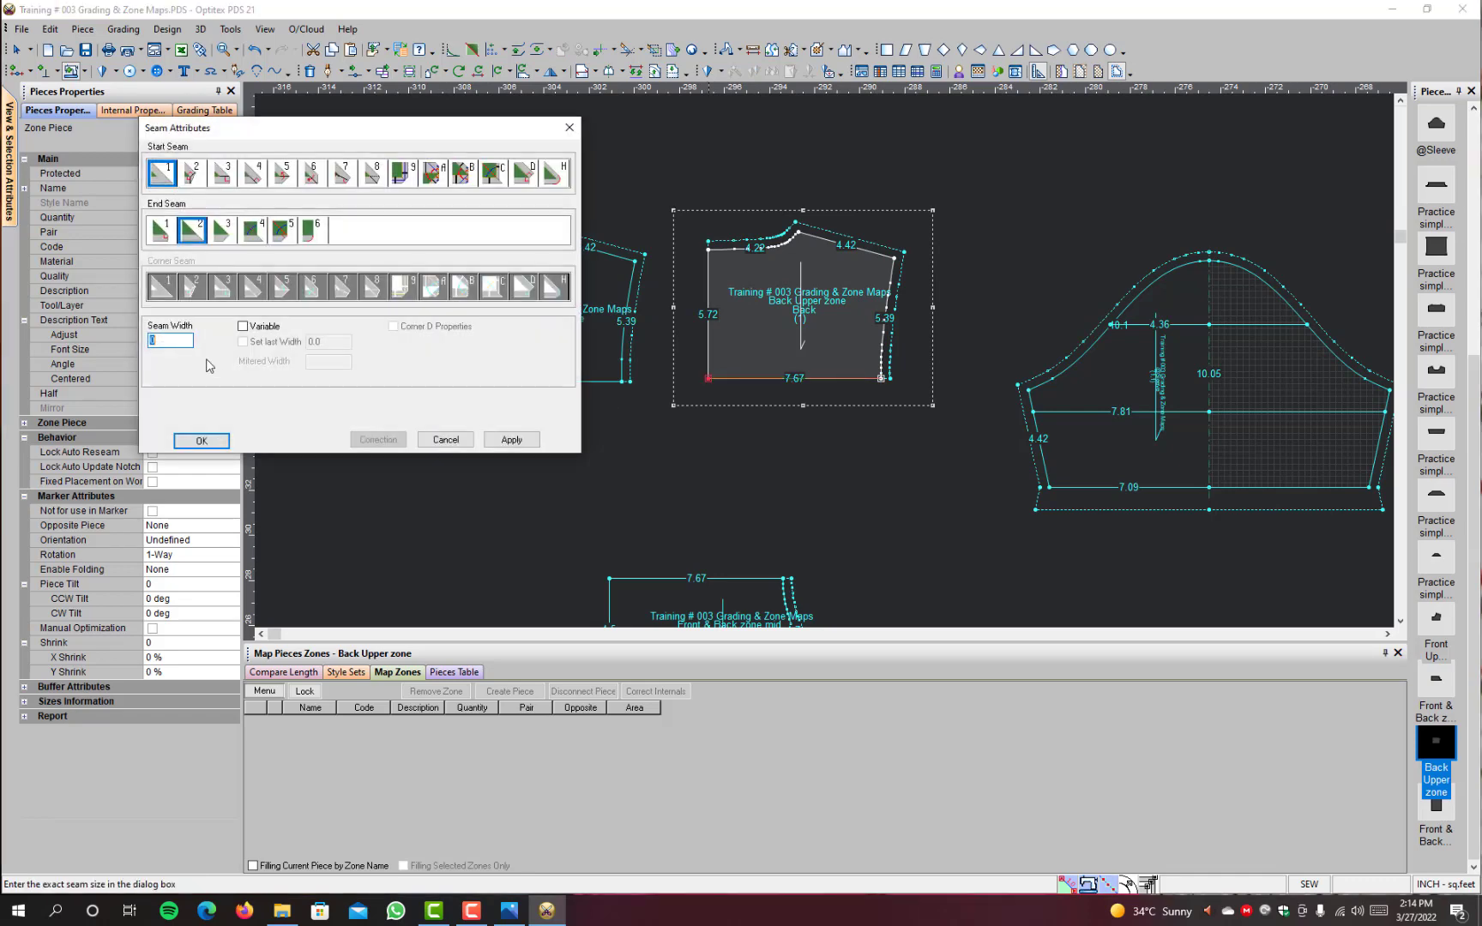
type("1")
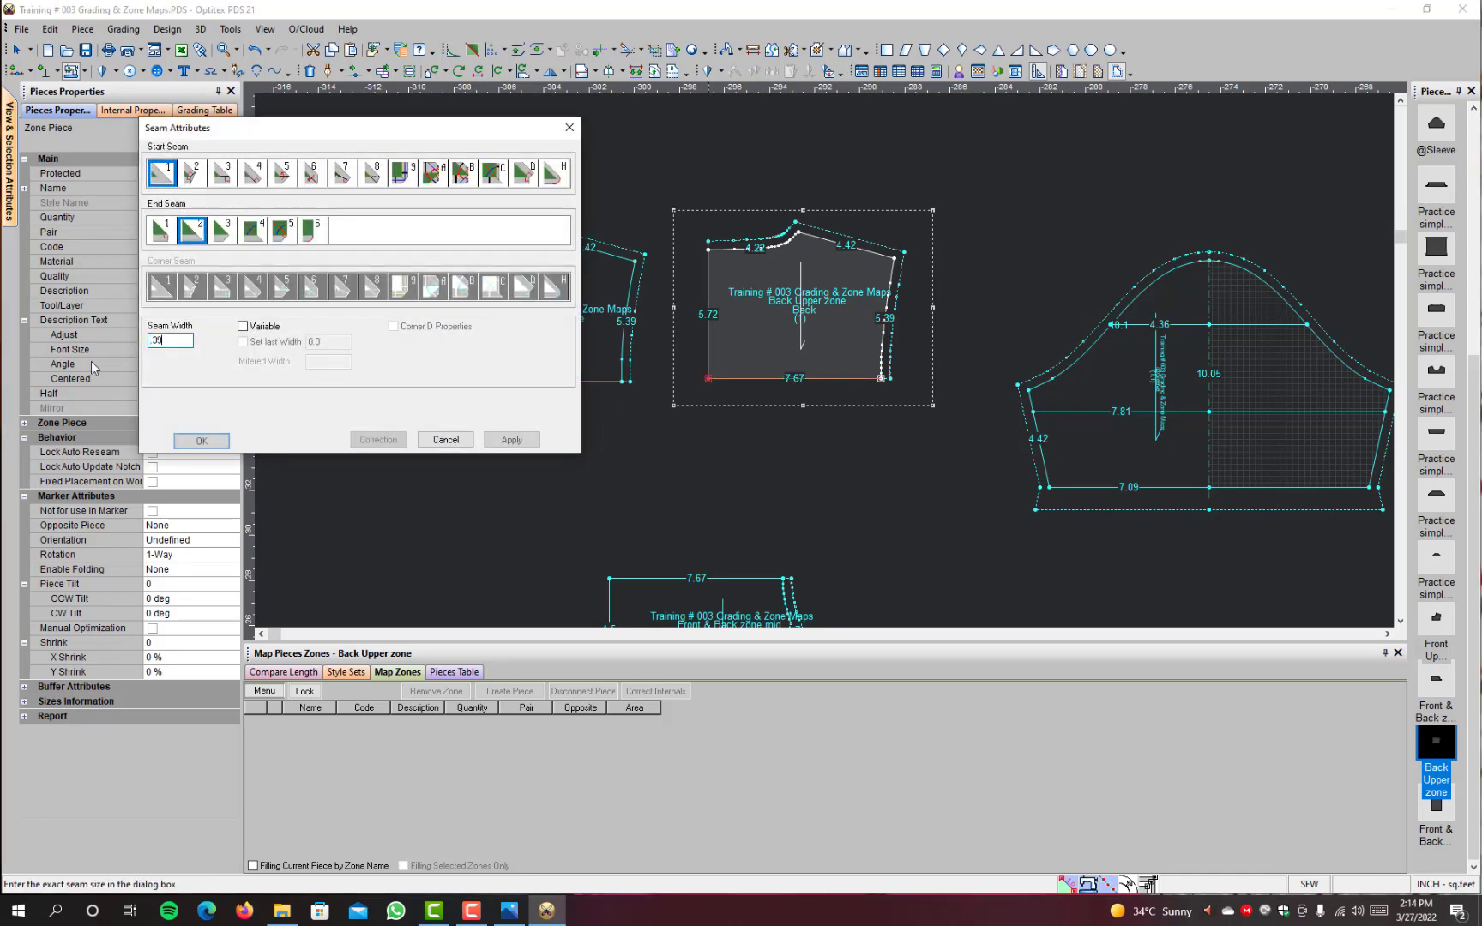
key("Return")
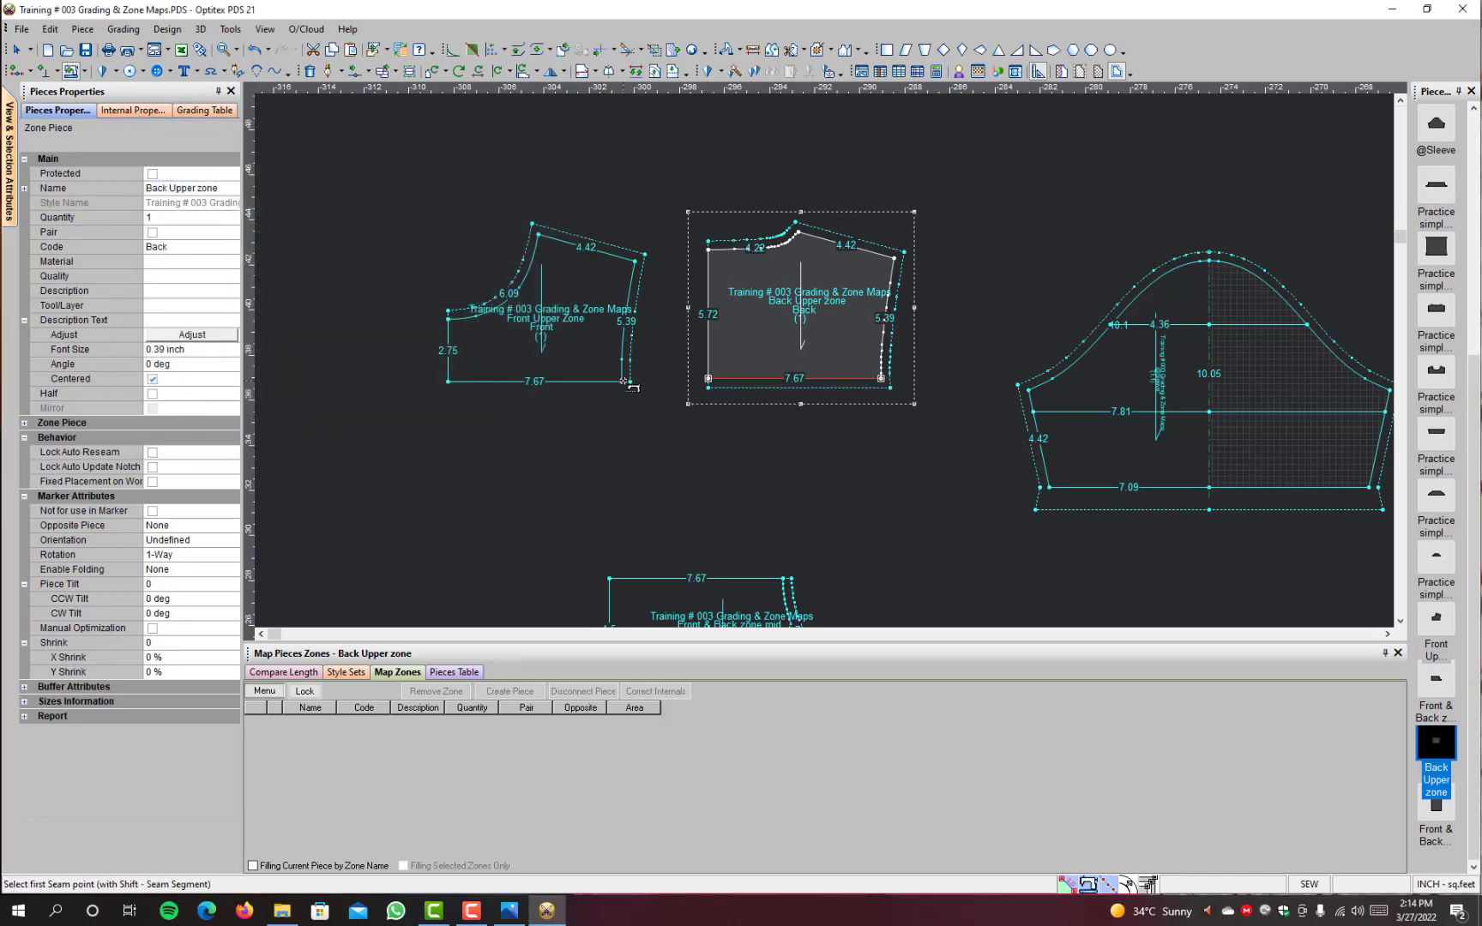
Step: Add a 0.38 inch seam along the lower edge of the Front Upper Zone piece
left_click(624, 381)
left_click(448, 381)
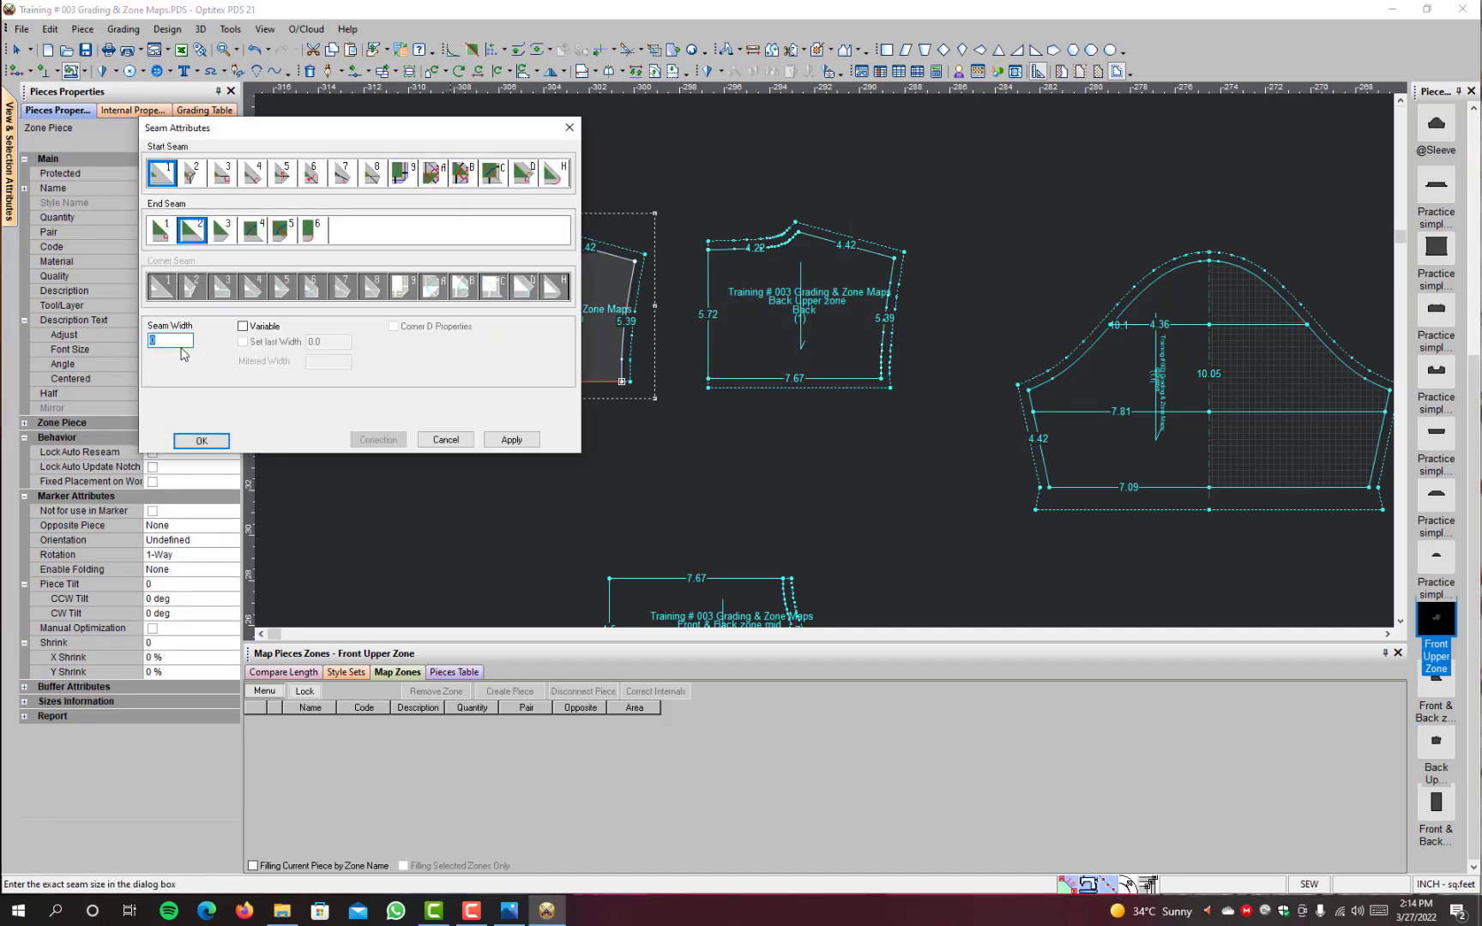
type(".38")
key("Return")
Step: End the seam command and select the Front & Back Down Zone piece
scroll(689, 471, "down", 2)
scroll(828, 362, "down", 1)
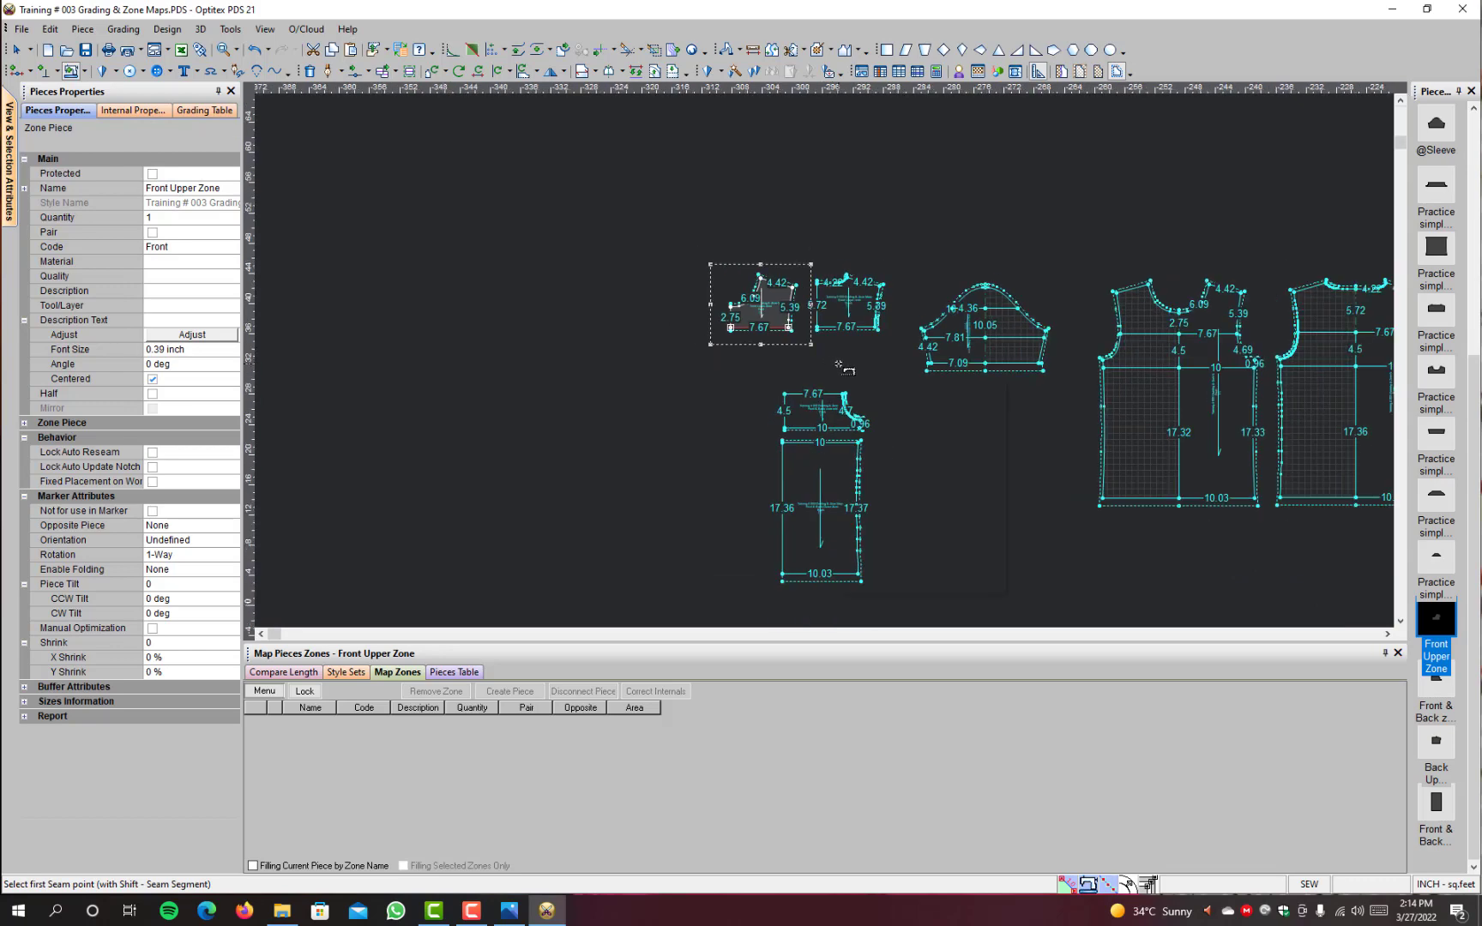
right_click(835, 362)
left_click(876, 374)
scroll(834, 477, "up", 2)
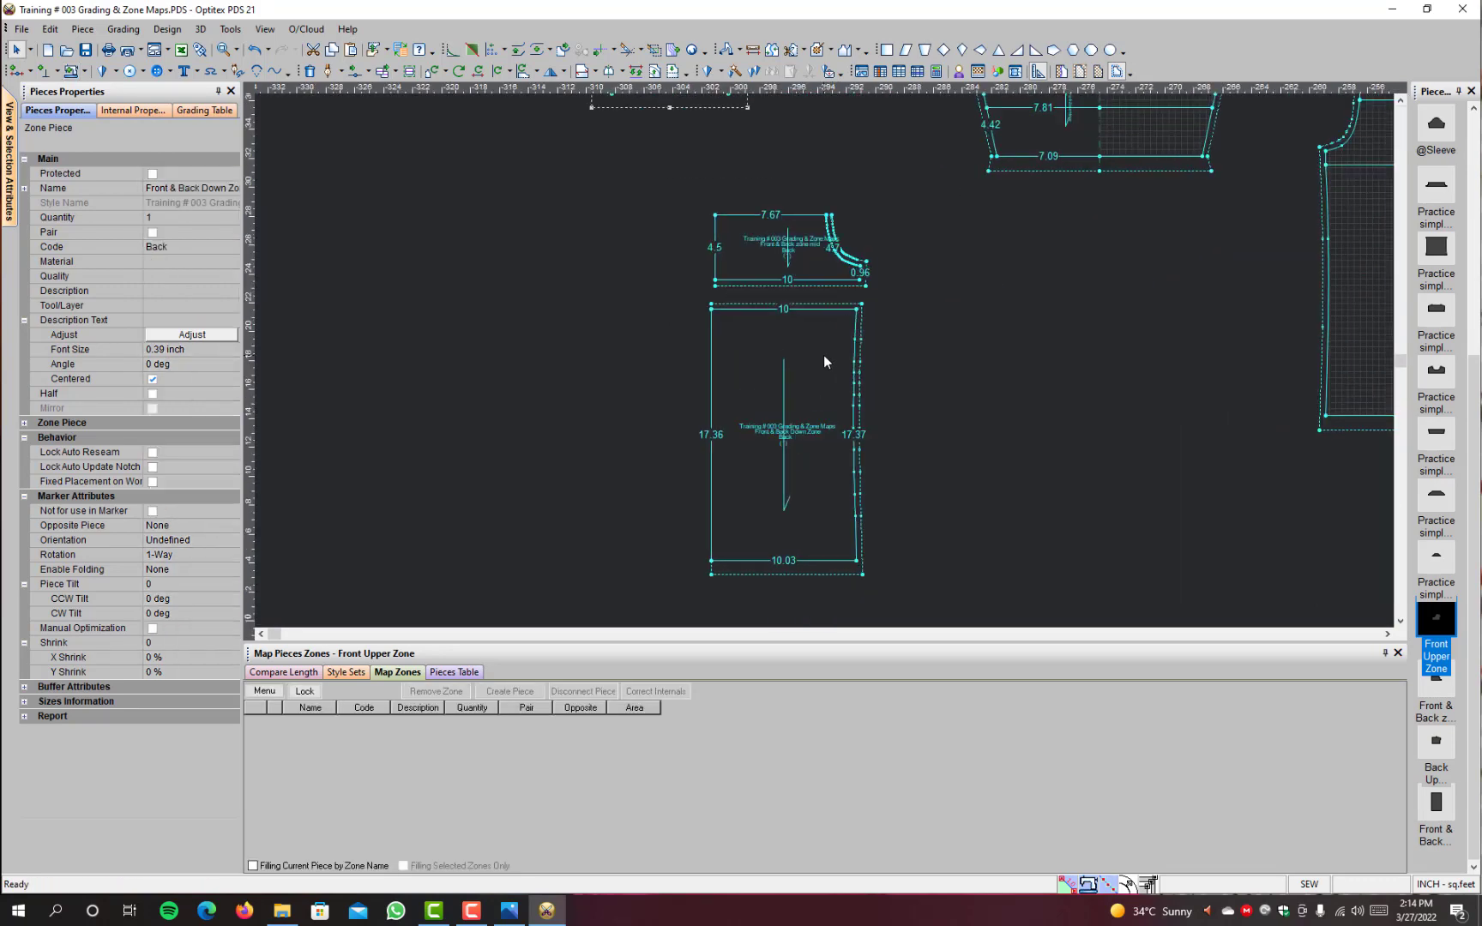
left_click(825, 360)
scroll(830, 296, "down", 1)
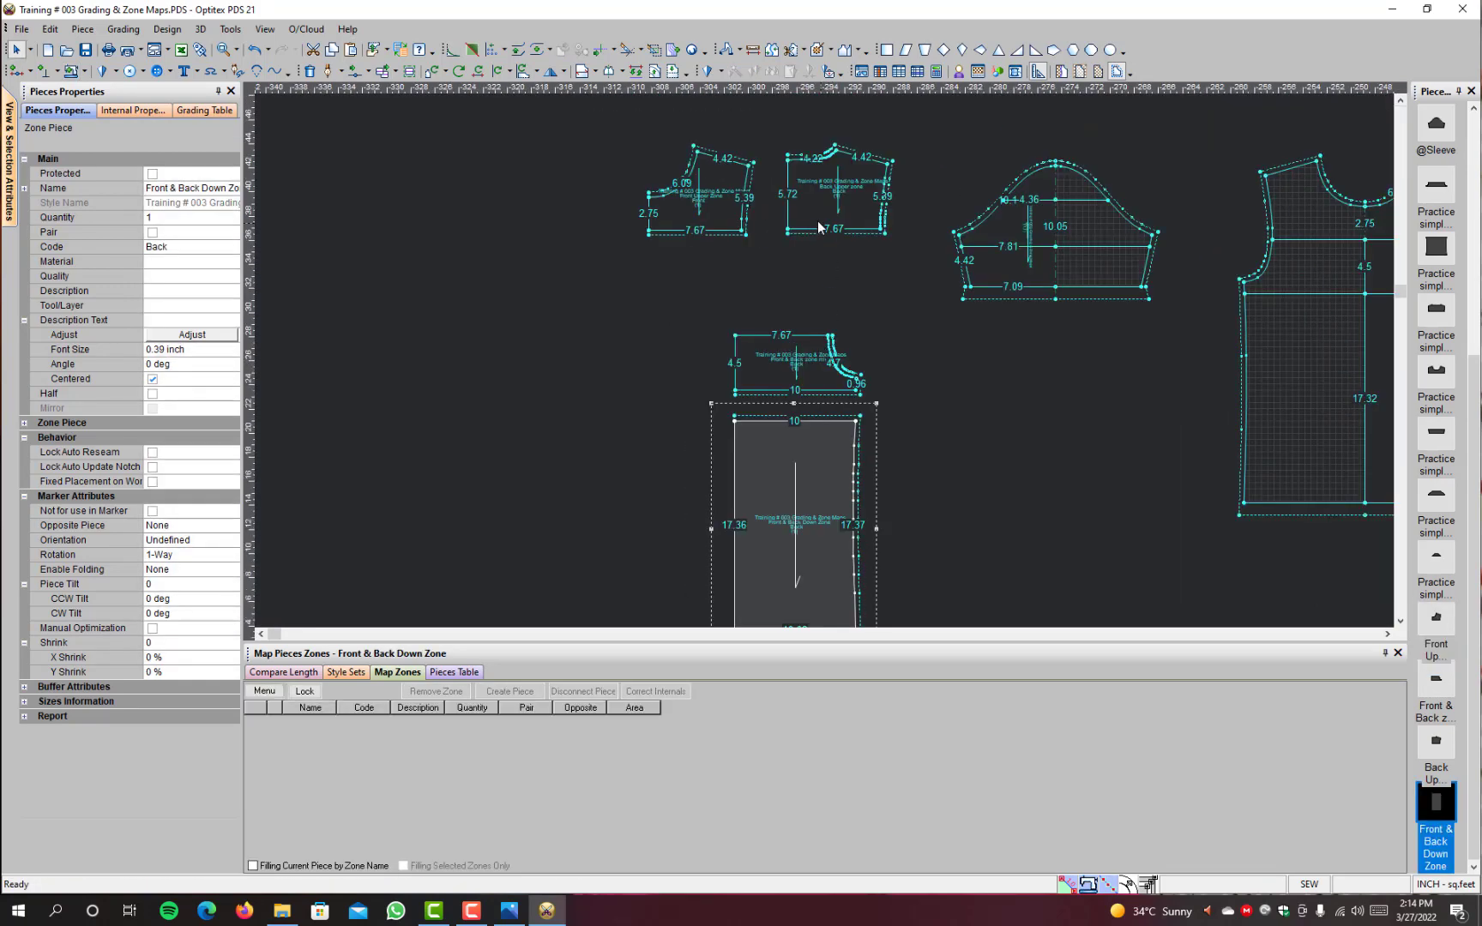
Step: Place the Back Upper zone piece directly above the mid zone piece and the Front Upper Zone piece beside it
left_click_drag(818, 225, 772, 310)
left_click_drag(720, 211, 659, 286)
scroll(1054, 336, "down", 3)
scroll(814, 350, "up", 2)
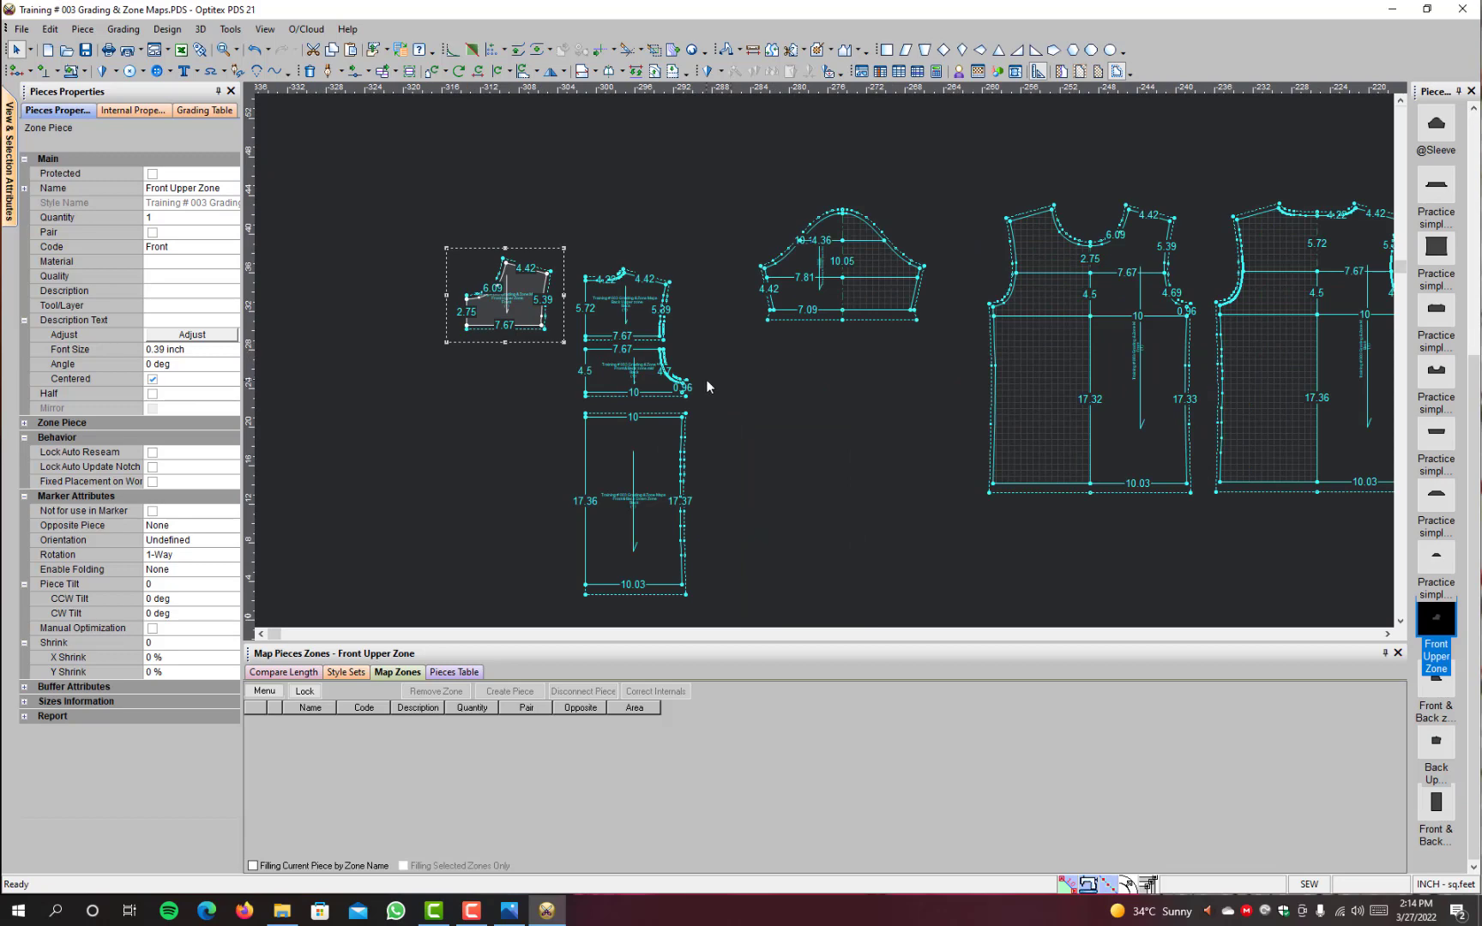
Step: Display all graded sizes on the pieces and shift the Back Upper zone piece slightly clear of the mid zone piece
key("F4")
scroll(636, 421, "up", 4)
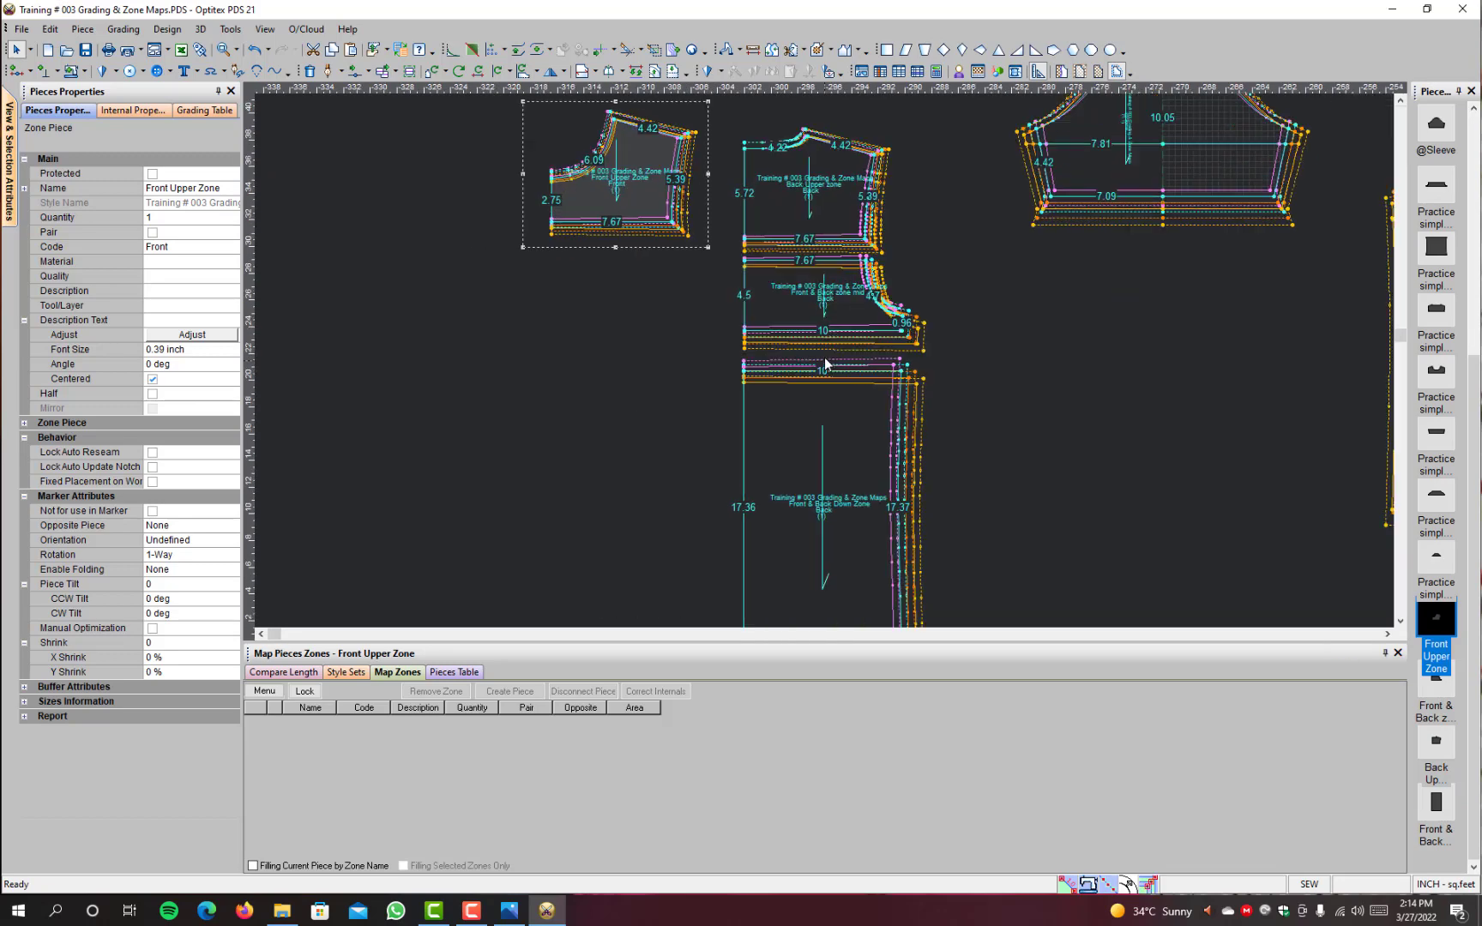
left_click(829, 191)
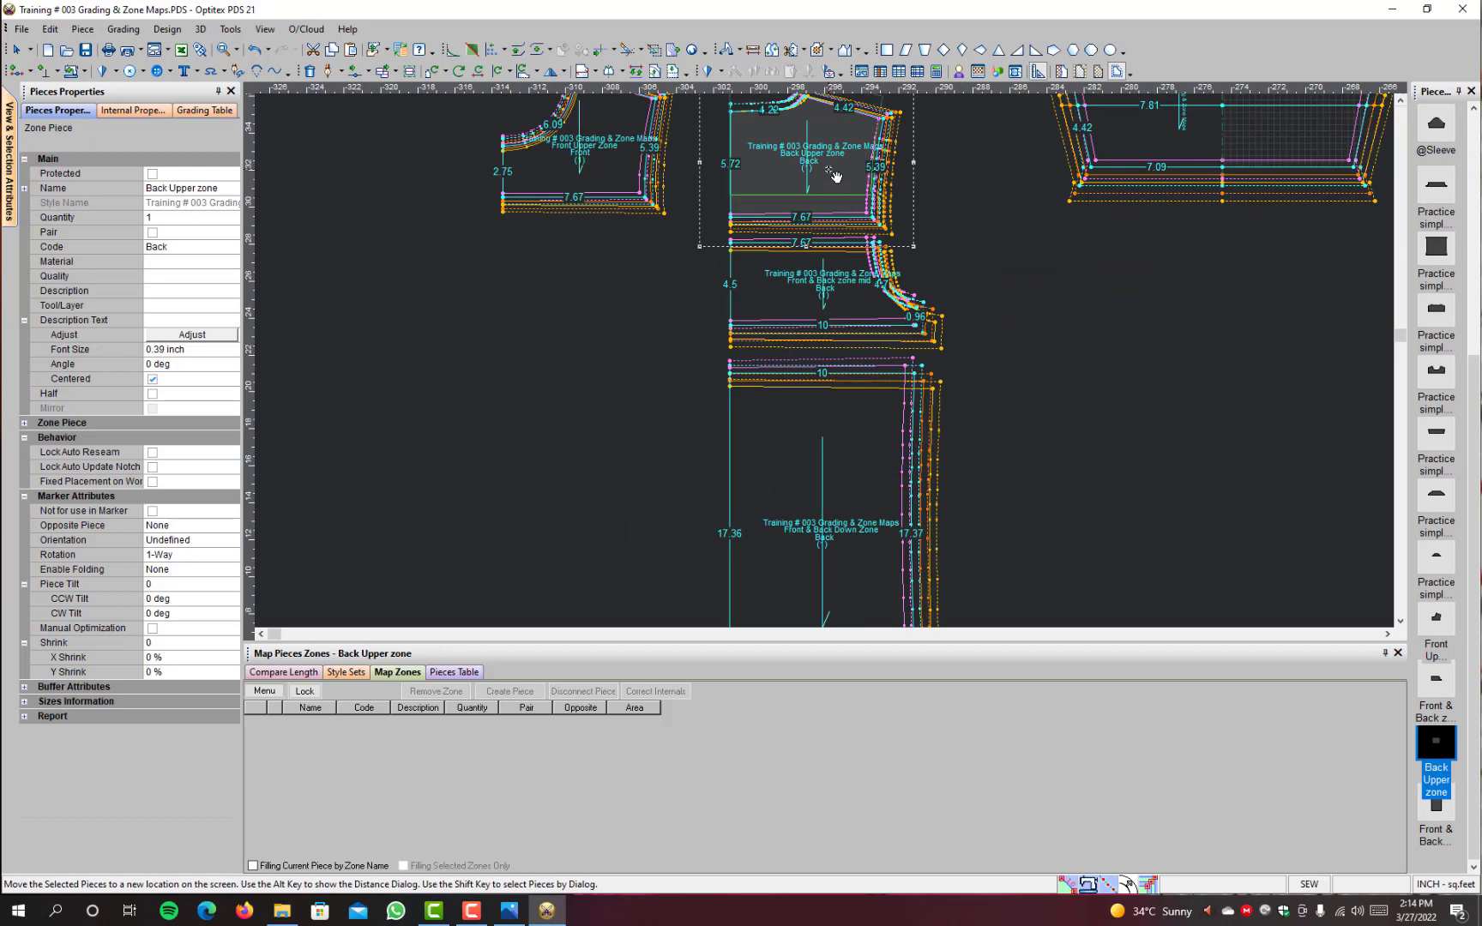
scroll(857, 360, "down", 2)
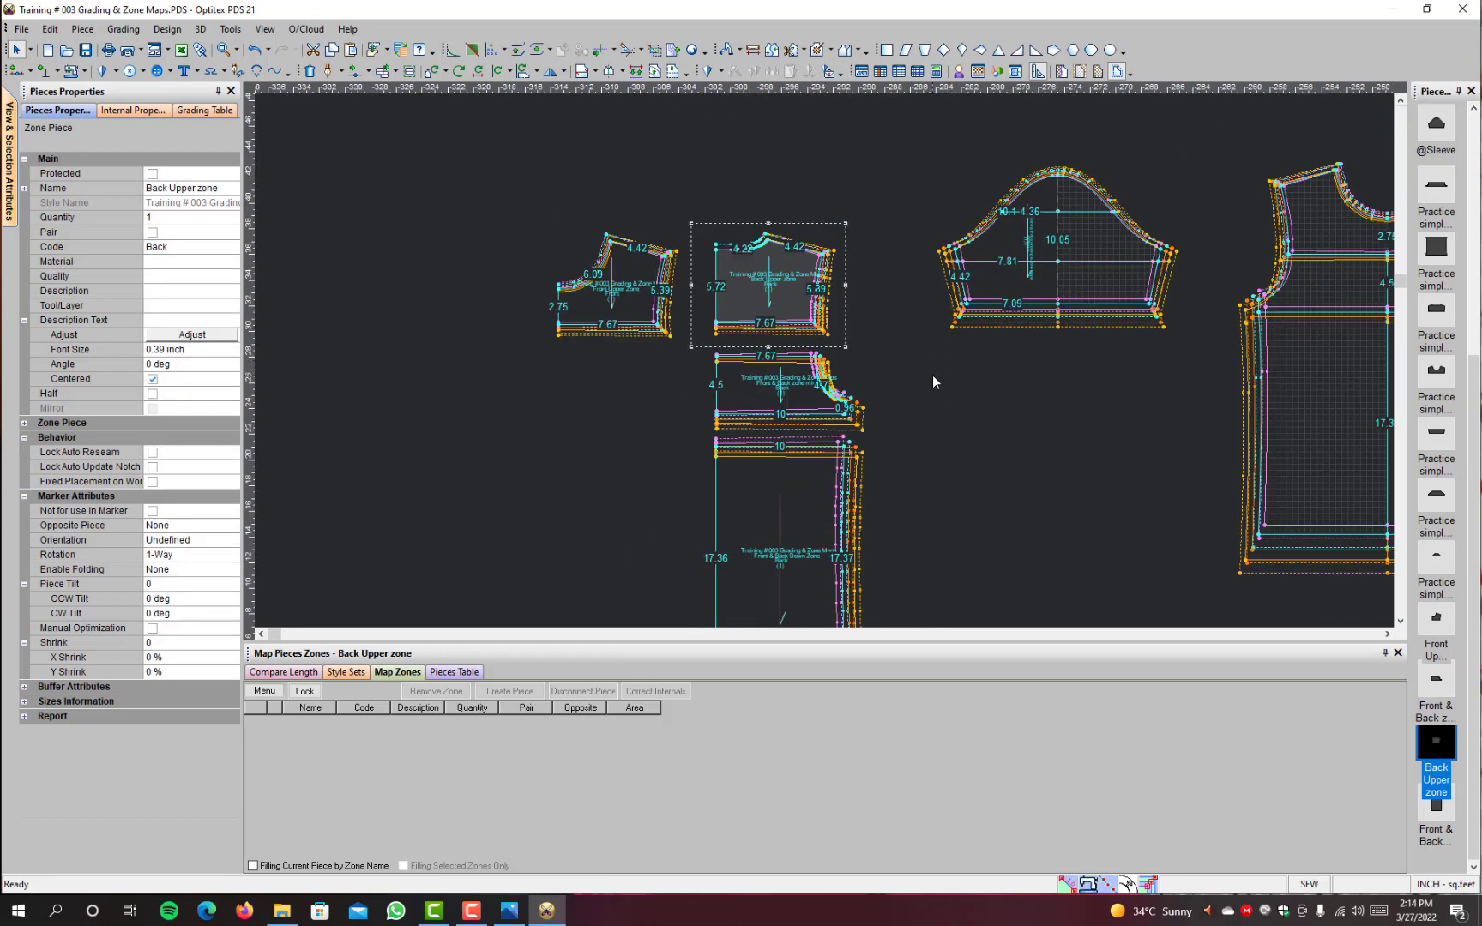
scroll(933, 367, "down", 2)
scroll(933, 367, "up", 2)
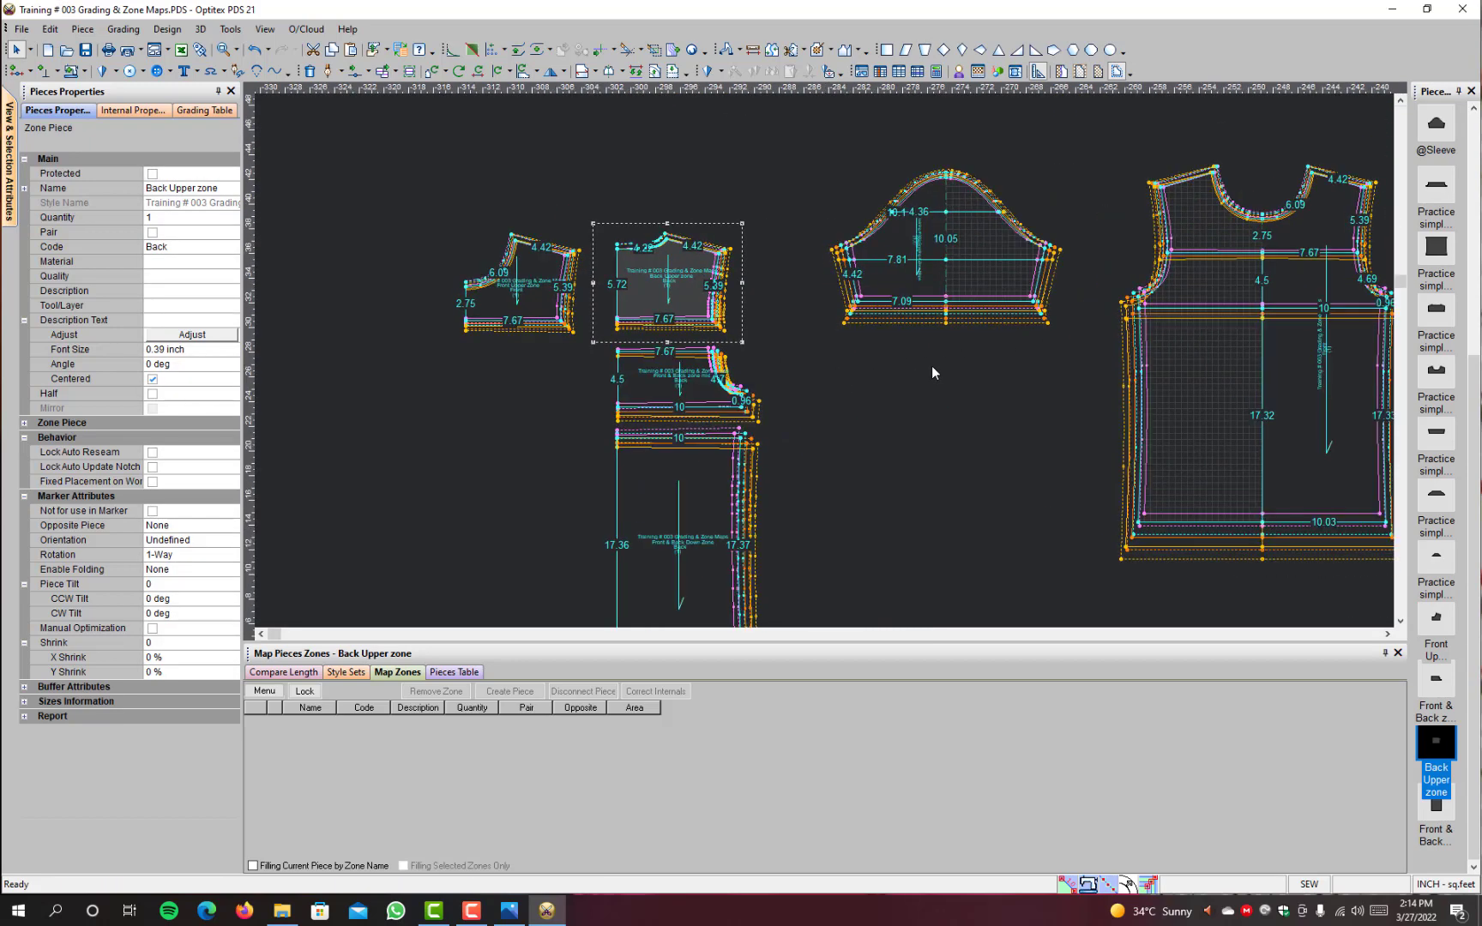
Step: Move the Front & Back Down Zone piece slightly further below the mid zone piece
scroll(1042, 491, "down", 1)
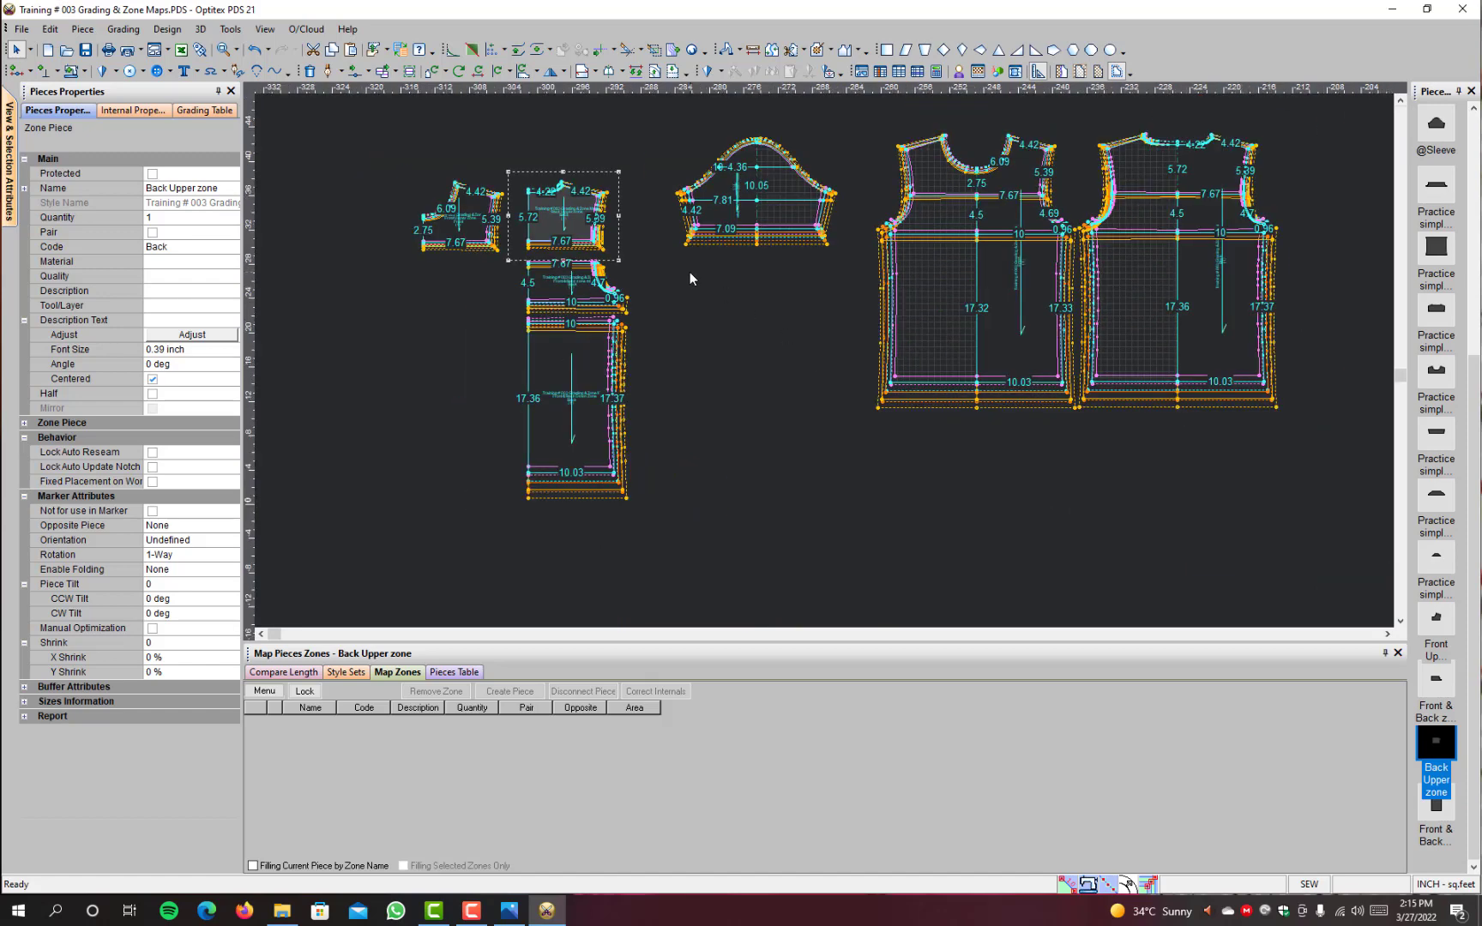
scroll(823, 360, "up", 1)
left_click(735, 459)
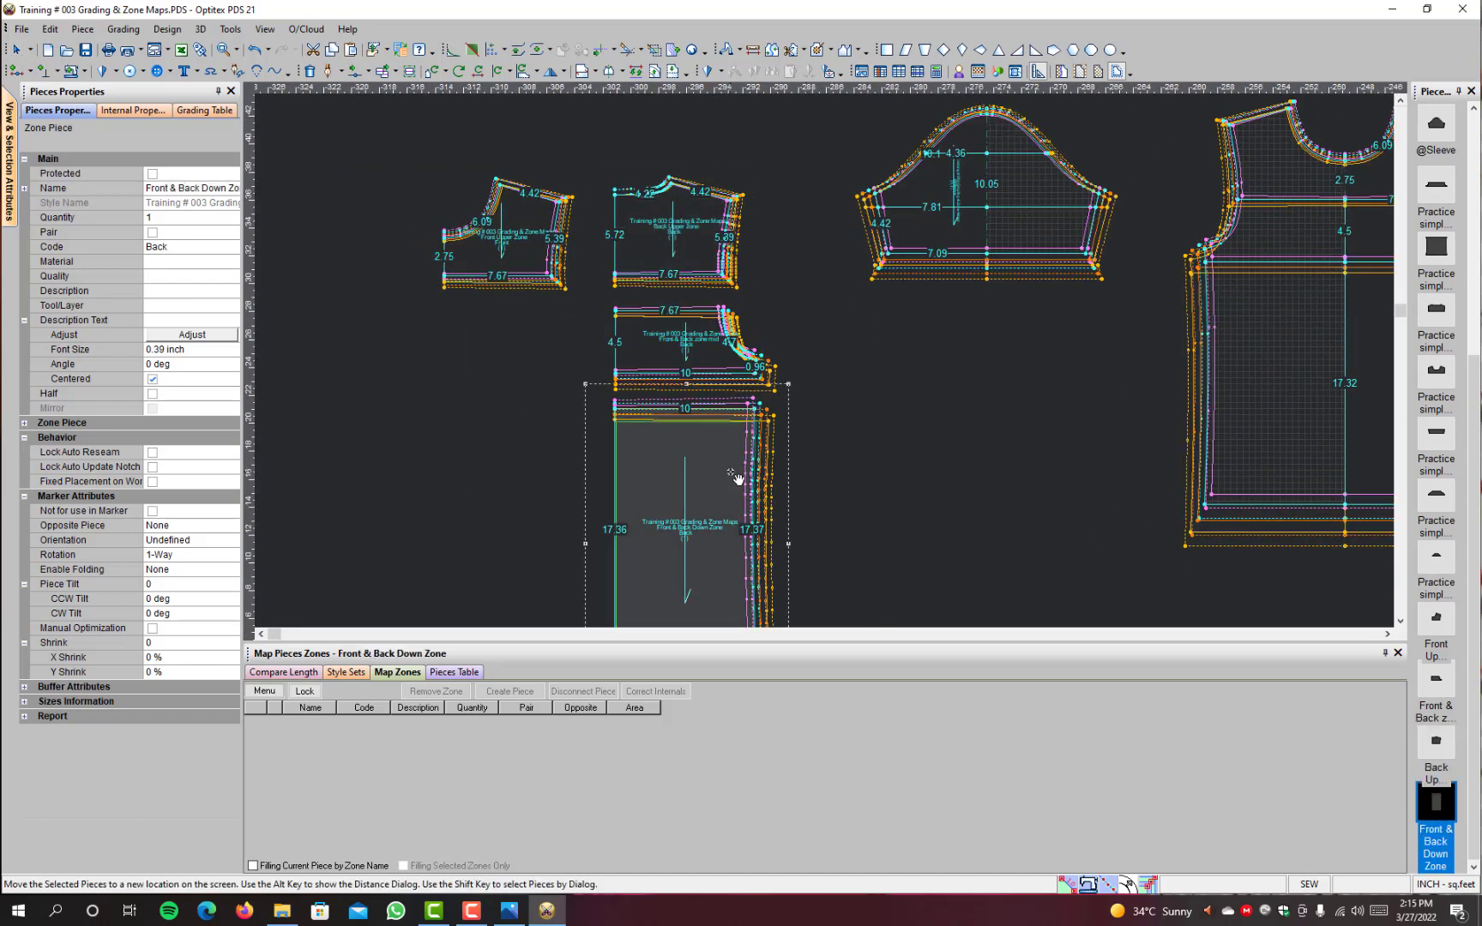
left_click(731, 472)
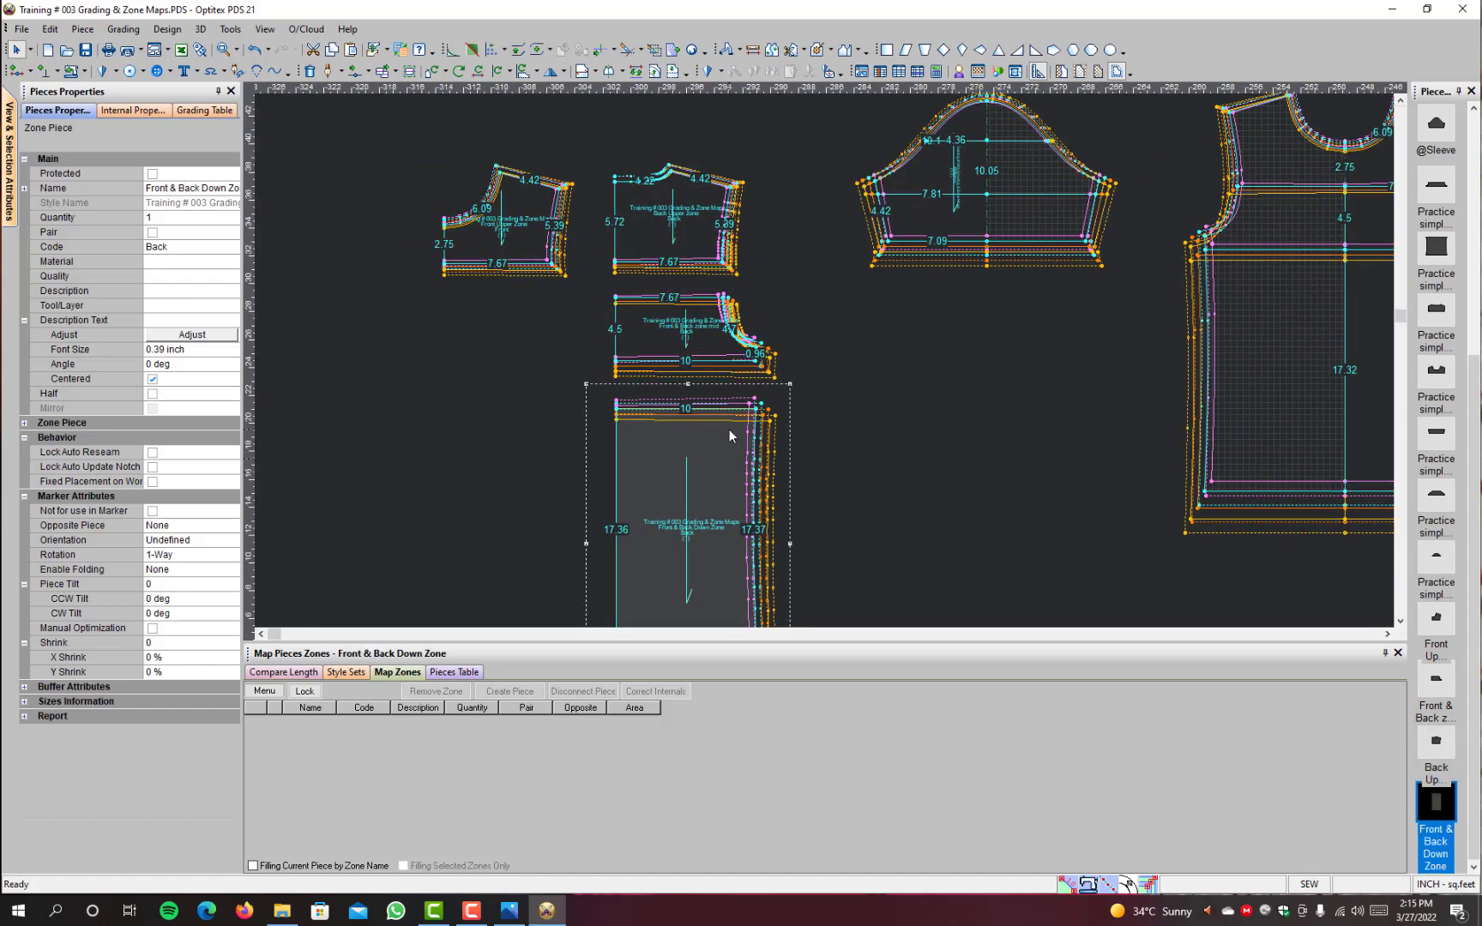
Step: Examine the graded size nests on the Front and Back shirt pieces, then hide the grading to show only the base size
scroll(935, 386, "down", 1)
scroll(1151, 288, "up", 1)
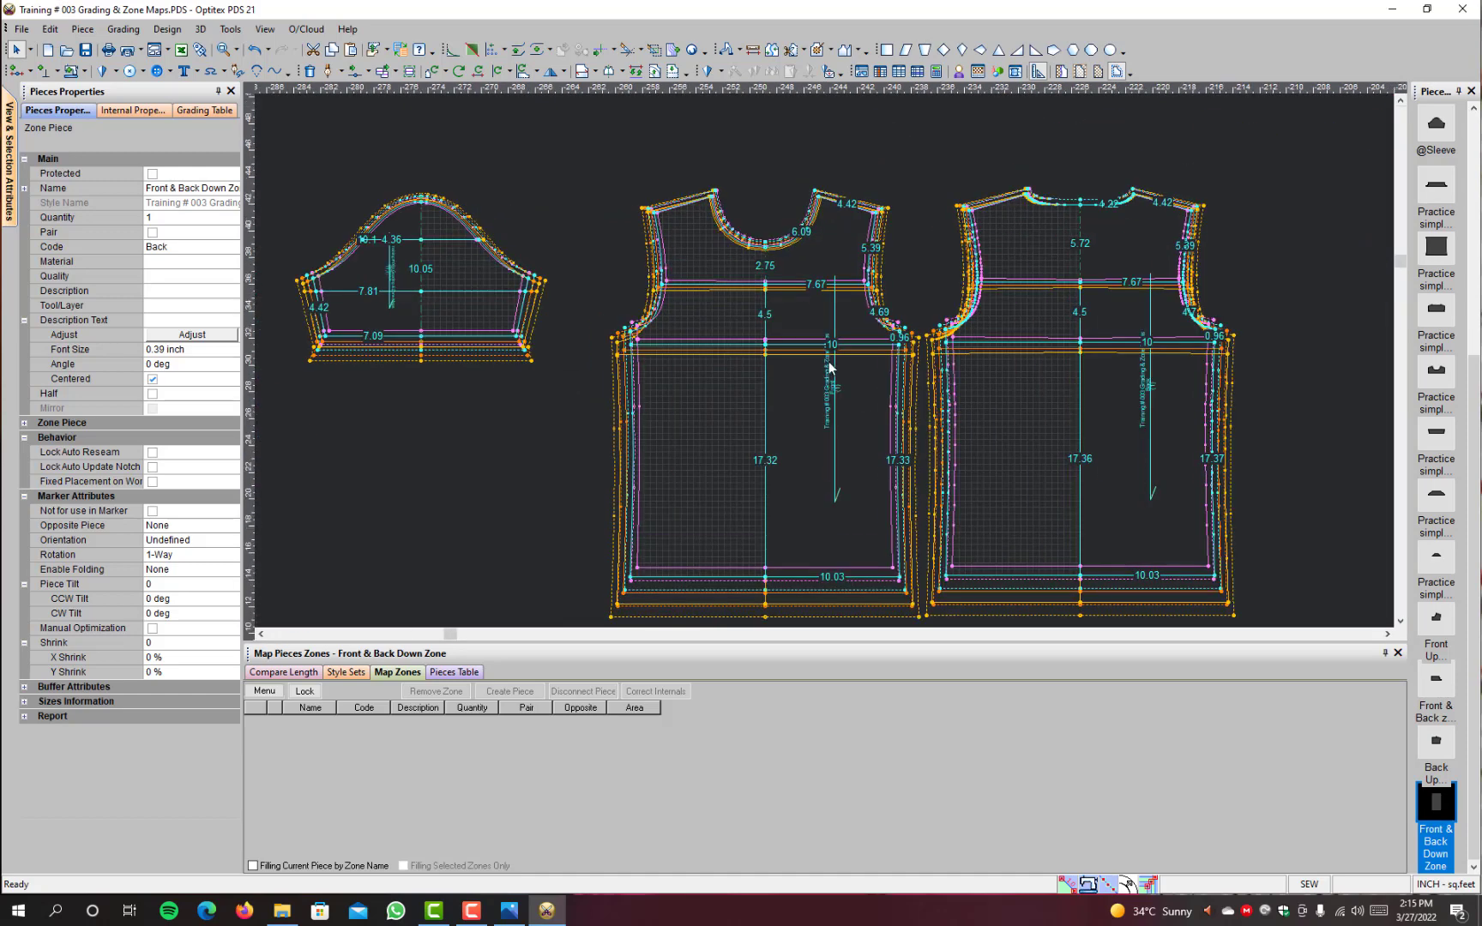
scroll(687, 470, "down", 2)
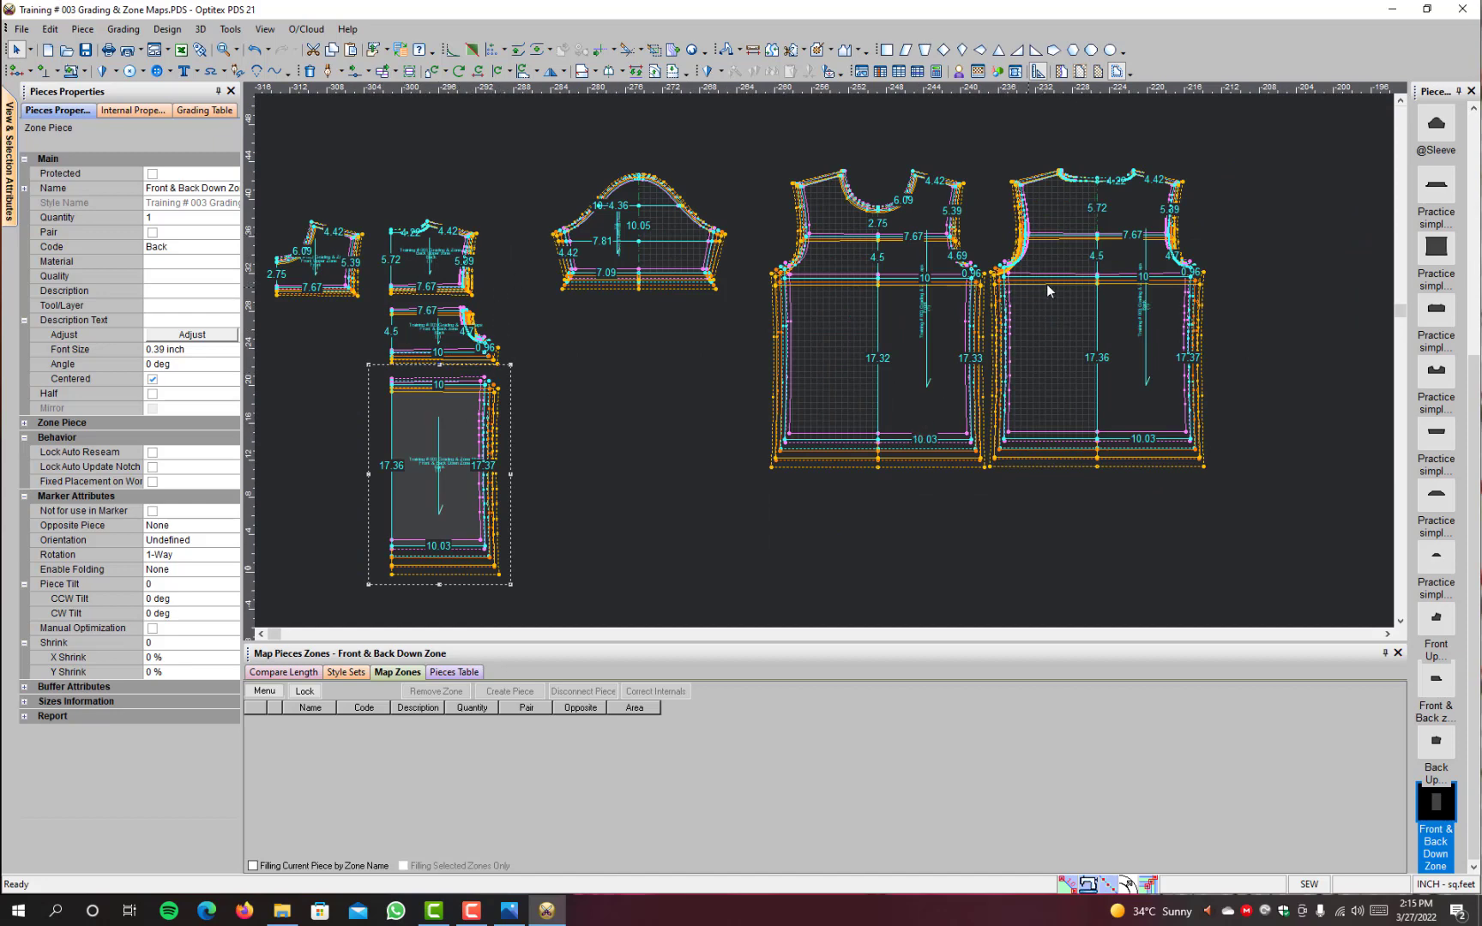
scroll(933, 240, "up", 3)
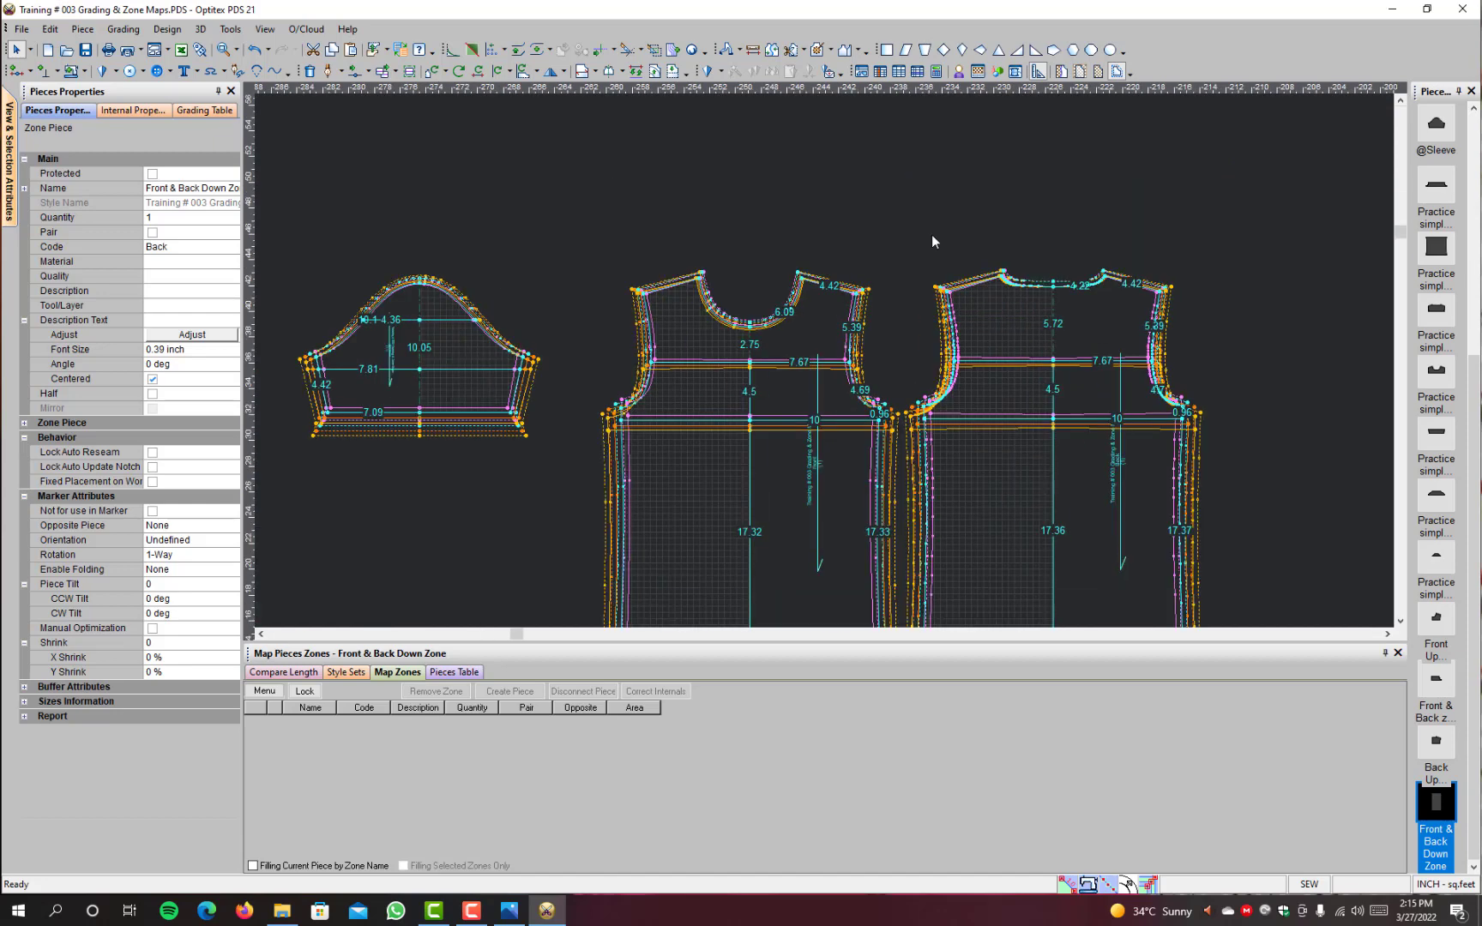
scroll(976, 429, "down", 4)
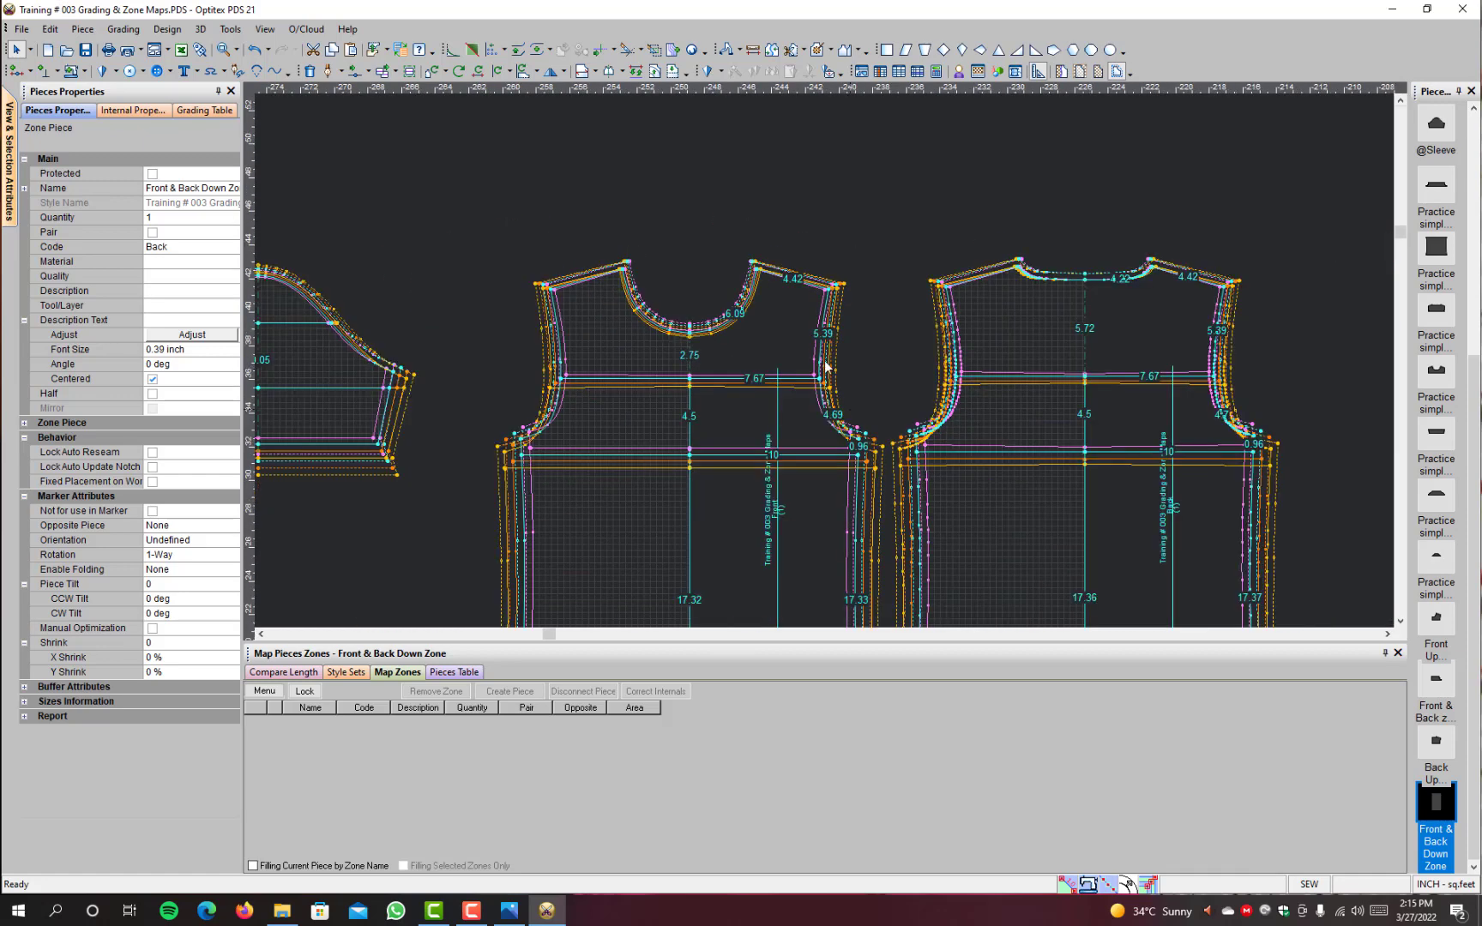
scroll(821, 354, "up", 1)
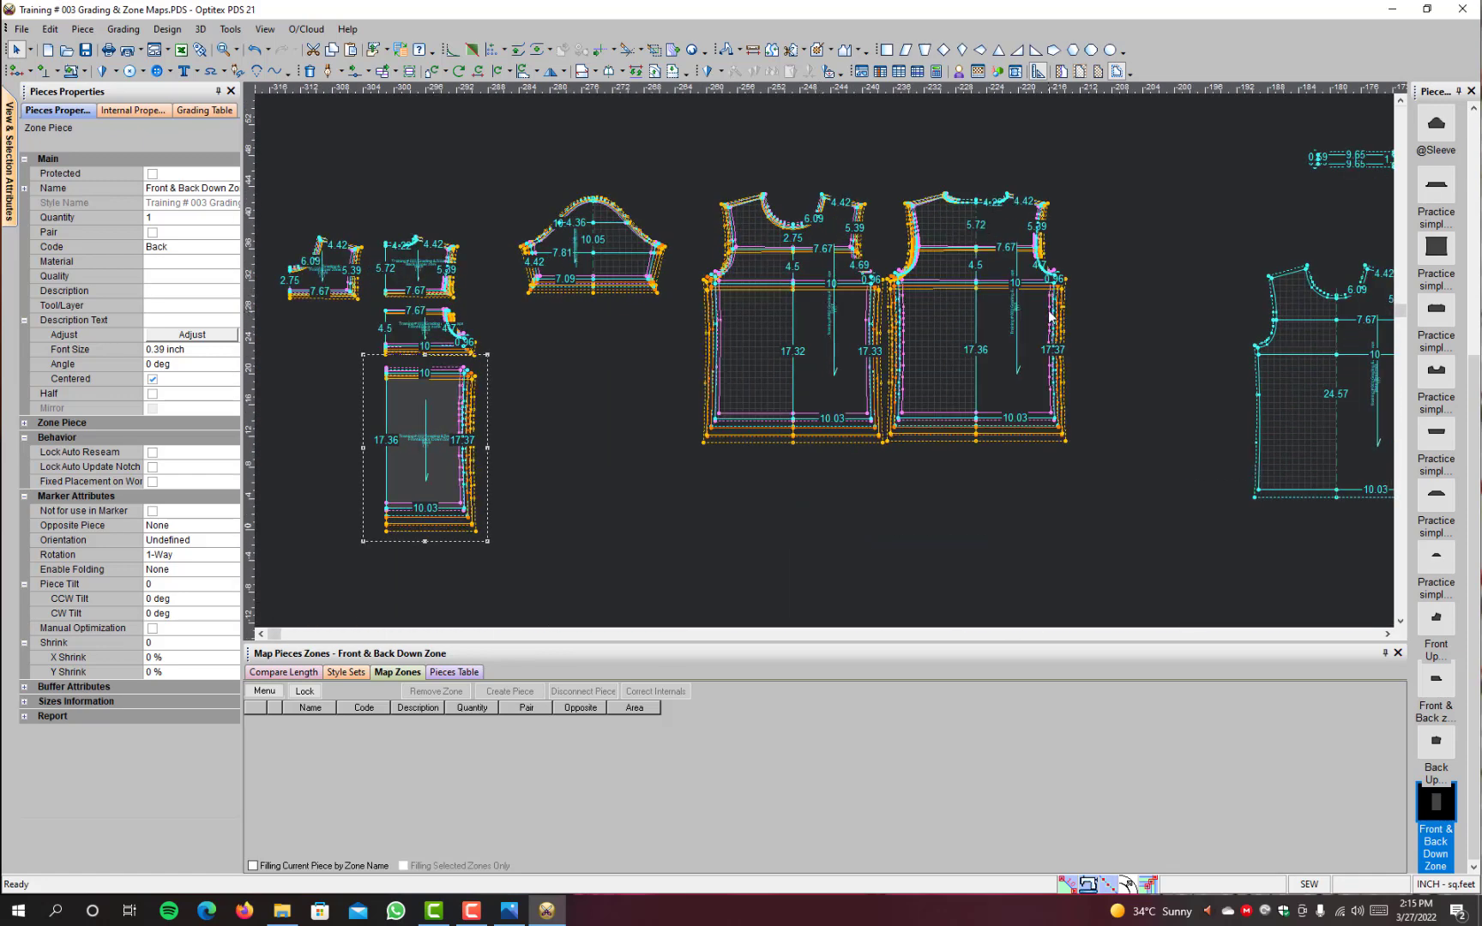
scroll(823, 359, "up", 2)
left_click(784, 350)
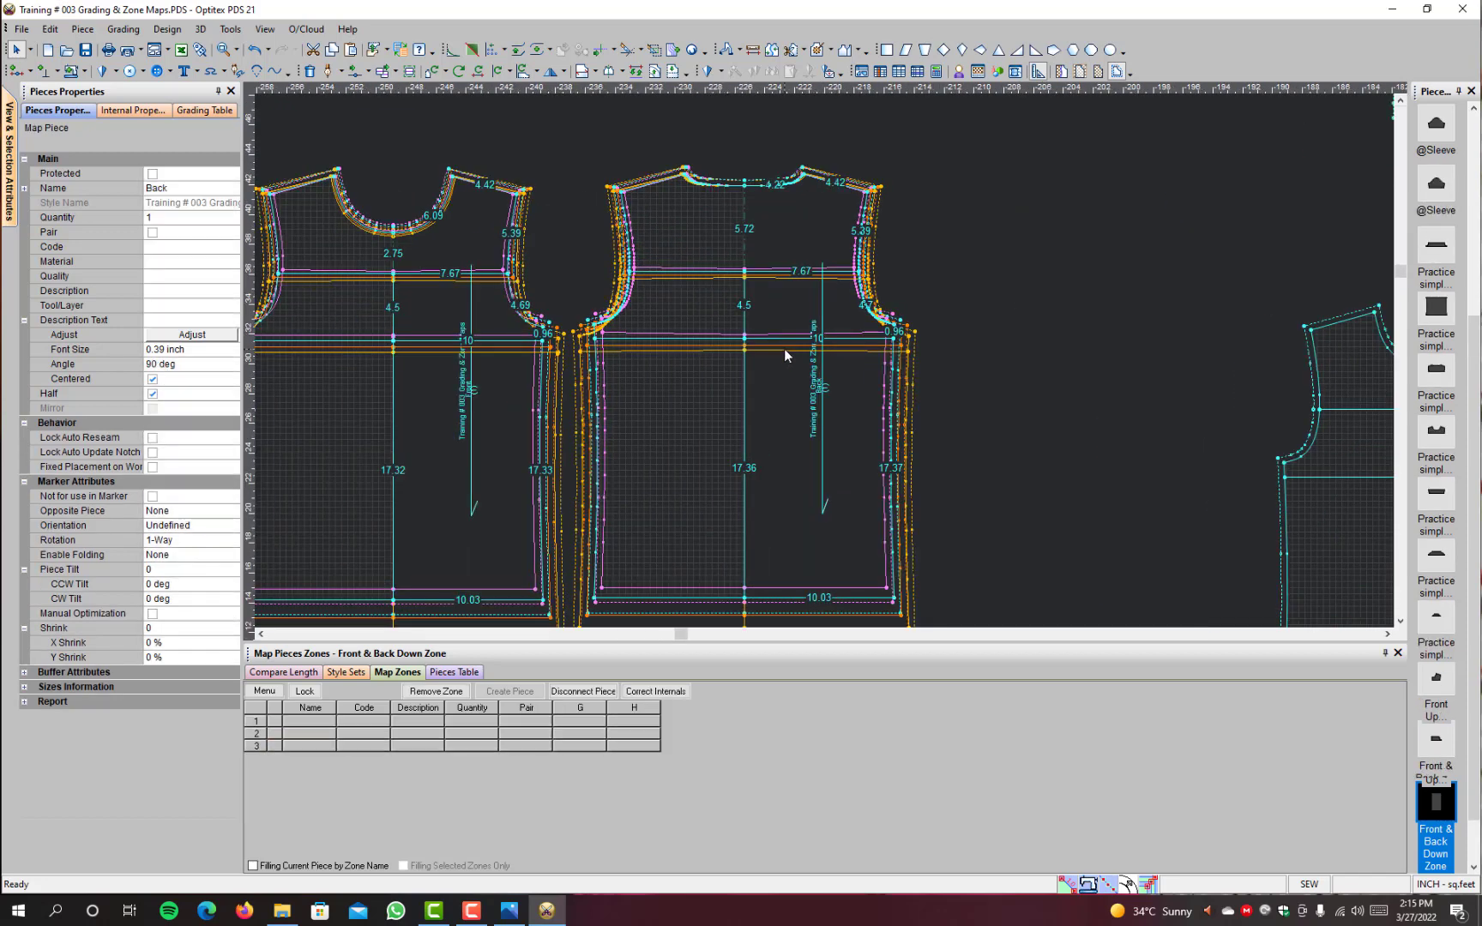
key("F4")
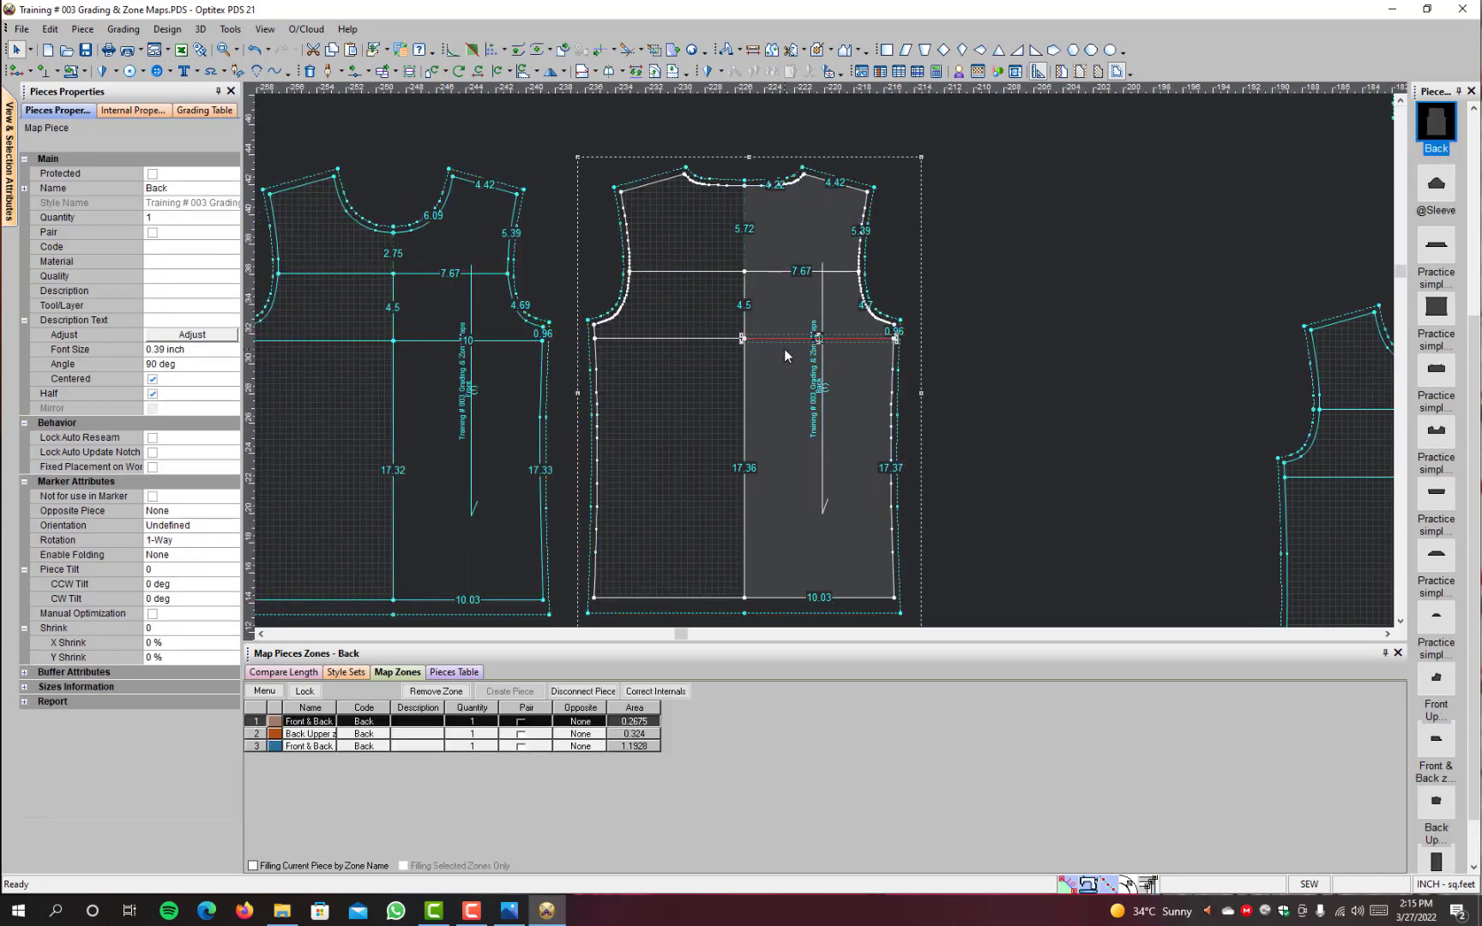
Step: Move the Front & Back Down Zone piece beside the Back shirt piece, to its right
scroll(784, 348, "down", 2)
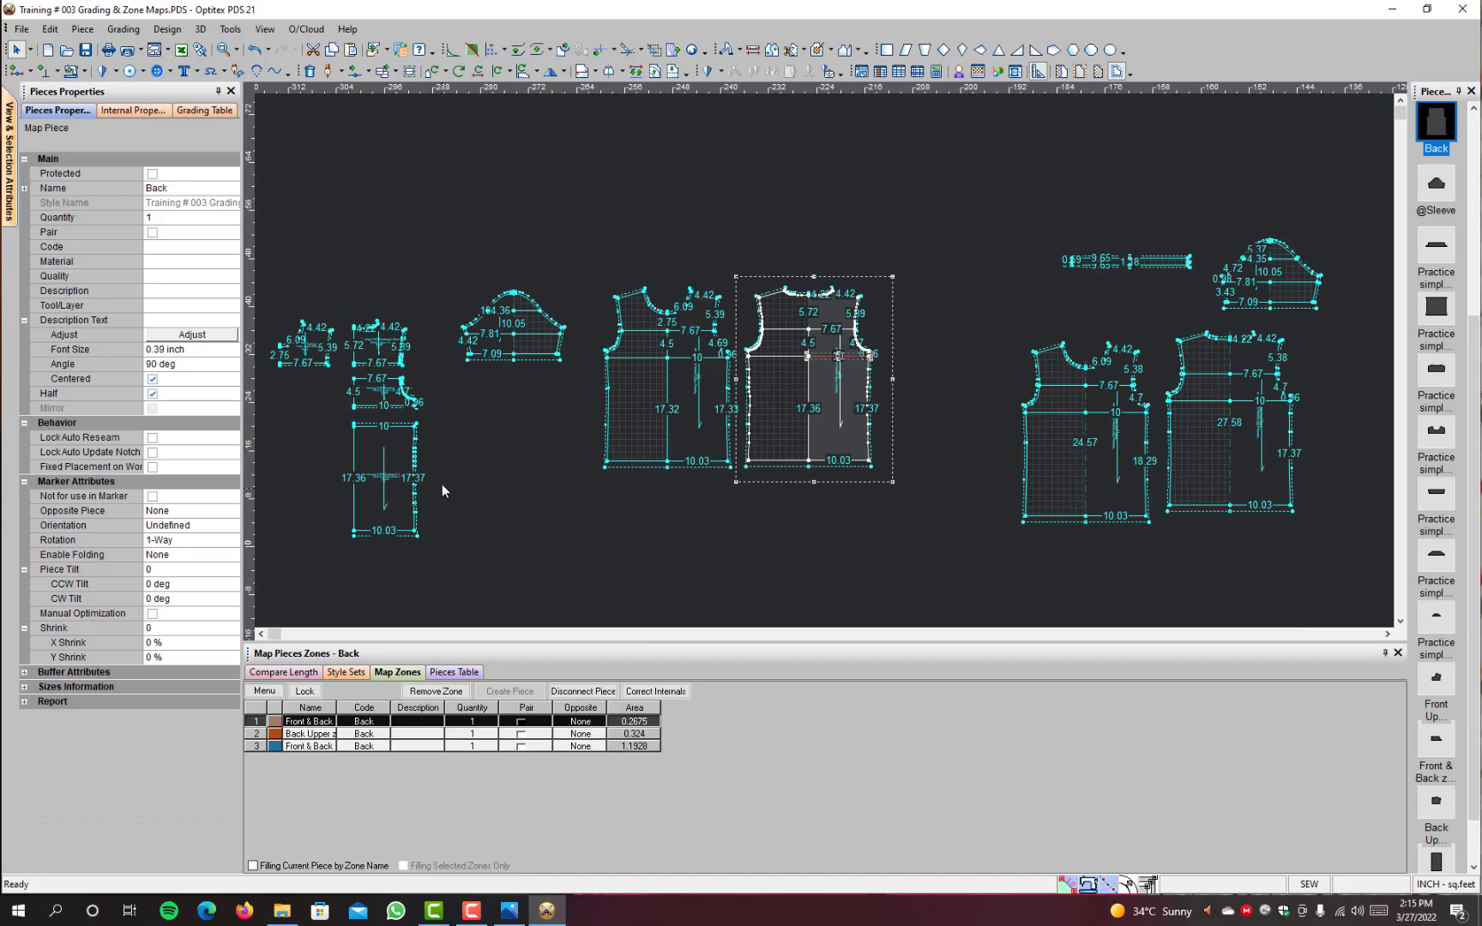
left_click(390, 484)
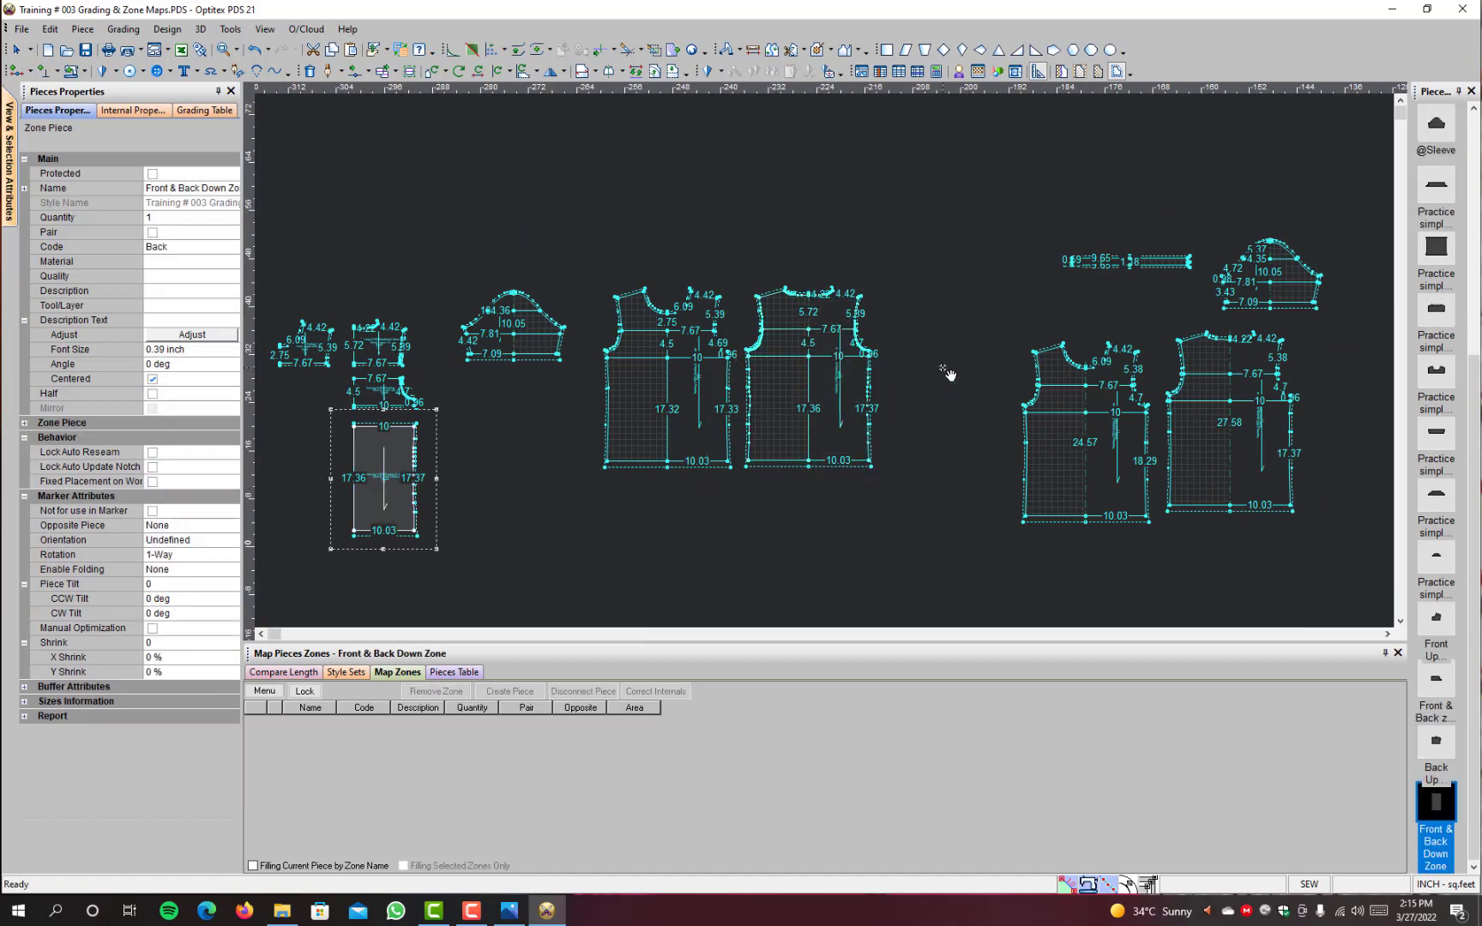
left_click(943, 369)
scroll(942, 369, "up", 5)
Step: Move a mid-point of the Back piece's lower zone line downward into a shallow V, making the line about 10.27 inches long
key("m")
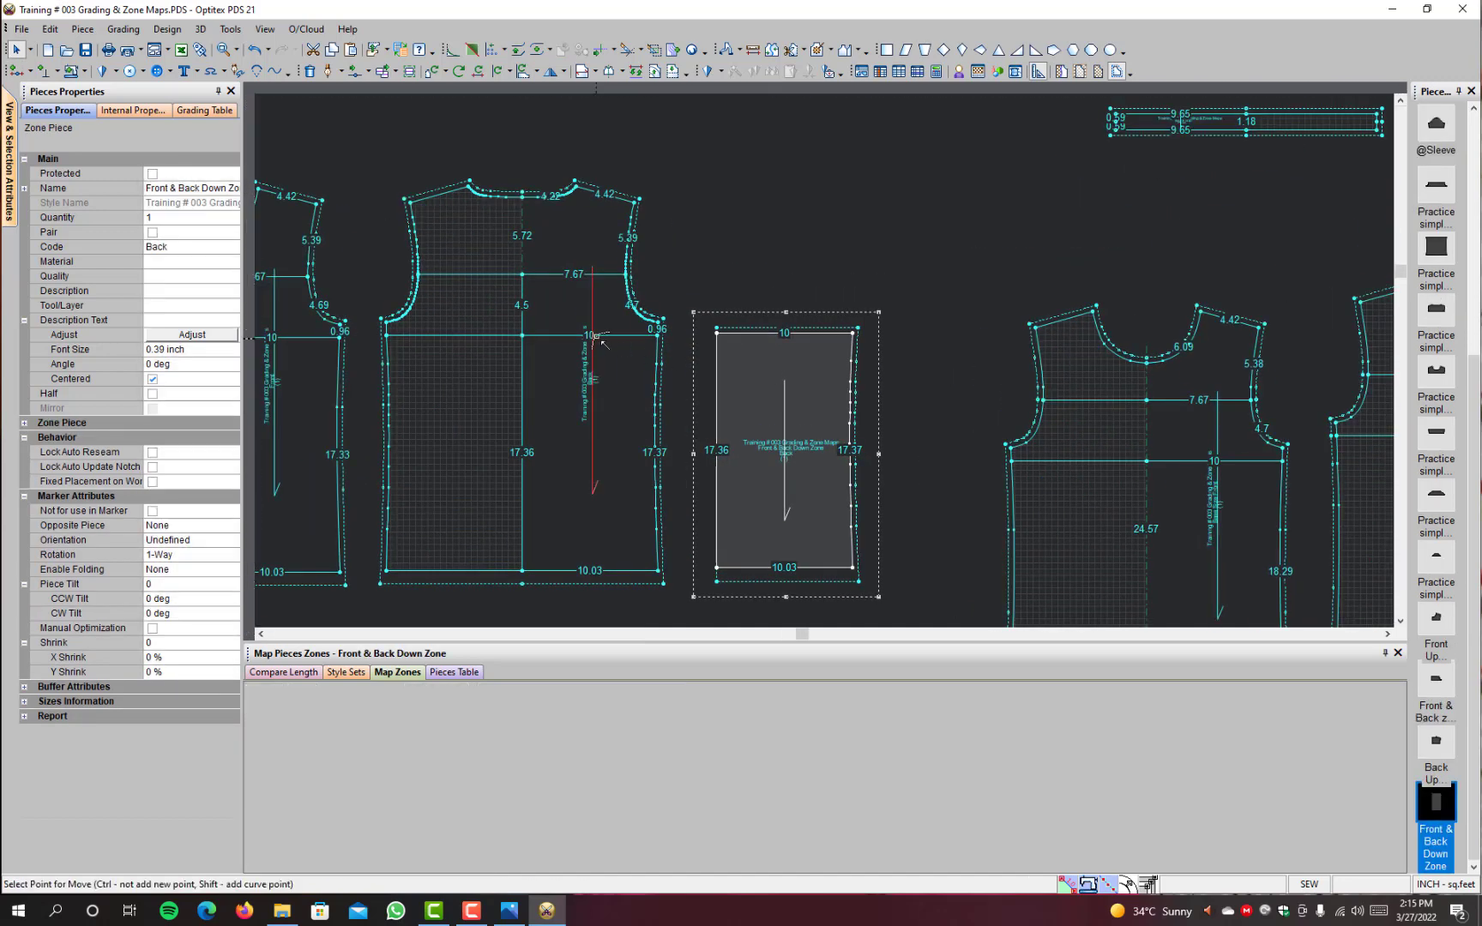
left_click(608, 337)
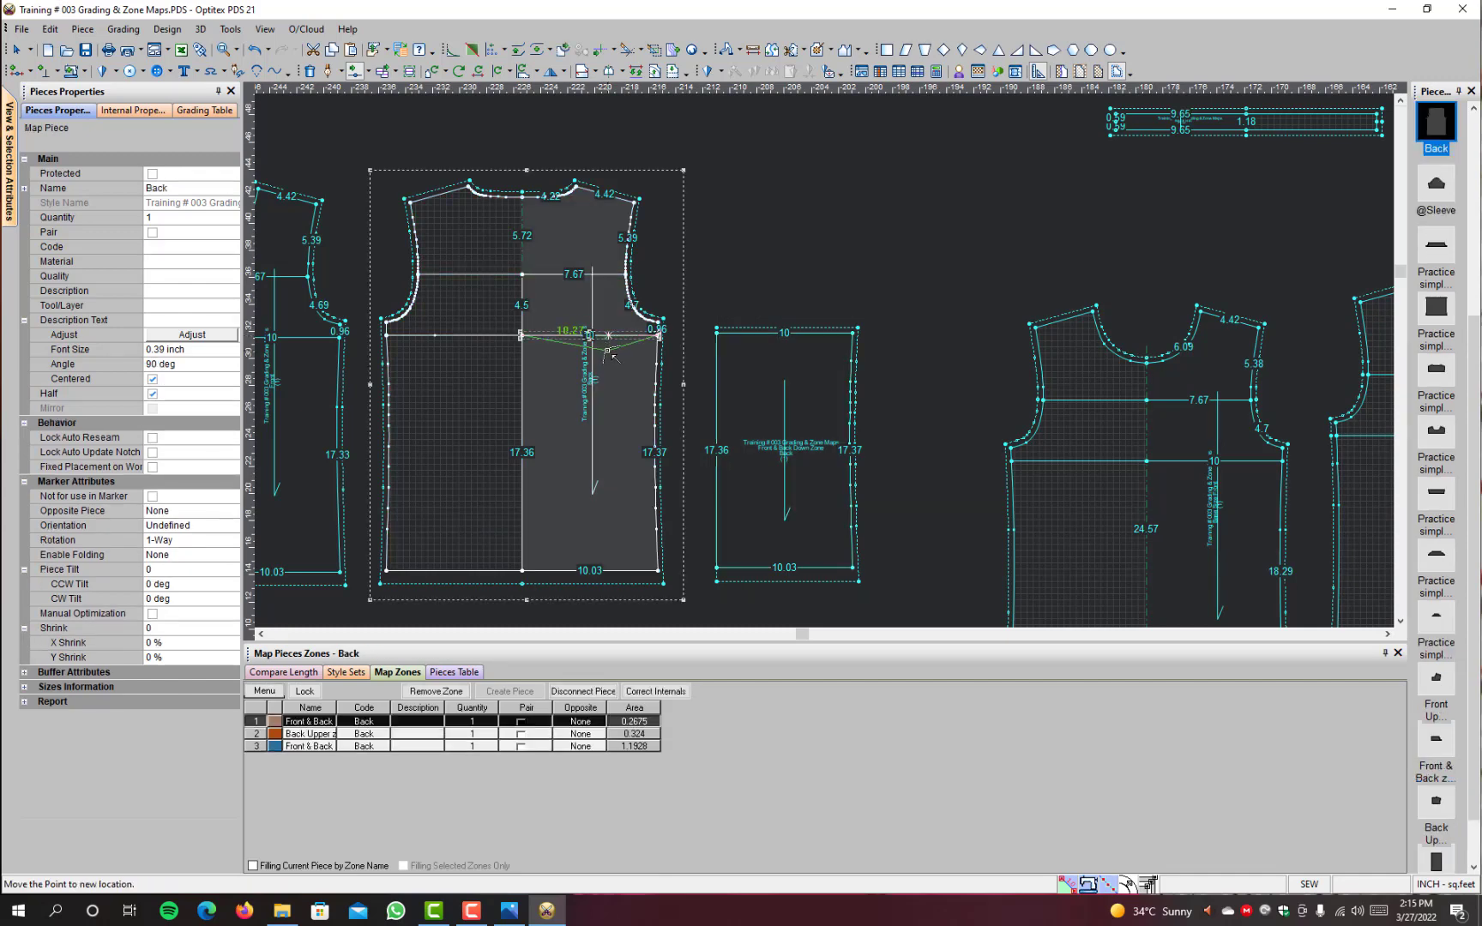
left_click(607, 351)
left_click(687, 586)
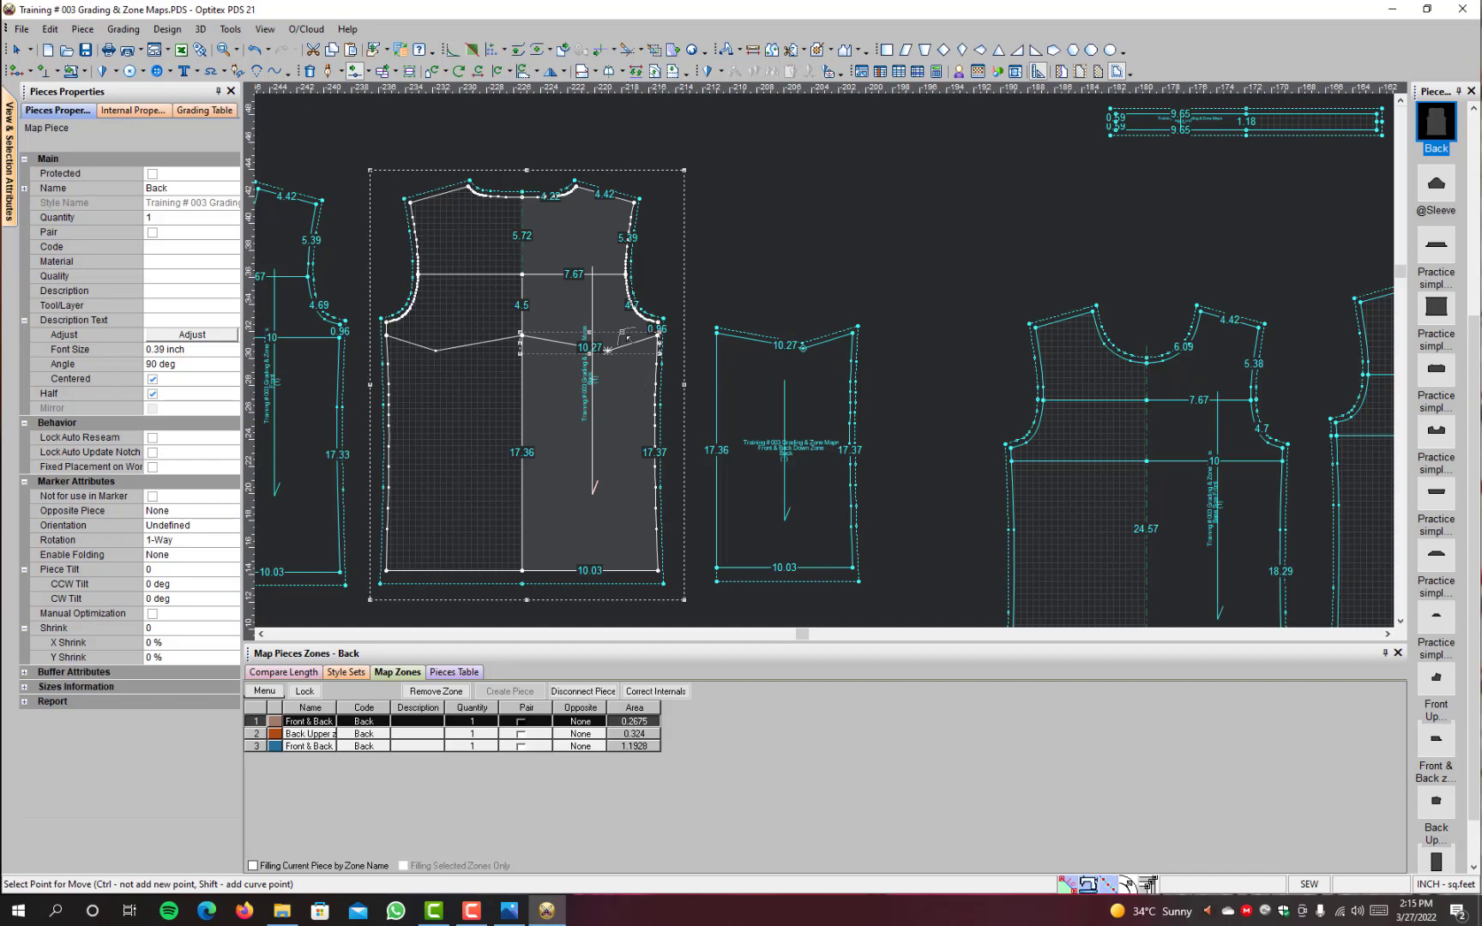
Step: Move a mid-point of the Back piece's upper zone line about 1.08 inch sideways and 2.41 inches up to form a peak
left_click(569, 275)
left_click(584, 244)
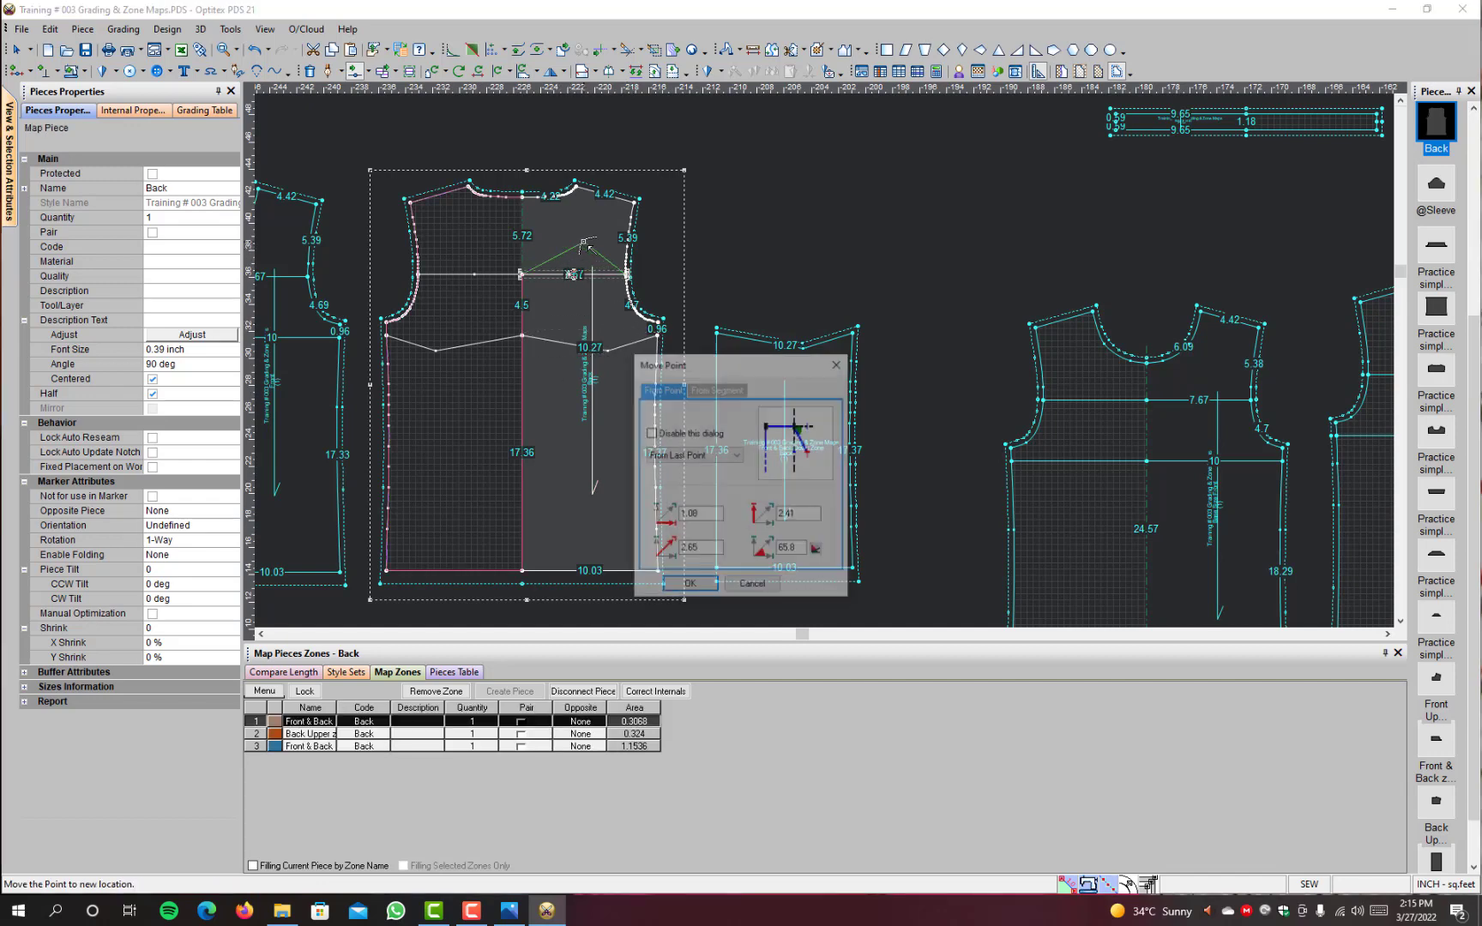
left_click(692, 582)
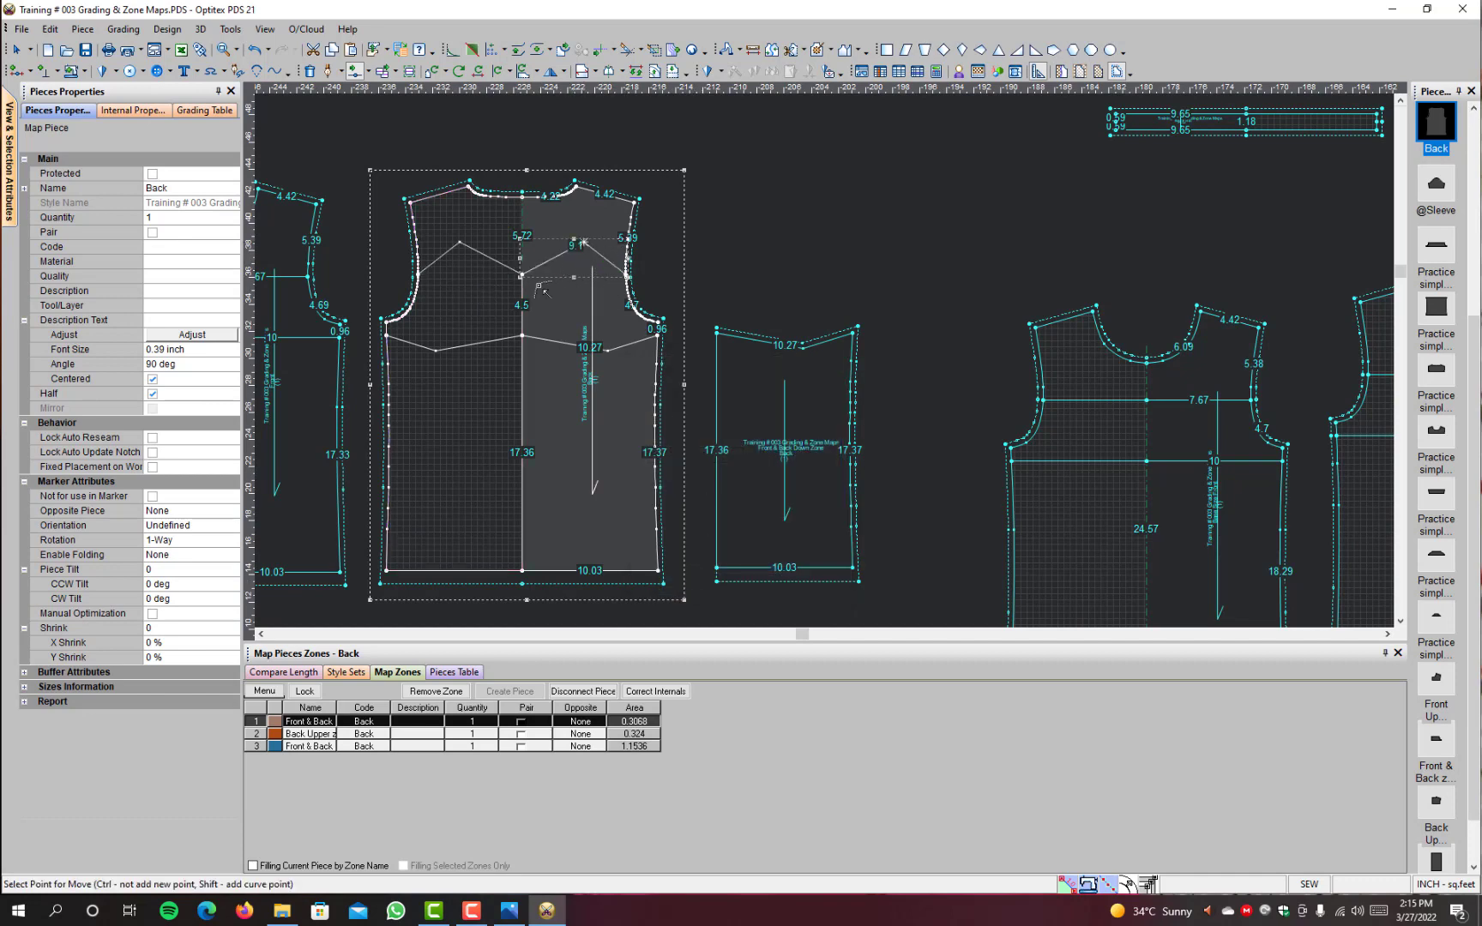
Step: Inspect the cut edges of the Back Upper and mid zone pieces against the edited zone lines and end the Move Point command
scroll(522, 327, "down", 1)
scroll(554, 365, "down", 2)
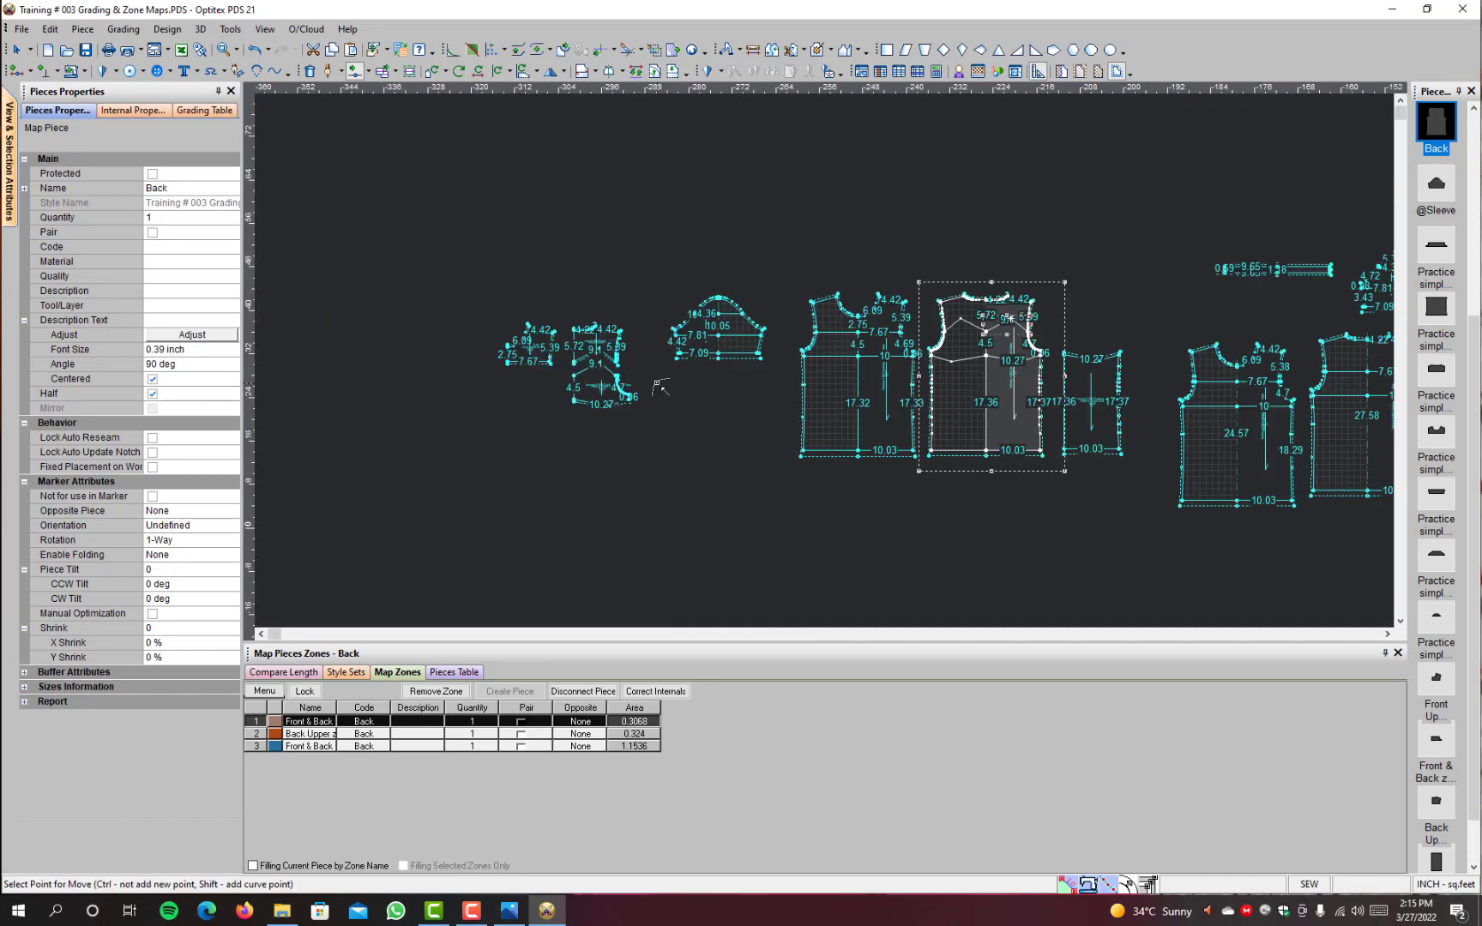
scroll(633, 368, "up", 2)
scroll(806, 365, "up", 2)
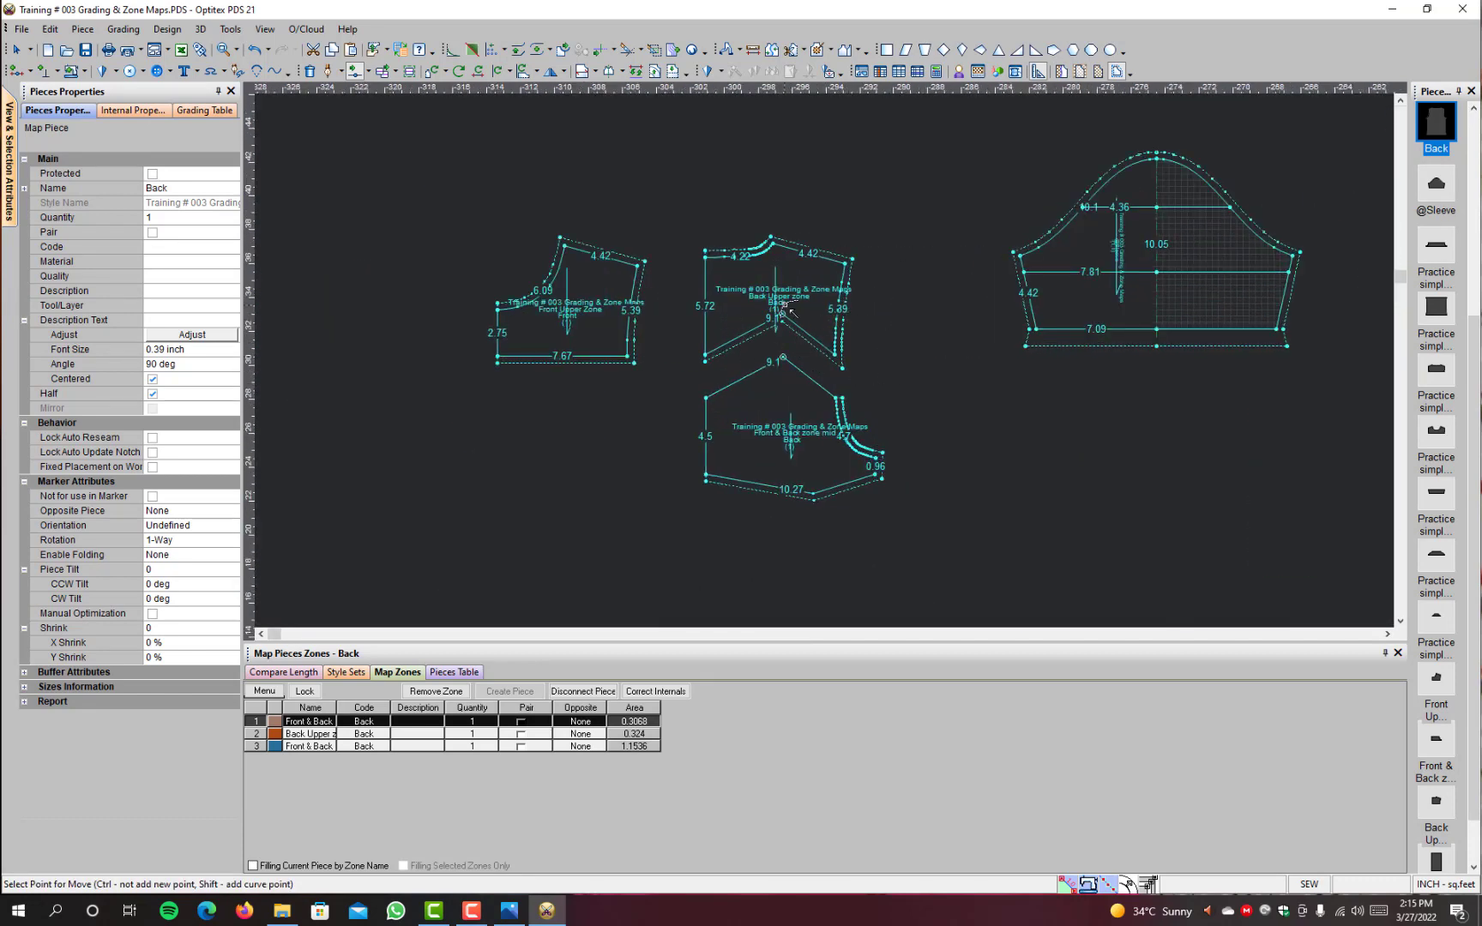
scroll(822, 326, "up", 1)
right_click(975, 289)
left_click(983, 296)
right_click(975, 290)
left_click(993, 278)
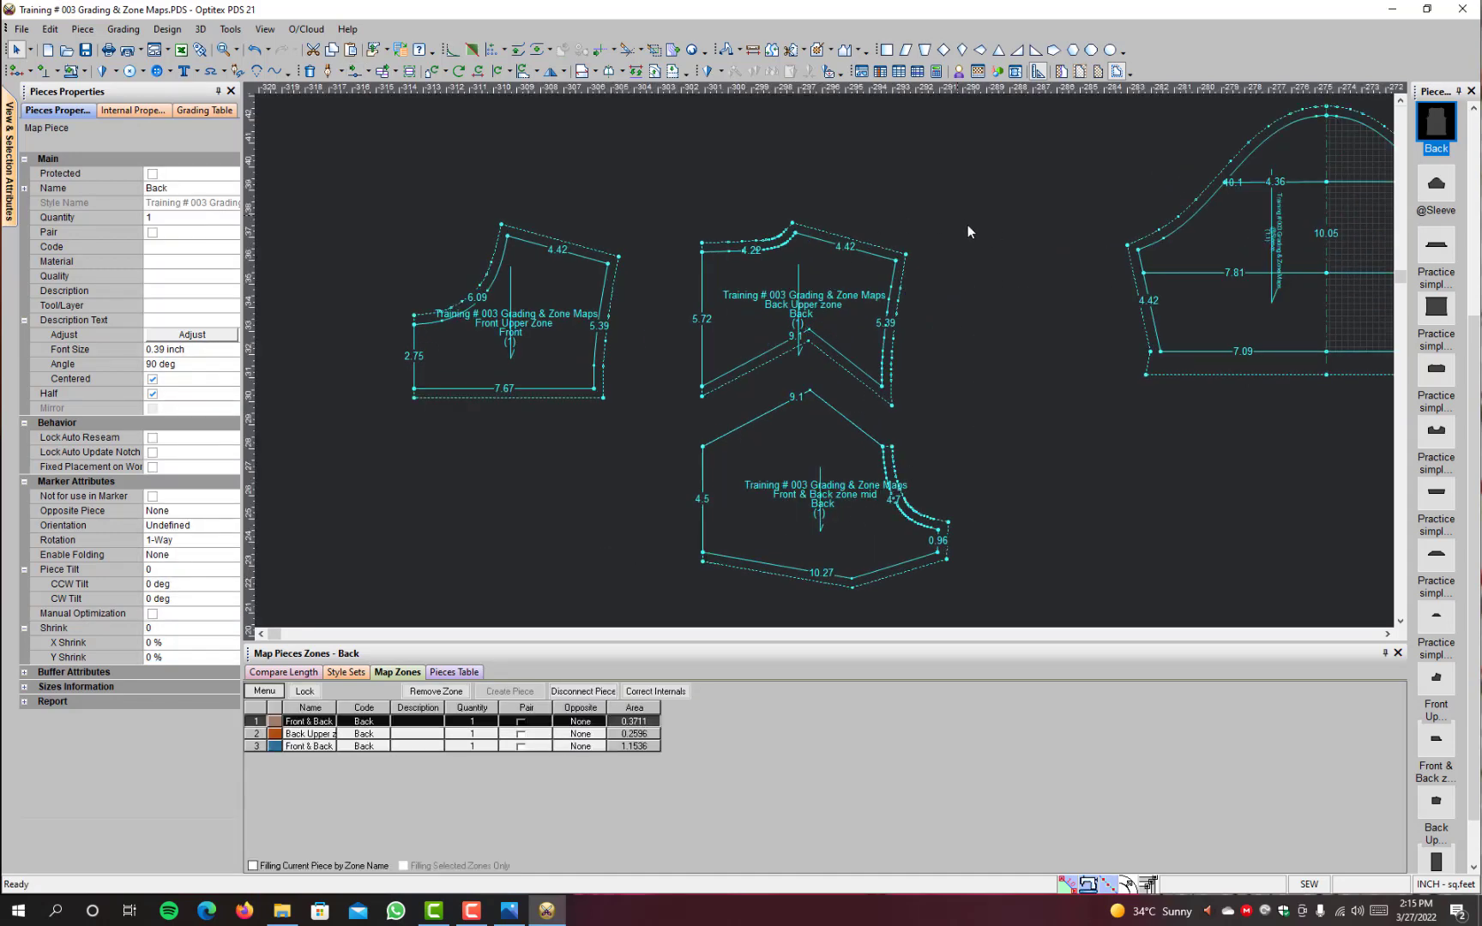
Step: Select the Back Upper and mid zone pieces together and move them above the Front & Back Down Zone piece
mouse_move(970, 225)
left_mouse_down()
mouse_move(794, 509)
mouse_move(554, 572)
left_mouse_up()
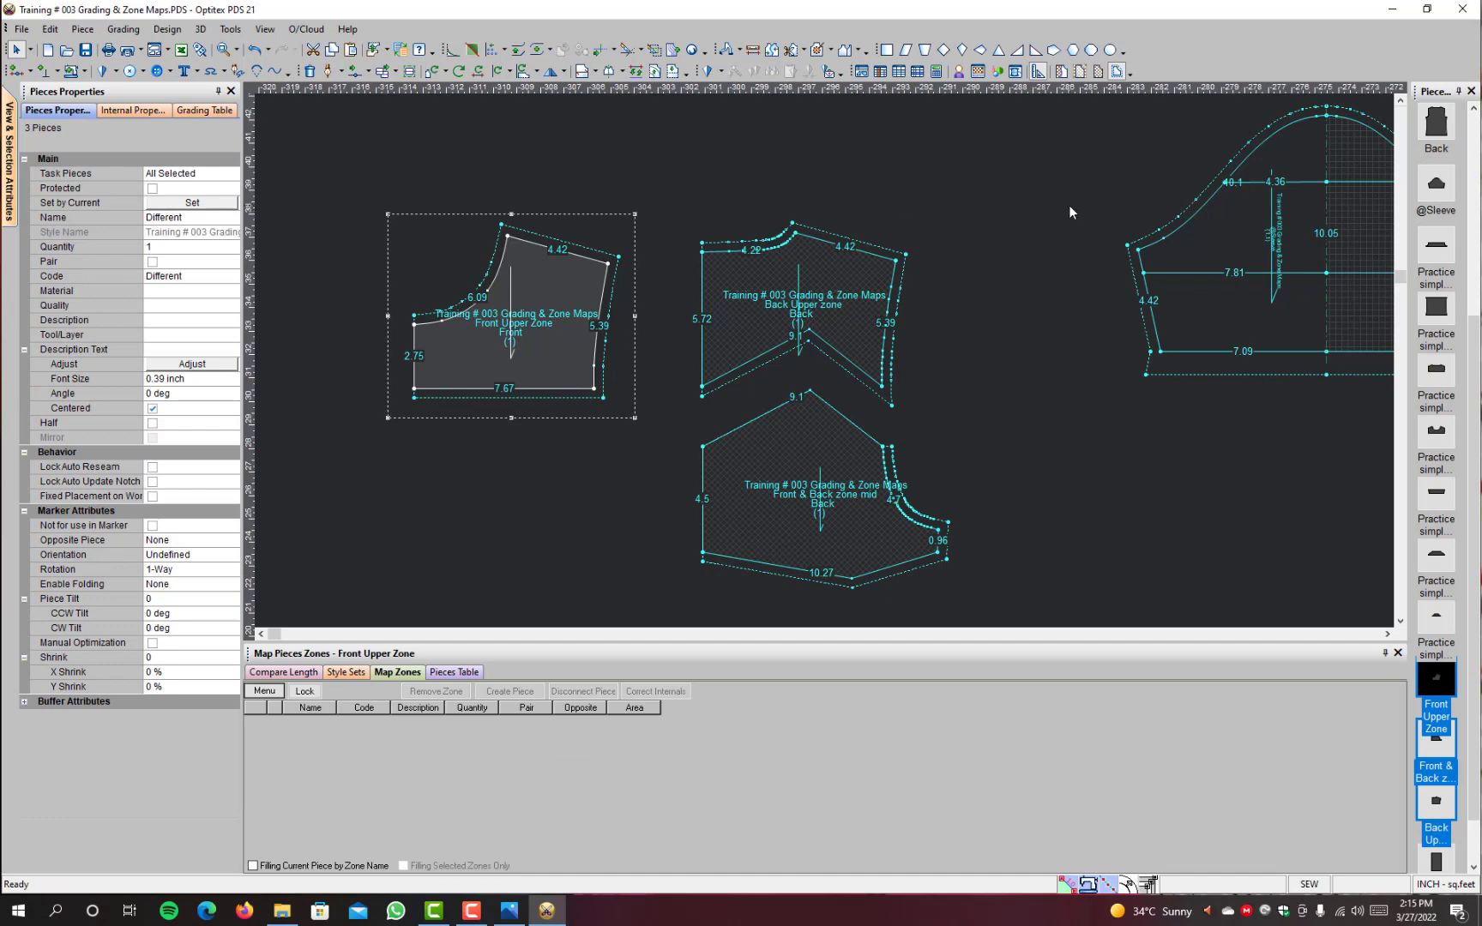
left_click_drag(1069, 206, 684, 554)
key("space")
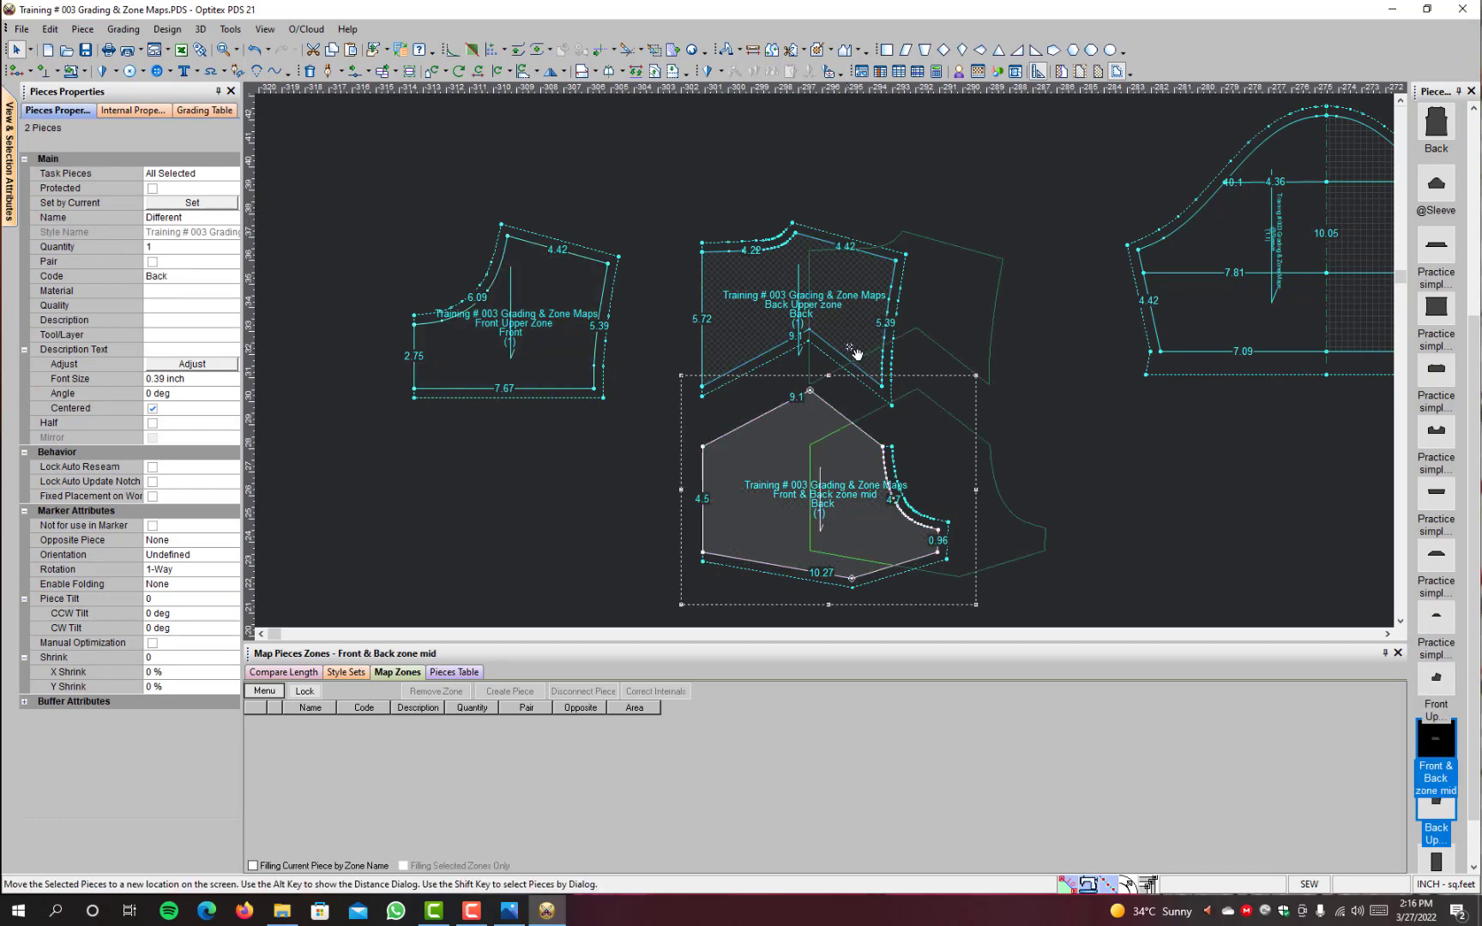
scroll(856, 353, "down", 5)
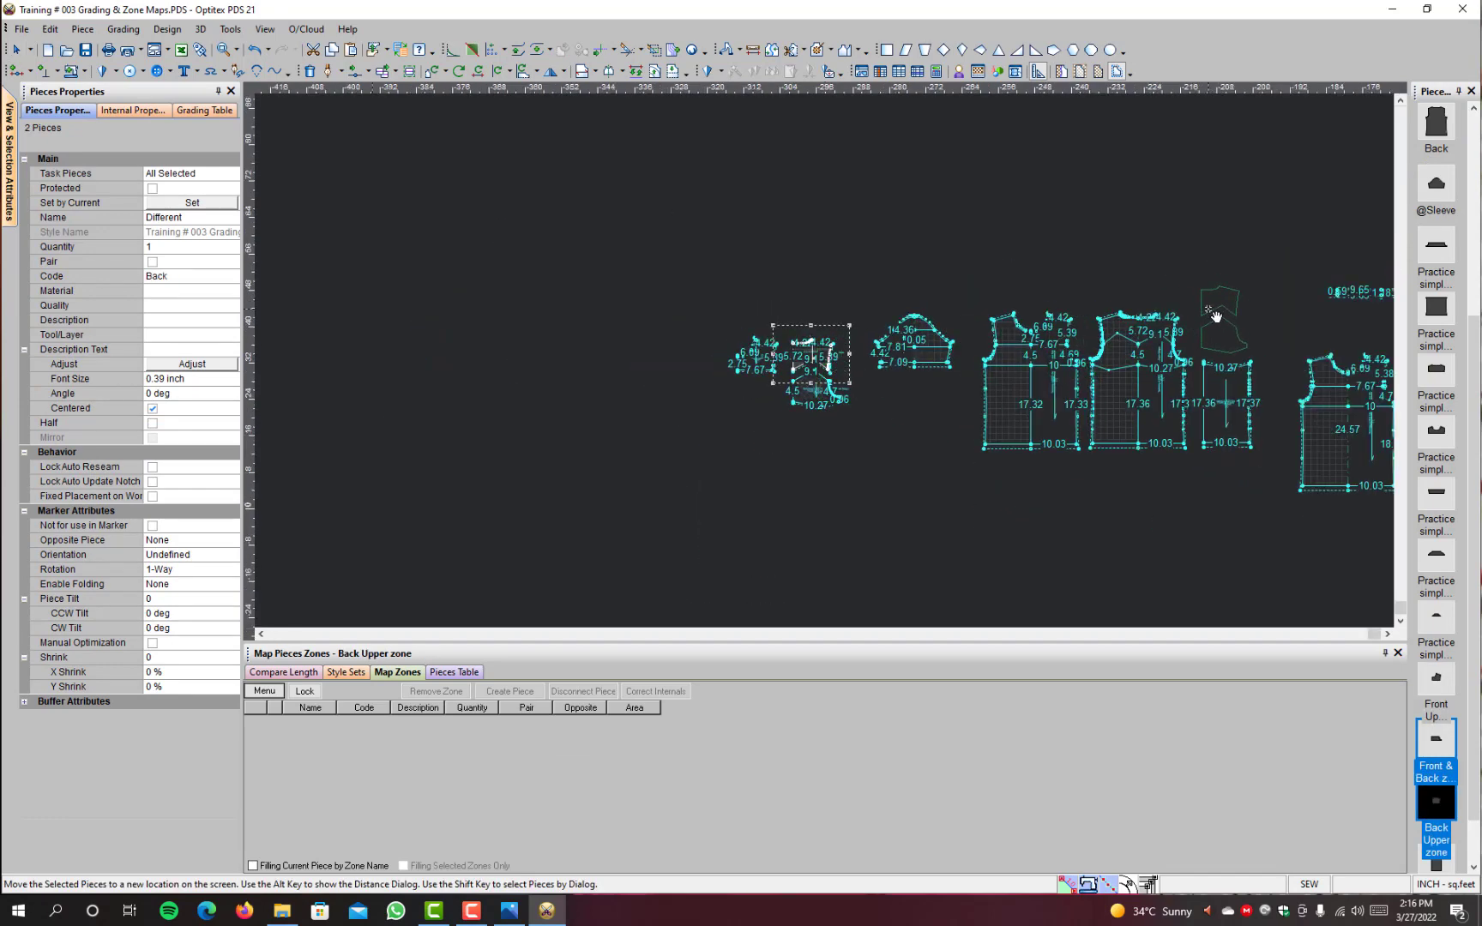
left_click(1218, 319)
scroll(1223, 354, "up", 3)
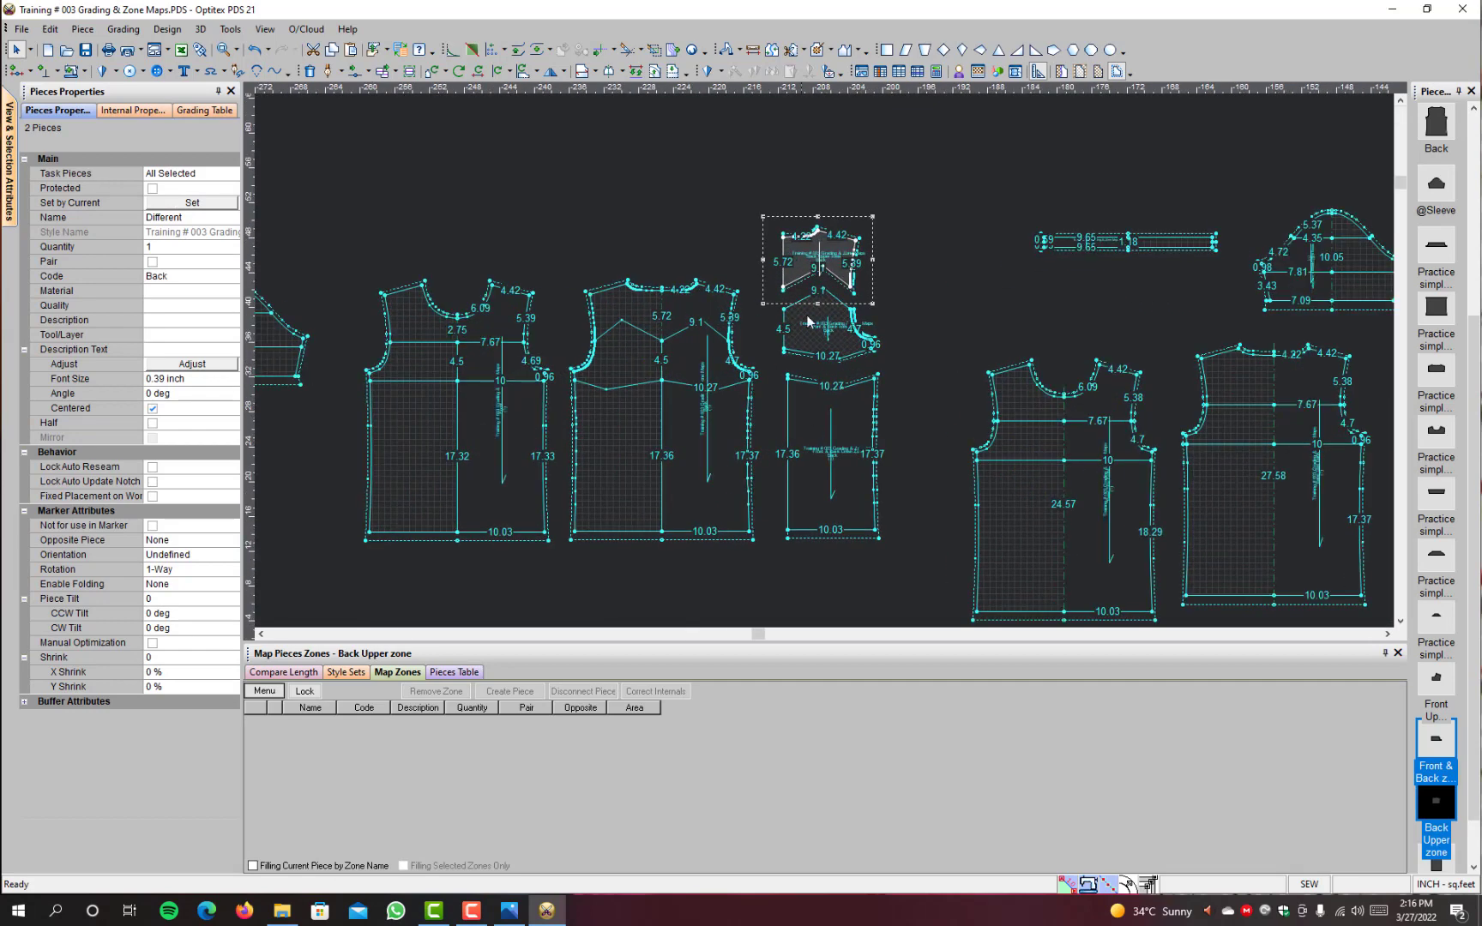
scroll(771, 374, "up", 2)
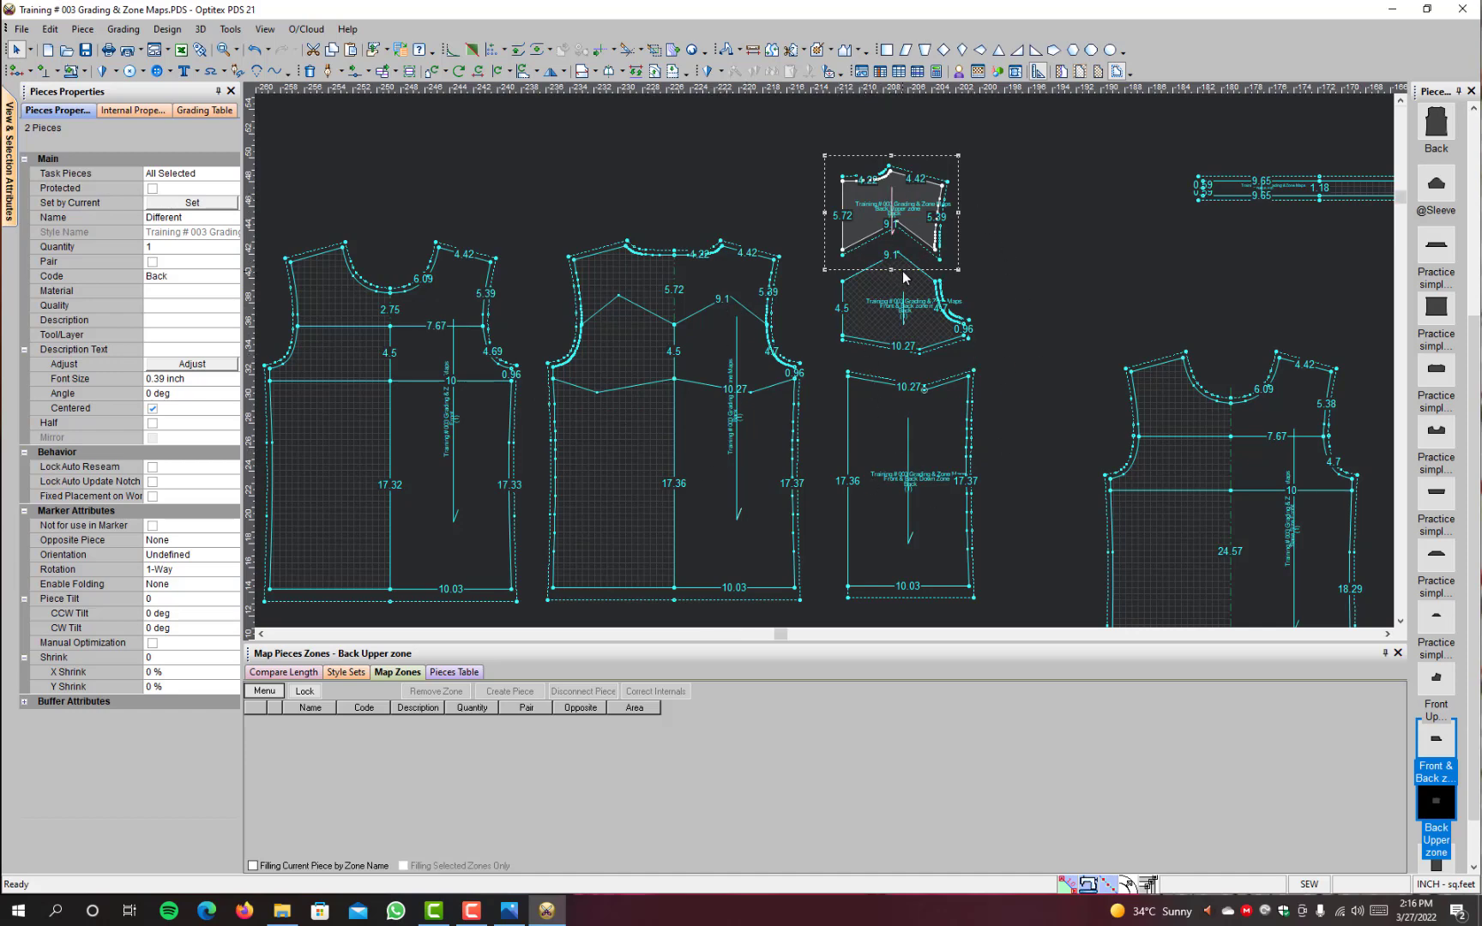
Step: Try a seam along the mid zone piece's upper edge, cancel it, and undo the two pieces' move and the zone line point edits
scroll(902, 271, "up", 2)
key("s")
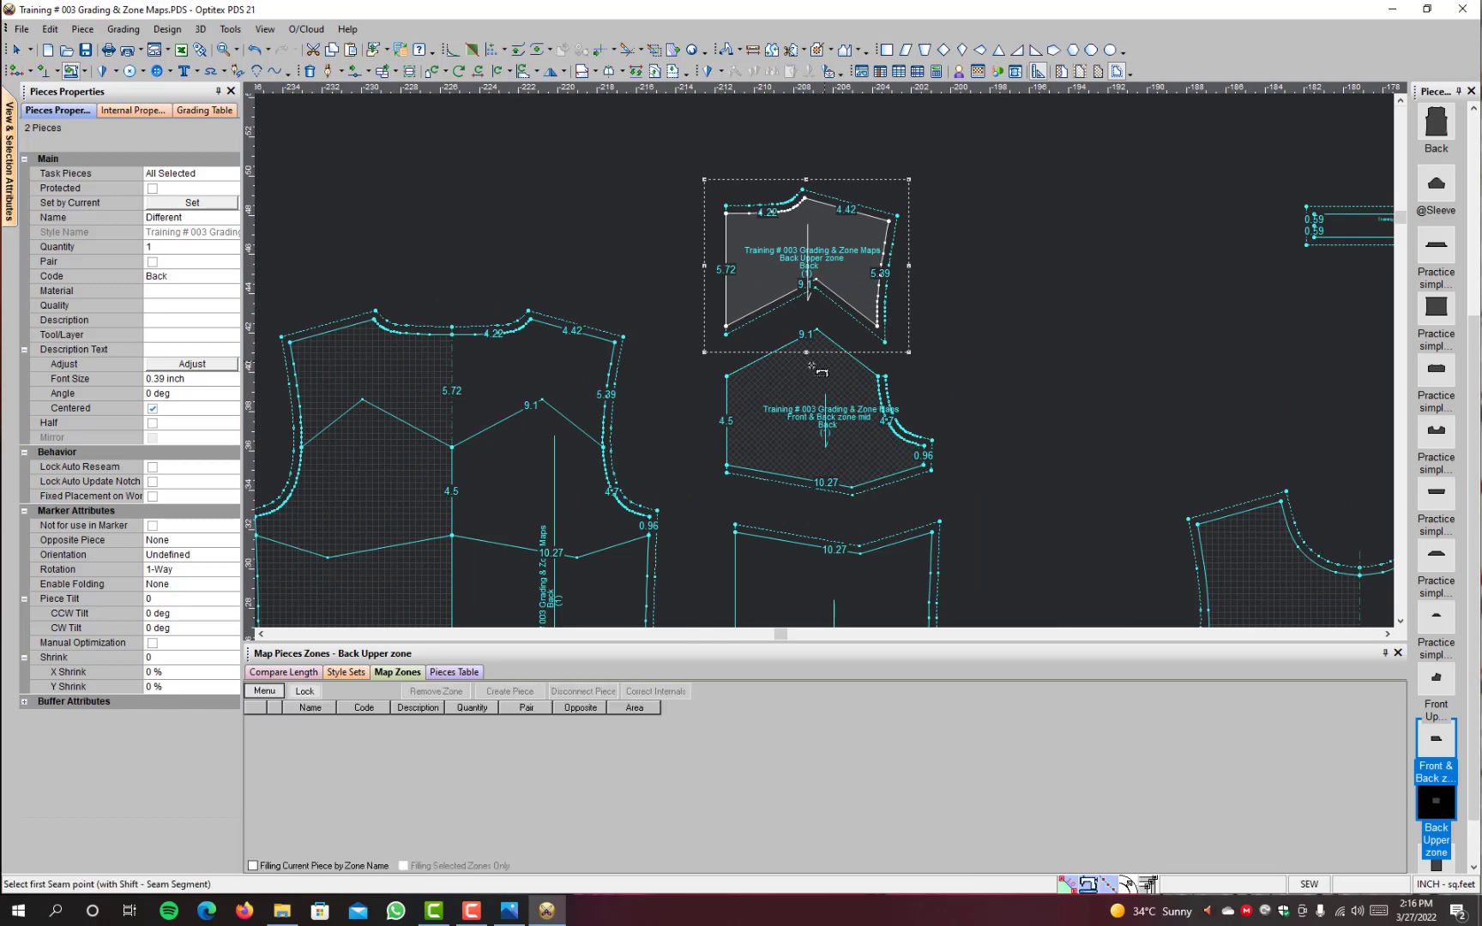
left_click(728, 376)
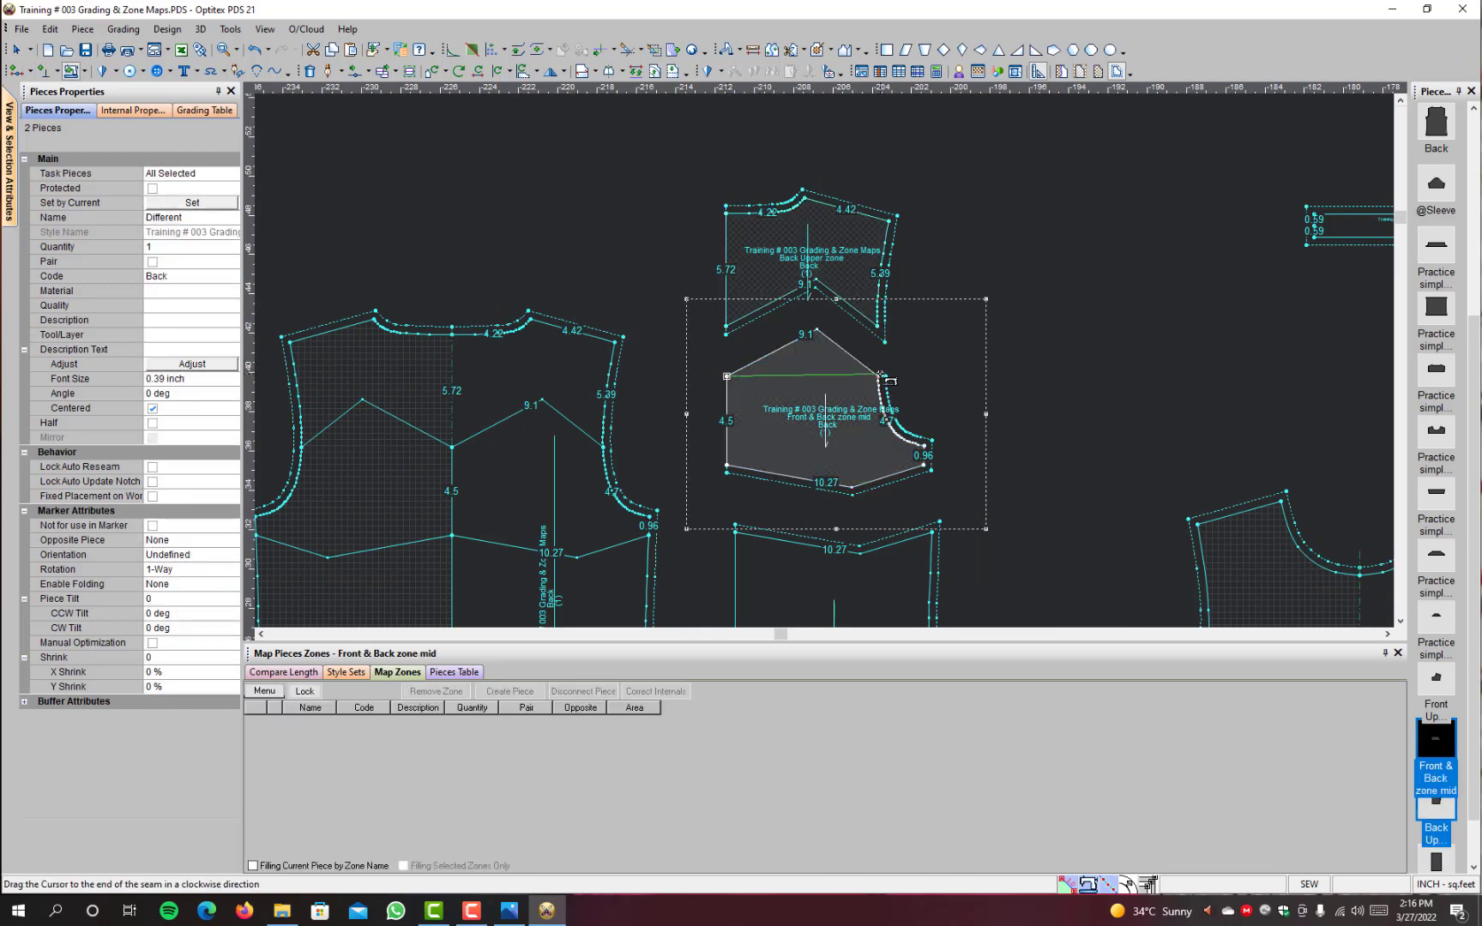
left_click(877, 376)
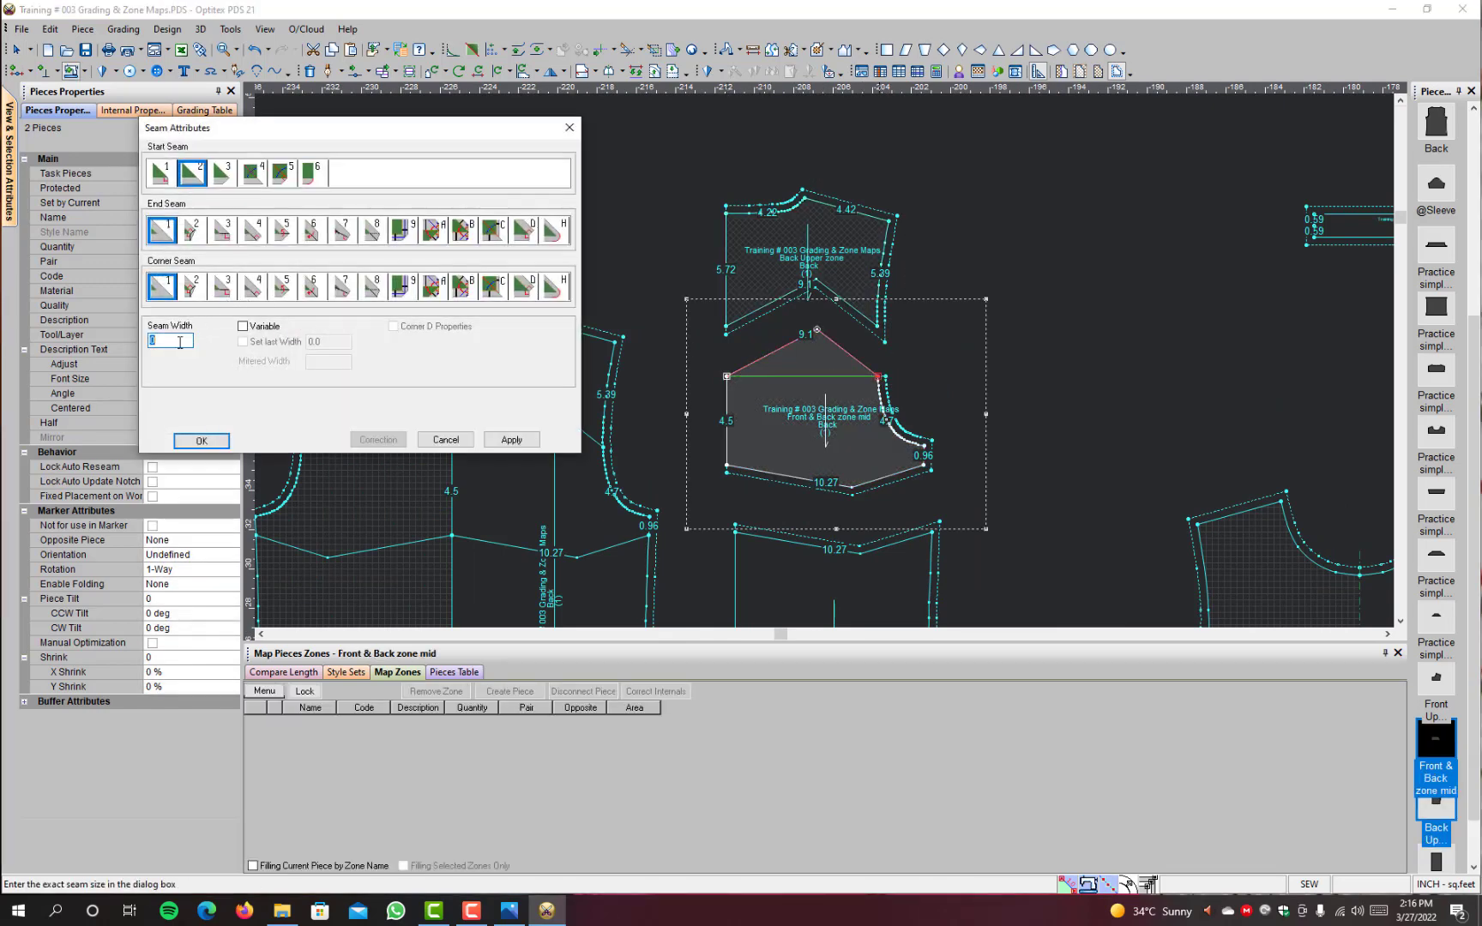
left_click(445, 439)
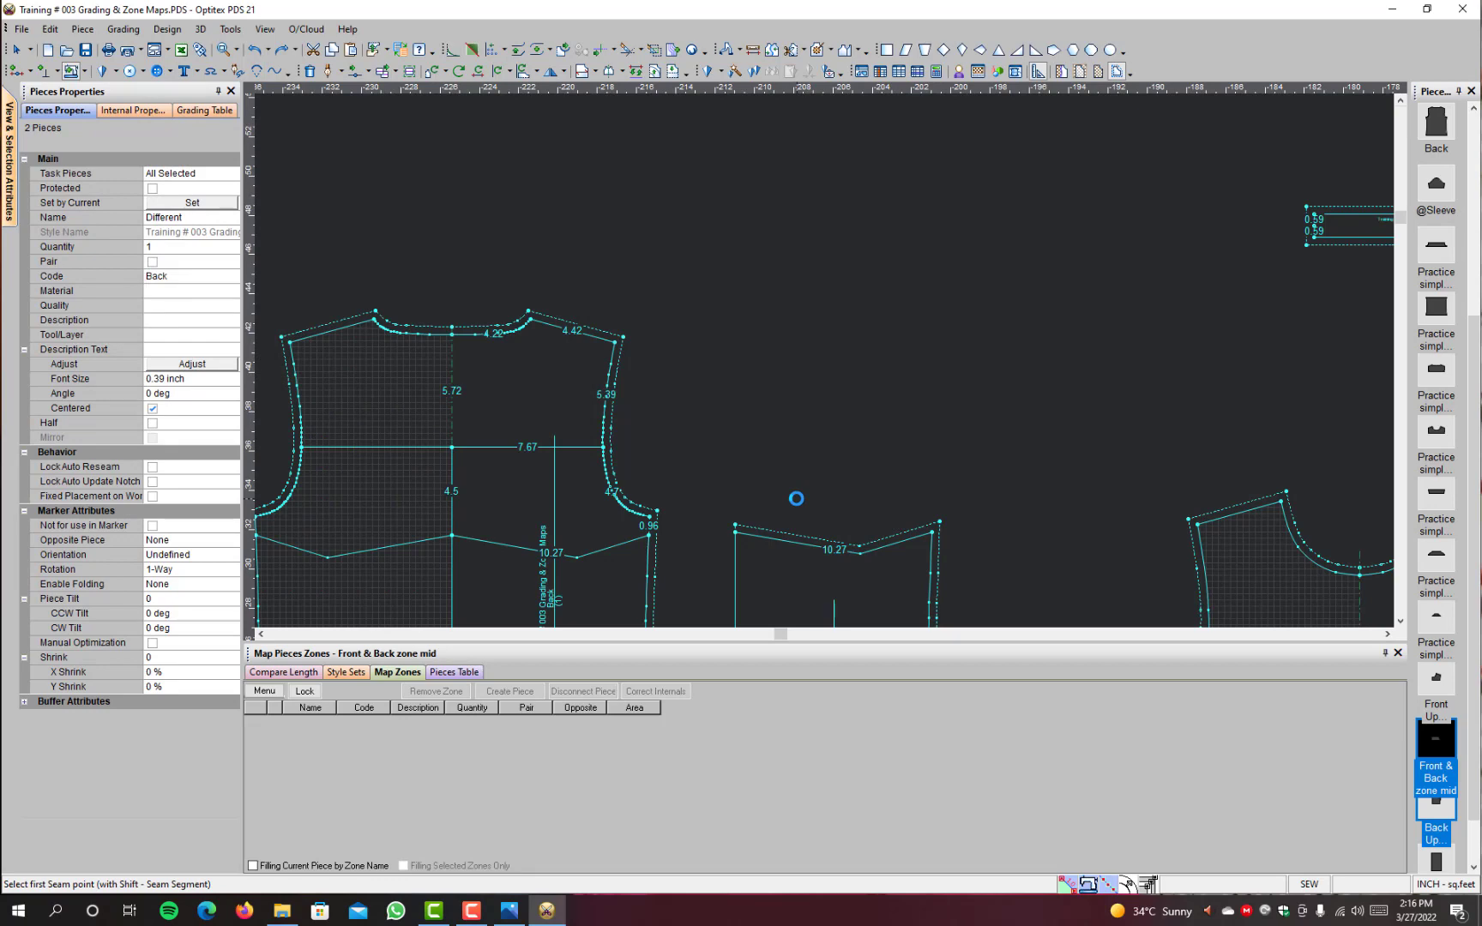
scroll(797, 500, "down", 3)
scroll(388, 369, "down", 1)
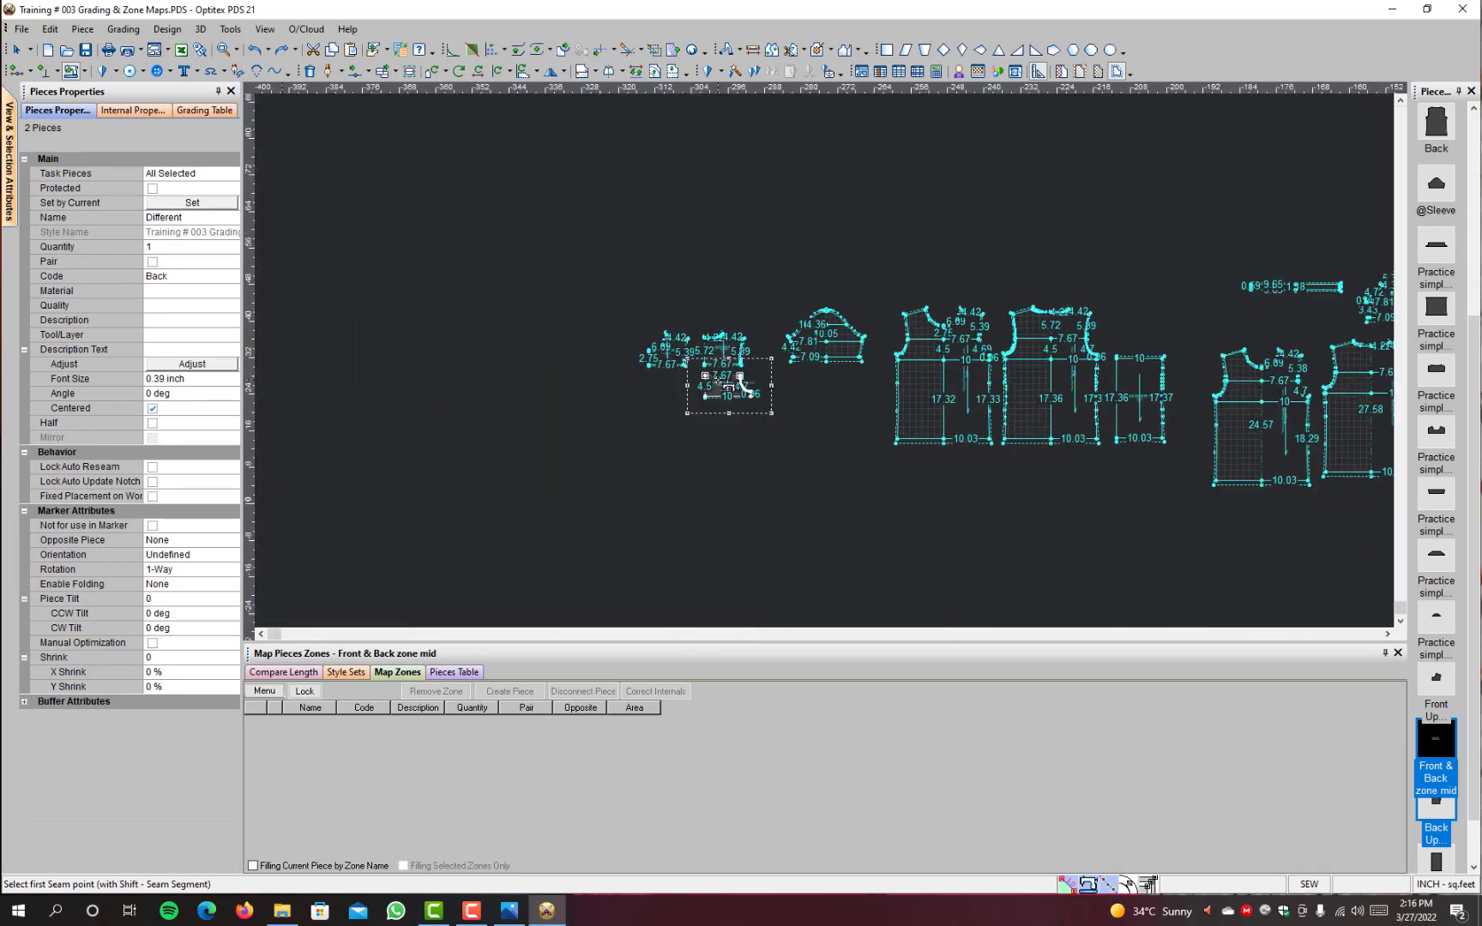
Step: Add a 0.38 inch seam along the upper edge of the Front & Back zone mid piece and end the Seam command
scroll(728, 387, "up", 4)
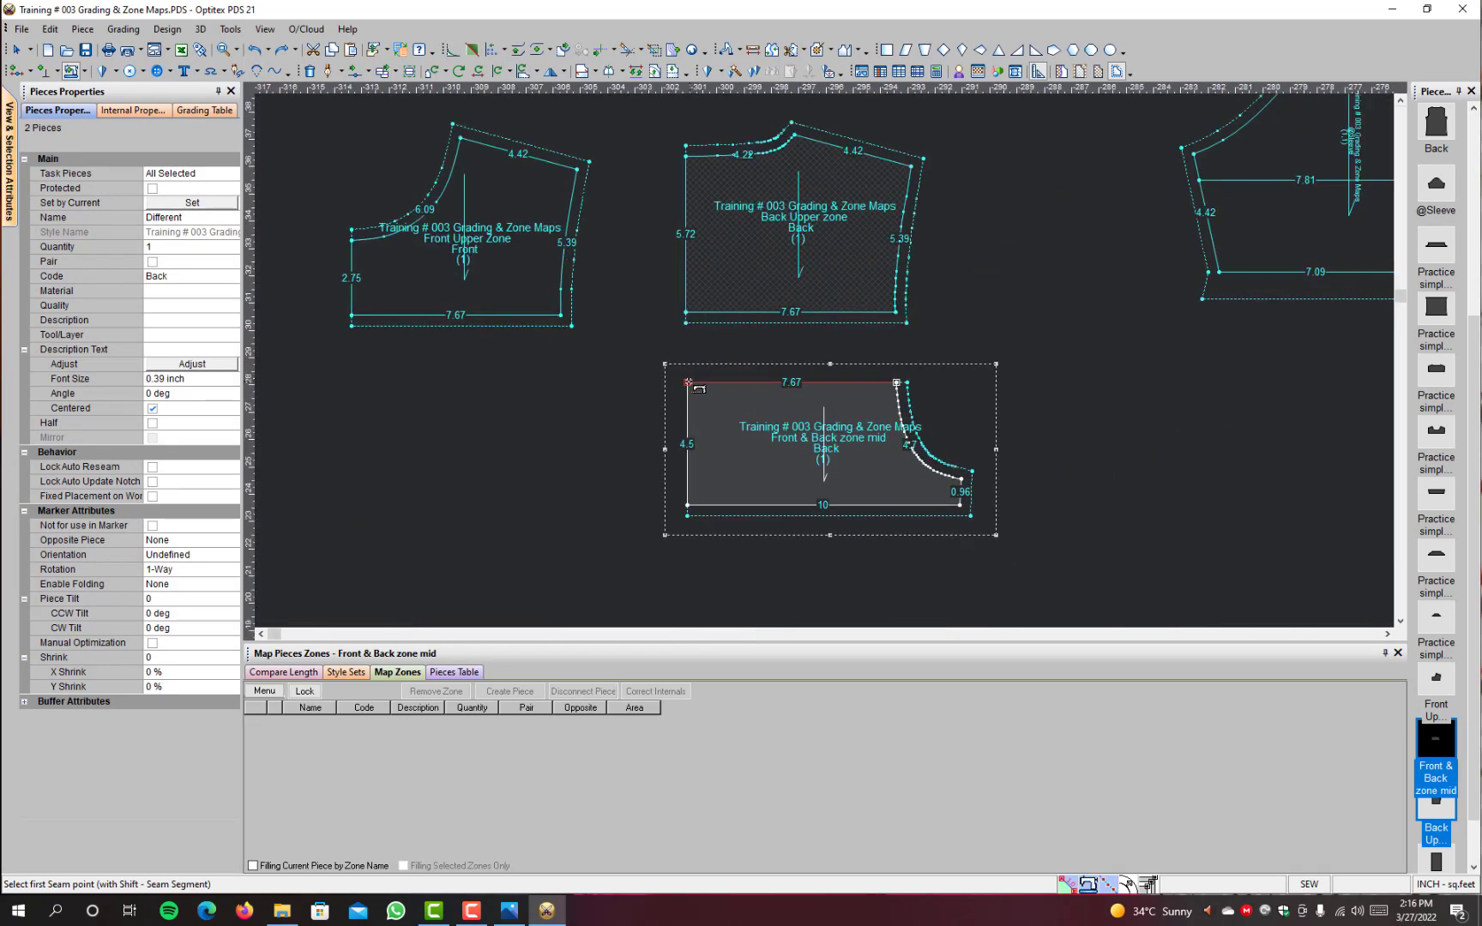
left_click(688, 383)
left_click(896, 383)
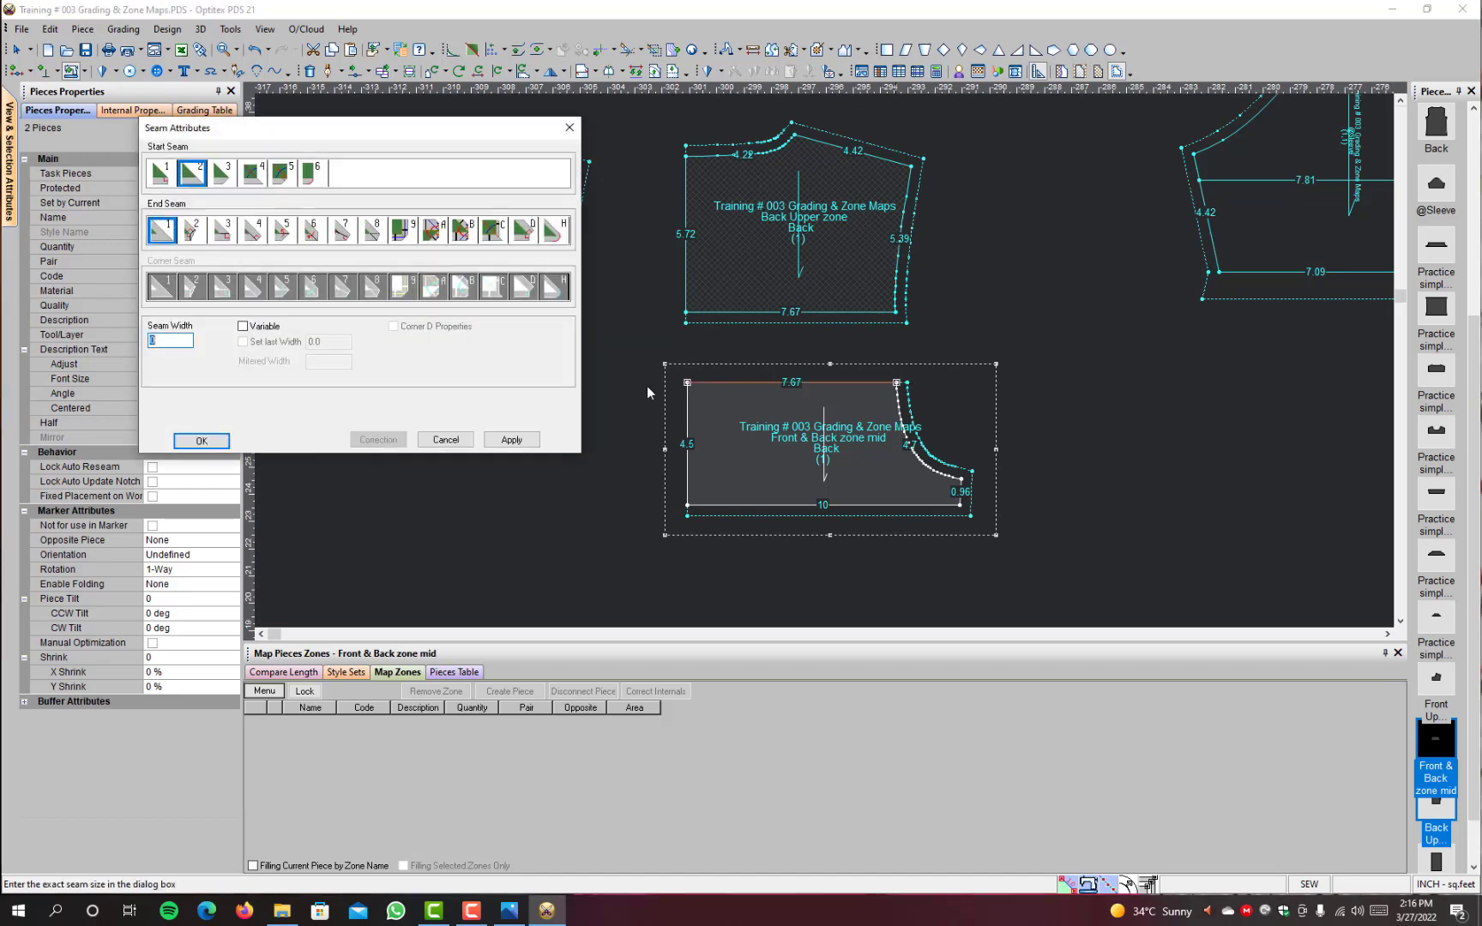
type(".38")
key("Return")
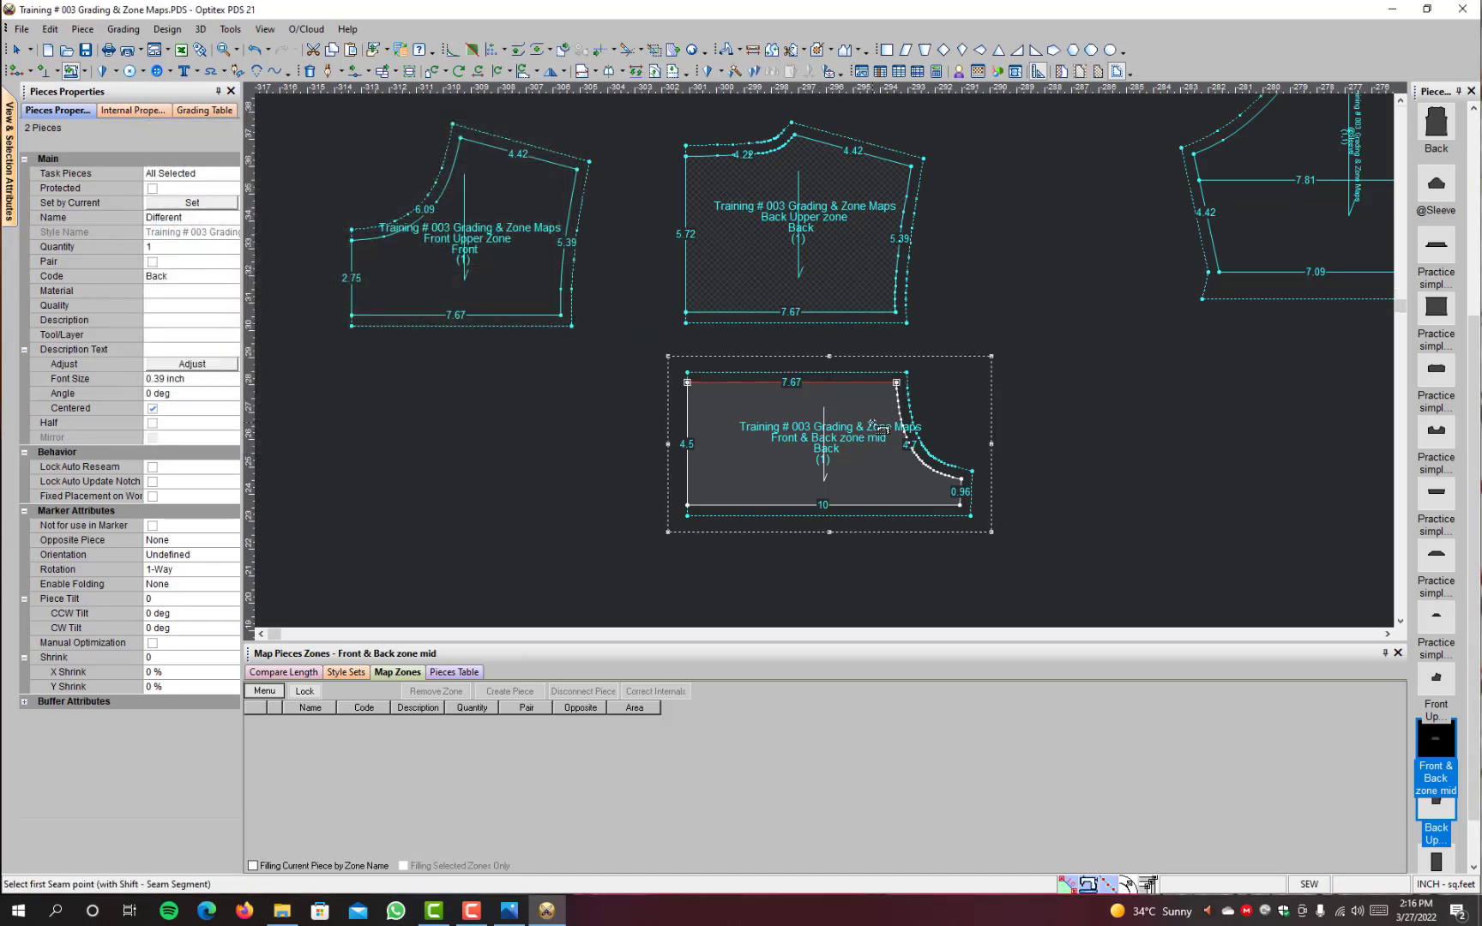
scroll(872, 423, "down", 1)
right_click(921, 216)
left_click(944, 230)
Step: Move the Front & Back Down Zone piece directly beneath the Front & Back zone mid piece
scroll(1150, 474, "down", 4)
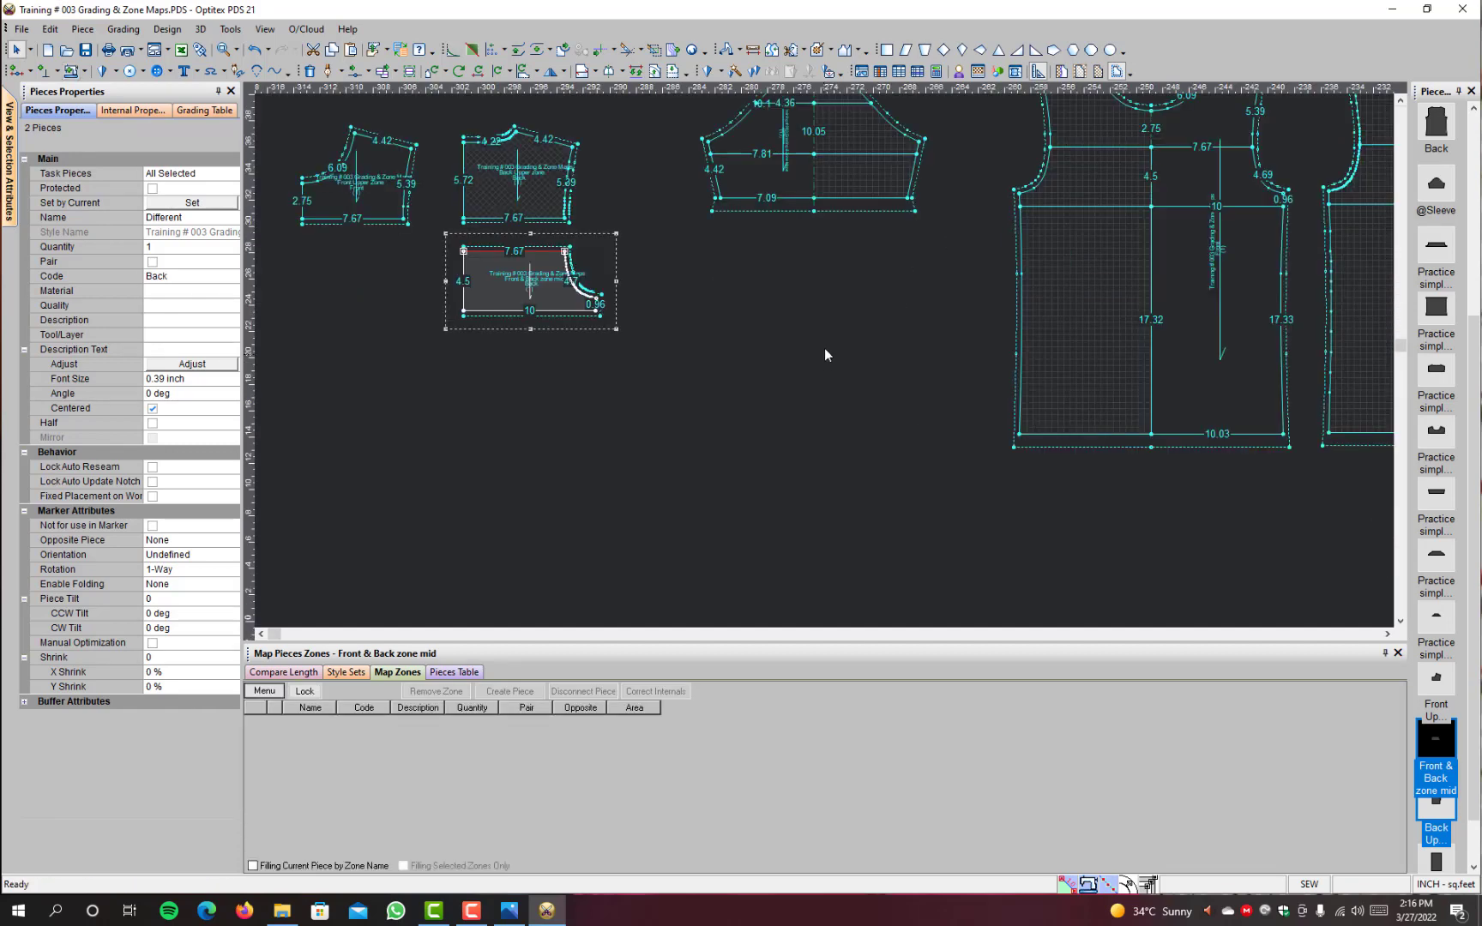
left_click_drag(1290, 323, 607, 395)
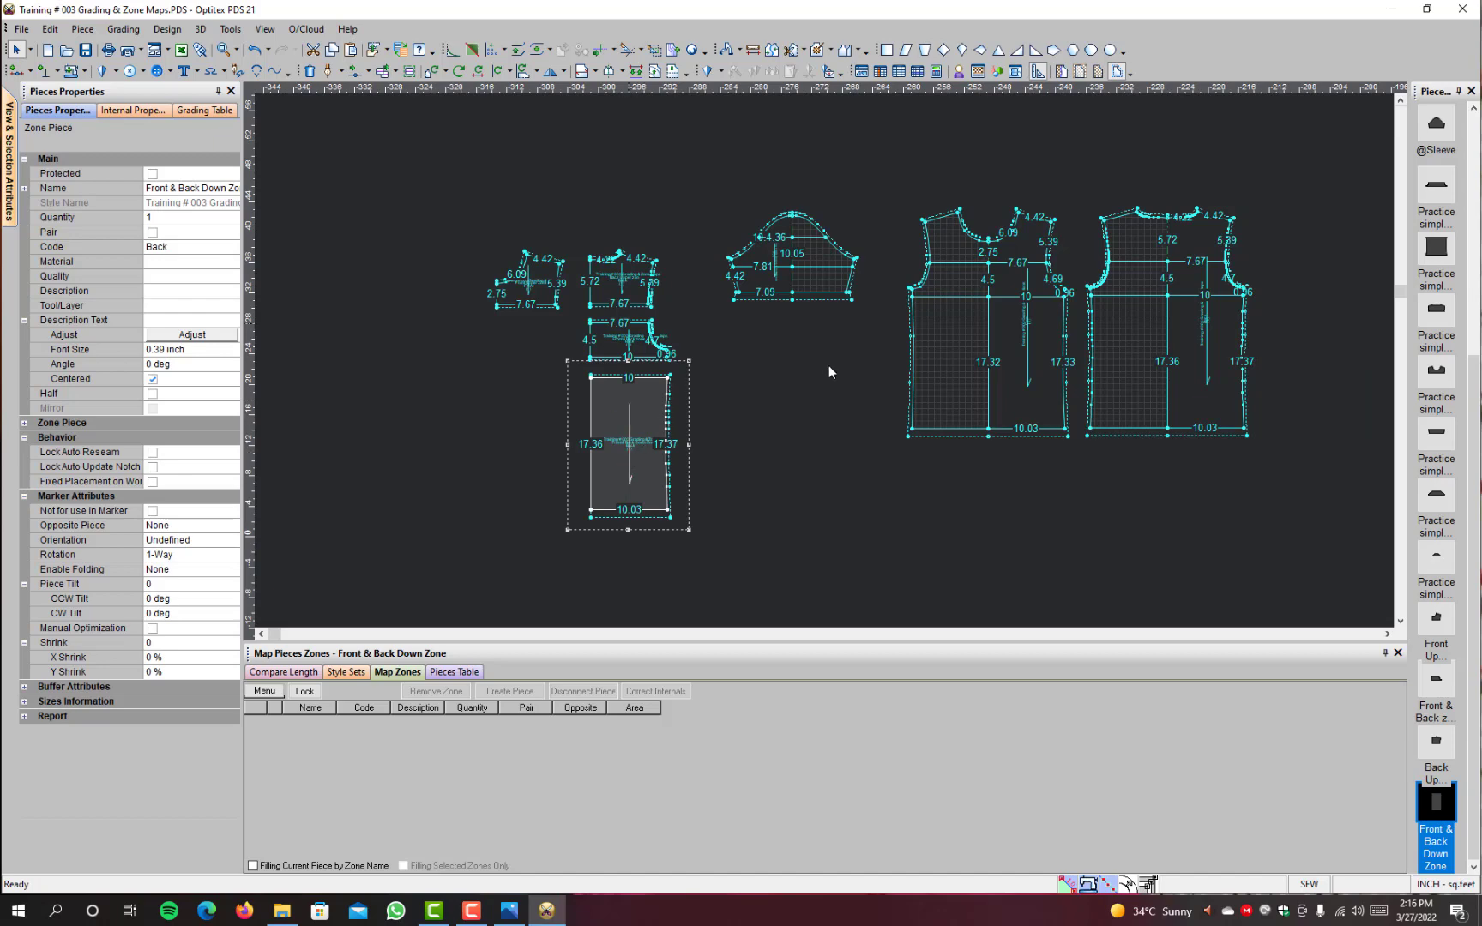
scroll(830, 370, "up", 1)
scroll(1216, 436, "down", 3)
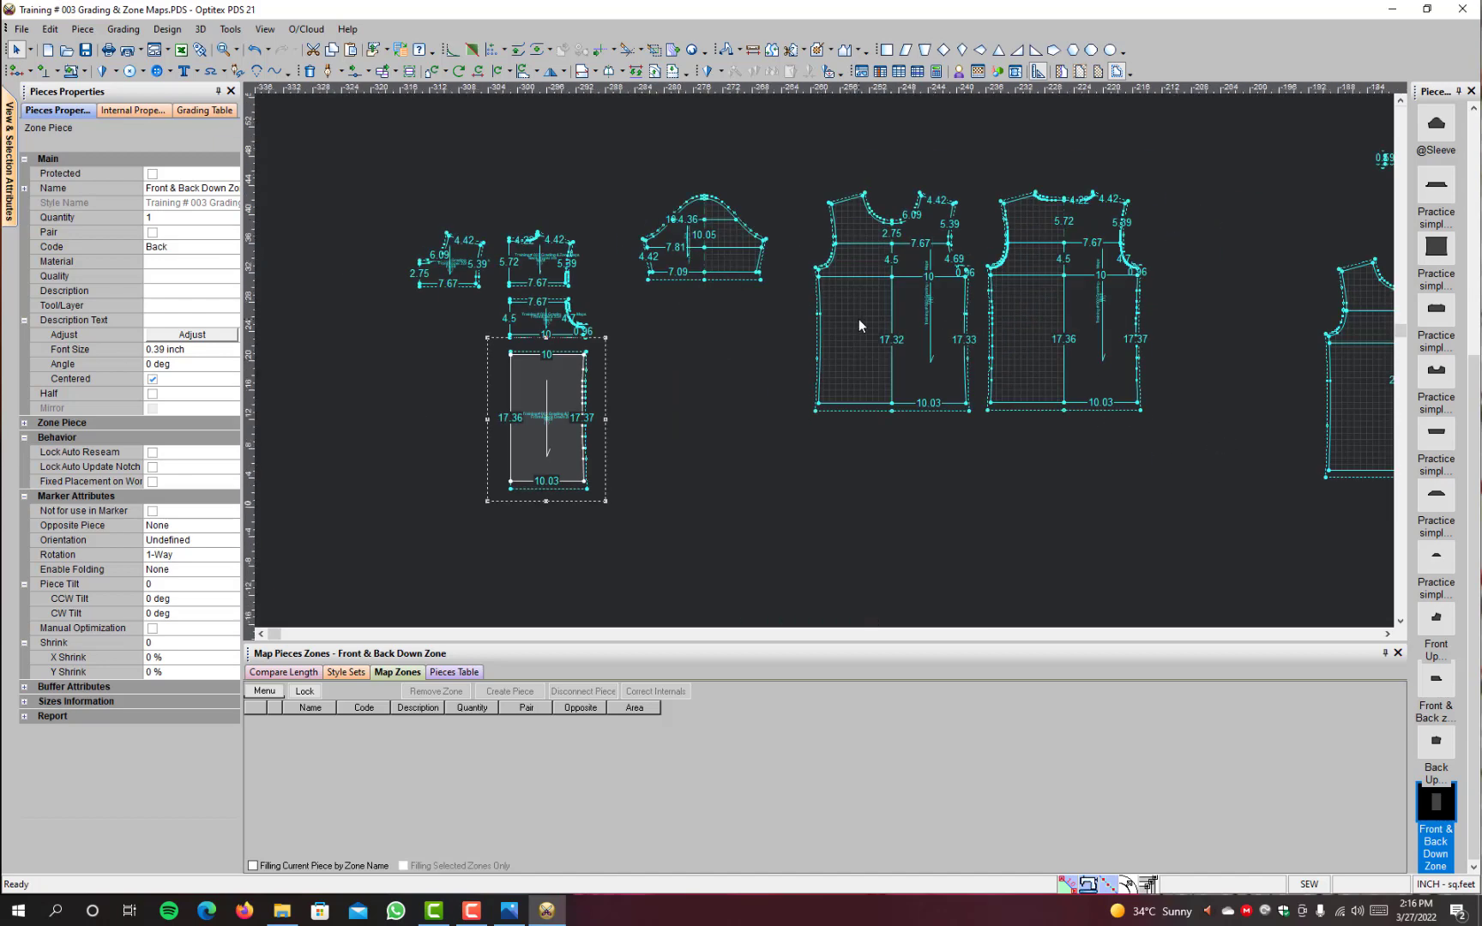
Step: Examine the arranged Front and Back zone pieces and their seams against the mapped Front and Back pieces
scroll(857, 320, "up", 2)
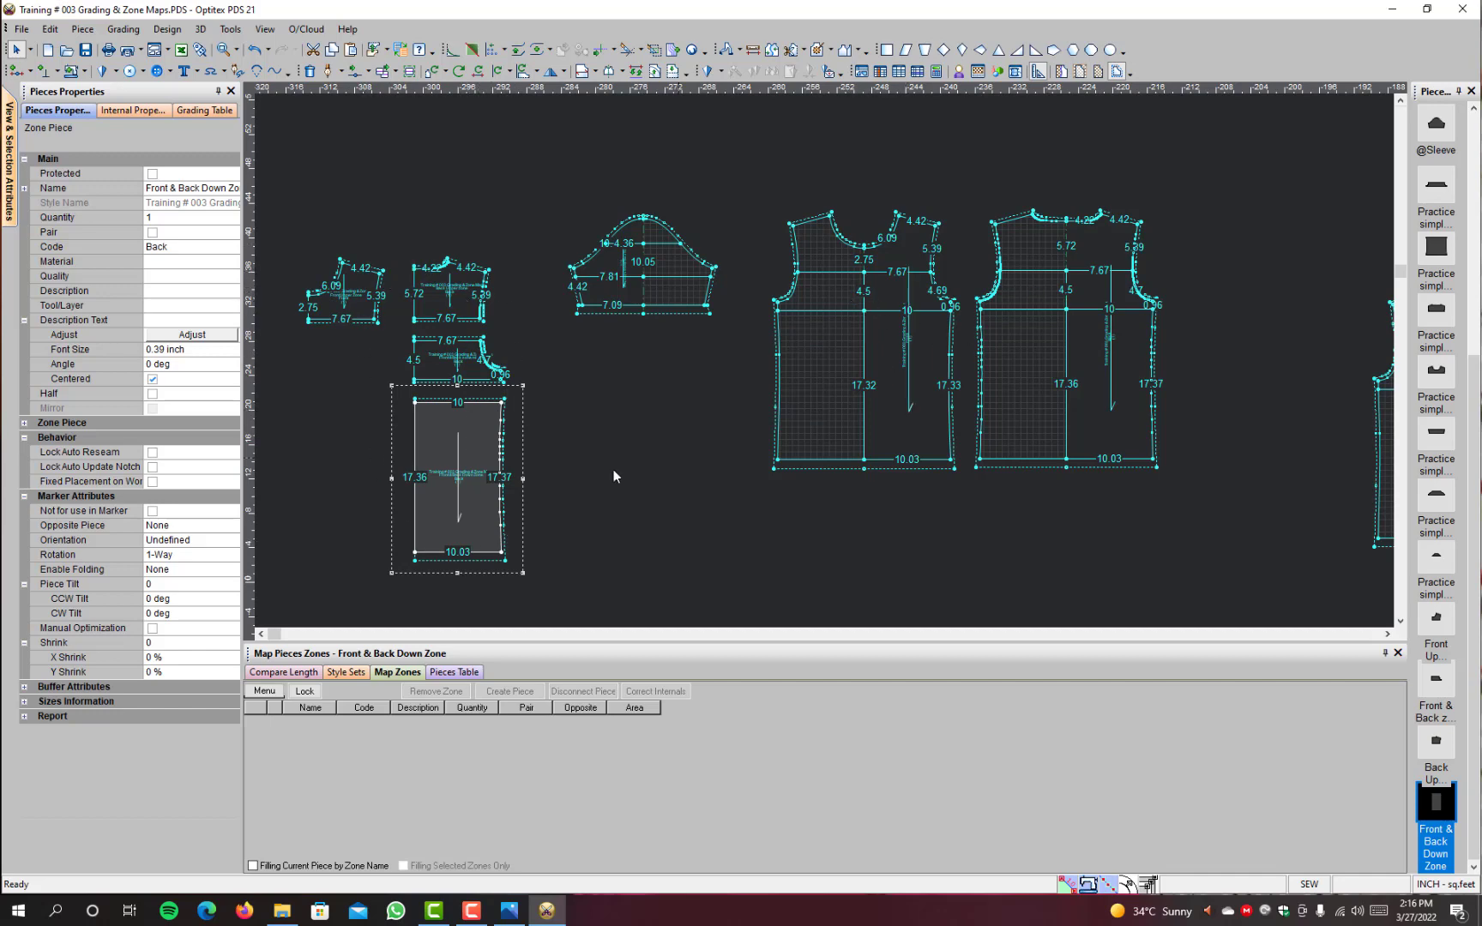
scroll(470, 322, "up", 2)
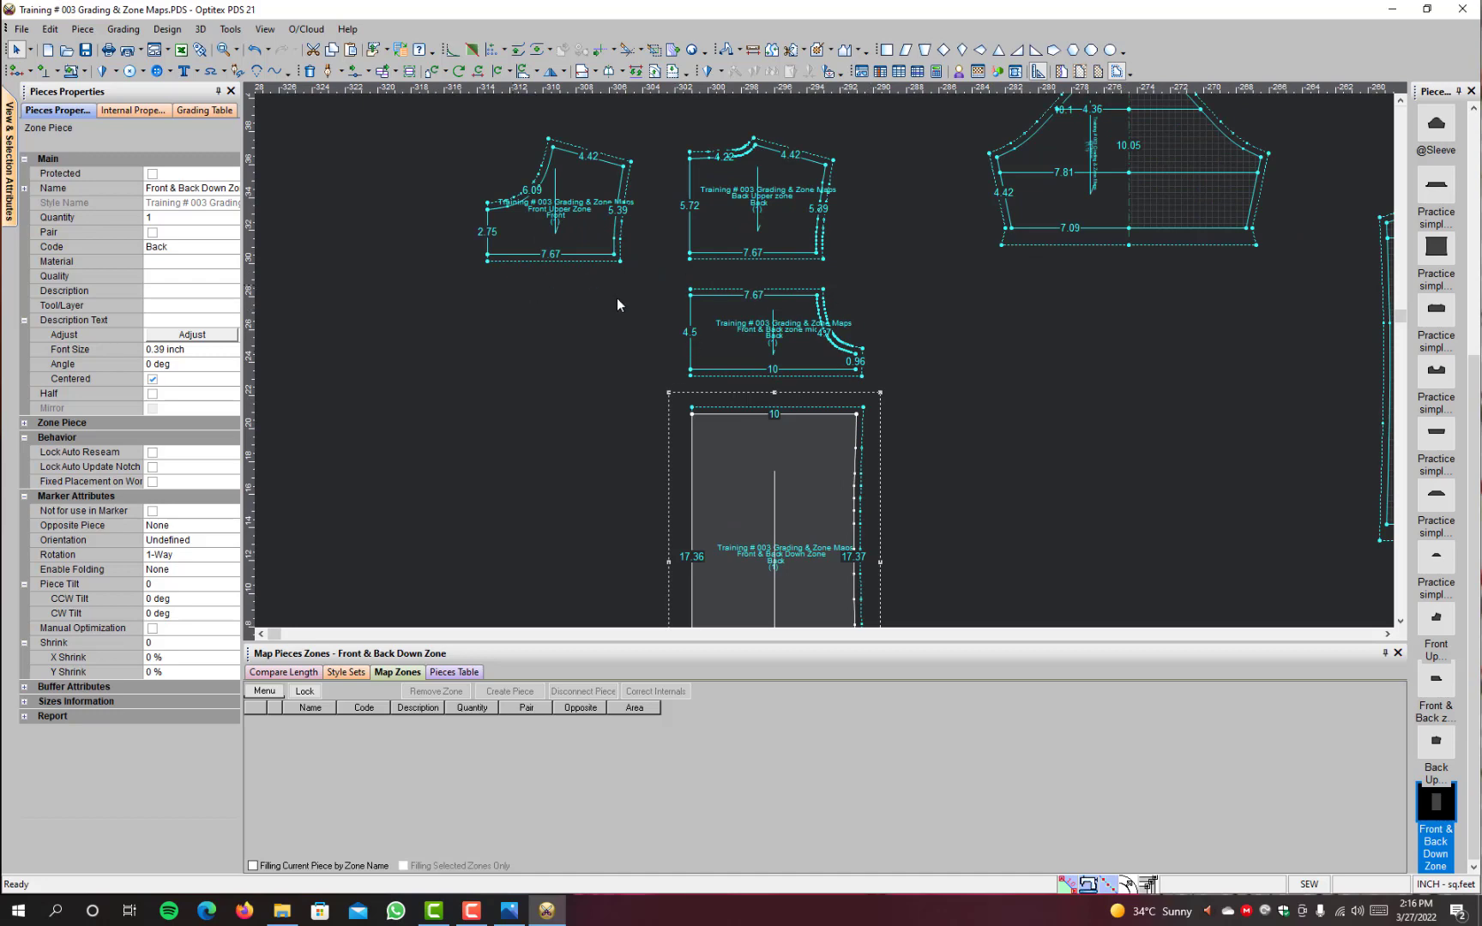
scroll(882, 425, "down", 2)
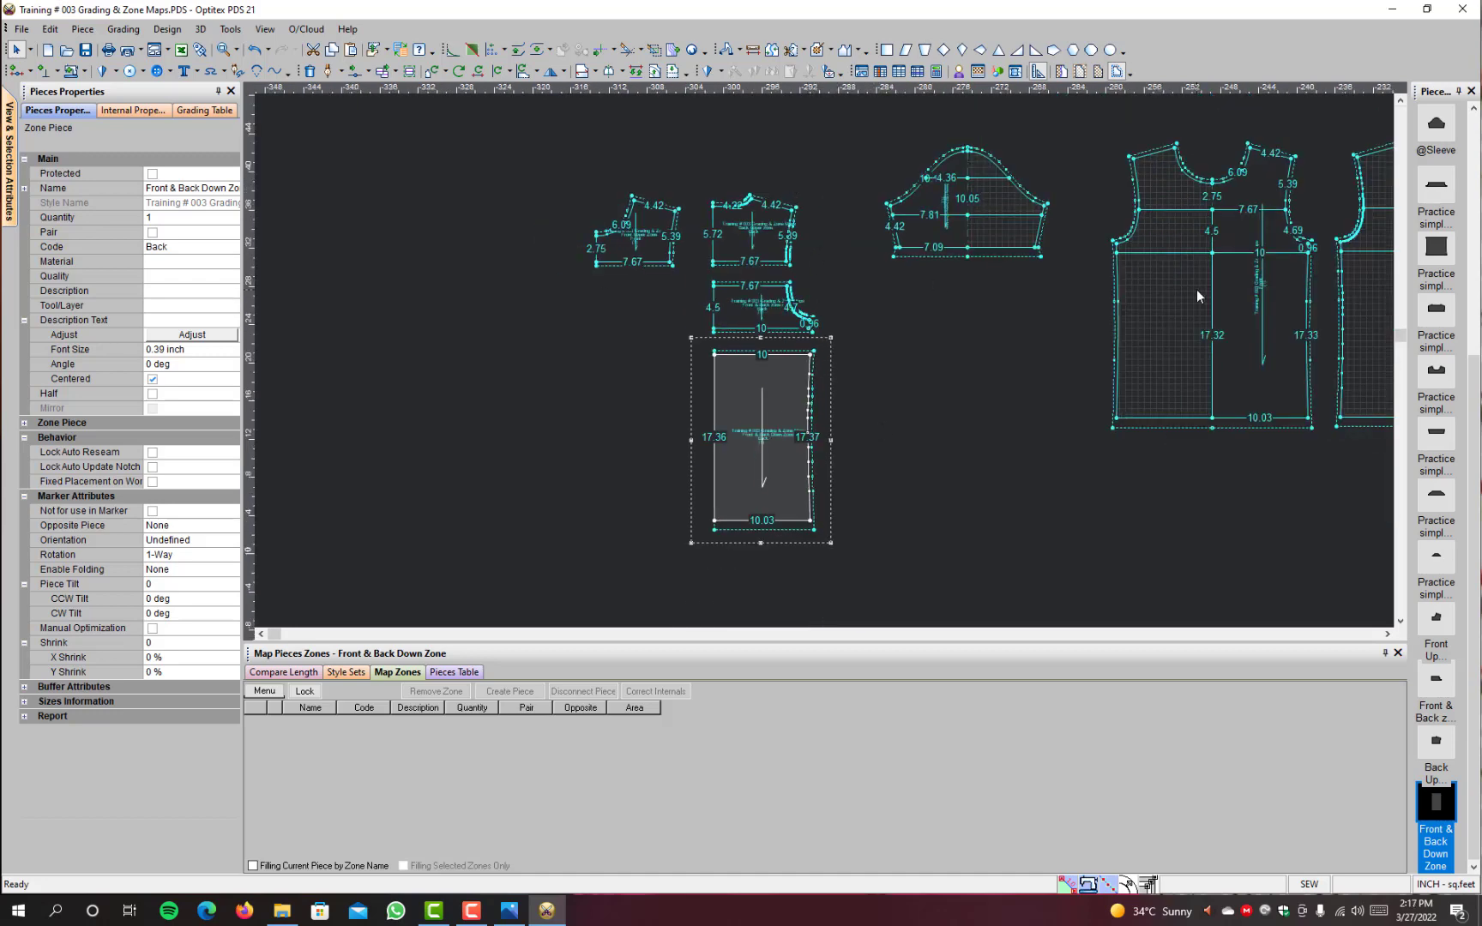
scroll(1255, 331, "down", 1)
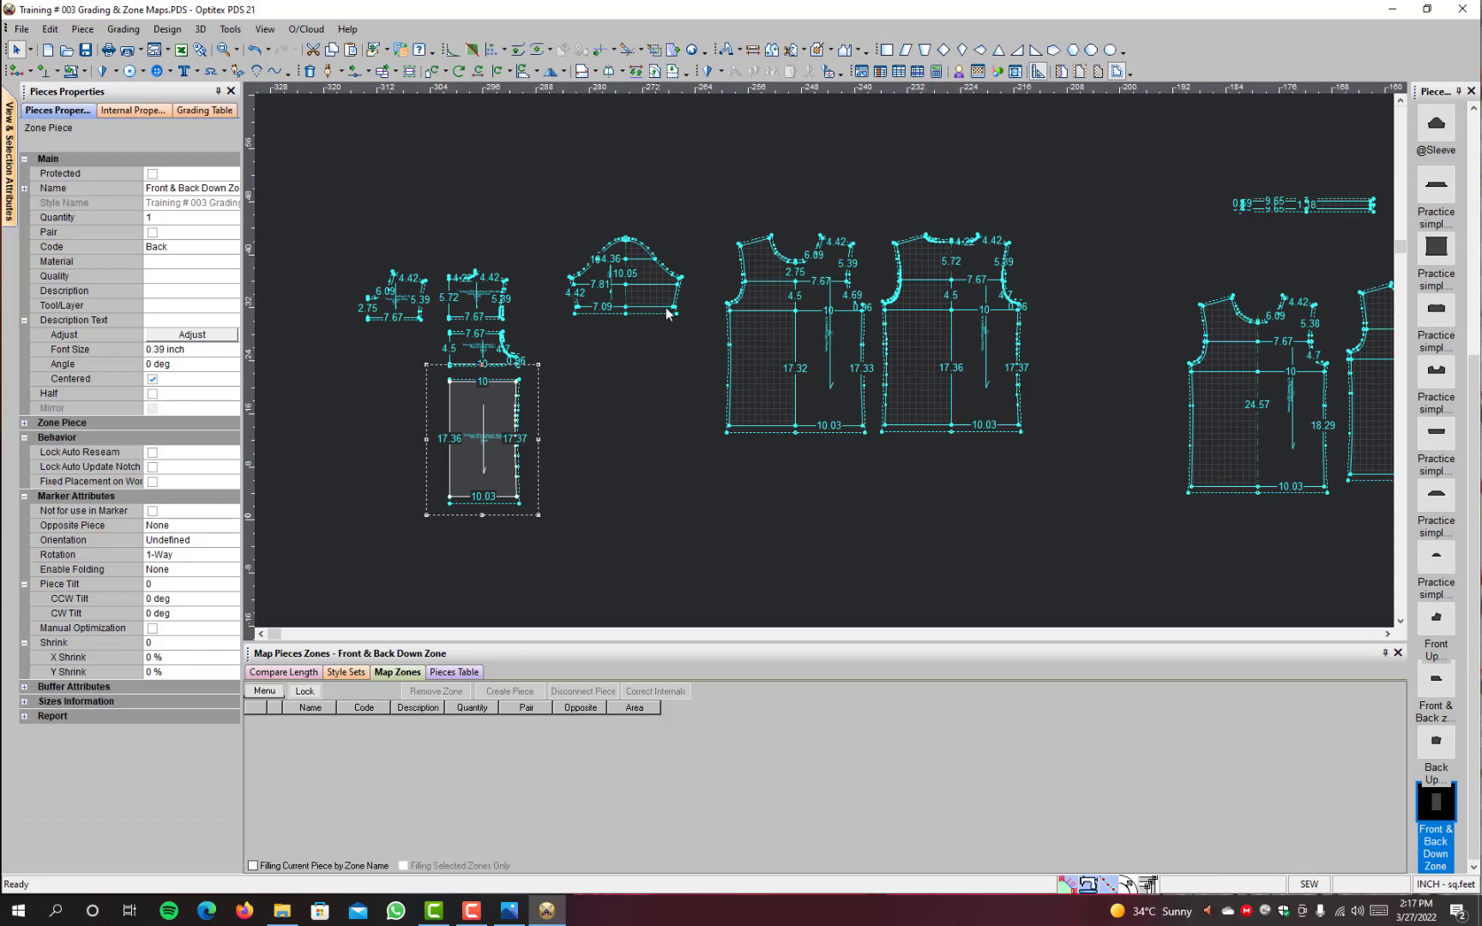
scroll(506, 314, "up", 2)
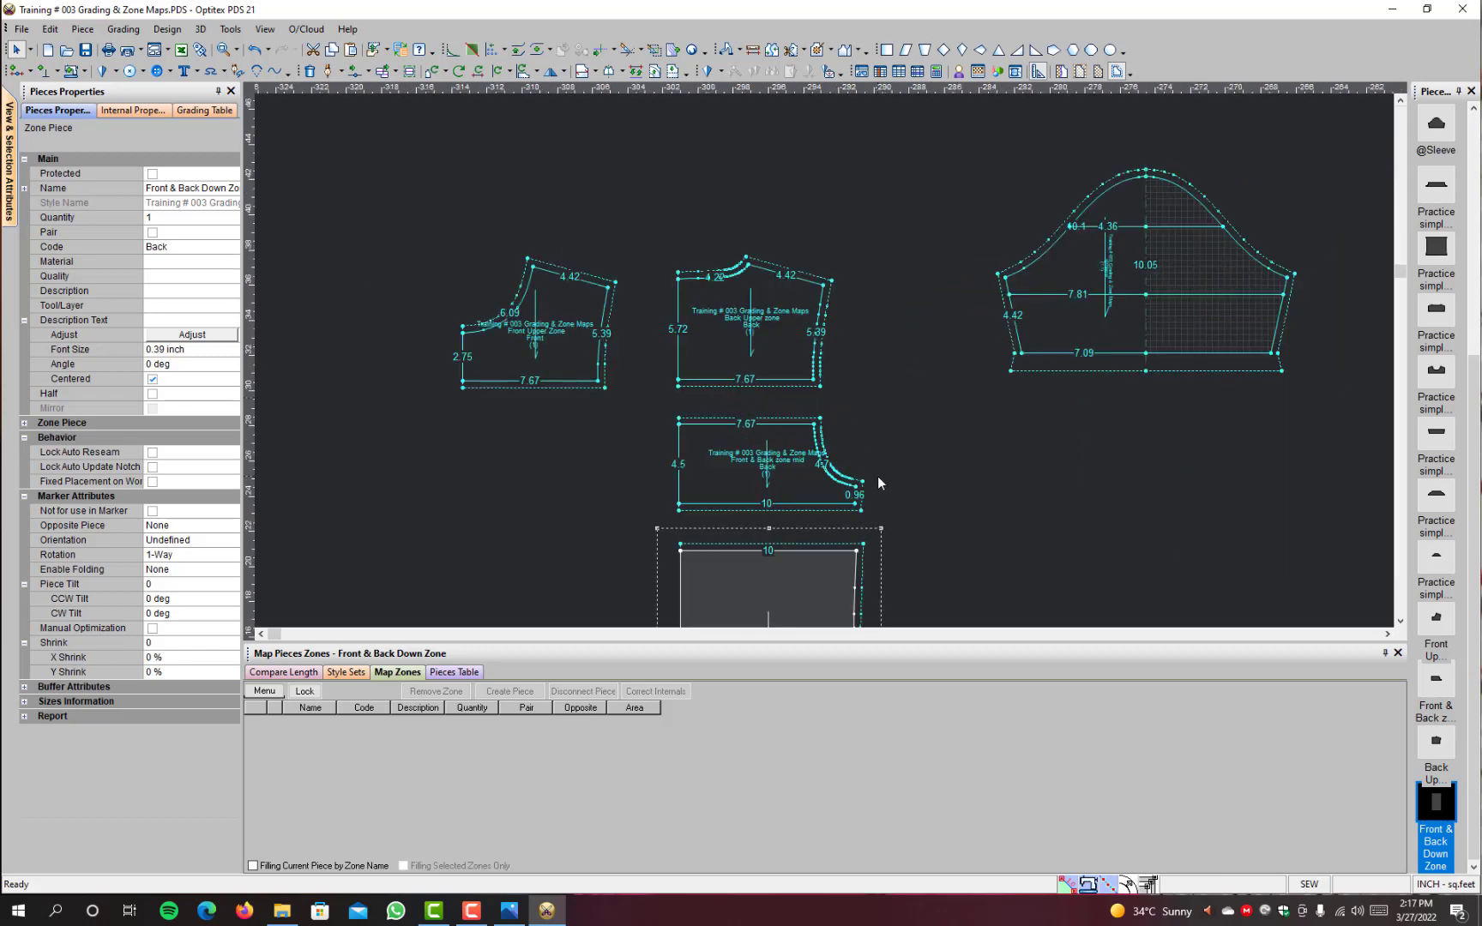
scroll(824, 369, "up", 1)
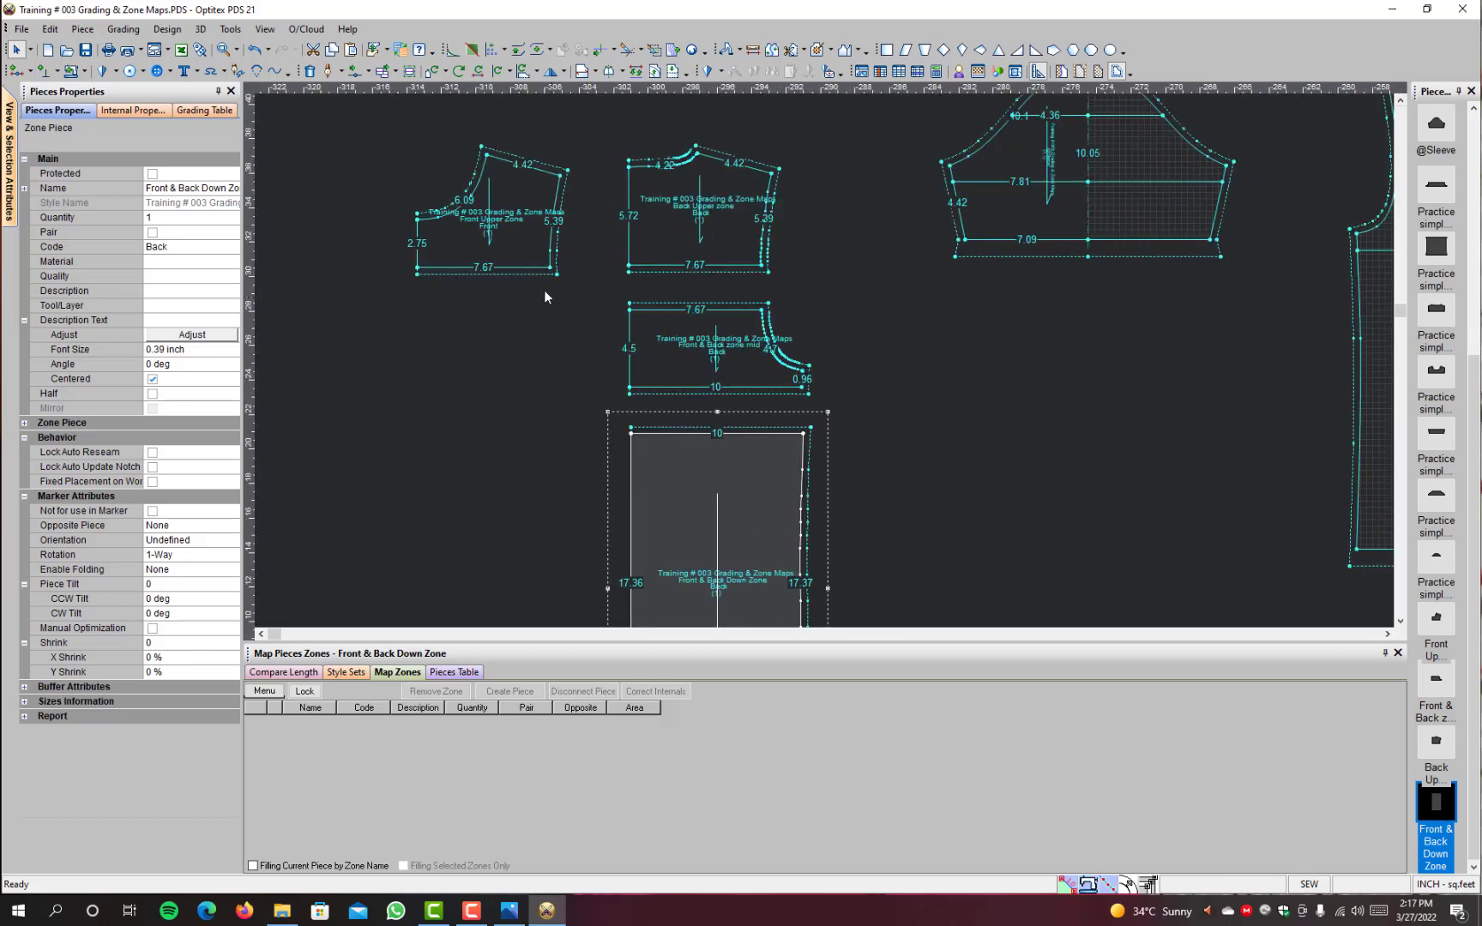
scroll(937, 338, "down", 2)
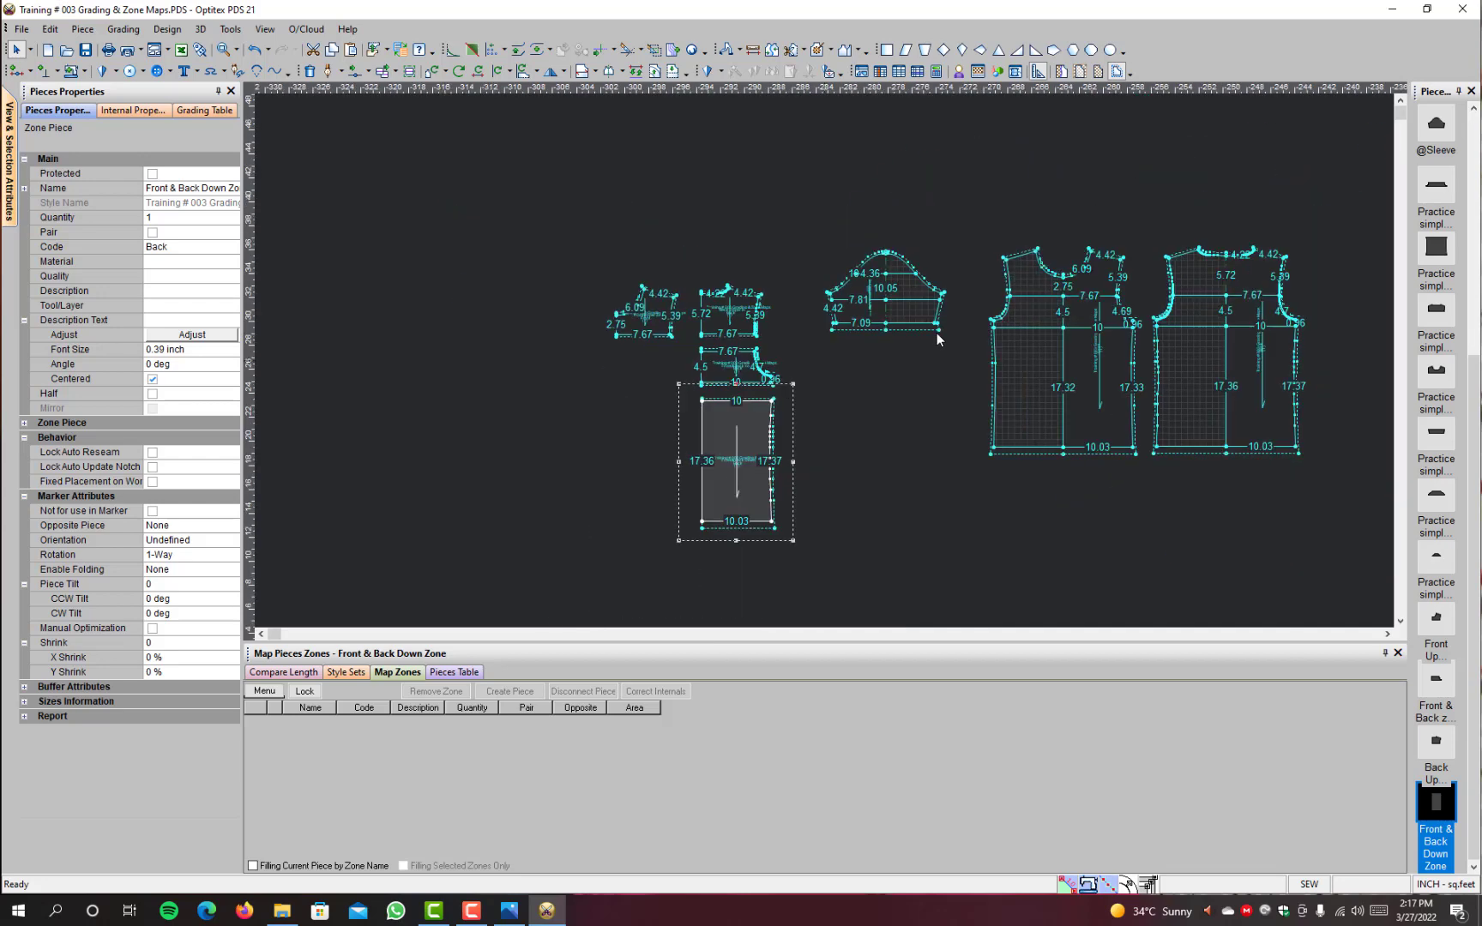
scroll(937, 334, "up", 1)
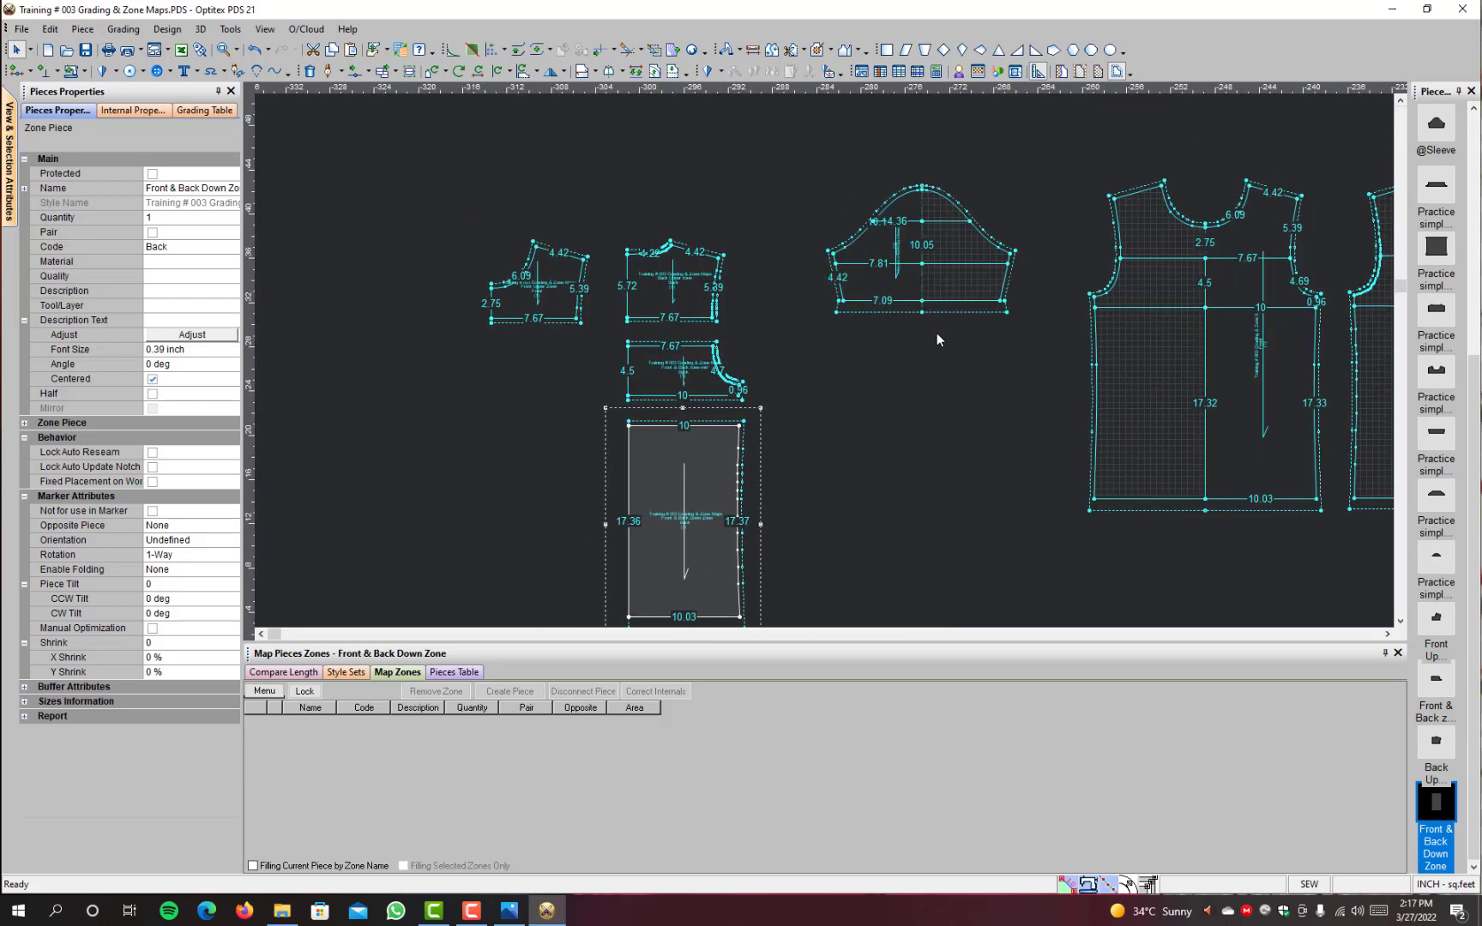
scroll(937, 333, "up", 2)
key("space")
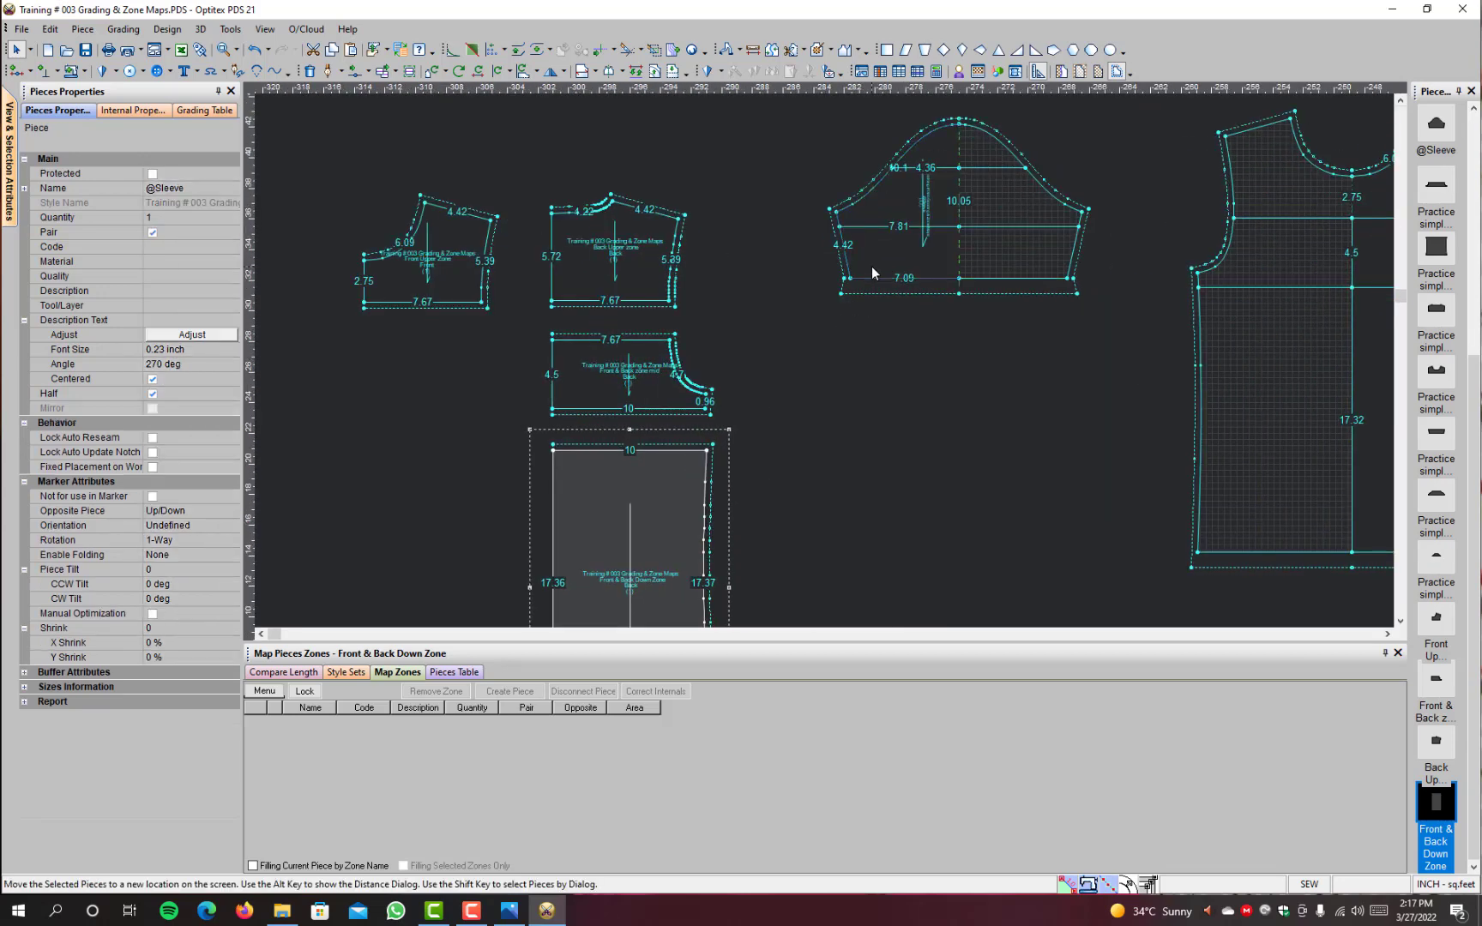
left_click(815, 378)
scroll(872, 347, "up", 2)
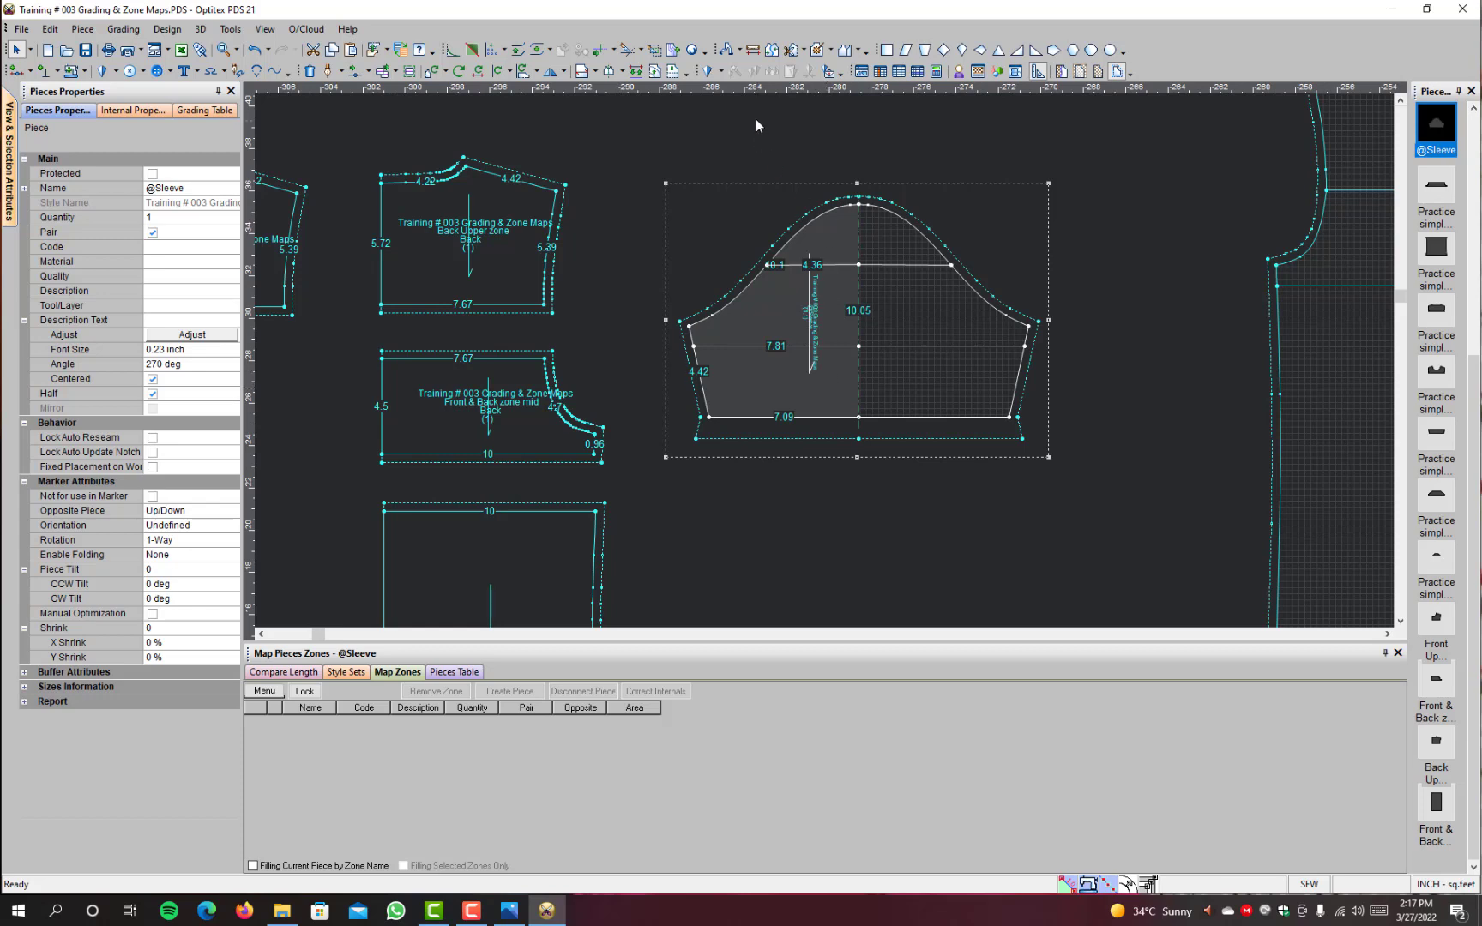
left_click(830, 50)
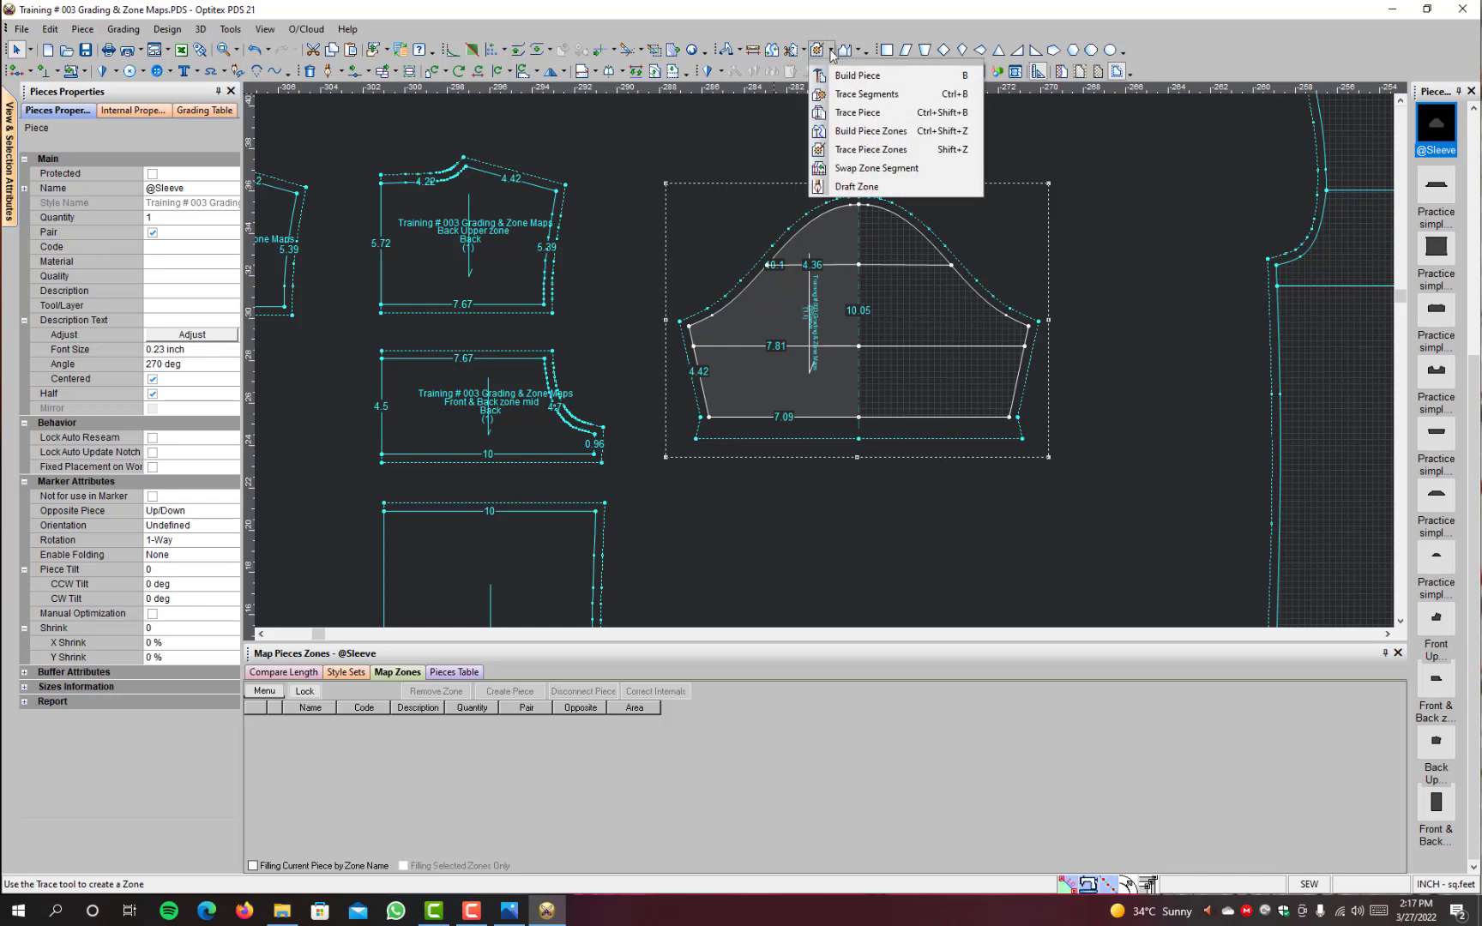
left_click(873, 131)
left_click(789, 390)
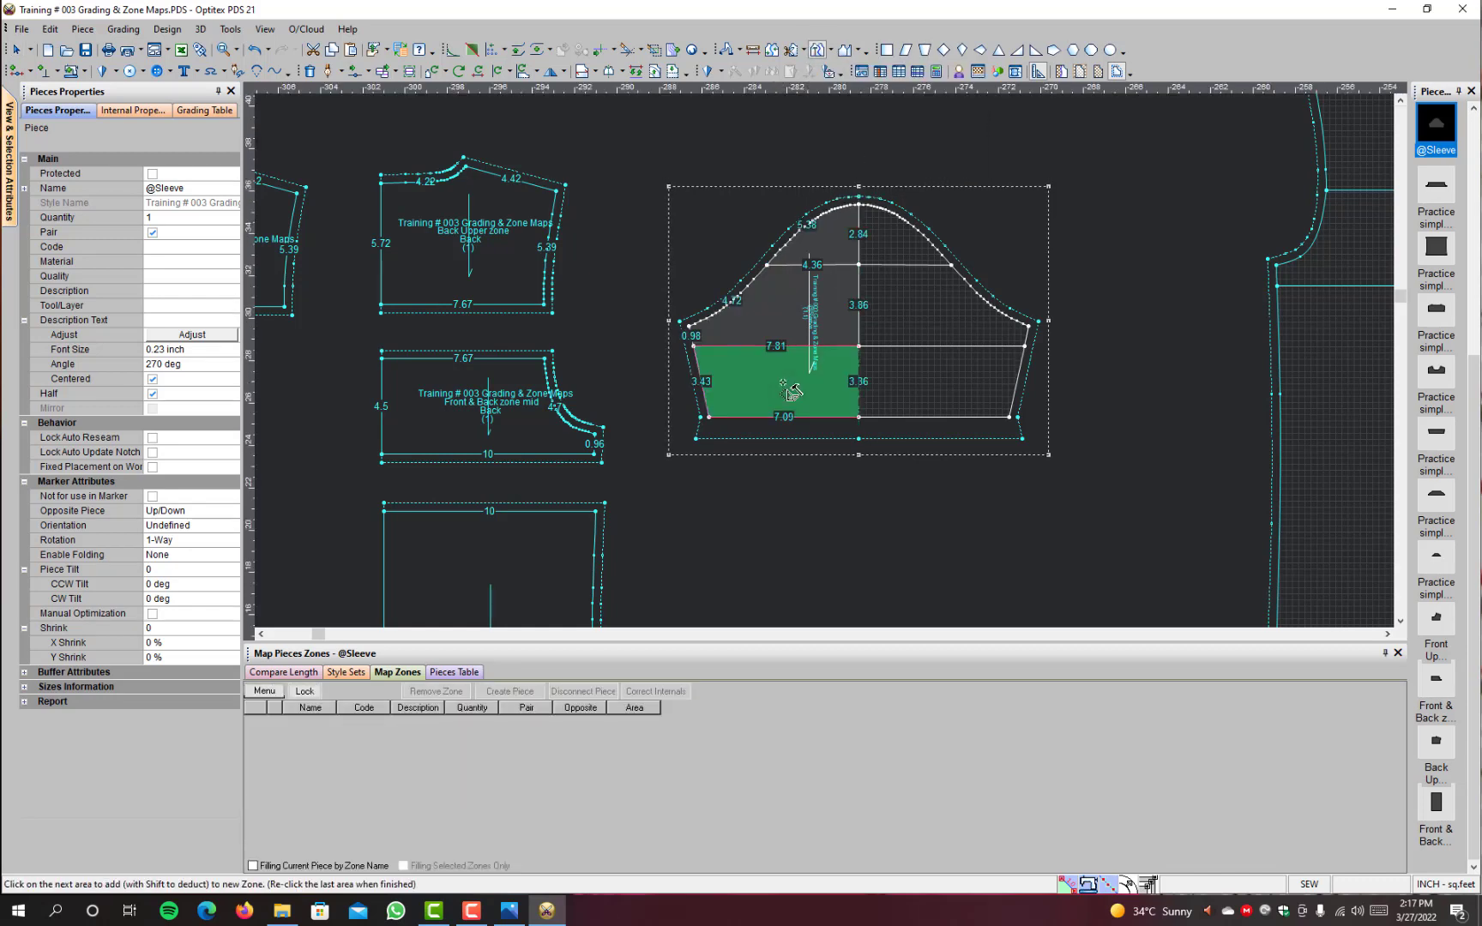
left_click(790, 391)
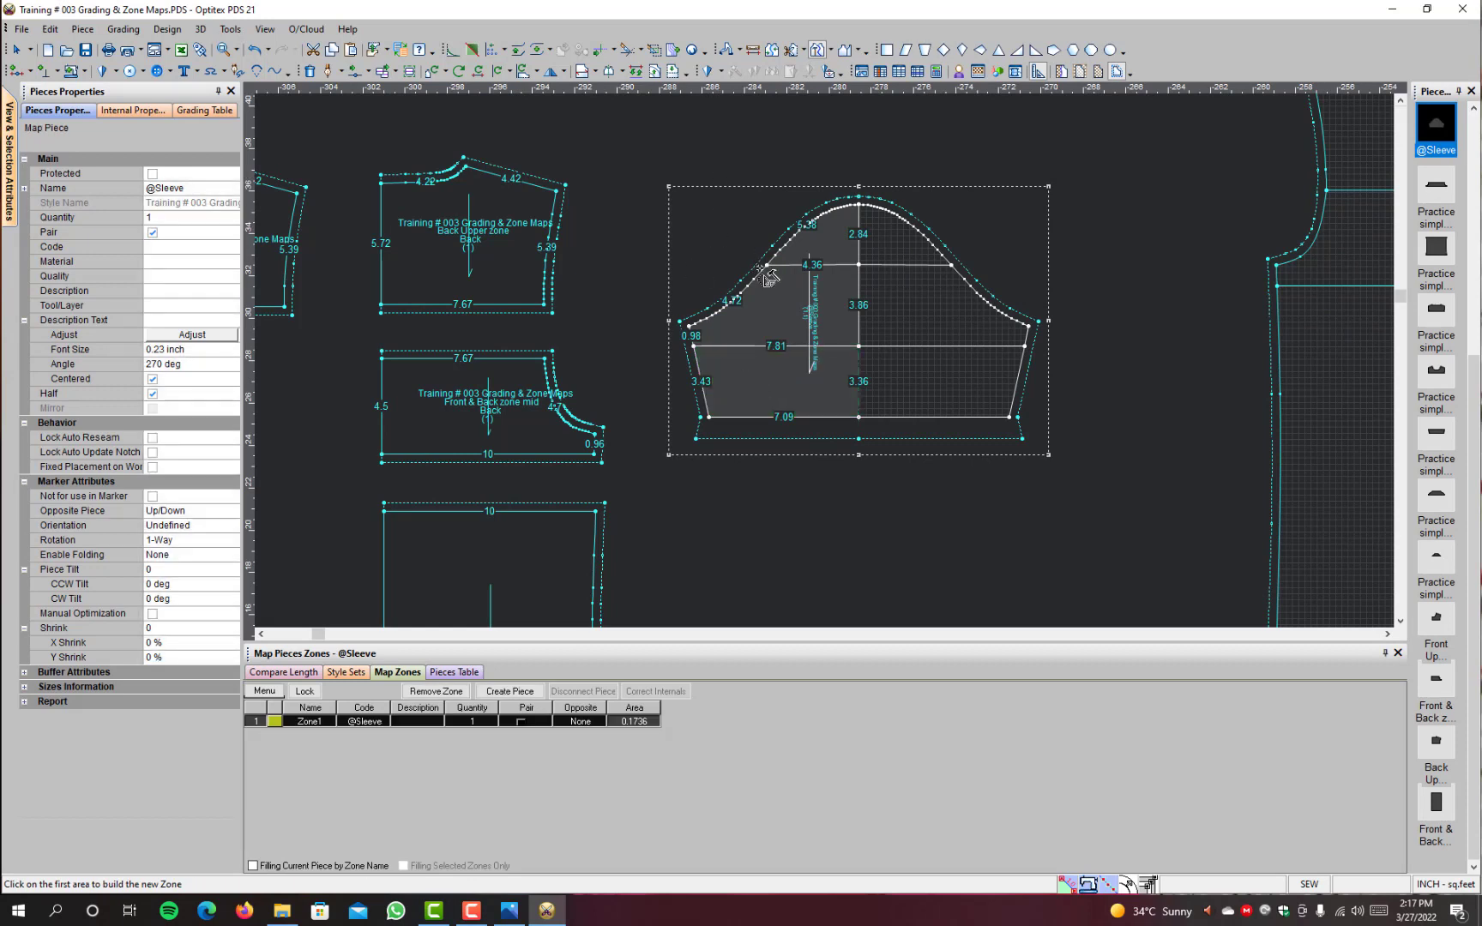
left_click(784, 306)
left_click(784, 306)
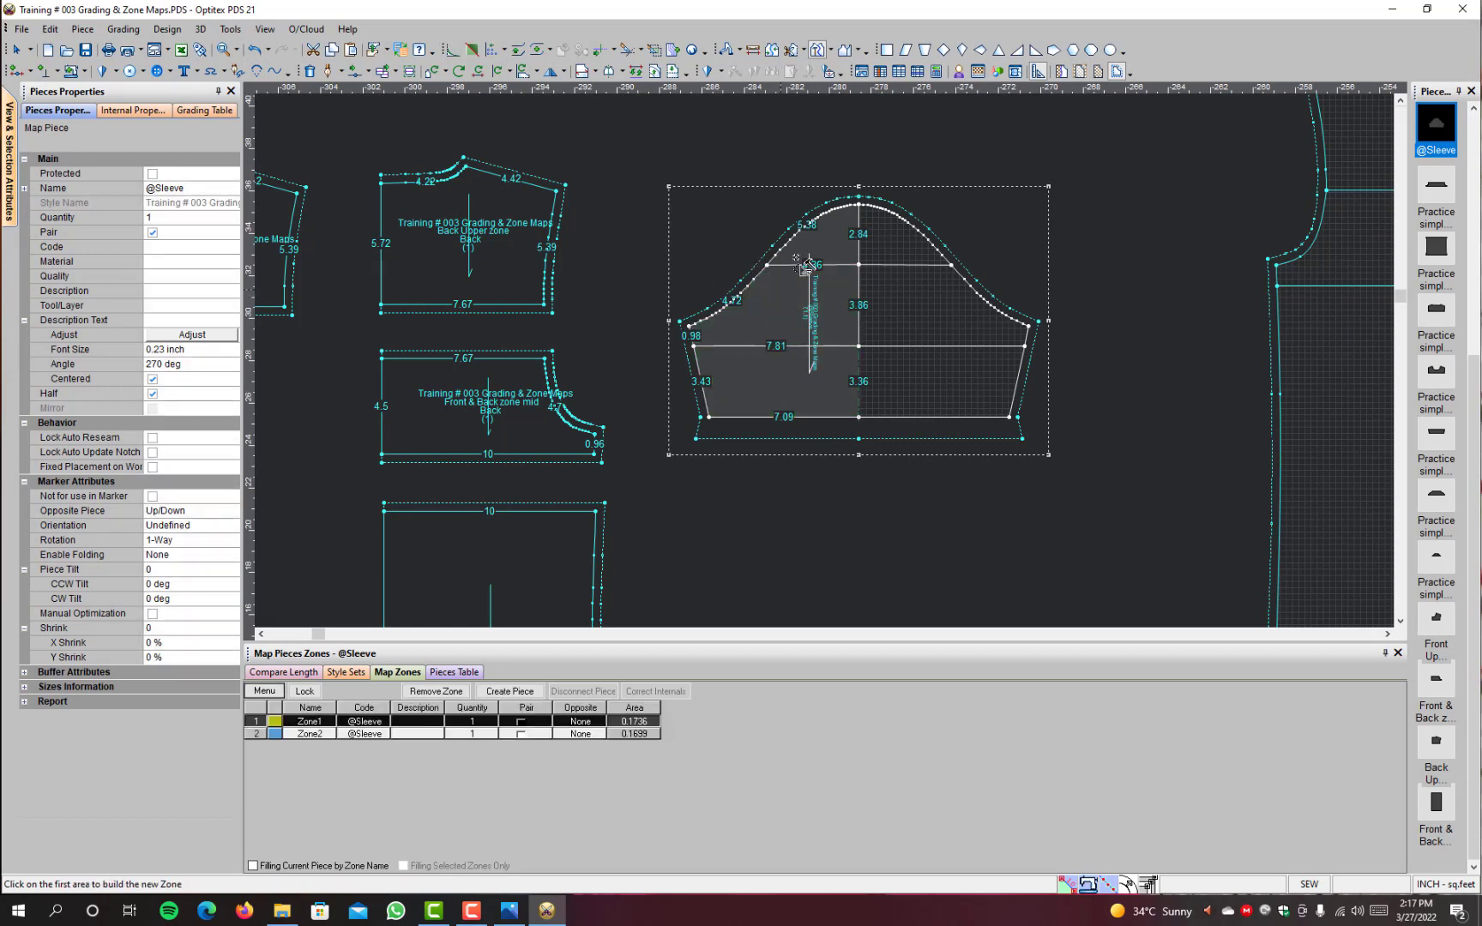
left_click(844, 238)
left_click(844, 238)
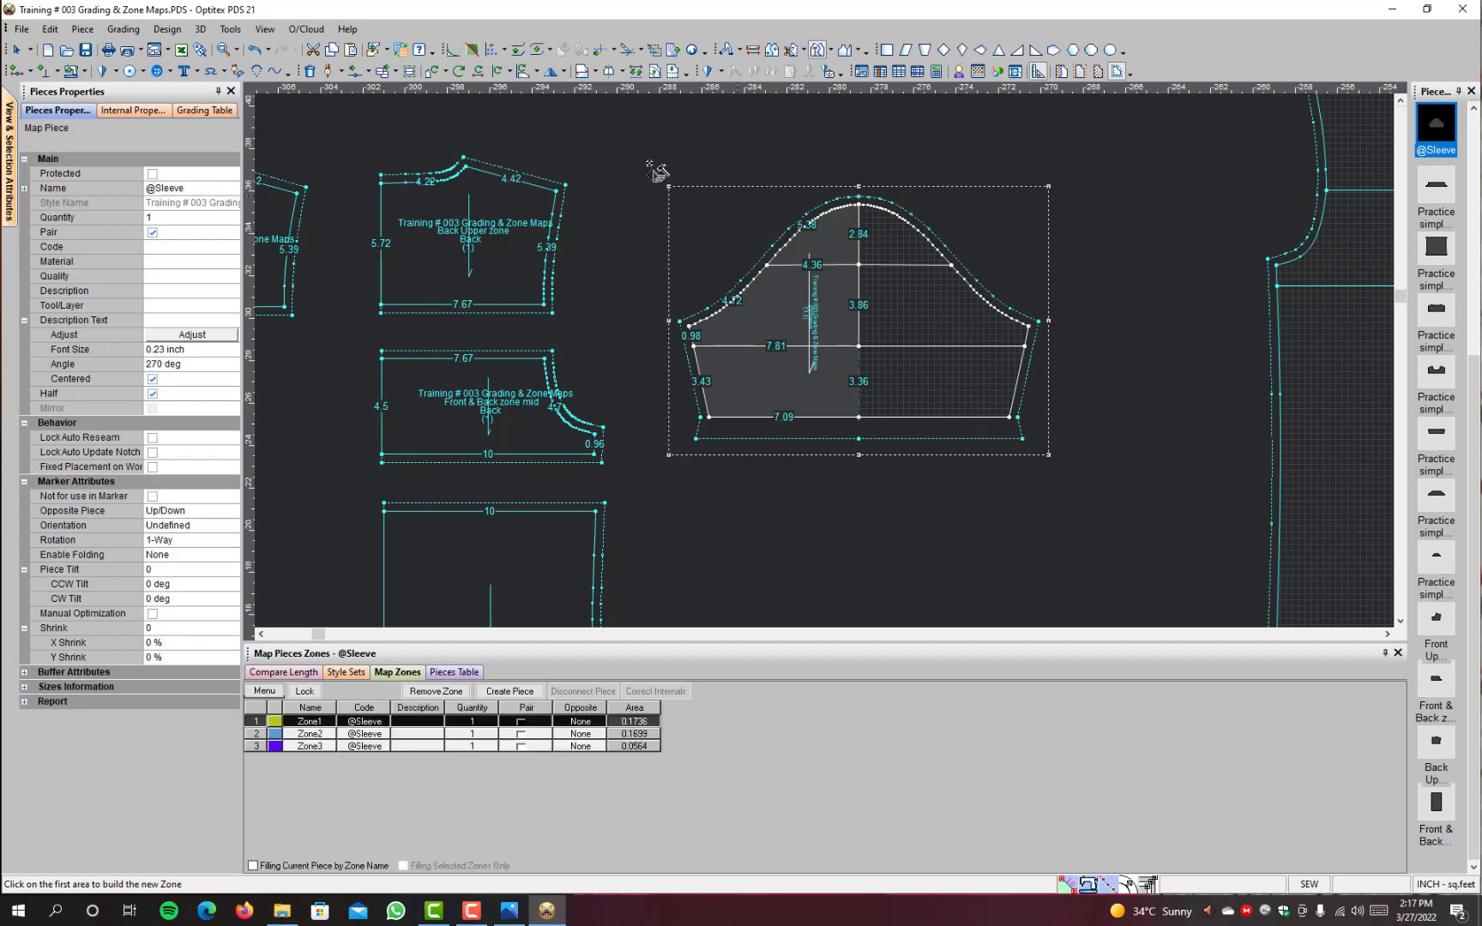
right_click(611, 152)
left_click(646, 404)
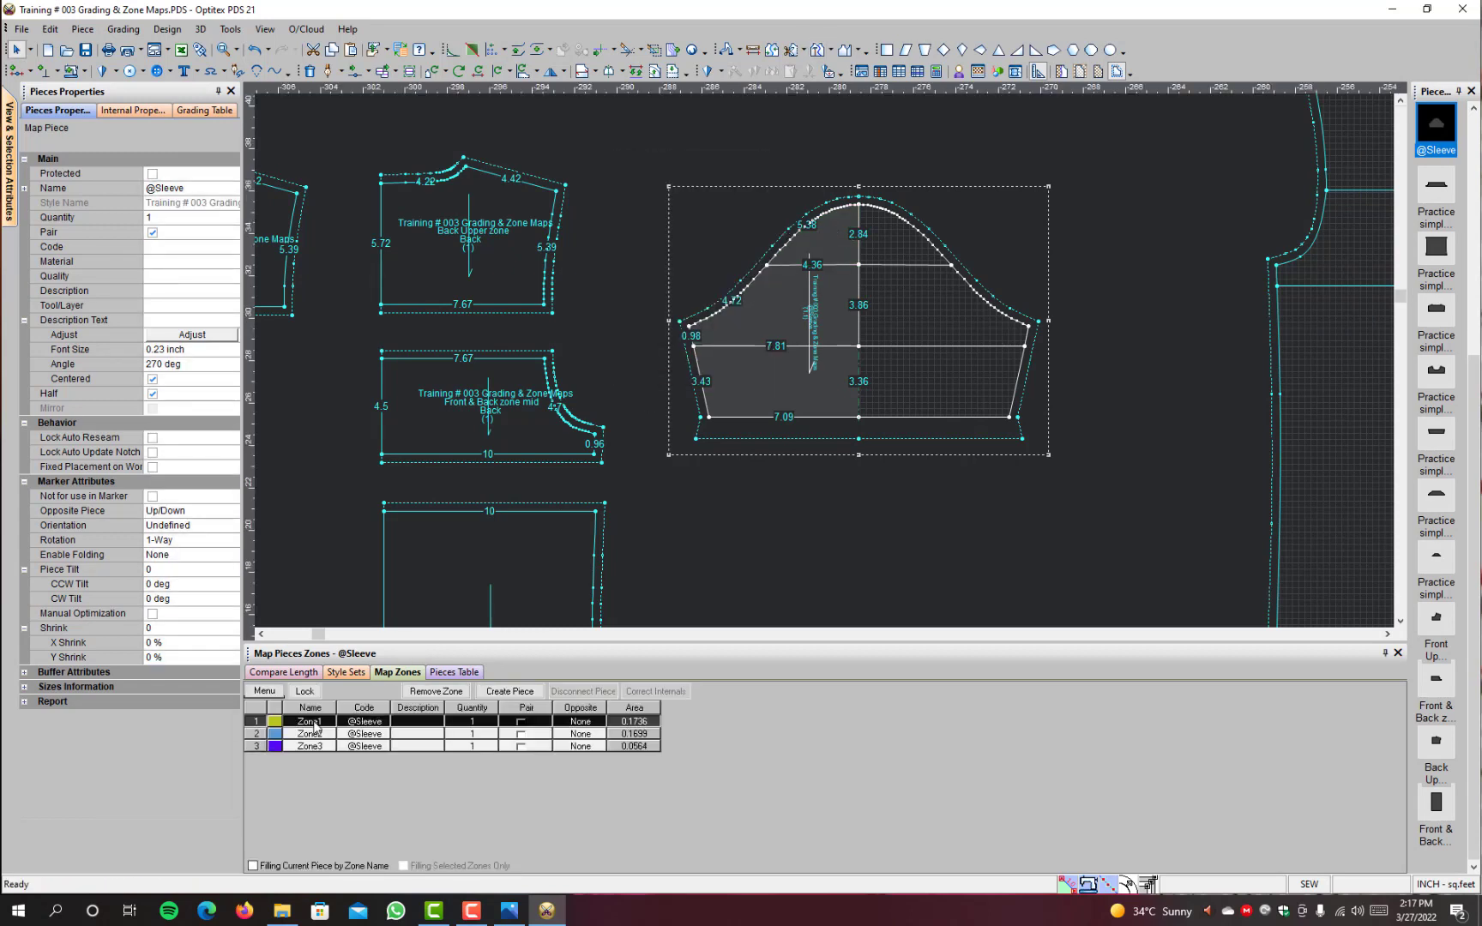
Step: Create a separate pattern piece from each of the sleeve's zones, Zone1, Zone2 and Zone3
left_click(313, 725)
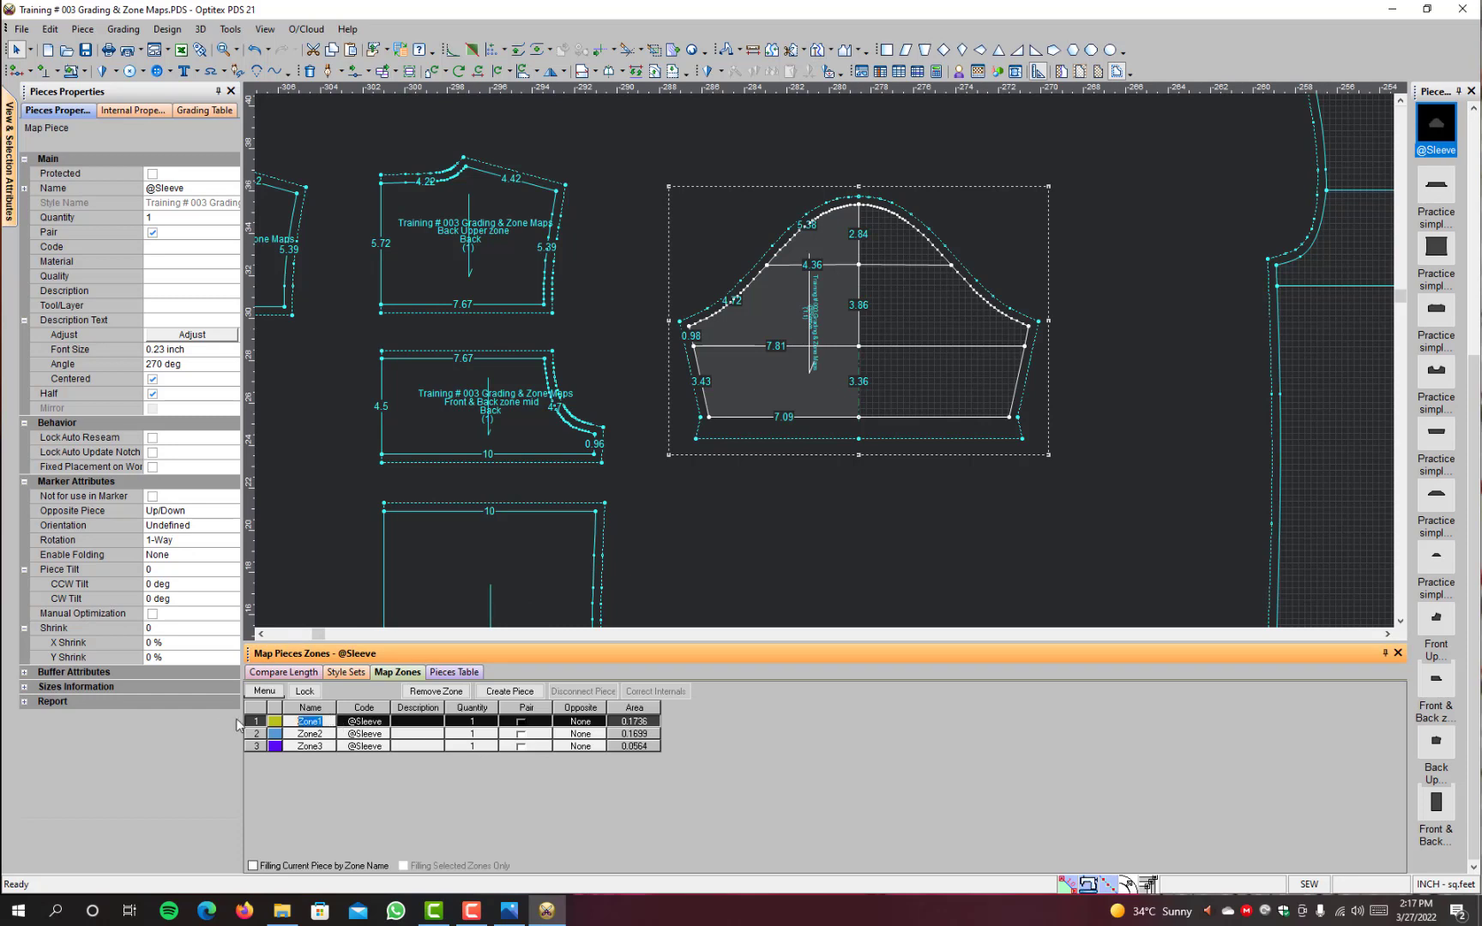
left_click(509, 692)
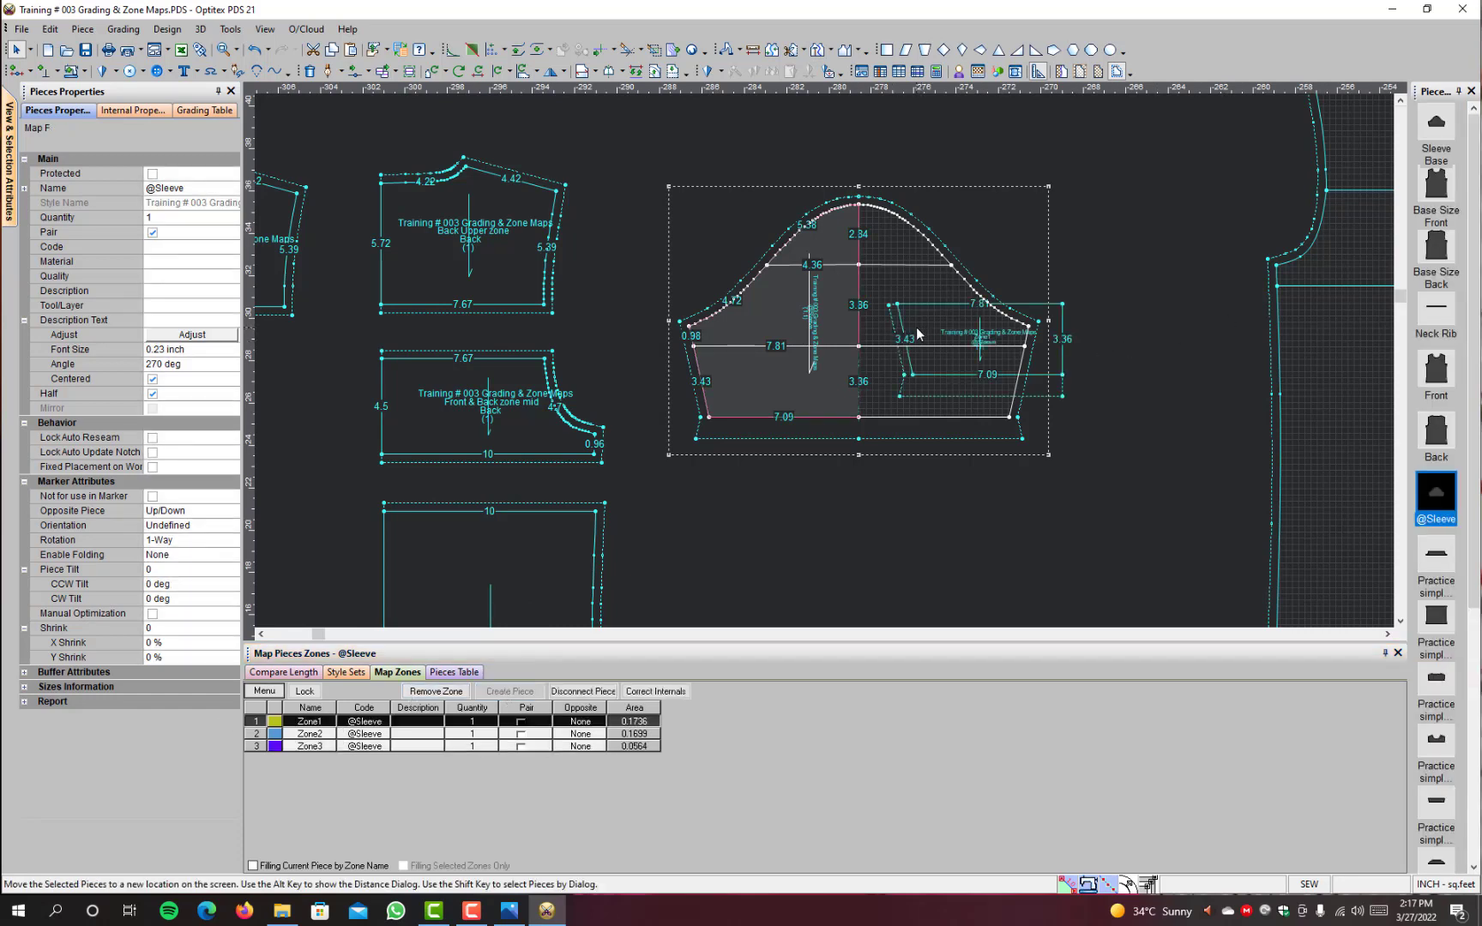
left_click(309, 734)
left_click(511, 692)
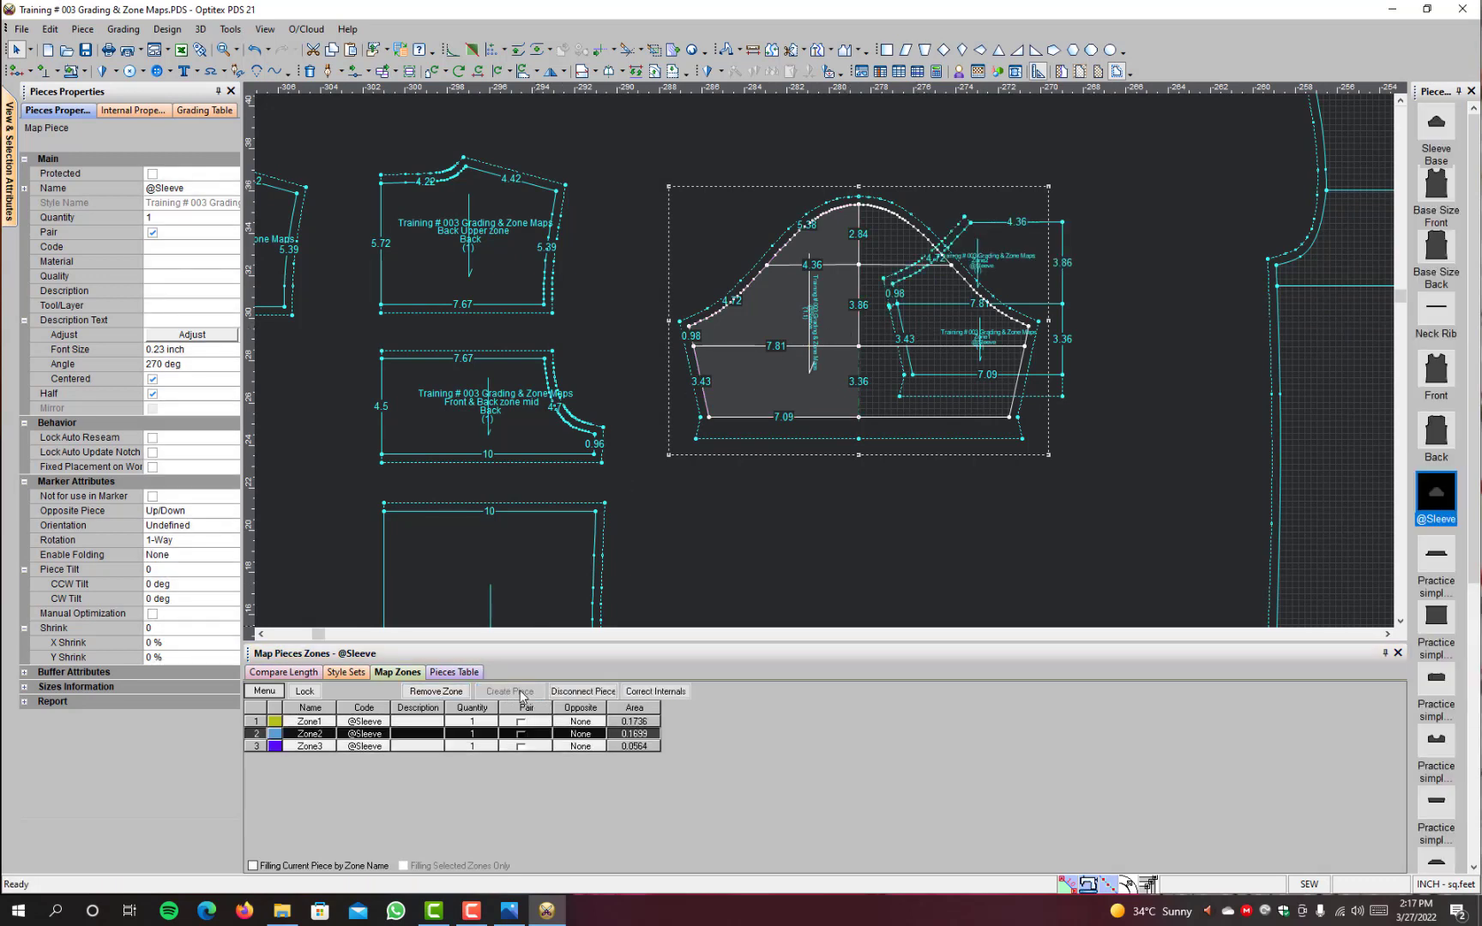
left_click(309, 746)
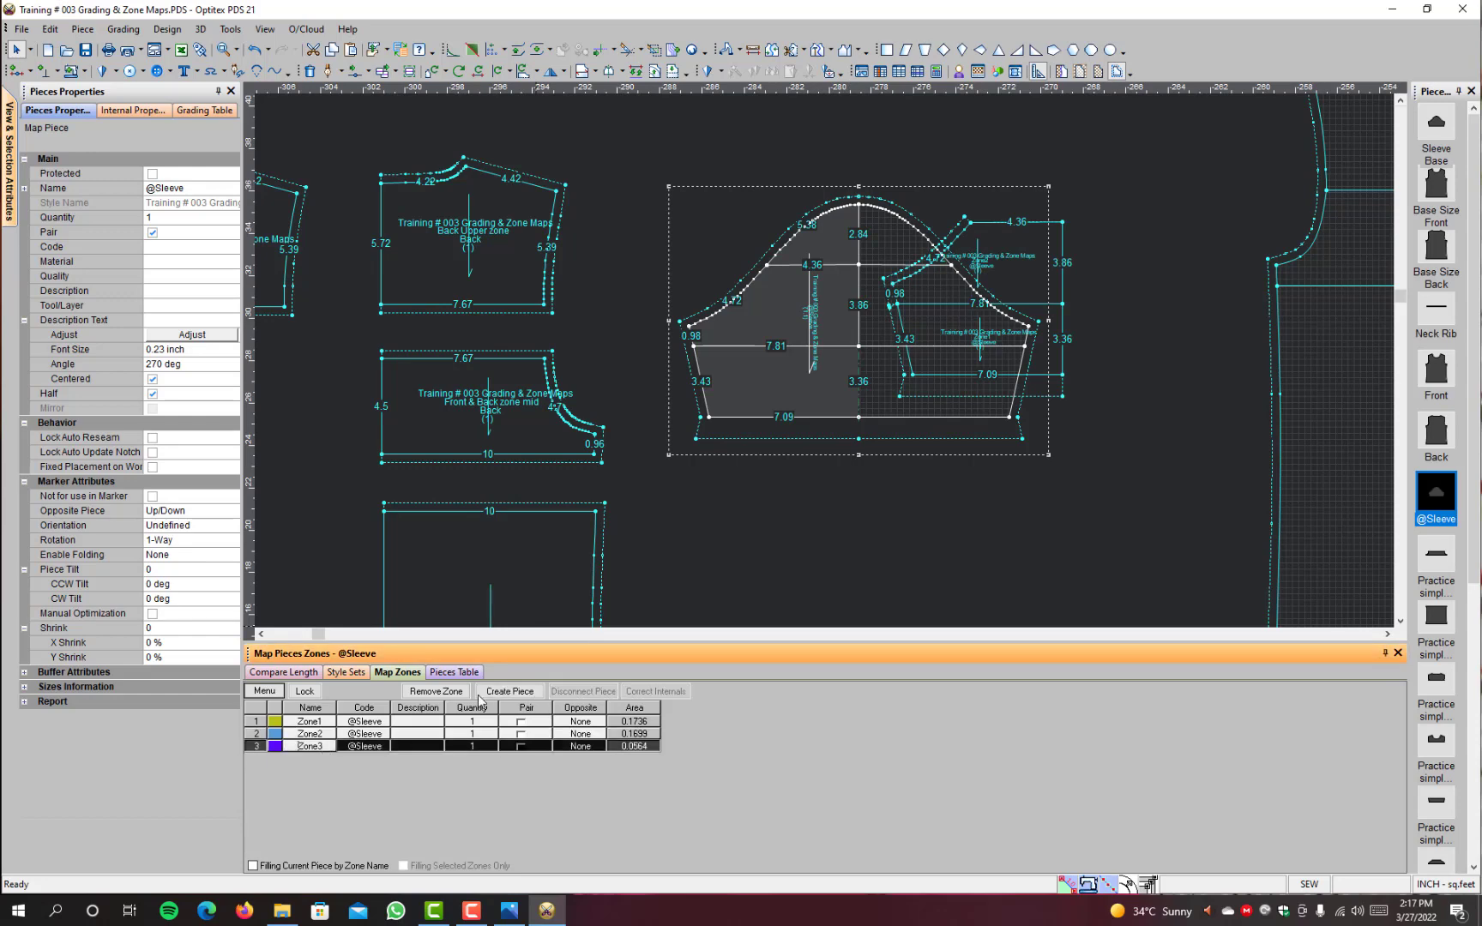
left_click(506, 693)
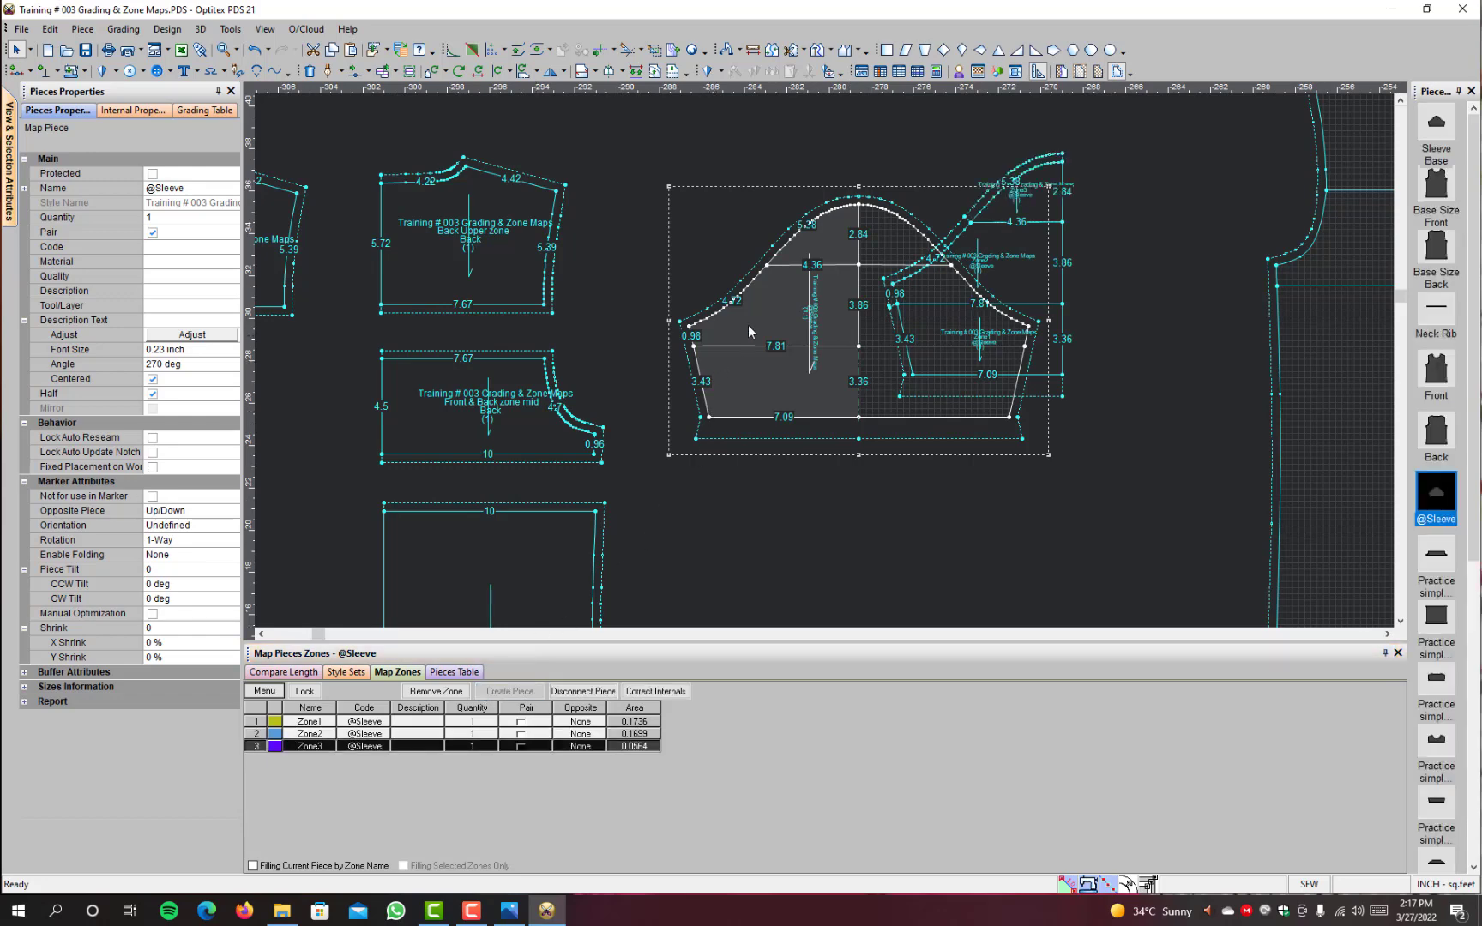
key("space")
scroll(753, 494, "down", 1)
left_click(841, 477)
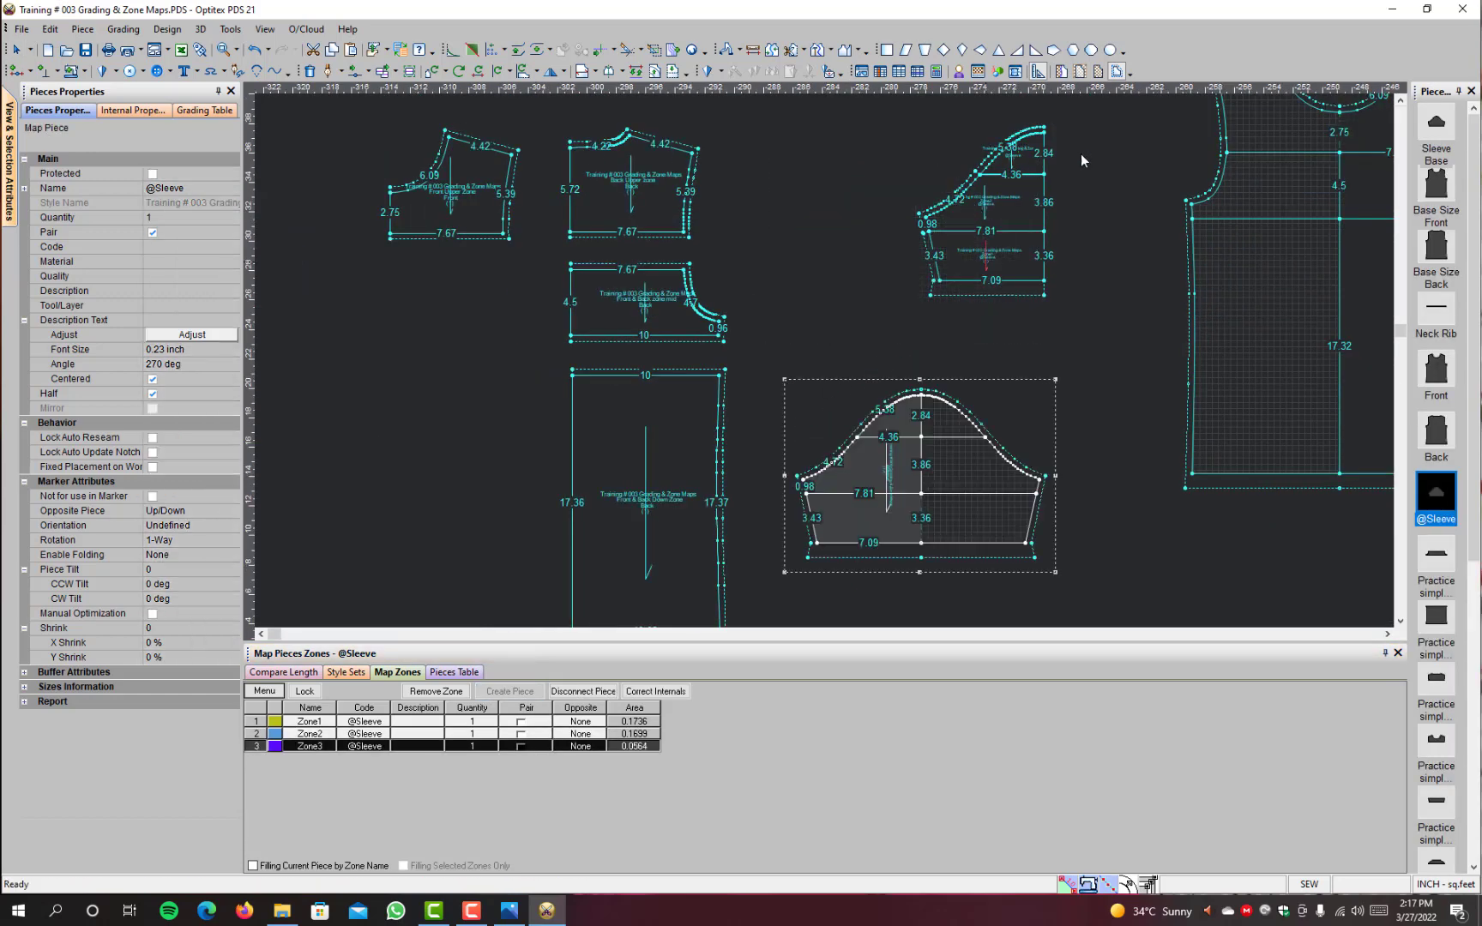
left_click_drag(1084, 304, 893, 125)
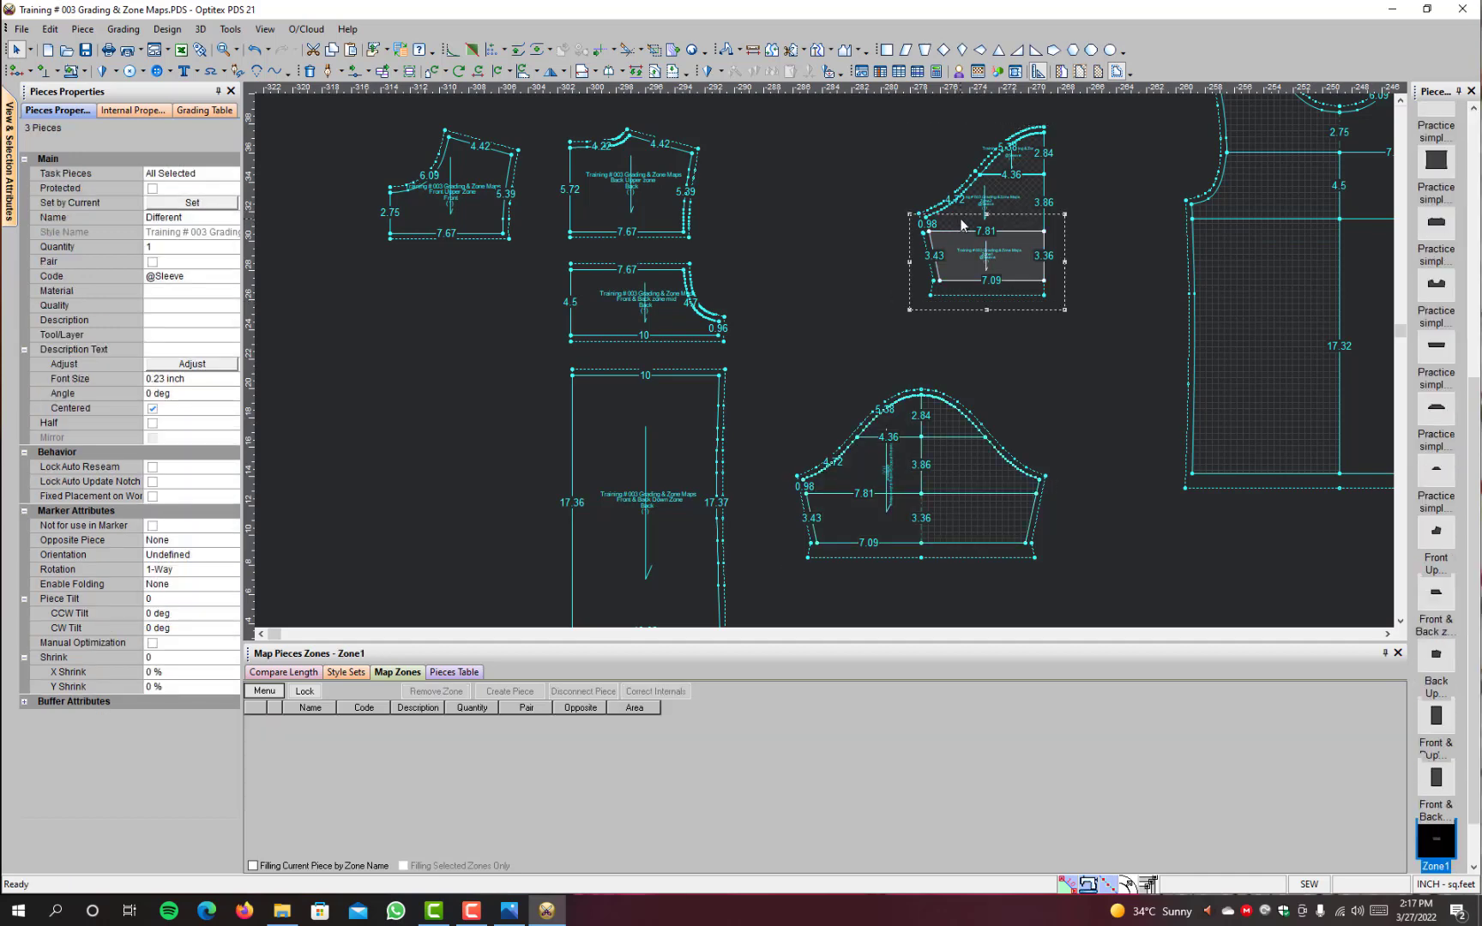
left_click_drag(962, 225, 387, 424)
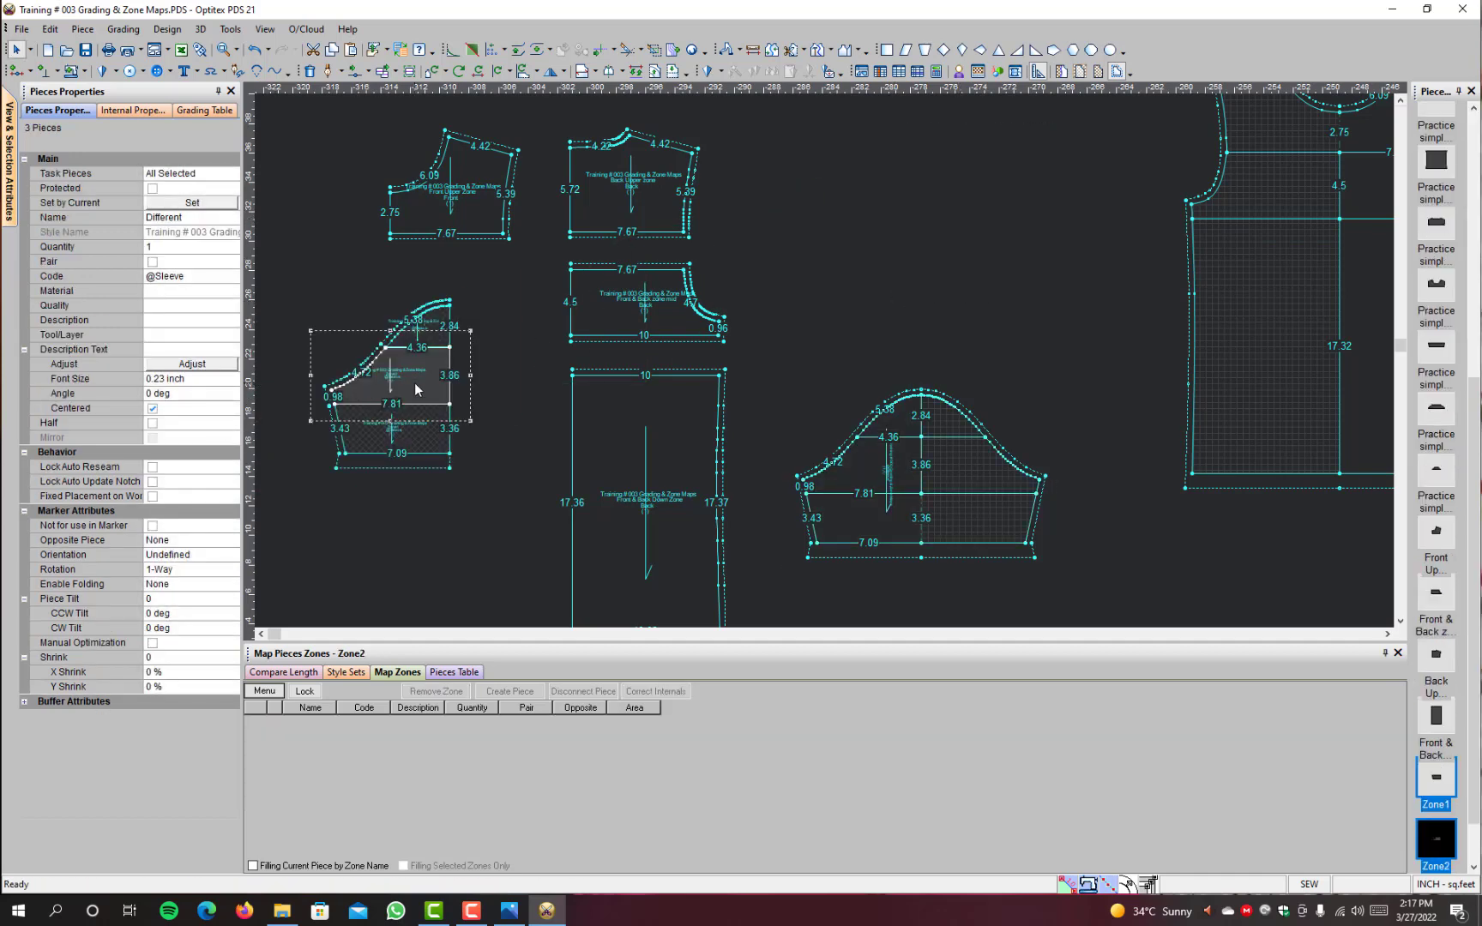
Step: Move the Zone3 sleeve cap piece slightly upward, apart from the middle sleeve zone piece
scroll(416, 389, "up", 1)
left_click_drag(849, 364, 693, 354)
left_click(667, 265)
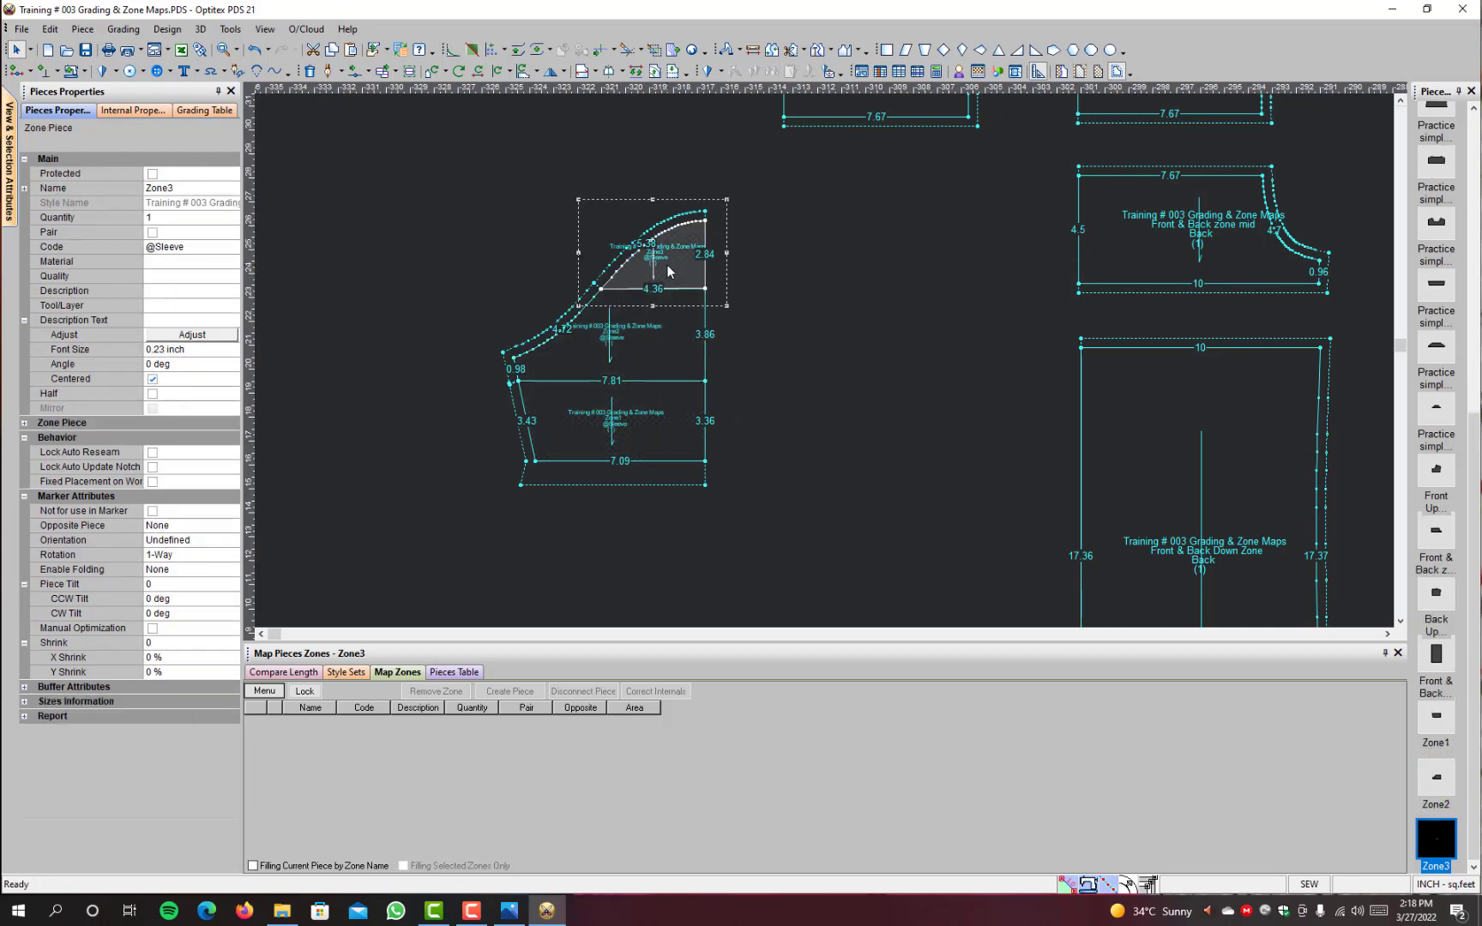
left_click_drag(667, 265, 667, 237)
left_click(192, 187)
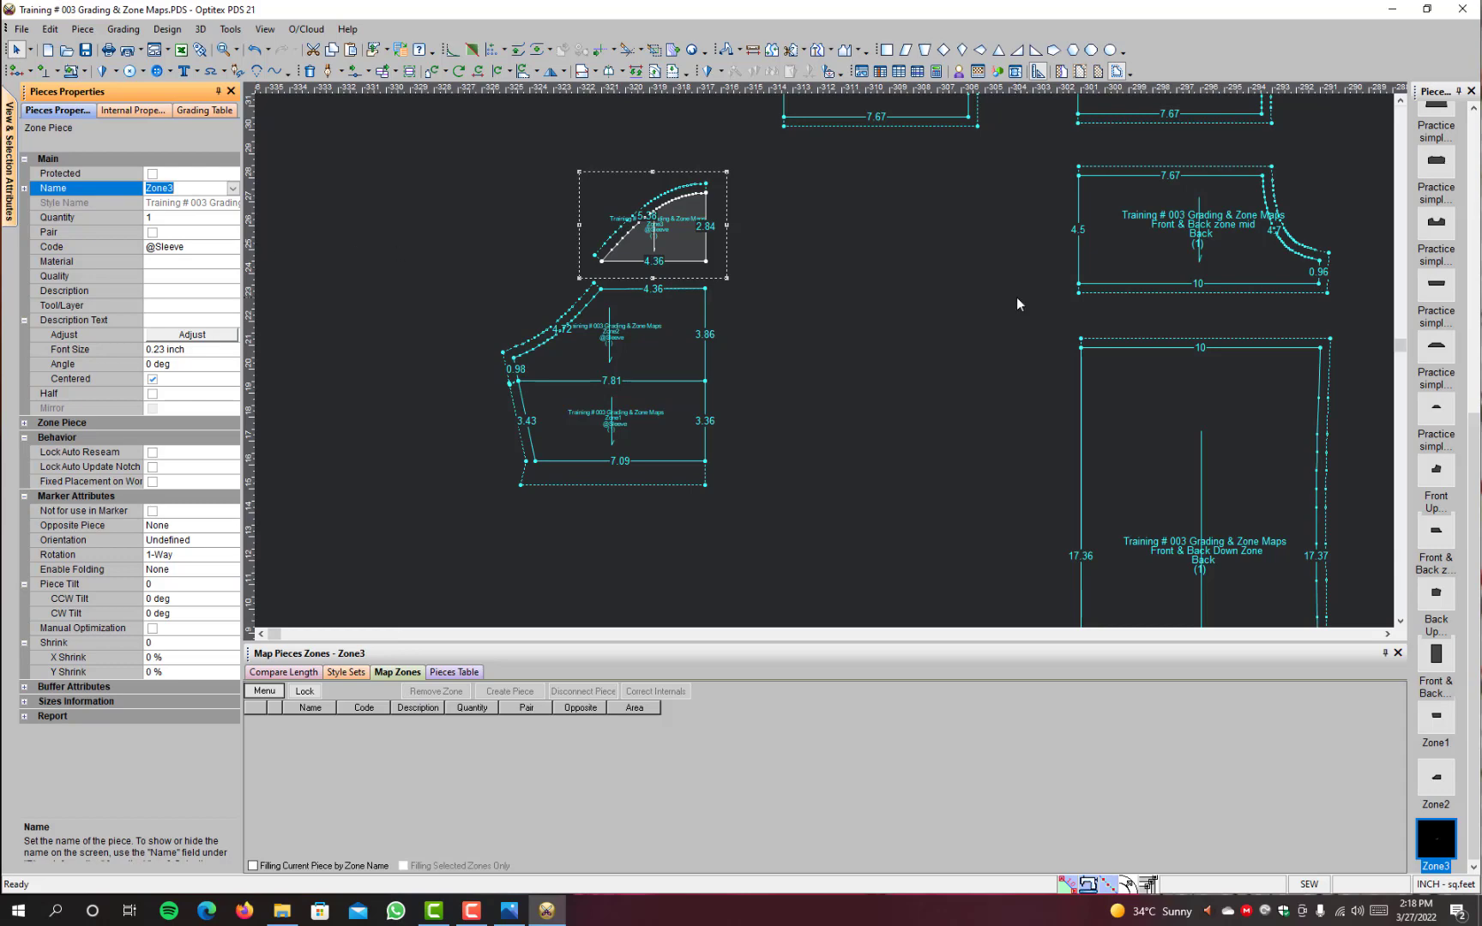
scroll(883, 330, "down", 1)
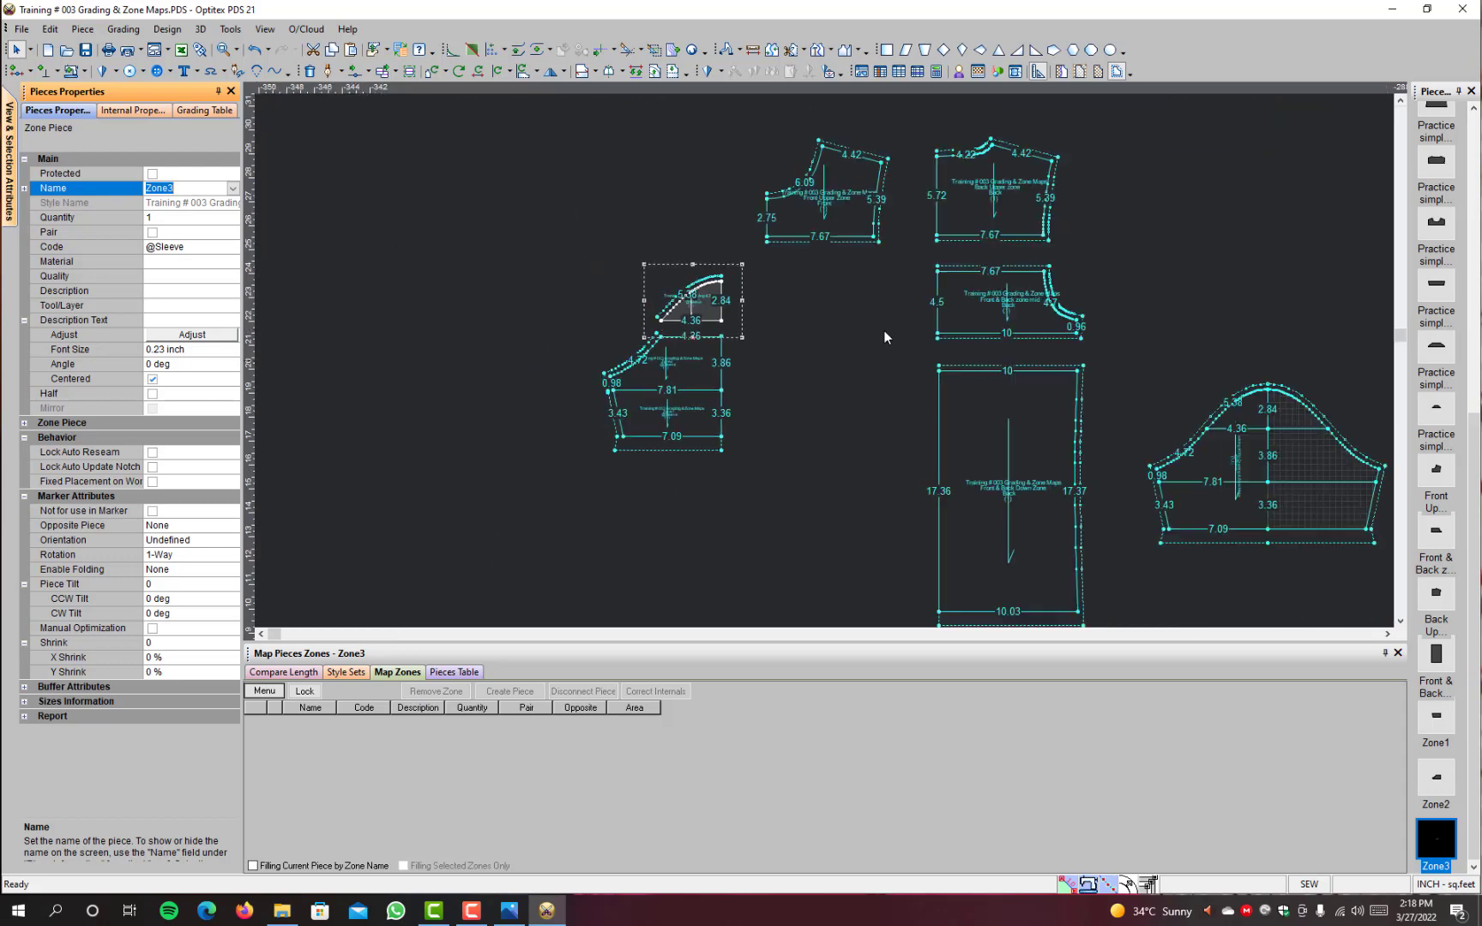
scroll(1267, 463, "up", 1)
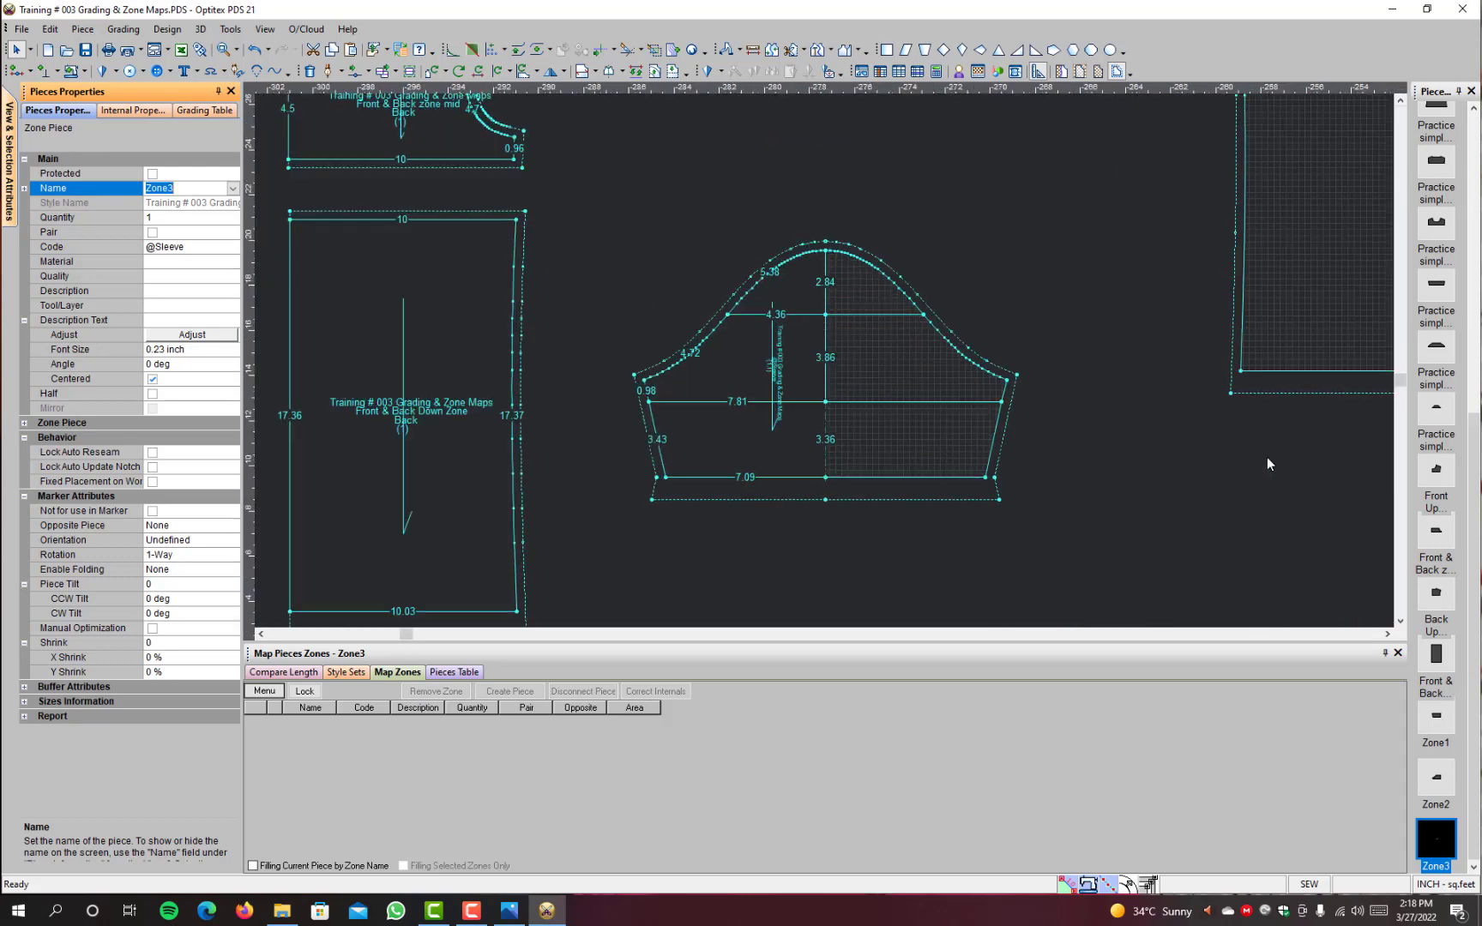
left_click(796, 364)
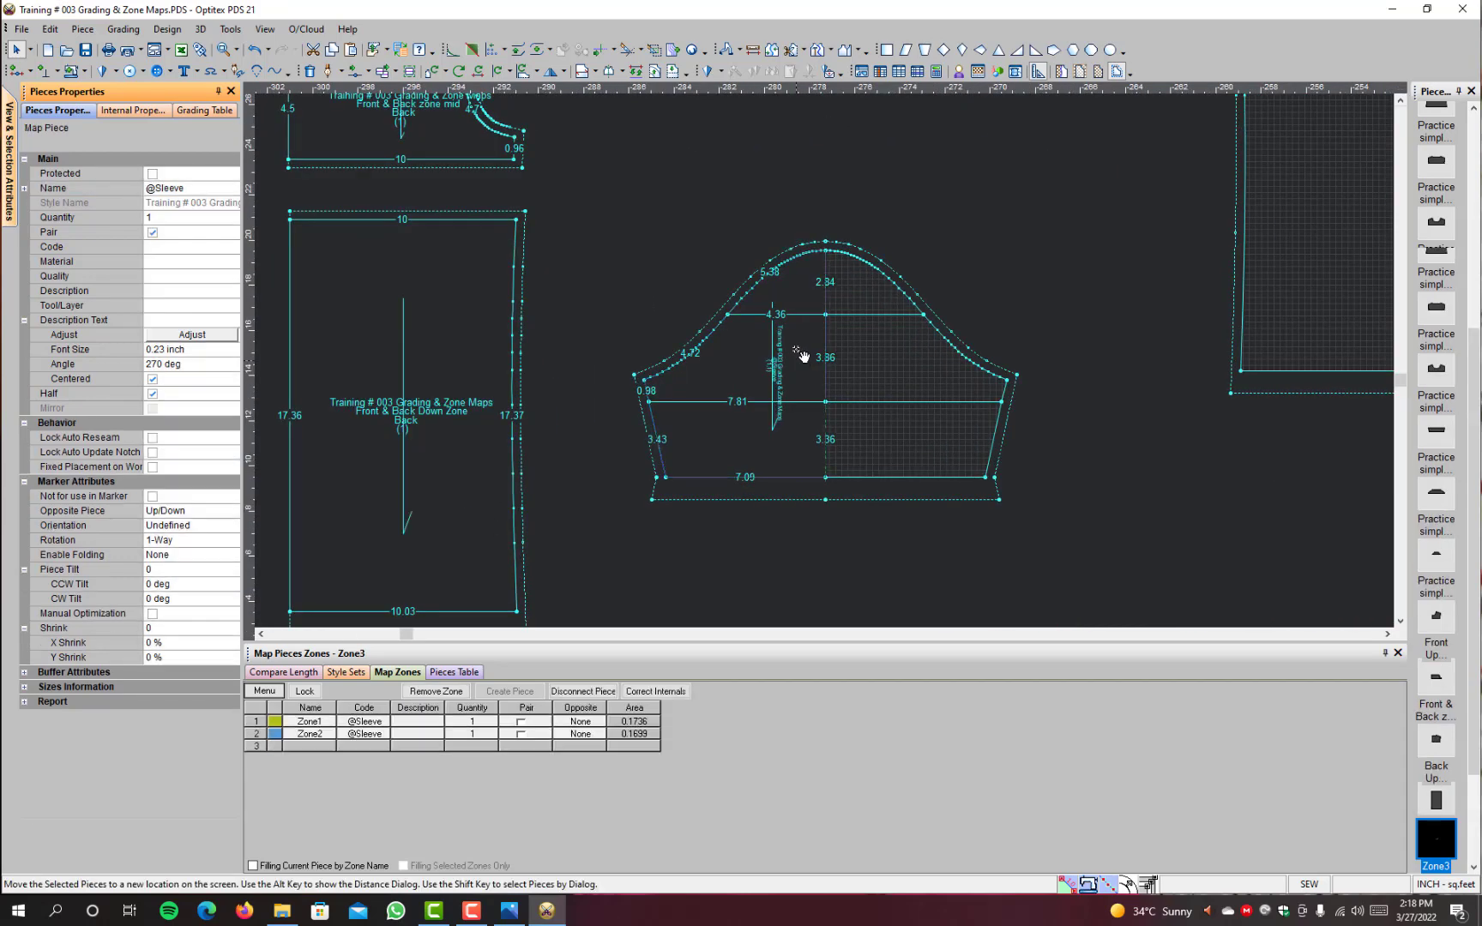
left_click(322, 723)
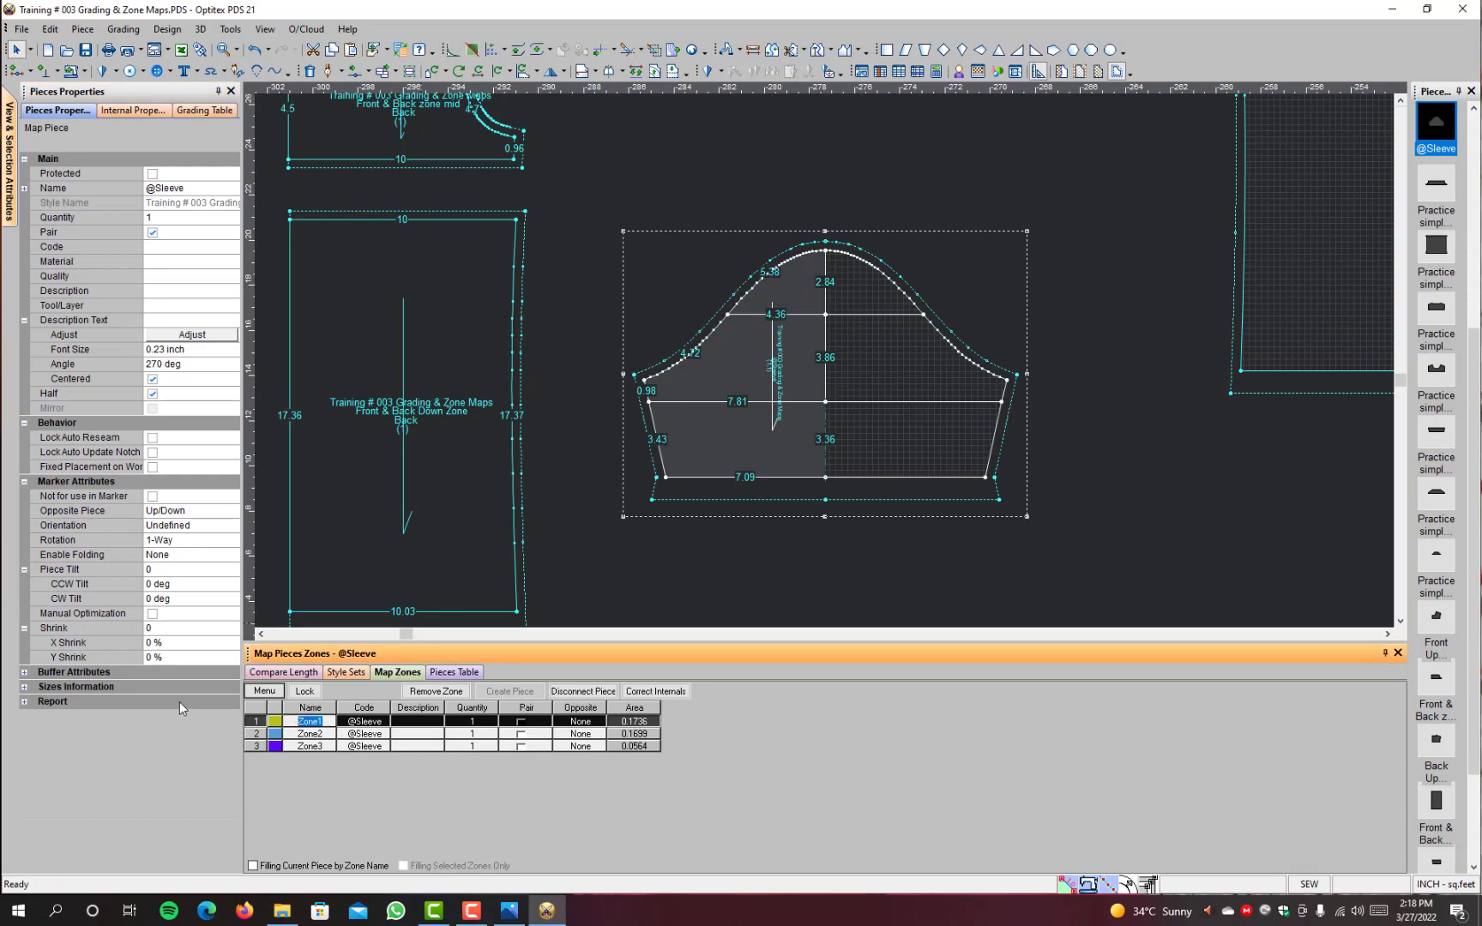
type("Sleeve Down")
left_click(325, 736)
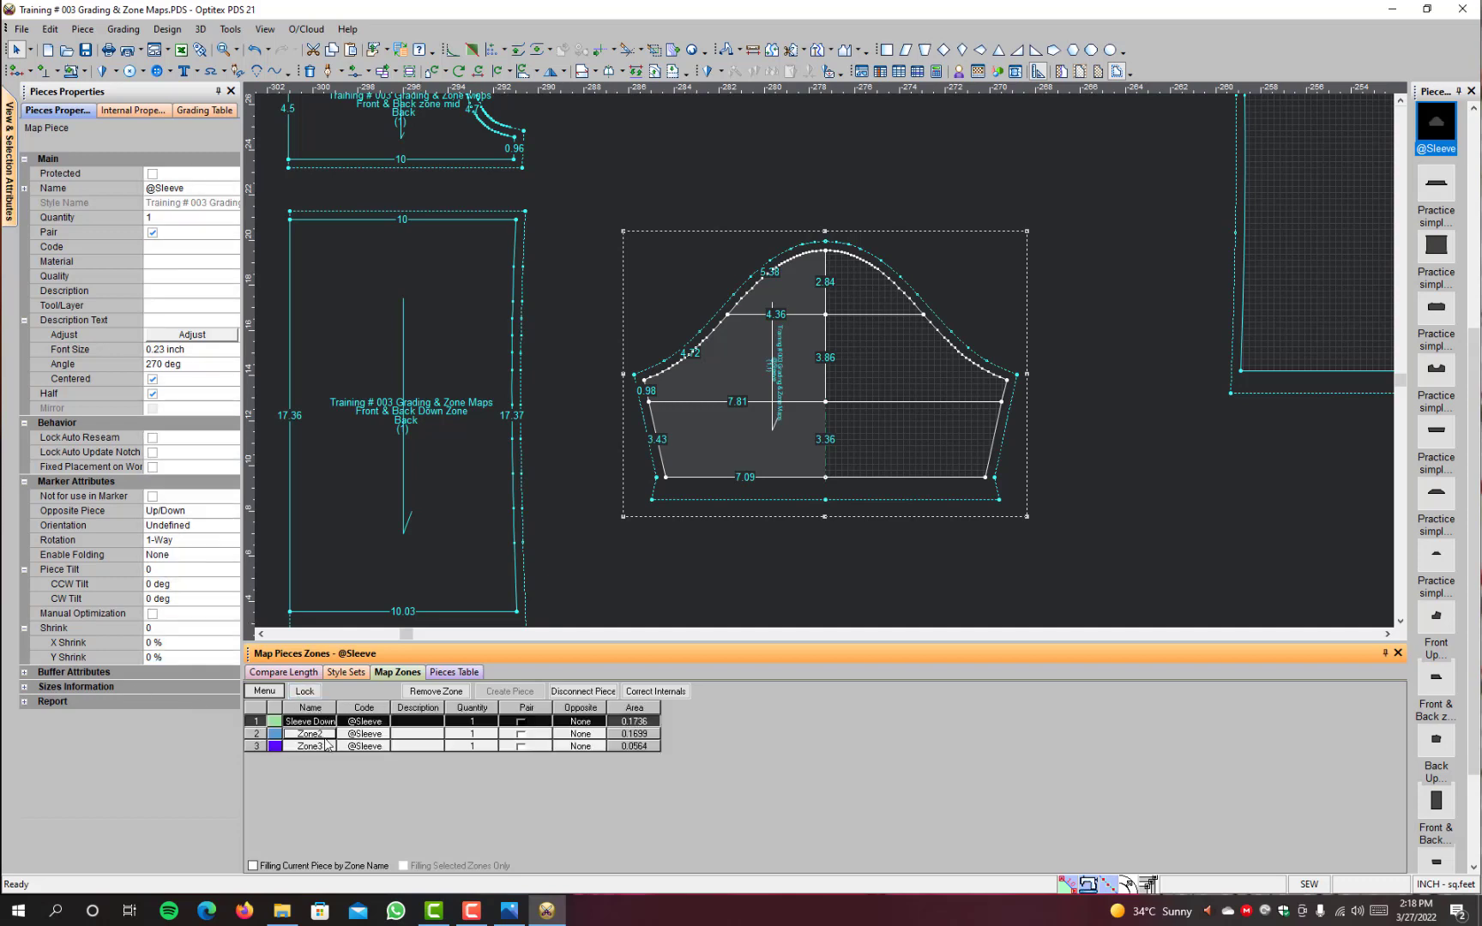
left_click(327, 735)
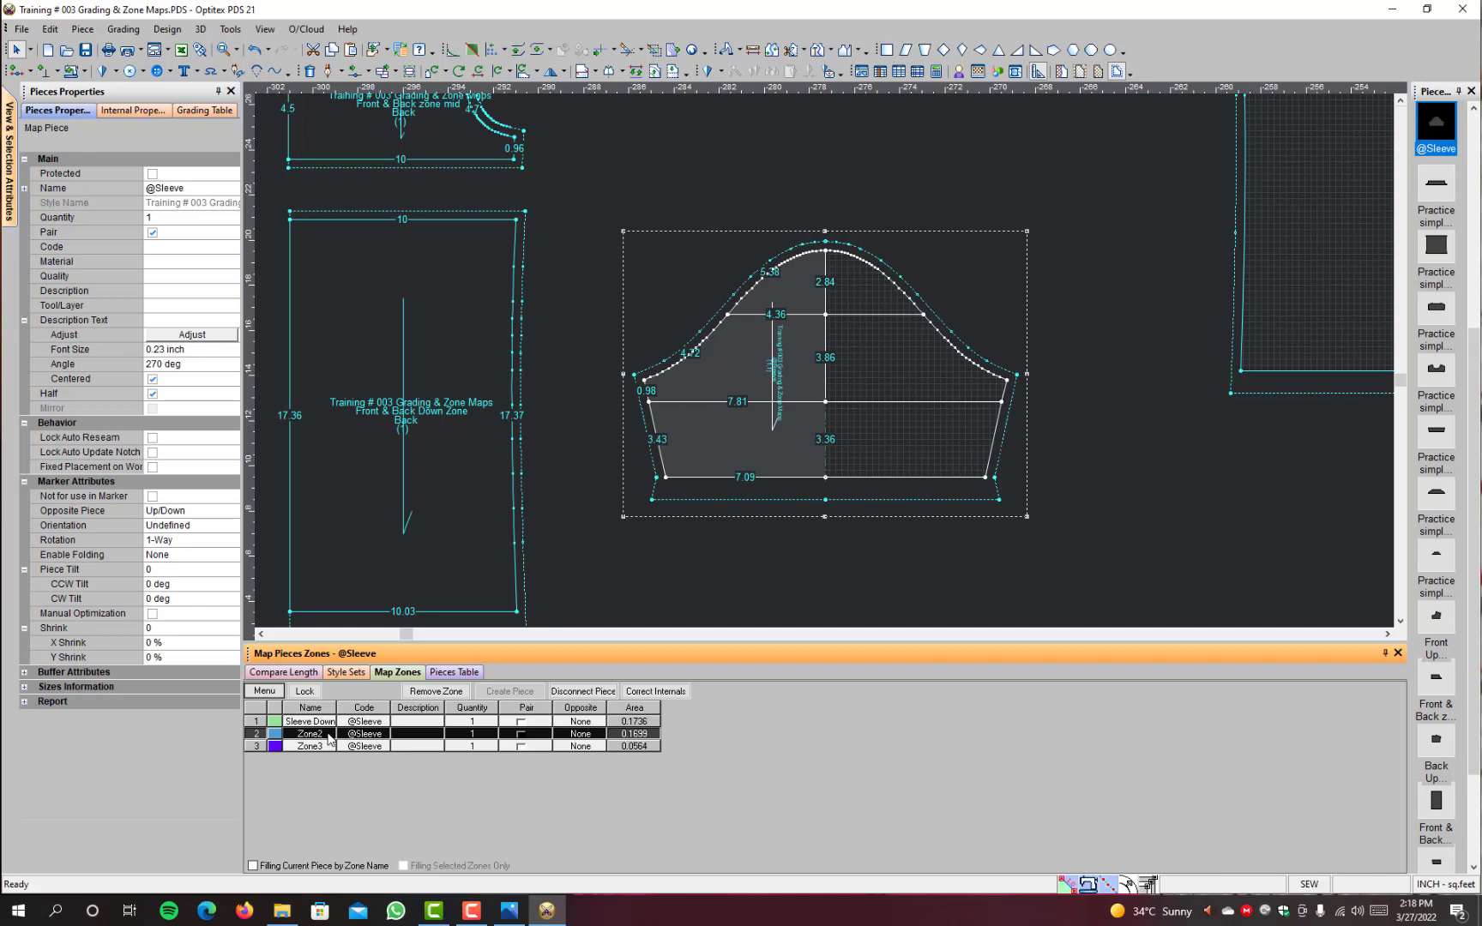
left_click(328, 736)
type("Sleeve Mid")
left_click(322, 747)
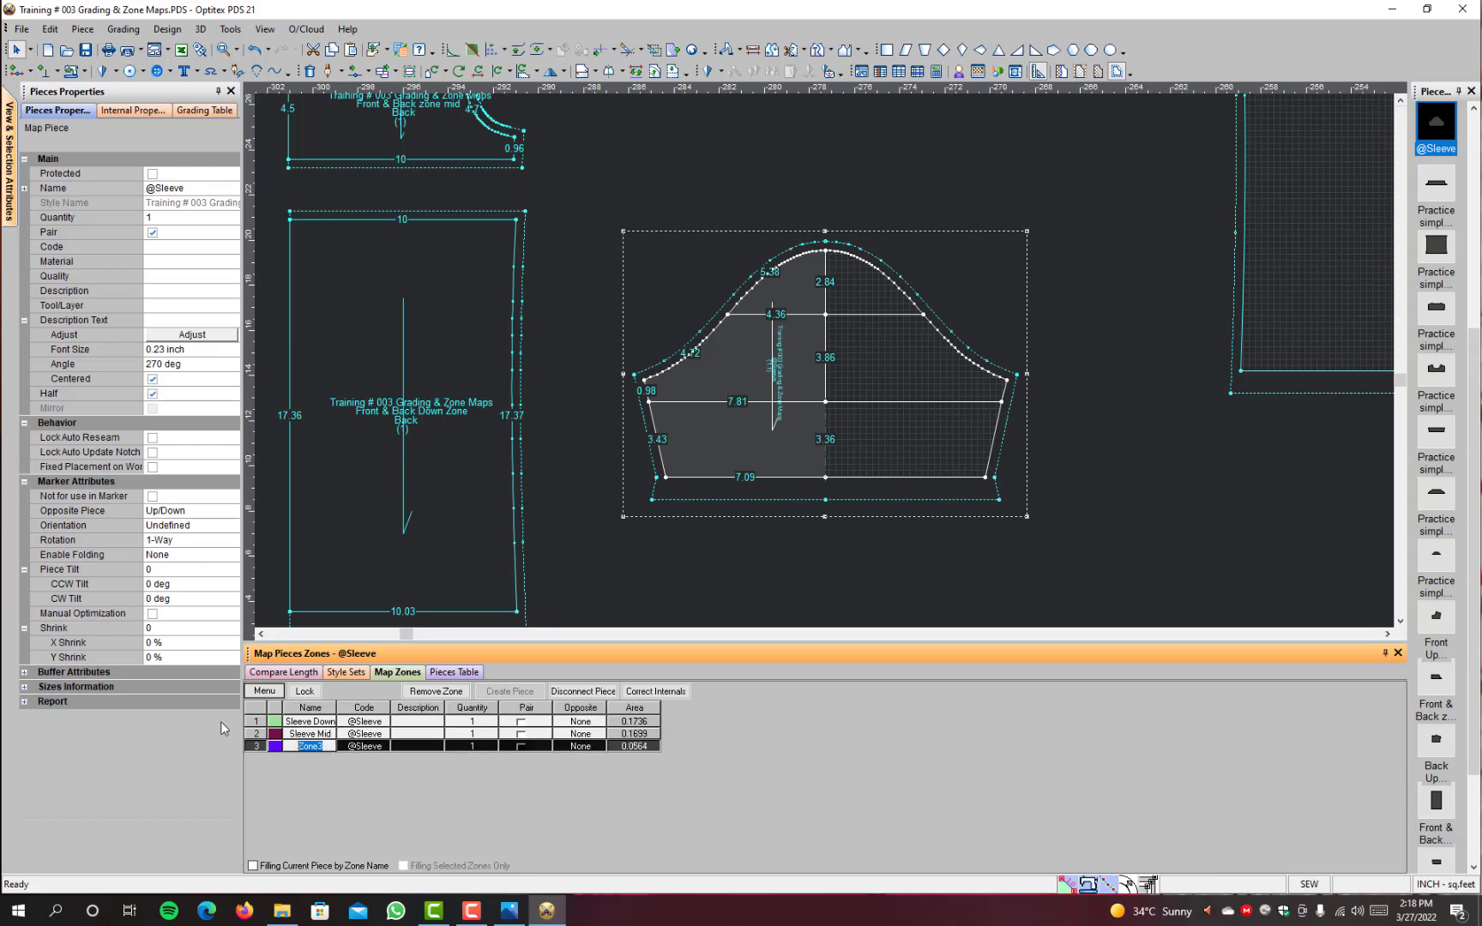
type("Sleeve upper")
key("Tab")
Step: Rename the separate sleeve cap zone piece, Zone3, as Sleeve Upper
scroll(645, 386, "down", 2)
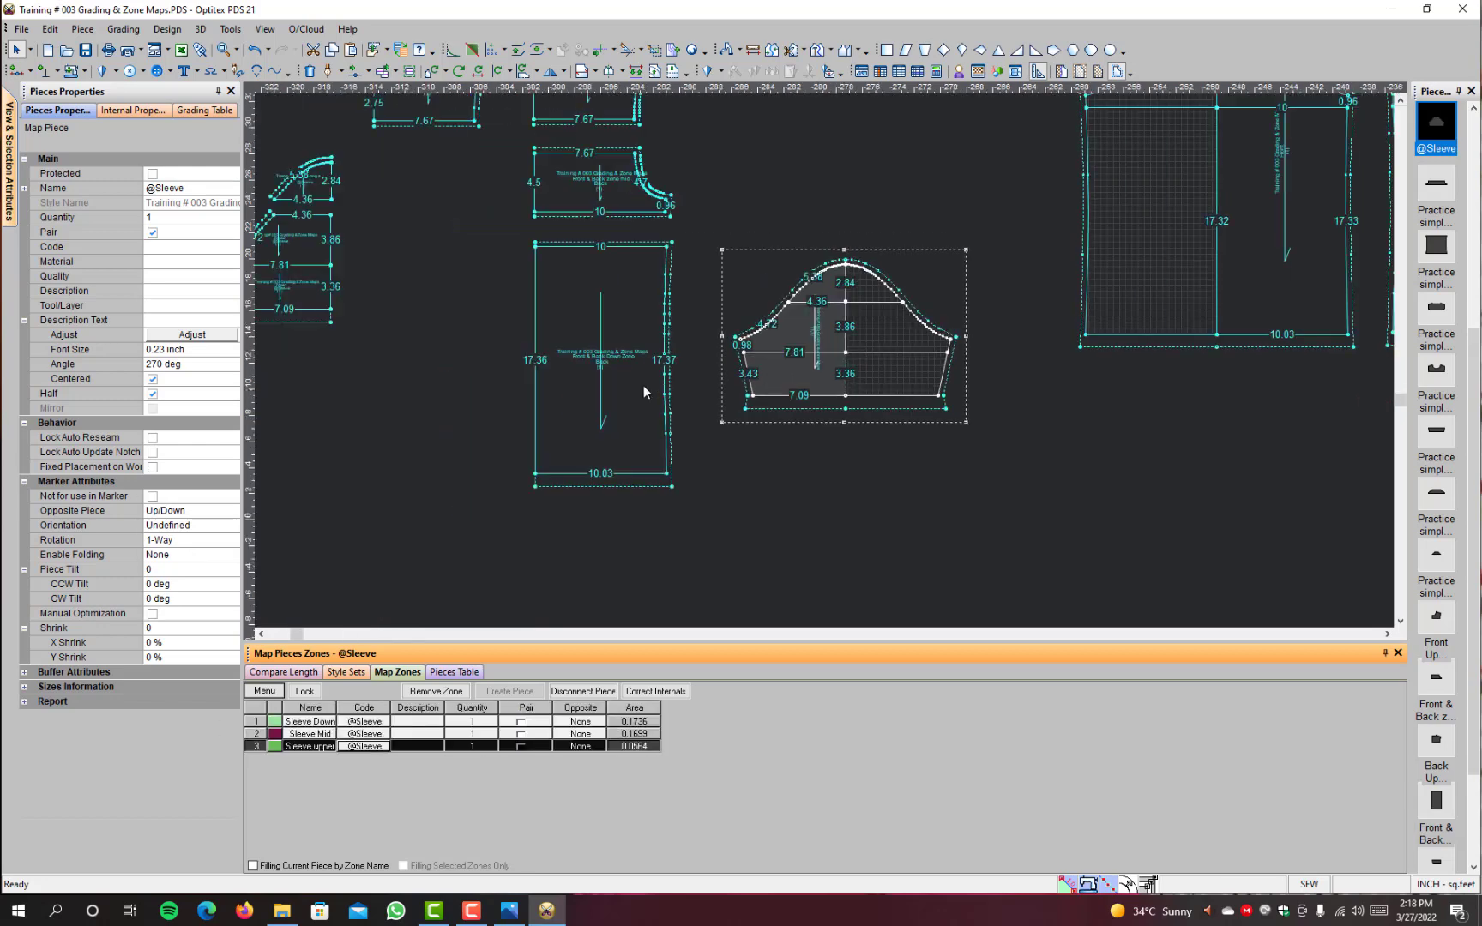
scroll(644, 386, "down", 1)
scroll(593, 261, "up", 2)
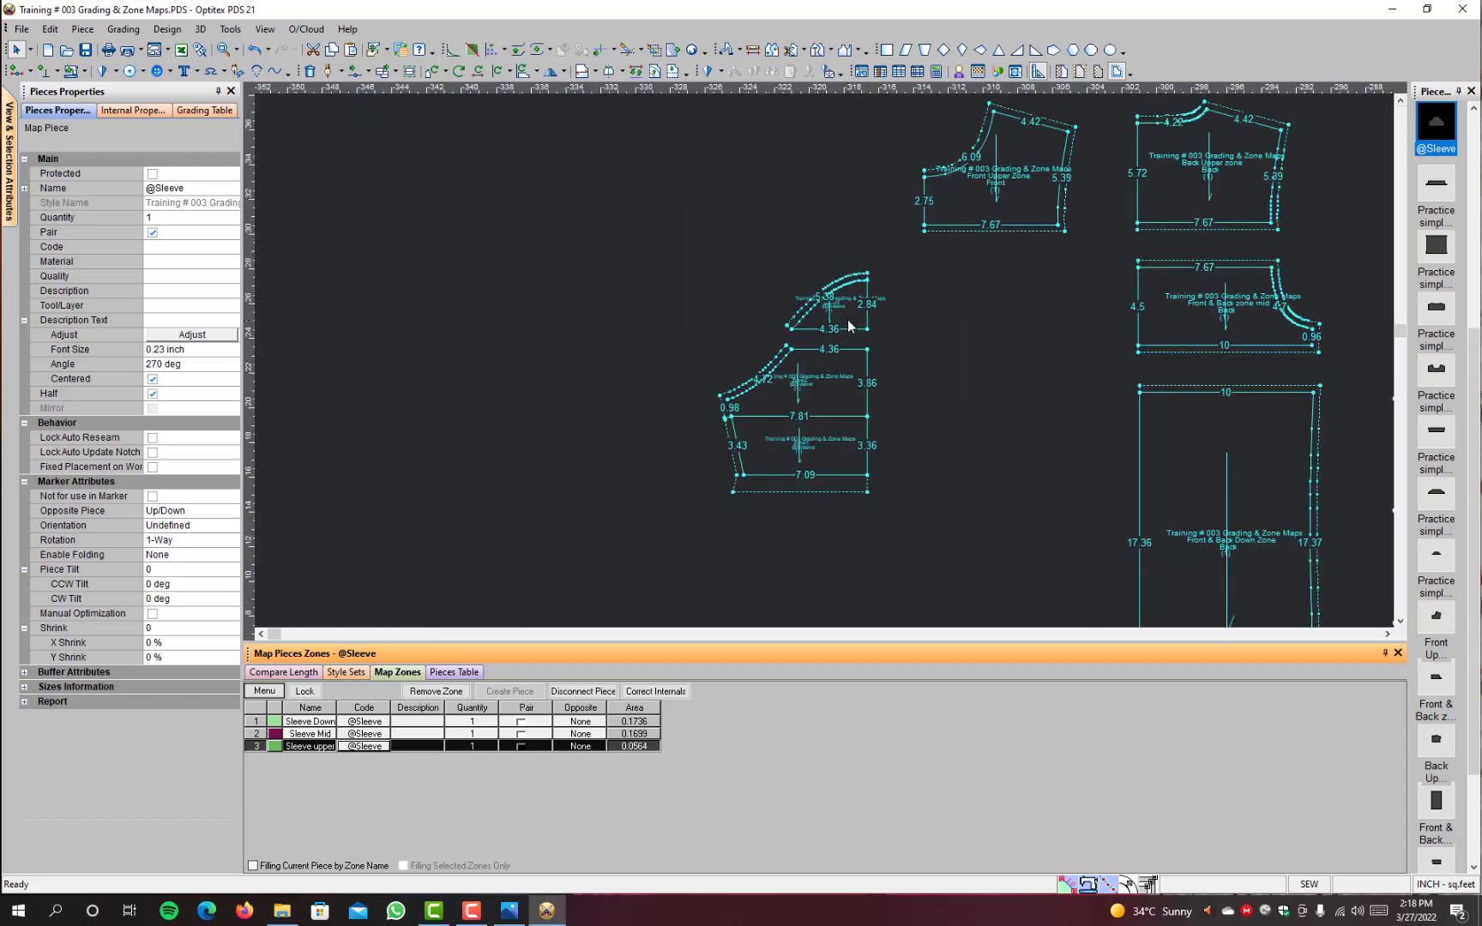
left_click(850, 326)
scroll(890, 343, "up", 1)
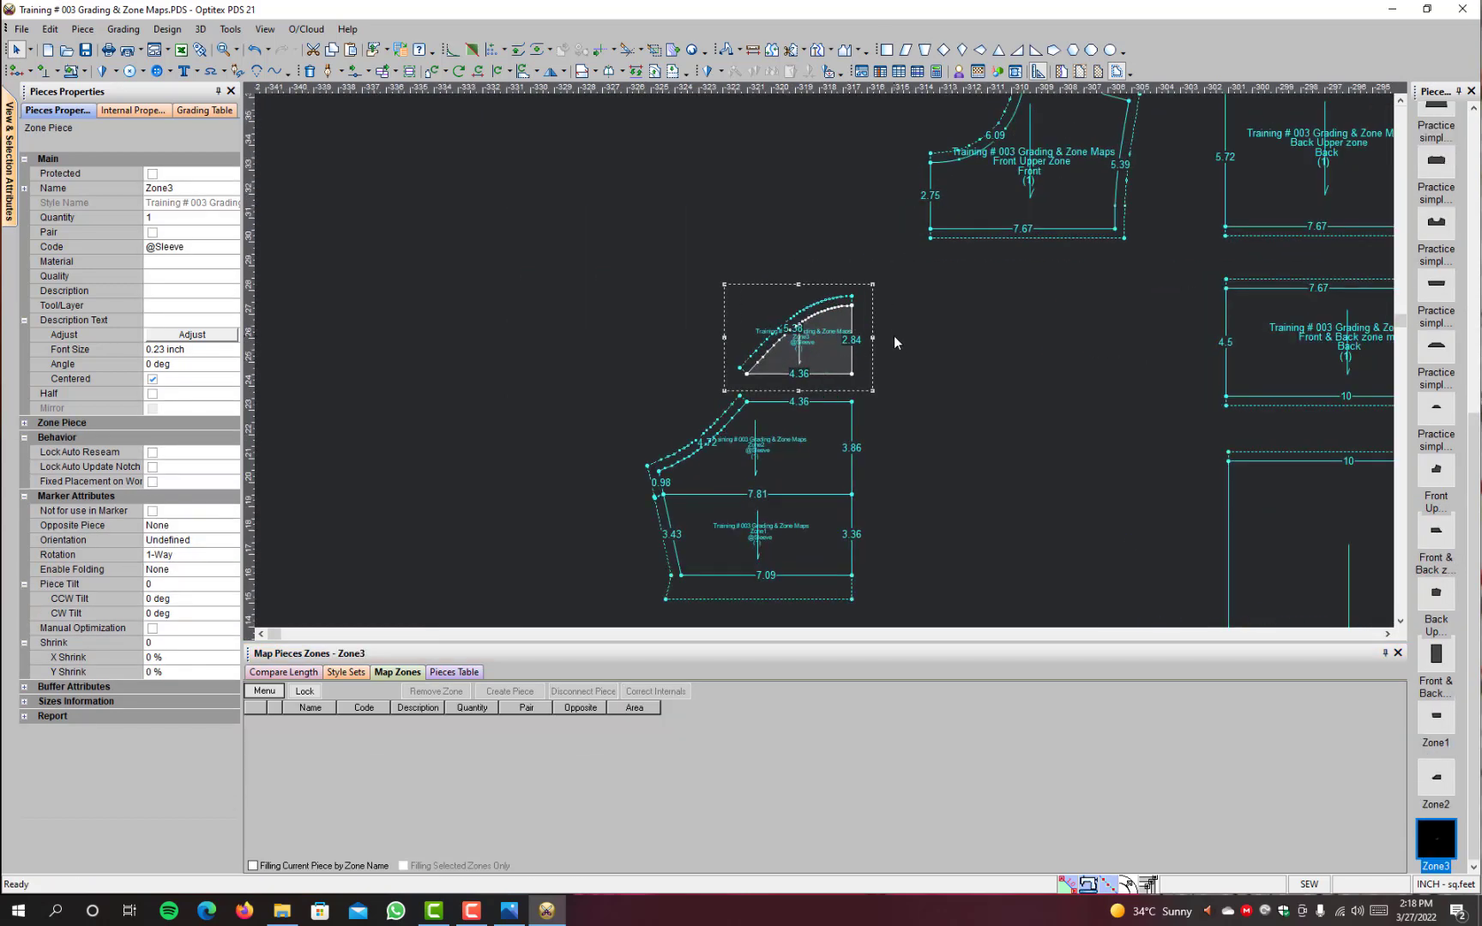
left_click(202, 187)
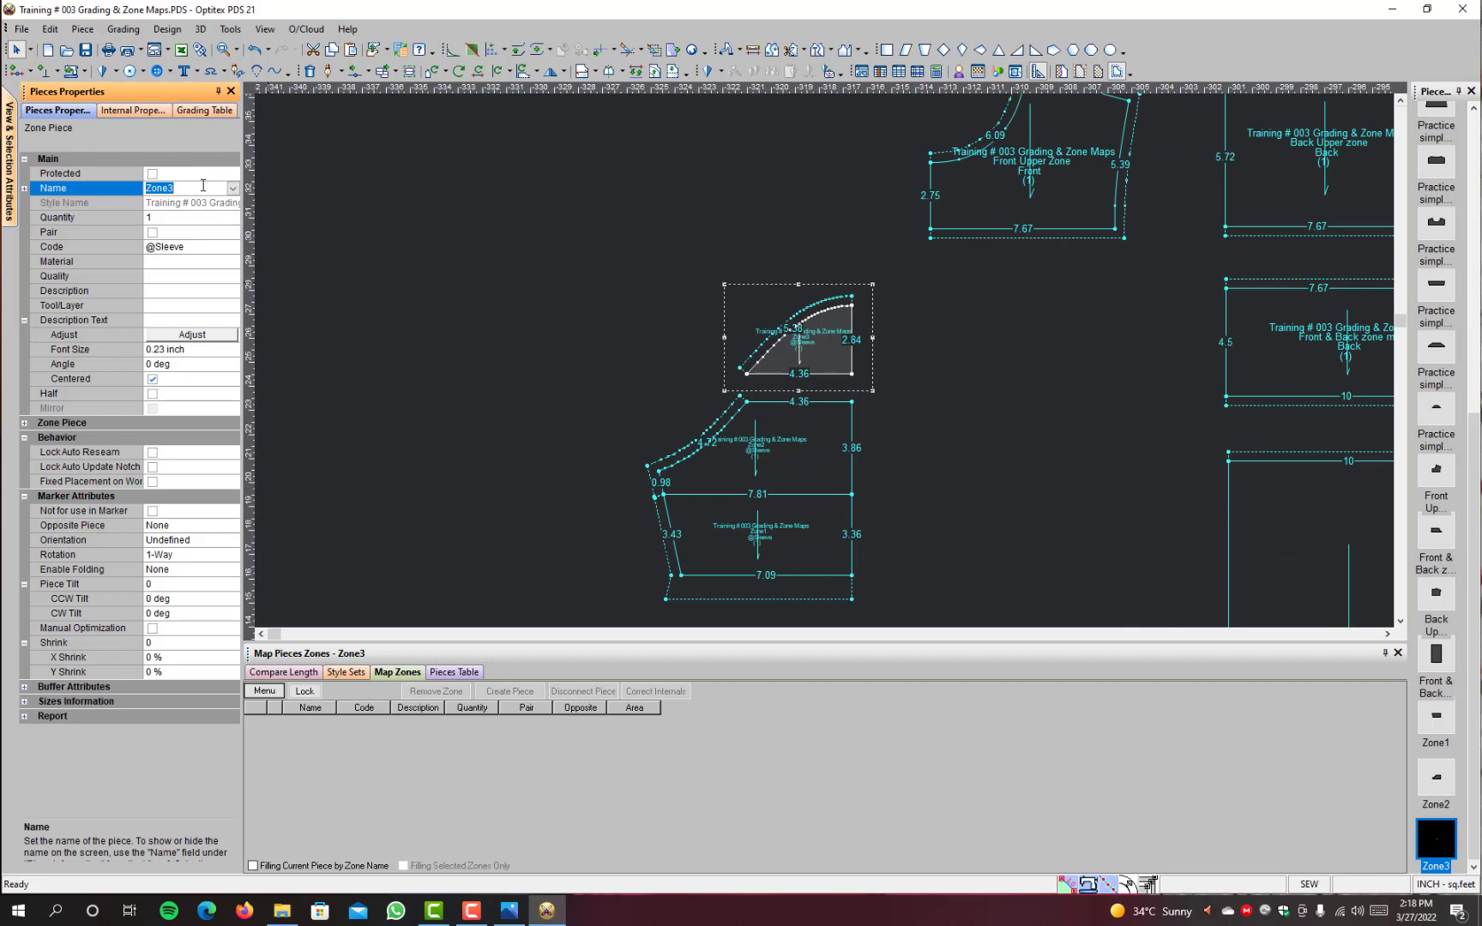
type("Sleeve Upper")
key("Return")
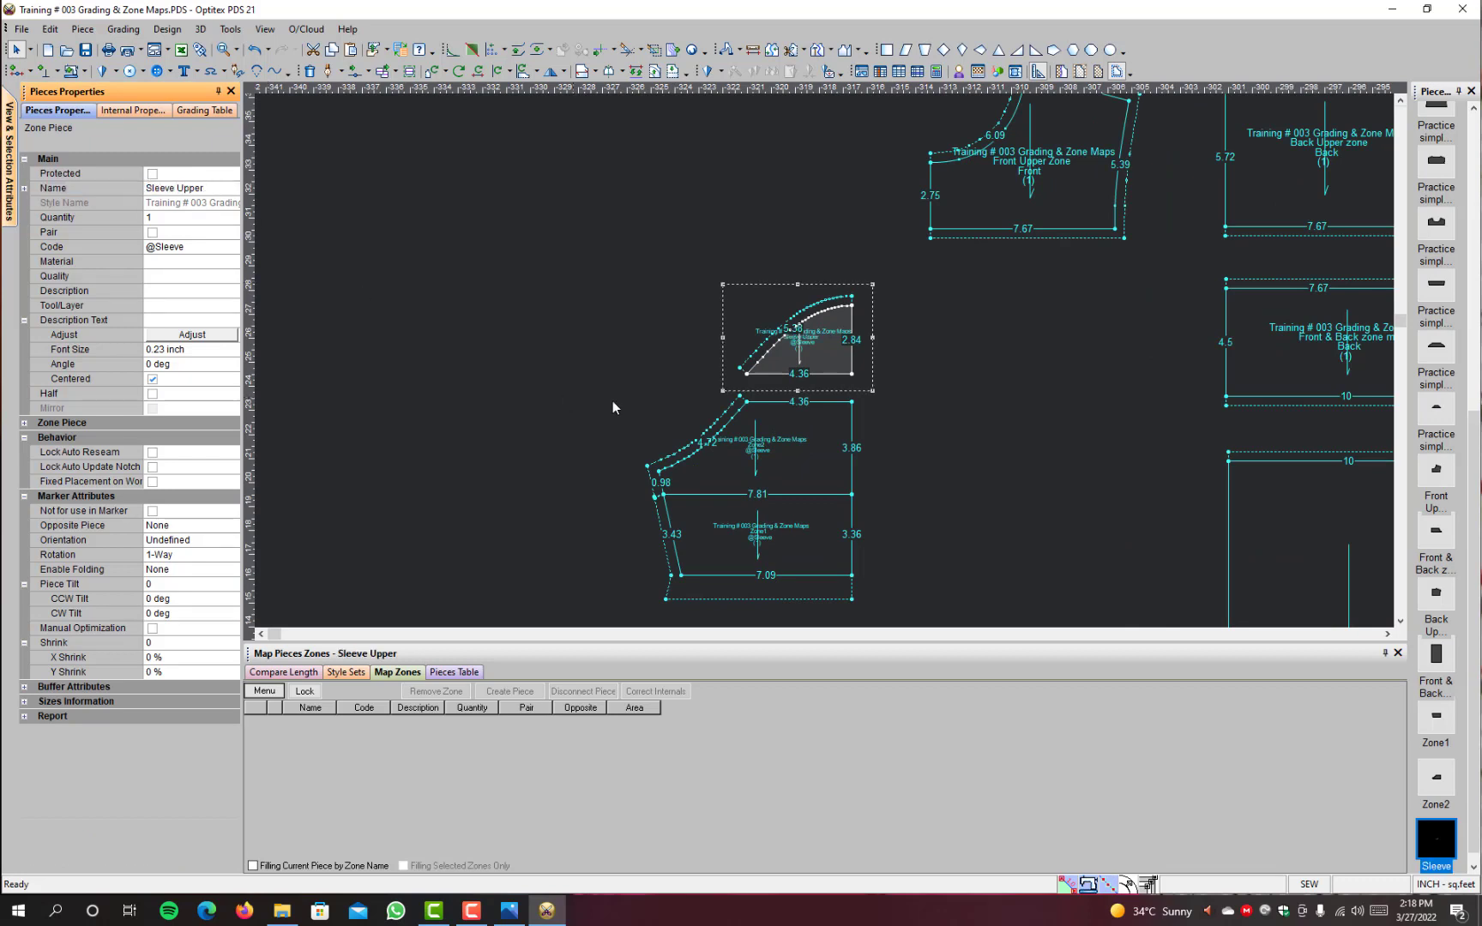
Step: Rename the middle sleeve zone piece as Sleeve Mid and the hem sleeve zone piece as Sleeve Down
left_click(815, 455)
left_click(209, 187)
type("S")
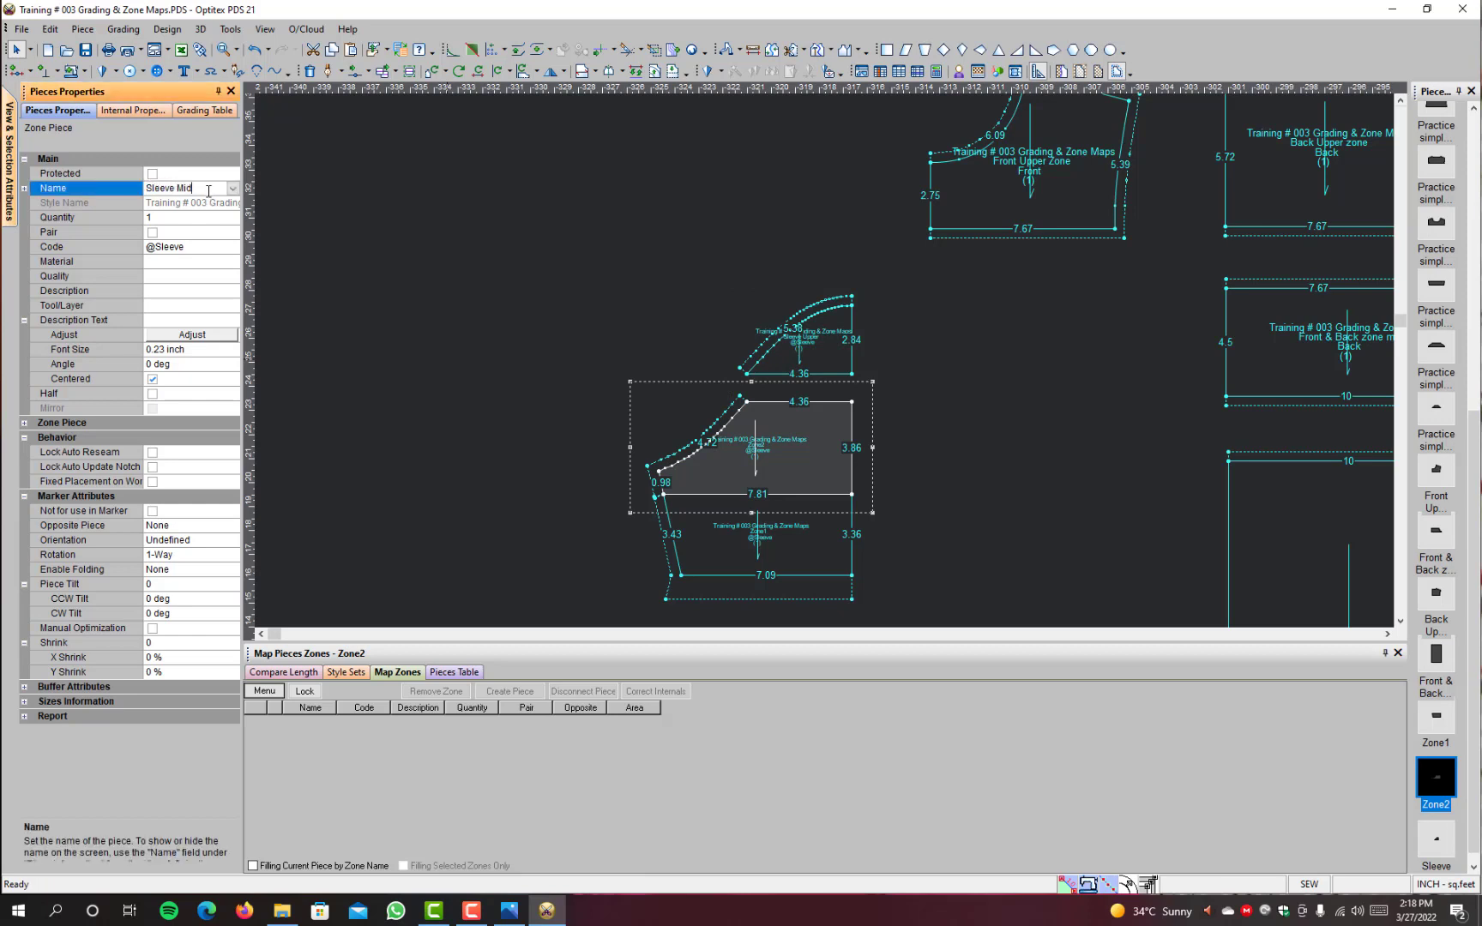
key("Return")
left_click(714, 556)
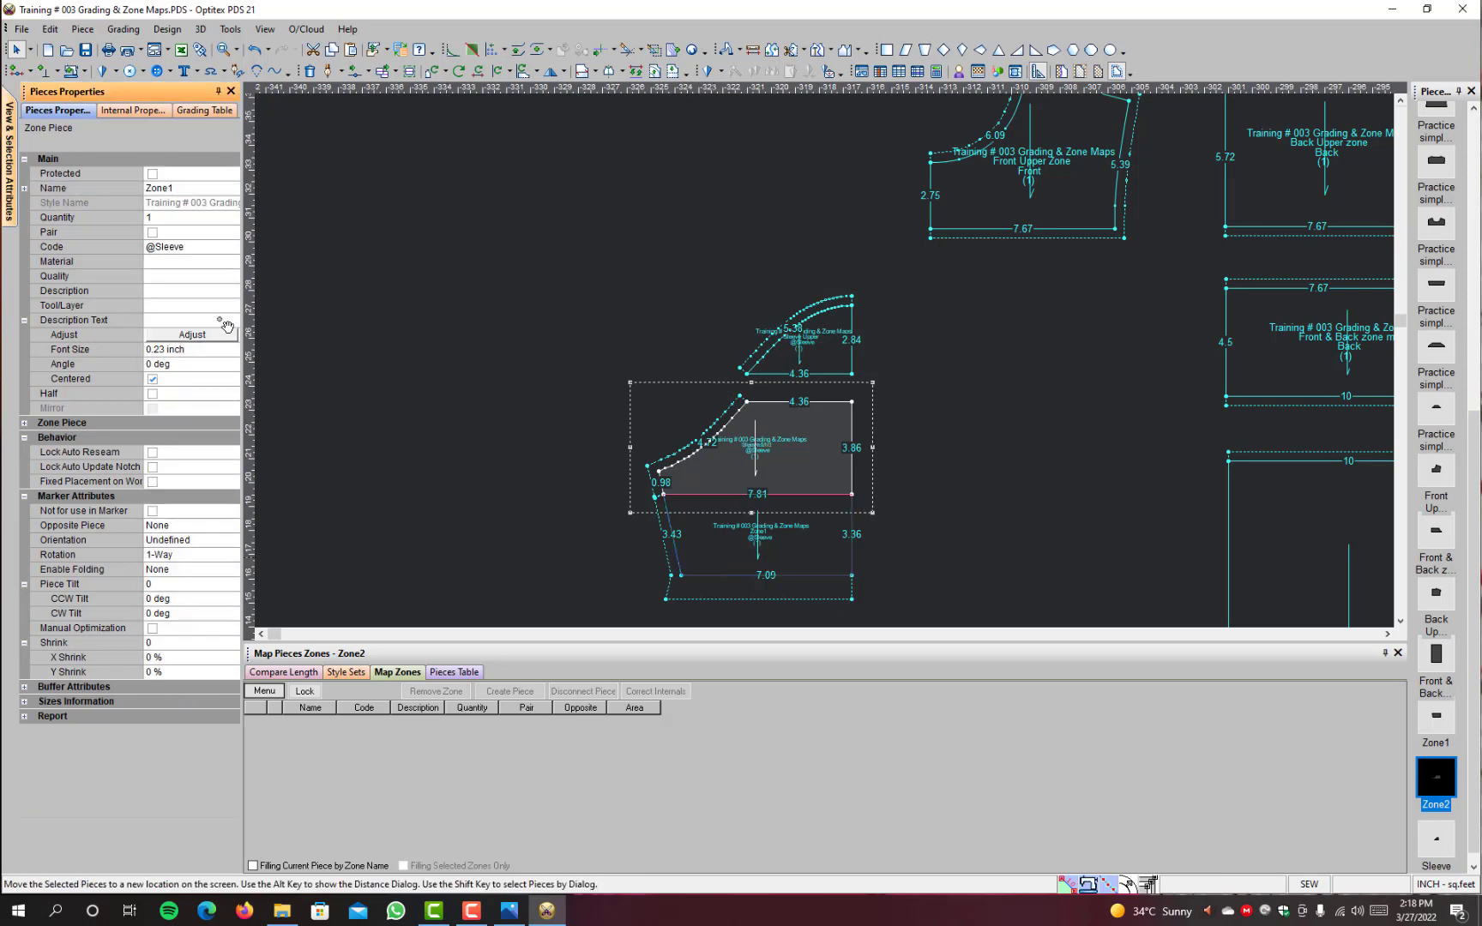
left_click(205, 188)
type("Sleeve Down")
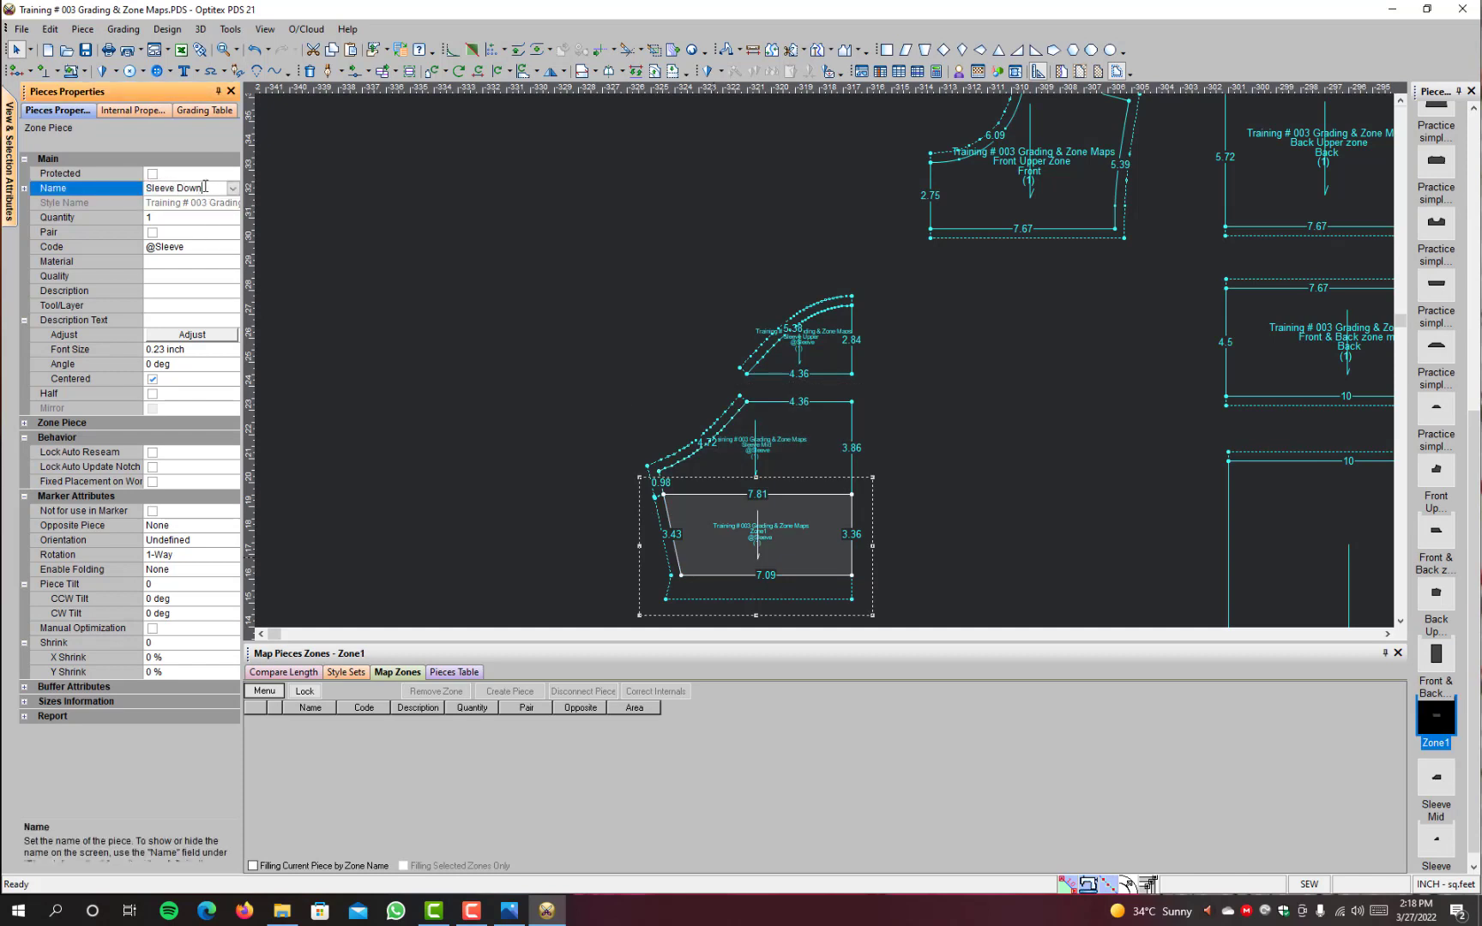
key("Return")
Step: Move the Sleeve Down piece downward, clear of the Sleeve Mid piece
scroll(623, 385, "down", 1)
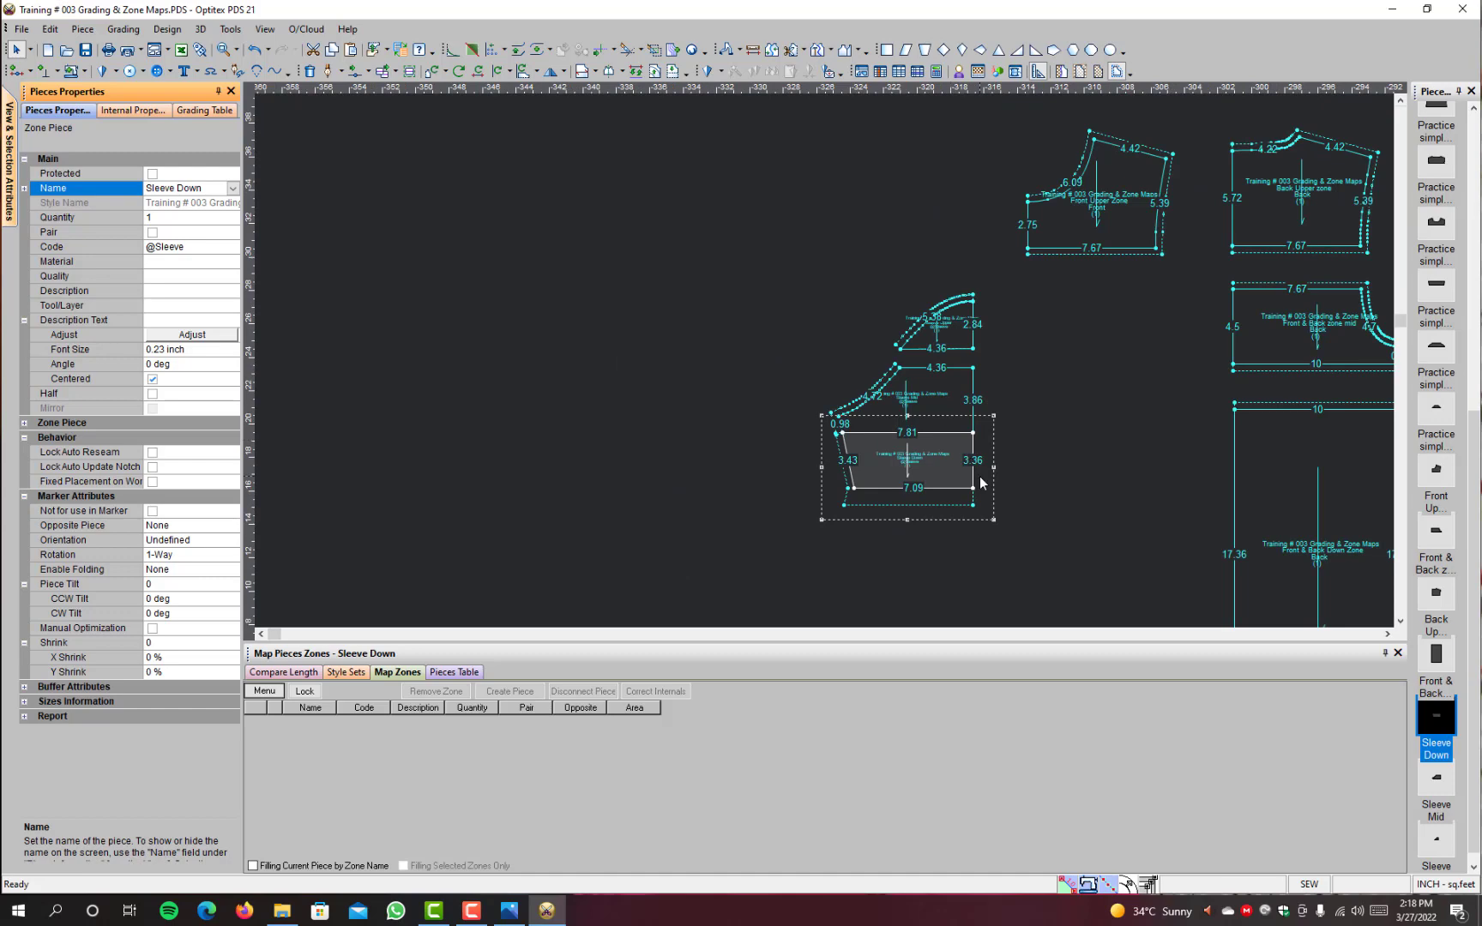
scroll(981, 483, "up", 1)
left_click_drag(800, 361, 805, 430)
Step: Add a 0.38 inch seam allowance along the lower straight edge of the Sleeve Upper piece
key("s")
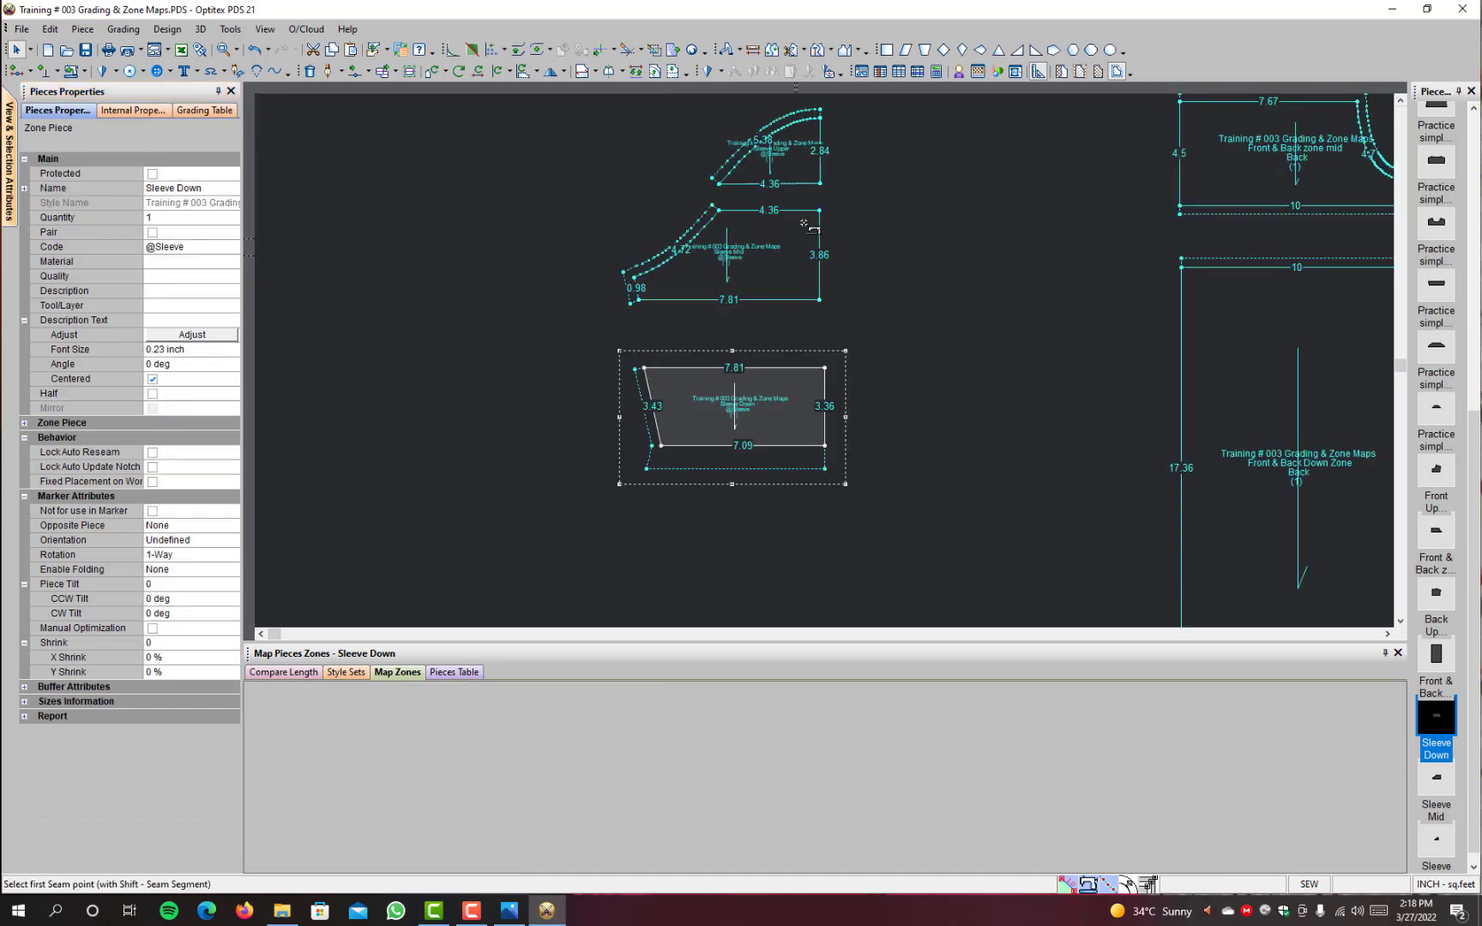
left_click(820, 183)
left_click(721, 185)
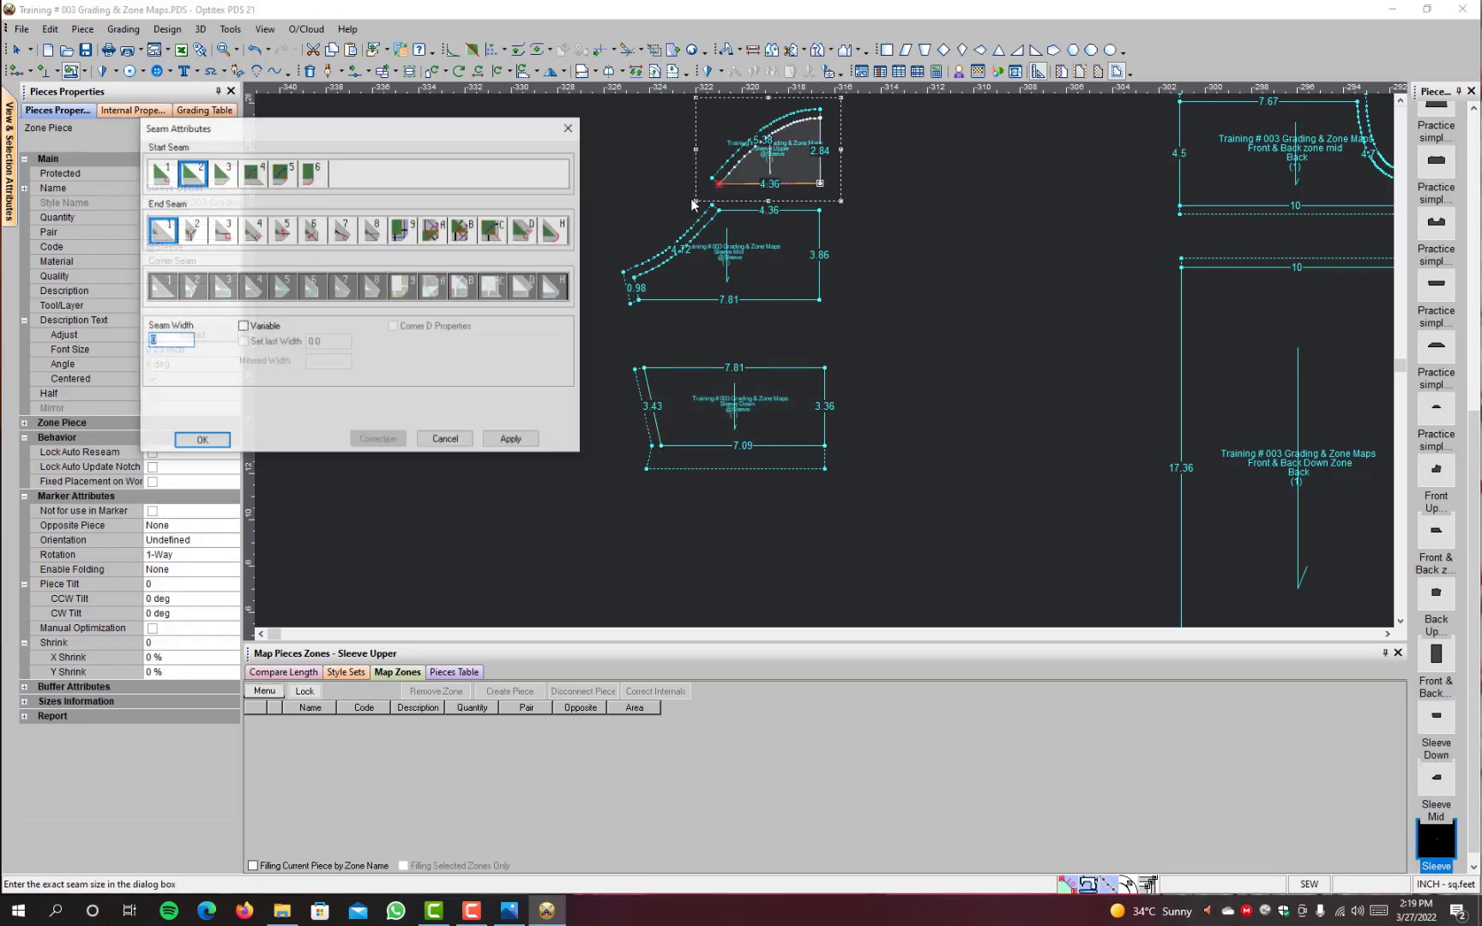
type(".38")
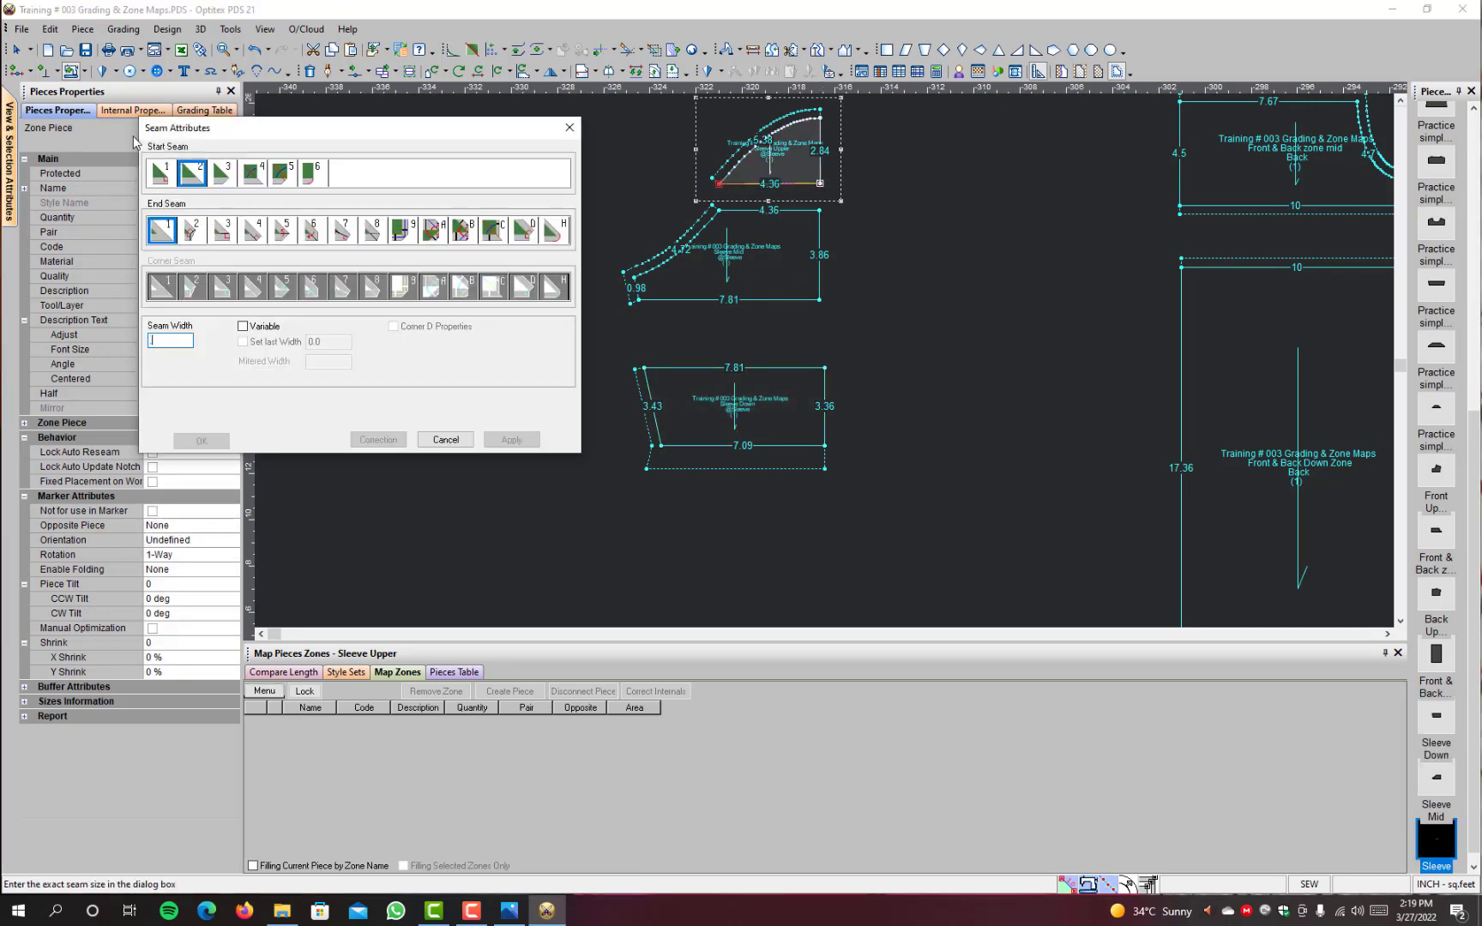
key("Return")
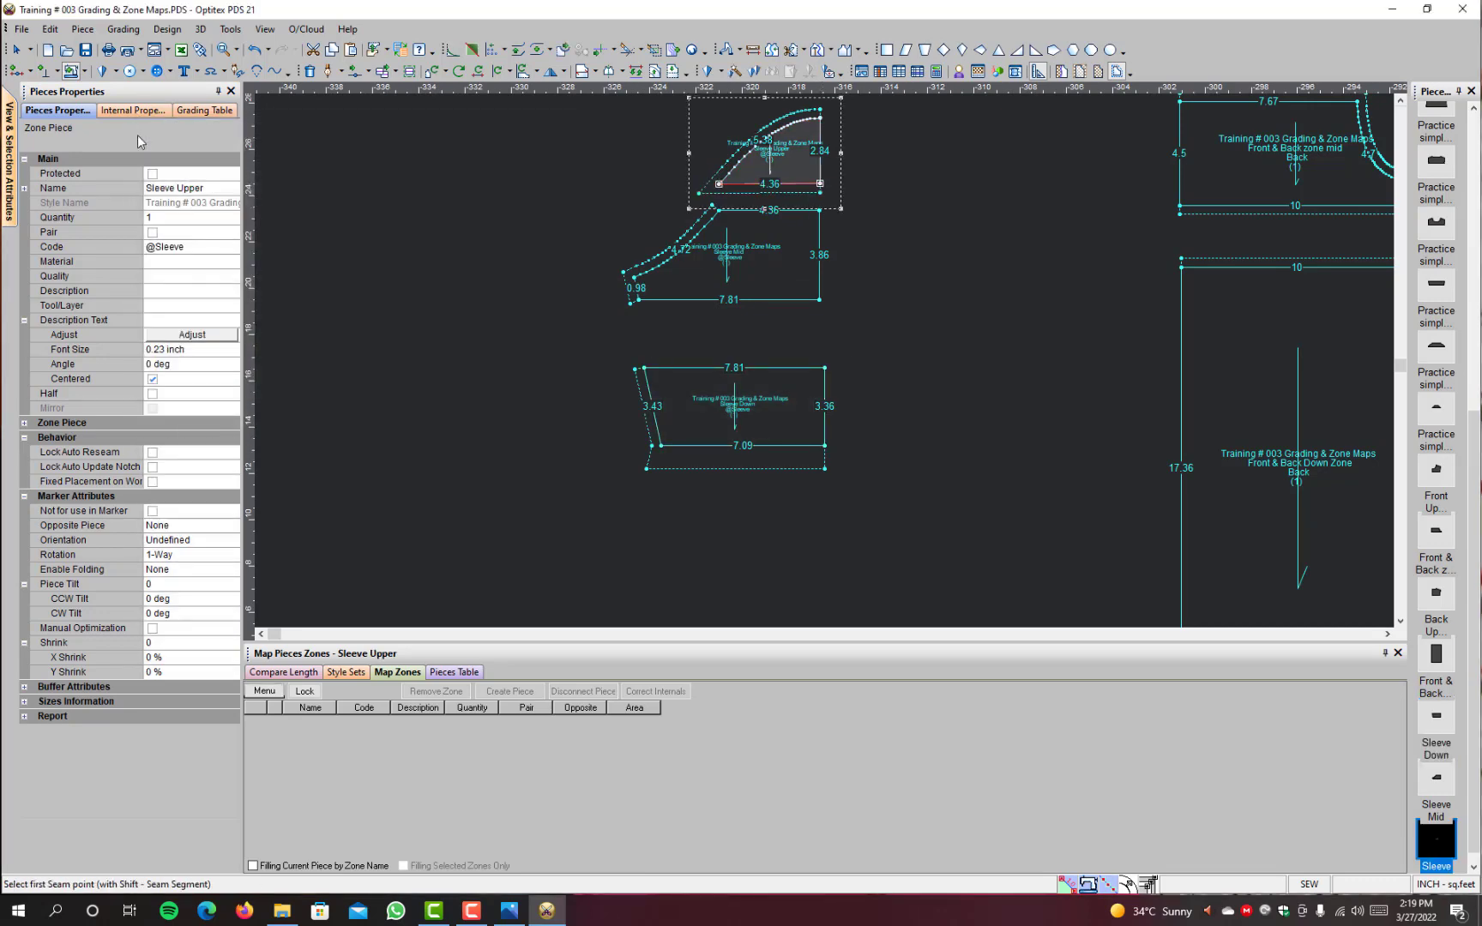
Step: Add 0.38 inch seam allowances along the lower and upper horizontal edges of the Sleeve Mid piece
left_click(819, 300)
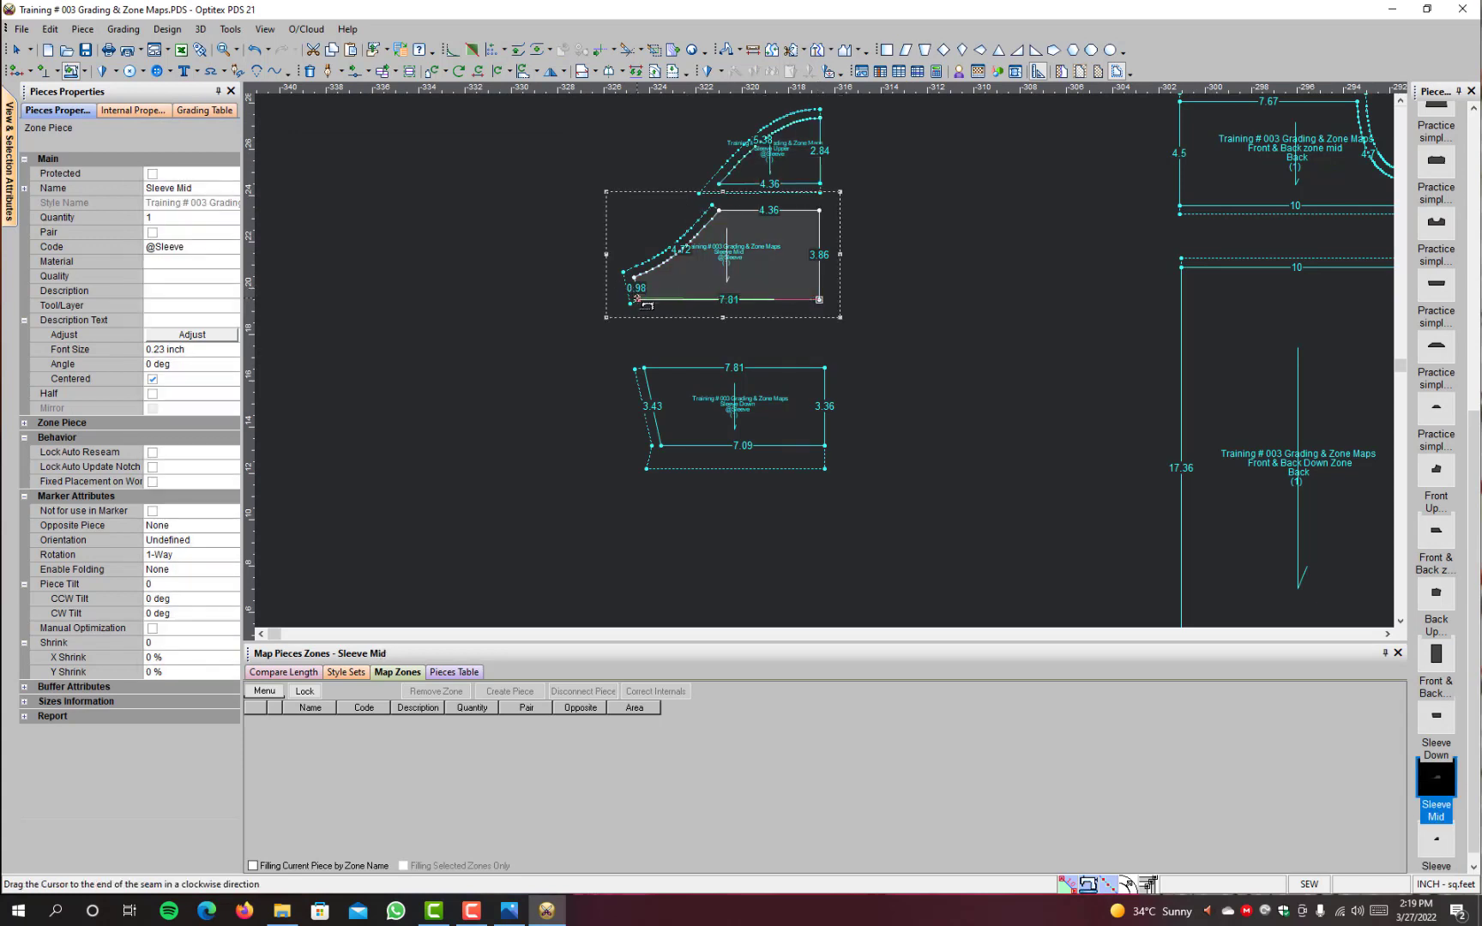
left_click(638, 300)
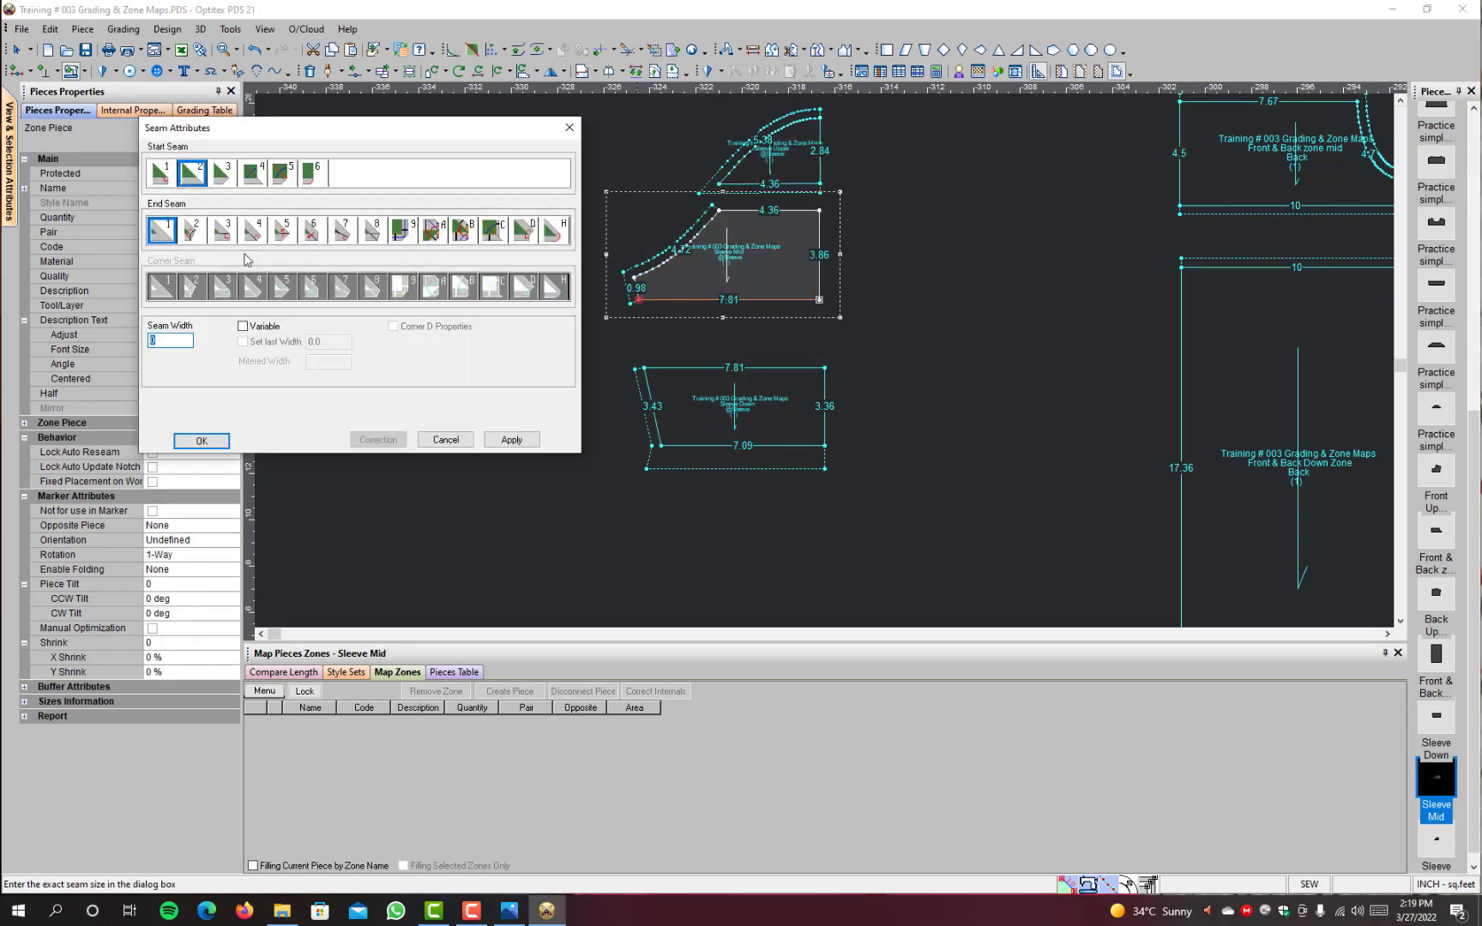
type(".38")
key("Return")
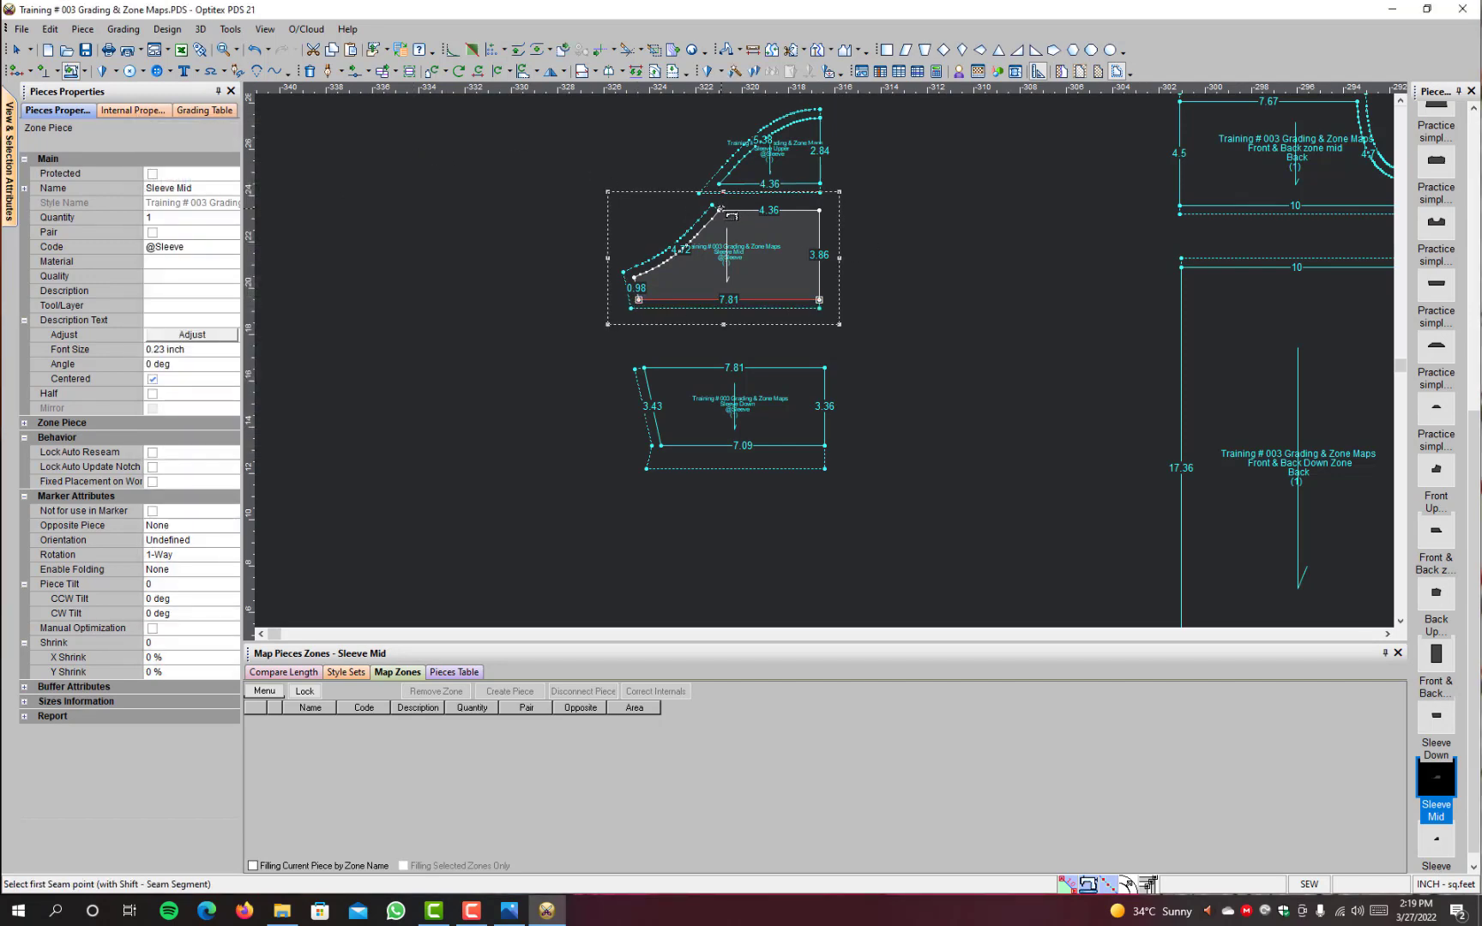
left_click(725, 213)
left_click(820, 211)
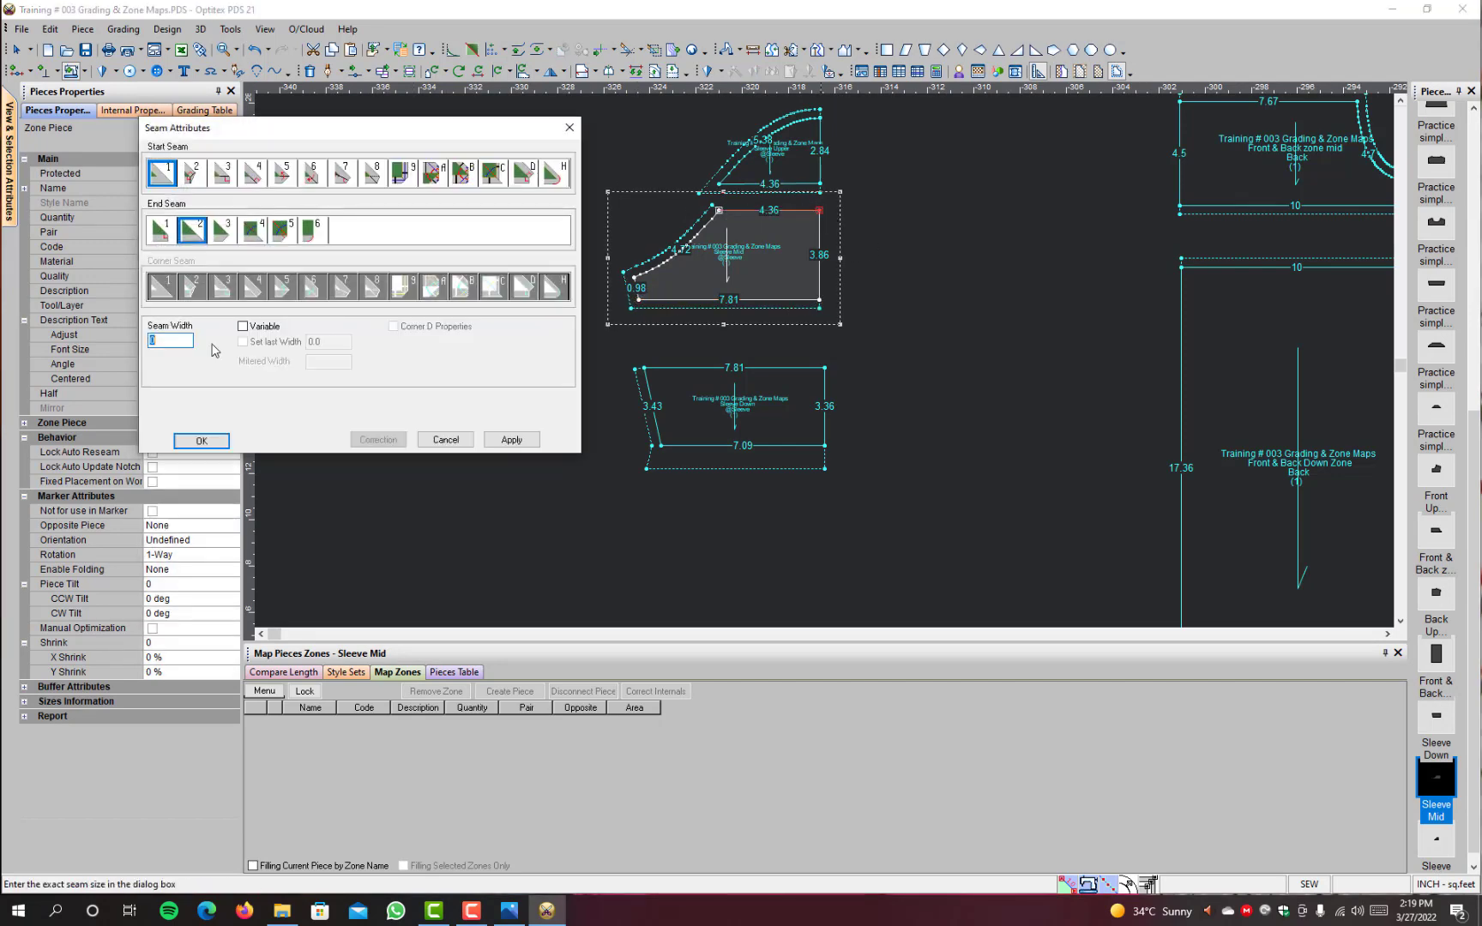
type(".38")
key("Return")
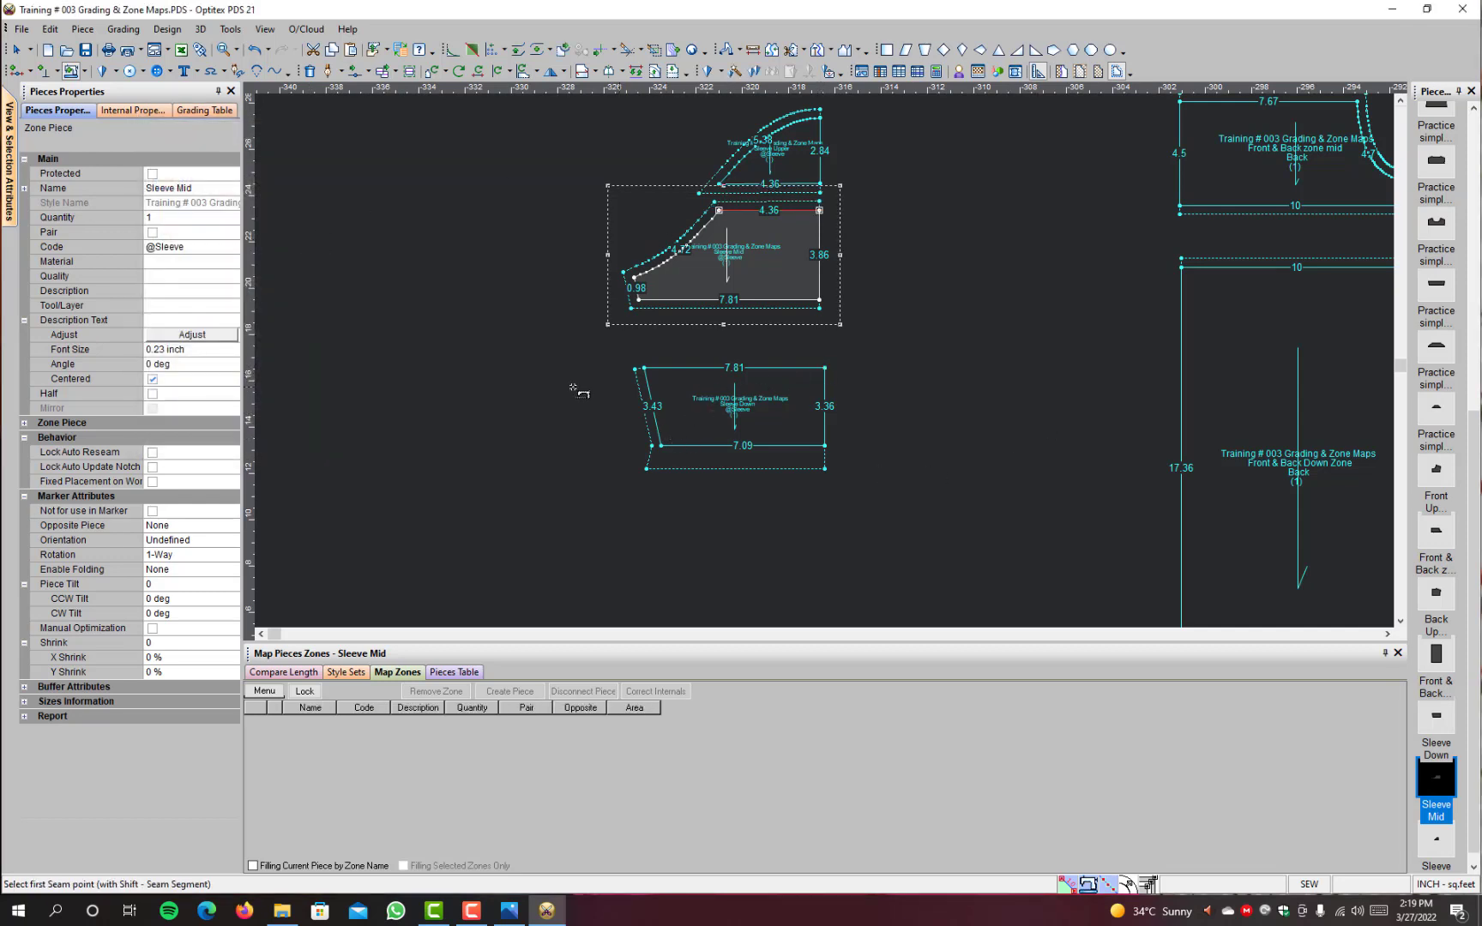
Step: Add a seam allowance along the upper edge of the Sleeve Down piece, matching the joining edges of Sleeve Mid
left_click(644, 368)
left_click(824, 368)
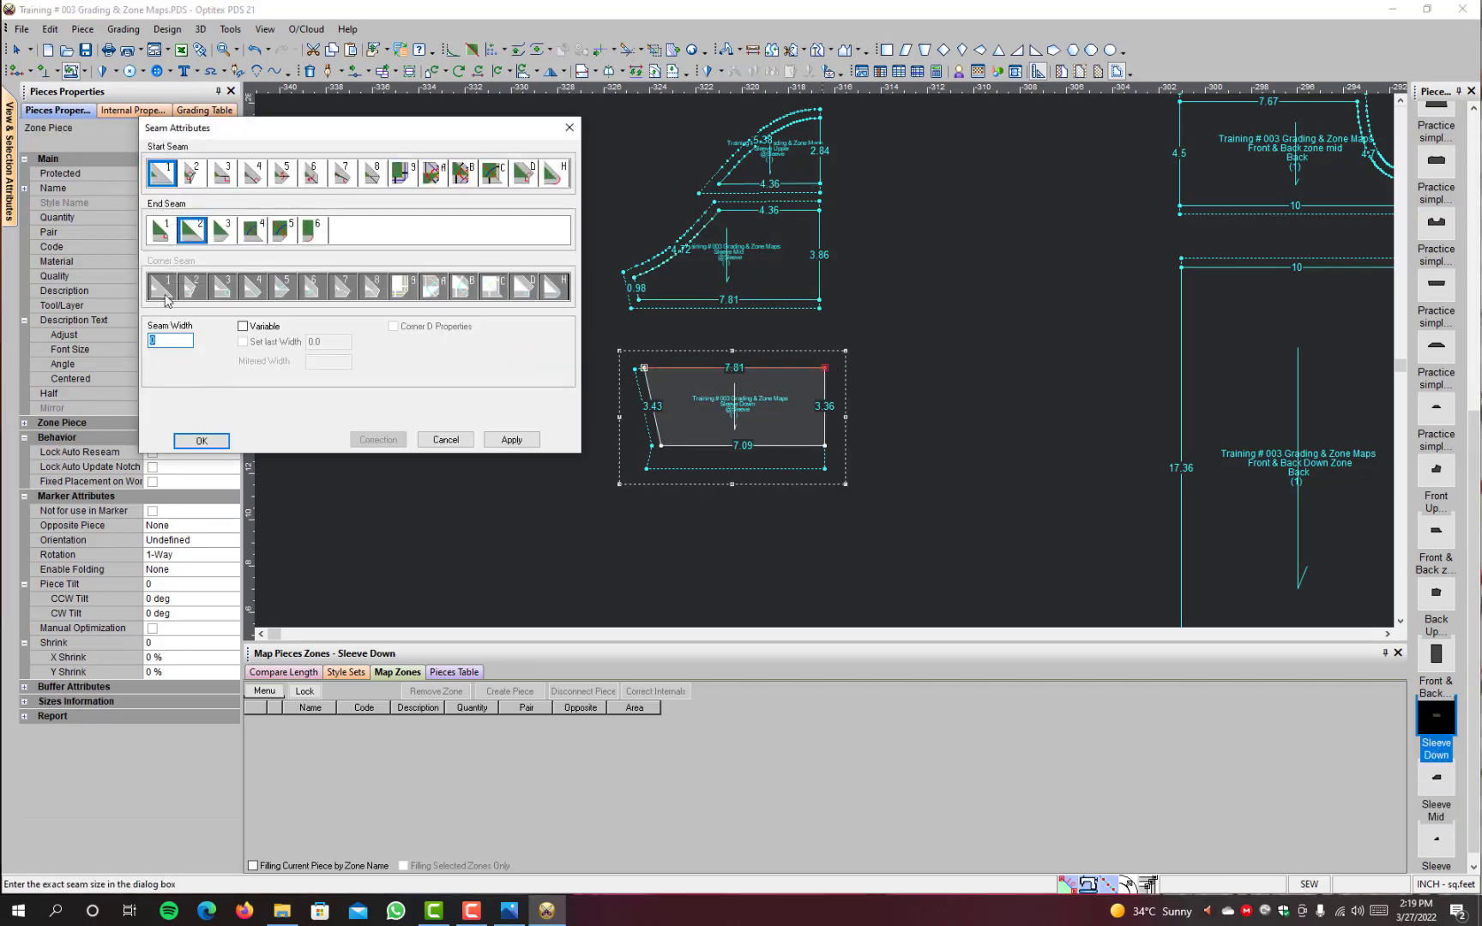
left_click(202, 440)
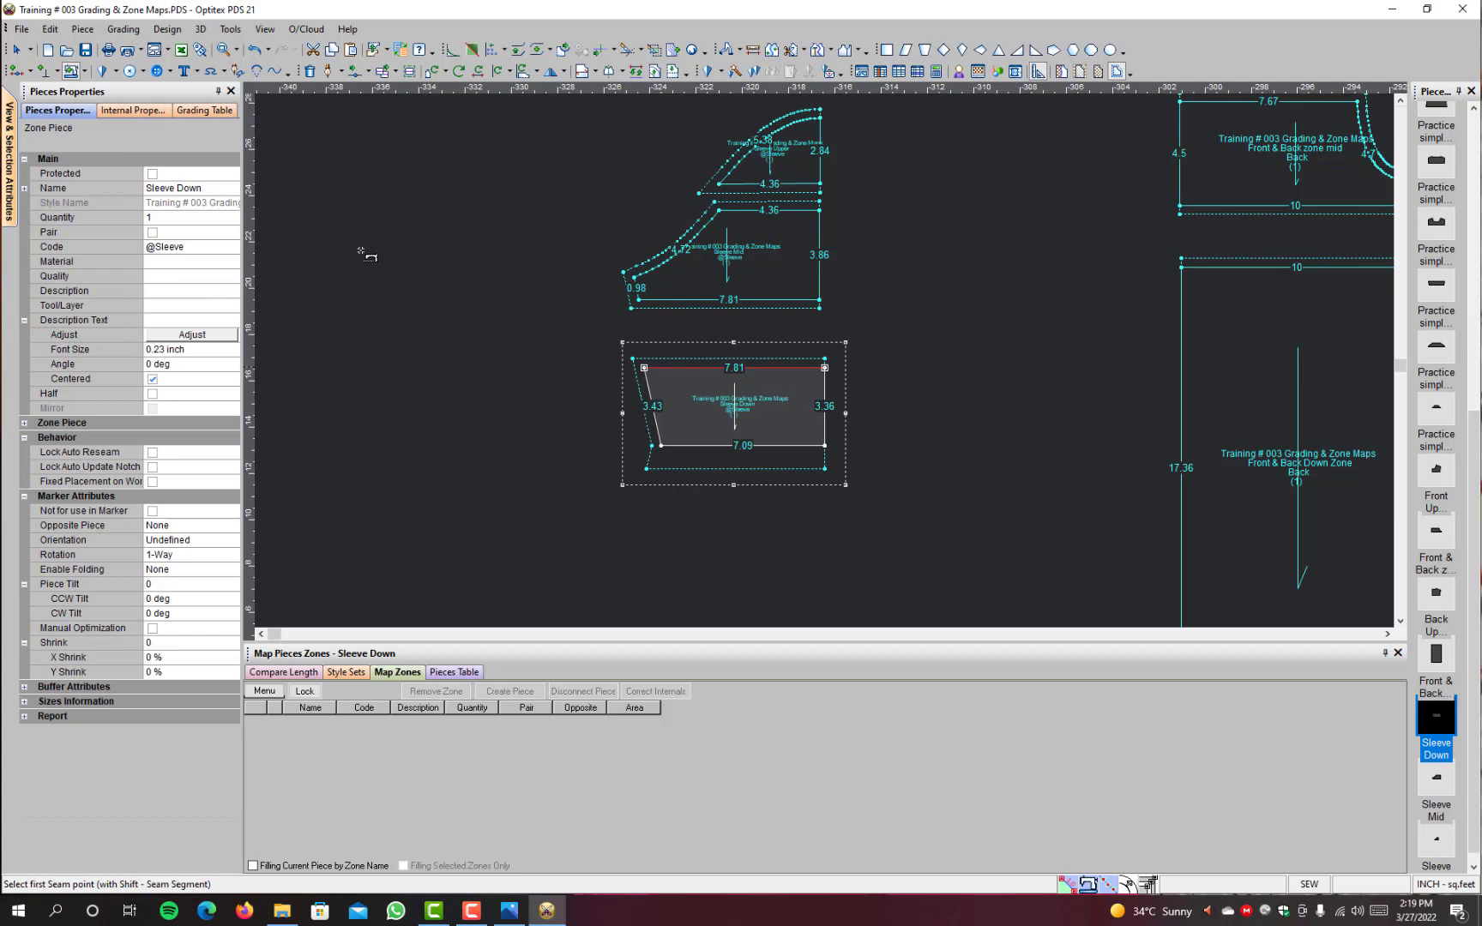
right_click(970, 130)
left_click(962, 138)
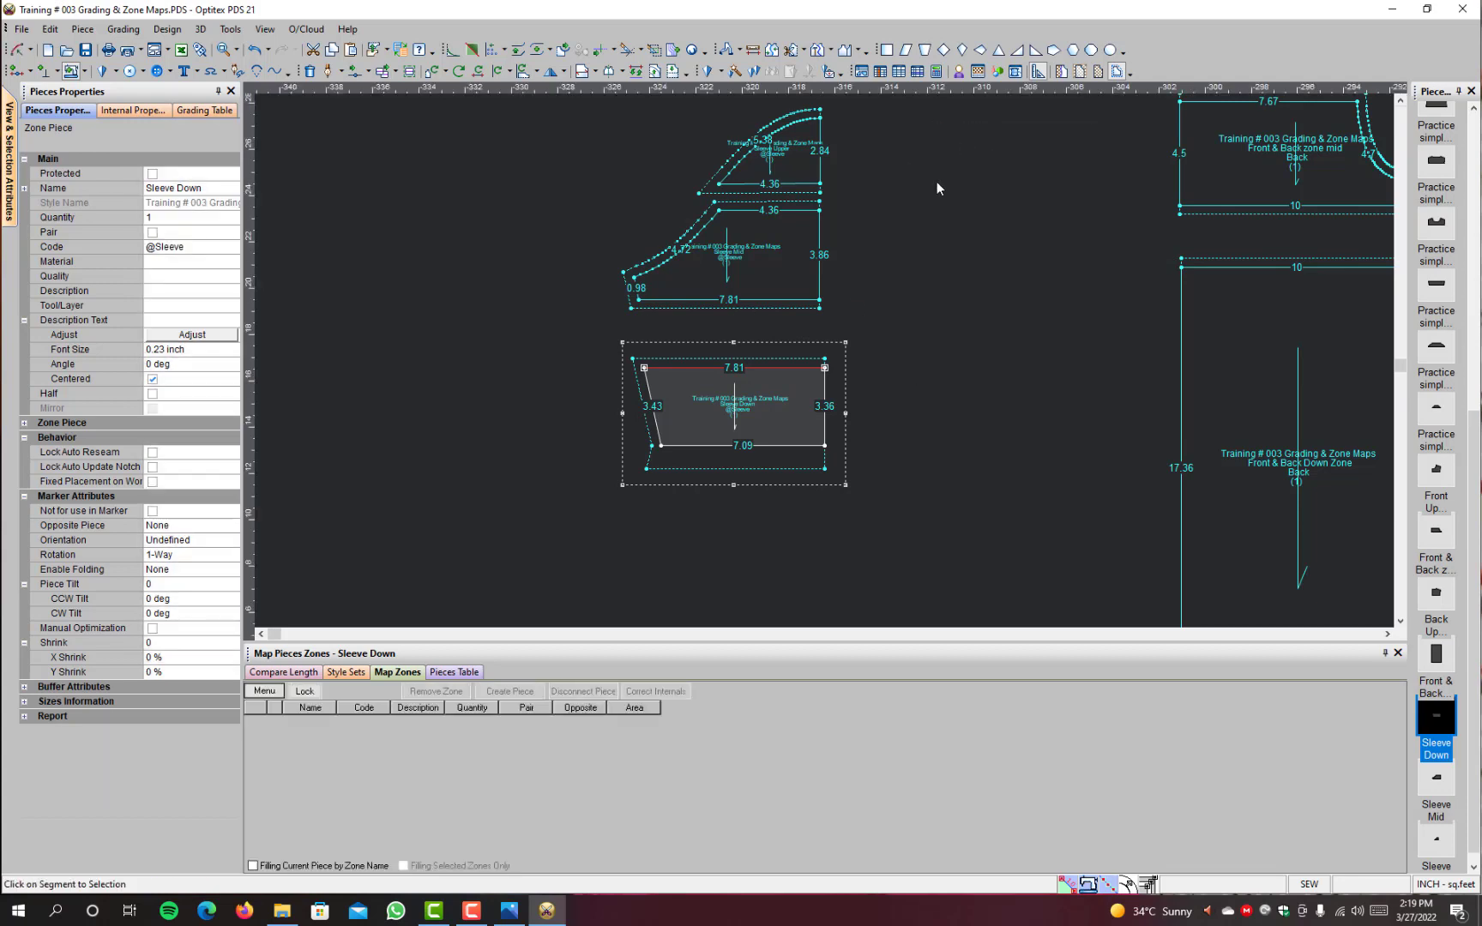
key("space")
Step: Move the Sleeve Upper piece slightly upward and make it a half piece mirrored about its vertical centre edge
left_click(812, 151)
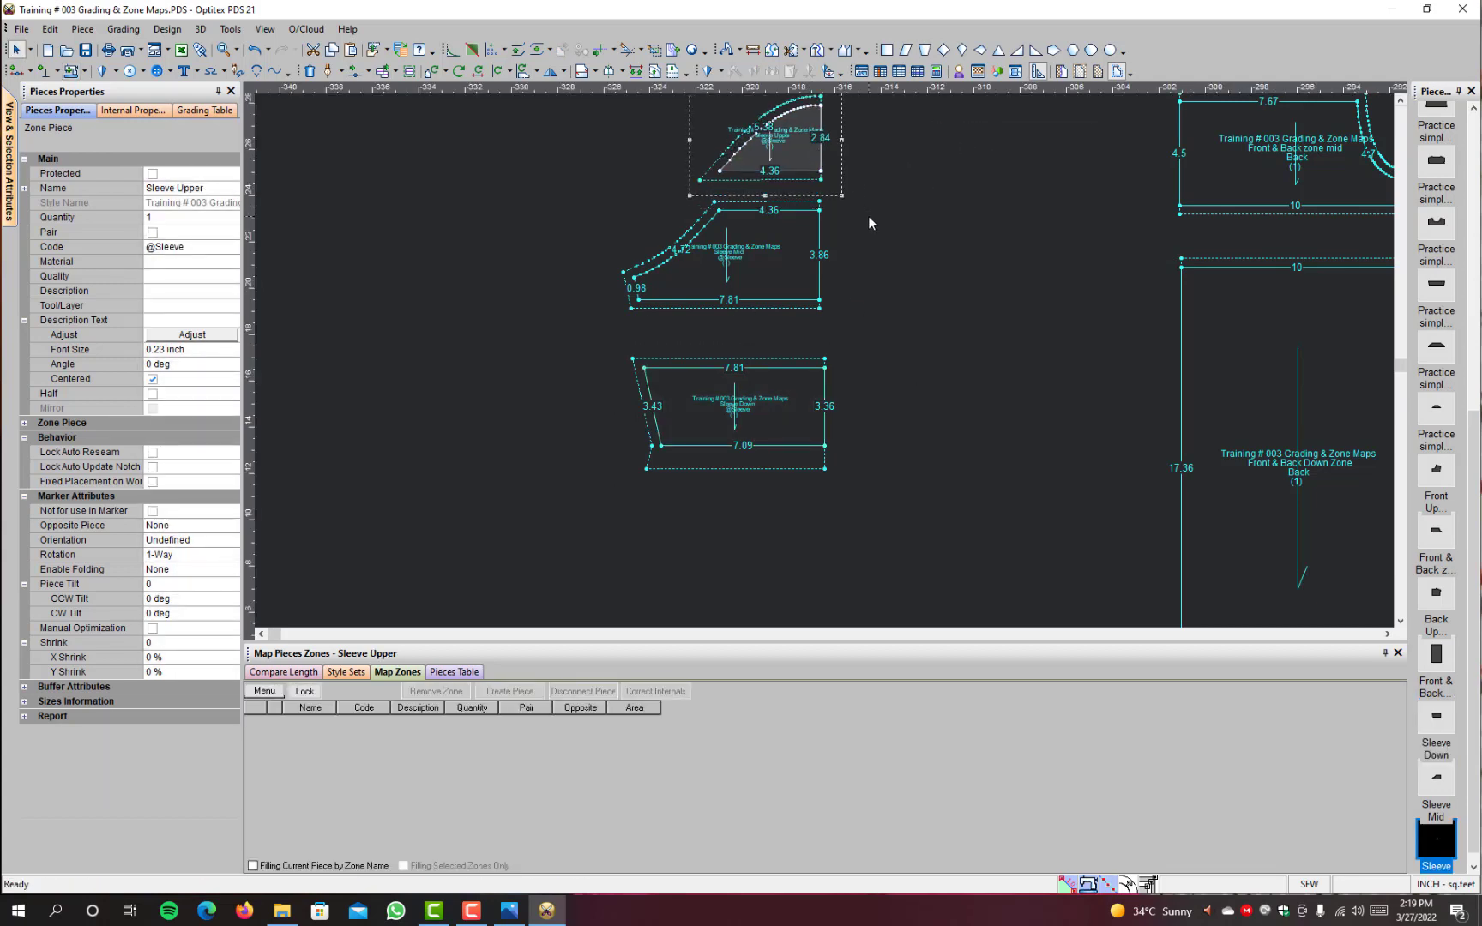
key("h")
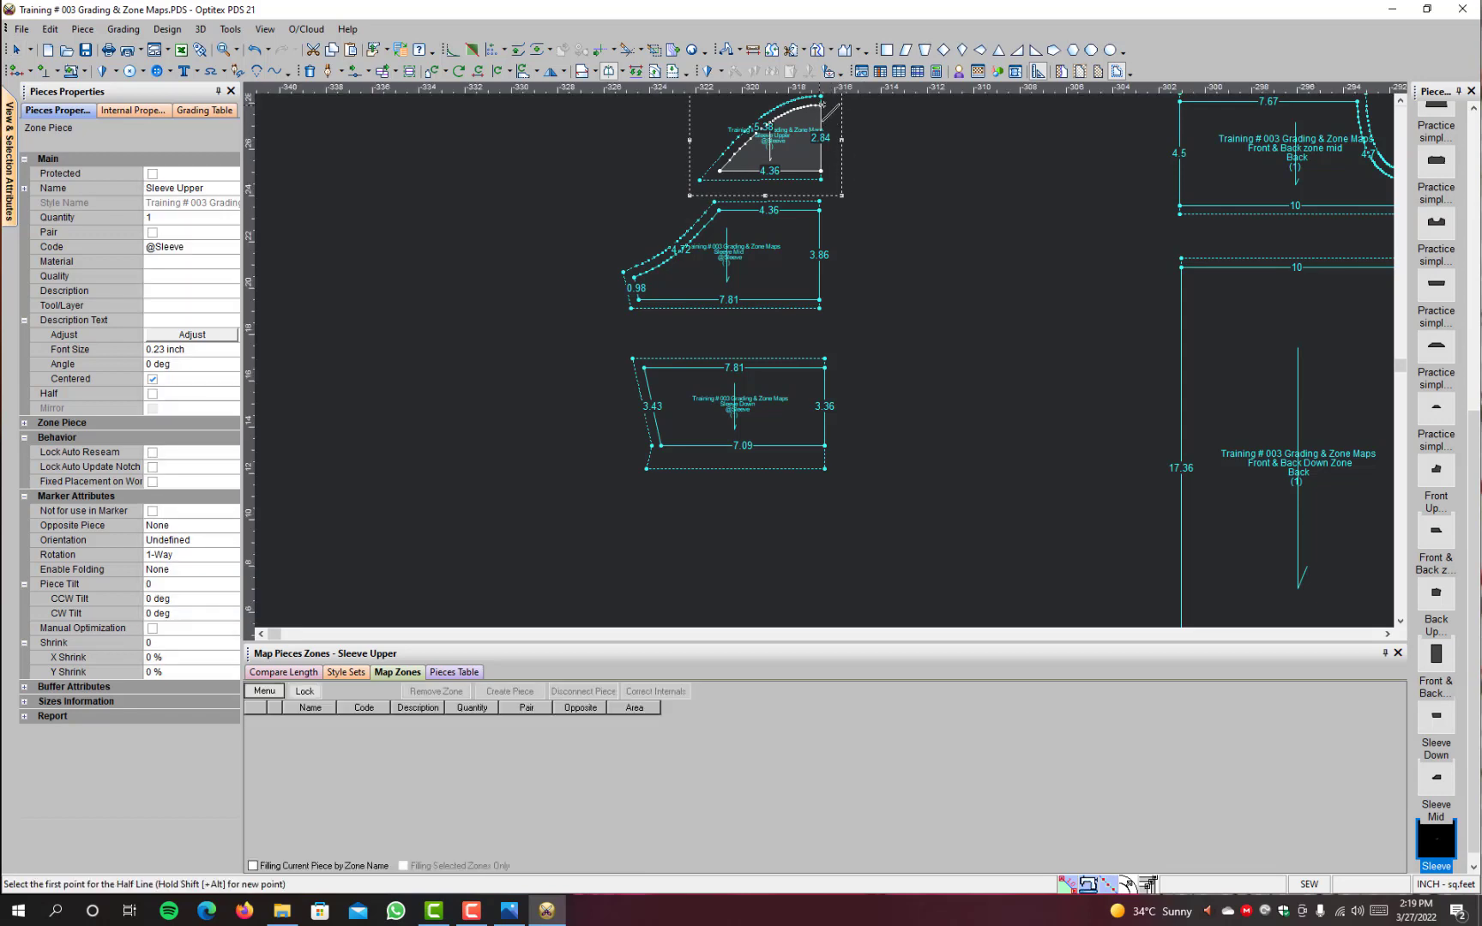
left_click(821, 99)
left_click(821, 171)
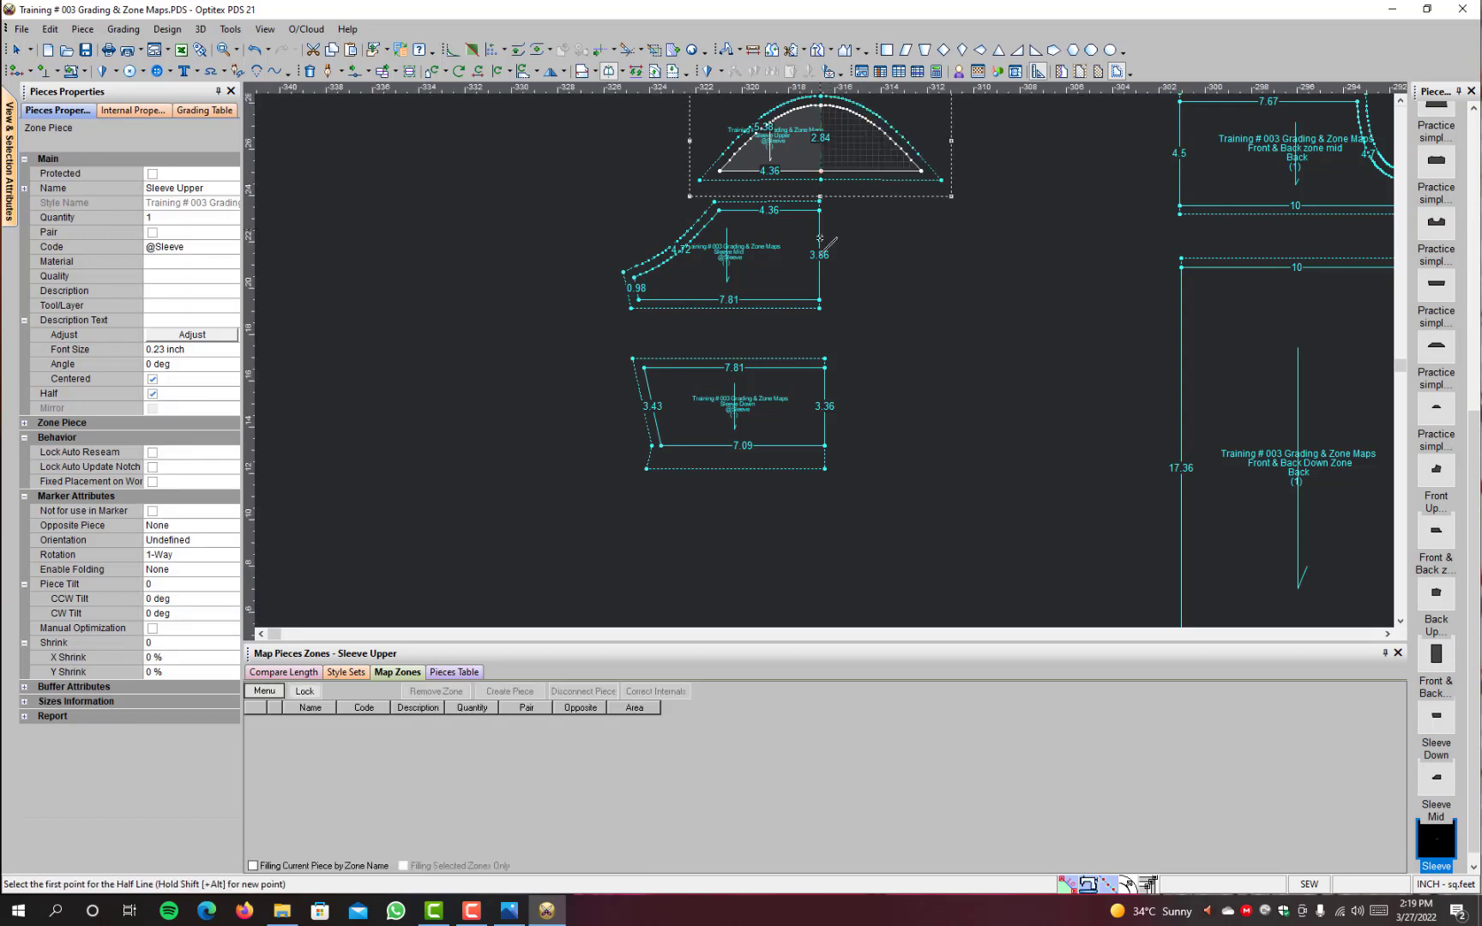
Step: Make the Sleeve Mid and Sleeve Down pieces half pieces, each mirrored about its vertical centre edge
left_click(820, 210)
left_click(820, 300)
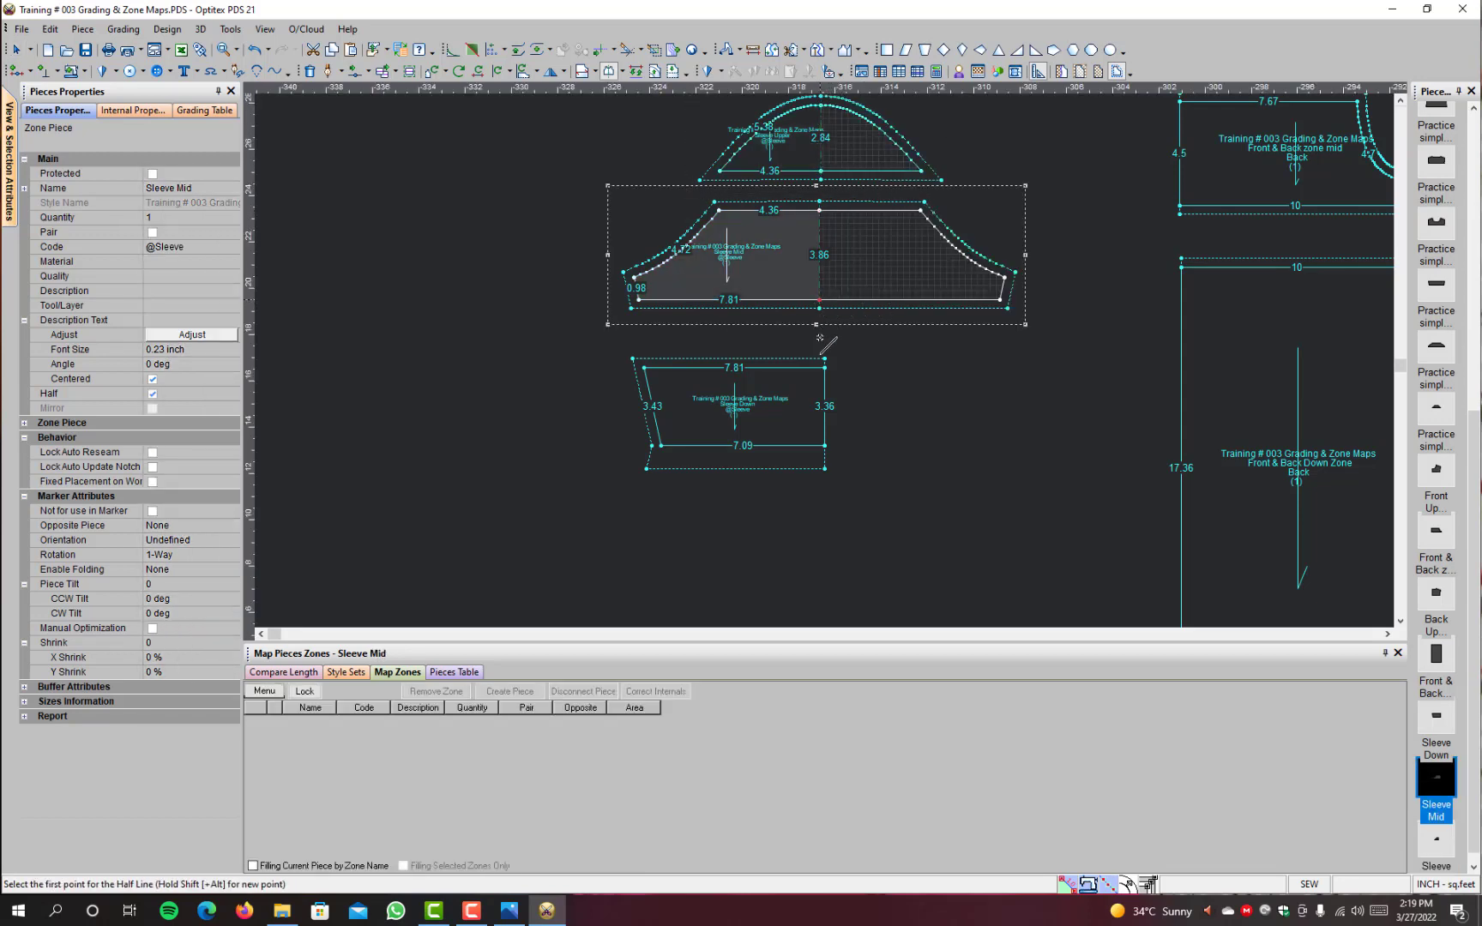
left_click(826, 368)
left_click(824, 445)
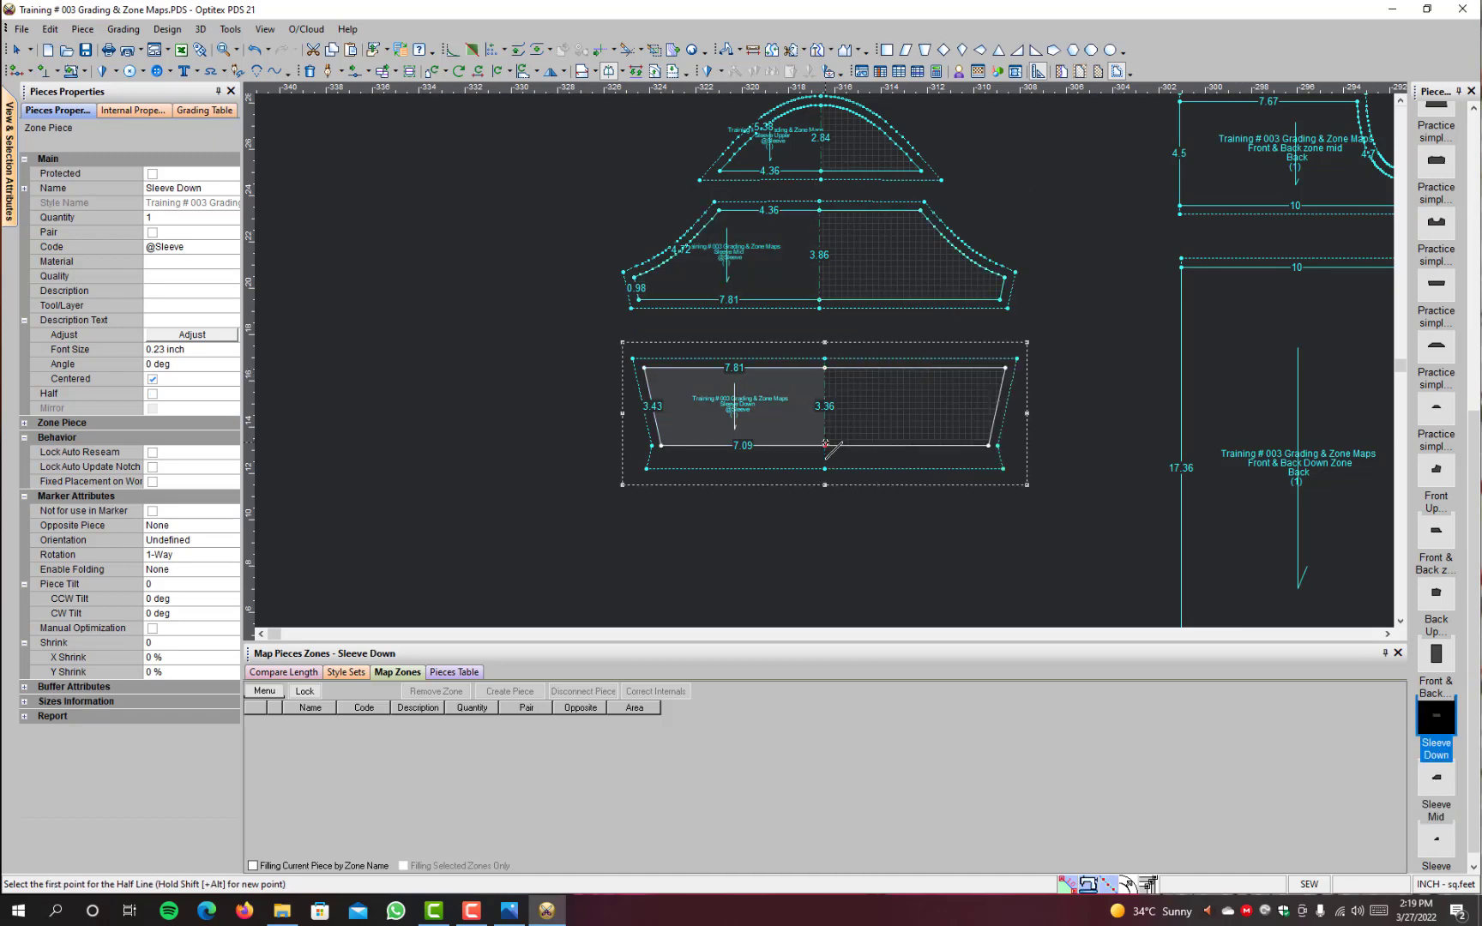
right_click(1086, 274)
left_click(1129, 285)
scroll(825, 361, "down", 2)
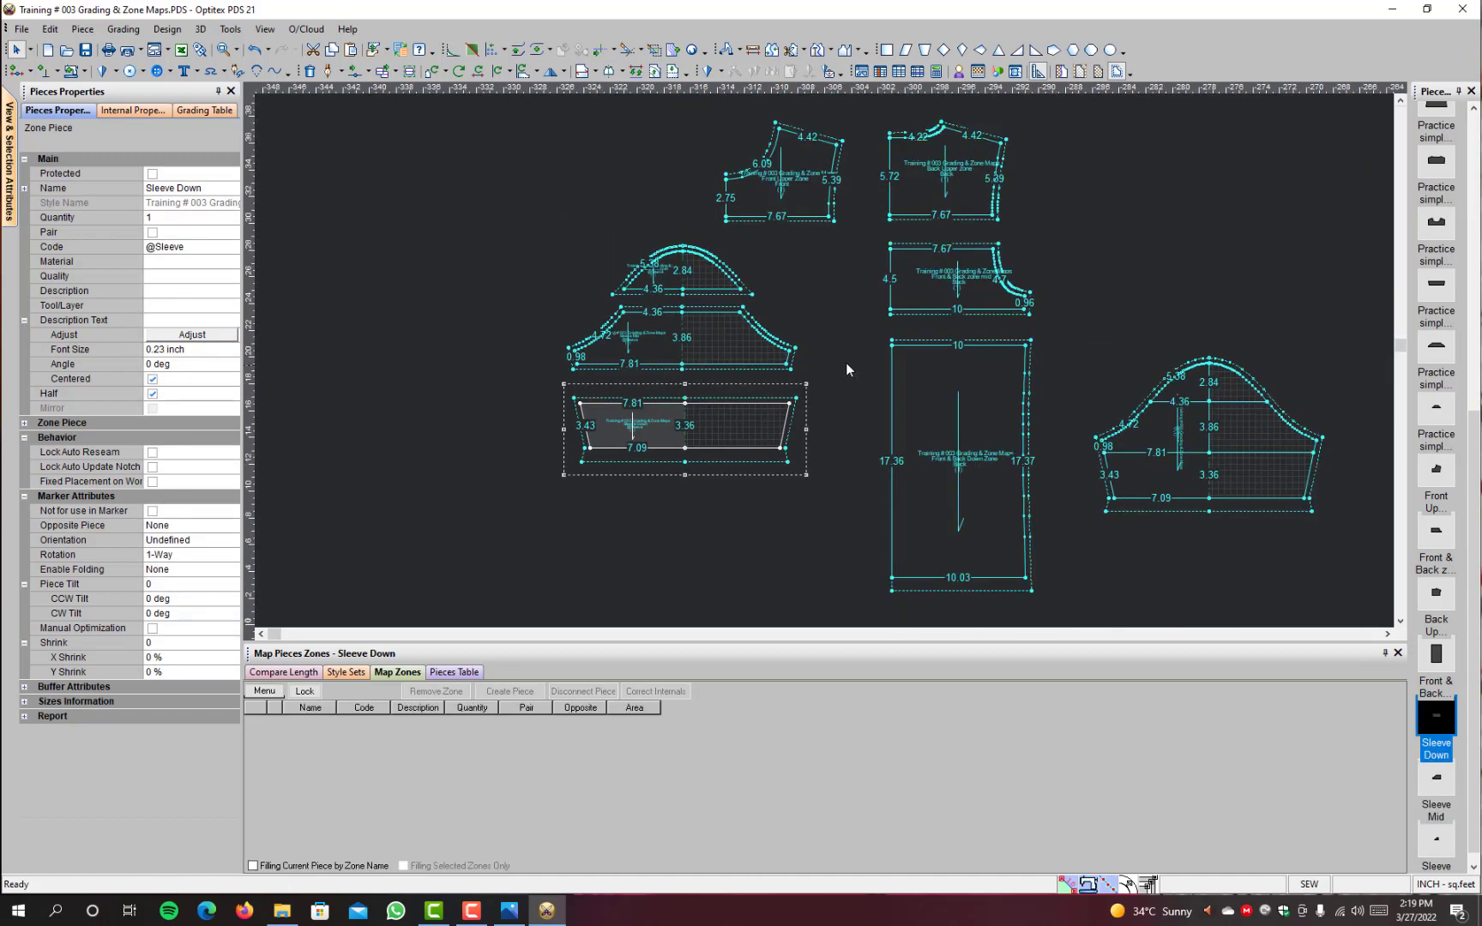
Step: Move the three sleeve pieces away from the body pieces and place the Front Upper Zone piece below them
left_click_drag(806, 271, 600, 491)
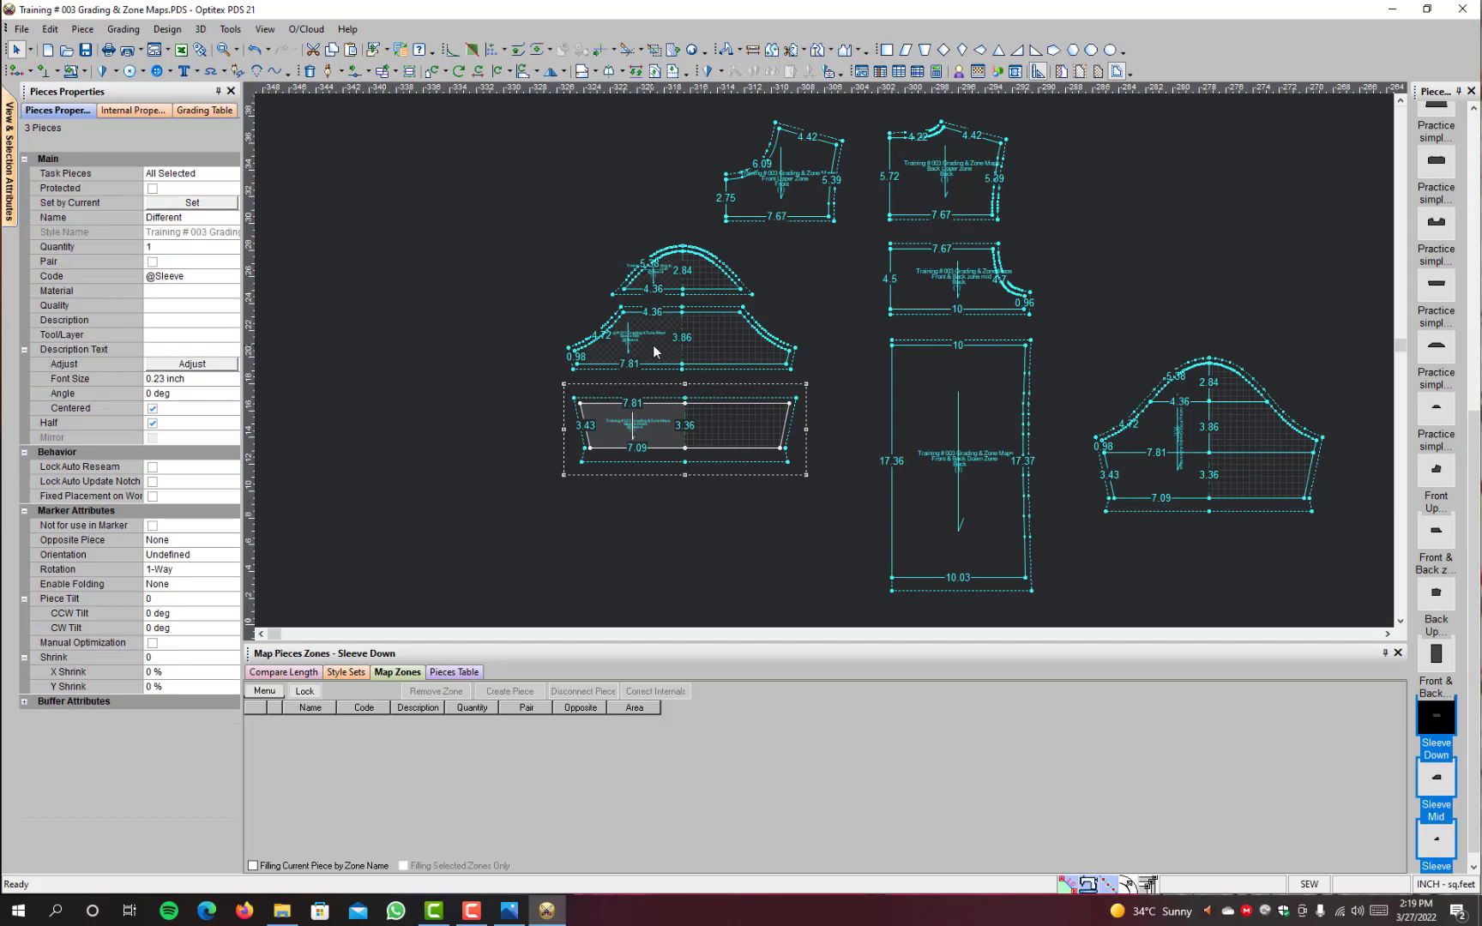
left_click_drag(649, 350, 624, 381)
scroll(618, 374, "down", 2)
left_click_drag(825, 360, 909, 443)
Step: Make the Front Upper Zone and Back Upper zone pieces half pieces, each mirrored about its vertical centre edge
key("h")
left_click(875, 455)
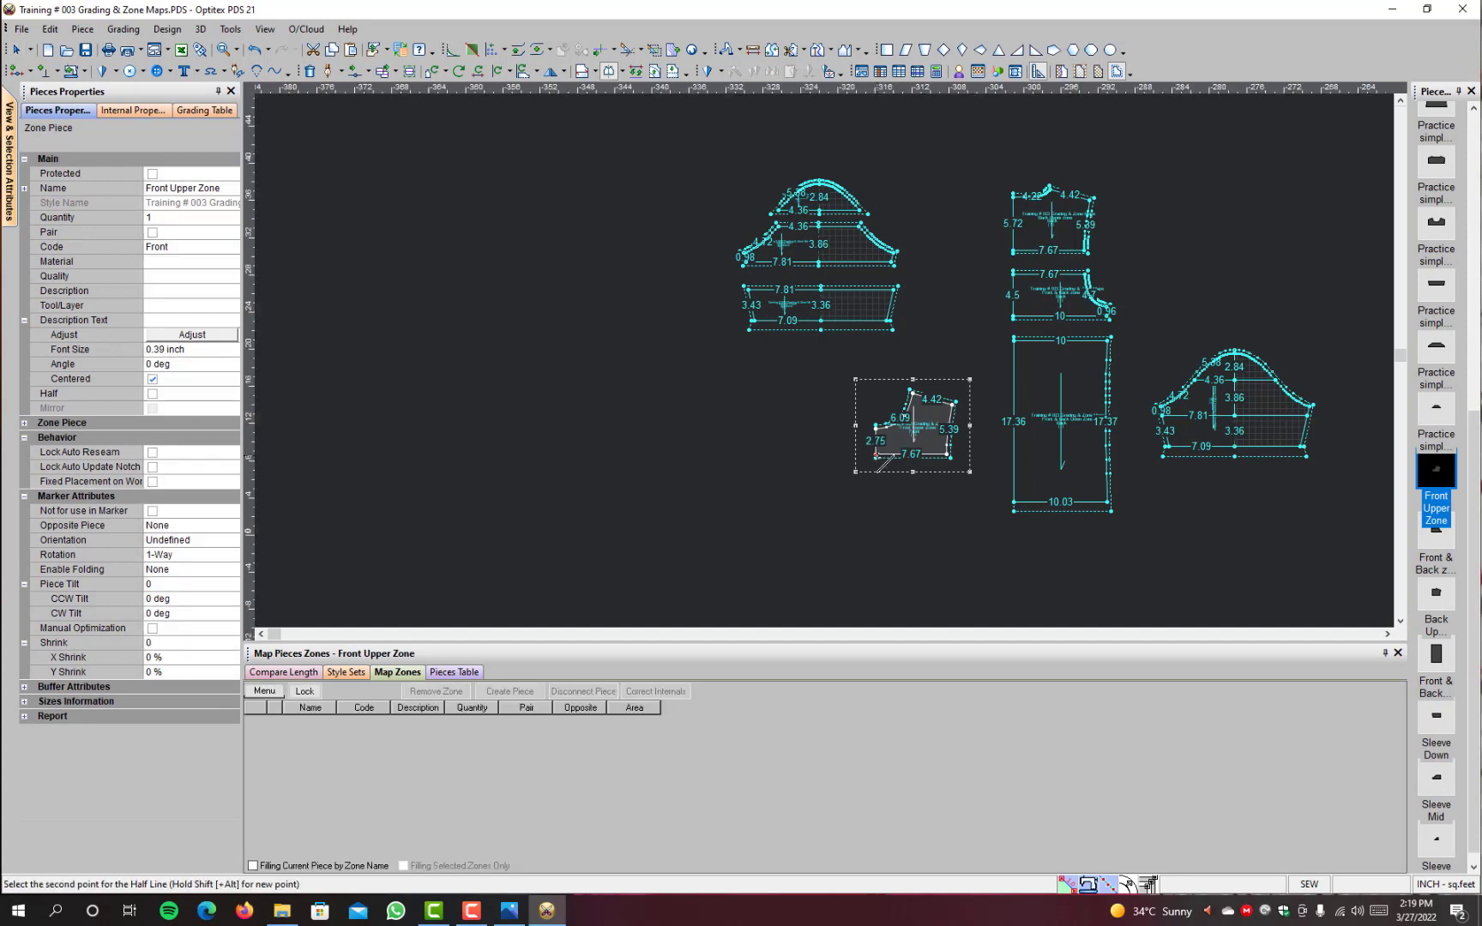
left_click(877, 427)
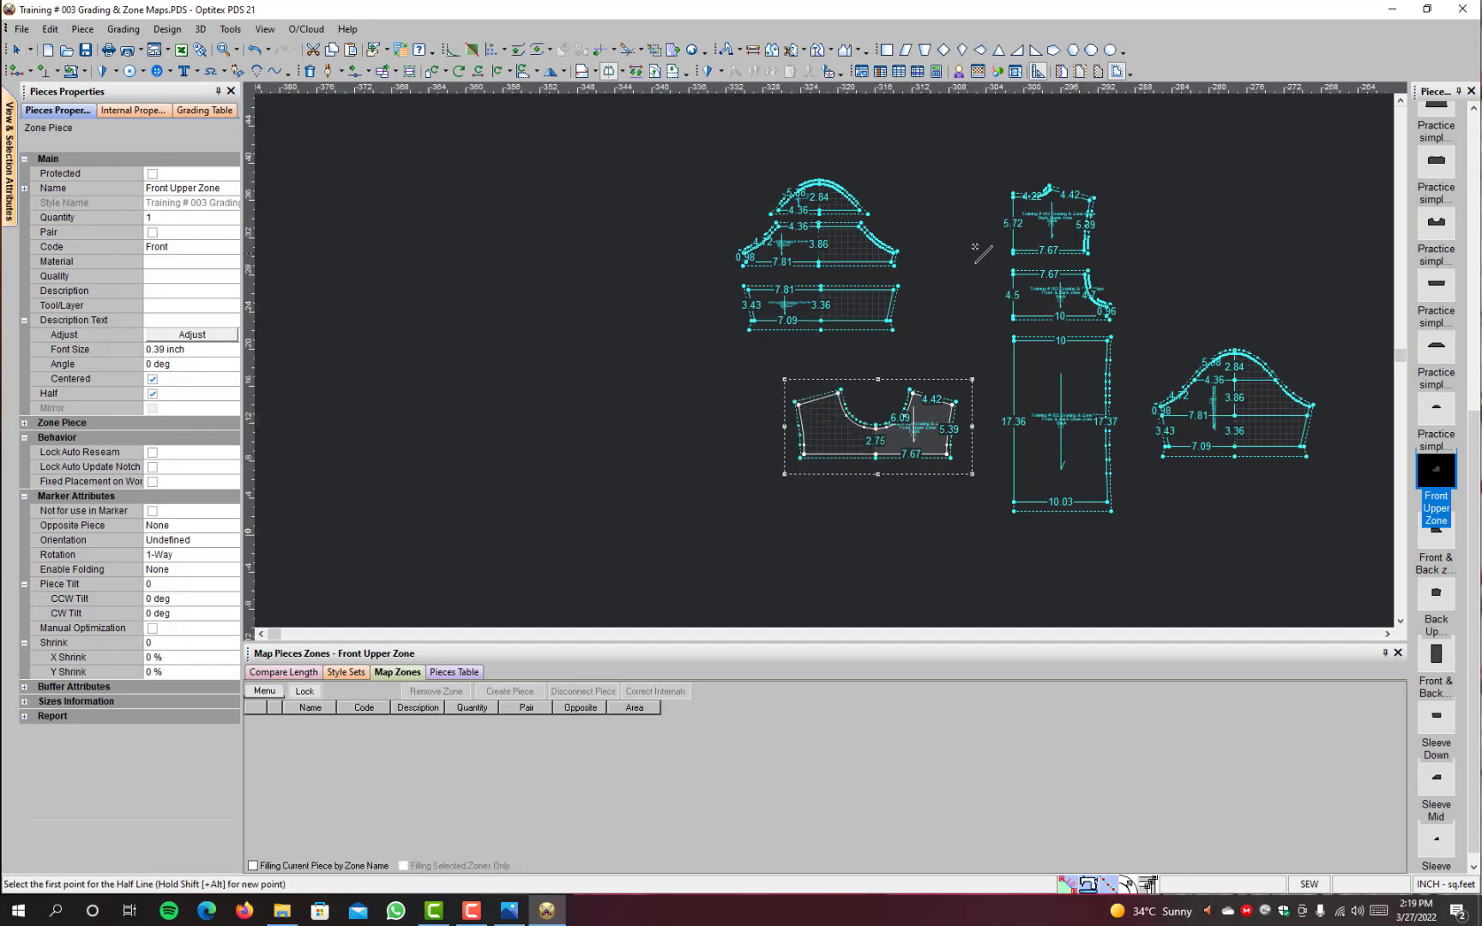
left_click(1013, 251)
left_click(1015, 199)
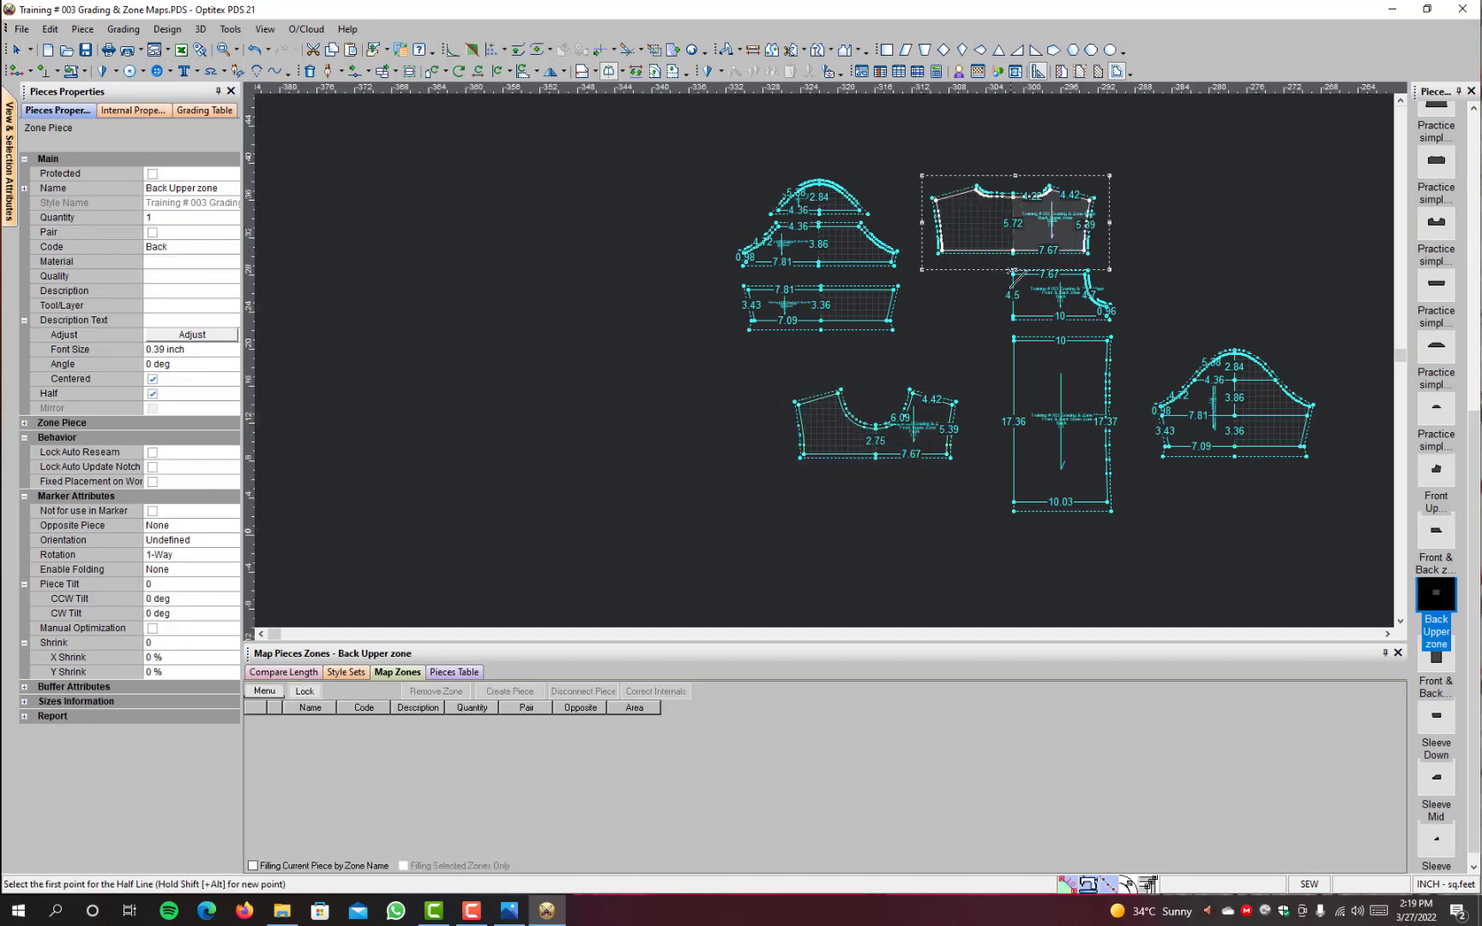
Step: Make the Front & Back zone mid and Front & Back Down Zone pieces half pieces mirrored about their centre edges
left_click(1013, 317)
left_click(1014, 277)
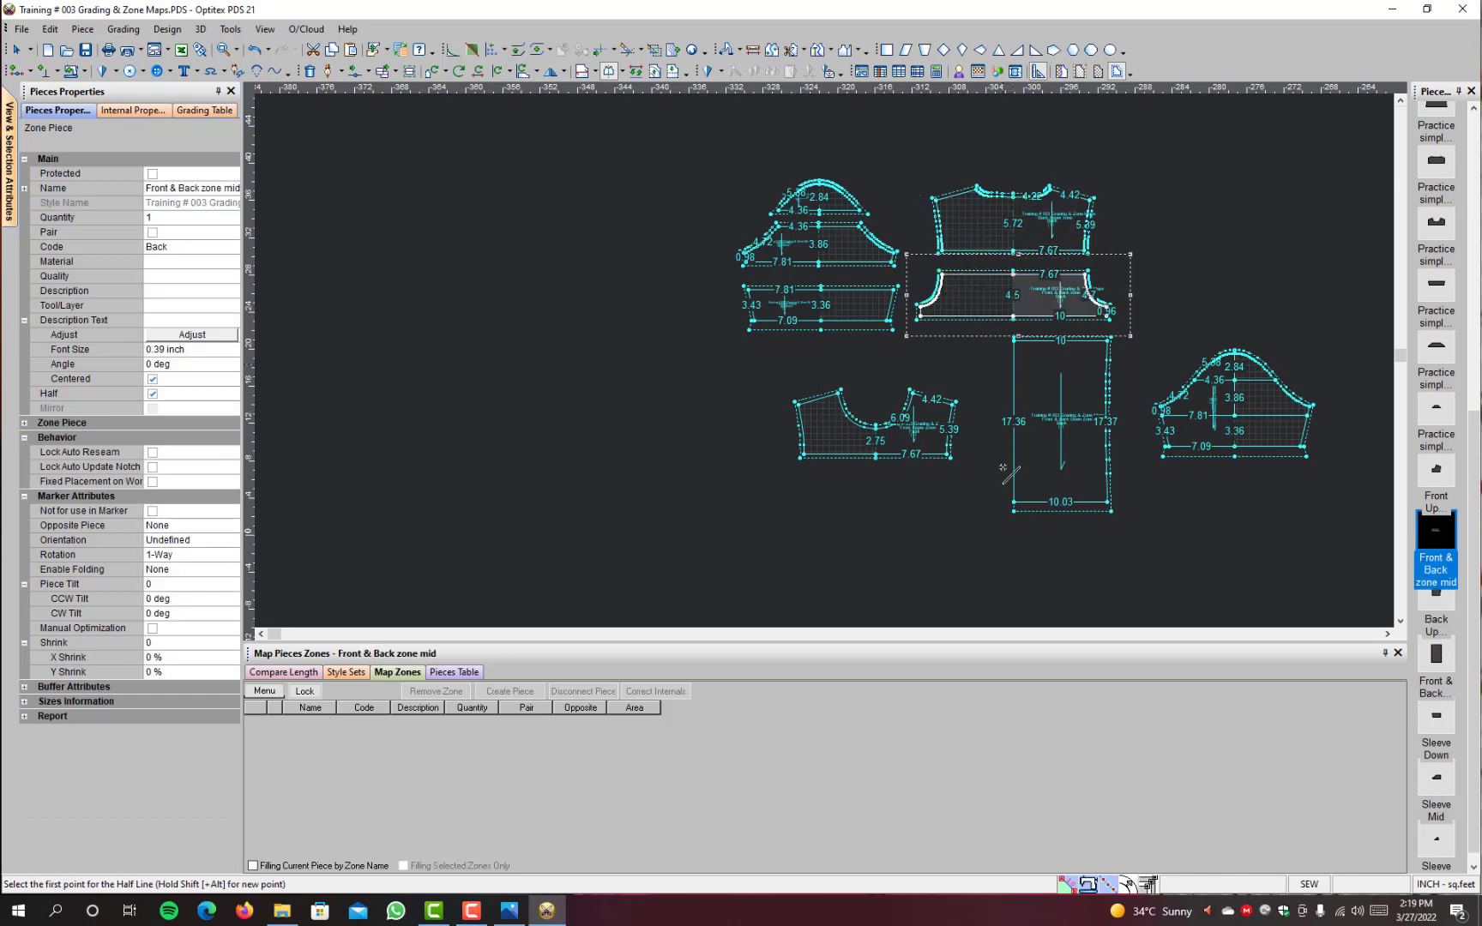
left_click(1014, 504)
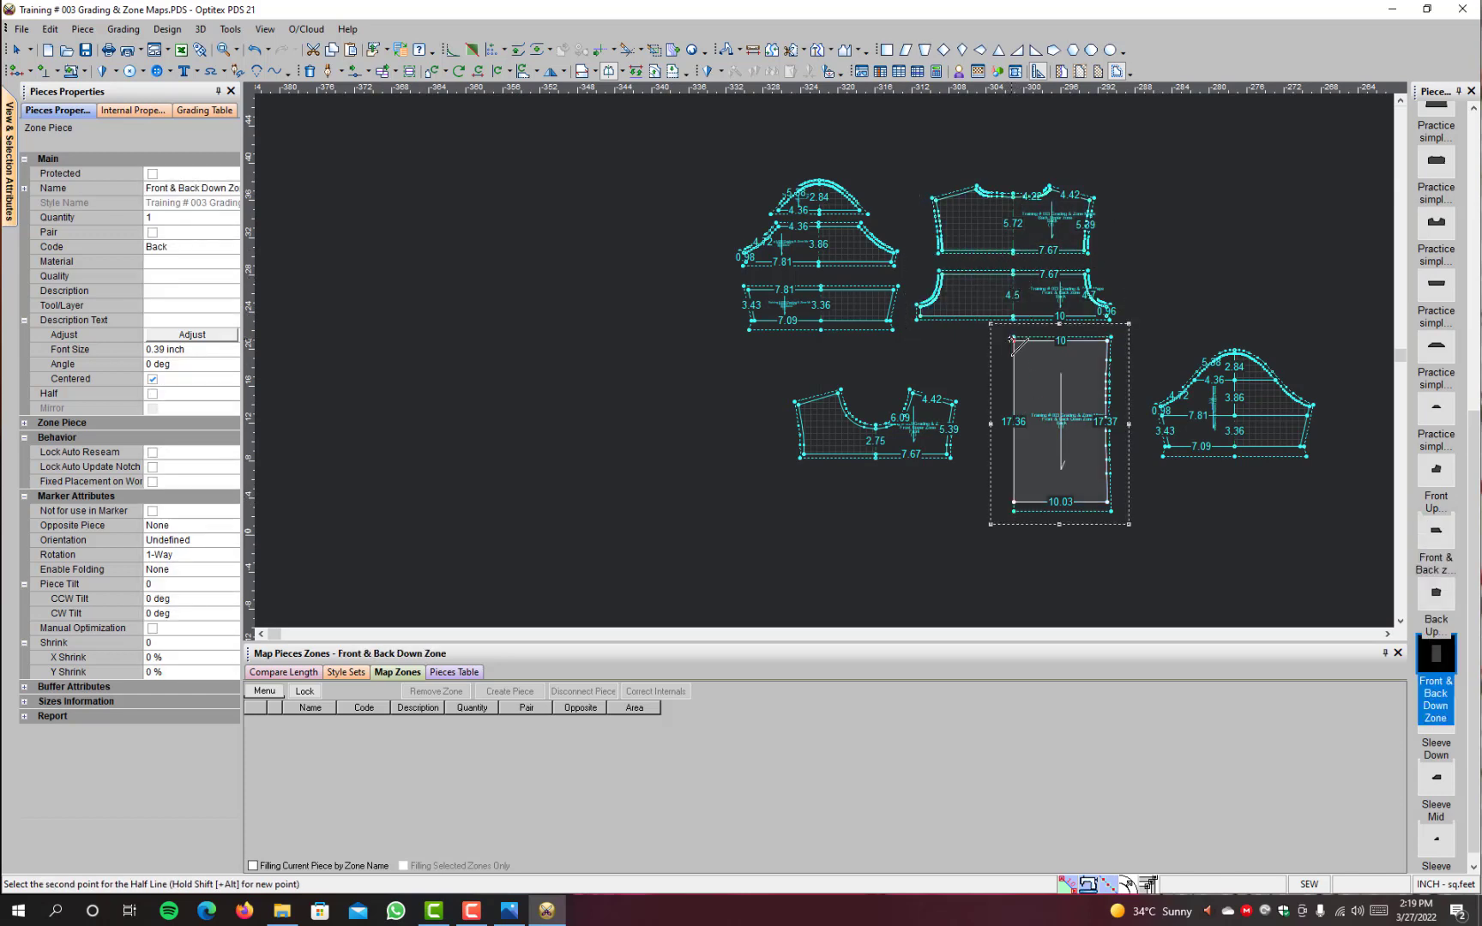
left_click(1013, 341)
right_click(1160, 211)
left_click(1188, 219)
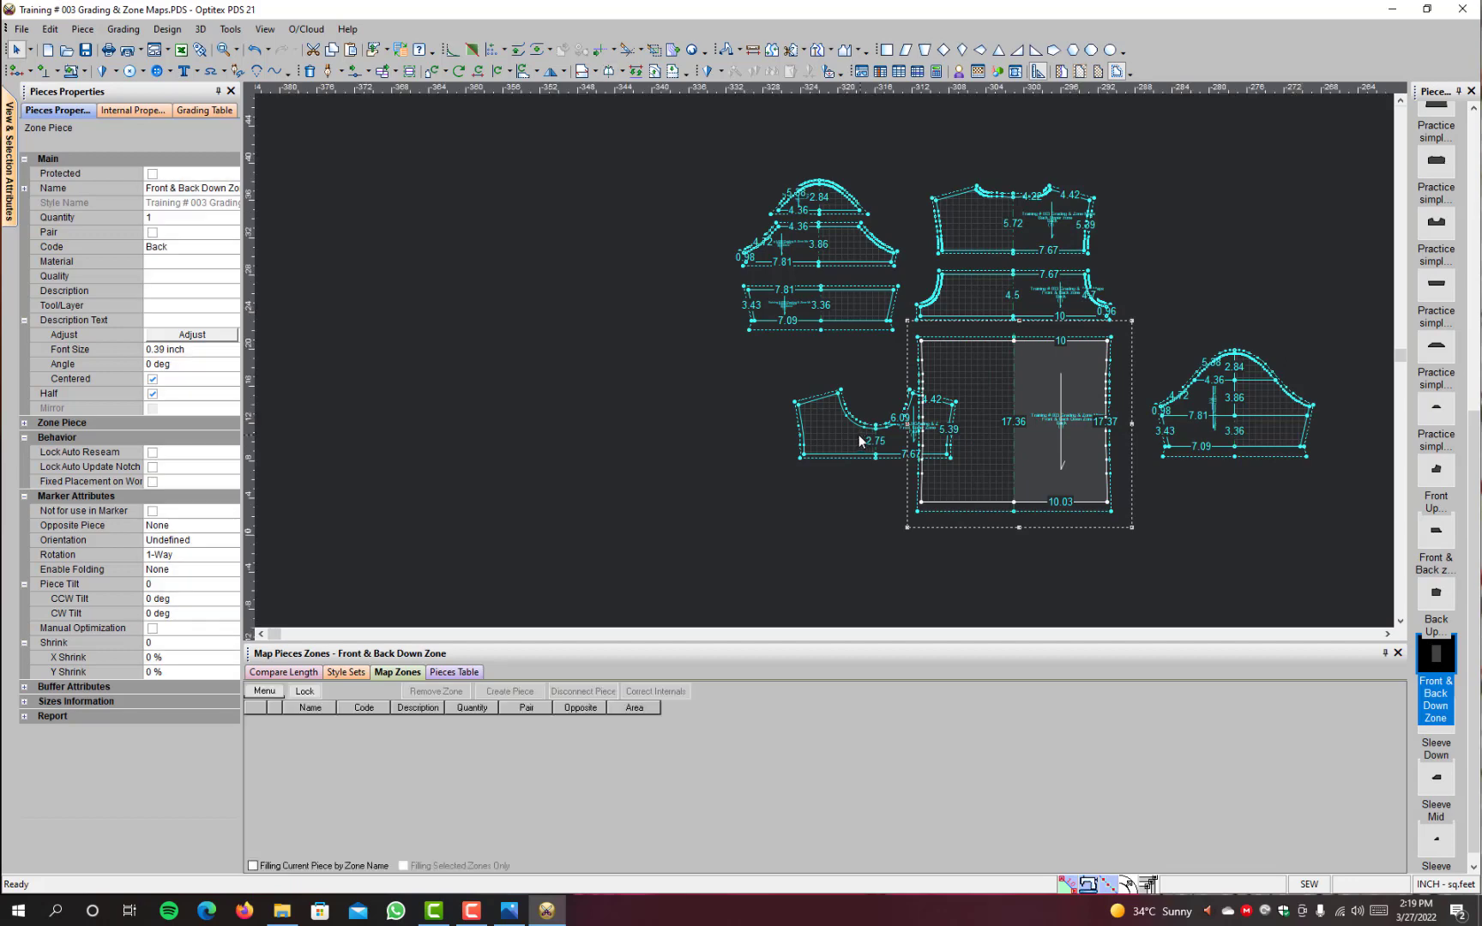
left_click(861, 442)
left_click_drag(772, 419, 772, 418)
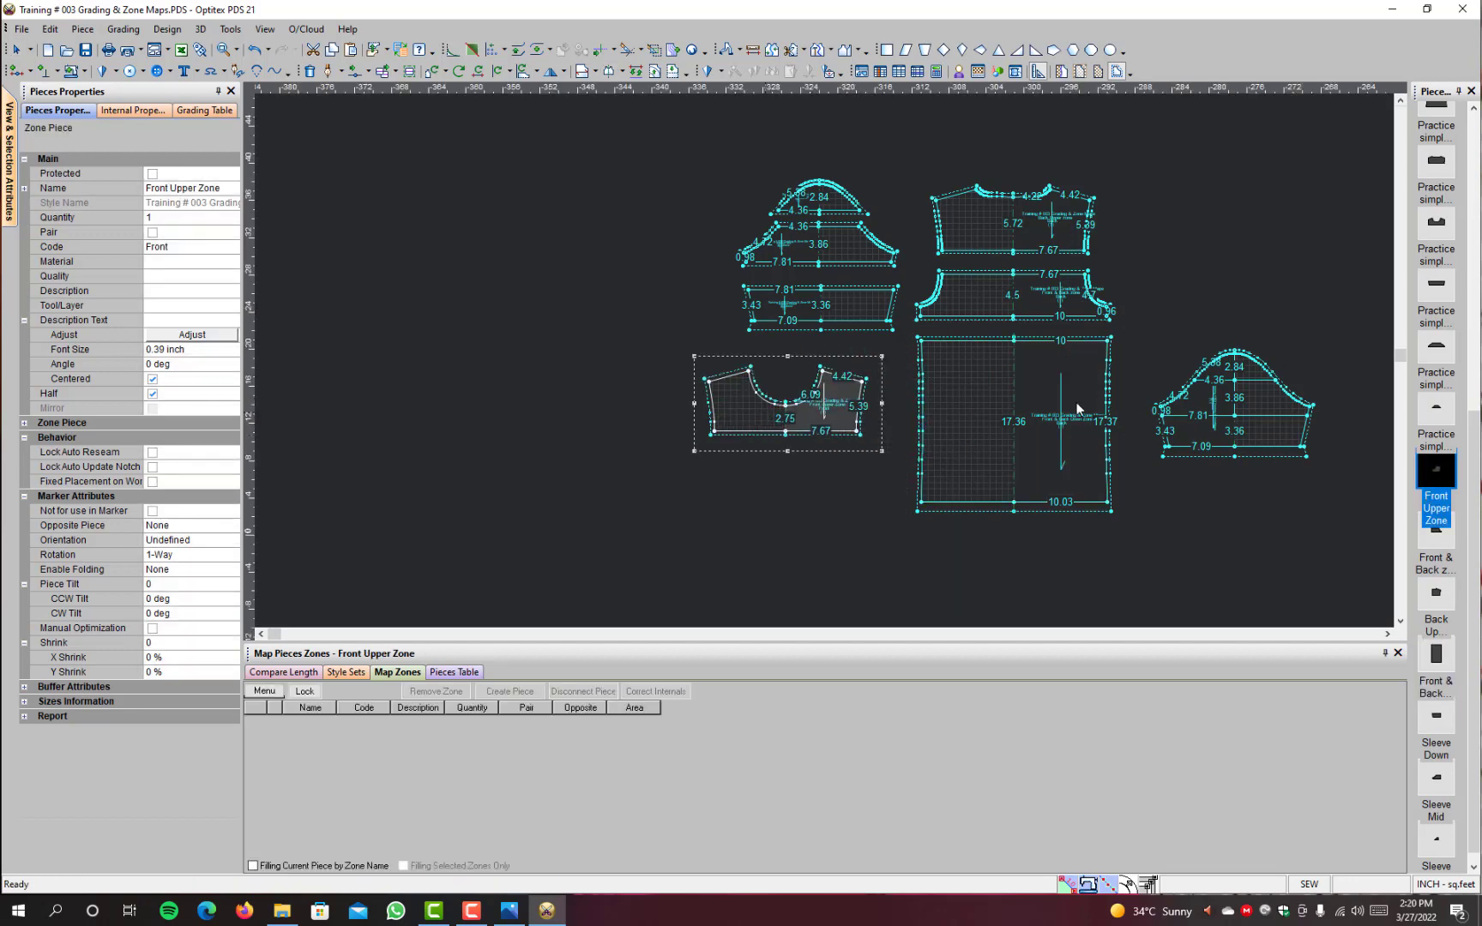
left_click(1187, 366)
scroll(1180, 359, "down", 2)
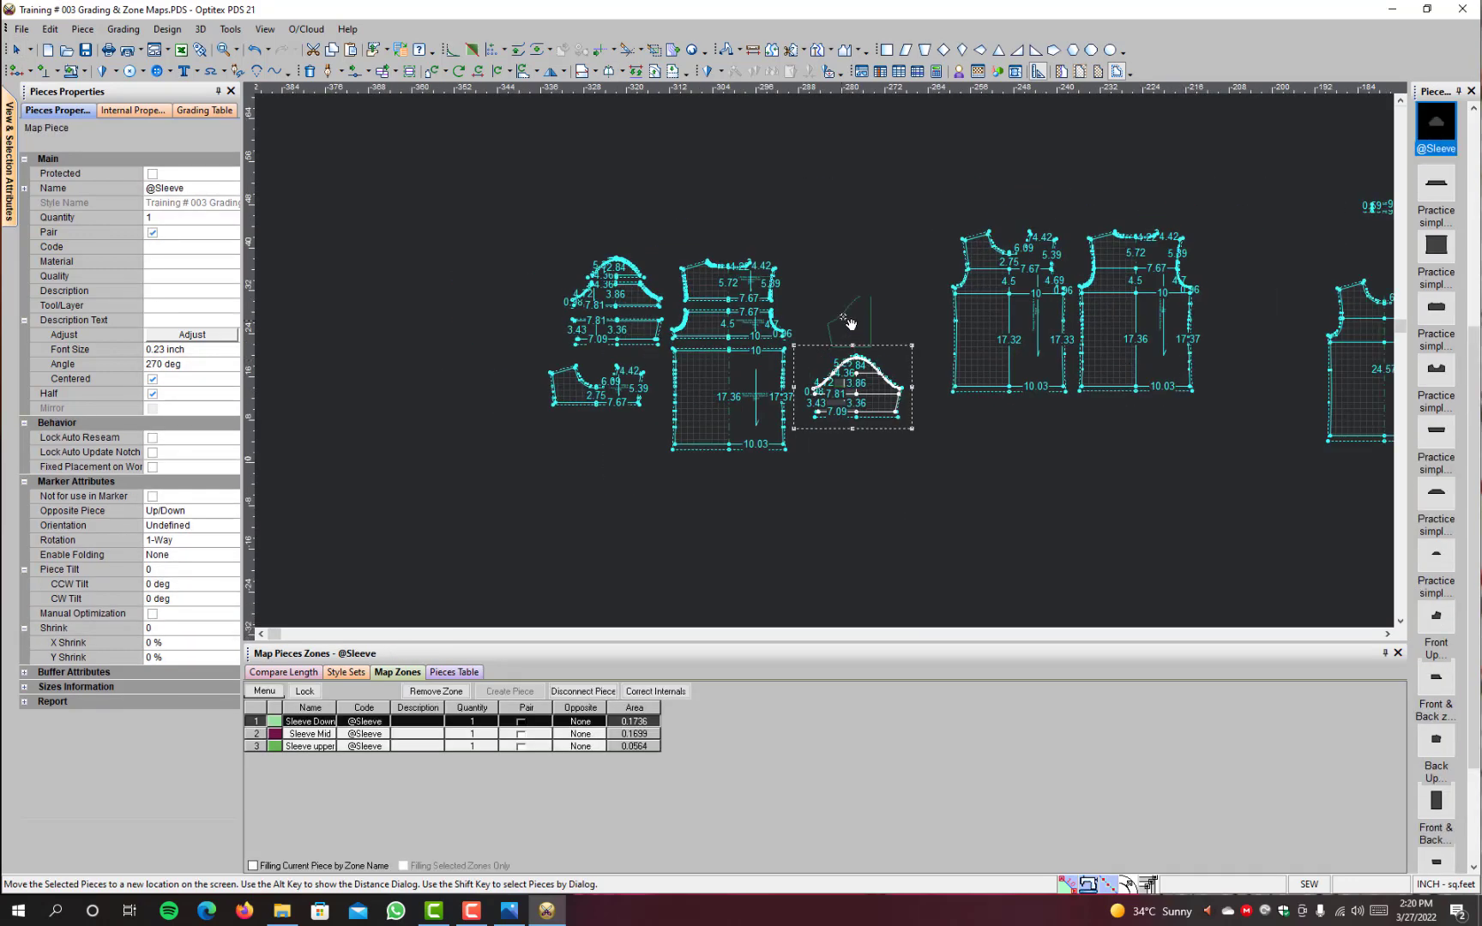
left_click(1044, 180)
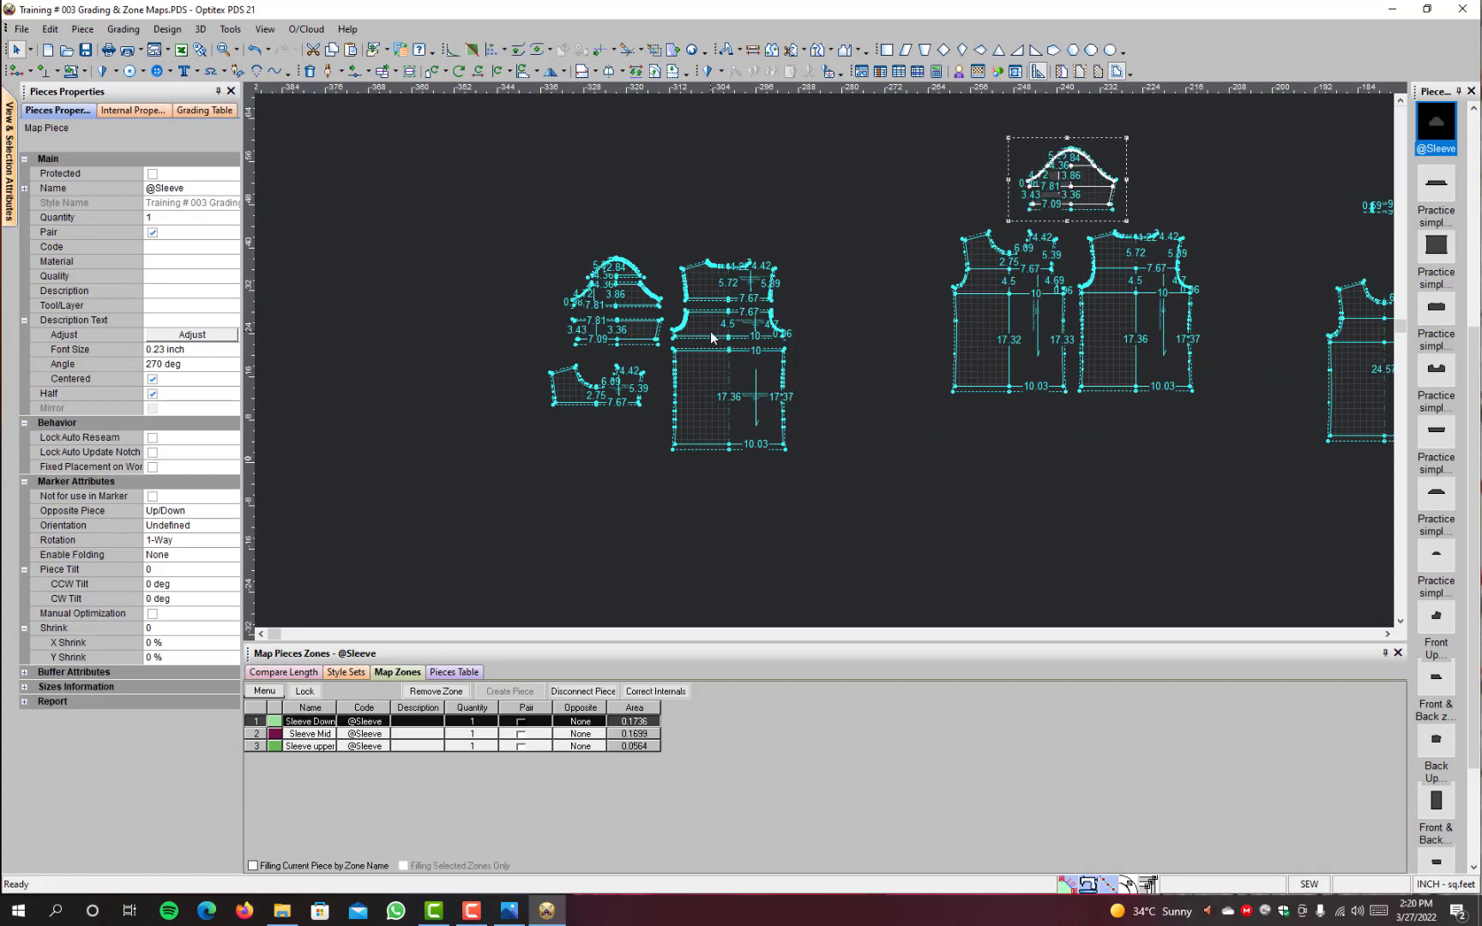
Step: Display all graded sizes and examine the grading nests on the sleeve, front and back zone pieces
scroll(711, 337, "up", 2)
key("F4")
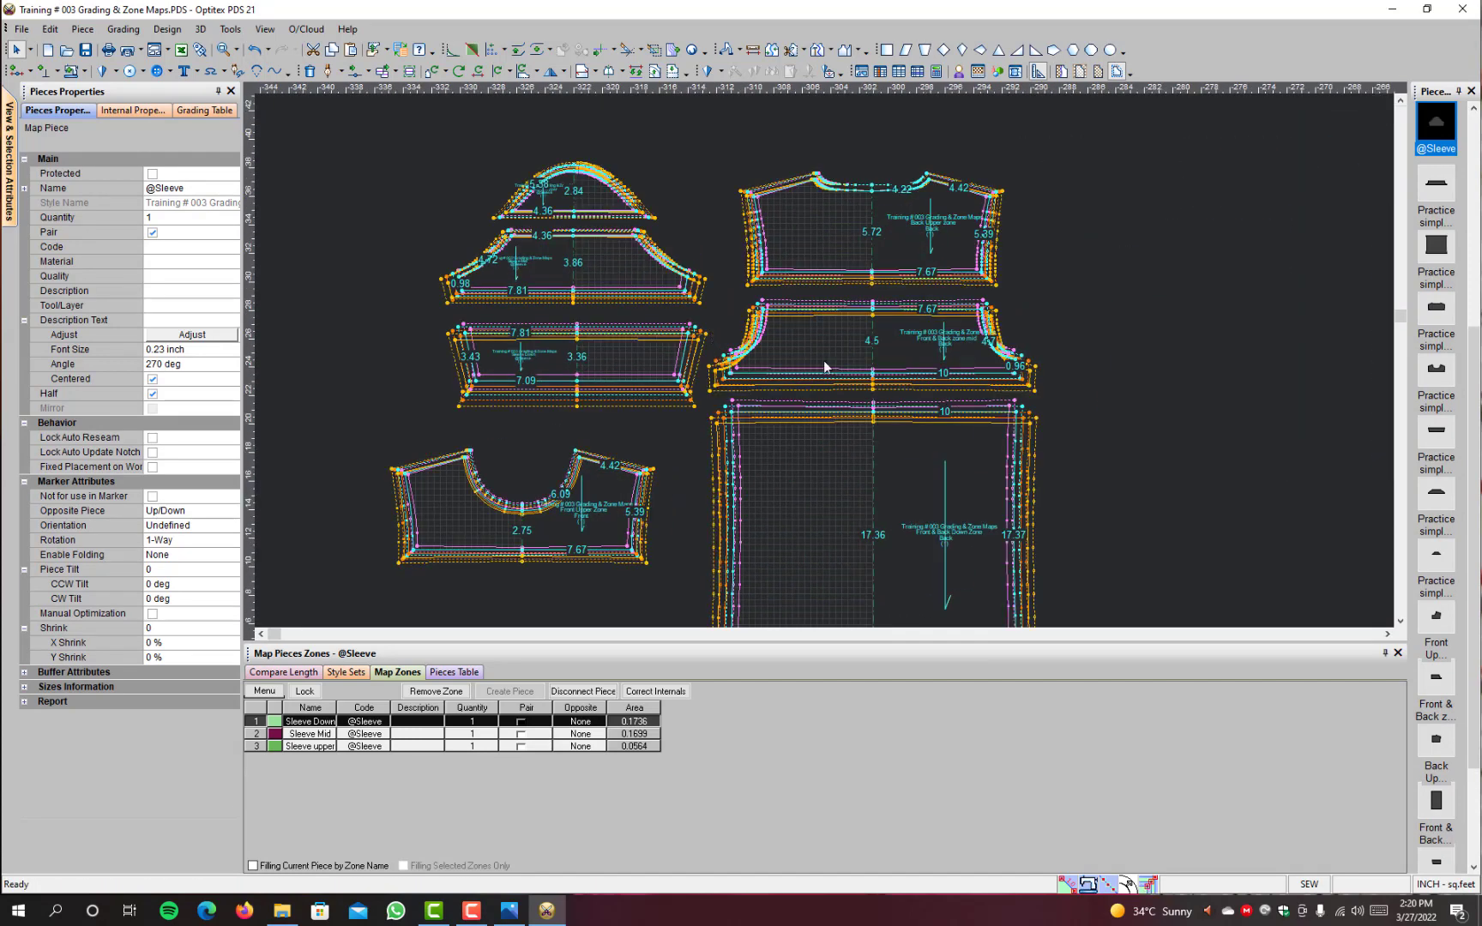
scroll(679, 291, "up", 3)
scroll(679, 291, "up", 1)
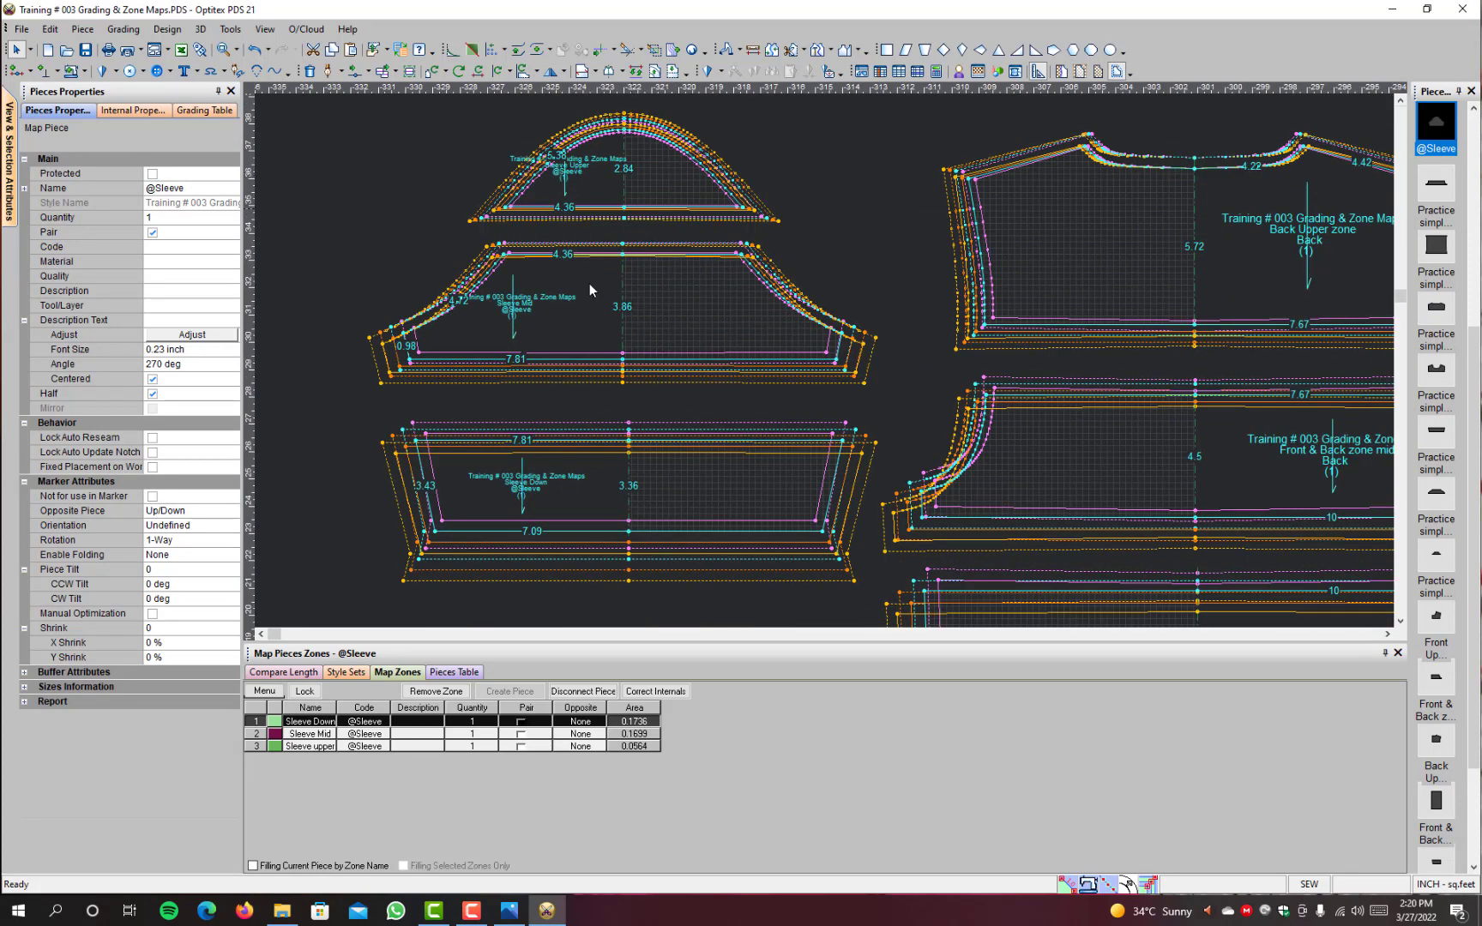
scroll(916, 402, "down", 3)
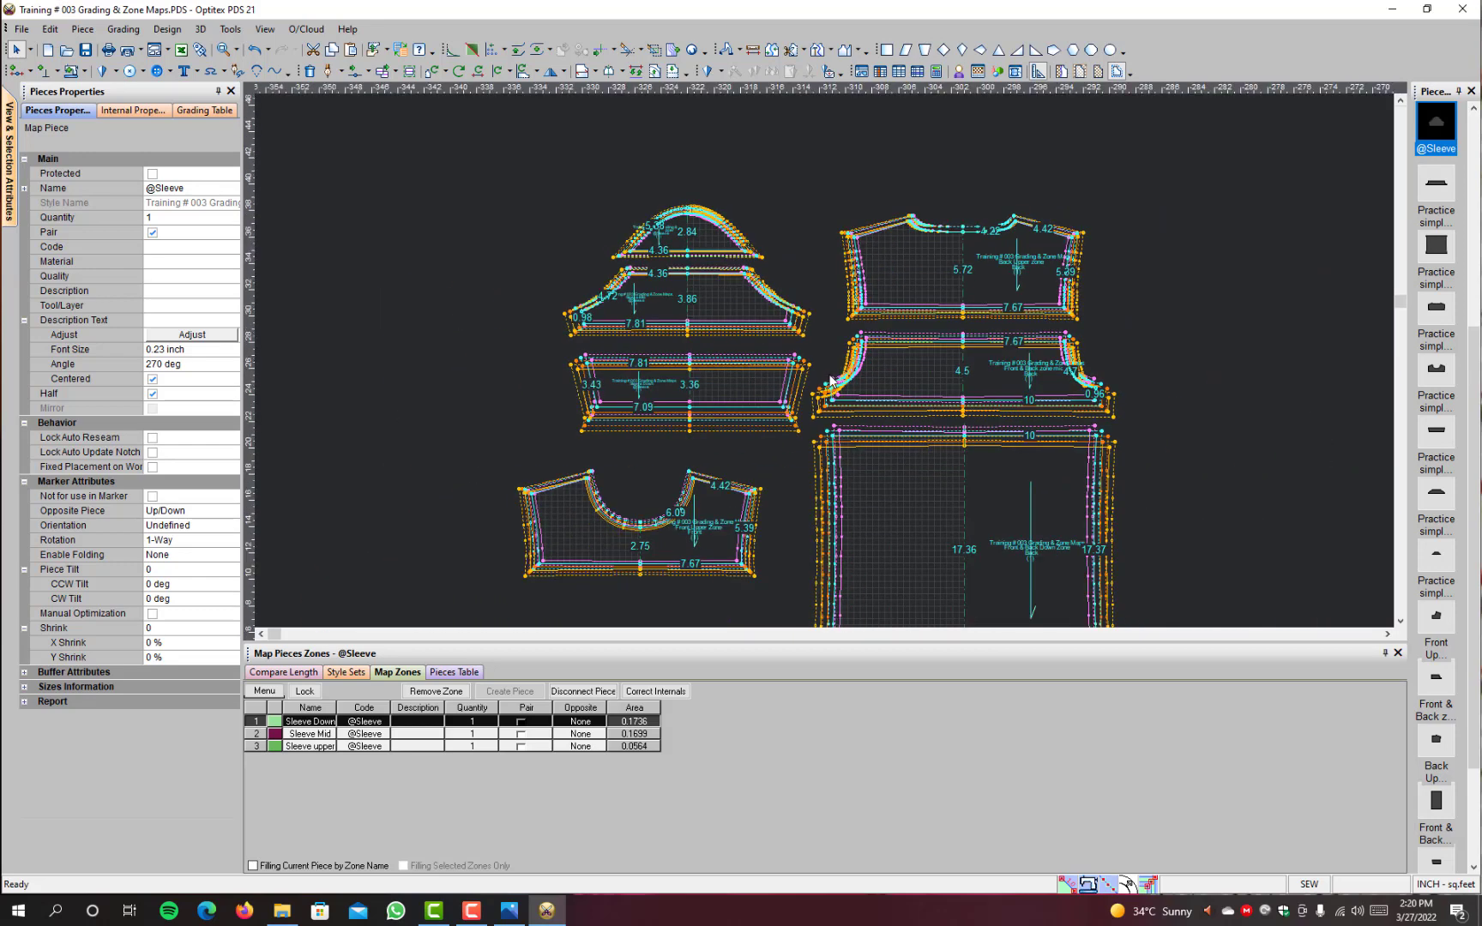
scroll(755, 518, "down", 2)
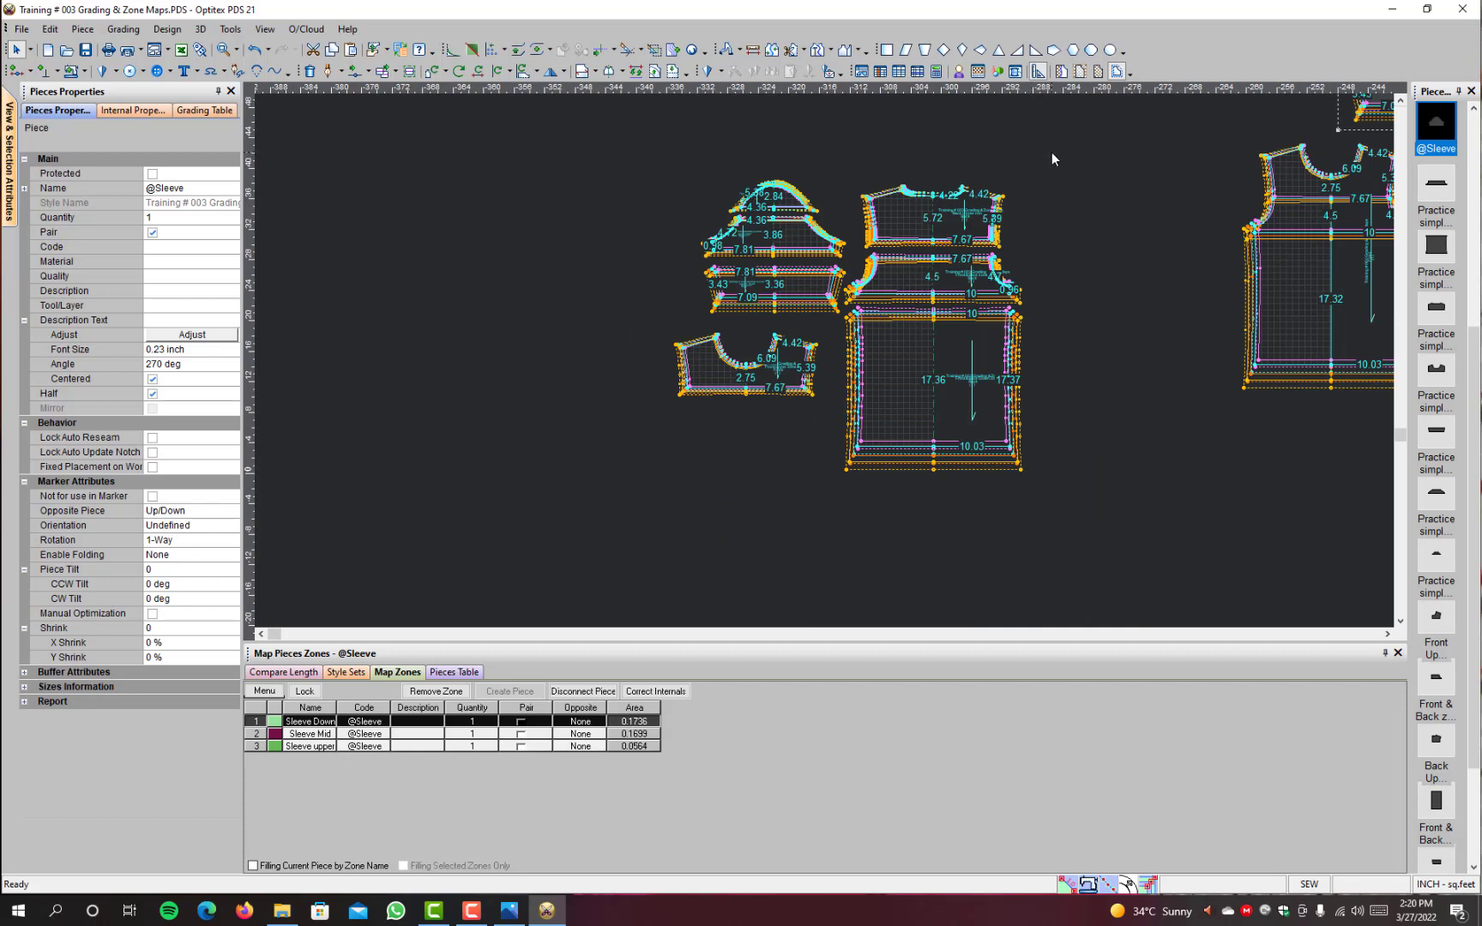
Step: Create separate ungraded X Large pieces from the seven graded front, back and sleeve zone pieces
left_click_drag(1053, 153, 636, 503)
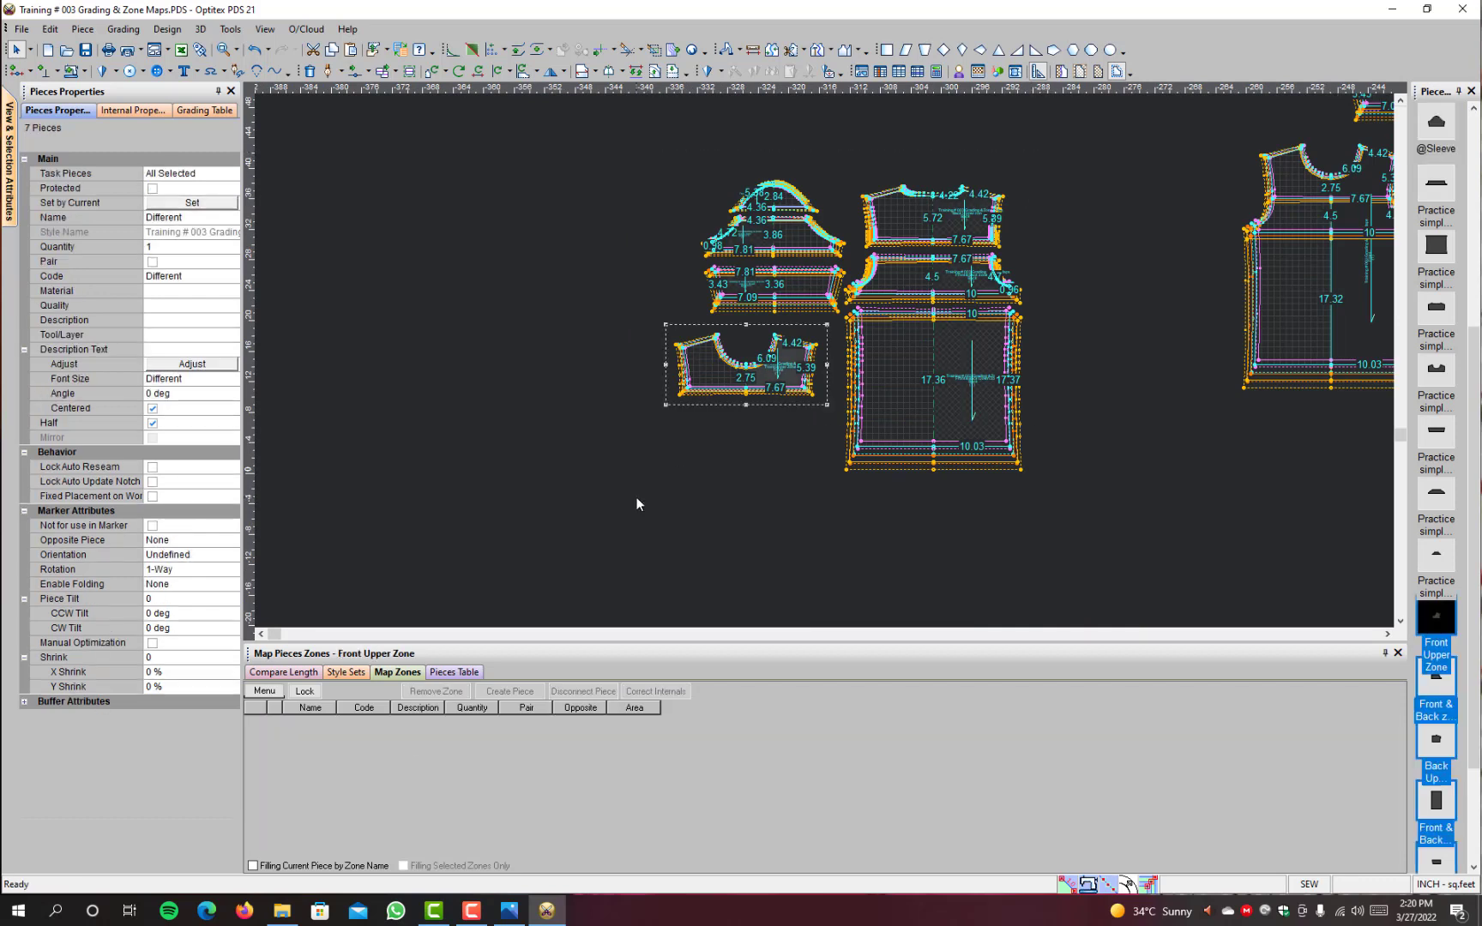
left_click(203, 110)
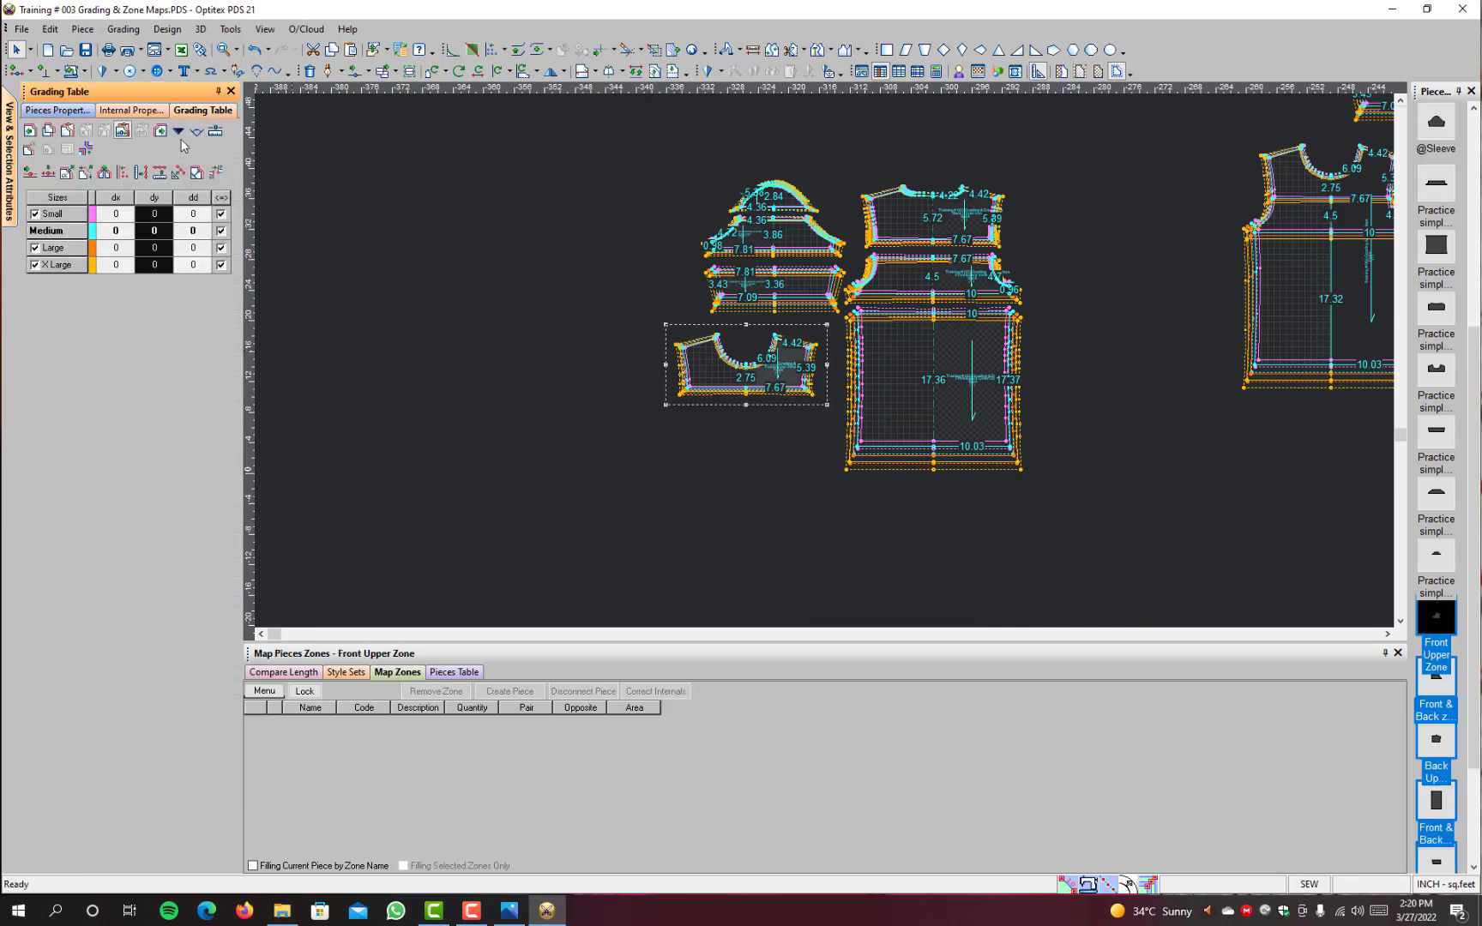
left_click(177, 130)
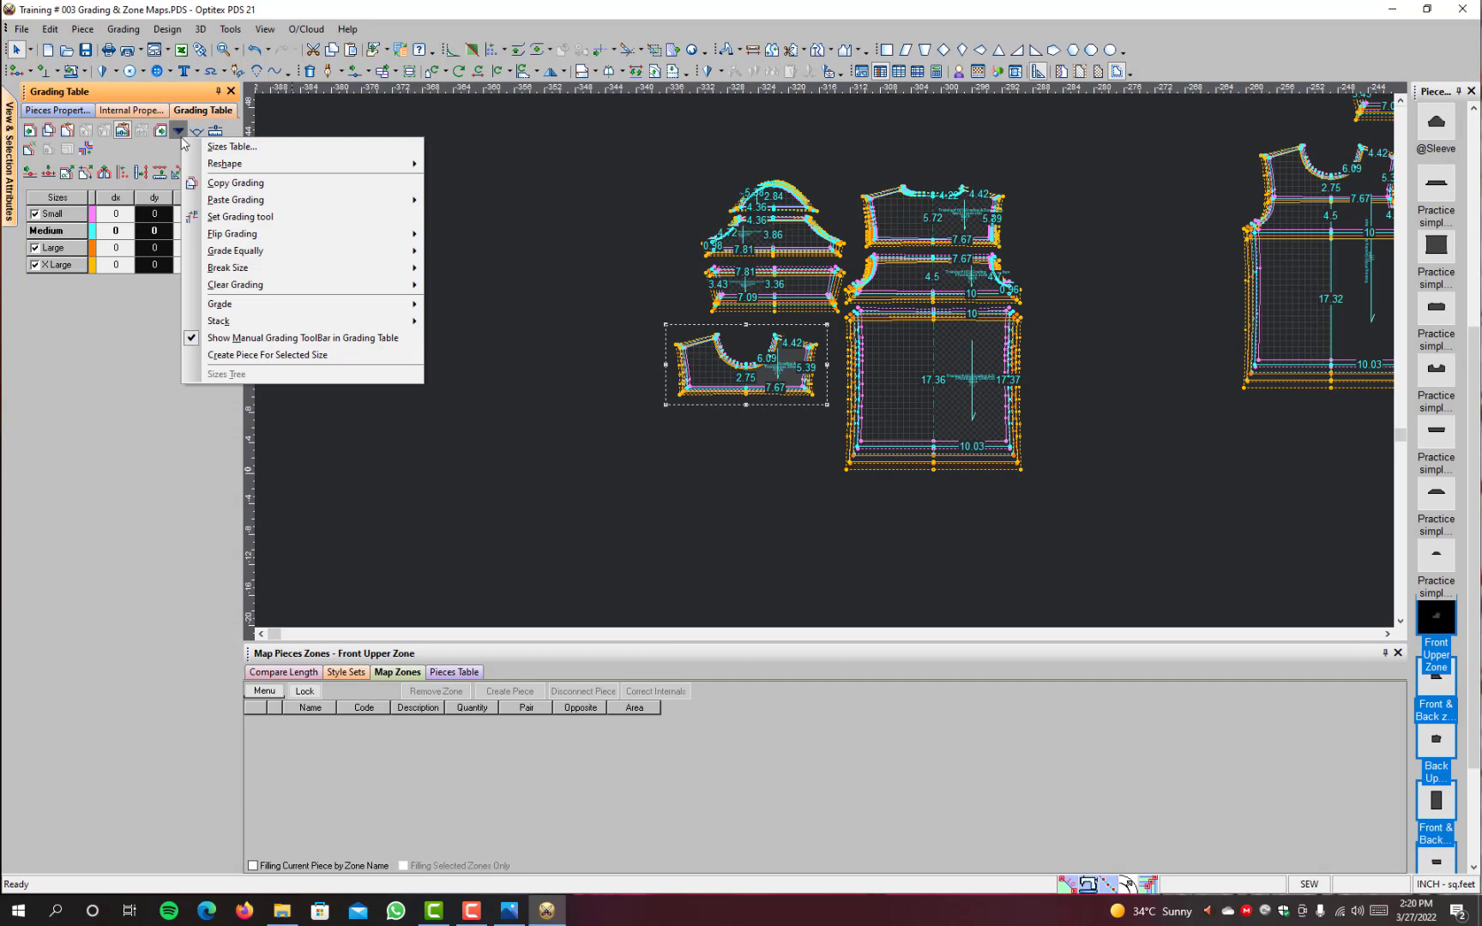
left_click(141, 161)
left_click(177, 130)
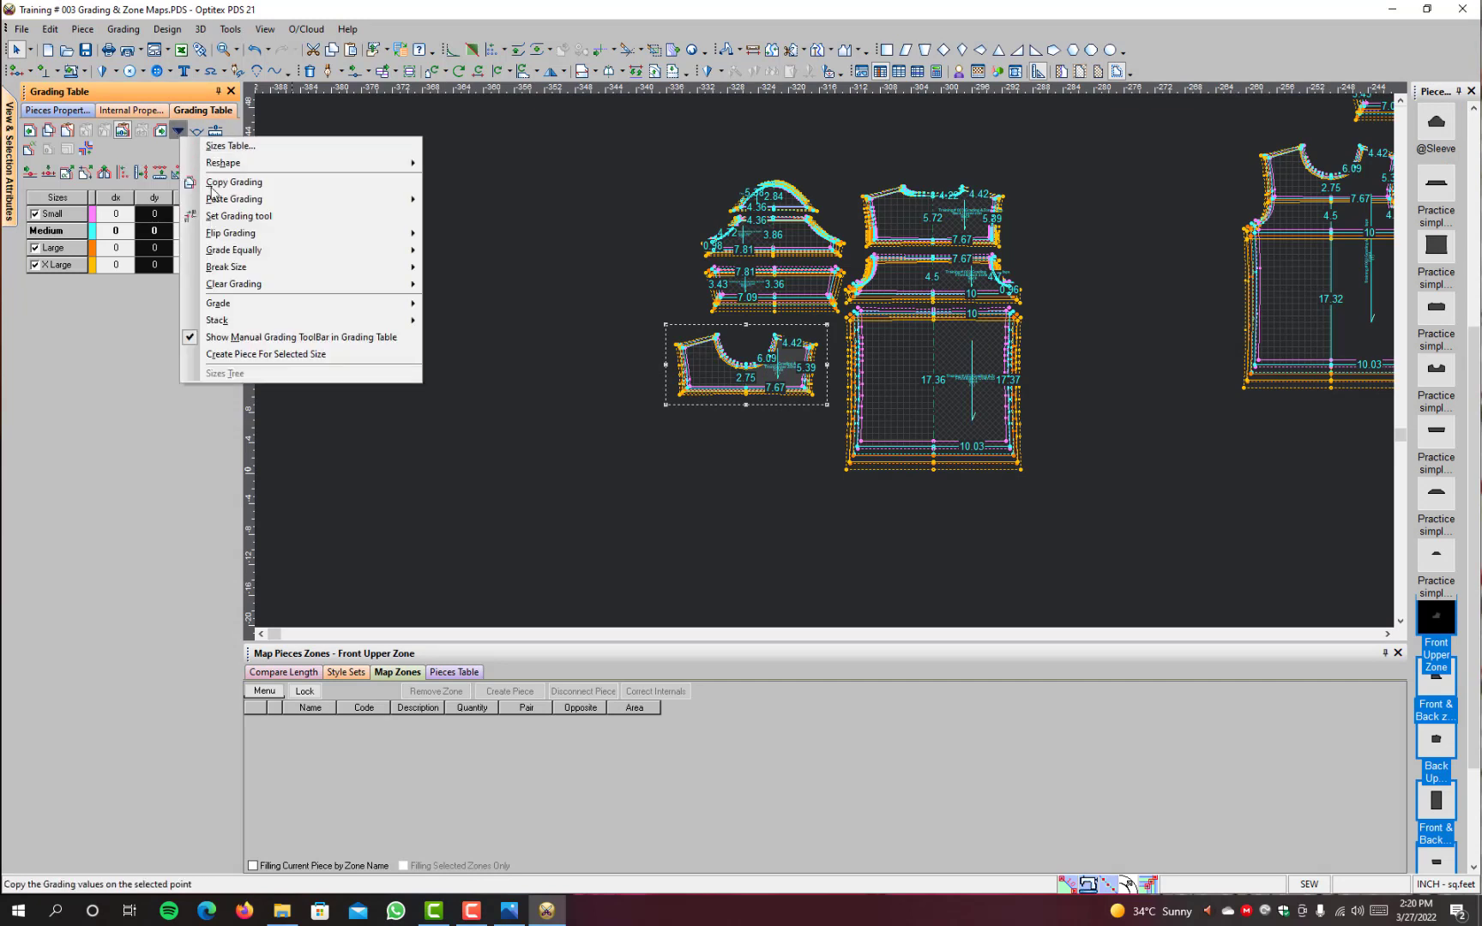
left_click(267, 355)
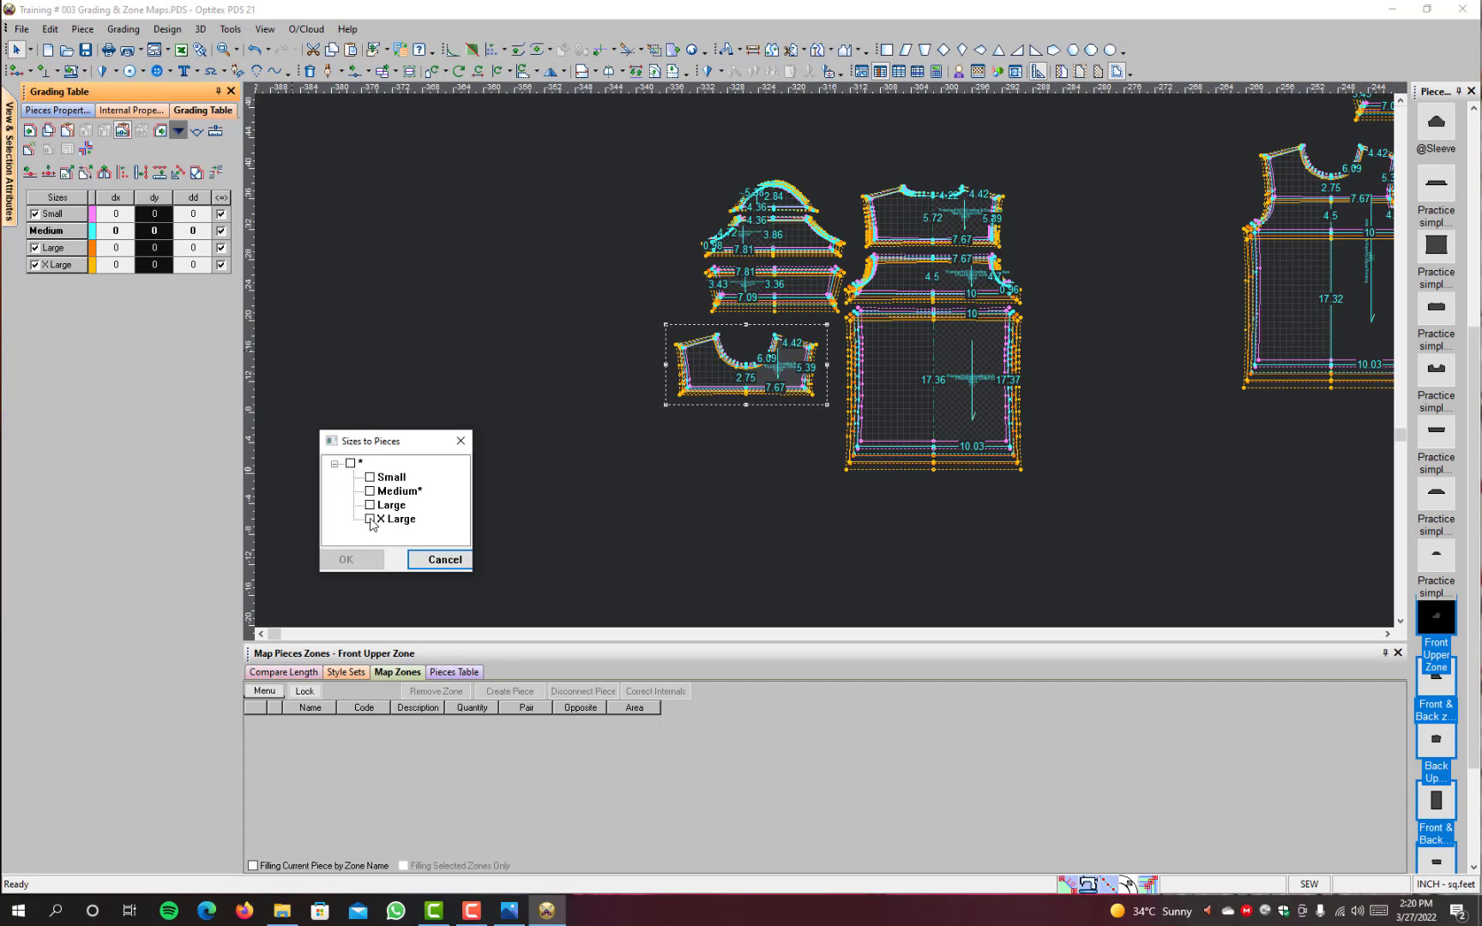
left_click(370, 520)
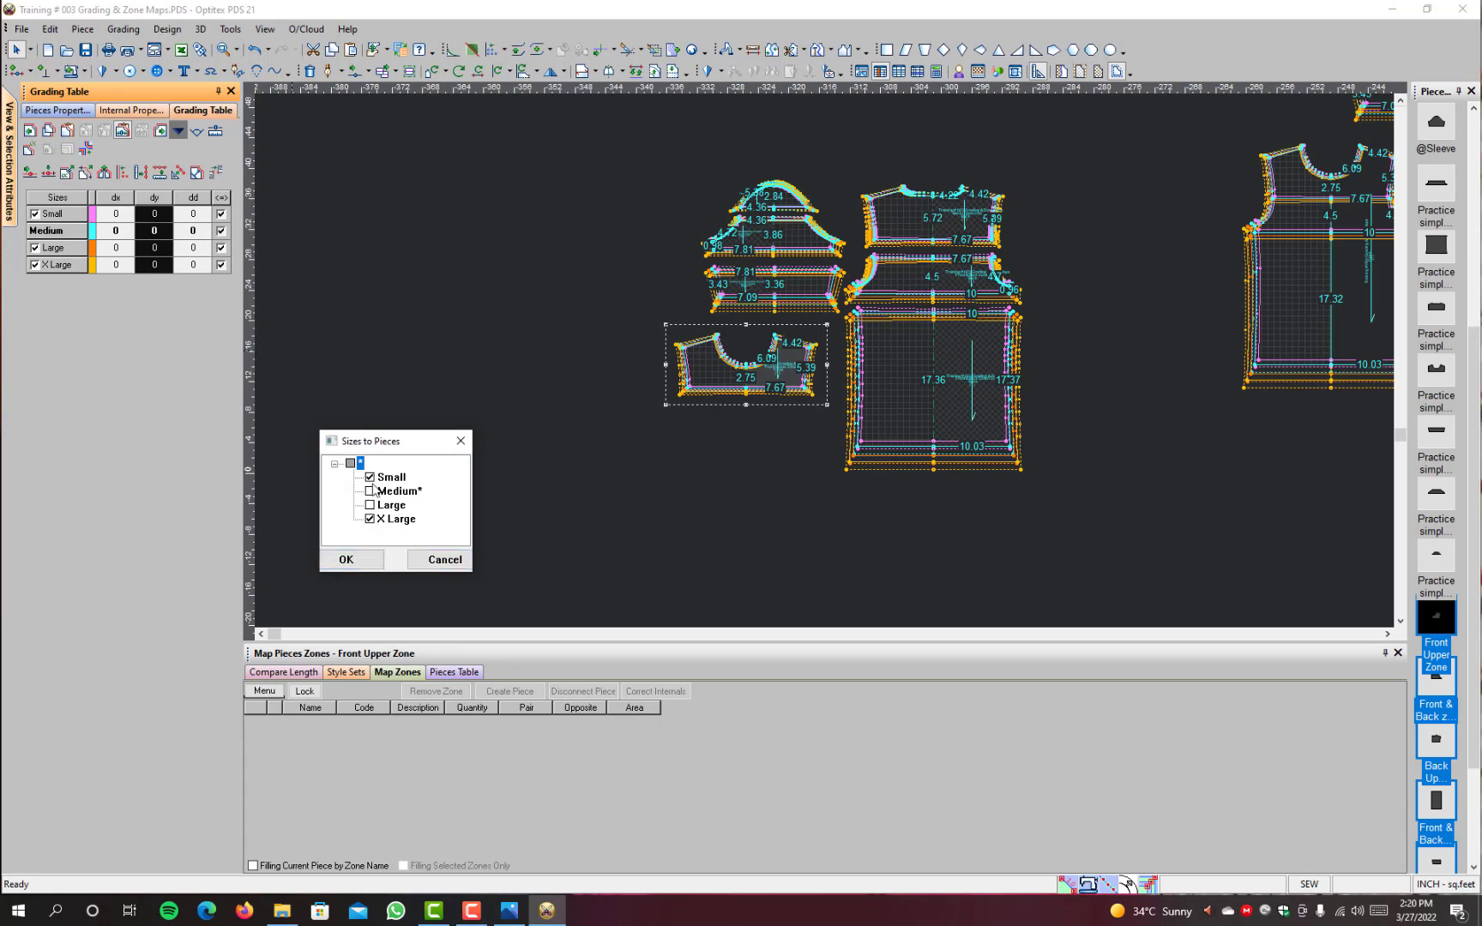
left_click(370, 504)
left_click(369, 477)
left_click(370, 507)
left_click(347, 560)
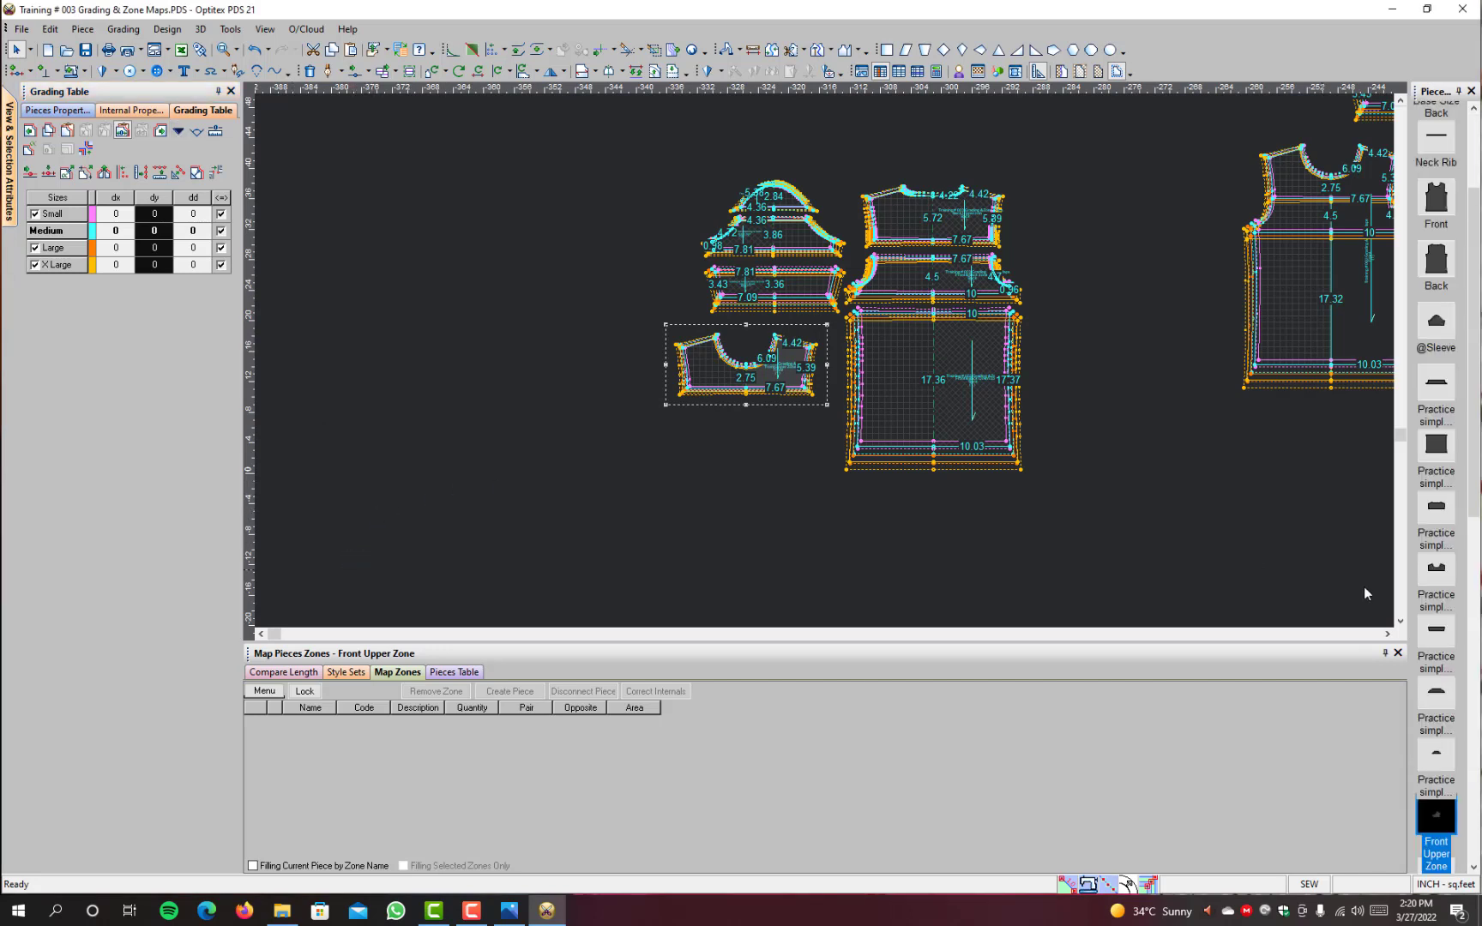
Step: Bring the X Large pieces of Front Upper Zone, Front & Back zone mid and Back Upper zone into the working area
left_click(1431, 822)
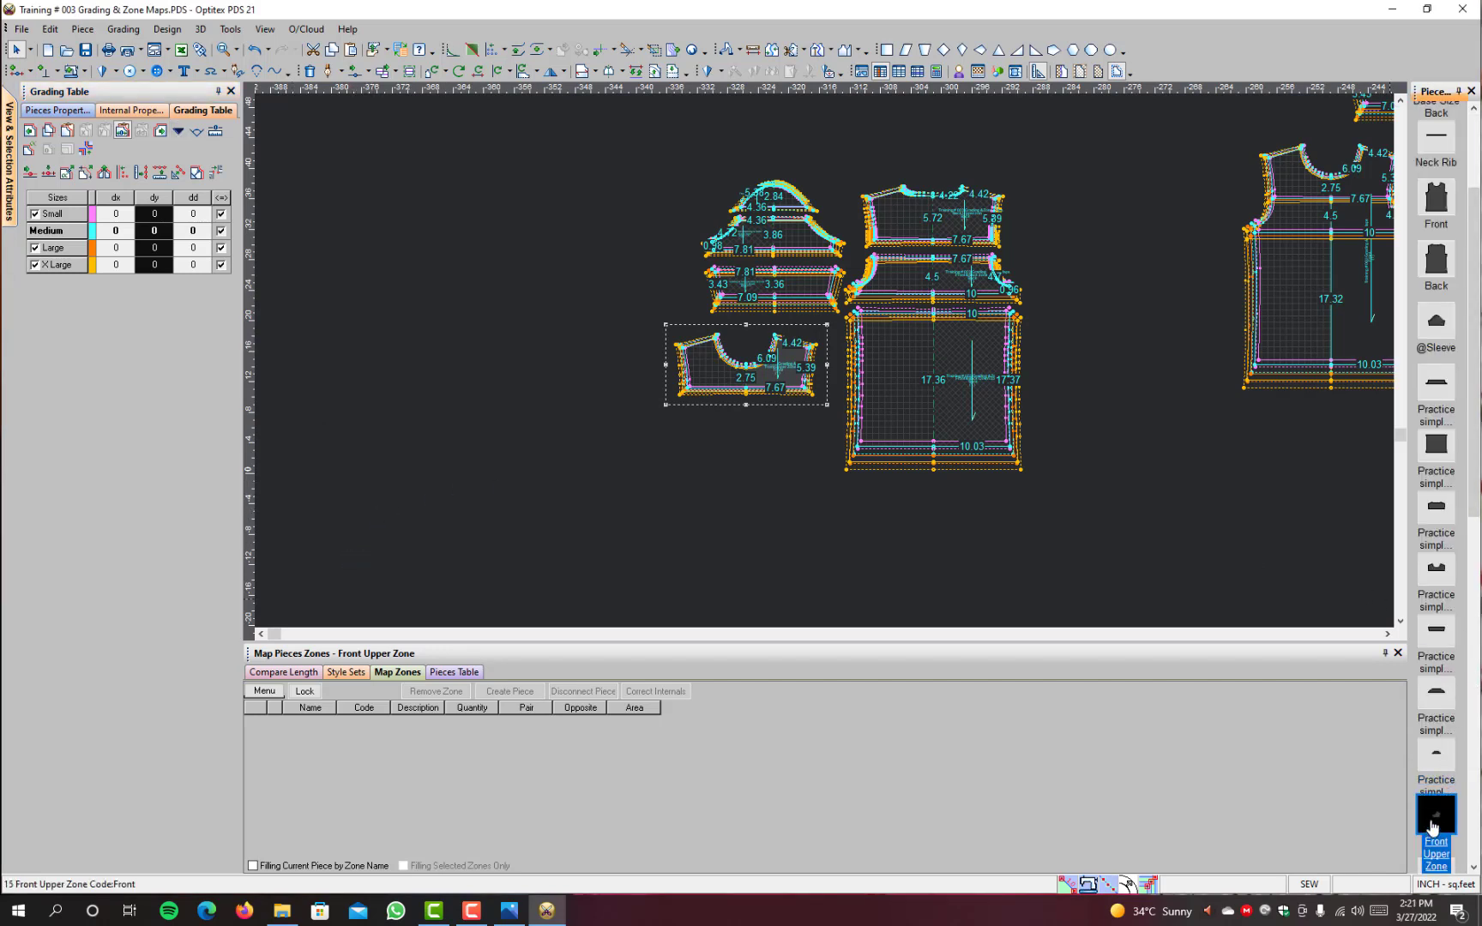
key("Down")
key("Down")
key("Down")
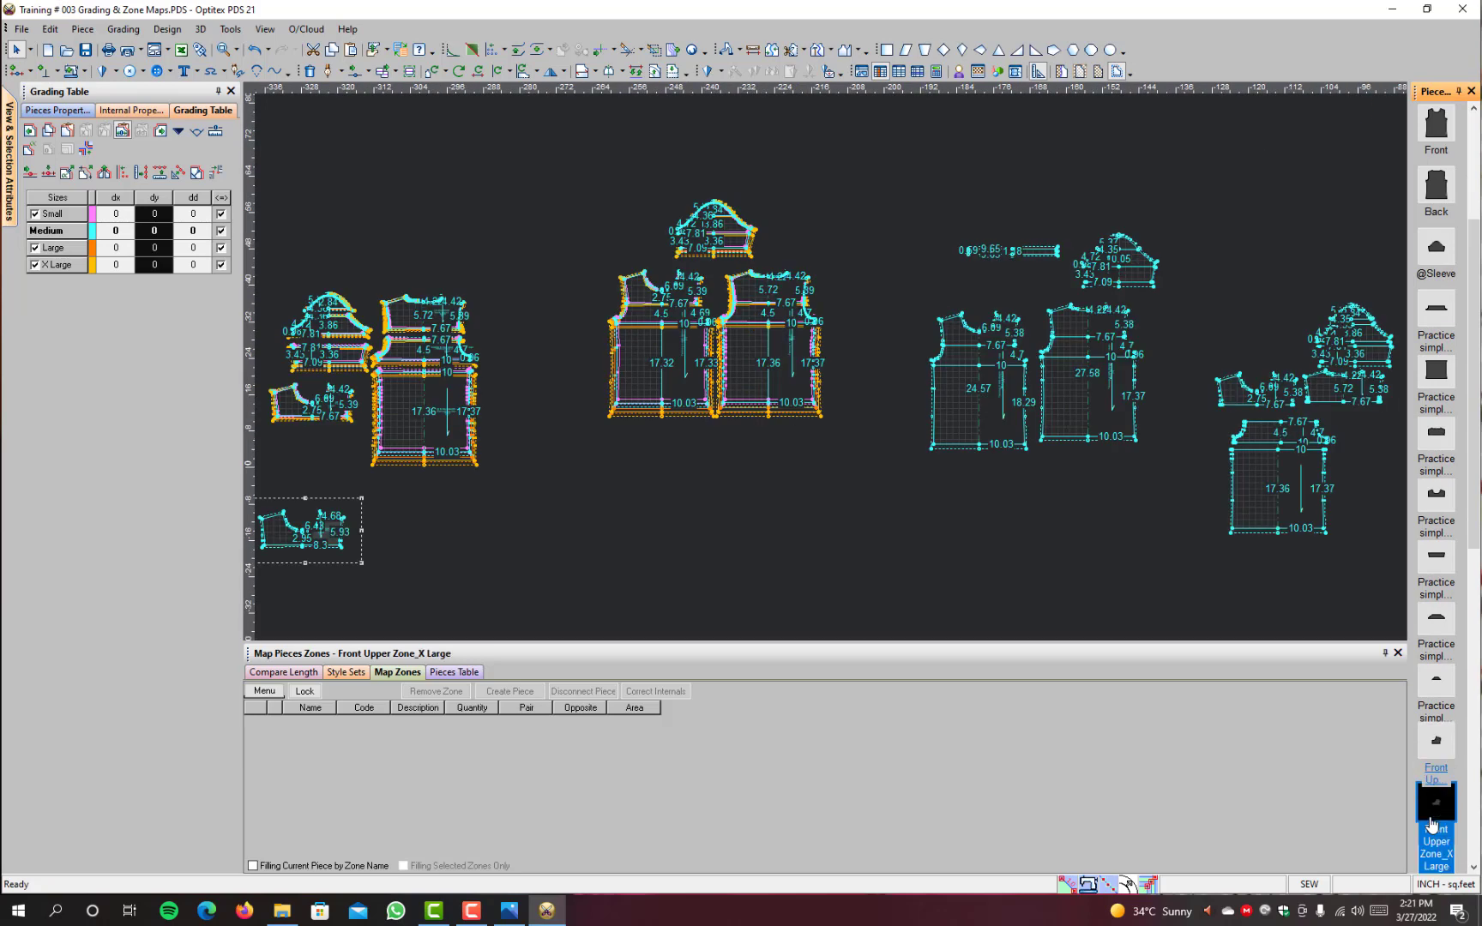
key("Down")
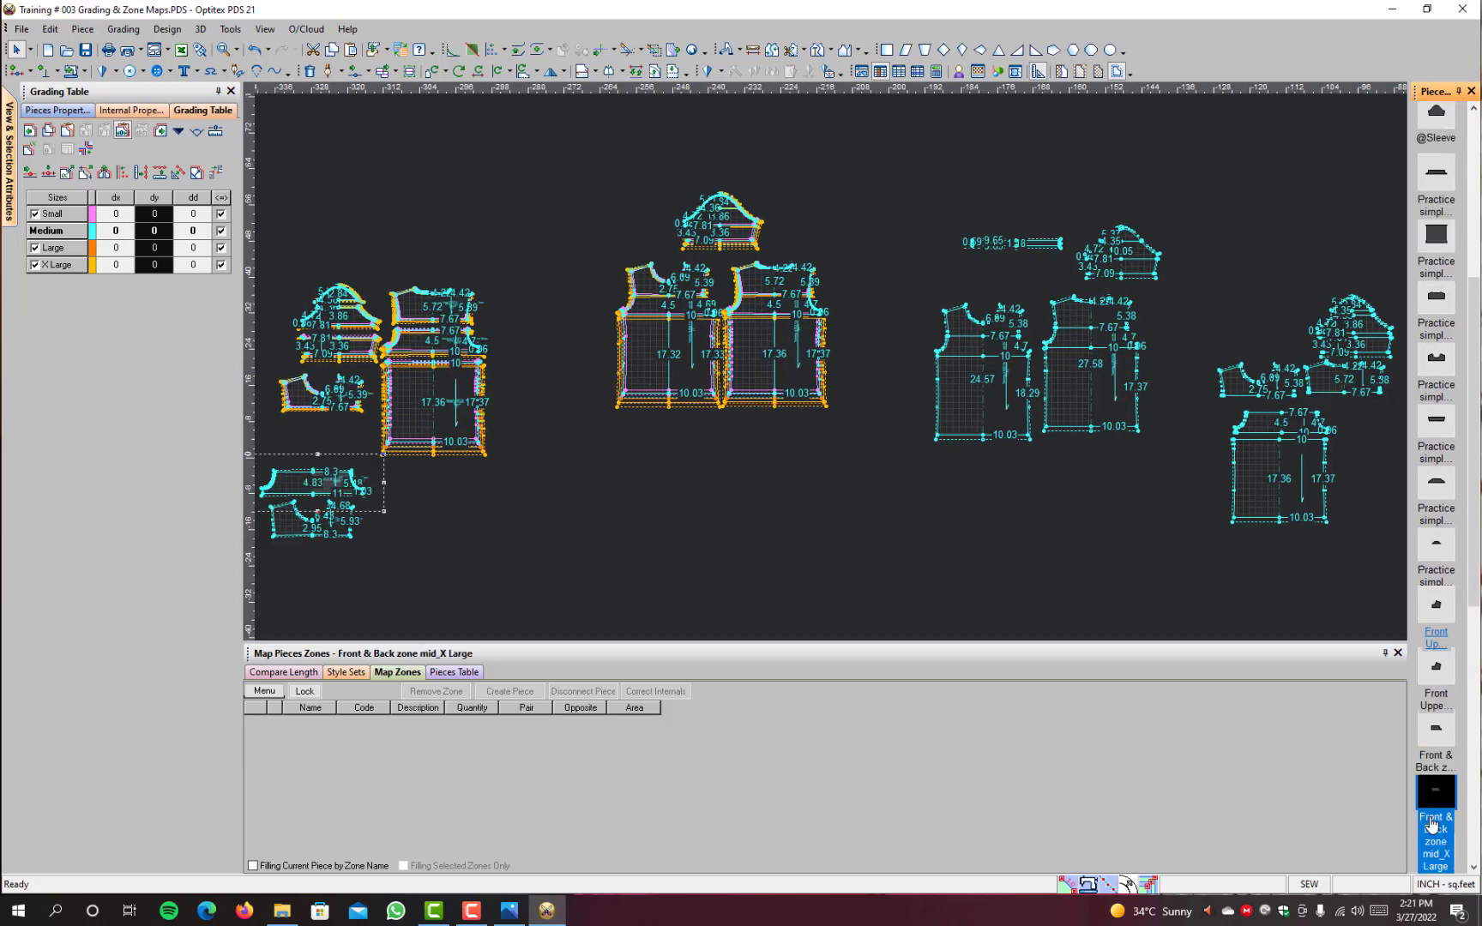
key("Down")
key("Down")
key("Down")
key("Down")
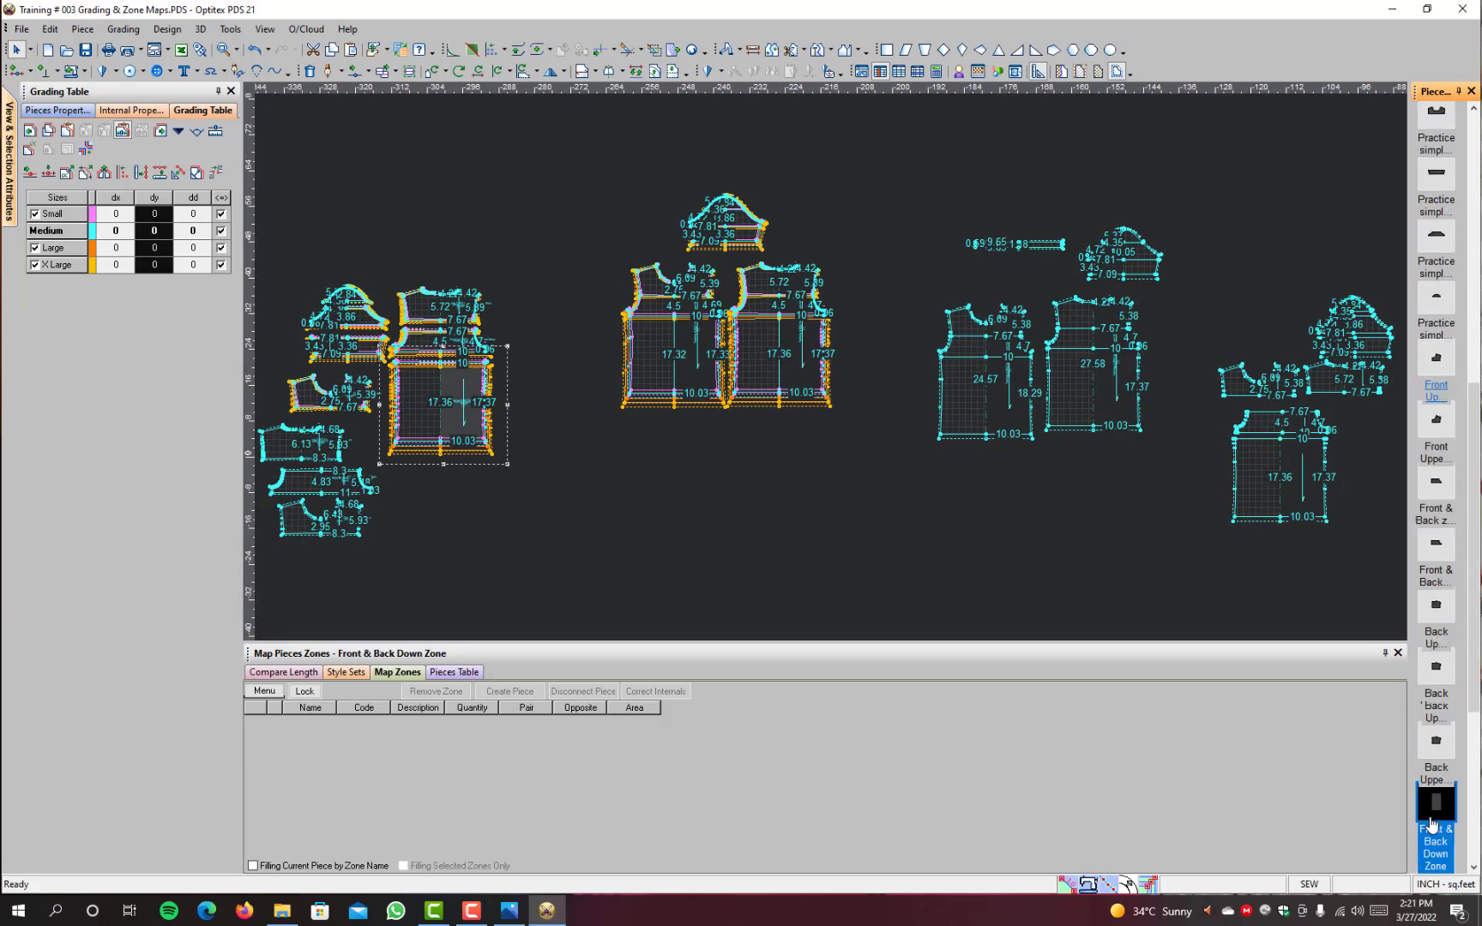
Step: Bring the X Large pieces of Front & Back Down Zone, Sleeve Down, Sleeve Mid and Sleeve Upper into the working area
key("Down")
key("Down")
key("Down")
key("Down")
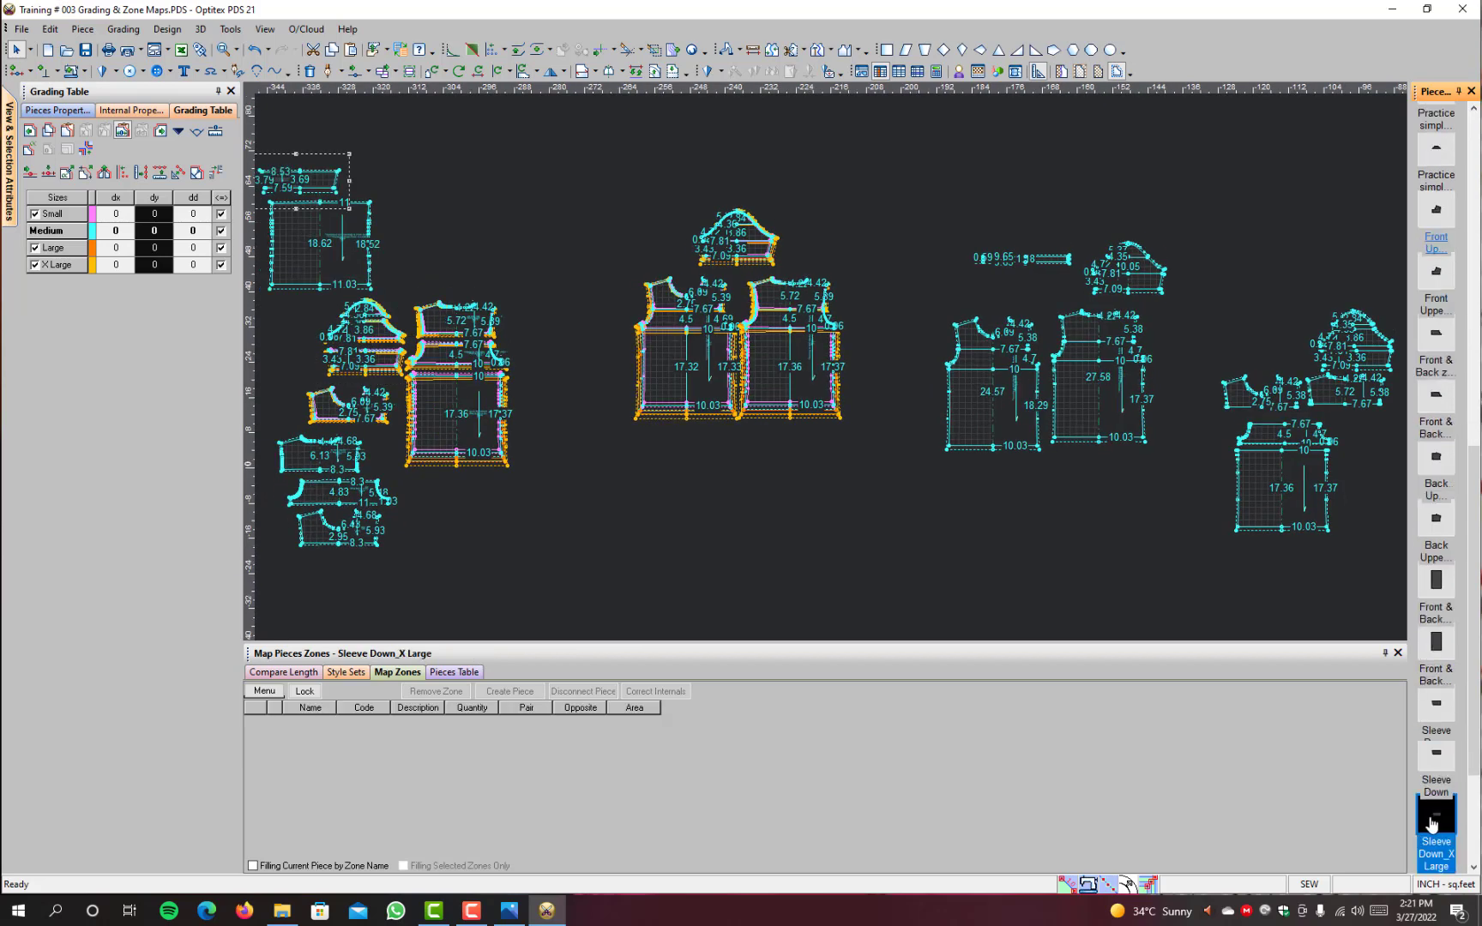
key("Down")
key("Down")
key("Down")
key("Down")
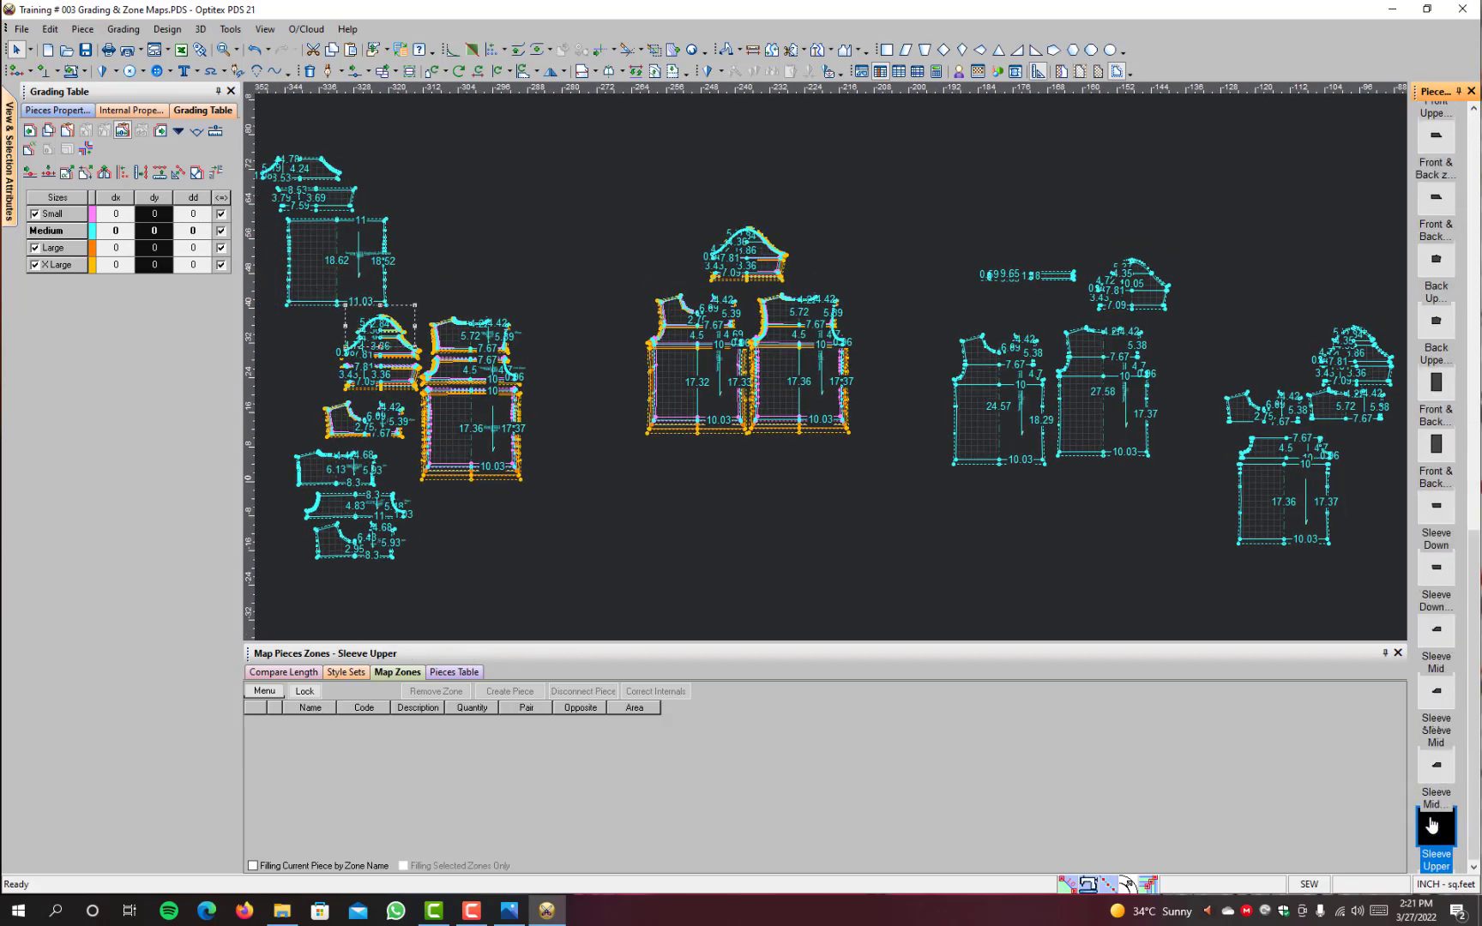
key("Down")
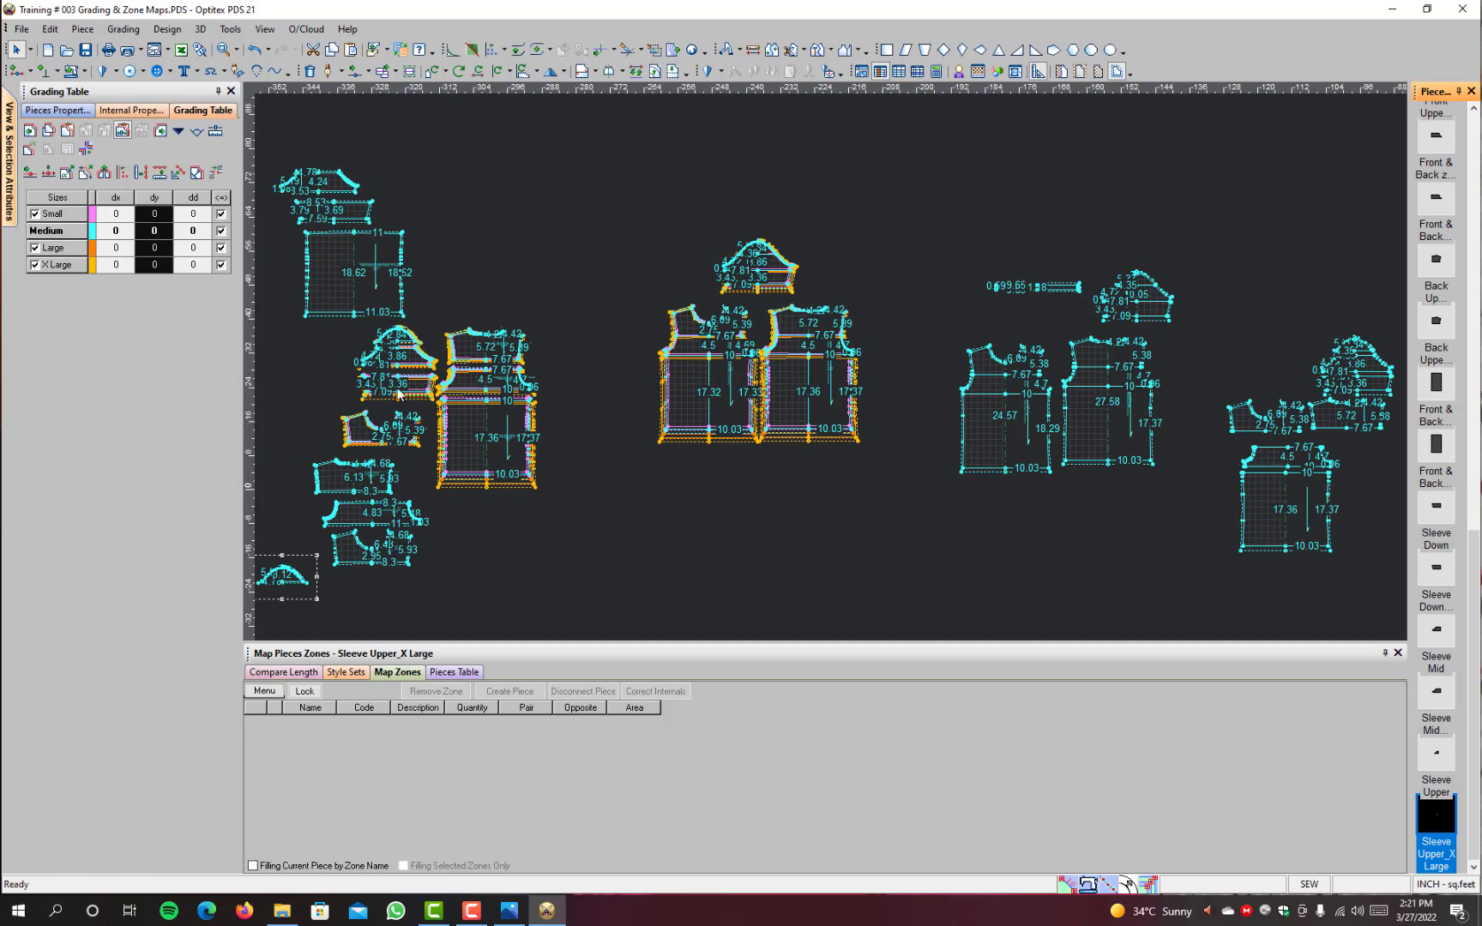
Step: Move the seven graded zone pieces together to the empty area below the Front and Back map pieces
left_click_drag(569, 340, 471, 321)
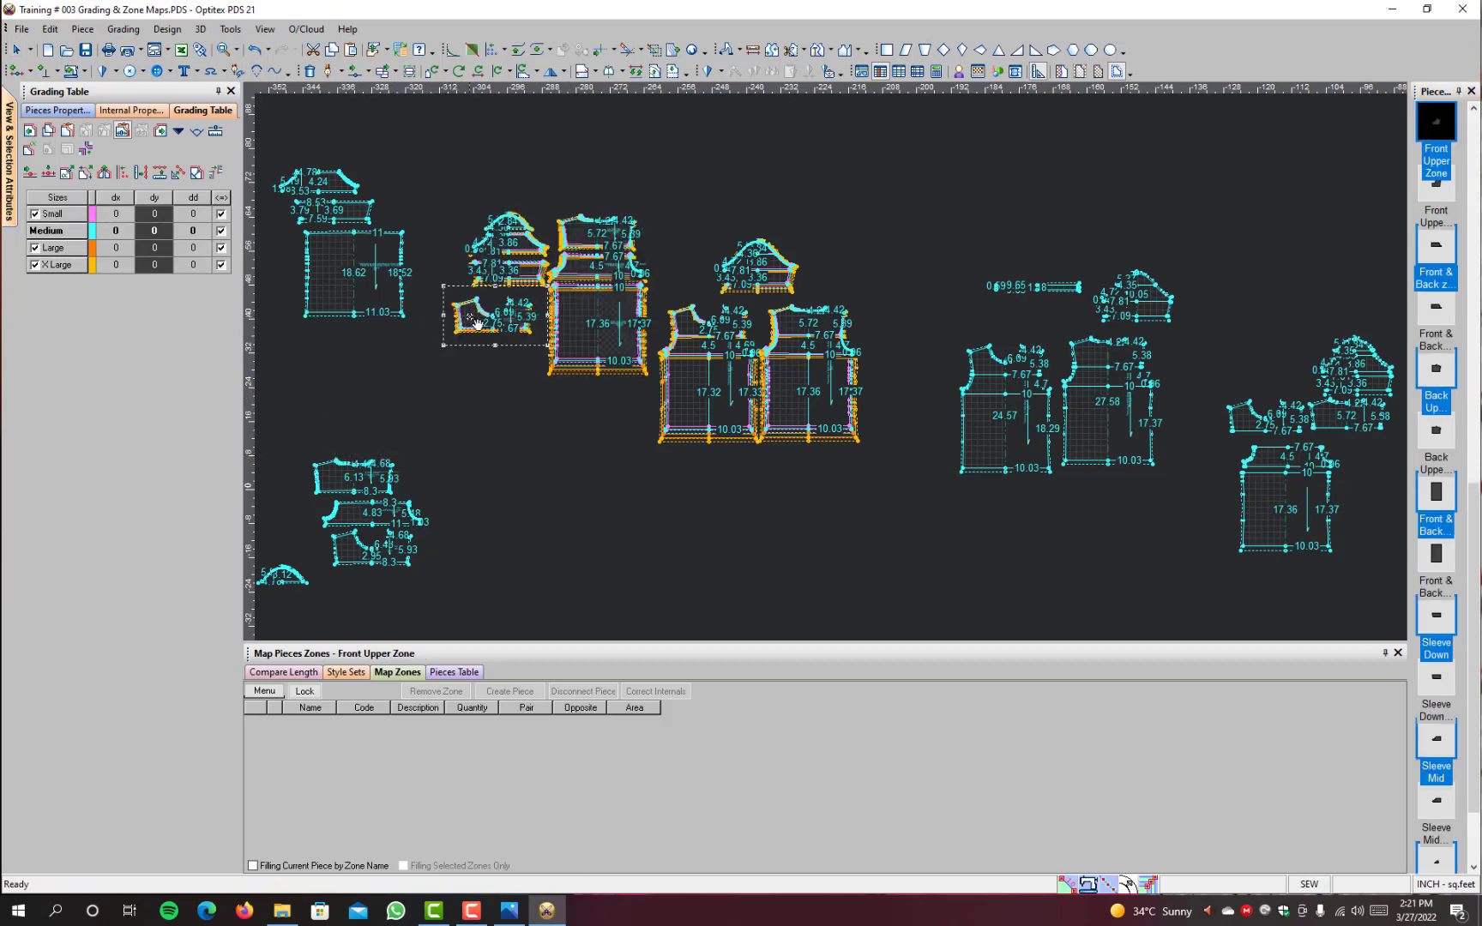
key("space")
left_click(586, 323)
scroll(591, 515, "down", 2)
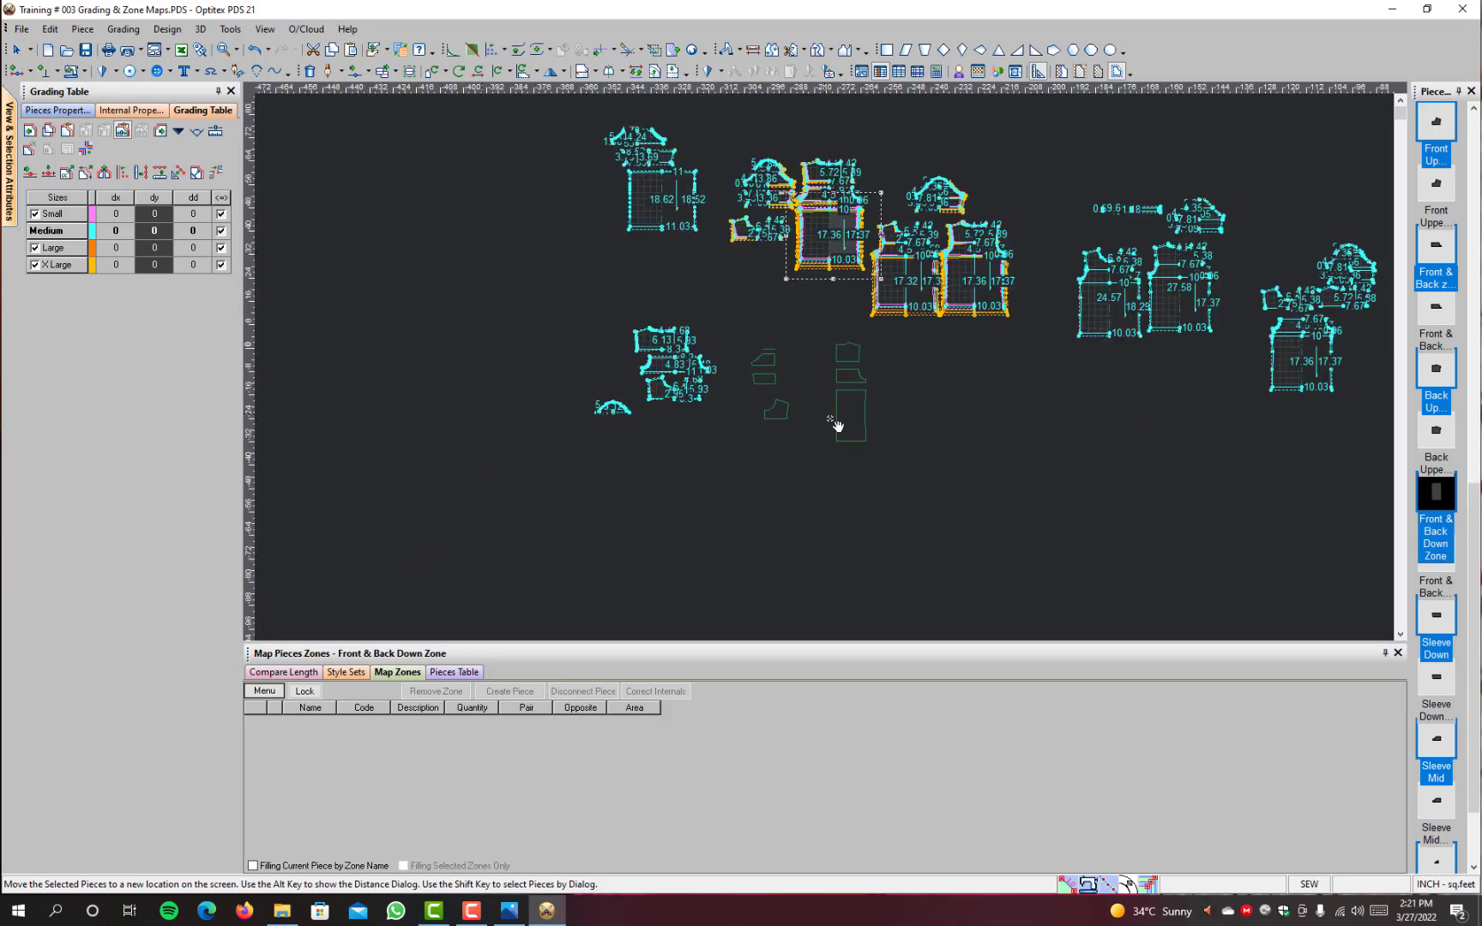
left_click(935, 433)
scroll(829, 251, "up", 2)
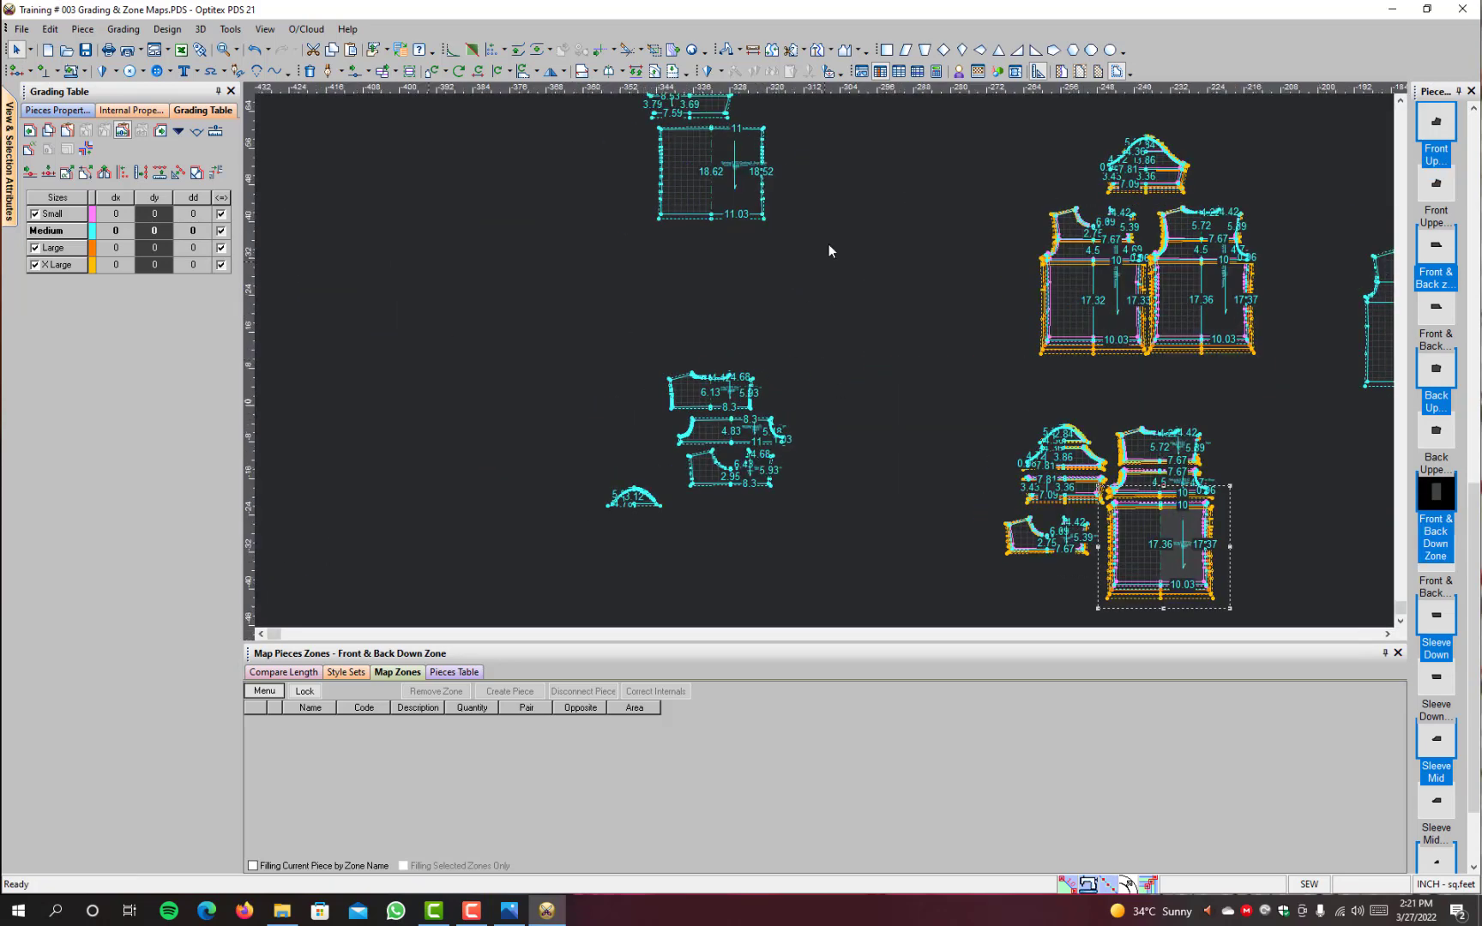
Step: Move the X Large Front & Back Down Zone, Sleeve Down and Sleeve Mid pieces together beside the other X Large body pieces
scroll(826, 266, "down", 2)
left_click_drag(807, 265, 634, 367)
key("space")
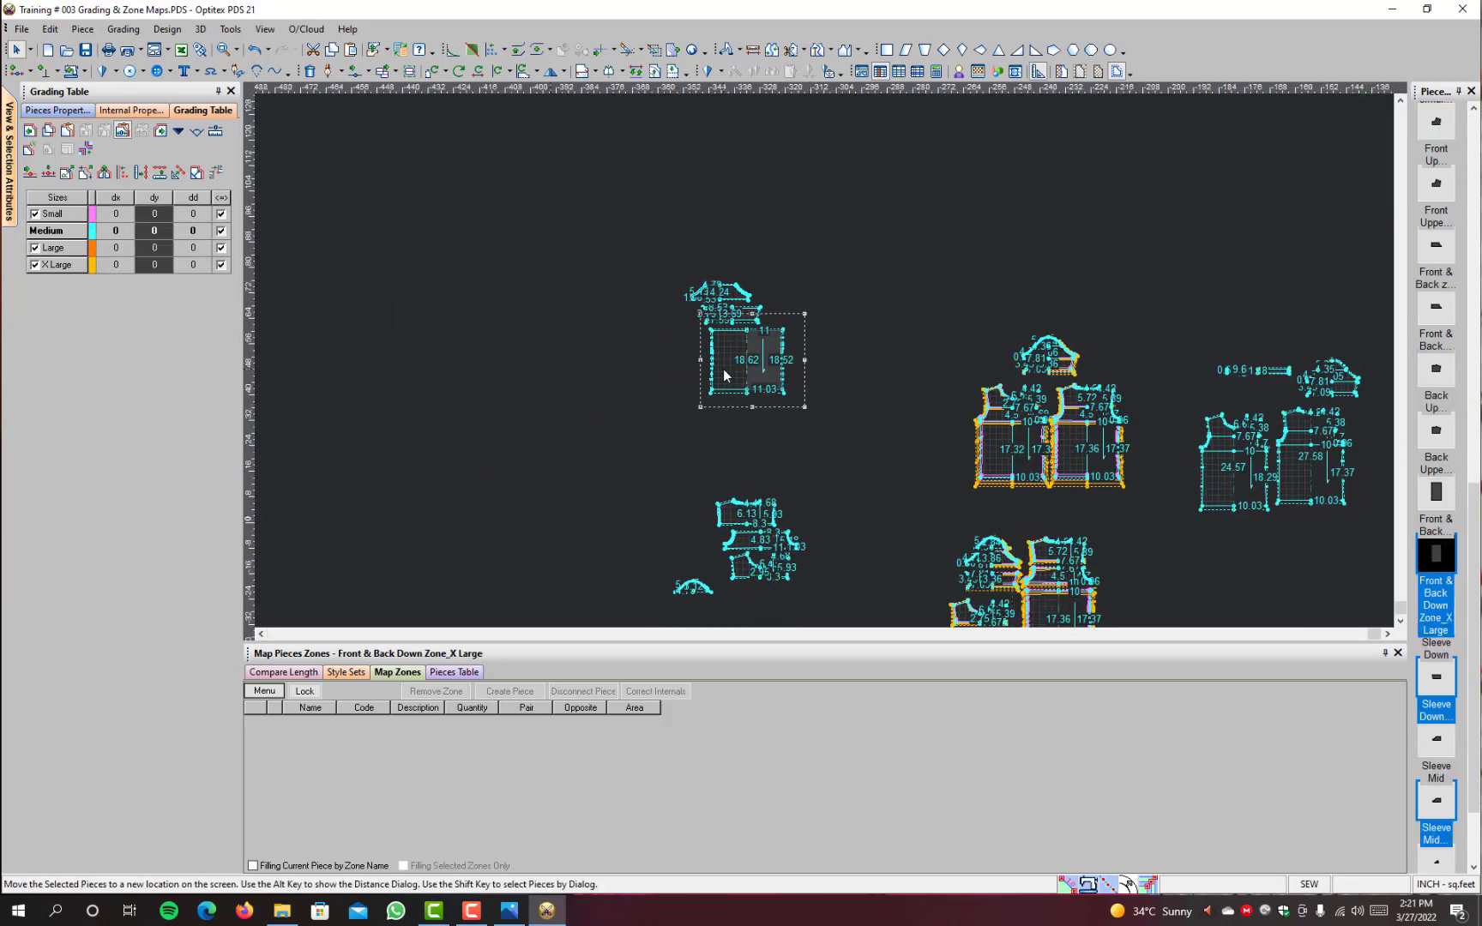
left_click(652, 523)
scroll(814, 369, "up", 2)
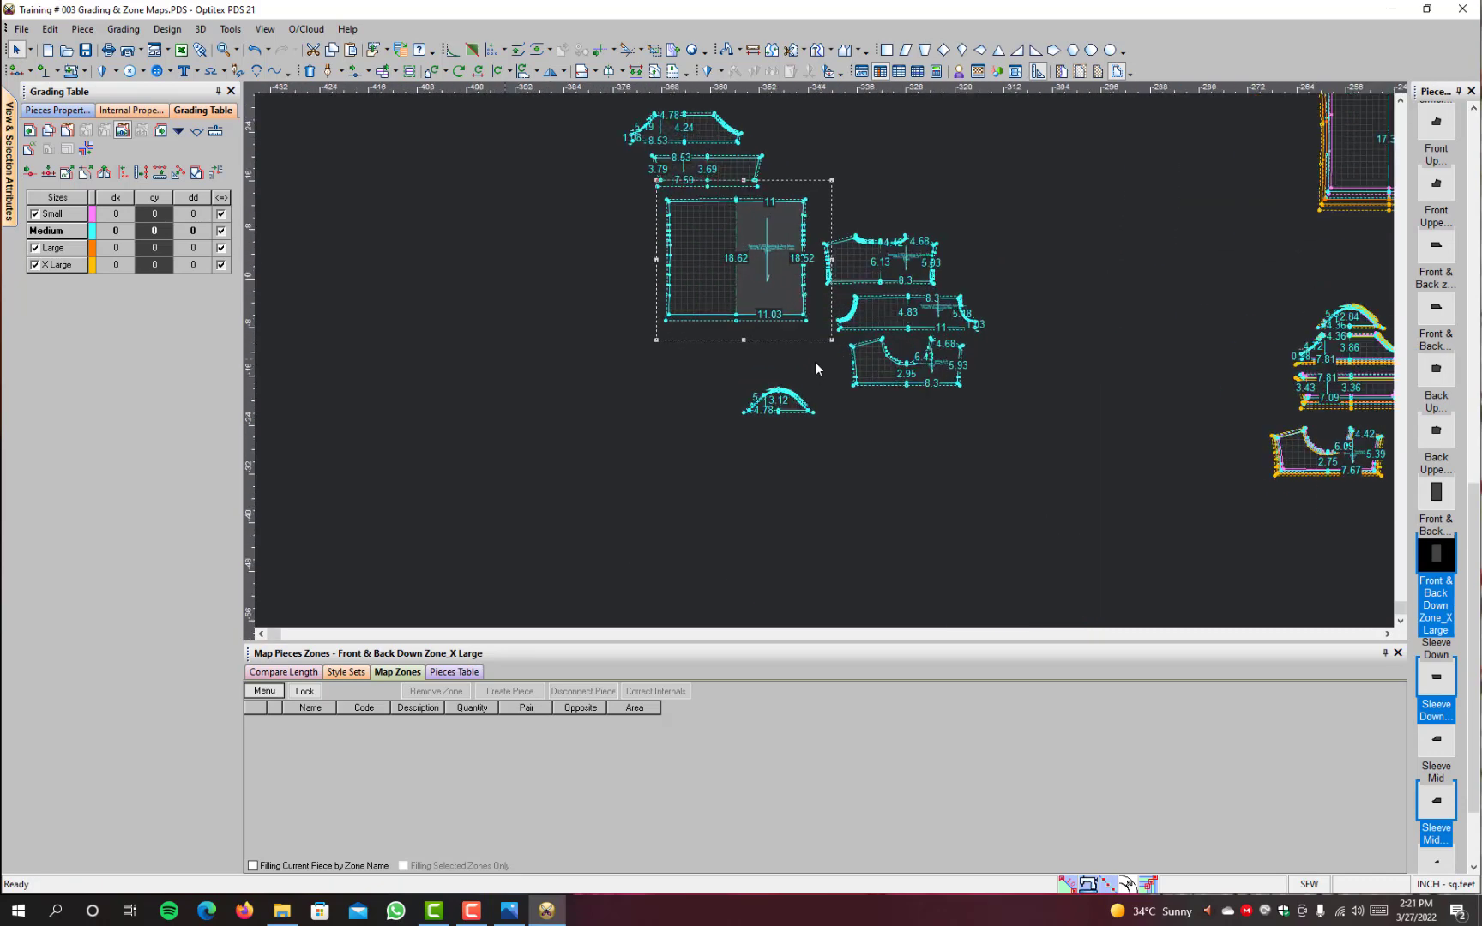
Step: Move the X Large Sleeve Upper piece directly above the X Large Sleeve Mid piece
scroll(815, 369, "up", 2)
left_click(768, 381)
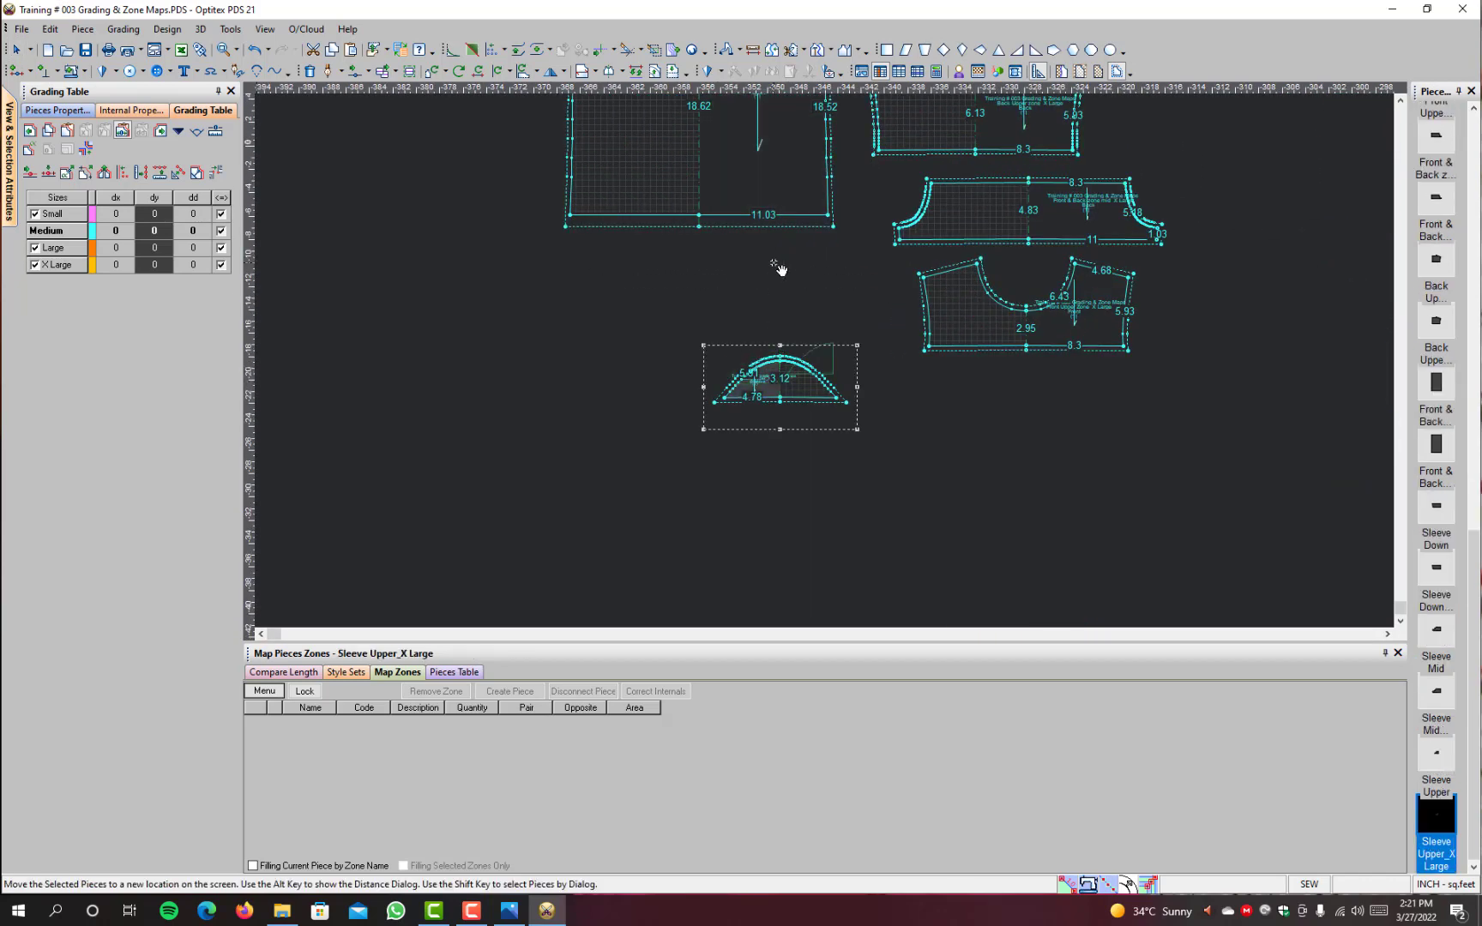
scroll(778, 268, "down", 3)
scroll(818, 290, "up", 4)
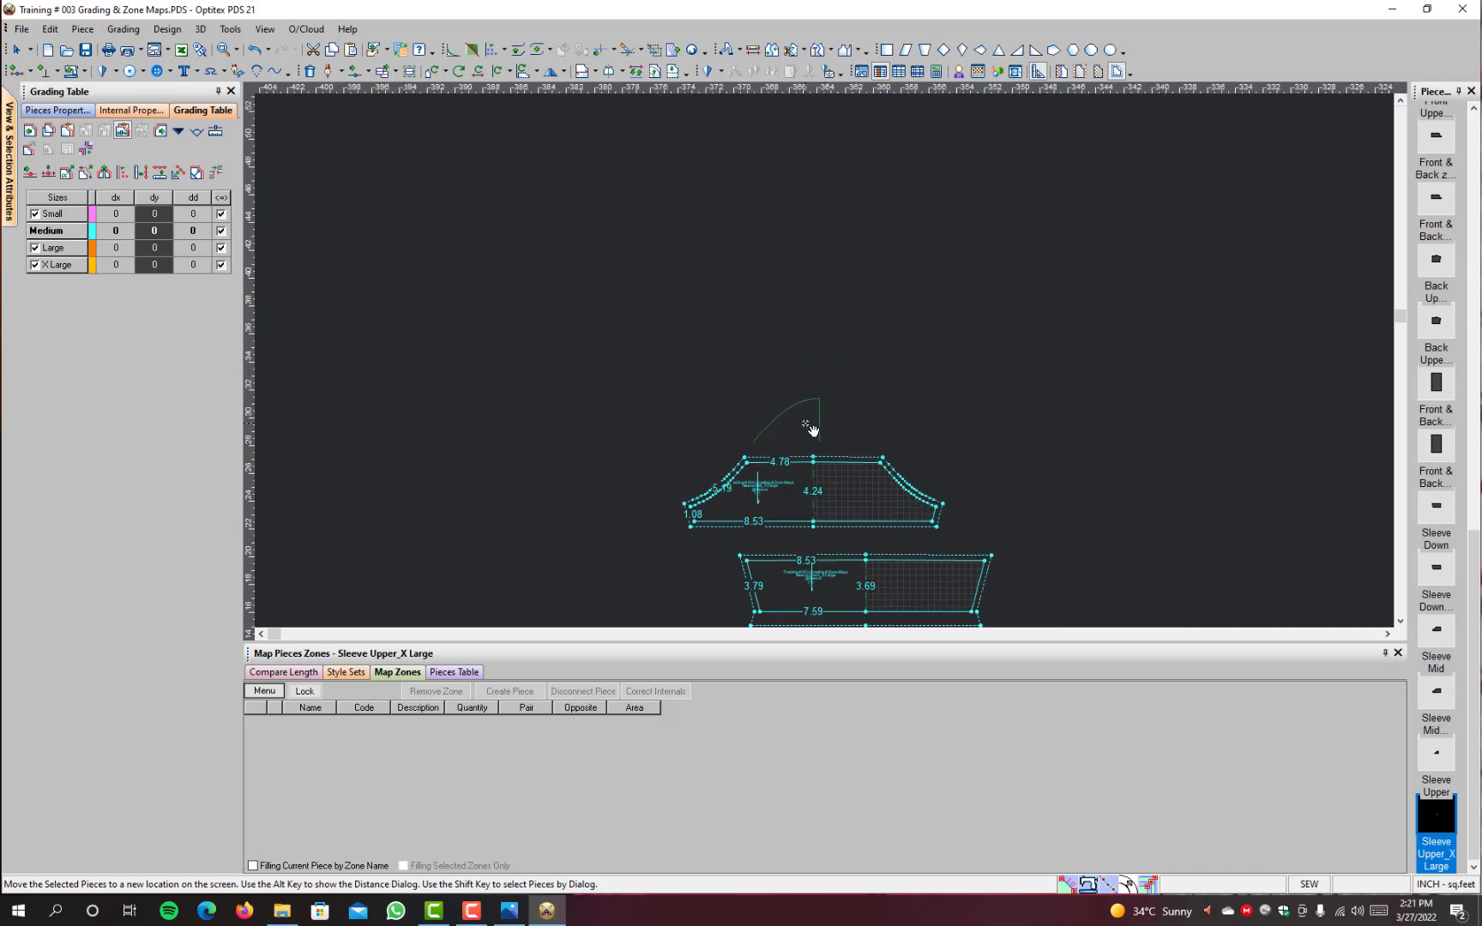
left_click(809, 428)
scroll(841, 532, "down", 3)
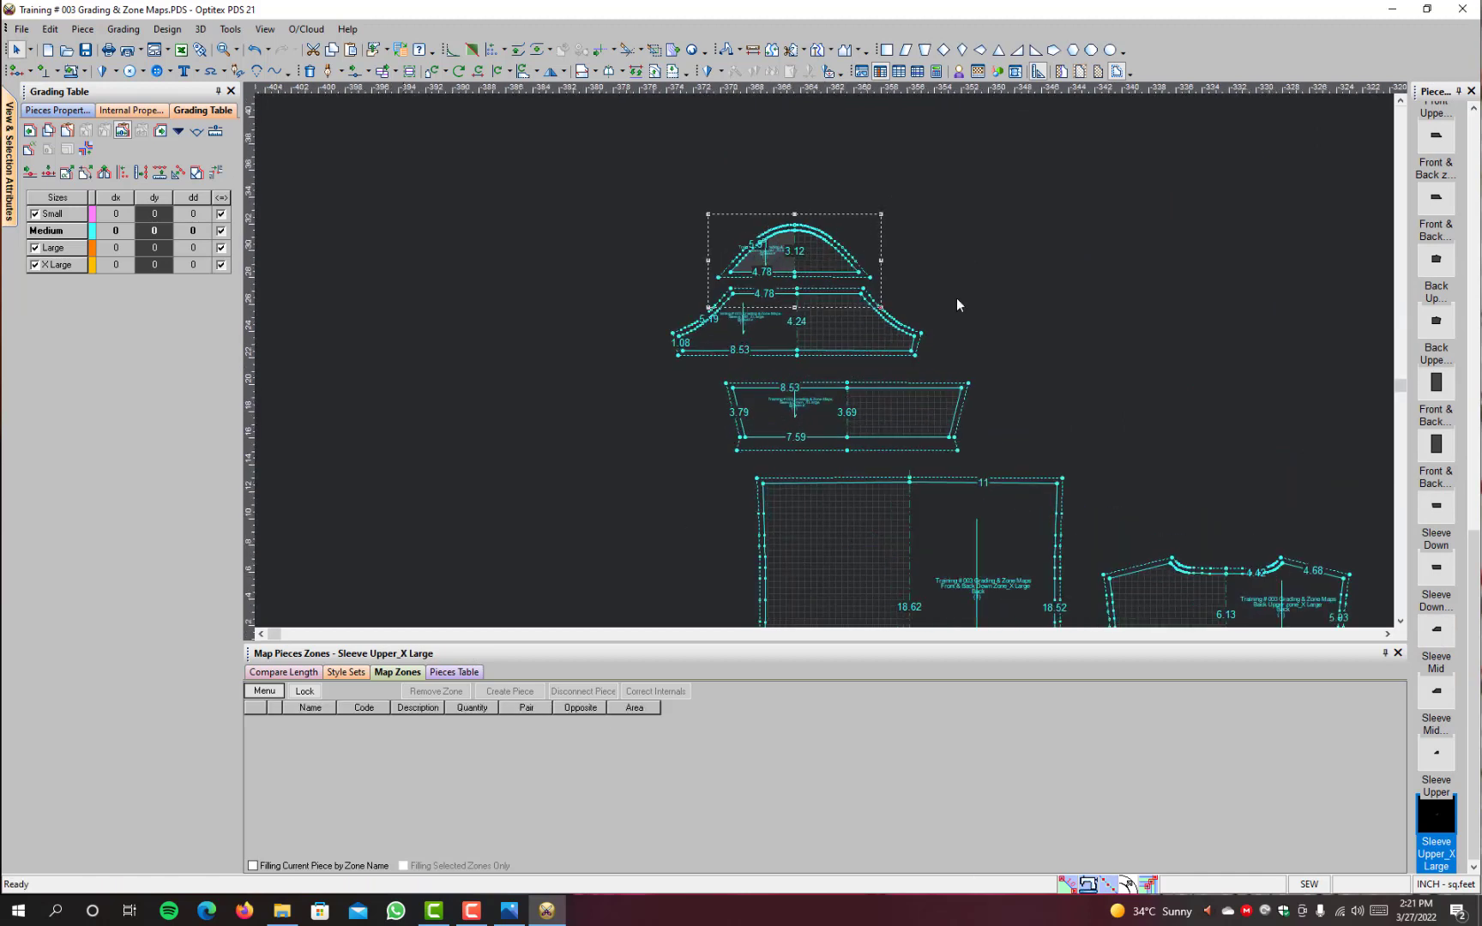
Step: Move the X Large Sleeve Upper, Sleeve Mid and Sleeve Down pieces together to the empty area up and right of the body pieces
key("space")
left_click(788, 421)
left_click_drag(942, 209, 602, 427)
key("space")
left_click(724, 413)
scroll(1089, 368, "down", 1)
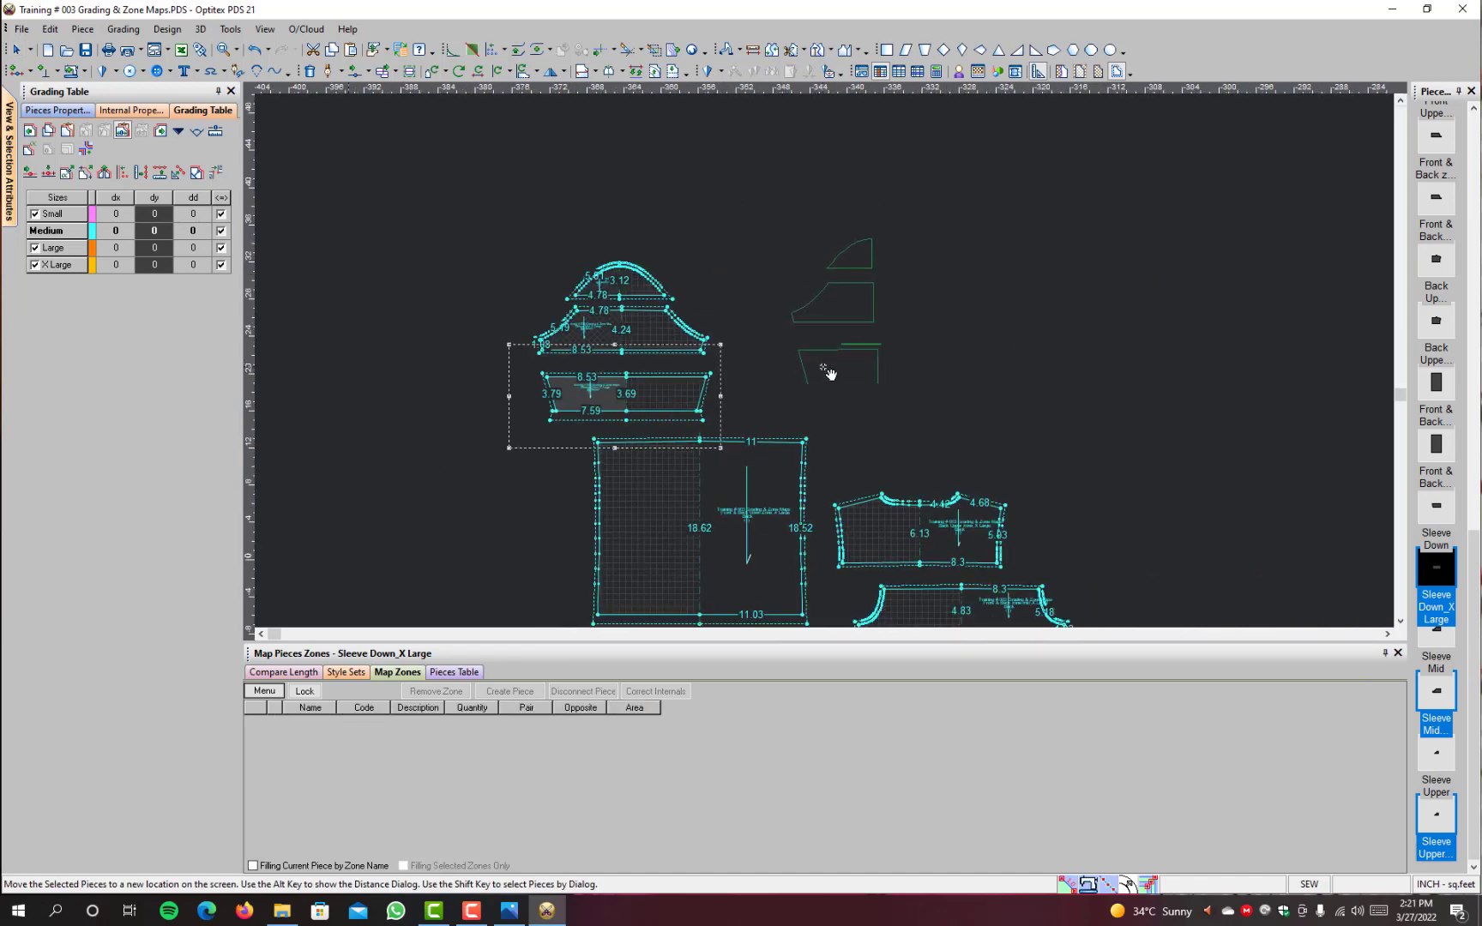
left_click(745, 327)
scroll(763, 406, "down", 3)
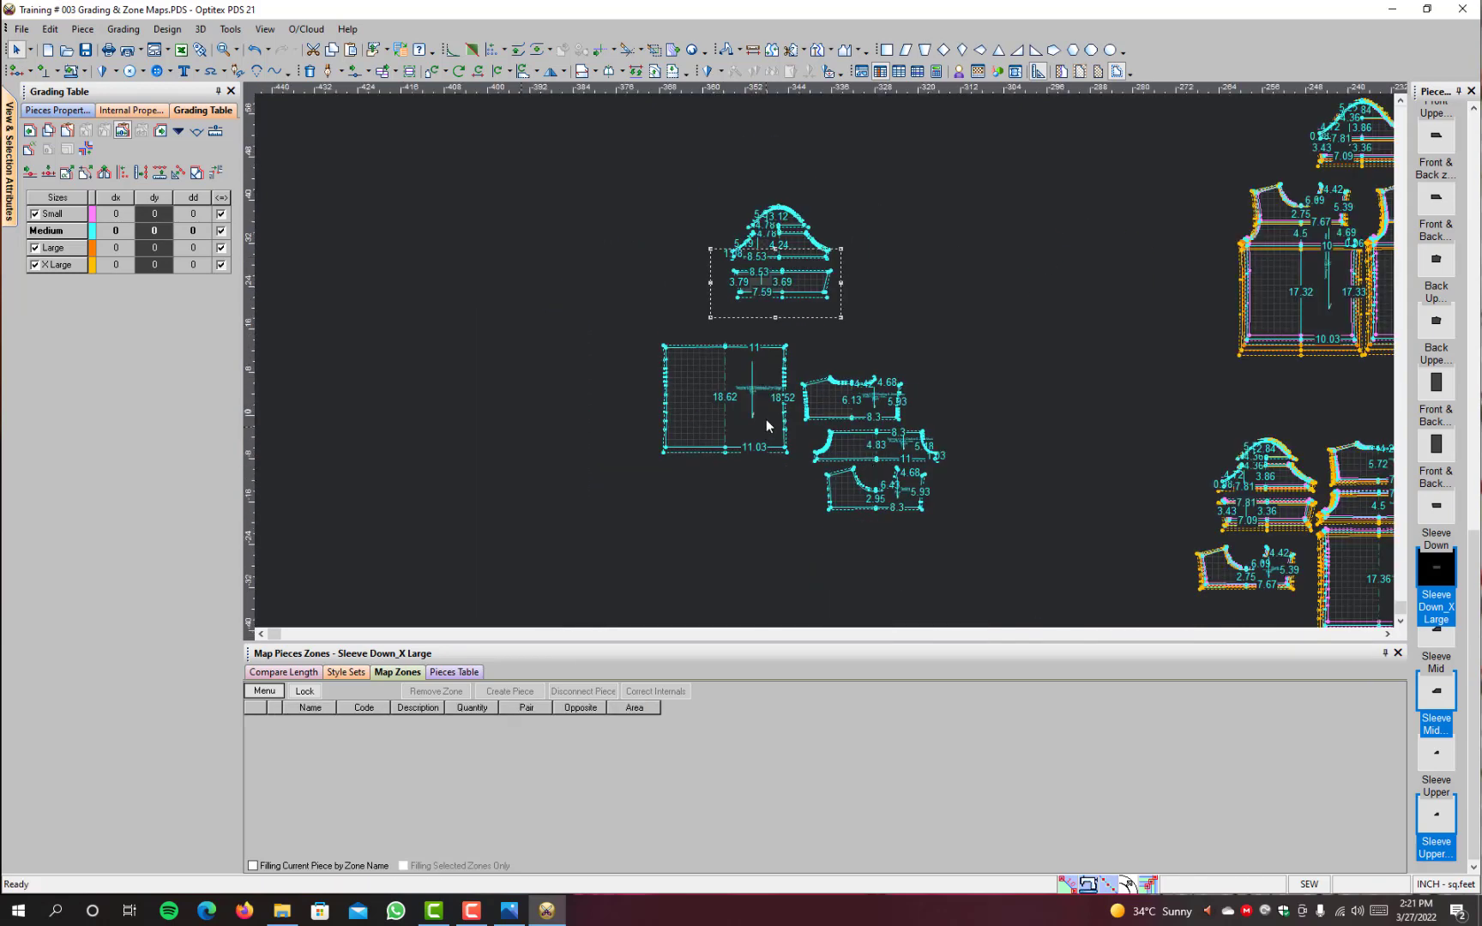
Step: Stack the X Large Front & Back Down Zone, zone mid and Back Upper pieces in a column, with Front Upper Zone beside Back Upper
left_click_drag(765, 425, 724, 500)
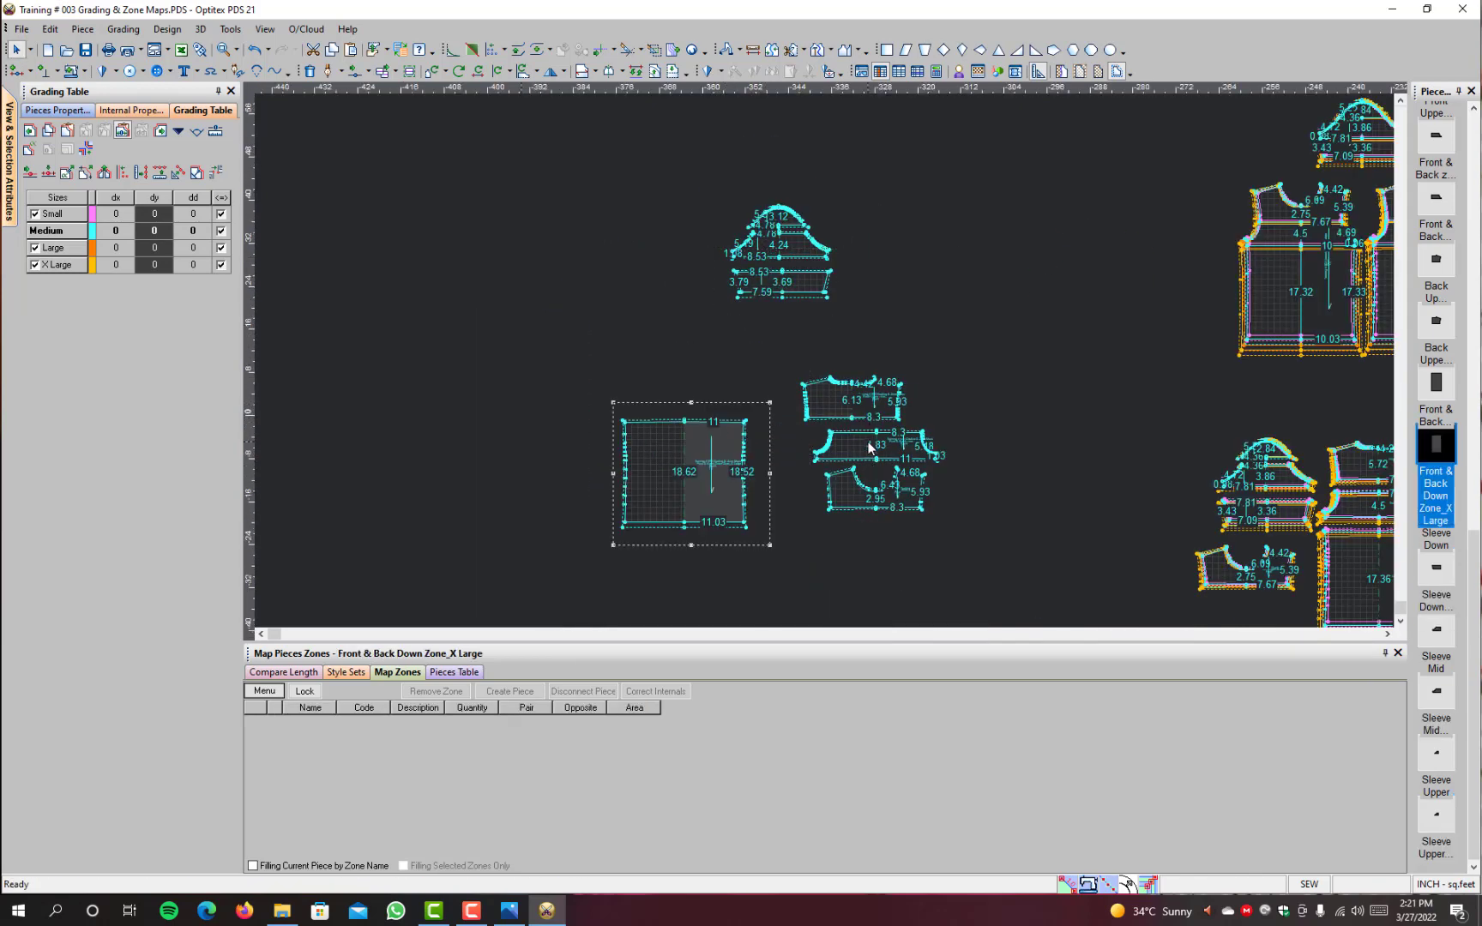
left_click(895, 451)
left_click(713, 397)
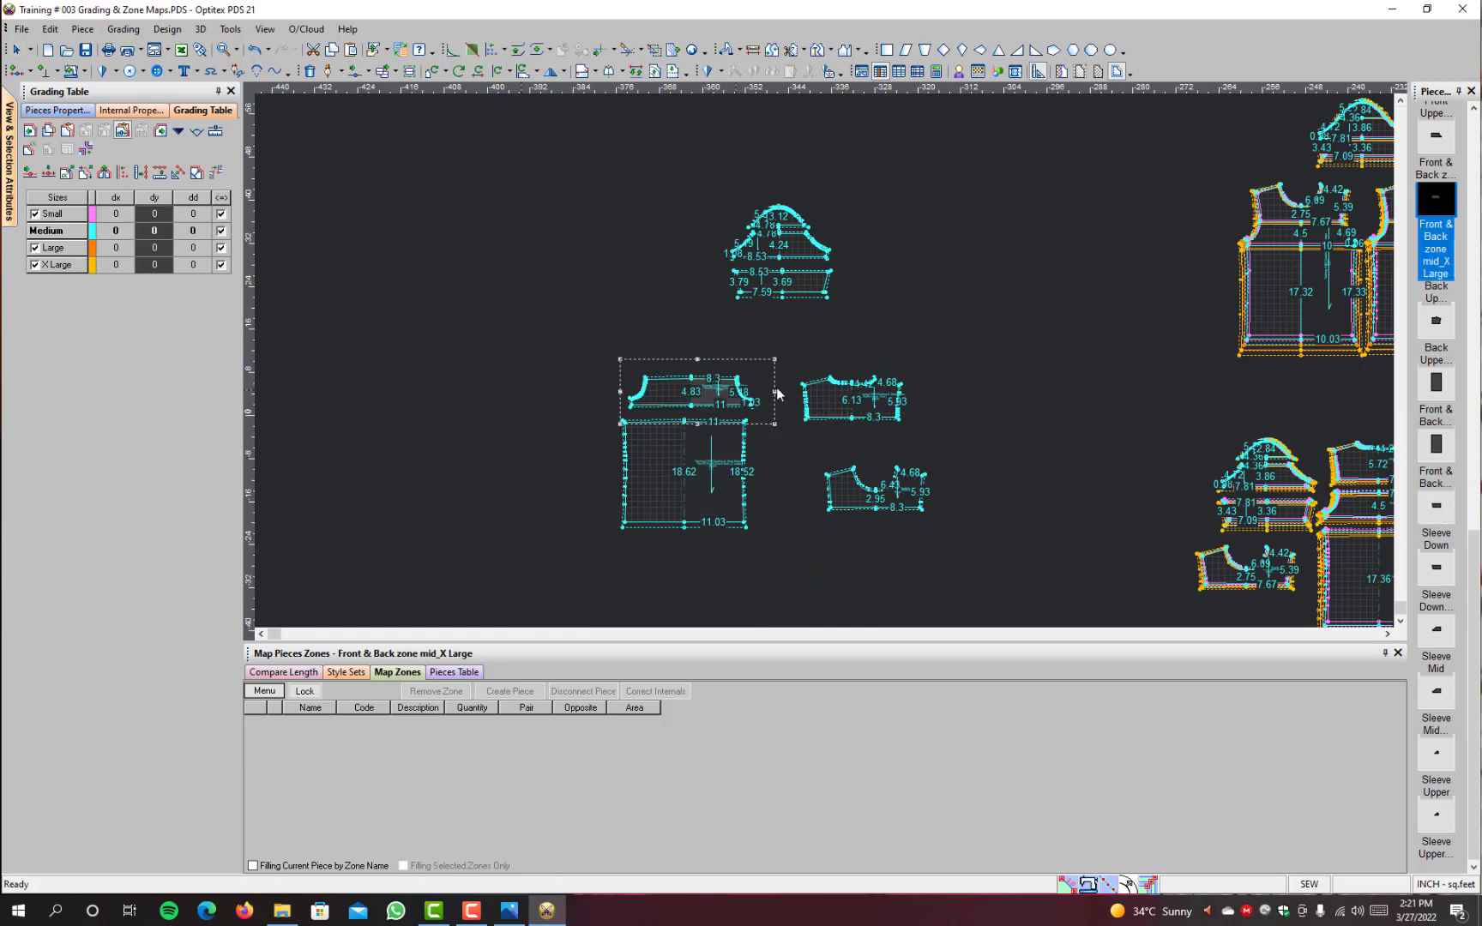
left_click(865, 410)
left_click(707, 351)
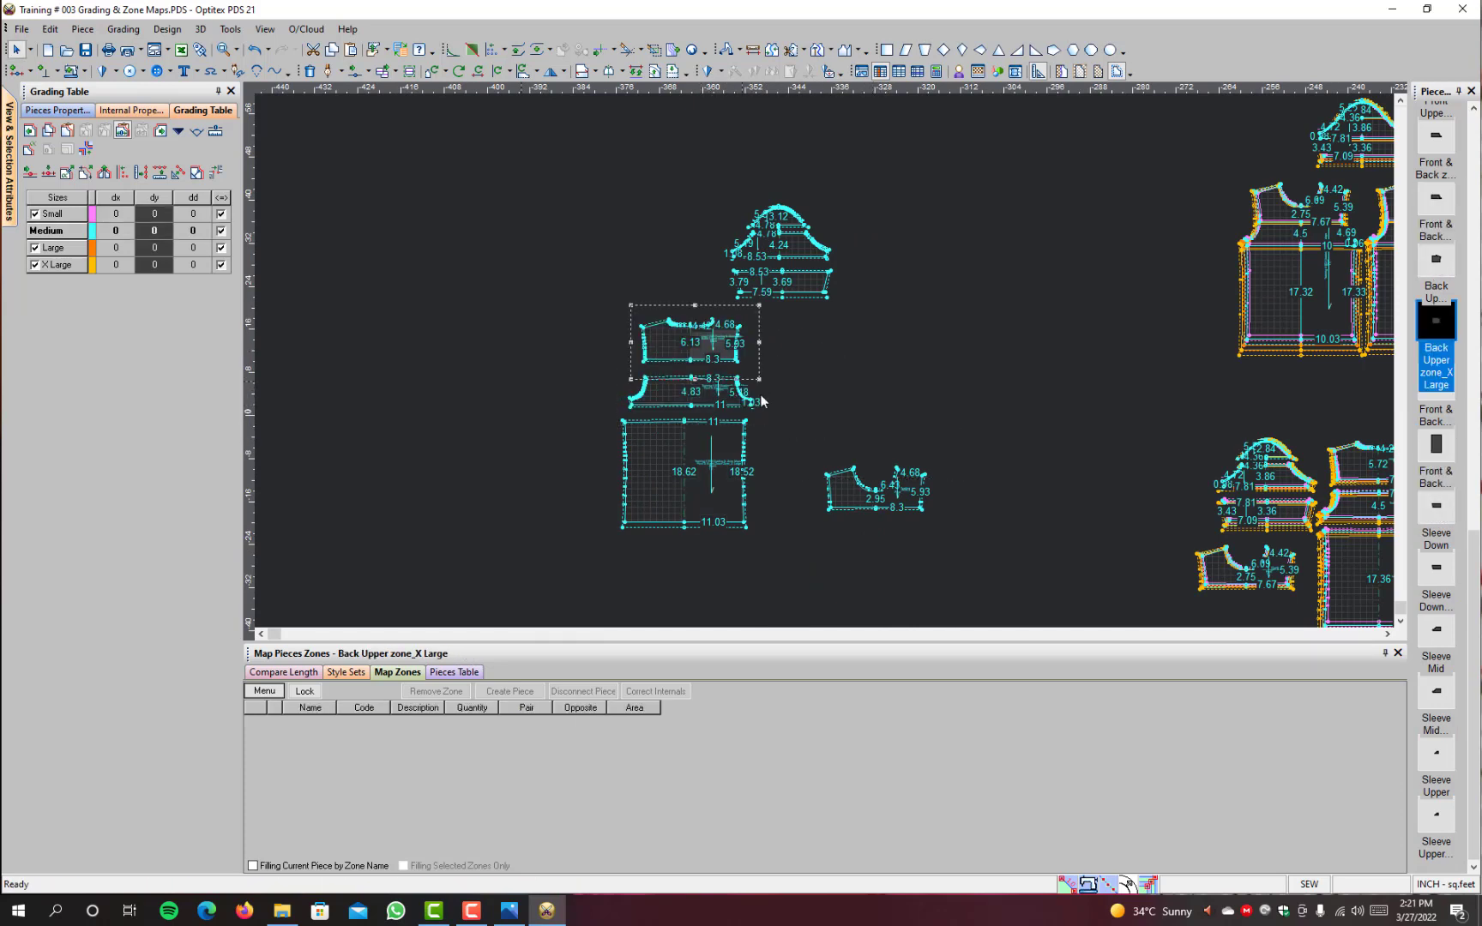
left_click(892, 508)
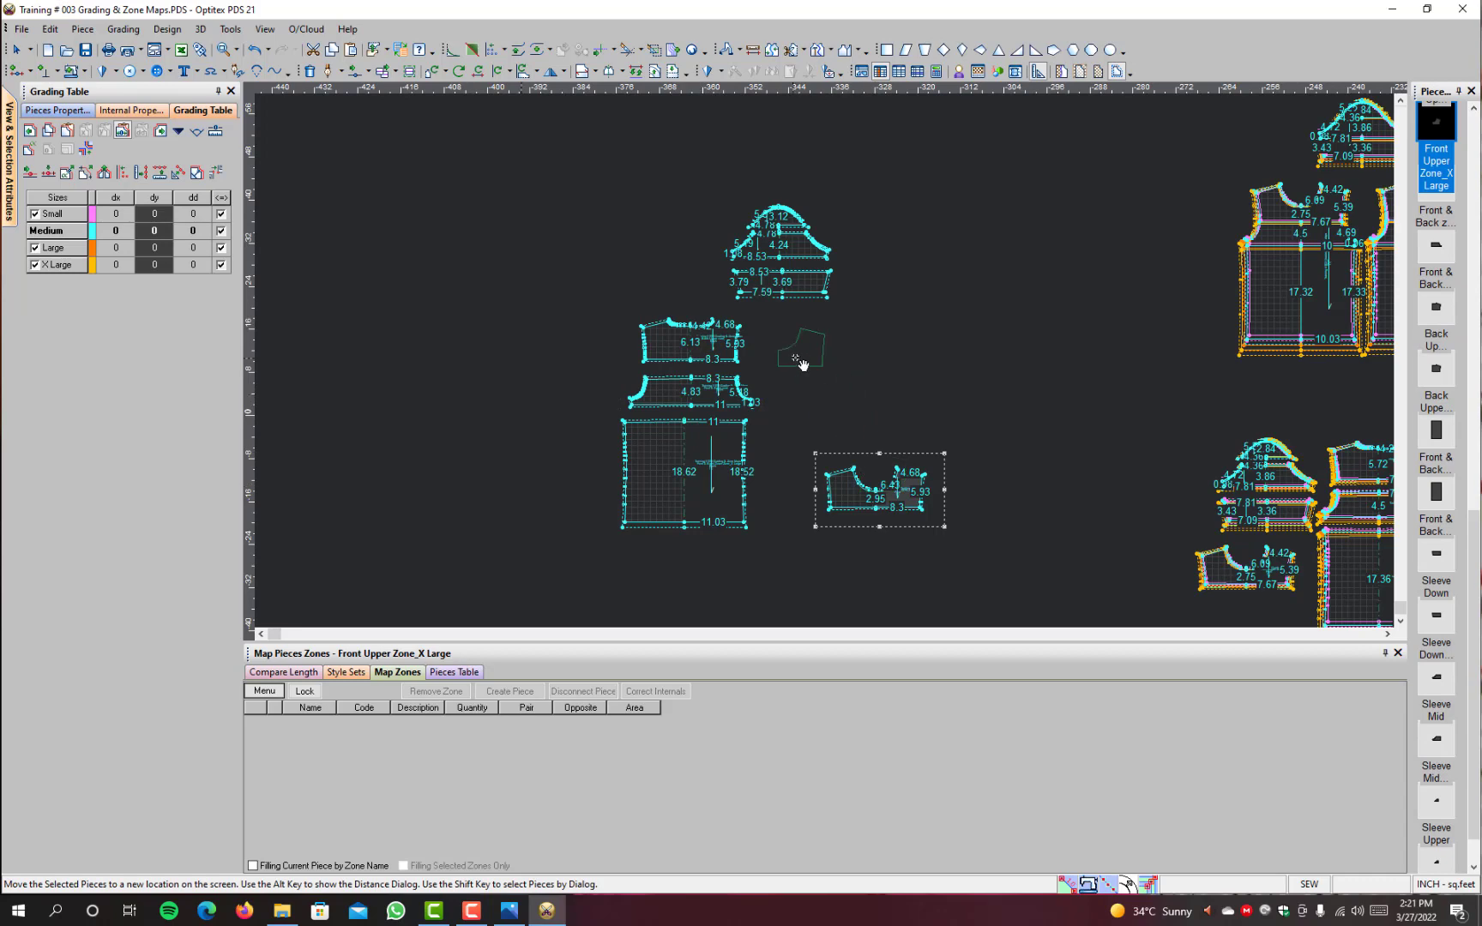
left_click(794, 375)
Step: Shift the X Large Front & Back Down Zone piece slightly so it lines up under the Front & Back zone mid piece
scroll(795, 375, "up", 2)
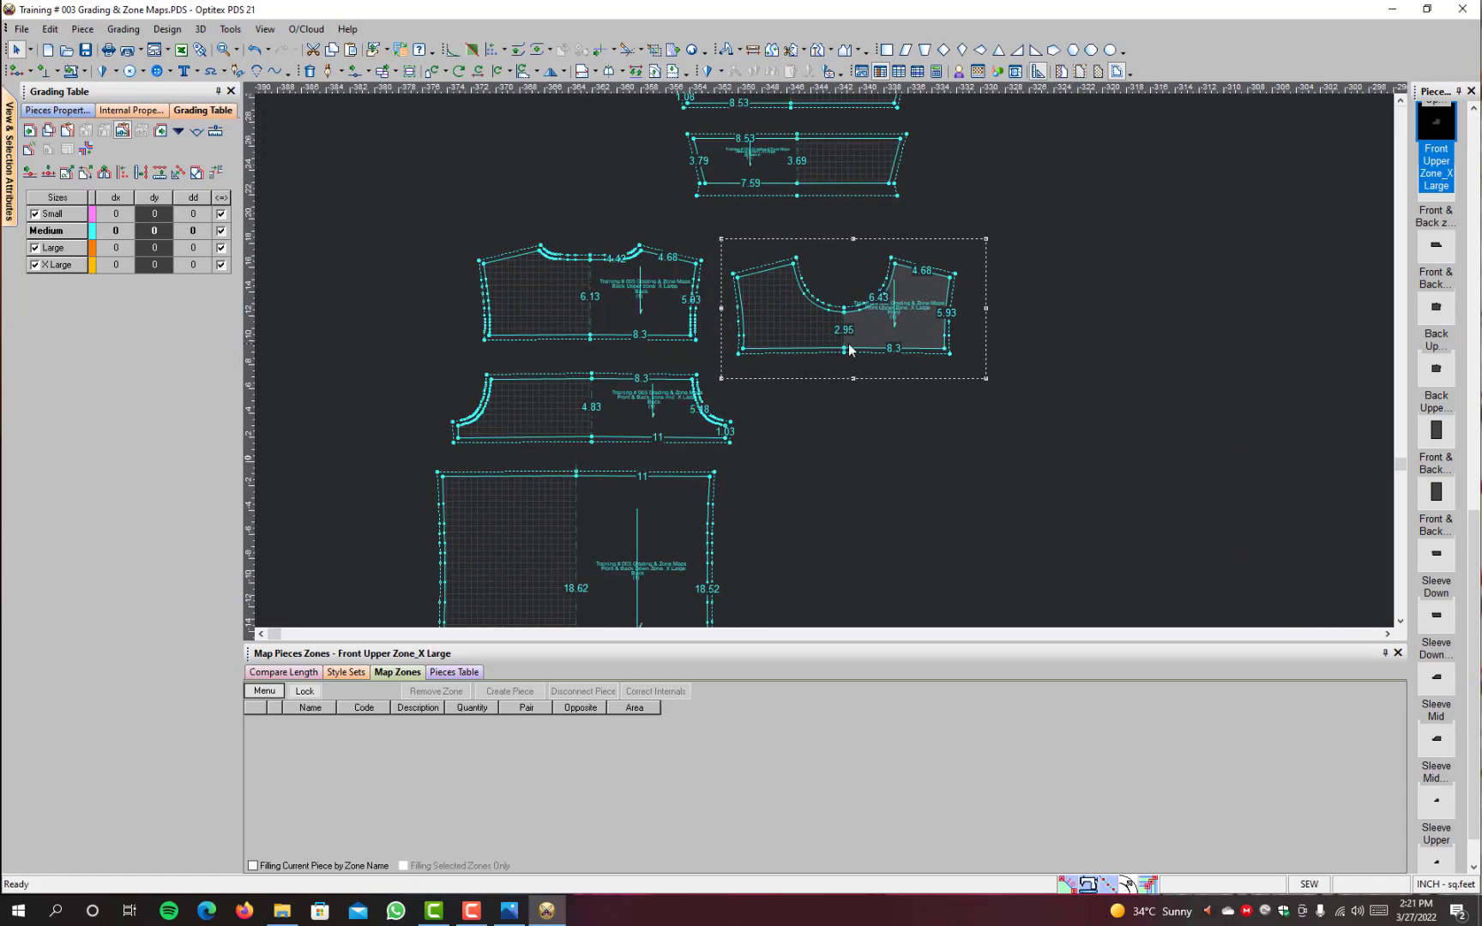
scroll(629, 417, "up", 1)
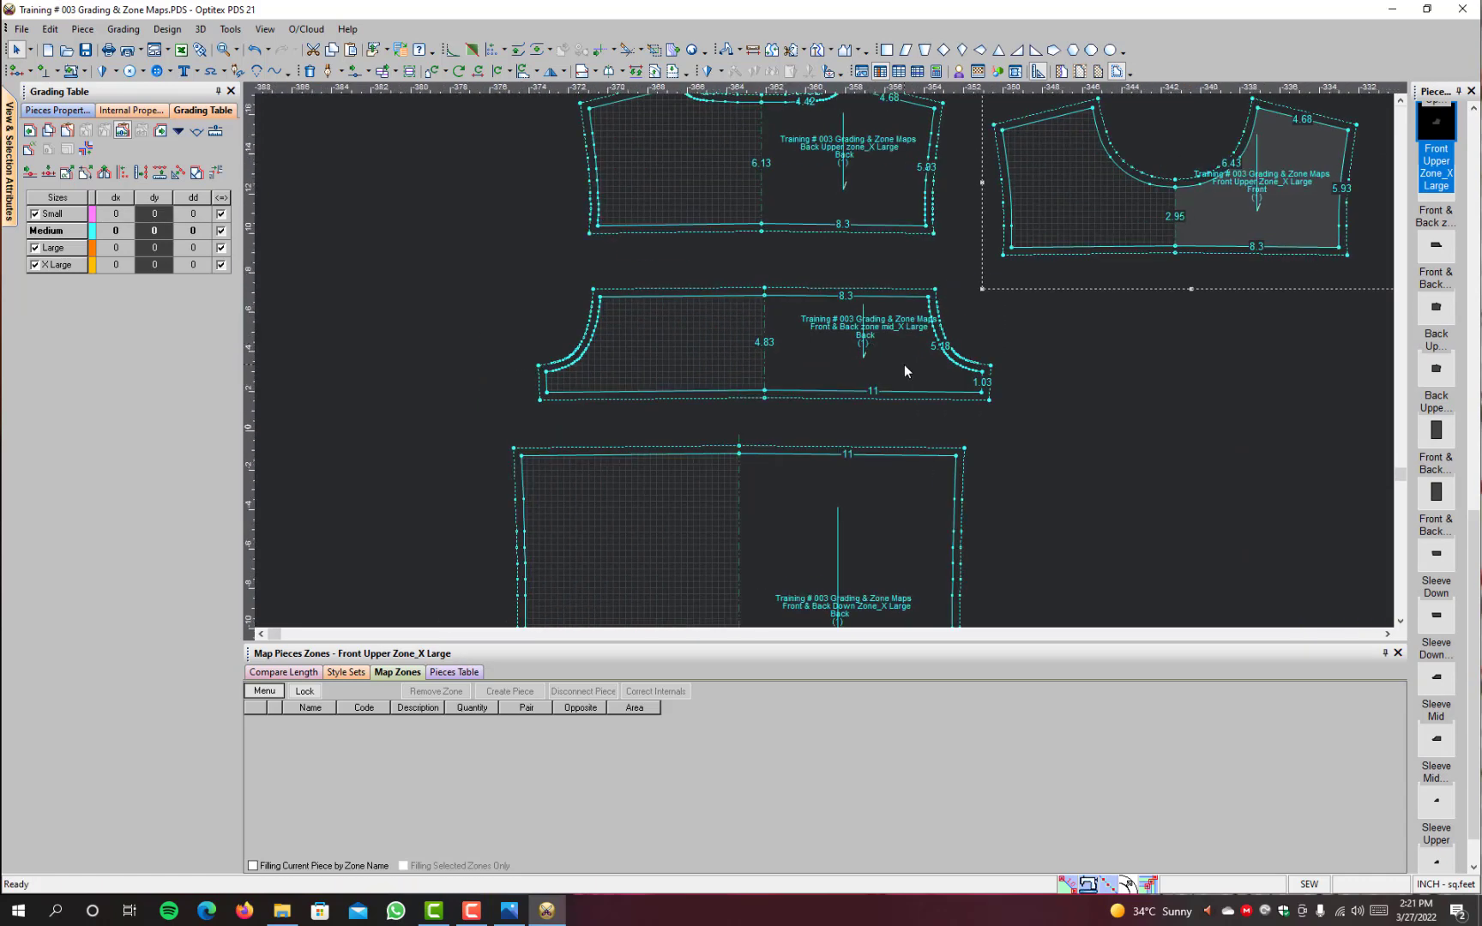
left_click(904, 364)
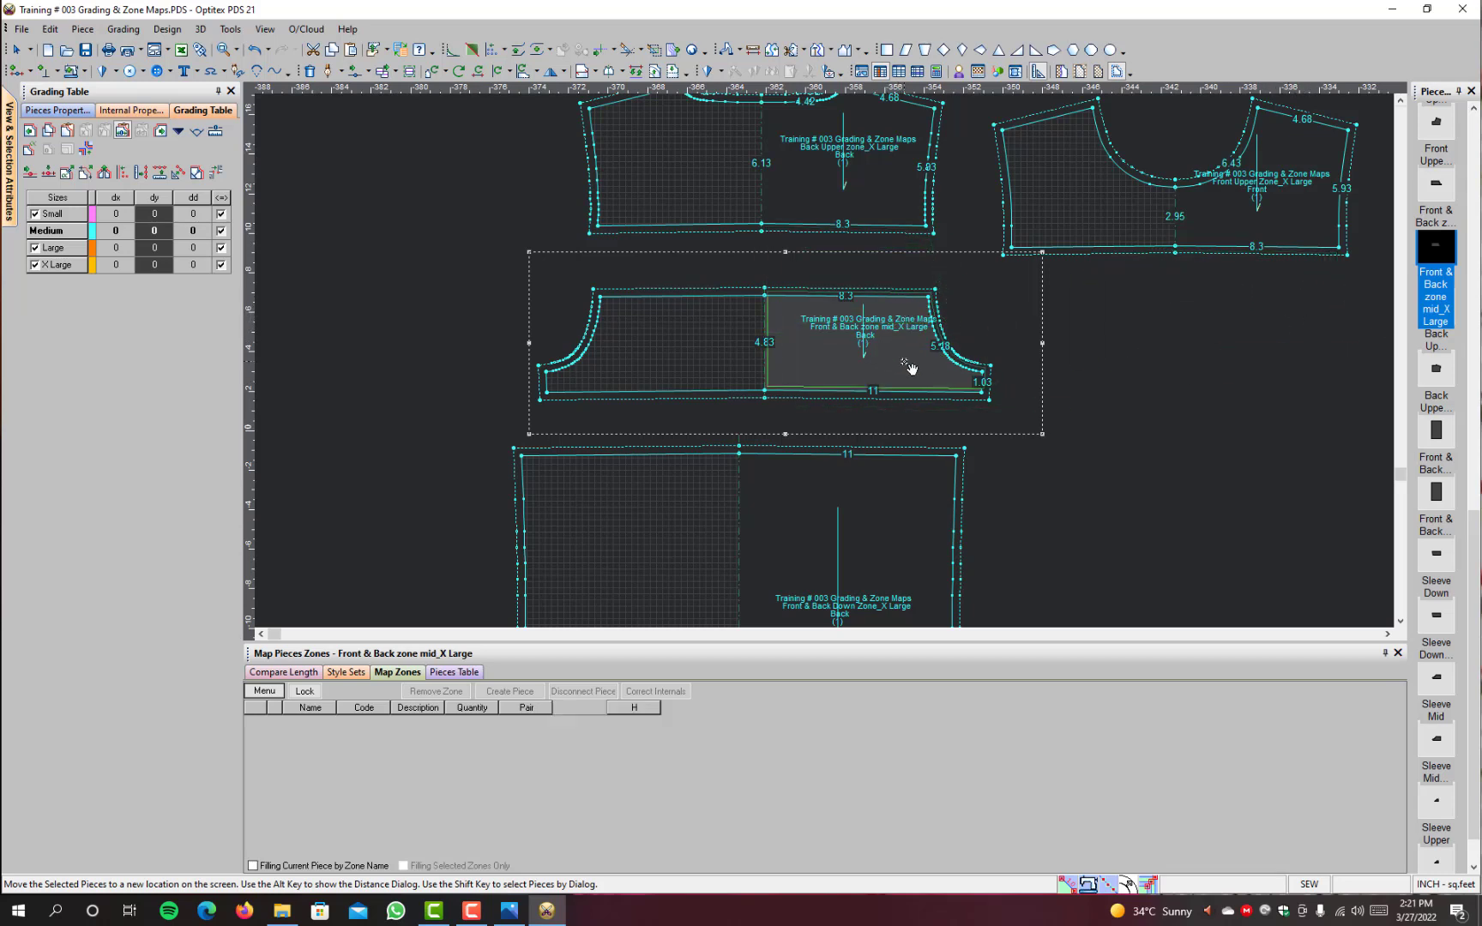
key("Escape")
left_click(906, 532)
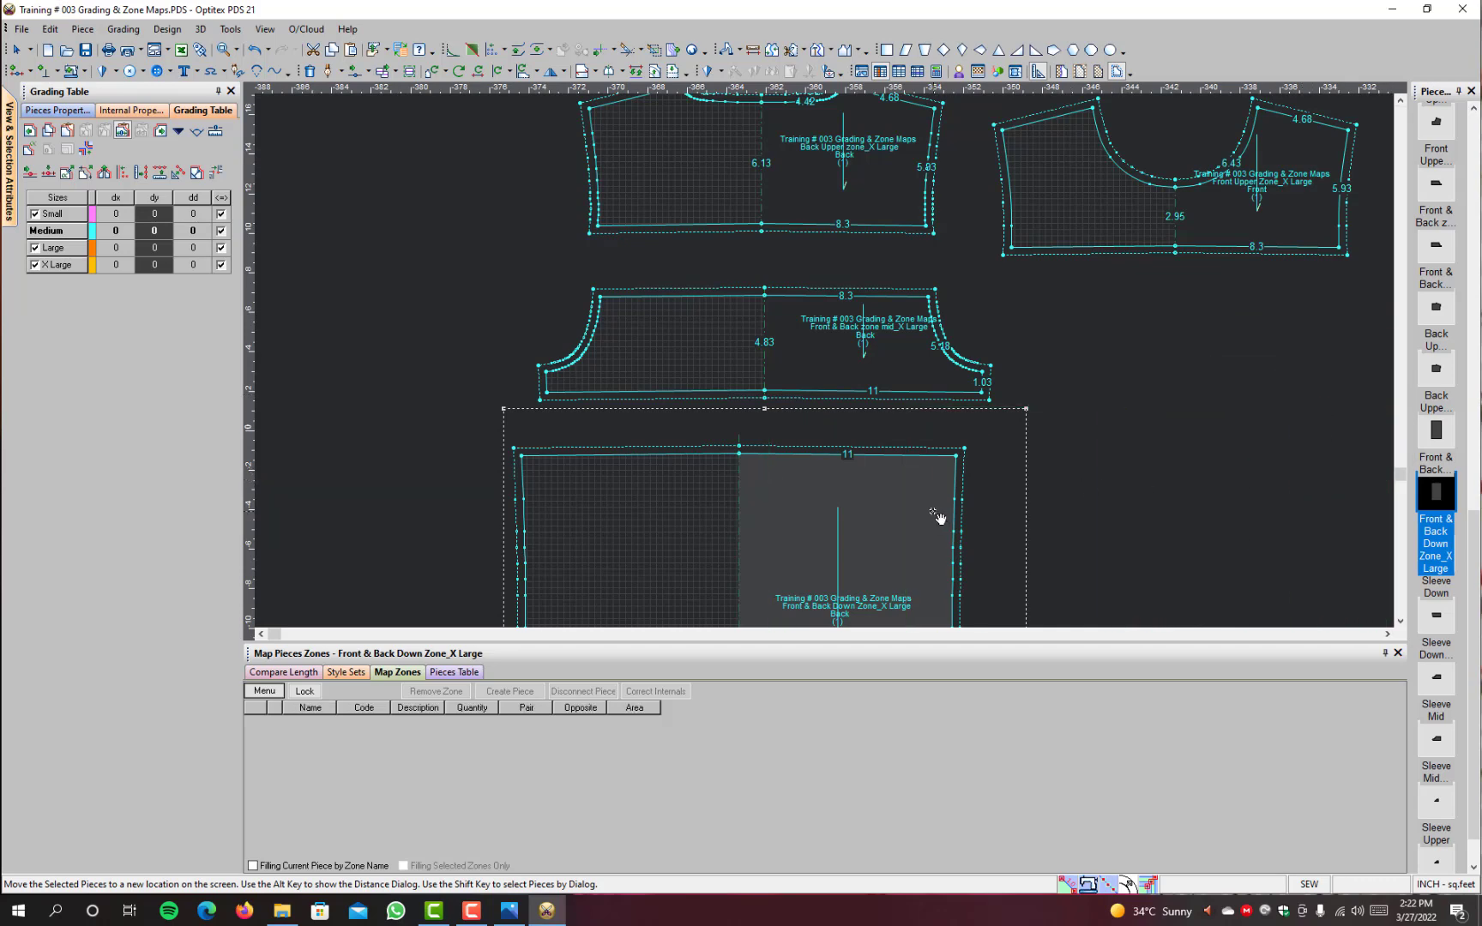
left_click(943, 519)
Step: Set the quantity of the three X Large sleeve pieces to 2
scroll(1099, 411, "down", 2)
scroll(1099, 406, "down", 3)
scroll(846, 181, "up", 5)
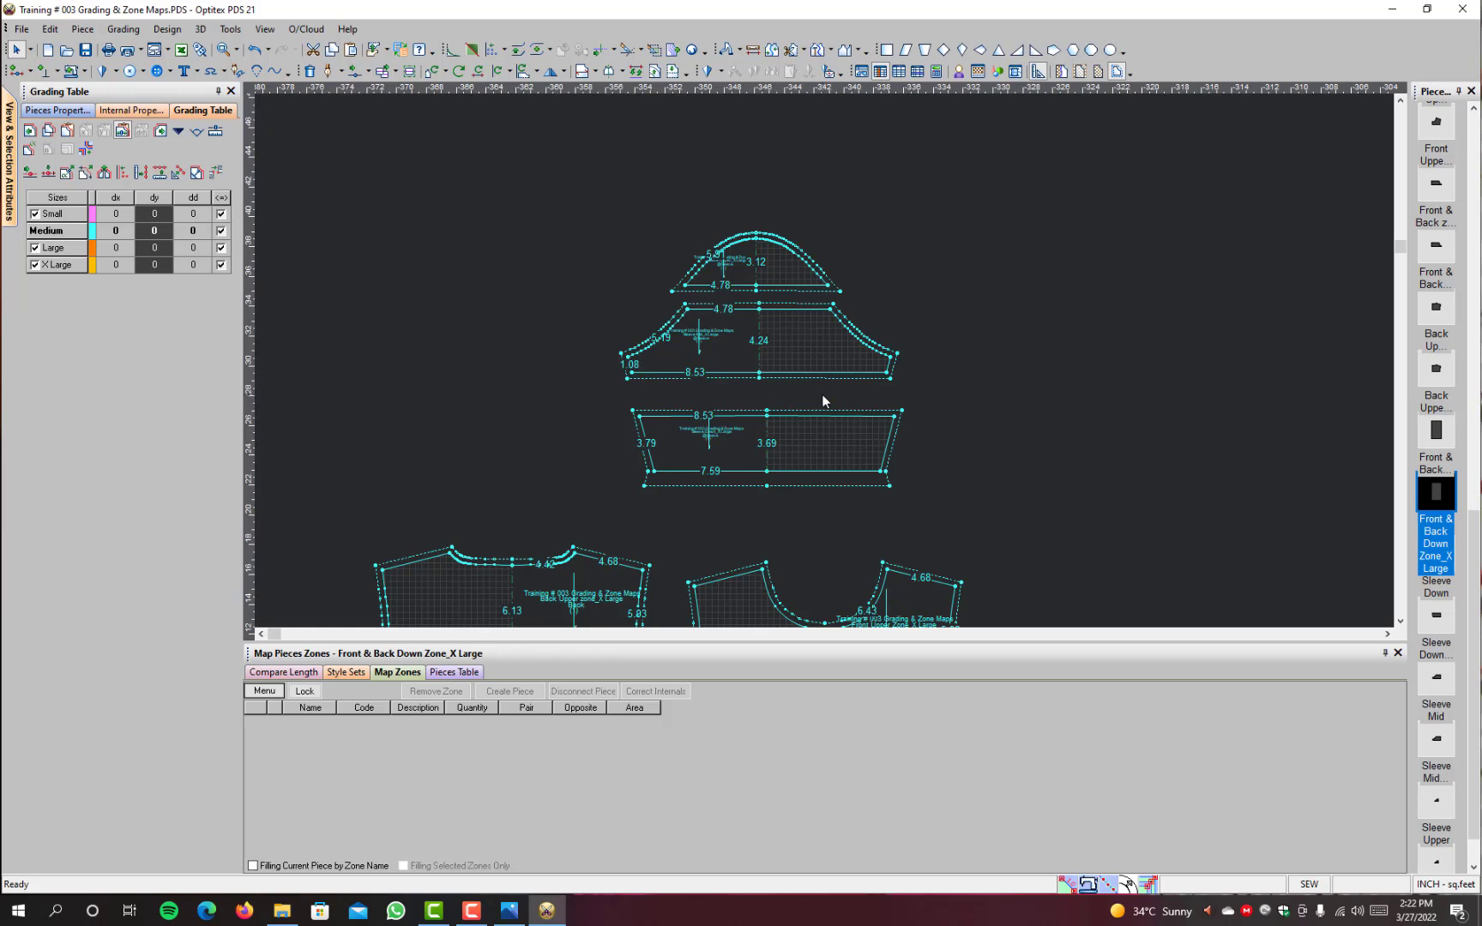
scroll(912, 455, "down", 2)
left_click_drag(845, 209, 606, 391)
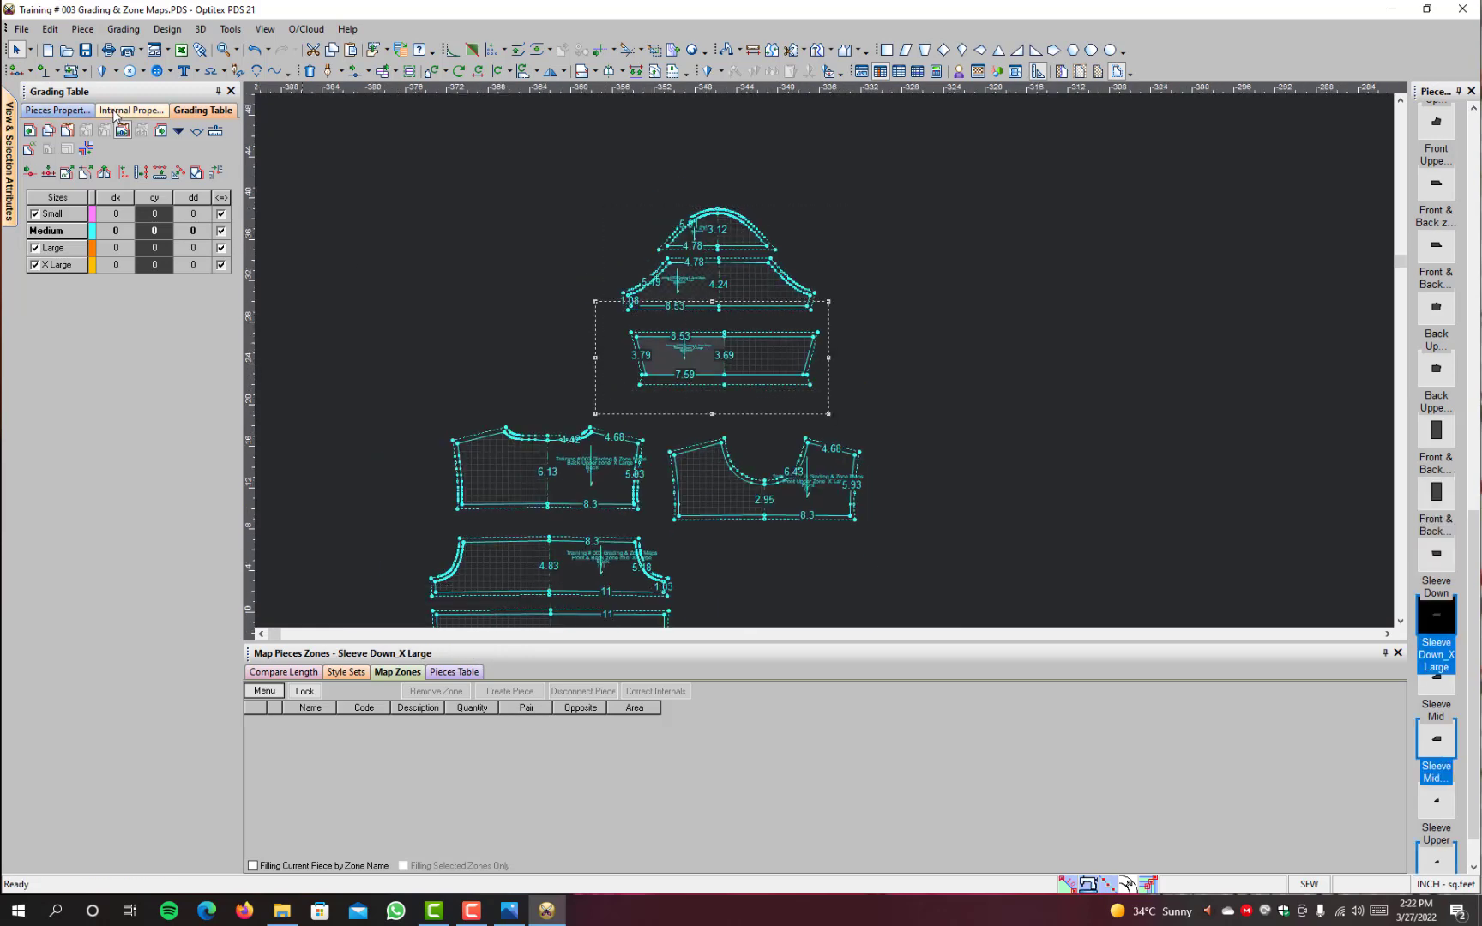
left_click(51, 111)
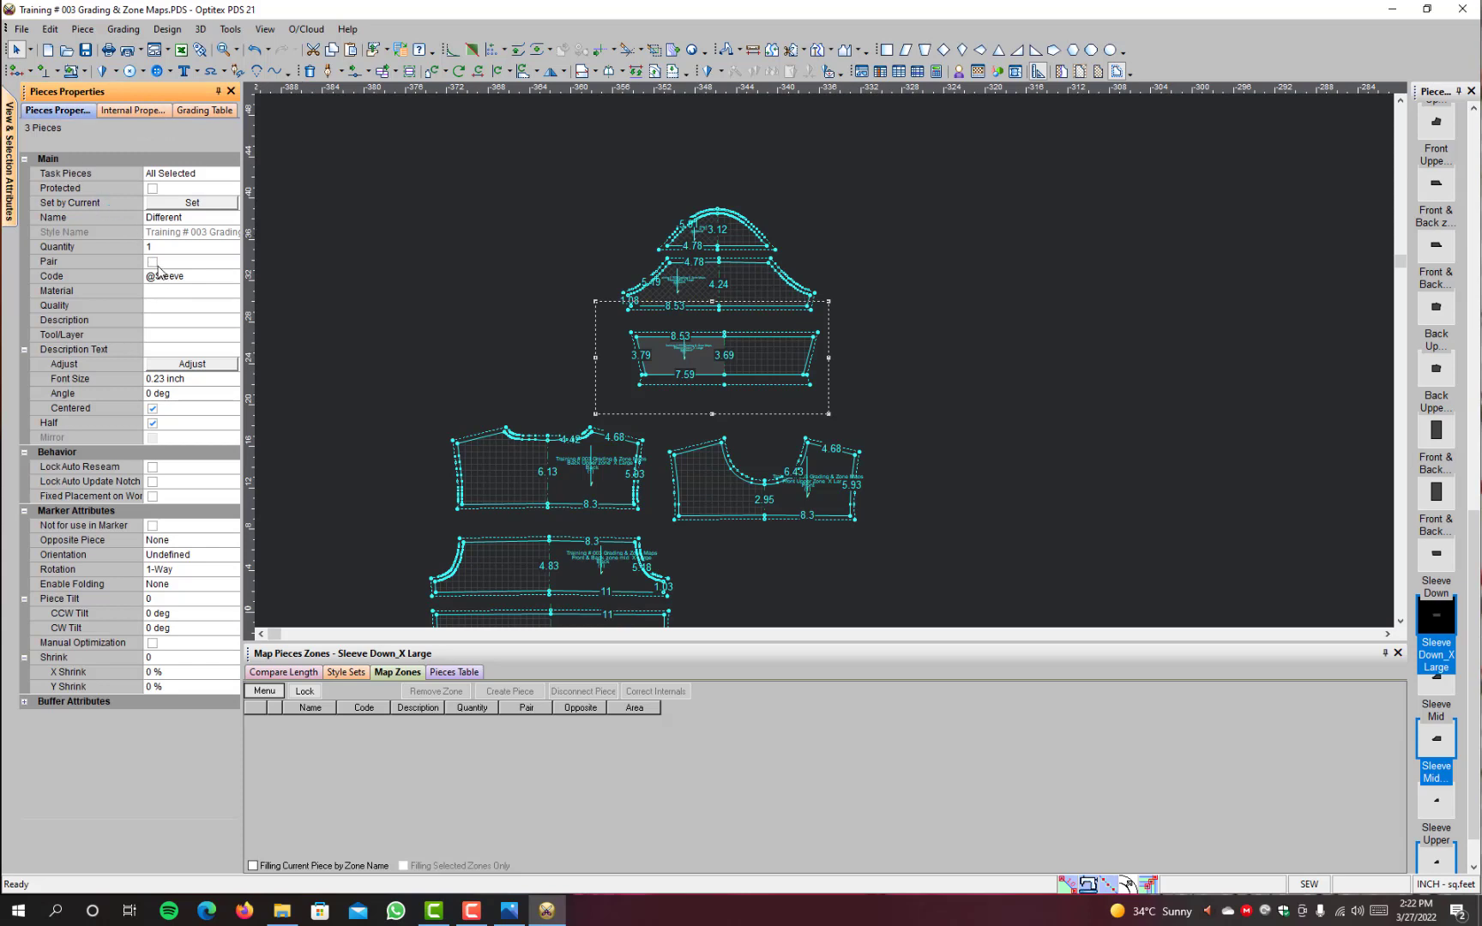
left_click(153, 247)
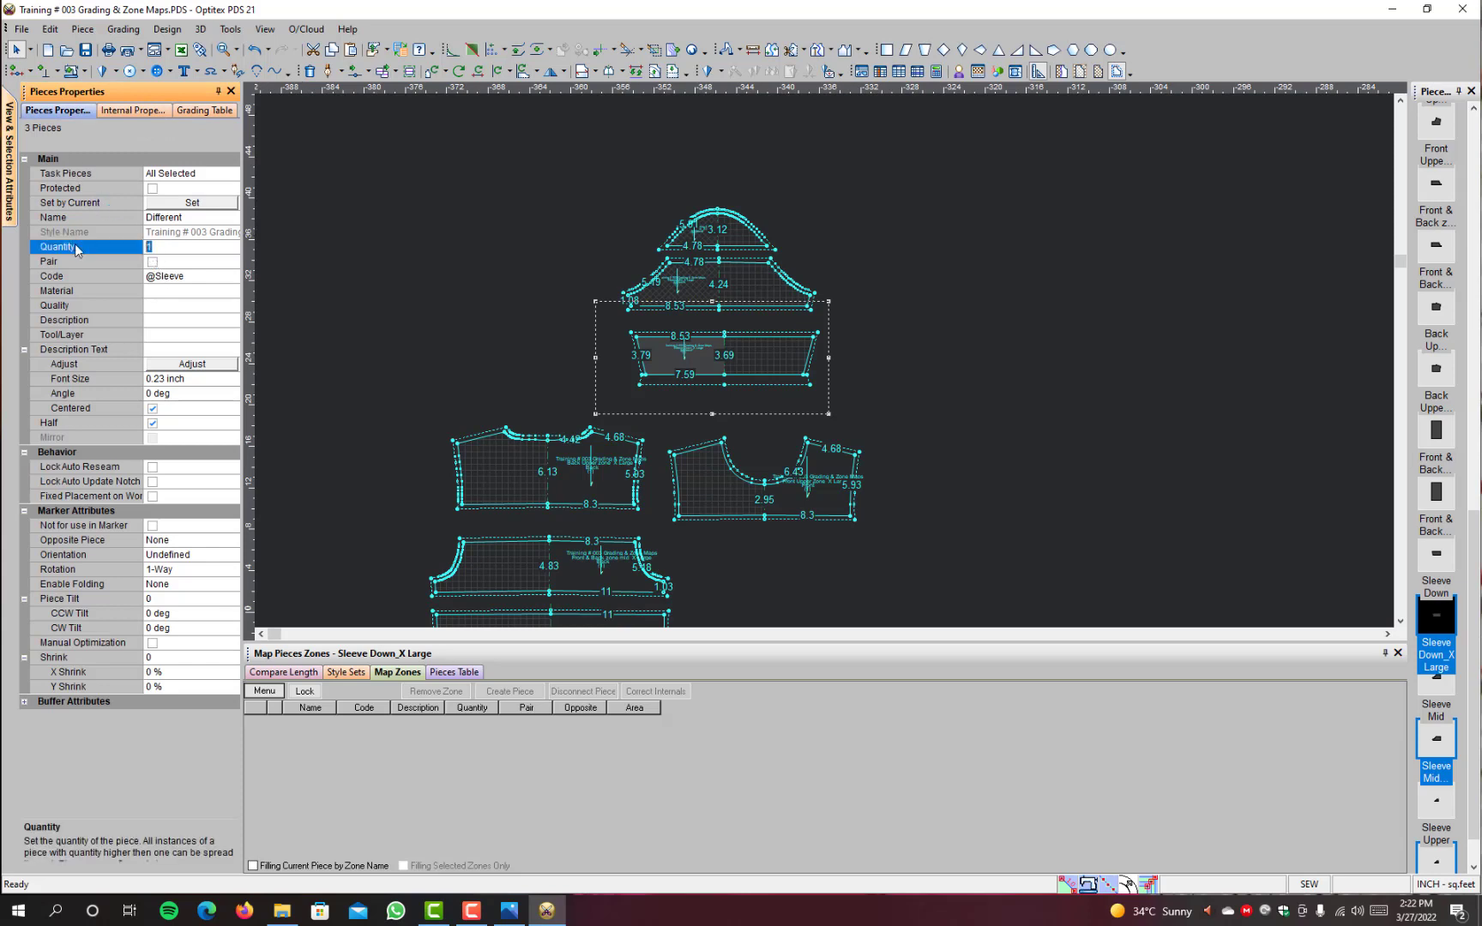
type("2")
left_click(453, 263)
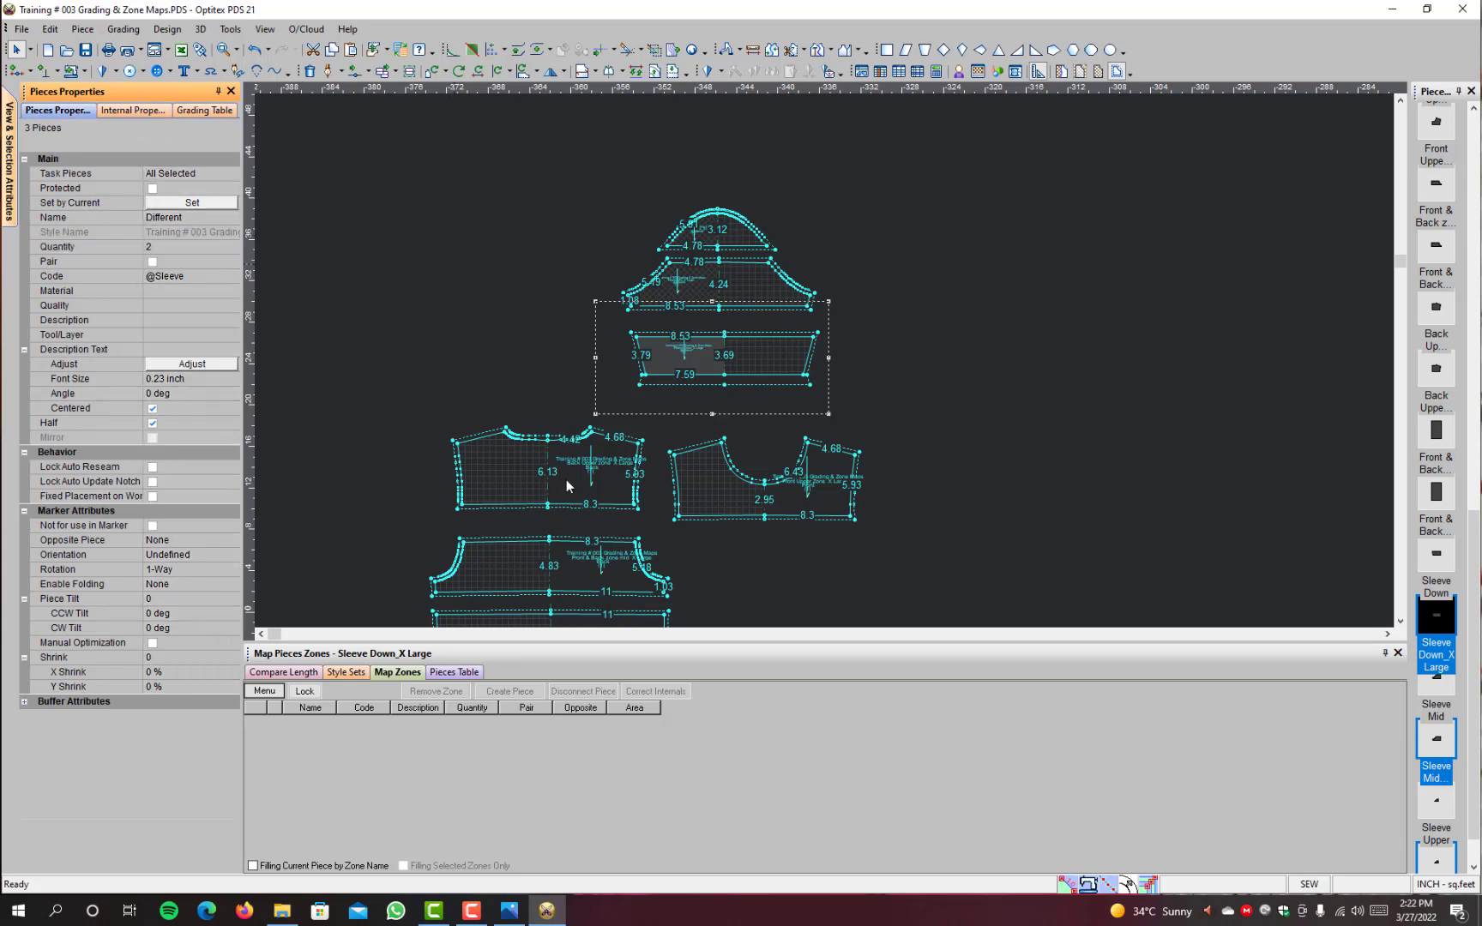
Step: Check the X Large Back Upper and Front Upper properties, and set the quantity of Front & Back zone mid to 2
left_click(567, 475)
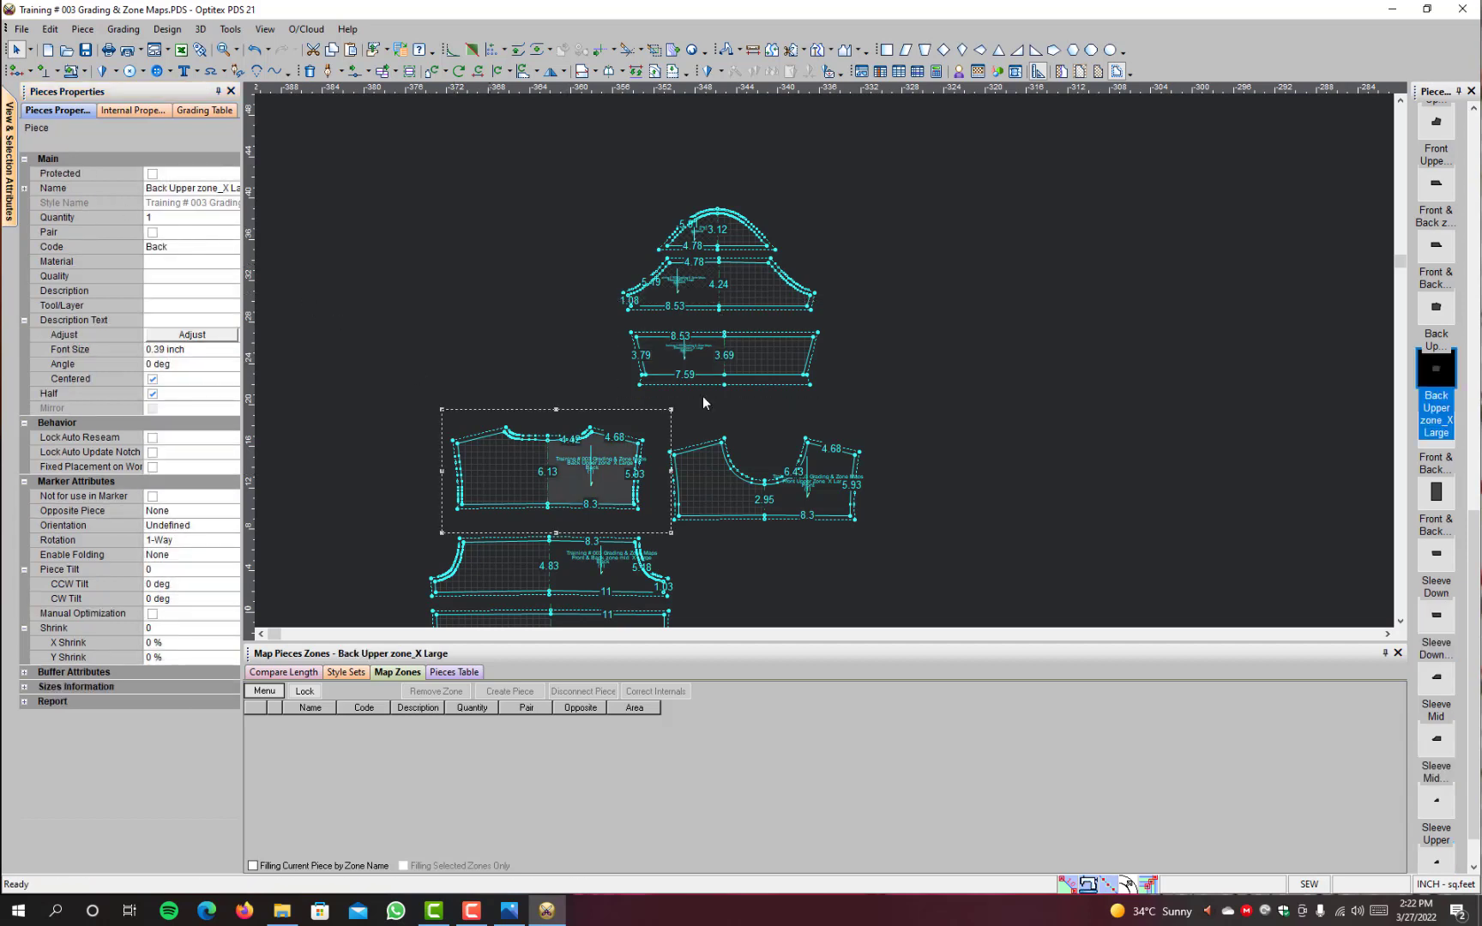
left_click(791, 503)
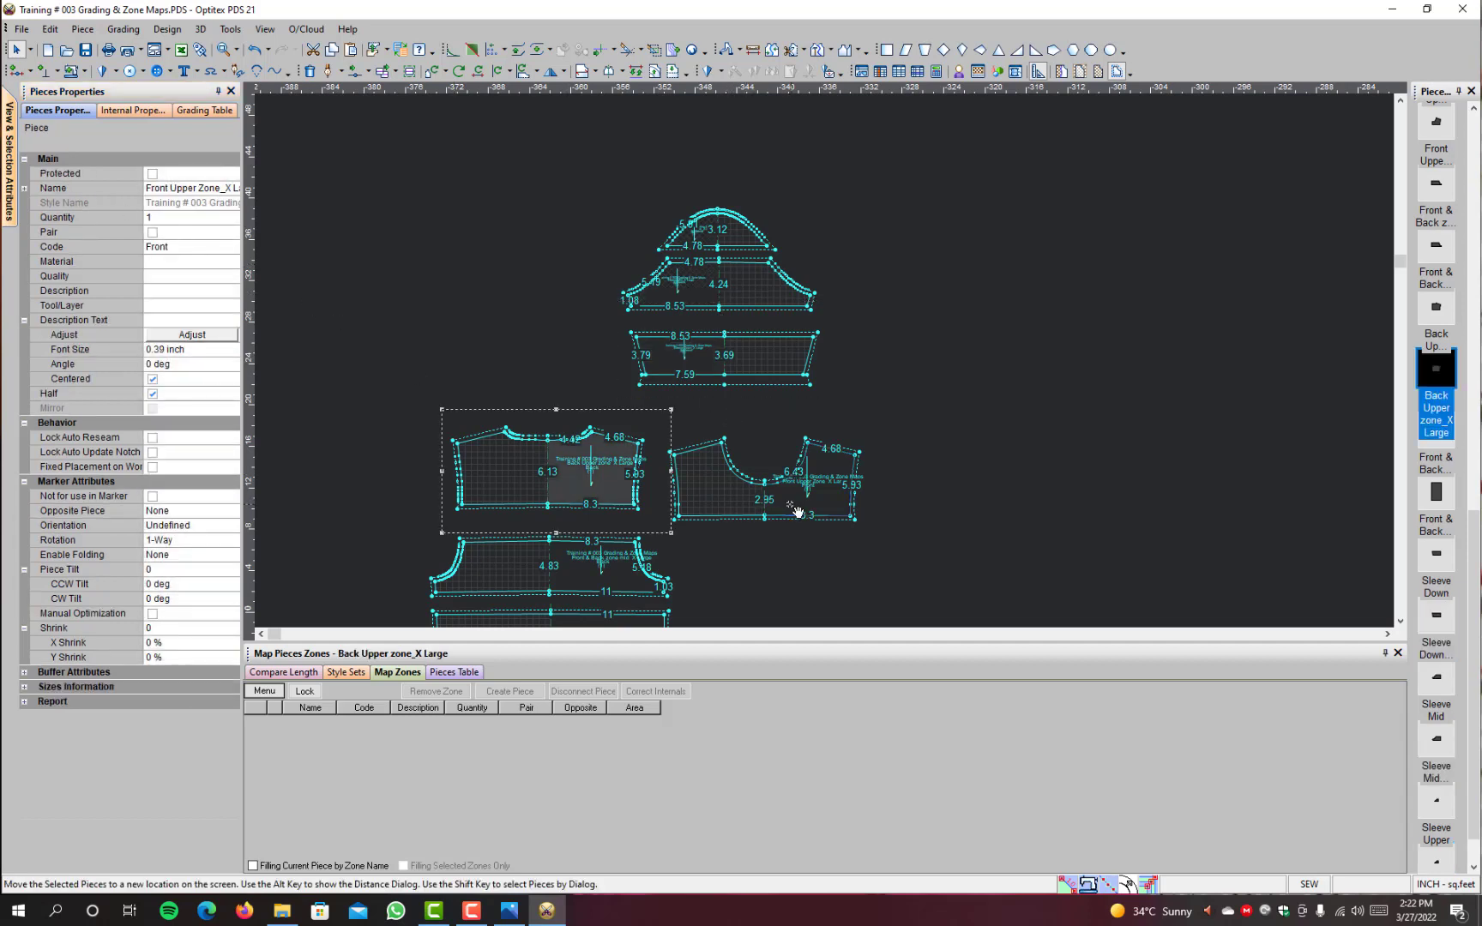
left_click(569, 573)
left_click(163, 218)
type("2")
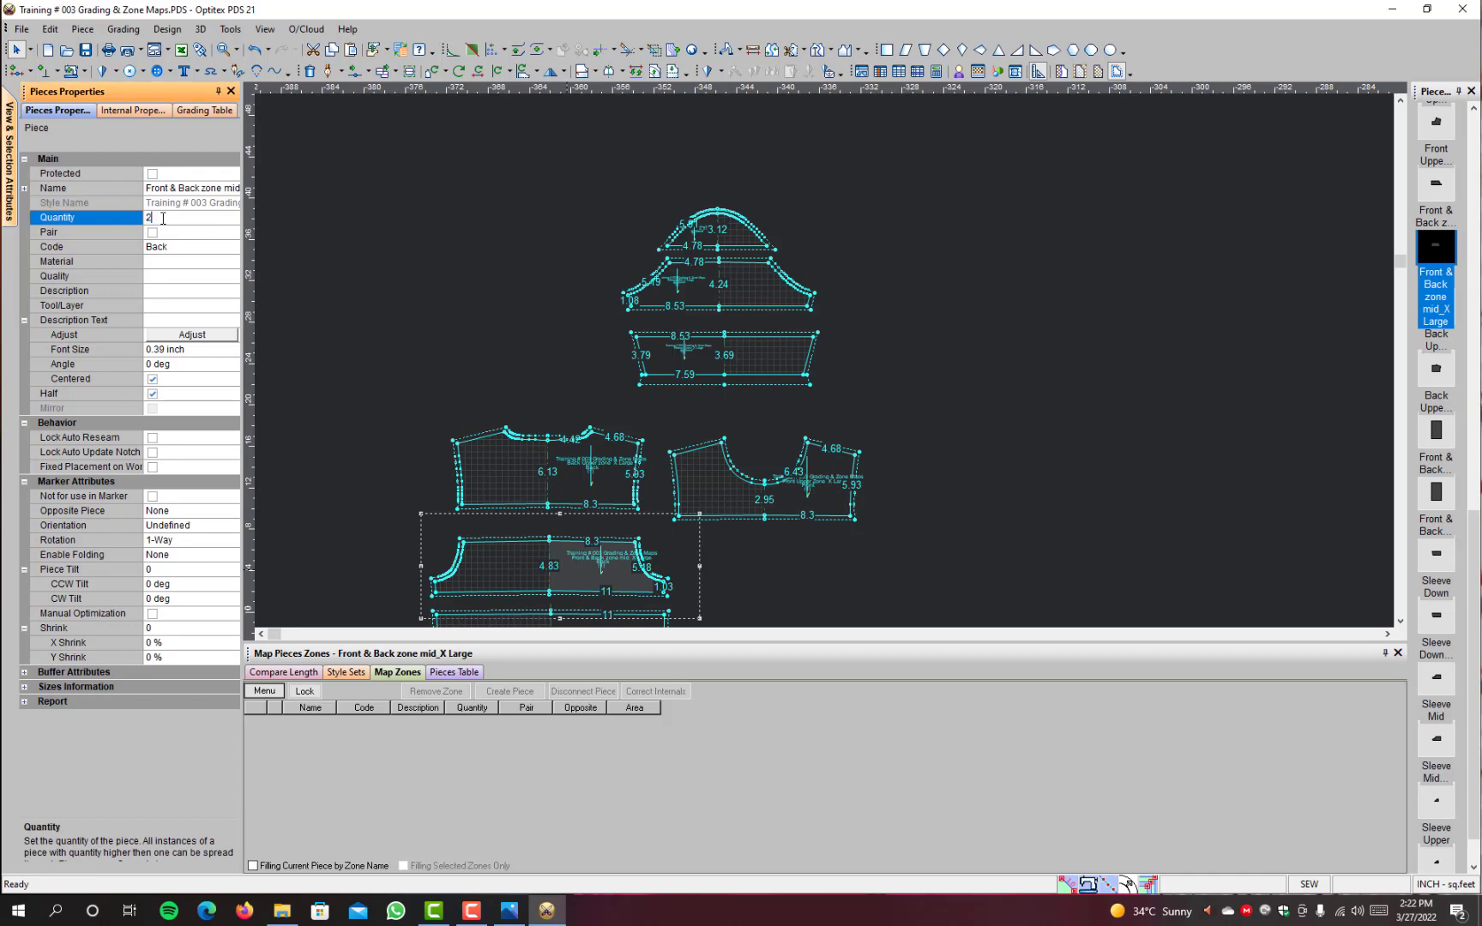
Step: Set the quantity of the X Large Front & Back Down Zone piece to 2
scroll(576, 589, "down", 1)
scroll(828, 360, "up", 2)
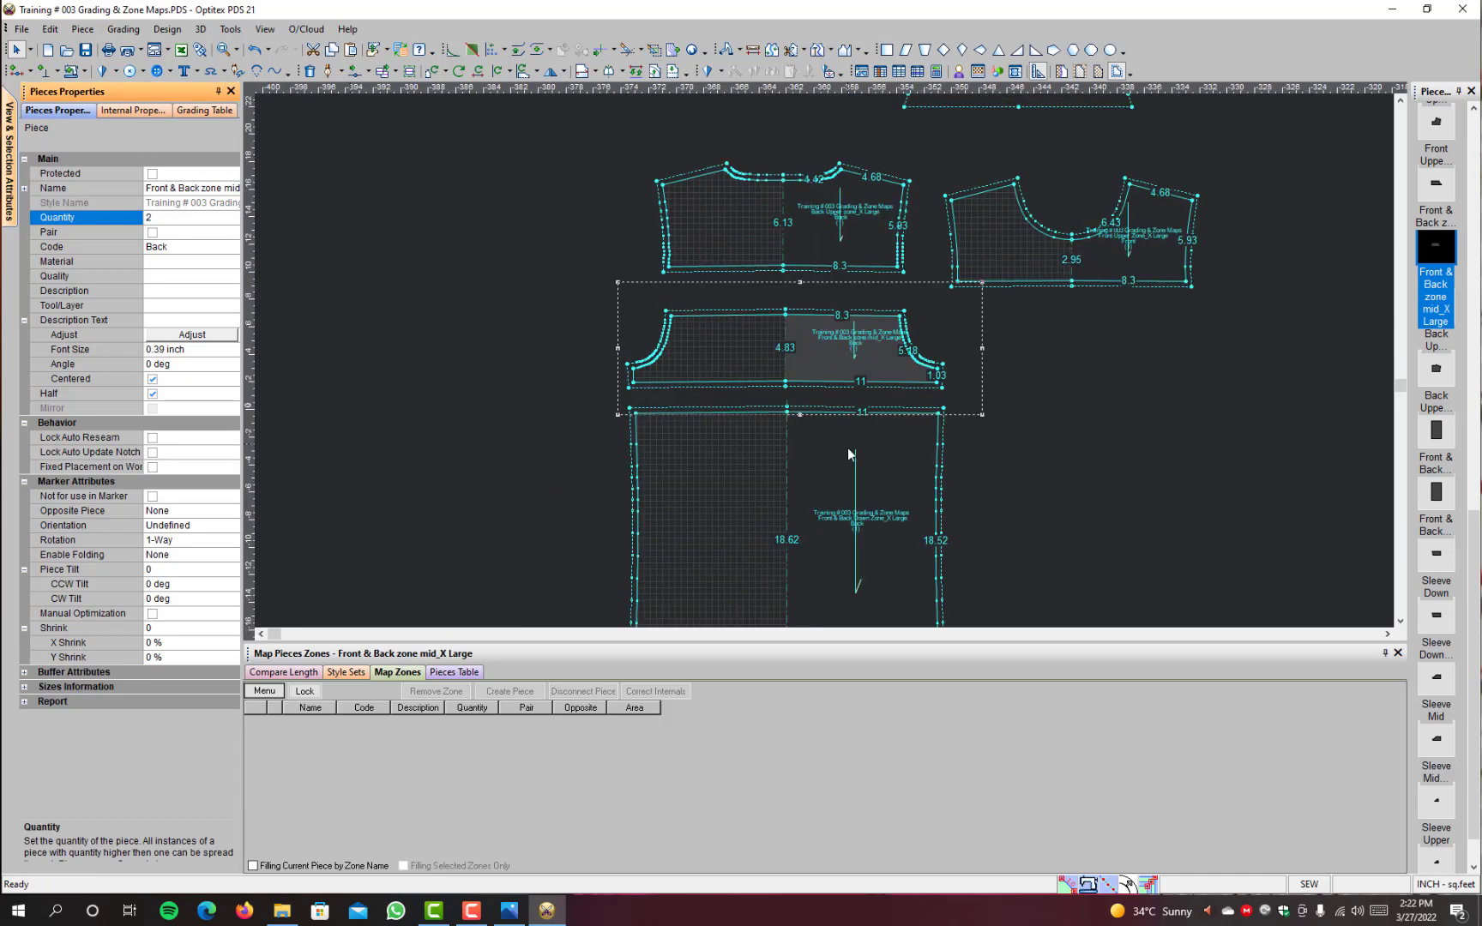
left_click(813, 491)
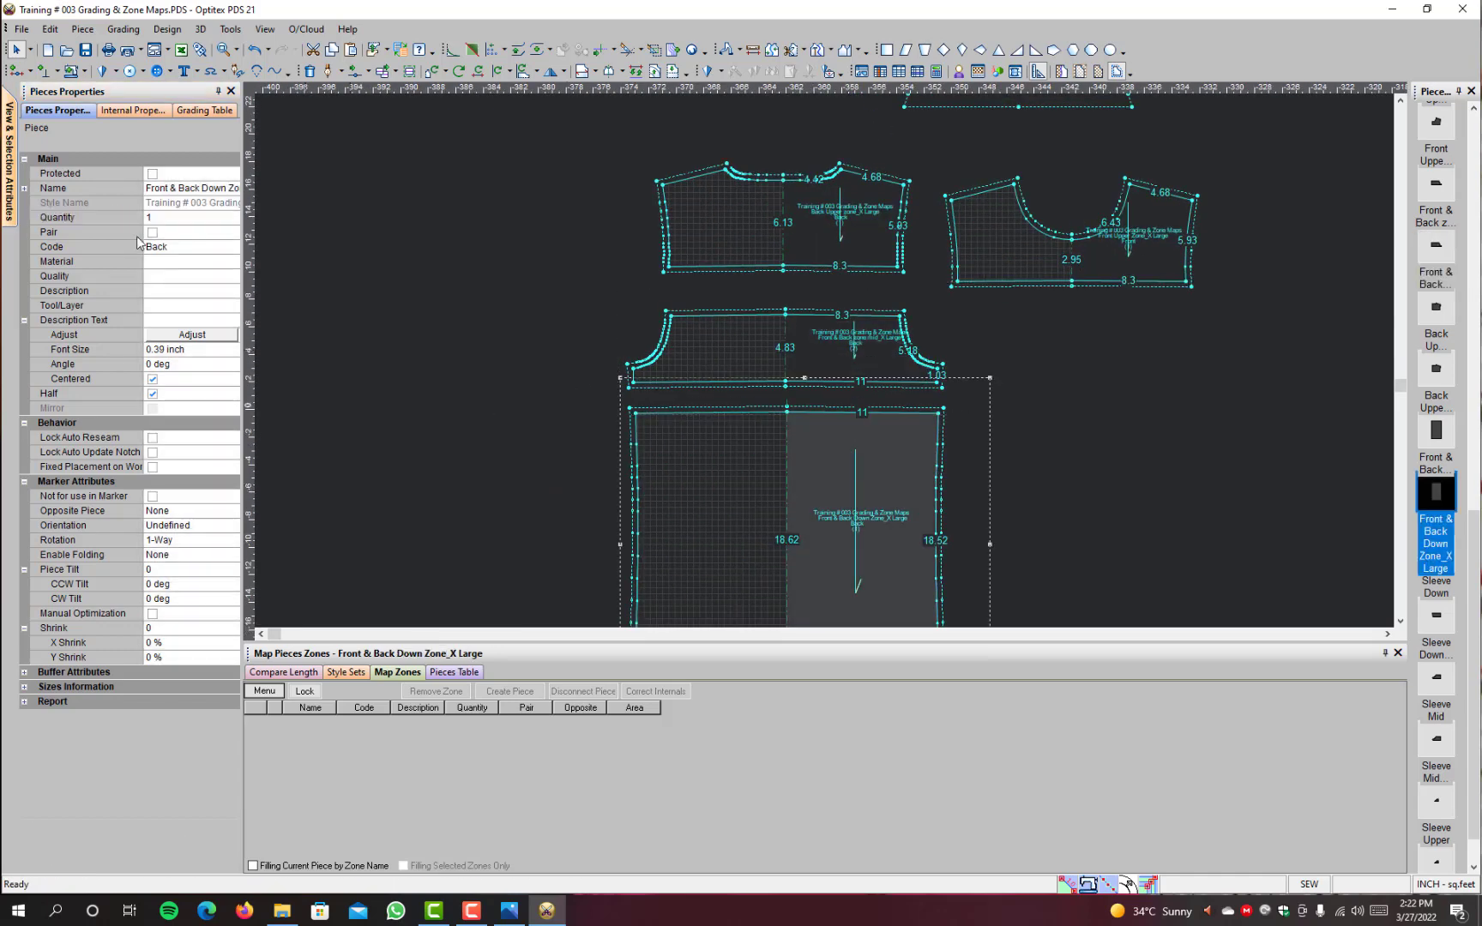
left_click(177, 219)
type("2")
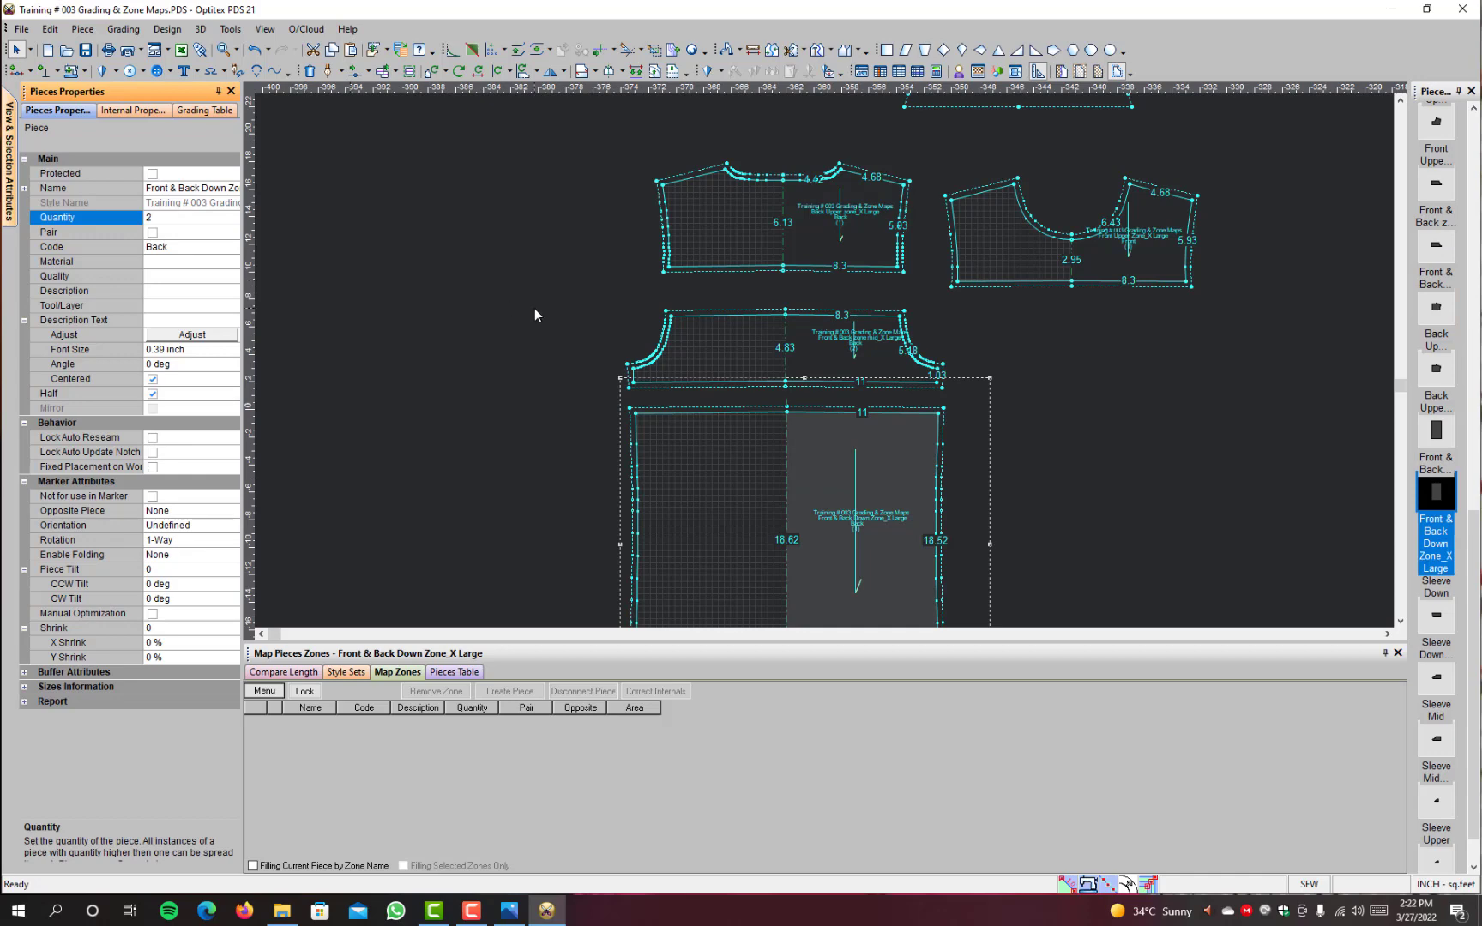
left_click(892, 547)
Step: Examine the name, code and quantity labels on the X Large Front & Back Down Zone, zone mid and Back Upper pieces
scroll(884, 543, "up", 2)
scroll(823, 356, "up", 1)
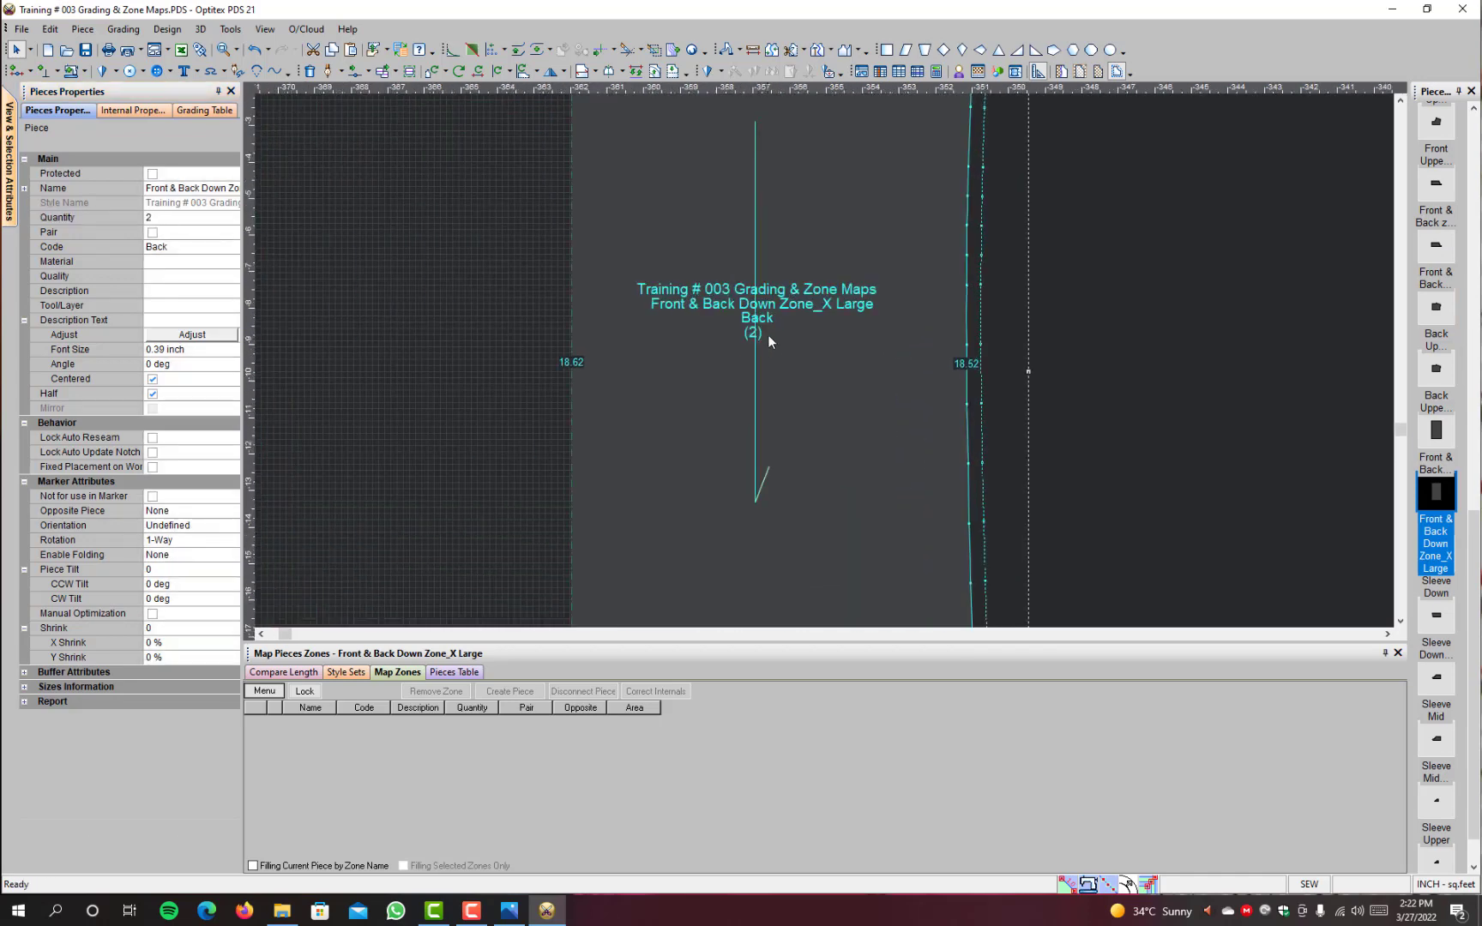
scroll(823, 344, "down", 4)
scroll(824, 349, "up", 3)
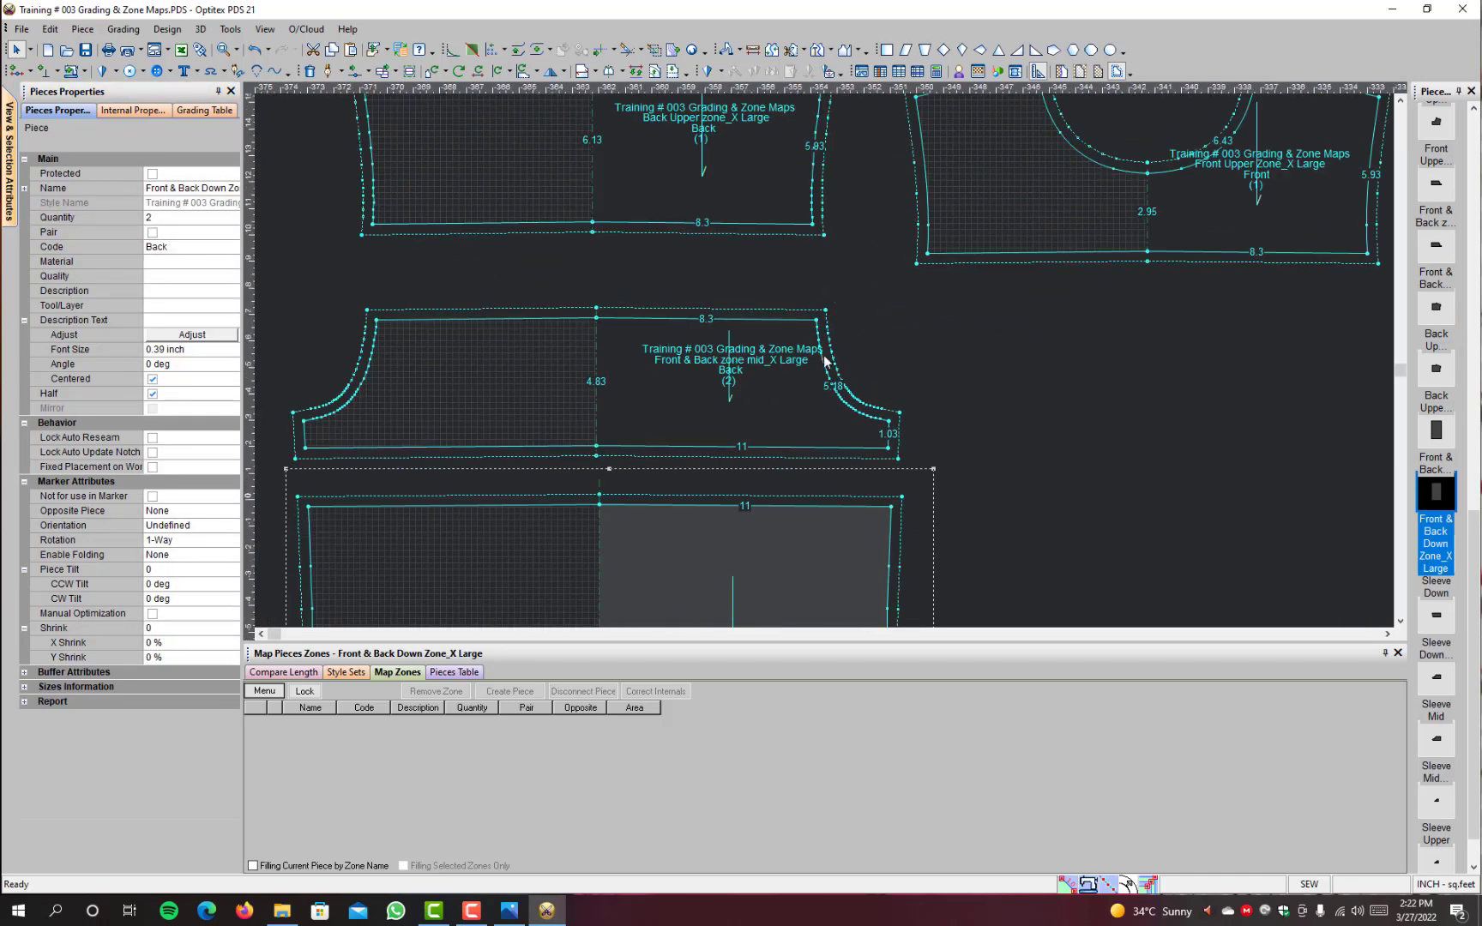
scroll(929, 240, "down", 2)
scroll(725, 302, "up", 3)
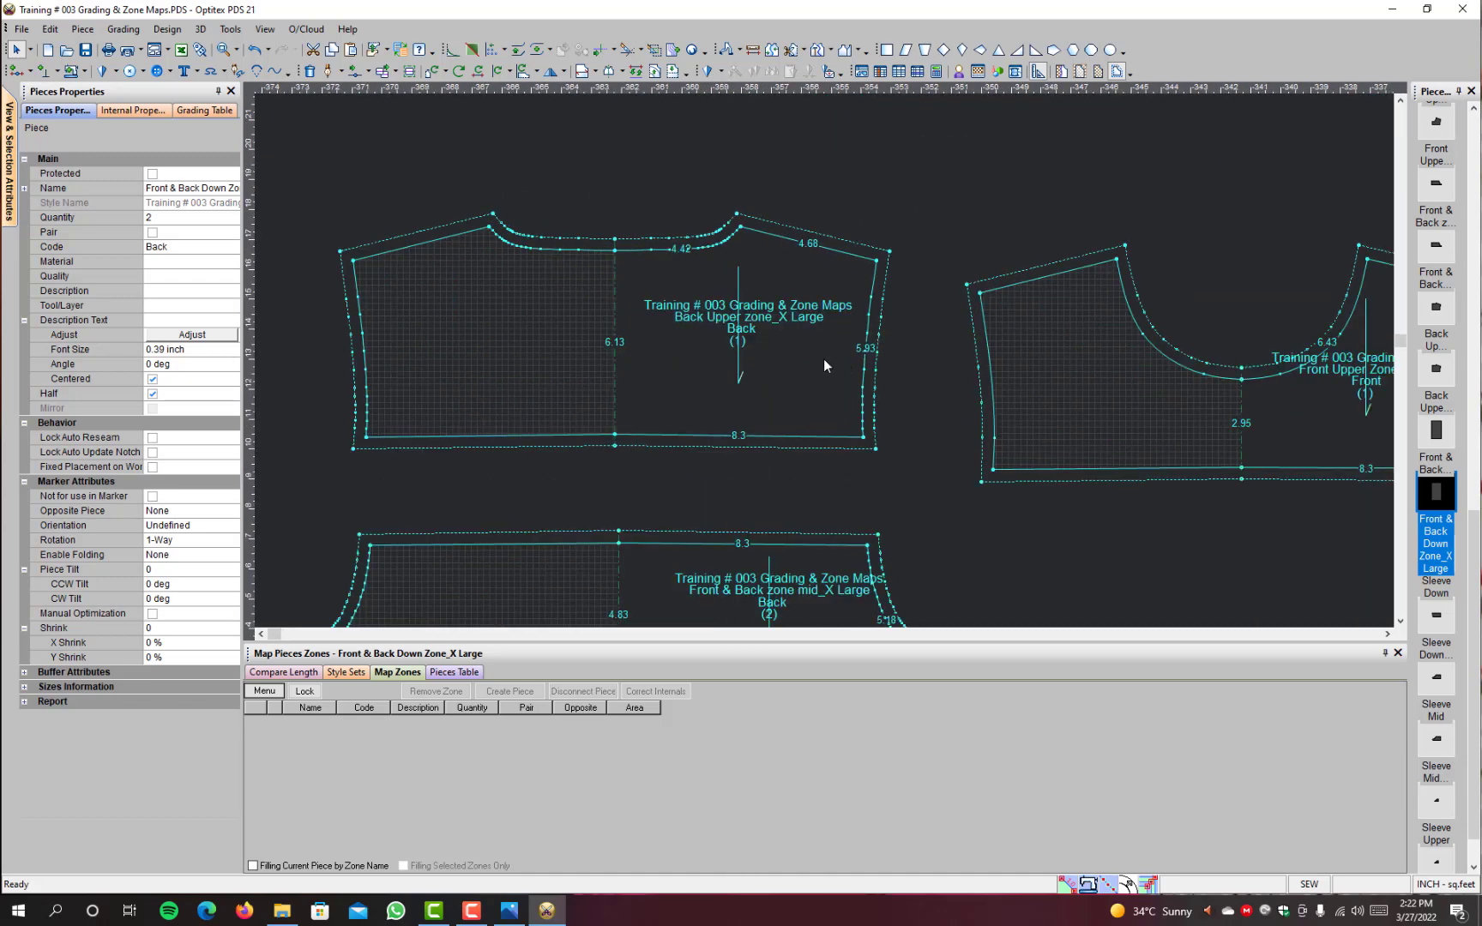
scroll(824, 365, "up", 1)
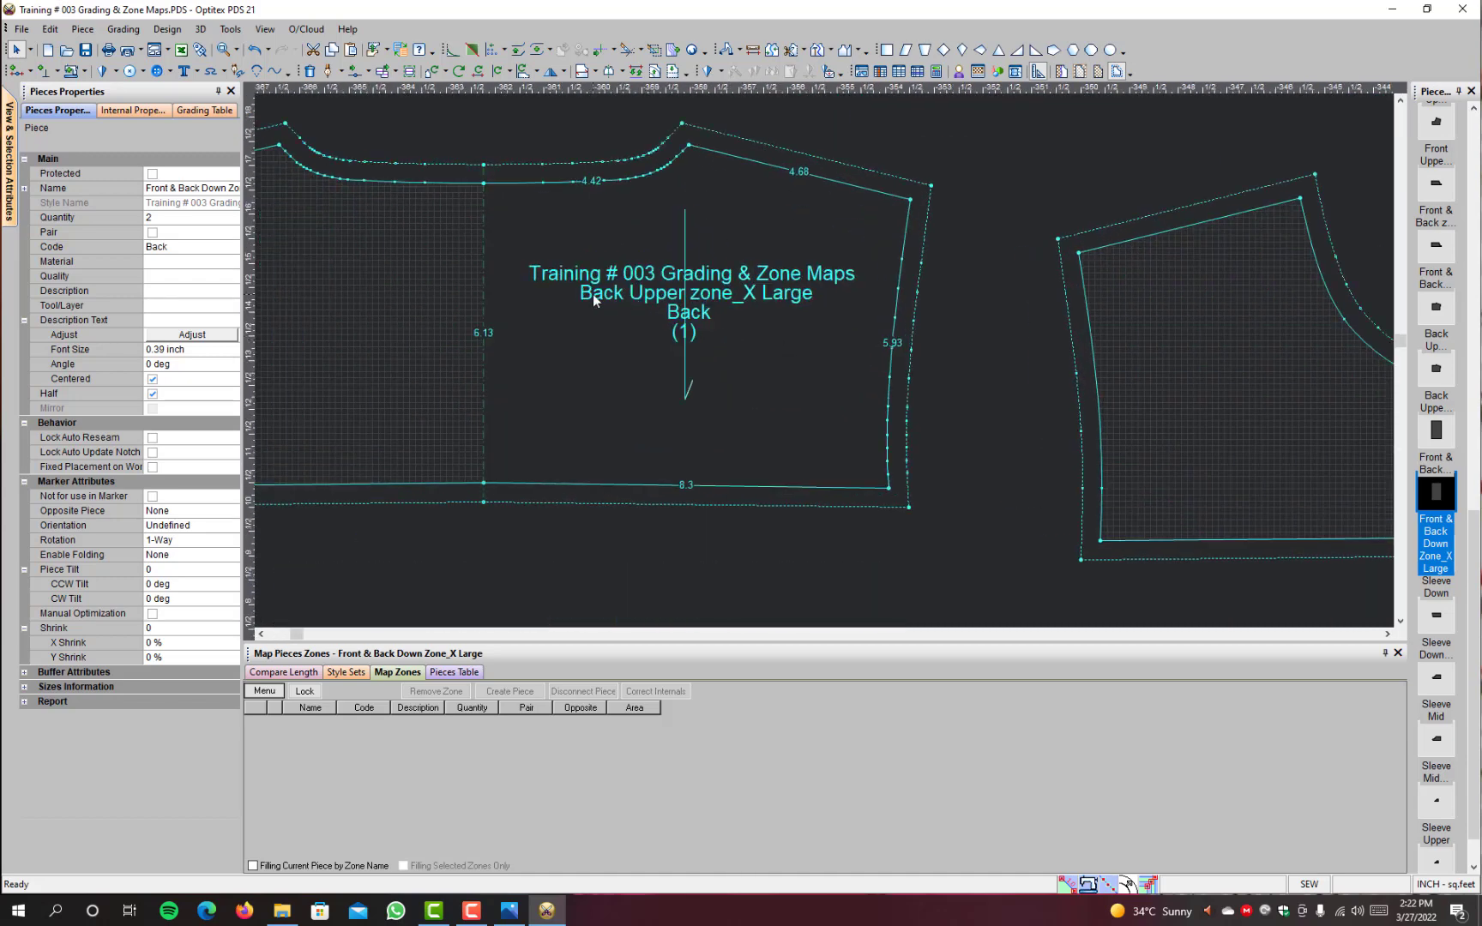
scroll(712, 386, "down", 2)
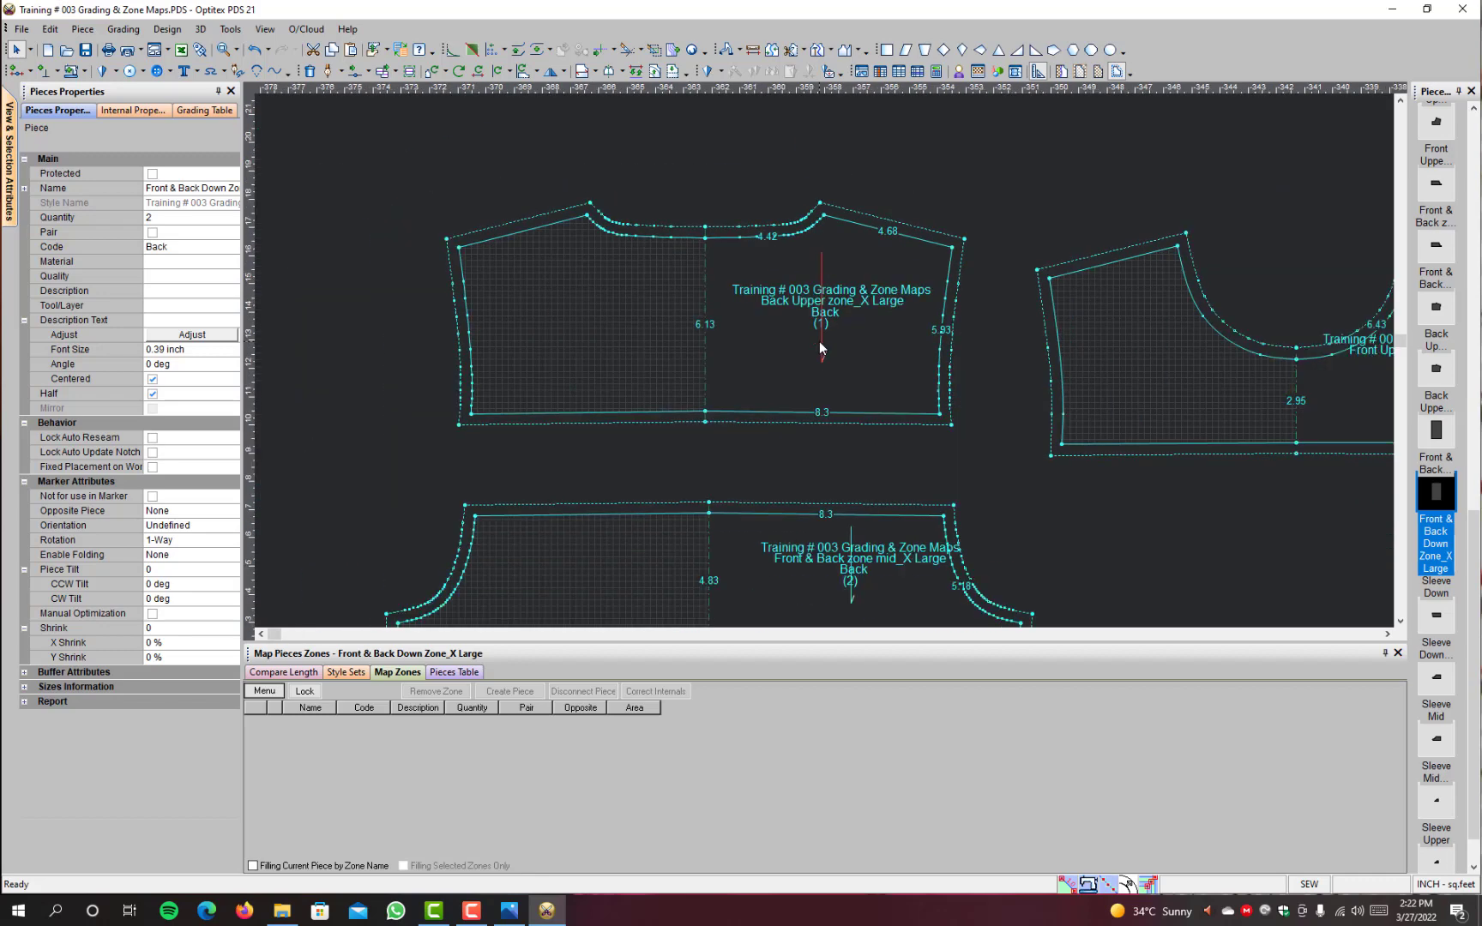
scroll(815, 344, "up", 2)
scroll(813, 353, "up", 1)
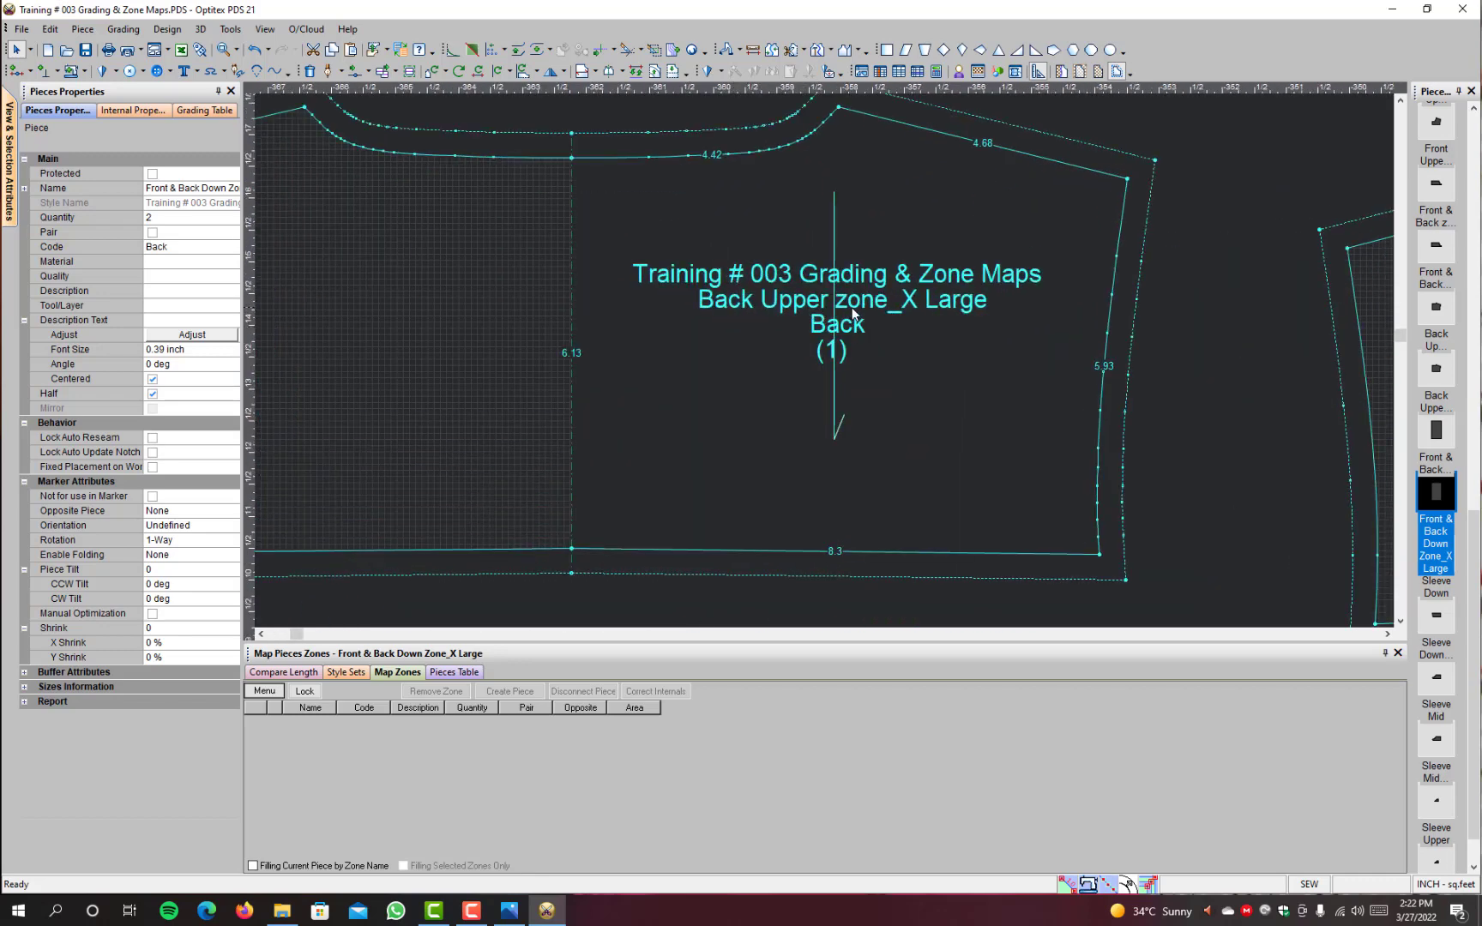
scroll(983, 406, "down", 1)
scroll(784, 317, "up", 2)
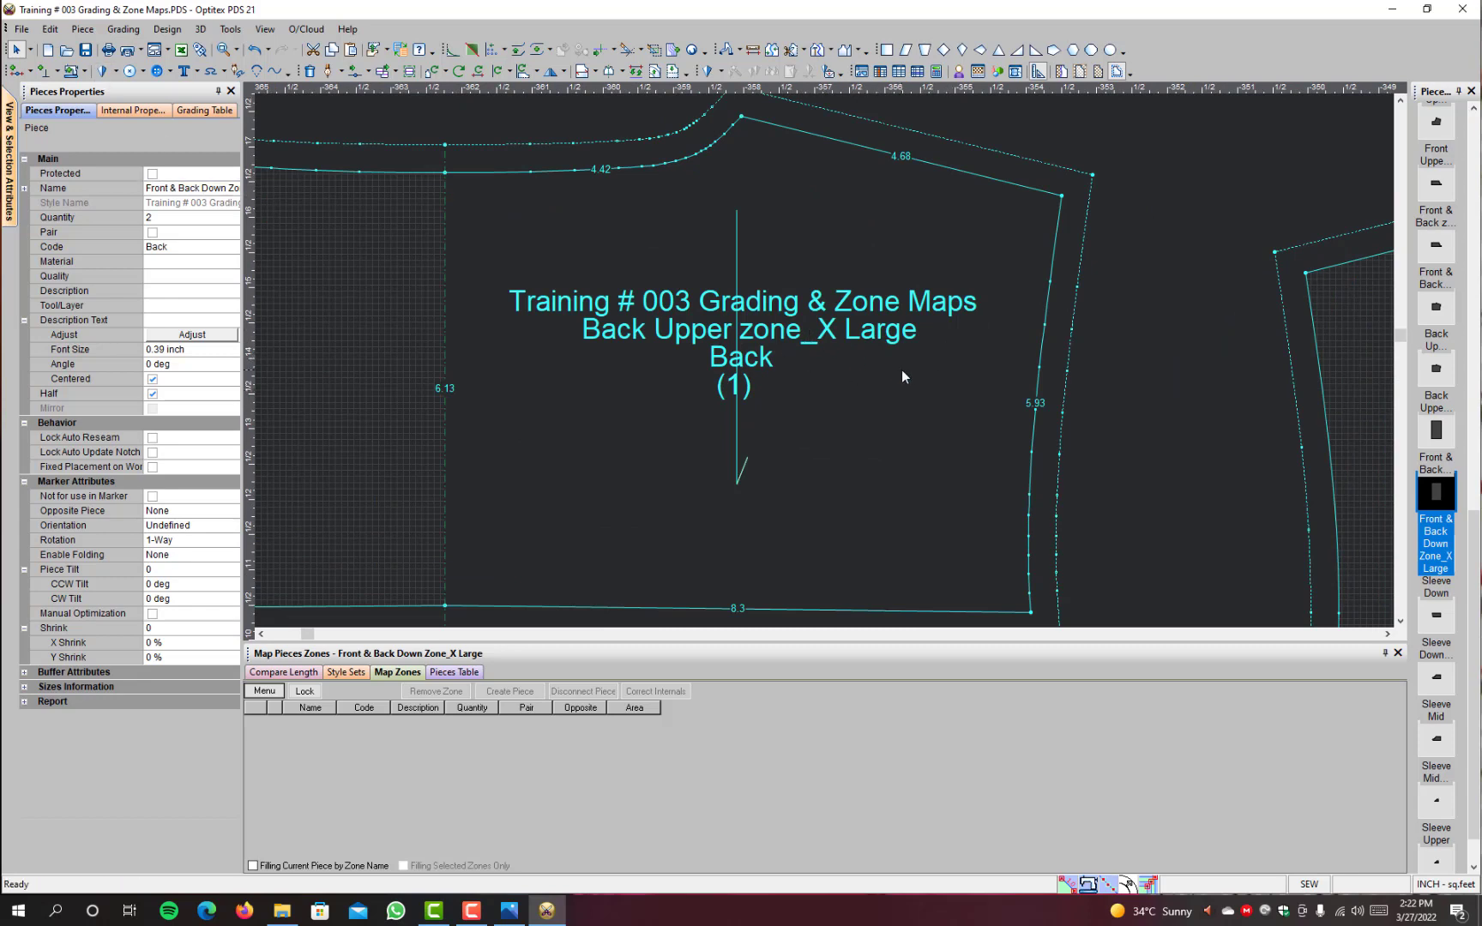
Step: Show the grading table, select the X Large Back Upper zone piece, and examine the X Large Sleeve Down label
left_click(193, 112)
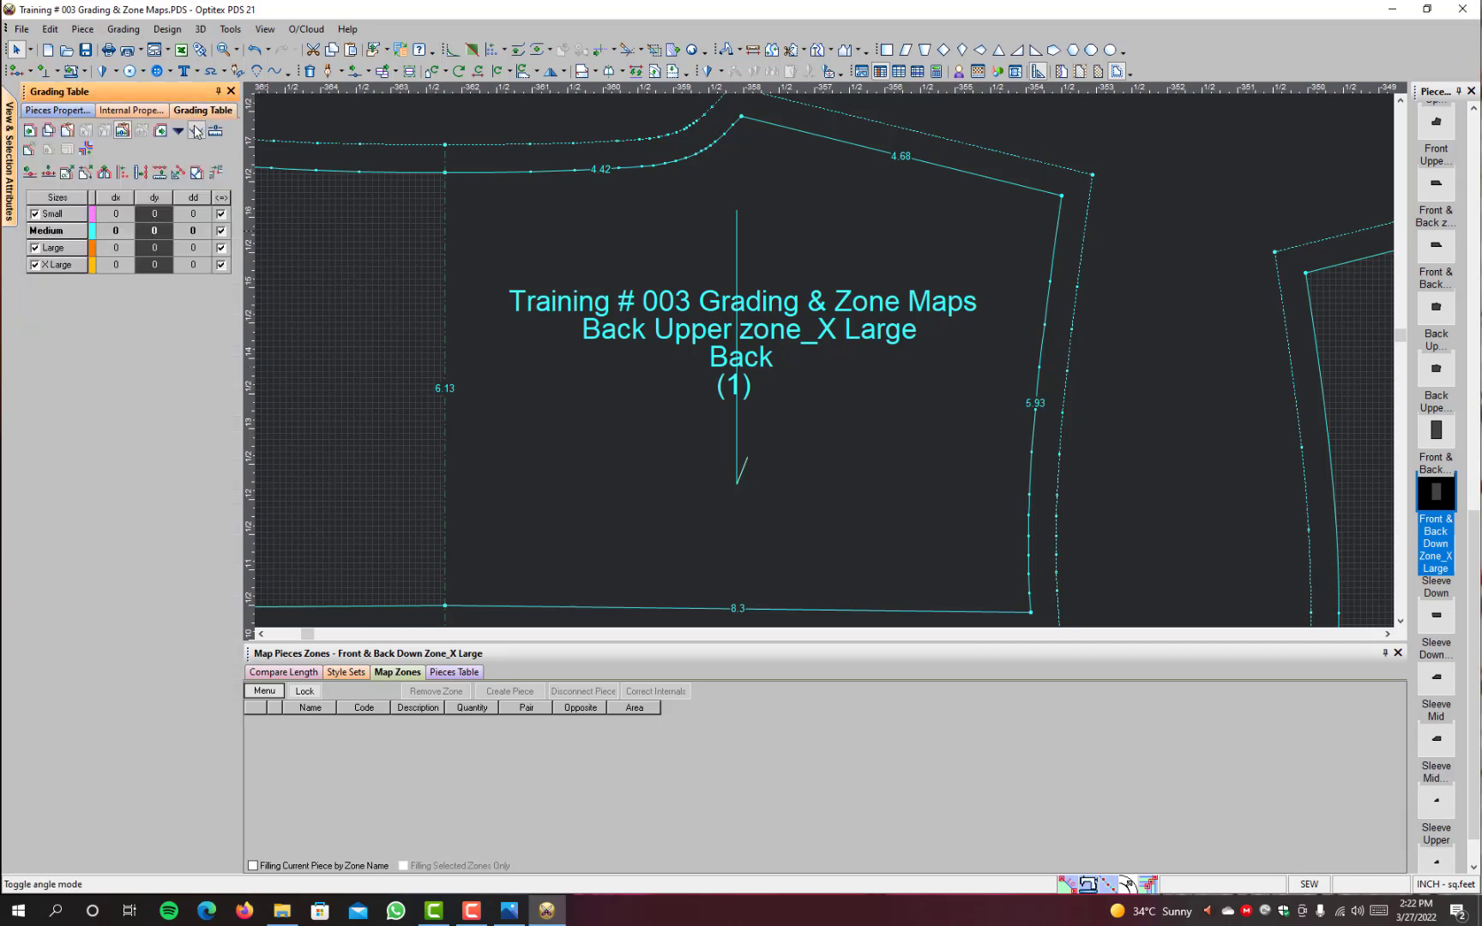
left_click(178, 131)
left_click(559, 213)
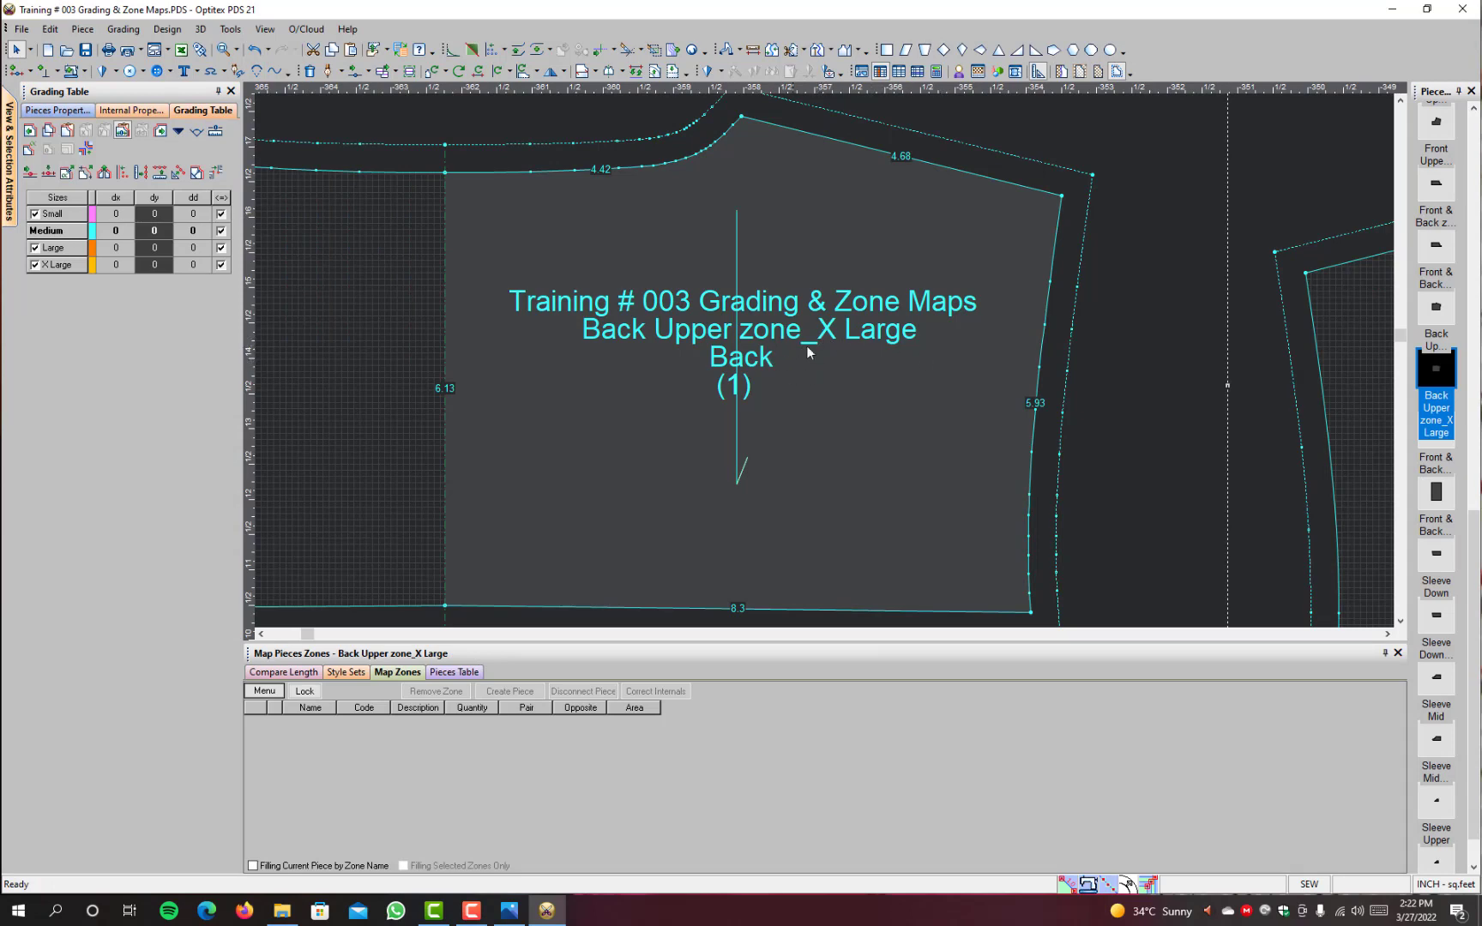
scroll(861, 460, "down", 1)
scroll(863, 468, "down", 8)
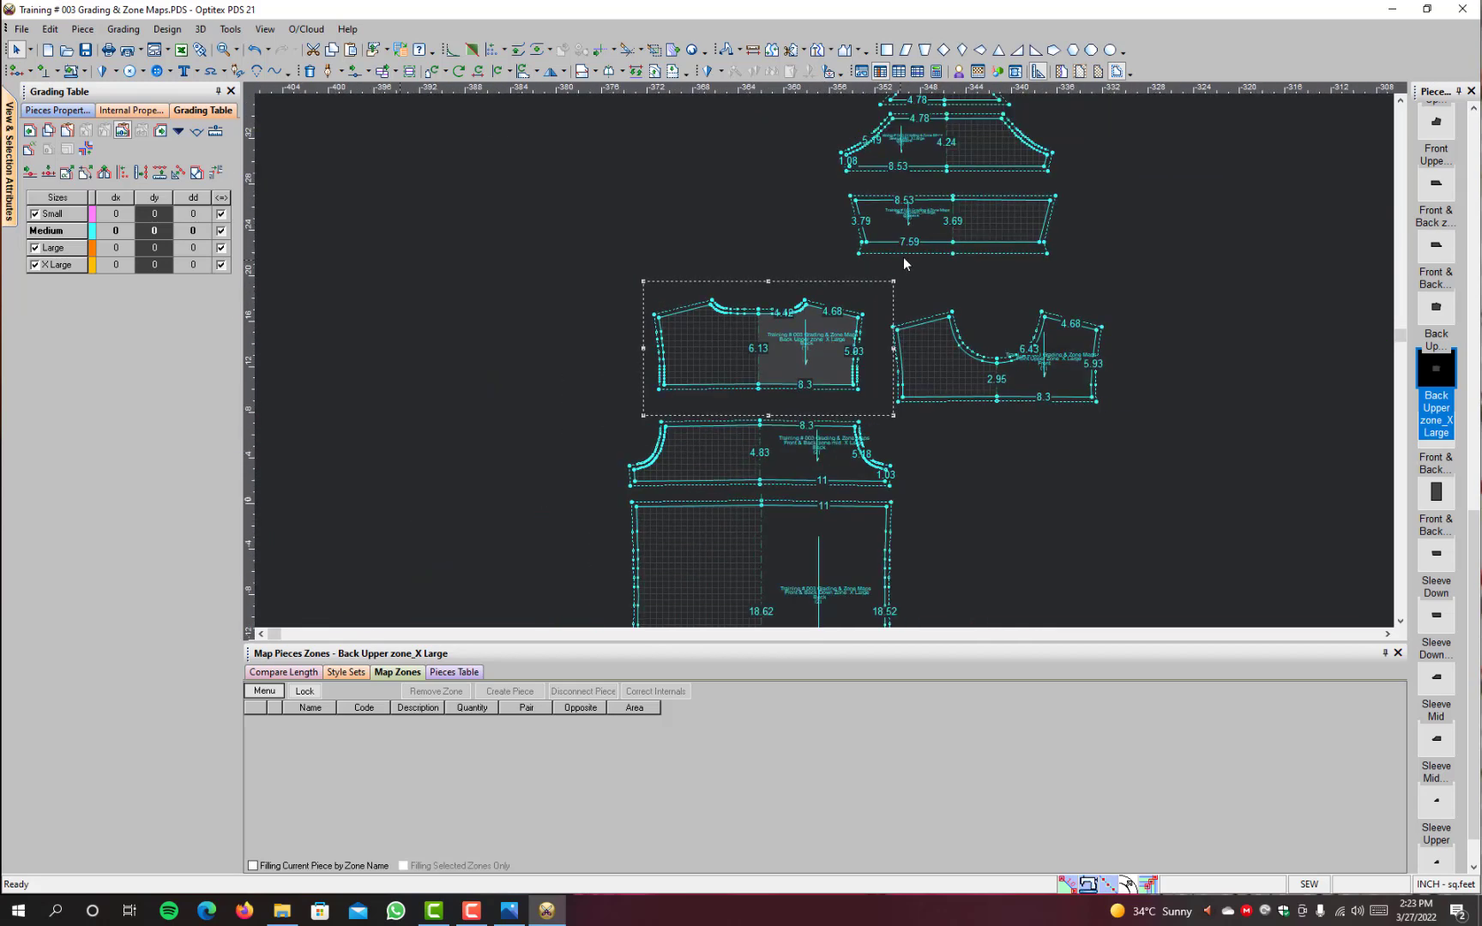
scroll(927, 219, "up", 3)
scroll(772, 381, "up", 3)
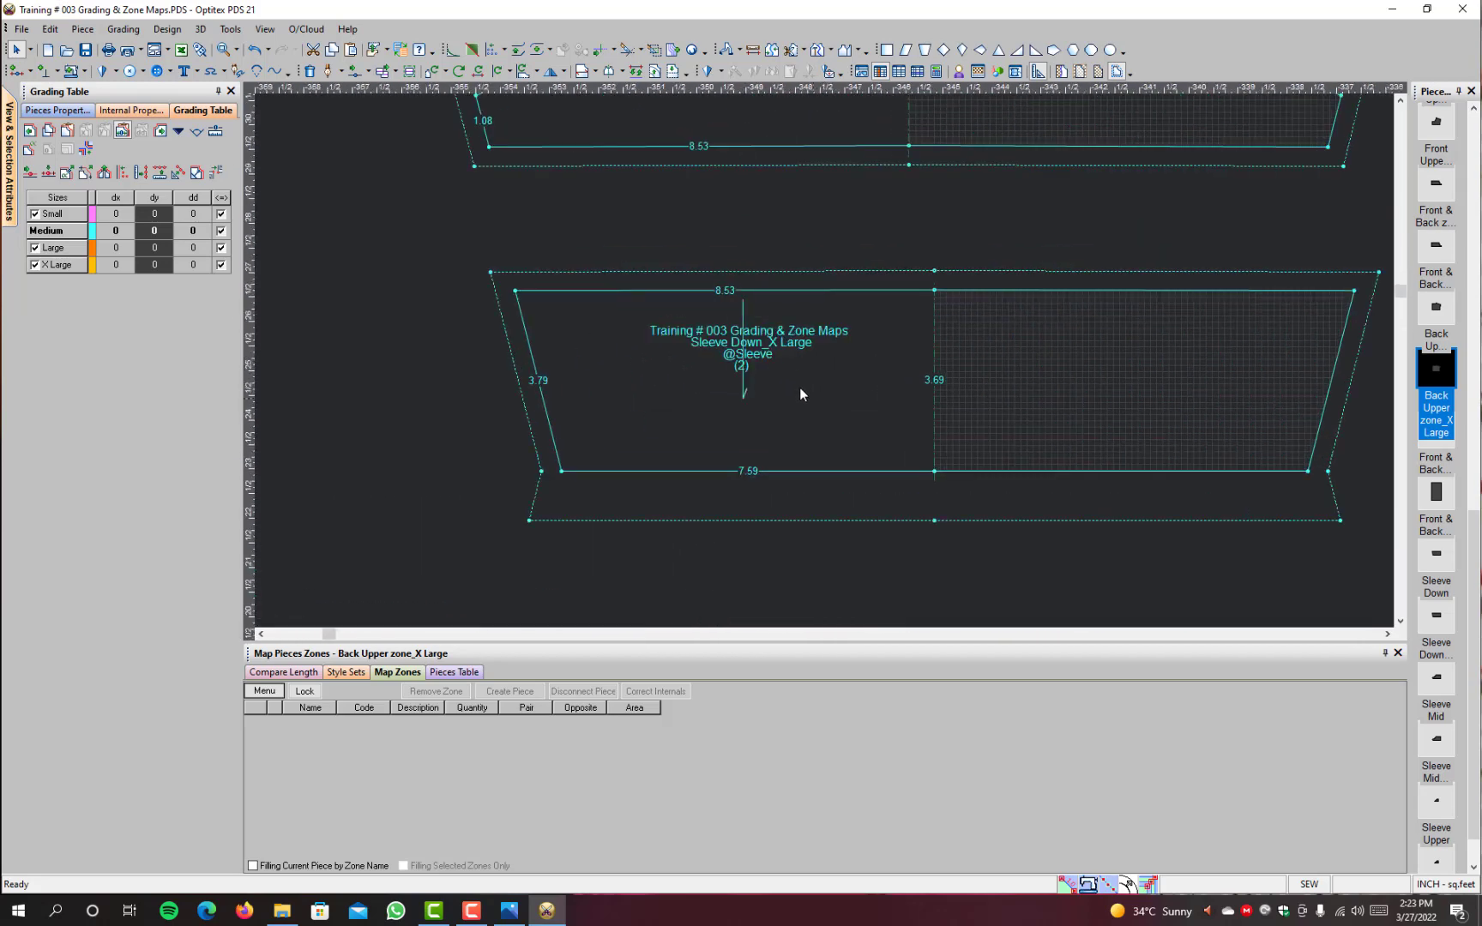
Step: Examine the name, code and quantity labels on the X Large Sleeve Down, Sleeve Mid and Sleeve Upper pieces
scroll(773, 347, "up", 3)
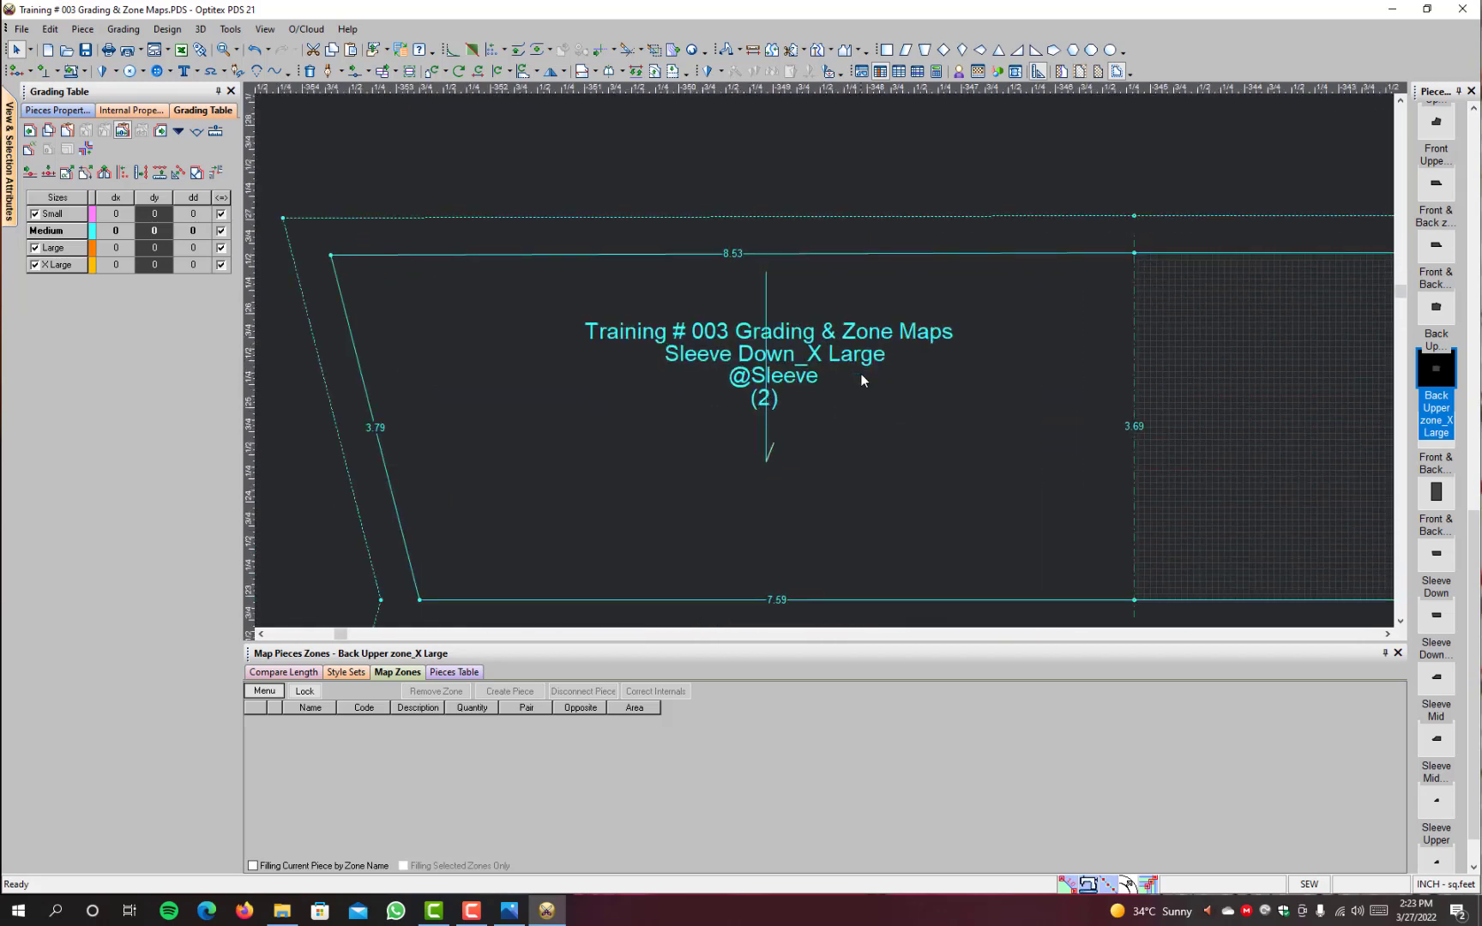
scroll(860, 373, "down", 7)
scroll(795, 262, "up", 4)
scroll(823, 349, "up", 3)
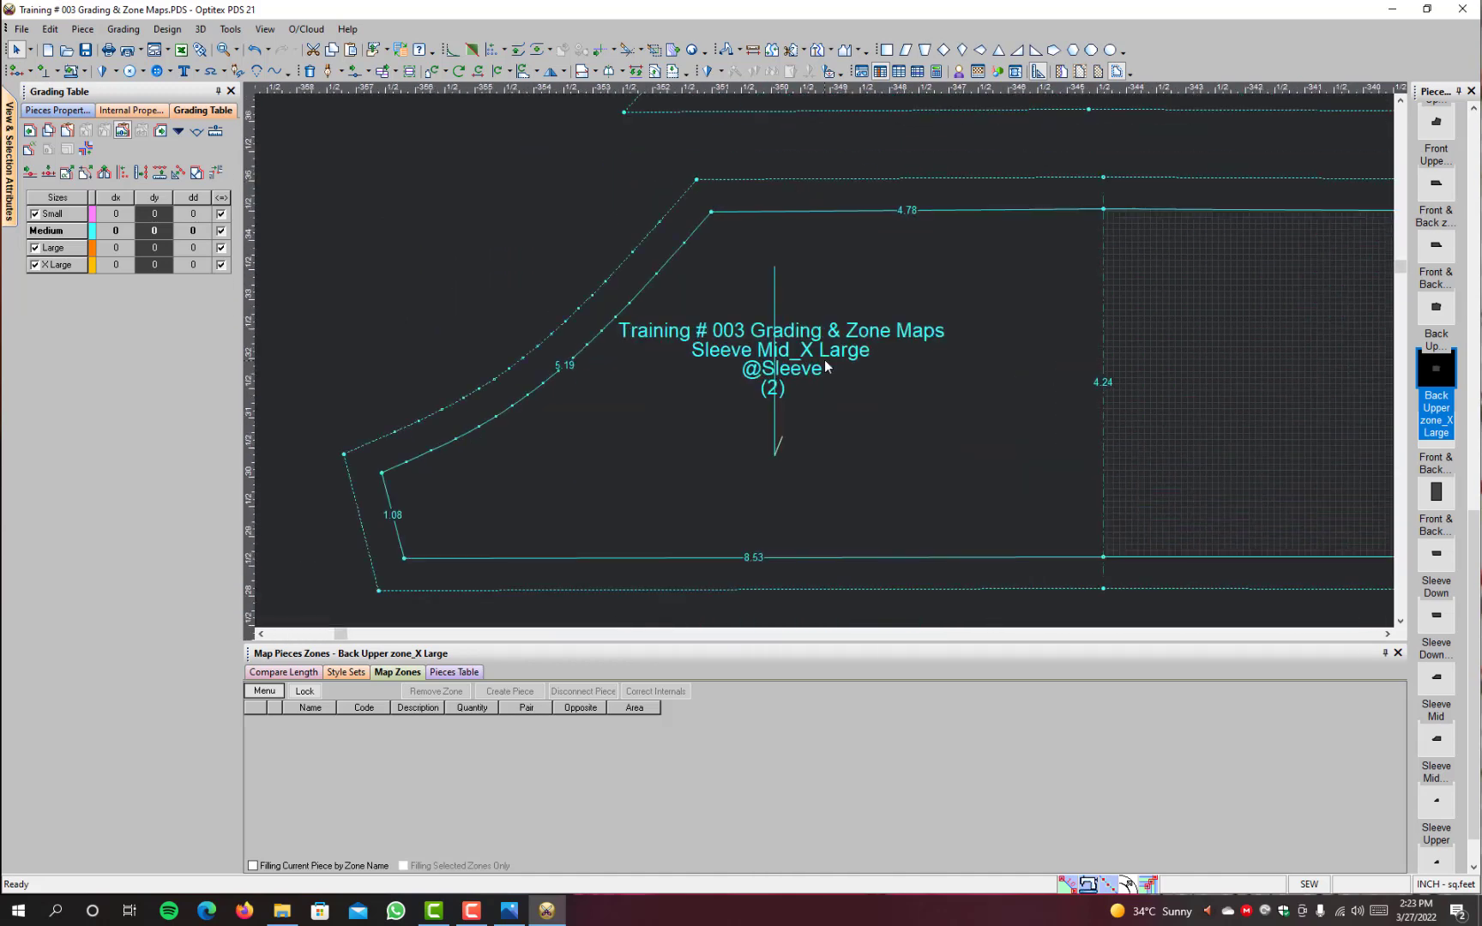
scroll(847, 424, "down", 5)
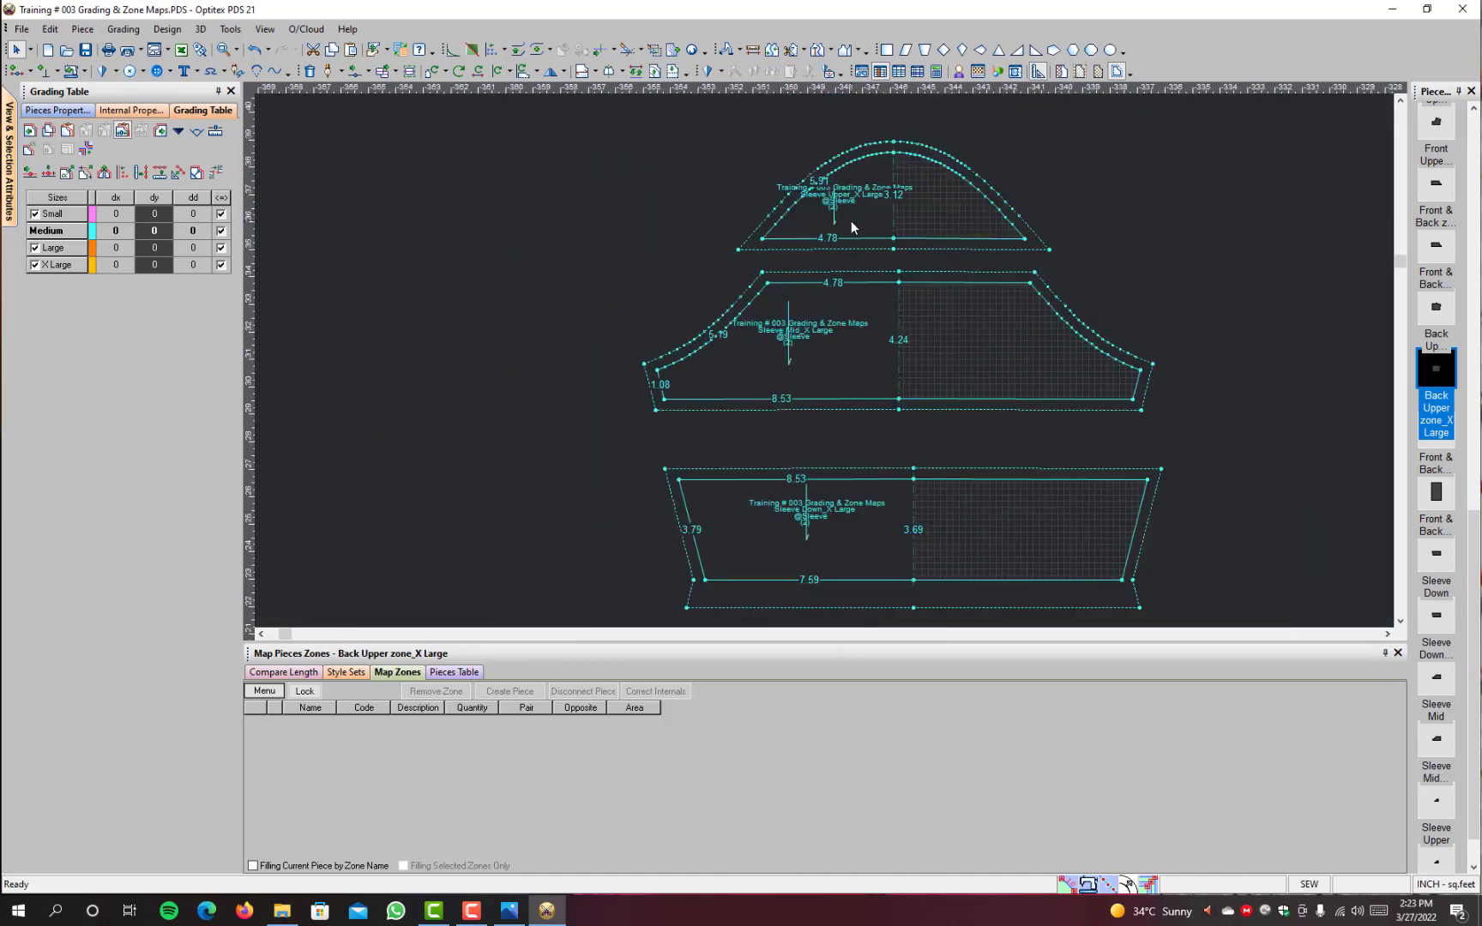
scroll(850, 219, "up", 4)
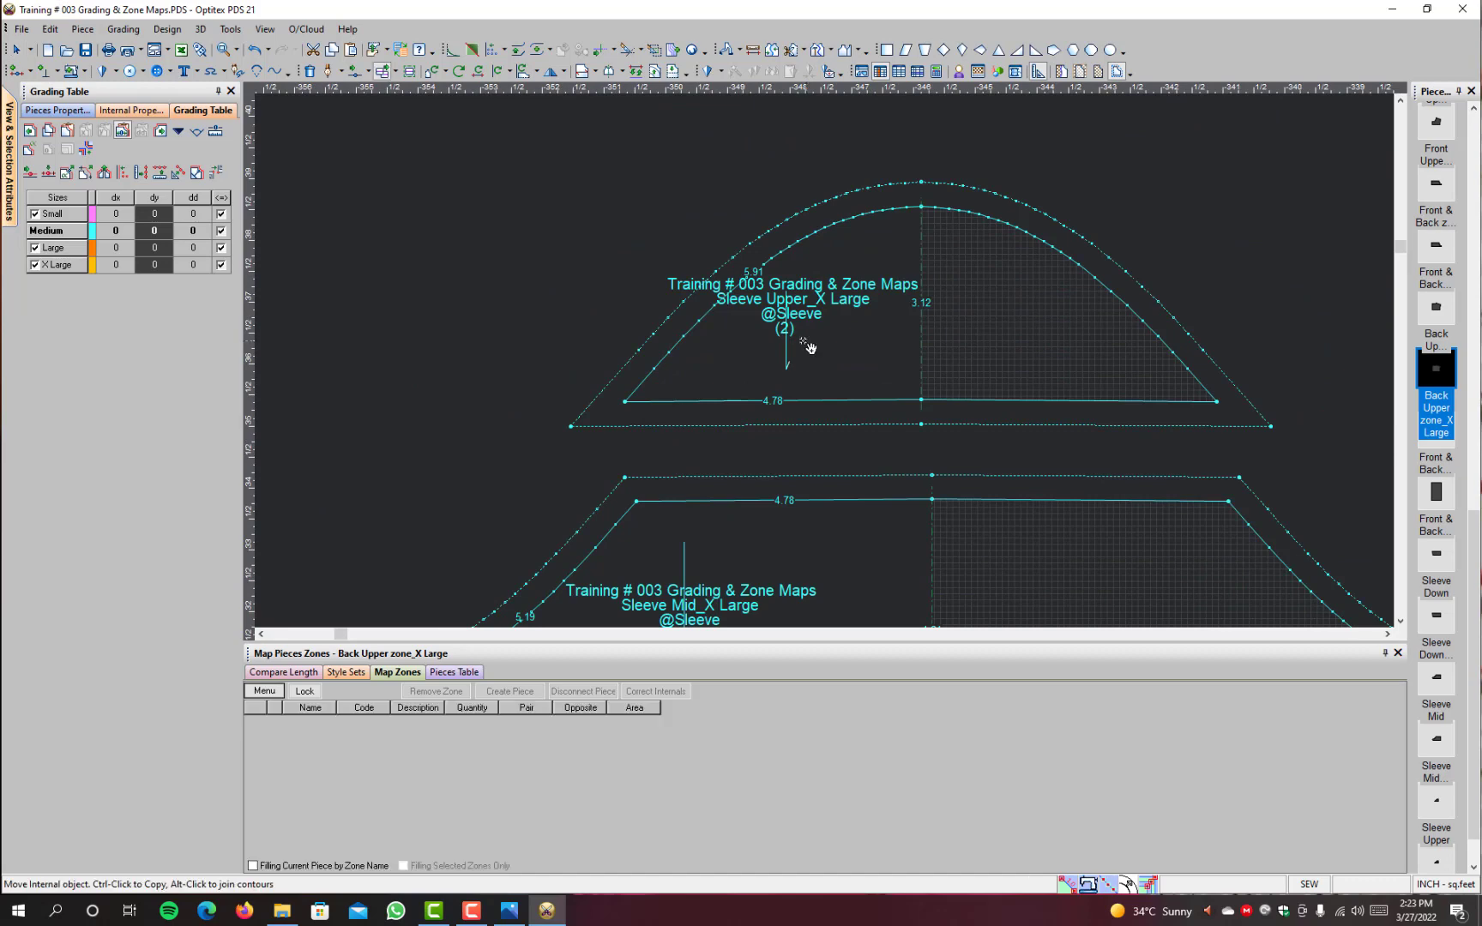
Step: Move the grain line and its label on the X Large Sleeve Upper piece closer to the piece's centre line
left_click_drag(794, 381, 867, 387)
scroll(955, 491, "down", 6)
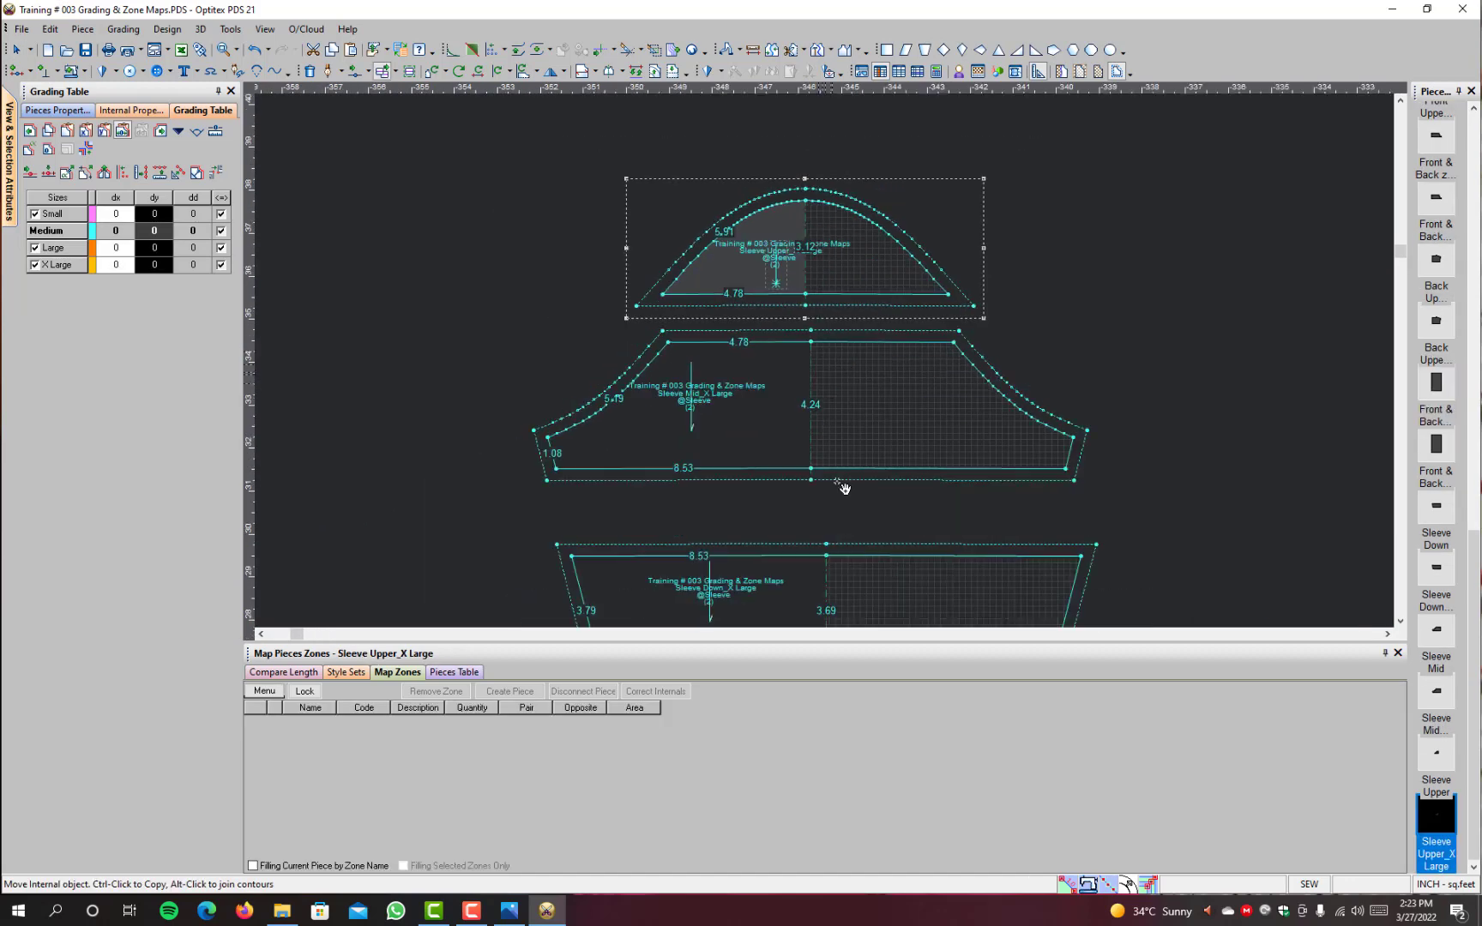
right_click(997, 262)
key("Escape")
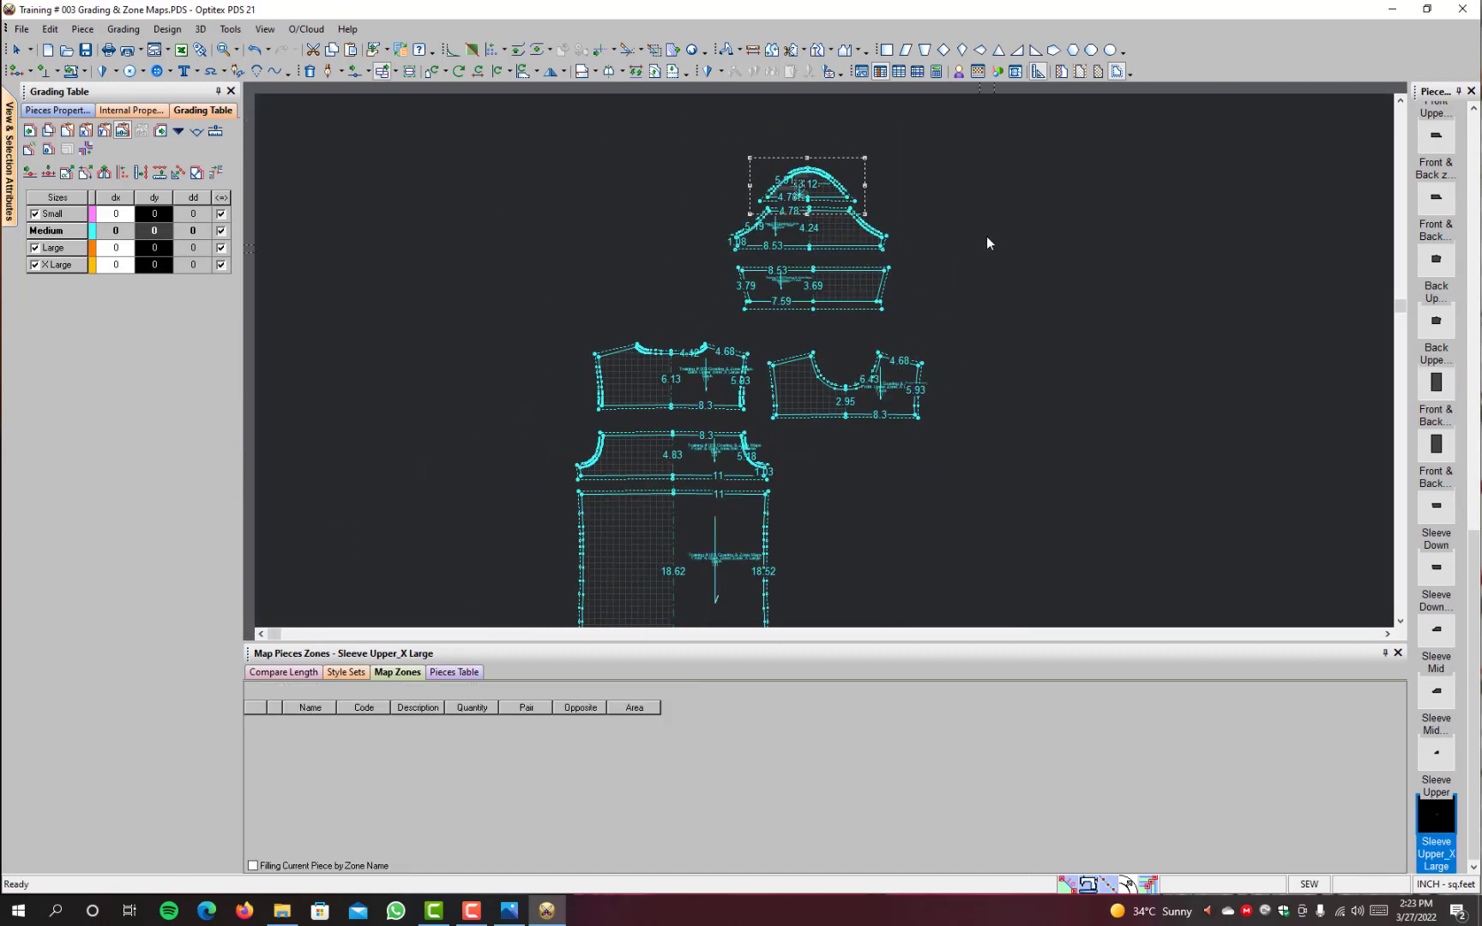
Step: Move the three X Large sleeve pieces together to the space below the X Large Front Upper piece, beside the body pieces
left_click_drag(954, 179, 691, 306)
key("space")
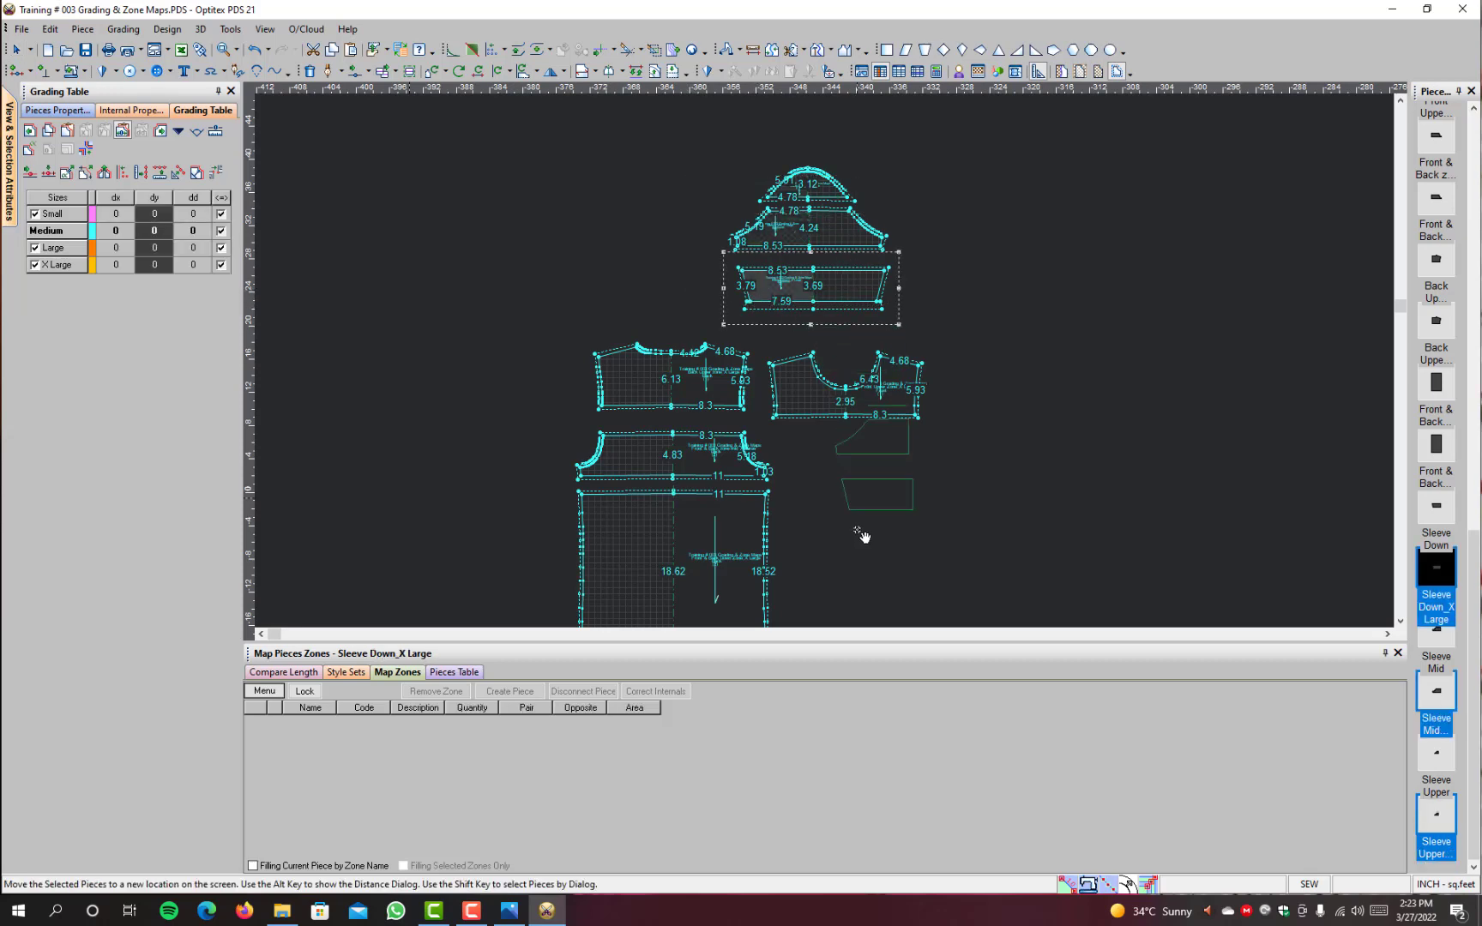
left_click(839, 578)
scroll(860, 551, "down", 1)
scroll(755, 287, "up", 1)
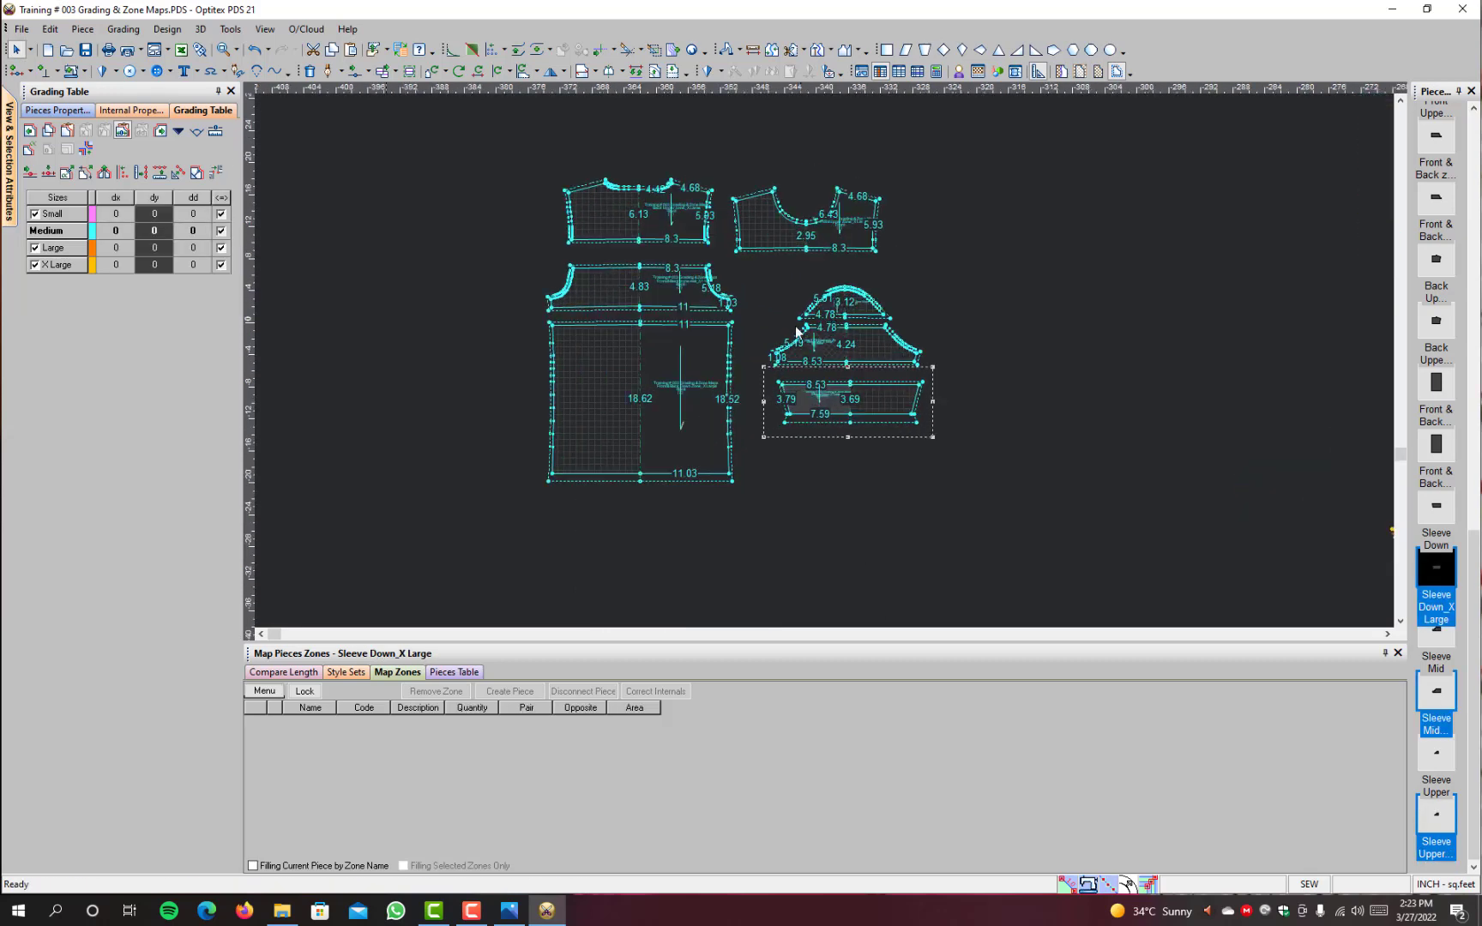
Step: Select the group of graded Front, Back and Sleeve zone pieces and display all their sizes as nests
scroll(742, 290, "up", 1)
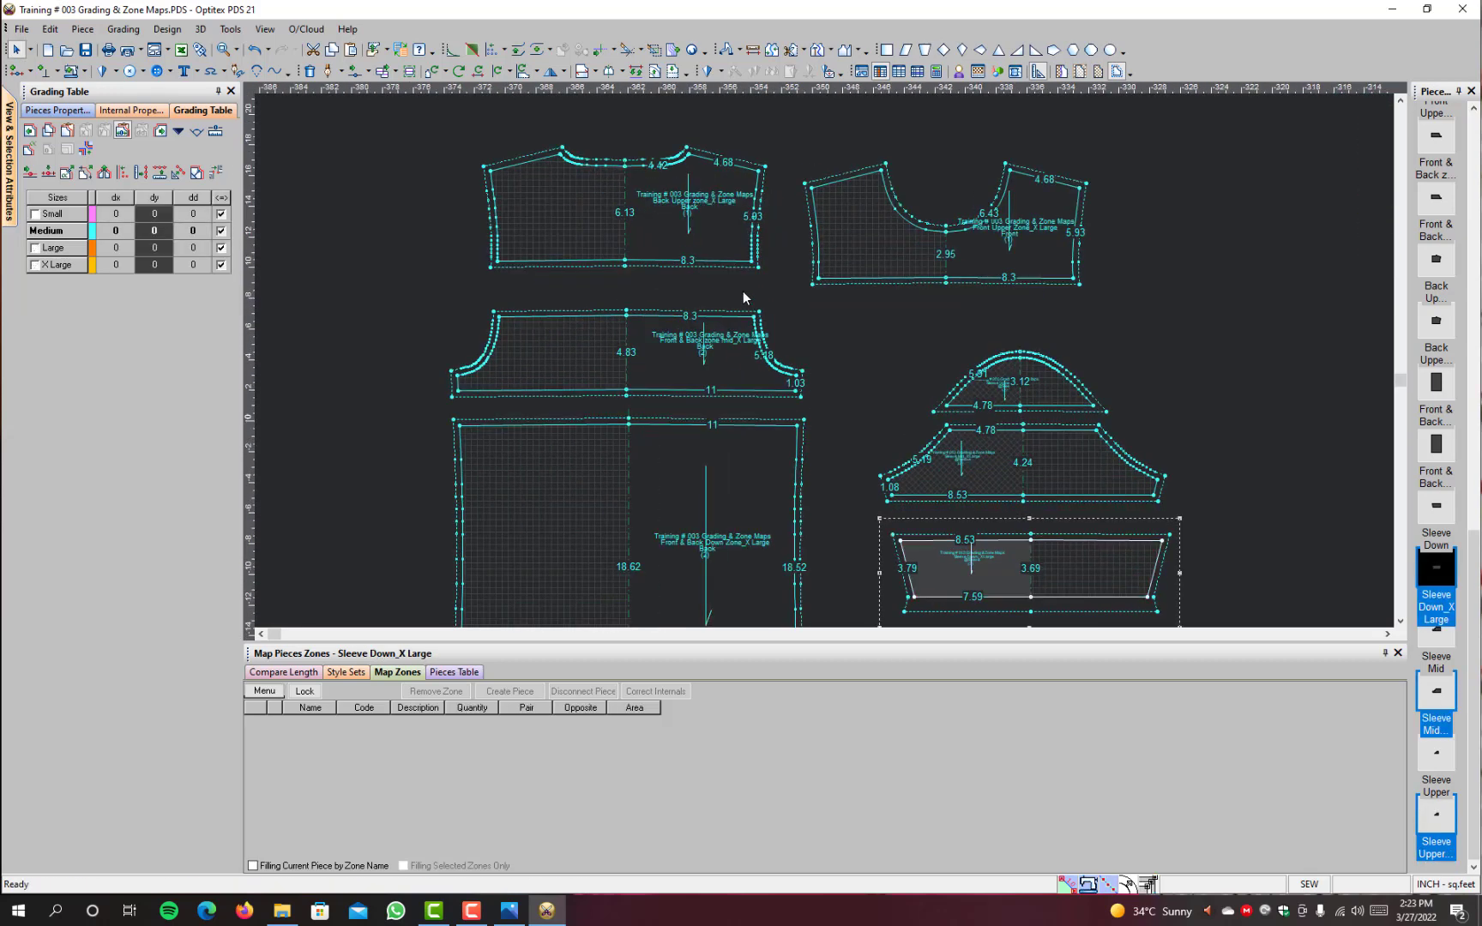
scroll(860, 375, "down", 4)
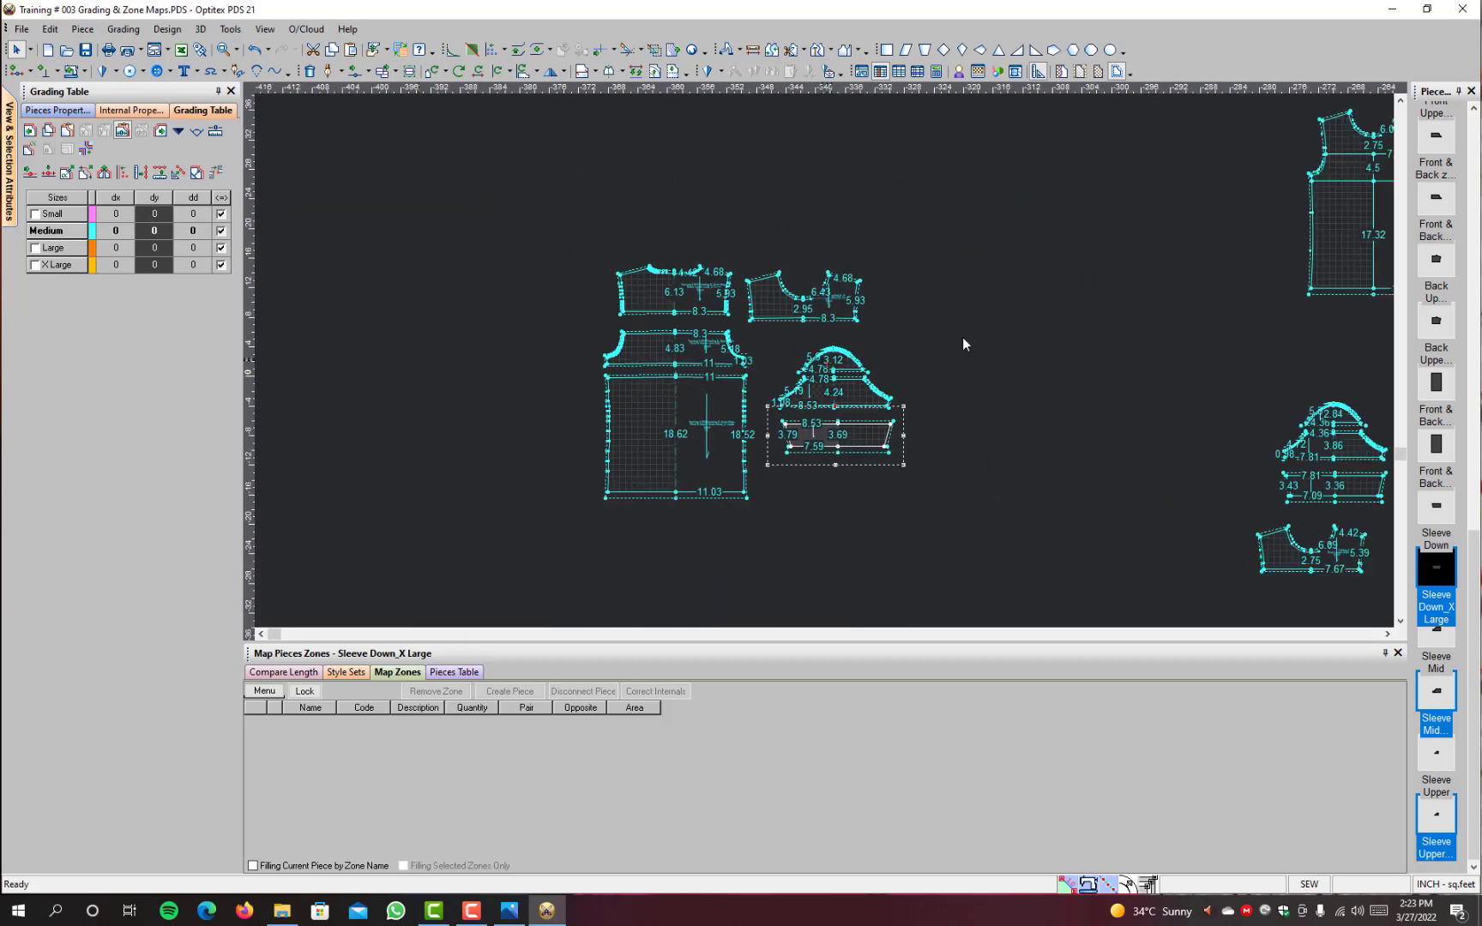
scroll(824, 360, "up", 2)
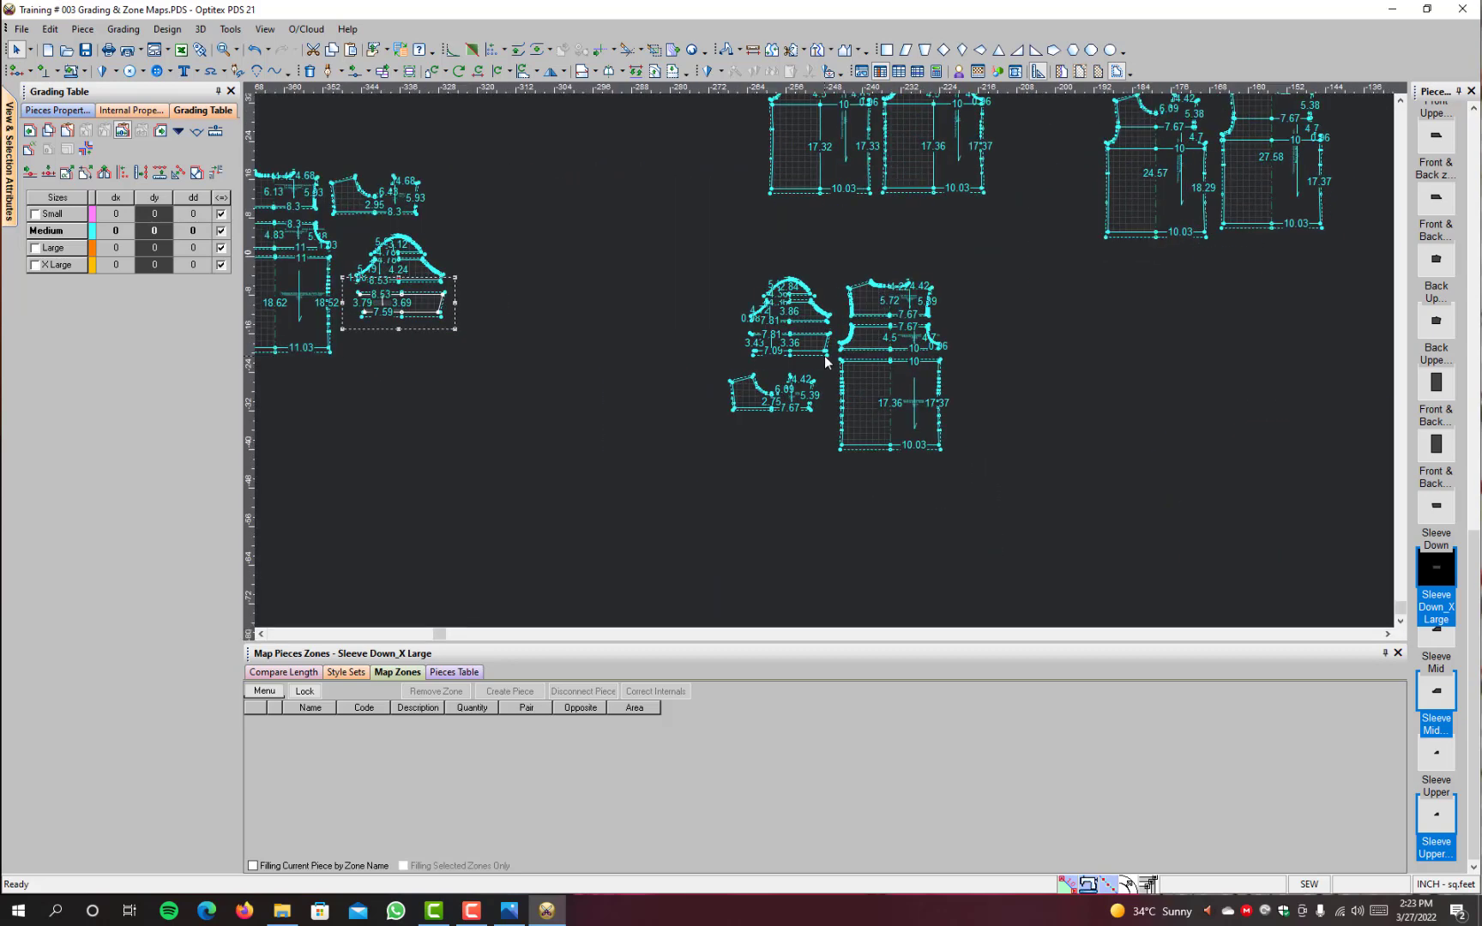
key("F4")
left_click_drag(755, 458, 699, 489)
scroll(968, 266, "down", 1)
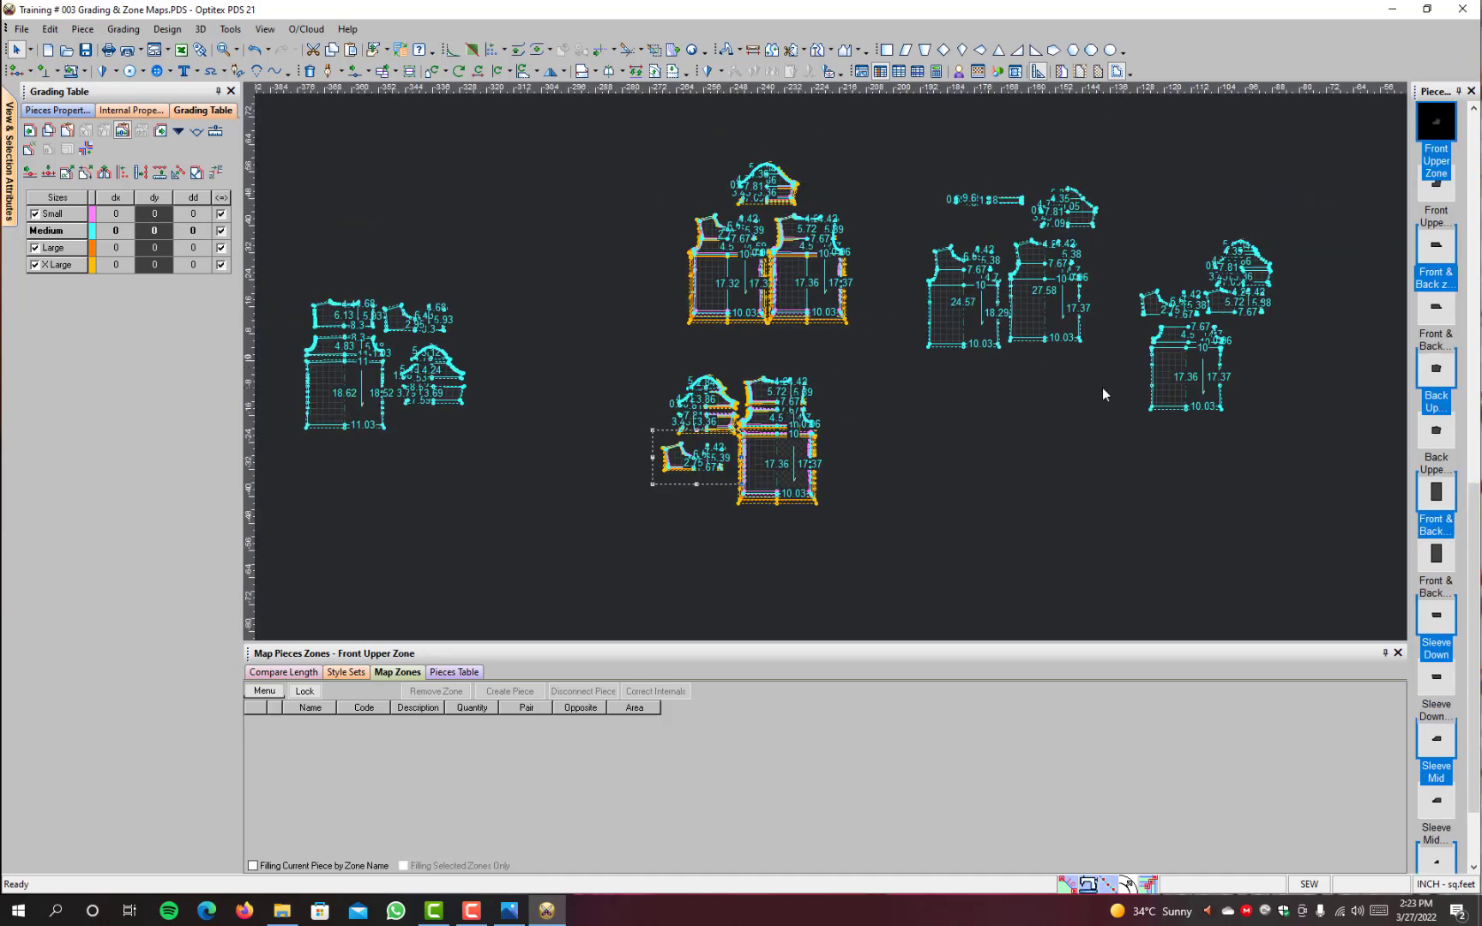
Step: Select the Sleeve Base, Base Size Front, Base Size Back and Neck Rib pieces together
scroll(818, 352, "up", 2)
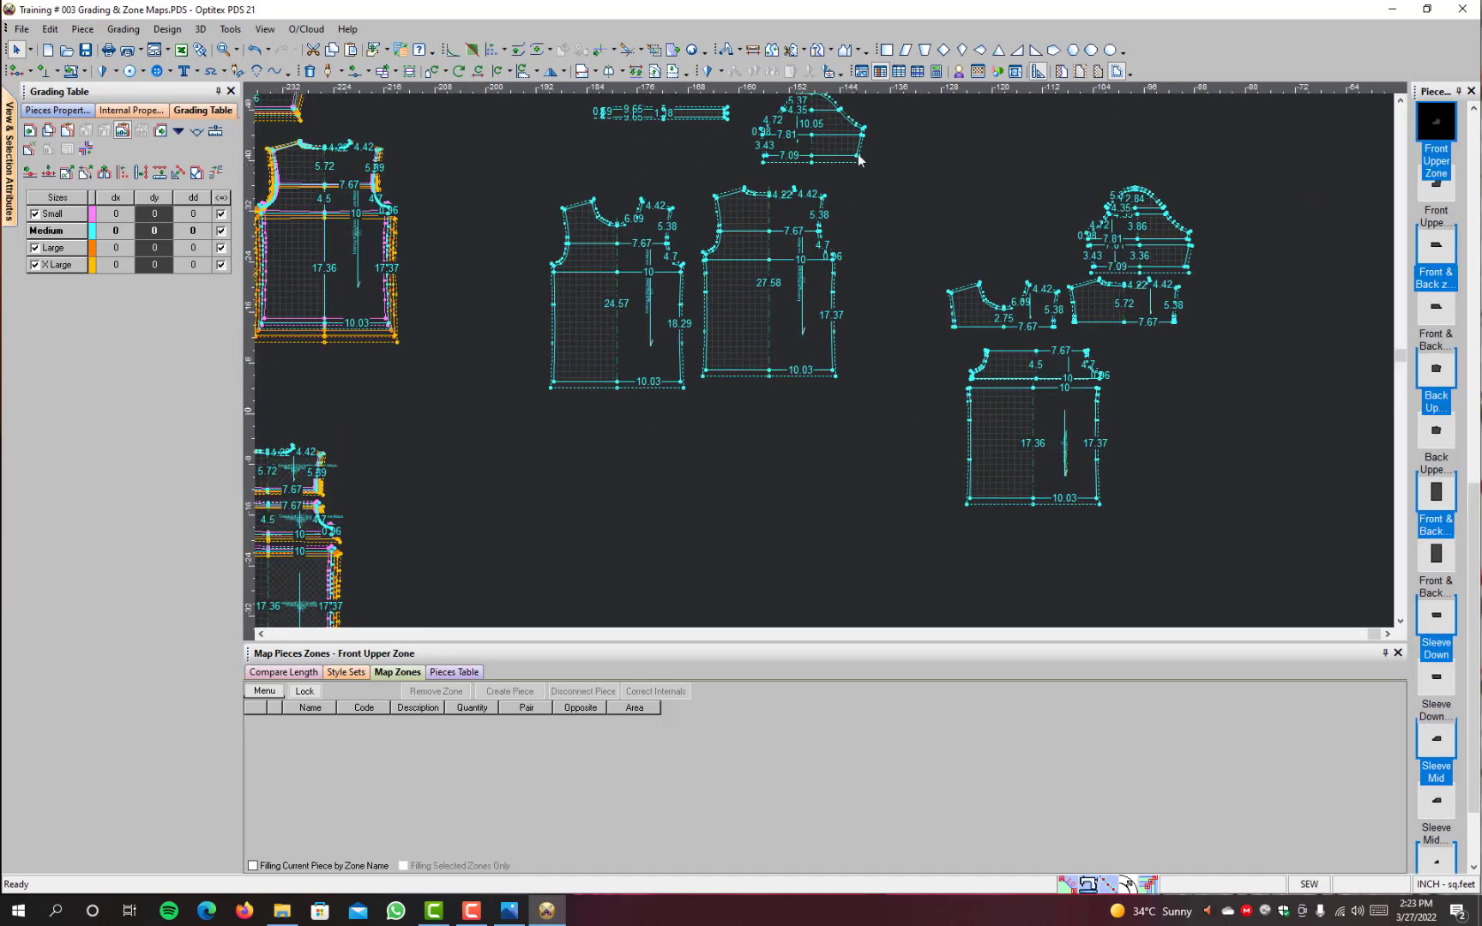
left_click_drag(883, 109, 560, 424)
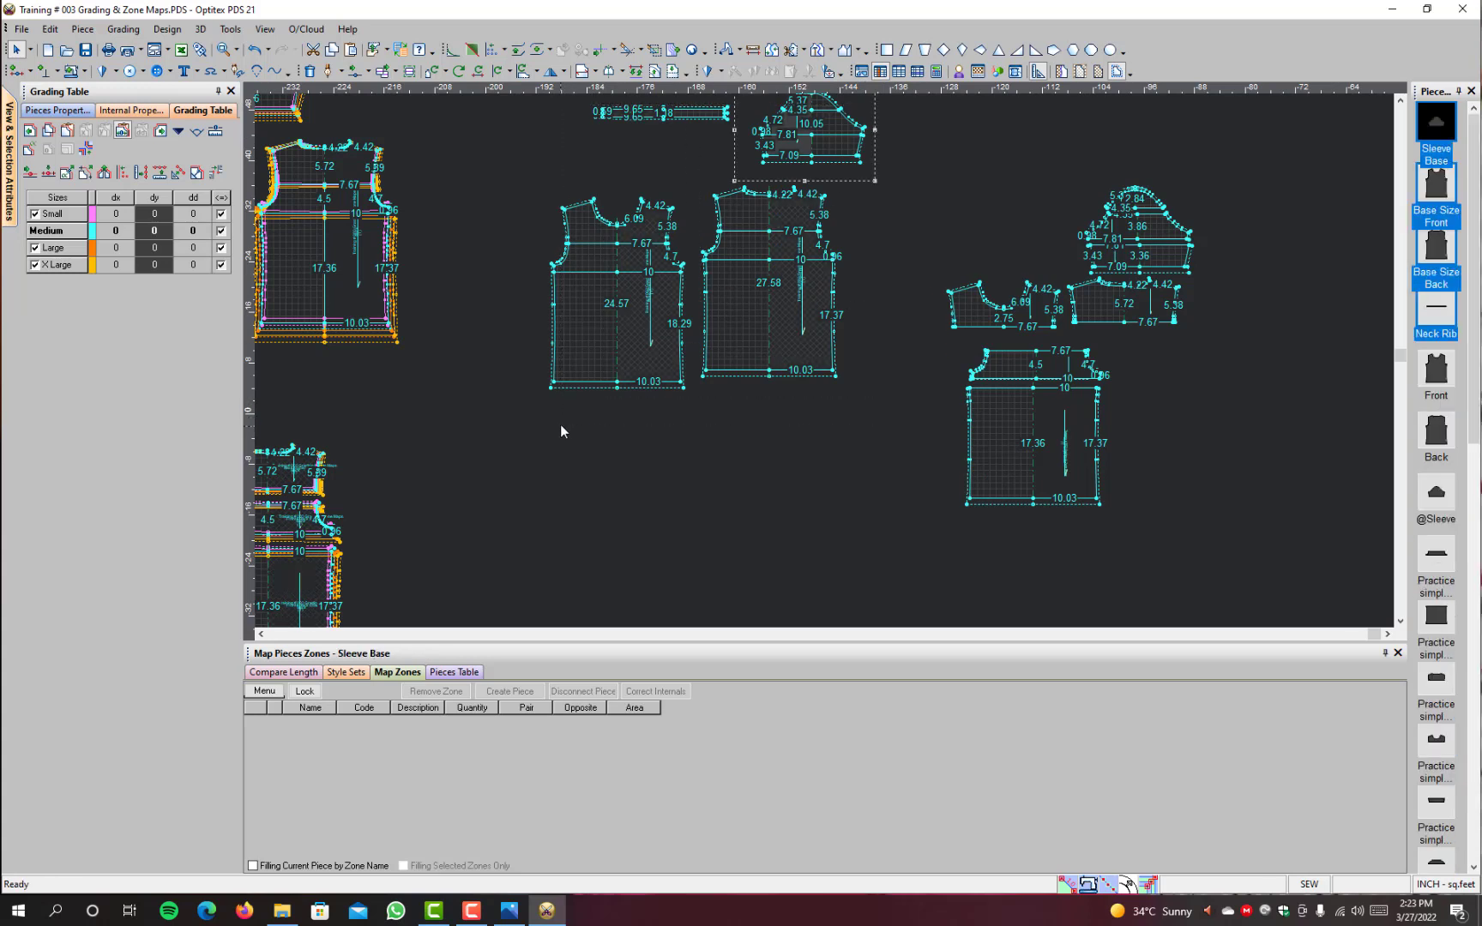
left_click(805, 280)
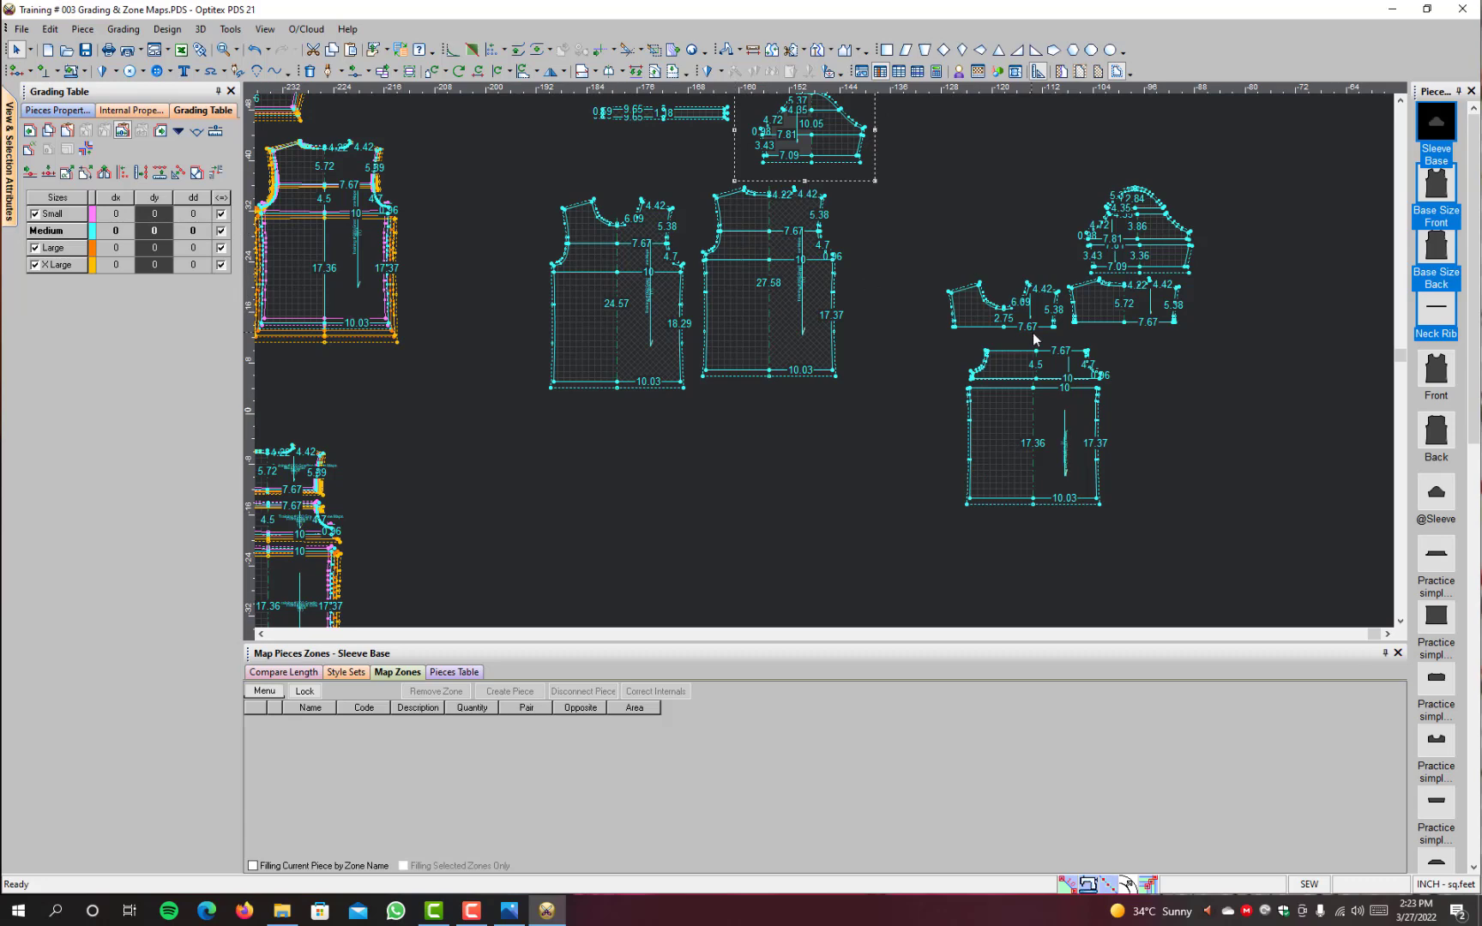
Step: Select the group of ungraded Practice zone pieces together
scroll(1071, 365, "up", 3)
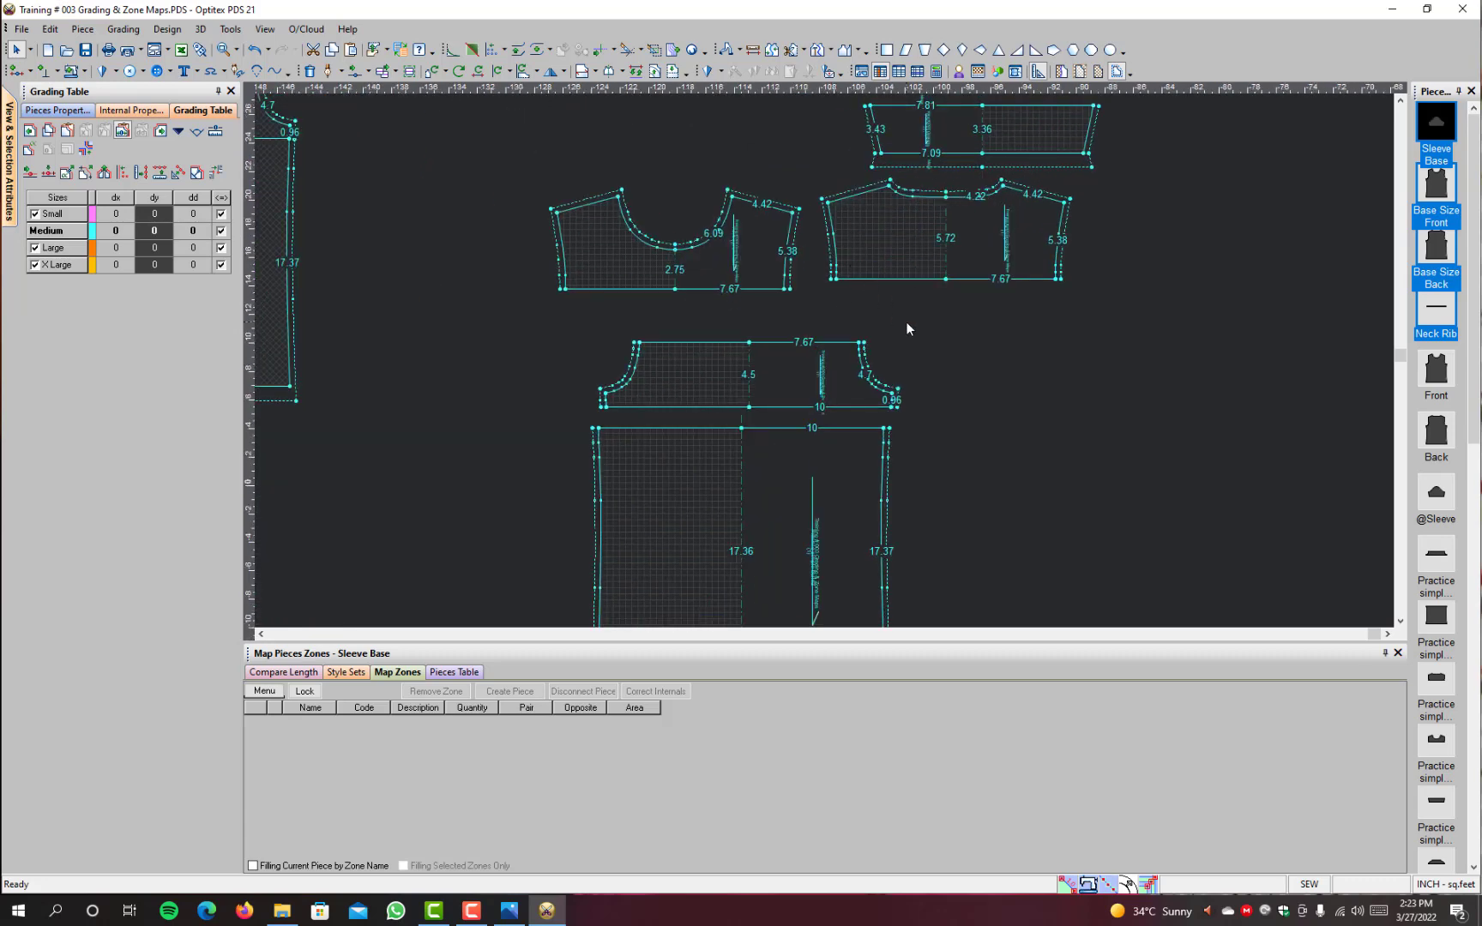
scroll(905, 326, "down", 3)
left_click_drag(935, 199, 629, 579)
left_click_drag(757, 339, 744, 281)
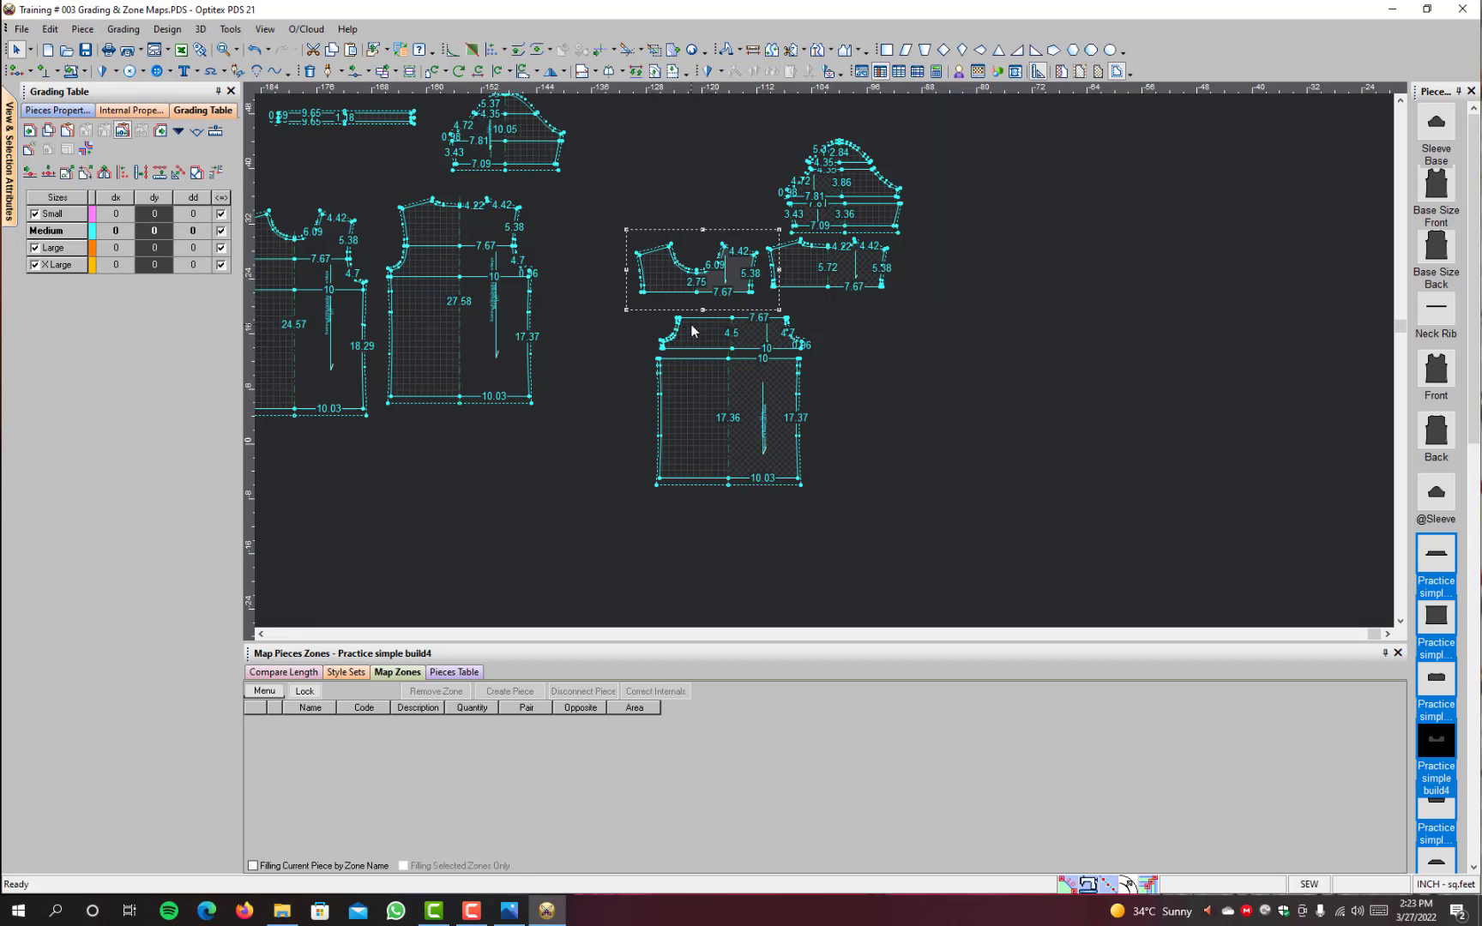
scroll(827, 364, "down", 2)
scroll(826, 348, "up", 2)
scroll(438, 381, "down", 2)
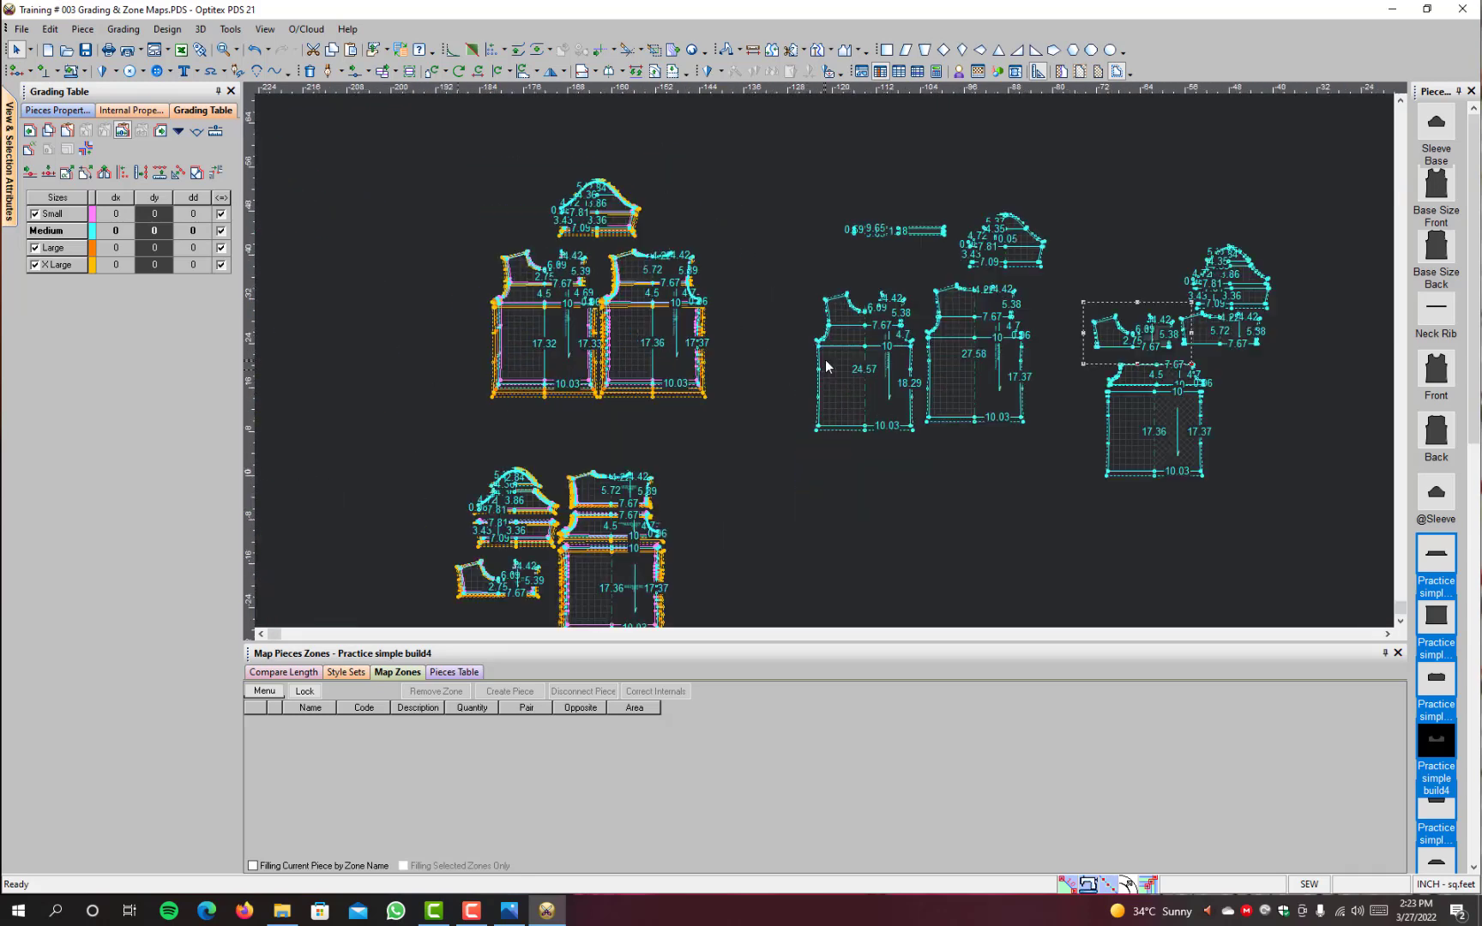
Step: Select the base size Front, Back and Sleeve pieces together
scroll(914, 307, "up", 2)
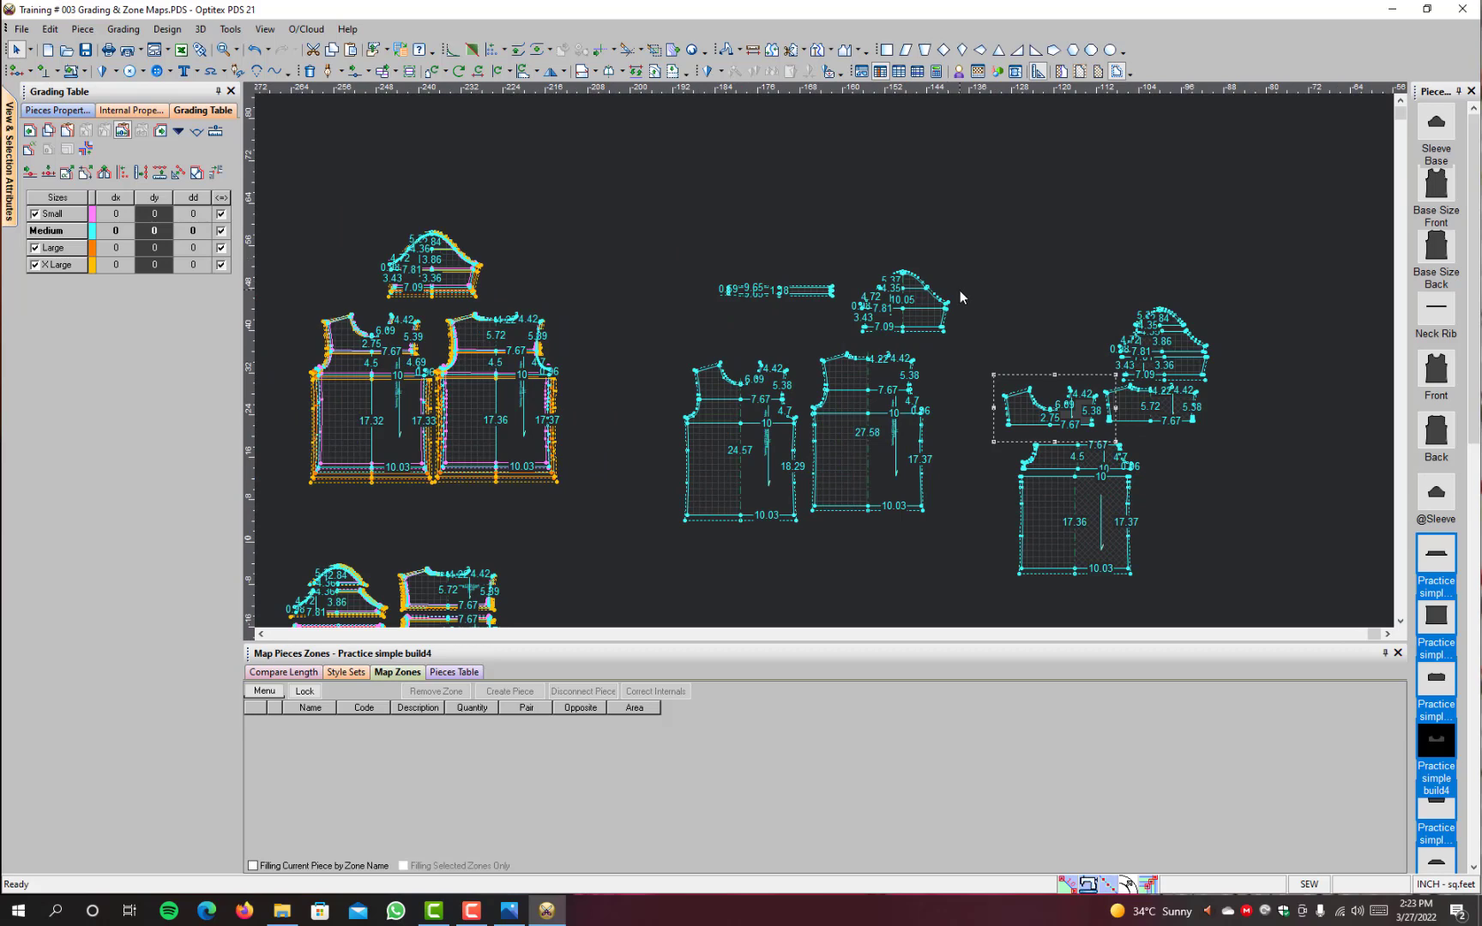
left_click_drag(960, 290, 692, 555)
left_click(671, 399)
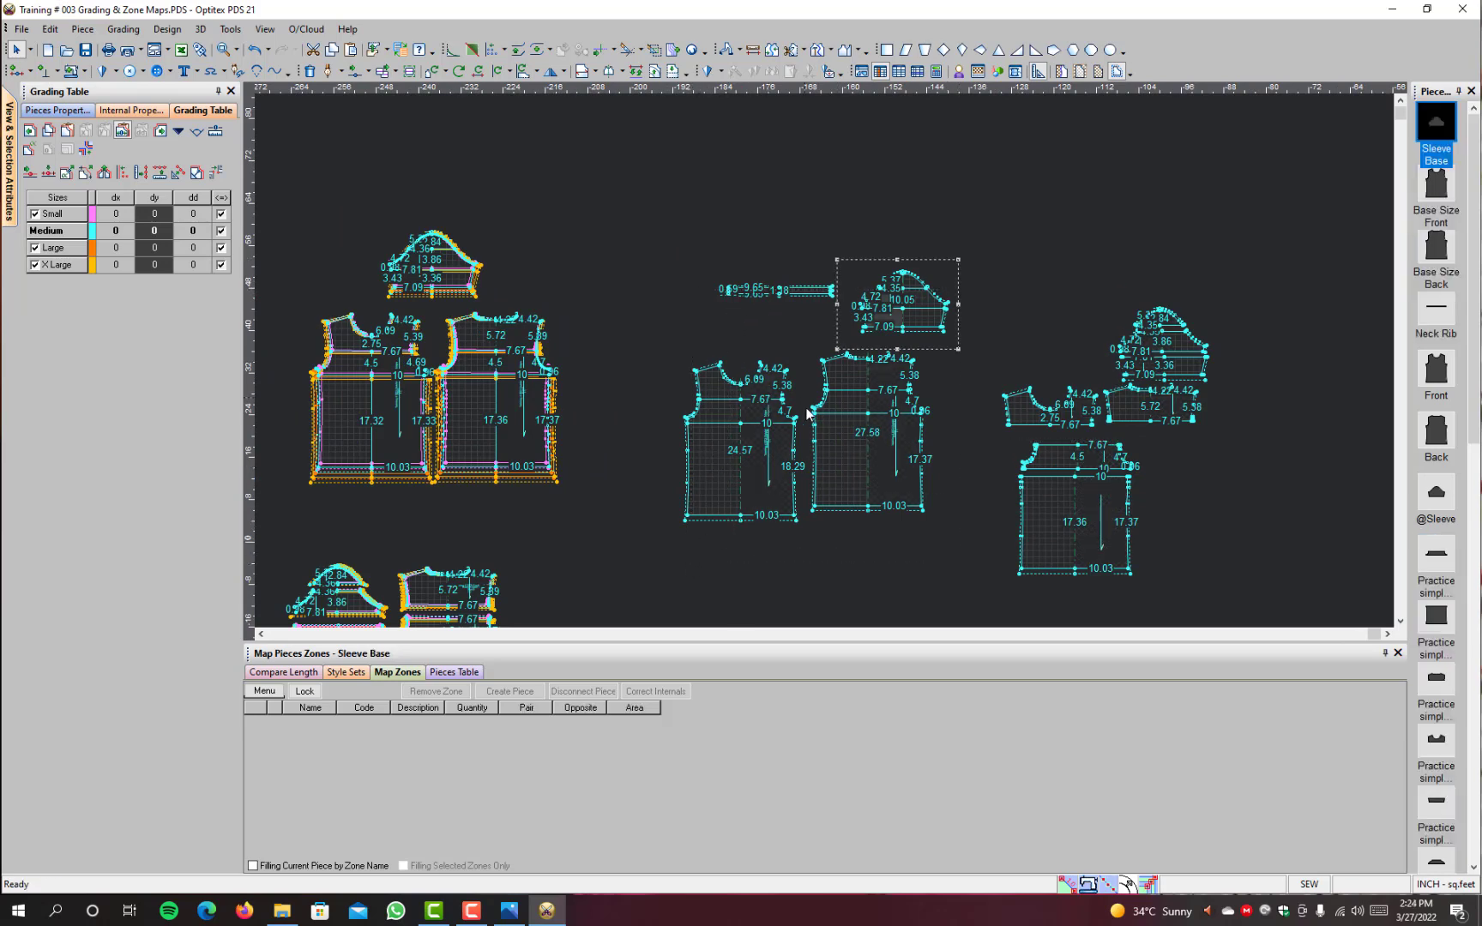
Step: Examine the graded Front and Back nests against the Base Size Front piece
scroll(436, 380, "up", 3)
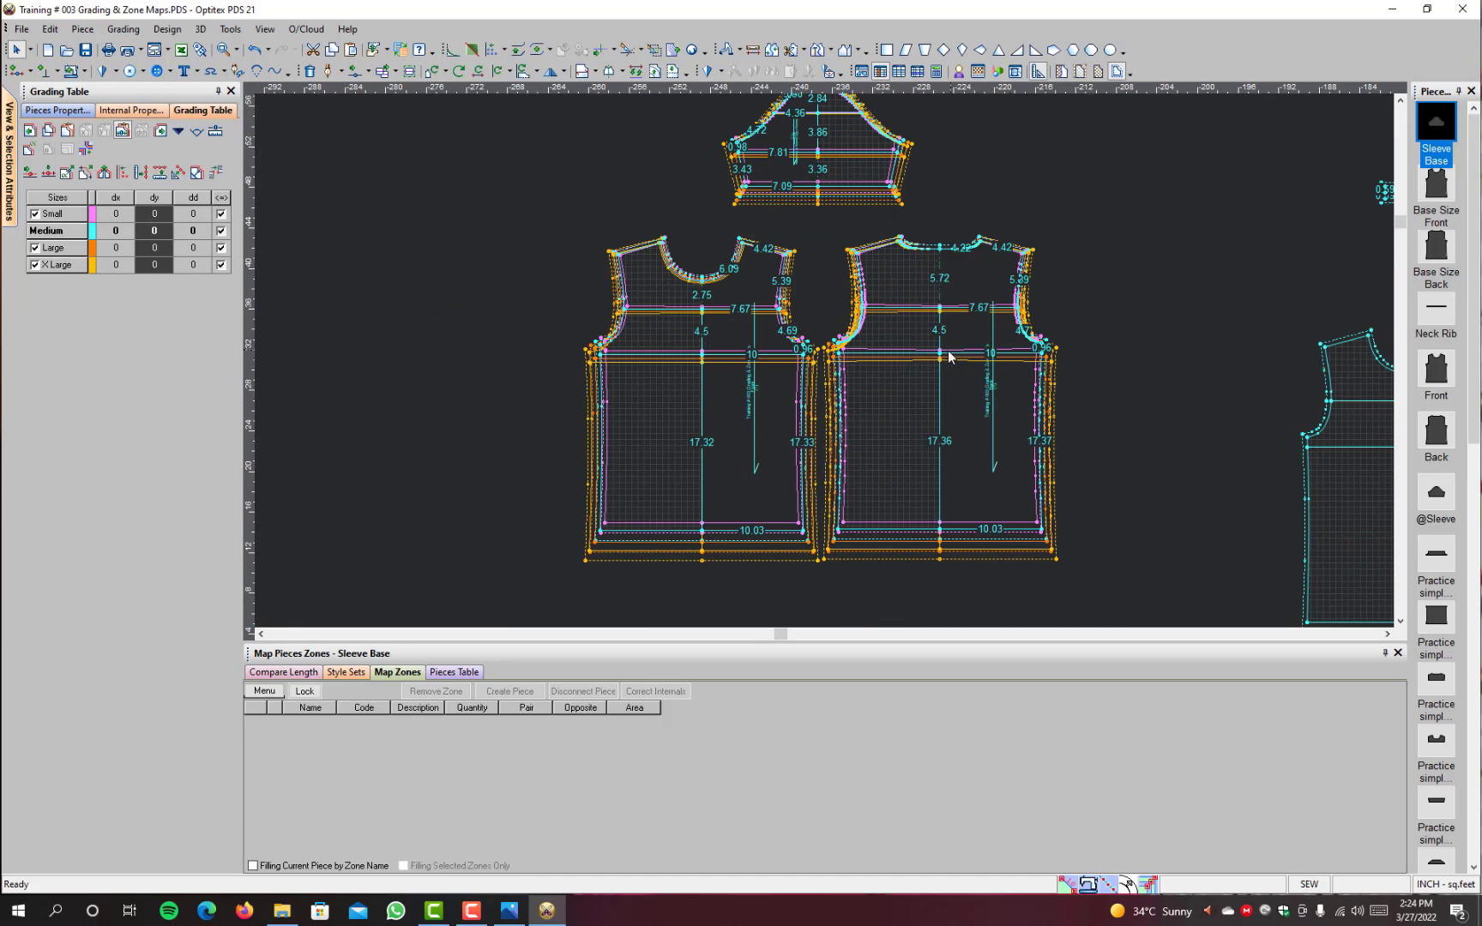
scroll(994, 375, "down", 2)
scroll(891, 370, "up", 2)
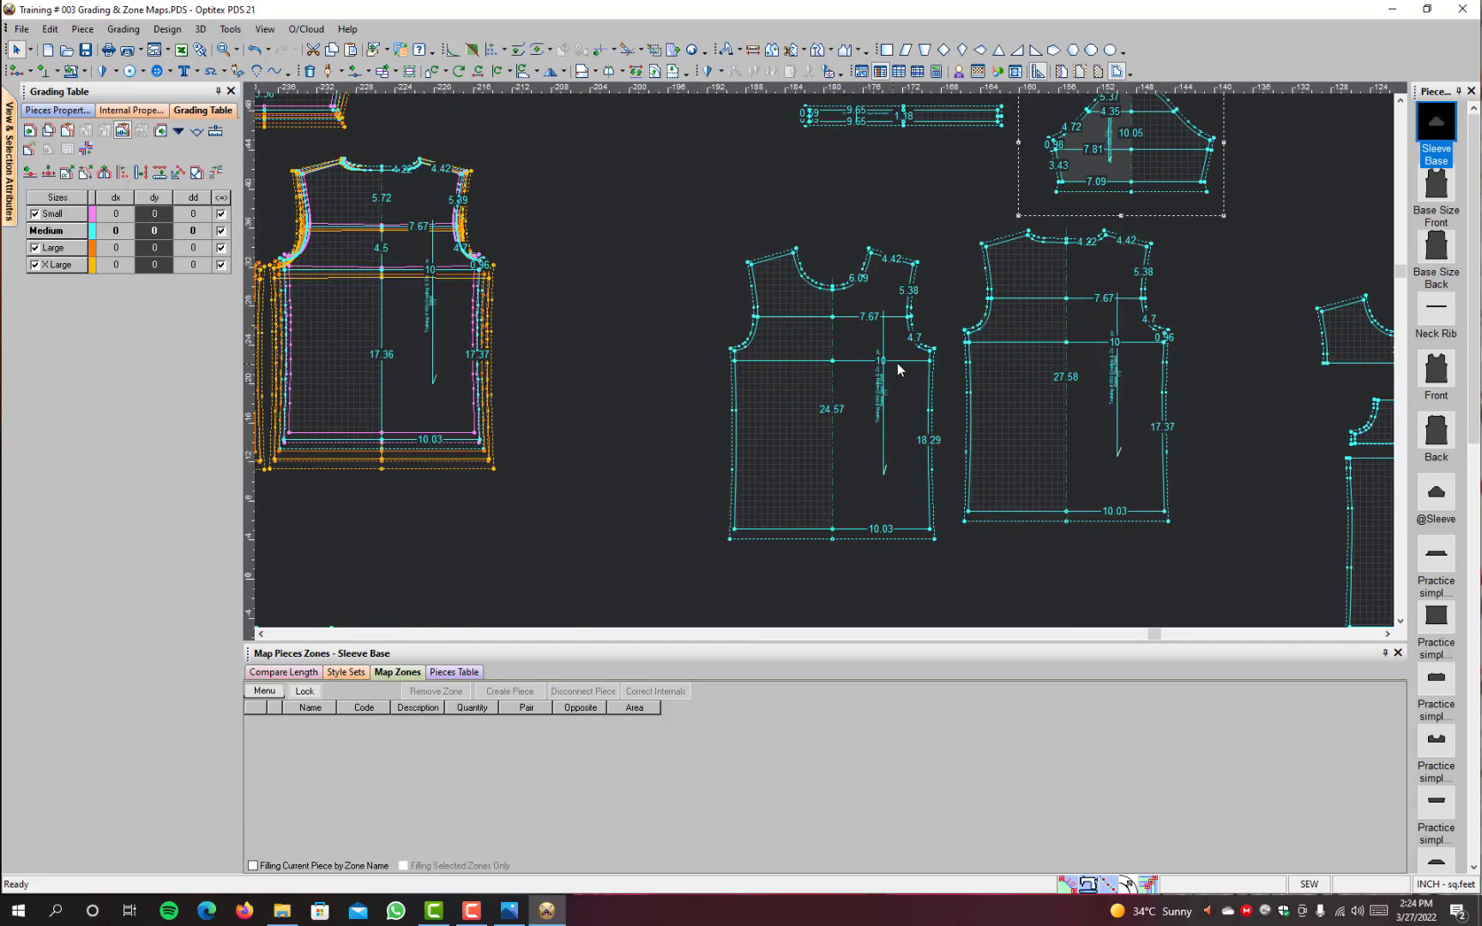
left_click(900, 361)
scroll(390, 340, "down", 2)
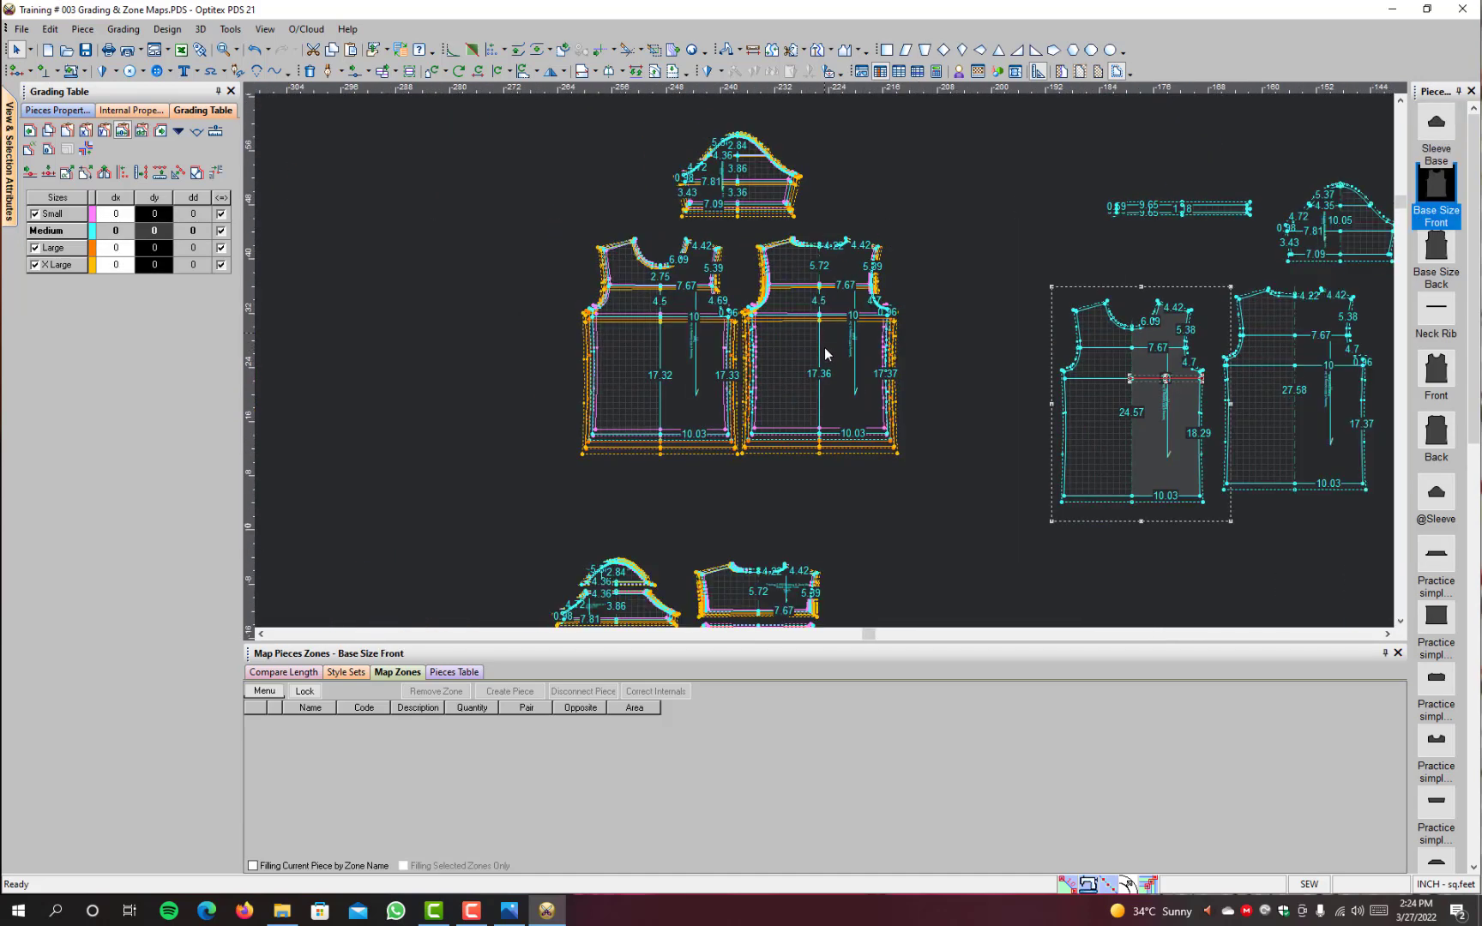
scroll(824, 350, "up", 5)
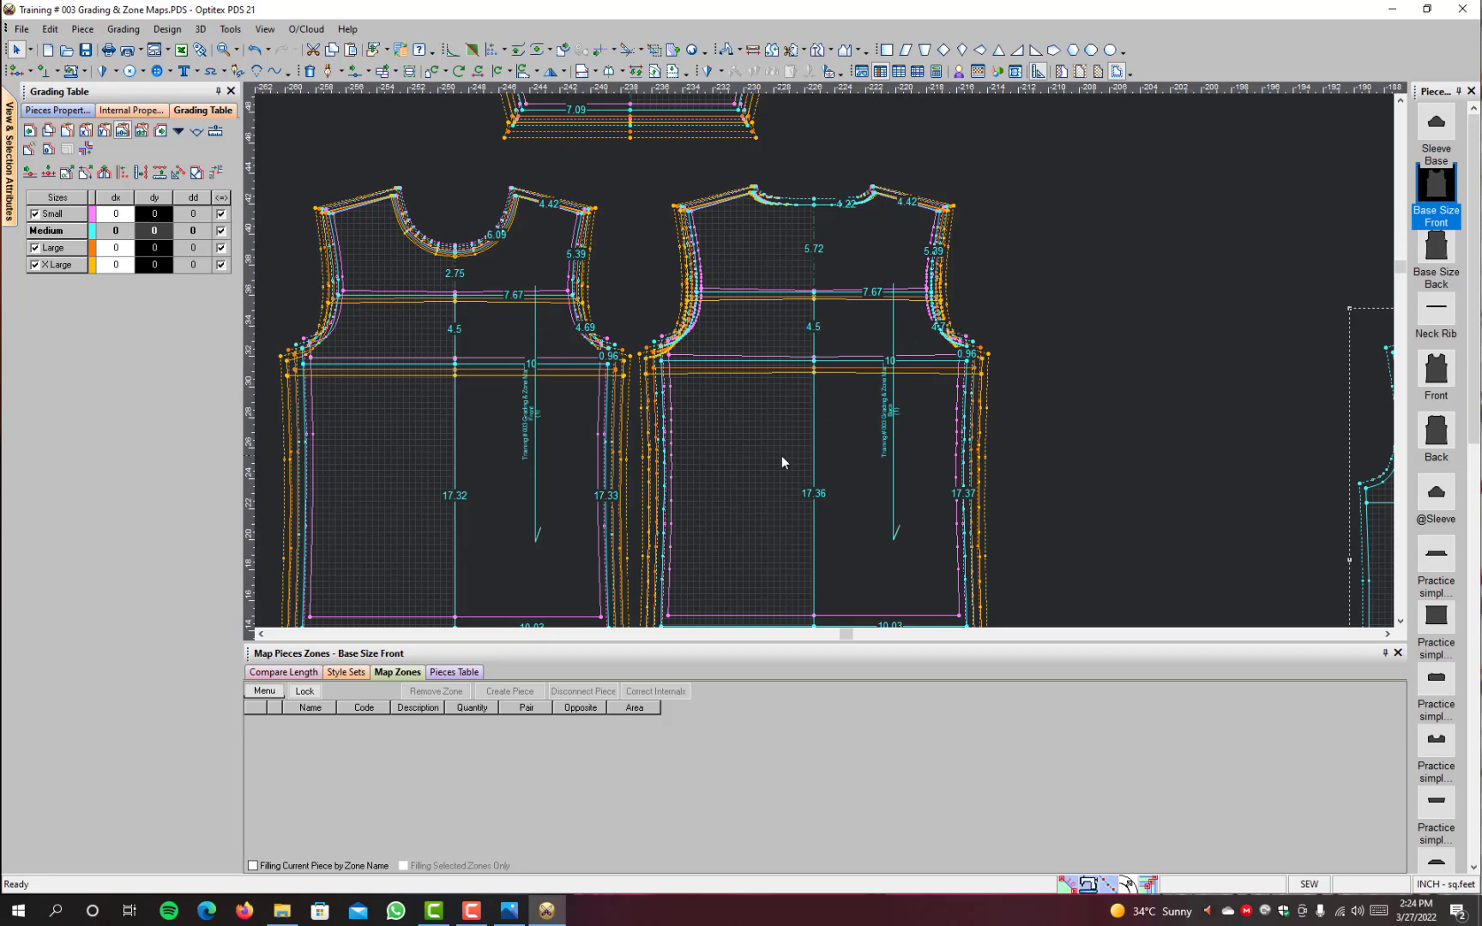
scroll(781, 456, "down", 2)
scroll(841, 320, "up", 2)
scroll(842, 320, "down", 2)
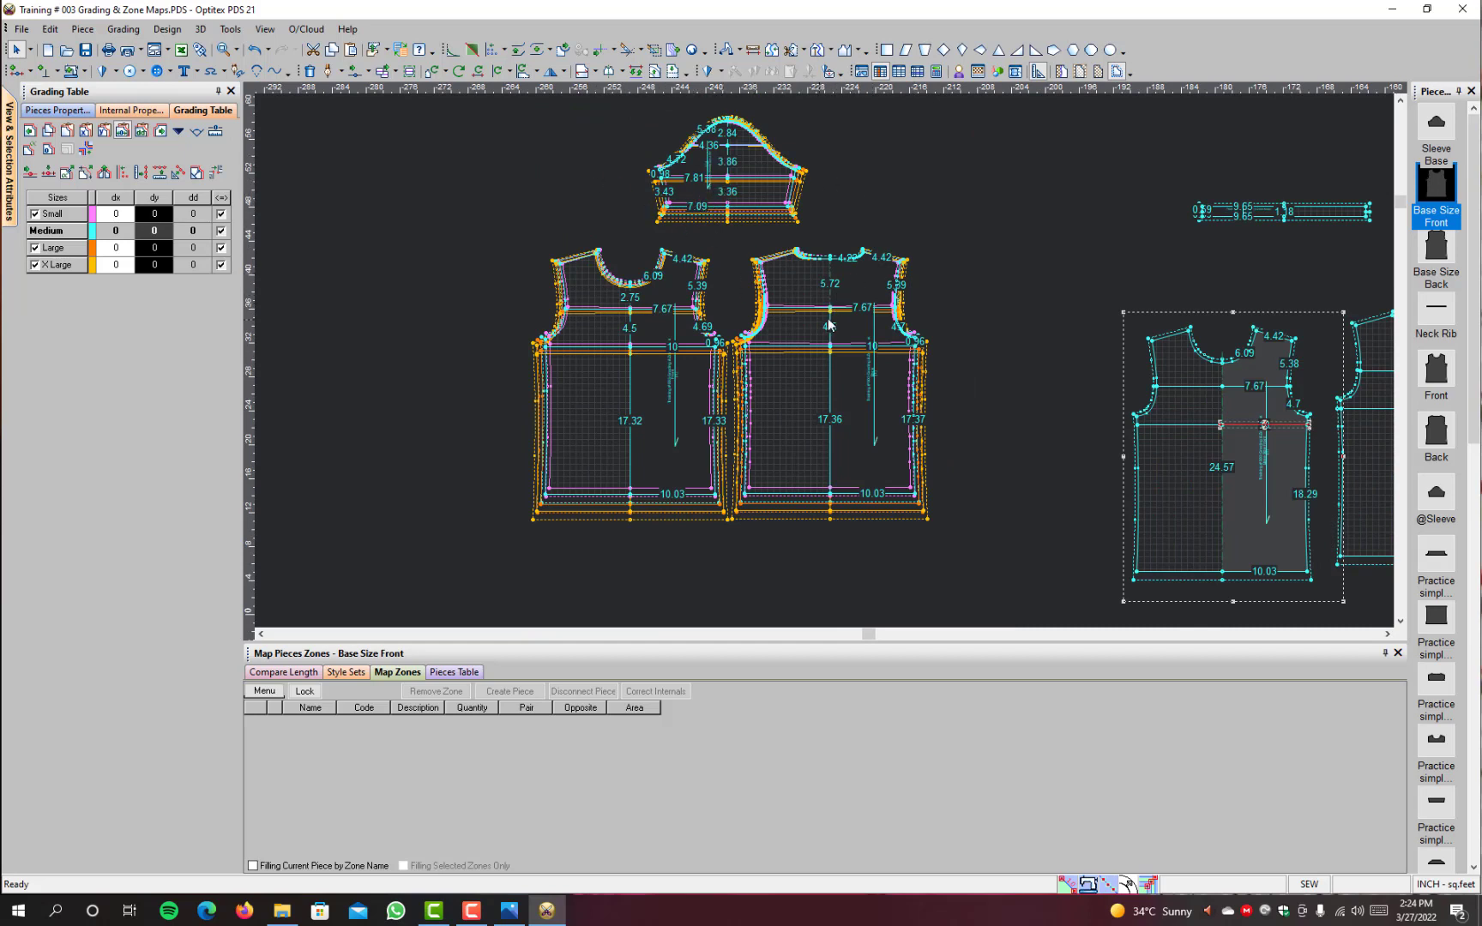
Step: Move the graded Back slightly away from the Front and place the Base Size Front on the Back's other side
left_click(802, 397)
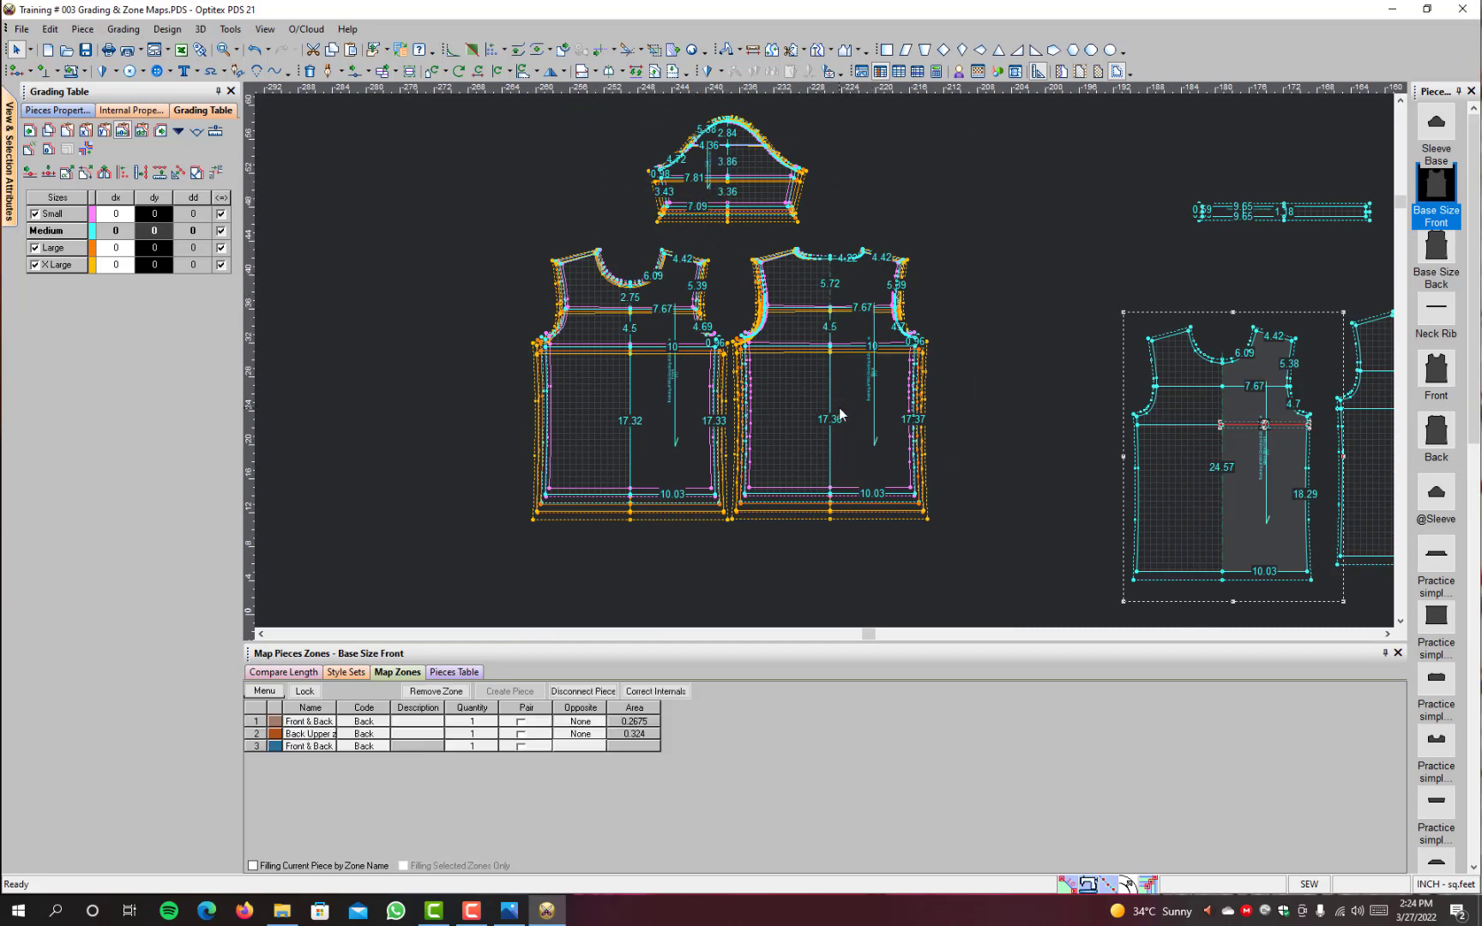
left_click(1218, 465)
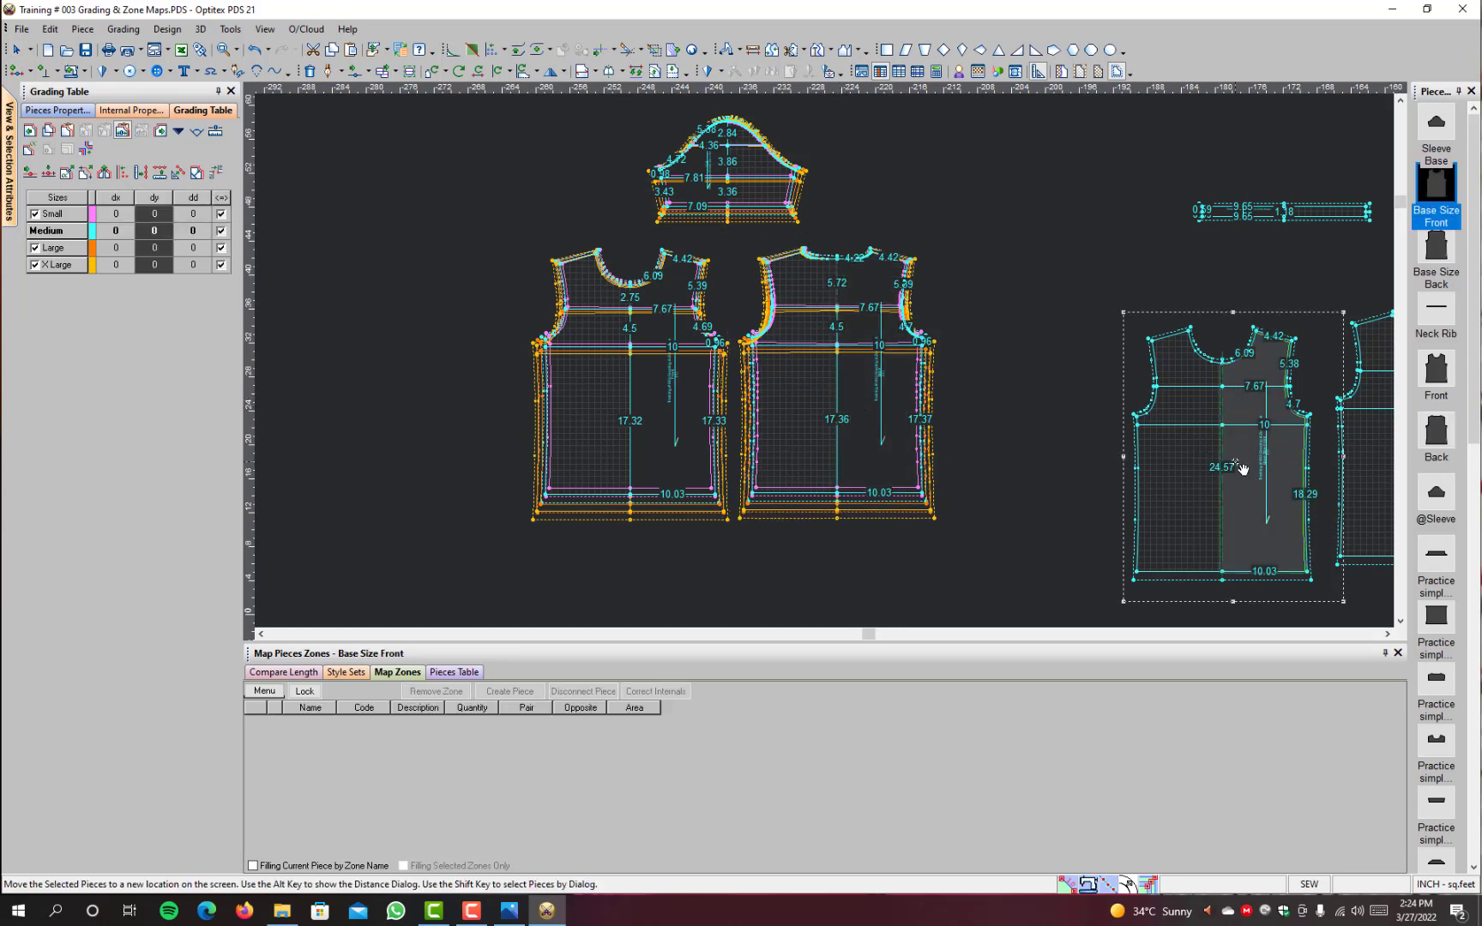
left_click_drag(1218, 464, 1061, 386)
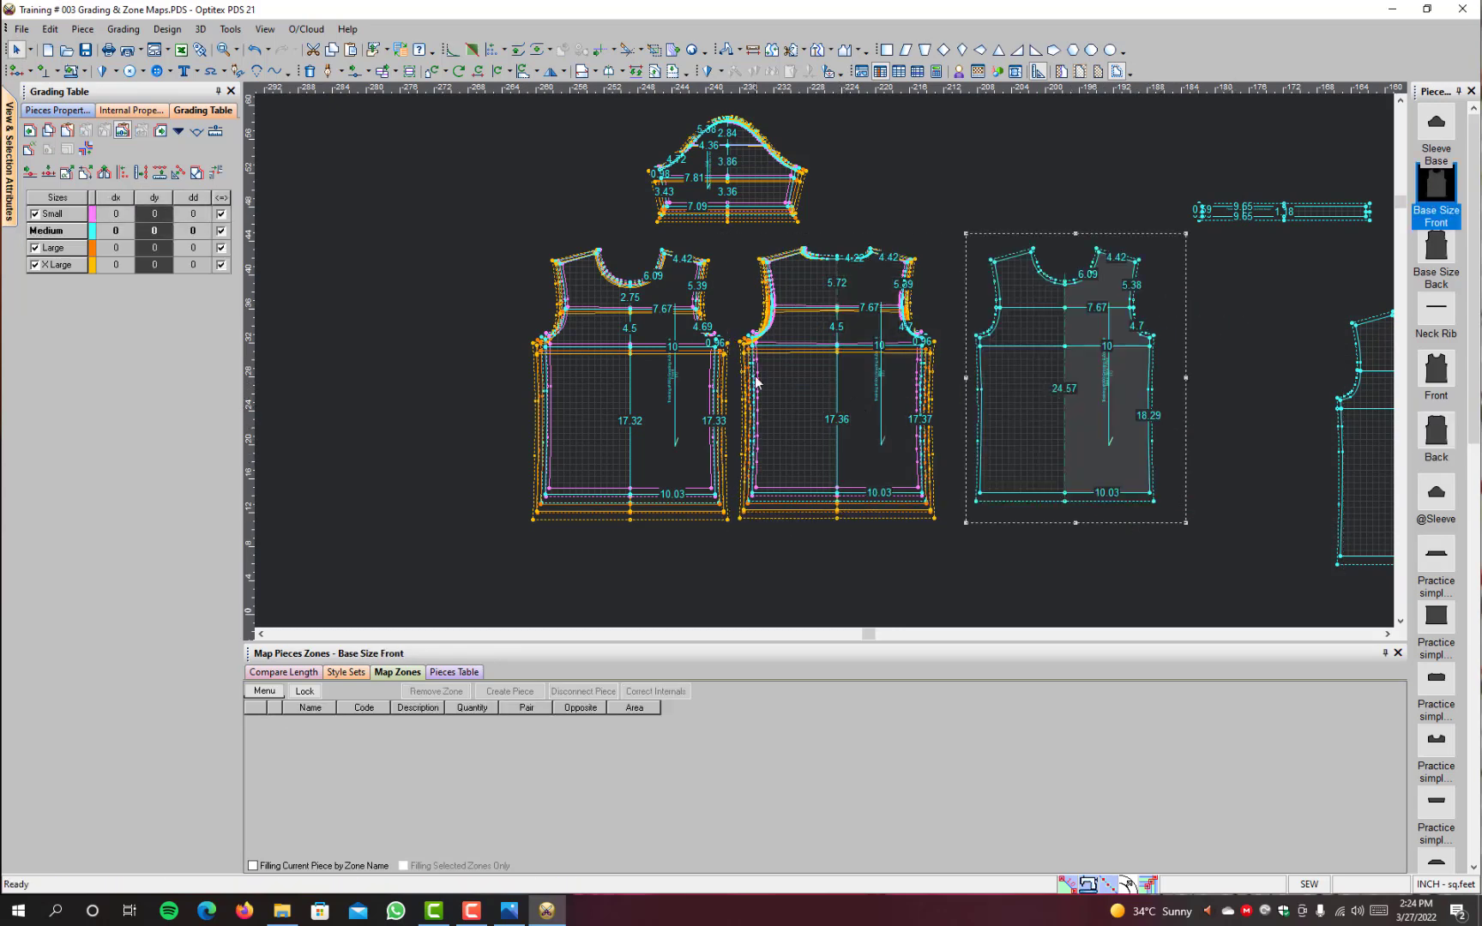
Step: Show only the Medium size and compare the Front by overlaying it on the Base Size Front, setting it back beside the Back
key("F4")
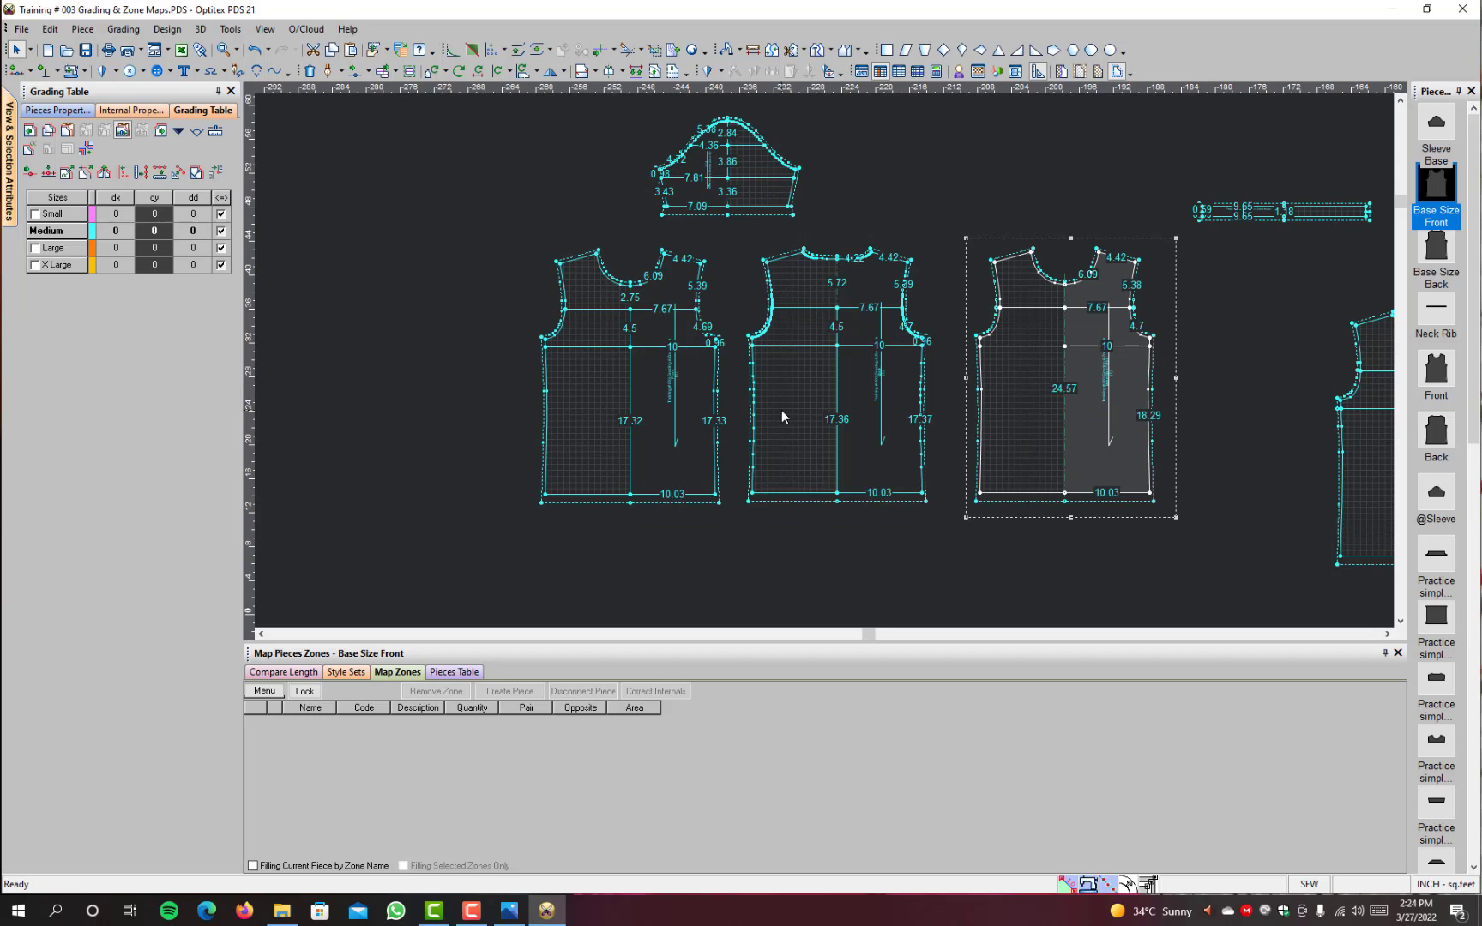
left_click(697, 452)
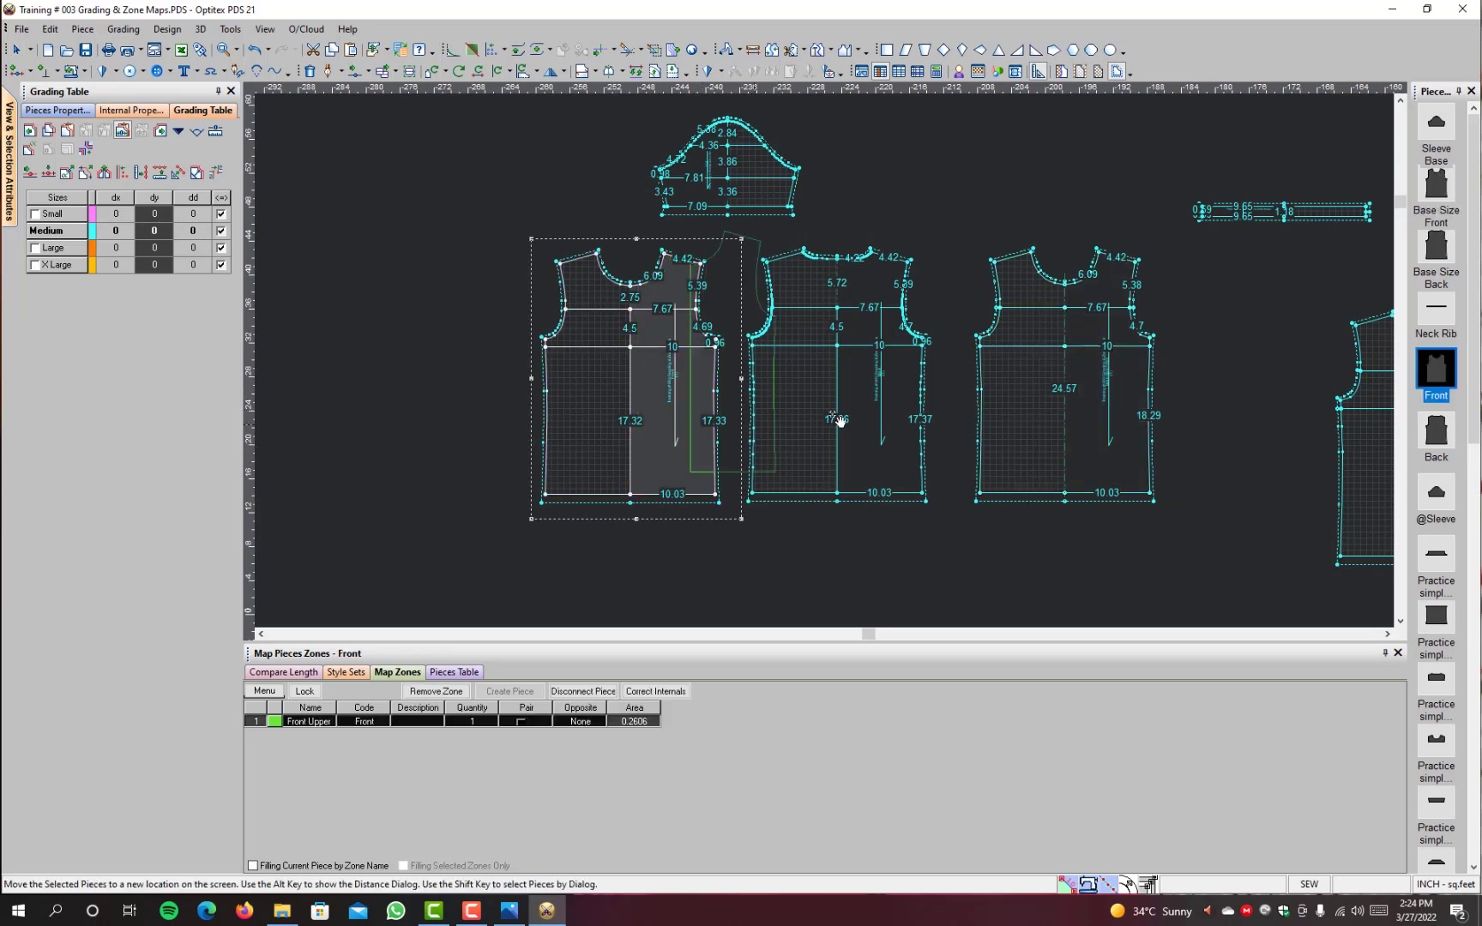
left_click(1133, 452)
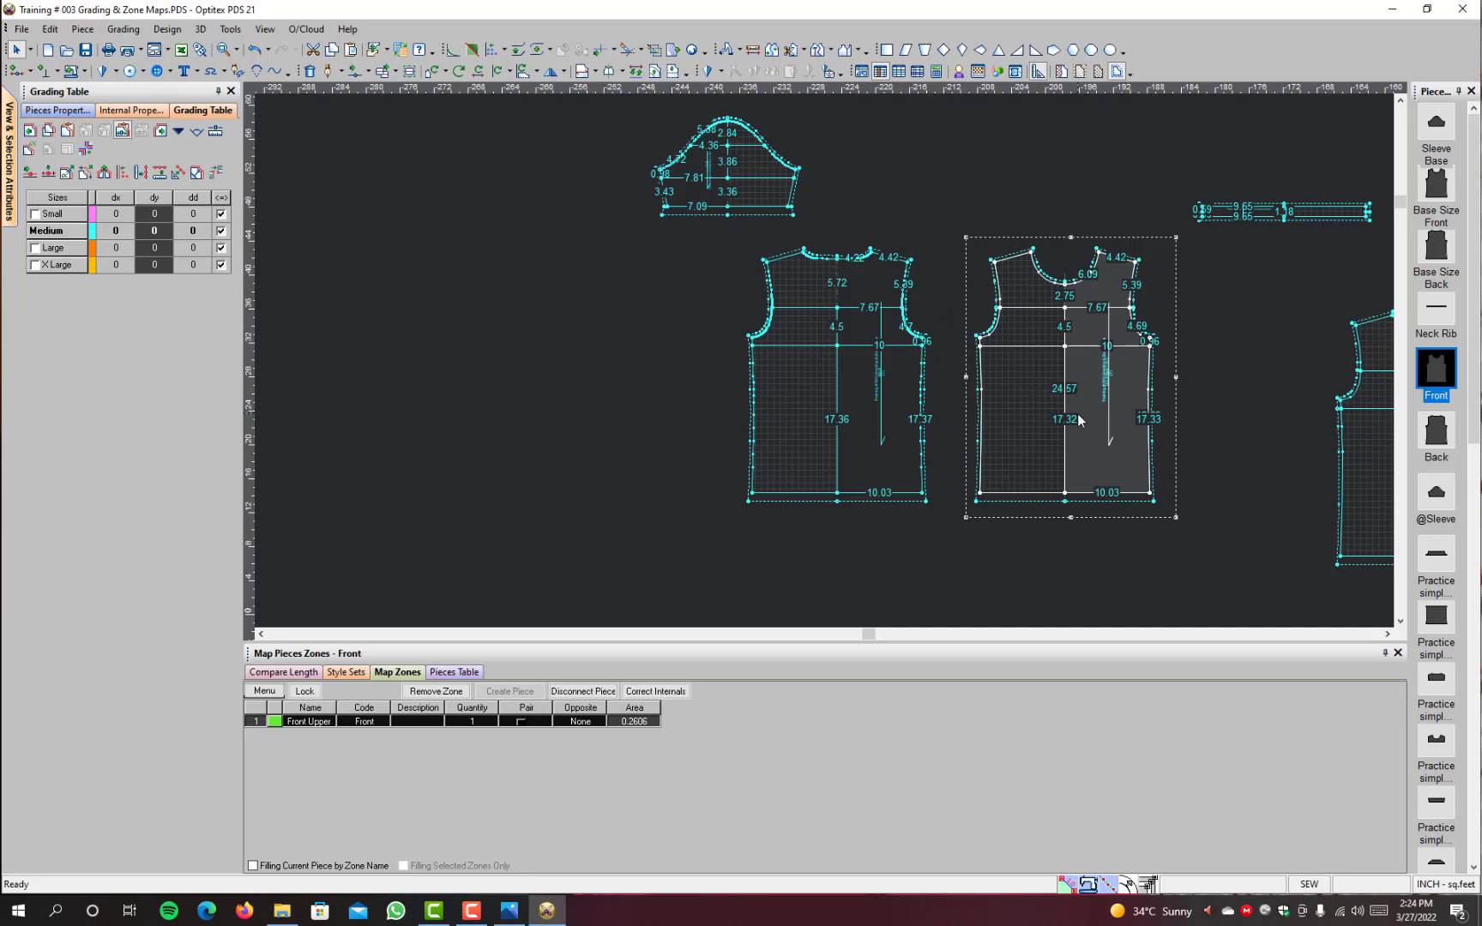
left_click_drag(1079, 419, 615, 421)
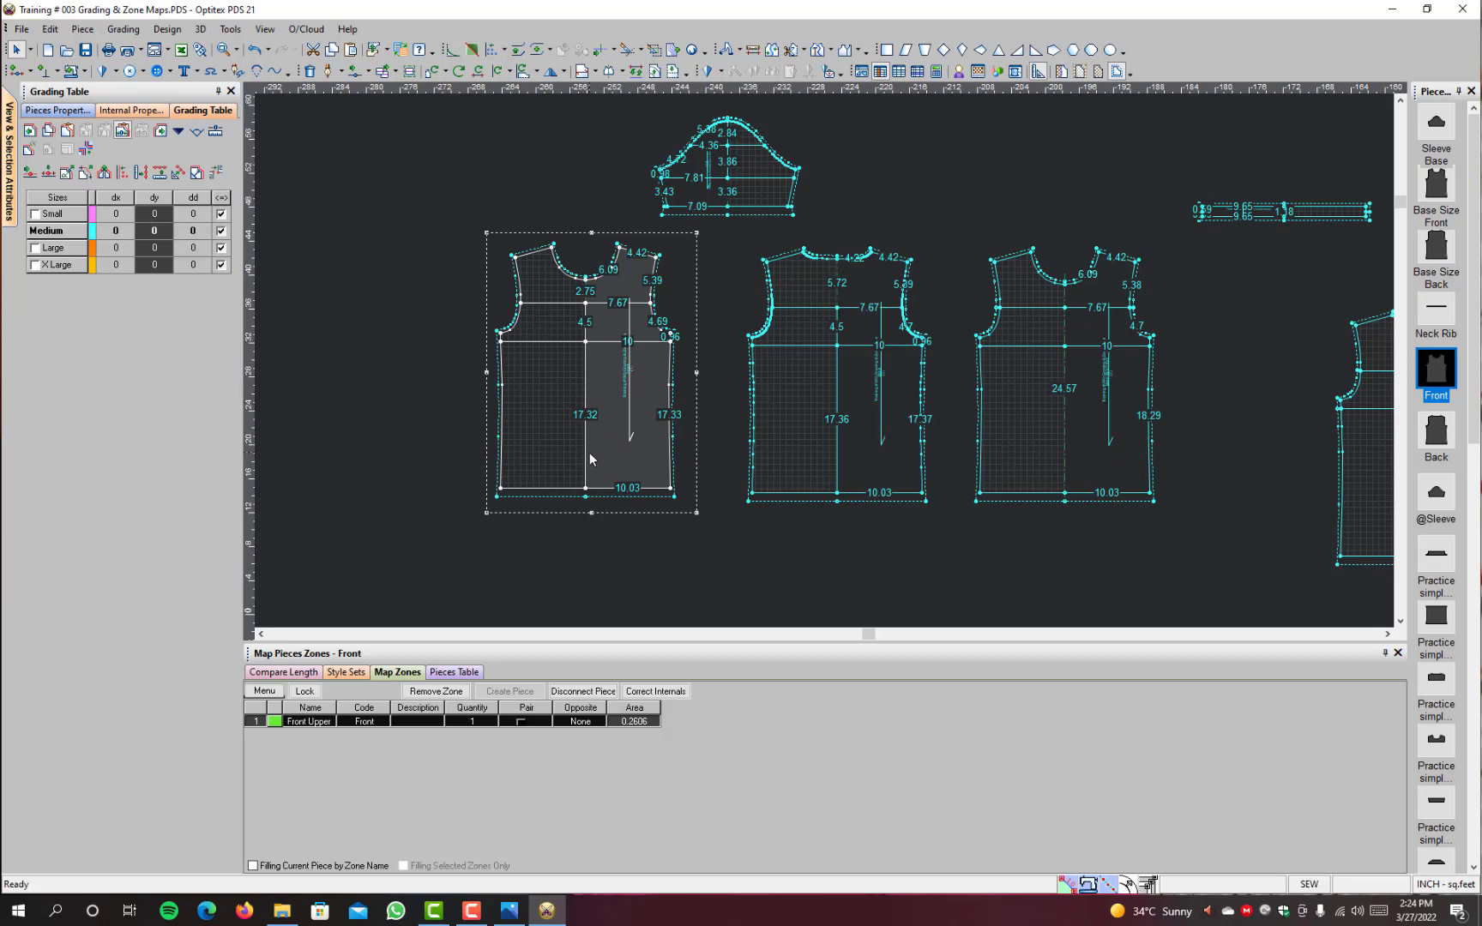
Step: Set a half line on the Front piece along its centre, from the hem midpoint to the neckline midpoint
key("h")
left_click(586, 489)
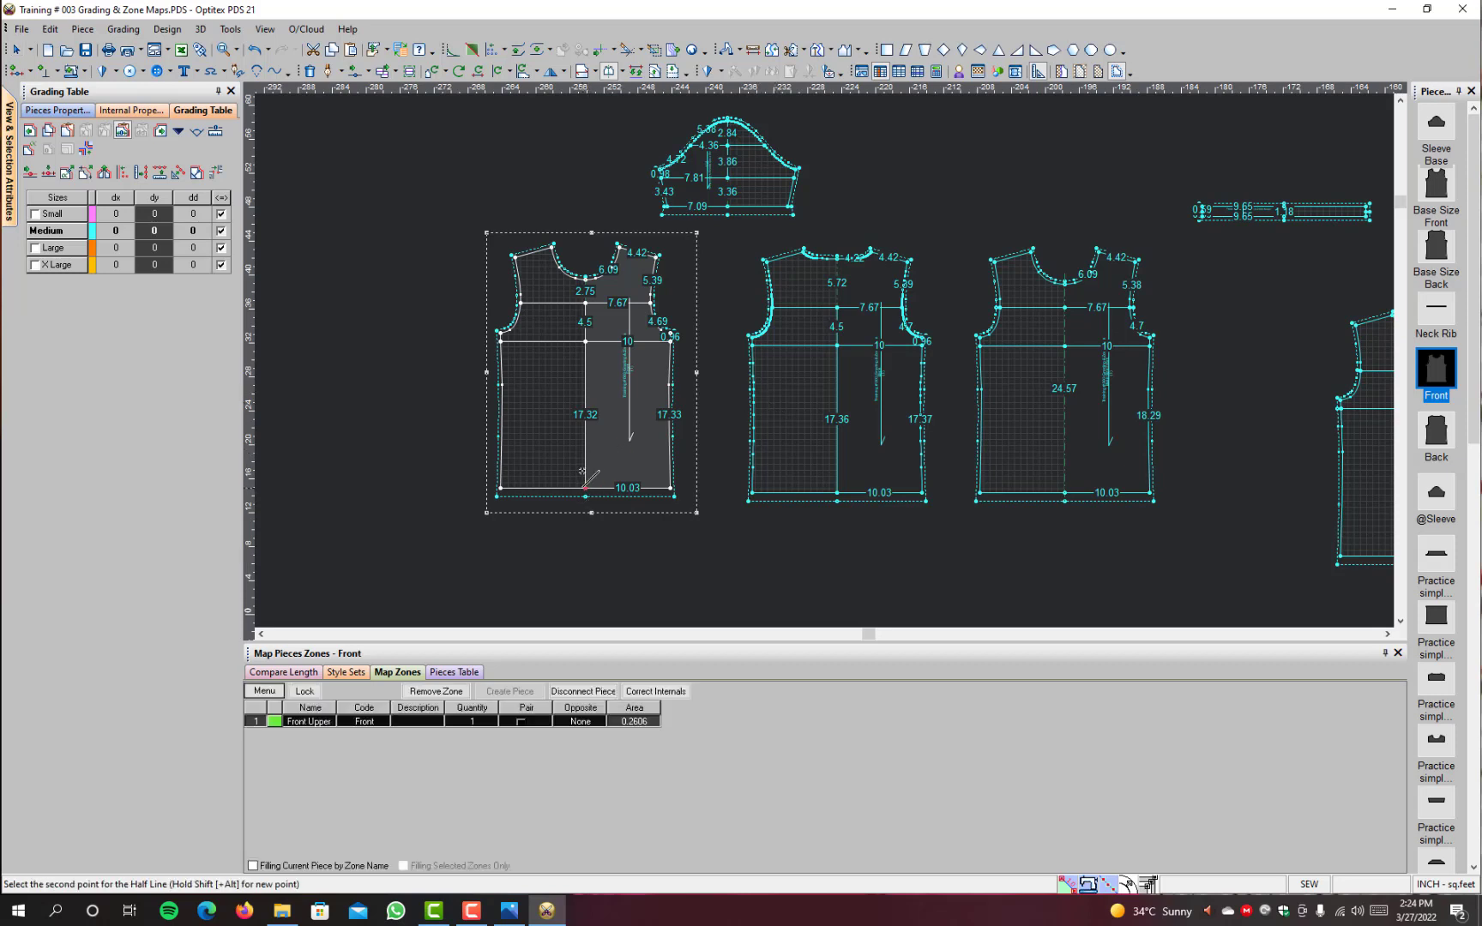
left_click(586, 278)
right_click(716, 251)
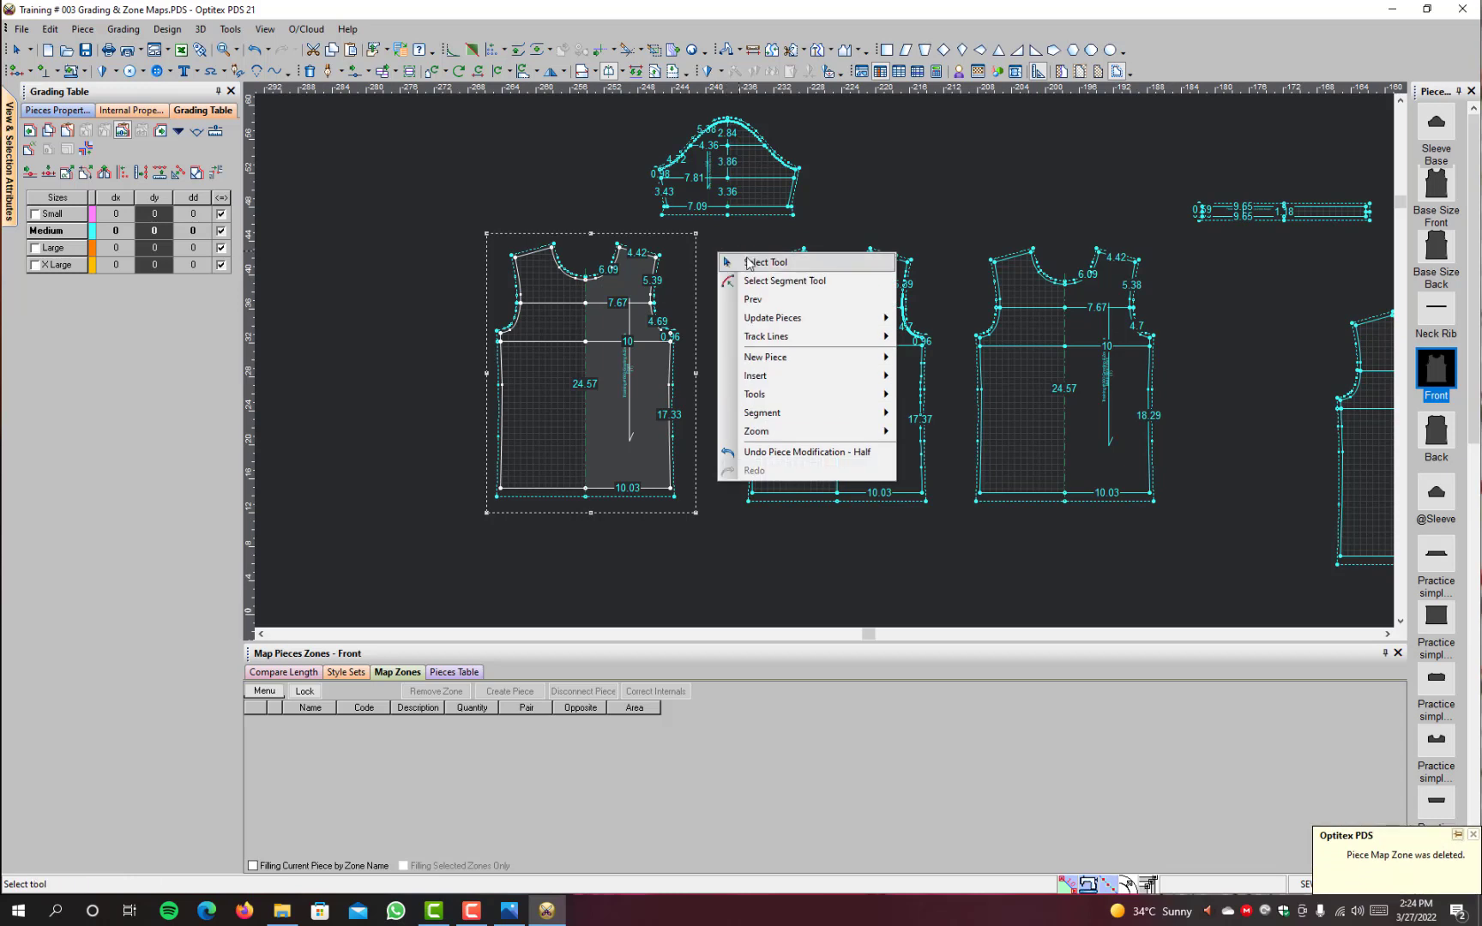
left_click(752, 263)
Step: Set a half line on the Back piece along its centre, from the hem midpoint to the neckline midpoint
key("h")
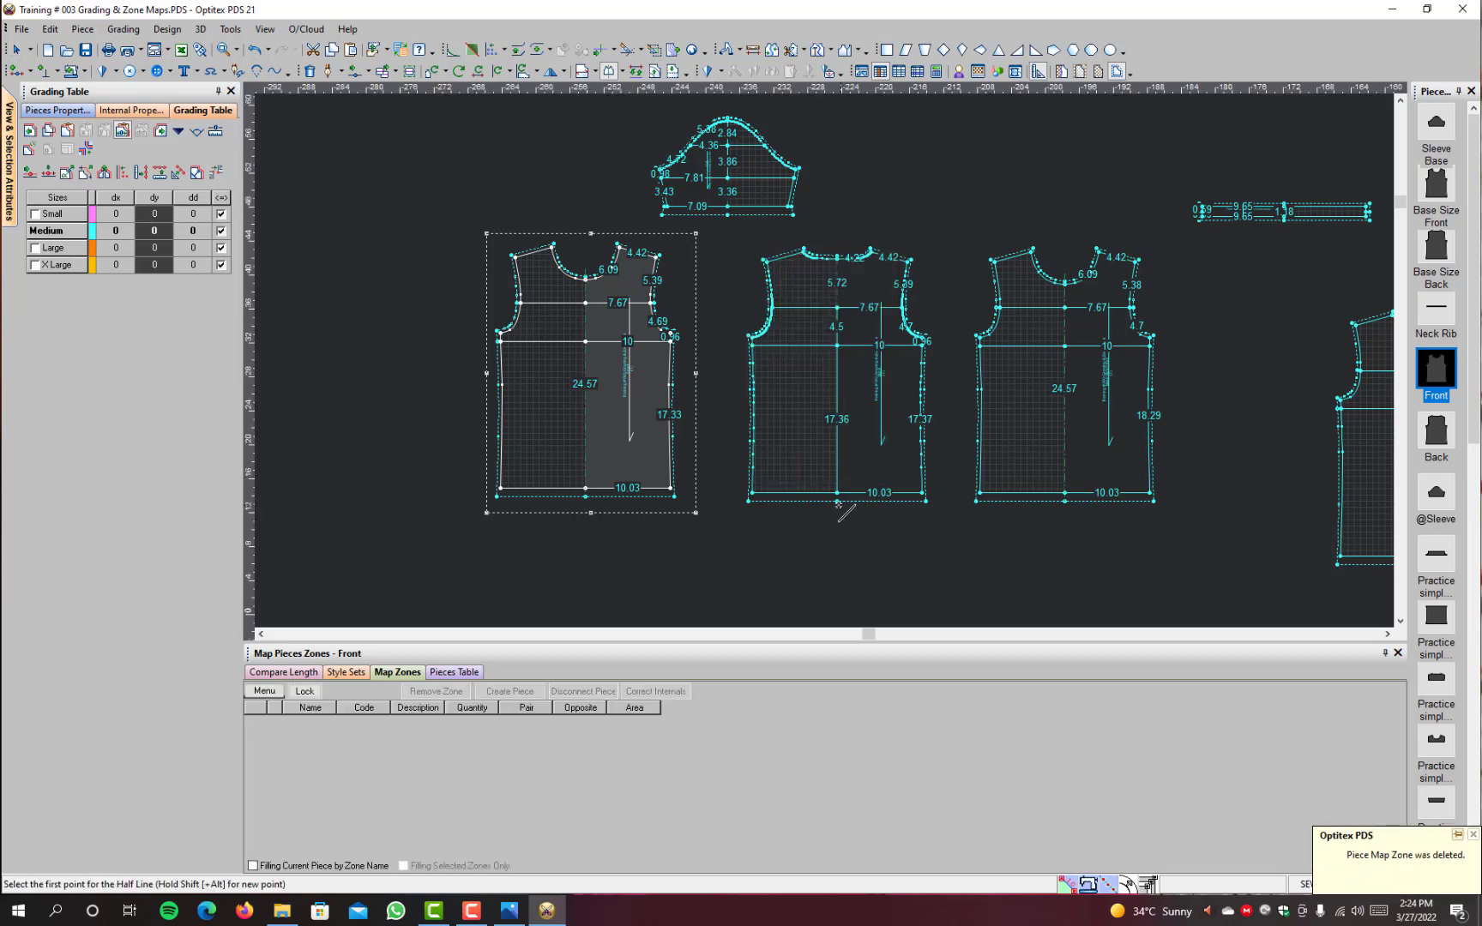
left_click(837, 493)
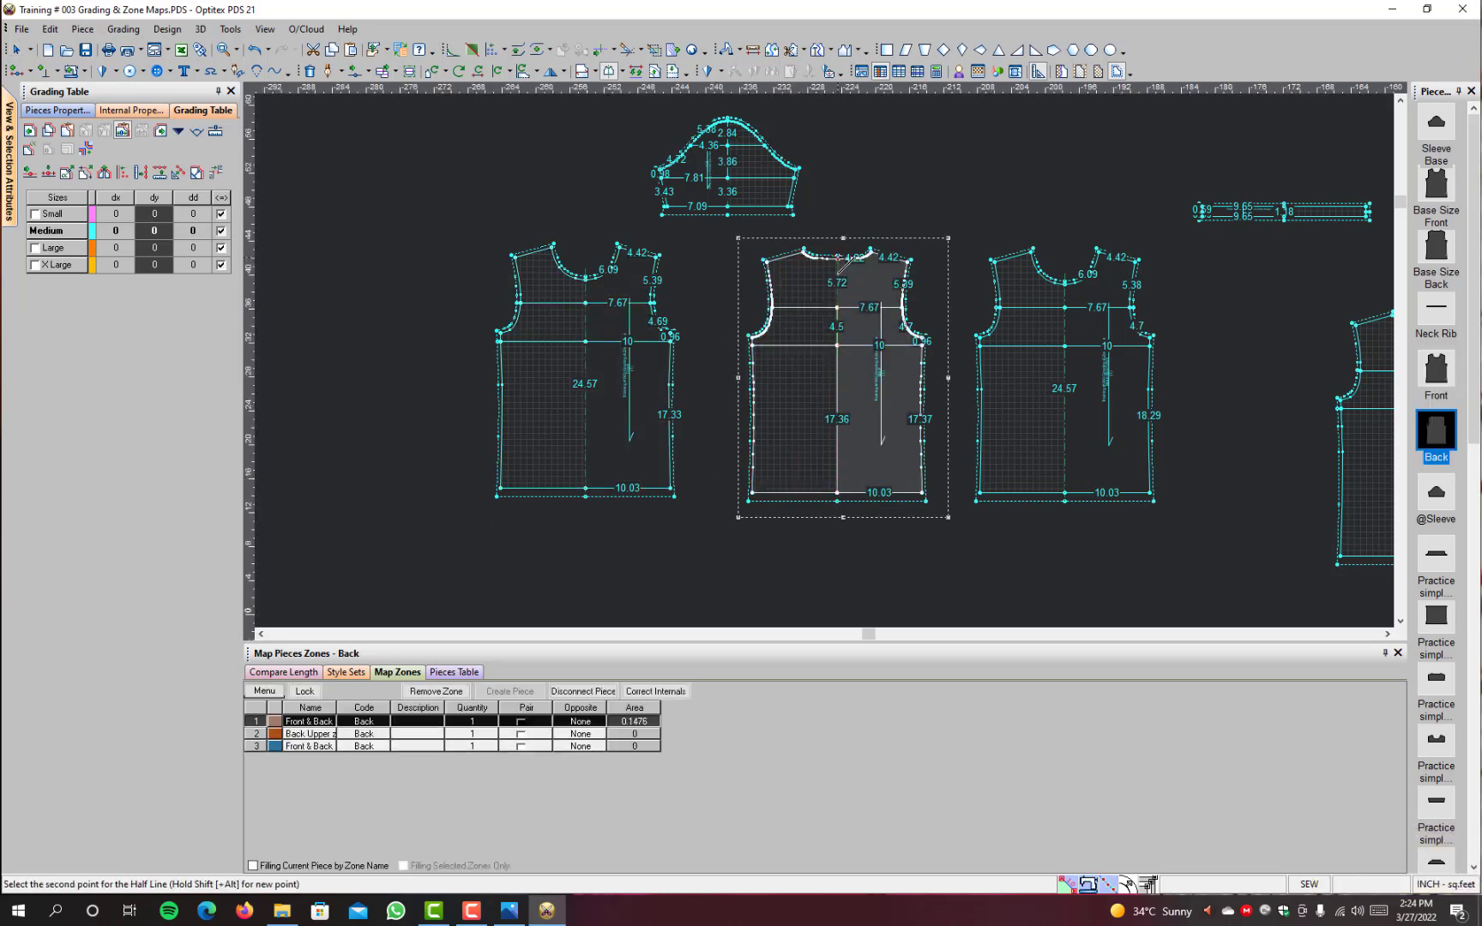
left_click(838, 256)
right_click(893, 176)
left_click(916, 188)
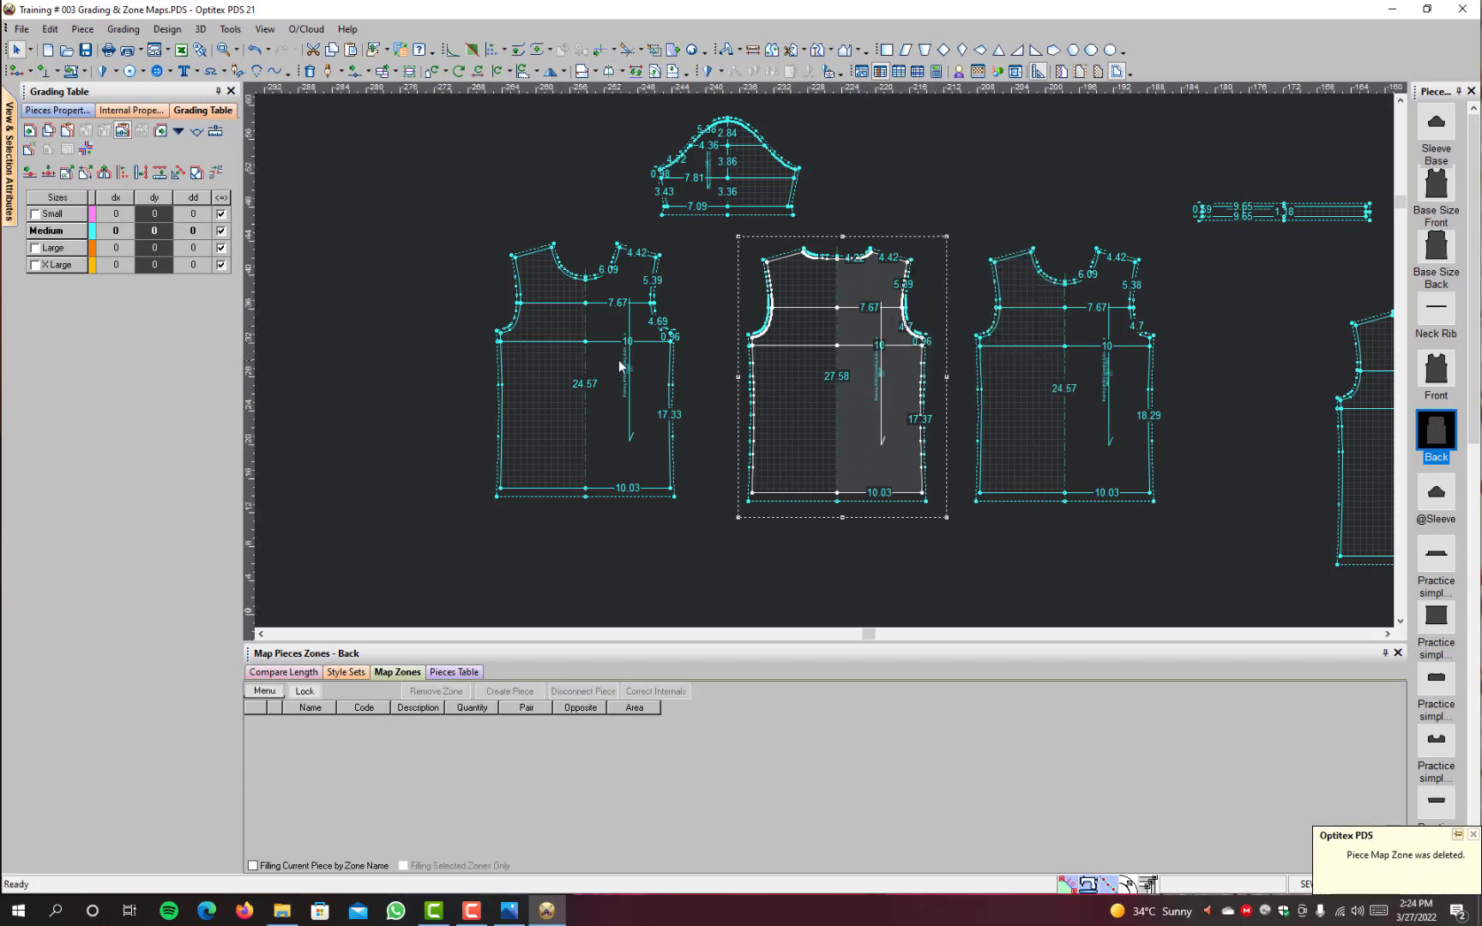
Step: Select the group of graded zone pieces below the Front and Back and display all sizes as nests
scroll(707, 362, "down", 3)
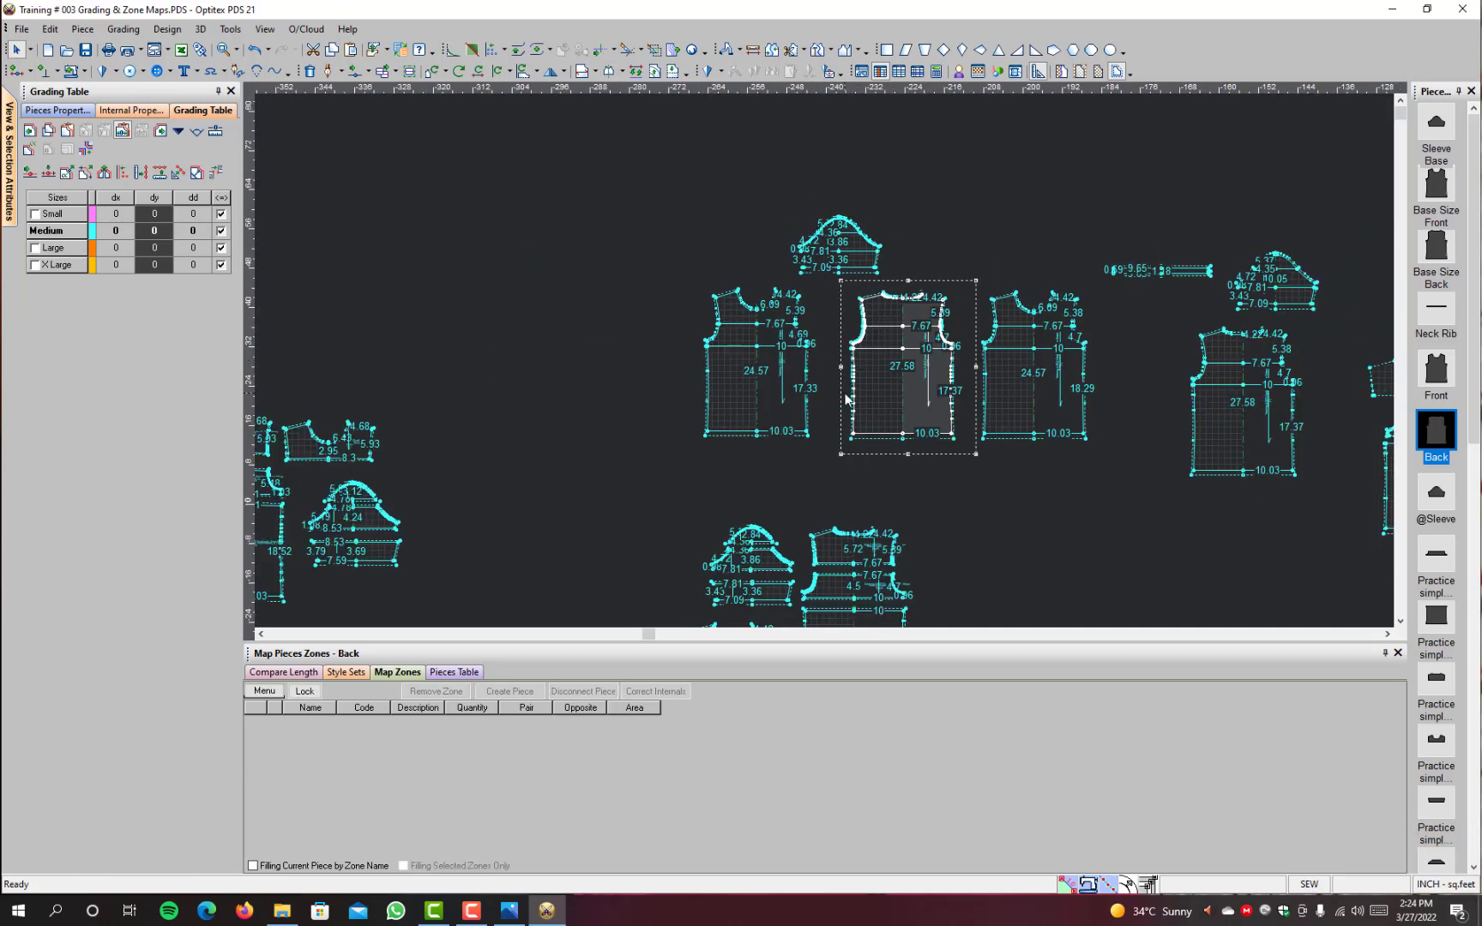
scroll(844, 395, "up", 2)
left_click(777, 386)
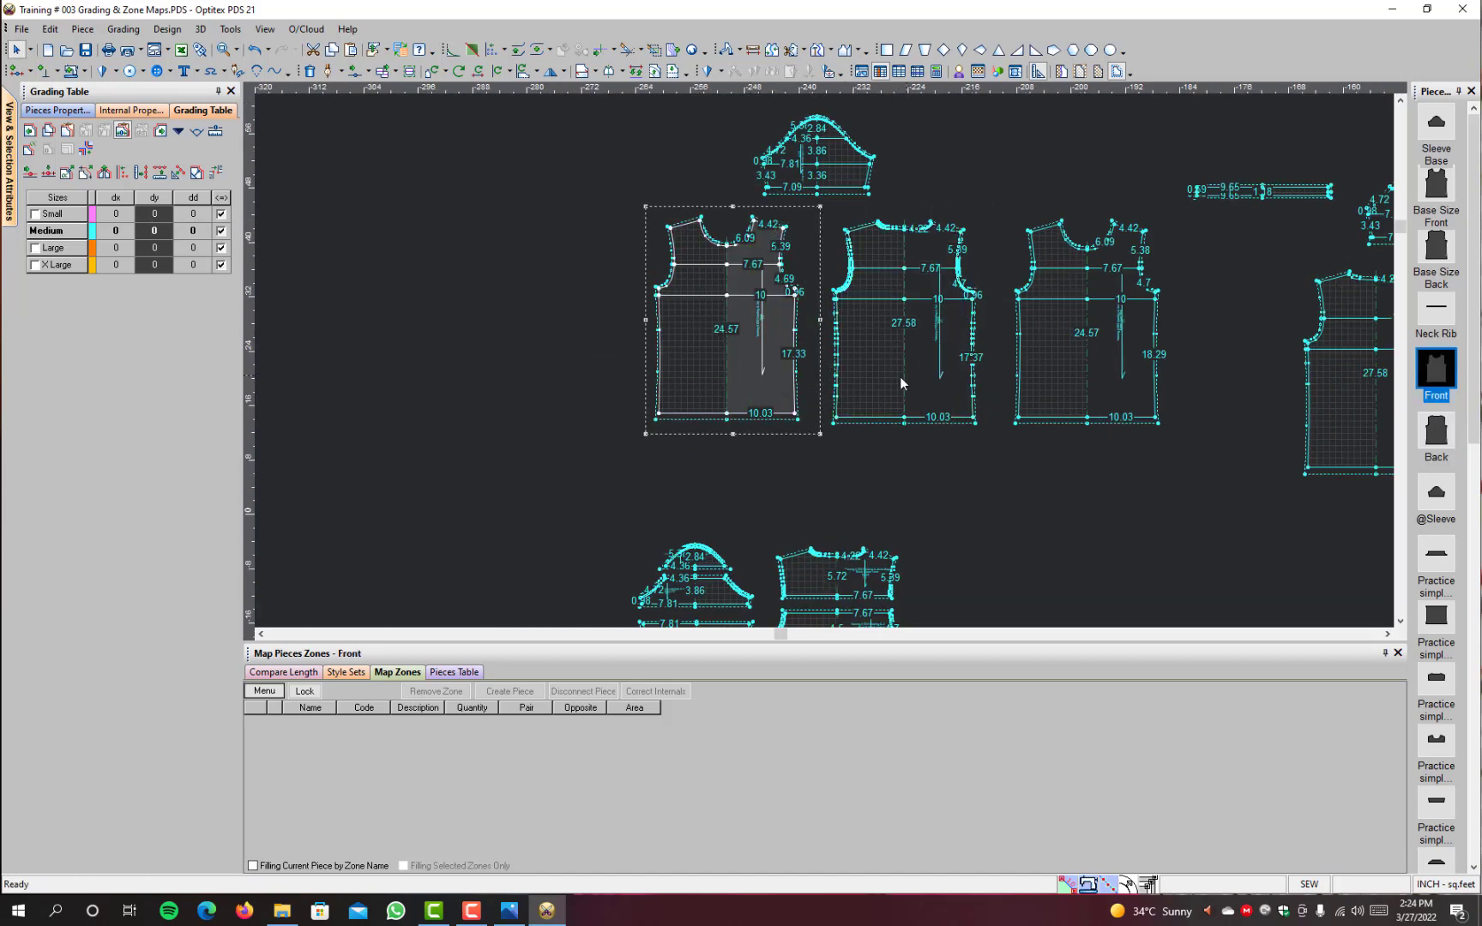
scroll(900, 380, "down", 2)
scroll(824, 412, "up", 2)
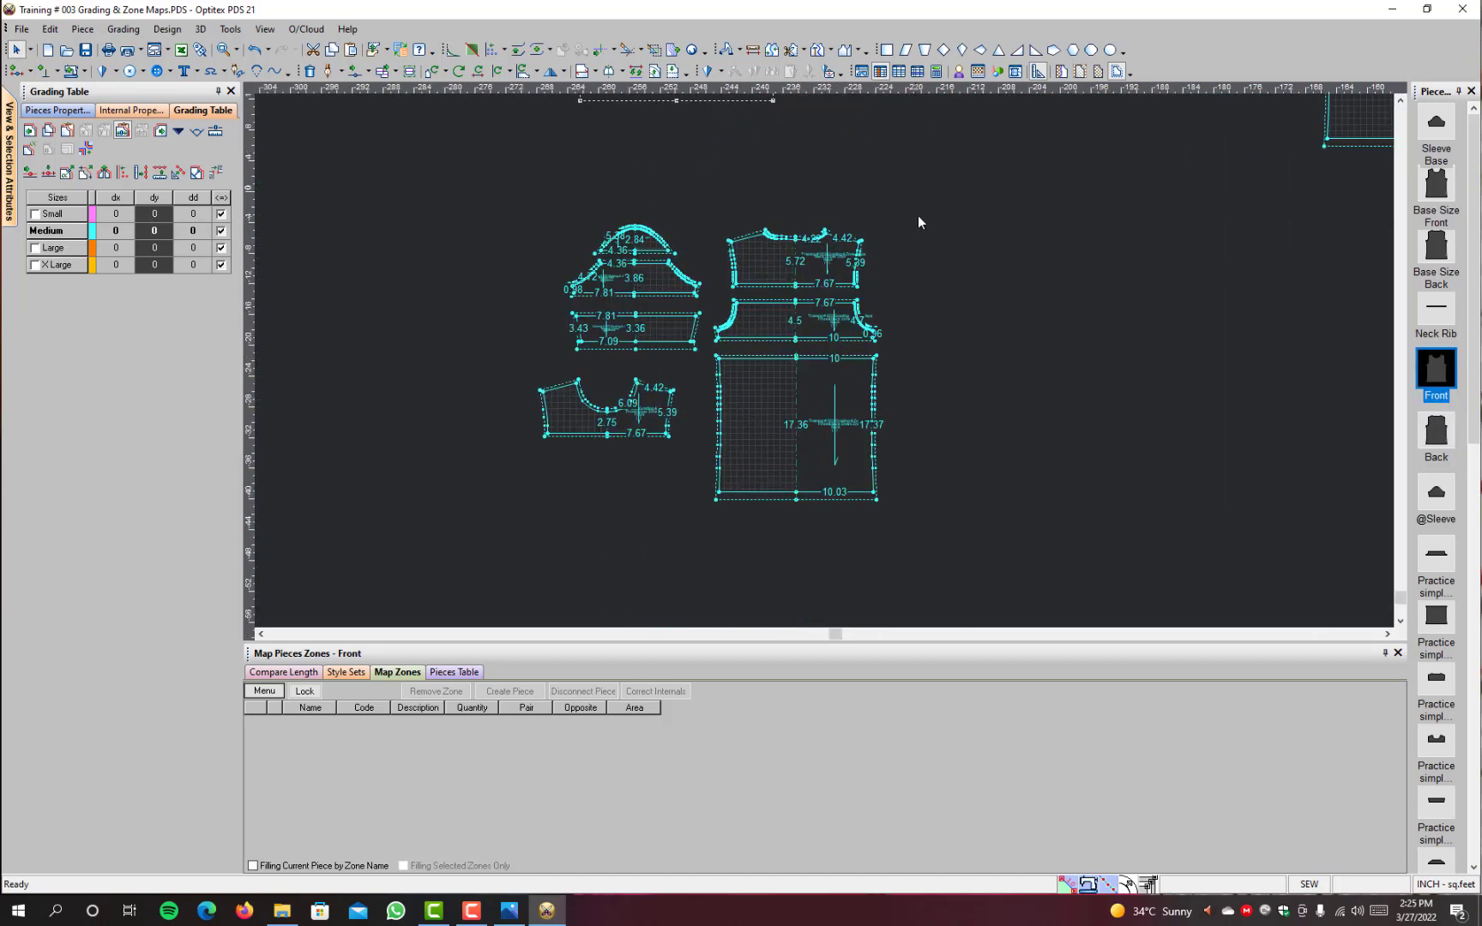
left_click_drag(925, 212, 420, 504)
scroll(850, 352, "down", 2)
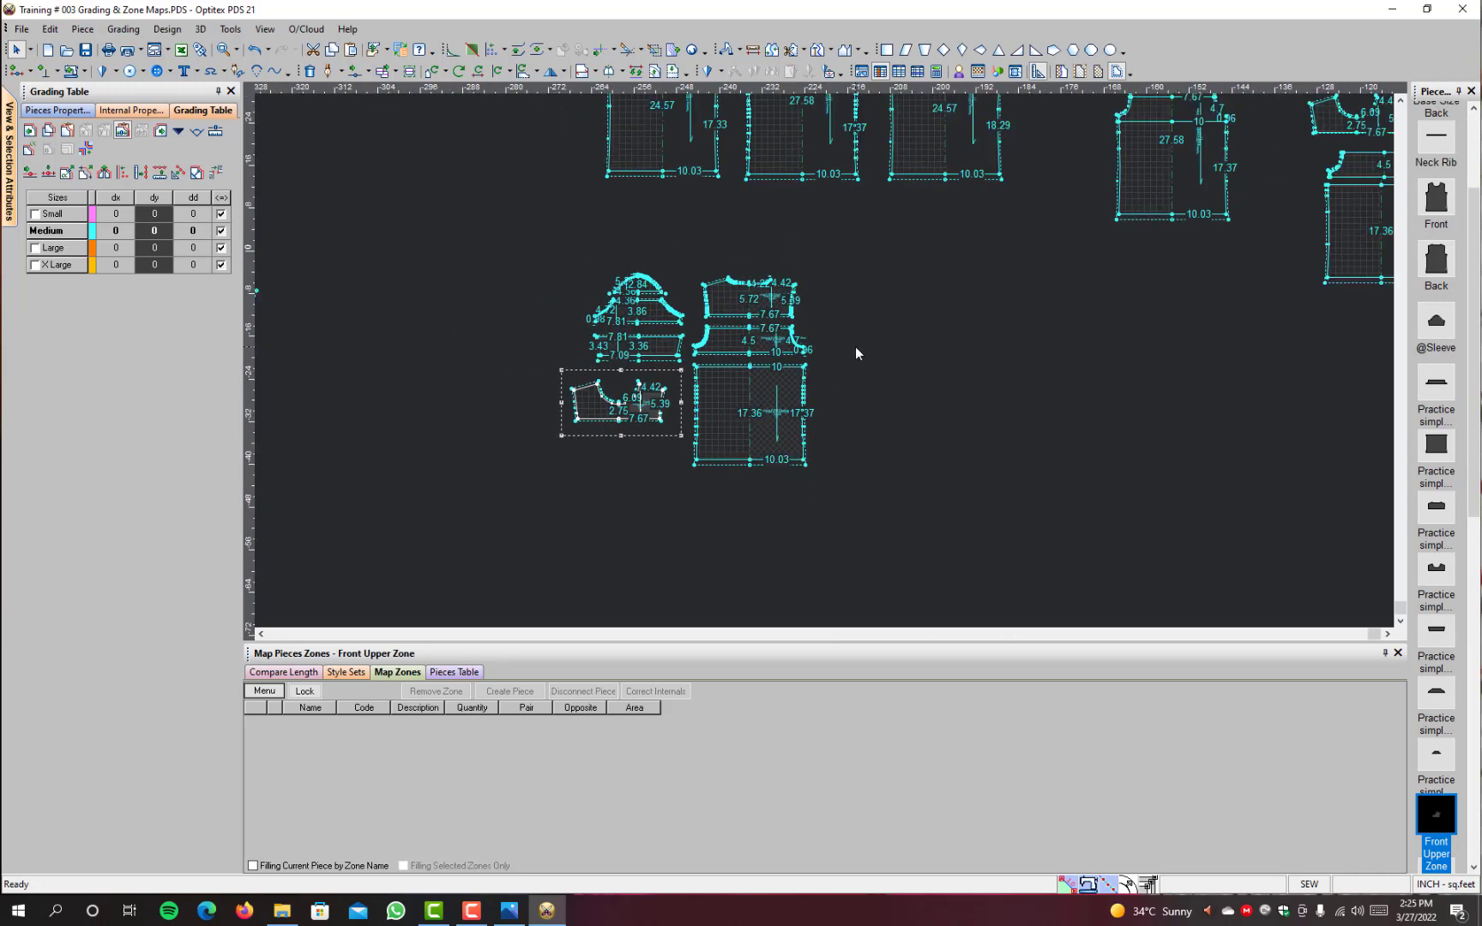
scroll(856, 348, "down", 2)
key("F4")
scroll(888, 195, "up", 2)
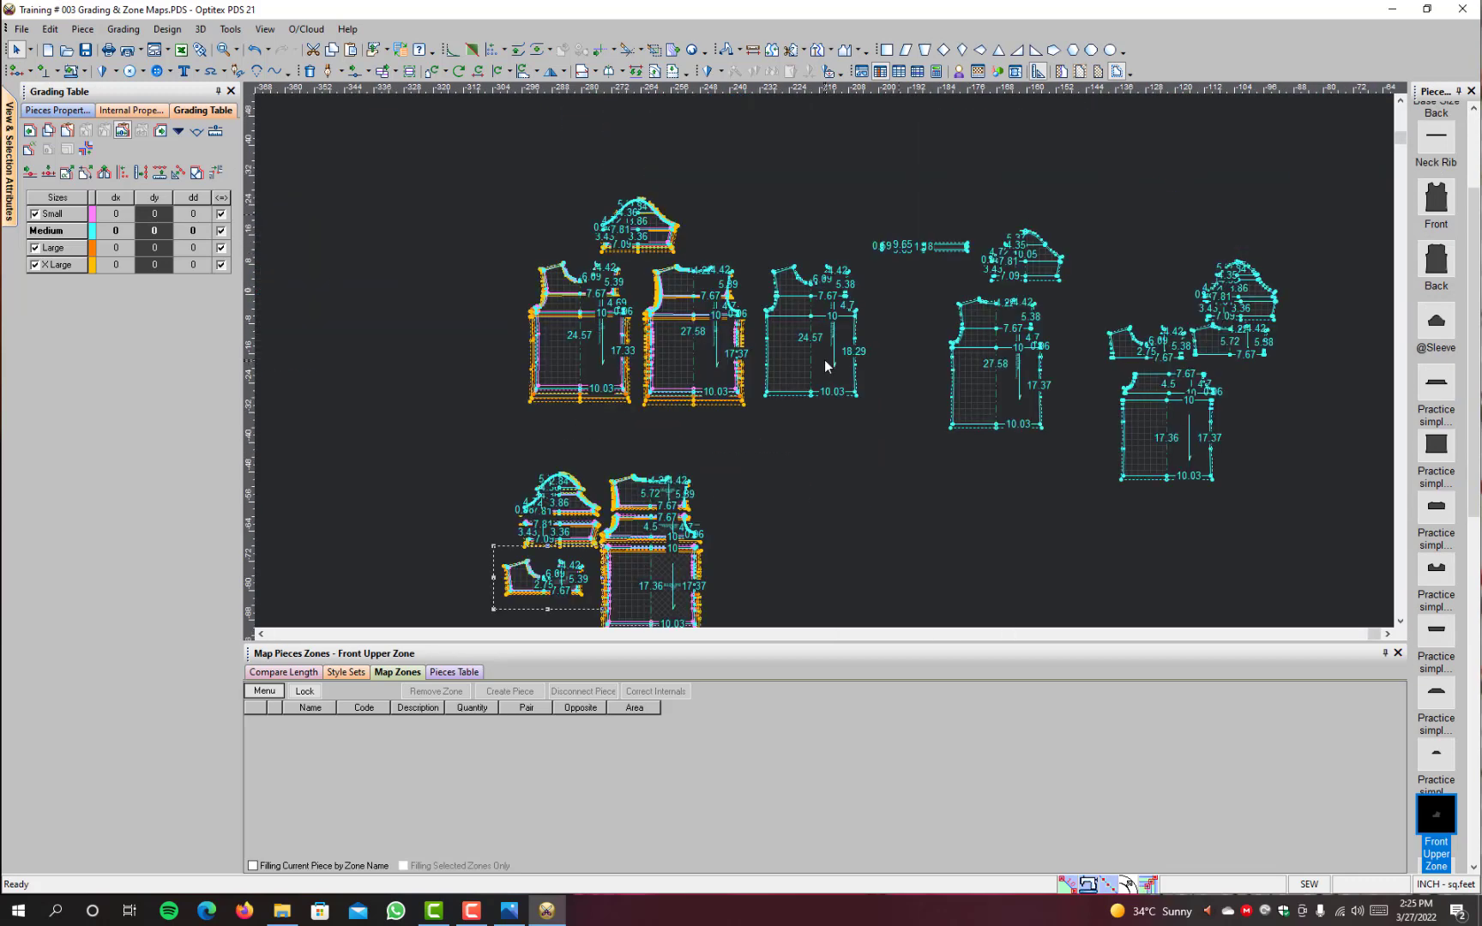
Step: Move the Base Size Front piece back beside the Base Size Back, below the Neck Rib
key("space")
left_click_drag(1063, 437, 1056, 516)
left_click(1053, 560)
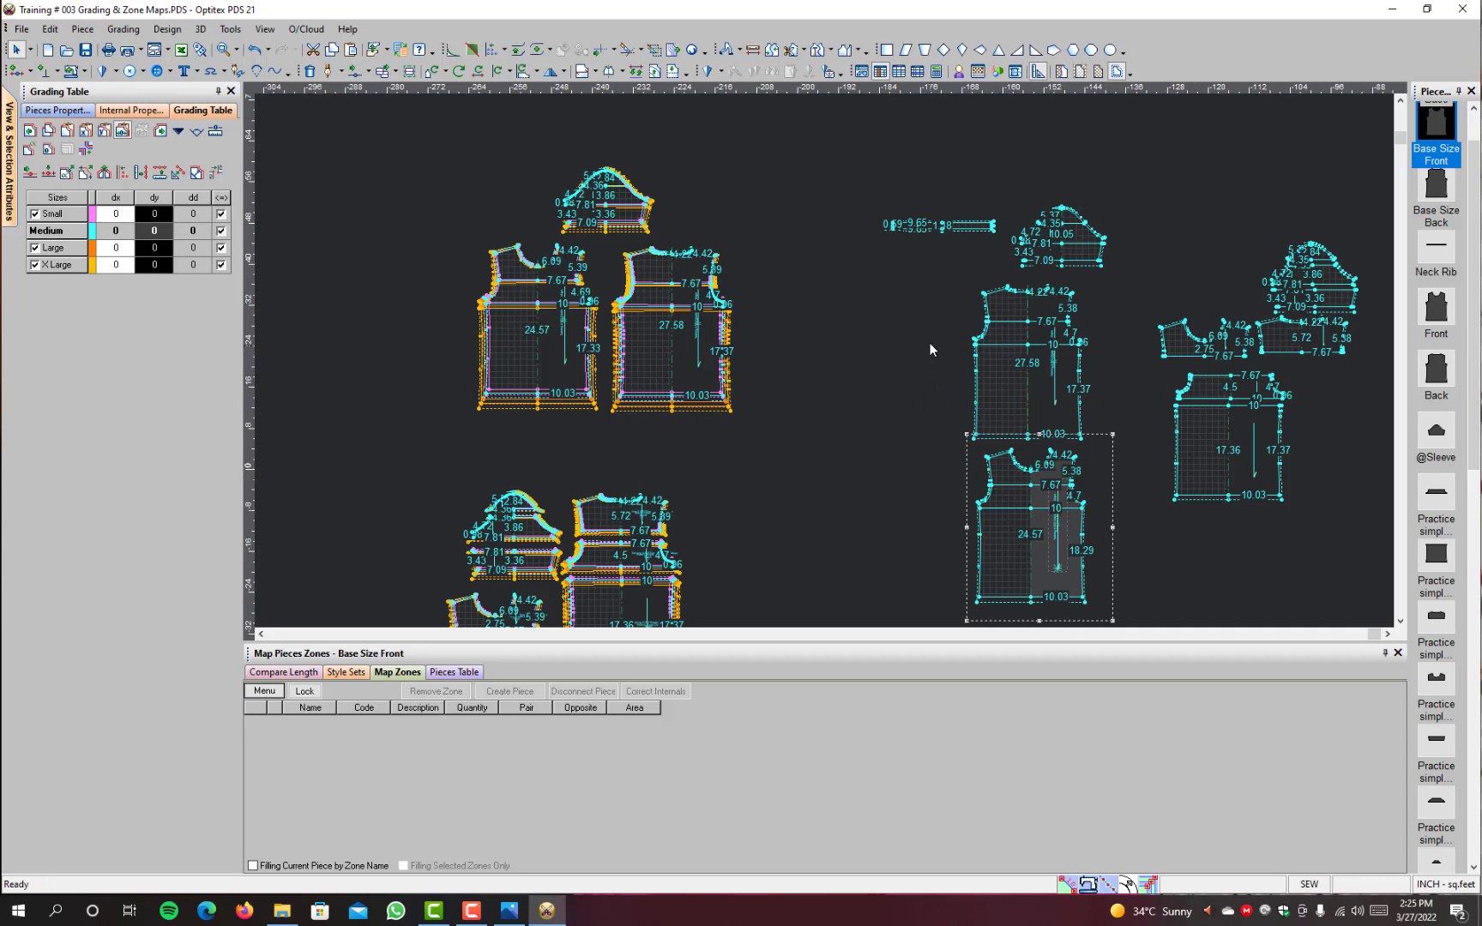
key("space")
left_click(916, 403)
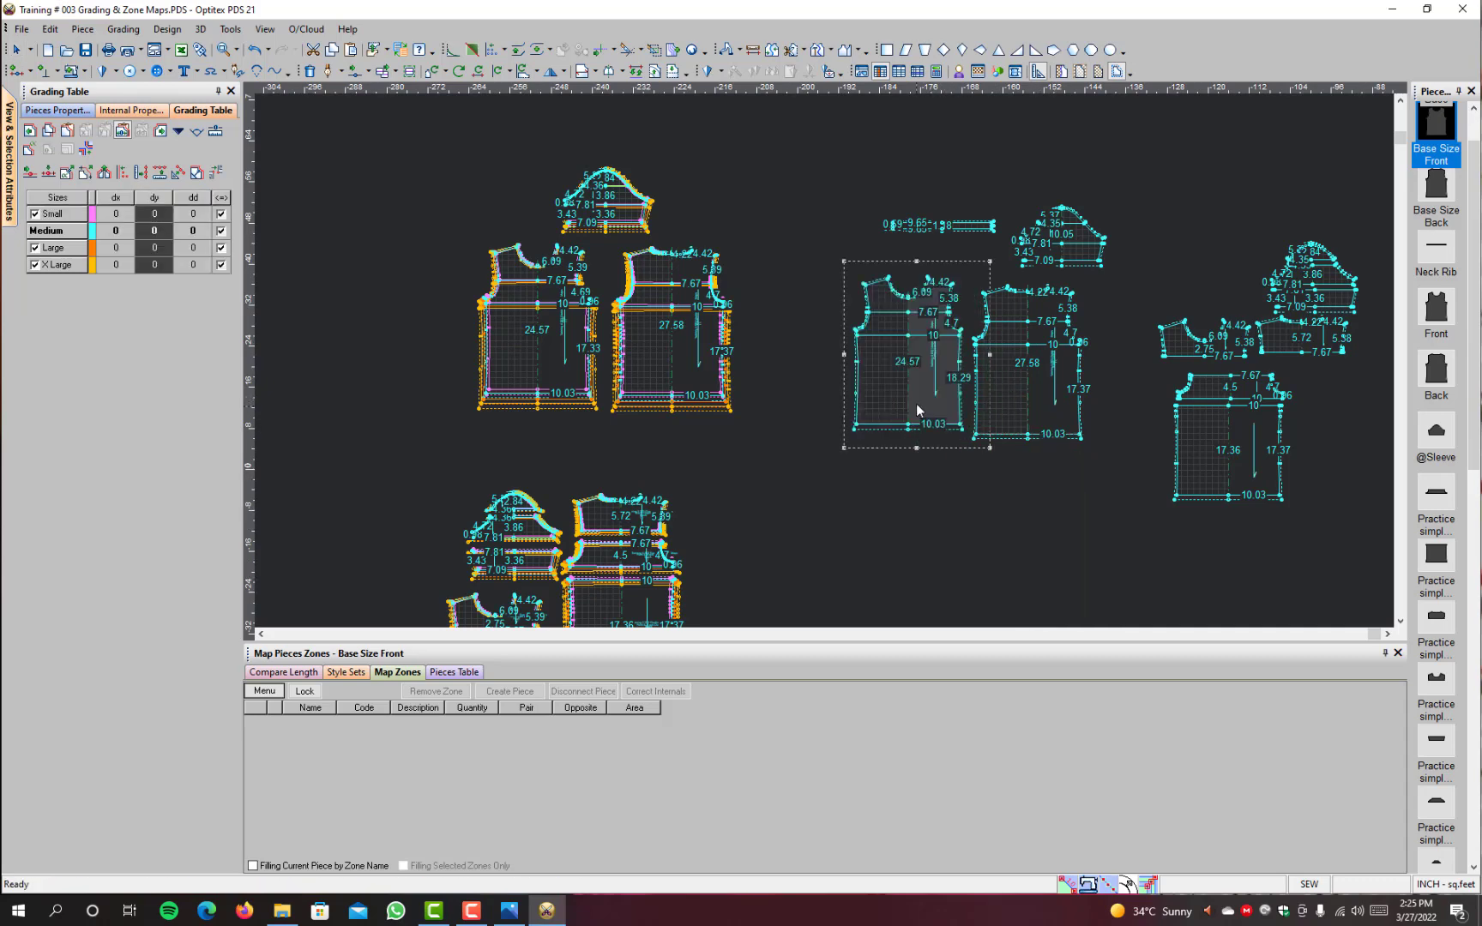
Step: Examine the size nests of the zone pieces and of the complete Front, Back and Sleeve
scroll(676, 553, "down", 2)
scroll(811, 402, "up", 3)
scroll(711, 302, "up", 1)
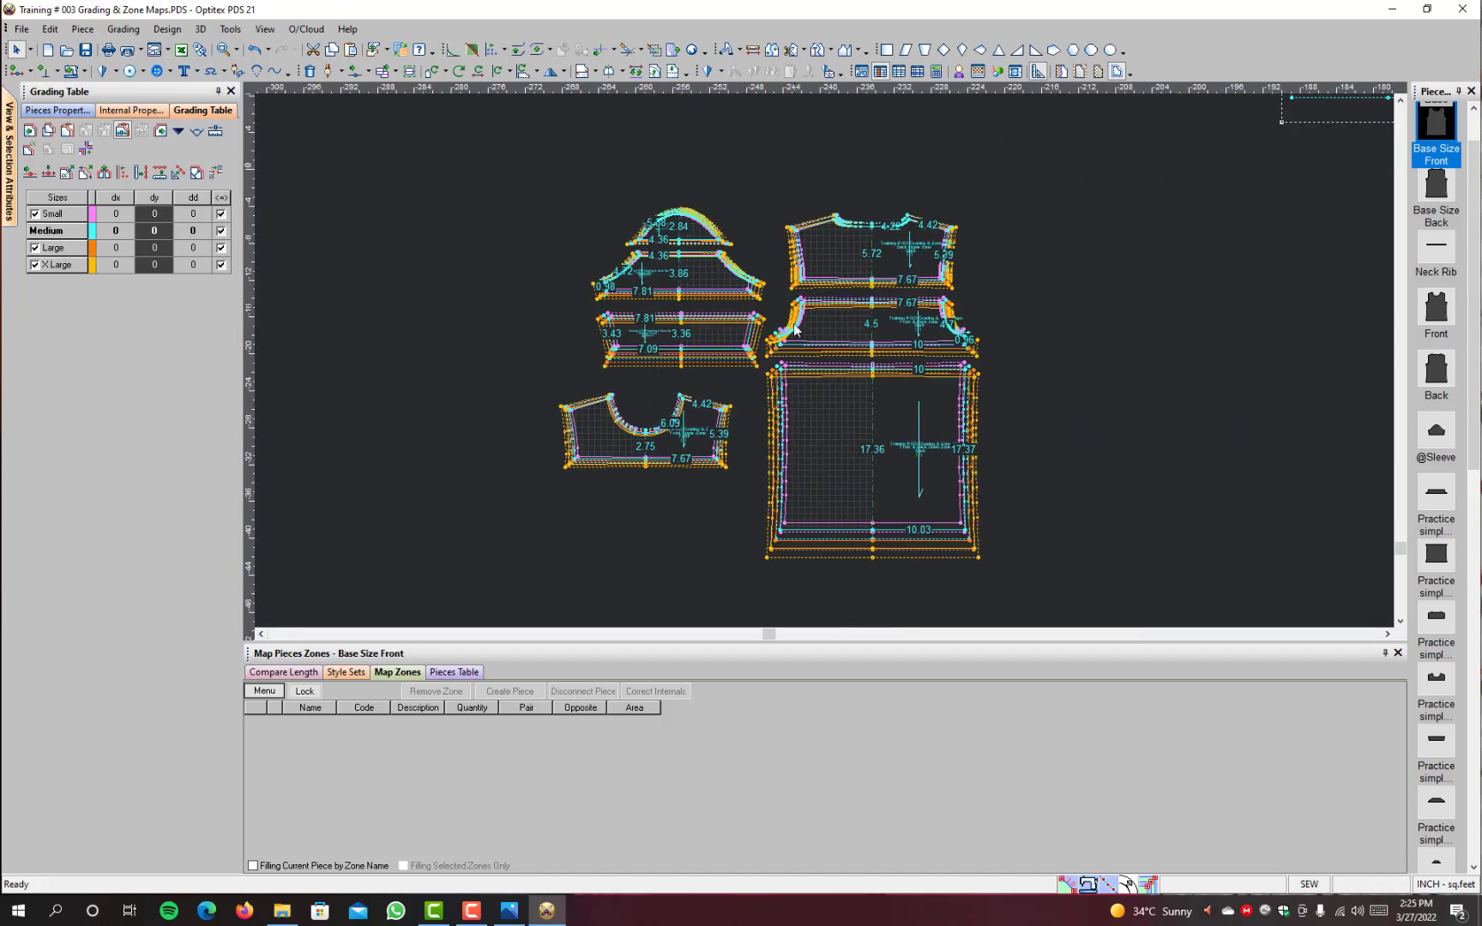
scroll(752, 344, "down", 2)
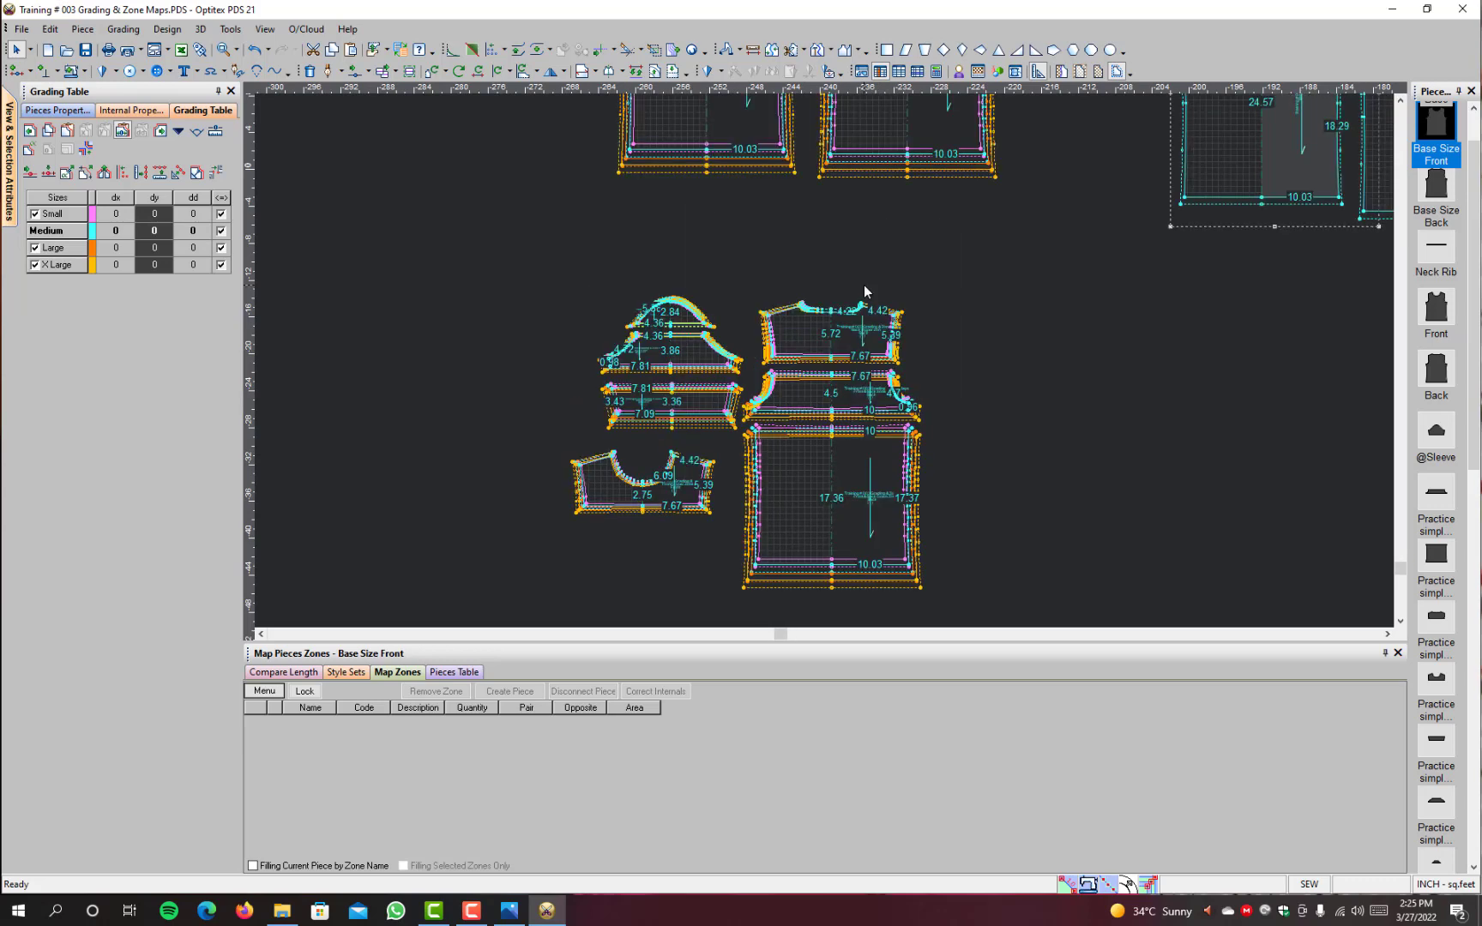
scroll(866, 181, "up", 2)
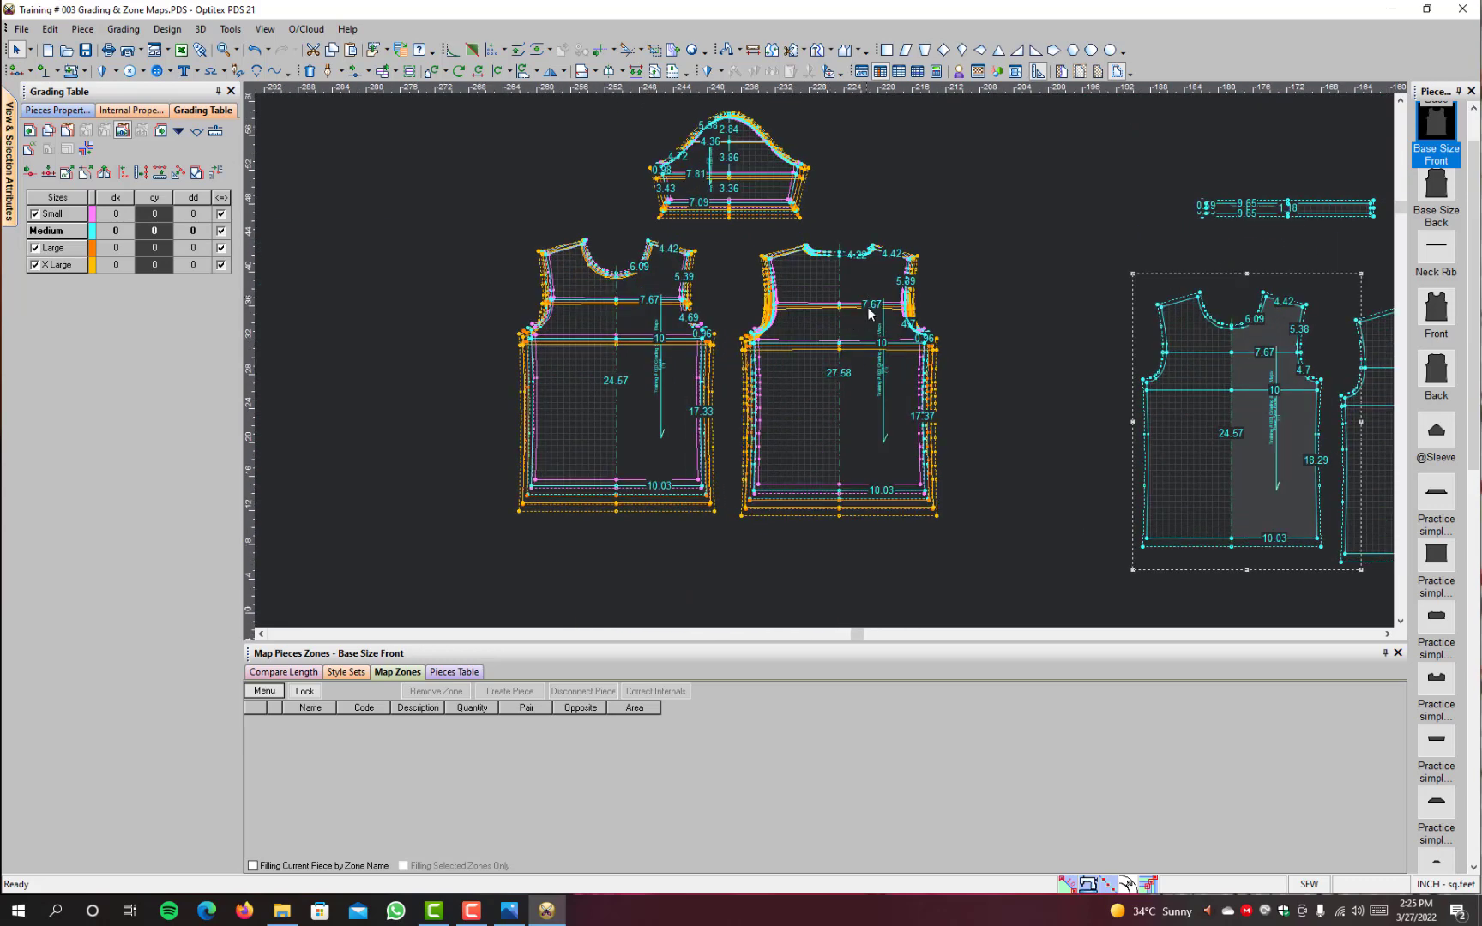
Step: Show only the base size, and move the Back's across-back line and the adjoining armhole points by Y 0.5
scroll(843, 307, "up", 3)
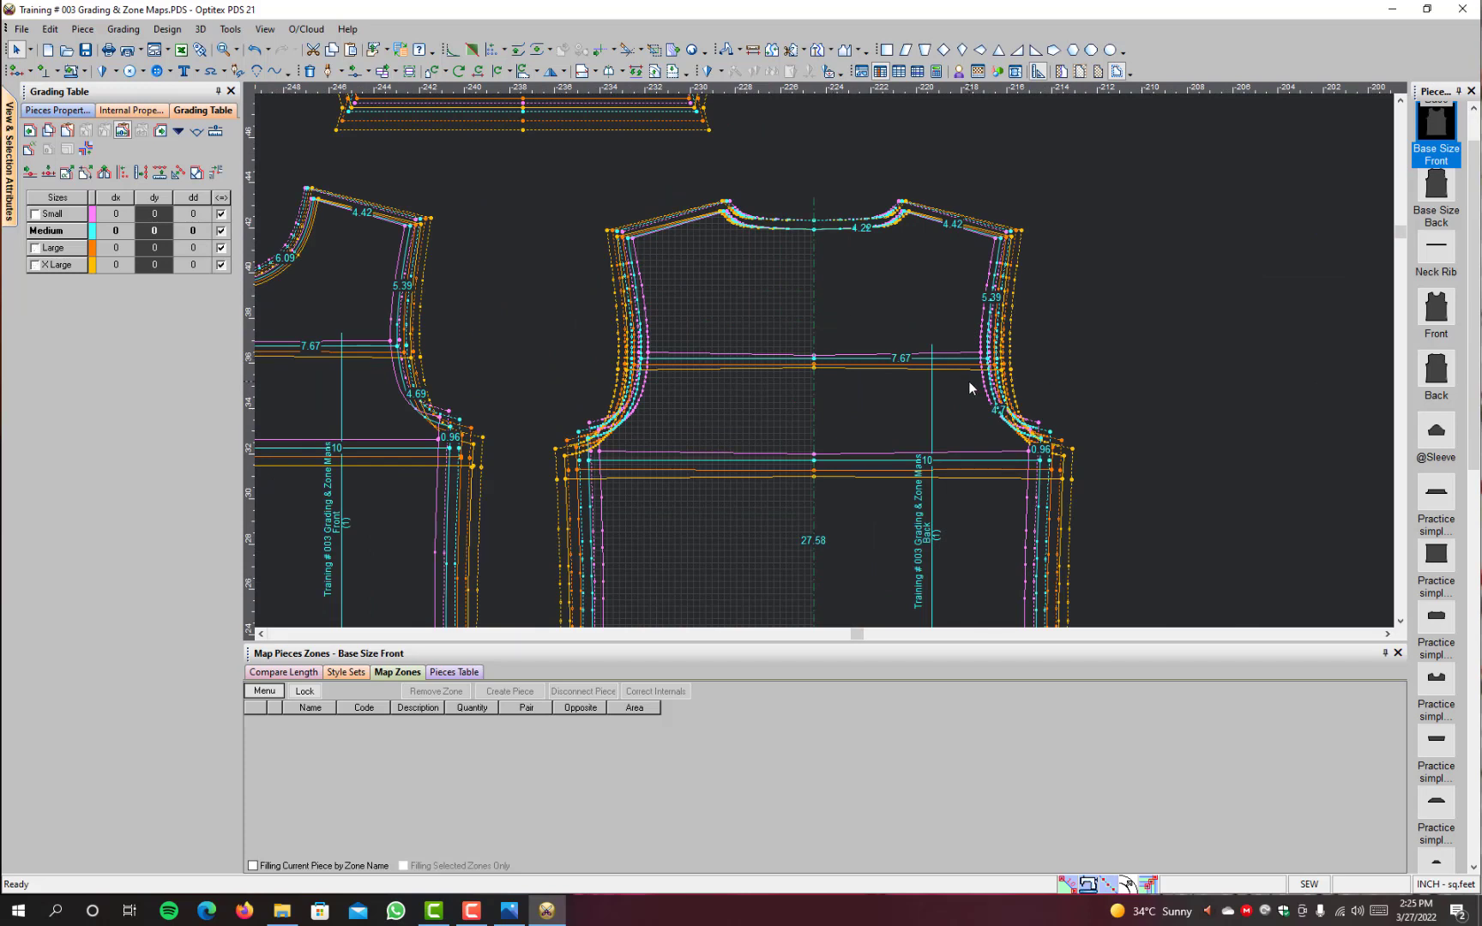
key("F4")
key("m")
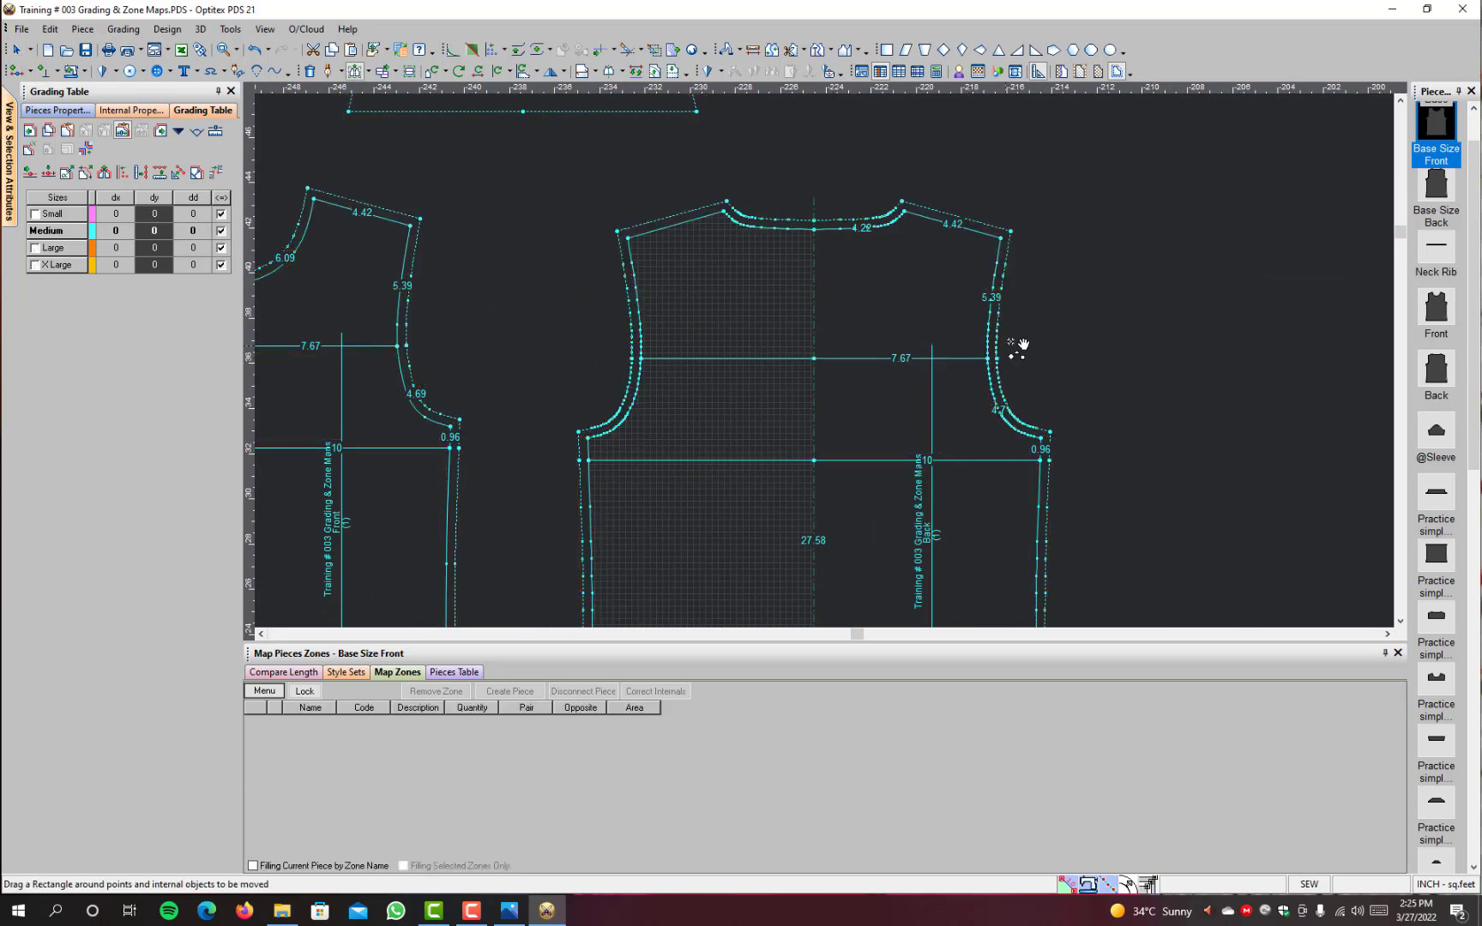
left_click_drag(1021, 329, 613, 401)
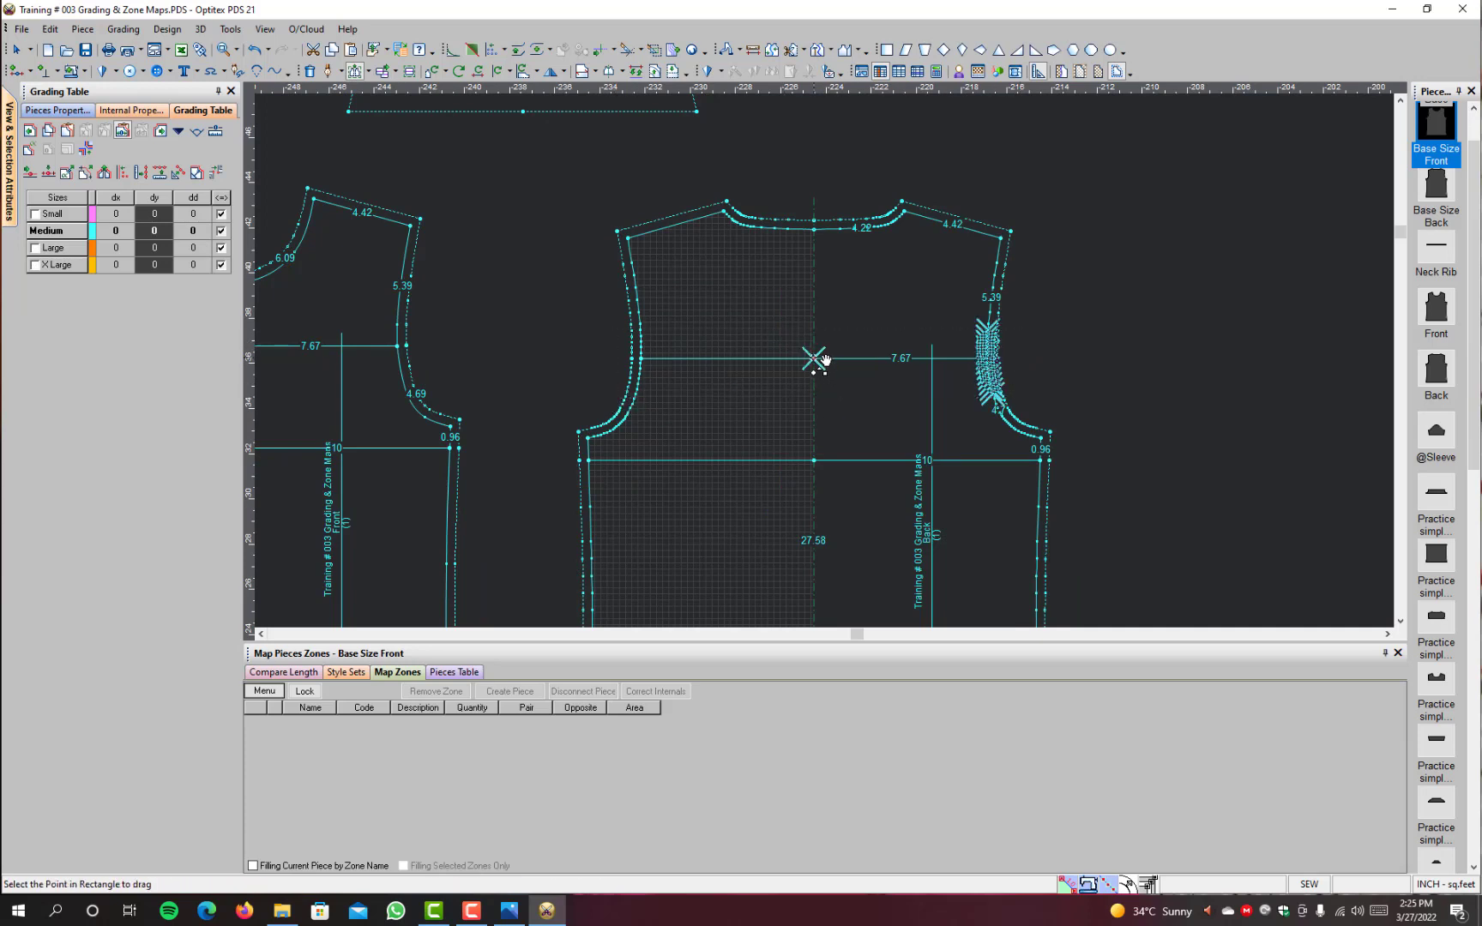
left_click(814, 359)
left_click(814, 345)
key("Tab")
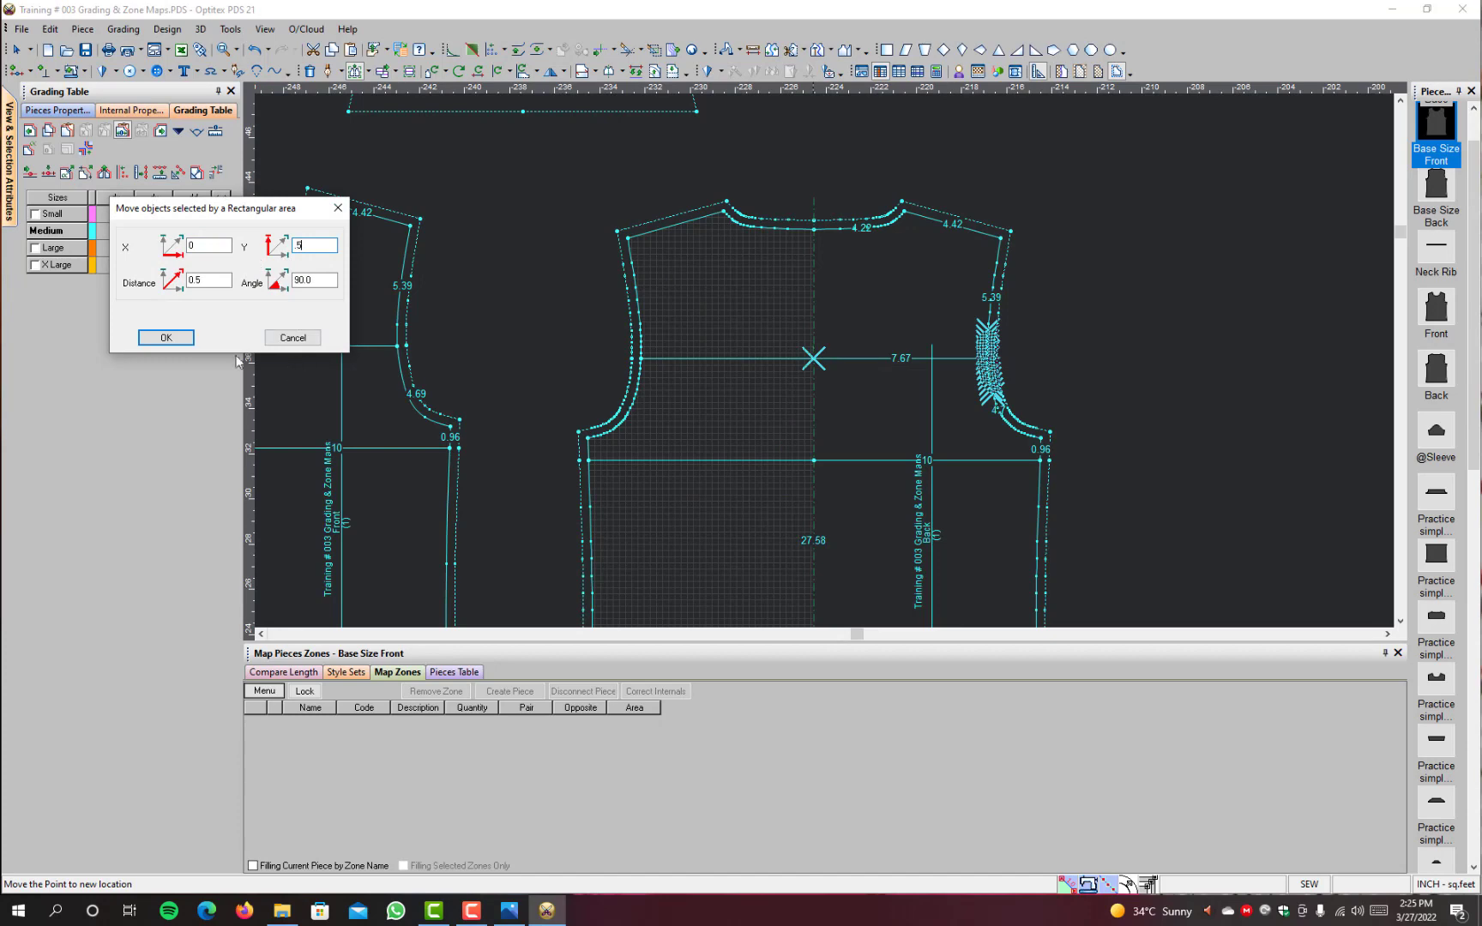
left_click(167, 337)
scroll(870, 387, "down", 3)
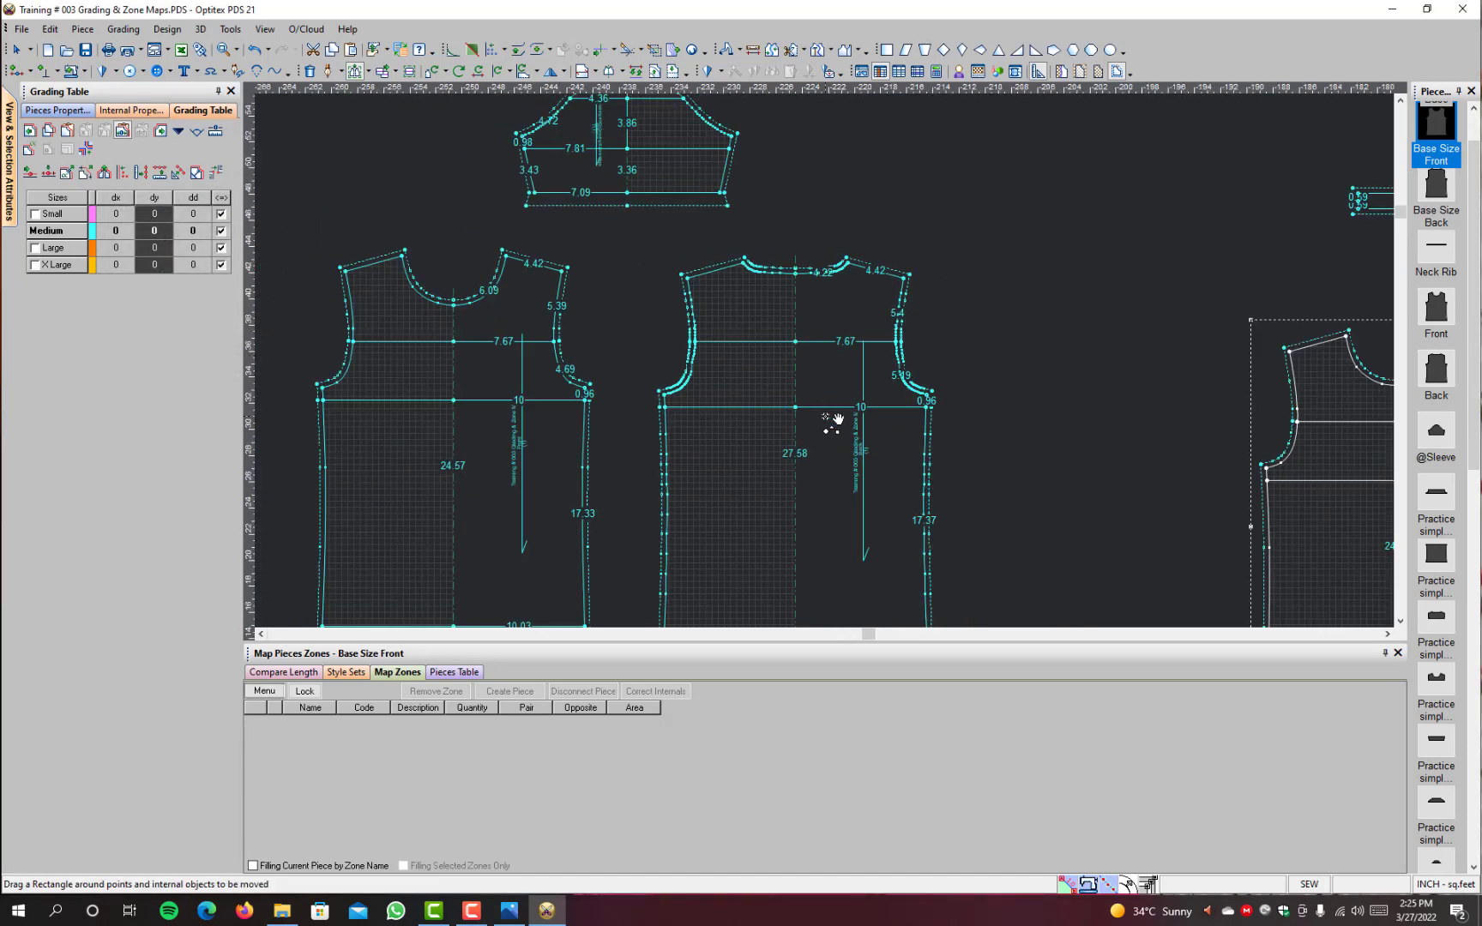
scroll(796, 559, "up", 4)
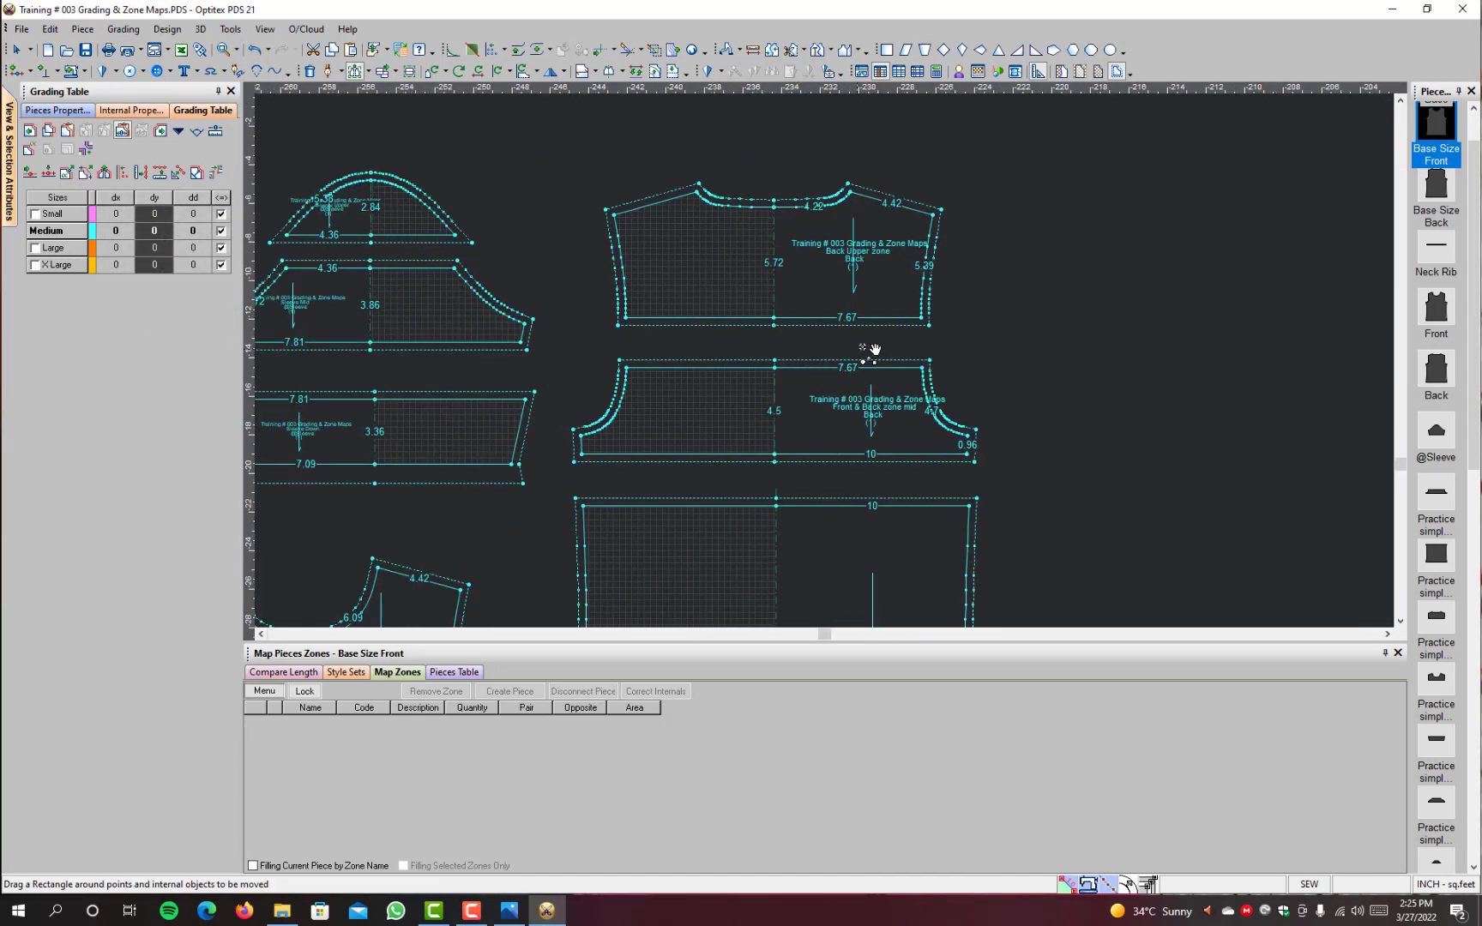
Step: Display all sizes again and compare the nests of the separate zone pieces with those of the complete Front and Back
key("F4")
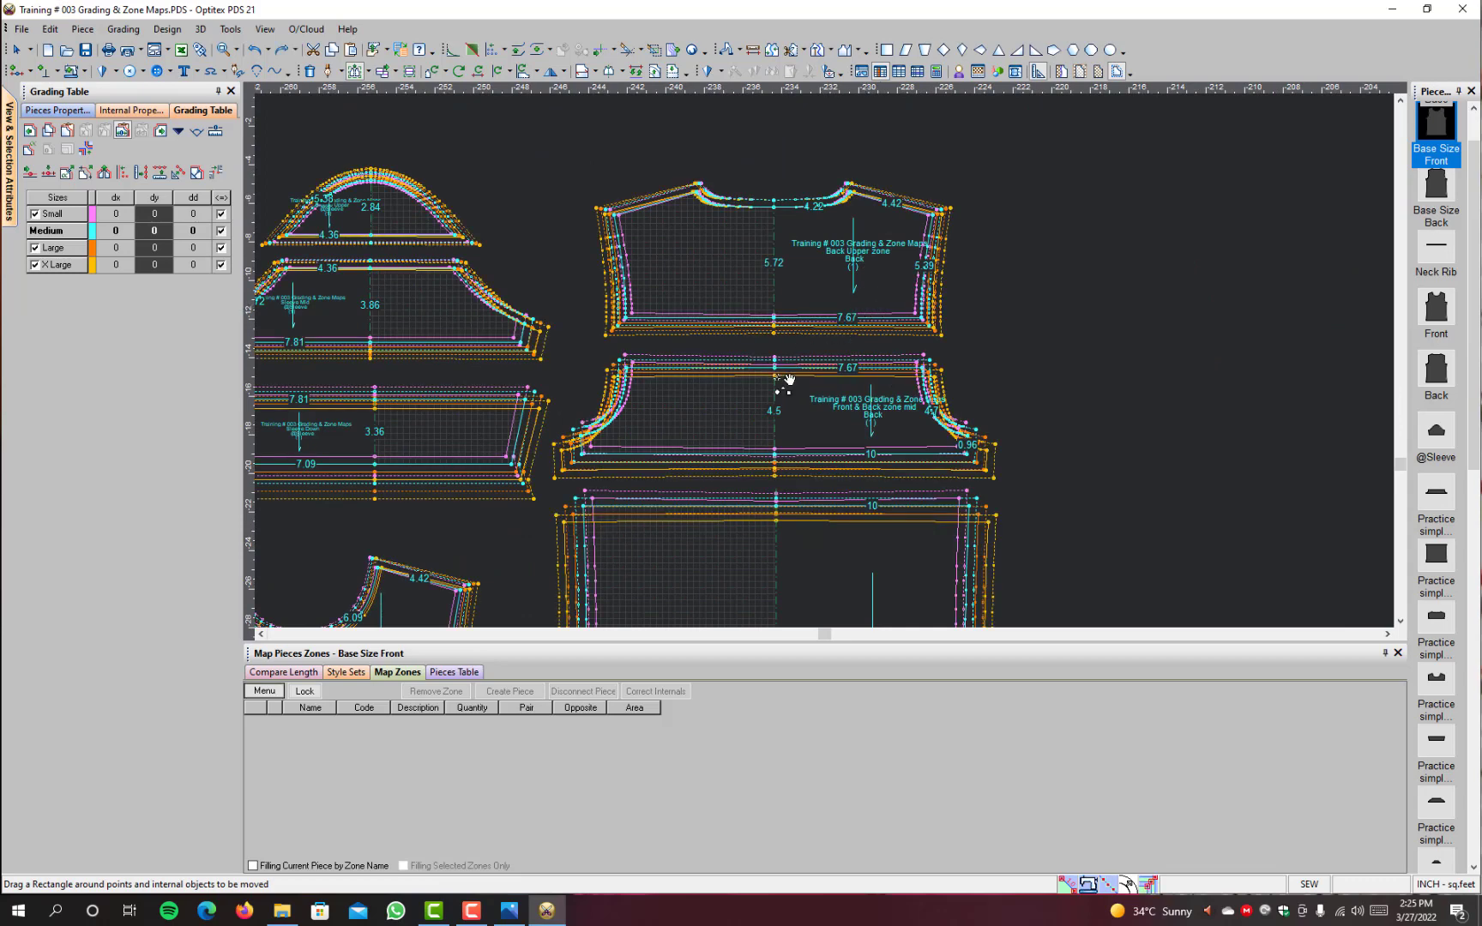
scroll(784, 390, "down", 5)
scroll(842, 369, "up", 5)
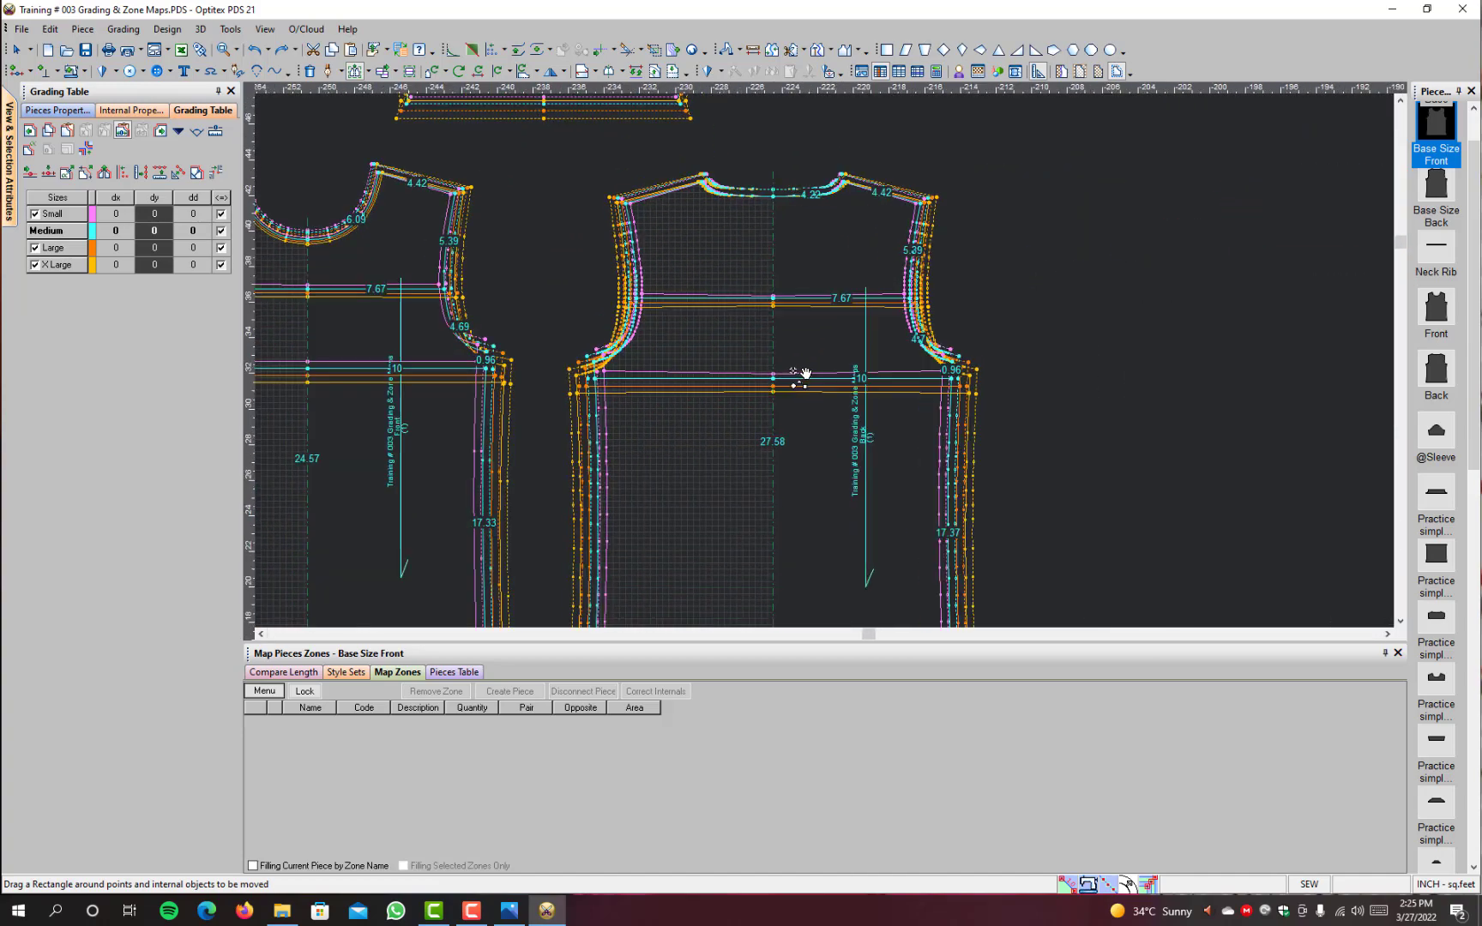
scroll(805, 373, "down", 5)
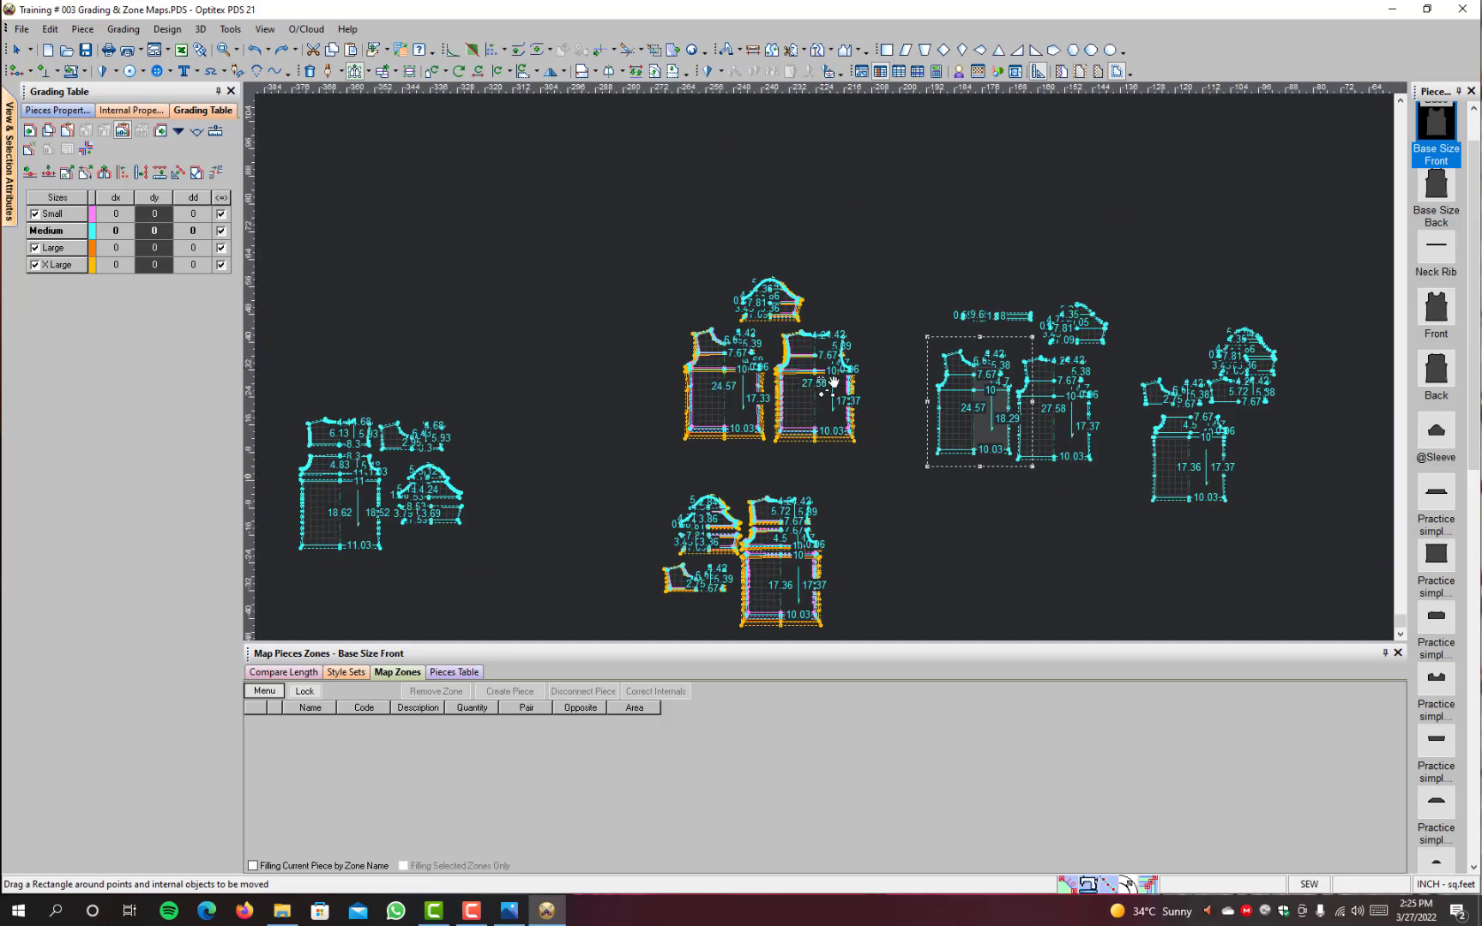
scroll(816, 421, "up", 5)
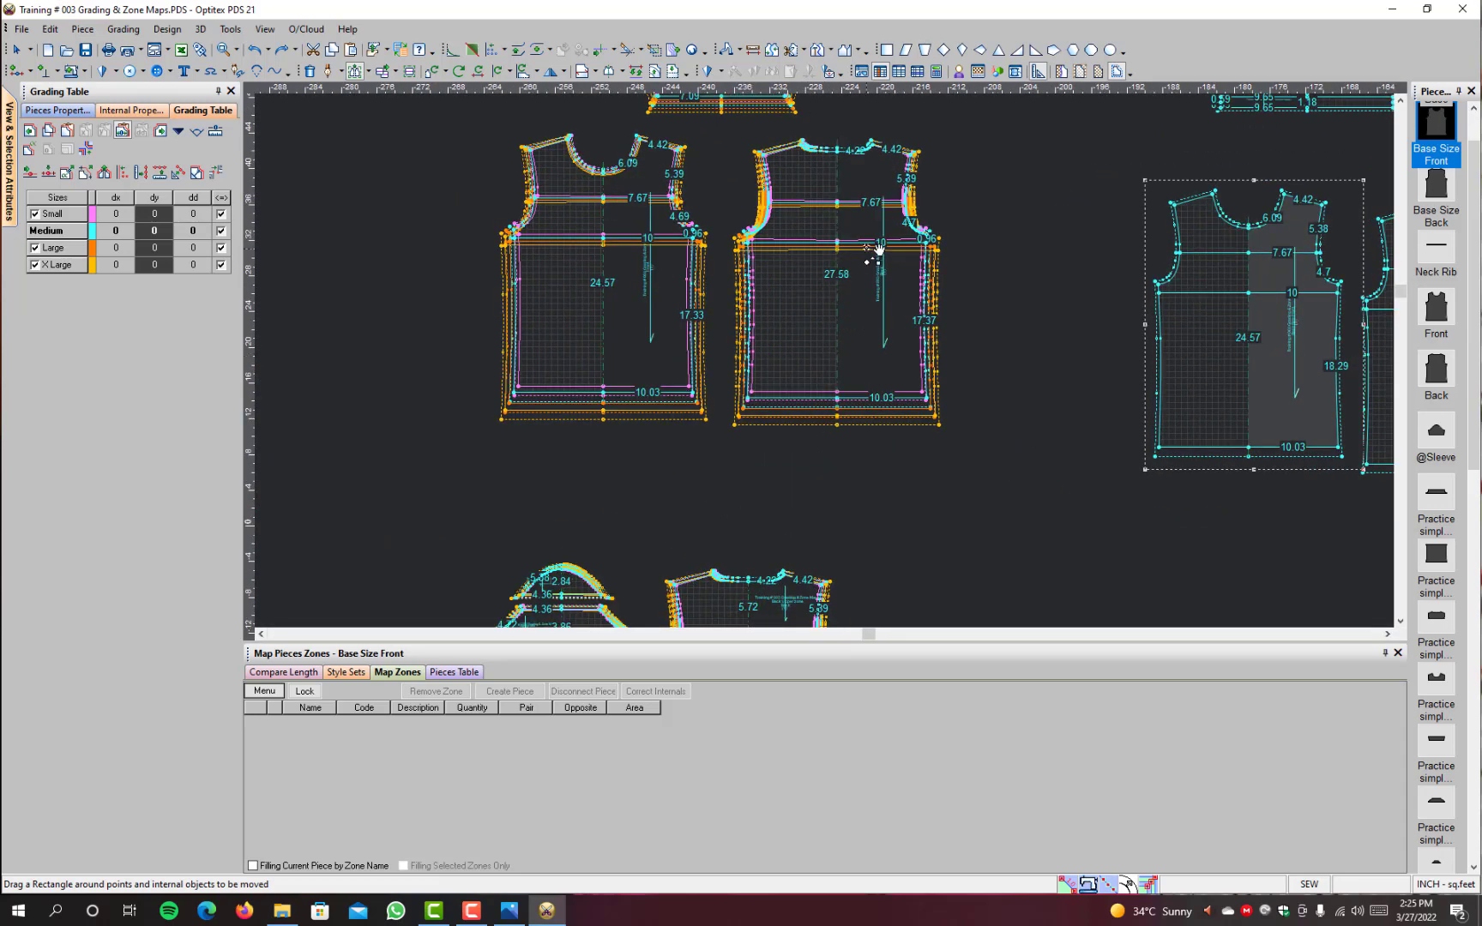
scroll(839, 352, "up", 3)
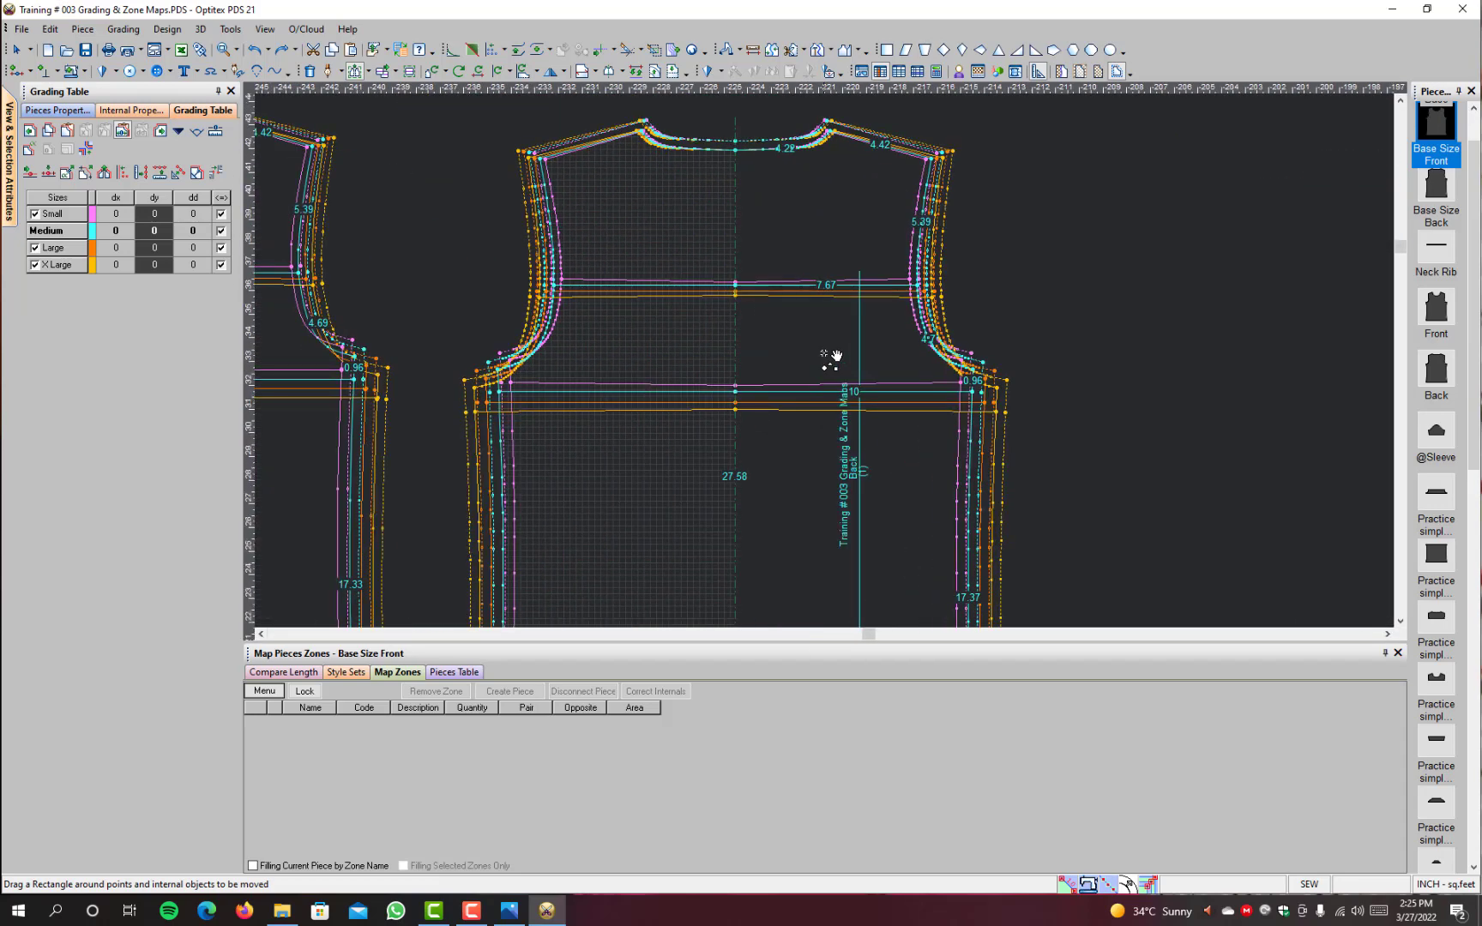
scroll(830, 359, "down", 2)
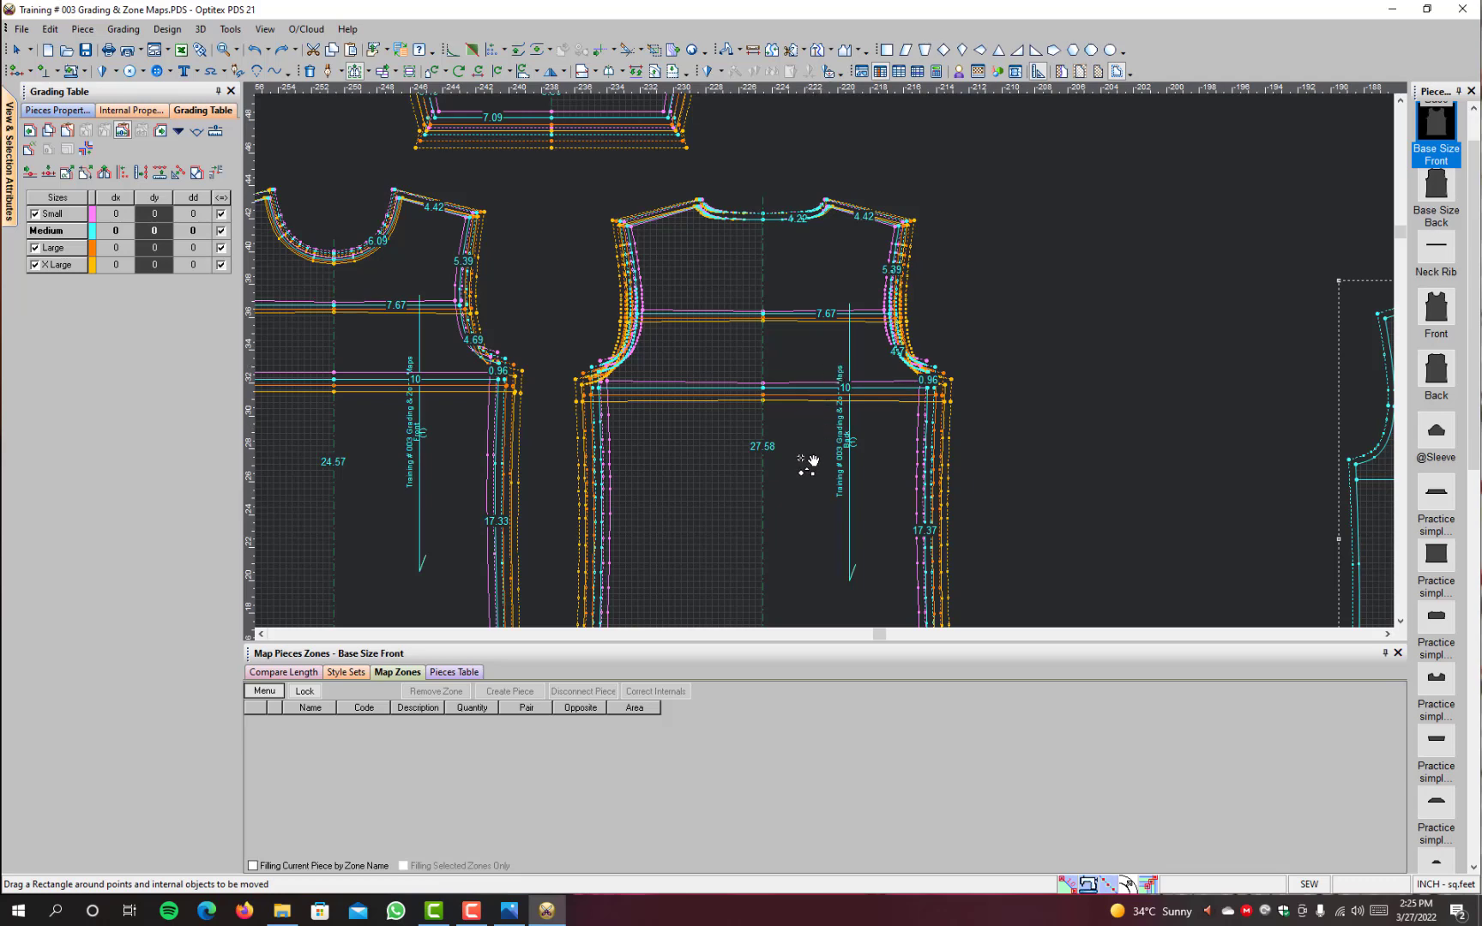
scroll(801, 515, "down", 4)
right_click(958, 232)
left_click(982, 240)
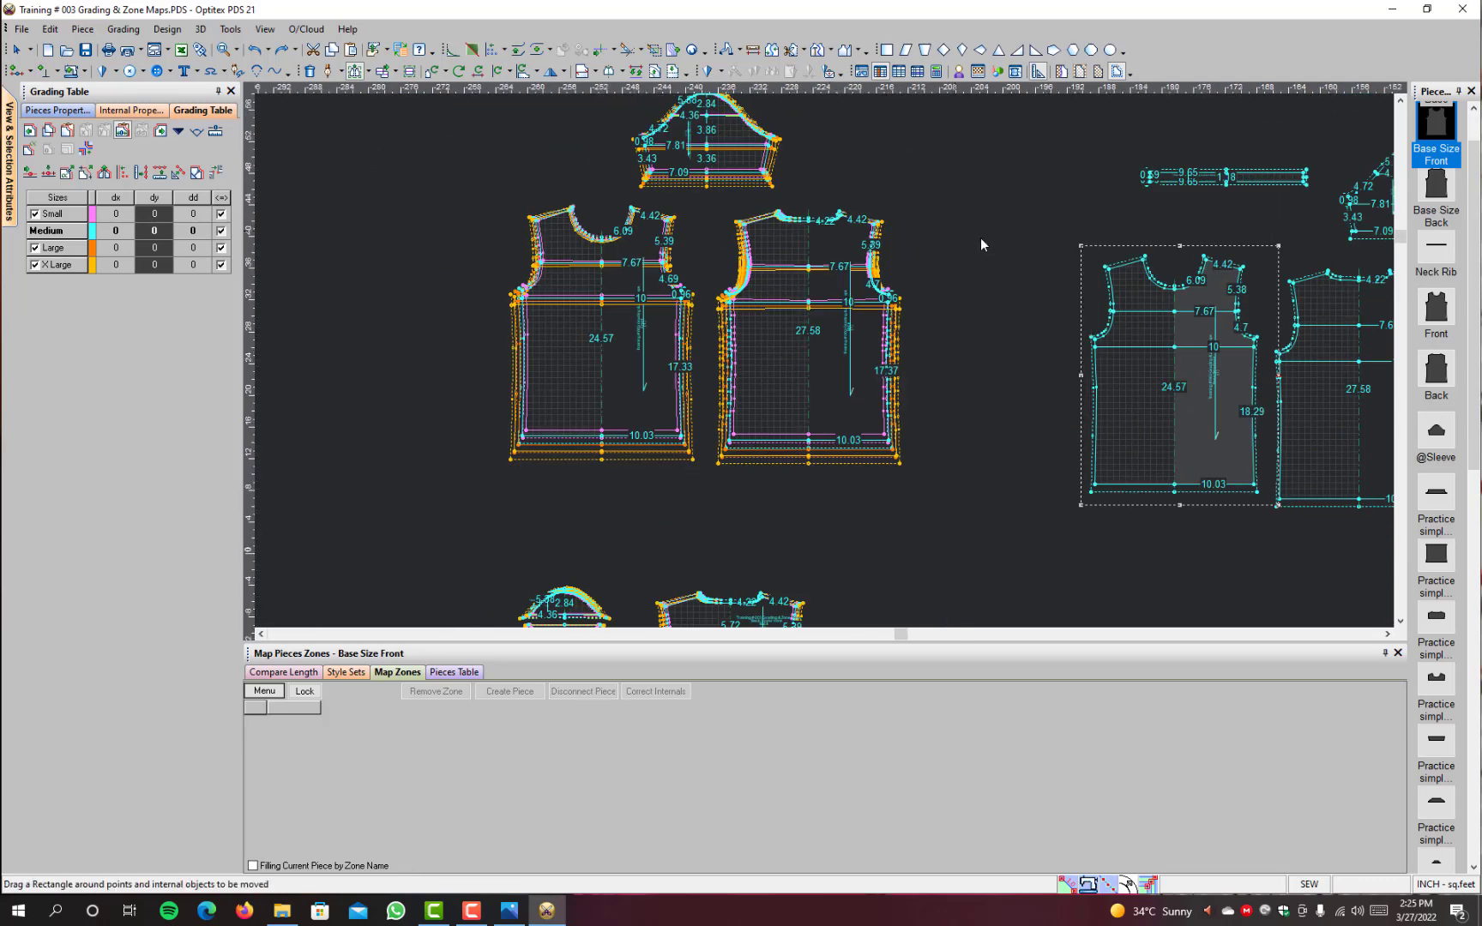
scroll(738, 563, "down", 2)
scroll(813, 440, "up", 3)
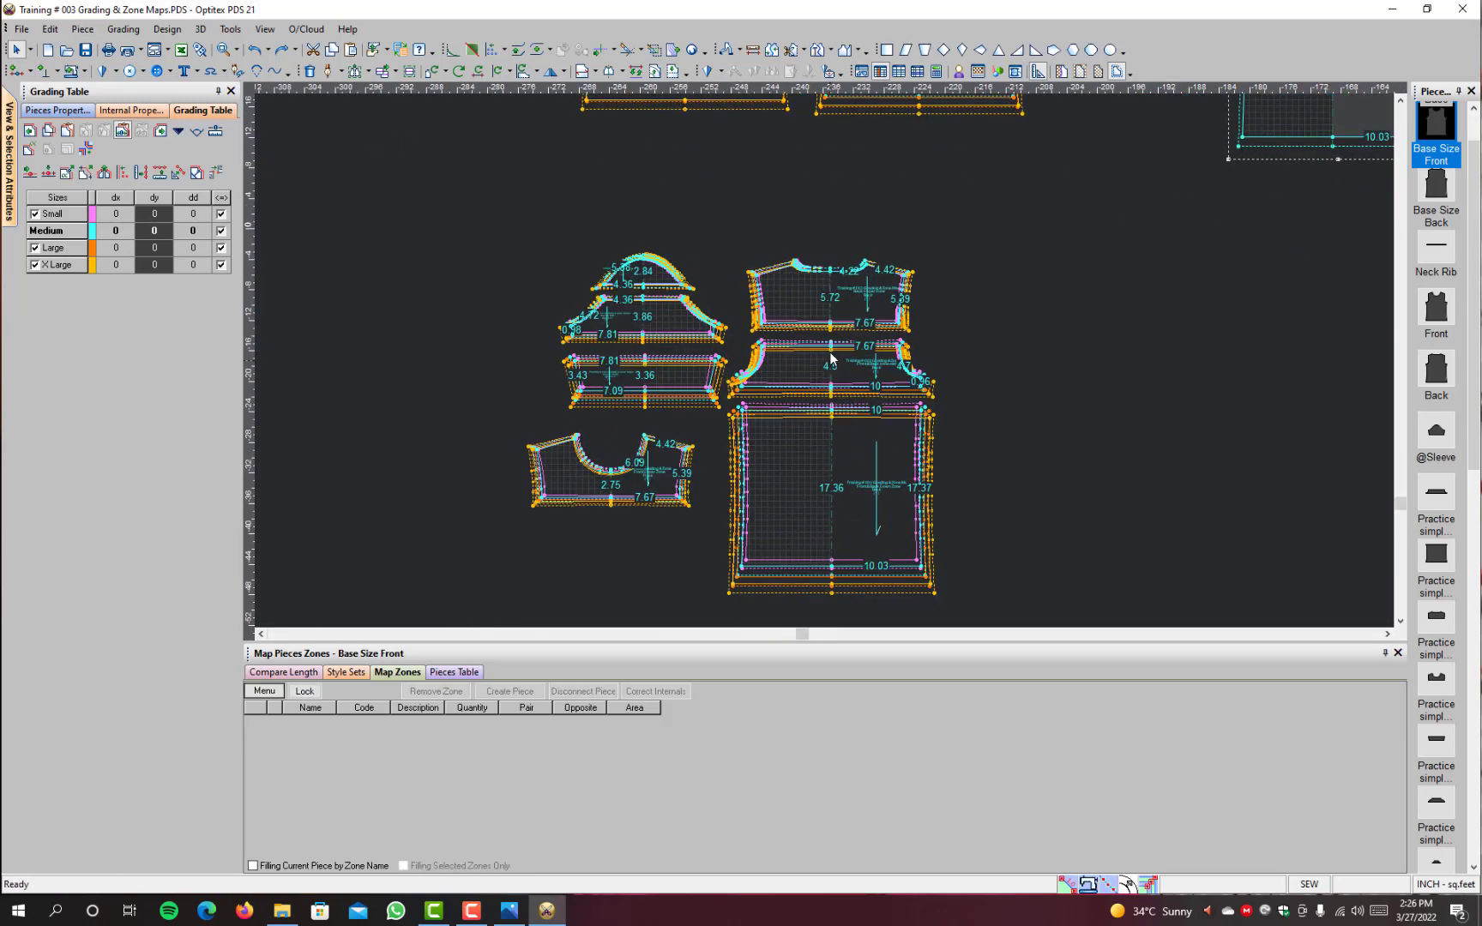
scroll(830, 359, "up", 1)
scroll(830, 358, "up", 1)
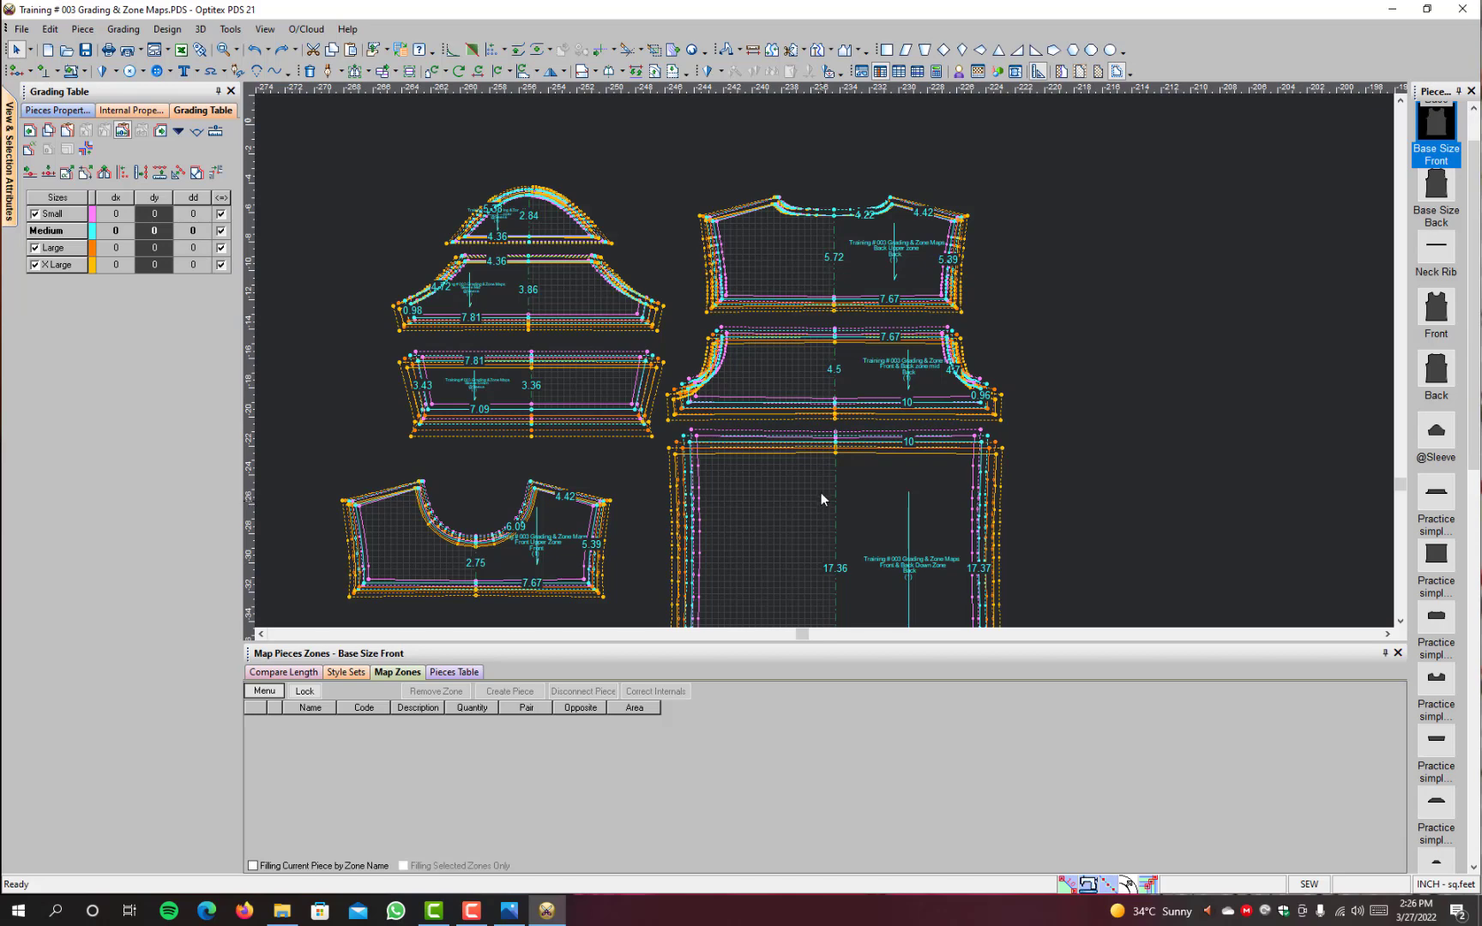
Step: Select the Front & Back Down Zone piece, the Back and the Front in turn to compare them
left_click(820, 536)
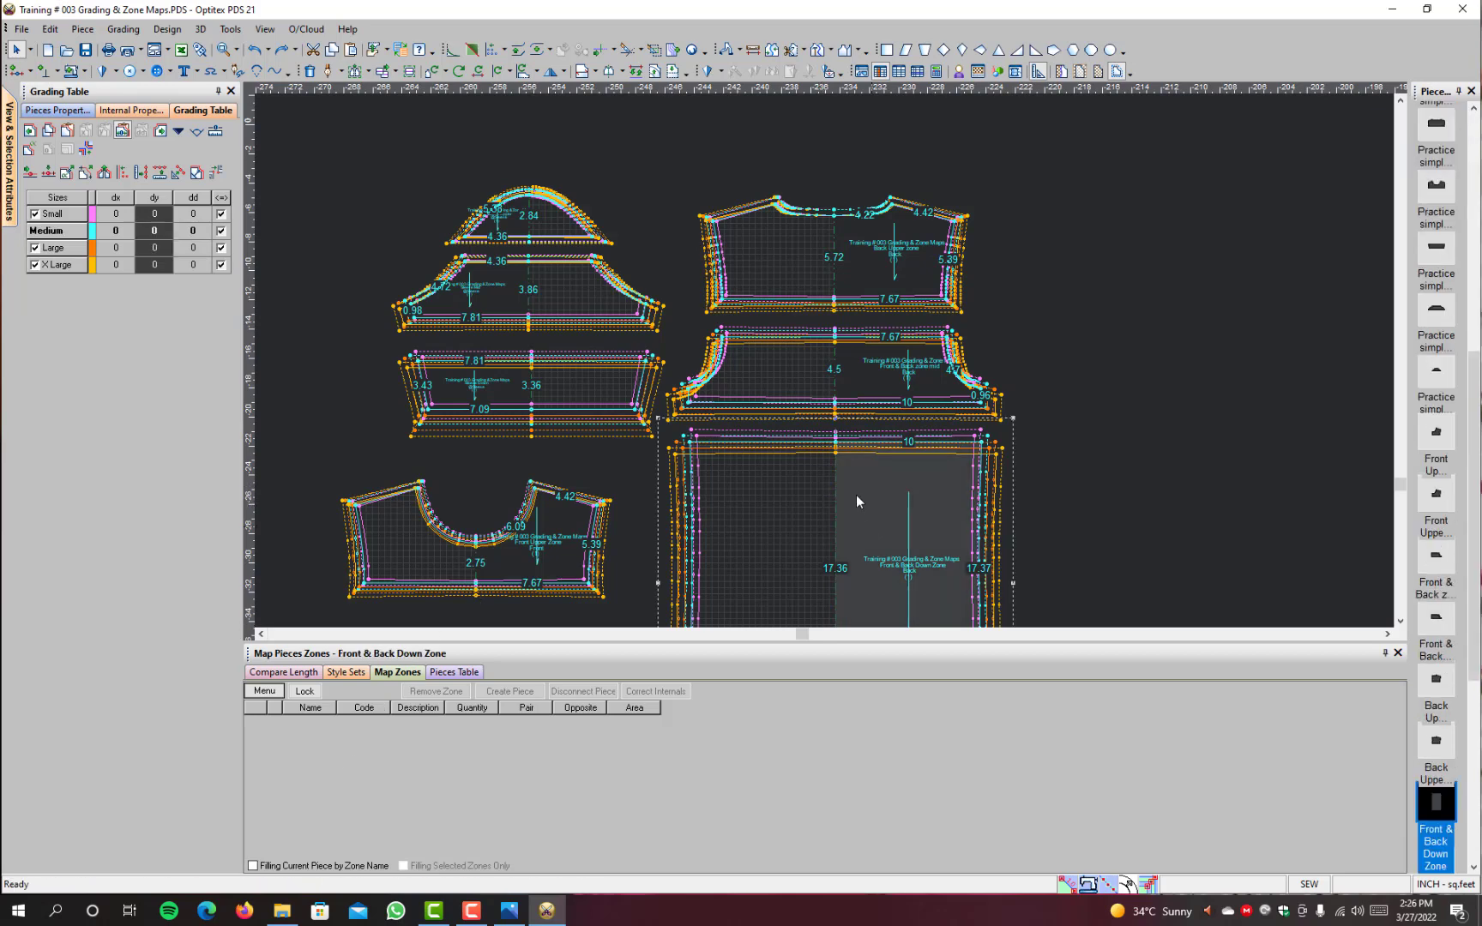
scroll(830, 360, "down", 4)
scroll(838, 285, "down", 3)
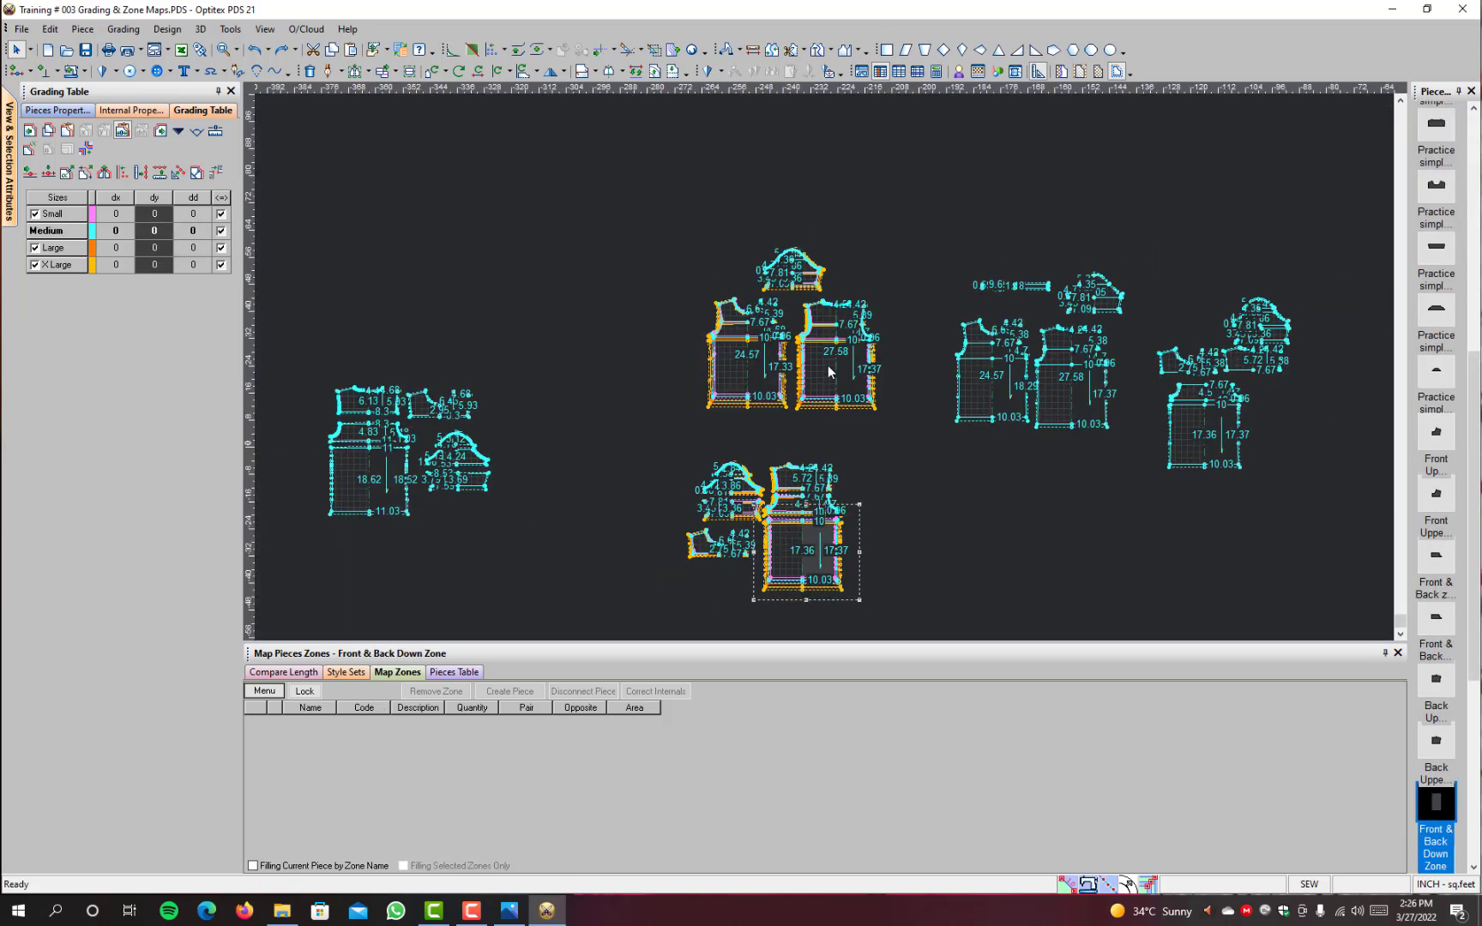
scroll(828, 366, "up", 4)
left_click(885, 339)
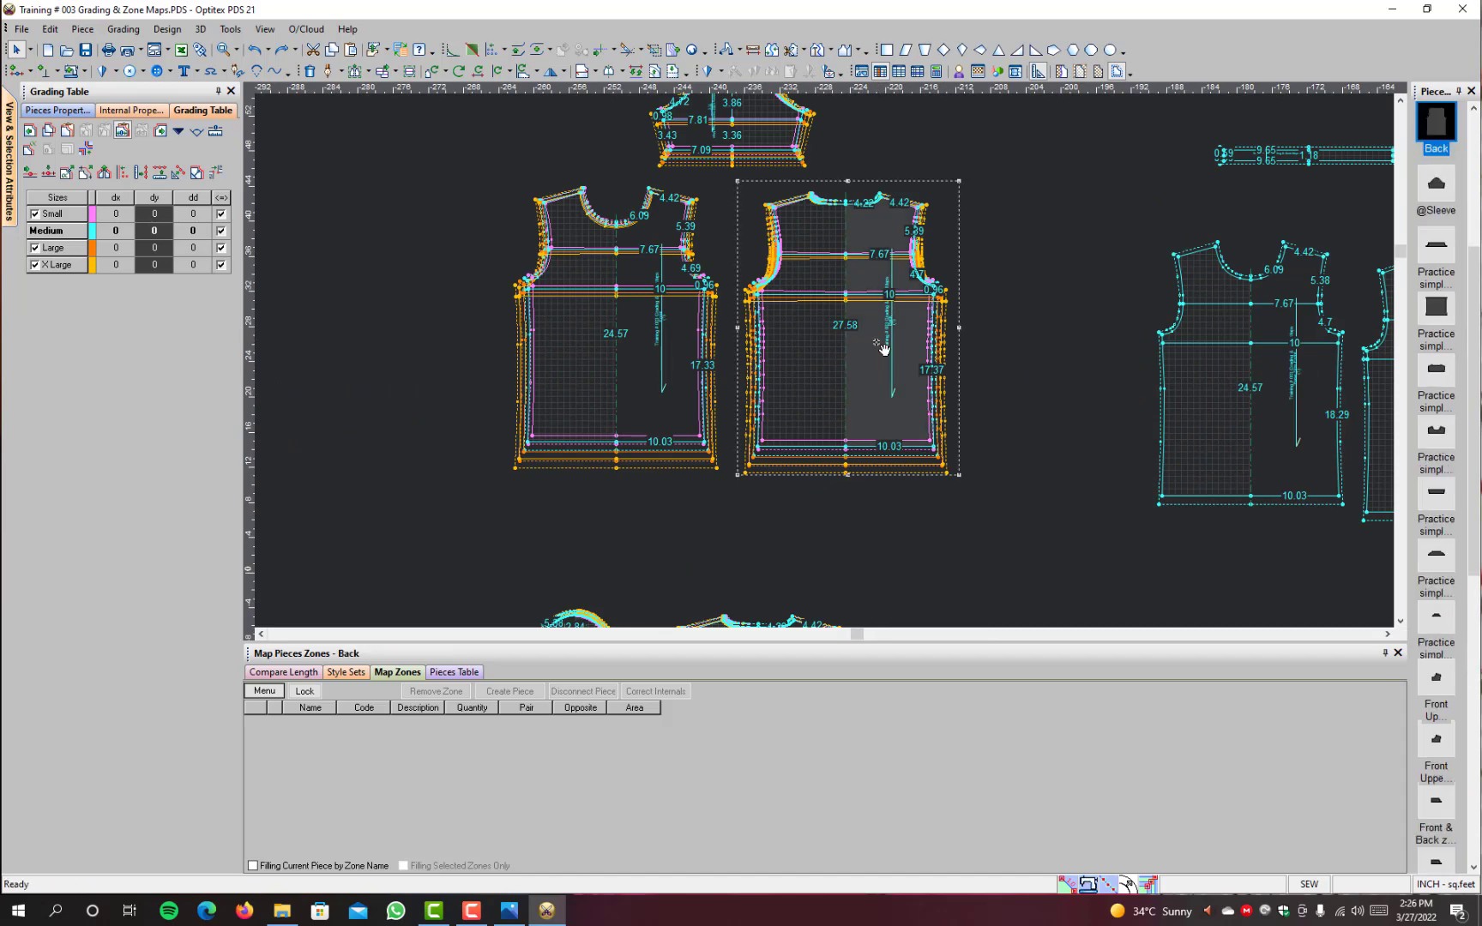
left_click(648, 231)
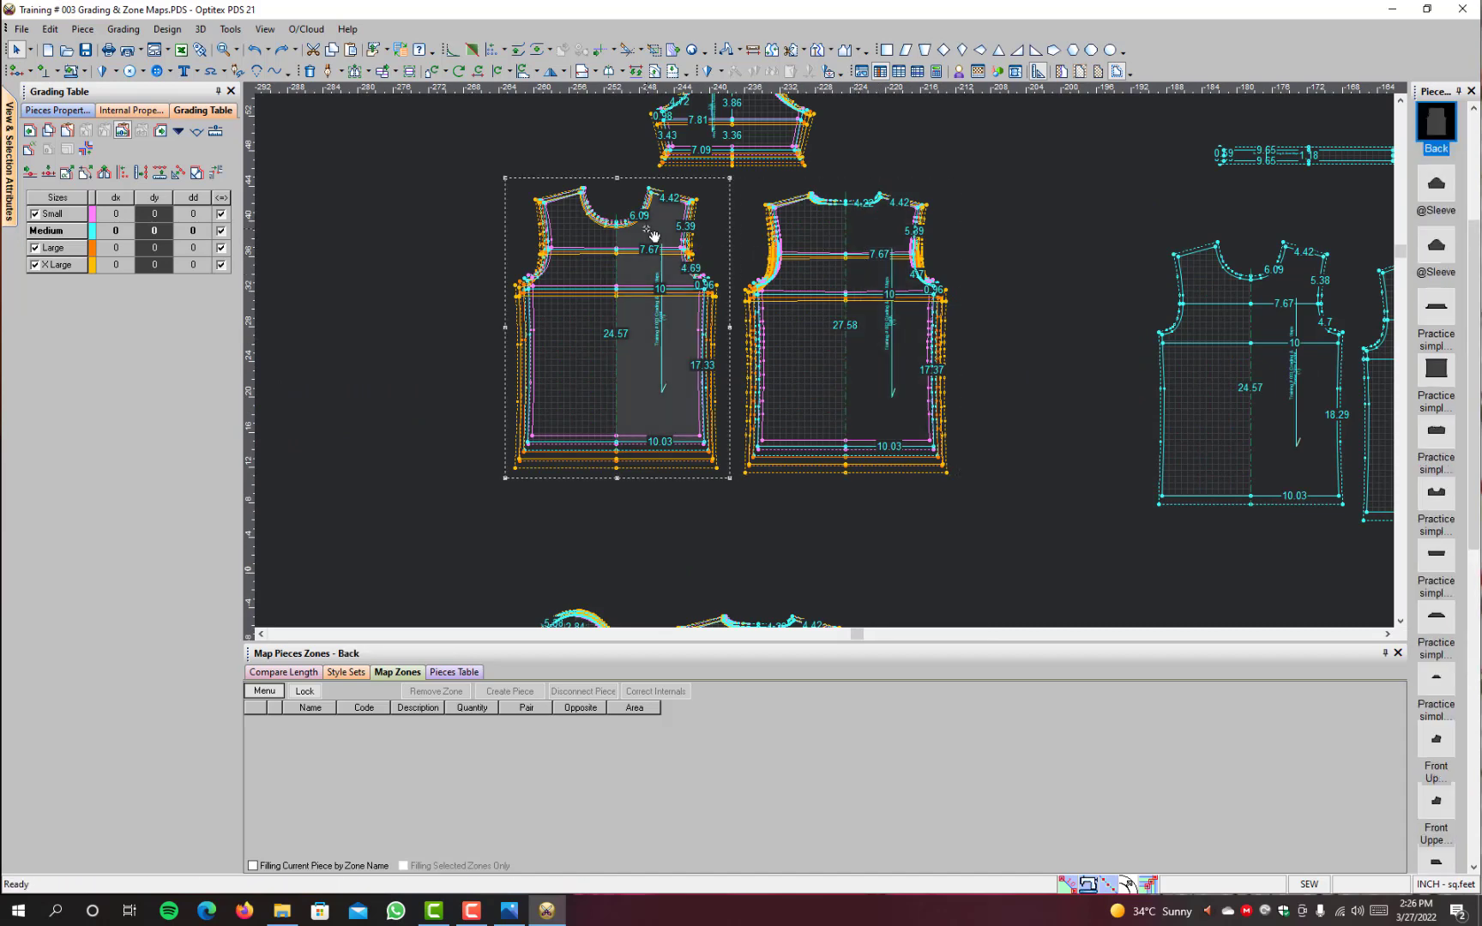
scroll(1012, 343, "down", 2)
scroll(740, 396, "down", 2)
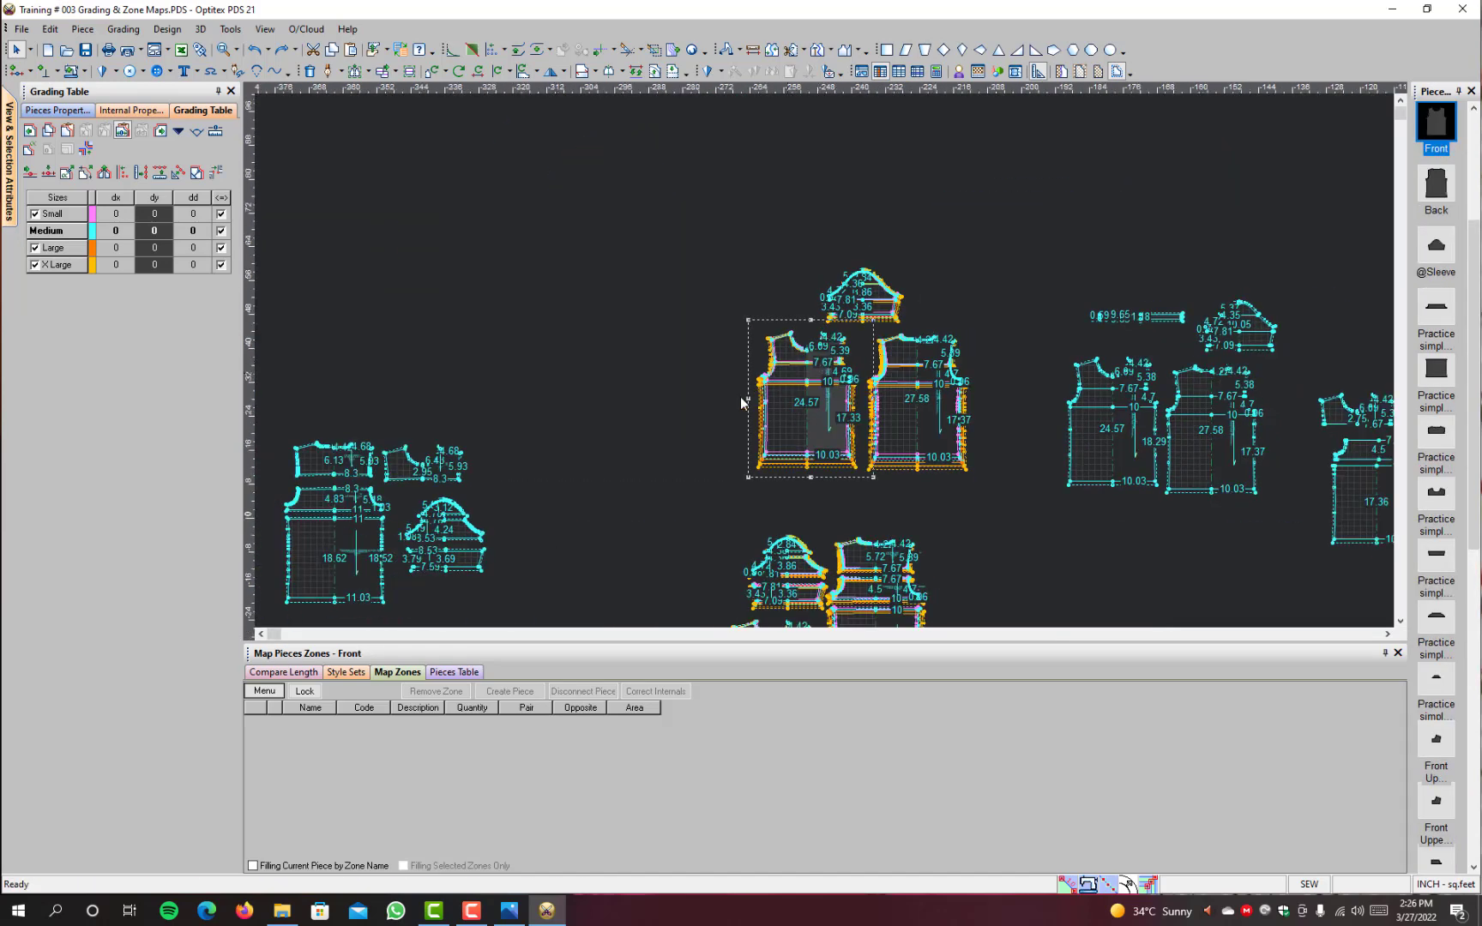
scroll(858, 595, "up", 1)
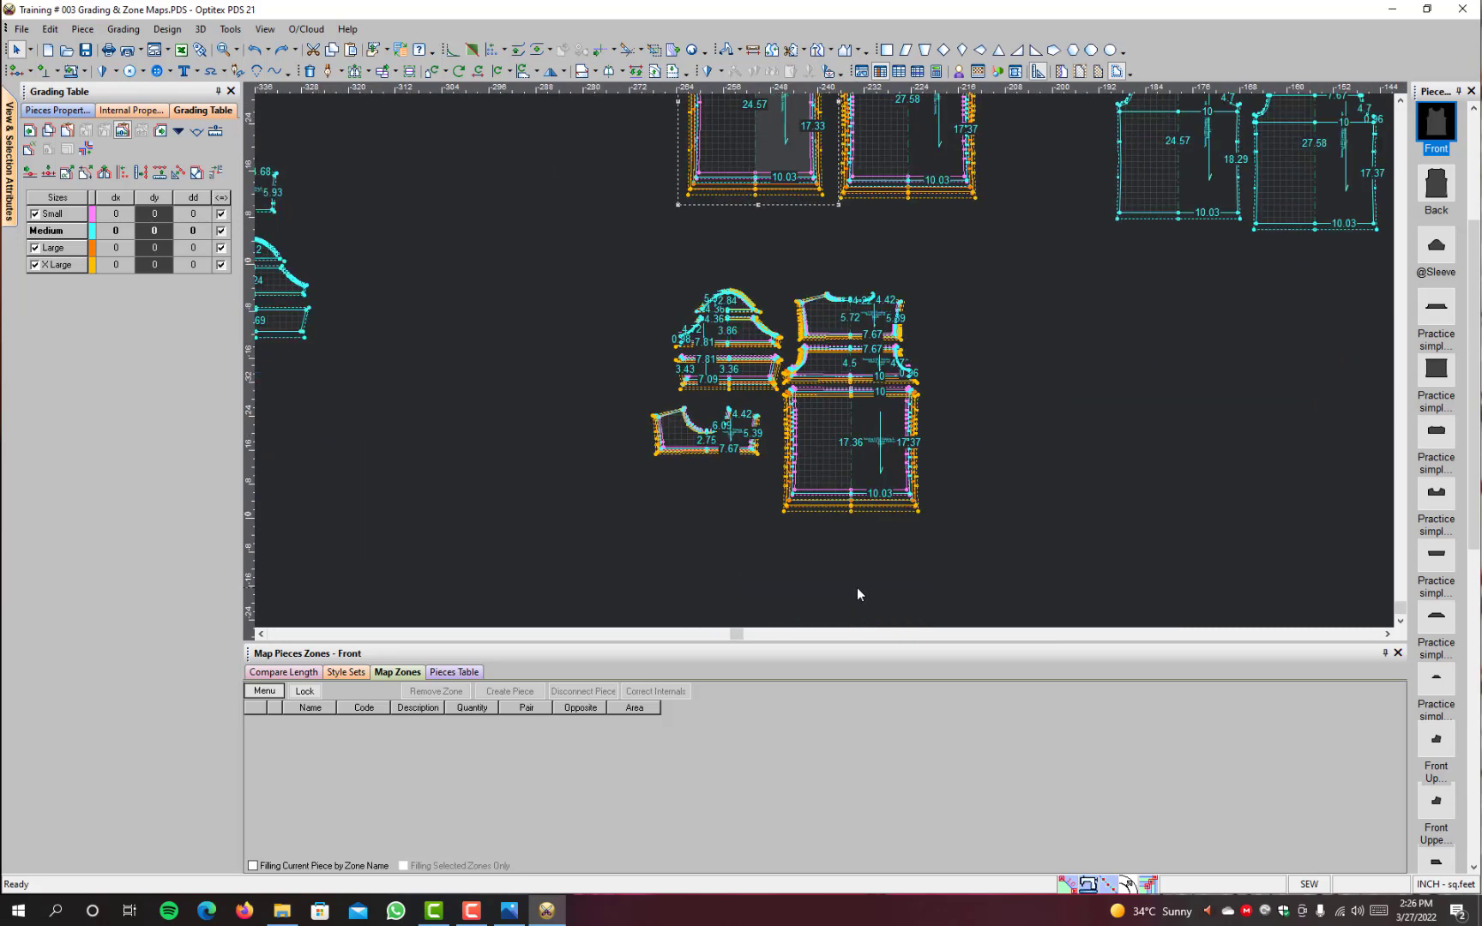
Step: Check the Front & Back Down Zone piece for mapped zones, also looking at the Pieces Table and Style Sets
left_click(869, 422)
left_click(397, 675)
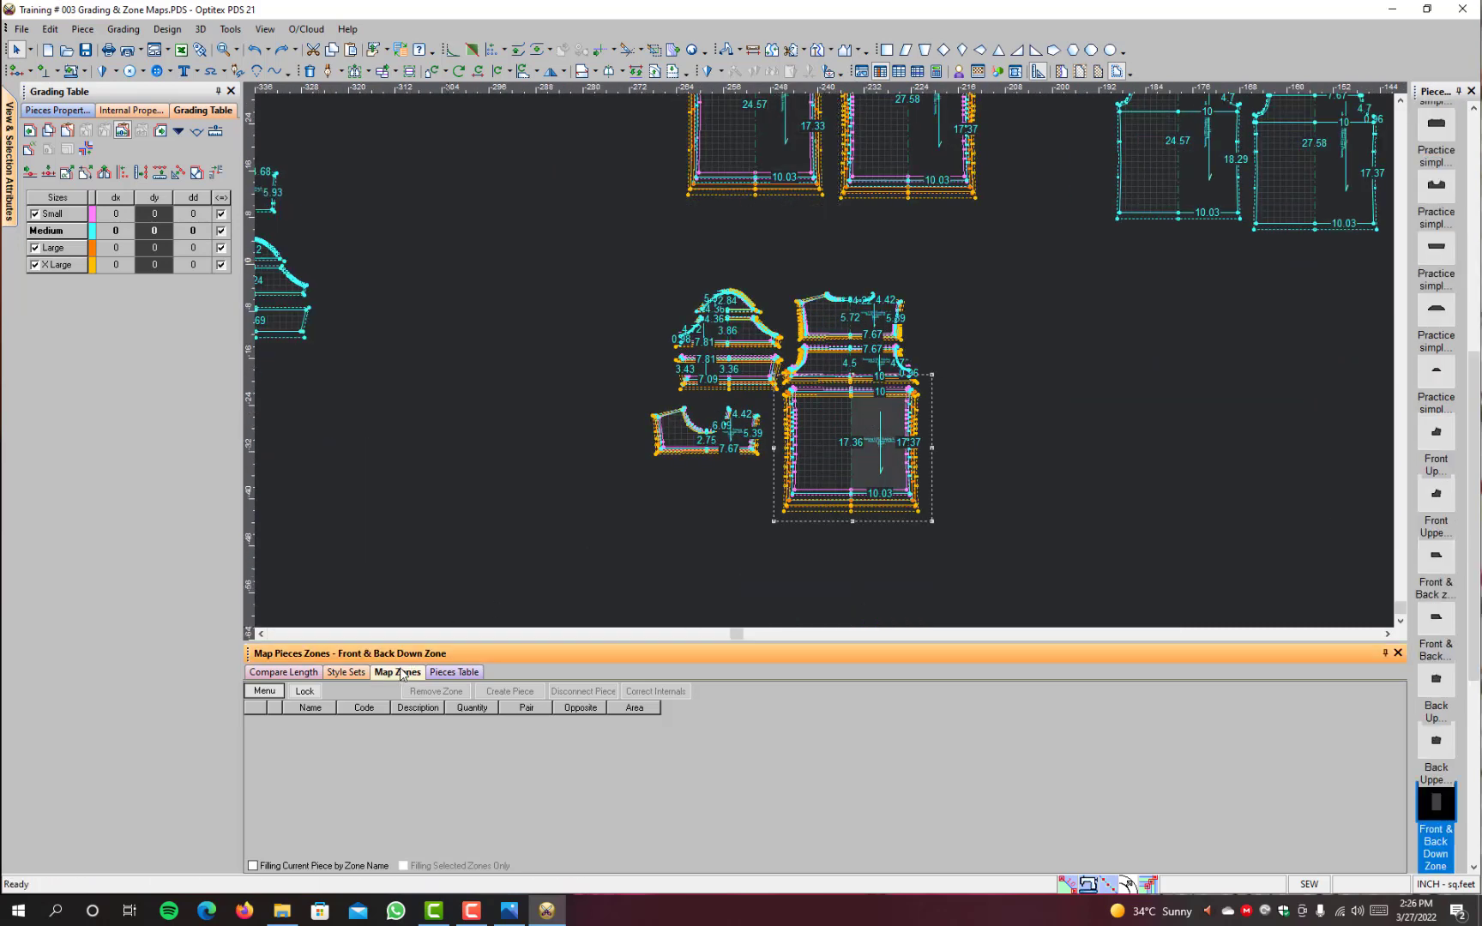
left_click(454, 672)
left_click(397, 672)
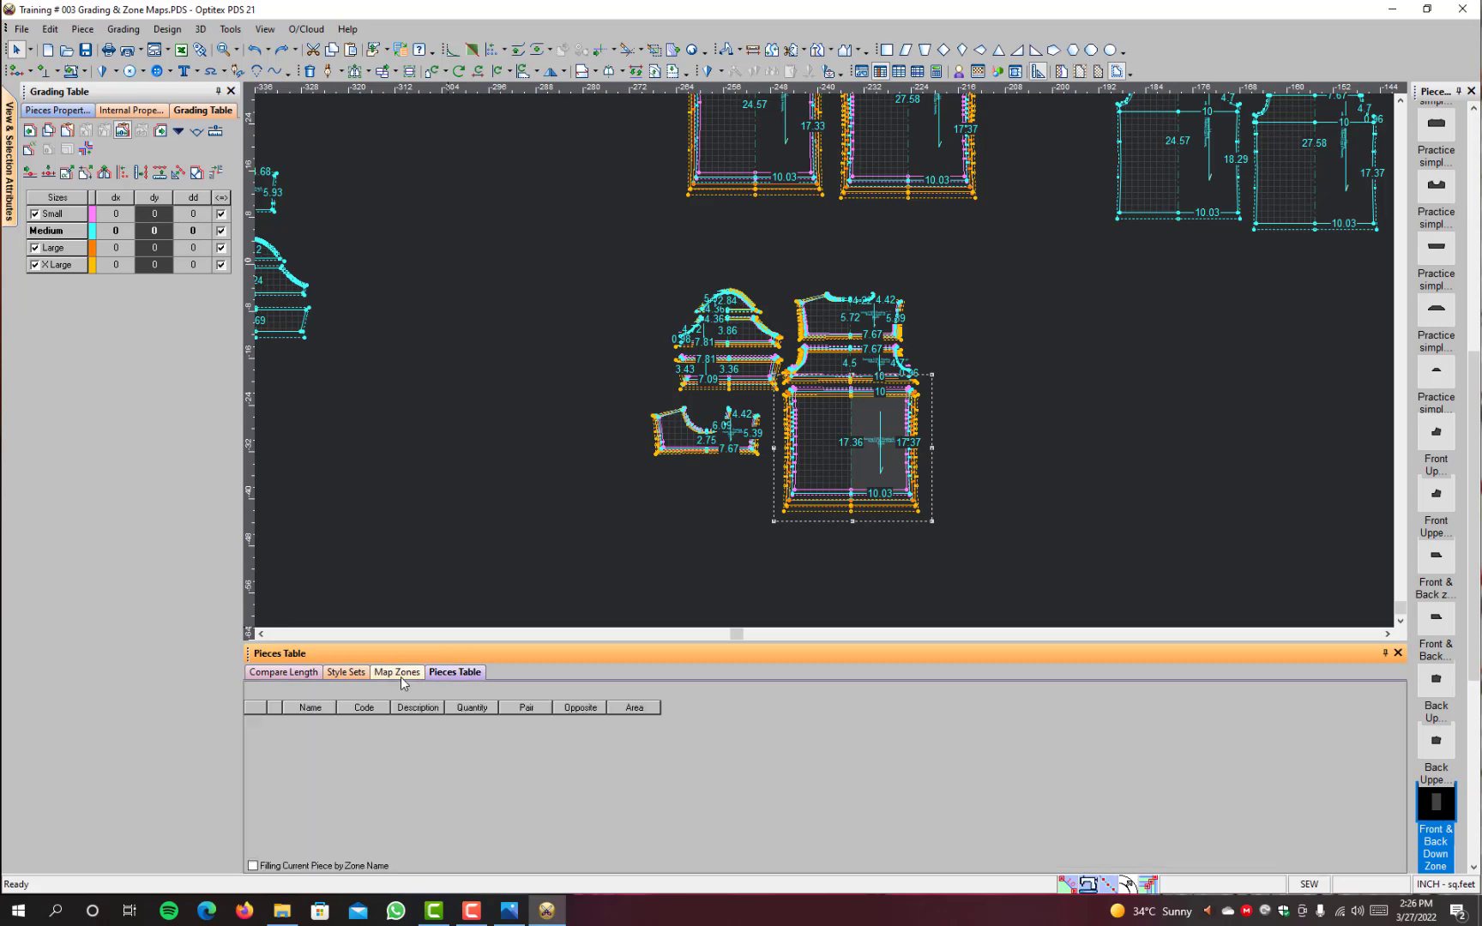
left_click(345, 672)
left_click(400, 672)
scroll(875, 307, "down", 2)
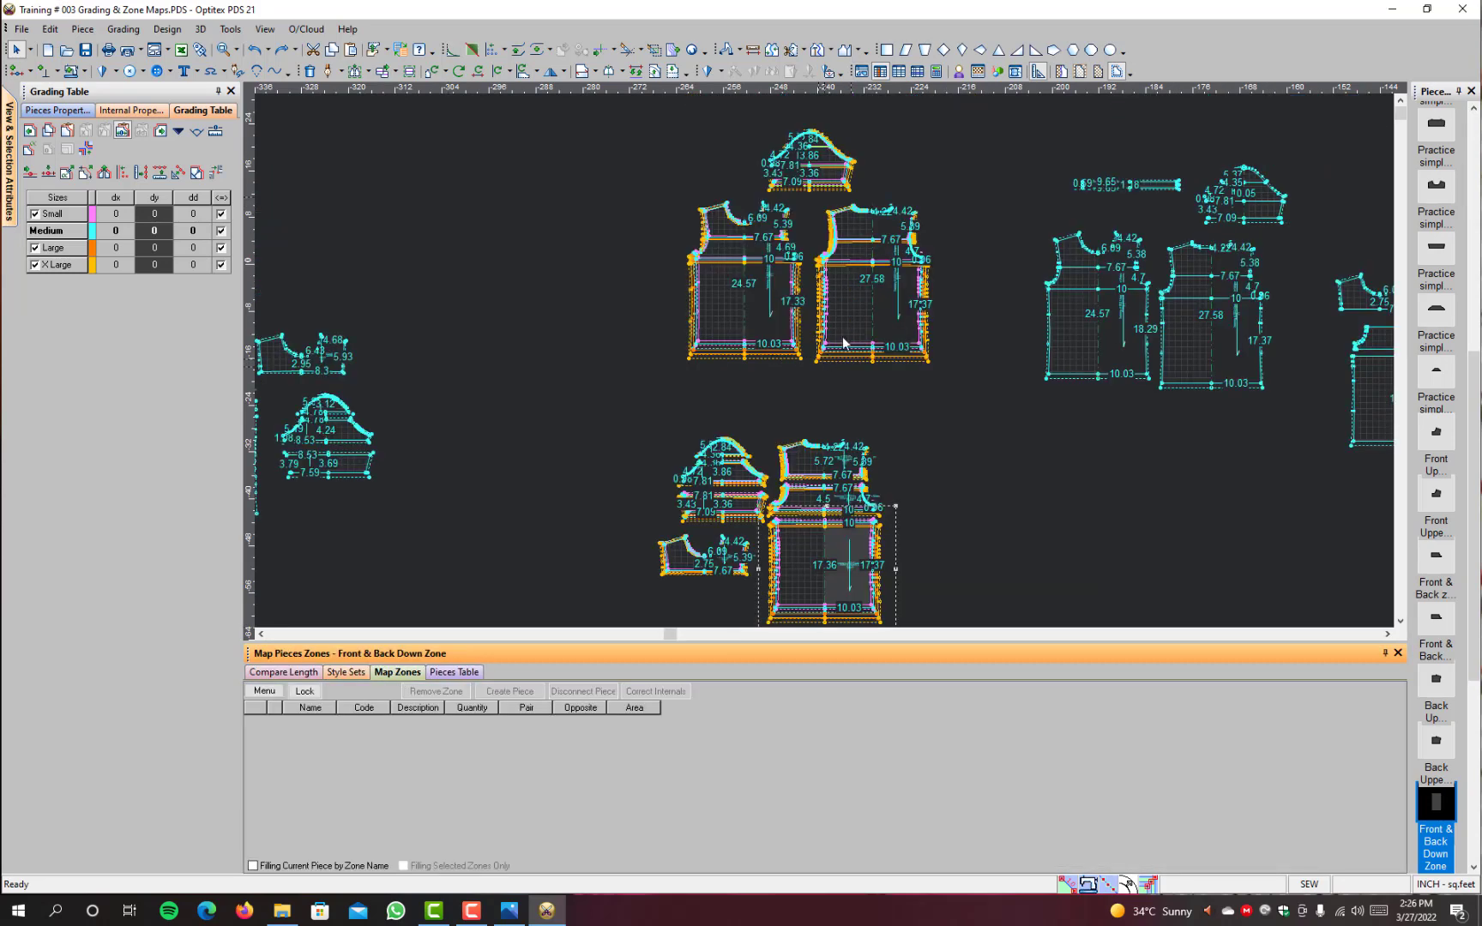
Step: Check the complete Back and Front pieces for mapped zones
left_click(875, 307)
scroll(866, 297, "up", 3)
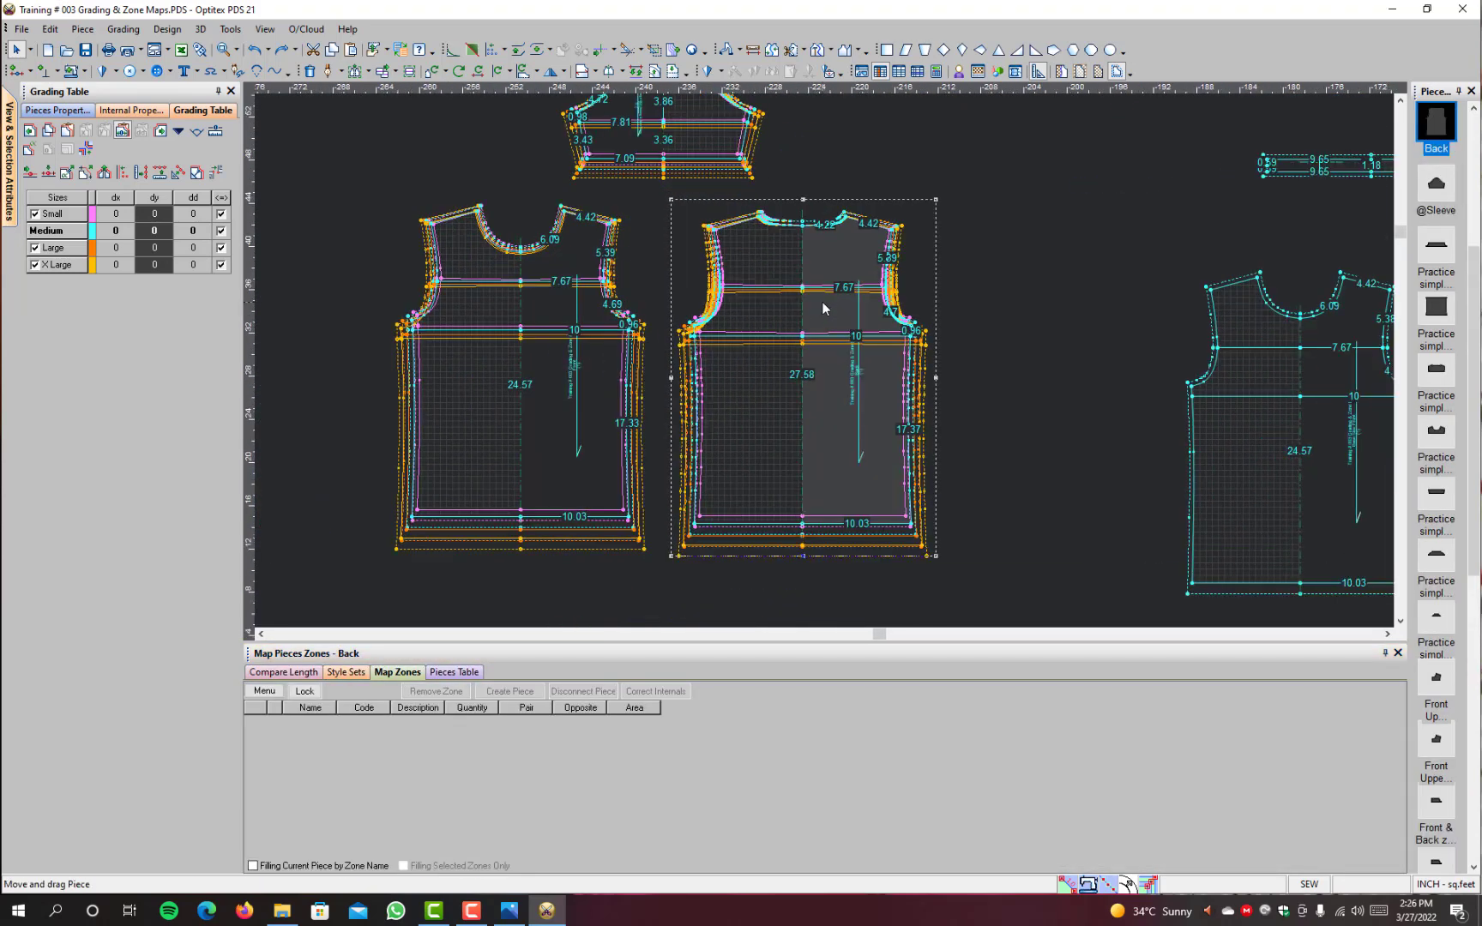
left_click(533, 273)
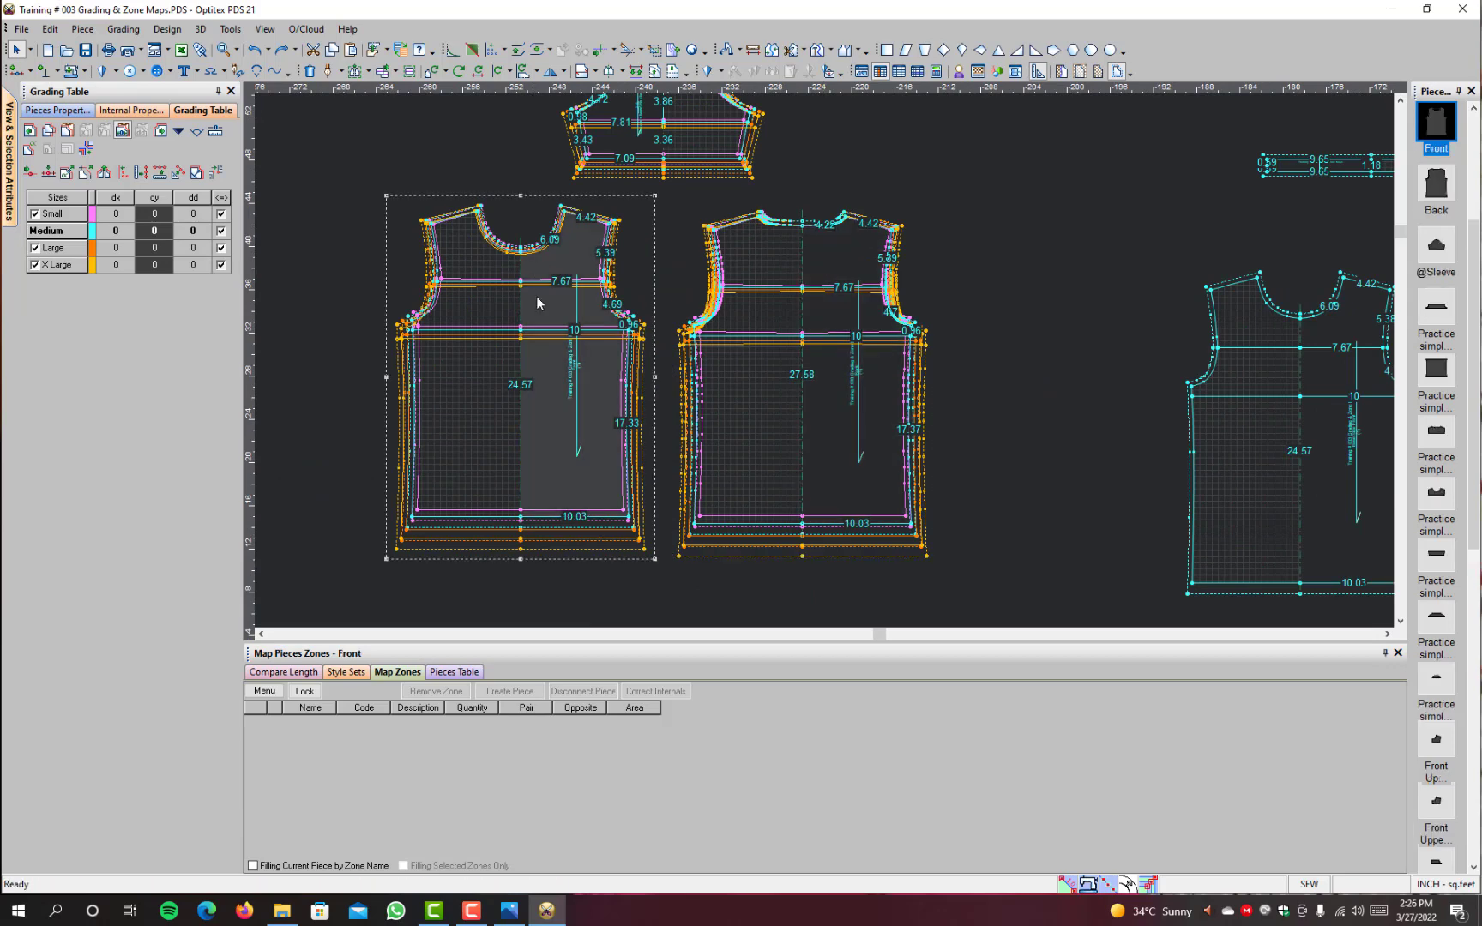
scroll(858, 394, "down", 3)
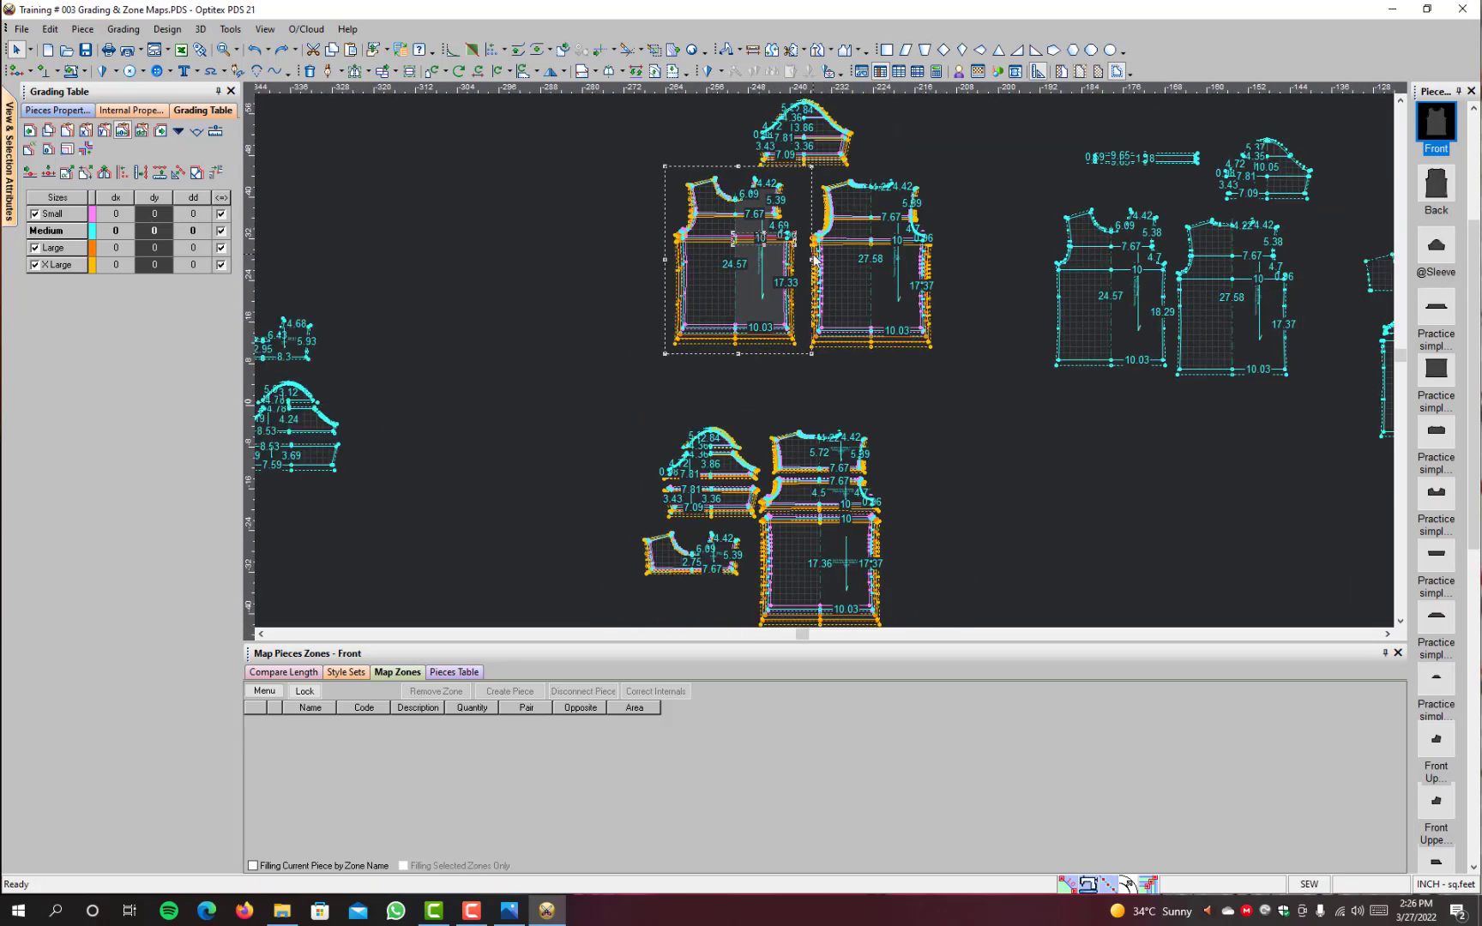
Step: Undo the latest changes back to before the Front and Back lost their mapped zones, and check the Back's zone list
key("ctrl+z")
key("ctrl+z")
key("ctrl+z")
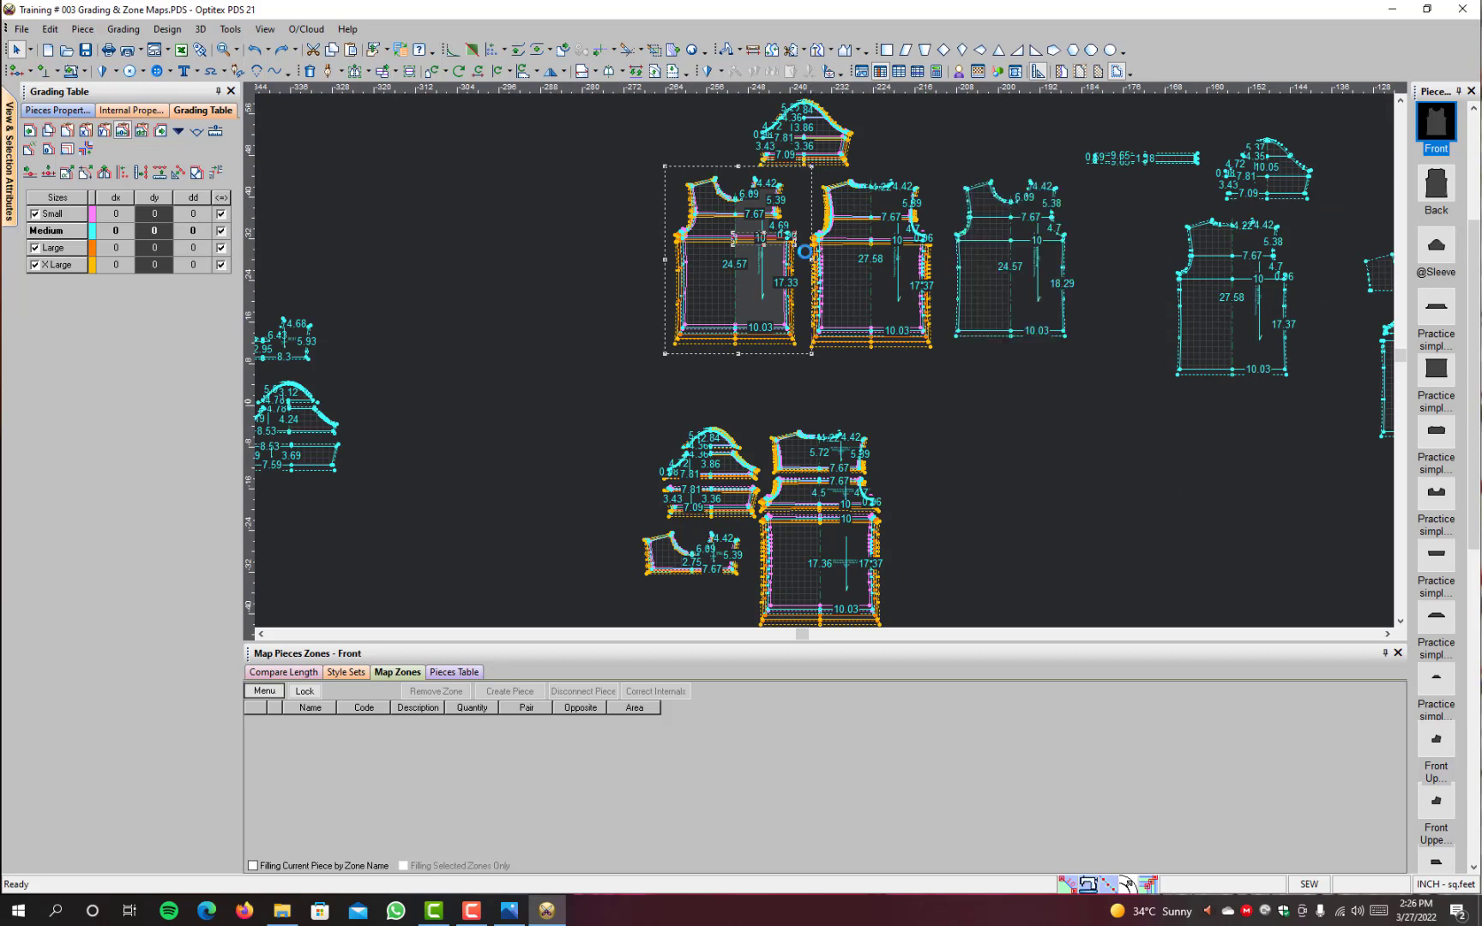
key("ctrl+z")
key("ctrl+z")
key("ctrl+z")
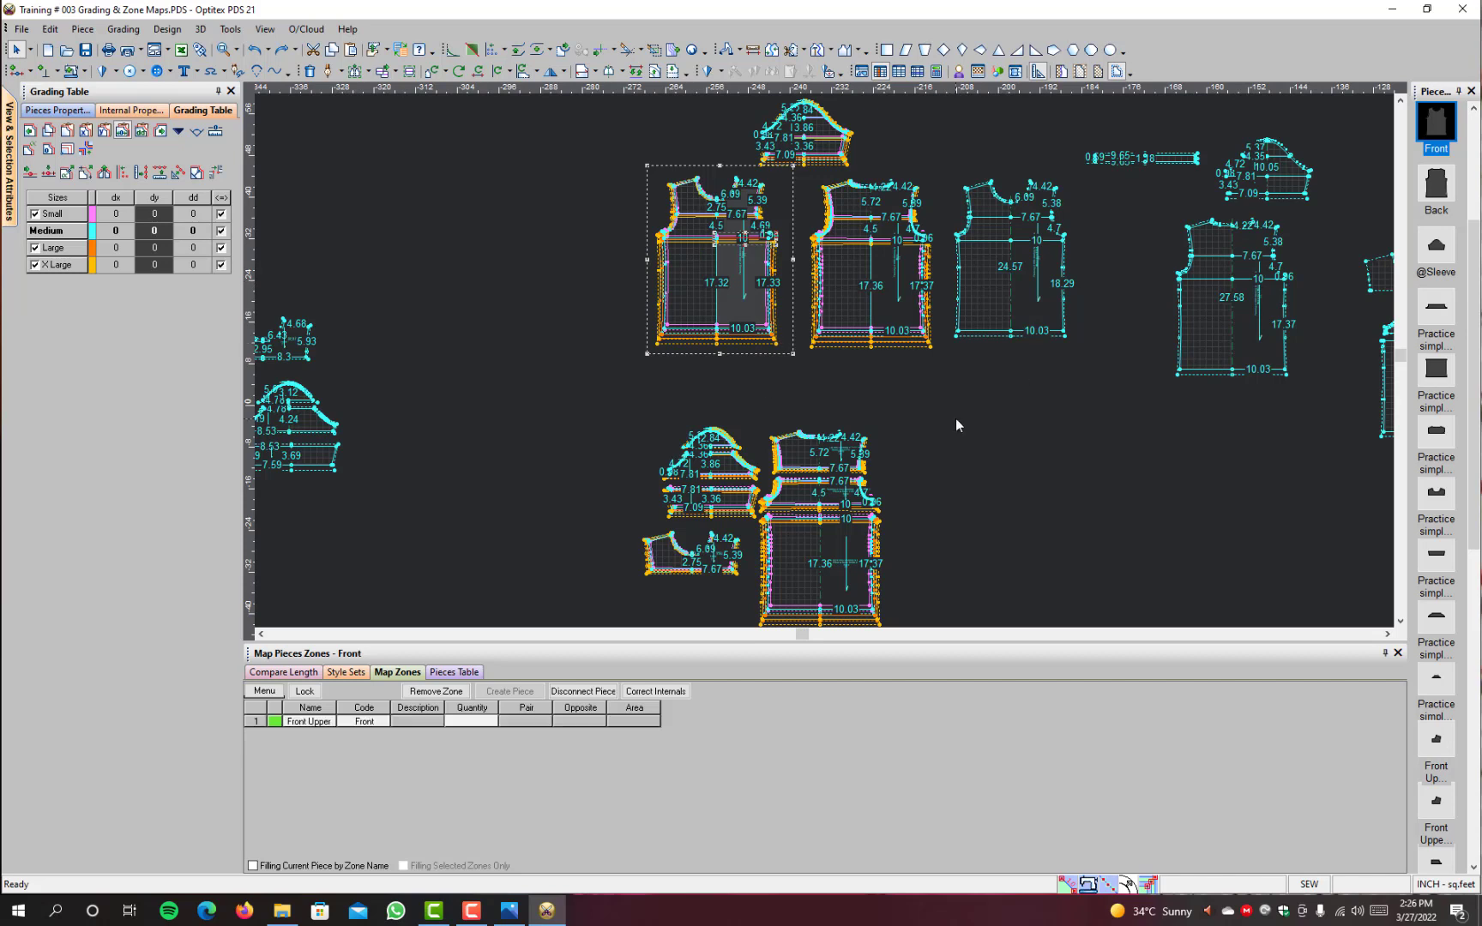
left_click(902, 310)
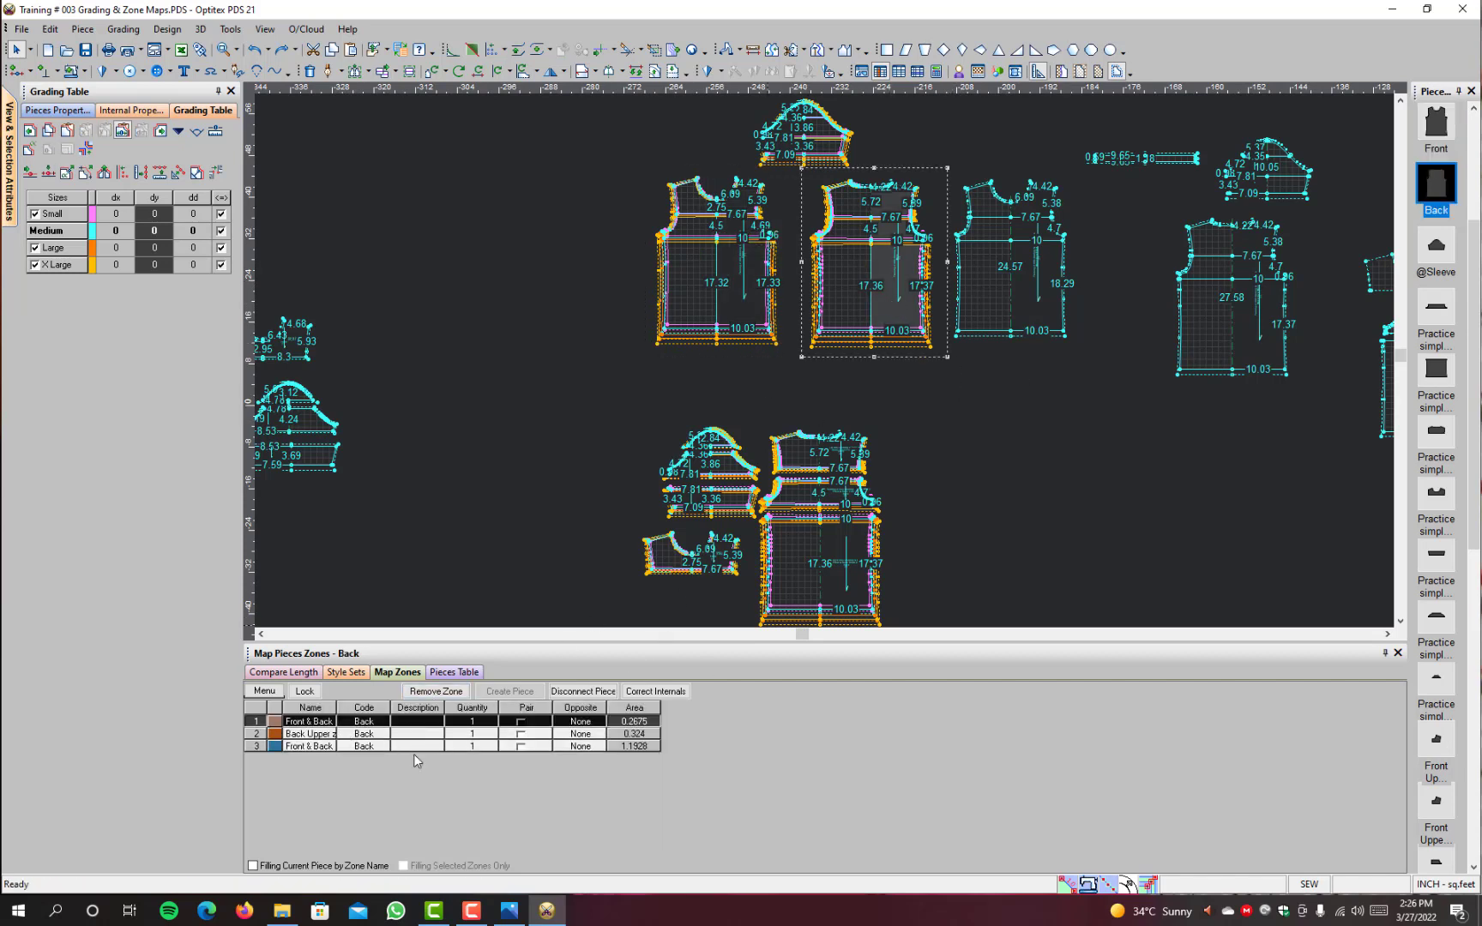
Step: Select the group of graded zone pieces below the Front and Back for review
scroll(858, 495, "up", 1)
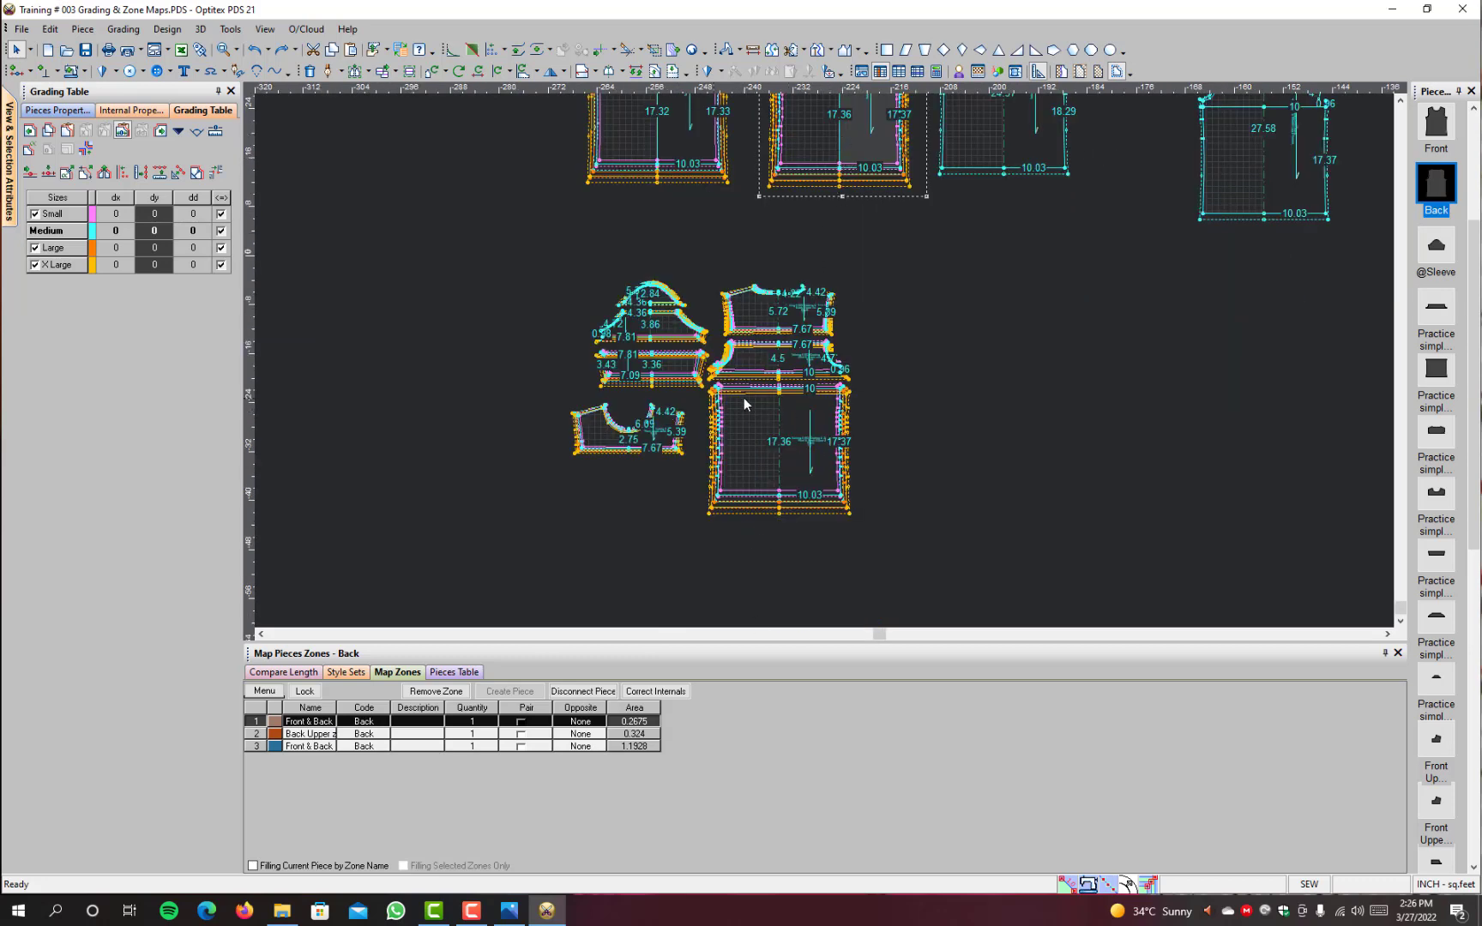
scroll(746, 393, "up", 2)
scroll(753, 386, "down", 3)
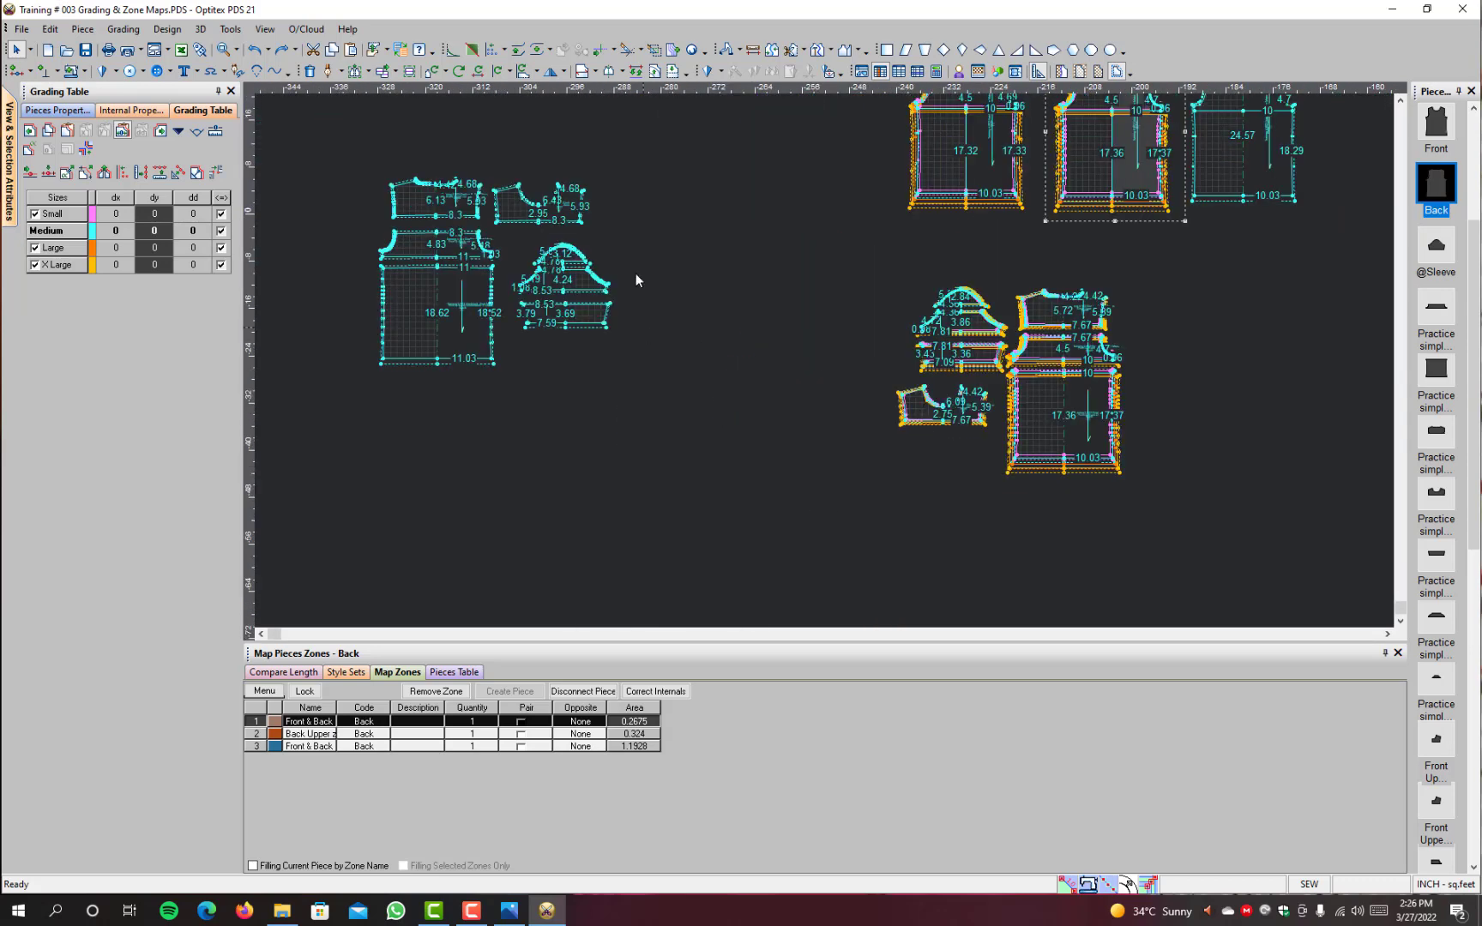
left_click_drag(938, 470, 849, 497)
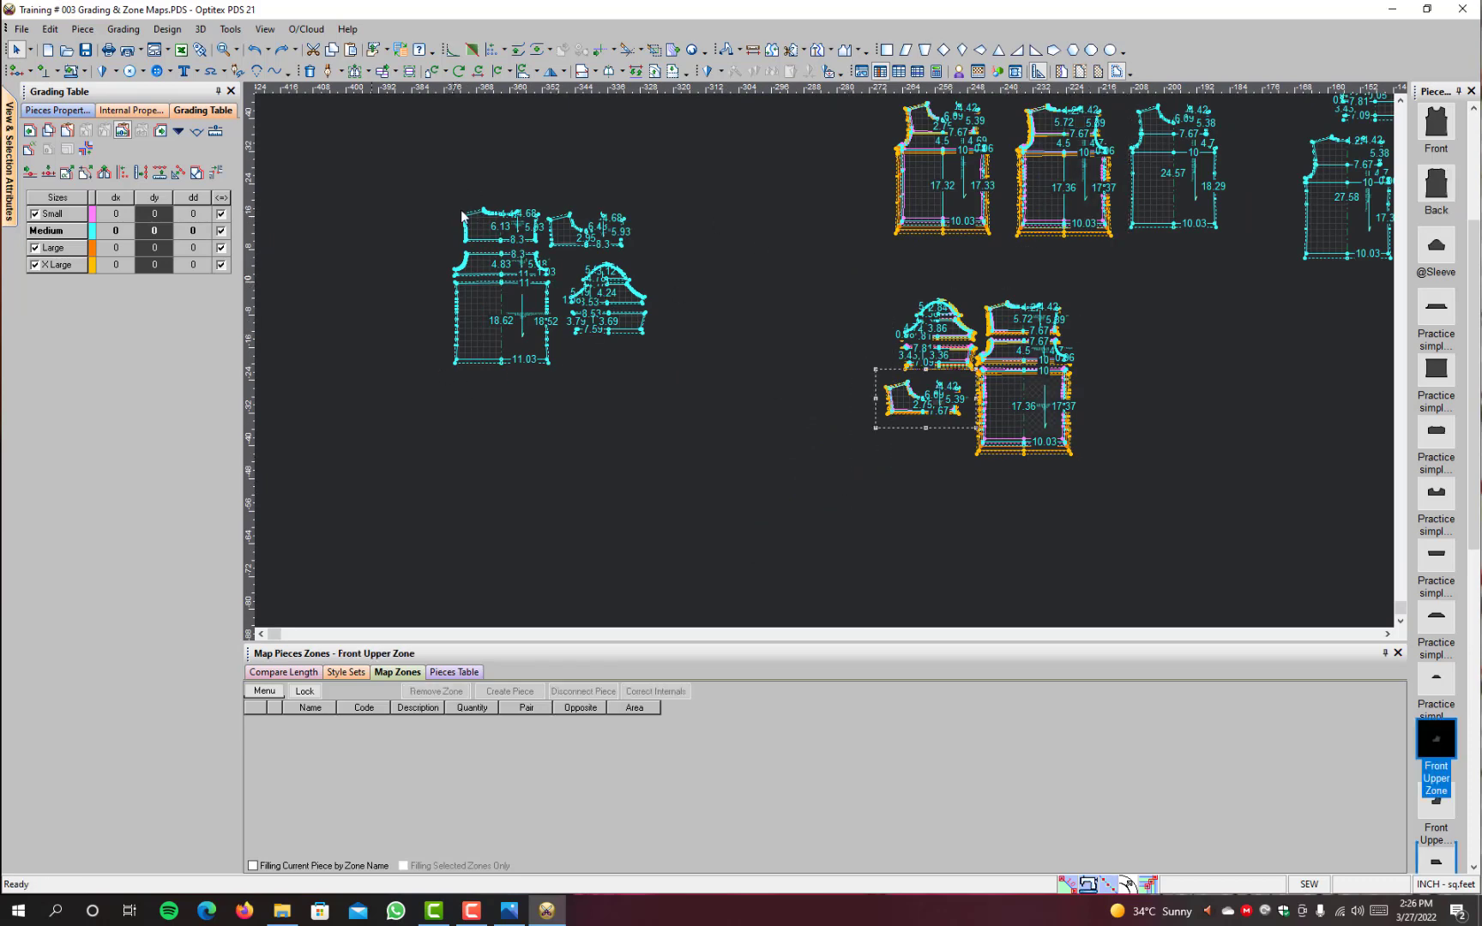
Step: Examine the group of X Large zone pieces and select it
scroll(539, 231, "up", 2)
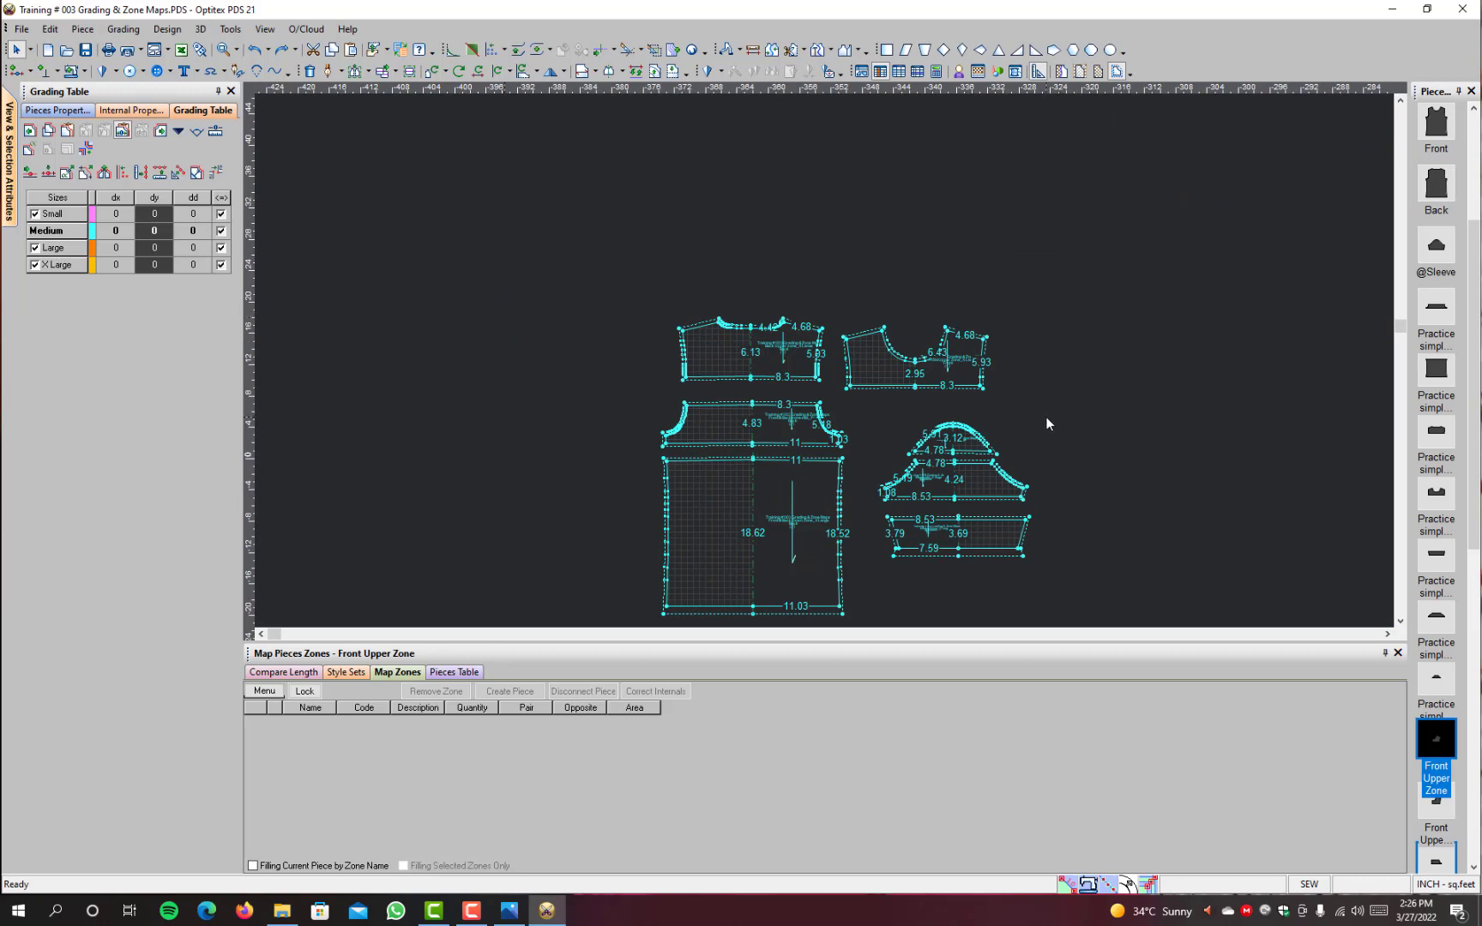
scroll(1046, 421, "down", 2)
left_click_drag(600, 484, 528, 533)
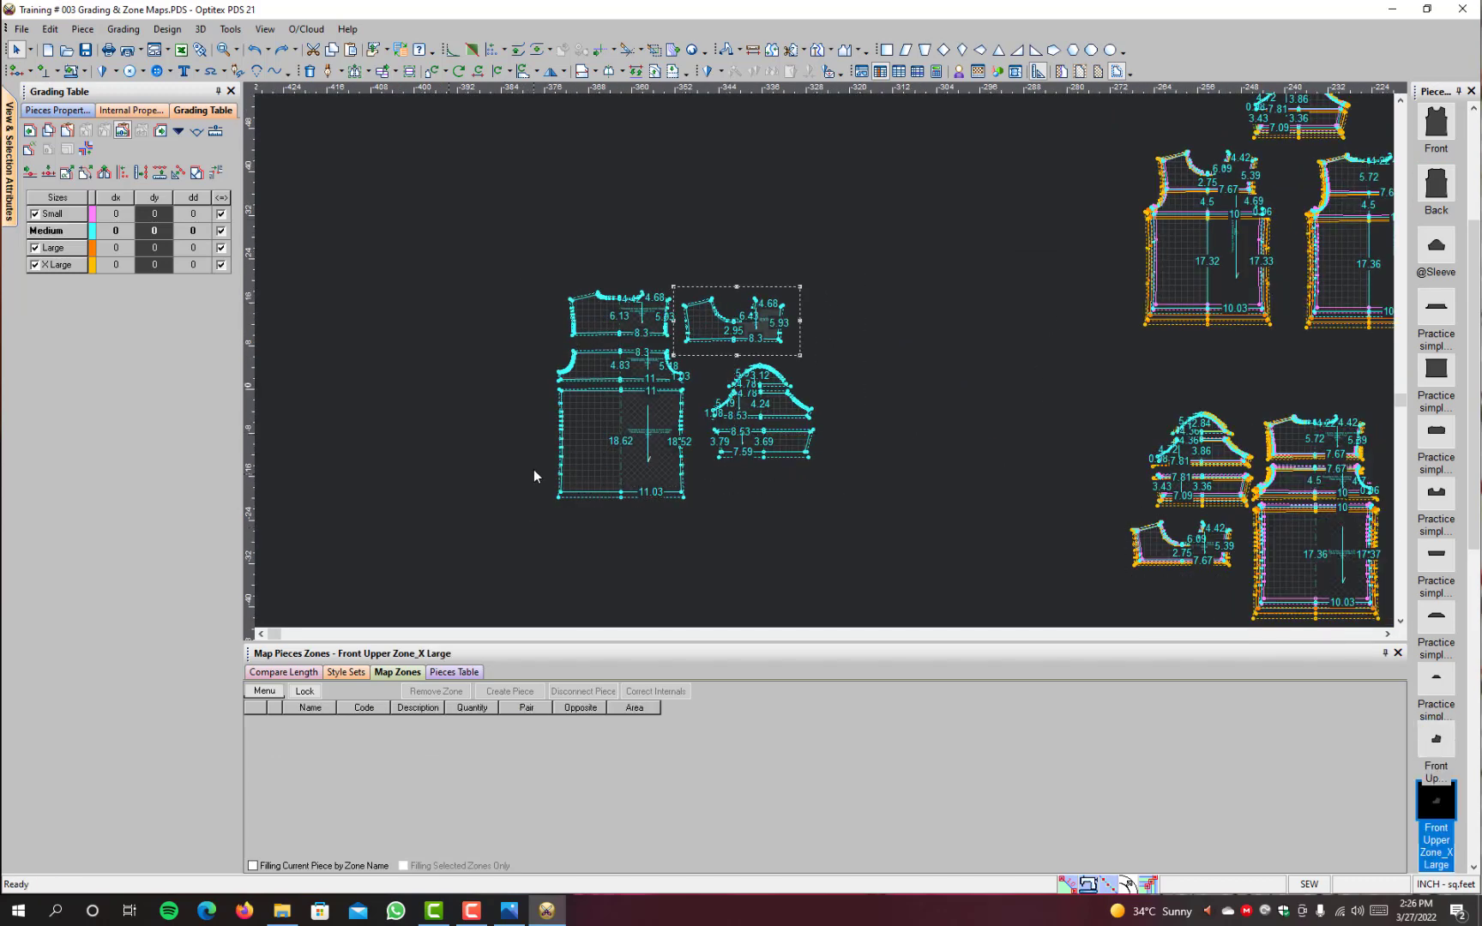
Step: Create separate Large-size pieces from the graded Front Upper Zone and the other graded zone pieces
scroll(1152, 439, "down", 1)
scroll(934, 389, "down", 1)
left_click_drag(1021, 324, 784, 534)
left_click(177, 133)
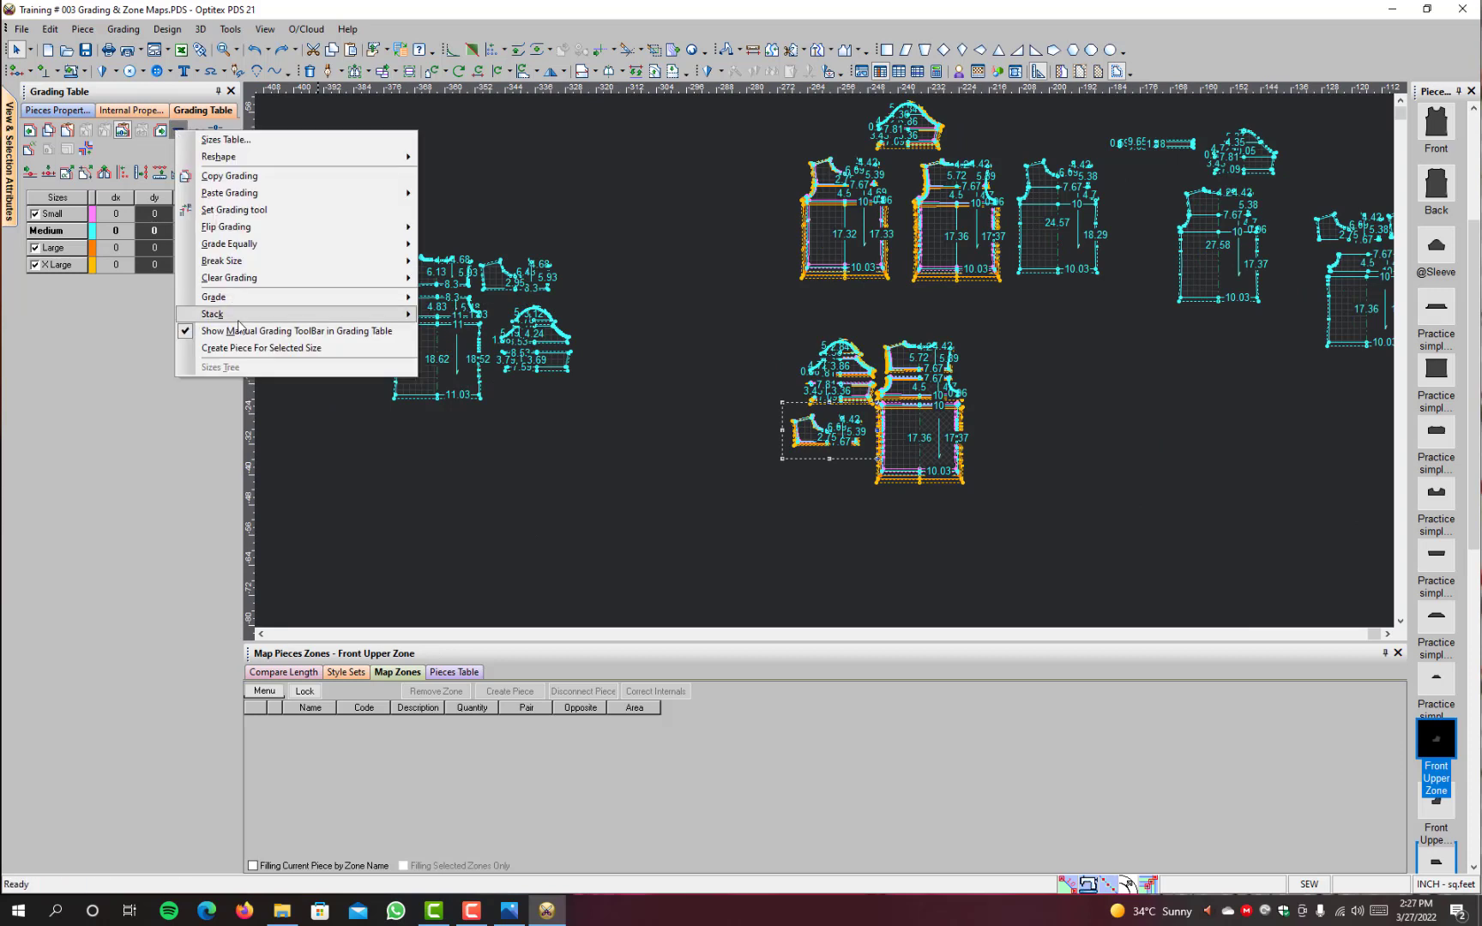
left_click(258, 348)
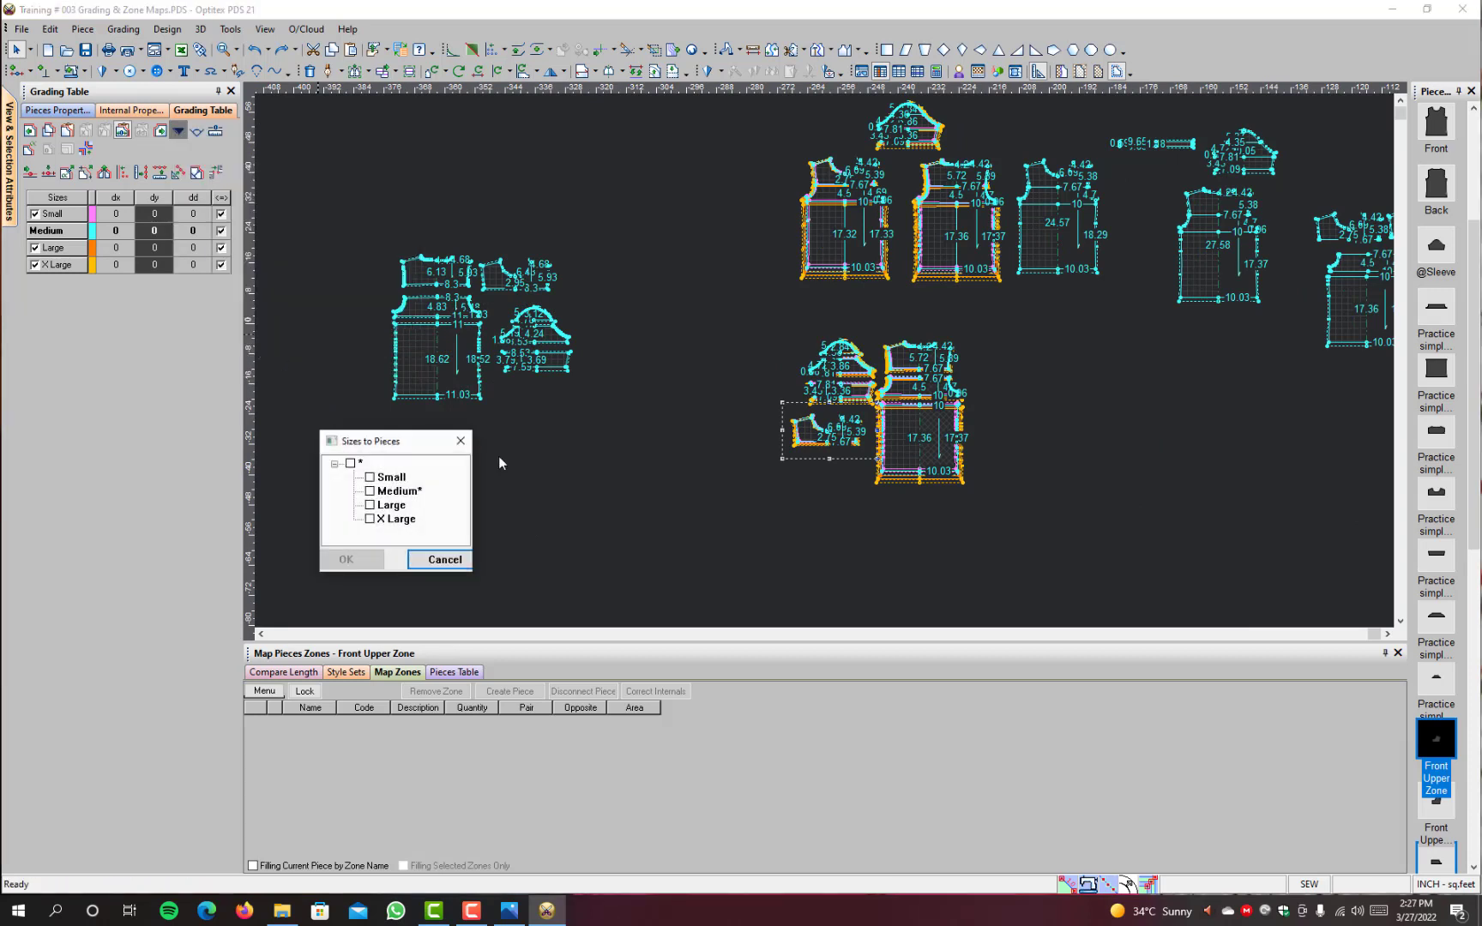
left_click(371, 506)
left_click(347, 559)
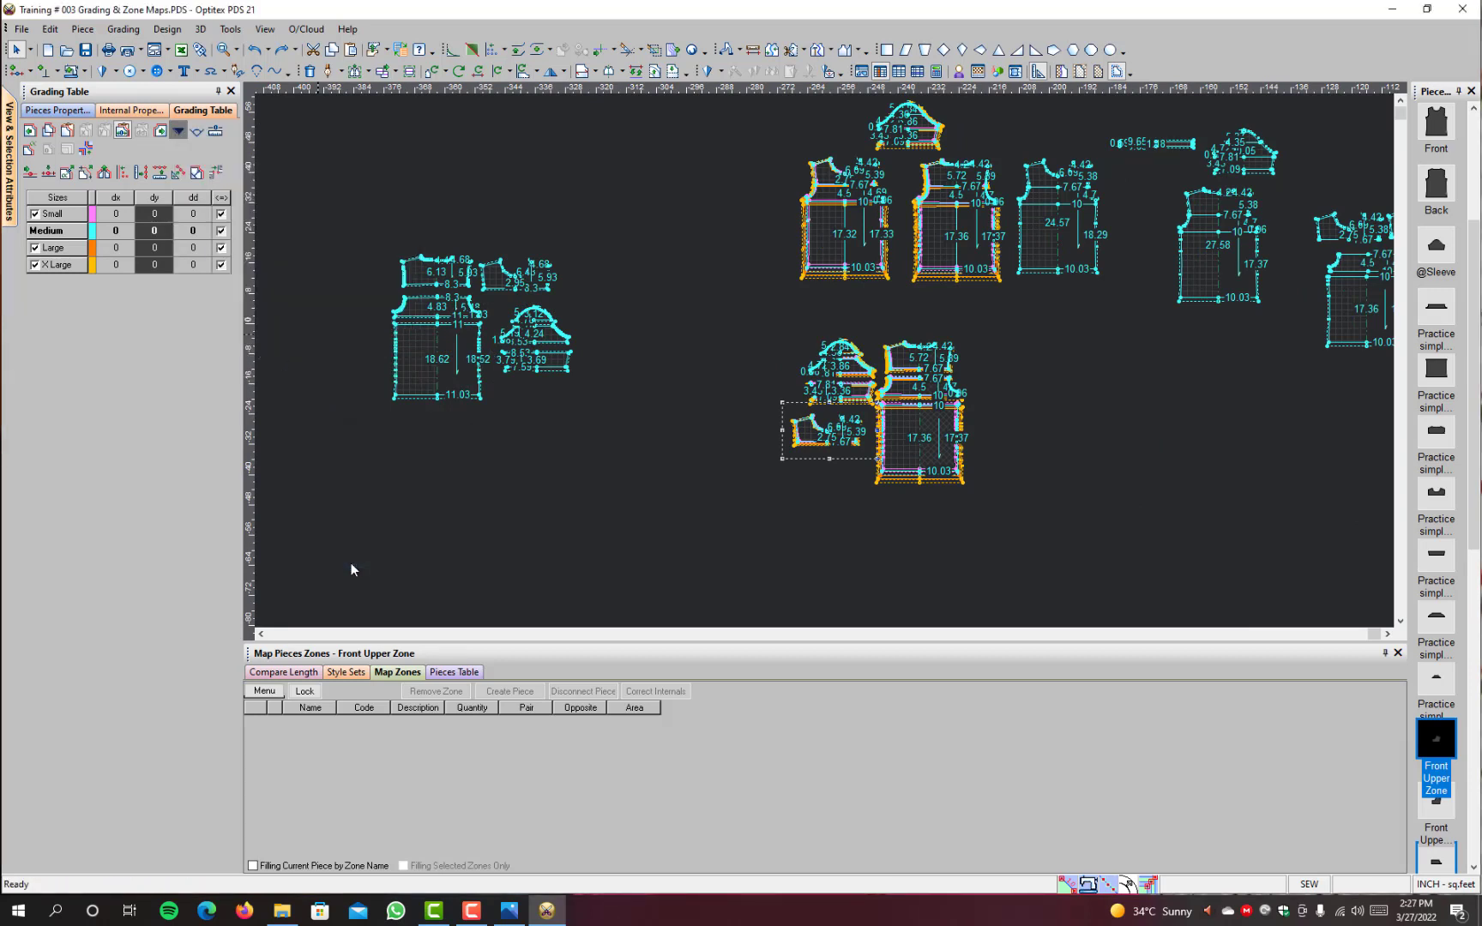
left_click(1437, 828)
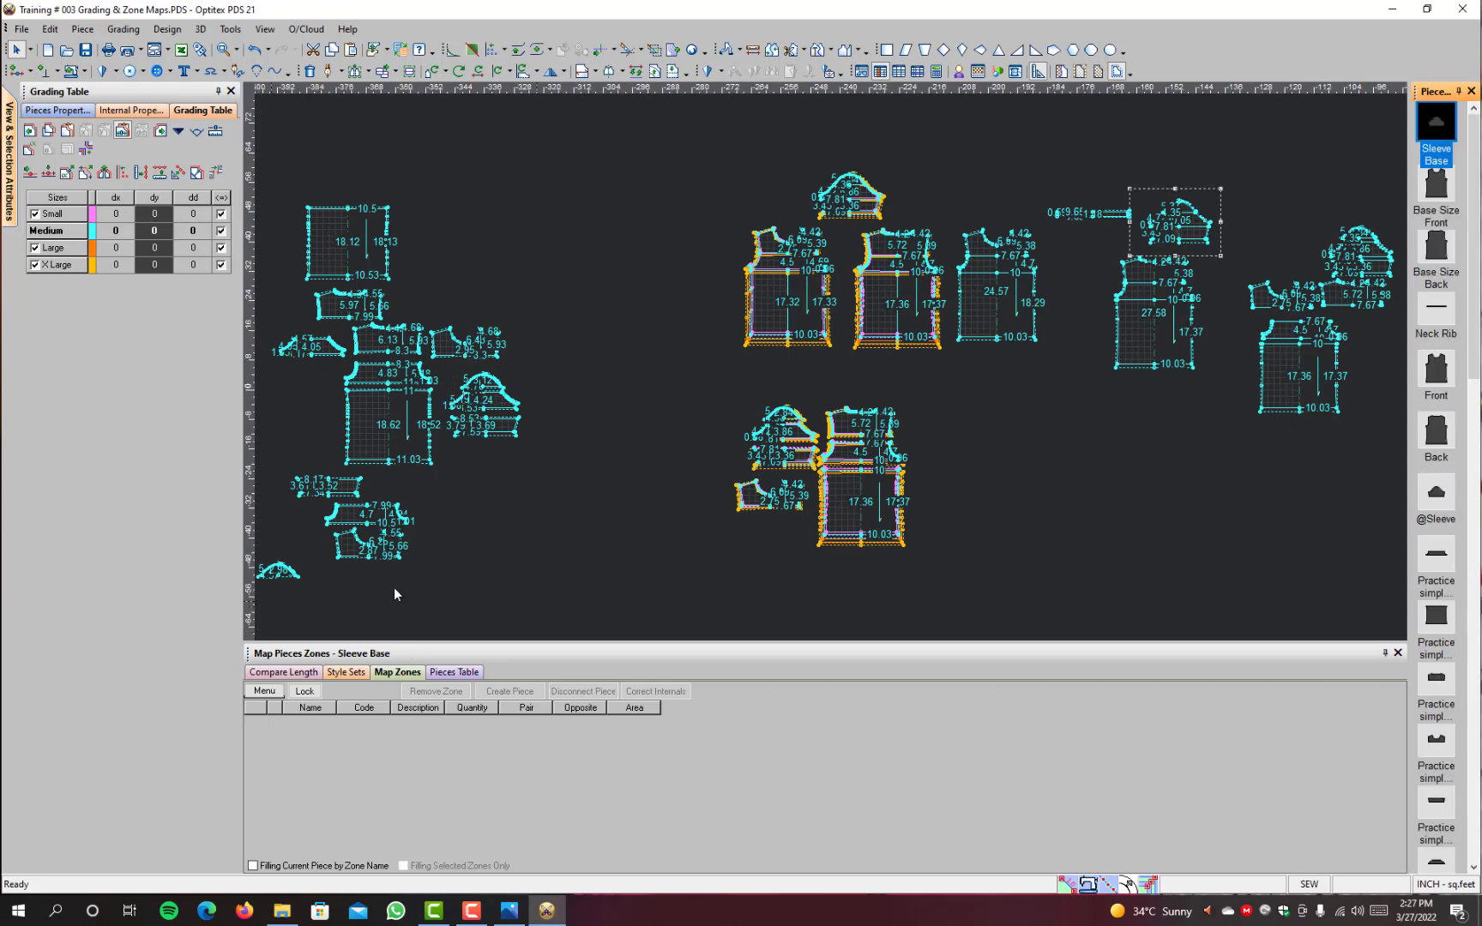
Step: Move the Large sleeve upper and sleeve mid pieces away from the other Large pieces and stack them together
scroll(307, 375, "up", 1)
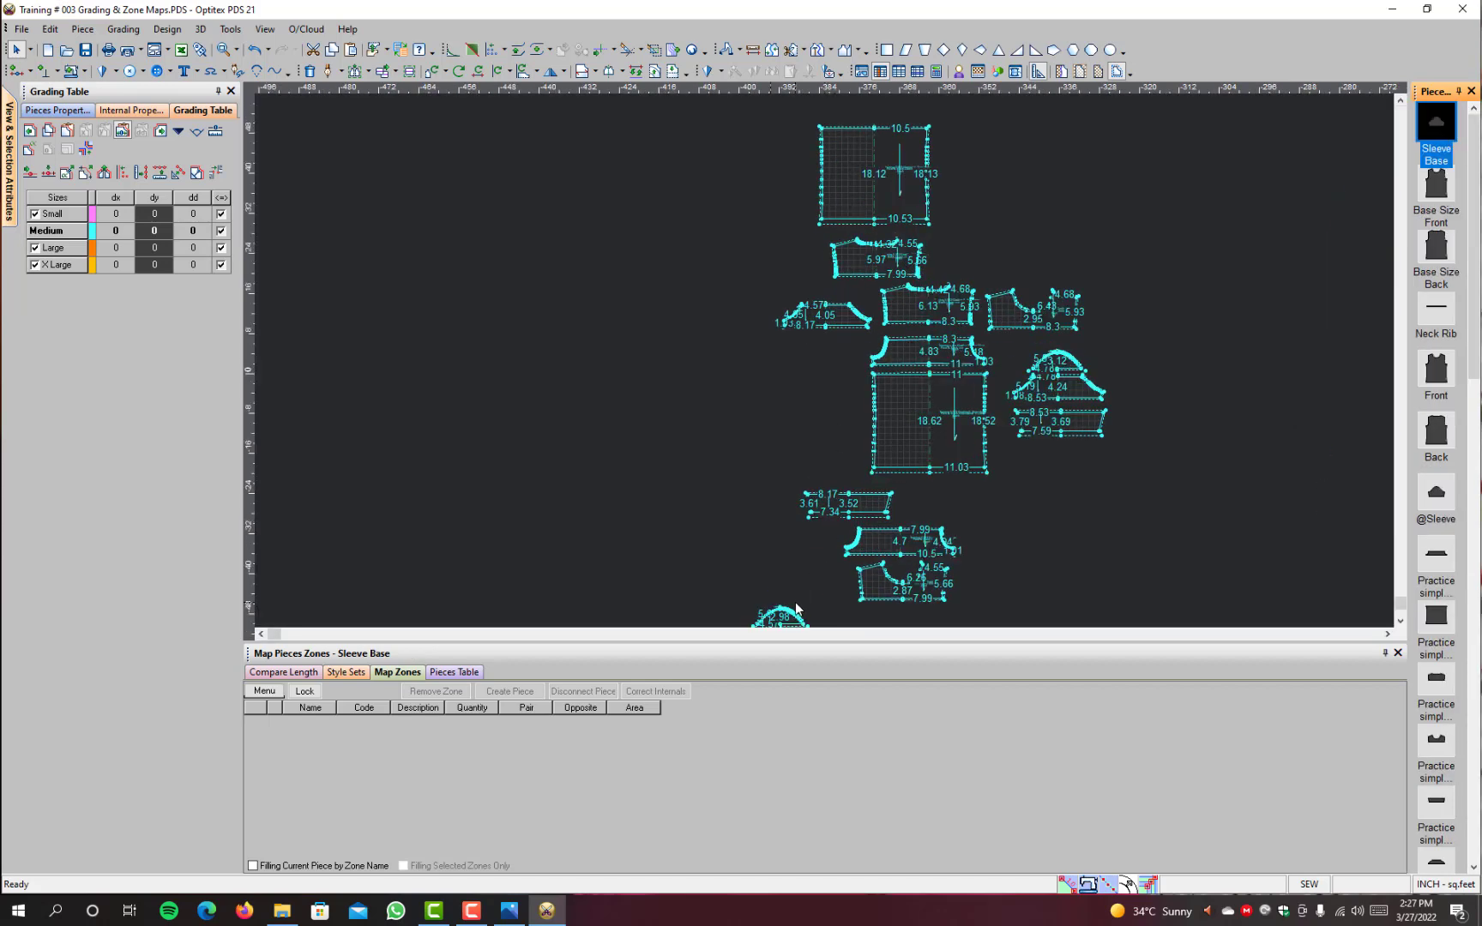
scroll(795, 602, "up", 2)
left_click_drag(816, 395, 714, 183)
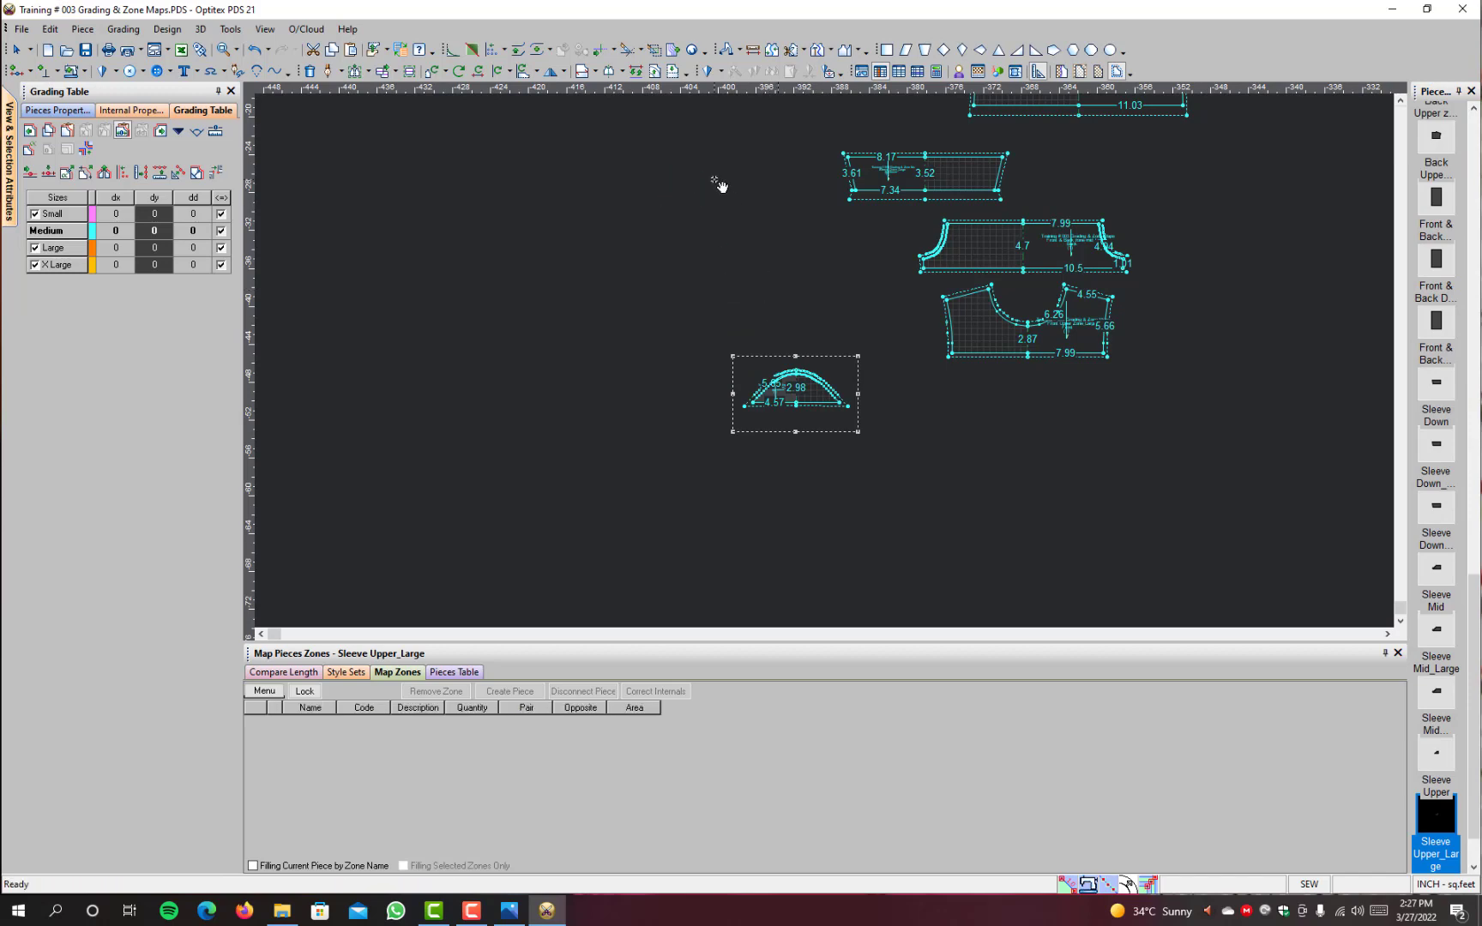
scroll(902, 195, "down", 3)
left_click_drag(840, 162, 720, 391)
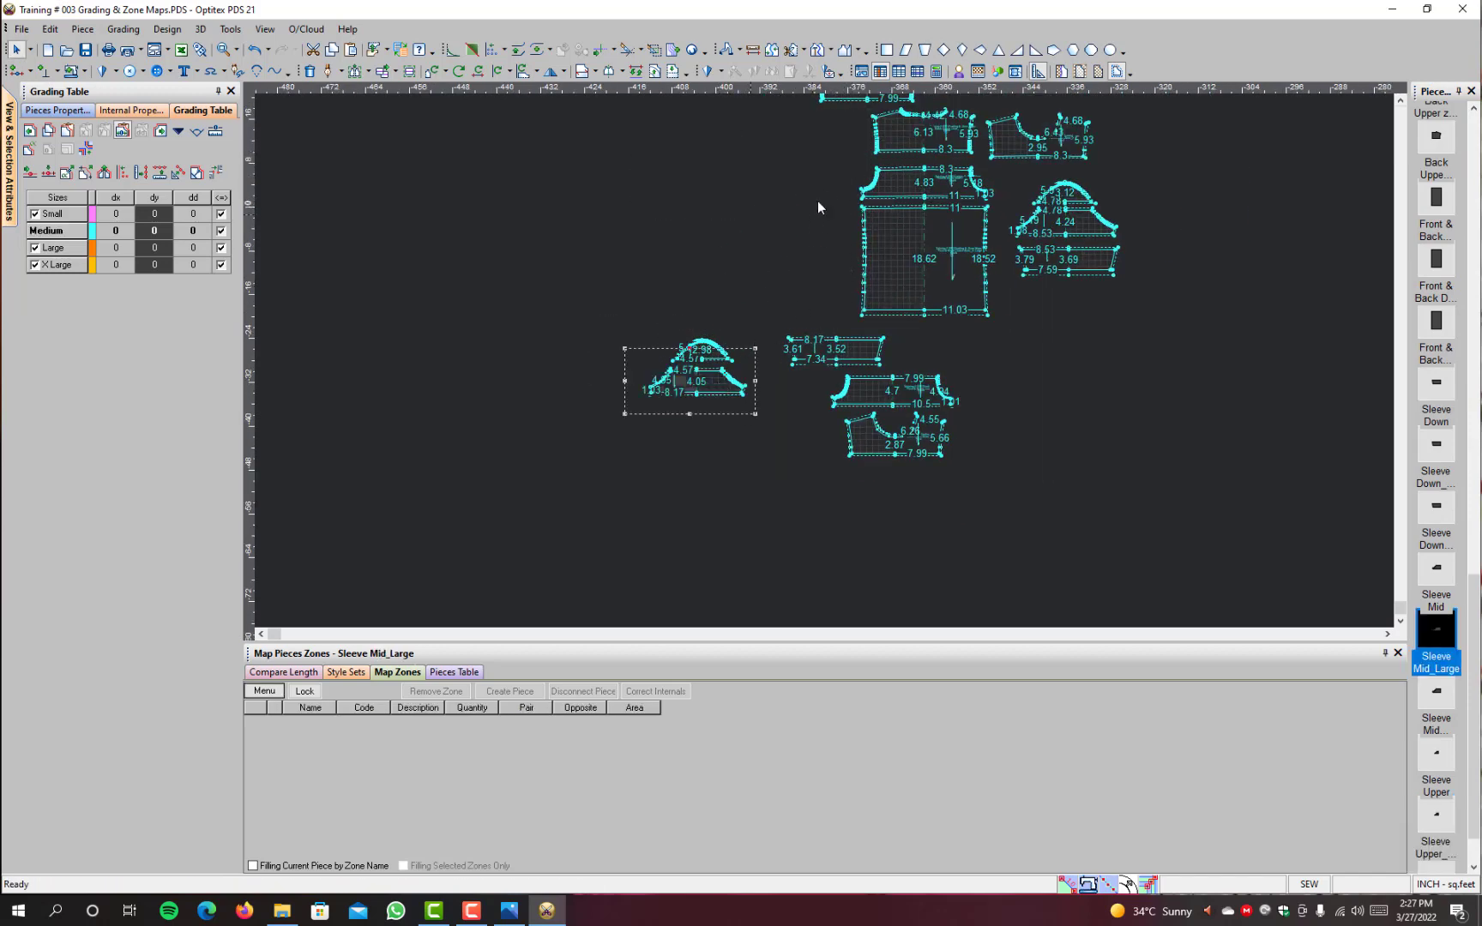
Step: Move the Large back upper zone and the Large front and back down zone above the Large sleeve pieces
scroll(817, 202, "down", 1)
scroll(836, 287, "up", 1)
scroll(841, 300, "up", 1)
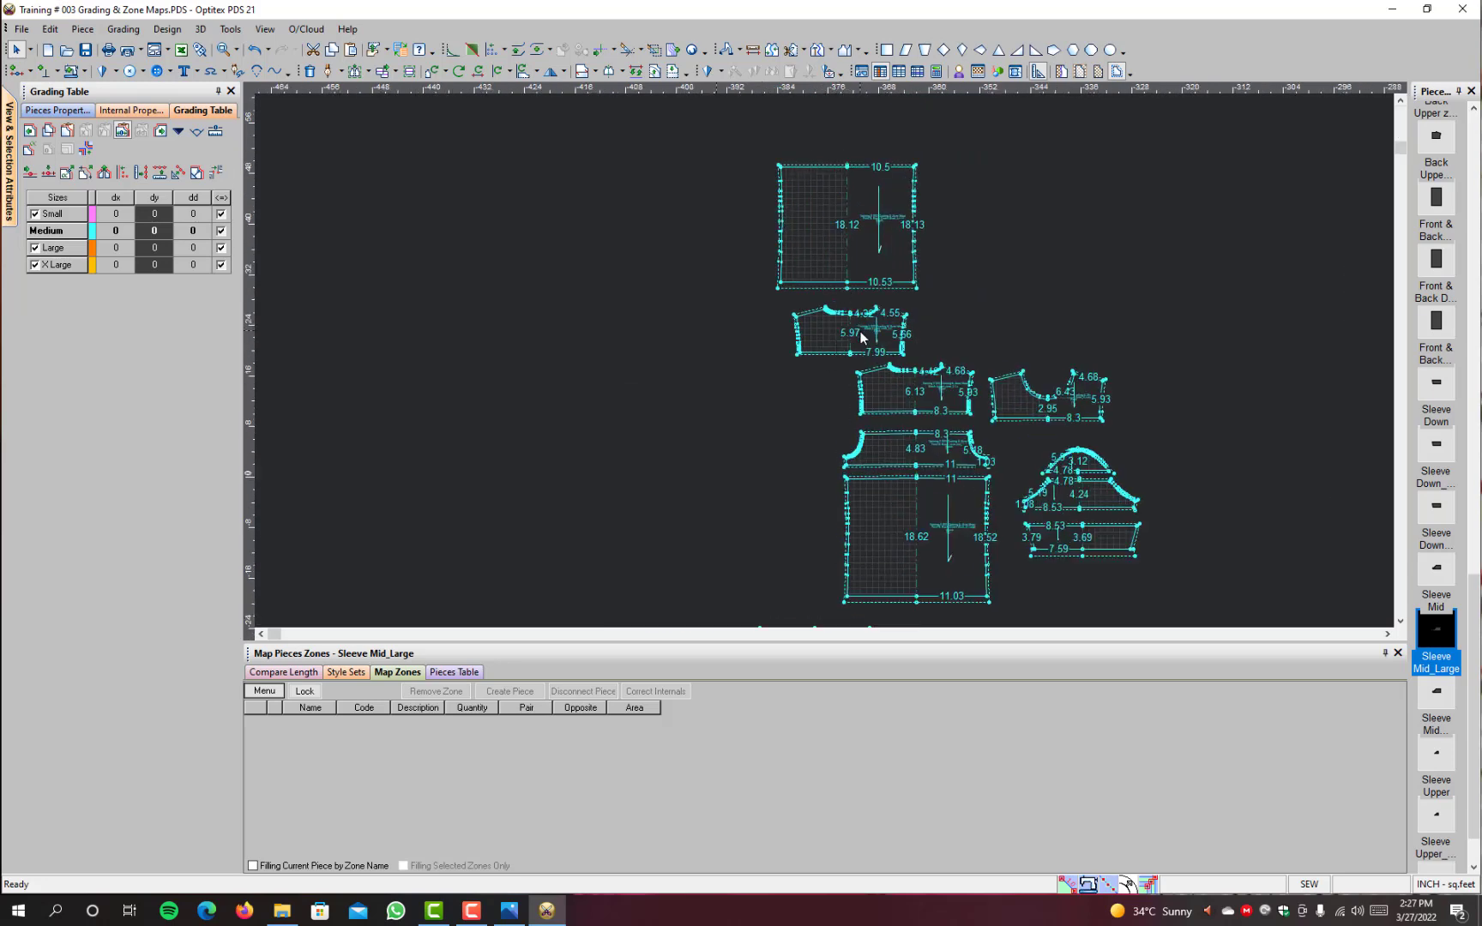
left_click_drag(852, 332, 609, 403)
left_click_drag(861, 252, 614, 544)
scroll(986, 559, "down", 2)
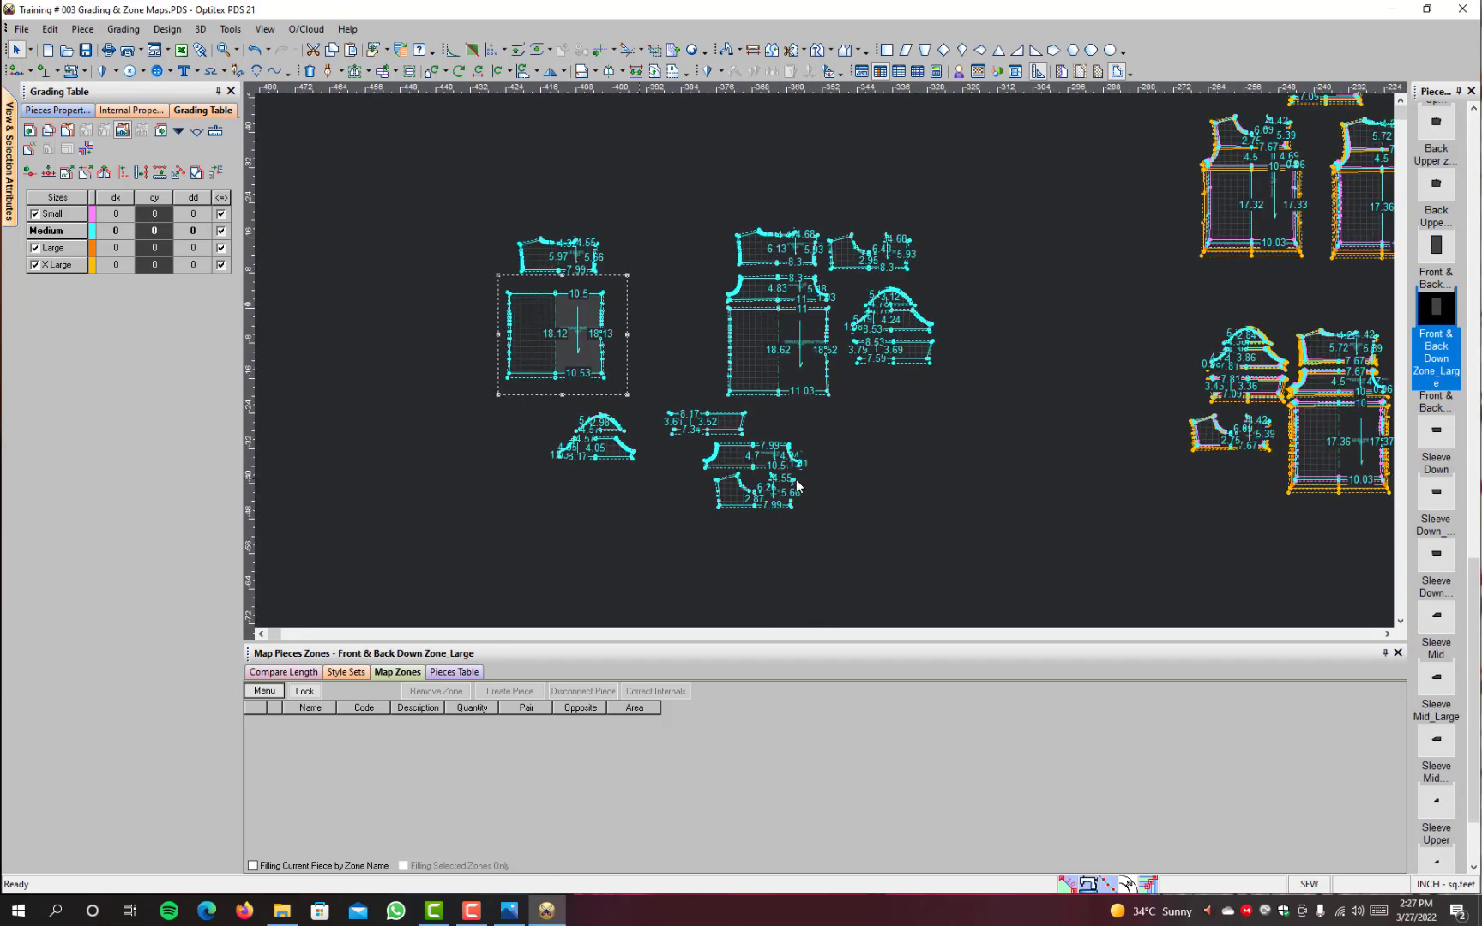
Step: Place the Large sleeve down piece under the sleeve mid piece and the Large mid zone beside the back upper zone
scroll(711, 439, "up", 3)
left_click_drag(795, 337, 589, 444)
left_click(929, 397)
scroll(731, 187, "down", 2)
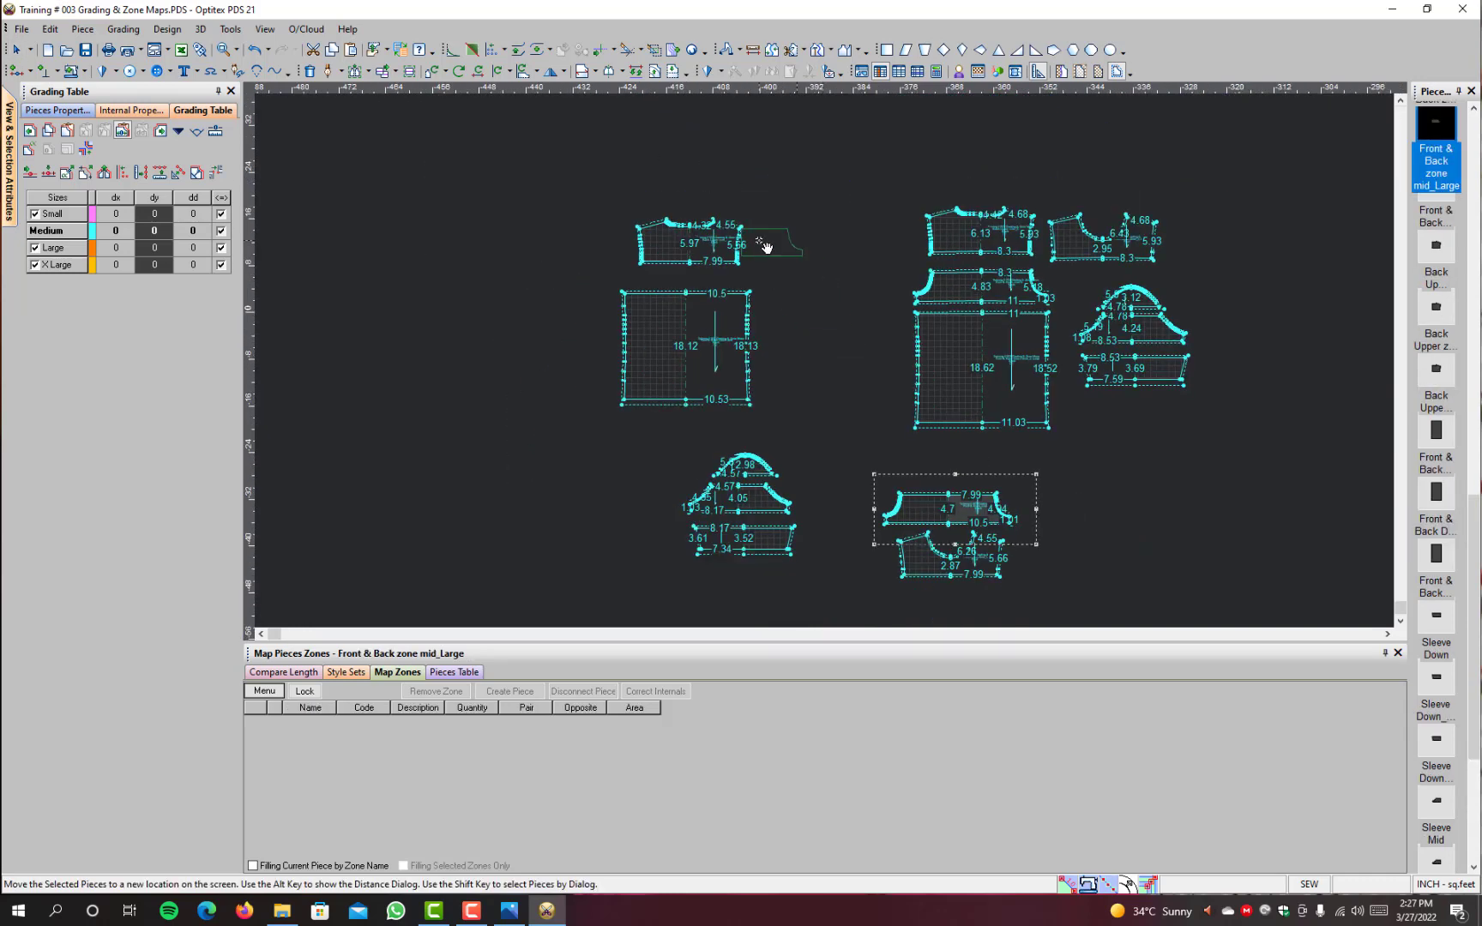
left_click(783, 205)
key("space")
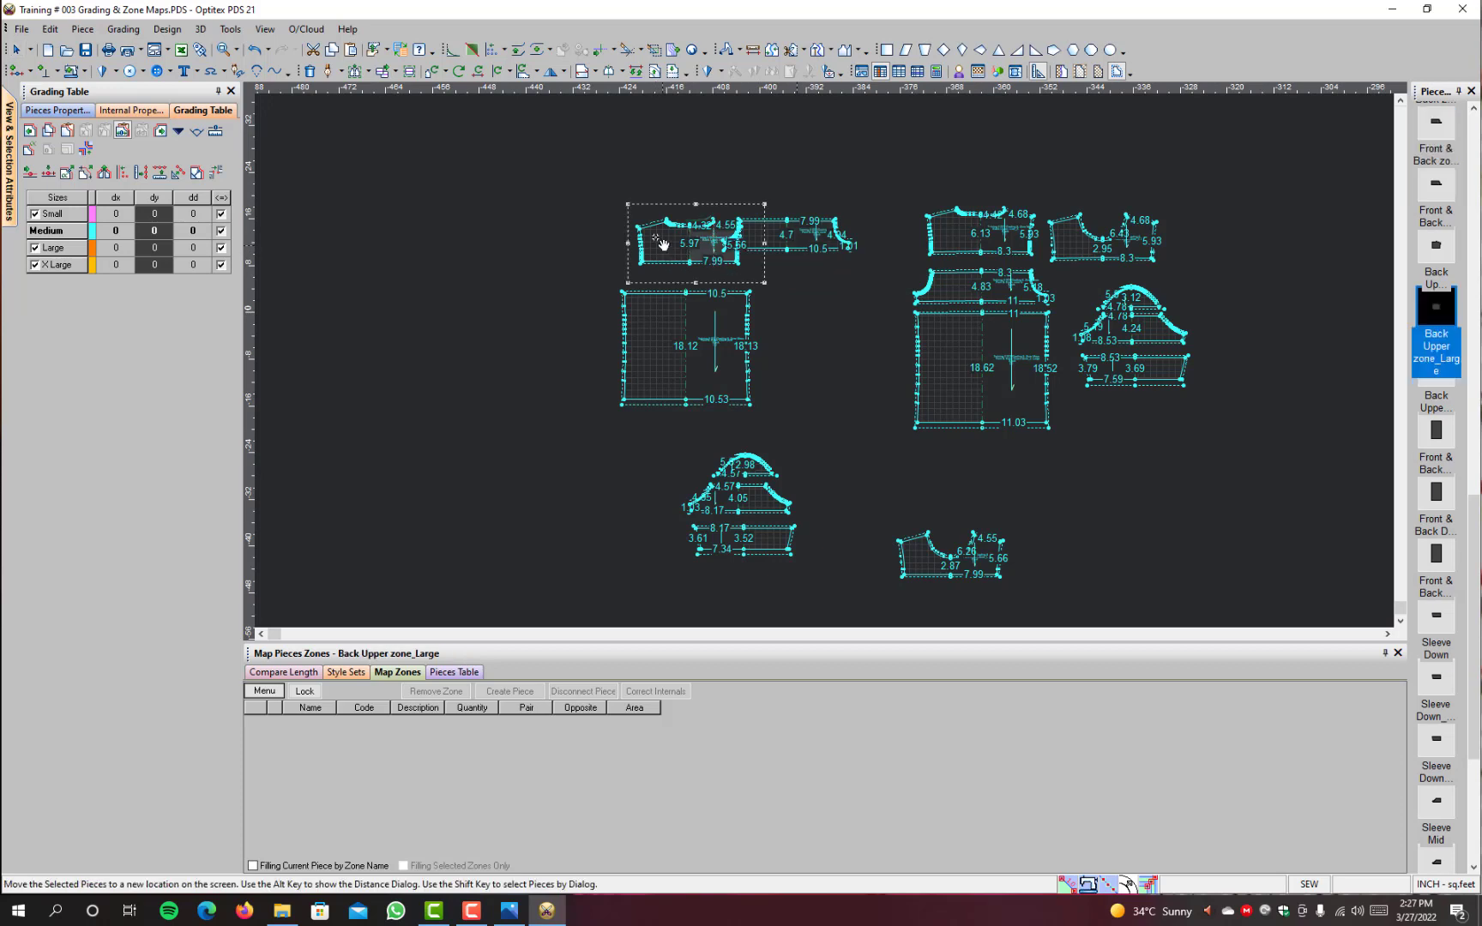
Step: Arrange the Large back upper, mid and down zones in one column with the mid zone between the other two
left_click(636, 214)
key("space")
left_click(665, 341)
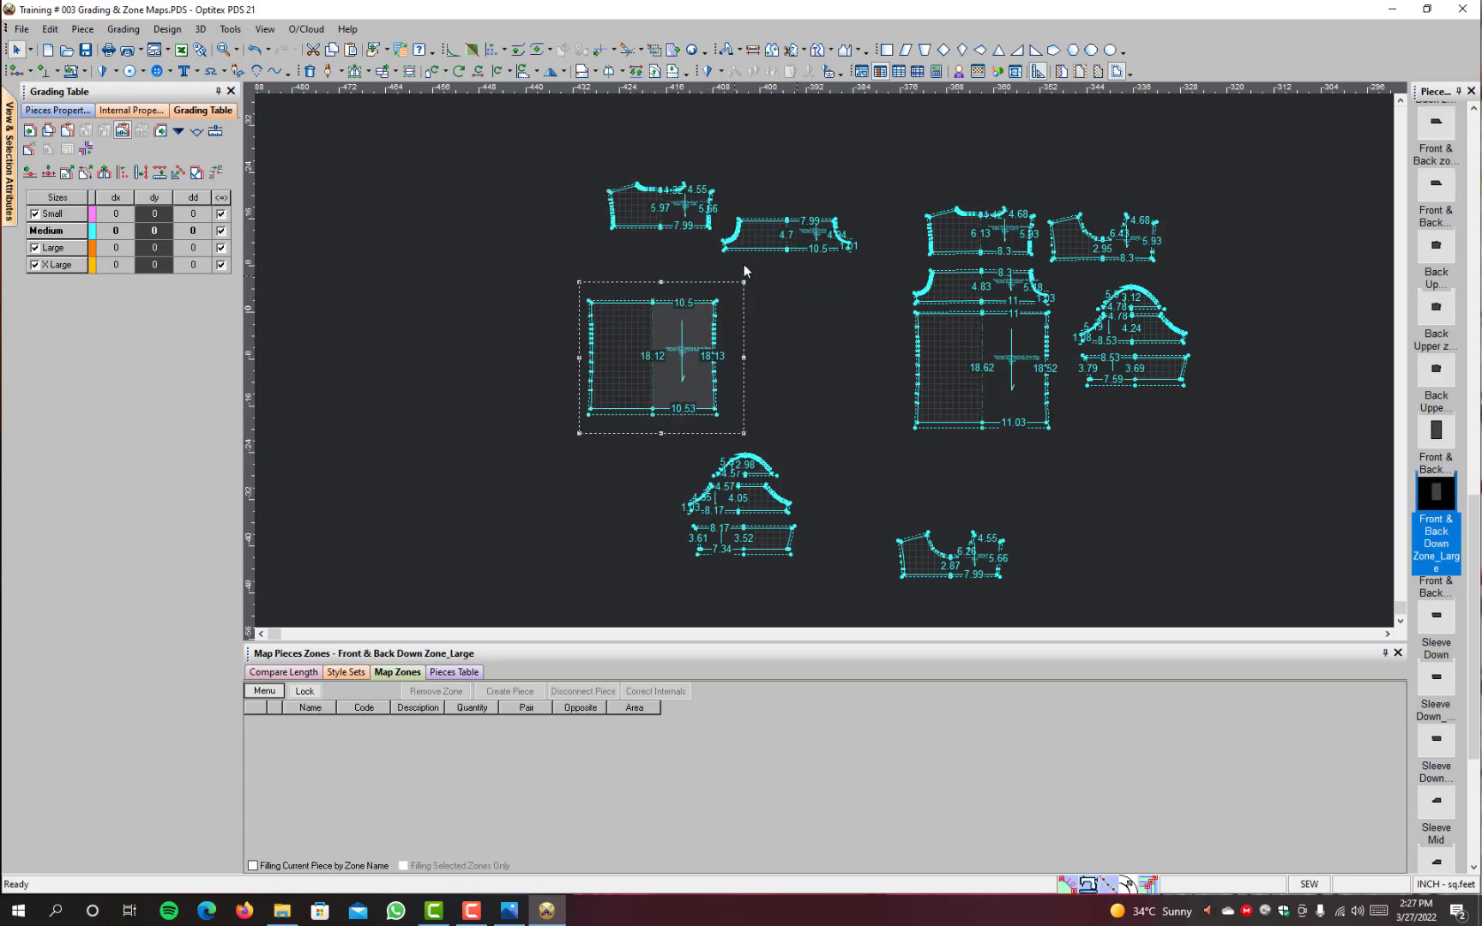
key("space")
left_click(630, 273)
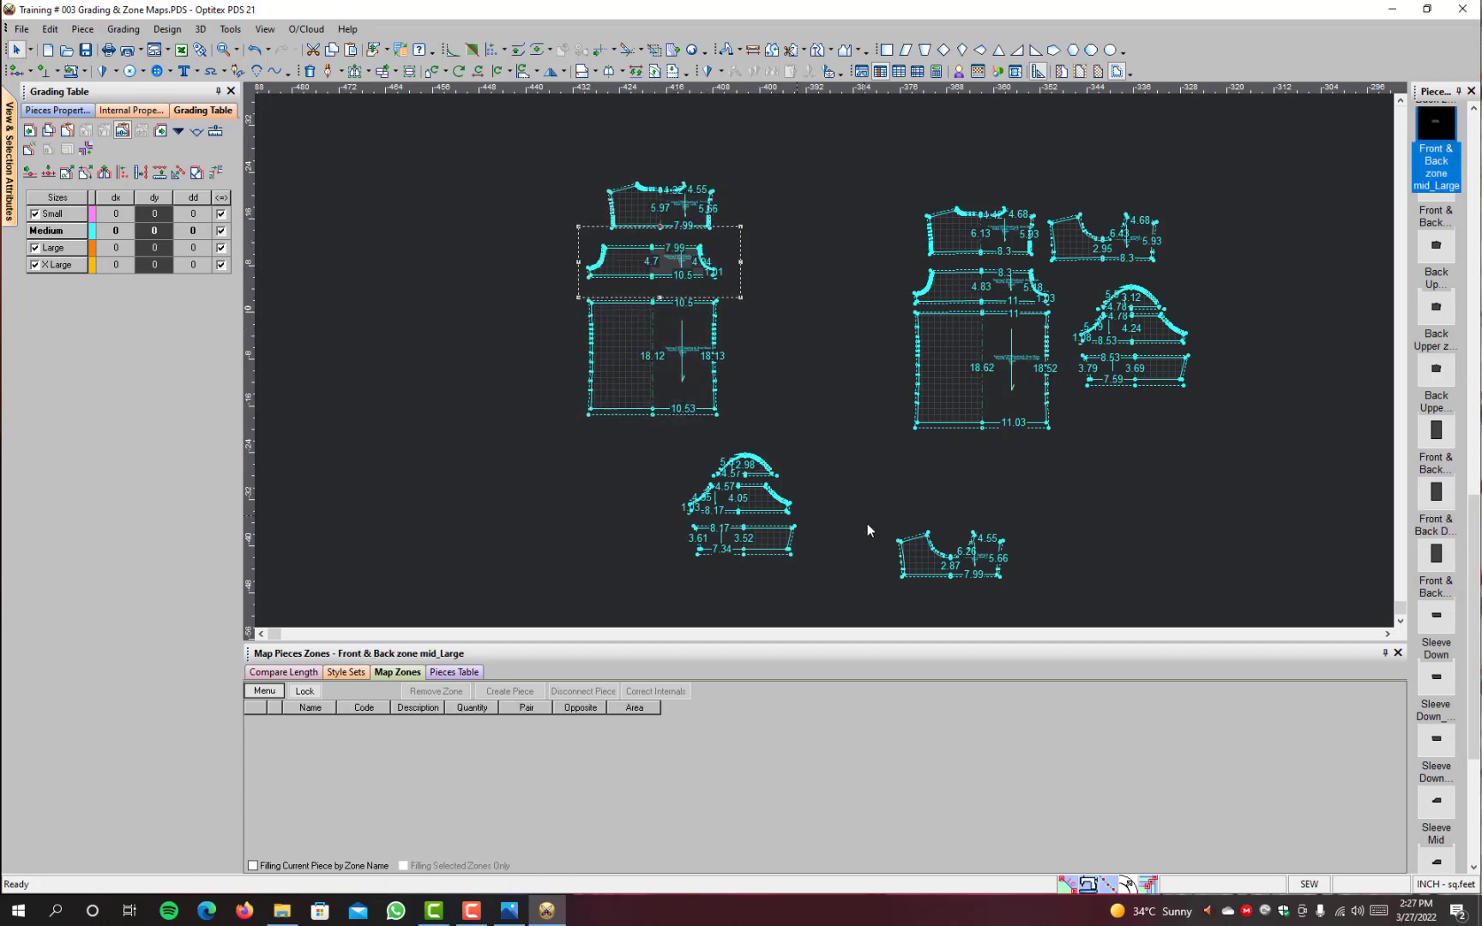
Step: Place the Large front upper zone beside the mid zone and the Large sleeve pieces together beneath it
left_click(913, 562)
left_click(753, 270)
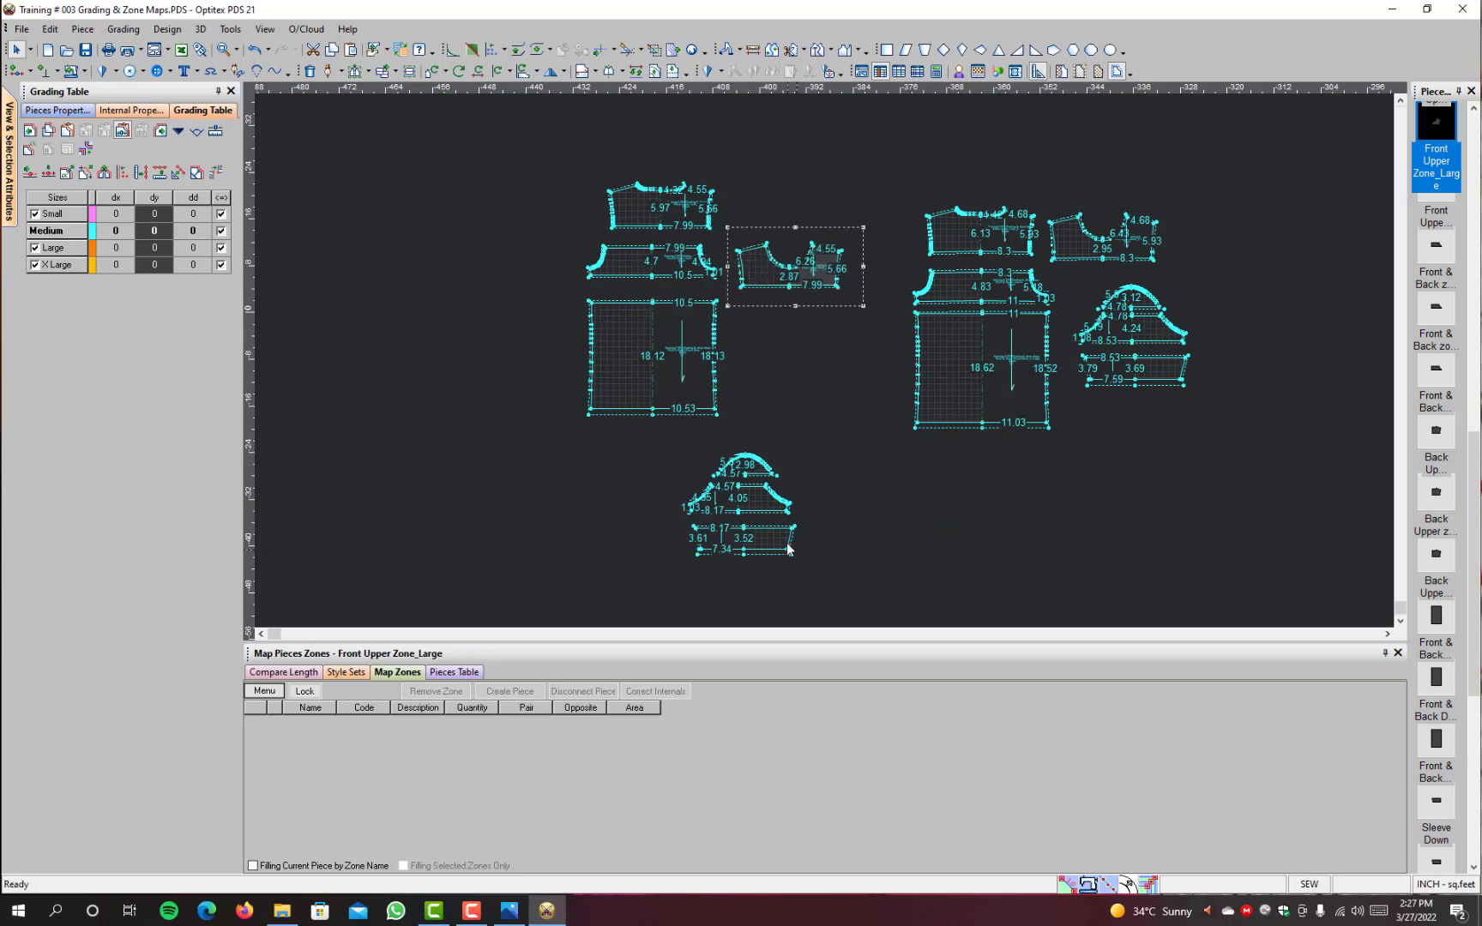
left_click(731, 536)
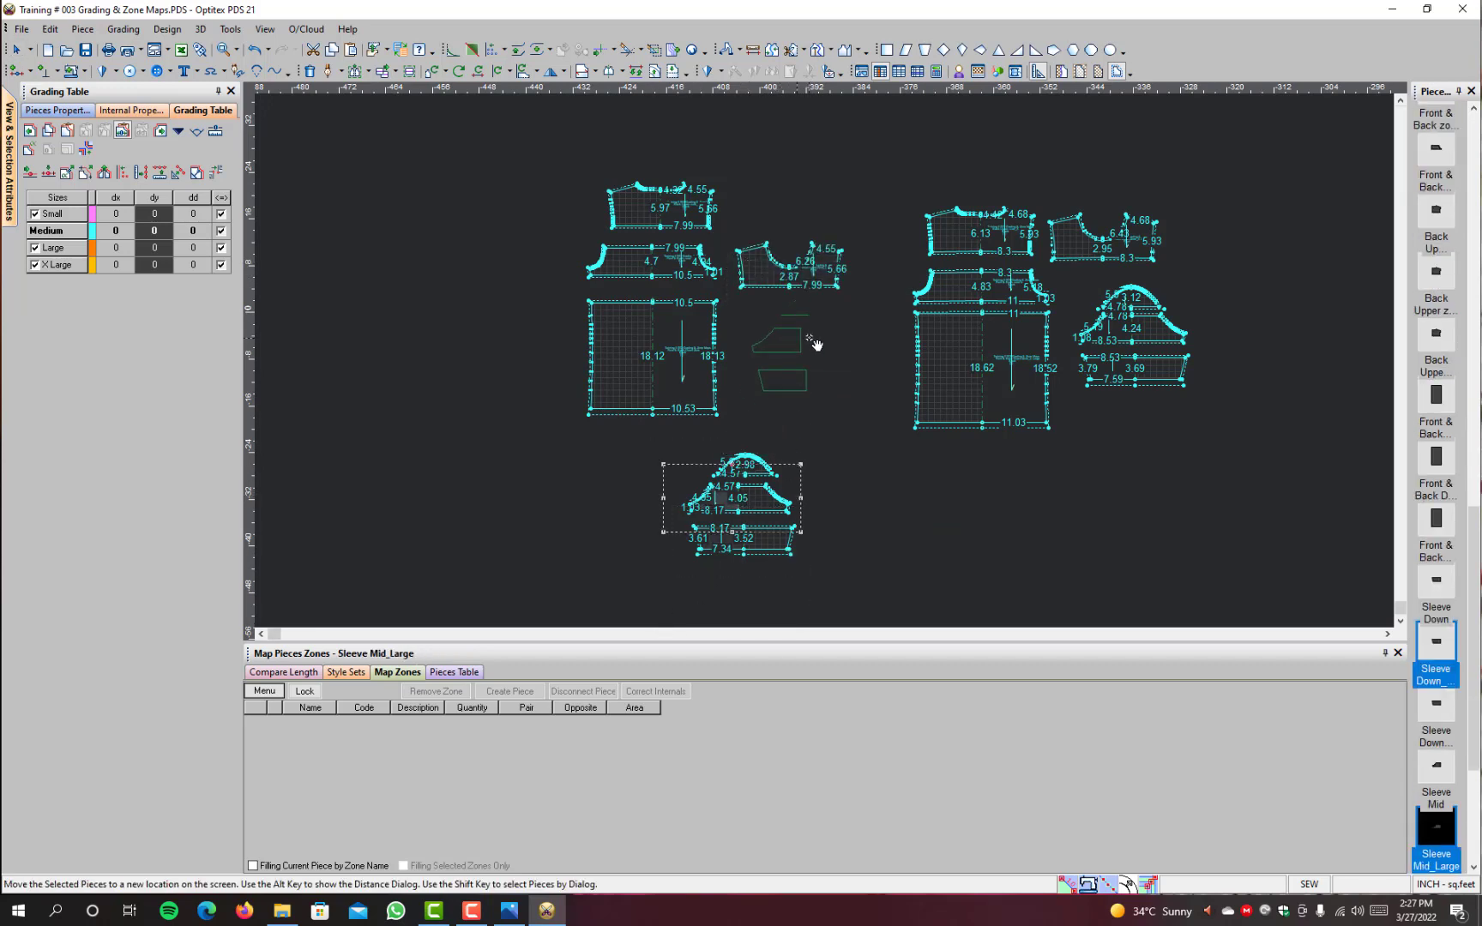
left_click(806, 371)
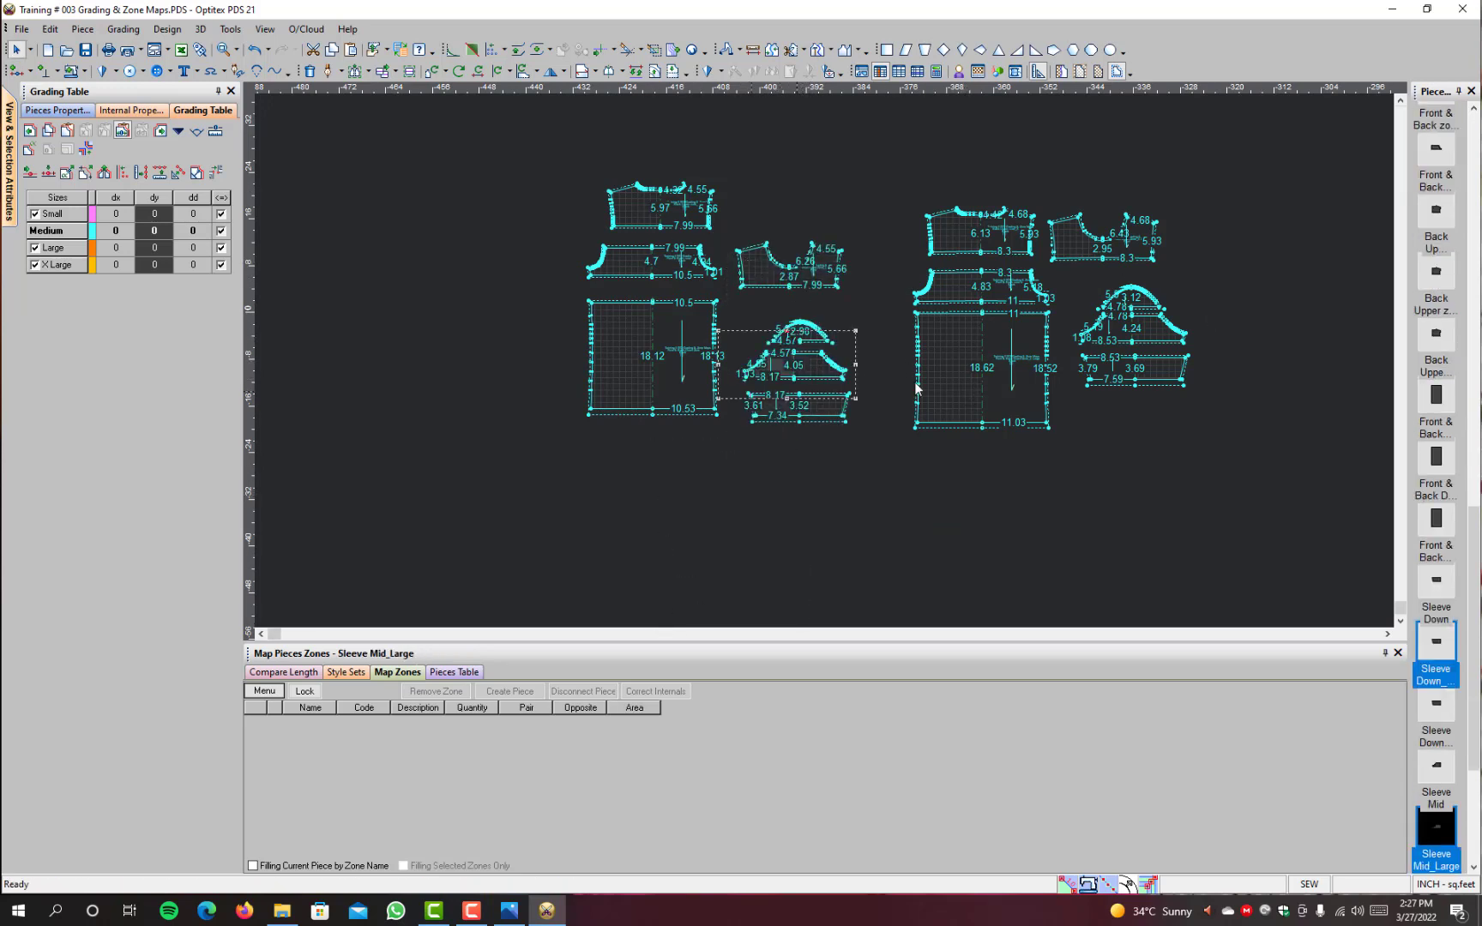
scroll(999, 370, "down", 1)
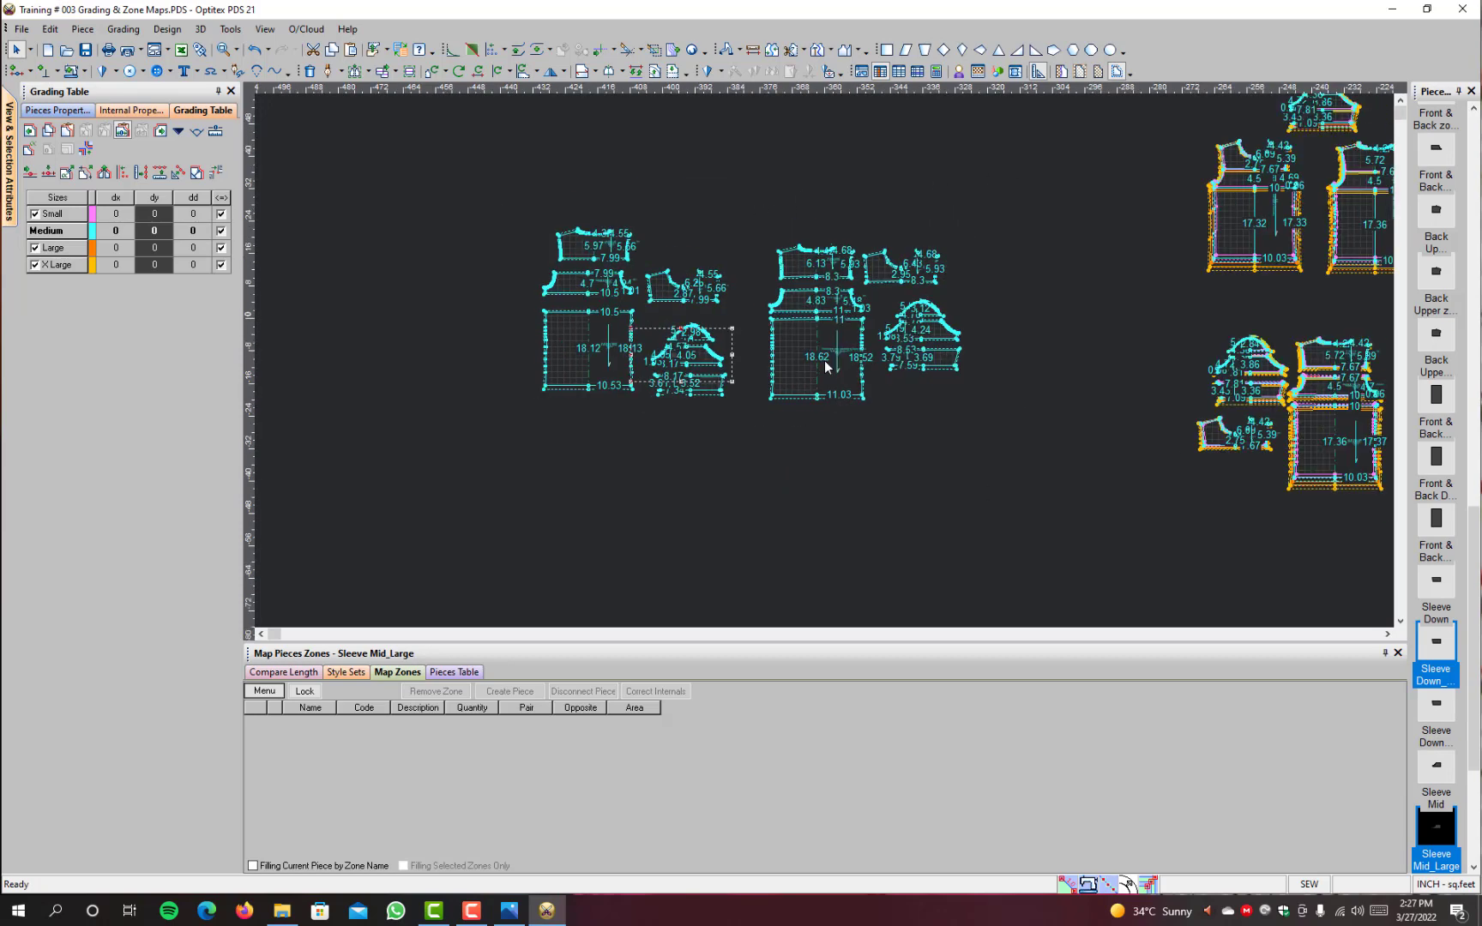
scroll(711, 297, "up", 1)
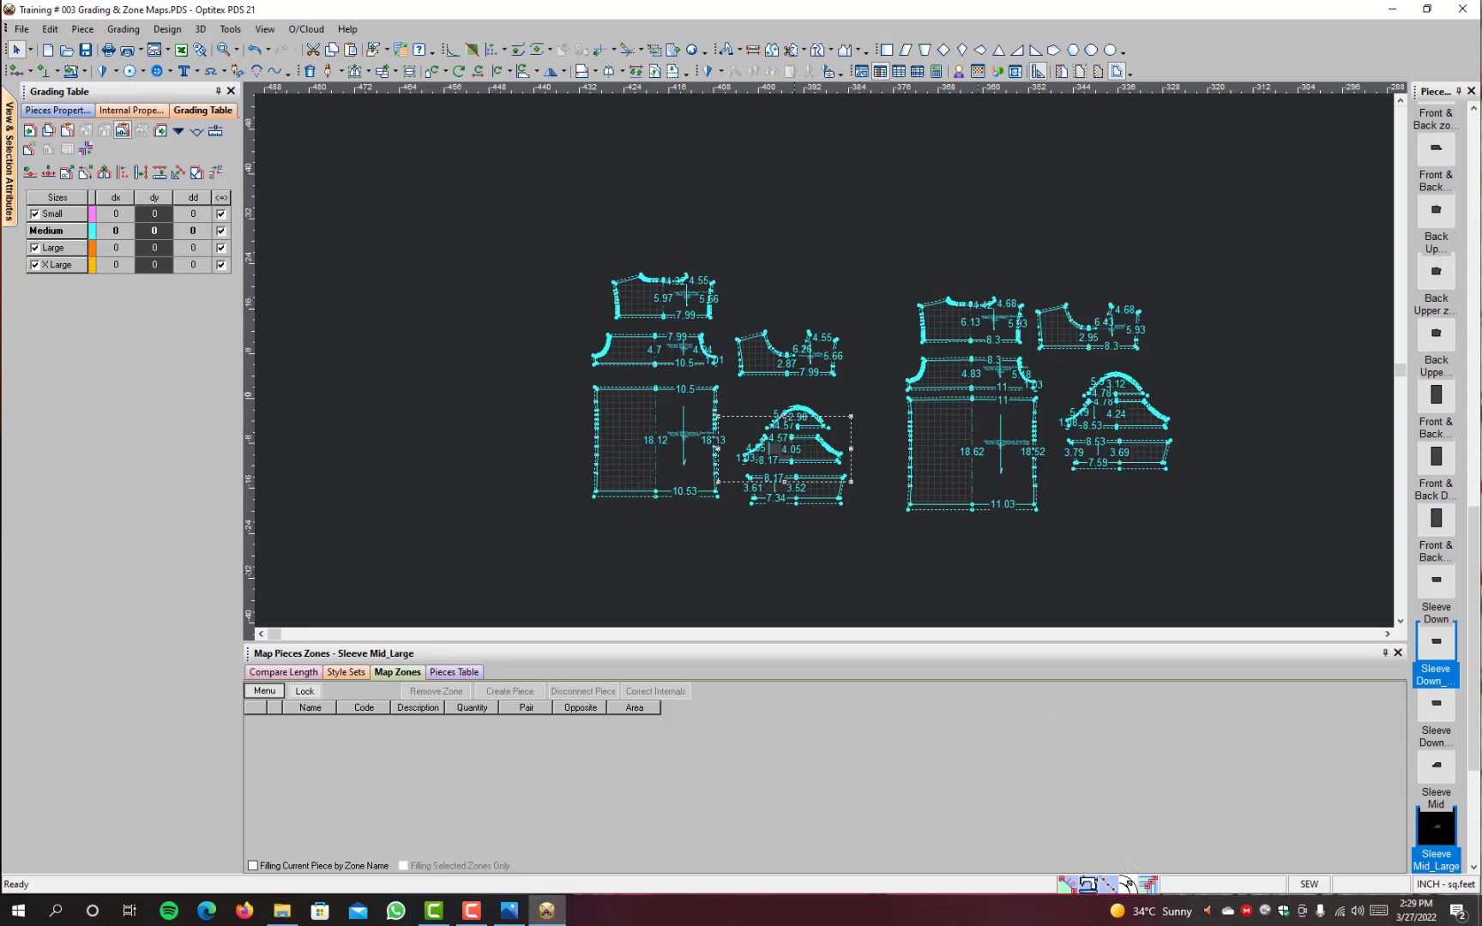
left_click(438, 916)
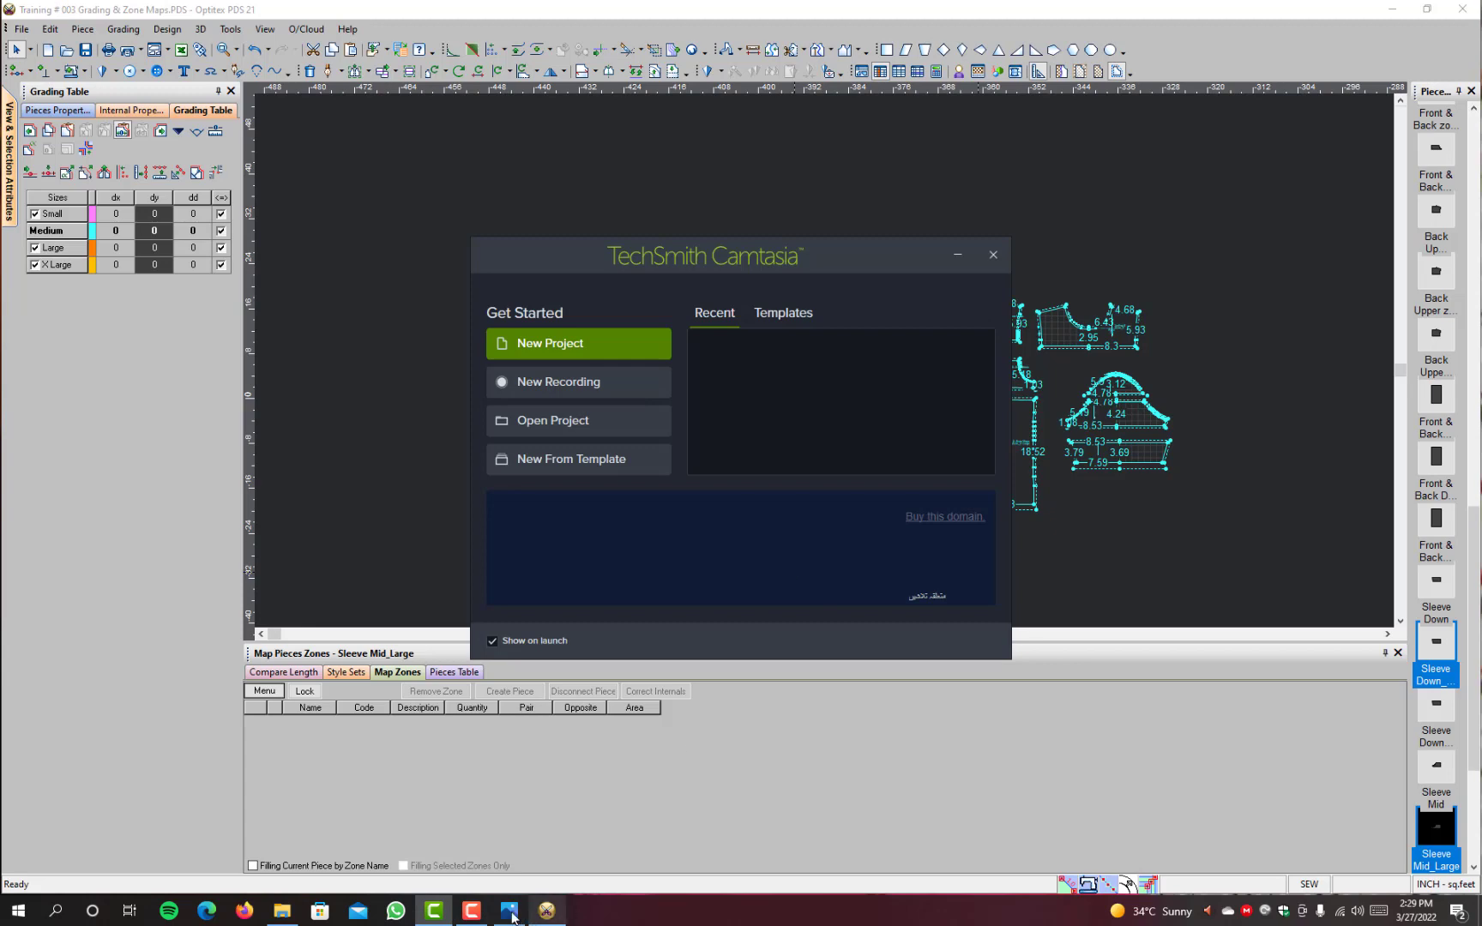
left_click(472, 914)
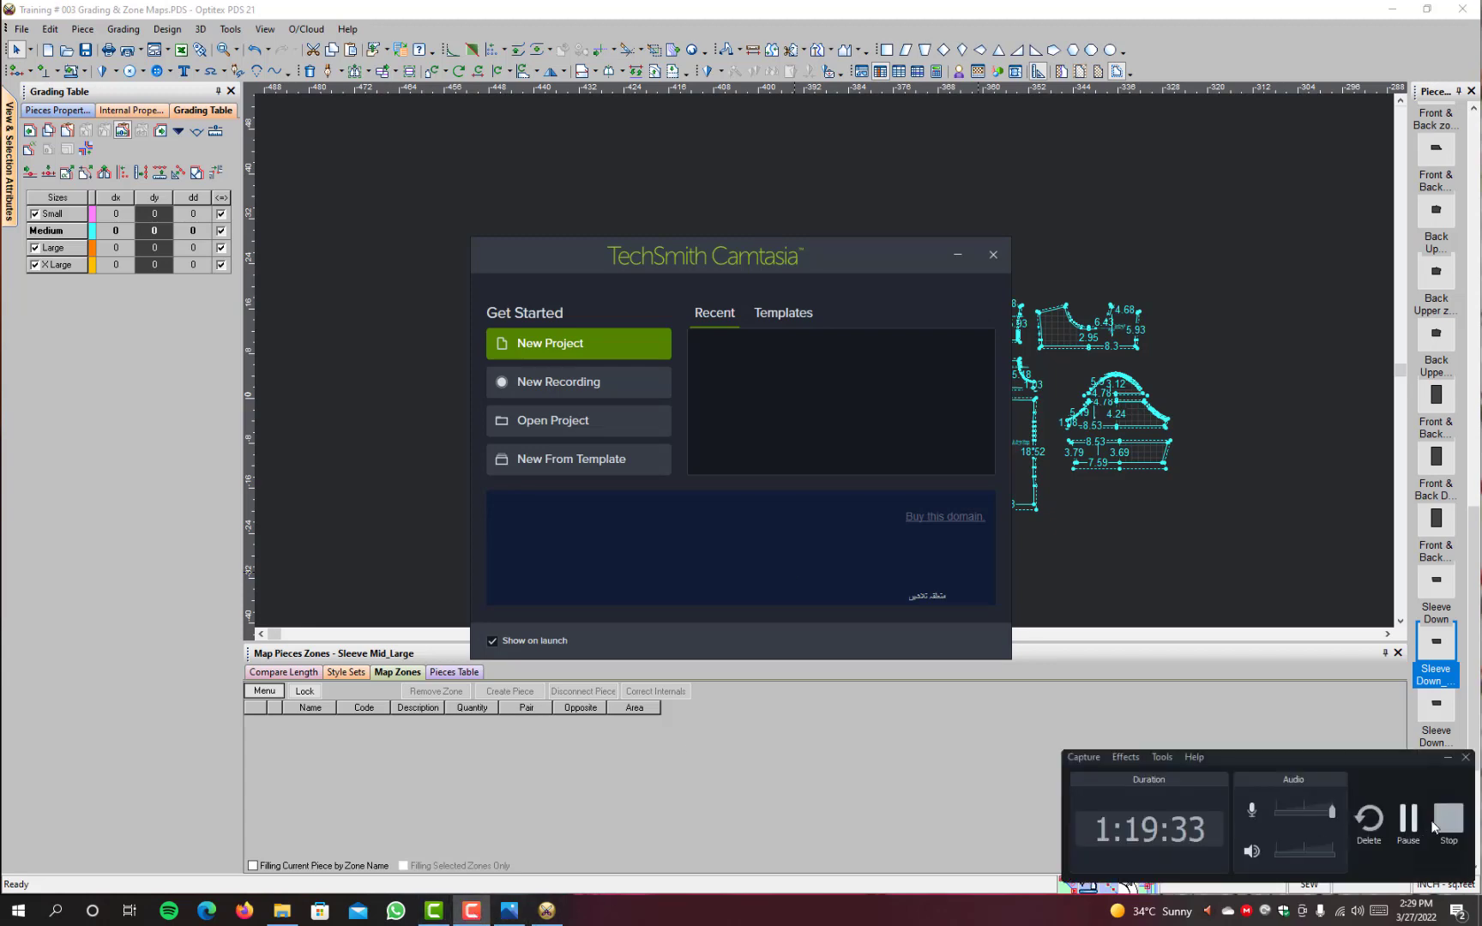